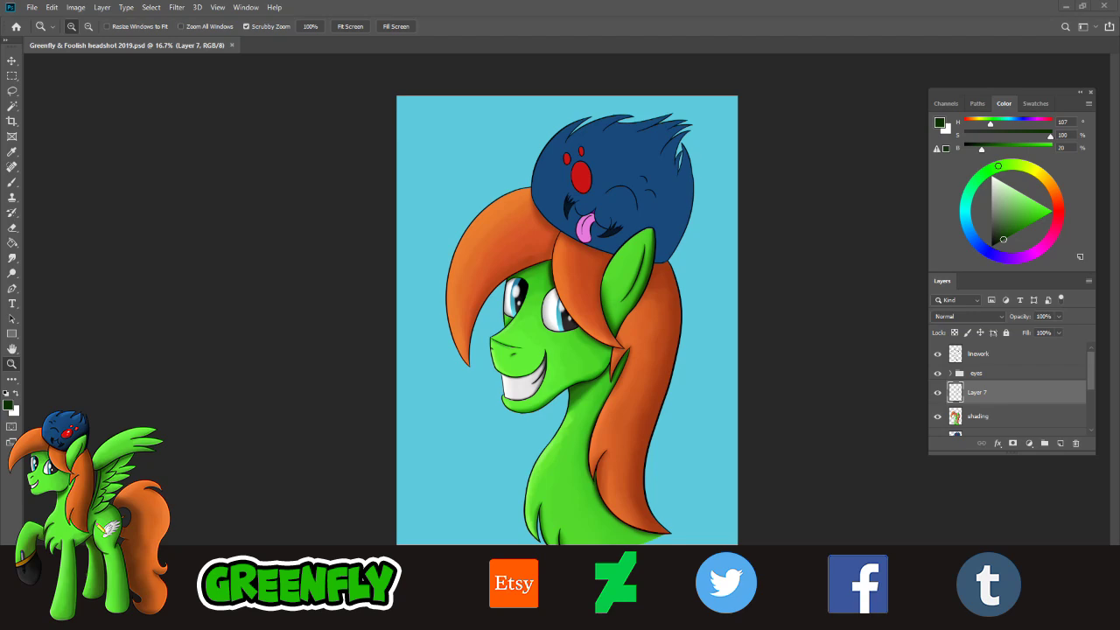
pyautogui.click(587, 310)
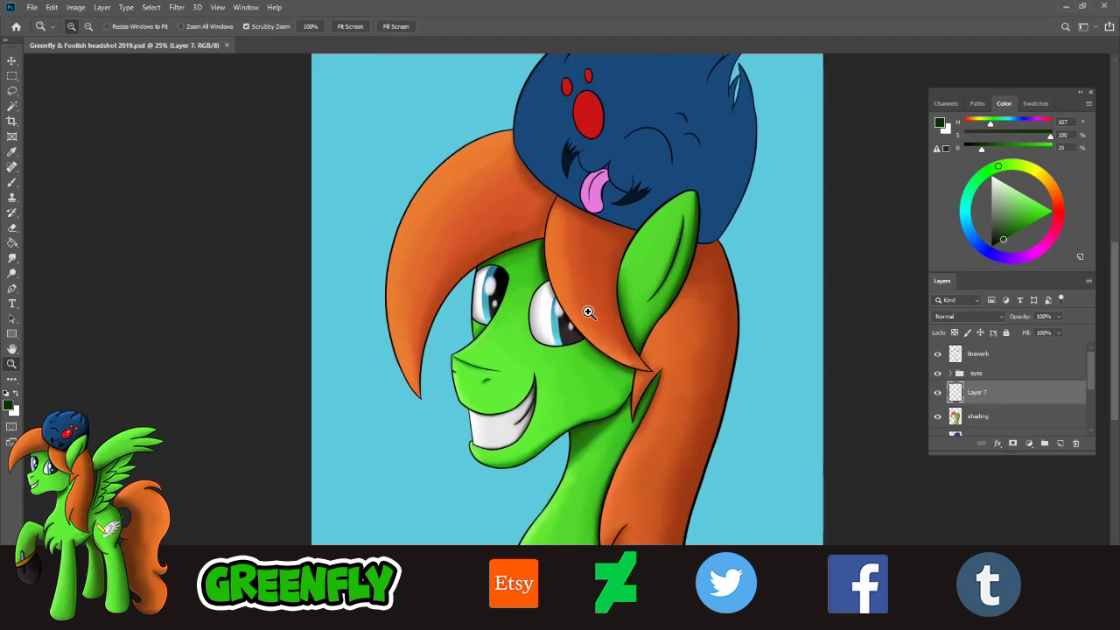
pyautogui.moveTo(588, 323); pyautogui.dragTo(626, 317)
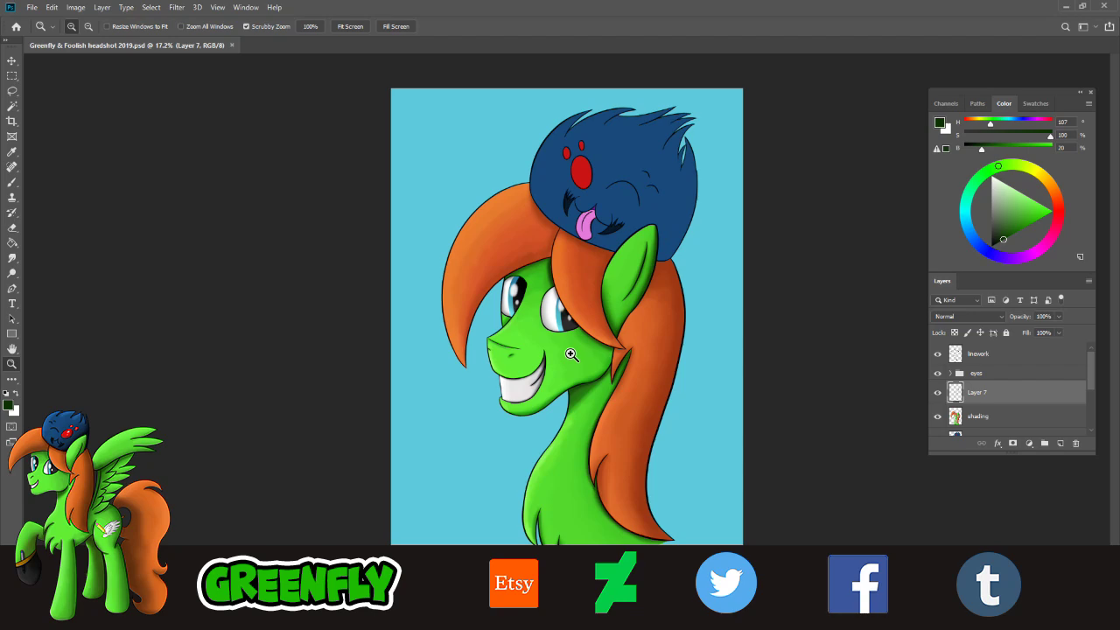
pyautogui.moveTo(616, 288)
pyautogui.mouseDown()
pyautogui.moveTo(605, 288)
pyautogui.moveTo(614, 288)
pyautogui.mouseUp()
# - Open the recent file Mars base 100 ocs.psd from the 100 oc project art folder on the desktop
pyautogui.click(32, 7)
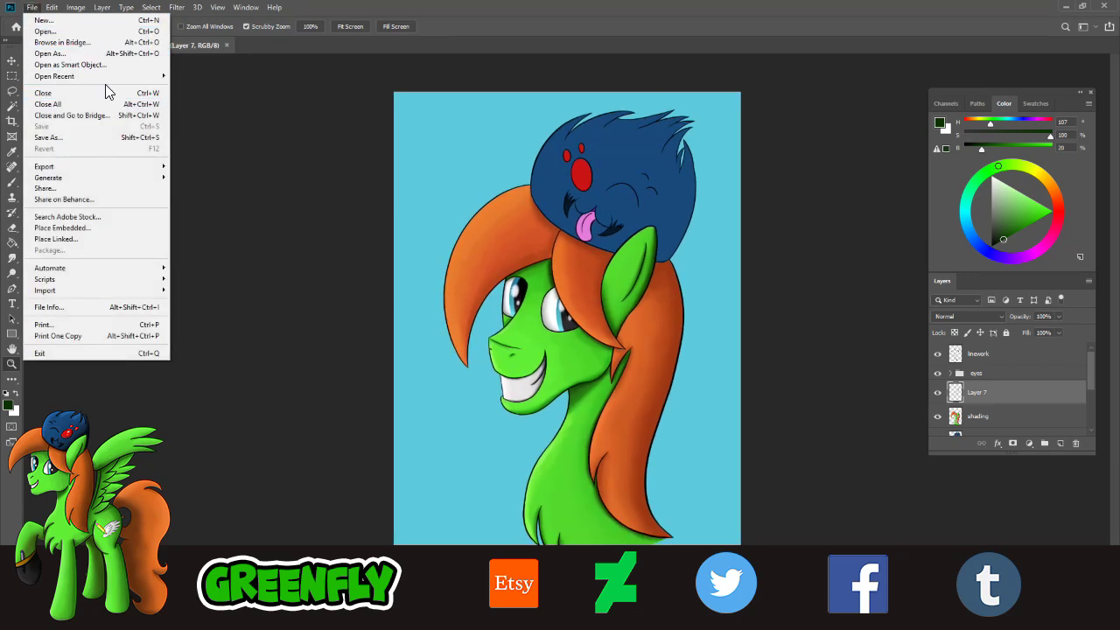
pyautogui.moveTo(109, 77)
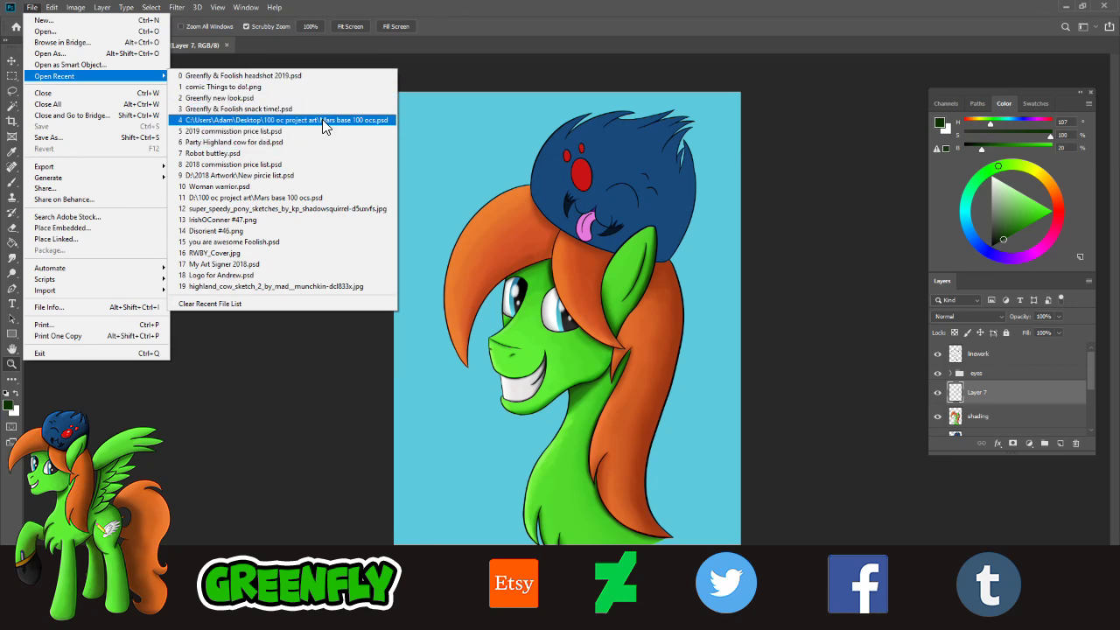
pyautogui.click(351, 122)
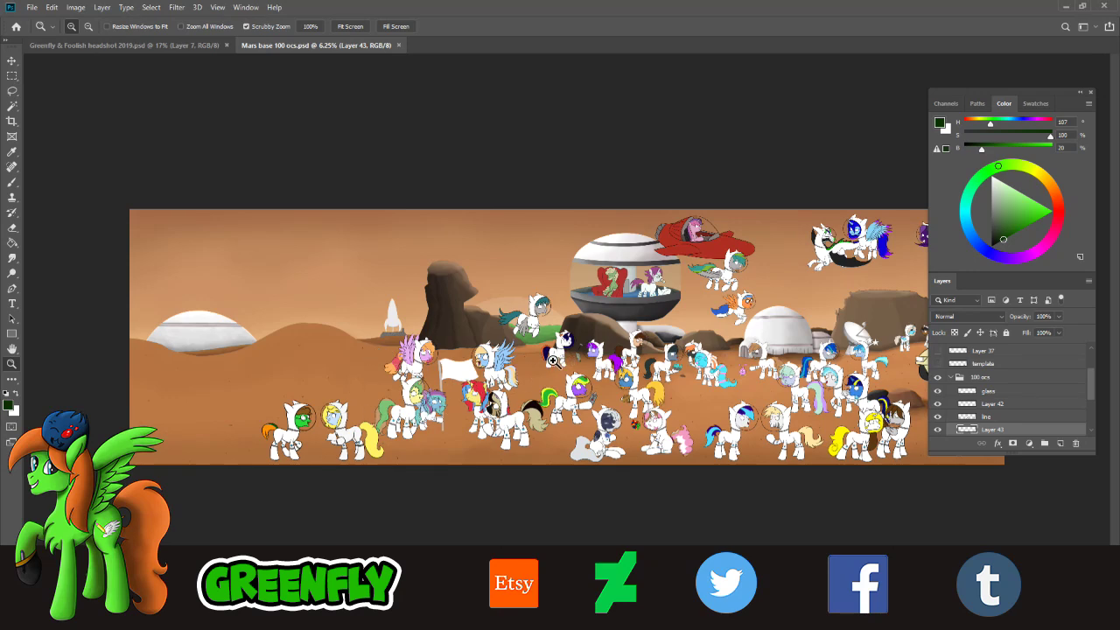
# - Examine the crowd of space-suited pony characters across the Mars base scene
pyautogui.moveTo(588, 373); pyautogui.dragTo(578, 396)
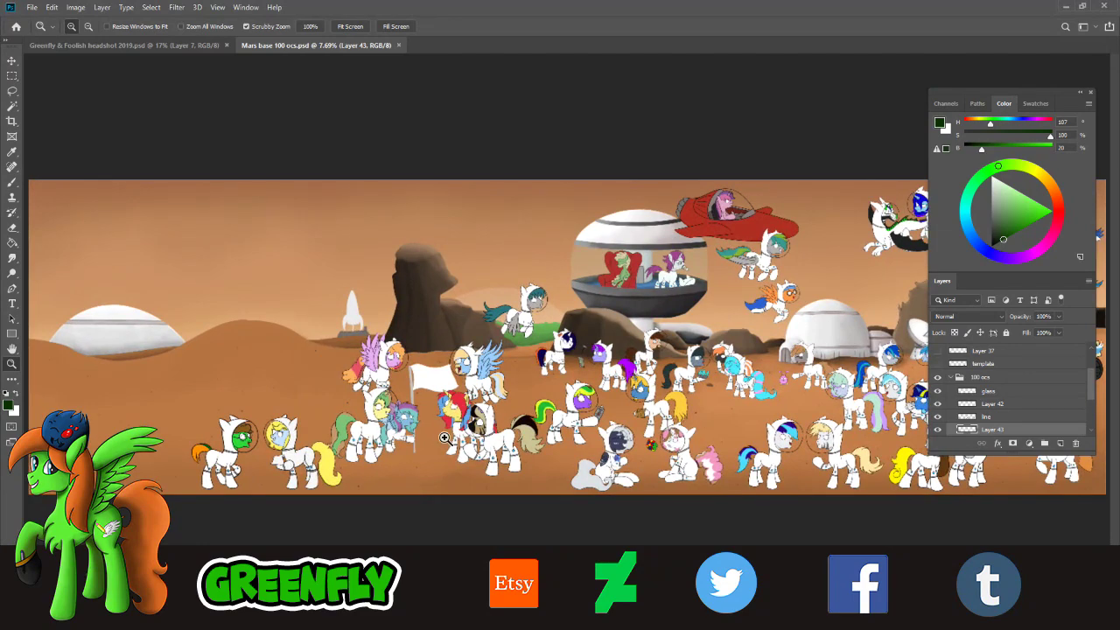
pyautogui.moveTo(445, 438); pyautogui.dragTo(431, 472)
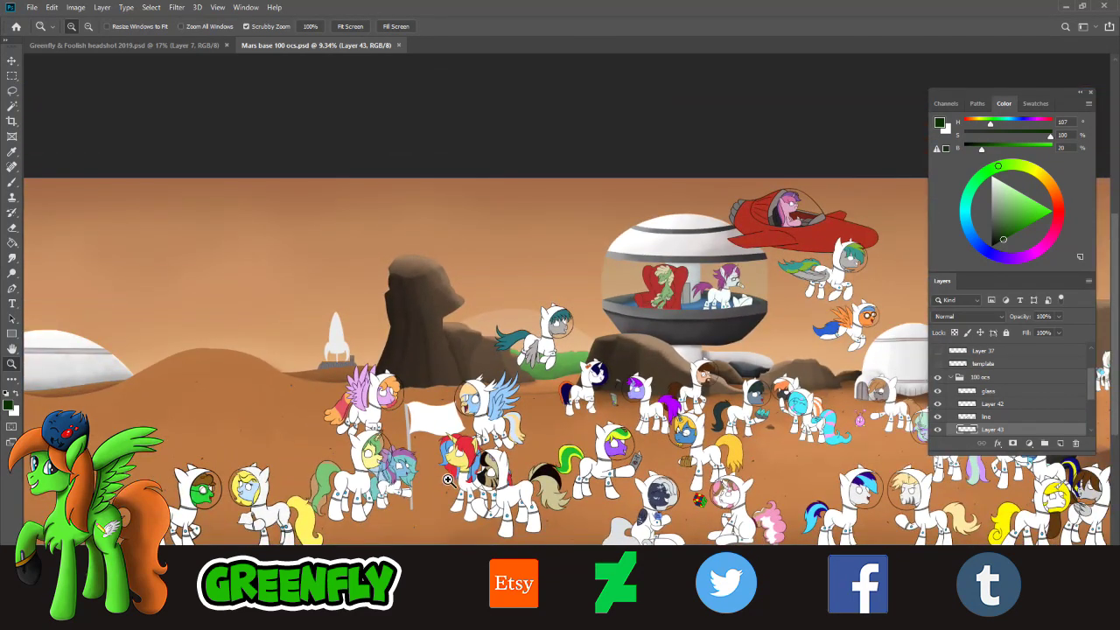
pyautogui.keyDown('alt'); pyautogui.click(442, 479); pyautogui.keyUp('alt')
pyautogui.keyDown('alt'); pyautogui.click(437, 502); pyautogui.keyUp('alt')
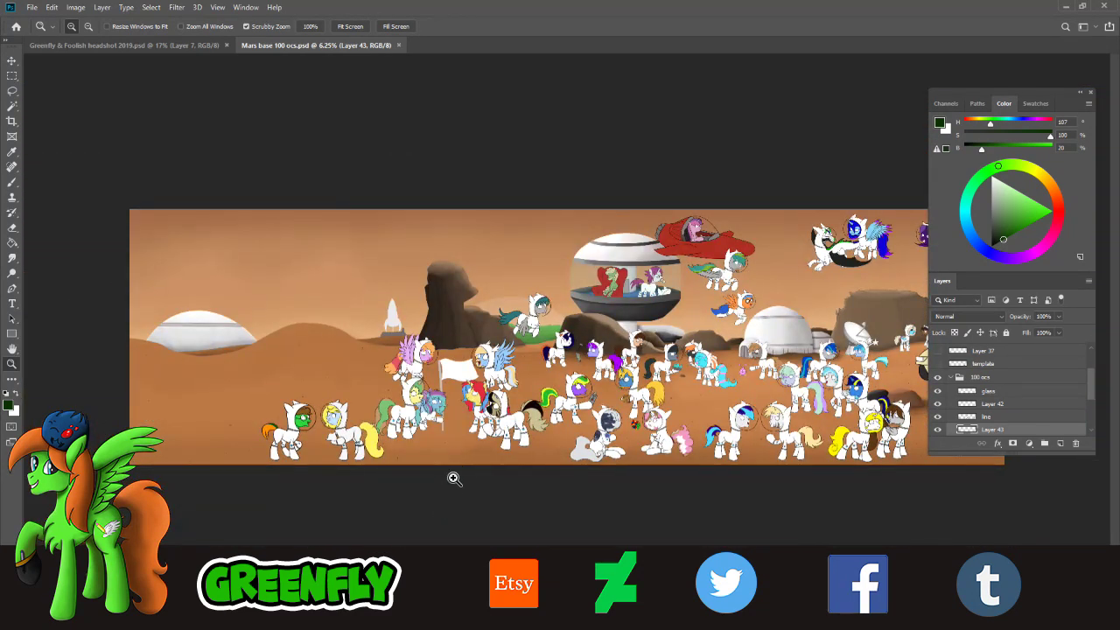
pyautogui.click(452, 448)
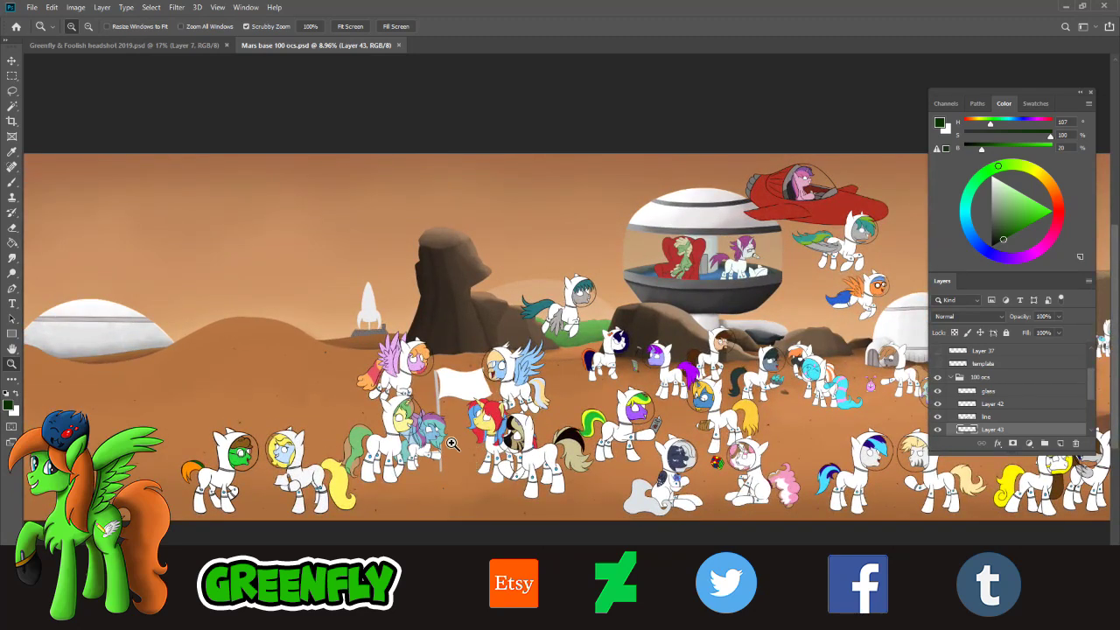
pyautogui.keyDown('alt'); pyautogui.click(469, 450); pyautogui.keyUp('alt')
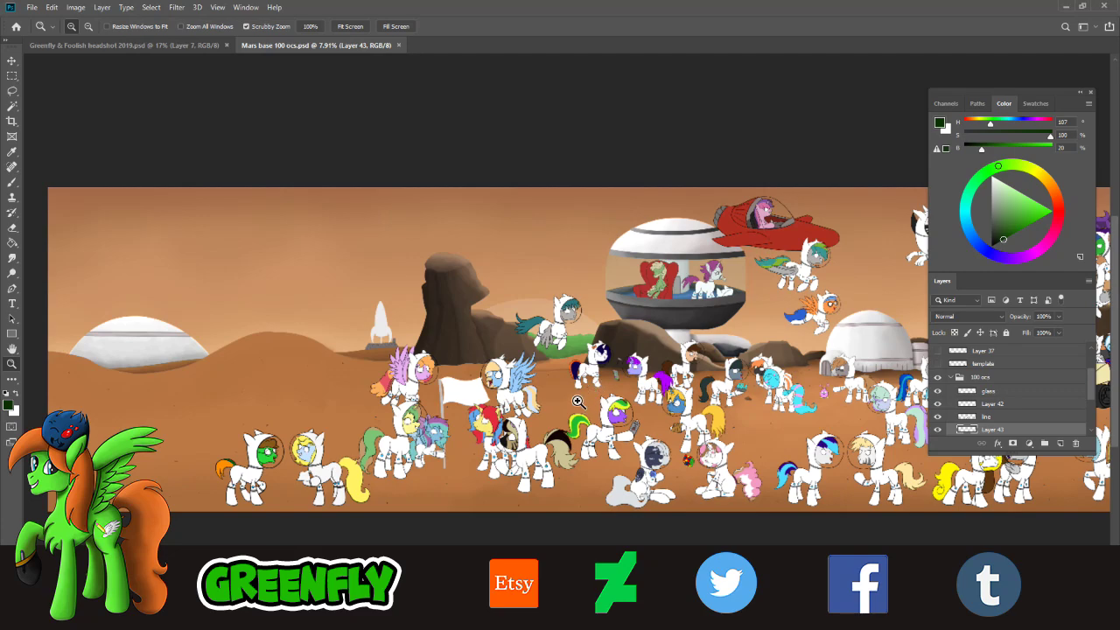
pyautogui.moveTo(578, 407); pyautogui.dragTo(604, 429)
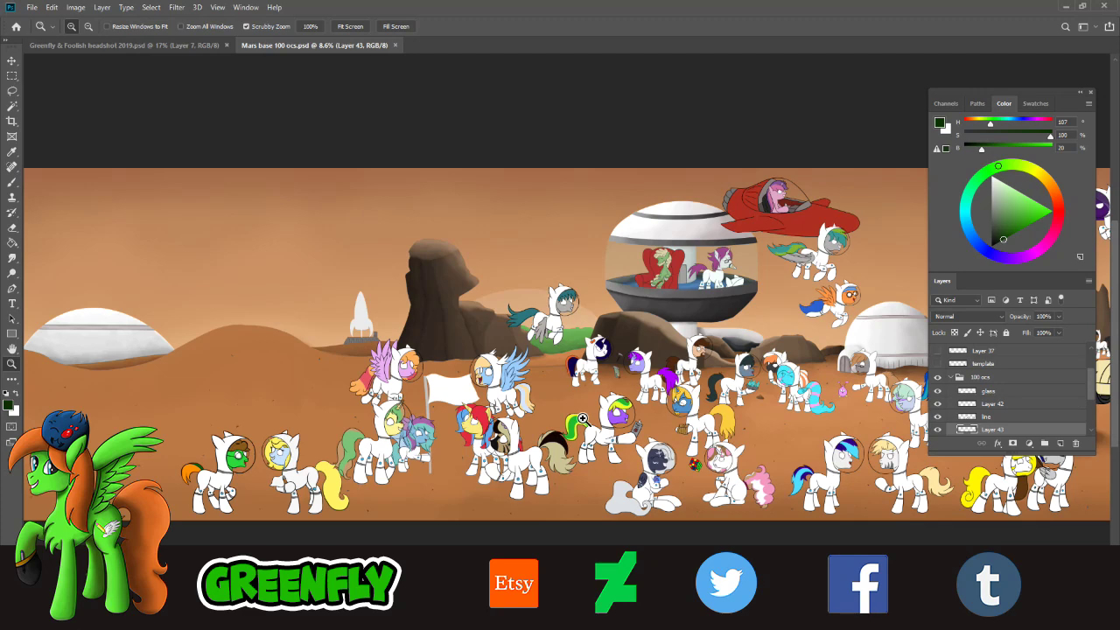
# - Inspect the white rocket on its launch platform beside the tall rock formation up close
pyautogui.click(371, 308)
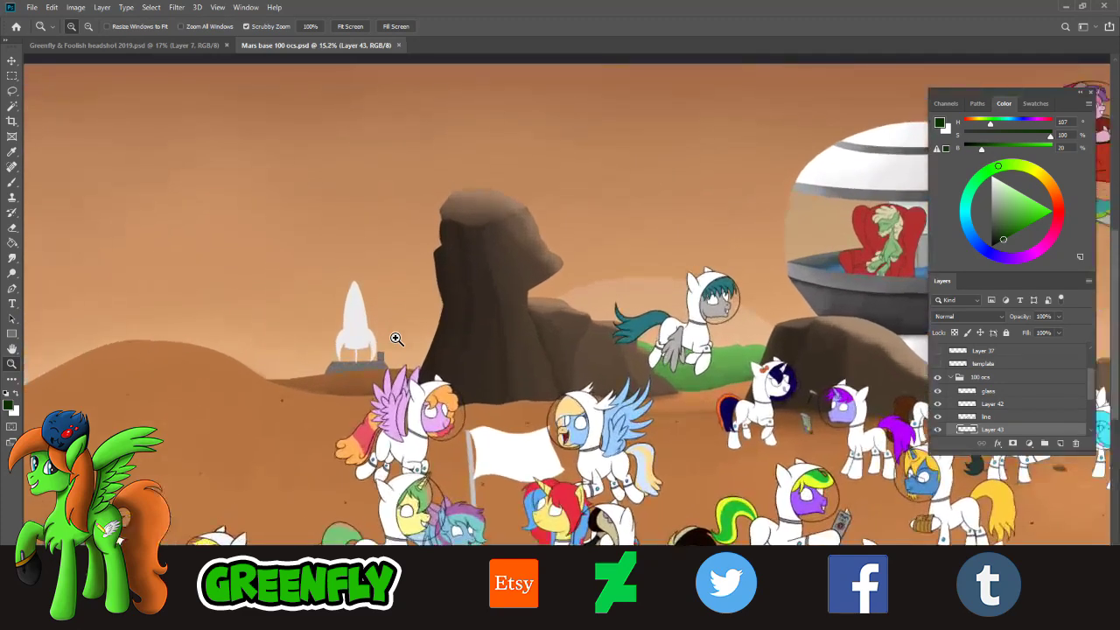
pyautogui.click(341, 342)
pyautogui.click(398, 319)
pyautogui.click(403, 300)
pyautogui.click(389, 304)
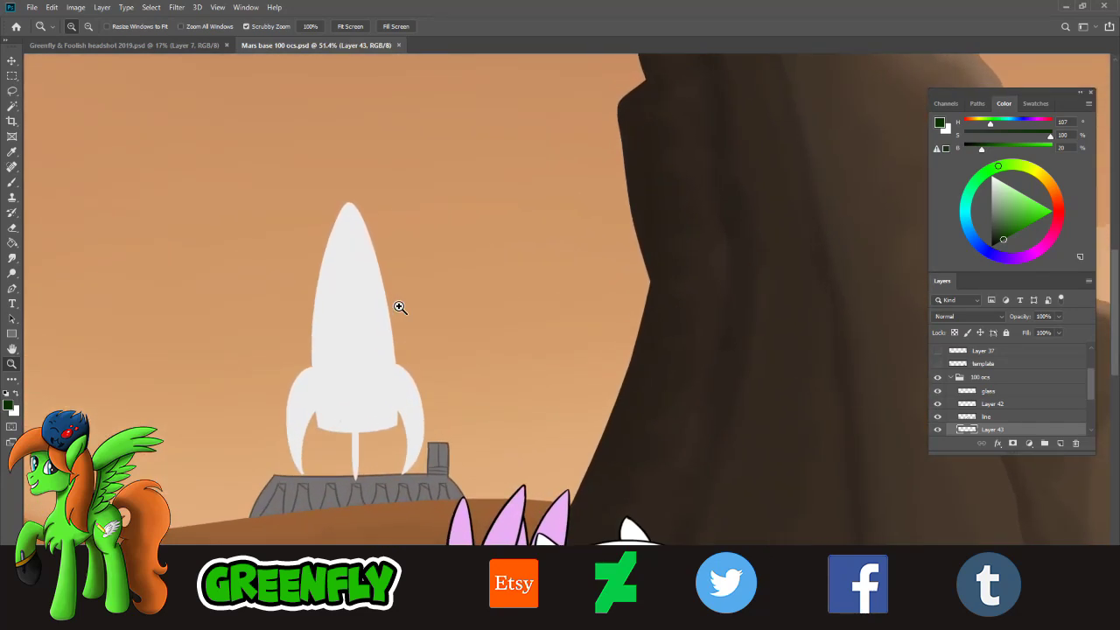
pyautogui.click(302, 317)
pyautogui.click(310, 320)
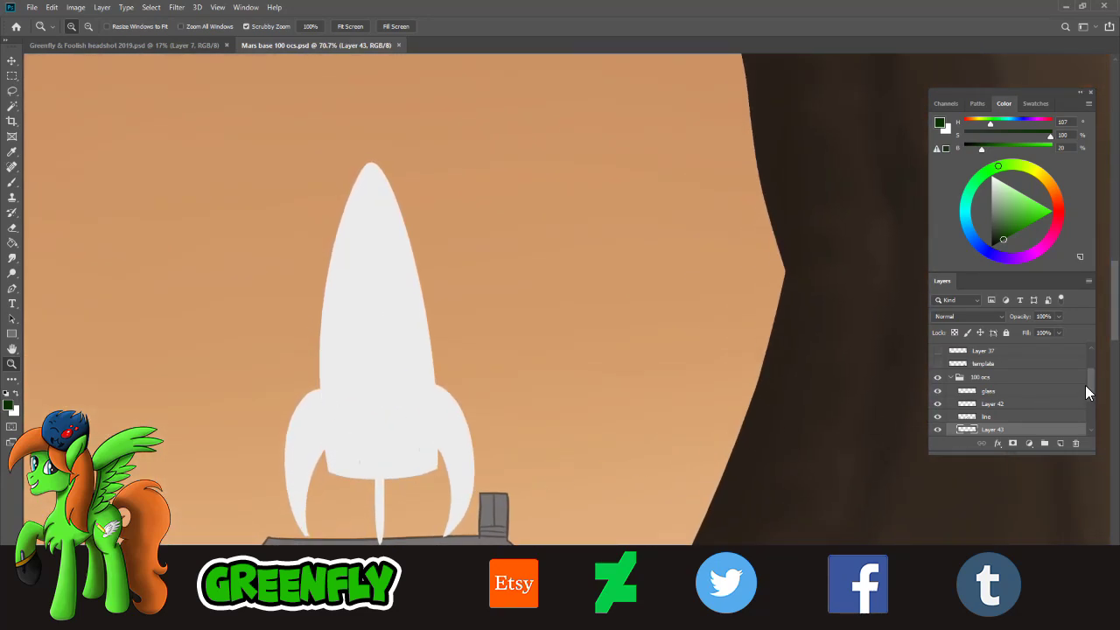
# - Look through the layers of the 100 ocs group for the rocket's layer and collapse the group
pyautogui.moveTo(1092, 388); pyautogui.dragTo(1065, 388)
pyautogui.click(959, 382)
pyautogui.click(952, 380)
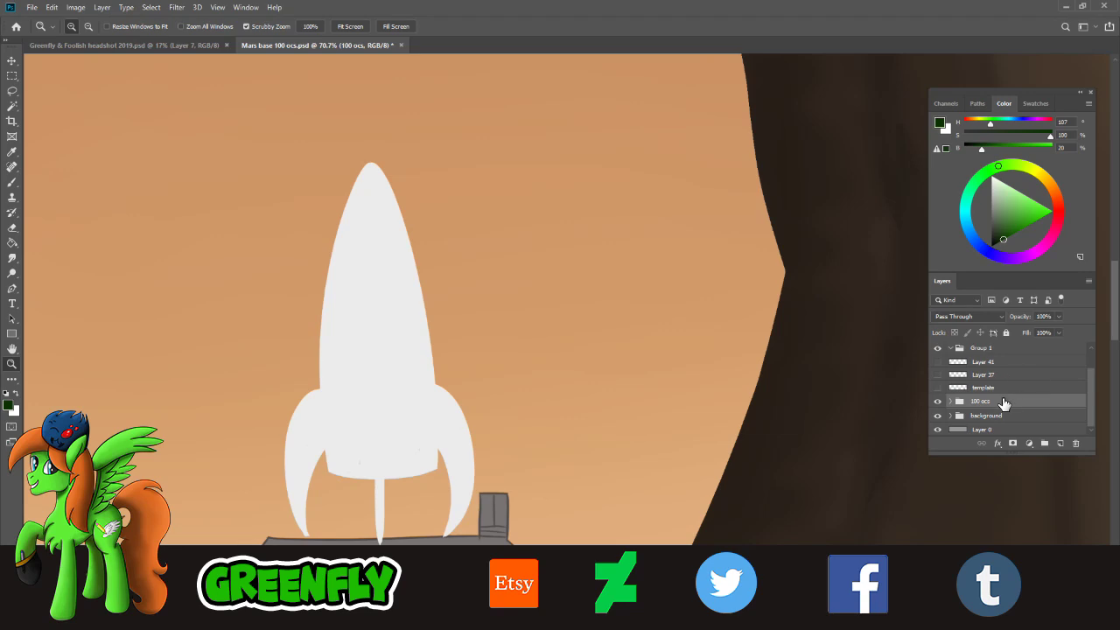
pyautogui.click(951, 401)
pyautogui.moveTo(1089, 388); pyautogui.dragTo(1088, 417)
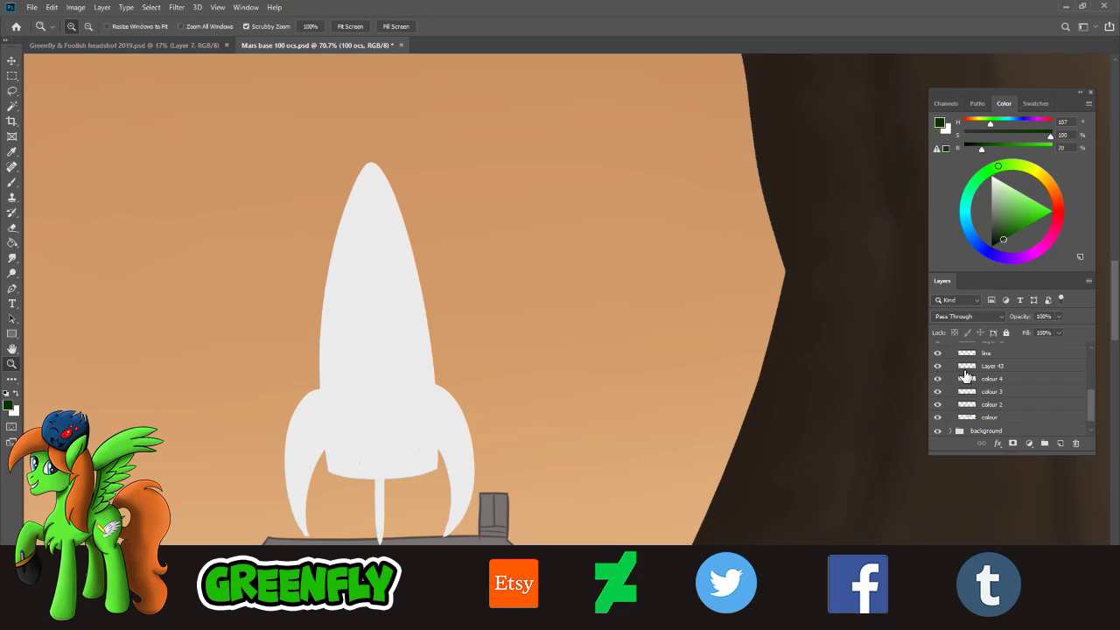
pyautogui.moveTo(1088, 408); pyautogui.dragTo(1084, 390)
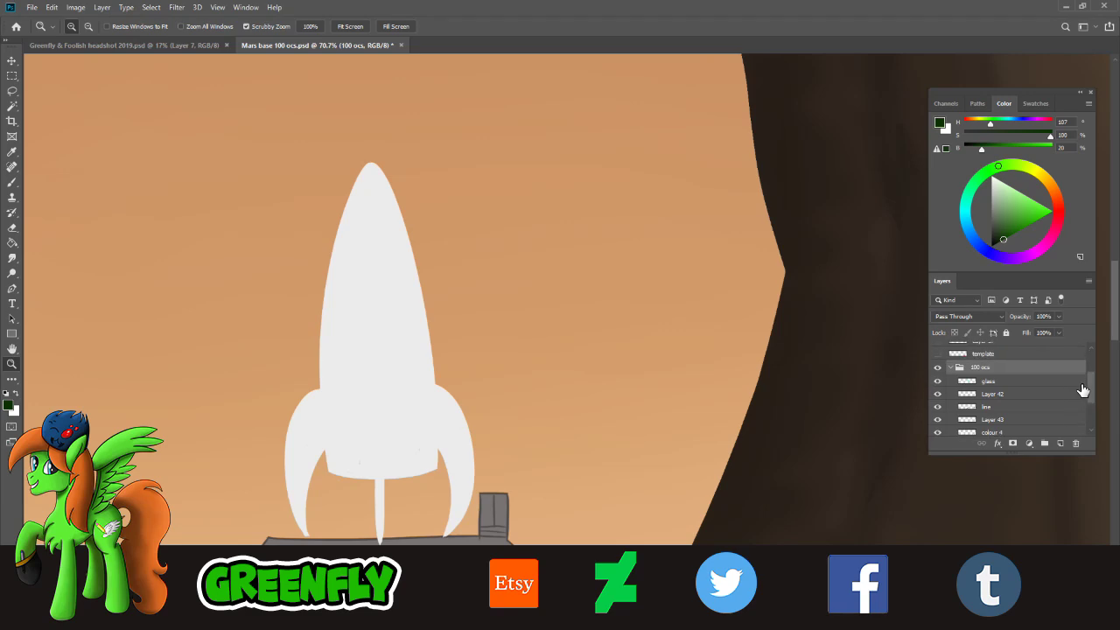
pyautogui.click(951, 368)
pyautogui.click(952, 403)
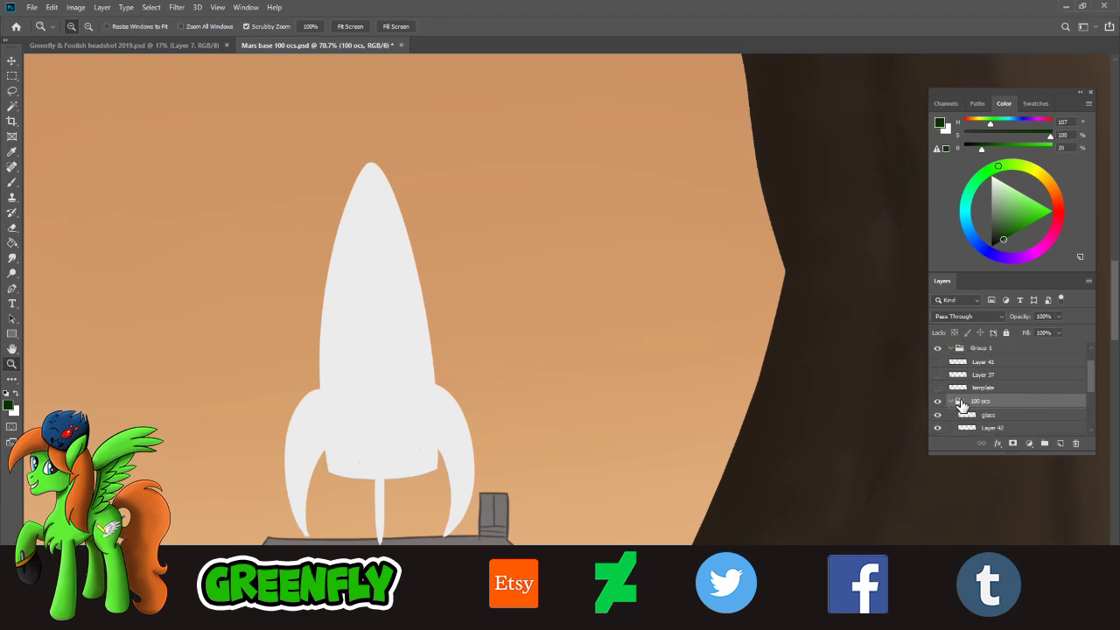
pyautogui.moveTo(1088, 385); pyautogui.dragTo(1085, 395)
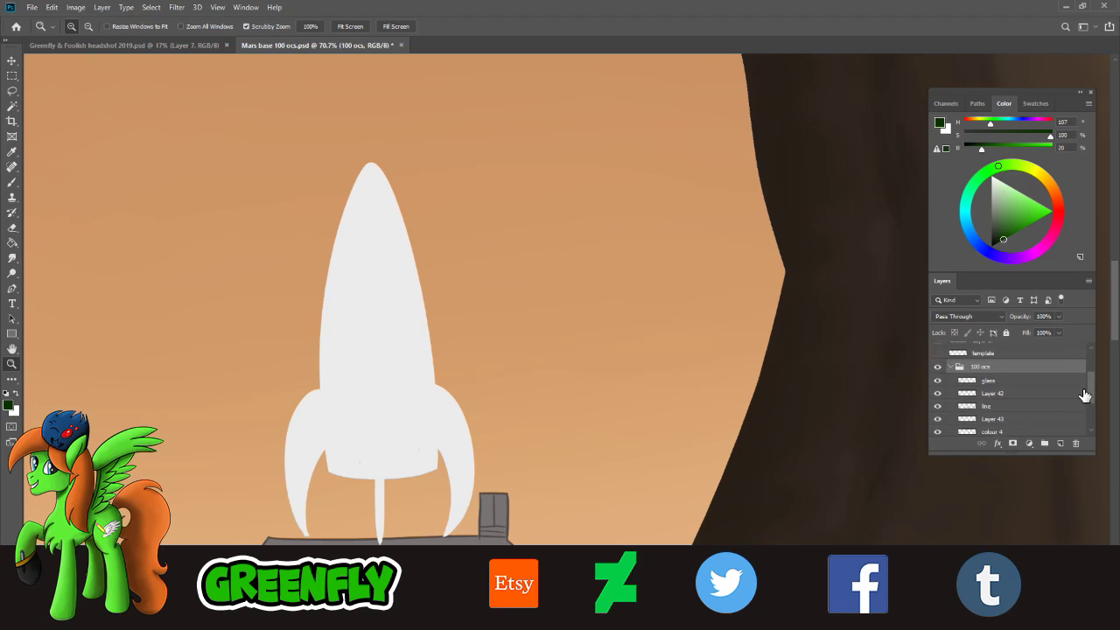
pyautogui.click(951, 367)
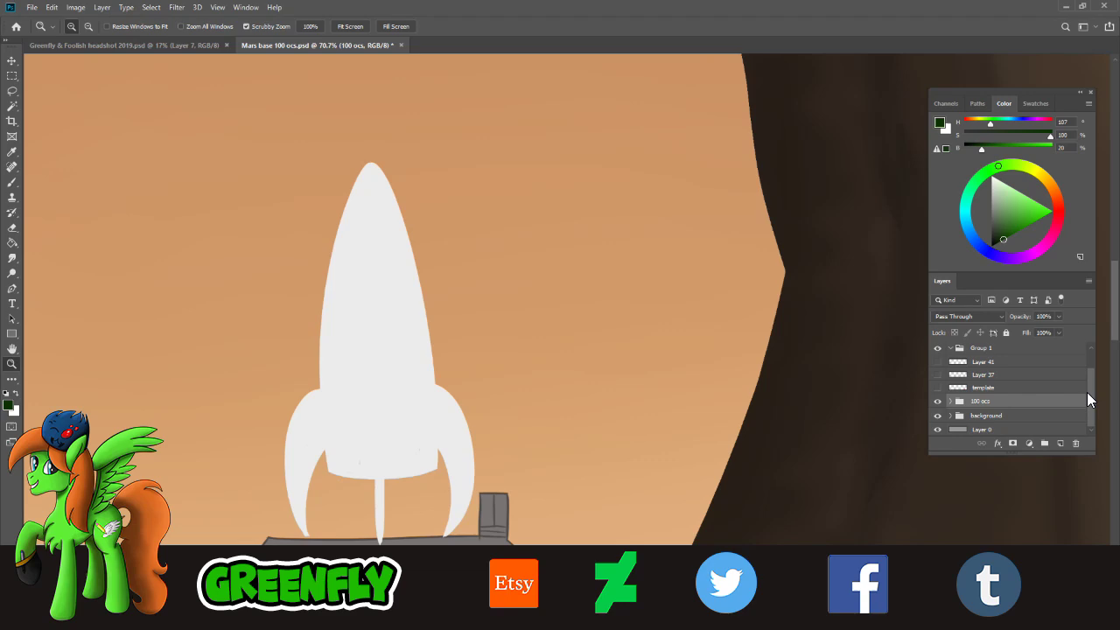
# - Find the rocket's layer in the background group by toggling the visibility of Layer 31 and Layer 35, and select Layer 35
pyautogui.click(1003, 420)
pyautogui.click(953, 416)
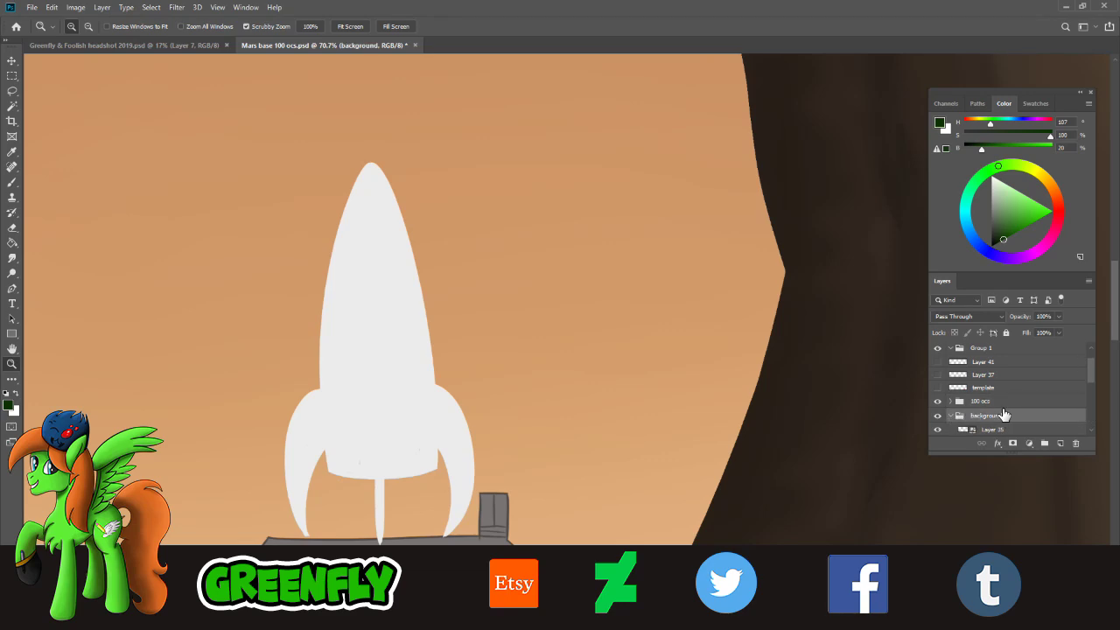
pyautogui.moveTo(1090, 378); pyautogui.dragTo(1088, 396)
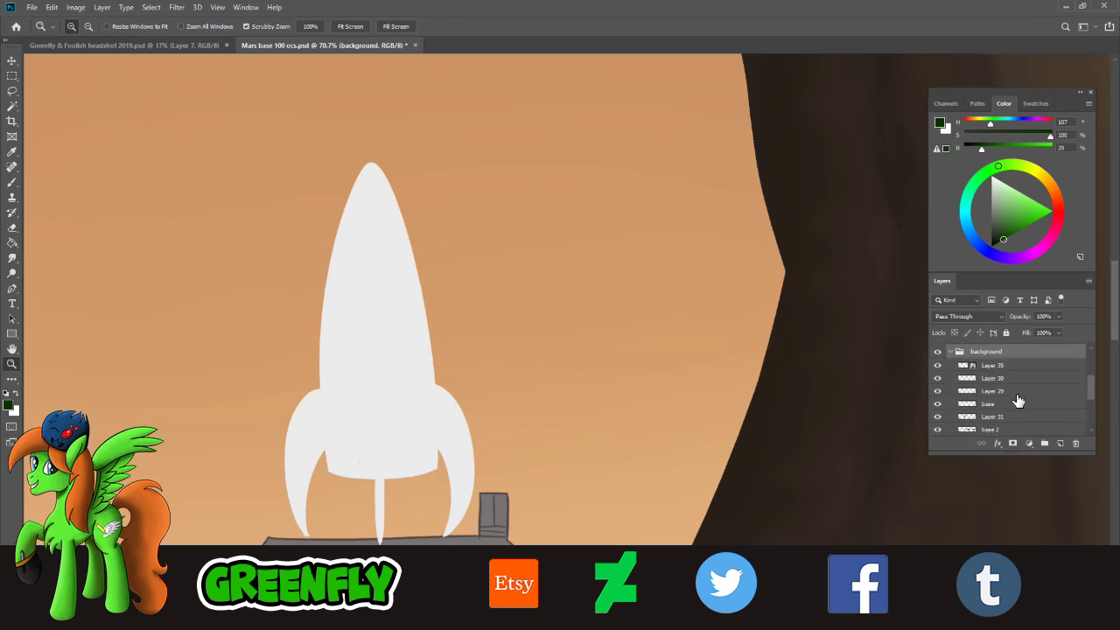
pyautogui.click(938, 418)
pyautogui.click(938, 419)
pyautogui.click(947, 418)
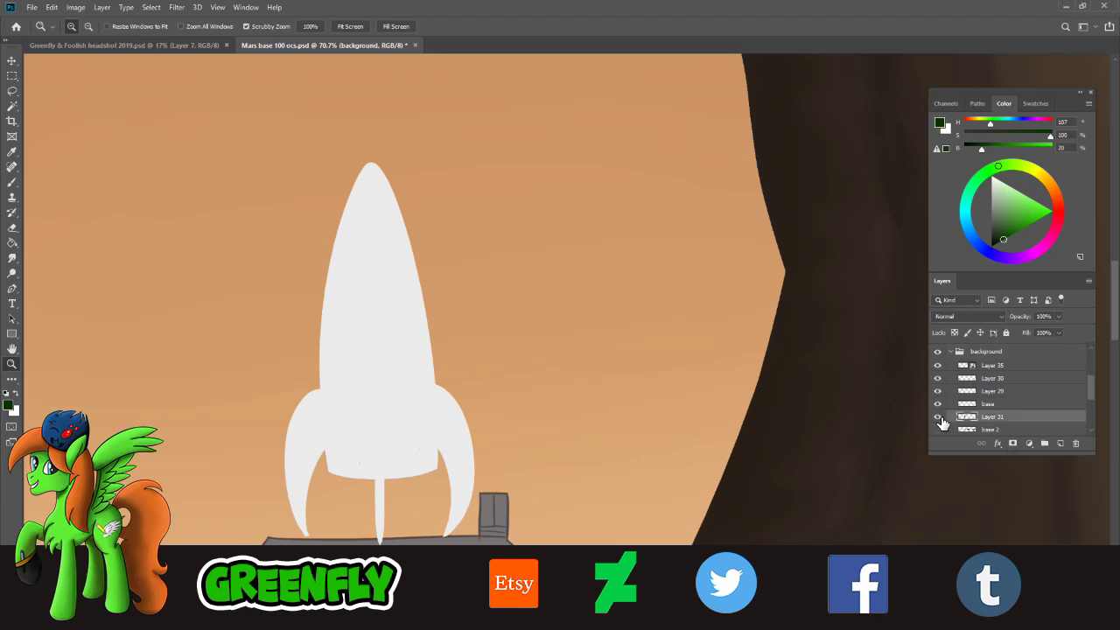
pyautogui.click(938, 365)
pyautogui.click(938, 365)
pyautogui.click(993, 368)
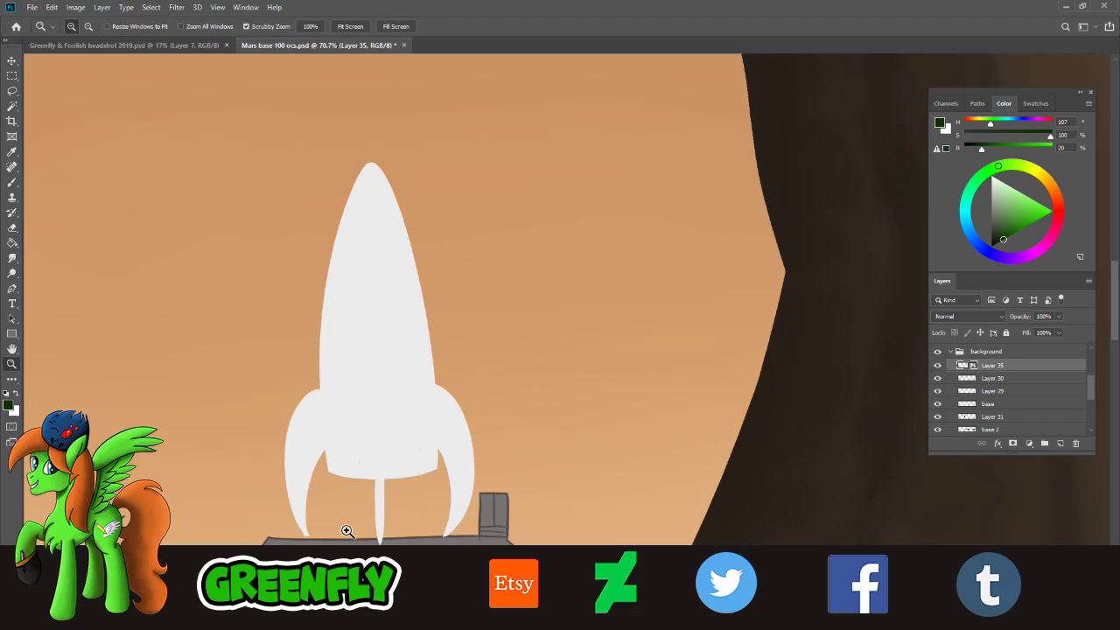
# - Sample the rocket's light grey as the brush colour and rasterize the smart object Layer 35 for painting
pyautogui.moveTo(346, 529); pyautogui.dragTo(388, 519)
pyautogui.click(13, 152)
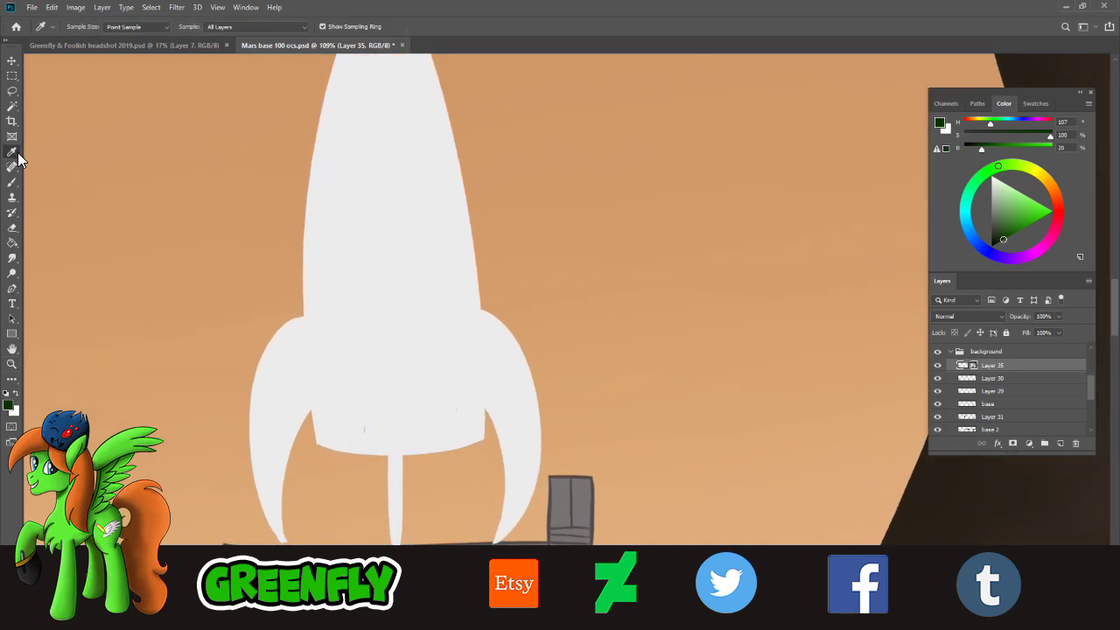
pyautogui.click(382, 225)
pyautogui.click(14, 184)
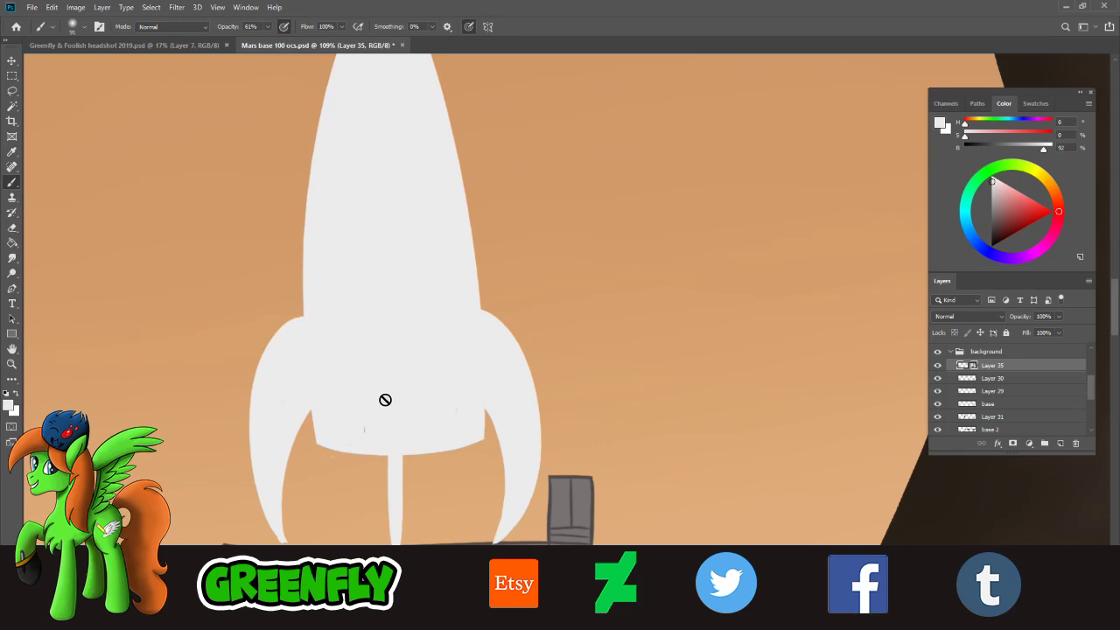
pyautogui.click(364, 418)
pyautogui.click(554, 245)
# - Paint over the small stray mark on the rocket's lower body with a 26 px soft brush at 100% opacity
pyautogui.click(268, 26)
pyautogui.moveTo(277, 40); pyautogui.dragTo(280, 41)
pyautogui.click(82, 32)
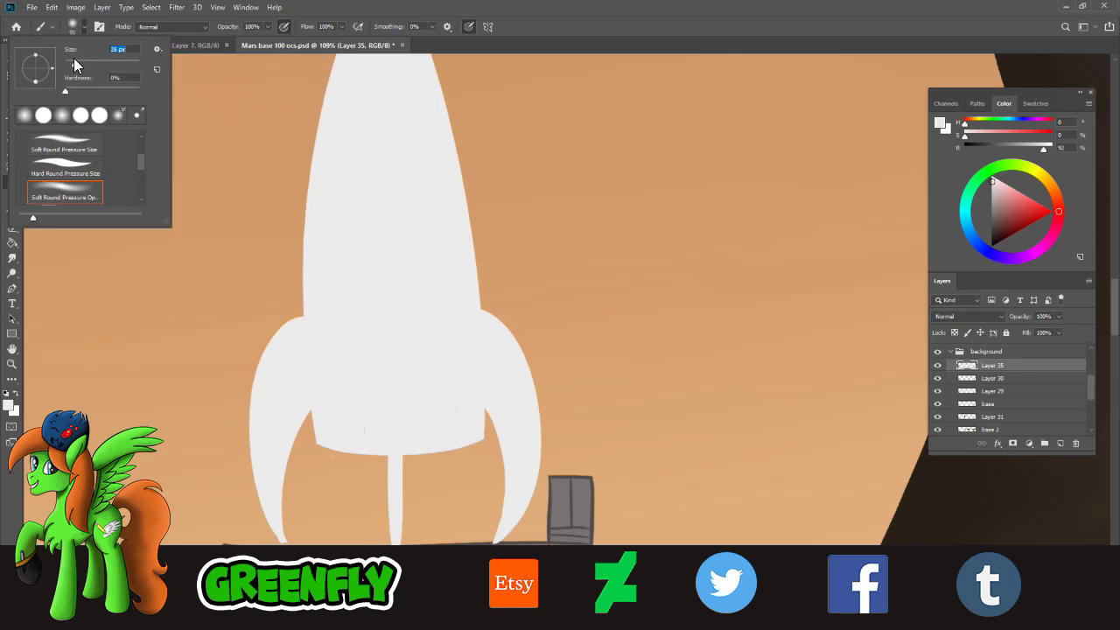
pyautogui.click(361, 431)
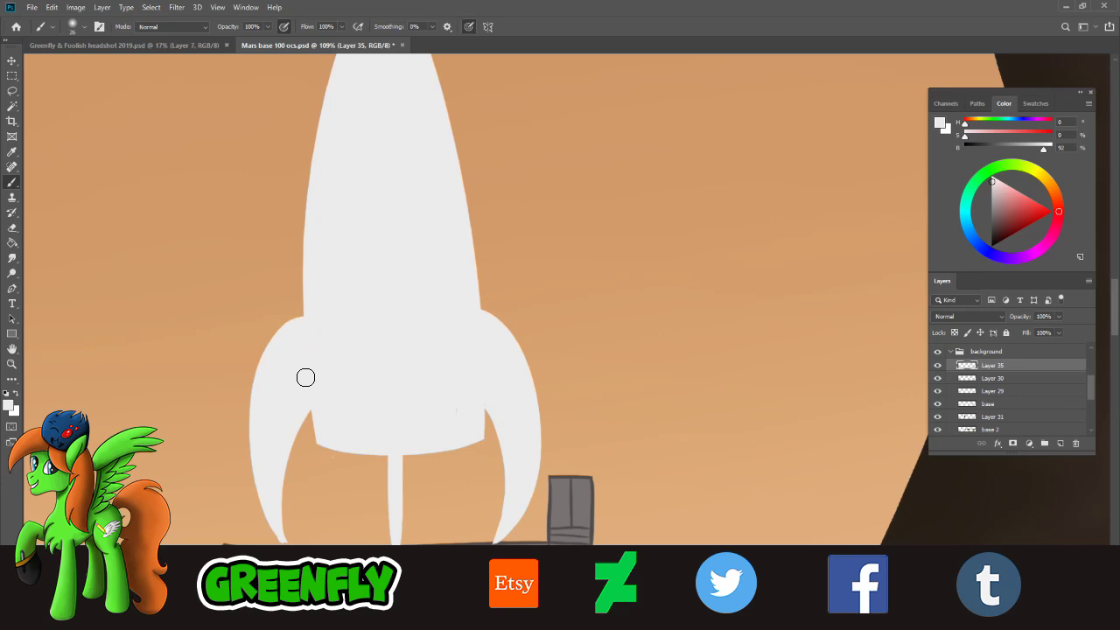
# - Reshape the blunt tip of the rocket's left fin into a point using the Hard Round Pressure Size brush at 26 px
pyautogui.press('z')
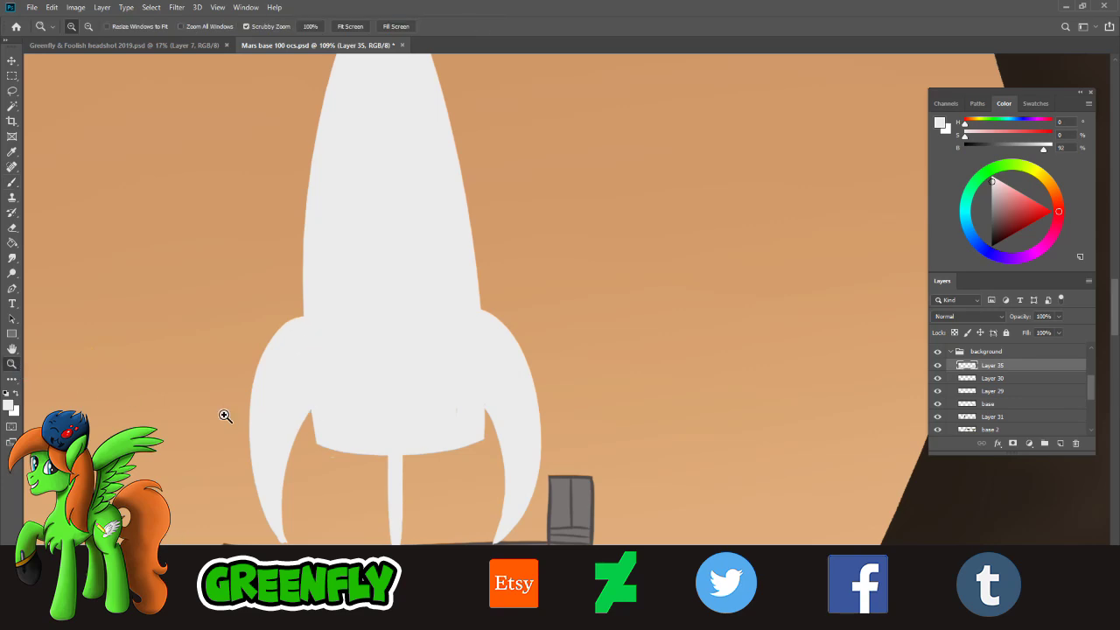
pyautogui.click(324, 575)
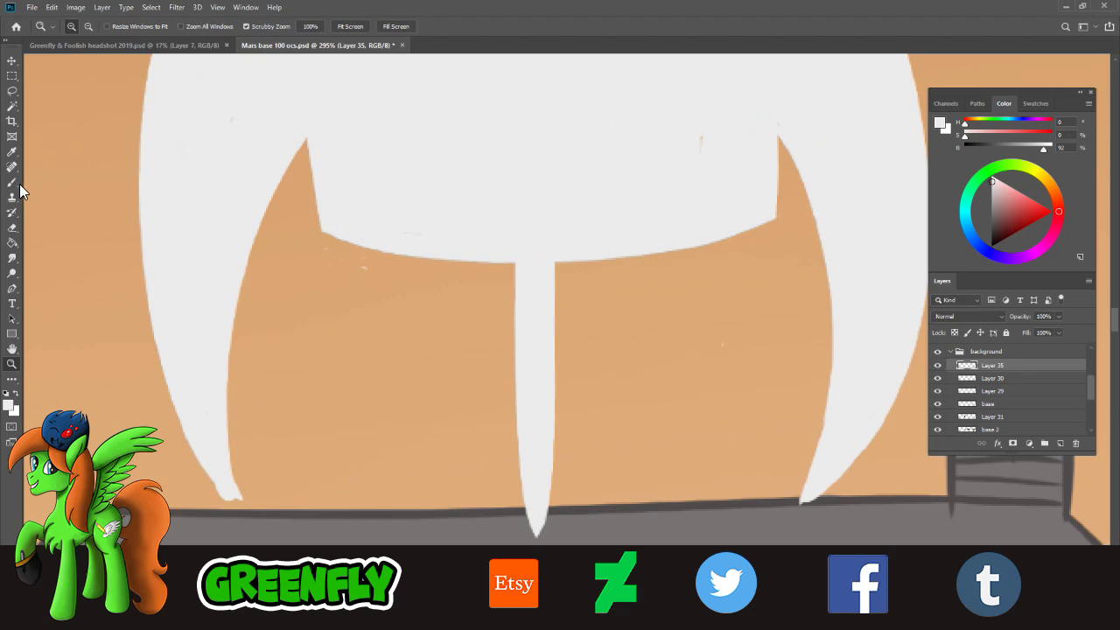
pyautogui.click(18, 184)
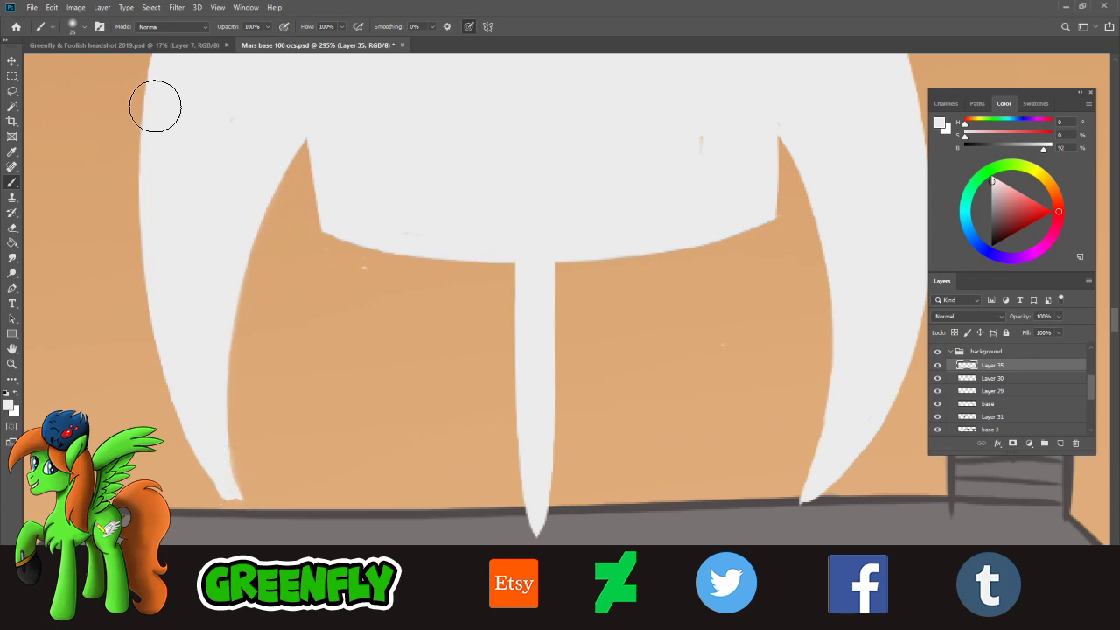
pyautogui.click(79, 26)
pyautogui.click(83, 168)
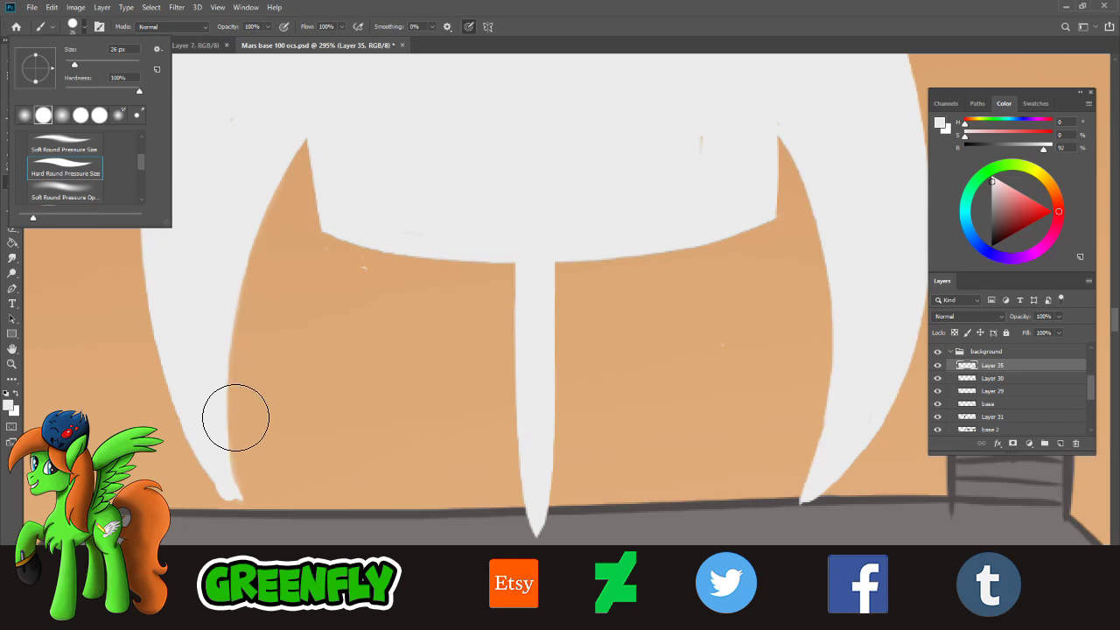
pyautogui.click(236, 456)
pyautogui.moveTo(229, 482)
pyautogui.mouseDown()
pyautogui.moveTo(253, 517)
pyautogui.moveTo(209, 446)
pyautogui.moveTo(221, 473)
pyautogui.mouseUp()
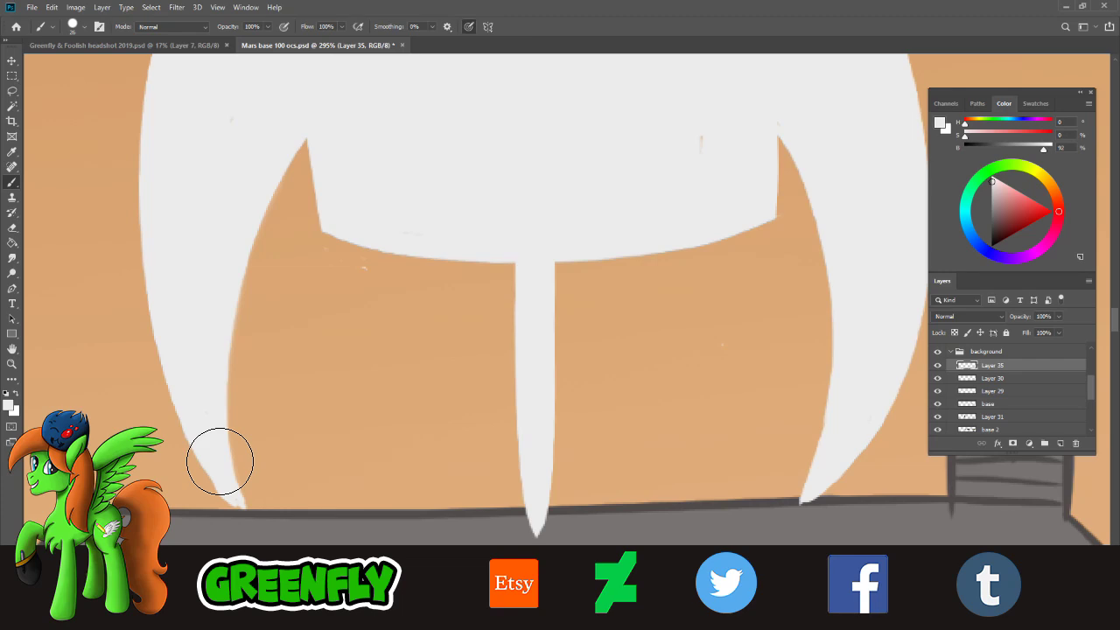
pyautogui.click(12, 363)
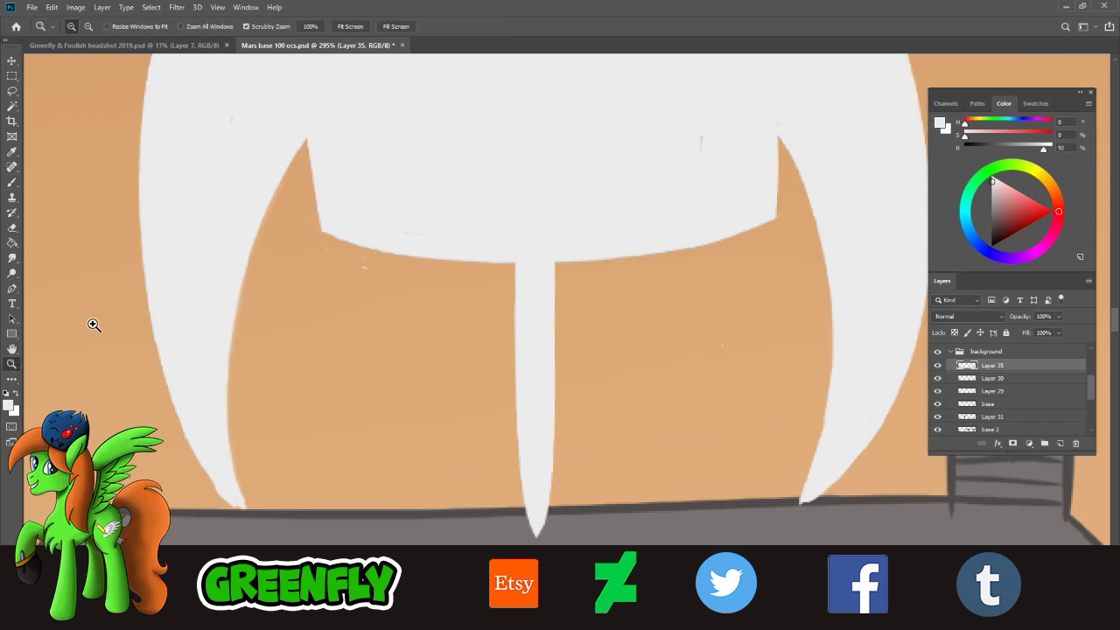
pyautogui.moveTo(404, 284); pyautogui.dragTo(367, 293)
pyautogui.moveTo(455, 253); pyautogui.dragTo(443, 249)
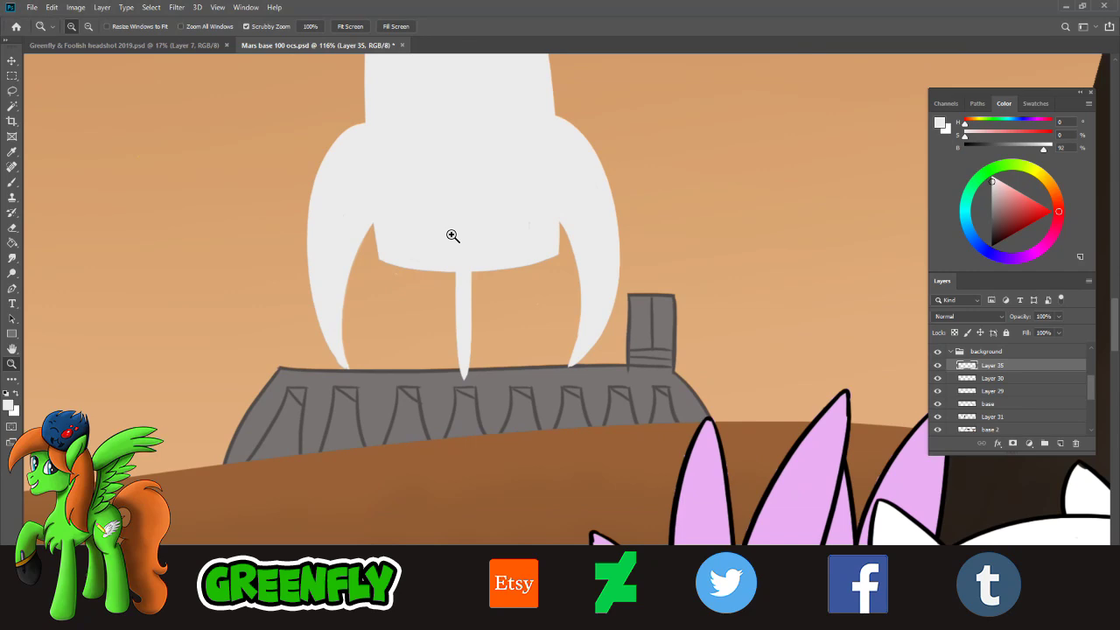
# - Erase the stray speck beneath the rocket's body and paint over the small marks left on its lower body
pyautogui.scroll(1, 455, 237)
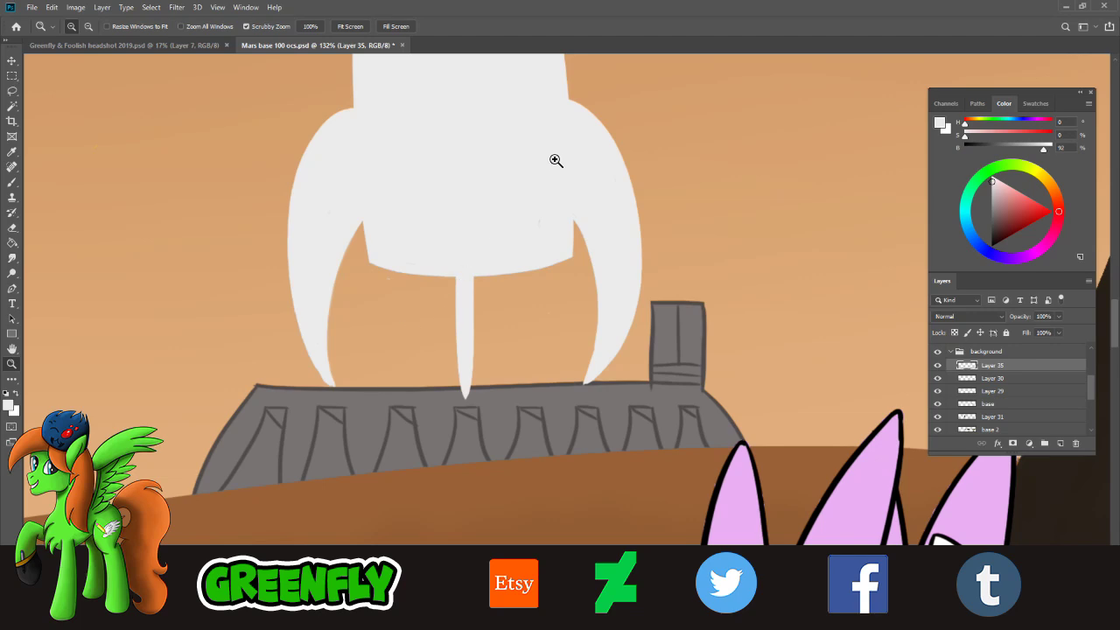
pyautogui.moveTo(556, 160)
pyautogui.mouseDown()
pyautogui.moveTo(546, 152)
pyautogui.moveTo(559, 162)
pyautogui.mouseUp()
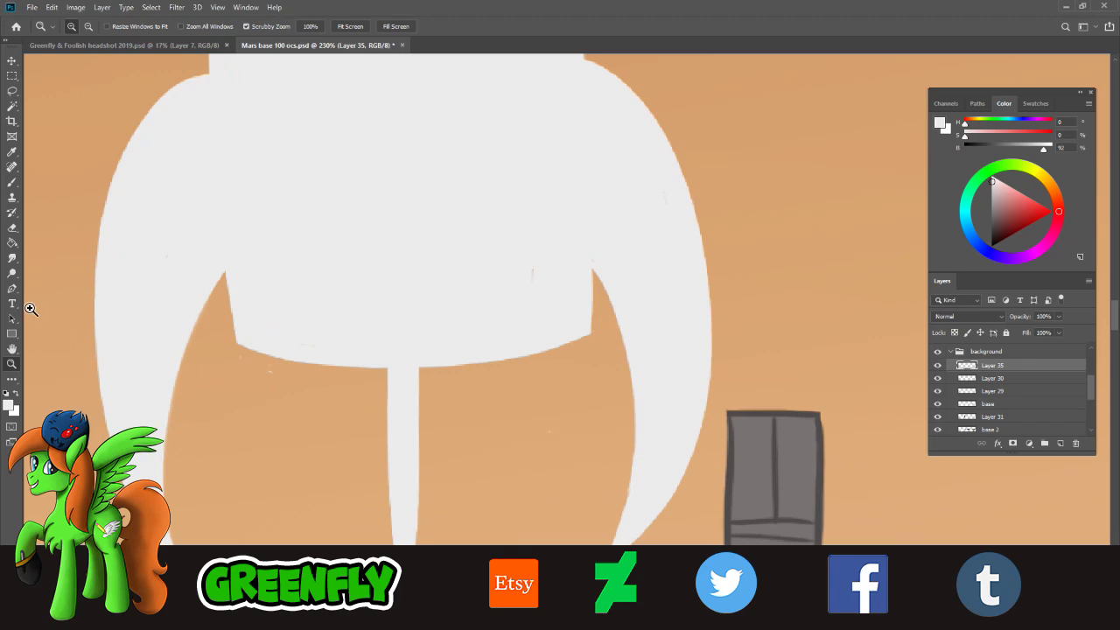
pyautogui.click(13, 233)
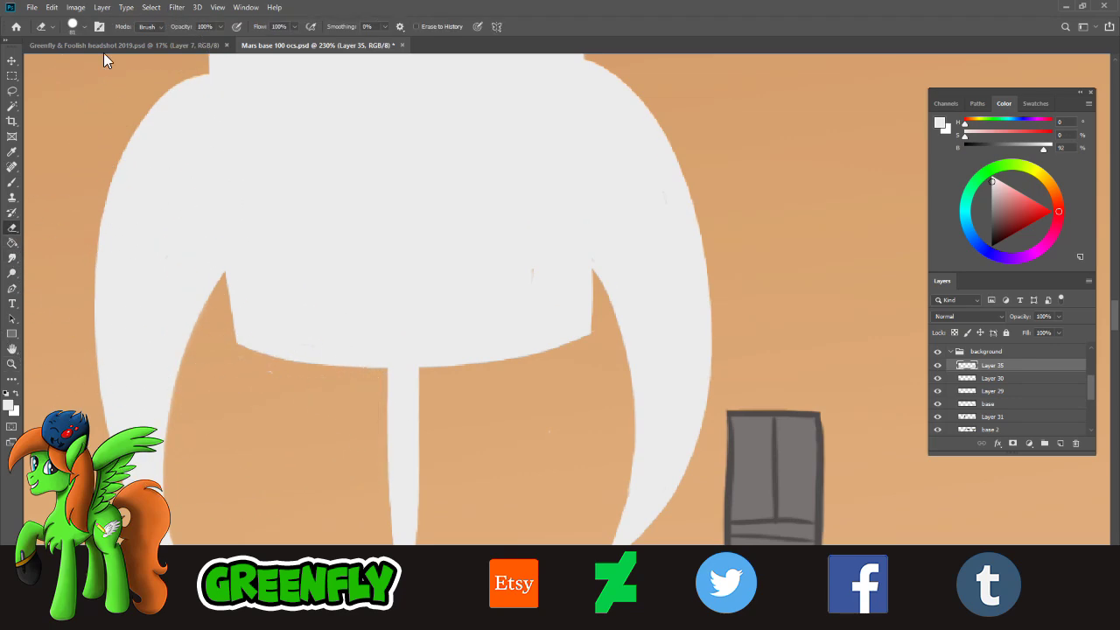
pyautogui.click(79, 26)
pyautogui.moveTo(272, 397); pyautogui.dragTo(278, 382)
pyautogui.click(13, 182)
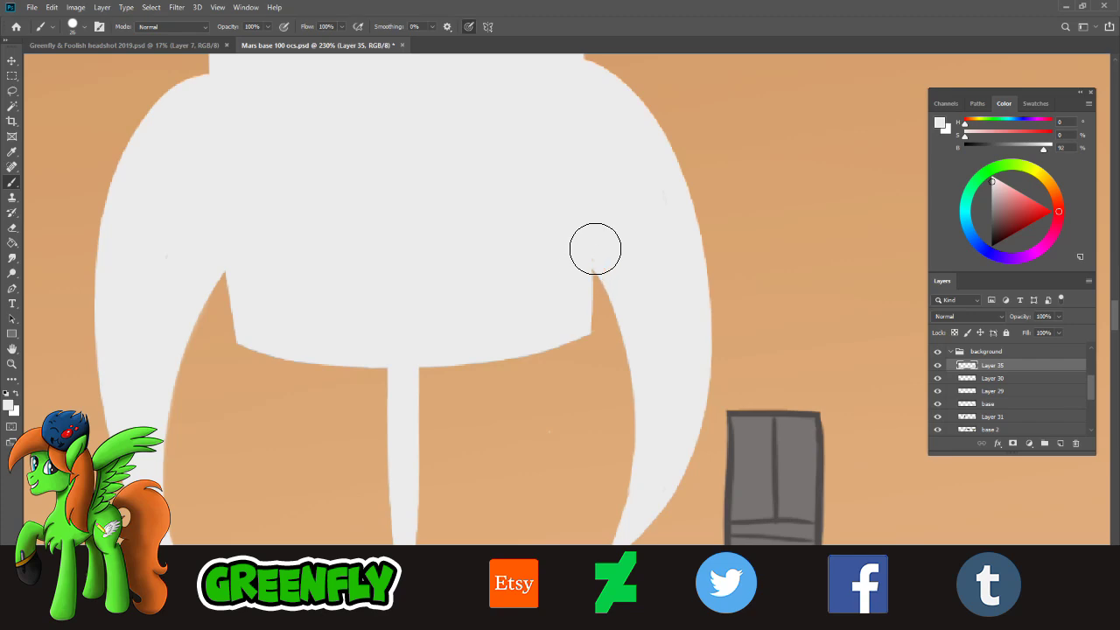
pyautogui.click(592, 250)
# - Examine the whole rocket from nose to fins for remaining flaws in its silhouette
pyautogui.click(12, 363)
pyautogui.moveTo(477, 395)
pyautogui.mouseDown()
pyautogui.moveTo(443, 399)
pyautogui.moveTo(506, 380)
pyautogui.moveTo(493, 381)
pyautogui.mouseUp()
pyautogui.scroll(-2, 531, 384)
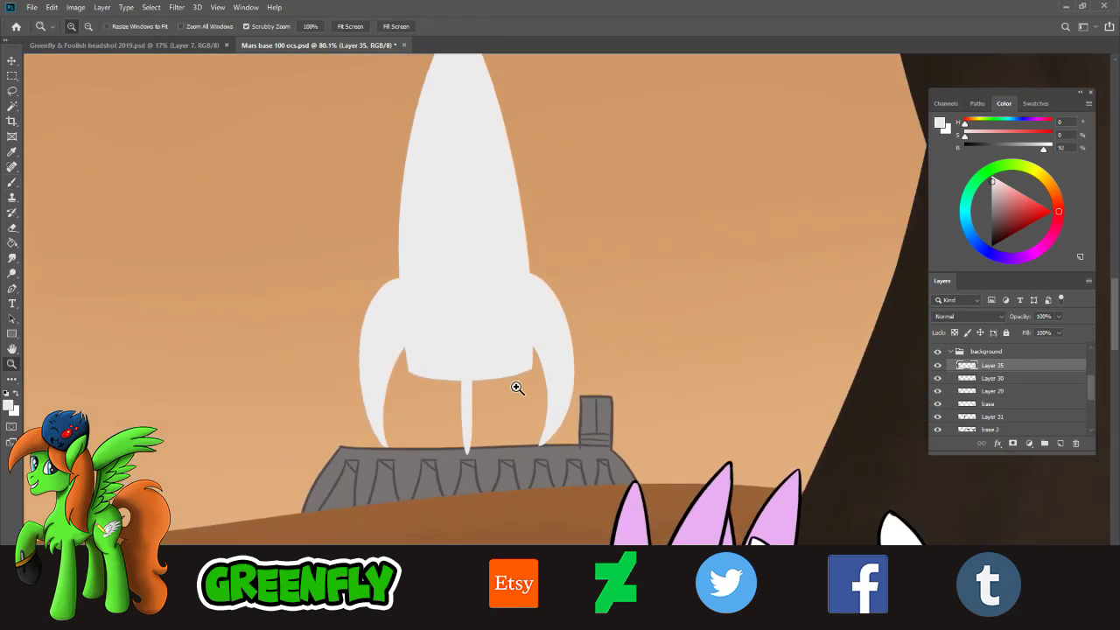
pyautogui.scroll(-1, 532, 374)
pyautogui.scroll(2, 545, 313)
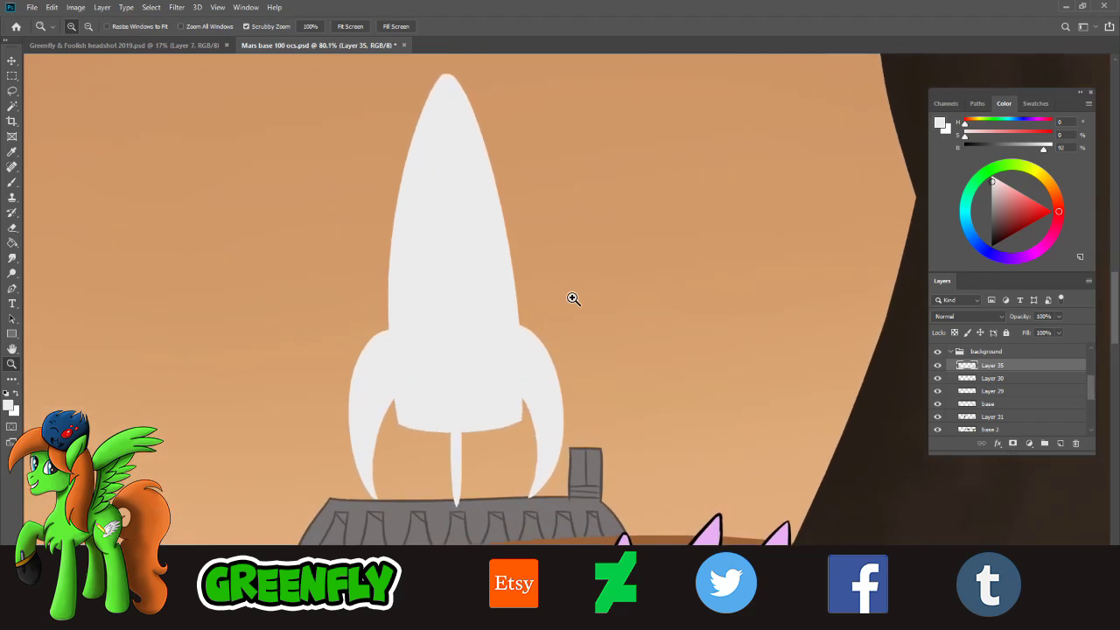
pyautogui.scroll(2, 516, 307)
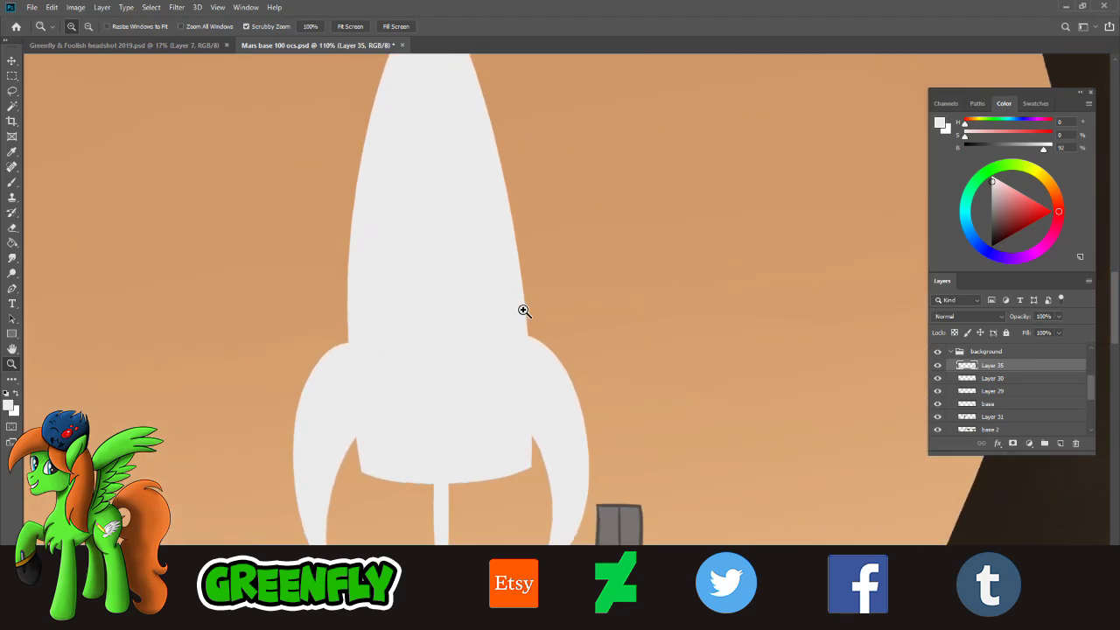
pyautogui.scroll(-3, 471, 525)
# - Erase the part of the rocket's centre fin that overlaps the platform using the Hard Round Pressure Size eraser at 14 px
pyautogui.scroll(7, 477, 560)
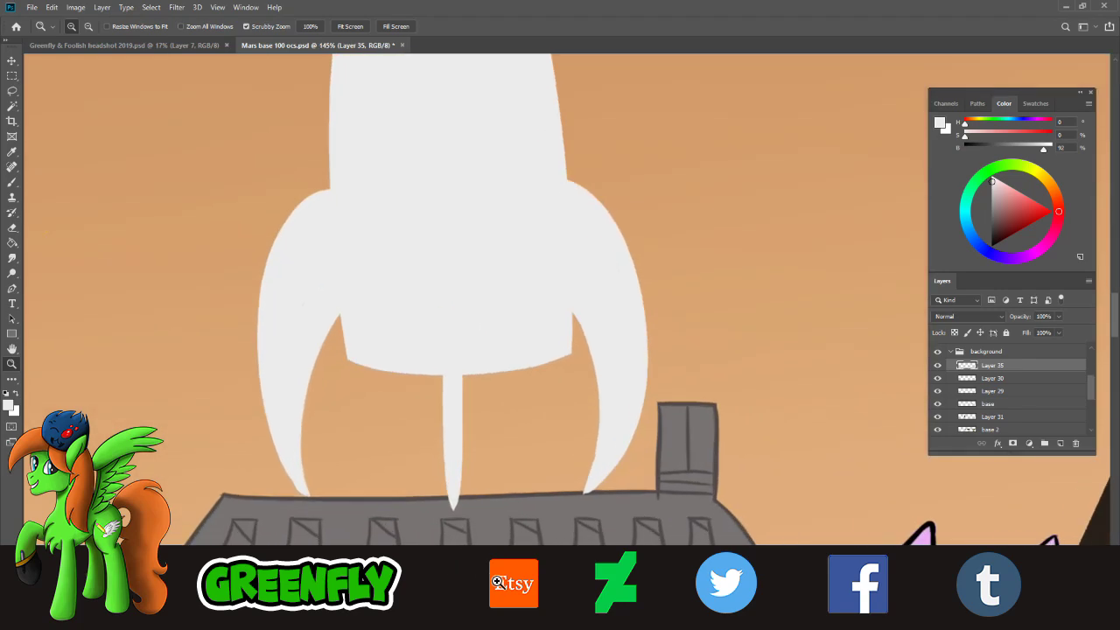
pyautogui.scroll(2, 490, 540)
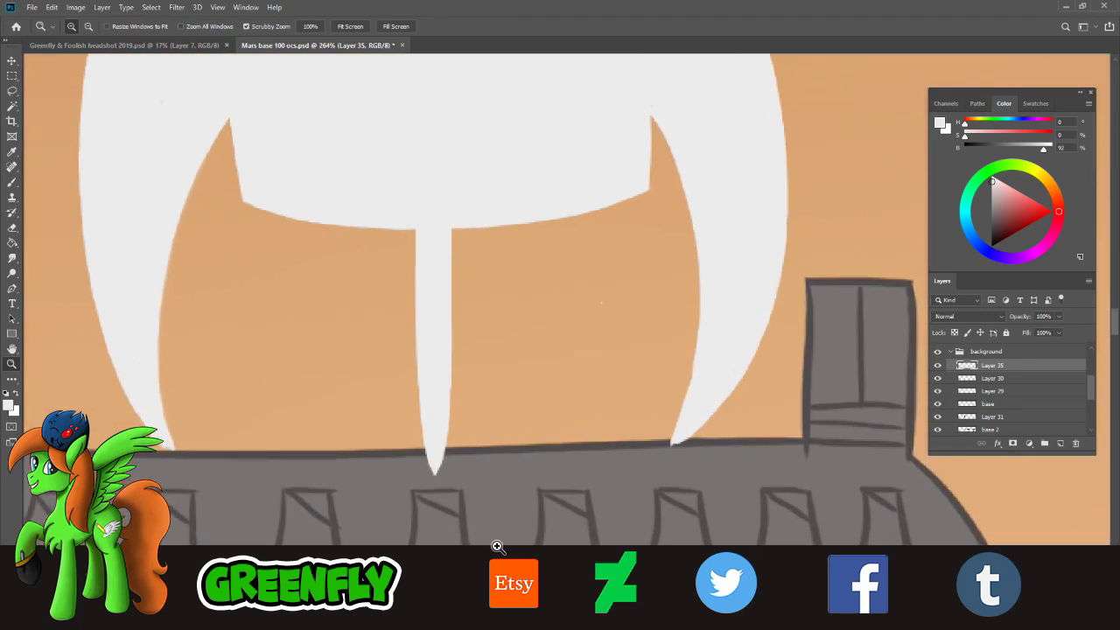
pyautogui.scroll(2, 488, 490)
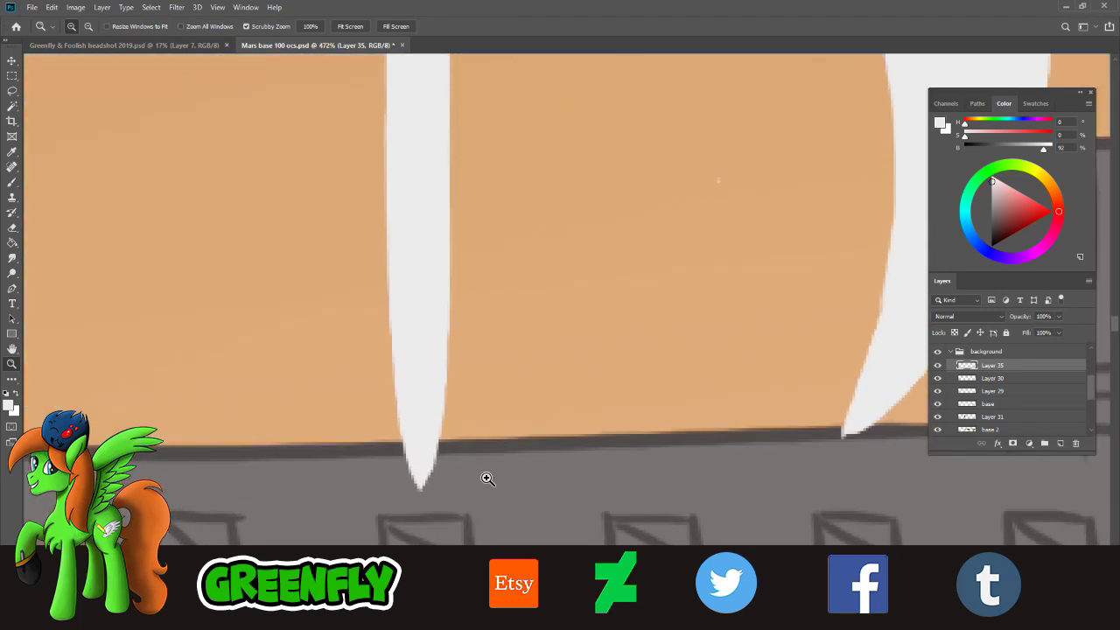
pyautogui.scroll(-1, 485, 467)
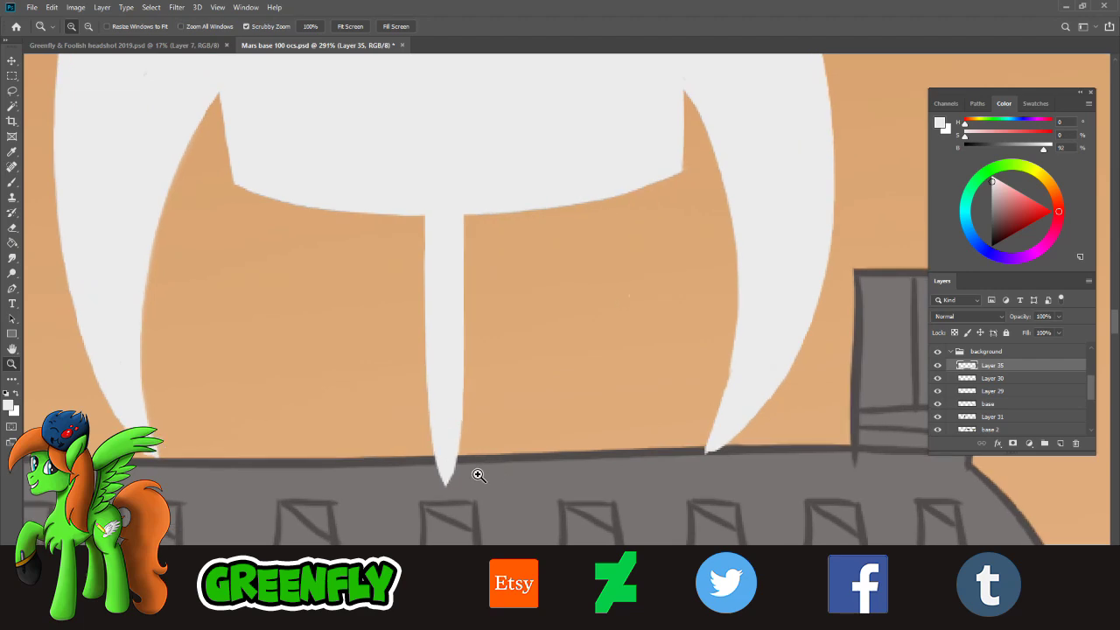
pyautogui.click(13, 228)
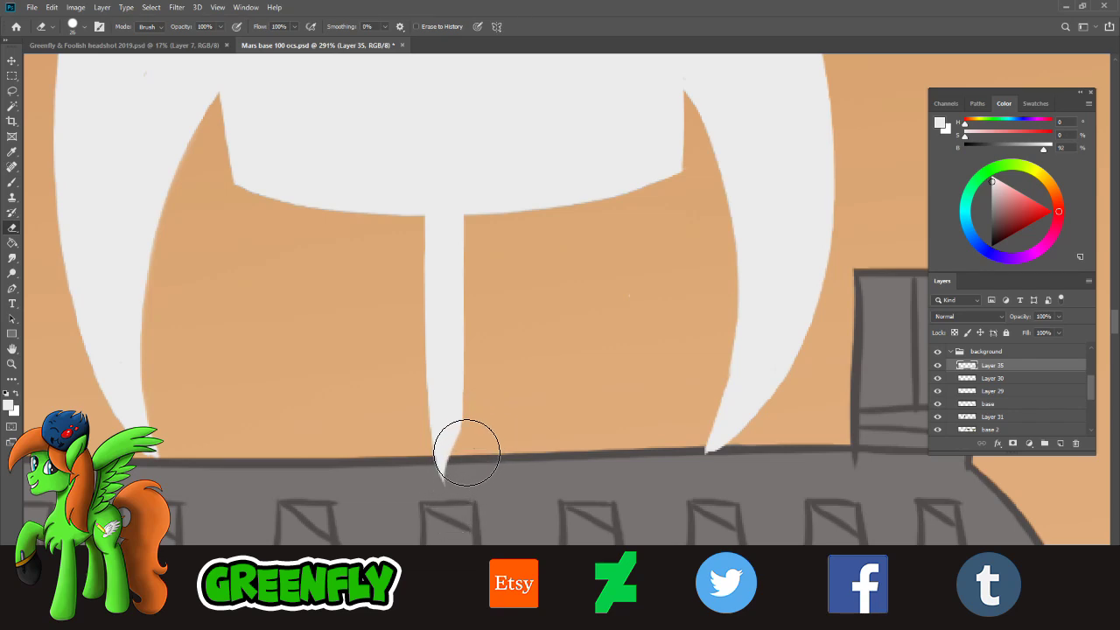
pyautogui.click(84, 27)
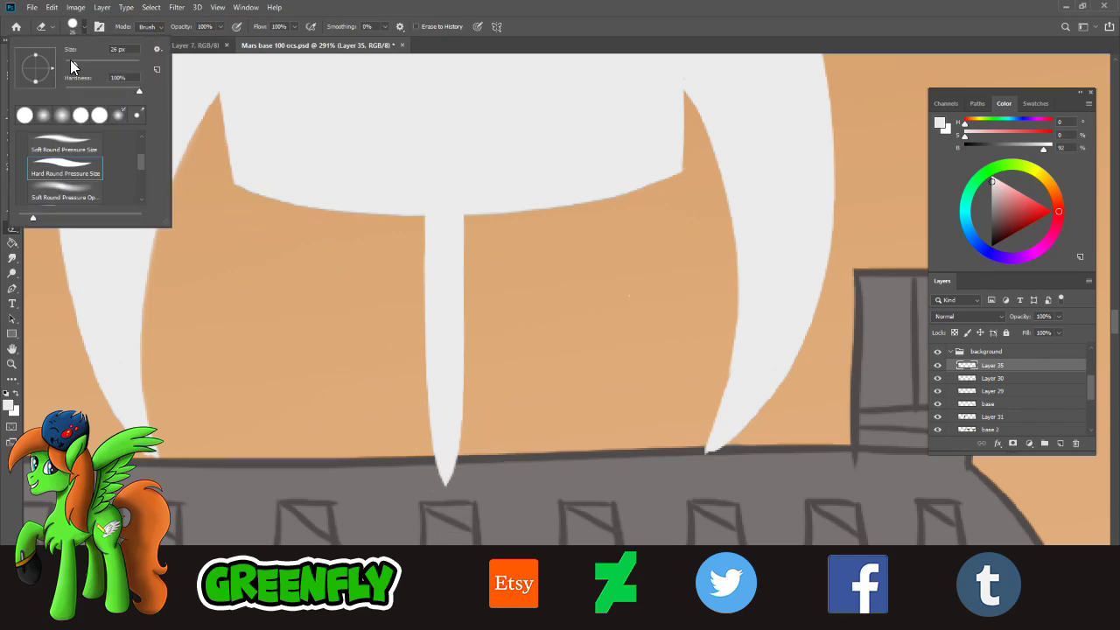
pyautogui.moveTo(72, 62); pyautogui.dragTo(69, 63)
pyautogui.moveTo(435, 442); pyautogui.dragTo(454, 497)
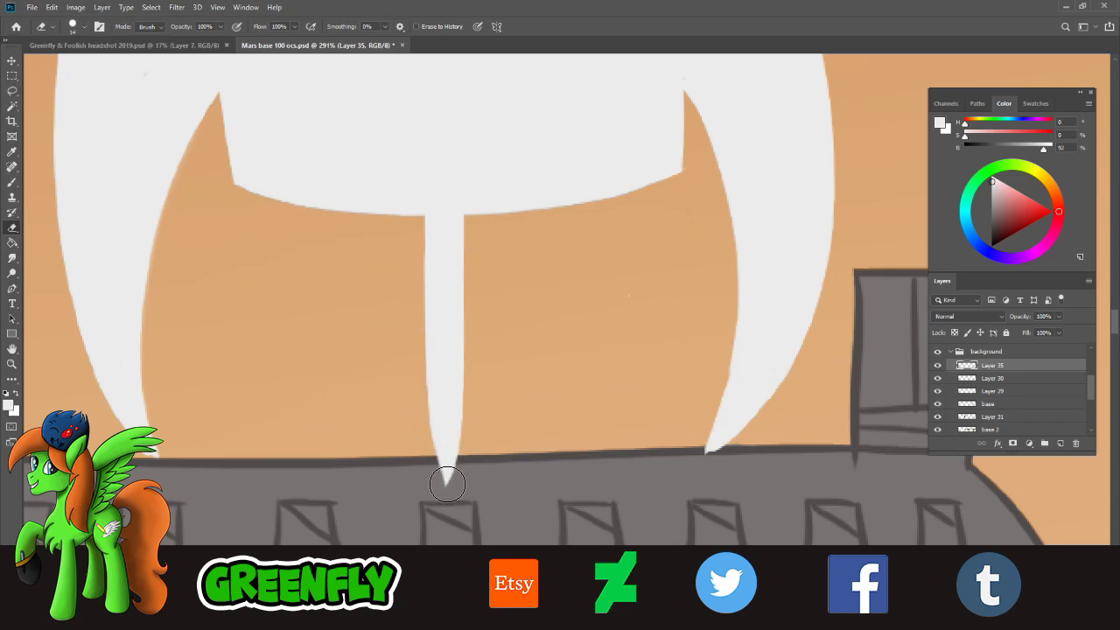
pyautogui.moveTo(477, 387); pyautogui.dragTo(444, 520)
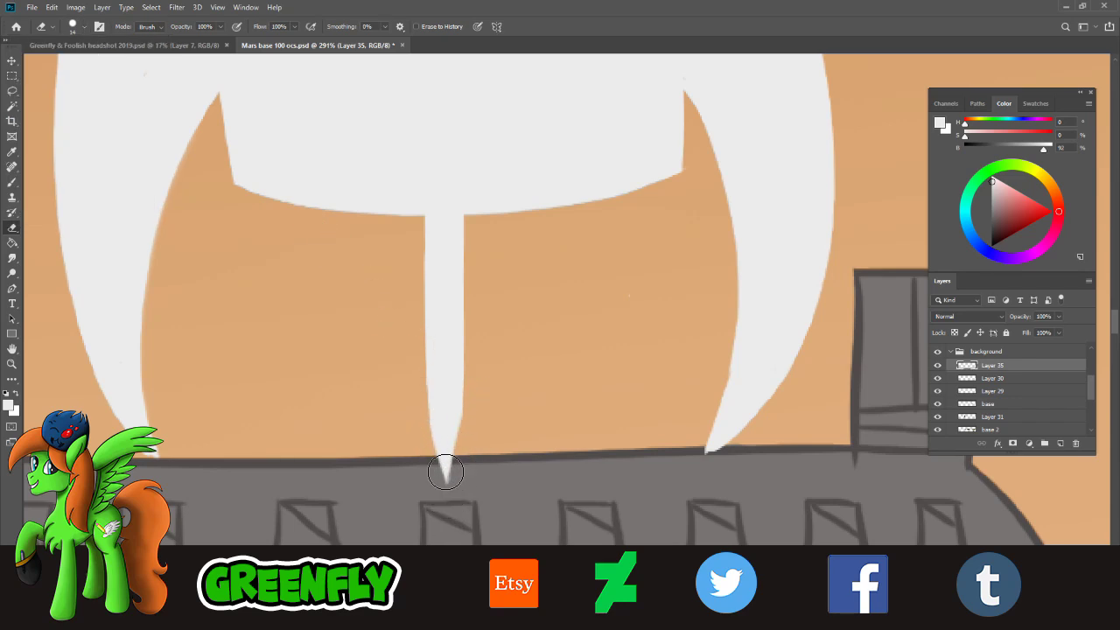
pyautogui.moveTo(446, 472); pyautogui.dragTo(453, 469)
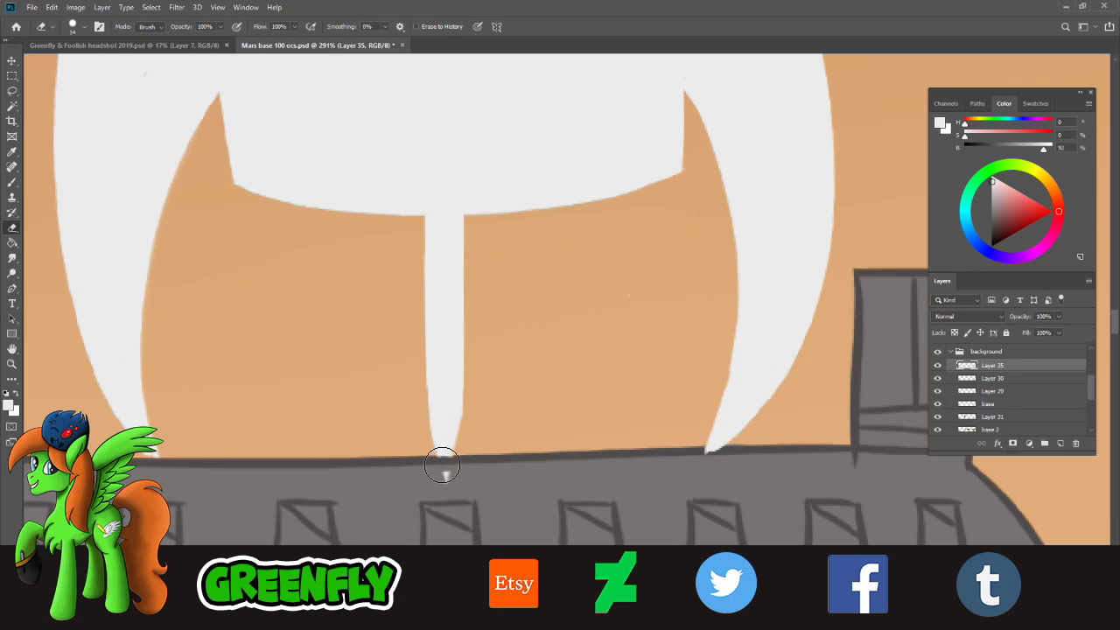
pyautogui.click(445, 470)
# - Touch up the left fin's tip with the brush and erase the right fin's tip flush with the platform's top edge
pyautogui.press('b')
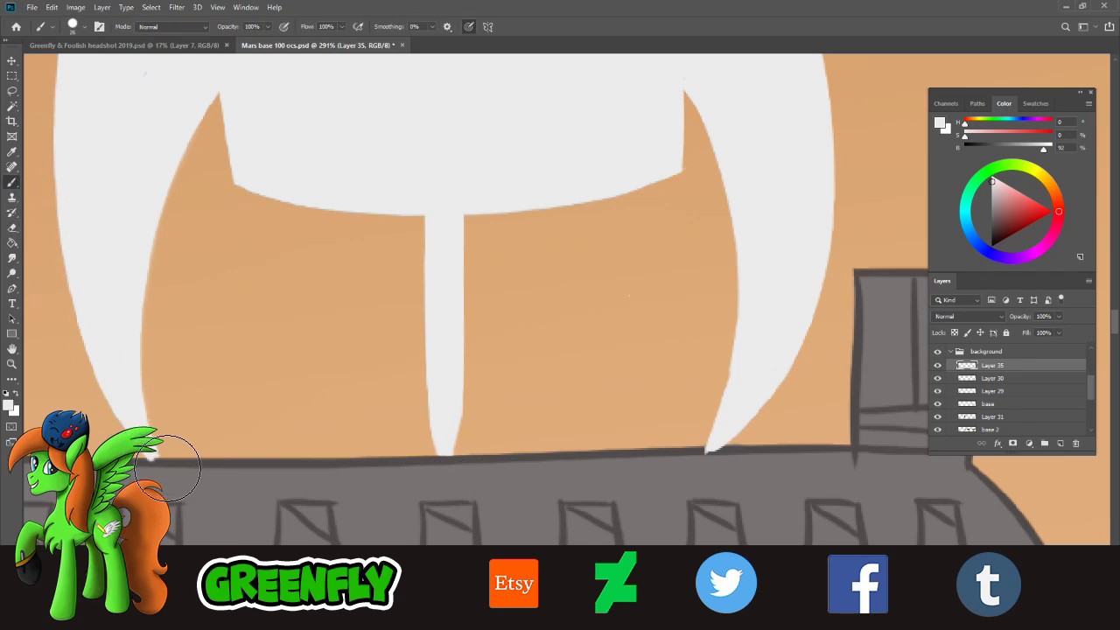
pyautogui.press('e')
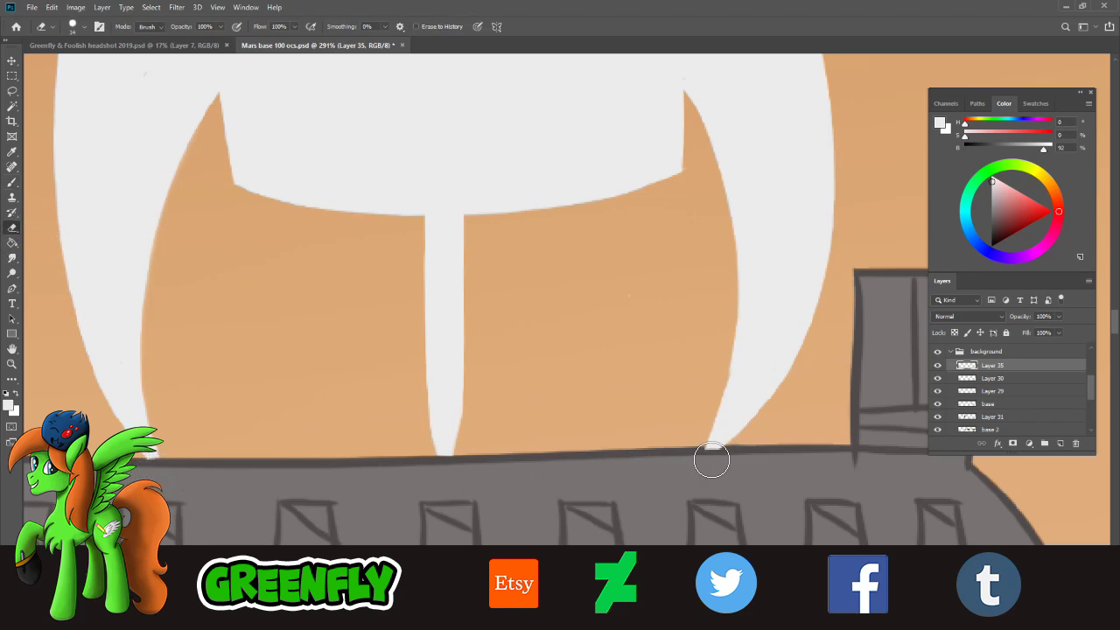
pyautogui.moveTo(721, 461); pyautogui.dragTo(715, 463)
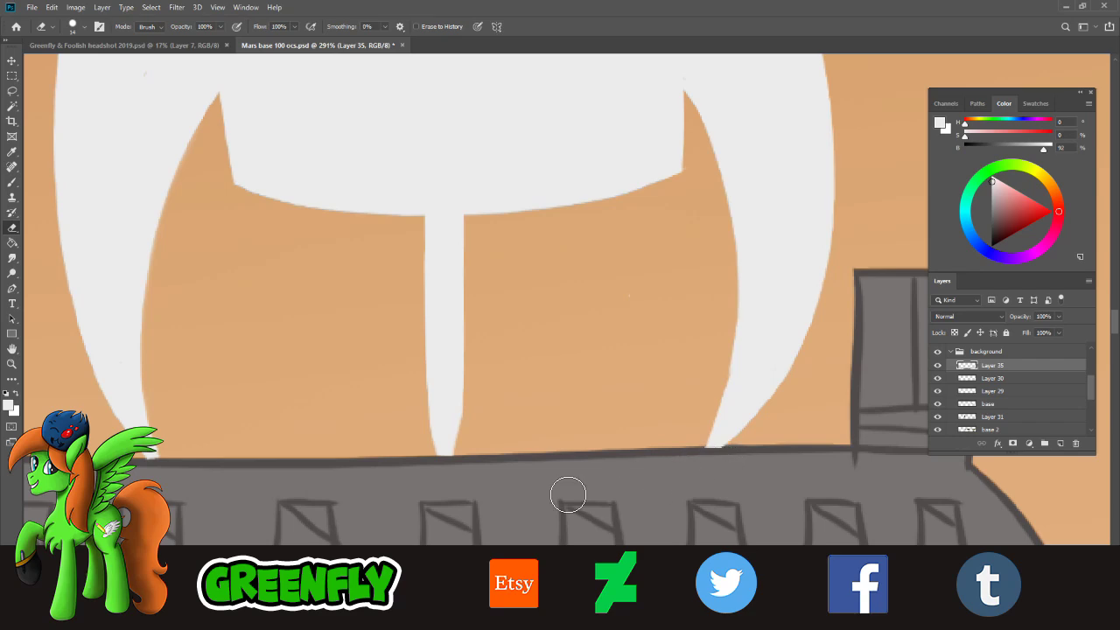
# - Check how the trimmed rocket fins sit on the platform within the wider background scene
pyautogui.press('z')
pyautogui.scroll(-5, 518, 376)
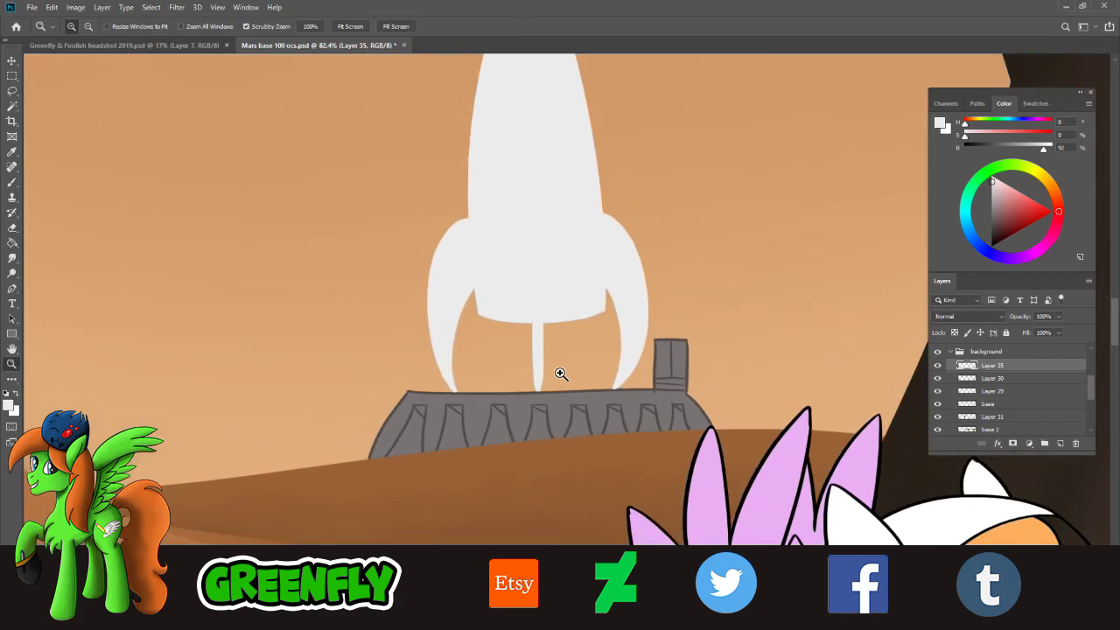
pyautogui.scroll(-4, 578, 378)
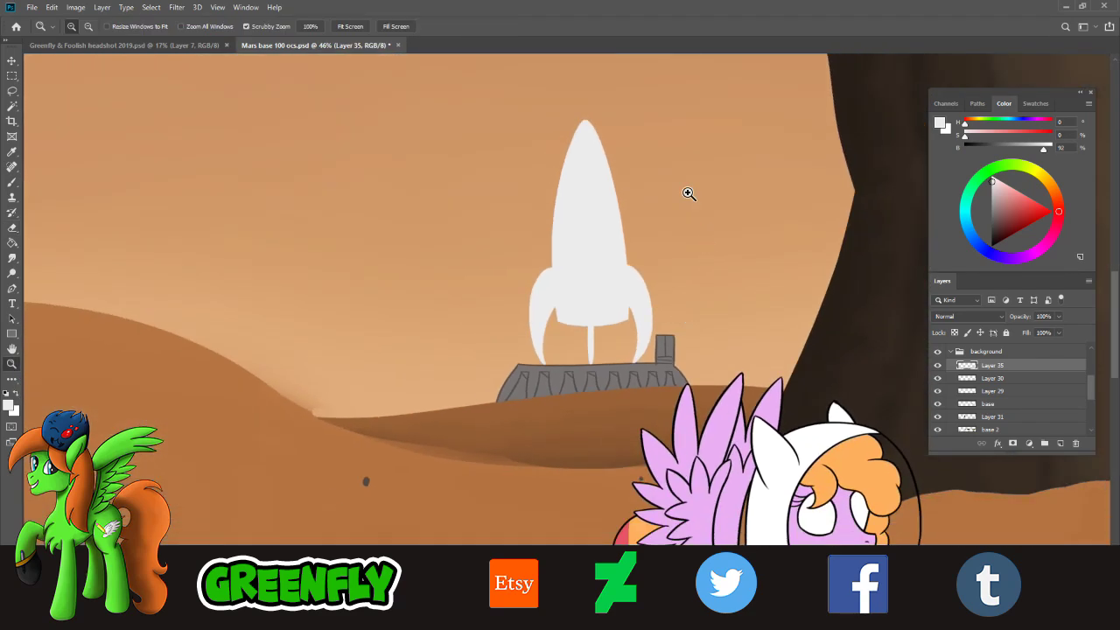
pyautogui.scroll(5, 645, 286)
pyautogui.scroll(-4, 643, 312)
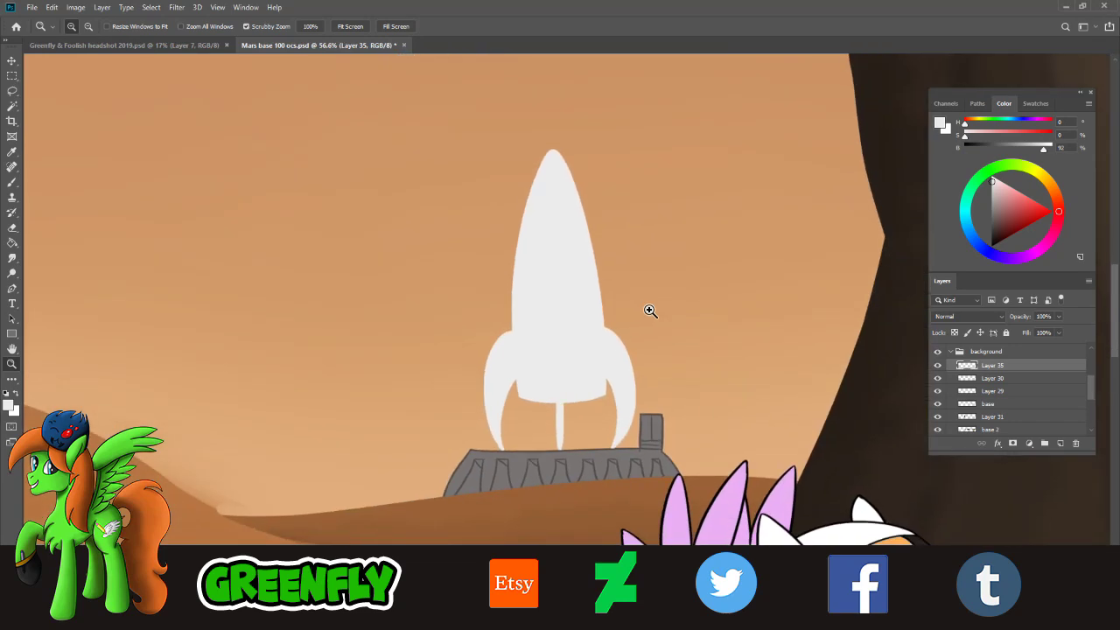
pyautogui.scroll(-3, 639, 315)
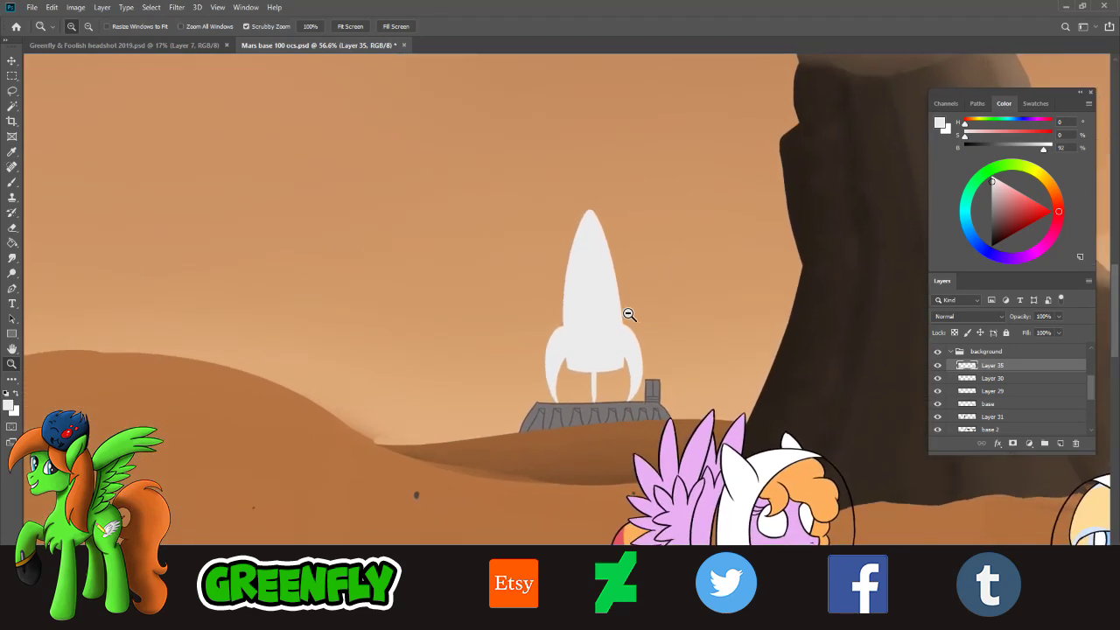
# - Sample the sandy sky colour, try to paint over the pale patch where the two dunes meet, and open the brush settings
pyautogui.scroll(5, 438, 517)
pyautogui.scroll(2, 571, 449)
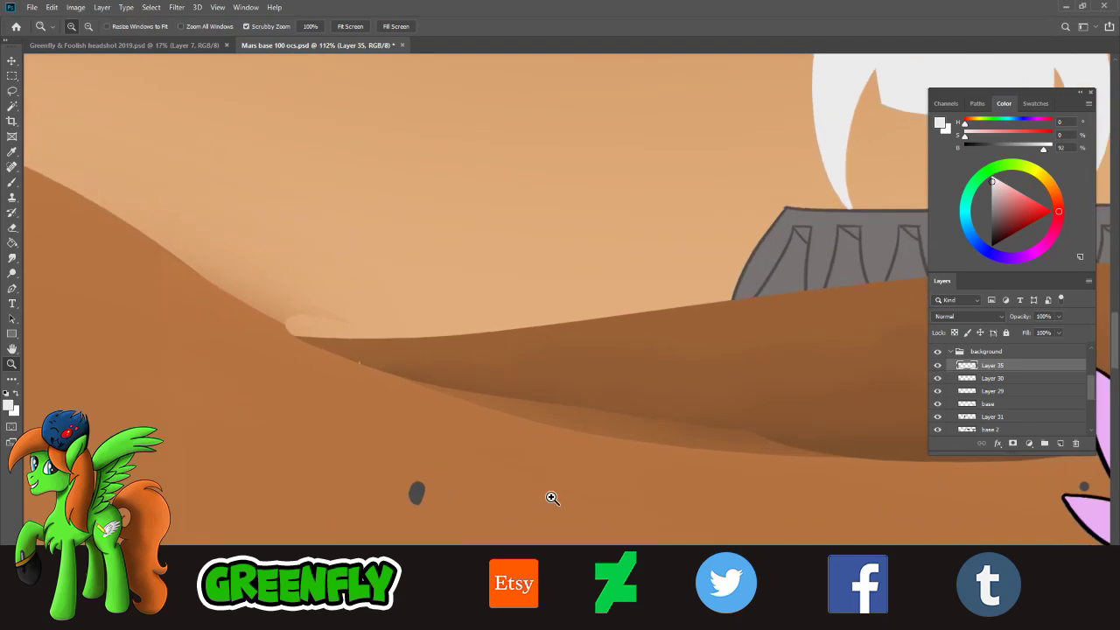
pyautogui.scroll(-2, 453, 438)
pyautogui.scroll(3, 428, 445)
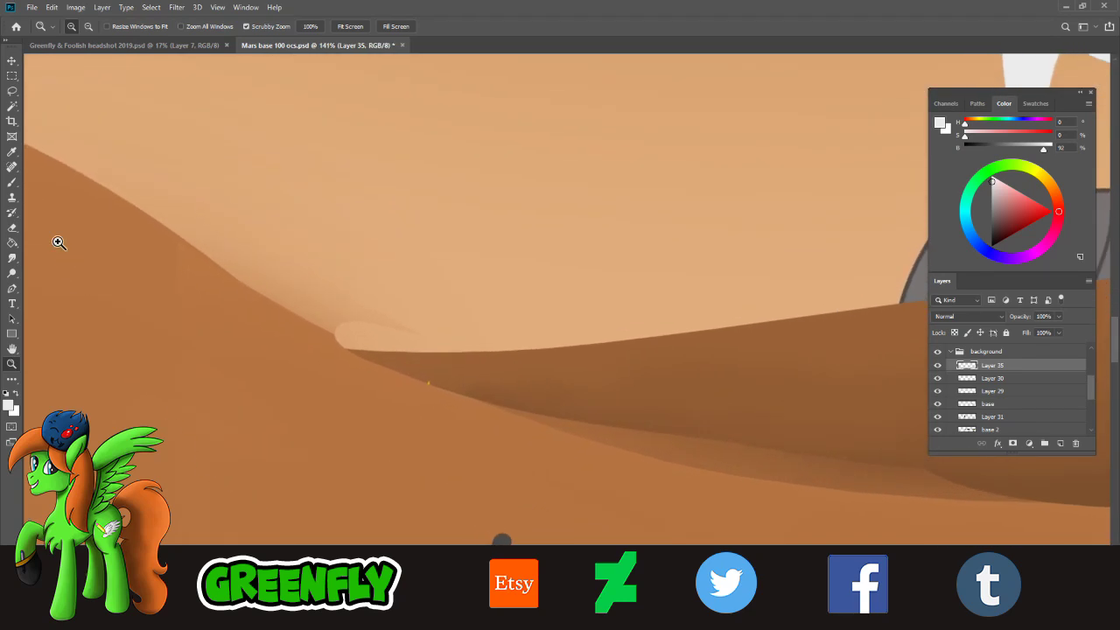
pyautogui.click(12, 154)
pyautogui.click(330, 308)
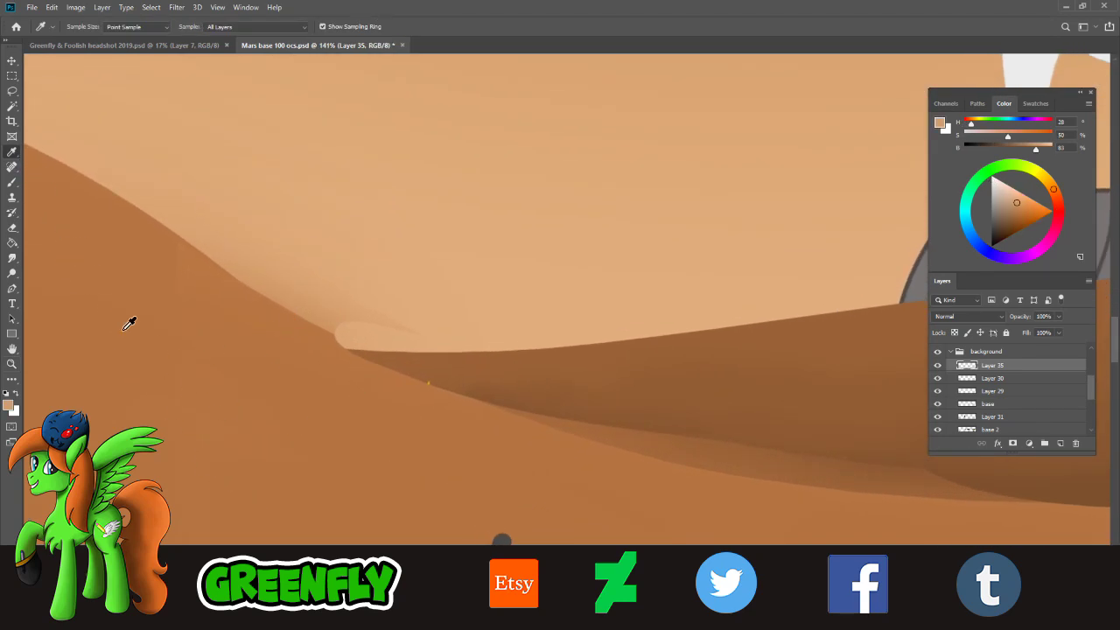
pyautogui.click(12, 183)
pyautogui.moveTo(348, 343); pyautogui.dragTo(364, 332)
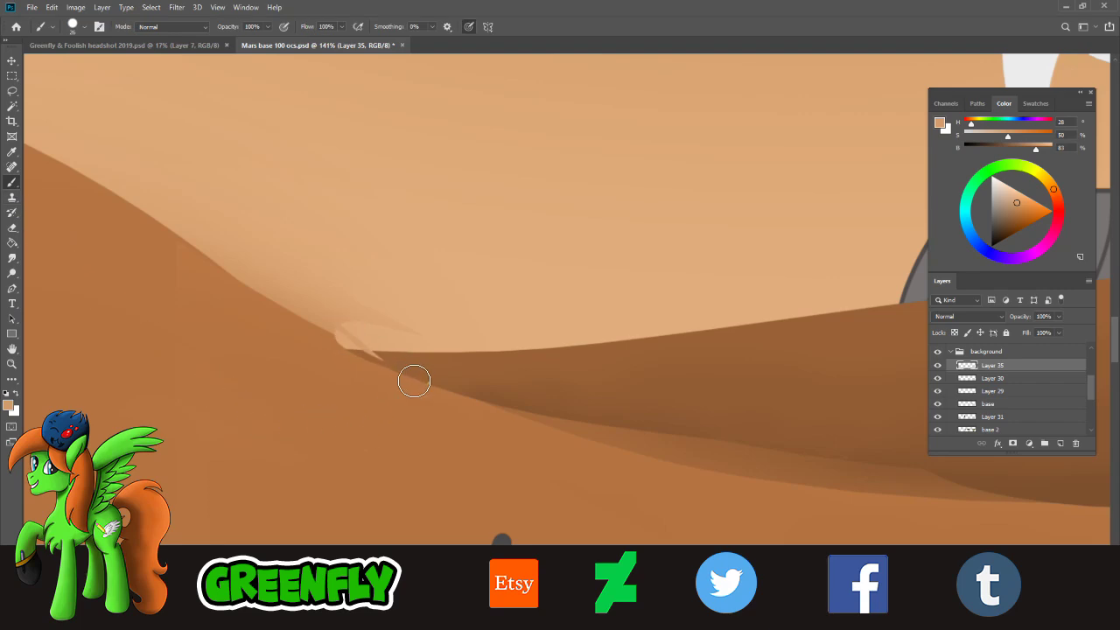
pyautogui.click(83, 32)
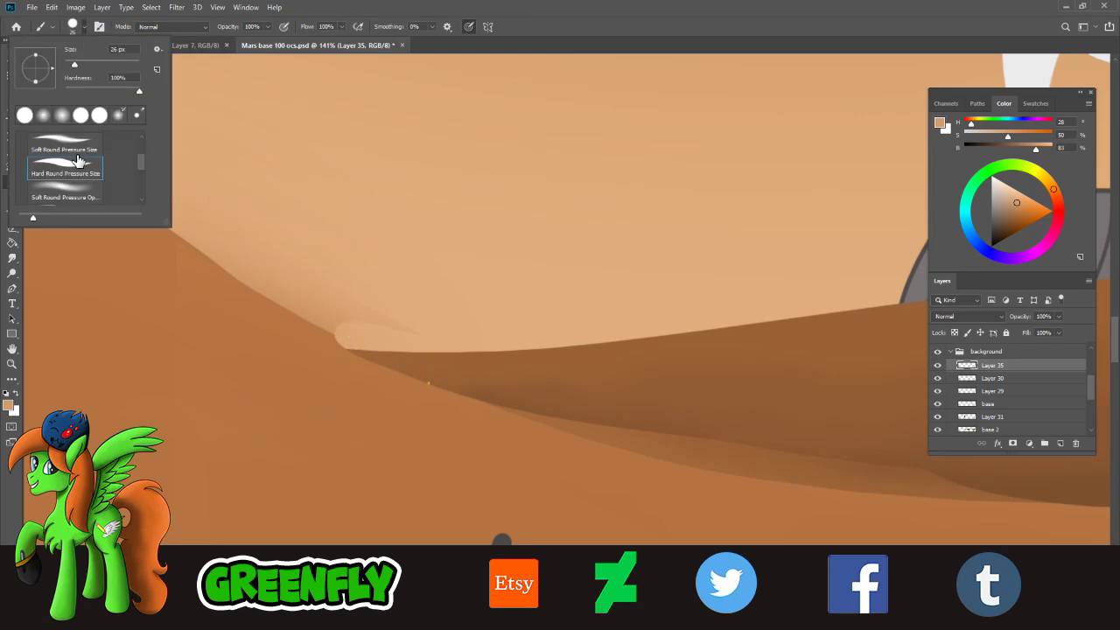
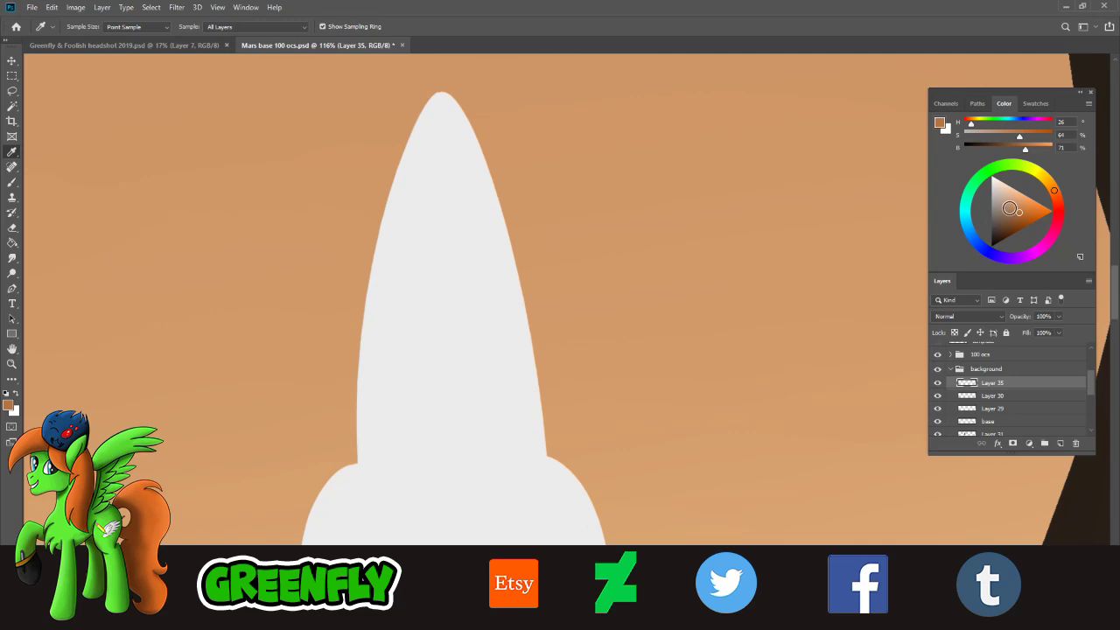
# - Set the brush colour to a teal with hue 185, saturation 60% and brightness 73%
pyautogui.moveTo(1019, 212); pyautogui.dragTo(1003, 205)
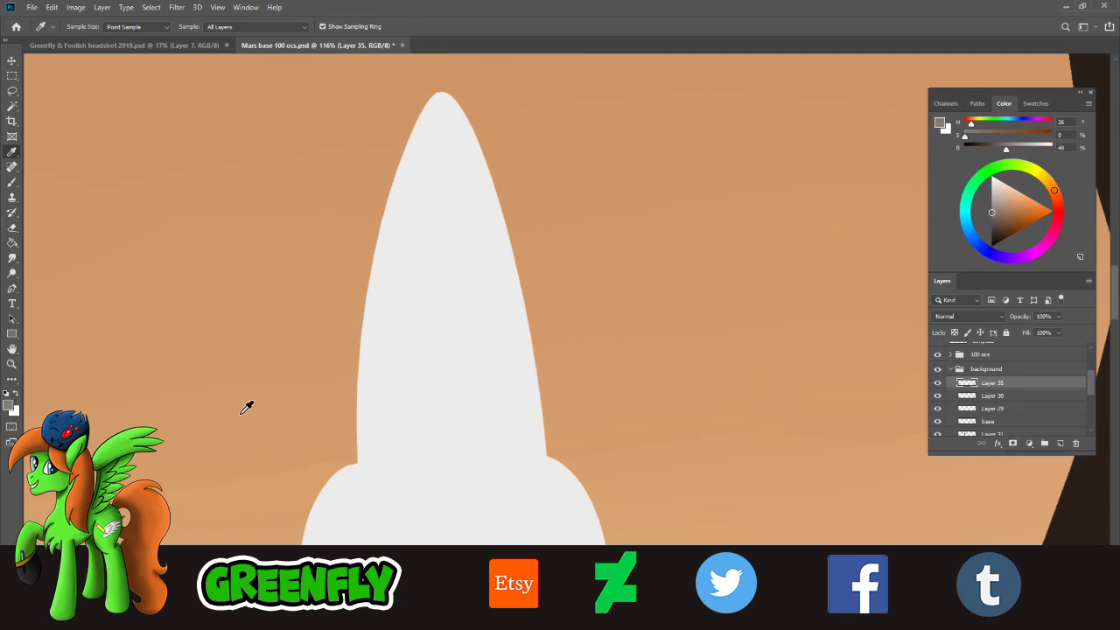
pyautogui.click(13, 181)
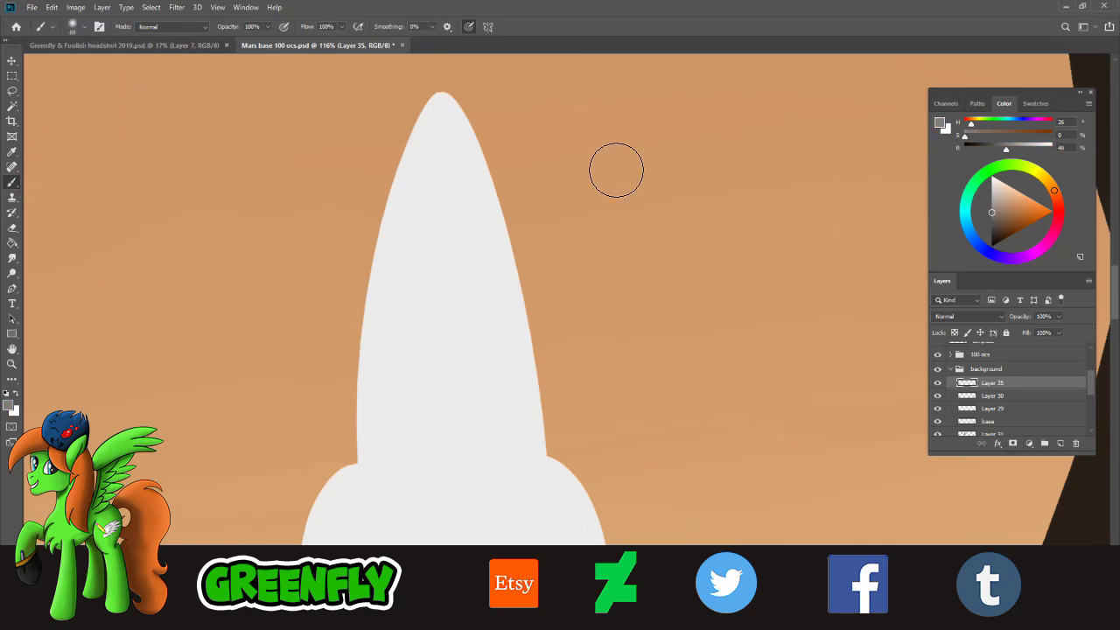
pyautogui.click(964, 215)
pyautogui.click(1016, 206)
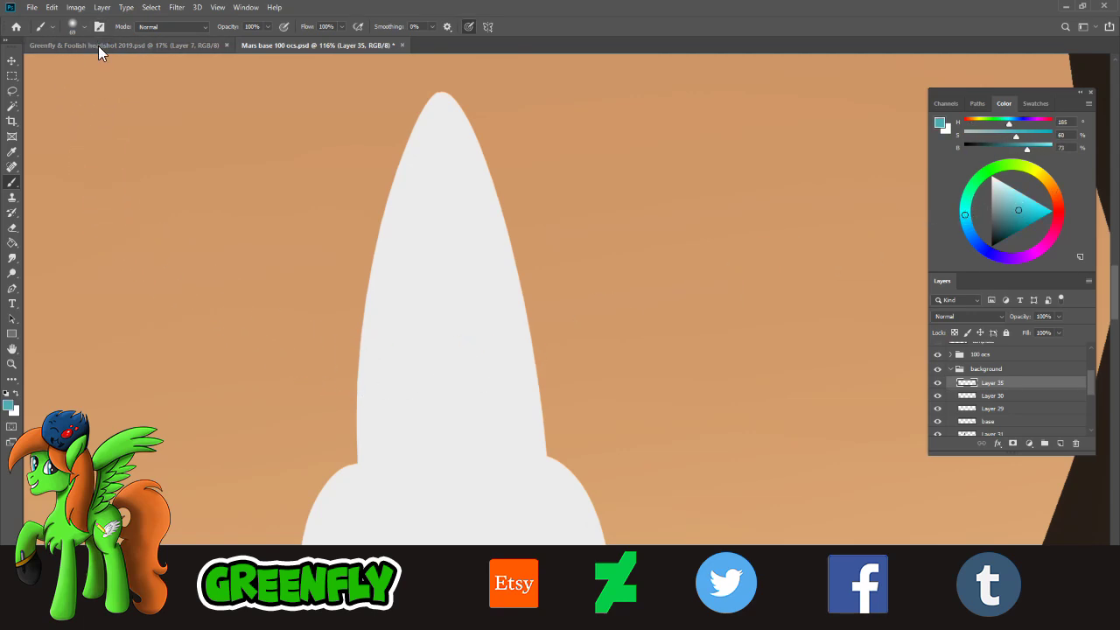
# - Outline a tall, pointed teal window on the rocket's upper body with the 25 px Hard Round Pressure Size brush
pyautogui.click(80, 27)
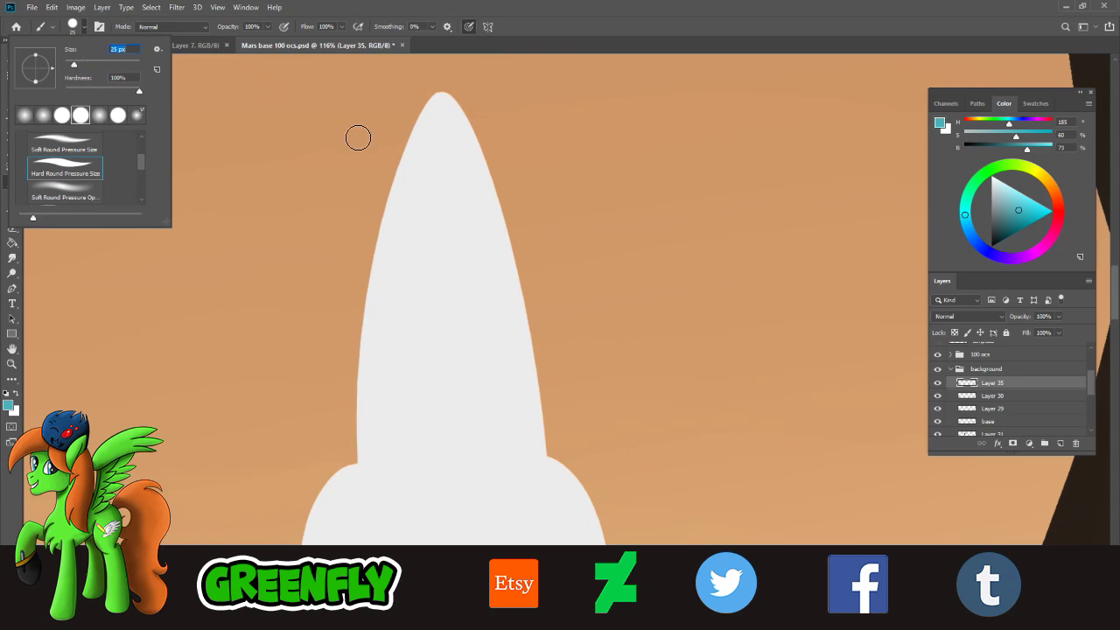
pyautogui.moveTo(438, 158); pyautogui.dragTo(418, 263)
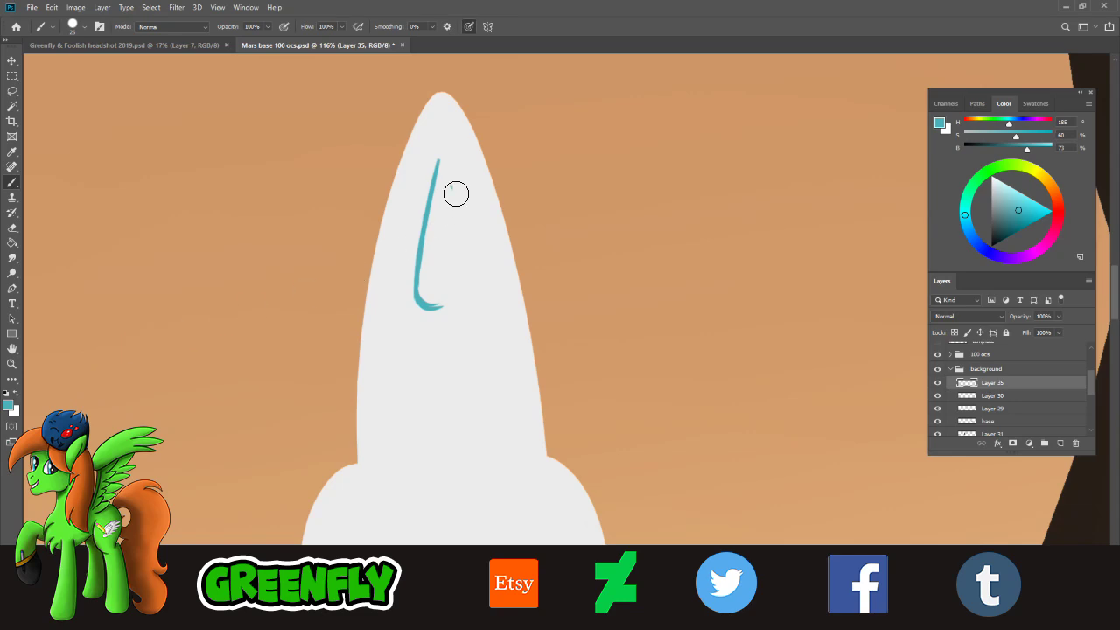
pyautogui.click(20, 363)
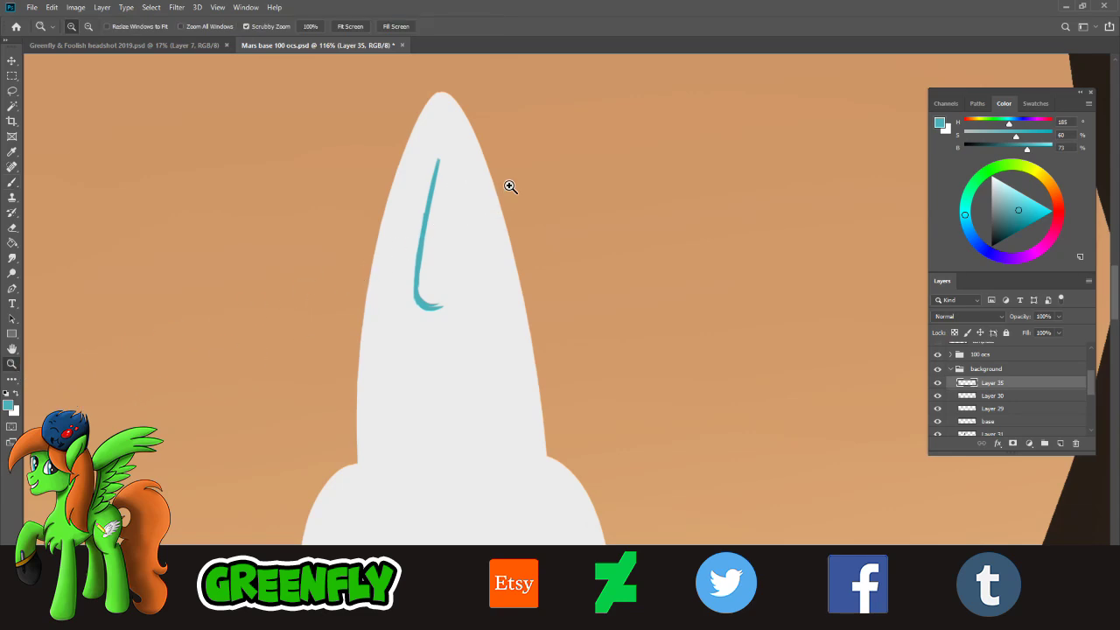
pyautogui.moveTo(508, 185); pyautogui.dragTo(522, 190)
pyautogui.press('b')
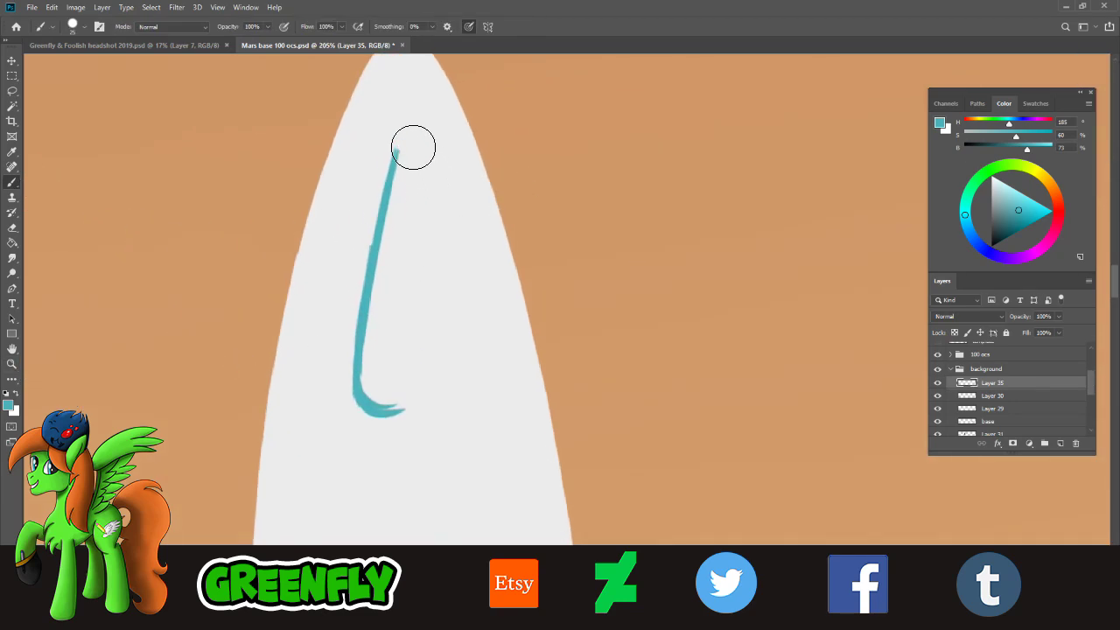
pyautogui.moveTo(404, 129); pyautogui.dragTo(441, 236)
pyautogui.moveTo(408, 133); pyautogui.dragTo(431, 283)
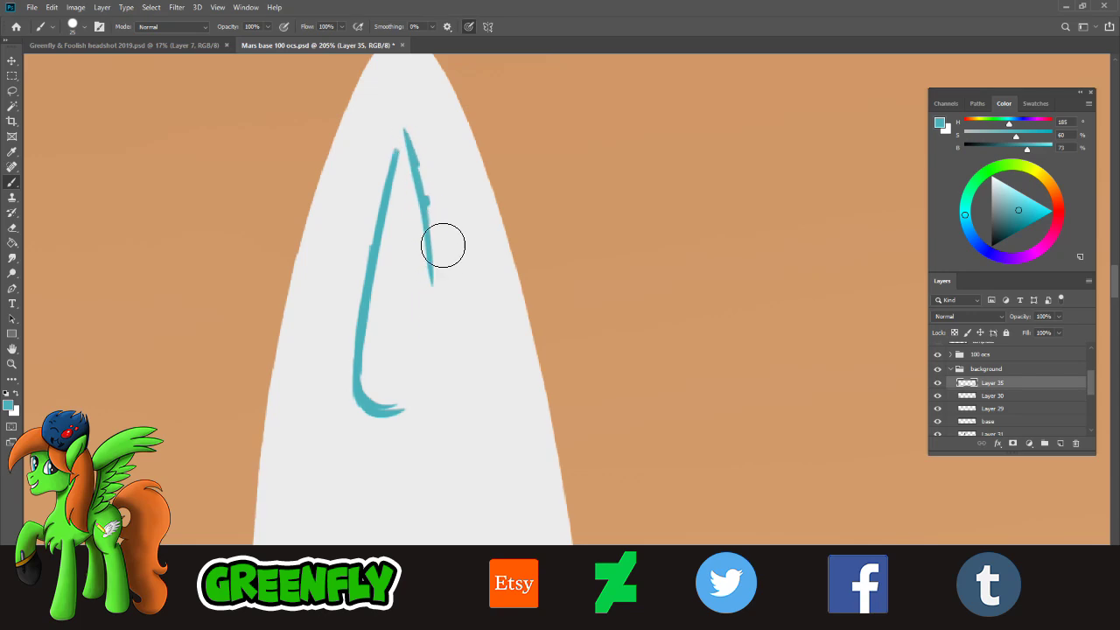
pyautogui.moveTo(407, 136); pyautogui.dragTo(462, 345)
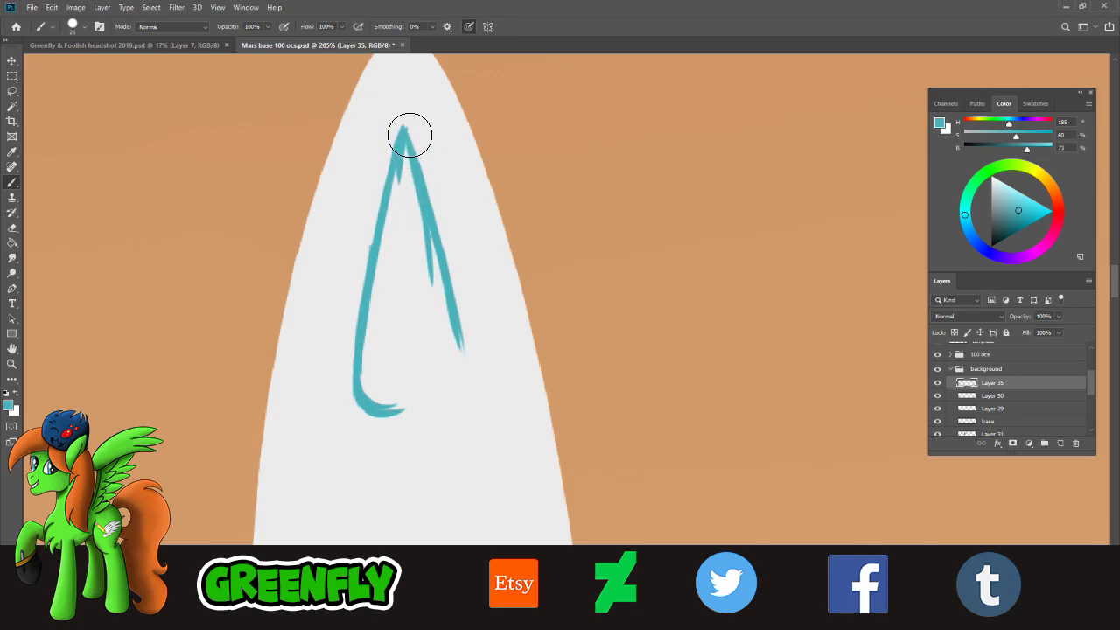
# - Fill the window outline with solid teal, smooth its side edges and close its bottom with a rounded curve
pyautogui.moveTo(412, 166)
pyautogui.mouseDown()
pyautogui.moveTo(410, 155)
pyautogui.moveTo(398, 320)
pyautogui.moveTo(396, 282)
pyautogui.mouseUp()
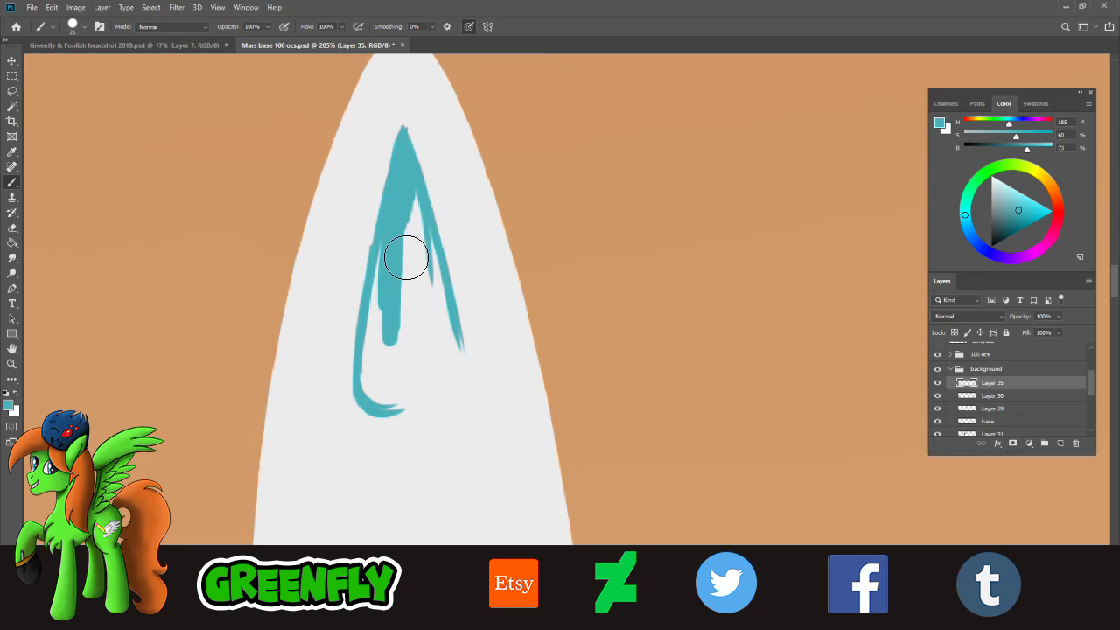
pyautogui.moveTo(389, 336)
pyautogui.mouseDown()
pyautogui.moveTo(387, 280)
pyautogui.moveTo(372, 380)
pyautogui.moveTo(378, 402)
pyautogui.moveTo(406, 408)
pyautogui.moveTo(408, 369)
pyautogui.moveTo(390, 352)
pyautogui.moveTo(399, 397)
pyautogui.moveTo(424, 347)
pyautogui.moveTo(440, 374)
pyautogui.moveTo(448, 343)
pyautogui.moveTo(427, 233)
pyautogui.moveTo(426, 300)
pyautogui.mouseUp()
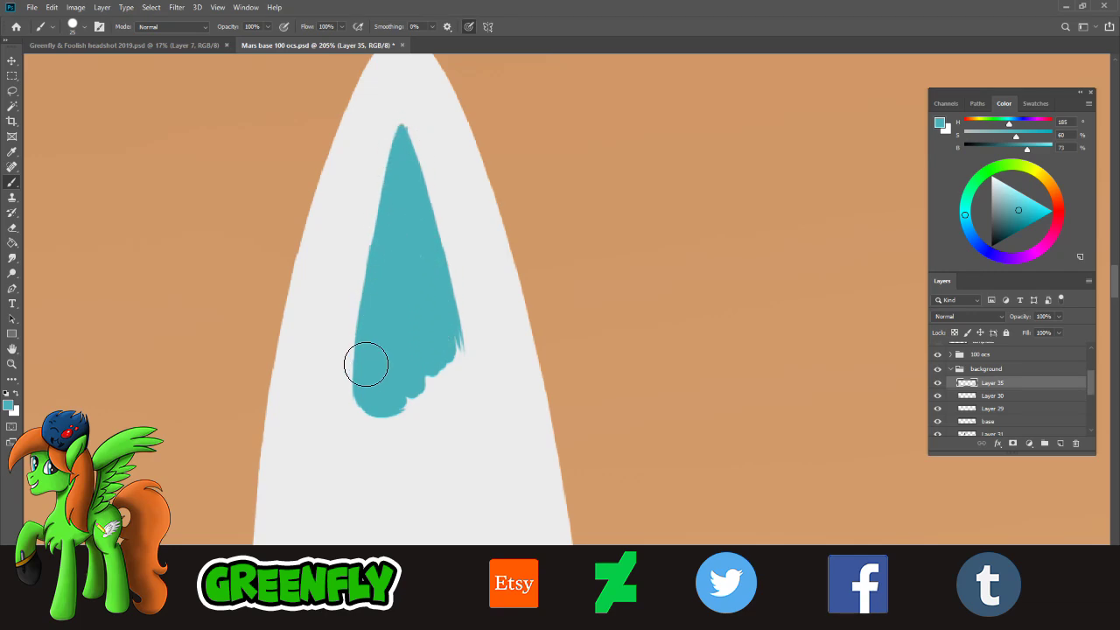
pyautogui.moveTo(402, 149); pyautogui.dragTo(373, 375)
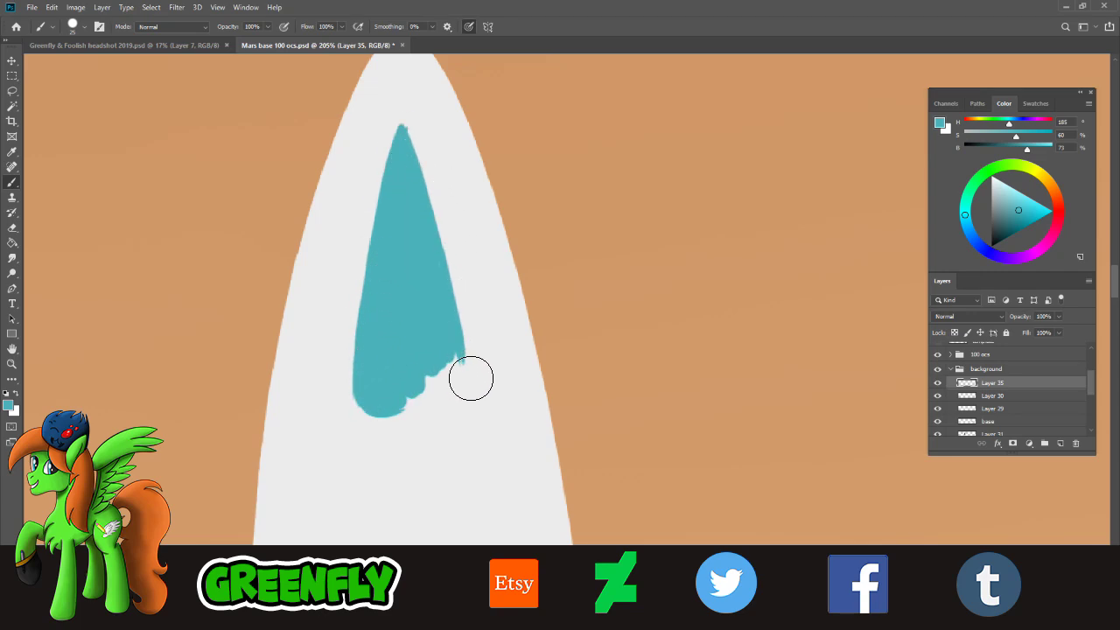
pyautogui.moveTo(471, 378); pyautogui.dragTo(471, 400)
pyautogui.moveTo(404, 426); pyautogui.dragTo(453, 402)
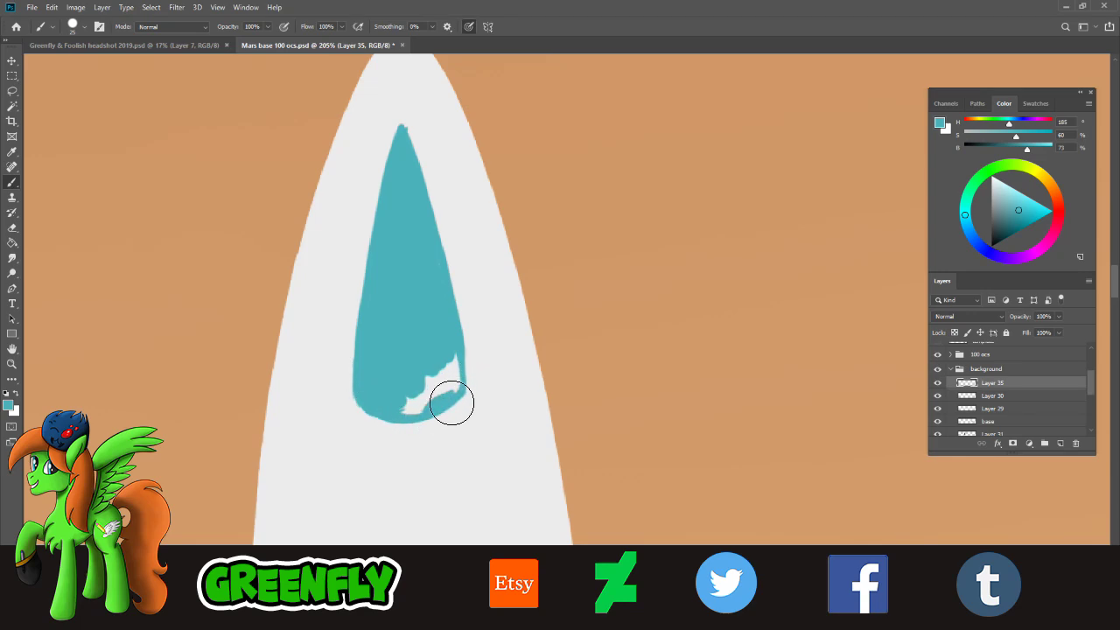
pyautogui.moveTo(451, 403)
pyautogui.mouseDown()
pyautogui.moveTo(408, 408)
pyautogui.moveTo(452, 399)
pyautogui.moveTo(454, 366)
pyautogui.mouseUp()
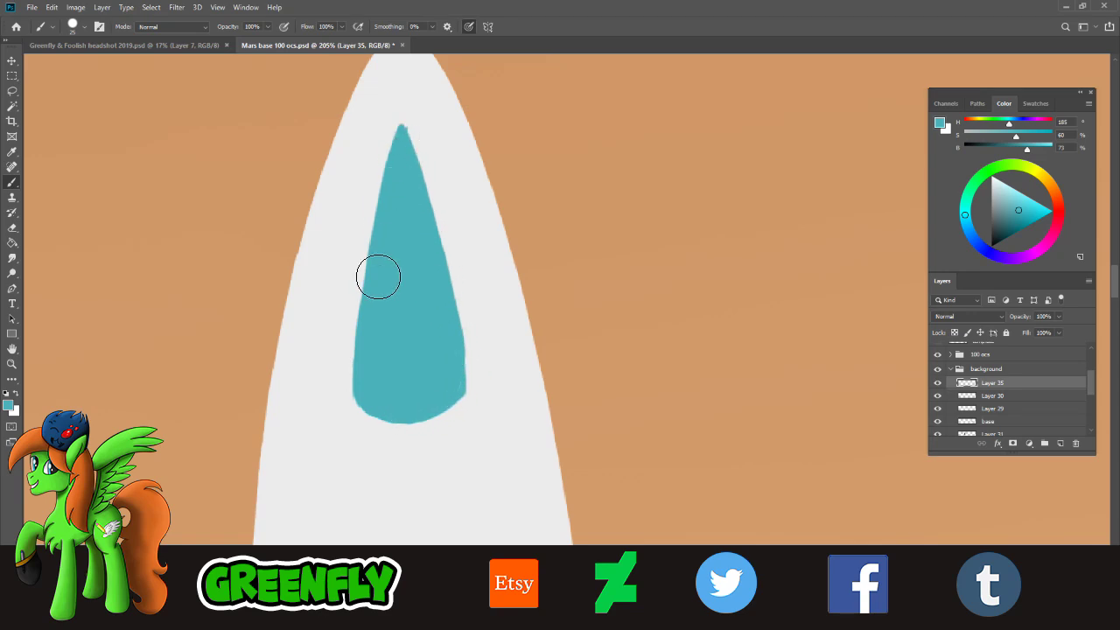
# - Check the teal window's tip, sides and rounded bottom up close and against the whole rocket
pyautogui.click(16, 363)
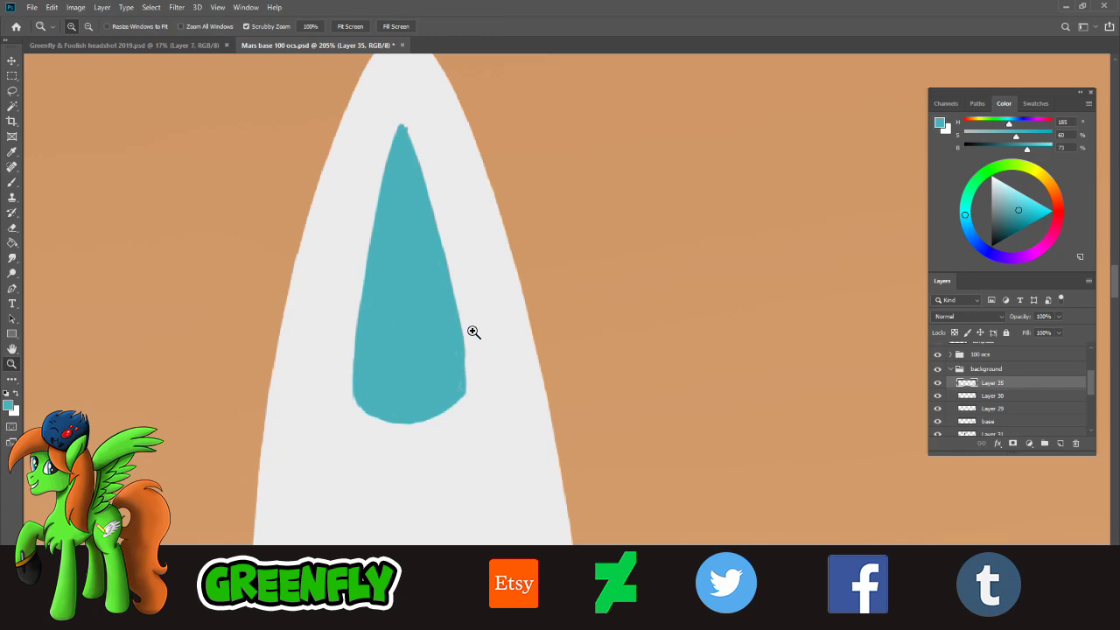
pyautogui.moveTo(473, 332); pyautogui.dragTo(445, 314)
pyautogui.moveTo(507, 333)
pyautogui.mouseDown()
pyautogui.moveTo(473, 317)
pyautogui.moveTo(501, 322)
pyautogui.mouseUp()
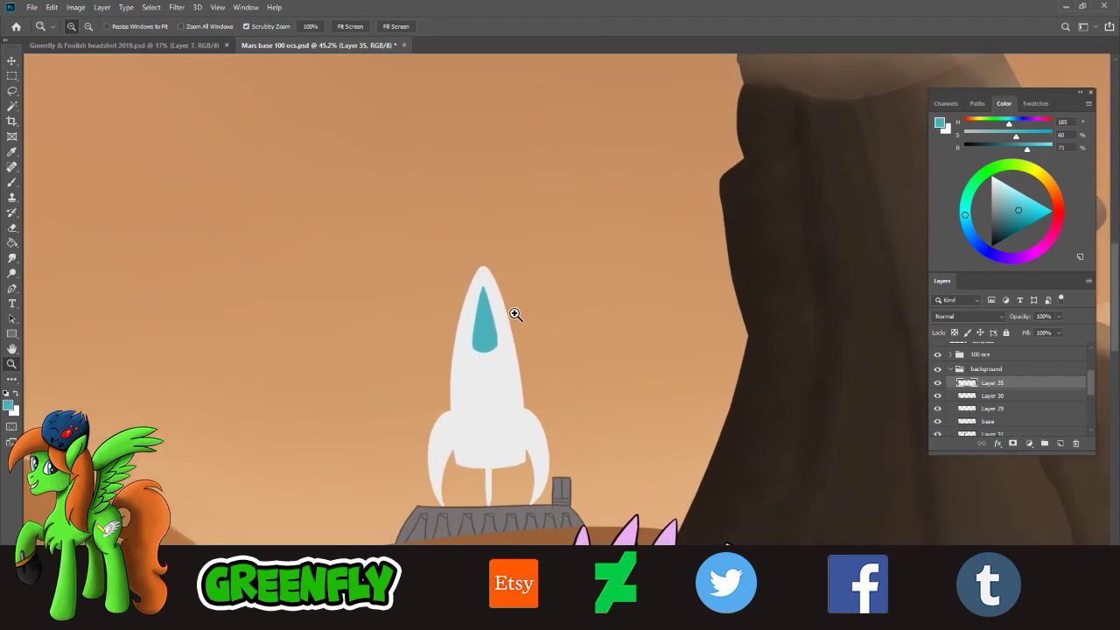
pyautogui.scroll(9, 516, 314)
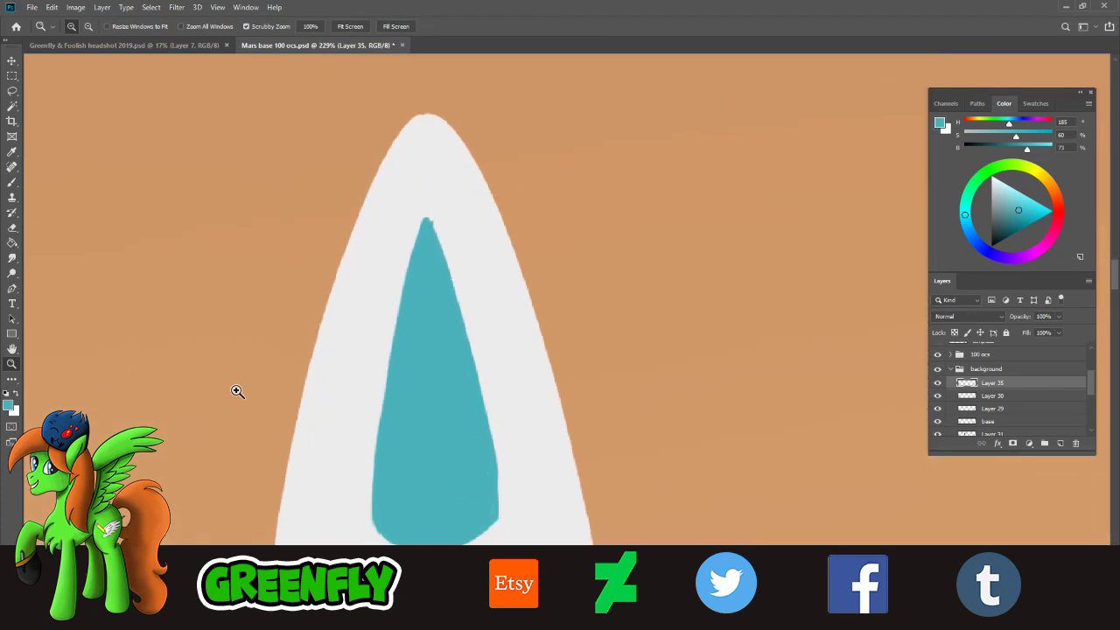
pyautogui.click(12, 182)
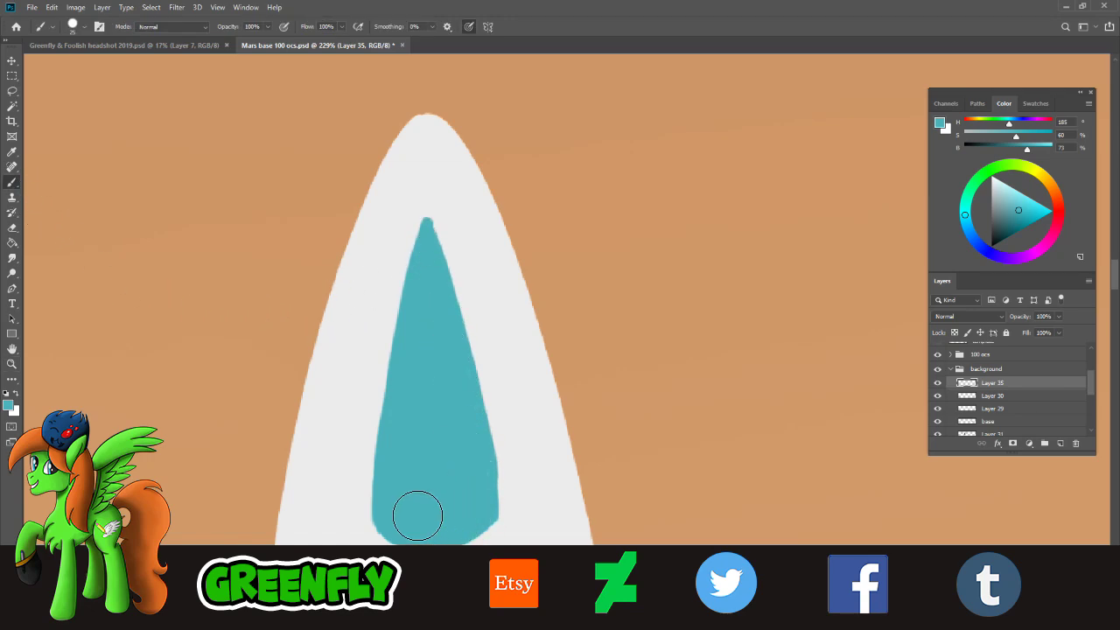
pyautogui.click(13, 364)
pyautogui.moveTo(441, 305); pyautogui.dragTo(415, 280)
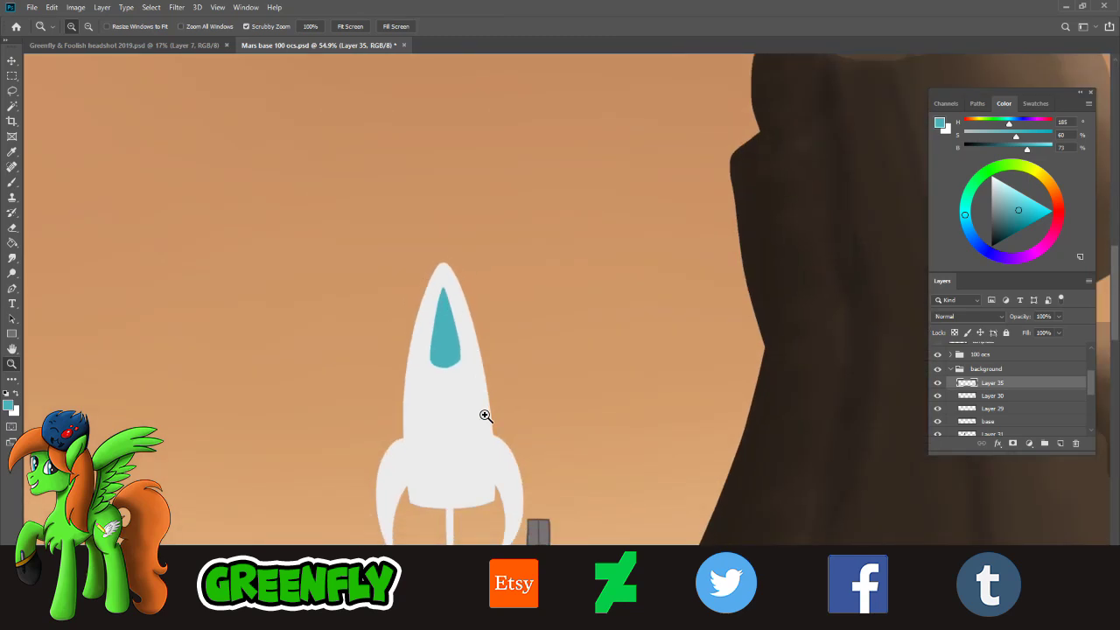
pyautogui.moveTo(453, 491); pyautogui.dragTo(511, 399)
pyautogui.scroll(3, 477, 260)
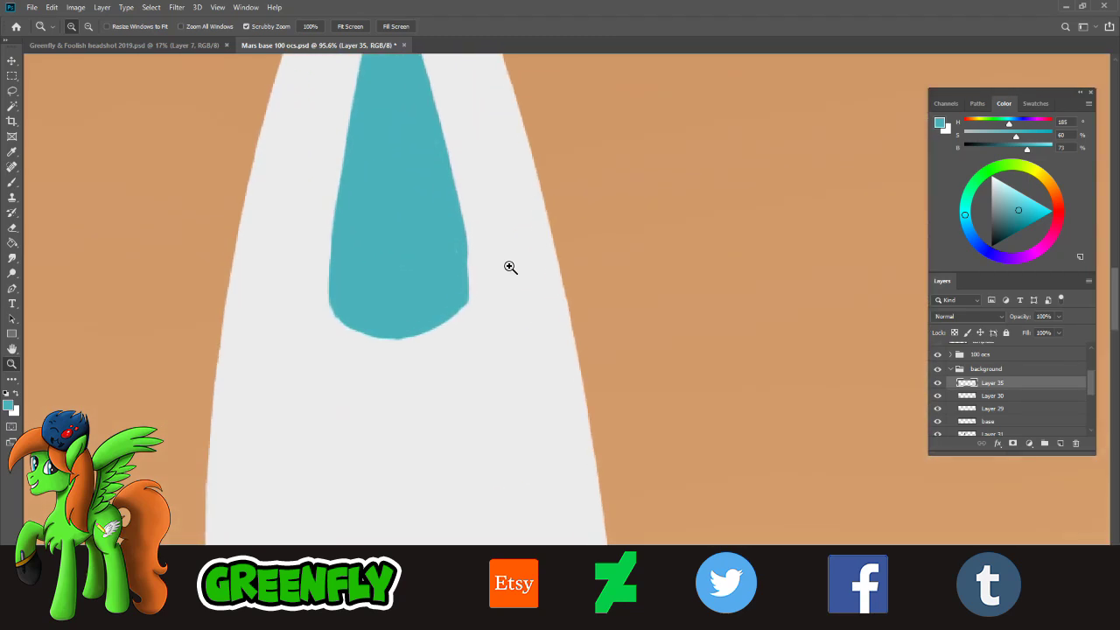
pyautogui.click(13, 182)
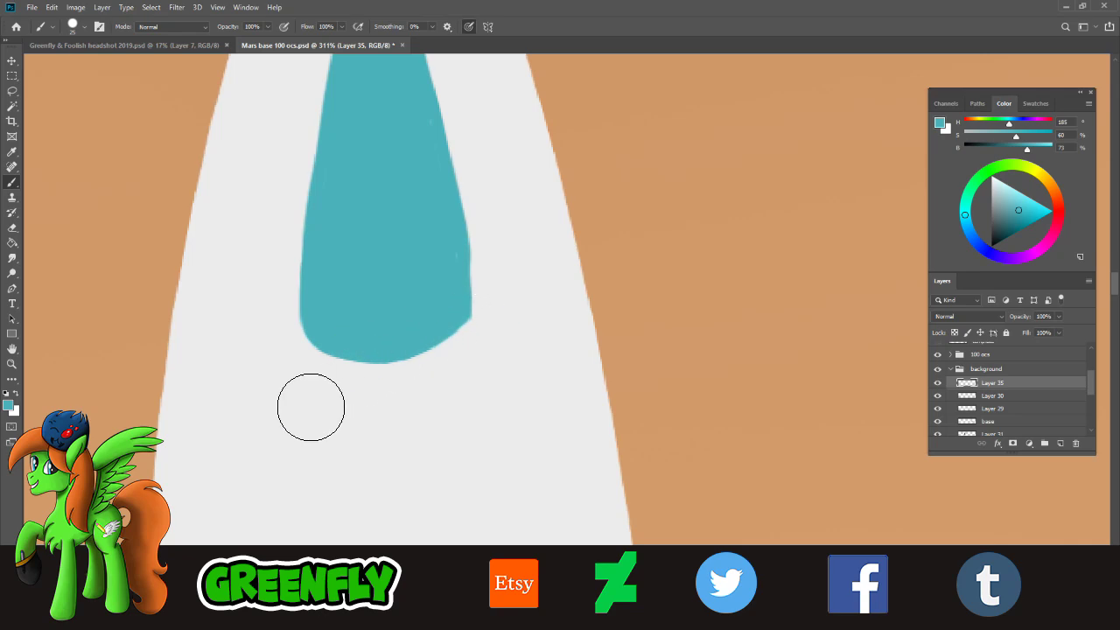
pyautogui.click(13, 363)
pyautogui.moveTo(431, 342); pyautogui.dragTo(379, 319)
pyautogui.moveTo(462, 407); pyautogui.dragTo(436, 412)
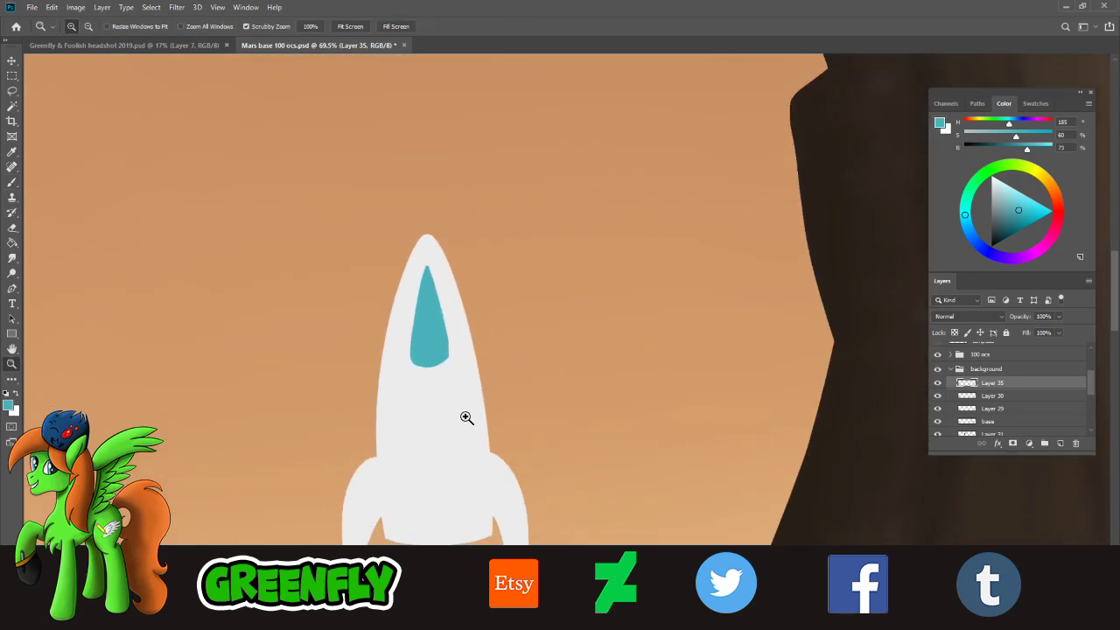
# - Sample the rocket's white body colour and darken it to a neutral grey with 58% brightness
pyautogui.moveTo(429, 492); pyautogui.dragTo(452, 502)
pyautogui.click(13, 152)
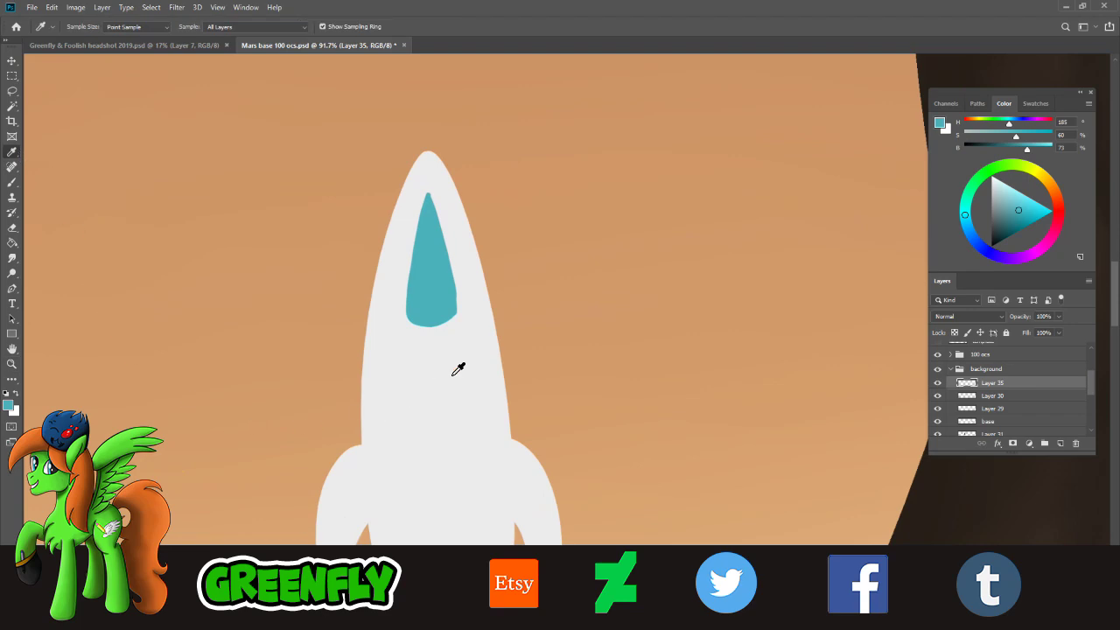
pyautogui.click(448, 363)
pyautogui.moveTo(992, 190); pyautogui.dragTo(993, 195)
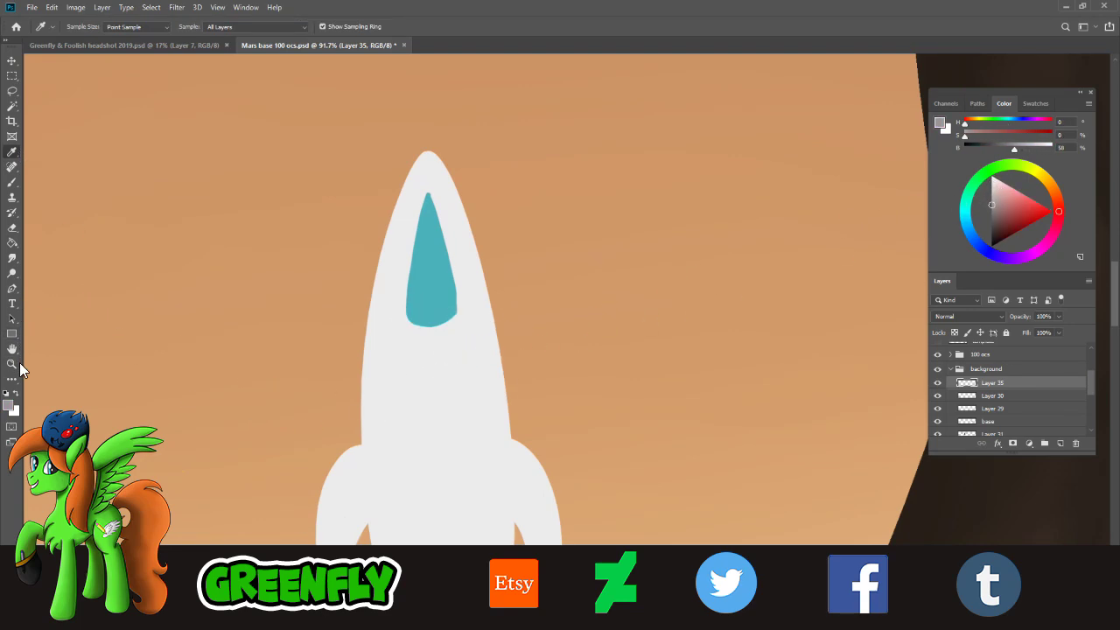
# - Paint a grey edge line over the rocket's nose and down its right side, redoing the side stroke until it follows the contour
pyautogui.click(13, 363)
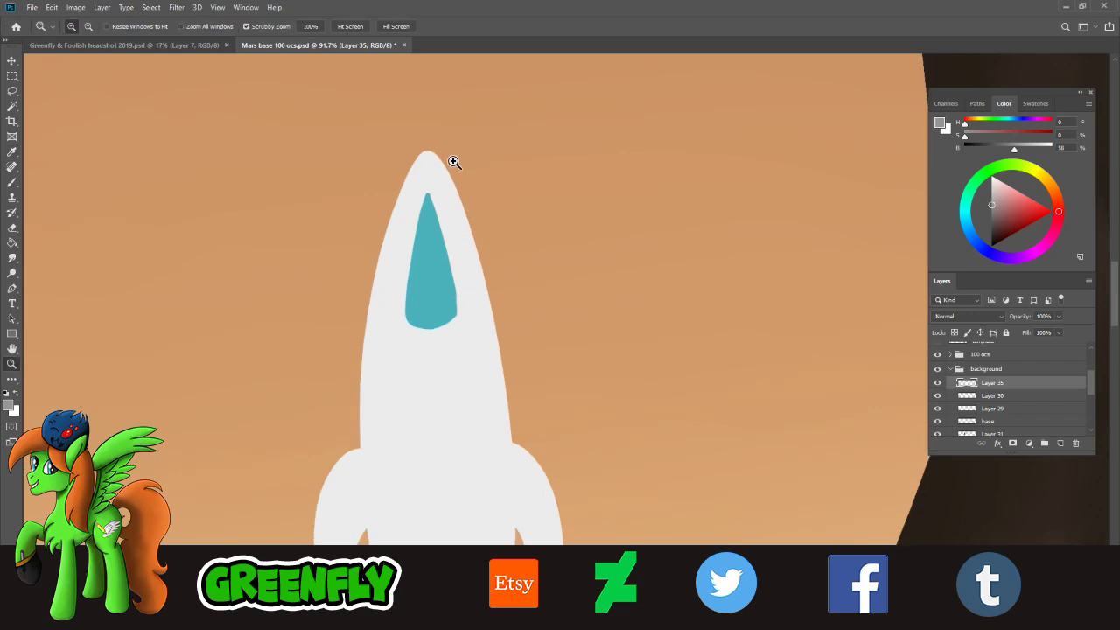
pyautogui.moveTo(443, 142); pyautogui.dragTo(510, 171)
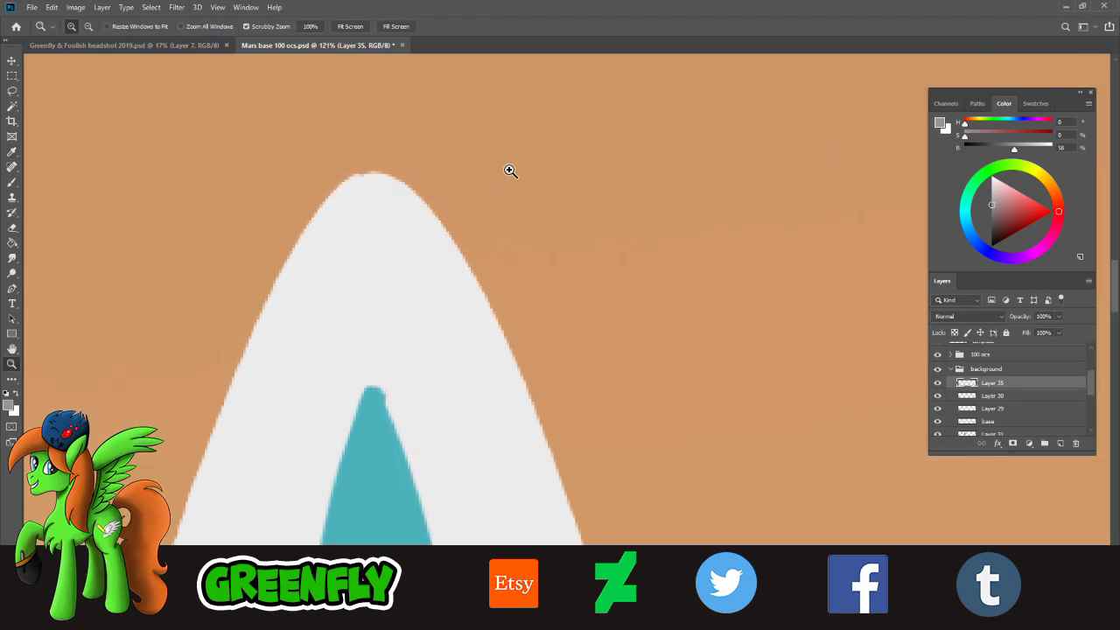
pyautogui.click(13, 182)
pyautogui.moveTo(373, 190)
pyautogui.mouseDown()
pyautogui.moveTo(273, 353)
pyautogui.moveTo(363, 198)
pyautogui.moveTo(294, 297)
pyautogui.moveTo(253, 400)
pyautogui.moveTo(360, 265)
pyautogui.moveTo(379, 197)
pyautogui.moveTo(358, 203)
pyautogui.moveTo(366, 200)
pyautogui.moveTo(339, 228)
pyautogui.moveTo(370, 198)
pyautogui.moveTo(411, 190)
pyautogui.moveTo(400, 190)
pyautogui.moveTo(422, 200)
pyautogui.moveTo(507, 349)
pyautogui.moveTo(473, 285)
pyautogui.mouseUp()
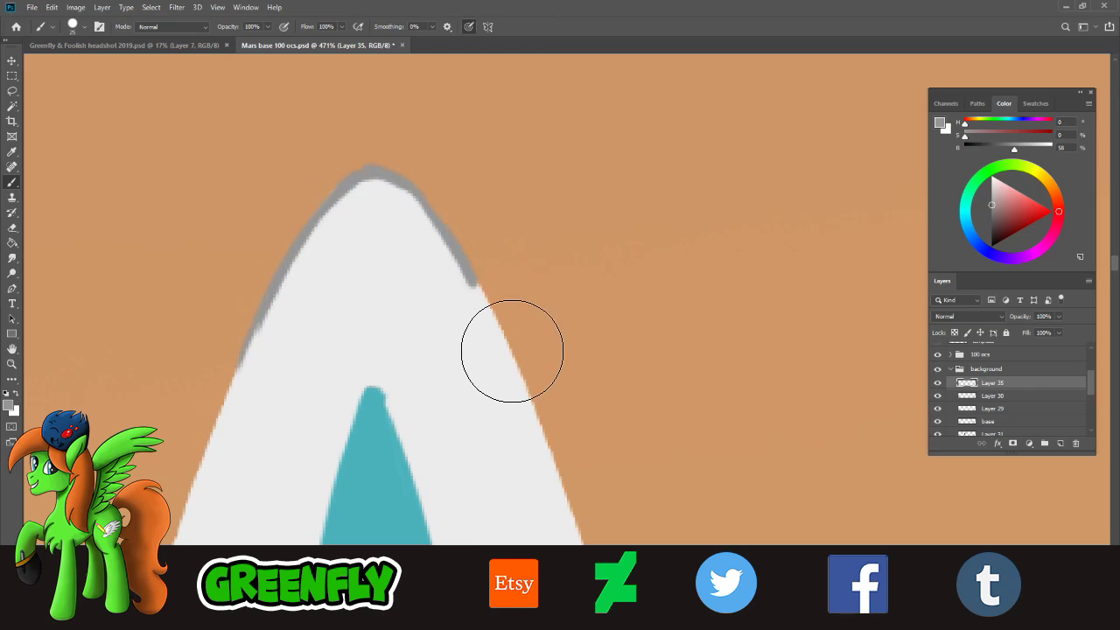
pyautogui.moveTo(512, 351); pyautogui.dragTo(516, 388)
pyautogui.hotkey('ctrl', 'z')
pyautogui.moveTo(438, 215); pyautogui.dragTo(551, 428)
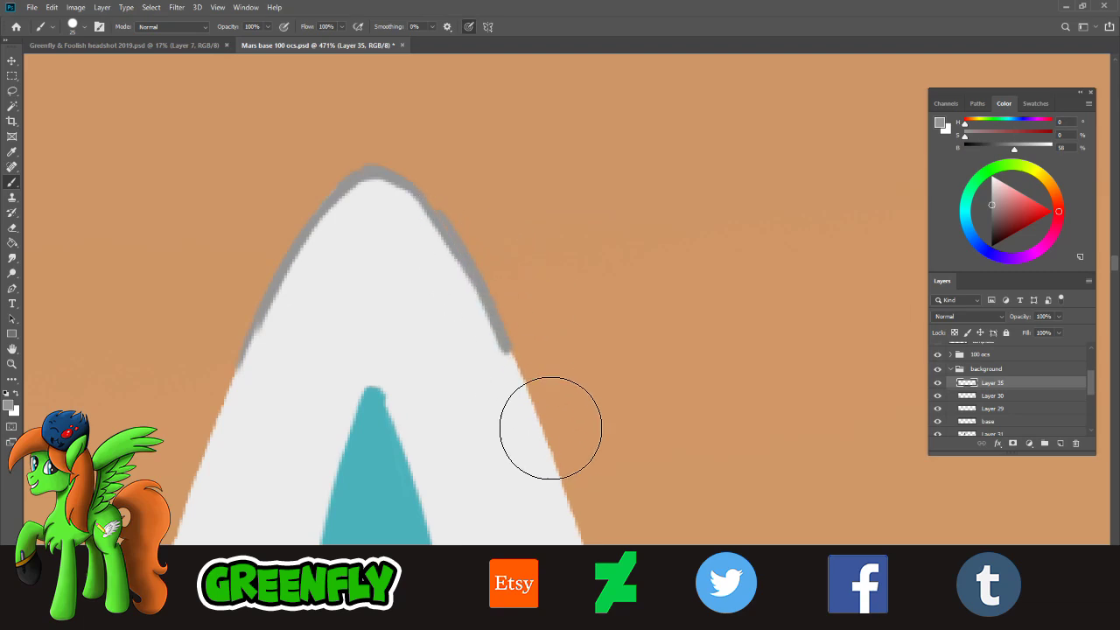
pyautogui.hotkey('ctrl', 'z')
pyautogui.moveTo(442, 216)
pyautogui.mouseDown()
pyautogui.moveTo(495, 297)
pyautogui.moveTo(556, 479)
pyautogui.mouseUp()
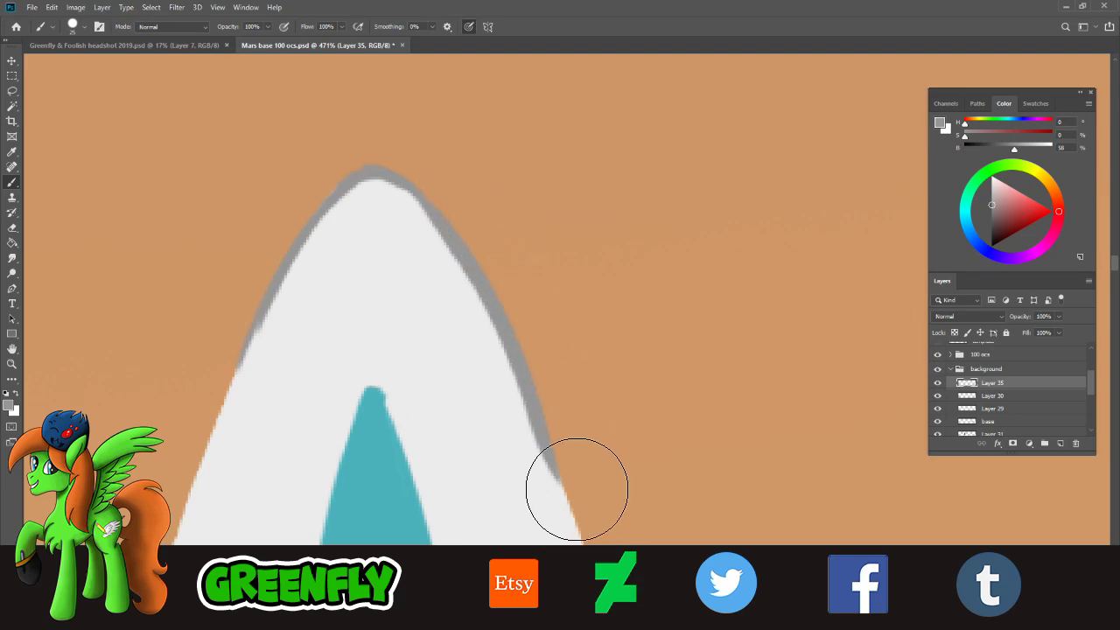
pyautogui.hotkey('ctrl', 'z')
pyautogui.moveTo(416, 192)
pyautogui.mouseDown()
pyautogui.moveTo(445, 219)
pyautogui.moveTo(607, 550)
pyautogui.mouseUp()
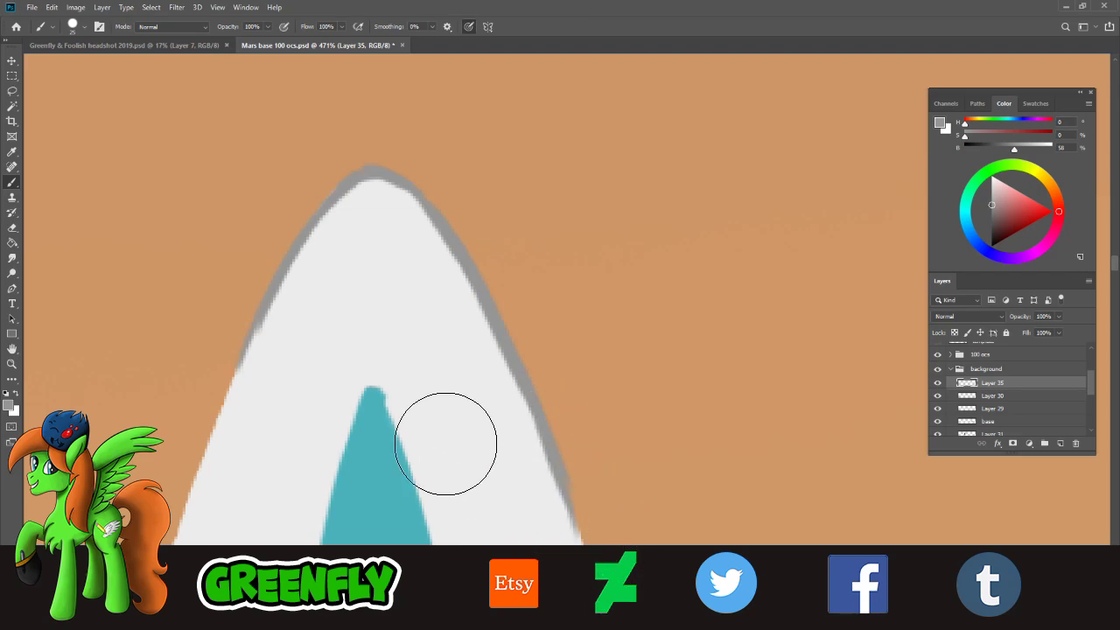
# - Extend the grey edge line down the left side of the nose, redoing the stroke to follow the contour
pyautogui.moveTo(275, 311); pyautogui.dragTo(208, 508)
pyautogui.moveTo(263, 329); pyautogui.dragTo(182, 525)
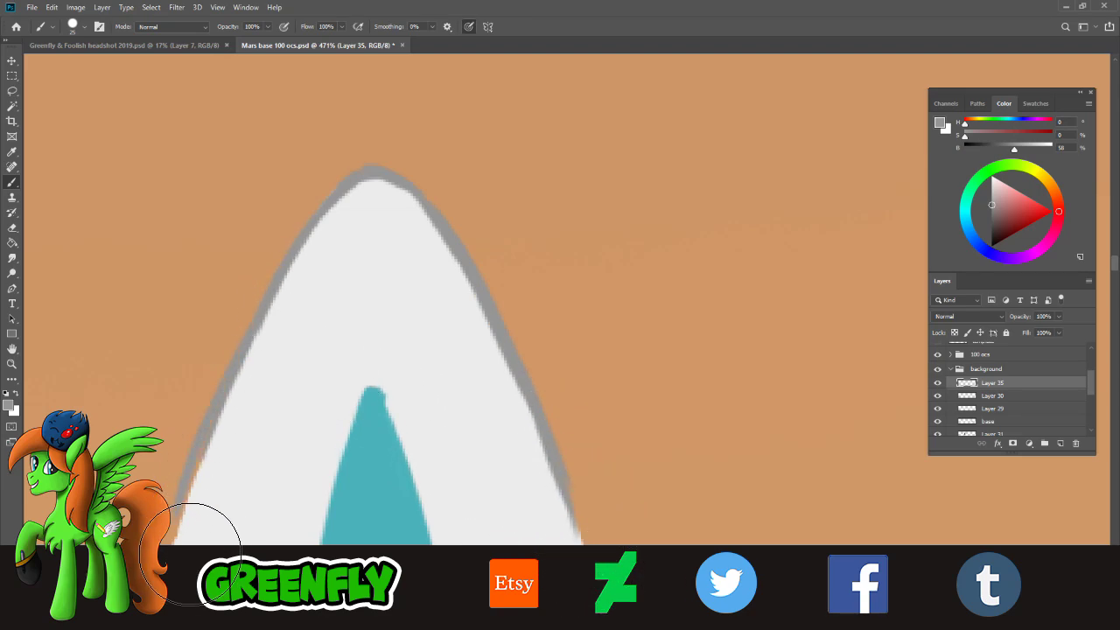
pyautogui.hotkey('ctrl', 'z')
pyautogui.moveTo(288, 298); pyautogui.dragTo(203, 522)
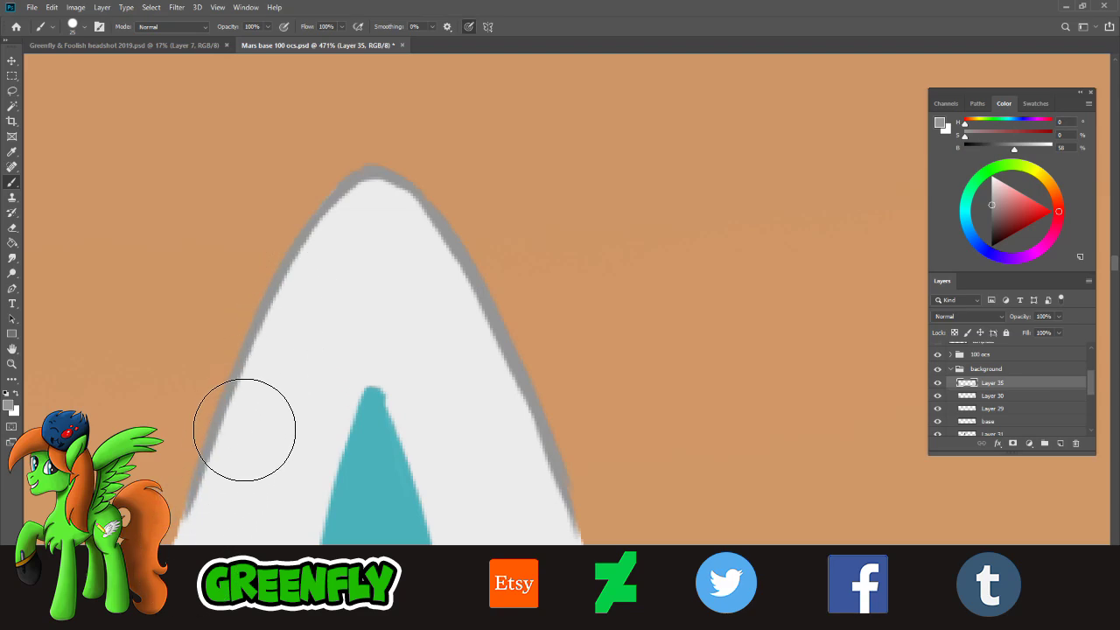
pyautogui.moveTo(245, 430); pyautogui.dragTo(179, 560)
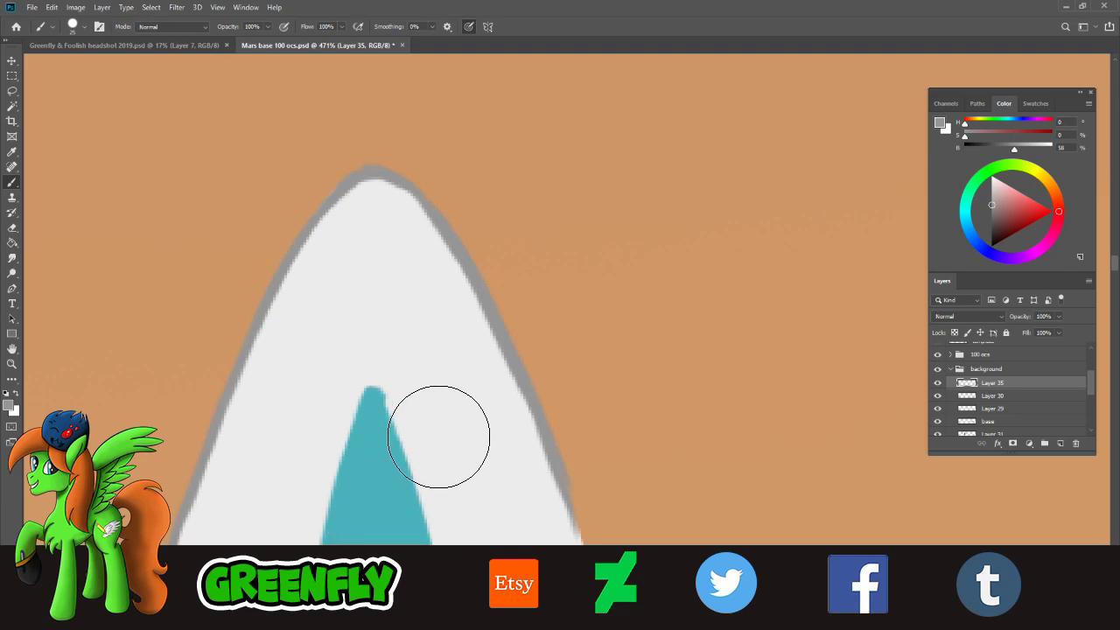
# - Draw a downward-curving grey line across the nose above the window and fill the area above it as a solid nose cap
pyautogui.moveTo(285, 280)
pyautogui.mouseDown()
pyautogui.moveTo(344, 309)
pyautogui.moveTo(462, 281)
pyautogui.mouseUp()
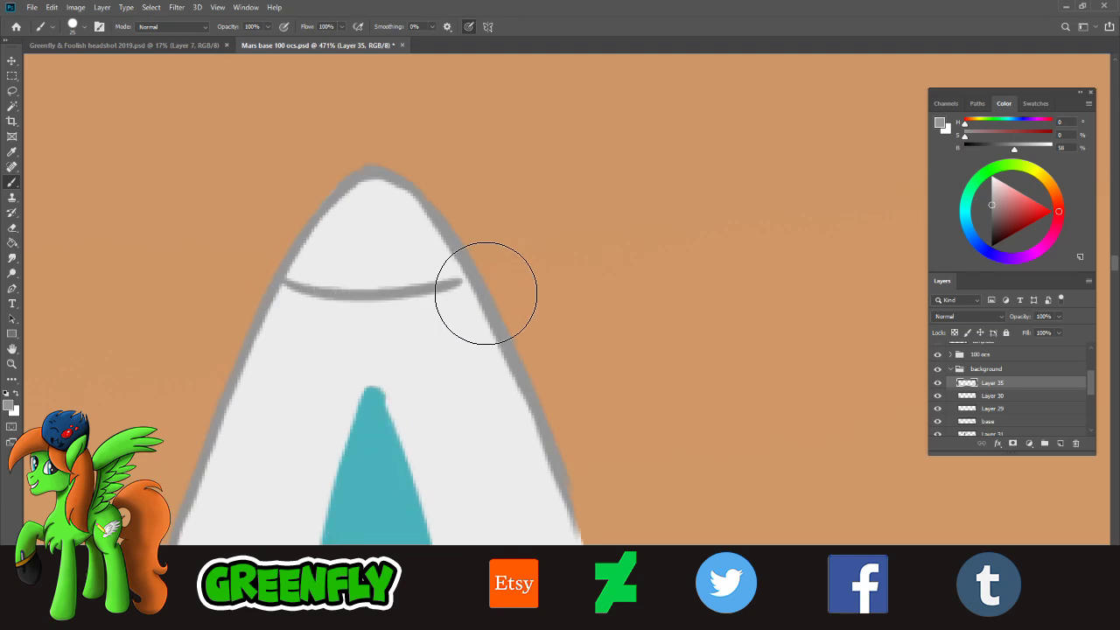
pyautogui.hotkey('ctrl', 'z')
pyautogui.moveTo(280, 289)
pyautogui.mouseDown()
pyautogui.moveTo(333, 322)
pyautogui.moveTo(473, 286)
pyautogui.mouseUp()
pyautogui.moveTo(289, 282)
pyautogui.mouseDown()
pyautogui.moveTo(346, 293)
pyautogui.moveTo(324, 305)
pyautogui.moveTo(351, 314)
pyautogui.moveTo(475, 295)
pyautogui.moveTo(447, 264)
pyautogui.moveTo(439, 284)
pyautogui.moveTo(402, 269)
pyautogui.moveTo(362, 295)
pyautogui.moveTo(335, 276)
pyautogui.moveTo(317, 281)
pyautogui.moveTo(377, 233)
pyautogui.moveTo(390, 247)
pyautogui.moveTo(440, 253)
pyautogui.moveTo(410, 214)
pyautogui.moveTo(364, 218)
pyautogui.moveTo(344, 241)
pyautogui.moveTo(395, 203)
pyautogui.moveTo(351, 233)
pyautogui.moveTo(372, 227)
pyautogui.moveTo(381, 199)
pyautogui.moveTo(314, 277)
pyautogui.moveTo(370, 201)
pyautogui.moveTo(334, 234)
pyautogui.moveTo(381, 192)
pyautogui.moveTo(301, 278)
pyautogui.moveTo(370, 195)
pyautogui.moveTo(368, 223)
pyautogui.moveTo(375, 201)
pyautogui.moveTo(349, 225)
pyautogui.mouseUp()
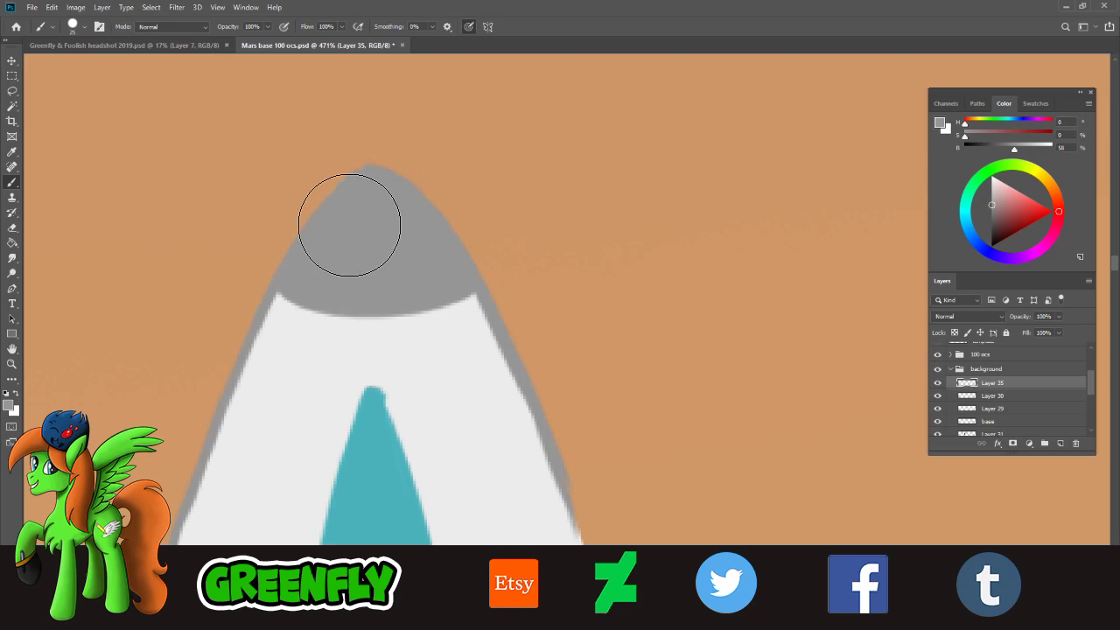
# - Examine the grey nose cap on the rocket and the ends of the edge lines beside the window
pyautogui.click(12, 364)
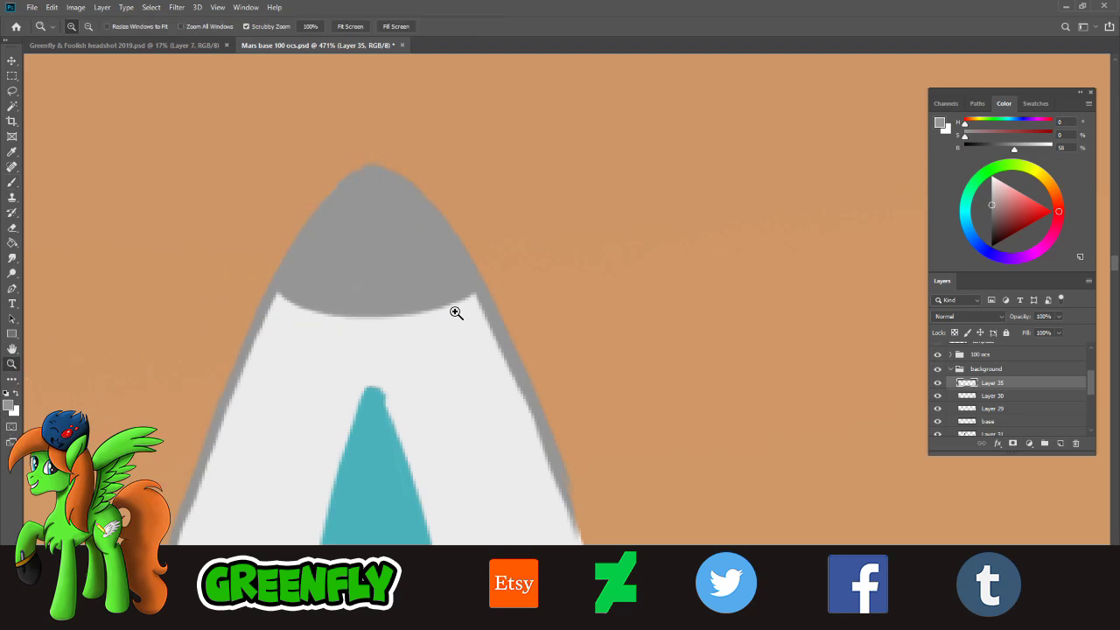
pyautogui.moveTo(455, 312); pyautogui.dragTo(385, 312)
pyautogui.moveTo(485, 331); pyautogui.dragTo(423, 331)
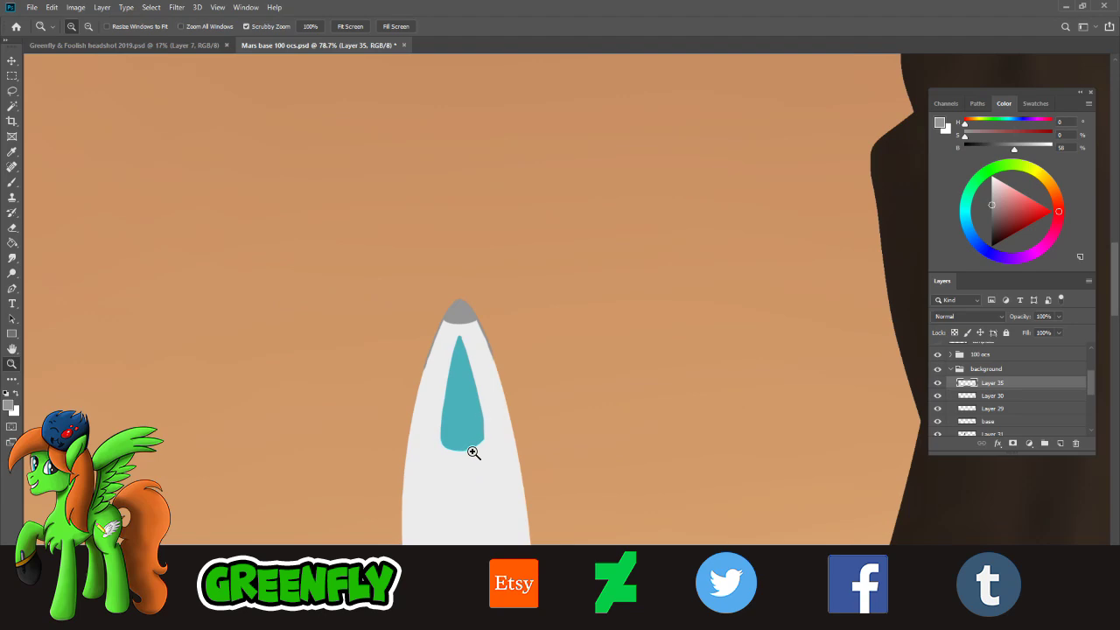
pyautogui.scroll(3, 474, 453)
pyautogui.scroll(3, 386, 304)
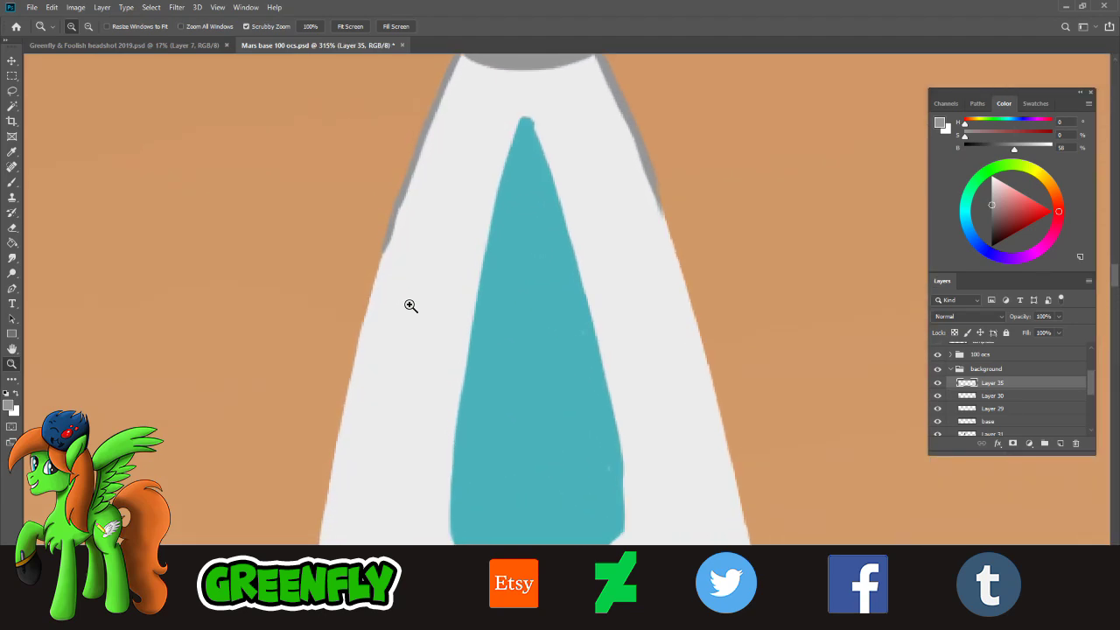
# - Extend the grey edge line down the rocket's left side alongside the teal window, redoing the stroke until it follows the contour
pyautogui.press('b')
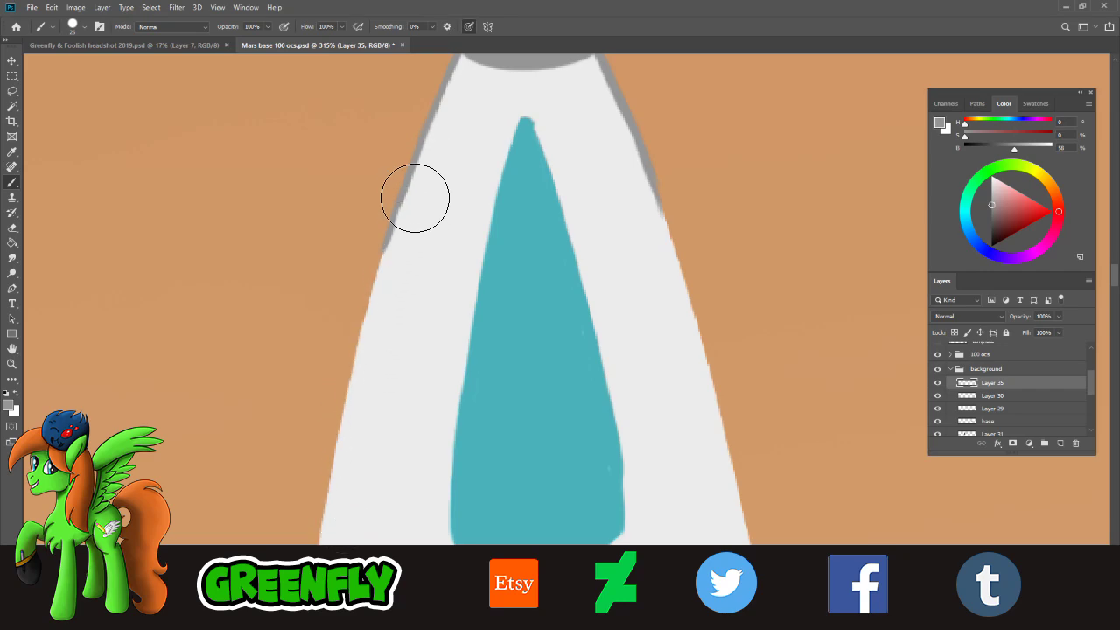
pyautogui.moveTo(415, 197); pyautogui.dragTo(332, 513)
pyautogui.hotkey('ctrl', 'z')
pyautogui.moveTo(416, 194); pyautogui.dragTo(336, 515)
pyautogui.hotkey('ctrl', 'z')
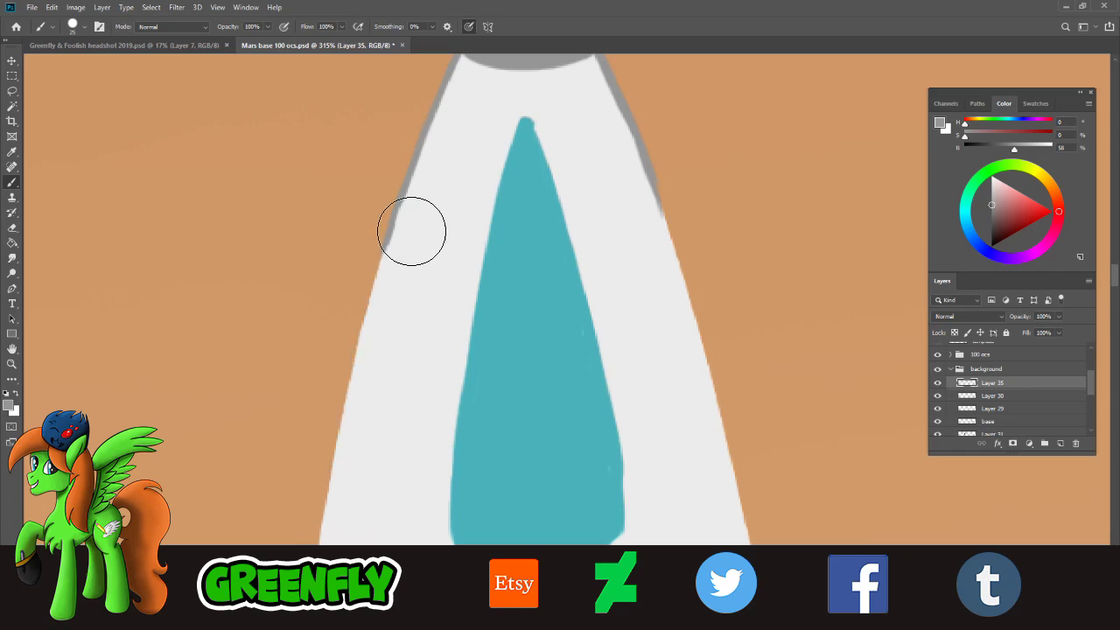
pyautogui.moveTo(412, 201); pyautogui.dragTo(334, 499)
pyautogui.hotkey('ctrl', 'z')
pyautogui.moveTo(412, 200); pyautogui.dragTo(335, 503)
pyautogui.hotkey('ctrl', 'z')
pyautogui.moveTo(400, 267)
pyautogui.mouseDown()
pyautogui.moveTo(381, 299)
pyautogui.moveTo(321, 583)
pyautogui.moveTo(348, 457)
pyautogui.mouseUp()
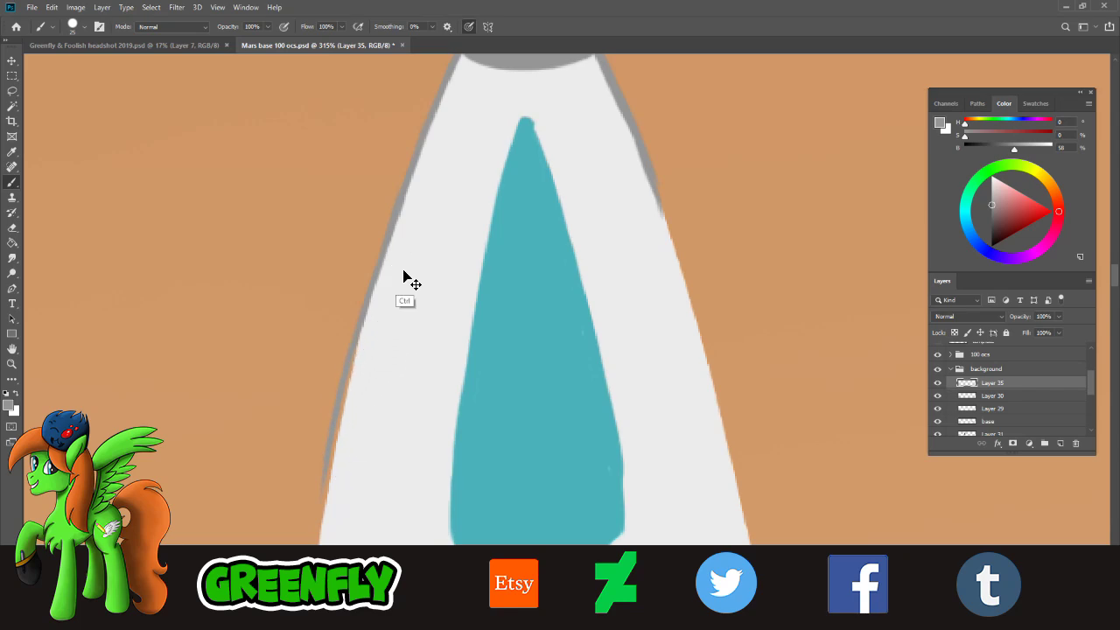
pyautogui.hotkey('ctrl', 'z')
pyautogui.moveTo(405, 233); pyautogui.dragTo(342, 533)
pyautogui.hotkey('ctrl', 'z')
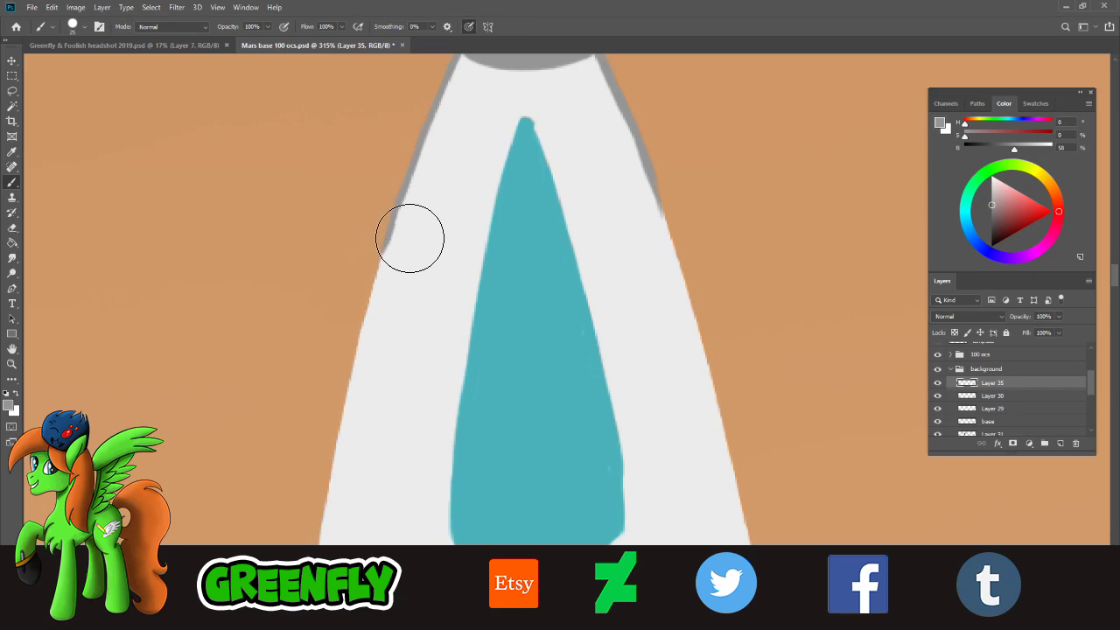
pyautogui.moveTo(410, 238); pyautogui.dragTo(338, 560)
pyautogui.hotkey('ctrl', 'z')
pyautogui.moveTo(411, 233); pyautogui.dragTo(338, 547)
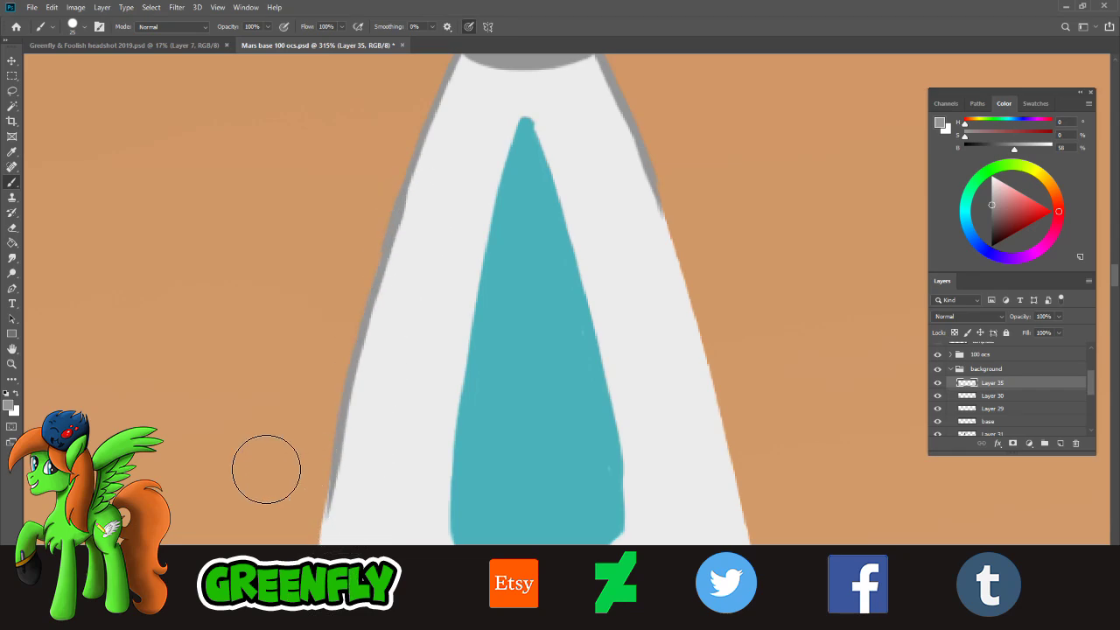
# - Continue the grey edge line down the rocket's left side below the window to the top of the fin, redoing the strokes that stray
pyautogui.click(16, 364)
pyautogui.moveTo(472, 314); pyautogui.dragTo(387, 325)
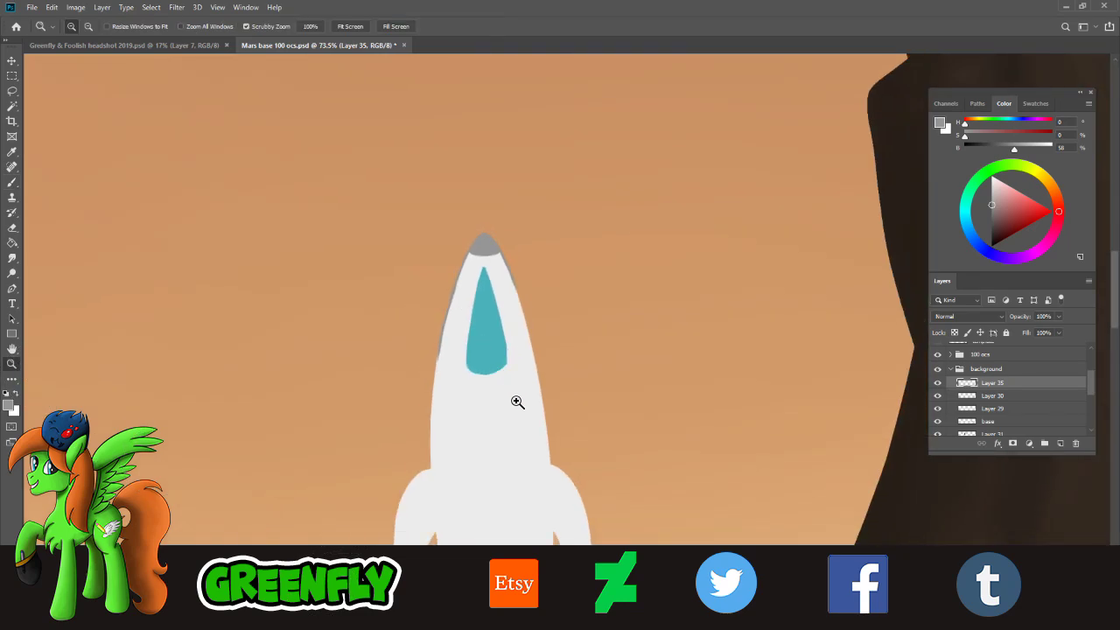
pyautogui.scroll(4, 437, 472)
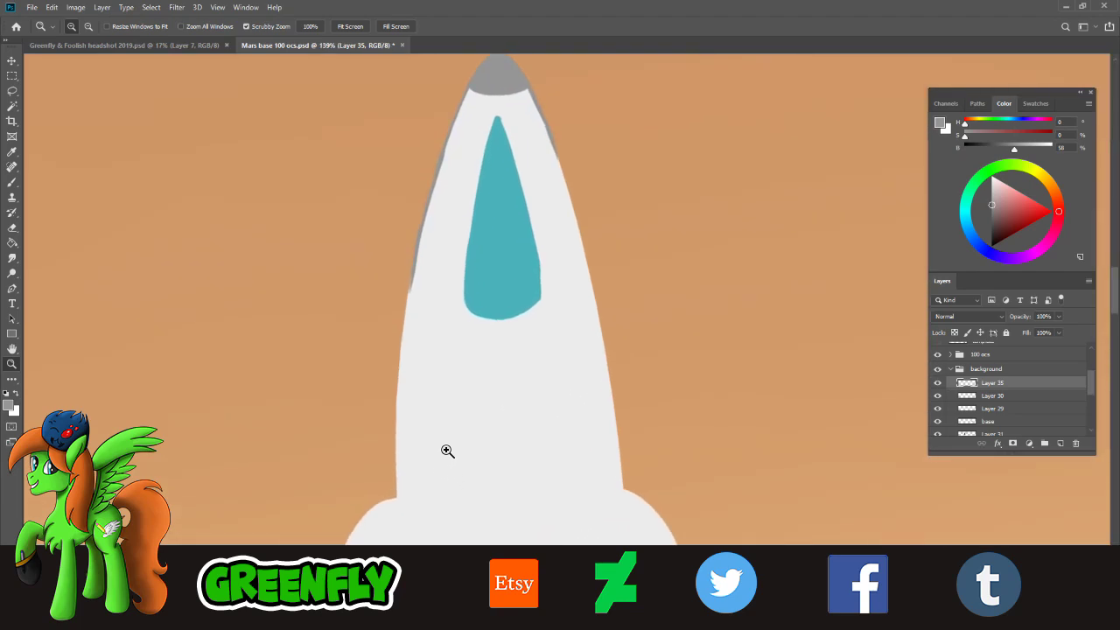
pyautogui.scroll(3, 442, 449)
pyautogui.press('b')
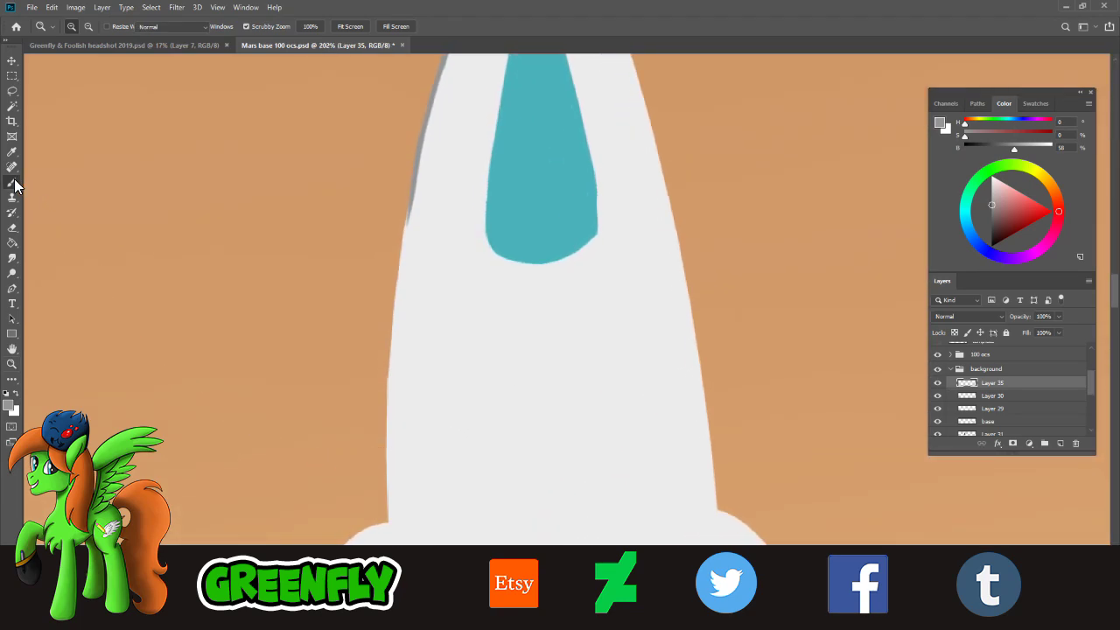
pyautogui.moveTo(422, 187); pyautogui.dragTo(384, 534)
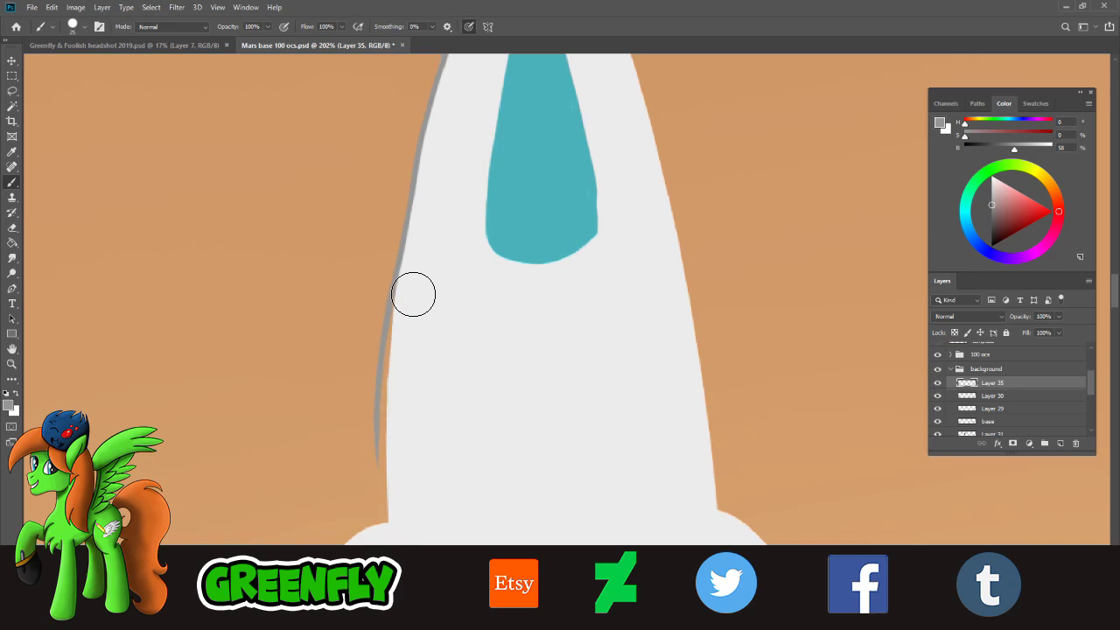
pyautogui.hotkey('ctrl', 'z')
pyautogui.moveTo(422, 188); pyautogui.dragTo(396, 526)
pyautogui.hotkey('ctrl', 'z')
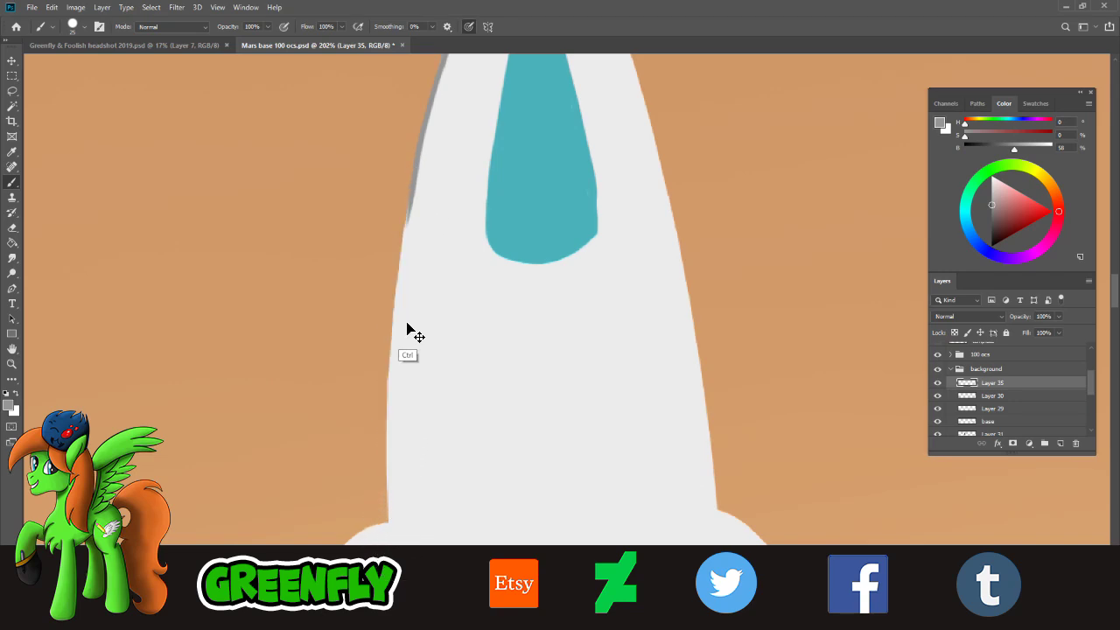
pyautogui.moveTo(429, 165); pyautogui.dragTo(385, 479)
pyautogui.moveTo(399, 420); pyautogui.dragTo(392, 518)
# - Extend the grey edge line down the rocket's right side to the level of the window's base, redoing the stroke to match the contour
pyautogui.click(12, 364)
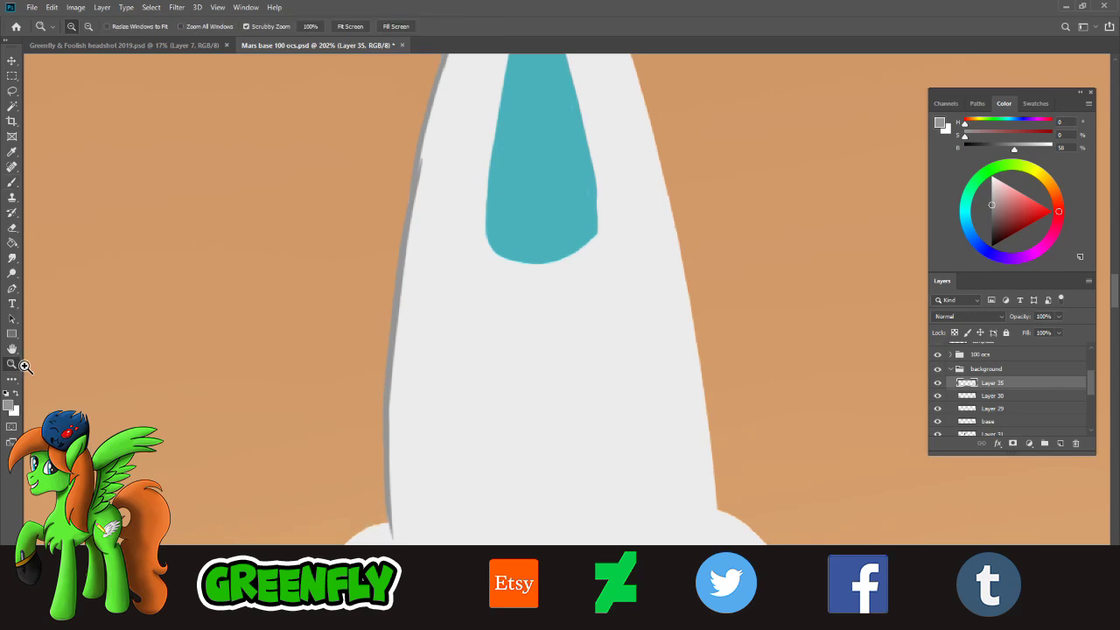
pyautogui.moveTo(462, 358); pyautogui.dragTo(426, 366)
pyautogui.moveTo(553, 325); pyautogui.dragTo(585, 354)
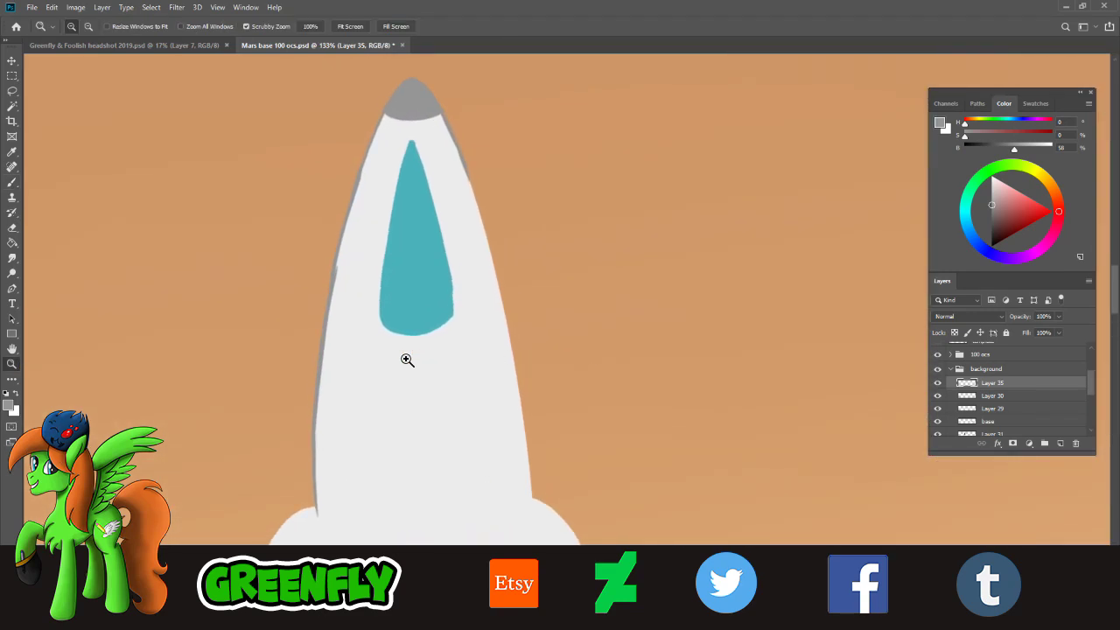
pyautogui.press('b')
pyautogui.moveTo(471, 172); pyautogui.dragTo(512, 405)
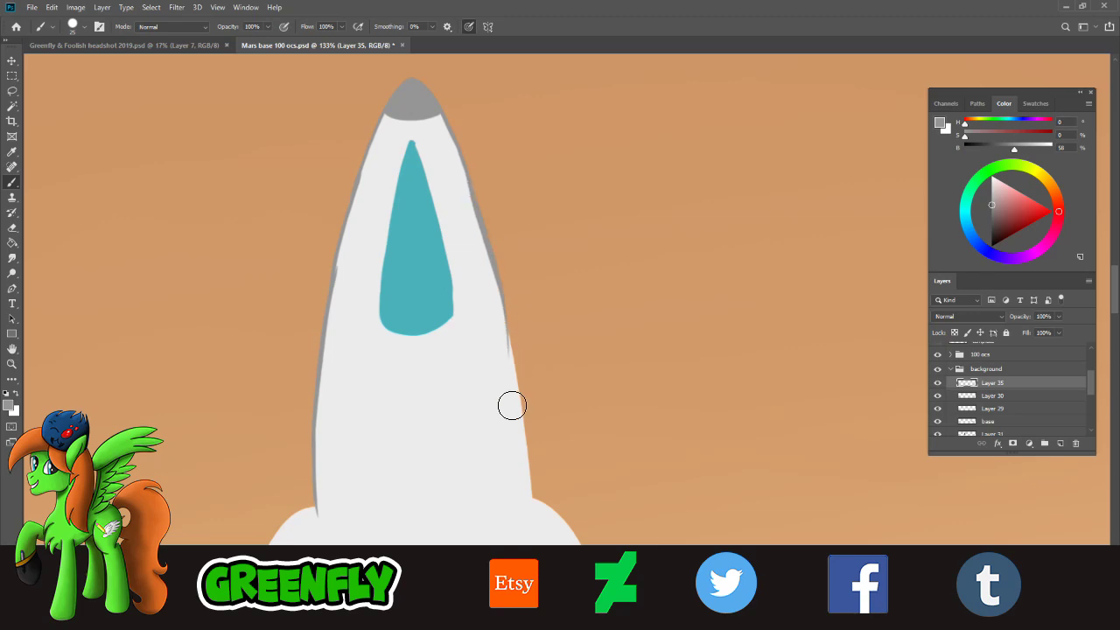
pyautogui.hotkey('ctrl', 'z')
pyautogui.moveTo(467, 158); pyautogui.dragTo(530, 420)
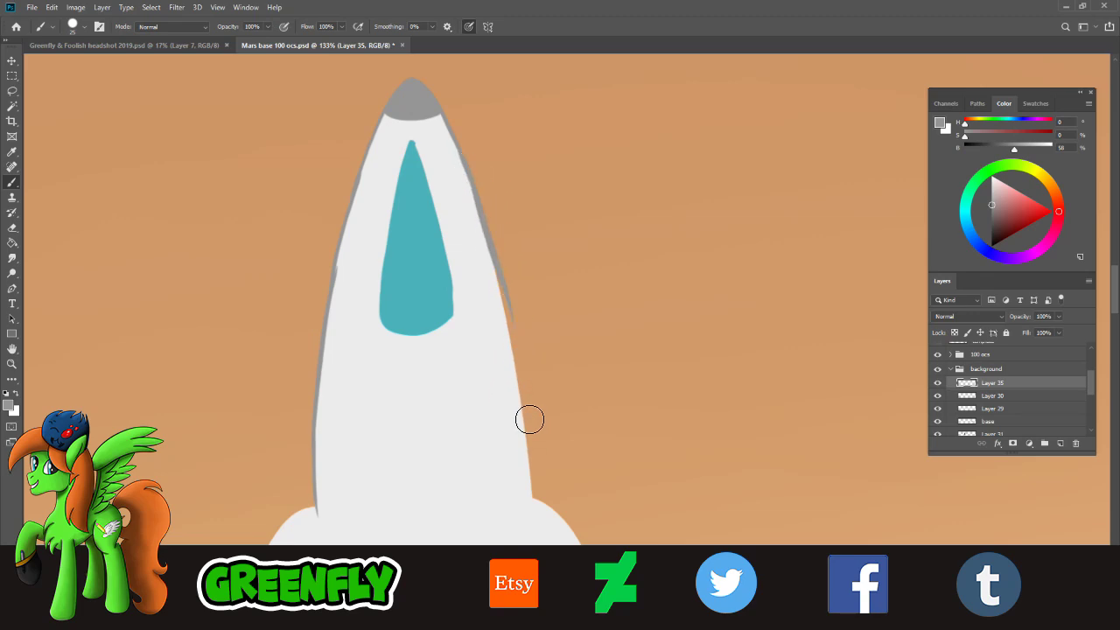
pyautogui.hotkey('ctrl', 'z')
pyautogui.moveTo(467, 157); pyautogui.dragTo(510, 351)
pyautogui.hotkey('ctrl', 'z')
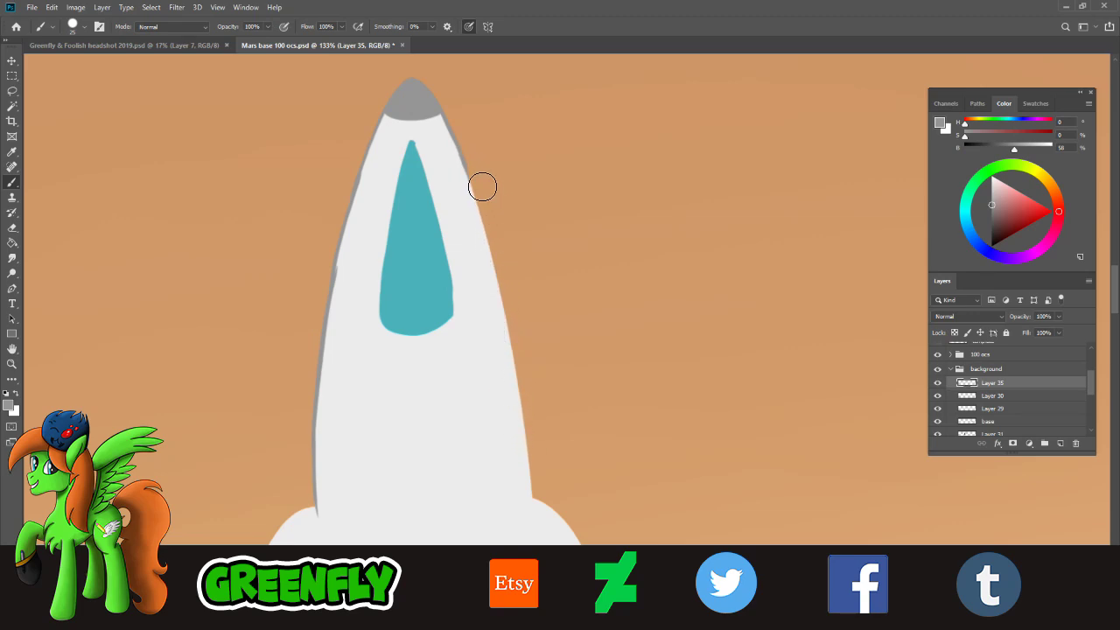
pyautogui.moveTo(461, 150); pyautogui.dragTo(495, 296)
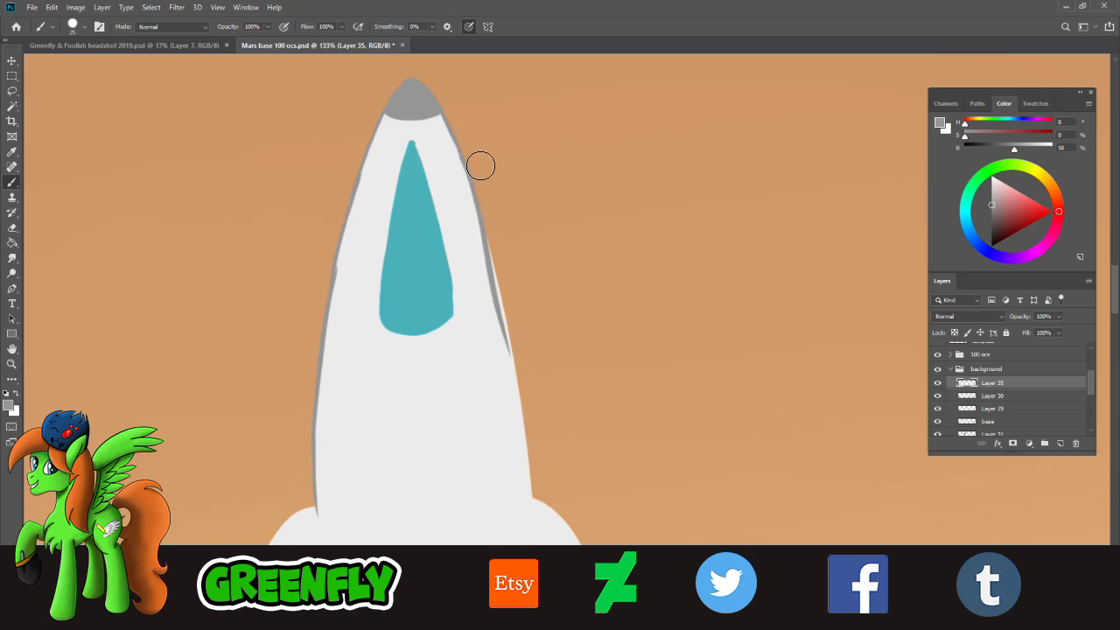
pyautogui.hotkey('ctrl', 'z')
pyautogui.moveTo(470, 164); pyautogui.dragTo(521, 377)
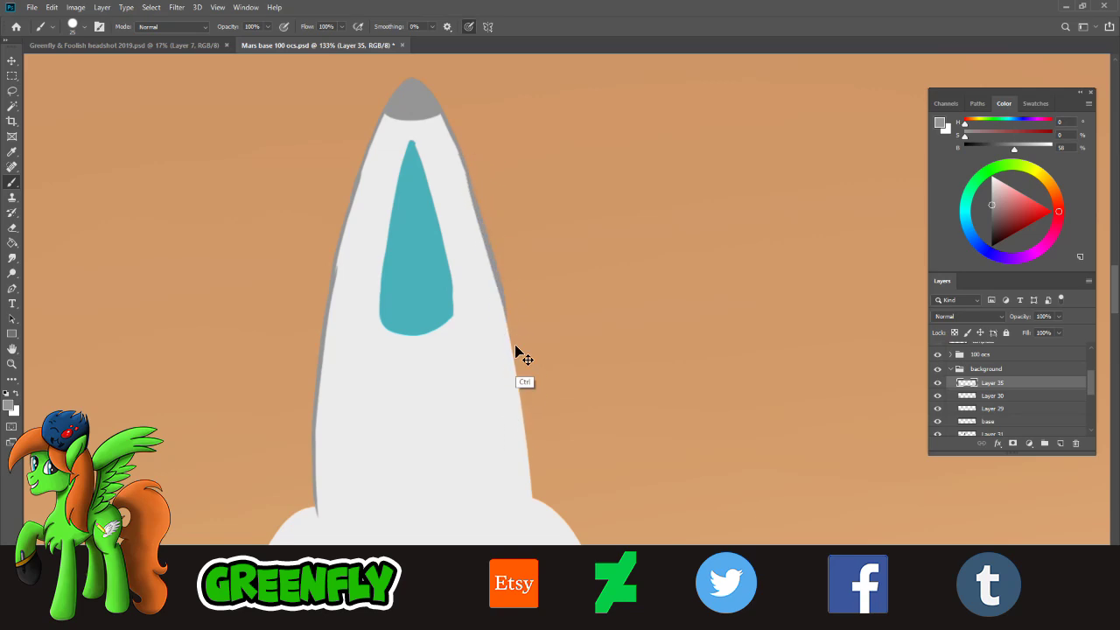
pyautogui.hotkey('ctrl', 'z')
pyautogui.moveTo(473, 166); pyautogui.dragTo(510, 356)
pyautogui.moveTo(524, 374); pyautogui.dragTo(477, 197)
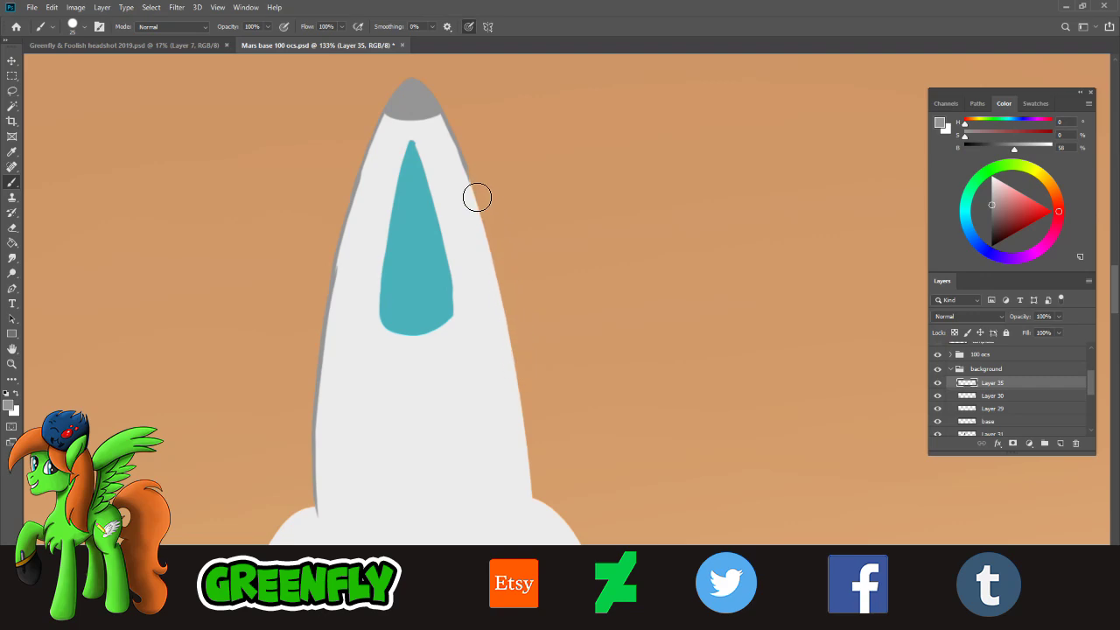
pyautogui.hotkey('ctrl', 'z')
pyautogui.moveTo(500, 334); pyautogui.dragTo(479, 177)
pyautogui.hotkey('ctrl', 'z')
# - Try several grey edge strokes down the rocket's lower right side to the fin, comparing them through undo and redo
pyautogui.moveTo(511, 316); pyautogui.dragTo(539, 569)
pyautogui.hotkey('ctrl', 'z')
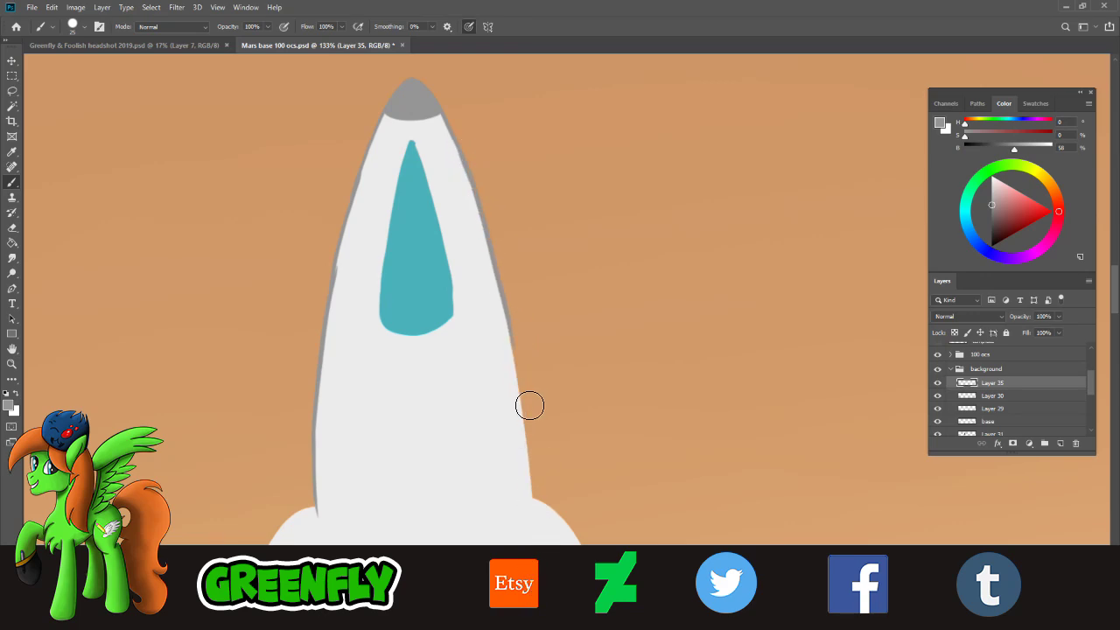
pyautogui.moveTo(516, 366); pyautogui.dragTo(533, 520)
pyautogui.hotkey('ctrl', 'z')
pyautogui.moveTo(517, 385); pyautogui.dragTo(529, 497)
pyautogui.hotkey('ctrl', 'z')
pyautogui.moveTo(519, 351); pyautogui.dragTo(533, 565)
pyautogui.hotkey('ctrl', 'z')
pyautogui.moveTo(512, 322); pyautogui.dragTo(543, 551)
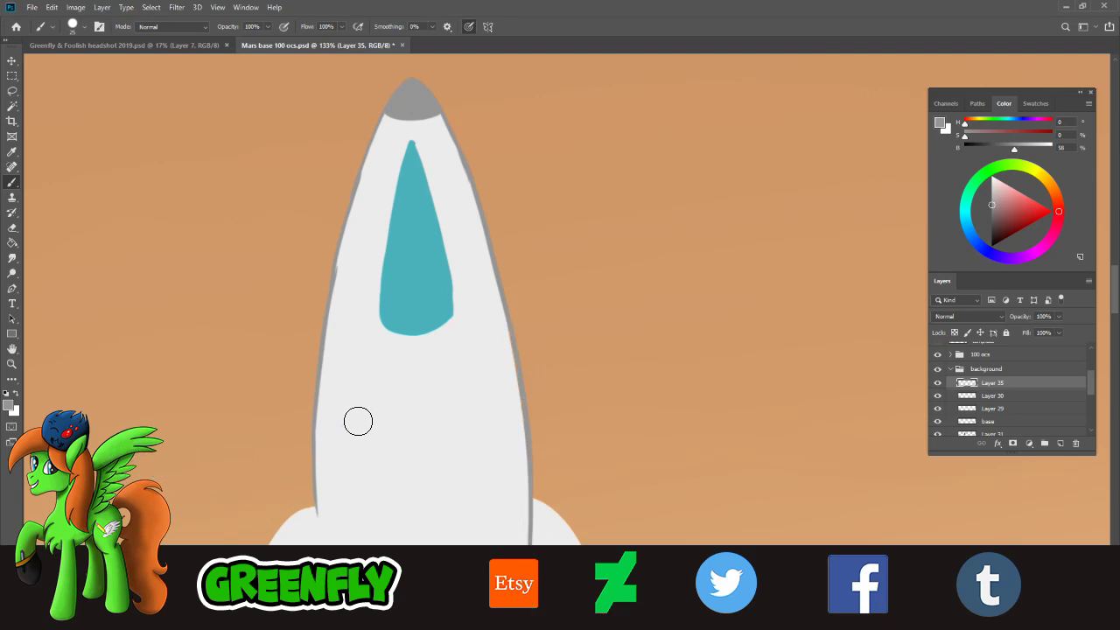
pyautogui.hotkey('ctrl', 'z')
pyautogui.moveTo(505, 315); pyautogui.dragTo(532, 572)
pyautogui.hotkey('ctrl', 'z')
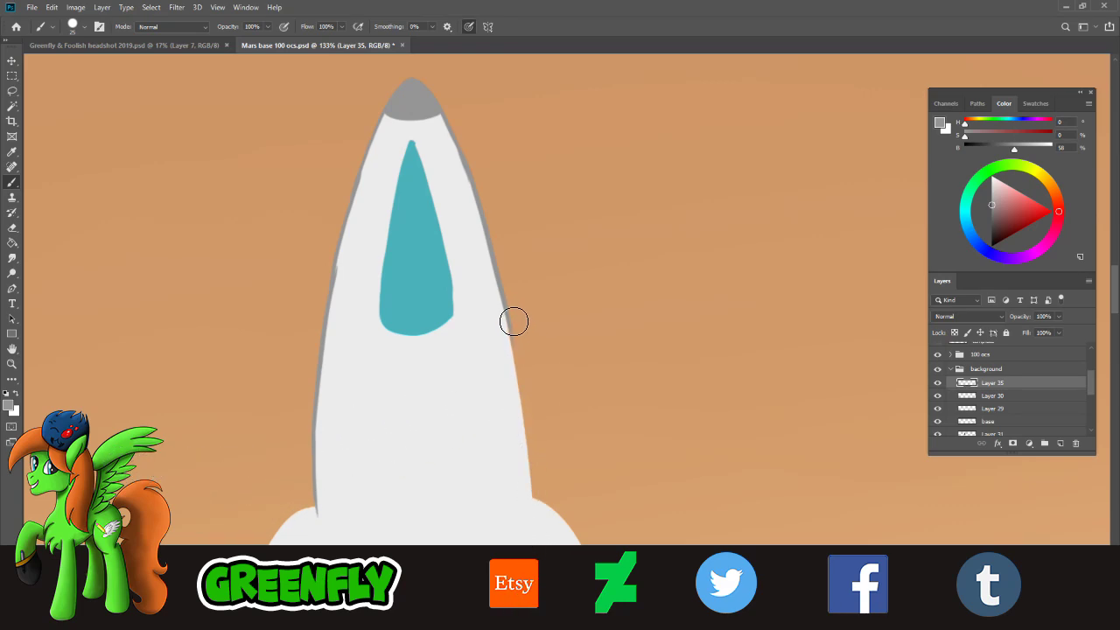
pyautogui.moveTo(512, 321); pyautogui.dragTo(532, 590)
pyautogui.hotkey('ctrl', 'z')
pyautogui.moveTo(523, 368); pyautogui.dragTo(526, 575)
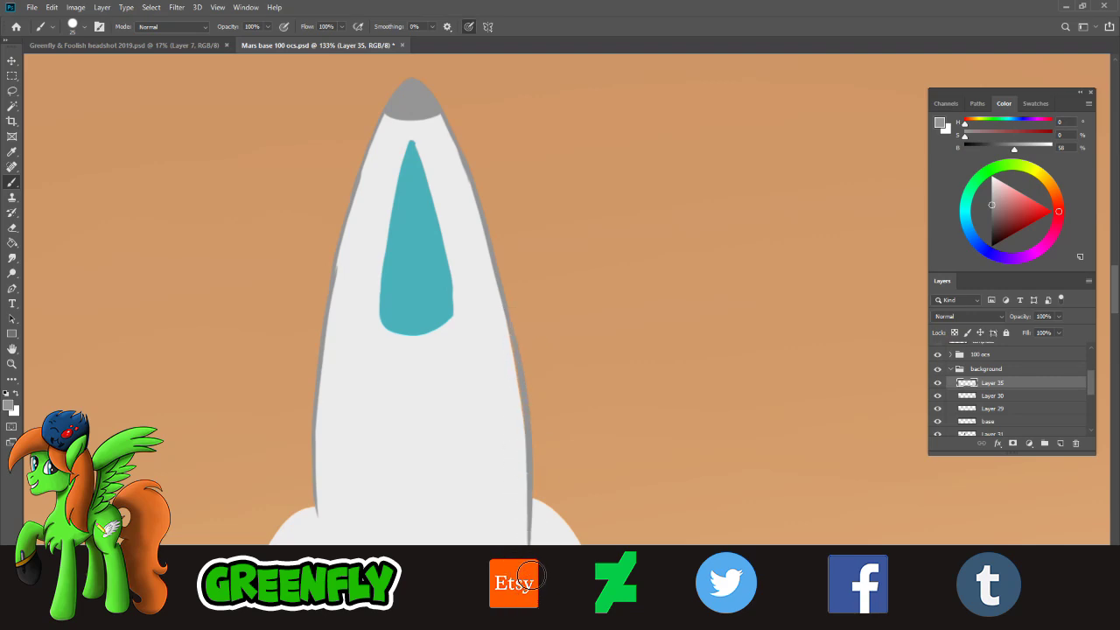
pyautogui.hotkey('ctrl', 'z')
pyautogui.hotkey('ctrl', 'shift', 'z')
pyautogui.hotkey('ctrl', 'z')
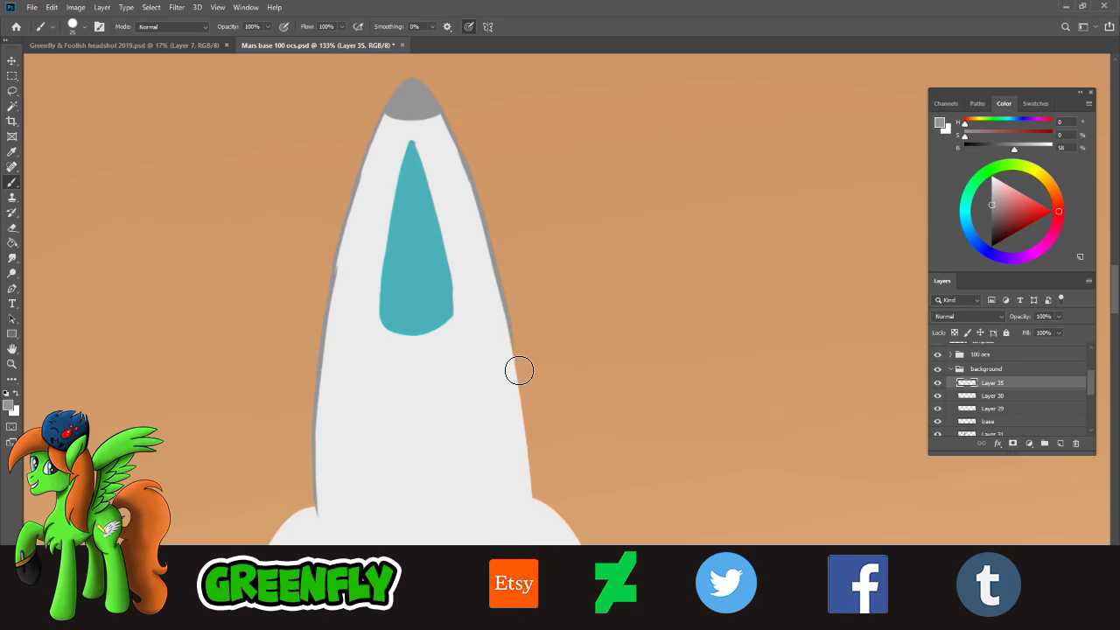
pyautogui.hotkey('ctrl', 'shift', 'z')
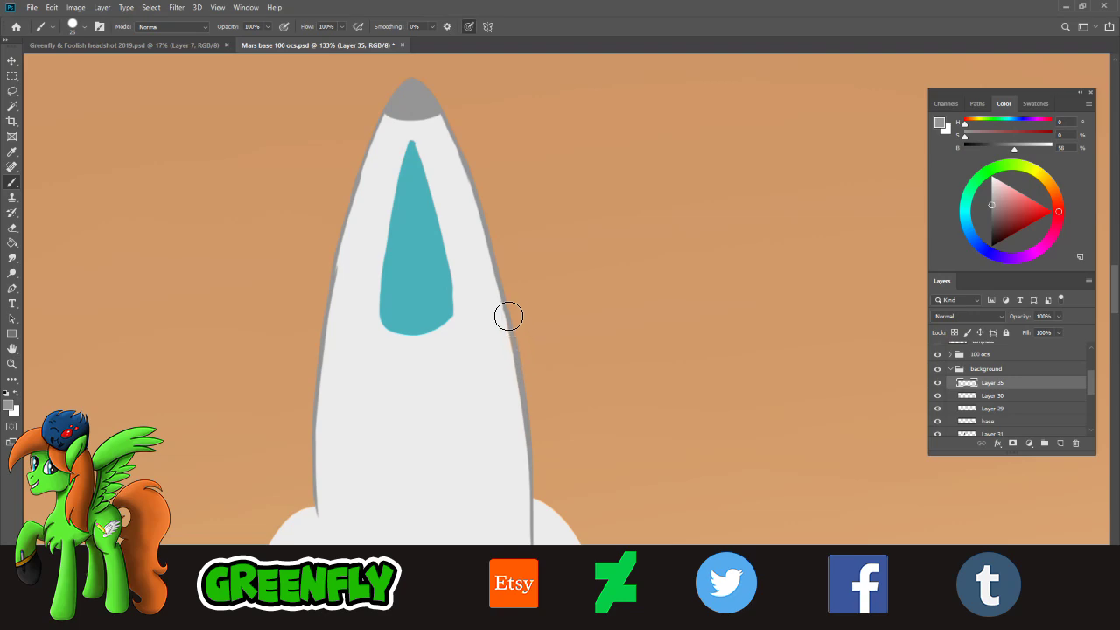
pyautogui.hotkey('ctrl', 'z')
pyautogui.hotkey('ctrl', 'shift', 'z')
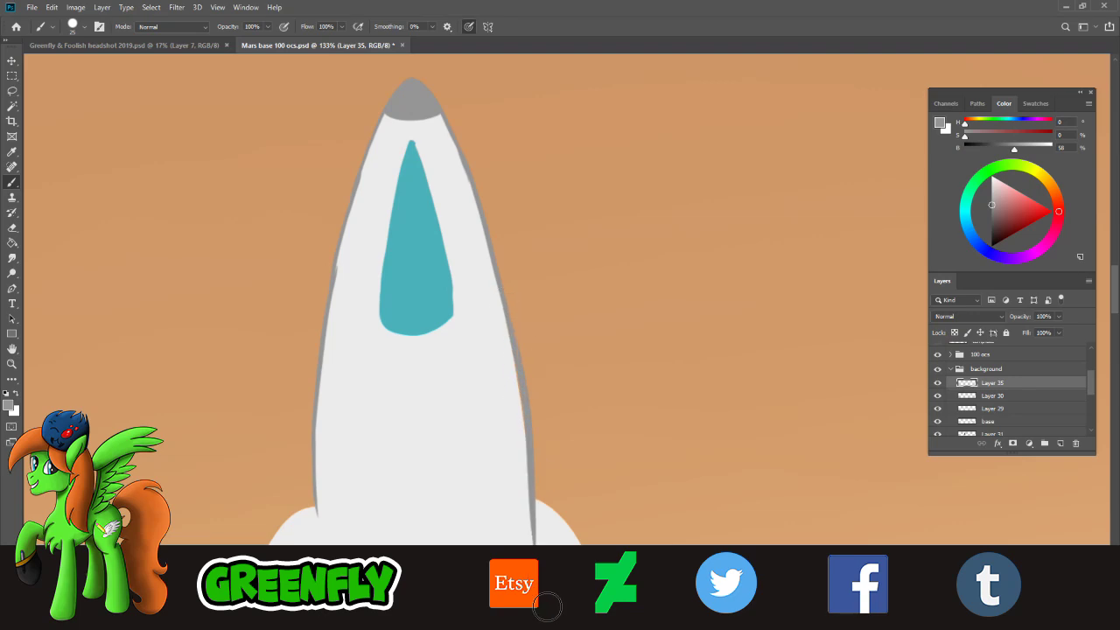
pyautogui.hotkey('ctrl', 'z')
pyautogui.hotkey('ctrl', 'shift', 'z')
pyautogui.hotkey('ctrl', 'z')
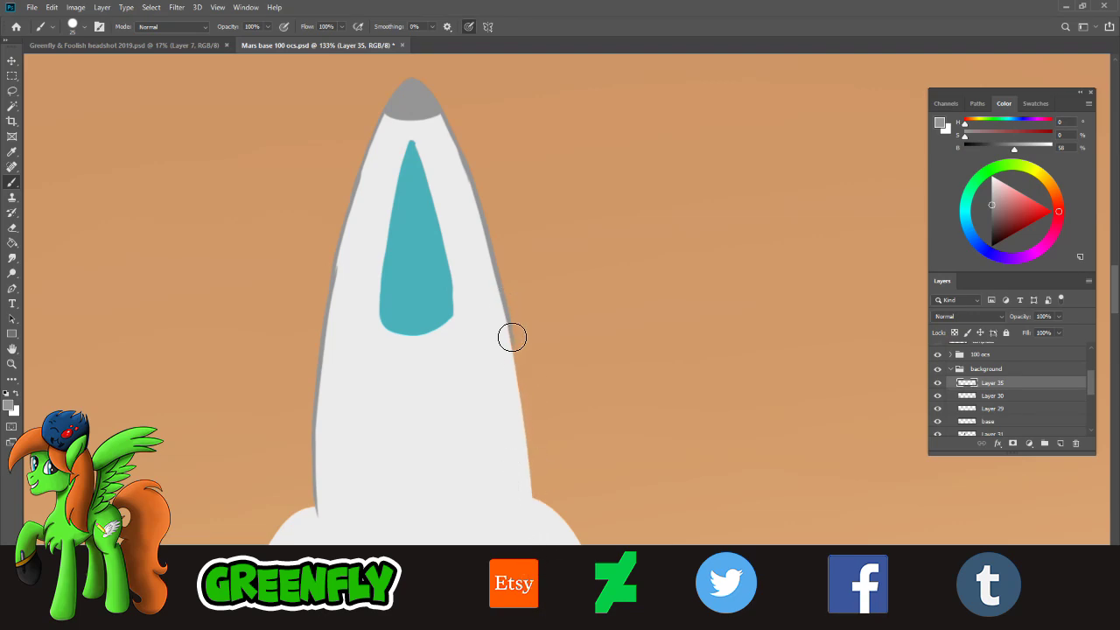
pyautogui.hotkey('ctrl', 'shift', 'z')
pyautogui.hotkey('ctrl', 'z')
pyautogui.hotkey('ctrl', 'shift', 'z')
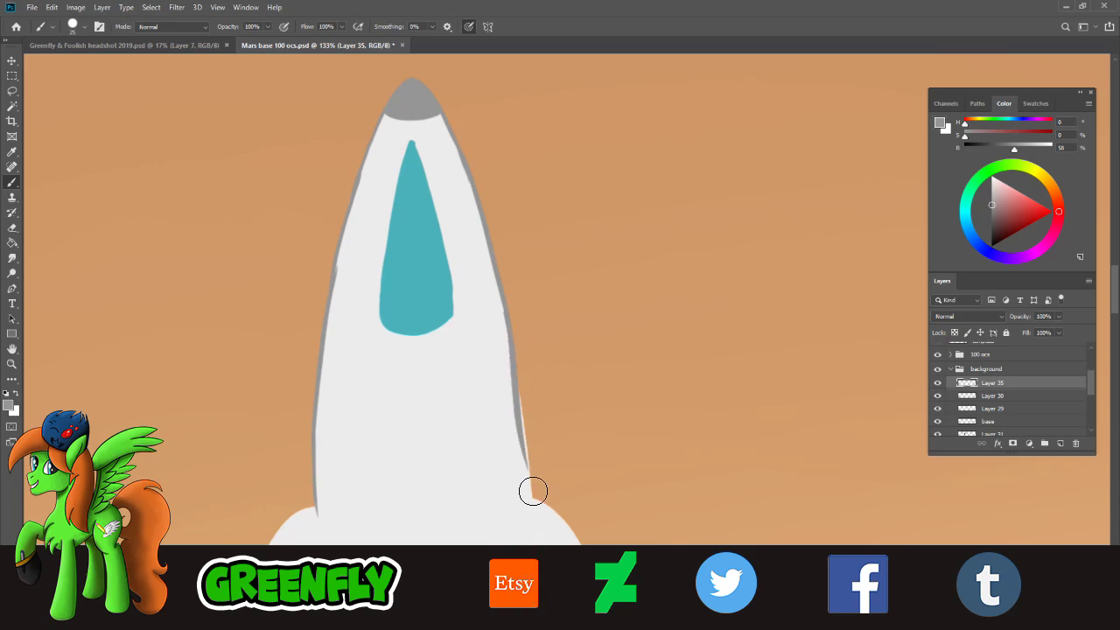
pyautogui.hotkey('ctrl', 'z')
pyautogui.hotkey('ctrl', 'z')
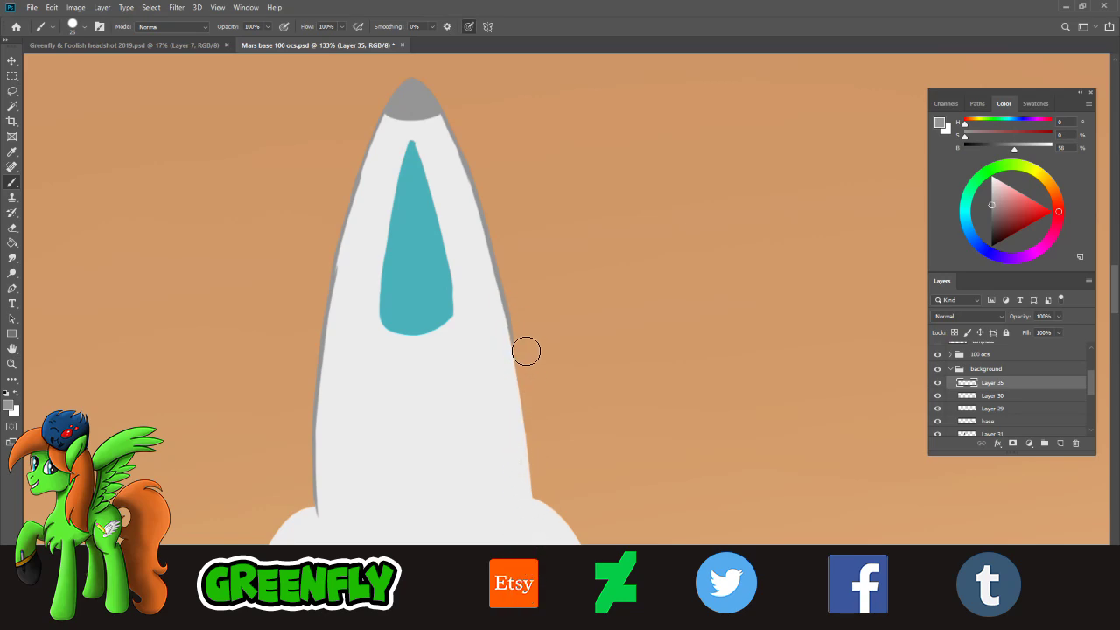
pyautogui.hotkey('ctrl', 'z')
pyautogui.moveTo(513, 315); pyautogui.dragTo(527, 569)
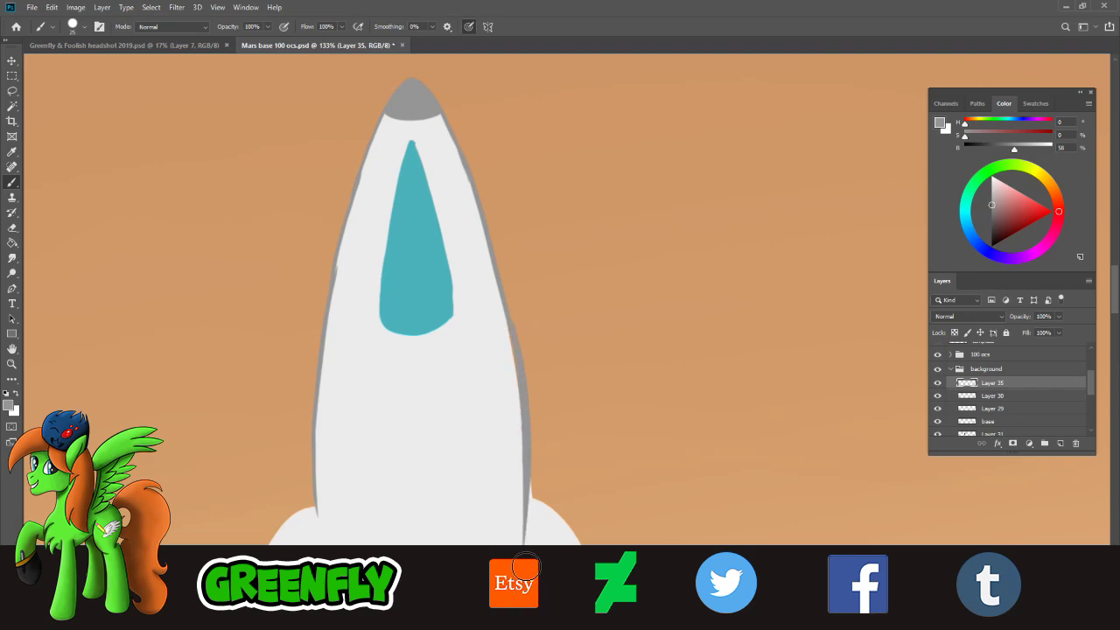
pyautogui.hotkey('ctrl', 'z')
pyautogui.moveTo(513, 320); pyautogui.dragTo(530, 523)
pyautogui.hotkey('ctrl', 'z')
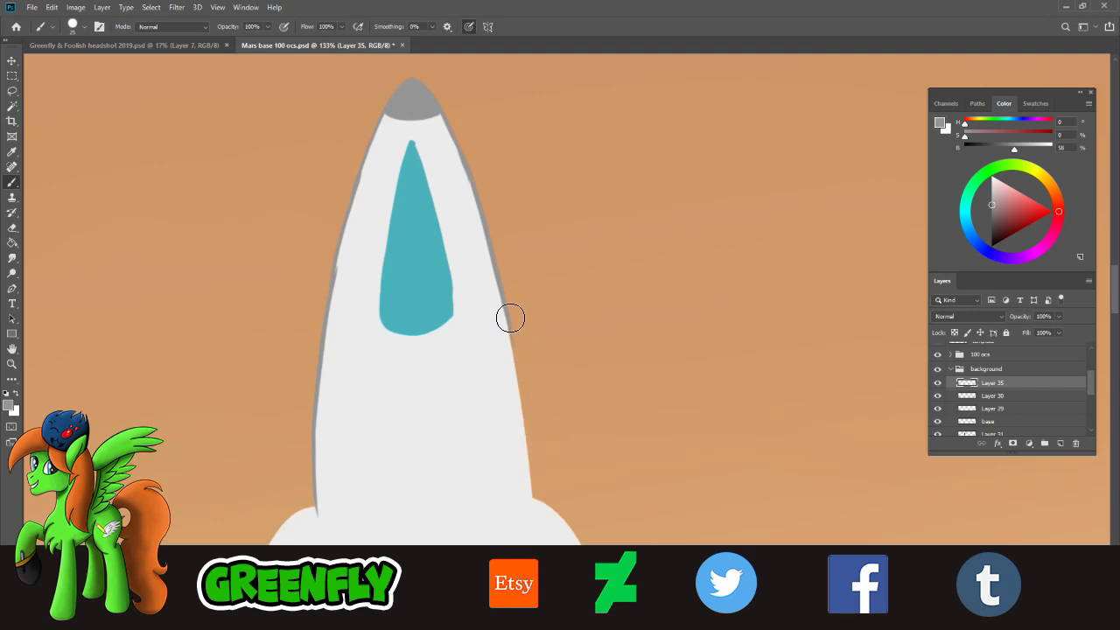
pyautogui.hotkey('ctrl', 'z')
pyautogui.moveTo(508, 320); pyautogui.dragTo(531, 473)
pyautogui.hotkey('ctrl', 'z')
pyautogui.hotkey('ctrl', 'shift', 'z')
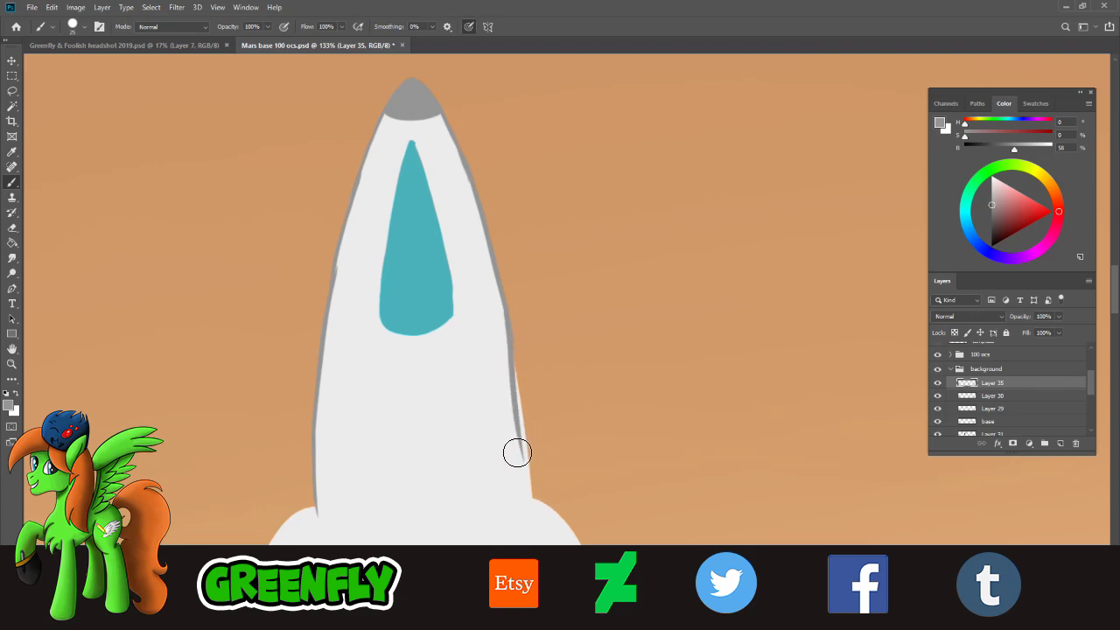
pyautogui.hotkey('ctrl', 'z')
# - Paint the grey edge line down the rocket's lower right side to the top of the fin, redoing the strokes that stray
pyautogui.click(12, 364)
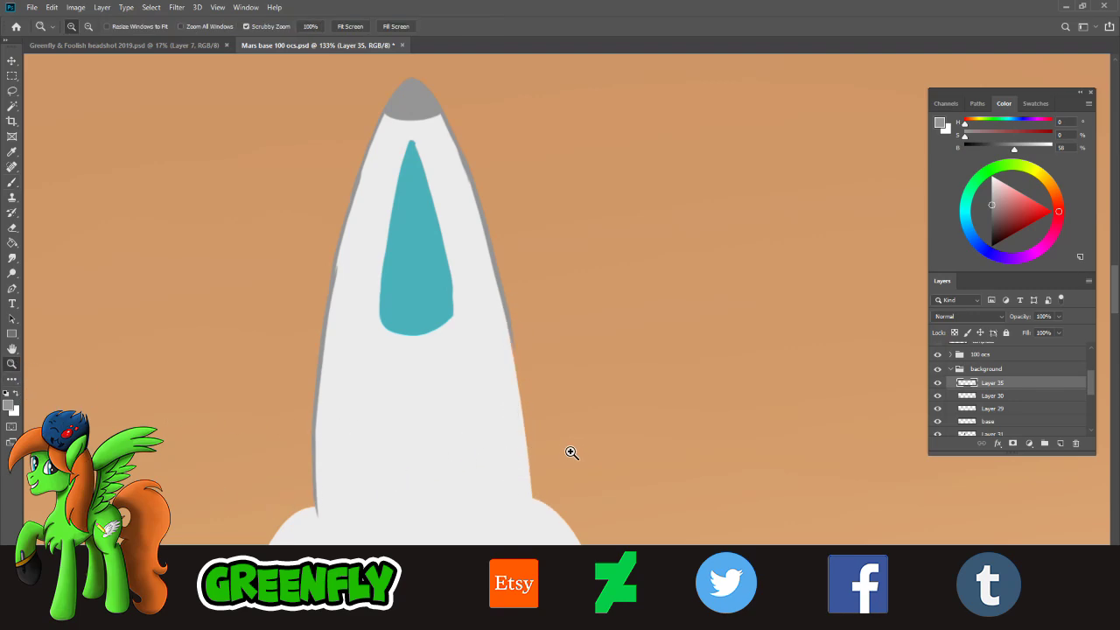
pyautogui.moveTo(570, 452); pyautogui.dragTo(580, 461)
pyautogui.click(13, 182)
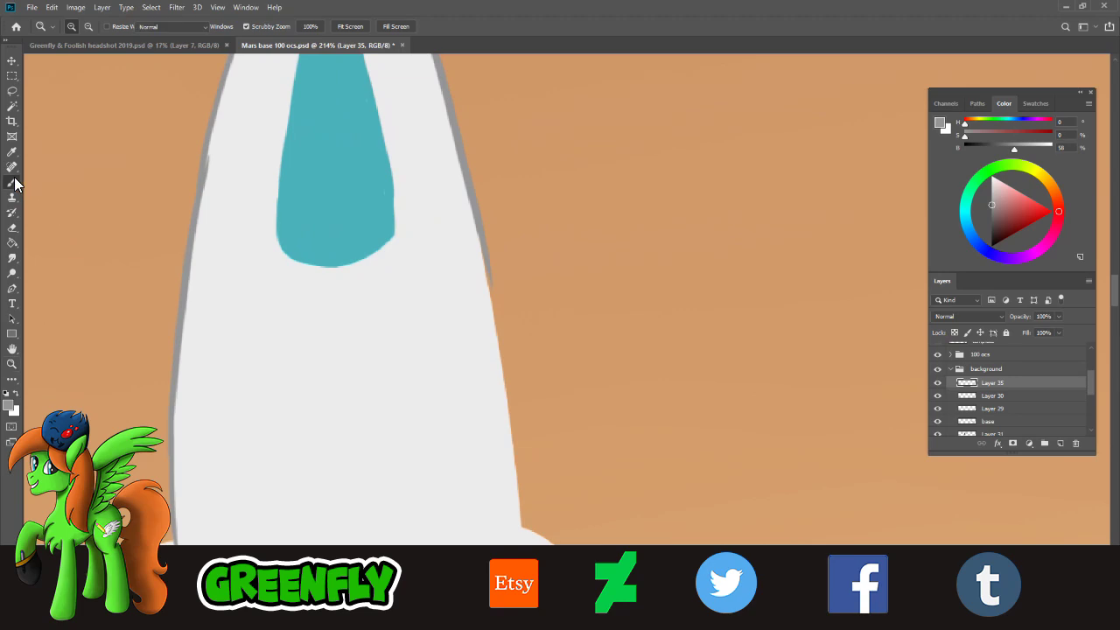
pyautogui.moveTo(484, 218); pyautogui.dragTo(507, 530)
pyautogui.hotkey('ctrl', 'z')
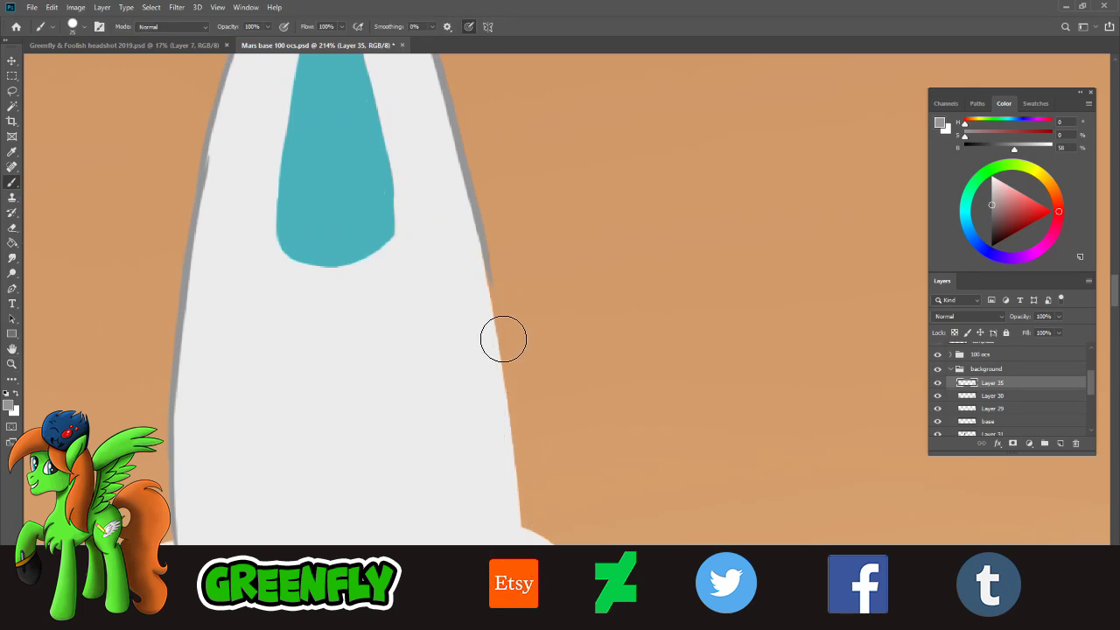
pyautogui.moveTo(486, 252); pyautogui.dragTo(518, 438)
pyautogui.hotkey('ctrl', 'z')
pyautogui.moveTo(481, 226); pyautogui.dragTo(504, 468)
pyautogui.hotkey('ctrl', 'z')
pyautogui.moveTo(481, 220); pyautogui.dragTo(520, 484)
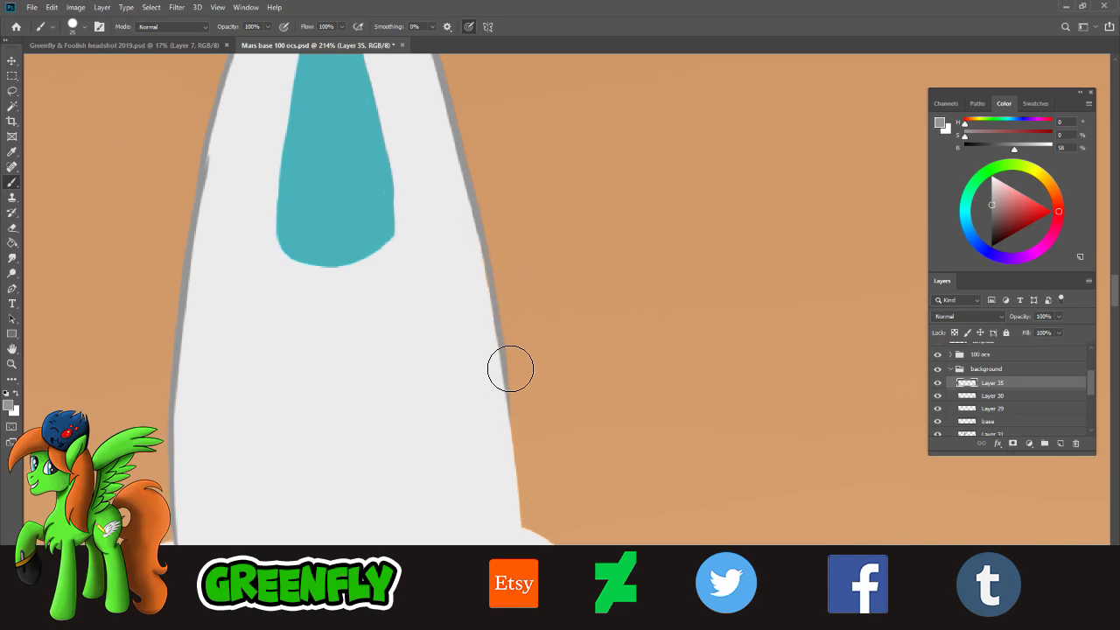
pyautogui.moveTo(513, 382); pyautogui.dragTo(528, 617)
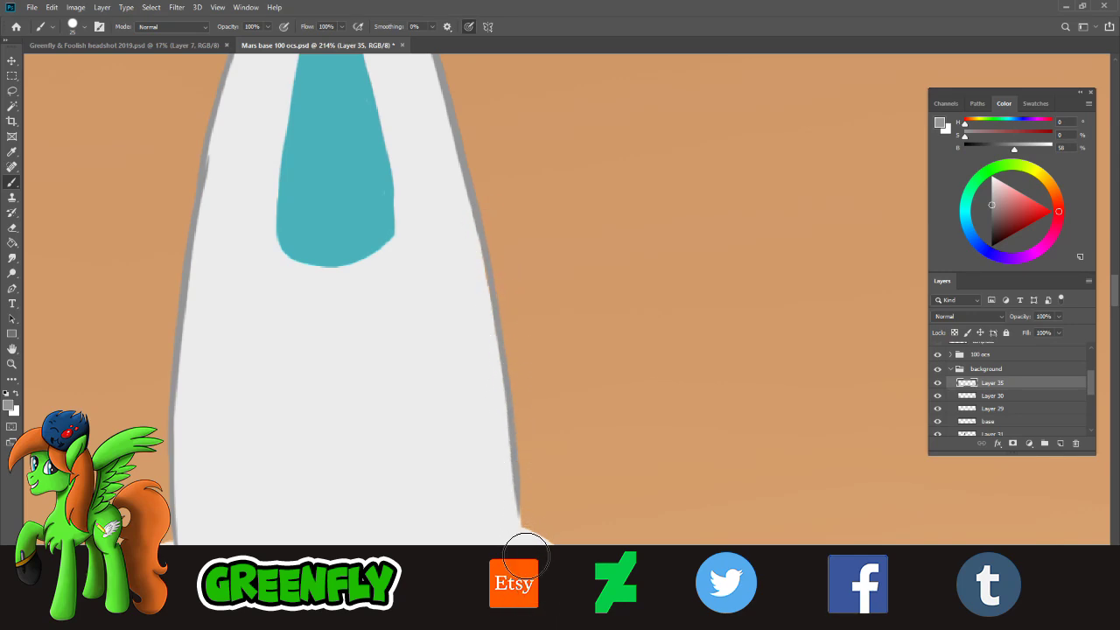
pyautogui.moveTo(526, 557); pyautogui.dragTo(526, 544)
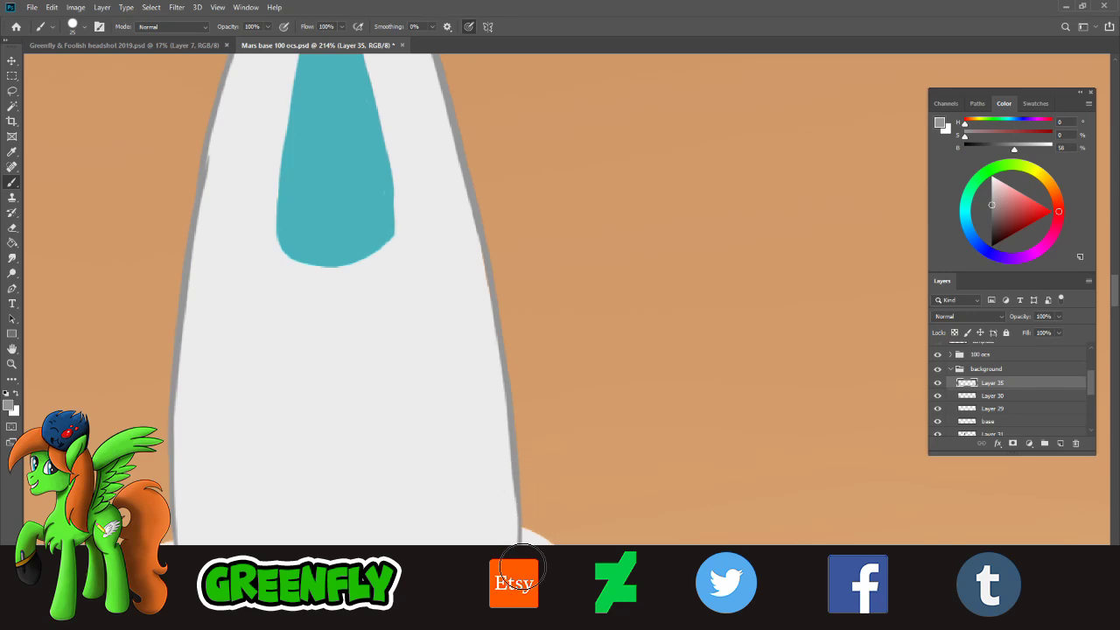
# - Draw two short grey lines slanting inward below the hull's base as the sides of an engine nozzle, redoing the right one
pyautogui.click(14, 364)
pyautogui.moveTo(502, 329); pyautogui.dragTo(454, 319)
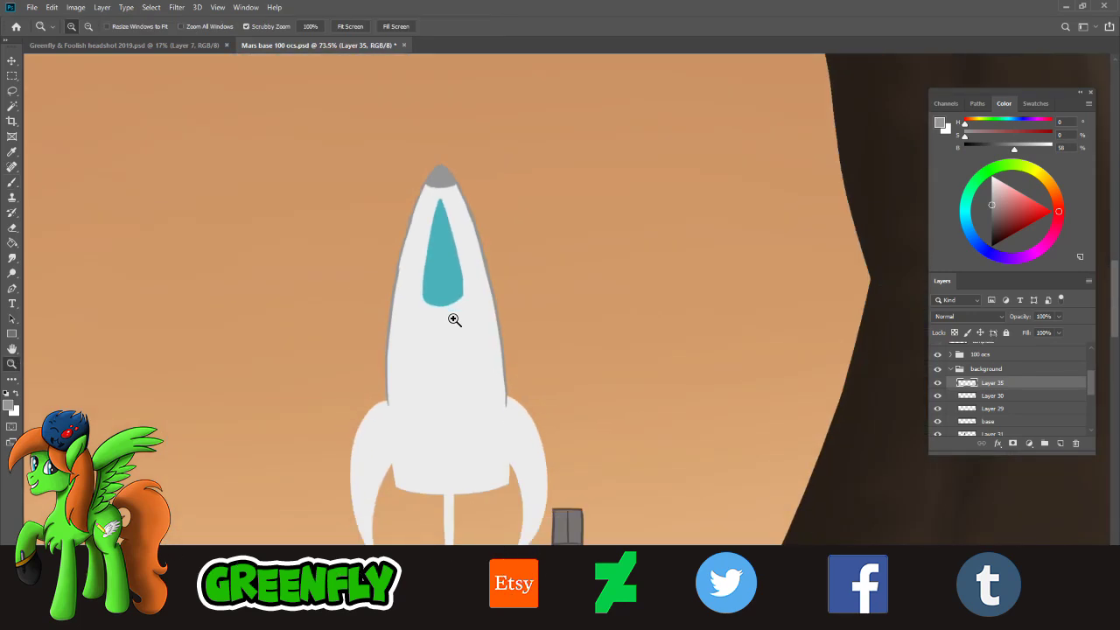
pyautogui.moveTo(499, 377); pyautogui.dragTo(468, 433)
pyautogui.moveTo(401, 514); pyautogui.dragTo(435, 513)
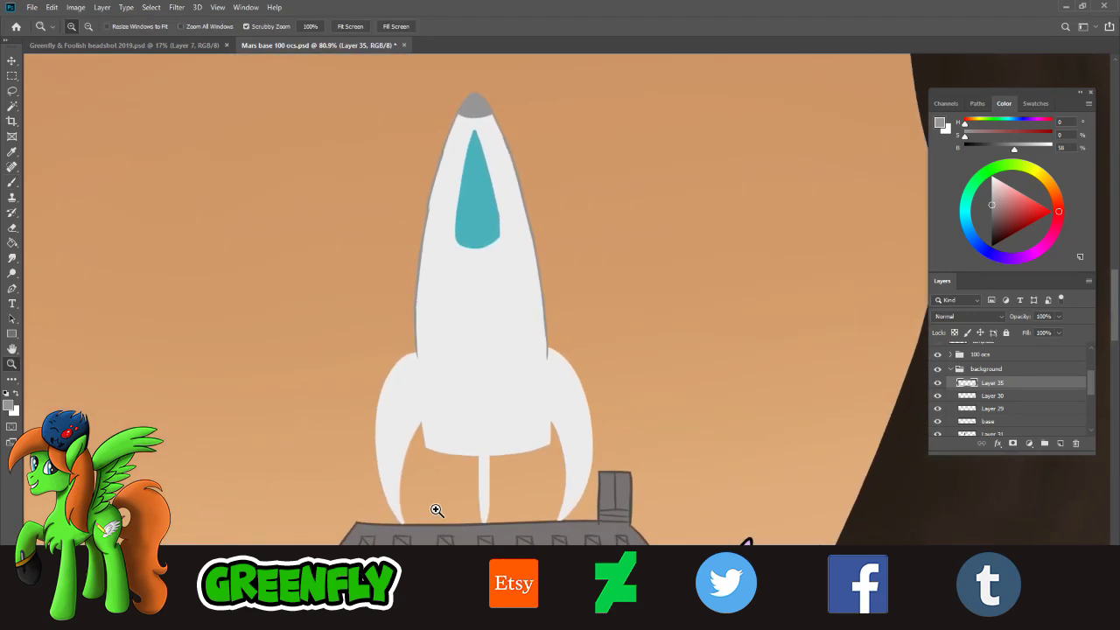
pyautogui.moveTo(476, 433); pyautogui.dragTo(376, 429)
pyautogui.moveTo(485, 468); pyautogui.dragTo(416, 447)
pyautogui.click(12, 182)
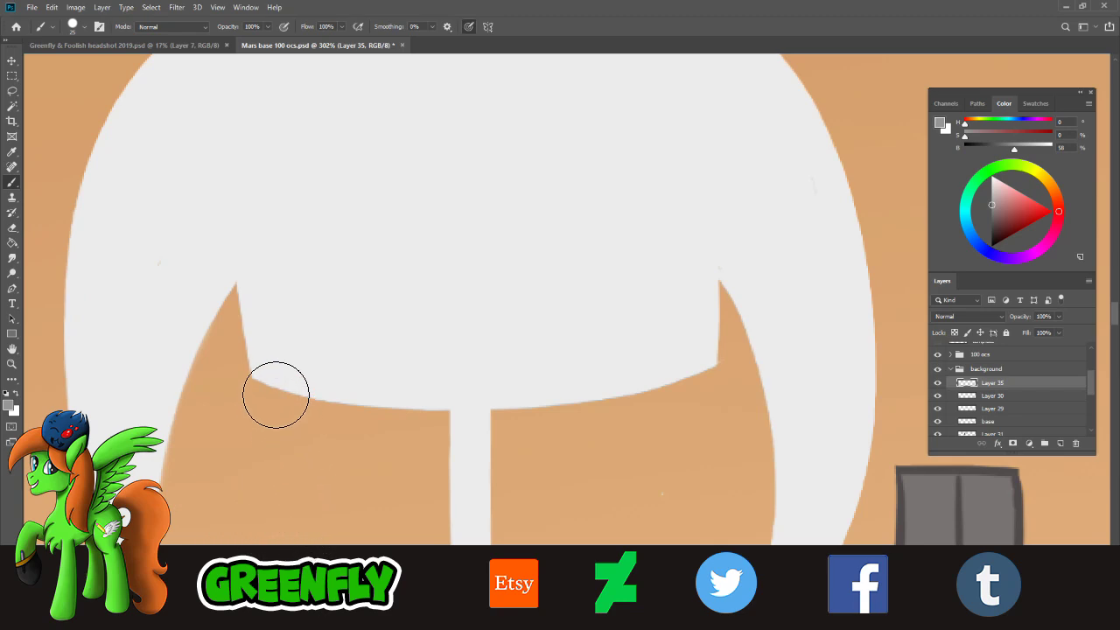
pyautogui.moveTo(263, 385); pyautogui.dragTo(282, 476)
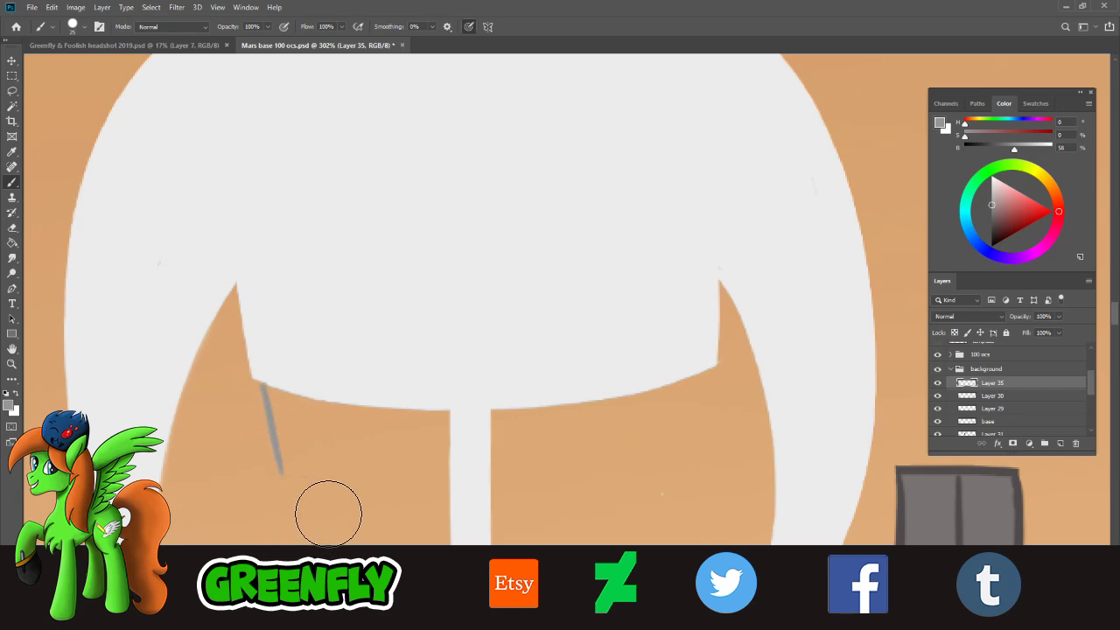
pyautogui.moveTo(700, 372); pyautogui.dragTo(679, 445)
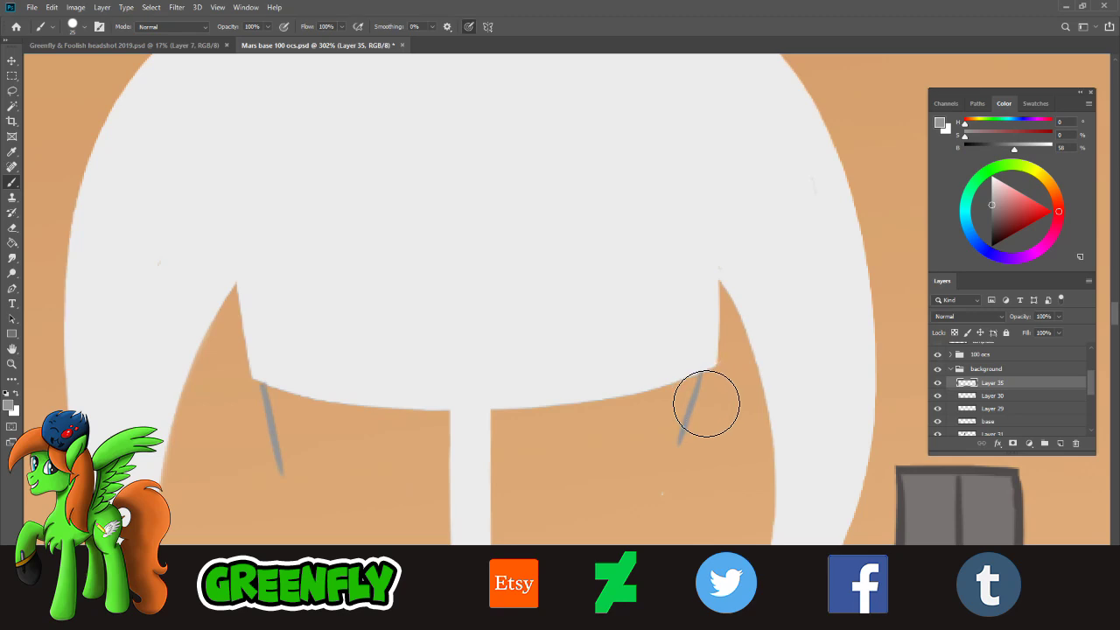
pyautogui.hotkey('ctrl', 'z')
pyautogui.moveTo(705, 371); pyautogui.dragTo(692, 459)
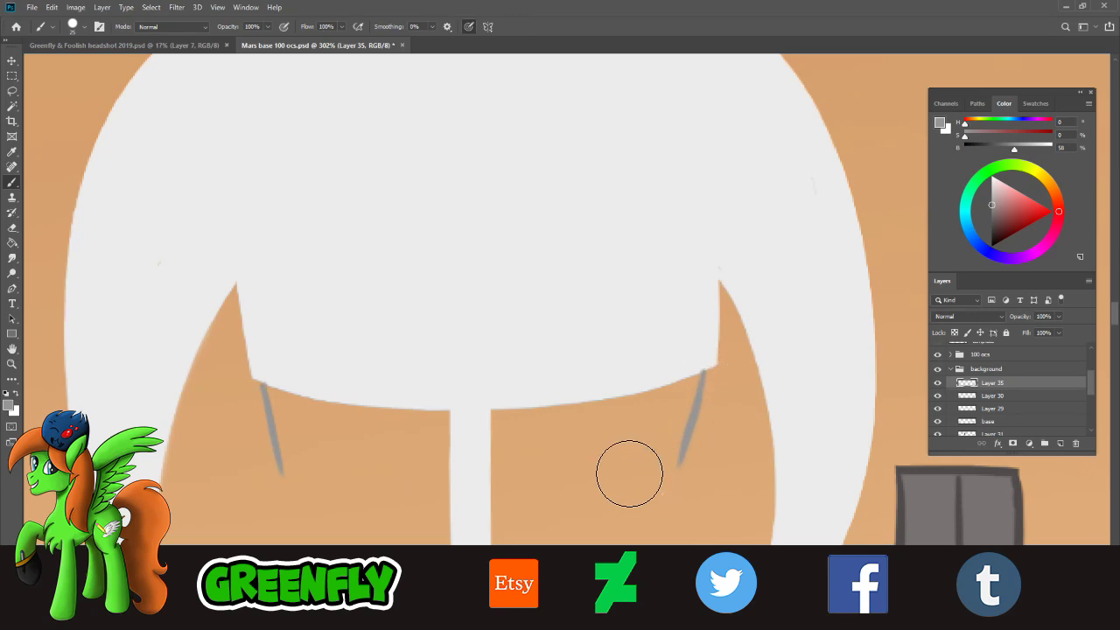
# - Draw the nozzle's curved grey bottom edge and roughly fill both halves with grey on either side of the centre fin
pyautogui.moveTo(284, 471)
pyautogui.mouseDown()
pyautogui.moveTo(320, 503)
pyautogui.moveTo(362, 514)
pyautogui.moveTo(309, 494)
pyautogui.moveTo(346, 513)
pyautogui.moveTo(451, 517)
pyautogui.moveTo(351, 511)
pyautogui.moveTo(431, 529)
pyautogui.moveTo(377, 519)
pyautogui.moveTo(526, 526)
pyautogui.mouseUp()
pyautogui.hotkey('ctrl', 'z')
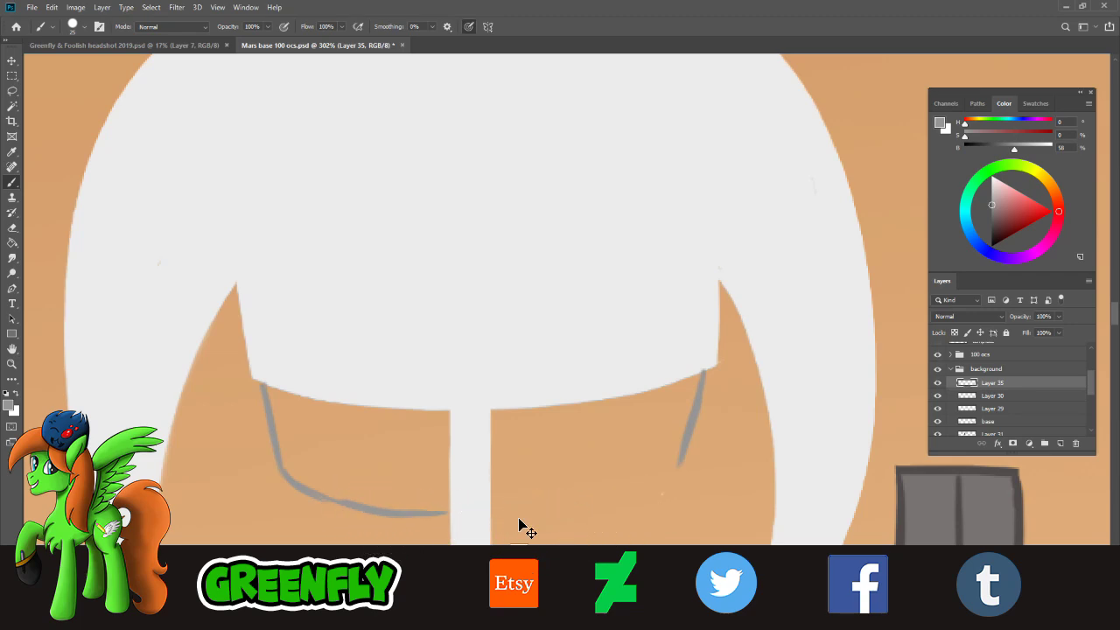
pyautogui.moveTo(420, 514)
pyautogui.mouseDown()
pyautogui.moveTo(598, 518)
pyautogui.moveTo(540, 528)
pyautogui.moveTo(517, 522)
pyautogui.moveTo(661, 500)
pyautogui.moveTo(581, 519)
pyautogui.moveTo(688, 483)
pyautogui.moveTo(645, 502)
pyautogui.moveTo(691, 480)
pyautogui.moveTo(685, 456)
pyautogui.moveTo(673, 482)
pyautogui.moveTo(644, 495)
pyautogui.moveTo(635, 479)
pyautogui.moveTo(601, 502)
pyautogui.moveTo(594, 490)
pyautogui.moveTo(556, 512)
pyautogui.moveTo(551, 503)
pyautogui.moveTo(510, 518)
pyautogui.moveTo(544, 467)
pyautogui.moveTo(566, 479)
pyautogui.moveTo(606, 444)
pyautogui.moveTo(609, 467)
pyautogui.moveTo(627, 470)
pyautogui.moveTo(650, 442)
pyautogui.moveTo(670, 456)
pyautogui.moveTo(703, 401)
pyautogui.moveTo(596, 458)
pyautogui.moveTo(518, 450)
pyautogui.mouseUp()
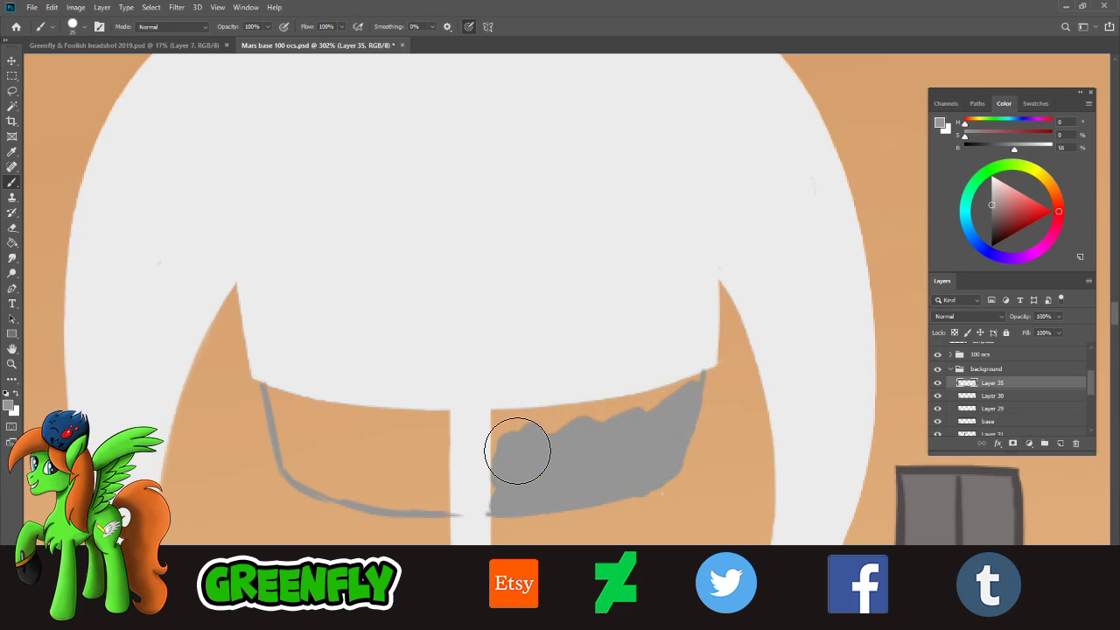
pyautogui.moveTo(443, 489)
pyautogui.mouseDown()
pyautogui.moveTo(452, 515)
pyautogui.moveTo(341, 498)
pyautogui.moveTo(306, 481)
pyautogui.moveTo(288, 418)
pyautogui.moveTo(349, 477)
pyautogui.moveTo(377, 456)
pyautogui.moveTo(402, 494)
pyautogui.moveTo(428, 461)
pyautogui.moveTo(417, 515)
pyautogui.moveTo(318, 487)
pyautogui.moveTo(405, 501)
pyautogui.moveTo(334, 477)
pyautogui.moveTo(379, 497)
pyautogui.moveTo(367, 510)
pyautogui.moveTo(330, 492)
pyautogui.moveTo(363, 512)
pyautogui.moveTo(330, 498)
pyautogui.moveTo(388, 516)
pyautogui.moveTo(328, 501)
pyautogui.moveTo(420, 515)
pyautogui.moveTo(436, 492)
pyautogui.moveTo(451, 519)
pyautogui.moveTo(442, 446)
pyautogui.moveTo(315, 423)
pyautogui.moveTo(342, 442)
pyautogui.moveTo(414, 454)
pyautogui.moveTo(321, 432)
pyautogui.moveTo(455, 455)
pyautogui.mouseUp()
# - Reduce the Hard Round Pressure Size brush and fill the gap between the nozzle's left half and the hull's base with grey
pyautogui.press('z')
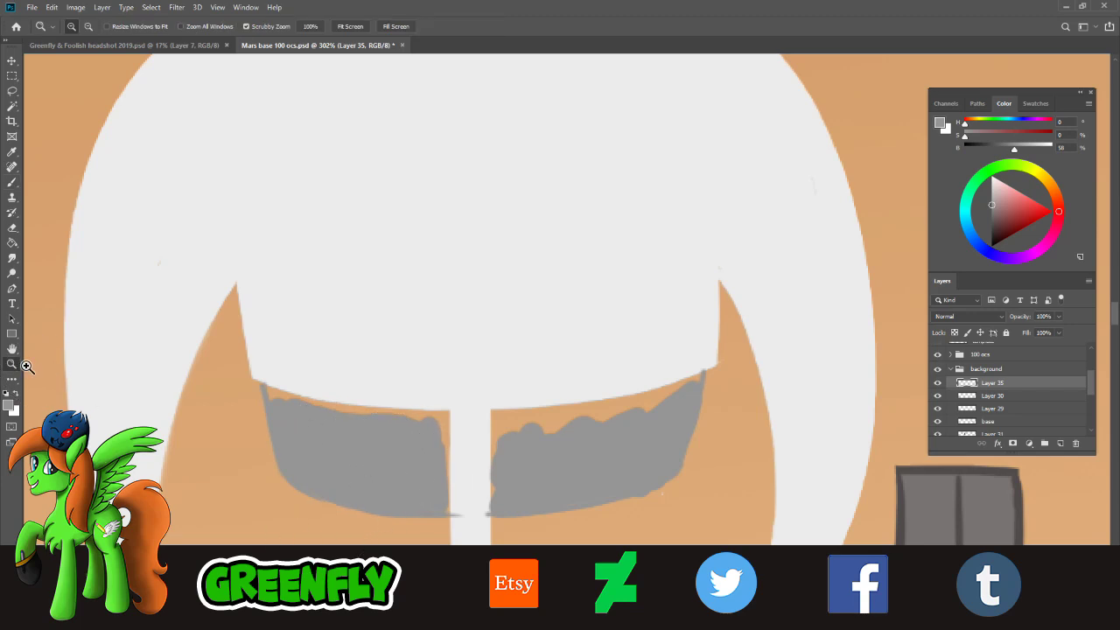
pyautogui.moveTo(427, 505); pyautogui.dragTo(449, 512)
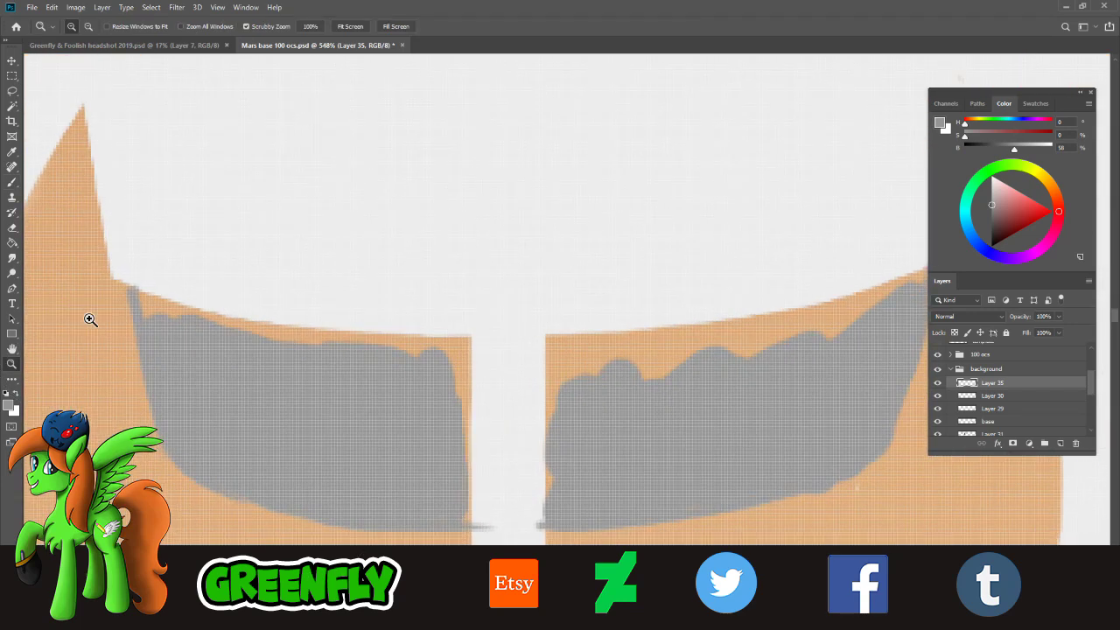
pyautogui.press('j')
pyautogui.click(73, 26)
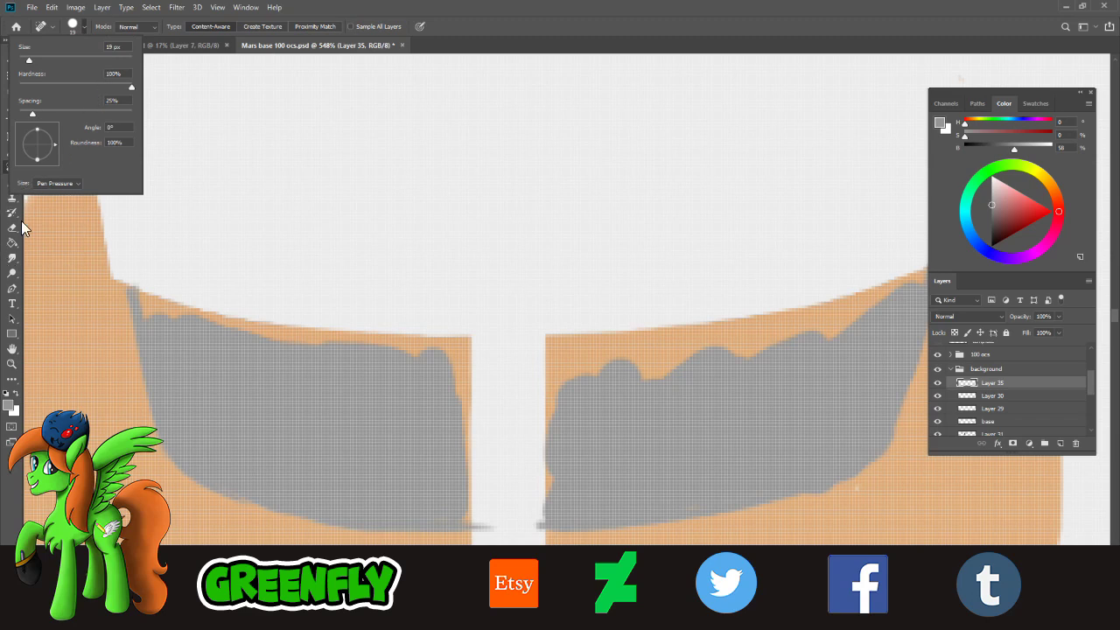
pyautogui.press('Escape')
pyautogui.press('b')
pyautogui.click(74, 27)
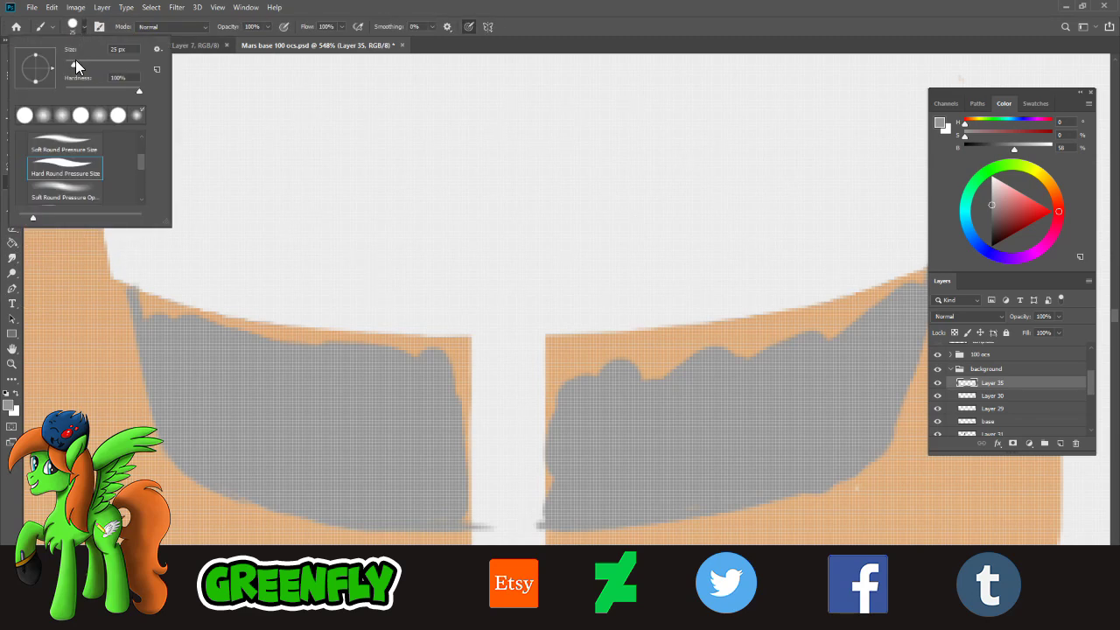
pyautogui.moveTo(165, 317)
pyautogui.mouseDown()
pyautogui.moveTo(149, 301)
pyautogui.moveTo(222, 336)
pyautogui.moveTo(340, 332)
pyautogui.mouseUp()
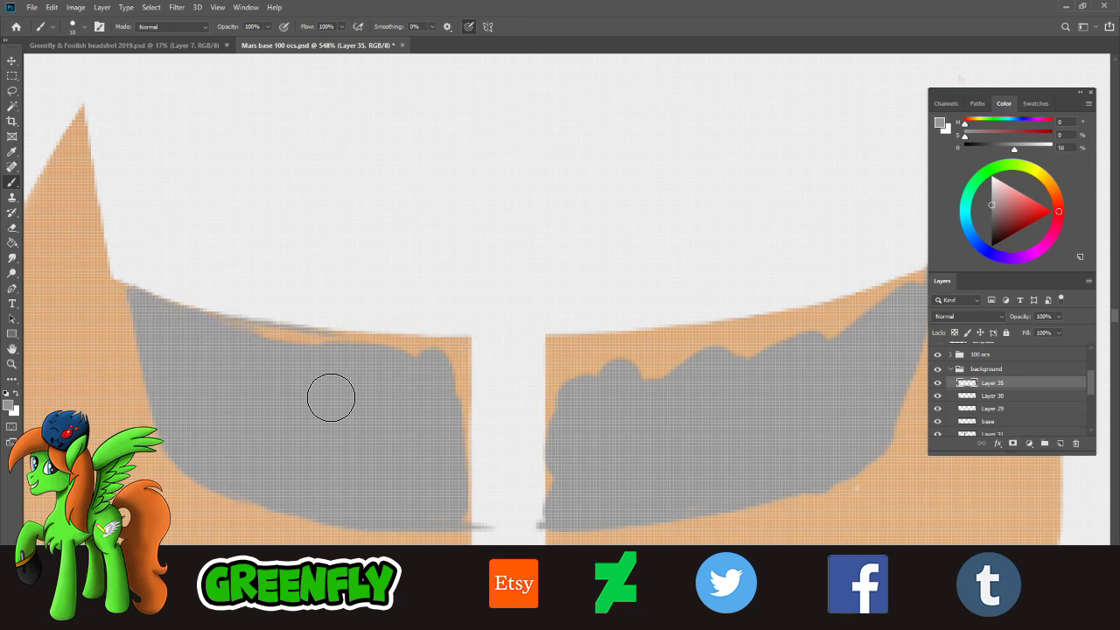
pyautogui.moveTo(273, 344)
pyautogui.mouseDown()
pyautogui.moveTo(240, 337)
pyautogui.moveTo(356, 360)
pyautogui.mouseUp()
pyautogui.moveTo(268, 338); pyautogui.dragTo(463, 358)
# - Fill the nozzle's left half with grey up to the centre fin and its upper corner, and even out its top edge
pyautogui.moveTo(459, 408)
pyautogui.mouseDown()
pyautogui.moveTo(475, 352)
pyautogui.moveTo(477, 533)
pyautogui.mouseUp()
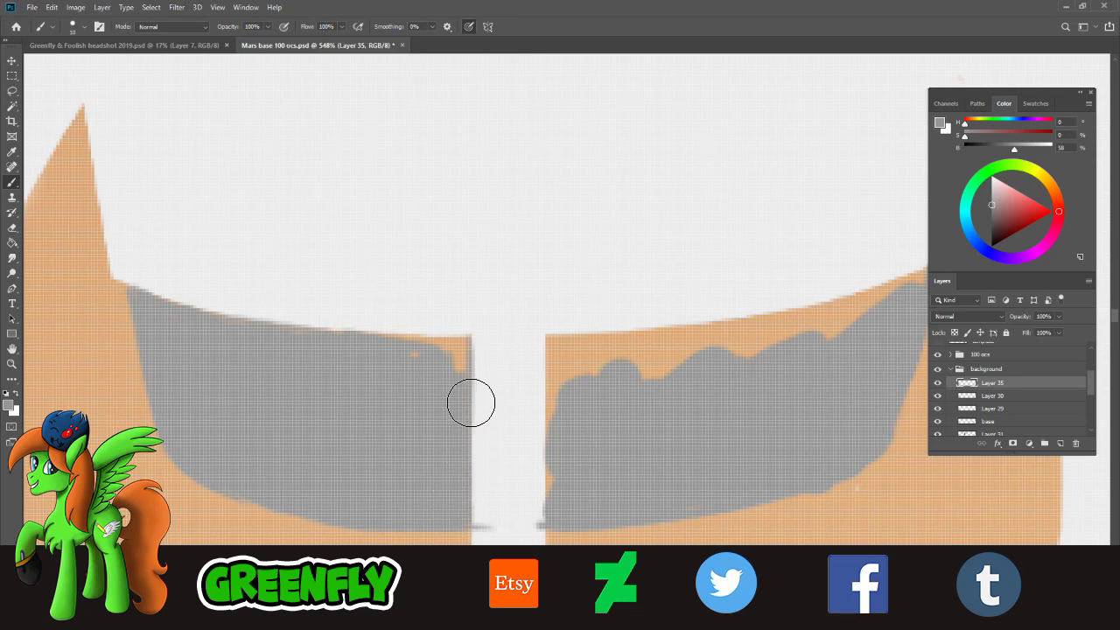
pyautogui.moveTo(471, 403)
pyautogui.mouseDown()
pyautogui.moveTo(470, 353)
pyautogui.moveTo(410, 360)
pyautogui.moveTo(460, 358)
pyautogui.moveTo(277, 335)
pyautogui.moveTo(461, 351)
pyautogui.mouseUp()
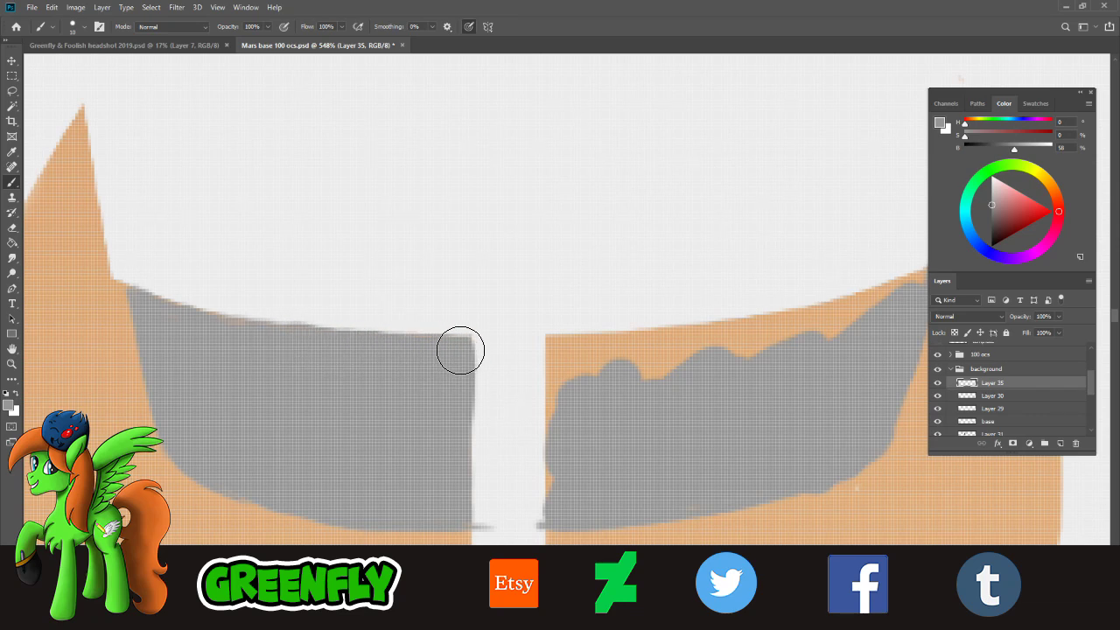
pyautogui.moveTo(210, 310)
pyautogui.mouseDown()
pyautogui.moveTo(338, 342)
pyautogui.moveTo(258, 344)
pyautogui.moveTo(270, 362)
pyautogui.moveTo(192, 315)
pyautogui.moveTo(301, 340)
pyautogui.mouseUp()
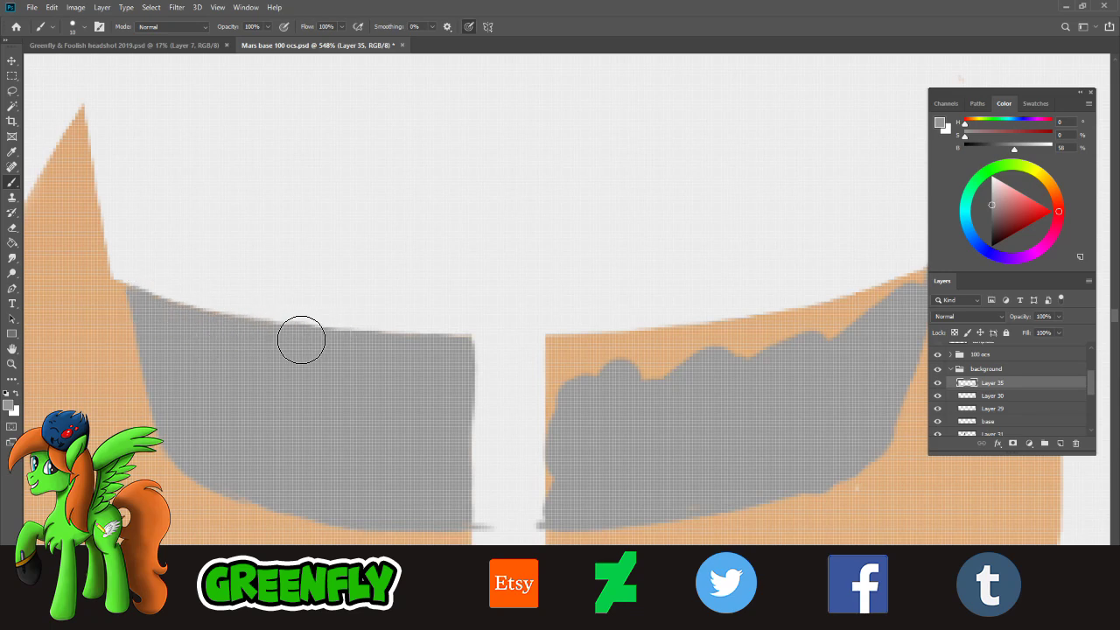
pyautogui.click(148, 306)
# - Extend the grey of the nozzle's right half toward the centre fin and hull, and cover the overhang on the fin with sampled hull white
pyautogui.moveTo(564, 451)
pyautogui.mouseDown()
pyautogui.moveTo(555, 473)
pyautogui.moveTo(555, 373)
pyautogui.mouseUp()
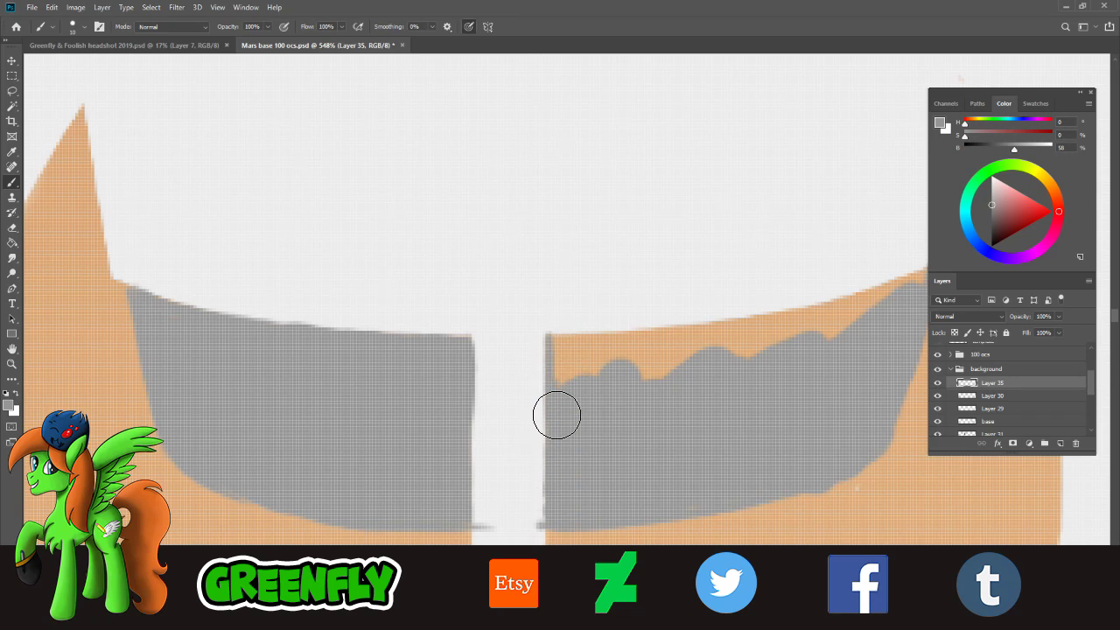
pyautogui.moveTo(557, 415)
pyautogui.mouseDown()
pyautogui.moveTo(565, 360)
pyautogui.moveTo(657, 375)
pyautogui.moveTo(728, 348)
pyautogui.moveTo(750, 365)
pyautogui.moveTo(860, 325)
pyautogui.moveTo(842, 340)
pyautogui.mouseUp()
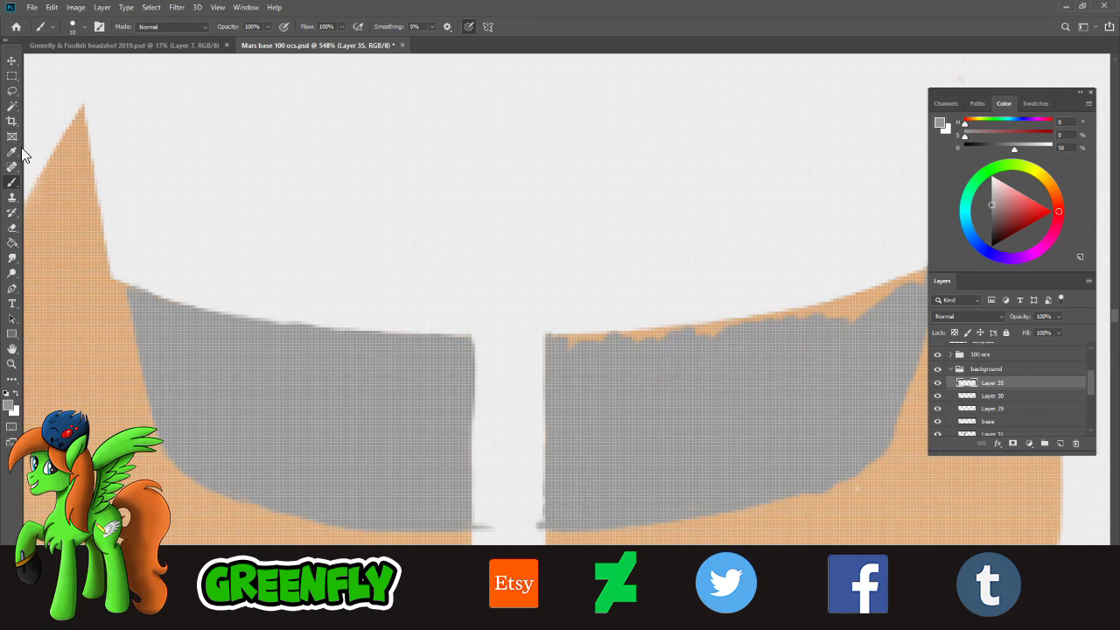
pyautogui.keyDown('alt'); pyautogui.click(219, 145); pyautogui.keyUp('alt')
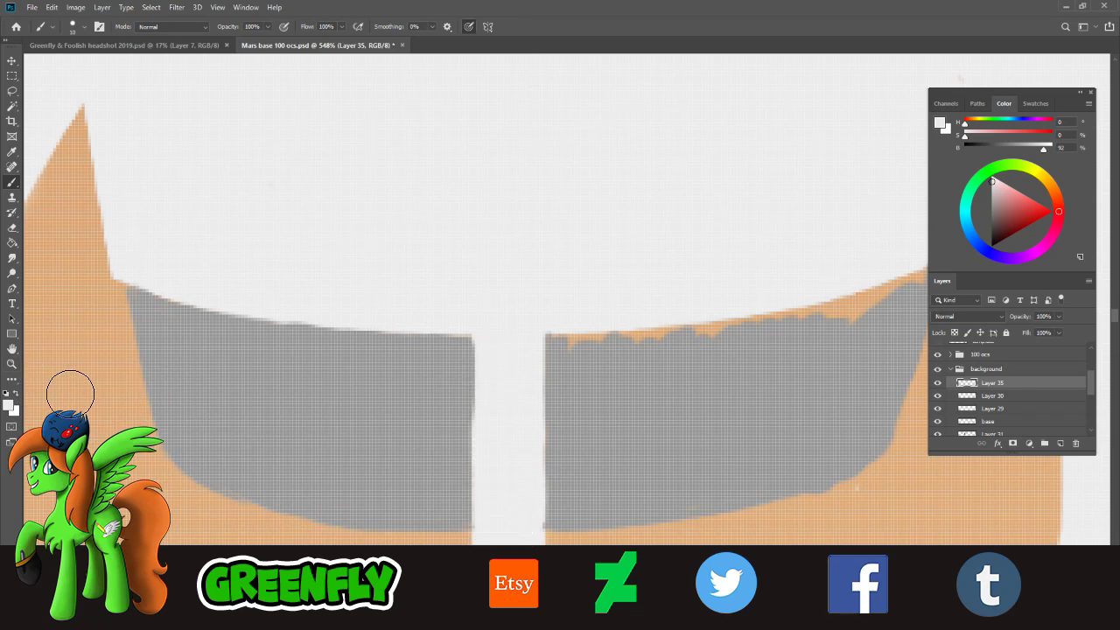
# - Sample the nozzle's grey and fill the remaining gap between its right half and the hull's base
pyautogui.press('z')
pyautogui.moveTo(479, 372); pyautogui.dragTo(442, 370)
pyautogui.moveTo(645, 409); pyautogui.dragTo(677, 422)
pyautogui.moveTo(595, 382); pyautogui.dragTo(608, 389)
pyautogui.press('i')
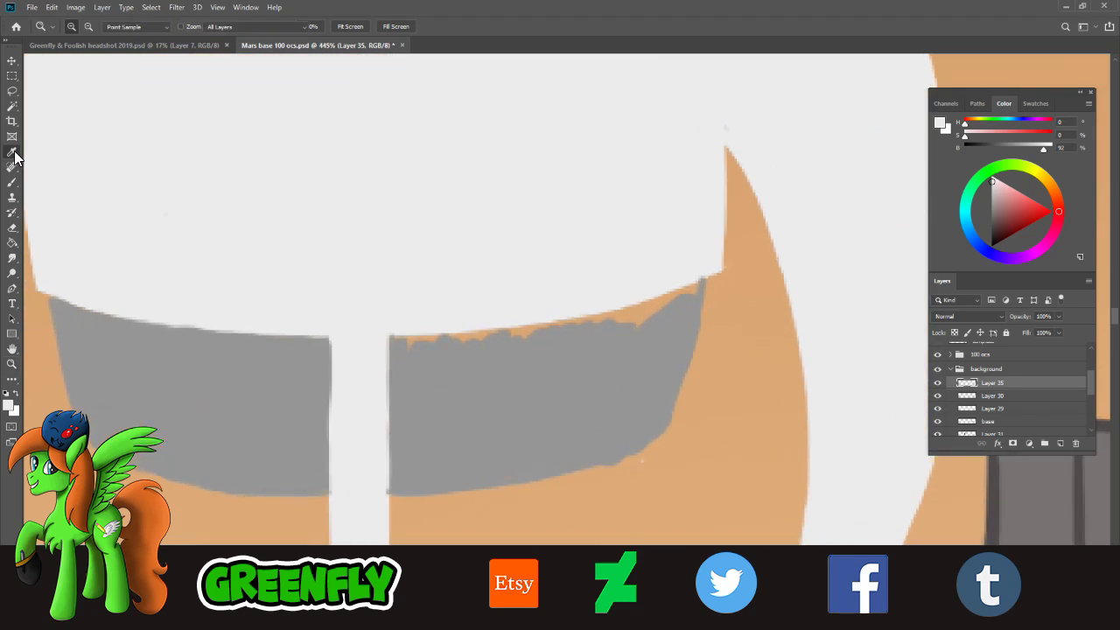
pyautogui.click(480, 373)
pyautogui.press('b')
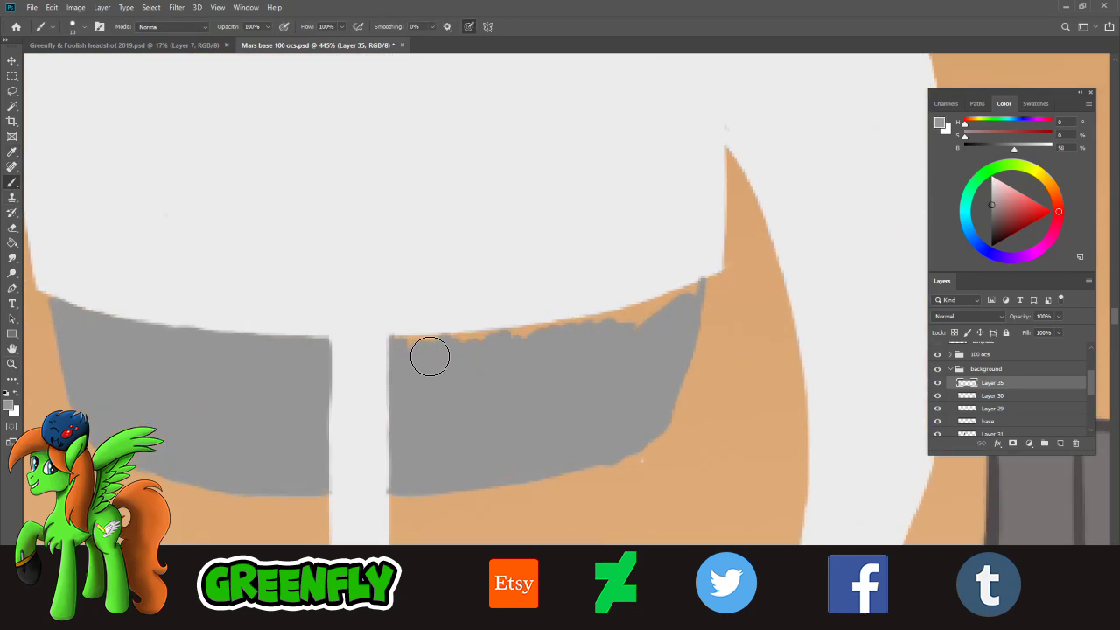
pyautogui.moveTo(420, 349); pyautogui.dragTo(442, 354)
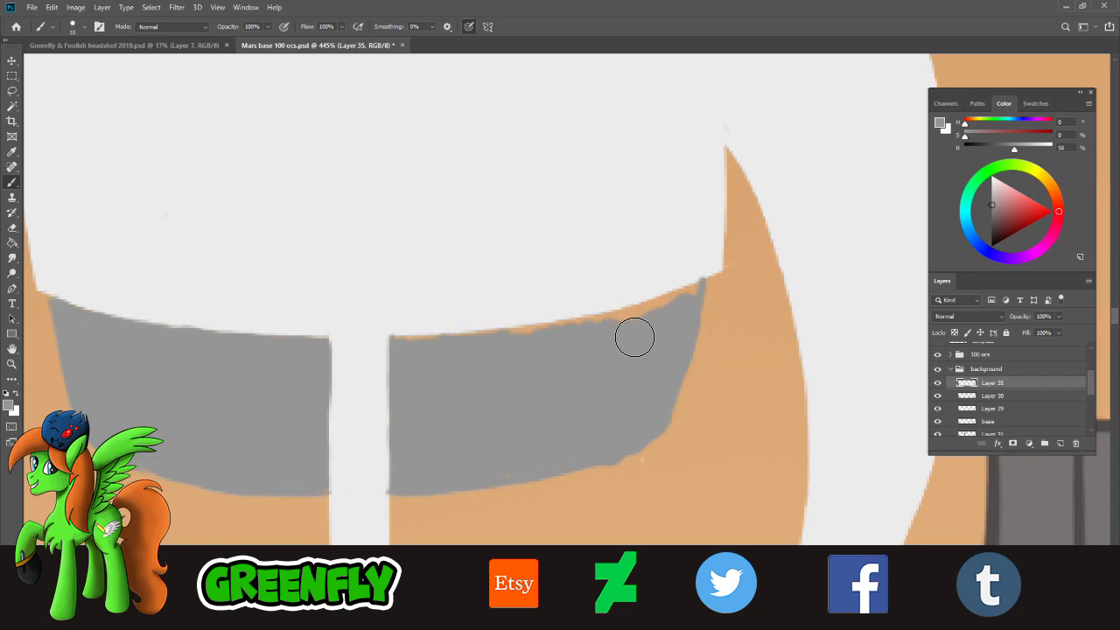
pyautogui.moveTo(694, 295); pyautogui.dragTo(496, 351)
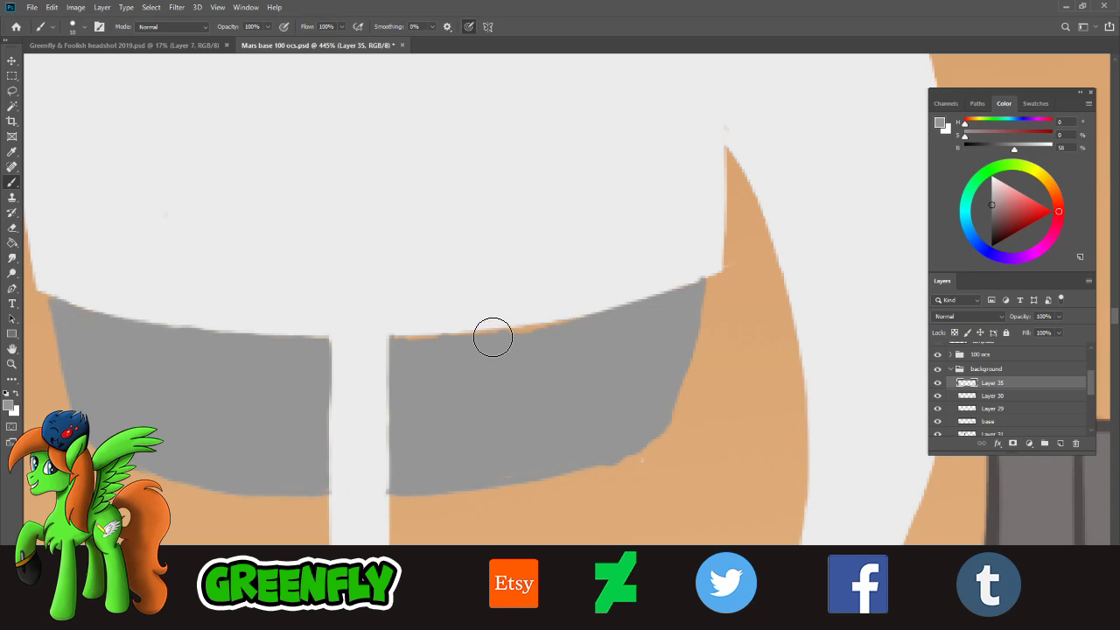
pyautogui.moveTo(493, 337); pyautogui.dragTo(588, 339)
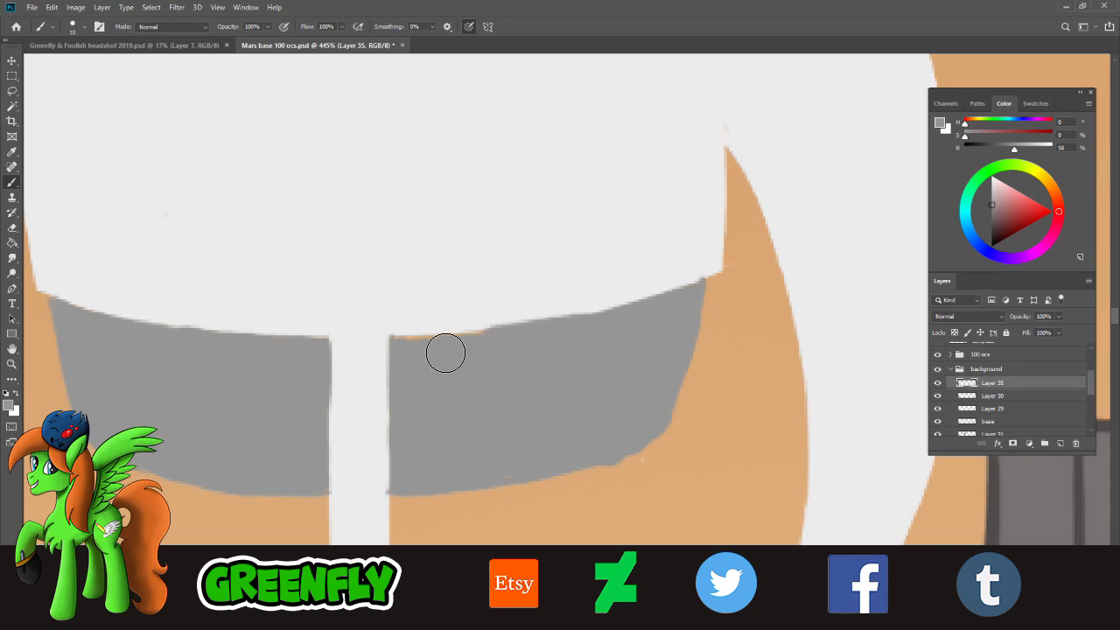
pyautogui.moveTo(401, 344); pyautogui.dragTo(500, 339)
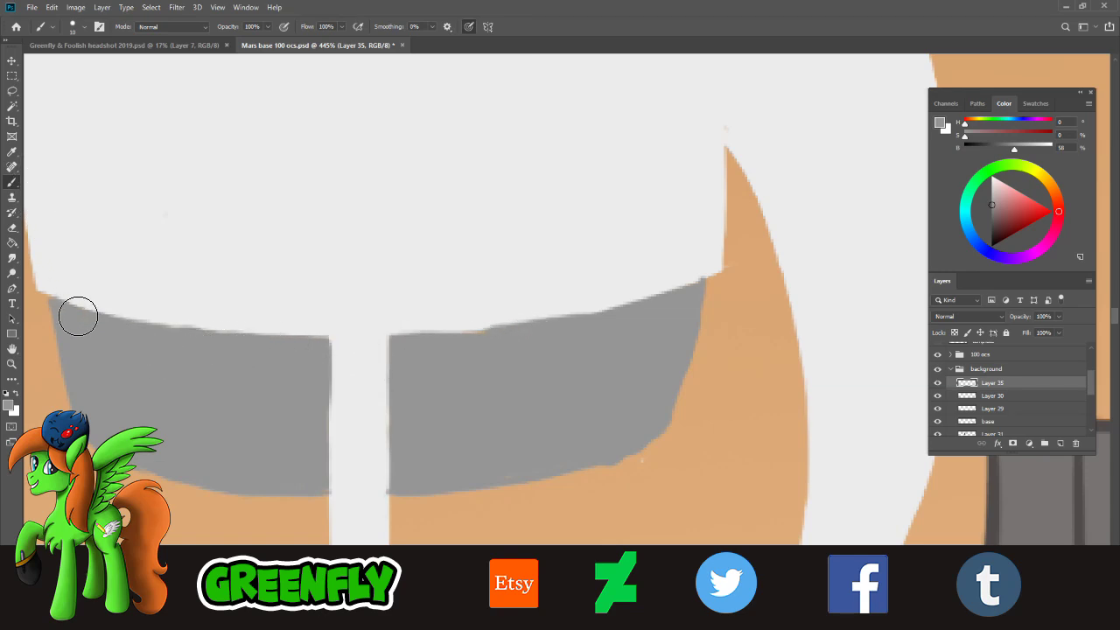
# - Sample the hull's white and smooth the nozzle's top edge on the right and its border with the centre fin, redoing one stroke
pyautogui.keyDown('alt'); pyautogui.click(248, 203); pyautogui.keyUp('alt')
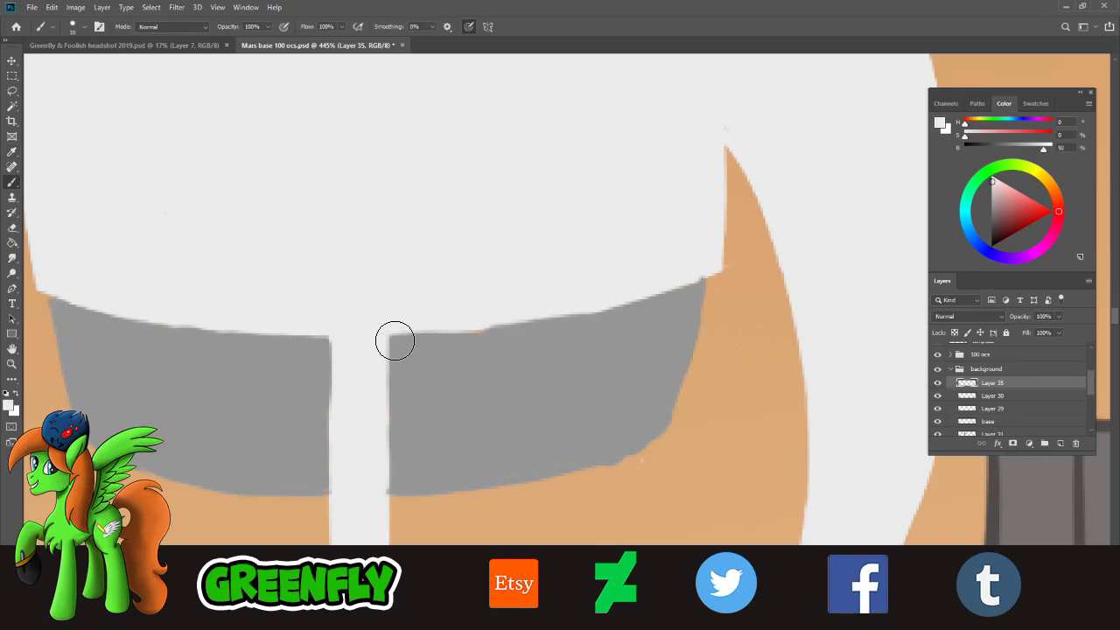
pyautogui.moveTo(394, 341); pyautogui.dragTo(613, 312)
pyautogui.hotkey('ctrl', 'z')
pyautogui.moveTo(399, 333); pyautogui.dragTo(675, 291)
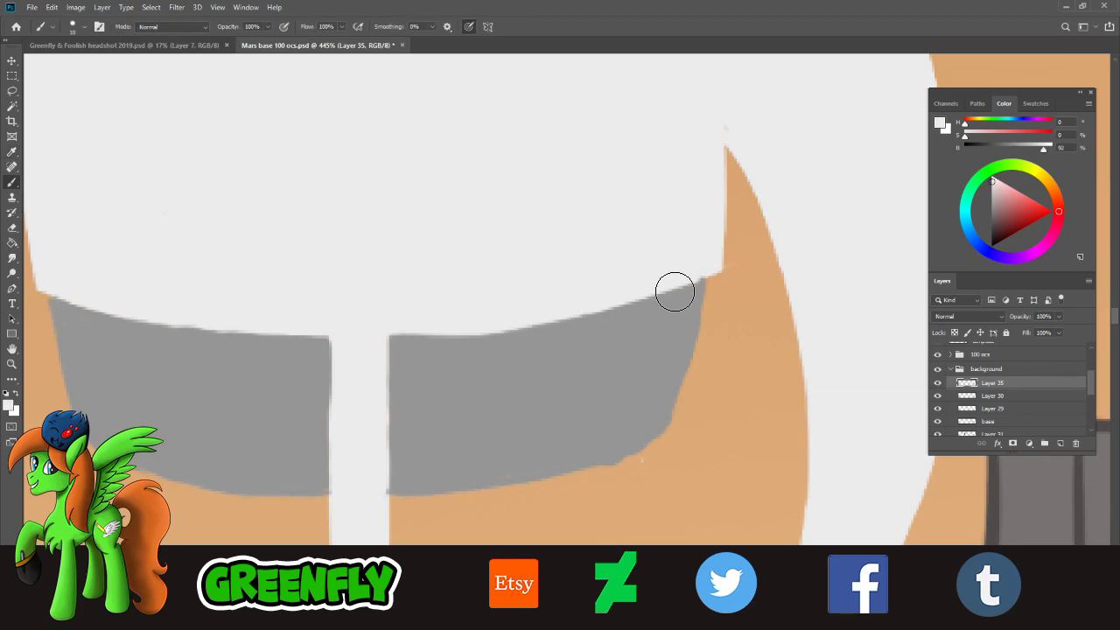
pyautogui.moveTo(530, 331); pyautogui.dragTo(678, 290)
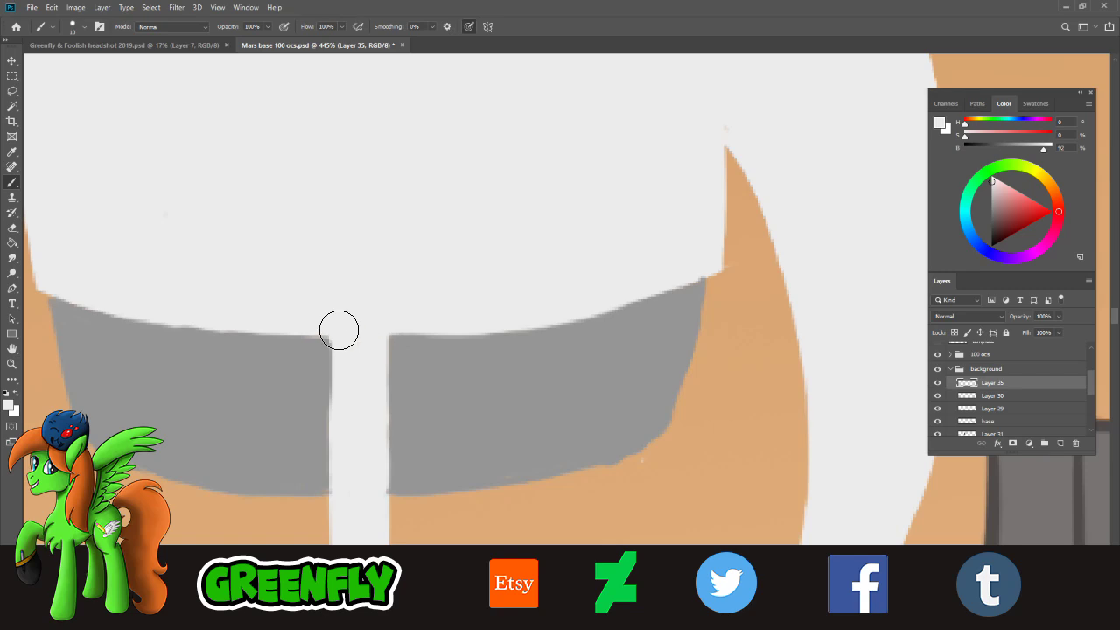
pyautogui.moveTo(339, 330); pyautogui.dragTo(332, 404)
pyautogui.press('z')
pyautogui.keyDown('alt'); pyautogui.click(421, 393); pyautogui.keyUp('alt')
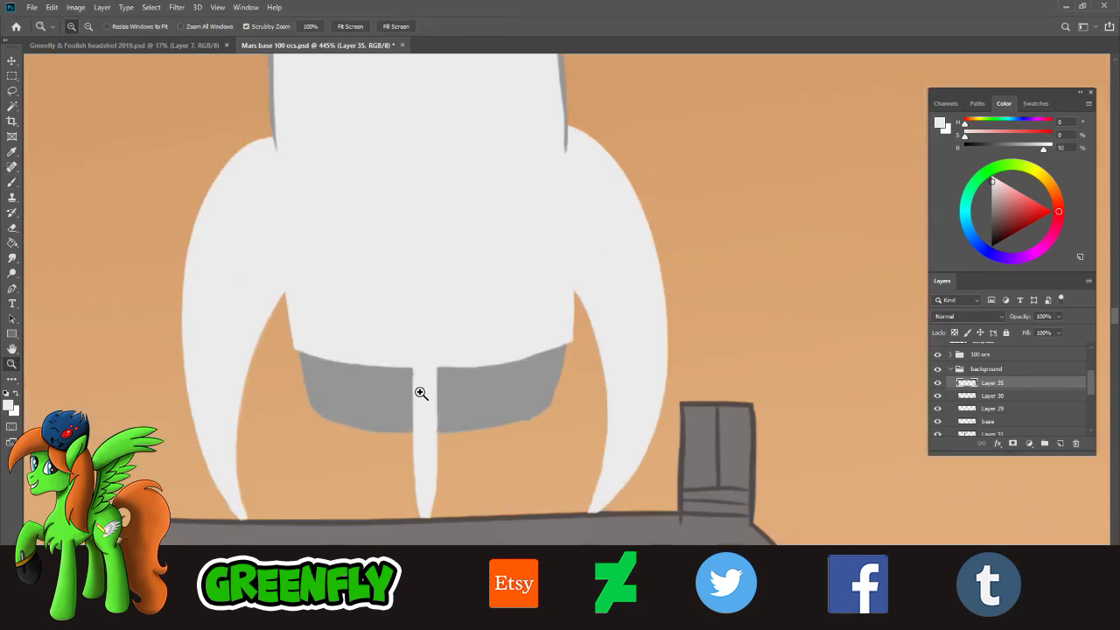
# - Set the brush colour to a dark grey with 0% saturation and 30% brightness for the nozzle's lines
pyautogui.keyDown('alt'); pyautogui.click(513, 405); pyautogui.keyUp('alt')
pyautogui.keyDown('alt'); pyautogui.click(525, 418); pyautogui.keyUp('alt')
pyautogui.keyDown('alt'); pyautogui.click(530, 417); pyautogui.keyUp('alt')
pyautogui.click(515, 426)
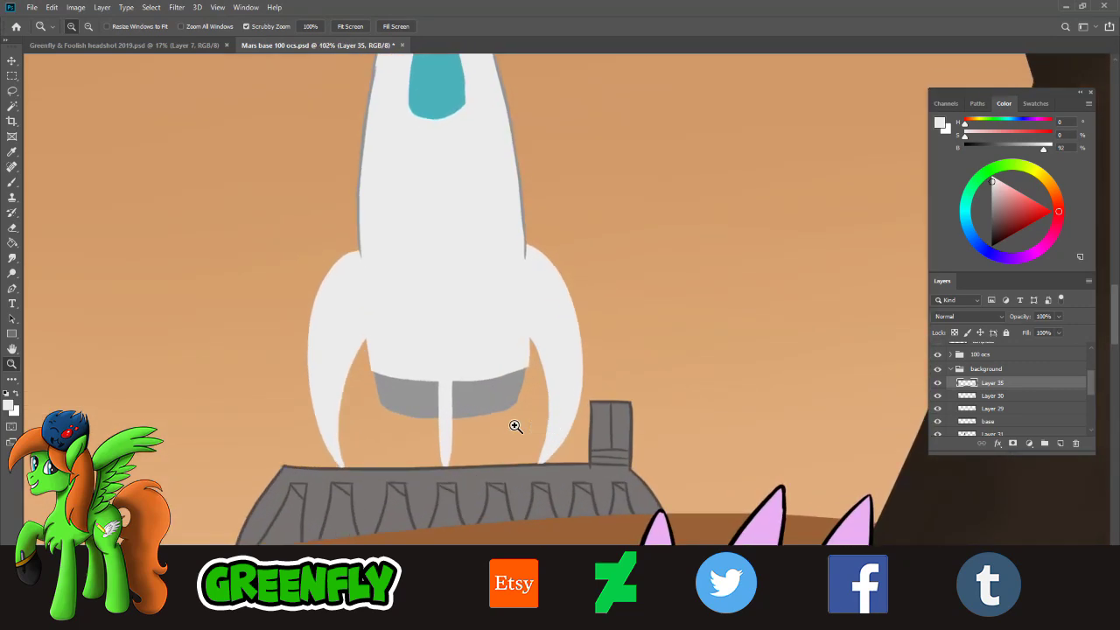
pyautogui.click(481, 411)
pyautogui.moveTo(451, 382); pyautogui.dragTo(486, 391)
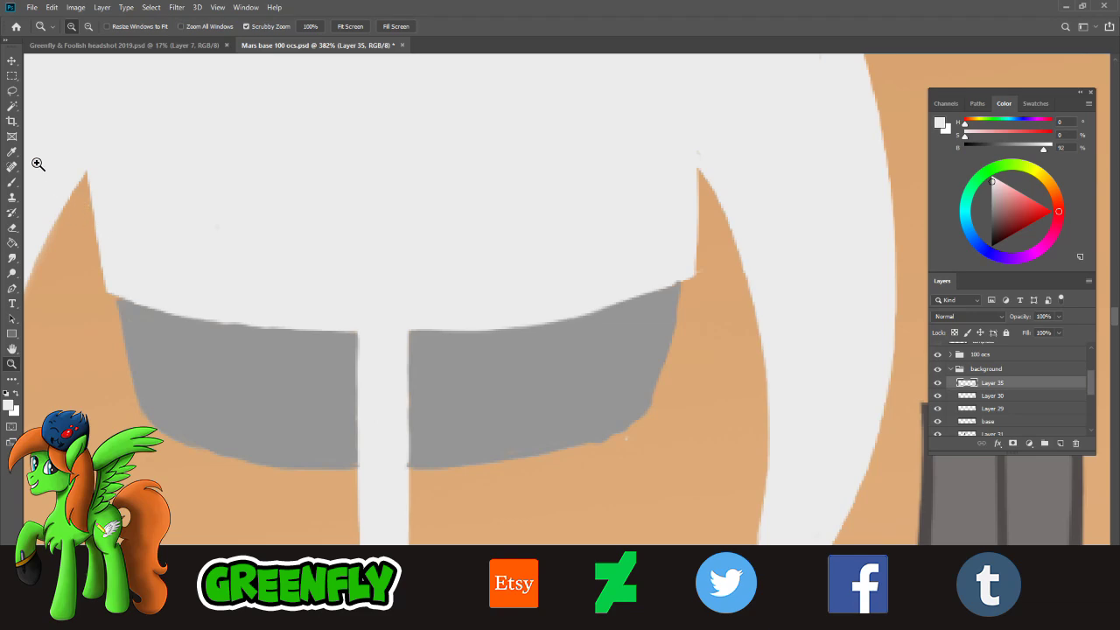
pyautogui.press('i')
pyautogui.click(604, 351)
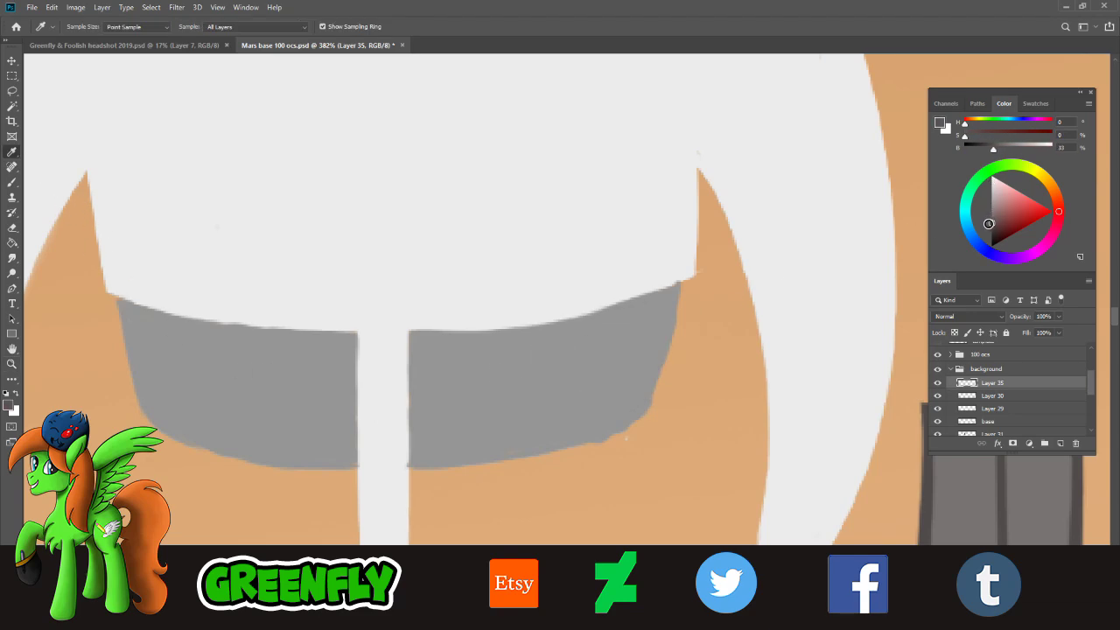
pyautogui.click(17, 184)
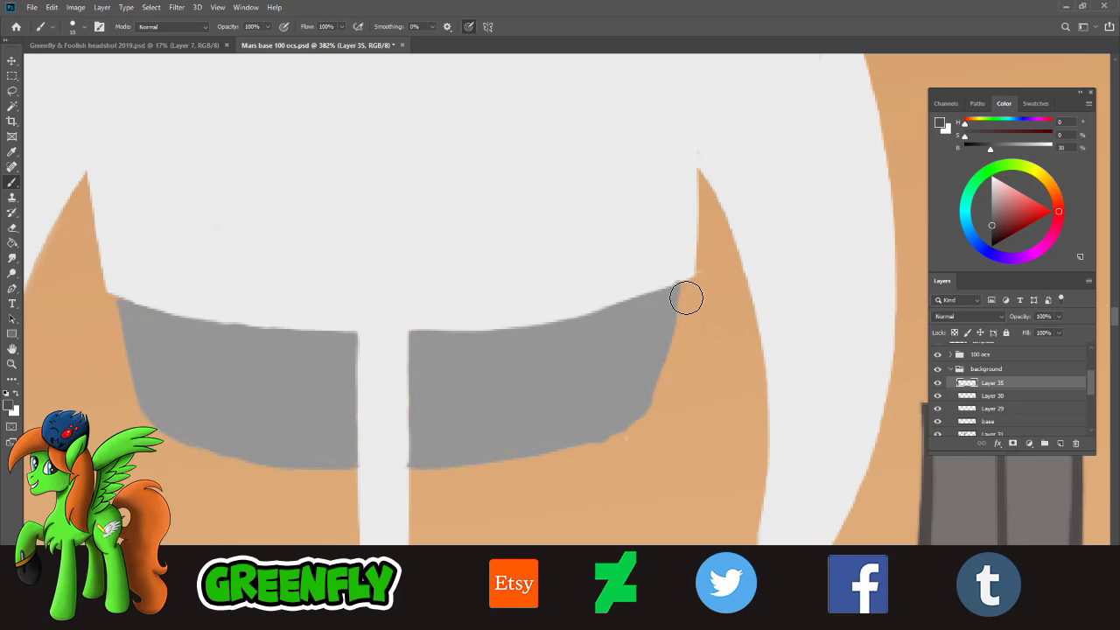
# - Erase the bump at the nozzle's lower outer corner on the right, reducing the eraser to 9 px with the Soft Round Pressure Size tip
pyautogui.click(17, 230)
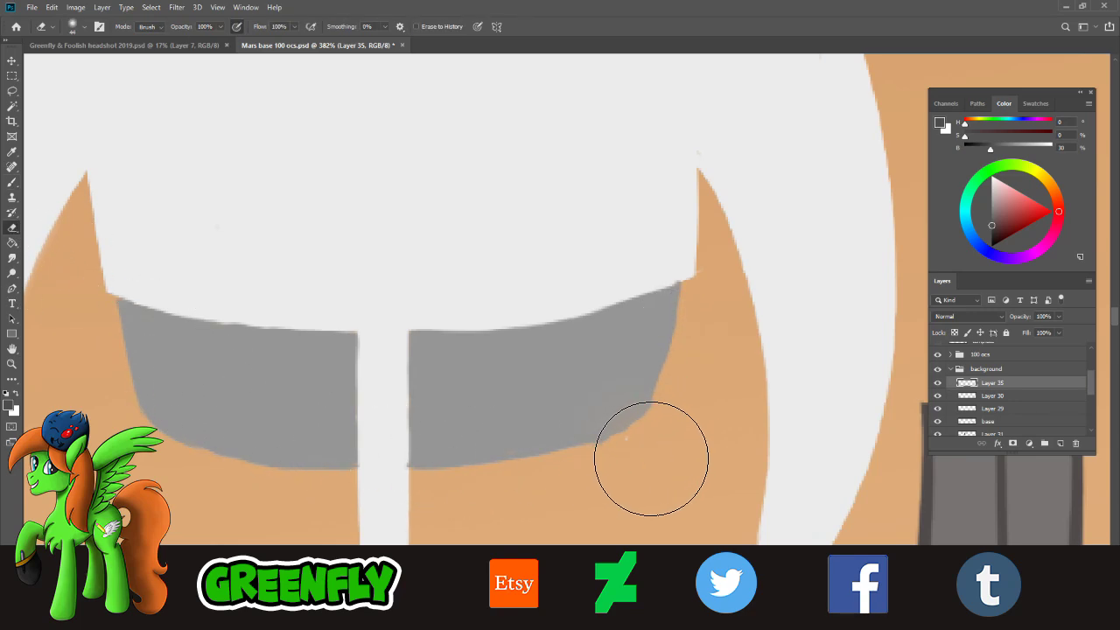
pyautogui.click(84, 26)
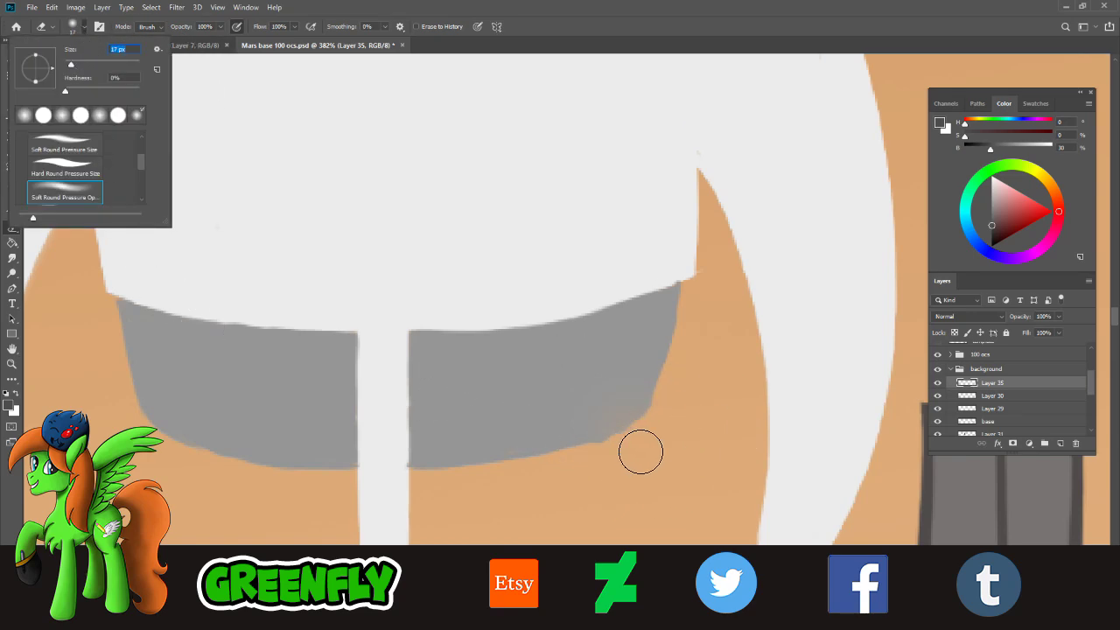
pyautogui.moveTo(647, 448); pyautogui.dragTo(630, 455)
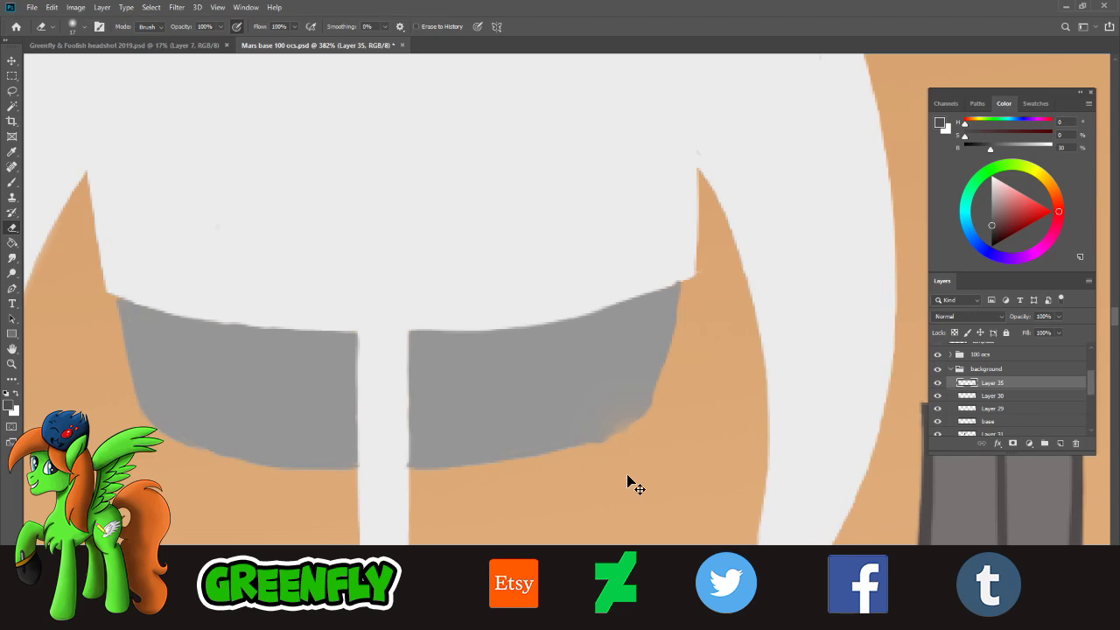
pyautogui.click(81, 28)
pyautogui.press('Return')
pyautogui.click(79, 26)
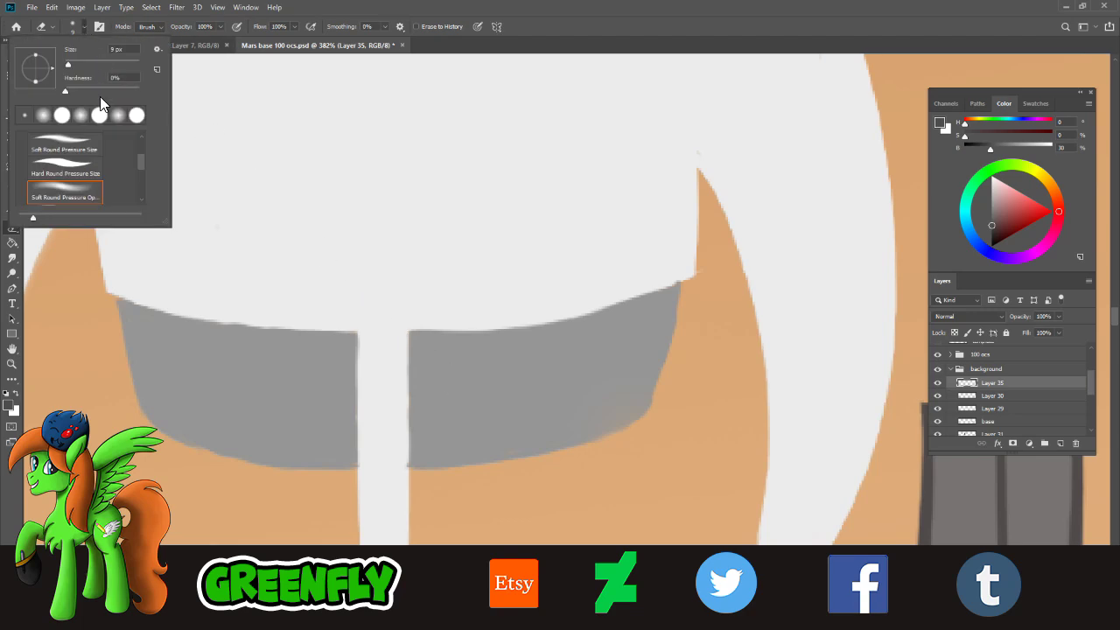
pyautogui.click(73, 147)
pyautogui.click(639, 437)
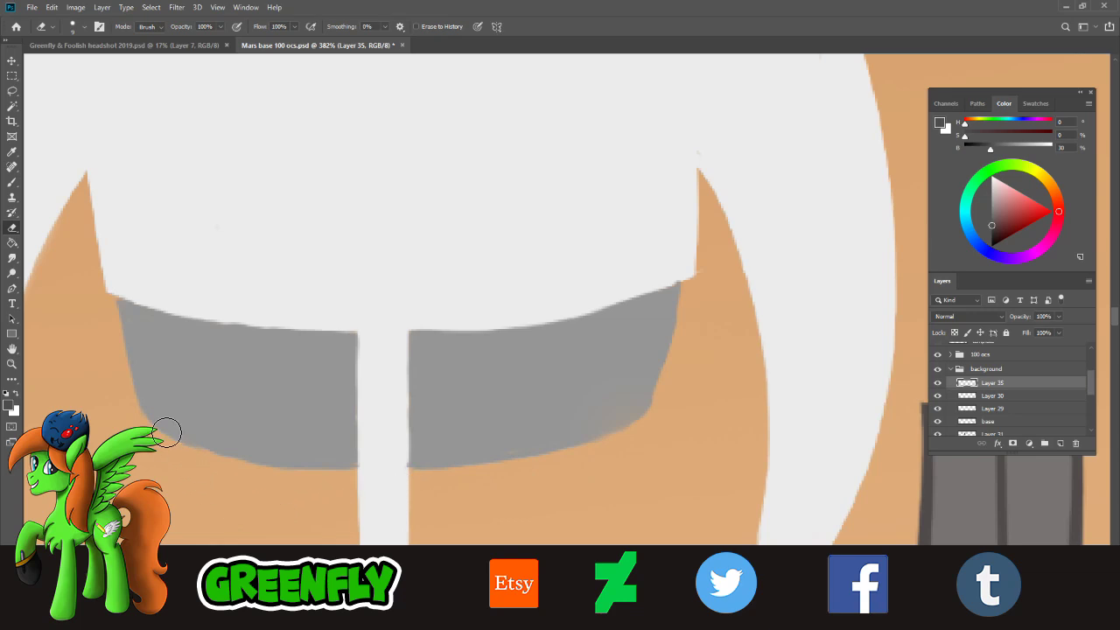
# - Paint a dark grey line down the nozzle's right outer edge from the hull to the lower corner
pyautogui.click(12, 182)
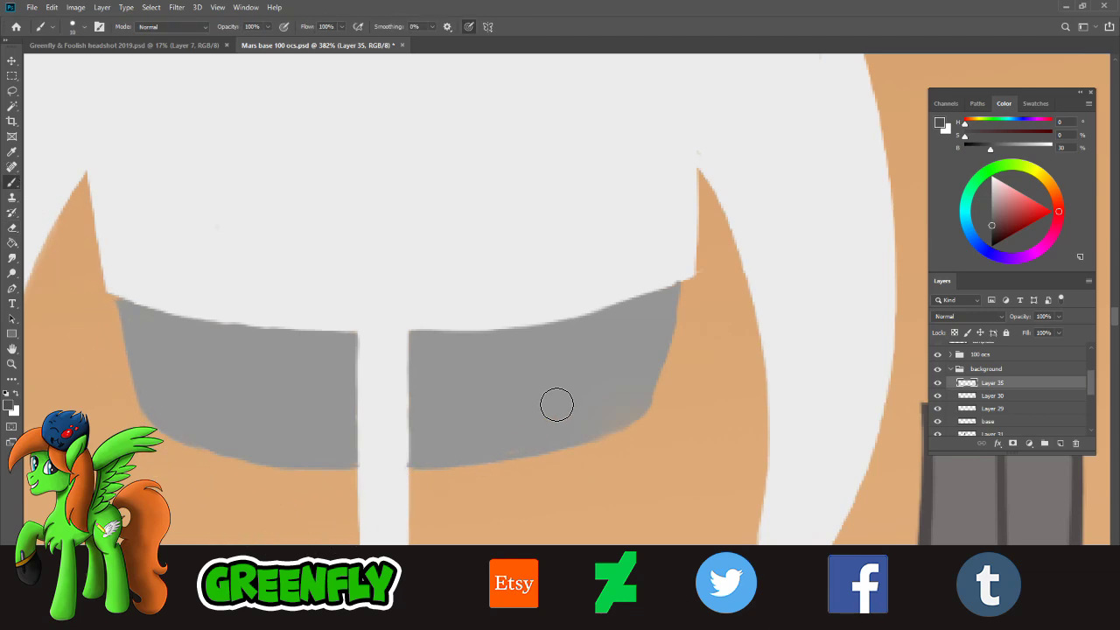
pyautogui.moveTo(680, 286); pyautogui.dragTo(658, 386)
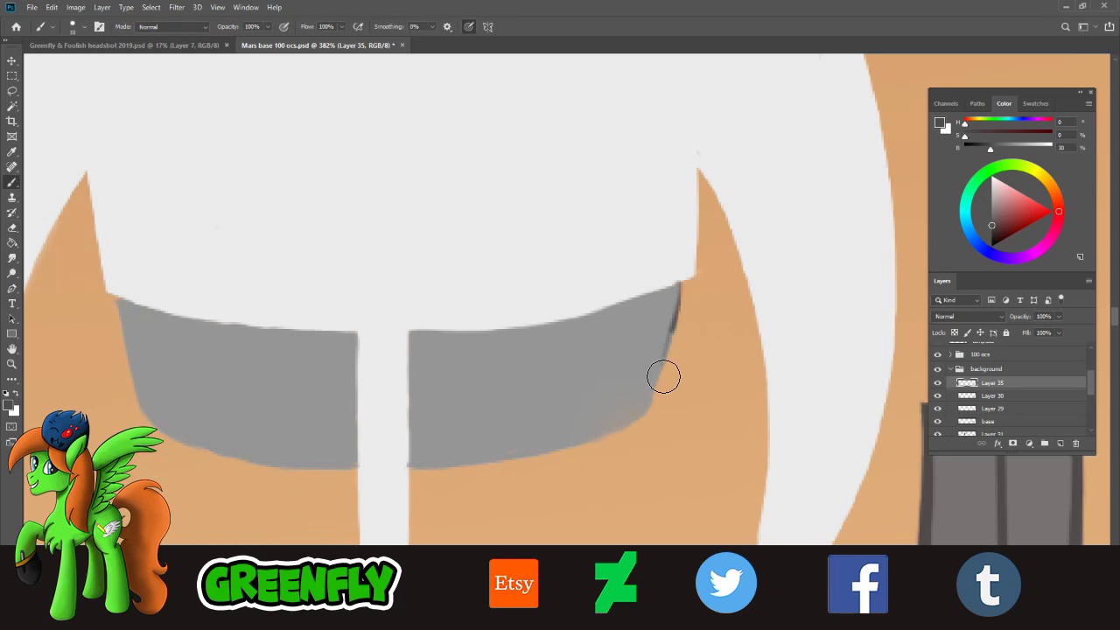
pyautogui.moveTo(678, 323)
pyautogui.mouseDown()
pyautogui.moveTo(653, 408)
pyautogui.moveTo(666, 367)
pyautogui.moveTo(658, 399)
pyautogui.mouseUp()
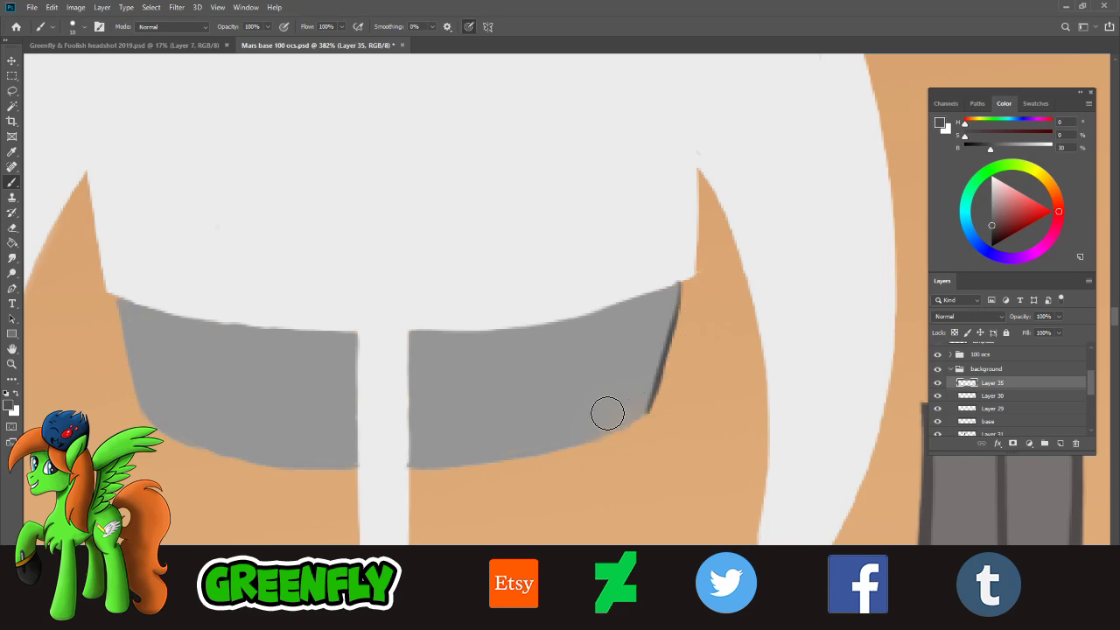
# - Line the nozzle's lower-right corner in dark grey and try out strokes along the bottom edge from the centre fin, undoing the poor ones
pyautogui.moveTo(409, 469)
pyautogui.mouseDown()
pyautogui.moveTo(546, 457)
pyautogui.moveTo(525, 468)
pyautogui.moveTo(495, 466)
pyautogui.moveTo(576, 450)
pyautogui.mouseUp()
pyautogui.hotkey('ctrl', 'z')
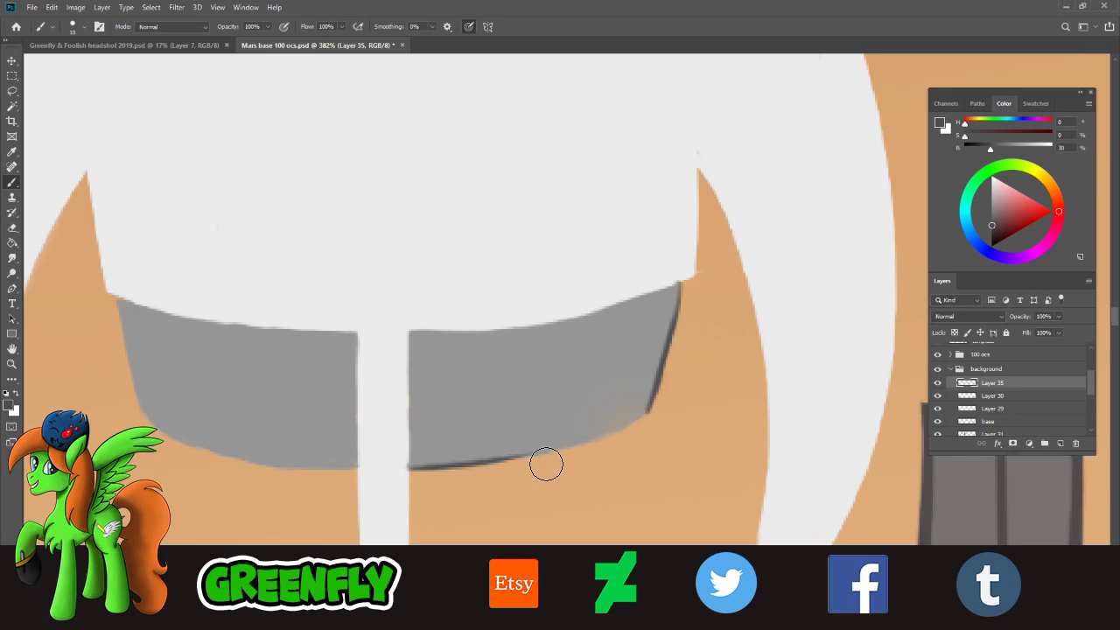
pyautogui.hotkey('ctrl', 'z')
pyautogui.moveTo(653, 419); pyautogui.dragTo(597, 442)
pyautogui.hotkey('ctrl', 'z')
pyautogui.moveTo(415, 473); pyautogui.dragTo(568, 460)
pyautogui.hotkey('ctrl', 'z')
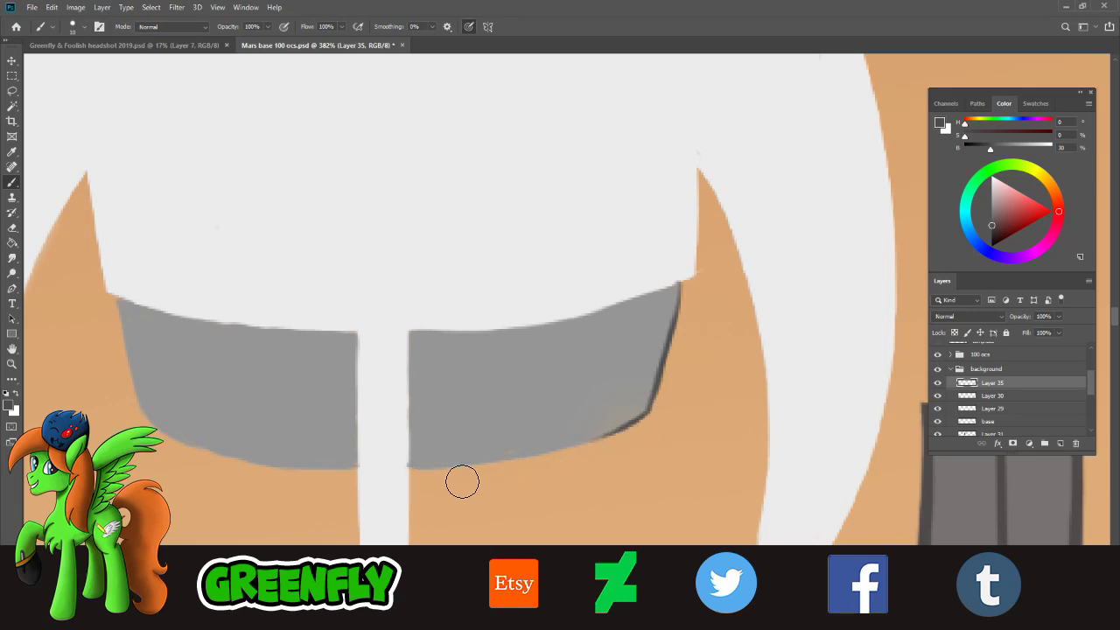
pyautogui.moveTo(408, 467); pyautogui.dragTo(518, 463)
pyautogui.hotkey('ctrl', 'z')
# - Paint a dark grey line along the bottom edge of the nozzle's right half and reinforce its side line
pyautogui.moveTo(413, 468); pyautogui.dragTo(583, 448)
pyautogui.moveTo(517, 467); pyautogui.dragTo(635, 436)
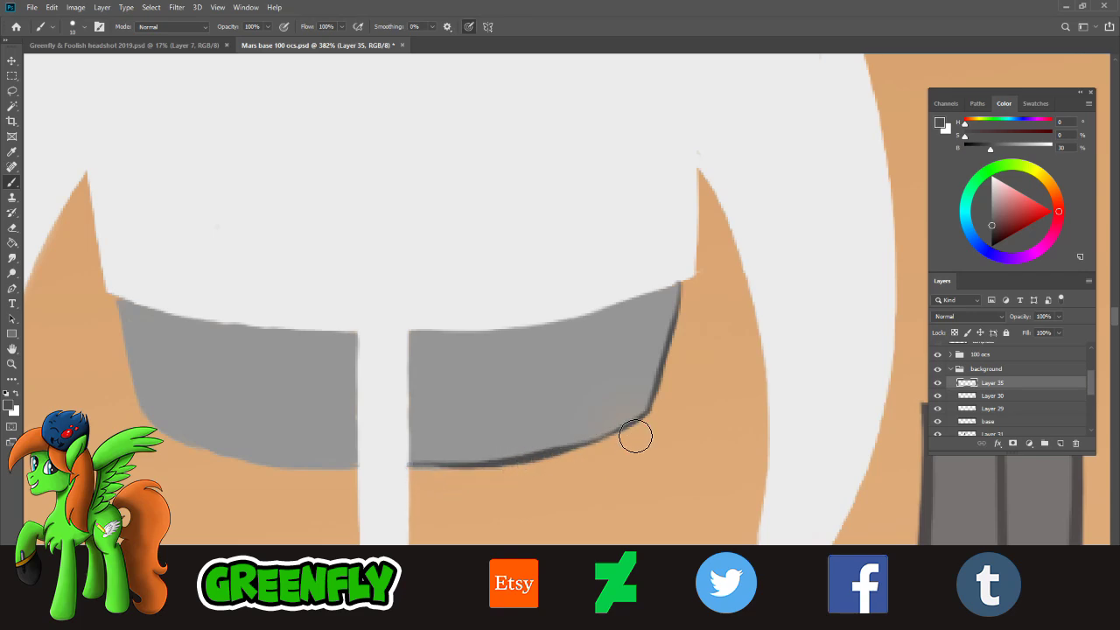
pyautogui.moveTo(569, 452)
pyautogui.mouseDown()
pyautogui.moveTo(652, 423)
pyautogui.moveTo(601, 441)
pyautogui.moveTo(653, 405)
pyautogui.mouseUp()
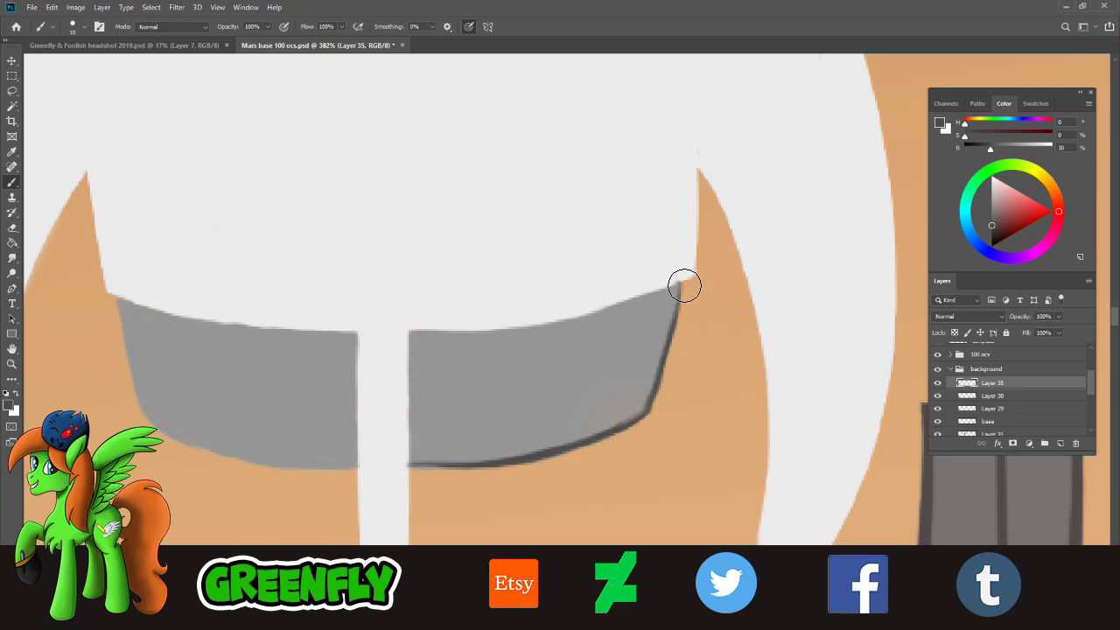
pyautogui.moveTo(685, 285); pyautogui.dragTo(661, 372)
pyautogui.moveTo(415, 469)
pyautogui.mouseDown()
pyautogui.moveTo(540, 464)
pyautogui.moveTo(431, 472)
pyautogui.moveTo(516, 464)
pyautogui.mouseUp()
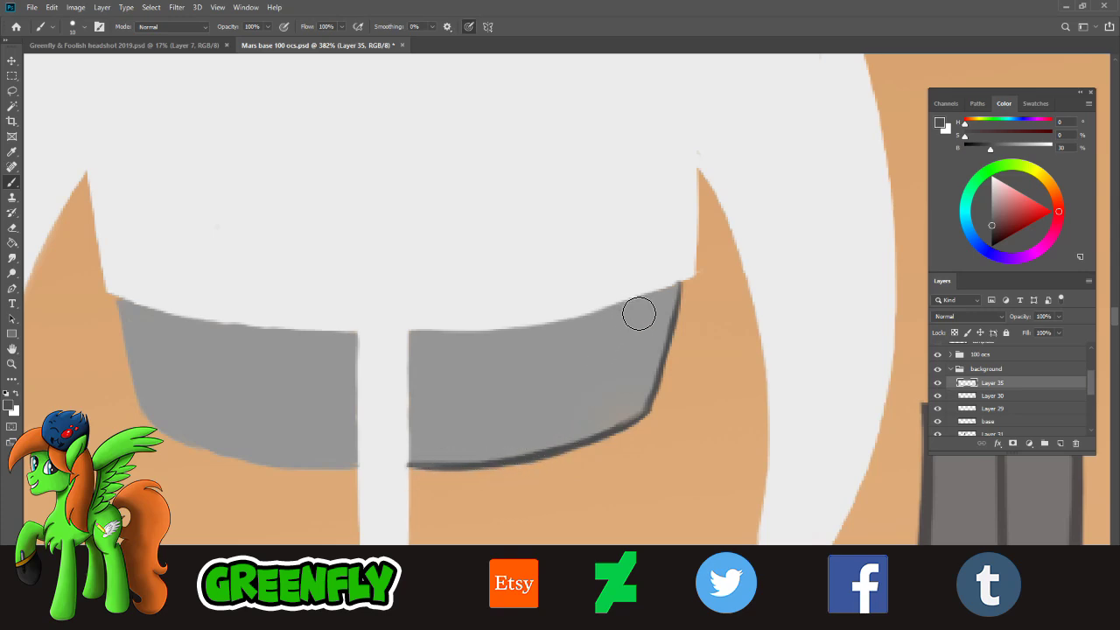
# - Draw four dark grey panel lines from top to bottom across the nozzle's right half, spaced toward the centre fin
pyautogui.moveTo(635, 300); pyautogui.dragTo(613, 427)
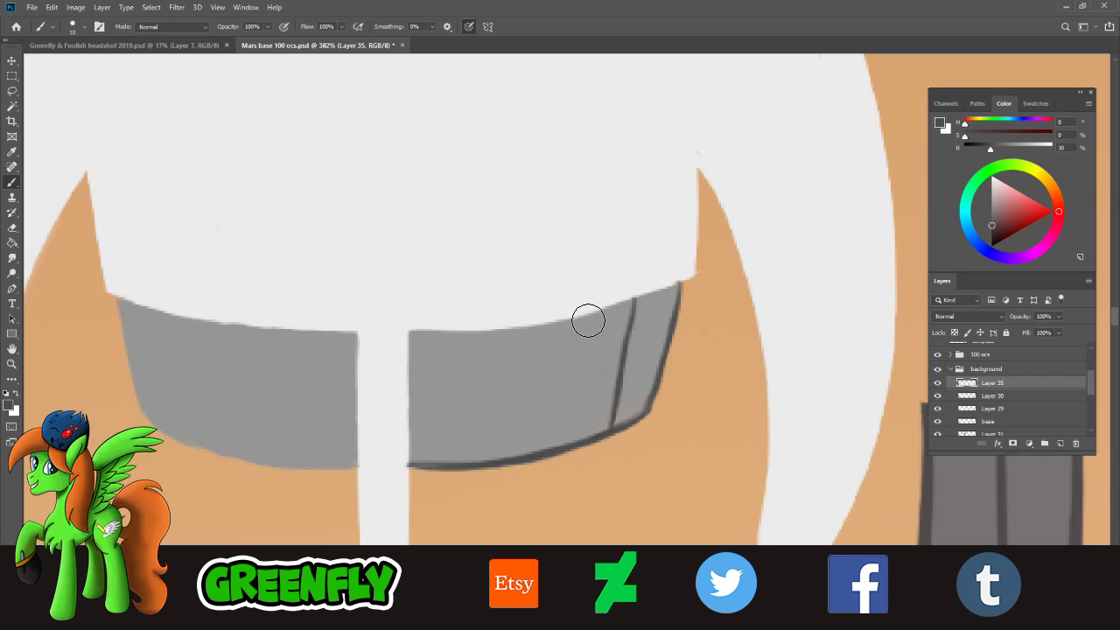
pyautogui.moveTo(584, 318); pyautogui.dragTo(552, 449)
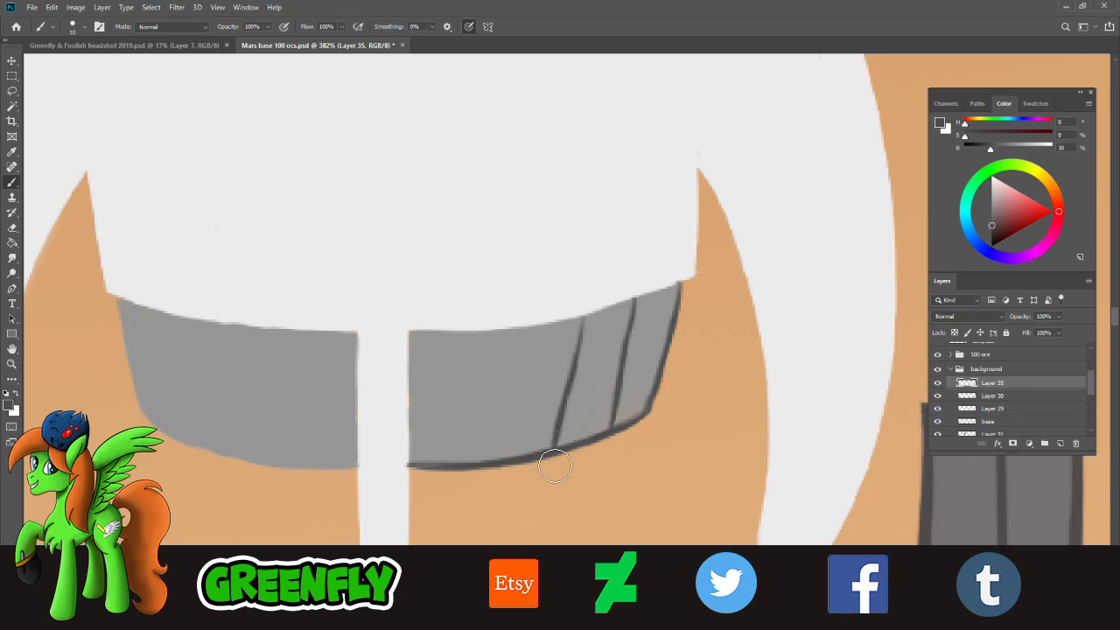
pyautogui.moveTo(518, 329); pyautogui.dragTo(496, 459)
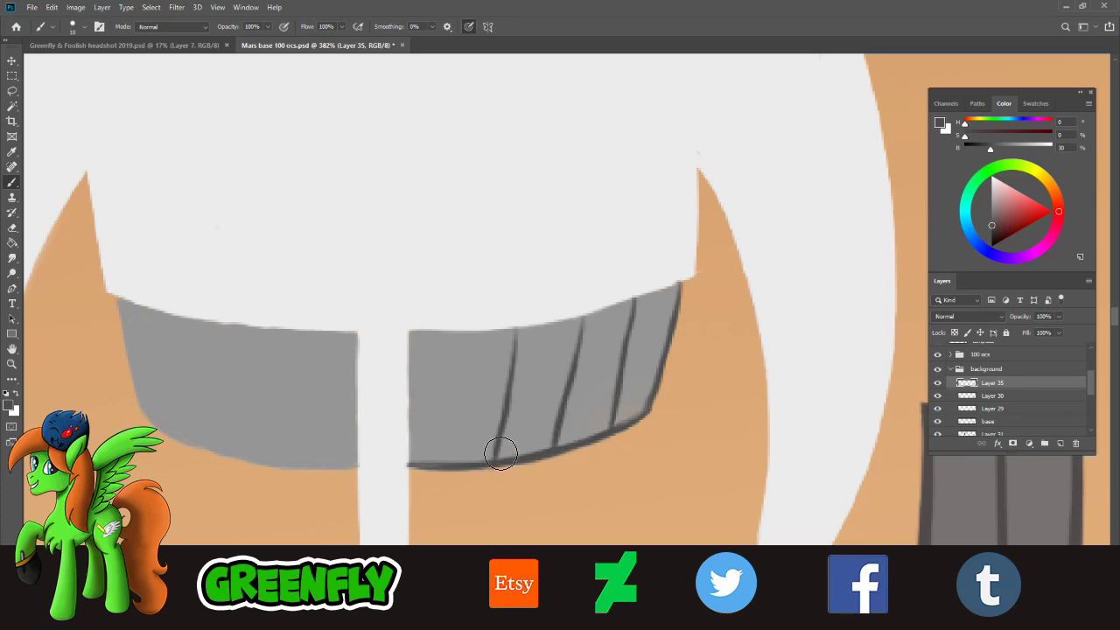
pyautogui.moveTo(448, 332); pyautogui.dragTo(448, 453)
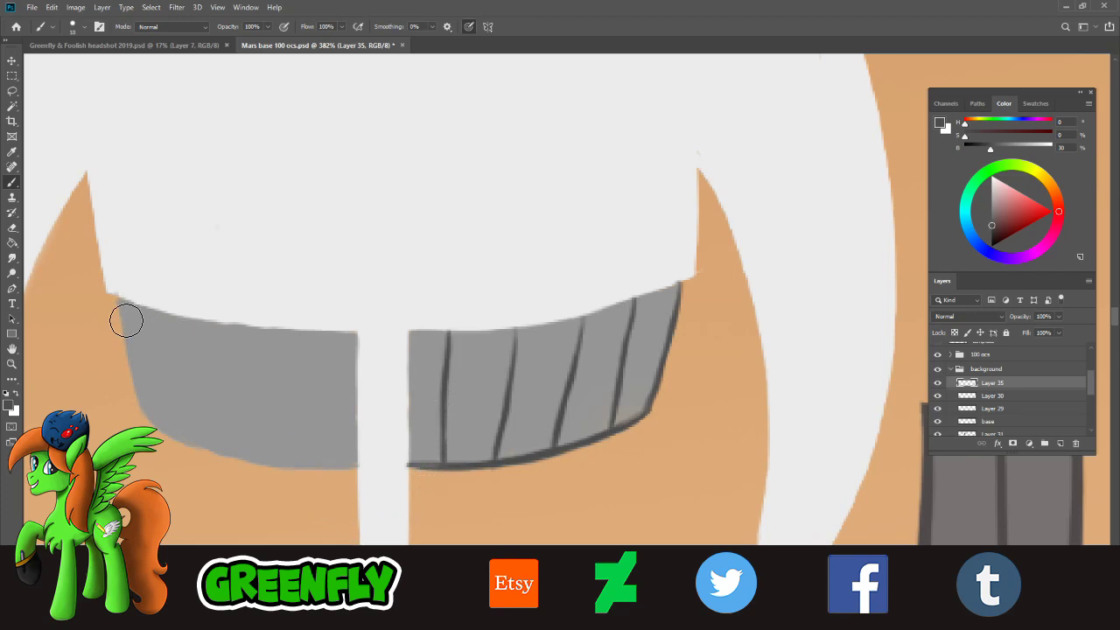
# - Outline the outer side and bottom edge of the nozzle's left half in dark grey up to the centre fin, redoing the bottom stroke
pyautogui.moveTo(117, 296)
pyautogui.mouseDown()
pyautogui.moveTo(156, 428)
pyautogui.moveTo(300, 470)
pyautogui.mouseUp()
pyautogui.hotkey('ctrl', 'z')
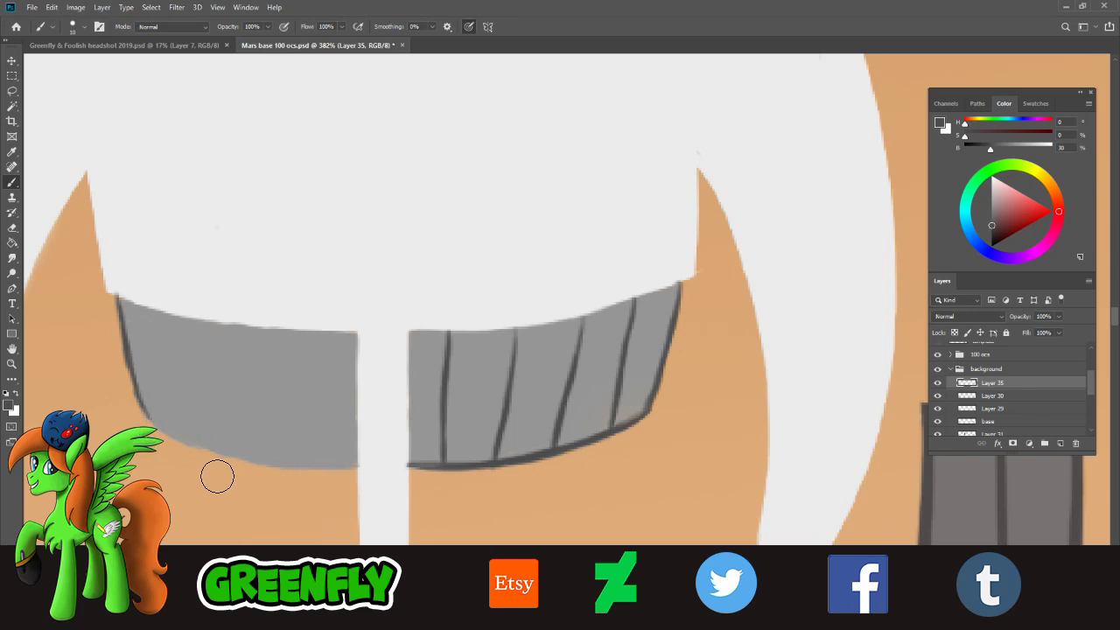
pyautogui.moveTo(140, 401)
pyautogui.mouseDown()
pyautogui.moveTo(228, 463)
pyautogui.moveTo(341, 495)
pyautogui.moveTo(289, 490)
pyautogui.moveTo(245, 471)
pyautogui.moveTo(350, 474)
pyautogui.mouseUp()
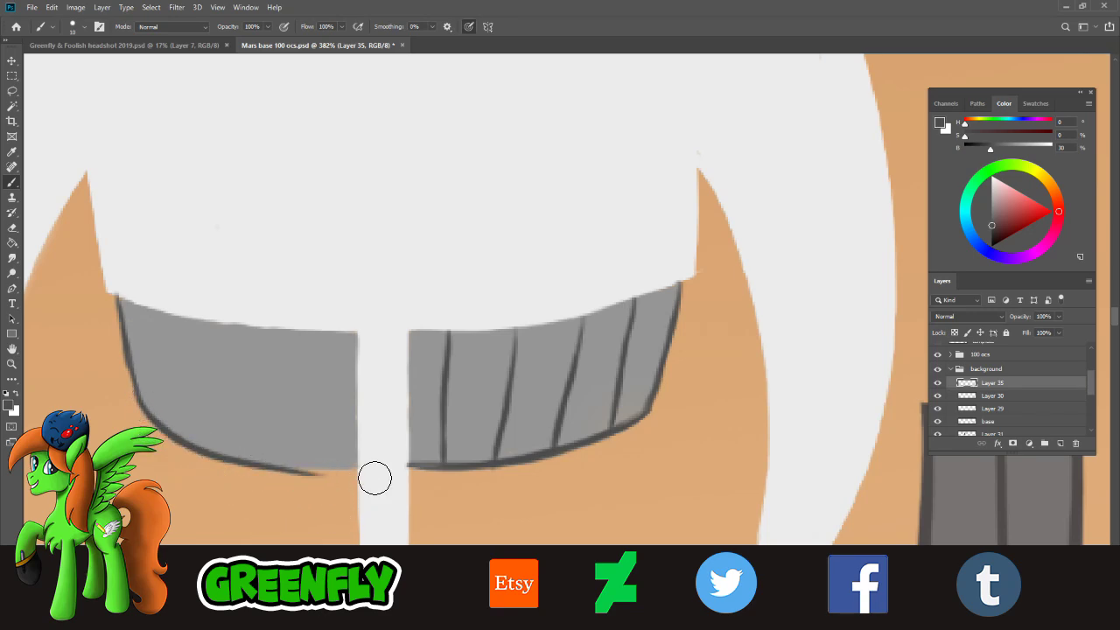
pyautogui.moveTo(275, 468); pyautogui.dragTo(373, 471)
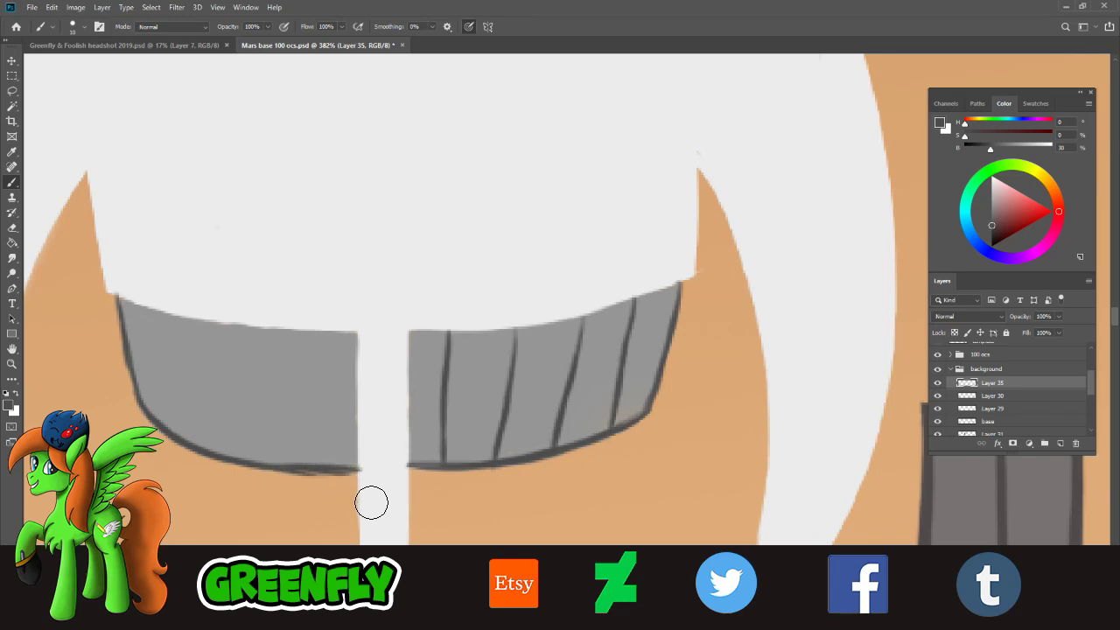
pyautogui.moveTo(147, 313); pyautogui.dragTo(175, 423)
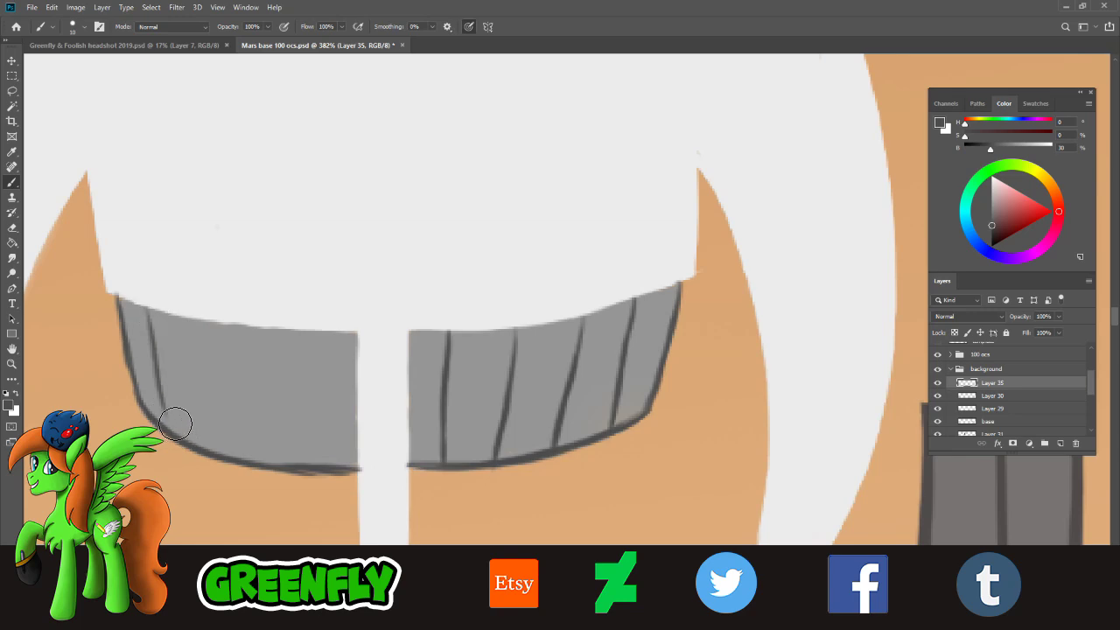
pyautogui.moveTo(189, 317); pyautogui.dragTo(222, 461)
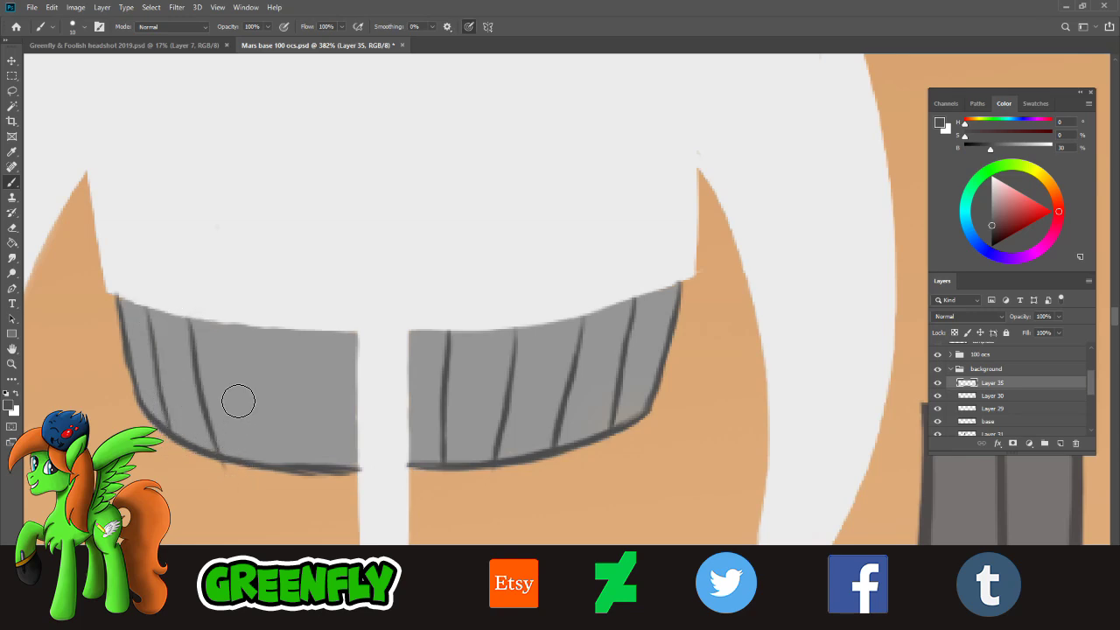
pyautogui.moveTo(235, 326); pyautogui.dragTo(265, 462)
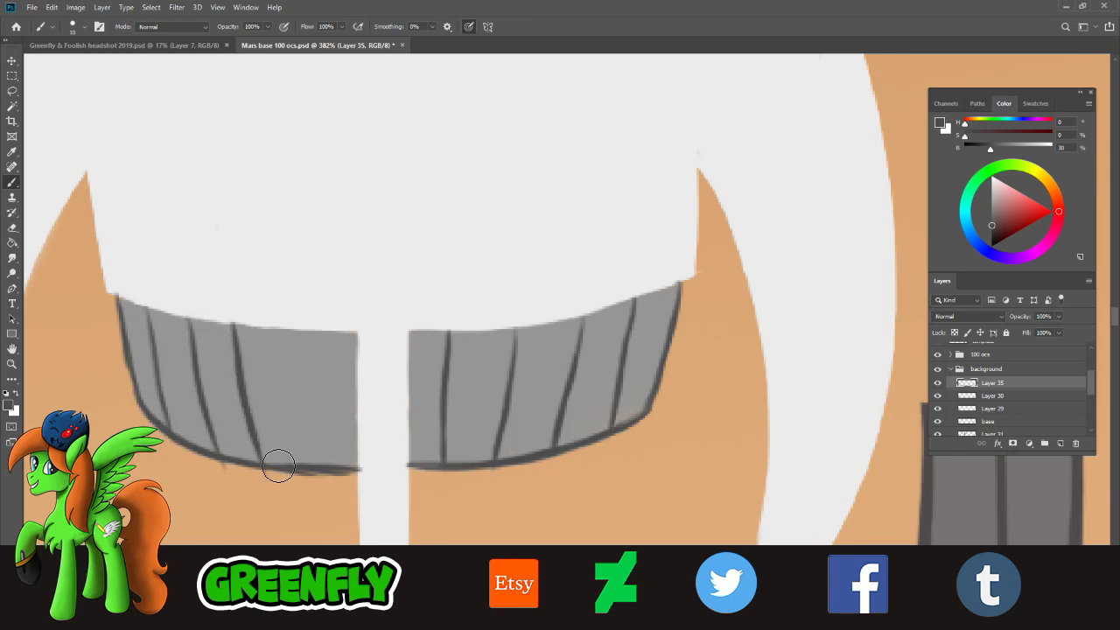
pyautogui.hotkey('ctrl', 'z')
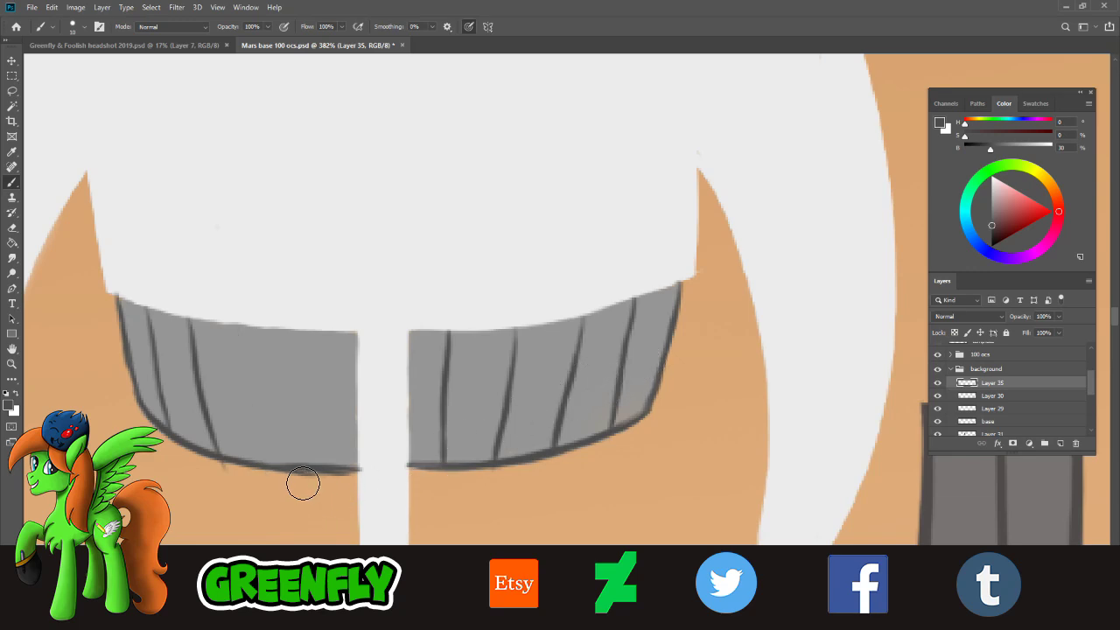
pyautogui.hotkey('ctrl', 'z')
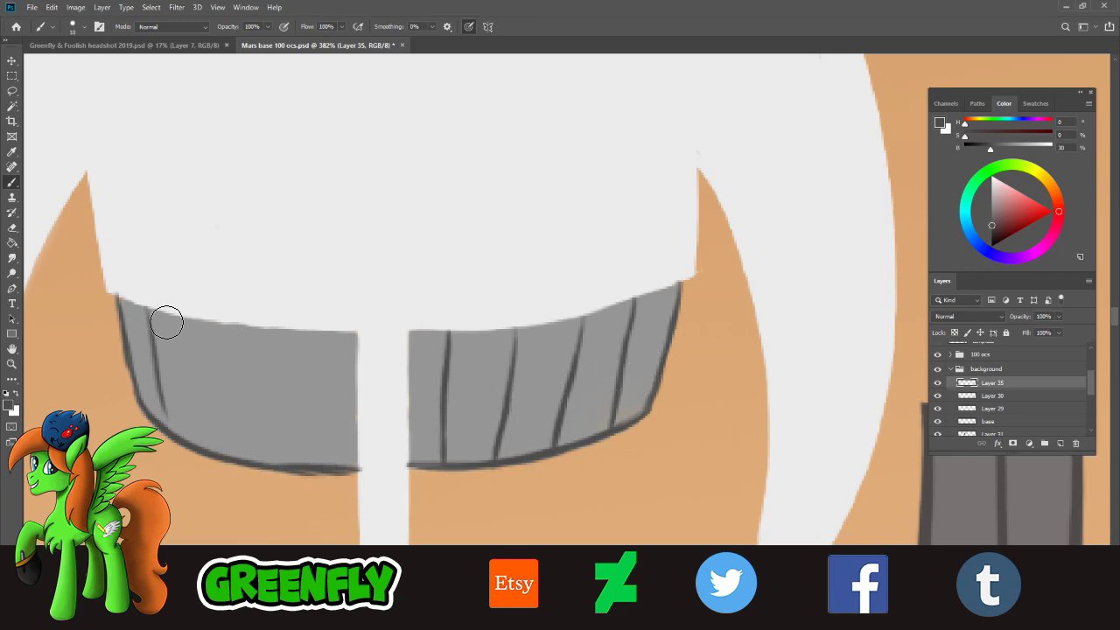
pyautogui.hotkey('ctrl', 'z')
# - Draw four dark grey panel lines across the nozzle's left half, redoing the one nearest the centre fin, and even out the bottom line
pyautogui.moveTo(156, 310); pyautogui.dragTo(192, 448)
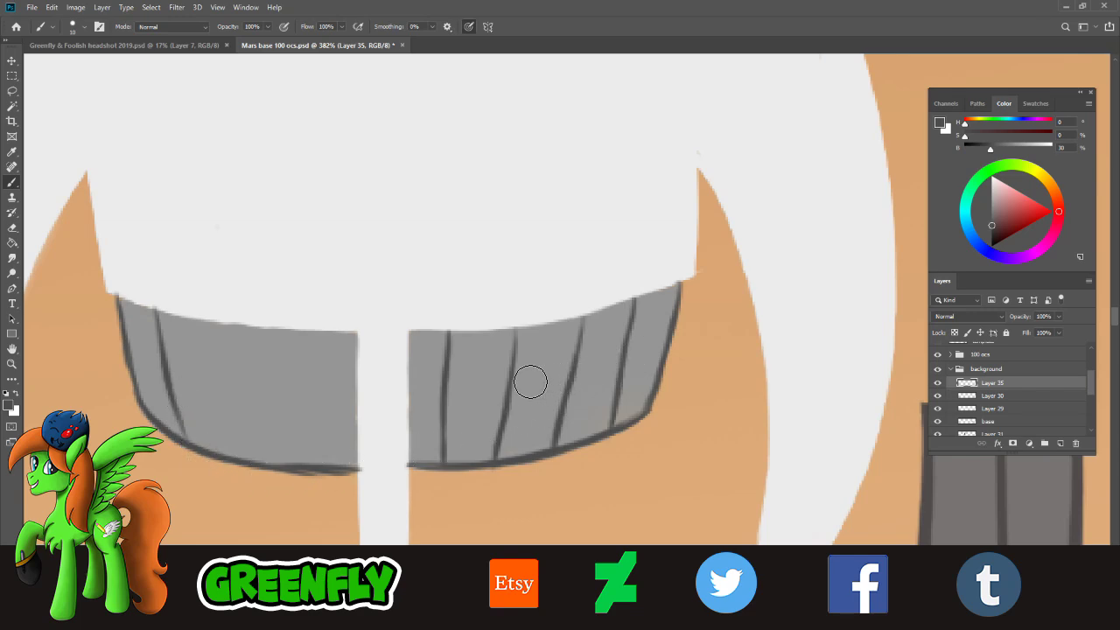
pyautogui.moveTo(201, 320); pyautogui.dragTo(235, 453)
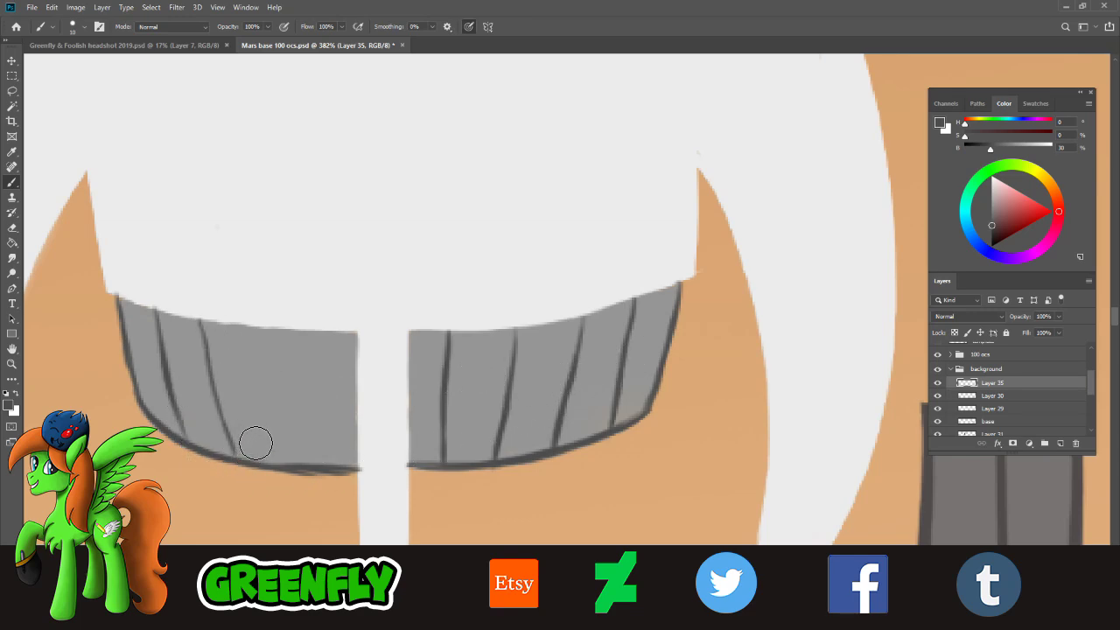
pyautogui.moveTo(265, 330); pyautogui.dragTo(289, 457)
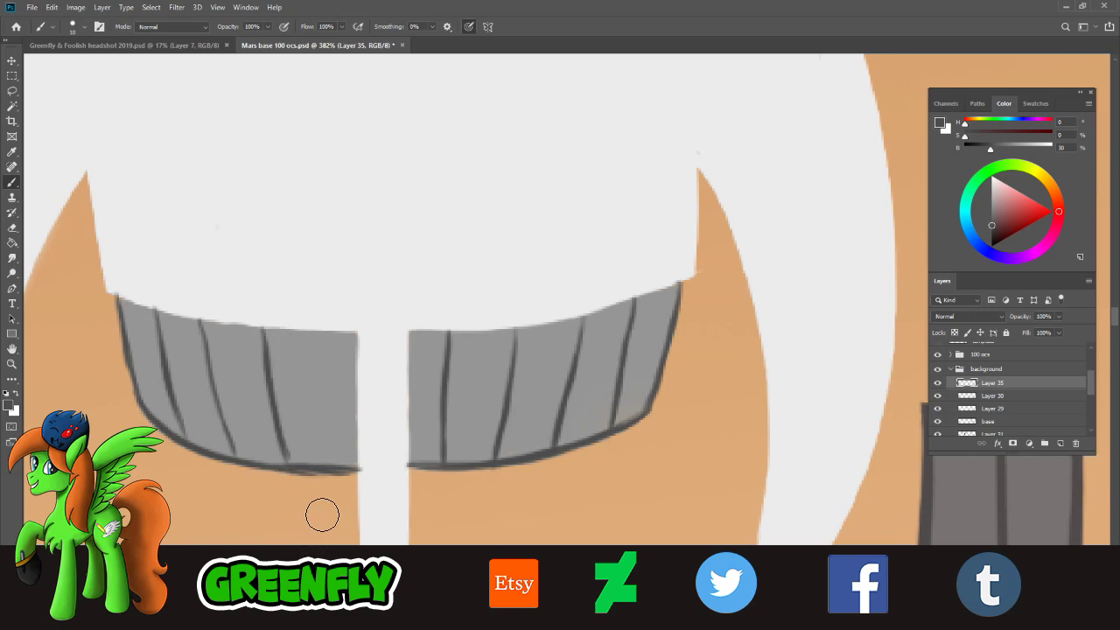
pyautogui.moveTo(311, 333); pyautogui.dragTo(326, 472)
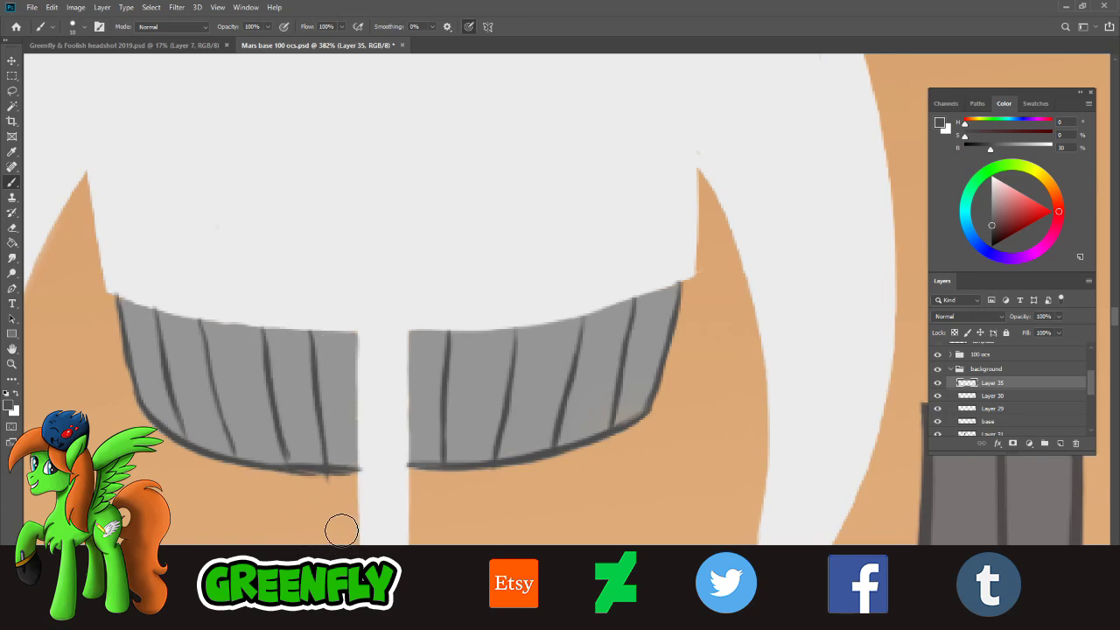
pyautogui.hotkey('ctrl', 'z')
pyautogui.moveTo(318, 332); pyautogui.dragTo(331, 464)
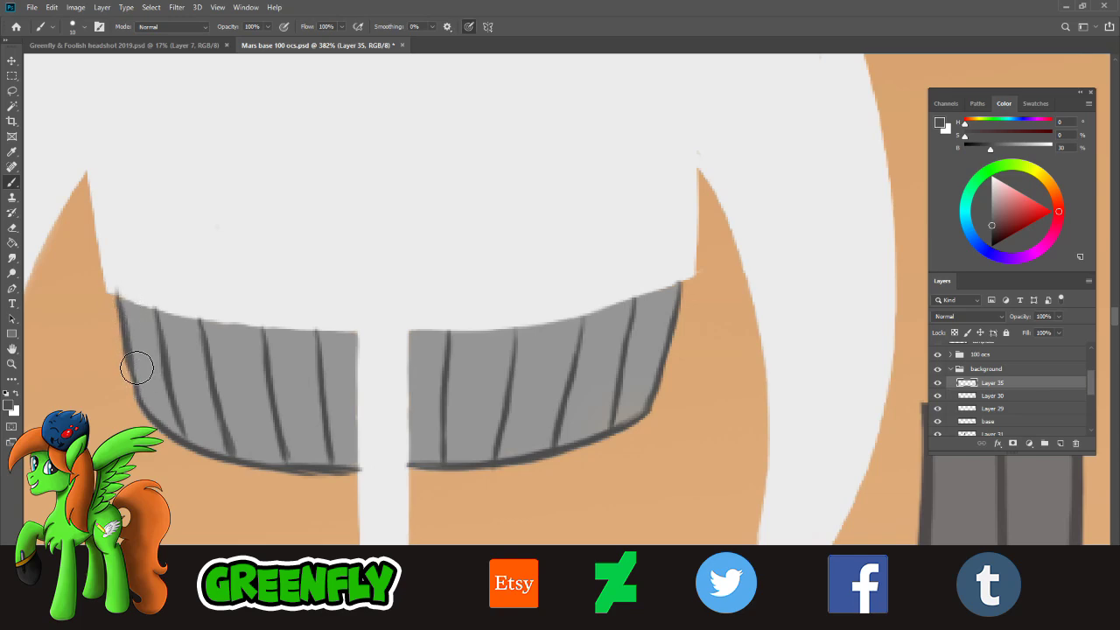
pyautogui.moveTo(245, 469); pyautogui.dragTo(343, 481)
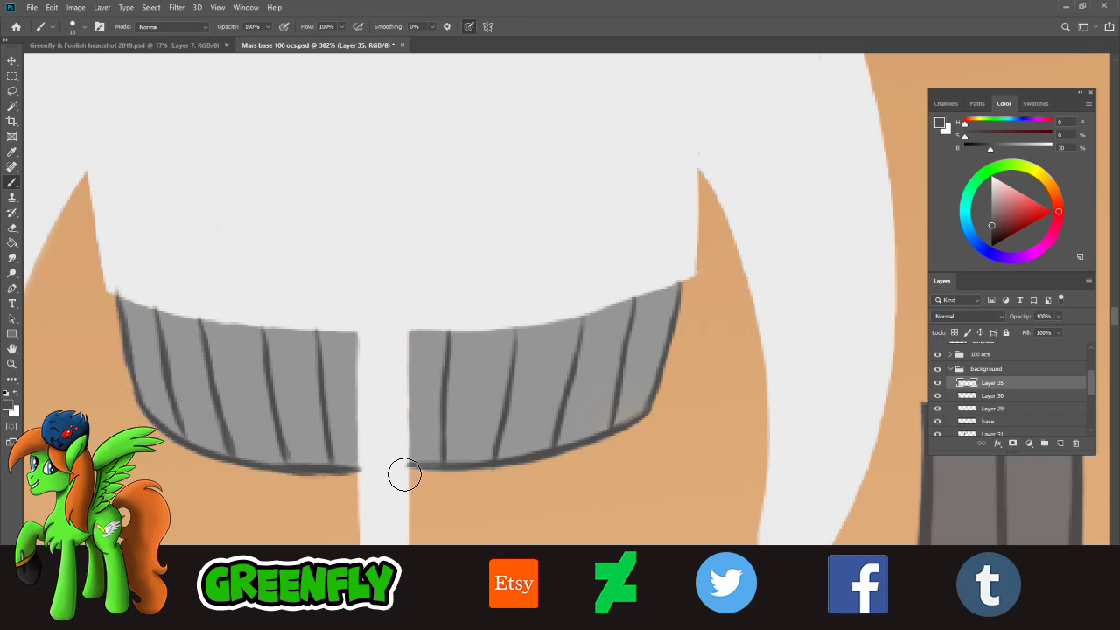
# - Sample the rocket's white as the brush colour and clean the overlapping end of the nozzle's dark bottom line off the centre fin
pyautogui.click(12, 228)
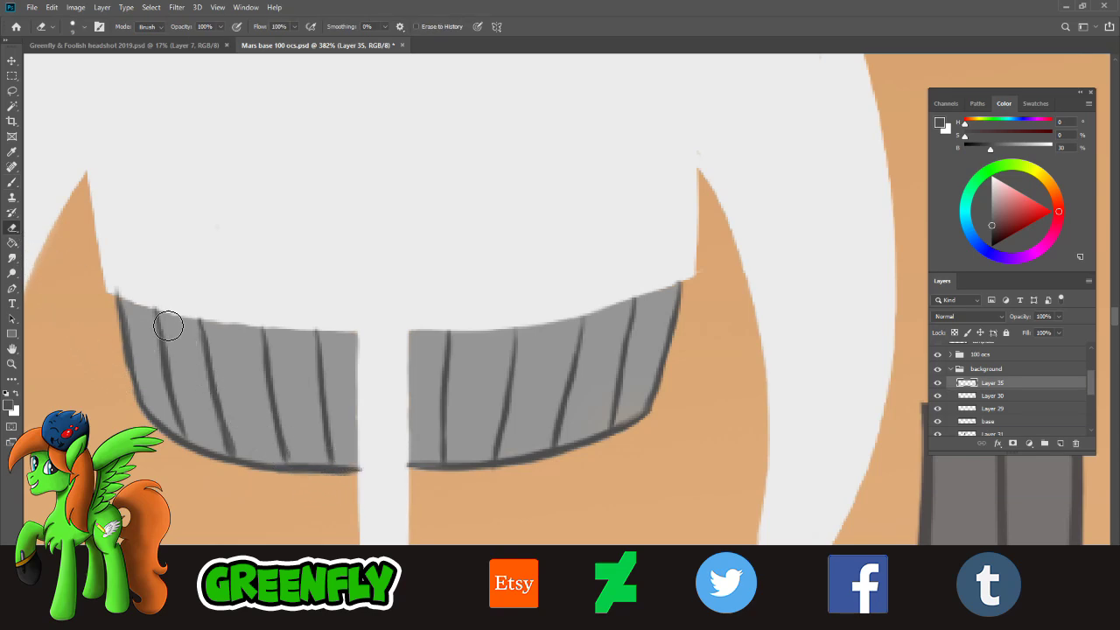
pyautogui.click(13, 151)
pyautogui.click(120, 161)
pyautogui.click(12, 182)
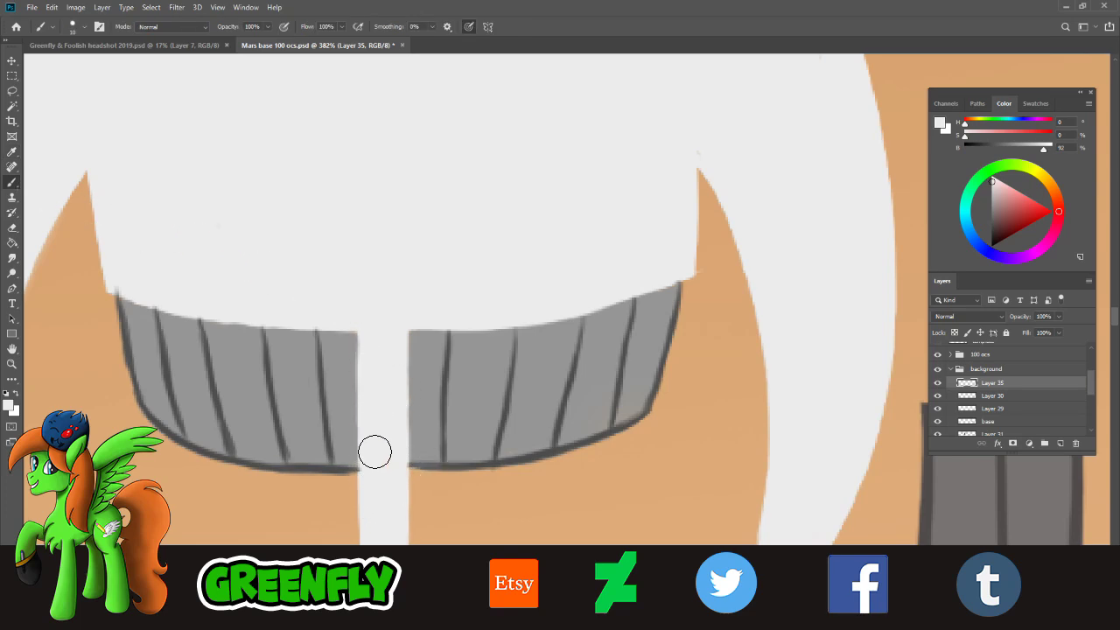
# - Repaint the hull's lower edge above the nozzle's left half in white as a smooth curve, redoing the first stroke
pyautogui.click(12, 364)
pyautogui.moveTo(511, 410); pyautogui.dragTo(458, 406)
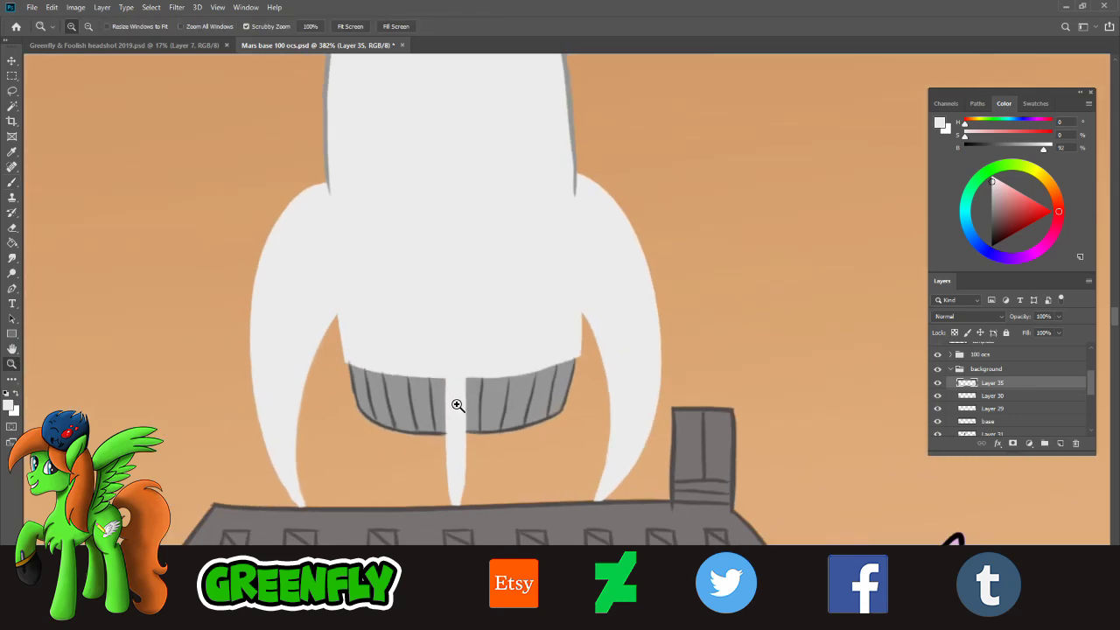
pyautogui.moveTo(533, 424); pyautogui.dragTo(501, 421)
pyautogui.scroll(6, 543, 418)
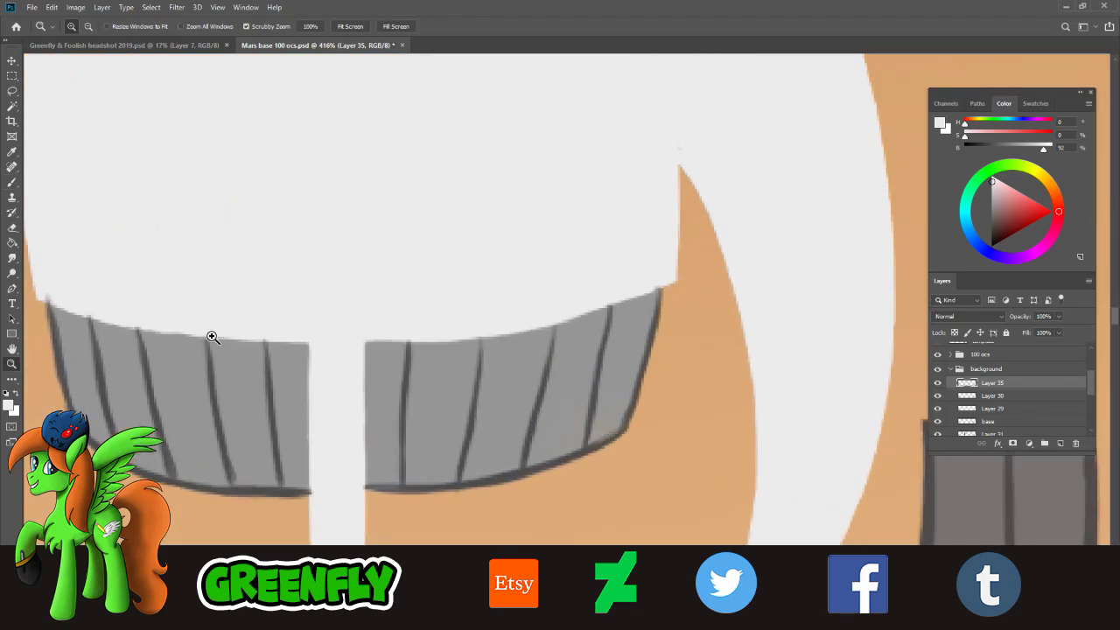
pyautogui.press('b')
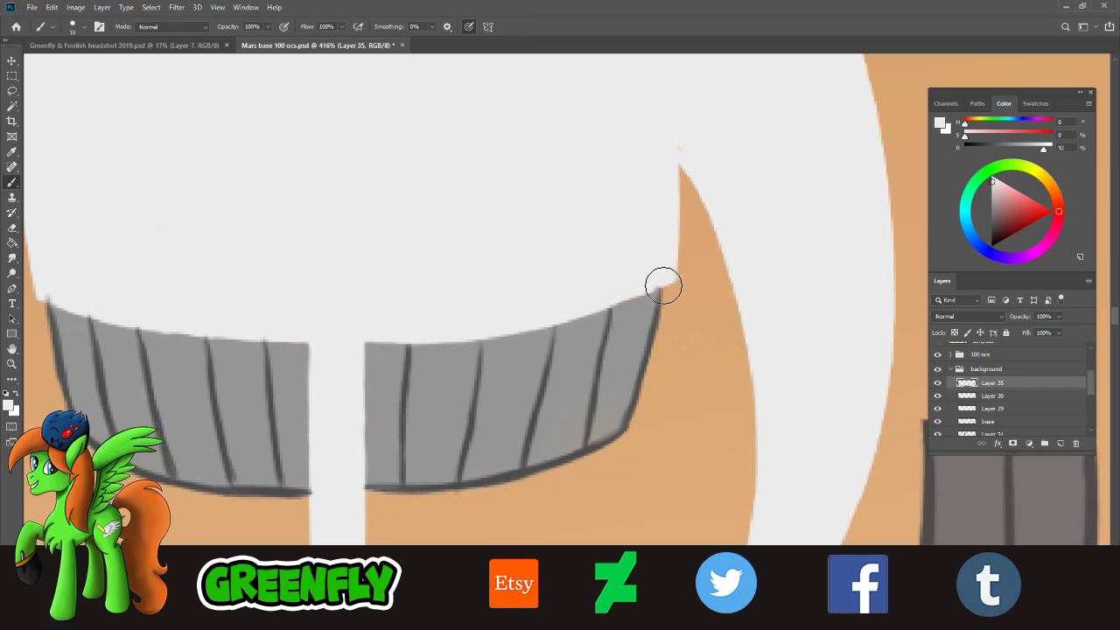
pyautogui.moveTo(52, 298); pyautogui.dragTo(219, 340)
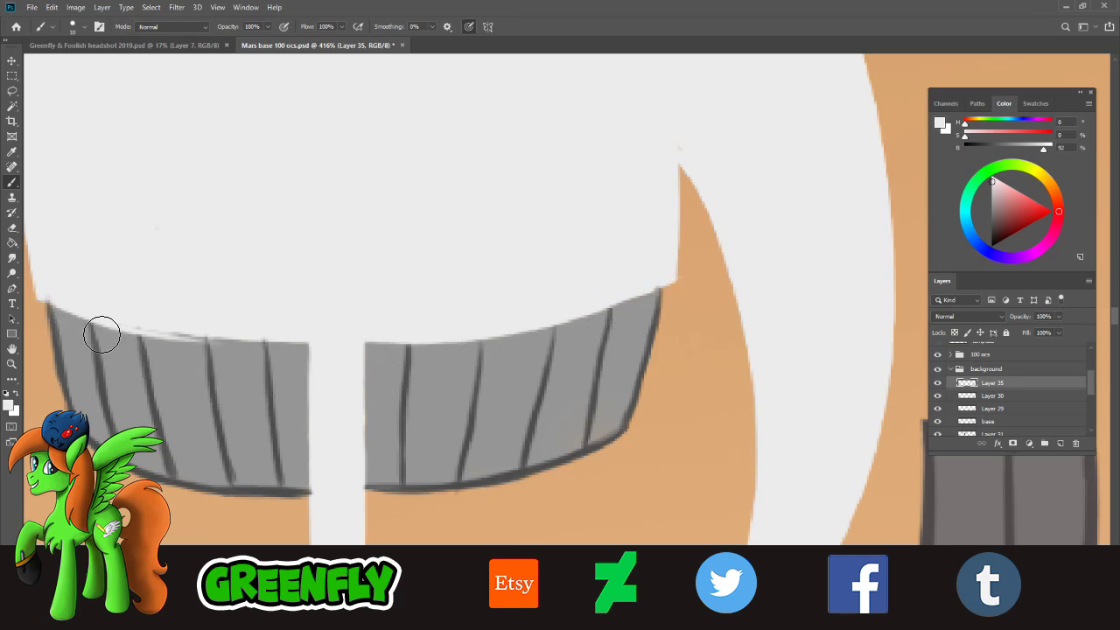
pyautogui.hotkey('ctrl', 'z')
pyautogui.moveTo(54, 305); pyautogui.dragTo(253, 345)
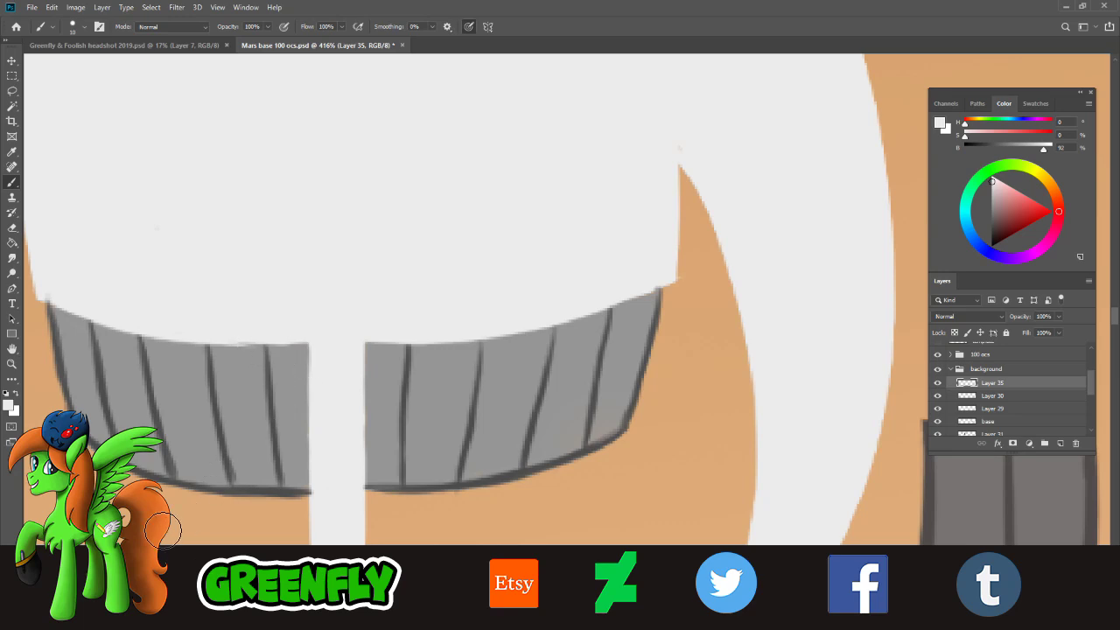
# - Sample the dark grey and redraw the four panel lines on the nozzle's right half so they reach the hull edge
pyautogui.click(12, 151)
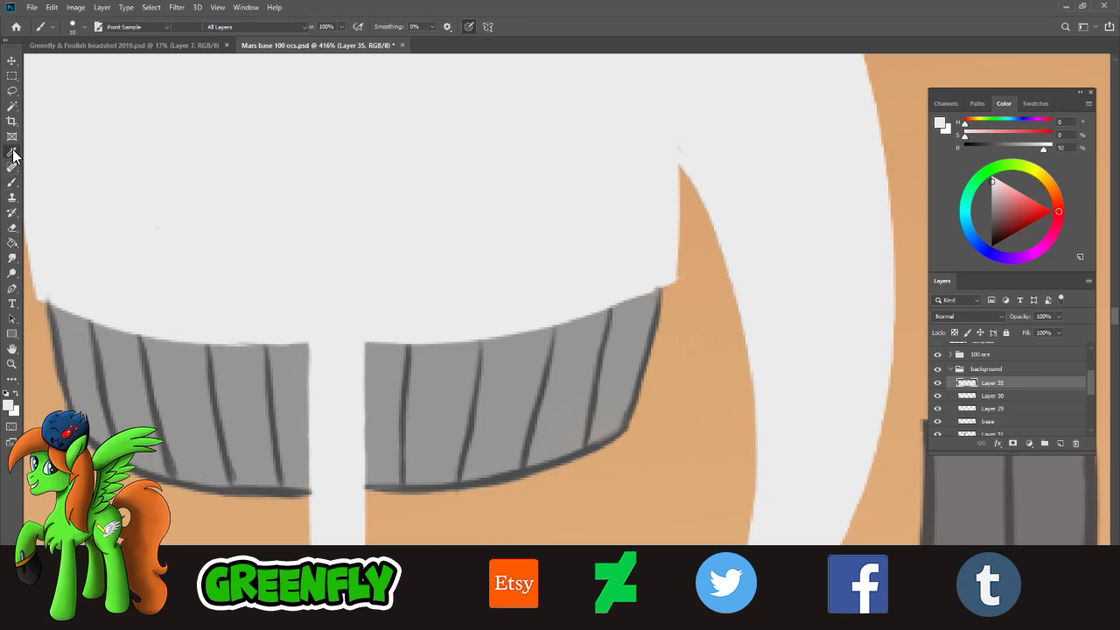
pyautogui.click(147, 367)
pyautogui.press('b')
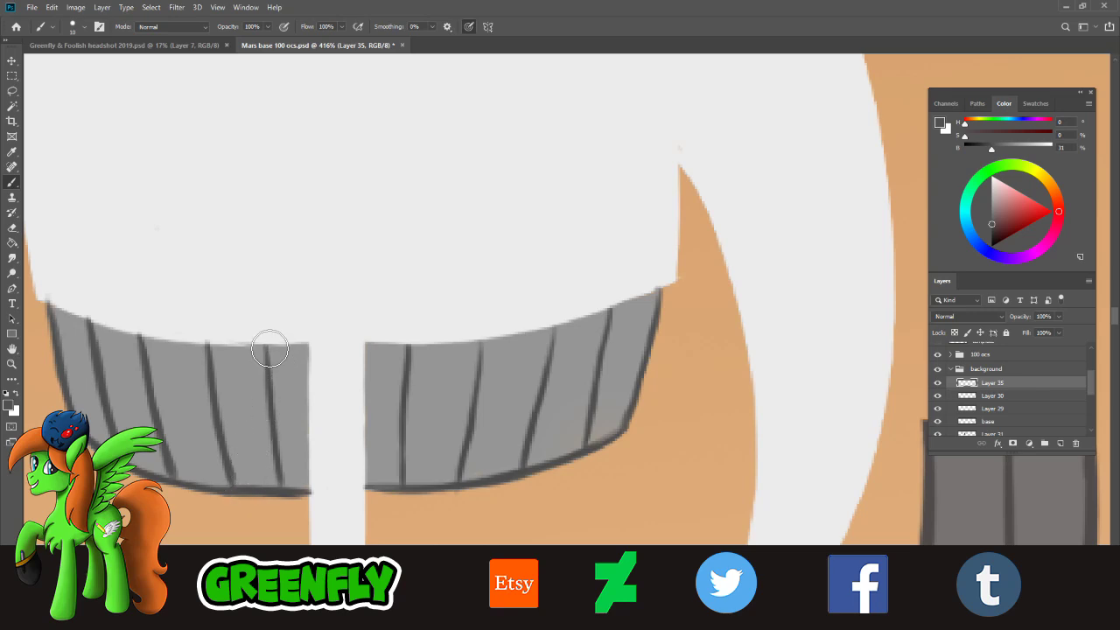
pyautogui.moveTo(408, 338); pyautogui.dragTo(402, 481)
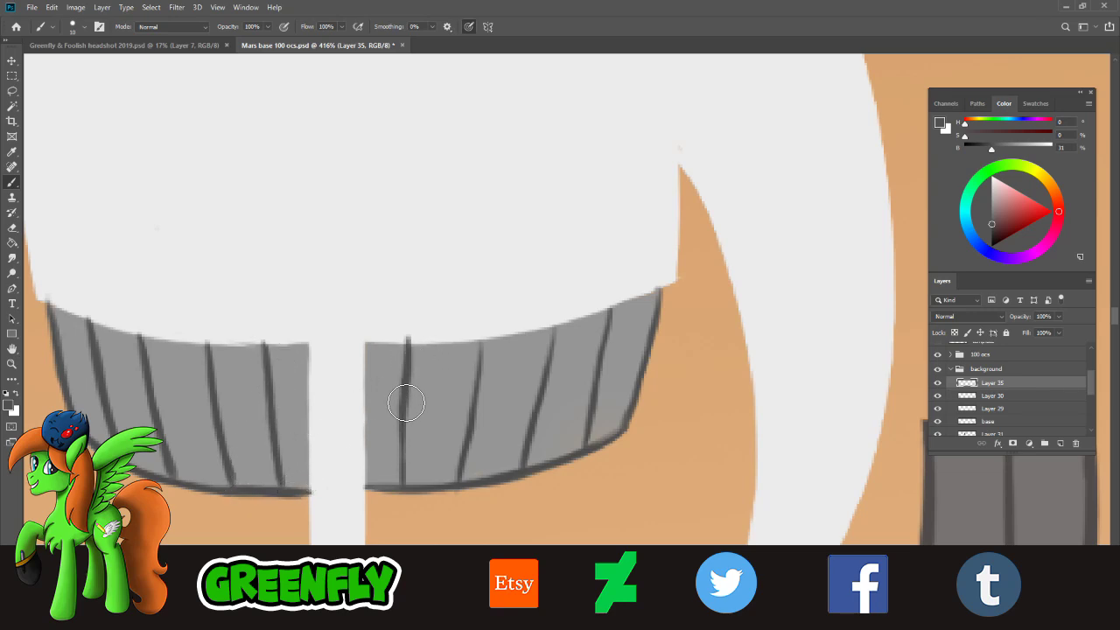
pyautogui.moveTo(485, 337); pyautogui.dragTo(462, 478)
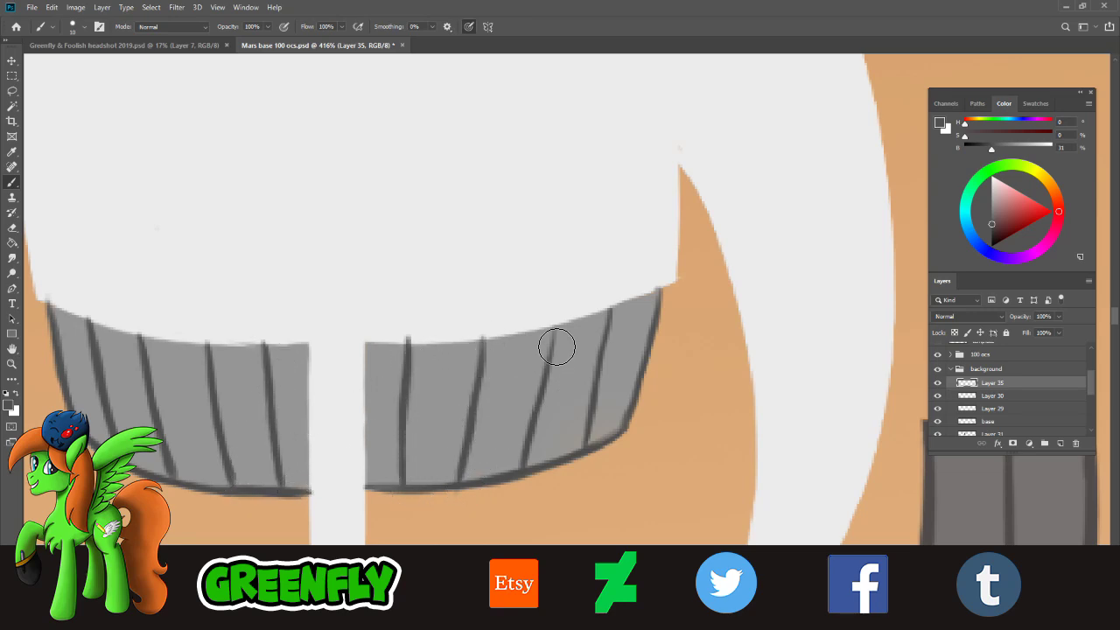
pyautogui.moveTo(557, 322); pyautogui.dragTo(526, 462)
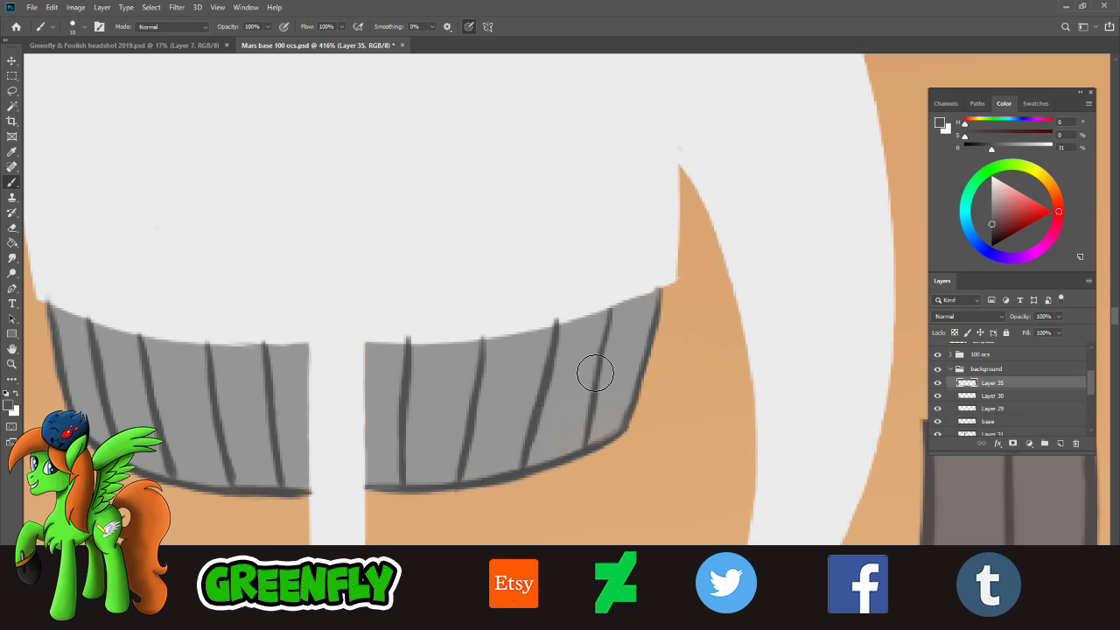
pyautogui.moveTo(612, 307); pyautogui.dragTo(583, 459)
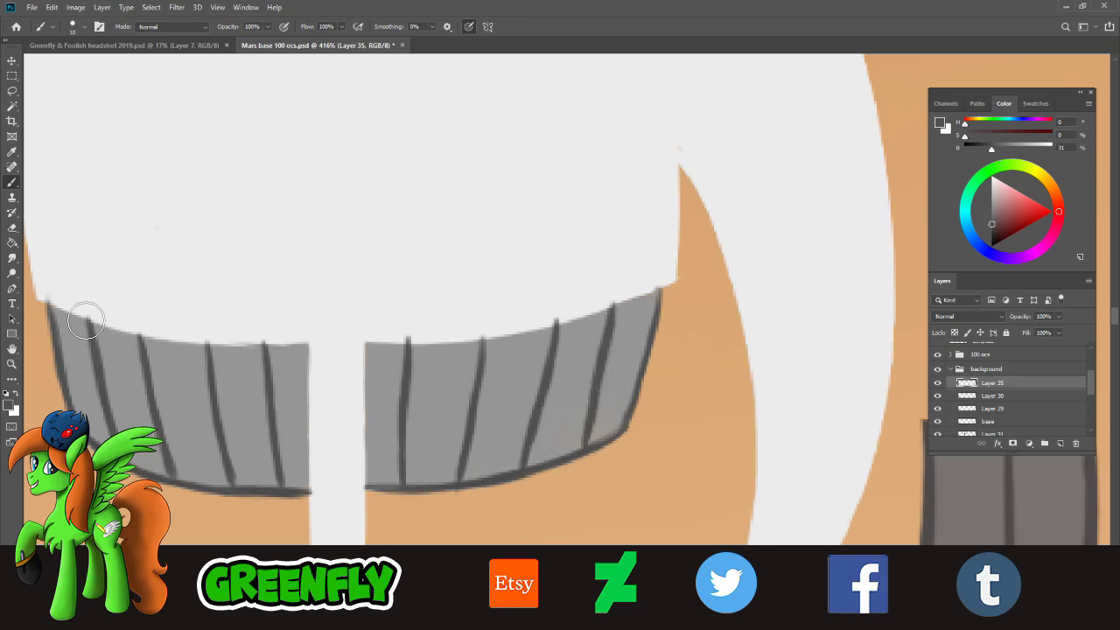
pyautogui.click(12, 228)
pyautogui.moveTo(425, 335); pyautogui.dragTo(420, 332)
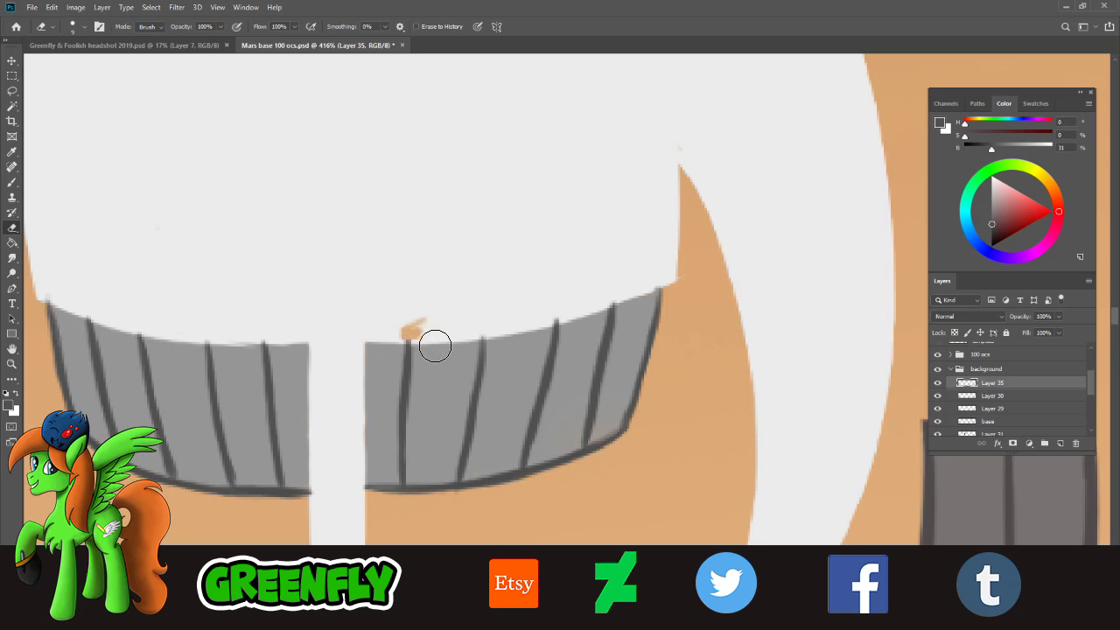
pyautogui.hotkey('ctrl', 'z')
# - Sample the hull's white and paint over the overshooting top of the right half's panel line nearest the centre fin
pyautogui.click(17, 156)
pyautogui.click(79, 166)
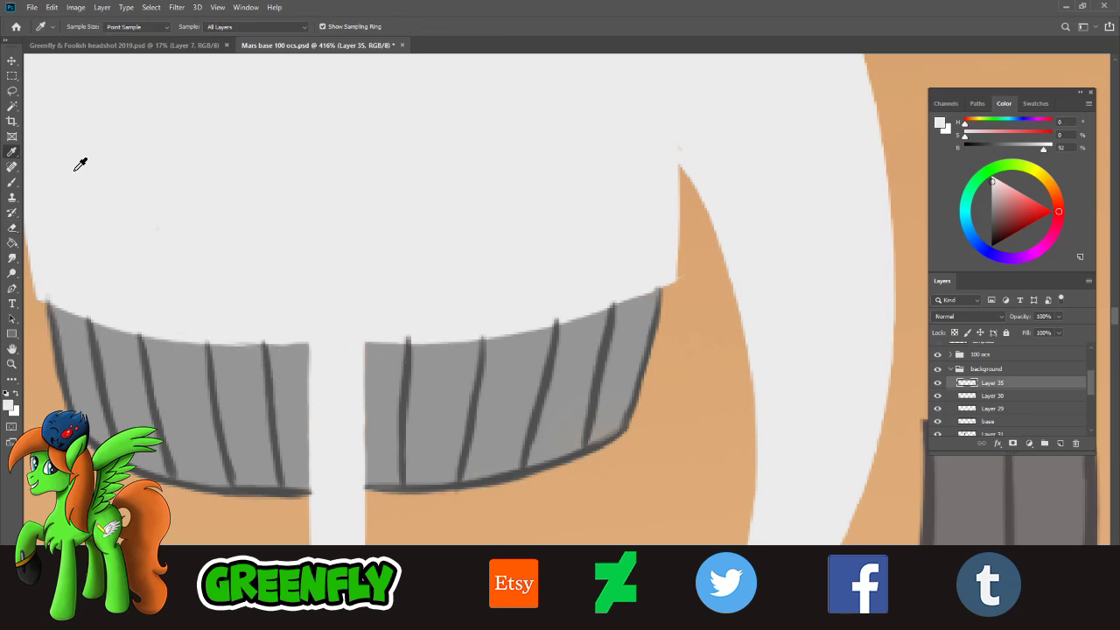
pyautogui.press('b')
pyautogui.click(413, 342)
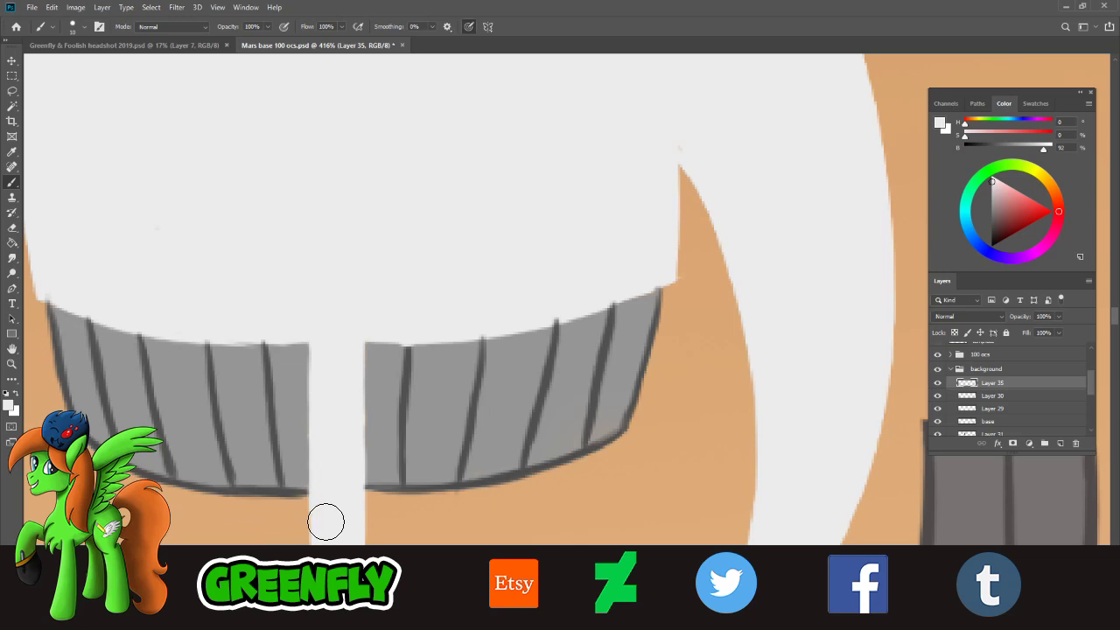
# - Examine the rocket's nozzle, fins and body up close and check how the rocket looks within the whole Mars scene
pyautogui.click(12, 363)
pyautogui.moveTo(501, 400); pyautogui.dragTo(445, 405)
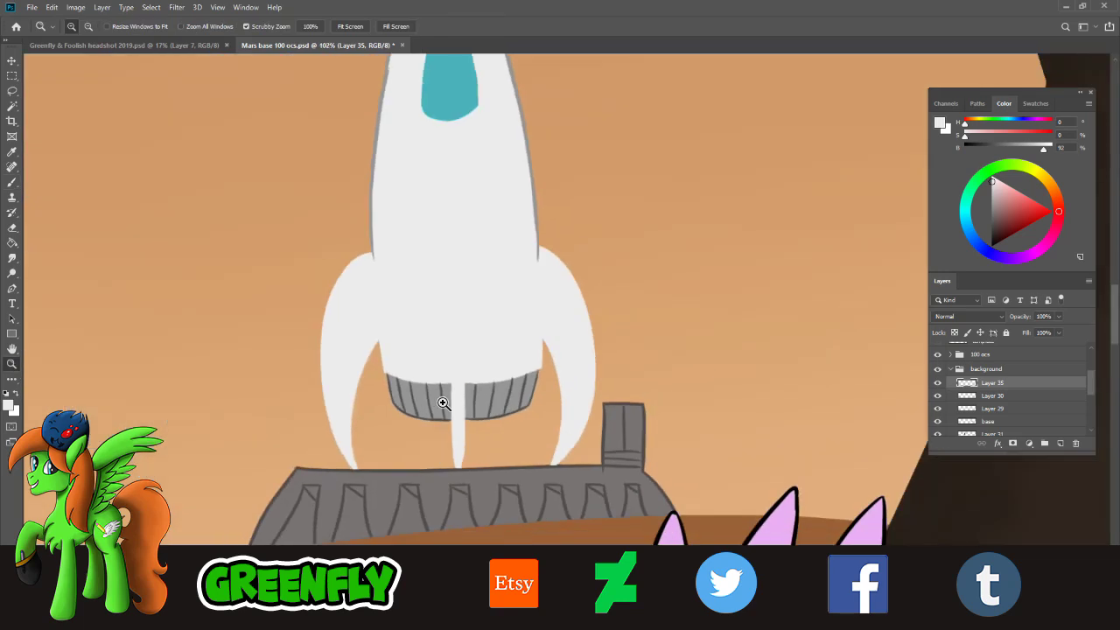
pyautogui.moveTo(537, 405)
pyautogui.mouseDown()
pyautogui.moveTo(518, 405)
pyautogui.moveTo(549, 400)
pyautogui.mouseUp()
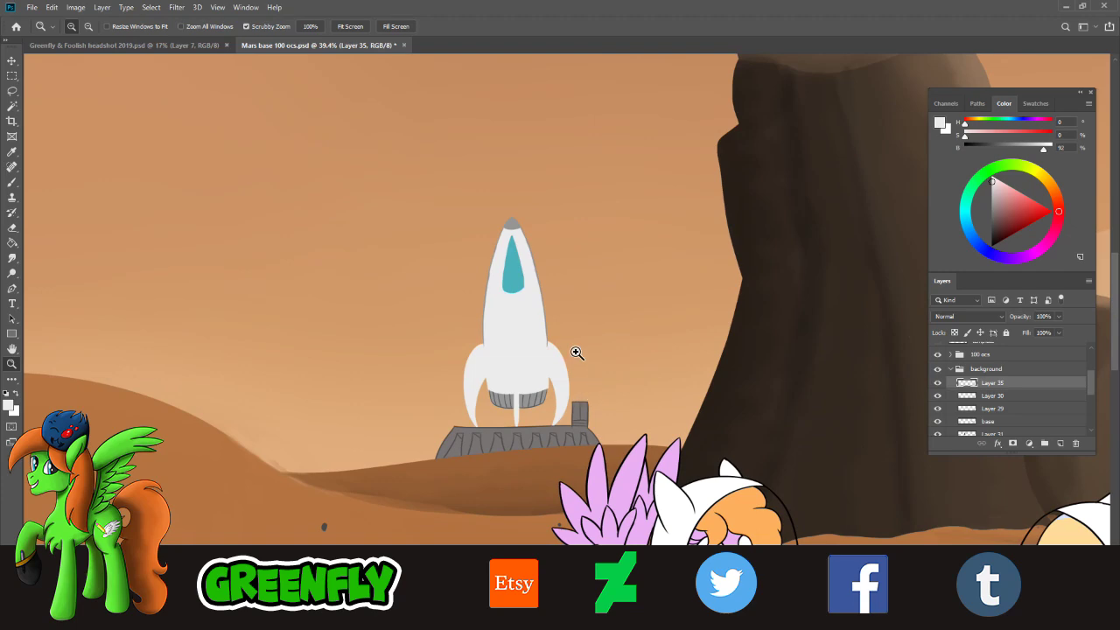
pyautogui.scroll(4, 577, 352)
pyautogui.scroll(2, 536, 358)
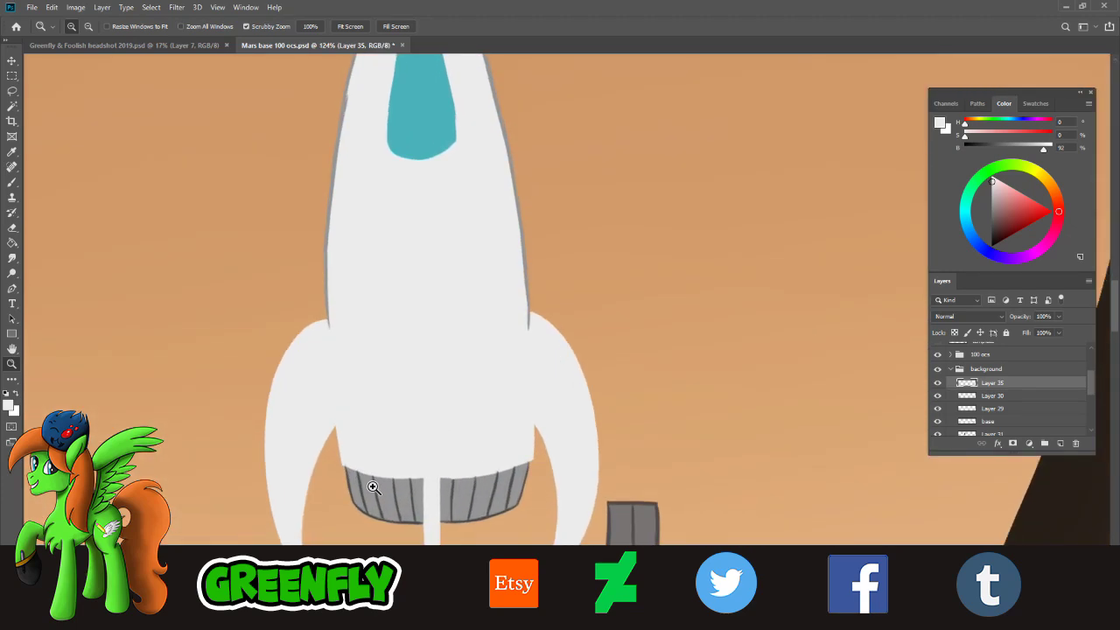
pyautogui.scroll(-6, 383, 475)
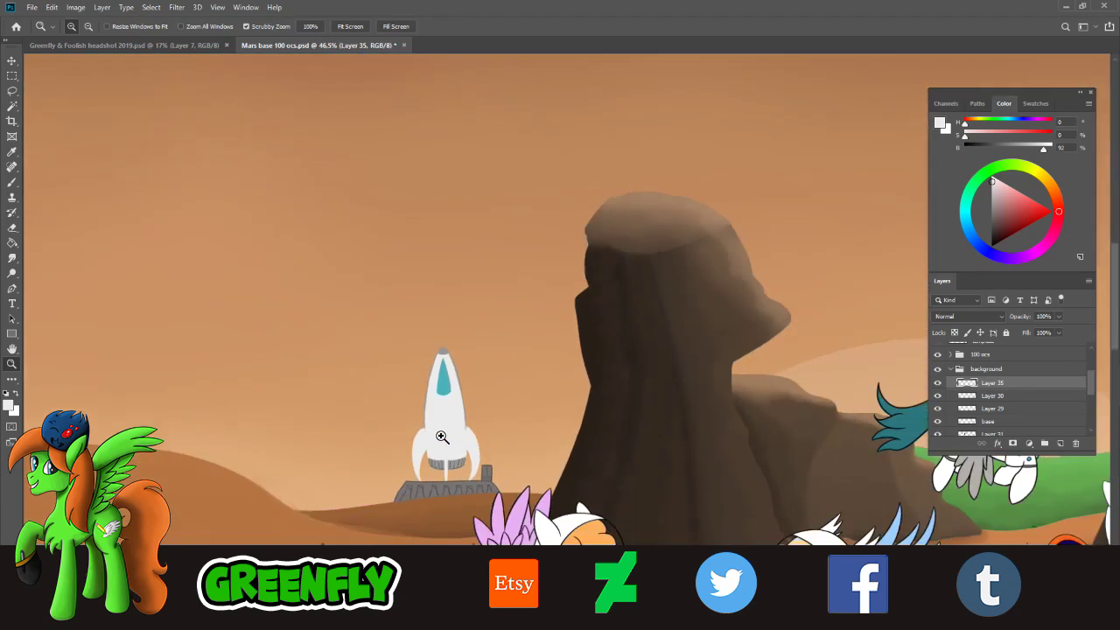
pyautogui.scroll(-3, 558, 419)
pyautogui.scroll(2, 569, 422)
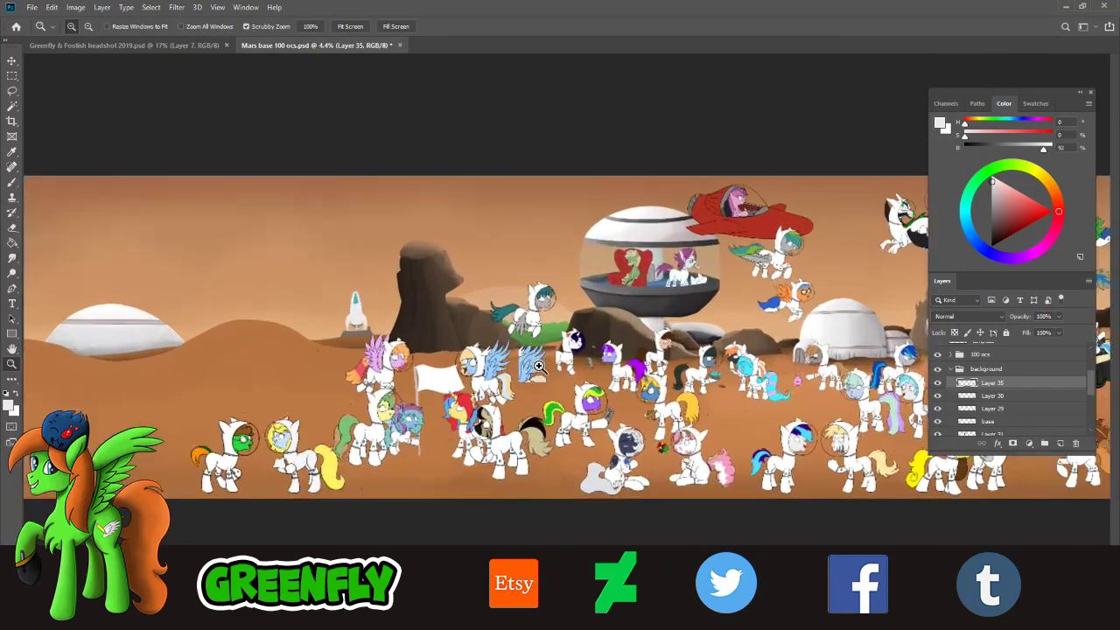
pyautogui.scroll(6, 431, 352)
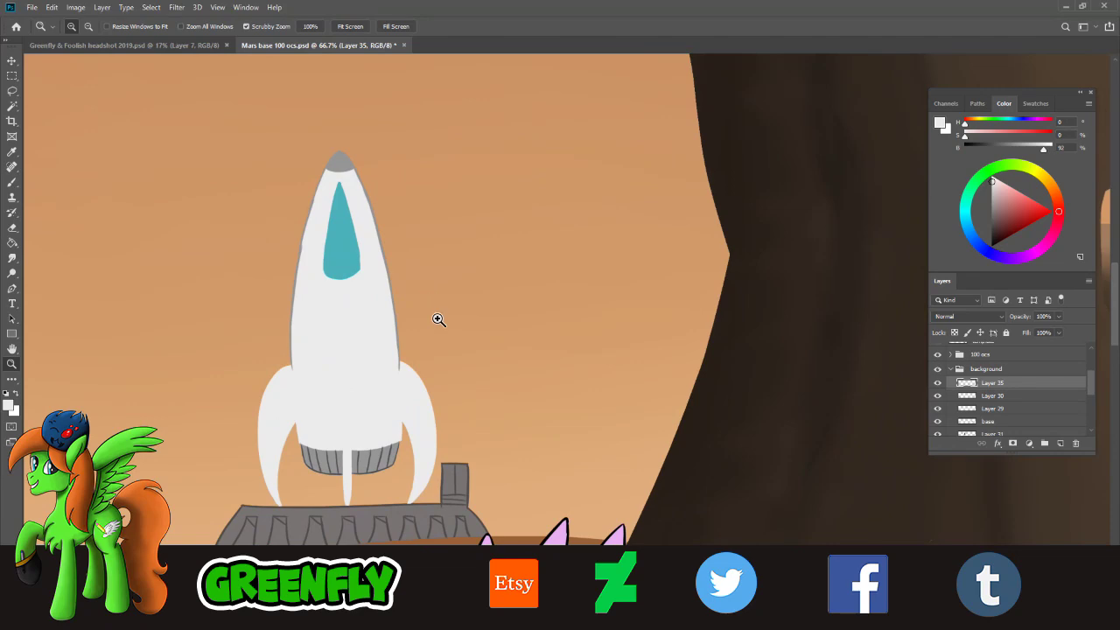
pyautogui.keyDown('alt'); pyautogui.click(442, 315); pyautogui.keyUp('alt')
pyautogui.click(448, 432)
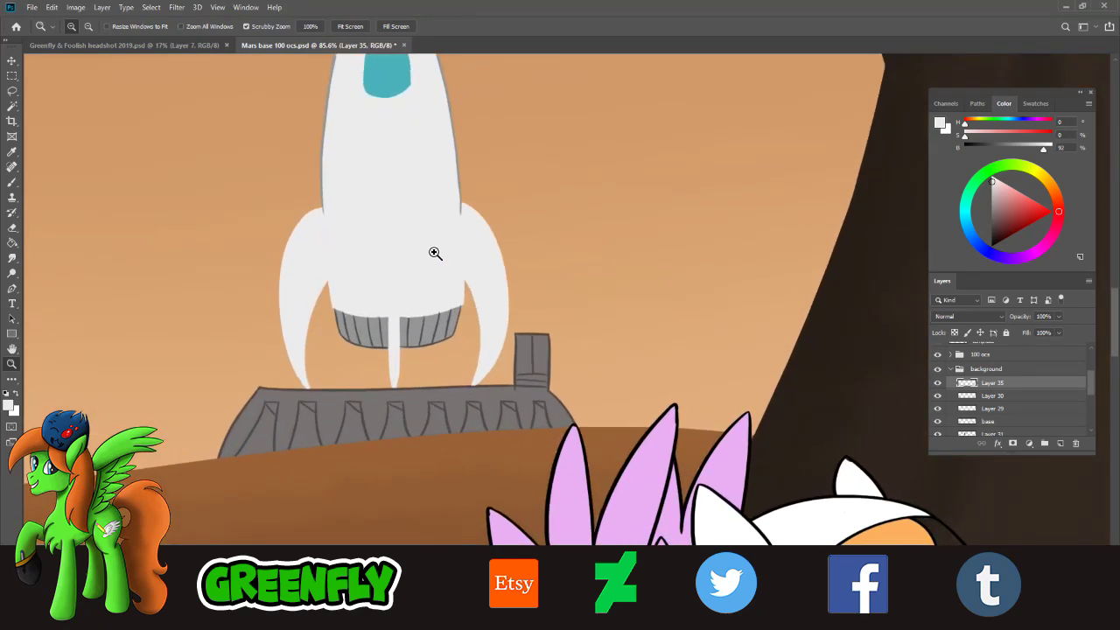
pyautogui.click(440, 247)
pyautogui.click(428, 512)
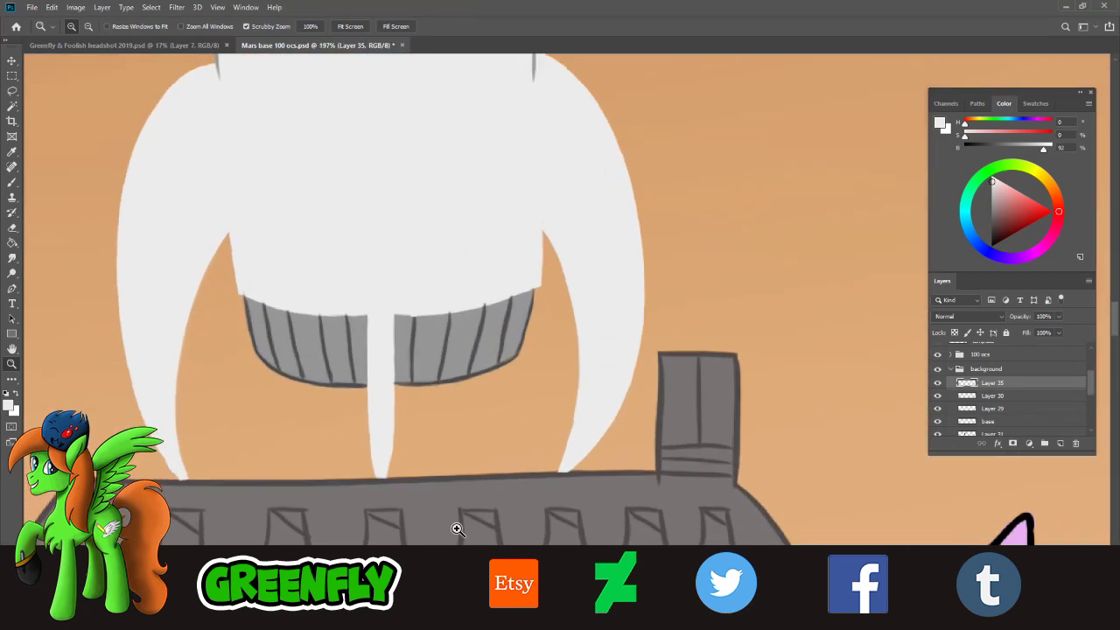
pyautogui.keyDown('alt'); pyautogui.click(451, 529); pyautogui.keyUp('alt')
pyautogui.click(456, 307)
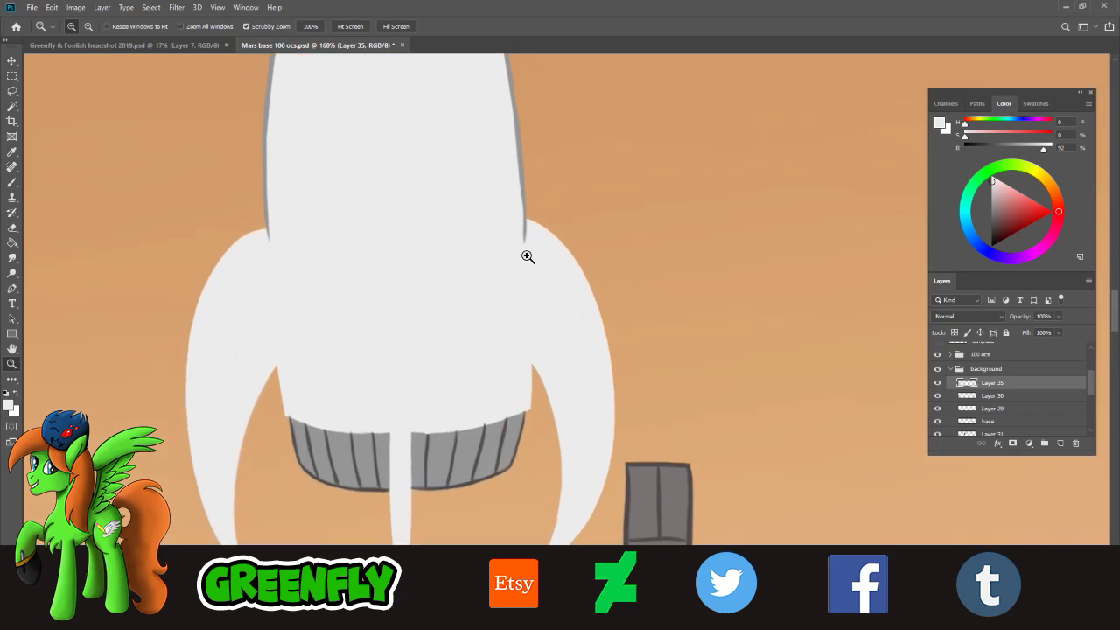
pyautogui.keyDown('alt'); pyautogui.click(528, 317); pyautogui.keyUp('alt')
pyautogui.moveTo(547, 336); pyautogui.dragTo(653, 362)
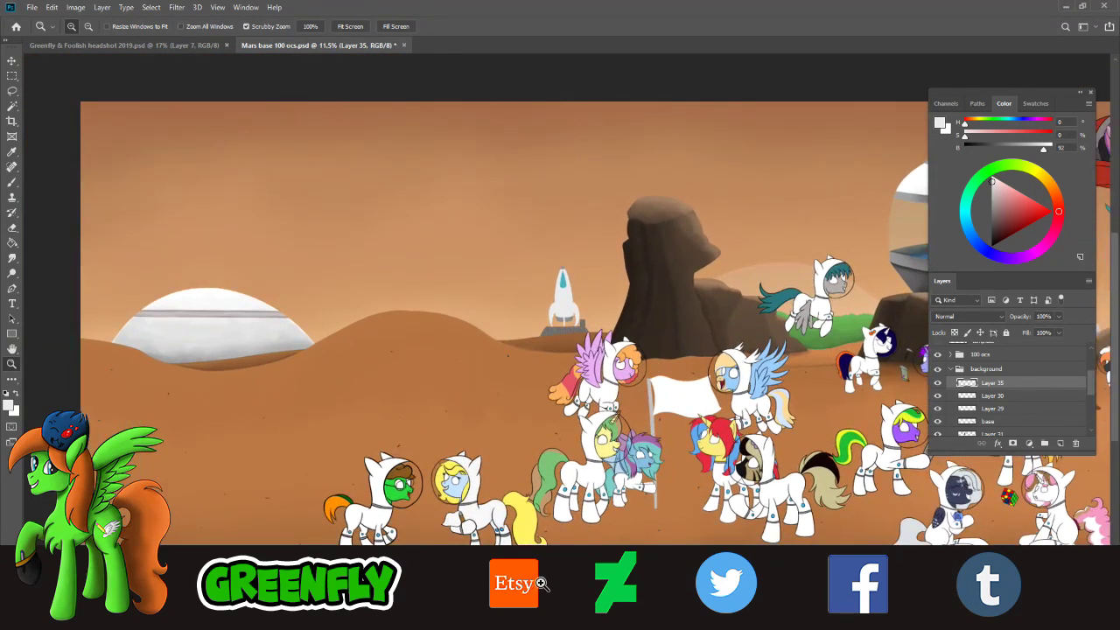
pyautogui.moveTo(526, 622)
pyautogui.mouseDown()
pyautogui.moveTo(588, 627)
pyautogui.moveTo(522, 618)
pyautogui.mouseUp()
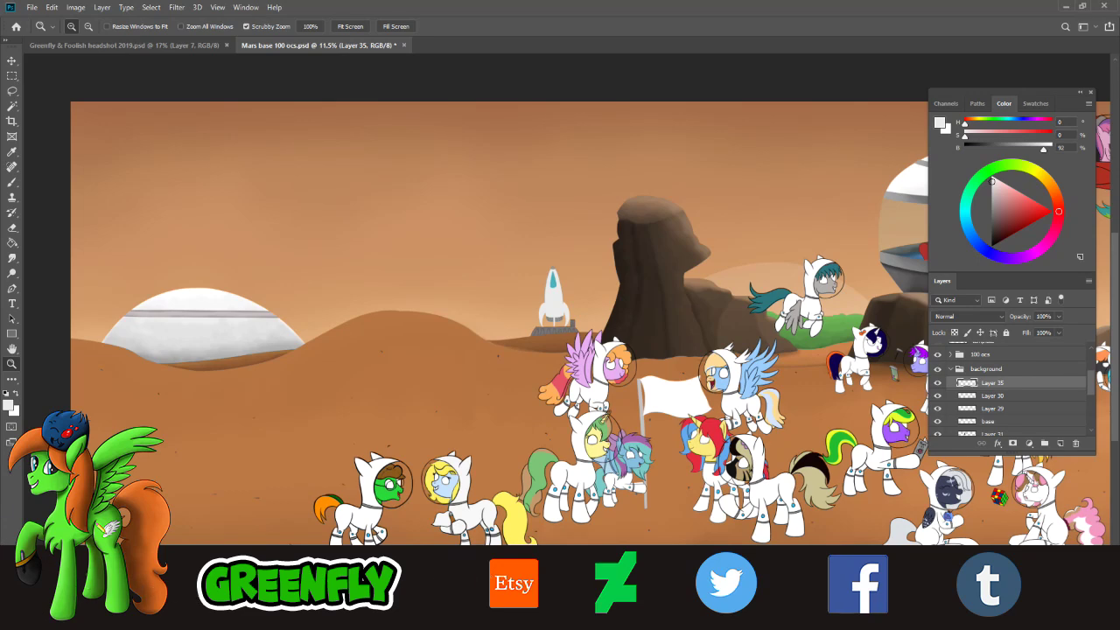
pyautogui.press('super+e')
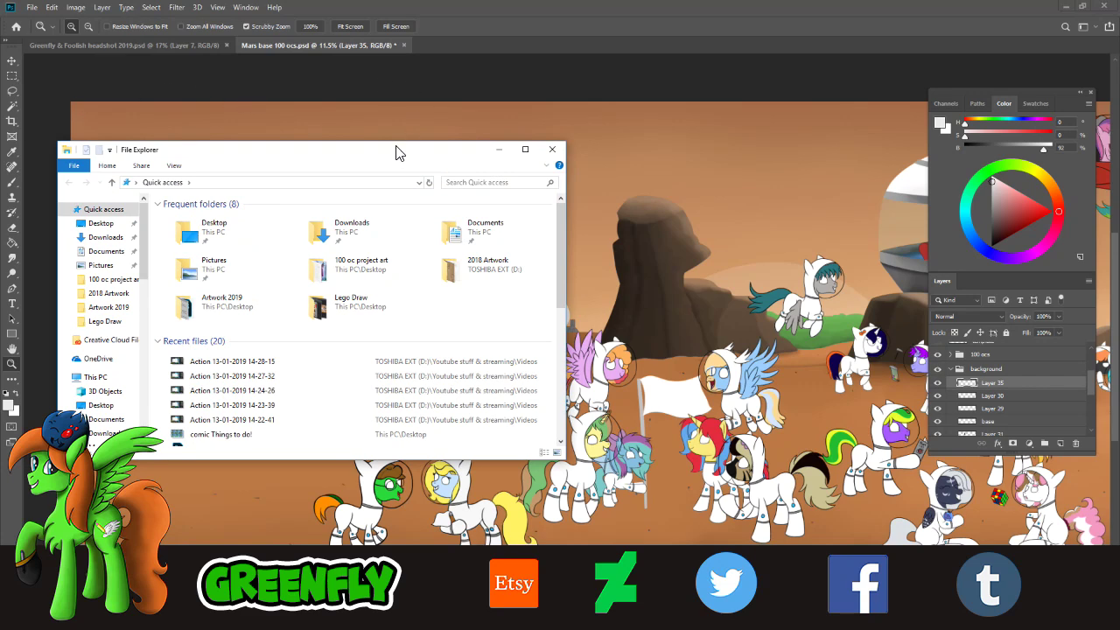
pyautogui.moveTo(395, 149); pyautogui.dragTo(0, 27)
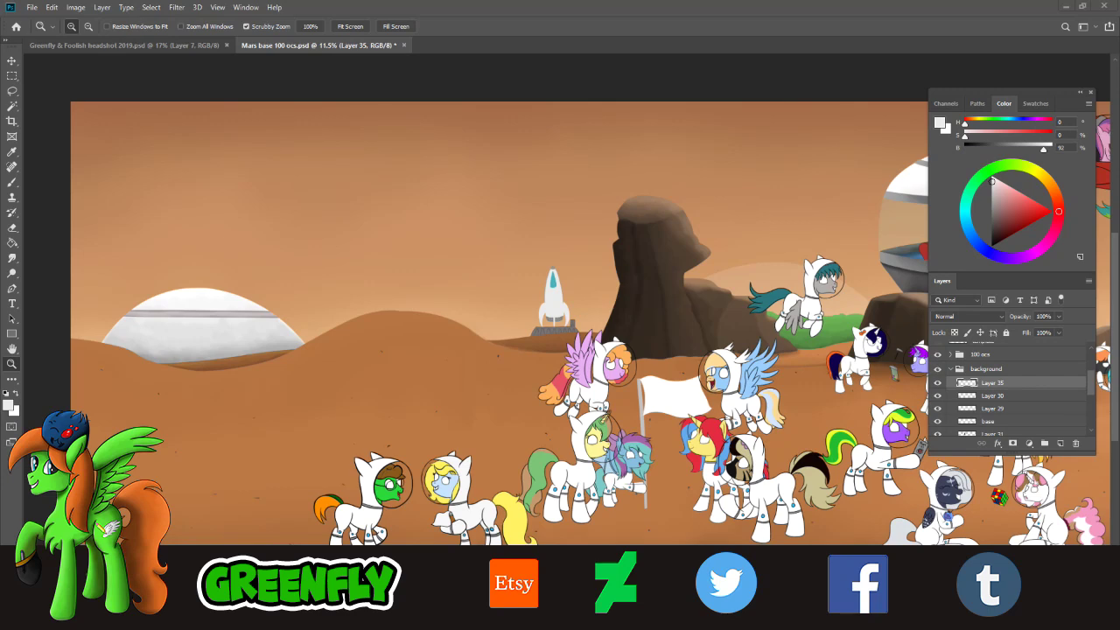
# - Open the reference image Fishie wishes #48 from the 100 oc project art folder on the Desktop
pyautogui.click(39, 9)
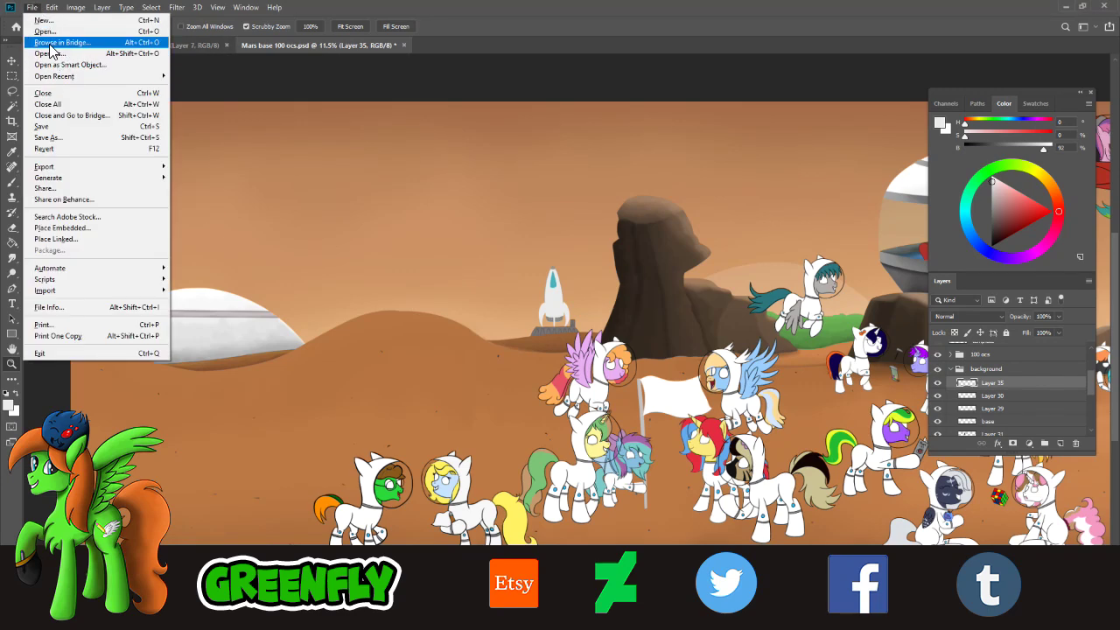
pyautogui.click(49, 34)
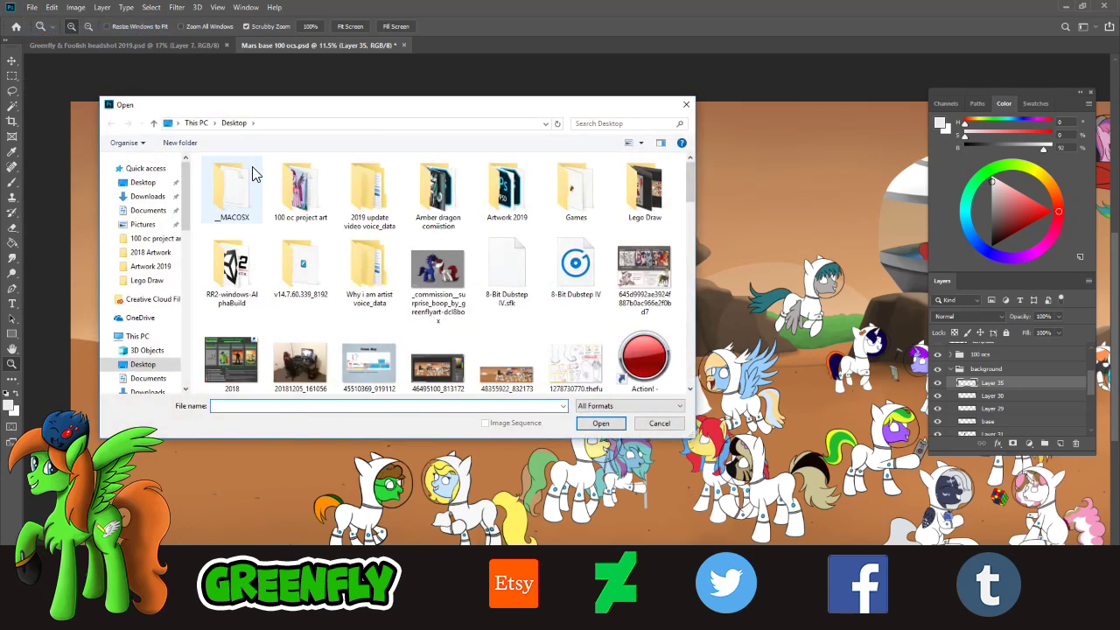
pyautogui.doubleClick(300, 180)
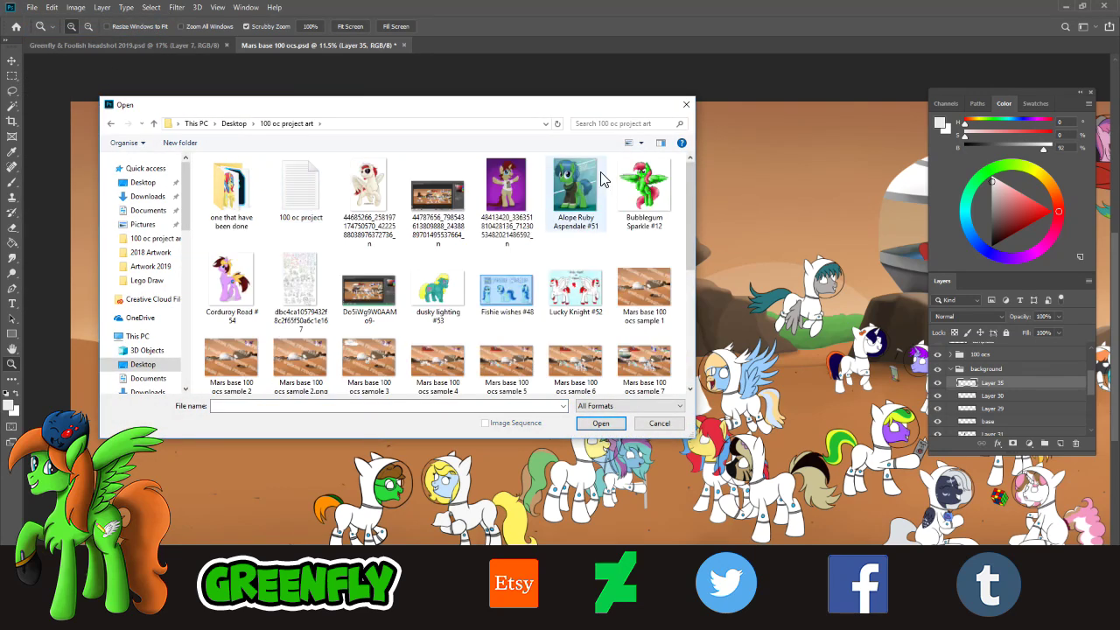
pyautogui.moveTo(687, 192); pyautogui.dragTo(691, 300)
pyautogui.scroll(4, 691, 305)
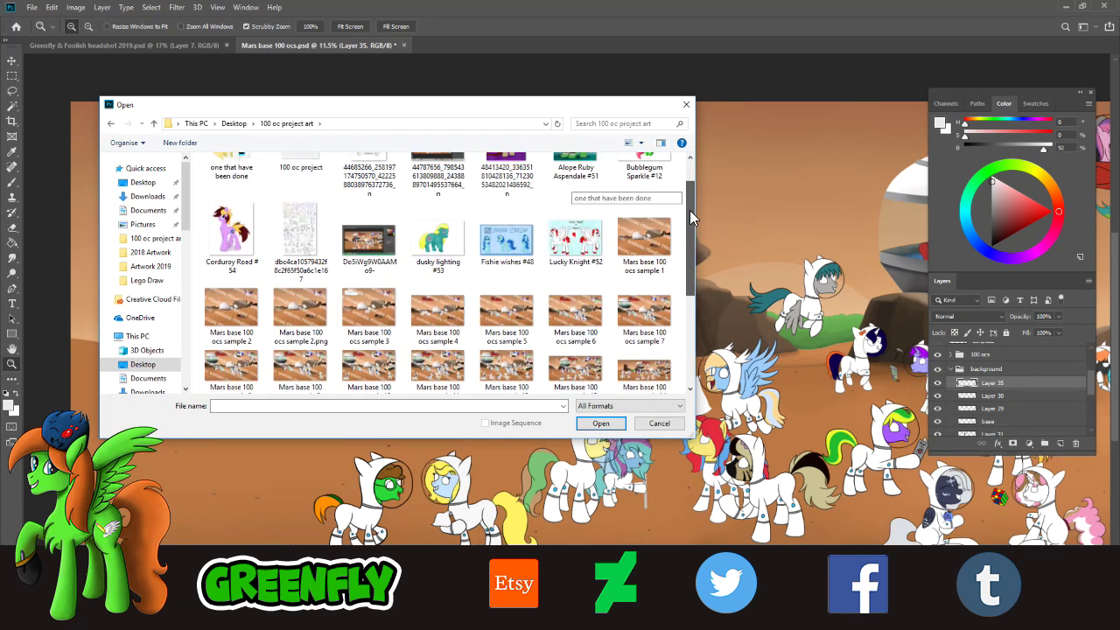
pyautogui.click(501, 246)
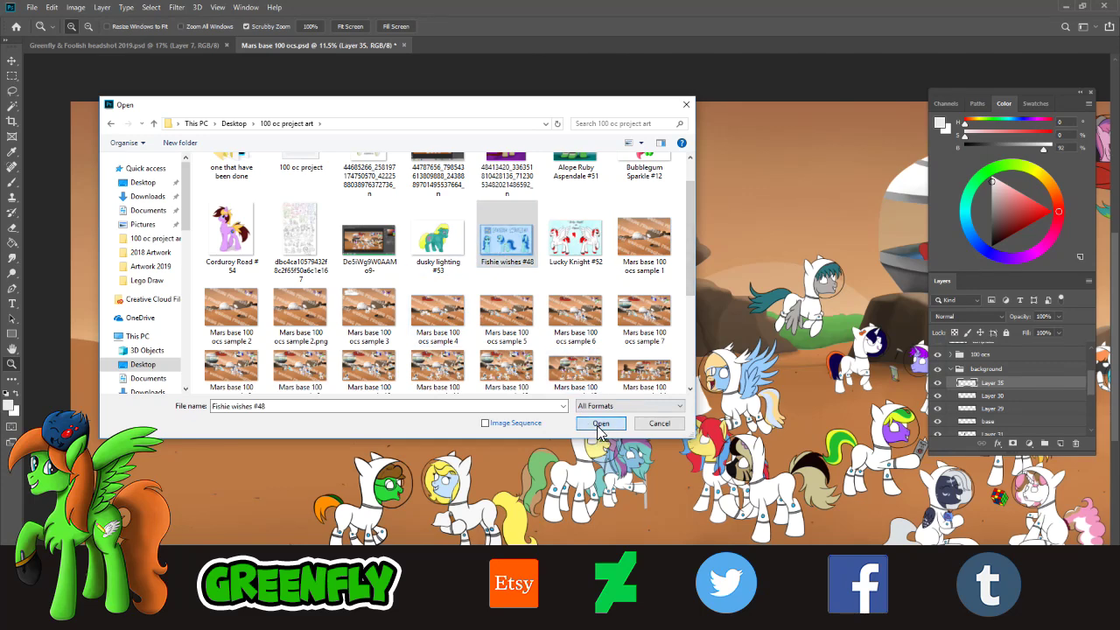
pyautogui.click(599, 424)
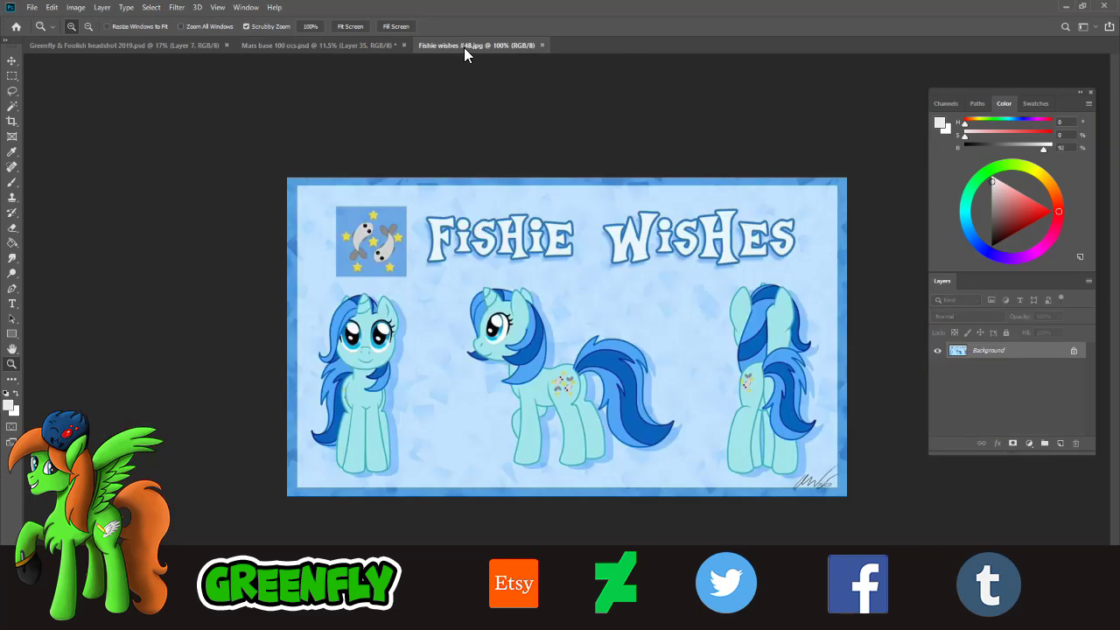
# - Float the Fishie wishes #48 reference in its own window, scaled to about 48.6% and fitted compactly beside the scene's upper-left sky
pyautogui.moveTo(464, 45); pyautogui.dragTo(429, 88)
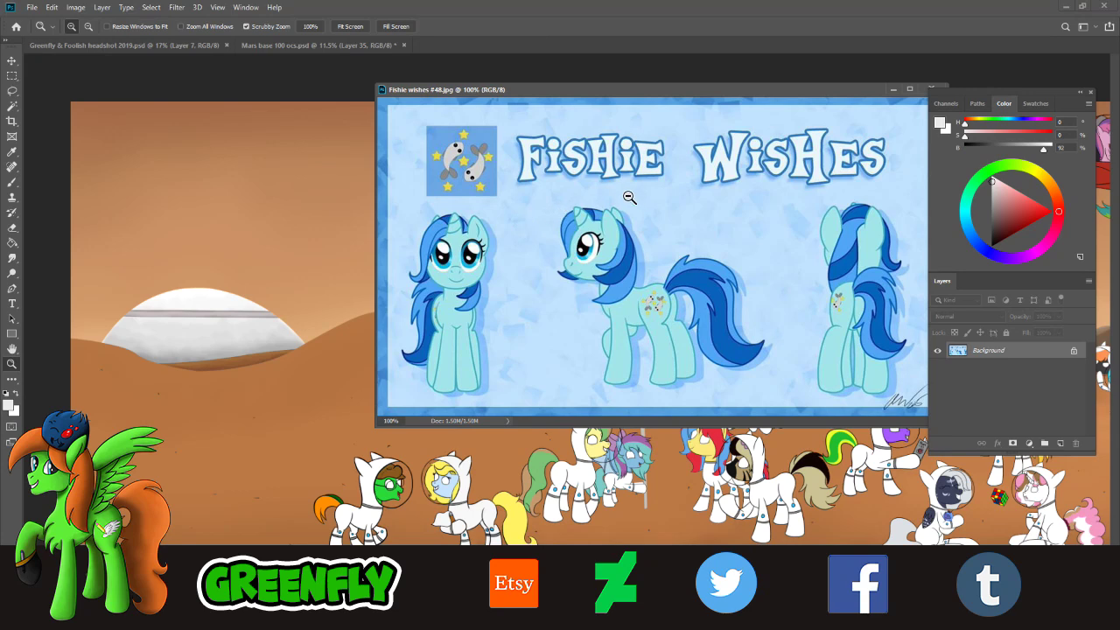
pyautogui.moveTo(629, 198); pyautogui.dragTo(607, 193)
pyautogui.moveTo(673, 90); pyautogui.dragTo(462, 107)
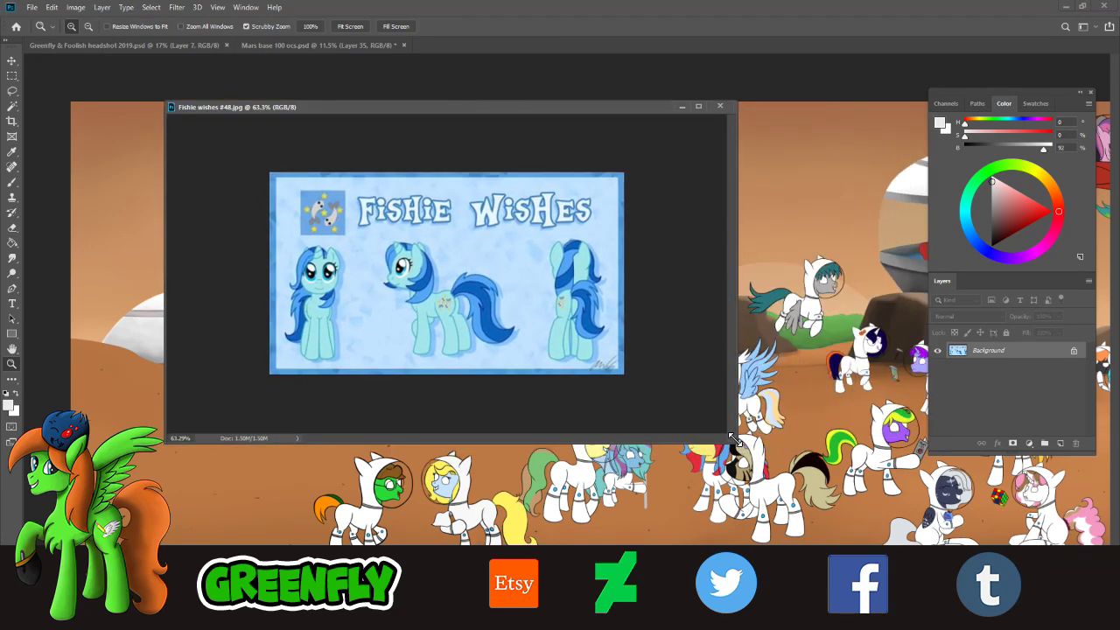
pyautogui.moveTo(740, 444); pyautogui.dragTo(520, 323)
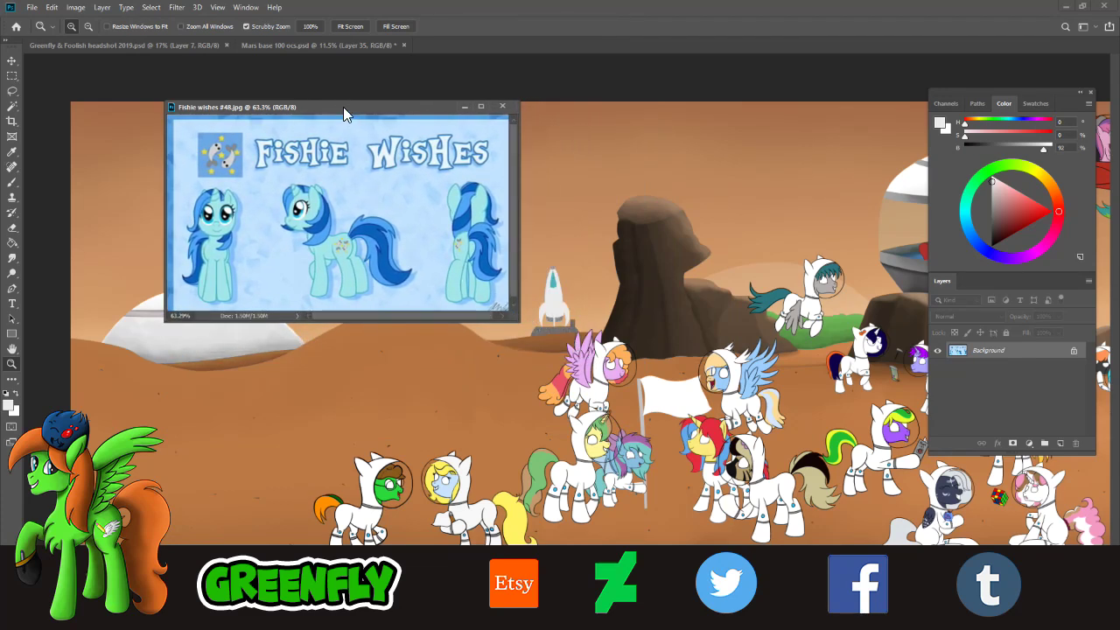
pyautogui.moveTo(343, 106); pyautogui.dragTo(212, 62)
pyautogui.moveTo(273, 209); pyautogui.dragTo(251, 208)
pyautogui.moveTo(388, 275); pyautogui.dragTo(311, 231)
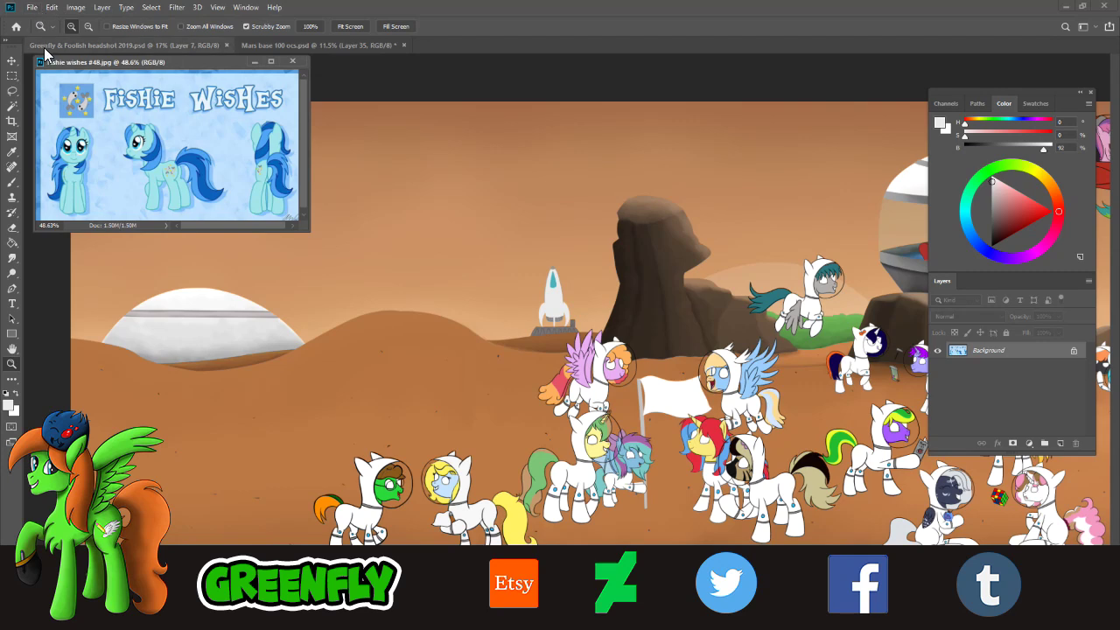
# - Open the reference image Reverb #49 from the 100 oc project art folder
pyautogui.click(31, 7)
pyautogui.moveTo(79, 84)
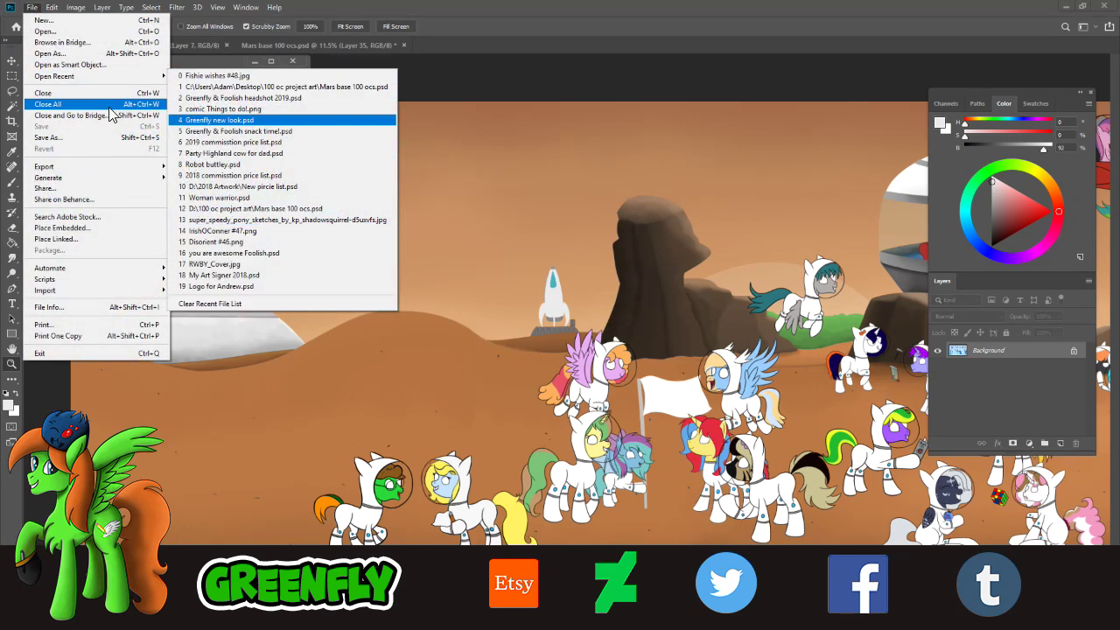
pyautogui.click(48, 31)
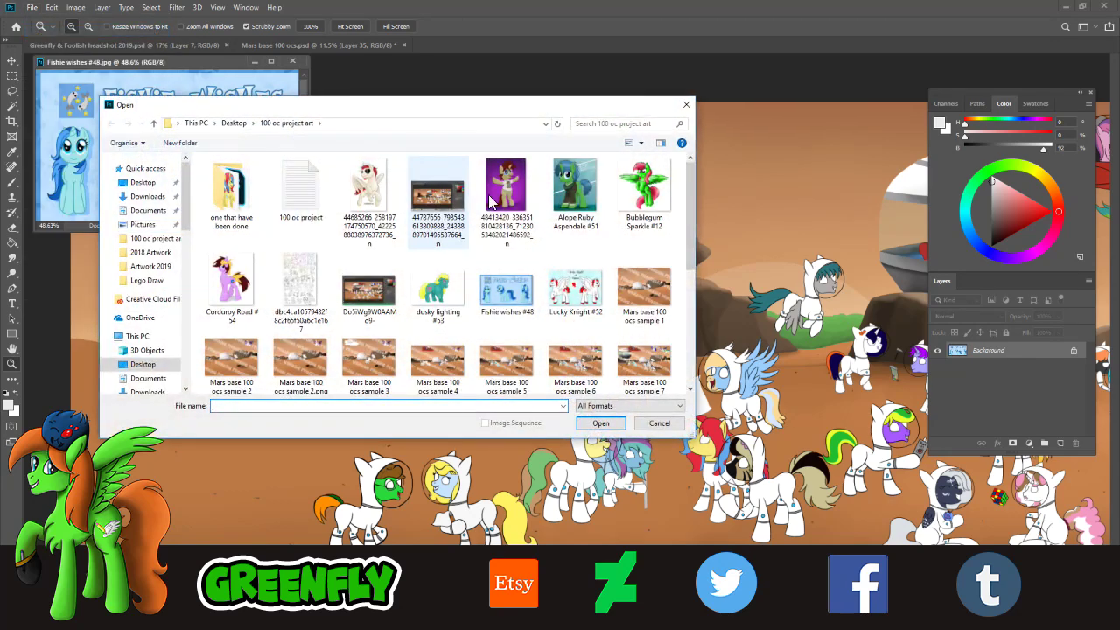
pyautogui.moveTo(694, 196); pyautogui.dragTo(658, 307)
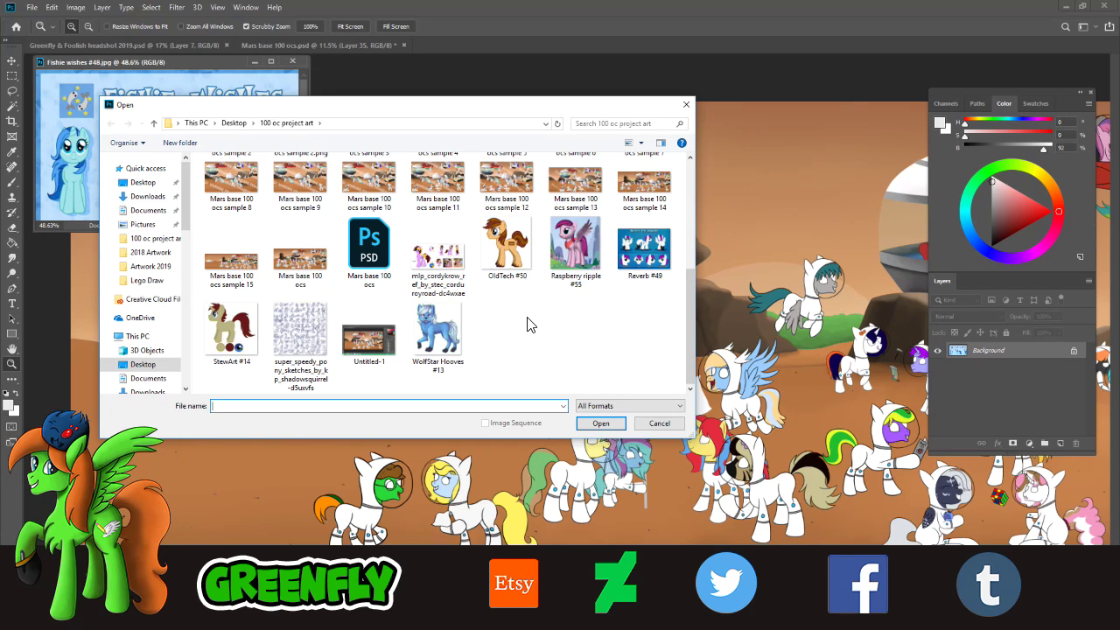
pyautogui.click(644, 250)
pyautogui.click(600, 422)
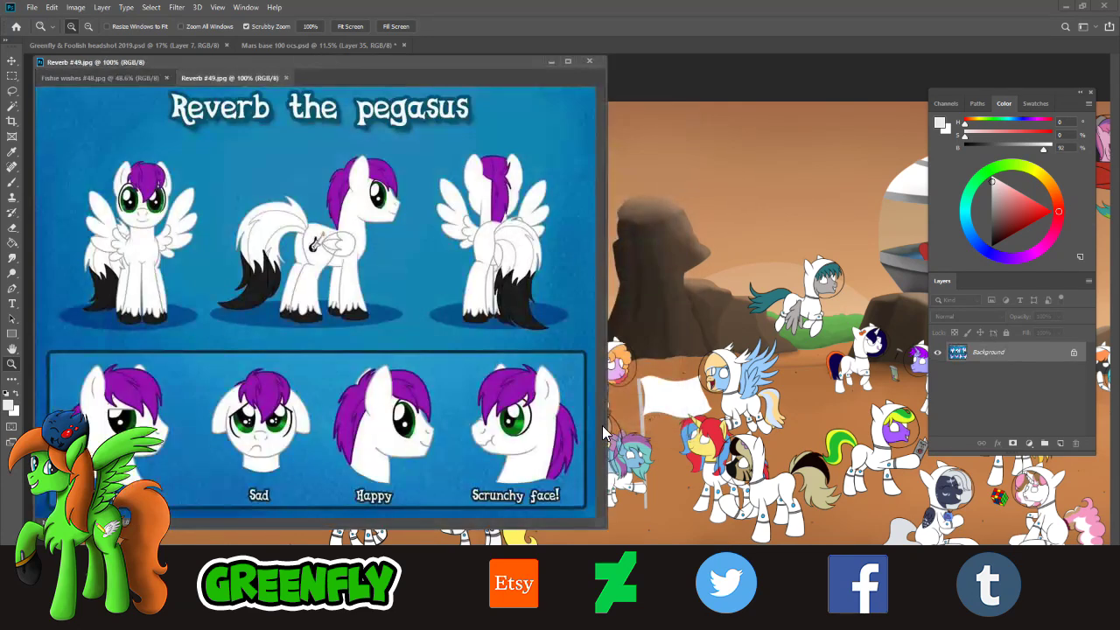
# - Split the Reverb and Fishie wishes references into separate windows, then shrink the Fishie wishes window and return it to the upper-left corner
pyautogui.moveTo(322, 65); pyautogui.dragTo(542, 66)
pyautogui.moveTo(467, 82); pyautogui.dragTo(316, 121)
pyautogui.click(661, 64)
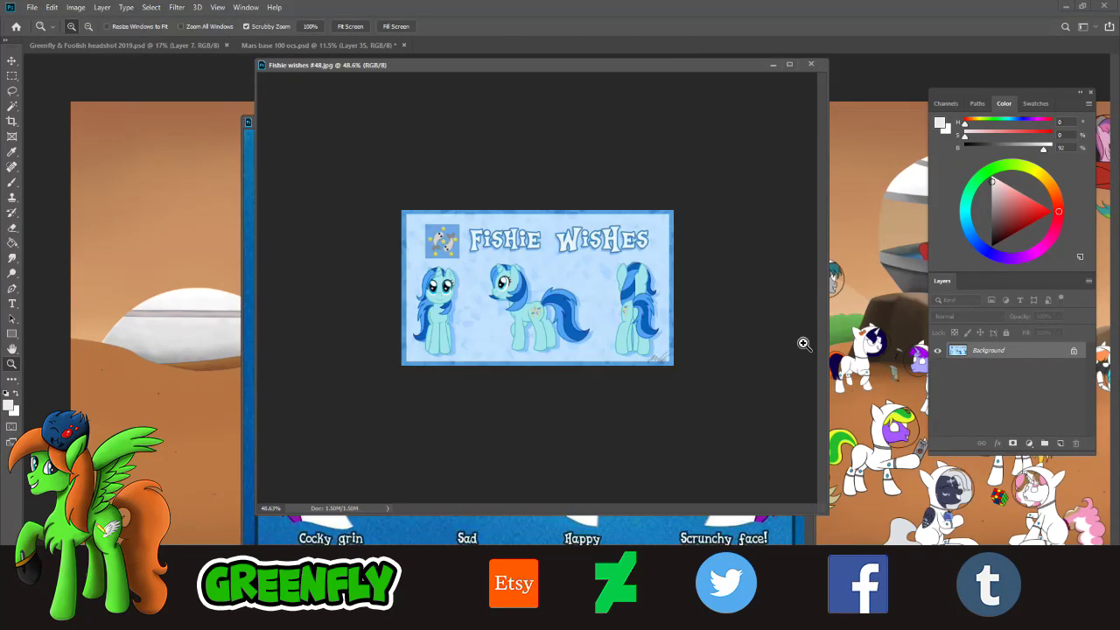
pyautogui.moveTo(822, 514); pyautogui.dragTo(541, 235)
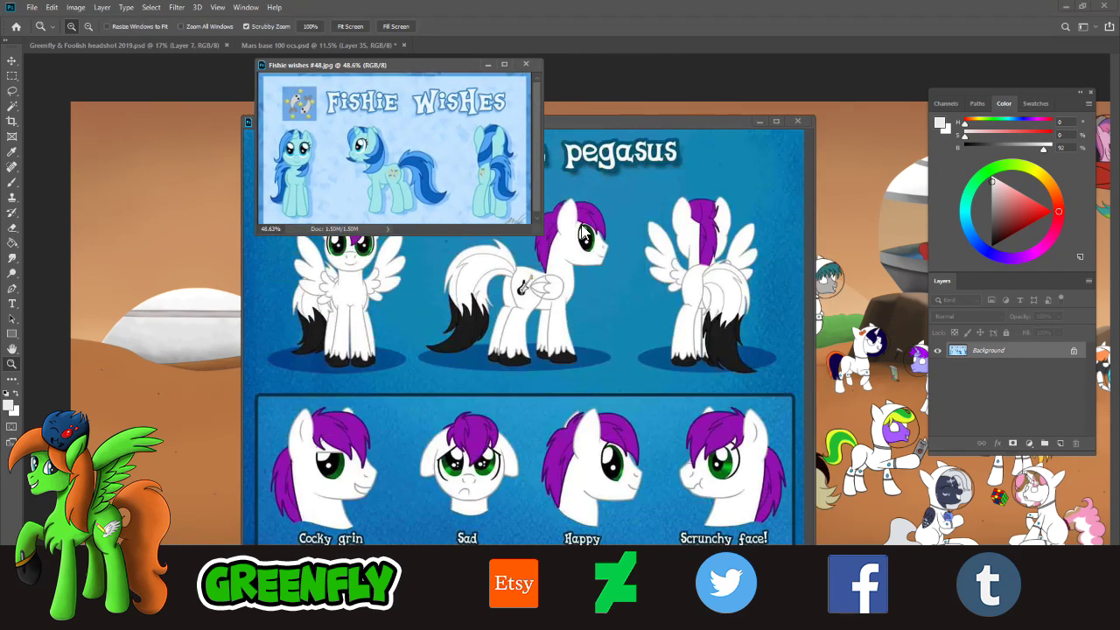
pyautogui.moveTo(401, 67); pyautogui.dragTo(177, 70)
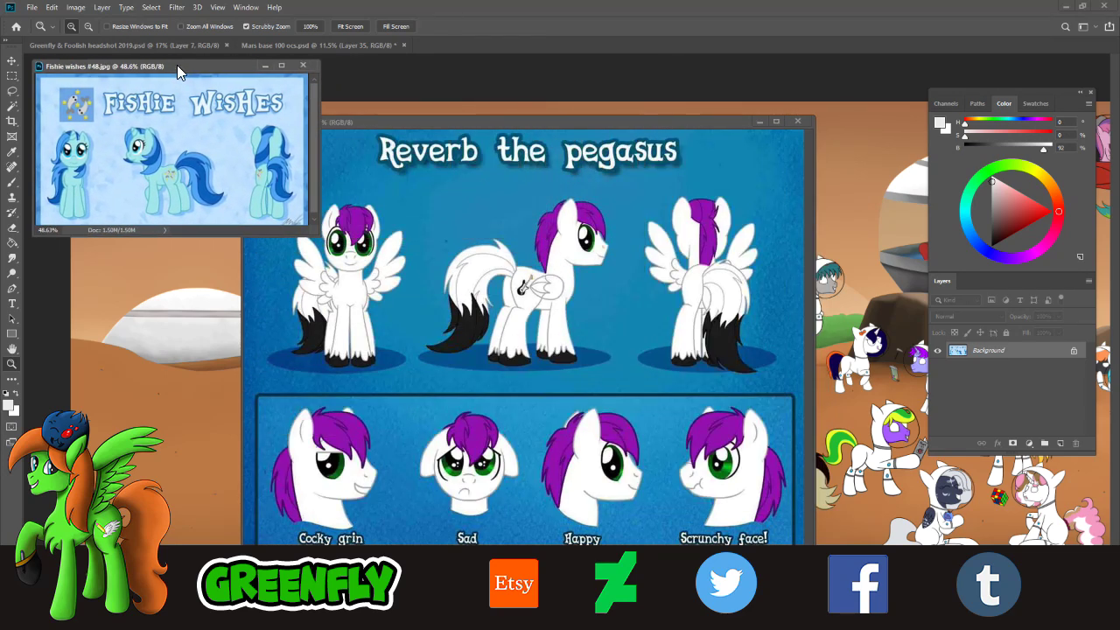
# - Scale the Reverb reference to about 58.2%, shrink its window to show the three full-body poses, place it below Fishie wishes and minimize it
pyautogui.moveTo(495, 121); pyautogui.dragTo(329, 89)
pyautogui.moveTo(486, 368); pyautogui.dragTo(458, 367)
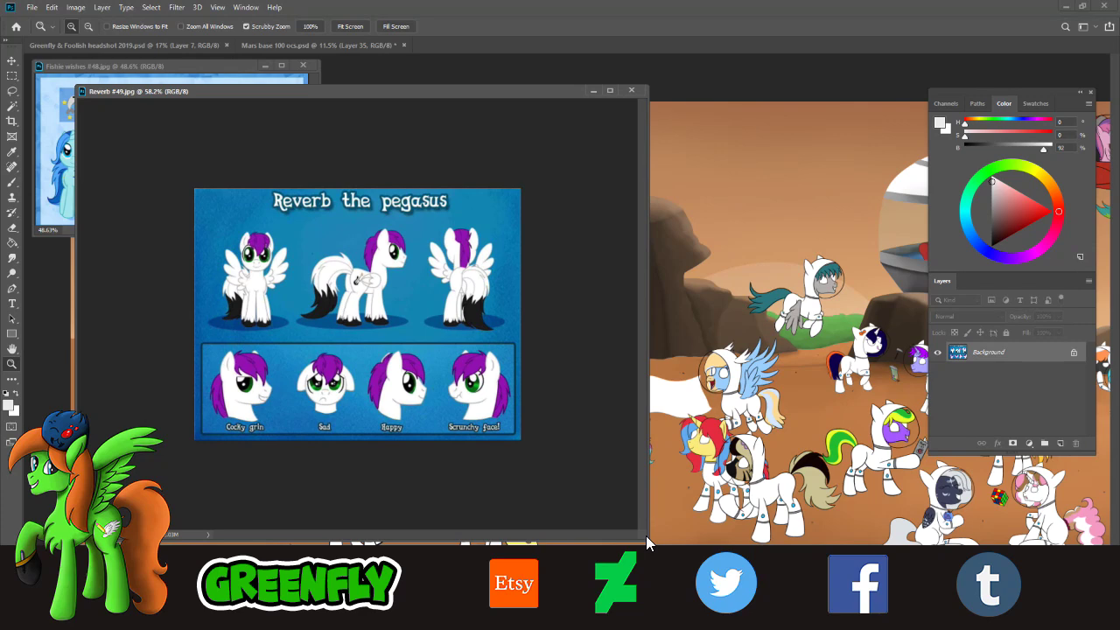
pyautogui.moveTo(647, 536); pyautogui.dragTo(399, 261)
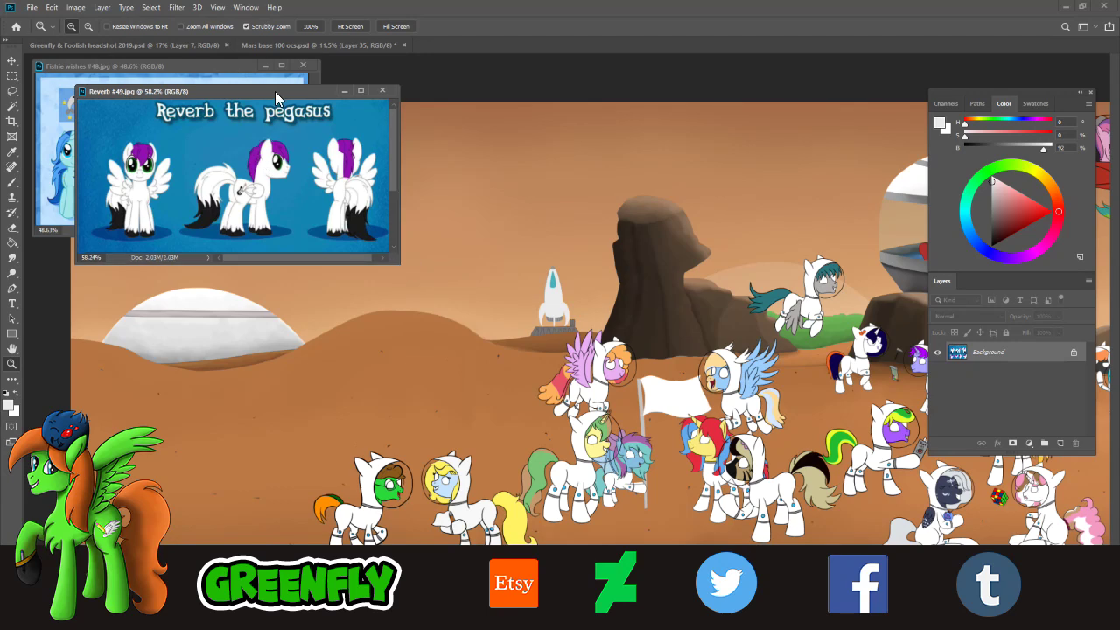
pyautogui.moveTo(274, 92); pyautogui.dragTo(228, 250)
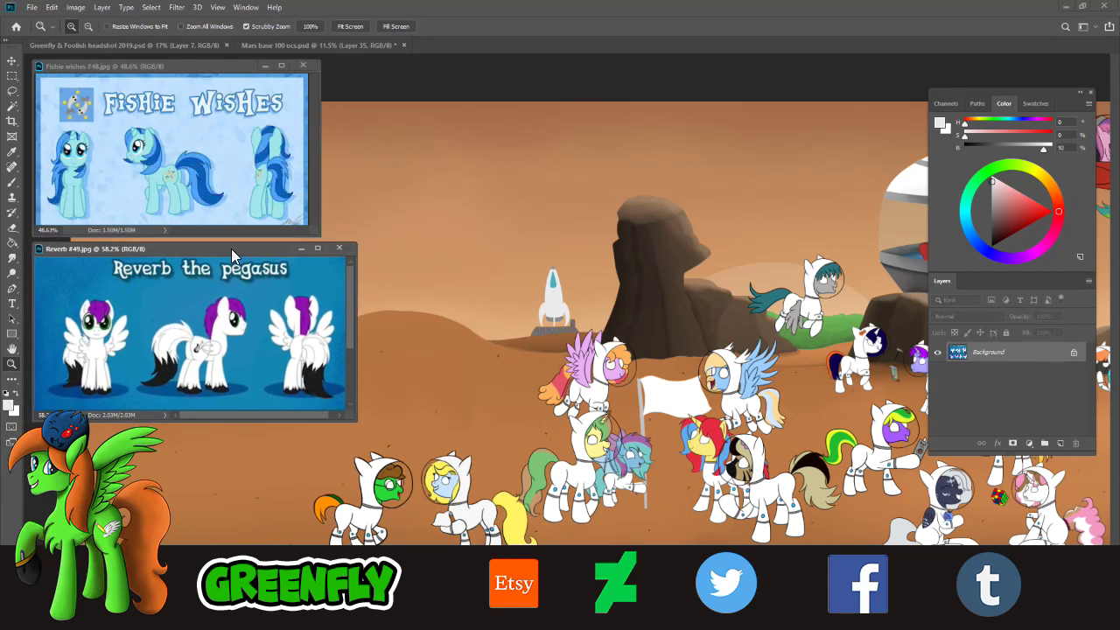
pyautogui.click(303, 249)
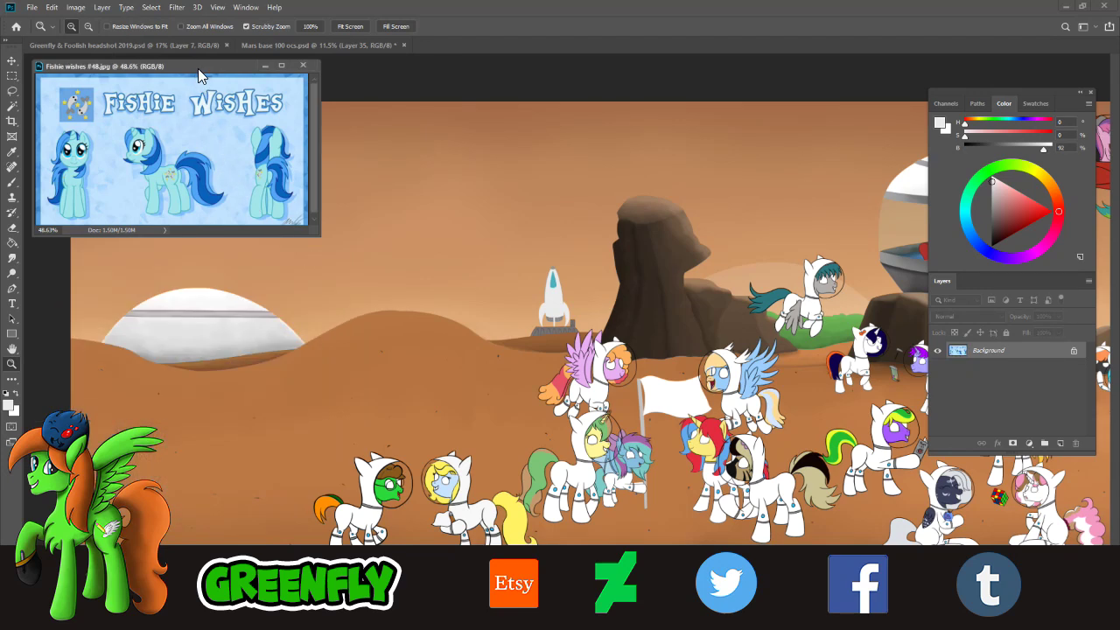
# - In the Mars base document, collapse the background layer group and expand the 100 ocs group to show its character layers
pyautogui.moveTo(197, 70); pyautogui.dragTo(198, 72)
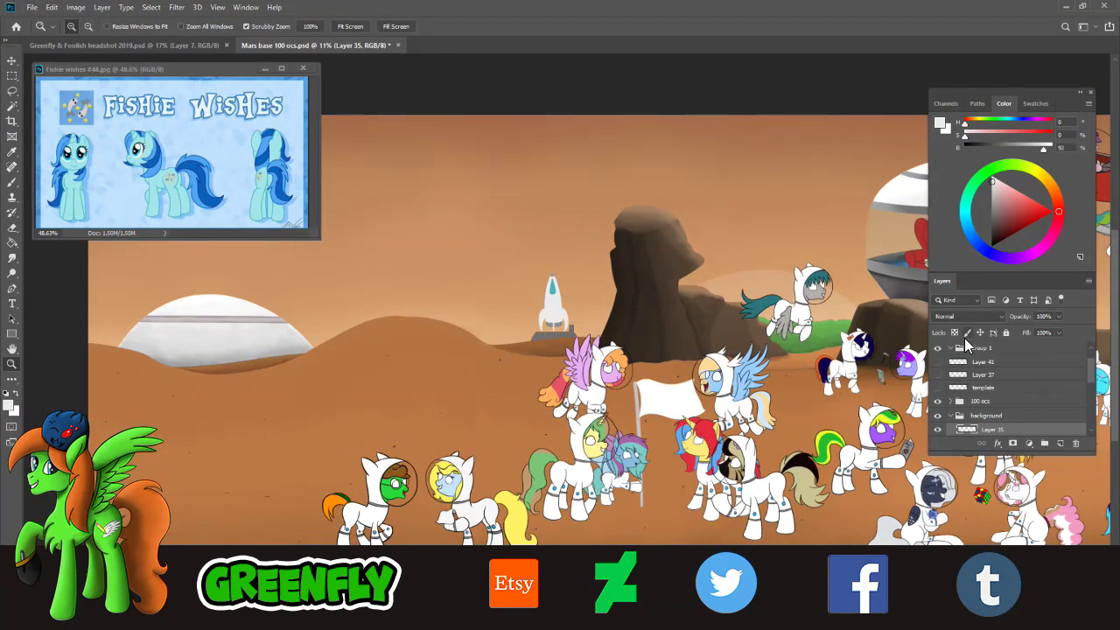
pyautogui.click(951, 416)
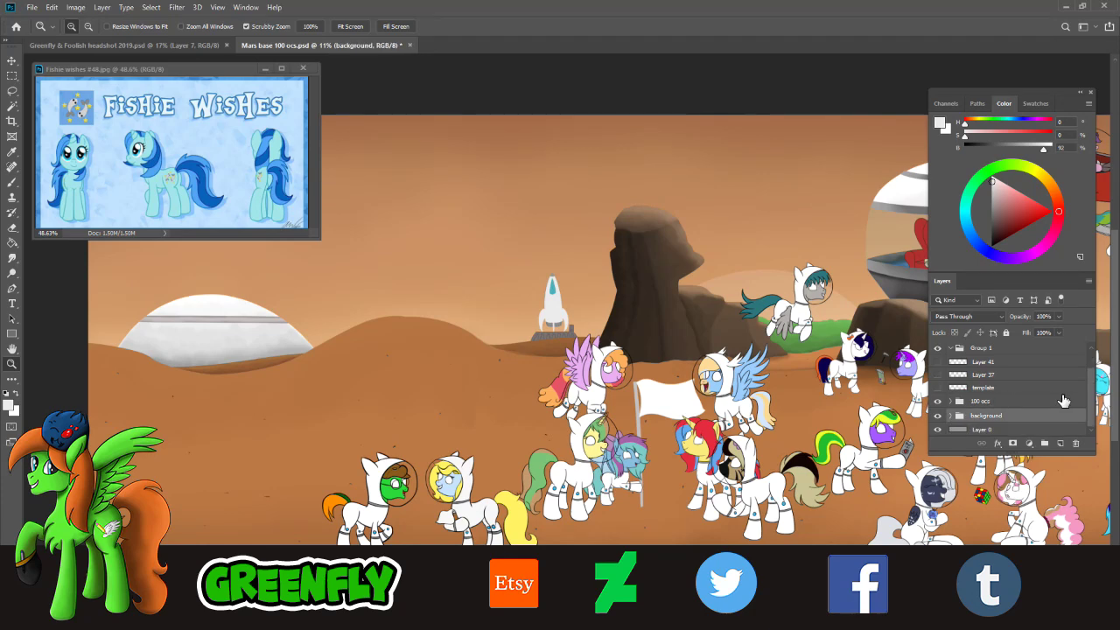
pyautogui.click(951, 403)
pyautogui.scroll(-3, 1092, 393)
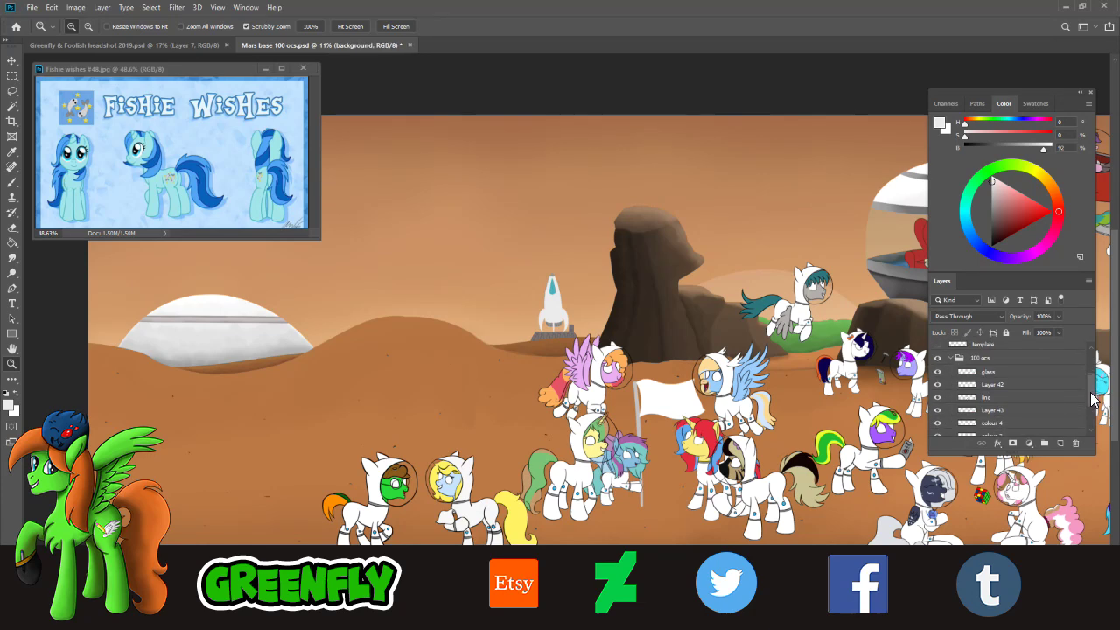
pyautogui.scroll(-5, 1092, 394)
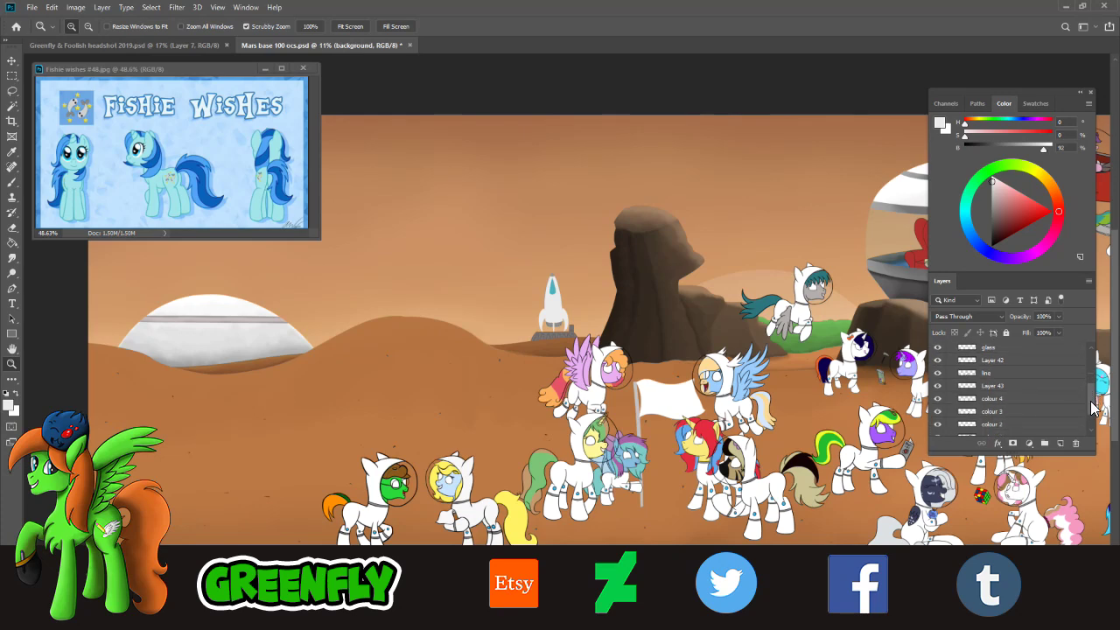
pyautogui.scroll(5, 1091, 411)
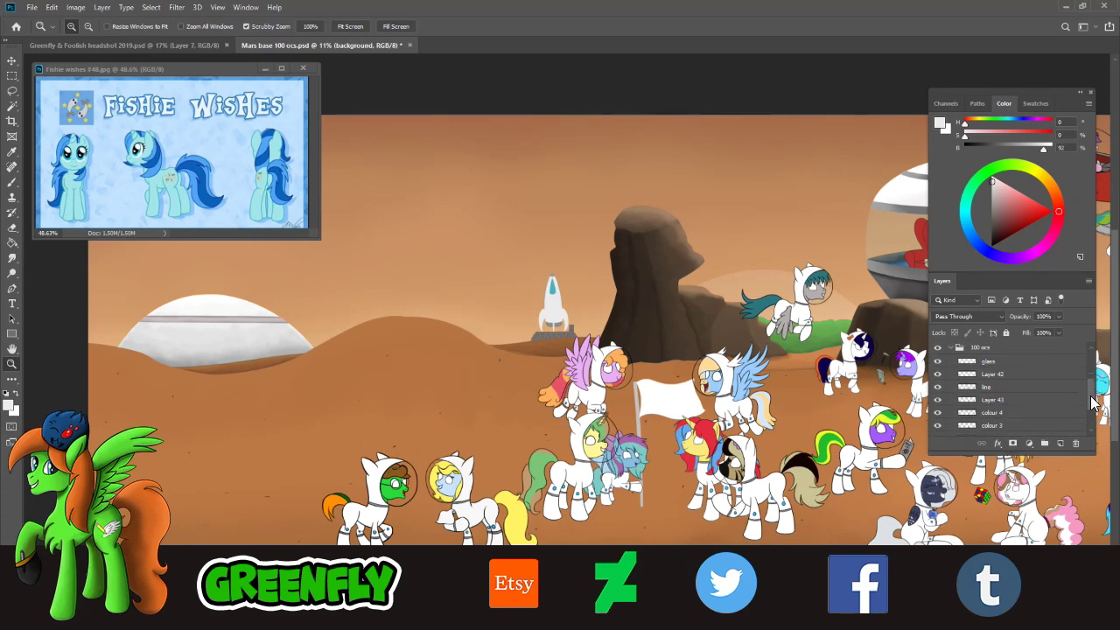
pyautogui.scroll(-1, 1092, 399)
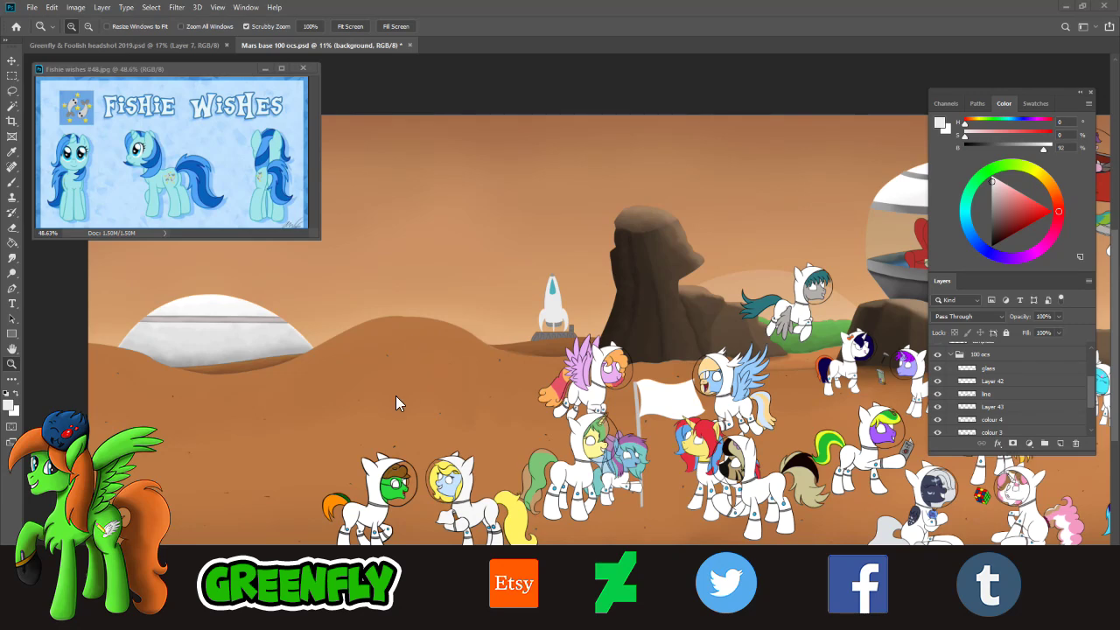
# - Examine the open ground around the suited ponies and the layout of the whole Mars scene
pyautogui.moveTo(471, 387); pyautogui.dragTo(495, 398)
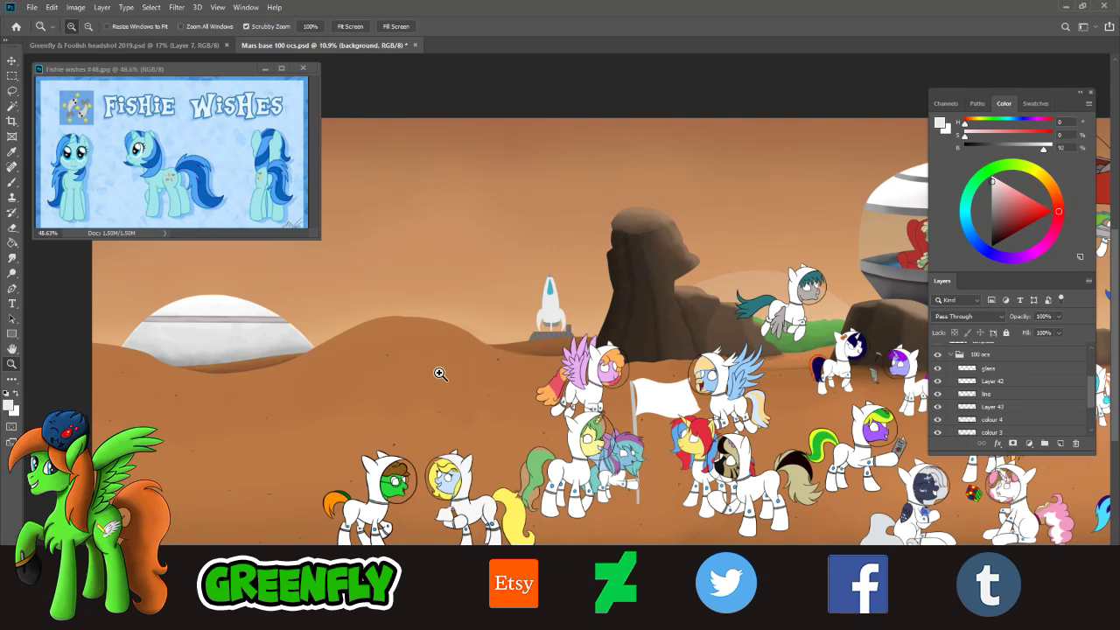
pyautogui.scroll(-1, 455, 406)
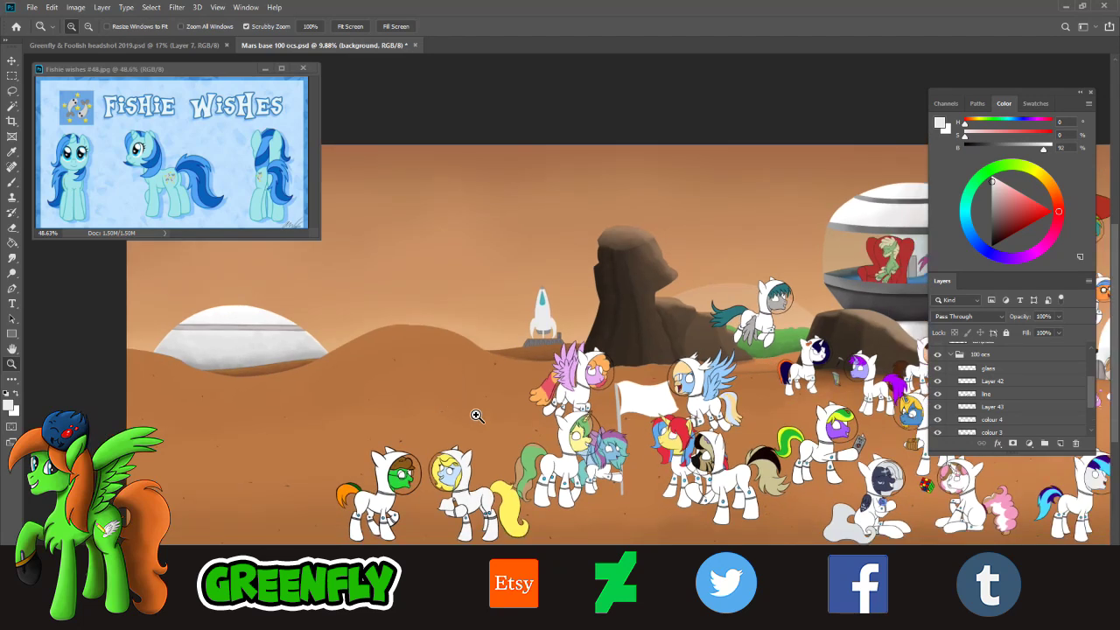
pyautogui.click(476, 418)
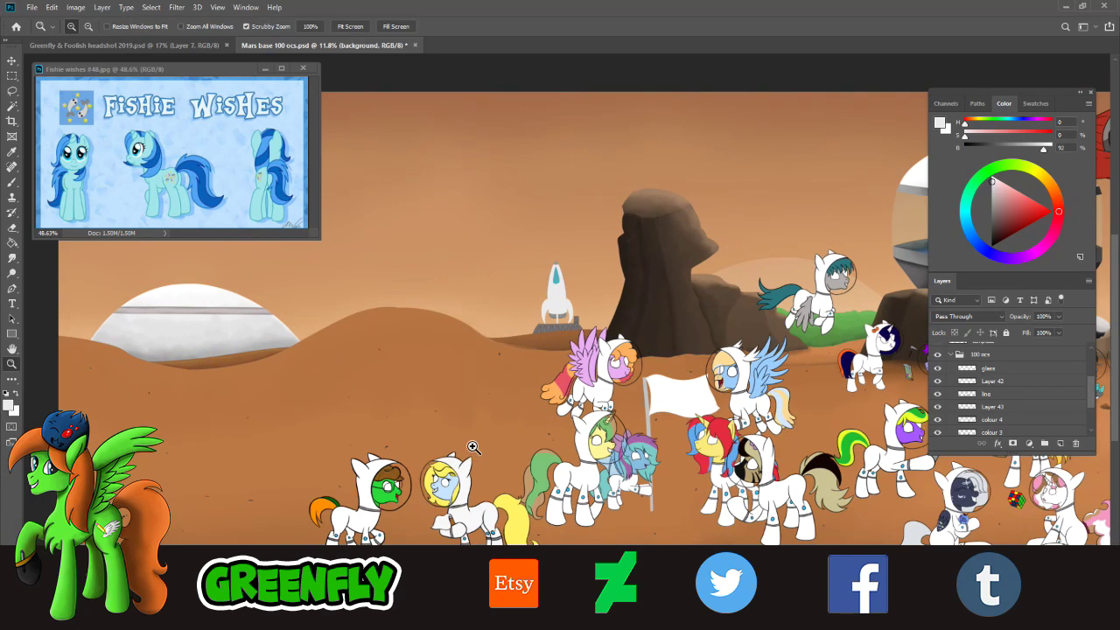
pyautogui.moveTo(473, 450); pyautogui.dragTo(455, 442)
pyautogui.moveTo(406, 511); pyautogui.dragTo(431, 507)
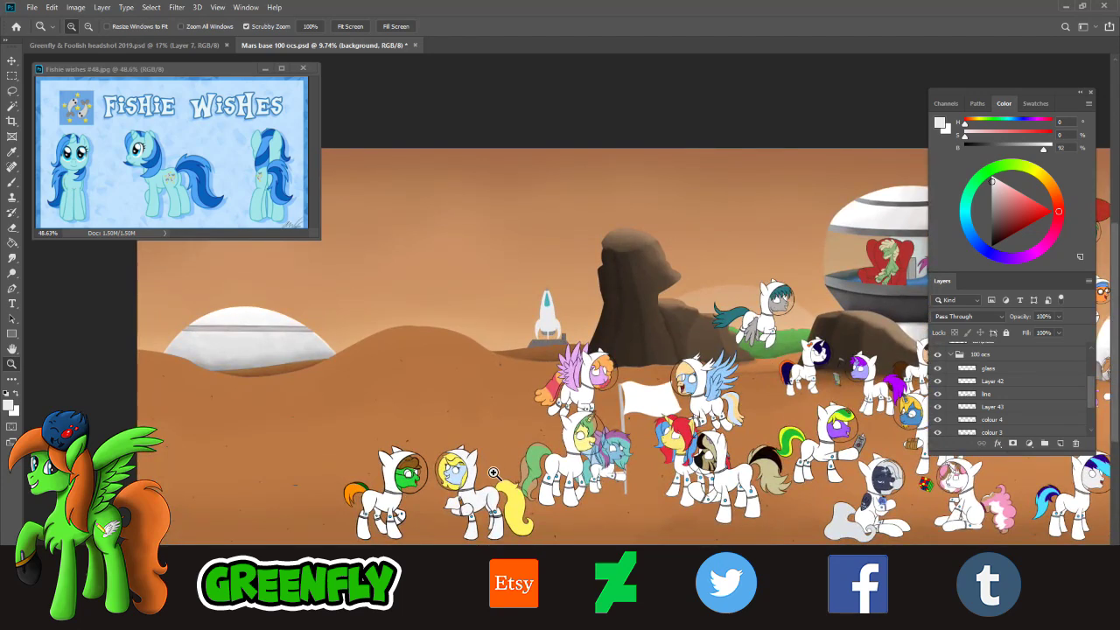
pyautogui.click(317, 528)
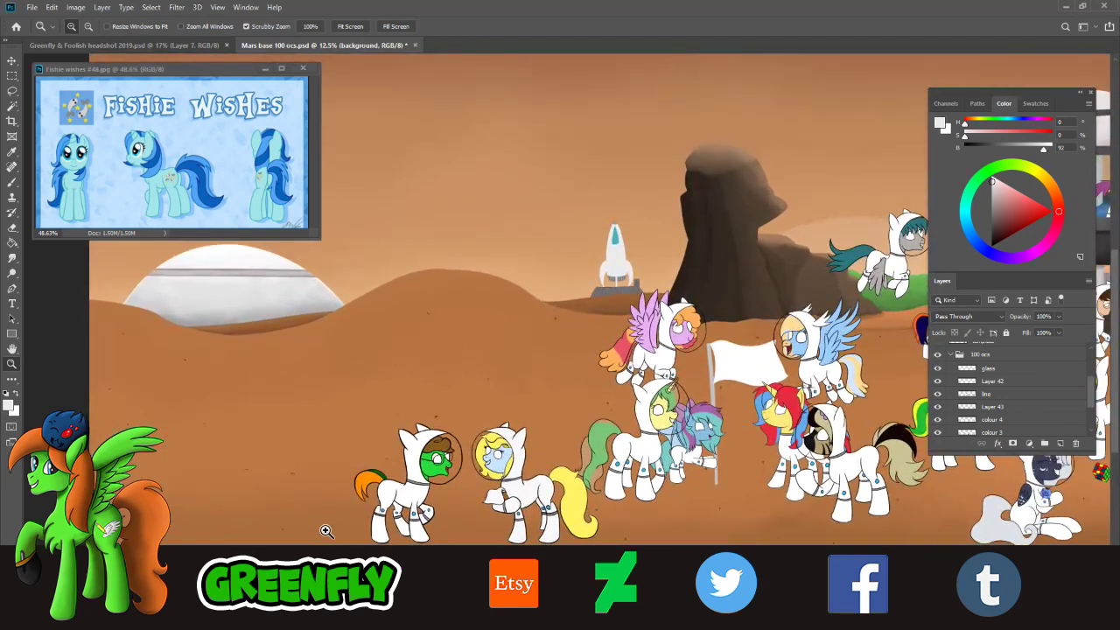
pyautogui.click(531, 343)
pyautogui.moveTo(527, 439)
pyautogui.mouseDown()
pyautogui.moveTo(499, 440)
pyautogui.moveTo(545, 453)
pyautogui.moveTo(535, 454)
pyautogui.mouseUp()
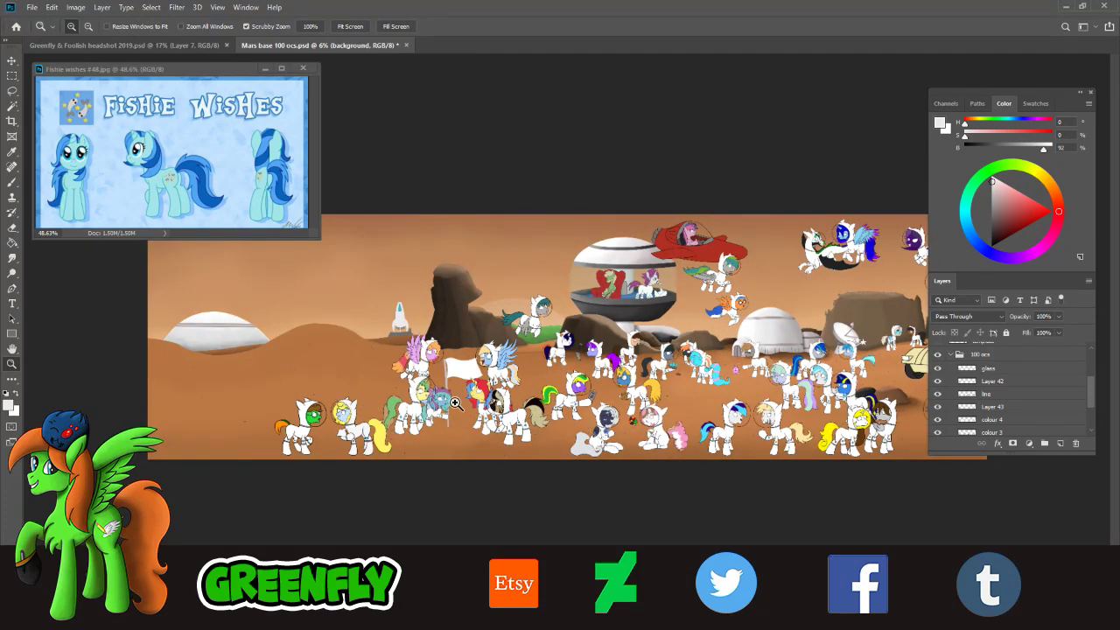
pyautogui.click(316, 402)
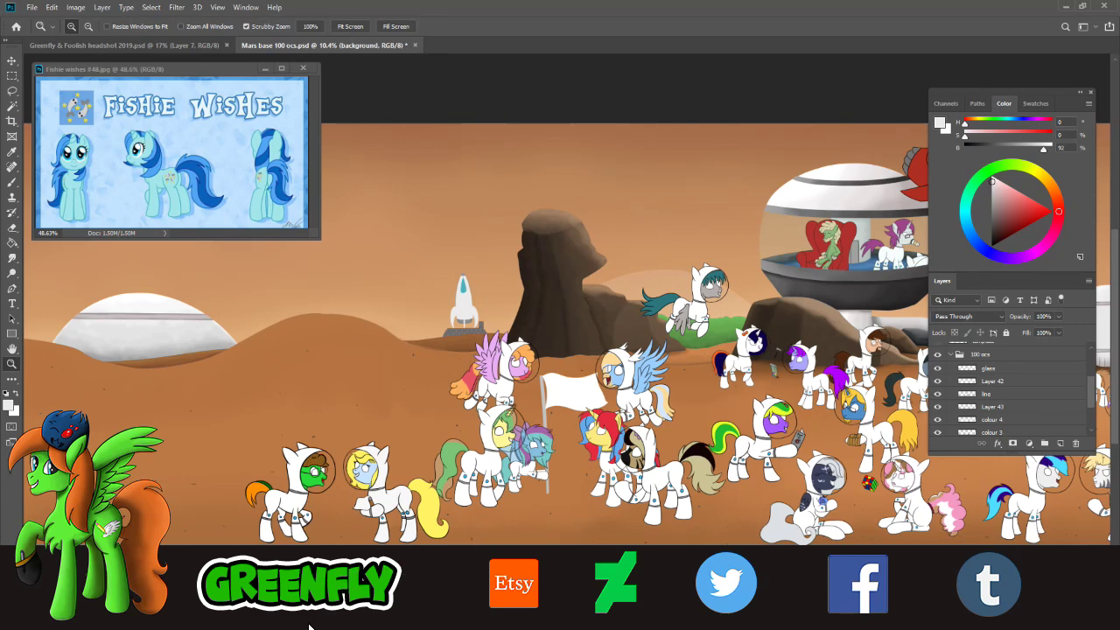
# - Move the floating Fishie wishes reference slightly lower and bring its window back into focus
pyautogui.moveTo(192, 70)
pyautogui.mouseDown()
pyautogui.moveTo(208, 106)
pyautogui.moveTo(192, 87)
pyautogui.mouseUp()
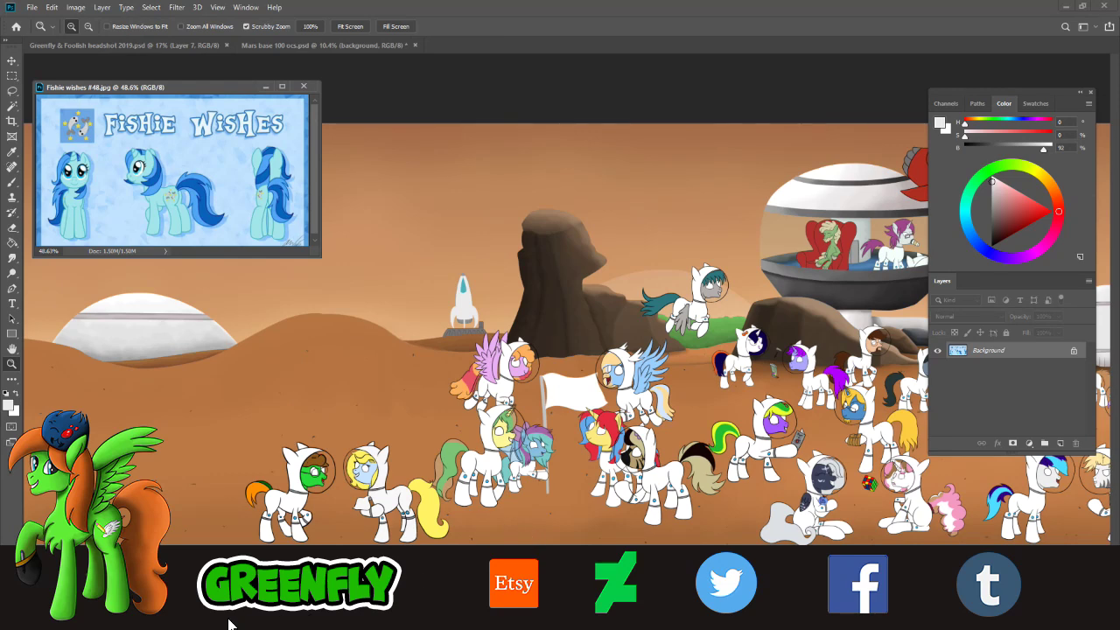
pyautogui.moveTo(216, 622)
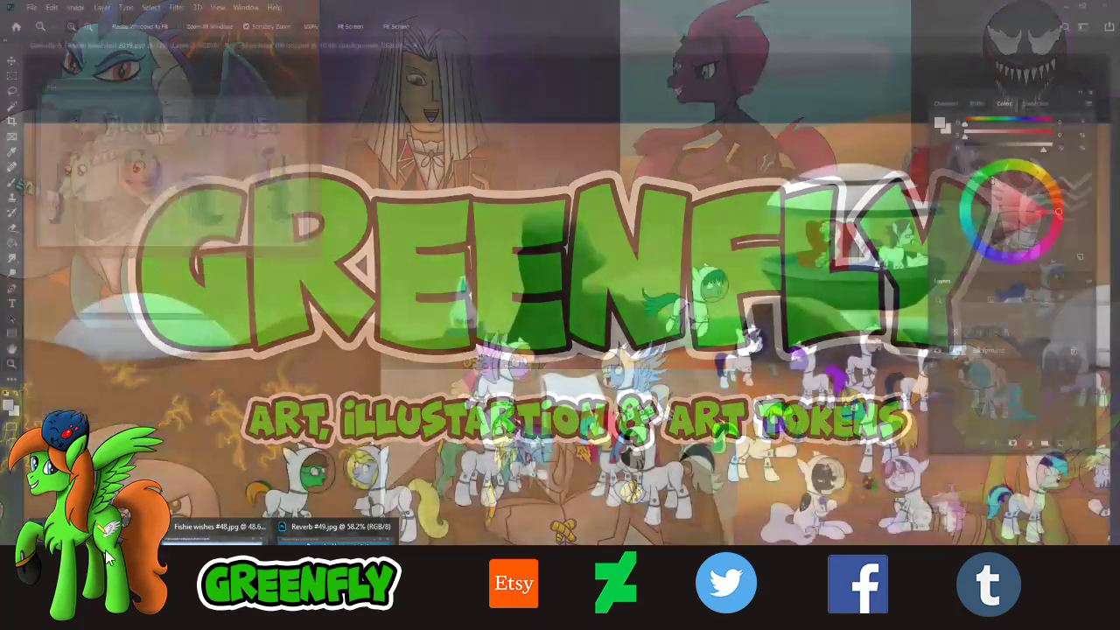
pyautogui.click(219, 530)
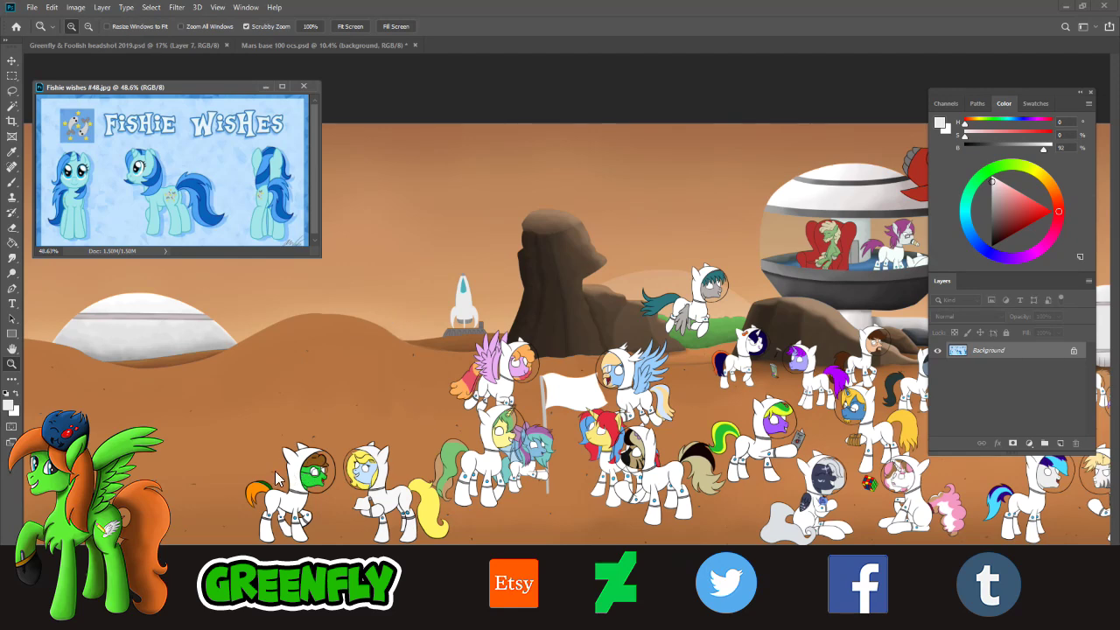
# - Return to the Mars base document and collapse the 100 ocs layer group
pyautogui.click(317, 477)
pyautogui.moveTo(346, 461); pyautogui.dragTo(358, 453)
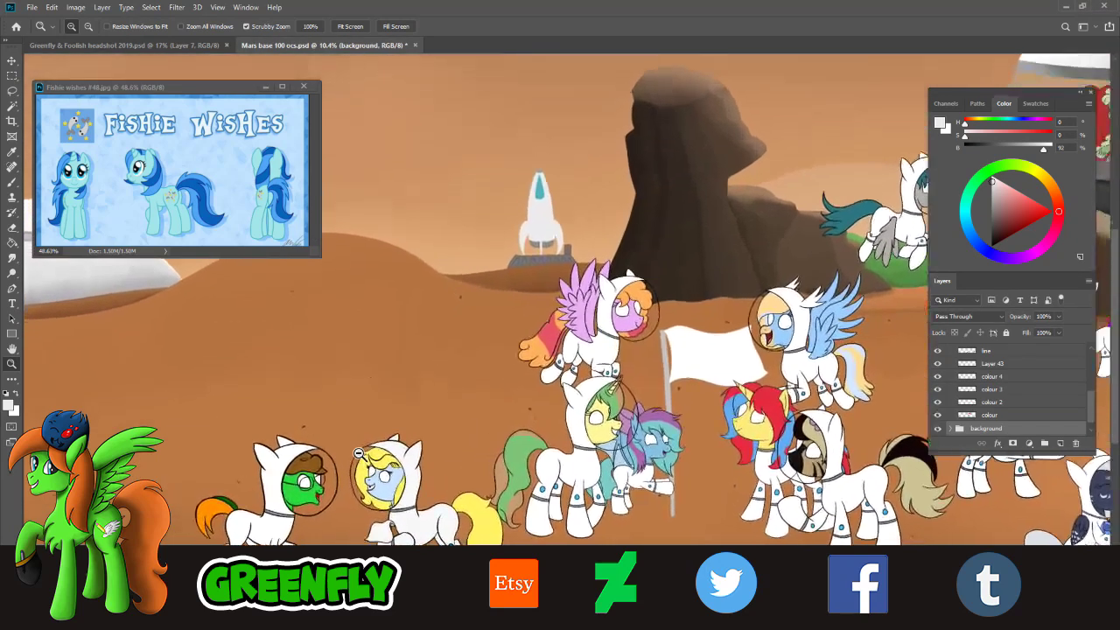
pyautogui.moveTo(1116, 349); pyautogui.dragTo(1116, 372)
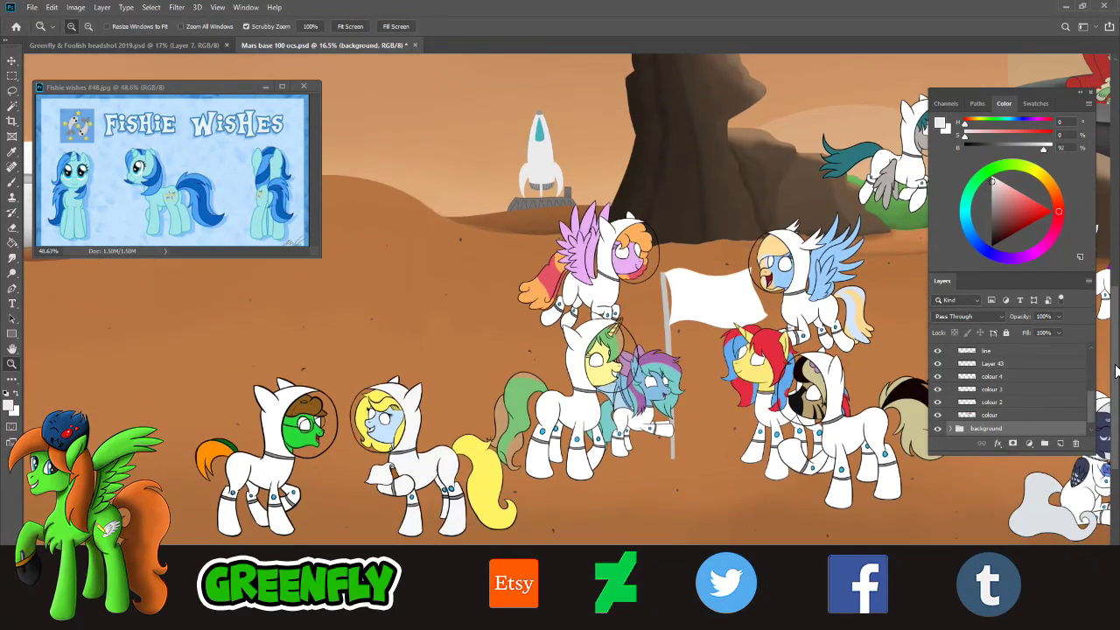
pyautogui.hscroll(-3, 429, 613)
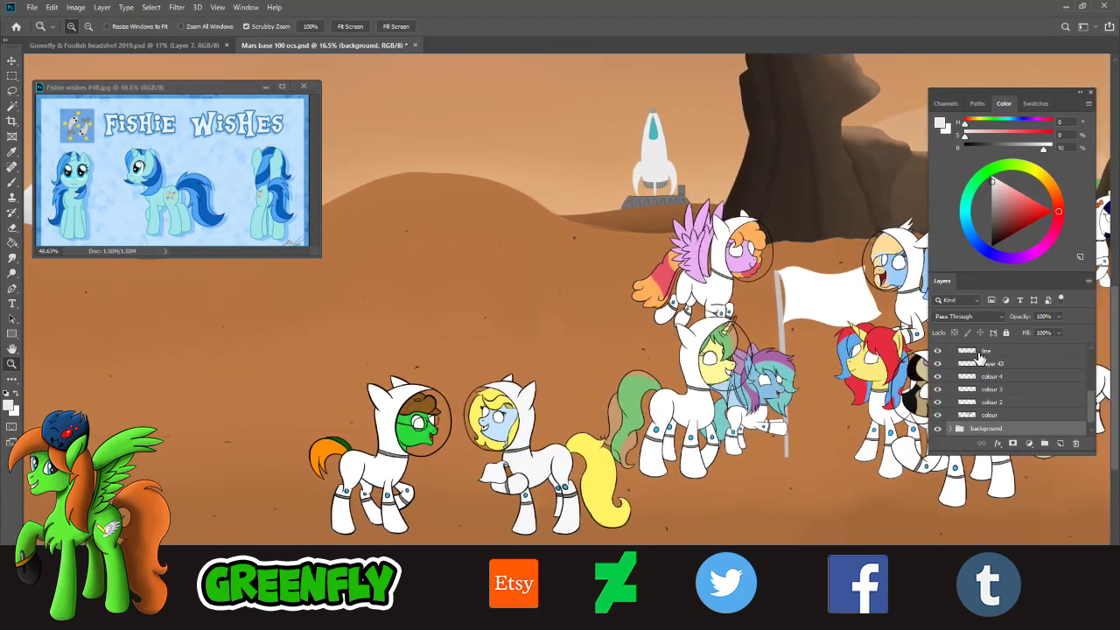
pyautogui.scroll(3, 962, 389)
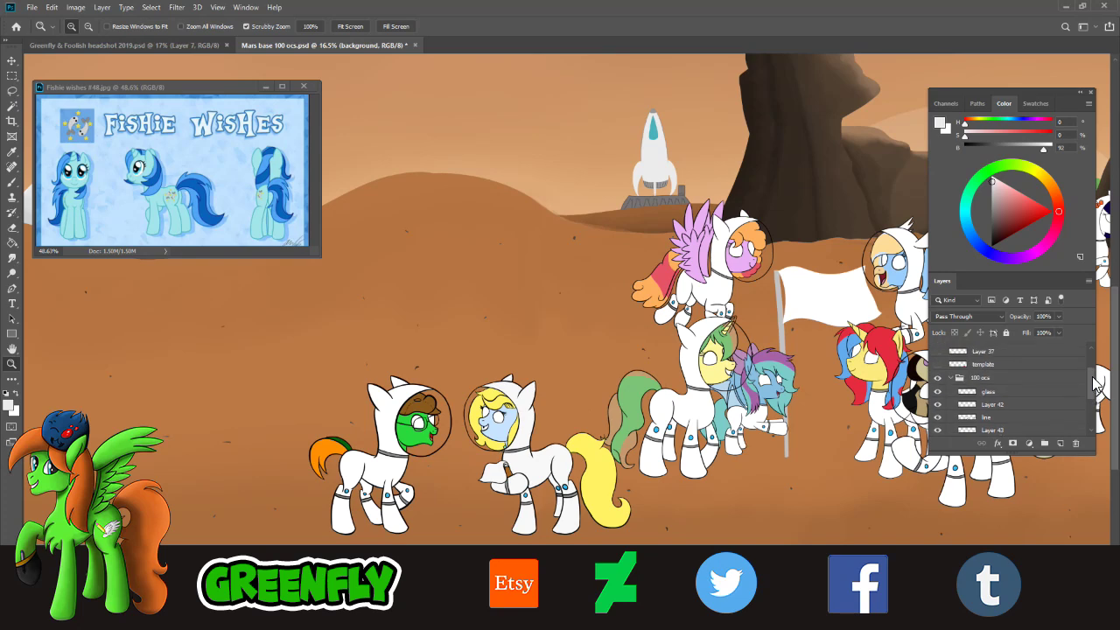
pyautogui.click(951, 381)
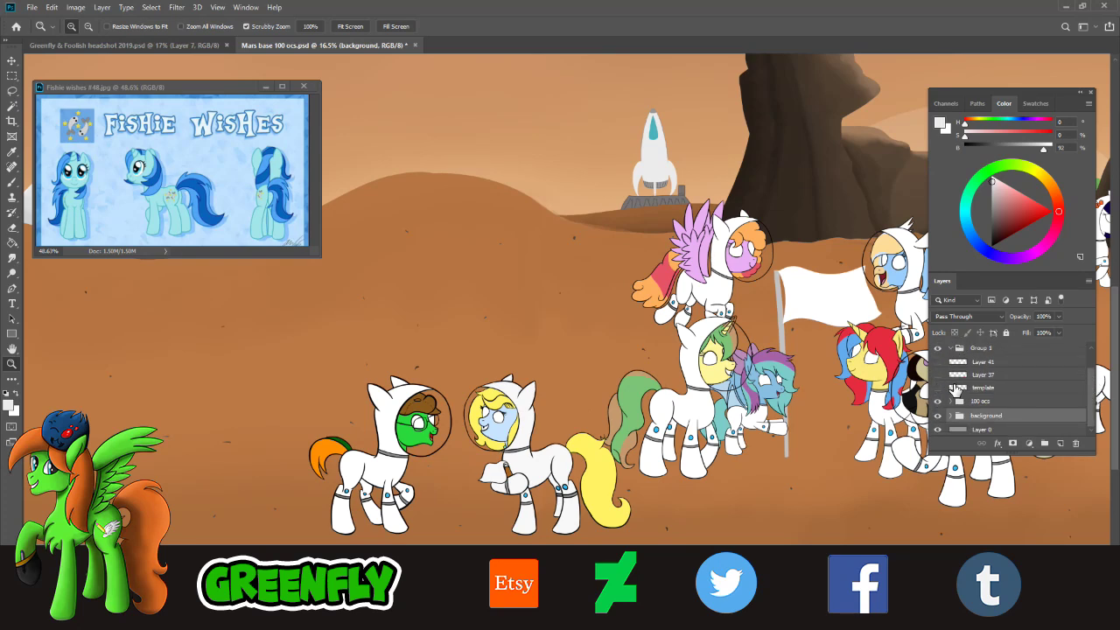
# - Preview the red sketches on Layer 37 and Layer 41 by showing each layer briefly and hiding it again
pyautogui.scroll(-1, 1092, 389)
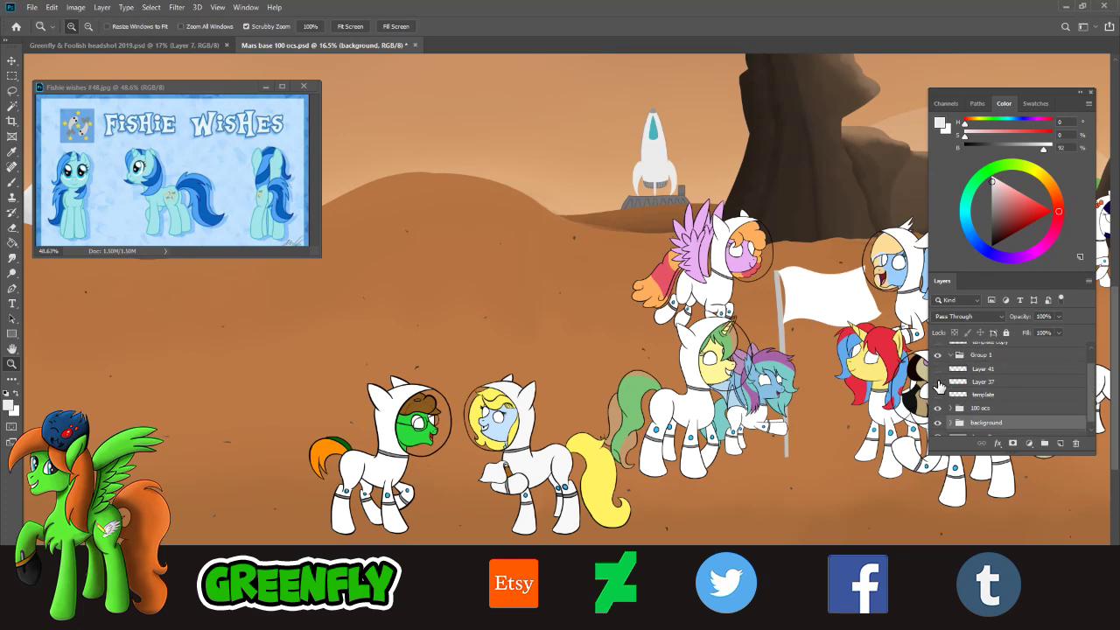
pyautogui.click(939, 383)
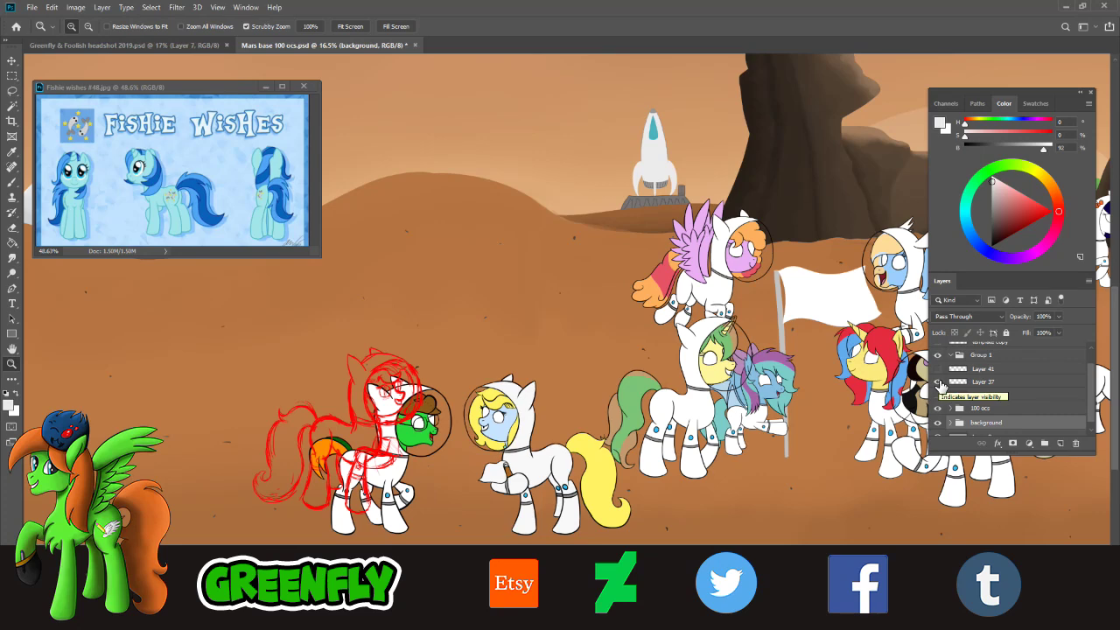
pyautogui.click(939, 383)
pyautogui.click(939, 369)
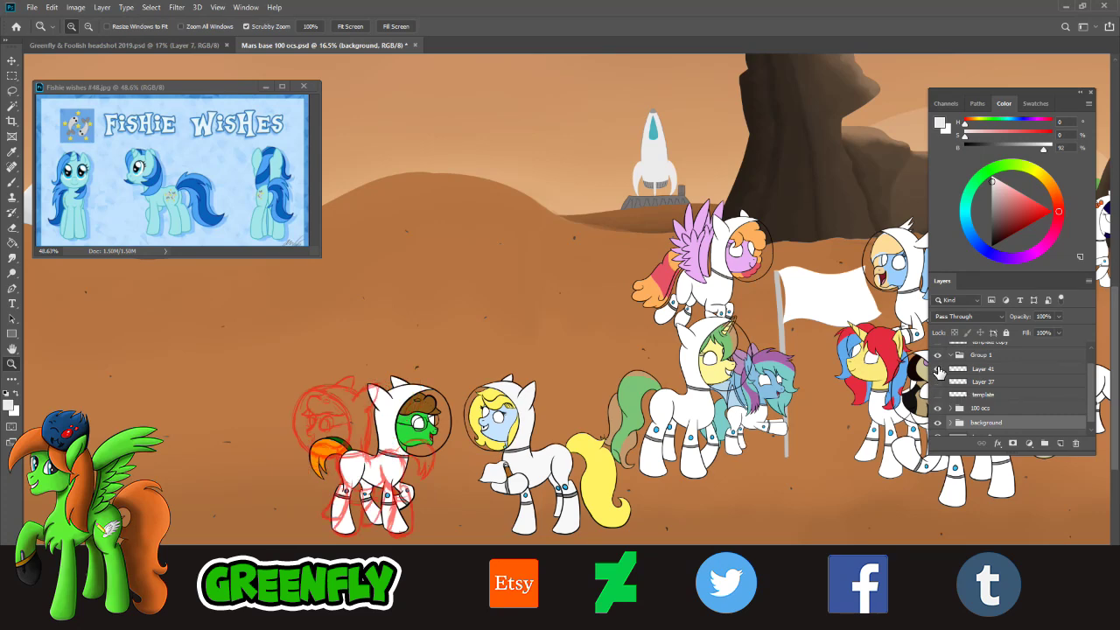
pyautogui.click(939, 369)
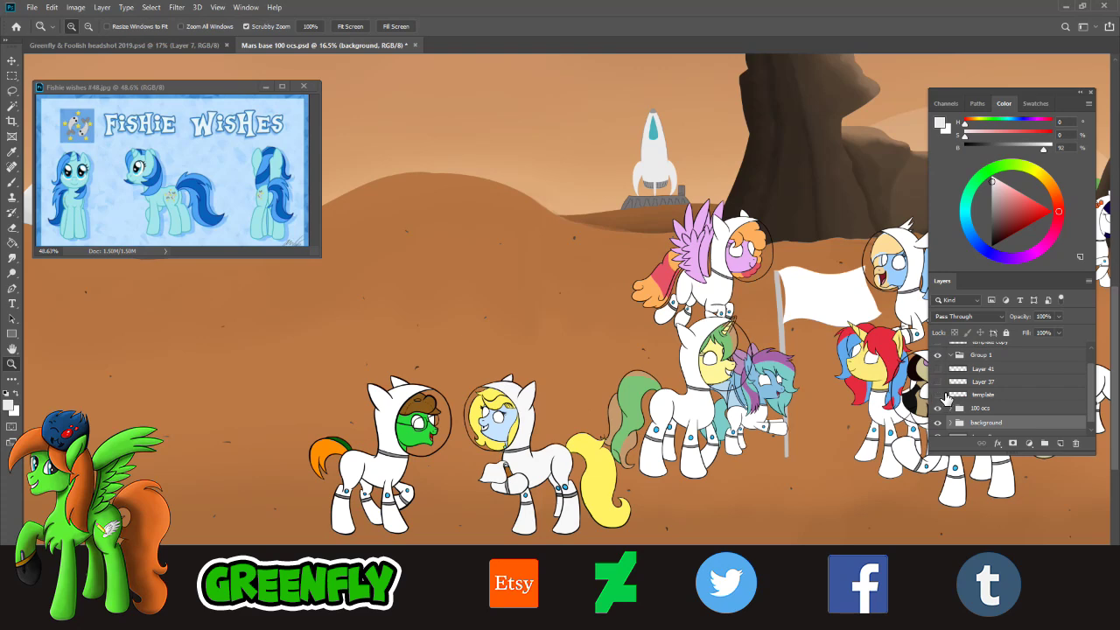
# - Add a new layer directly above Layer 41 in Group 1 and set the foreground colour to pure red
pyautogui.click(1000, 371)
pyautogui.click(1060, 443)
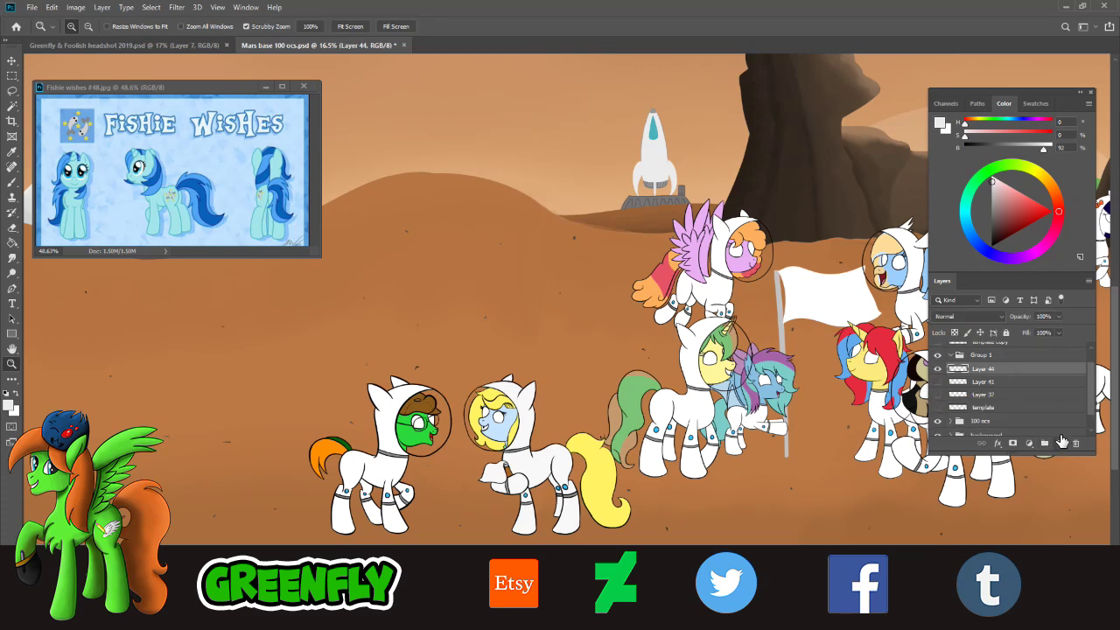
pyautogui.moveTo(1024, 210); pyautogui.dragTo(1056, 211)
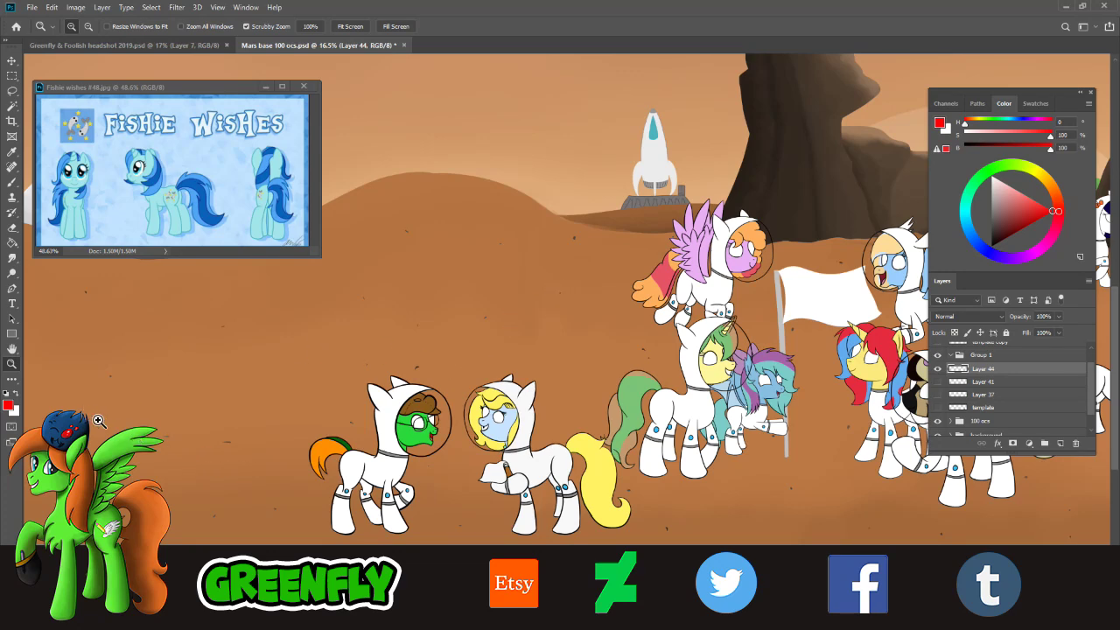
# - Examine the small device lying on the ground beside the purple-maned pony in close-up, including its partly uncoloured lower end
pyautogui.moveTo(429, 342); pyautogui.dragTo(403, 343)
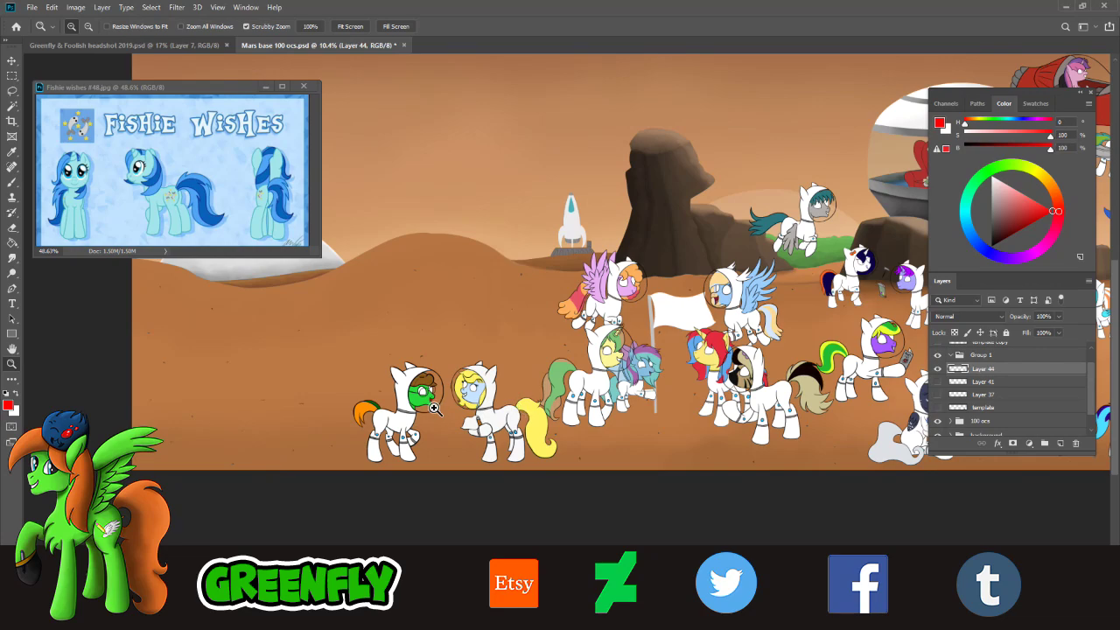
pyautogui.hotkey('ctrl', '0')
pyautogui.moveTo(604, 441); pyautogui.dragTo(619, 455)
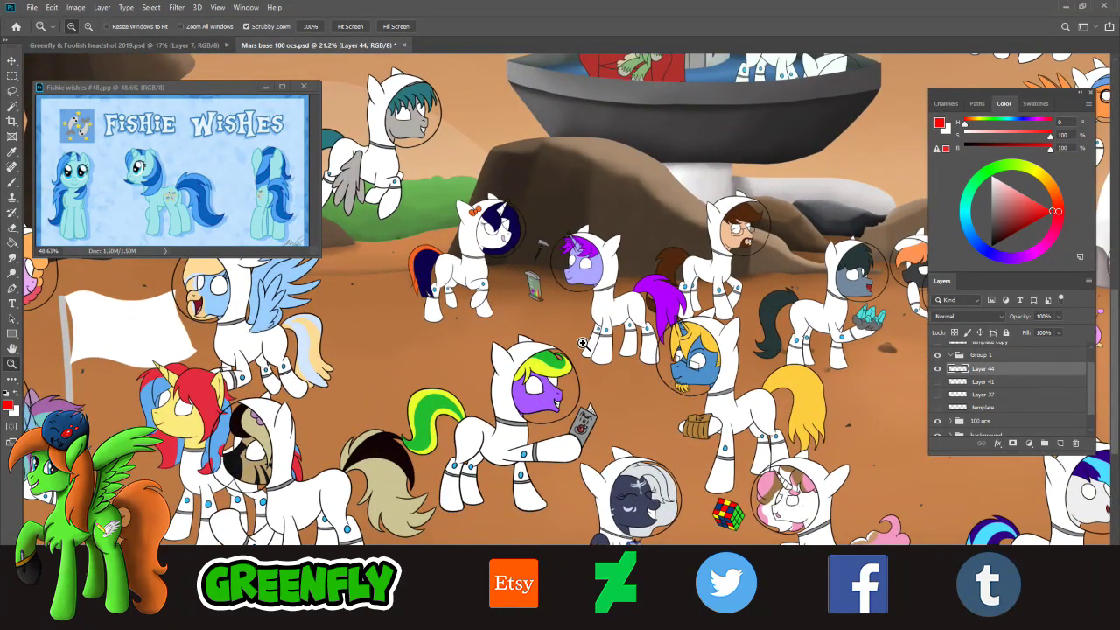
pyautogui.moveTo(583, 344); pyautogui.dragTo(600, 364)
pyautogui.moveTo(525, 262); pyautogui.dragTo(513, 388)
pyautogui.moveTo(581, 403); pyautogui.dragTo(525, 397)
pyautogui.moveTo(592, 423); pyautogui.dragTo(621, 380)
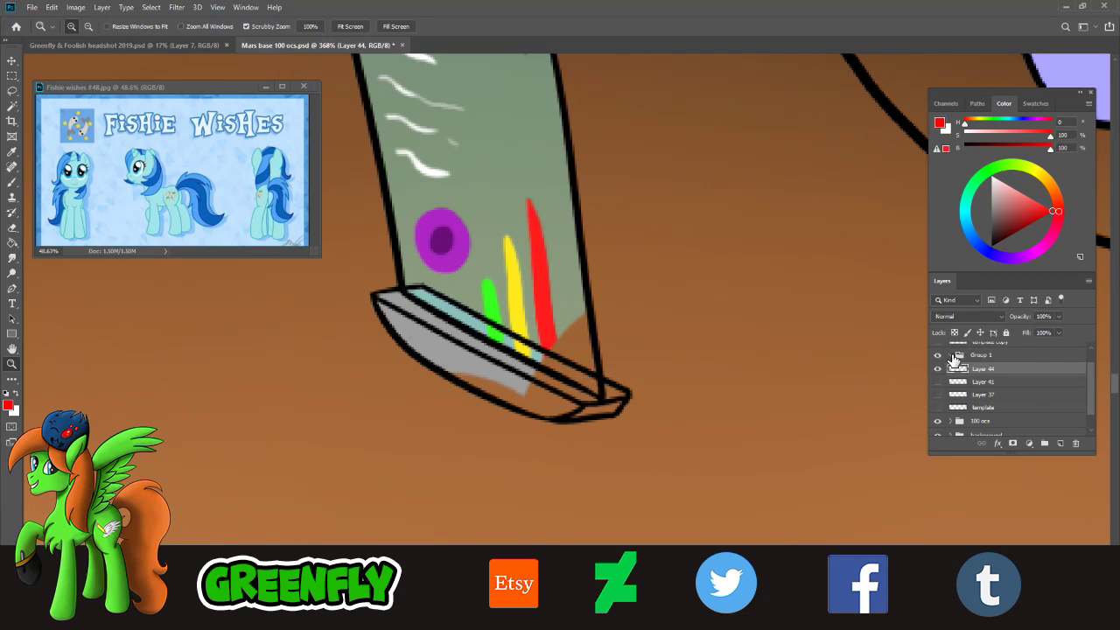
# - Expand the 100 ocs group, check the visibility of its colour 4 and colour layers, and select the colour 2 layer
pyautogui.moveTo(1093, 377); pyautogui.dragTo(1091, 391)
pyautogui.moveTo(954, 358); pyautogui.dragTo(968, 356)
pyautogui.click(951, 412)
pyautogui.moveTo(1092, 380); pyautogui.dragTo(1090, 392)
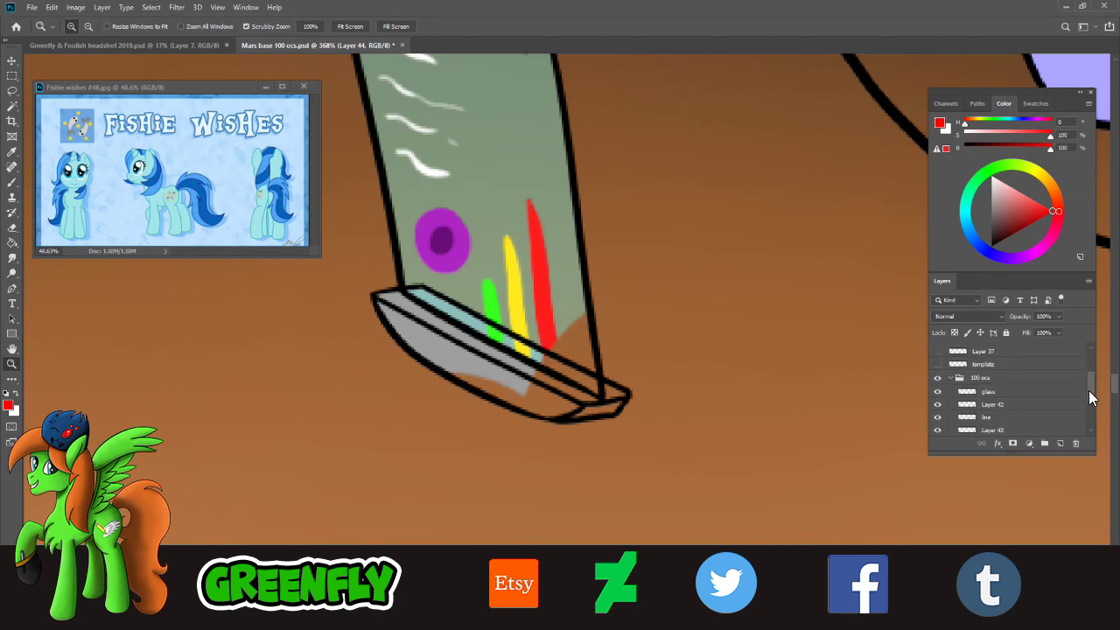
pyautogui.scroll(-2, 1075, 400)
pyautogui.click(990, 423)
pyautogui.click(937, 423)
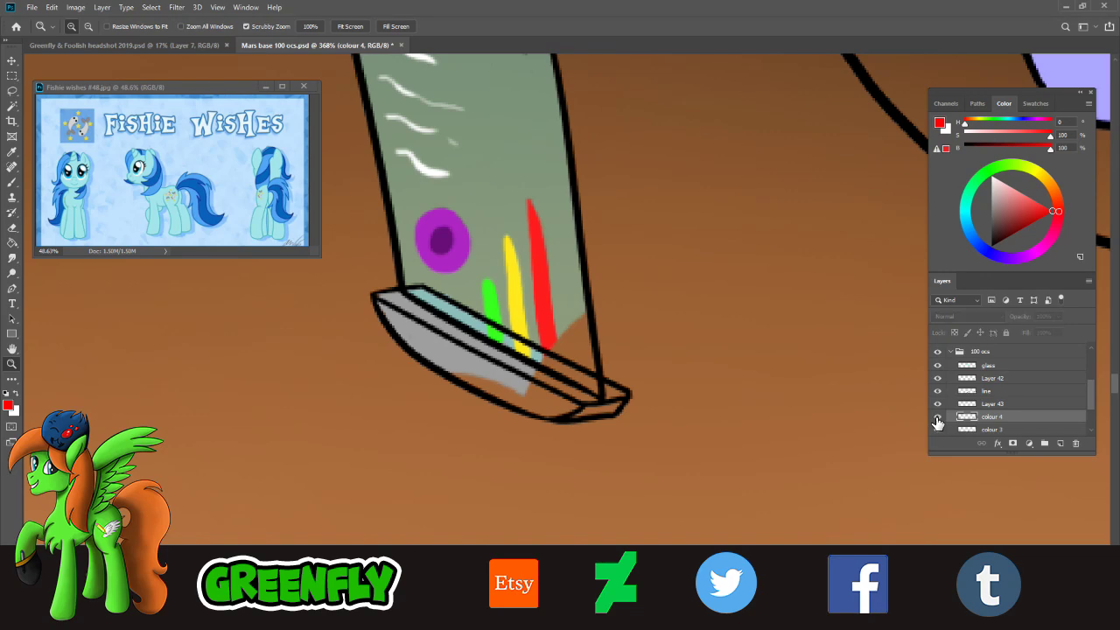
pyautogui.click(937, 424)
pyautogui.scroll(-3, 1092, 404)
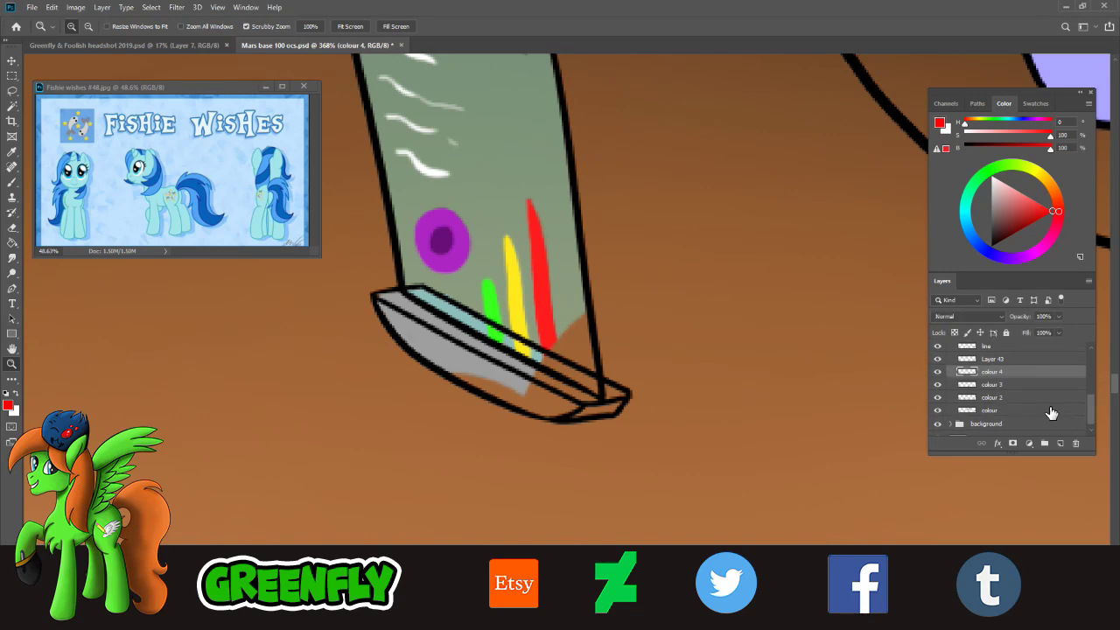
pyautogui.click(937, 411)
pyautogui.click(938, 410)
pyautogui.click(993, 398)
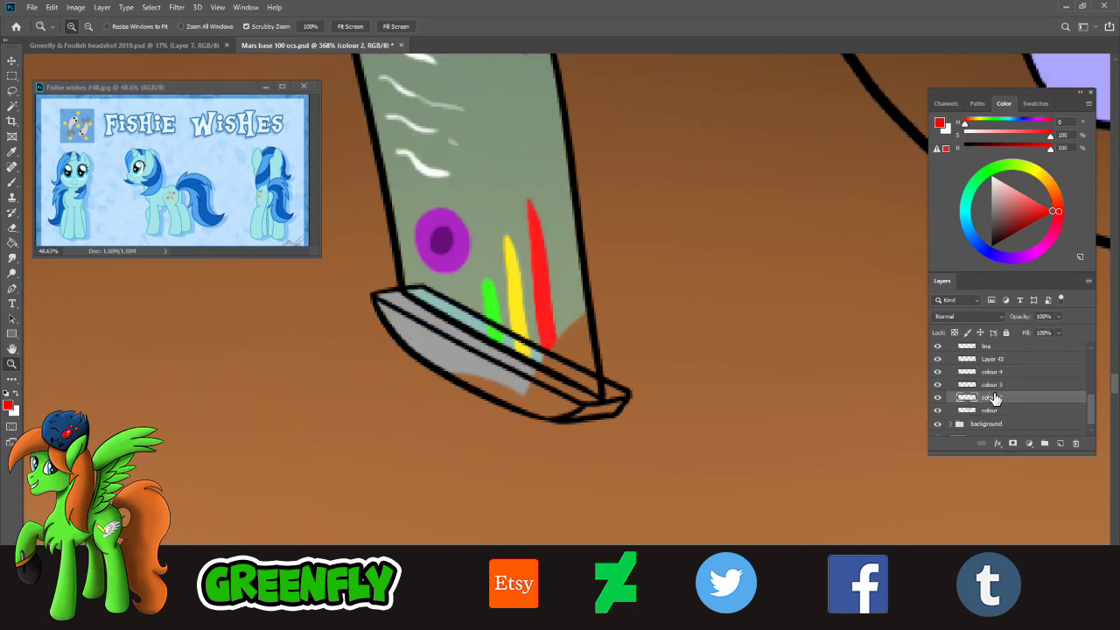
# - Sample the grey of the device's base and paint the uncoloured remainder of the base with it
pyautogui.press('i')
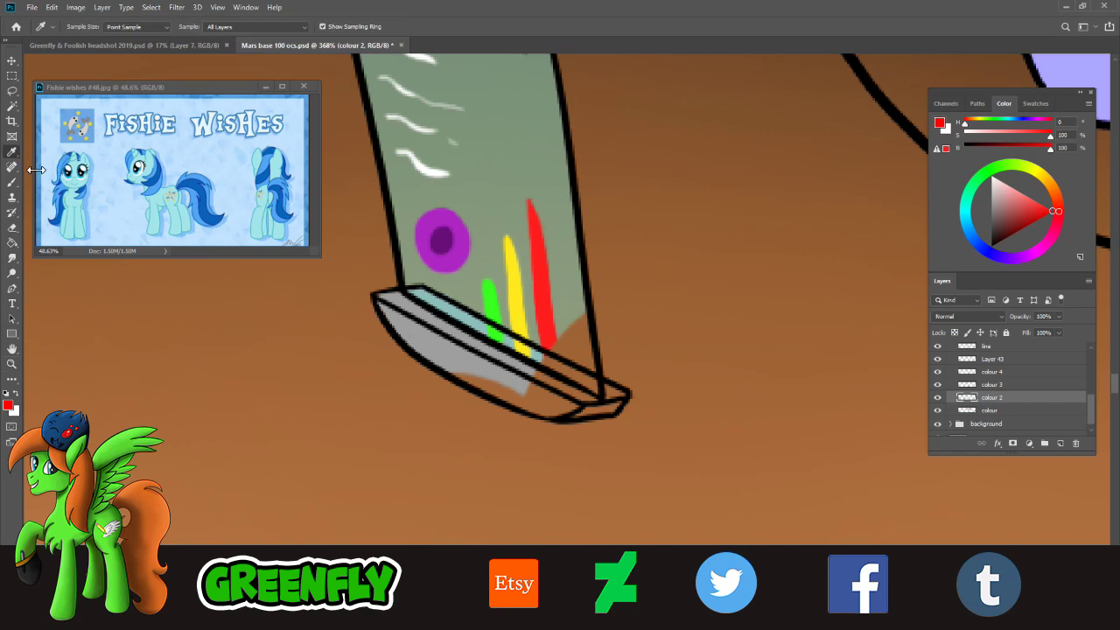
pyautogui.click(434, 341)
pyautogui.click(13, 182)
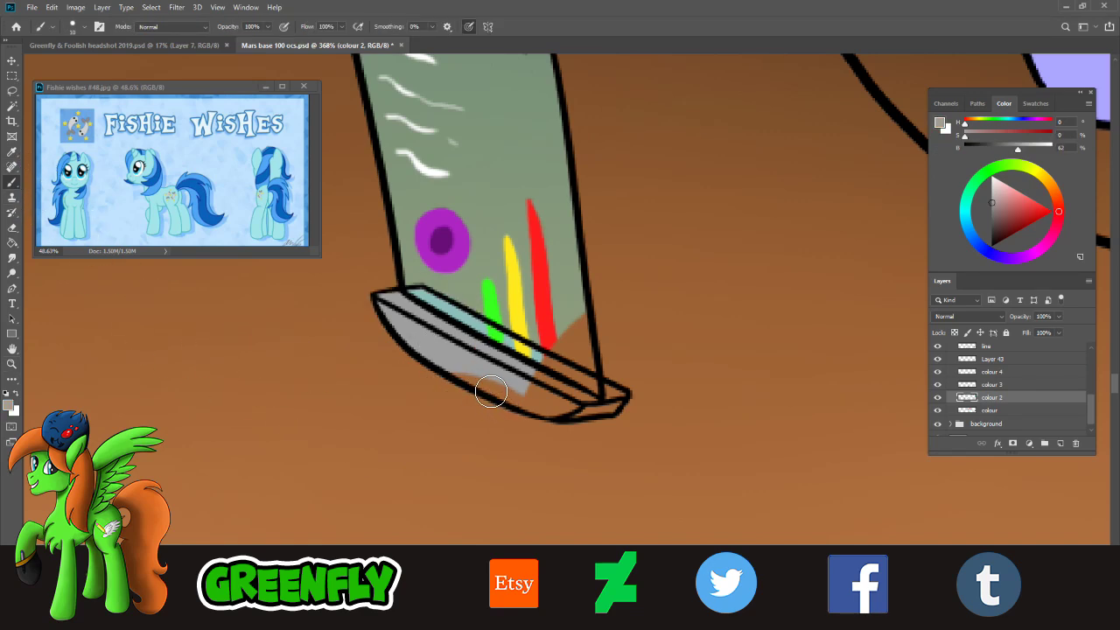
pyautogui.moveTo(490, 393)
pyautogui.mouseDown()
pyautogui.moveTo(557, 419)
pyautogui.moveTo(623, 408)
pyautogui.moveTo(595, 409)
pyautogui.moveTo(540, 377)
pyautogui.moveTo(559, 407)
pyautogui.moveTo(539, 406)
pyautogui.moveTo(549, 365)
pyautogui.moveTo(601, 393)
pyautogui.mouseUp()
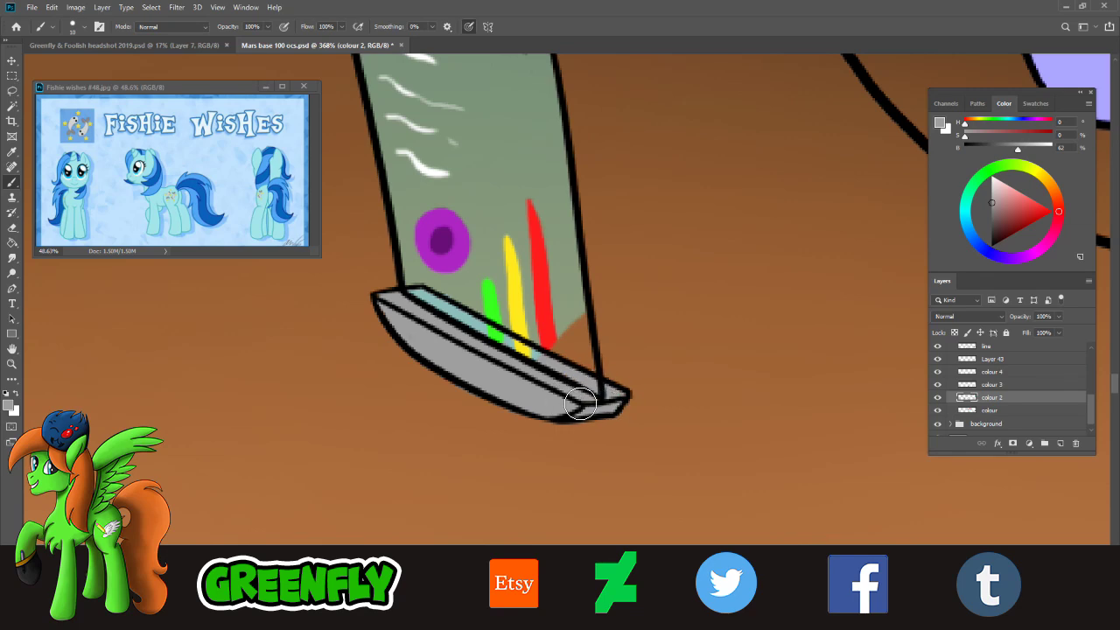
# - Sample the grey-green screen colour and brush it over the screen's uncoloured lower corner at 45% opacity
pyautogui.click(12, 151)
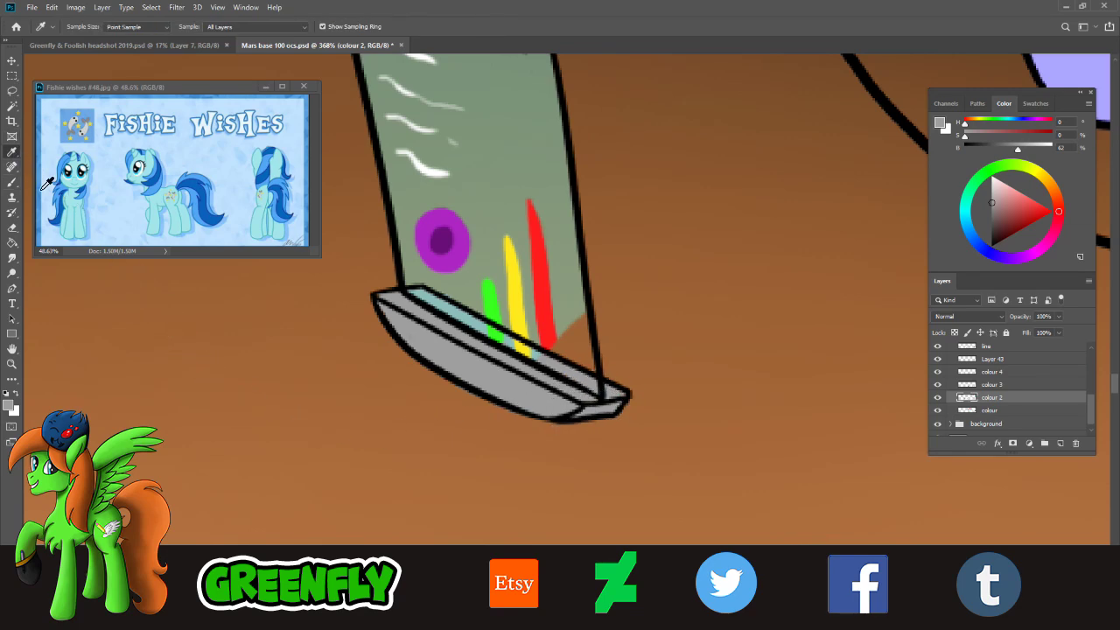
pyautogui.click(551, 198)
pyautogui.click(11, 182)
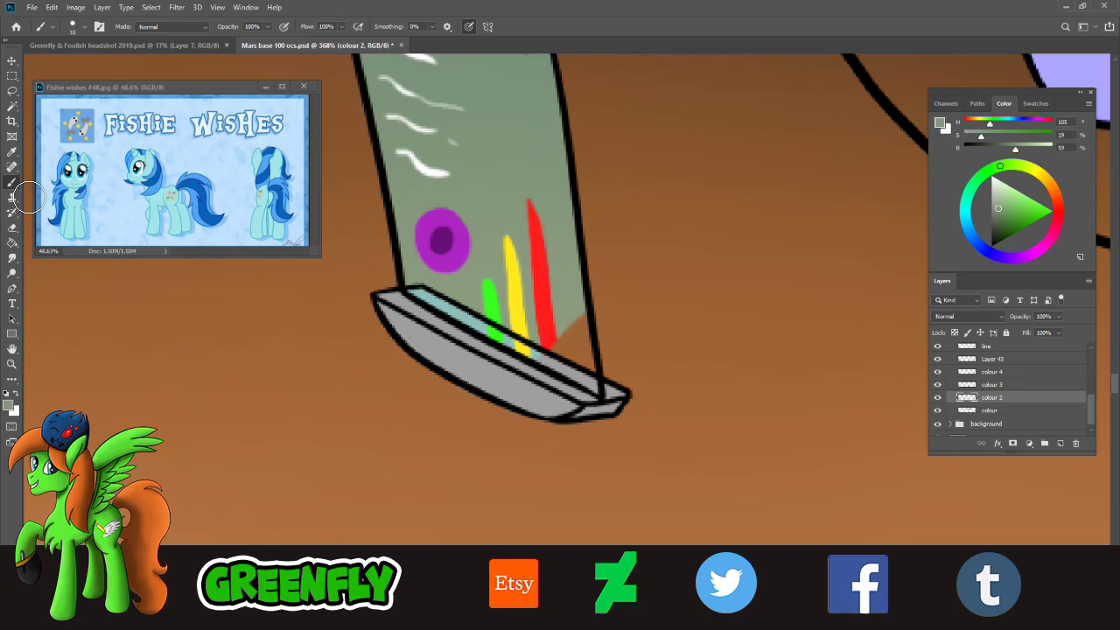
pyautogui.click(267, 27)
pyautogui.click(237, 39)
pyautogui.moveTo(583, 330)
pyautogui.mouseDown()
pyautogui.moveTo(550, 366)
pyautogui.moveTo(596, 390)
pyautogui.moveTo(591, 346)
pyautogui.moveTo(568, 367)
pyautogui.moveTo(575, 321)
pyautogui.moveTo(572, 365)
pyautogui.moveTo(587, 323)
pyautogui.moveTo(553, 360)
pyautogui.moveTo(598, 392)
pyautogui.moveTo(589, 359)
pyautogui.mouseUp()
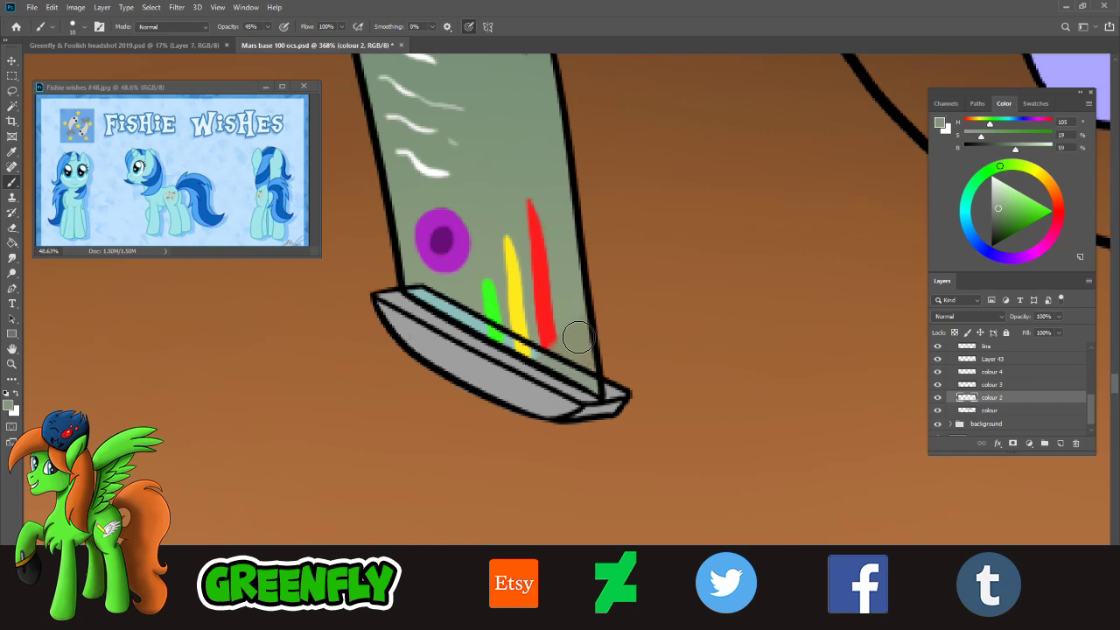
pyautogui.moveTo(565, 369)
pyautogui.mouseDown()
pyautogui.moveTo(603, 396)
pyautogui.moveTo(587, 338)
pyautogui.mouseUp()
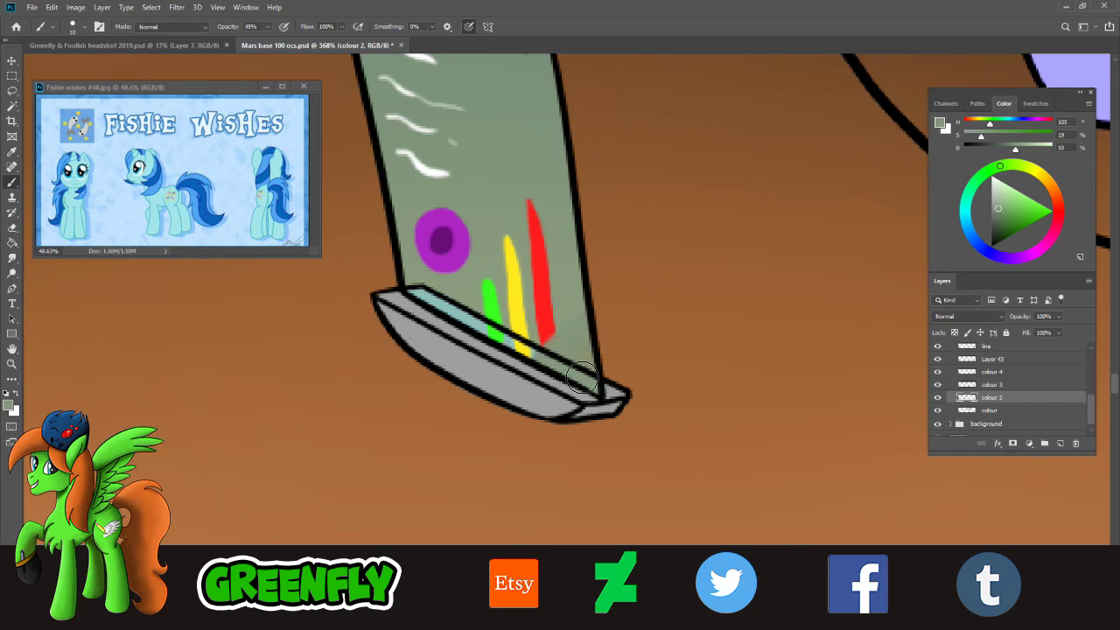
pyautogui.moveTo(595, 380)
pyautogui.mouseDown()
pyautogui.moveTo(585, 330)
pyautogui.moveTo(571, 326)
pyautogui.moveTo(605, 326)
pyautogui.moveTo(589, 348)
pyautogui.mouseUp()
# - Sample the red bar's colour, restore the brush opacity to 100%, and extend the bar down to the screen's lower edge
pyautogui.click(13, 153)
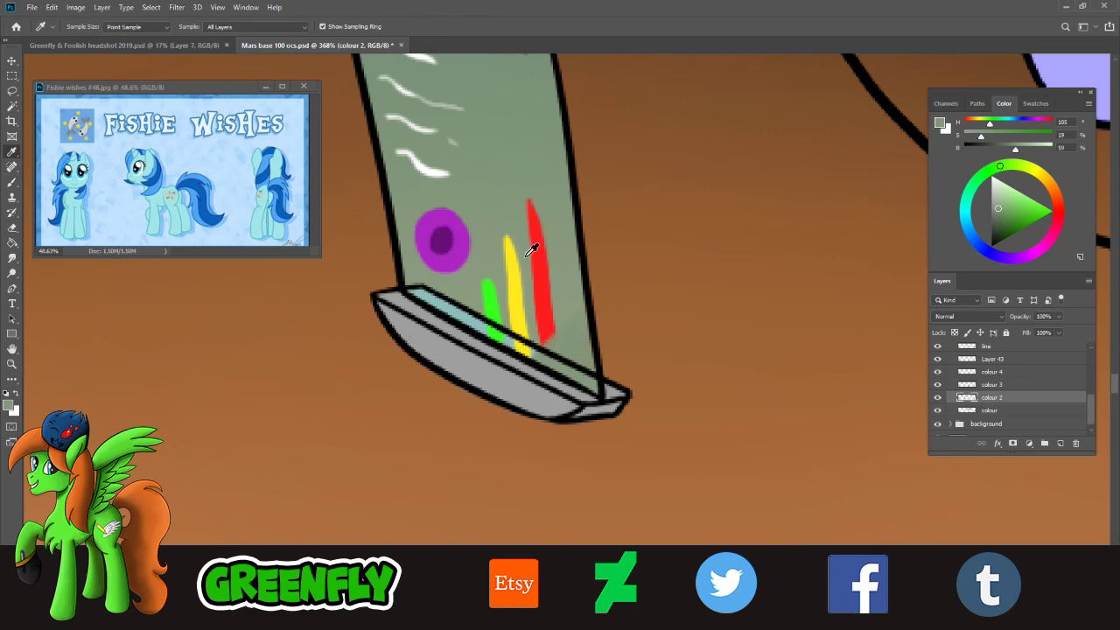
pyautogui.click(535, 250)
pyautogui.click(12, 182)
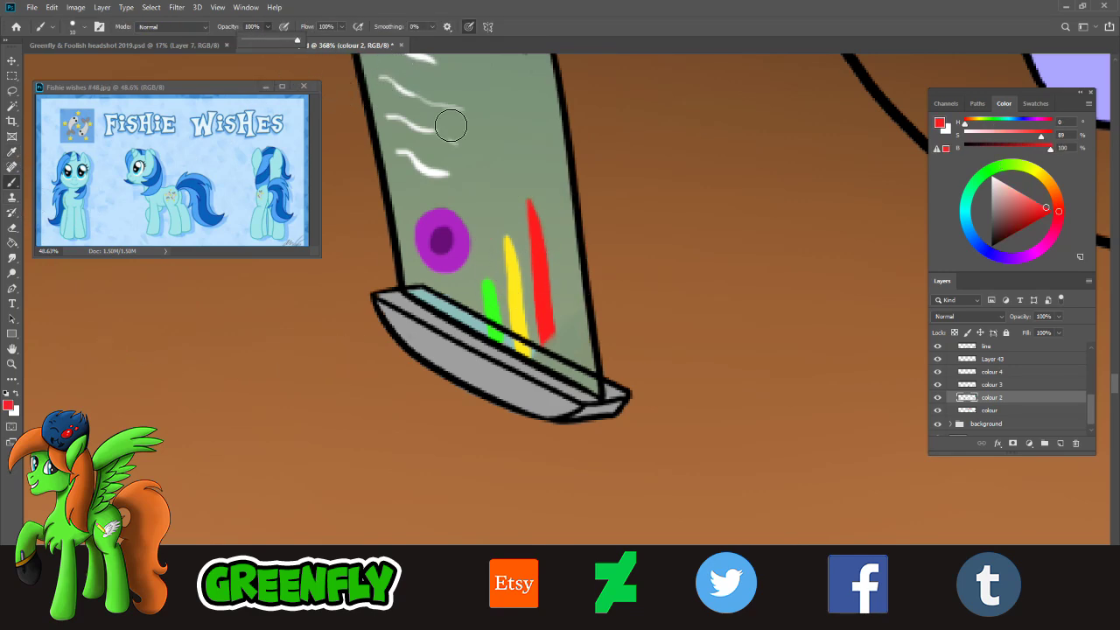
pyautogui.moveTo(546, 342)
pyautogui.mouseDown()
pyautogui.moveTo(546, 364)
pyautogui.moveTo(555, 337)
pyautogui.moveTo(552, 372)
pyautogui.mouseUp()
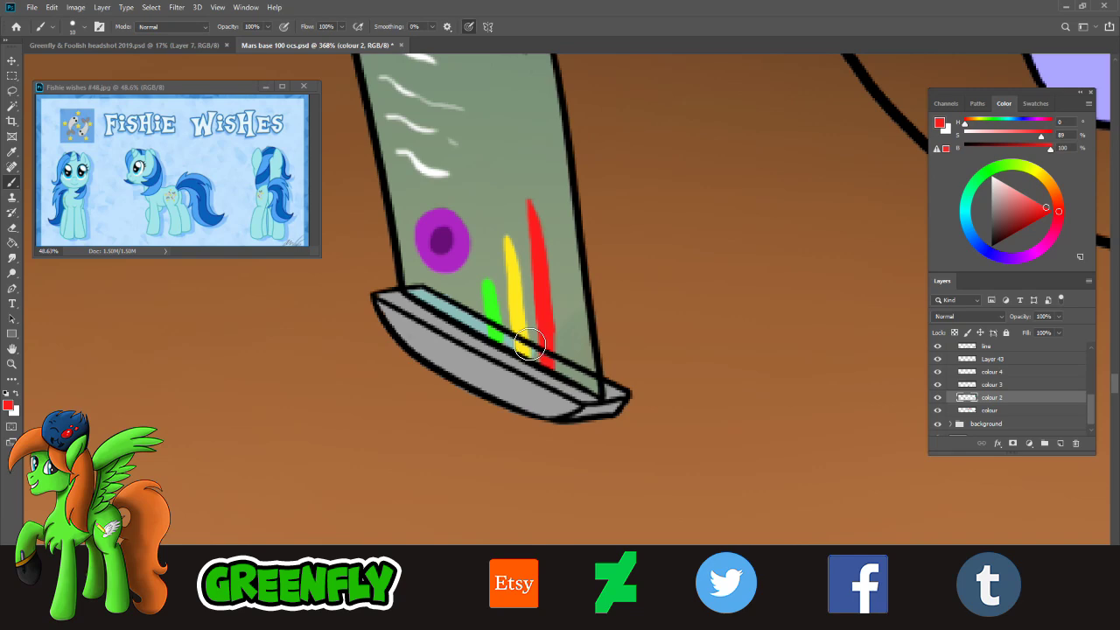
# - Sample the purple circle, darken the colour to a deep purple, and paint squiggly detail lines inside the circle
pyautogui.press('i')
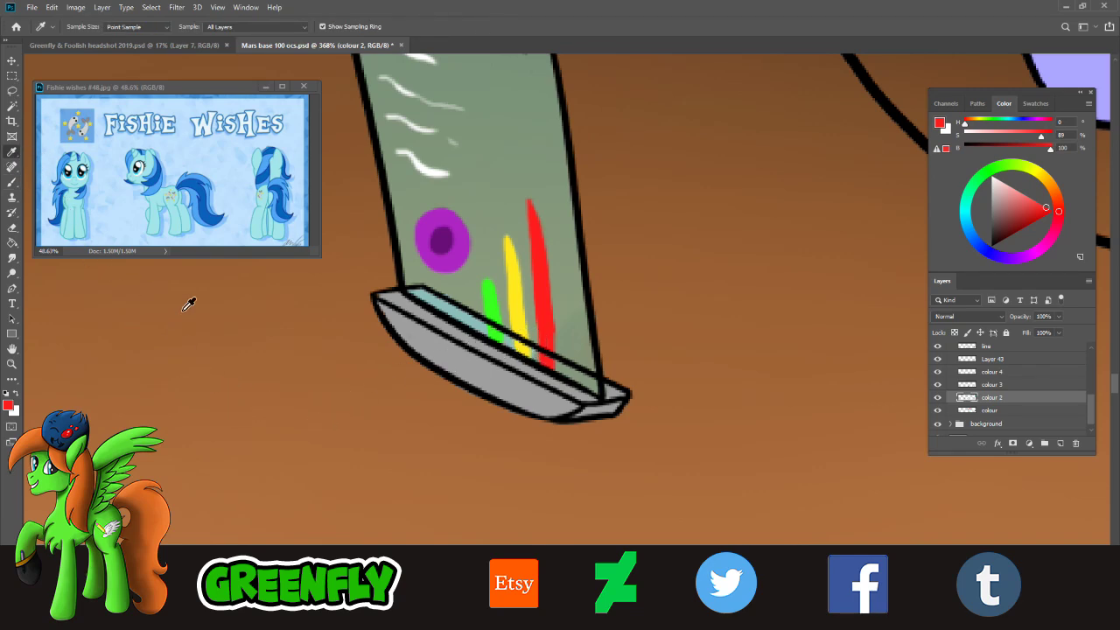
pyautogui.click(453, 240)
pyautogui.moveTo(1023, 223); pyautogui.dragTo(1006, 237)
pyautogui.press('b')
pyautogui.moveTo(465, 226)
pyautogui.mouseDown()
pyautogui.moveTo(464, 254)
pyautogui.moveTo(444, 256)
pyautogui.moveTo(448, 240)
pyautogui.moveTo(432, 236)
pyautogui.moveTo(457, 237)
pyautogui.moveTo(429, 253)
pyautogui.moveTo(445, 250)
pyautogui.moveTo(457, 267)
pyautogui.moveTo(433, 247)
pyautogui.moveTo(448, 245)
pyautogui.mouseUp()
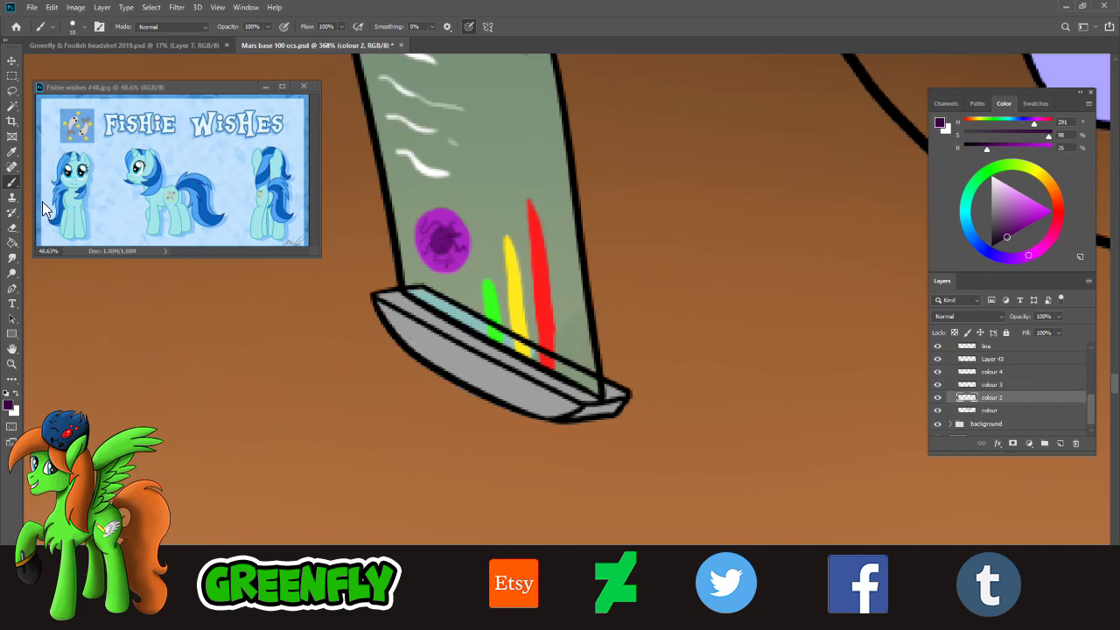
# - Sample the grey-green screen colour and paint over the pointed tips of the red, yellow and green bars to flatten them
pyautogui.click(12, 228)
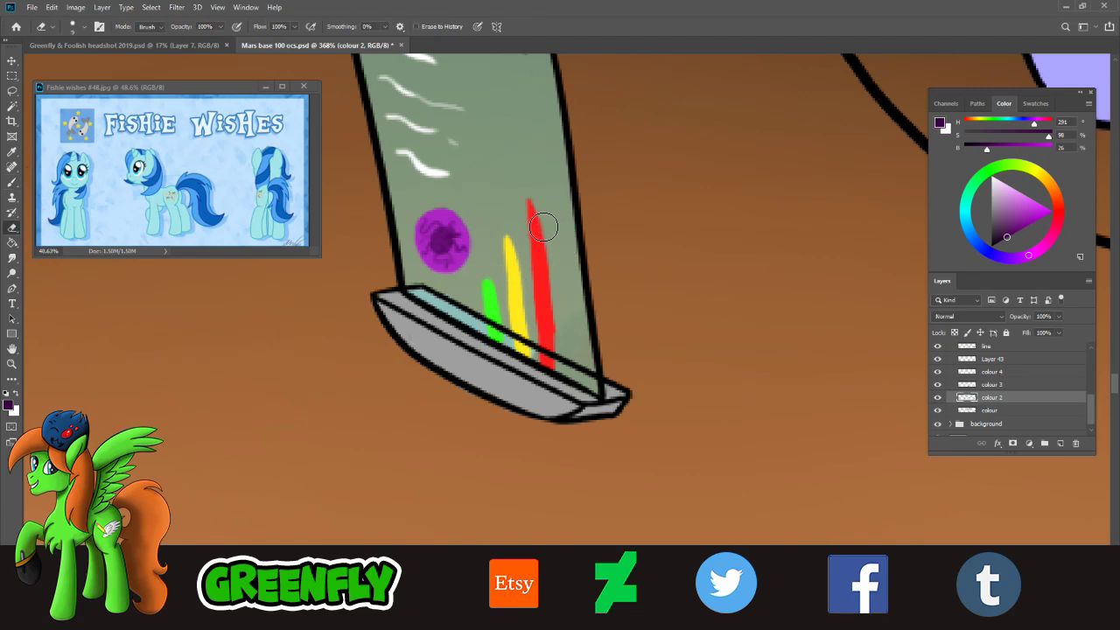
pyautogui.click(12, 151)
pyautogui.click(499, 171)
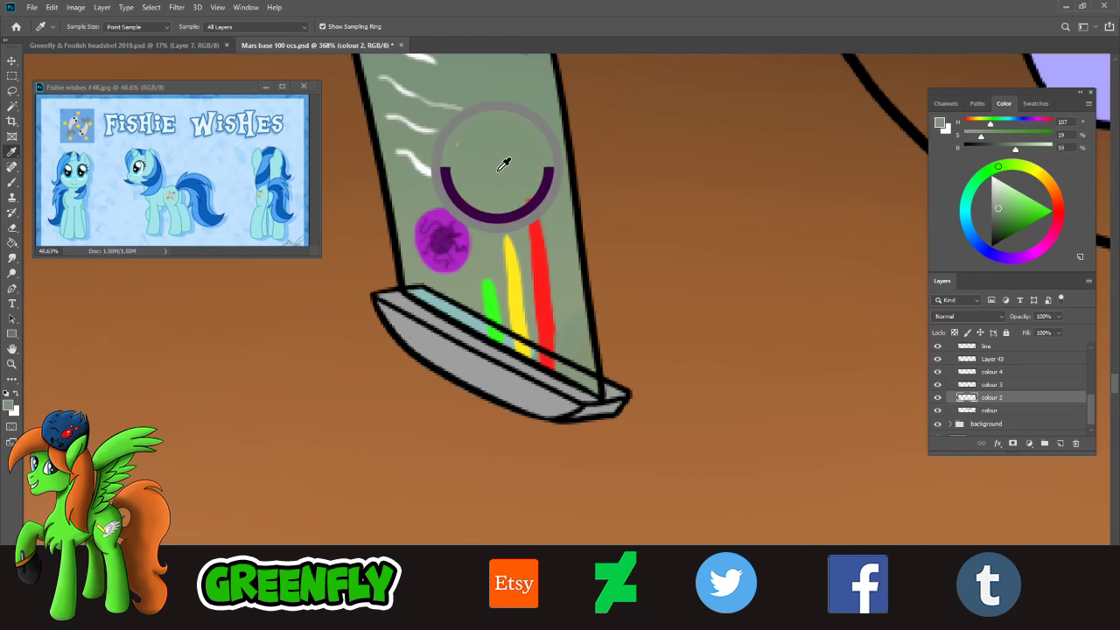
pyautogui.press('b')
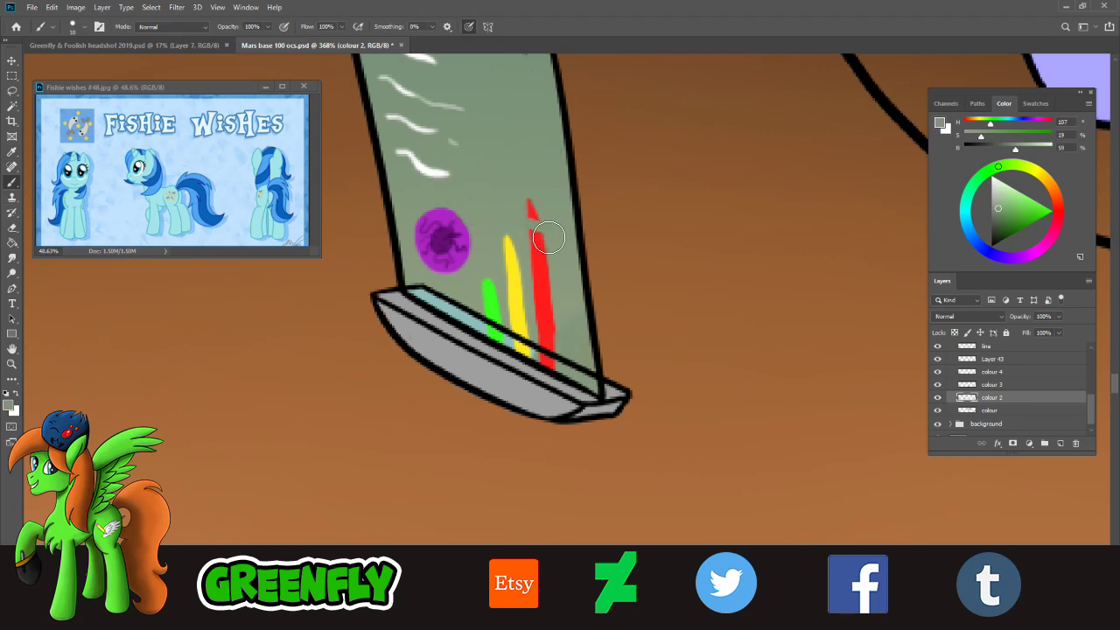
pyautogui.moveTo(547, 232)
pyautogui.mouseDown()
pyautogui.moveTo(531, 214)
pyautogui.moveTo(538, 201)
pyautogui.moveTo(503, 252)
pyautogui.moveTo(508, 242)
pyautogui.moveTo(517, 258)
pyautogui.moveTo(526, 249)
pyautogui.moveTo(500, 265)
pyautogui.moveTo(498, 287)
pyautogui.moveTo(485, 281)
pyautogui.mouseUp()
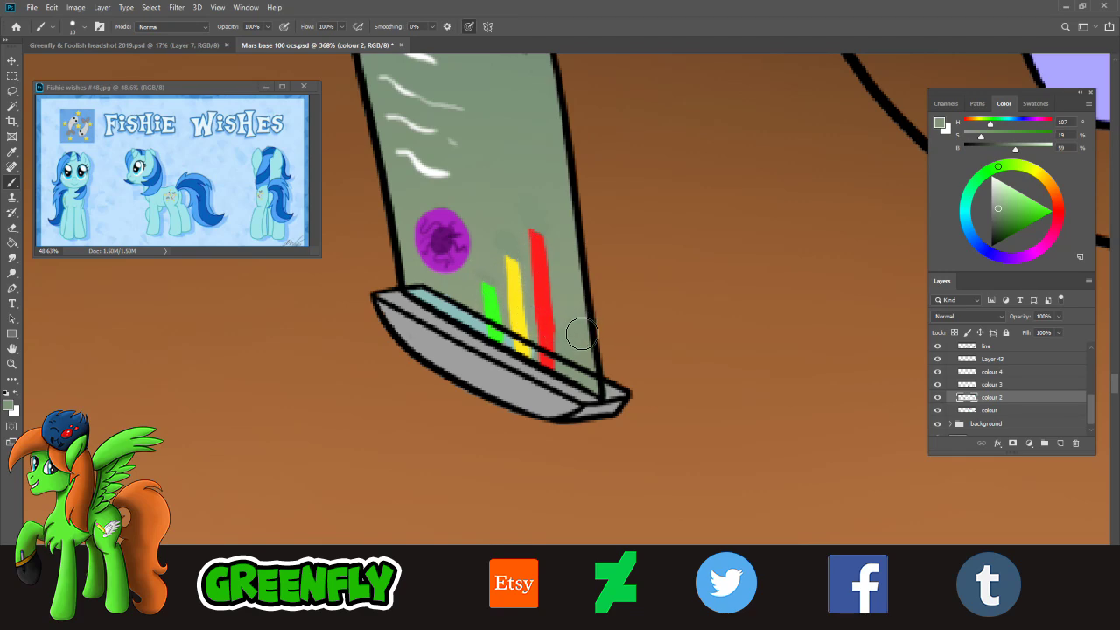
pyautogui.click(12, 364)
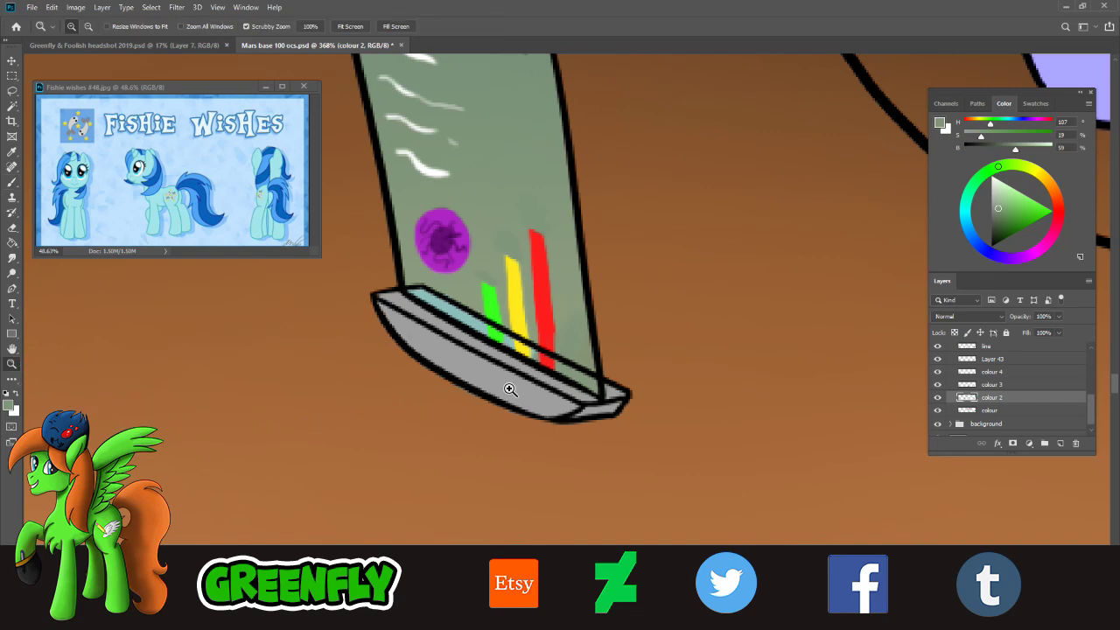
# - Paint thin white squiggly text lines among the existing ones on the device's screen, and change the foreground colour to bright green
pyautogui.moveTo(511, 391); pyautogui.dragTo(498, 391)
pyautogui.moveTo(565, 399); pyautogui.dragTo(540, 399)
pyautogui.scroll(4, 559, 356)
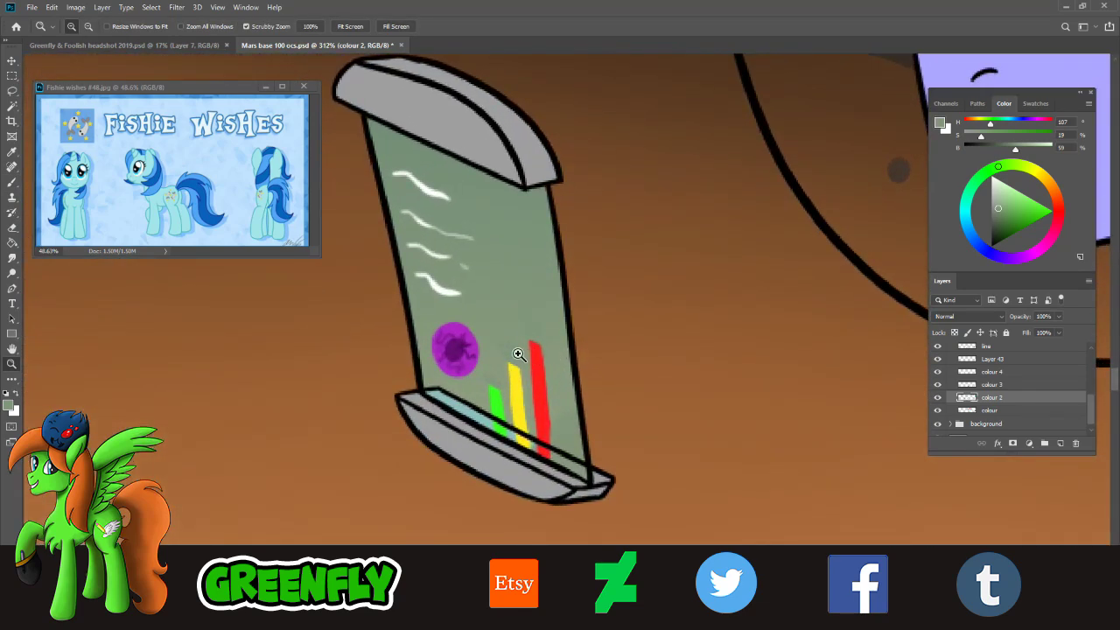
pyautogui.click(993, 180)
pyautogui.click(993, 174)
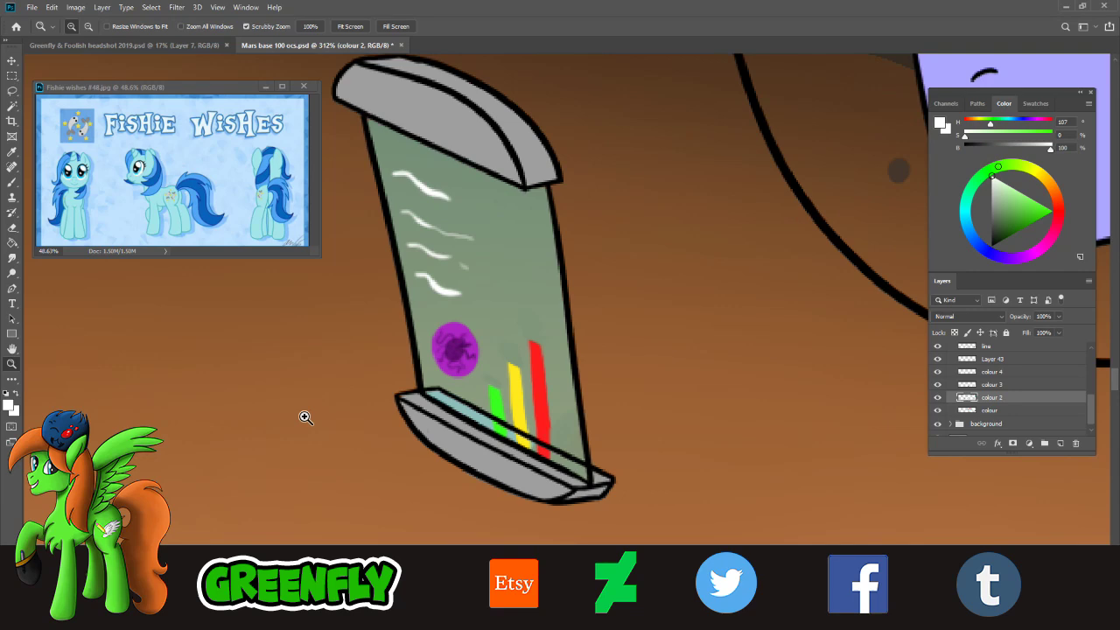
pyautogui.click(13, 182)
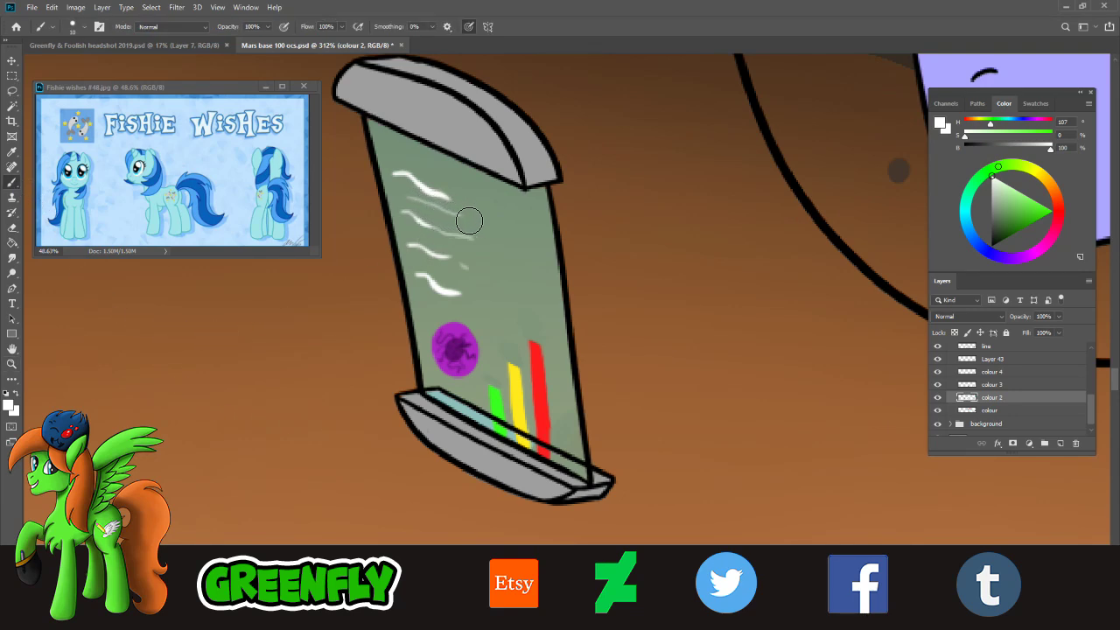
pyautogui.moveTo(407, 200)
pyautogui.mouseDown()
pyautogui.moveTo(467, 230)
pyautogui.moveTo(416, 228)
pyautogui.moveTo(480, 255)
pyautogui.moveTo(435, 278)
pyautogui.moveTo(423, 269)
pyautogui.moveTo(480, 273)
pyautogui.mouseUp()
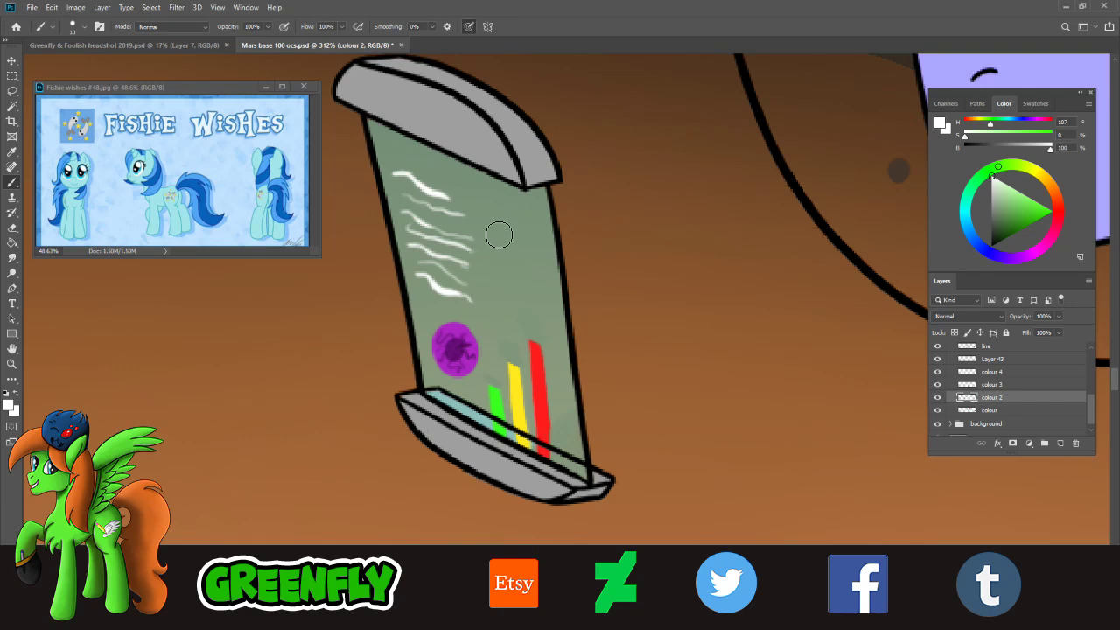
pyautogui.moveTo(1018, 215); pyautogui.dragTo(1042, 217)
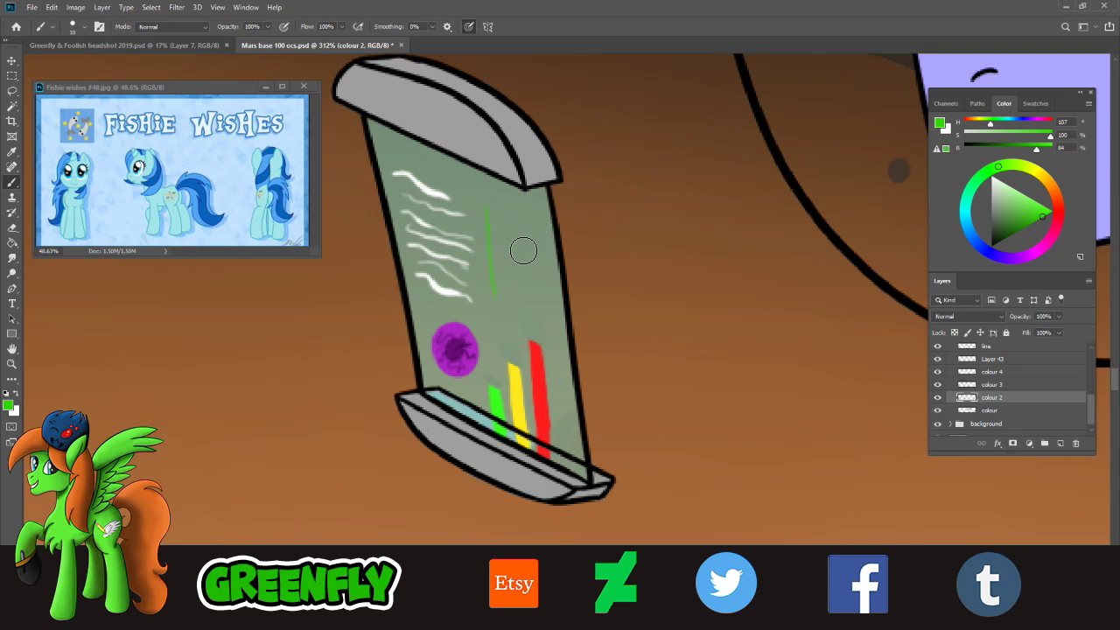
pyautogui.moveTo(483, 205); pyautogui.dragTo(498, 306)
pyautogui.moveTo(537, 208); pyautogui.dragTo(542, 310)
pyautogui.hotkey('ctrl', 'z')
pyautogui.moveTo(536, 203)
pyautogui.mouseDown()
pyautogui.moveTo(557, 318)
pyautogui.moveTo(517, 303)
pyautogui.moveTo(544, 300)
pyautogui.mouseUp()
pyautogui.hotkey('ctrl', 'z')
pyautogui.hotkey('ctrl', 'z')
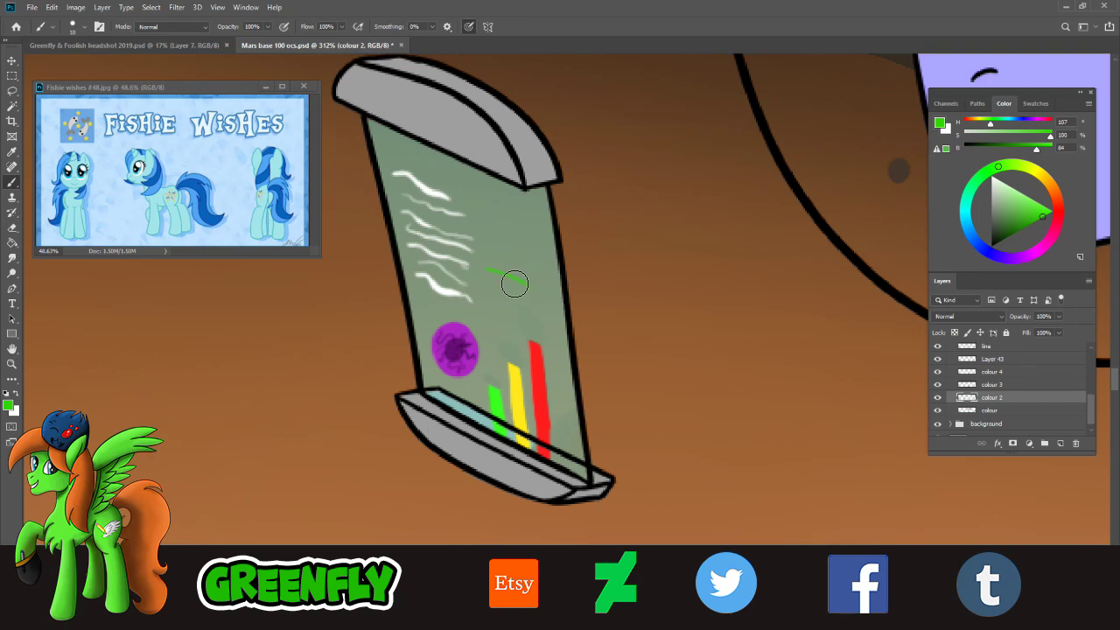
# - Paint a green diagram beside the white text with a flat diamond, gridded bars, a dark green centre and brighter green accents
pyautogui.moveTo(494, 276); pyautogui.dragTo(526, 258)
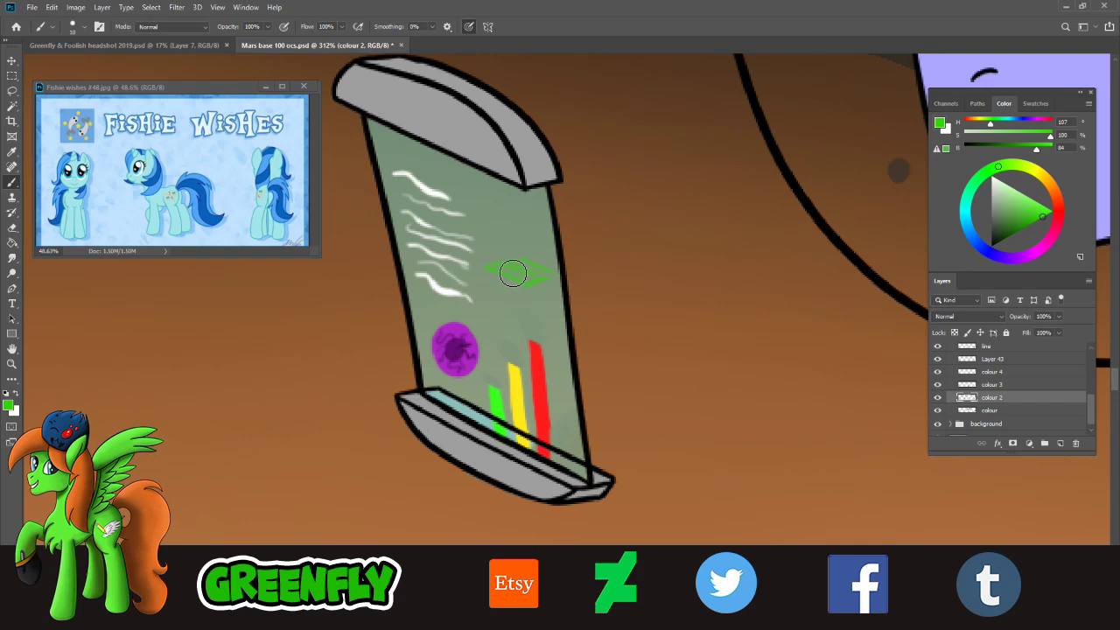
pyautogui.moveTo(507, 256)
pyautogui.mouseDown()
pyautogui.moveTo(507, 237)
pyautogui.moveTo(535, 236)
pyautogui.mouseUp()
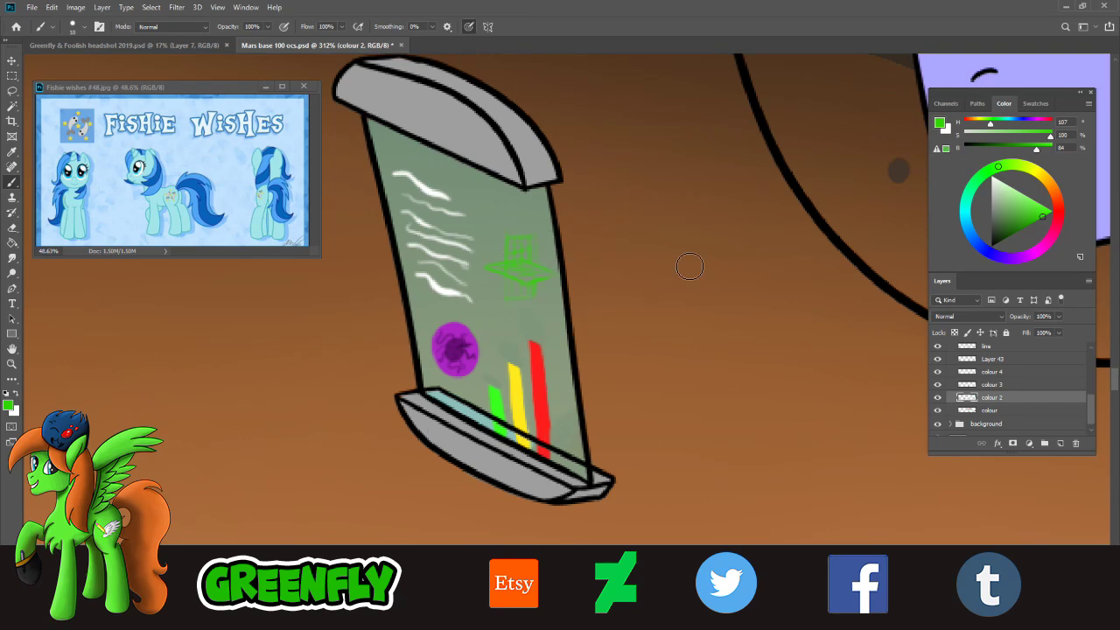
pyautogui.moveTo(1038, 218); pyautogui.dragTo(1016, 230)
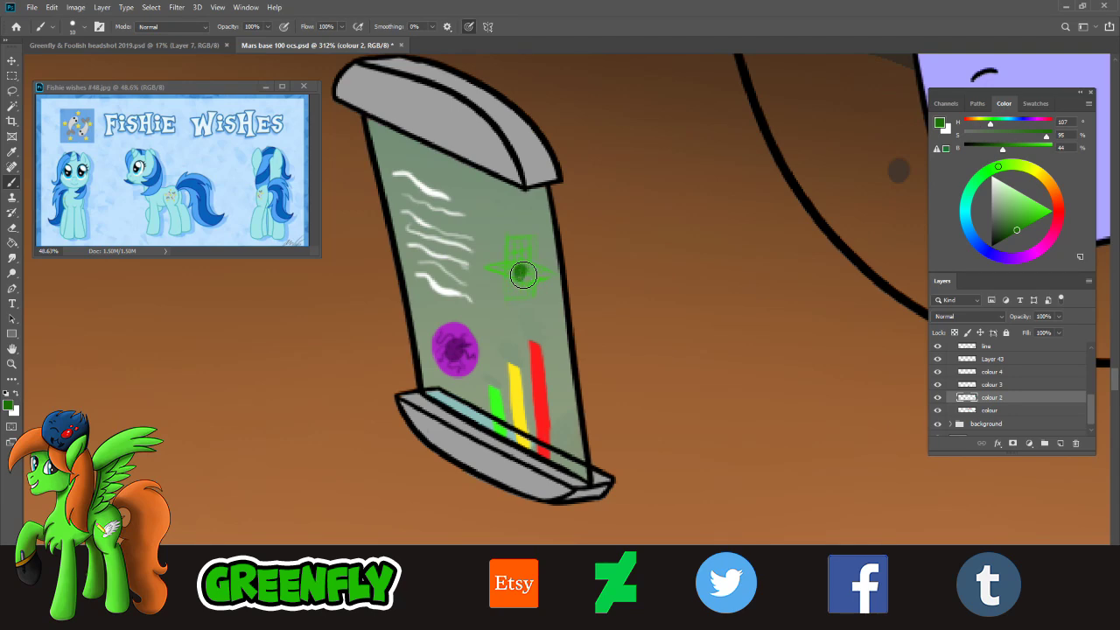
pyautogui.moveTo(1020, 222); pyautogui.dragTo(1073, 212)
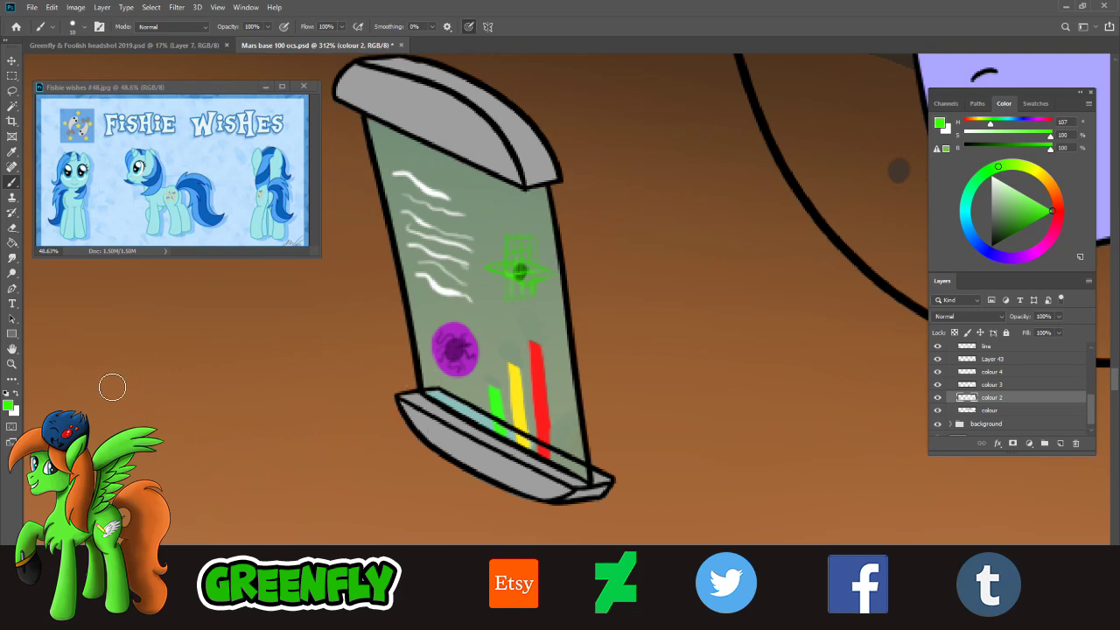
# - Review the coloured device up close and against the surrounding characters in the whole scene
pyautogui.click(12, 364)
pyautogui.moveTo(577, 336); pyautogui.dragTo(547, 331)
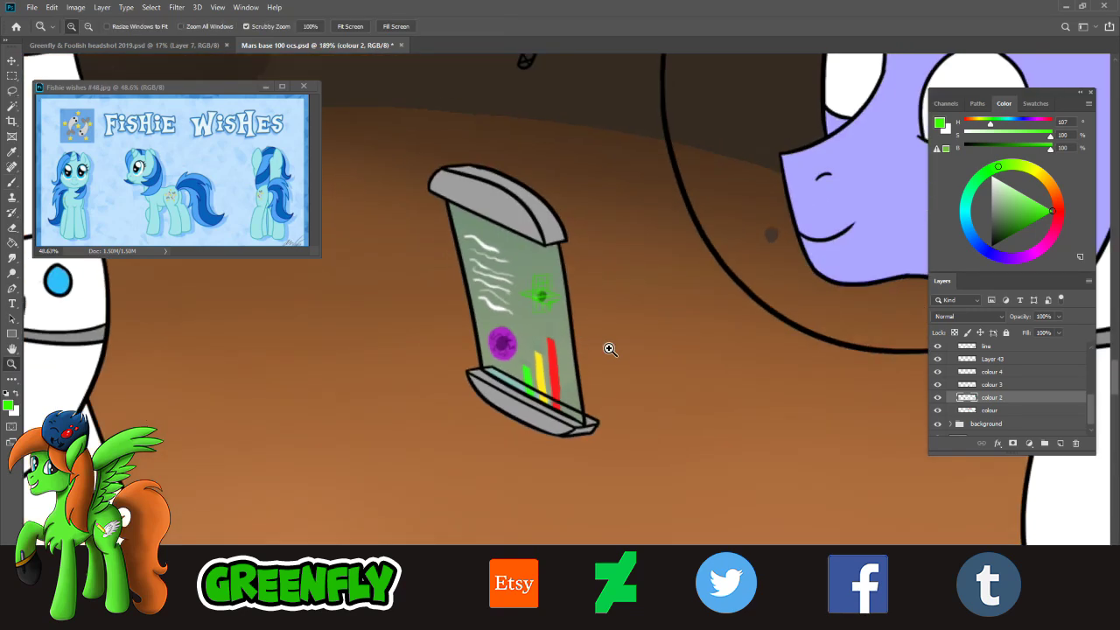
pyautogui.moveTo(610, 348); pyautogui.dragTo(564, 343)
pyautogui.scroll(5, 569, 367)
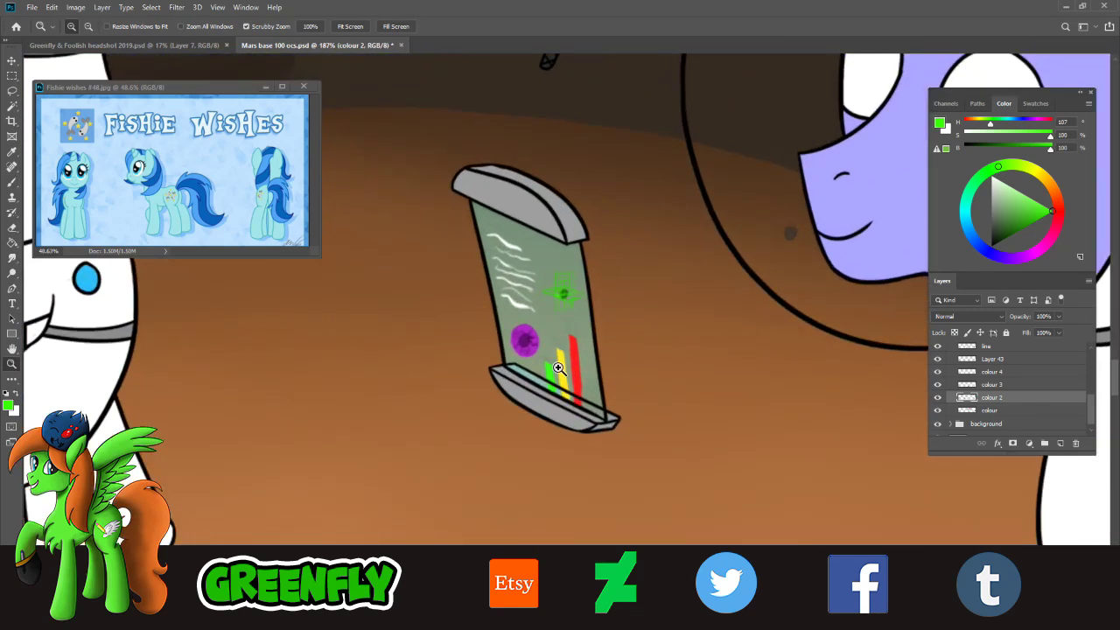
pyautogui.scroll(-5, 536, 375)
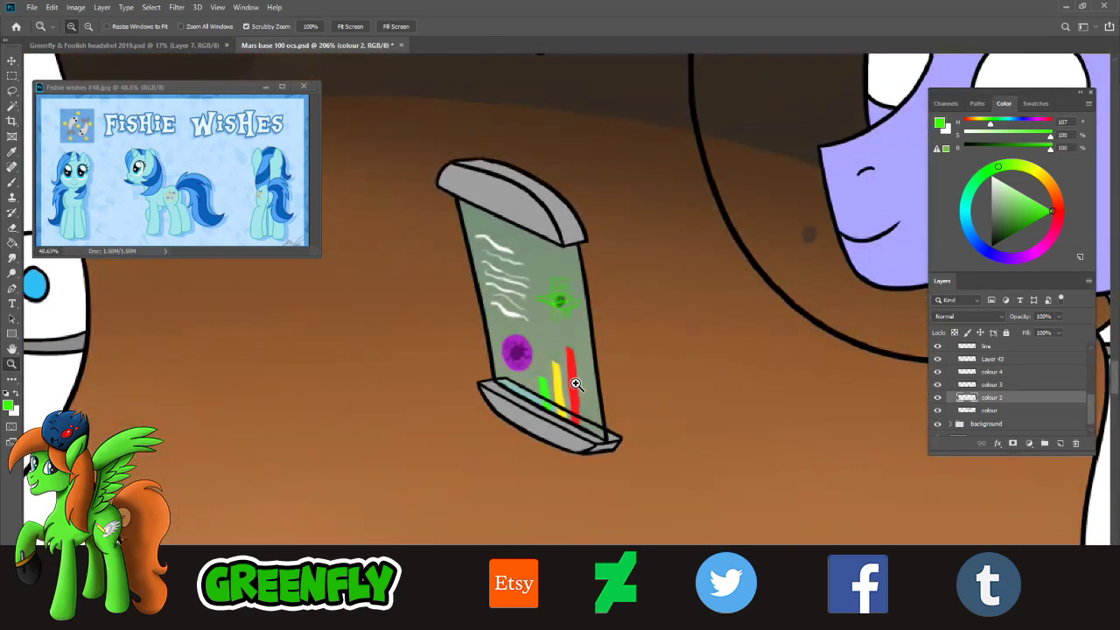
pyautogui.scroll(-2, 613, 399)
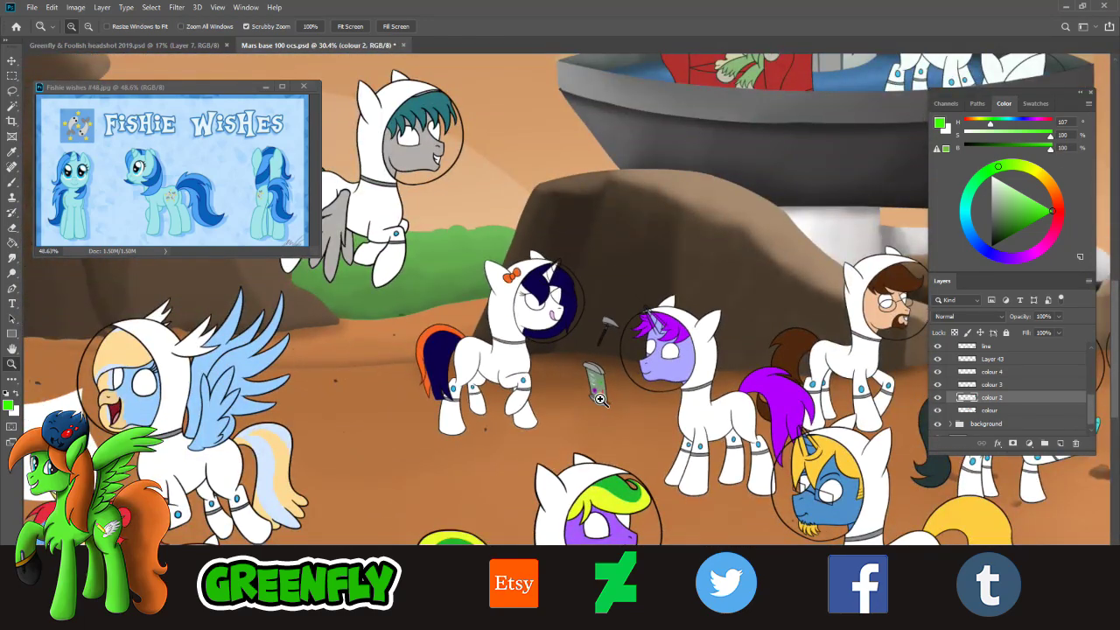
pyautogui.scroll(-1, 625, 387)
pyautogui.scroll(2, 613, 400)
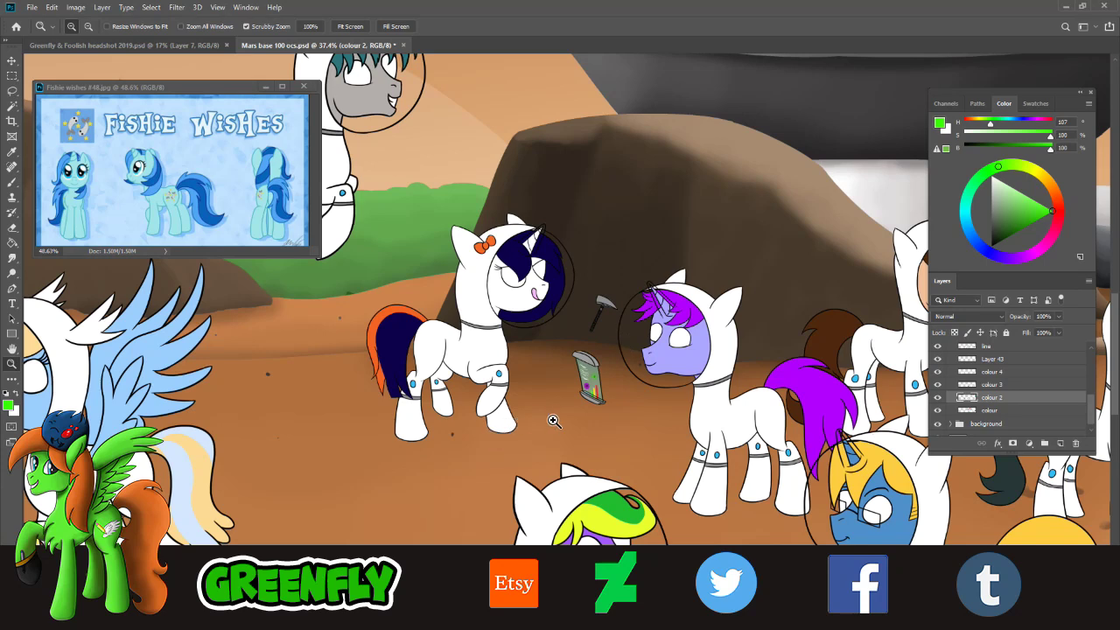
pyautogui.moveTo(615, 416); pyautogui.dragTo(596, 418)
pyautogui.keyDown('alt'); pyautogui.click(595, 418); pyautogui.keyUp('alt')
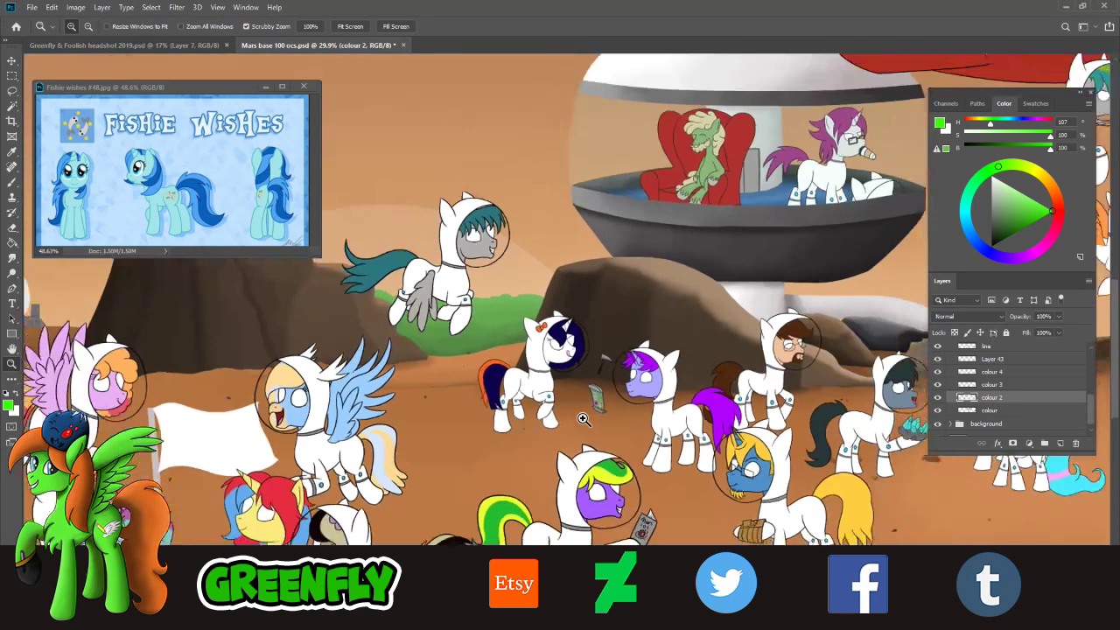
pyautogui.moveTo(431, 464); pyautogui.dragTo(468, 538)
pyautogui.keyDown('alt'); pyautogui.click(520, 510); pyautogui.keyUp('alt')
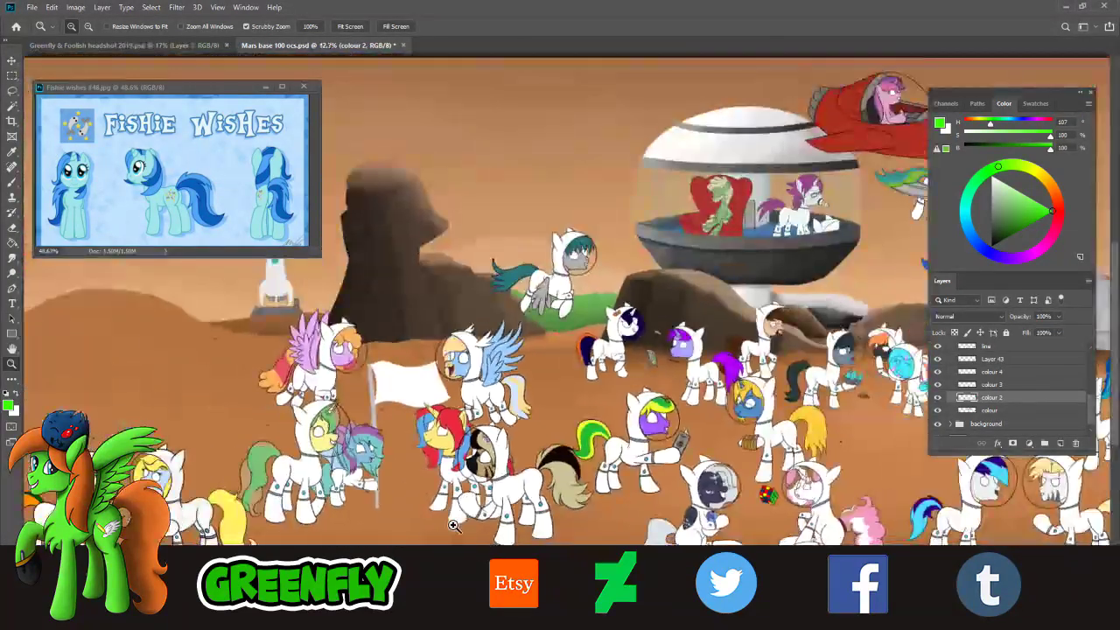
# - Erase the hoof outline that overlaps the blond-maned pony's suit ear on the line layer
pyautogui.click(623, 492)
pyautogui.moveTo(529, 625); pyautogui.dragTo(687, 623)
pyautogui.hscroll(-3, 686, 621)
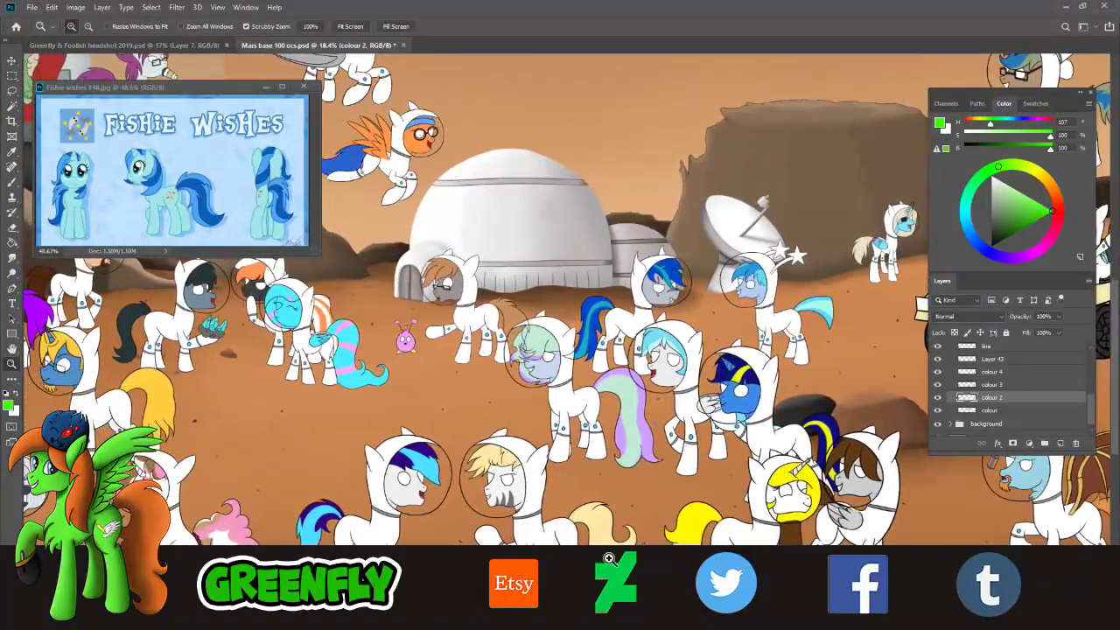
pyautogui.moveTo(552, 487); pyautogui.dragTo(628, 488)
pyautogui.moveTo(513, 355); pyautogui.dragTo(555, 438)
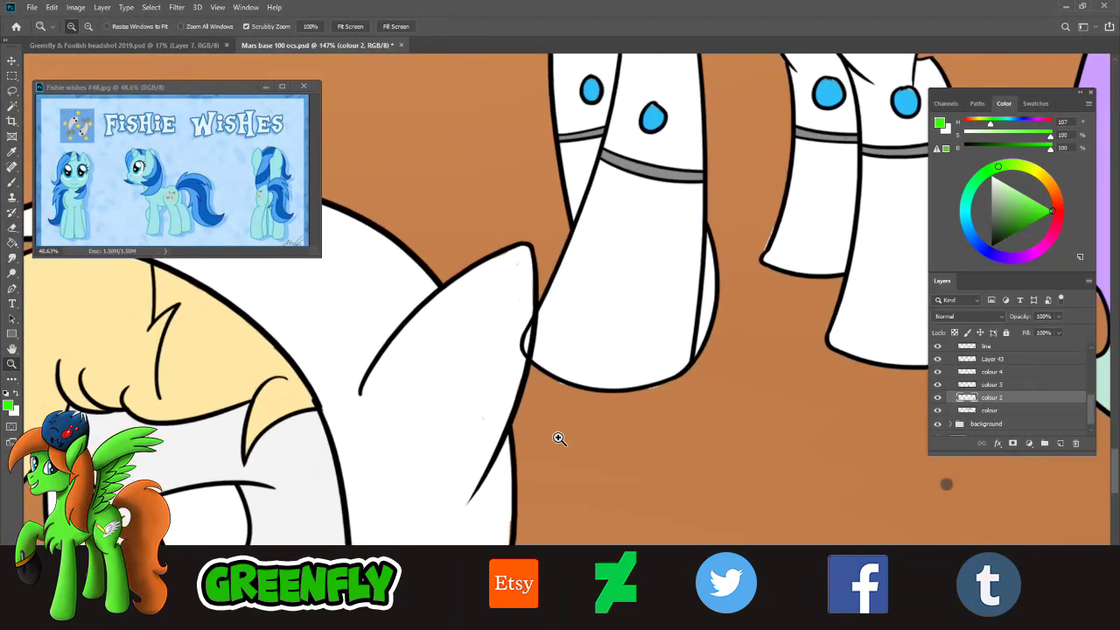
pyautogui.click(991, 347)
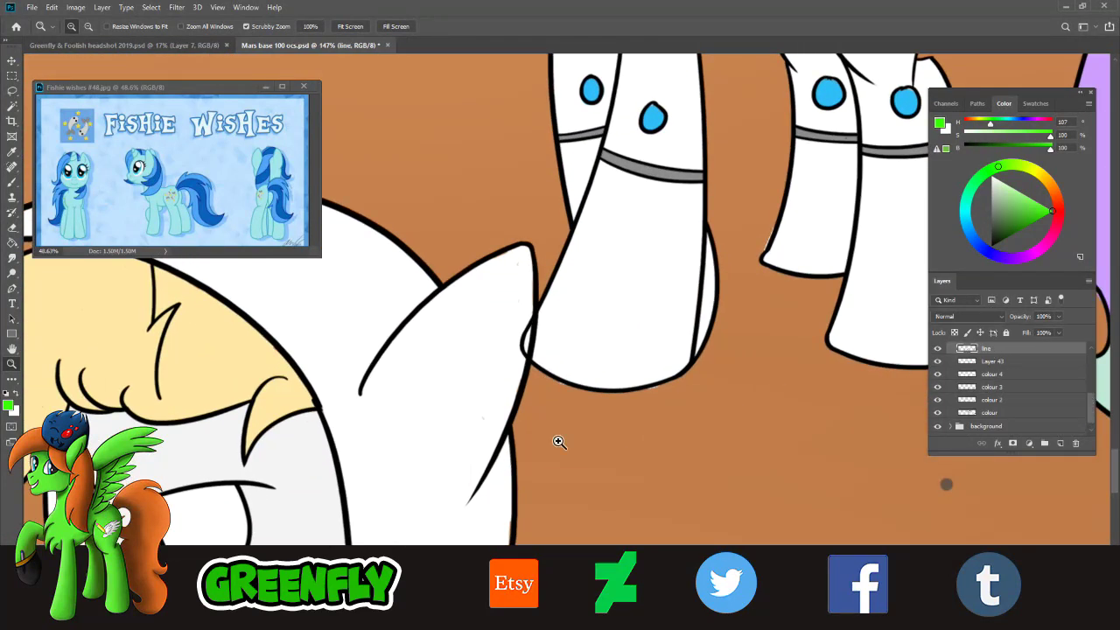
pyautogui.click(12, 227)
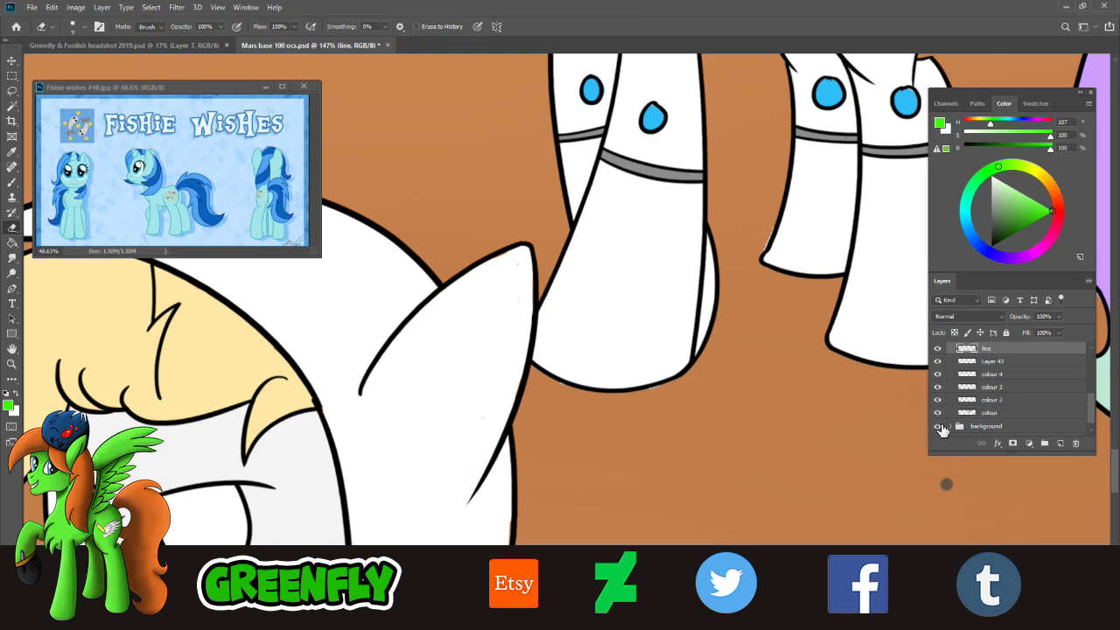
# - Paint white over the specks in the suit ear on the colour 3 layer, and erase stray white outside the hoof outlines on colour 2
pyautogui.click(1004, 407)
pyautogui.click(937, 406)
pyautogui.click(937, 406)
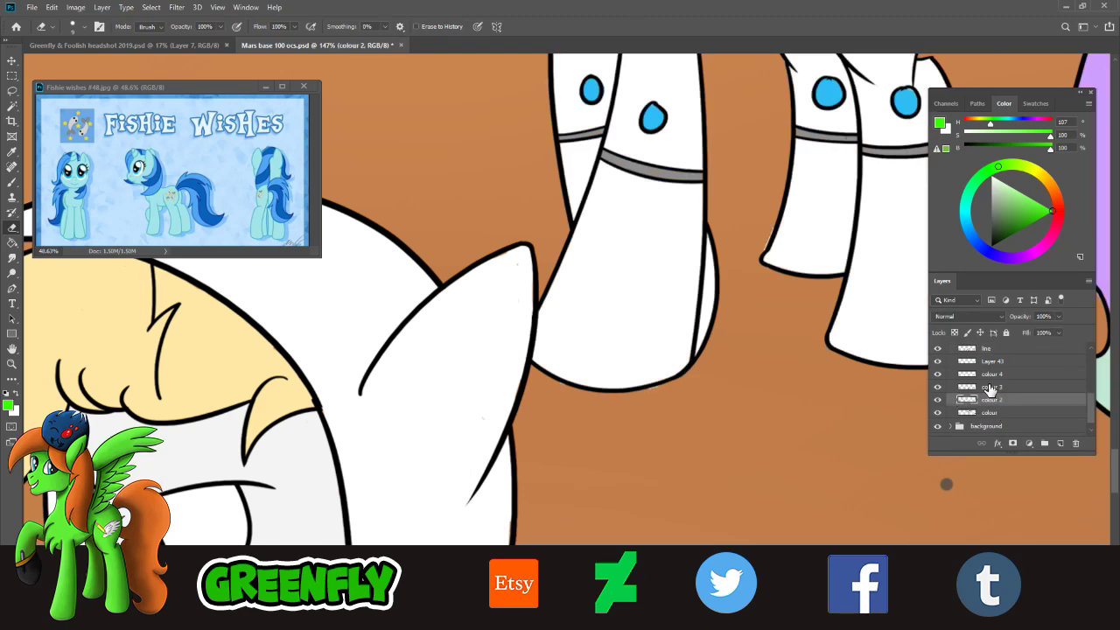
pyautogui.click(954, 387)
pyautogui.click(938, 388)
pyautogui.click(938, 388)
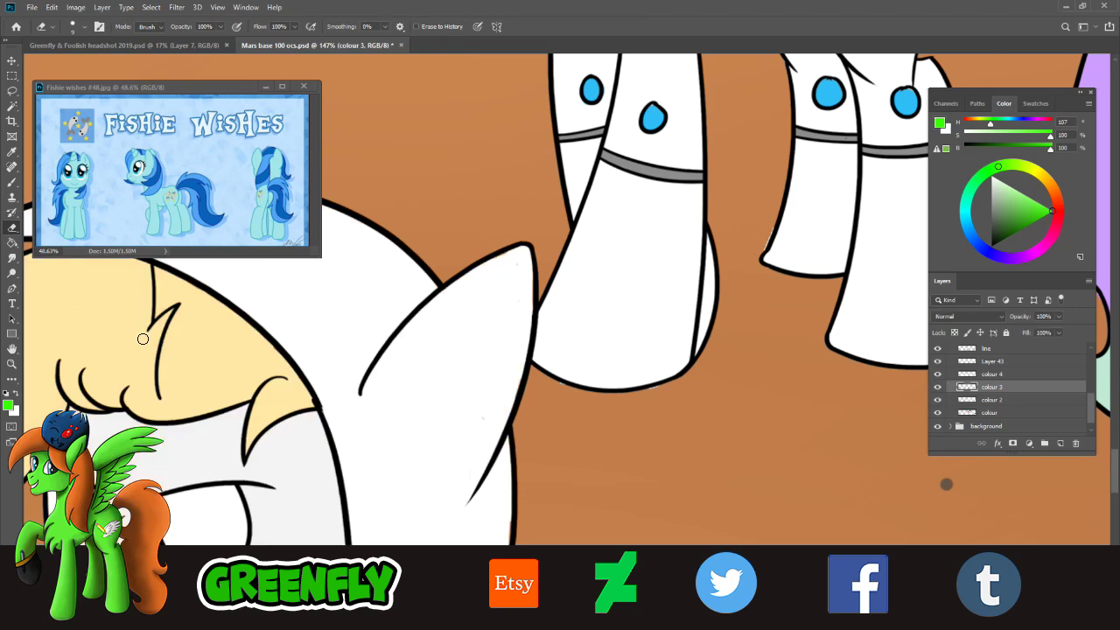
pyautogui.press('b')
pyautogui.press('x')
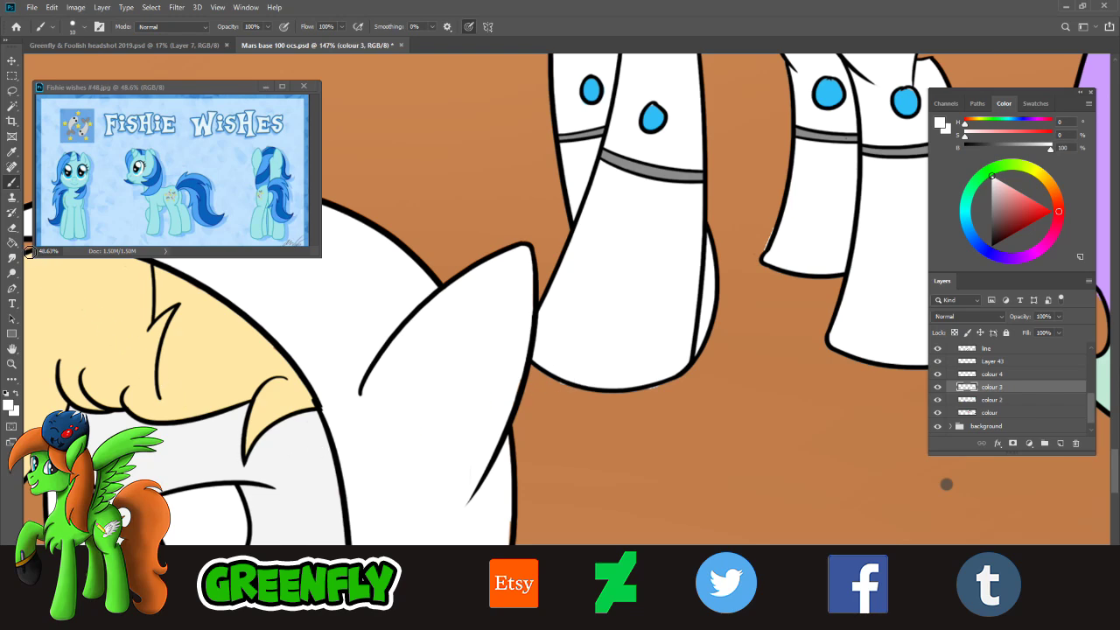
pyautogui.press('e')
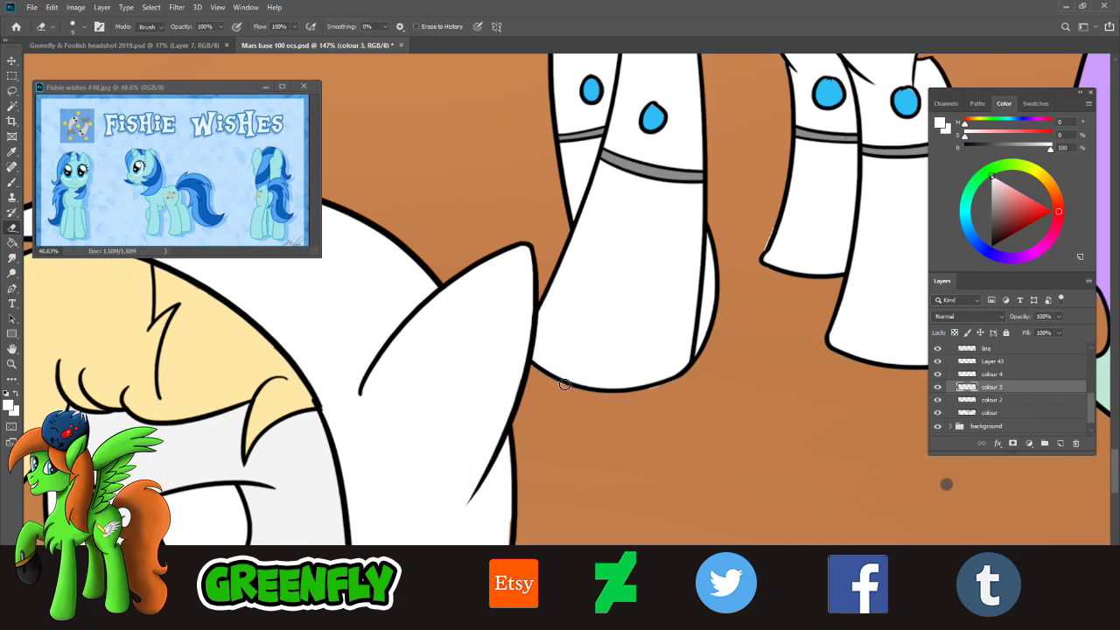
pyautogui.click(991, 400)
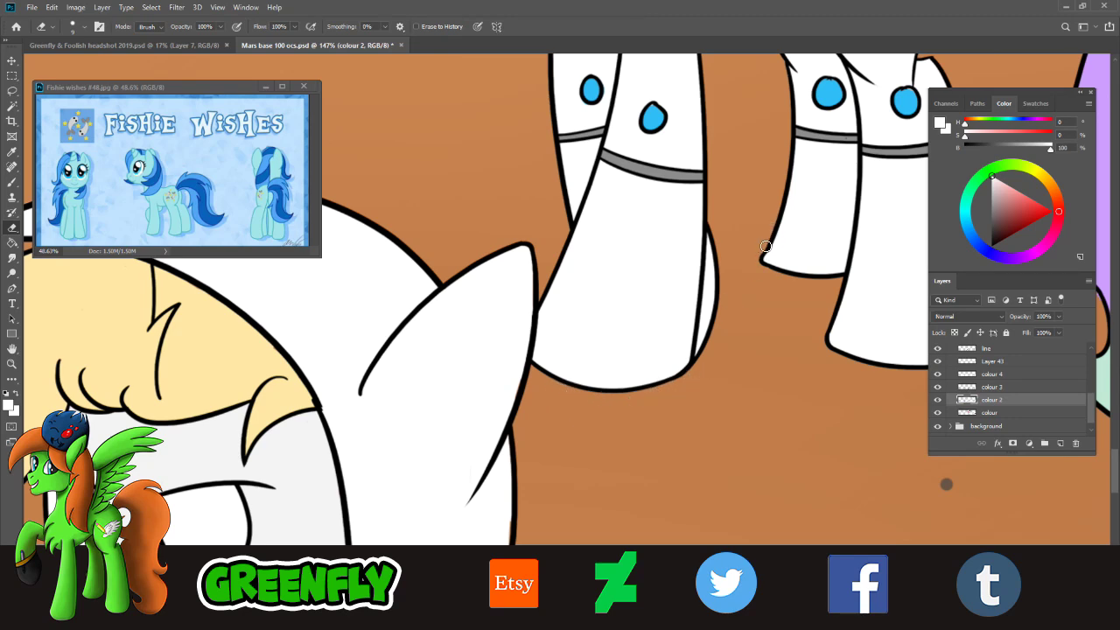
# - Inspect the blond-maned pony and the other foreground characters for remaining colouring flaws
pyautogui.click(12, 365)
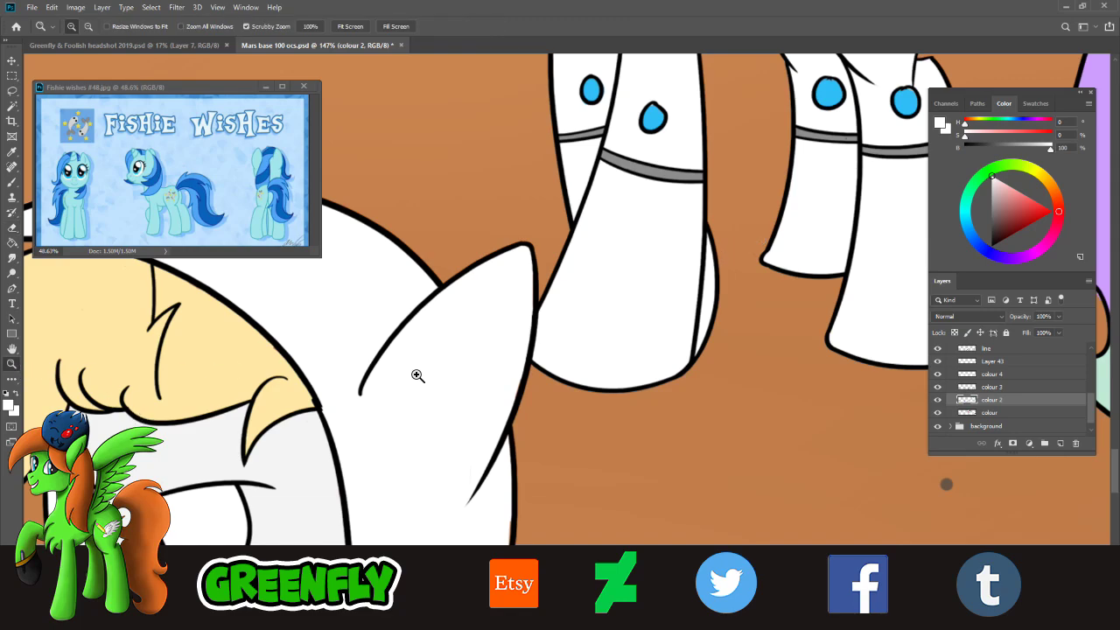
pyautogui.moveTo(458, 351); pyautogui.dragTo(409, 384)
pyautogui.moveTo(360, 450); pyautogui.dragTo(398, 458)
pyautogui.moveTo(359, 396); pyautogui.dragTo(393, 406)
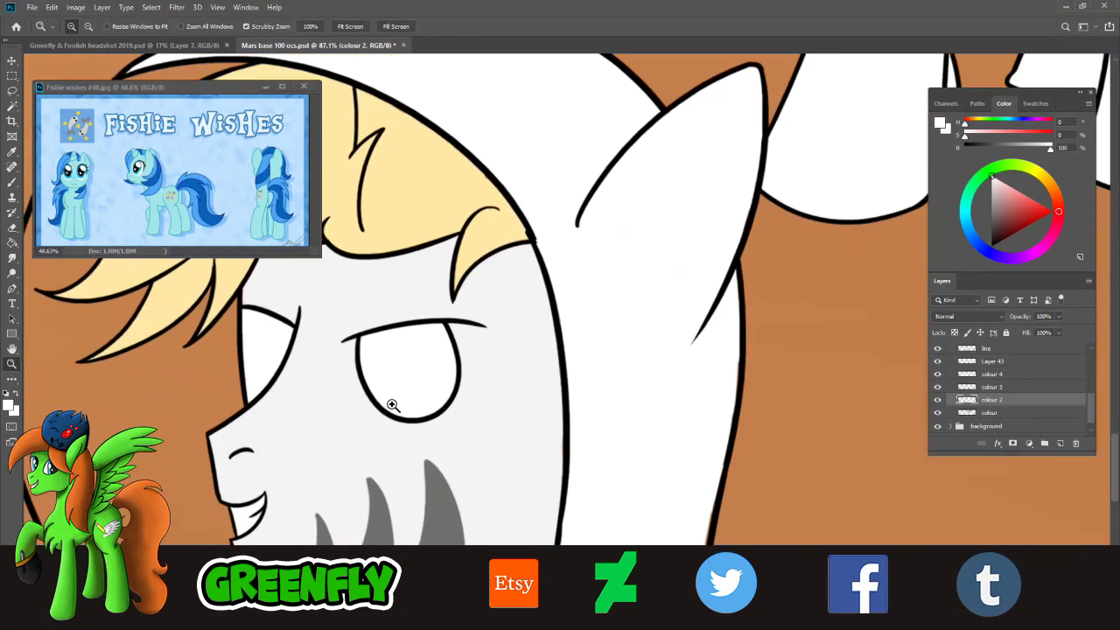
pyautogui.scroll(3, 392, 406)
pyautogui.scroll(-6, 421, 404)
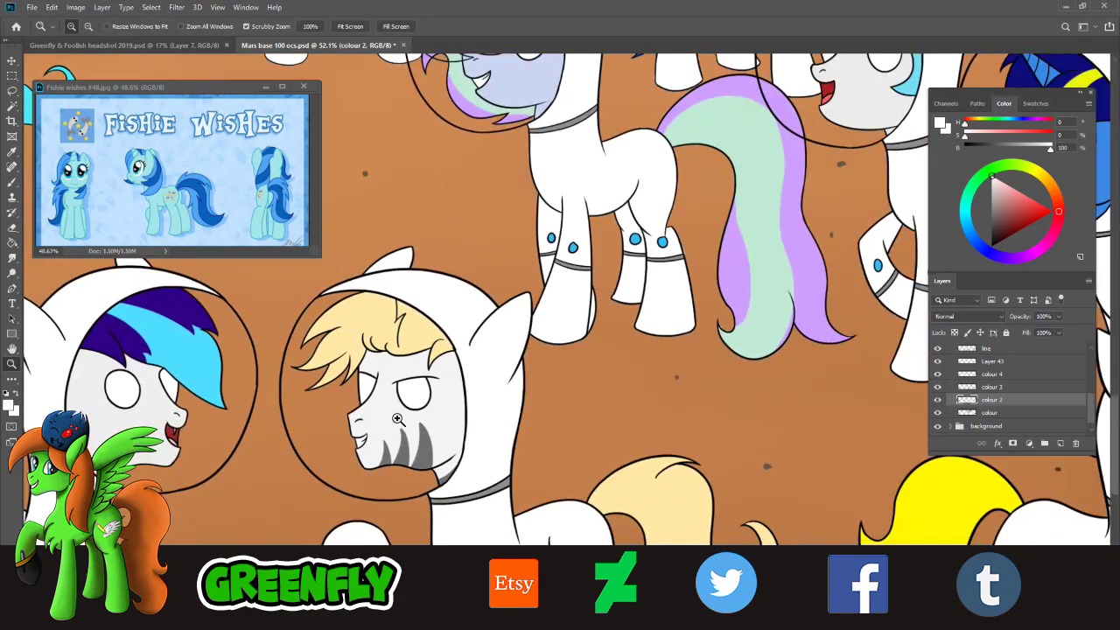
pyautogui.scroll(-4, 410, 470)
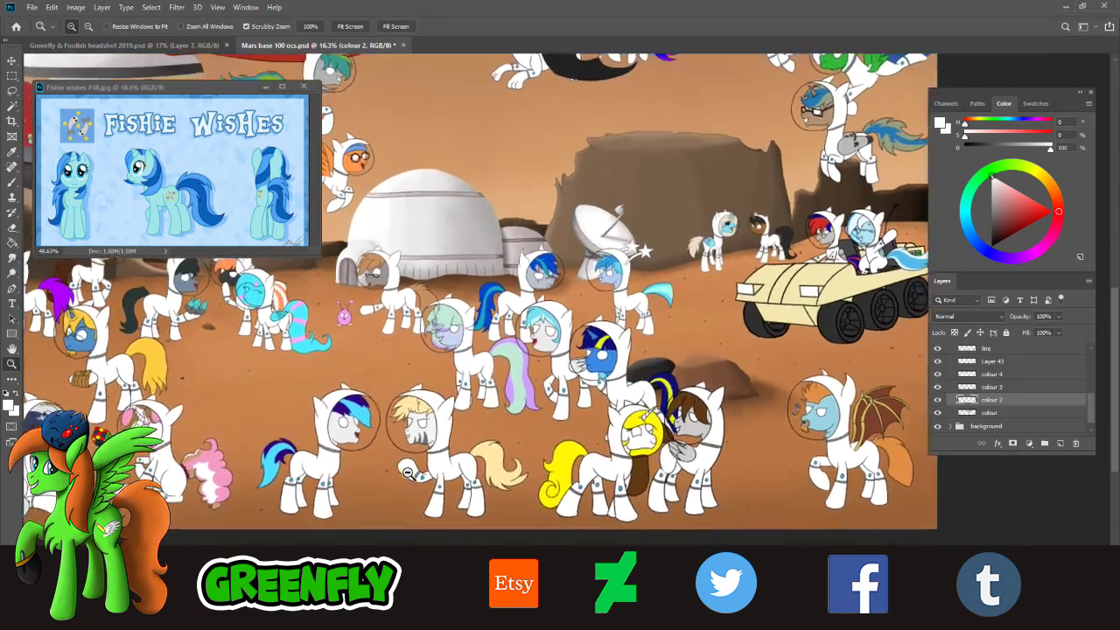
pyautogui.scroll(2, 369, 487)
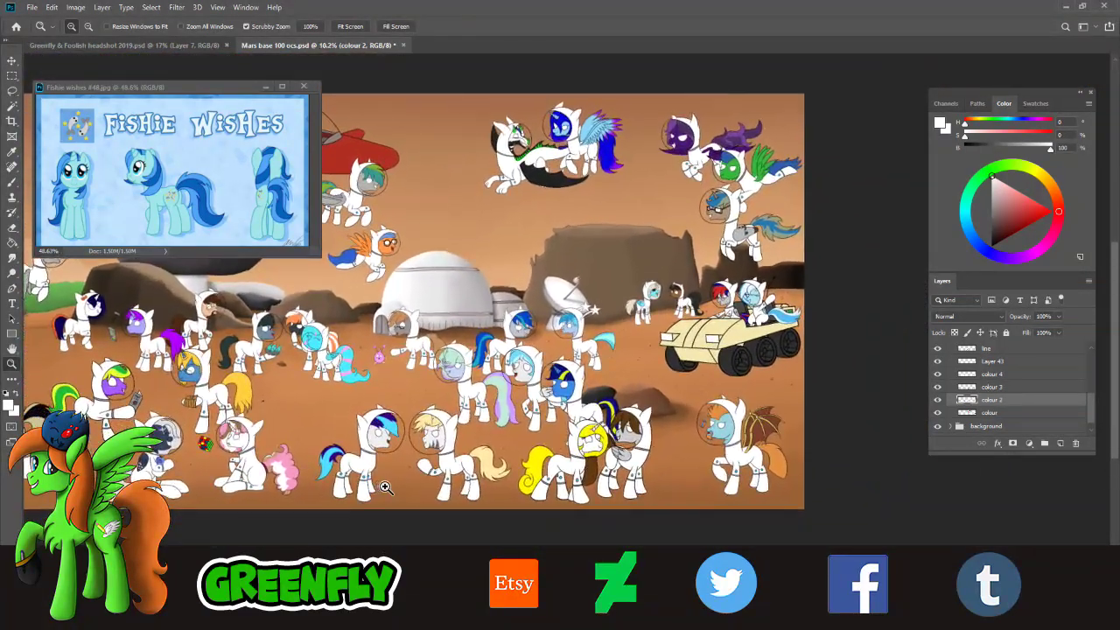
pyautogui.scroll(2, 421, 472)
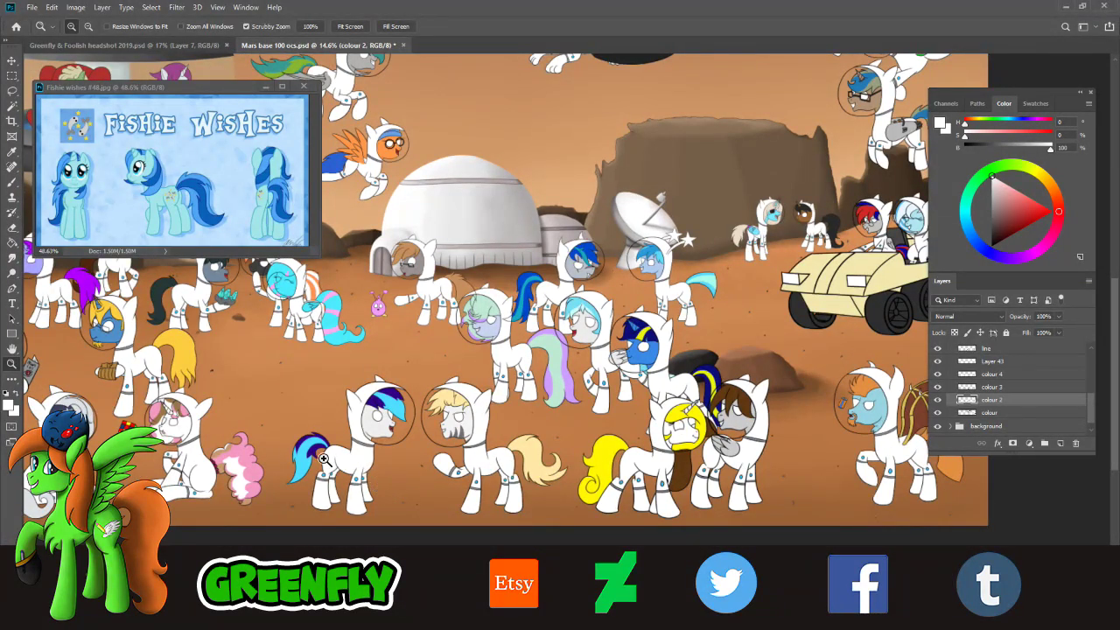
pyautogui.scroll(2, 323, 458)
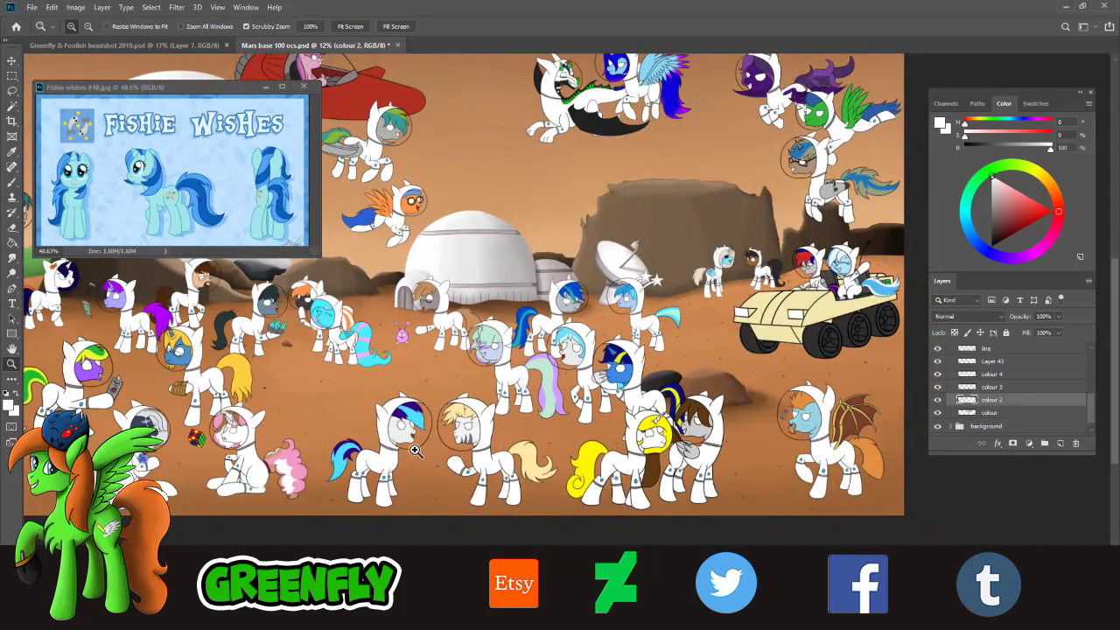
pyautogui.moveTo(417, 452); pyautogui.dragTo(393, 444)
pyautogui.moveTo(238, 476); pyautogui.dragTo(290, 483)
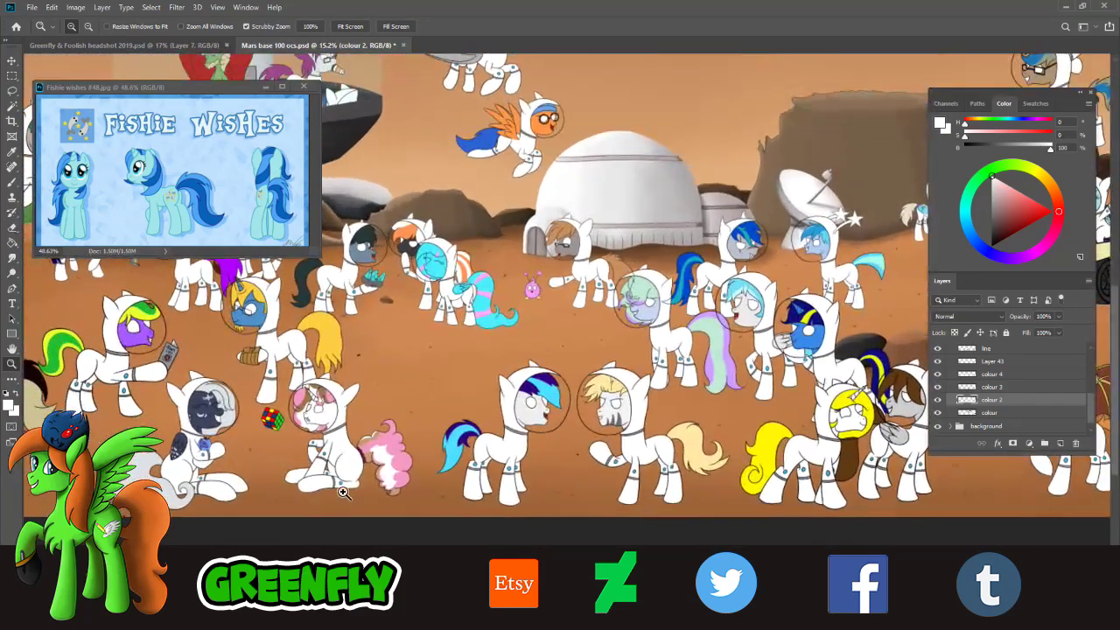
pyautogui.click(273, 485)
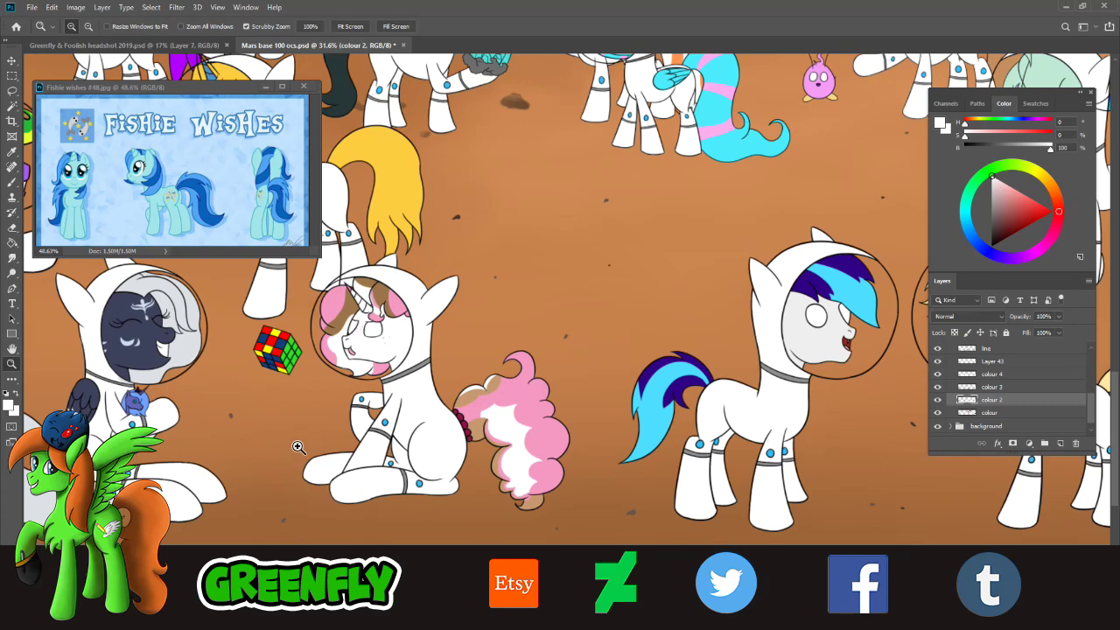
# - Inspect the characters across the whole Mars base scene for remaining flaws, including the mint-and-purple-maned pony
pyautogui.keyDown('alt'); pyautogui.click(343, 442); pyautogui.keyUp('alt')
pyautogui.keyDown('alt'); pyautogui.click(346, 458); pyautogui.keyUp('alt')
pyautogui.keyDown('alt'); pyautogui.click(346, 458); pyautogui.keyUp('alt')
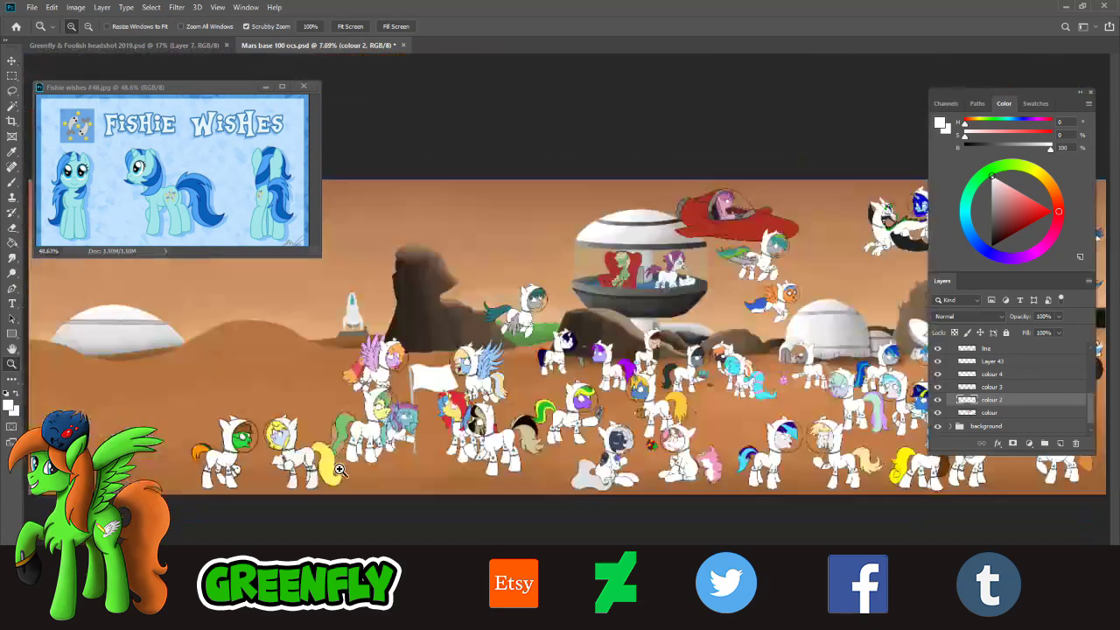
pyautogui.click(457, 415)
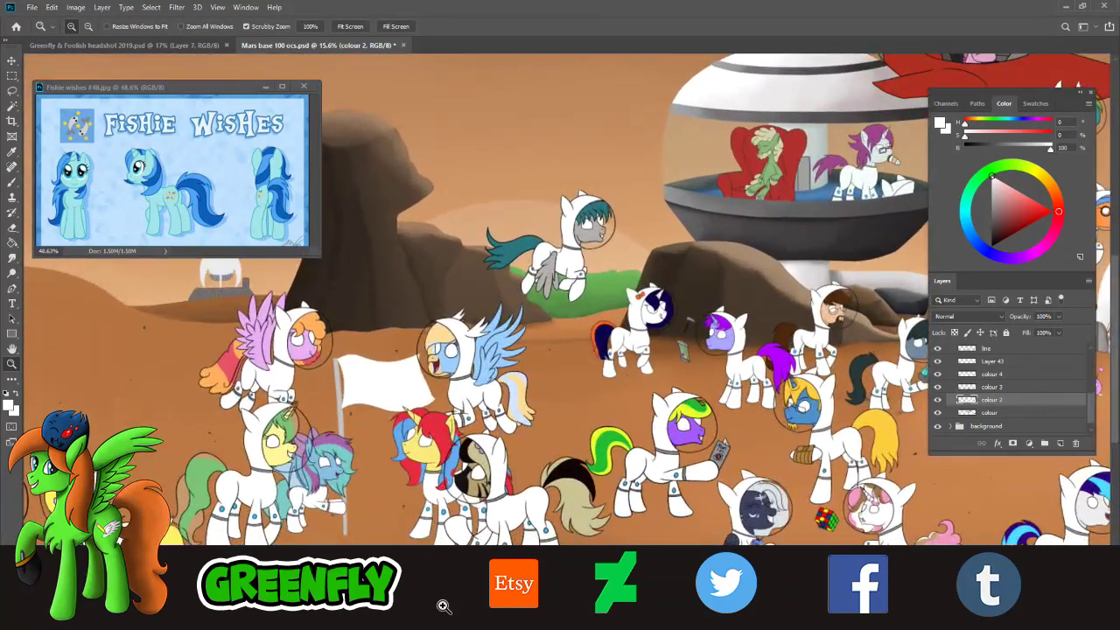
pyautogui.click(415, 534)
pyautogui.hscroll(15, 516, 625)
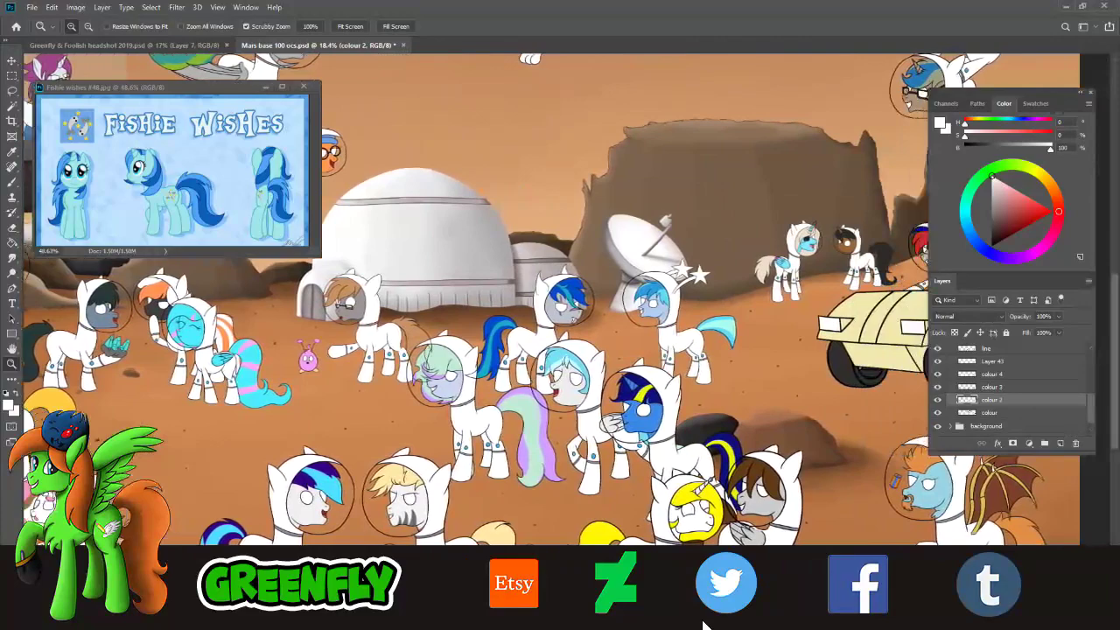
pyautogui.moveTo(703, 624)
pyautogui.mouseDown()
pyautogui.moveTo(721, 621)
pyautogui.moveTo(701, 620)
pyautogui.mouseUp()
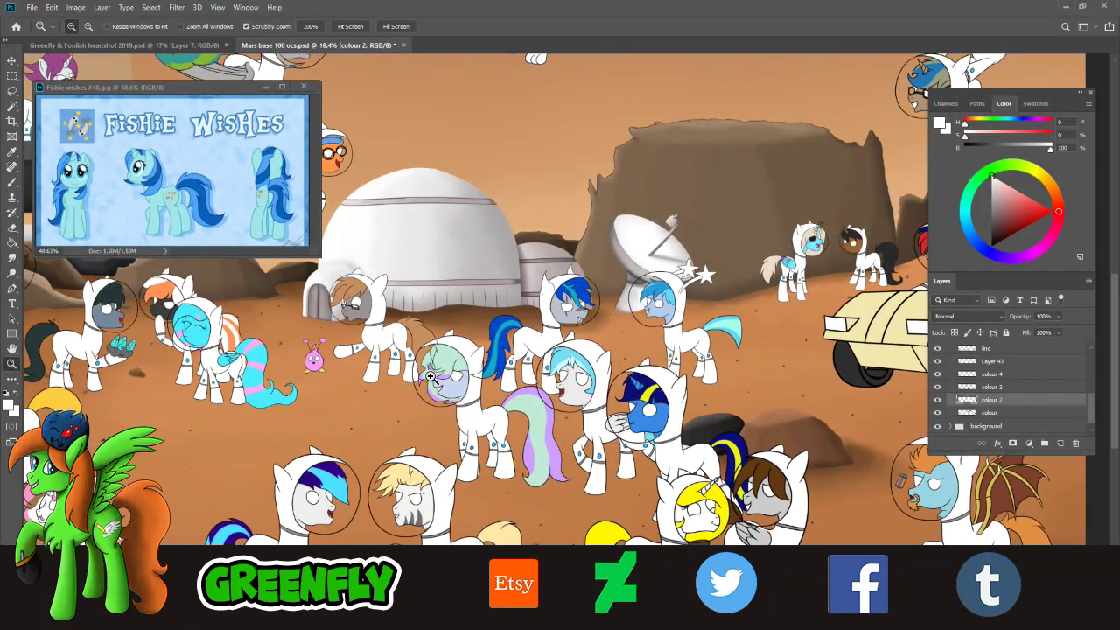
pyautogui.moveTo(433, 377); pyautogui.dragTo(466, 475)
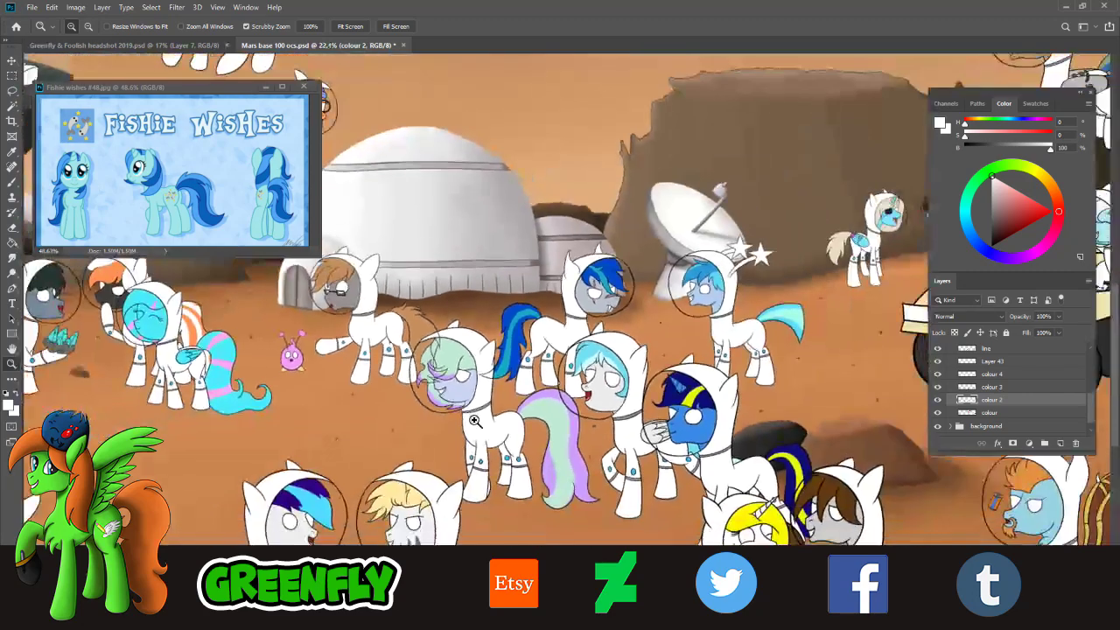
# - Select the line layer and hide and reshow it to check which outlines belong to it
pyautogui.scroll(2, 1086, 404)
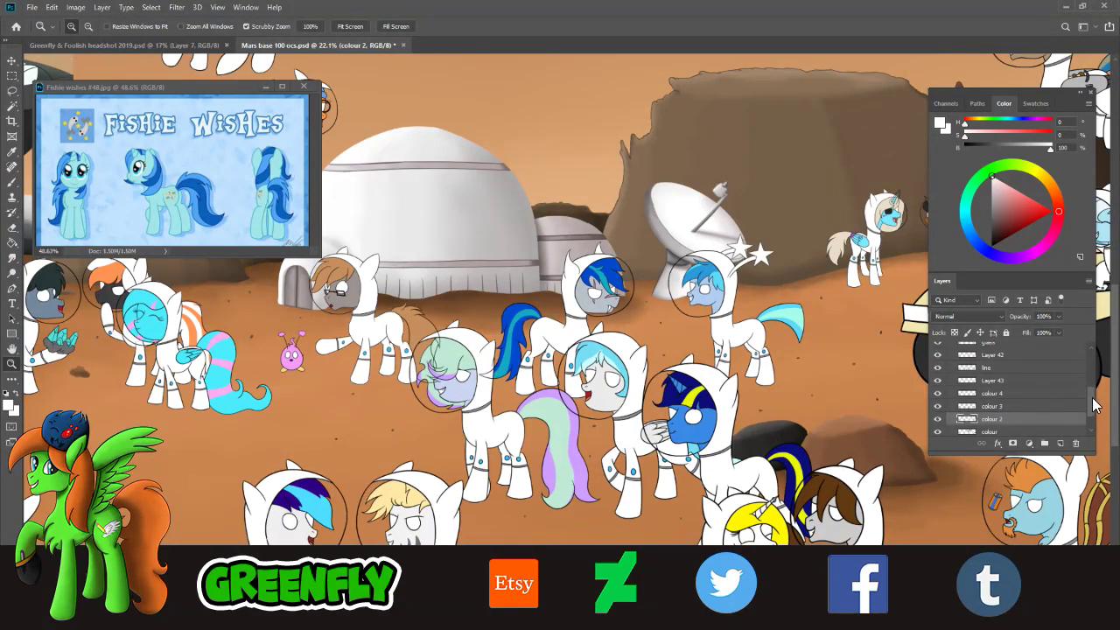
pyautogui.click(983, 386)
pyautogui.click(939, 382)
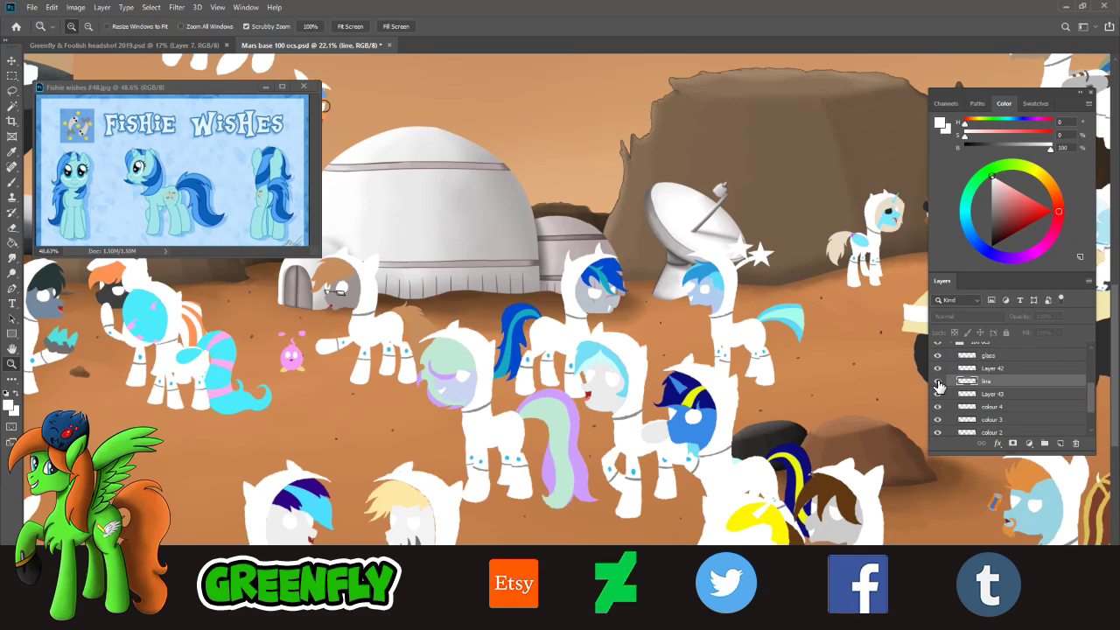
pyautogui.click(939, 383)
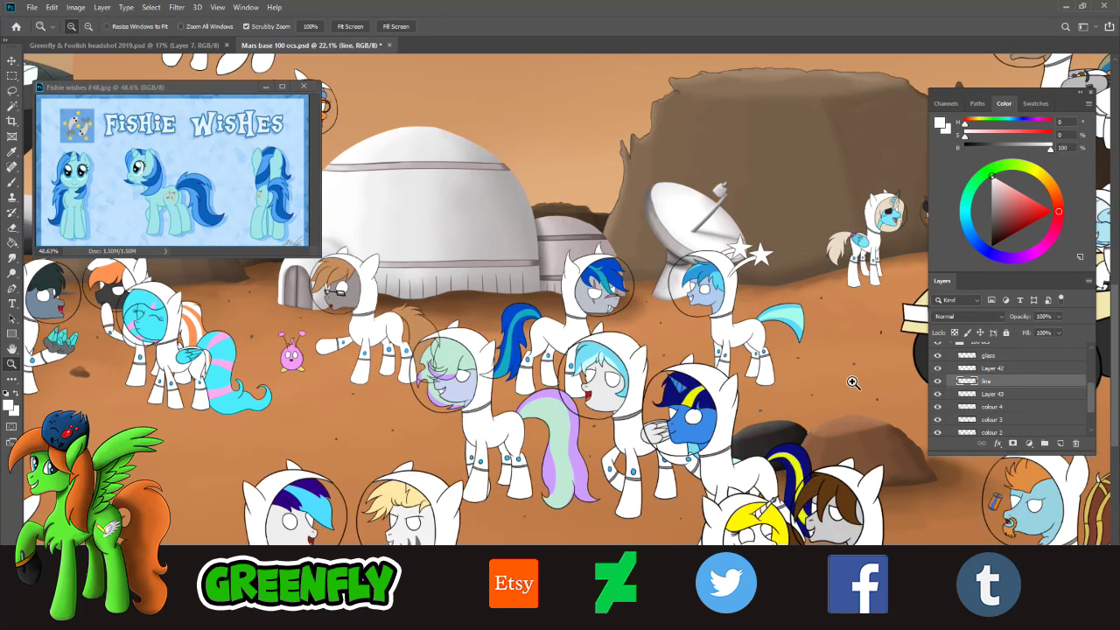
# - Erase the stray lines crossing the mint-and-purple-maned pony's lower mane and snout on the line layer
pyautogui.moveTo(442, 386); pyautogui.dragTo(810, 359)
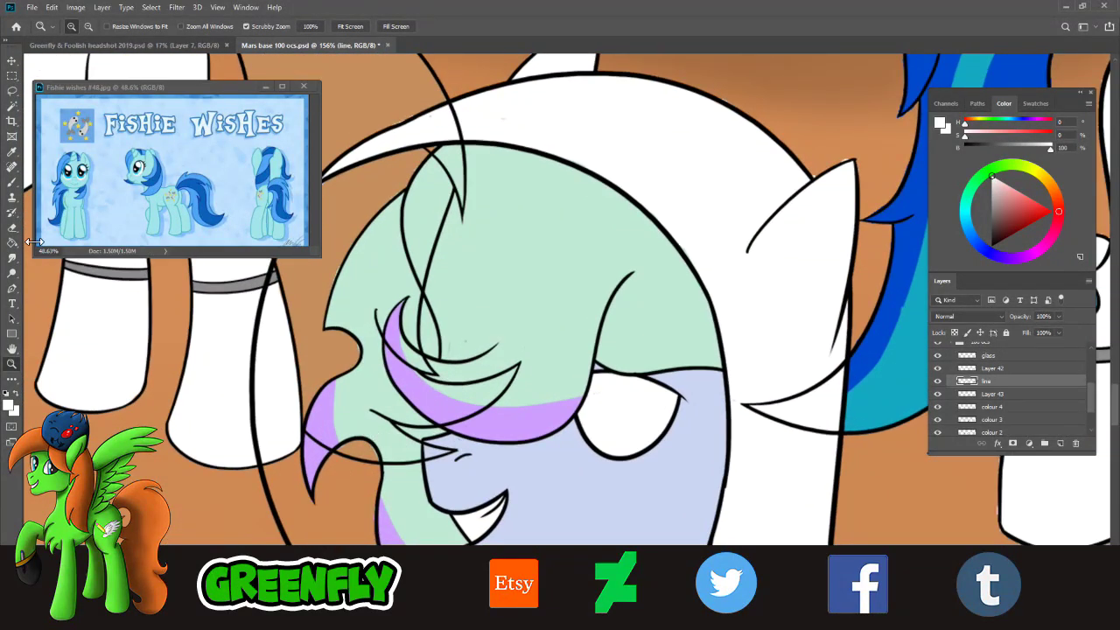
pyautogui.click(12, 228)
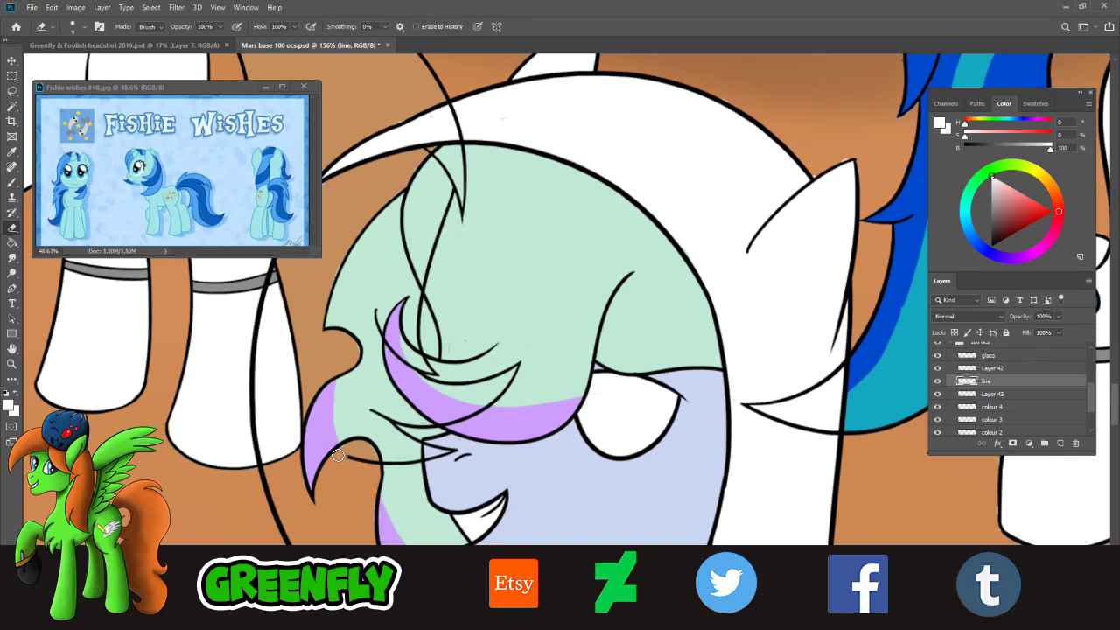
pyautogui.moveTo(343, 454); pyautogui.dragTo(377, 466)
pyautogui.moveTo(397, 460); pyautogui.dragTo(417, 466)
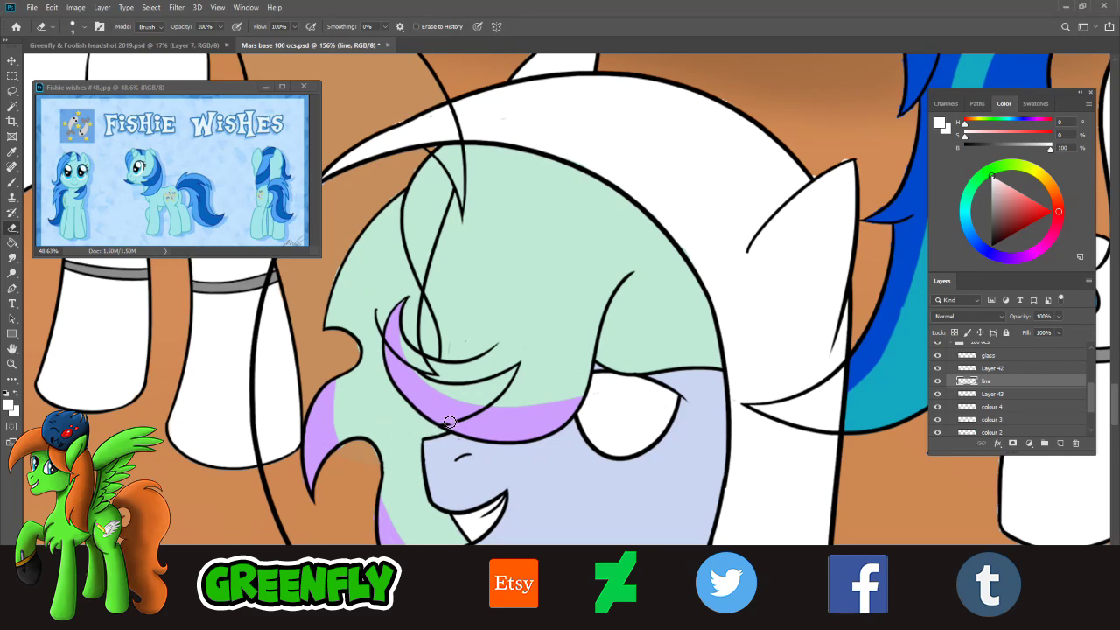
# - Erase the stray curved strokes crossing the pony's purple fringe and the mint mane around it, undoing the misplaced erasures
pyautogui.moveTo(447, 424)
pyautogui.mouseDown()
pyautogui.moveTo(494, 403)
pyautogui.moveTo(518, 369)
pyautogui.moveTo(481, 394)
pyautogui.moveTo(481, 380)
pyautogui.moveTo(445, 386)
pyautogui.moveTo(452, 363)
pyautogui.moveTo(415, 437)
pyautogui.moveTo(408, 468)
pyautogui.moveTo(422, 469)
pyautogui.moveTo(462, 426)
pyautogui.moveTo(474, 384)
pyautogui.moveTo(462, 385)
pyautogui.moveTo(496, 368)
pyautogui.moveTo(481, 415)
pyautogui.moveTo(514, 375)
pyautogui.moveTo(473, 391)
pyautogui.moveTo(424, 361)
pyautogui.mouseUp()
pyautogui.hotkey('ctrl', 'z')
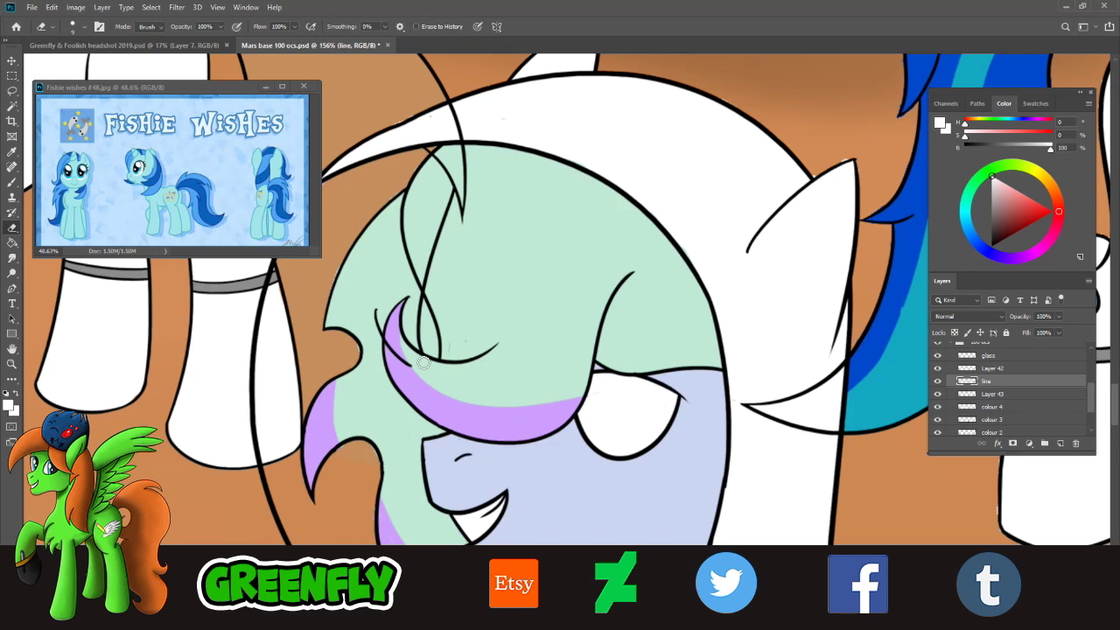
pyautogui.hotkey('ctrl', 'z')
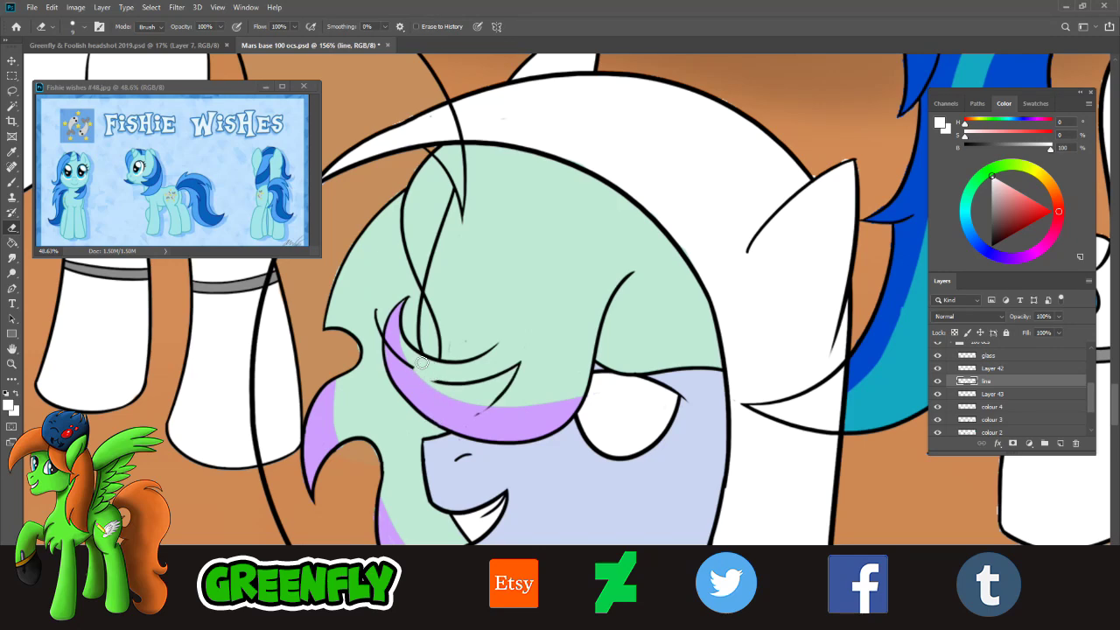
pyautogui.moveTo(470, 383)
pyautogui.mouseDown()
pyautogui.moveTo(433, 383)
pyautogui.moveTo(480, 386)
pyautogui.moveTo(474, 399)
pyautogui.moveTo(486, 402)
pyautogui.moveTo(520, 374)
pyautogui.moveTo(501, 378)
pyautogui.moveTo(467, 341)
pyautogui.mouseUp()
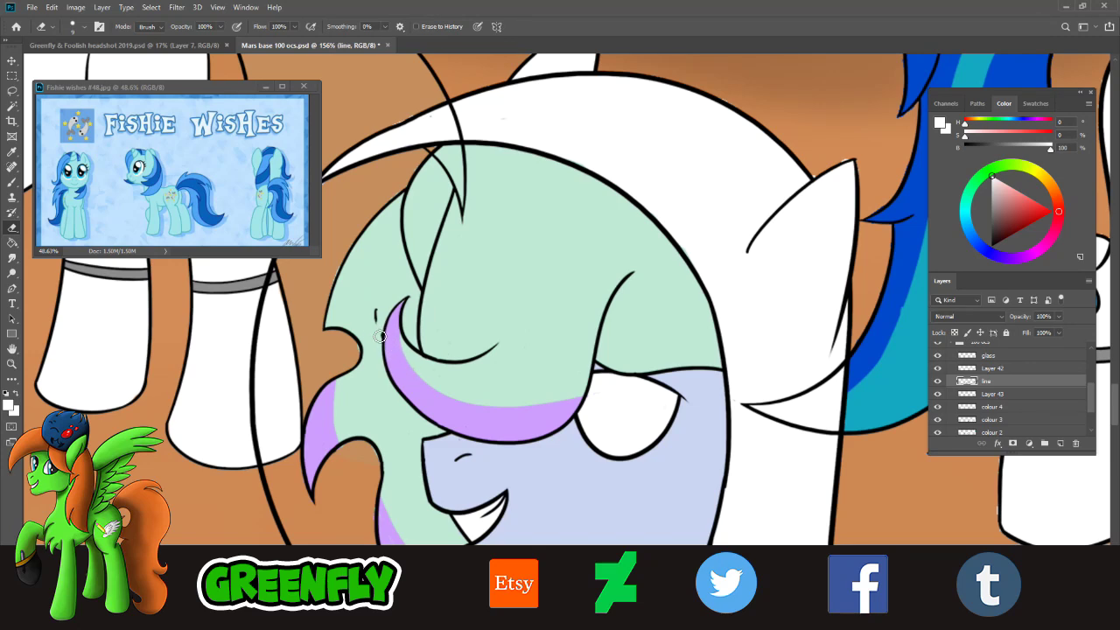
pyautogui.moveTo(377, 311); pyautogui.dragTo(377, 330)
# - Review the cleaned mane outlines against the neighbouring ponies and up close
pyautogui.click(12, 363)
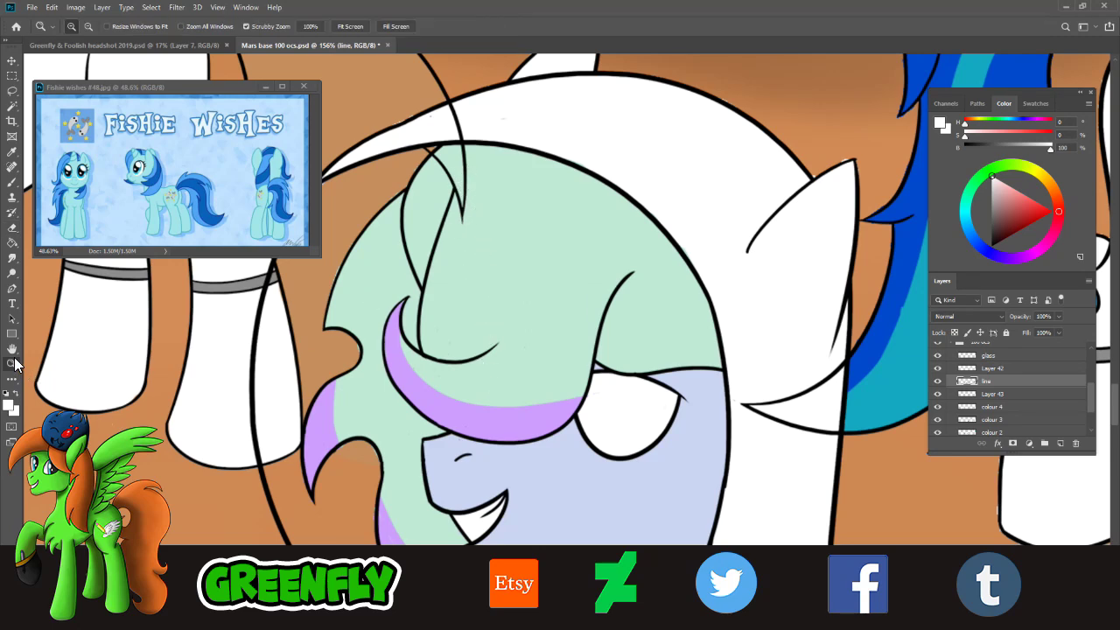
pyautogui.moveTo(449, 347); pyautogui.dragTo(420, 347)
pyautogui.moveTo(518, 343); pyautogui.dragTo(473, 366)
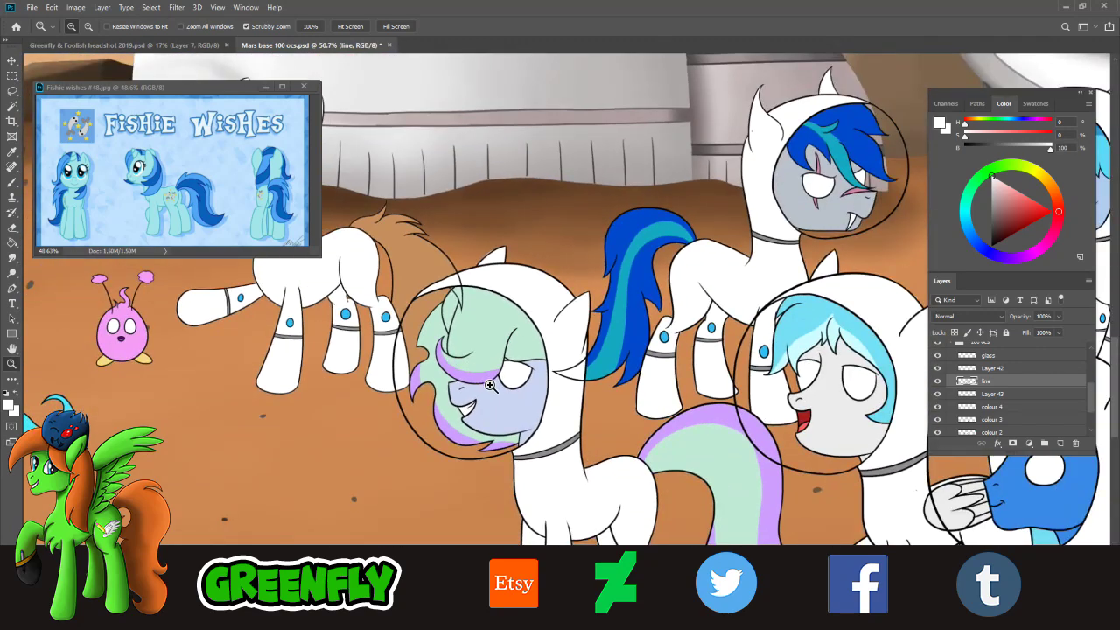
pyautogui.moveTo(462, 321)
pyautogui.mouseDown()
pyautogui.moveTo(510, 349)
pyautogui.moveTo(455, 330)
pyautogui.mouseUp()
pyautogui.moveTo(511, 397)
pyautogui.mouseDown()
pyautogui.moveTo(476, 413)
pyautogui.moveTo(507, 395)
pyautogui.moveTo(562, 412)
pyautogui.moveTo(510, 357)
pyautogui.moveTo(569, 398)
pyautogui.moveTo(418, 425)
pyautogui.moveTo(413, 399)
pyautogui.moveTo(430, 407)
pyautogui.mouseUp()
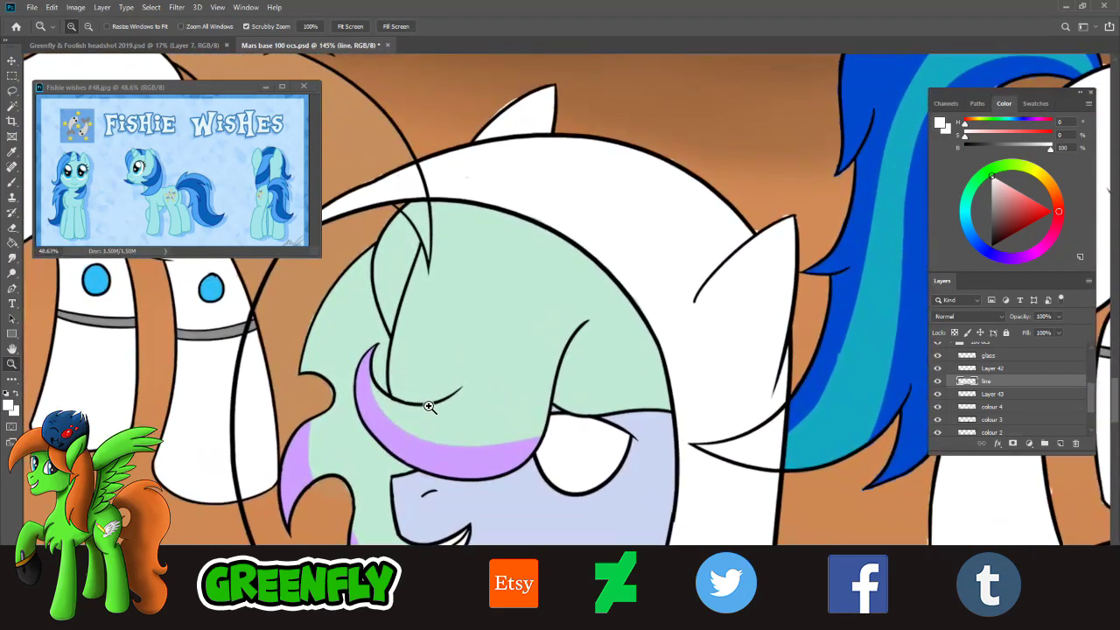
# - Erase the stray outline overlapping the top of the mint-green mane on the line layer, undoing the first strokes and redoing them
pyautogui.click(12, 230)
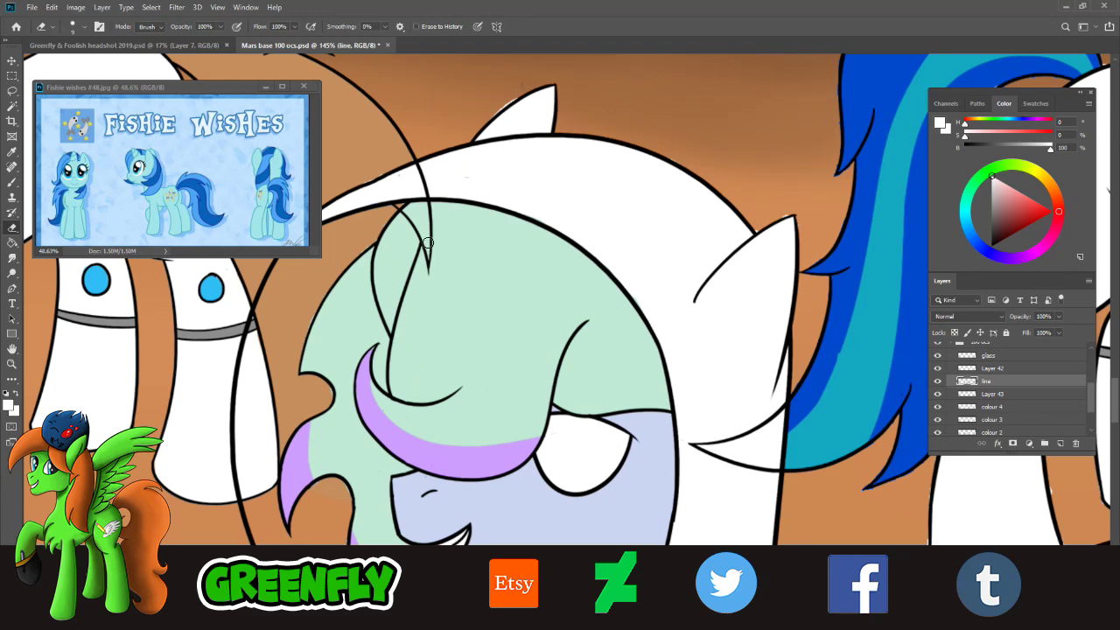
pyautogui.moveTo(426, 269); pyautogui.dragTo(431, 246)
pyautogui.moveTo(430, 228); pyautogui.dragTo(432, 225)
pyautogui.hotkey('ctrl', 'z')
pyautogui.hotkey('ctrl', 'z')
pyautogui.moveTo(430, 239)
pyautogui.mouseDown()
pyautogui.moveTo(426, 230)
pyautogui.moveTo(416, 241)
pyautogui.mouseUp()
pyautogui.moveTo(409, 291); pyautogui.dragTo(428, 234)
pyautogui.click(12, 364)
pyautogui.moveTo(533, 381); pyautogui.dragTo(546, 468)
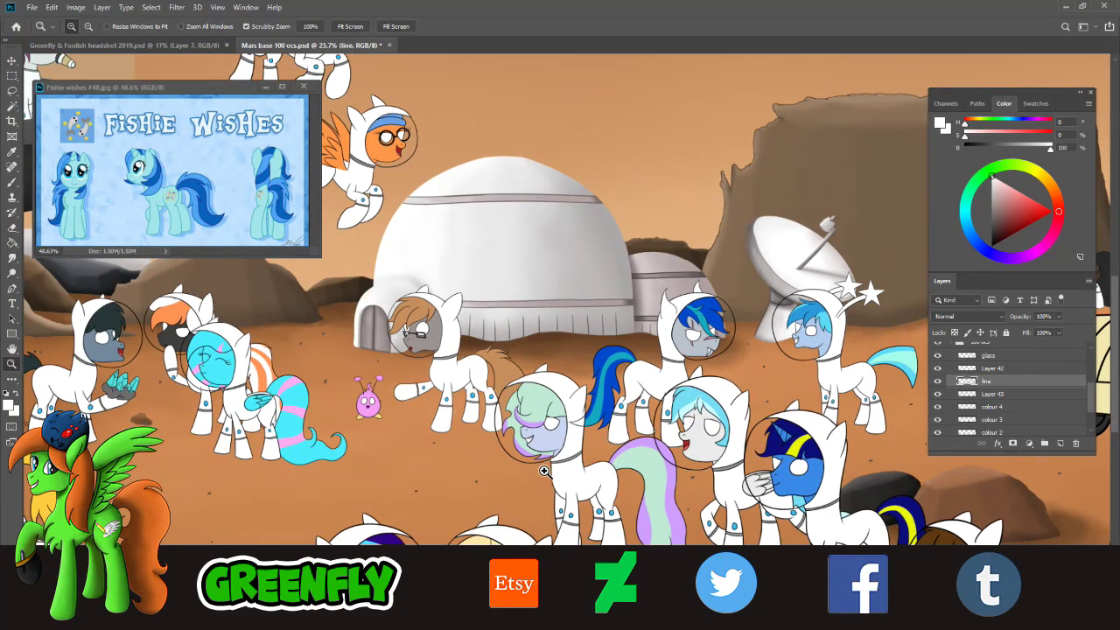
# - Inspect the Mars scene from the white flag group across to the rover and the flying ponies at the picture's right edge
pyautogui.moveTo(561, 452); pyautogui.dragTo(616, 487)
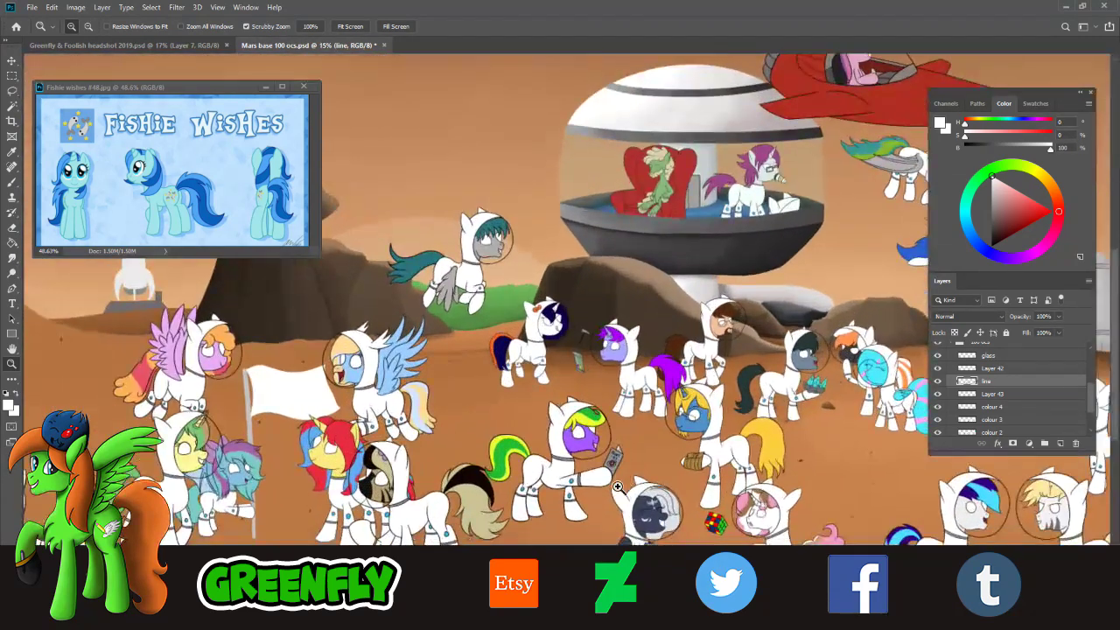
pyautogui.moveTo(531, 621); pyautogui.dragTo(573, 623)
pyautogui.hscroll(3, 574, 623)
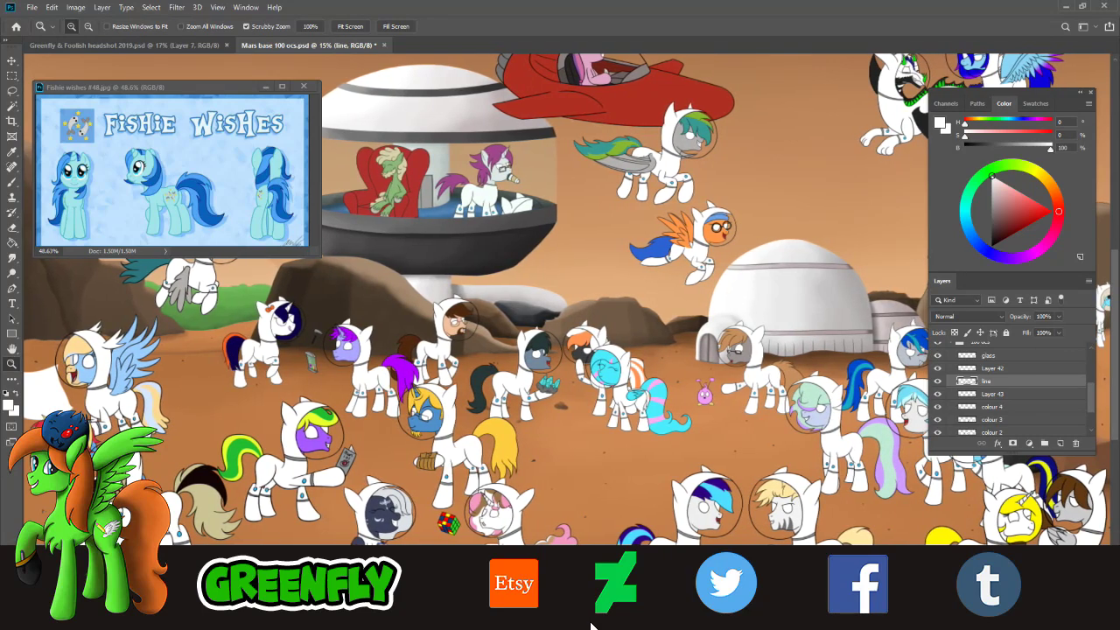
pyautogui.moveTo(592, 624); pyautogui.dragTo(590, 624)
pyautogui.hscroll(9, 589, 626)
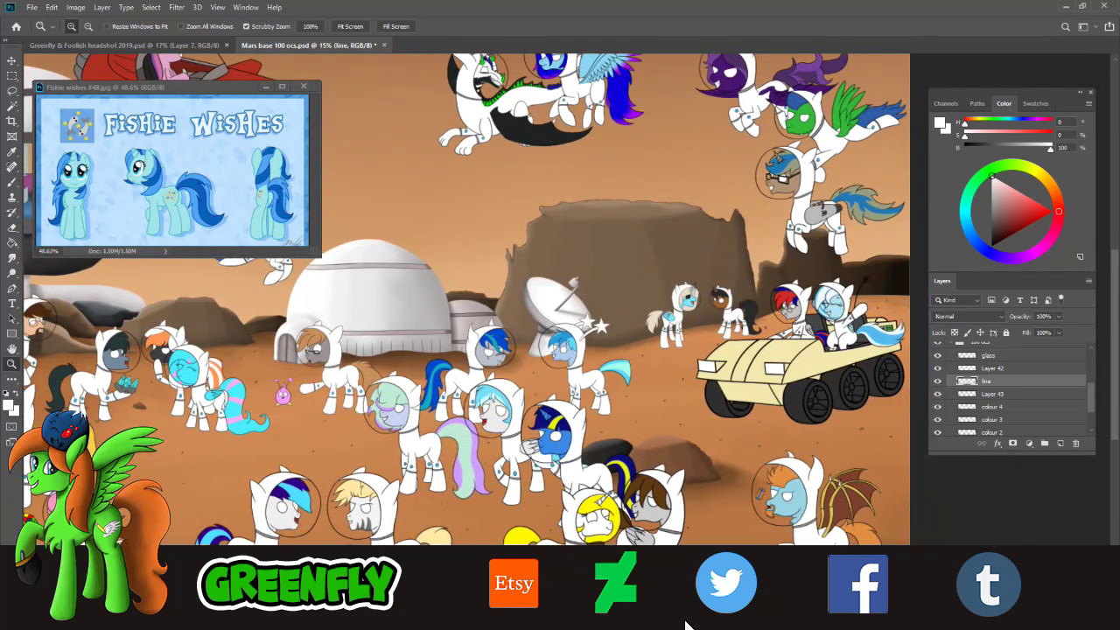
pyautogui.hscroll(3, 700, 623)
pyautogui.moveTo(709, 622); pyautogui.dragTo(705, 622)
pyautogui.hscroll(-1, 702, 621)
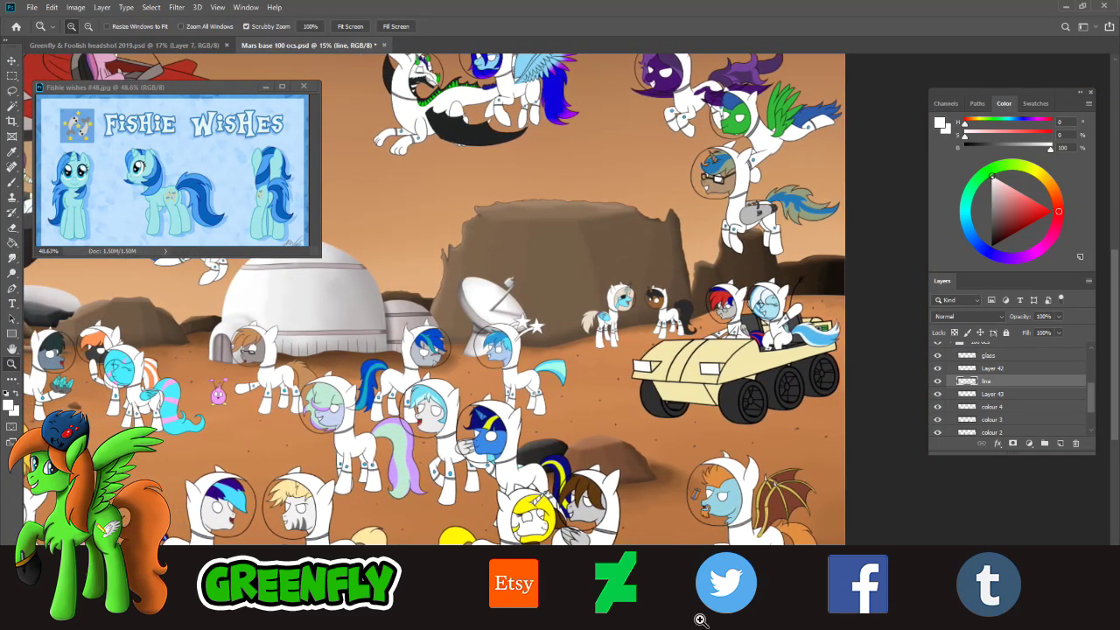
pyautogui.hscroll(-2, 700, 620)
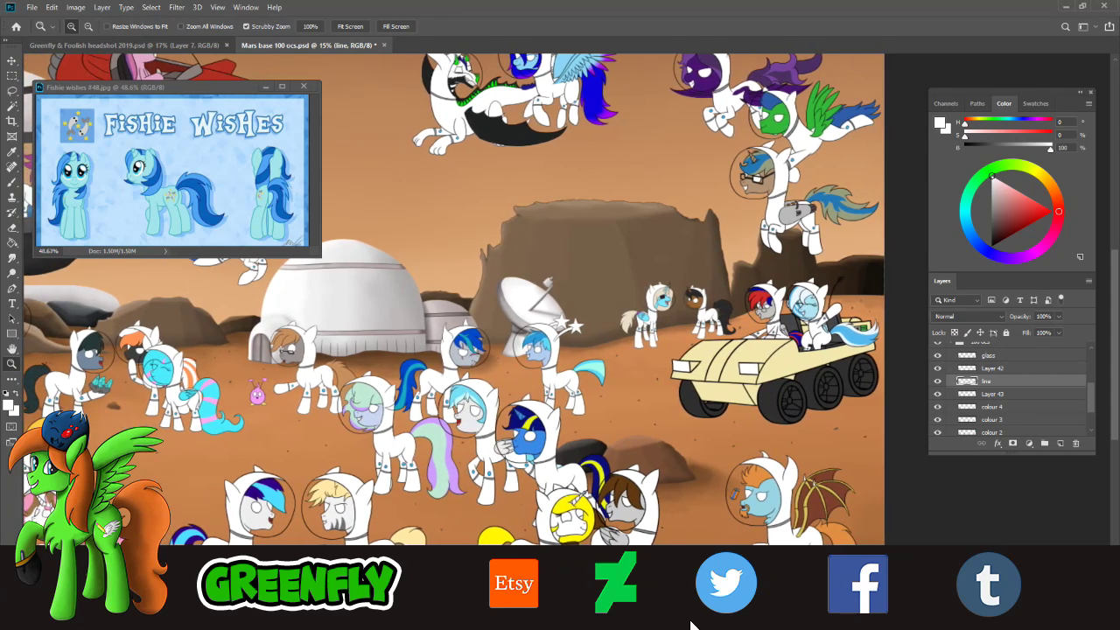
pyautogui.moveTo(690, 622); pyautogui.dragTo(691, 623)
pyautogui.hscroll(5, 692, 623)
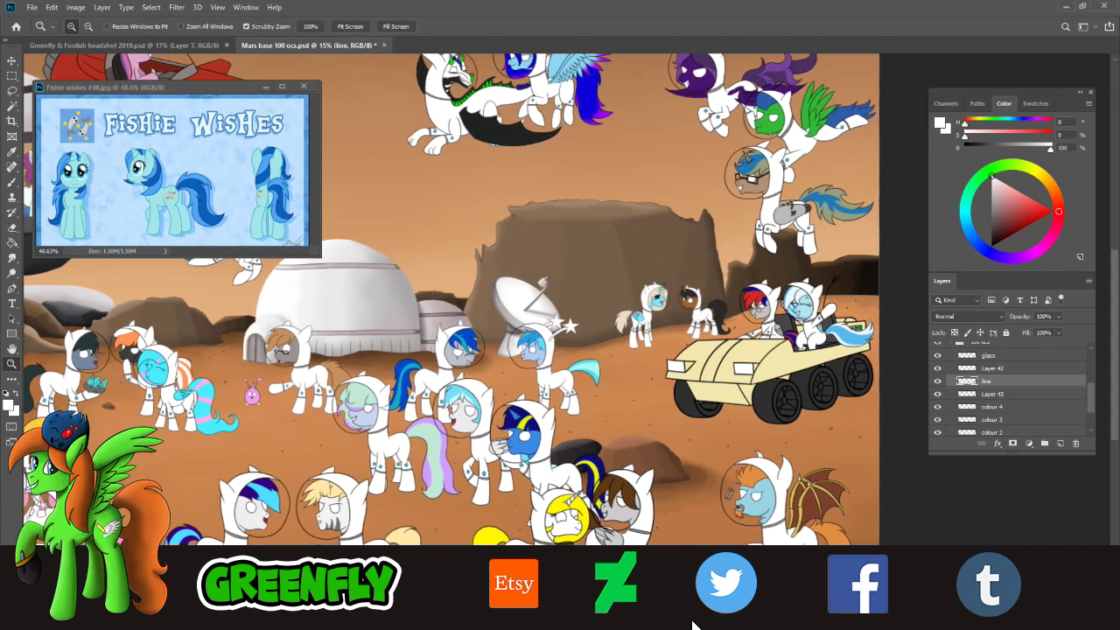
pyautogui.moveTo(596, 487); pyautogui.dragTo(574, 490)
pyautogui.moveTo(651, 261); pyautogui.dragTo(707, 295)
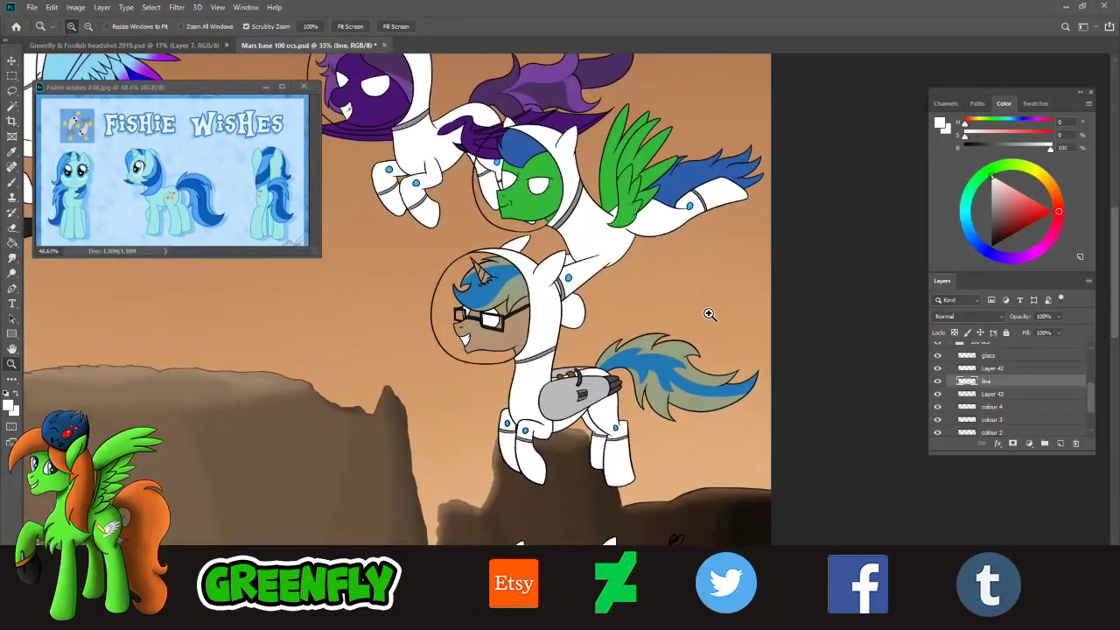
pyautogui.moveTo(645, 450); pyautogui.dragTo(602, 476)
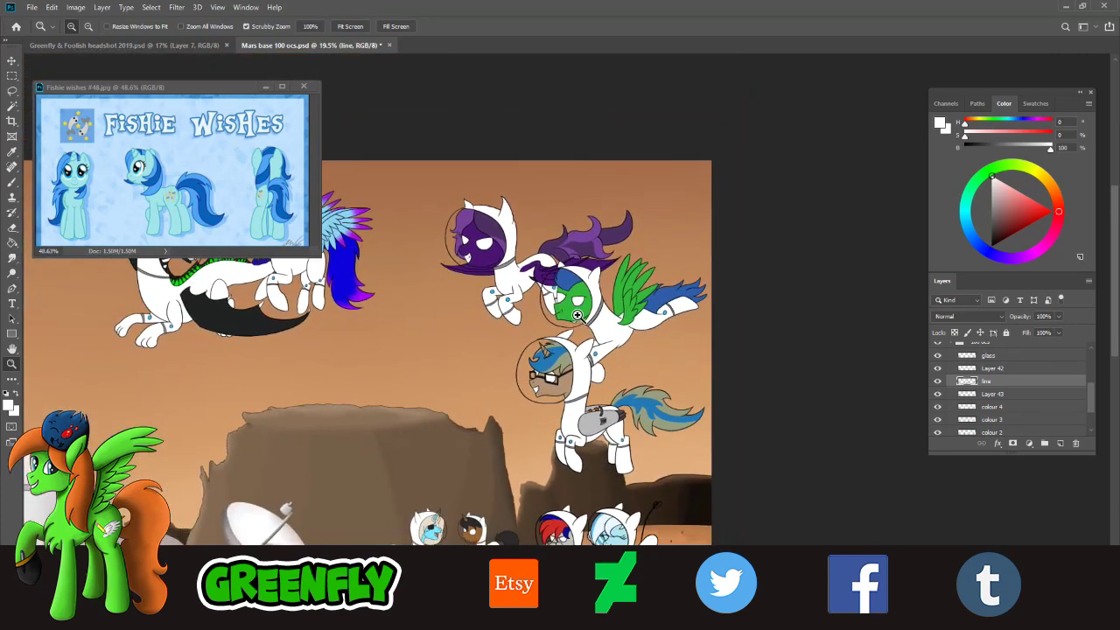
pyautogui.moveTo(601, 350); pyautogui.dragTo(532, 441)
pyautogui.moveTo(575, 336); pyautogui.dragTo(618, 361)
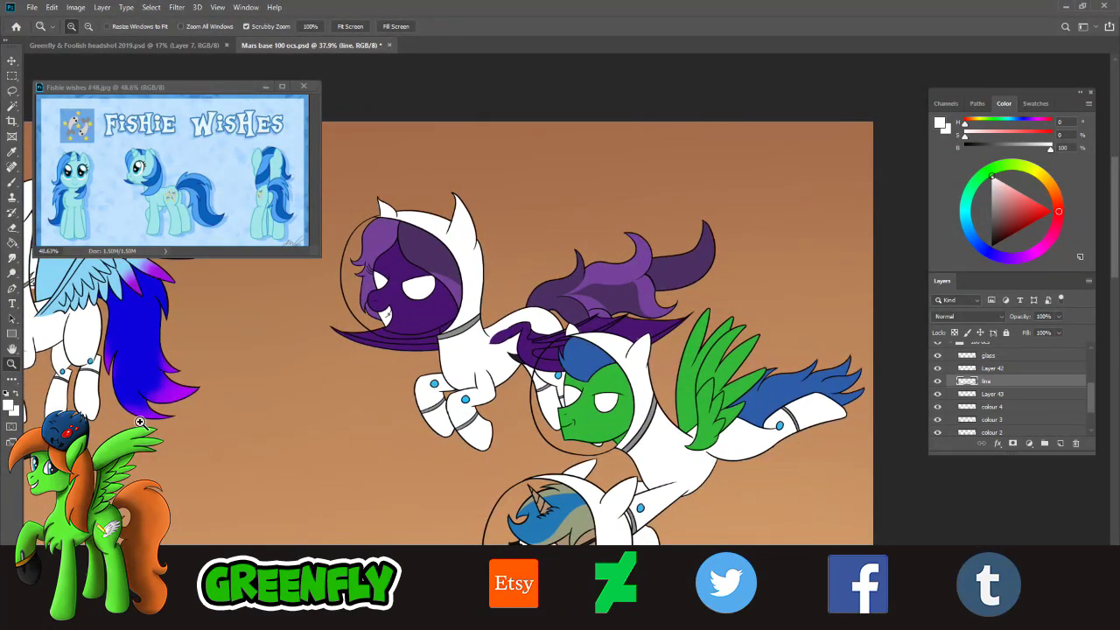
pyautogui.moveTo(395, 399); pyautogui.dragTo(496, 394)
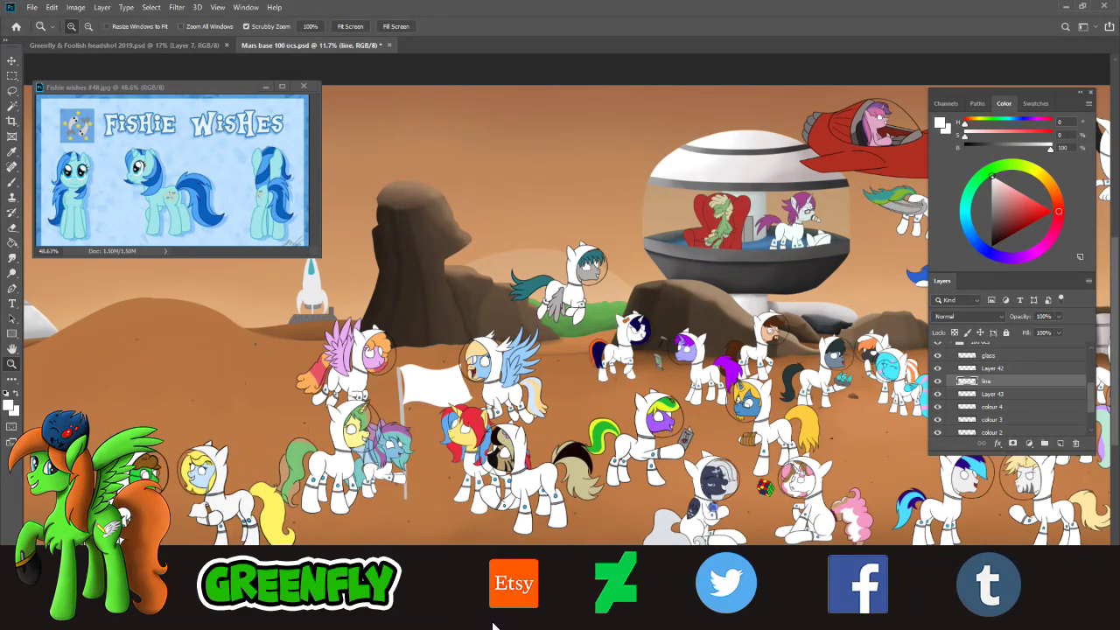
# - Survey the whole Mars base picture, comparing the rows of suited ponies, the domes and the flying characters
pyautogui.moveTo(510, 625); pyautogui.dragTo(588, 625)
pyautogui.hscroll(3, 588, 628)
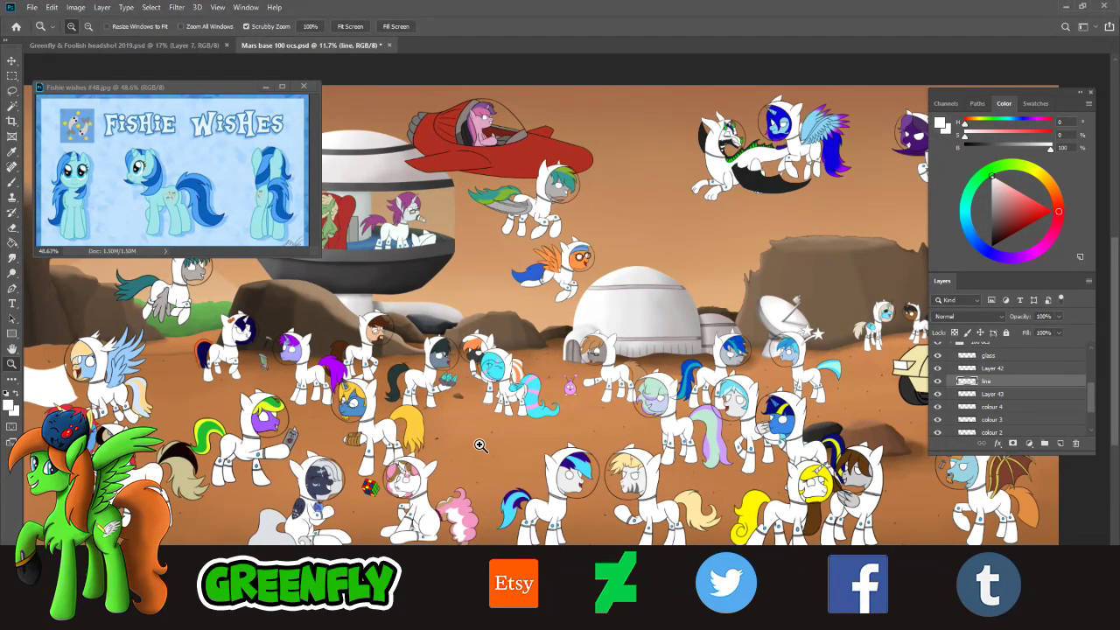
pyautogui.moveTo(485, 444); pyautogui.dragTo(480, 457)
pyautogui.scroll(-2, 480, 455)
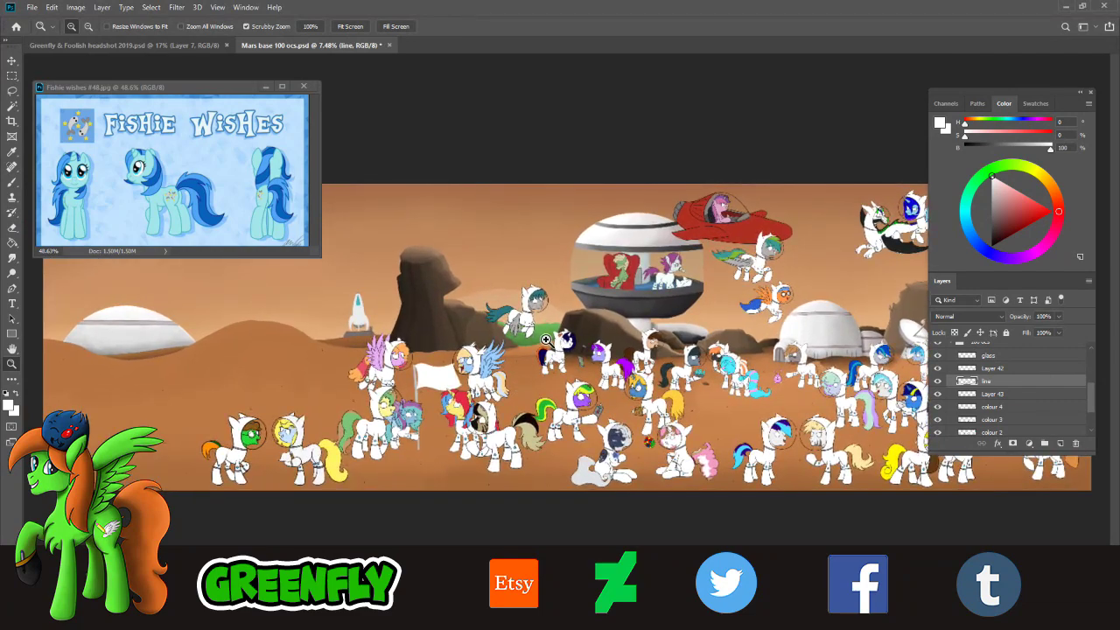
pyautogui.scroll(1, 526, 350)
pyautogui.scroll(1, 564, 349)
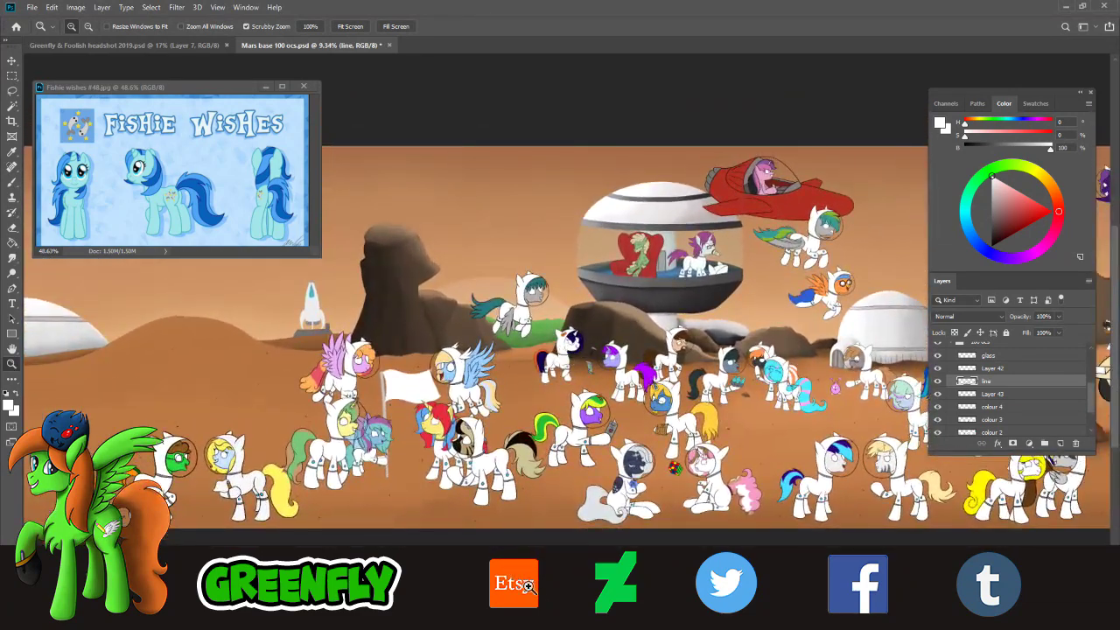
pyautogui.hscroll(6, 514, 627)
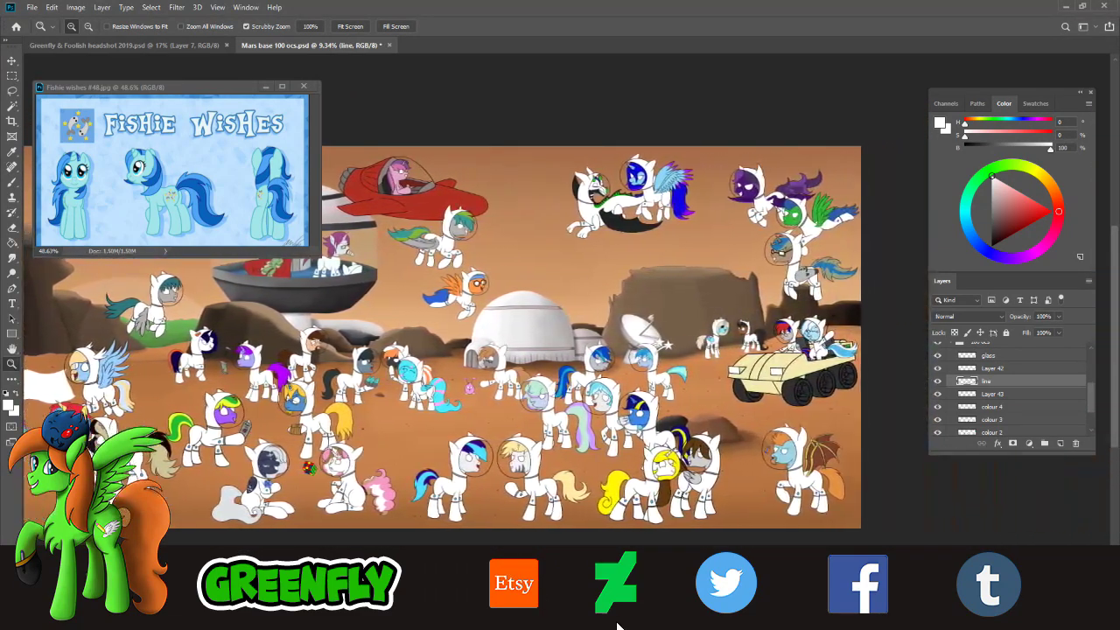
pyautogui.hscroll(1, 582, 613)
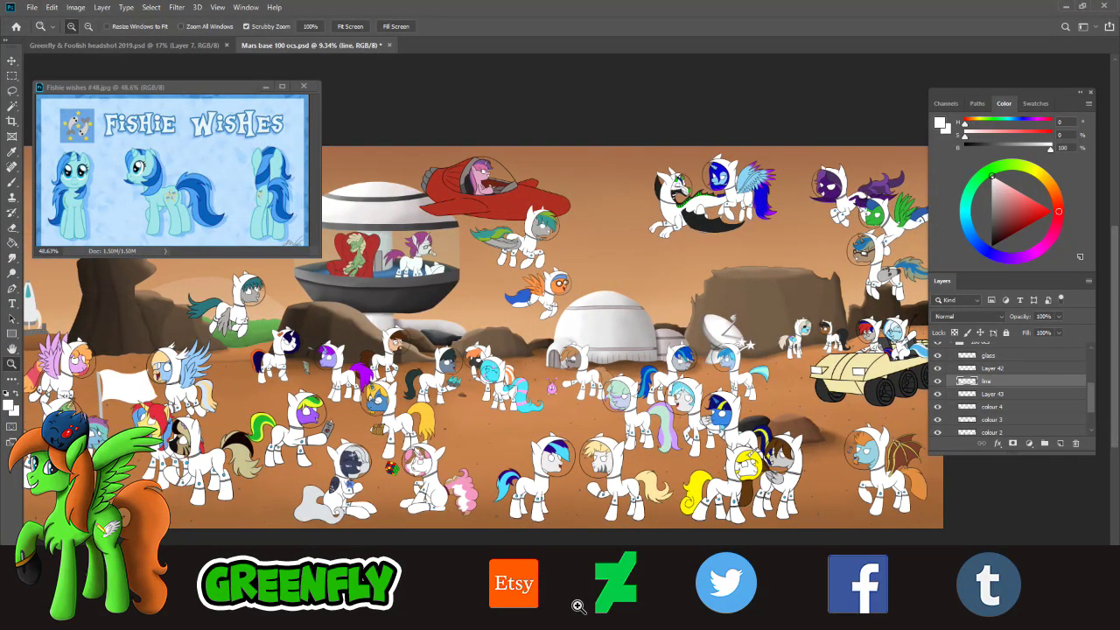
pyautogui.scroll(1, 520, 483)
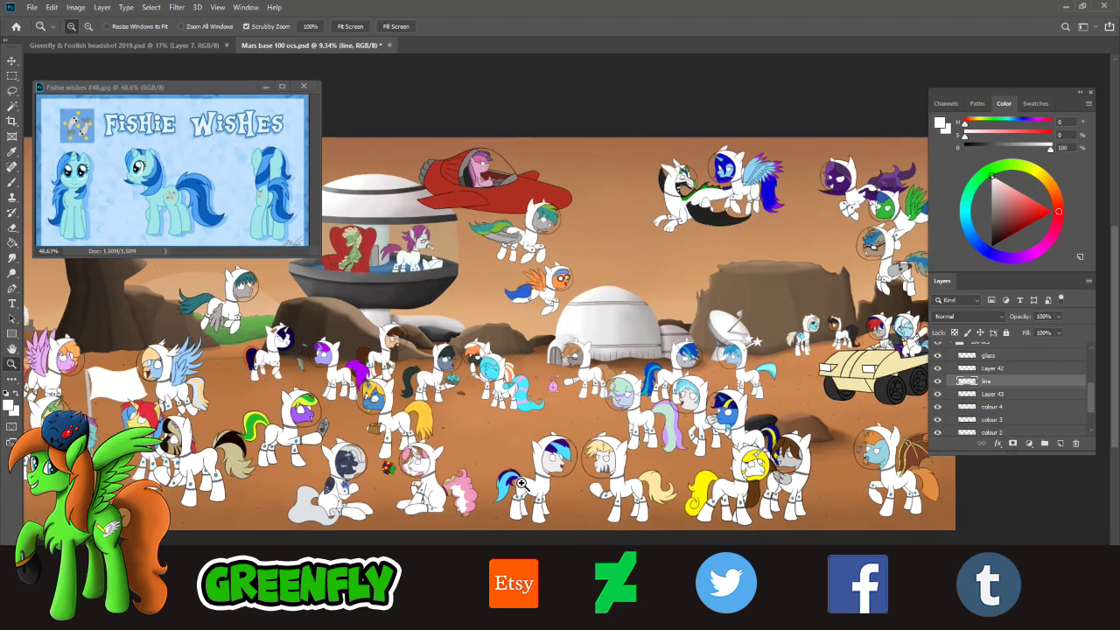
pyautogui.scroll(1, 521, 482)
pyautogui.scroll(1, 571, 477)
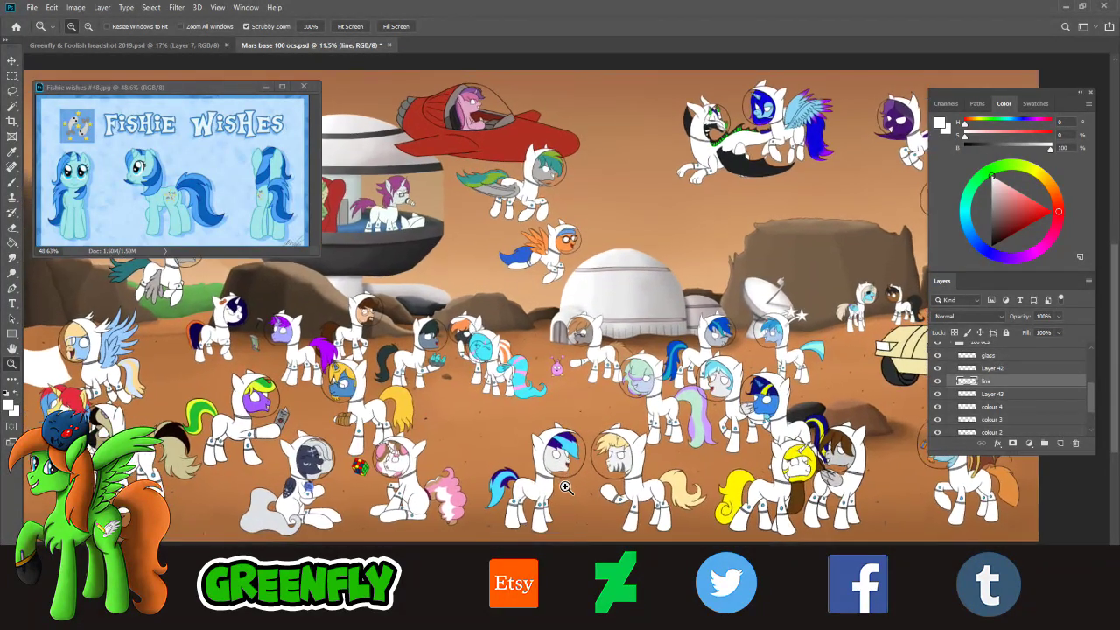
pyautogui.scroll(-3, 566, 487)
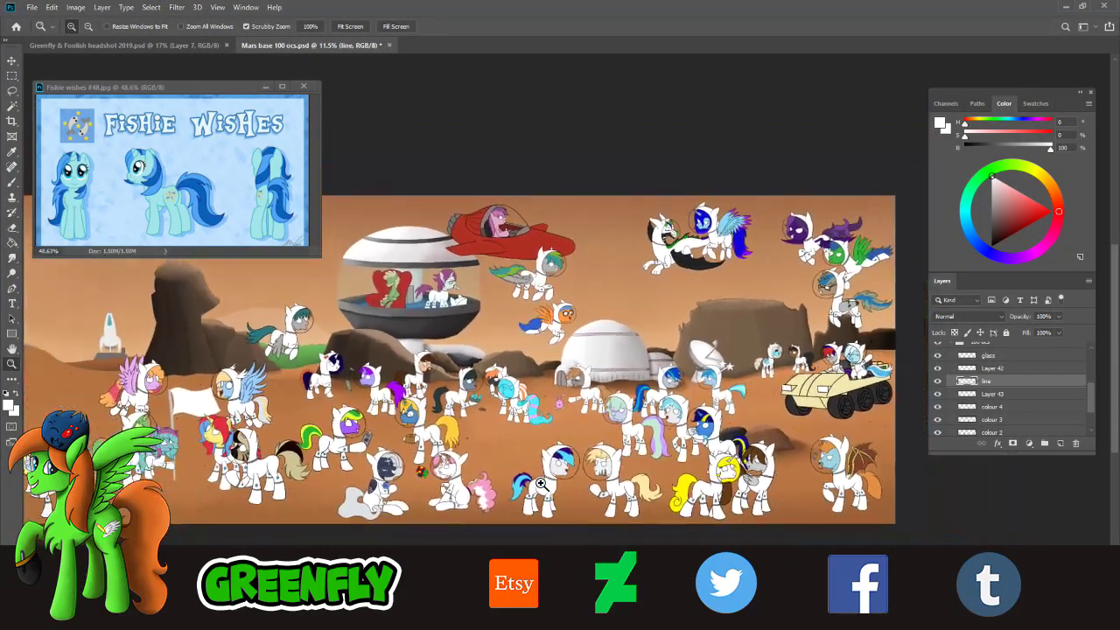
pyautogui.scroll(-1, 543, 485)
pyautogui.scroll(1, 534, 477)
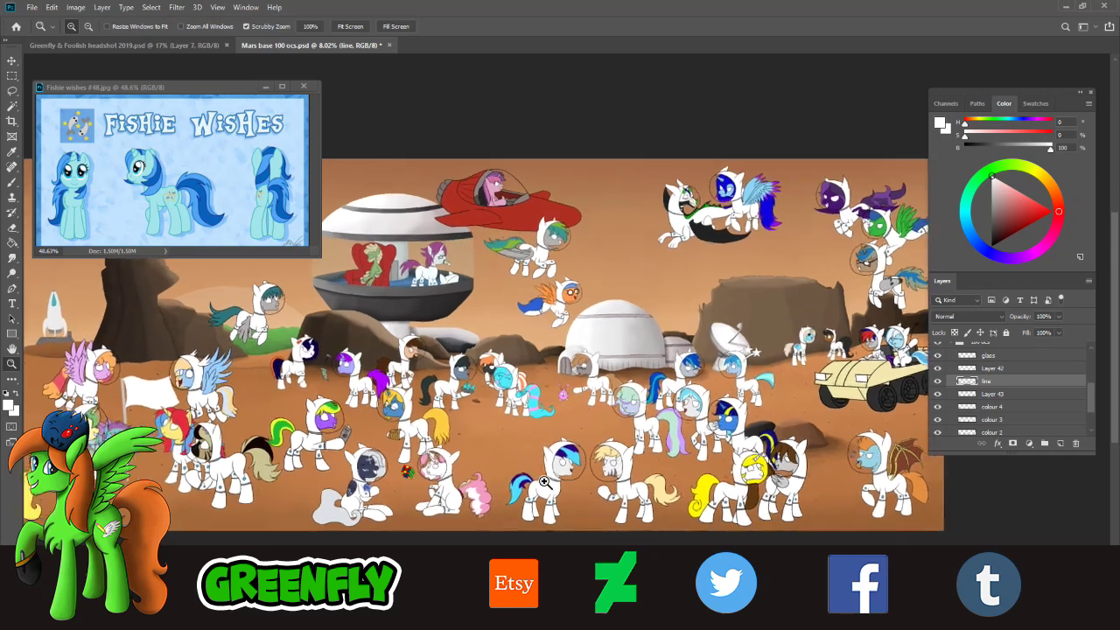
# - Examine the line art of the central ponies up close, from the cyan-maned pony and Rubik's cube pair to the yellow-maned unicorn's horn
pyautogui.scroll(1, 462, 480)
pyautogui.scroll(8, 525, 400)
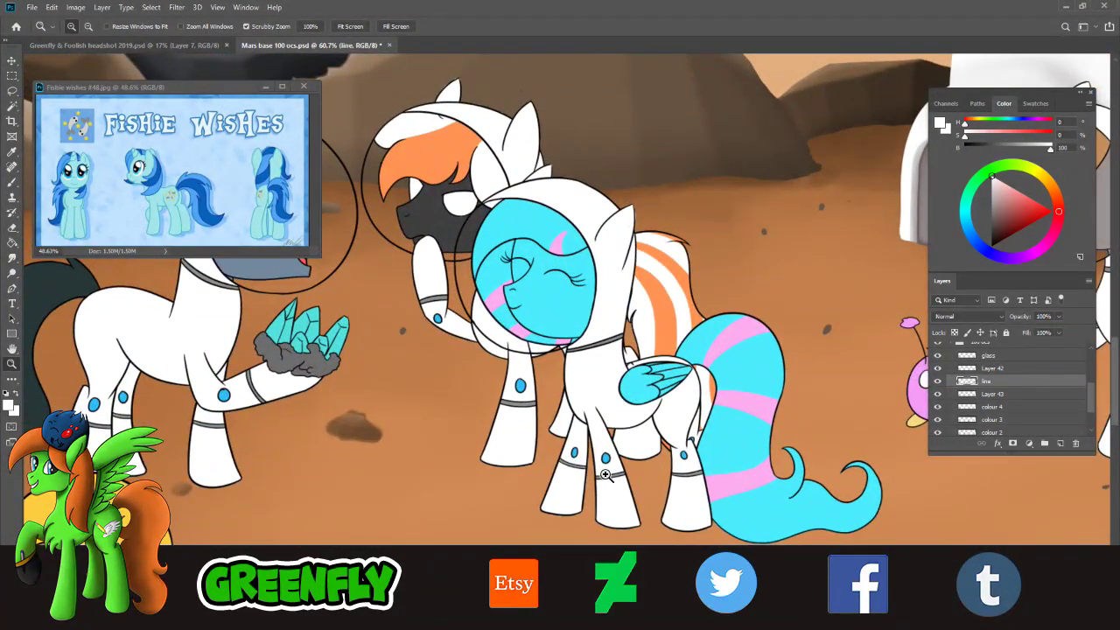
pyautogui.moveTo(695, 226); pyautogui.dragTo(653, 247)
pyautogui.scroll(6, 525, 350)
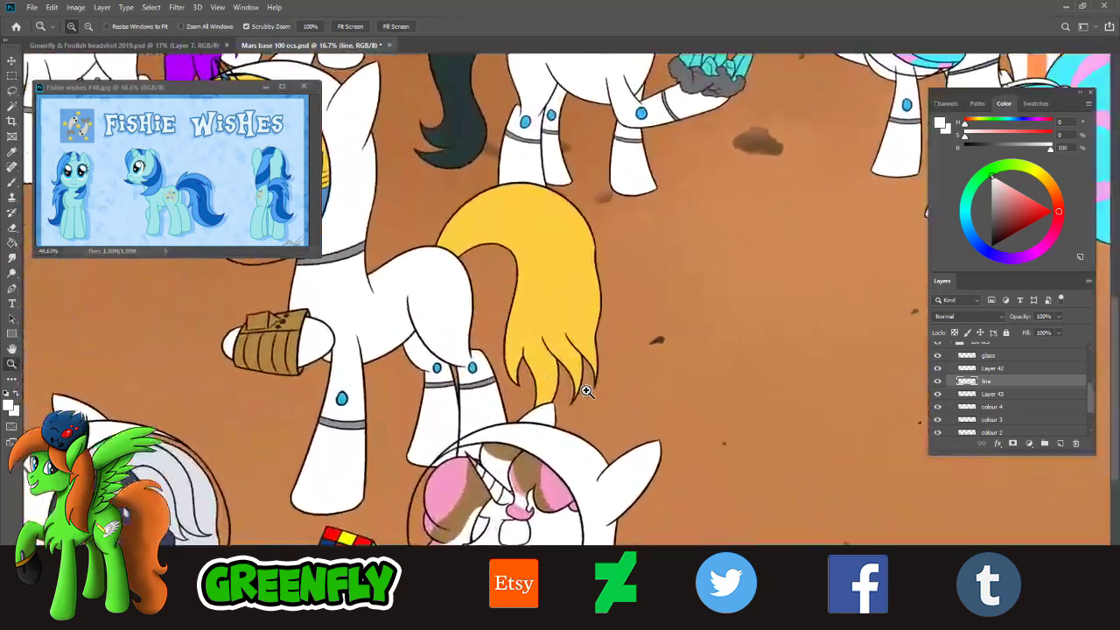
pyautogui.scroll(-6, 596, 407)
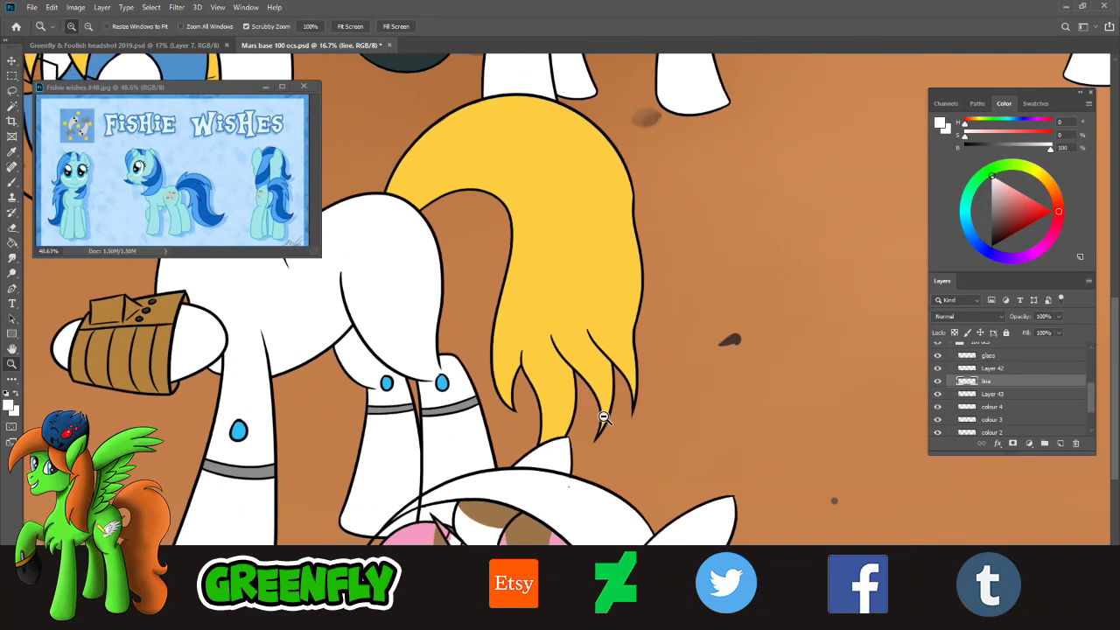
pyautogui.scroll(-2, 531, 375)
pyautogui.scroll(6, 516, 411)
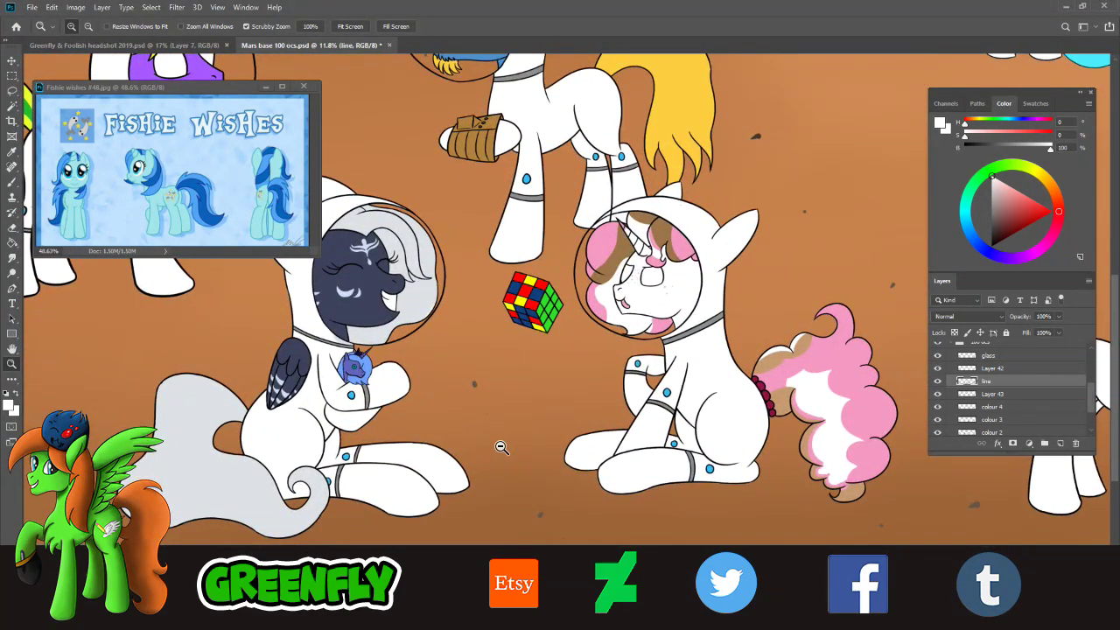
pyautogui.scroll(-4, 501, 448)
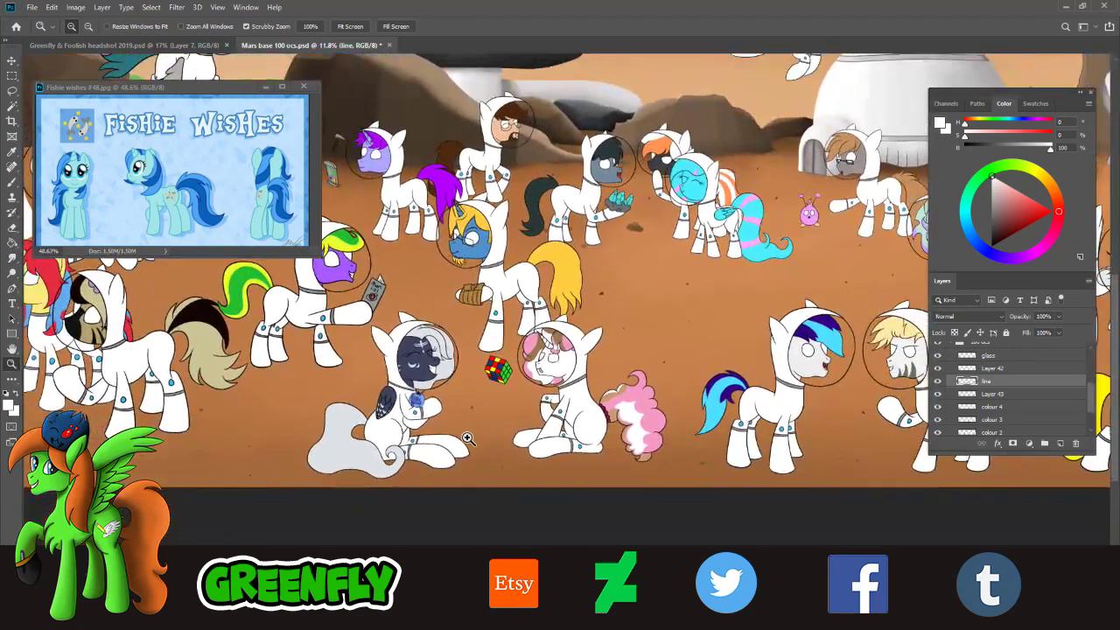
pyautogui.scroll(6, 508, 280)
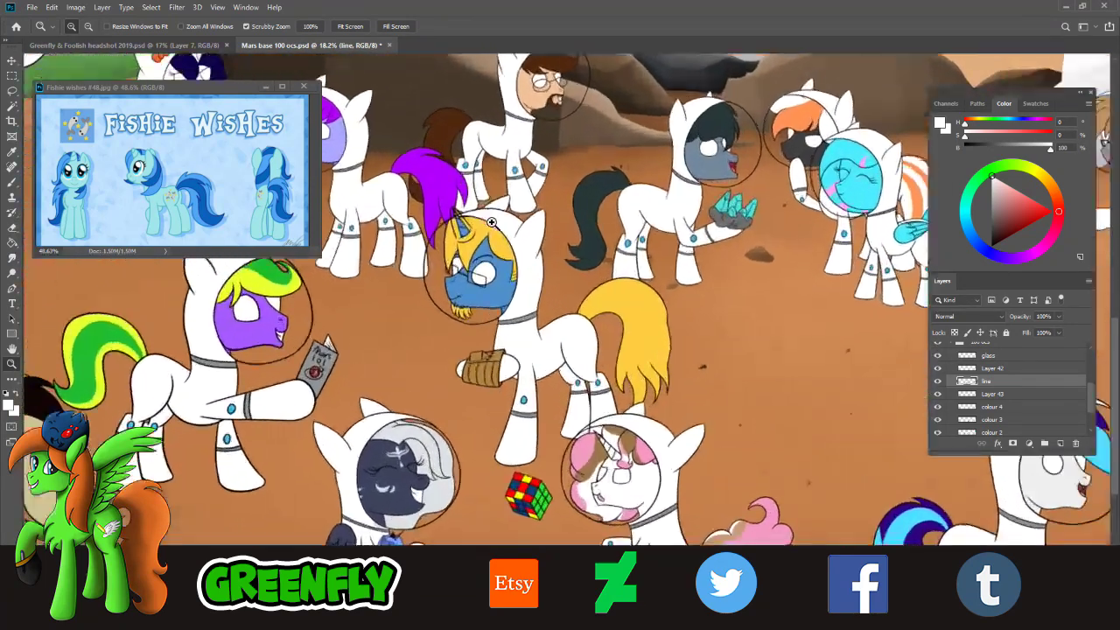
pyautogui.scroll(6, 527, 271)
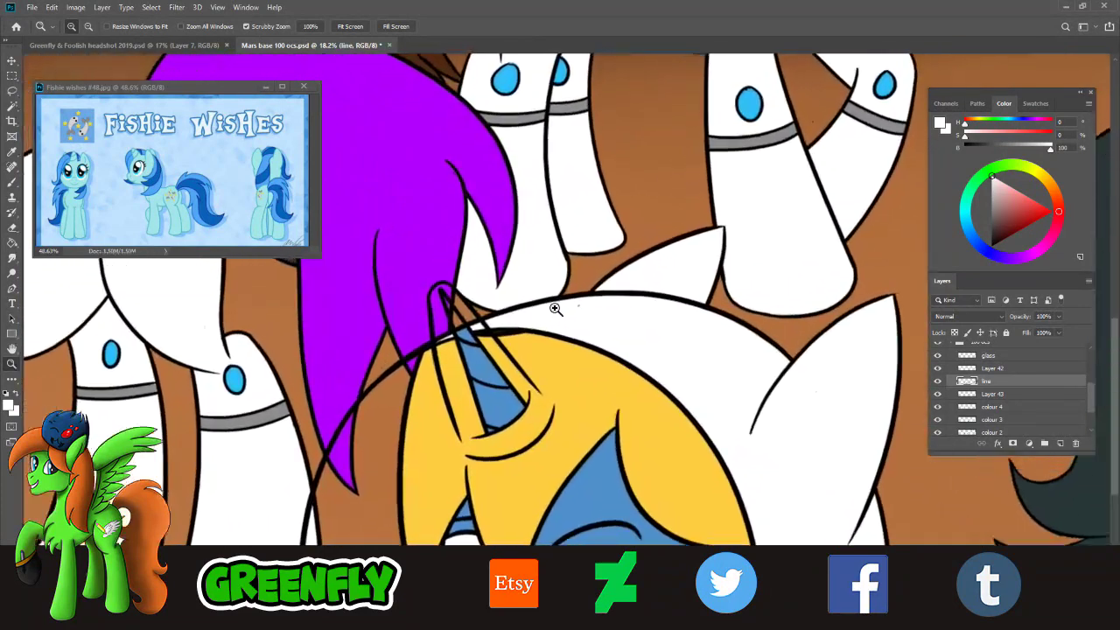
pyautogui.click(14, 229)
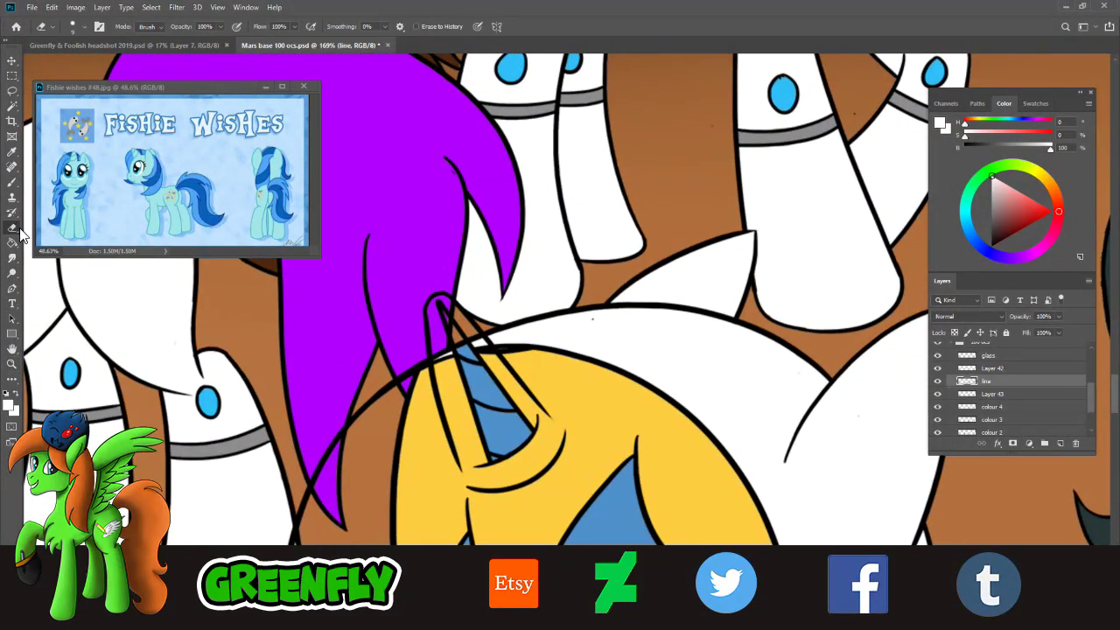
pyautogui.click(19, 351)
pyautogui.moveTo(543, 398); pyautogui.dragTo(420, 398)
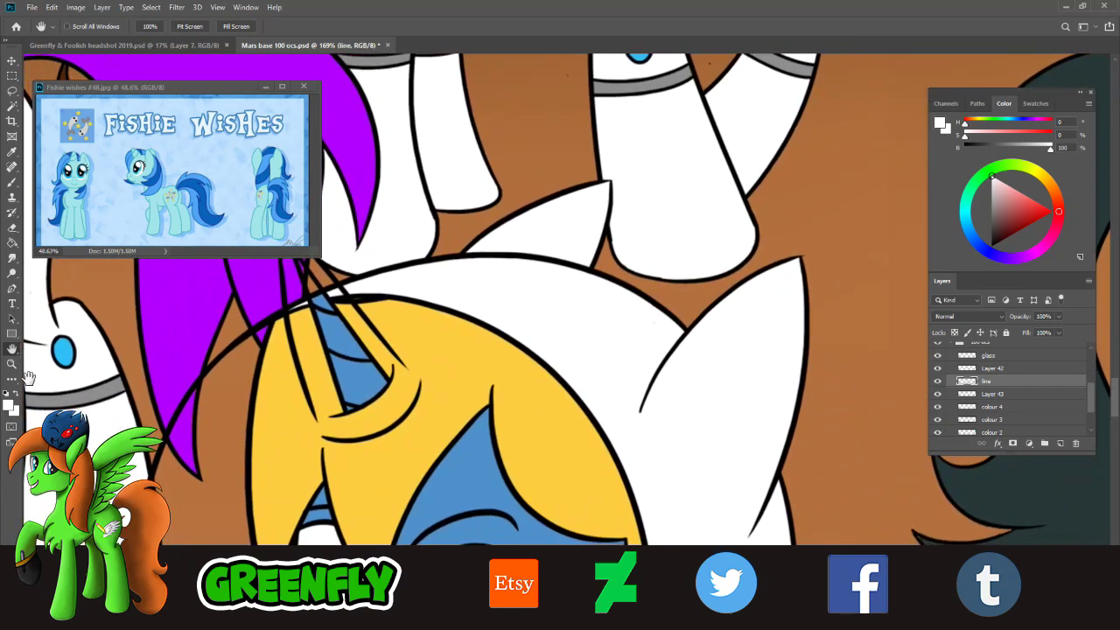
# - Inspect the left half of the Mars scene around the white flag, the rocket and the tall rock
pyautogui.click(17, 365)
pyautogui.moveTo(547, 359); pyautogui.dragTo(517, 363)
pyautogui.moveTo(566, 451); pyautogui.dragTo(495, 449)
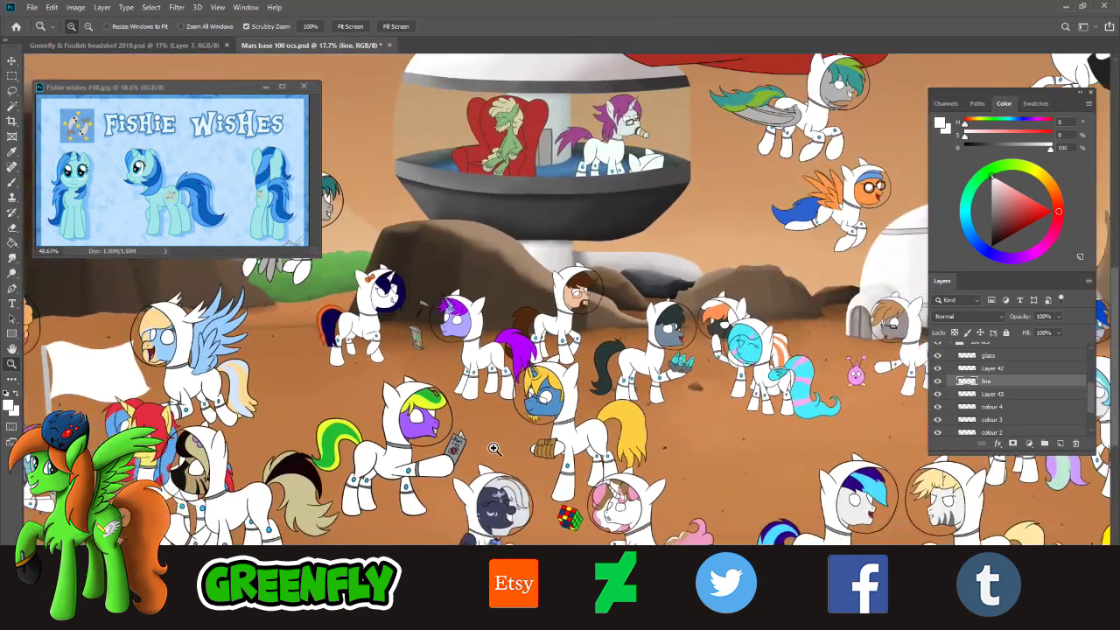
pyautogui.scroll(-2, 494, 448)
pyautogui.scroll(1, 464, 542)
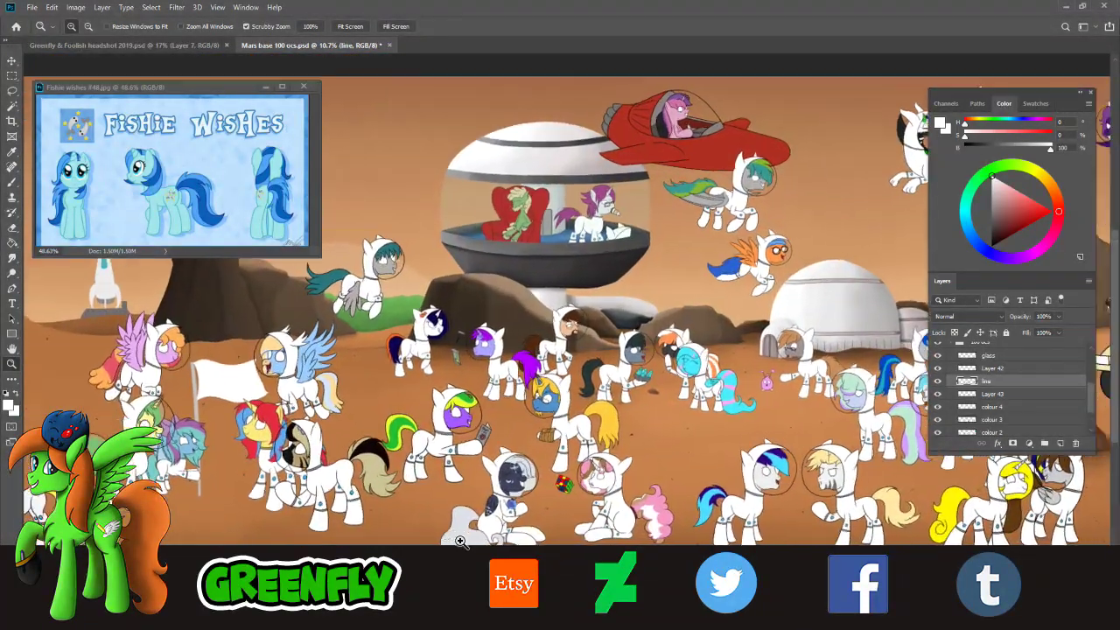
pyautogui.scroll(-1, 464, 538)
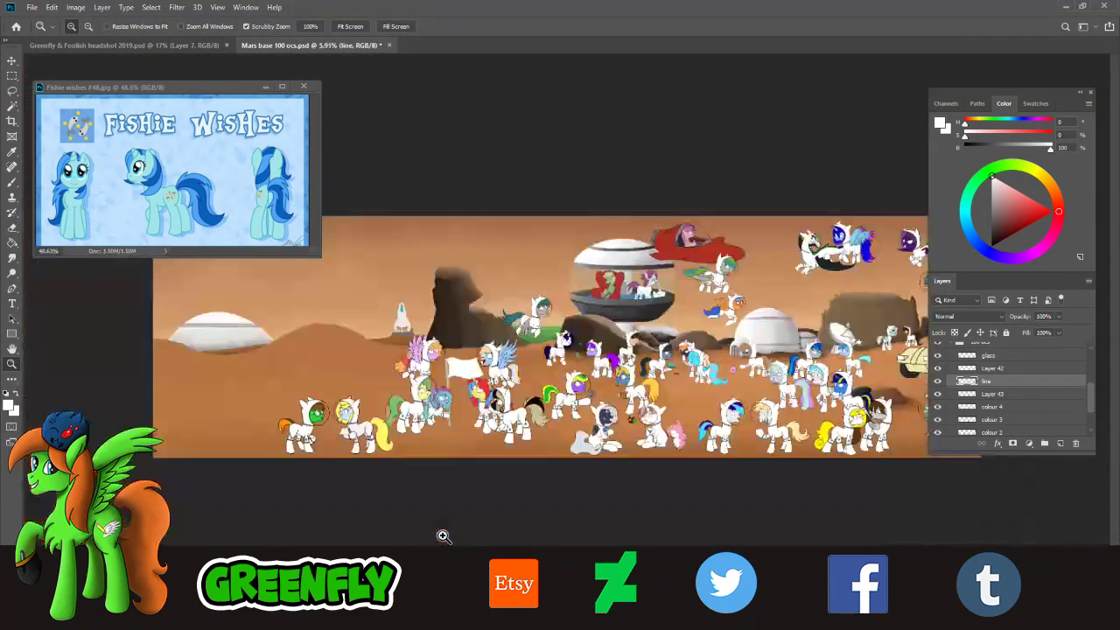
pyautogui.scroll(2, 413, 541)
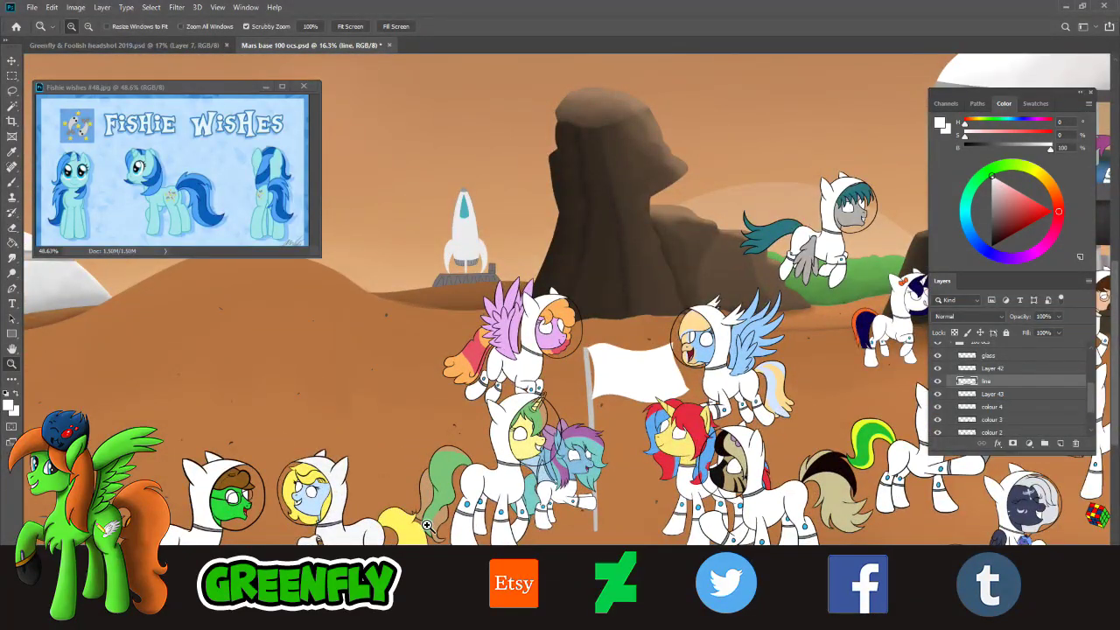
pyautogui.scroll(-3, 433, 534)
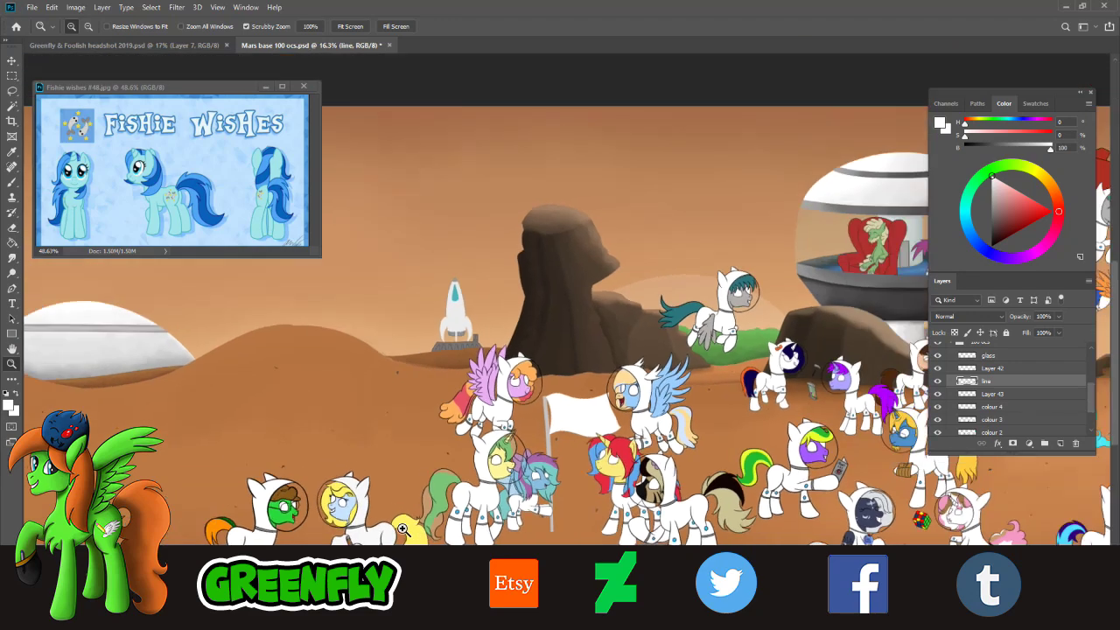
# - Examine the glass dome with the armchair pony and white unicorn, the red spaceship and the flying ponies beside it
pyautogui.scroll(2, 800, 341)
pyautogui.scroll(6, 799, 339)
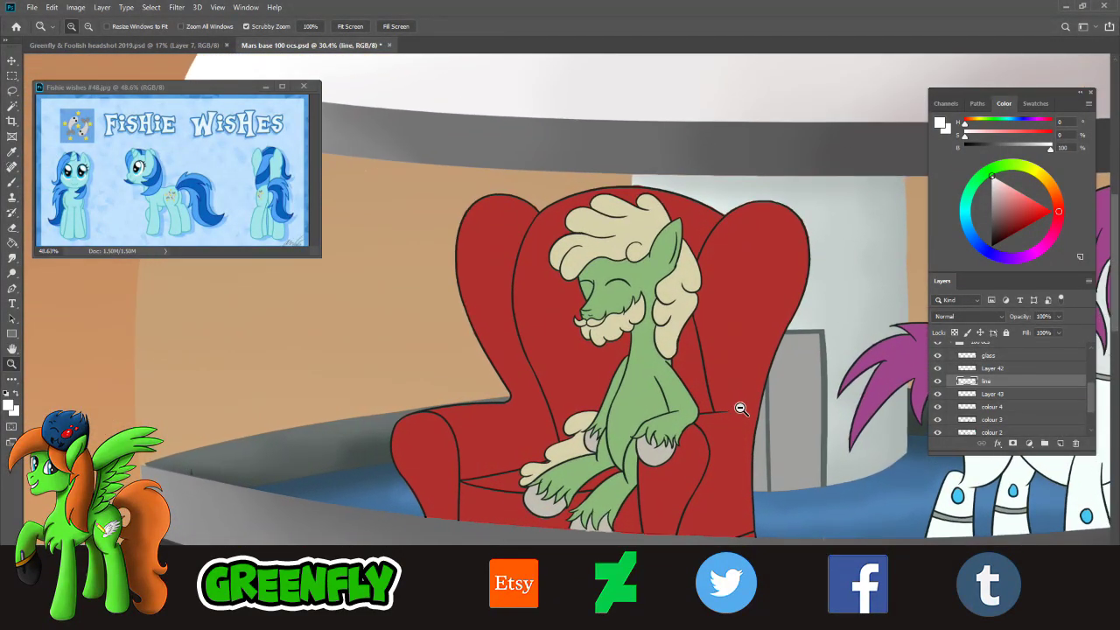
pyautogui.scroll(-3, 745, 408)
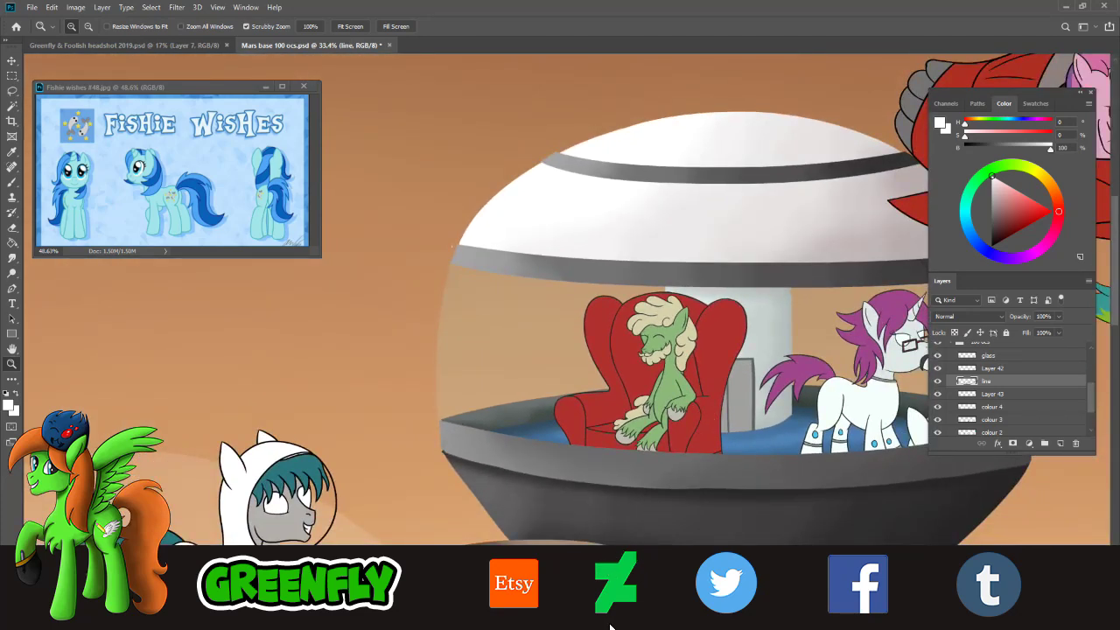
pyautogui.scroll(-4, 611, 627)
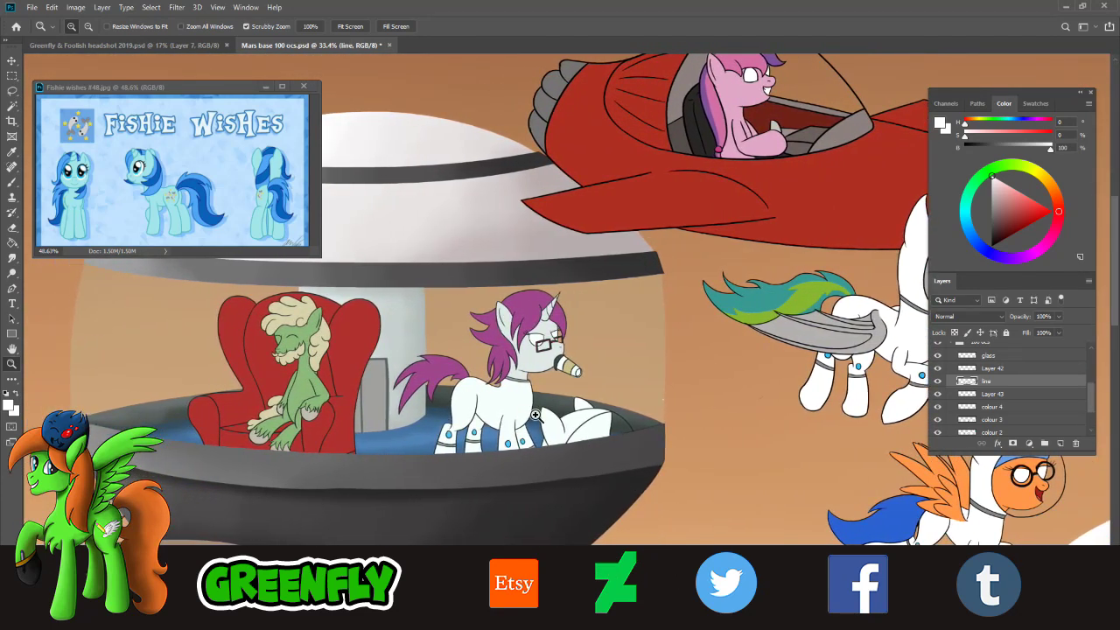
pyautogui.scroll(5, 561, 440)
pyautogui.scroll(-3, 622, 475)
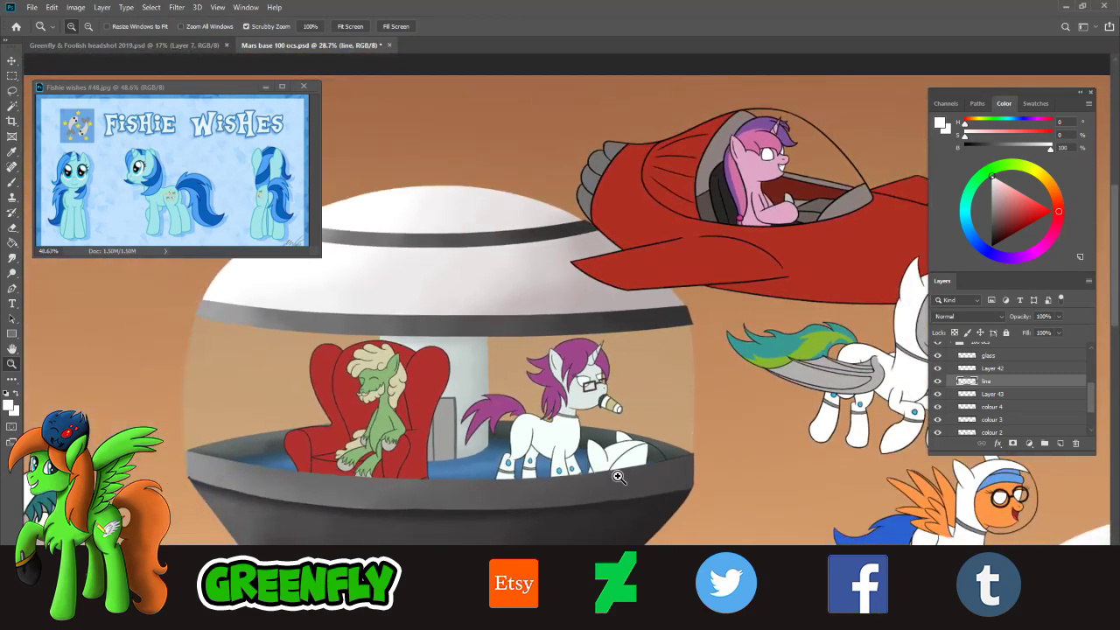
pyautogui.hscroll(10, 652, 625)
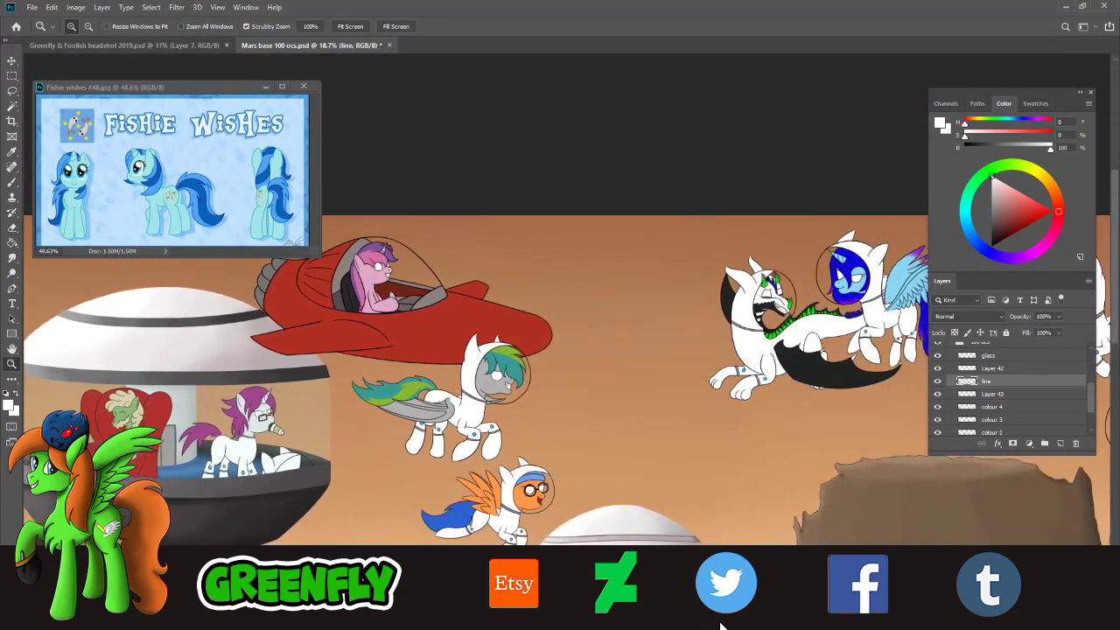
pyautogui.moveTo(702, 435); pyautogui.dragTo(585, 429)
pyautogui.moveTo(454, 409); pyautogui.dragTo(558, 497)
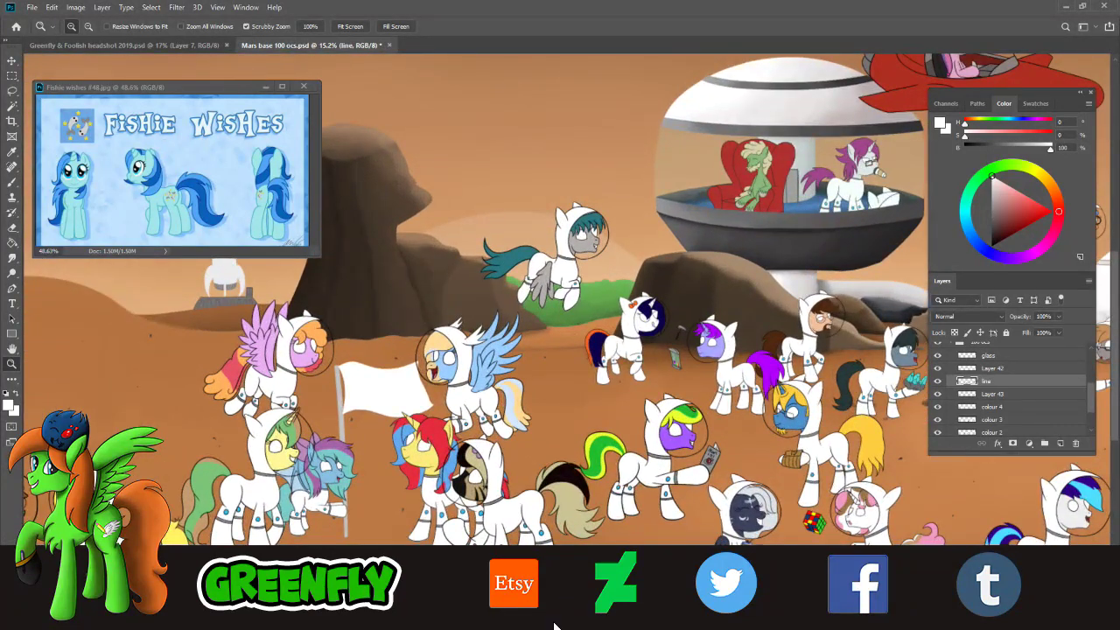
# - Inspect the empty dune between the white dome and the rocket up close as a spot for another character
pyautogui.hscroll(-8, 553, 625)
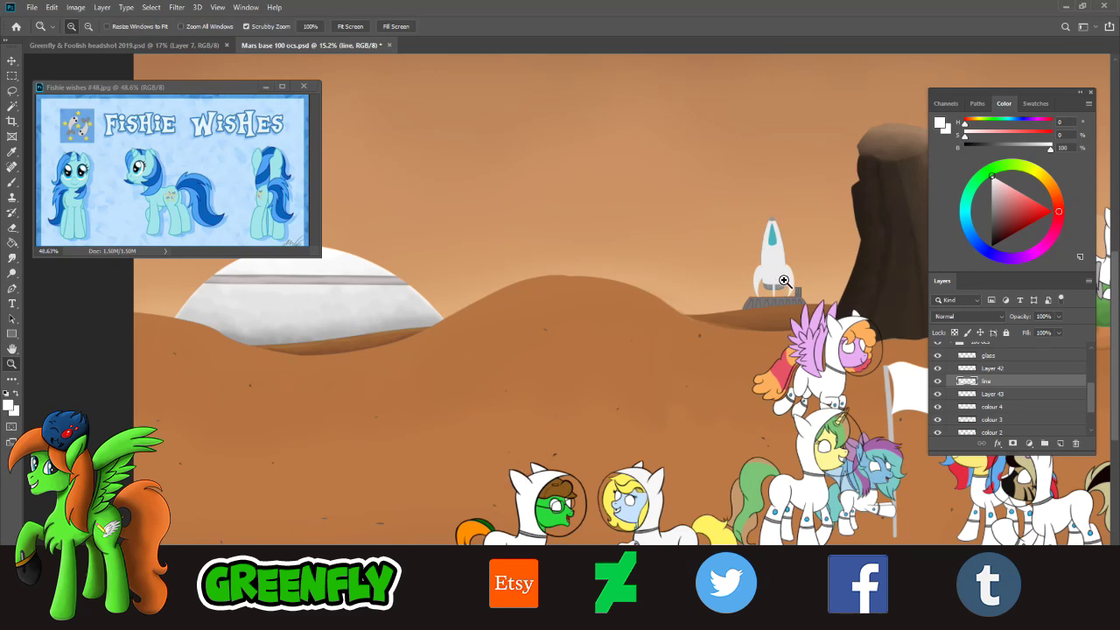
pyautogui.hscroll(3, 583, 626)
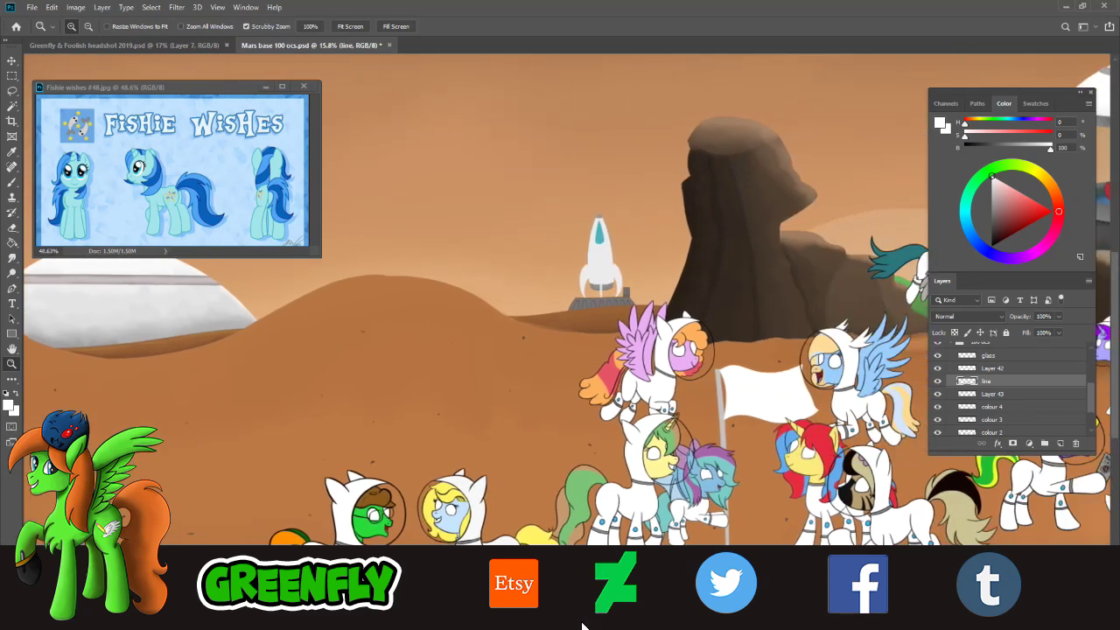
pyautogui.hscroll(-4, 582, 626)
pyautogui.hscroll(2, 568, 625)
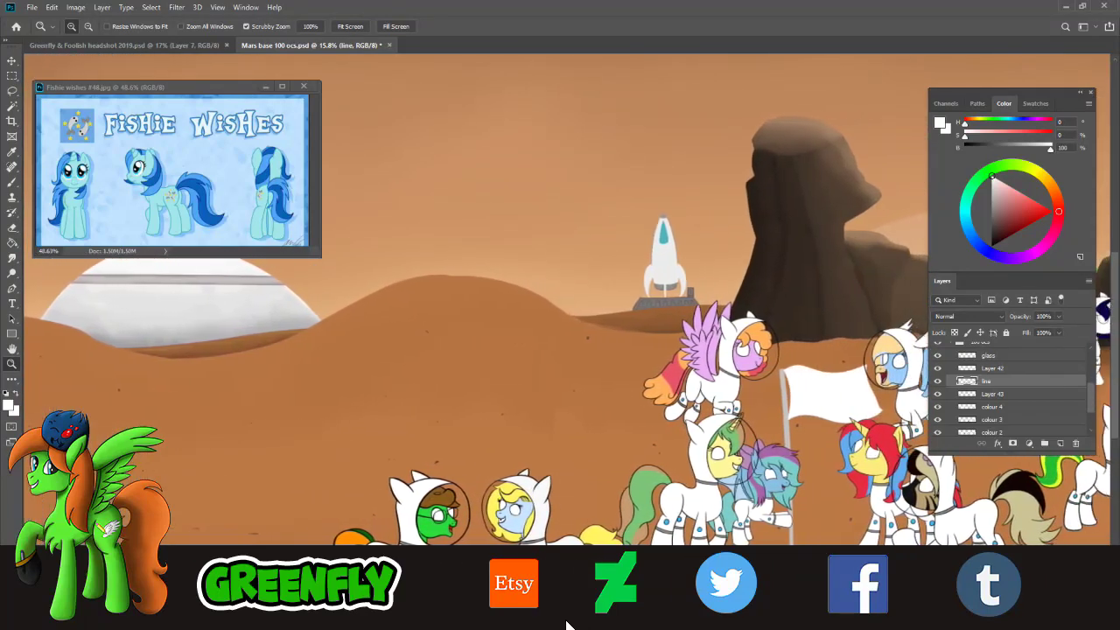
pyautogui.hscroll(2, 571, 622)
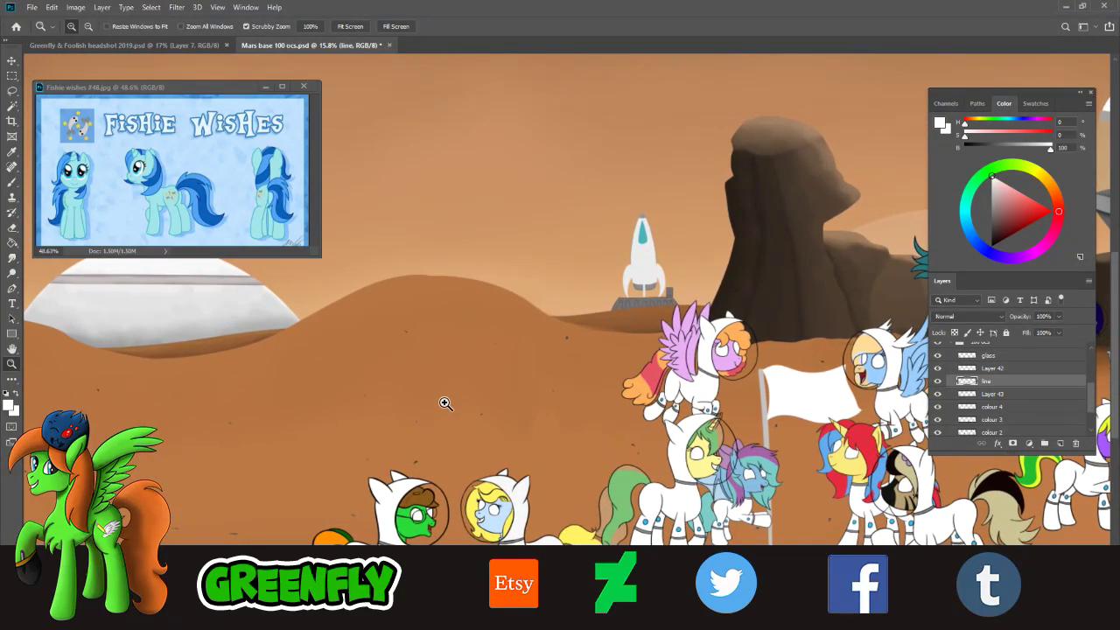
pyautogui.scroll(5, 446, 403)
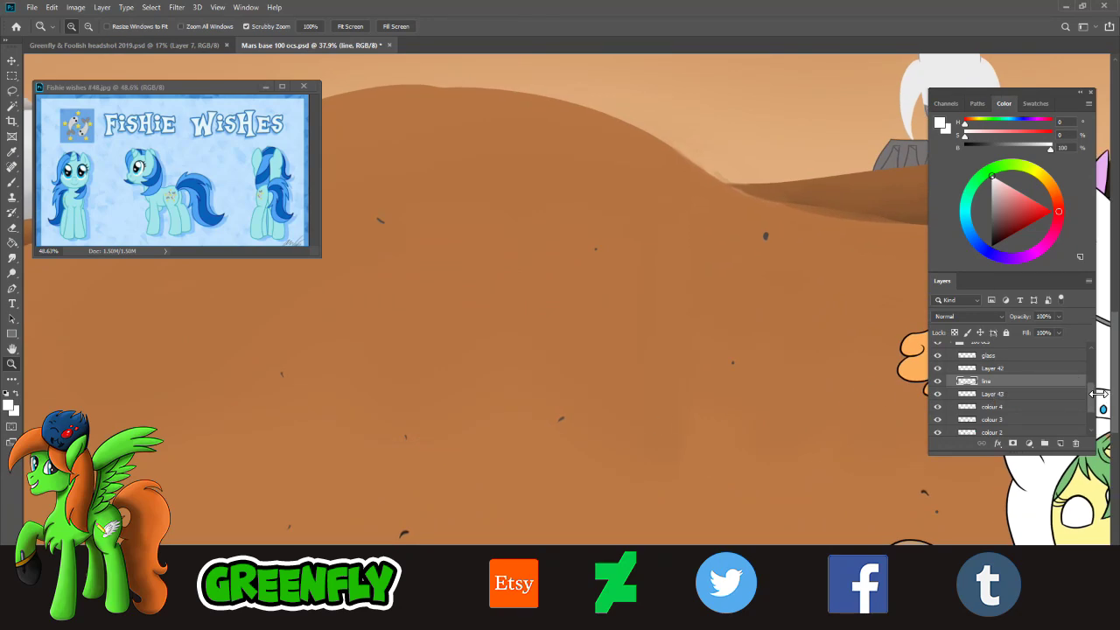
# - Collapse the 100 ocs group, select Layer 44 in Group 1 and ready the Brush with bright red as the foreground colour
pyautogui.moveTo(1090, 396); pyautogui.dragTo(1090, 386)
pyautogui.click(951, 381)
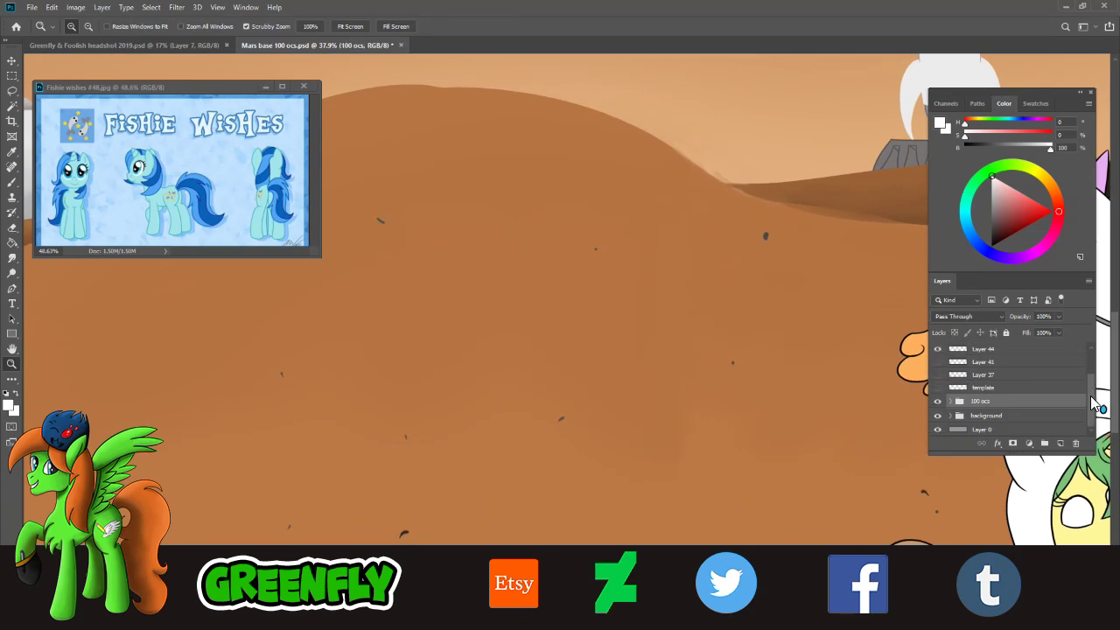
pyautogui.scroll(1, 1094, 403)
pyautogui.click(956, 373)
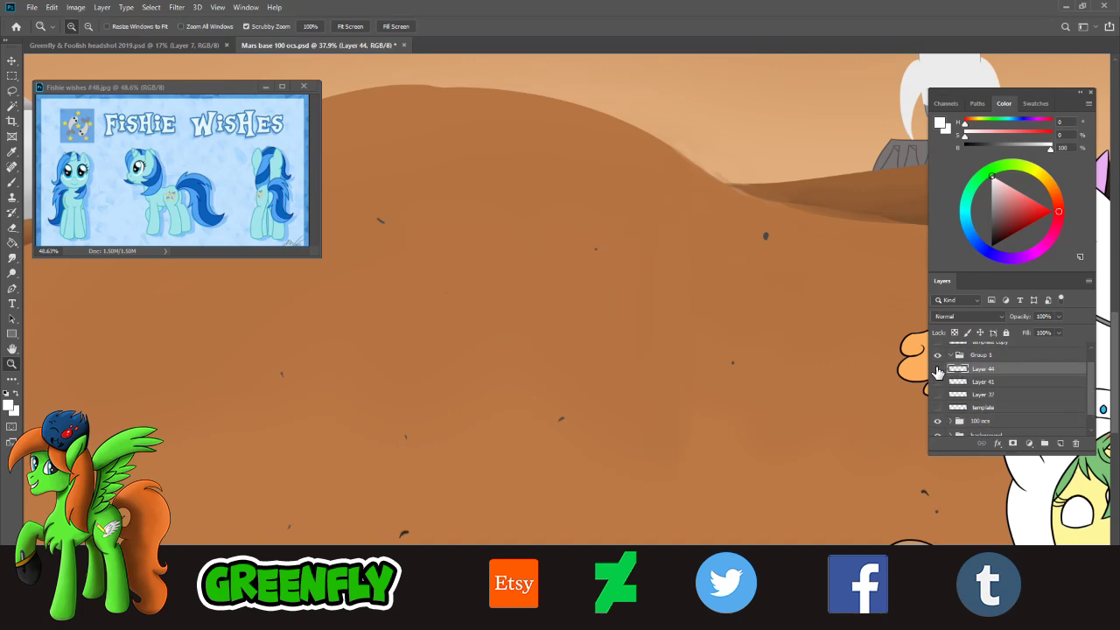
pyautogui.click(1020, 216)
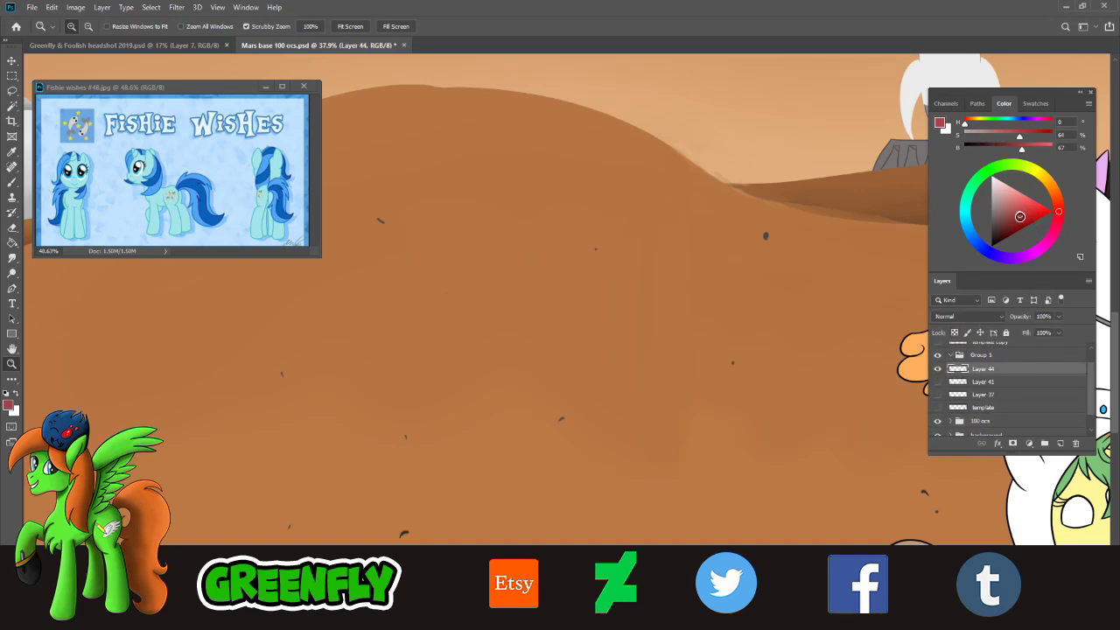
pyautogui.moveTo(1020, 217); pyautogui.dragTo(1056, 211)
pyautogui.click(12, 182)
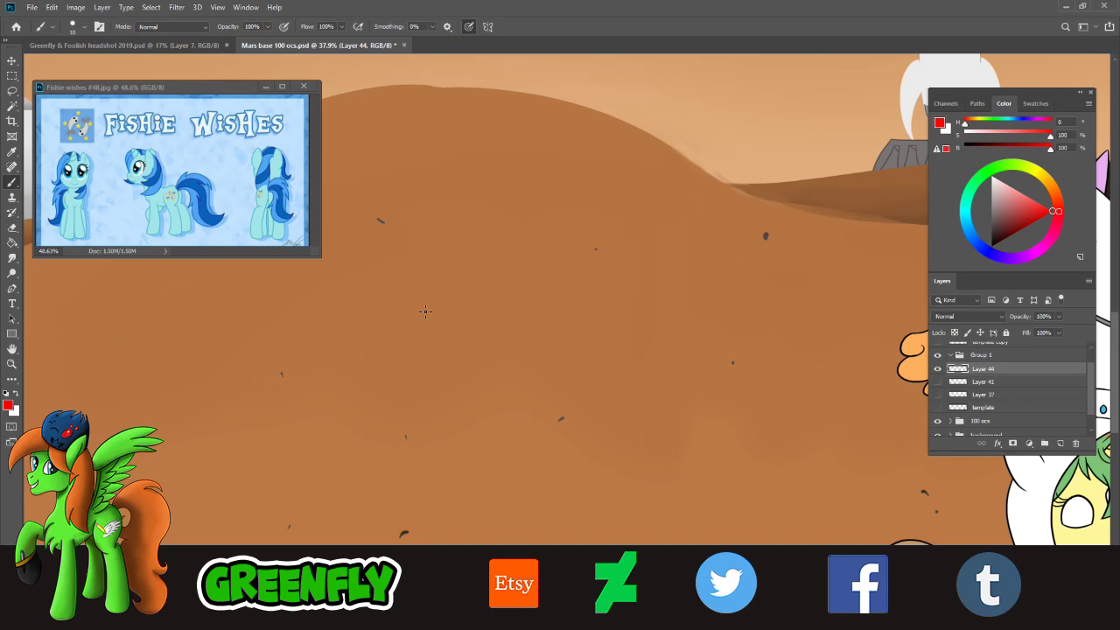
# - Undo a test stroke on the dune and set the Hard Round Pressure Size brush to 32 px
pyautogui.moveTo(375, 346); pyautogui.dragTo(512, 226)
pyautogui.hotkey('ctrl', 'z')
pyautogui.click(77, 28)
pyautogui.click(77, 63)
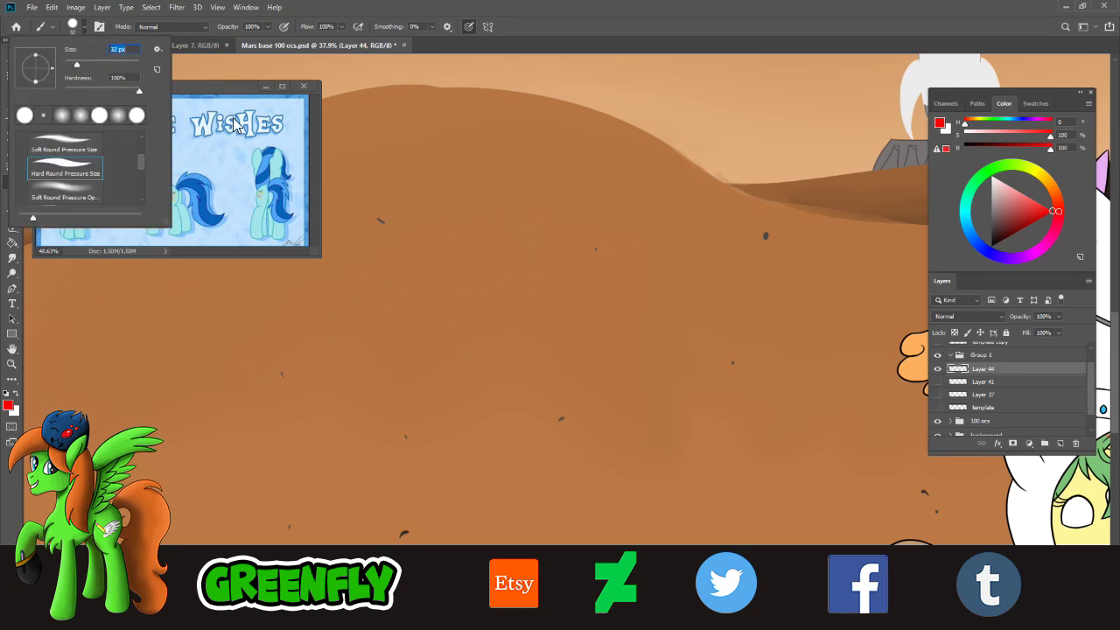
pyautogui.moveTo(531, 218)
pyautogui.mouseDown()
pyautogui.moveTo(550, 350)
pyautogui.moveTo(433, 260)
pyautogui.moveTo(398, 295)
pyautogui.mouseUp()
pyautogui.hotkey('ctrl', 'z')
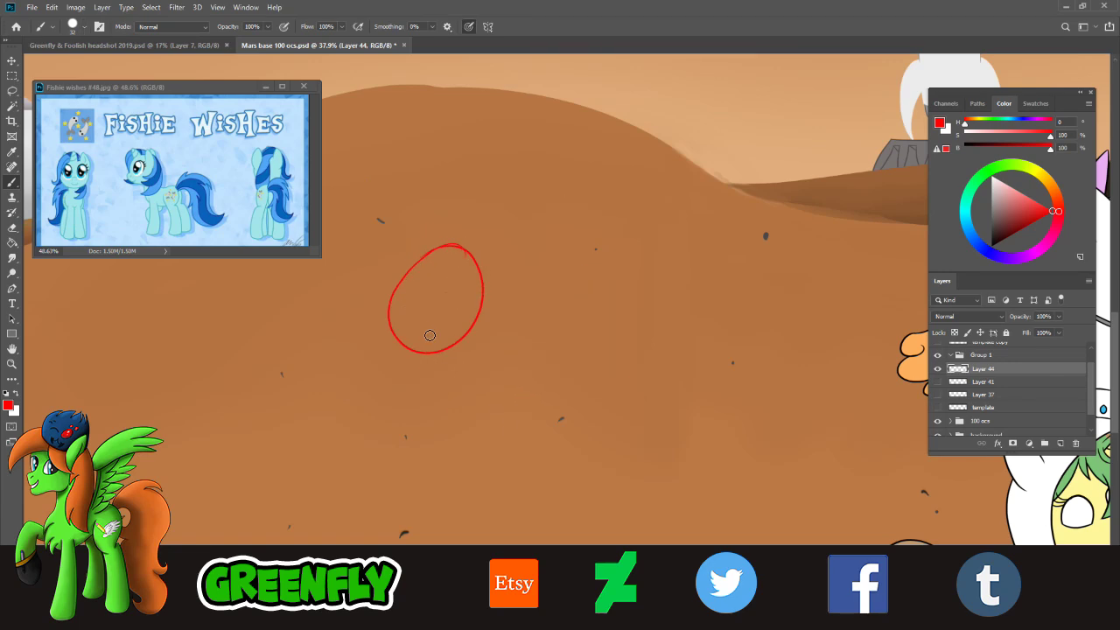
pyautogui.hotkey('ctrl', 'z')
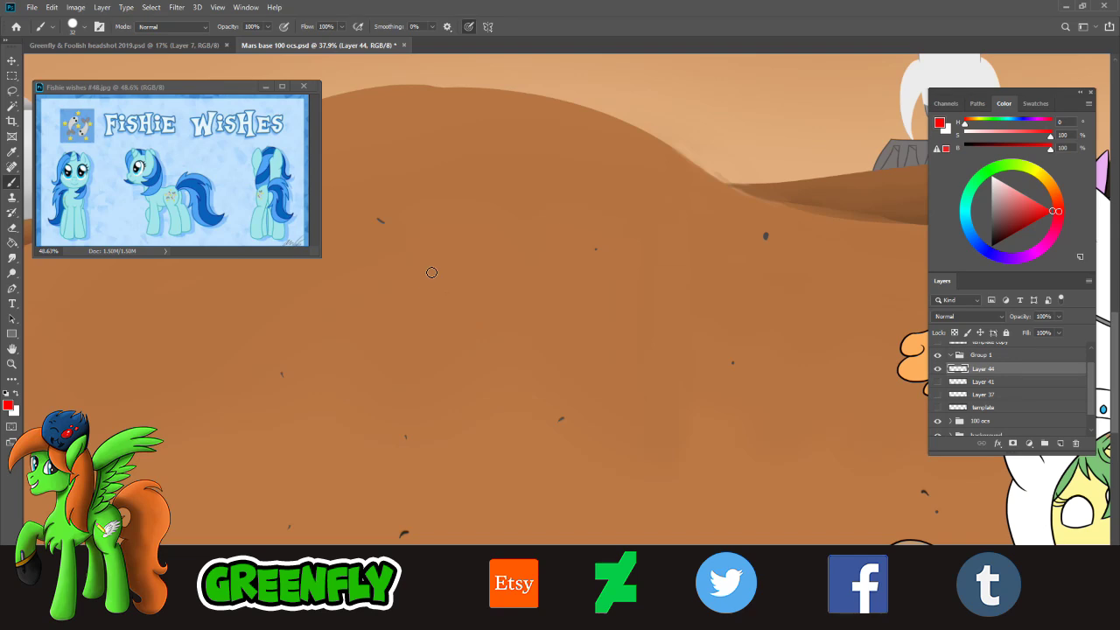
pyautogui.moveTo(432, 273)
pyautogui.mouseDown()
pyautogui.moveTo(403, 350)
pyautogui.moveTo(430, 328)
pyautogui.mouseUp()
pyautogui.hotkey('ctrl', 'z')
# - Survey the whole Mars base picture, from the empty dune and white flag group across to the domes and spaceship
pyautogui.click(19, 362)
pyautogui.moveTo(474, 368); pyautogui.dragTo(414, 363)
pyautogui.moveTo(448, 400); pyautogui.dragTo(413, 393)
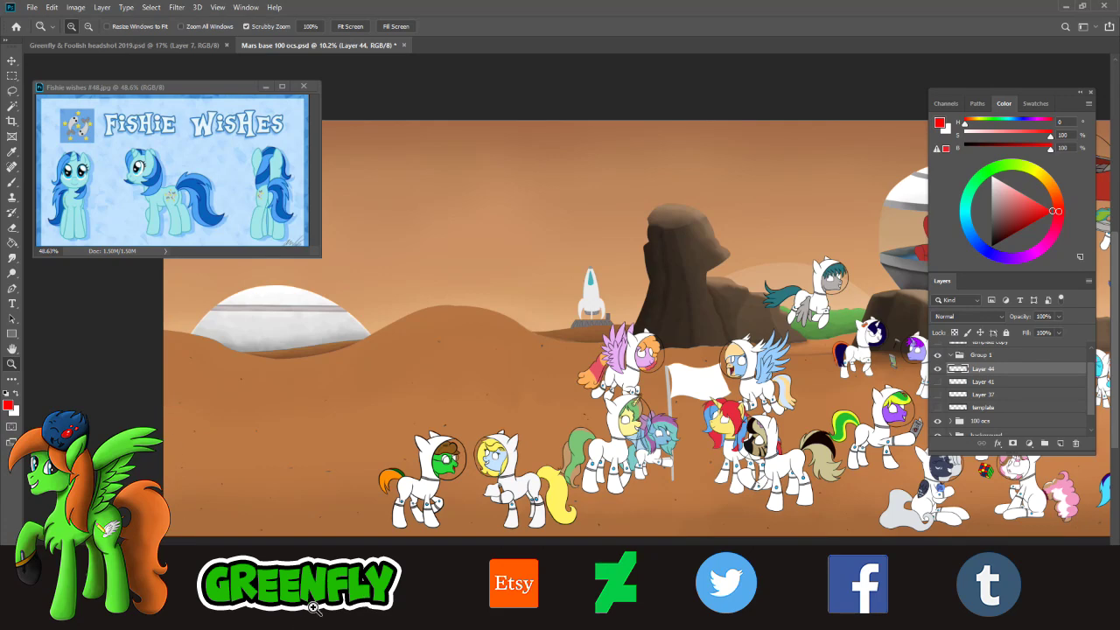
pyautogui.moveTo(329, 622)
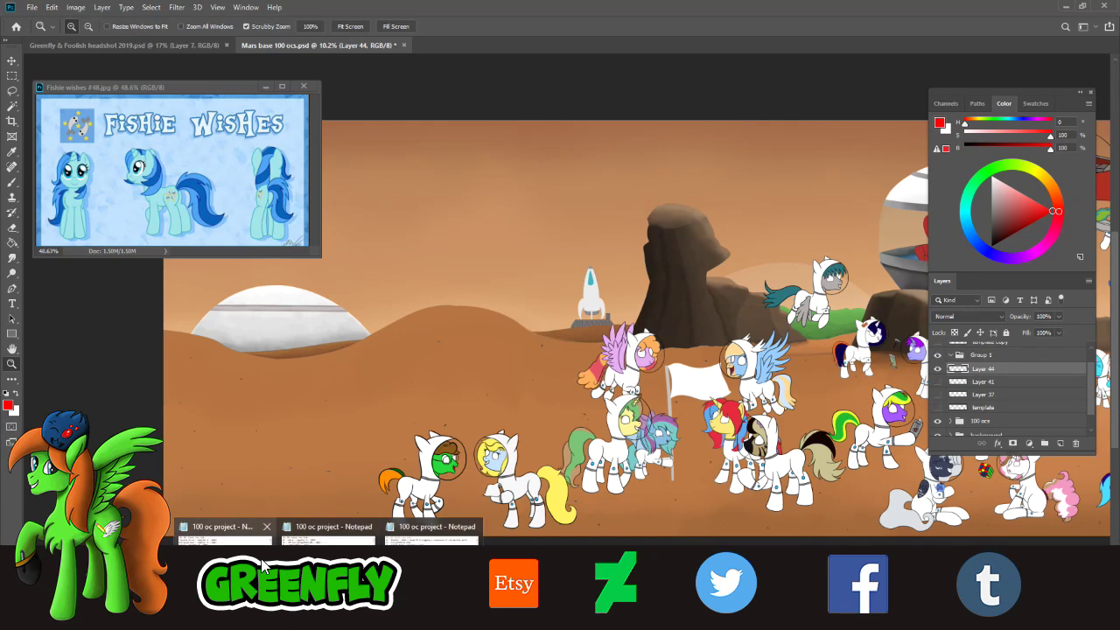
pyautogui.moveTo(253, 559)
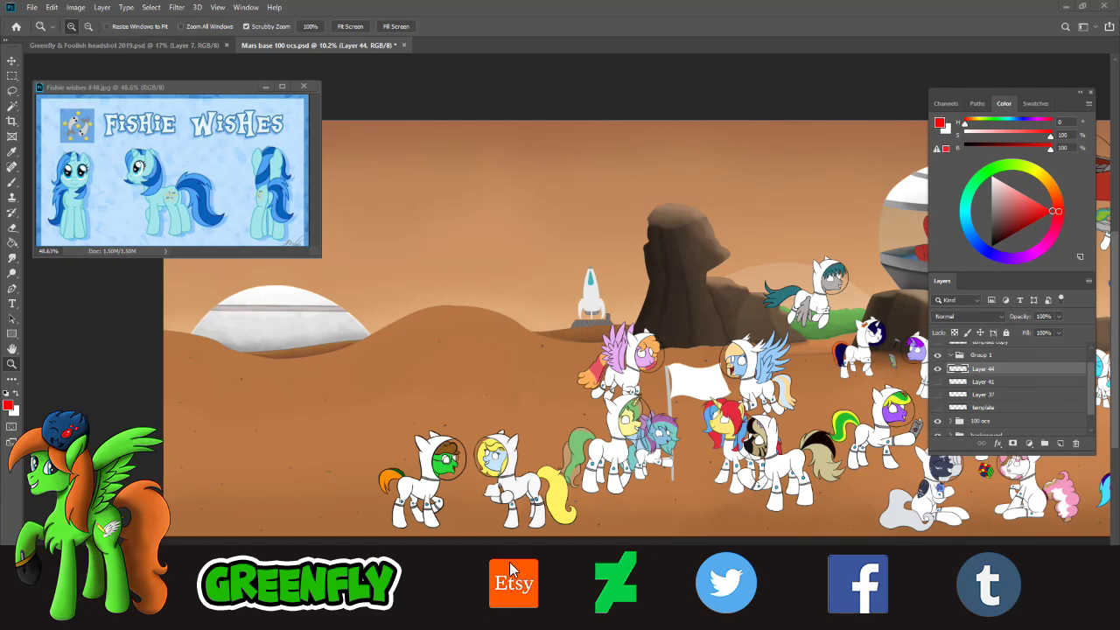
pyautogui.moveTo(616, 627); pyautogui.dragTo(638, 609)
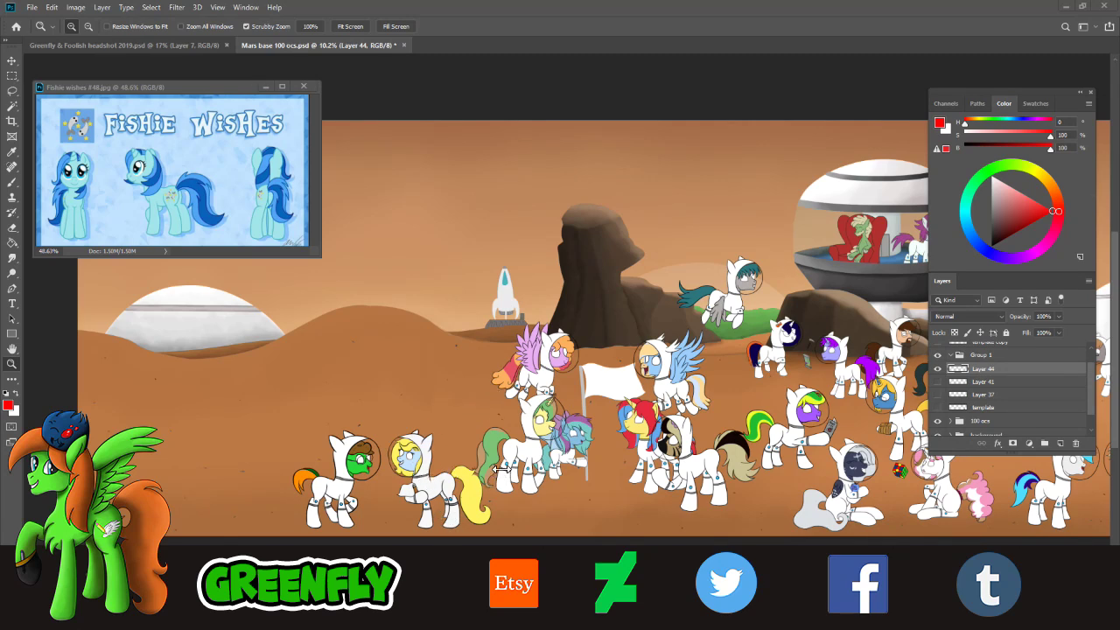
pyautogui.scroll(-1, 394, 398)
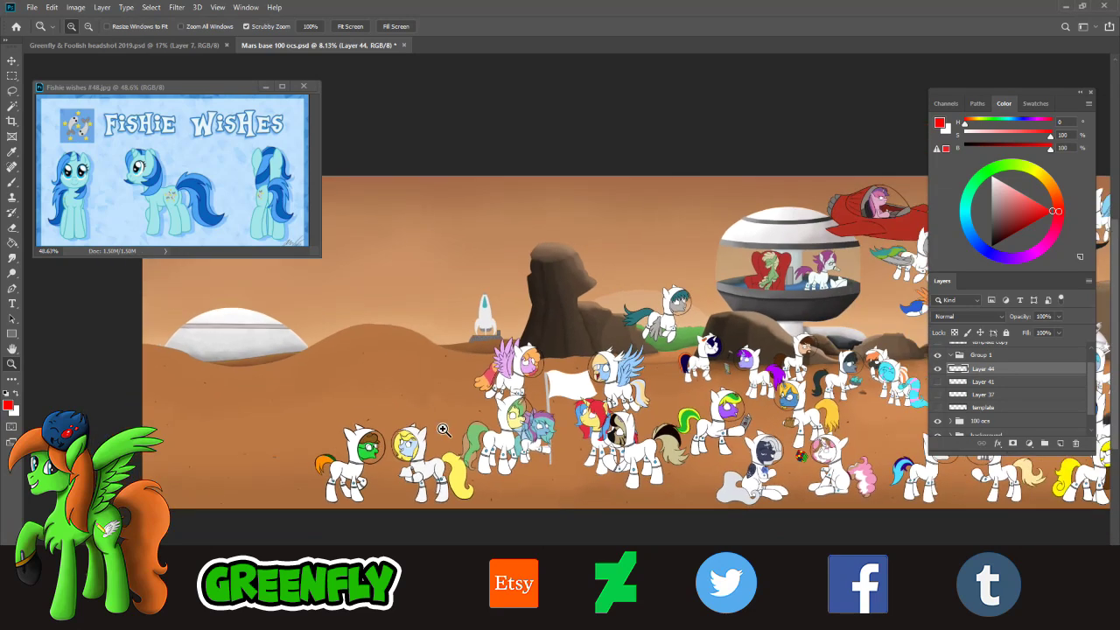
pyautogui.scroll(-1, 456, 470)
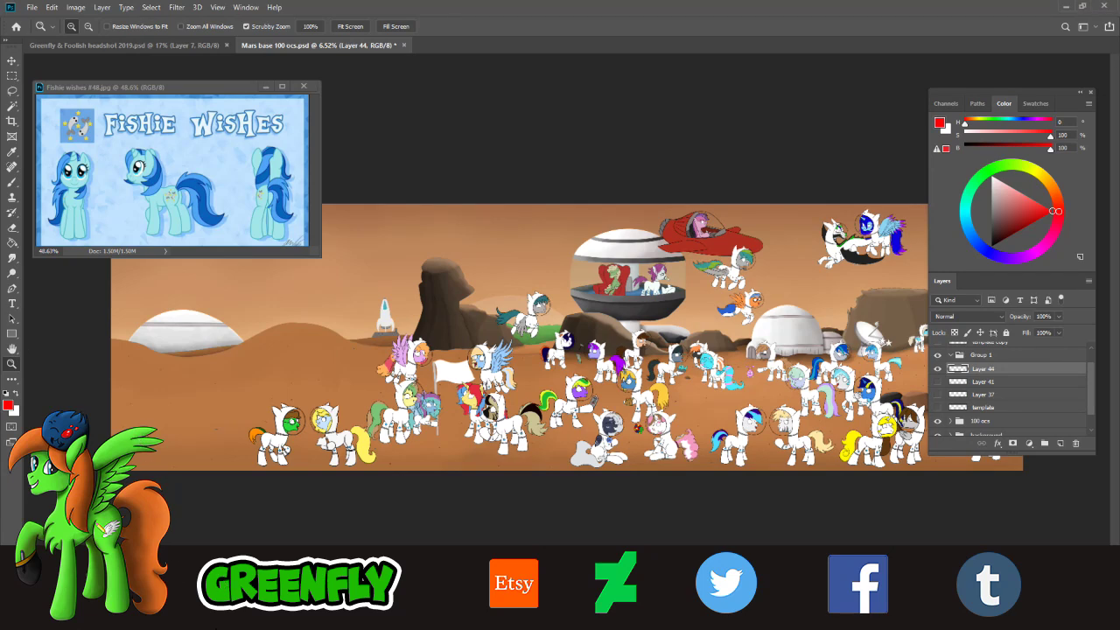
# - Bring up the Reverb #49.jpg reference sheet and frame its three pegasus views
pyautogui.click(336, 535)
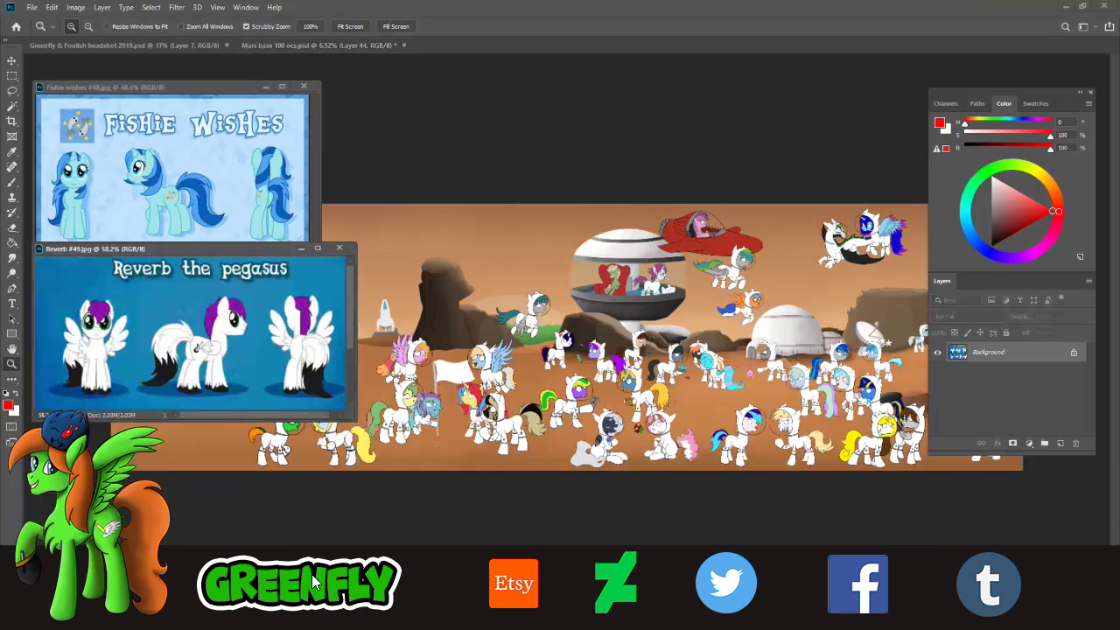
pyautogui.scroll(2, 225, 279)
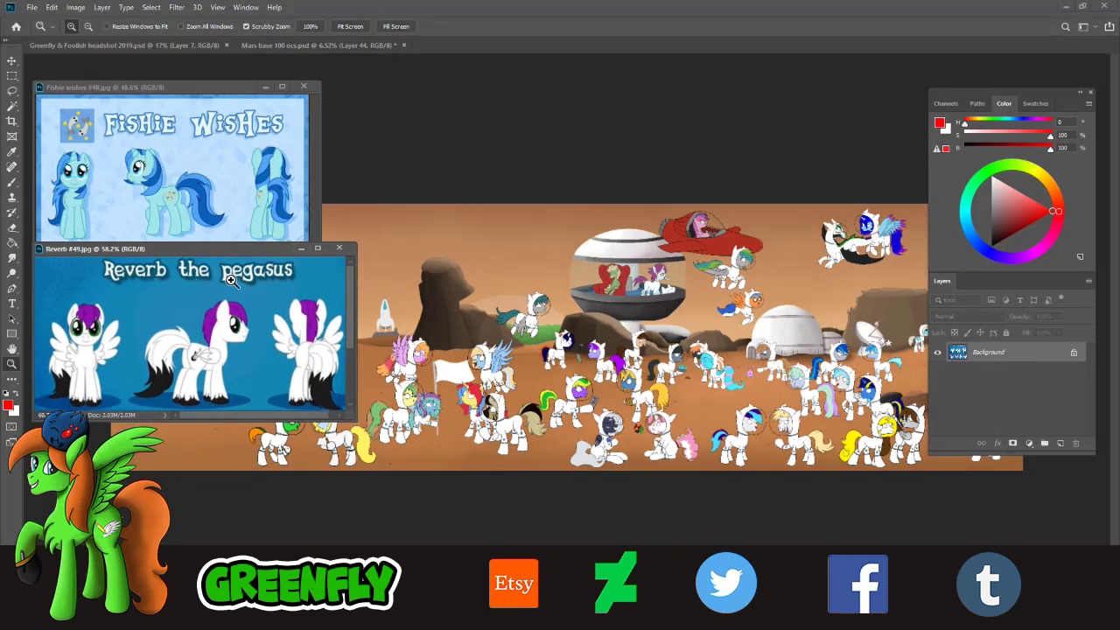
pyautogui.scroll(-3, 225, 278)
pyautogui.moveTo(238, 298); pyautogui.dragTo(249, 299)
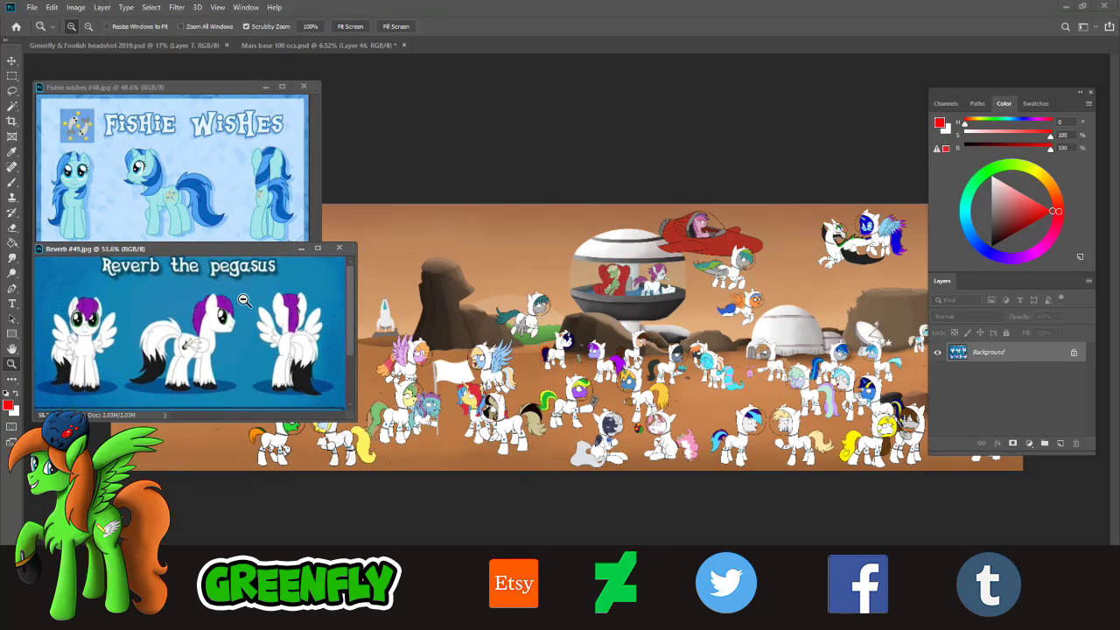
# - Stack the Reverb sheet directly below the Fishie Wishes sheet and narrow its window to show the front and side views
pyautogui.moveTo(268, 247); pyautogui.dragTo(269, 269)
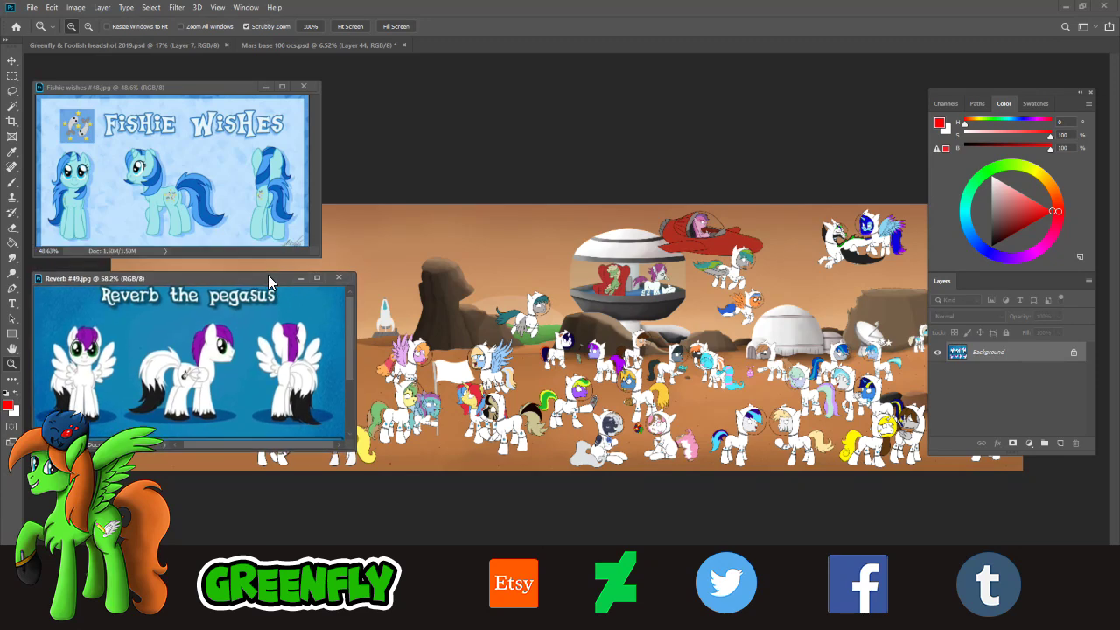
pyautogui.moveTo(189, 90); pyautogui.dragTo(191, 66)
pyautogui.moveTo(221, 270); pyautogui.dragTo(223, 245)
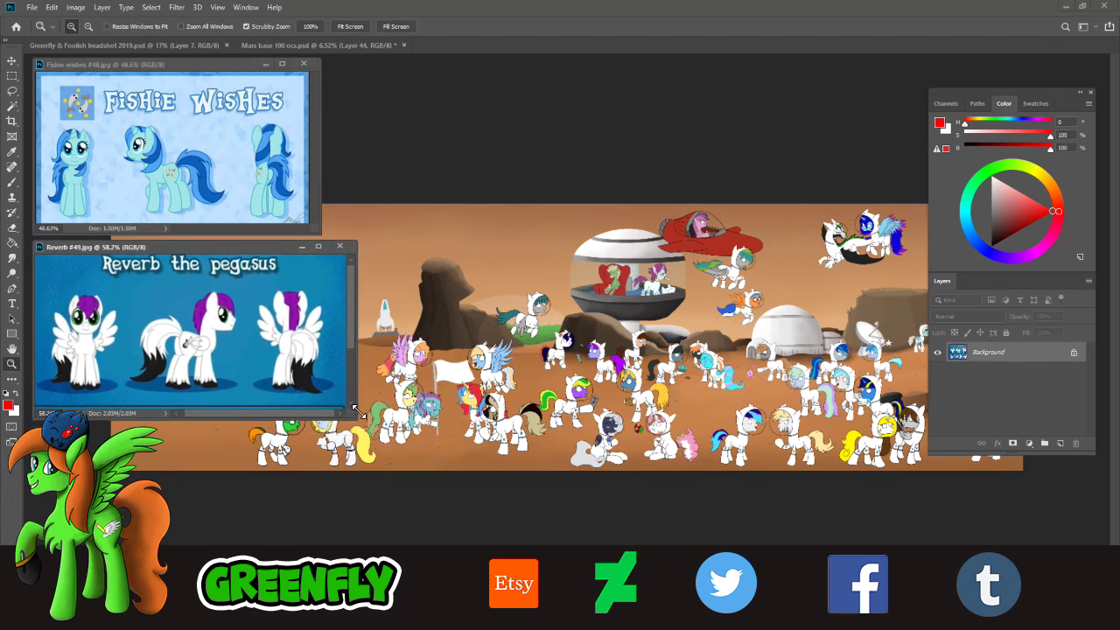
pyautogui.moveTo(356, 418); pyautogui.dragTo(242, 398)
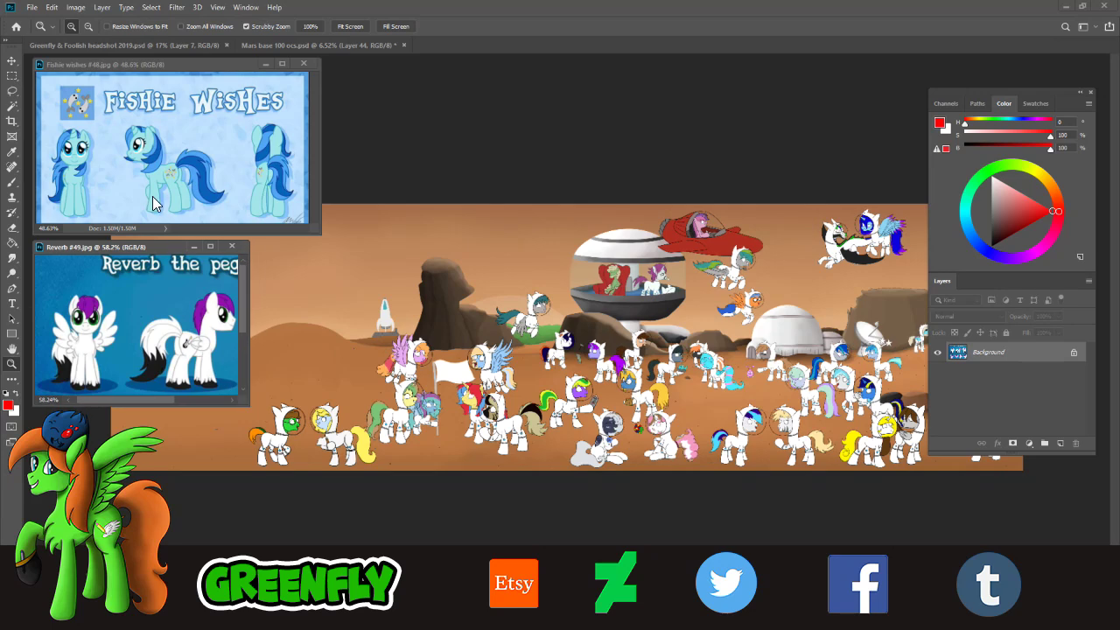
# - Return to the Mars base 100 ocs picture and ready the Brush over the empty dune beside the rocket
pyautogui.click(398, 413)
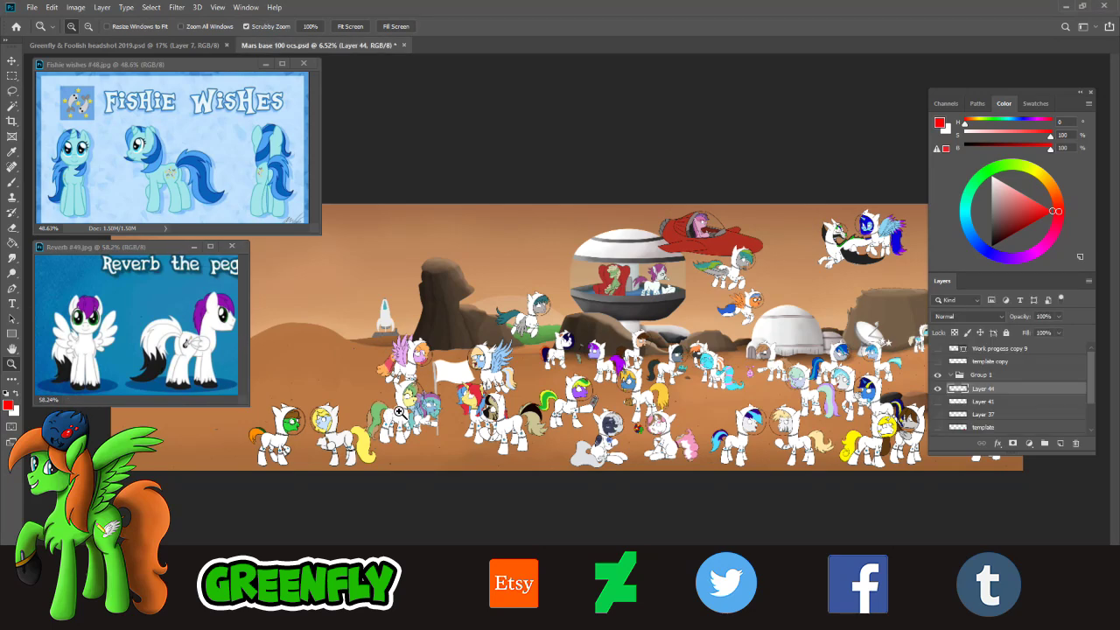
pyautogui.moveTo(414, 387); pyautogui.dragTo(455, 415)
pyautogui.moveTo(501, 623); pyautogui.dragTo(448, 623)
pyautogui.moveTo(455, 390); pyautogui.dragTo(493, 406)
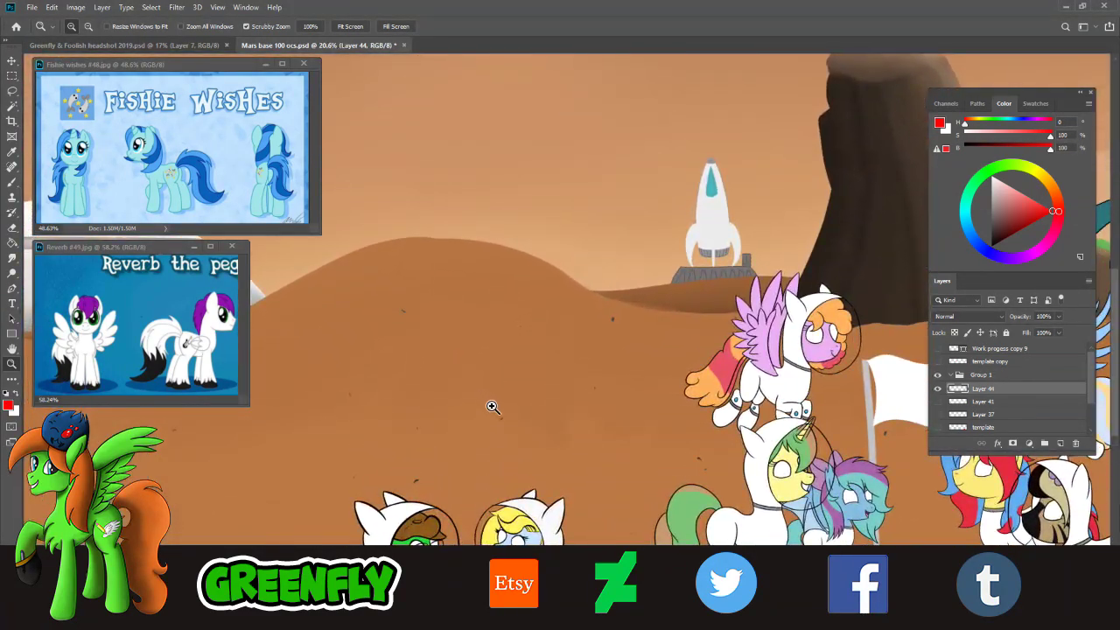
pyautogui.moveTo(456, 262); pyautogui.dragTo(455, 260)
pyautogui.click(13, 183)
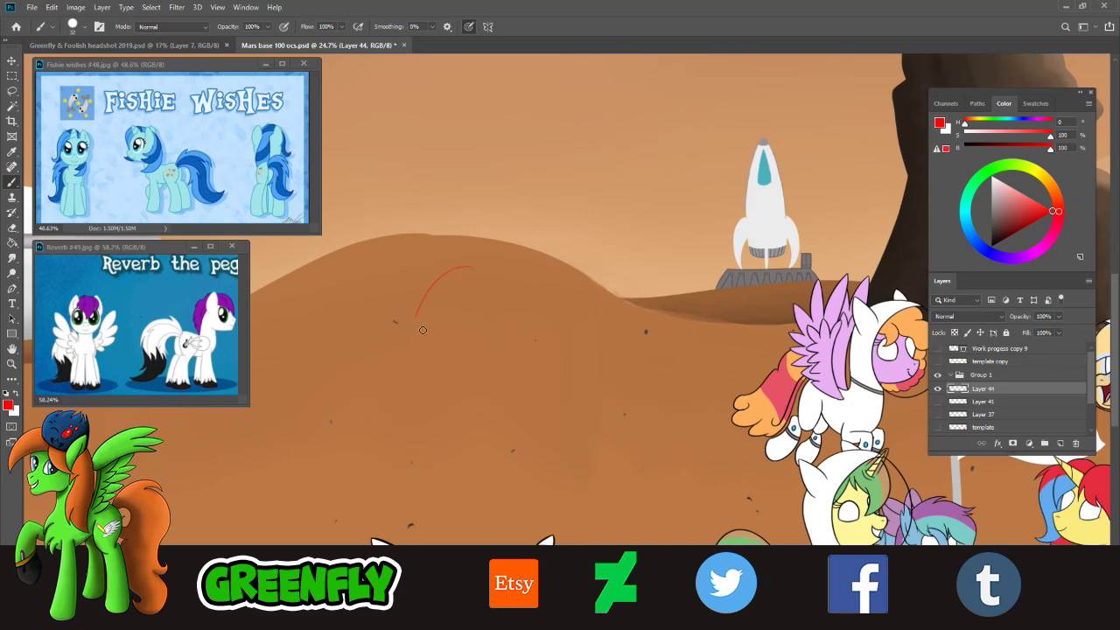
pyautogui.moveTo(466, 269); pyautogui.dragTo(415, 350)
pyautogui.moveTo(428, 304)
pyautogui.mouseDown()
pyautogui.moveTo(498, 329)
pyautogui.moveTo(449, 271)
pyautogui.moveTo(470, 362)
pyautogui.moveTo(473, 270)
pyautogui.mouseUp()
pyautogui.hotkey('ctrl', 'z')
pyautogui.hotkey('ctrl', 'z')
pyautogui.hotkey('ctrl', 'z')
pyautogui.moveTo(488, 277)
pyautogui.mouseDown()
pyautogui.moveTo(426, 311)
pyautogui.moveTo(485, 273)
pyautogui.moveTo(515, 321)
pyautogui.moveTo(494, 268)
pyautogui.moveTo(511, 355)
pyautogui.moveTo(464, 271)
pyautogui.moveTo(416, 310)
pyautogui.moveTo(446, 355)
pyautogui.mouseUp()
pyautogui.hotkey('ctrl', 'z')
pyautogui.hotkey('ctrl', 'z')
pyautogui.hotkey('ctrl', 'z')
pyautogui.hotkey('ctrl', 'z')
# - Sketch a rough red circle on the upper part of the dune, with a curved line inside its left edge
pyautogui.moveTo(493, 291)
pyautogui.mouseDown()
pyautogui.moveTo(420, 350)
pyautogui.moveTo(482, 367)
pyautogui.mouseUp()
pyautogui.moveTo(497, 287)
pyautogui.mouseDown()
pyautogui.moveTo(445, 283)
pyautogui.moveTo(424, 311)
pyautogui.mouseUp()
pyautogui.moveTo(449, 282)
pyautogui.mouseDown()
pyautogui.moveTo(420, 322)
pyautogui.moveTo(433, 355)
pyautogui.moveTo(459, 373)
pyautogui.mouseUp()
pyautogui.moveTo(418, 329)
pyautogui.mouseDown()
pyautogui.moveTo(458, 268)
pyautogui.moveTo(438, 297)
pyautogui.moveTo(511, 284)
pyautogui.moveTo(507, 361)
pyautogui.moveTo(522, 323)
pyautogui.moveTo(505, 356)
pyautogui.moveTo(449, 381)
pyautogui.moveTo(475, 365)
pyautogui.mouseUp()
pyautogui.click(11, 363)
pyautogui.press('b')
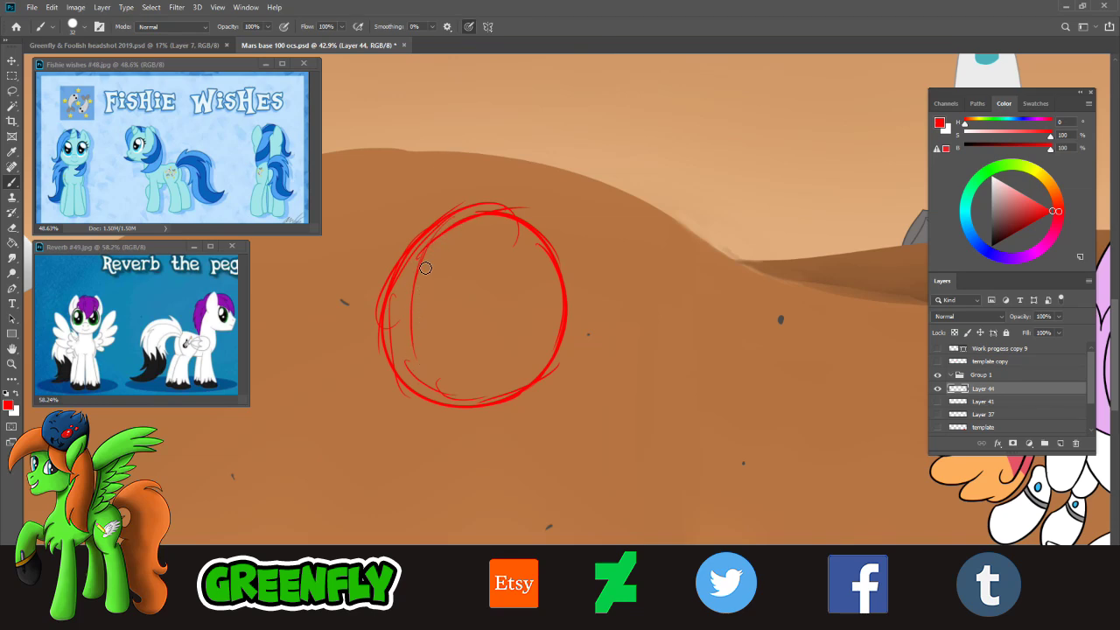
pyautogui.moveTo(422, 250); pyautogui.dragTo(430, 394)
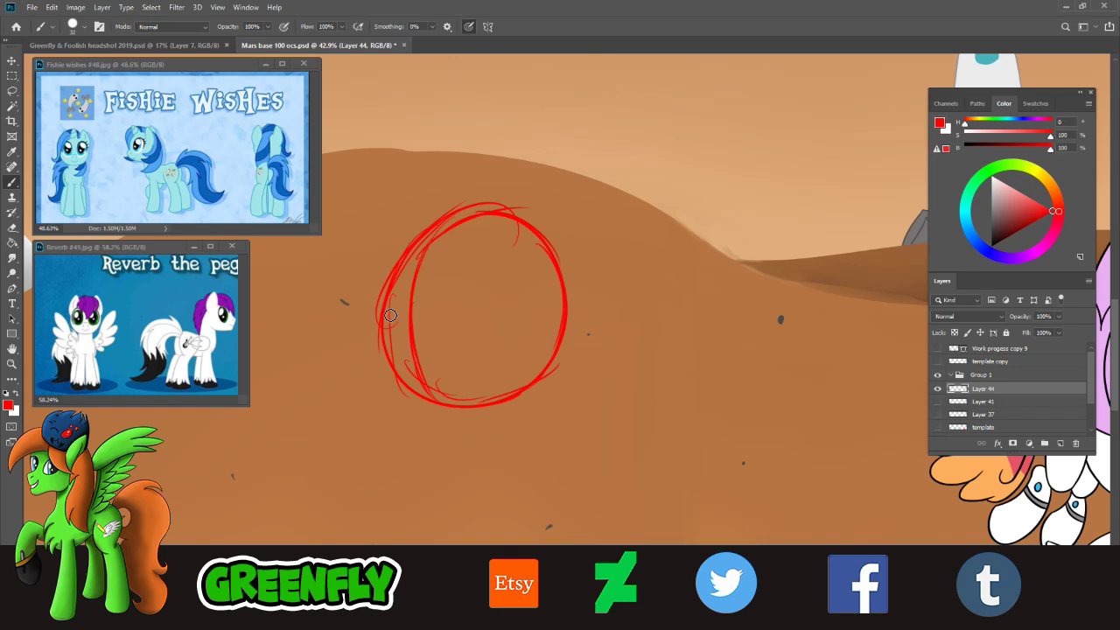
# - Sketch a curved eye guideline across the head circle and rough in the pony's muzzle and jaw on its front side
pyautogui.moveTo(426, 240)
pyautogui.mouseDown()
pyautogui.moveTo(405, 331)
pyautogui.moveTo(414, 369)
pyautogui.mouseUp()
pyautogui.moveTo(387, 328)
pyautogui.mouseDown()
pyautogui.moveTo(434, 339)
pyautogui.moveTo(503, 332)
pyautogui.mouseUp()
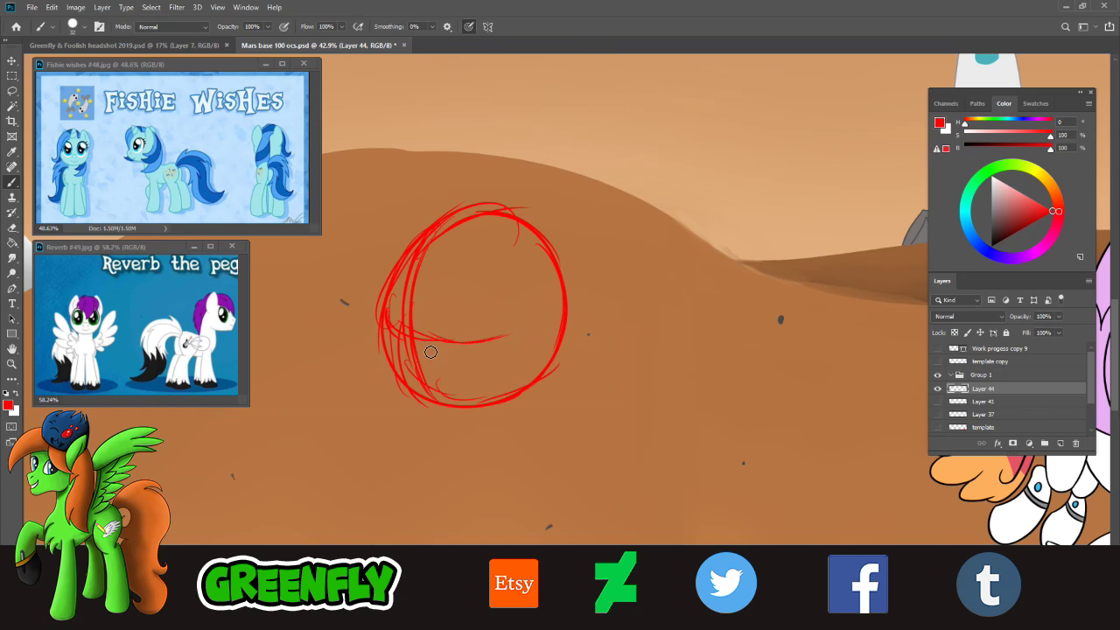
pyautogui.moveTo(413, 267); pyautogui.dragTo(395, 324)
pyautogui.moveTo(409, 286); pyautogui.dragTo(381, 335)
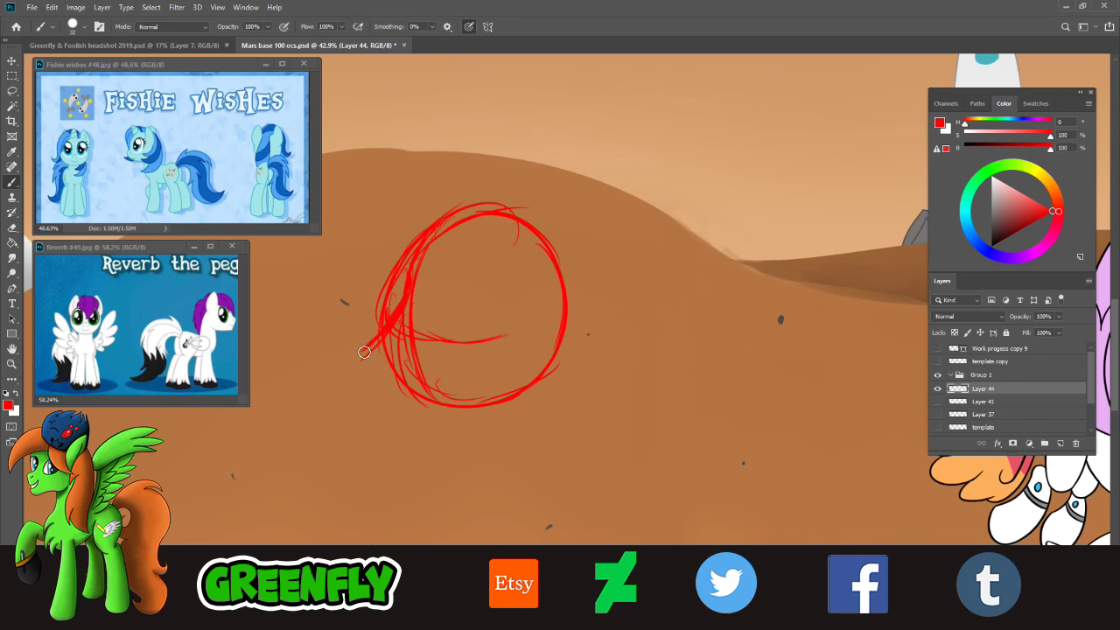
pyautogui.moveTo(364, 351); pyautogui.dragTo(382, 408)
pyautogui.moveTo(388, 408); pyautogui.dragTo(438, 401)
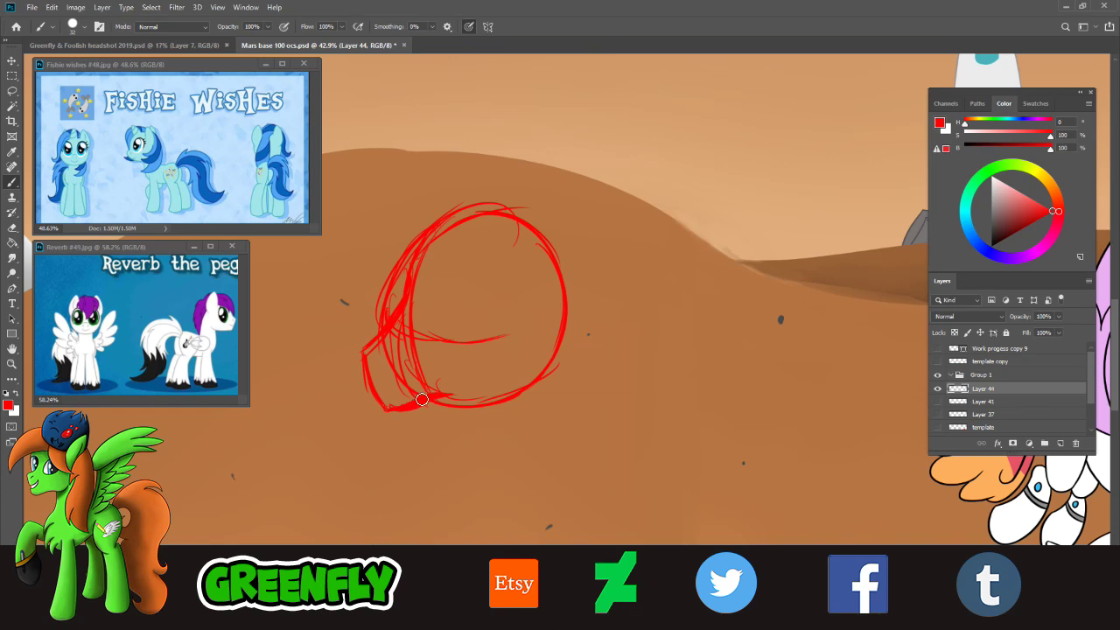
pyautogui.moveTo(438, 401)
pyautogui.mouseDown()
pyautogui.moveTo(505, 382)
pyautogui.moveTo(481, 401)
pyautogui.moveTo(506, 371)
pyautogui.moveTo(468, 393)
pyautogui.mouseUp()
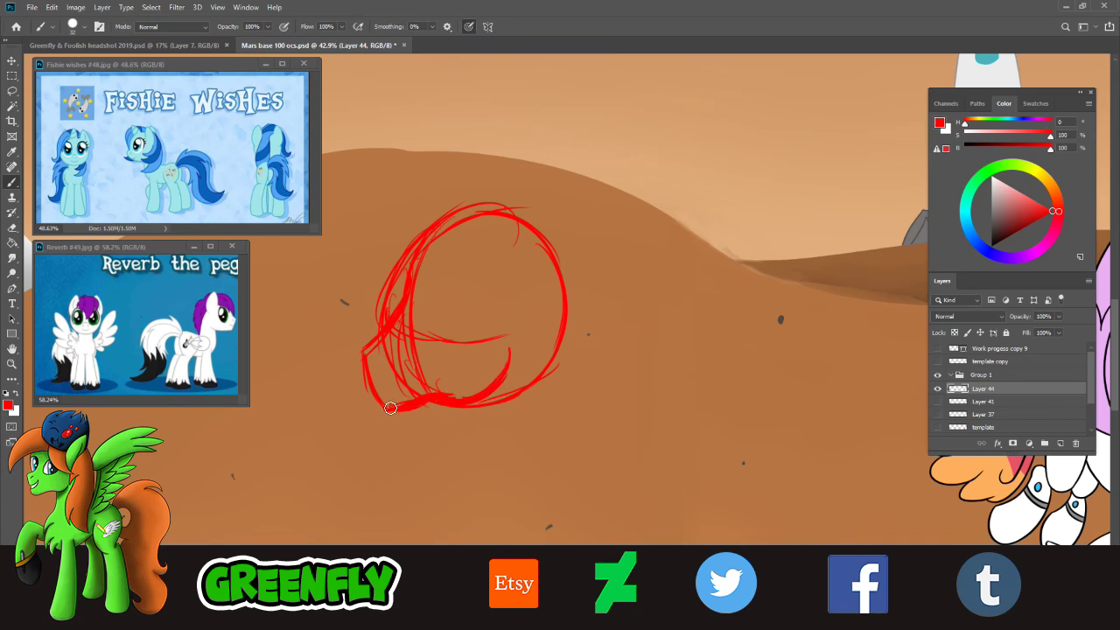
# - Sketch the pony's eyes on the head guidelines, redoing the inner line of the round near eye as a short diagonal stroke
pyautogui.press('z')
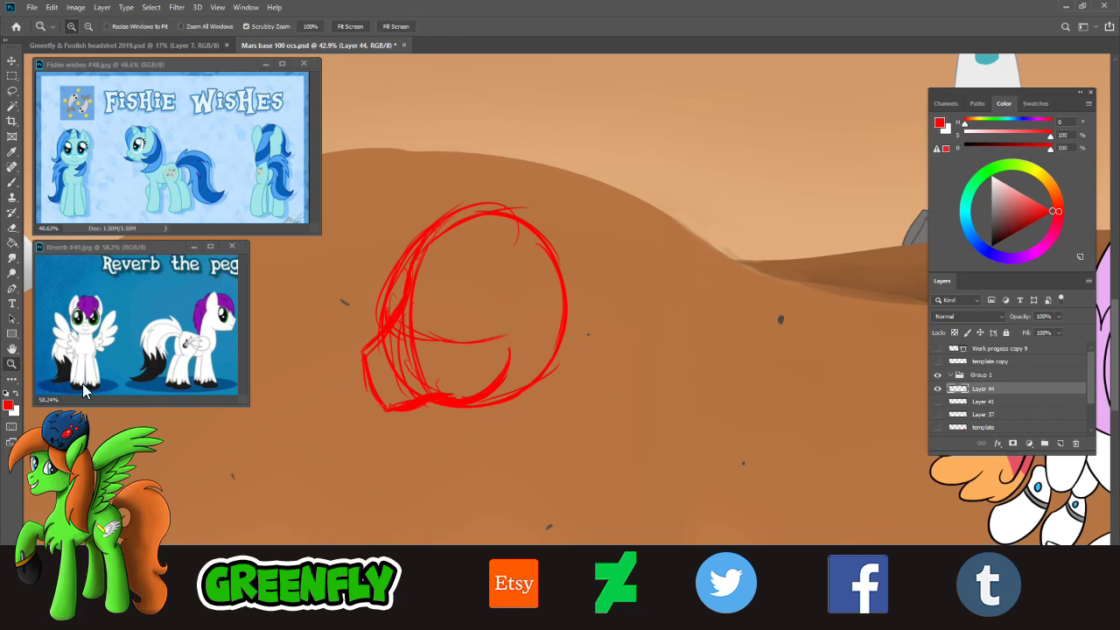
pyautogui.click(401, 368)
pyautogui.click(12, 182)
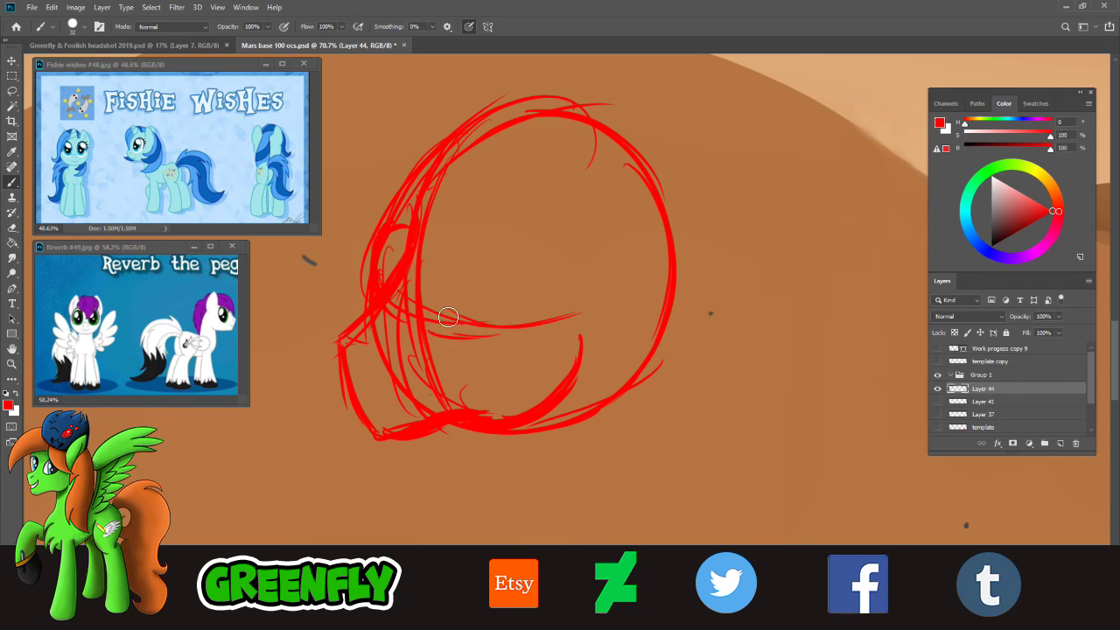
pyautogui.moveTo(497, 332)
pyautogui.mouseDown()
pyautogui.moveTo(433, 335)
pyautogui.moveTo(445, 263)
pyautogui.moveTo(477, 261)
pyautogui.mouseUp()
pyautogui.moveTo(441, 296)
pyautogui.mouseDown()
pyautogui.moveTo(492, 295)
pyautogui.moveTo(493, 271)
pyautogui.moveTo(484, 275)
pyautogui.moveTo(508, 315)
pyautogui.moveTo(497, 270)
pyautogui.moveTo(501, 301)
pyautogui.moveTo(508, 281)
pyautogui.moveTo(491, 268)
pyautogui.moveTo(499, 332)
pyautogui.moveTo(475, 344)
pyautogui.moveTo(437, 328)
pyautogui.moveTo(488, 334)
pyautogui.moveTo(467, 341)
pyautogui.moveTo(469, 302)
pyautogui.moveTo(488, 272)
pyautogui.moveTo(469, 264)
pyautogui.moveTo(490, 310)
pyautogui.mouseUp()
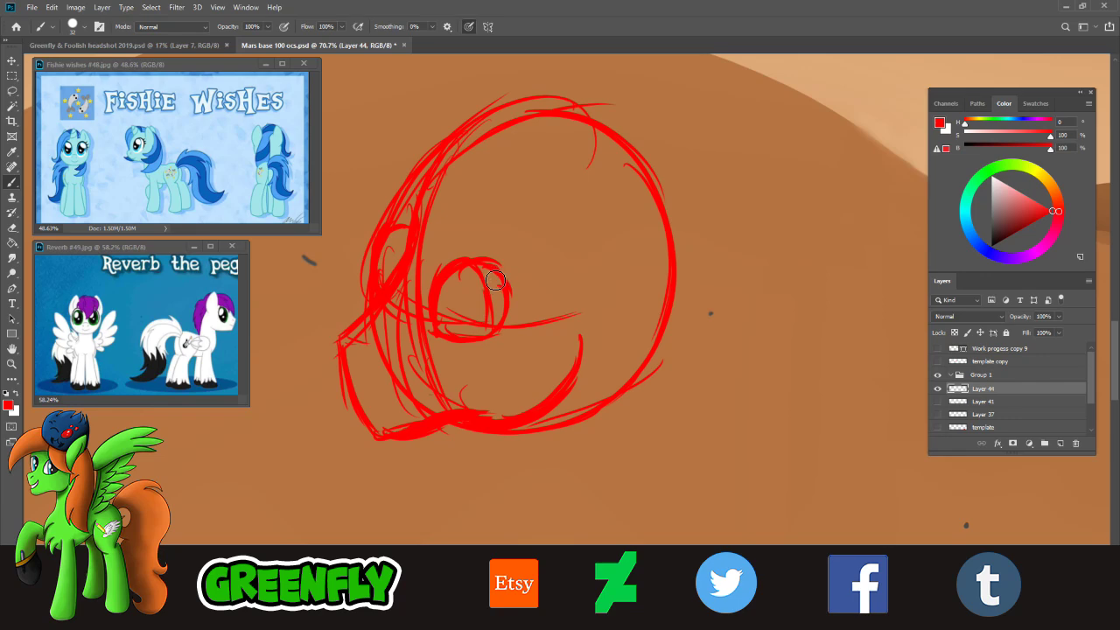
pyautogui.hotkey('ctrl', 'z')
pyautogui.hotkey('ctrl', 'z')
pyautogui.hotkey('ctrl', 'z')
pyautogui.moveTo(473, 276); pyautogui.dragTo(491, 303)
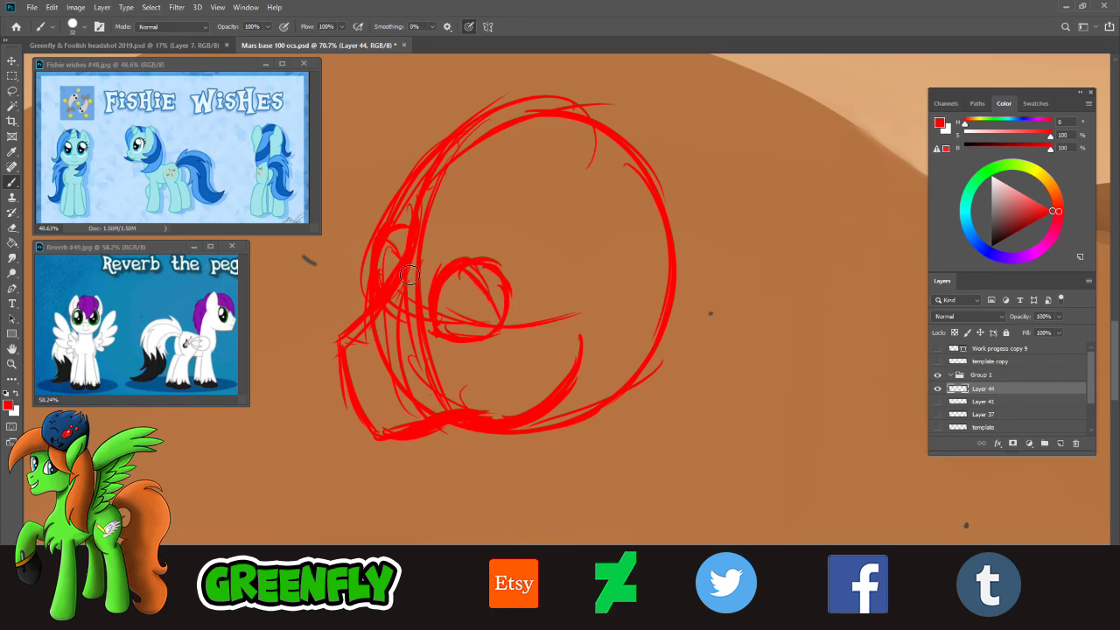
# - Erase the lower back part of the head circle behind the jaw with an enlarged hard round Eraser
pyautogui.click(12, 363)
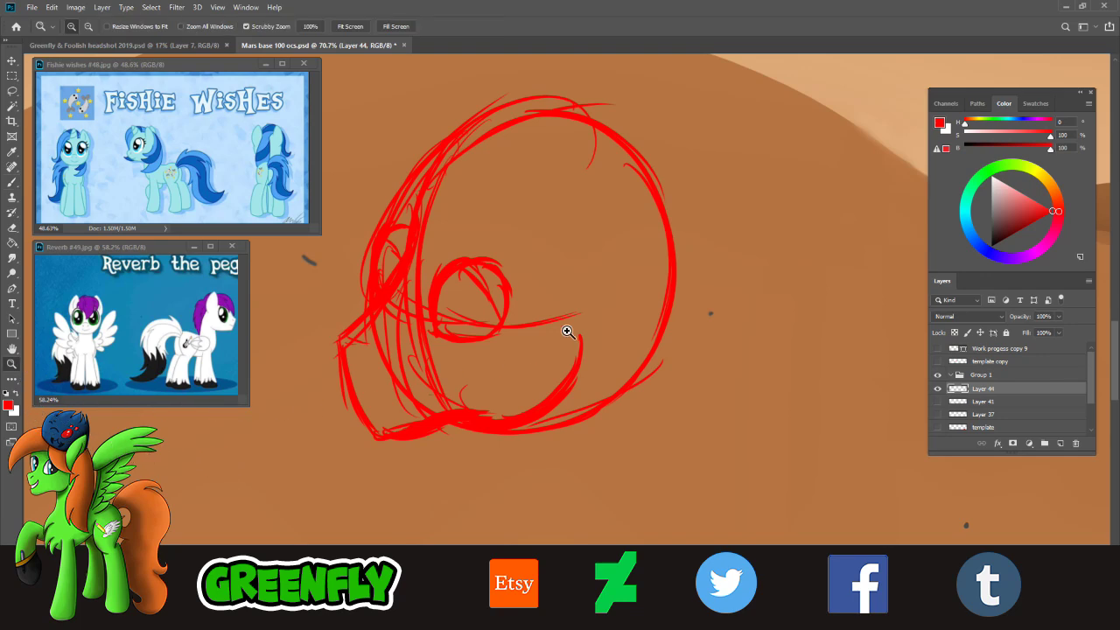
pyautogui.moveTo(570, 331); pyautogui.dragTo(551, 329)
pyautogui.moveTo(605, 362)
pyautogui.mouseDown()
pyautogui.moveTo(630, 368)
pyautogui.moveTo(621, 346)
pyautogui.mouseUp()
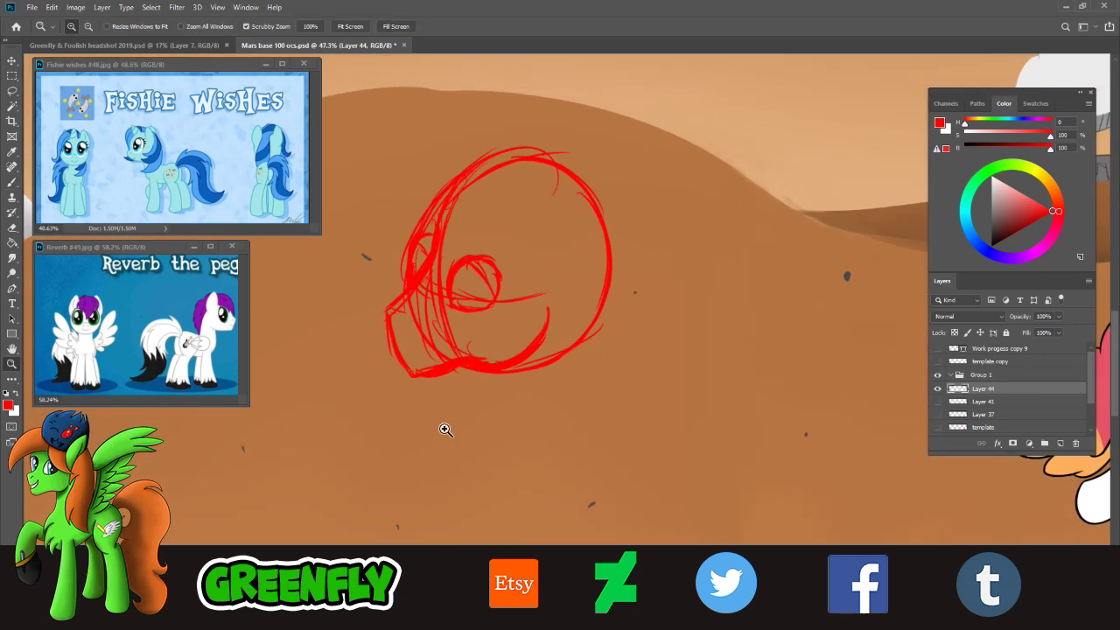
pyautogui.click(12, 228)
pyautogui.click(12, 230)
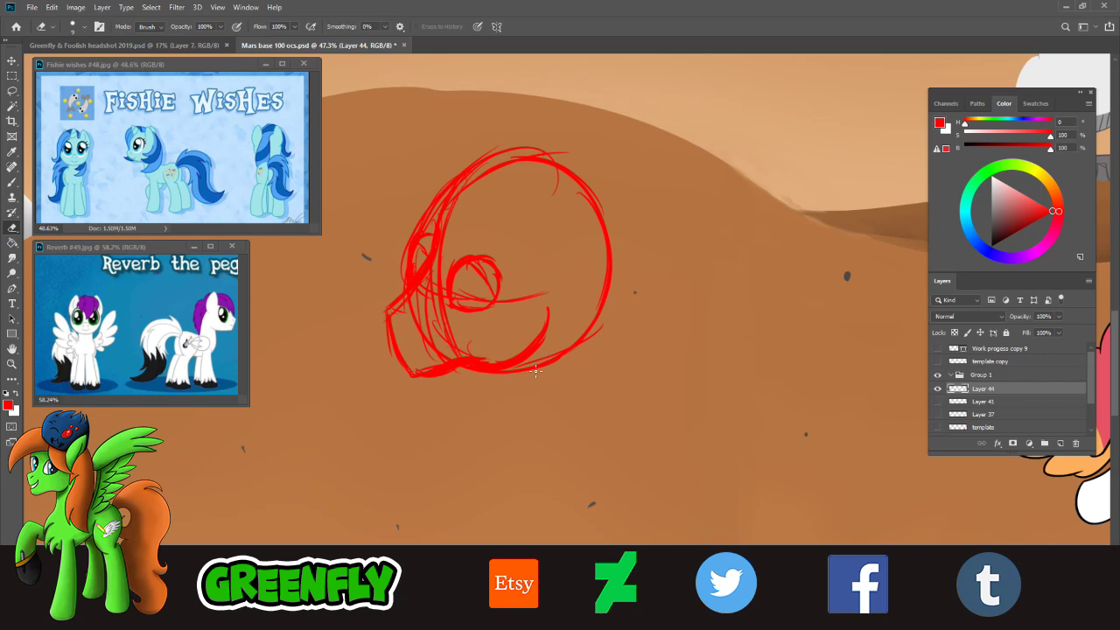
pyautogui.click(79, 28)
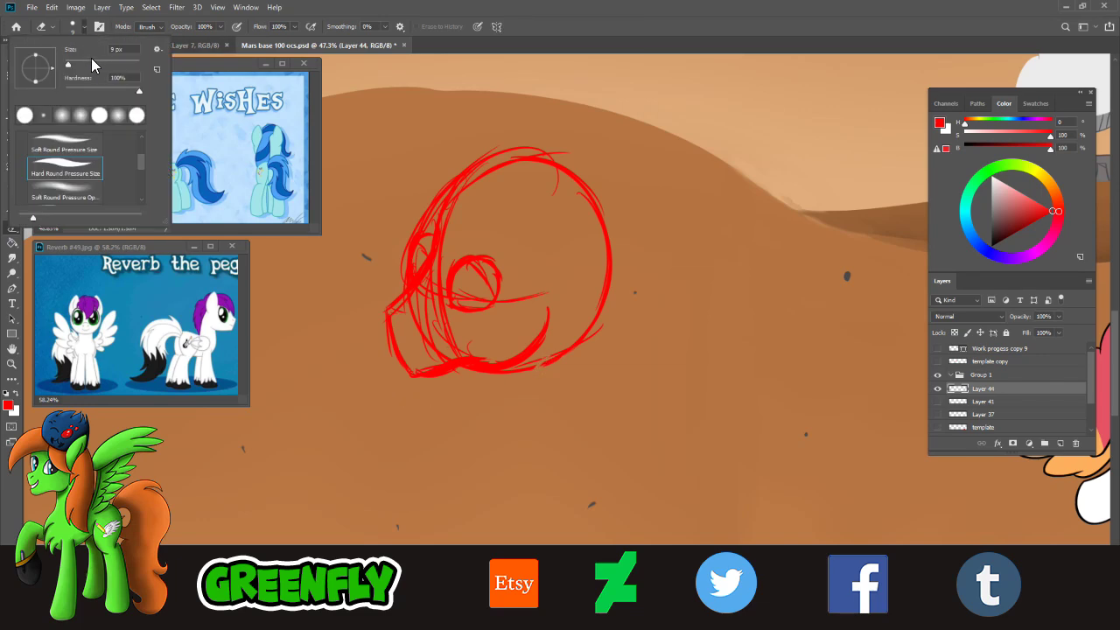
pyautogui.click(92, 64)
pyautogui.click(554, 354)
pyautogui.moveTo(563, 357)
pyautogui.mouseDown()
pyautogui.moveTo(521, 383)
pyautogui.moveTo(536, 370)
pyautogui.moveTo(521, 378)
pyautogui.moveTo(547, 372)
pyautogui.moveTo(547, 384)
pyautogui.moveTo(596, 330)
pyautogui.mouseUp()
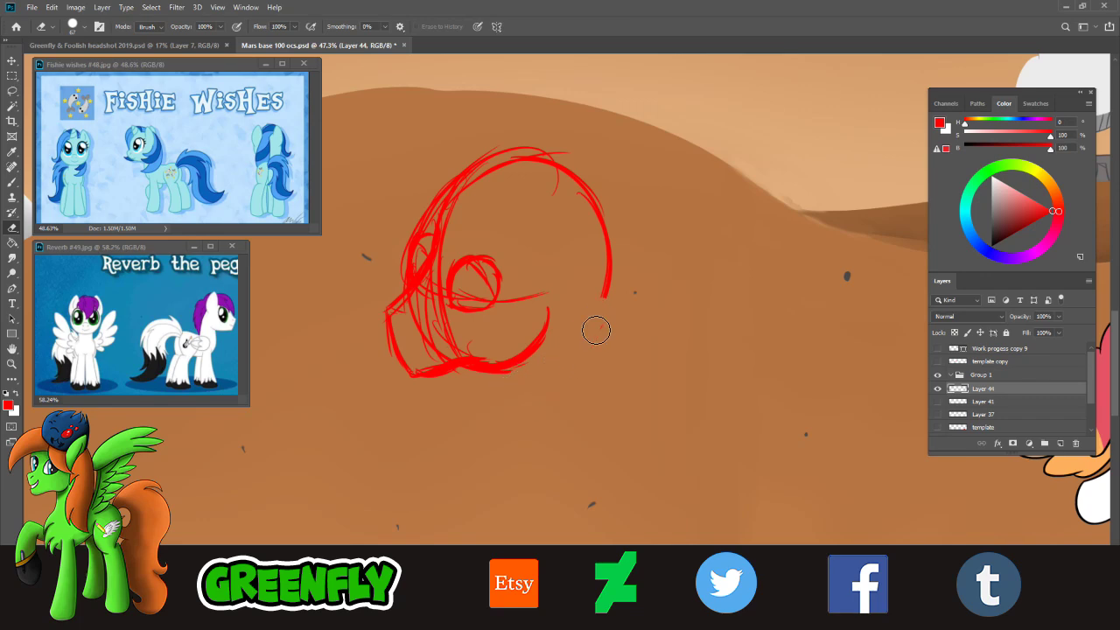
# - Brush the back of the neck in red from the rear of the head down to where the back begins
pyautogui.click(13, 182)
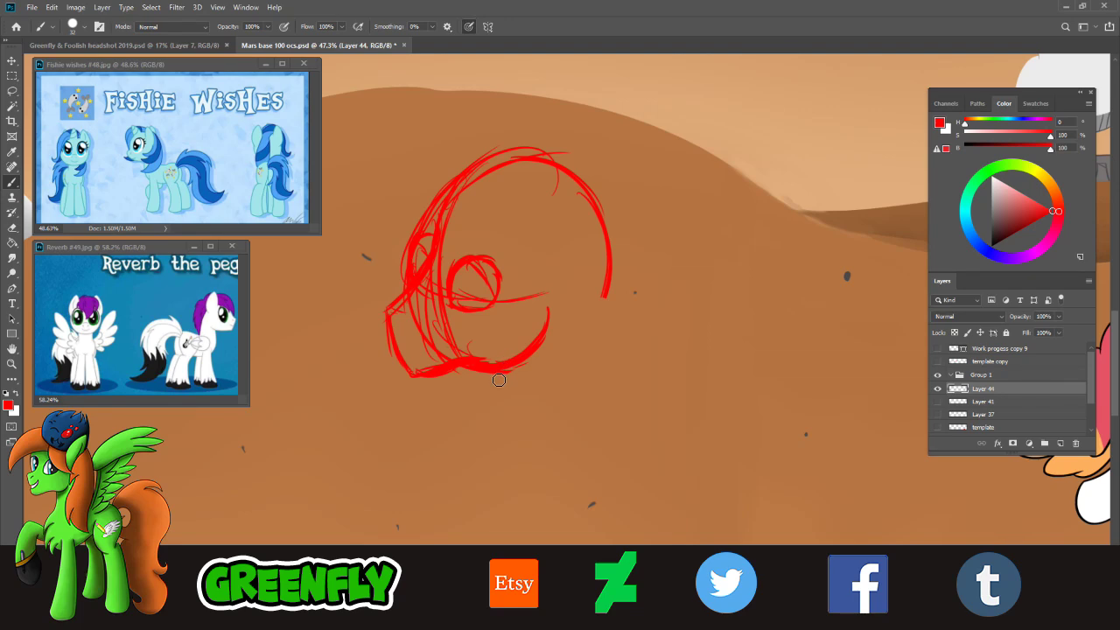
pyautogui.click(12, 364)
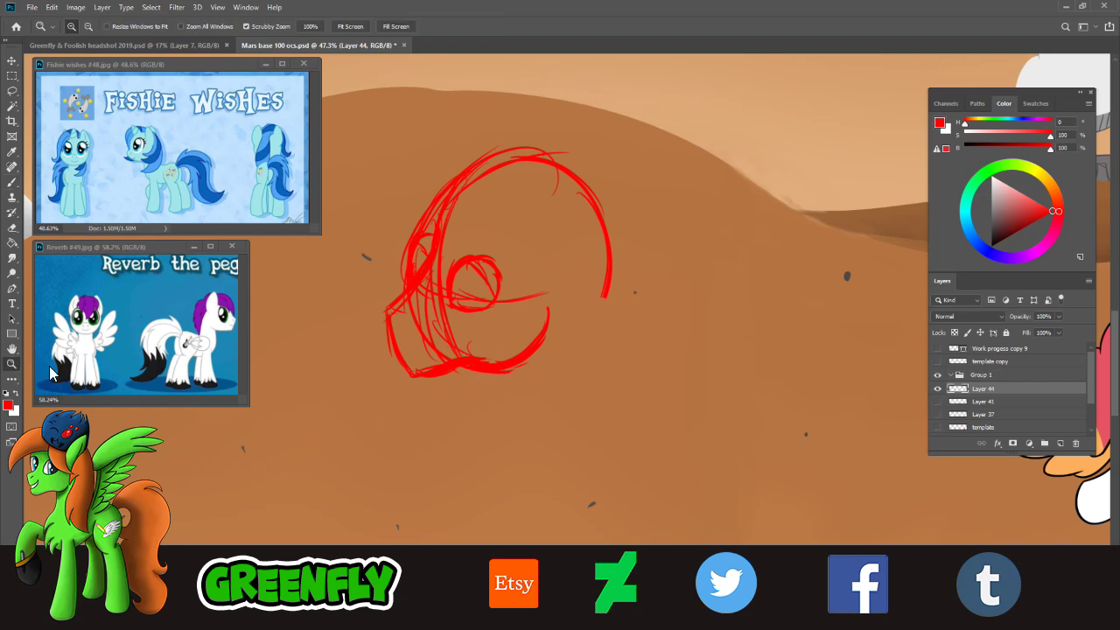
pyautogui.keyDown('alt'); pyautogui.click(508, 336); pyautogui.keyUp('alt')
pyautogui.keyDown('alt'); pyautogui.click(558, 376); pyautogui.keyUp('alt')
pyautogui.click(578, 410)
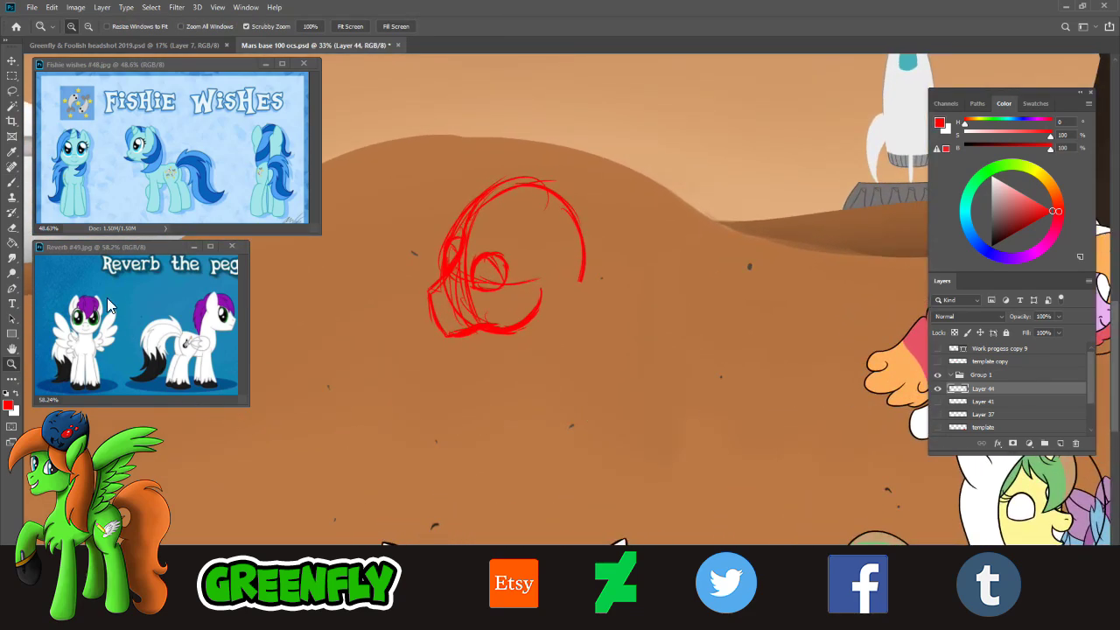
pyautogui.click(13, 182)
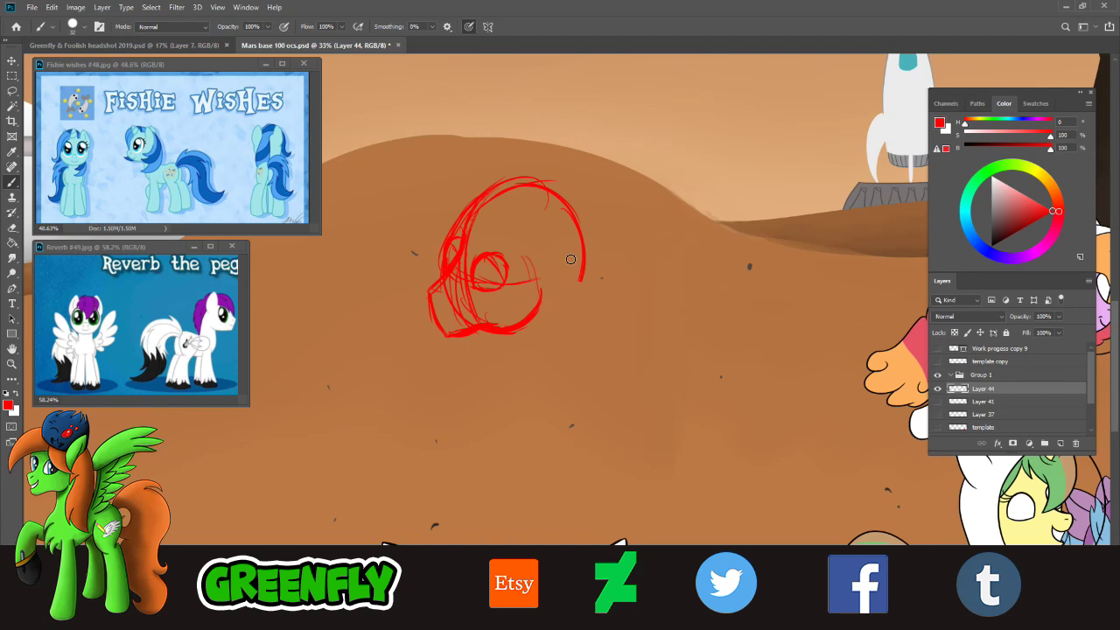
pyautogui.moveTo(576, 232); pyautogui.dragTo(577, 285)
pyautogui.moveTo(565, 331); pyautogui.dragTo(565, 346)
pyautogui.moveTo(579, 284)
pyautogui.mouseDown()
pyautogui.moveTo(582, 393)
pyautogui.moveTo(577, 380)
pyautogui.mouseUp()
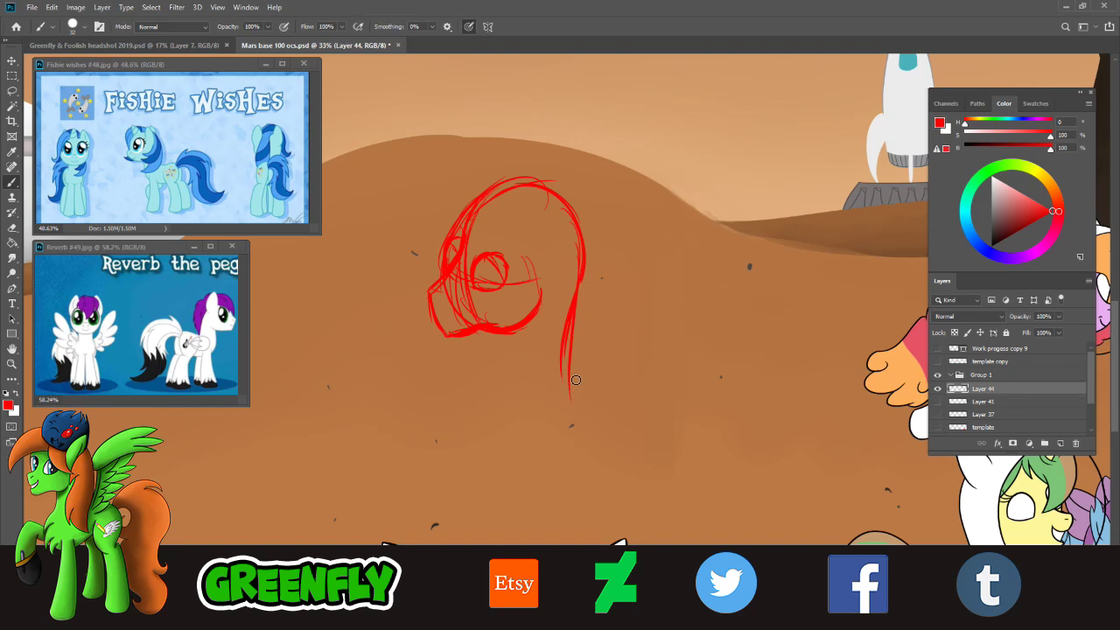
pyautogui.moveTo(570, 339); pyautogui.dragTo(586, 408)
pyautogui.moveTo(579, 277)
pyautogui.mouseDown()
pyautogui.moveTo(559, 383)
pyautogui.moveTo(564, 350)
pyautogui.moveTo(580, 404)
pyautogui.mouseUp()
pyautogui.moveTo(569, 359); pyautogui.dragTo(598, 431)
pyautogui.moveTo(578, 312); pyautogui.dragTo(606, 412)
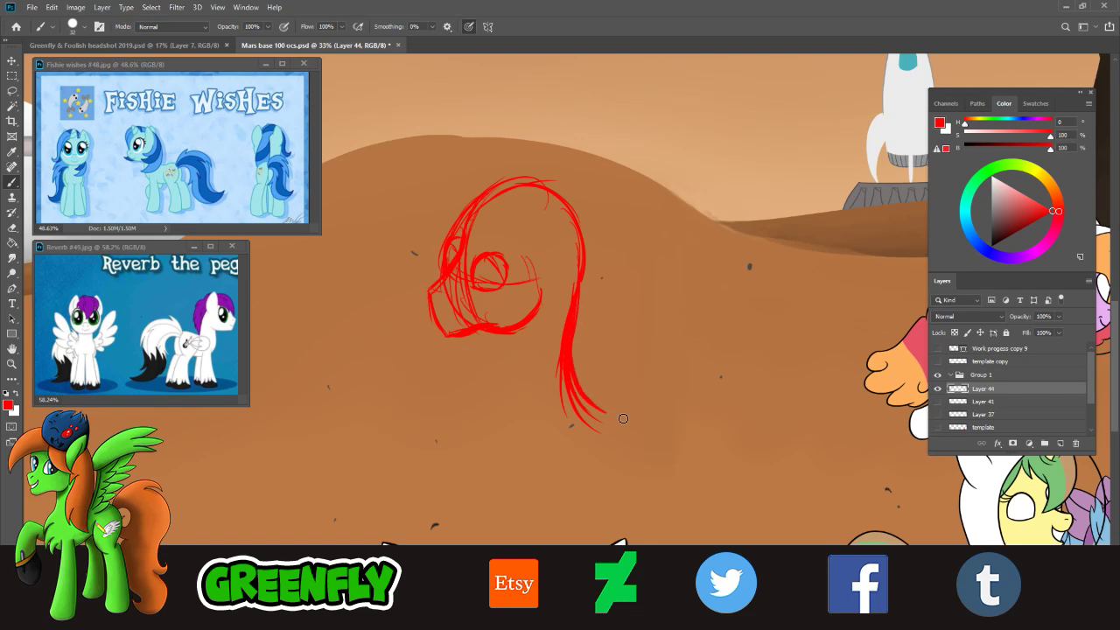
# - Extend the neck line into the pony's back and curve it around the rump to the underside
pyautogui.moveTo(576, 373); pyautogui.dragTo(637, 436)
pyautogui.moveTo(577, 394); pyautogui.dragTo(629, 442)
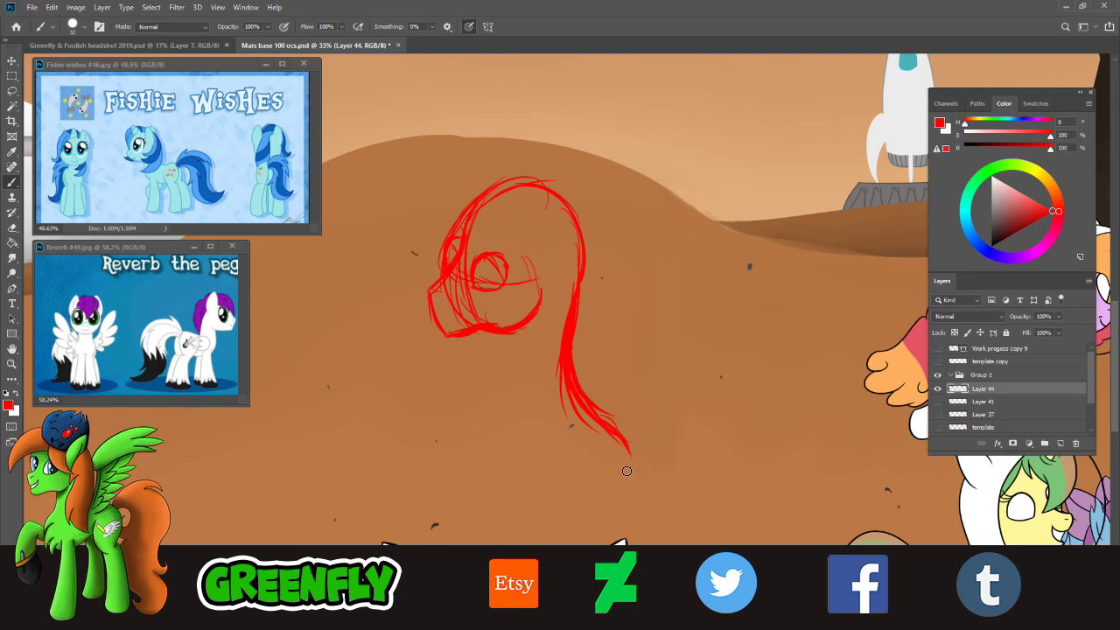
pyautogui.moveTo(623, 440); pyautogui.dragTo(616, 492)
pyautogui.moveTo(585, 402); pyautogui.dragTo(619, 486)
pyautogui.moveTo(611, 437)
pyautogui.mouseDown()
pyautogui.moveTo(594, 476)
pyautogui.moveTo(621, 466)
pyautogui.moveTo(579, 502)
pyautogui.mouseUp()
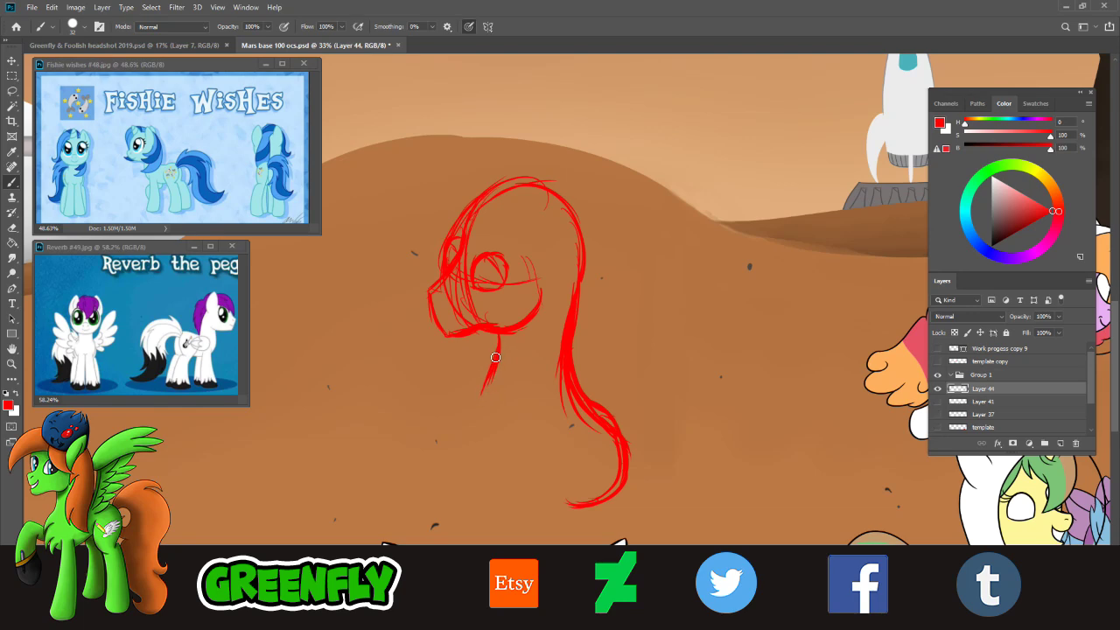
# - Sketch the front of the neck and chest from below the jaw, curving down to the belly
pyautogui.moveTo(497, 336); pyautogui.dragTo(487, 428)
pyautogui.moveTo(483, 378)
pyautogui.mouseDown()
pyautogui.moveTo(487, 434)
pyautogui.moveTo(506, 452)
pyautogui.mouseUp()
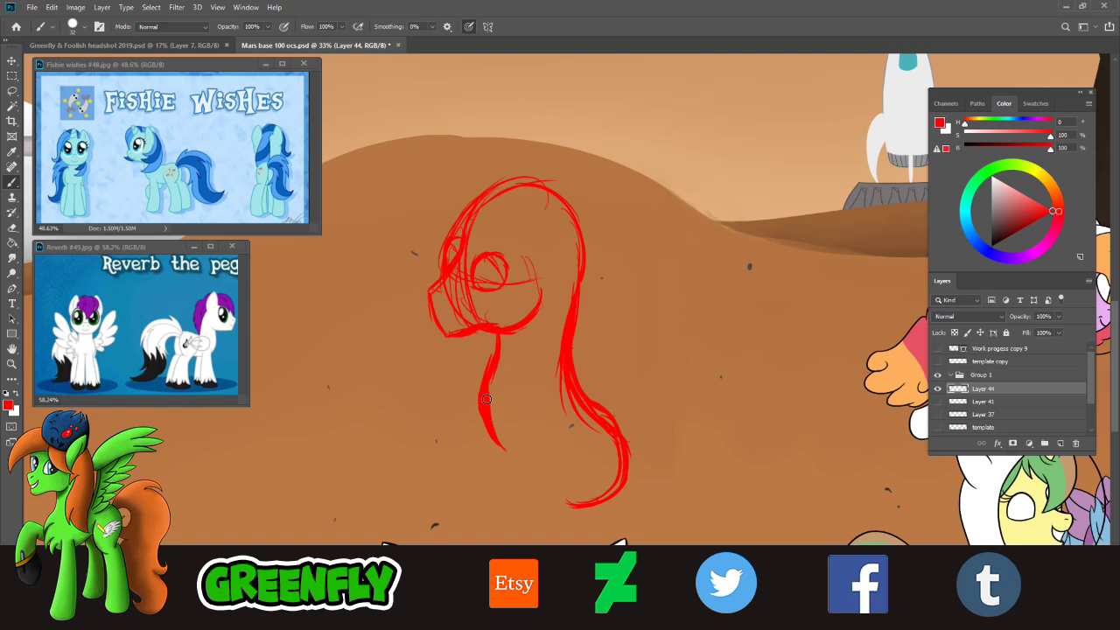
pyautogui.moveTo(488, 387); pyautogui.dragTo(525, 468)
pyautogui.moveTo(490, 392); pyautogui.dragTo(527, 484)
# - Sketch the rounded front of the thigh inside the rump and thicken its curve down to the knee fold
pyautogui.moveTo(569, 431); pyautogui.dragTo(534, 480)
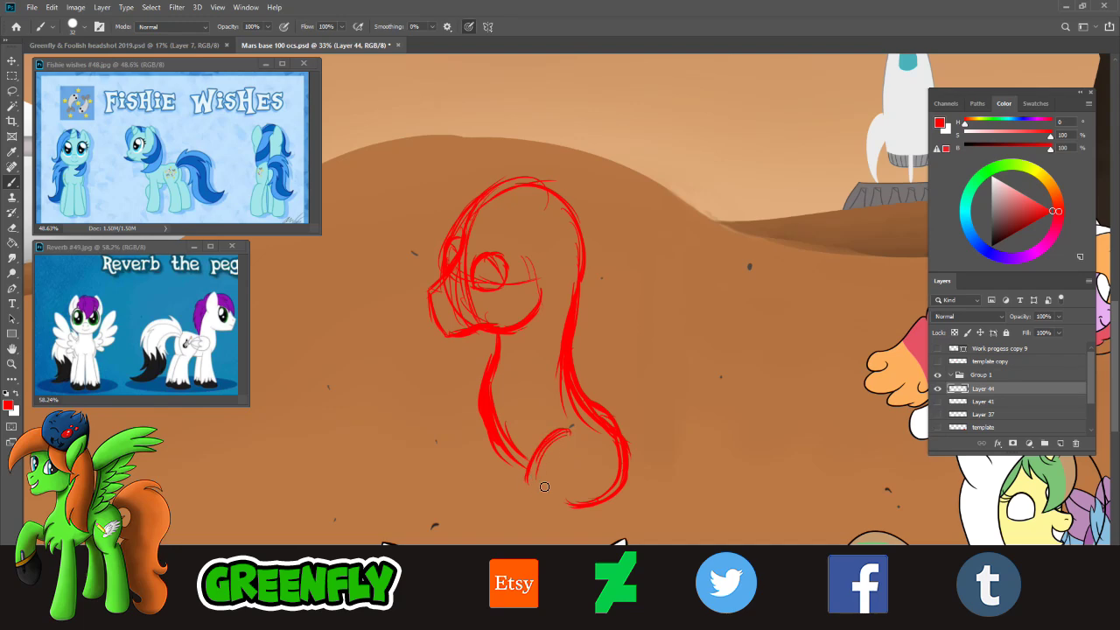
pyautogui.click(11, 364)
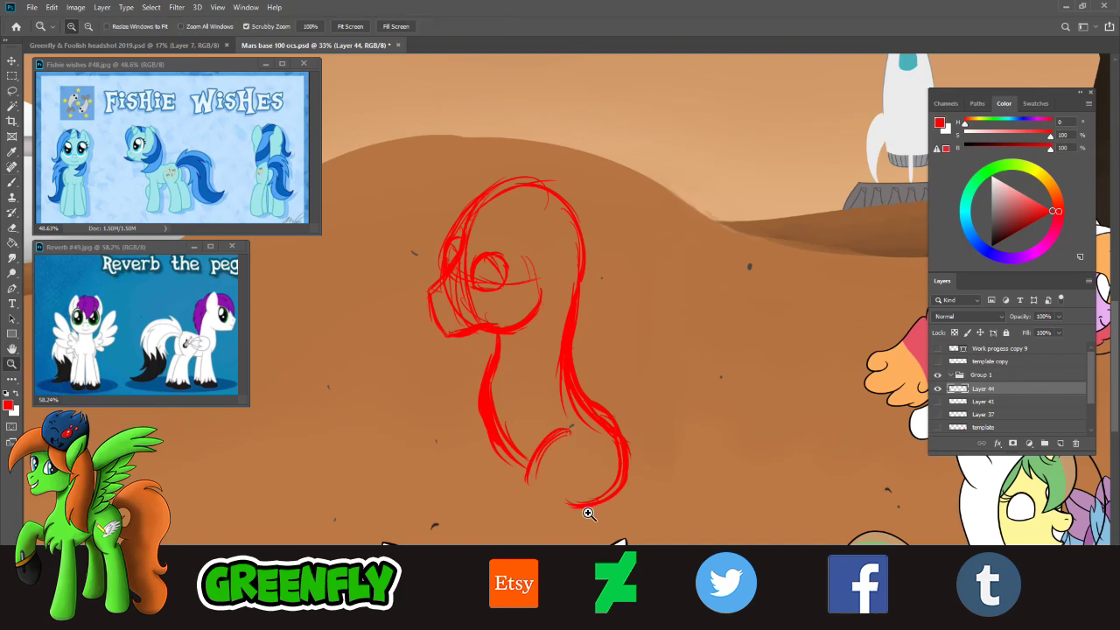
pyautogui.moveTo(586, 507); pyautogui.dragTo(593, 520)
pyautogui.click(12, 182)
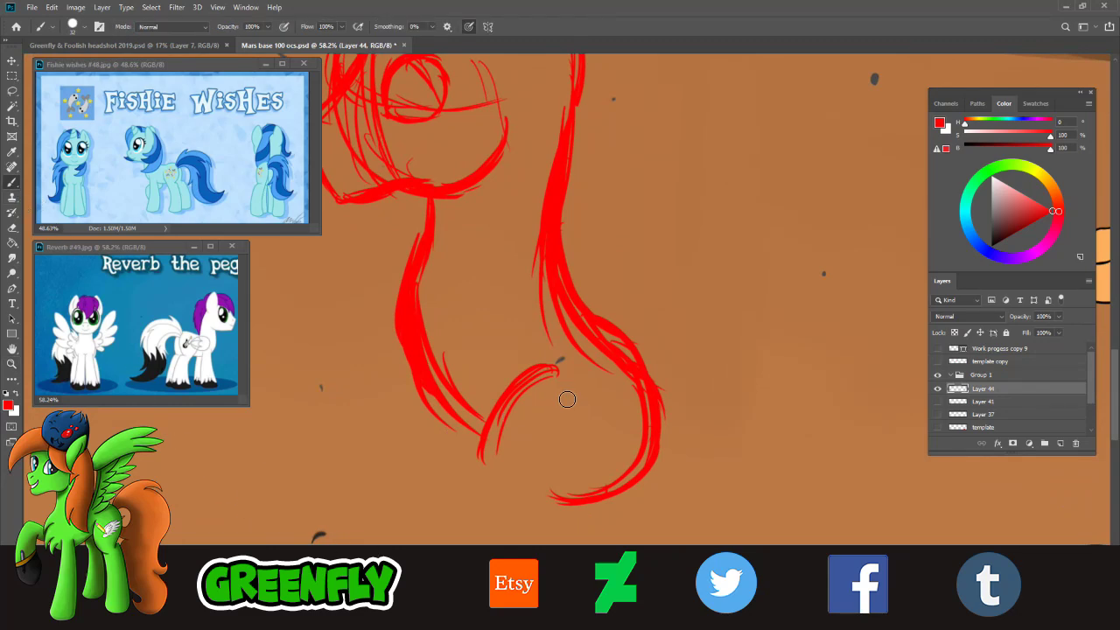
pyautogui.moveTo(578, 377)
pyautogui.mouseDown()
pyautogui.moveTo(494, 440)
pyautogui.moveTo(486, 478)
pyautogui.mouseUp()
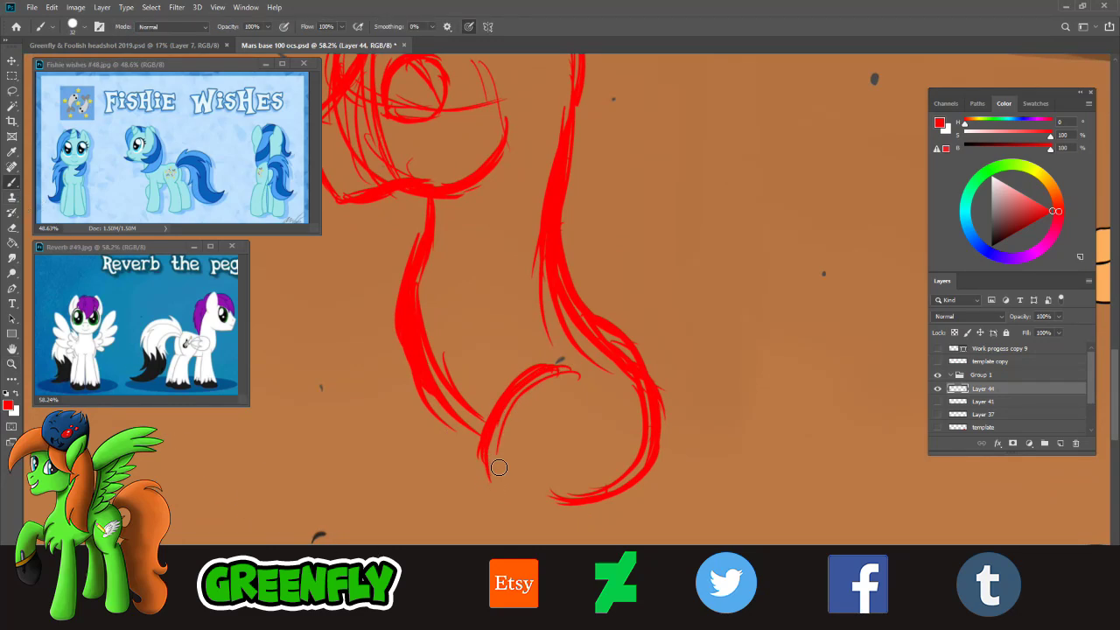
pyautogui.moveTo(497, 420); pyautogui.dragTo(487, 484)
pyautogui.moveTo(450, 407)
pyautogui.mouseDown()
pyautogui.moveTo(481, 442)
pyautogui.moveTo(485, 492)
pyautogui.mouseUp()
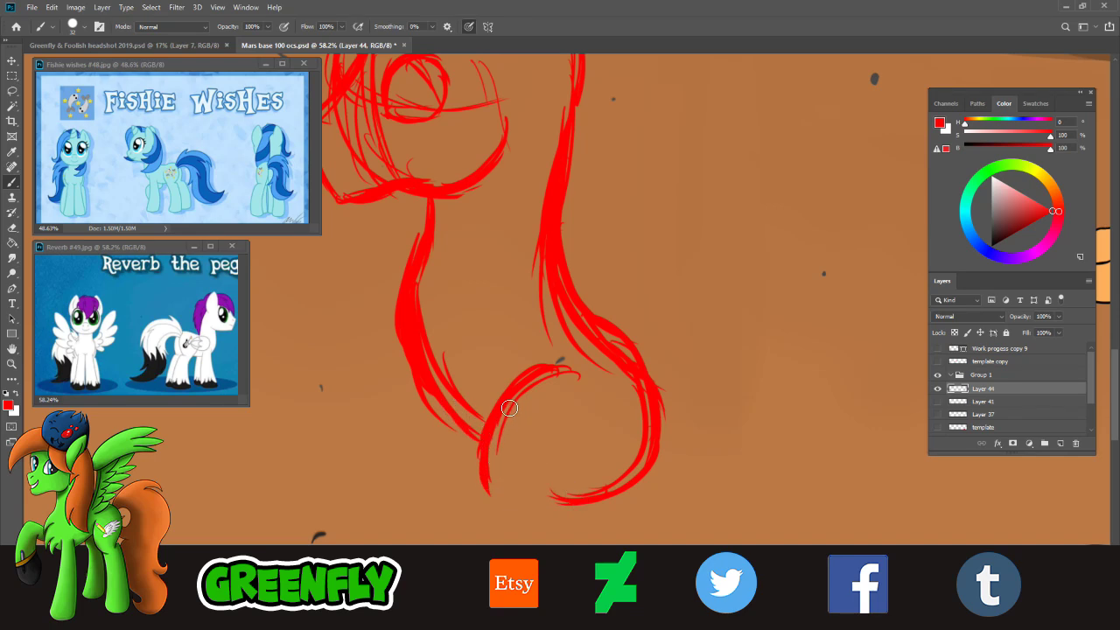
pyautogui.moveTo(503, 405); pyautogui.dragTo(483, 505)
pyautogui.moveTo(495, 455); pyautogui.dragTo(488, 510)
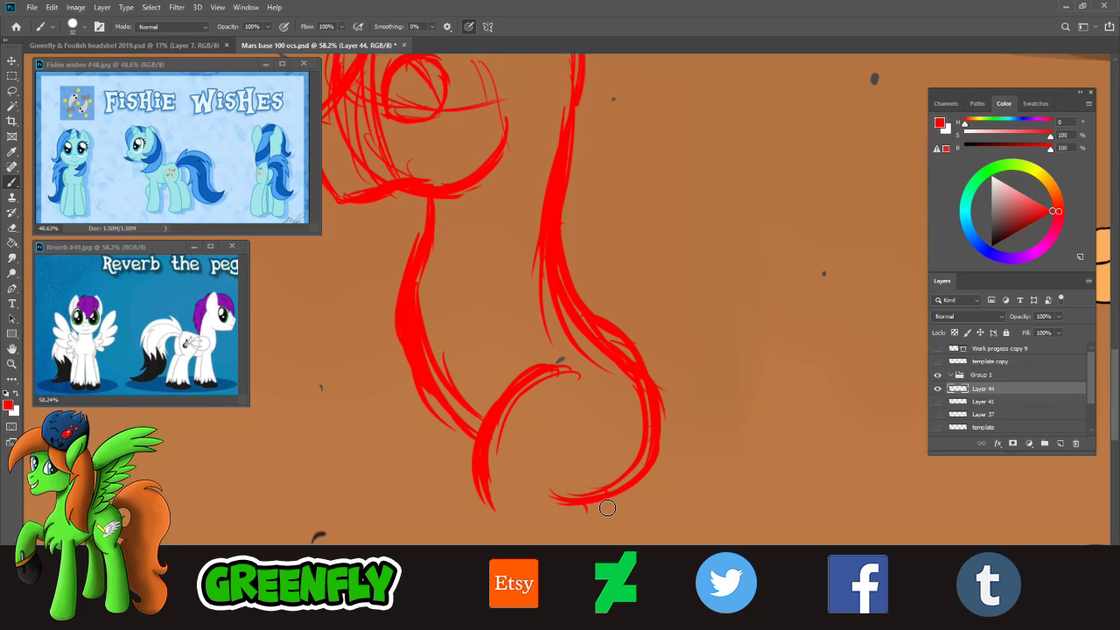
# - Sketch the hind leg stretched forward along the ground, with the heel below the rump and rough upper and lower edges
pyautogui.moveTo(596, 501); pyautogui.dragTo(596, 540)
pyautogui.moveTo(596, 541)
pyautogui.mouseDown()
pyautogui.moveTo(545, 545)
pyautogui.moveTo(590, 550)
pyautogui.moveTo(541, 537)
pyautogui.moveTo(430, 544)
pyautogui.mouseUp()
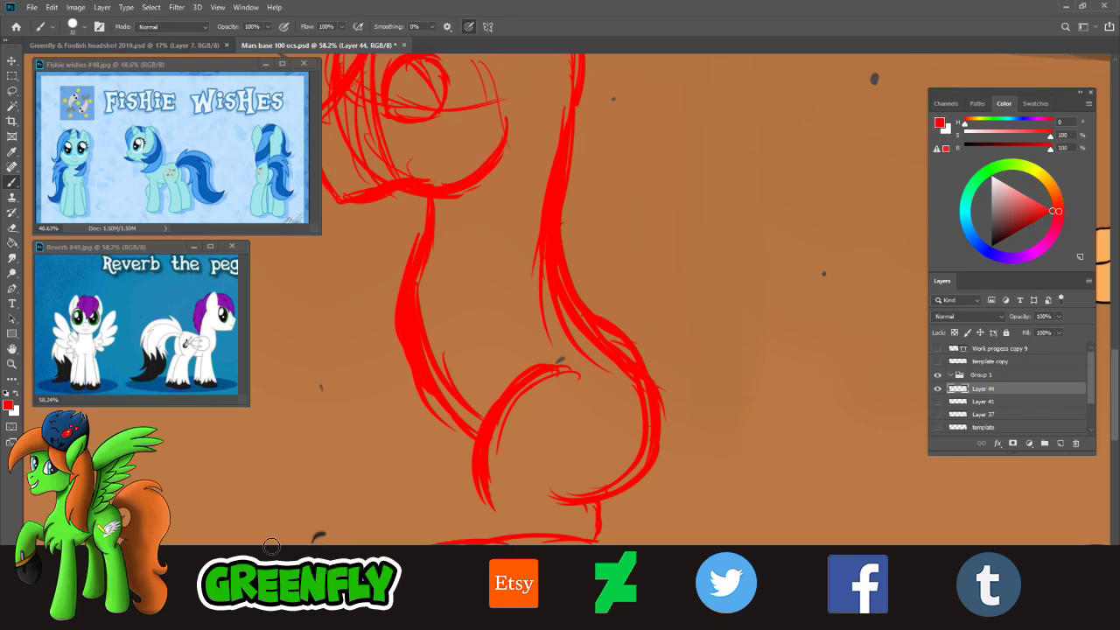
pyautogui.moveTo(292, 517)
pyautogui.mouseDown()
pyautogui.moveTo(280, 534)
pyautogui.moveTo(259, 530)
pyautogui.moveTo(282, 557)
pyautogui.moveTo(306, 510)
pyautogui.moveTo(293, 502)
pyautogui.moveTo(277, 530)
pyautogui.moveTo(324, 490)
pyautogui.moveTo(284, 526)
pyautogui.moveTo(397, 482)
pyautogui.moveTo(438, 464)
pyautogui.mouseUp()
pyautogui.moveTo(328, 497)
pyautogui.mouseDown()
pyautogui.moveTo(438, 477)
pyautogui.moveTo(483, 495)
pyautogui.mouseUp()
pyautogui.moveTo(381, 484)
pyautogui.mouseDown()
pyautogui.moveTo(487, 504)
pyautogui.moveTo(425, 479)
pyautogui.moveTo(445, 497)
pyautogui.moveTo(493, 505)
pyautogui.mouseUp()
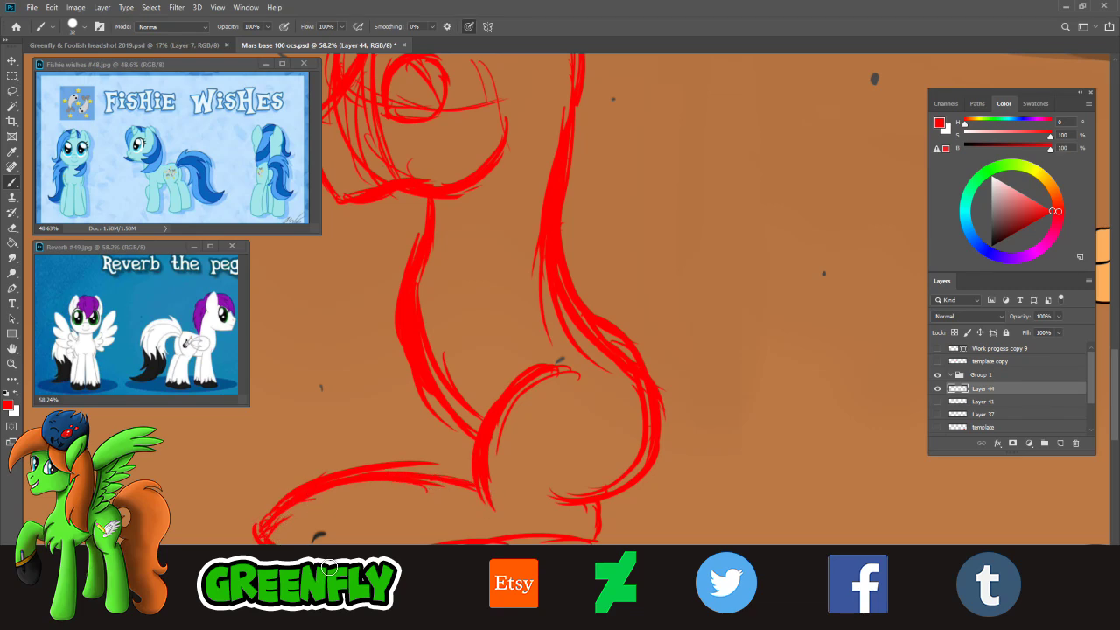
pyautogui.moveTo(443, 620); pyautogui.dragTo(440, 621)
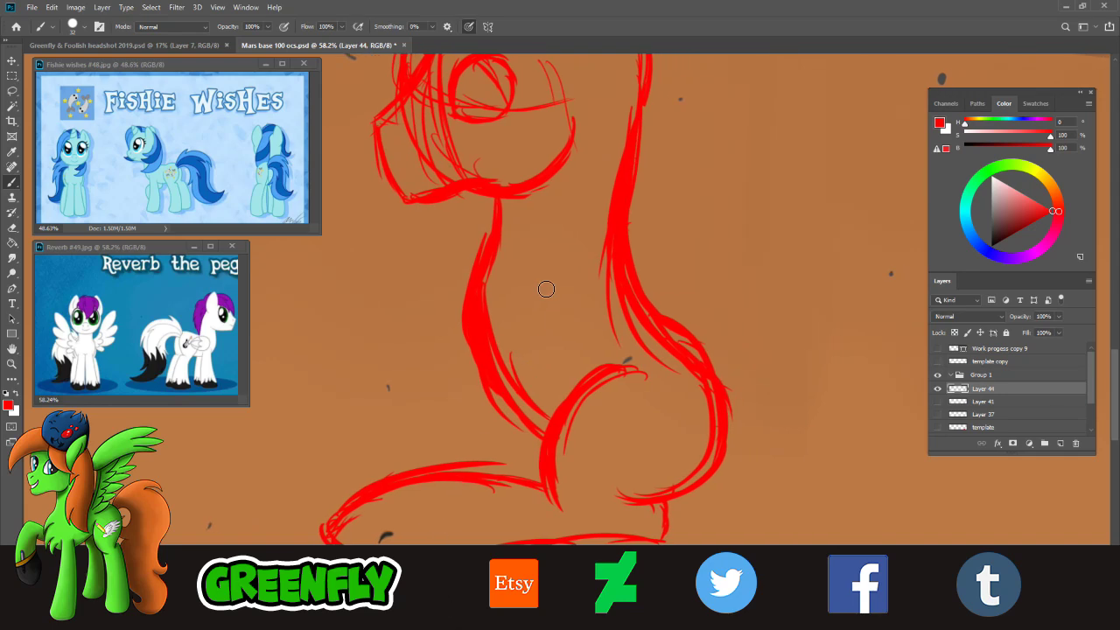
# - Sketch the near foreleg from the shoulder down across the chest to the elbow, with its lower edge reaching forward
pyautogui.moveTo(538, 270)
pyautogui.mouseDown()
pyautogui.moveTo(534, 314)
pyautogui.moveTo(534, 271)
pyautogui.moveTo(500, 372)
pyautogui.mouseUp()
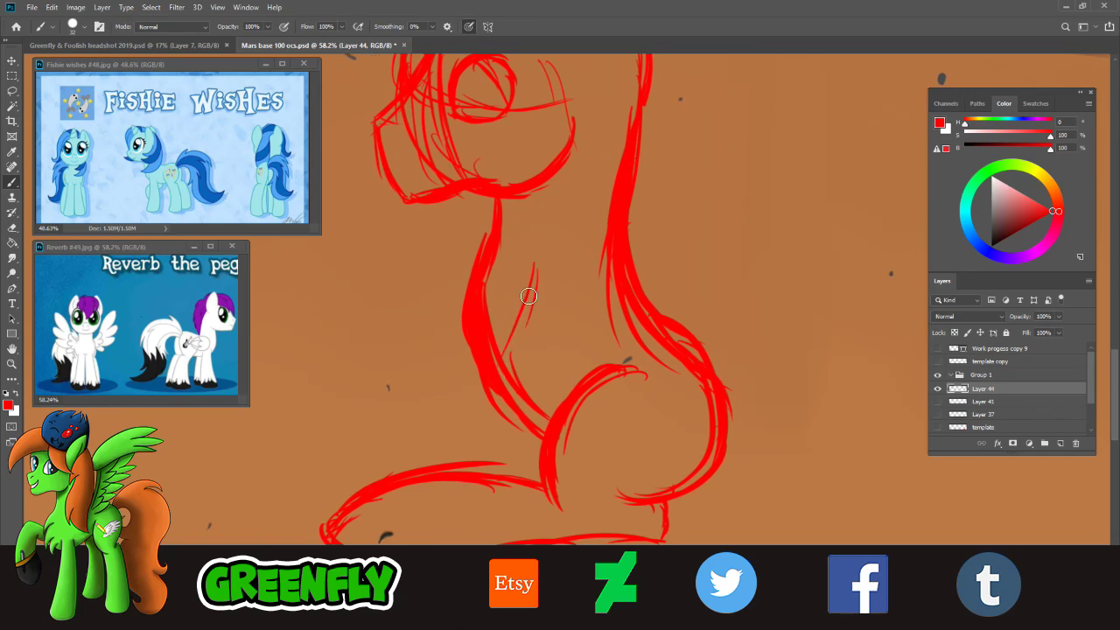
pyautogui.moveTo(530, 289); pyautogui.dragTo(508, 354)
pyautogui.moveTo(535, 265); pyautogui.dragTo(470, 422)
pyautogui.moveTo(551, 262)
pyautogui.mouseDown()
pyautogui.moveTo(535, 311)
pyautogui.moveTo(539, 262)
pyautogui.moveTo(514, 359)
pyautogui.mouseUp()
pyautogui.moveTo(525, 308)
pyautogui.mouseDown()
pyautogui.moveTo(486, 420)
pyautogui.moveTo(433, 418)
pyautogui.moveTo(400, 396)
pyautogui.mouseUp()
pyautogui.moveTo(464, 410)
pyautogui.mouseDown()
pyautogui.moveTo(431, 420)
pyautogui.moveTo(446, 398)
pyautogui.moveTo(381, 412)
pyautogui.mouseUp()
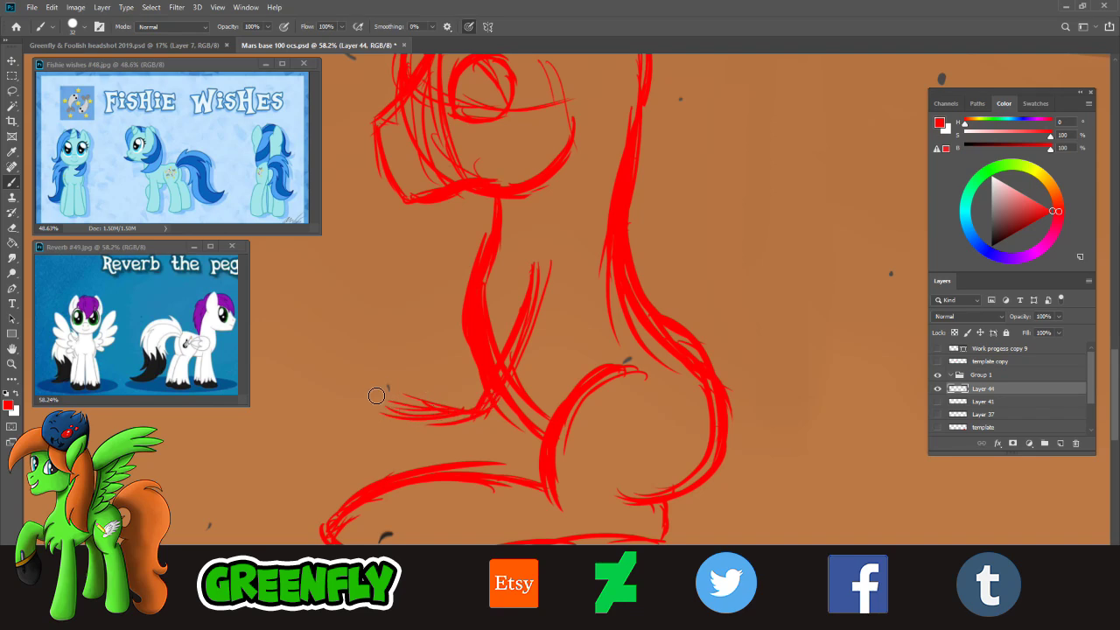
# - Sketch a diagonal limb line from the chest down and forward, bending back toward the near foreleg at its tip
pyautogui.moveTo(440, 290)
pyautogui.mouseDown()
pyautogui.moveTo(455, 270)
pyautogui.moveTo(428, 312)
pyautogui.mouseUp()
pyautogui.moveTo(467, 267); pyautogui.dragTo(395, 342)
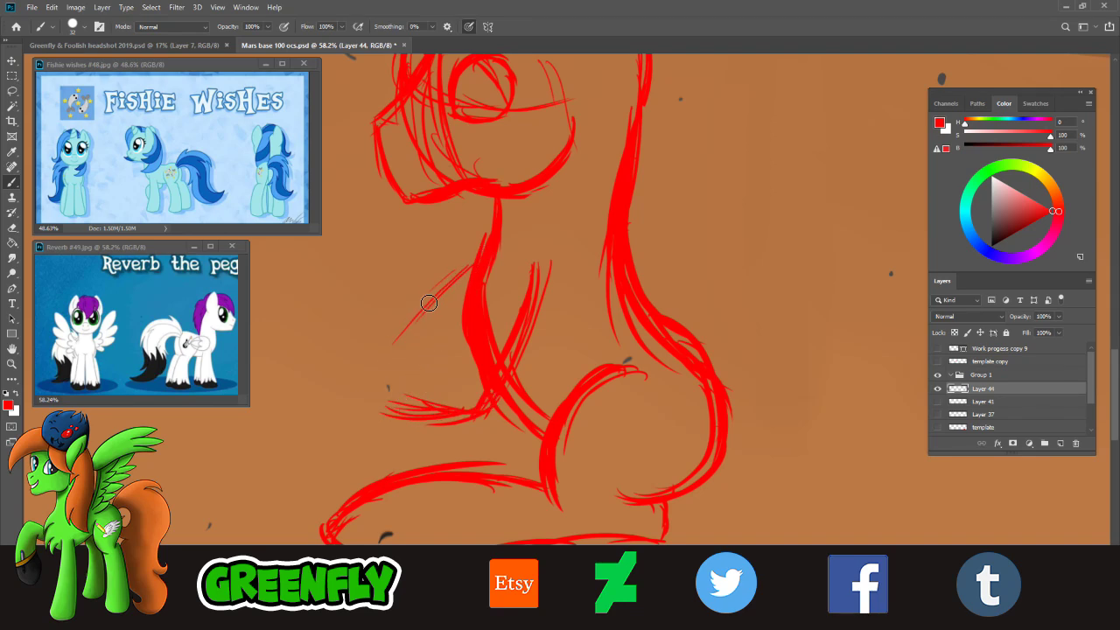
pyautogui.moveTo(430, 303); pyautogui.dragTo(370, 372)
pyautogui.moveTo(416, 323); pyautogui.dragTo(380, 360)
pyautogui.moveTo(405, 336)
pyautogui.mouseDown()
pyautogui.moveTo(431, 386)
pyautogui.moveTo(451, 389)
pyautogui.mouseUp()
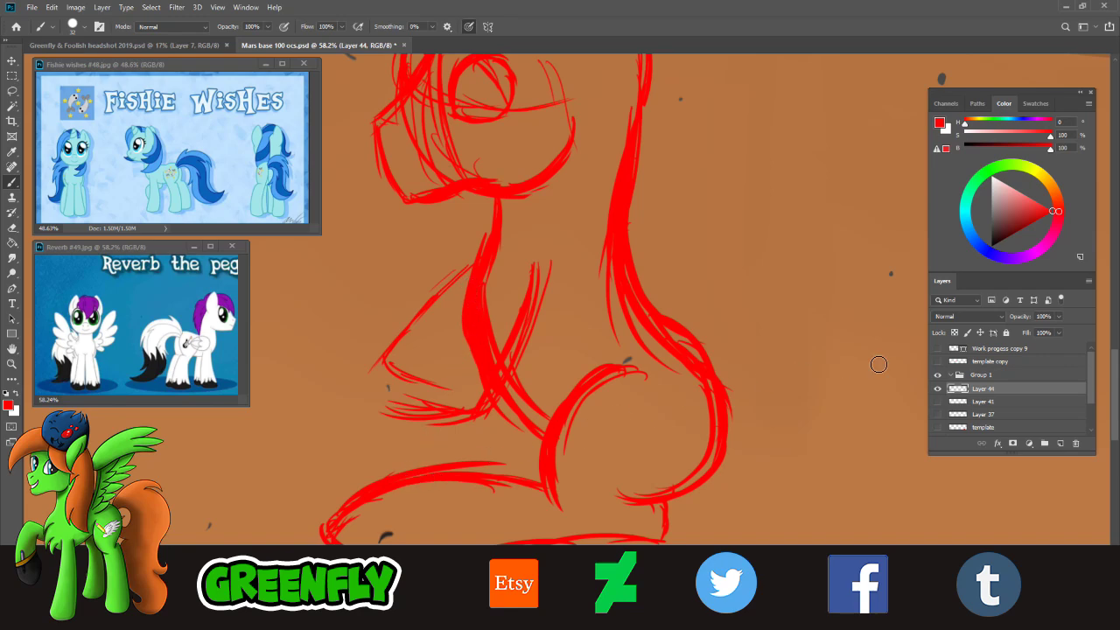
# - Add an inner pupil stroke to the seated pony's round eye
pyautogui.moveTo(1115, 381)
pyautogui.mouseDown()
pyautogui.moveTo(1116, 370)
pyautogui.moveTo(1073, 353)
pyautogui.moveTo(1115, 395)
pyautogui.moveTo(1118, 385)
pyautogui.mouseUp()
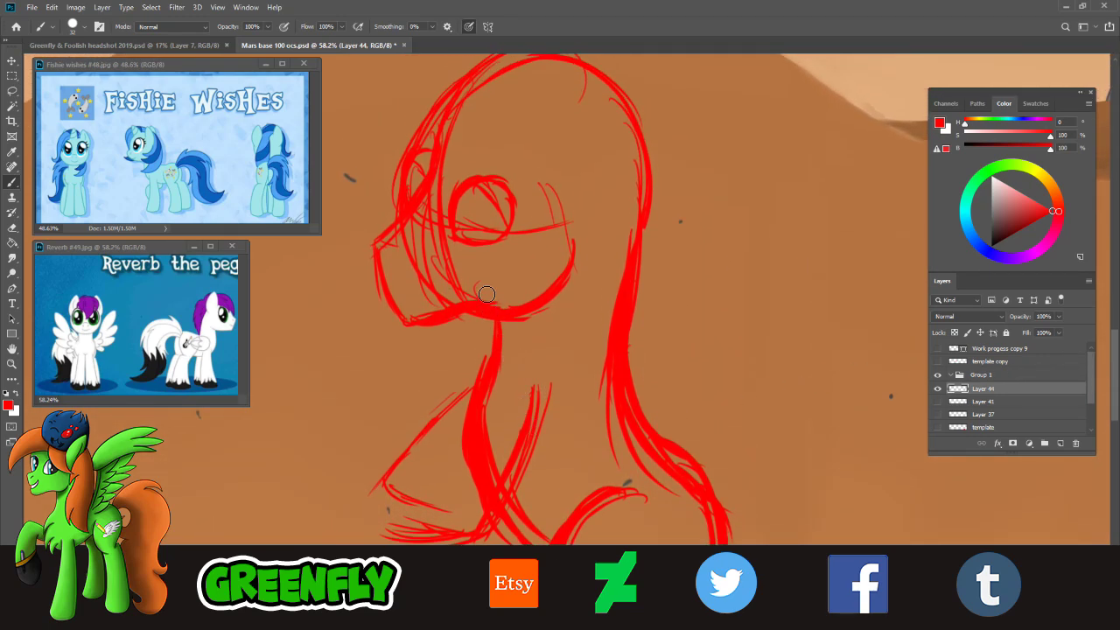
pyautogui.moveTo(480, 191)
pyautogui.mouseDown()
pyautogui.moveTo(500, 233)
pyautogui.moveTo(469, 192)
pyautogui.moveTo(501, 219)
pyautogui.moveTo(487, 226)
pyautogui.mouseUp()
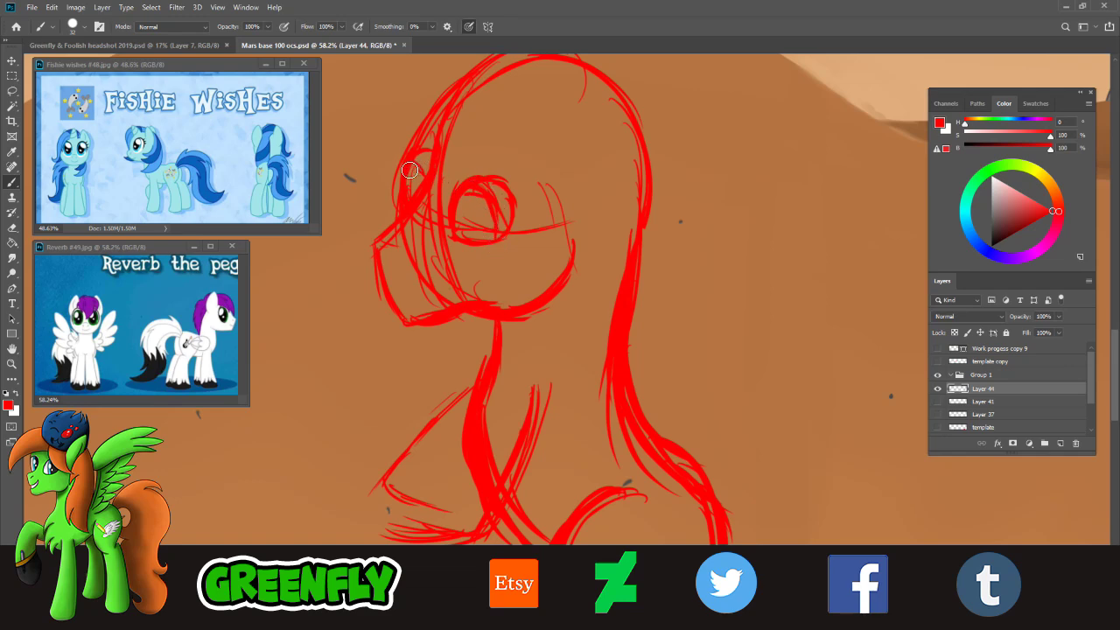
# - Sketch the second hind leg stretched forward above the first, with its upper edge, blunt hoof end and lower edge
pyautogui.click(12, 363)
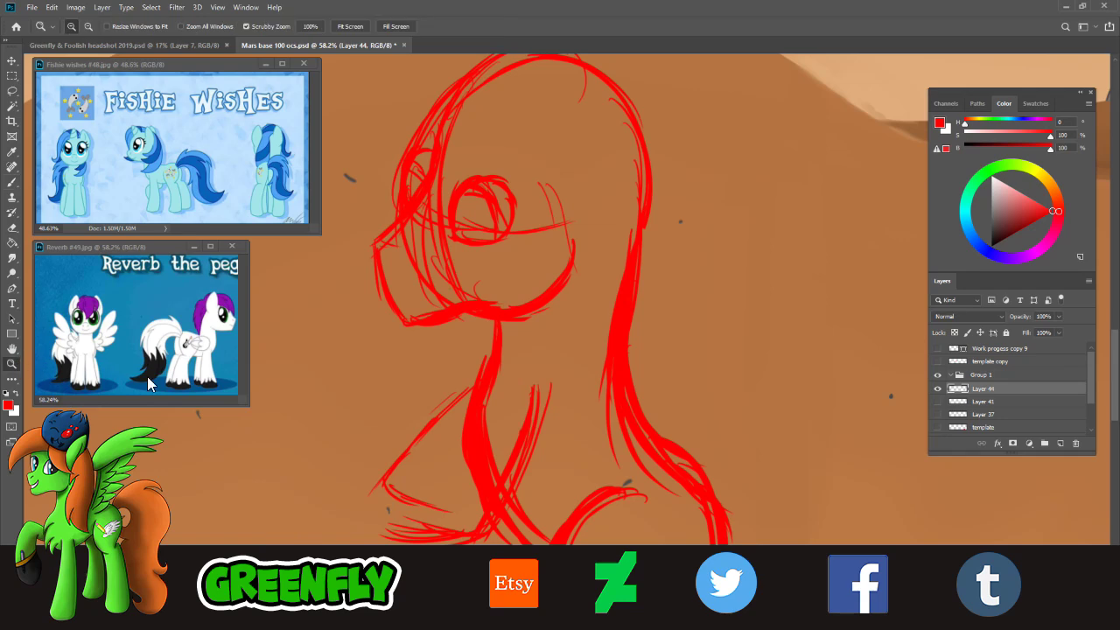
pyautogui.moveTo(570, 332); pyautogui.dragTo(525, 337)
pyautogui.moveTo(604, 457)
pyautogui.mouseDown()
pyautogui.moveTo(629, 466)
pyautogui.moveTo(601, 466)
pyautogui.mouseUp()
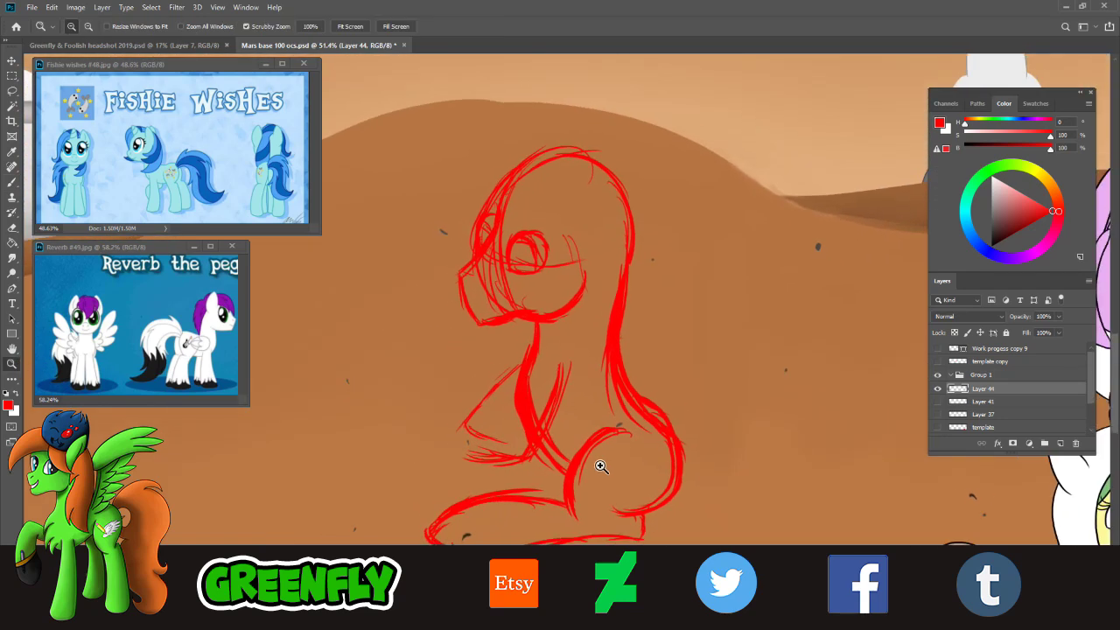
pyautogui.moveTo(544, 529); pyautogui.dragTo(562, 532)
pyautogui.click(13, 182)
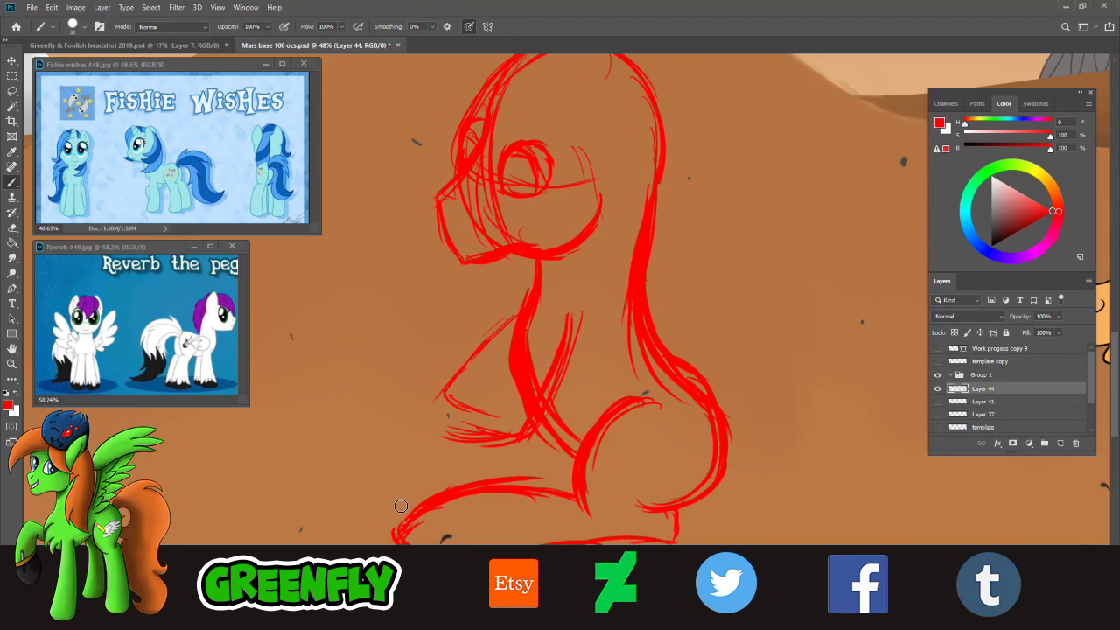
pyautogui.moveTo(382, 503); pyautogui.dragTo(343, 493)
pyautogui.moveTo(531, 458); pyautogui.dragTo(490, 442)
pyautogui.moveTo(422, 441)
pyautogui.mouseDown()
pyautogui.moveTo(350, 446)
pyautogui.moveTo(326, 470)
pyautogui.moveTo(390, 500)
pyautogui.mouseUp()
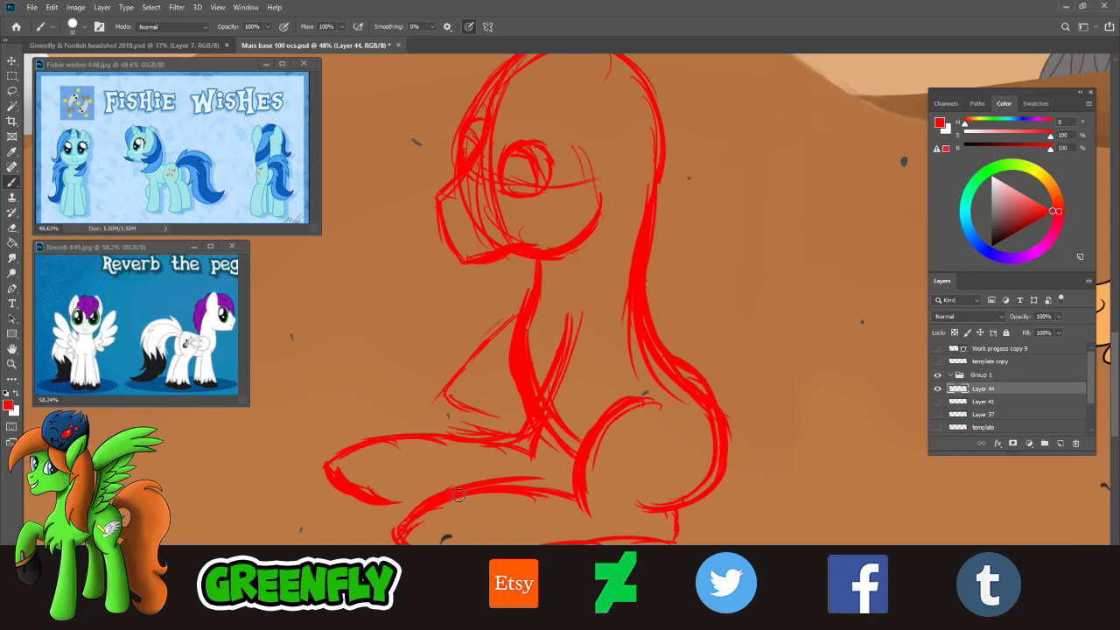
pyautogui.moveTo(400, 505)
pyautogui.mouseDown()
pyautogui.moveTo(445, 484)
pyautogui.moveTo(403, 503)
pyautogui.moveTo(422, 506)
pyautogui.moveTo(331, 464)
pyautogui.moveTo(354, 495)
pyautogui.moveTo(392, 506)
pyautogui.moveTo(459, 487)
pyautogui.mouseUp()
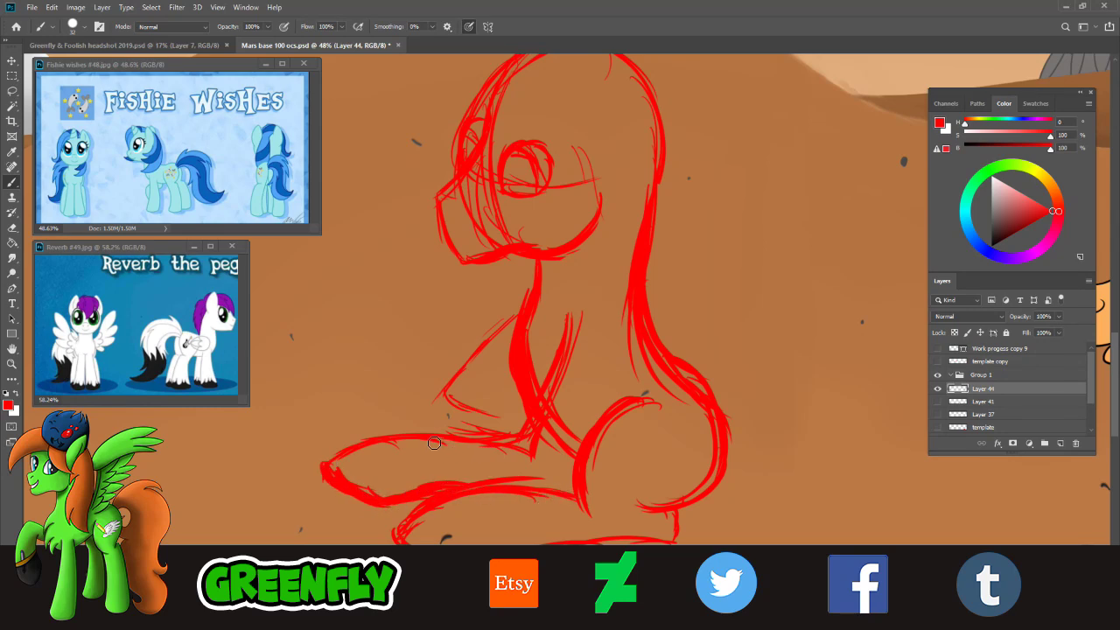
pyautogui.moveTo(448, 428)
pyautogui.mouseDown()
pyautogui.moveTo(394, 444)
pyautogui.moveTo(469, 434)
pyautogui.mouseUp()
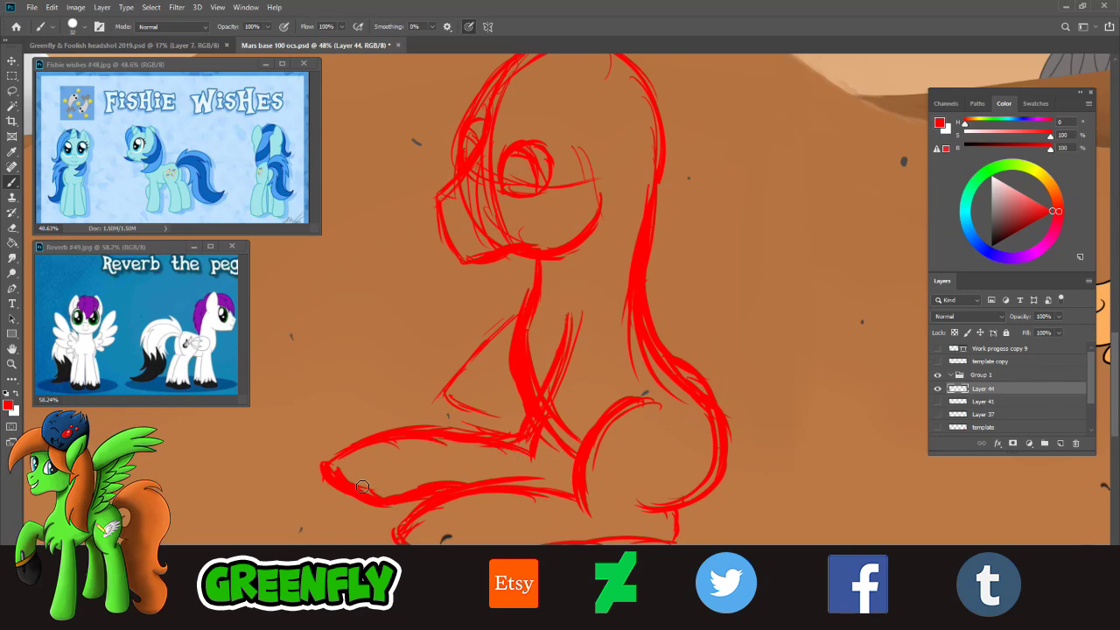
# - Reinforce the raised foreleg's diagonal lines in front of the chest and the short line at its tip
pyautogui.click(12, 364)
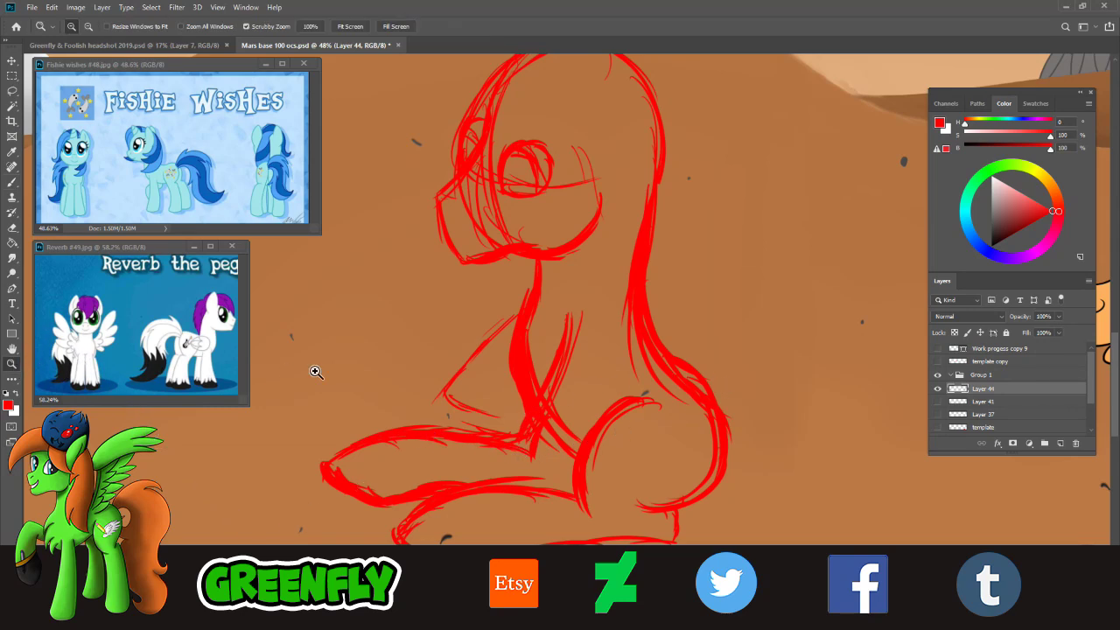
pyautogui.moveTo(592, 388); pyautogui.dragTo(574, 390)
pyautogui.moveTo(694, 269); pyautogui.dragTo(683, 283)
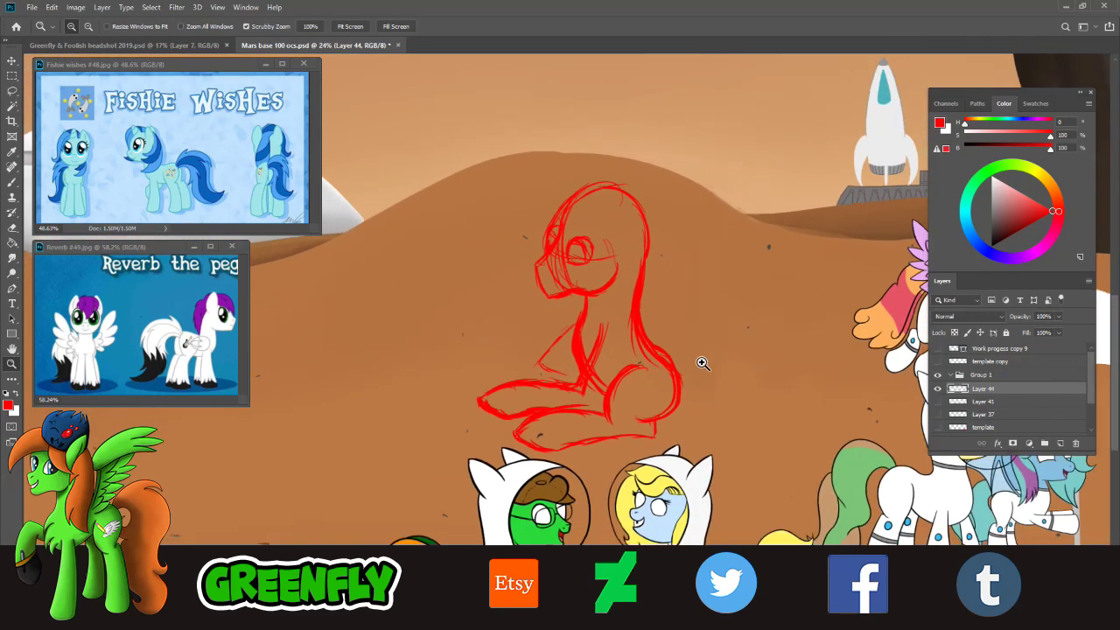
pyautogui.moveTo(707, 372); pyautogui.dragTo(698, 367)
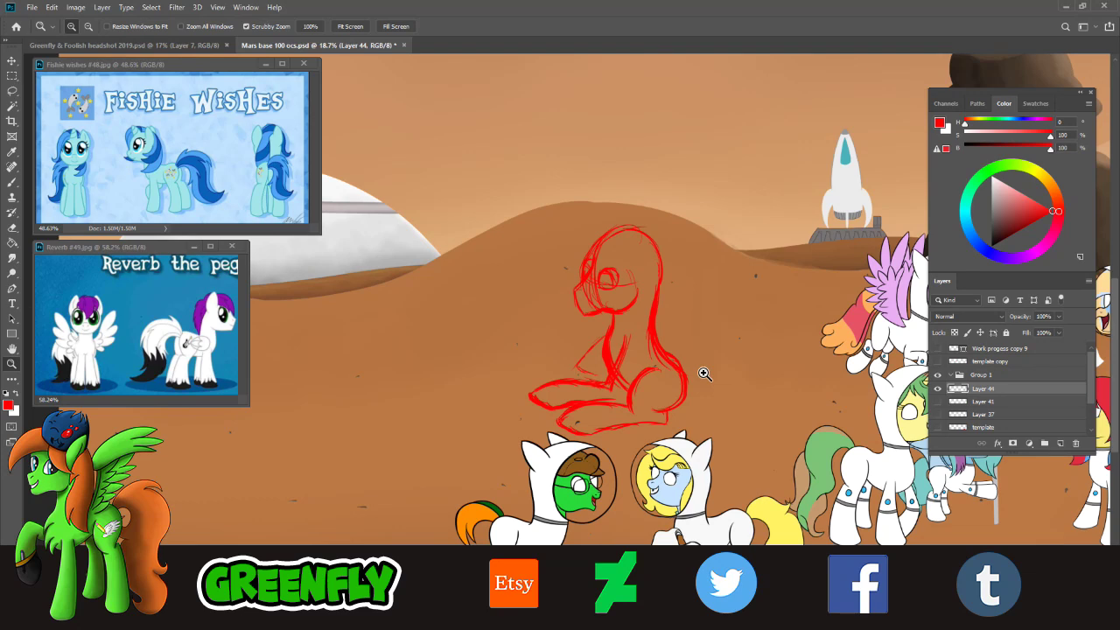
pyautogui.moveTo(703, 370); pyautogui.dragTo(732, 392)
pyautogui.moveTo(666, 334)
pyautogui.mouseDown()
pyautogui.moveTo(650, 334)
pyautogui.moveTo(659, 353)
pyautogui.moveTo(661, 340)
pyautogui.mouseUp()
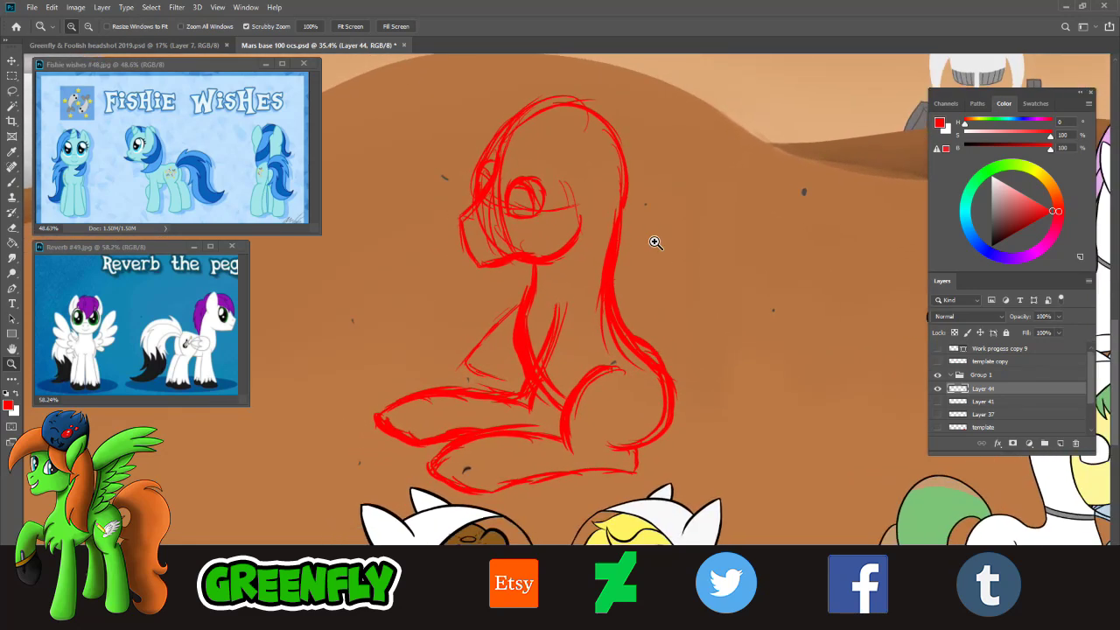
pyautogui.moveTo(654, 242); pyautogui.dragTo(658, 237)
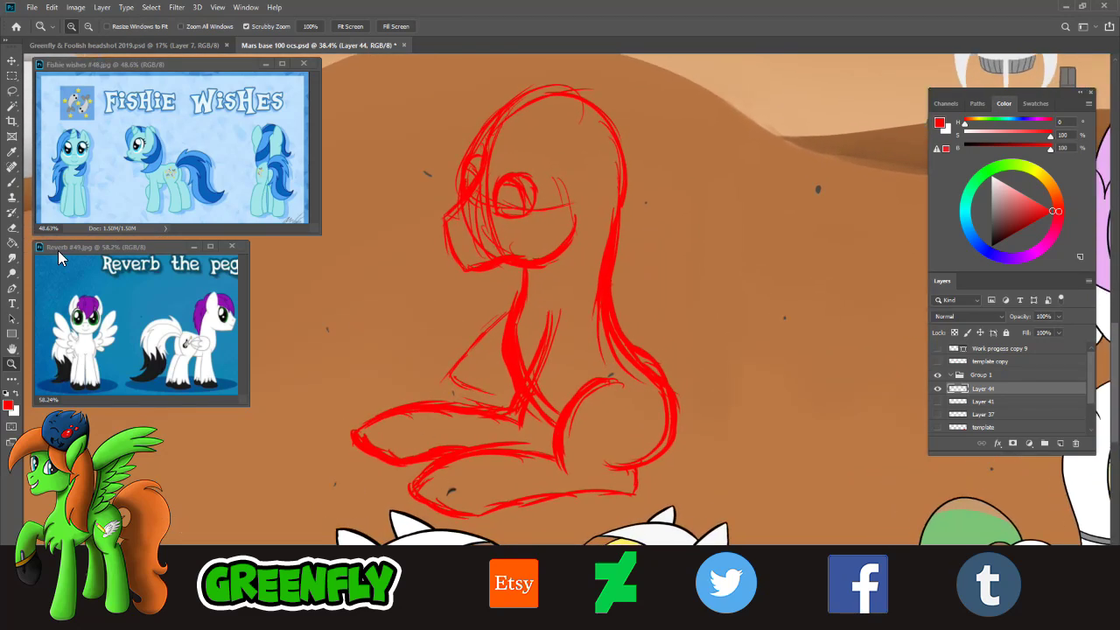
pyautogui.click(15, 182)
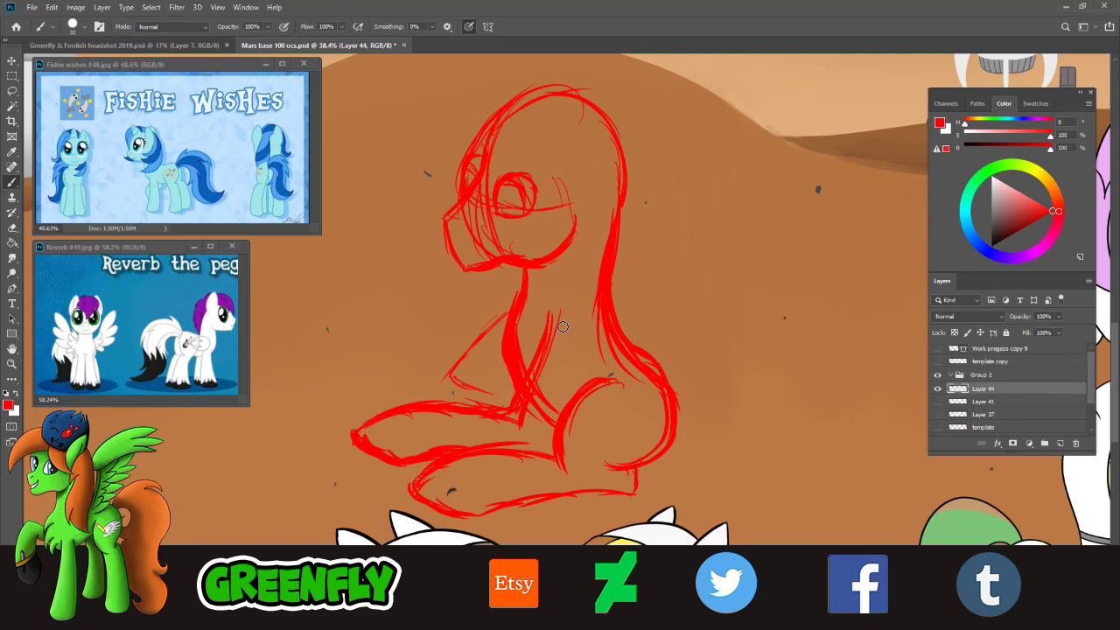
pyautogui.moveTo(563, 326)
pyautogui.mouseDown()
pyautogui.moveTo(548, 378)
pyautogui.moveTo(540, 353)
pyautogui.moveTo(468, 367)
pyautogui.mouseUp()
pyautogui.moveTo(506, 310); pyautogui.dragTo(452, 377)
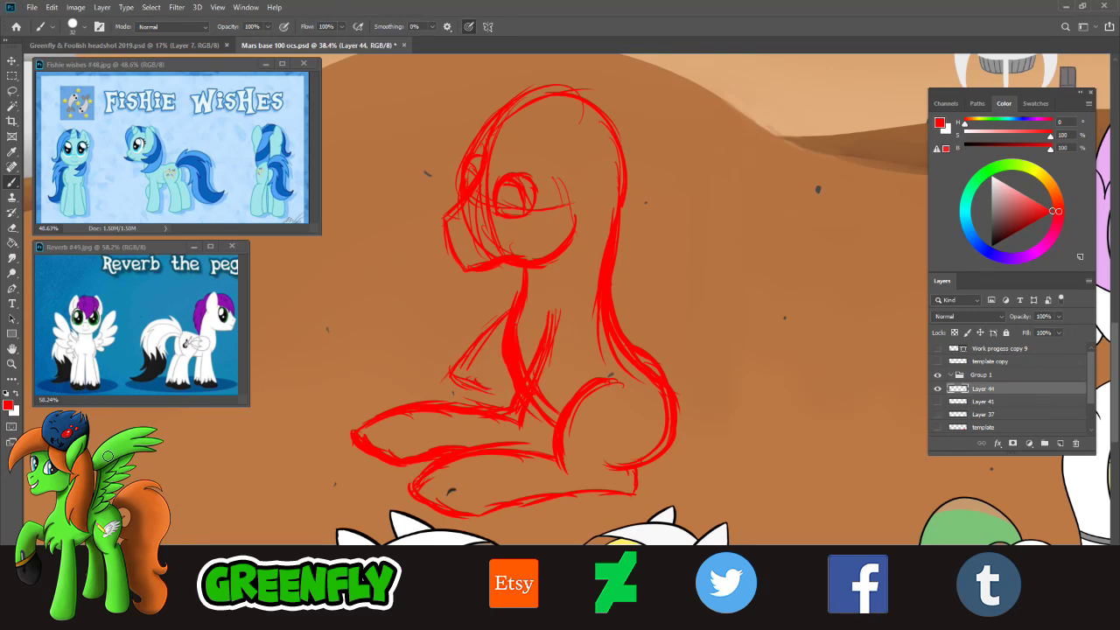
# - Sketch the rear curve of the helmet opening from the forehead around behind the eye to the cheek
pyautogui.click(14, 366)
pyautogui.moveTo(533, 405); pyautogui.dragTo(506, 416)
pyautogui.moveTo(600, 173); pyautogui.dragTo(627, 186)
pyautogui.click(13, 182)
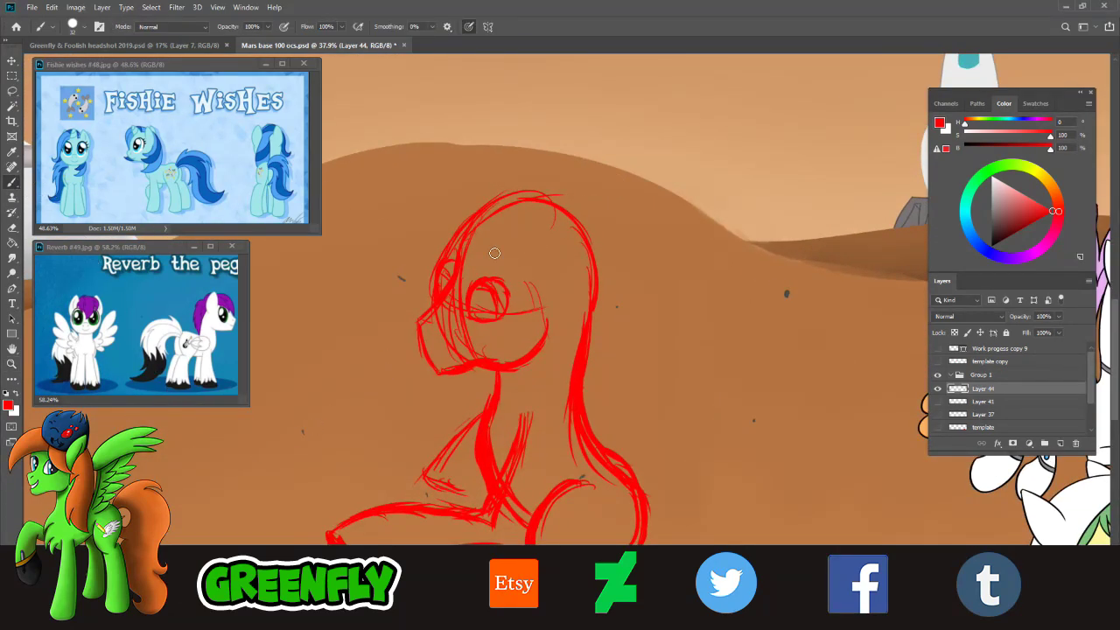
pyautogui.moveTo(481, 222)
pyautogui.mouseDown()
pyautogui.moveTo(541, 255)
pyautogui.moveTo(528, 259)
pyautogui.moveTo(473, 216)
pyautogui.moveTo(551, 302)
pyautogui.mouseUp()
pyautogui.moveTo(529, 253); pyautogui.dragTo(550, 345)
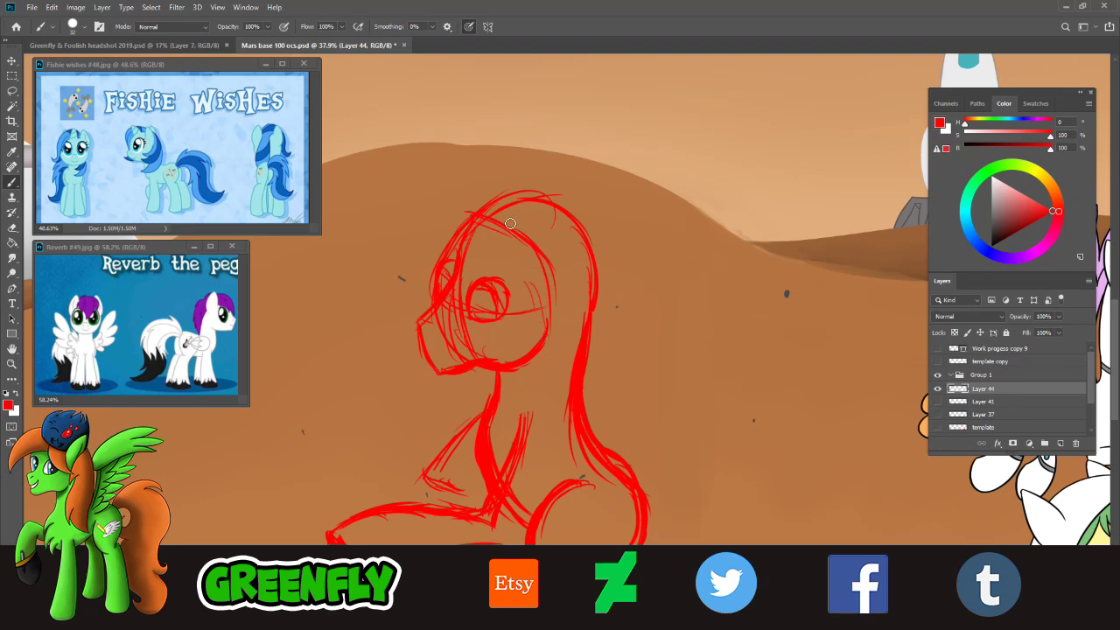
pyautogui.moveTo(511, 224); pyautogui.dragTo(539, 330)
pyautogui.moveTo(520, 241); pyautogui.dragTo(538, 362)
pyautogui.moveTo(541, 291); pyautogui.dragTo(556, 372)
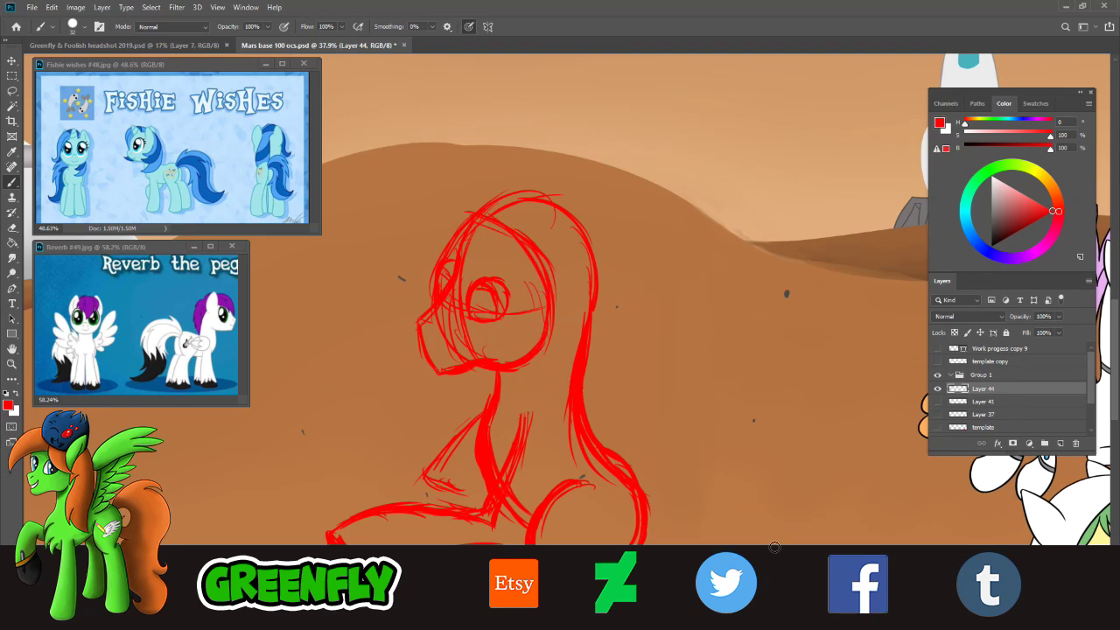
# - Thicken the helmet opening's rear rim and extend it down under the jaw to the throat
pyautogui.scroll(-5, 1113, 350)
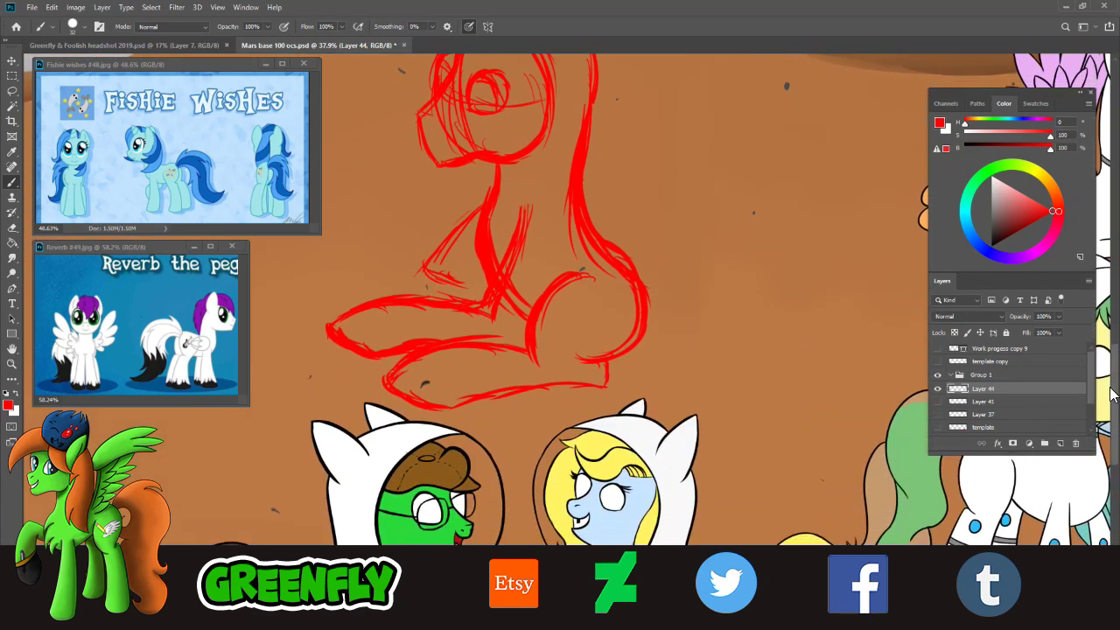
pyautogui.scroll(5, 1113, 350)
pyautogui.moveTo(476, 212)
pyautogui.mouseDown()
pyautogui.moveTo(543, 250)
pyautogui.moveTo(559, 329)
pyautogui.mouseUp()
pyautogui.moveTo(523, 241); pyautogui.dragTo(552, 361)
pyautogui.moveTo(549, 286)
pyautogui.mouseDown()
pyautogui.moveTo(538, 379)
pyautogui.moveTo(503, 388)
pyautogui.mouseUp()
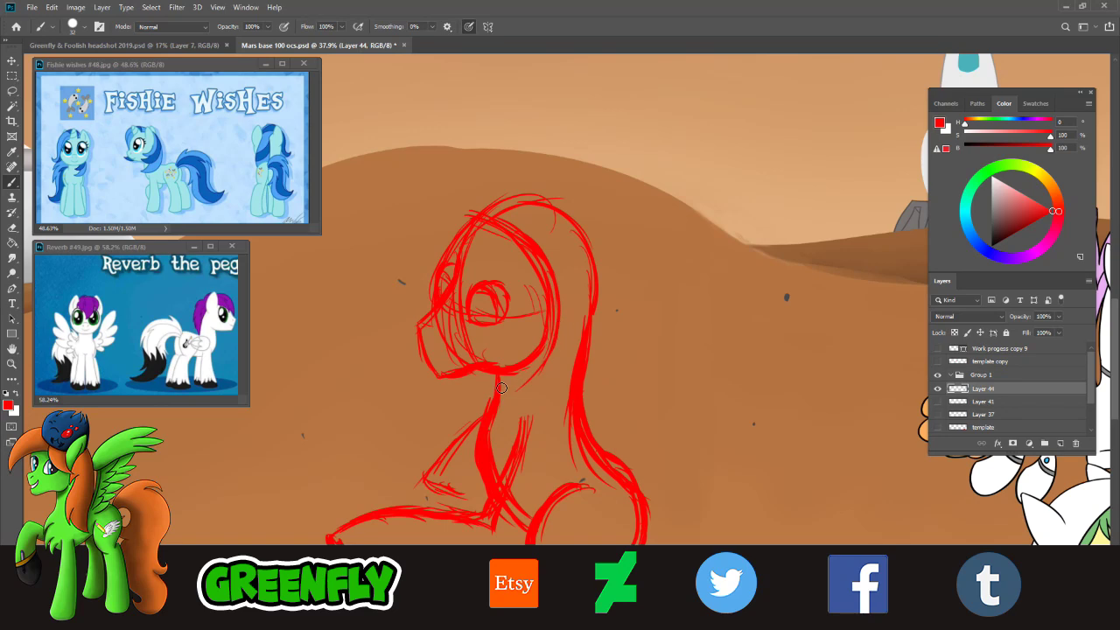
pyautogui.moveTo(544, 359)
pyautogui.mouseDown()
pyautogui.moveTo(497, 389)
pyautogui.moveTo(491, 379)
pyautogui.mouseUp()
# - Sketch the round visor bubble in front of the muzzle, from the forehead around below the chin to the rear rim
pyautogui.moveTo(478, 214)
pyautogui.mouseDown()
pyautogui.moveTo(413, 245)
pyautogui.moveTo(385, 305)
pyautogui.mouseUp()
pyautogui.moveTo(451, 225)
pyautogui.mouseDown()
pyautogui.moveTo(406, 277)
pyautogui.moveTo(394, 359)
pyautogui.mouseUp()
pyautogui.moveTo(389, 290); pyautogui.dragTo(404, 387)
pyautogui.moveTo(386, 314); pyautogui.dragTo(412, 385)
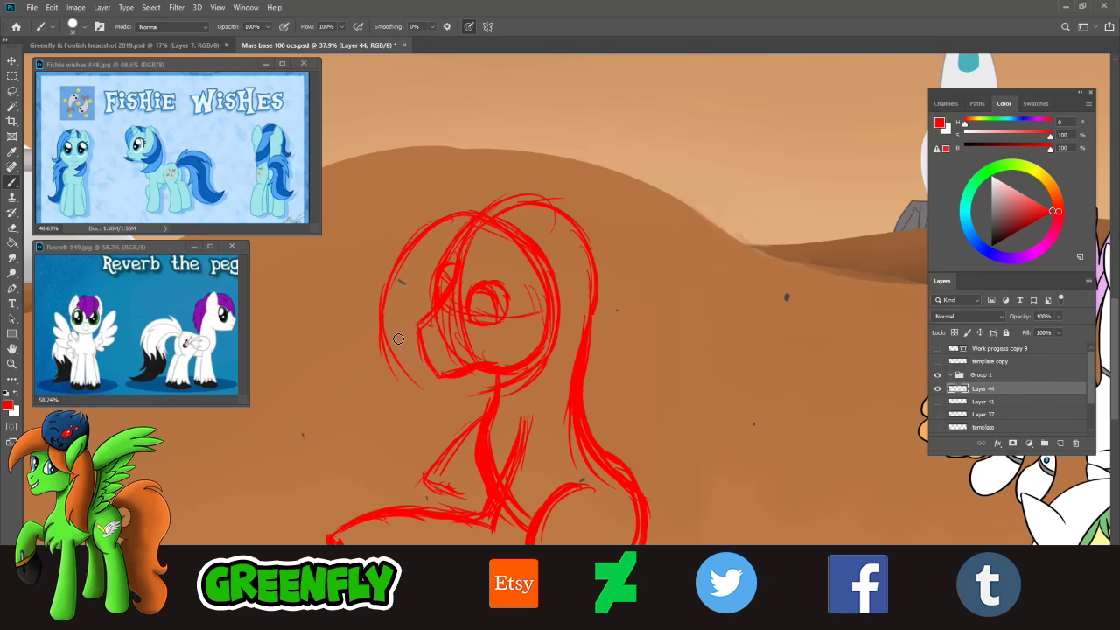
pyautogui.moveTo(395, 337)
pyautogui.mouseDown()
pyautogui.moveTo(489, 400)
pyautogui.moveTo(398, 350)
pyautogui.moveTo(447, 405)
pyautogui.mouseUp()
pyautogui.moveTo(394, 366); pyautogui.dragTo(487, 377)
pyautogui.moveTo(423, 390); pyautogui.dragTo(490, 394)
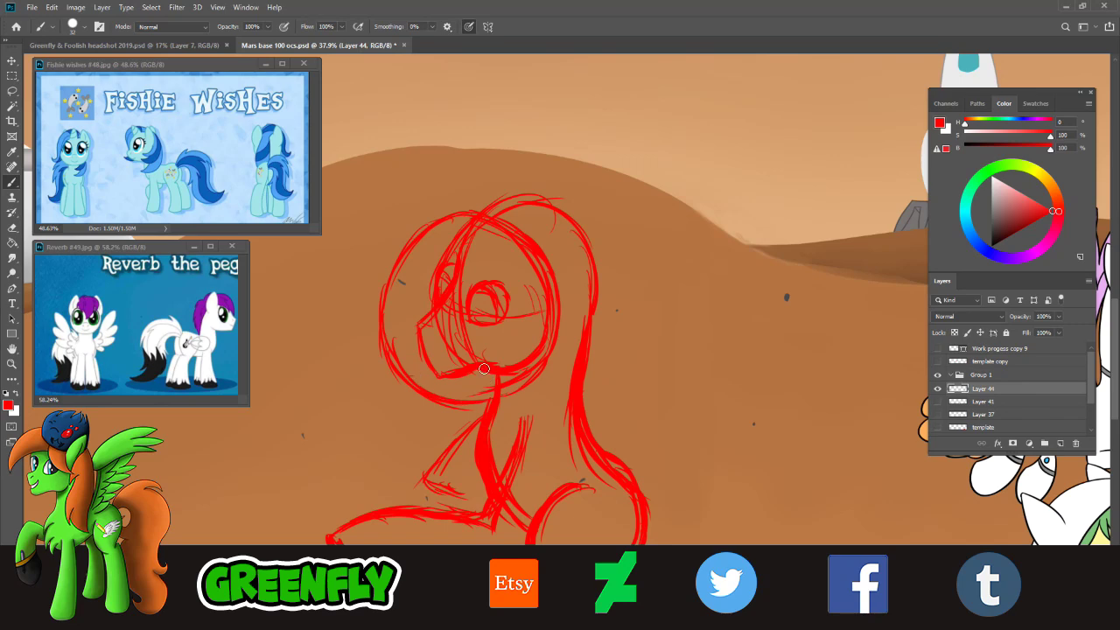
pyautogui.moveTo(399, 370)
pyautogui.mouseDown()
pyautogui.moveTo(534, 370)
pyautogui.moveTo(541, 338)
pyautogui.mouseUp()
pyautogui.moveTo(460, 210)
pyautogui.mouseDown()
pyautogui.moveTo(399, 296)
pyautogui.moveTo(392, 336)
pyautogui.mouseUp()
pyautogui.moveTo(394, 304)
pyautogui.mouseDown()
pyautogui.moveTo(394, 342)
pyautogui.moveTo(418, 383)
pyautogui.mouseUp()
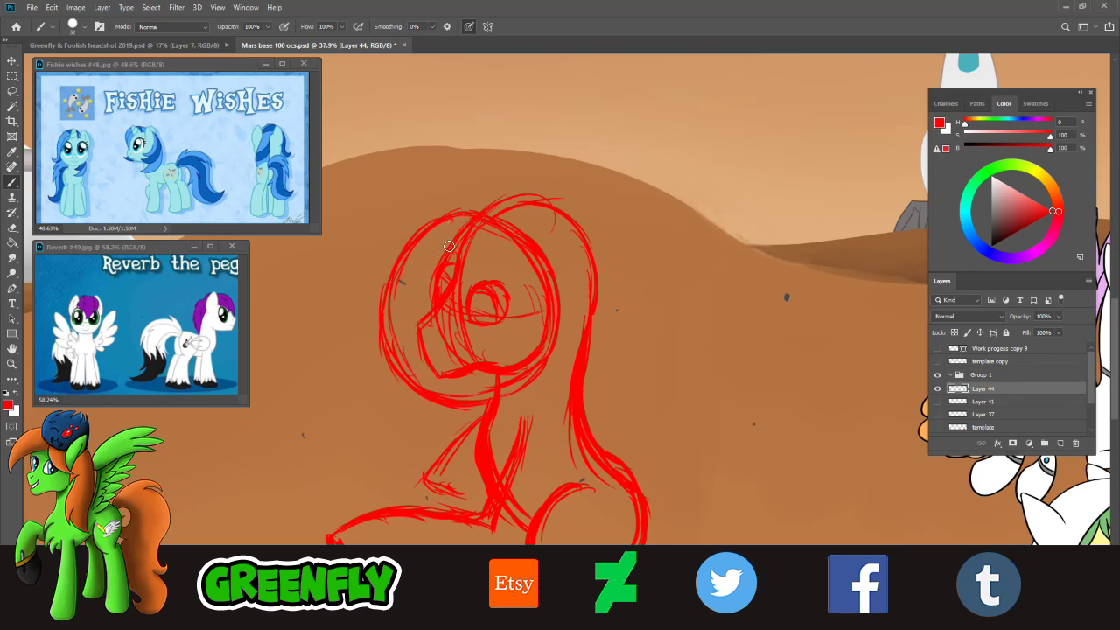
# - Outline the suit hood over the top and back of the head and add a line at the front of the neck
pyautogui.moveTo(455, 209)
pyautogui.mouseDown()
pyautogui.moveTo(482, 195)
pyautogui.moveTo(423, 234)
pyautogui.moveTo(505, 188)
pyautogui.moveTo(447, 212)
pyautogui.moveTo(501, 200)
pyautogui.moveTo(442, 222)
pyautogui.moveTo(539, 197)
pyautogui.moveTo(510, 212)
pyautogui.moveTo(546, 193)
pyautogui.moveTo(498, 218)
pyautogui.moveTo(559, 205)
pyautogui.moveTo(503, 212)
pyautogui.moveTo(577, 222)
pyautogui.moveTo(519, 209)
pyautogui.moveTo(586, 254)
pyautogui.mouseUp()
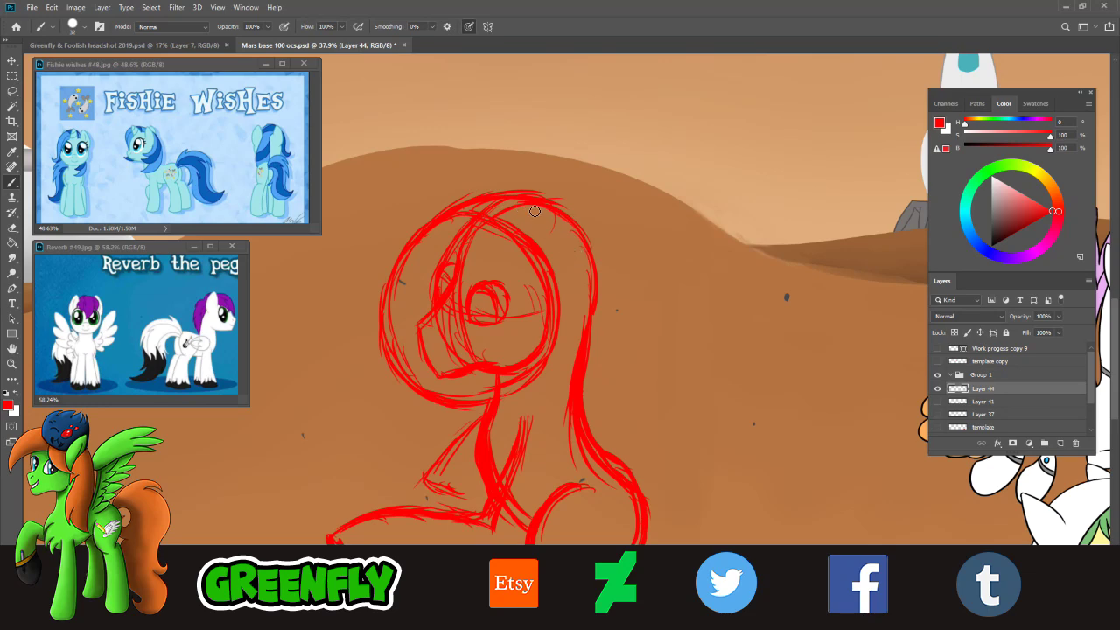
pyautogui.moveTo(530, 208); pyautogui.dragTo(575, 271)
pyautogui.moveTo(556, 207)
pyautogui.mouseDown()
pyautogui.moveTo(605, 247)
pyautogui.moveTo(575, 234)
pyautogui.moveTo(602, 273)
pyautogui.mouseUp()
pyautogui.moveTo(588, 235); pyautogui.dragTo(604, 332)
pyautogui.moveTo(604, 265); pyautogui.dragTo(583, 392)
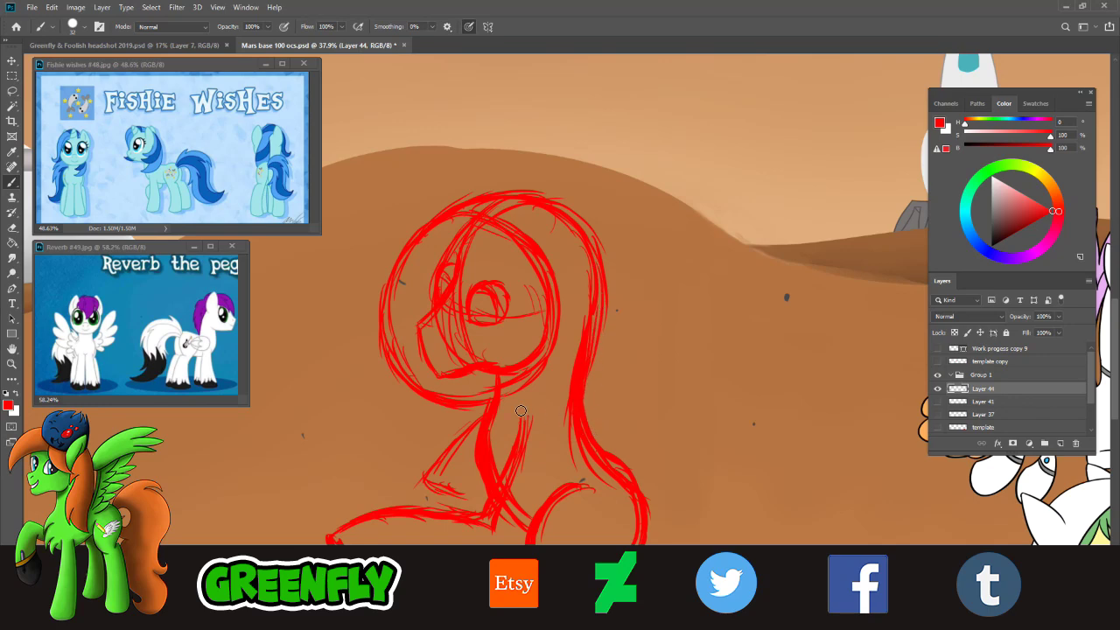
pyautogui.moveTo(505, 376); pyautogui.dragTo(495, 433)
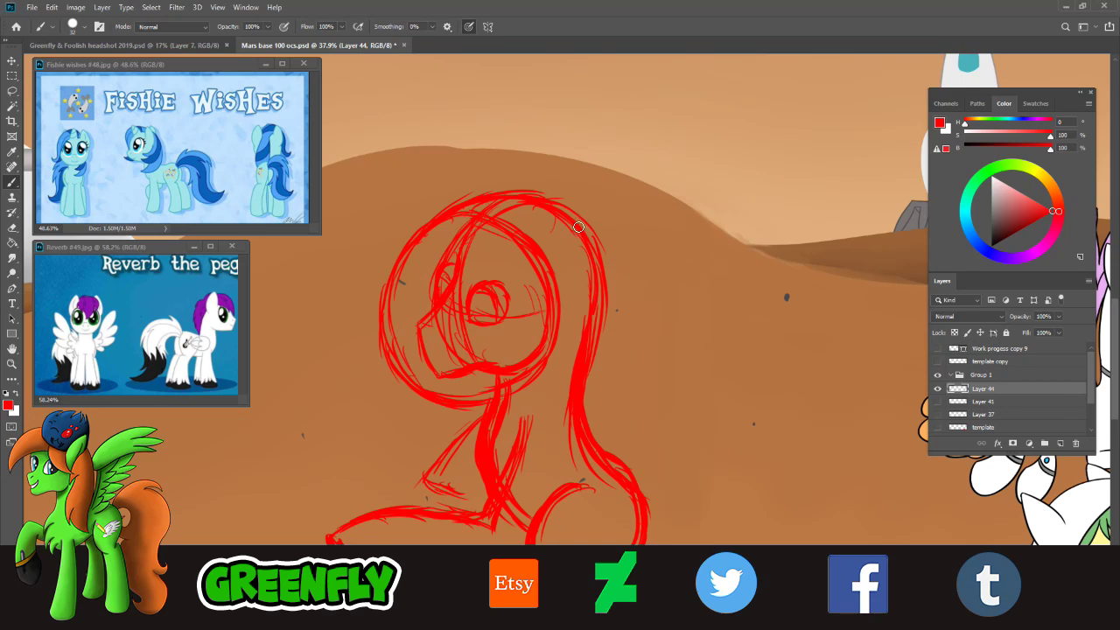
# - Sketch two pointed ears on the hood, the near one at the back and the far one at the crown
pyautogui.moveTo(575, 238)
pyautogui.mouseDown()
pyautogui.moveTo(639, 190)
pyautogui.moveTo(659, 200)
pyautogui.moveTo(636, 255)
pyautogui.moveTo(608, 279)
pyautogui.moveTo(644, 224)
pyautogui.moveTo(613, 265)
pyautogui.moveTo(640, 237)
pyautogui.mouseUp()
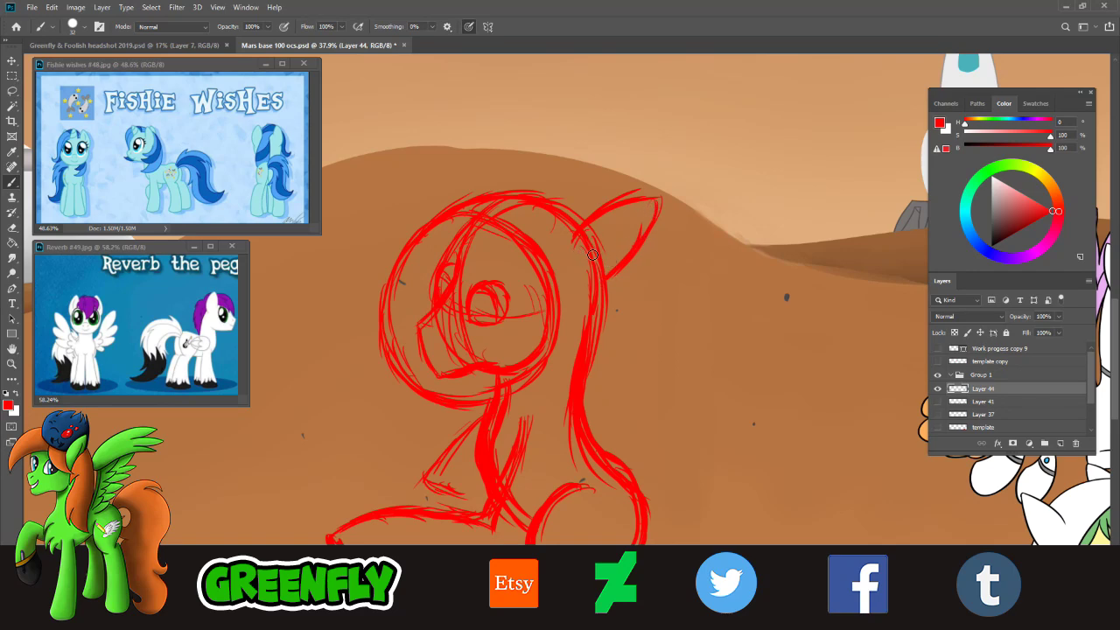
pyautogui.moveTo(523, 194)
pyautogui.mouseDown()
pyautogui.moveTo(575, 168)
pyautogui.moveTo(570, 202)
pyautogui.mouseUp()
pyautogui.moveTo(655, 201); pyautogui.dragTo(616, 265)
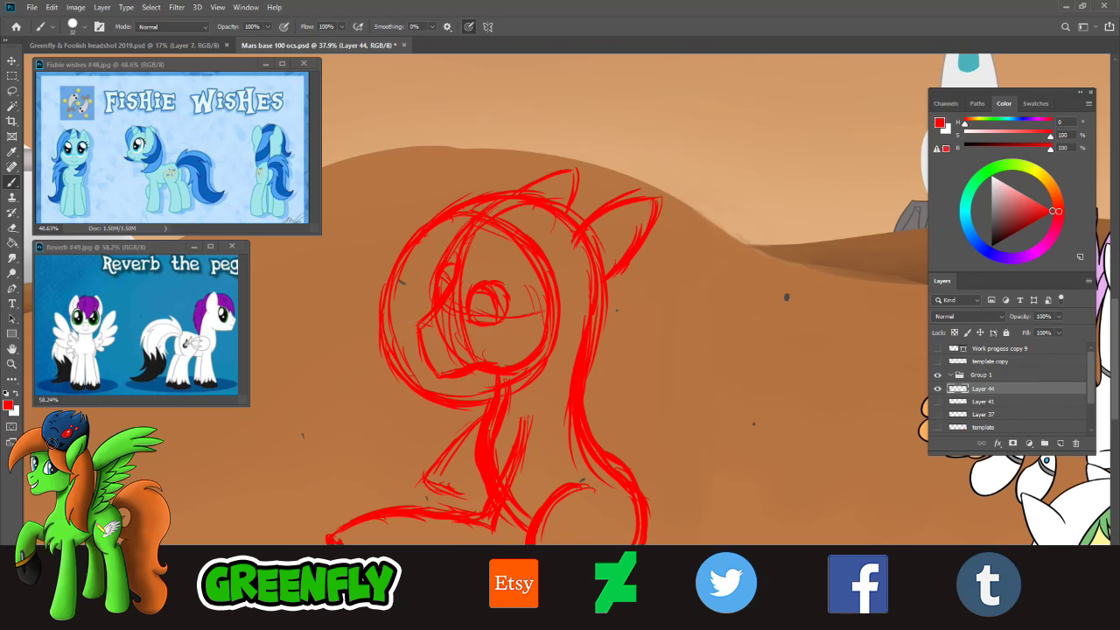
# - Examine the Happy and Scrunchy face head poses on the Reverb reference sheet
pyautogui.click(14, 362)
pyautogui.moveTo(497, 250); pyautogui.dragTo(512, 259)
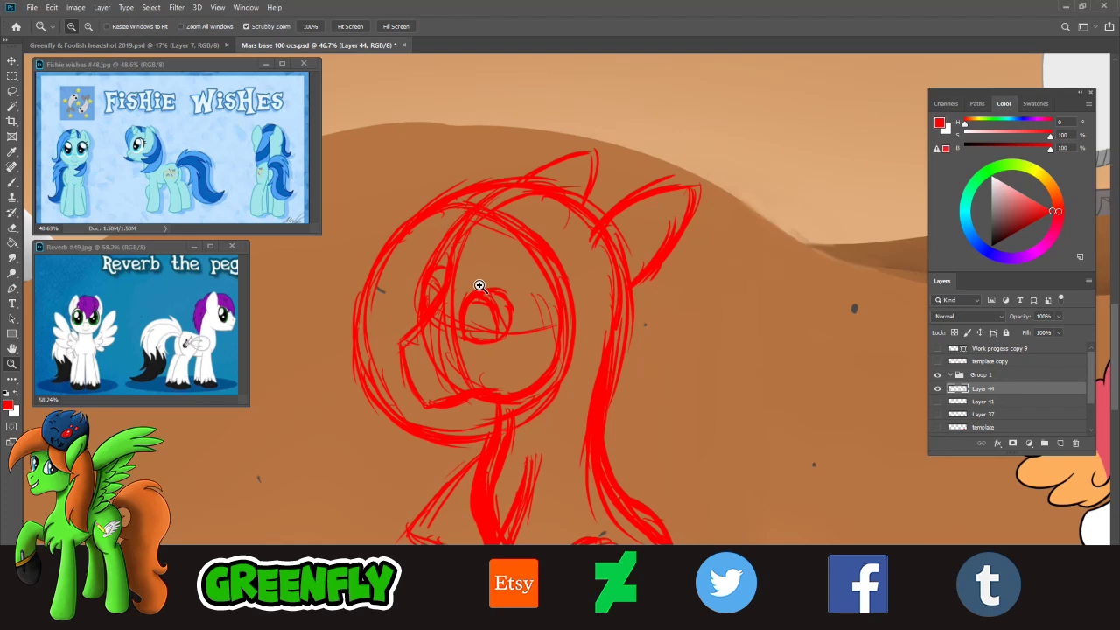
pyautogui.press('b')
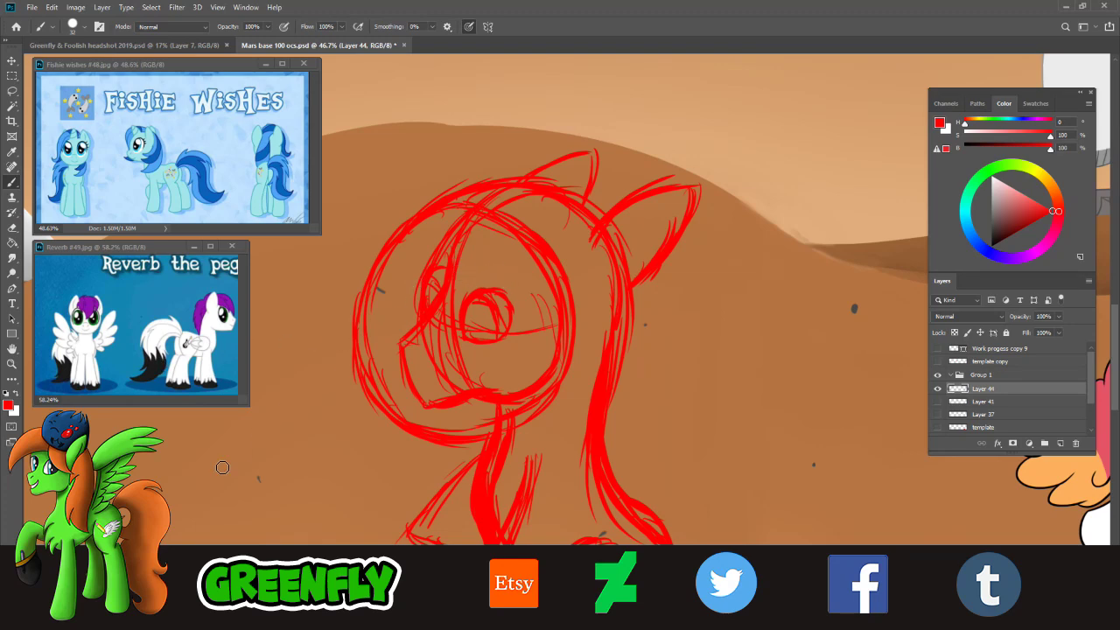
pyautogui.click(12, 364)
pyautogui.click(468, 308)
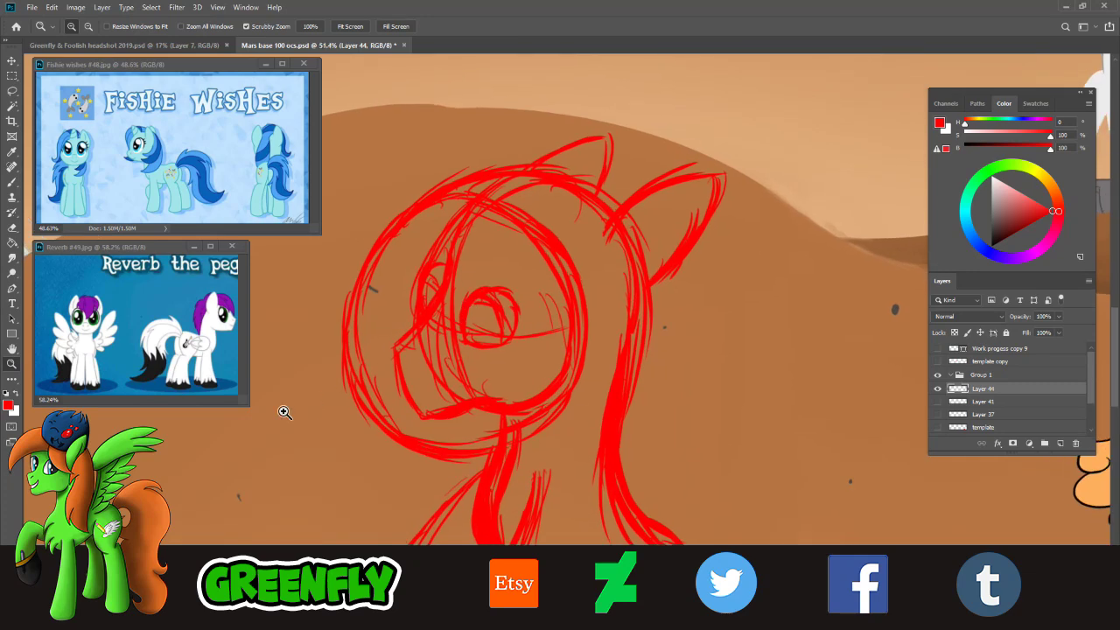
pyautogui.click(194, 376)
pyautogui.moveTo(152, 403)
pyautogui.mouseDown()
pyautogui.moveTo(205, 399)
pyautogui.moveTo(156, 390)
pyautogui.mouseUp()
pyautogui.scroll(-5, 231, 310)
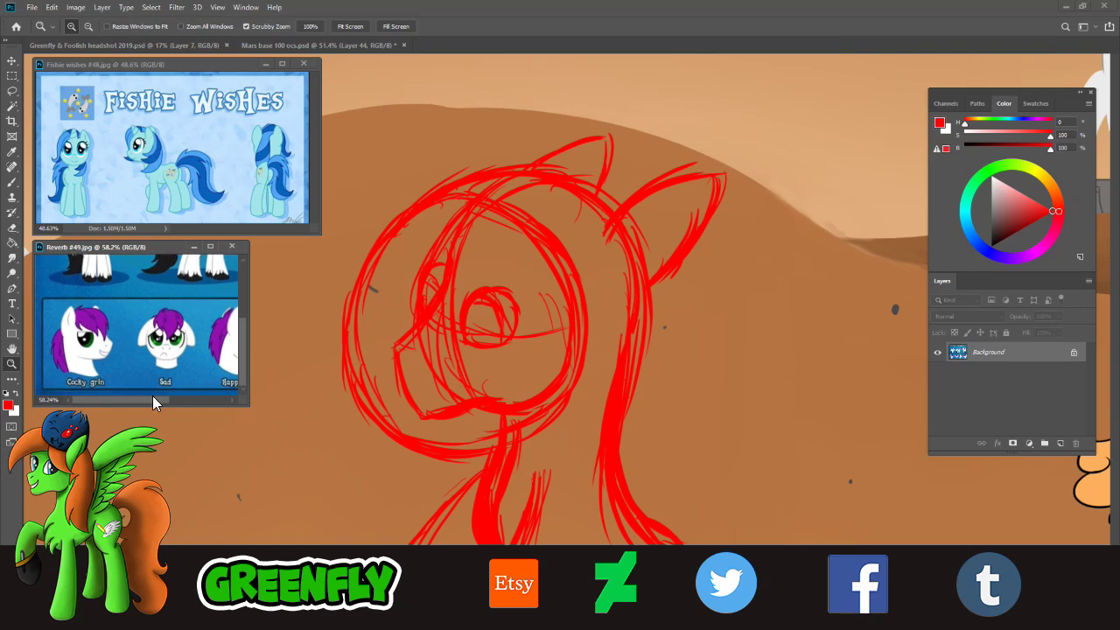
pyautogui.moveTo(153, 396); pyautogui.dragTo(210, 401)
pyautogui.click(553, 285)
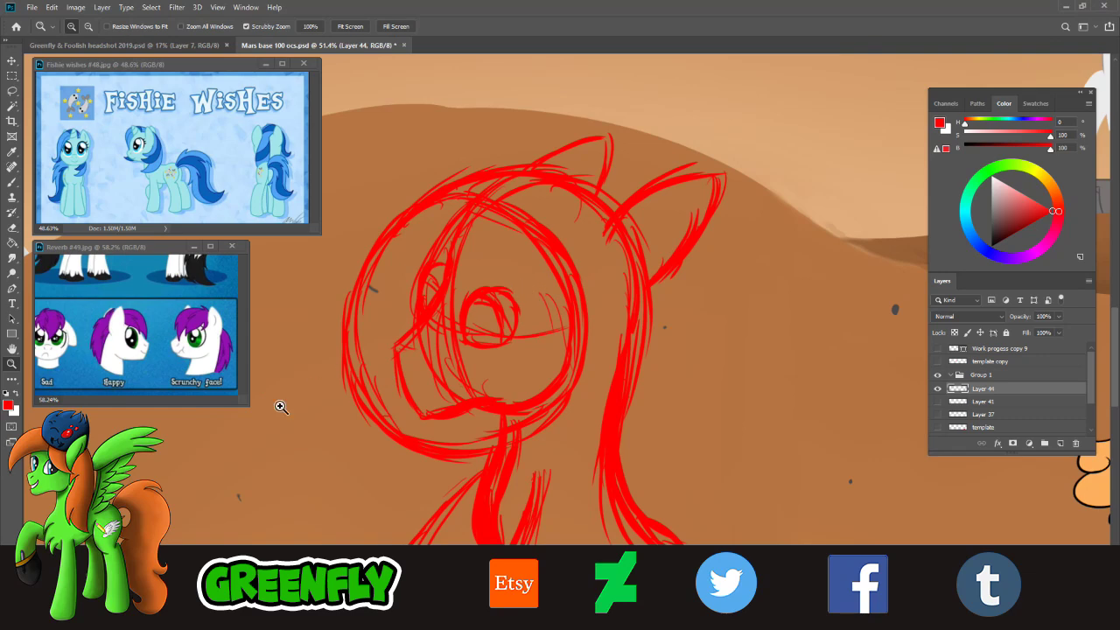
# - Sketch a small pointed mane tuft inside the visor, behind the eye at the rear rim
pyautogui.click(12, 182)
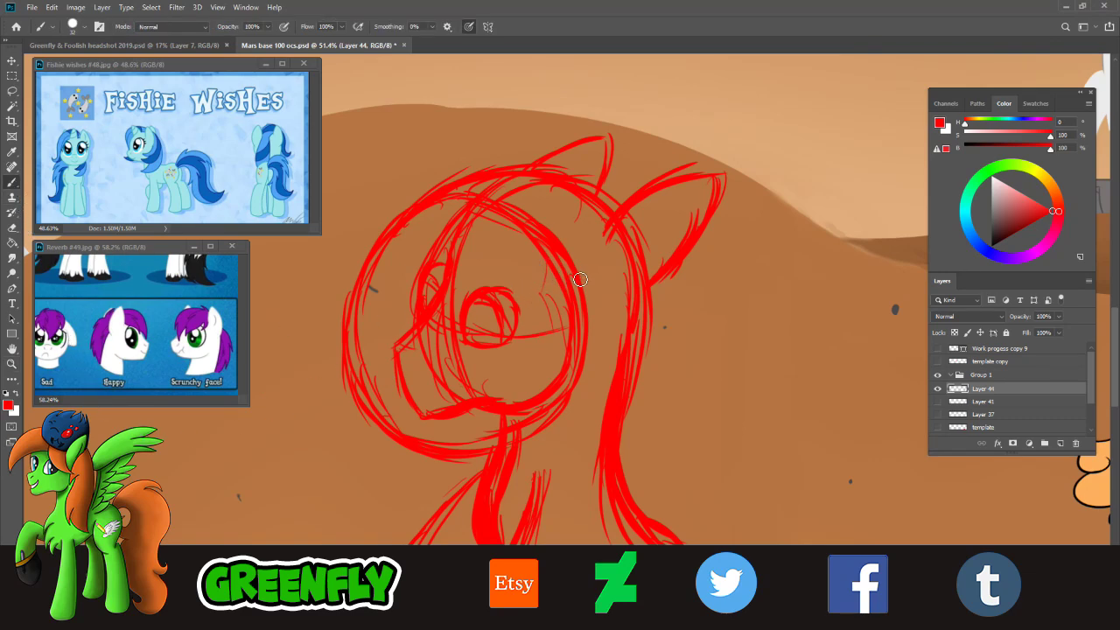
pyautogui.moveTo(575, 282); pyautogui.dragTo(553, 315)
pyautogui.moveTo(558, 269)
pyautogui.mouseDown()
pyautogui.moveTo(555, 312)
pyautogui.moveTo(554, 267)
pyautogui.moveTo(542, 321)
pyautogui.moveTo(579, 309)
pyautogui.mouseUp()
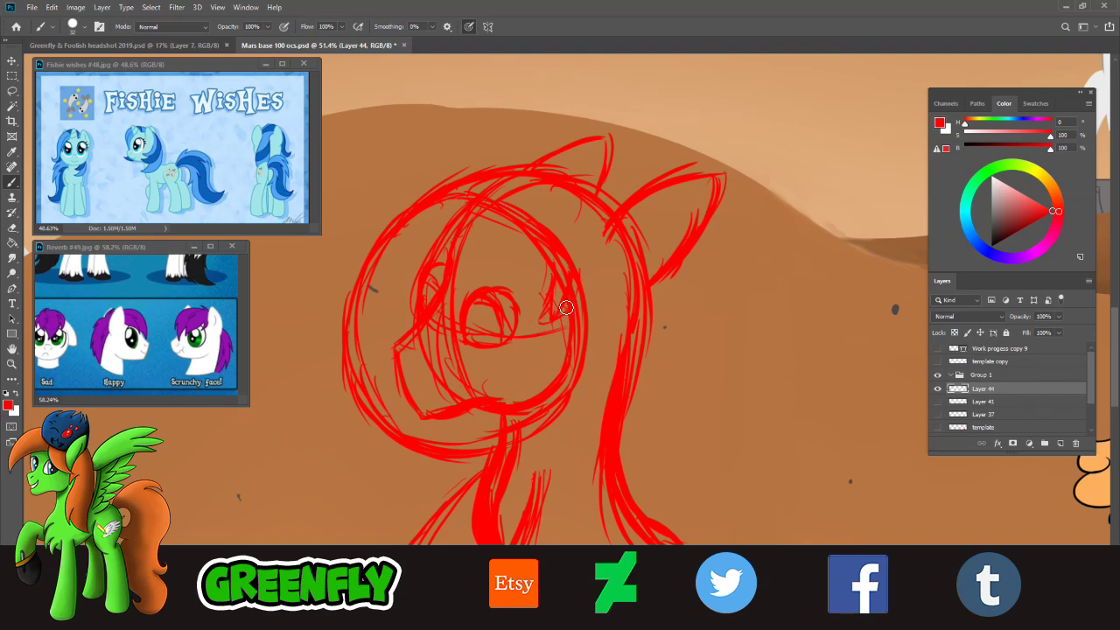
# - Try a smaller near ear inside the old one, and erase both from the back of the hood
pyautogui.moveTo(586, 234)
pyautogui.mouseDown()
pyautogui.moveTo(671, 156)
pyautogui.moveTo(656, 262)
pyautogui.moveTo(630, 280)
pyautogui.moveTo(643, 252)
pyautogui.mouseUp()
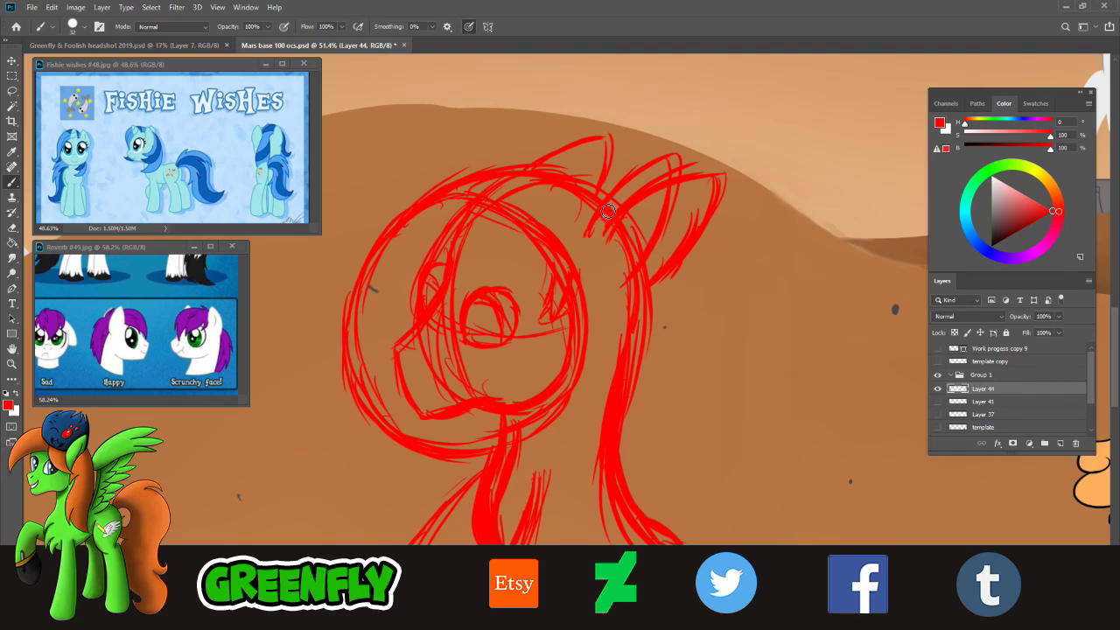
pyautogui.press('e')
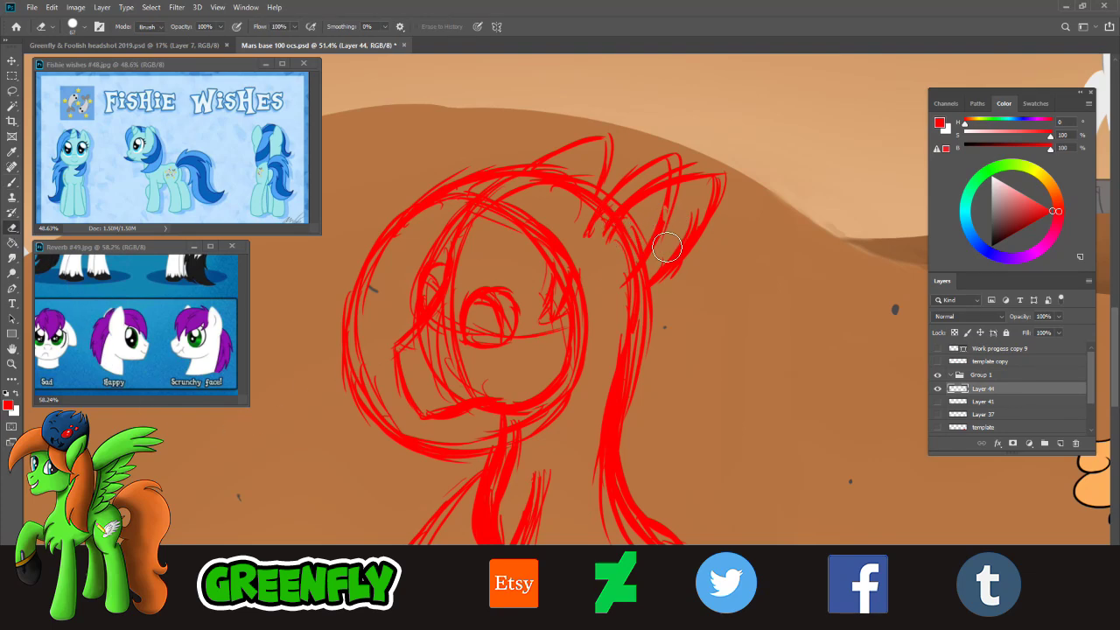
pyautogui.moveTo(667, 271)
pyautogui.mouseDown()
pyautogui.moveTo(714, 193)
pyautogui.moveTo(686, 265)
pyautogui.mouseUp()
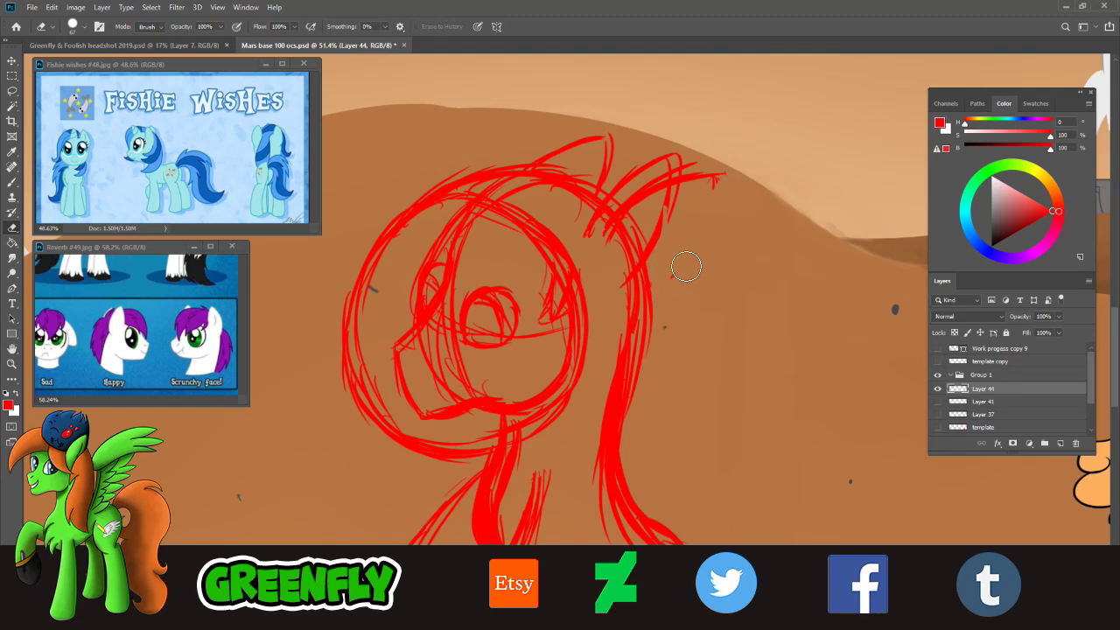
pyautogui.moveTo(705, 165); pyautogui.dragTo(673, 268)
pyautogui.moveTo(654, 192)
pyautogui.mouseDown()
pyautogui.moveTo(614, 229)
pyautogui.moveTo(643, 221)
pyautogui.moveTo(634, 251)
pyautogui.moveTo(667, 167)
pyautogui.moveTo(659, 245)
pyautogui.moveTo(632, 199)
pyautogui.moveTo(617, 210)
pyautogui.moveTo(670, 180)
pyautogui.moveTo(700, 183)
pyautogui.mouseUp()
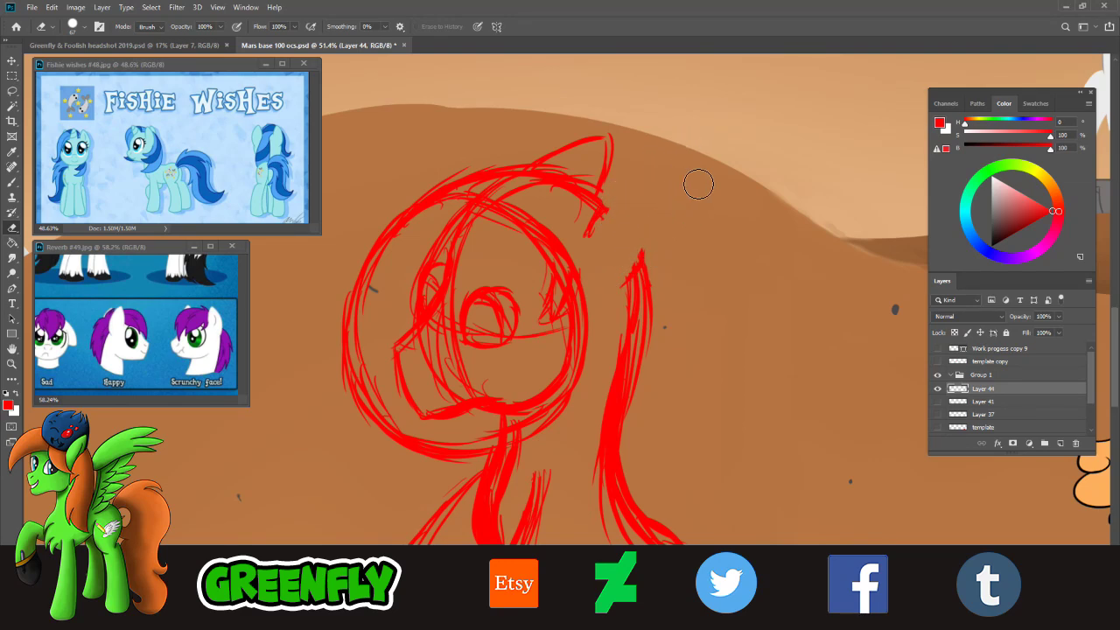
# - Redraw a smaller, more upright near ear at the back of the hood and reshape the far ear's outline at the crown
pyautogui.click(11, 167)
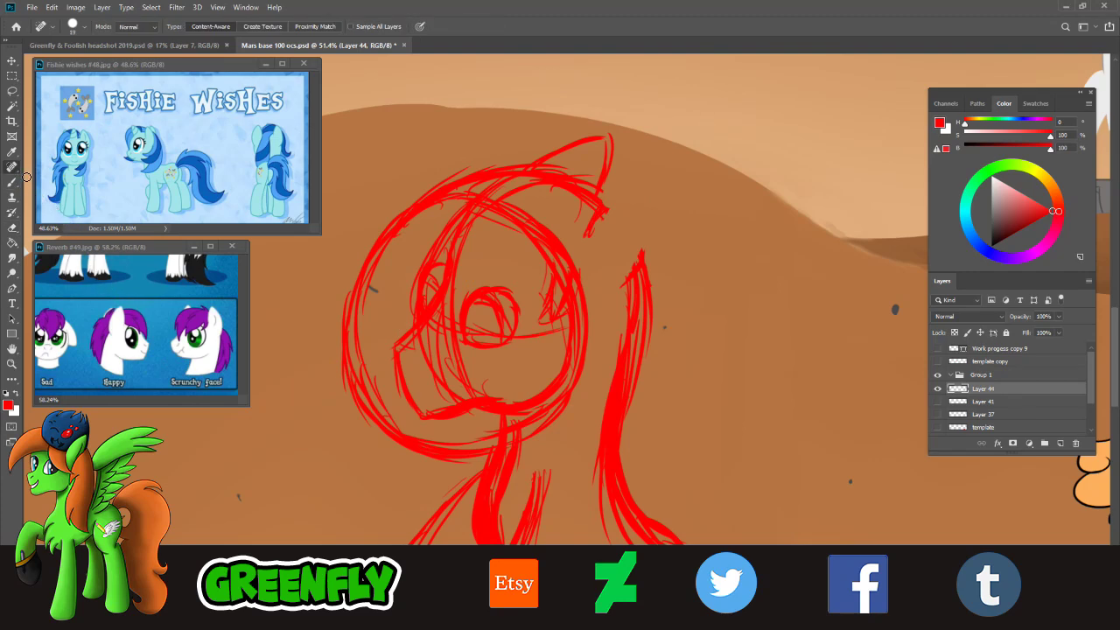
pyautogui.press('b')
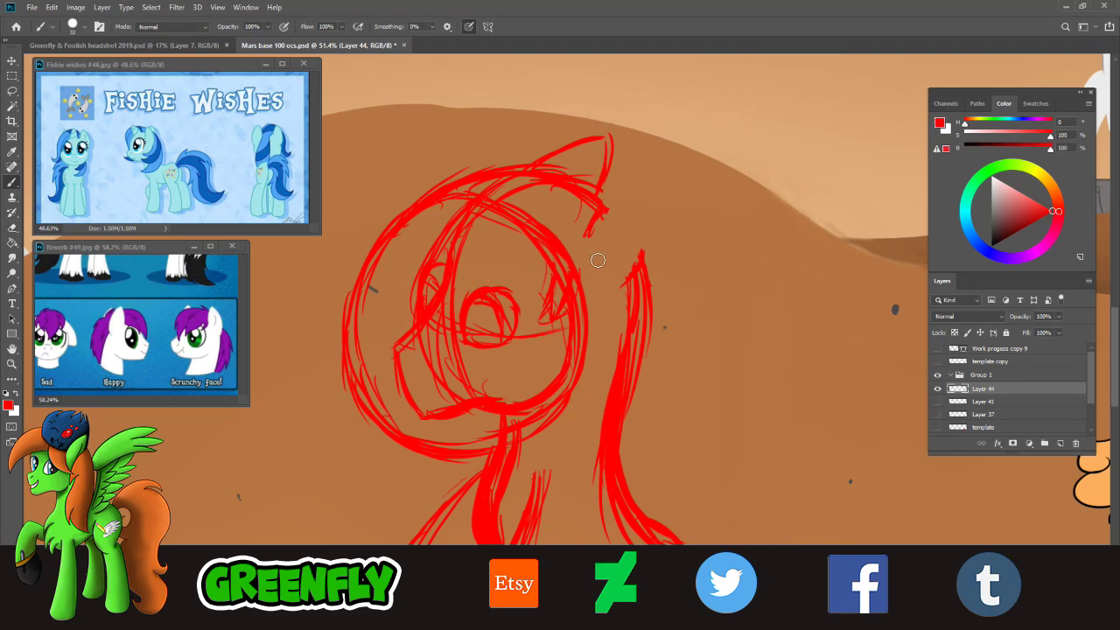
pyautogui.moveTo(585, 245); pyautogui.dragTo(649, 176)
pyautogui.moveTo(606, 214)
pyautogui.mouseDown()
pyautogui.moveTo(652, 173)
pyautogui.moveTo(658, 219)
pyautogui.moveTo(643, 259)
pyautogui.mouseUp()
pyautogui.moveTo(660, 200); pyautogui.dragTo(646, 258)
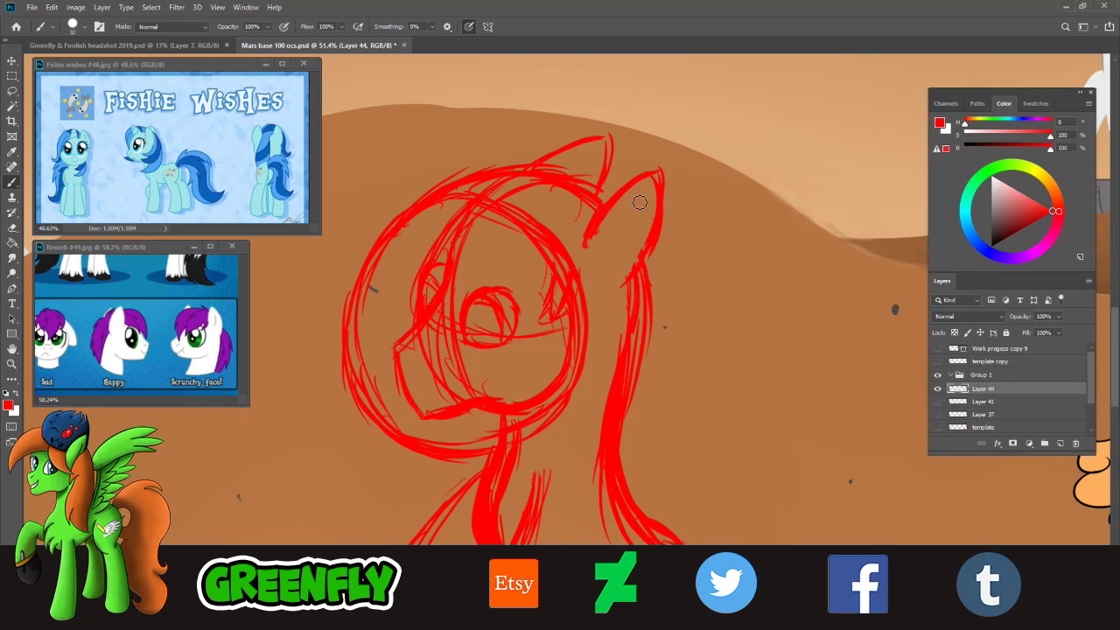
pyautogui.moveTo(543, 165)
pyautogui.mouseDown()
pyautogui.moveTo(596, 127)
pyautogui.moveTo(604, 169)
pyautogui.mouseUp()
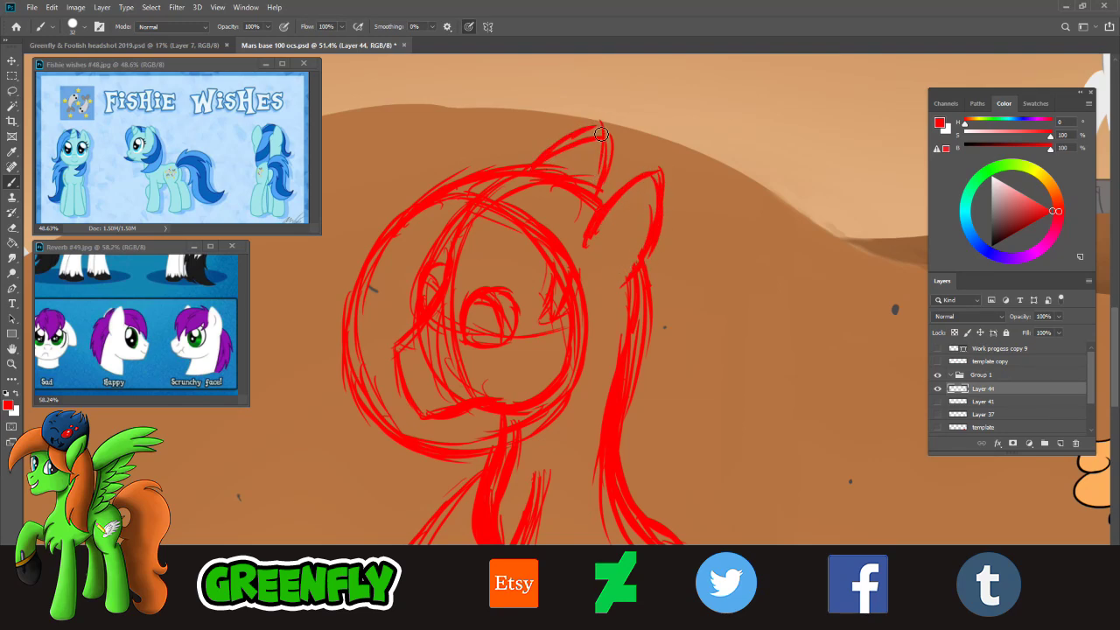
pyautogui.moveTo(600, 126); pyautogui.dragTo(588, 192)
# - Sketch a curved line from the eye to the rear tuft and pointed fringe locks hanging over the forehead
pyautogui.moveTo(524, 299)
pyautogui.mouseDown()
pyautogui.moveTo(553, 267)
pyautogui.moveTo(451, 328)
pyautogui.mouseUp()
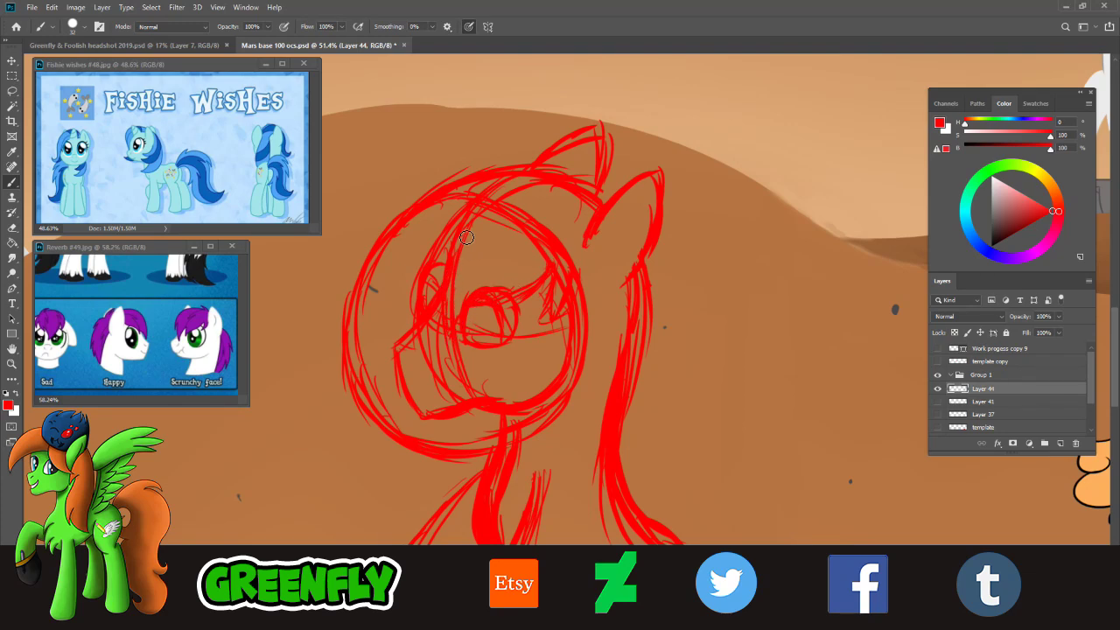
pyautogui.moveTo(442, 264); pyautogui.dragTo(422, 326)
pyautogui.moveTo(410, 281); pyautogui.dragTo(416, 312)
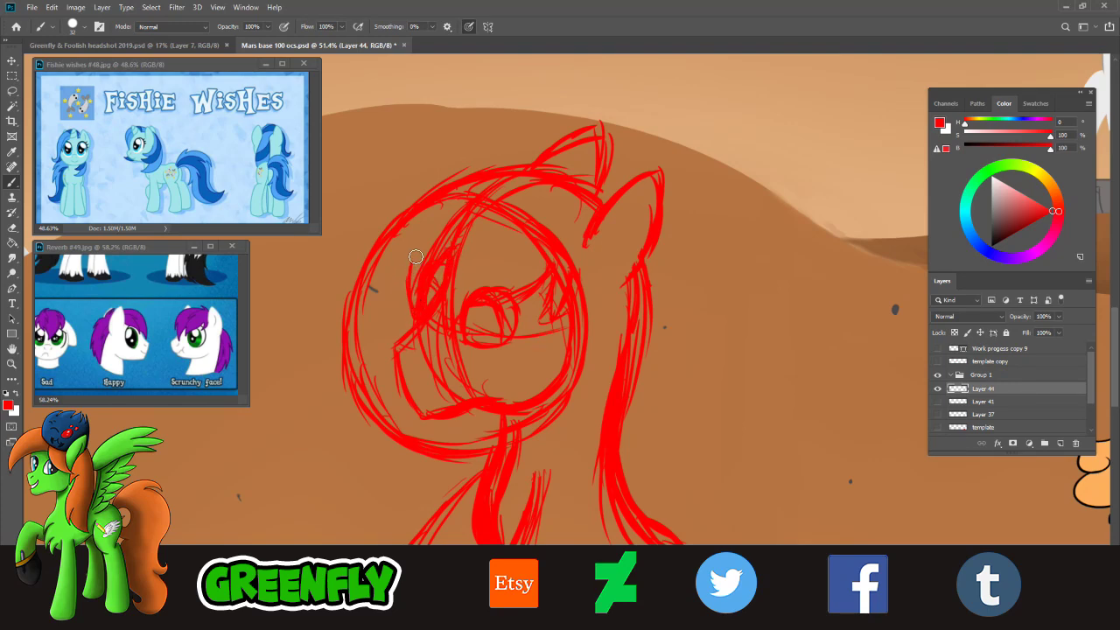
pyautogui.moveTo(416, 258); pyautogui.dragTo(413, 299)
pyautogui.moveTo(400, 278)
pyautogui.mouseDown()
pyautogui.moveTo(430, 215)
pyautogui.moveTo(498, 177)
pyautogui.mouseUp()
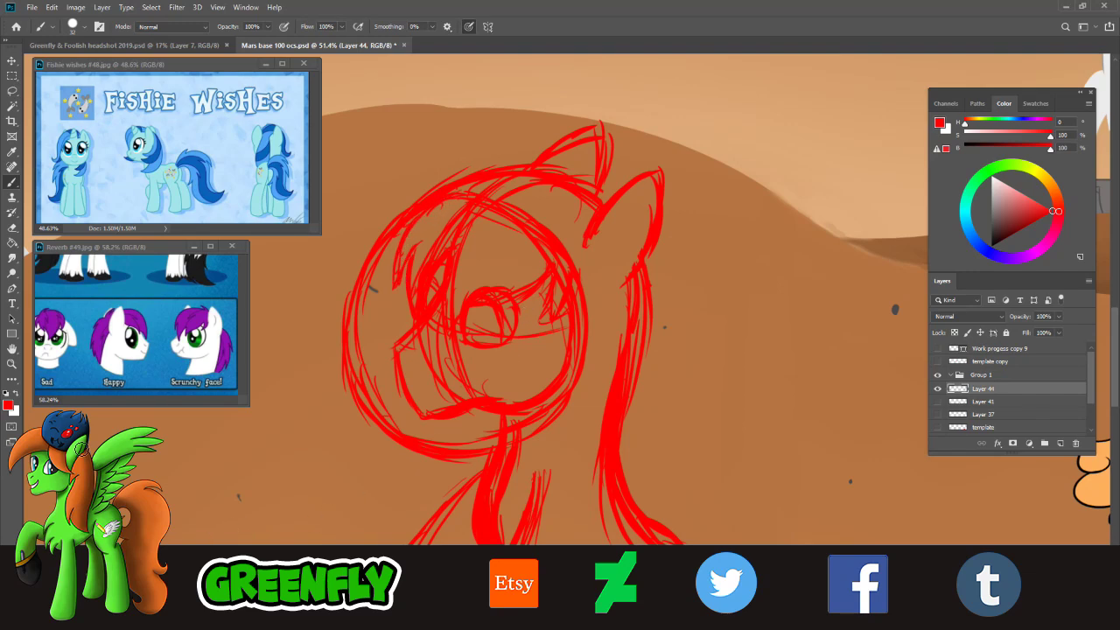
# - Check the whole seated pony sketch and bring the full-body poses on the Reverb reference sheet into view
pyautogui.click(12, 364)
pyautogui.moveTo(599, 298); pyautogui.dragTo(563, 289)
pyautogui.moveTo(639, 378); pyautogui.dragTo(665, 374)
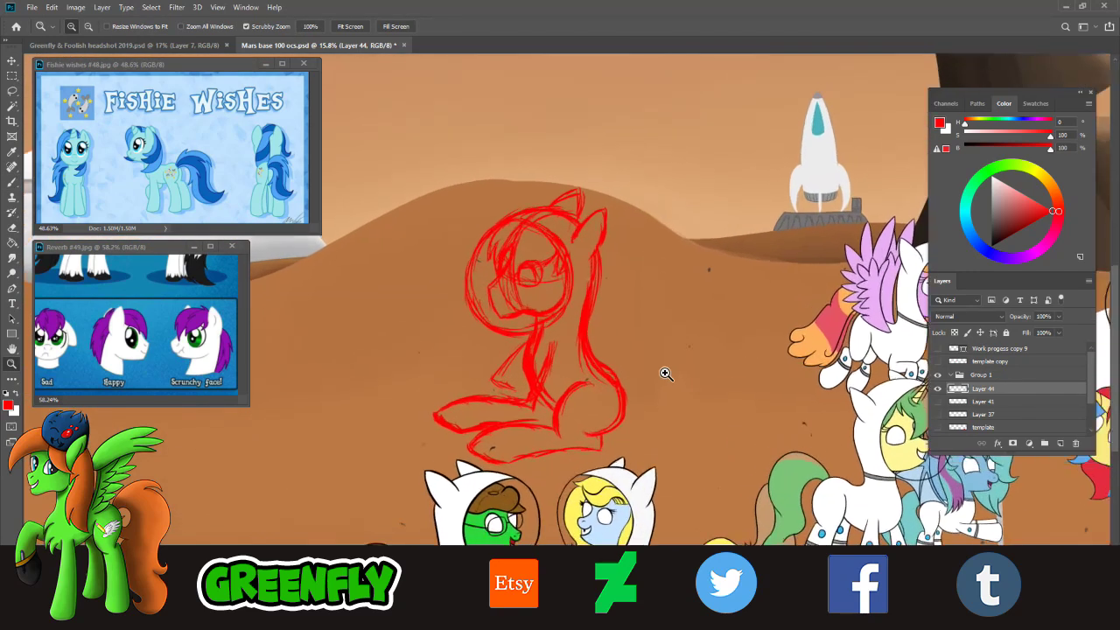
pyautogui.click(671, 335)
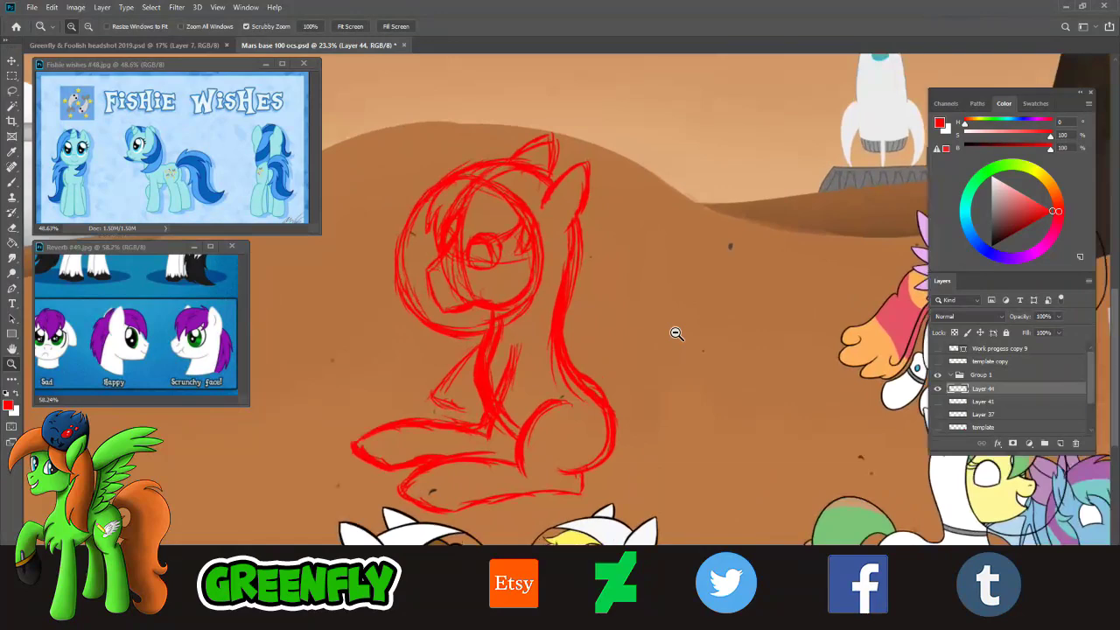
pyautogui.click(13, 182)
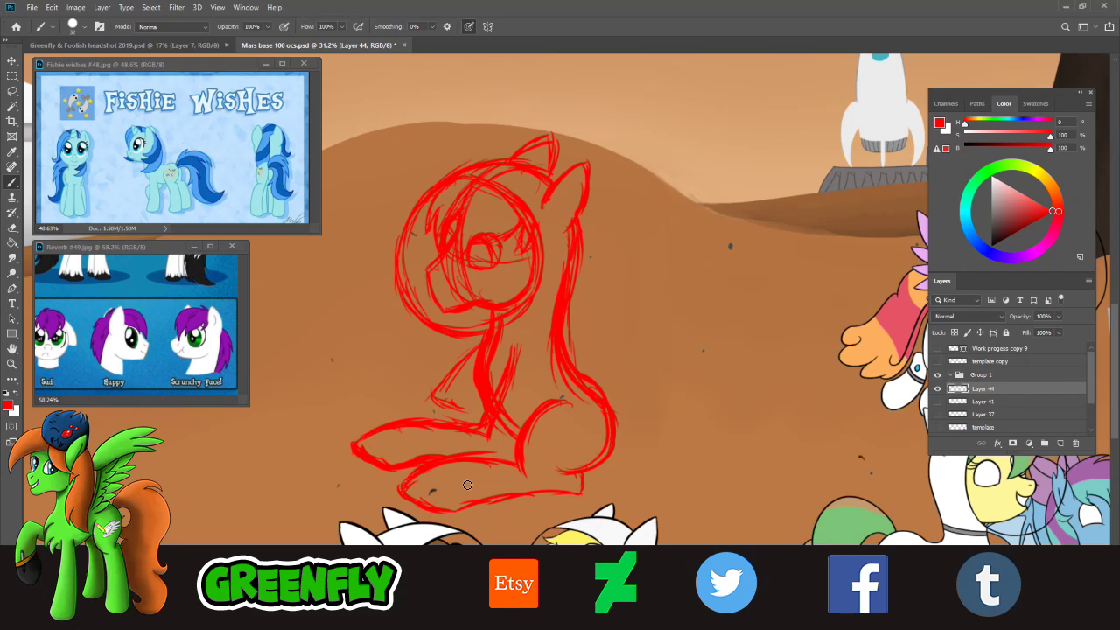
pyautogui.click(161, 334)
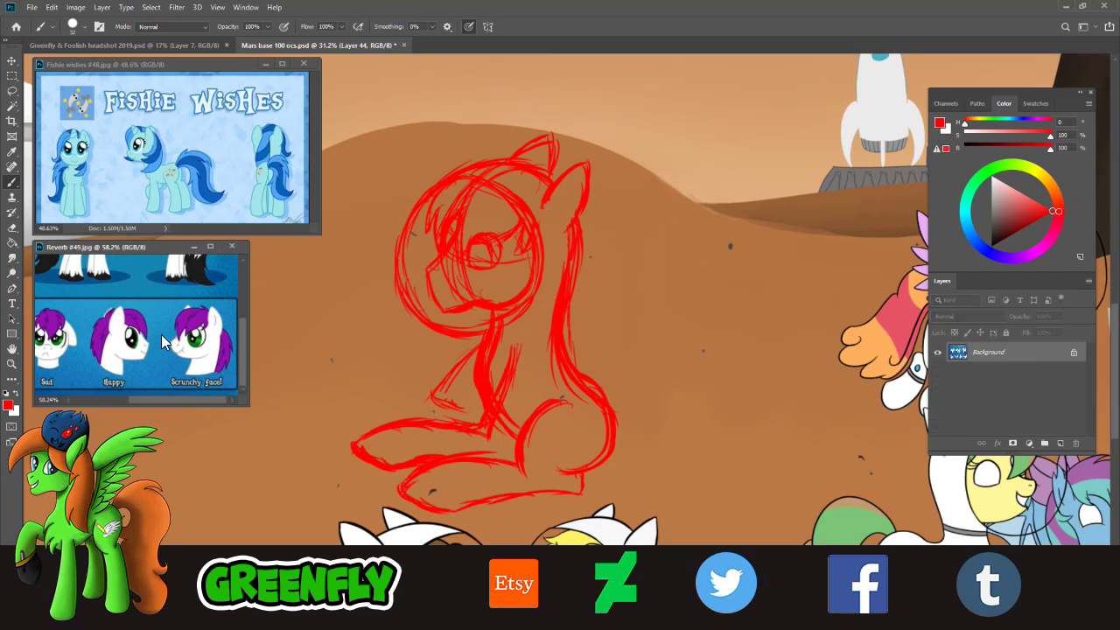
pyautogui.moveTo(241, 331); pyautogui.dragTo(244, 298)
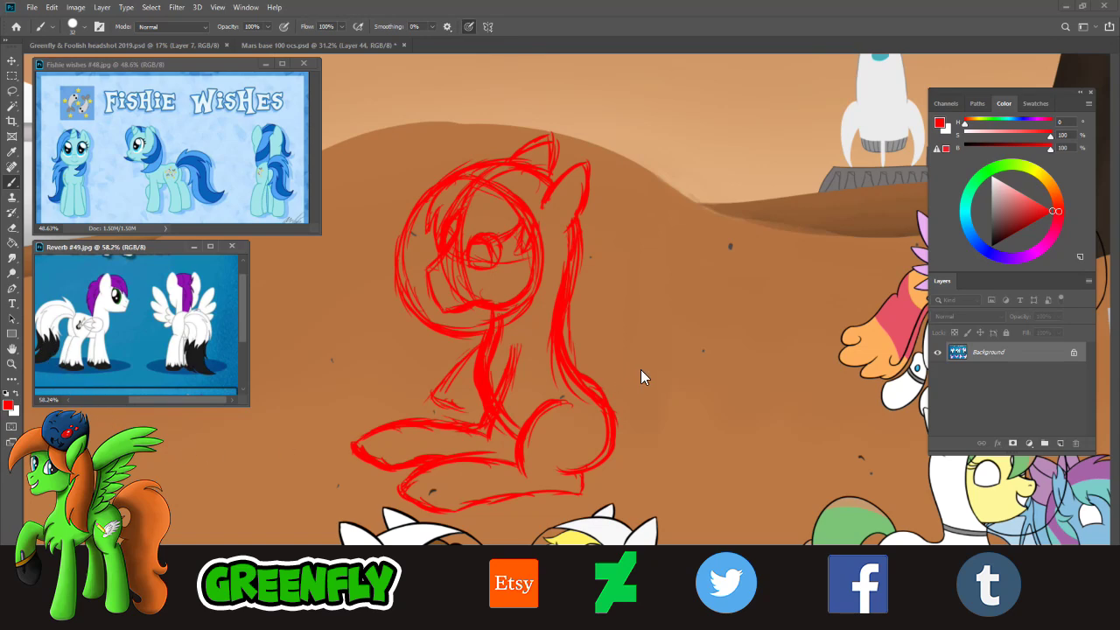
# - Scale the seated pony sketch down to 69.20% and move it up on the hill, clear of the helmeted ponies below
pyautogui.click(52, 8)
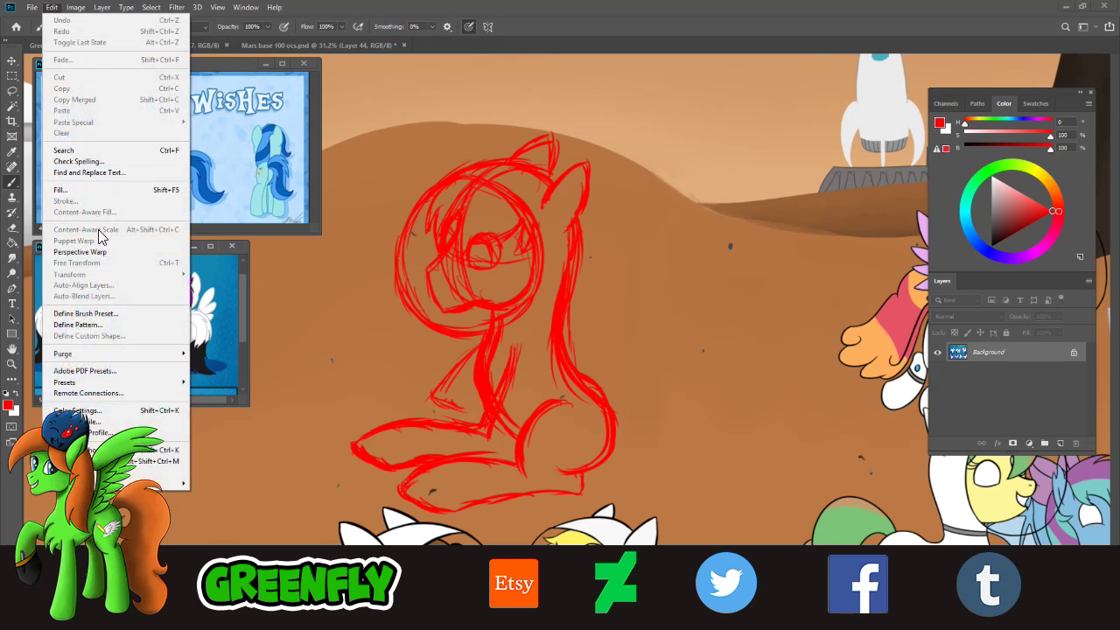
pyautogui.click(520, 299)
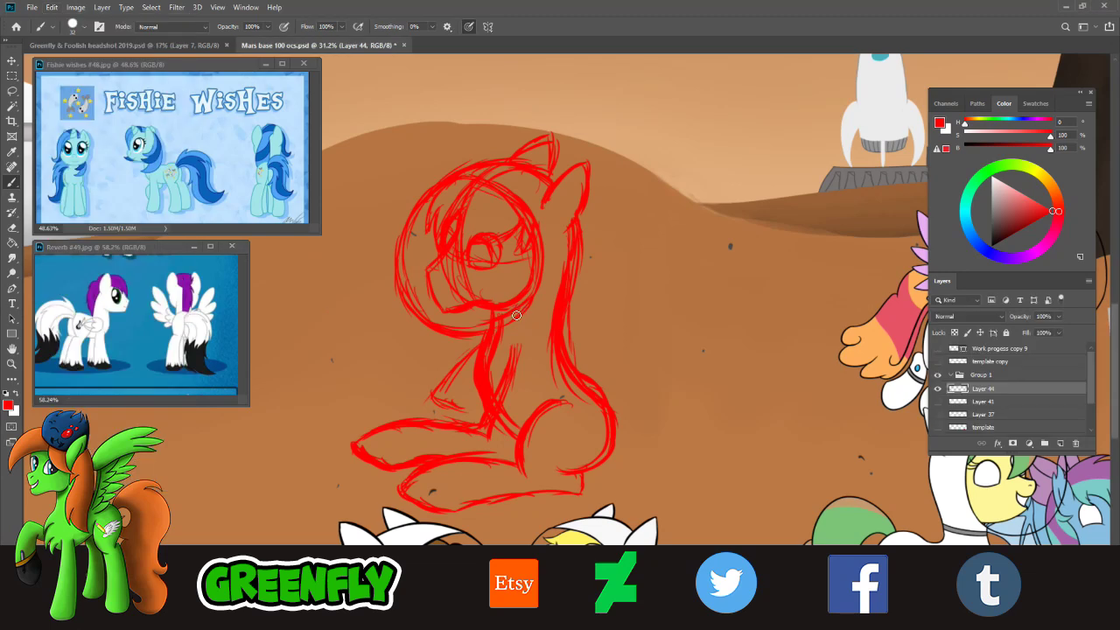
pyautogui.click(50, 8)
pyautogui.click(95, 280)
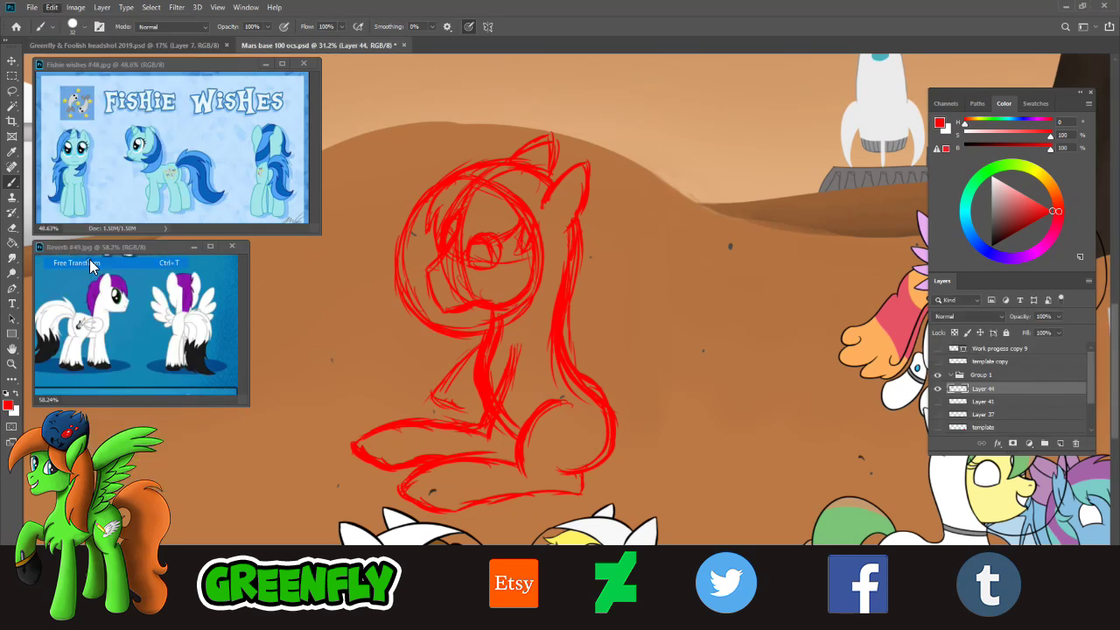
pyautogui.moveTo(618, 132)
pyautogui.mouseDown()
pyautogui.moveTo(499, 285)
pyautogui.moveTo(536, 253)
pyautogui.mouseUp()
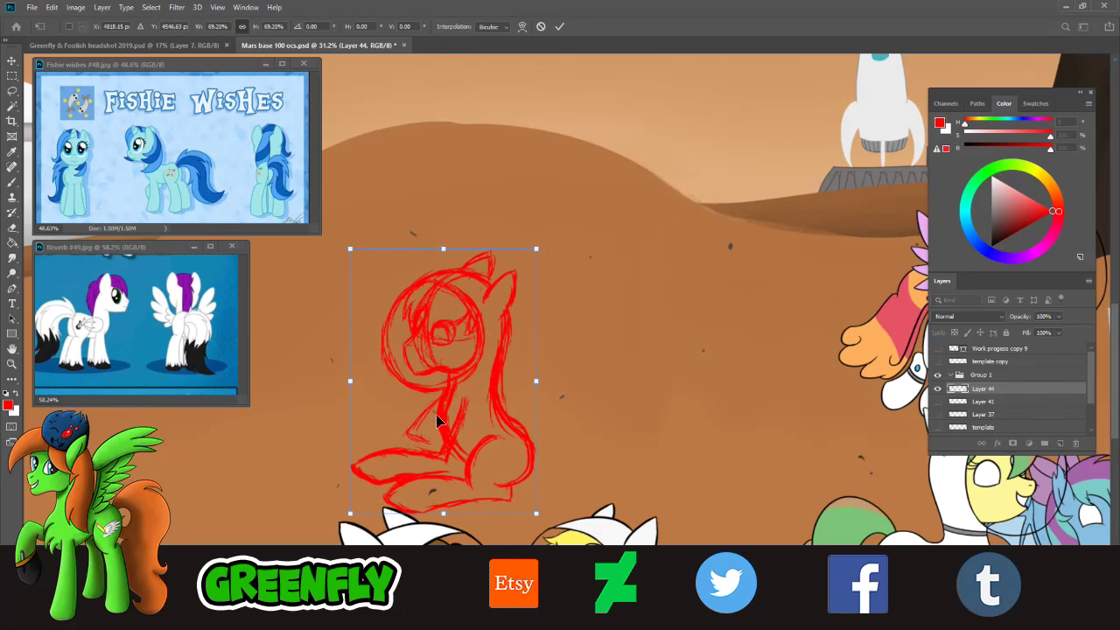
pyautogui.moveTo(436, 414)
pyautogui.mouseDown()
pyautogui.moveTo(497, 283)
pyautogui.moveTo(464, 350)
pyautogui.mouseUp()
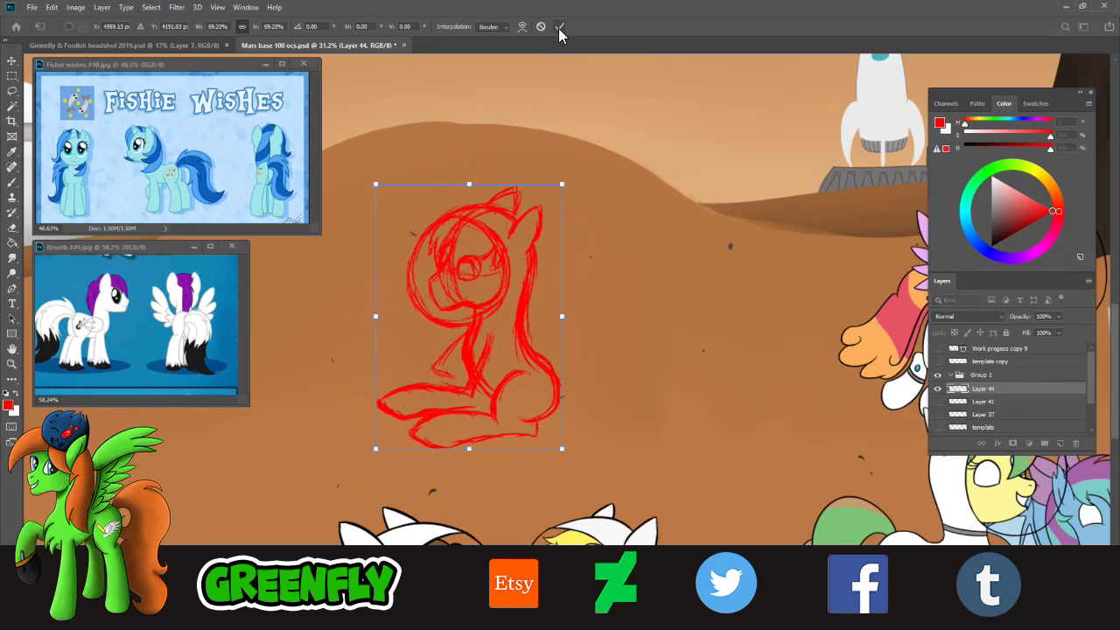
pyautogui.press('Return')
# - Sketch the tail's outer curve, rising from the rump and arching down behind the pony
pyautogui.press('b')
pyautogui.press('z')
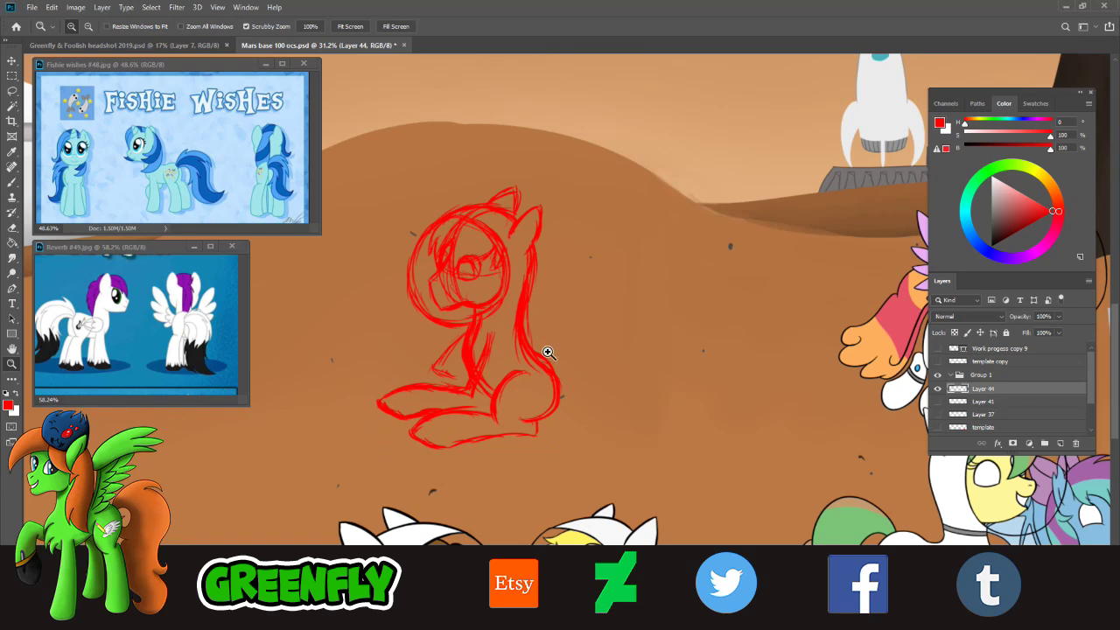
pyautogui.moveTo(545, 350); pyautogui.dragTo(567, 359)
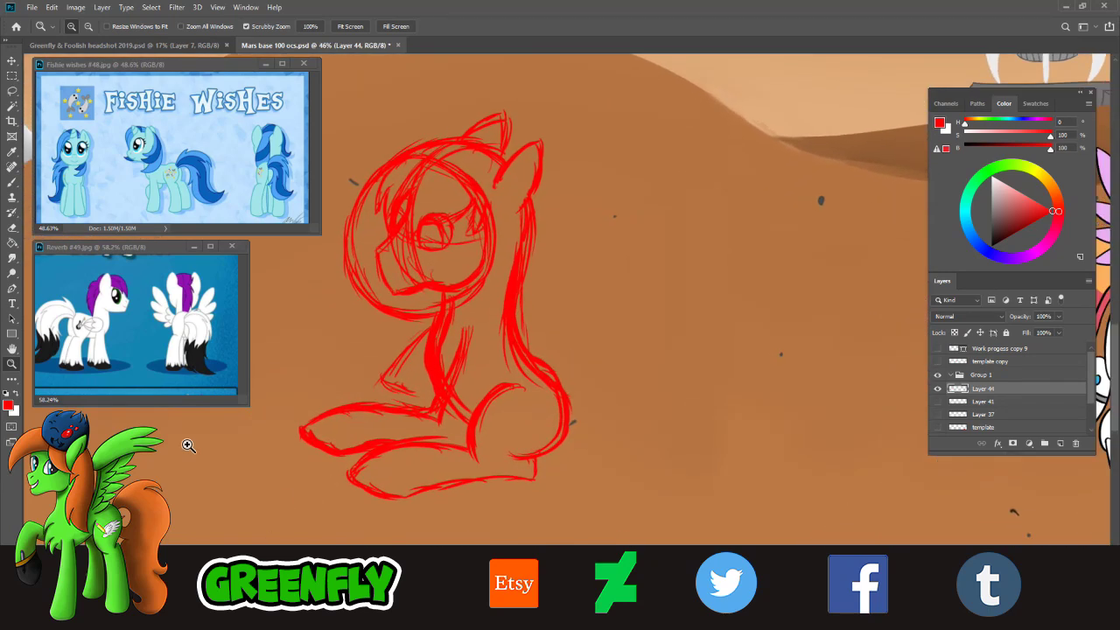
pyautogui.click(12, 182)
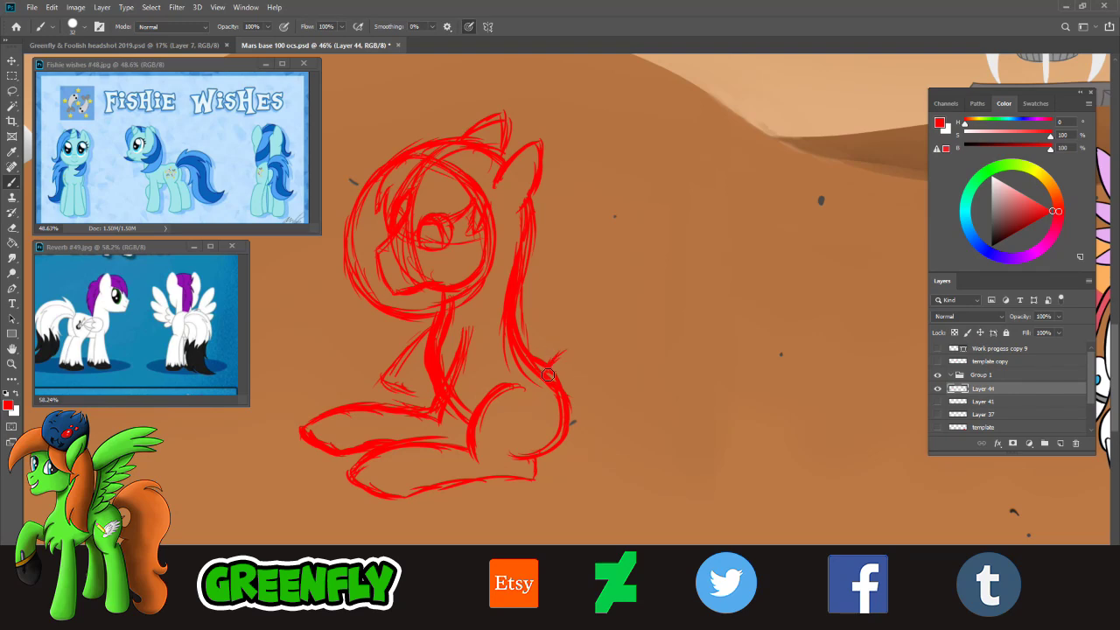
pyautogui.moveTo(553, 368)
pyautogui.mouseDown()
pyautogui.moveTo(601, 328)
pyautogui.moveTo(583, 352)
pyautogui.moveTo(628, 340)
pyautogui.moveTo(599, 342)
pyautogui.moveTo(627, 341)
pyautogui.moveTo(650, 372)
pyautogui.moveTo(667, 372)
pyautogui.moveTo(637, 343)
pyautogui.moveTo(657, 410)
pyautogui.moveTo(674, 396)
pyautogui.moveTo(667, 378)
pyautogui.moveTo(665, 436)
pyautogui.moveTo(635, 501)
pyautogui.moveTo(641, 492)
pyautogui.moveTo(602, 512)
pyautogui.mouseUp()
# - Show Reverb's side view on the reference sheet and sketch the tail's inner curve close behind the haunch
pyautogui.click(160, 344)
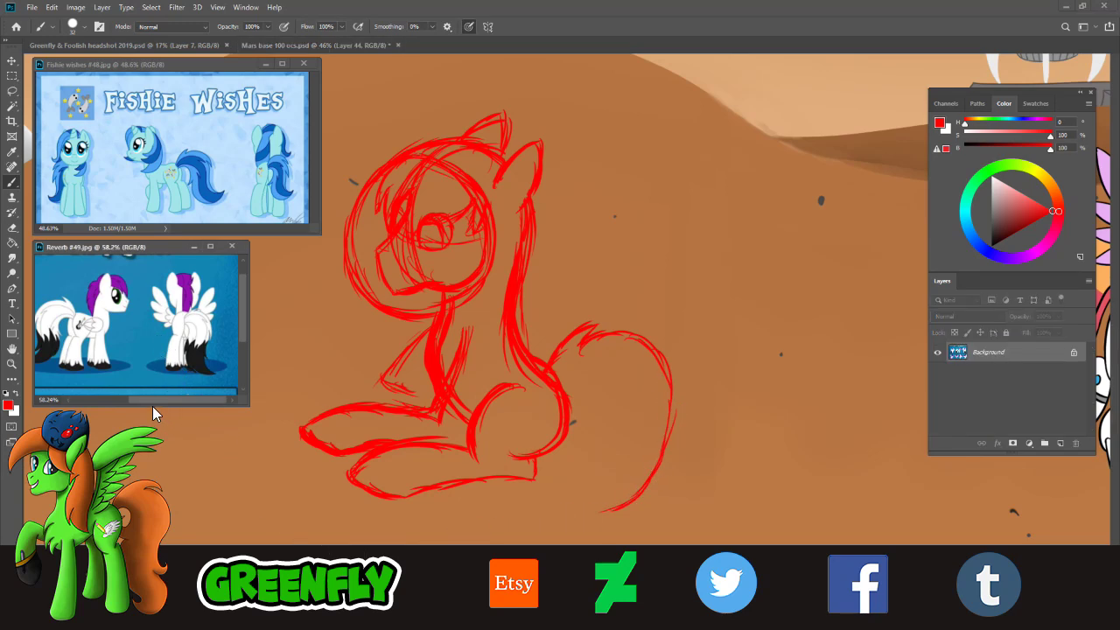
pyautogui.moveTo(156, 401); pyautogui.dragTo(123, 405)
pyautogui.click(572, 386)
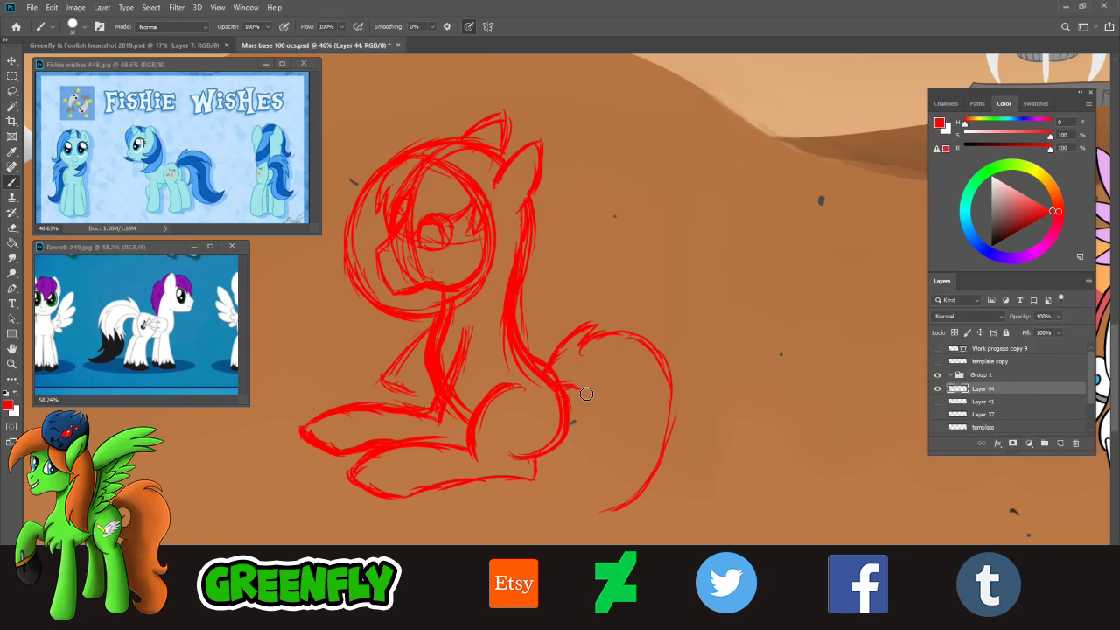
pyautogui.moveTo(579, 394)
pyautogui.mouseDown()
pyautogui.moveTo(581, 429)
pyautogui.moveTo(581, 415)
pyautogui.moveTo(564, 450)
pyautogui.moveTo(596, 434)
pyautogui.moveTo(569, 460)
pyautogui.mouseUp()
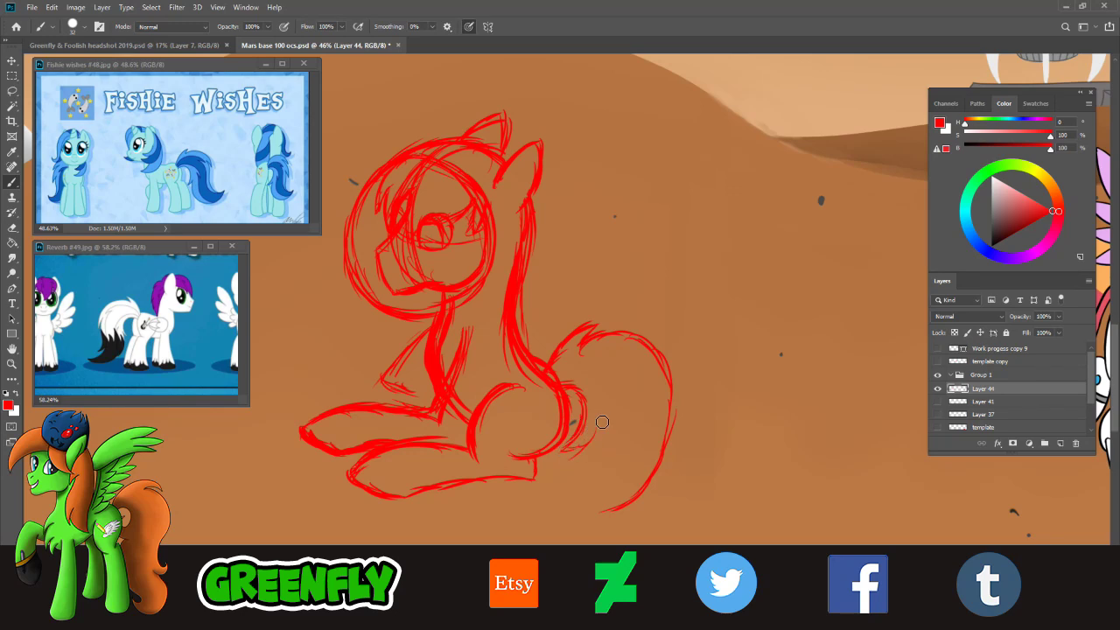
# - Try extending the tail forward beneath the haunch and across the hind hoof, and undo those strokes
pyautogui.moveTo(603, 424)
pyautogui.mouseDown()
pyautogui.moveTo(535, 469)
pyautogui.moveTo(564, 464)
pyautogui.moveTo(467, 456)
pyautogui.moveTo(515, 459)
pyautogui.moveTo(443, 482)
pyautogui.moveTo(488, 458)
pyautogui.moveTo(438, 491)
pyautogui.moveTo(466, 472)
pyautogui.moveTo(478, 479)
pyautogui.moveTo(491, 461)
pyautogui.moveTo(461, 466)
pyautogui.moveTo(410, 506)
pyautogui.moveTo(399, 474)
pyautogui.moveTo(413, 462)
pyautogui.moveTo(398, 513)
pyautogui.moveTo(408, 465)
pyautogui.moveTo(425, 539)
pyautogui.mouseUp()
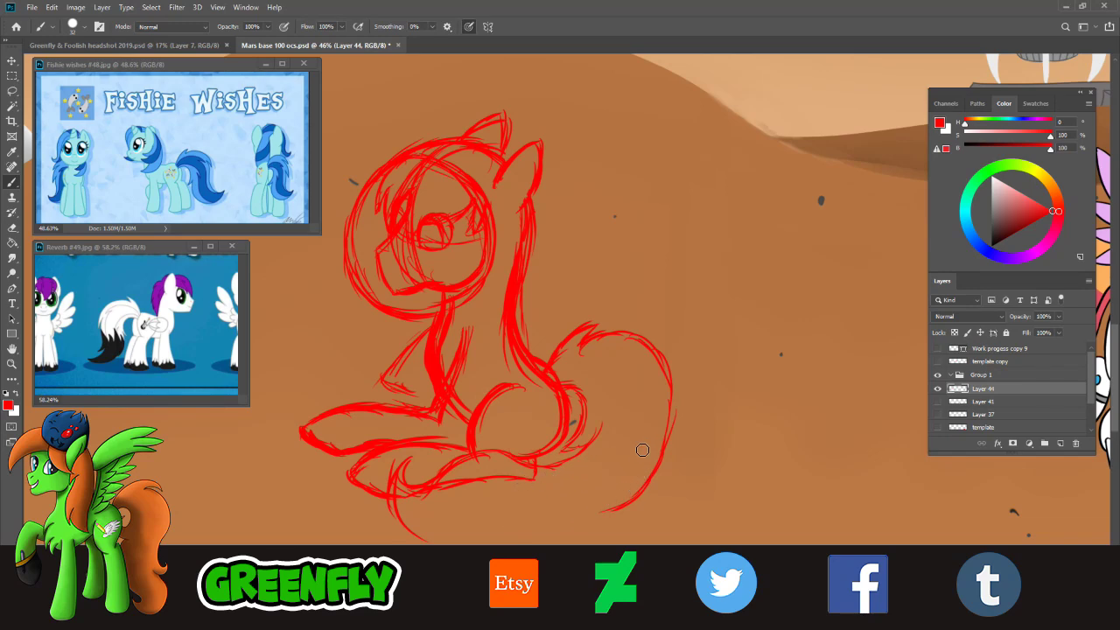
pyautogui.hotkey('ctrl', 'z')
pyautogui.hotkey('ctrl', 'z')
pyautogui.hotkey('ctrl', 'z')
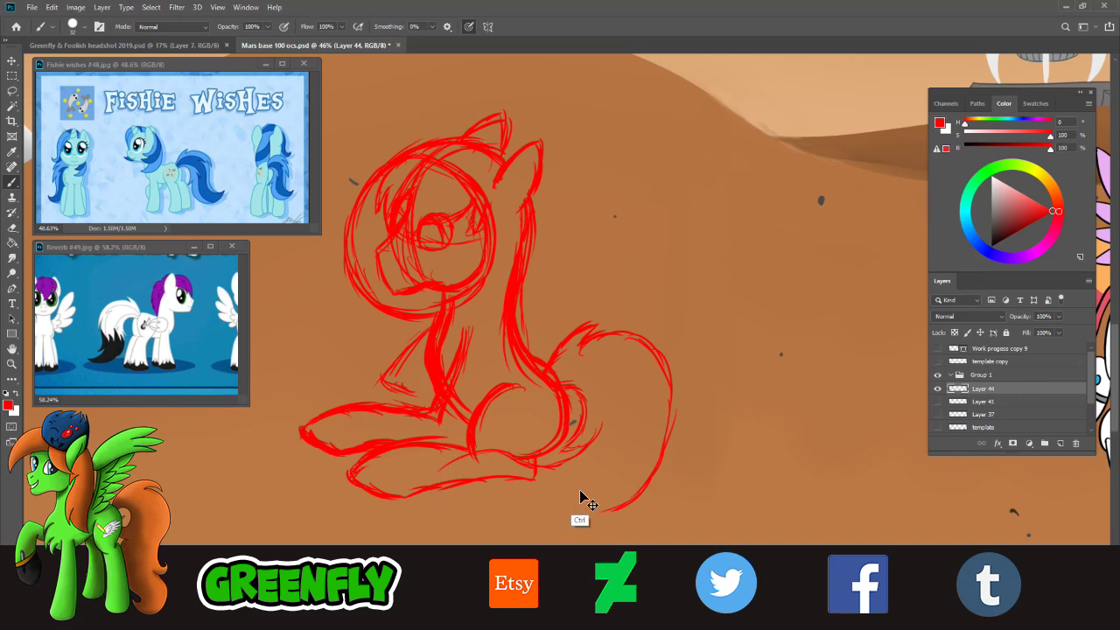
pyautogui.hotkey('ctrl', 'z')
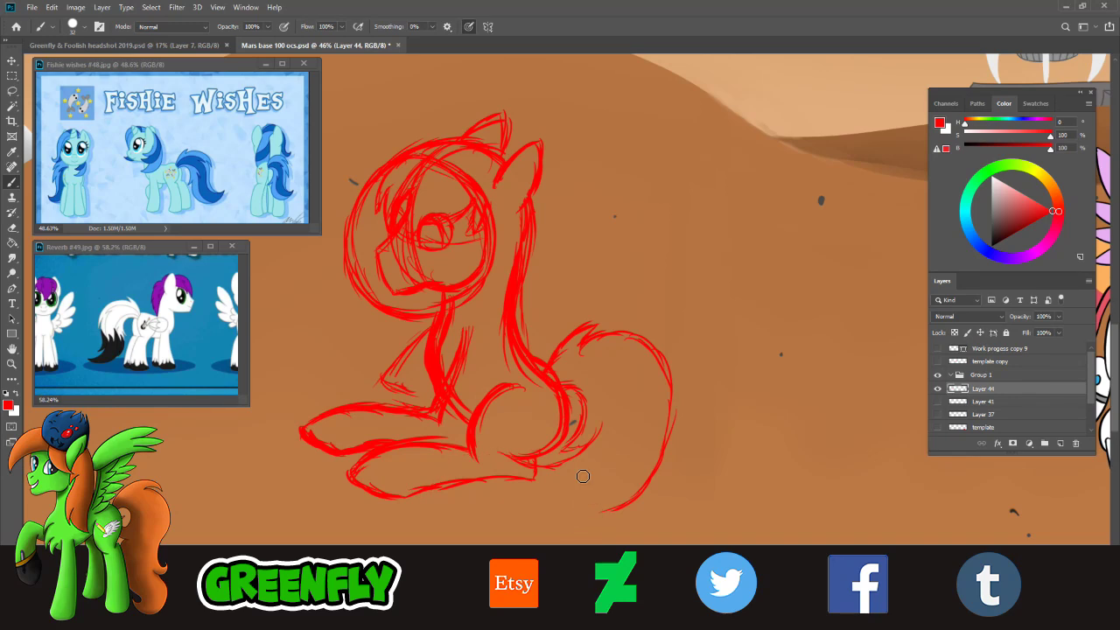
# - Extend the tail's outline under the hind leg and curl its tip up over the front of the haunch
pyautogui.moveTo(581, 445)
pyautogui.mouseDown()
pyautogui.moveTo(539, 464)
pyautogui.moveTo(502, 440)
pyautogui.mouseUp()
pyautogui.moveTo(662, 348)
pyautogui.mouseDown()
pyautogui.moveTo(658, 451)
pyautogui.moveTo(671, 452)
pyautogui.moveTo(620, 513)
pyautogui.moveTo(623, 493)
pyautogui.moveTo(553, 525)
pyautogui.mouseUp()
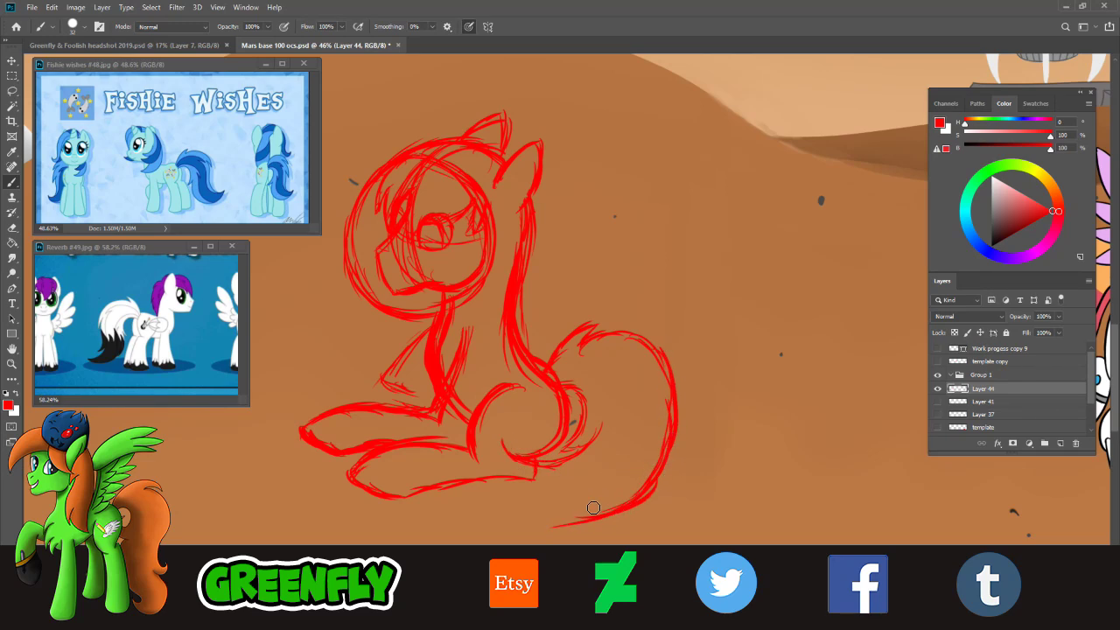
pyautogui.moveTo(485, 469)
pyautogui.mouseDown()
pyautogui.moveTo(508, 519)
pyautogui.moveTo(586, 506)
pyautogui.moveTo(612, 517)
pyautogui.mouseUp()
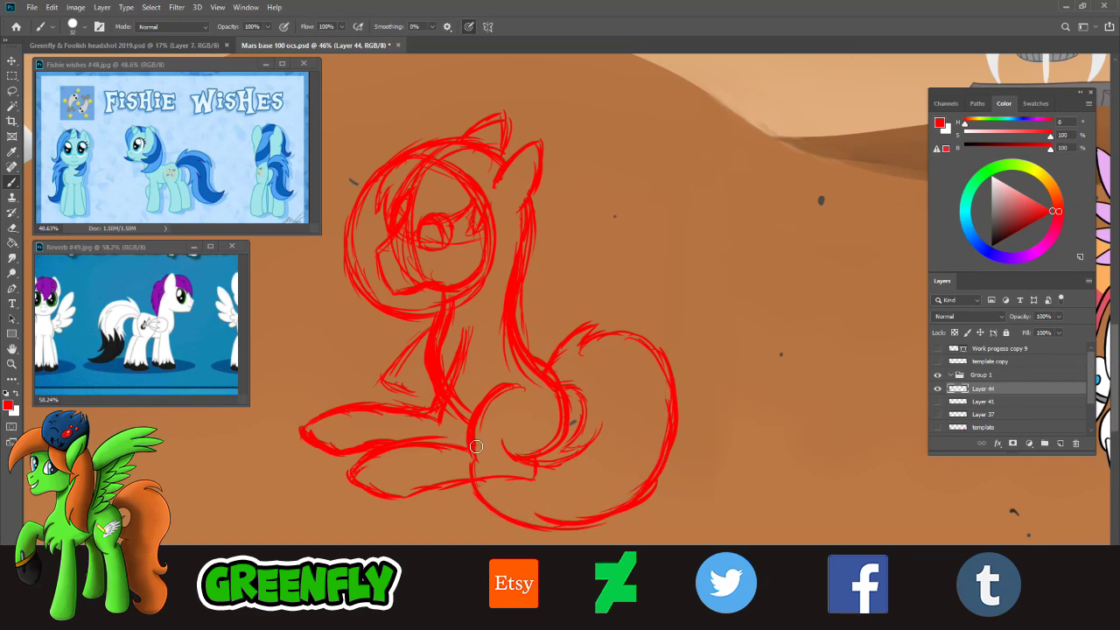
pyautogui.moveTo(485, 427)
pyautogui.mouseDown()
pyautogui.moveTo(477, 474)
pyautogui.moveTo(492, 422)
pyautogui.moveTo(483, 453)
pyautogui.moveTo(497, 422)
pyautogui.moveTo(518, 455)
pyautogui.mouseUp()
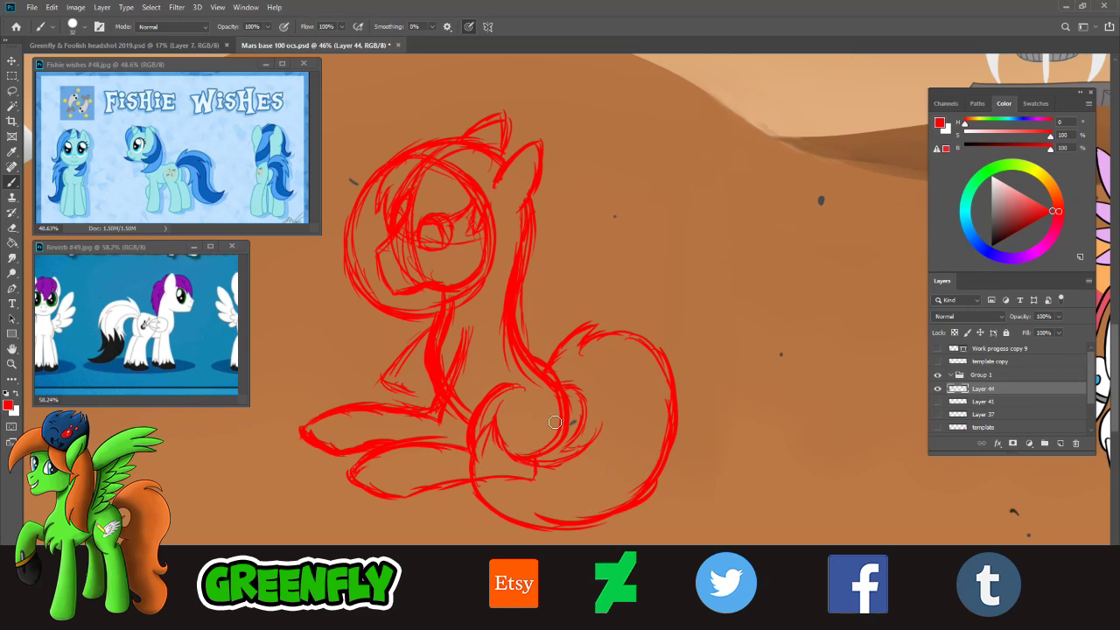
# - Examine the seated pony sketch's size and placement within the Mars scene, alongside the standing suited ponies
pyautogui.click(12, 364)
pyautogui.moveTo(615, 428); pyautogui.dragTo(596, 428)
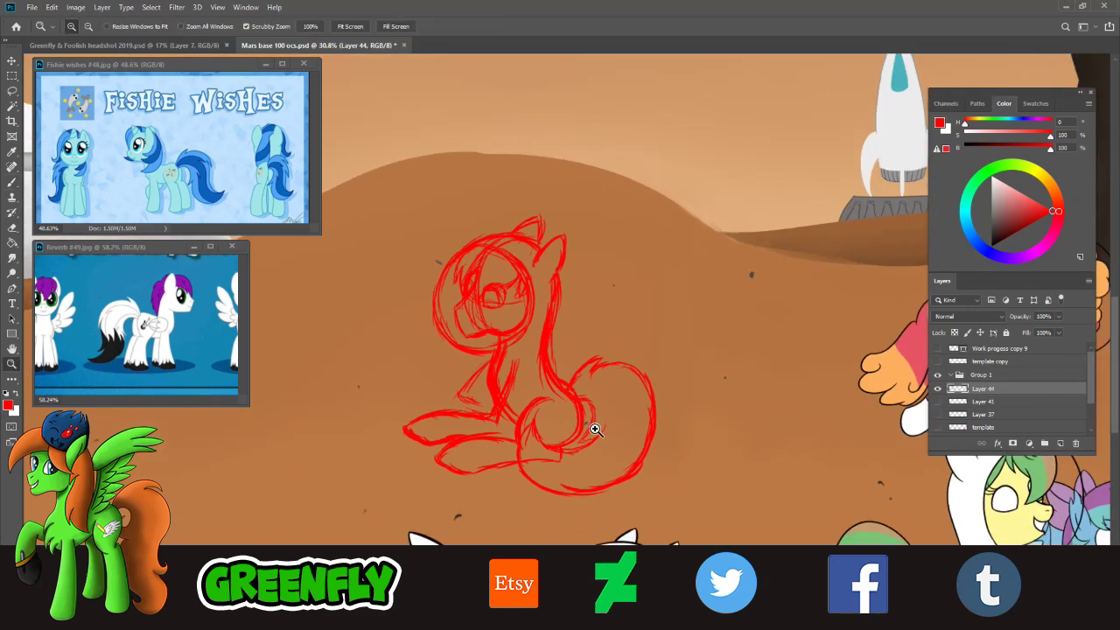
pyautogui.moveTo(568, 376); pyautogui.dragTo(503, 385)
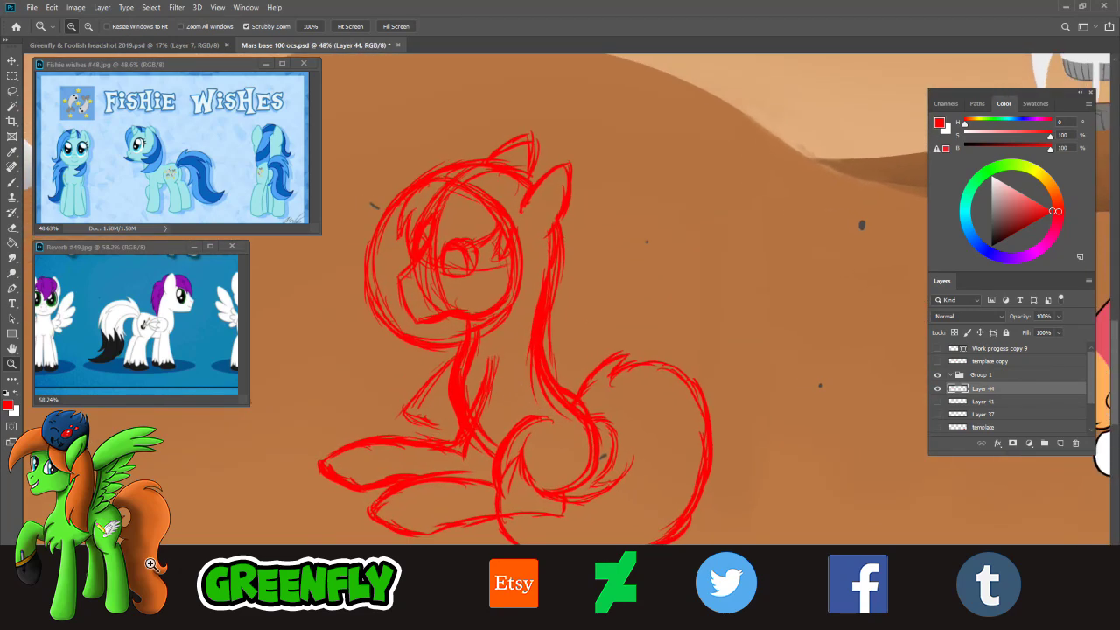
pyautogui.click(12, 182)
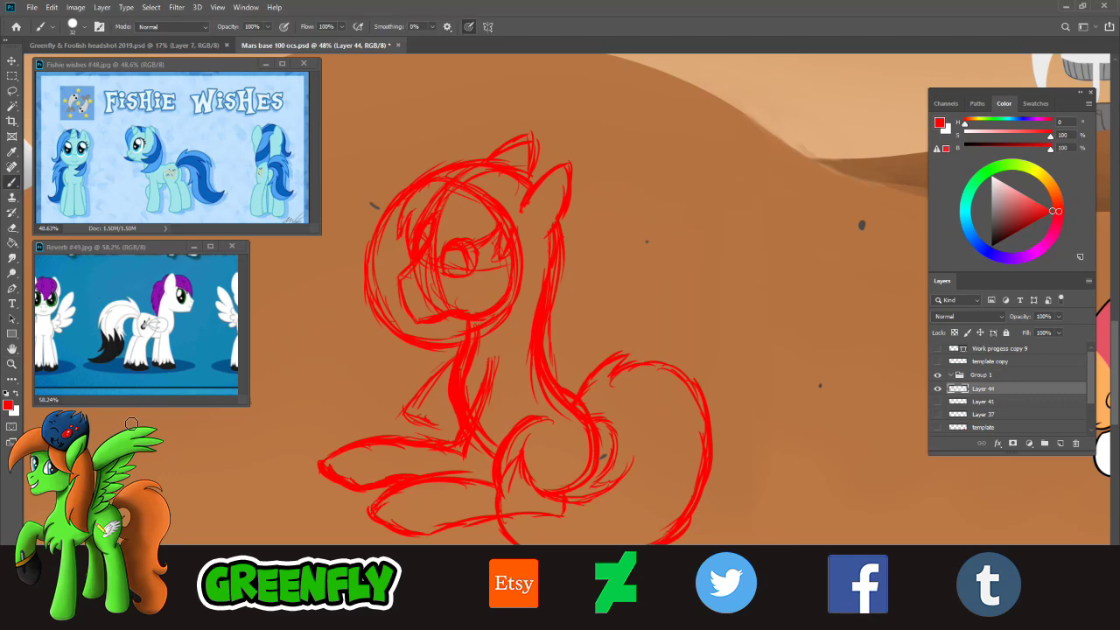
pyautogui.click(13, 364)
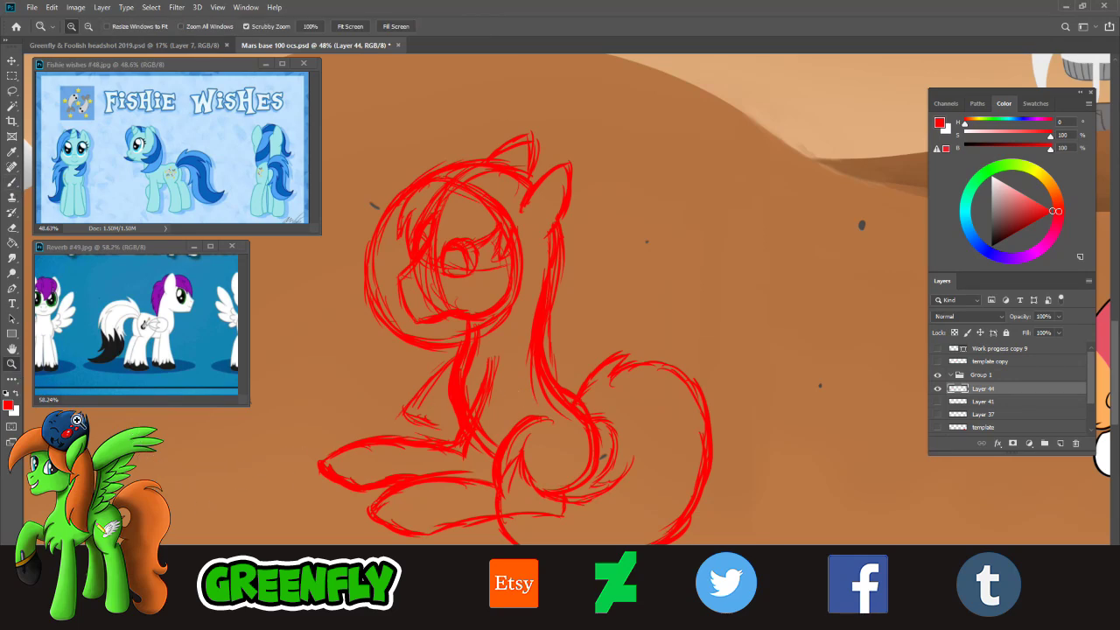
pyautogui.moveTo(533, 380); pyautogui.dragTo(510, 370)
pyautogui.moveTo(541, 409); pyautogui.dragTo(521, 388)
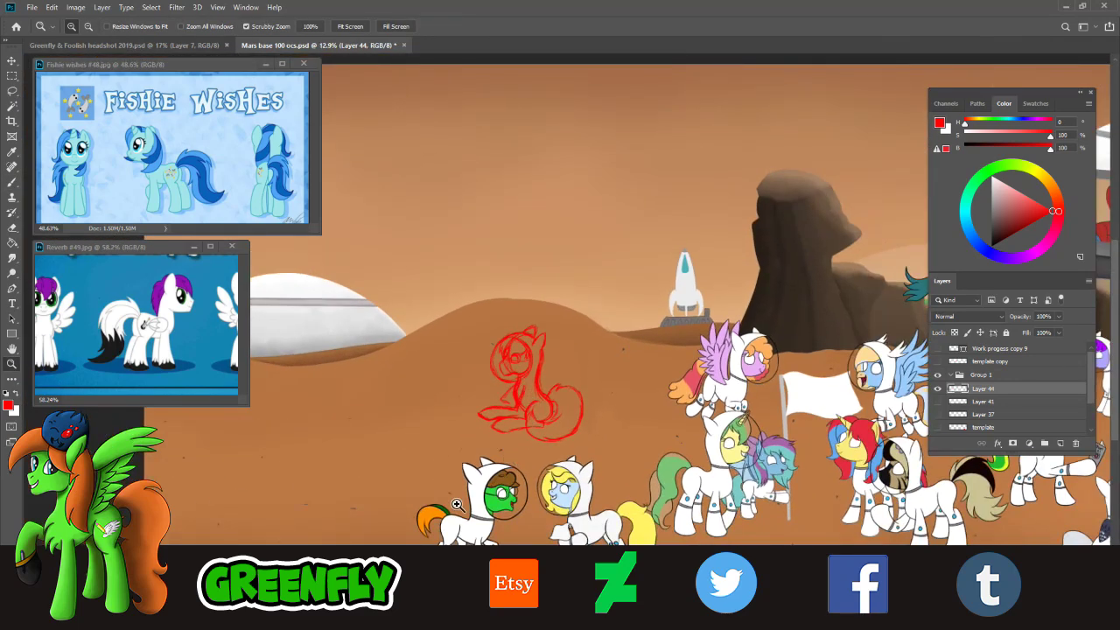
pyautogui.click(459, 502)
pyautogui.moveTo(540, 625); pyautogui.dragTo(474, 625)
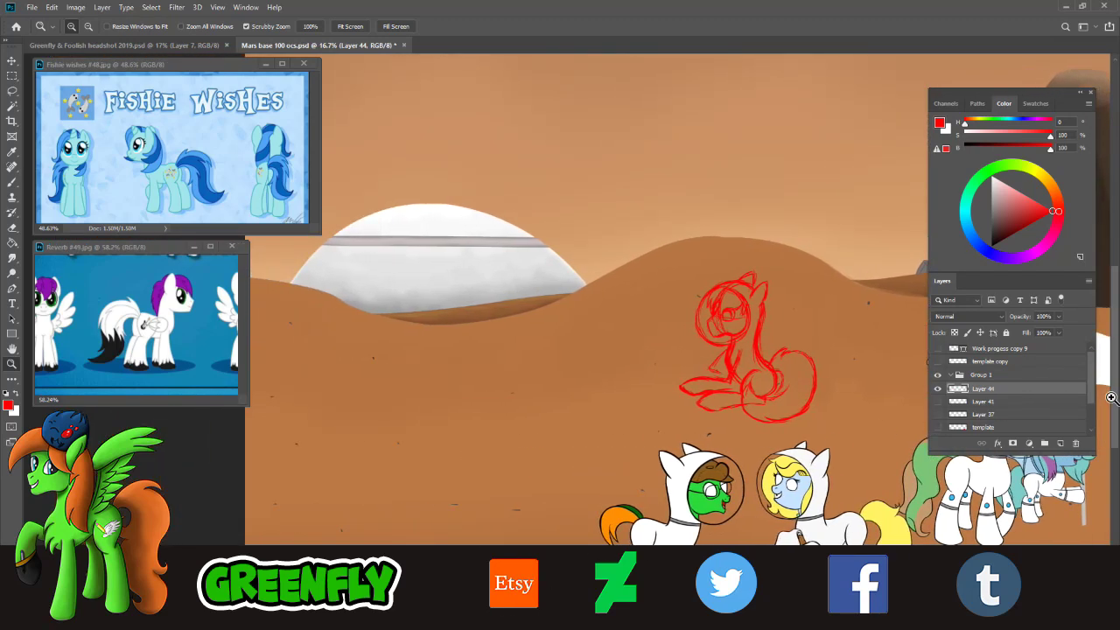
pyautogui.moveTo(1112, 396); pyautogui.dragTo(1112, 420)
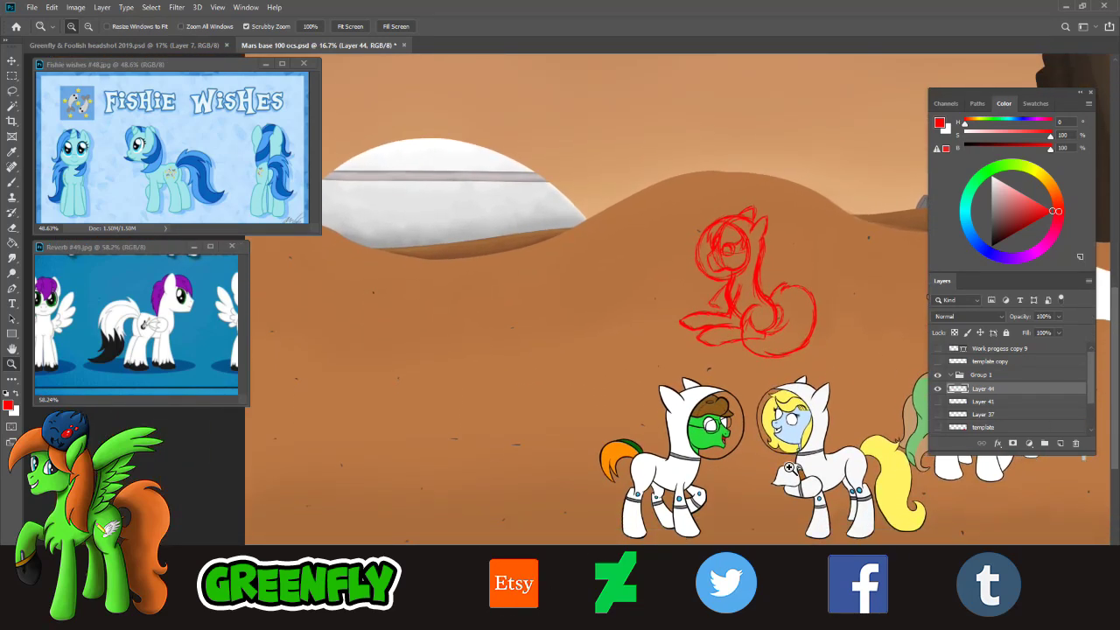
pyautogui.click(52, 7)
pyautogui.click(97, 263)
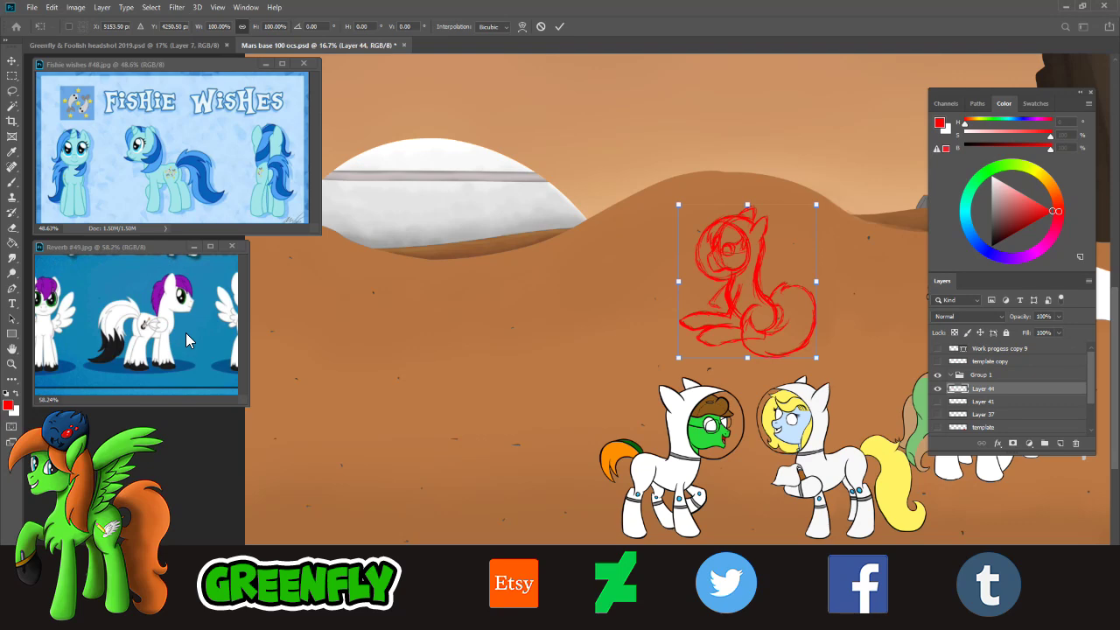
pyautogui.press('Escape')
# - Free-transform the seated pony sketch onto the empty ground well in front of the white dome, left of the standing ponies, and enlarge it slightly
pyautogui.click(51, 7)
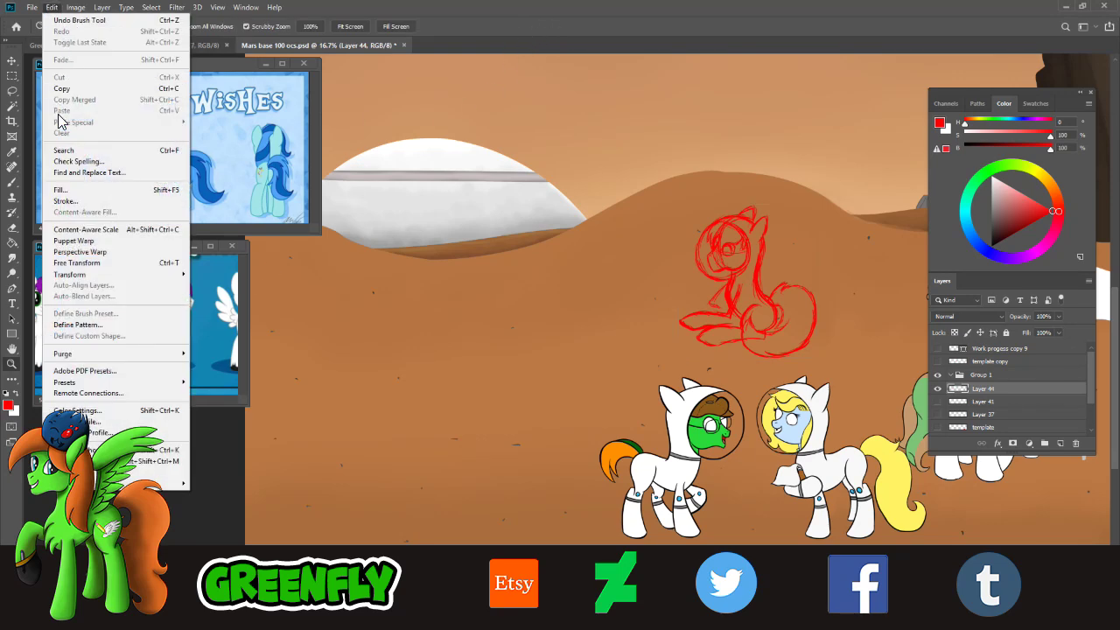
pyautogui.click(97, 262)
pyautogui.moveTo(760, 278)
pyautogui.mouseDown()
pyautogui.moveTo(381, 423)
pyautogui.moveTo(350, 462)
pyautogui.moveTo(412, 458)
pyautogui.mouseUp()
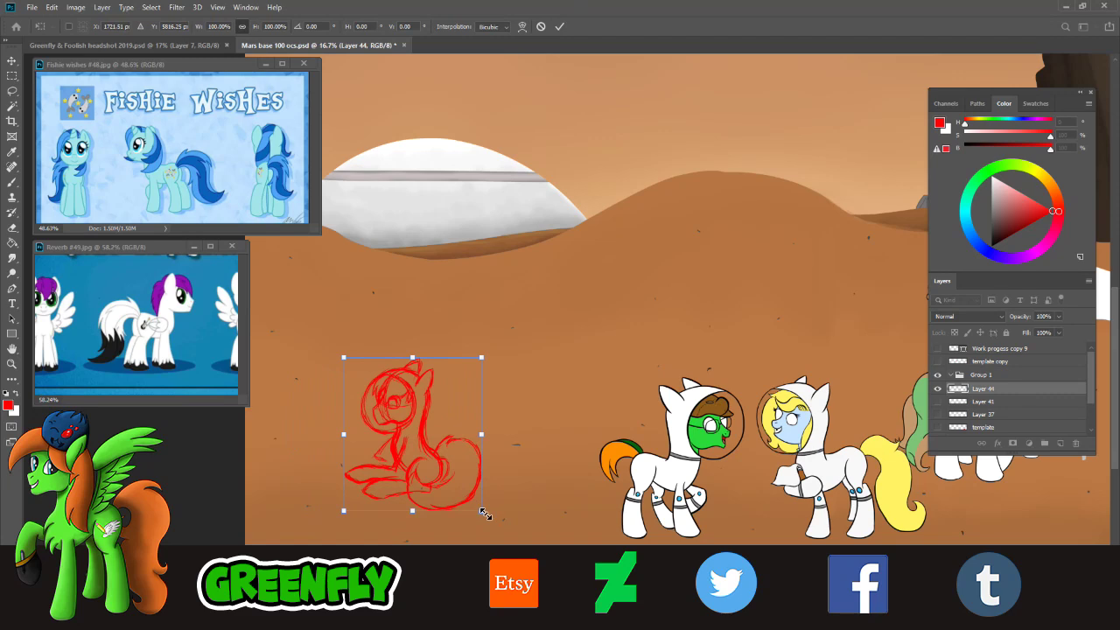
pyautogui.moveTo(486, 515); pyautogui.dragTo(492, 522)
pyautogui.moveTo(420, 486)
pyautogui.mouseDown()
pyautogui.moveTo(418, 508)
pyautogui.moveTo(546, 478)
pyautogui.moveTo(705, 487)
pyautogui.moveTo(723, 508)
pyautogui.moveTo(367, 490)
pyautogui.moveTo(350, 499)
pyautogui.moveTo(390, 505)
pyautogui.mouseUp()
pyautogui.click(561, 27)
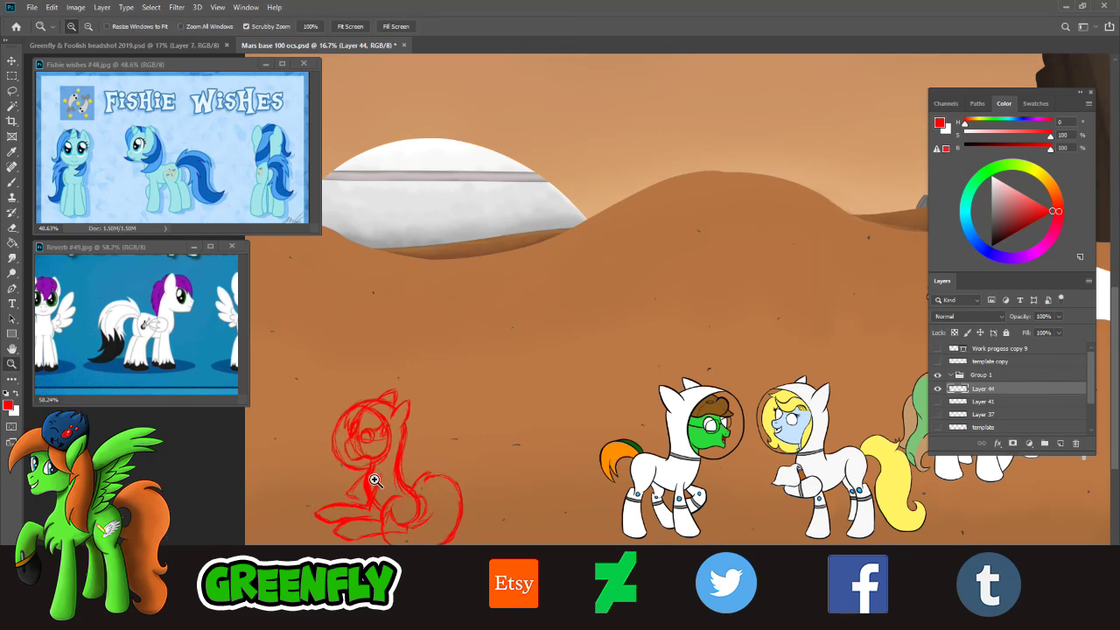
pyautogui.click(51, 7)
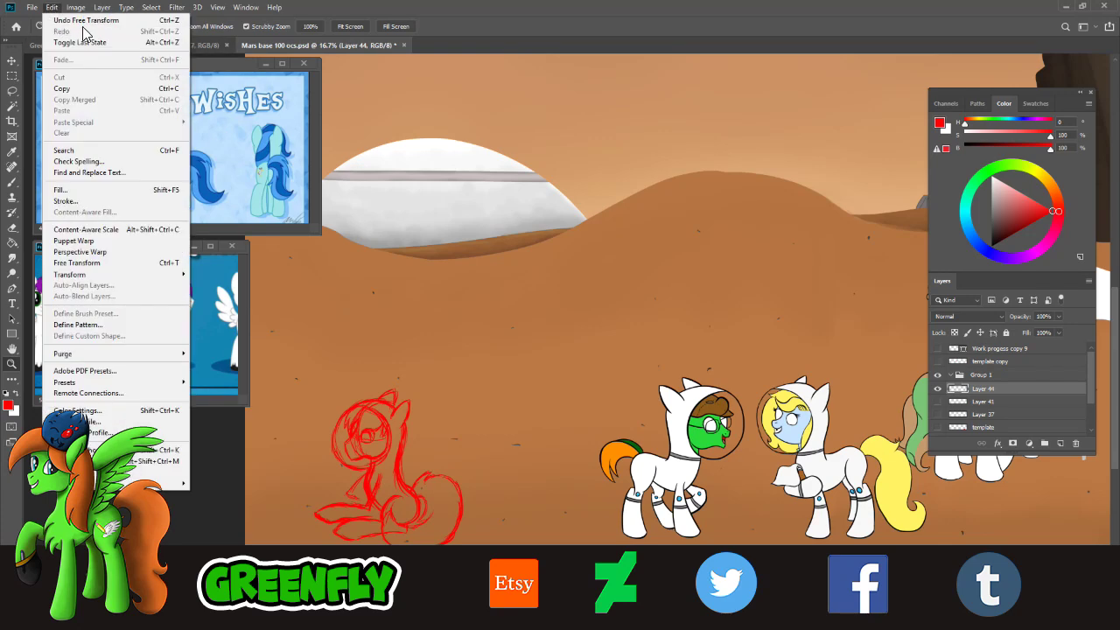
pyautogui.click(108, 256)
pyautogui.moveTo(389, 486); pyautogui.dragTo(421, 442)
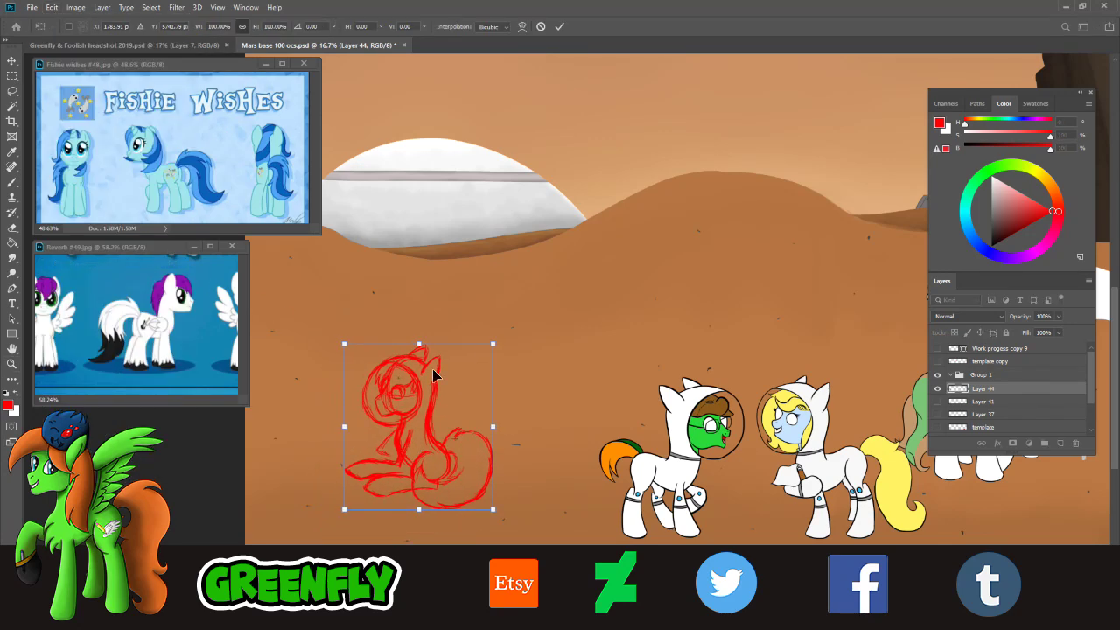
pyautogui.click(559, 27)
# - Sketch the pony's bent forelegs, with both forehooves held together in front of the belly, just above the hind leg
pyautogui.click(11, 363)
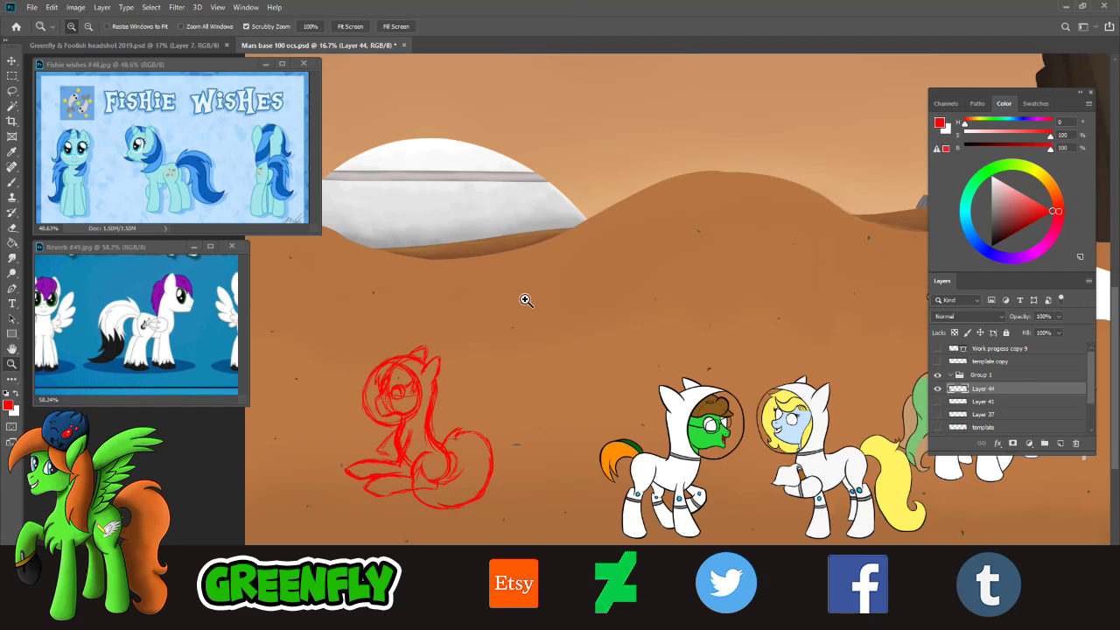
pyautogui.keyDown('alt'); pyautogui.click(588, 306); pyautogui.keyUp('alt')
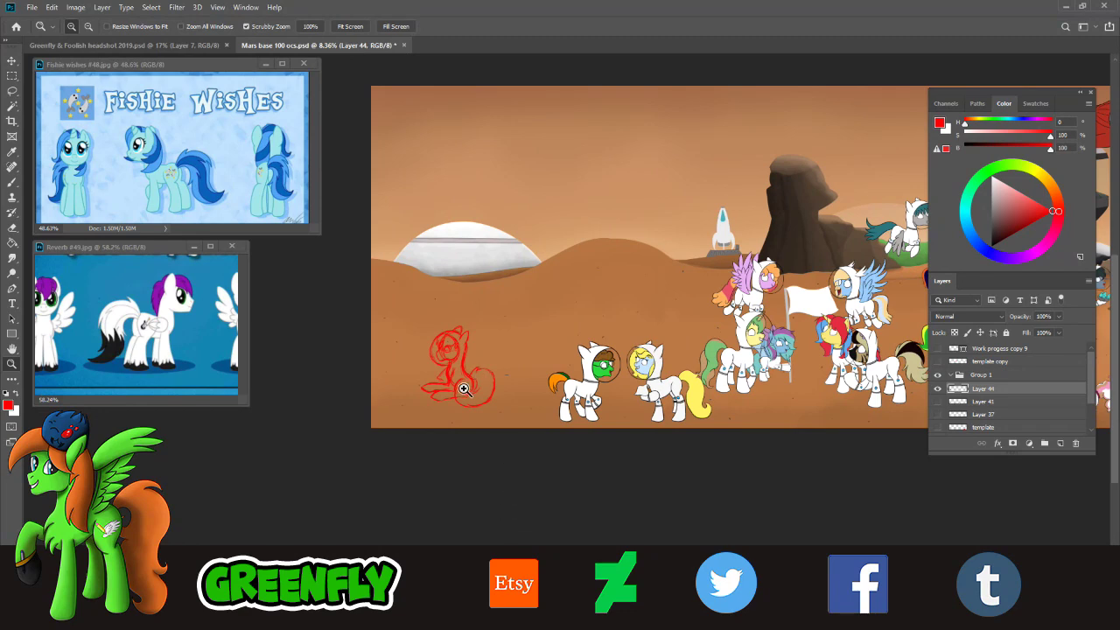
pyautogui.moveTo(430, 403)
pyautogui.mouseDown()
pyautogui.moveTo(450, 411)
pyautogui.moveTo(502, 373)
pyautogui.mouseUp()
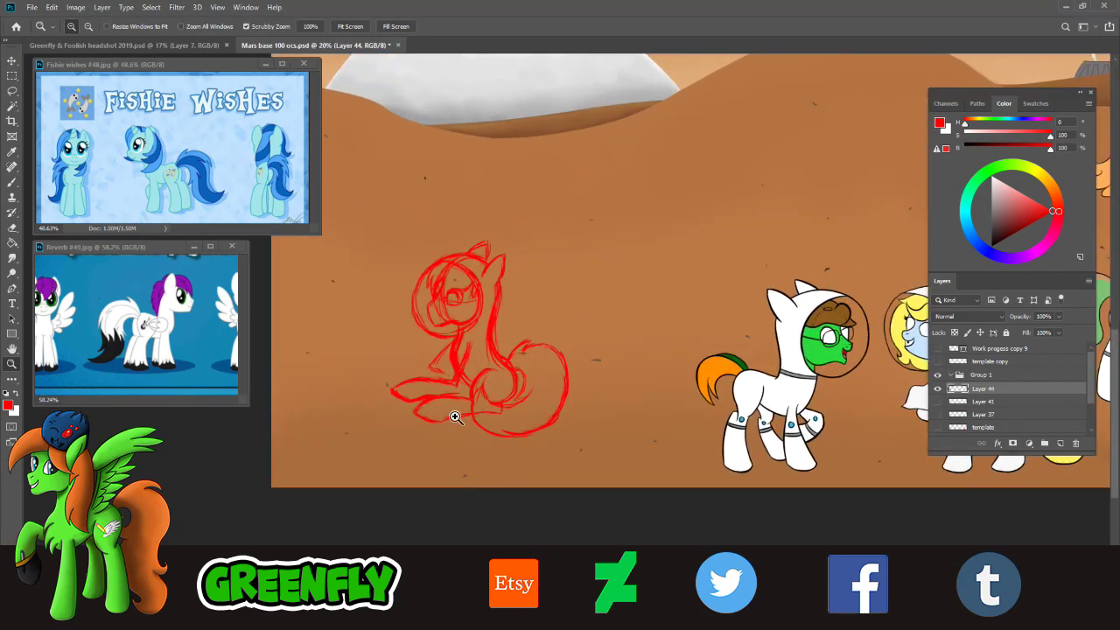
pyautogui.moveTo(415, 364); pyautogui.dragTo(450, 405)
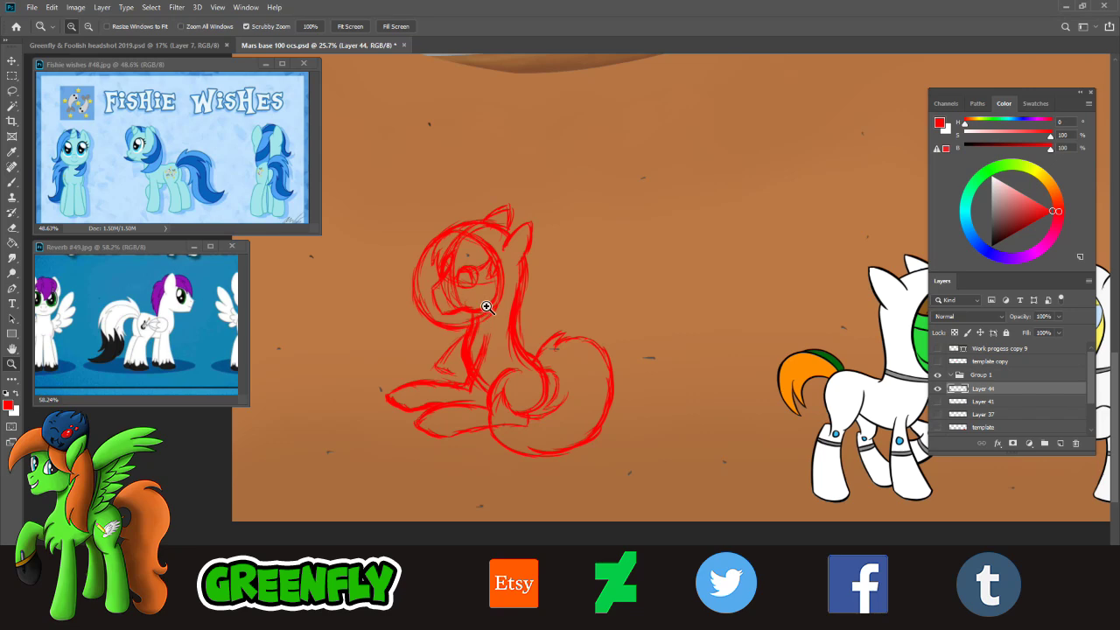
pyautogui.click(425, 373)
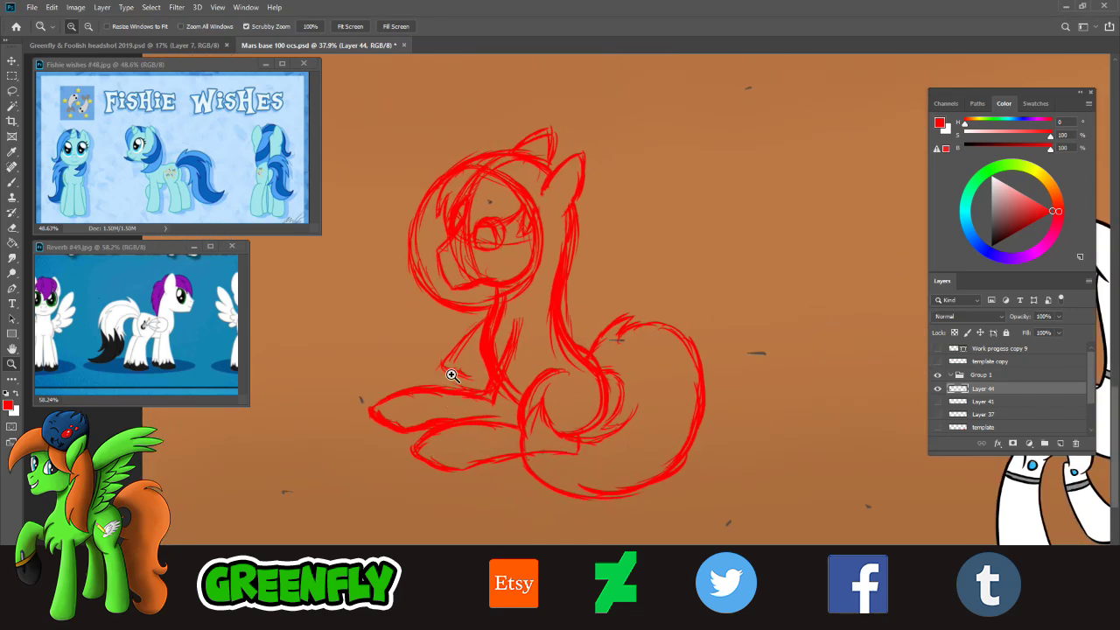
pyautogui.click(454, 378)
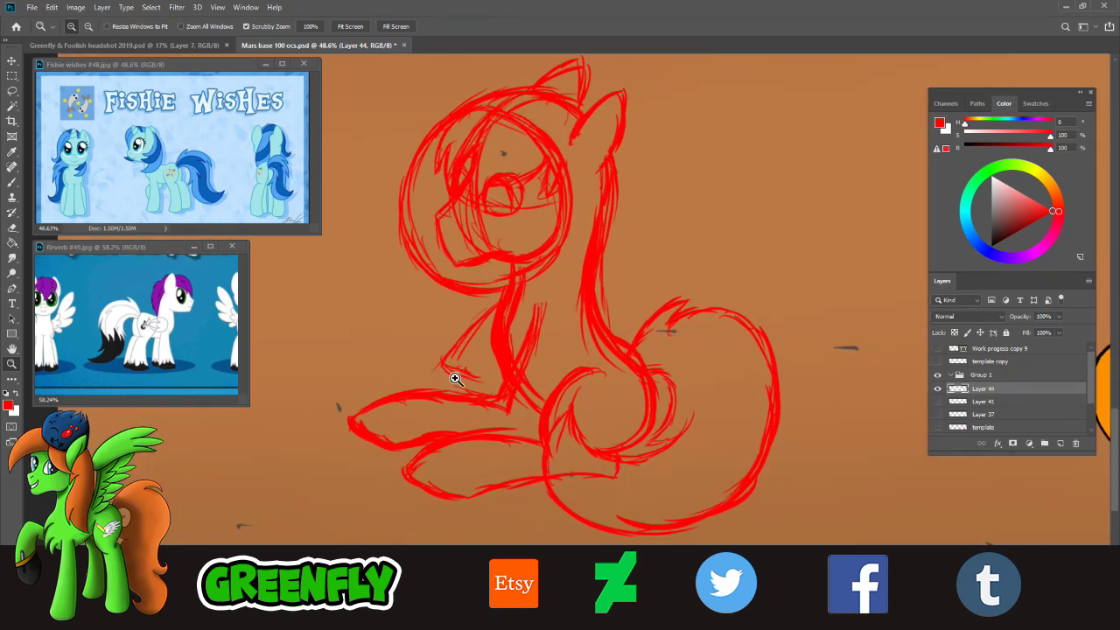
pyautogui.click(15, 183)
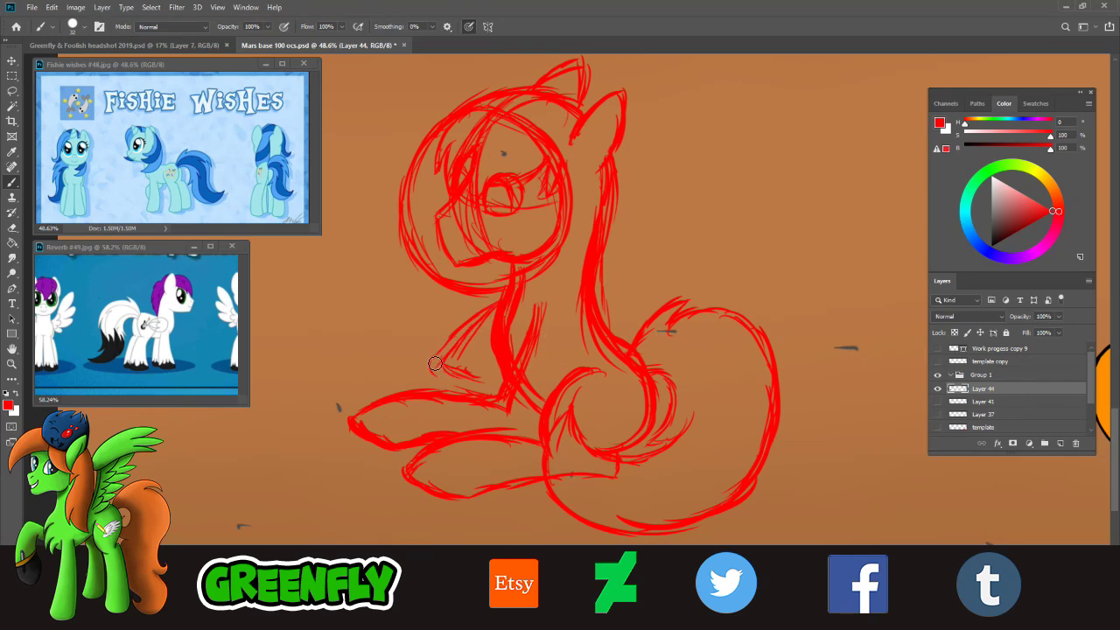
pyautogui.moveTo(432, 362)
pyautogui.mouseDown()
pyautogui.moveTo(467, 386)
pyautogui.moveTo(440, 381)
pyautogui.moveTo(480, 382)
pyautogui.moveTo(462, 357)
pyautogui.moveTo(488, 367)
pyautogui.moveTo(484, 357)
pyautogui.moveTo(465, 362)
pyautogui.moveTo(491, 365)
pyautogui.moveTo(480, 391)
pyautogui.moveTo(496, 360)
pyautogui.moveTo(470, 386)
pyautogui.moveTo(505, 379)
pyautogui.moveTo(470, 372)
pyautogui.moveTo(512, 384)
pyautogui.mouseUp()
pyautogui.moveTo(538, 302)
pyautogui.mouseDown()
pyautogui.moveTo(534, 362)
pyautogui.moveTo(533, 308)
pyautogui.moveTo(505, 360)
pyautogui.mouseUp()
pyautogui.moveTo(547, 326)
pyautogui.mouseDown()
pyautogui.moveTo(528, 407)
pyautogui.moveTo(463, 416)
pyautogui.moveTo(503, 416)
pyautogui.moveTo(437, 407)
pyautogui.moveTo(470, 374)
pyautogui.mouseUp()
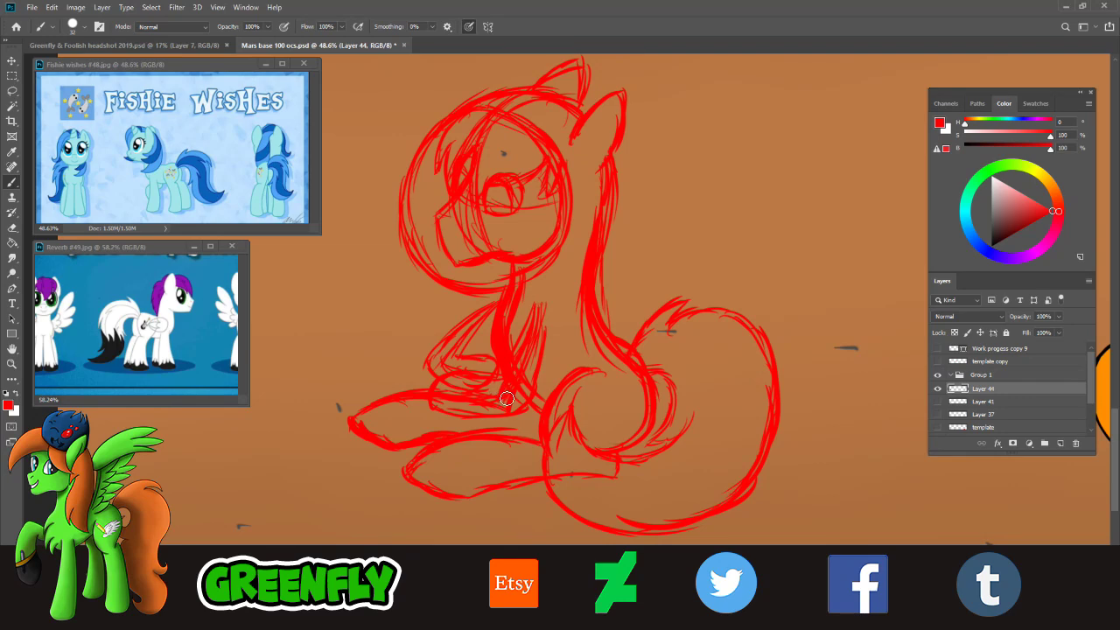
# - Add a new layer and sketch a yellow circle on it over the pony's chest, between the helmet and the forehooves
pyautogui.click(1062, 443)
pyautogui.moveTo(1056, 209); pyautogui.dragTo(1040, 174)
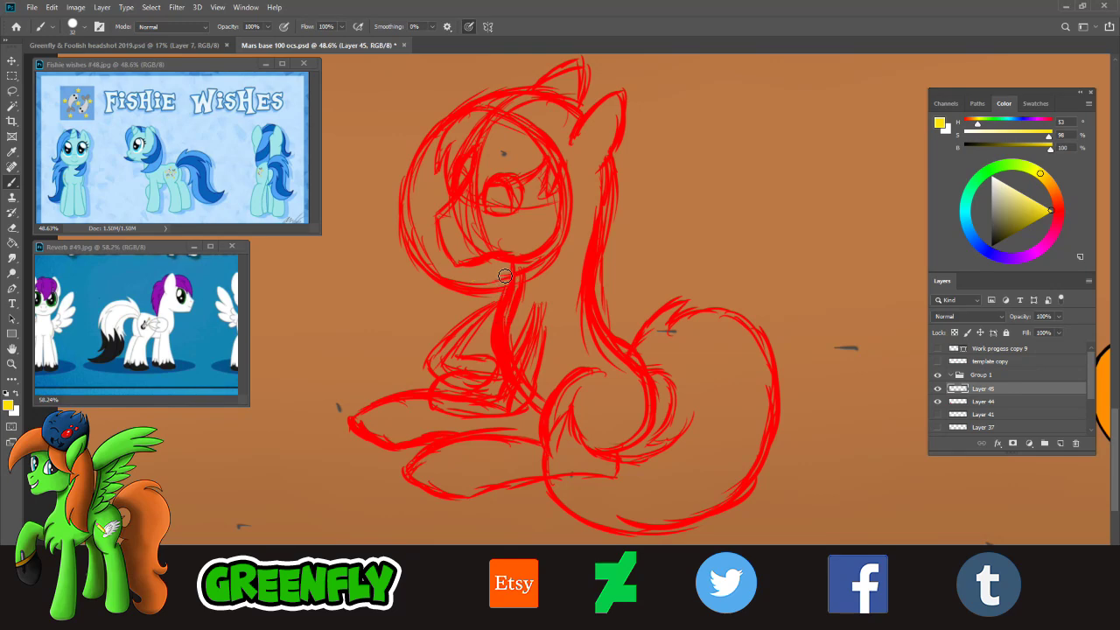
pyautogui.moveTo(502, 273); pyautogui.dragTo(461, 311)
pyautogui.hotkey('ctrl', 'z')
pyautogui.hotkey('ctrl', 'z')
pyautogui.moveTo(507, 283)
pyautogui.mouseDown()
pyautogui.moveTo(471, 353)
pyautogui.moveTo(469, 291)
pyautogui.moveTo(472, 350)
pyautogui.moveTo(518, 293)
pyautogui.moveTo(460, 312)
pyautogui.moveTo(516, 276)
pyautogui.moveTo(455, 327)
pyautogui.moveTo(508, 264)
pyautogui.mouseUp()
pyautogui.hotkey('ctrl', 'z')
pyautogui.hotkey('ctrl', 'z')
pyautogui.hotkey('ctrl', 'z')
pyautogui.hotkey('ctrl', 'z')
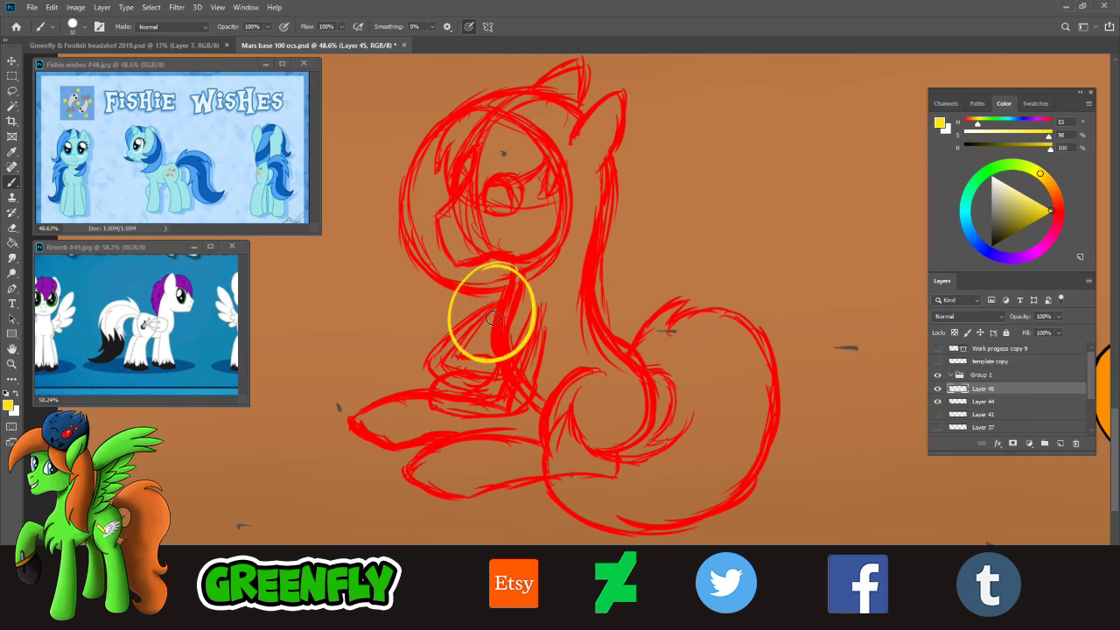
# - Sketch a slightly curved yellow stem running from the bottom of the circle past the forehooves to the hind legs
pyautogui.press('z')
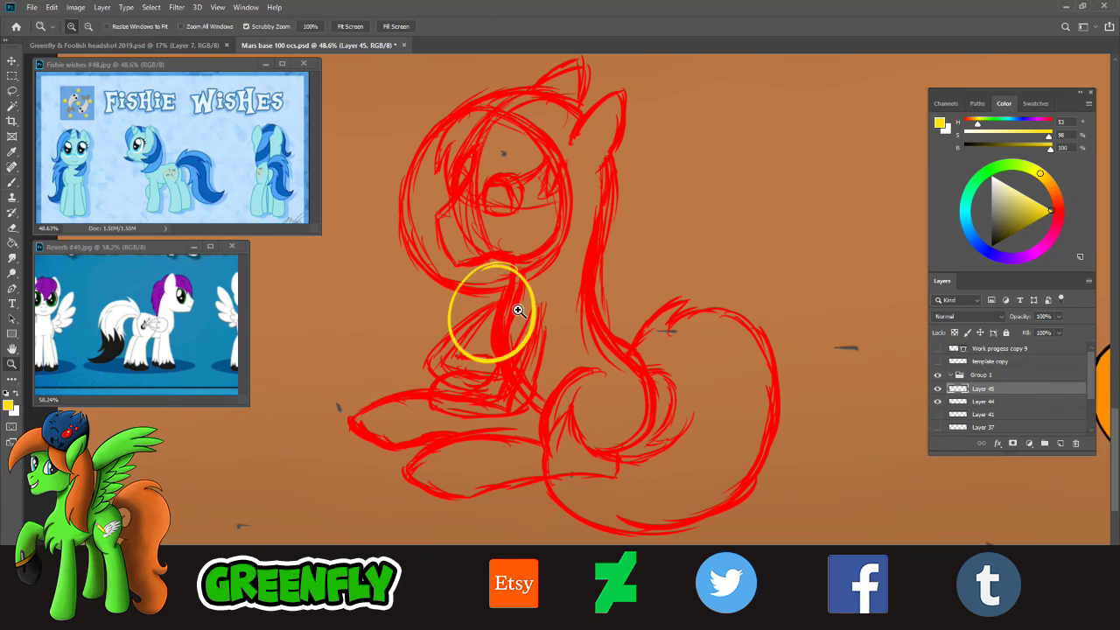
pyautogui.moveTo(518, 311); pyautogui.dragTo(550, 313)
pyautogui.press('b')
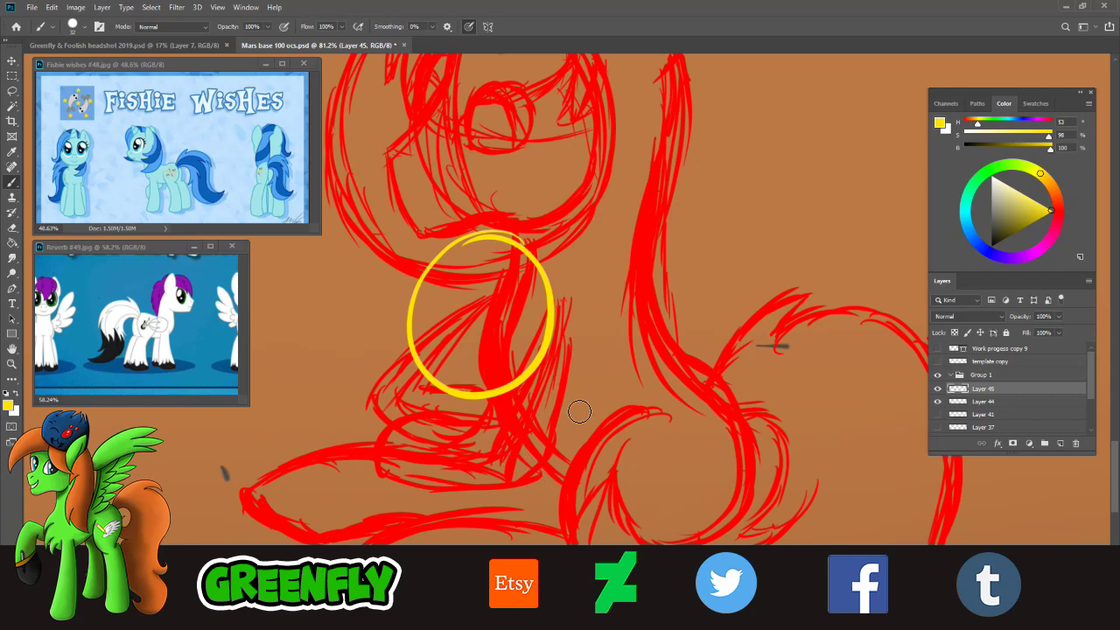
pyautogui.moveTo(516, 388)
pyautogui.mouseDown()
pyautogui.moveTo(542, 453)
pyautogui.moveTo(530, 460)
pyautogui.moveTo(536, 497)
pyautogui.mouseUp()
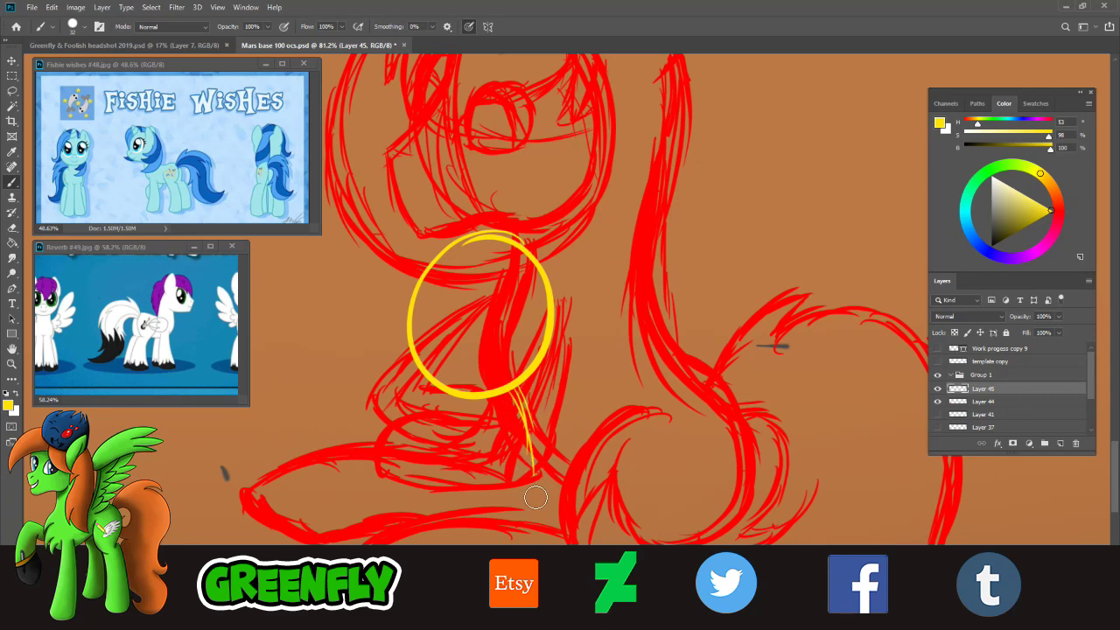
pyautogui.moveTo(519, 407); pyautogui.dragTo(535, 514)
pyautogui.moveTo(527, 443); pyautogui.dragTo(528, 509)
pyautogui.moveTo(528, 464)
pyautogui.mouseDown()
pyautogui.moveTo(525, 512)
pyautogui.moveTo(525, 501)
pyautogui.mouseUp()
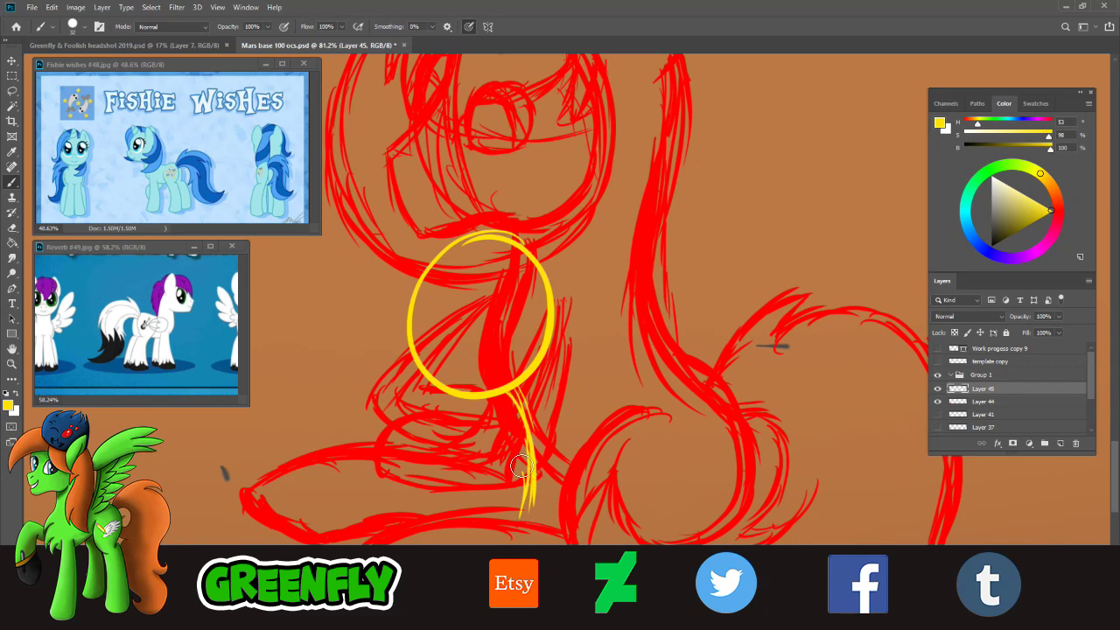
pyautogui.moveTo(520, 442); pyautogui.dragTo(522, 527)
# - Sketch crossing yellow lines along the hind legs, extending forward from the lower end of the stem
pyautogui.moveTo(406, 532)
pyautogui.mouseDown()
pyautogui.moveTo(317, 501)
pyautogui.moveTo(422, 535)
pyautogui.mouseUp()
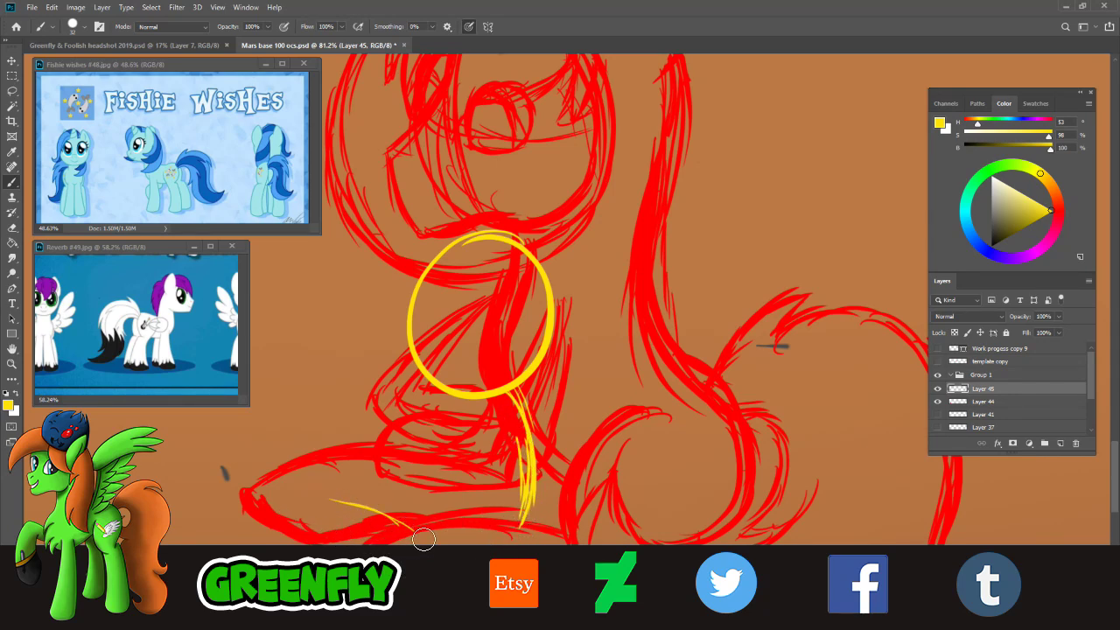
pyautogui.moveTo(520, 512)
pyautogui.mouseDown()
pyautogui.moveTo(496, 532)
pyautogui.moveTo(424, 535)
pyautogui.moveTo(330, 490)
pyautogui.mouseUp()
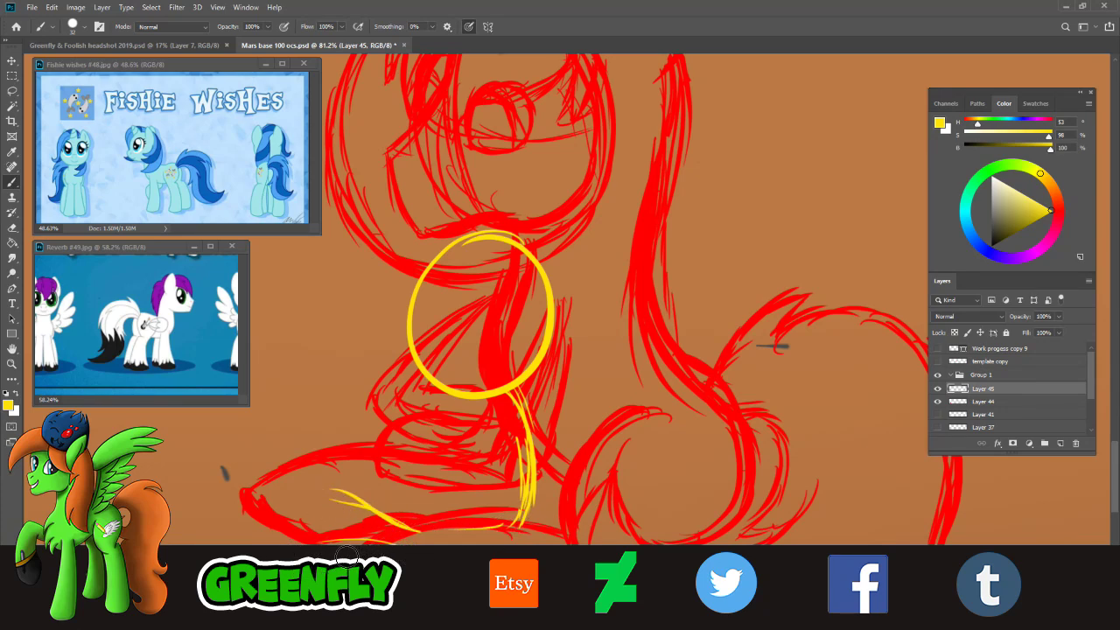
pyautogui.moveTo(343, 505); pyautogui.dragTo(478, 506)
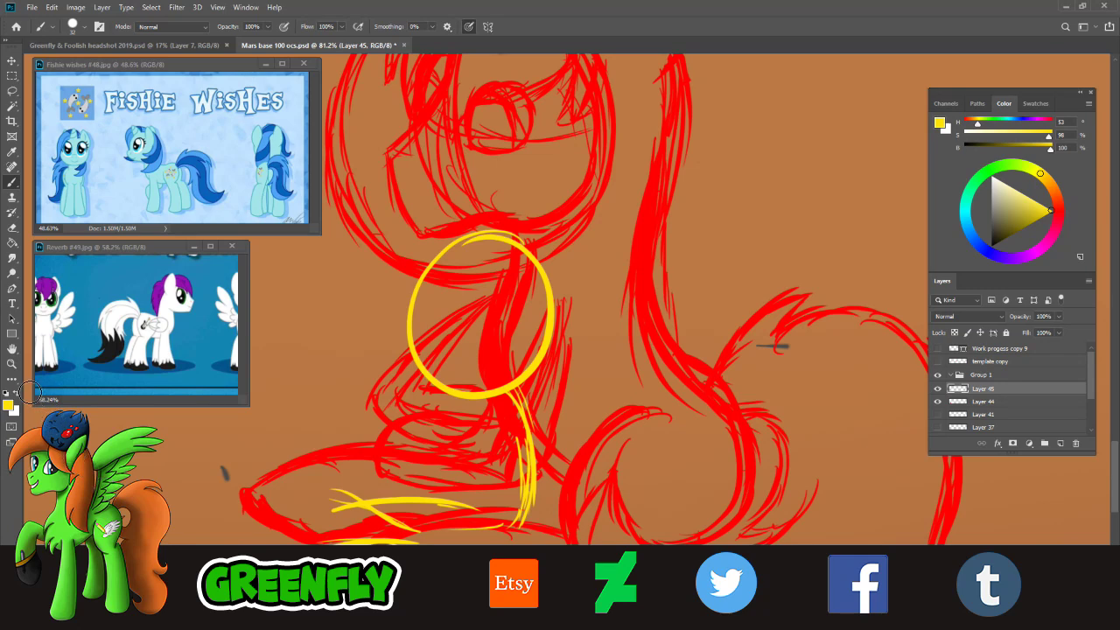
# - Sketch a second, inner yellow arc from top to bottom just inside the circle's left edge
pyautogui.click(11, 364)
pyautogui.click(197, 158)
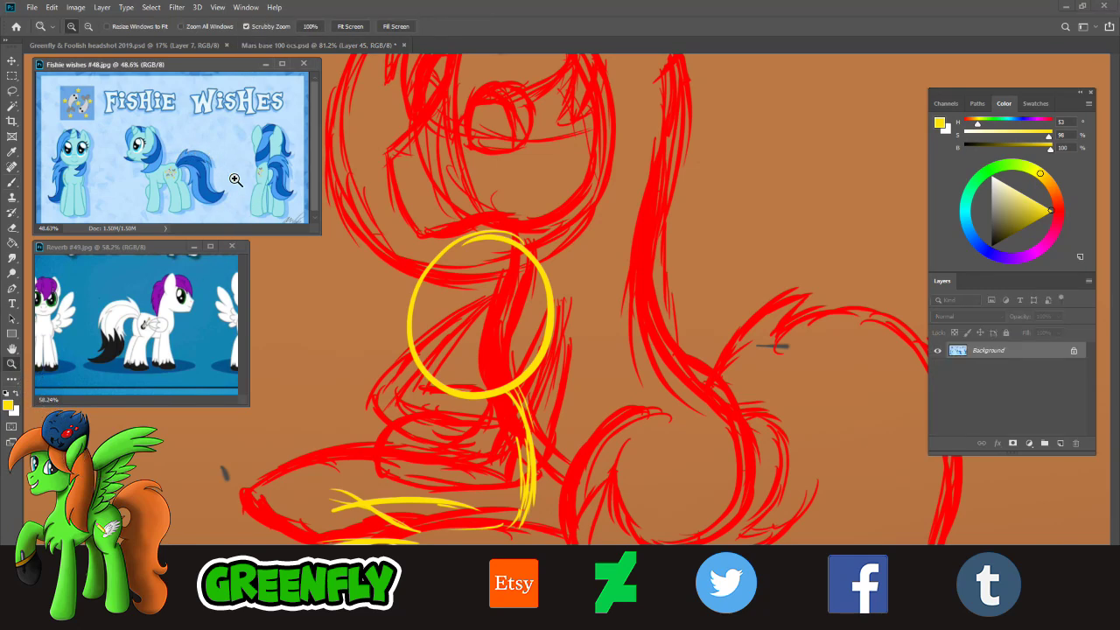
pyautogui.moveTo(235, 180)
pyautogui.mouseDown()
pyautogui.moveTo(210, 180)
pyautogui.moveTo(242, 165)
pyautogui.moveTo(236, 188)
pyautogui.mouseUp()
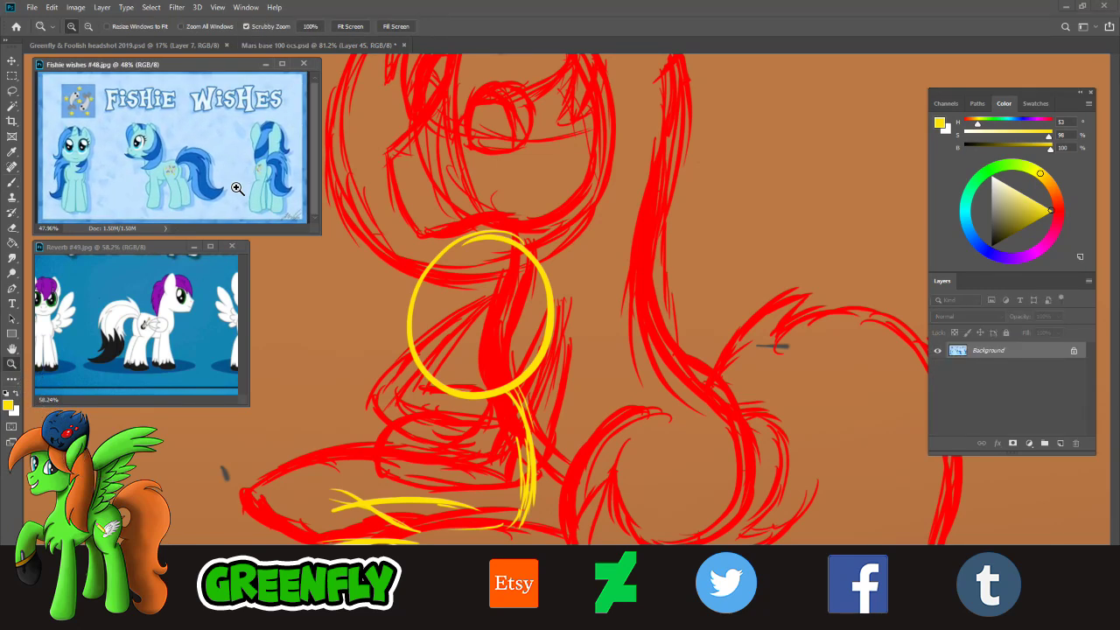
pyautogui.click(501, 308)
pyautogui.scroll(2, 497, 299)
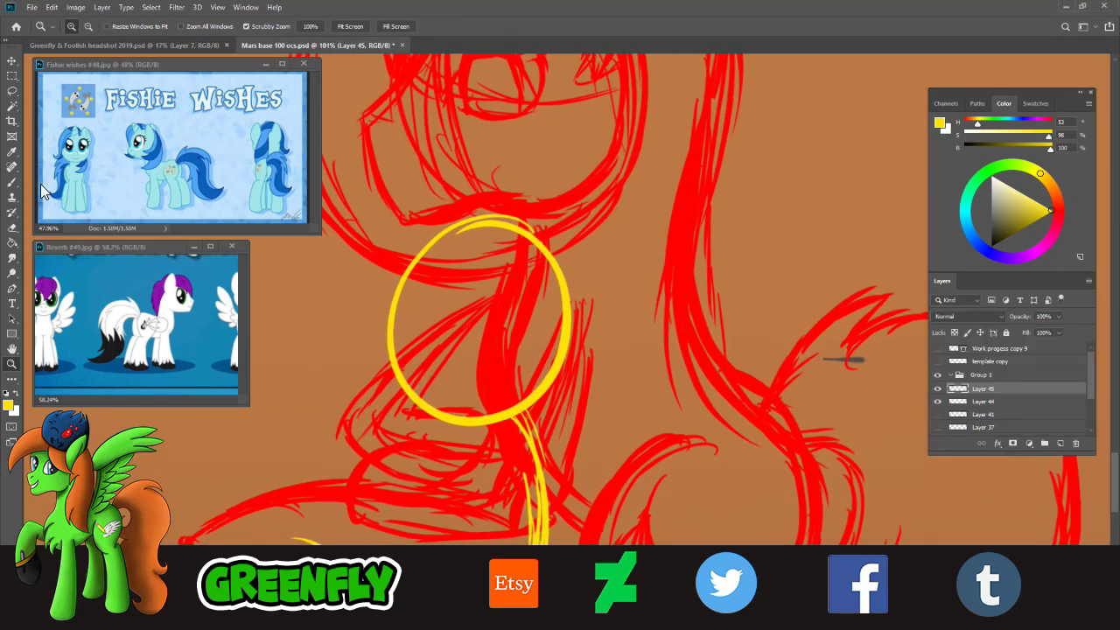
pyautogui.click(11, 182)
pyautogui.moveTo(496, 225)
pyautogui.mouseDown()
pyautogui.moveTo(442, 282)
pyautogui.moveTo(492, 224)
pyautogui.moveTo(434, 332)
pyautogui.mouseUp()
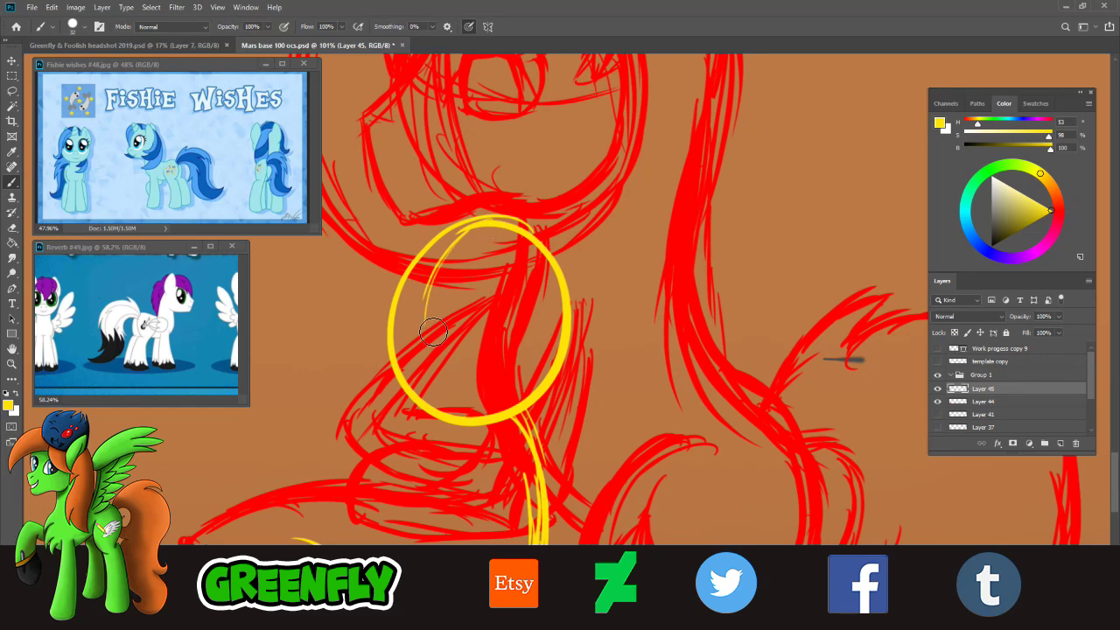
pyautogui.moveTo(447, 263); pyautogui.dragTo(439, 373)
pyautogui.moveTo(432, 310); pyautogui.dragTo(448, 404)
pyautogui.moveTo(429, 345); pyautogui.dragTo(454, 420)
pyautogui.moveTo(433, 381)
pyautogui.mouseDown()
pyautogui.moveTo(463, 416)
pyautogui.moveTo(451, 409)
pyautogui.mouseUp()
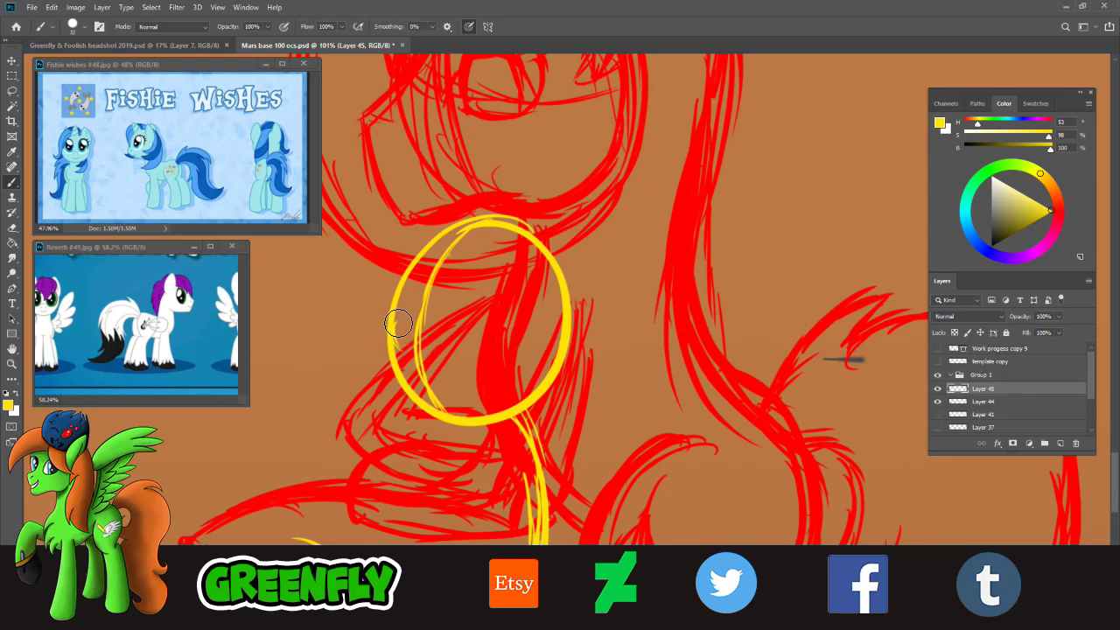
# - Add a horizontal face guideline to the yellow circle and sketch a protruding muzzle and jaw line along its lower left edge
pyautogui.moveTo(399, 331)
pyautogui.mouseDown()
pyautogui.moveTo(435, 347)
pyautogui.moveTo(453, 340)
pyautogui.mouseUp()
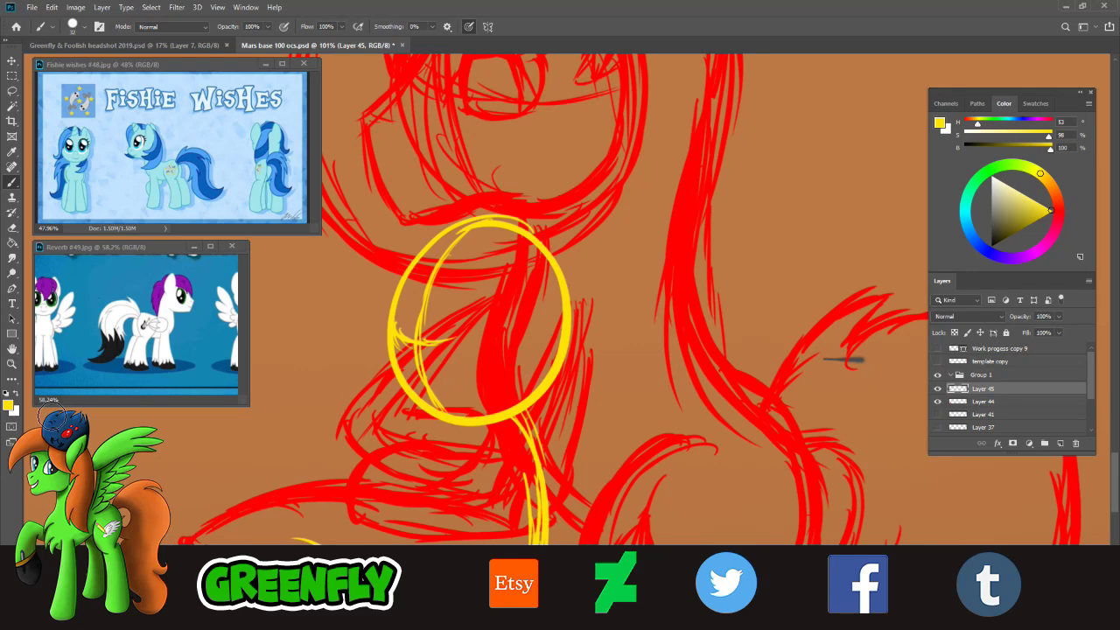
pyautogui.press('z')
pyautogui.moveTo(451, 334); pyautogui.dragTo(462, 341)
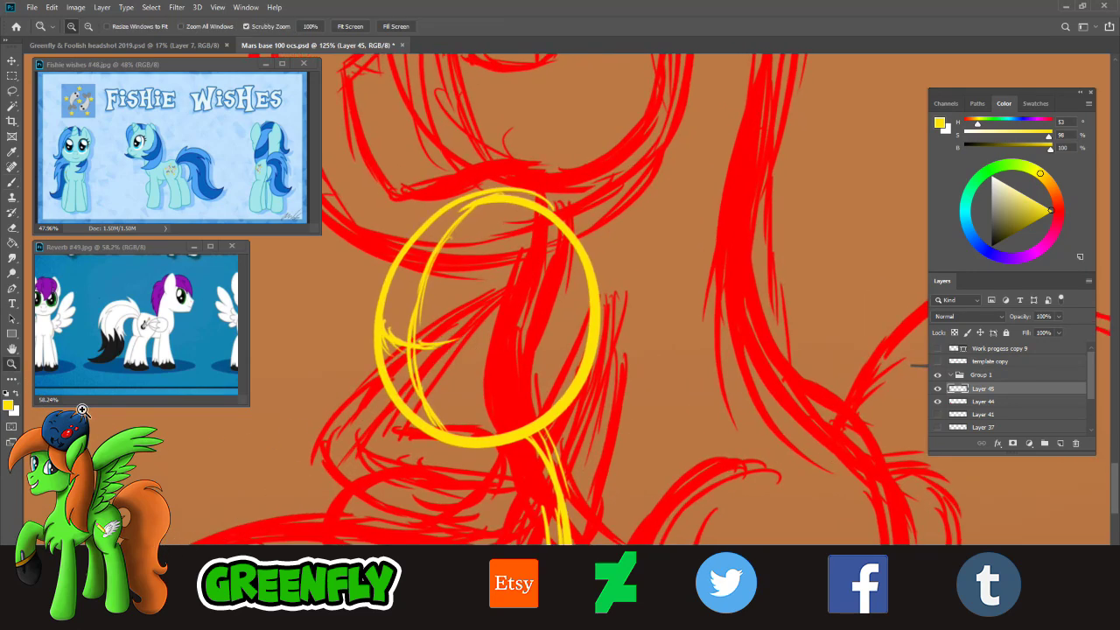
pyautogui.click(12, 182)
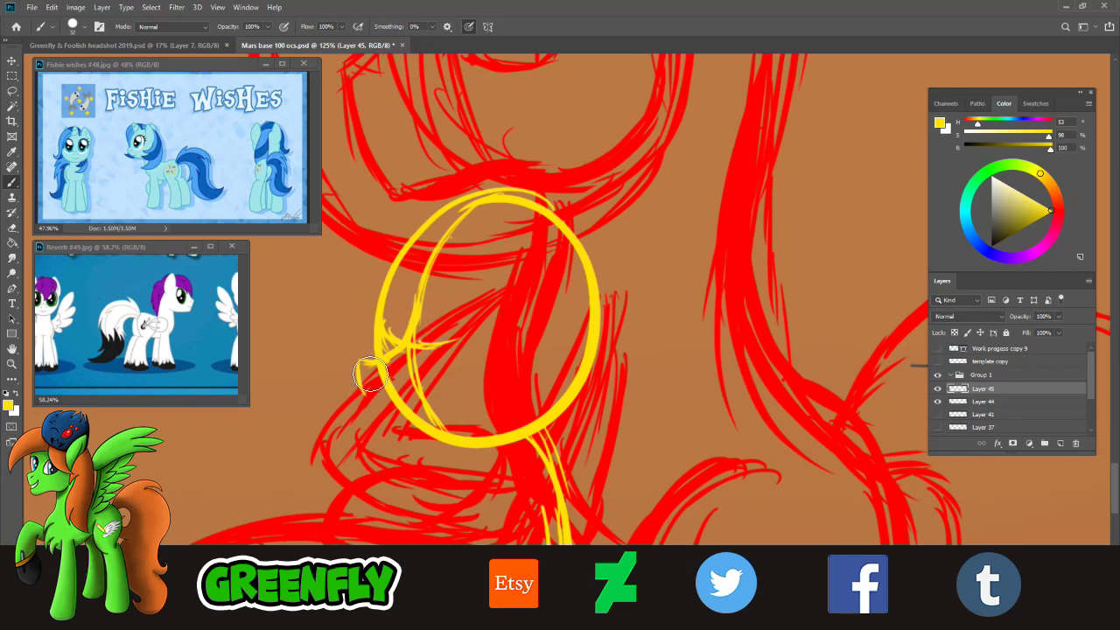
pyautogui.moveTo(366, 367); pyautogui.dragTo(412, 426)
pyautogui.moveTo(417, 304)
pyautogui.mouseDown()
pyautogui.moveTo(389, 355)
pyautogui.moveTo(400, 398)
pyautogui.moveTo(383, 398)
pyautogui.moveTo(443, 427)
pyautogui.moveTo(410, 420)
pyautogui.moveTo(444, 445)
pyautogui.moveTo(512, 418)
pyautogui.mouseUp()
pyautogui.moveTo(409, 428); pyautogui.dragTo(527, 386)
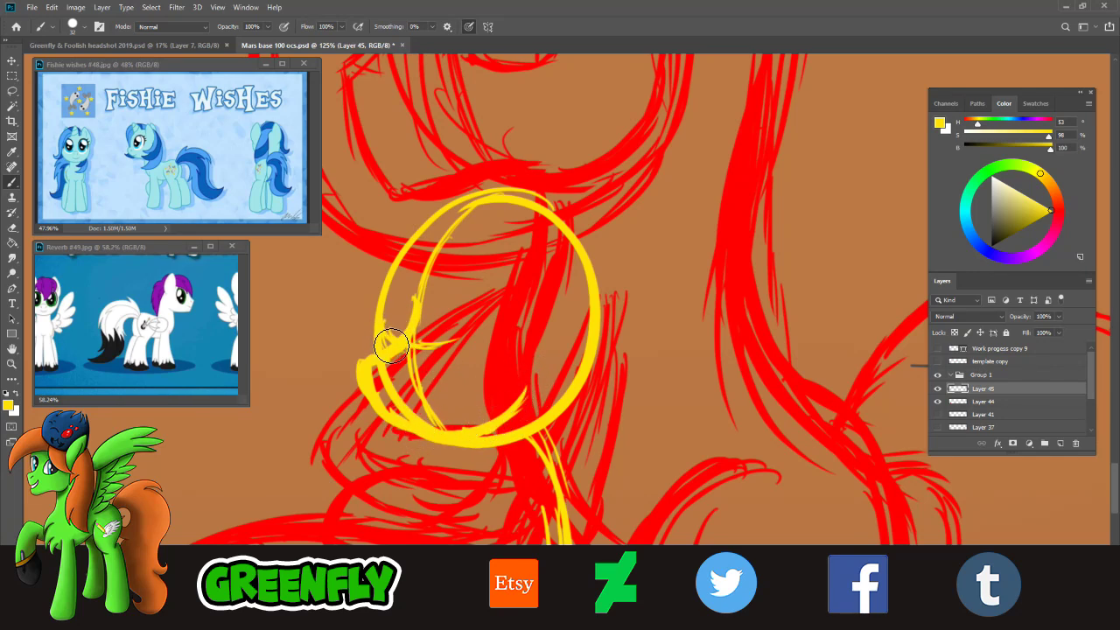
# - Sketch two oval eyes with eyelashes and a small mouth on the yellow face
pyautogui.moveTo(391, 309); pyautogui.dragTo(391, 345)
pyautogui.moveTo(415, 238)
pyautogui.mouseDown()
pyautogui.moveTo(394, 289)
pyautogui.moveTo(394, 313)
pyautogui.moveTo(413, 295)
pyautogui.moveTo(398, 308)
pyautogui.moveTo(410, 317)
pyautogui.mouseUp()
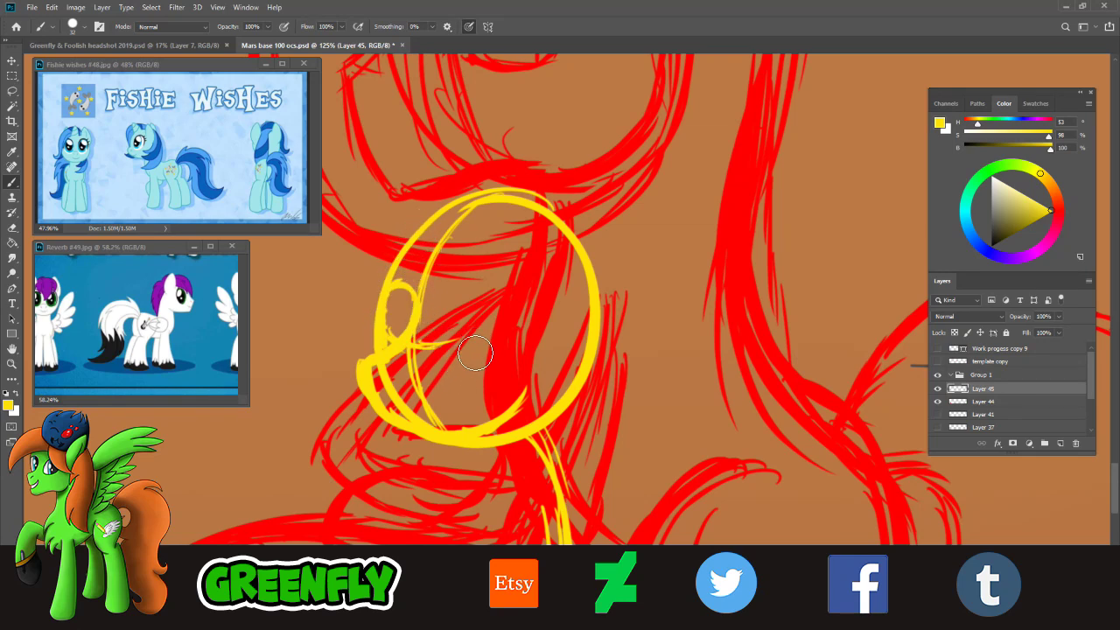
pyautogui.moveTo(439, 361)
pyautogui.mouseDown()
pyautogui.moveTo(502, 360)
pyautogui.moveTo(468, 364)
pyautogui.moveTo(497, 346)
pyautogui.moveTo(444, 356)
pyautogui.moveTo(465, 310)
pyautogui.moveTo(454, 328)
pyautogui.moveTo(486, 322)
pyautogui.moveTo(463, 312)
pyautogui.moveTo(498, 330)
pyautogui.moveTo(451, 339)
pyautogui.moveTo(447, 366)
pyautogui.moveTo(489, 325)
pyautogui.moveTo(447, 337)
pyautogui.moveTo(493, 325)
pyautogui.moveTo(503, 341)
pyautogui.moveTo(498, 318)
pyautogui.moveTo(491, 366)
pyautogui.moveTo(454, 371)
pyautogui.moveTo(512, 352)
pyautogui.mouseUp()
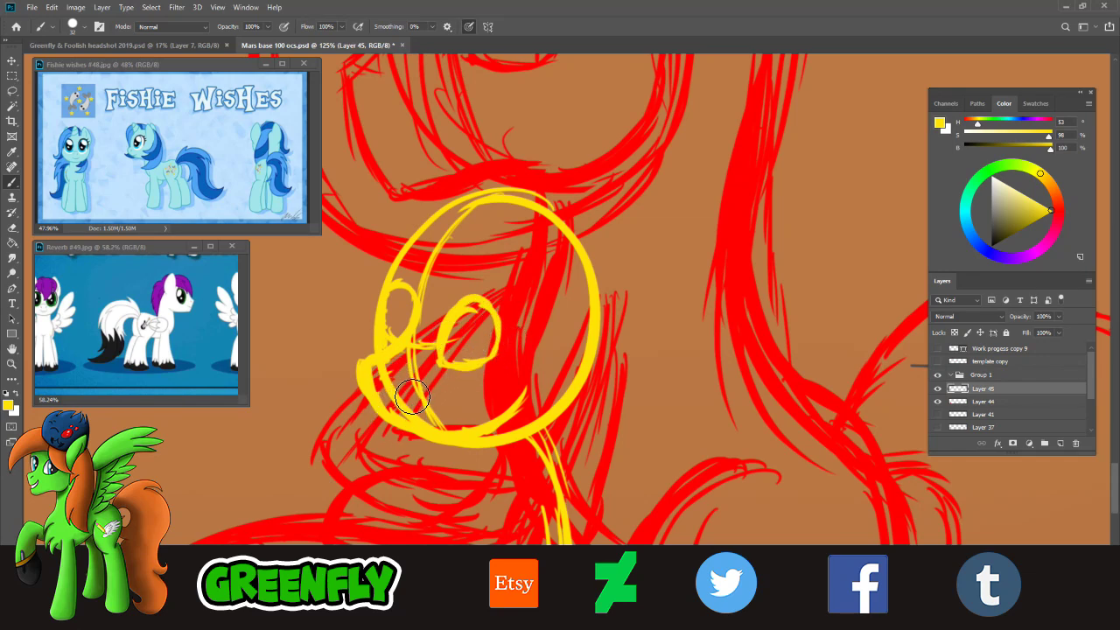
pyautogui.moveTo(412, 397)
pyautogui.mouseDown()
pyautogui.moveTo(381, 365)
pyautogui.moveTo(391, 359)
pyautogui.moveTo(390, 385)
pyautogui.moveTo(380, 365)
pyautogui.moveTo(401, 385)
pyautogui.moveTo(377, 372)
pyautogui.moveTo(410, 372)
pyautogui.moveTo(375, 371)
pyautogui.moveTo(409, 377)
pyautogui.moveTo(384, 400)
pyautogui.moveTo(404, 406)
pyautogui.moveTo(384, 407)
pyautogui.moveTo(414, 396)
pyautogui.moveTo(395, 405)
pyautogui.moveTo(419, 395)
pyautogui.mouseUp()
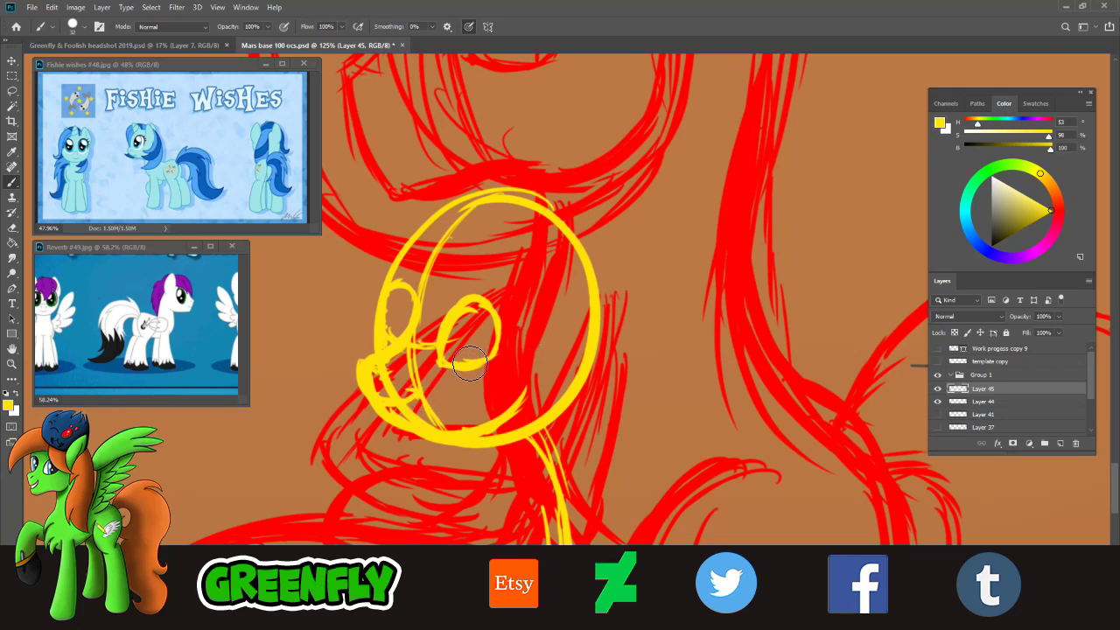
pyautogui.moveTo(495, 340); pyautogui.dragTo(466, 359)
pyautogui.moveTo(493, 310)
pyautogui.mouseDown()
pyautogui.moveTo(531, 293)
pyautogui.moveTo(511, 312)
pyautogui.mouseUp()
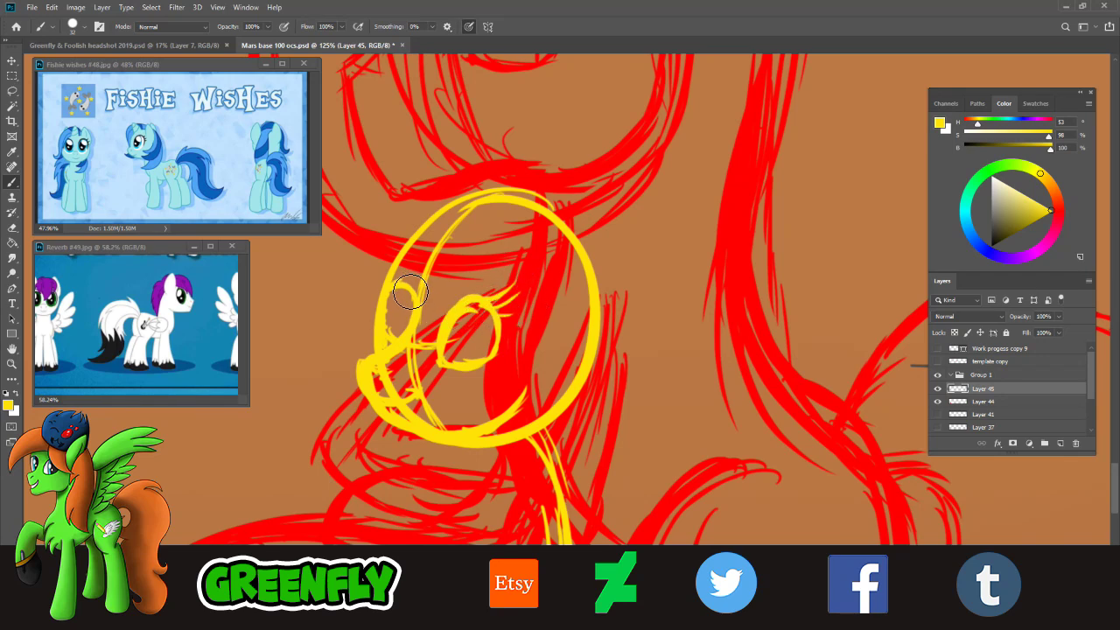
pyautogui.moveTo(410, 295); pyautogui.dragTo(374, 292)
# - Examine the seated pony and yellow figure against the other ponies and the dome in the wider Mars scene
pyautogui.press('z')
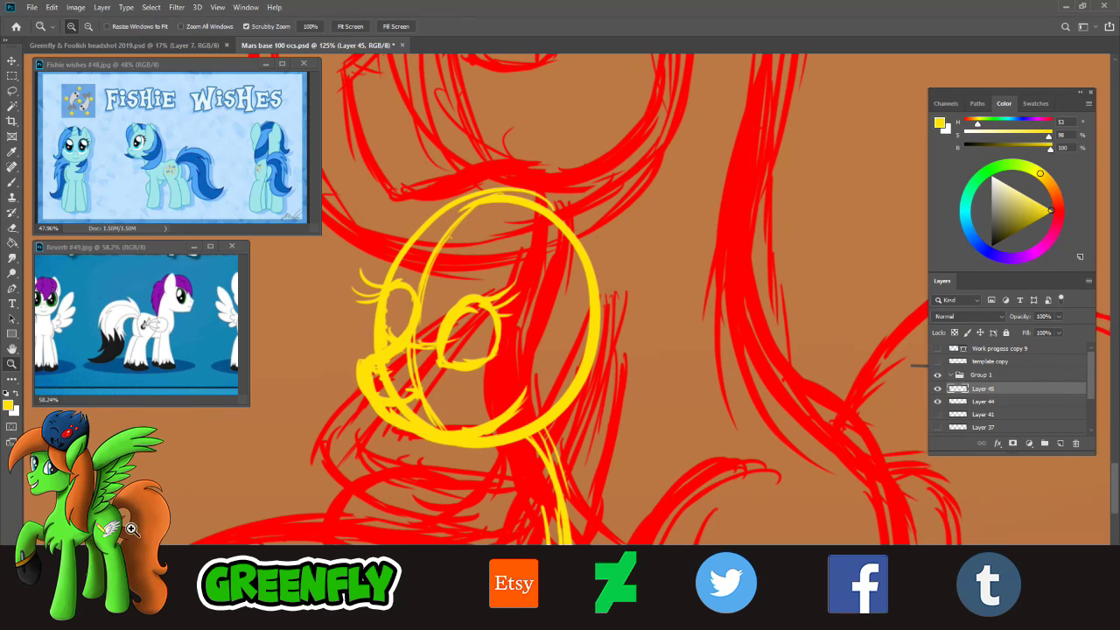
pyautogui.keyDown('alt'); pyautogui.click(627, 274); pyautogui.keyUp('alt')
pyautogui.keyDown('alt'); pyautogui.click(642, 289); pyautogui.keyUp('alt')
pyautogui.keyDown('alt'); pyautogui.click(657, 297); pyautogui.keyUp('alt')
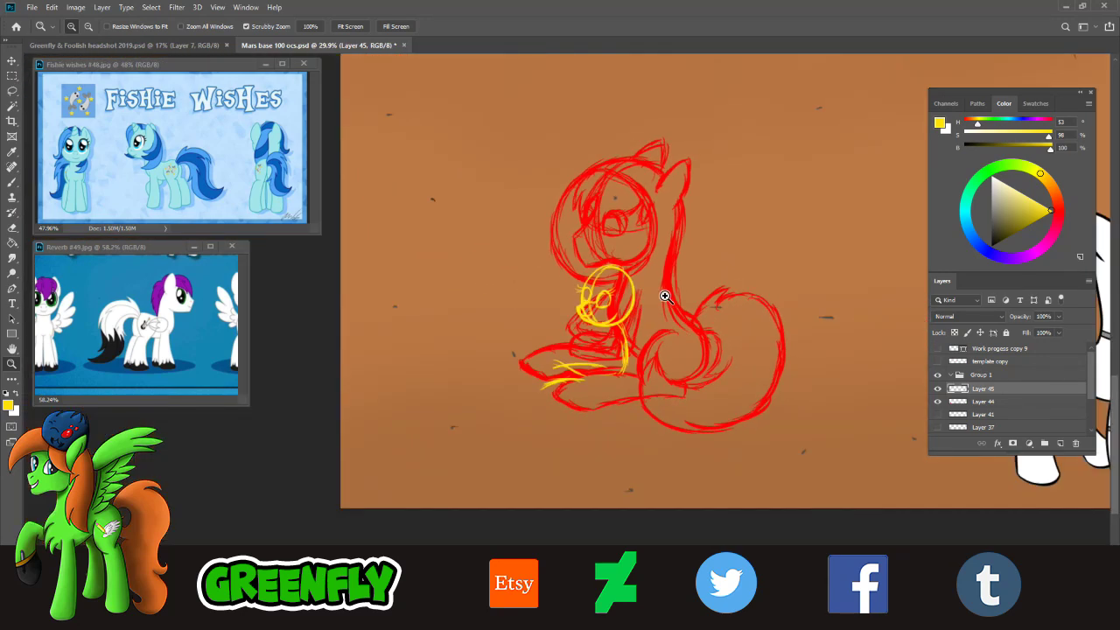
pyautogui.keyDown('alt'); pyautogui.click(665, 296); pyautogui.keyUp('alt')
pyautogui.keyDown('alt'); pyautogui.click(648, 303); pyautogui.keyUp('alt')
pyautogui.moveTo(686, 282); pyautogui.dragTo(656, 290)
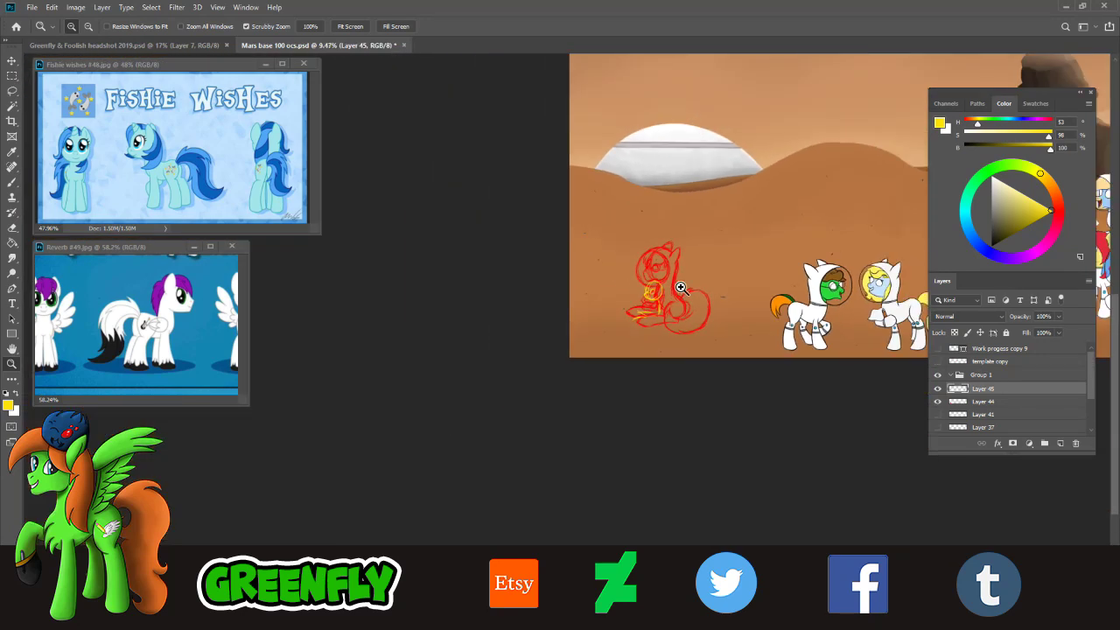
pyautogui.moveTo(703, 220); pyautogui.dragTo(731, 252)
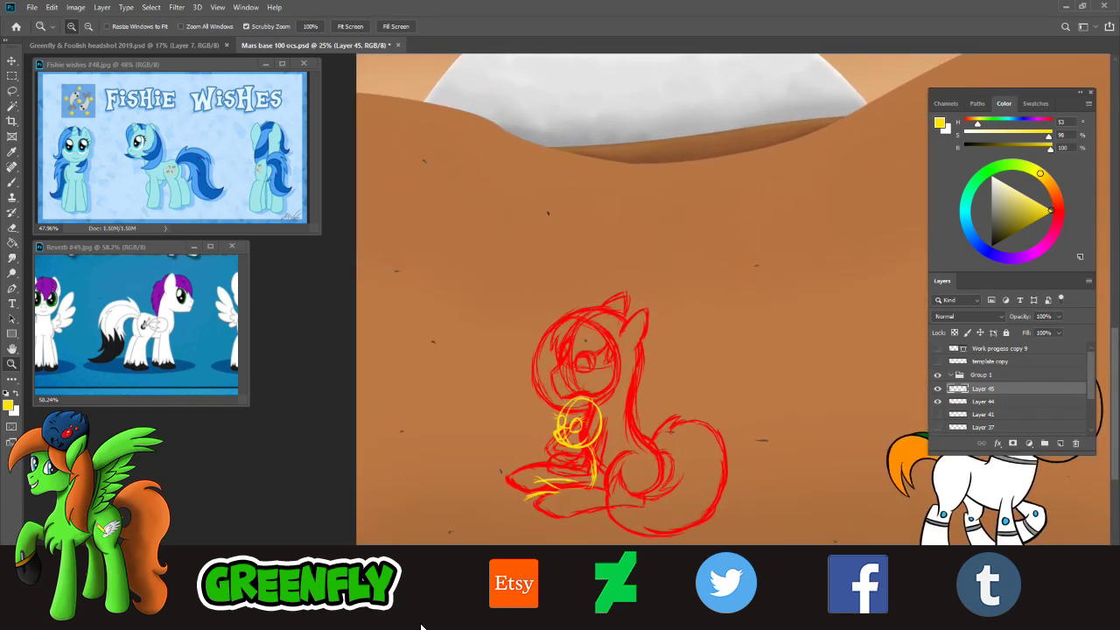
pyautogui.moveTo(421, 625); pyautogui.dragTo(485, 621)
pyautogui.moveTo(476, 547); pyautogui.dragTo(439, 529)
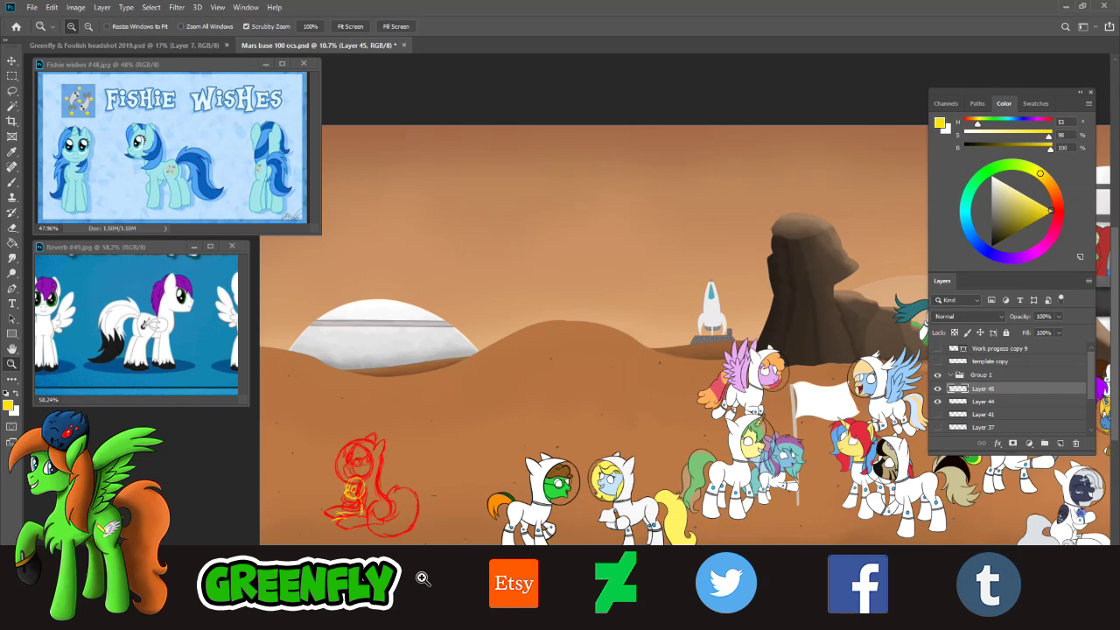
pyautogui.moveTo(345, 532)
pyautogui.mouseDown()
pyautogui.moveTo(380, 537)
pyautogui.moveTo(343, 530)
pyautogui.moveTo(282, 580)
pyautogui.mouseUp()
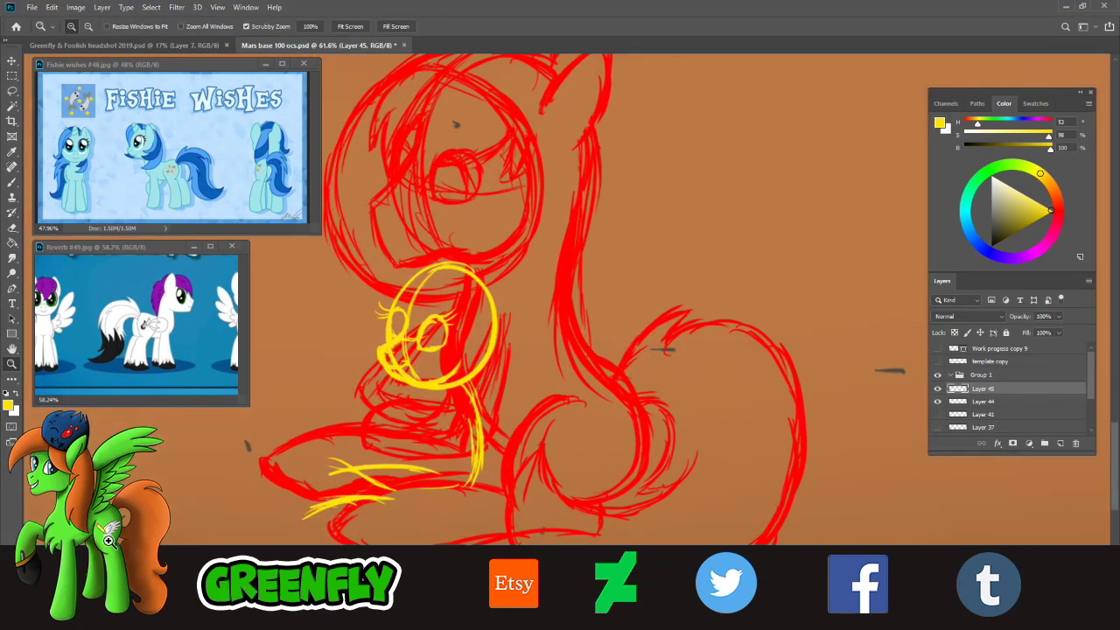
# - Sketch a round yellow helmet ring around the small face and a hood arc over the top of the head
pyautogui.click(12, 181)
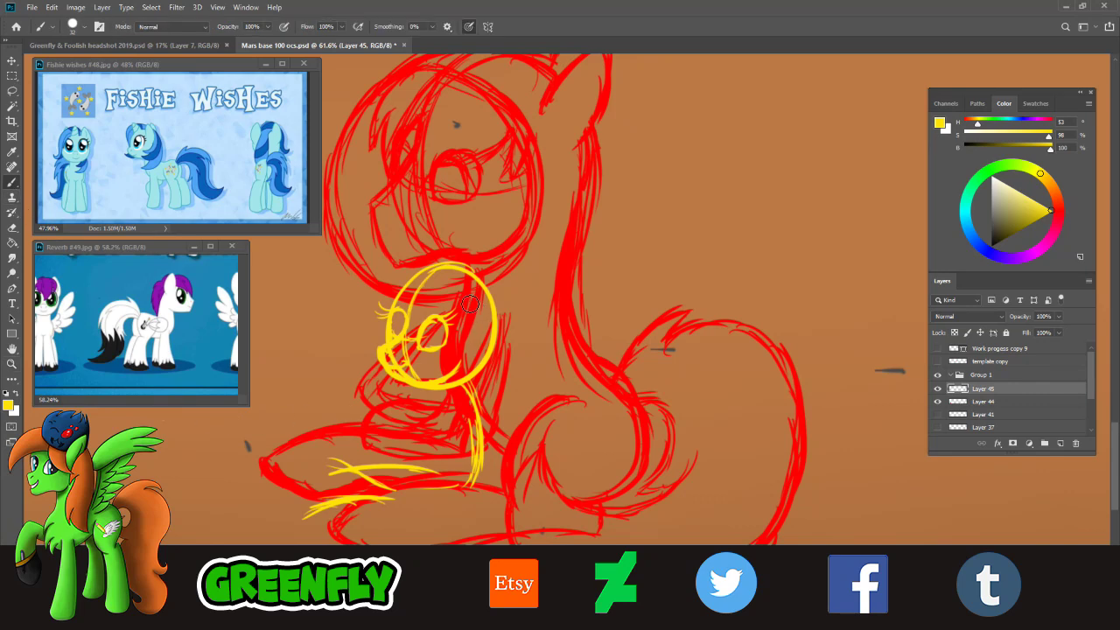
pyautogui.press('z')
pyautogui.moveTo(448, 295); pyautogui.dragTo(470, 301)
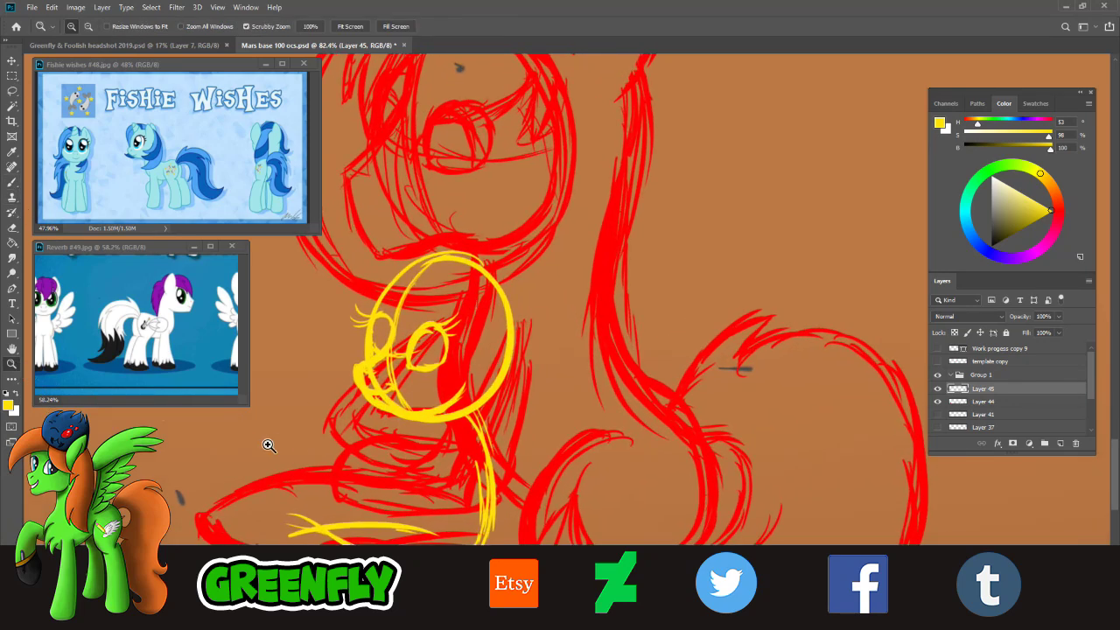
pyautogui.click(13, 182)
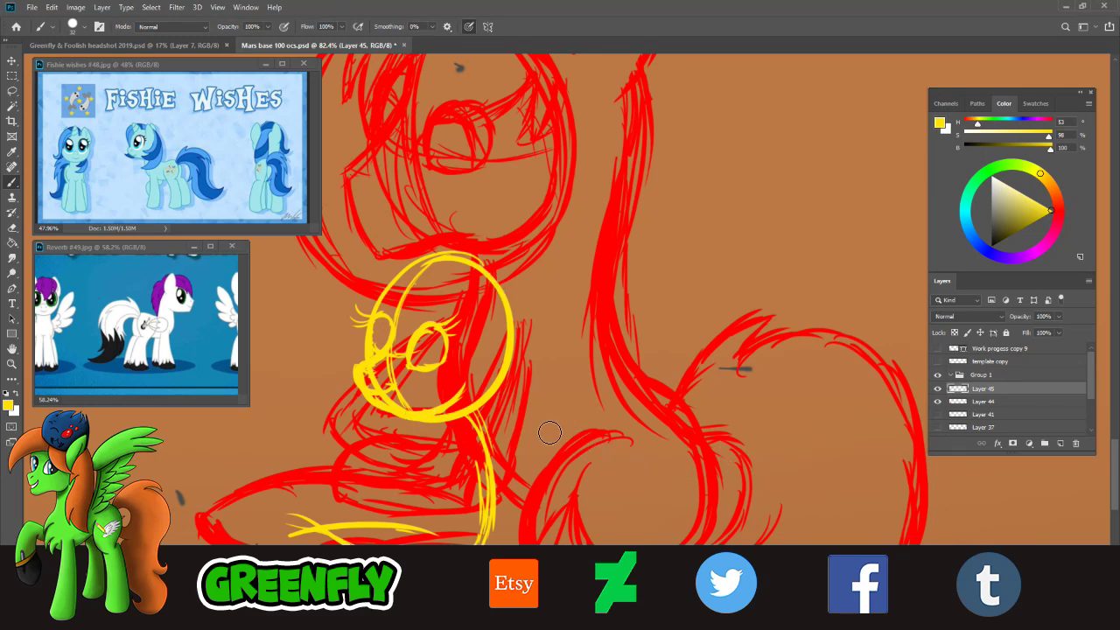
pyautogui.moveTo(513, 293); pyautogui.dragTo(508, 404)
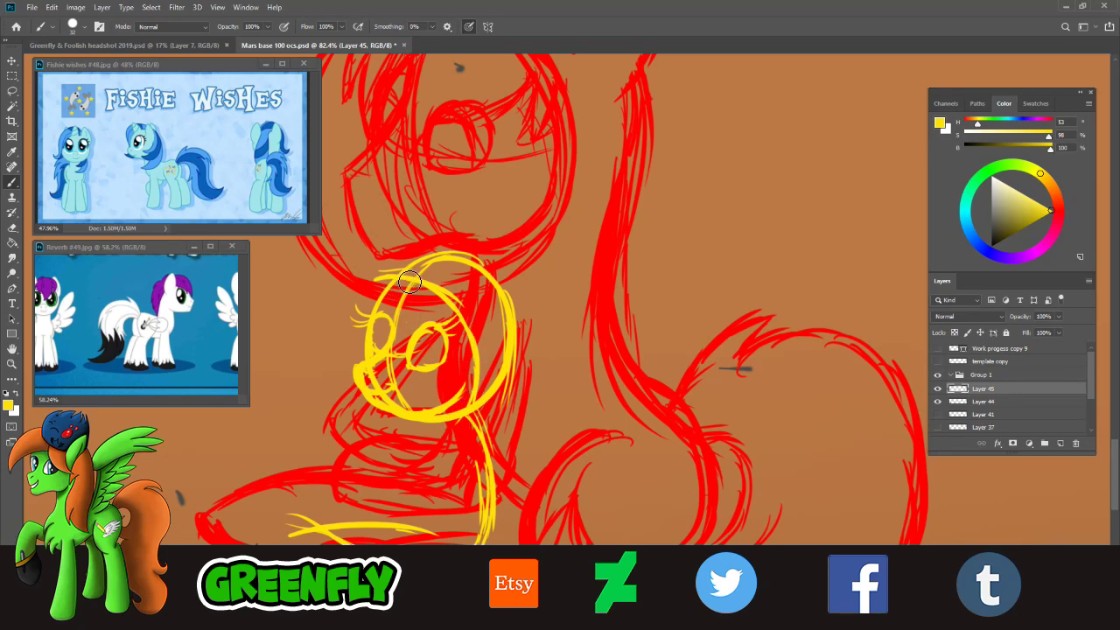
pyautogui.moveTo(391, 276)
pyautogui.mouseDown()
pyautogui.moveTo(355, 316)
pyautogui.moveTo(383, 282)
pyautogui.moveTo(318, 385)
pyautogui.mouseUp()
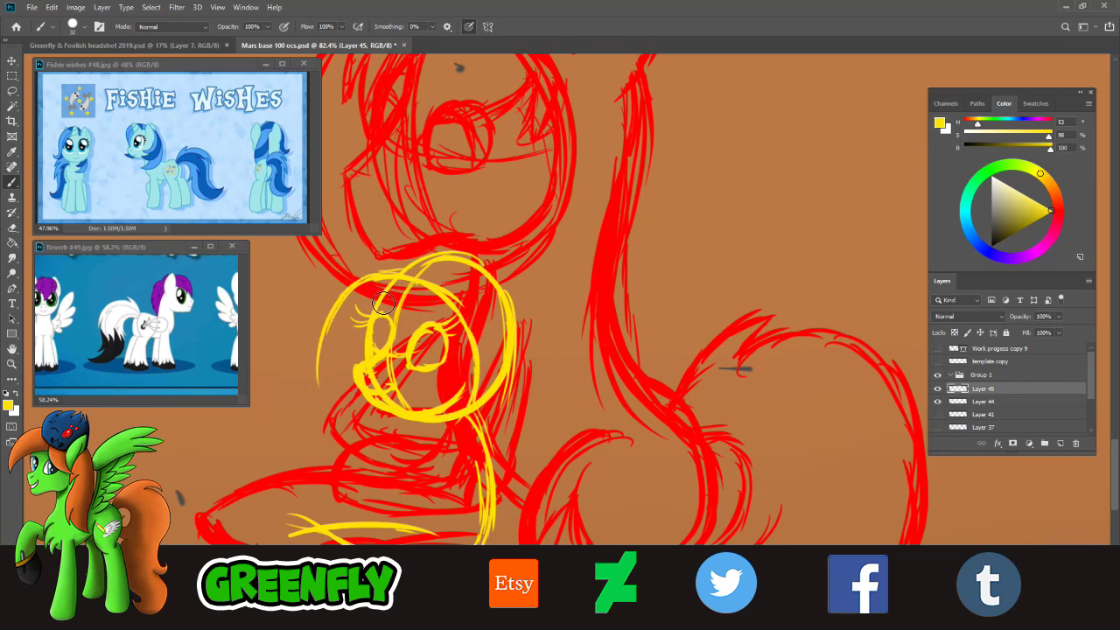
pyautogui.moveTo(394, 271); pyautogui.dragTo(317, 362)
pyautogui.moveTo(368, 284); pyautogui.dragTo(326, 403)
pyautogui.moveTo(317, 329); pyautogui.dragTo(411, 438)
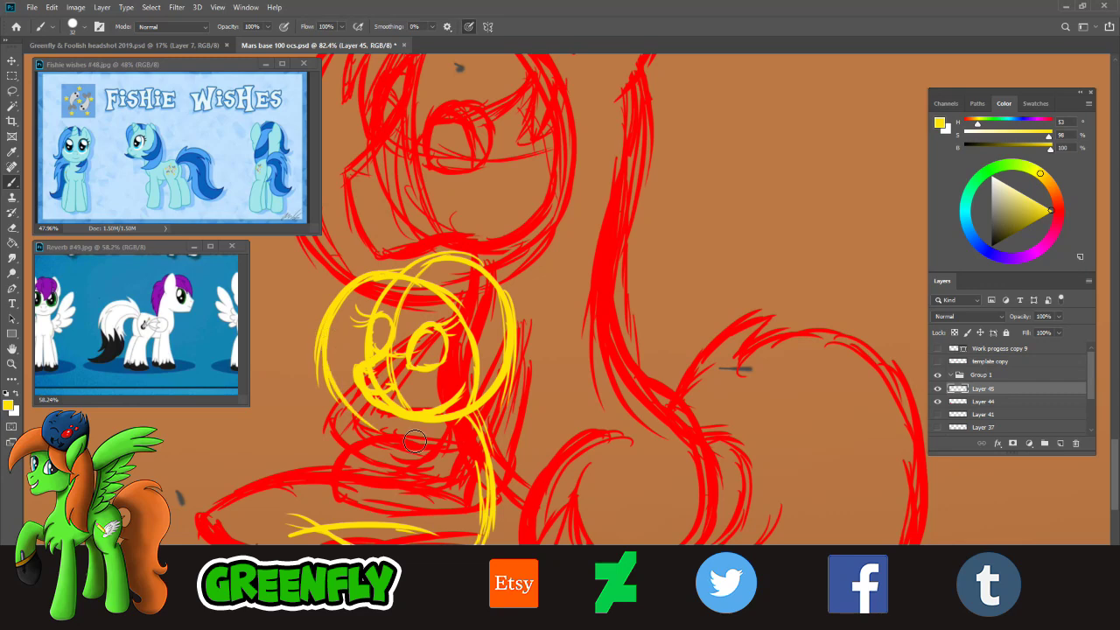
pyautogui.moveTo(341, 331)
pyautogui.mouseDown()
pyautogui.moveTo(330, 397)
pyautogui.moveTo(363, 405)
pyautogui.moveTo(344, 421)
pyautogui.moveTo(396, 444)
pyautogui.mouseUp()
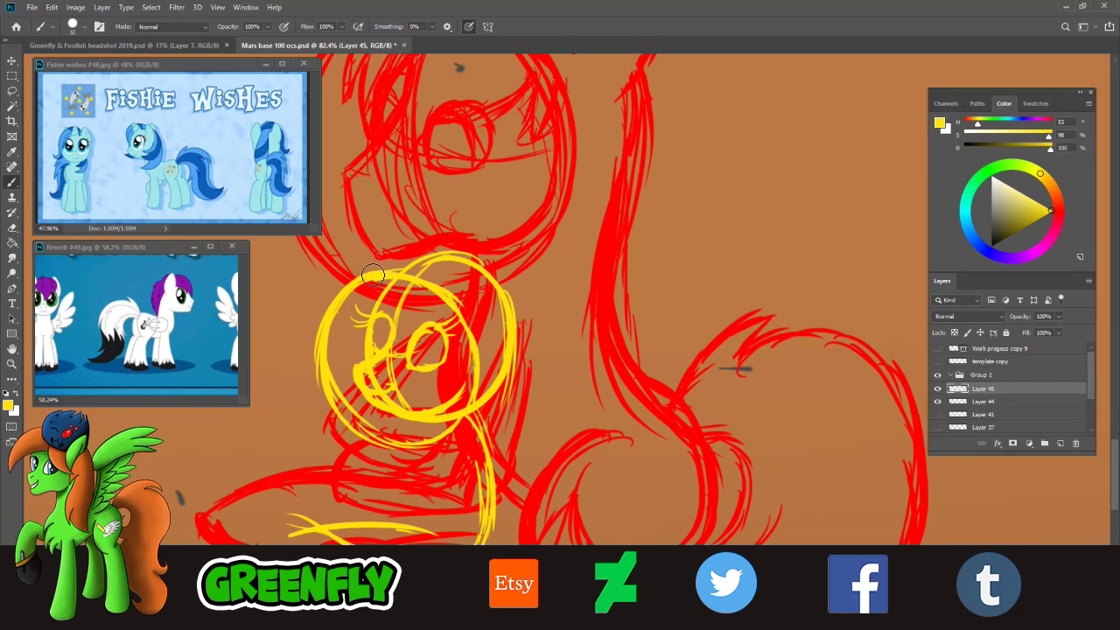
pyautogui.moveTo(378, 276); pyautogui.dragTo(462, 254)
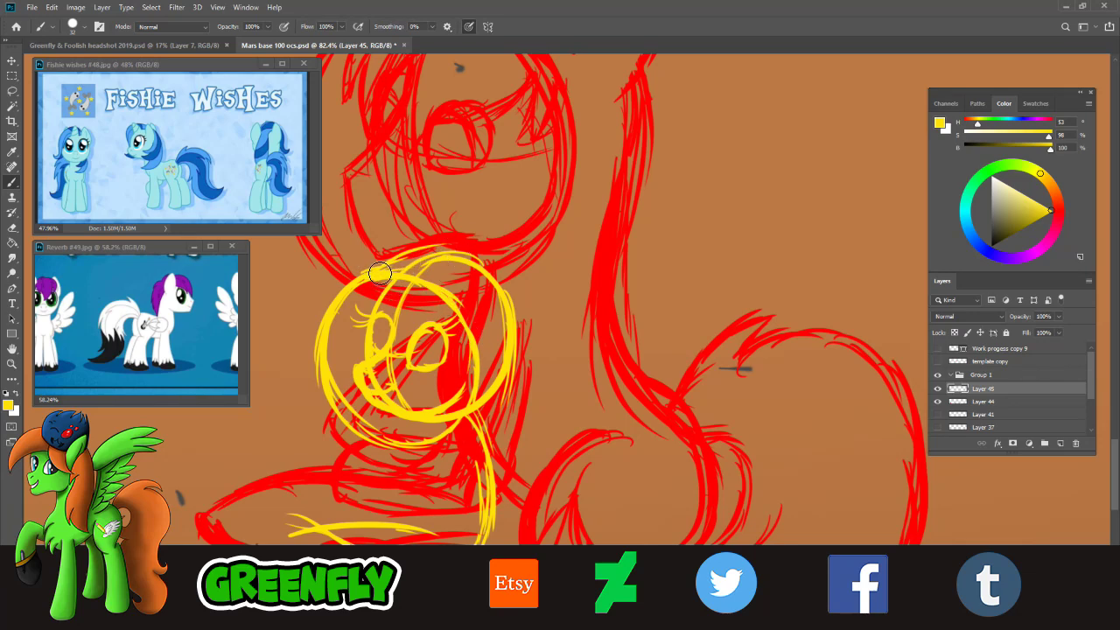
pyautogui.moveTo(380, 274)
pyautogui.mouseDown()
pyautogui.moveTo(451, 252)
pyautogui.moveTo(394, 264)
pyautogui.moveTo(507, 285)
pyautogui.moveTo(432, 265)
pyautogui.moveTo(514, 304)
pyautogui.moveTo(492, 269)
pyautogui.mouseUp()
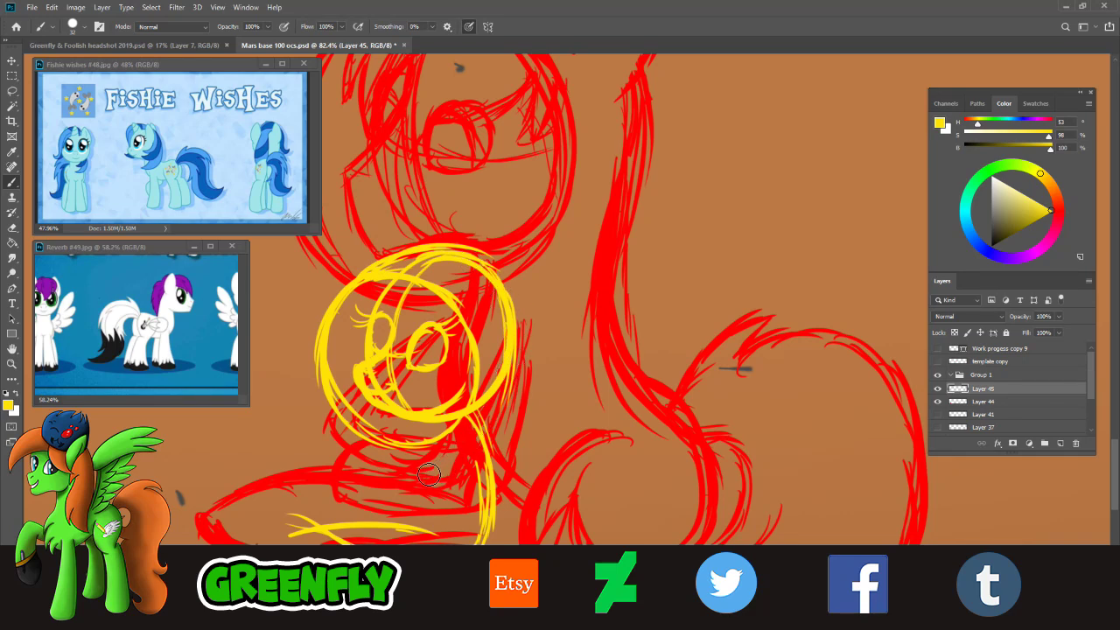
# - Sketch pointed yellow forelock strands from the top of the helmet down between the eyes and touch up the near-side face lines
pyautogui.click(12, 364)
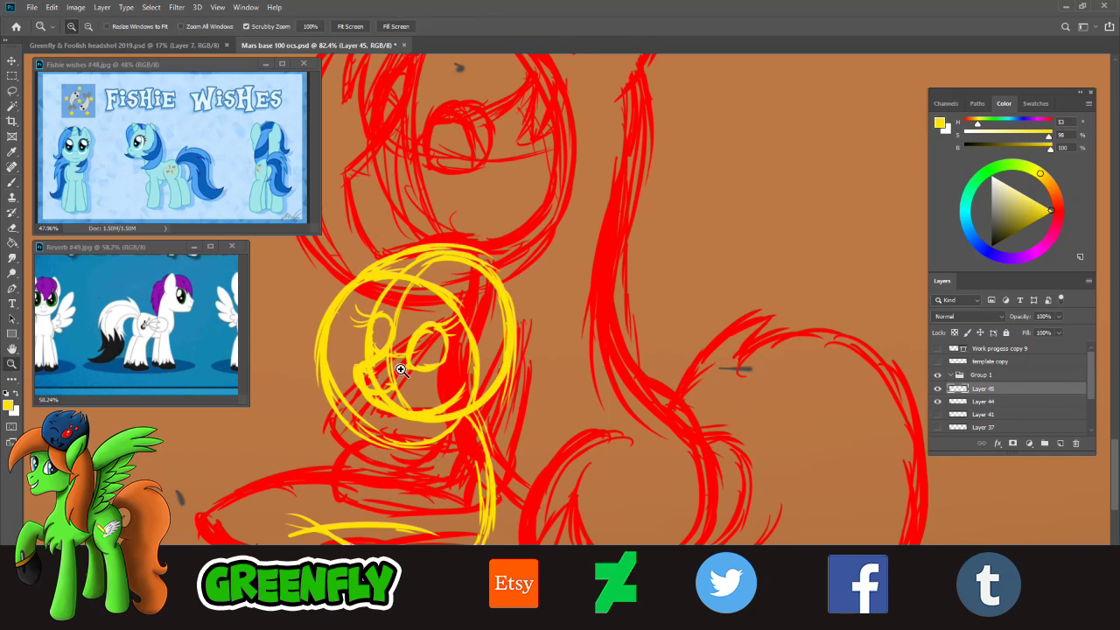
pyautogui.moveTo(401, 371); pyautogui.dragTo(425, 376)
pyautogui.click(12, 182)
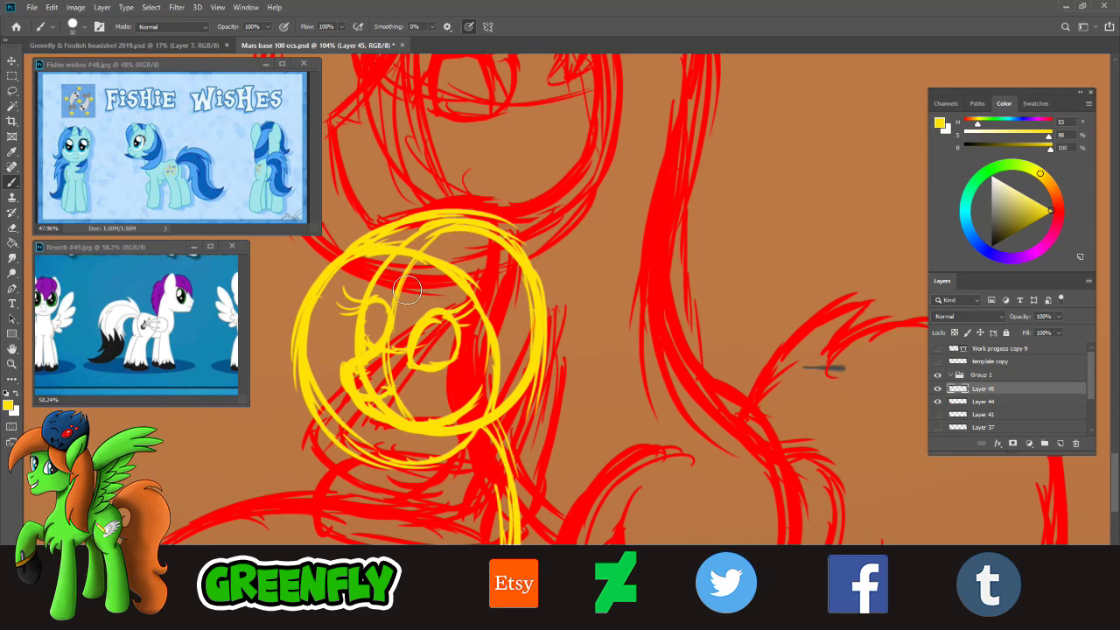
pyautogui.moveTo(363, 259); pyautogui.dragTo(391, 291)
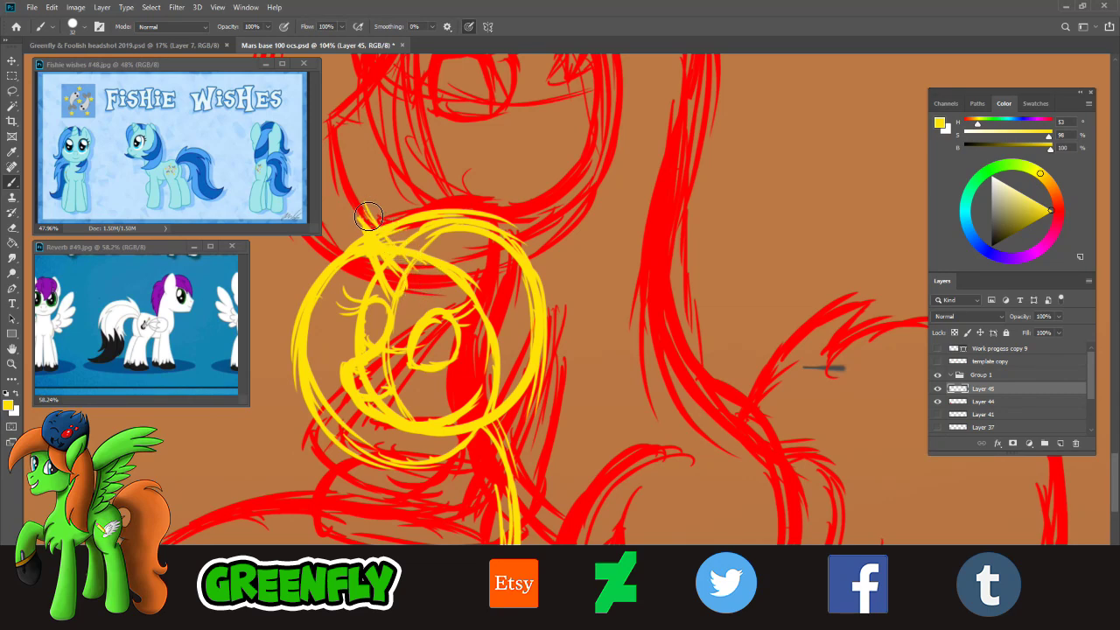
pyautogui.moveTo(368, 216)
pyautogui.mouseDown()
pyautogui.moveTo(364, 256)
pyautogui.moveTo(360, 245)
pyautogui.moveTo(389, 306)
pyautogui.mouseUp()
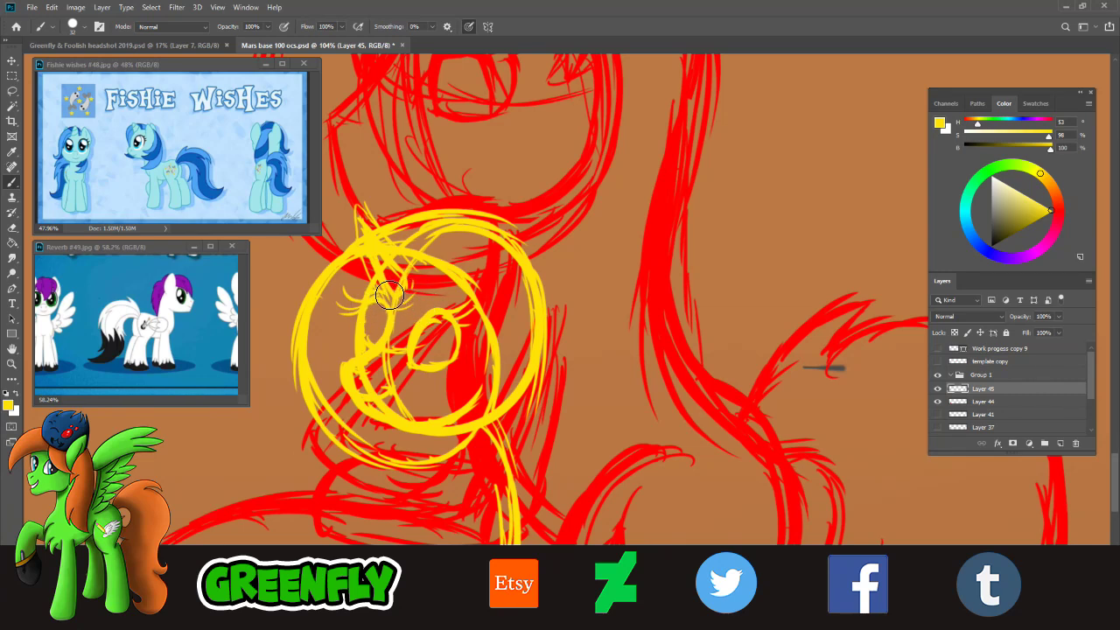
pyautogui.moveTo(389, 298)
pyautogui.mouseDown()
pyautogui.moveTo(367, 294)
pyautogui.moveTo(356, 358)
pyautogui.mouseUp()
pyautogui.moveTo(359, 399)
pyautogui.mouseDown()
pyautogui.moveTo(351, 426)
pyautogui.moveTo(357, 411)
pyautogui.moveTo(345, 416)
pyautogui.moveTo(343, 390)
pyautogui.mouseUp()
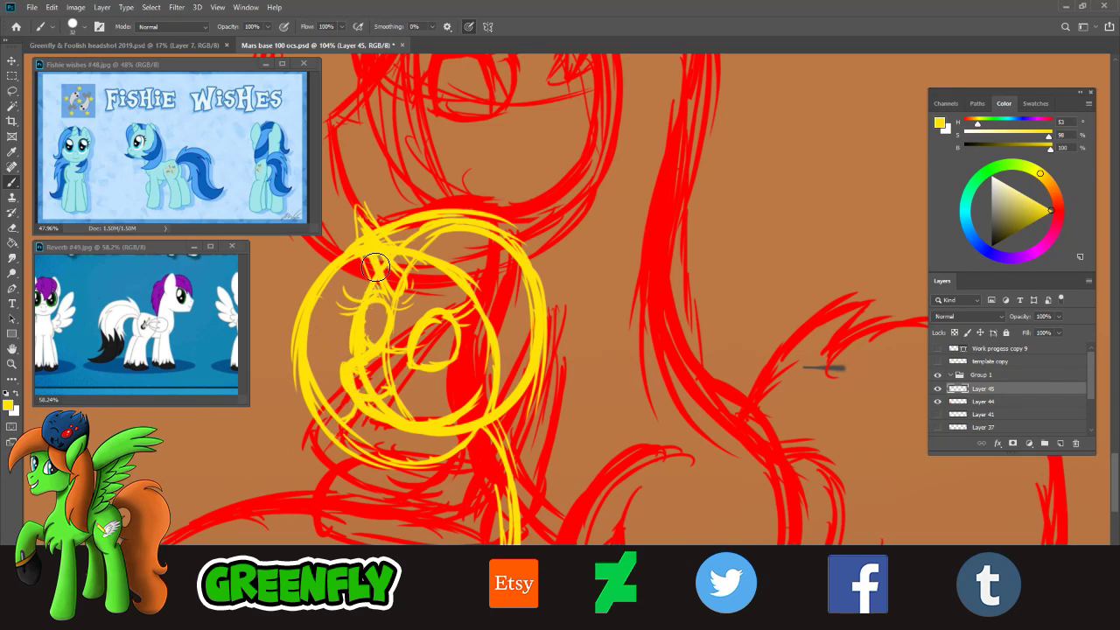
# - Sketch curved yellow mane strands down the front of the face inside the helmet and short hair strokes behind the cheek
pyautogui.moveTo(371, 266)
pyautogui.mouseDown()
pyautogui.moveTo(331, 283)
pyautogui.moveTo(317, 343)
pyautogui.mouseUp()
pyautogui.moveTo(343, 283); pyautogui.dragTo(324, 371)
pyautogui.moveTo(326, 331)
pyautogui.mouseDown()
pyautogui.moveTo(333, 398)
pyautogui.moveTo(317, 368)
pyautogui.moveTo(337, 427)
pyautogui.moveTo(365, 405)
pyautogui.mouseUp()
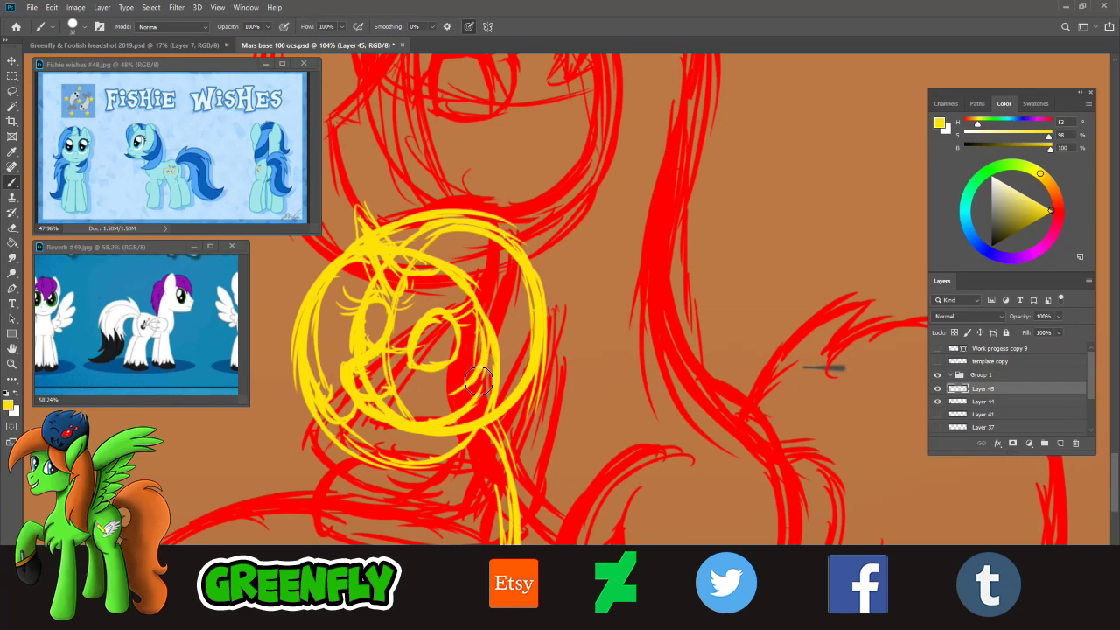
pyautogui.moveTo(478, 380)
pyautogui.mouseDown()
pyautogui.moveTo(442, 398)
pyautogui.moveTo(482, 390)
pyautogui.moveTo(465, 421)
pyautogui.mouseUp()
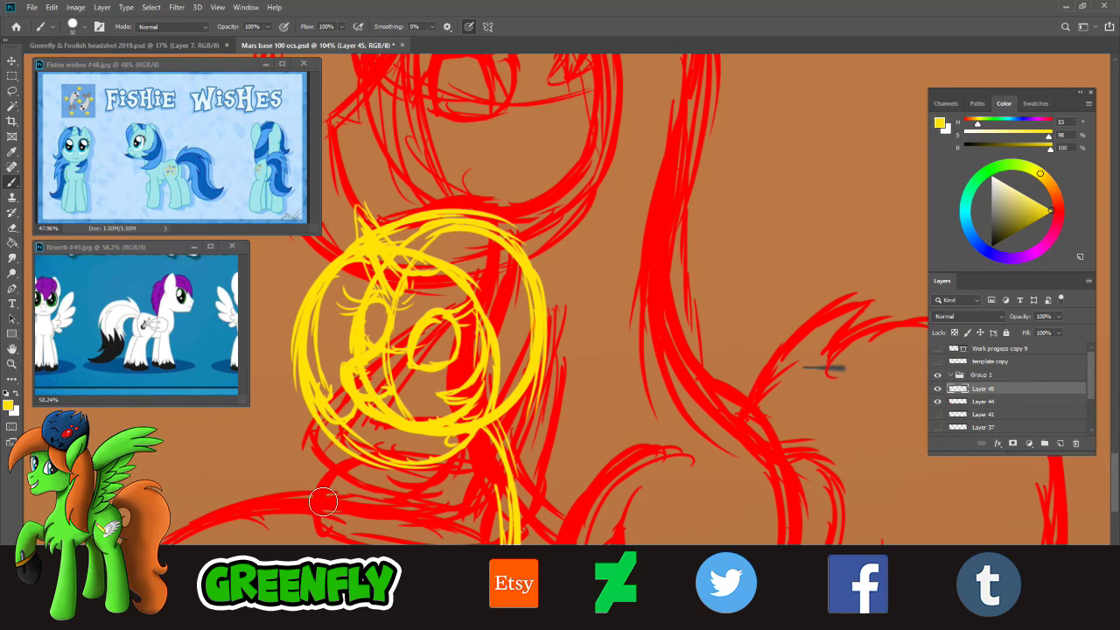
# - Sketch a thick yellow back line from the rear of the small figure's hood down to the seated pony's haunch
pyautogui.click(17, 364)
pyautogui.moveTo(525, 327); pyautogui.dragTo(447, 324)
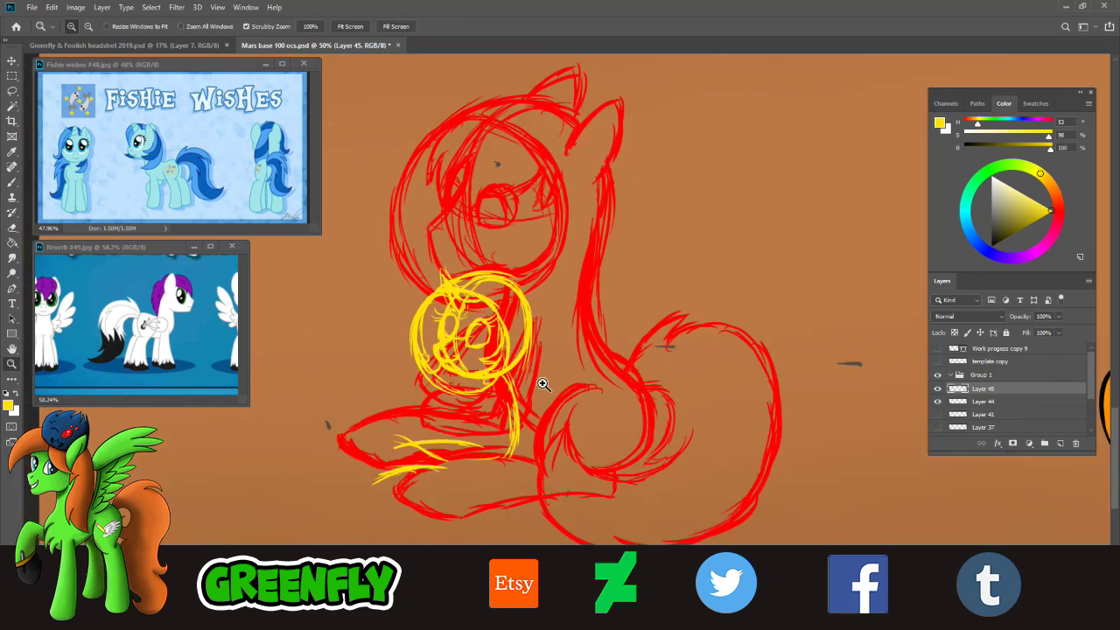
pyautogui.click(523, 384)
pyautogui.click(518, 411)
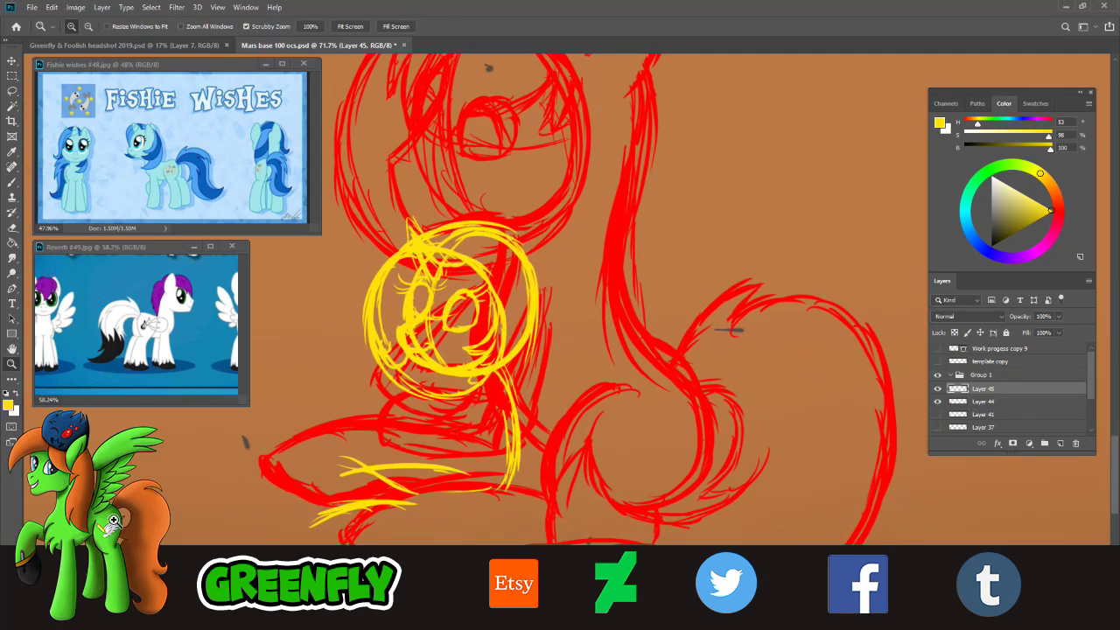
pyautogui.click(16, 184)
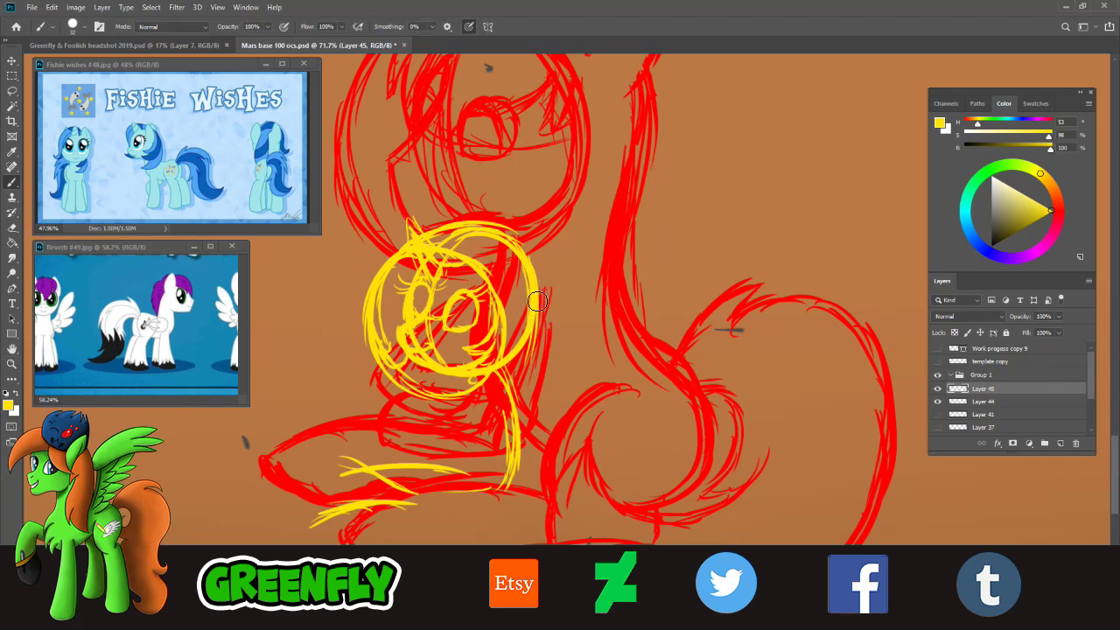
pyautogui.moveTo(528, 288); pyautogui.dragTo(537, 368)
pyautogui.moveTo(527, 259); pyautogui.dragTo(537, 411)
pyautogui.moveTo(541, 338); pyautogui.dragTo(551, 413)
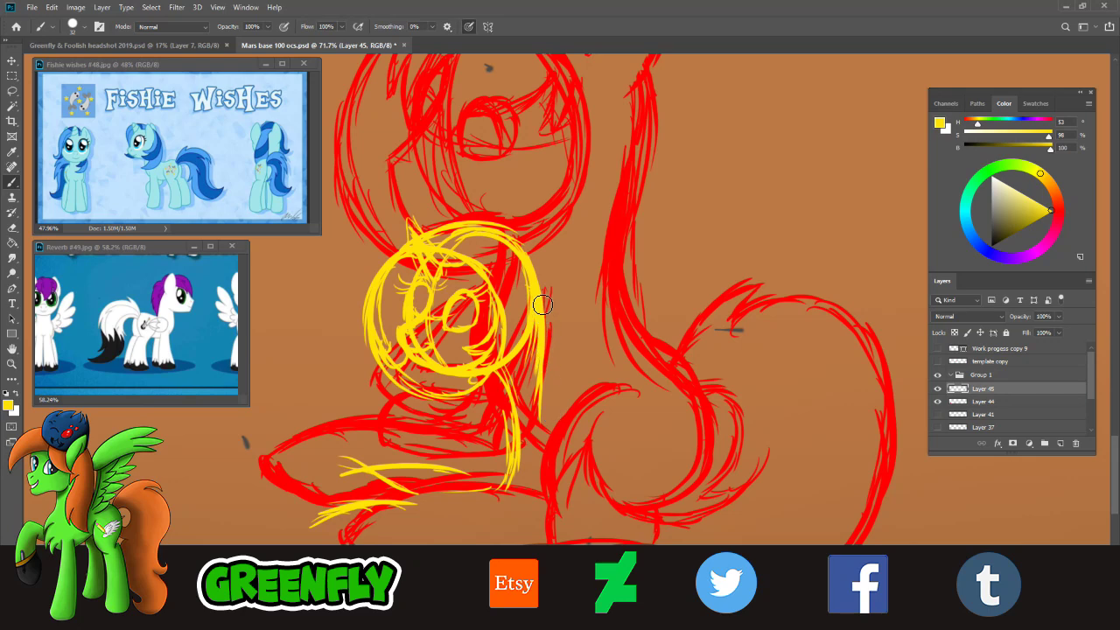
pyautogui.moveTo(542, 303); pyautogui.dragTo(540, 421)
pyautogui.moveTo(551, 378); pyautogui.dragTo(544, 425)
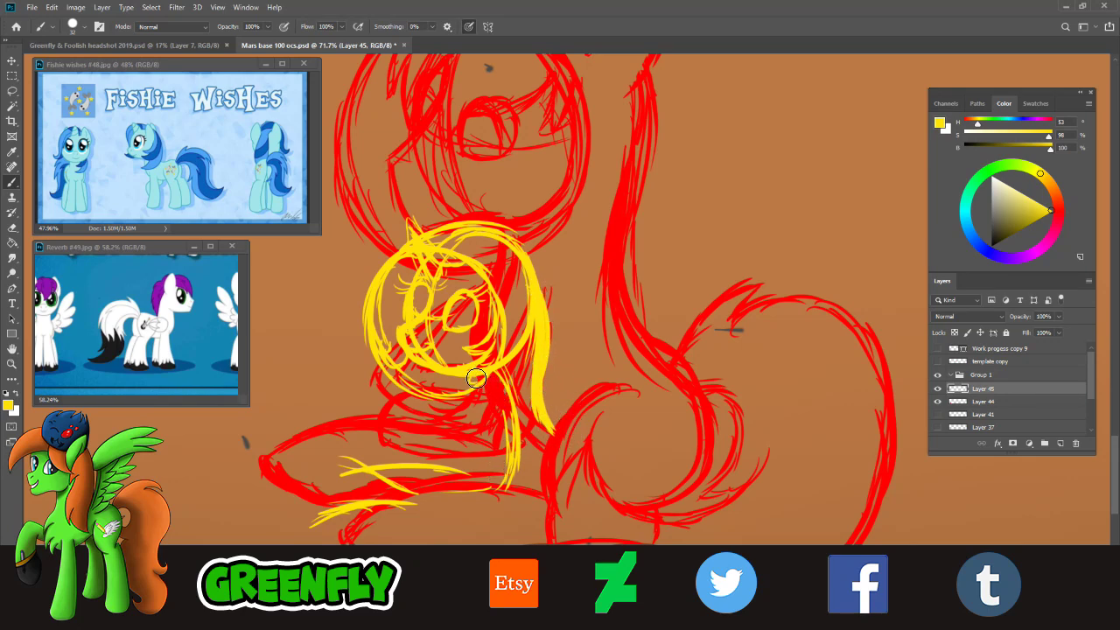
# - Sketch a thick yellow chest line from under the small pony's helmet down to its belly, and close the outstretched foreleg's hoof
pyautogui.moveTo(474, 379); pyautogui.dragTo(484, 439)
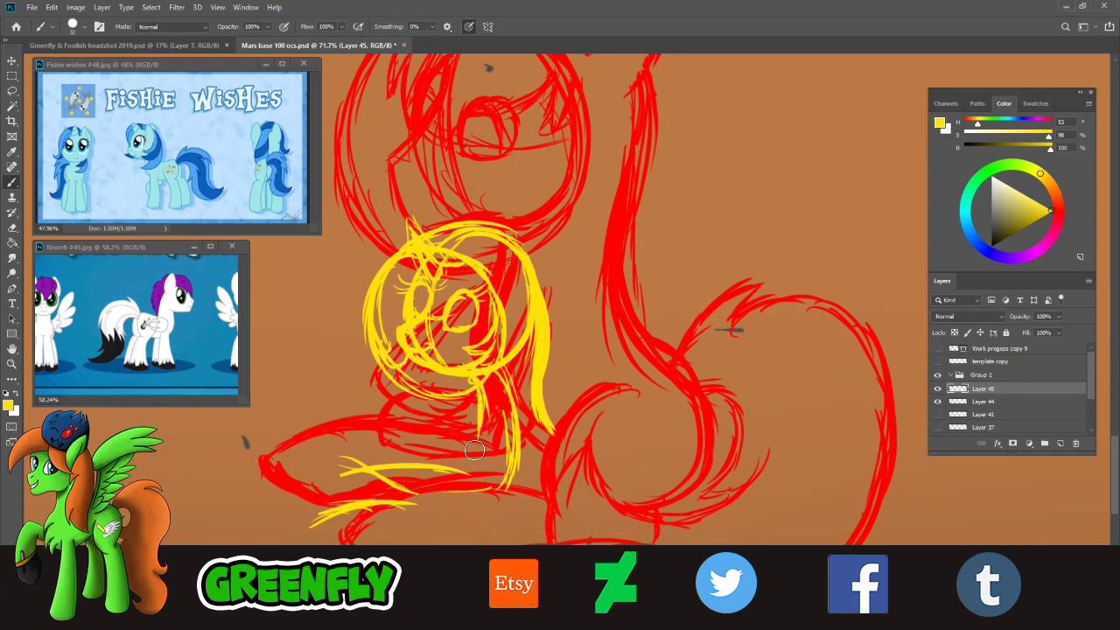
pyautogui.moveTo(486, 398); pyautogui.dragTo(470, 461)
pyautogui.moveTo(477, 390); pyautogui.dragTo(486, 435)
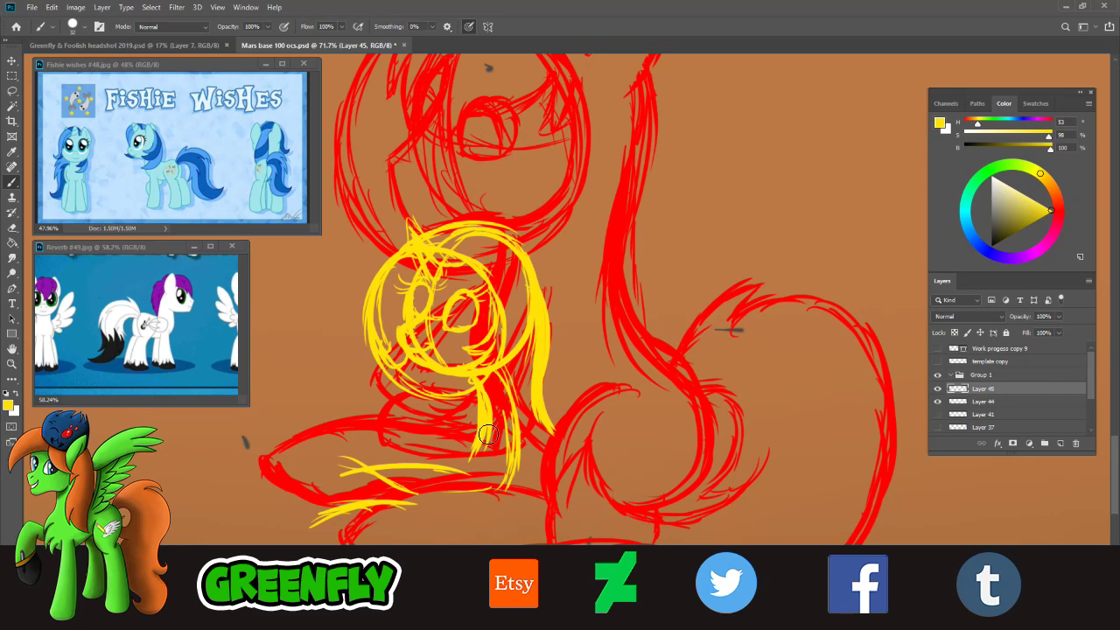
pyautogui.press('z')
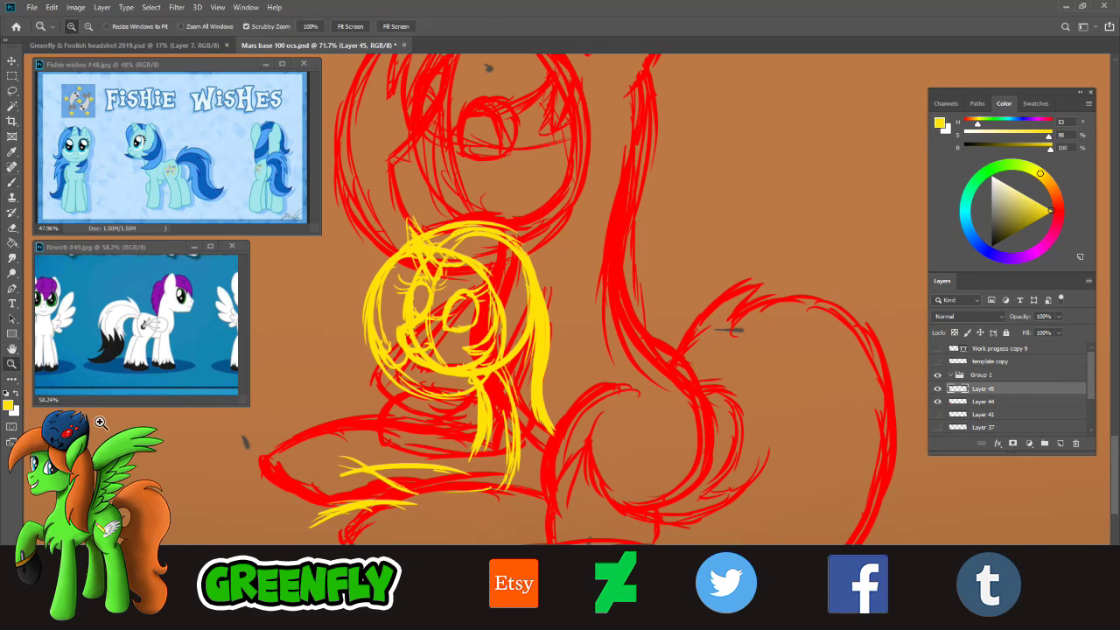
pyautogui.moveTo(406, 545); pyautogui.dragTo(433, 547)
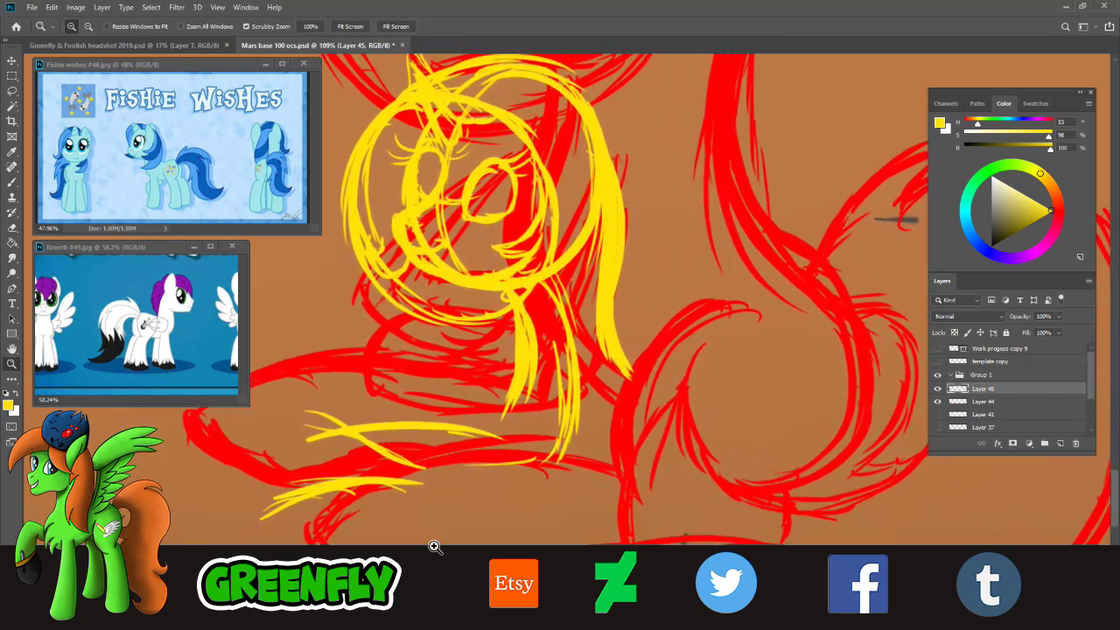
pyautogui.click(11, 183)
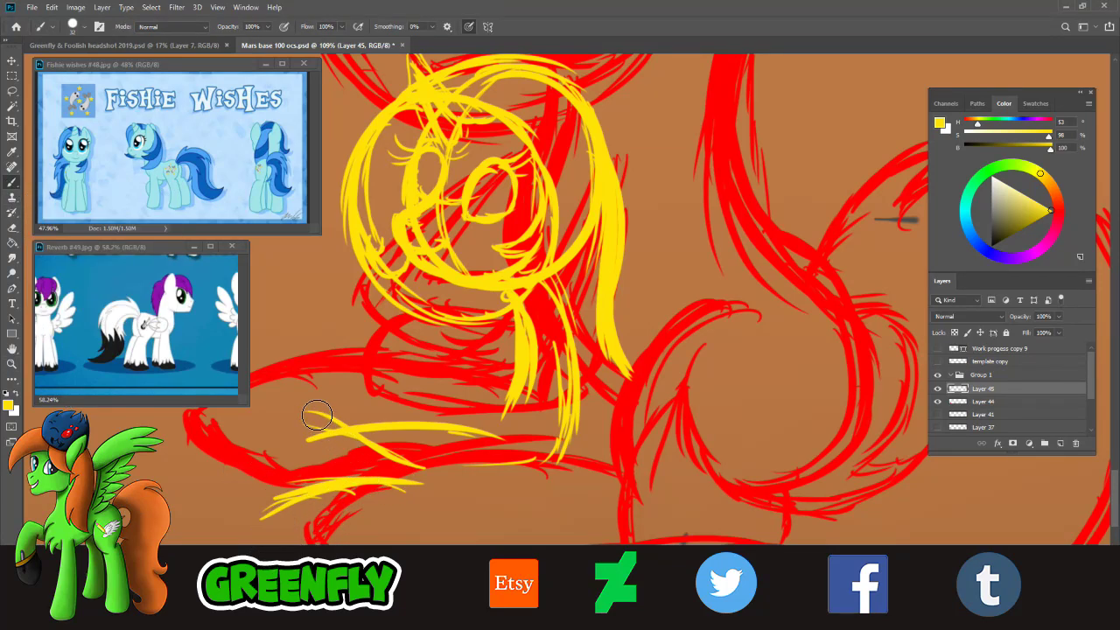
pyautogui.moveTo(320, 413); pyautogui.dragTo(300, 440)
pyautogui.moveTo(535, 360)
pyautogui.mouseDown()
pyautogui.moveTo(522, 427)
pyautogui.moveTo(556, 442)
pyautogui.mouseUp()
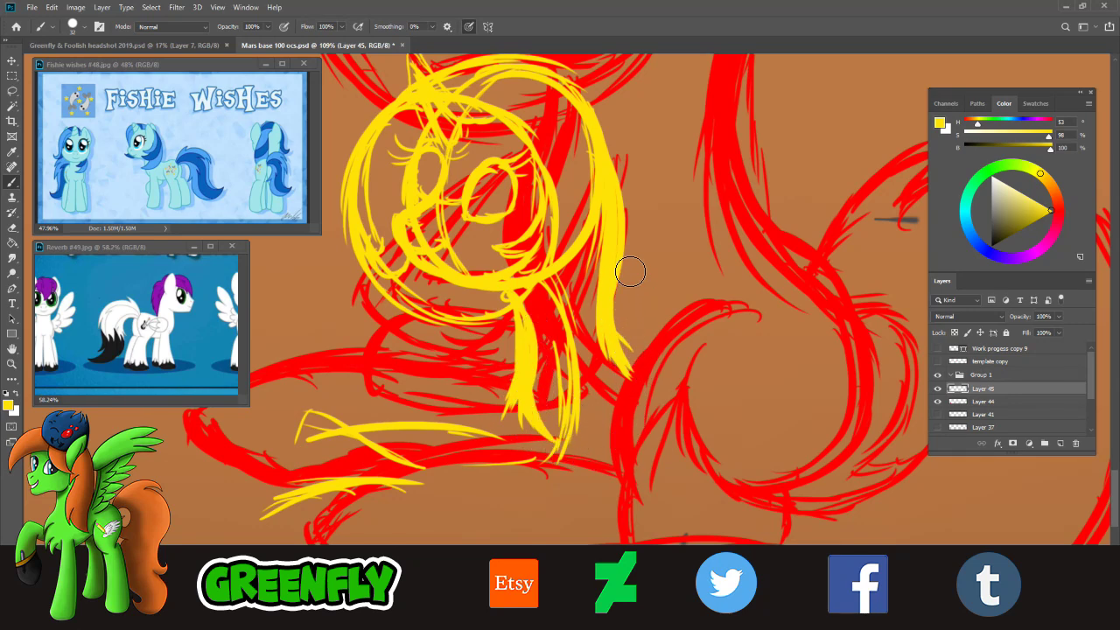
# - Extend the small pony's yellow back line downward and curve it around into a rounded rump
pyautogui.moveTo(627, 247)
pyautogui.mouseDown()
pyautogui.moveTo(622, 346)
pyautogui.moveTo(634, 328)
pyautogui.moveTo(662, 394)
pyautogui.moveTo(636, 362)
pyautogui.moveTo(655, 438)
pyautogui.mouseUp()
pyautogui.moveTo(643, 392)
pyautogui.mouseDown()
pyautogui.moveTo(624, 441)
pyautogui.moveTo(630, 371)
pyautogui.moveTo(613, 487)
pyautogui.mouseUp()
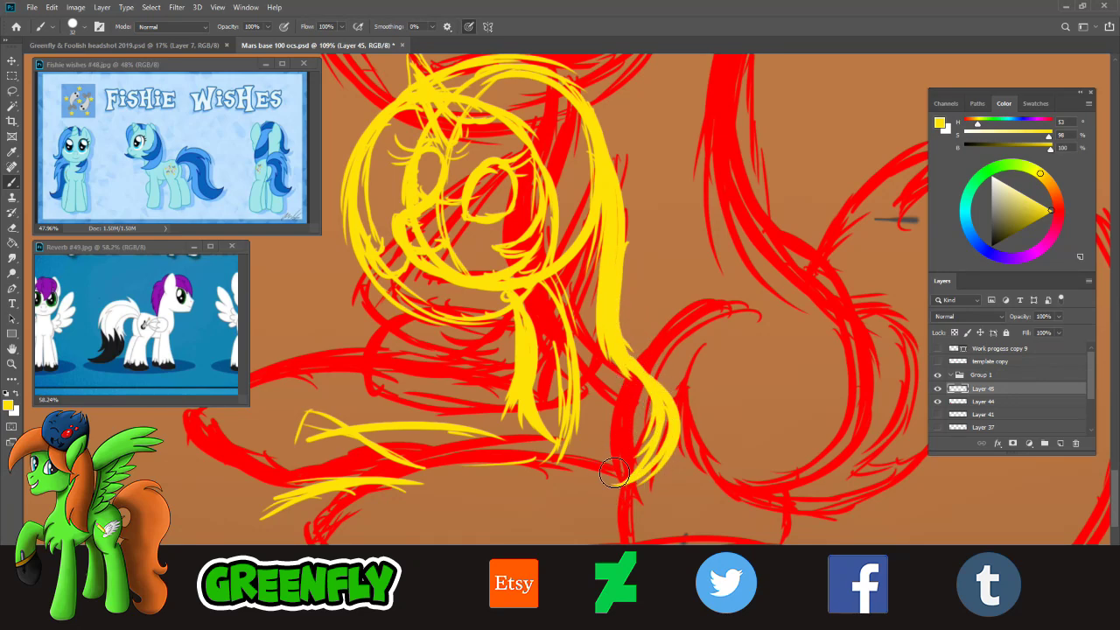
pyautogui.moveTo(656, 438); pyautogui.dragTo(596, 492)
pyautogui.moveTo(644, 455)
pyautogui.mouseDown()
pyautogui.moveTo(599, 505)
pyautogui.moveTo(615, 472)
pyautogui.moveTo(603, 505)
pyautogui.moveTo(608, 476)
pyautogui.moveTo(554, 478)
pyautogui.mouseUp()
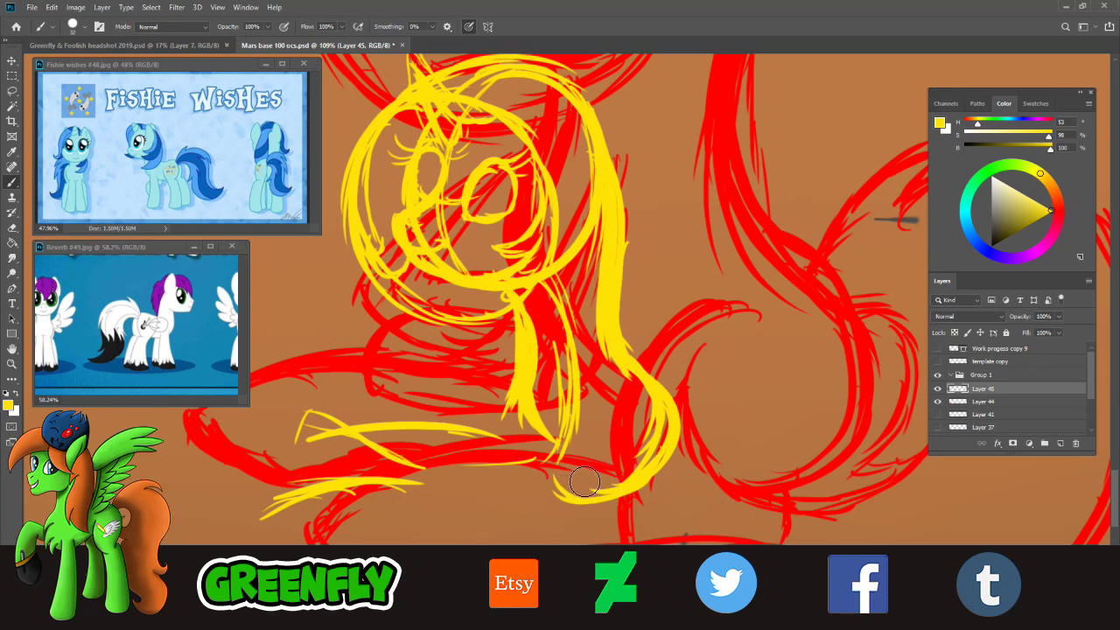
# - Try to sketch a rounded thigh with a hind leg reaching forward across the seated pony's forelegs
pyautogui.moveTo(611, 394)
pyautogui.mouseDown()
pyautogui.moveTo(560, 450)
pyautogui.moveTo(560, 470)
pyautogui.moveTo(563, 434)
pyautogui.moveTo(543, 477)
pyautogui.moveTo(604, 497)
pyautogui.moveTo(602, 513)
pyautogui.moveTo(618, 503)
pyautogui.moveTo(597, 529)
pyautogui.moveTo(607, 515)
pyautogui.moveTo(569, 529)
pyautogui.moveTo(579, 524)
pyautogui.moveTo(543, 520)
pyautogui.moveTo(611, 517)
pyautogui.moveTo(560, 510)
pyautogui.moveTo(546, 521)
pyautogui.moveTo(537, 485)
pyautogui.moveTo(513, 463)
pyautogui.moveTo(542, 479)
pyautogui.moveTo(449, 441)
pyautogui.mouseUp()
pyautogui.moveTo(536, 475)
pyautogui.mouseDown()
pyautogui.moveTo(418, 412)
pyautogui.moveTo(538, 478)
pyautogui.moveTo(462, 433)
pyautogui.moveTo(422, 425)
pyautogui.moveTo(452, 424)
pyautogui.moveTo(385, 415)
pyautogui.moveTo(377, 421)
pyautogui.moveTo(404, 467)
pyautogui.mouseUp()
pyautogui.moveTo(371, 431)
pyautogui.mouseDown()
pyautogui.moveTo(371, 463)
pyautogui.moveTo(387, 456)
pyautogui.moveTo(412, 492)
pyautogui.moveTo(392, 461)
pyautogui.moveTo(427, 479)
pyautogui.moveTo(372, 421)
pyautogui.moveTo(416, 490)
pyautogui.moveTo(391, 478)
pyautogui.moveTo(538, 513)
pyautogui.mouseUp()
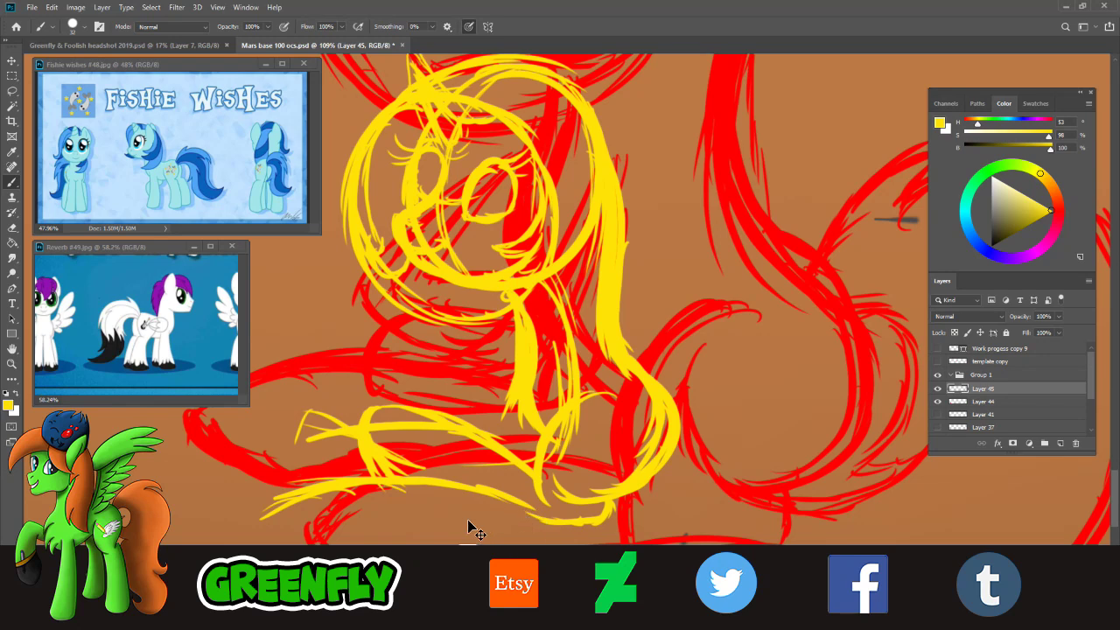
# - Erase the small pony's outstretched yellow leg strokes along with the lower thigh and underside curves
pyautogui.press('z')
pyautogui.click(13, 228)
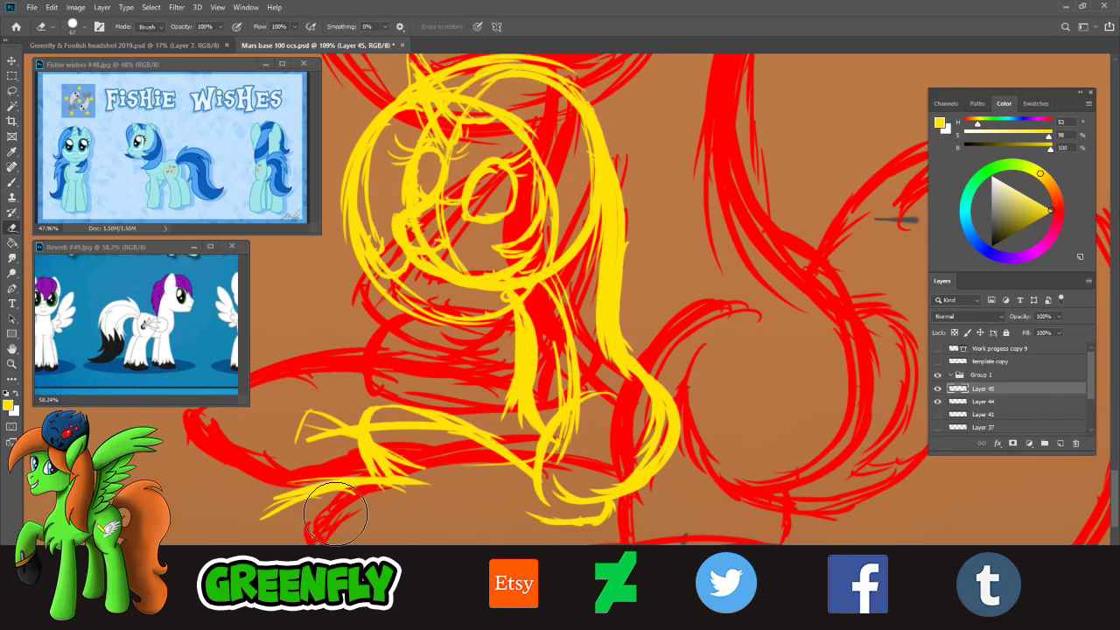
pyautogui.moveTo(336, 515)
pyautogui.mouseDown()
pyautogui.moveTo(369, 417)
pyautogui.moveTo(266, 527)
pyautogui.moveTo(288, 482)
pyautogui.moveTo(383, 423)
pyautogui.moveTo(358, 512)
pyautogui.moveTo(473, 415)
pyautogui.moveTo(454, 468)
pyautogui.moveTo(468, 496)
pyautogui.moveTo(516, 481)
pyautogui.mouseUp()
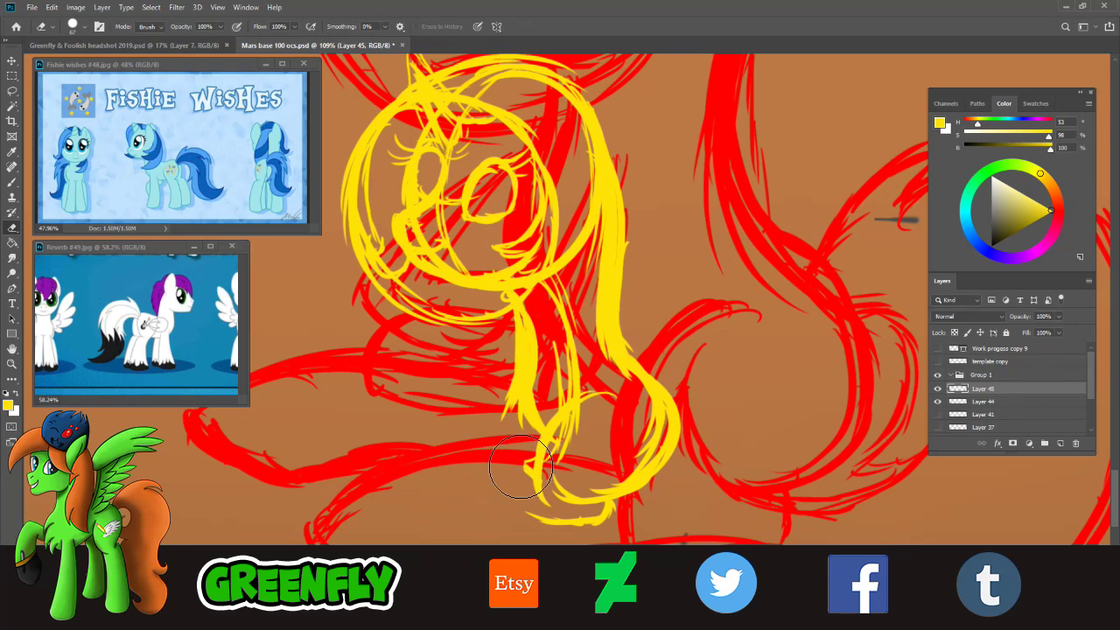
pyautogui.click(16, 183)
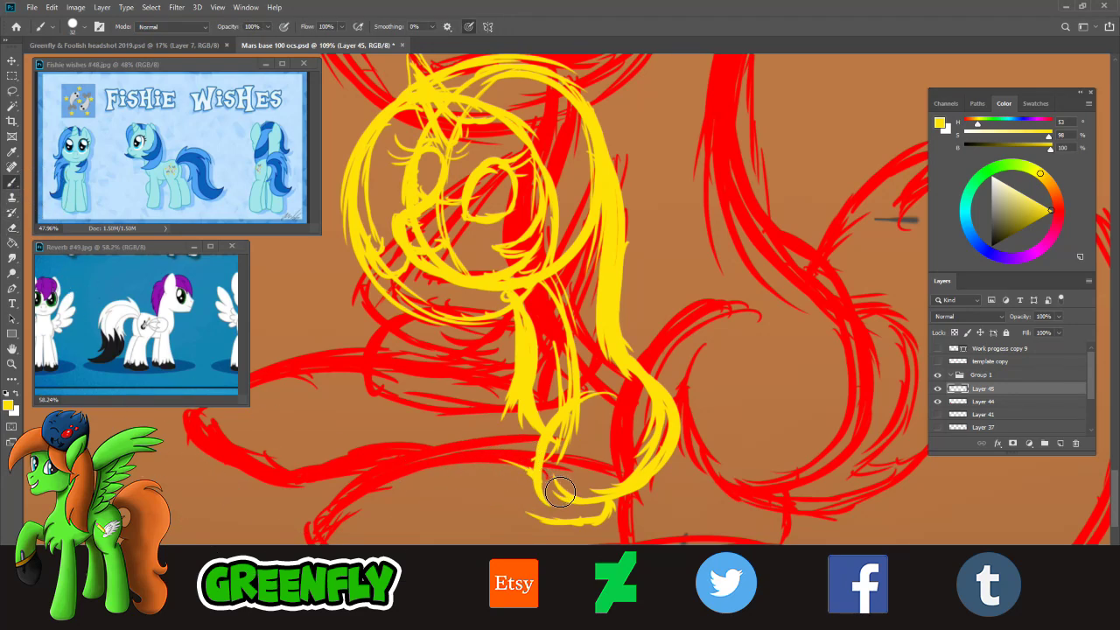
pyautogui.hotkey('ctrl', 'z')
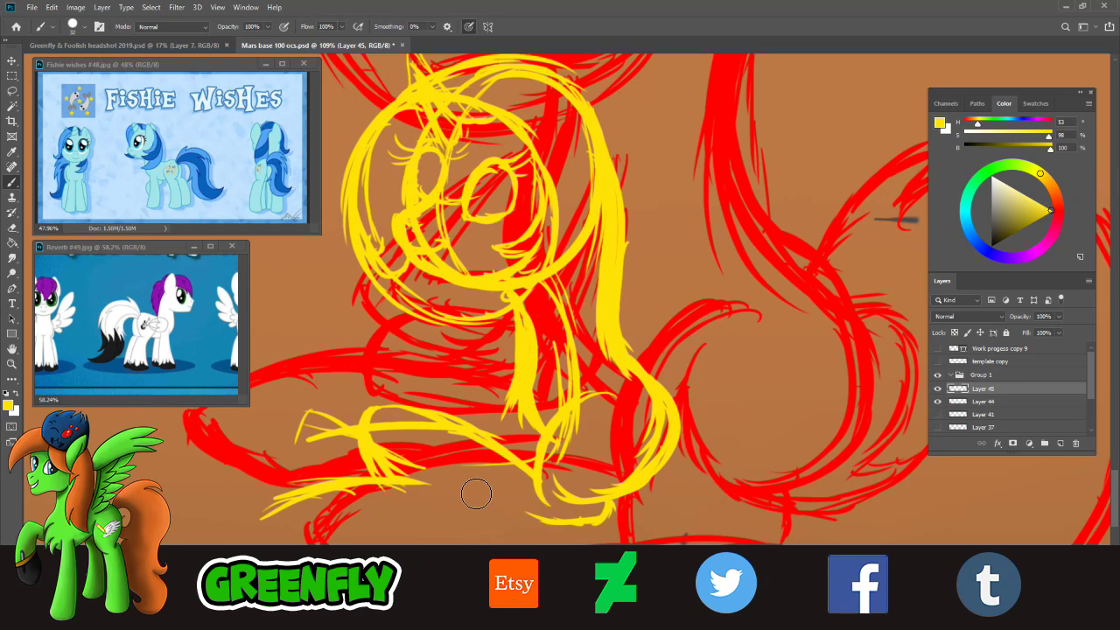
pyautogui.moveTo(475, 493)
pyautogui.mouseDown()
pyautogui.moveTo(507, 433)
pyautogui.moveTo(416, 484)
pyautogui.mouseUp()
pyautogui.click(12, 229)
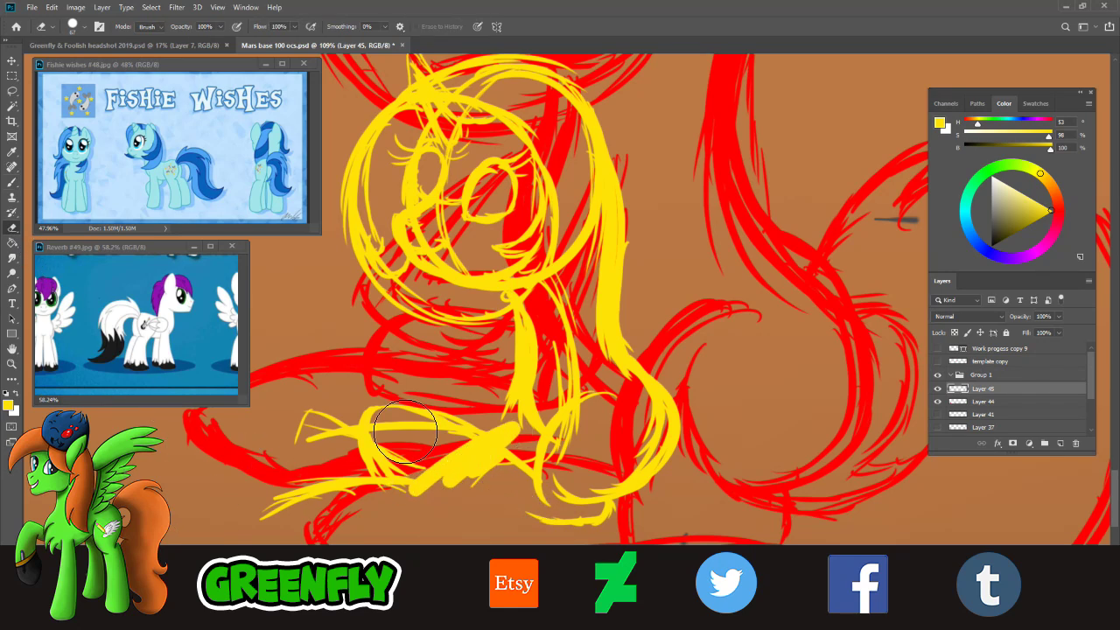
pyautogui.moveTo(406, 432)
pyautogui.mouseDown()
pyautogui.moveTo(250, 526)
pyautogui.moveTo(361, 417)
pyautogui.moveTo(400, 422)
pyautogui.moveTo(366, 503)
pyautogui.moveTo(418, 488)
pyautogui.moveTo(490, 438)
pyautogui.moveTo(487, 475)
pyautogui.moveTo(507, 492)
pyautogui.moveTo(521, 461)
pyautogui.moveTo(518, 435)
pyautogui.moveTo(540, 517)
pyautogui.moveTo(558, 529)
pyautogui.moveTo(540, 503)
pyautogui.moveTo(547, 488)
pyautogui.moveTo(580, 498)
pyautogui.mouseUp()
# - Try to lengthen the rump curve and sketch the upper outline of an outstretched leg, and undo the leg strokes
pyautogui.click(12, 182)
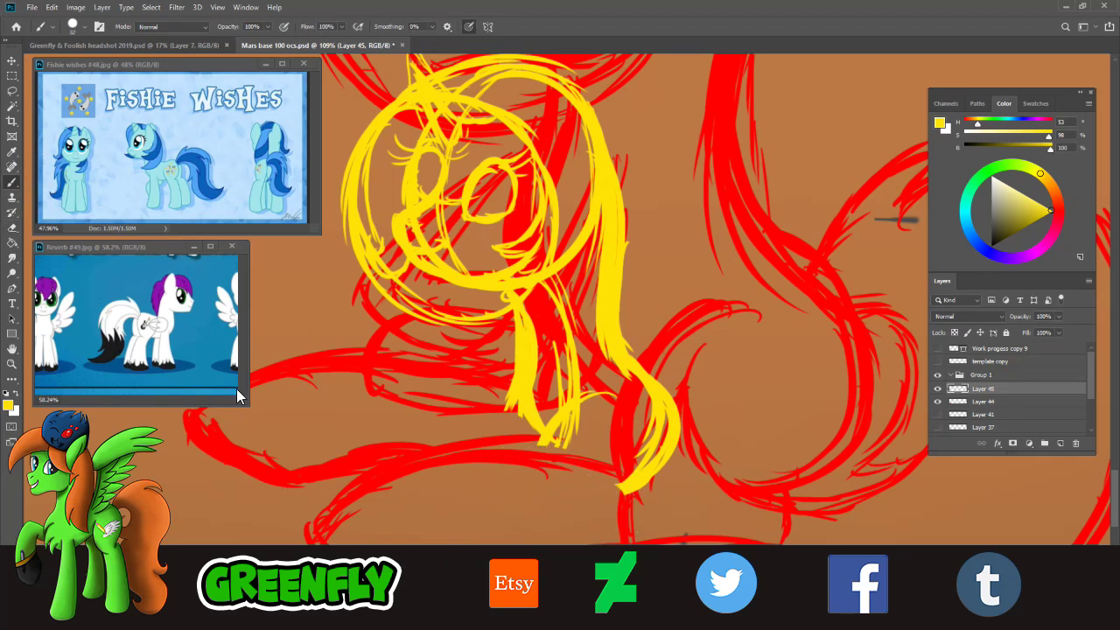
pyautogui.moveTo(645, 372)
pyautogui.mouseDown()
pyautogui.moveTo(658, 446)
pyautogui.moveTo(671, 435)
pyautogui.moveTo(594, 498)
pyautogui.moveTo(641, 478)
pyautogui.moveTo(595, 487)
pyautogui.mouseUp()
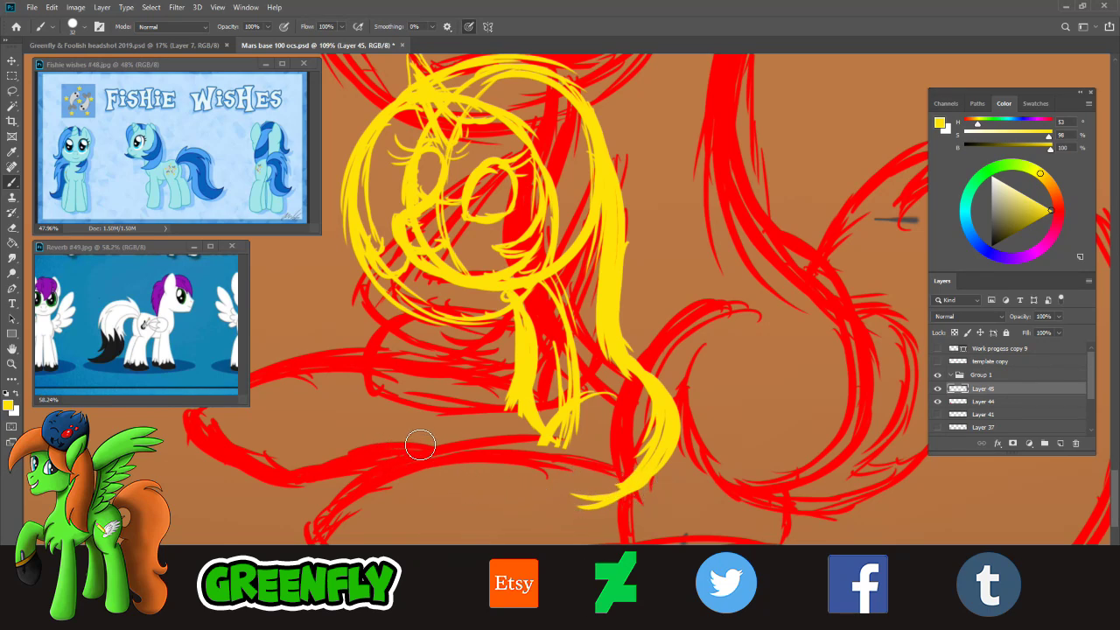
pyautogui.moveTo(402, 401)
pyautogui.mouseDown()
pyautogui.moveTo(353, 415)
pyautogui.moveTo(343, 445)
pyautogui.mouseUp()
pyautogui.moveTo(385, 403); pyautogui.dragTo(525, 441)
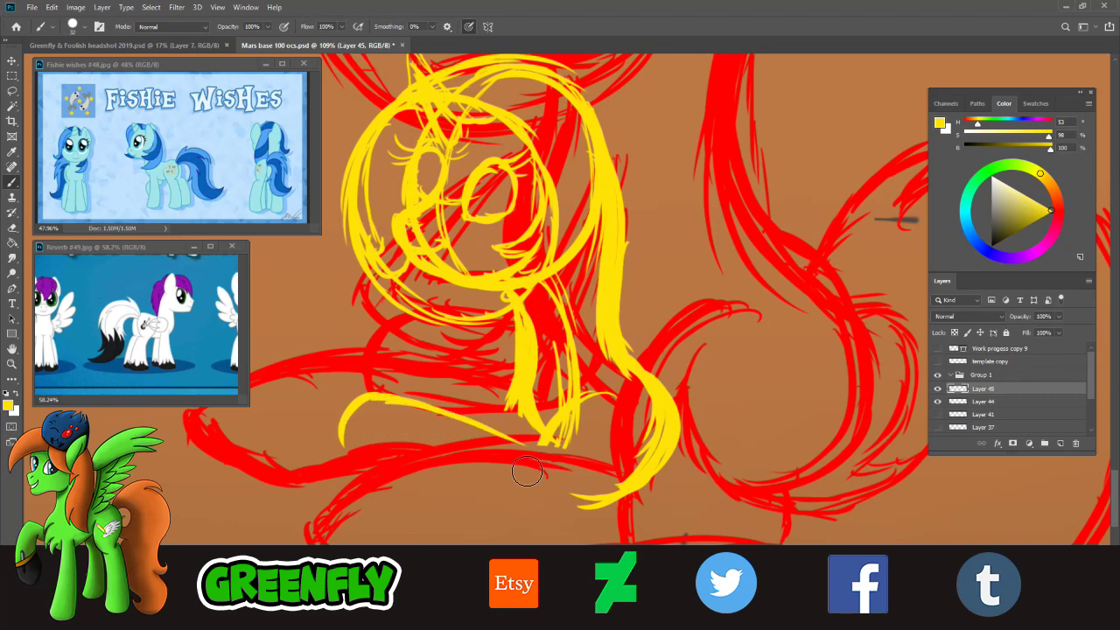
pyautogui.hotkey('ctrl', 'z')
pyautogui.hotkey('ctrl', 'z')
pyautogui.hotkey('ctrl', 'z')
pyautogui.hotkey('ctrl', 'z')
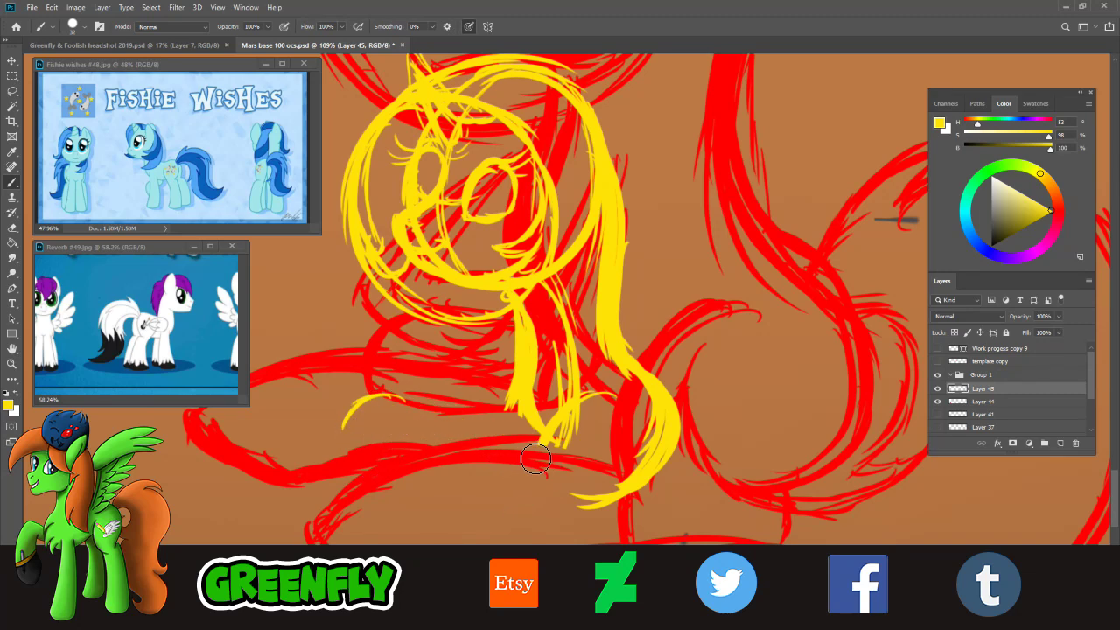
# - Try another outstretched leg with a rounded hoof in front of the belly and undo its strokes
pyautogui.moveTo(448, 421)
pyautogui.mouseDown()
pyautogui.moveTo(547, 443)
pyautogui.moveTo(400, 421)
pyautogui.moveTo(405, 456)
pyautogui.moveTo(392, 431)
pyautogui.moveTo(364, 428)
pyautogui.moveTo(419, 480)
pyautogui.moveTo(457, 479)
pyautogui.mouseUp()
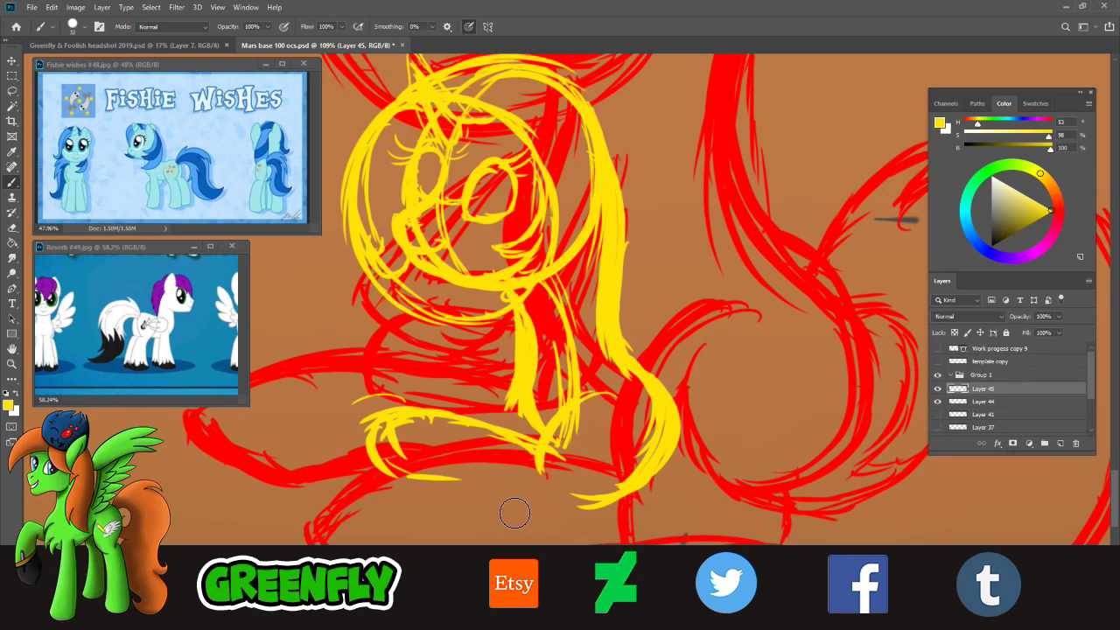
pyautogui.hotkey('ctrl', 'z')
pyautogui.hotkey('ctrl', 'z')
pyautogui.hotkey('ctrl', 'z')
pyautogui.hotkey('ctrl', 'z')
pyautogui.hotkey('ctrl', 'z')
pyautogui.hotkey('ctrl', 'z')
pyautogui.hotkey('ctrl', 'z')
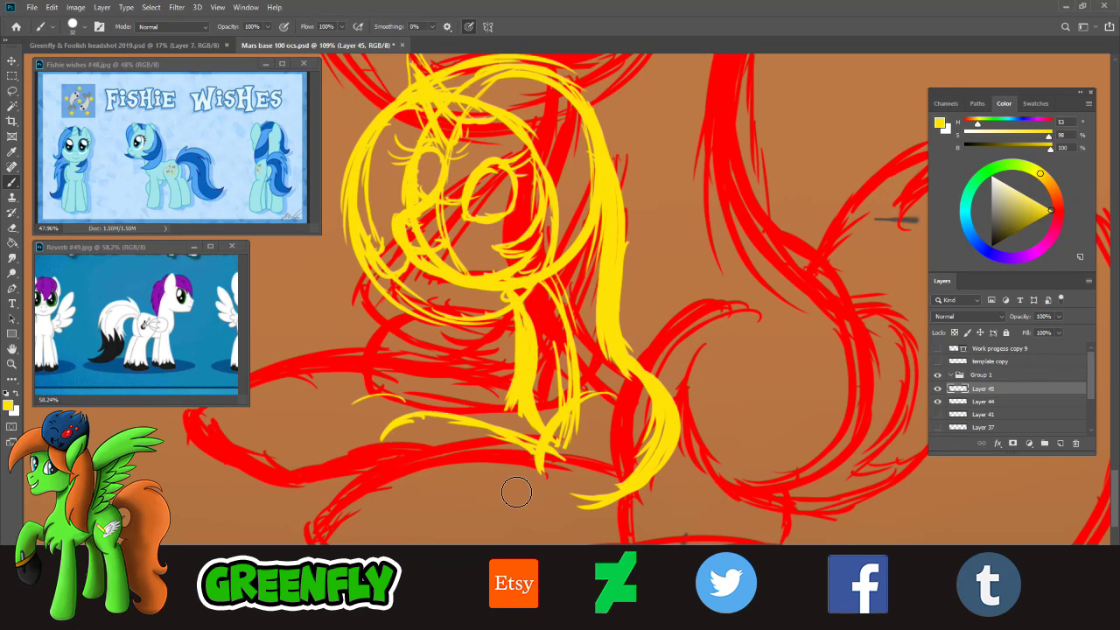
pyautogui.hotkey('ctrl', 'z')
pyautogui.hotkey('ctrl', 'z')
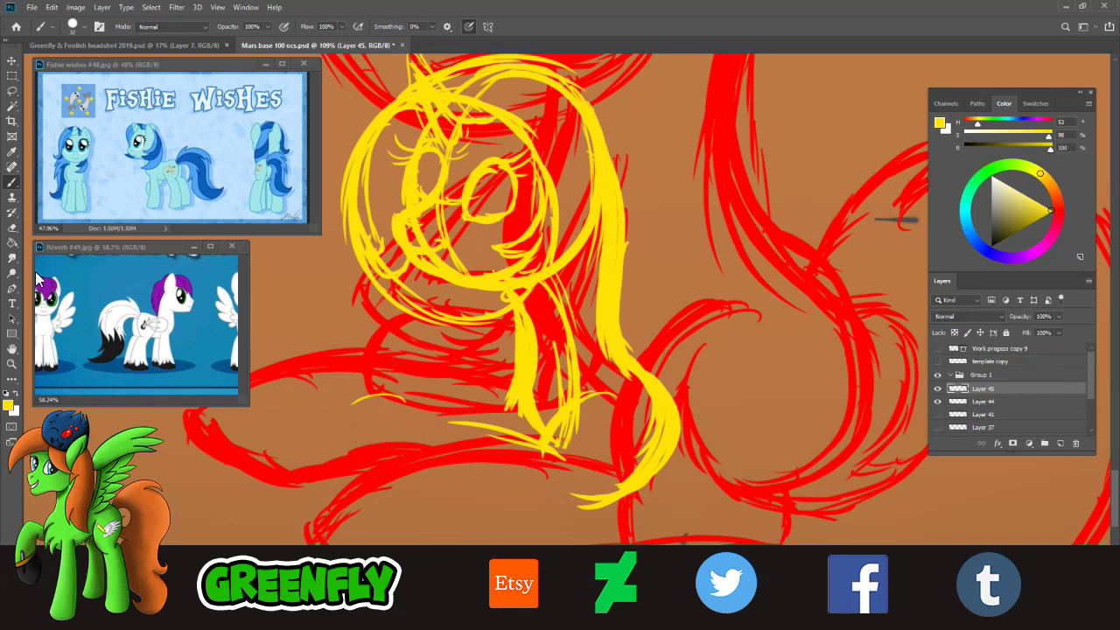
# - Erase the leftover leg strokes in front of the belly and the outer part of the rump curve
pyautogui.click(12, 227)
pyautogui.moveTo(380, 404)
pyautogui.mouseDown()
pyautogui.moveTo(435, 411)
pyautogui.moveTo(494, 454)
pyautogui.moveTo(535, 457)
pyautogui.mouseUp()
pyautogui.moveTo(513, 371)
pyautogui.mouseDown()
pyautogui.moveTo(537, 440)
pyautogui.moveTo(536, 418)
pyautogui.mouseUp()
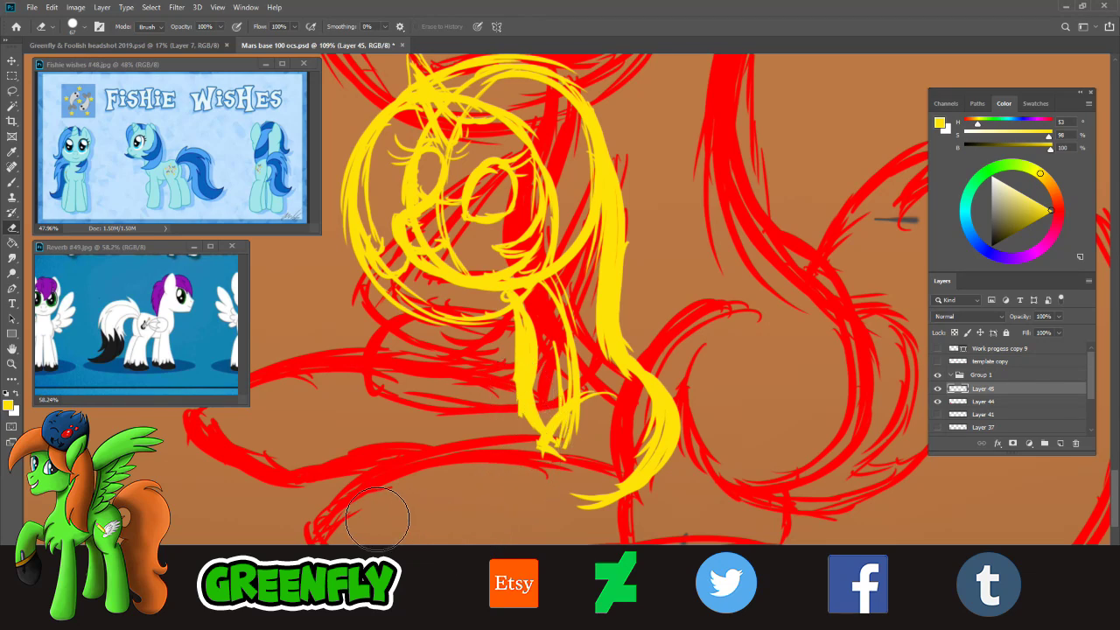
pyautogui.press('b')
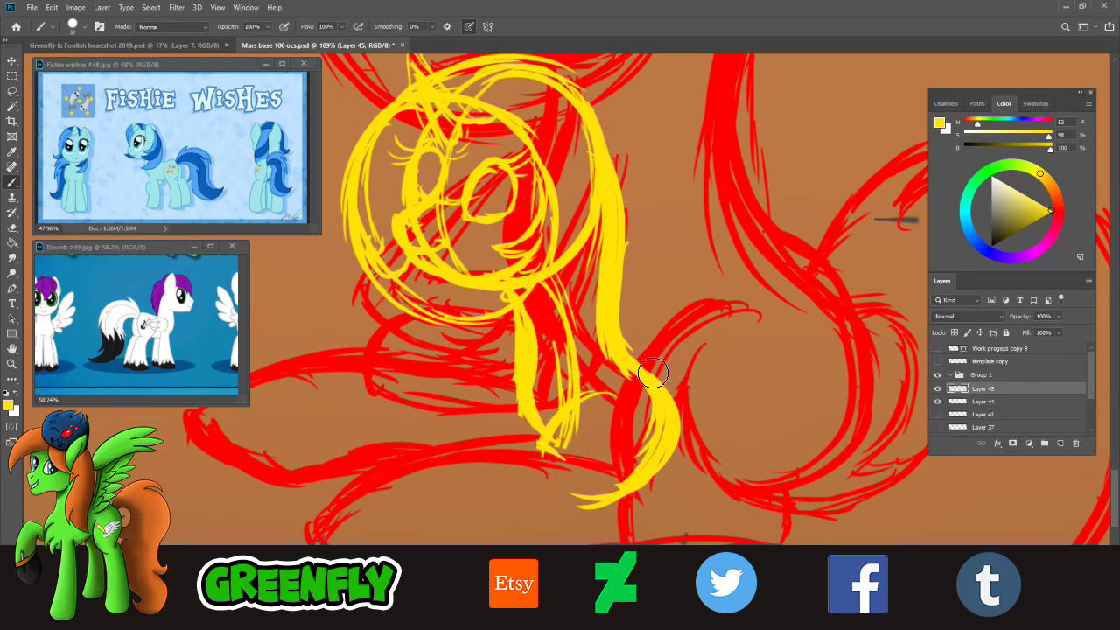
pyautogui.moveTo(653, 374)
pyautogui.mouseDown()
pyautogui.moveTo(664, 351)
pyautogui.moveTo(660, 378)
pyautogui.mouseUp()
pyautogui.click(15, 228)
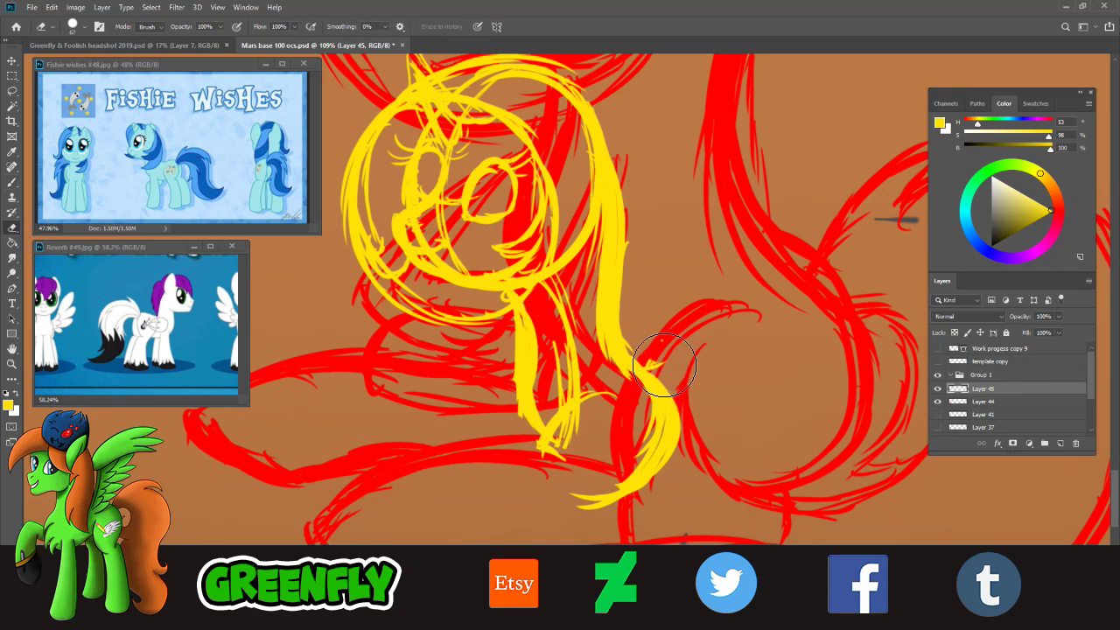
pyautogui.moveTo(687, 397)
pyautogui.mouseDown()
pyautogui.moveTo(693, 423)
pyautogui.moveTo(606, 506)
pyautogui.mouseUp()
# - Redraw the small pony's rump as a slimmer, tighter yellow curve ending under the belly
pyautogui.press('b')
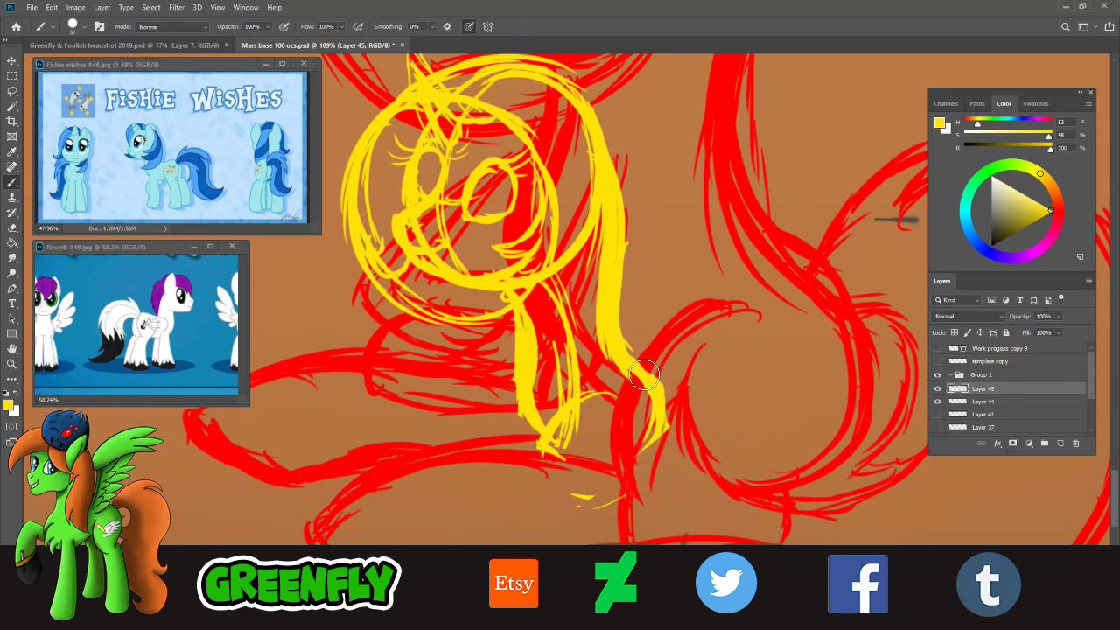
pyautogui.moveTo(652, 413); pyautogui.dragTo(632, 473)
pyautogui.moveTo(666, 430); pyautogui.dragTo(591, 470)
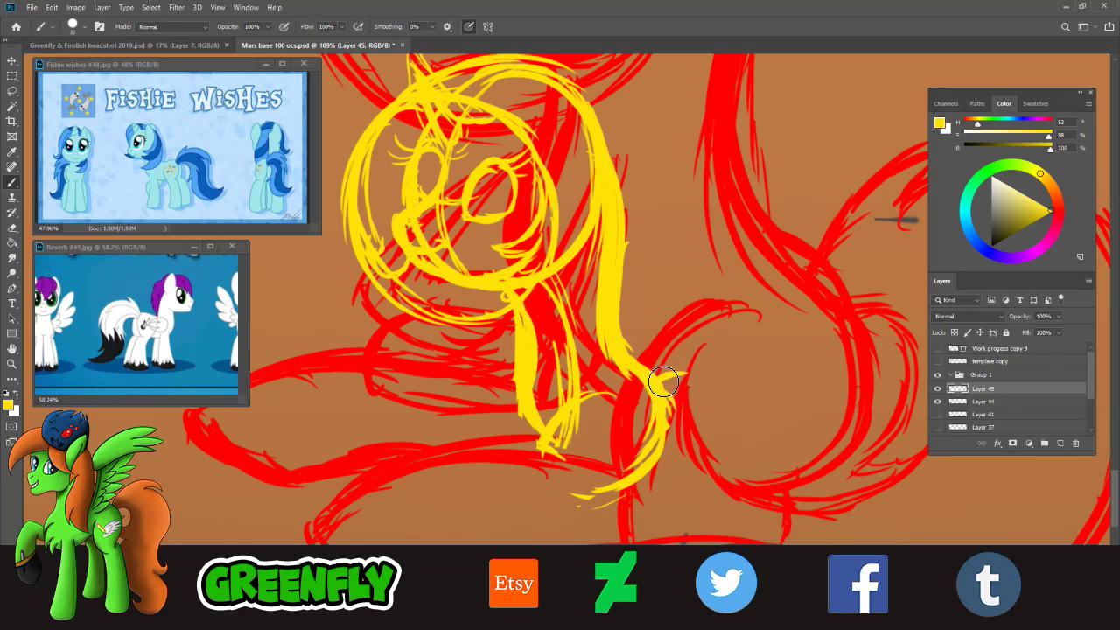
# - Sketch a long yellow tail curling from the rump under the body to a tip in front, and fill in the belly line
pyautogui.moveTo(663, 383)
pyautogui.mouseDown()
pyautogui.moveTo(688, 380)
pyautogui.moveTo(691, 417)
pyautogui.moveTo(708, 423)
pyautogui.mouseUp()
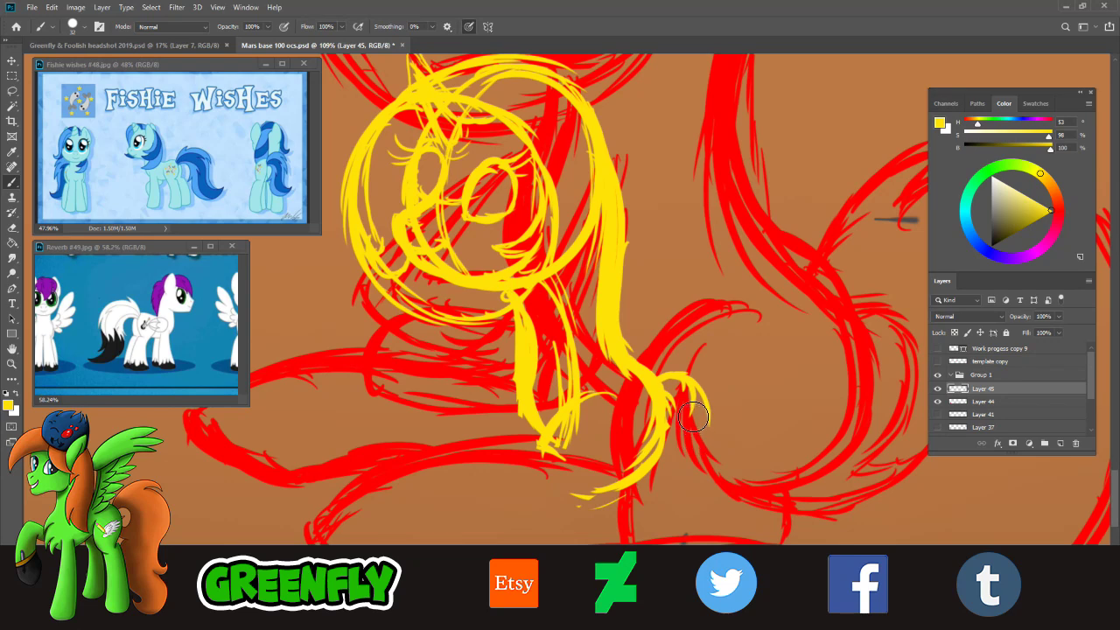
pyautogui.moveTo(679, 385)
pyautogui.mouseDown()
pyautogui.moveTo(698, 366)
pyautogui.moveTo(730, 399)
pyautogui.moveTo(721, 460)
pyautogui.mouseUp()
pyautogui.moveTo(726, 411); pyautogui.dragTo(643, 523)
pyautogui.moveTo(705, 464); pyautogui.dragTo(595, 530)
pyautogui.moveTo(663, 501)
pyautogui.mouseDown()
pyautogui.moveTo(637, 522)
pyautogui.moveTo(627, 497)
pyautogui.moveTo(685, 485)
pyautogui.moveTo(529, 510)
pyautogui.moveTo(623, 530)
pyautogui.moveTo(492, 492)
pyautogui.moveTo(555, 527)
pyautogui.moveTo(464, 450)
pyautogui.moveTo(504, 487)
pyautogui.moveTo(406, 456)
pyautogui.moveTo(460, 401)
pyautogui.moveTo(588, 460)
pyautogui.moveTo(615, 486)
pyautogui.mouseUp()
pyautogui.moveTo(559, 423); pyautogui.dragTo(595, 462)
pyautogui.moveTo(550, 409)
pyautogui.mouseDown()
pyautogui.moveTo(566, 444)
pyautogui.moveTo(609, 459)
pyautogui.mouseUp()
pyautogui.moveTo(660, 400)
pyautogui.mouseDown()
pyautogui.moveTo(672, 438)
pyautogui.moveTo(595, 454)
pyautogui.moveTo(604, 442)
pyautogui.moveTo(587, 401)
pyautogui.mouseUp()
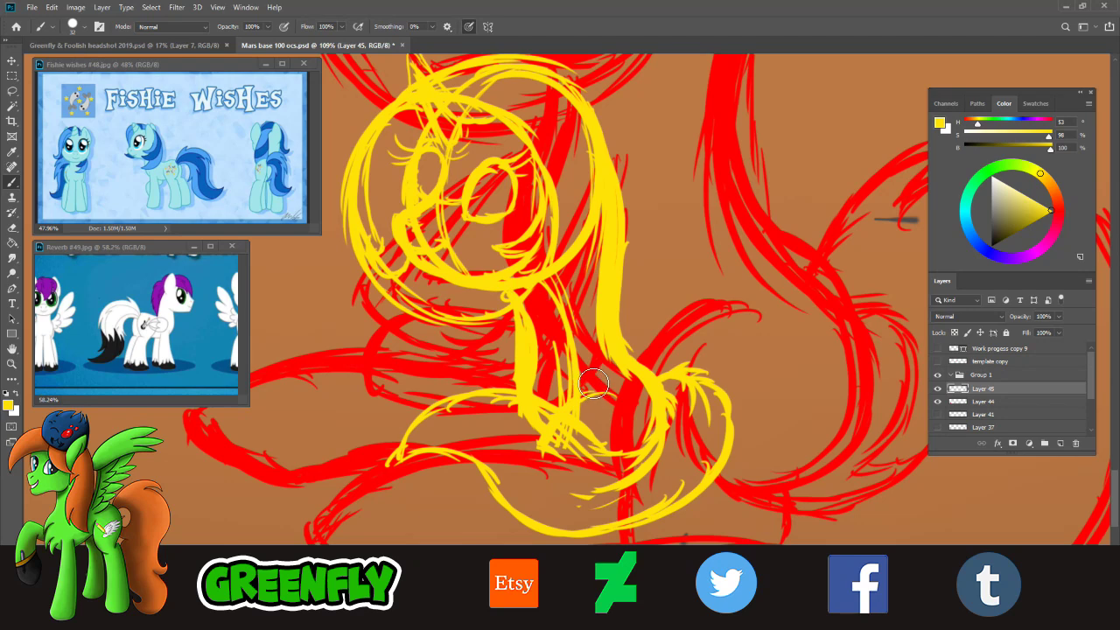
# - Scale the small yellow pony sketch to 98.09% and position it between the seated pony's chest and haunch
pyautogui.click(11, 363)
pyautogui.keyDown('alt'); pyautogui.click(583, 429); pyautogui.keyUp('alt')
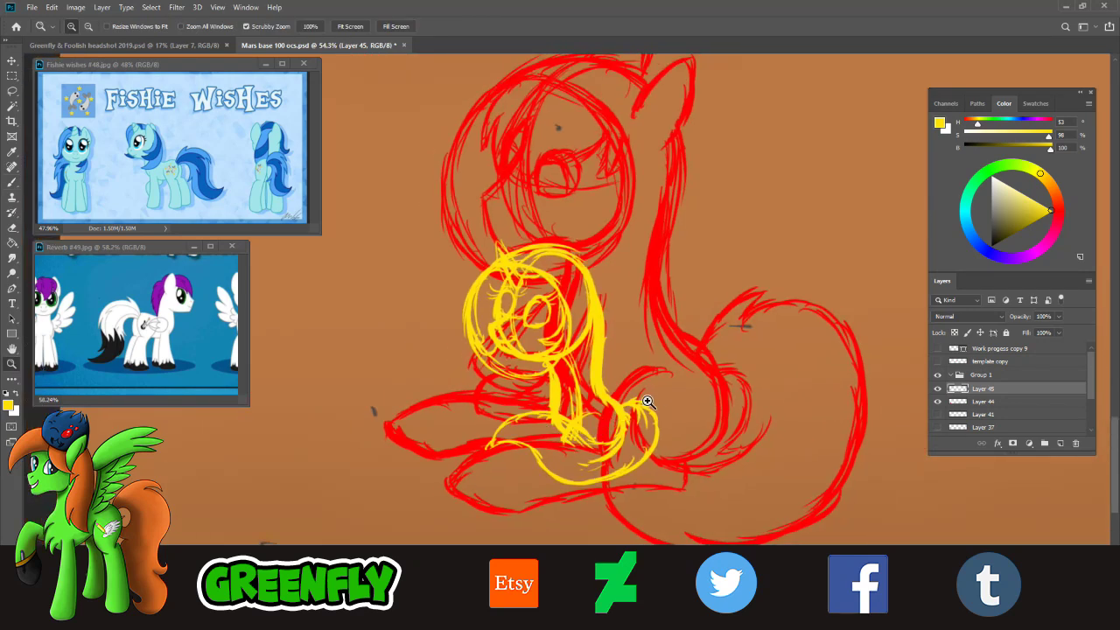
pyautogui.moveTo(649, 325); pyautogui.dragTo(656, 322)
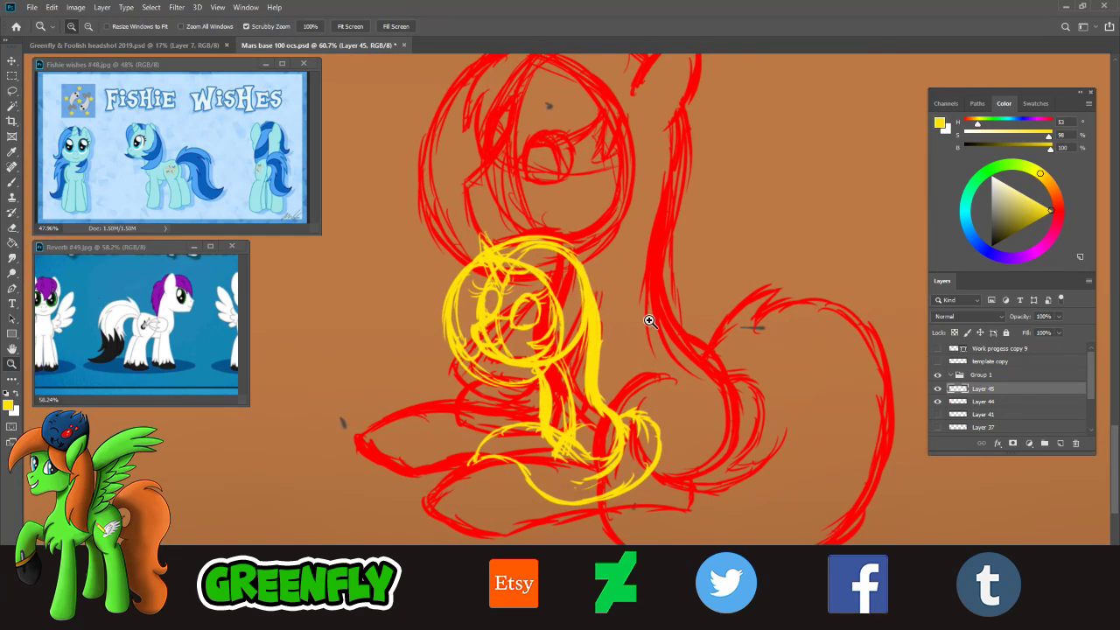
pyautogui.click(53, 7)
pyautogui.click(96, 262)
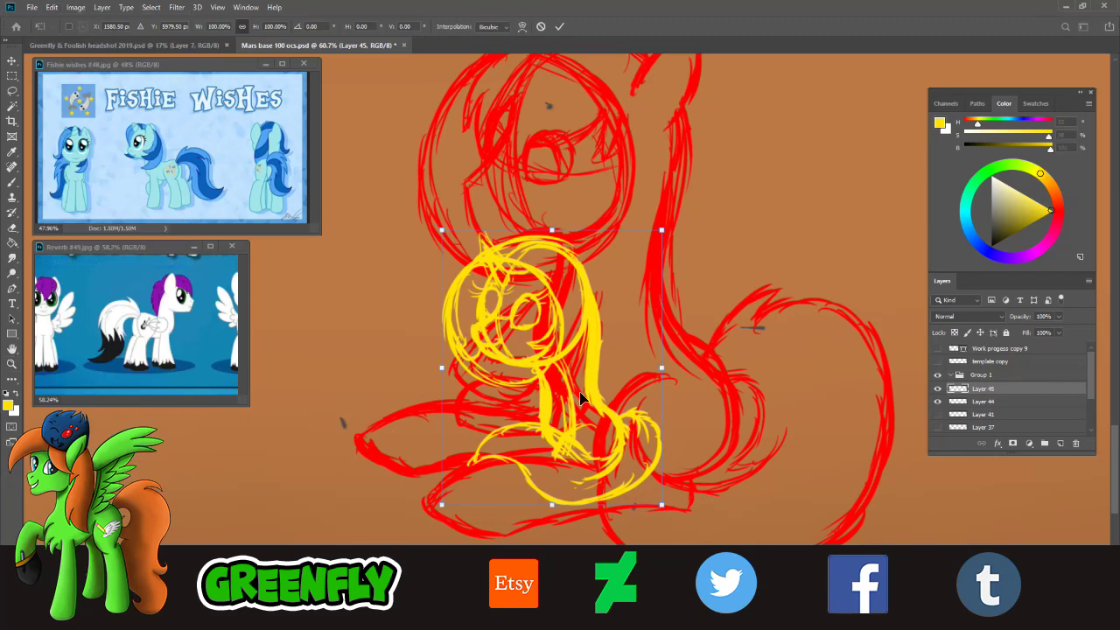
pyautogui.moveTo(581, 398); pyautogui.dragTo(564, 388)
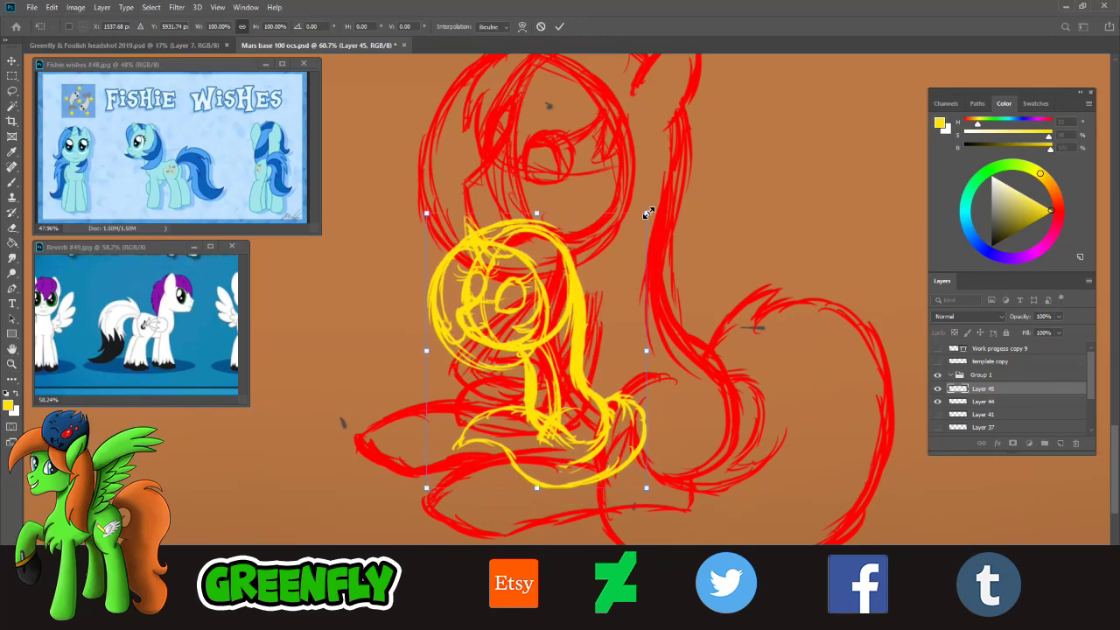
pyautogui.moveTo(647, 215); pyautogui.dragTo(641, 220)
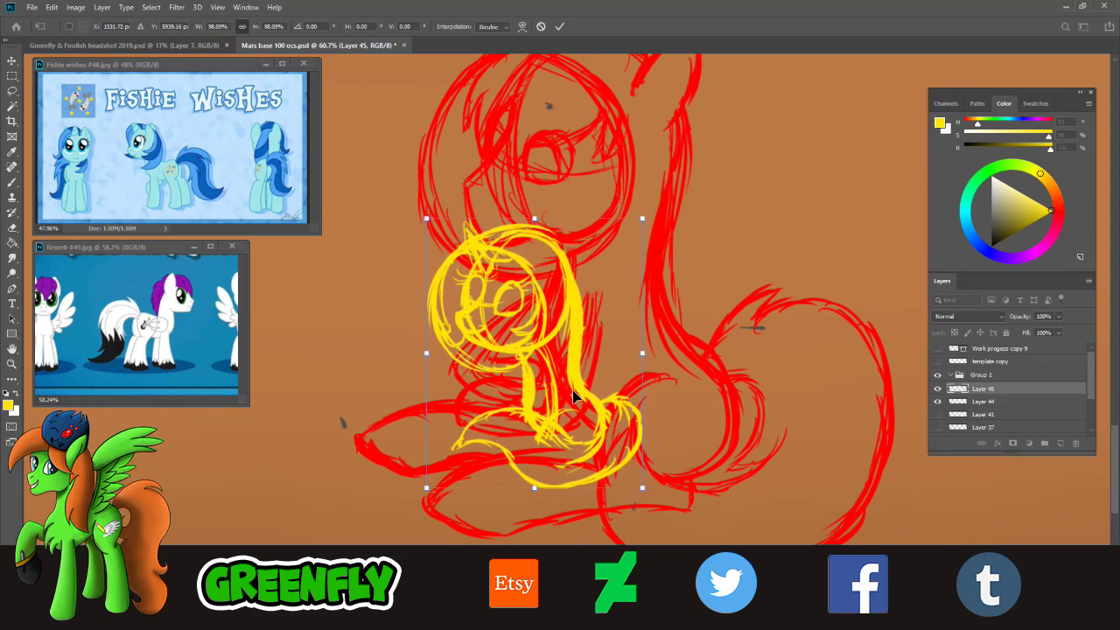
pyautogui.moveTo(572, 390); pyautogui.dragTo(592, 401)
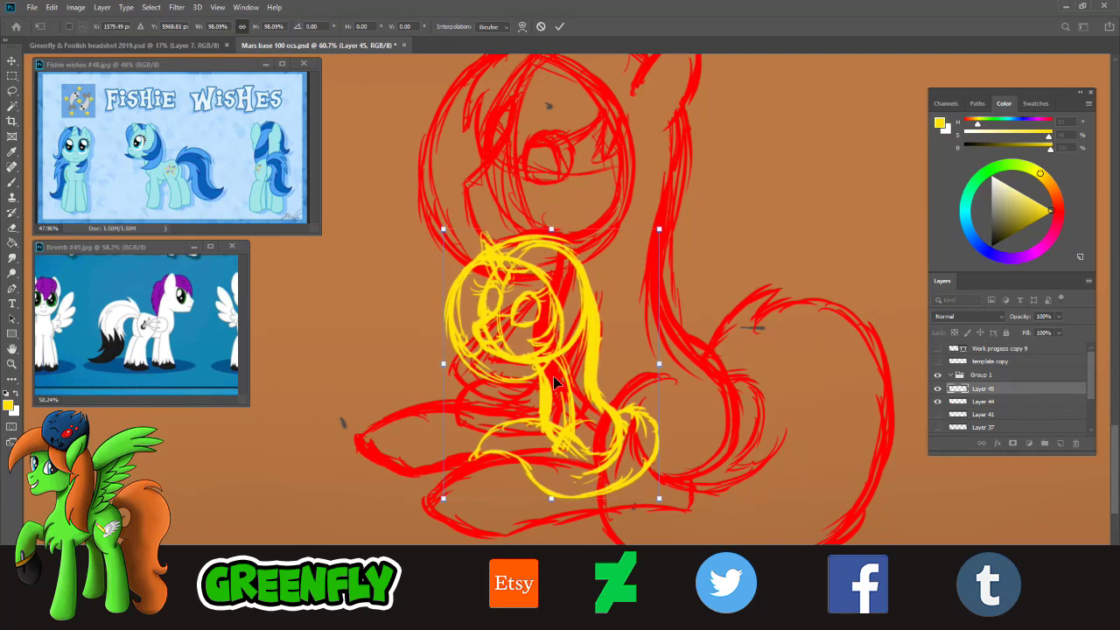
pyautogui.click(560, 27)
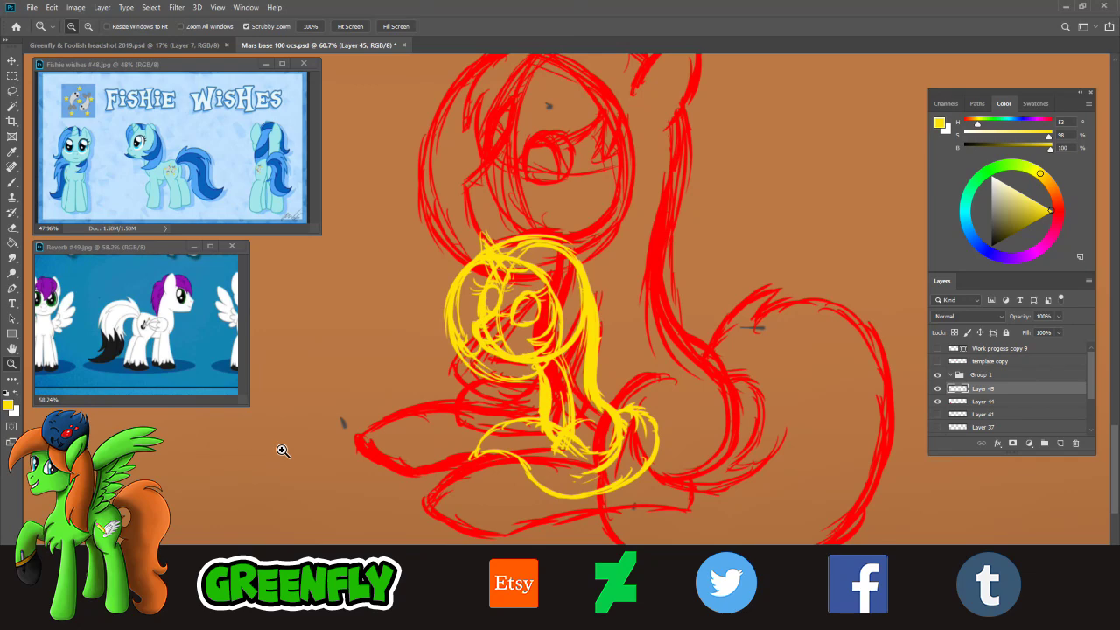
# - Try sketching a pair of yellow front legs below the small pony's head, and erase them
pyautogui.moveTo(554, 425); pyautogui.dragTo(558, 430)
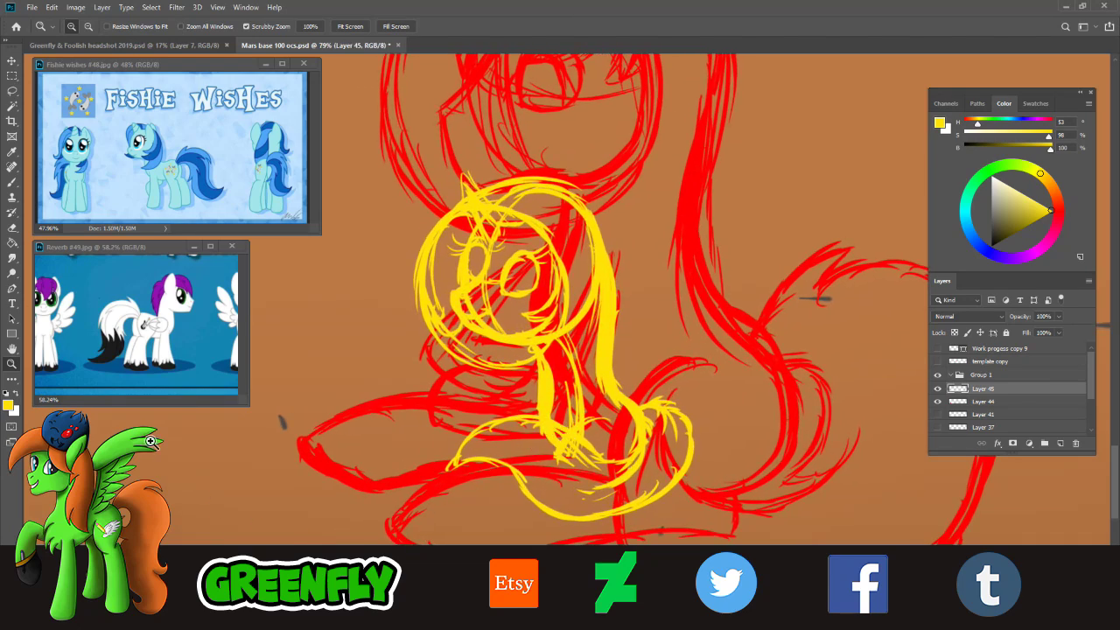
pyautogui.click(14, 183)
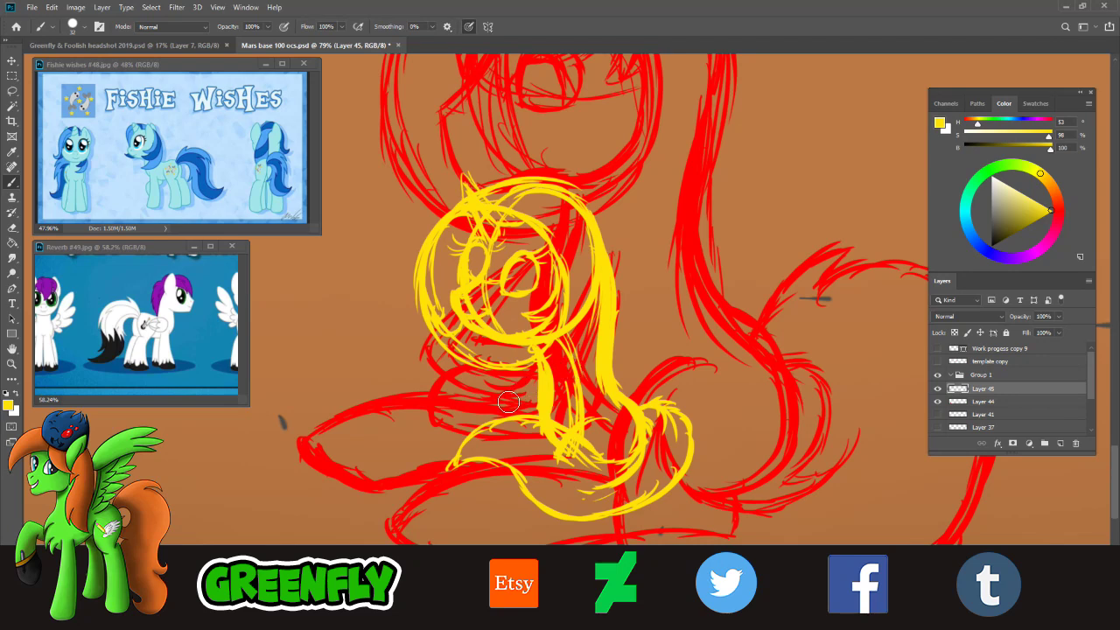
pyautogui.moveTo(455, 427)
pyautogui.mouseDown()
pyautogui.moveTo(447, 378)
pyautogui.moveTo(475, 381)
pyautogui.moveTo(469, 425)
pyautogui.mouseUp()
pyautogui.moveTo(475, 377)
pyautogui.mouseDown()
pyautogui.moveTo(488, 396)
pyautogui.moveTo(477, 421)
pyautogui.moveTo(483, 391)
pyautogui.moveTo(458, 381)
pyautogui.moveTo(453, 397)
pyautogui.moveTo(449, 375)
pyautogui.moveTo(453, 426)
pyautogui.moveTo(437, 405)
pyautogui.moveTo(442, 380)
pyautogui.moveTo(473, 377)
pyautogui.mouseUp()
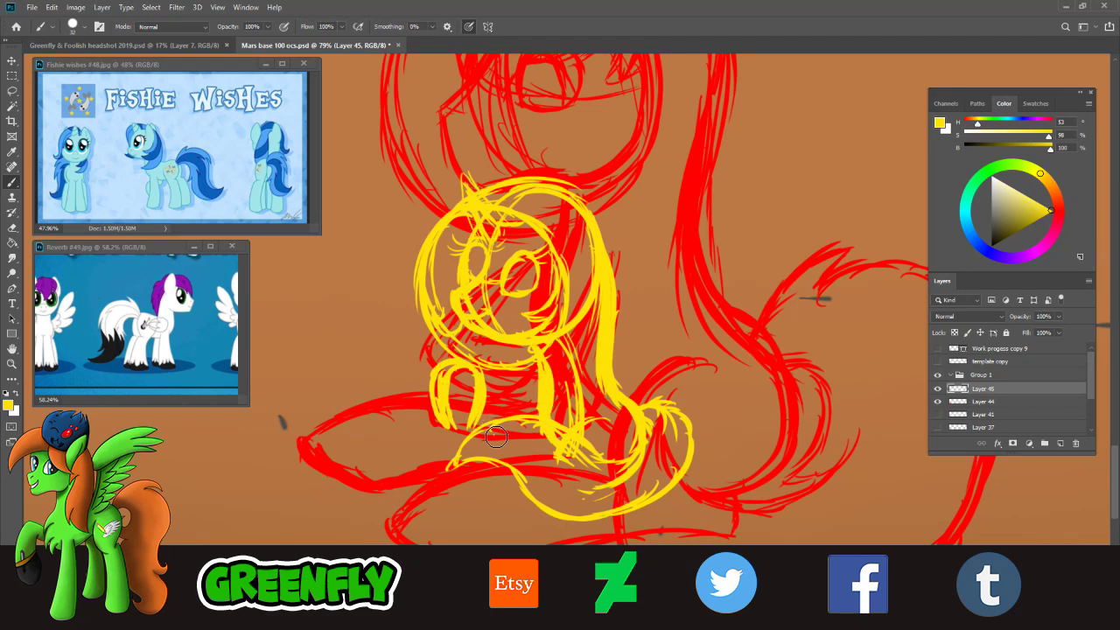
pyautogui.moveTo(495, 437); pyautogui.dragTo(512, 366)
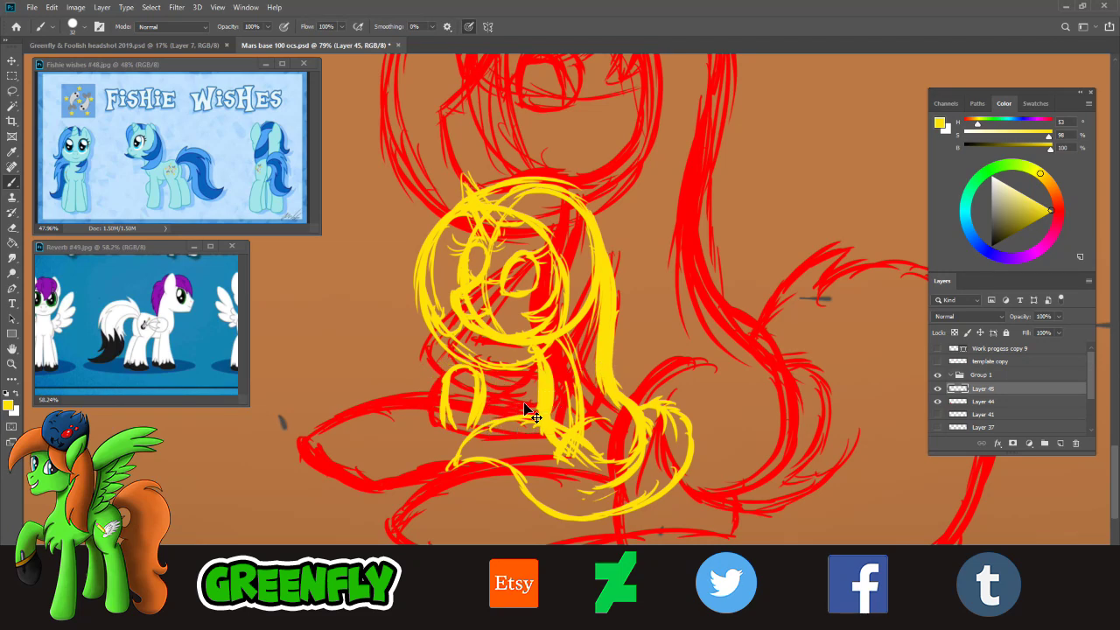
pyautogui.press('e')
pyautogui.moveTo(490, 398)
pyautogui.mouseDown()
pyautogui.moveTo(464, 433)
pyautogui.moveTo(487, 419)
pyautogui.moveTo(489, 384)
pyautogui.moveTo(456, 381)
pyautogui.moveTo(442, 390)
pyautogui.moveTo(455, 433)
pyautogui.mouseUp()
pyautogui.press('b')
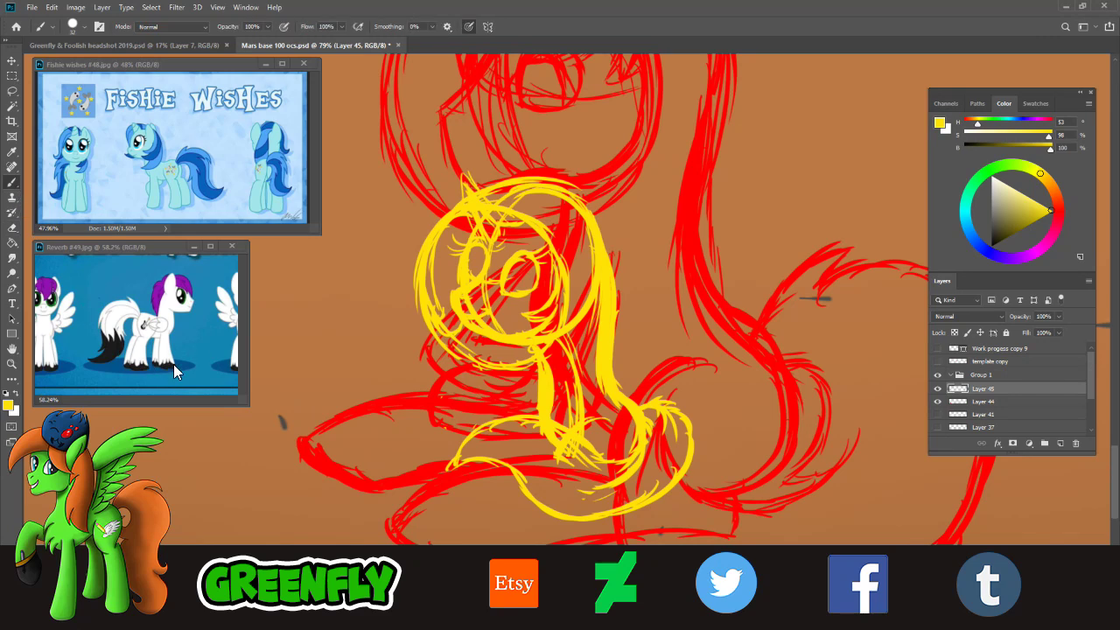
# - Move the small yellow pony sketch slightly forward along the seated pony's legs, and sketch its bent front legs below the helmet
pyautogui.click(52, 7)
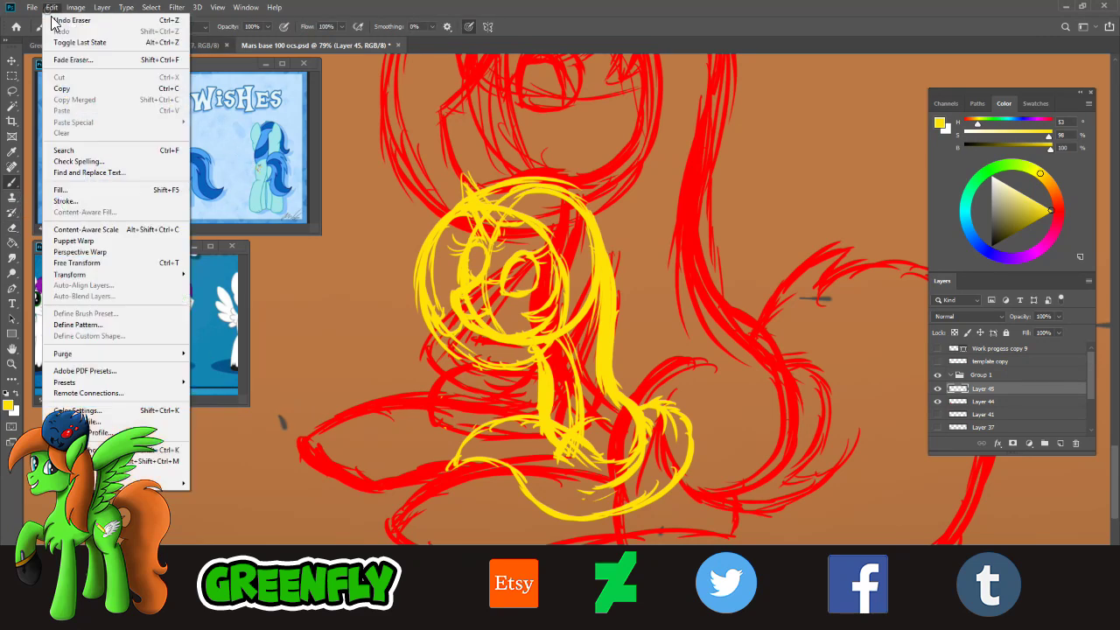
pyautogui.click(101, 262)
pyautogui.moveTo(573, 393)
pyautogui.mouseDown()
pyautogui.moveTo(567, 384)
pyautogui.moveTo(551, 393)
pyautogui.mouseUp()
pyautogui.click(559, 26)
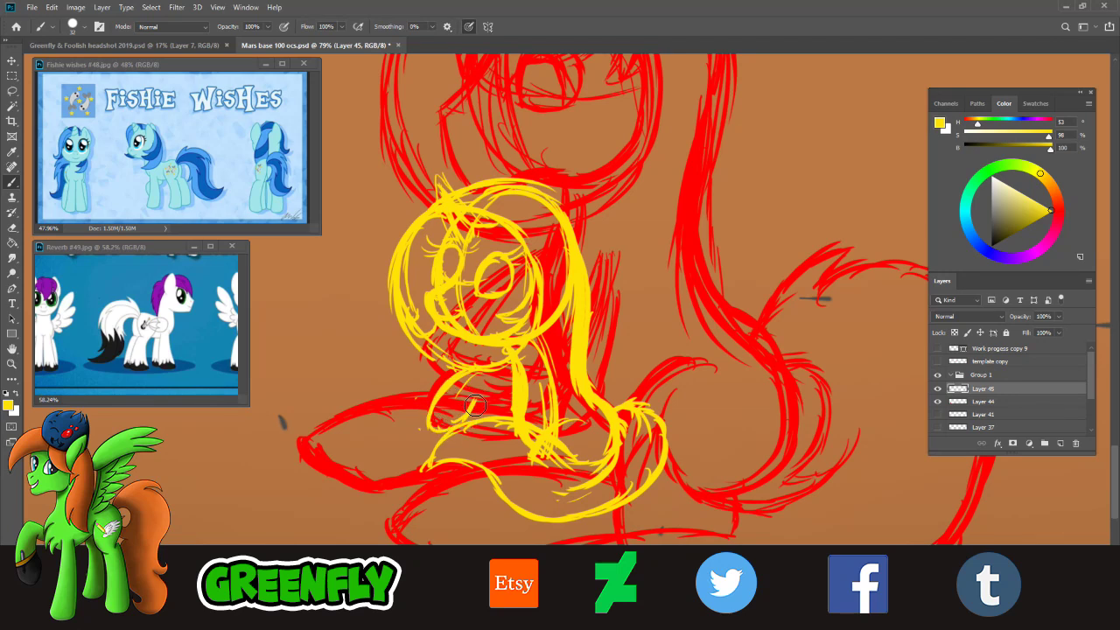
pyautogui.moveTo(498, 386)
pyautogui.mouseDown()
pyautogui.moveTo(481, 439)
pyautogui.moveTo(499, 438)
pyautogui.moveTo(486, 442)
pyautogui.mouseUp()
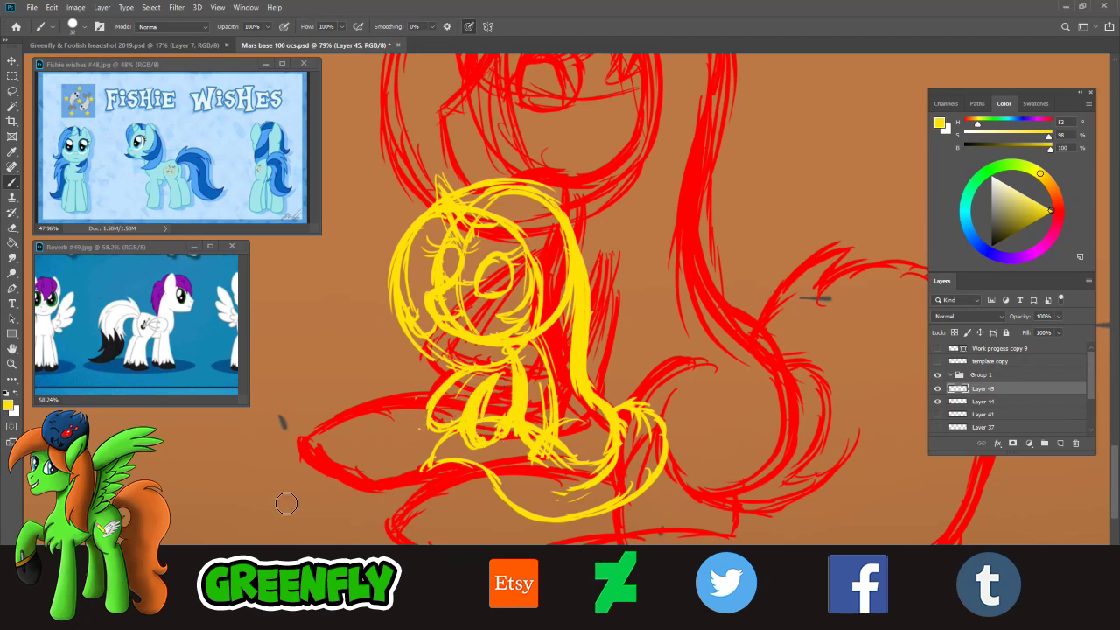
# - Scale the small yellow pony sketch to 109.55% and reposition it slightly up and back against the seated pony's chest
pyautogui.click(14, 364)
pyautogui.moveTo(588, 446); pyautogui.dragTo(623, 444)
pyautogui.scroll(2, 634, 447)
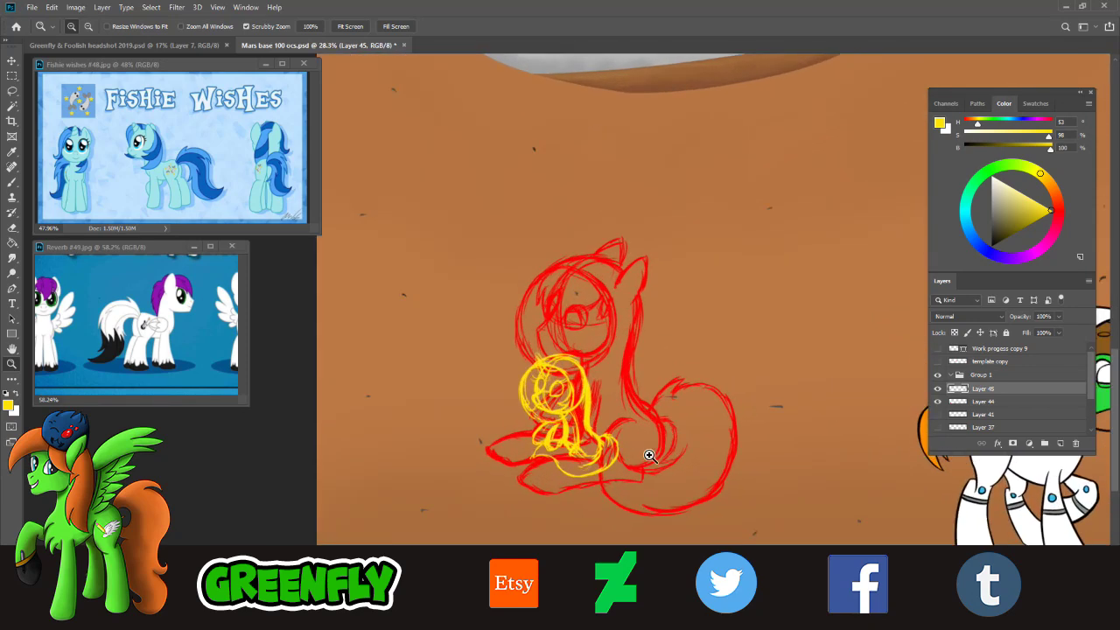
pyautogui.scroll(3, 645, 452)
pyautogui.scroll(2, 602, 420)
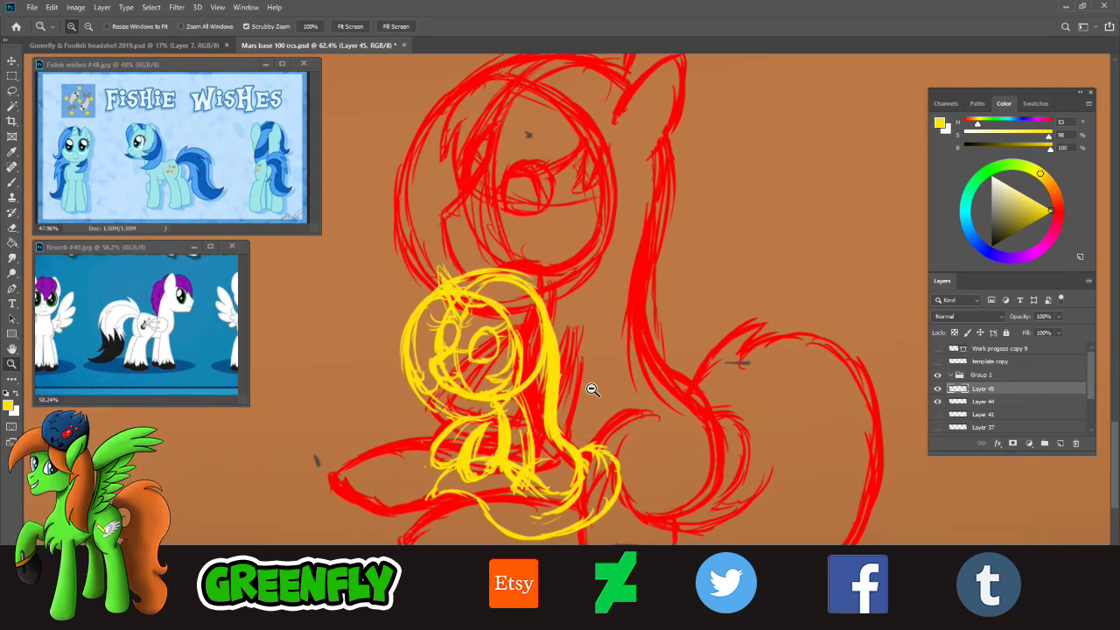
pyautogui.scroll(-2, 593, 383)
pyautogui.scroll(1, 613, 385)
pyautogui.scroll(1, 617, 386)
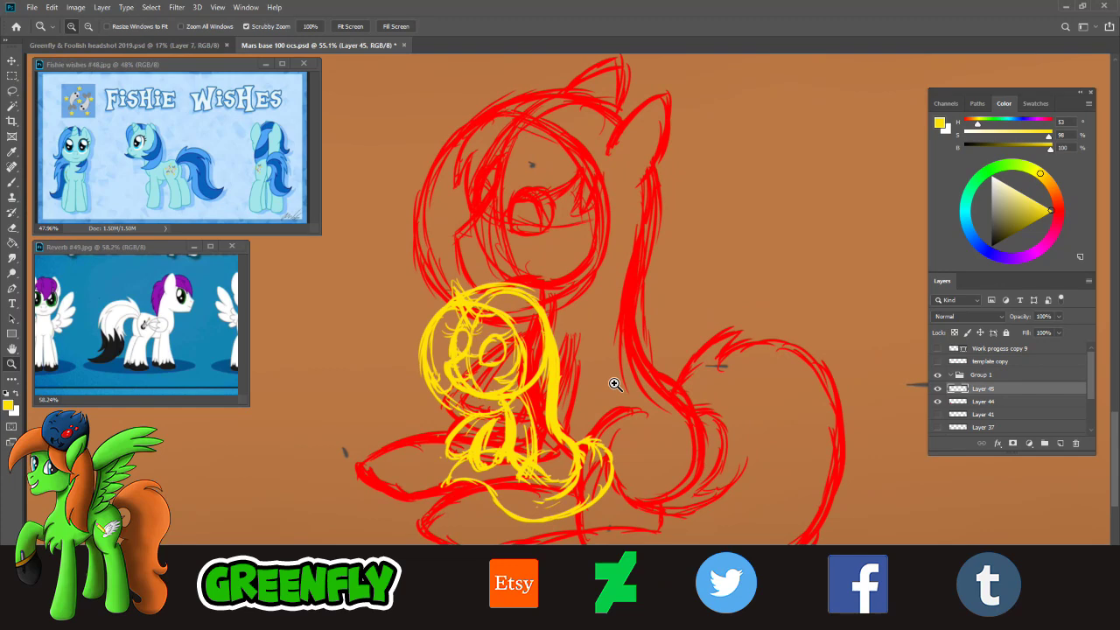
pyautogui.click(52, 8)
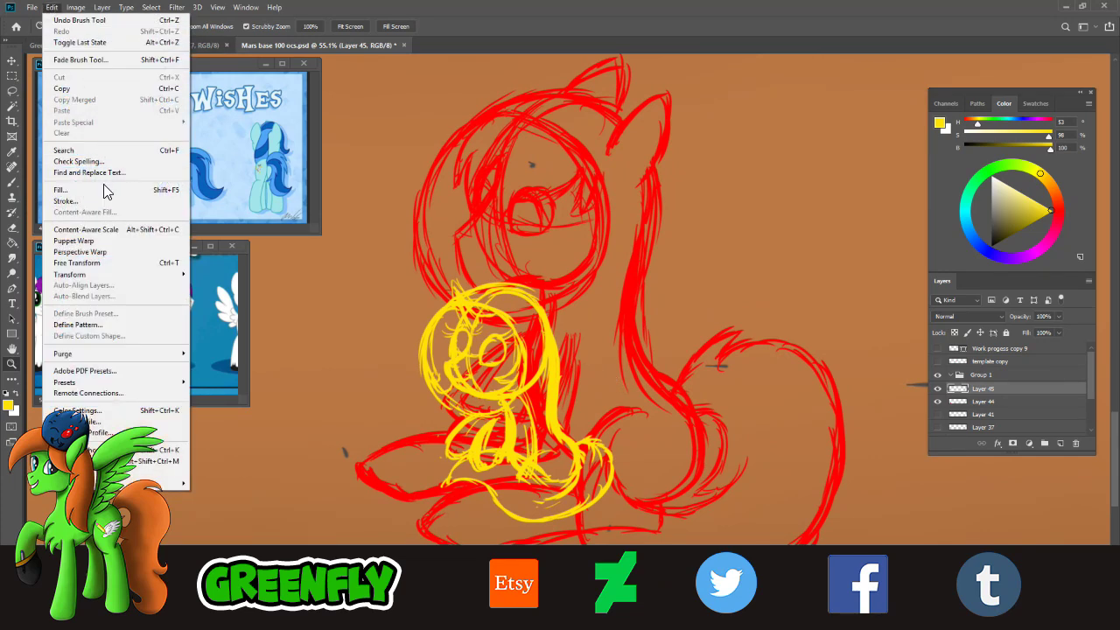
pyautogui.click(83, 263)
pyautogui.moveTo(616, 278); pyautogui.dragTo(641, 260)
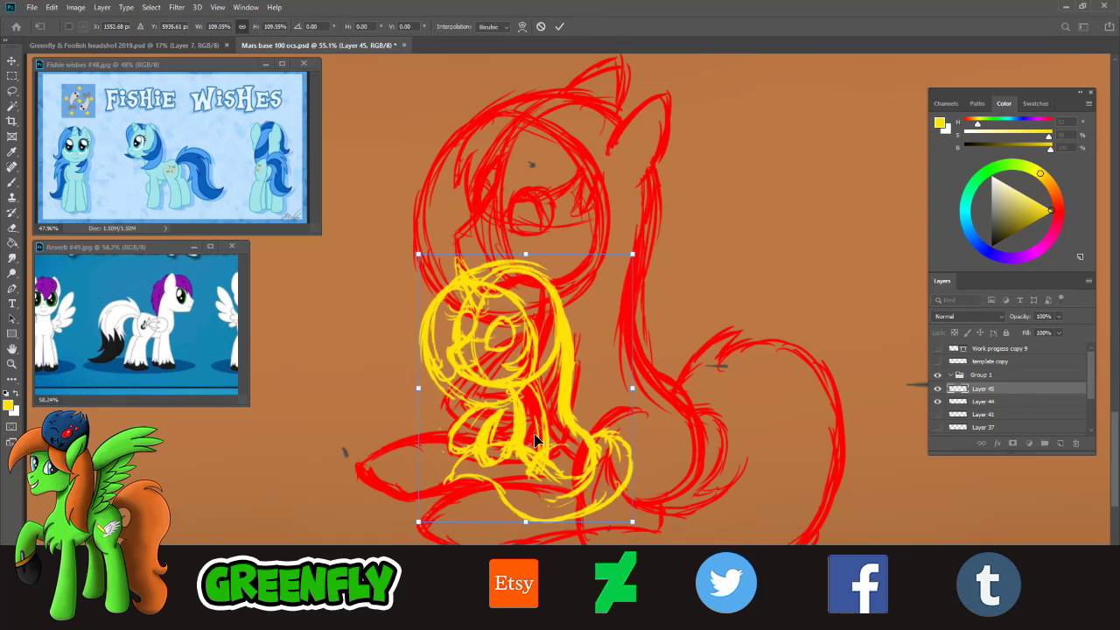
pyautogui.moveTo(535, 436); pyautogui.dragTo(544, 429)
pyautogui.click(560, 27)
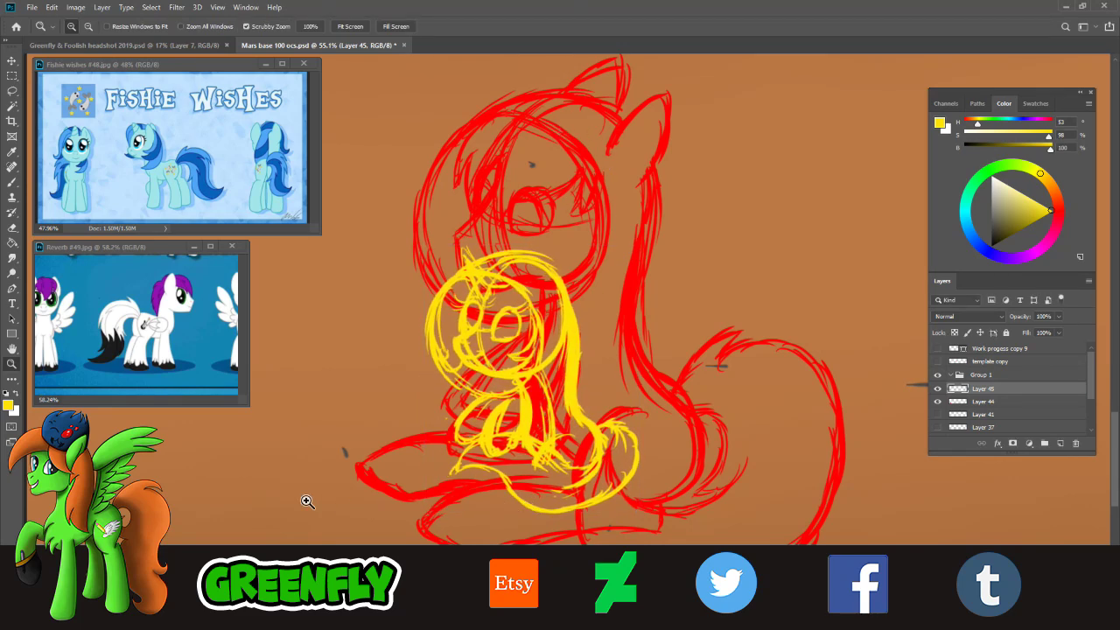
# - Extend the front end of the small pony's yellow tail into a longer pointed tip over the seated pony's front legs
pyautogui.press('b')
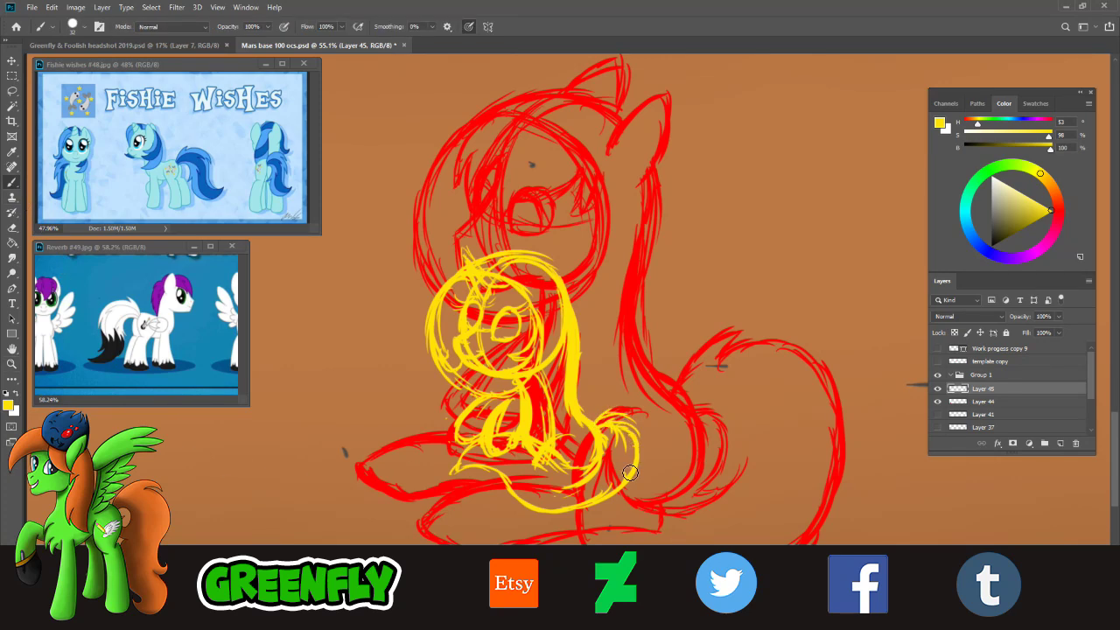
pyautogui.moveTo(545, 505); pyautogui.dragTo(469, 468)
pyautogui.moveTo(453, 483)
pyautogui.mouseDown()
pyautogui.moveTo(493, 464)
pyautogui.moveTo(476, 476)
pyautogui.moveTo(514, 479)
pyautogui.mouseUp()
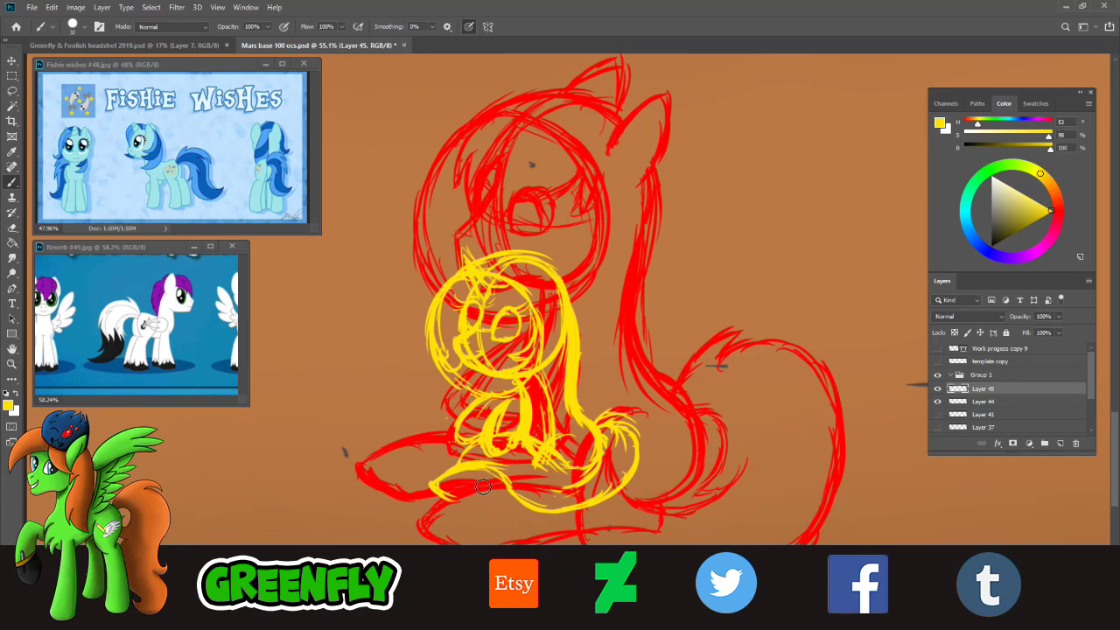
pyautogui.moveTo(436, 475)
pyautogui.mouseDown()
pyautogui.moveTo(451, 455)
pyautogui.moveTo(482, 459)
pyautogui.moveTo(449, 462)
pyautogui.mouseUp()
# - Review the two sketched ponies at scene scale and save the Mars base illustration
pyautogui.click(14, 364)
pyautogui.moveTo(570, 424); pyautogui.dragTo(545, 423)
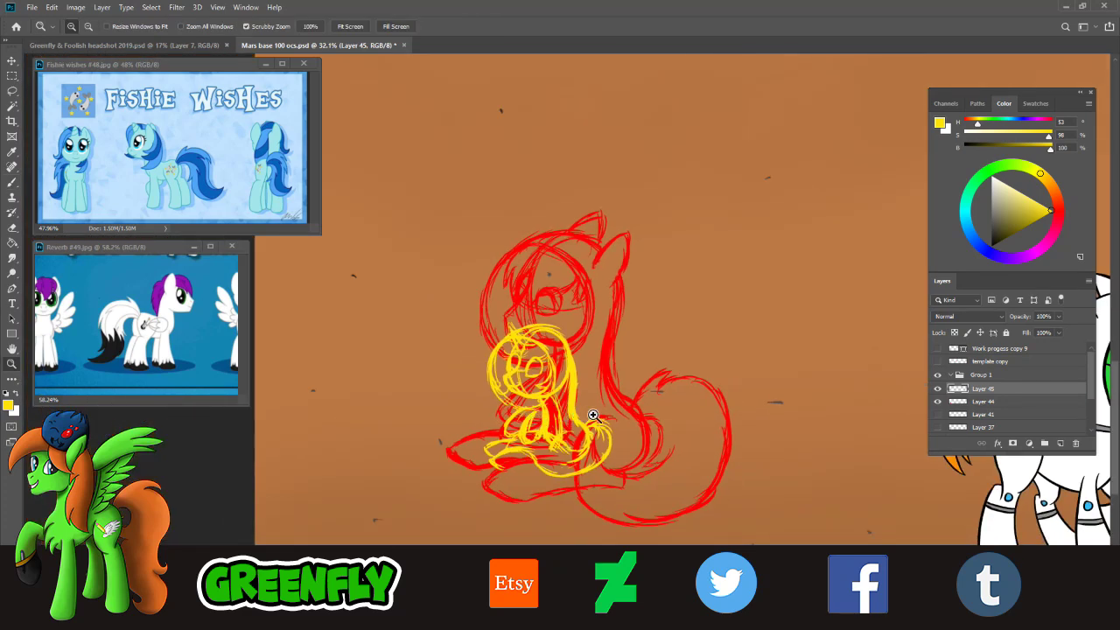
pyautogui.moveTo(665, 409); pyautogui.dragTo(644, 408)
pyautogui.scroll(3, 630, 438)
pyautogui.scroll(-1, 600, 458)
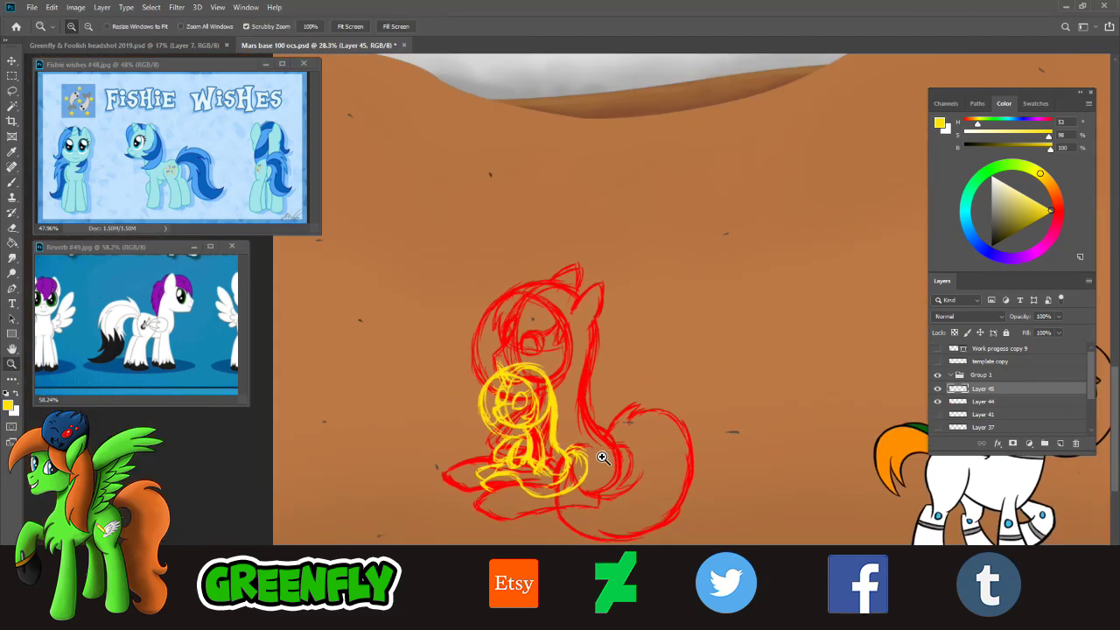
pyautogui.moveTo(584, 503); pyautogui.dragTo(595, 507)
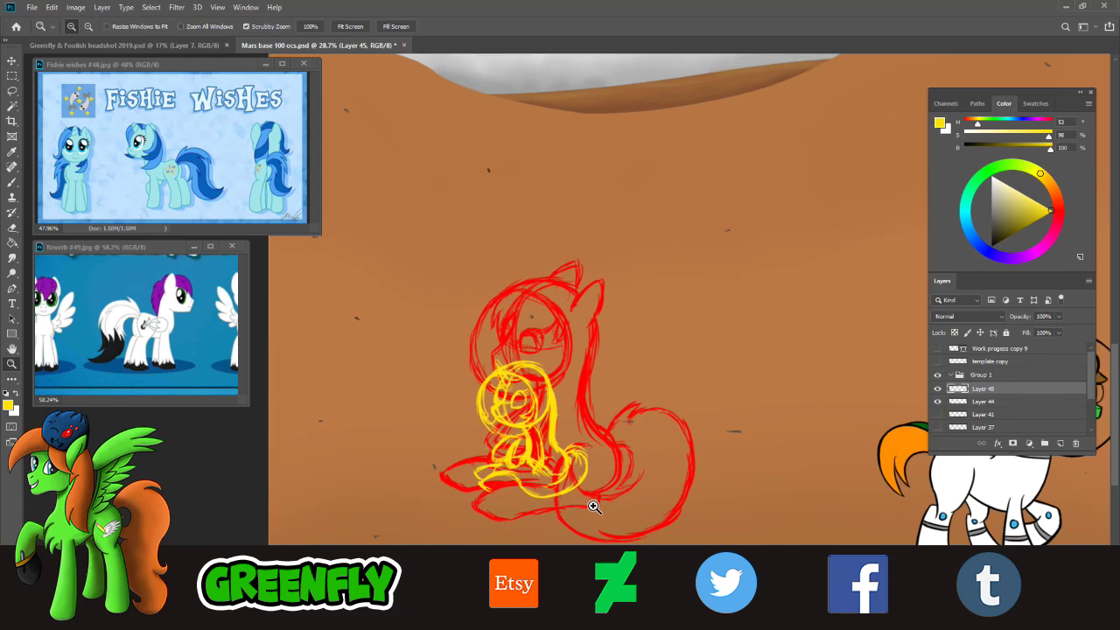
pyautogui.click(32, 7)
pyautogui.click(50, 145)
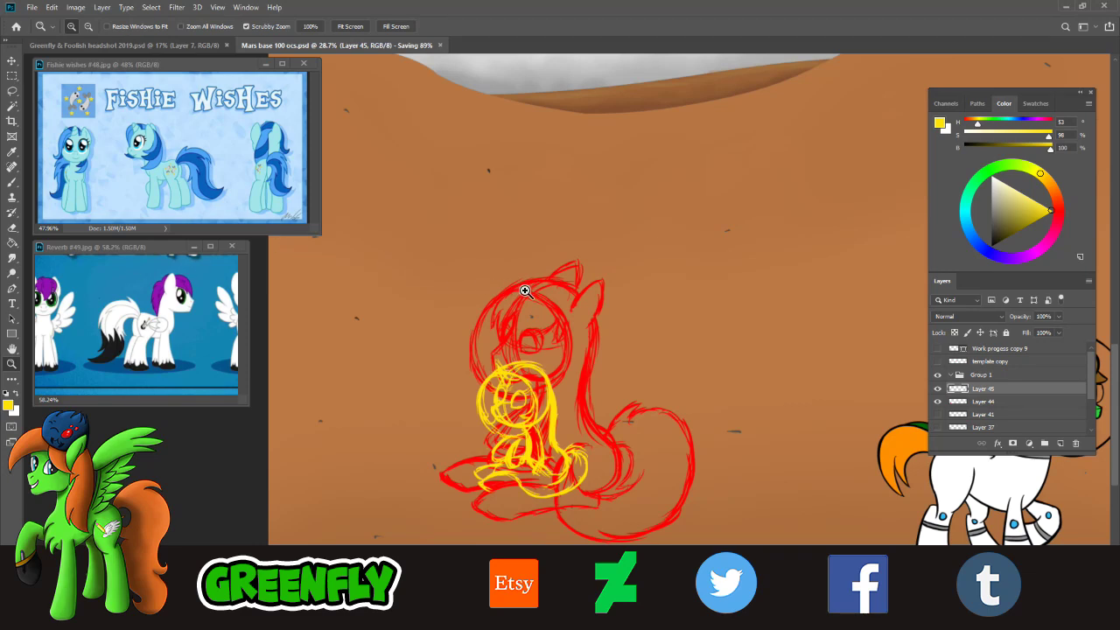
# - Free transform the two pony sketch layers, Layer 44 and Layer 45, together and move them to the lower-left edge of the desert scene
pyautogui.moveTo(644, 460); pyautogui.dragTo(614, 444)
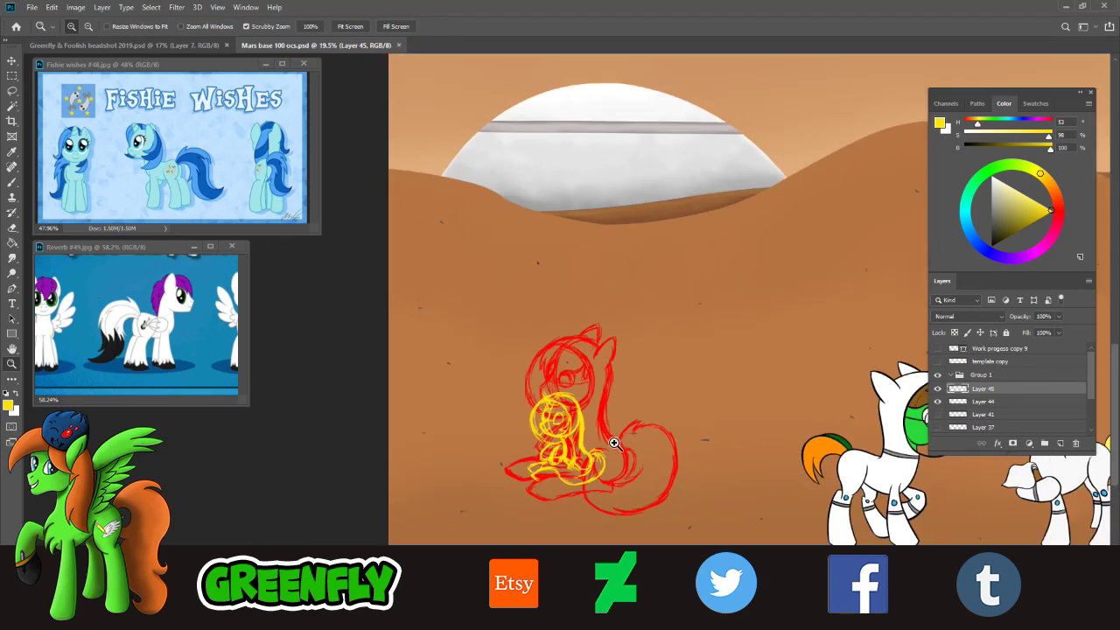
pyautogui.moveTo(630, 488); pyautogui.dragTo(644, 505)
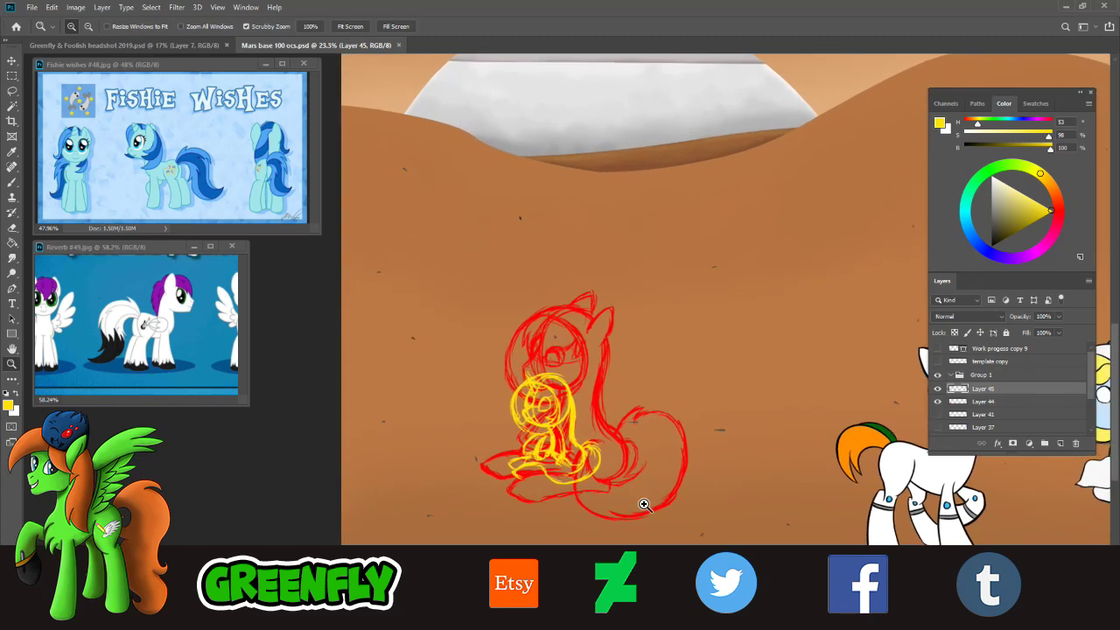
pyautogui.click(988, 402)
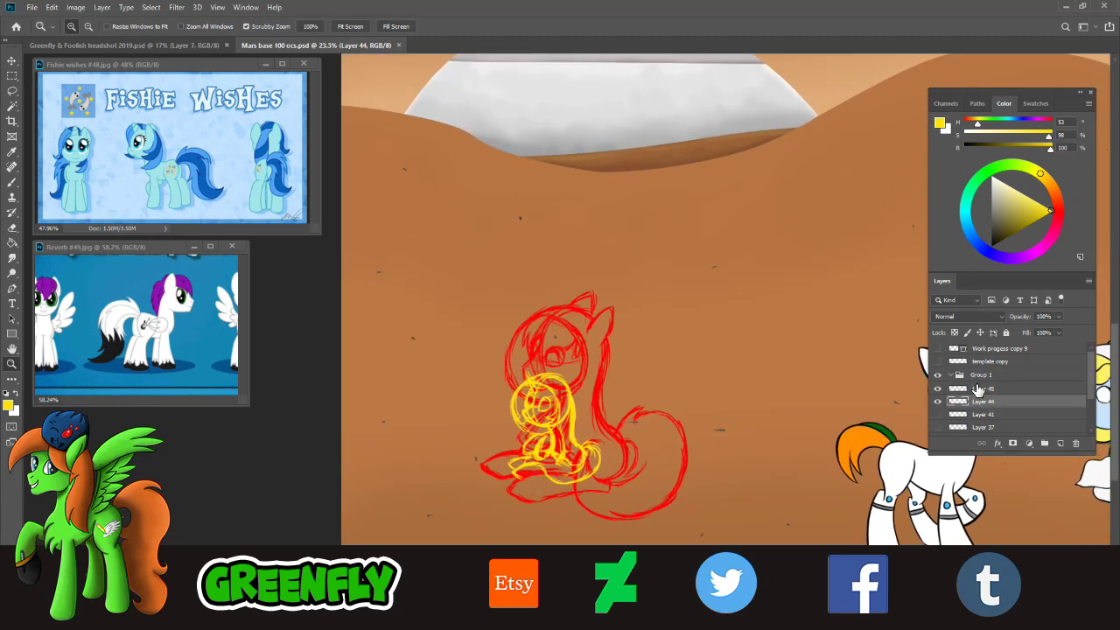
pyautogui.keyDown('shift'); pyautogui.click(984, 388); pyautogui.keyUp('shift')
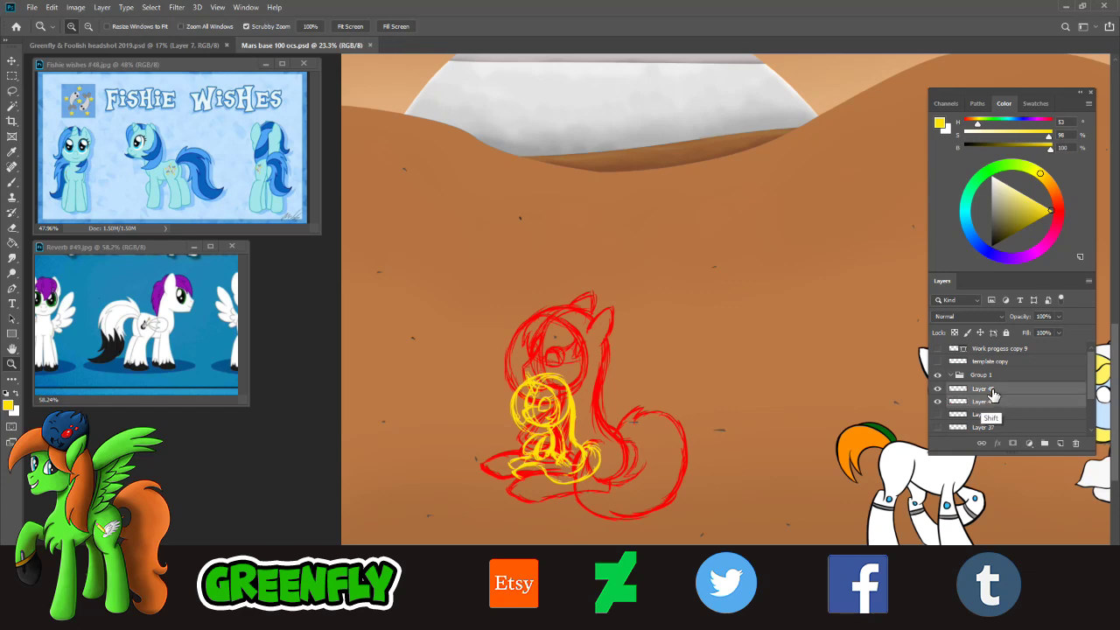
pyautogui.click(52, 7)
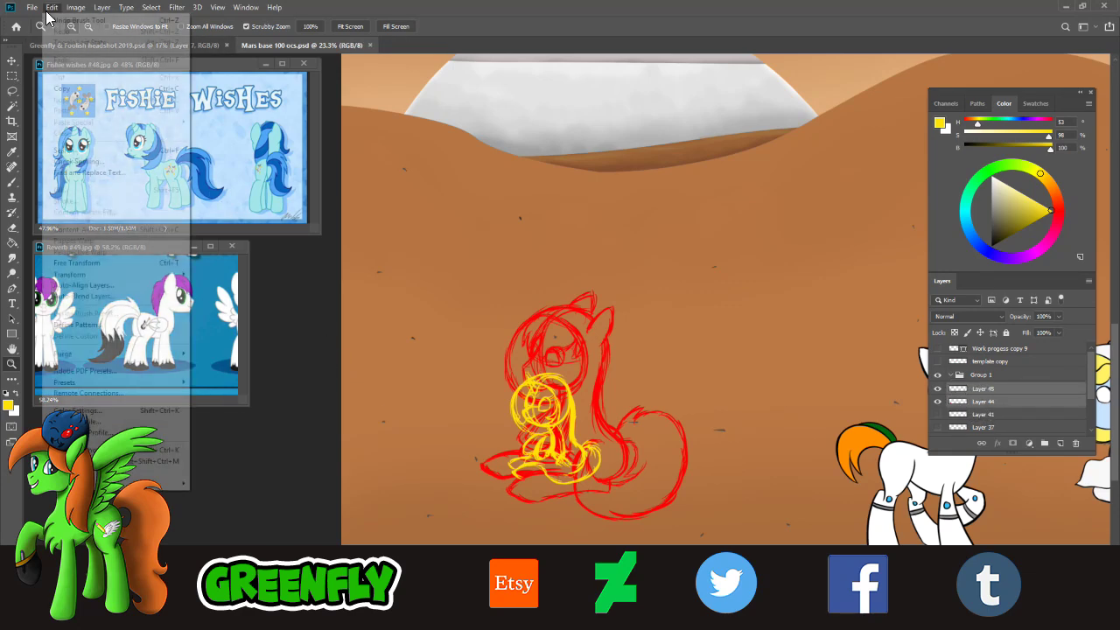
pyautogui.click(83, 263)
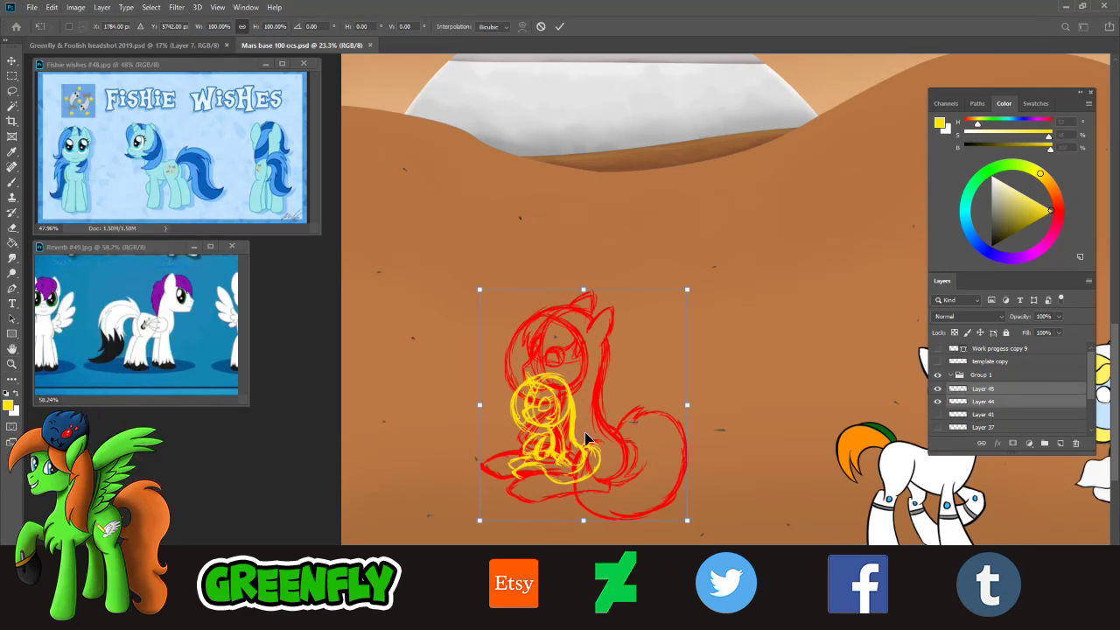
pyautogui.moveTo(586, 440)
pyautogui.mouseDown()
pyautogui.moveTo(494, 482)
pyautogui.moveTo(718, 487)
pyautogui.moveTo(720, 499)
pyautogui.mouseUp()
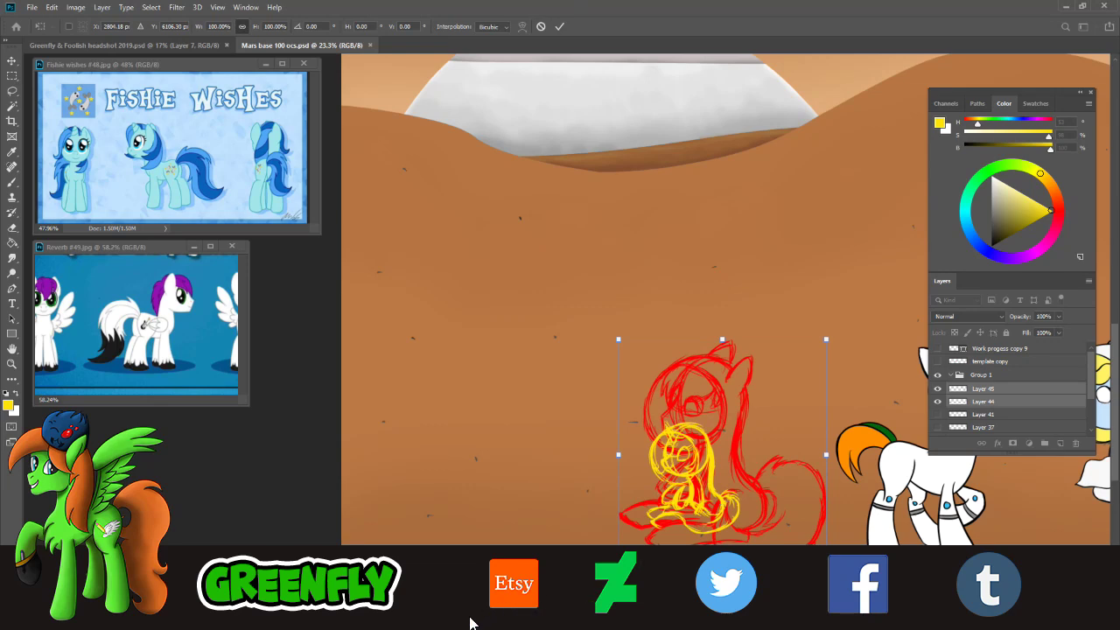
pyautogui.moveTo(466, 624)
pyautogui.mouseDown()
pyautogui.moveTo(554, 623)
pyautogui.moveTo(495, 602)
pyautogui.mouseUp()
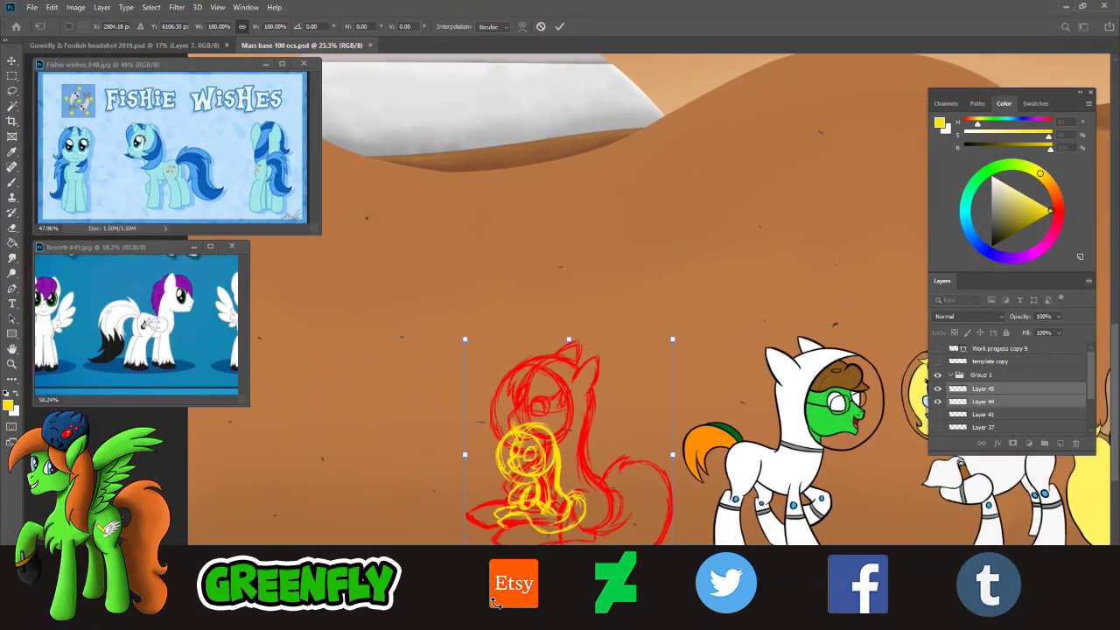
pyautogui.moveTo(579, 499); pyautogui.dragTo(583, 497)
pyautogui.moveTo(491, 626); pyautogui.dragTo(476, 627)
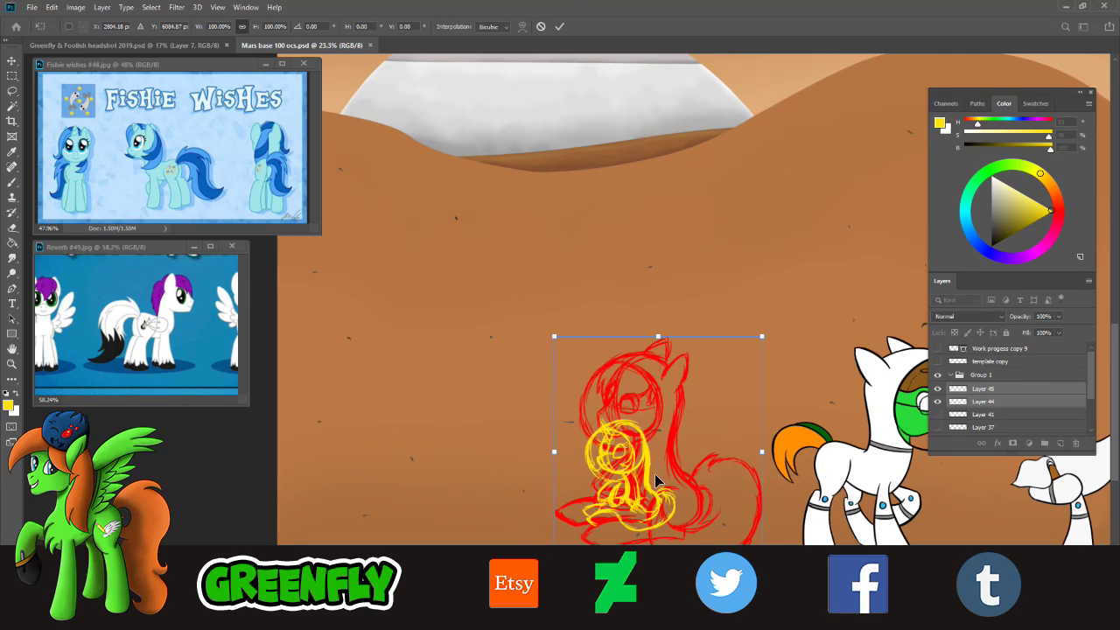
pyautogui.moveTo(656, 480)
pyautogui.mouseDown()
pyautogui.moveTo(378, 484)
pyautogui.moveTo(404, 490)
pyautogui.moveTo(387, 494)
pyautogui.mouseUp()
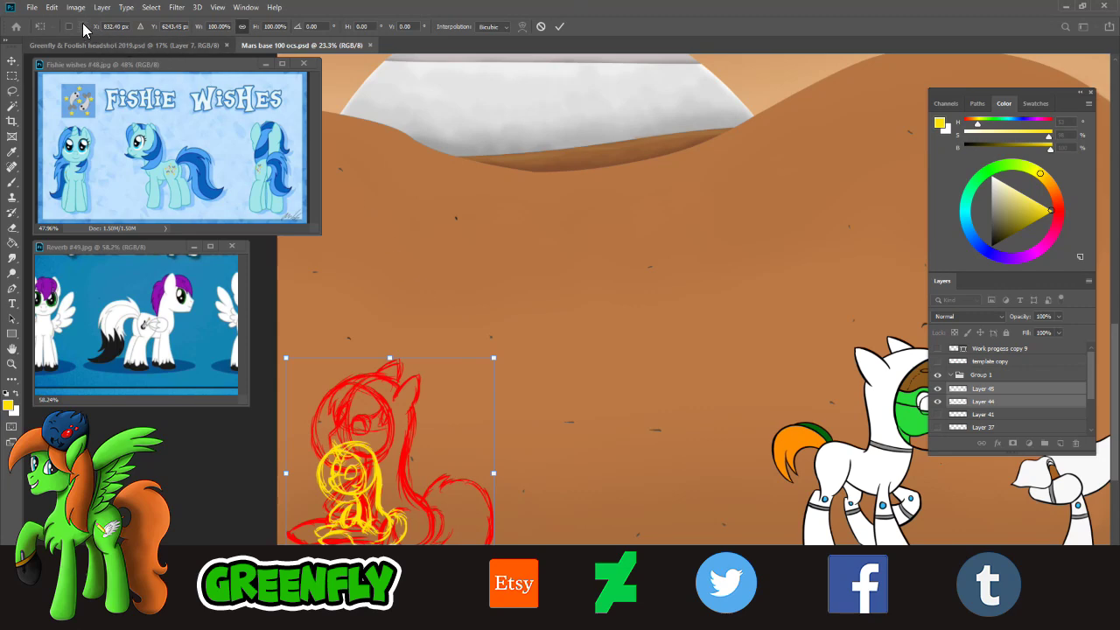
# - Flip both pony sketches horizontally so they face the suited ponies
pyautogui.click(51, 7)
pyautogui.moveTo(150, 274)
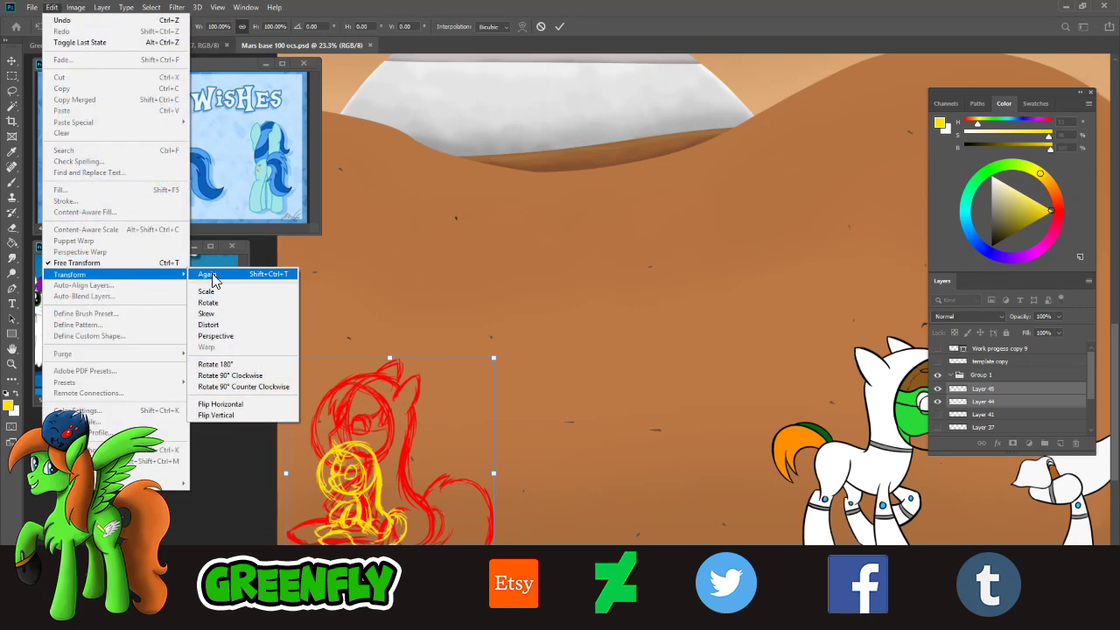
pyautogui.click(238, 403)
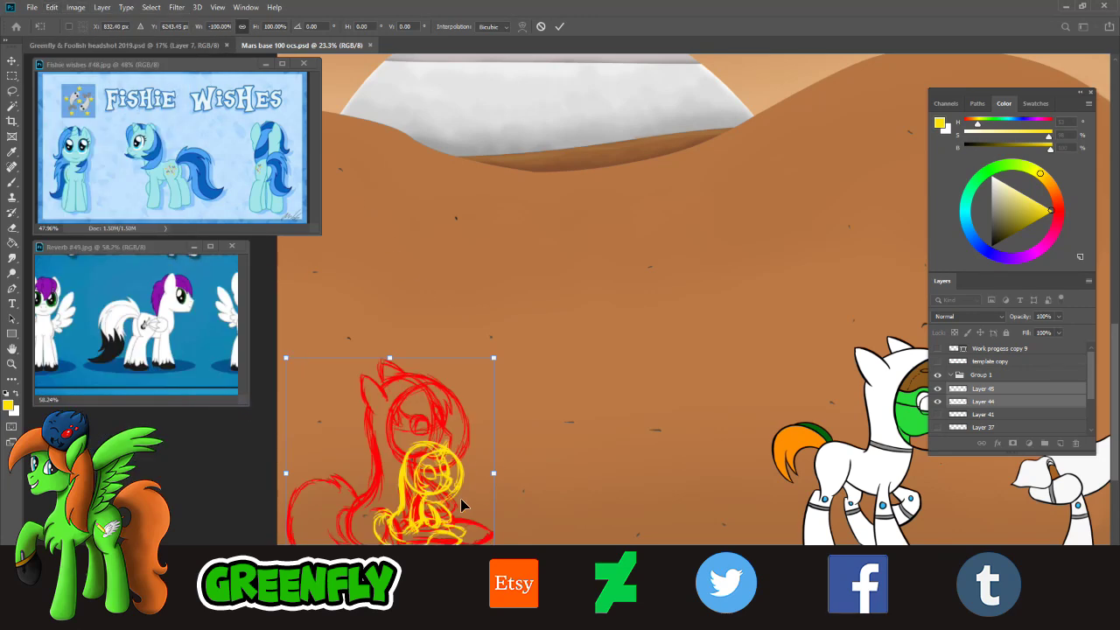
# - Try moving the flipped sketches slightly up and closer to the scene's edge, and undo that move
pyautogui.moveTo(407, 525); pyautogui.dragTo(404, 512)
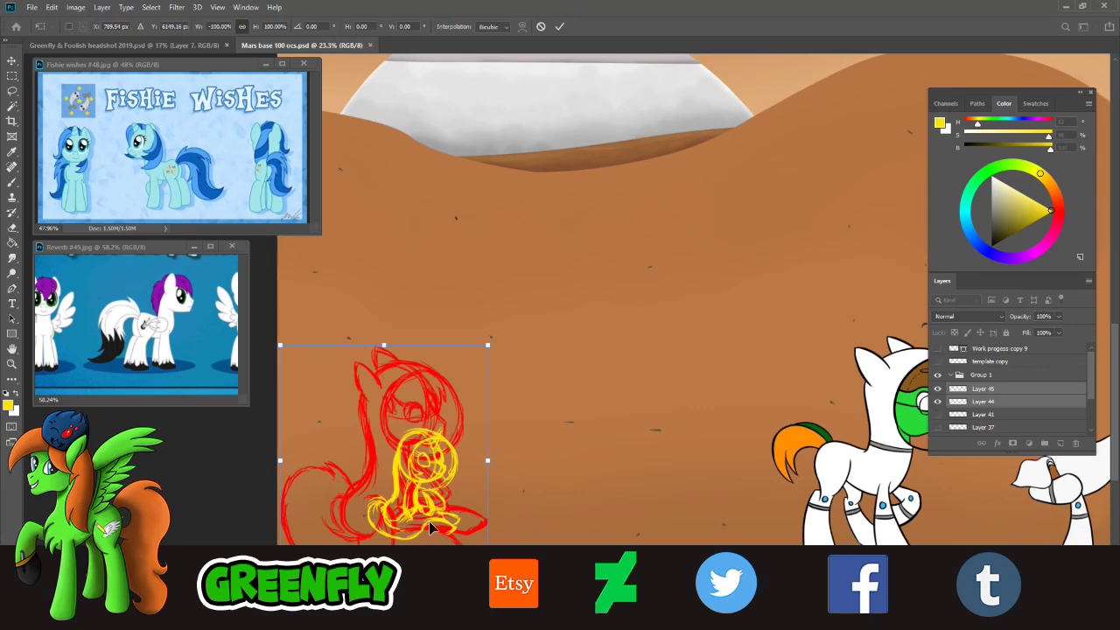
pyautogui.click(53, 8)
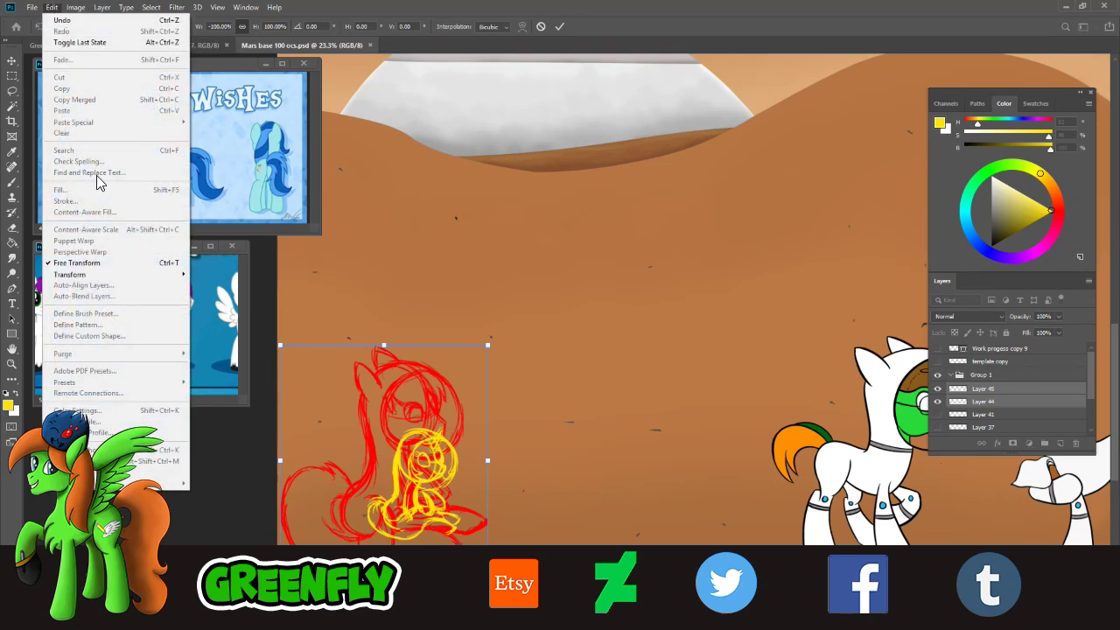
pyautogui.click(88, 20)
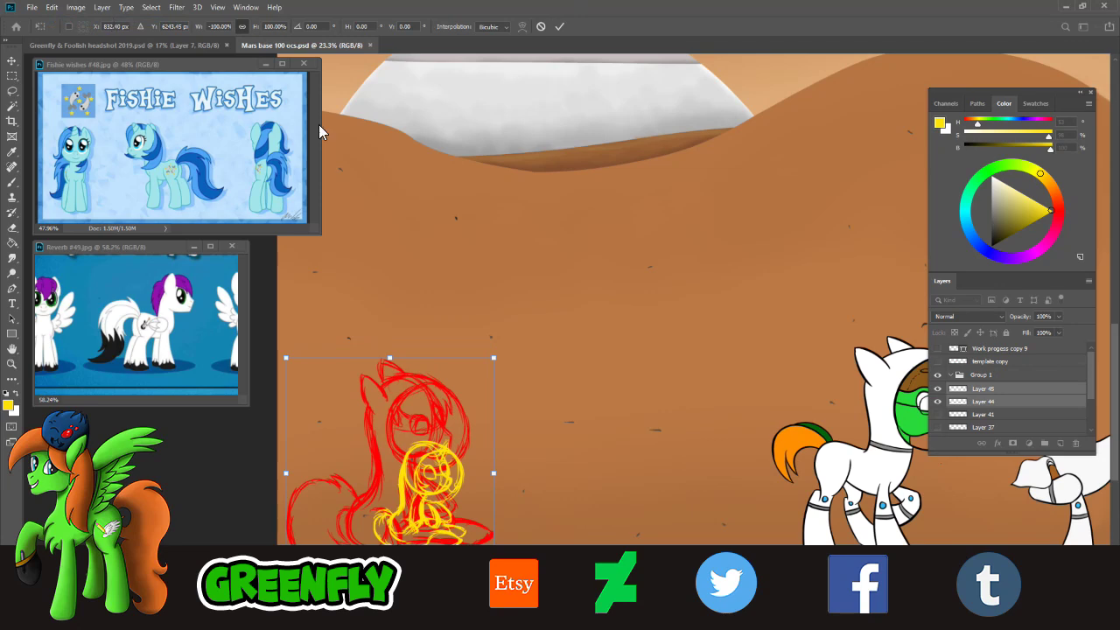
# - Cancel the pending transform, and move both pony sketches together to the foreground beside the suited pony with the orange tail
pyautogui.click(540, 26)
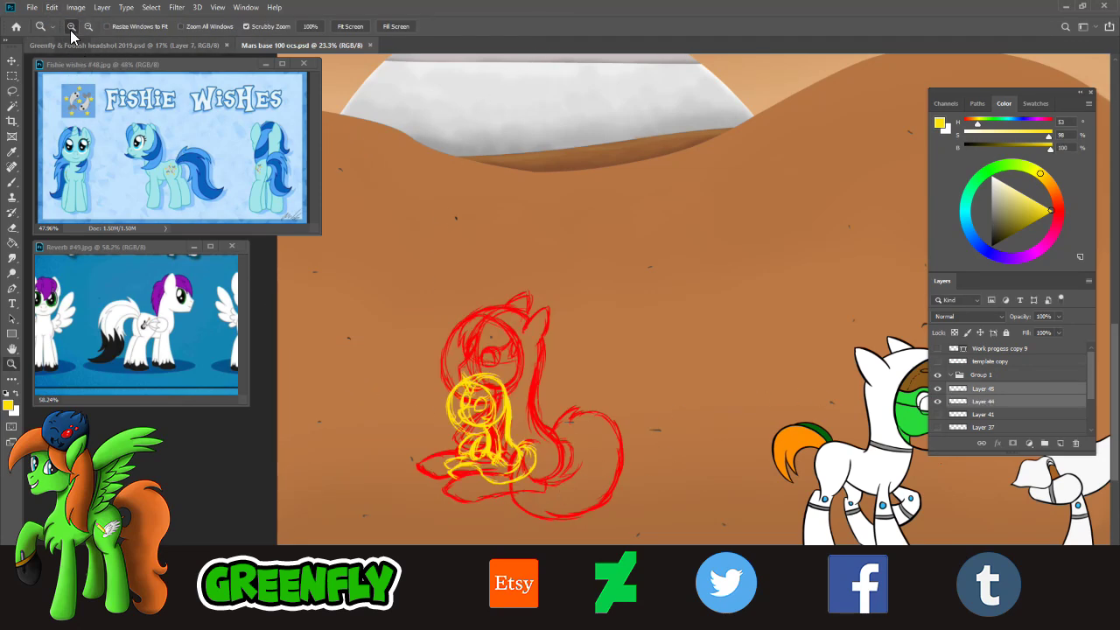
pyautogui.click(53, 7)
pyautogui.click(77, 263)
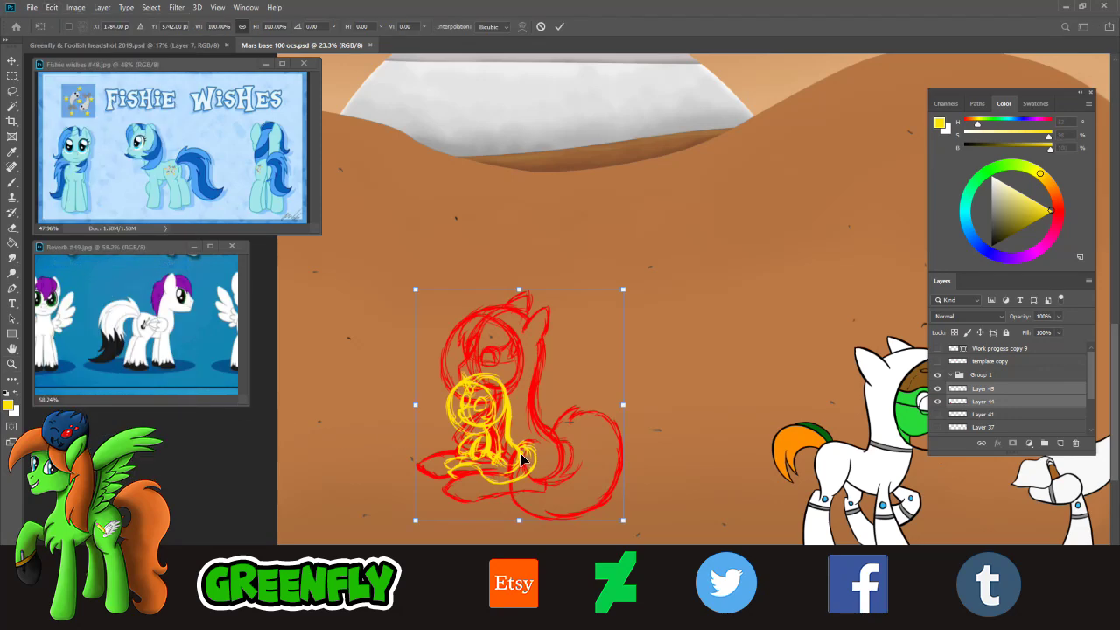
pyautogui.moveTo(521, 457)
pyautogui.mouseDown()
pyautogui.moveTo(689, 510)
pyautogui.moveTo(669, 516)
pyautogui.mouseUp()
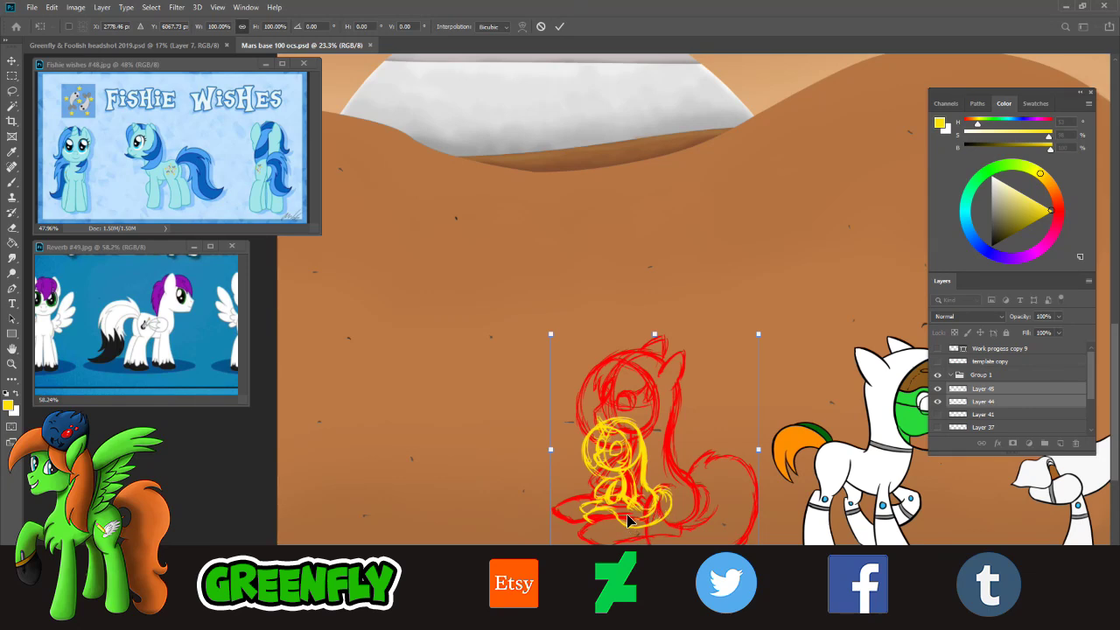
pyautogui.click(560, 27)
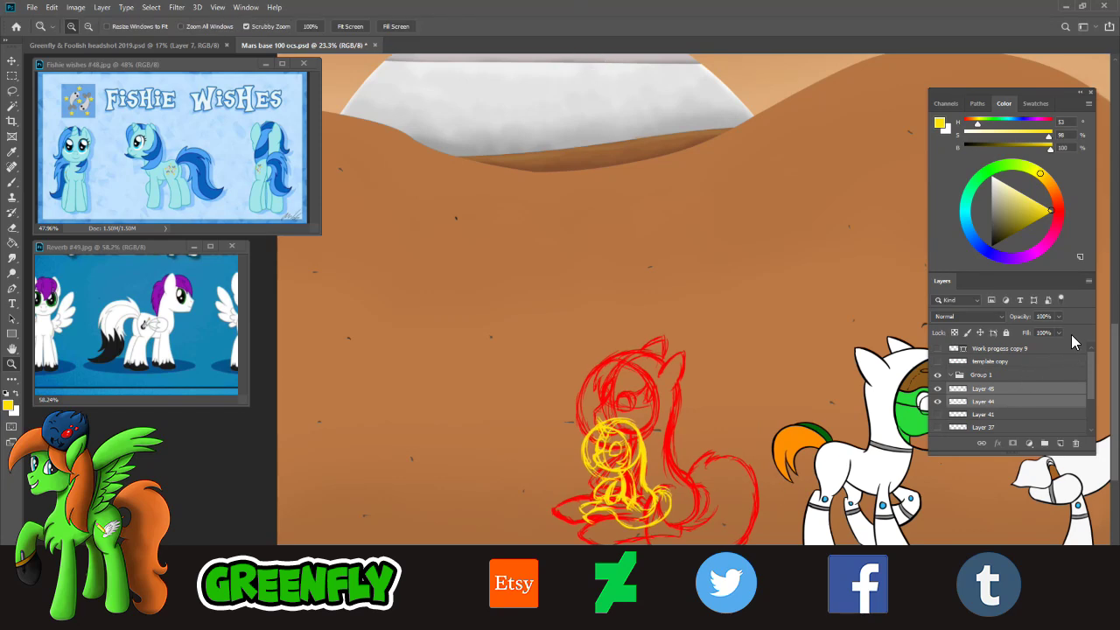
# - Lower the opacity of the two pony sketch layers and add a new layer above them
pyautogui.click(1046, 330)
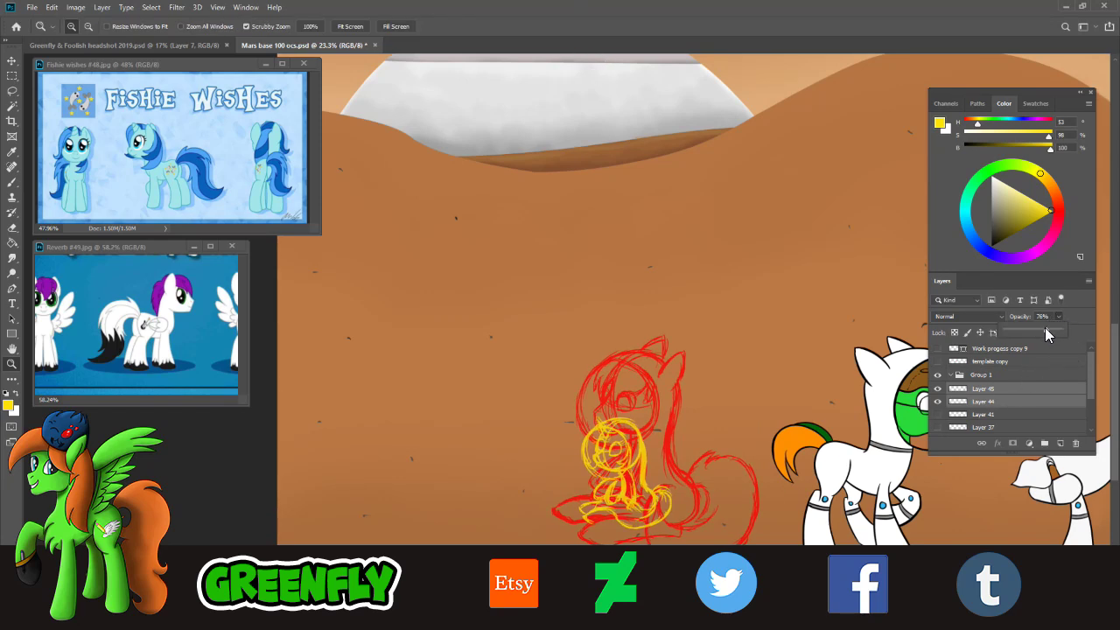
pyautogui.click(1014, 390)
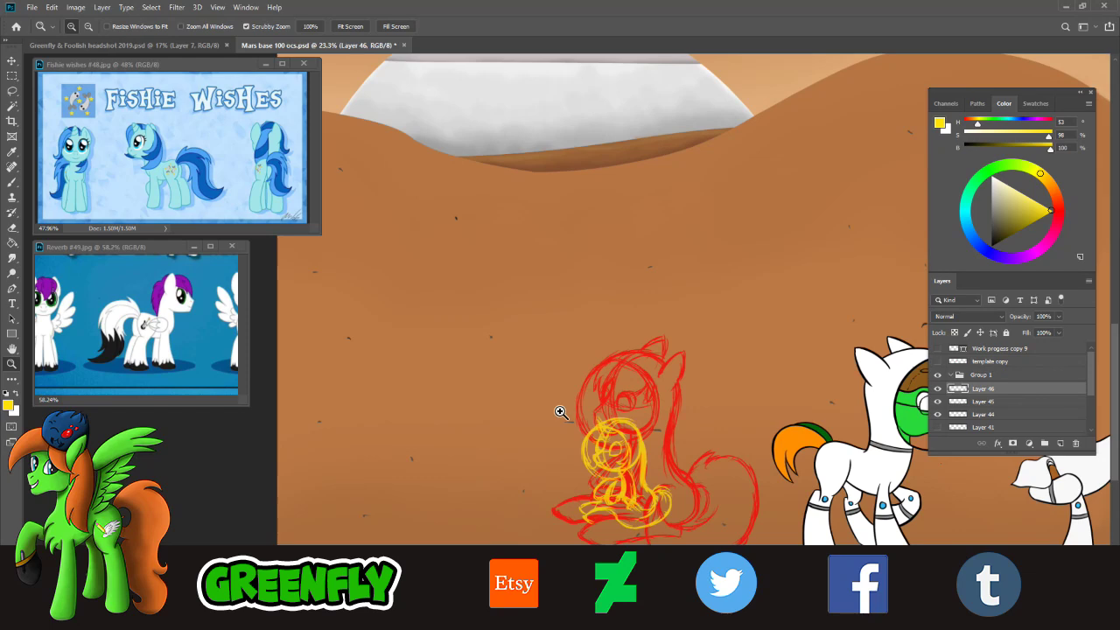
# - Examine the placement and scale of the sketched pair against the other ponies across the whole Mars base scene
pyautogui.moveTo(600, 382); pyautogui.dragTo(565, 376)
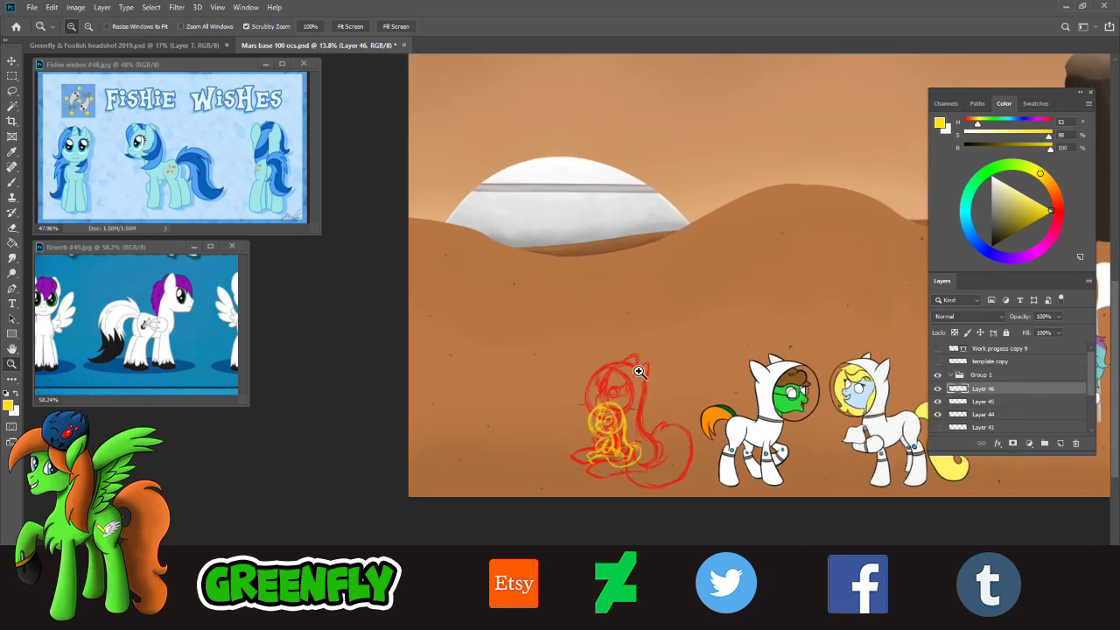
pyautogui.moveTo(398, 627); pyautogui.dragTo(440, 627)
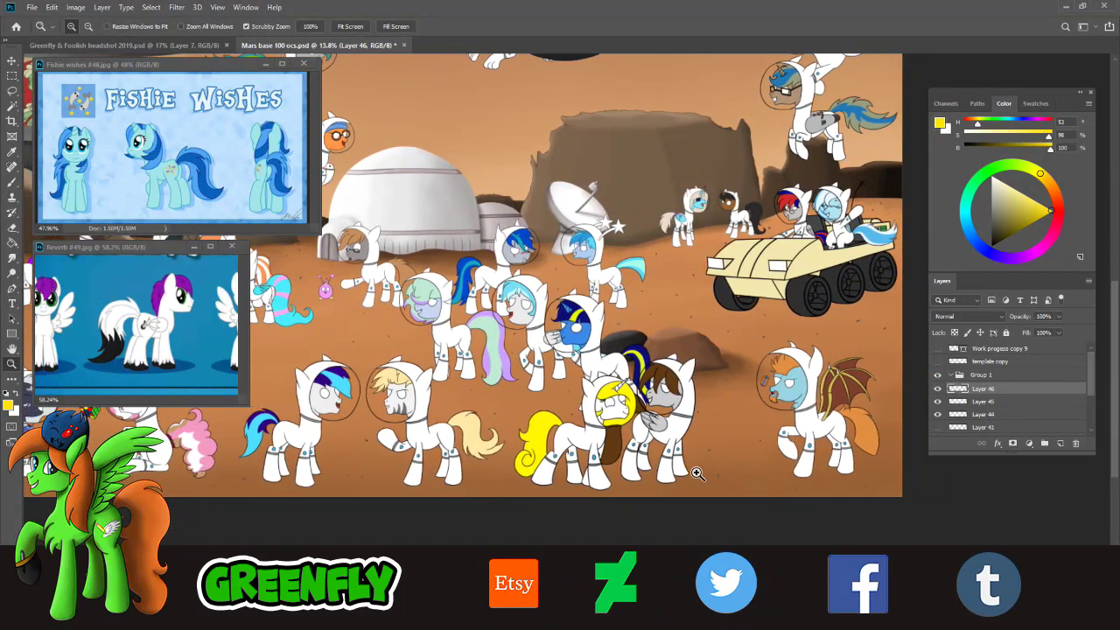
pyautogui.moveTo(702, 473); pyautogui.dragTo(682, 476)
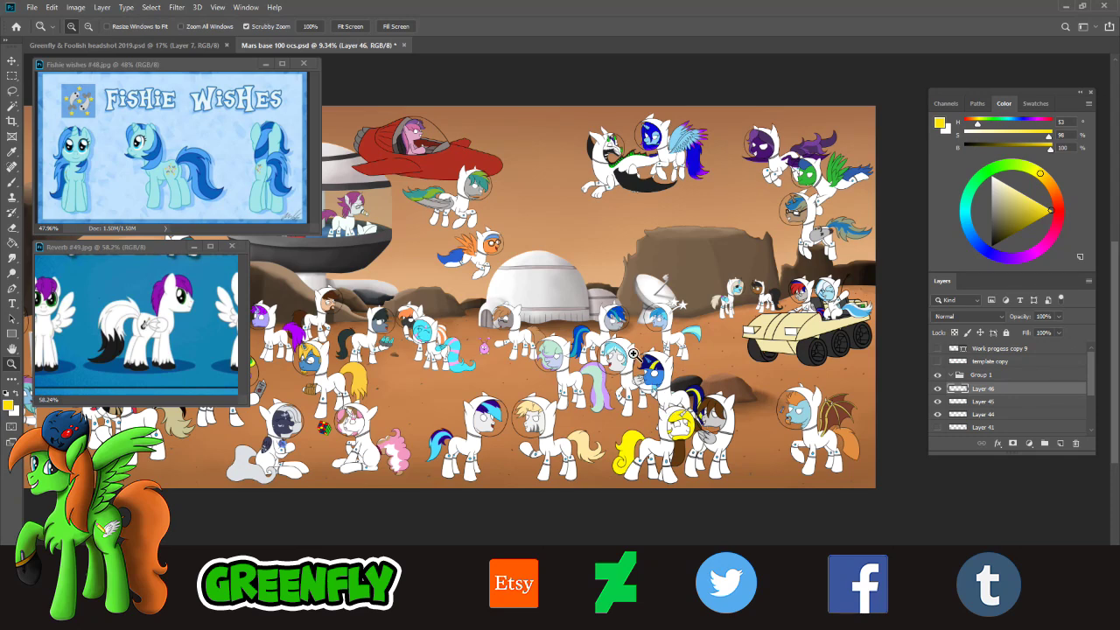
pyautogui.scroll(-1, 707, 430)
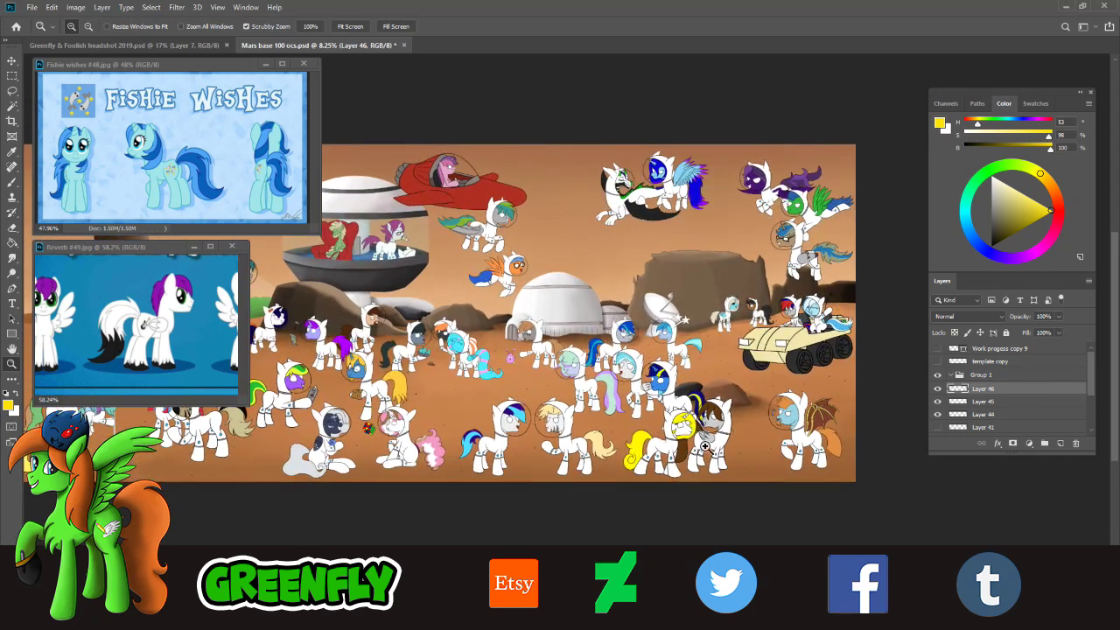
pyautogui.moveTo(662, 627); pyautogui.dragTo(489, 627)
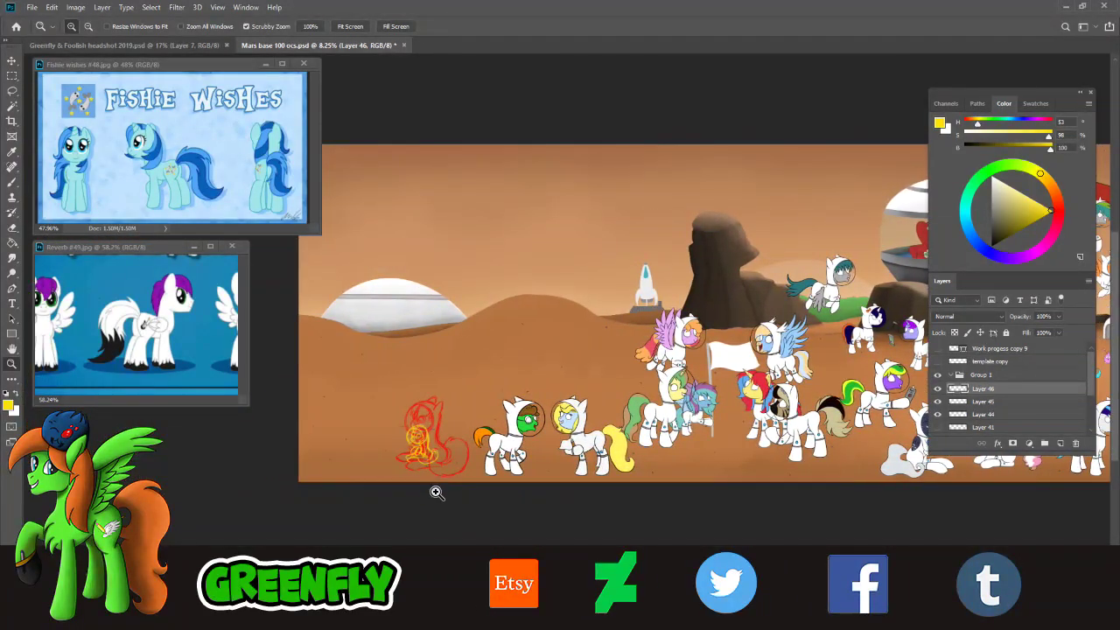
pyautogui.scroll(5, 429, 469)
pyautogui.scroll(4, 486, 433)
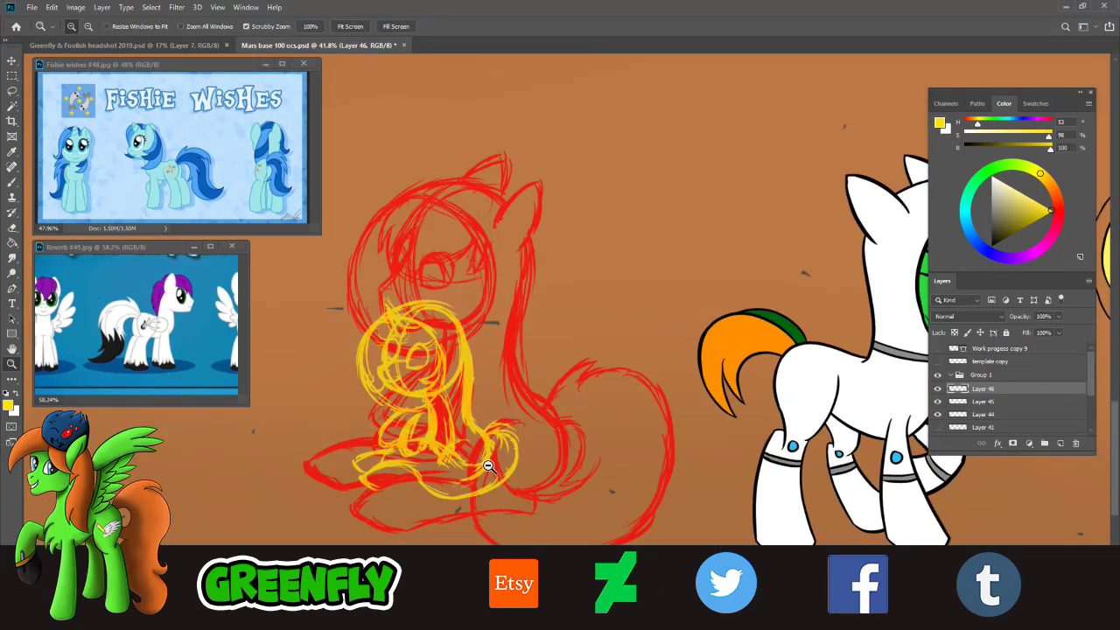
pyautogui.scroll(2, 488, 467)
pyautogui.scroll(1, 372, 483)
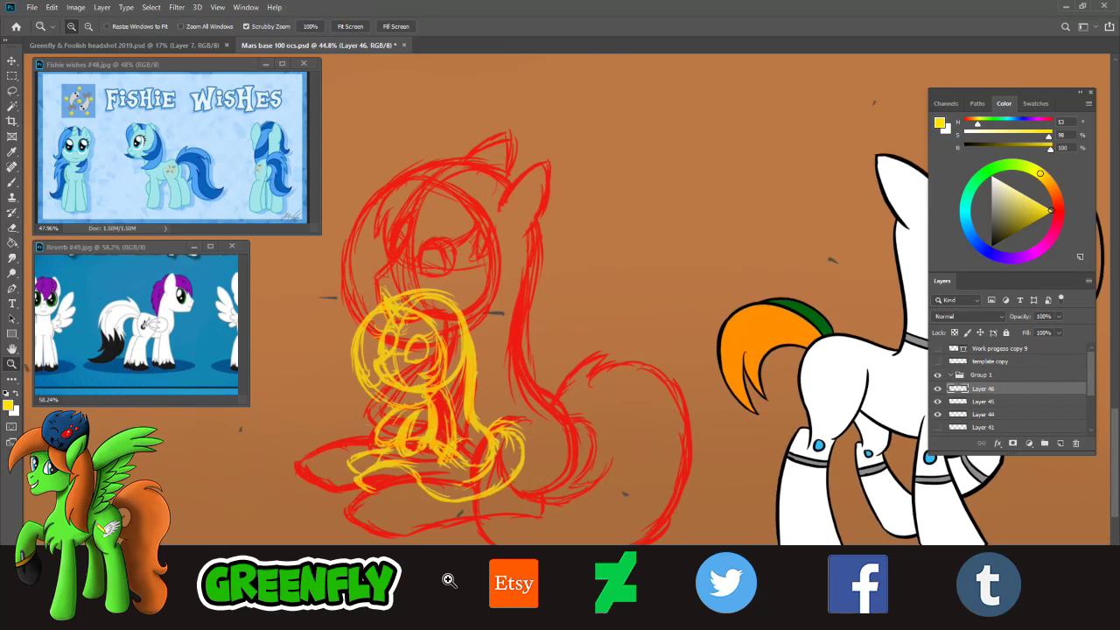
pyautogui.hscroll(-2, 417, 627)
pyautogui.hscroll(1, 417, 627)
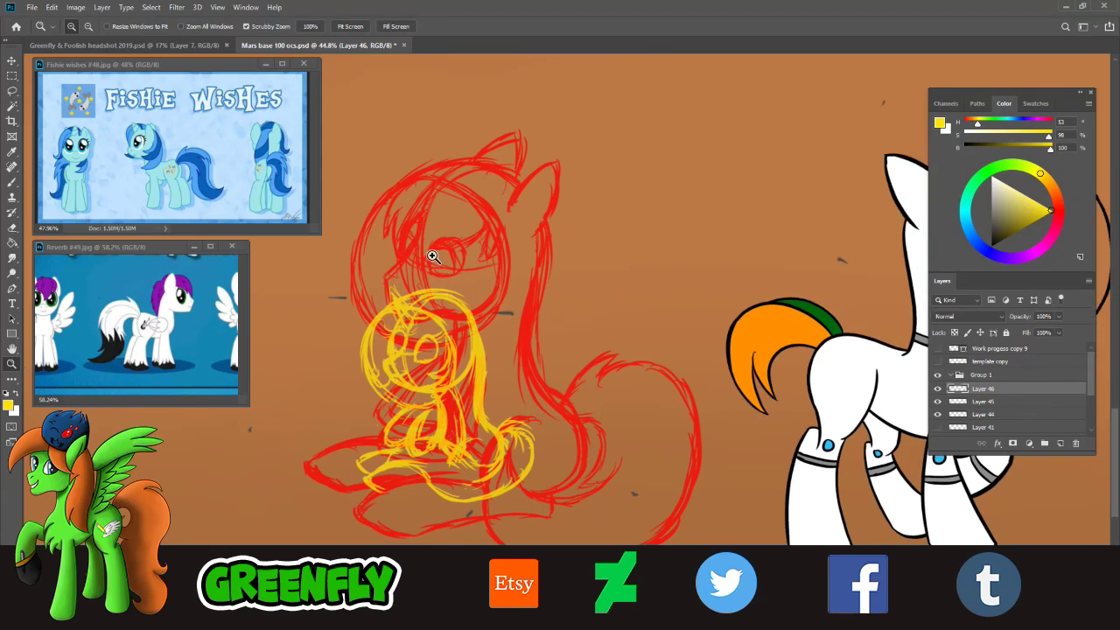
pyautogui.scroll(2, 432, 256)
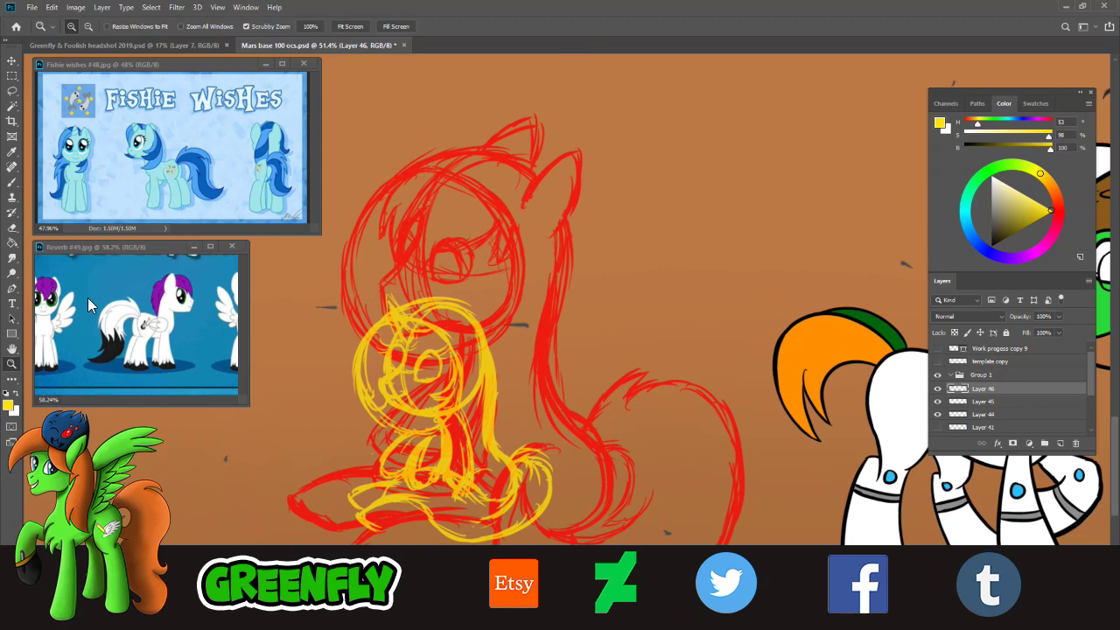
# - Set up the Brush tool with black for inking the larger red-sketched pony's head on the new layer
pyautogui.click(13, 183)
pyautogui.click(80, 30)
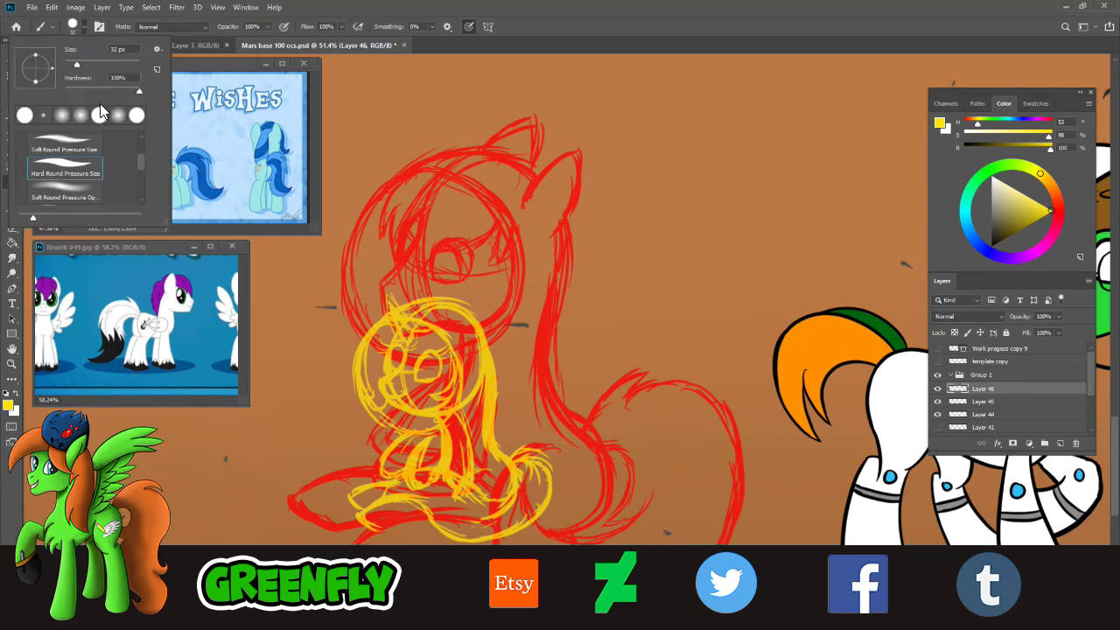
pyautogui.press('z')
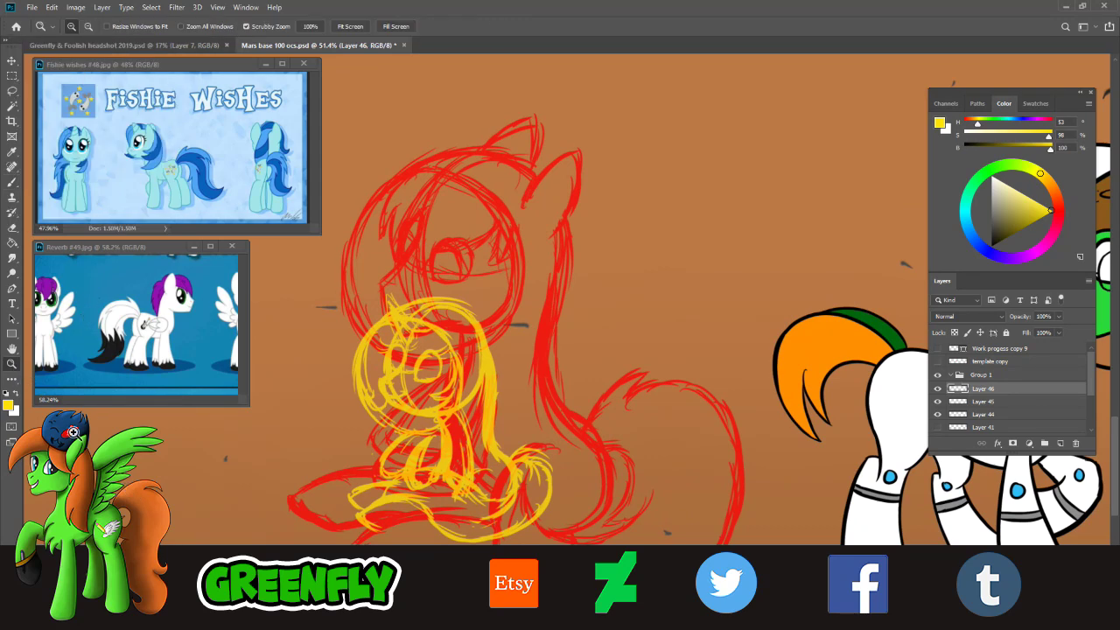
pyautogui.moveTo(436, 238); pyautogui.dragTo(452, 261)
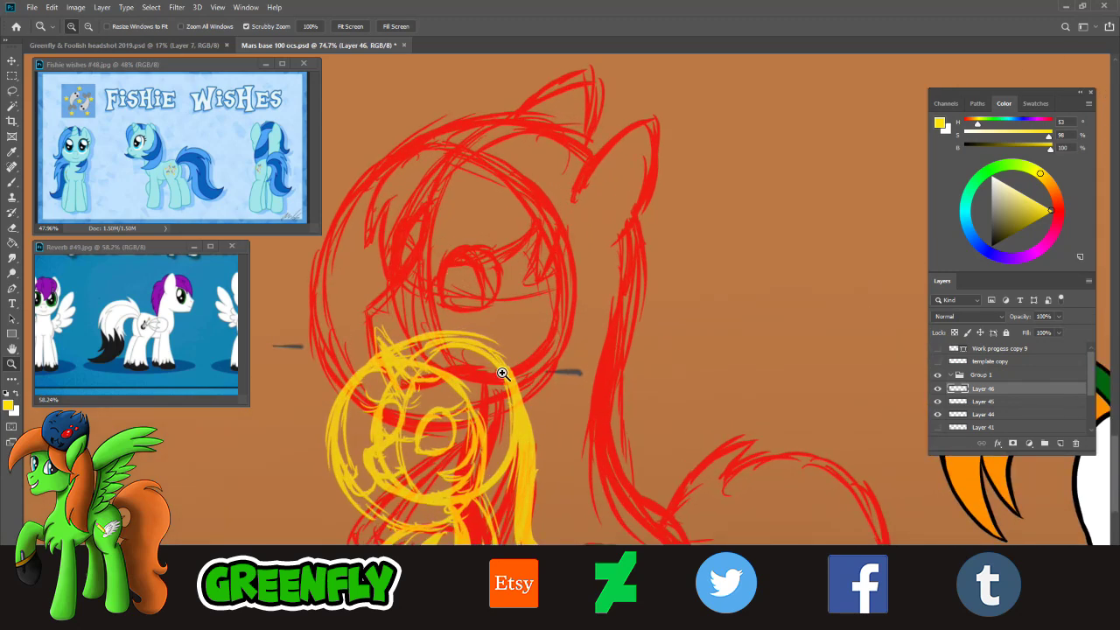
pyautogui.moveTo(469, 353); pyautogui.dragTo(457, 357)
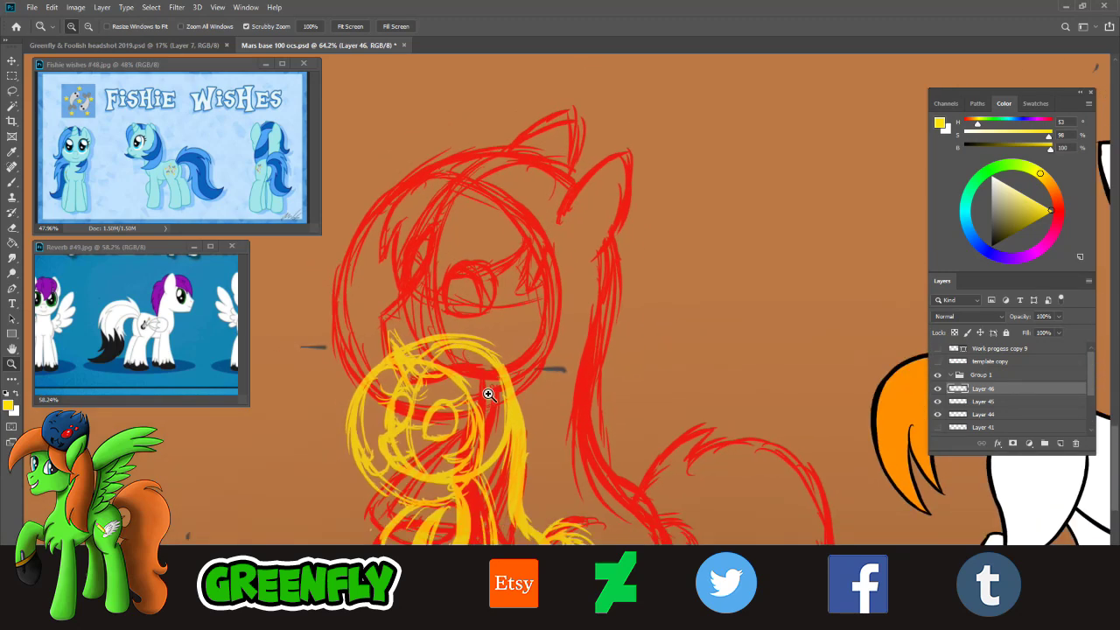
pyautogui.moveTo(396, 219); pyautogui.dragTo(414, 229)
pyautogui.moveTo(414, 336); pyautogui.dragTo(438, 341)
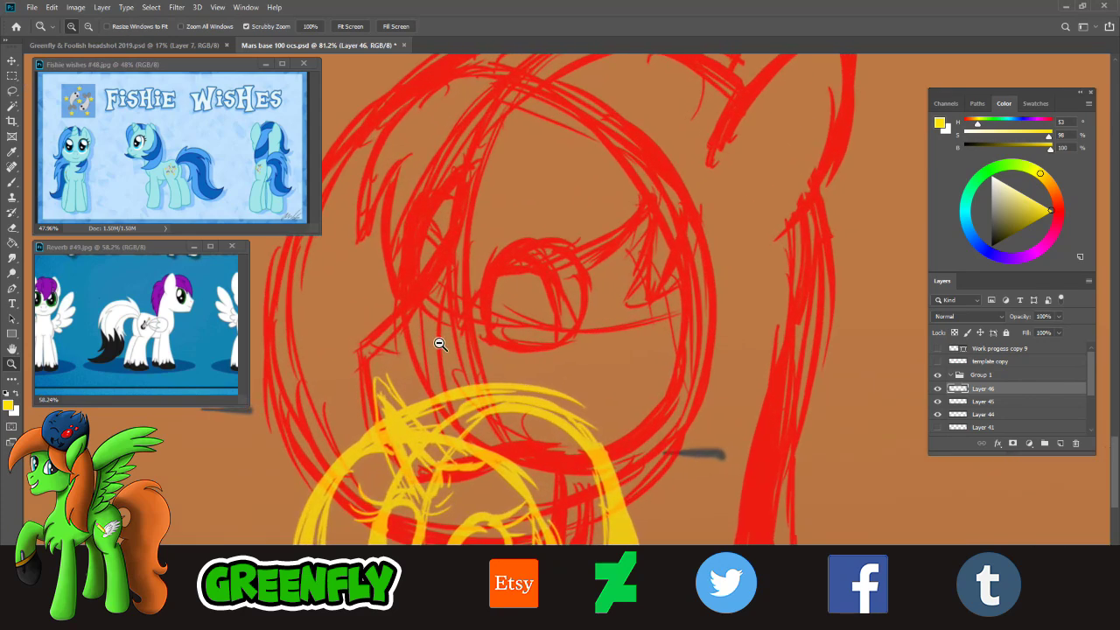
pyautogui.click(12, 183)
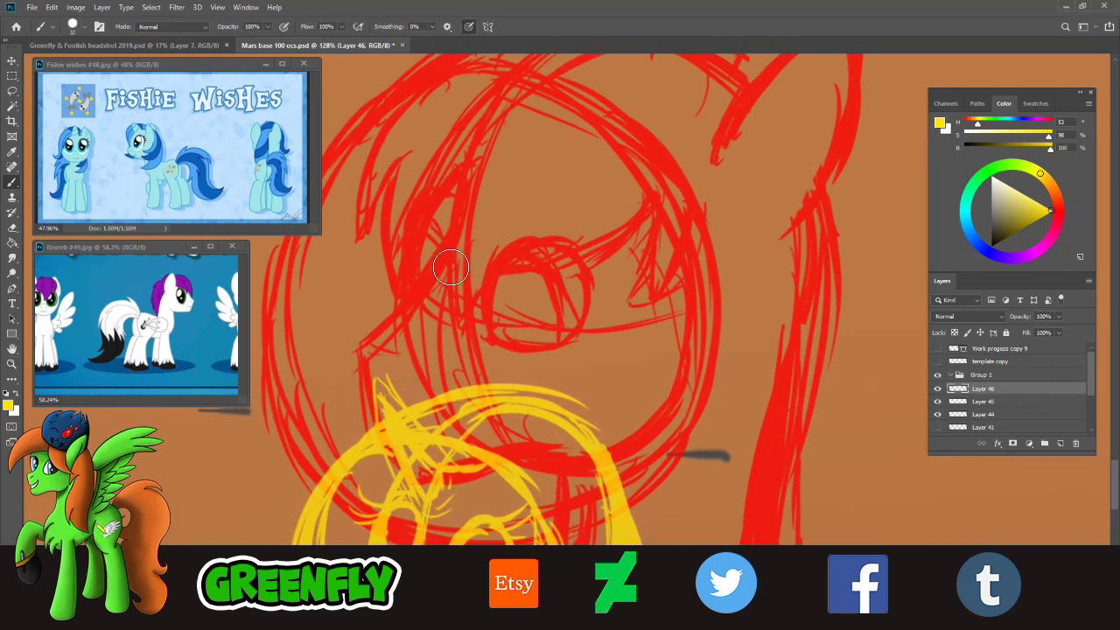
pyautogui.click(992, 246)
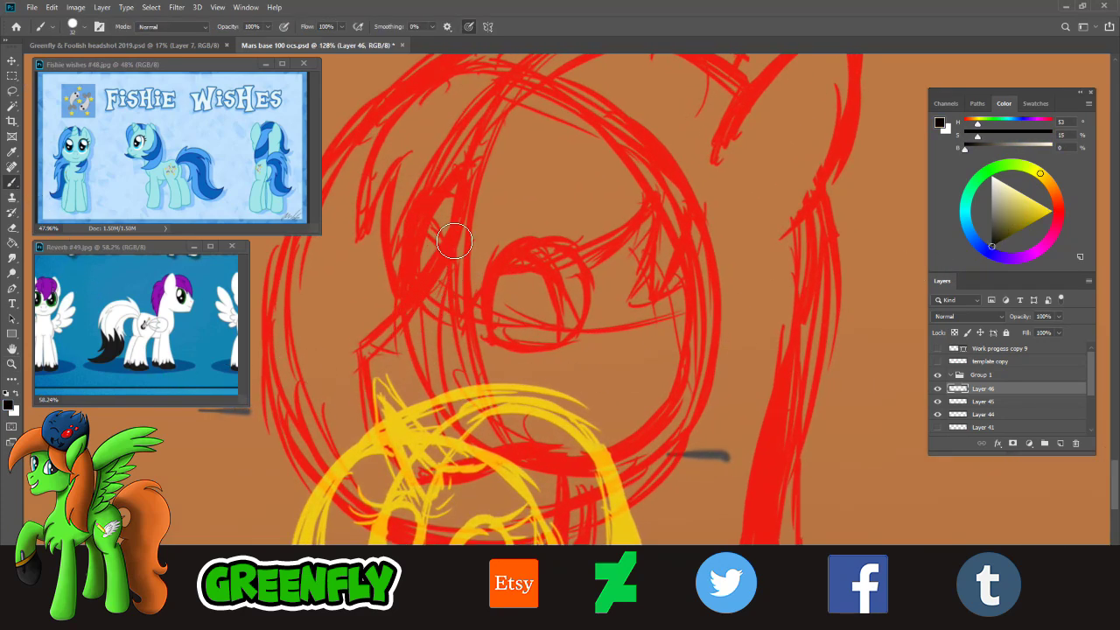
# - Try several black strokes for the larger pony's forehead line, undoing the unsatisfactory ones
pyautogui.moveTo(455, 224); pyautogui.dragTo(336, 352)
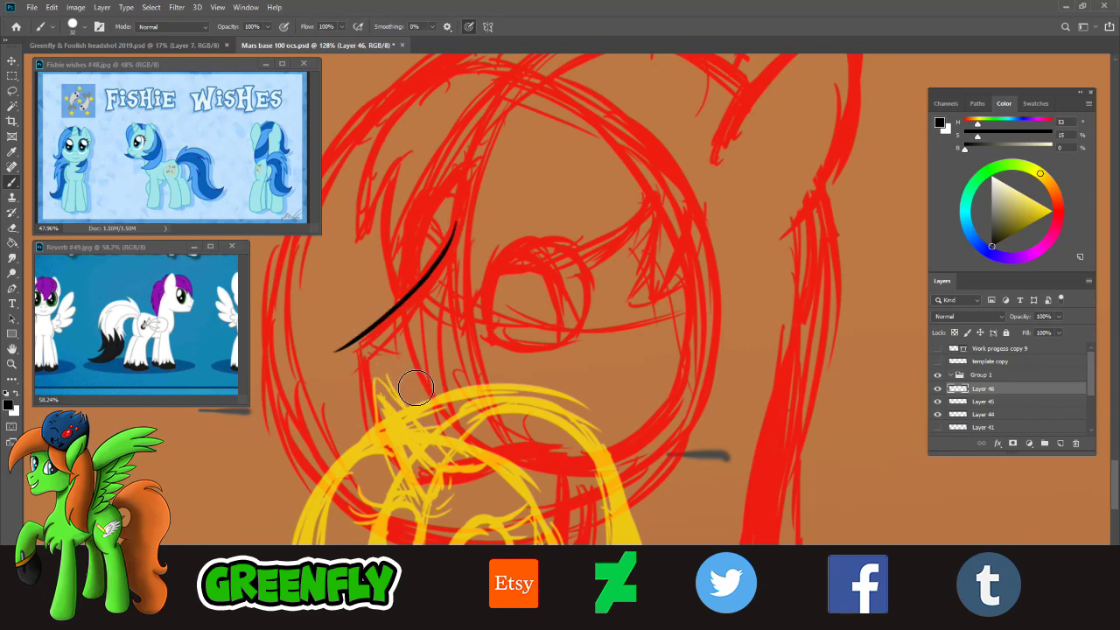
pyautogui.hotkey('ctrl', 'z')
pyautogui.moveTo(458, 230)
pyautogui.mouseDown()
pyautogui.moveTo(407, 315)
pyautogui.moveTo(354, 346)
pyautogui.mouseUp()
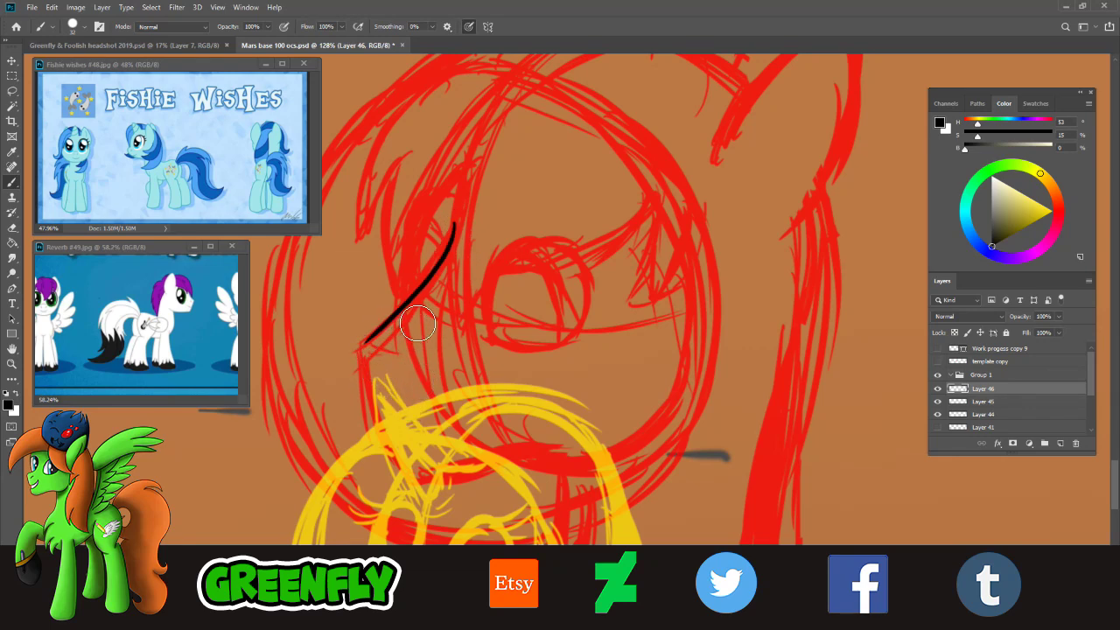
pyautogui.hotkey('ctrl', 'z')
pyautogui.moveTo(456, 226)
pyautogui.mouseDown()
pyautogui.moveTo(388, 322)
pyautogui.moveTo(330, 368)
pyautogui.mouseUp()
pyautogui.hotkey('ctrl', 'z')
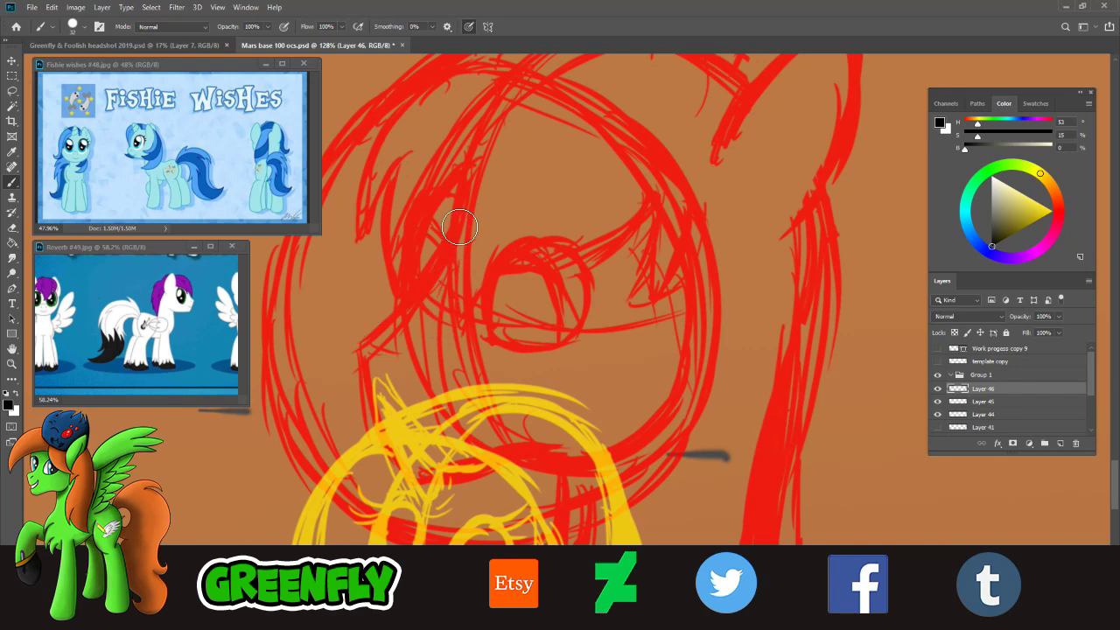
pyautogui.moveTo(456, 225); pyautogui.dragTo(345, 352)
# - Hide the yellow pony sketch, Layer 45, and try inking the front of the larger pony's muzzle
pyautogui.click(937, 415)
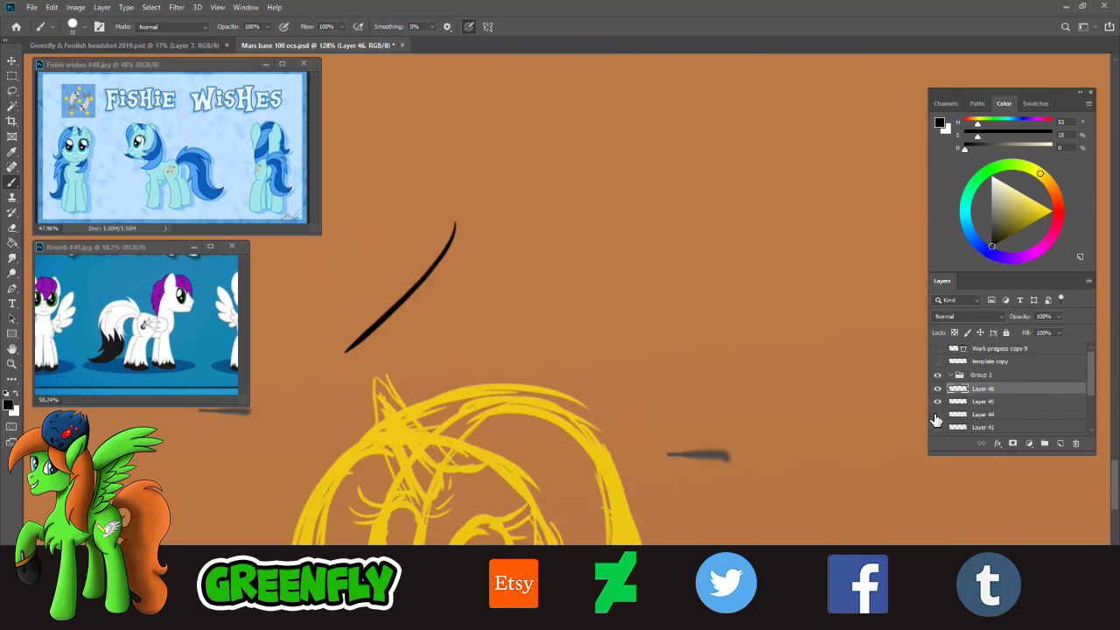
pyautogui.click(936, 415)
pyautogui.click(937, 401)
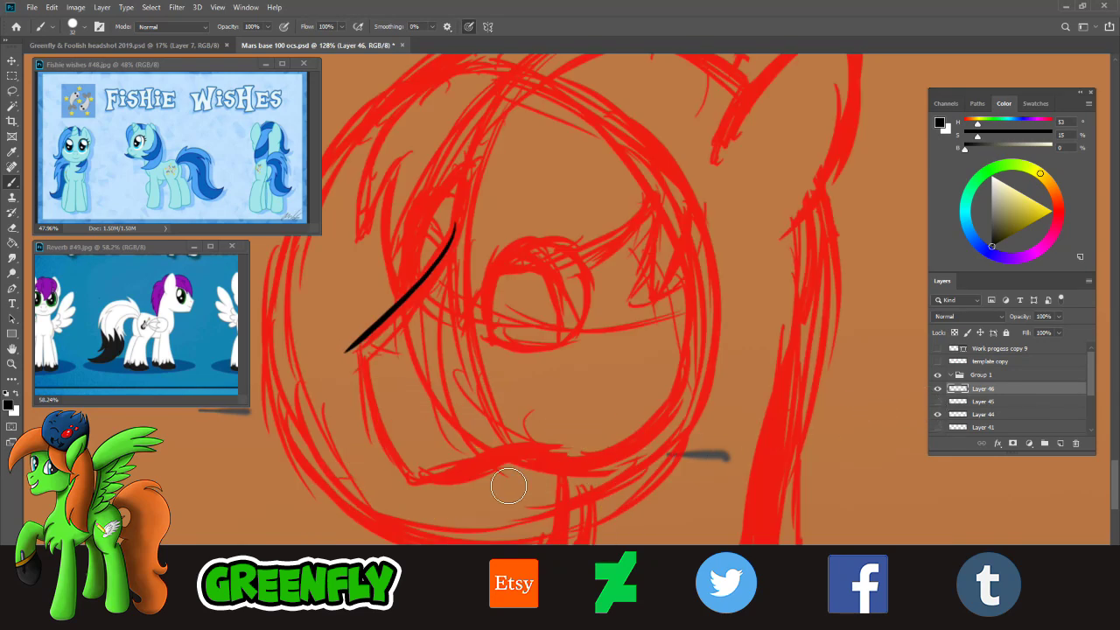
pyautogui.moveTo(361, 352); pyautogui.dragTo(401, 488)
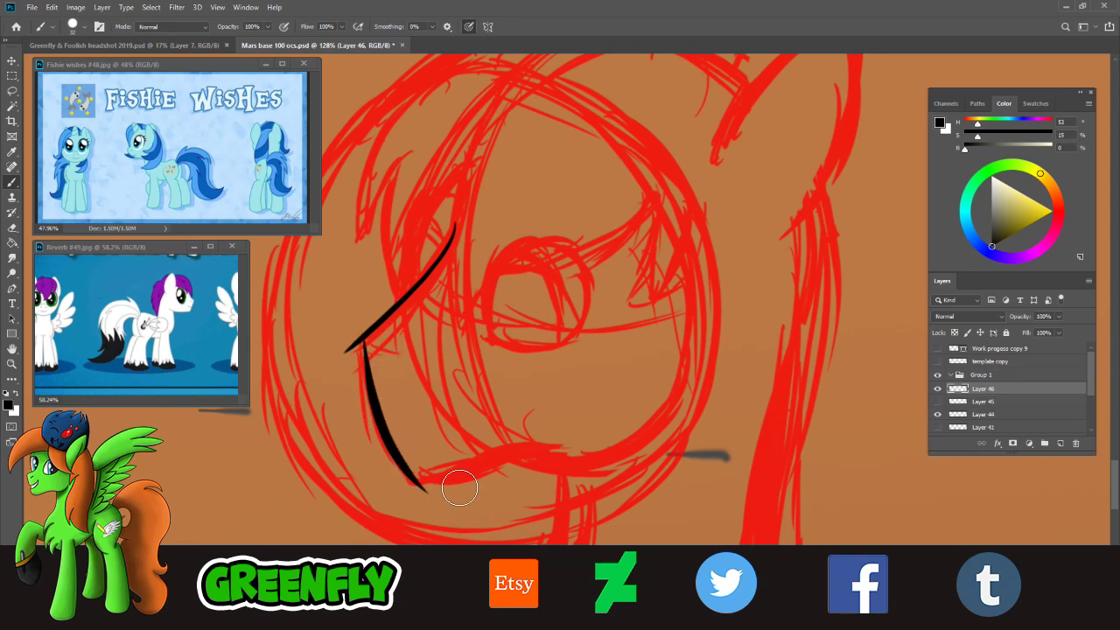
pyautogui.hotkey('ctrl', 'z')
# - Undo the hiding of the yellow sketch layer and the black forehead stroke
pyautogui.press('z')
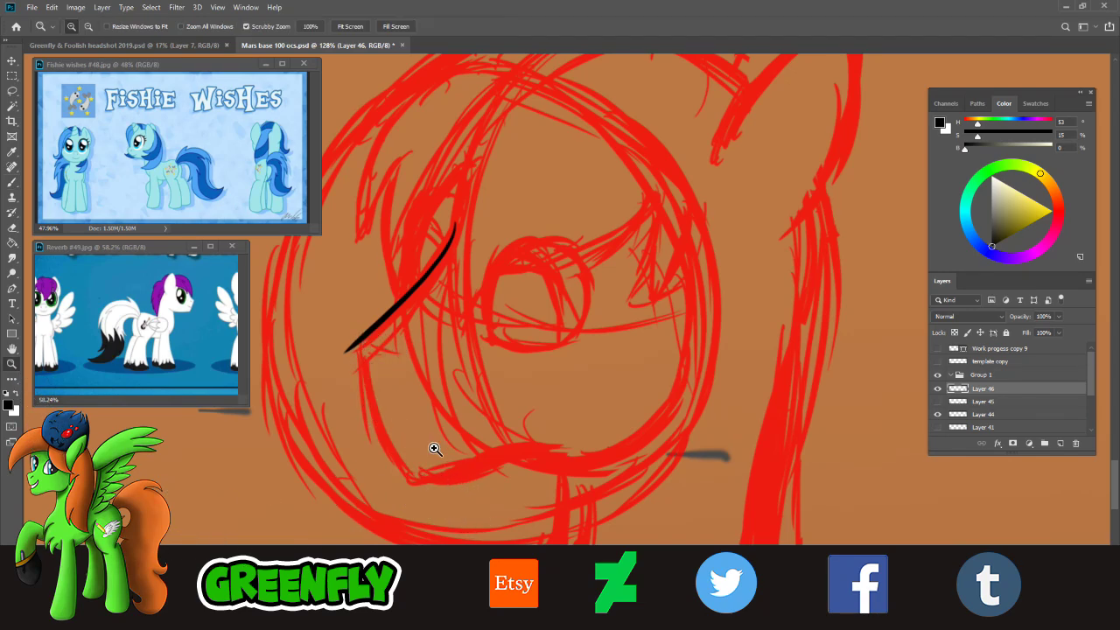
pyautogui.moveTo(435, 449); pyautogui.dragTo(453, 455)
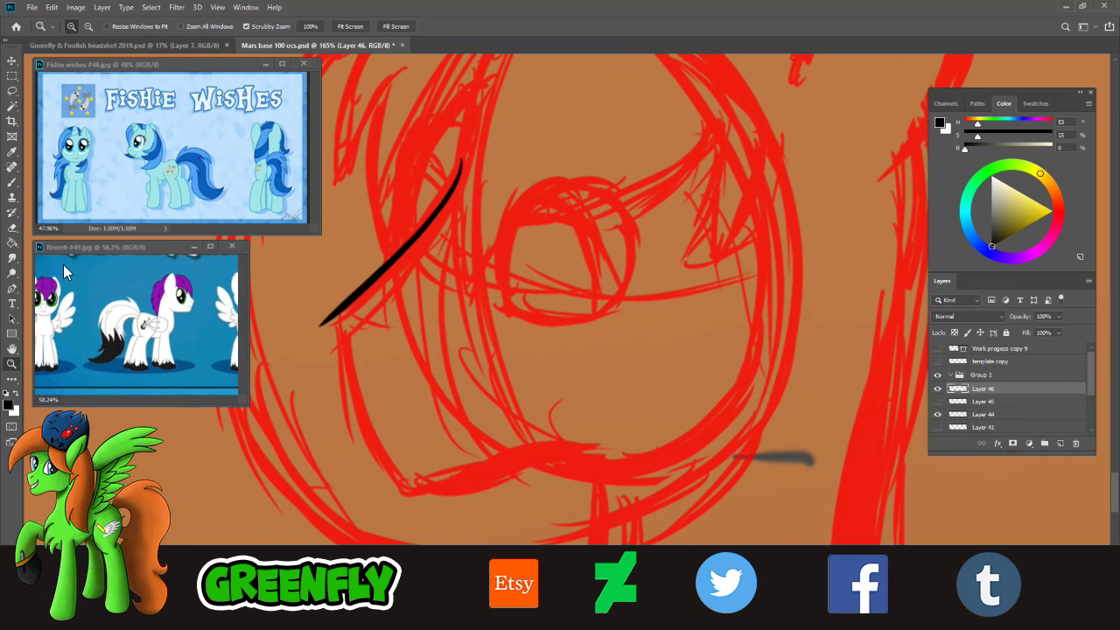
pyautogui.click(12, 182)
pyautogui.hotkey('ctrl', 'z')
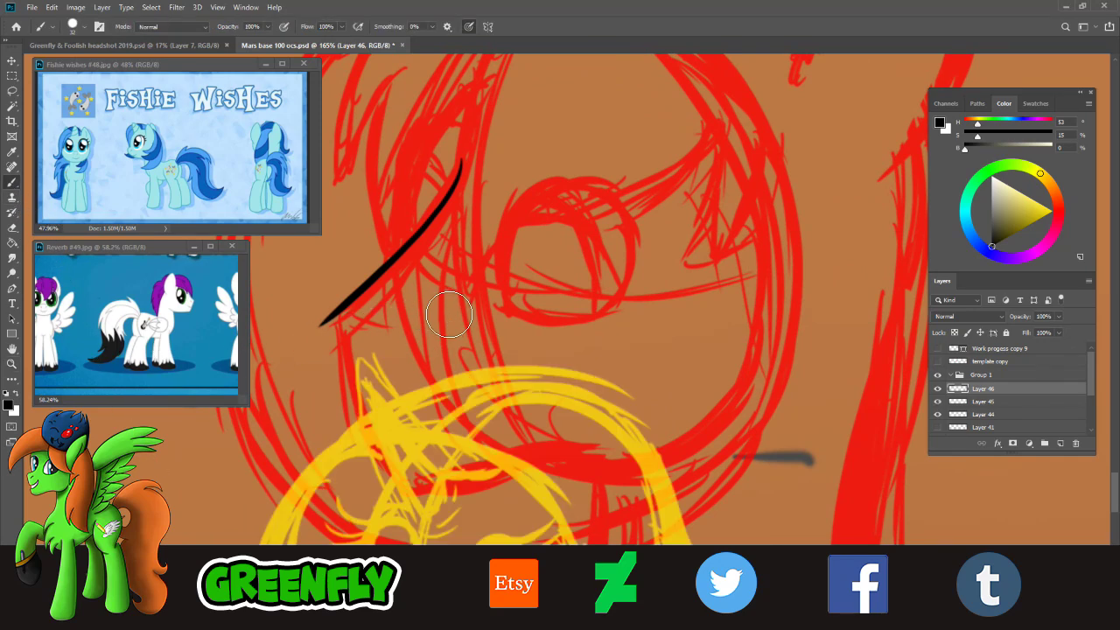
pyautogui.hotkey('ctrl', 'z')
pyautogui.hotkey('ctrl', 'z')
pyautogui.hotkey('ctrl', 'z')
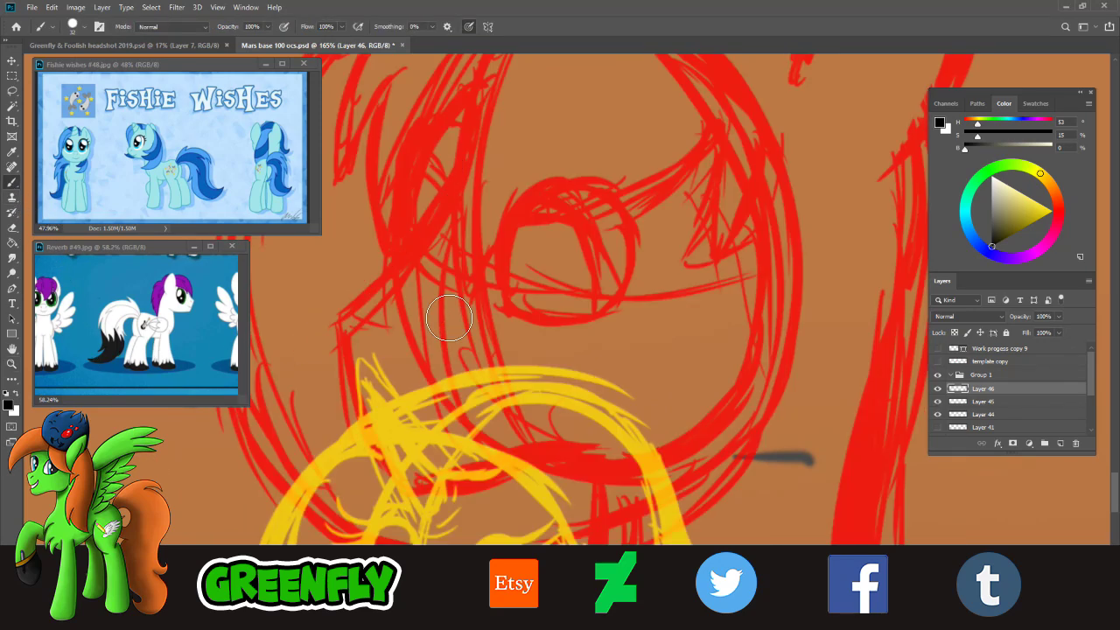
# - Hide the yellow pony sketch, Layer 45, and ink the larger pony's forehead and muzzle profile in black
pyautogui.click(938, 401)
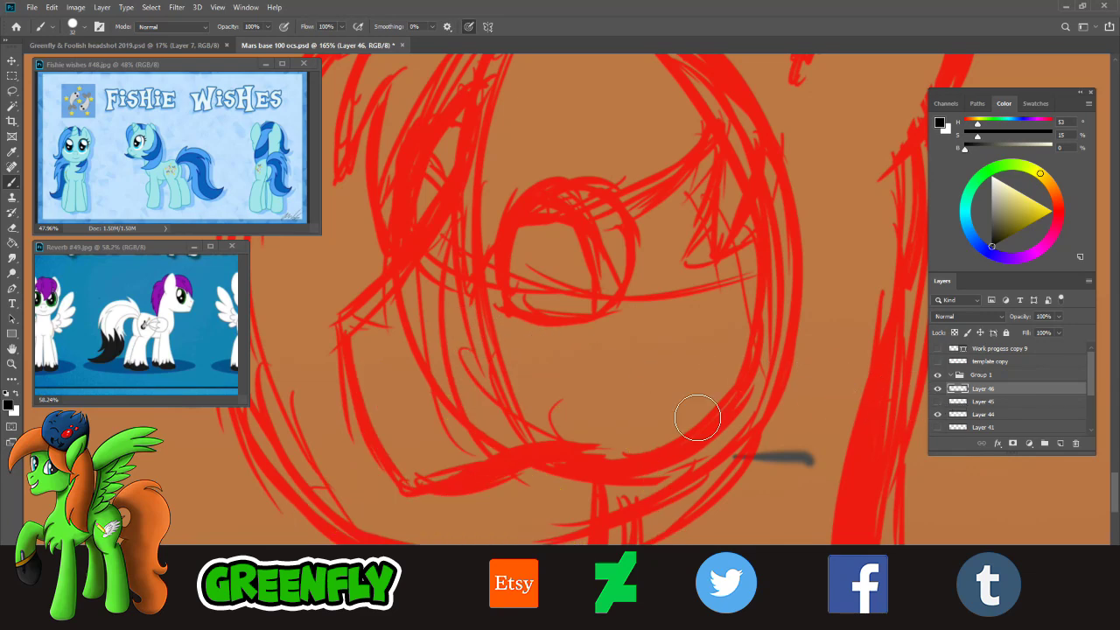
pyautogui.moveTo(463, 162)
pyautogui.mouseDown()
pyautogui.moveTo(447, 210)
pyautogui.moveTo(299, 335)
pyautogui.mouseUp()
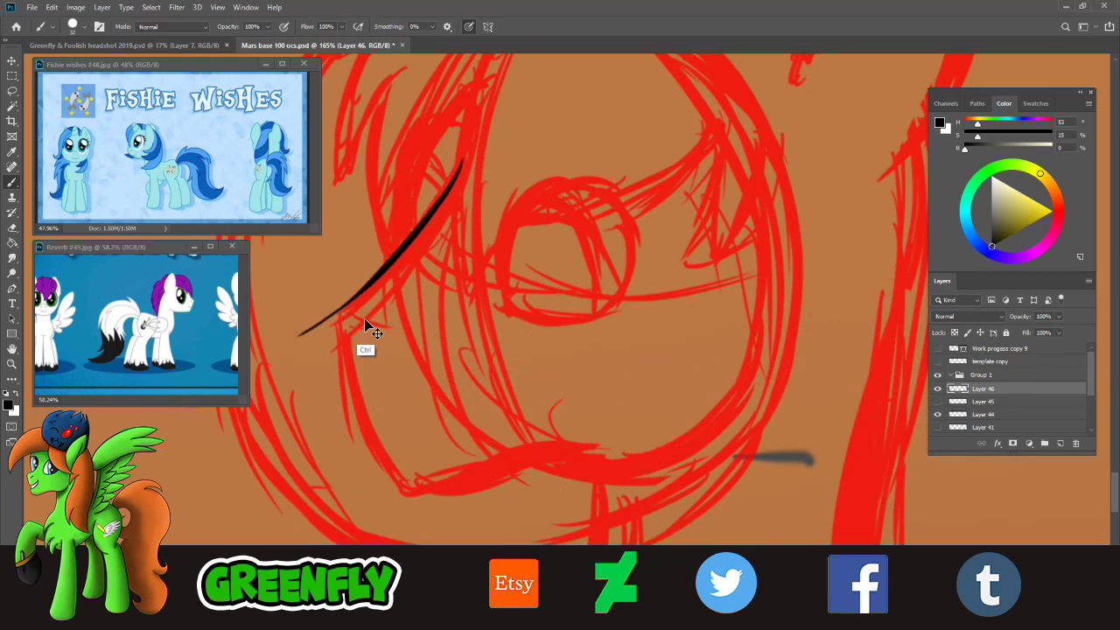
pyautogui.hotkey('ctrl', 'z')
pyautogui.moveTo(468, 147)
pyautogui.mouseDown()
pyautogui.moveTo(463, 186)
pyautogui.moveTo(311, 338)
pyautogui.moveTo(350, 350)
pyautogui.moveTo(411, 488)
pyautogui.mouseUp()
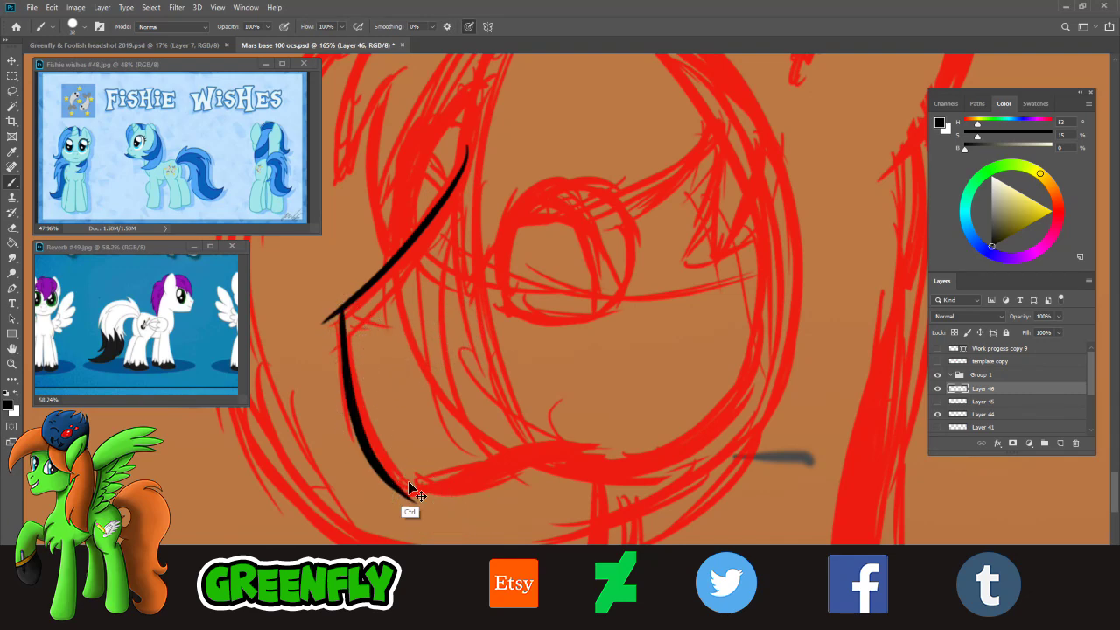
# - Redraw the black front curve of the larger pony's muzzle and erase the overshoot at the nose tip with a 28 px hard round eraser
pyautogui.hotkey('ctrl', 'z')
pyautogui.moveTo(341, 315); pyautogui.dragTo(418, 483)
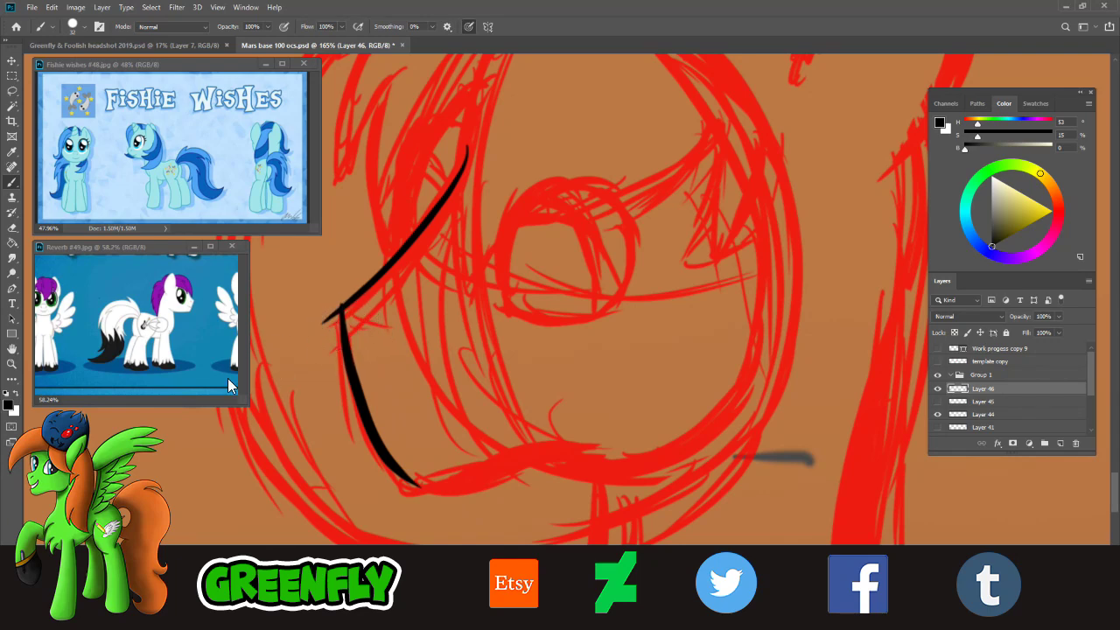
pyautogui.press('e')
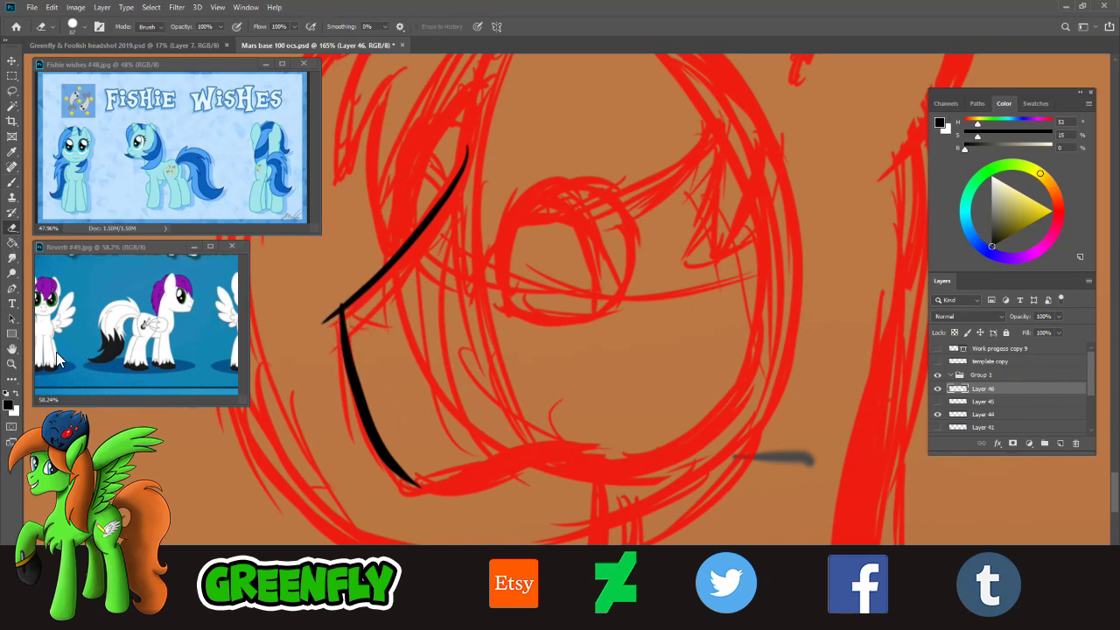
pyautogui.click(84, 26)
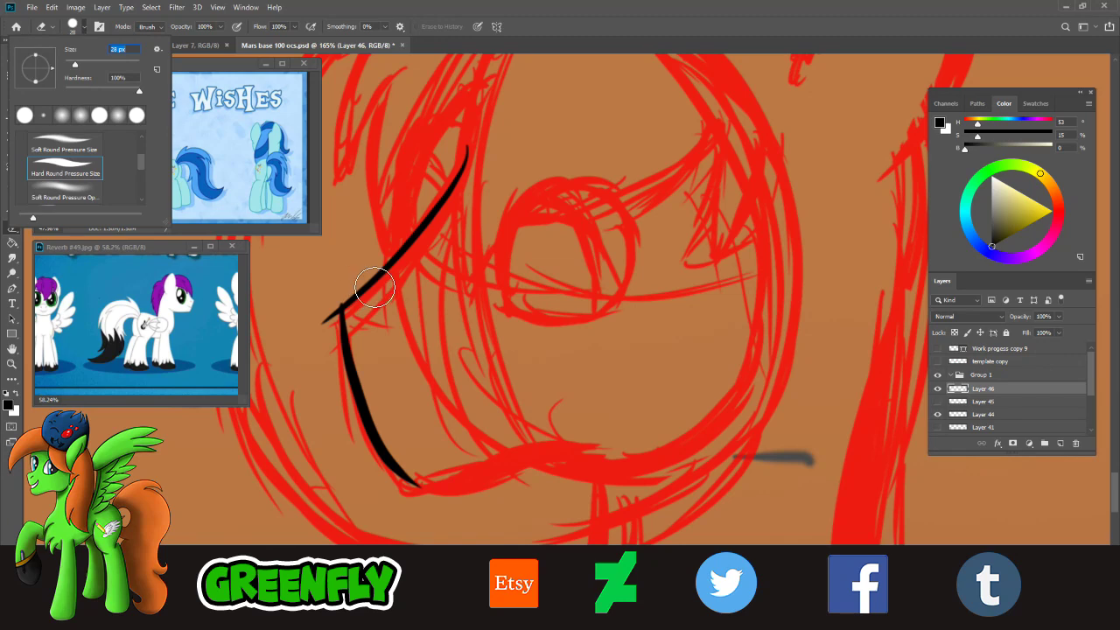
pyautogui.moveTo(335, 306); pyautogui.dragTo(338, 322)
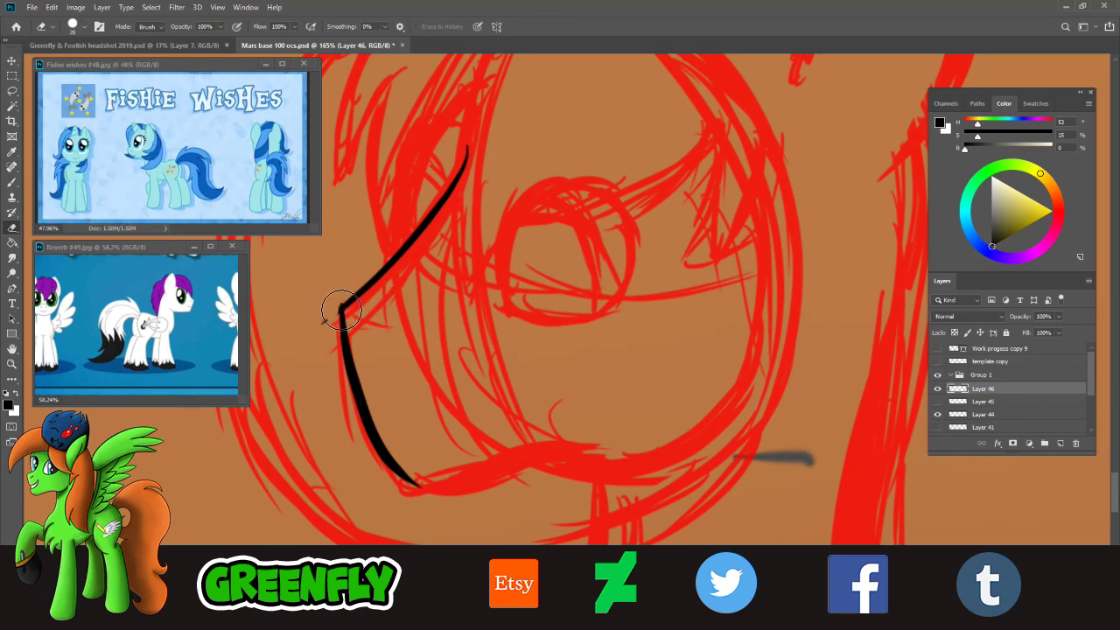
pyautogui.moveTo(333, 317); pyautogui.dragTo(324, 334)
# - Ink a thin black line running back from the nose tip with the Brush and add two small nostril marks on the muzzle
pyautogui.click(14, 184)
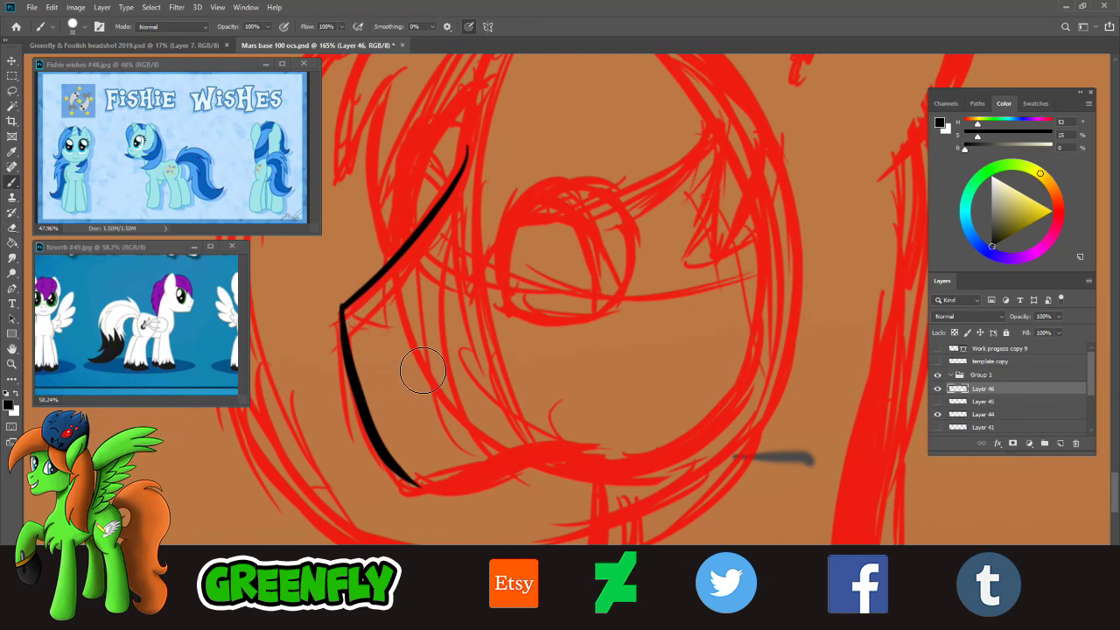
pyautogui.moveTo(346, 313); pyautogui.dragTo(419, 329)
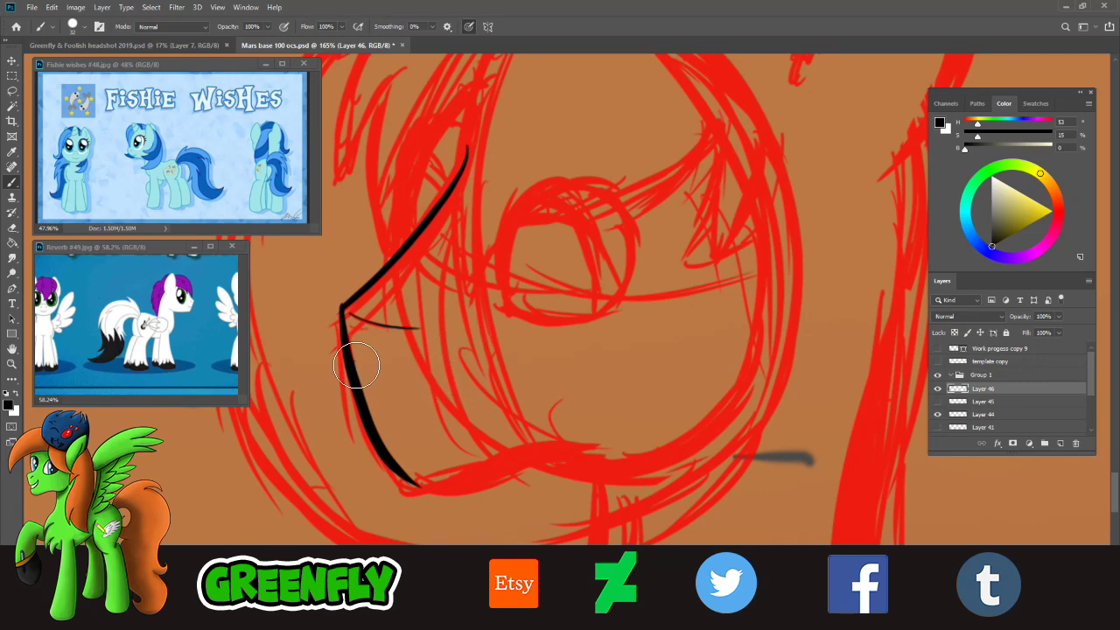
pyautogui.click(356, 360)
pyautogui.click(403, 366)
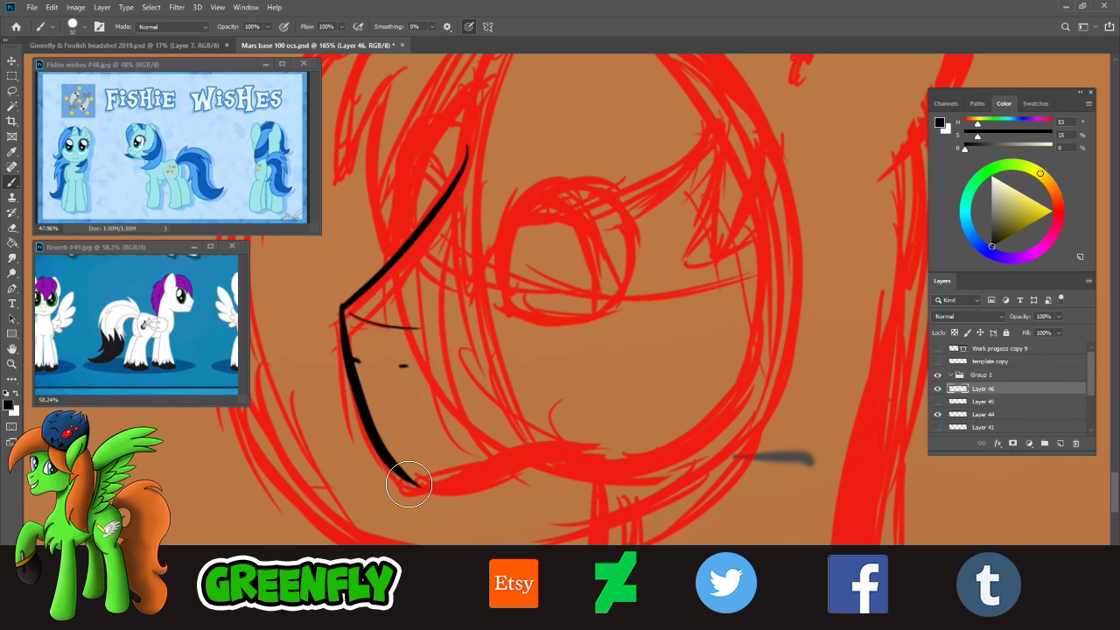
# - Ink the pony's chin and jaw in black along the red sketch, from the muzzle tip up to the cheek
pyautogui.moveTo(411, 482); pyautogui.dragTo(439, 493)
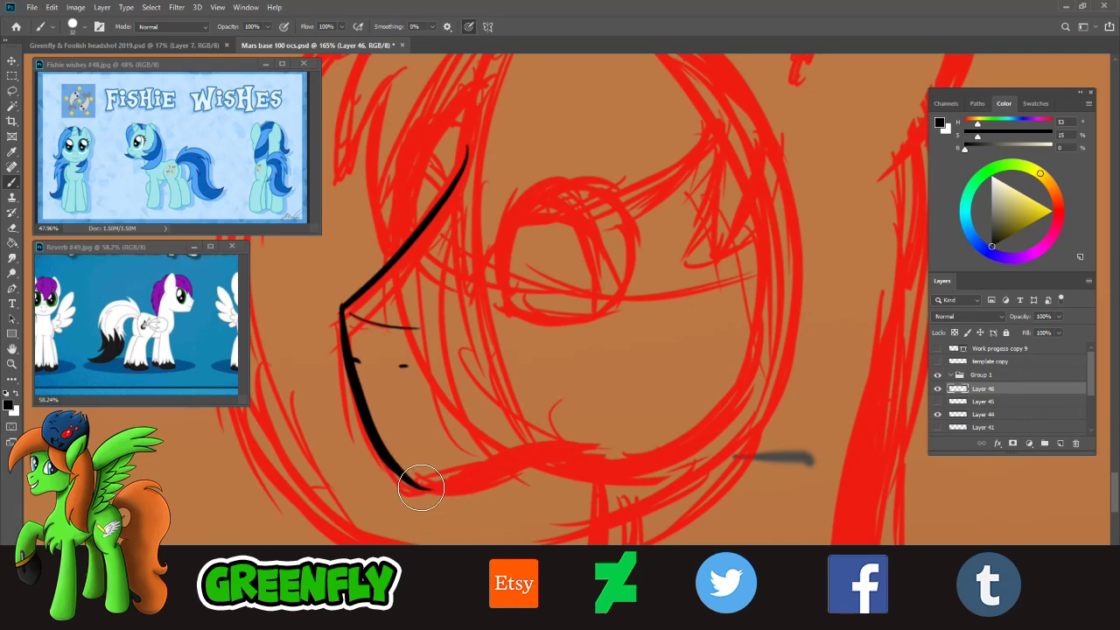
pyautogui.moveTo(413, 484); pyautogui.dragTo(569, 454)
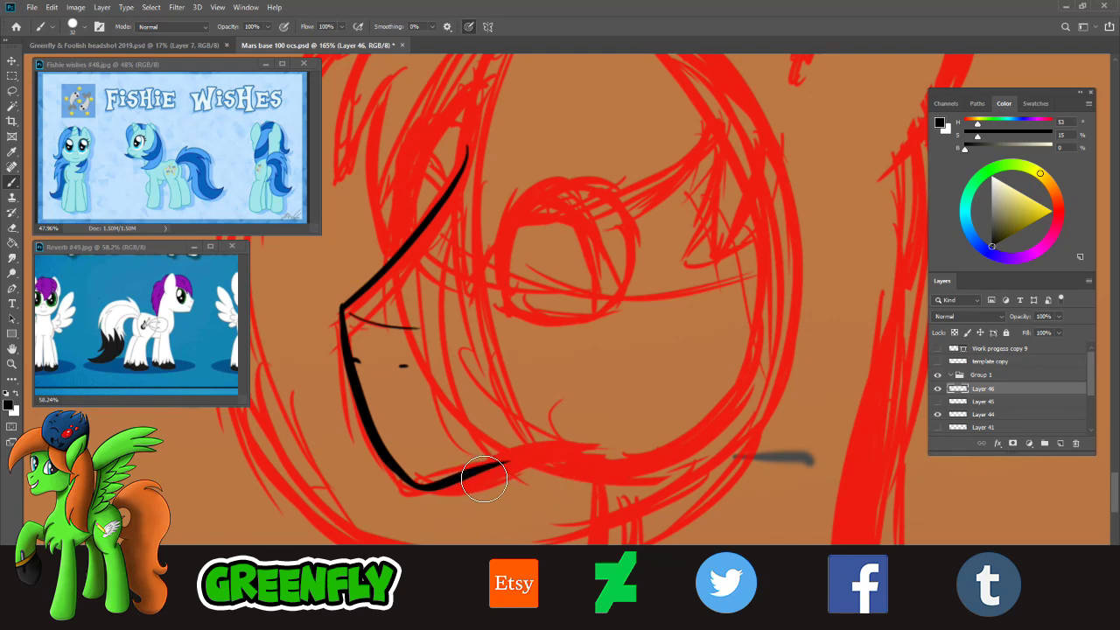
pyautogui.moveTo(486, 462); pyautogui.dragTo(700, 426)
pyautogui.hotkey('ctrl', 'z')
pyautogui.moveTo(488, 470); pyautogui.dragTo(718, 385)
pyautogui.hotkey('ctrl', 'z')
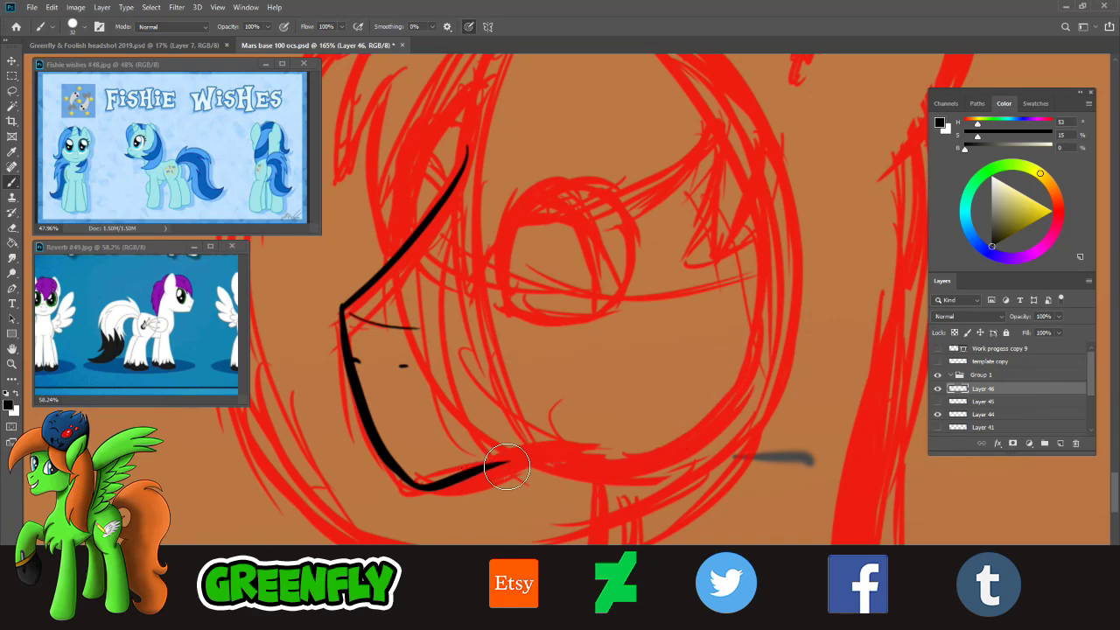
pyautogui.moveTo(490, 467)
pyautogui.mouseDown()
pyautogui.moveTo(715, 424)
pyautogui.moveTo(725, 378)
pyautogui.mouseUp()
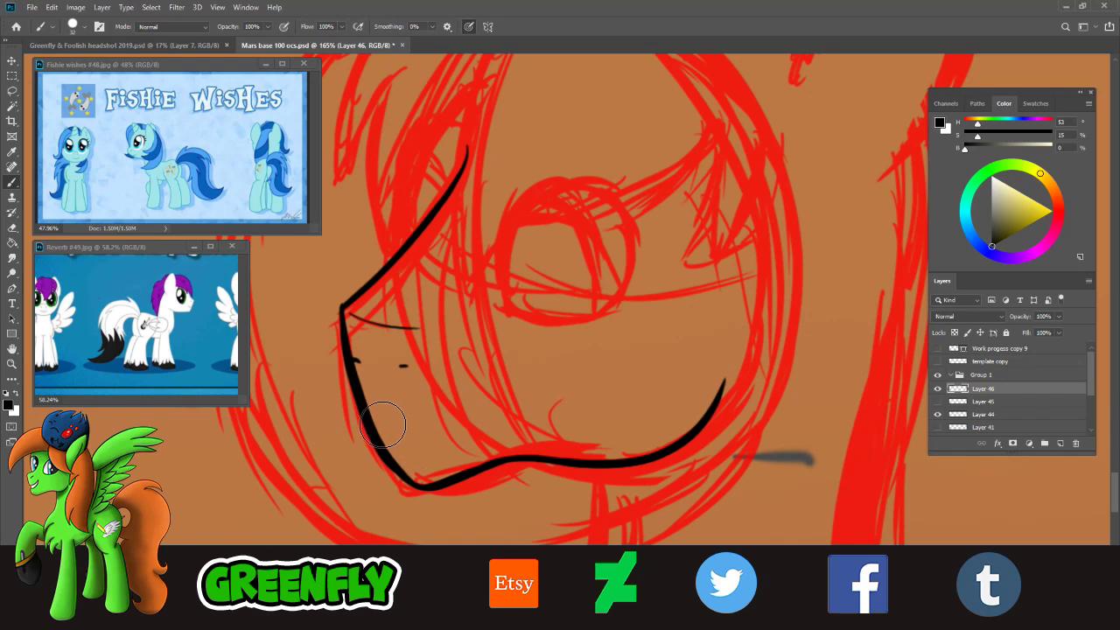
# - Ink a short curved smile line inside the muzzle, starting from its front edge
pyautogui.moveTo(368, 415); pyautogui.dragTo(442, 405)
pyautogui.hotkey('ctrl', 'z')
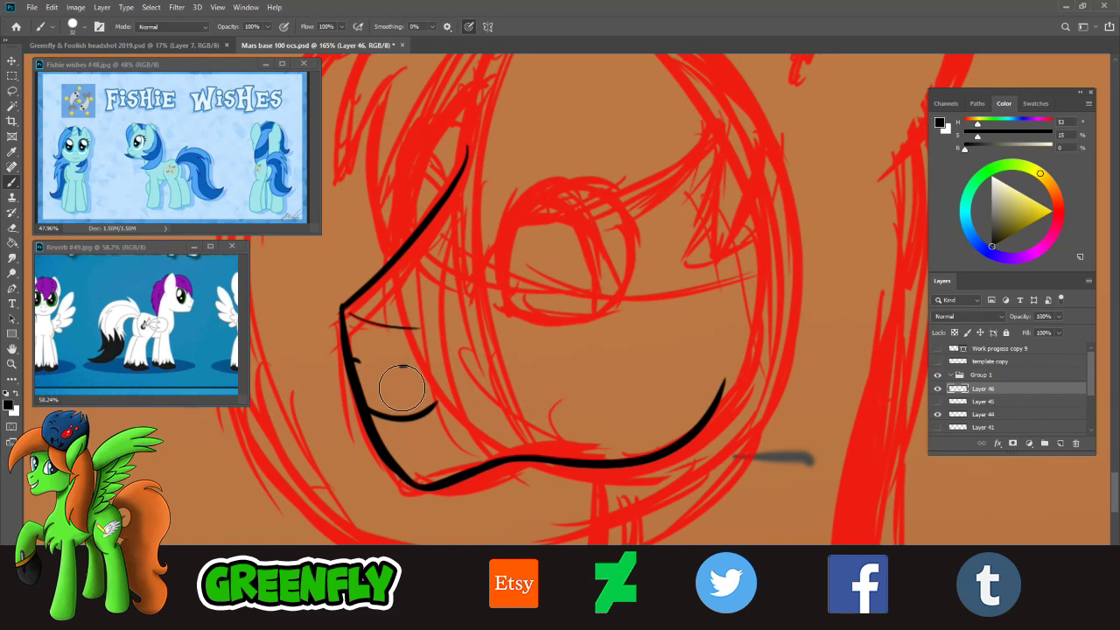
pyautogui.click(12, 229)
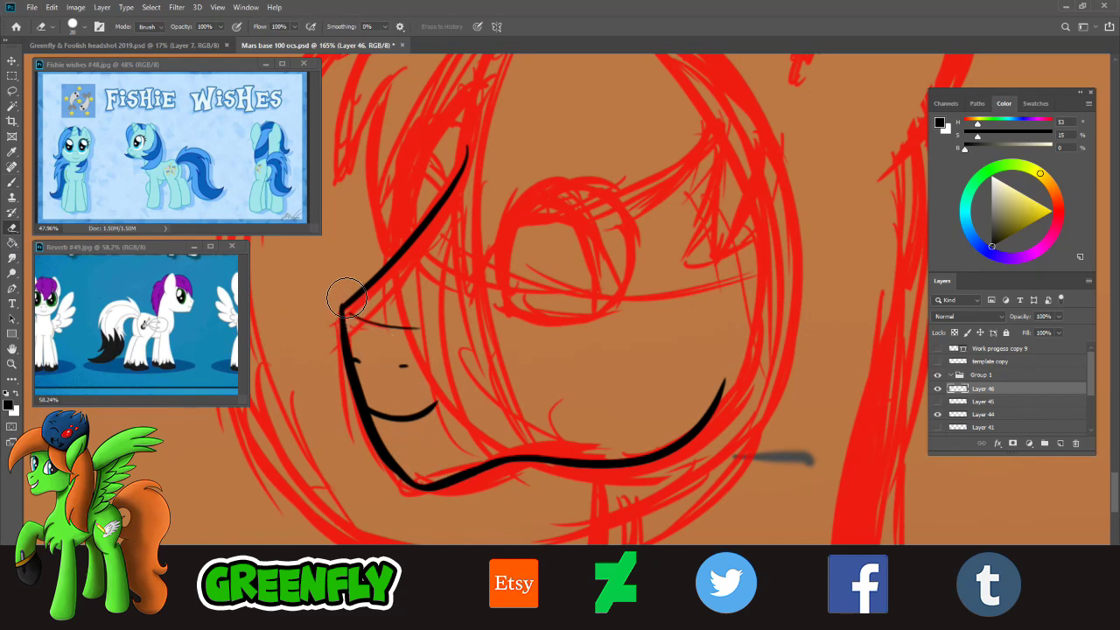
pyautogui.press('b')
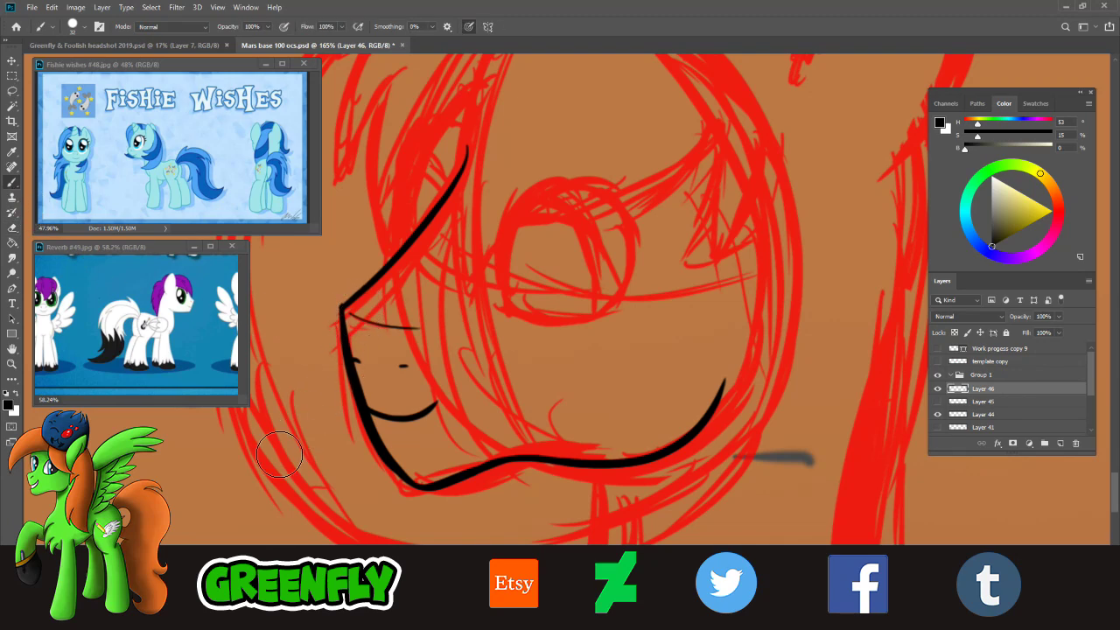
# - Examine the inked muzzle, mouth and jaw line up close and against the whole head sketch
pyautogui.click(11, 364)
pyautogui.moveTo(668, 341); pyautogui.dragTo(630, 335)
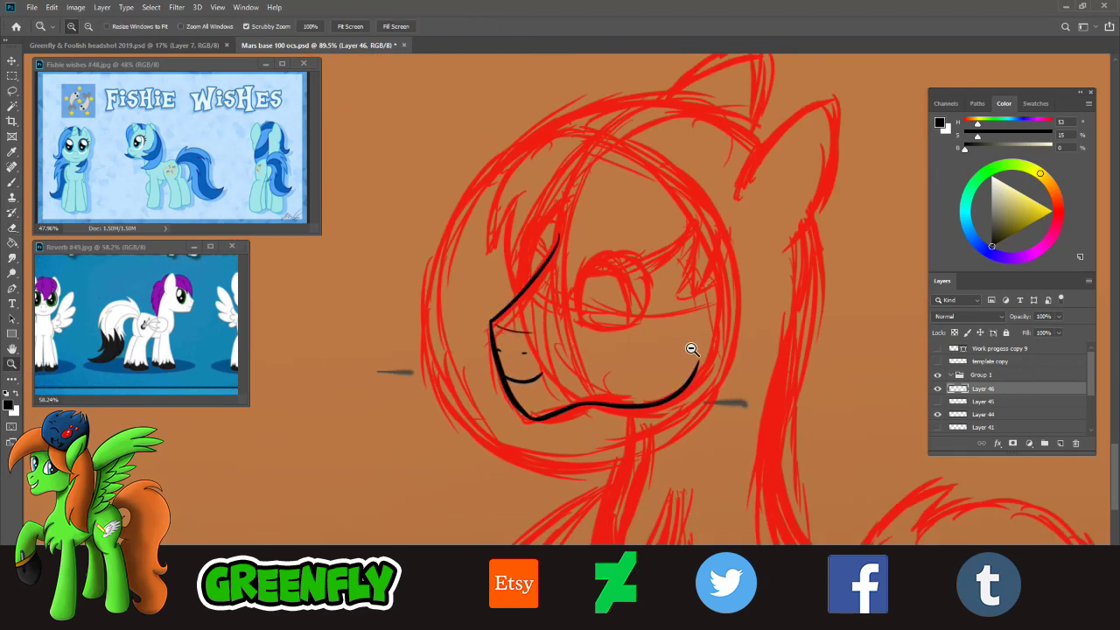
pyautogui.keyDown('alt'); pyautogui.click(693, 351); pyautogui.keyUp('alt')
pyautogui.moveTo(601, 409); pyautogui.dragTo(668, 429)
pyautogui.moveTo(604, 374); pyautogui.dragTo(626, 374)
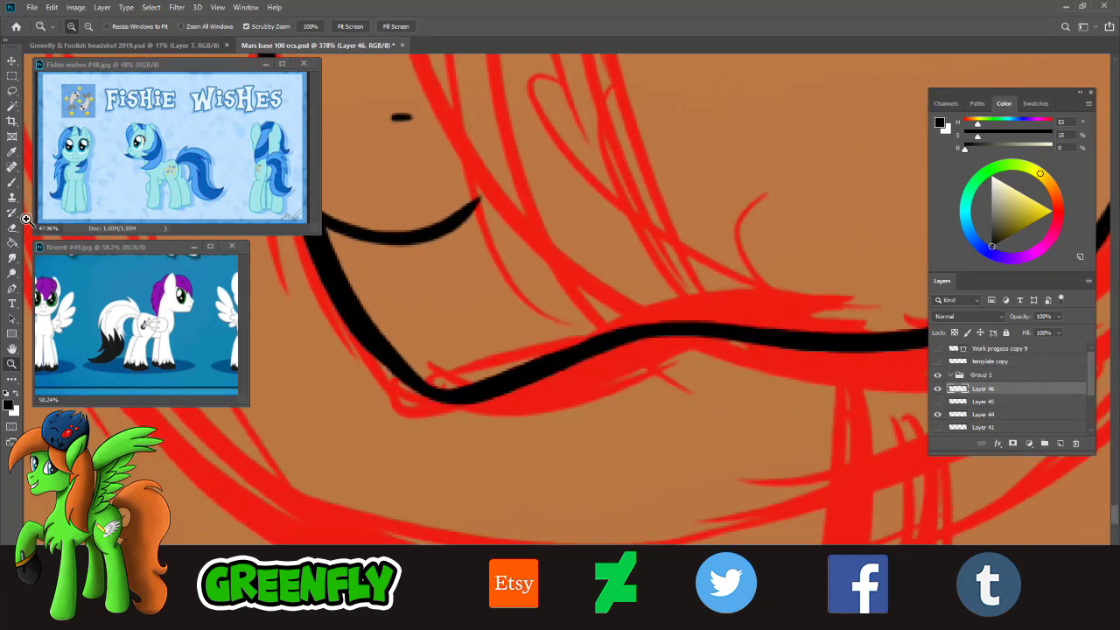
pyautogui.click(11, 182)
pyautogui.moveTo(450, 395)
pyautogui.mouseDown()
pyautogui.moveTo(470, 412)
pyautogui.moveTo(433, 442)
pyautogui.mouseUp()
pyautogui.click(11, 364)
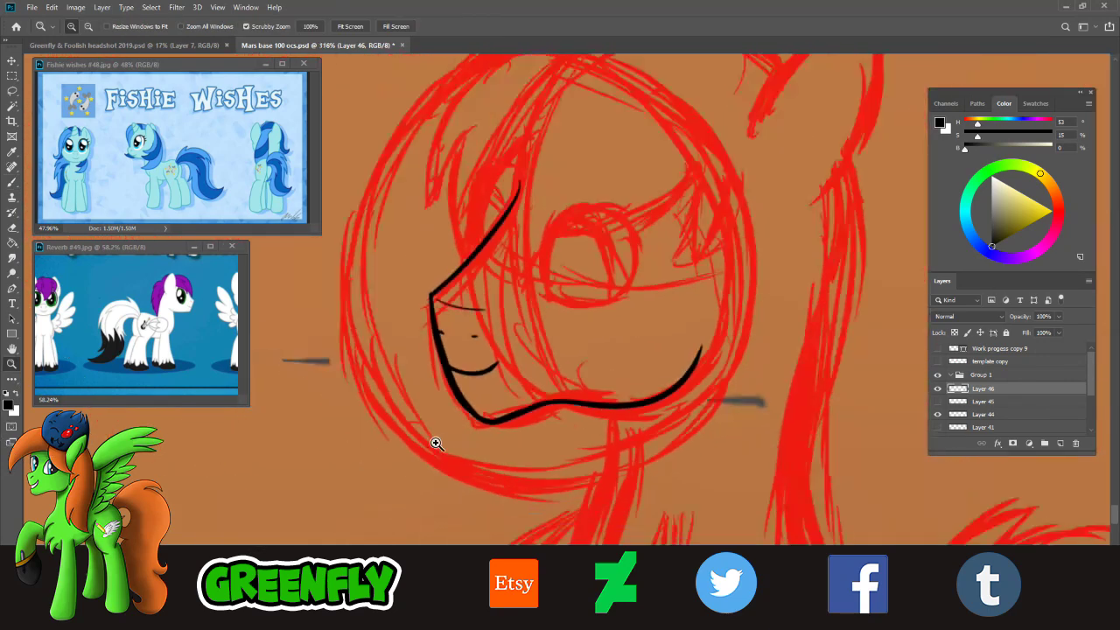
pyautogui.moveTo(560, 460); pyautogui.dragTo(575, 429)
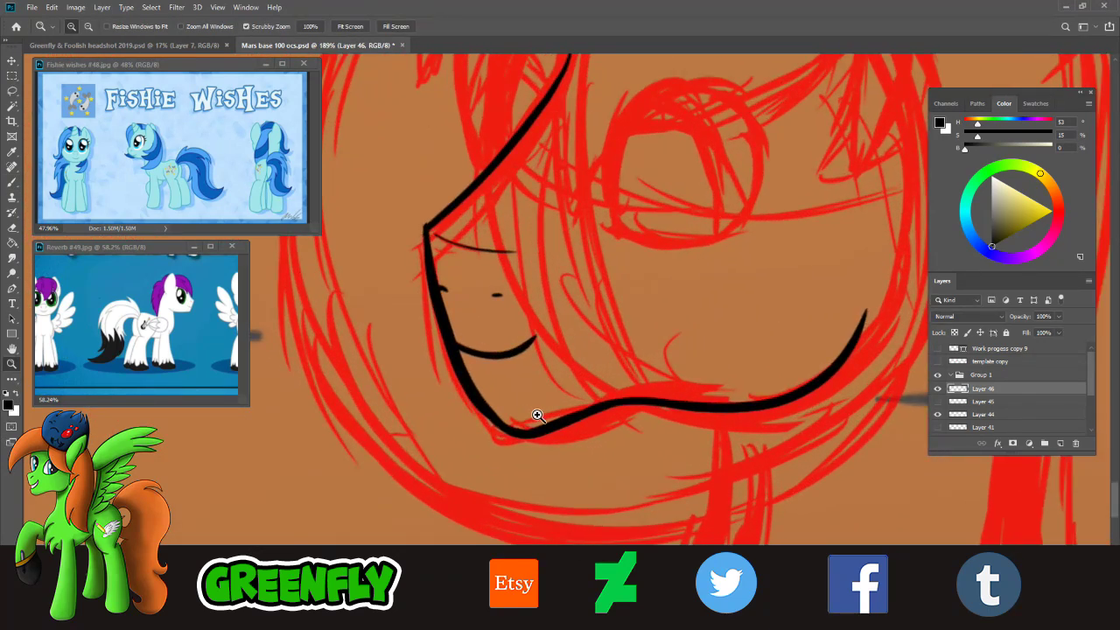
pyautogui.moveTo(493, 365); pyautogui.dragTo(446, 382)
pyautogui.moveTo(579, 422)
pyautogui.mouseDown()
pyautogui.moveTo(551, 427)
pyautogui.moveTo(578, 438)
pyautogui.moveTo(680, 371)
pyautogui.mouseUp()
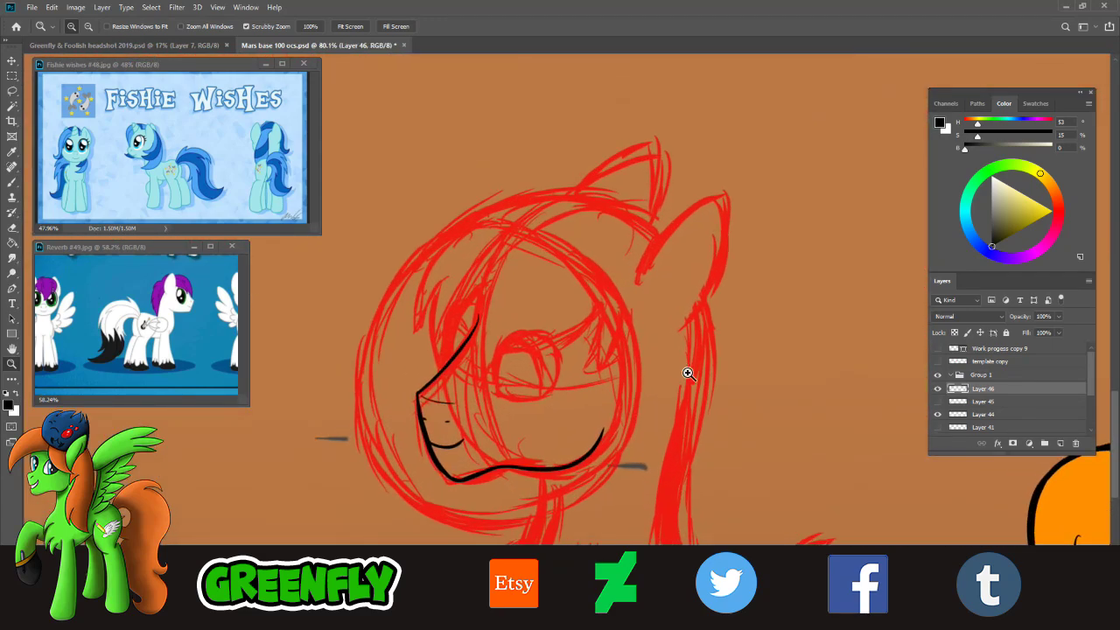
pyautogui.moveTo(546, 408)
pyautogui.mouseDown()
pyautogui.moveTo(564, 418)
pyautogui.moveTo(551, 371)
pyautogui.moveTo(482, 280)
pyautogui.moveTo(520, 317)
pyautogui.mouseUp()
pyautogui.moveTo(517, 448); pyautogui.dragTo(523, 450)
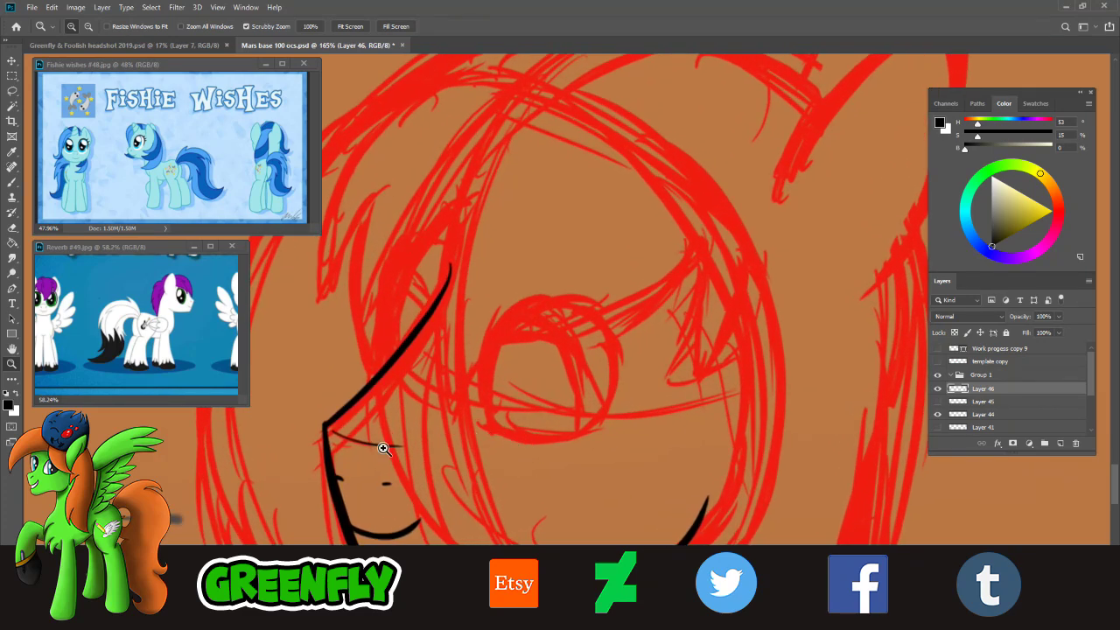
# - Bring the Happy and Scrunchy face heads into view in the Reverb reference image, then return to the drawing
pyautogui.click(12, 182)
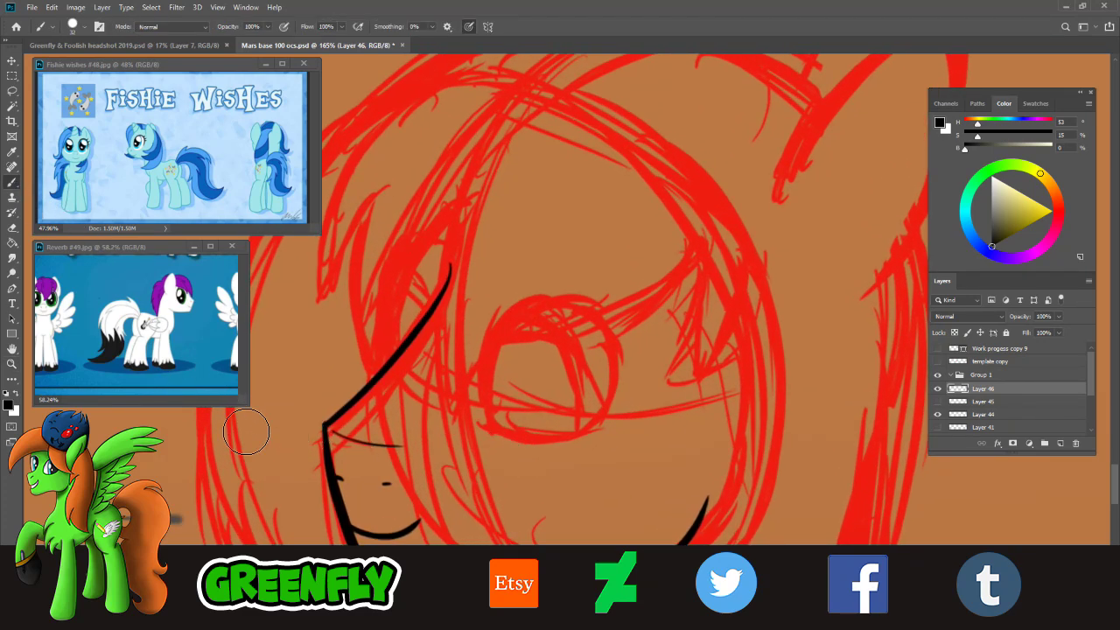
pyautogui.click(169, 354)
pyautogui.moveTo(173, 401); pyautogui.dragTo(181, 399)
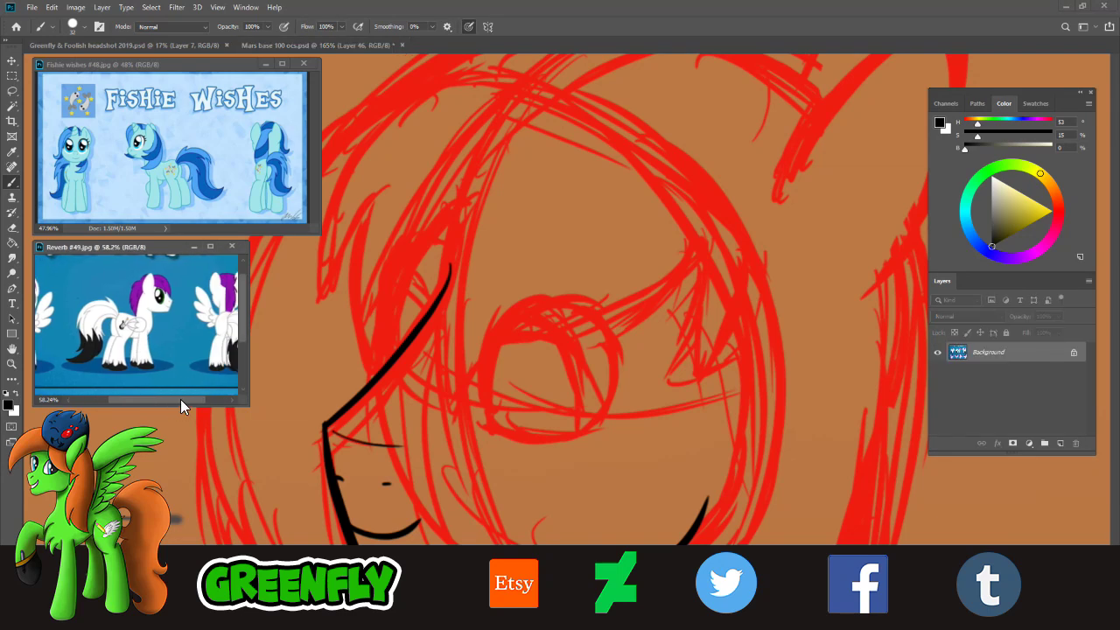
pyautogui.moveTo(236, 314); pyautogui.dragTo(242, 350)
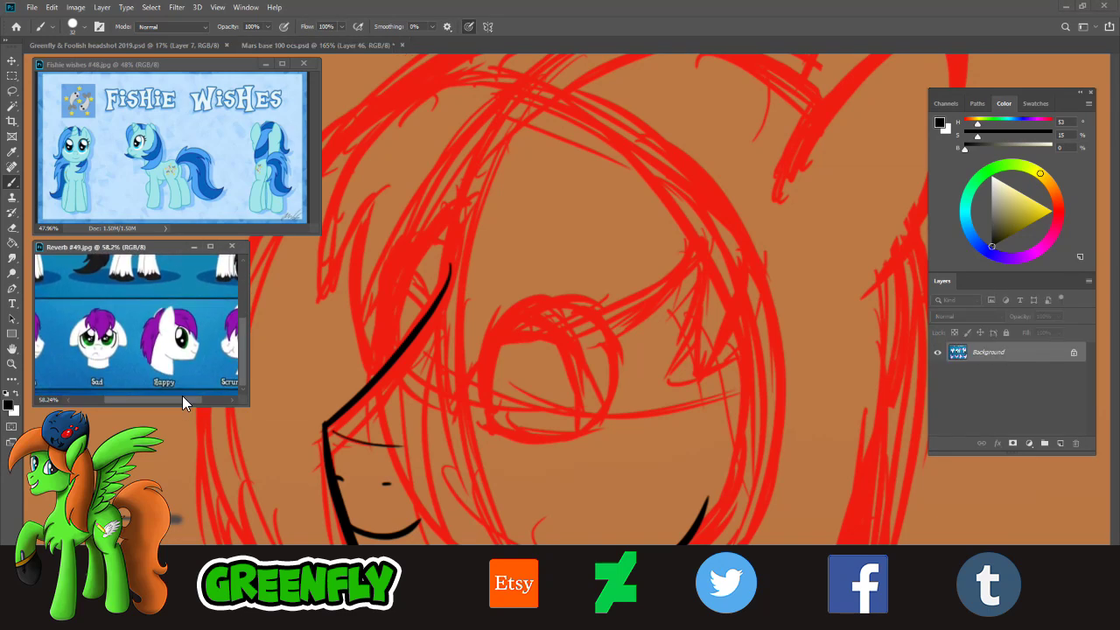
pyautogui.moveTo(182, 398); pyautogui.dragTo(196, 397)
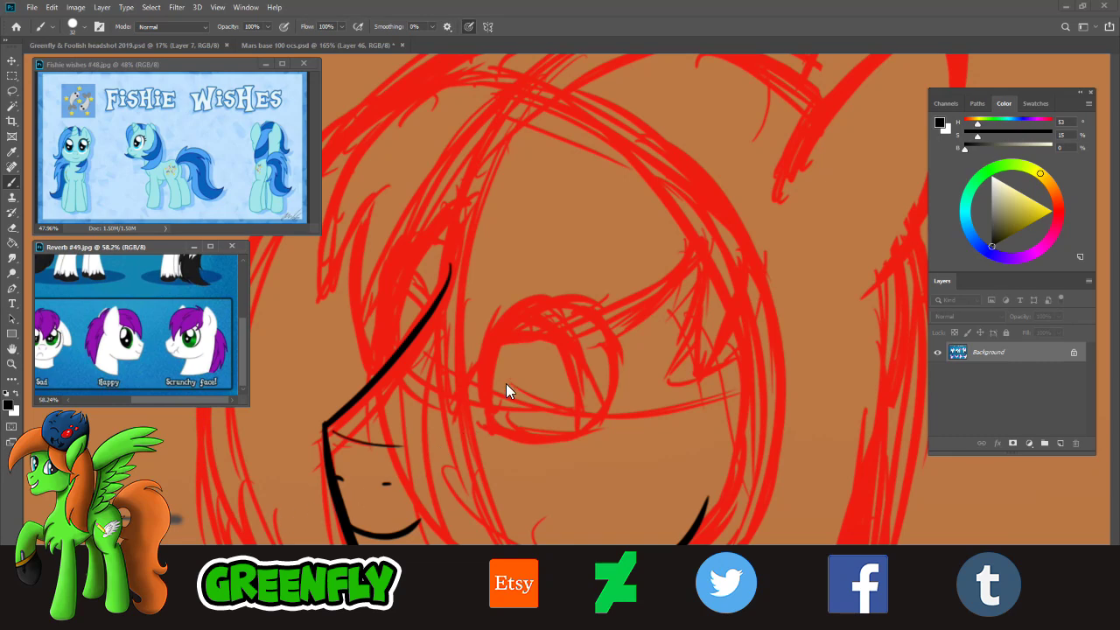
pyautogui.click(611, 379)
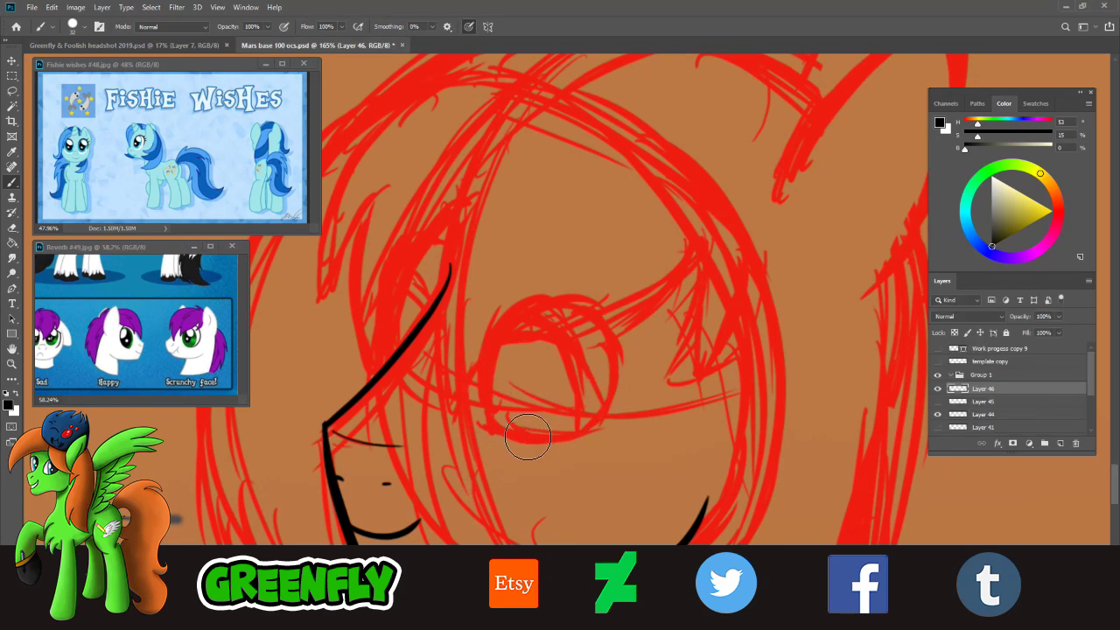
# - Ink the lower edge of the eye as a short black curve over the sketch
pyautogui.moveTo(483, 424)
pyautogui.mouseDown()
pyautogui.moveTo(522, 446)
pyautogui.moveTo(602, 429)
pyautogui.mouseUp()
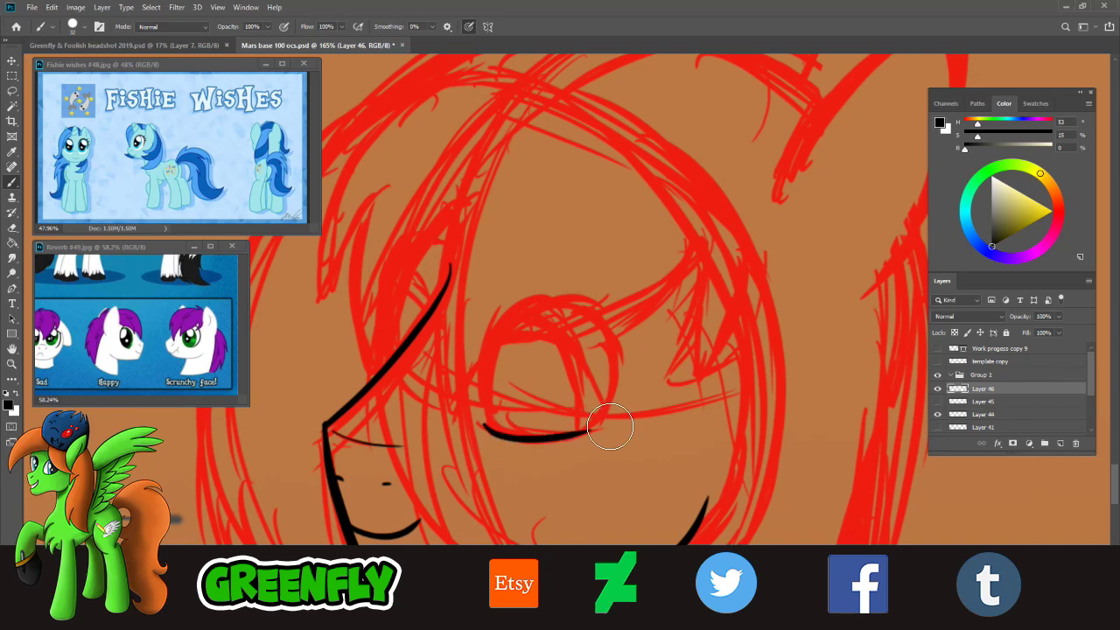
pyautogui.moveTo(479, 425); pyautogui.dragTo(562, 291)
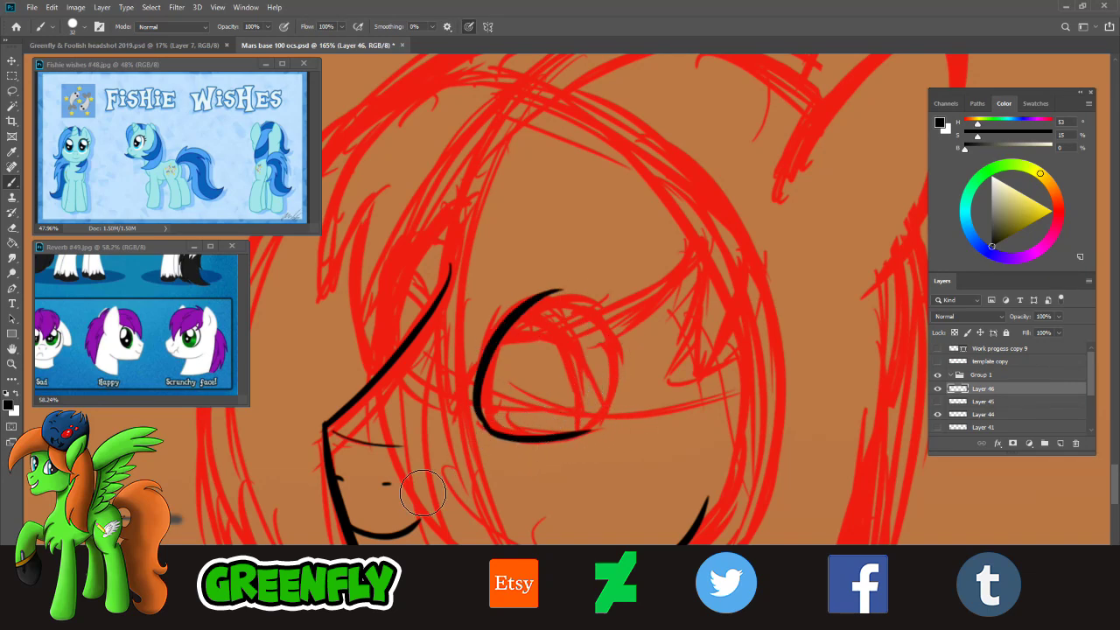
pyautogui.hotkey('ctrl', 'z')
# - Try to ink a thick black outline around the front, top and back of the eye
pyautogui.press('z')
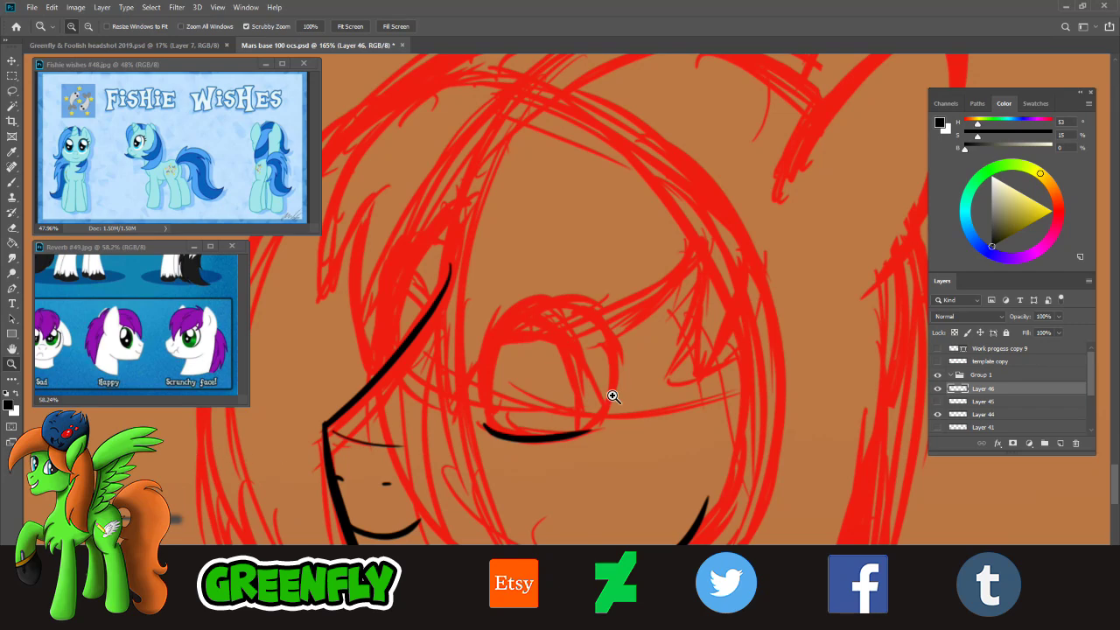
pyautogui.moveTo(610, 393); pyautogui.dragTo(652, 407)
pyautogui.click(12, 181)
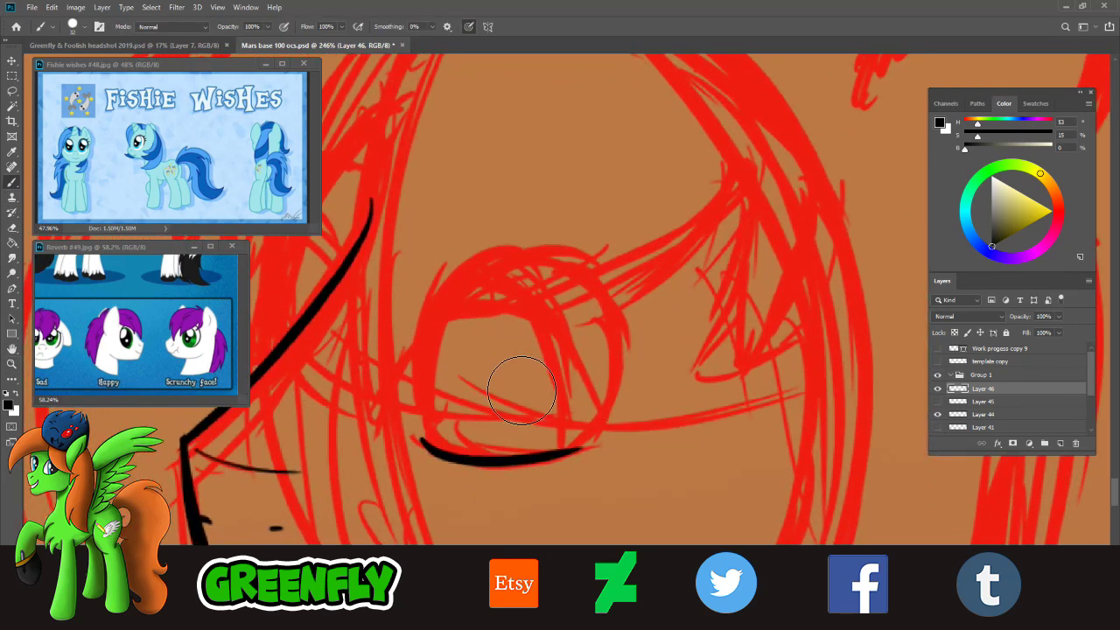
pyautogui.moveTo(410, 415)
pyautogui.mouseDown()
pyautogui.moveTo(534, 238)
pyautogui.moveTo(622, 312)
pyautogui.moveTo(579, 436)
pyautogui.mouseUp()
pyautogui.hotkey('ctrl', 'z')
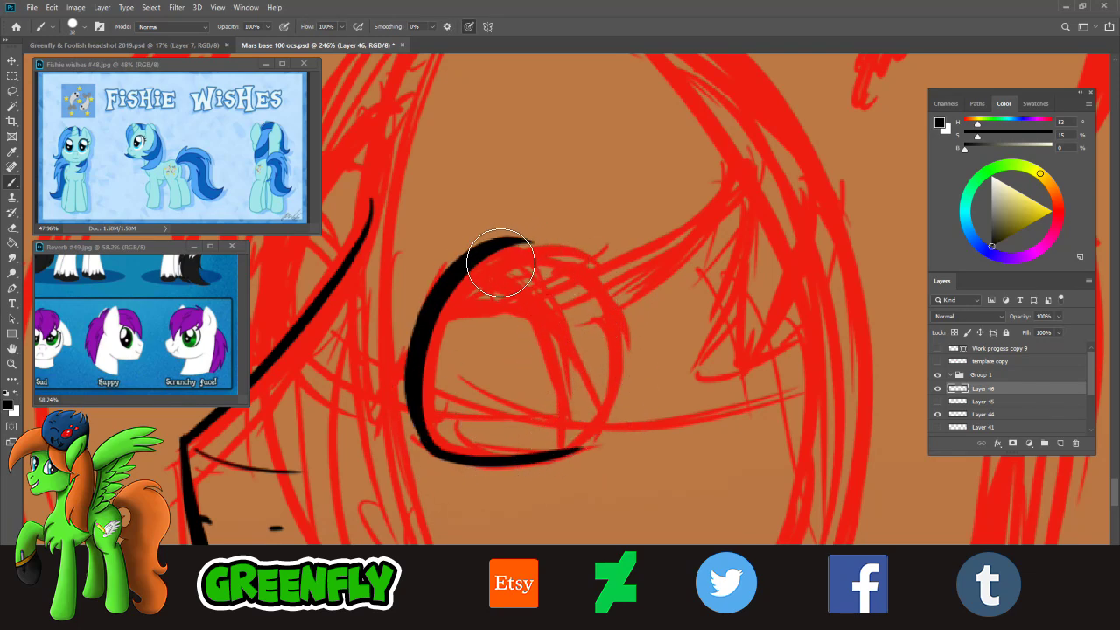
pyautogui.moveTo(499, 261)
pyautogui.mouseDown()
pyautogui.moveTo(649, 346)
pyautogui.moveTo(537, 458)
pyautogui.mouseUp()
pyautogui.hotkey('ctrl', 'z')
pyautogui.moveTo(517, 254); pyautogui.dragTo(575, 450)
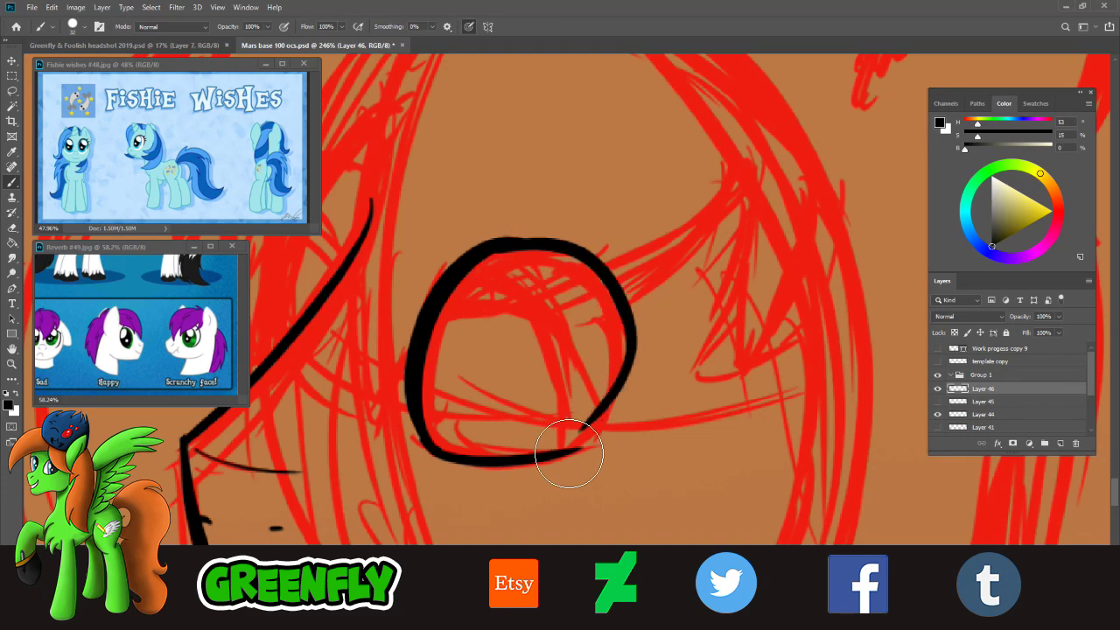
pyautogui.hotkey('ctrl', 'z')
pyautogui.moveTo(509, 247)
pyautogui.mouseDown()
pyautogui.moveTo(483, 282)
pyautogui.moveTo(635, 374)
pyautogui.moveTo(550, 459)
pyautogui.moveTo(593, 445)
pyautogui.mouseUp()
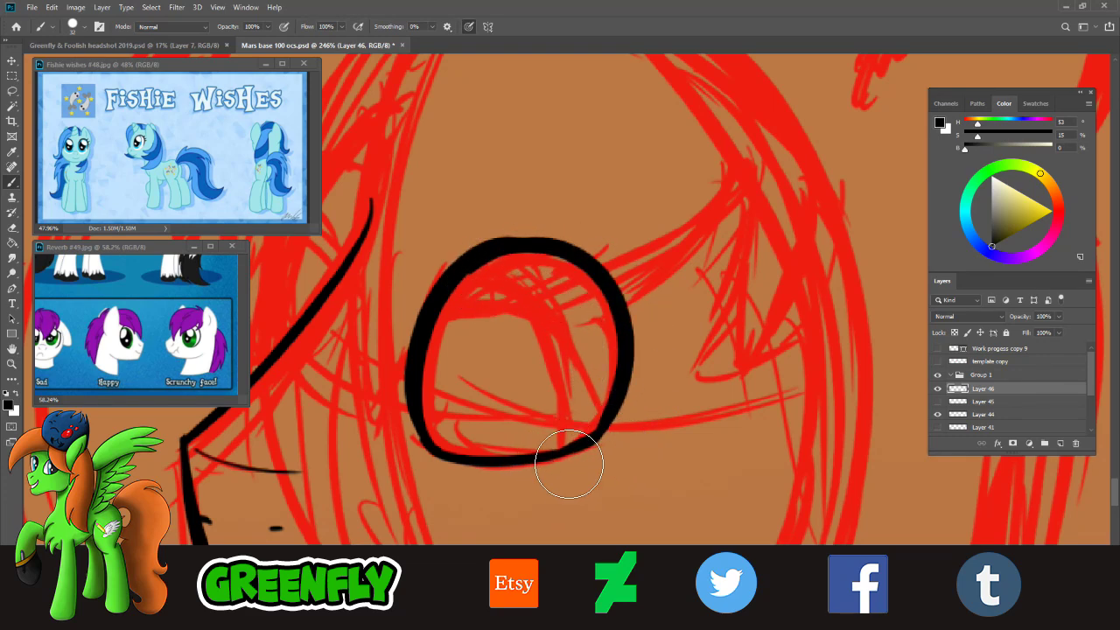
# - Check the eye outline against the whole head and undo its strokes back to the lower edge line
pyautogui.click(13, 364)
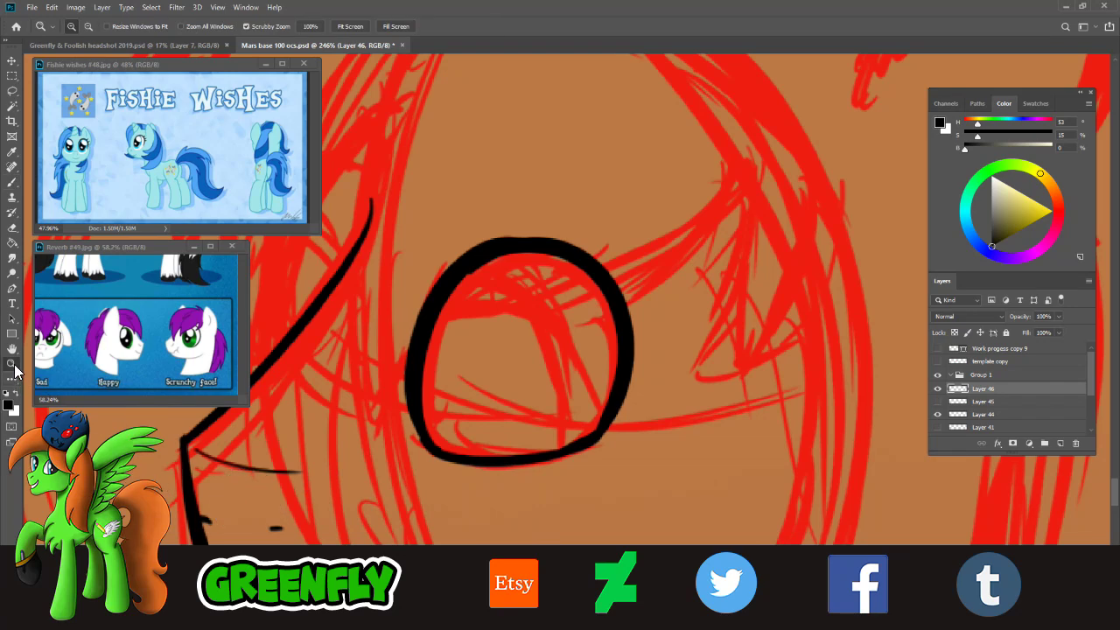
pyautogui.moveTo(509, 428); pyautogui.dragTo(499, 467)
pyautogui.click(517, 464)
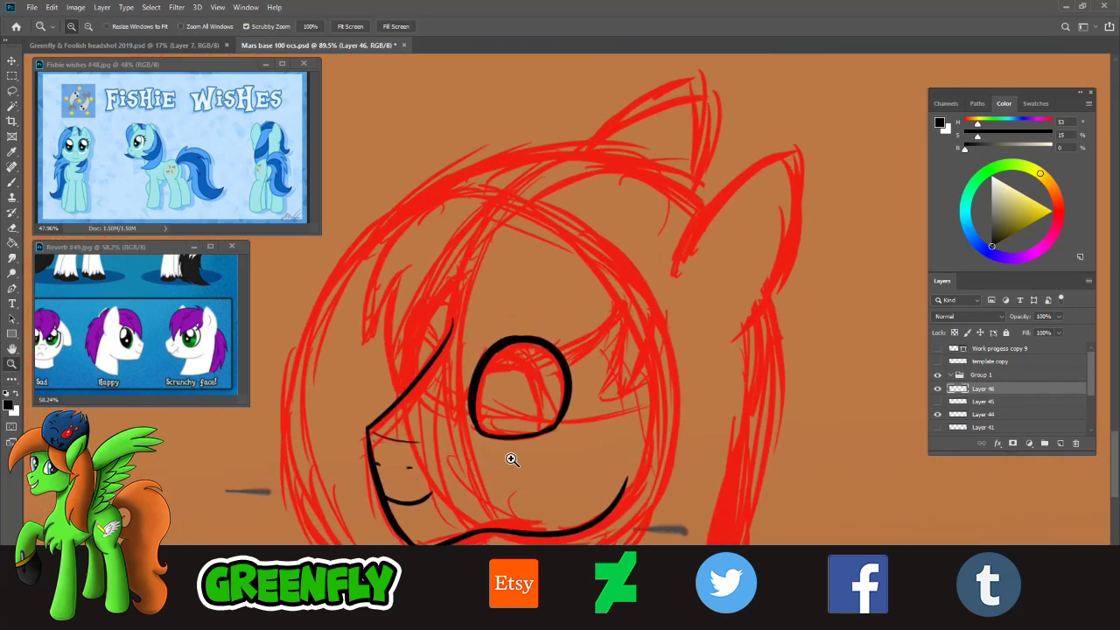
pyautogui.click(566, 350)
pyautogui.click(605, 365)
pyautogui.hotkey('ctrl', 'z')
pyautogui.hotkey('ctrl', 'z')
pyautogui.hotkey('ctrl', 'z')
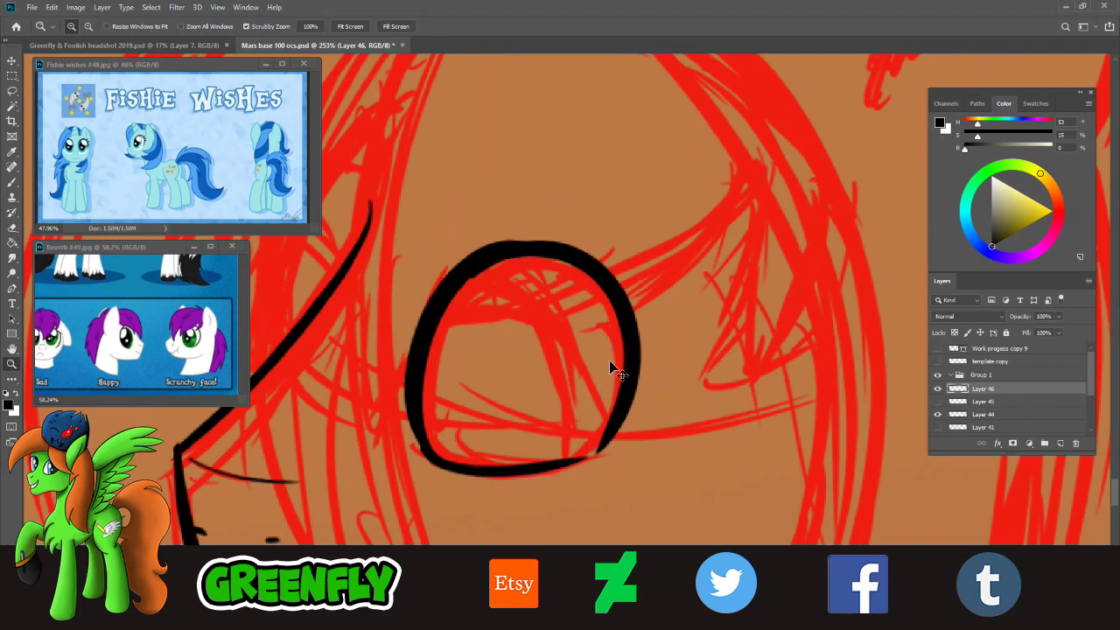
# - Ink a thinner black outline along the front side and over the top of the eye, redoing the top arc until smooth
pyautogui.press('b')
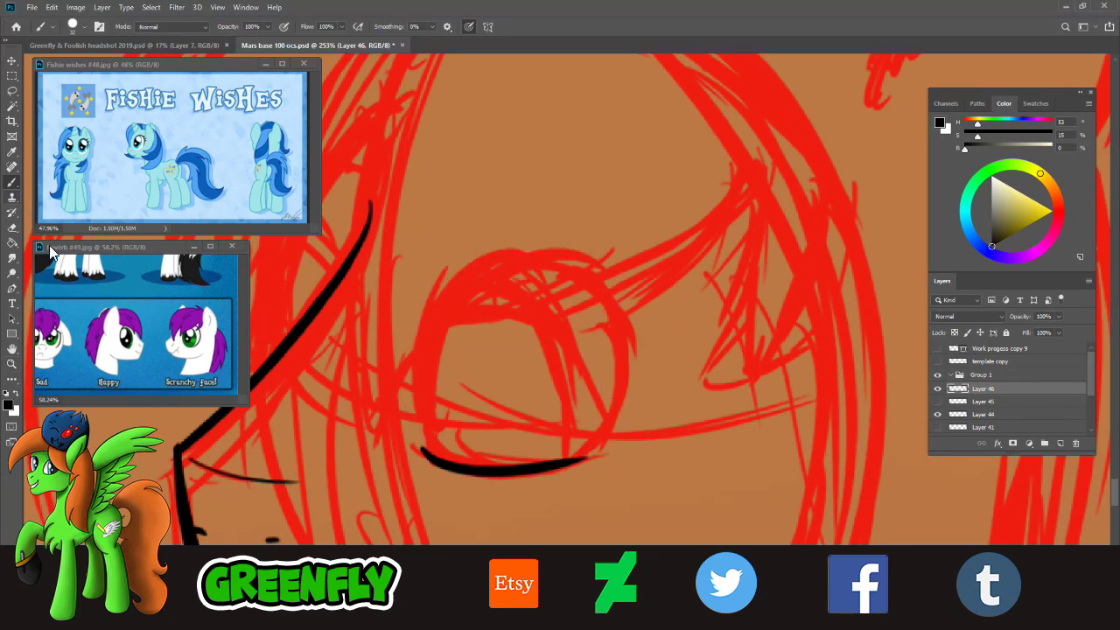
pyautogui.moveTo(425, 451); pyautogui.dragTo(495, 258)
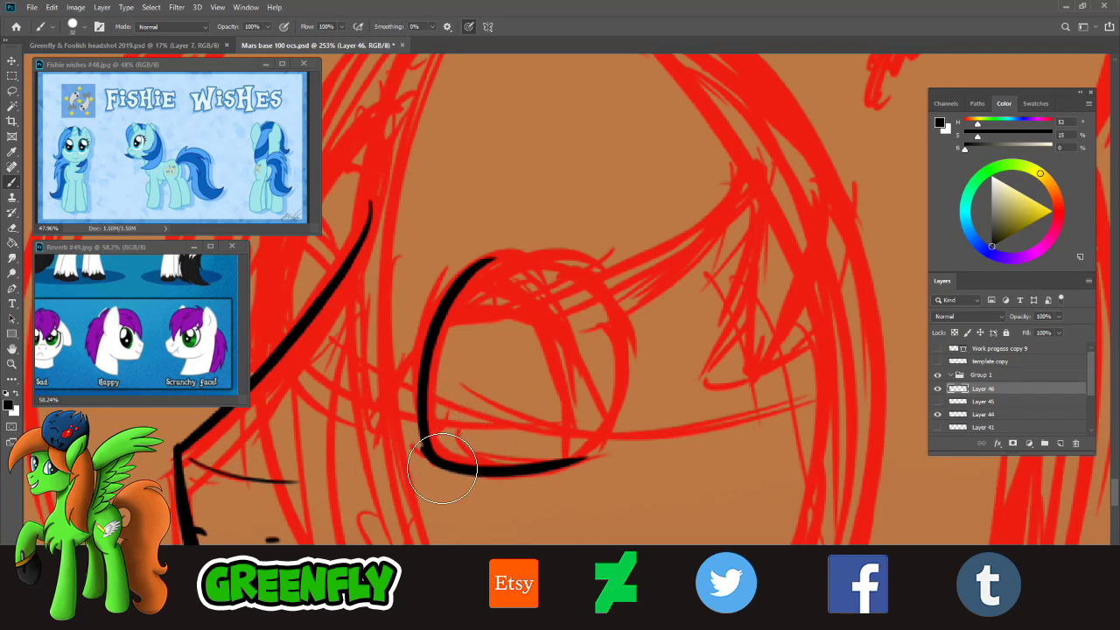
pyautogui.moveTo(468, 263); pyautogui.dragTo(600, 289)
pyautogui.hotkey('ctrl', 'z')
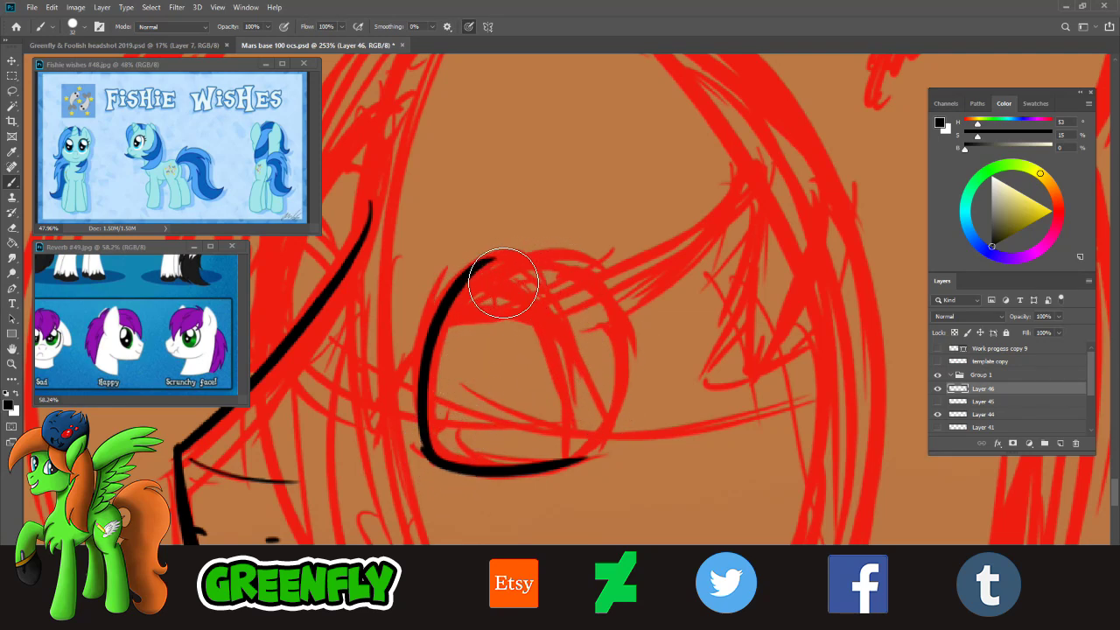
pyautogui.moveTo(454, 276); pyautogui.dragTo(635, 302)
pyautogui.hotkey('ctrl', 'z')
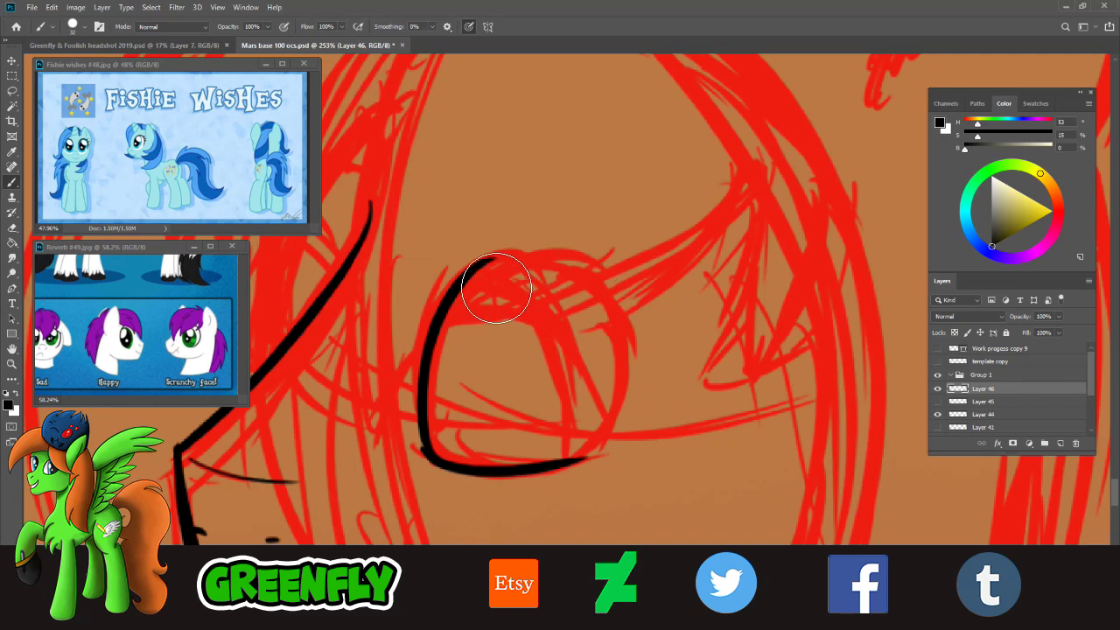
pyautogui.moveTo(452, 263)
pyautogui.mouseDown()
pyautogui.moveTo(586, 278)
pyautogui.moveTo(635, 302)
pyautogui.mouseUp()
pyautogui.hotkey('ctrl', 'z')
pyautogui.moveTo(459, 286)
pyautogui.mouseDown()
pyautogui.moveTo(640, 335)
pyautogui.moveTo(622, 420)
pyautogui.moveTo(624, 311)
pyautogui.moveTo(595, 445)
pyautogui.mouseUp()
pyautogui.hotkey('ctrl', 'z')
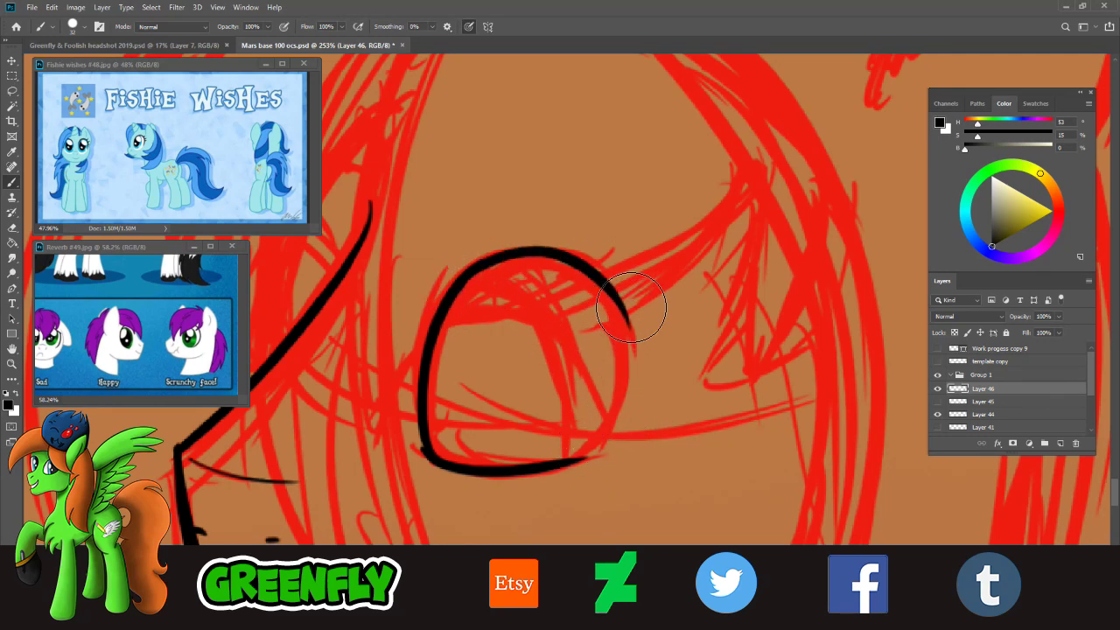
# - Ink the back side of the eye down to the lower edge, closing the eye outline
pyautogui.moveTo(625, 312); pyautogui.dragTo(600, 450)
pyautogui.hotkey('ctrl', 'z')
pyautogui.moveTo(636, 323); pyautogui.dragTo(600, 457)
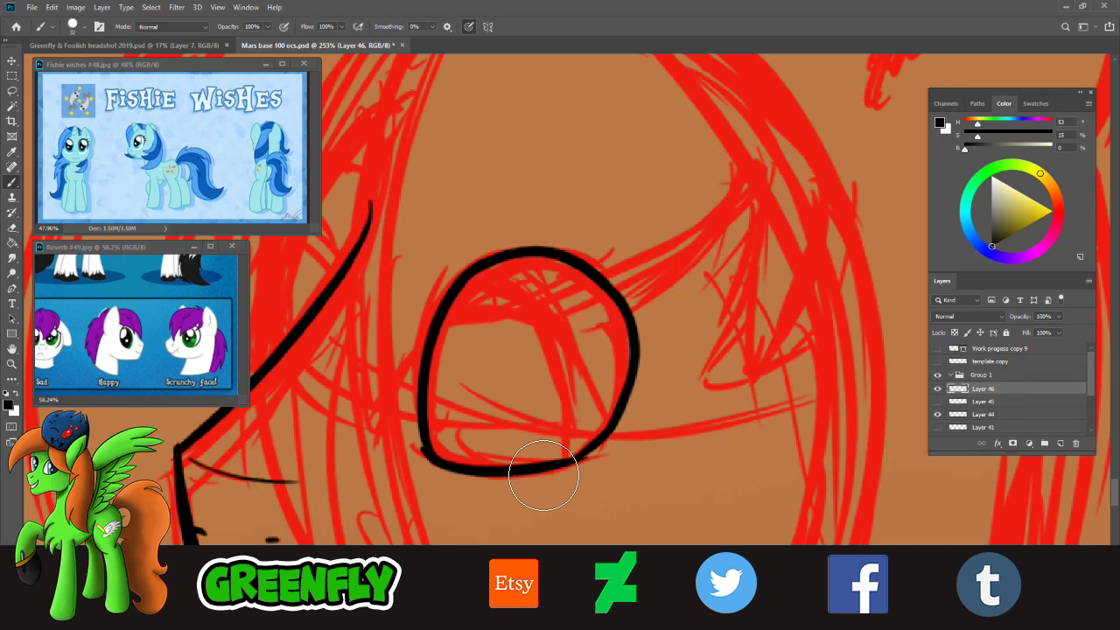
pyautogui.press('z')
pyautogui.moveTo(566, 432); pyautogui.dragTo(533, 438)
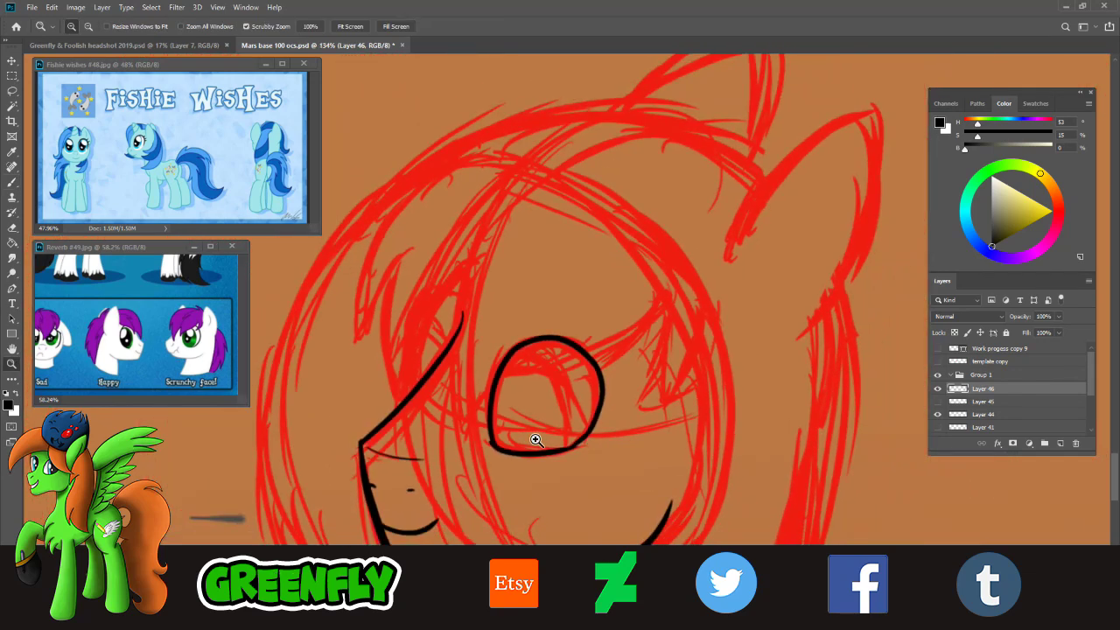
# - Examine the closed eye outline up close and against the whole head sketch
pyautogui.moveTo(425, 303); pyautogui.dragTo(448, 313)
pyautogui.click(448, 313)
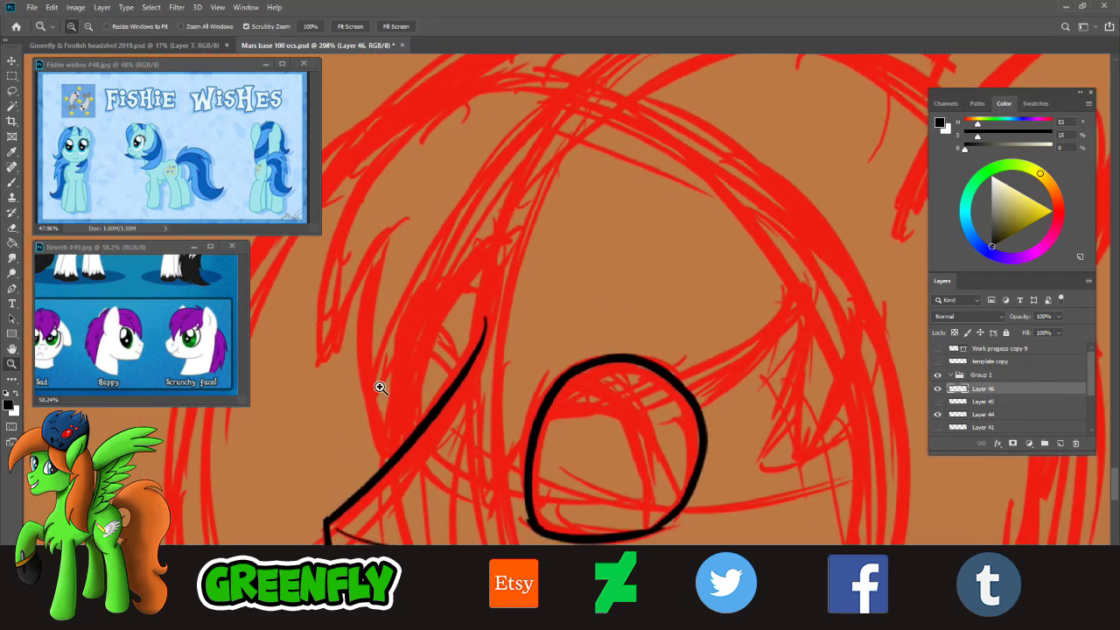
pyautogui.press('b')
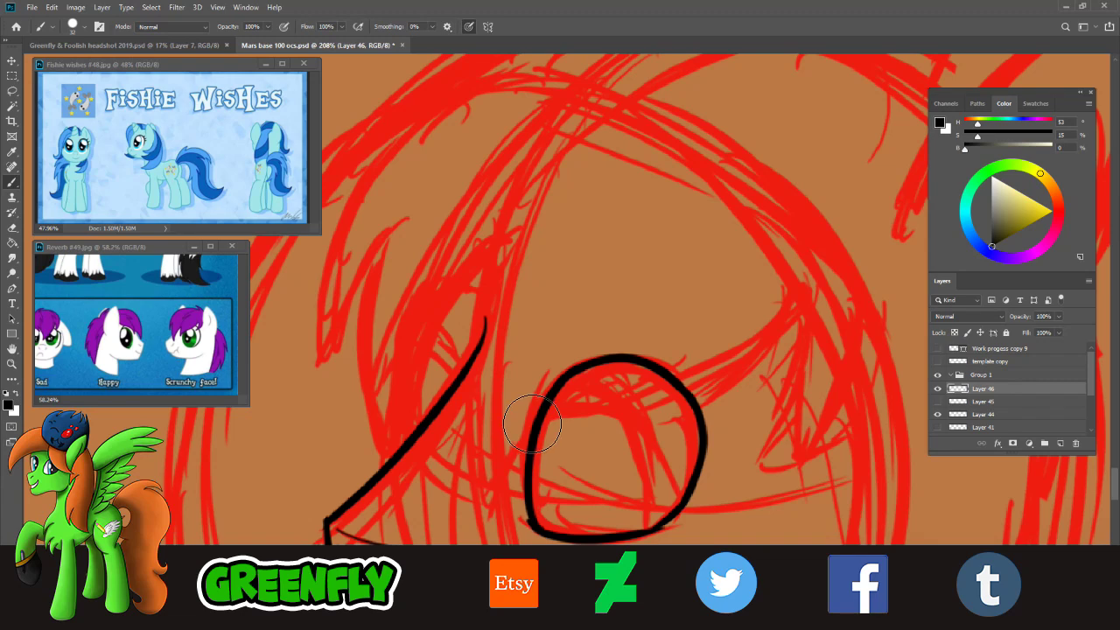
pyautogui.click(13, 365)
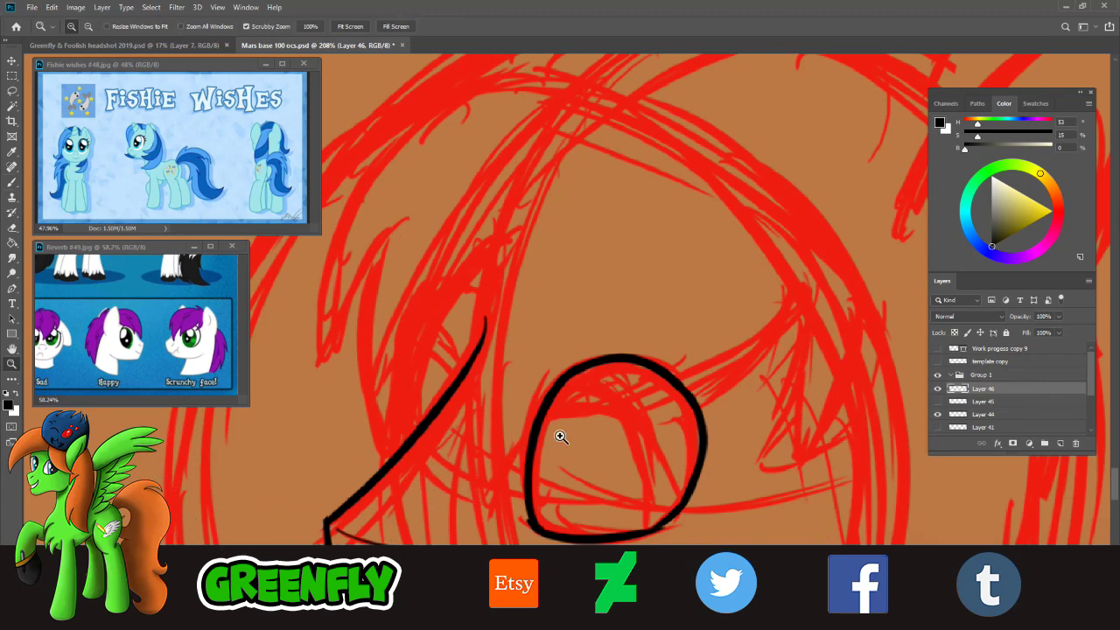
pyautogui.scroll(-5, 560, 438)
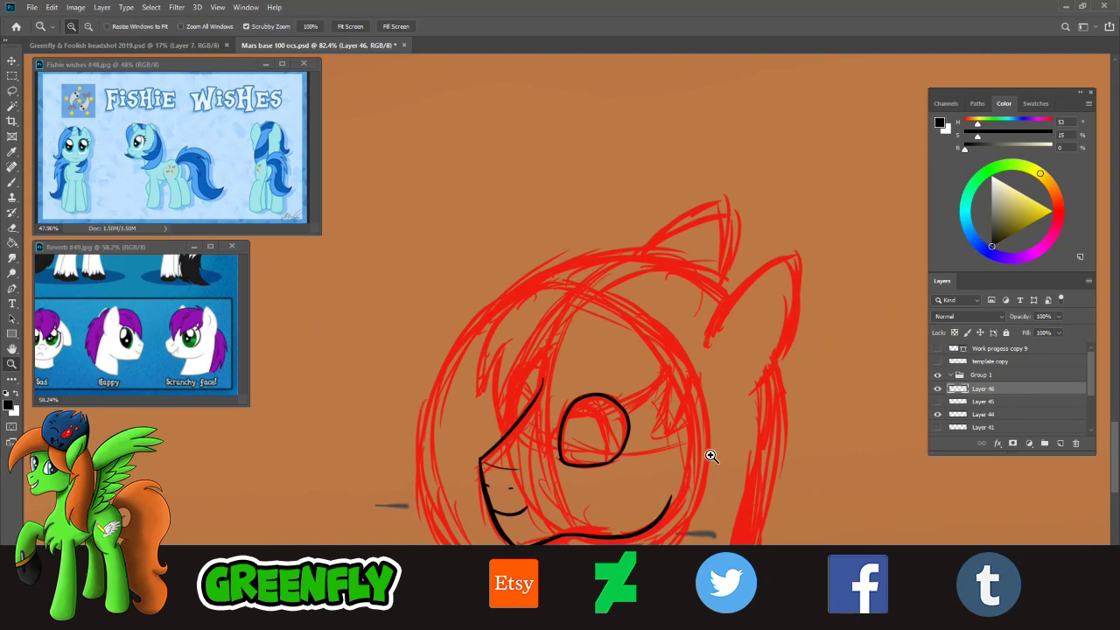
pyautogui.scroll(5, 670, 482)
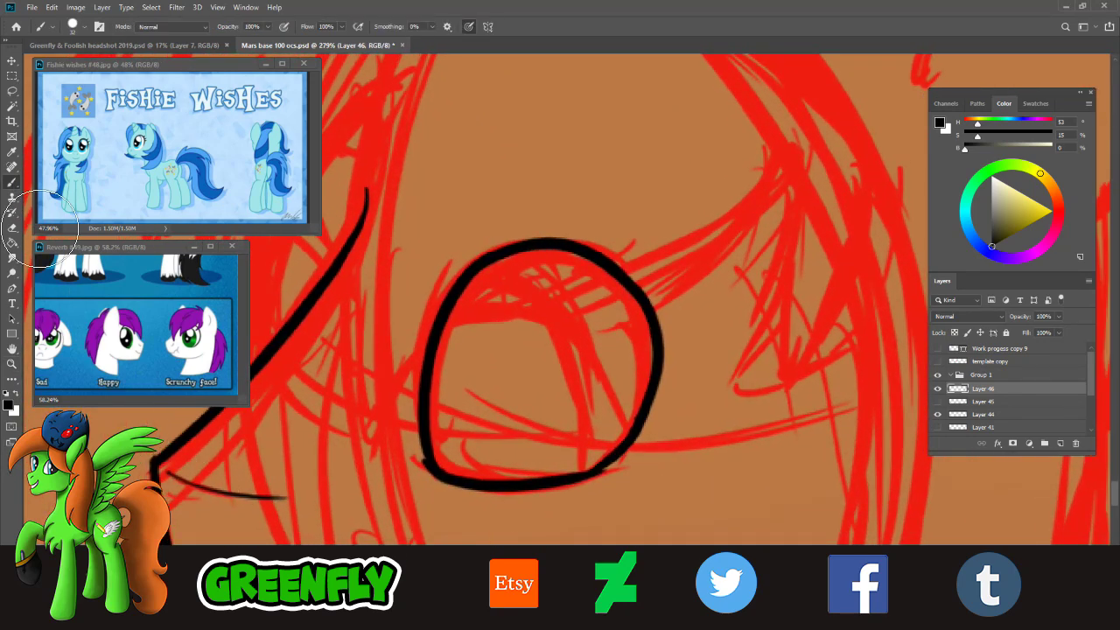
pyautogui.click(13, 182)
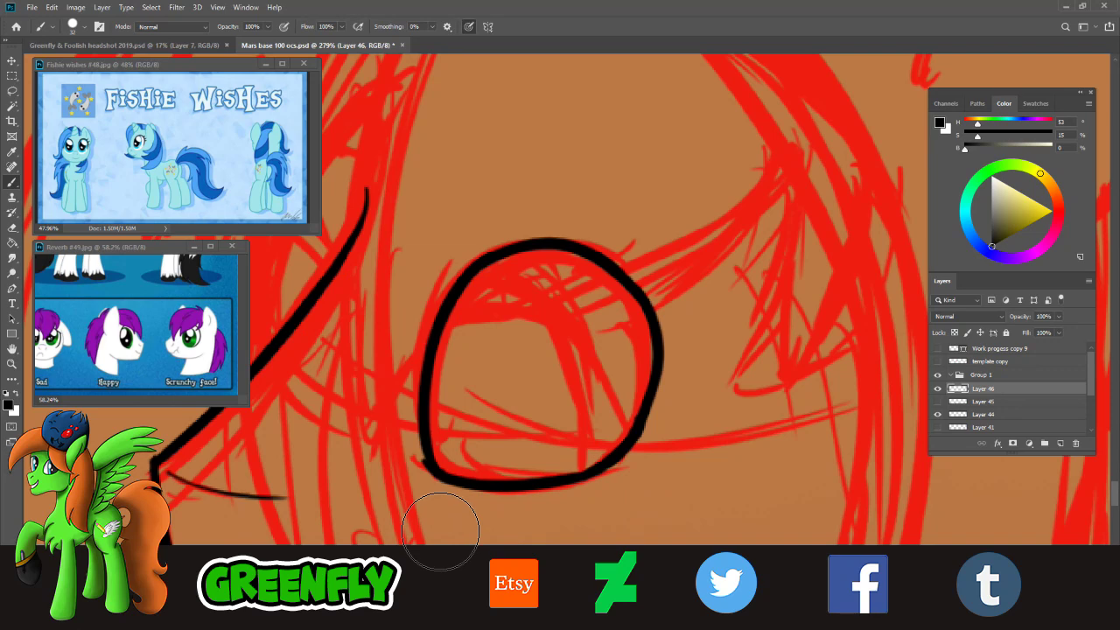
pyautogui.press('z')
pyautogui.moveTo(476, 392); pyautogui.dragTo(398, 378)
pyautogui.moveTo(492, 443); pyautogui.dragTo(536, 452)
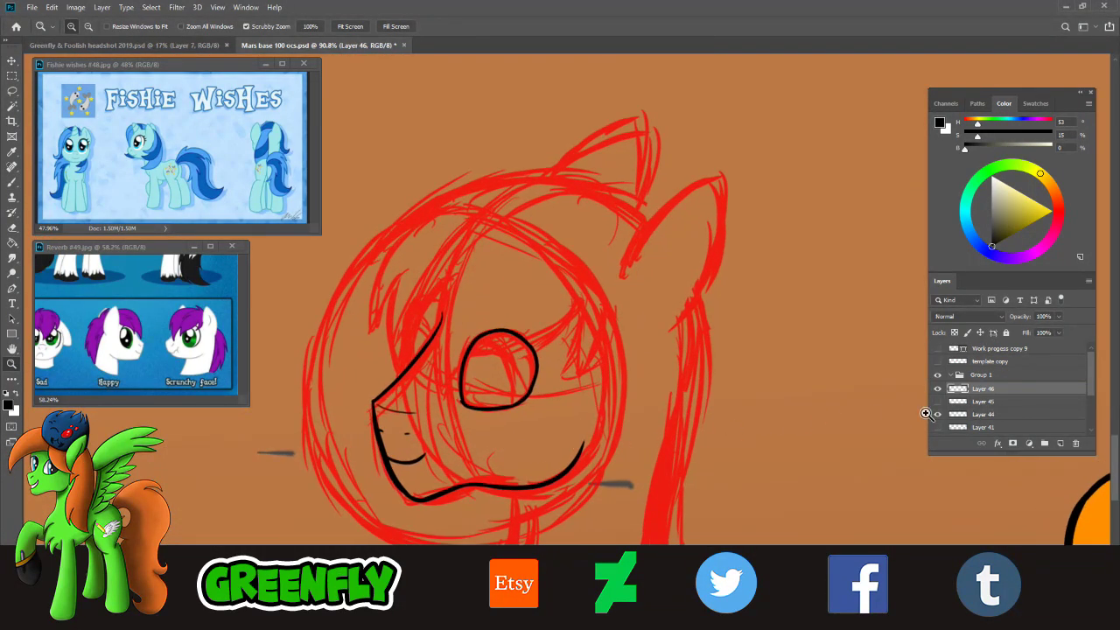
# - On a new layer, ink the fringe's lower edge from behind the eye, over its top and down to its front
pyautogui.click(1060, 444)
pyautogui.scroll(3, 513, 364)
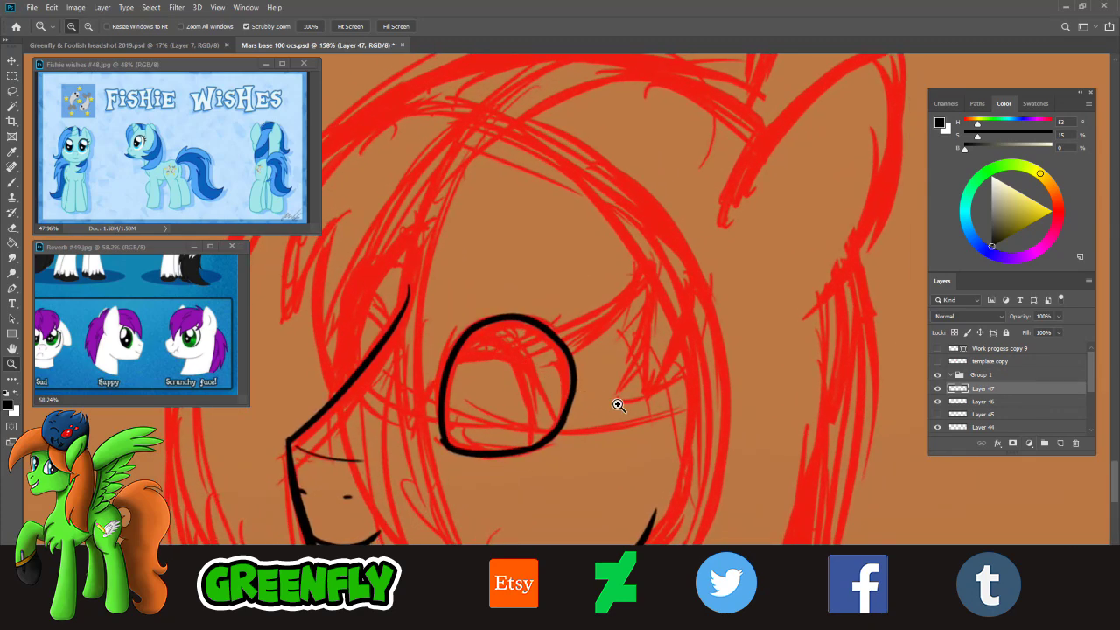
pyautogui.scroll(1, 618, 405)
pyautogui.press('b')
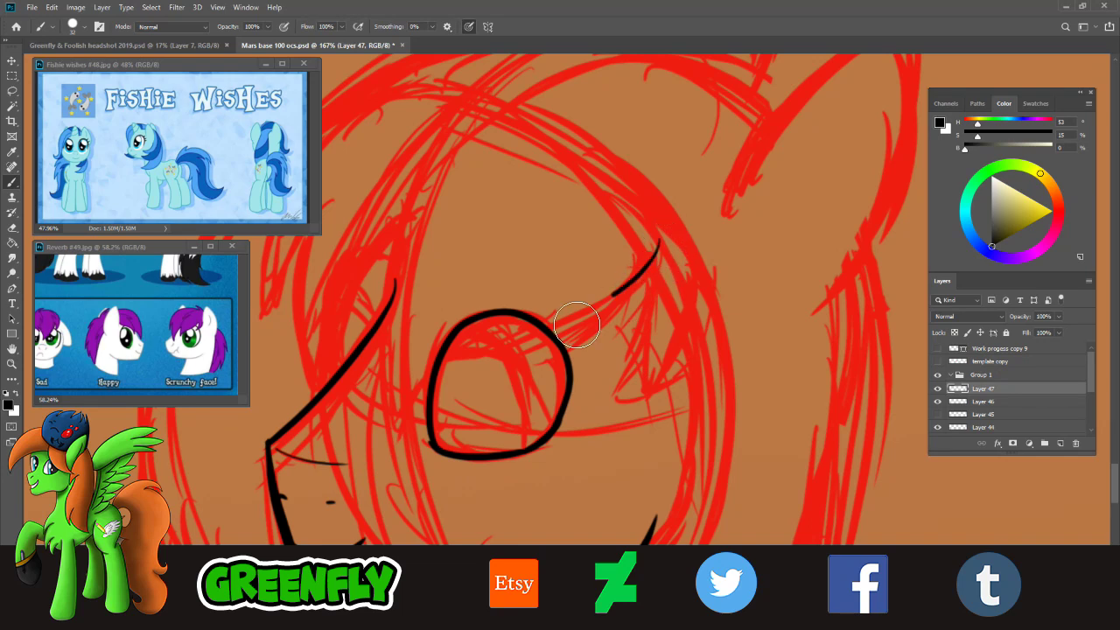
pyautogui.moveTo(652, 244)
pyautogui.mouseDown()
pyautogui.moveTo(536, 316)
pyautogui.moveTo(414, 438)
pyautogui.mouseUp()
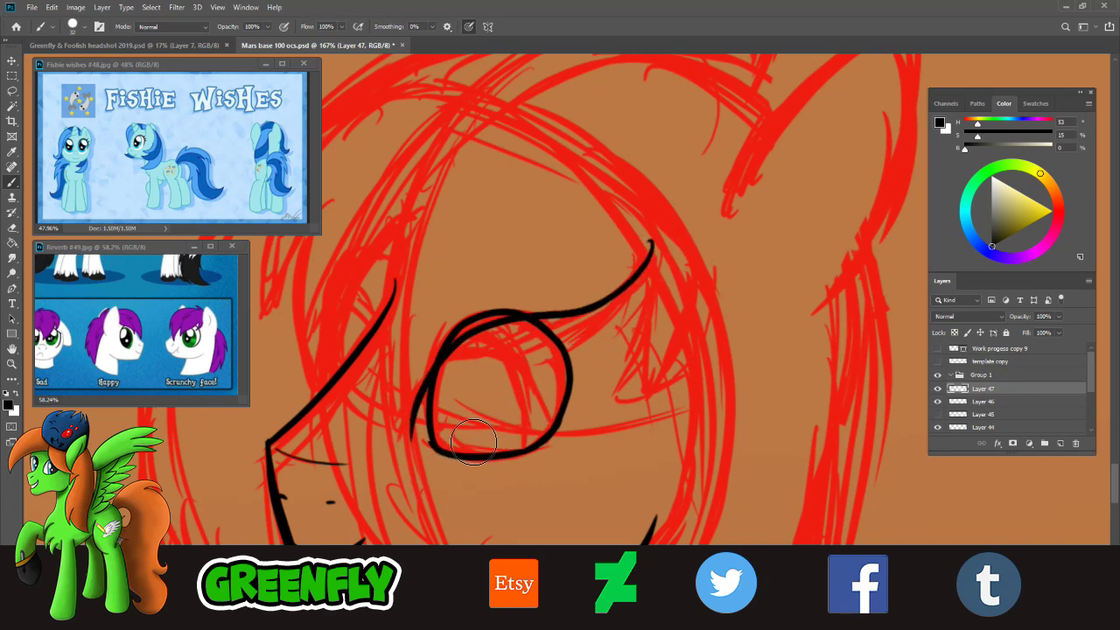
# - Ink the front edge of the hair lock before the eye, redoing it from higher up, and sharpen its tip
pyautogui.moveTo(413, 435)
pyautogui.mouseDown()
pyautogui.moveTo(395, 367)
pyautogui.moveTo(399, 259)
pyautogui.mouseUp()
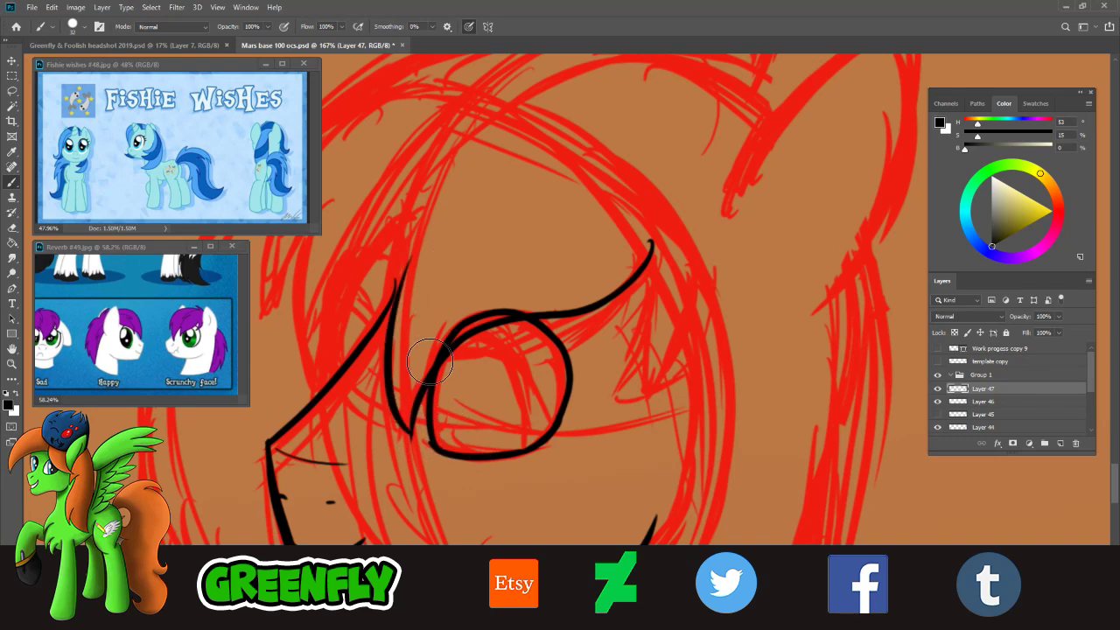
pyautogui.hotkey('ctrl', 'z')
pyautogui.moveTo(413, 213)
pyautogui.mouseDown()
pyautogui.moveTo(397, 371)
pyautogui.moveTo(410, 439)
pyautogui.mouseUp()
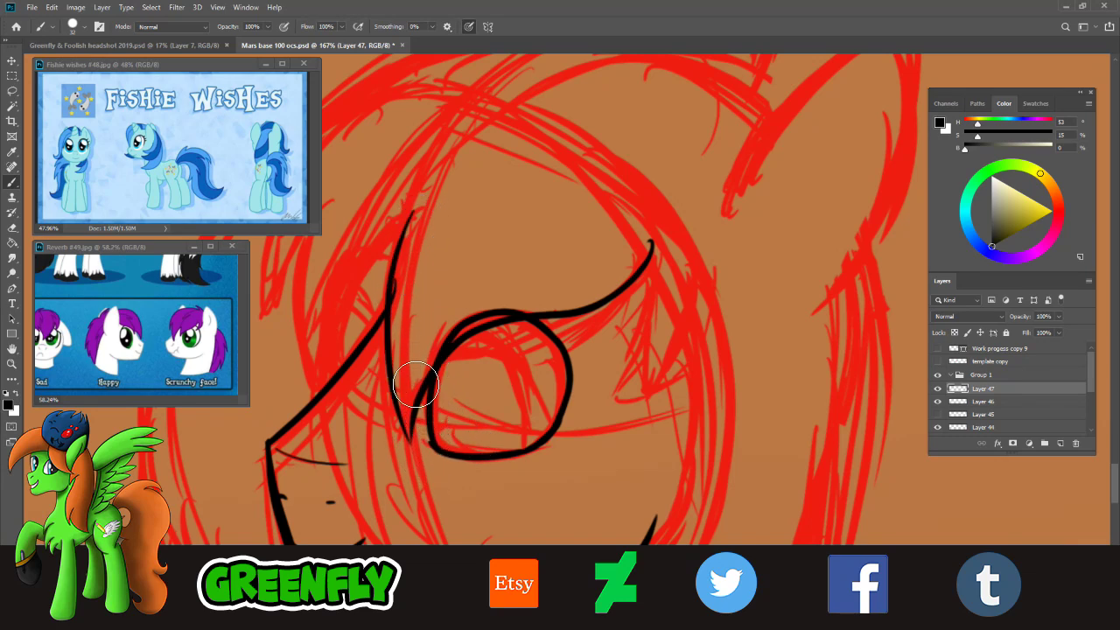
pyautogui.moveTo(400, 393); pyautogui.dragTo(412, 435)
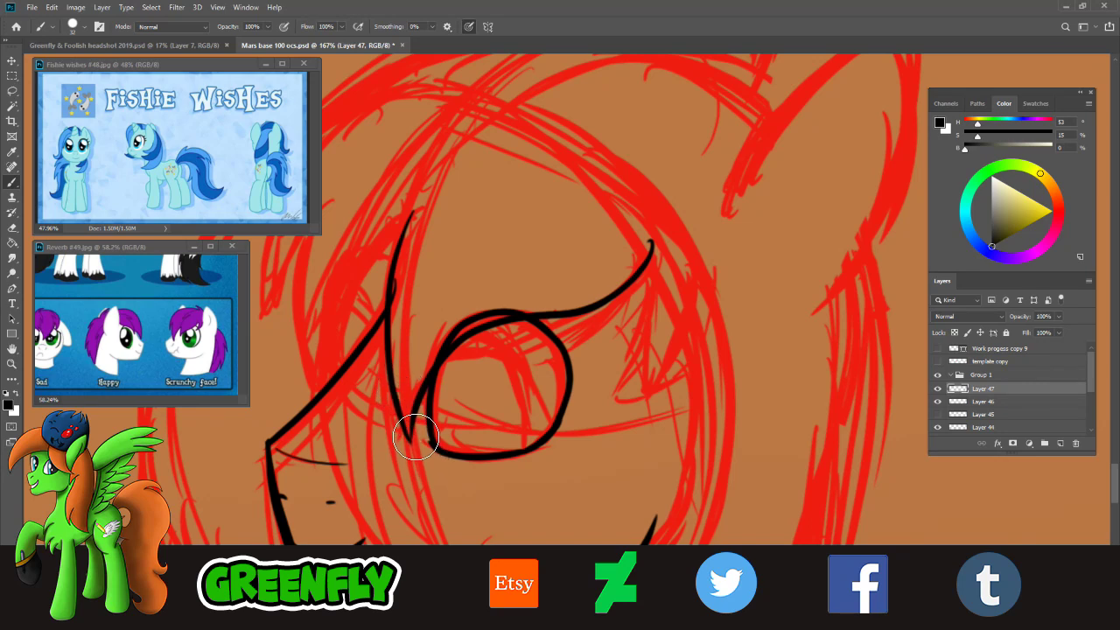
pyautogui.moveTo(419, 427); pyautogui.dragTo(410, 441)
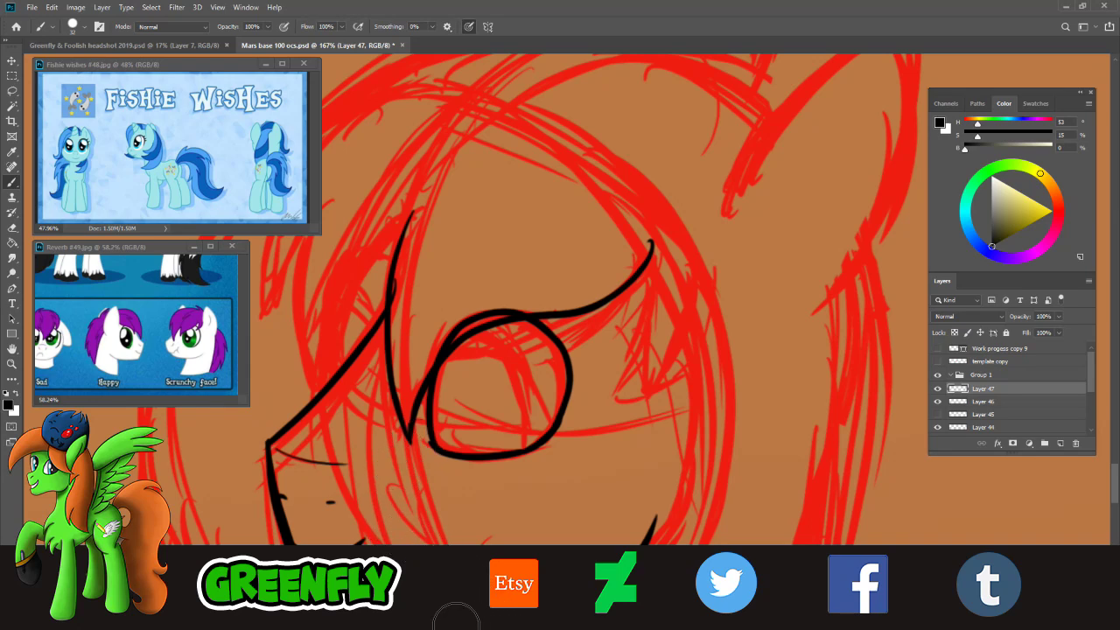
# - Ink a longer hair lock crossing the forehead line toward the cheek, redoing its front edge and adding its back edge
pyautogui.moveTo(311, 623); pyautogui.dragTo(309, 625)
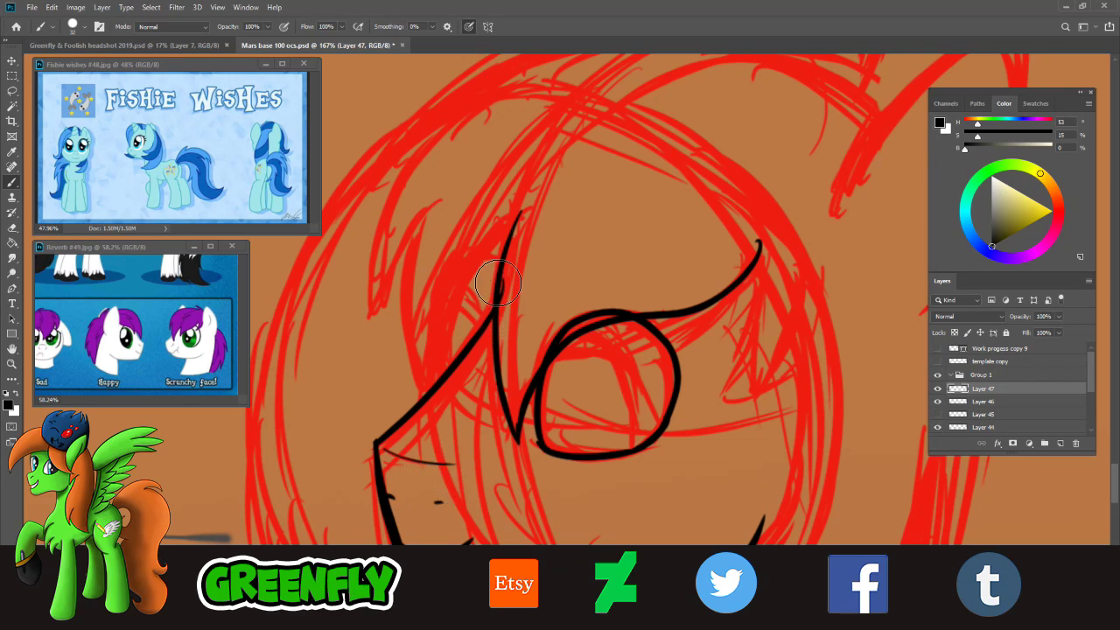
pyautogui.moveTo(434, 204); pyautogui.dragTo(419, 412)
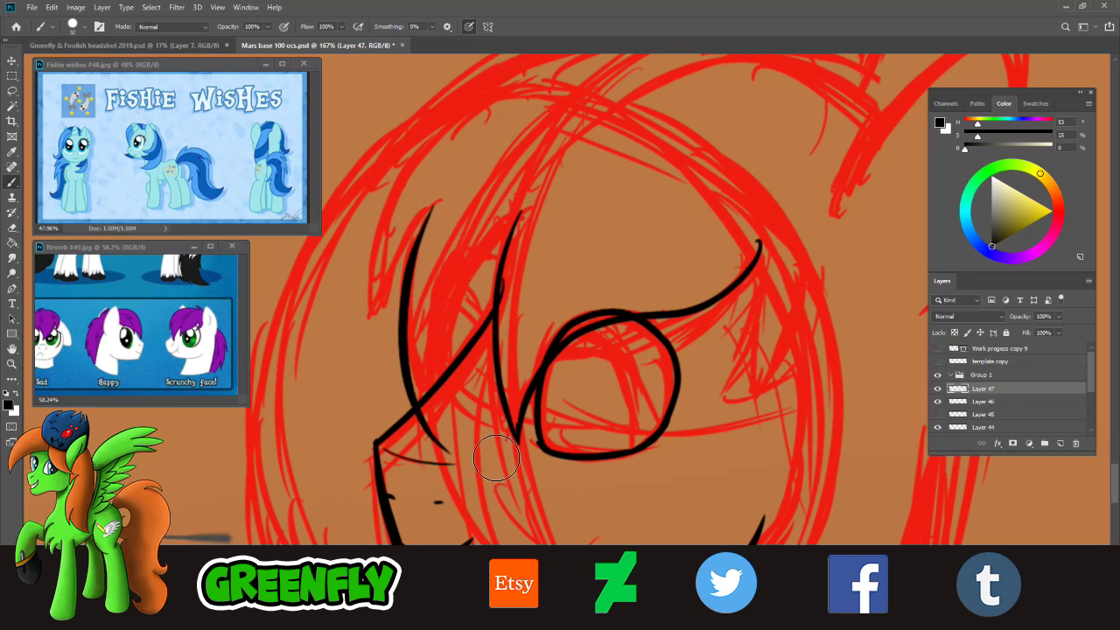
pyautogui.hotkey('ctrl', 'z')
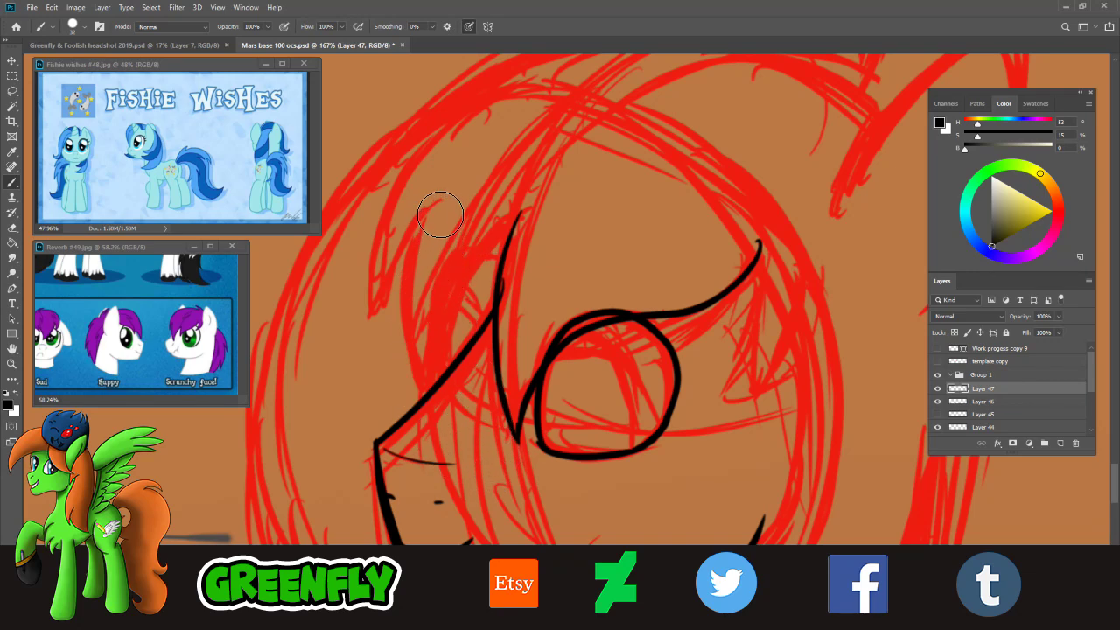
pyautogui.moveTo(438, 209); pyautogui.dragTo(442, 477)
pyautogui.hotkey('ctrl', 'z')
pyautogui.moveTo(433, 200)
pyautogui.mouseDown()
pyautogui.moveTo(419, 229)
pyautogui.moveTo(496, 494)
pyautogui.mouseUp()
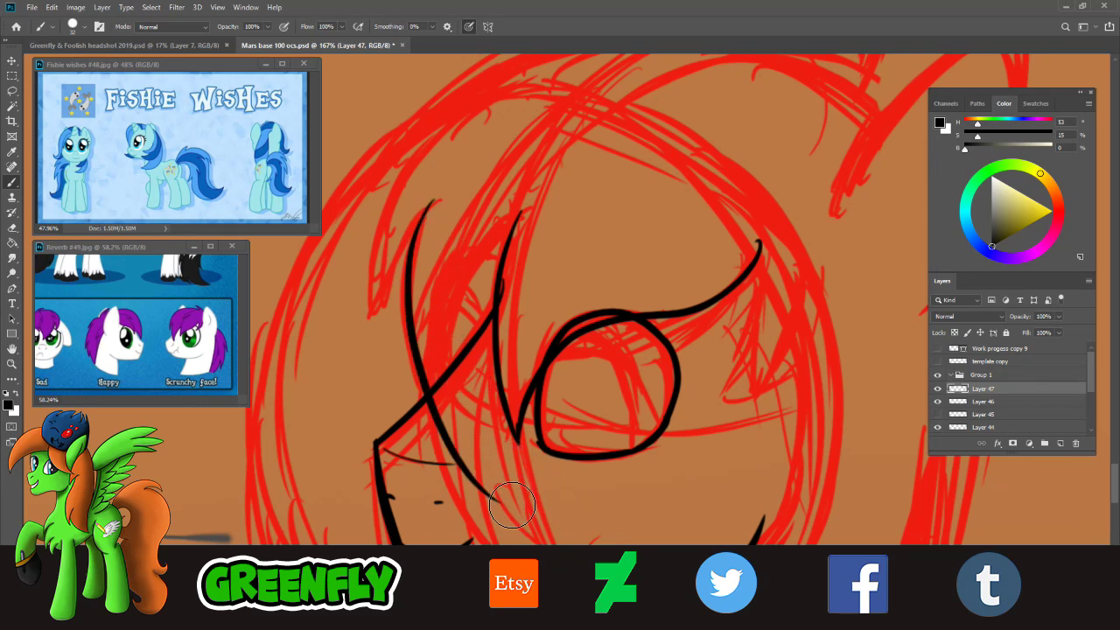
pyautogui.moveTo(494, 341)
pyautogui.mouseDown()
pyautogui.moveTo(492, 398)
pyautogui.moveTo(506, 495)
pyautogui.moveTo(519, 510)
pyautogui.moveTo(507, 501)
pyautogui.moveTo(518, 510)
pyautogui.mouseUp()
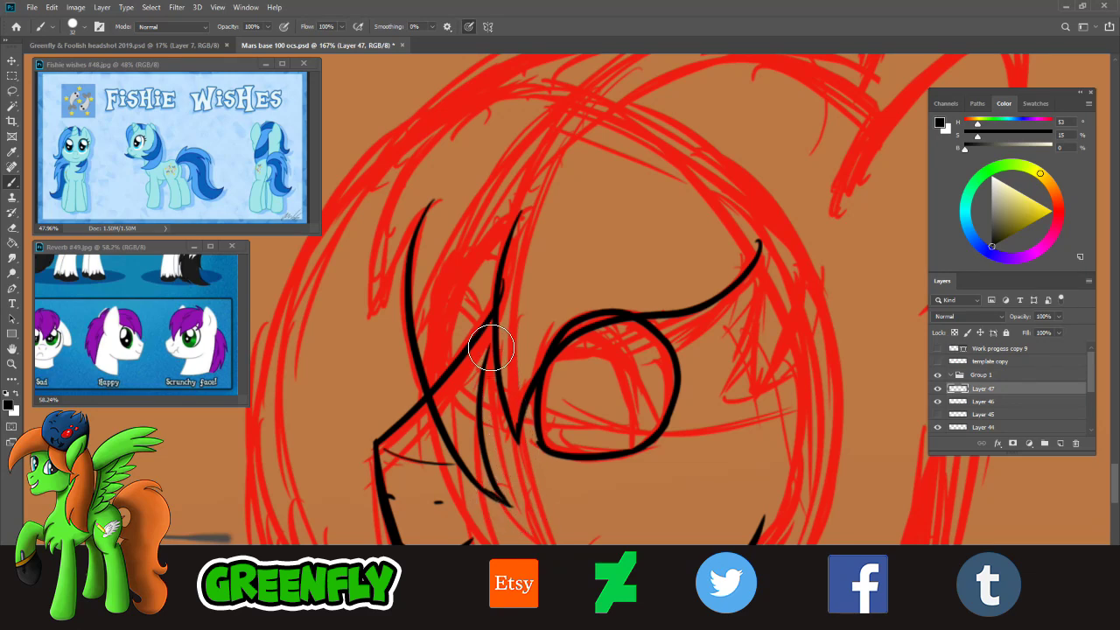
pyautogui.moveTo(499, 336); pyautogui.dragTo(486, 381)
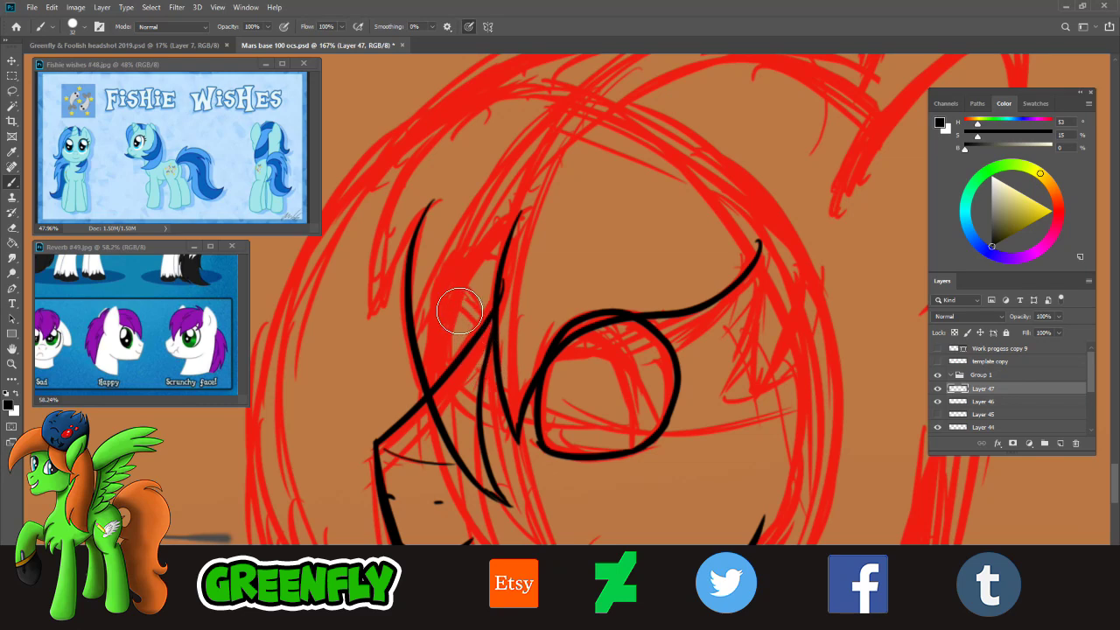
# - Ink the short front tuft of the fringe and extend its outer edge in a smooth arc toward the top of the head
pyautogui.moveTo(429, 146)
pyautogui.mouseDown()
pyautogui.moveTo(391, 325)
pyautogui.moveTo(429, 204)
pyautogui.mouseUp()
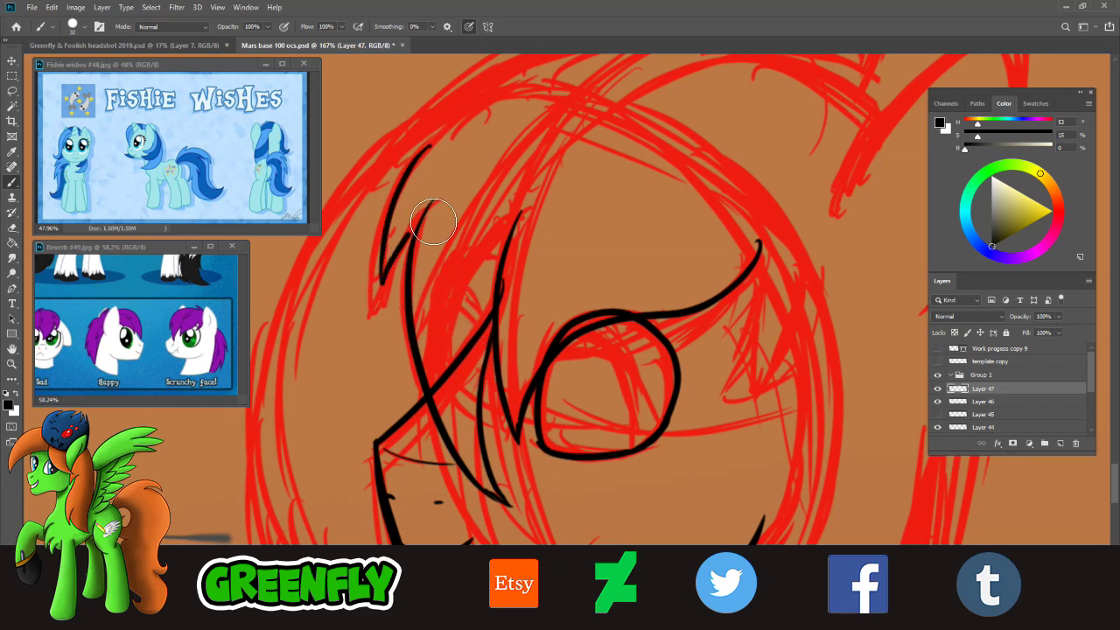
pyautogui.hotkey('ctrl', 'z')
pyautogui.moveTo(384, 285); pyautogui.dragTo(424, 222)
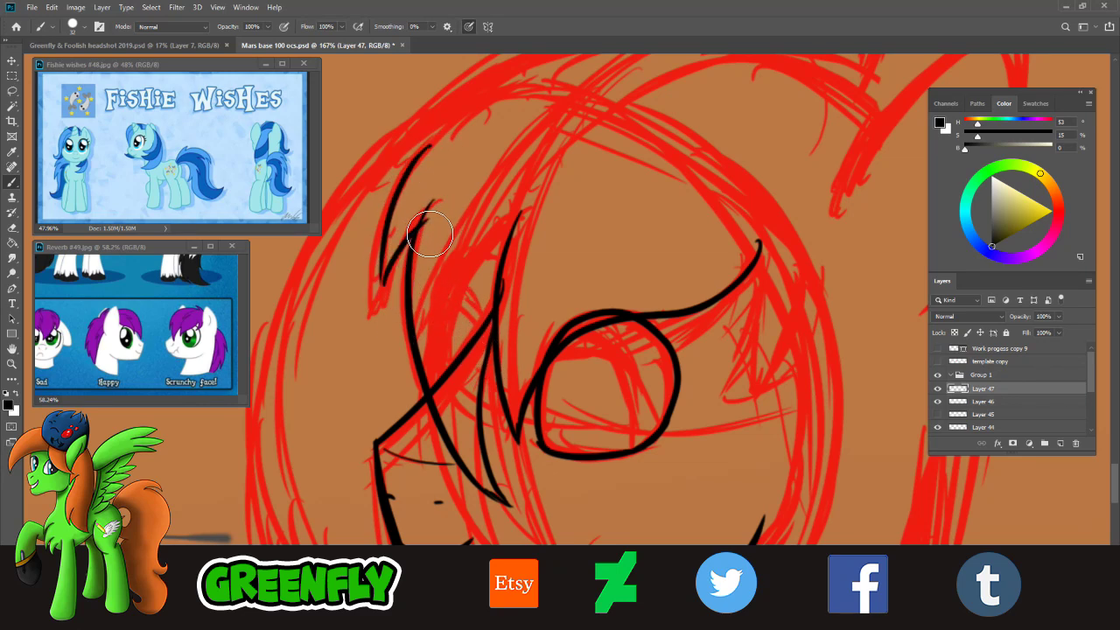
pyautogui.hotkey('ctrl', 'z')
pyautogui.moveTo(383, 285)
pyautogui.mouseDown()
pyautogui.moveTo(514, 110)
pyautogui.moveTo(548, 103)
pyautogui.mouseUp()
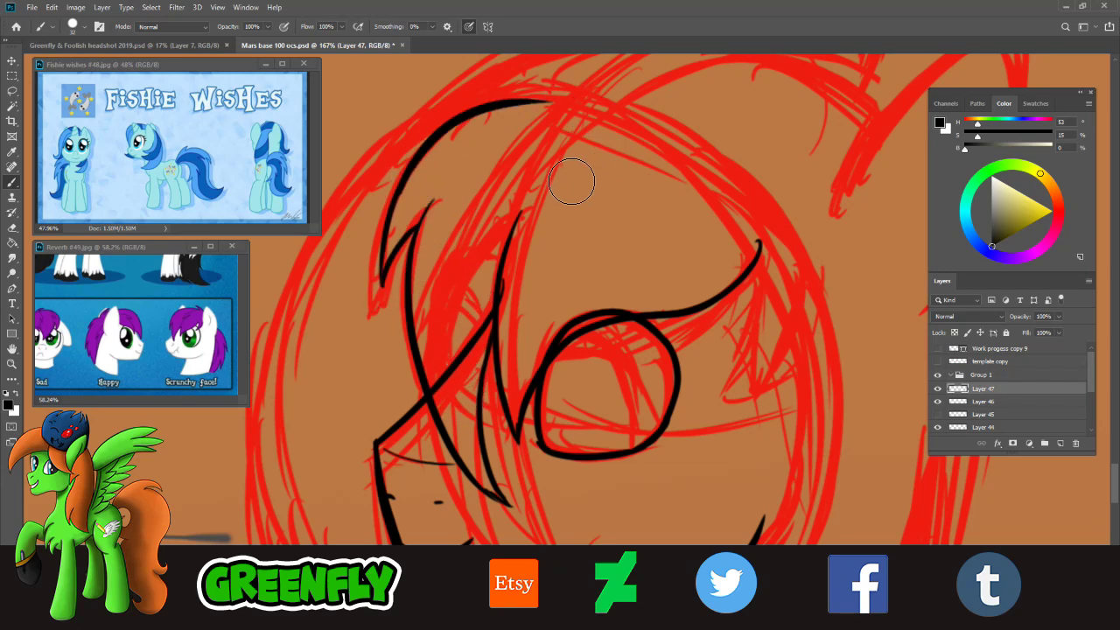
pyautogui.hotkey('ctrl', 'z')
pyautogui.moveTo(401, 191); pyautogui.dragTo(483, 114)
pyautogui.moveTo(432, 141); pyautogui.dragTo(565, 84)
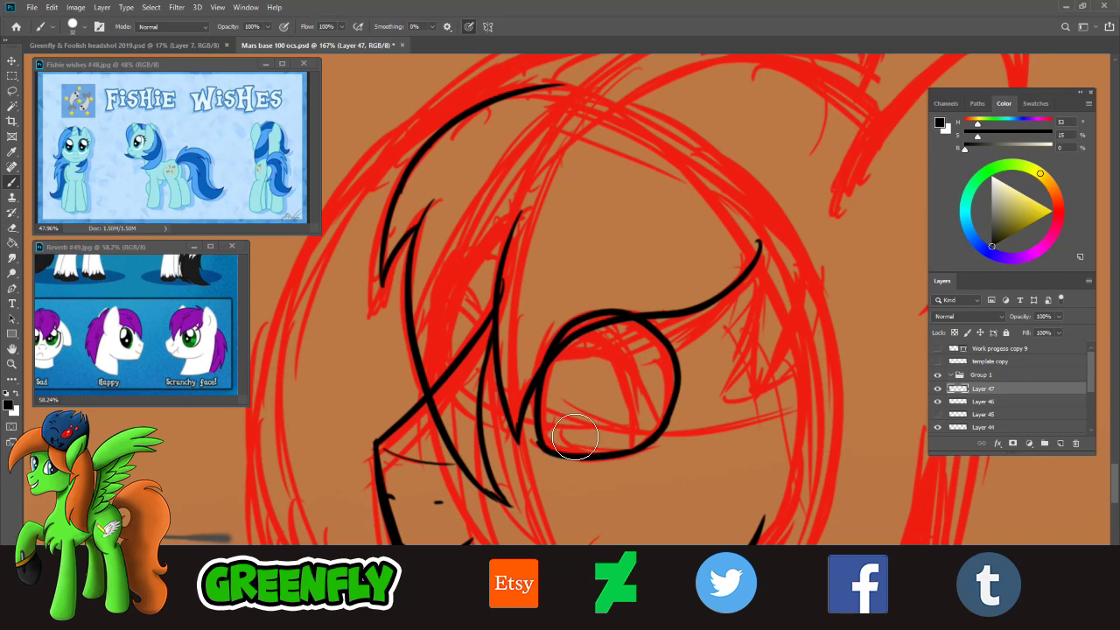
# - On Layer 46, erase the forehead line and eye top covered by the fringe, and make Layer 47 active again
pyautogui.click(12, 228)
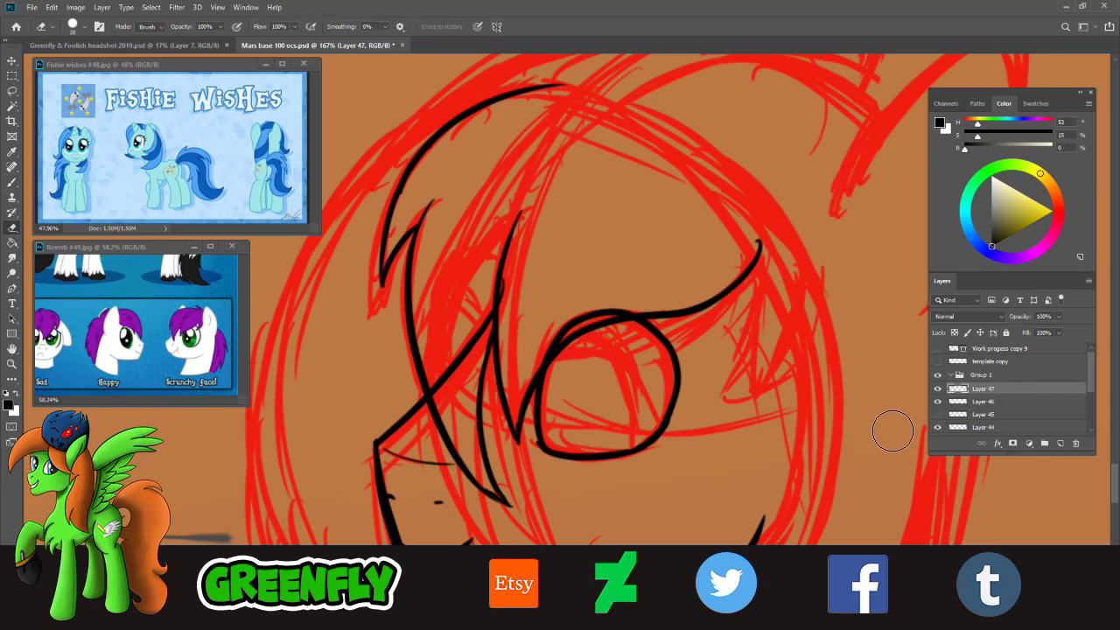
pyautogui.click(989, 401)
pyautogui.moveTo(482, 344)
pyautogui.mouseDown()
pyautogui.moveTo(458, 382)
pyautogui.moveTo(440, 378)
pyautogui.mouseUp()
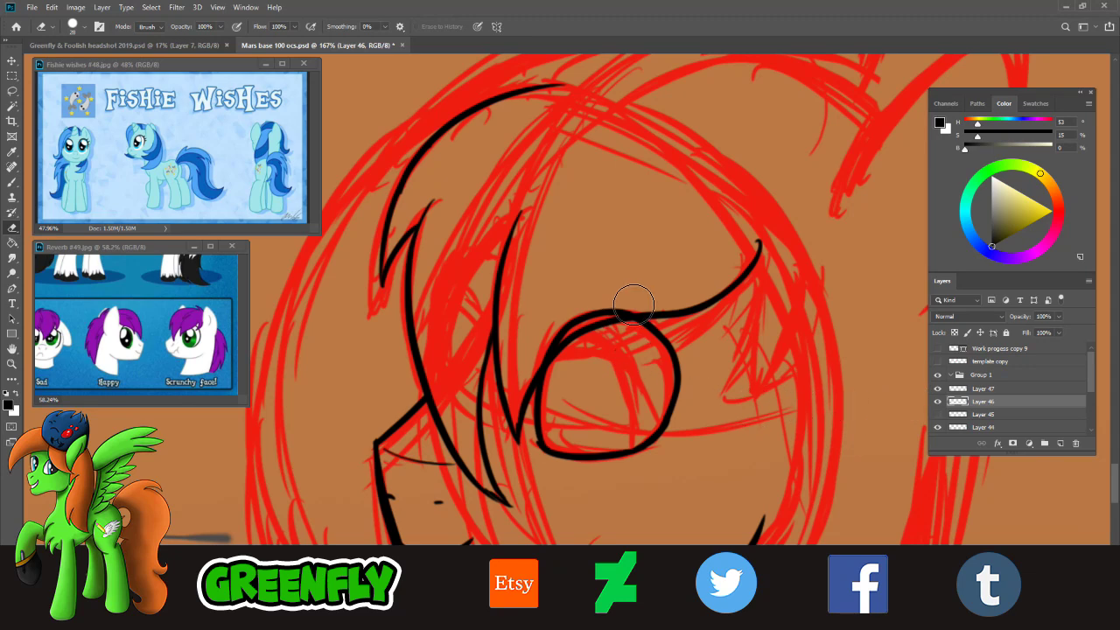
pyautogui.moveTo(630, 306)
pyautogui.mouseDown()
pyautogui.moveTo(617, 315)
pyautogui.moveTo(648, 311)
pyautogui.moveTo(555, 349)
pyautogui.mouseUp()
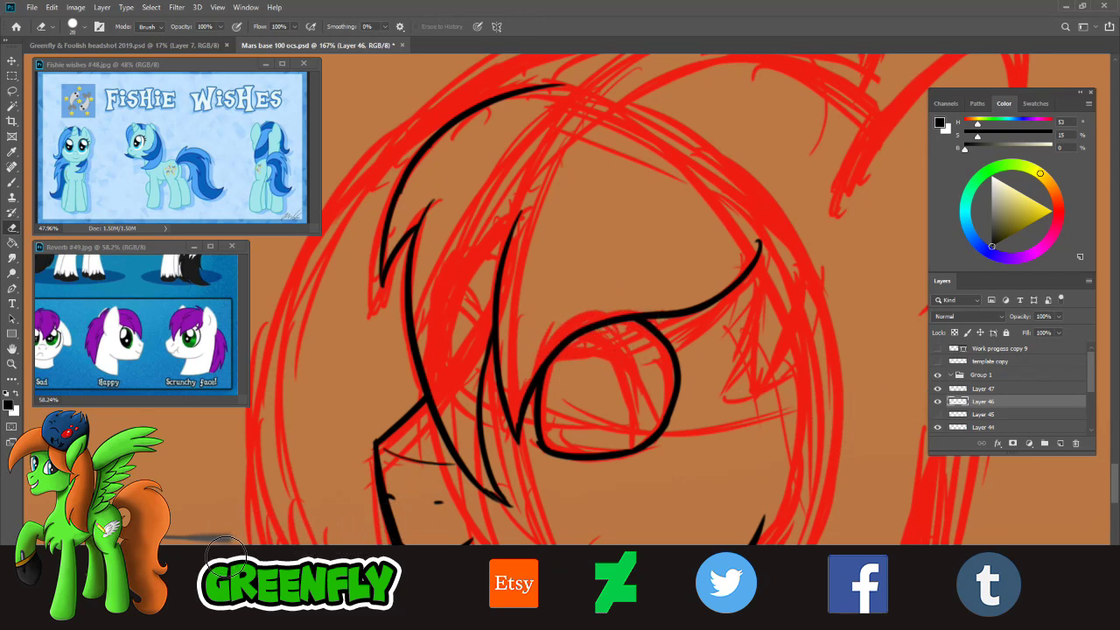
pyautogui.click(12, 365)
pyautogui.moveTo(551, 401); pyautogui.dragTo(606, 532)
pyautogui.moveTo(480, 560); pyautogui.dragTo(485, 585)
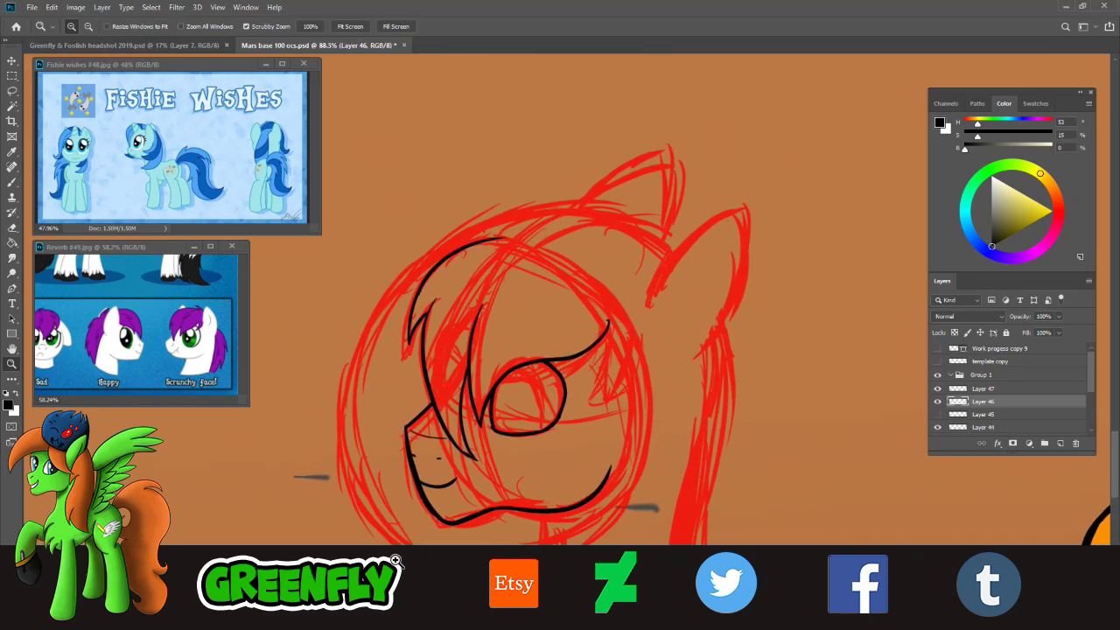
pyautogui.rightClick(1010, 394)
pyautogui.click(905, 482)
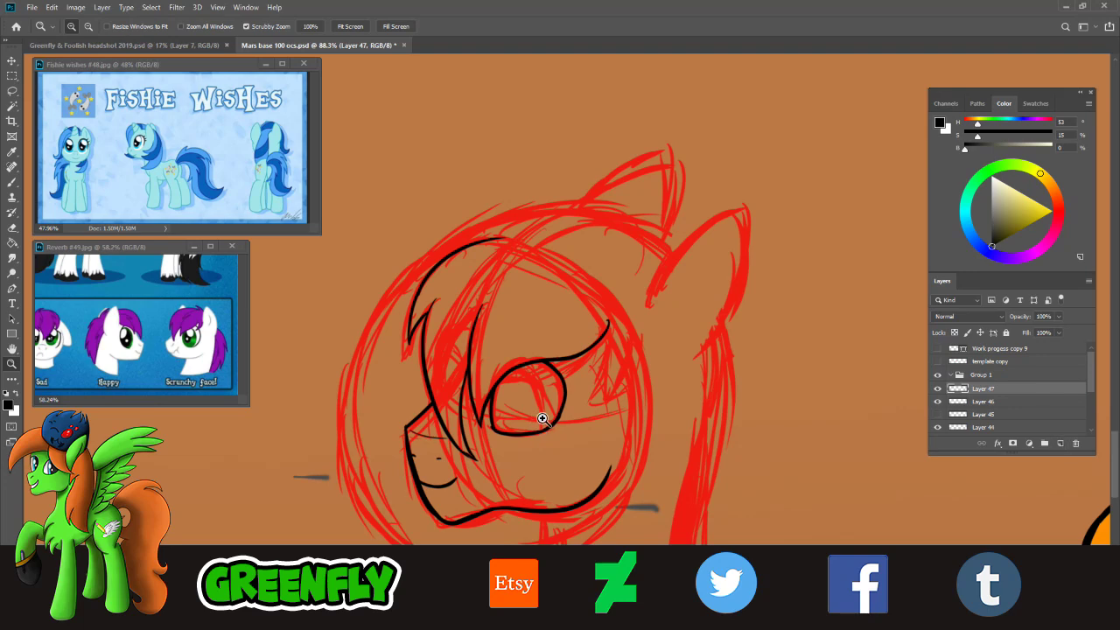
# - Try repeatedly to ink one sweeping curve from the front of the fringe over the back of the head and below the jaw
pyautogui.moveTo(492, 560); pyautogui.dragTo(536, 539)
pyautogui.moveTo(442, 552); pyautogui.dragTo(499, 541)
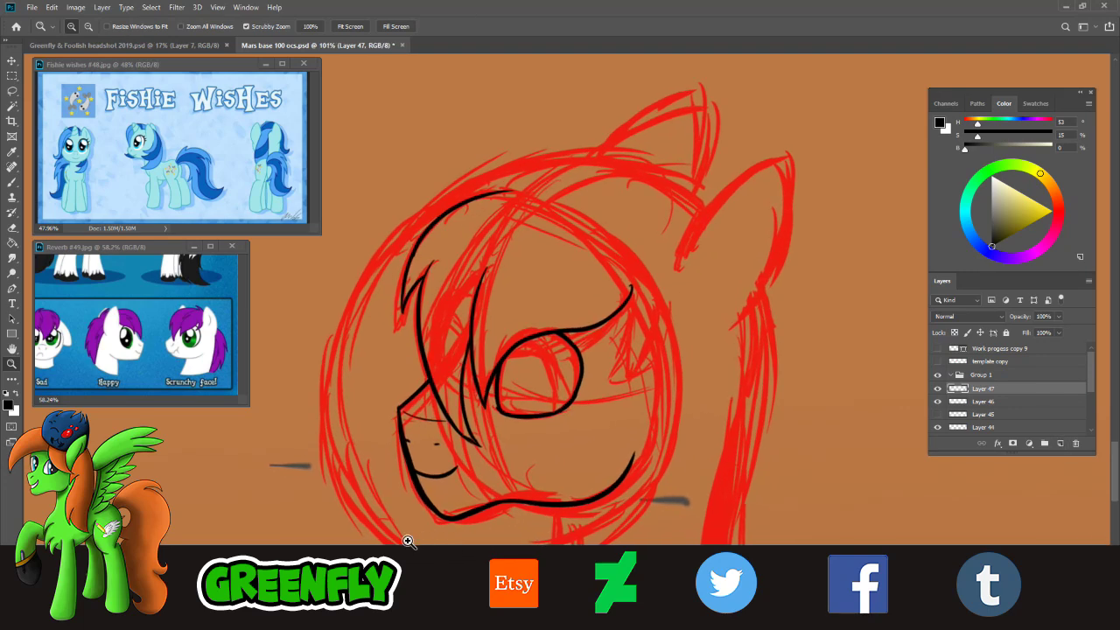
pyautogui.click(12, 181)
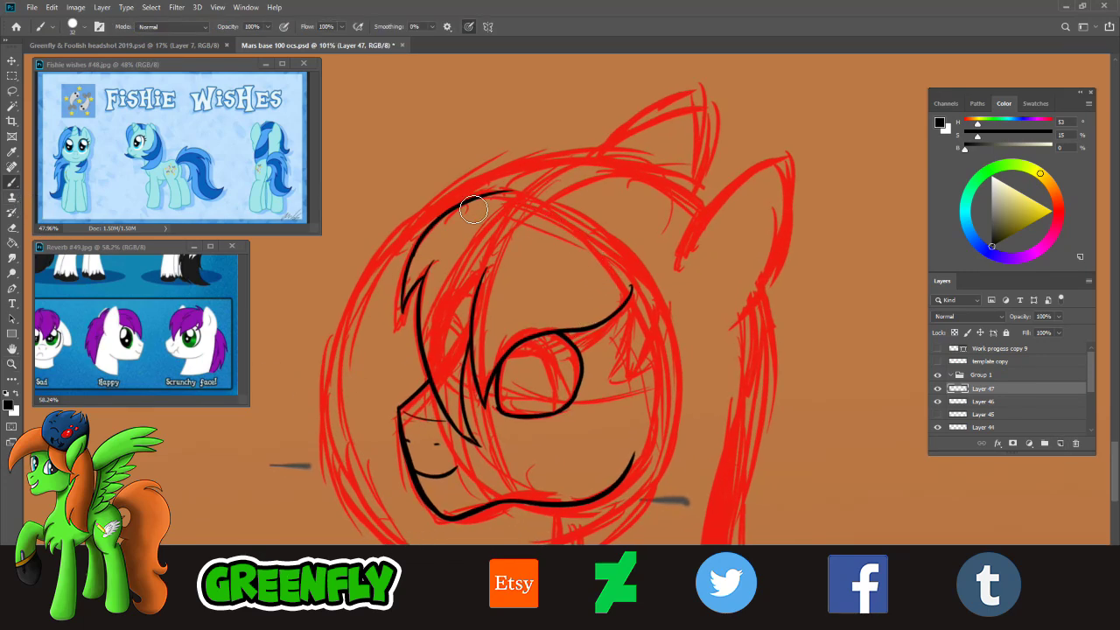
pyautogui.moveTo(436, 204)
pyautogui.mouseDown()
pyautogui.moveTo(613, 267)
pyautogui.moveTo(557, 525)
pyautogui.mouseUp()
pyautogui.hotkey('ctrl', 'z')
pyautogui.moveTo(464, 201)
pyautogui.mouseDown()
pyautogui.moveTo(652, 478)
pyautogui.moveTo(491, 528)
pyautogui.mouseUp()
pyautogui.hotkey('ctrl', 'z')
pyautogui.moveTo(457, 208); pyautogui.dragTo(431, 556)
pyautogui.hotkey('ctrl', 'z')
pyautogui.moveTo(429, 210)
pyautogui.mouseDown()
pyautogui.moveTo(563, 242)
pyautogui.moveTo(448, 551)
pyautogui.mouseUp()
pyautogui.hotkey('ctrl', 'z')
pyautogui.moveTo(429, 210); pyautogui.dragTo(516, 581)
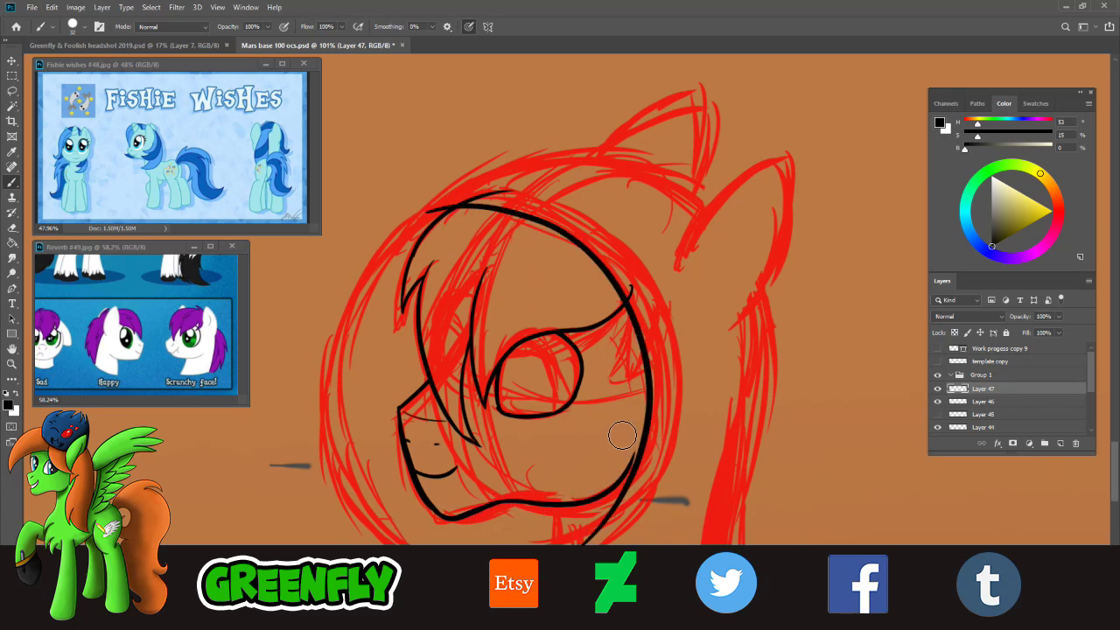
pyautogui.hotkey('ctrl', 'z')
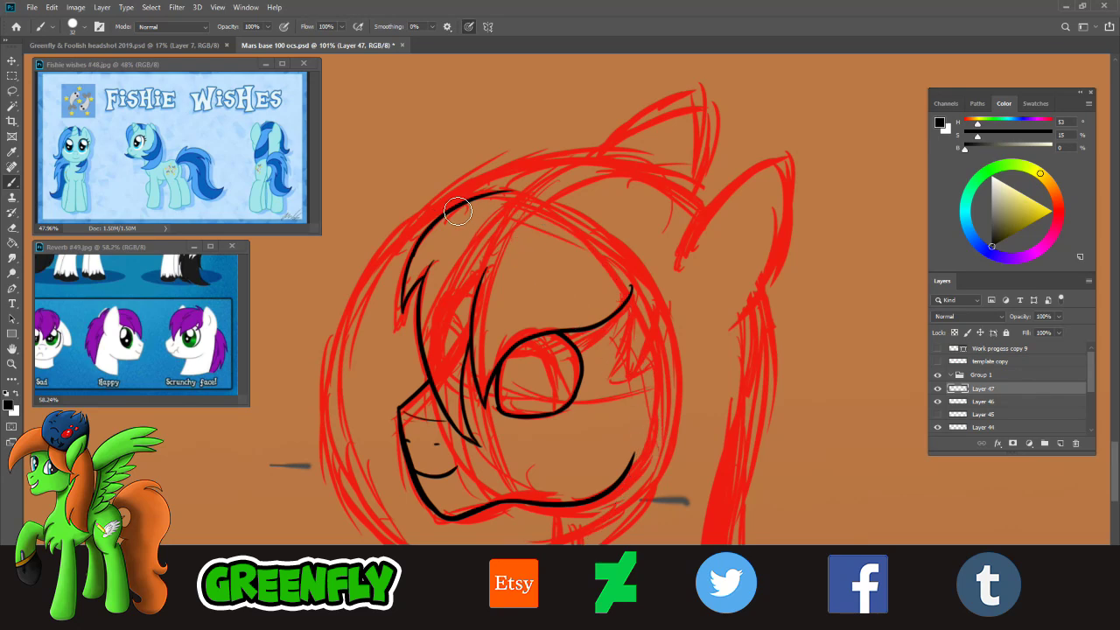
pyautogui.moveTo(428, 213)
pyautogui.mouseDown()
pyautogui.moveTo(623, 299)
pyautogui.moveTo(526, 577)
pyautogui.mouseUp()
pyautogui.hotkey('ctrl', 'z')
pyautogui.moveTo(418, 224)
pyautogui.mouseDown()
pyautogui.moveTo(658, 374)
pyautogui.moveTo(445, 533)
pyautogui.mouseUp()
pyautogui.hotkey('ctrl', 'z')
# - Ink the upper front arc of the large circle around the head, from above the fringe down in front of the face, redoing it until smooth
pyautogui.moveTo(467, 200)
pyautogui.mouseDown()
pyautogui.moveTo(379, 265)
pyautogui.moveTo(383, 545)
pyautogui.mouseUp()
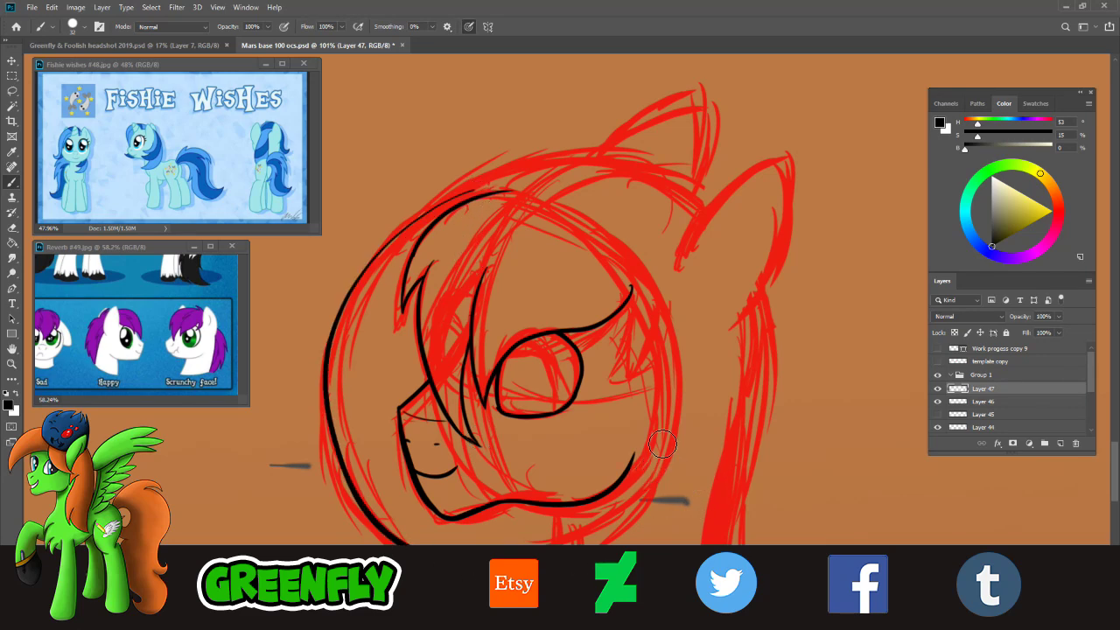
pyautogui.hotkey('ctrl', 'z')
pyautogui.moveTo(506, 189)
pyautogui.mouseDown()
pyautogui.moveTo(326, 429)
pyautogui.moveTo(442, 544)
pyautogui.mouseUp()
pyautogui.hotkey('ctrl', 'z')
pyautogui.moveTo(325, 390)
pyautogui.mouseDown()
pyautogui.moveTo(495, 186)
pyautogui.moveTo(349, 427)
pyautogui.mouseUp()
pyautogui.hotkey('ctrl', 'z')
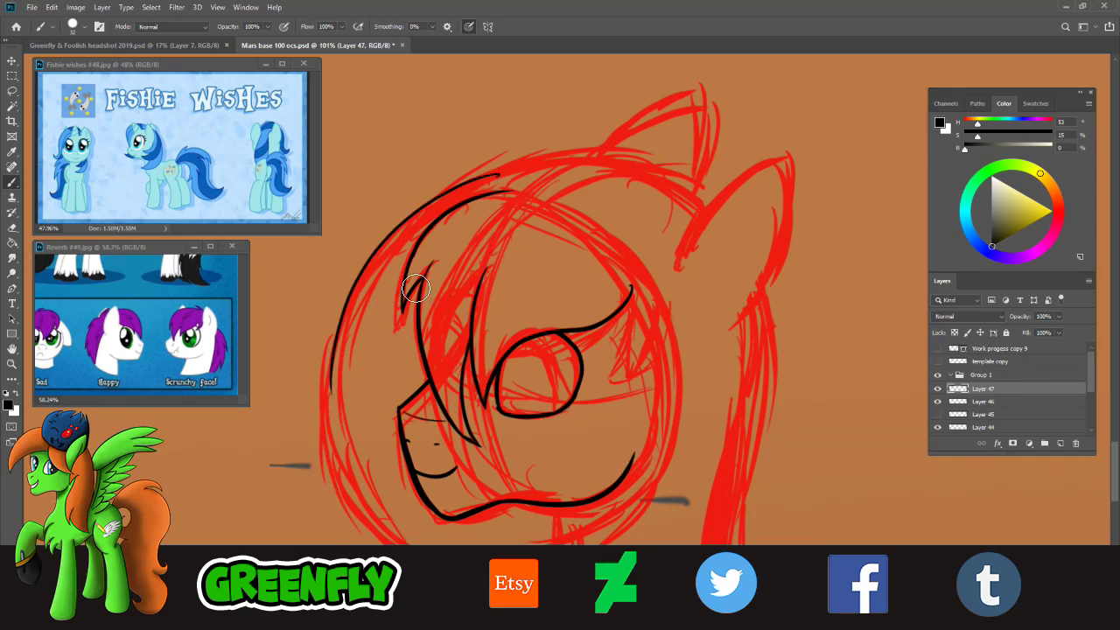
pyautogui.hotkey('ctrl', 'z')
pyautogui.moveTo(497, 175)
pyautogui.mouseDown()
pyautogui.moveTo(343, 422)
pyautogui.moveTo(449, 565)
pyautogui.moveTo(576, 560)
pyautogui.mouseUp()
pyautogui.hotkey('ctrl', 'z')
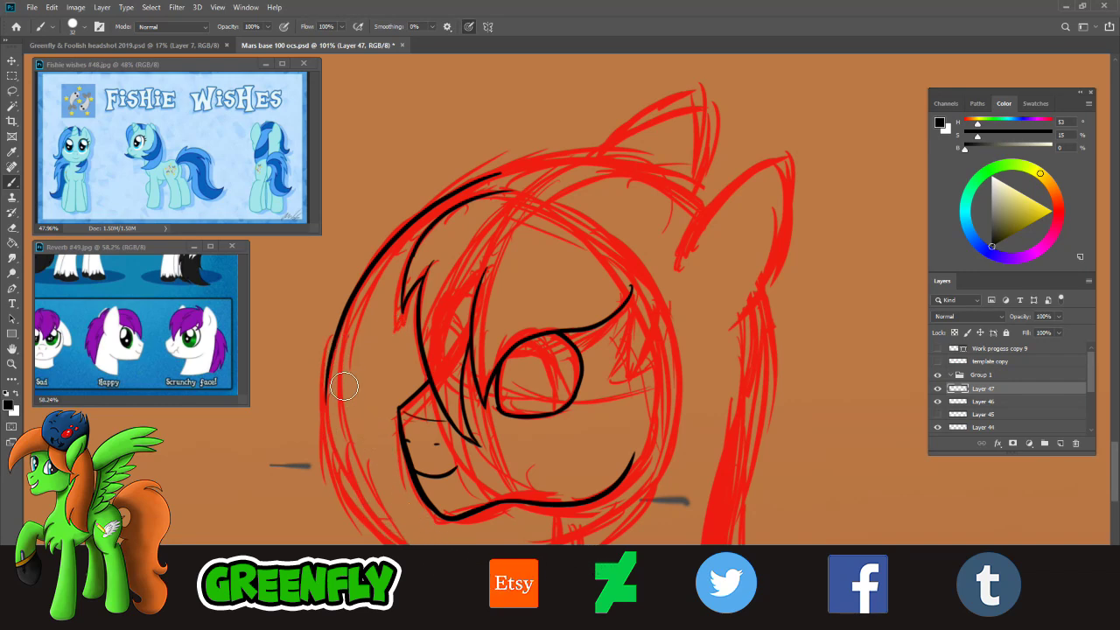
# - Try repeatedly to continue the front arc of the circle down past the muzzle and below the jaw
pyautogui.moveTo(346, 363)
pyautogui.mouseDown()
pyautogui.moveTo(339, 412)
pyautogui.moveTo(429, 525)
pyautogui.mouseUp()
pyautogui.hotkey('ctrl', 'z')
pyautogui.moveTo(340, 352); pyautogui.dragTo(442, 570)
pyautogui.hotkey('ctrl', 'z')
pyautogui.moveTo(341, 361)
pyautogui.mouseDown()
pyautogui.moveTo(335, 431)
pyautogui.moveTo(628, 528)
pyautogui.mouseUp()
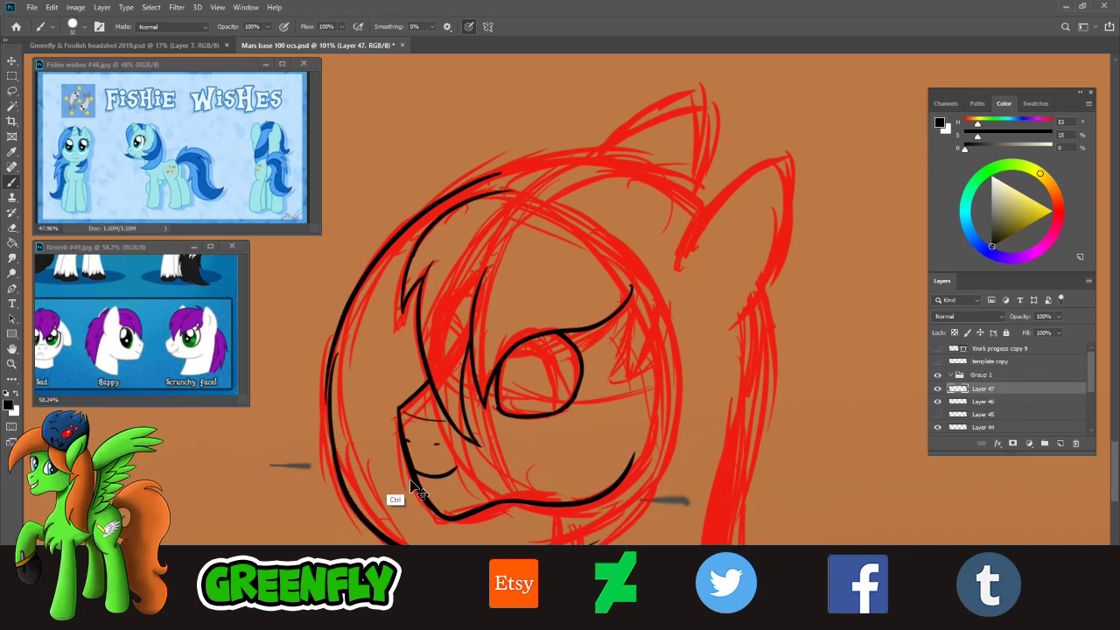
pyautogui.hotkey('ctrl', 'z')
pyautogui.moveTo(338, 357); pyautogui.dragTo(601, 529)
pyautogui.hotkey('ctrl', 'z')
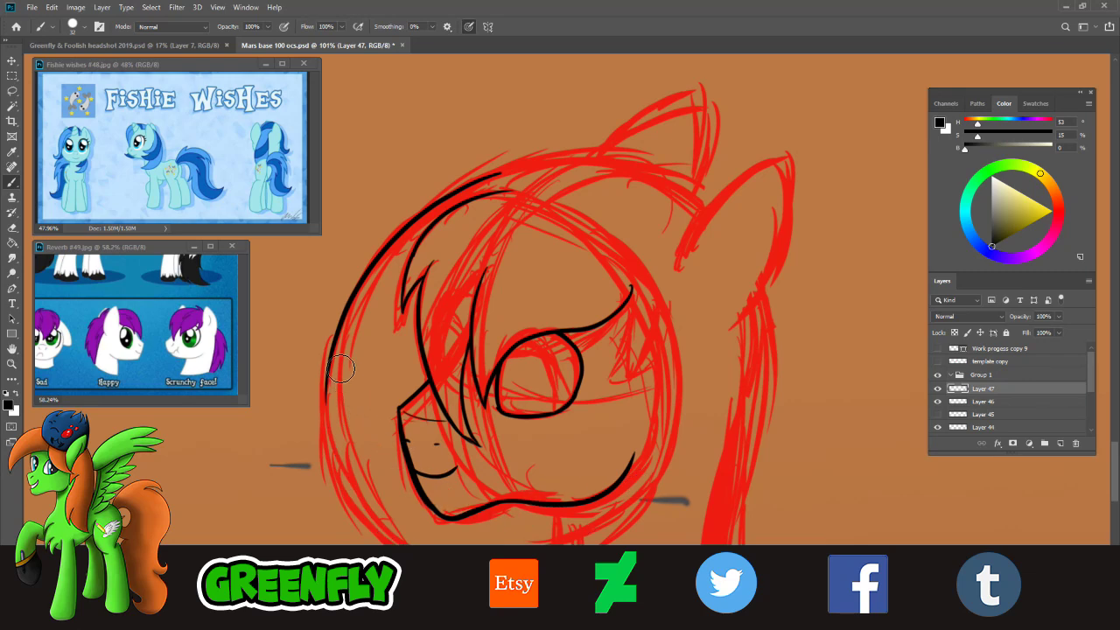
pyautogui.moveTo(338, 350)
pyautogui.mouseDown()
pyautogui.moveTo(344, 425)
pyautogui.moveTo(617, 532)
pyautogui.mouseUp()
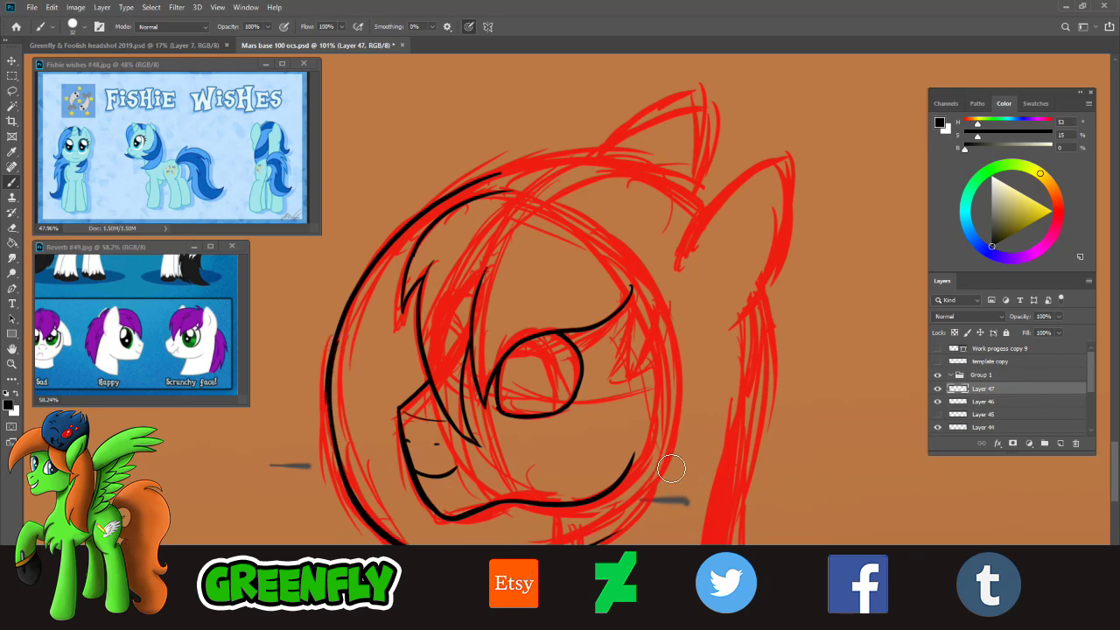
pyautogui.hotkey('ctrl', 'z')
pyautogui.moveTo(342, 347); pyautogui.dragTo(397, 558)
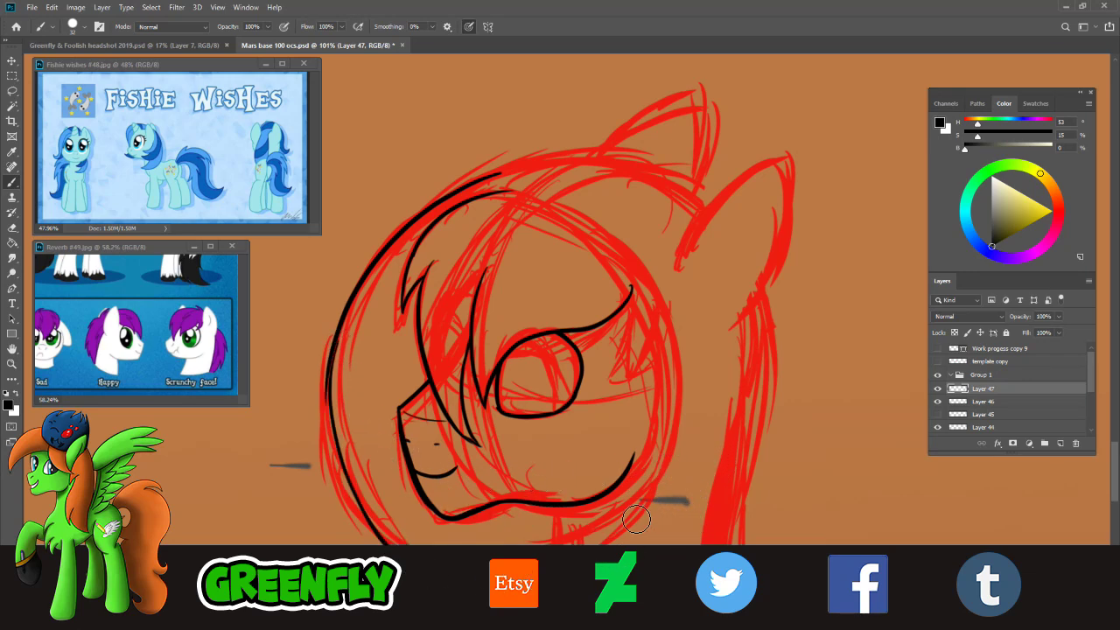
pyautogui.hotkey('ctrl', 'z')
pyautogui.moveTo(326, 382); pyautogui.dragTo(408, 544)
pyautogui.hotkey('ctrl', 'z')
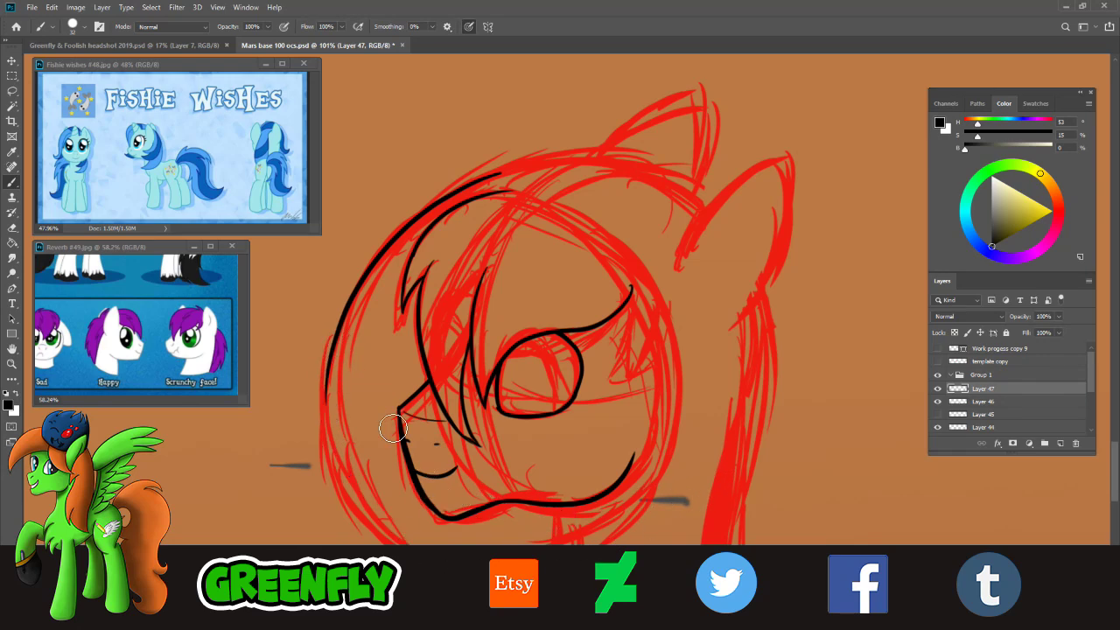
pyautogui.moveTo(342, 339); pyautogui.dragTo(375, 544)
pyautogui.hotkey('ctrl', 'z')
pyautogui.moveTo(342, 342)
pyautogui.mouseDown()
pyautogui.moveTo(332, 439)
pyautogui.moveTo(380, 526)
pyautogui.mouseUp()
pyautogui.hotkey('ctrl', 'z')
pyautogui.moveTo(341, 340); pyautogui.dragTo(347, 500)
pyautogui.click(13, 364)
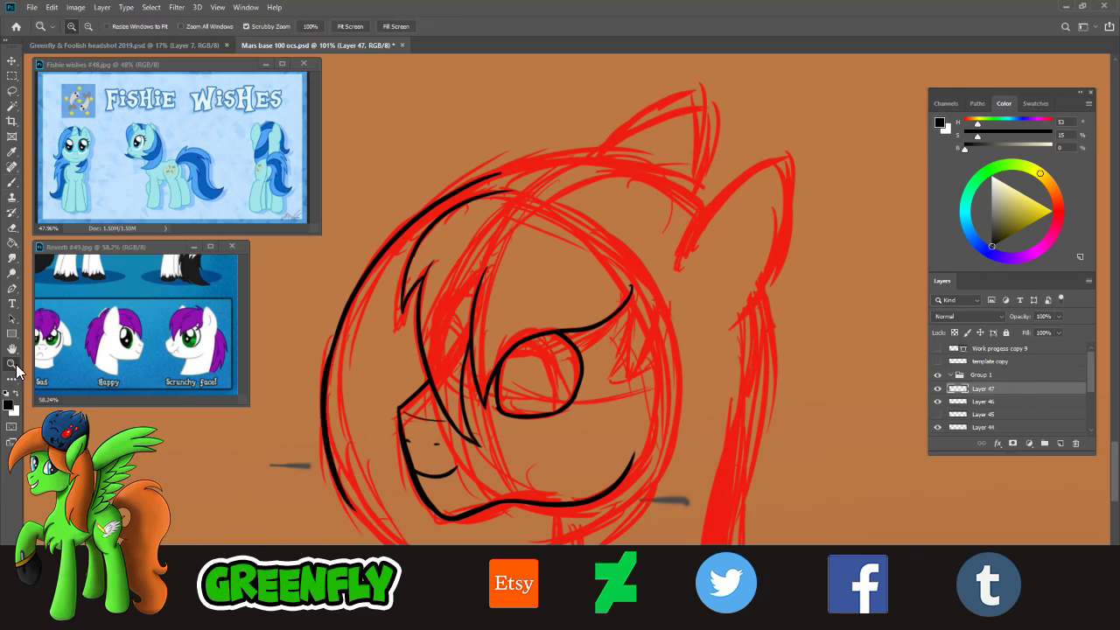
pyautogui.moveTo(554, 473); pyautogui.dragTo(513, 506)
pyautogui.moveTo(509, 544); pyautogui.dragTo(565, 548)
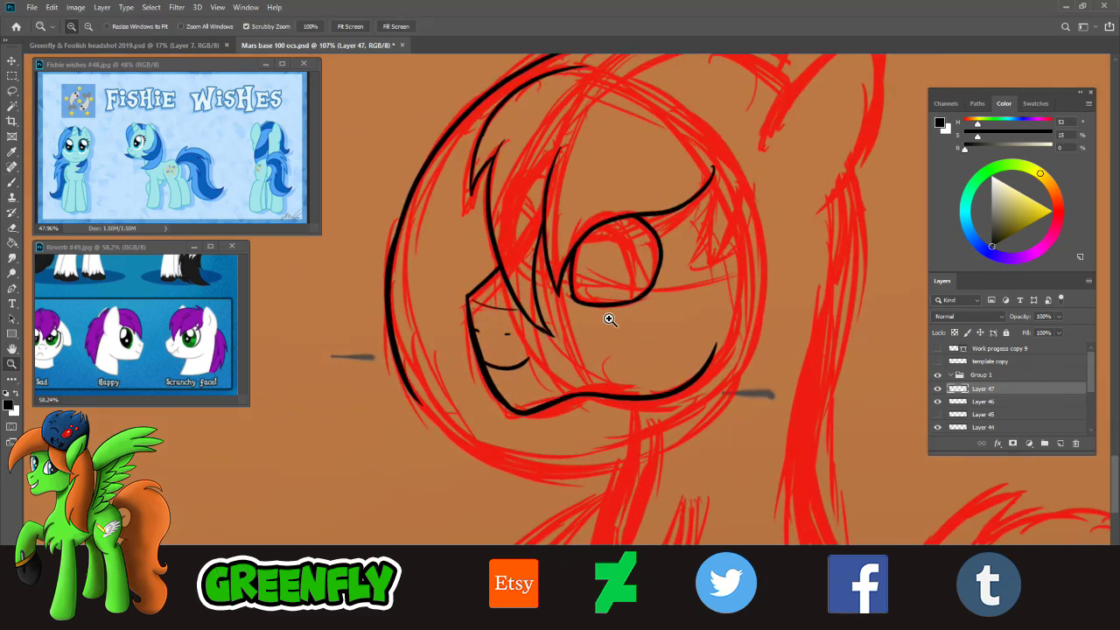
pyautogui.moveTo(607, 320)
pyautogui.mouseDown()
pyautogui.moveTo(638, 310)
pyautogui.moveTo(592, 350)
pyautogui.moveTo(694, 292)
pyautogui.moveTo(703, 306)
pyautogui.mouseUp()
pyautogui.hotkey('ctrl', 'z')
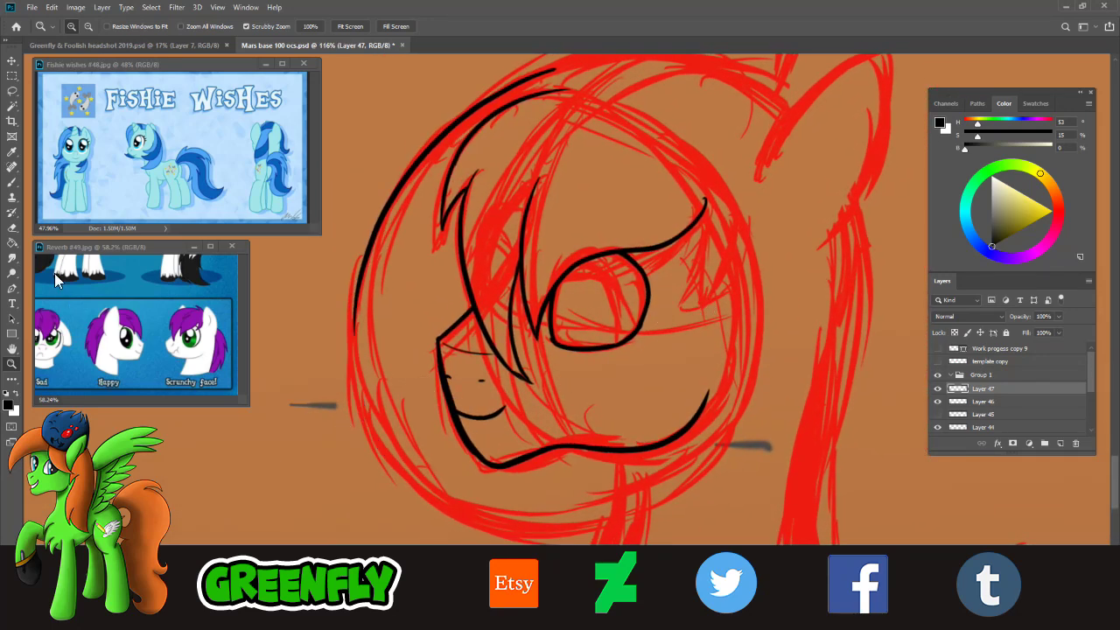
pyautogui.click(12, 183)
pyautogui.moveTo(365, 274); pyautogui.dragTo(448, 508)
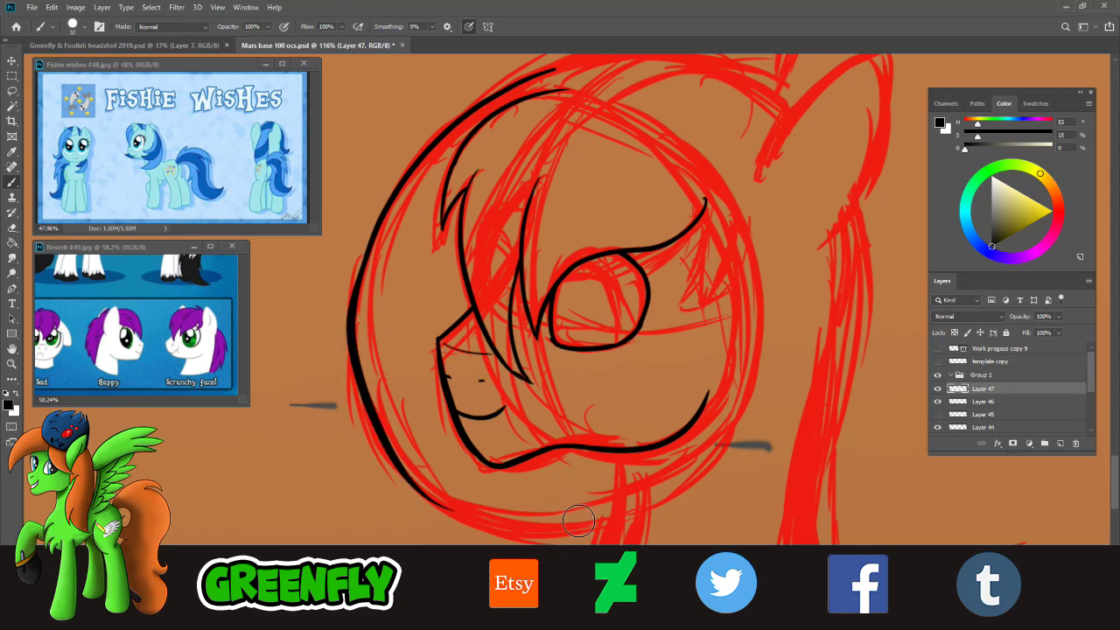
pyautogui.hotkey('ctrl', 'z')
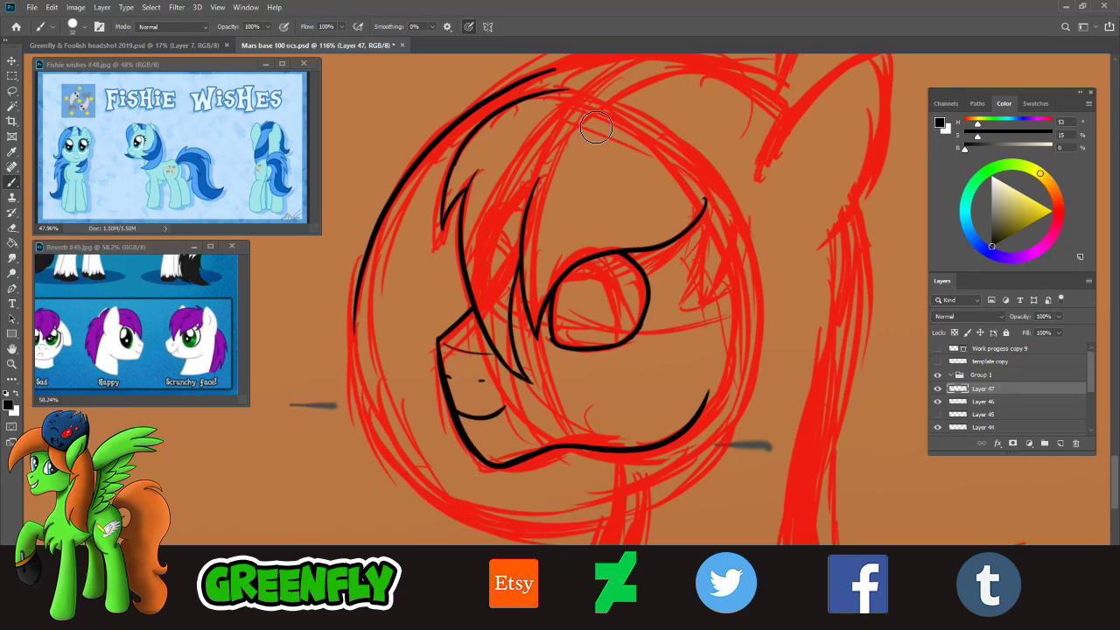
# - Ink the circle's arc over the forehead and down behind the cheek to below the jaw, redoing the rear part until smooth
pyautogui.moveTo(513, 96); pyautogui.dragTo(765, 319)
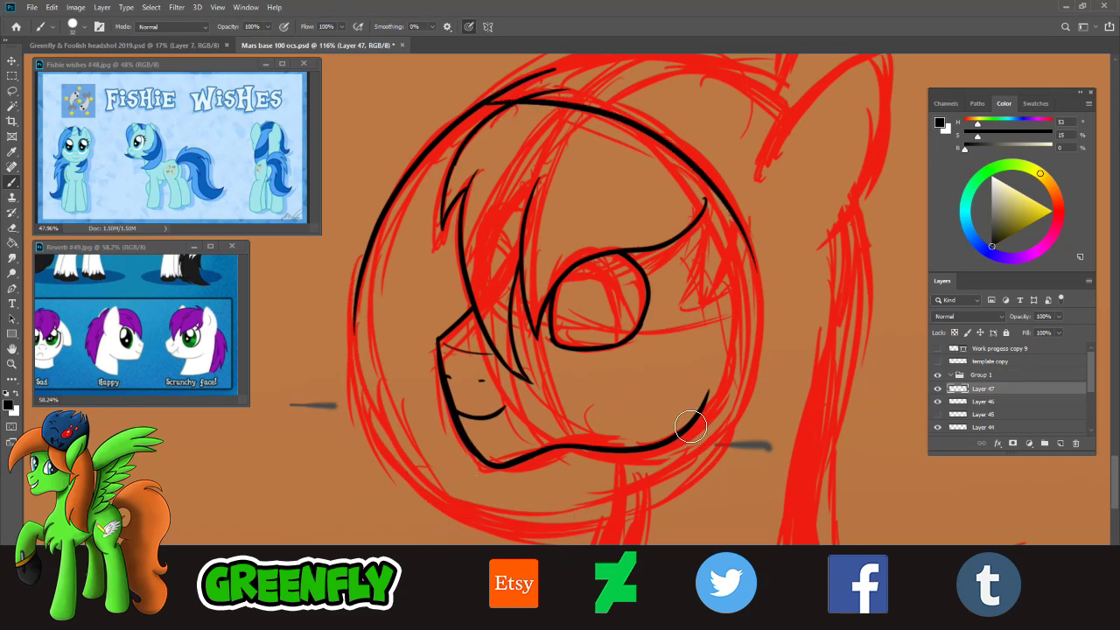
pyautogui.moveTo(749, 230); pyautogui.dragTo(704, 503)
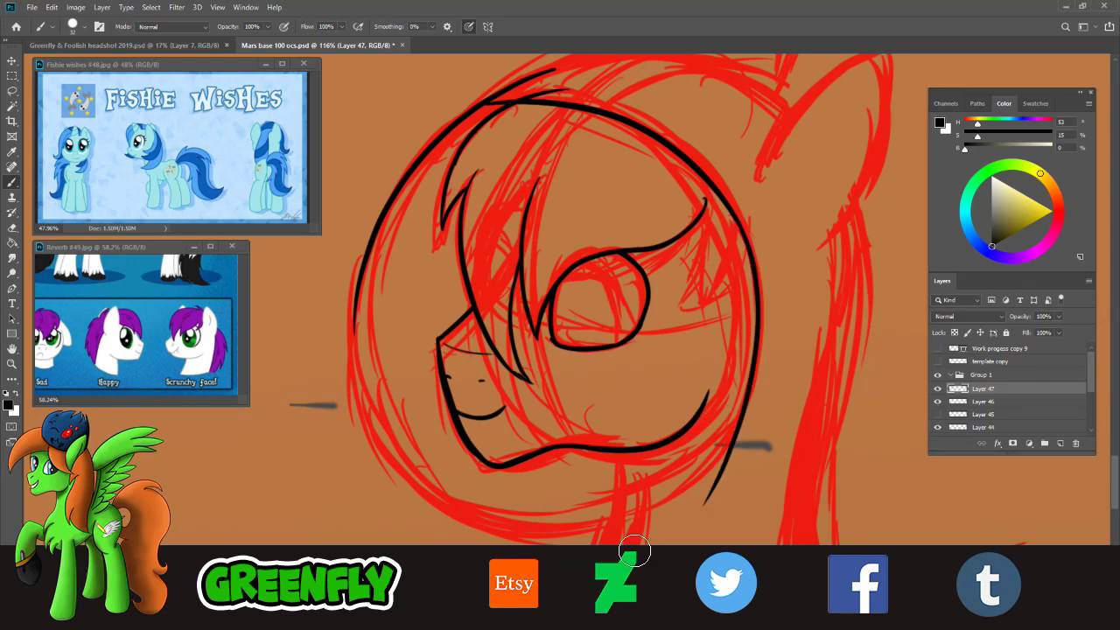
pyautogui.hotkey('ctrl', 'z')
pyautogui.moveTo(751, 242); pyautogui.dragTo(686, 490)
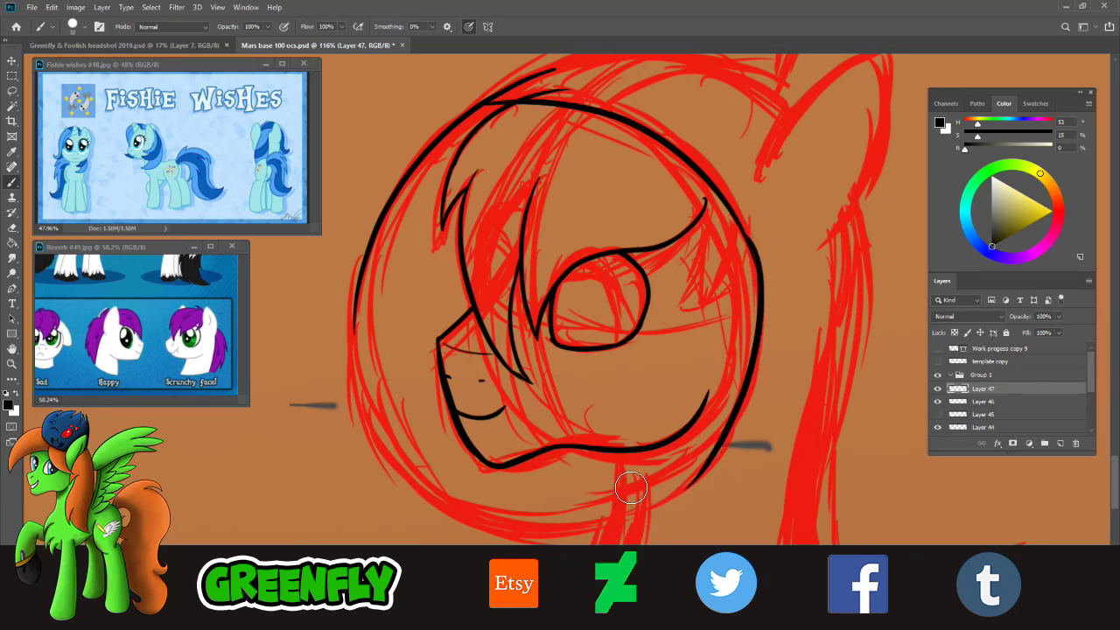
pyautogui.hotkey('ctrl', 'z')
pyautogui.moveTo(747, 230); pyautogui.dragTo(683, 503)
pyautogui.hotkey('ctrl', 'z')
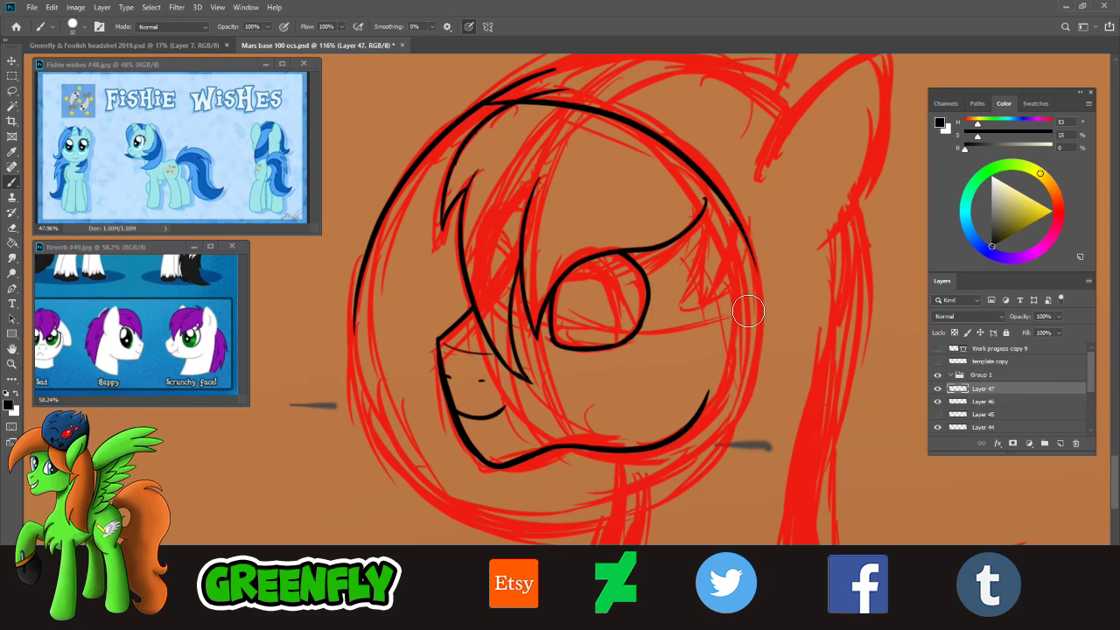
pyautogui.moveTo(753, 242); pyautogui.dragTo(670, 499)
pyautogui.hotkey('ctrl', 'z')
pyautogui.moveTo(753, 234); pyautogui.dragTo(656, 485)
pyautogui.hotkey('ctrl', 'z')
pyautogui.moveTo(758, 247); pyautogui.dragTo(620, 512)
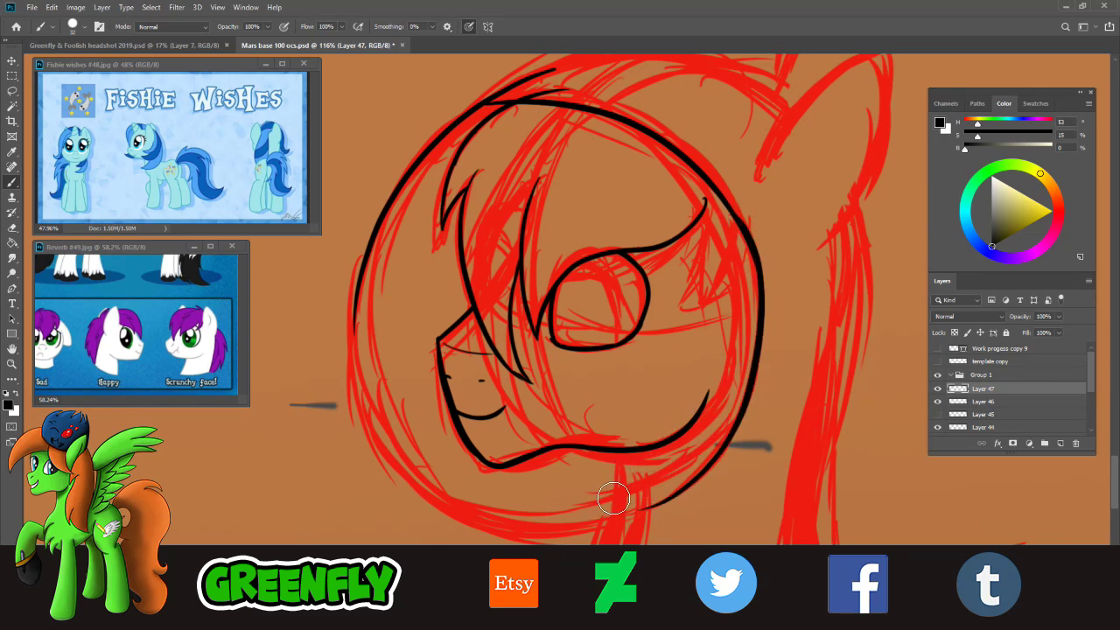
pyautogui.hotkey('ctrl', 'z')
pyautogui.moveTo(735, 211); pyautogui.dragTo(659, 511)
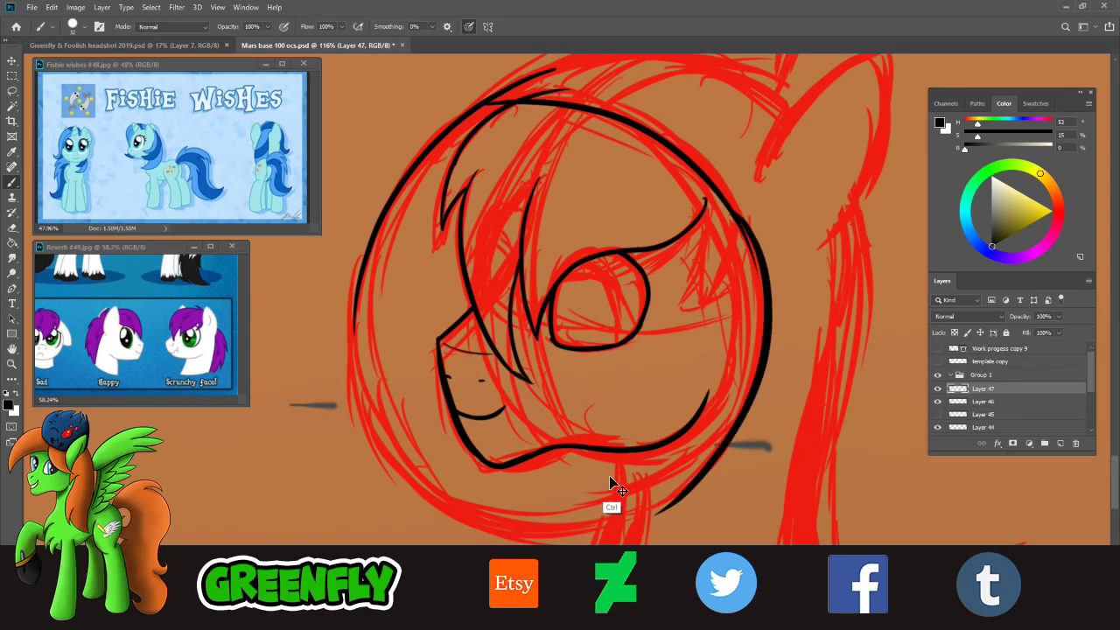
pyautogui.hotkey('ctrl', 'z')
pyautogui.moveTo(754, 233); pyautogui.dragTo(672, 486)
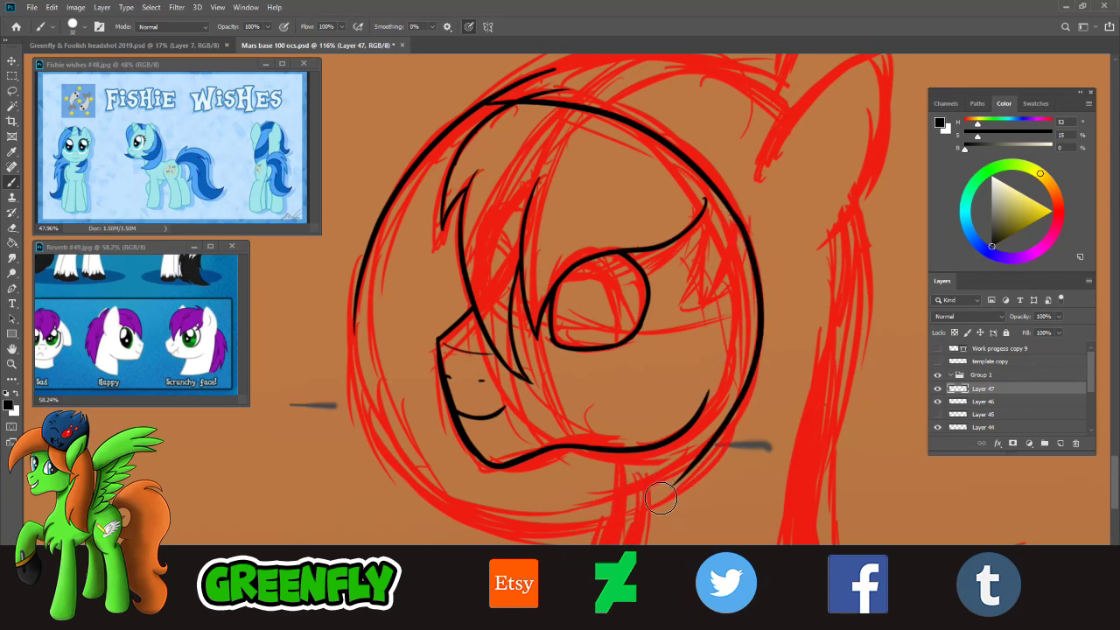
# - Ink the circle's lower front curve from in front of the face to below the chin, redoing it until it follows the sketch
pyautogui.moveTo(367, 287); pyautogui.dragTo(624, 533)
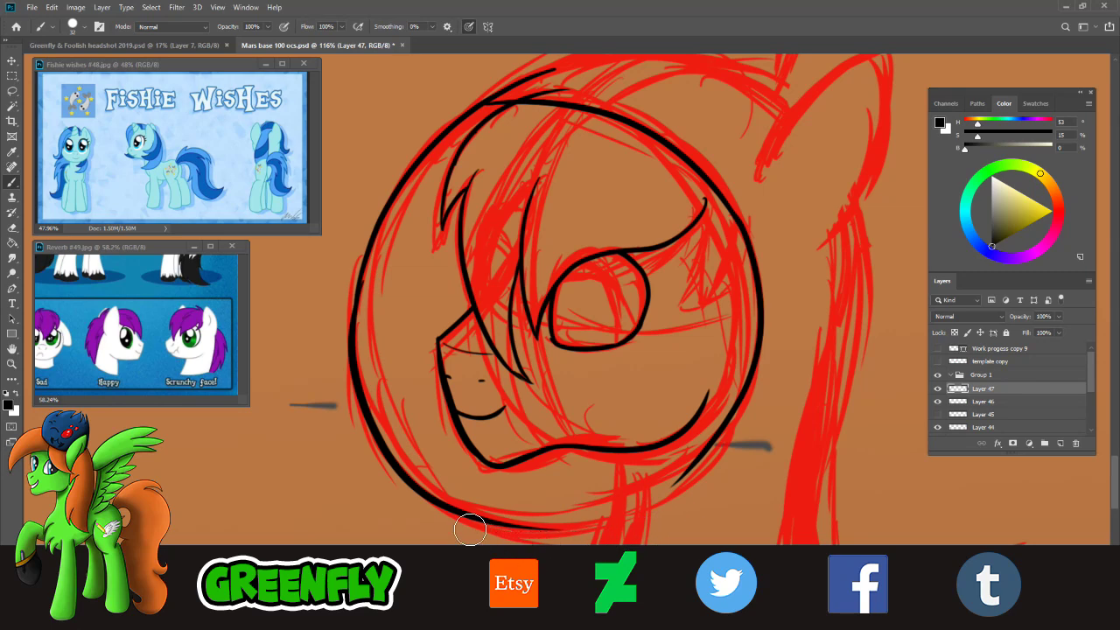
pyautogui.hotkey('ctrl', 'z')
pyautogui.moveTo(374, 259)
pyautogui.mouseDown()
pyautogui.moveTo(354, 338)
pyautogui.moveTo(585, 536)
pyautogui.mouseUp()
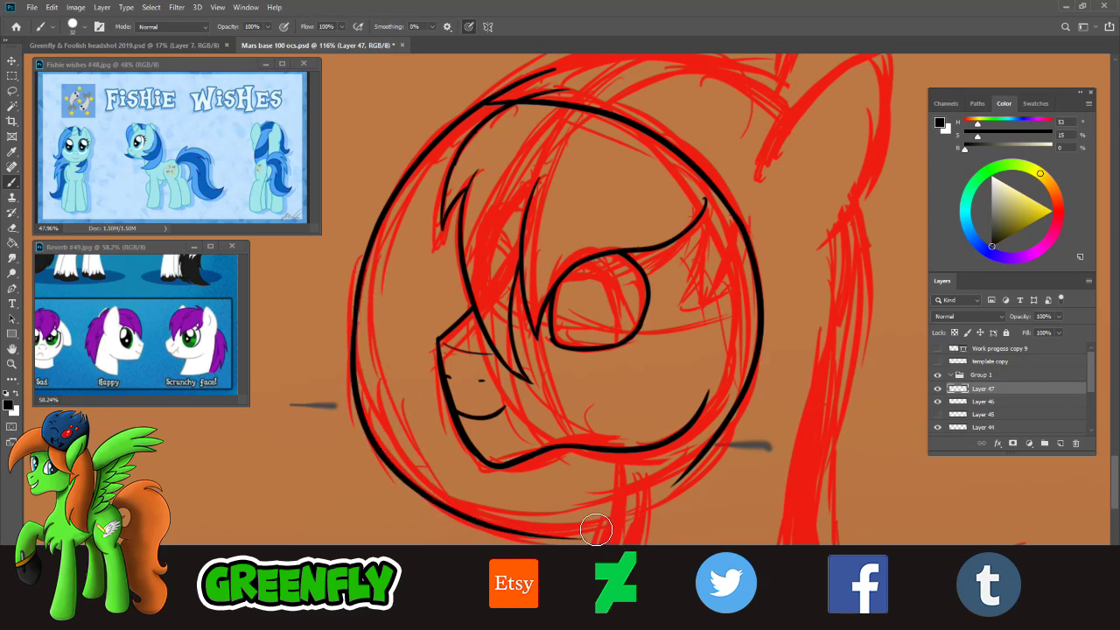
pyautogui.hotkey('ctrl', 'z')
pyautogui.moveTo(363, 318); pyautogui.dragTo(717, 505)
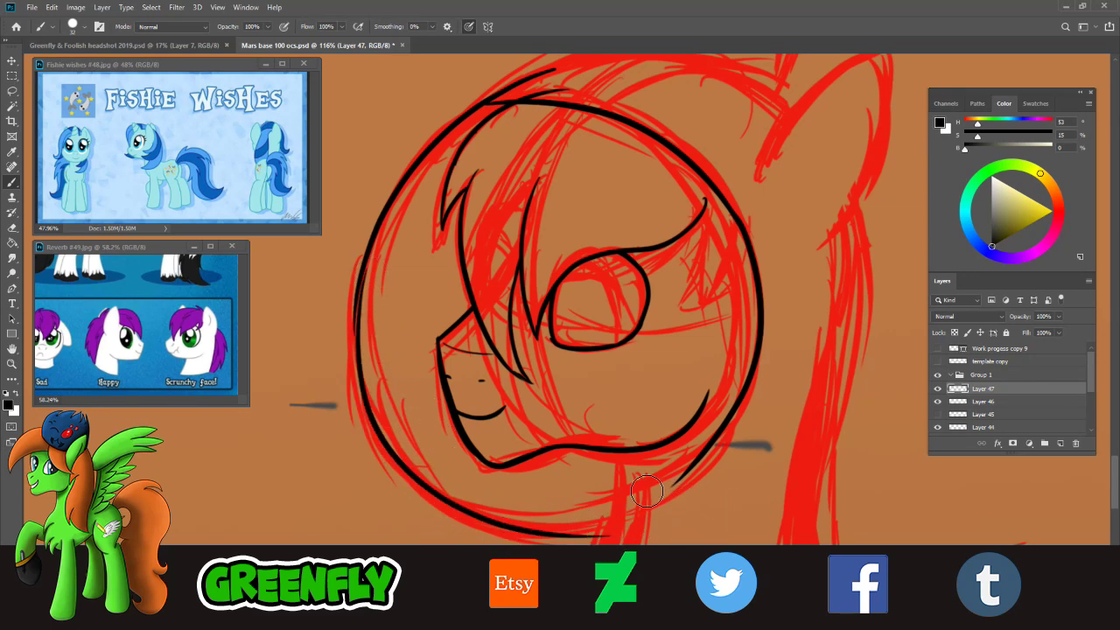
pyautogui.hotkey('ctrl', 'z')
pyautogui.moveTo(371, 272)
pyautogui.mouseDown()
pyautogui.moveTo(403, 472)
pyautogui.moveTo(670, 543)
pyautogui.mouseUp()
# - Close the gap at the base of the circle with one smooth stroke joining the lower front curve to the rear arc
pyautogui.press('z')
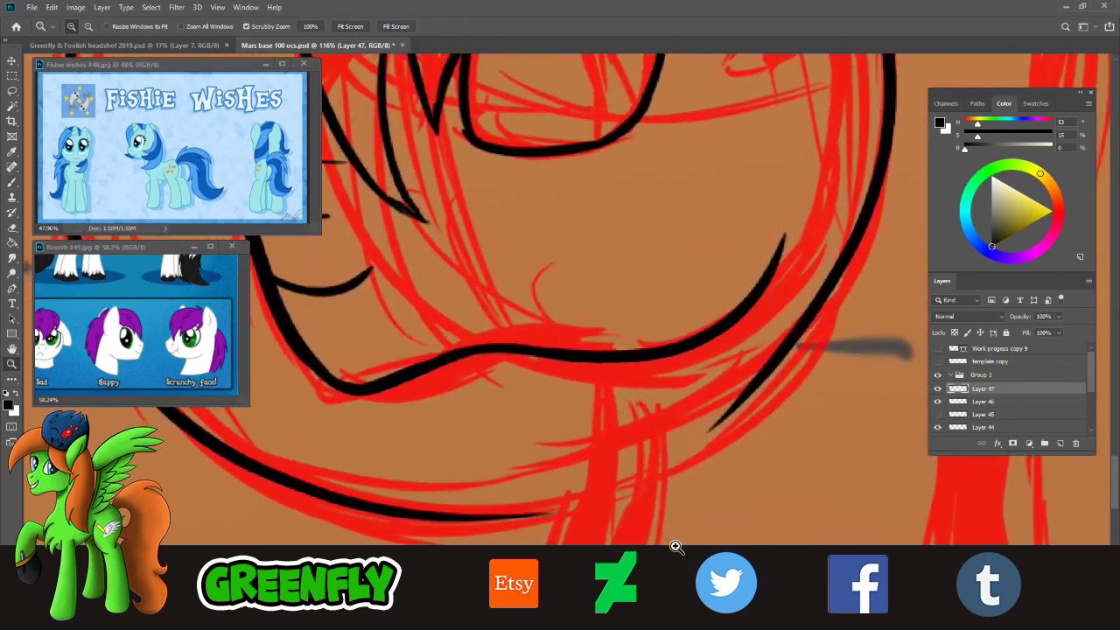
pyautogui.press('b')
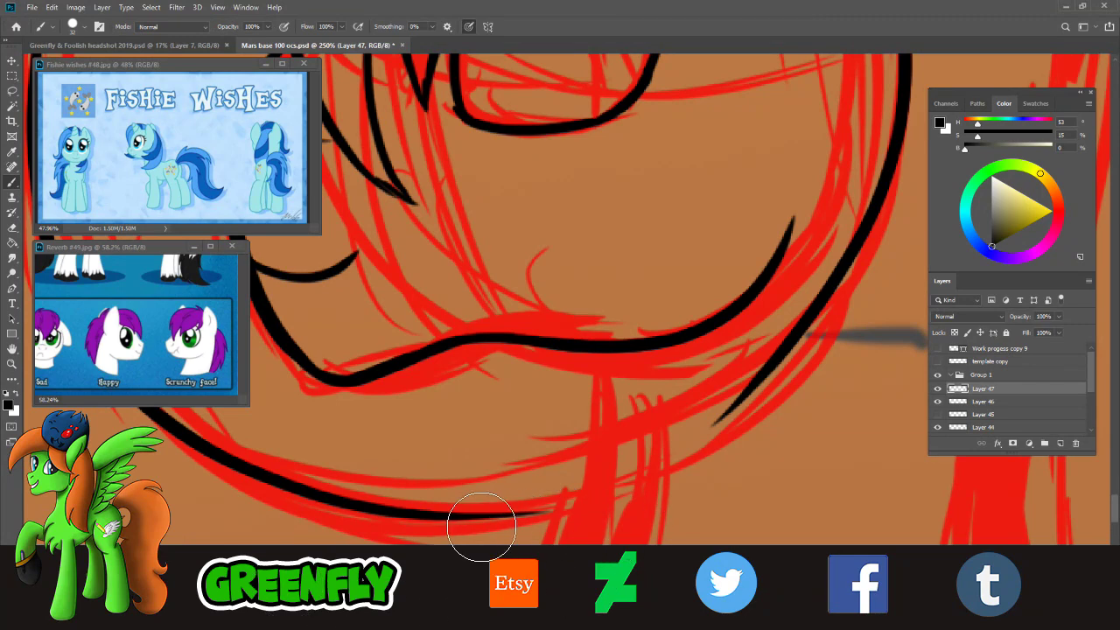
pyautogui.moveTo(429, 520); pyautogui.dragTo(795, 341)
pyautogui.hotkey('ctrl', 'z')
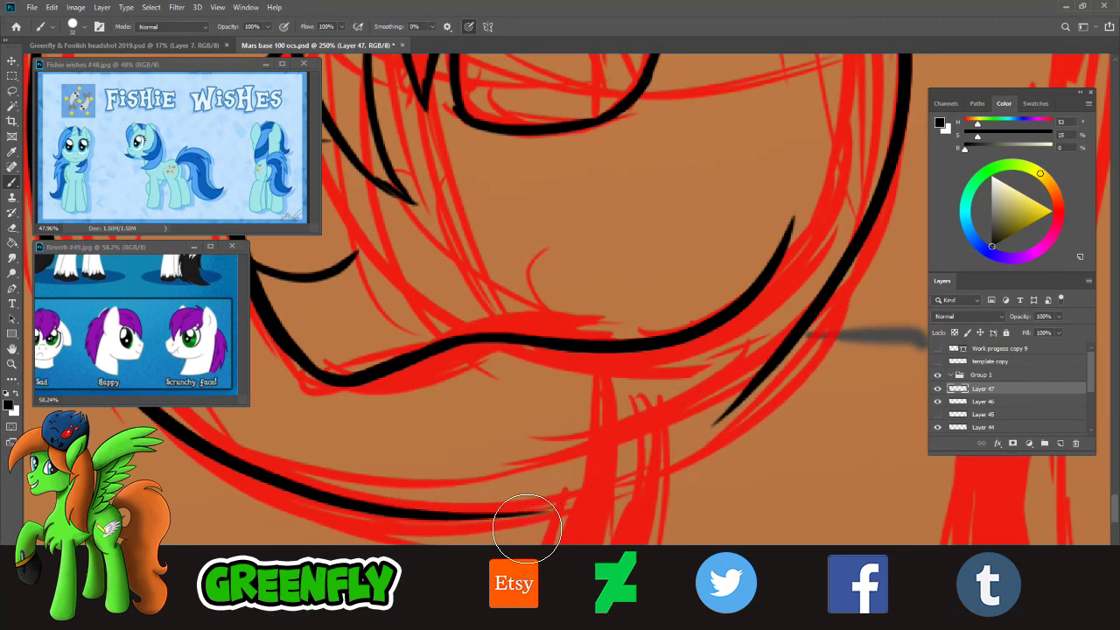
pyautogui.moveTo(425, 513); pyautogui.dragTo(821, 331)
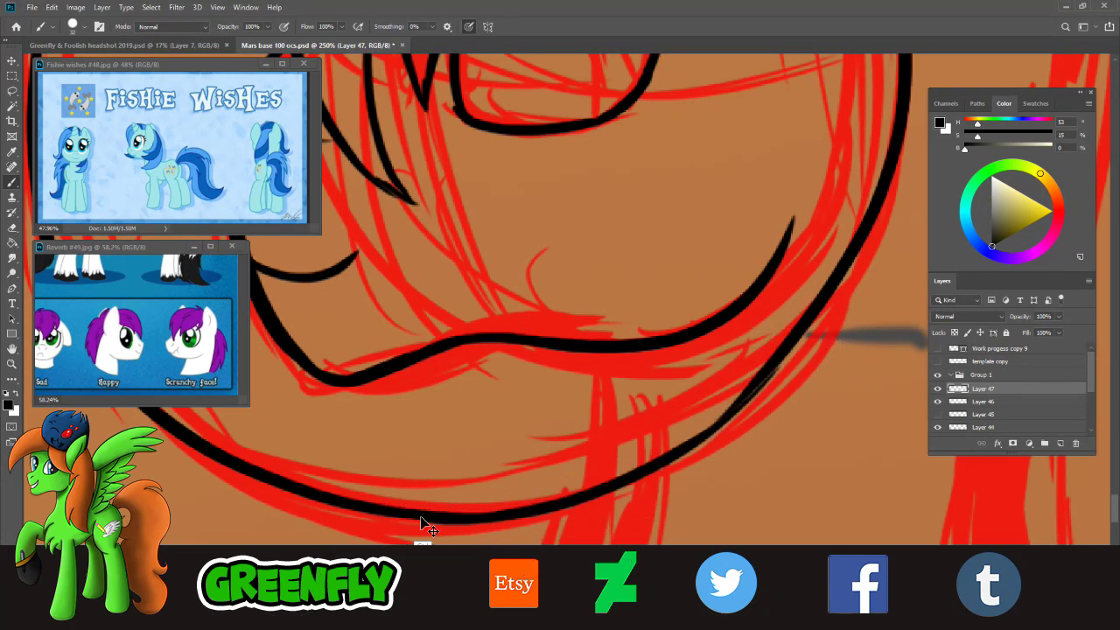
pyautogui.hotkey('ctrl', 'z')
pyautogui.moveTo(425, 517); pyautogui.dragTo(830, 312)
pyautogui.hotkey('ctrl', 'z')
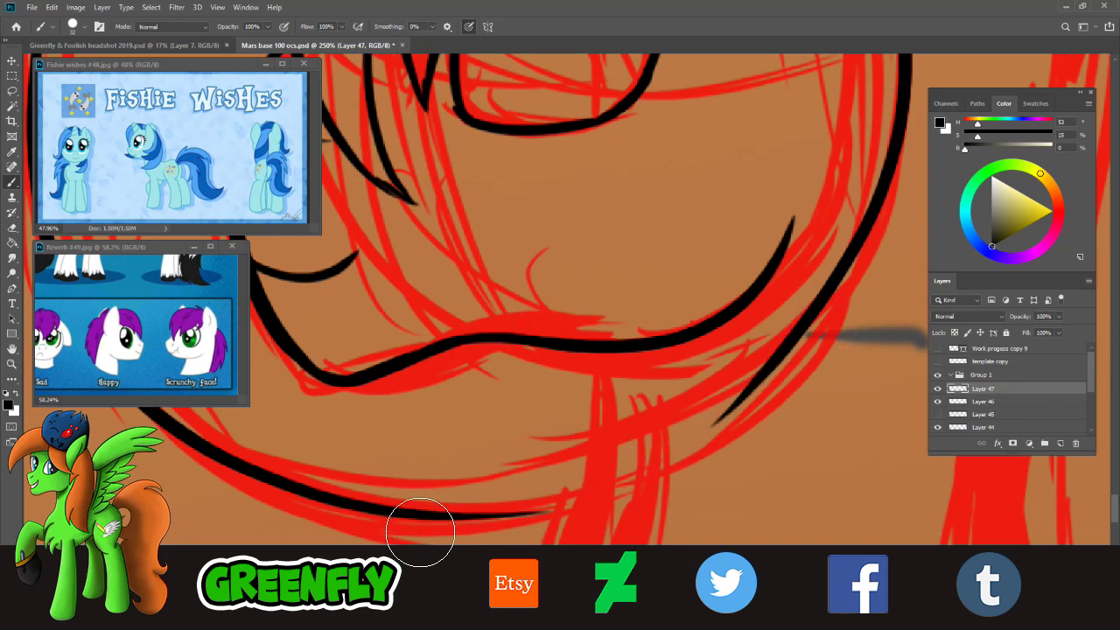
pyautogui.moveTo(418, 519)
pyautogui.mouseDown()
pyautogui.moveTo(500, 520)
pyautogui.moveTo(833, 326)
pyautogui.mouseUp()
pyautogui.hotkey('ctrl', 'z')
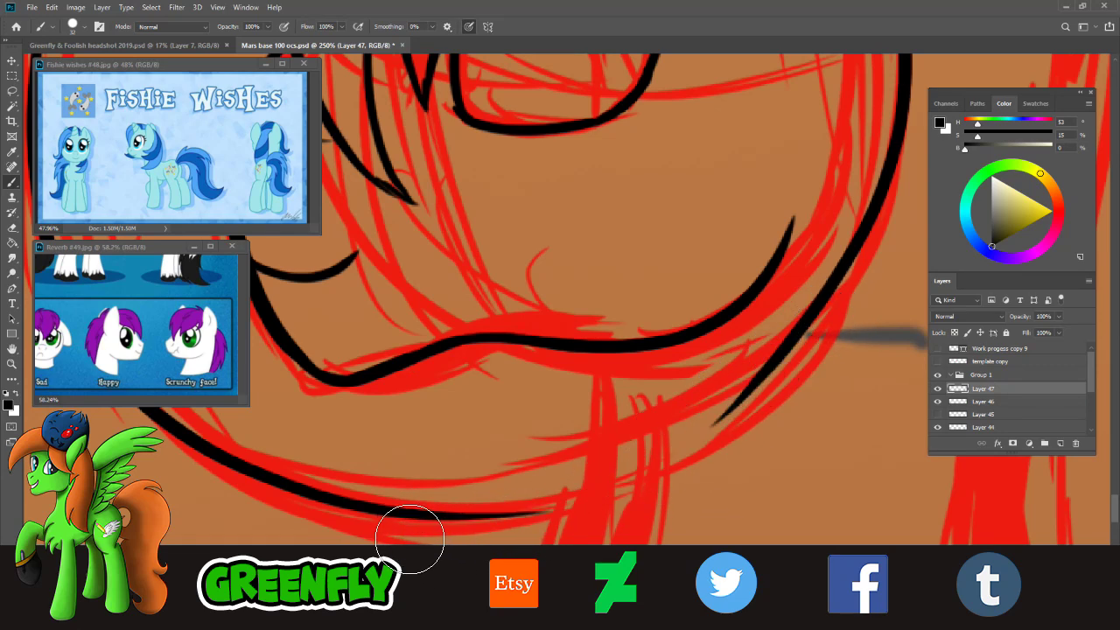
pyautogui.moveTo(420, 523); pyautogui.dragTo(871, 278)
pyautogui.hotkey('ctrl', 'z')
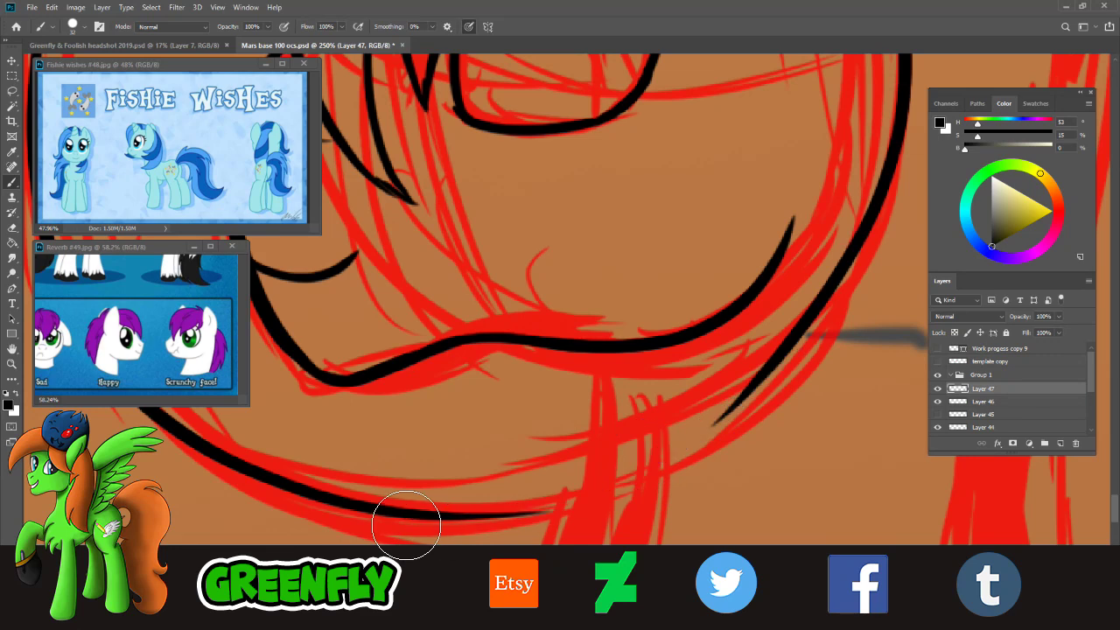
pyautogui.moveTo(400, 520); pyautogui.dragTo(826, 320)
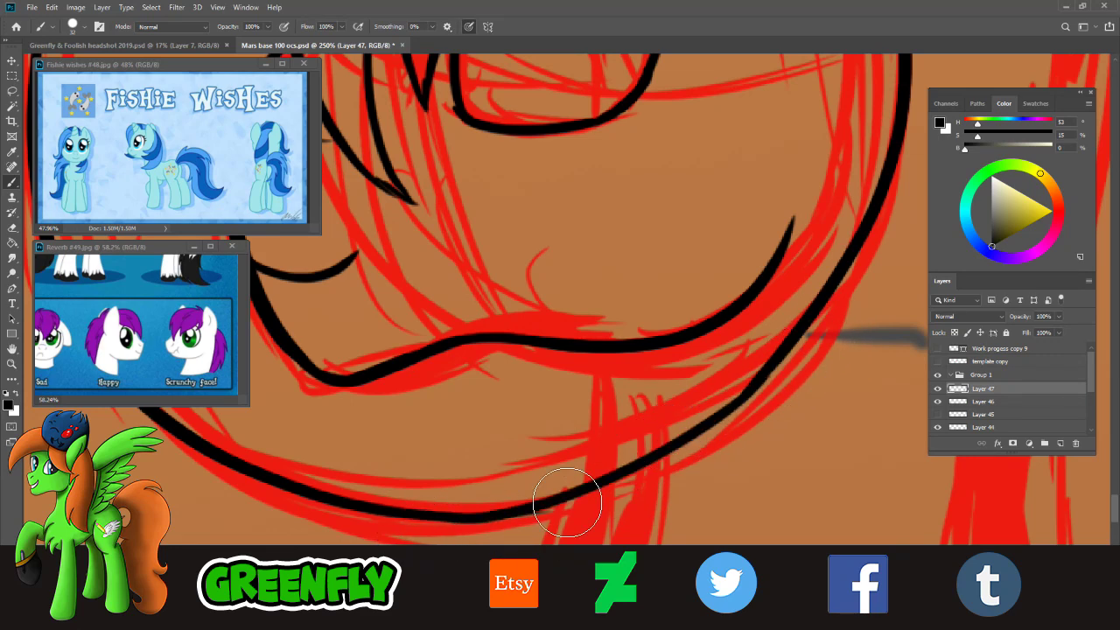
pyautogui.click(11, 363)
pyautogui.moveTo(674, 480); pyautogui.dragTo(583, 484)
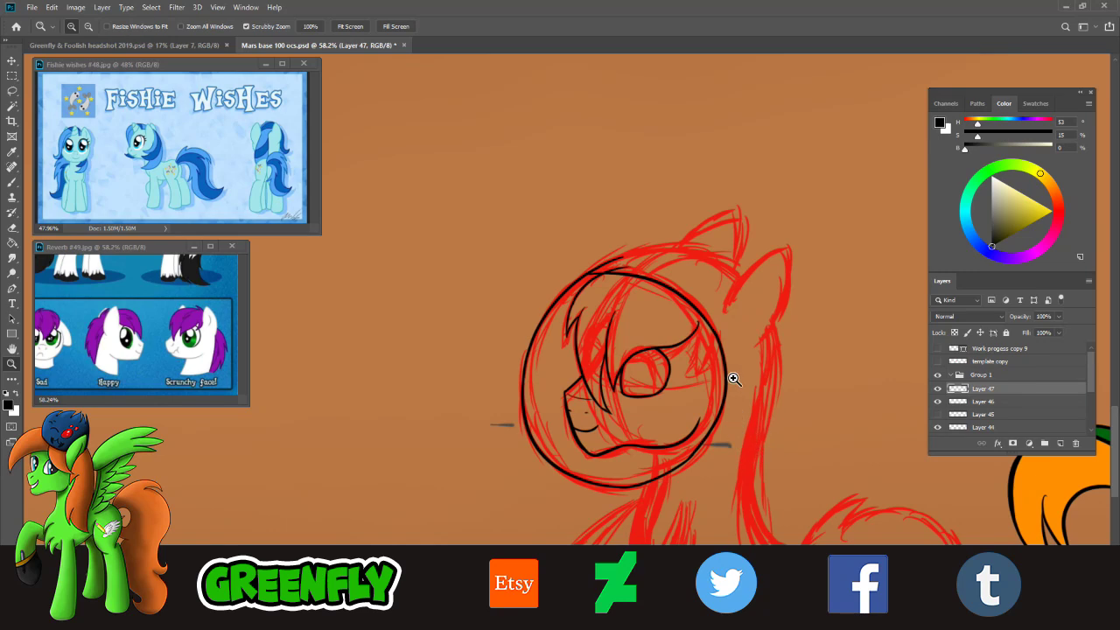
pyautogui.scroll(1, 733, 378)
pyautogui.moveTo(360, 625)
pyautogui.mouseDown()
pyautogui.moveTo(400, 625)
pyautogui.moveTo(373, 625)
pyautogui.mouseUp()
pyautogui.scroll(1, 531, 193)
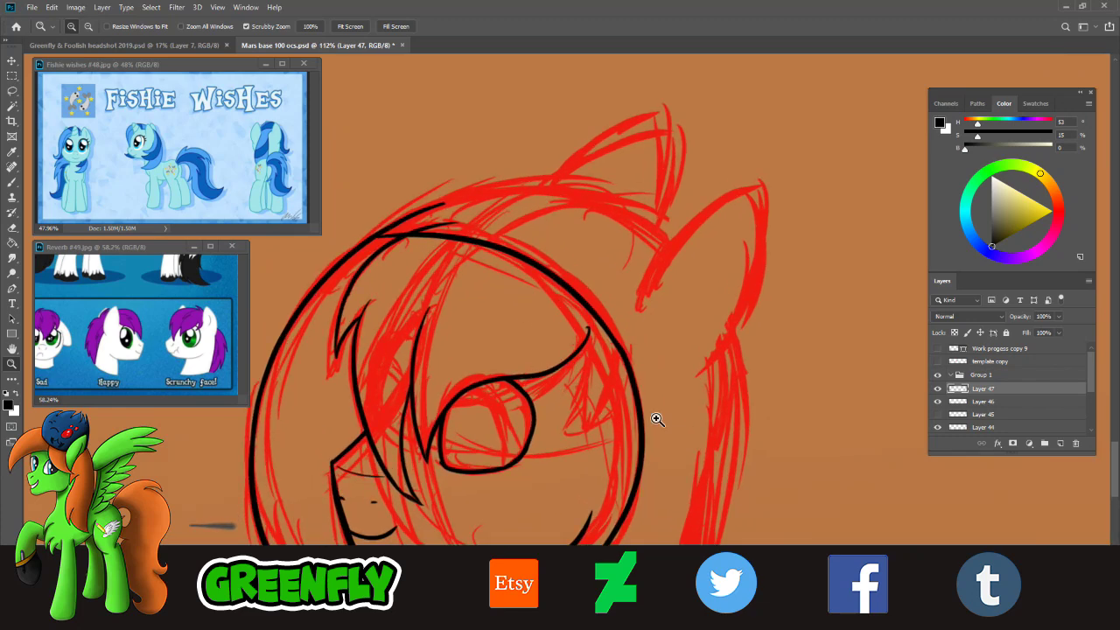
pyautogui.click(985, 402)
pyautogui.click(13, 226)
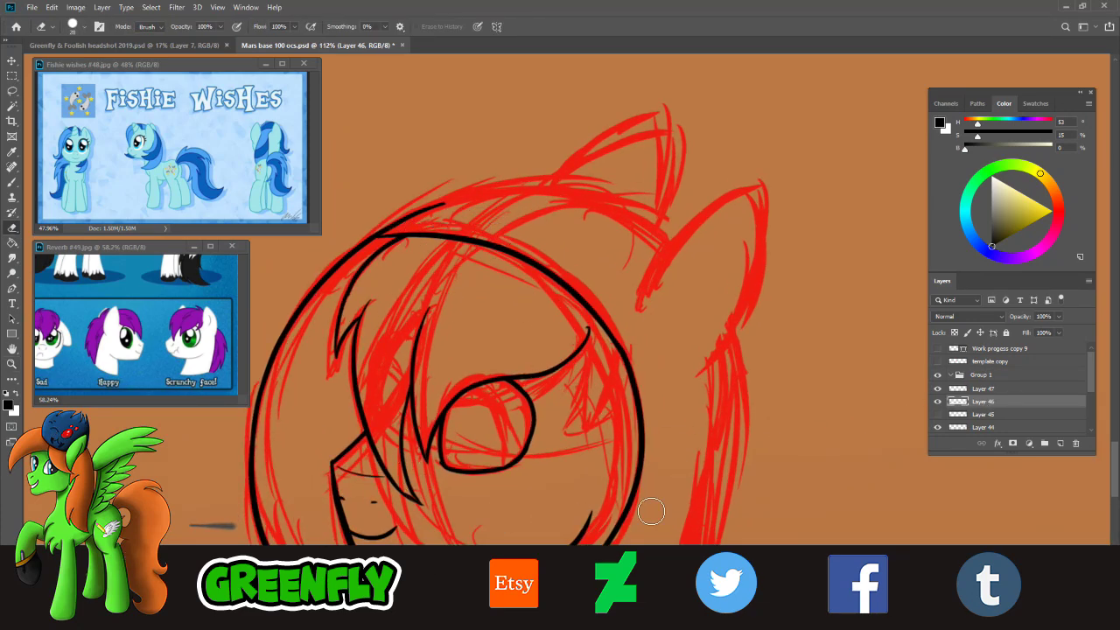
pyautogui.click(984, 389)
pyautogui.click(13, 349)
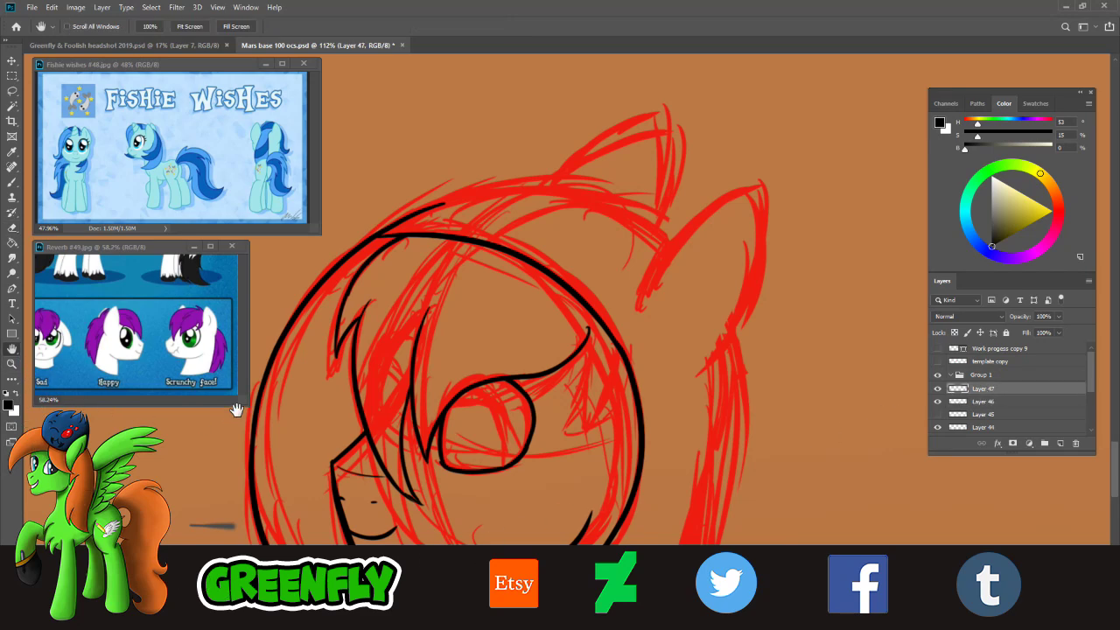
# - Ink the top of the head outside the circle with one arc from the forehead back past the ears
pyautogui.click(12, 365)
pyautogui.click(635, 214)
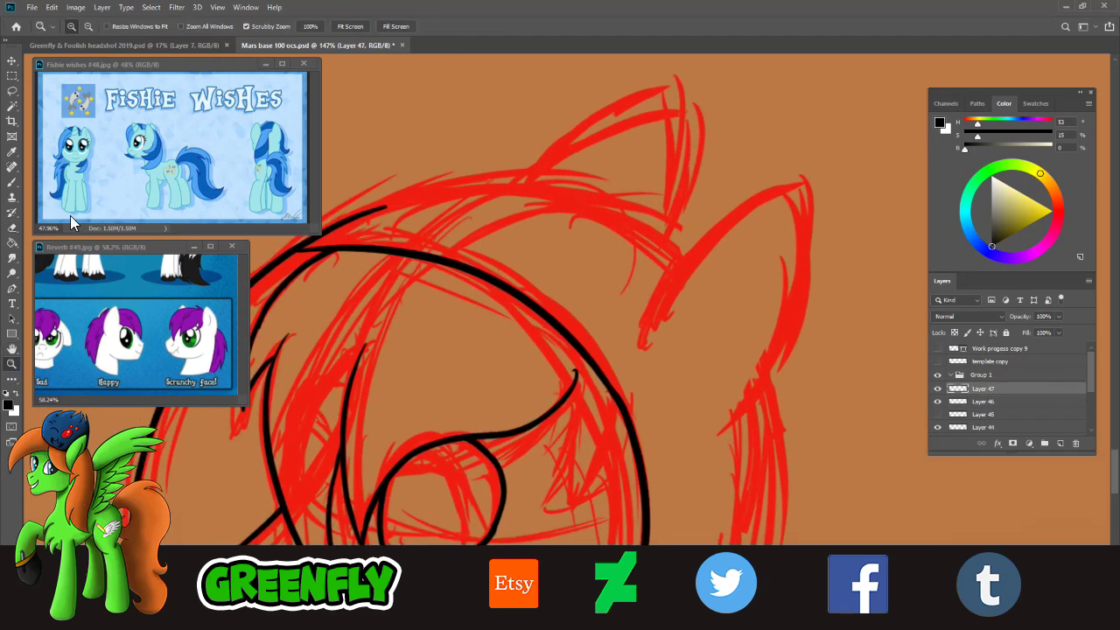
pyautogui.click(12, 182)
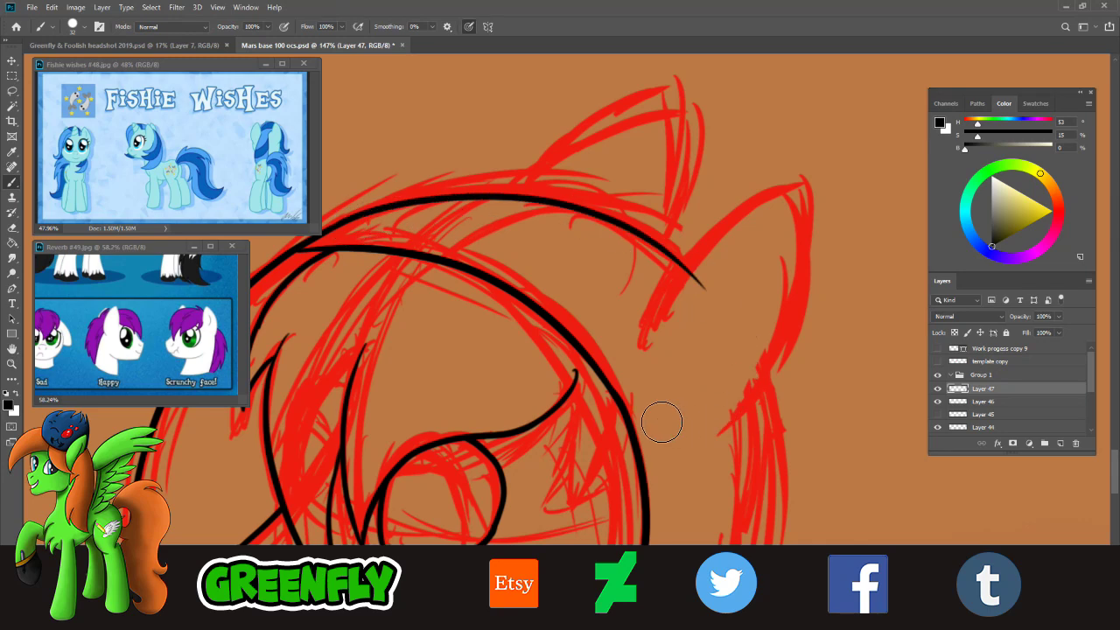
pyautogui.moveTo(352, 225); pyautogui.dragTo(736, 305)
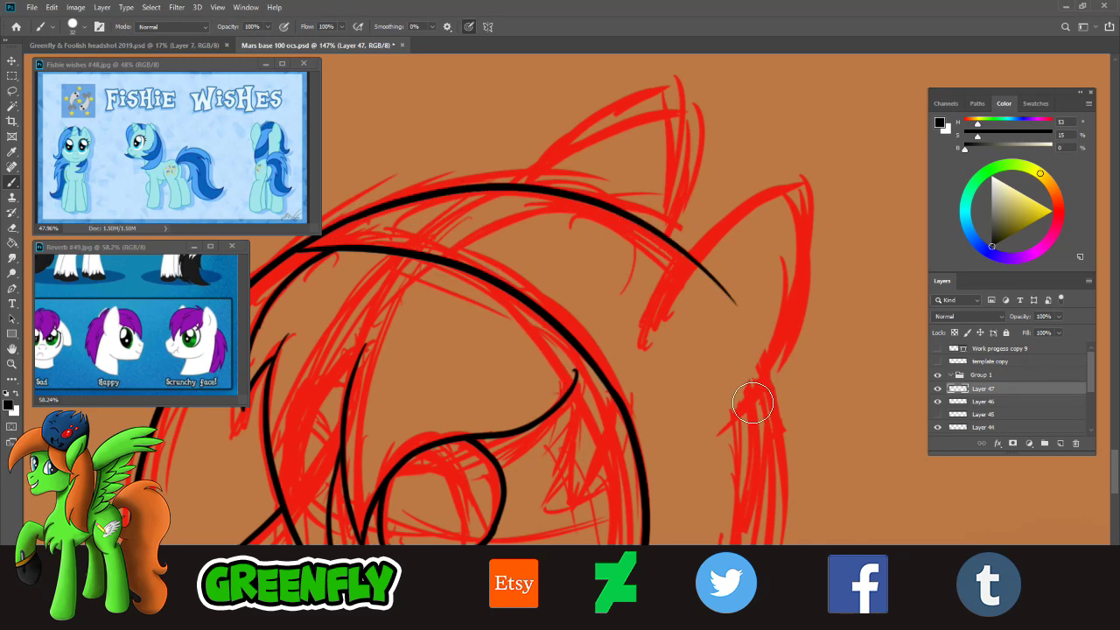
# - Try repeatedly to ink the whole back of the neck in one long stroke from behind the ears to its base
pyautogui.click(12, 364)
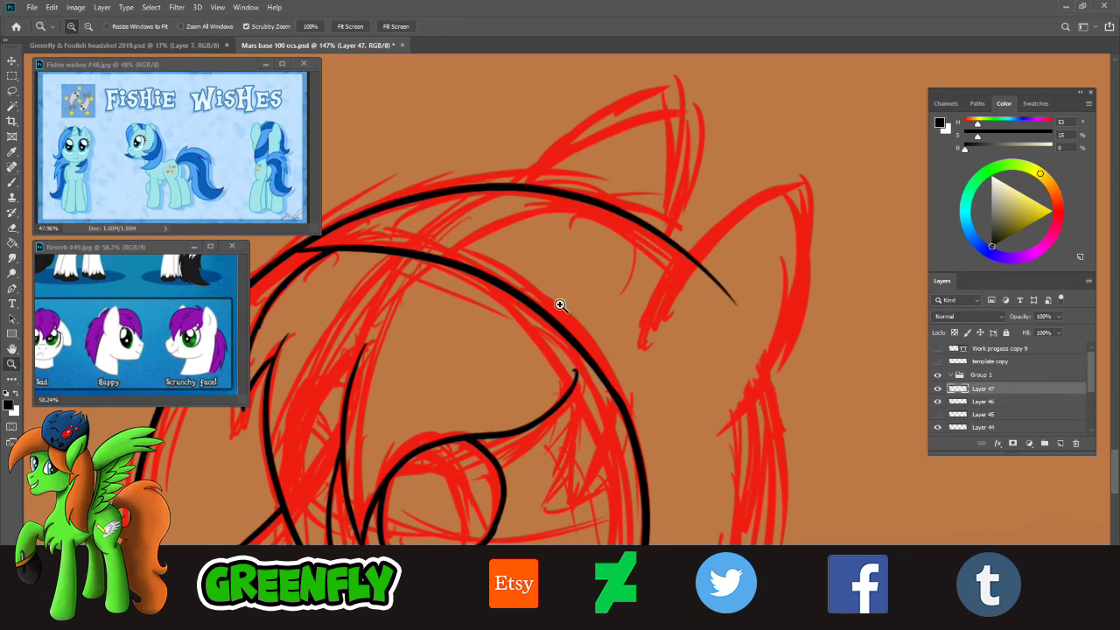
pyautogui.moveTo(616, 309); pyautogui.dragTo(566, 273)
pyautogui.moveTo(651, 476); pyautogui.dragTo(615, 478)
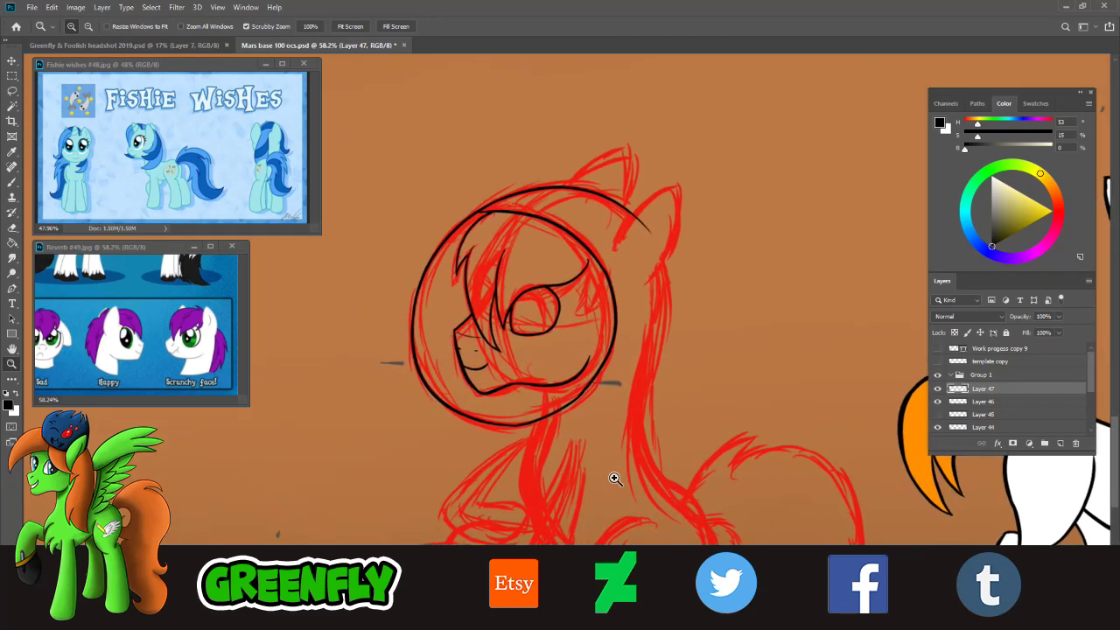
pyautogui.click(18, 186)
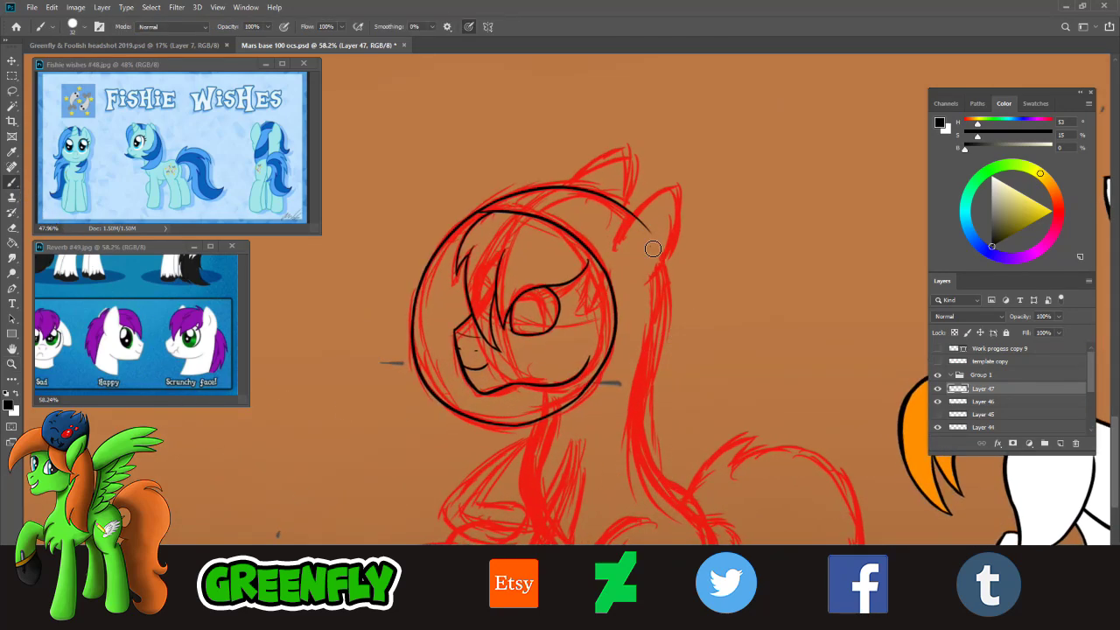
pyautogui.moveTo(653, 249); pyautogui.dragTo(616, 455)
pyautogui.hotkey('ctrl', 'z')
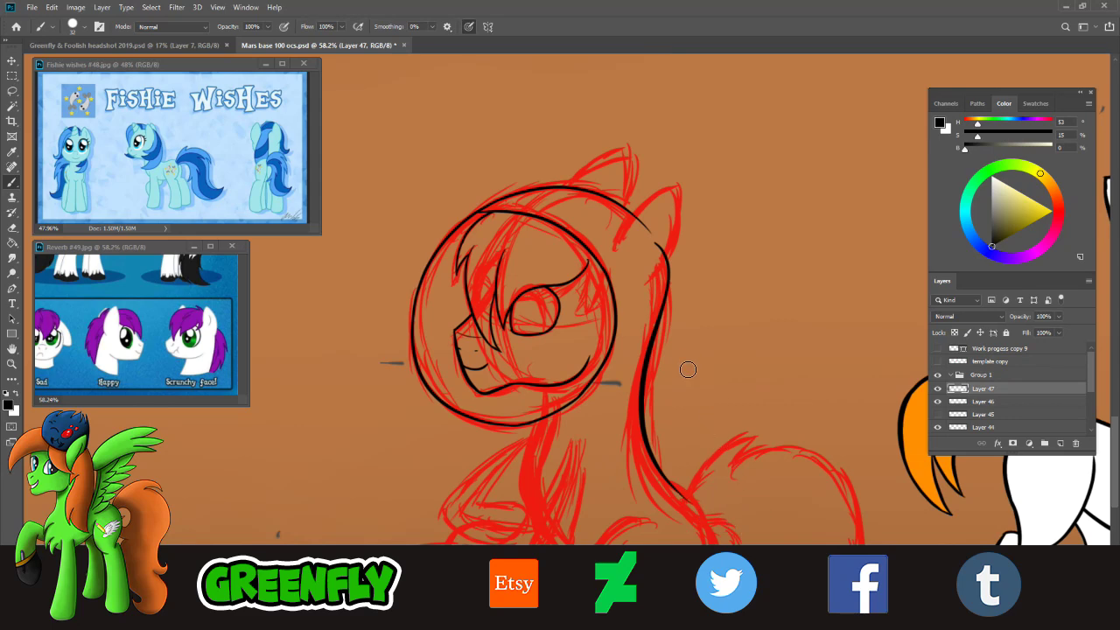
pyautogui.hotkey('ctrl', 'z')
pyautogui.moveTo(651, 252); pyautogui.dragTo(721, 514)
pyautogui.hotkey('ctrl', 'z')
pyautogui.moveTo(648, 253)
pyautogui.mouseDown()
pyautogui.moveTo(678, 287)
pyautogui.moveTo(713, 530)
pyautogui.mouseUp()
pyautogui.hotkey('ctrl', 'z')
pyautogui.hotkey('ctrl', 'z')
pyautogui.moveTo(650, 249)
pyautogui.mouseDown()
pyautogui.moveTo(647, 439)
pyautogui.moveTo(704, 507)
pyautogui.mouseUp()
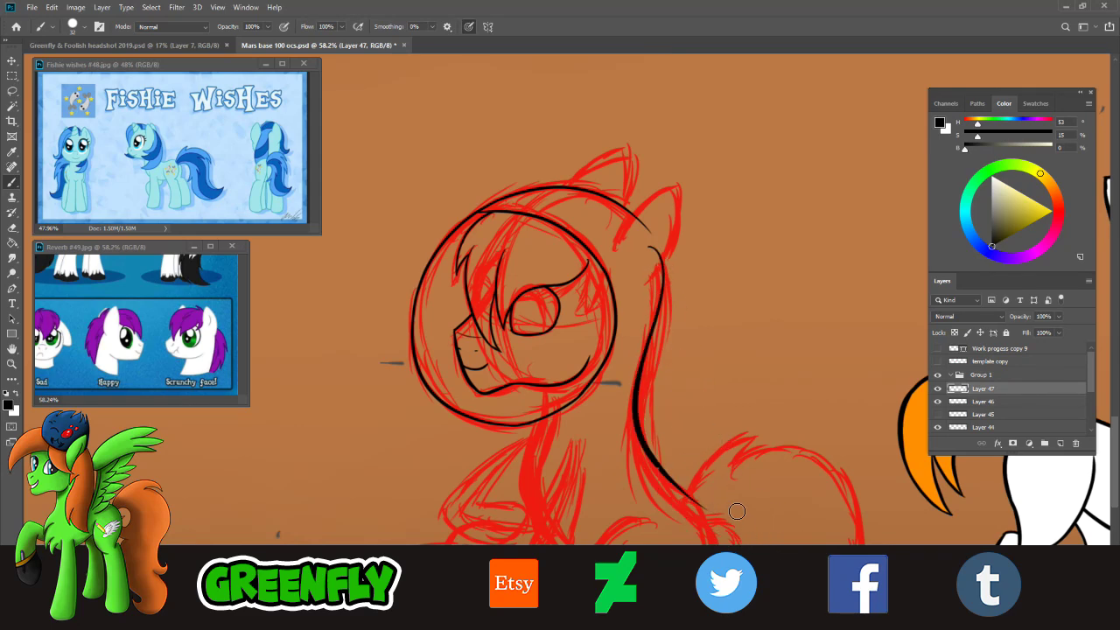
pyautogui.hotkey('ctrl', 'z')
pyautogui.moveTo(667, 313); pyautogui.dragTo(707, 525)
pyautogui.hotkey('ctrl', 'z')
pyautogui.hotkey('ctrl', 'z')
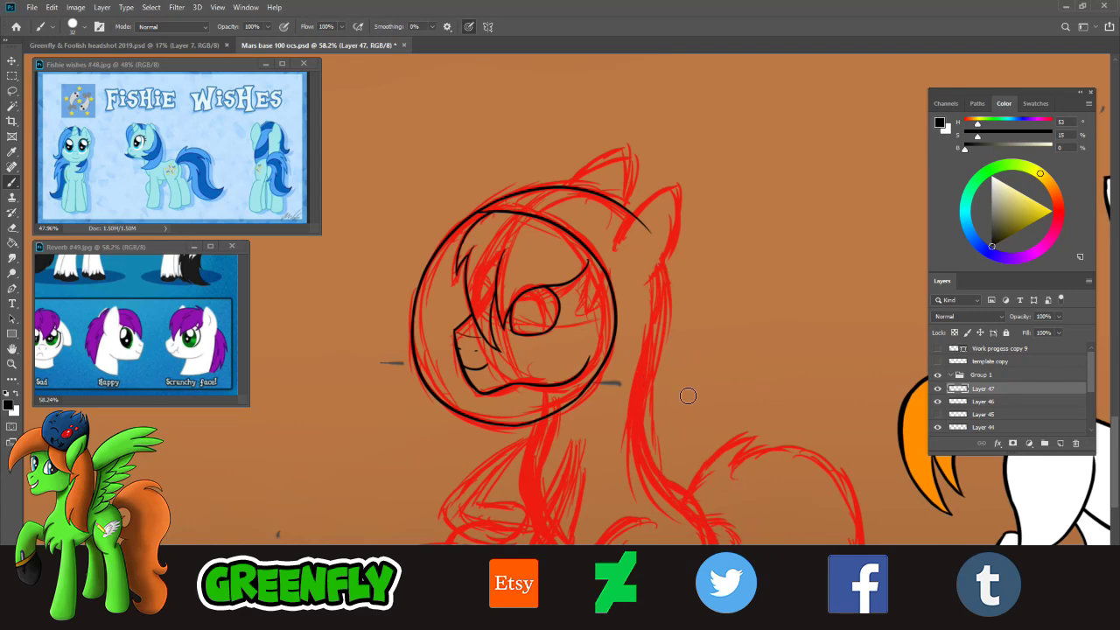
# - Ink the upper back of the neck from behind the near ear to about mid-neck, redoing the curve until it follows the sketch
pyautogui.moveTo(676, 296); pyautogui.dragTo(719, 518)
pyautogui.hotkey('ctrl', 'z')
pyautogui.hotkey('ctrl', 'z')
pyautogui.moveTo(671, 310); pyautogui.dragTo(624, 447)
pyautogui.hotkey('ctrl', 'z')
pyautogui.moveTo(656, 251)
pyautogui.mouseDown()
pyautogui.moveTo(667, 324)
pyautogui.moveTo(643, 425)
pyautogui.mouseUp()
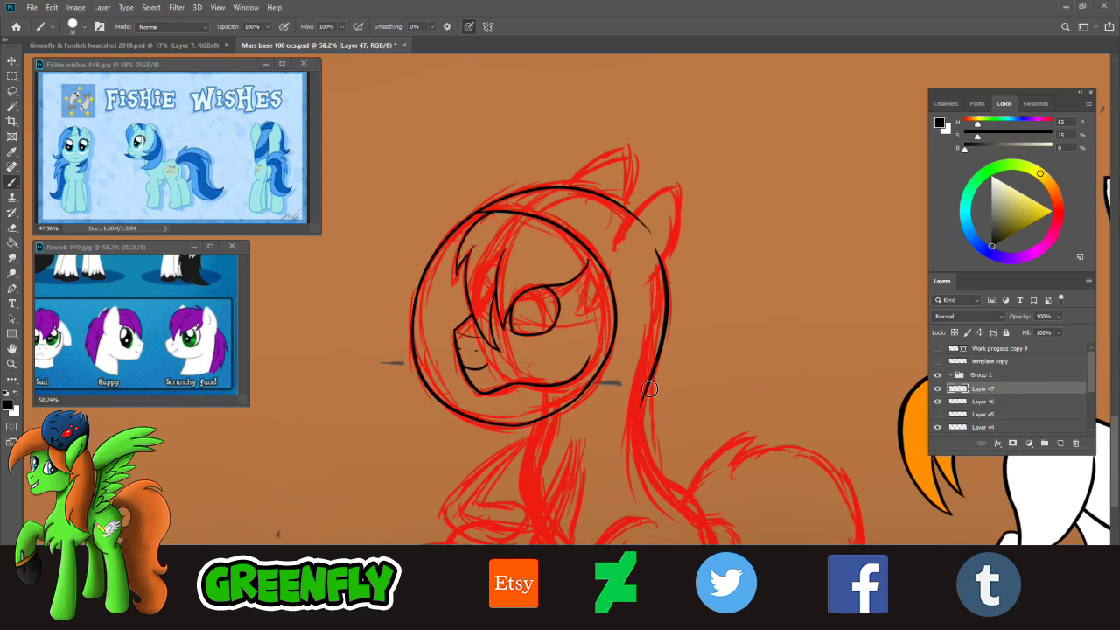
# - Extend the back-of-neck line from mid-neck down to the start of the back, redoing the stroke until it joins smoothly
pyautogui.press('z')
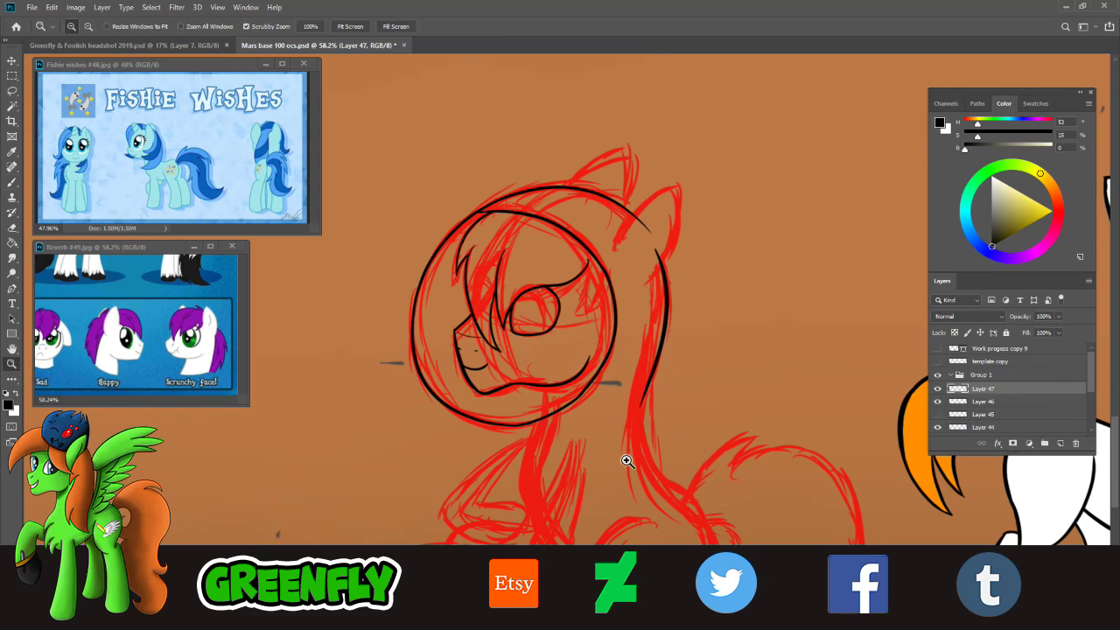
pyautogui.moveTo(679, 548); pyautogui.dragTo(753, 541)
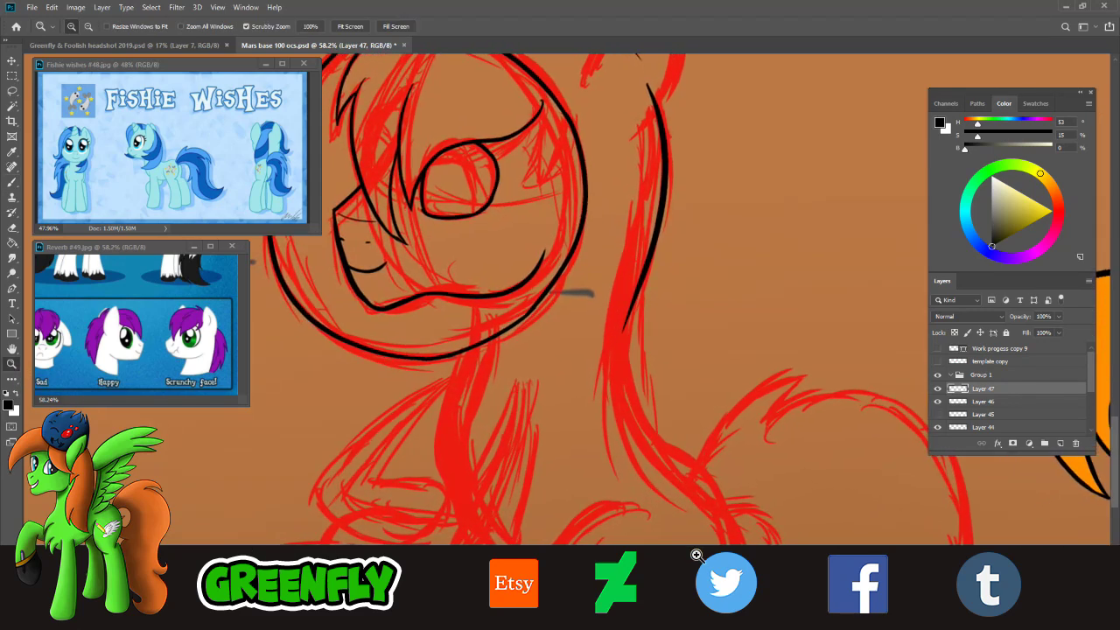
pyautogui.scroll(-3, 1114, 484)
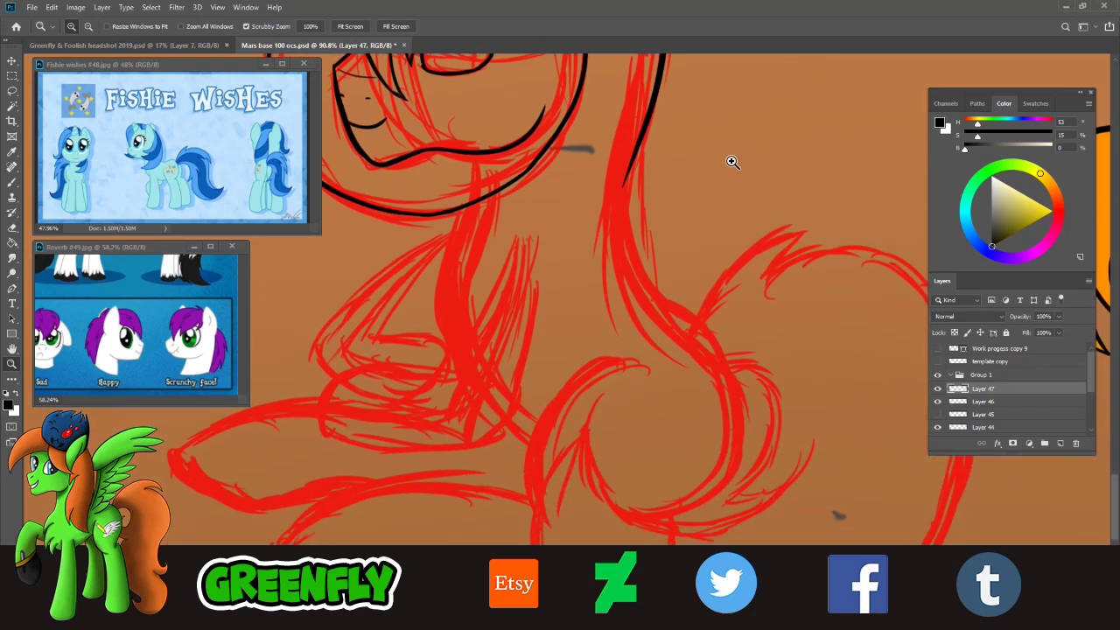
pyautogui.moveTo(732, 162); pyautogui.dragTo(771, 163)
pyautogui.press('b')
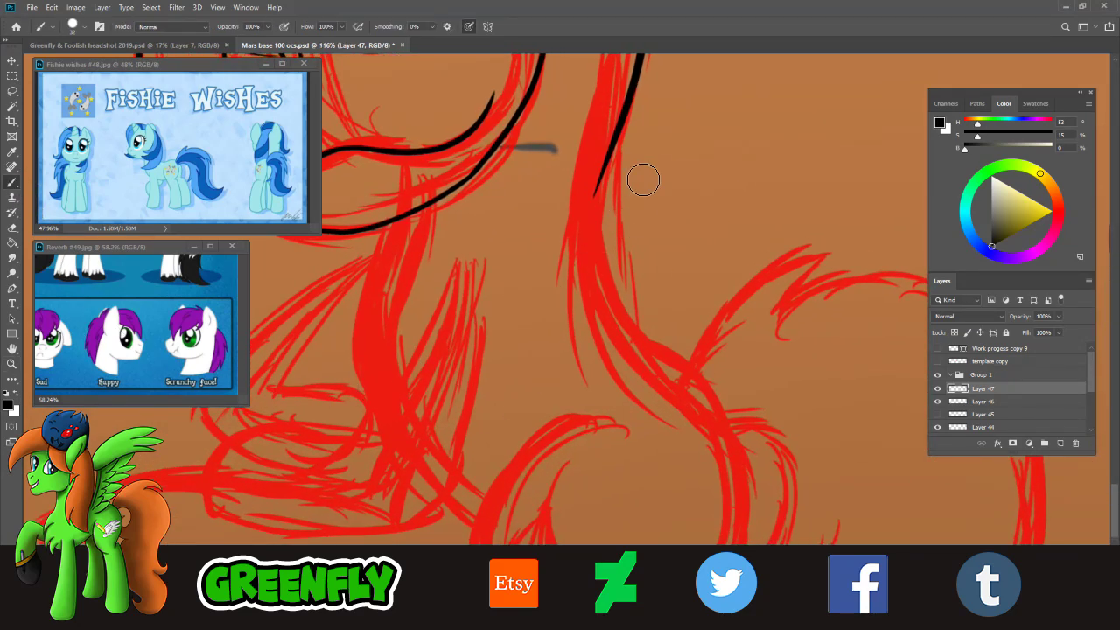
pyautogui.moveTo(617, 144); pyautogui.dragTo(664, 351)
pyautogui.hotkey('ctrl', 'z')
pyautogui.moveTo(613, 150); pyautogui.dragTo(667, 352)
pyautogui.hotkey('ctrl', 'z')
pyautogui.moveTo(627, 112); pyautogui.dragTo(668, 344)
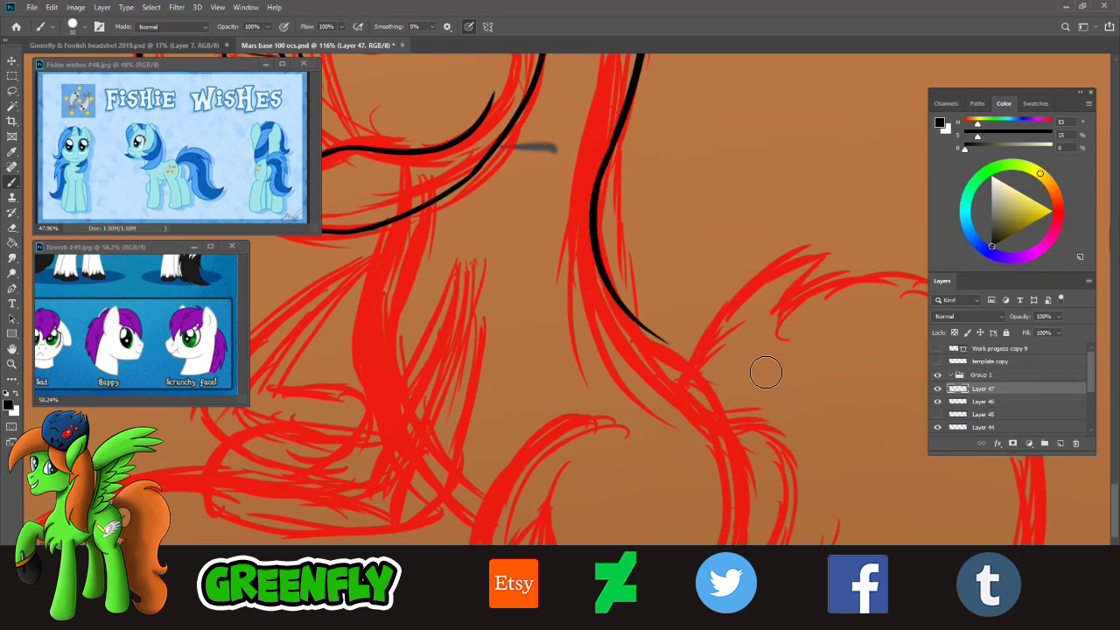
# - Continue the line from the base of the neck along the back and over the top of the rump
pyautogui.scroll(-3, 1105, 505)
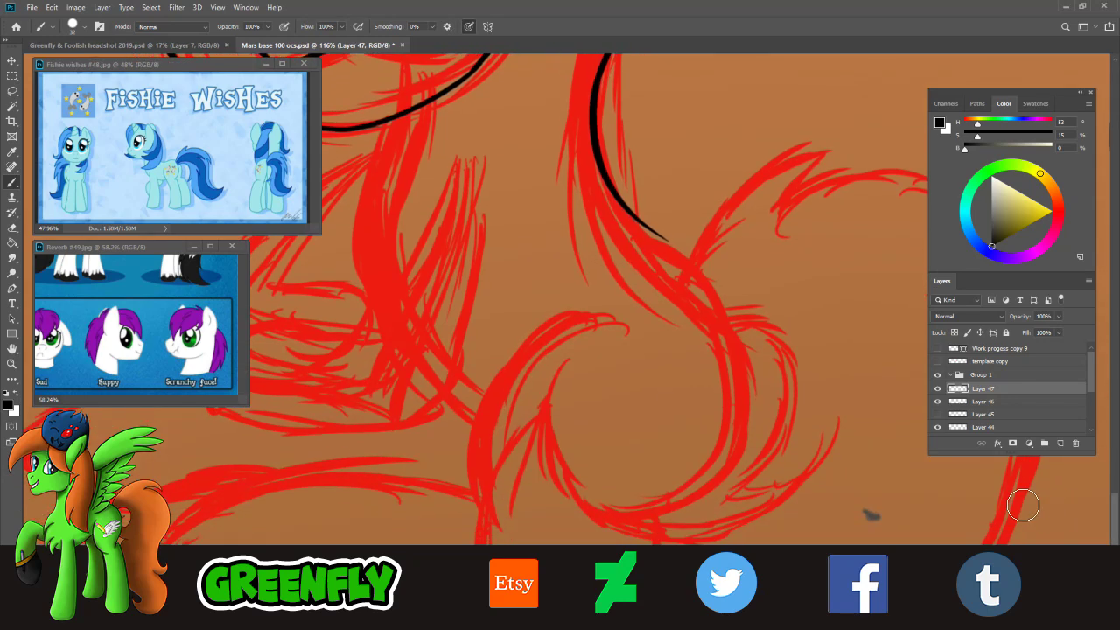
pyautogui.moveTo(646, 221); pyautogui.dragTo(744, 369)
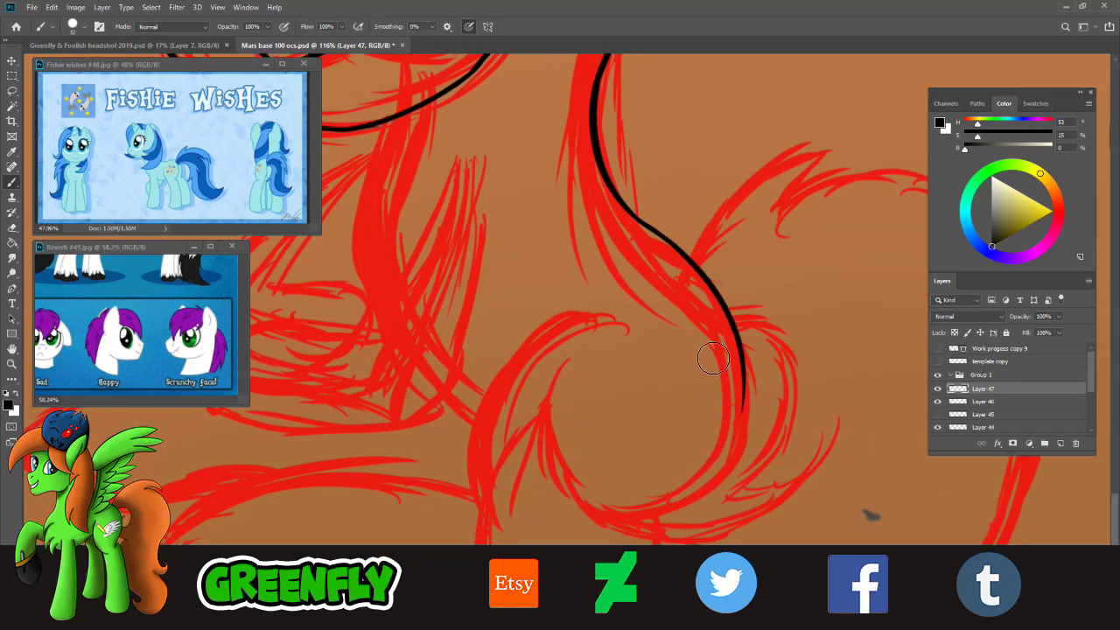
pyautogui.moveTo(623, 199); pyautogui.dragTo(669, 235)
pyautogui.hotkey('ctrl', 'z')
# - Ink the rounded rump from the lower back around to its underside, redoing the curve until it matches the sketch
pyautogui.moveTo(743, 368); pyautogui.dragTo(675, 499)
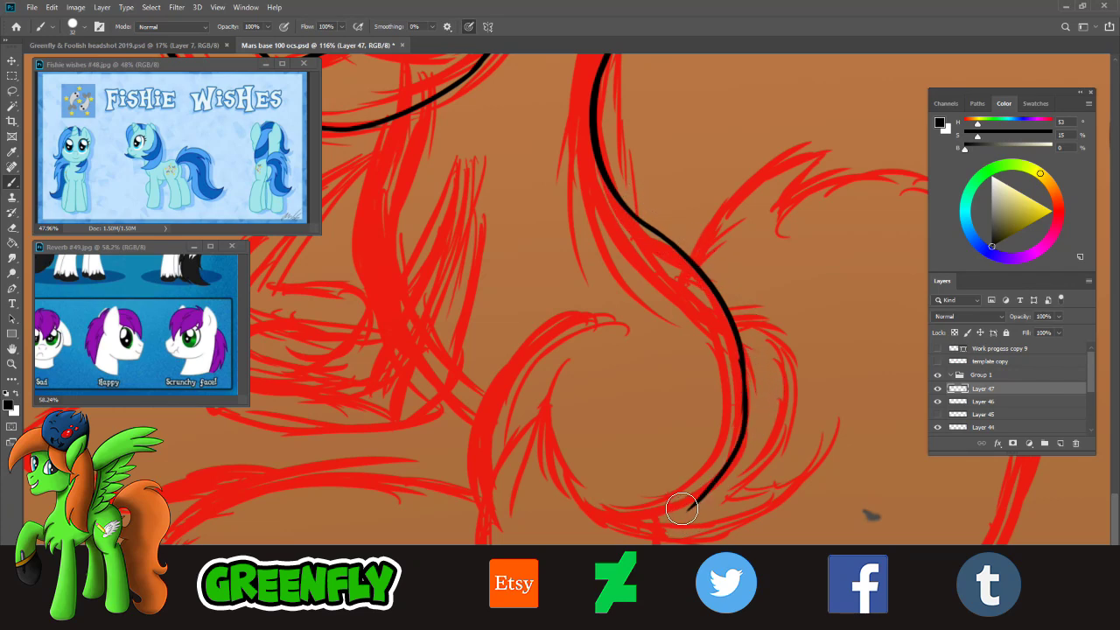
pyautogui.hotkey('ctrl', 'z')
pyautogui.moveTo(743, 364); pyautogui.dragTo(705, 498)
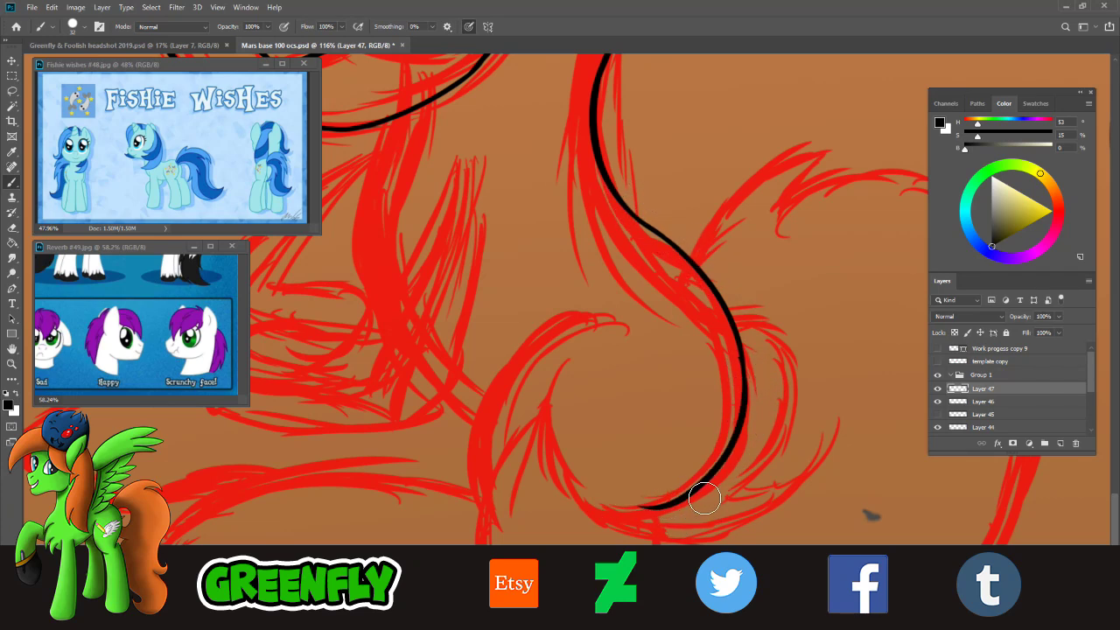
pyautogui.hotkey('ctrl', 'z')
pyautogui.moveTo(745, 385); pyautogui.dragTo(638, 513)
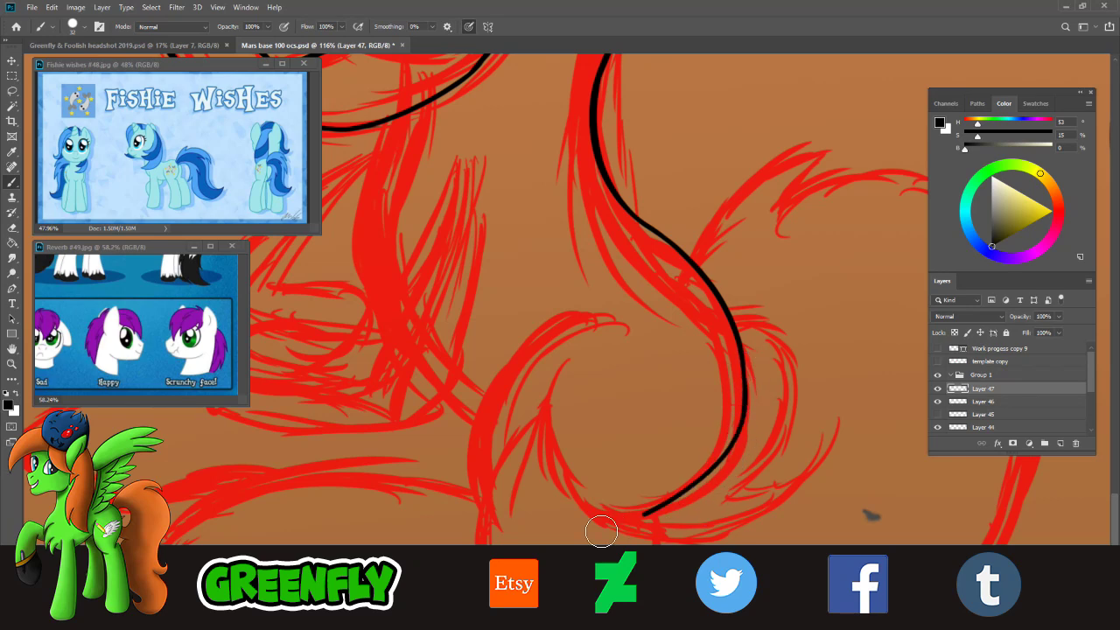
pyautogui.hotkey('ctrl', 'z')
pyautogui.moveTo(747, 401)
pyautogui.mouseDown()
pyautogui.moveTo(707, 479)
pyautogui.moveTo(638, 513)
pyautogui.mouseUp()
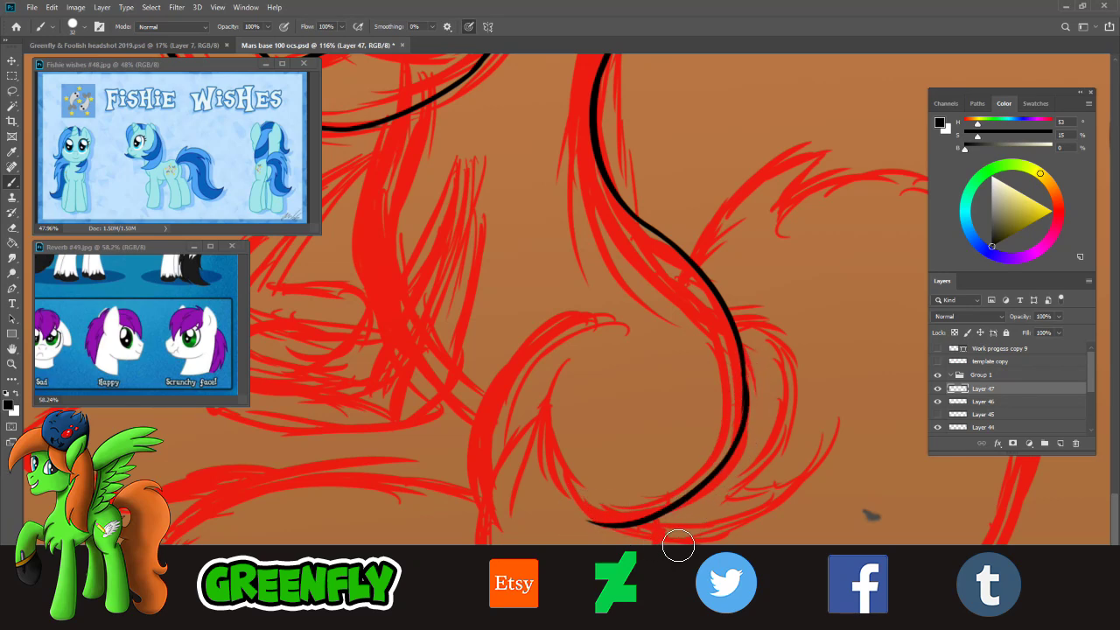
pyautogui.hotkey('ctrl', 'z')
pyautogui.moveTo(740, 402)
pyautogui.mouseDown()
pyautogui.moveTo(732, 456)
pyautogui.moveTo(599, 522)
pyautogui.mouseUp()
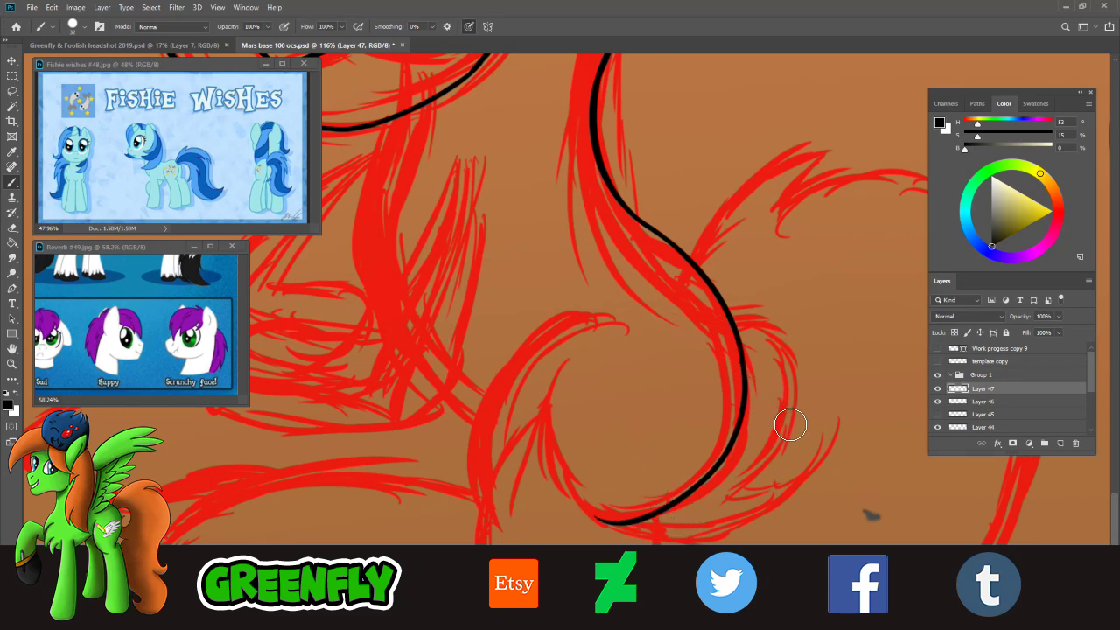
# - Ink the front curve of the thigh from its hooked upper end down toward the underside of the rump, redoing it until smooth
pyautogui.moveTo(624, 330)
pyautogui.mouseDown()
pyautogui.moveTo(608, 317)
pyautogui.moveTo(599, 524)
pyautogui.mouseUp()
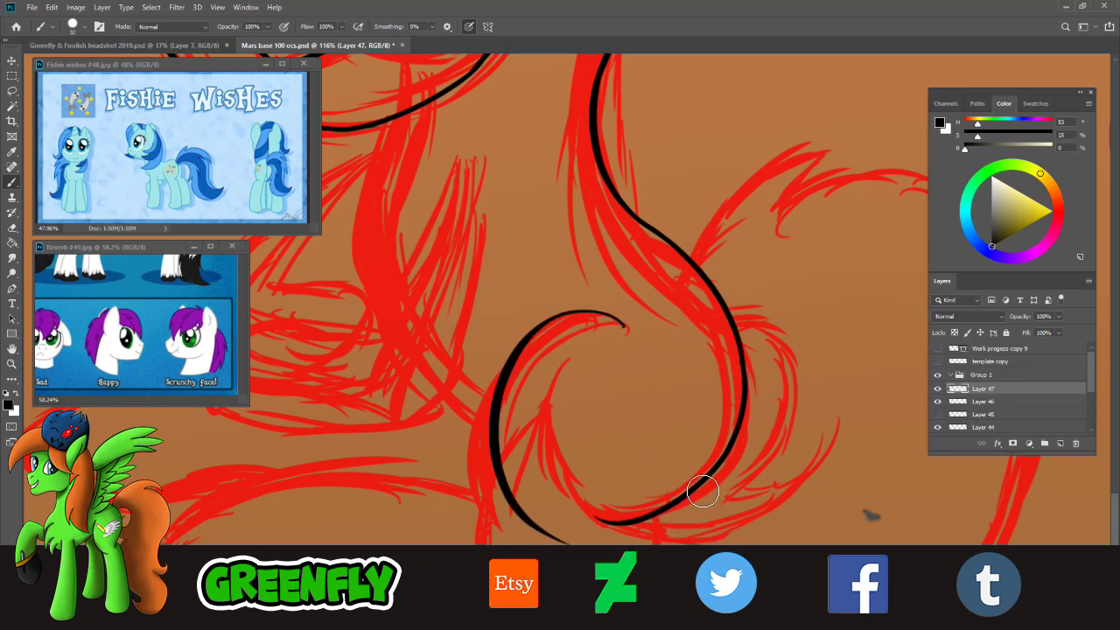
pyautogui.hotkey('ctrl', 'z')
pyautogui.moveTo(621, 328); pyautogui.dragTo(535, 530)
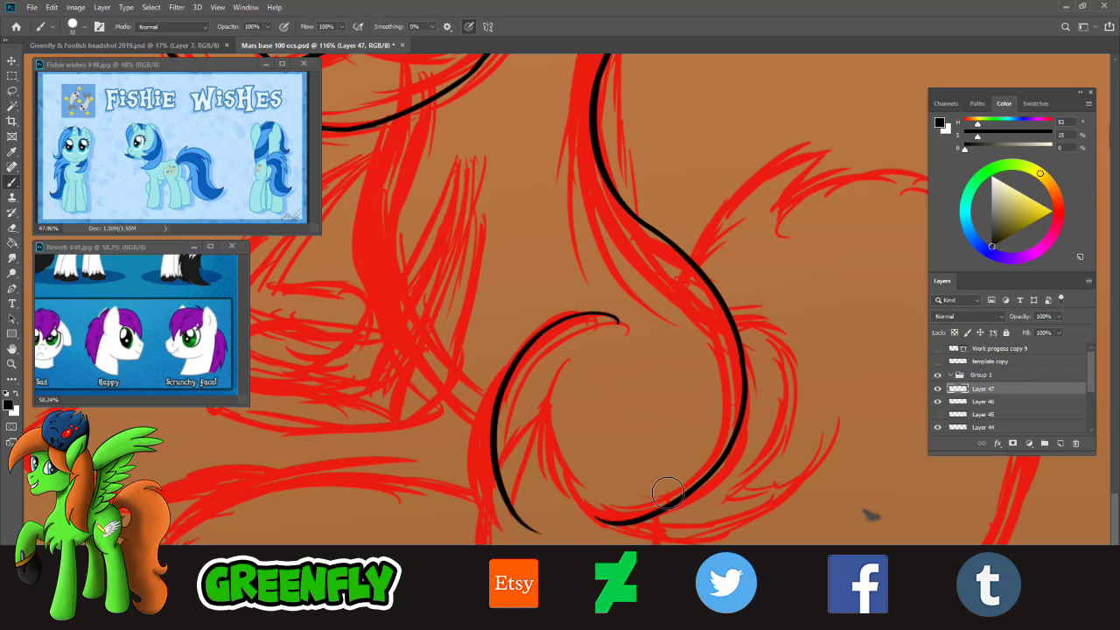
pyautogui.click(13, 371)
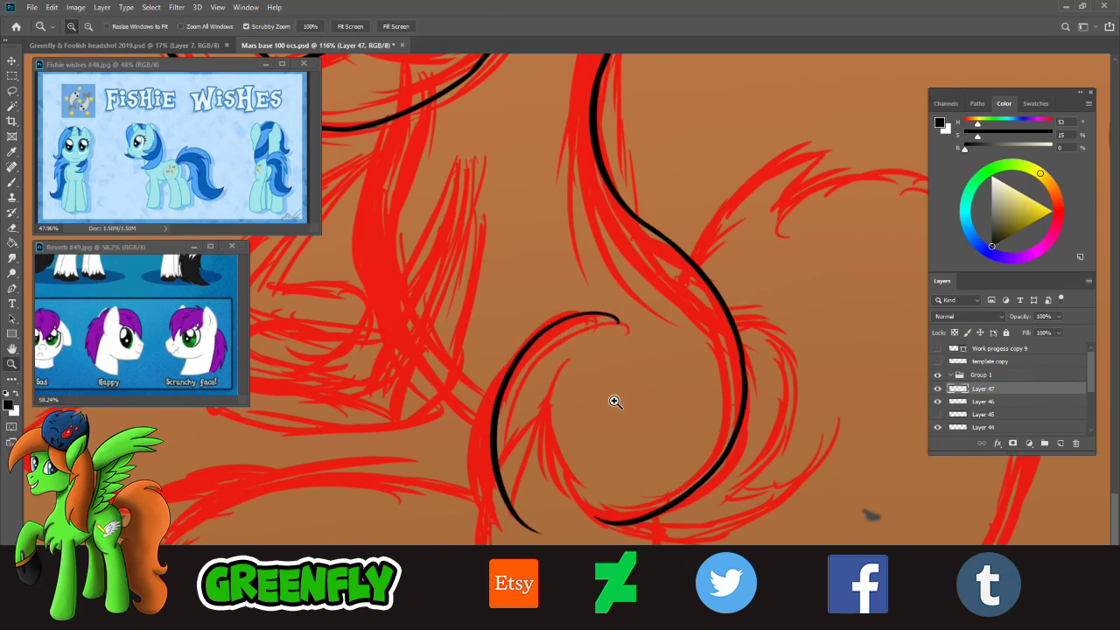
pyautogui.moveTo(615, 401); pyautogui.dragTo(562, 395)
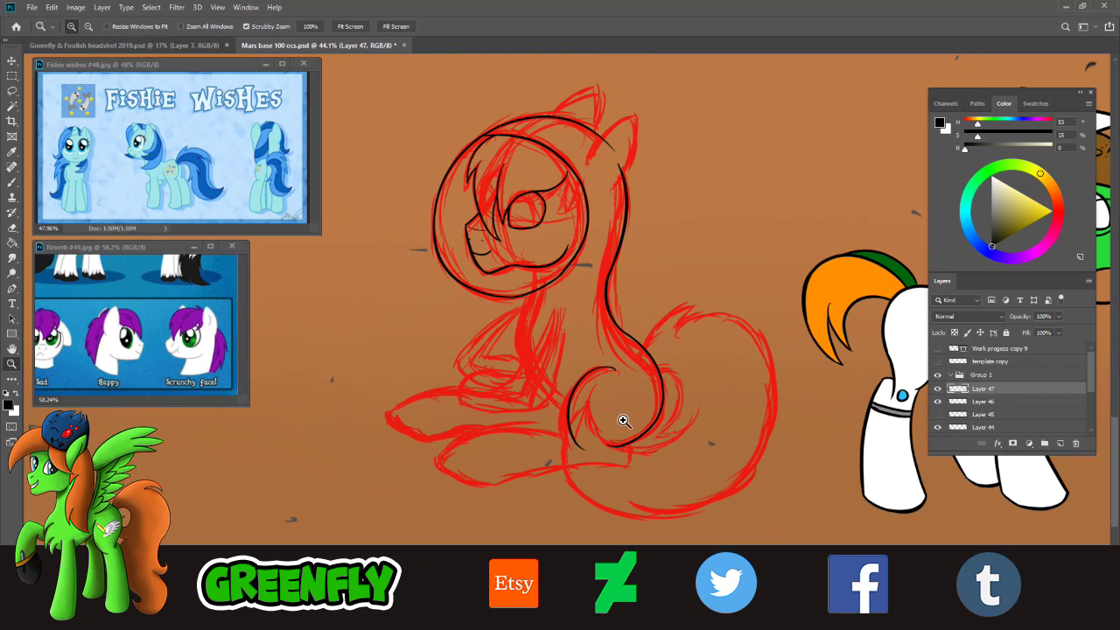
pyautogui.scroll(4, 623, 421)
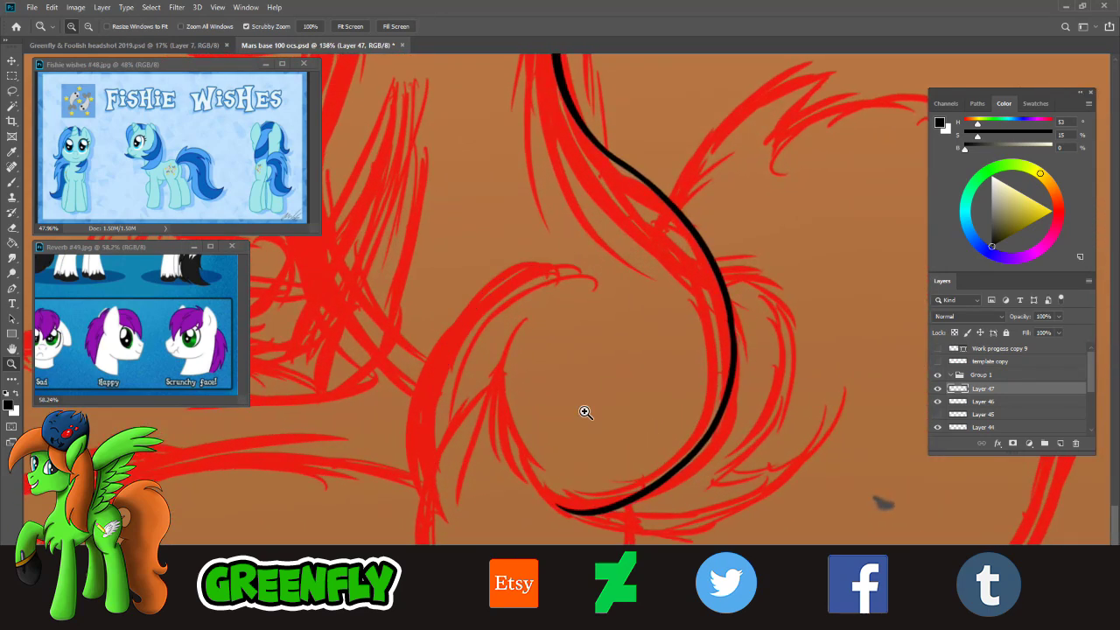
pyautogui.click(12, 181)
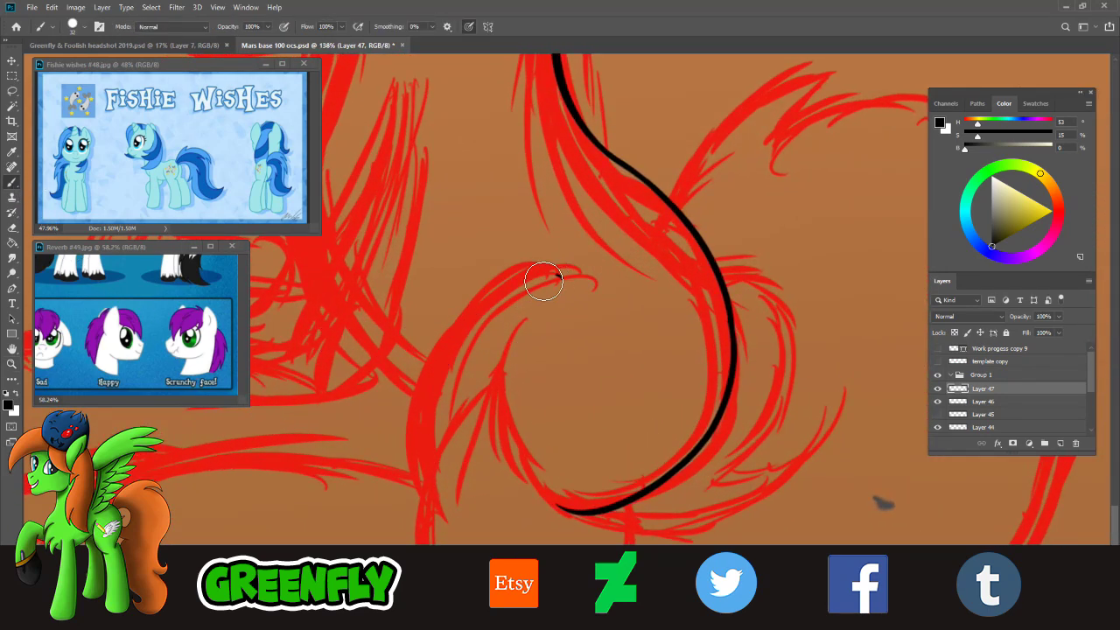
pyautogui.moveTo(560, 277); pyautogui.dragTo(515, 533)
pyautogui.hotkey('ctrl', 'z')
pyautogui.moveTo(571, 276); pyautogui.dragTo(516, 514)
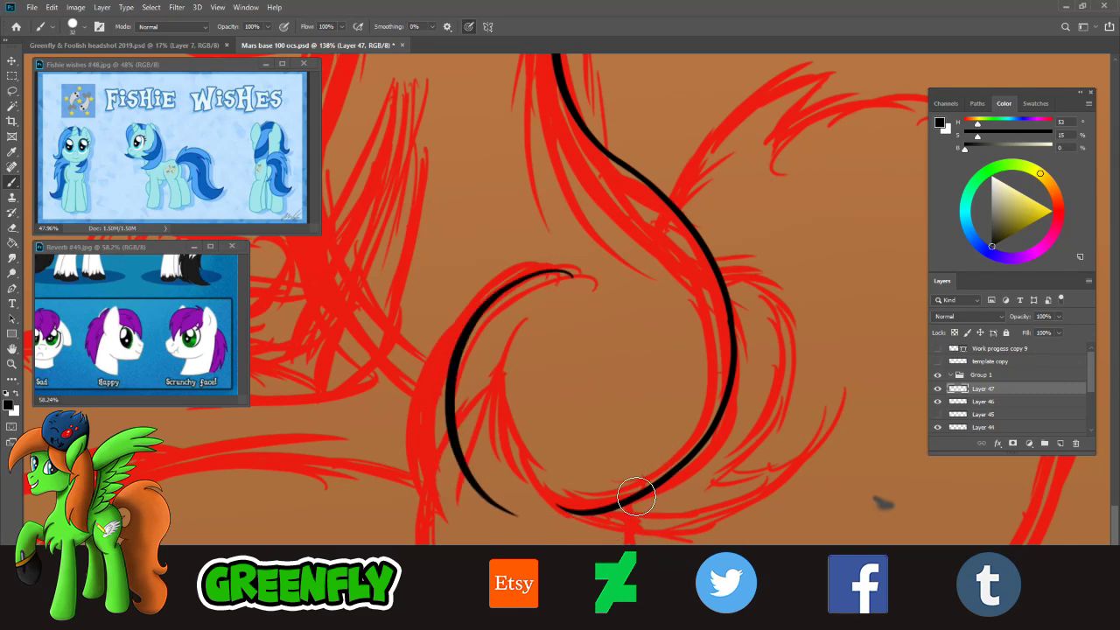
# - Make Layer 46 active and ink the near ear's outline from its front base over the tip and down to the neck
pyautogui.click(12, 363)
pyautogui.hotkey('ctrl', '0')
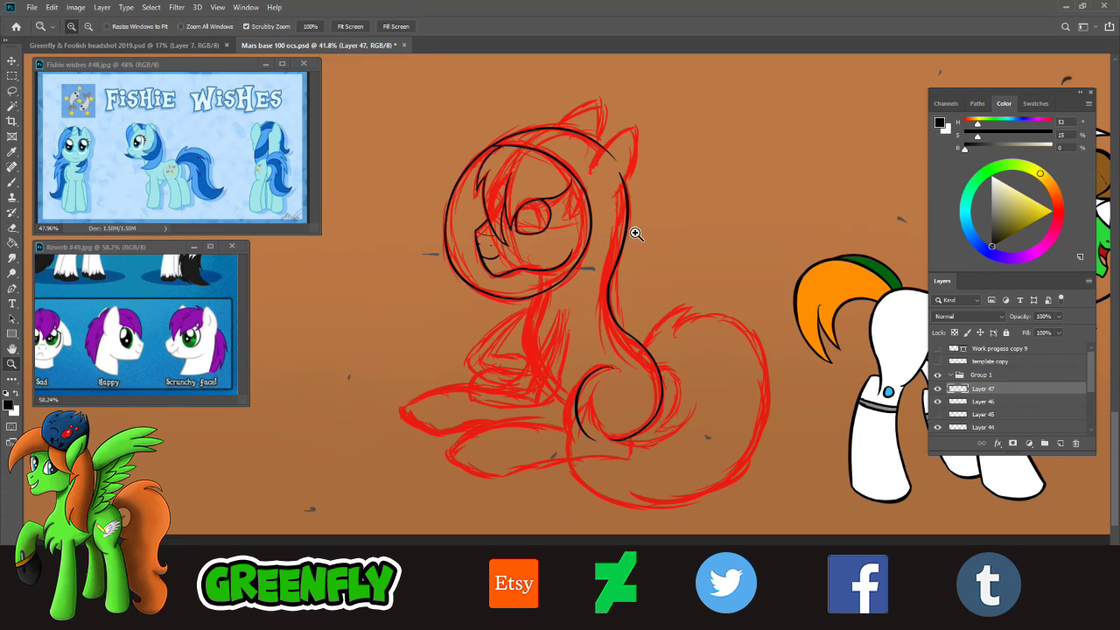
pyautogui.moveTo(636, 234); pyautogui.dragTo(658, 280)
pyautogui.moveTo(635, 118); pyautogui.dragTo(667, 153)
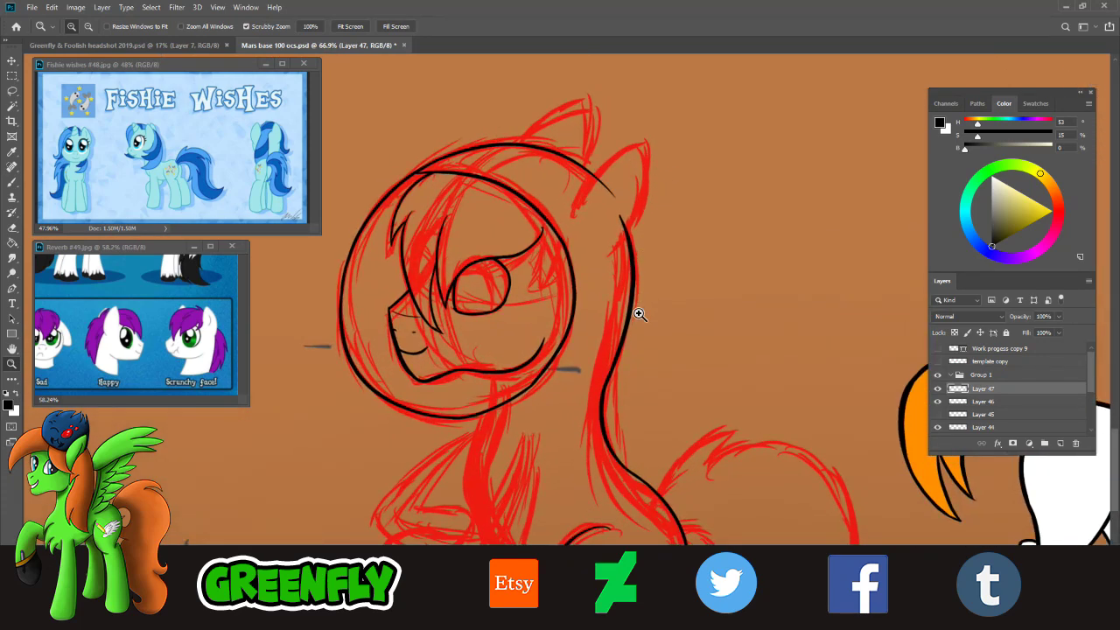
pyautogui.moveTo(673, 302); pyautogui.dragTo(656, 288)
pyautogui.moveTo(634, 179); pyautogui.dragTo(660, 208)
pyautogui.moveTo(620, 245); pyautogui.dragTo(638, 260)
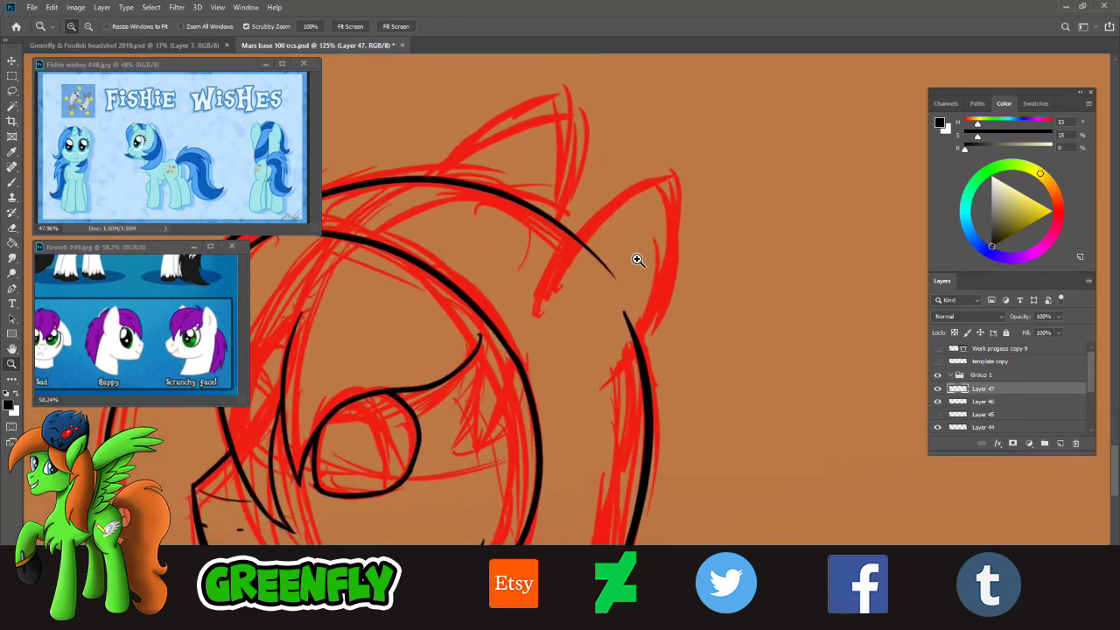
pyautogui.click(985, 402)
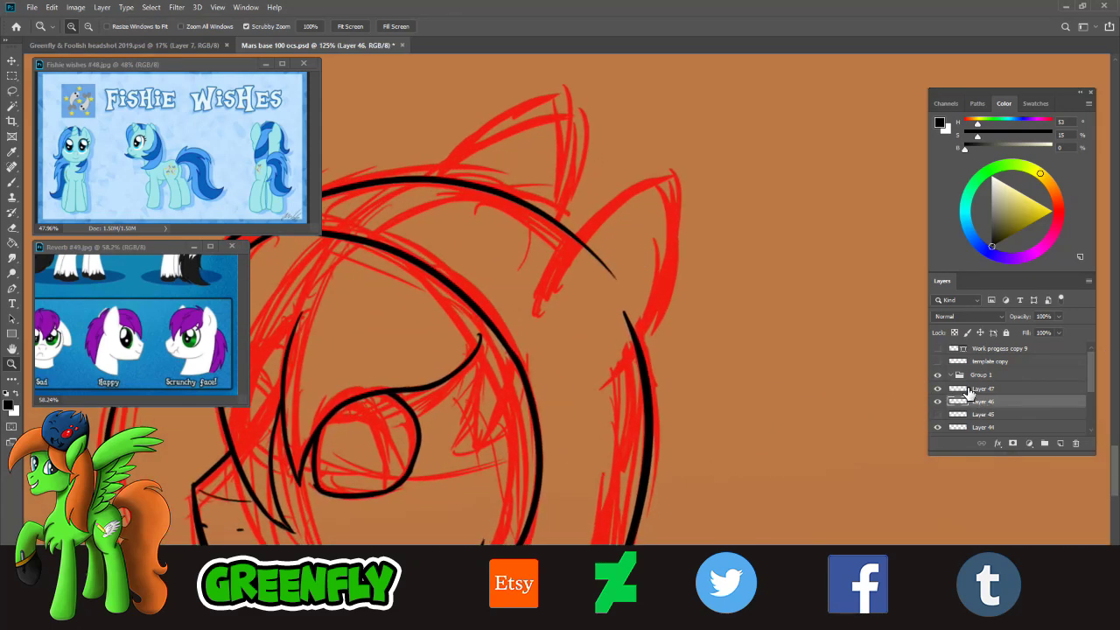
pyautogui.click(18, 181)
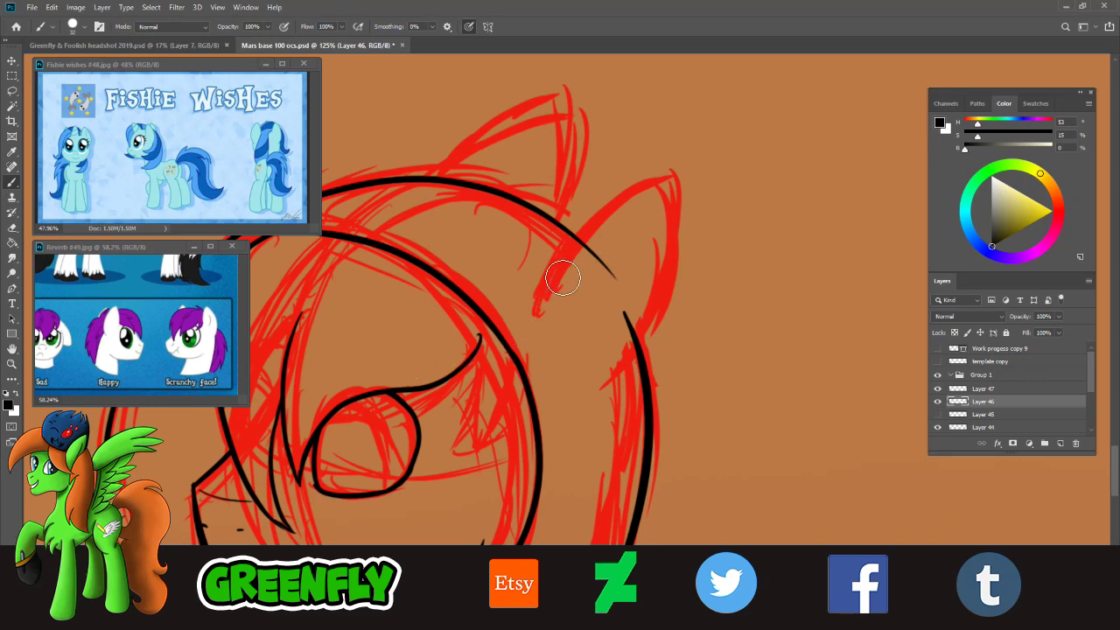
pyautogui.moveTo(536, 309); pyautogui.dragTo(672, 176)
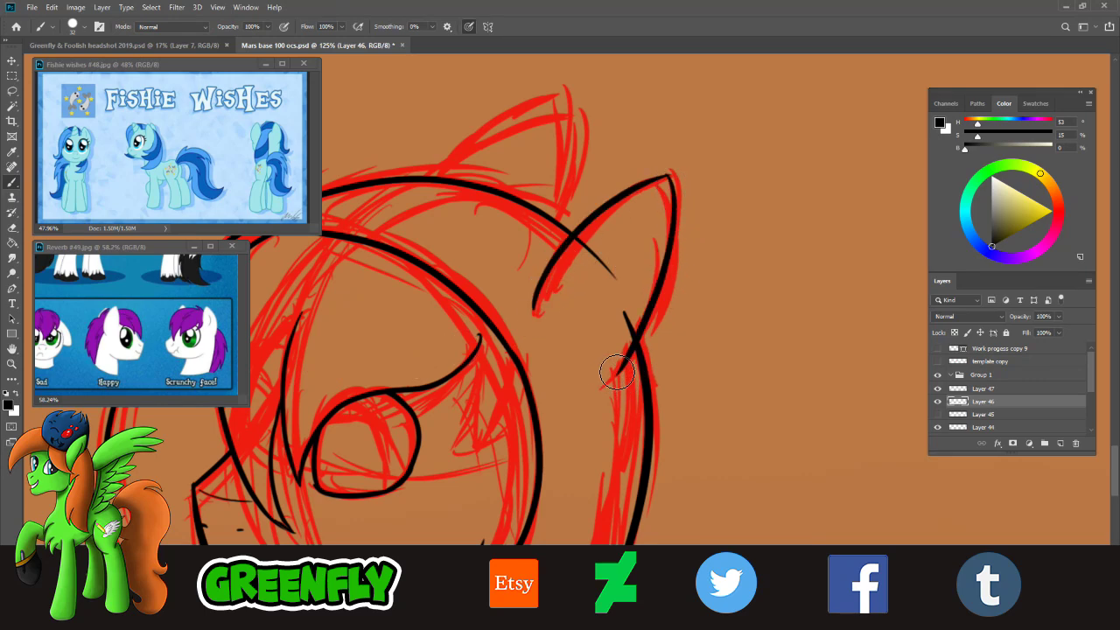
# - Finish the near ear's back edge and ink the far ear's outline above the head line, redoing its rear edge
pyautogui.moveTo(672, 181); pyautogui.dragTo(629, 346)
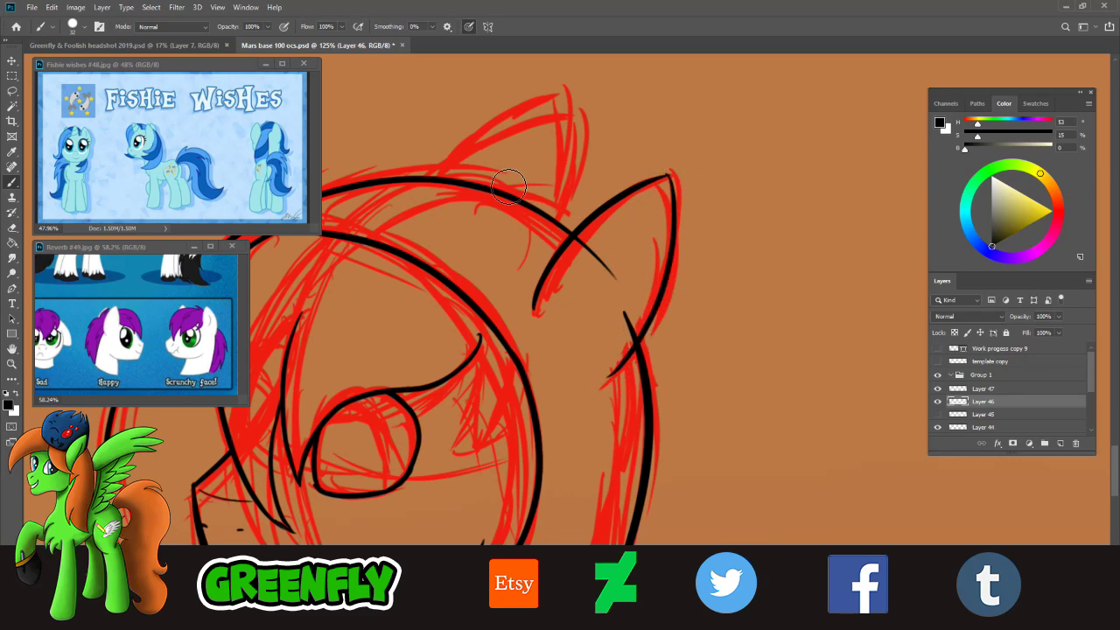
pyautogui.moveTo(429, 191)
pyautogui.mouseDown()
pyautogui.moveTo(597, 148)
pyautogui.moveTo(553, 120)
pyautogui.moveTo(525, 255)
pyautogui.mouseUp()
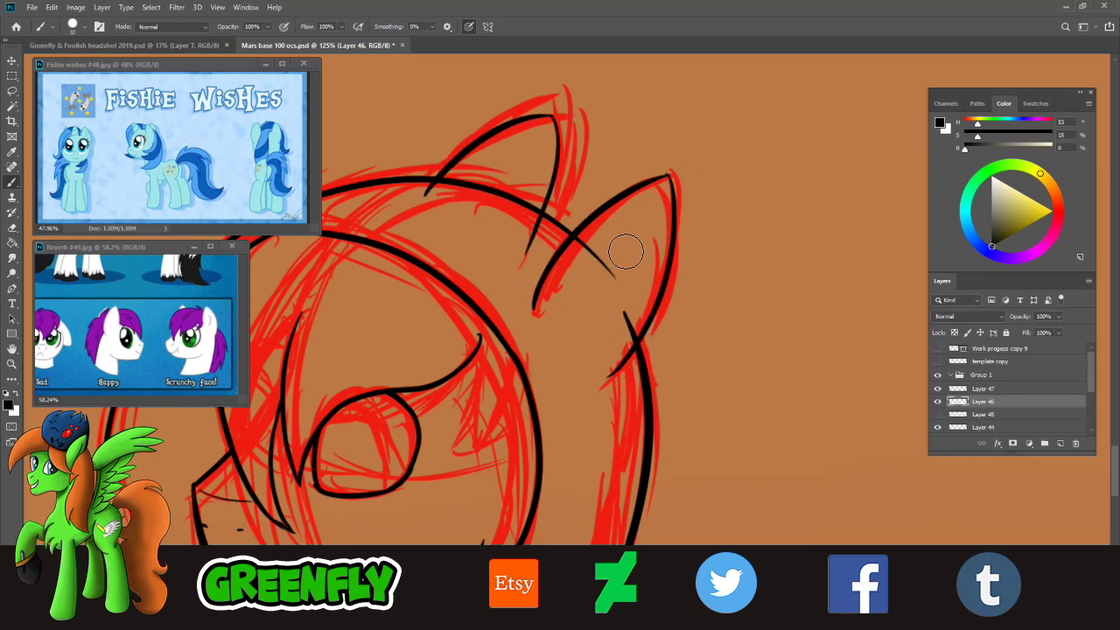
pyautogui.click(17, 363)
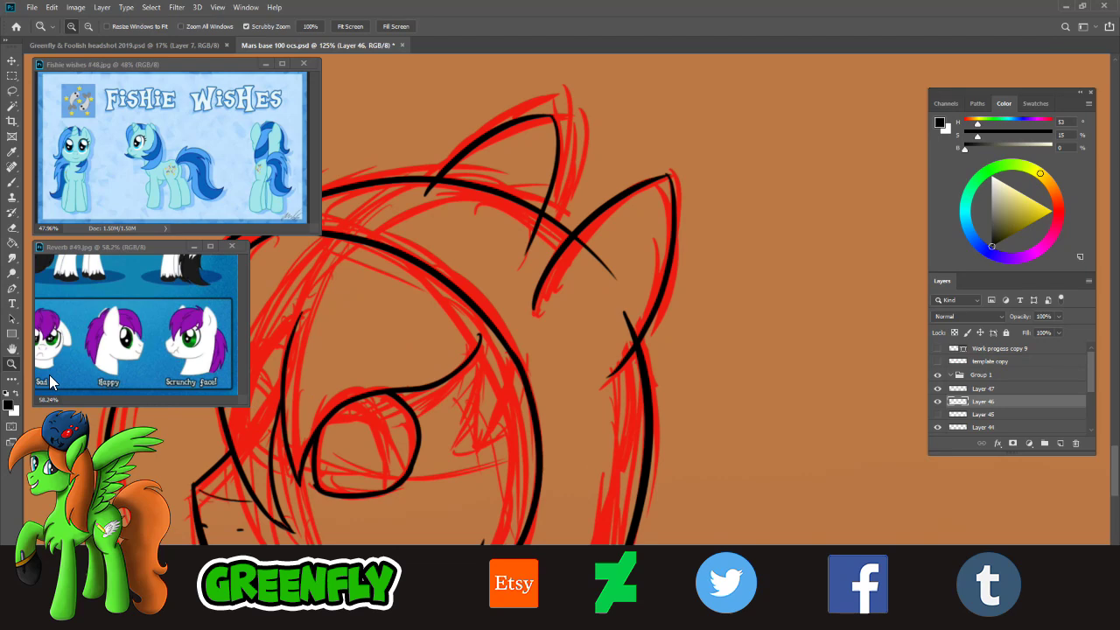
pyautogui.click(633, 123)
pyautogui.press('b')
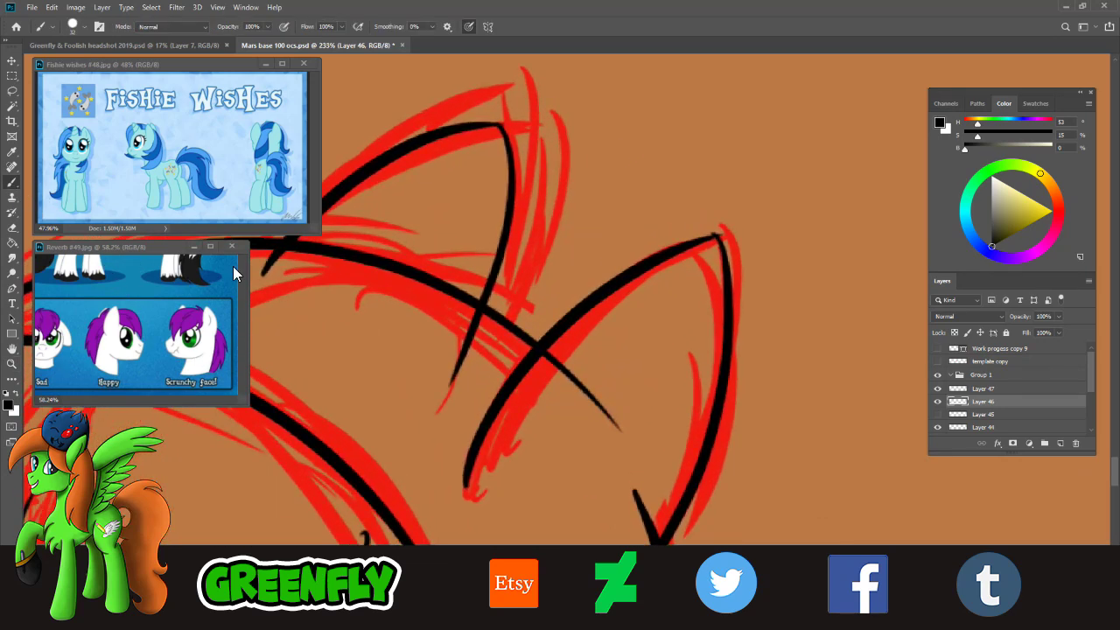
pyautogui.hotkey('ctrl', 'z')
pyautogui.moveTo(502, 131)
pyautogui.mouseDown()
pyautogui.moveTo(458, 388)
pyautogui.moveTo(420, 381)
pyautogui.mouseUp()
# - Erase the stray line ends around both ears, cleaning the overlaps on Layer 46 and Layer 47
pyautogui.click(19, 230)
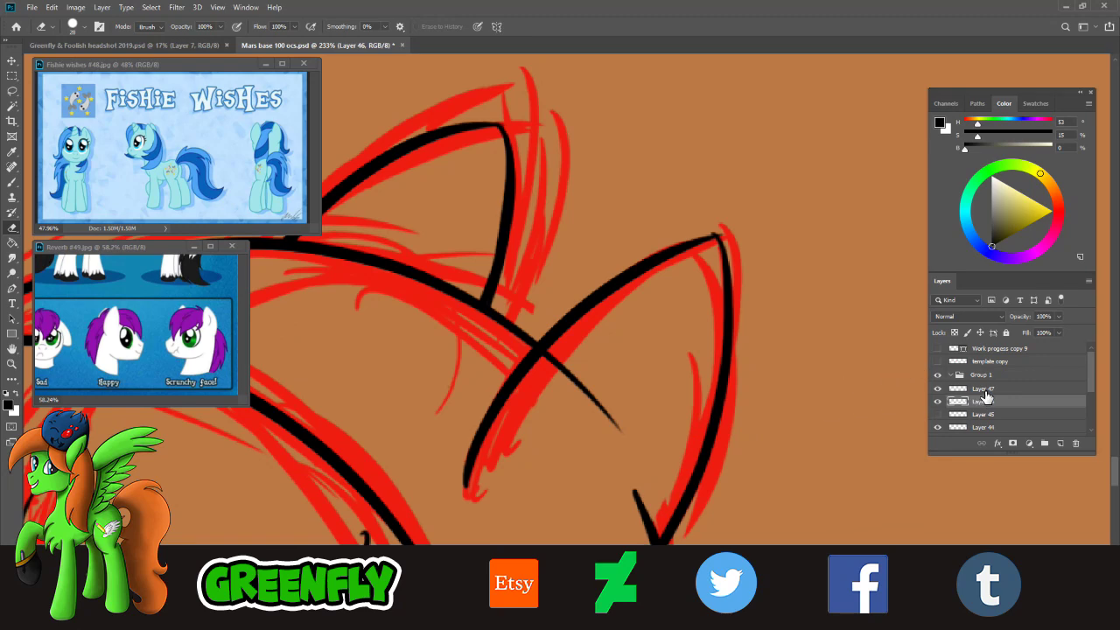
pyautogui.hotkey('alt', ']')
pyautogui.moveTo(635, 515)
pyautogui.mouseDown()
pyautogui.moveTo(608, 450)
pyautogui.moveTo(617, 363)
pyautogui.moveTo(554, 378)
pyautogui.moveTo(622, 405)
pyautogui.mouseUp()
pyautogui.hotkey('alt', '[')
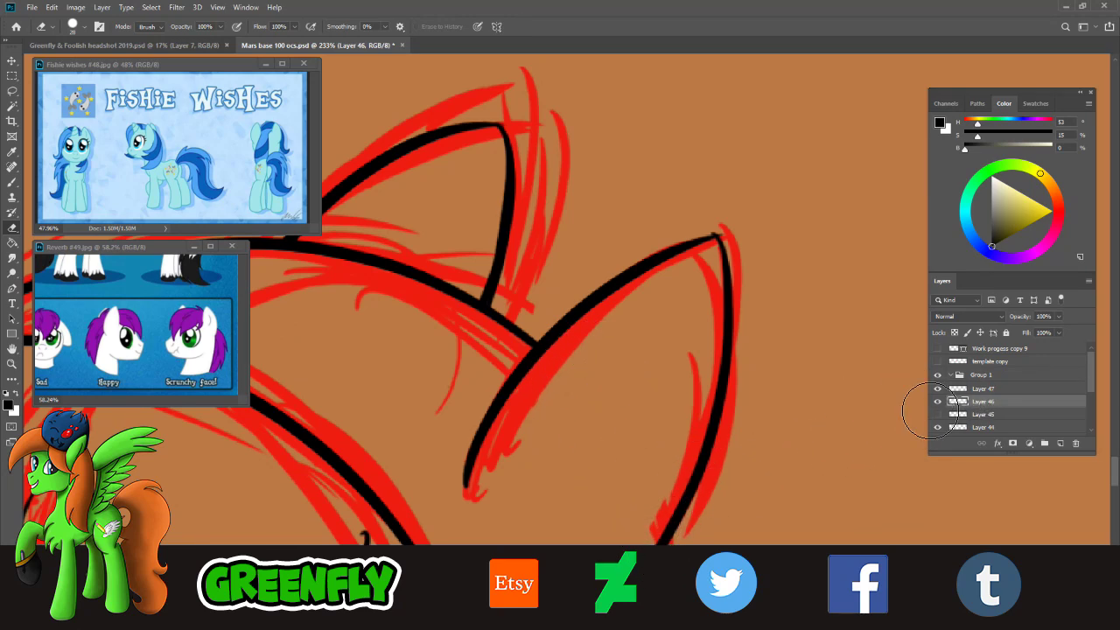
pyautogui.press('b')
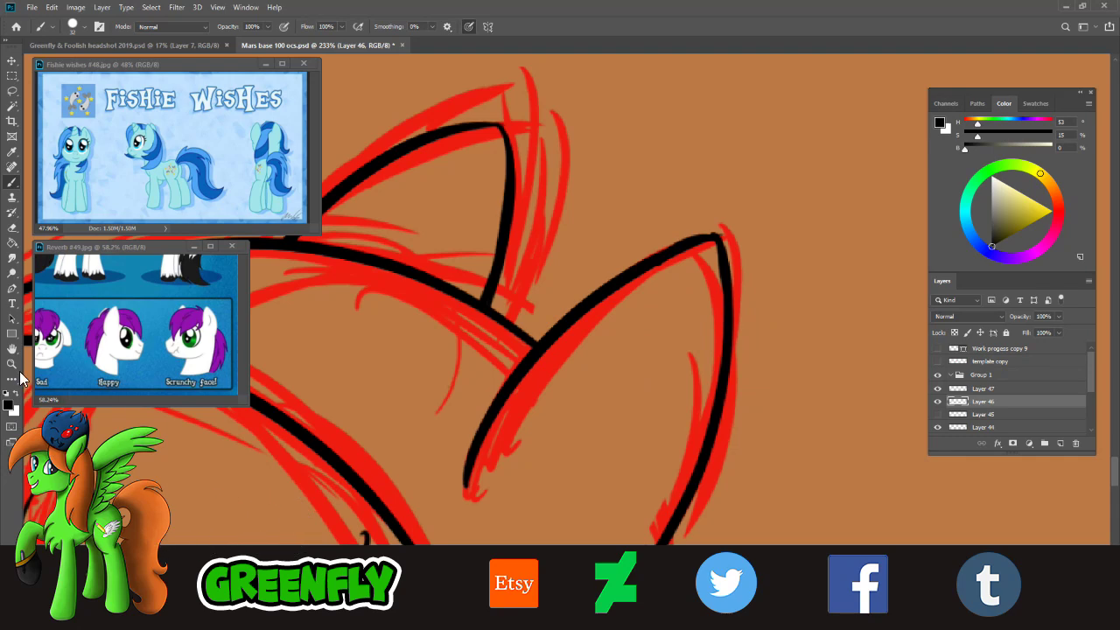
# - Ink the upper front of the neck on Layer 46 from the helmet circle downward, redoing the stroke until it fits the sketch
pyautogui.press('z')
pyautogui.moveTo(592, 360); pyautogui.dragTo(541, 339)
pyautogui.moveTo(587, 516); pyautogui.dragTo(593, 525)
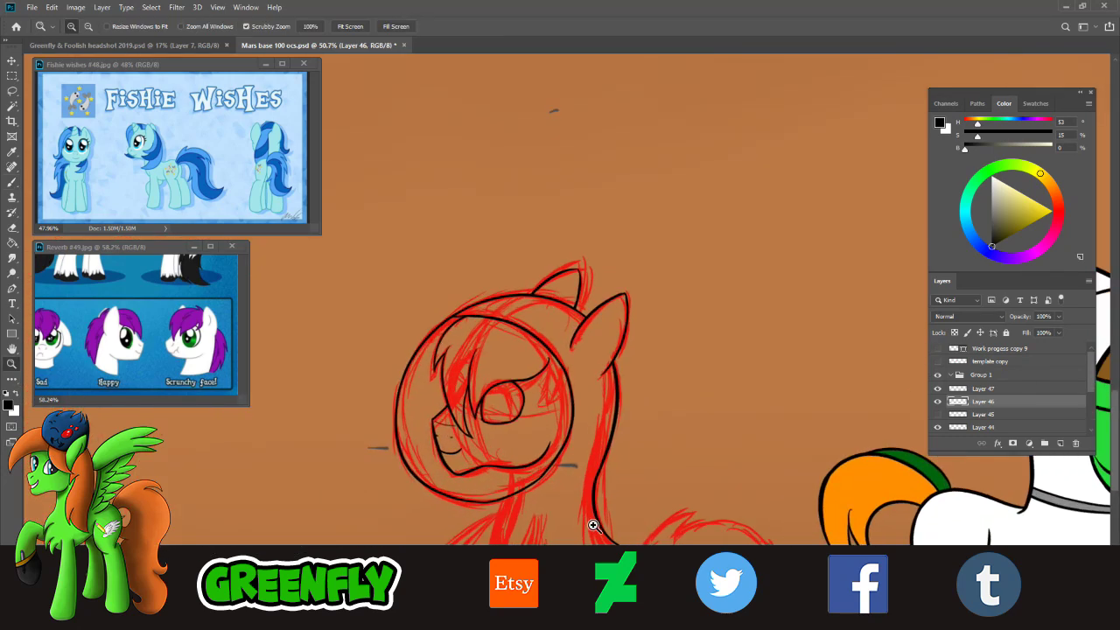
pyautogui.scroll(-5, 1114, 418)
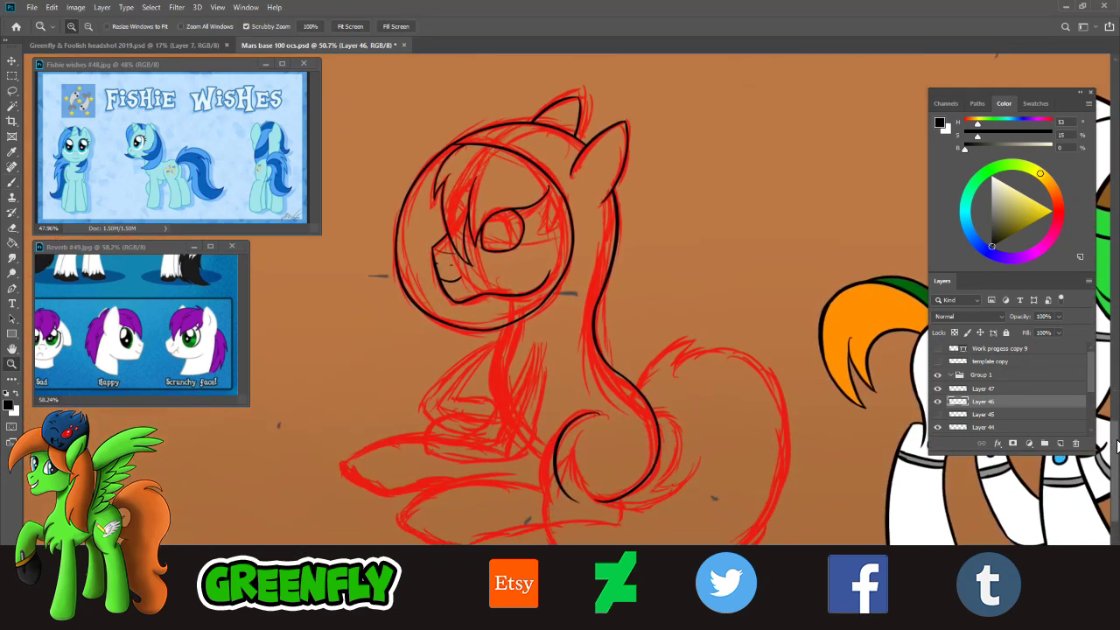
pyautogui.moveTo(564, 366); pyautogui.dragTo(595, 368)
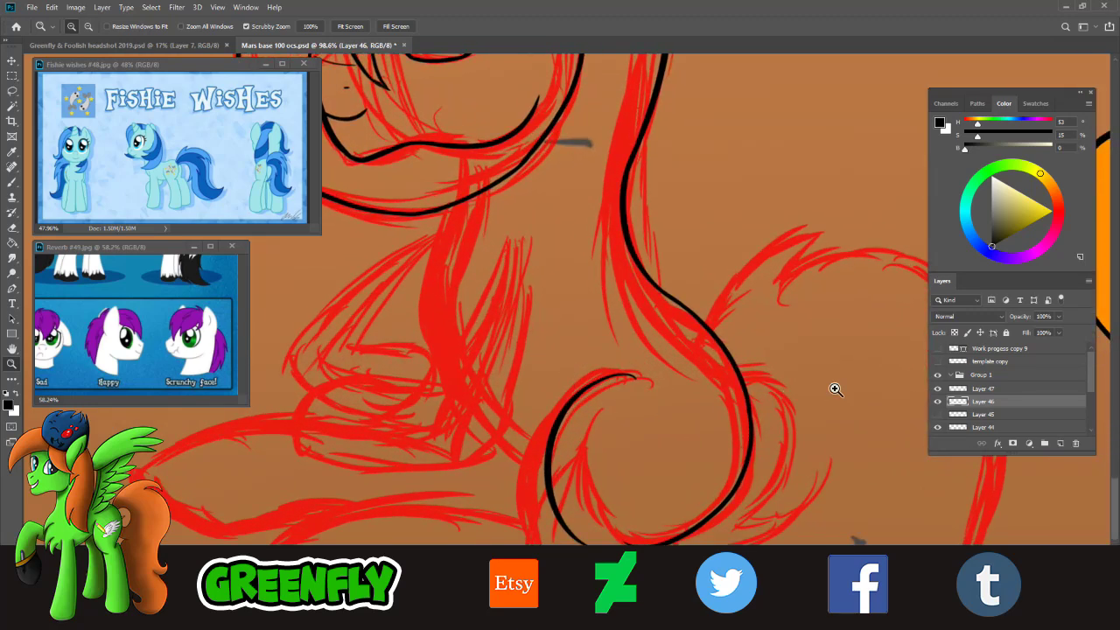
pyautogui.click(986, 391)
pyautogui.click(938, 389)
pyautogui.click(938, 389)
pyautogui.click(977, 402)
pyautogui.press('b')
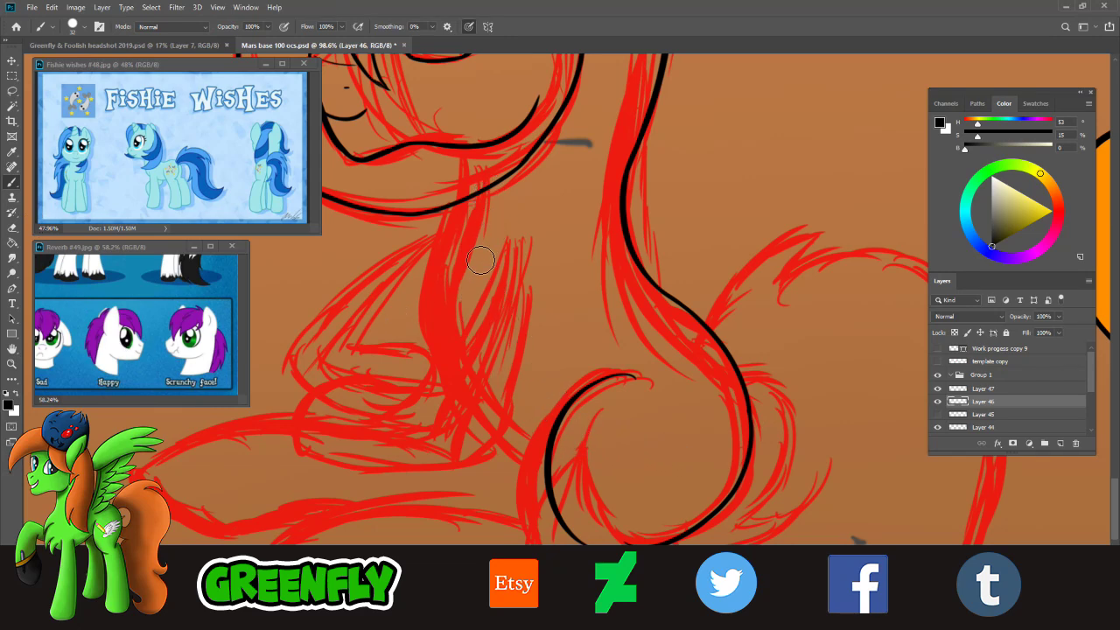
pyautogui.moveTo(467, 180); pyautogui.dragTo(472, 234)
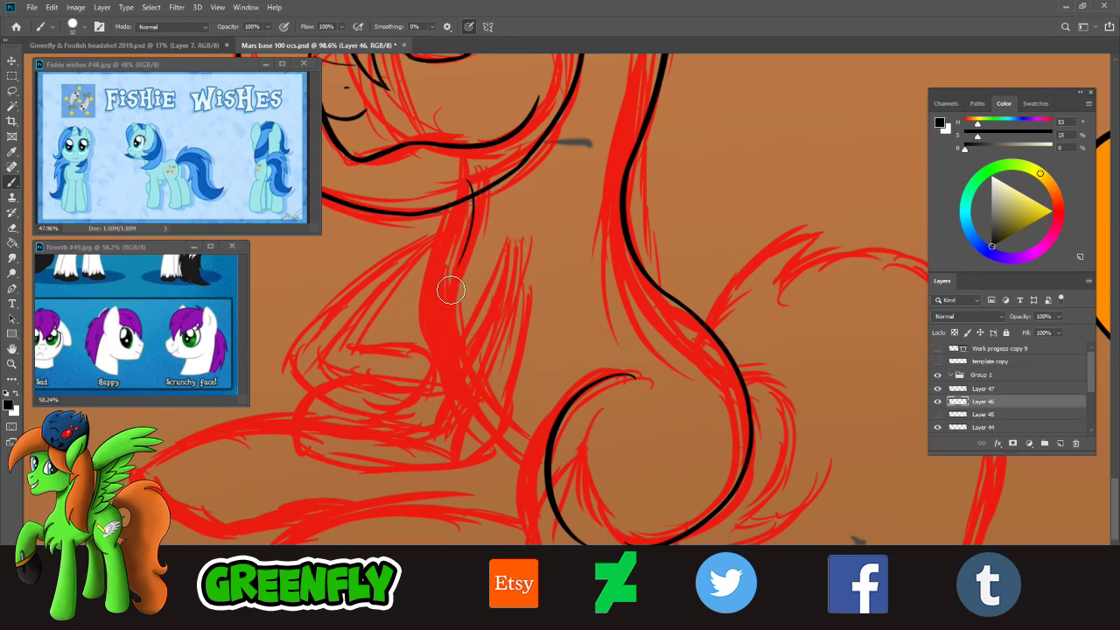
pyautogui.hotkey('ctrl', 'z')
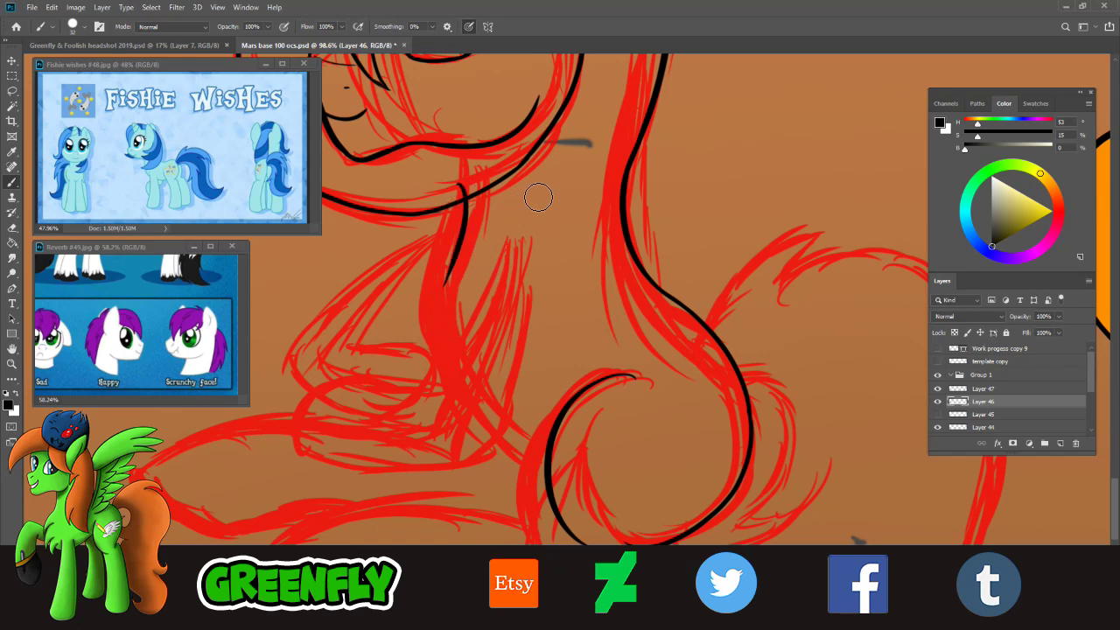
pyautogui.moveTo(477, 185); pyautogui.dragTo(587, 446)
pyautogui.hotkey('ctrl', 'z')
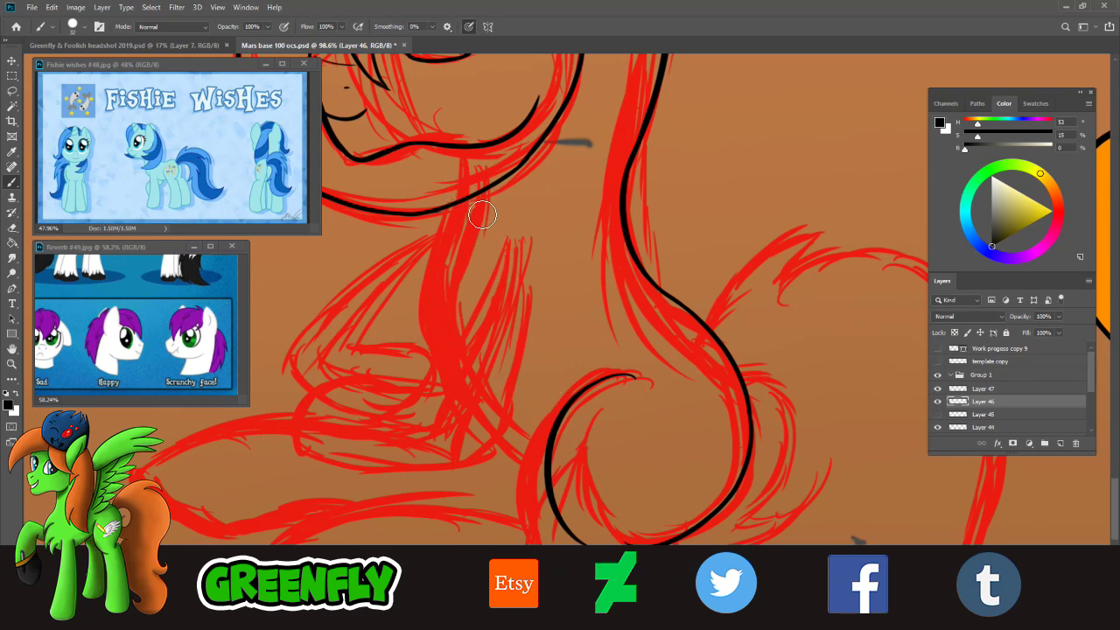
pyautogui.moveTo(462, 174); pyautogui.dragTo(617, 481)
pyautogui.hotkey('ctrl', 'z')
pyautogui.moveTo(477, 184); pyautogui.dragTo(607, 483)
pyautogui.hotkey('ctrl', 'z')
pyautogui.moveTo(470, 183); pyautogui.dragTo(457, 329)
pyautogui.hotkey('ctrl', 'z')
pyautogui.moveTo(468, 180); pyautogui.dragTo(458, 312)
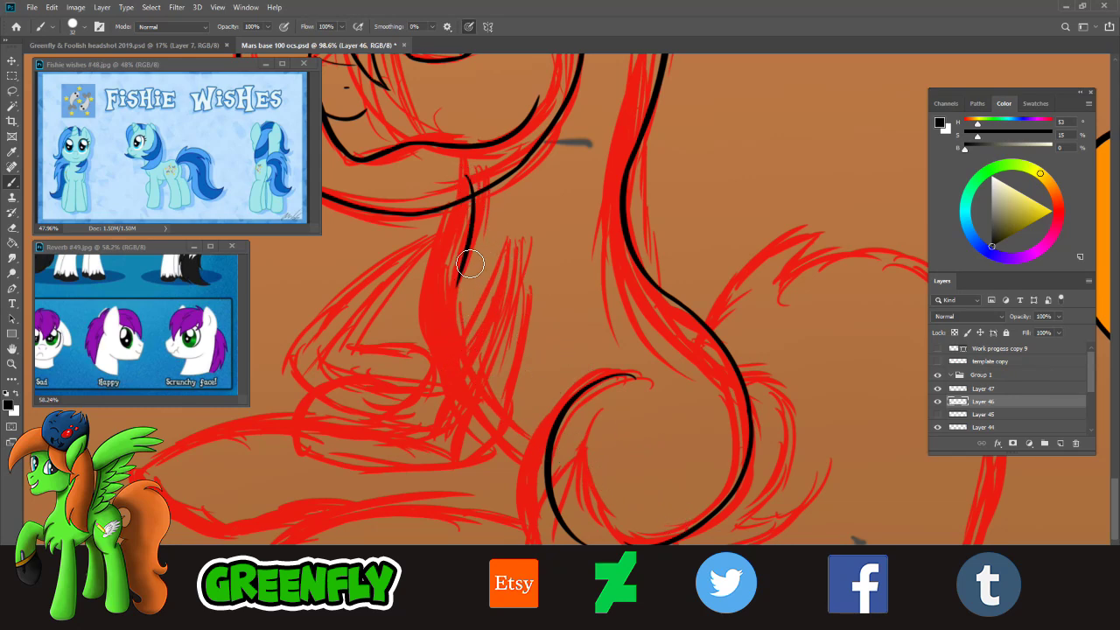
# - Continue the neck line in a curve down the chest and belly to the thigh, redoing it until smooth
pyautogui.moveTo(462, 261); pyautogui.dragTo(620, 483)
pyautogui.hotkey('ctrl', 'z')
pyautogui.moveTo(470, 284)
pyautogui.mouseDown()
pyautogui.moveTo(530, 418)
pyautogui.moveTo(615, 477)
pyautogui.mouseUp()
pyautogui.hotkey('ctrl', 'z')
pyautogui.moveTo(458, 282); pyautogui.dragTo(623, 468)
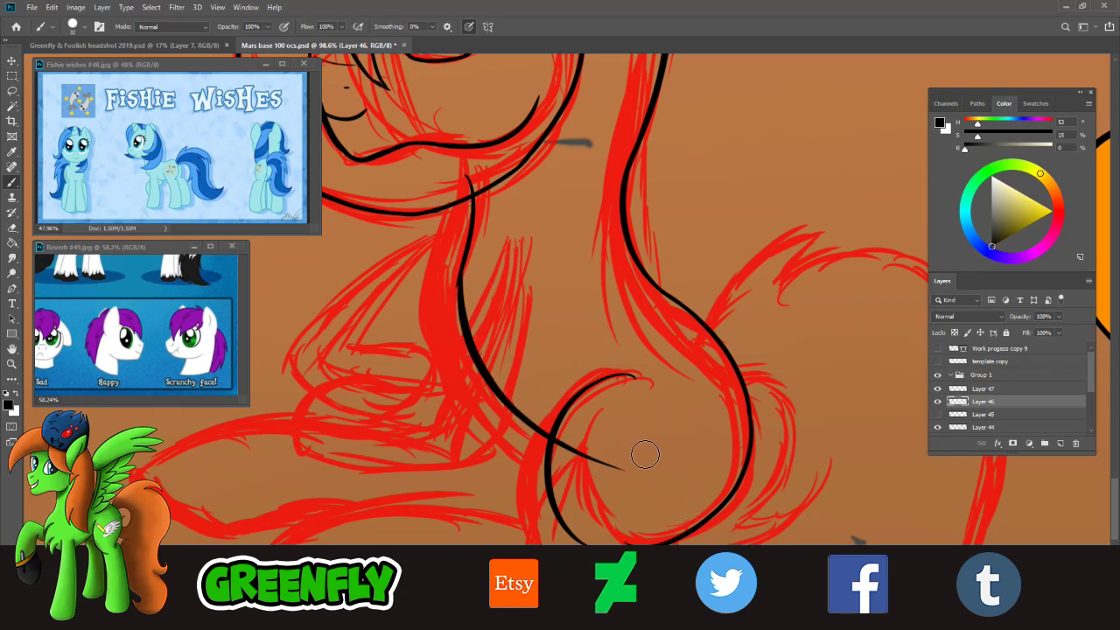
pyautogui.hotkey('ctrl', 'z')
pyautogui.moveTo(459, 278); pyautogui.dragTo(604, 468)
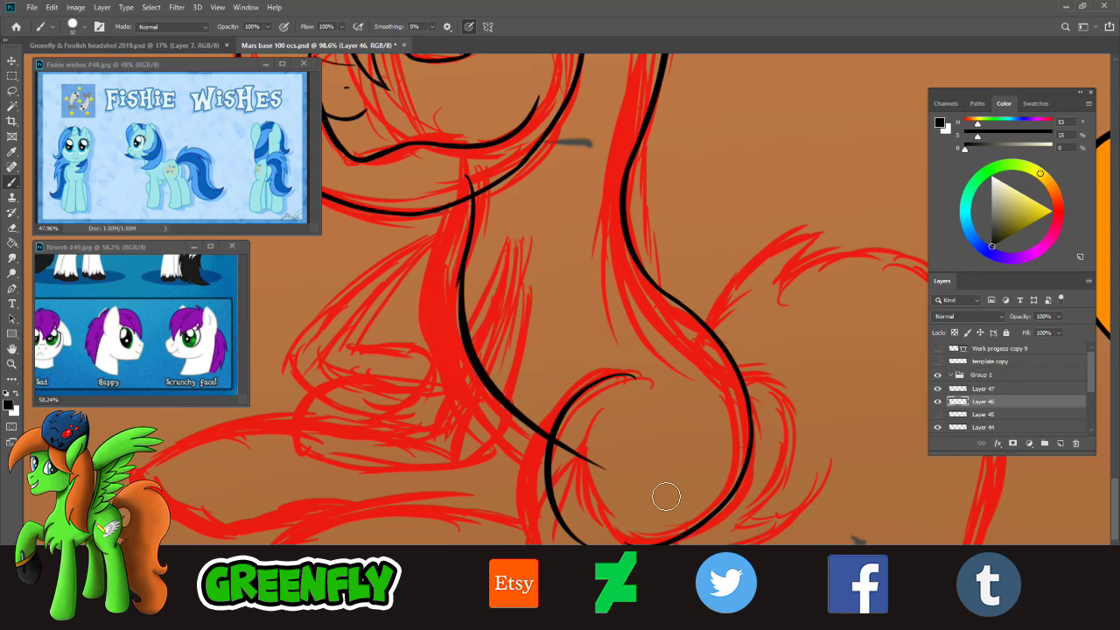
pyautogui.hotkey('ctrl', 'z')
pyautogui.moveTo(459, 280); pyautogui.dragTo(613, 472)
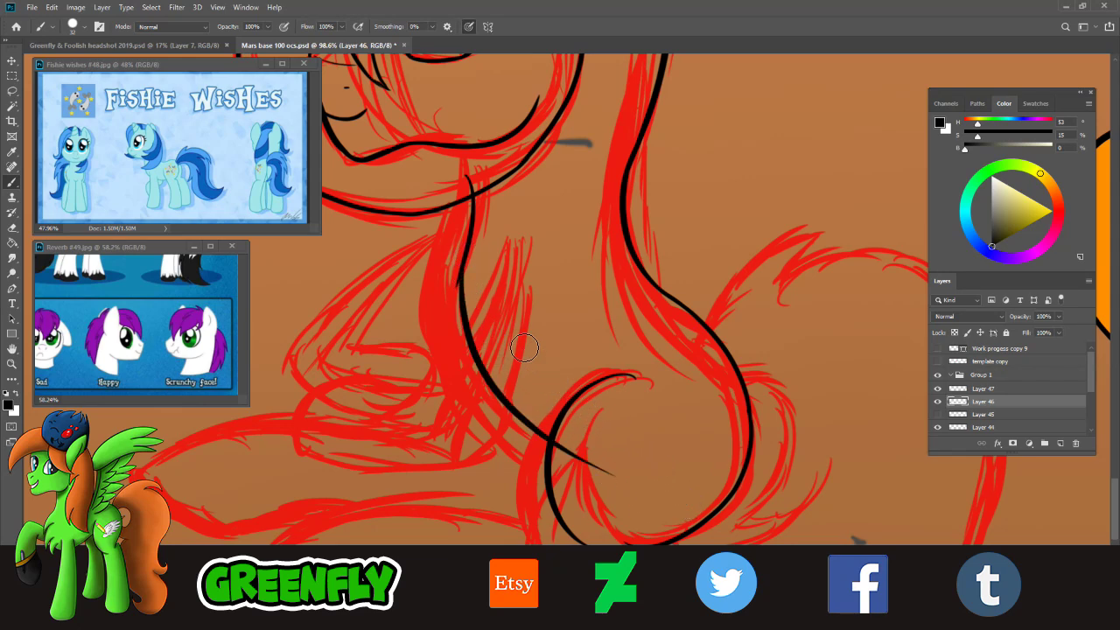
pyautogui.hotkey('ctrl', 'z')
pyautogui.moveTo(459, 280); pyautogui.dragTo(629, 474)
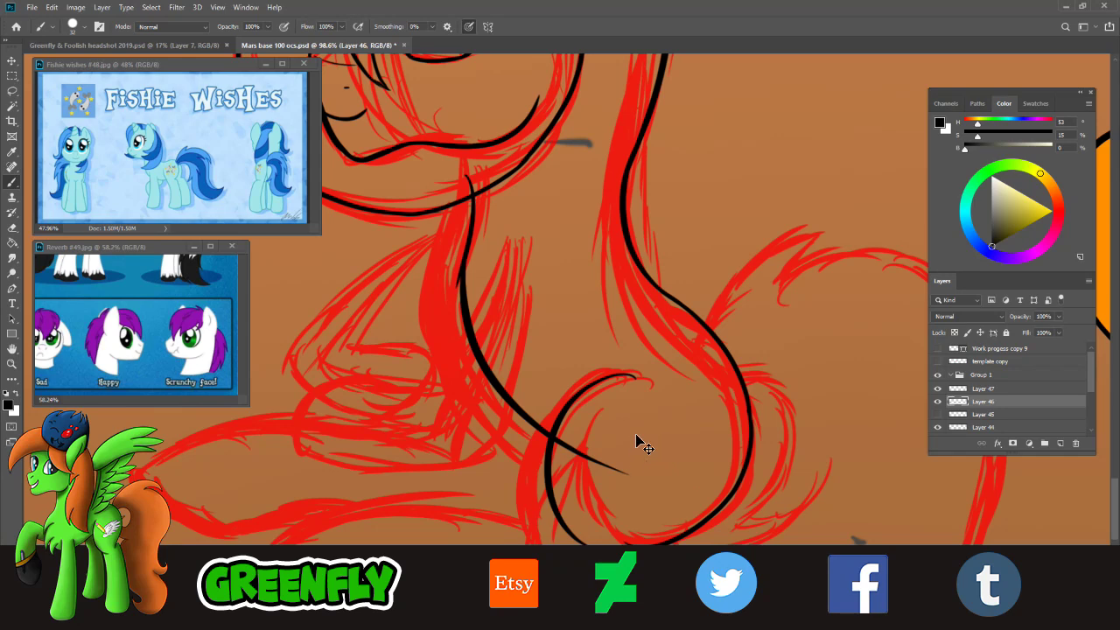
pyautogui.hotkey('ctrl', 'z')
pyautogui.moveTo(458, 280)
pyautogui.mouseDown()
pyautogui.moveTo(475, 365)
pyautogui.moveTo(612, 468)
pyautogui.mouseUp()
pyautogui.hotkey('ctrl', 'z')
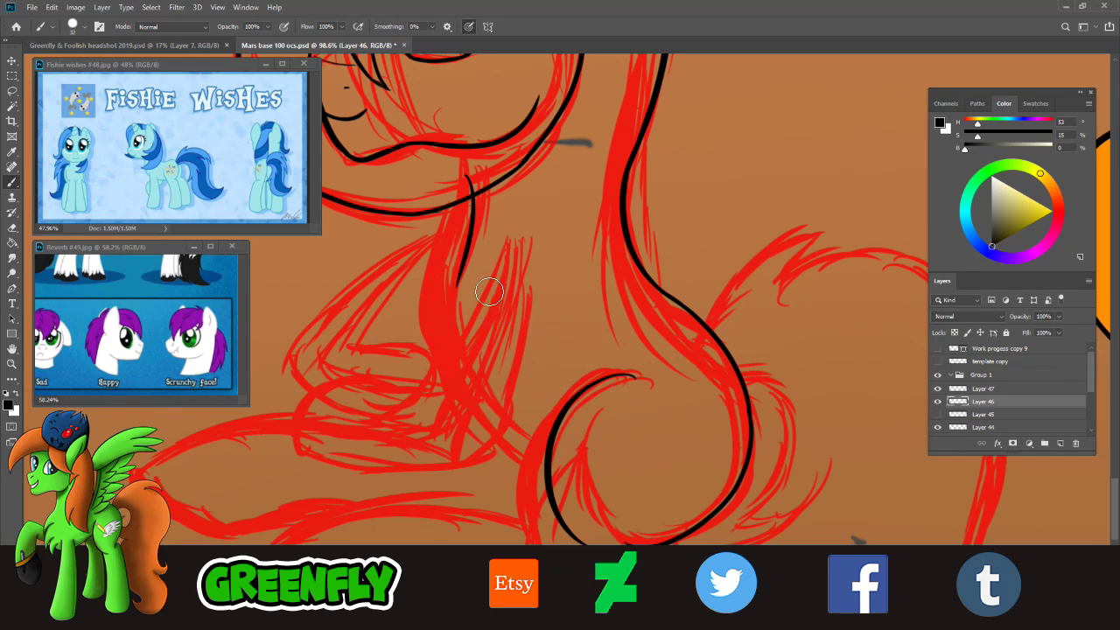
pyautogui.moveTo(463, 286); pyautogui.dragTo(612, 486)
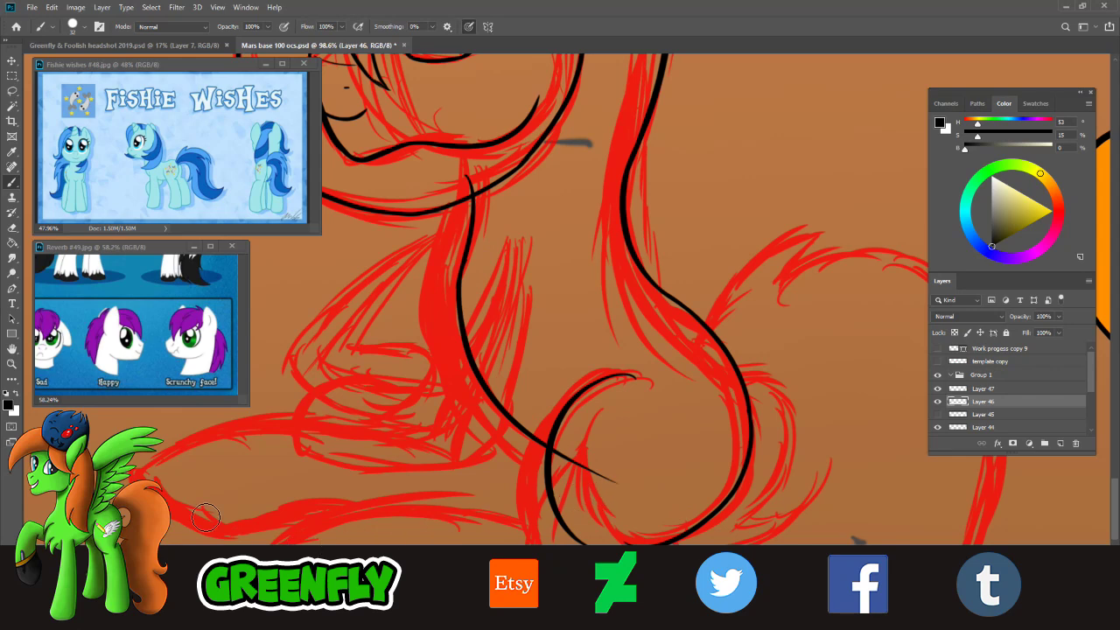
# - Erase the overshooting ends of the chest line and ink the short neck segment between the jaw and the helmet circle
pyautogui.click(14, 229)
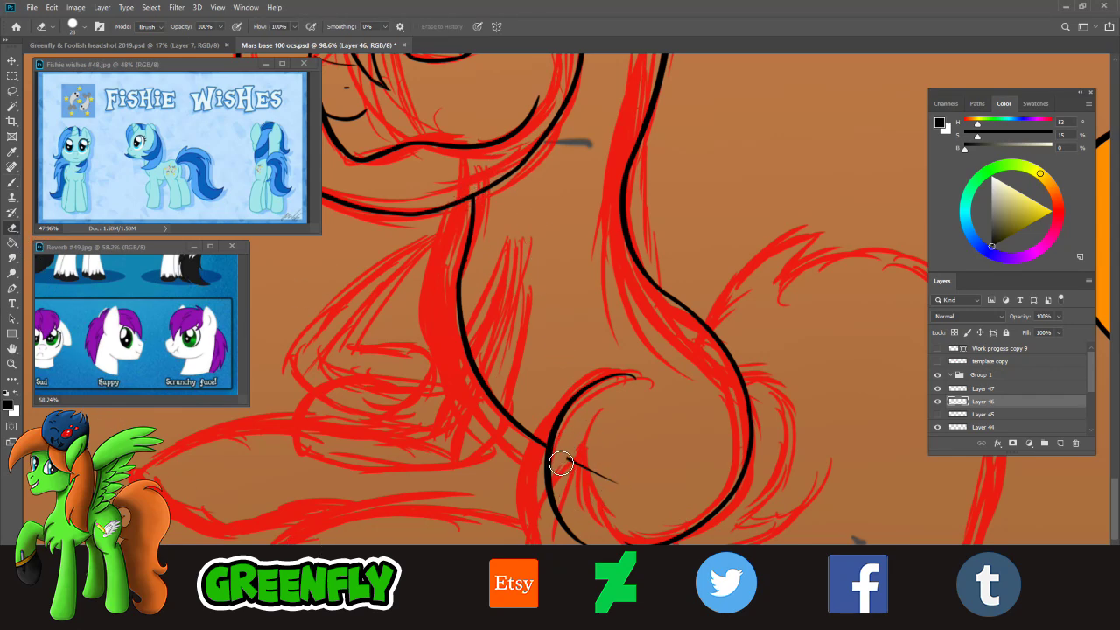
pyautogui.click(21, 363)
pyautogui.keyDown('alt'); pyautogui.click(639, 402); pyautogui.keyUp('alt')
pyautogui.moveTo(734, 282); pyautogui.dragTo(768, 299)
pyautogui.moveTo(523, 311); pyautogui.dragTo(588, 342)
pyautogui.click(13, 182)
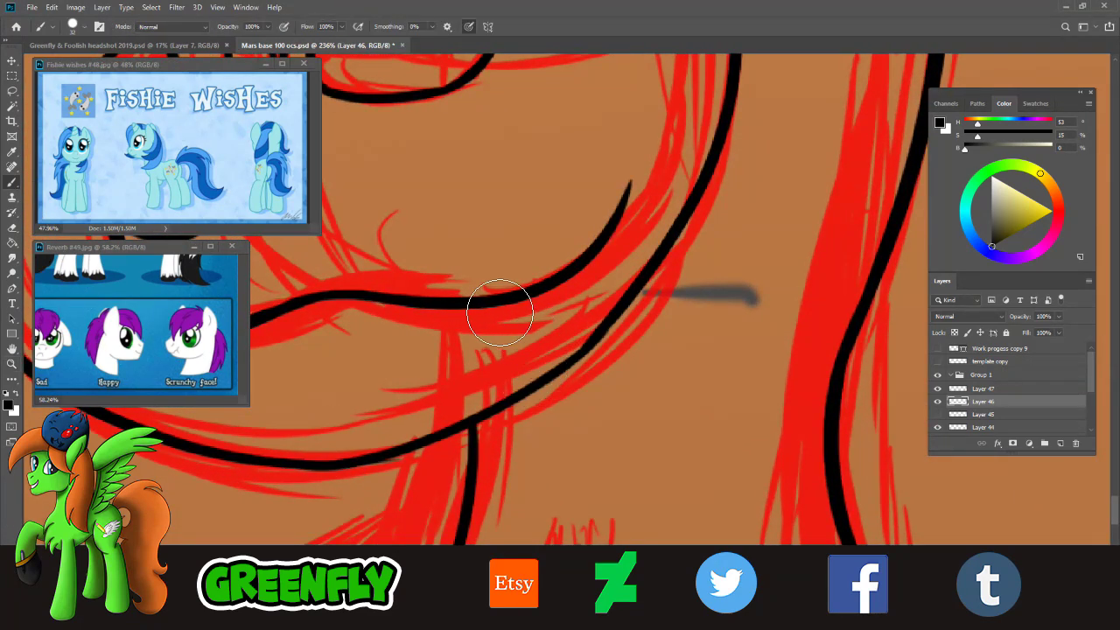
pyautogui.moveTo(494, 306); pyautogui.dragTo(496, 404)
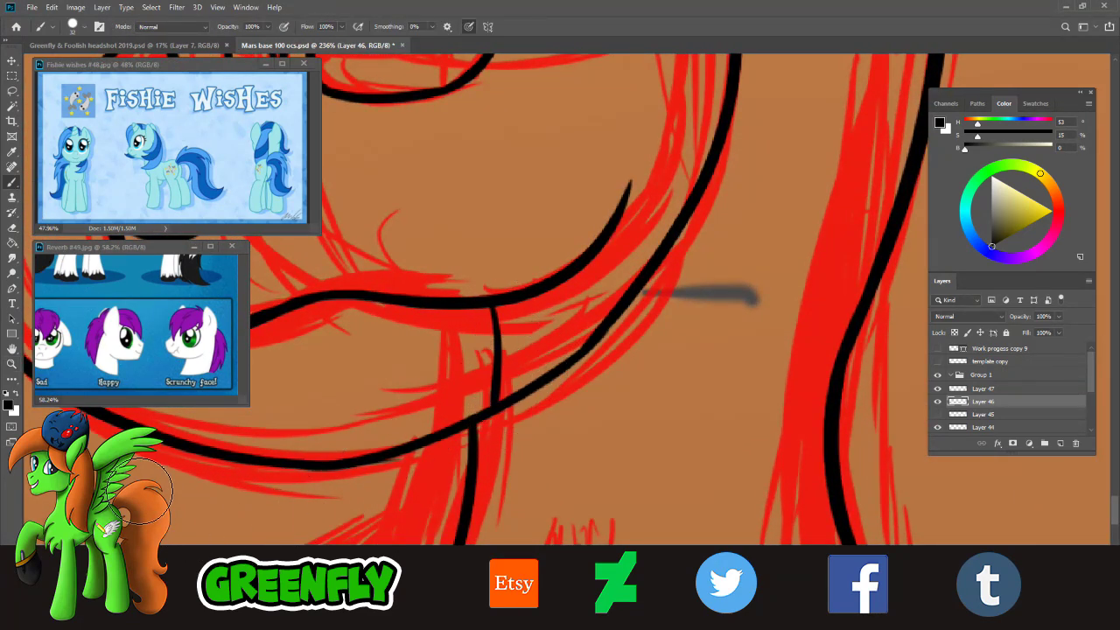
# - Save the document with the inked neck and chest lines
pyautogui.click(12, 364)
pyautogui.moveTo(553, 359); pyautogui.dragTo(501, 368)
pyautogui.moveTo(592, 408); pyautogui.dragTo(564, 407)
pyautogui.moveTo(601, 472); pyautogui.dragTo(606, 496)
pyautogui.scroll(1, 606, 496)
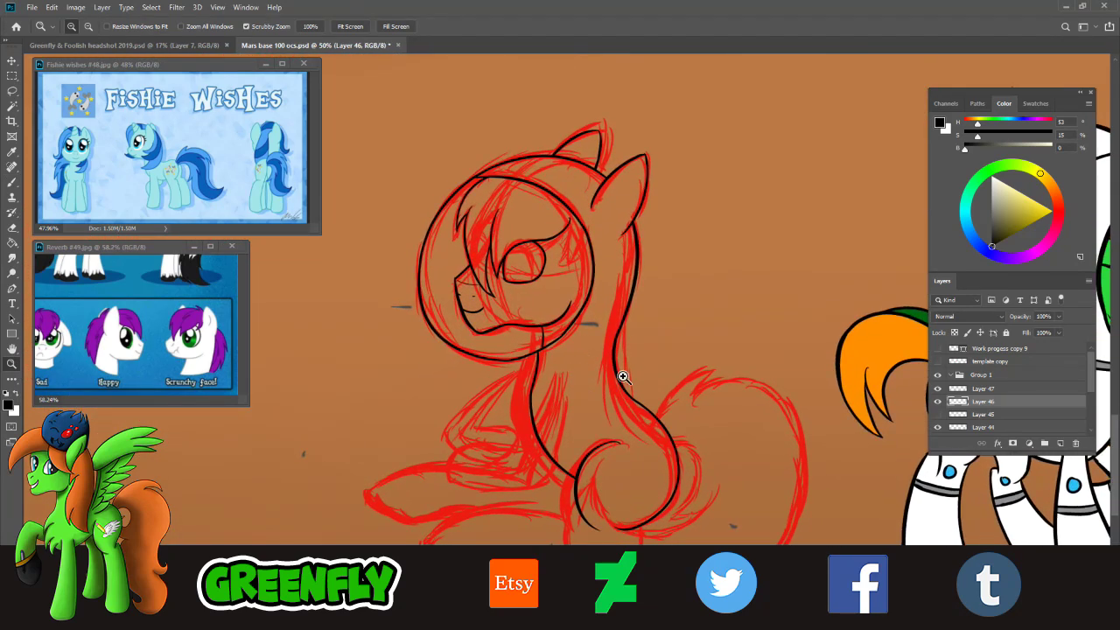
pyautogui.scroll(-1, 624, 403)
pyautogui.scroll(1, 607, 547)
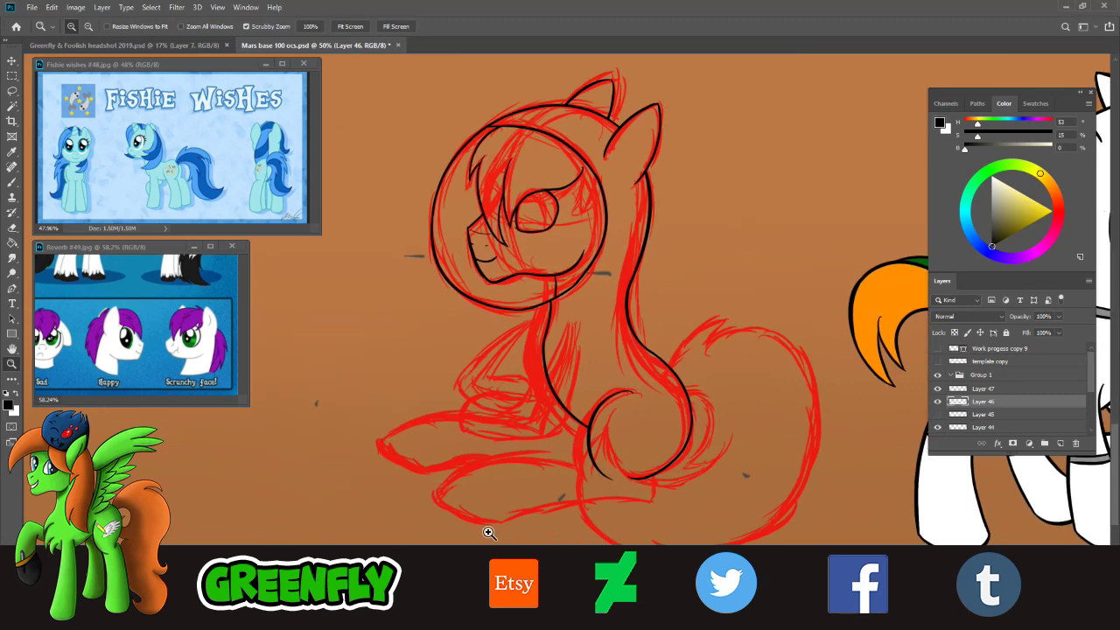
pyautogui.click(31, 7)
pyautogui.click(58, 134)
# - Examine the seated pony's placement beside the other characters and the composition of the whole Mars scene
pyautogui.moveTo(616, 436); pyautogui.dragTo(592, 445)
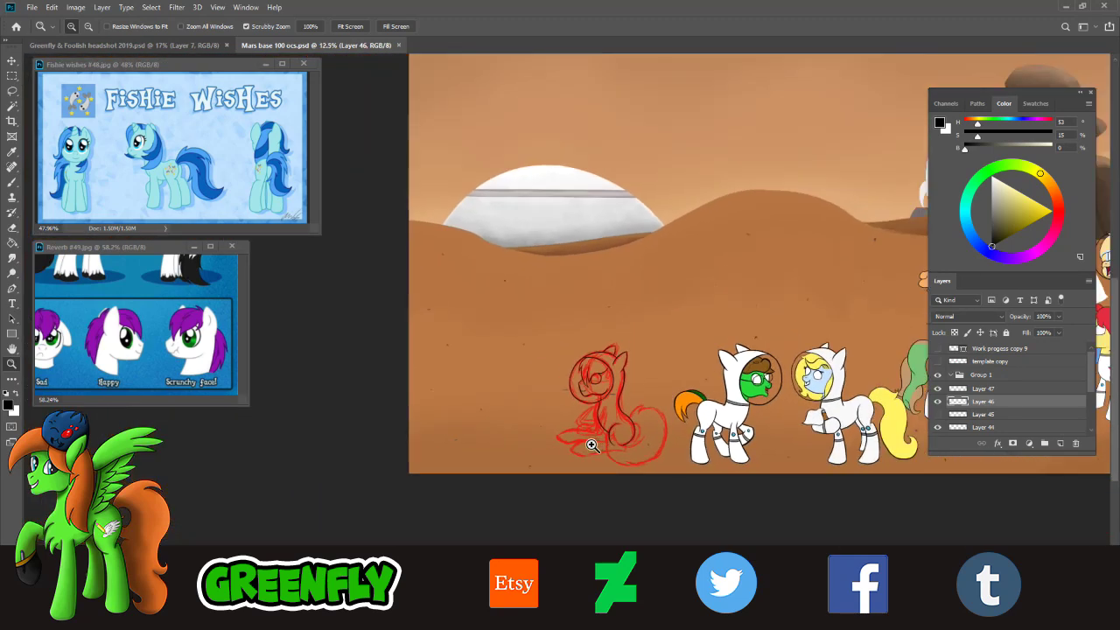
pyautogui.moveTo(449, 626)
pyautogui.mouseDown()
pyautogui.moveTo(522, 627)
pyautogui.moveTo(487, 625)
pyautogui.mouseUp()
pyautogui.moveTo(439, 432); pyautogui.dragTo(469, 448)
pyautogui.click(469, 448)
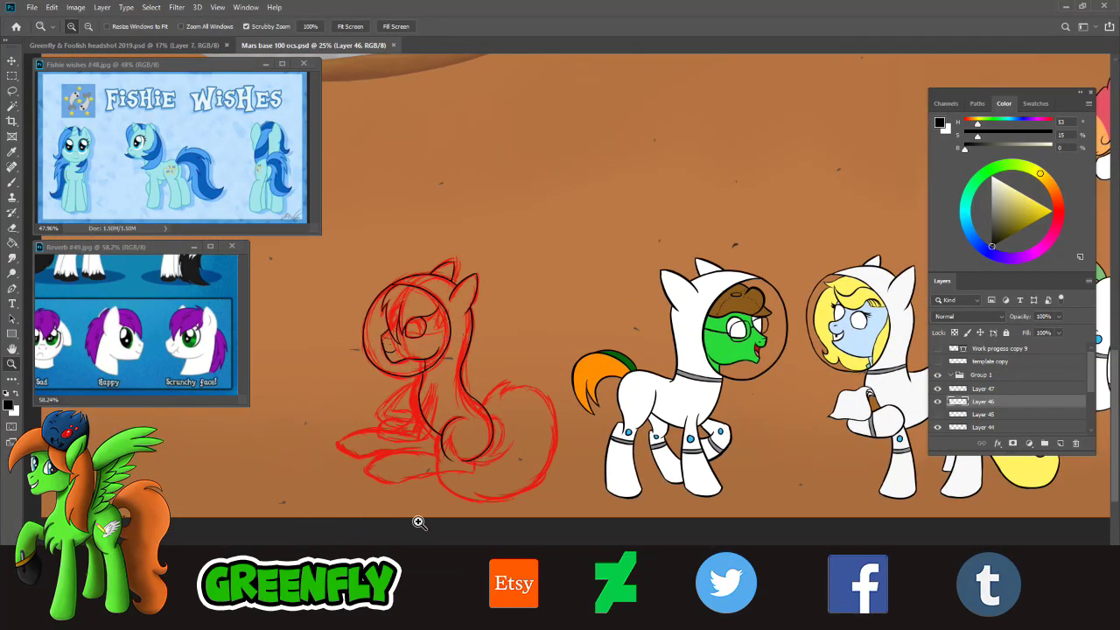
pyautogui.keyDown('alt'); pyautogui.click(492, 456); pyautogui.keyUp('alt')
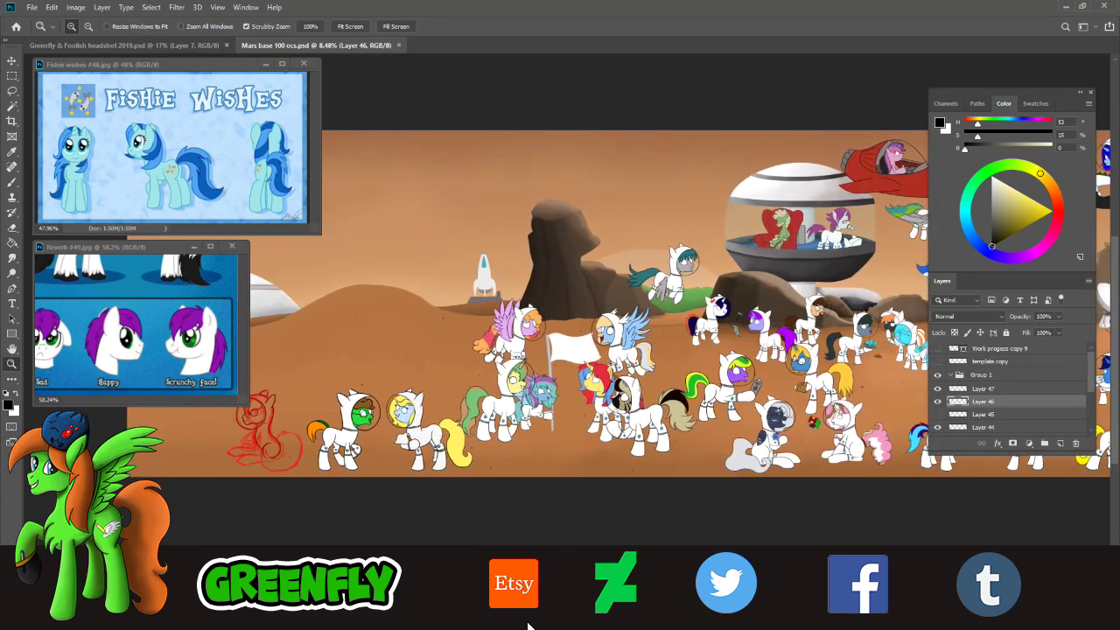
pyautogui.keyDown('alt'); pyautogui.click(531, 455); pyautogui.keyUp('alt')
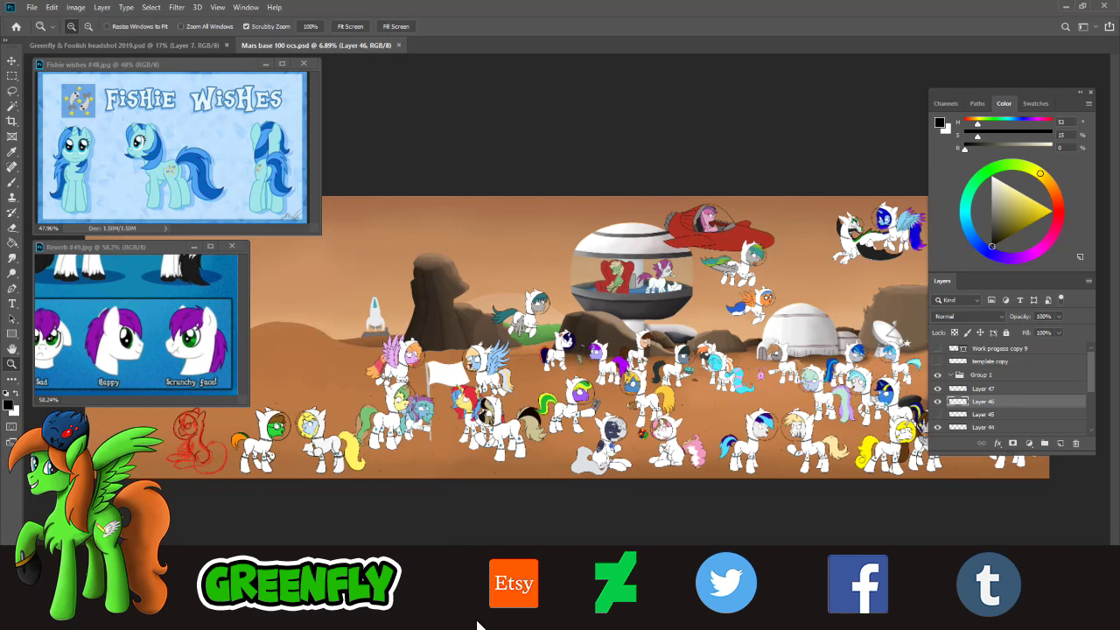
pyautogui.click(490, 404)
pyautogui.moveTo(490, 405); pyautogui.dragTo(504, 428)
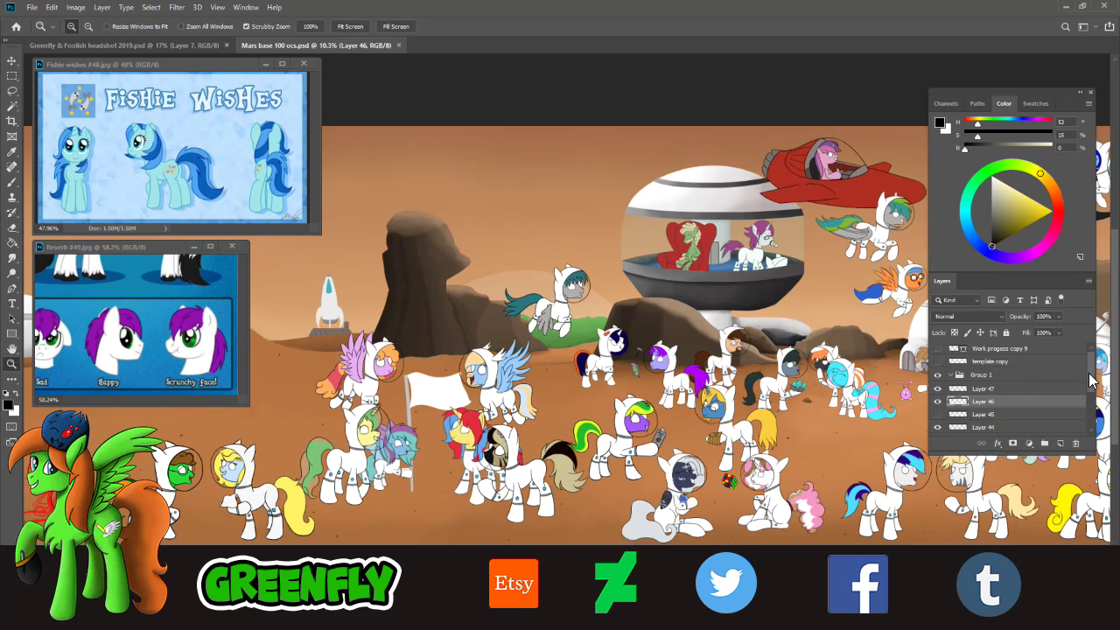
# - Expand the 100 ocs group and hide its line layer to inspect the characters' colours without outlines
pyautogui.moveTo(1089, 381); pyautogui.dragTo(1088, 399)
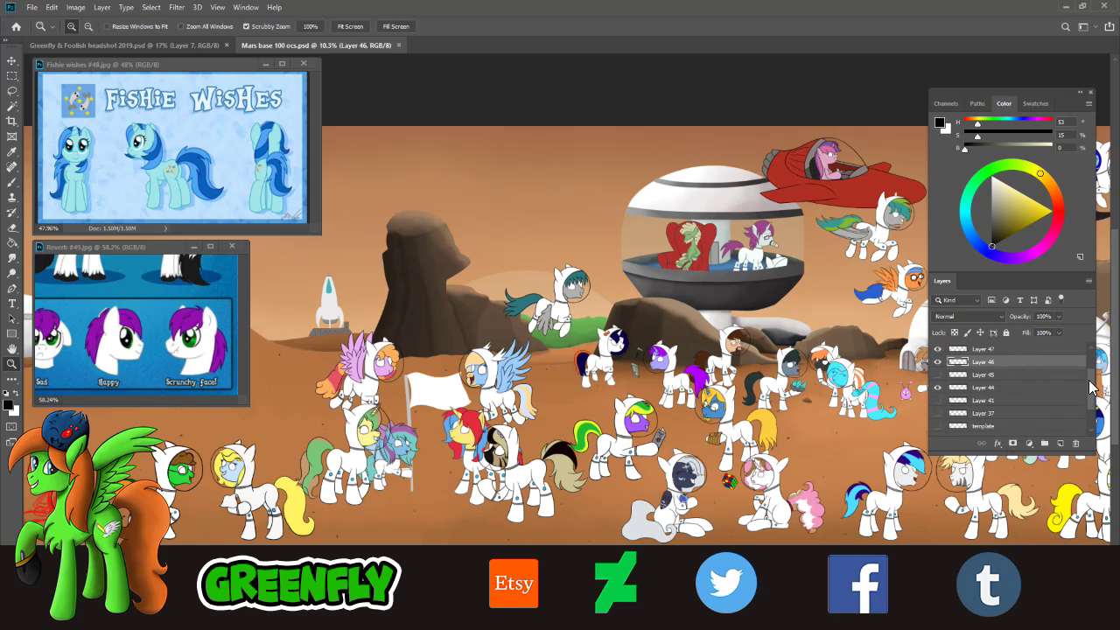
pyautogui.moveTo(1090, 388); pyautogui.dragTo(1092, 408)
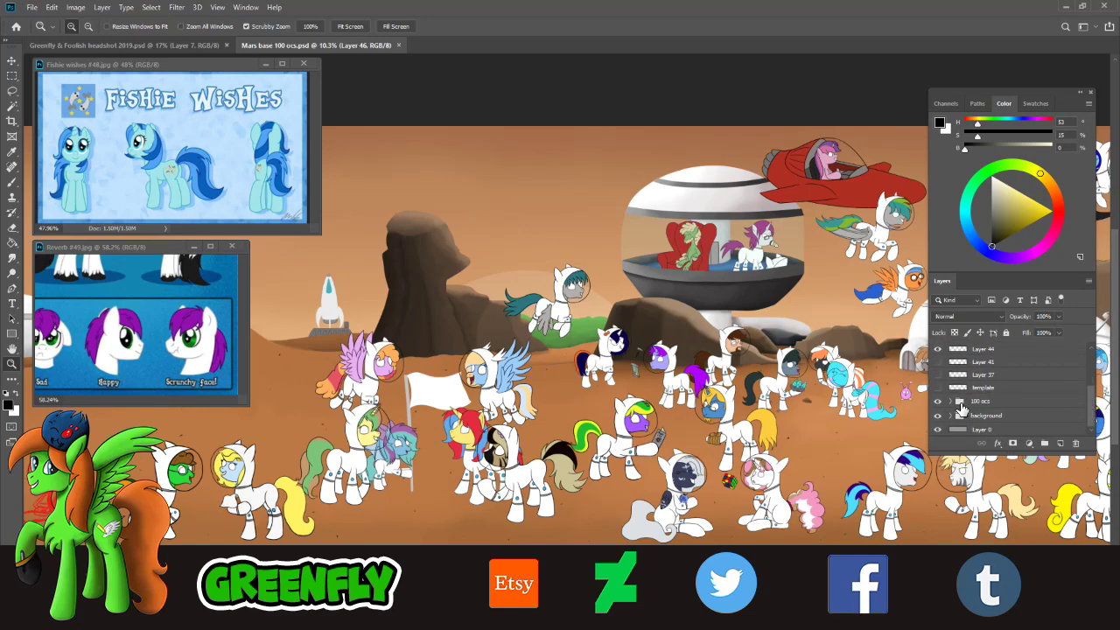
pyautogui.click(955, 402)
pyautogui.moveTo(1092, 393); pyautogui.dragTo(1092, 412)
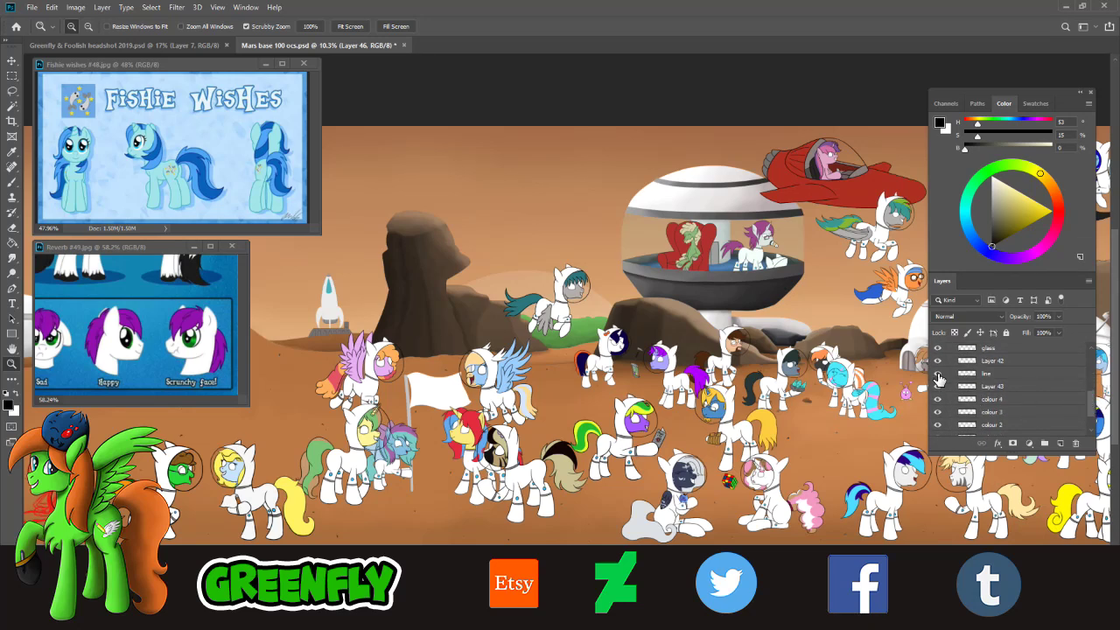
pyautogui.click(938, 375)
pyautogui.moveTo(498, 625); pyautogui.dragTo(584, 626)
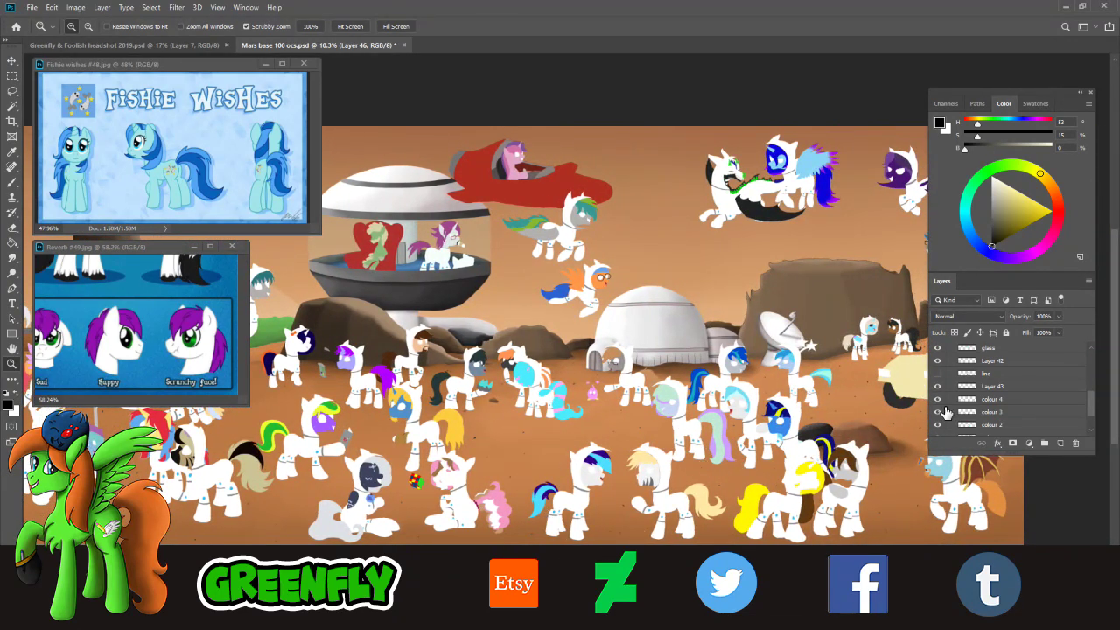
# - Show the line layer again and examine which characters sit on the colour, colour 2, colour 3 and colour 4 layers
pyautogui.click(938, 374)
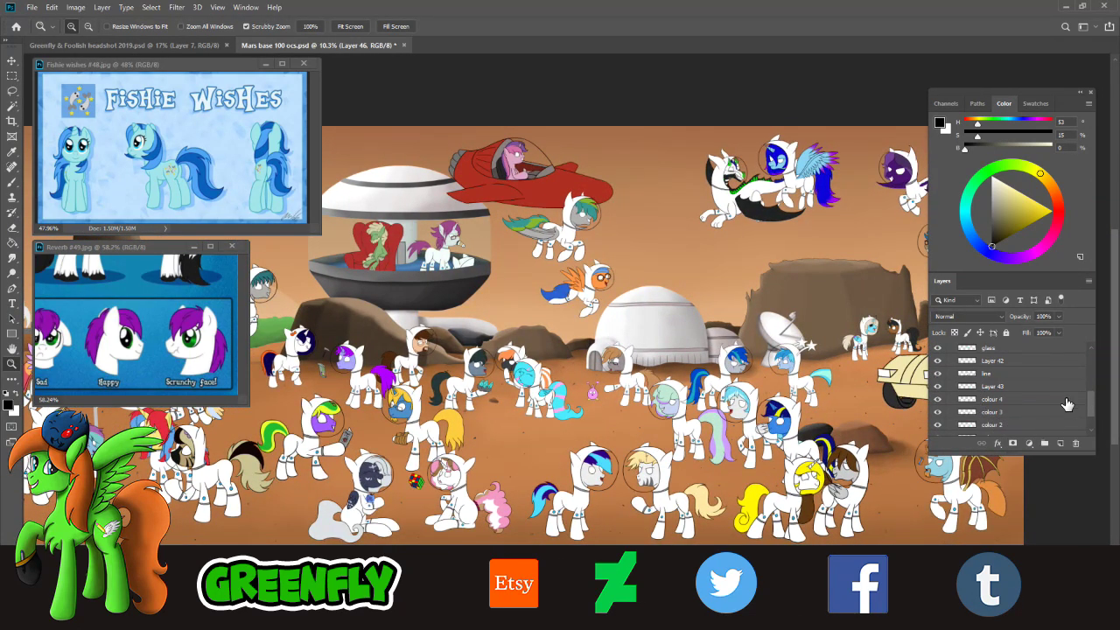
pyautogui.moveTo(1088, 407); pyautogui.dragTo(1090, 413)
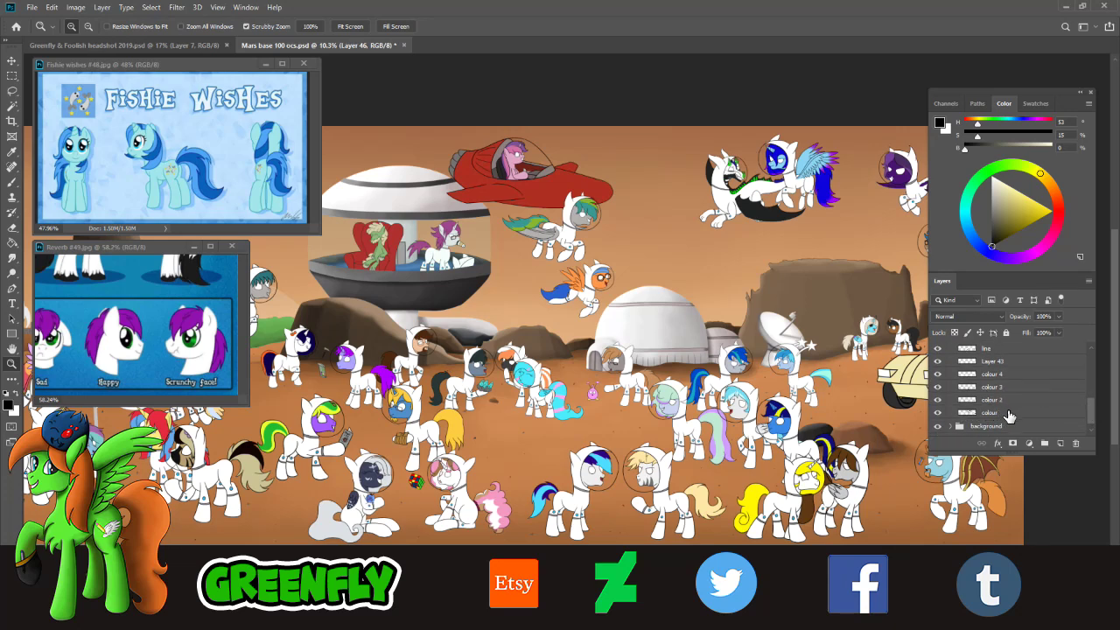
pyautogui.click(938, 412)
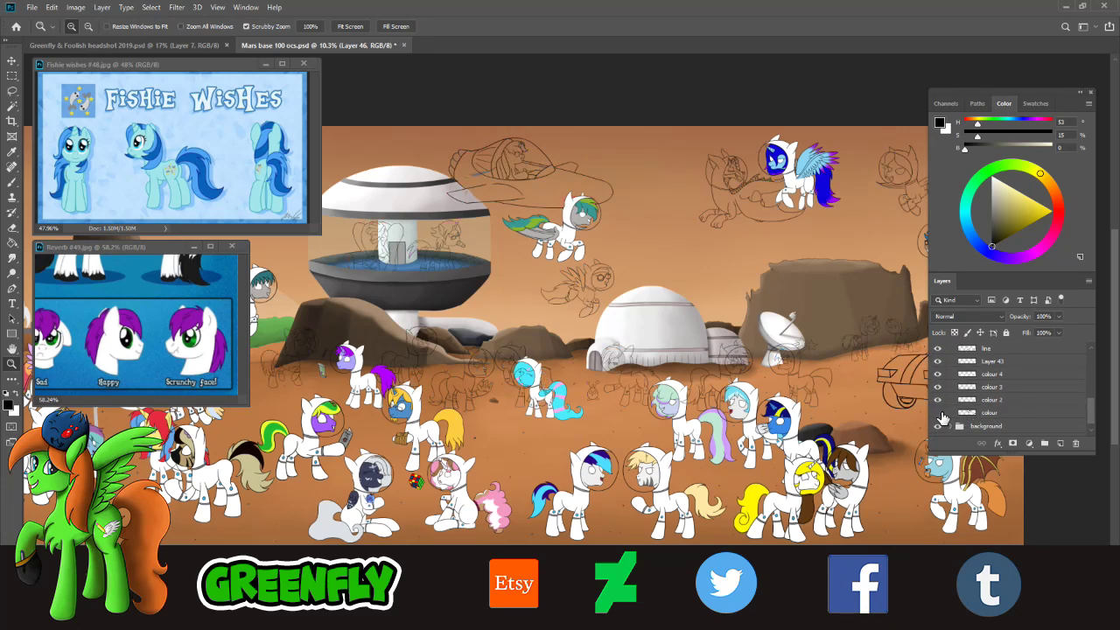
pyautogui.click(939, 413)
pyautogui.click(939, 400)
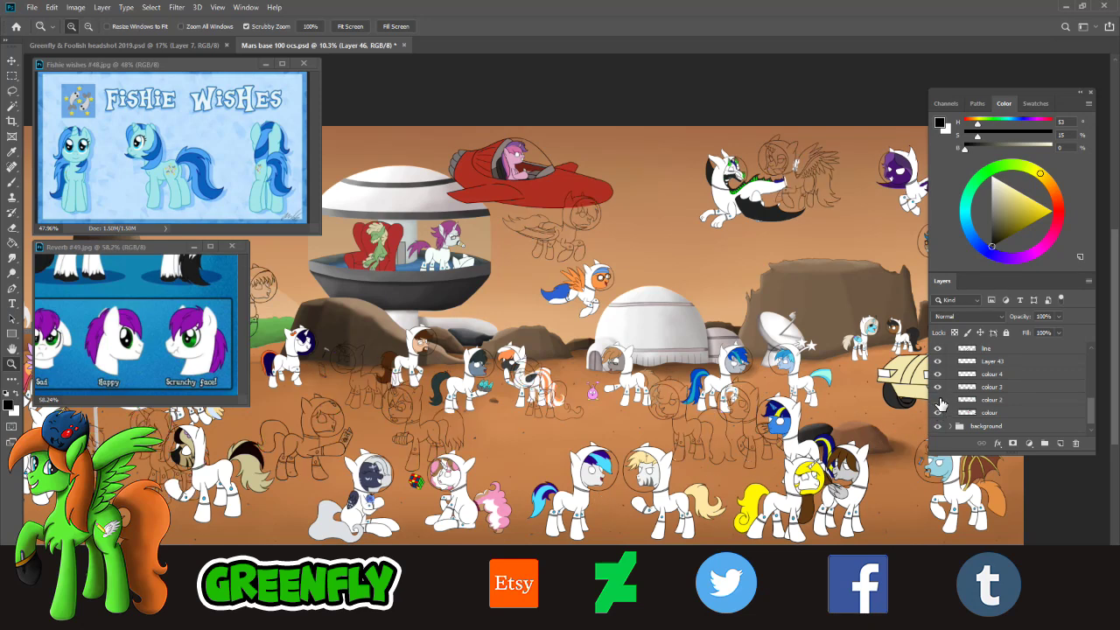
pyautogui.click(940, 400)
pyautogui.click(939, 388)
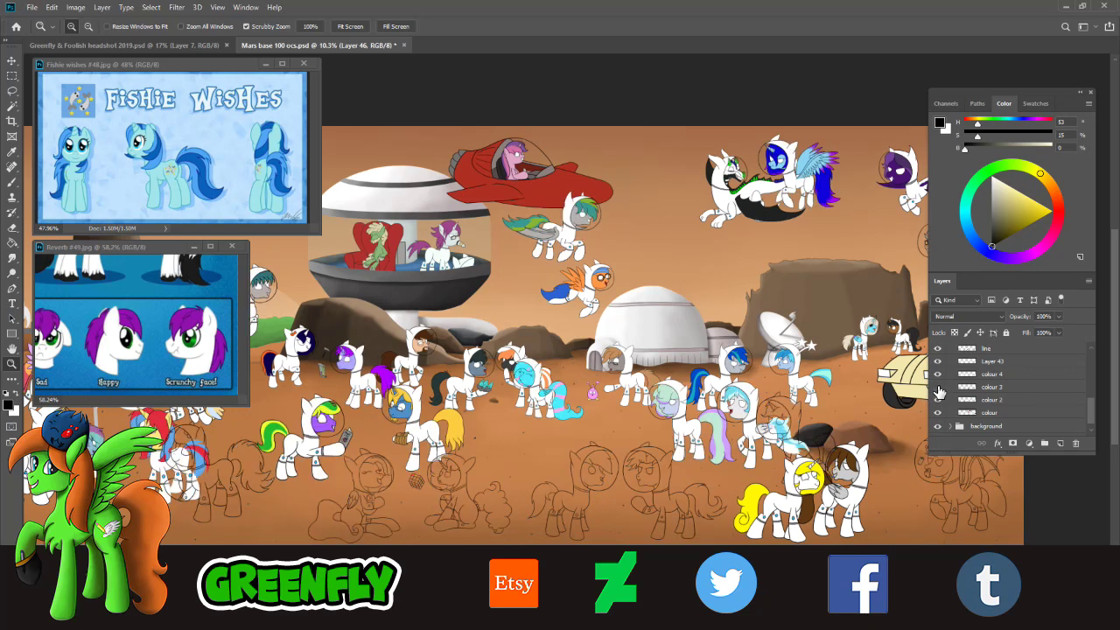
pyautogui.click(939, 388)
pyautogui.click(939, 374)
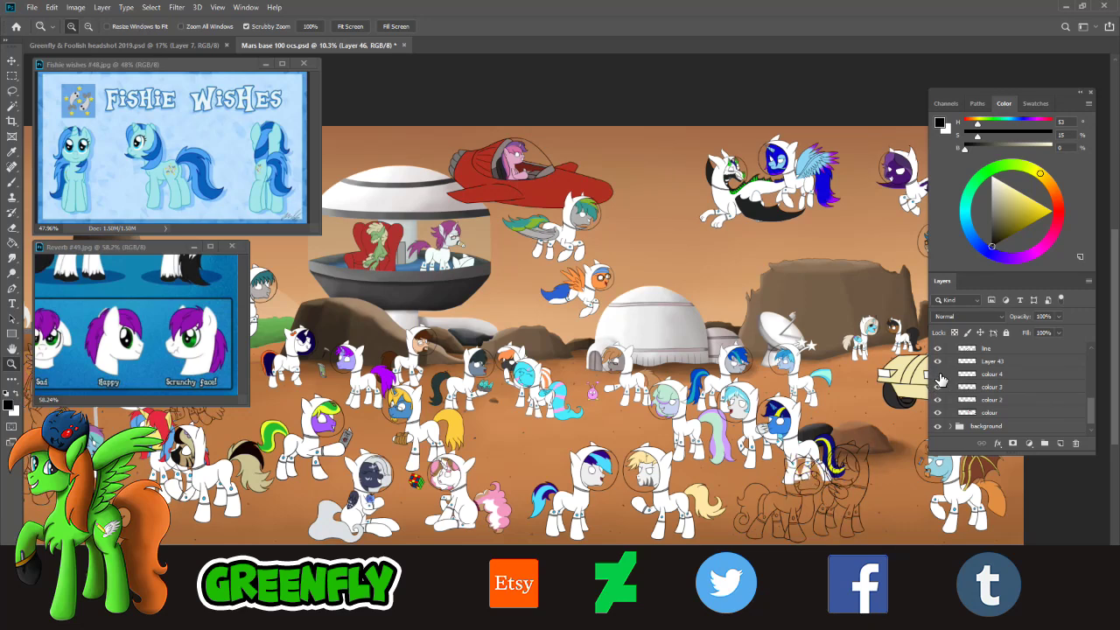
pyautogui.click(939, 375)
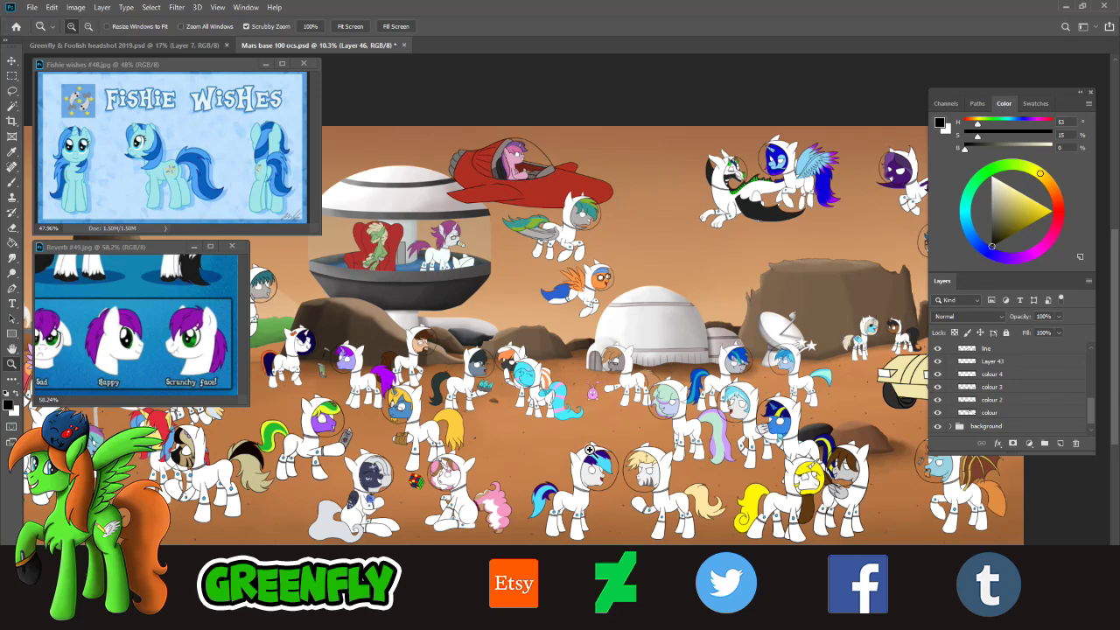
# - Return to the partly inked seated pony and collapse the 100 ocs group in the layer list
pyautogui.moveTo(517, 433); pyautogui.dragTo(471, 460)
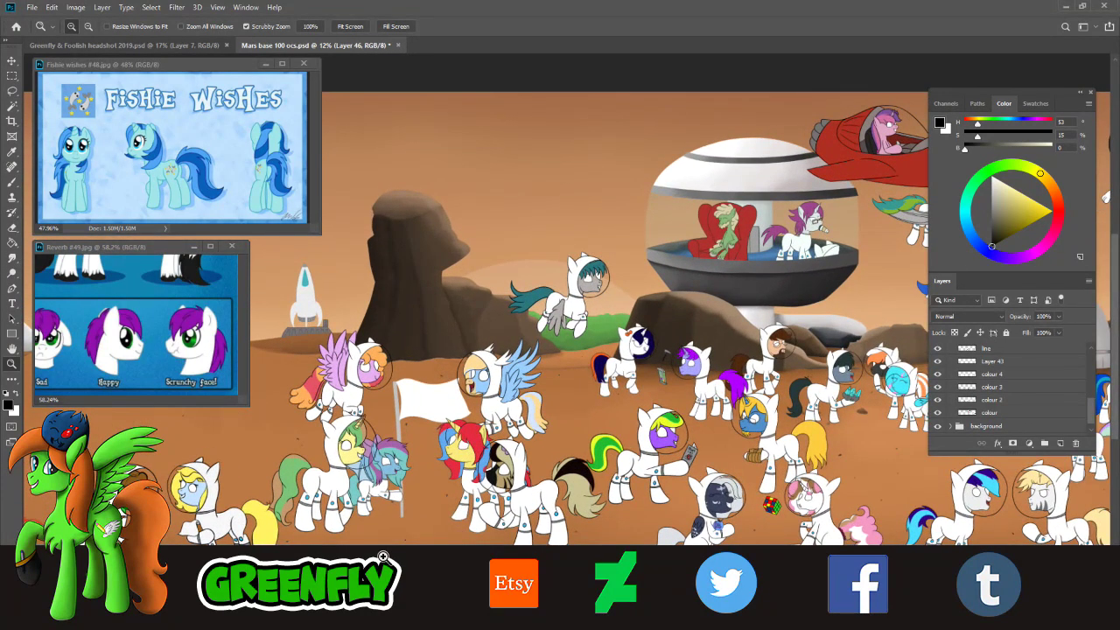
pyautogui.moveTo(385, 559); pyautogui.dragTo(496, 508)
pyautogui.moveTo(474, 625); pyautogui.dragTo(396, 622)
pyautogui.click(437, 585)
pyautogui.click(381, 532)
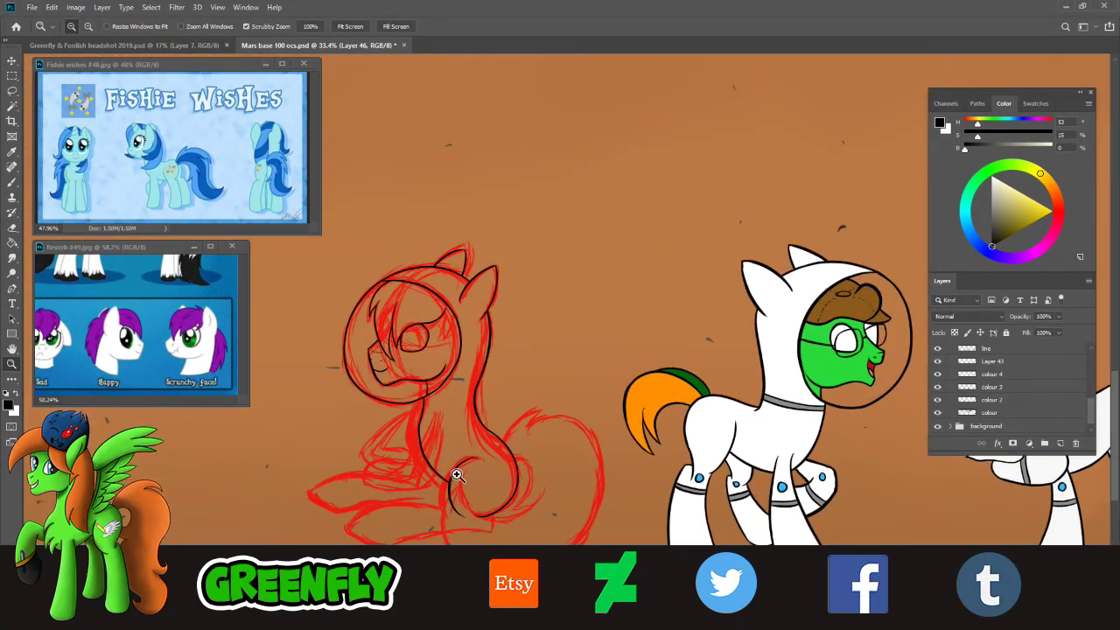
pyautogui.click(411, 477)
pyautogui.click(376, 486)
pyautogui.click(382, 489)
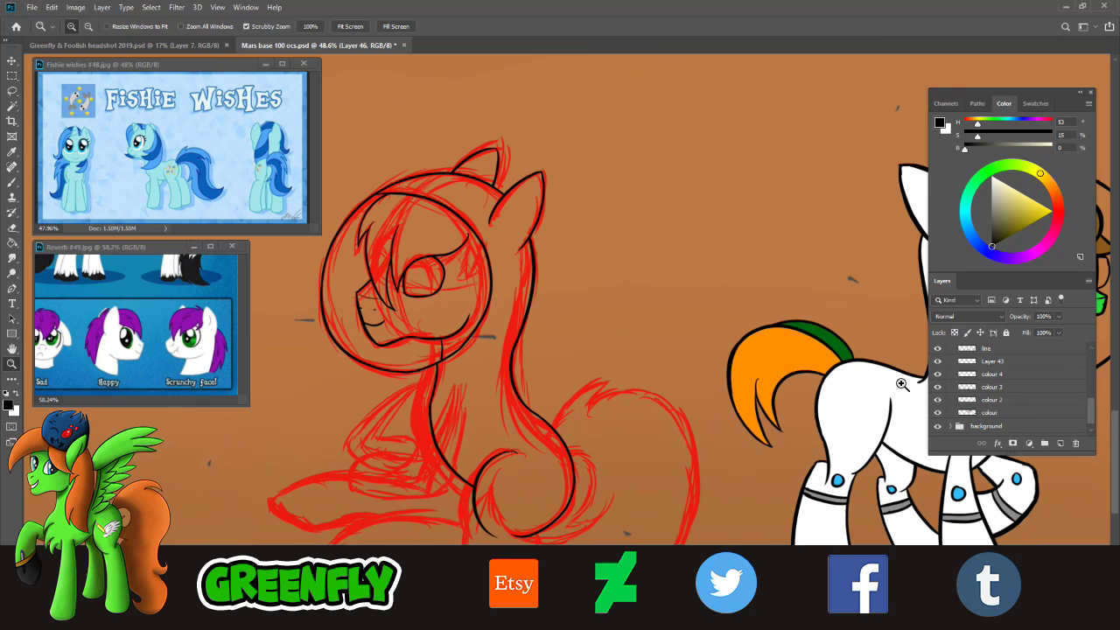
pyautogui.moveTo(1091, 409); pyautogui.dragTo(1093, 385)
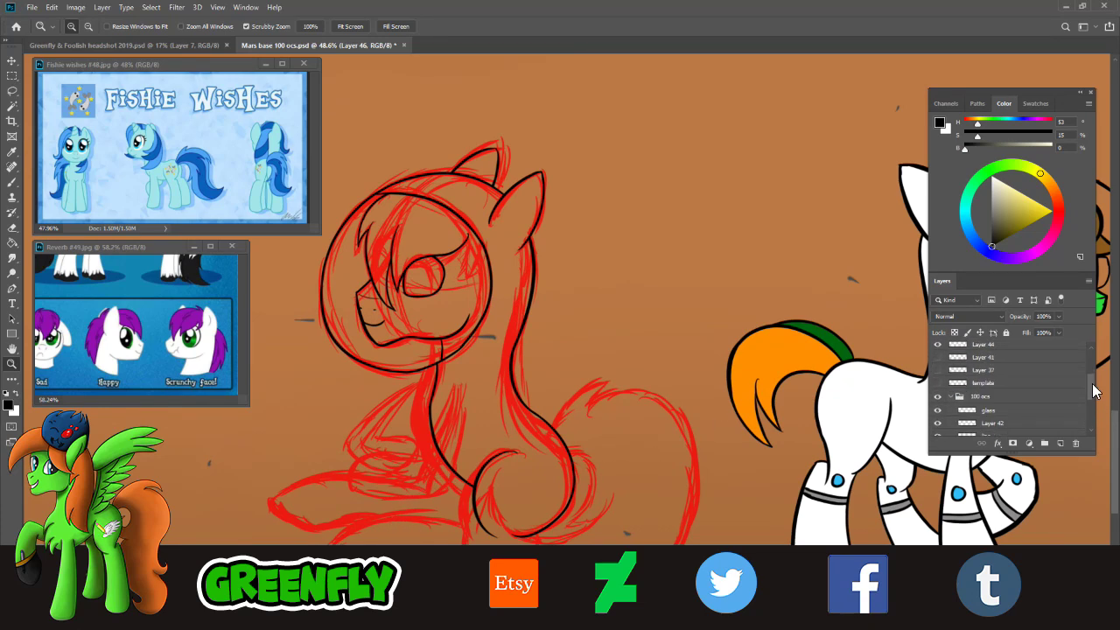
pyautogui.click(951, 401)
pyautogui.scroll(3, 1090, 401)
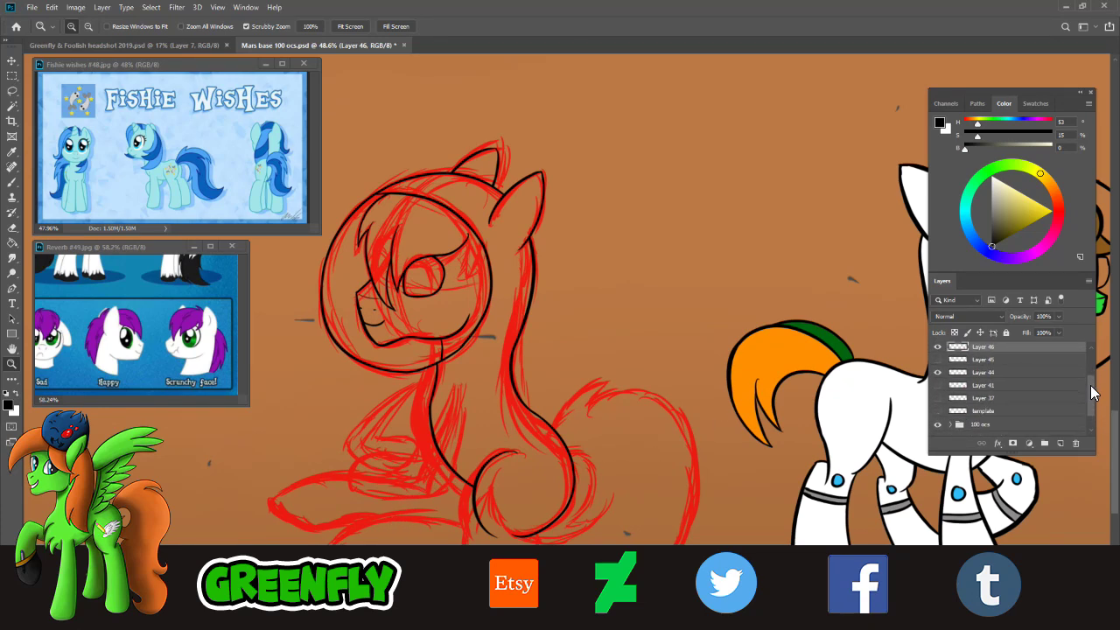
# - Ink the short heel line below the seated pony's thigh and the long underside of the outstretched hind leg on Layer 46
pyautogui.click(467, 517)
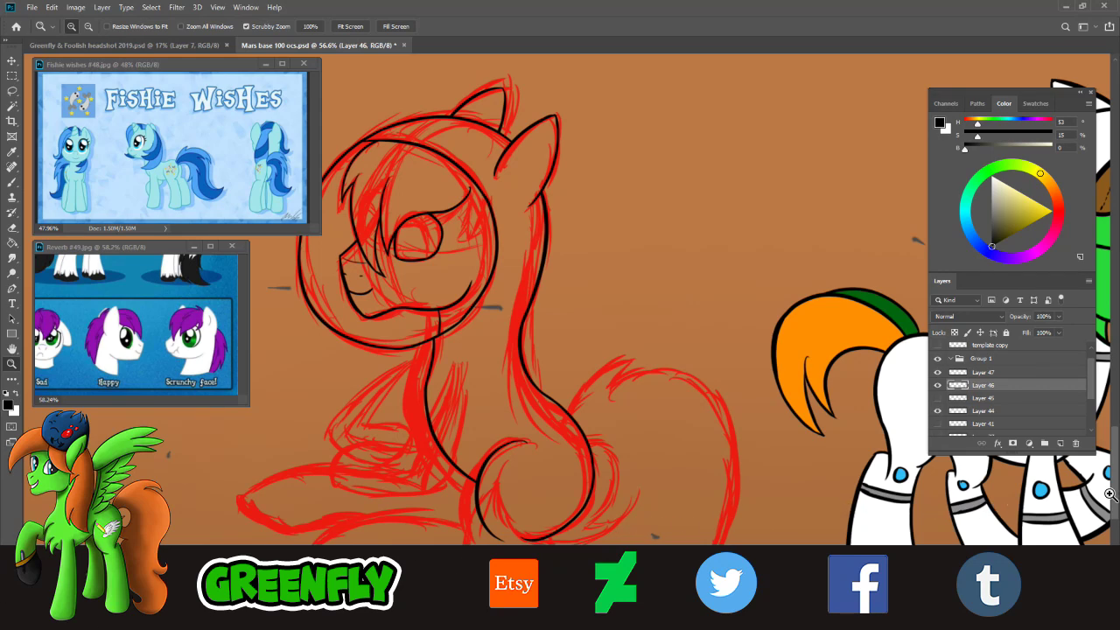
pyautogui.click(408, 544)
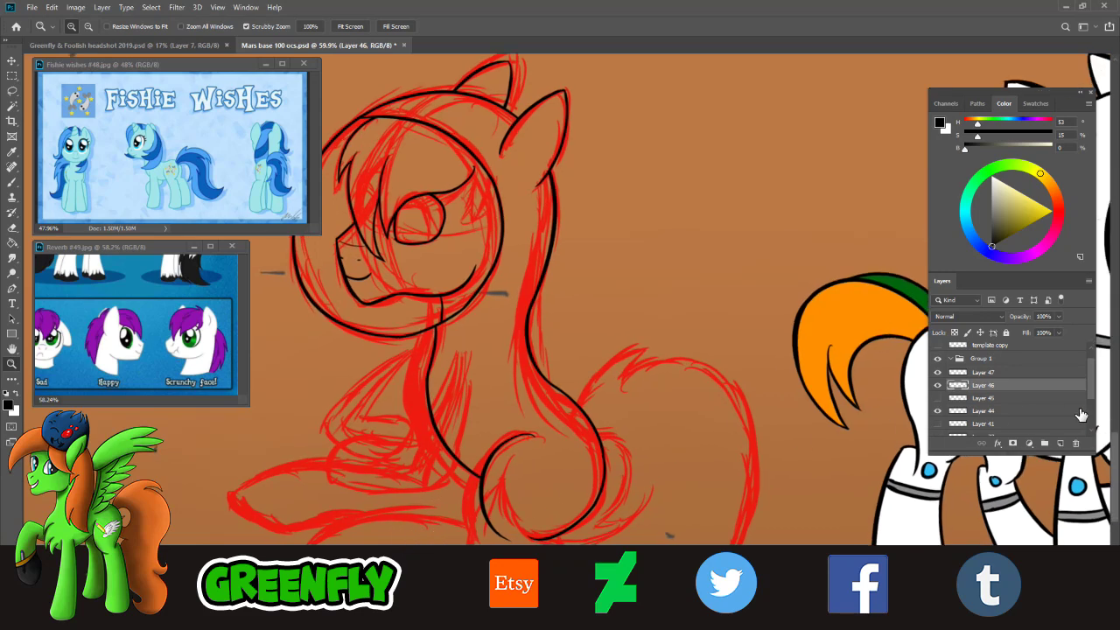
pyautogui.scroll(-5, 915, 438)
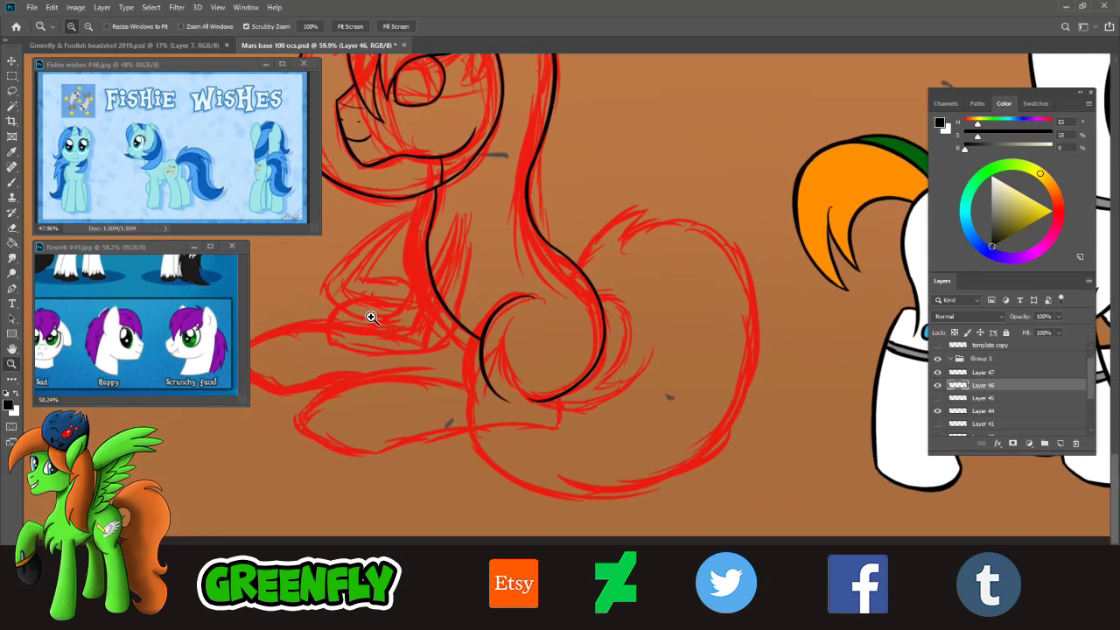
pyautogui.moveTo(372, 318); pyautogui.dragTo(410, 358)
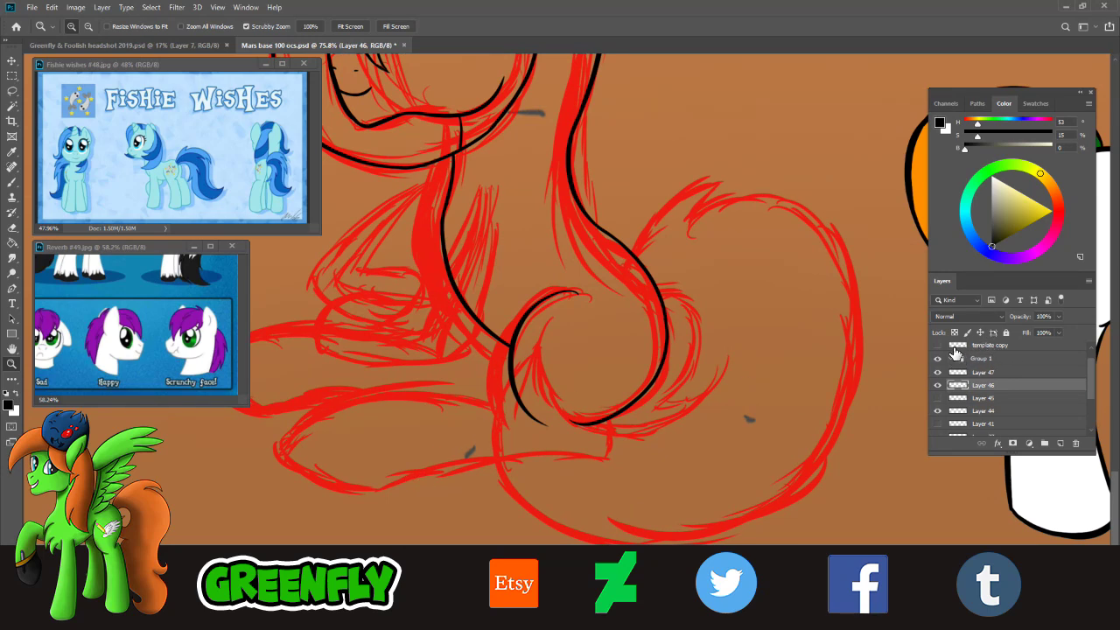
pyautogui.click(938, 386)
pyautogui.click(940, 387)
pyautogui.click(12, 182)
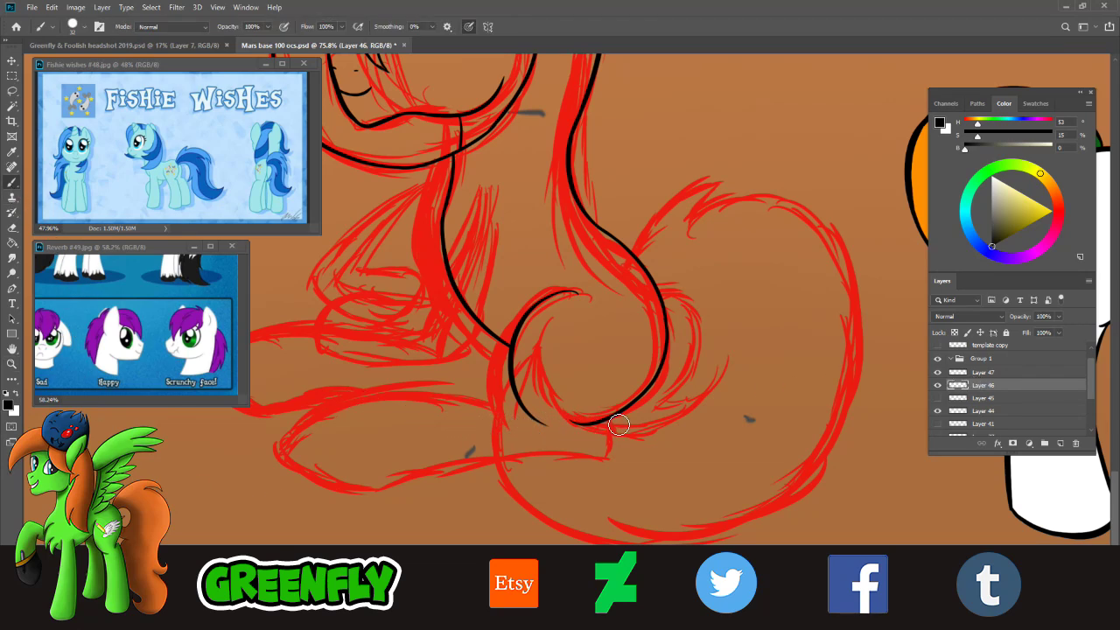
pyautogui.moveTo(610, 423); pyautogui.dragTo(605, 455)
pyautogui.hotkey('ctrl', 'z')
pyautogui.moveTo(606, 425); pyautogui.dragTo(605, 454)
pyautogui.hotkey('ctrl', 'z')
pyautogui.moveTo(608, 426)
pyautogui.mouseDown()
pyautogui.moveTo(603, 458)
pyautogui.moveTo(365, 495)
pyautogui.mouseUp()
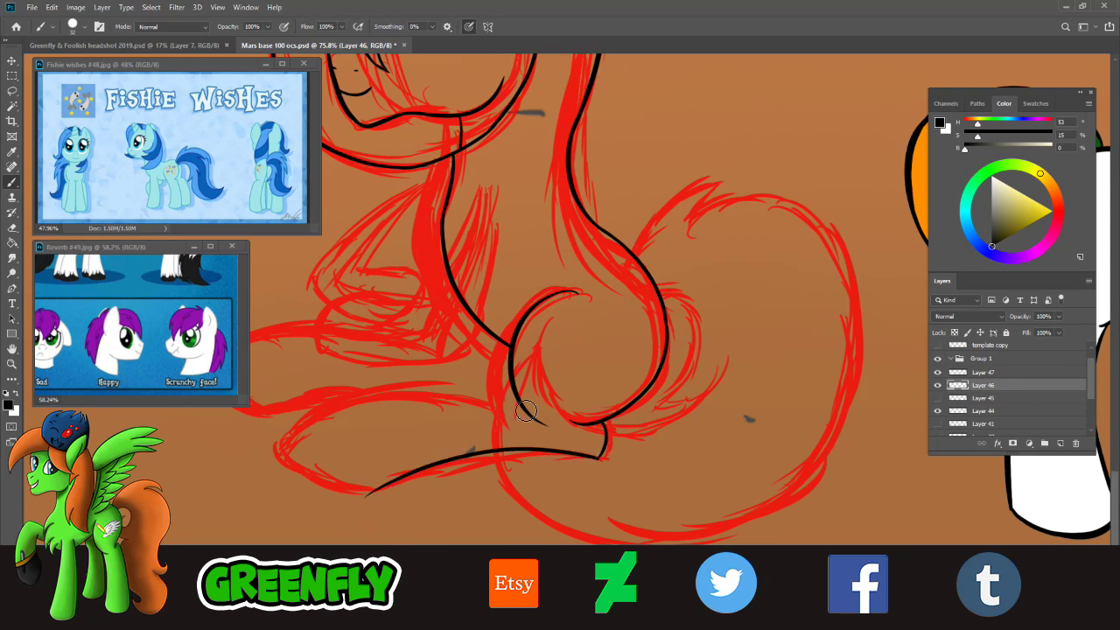
# - Try to ink the upper outline of the outstretched hind leg from the thigh curve to the hoof
pyautogui.moveTo(523, 411)
pyautogui.mouseDown()
pyautogui.moveTo(468, 398)
pyautogui.moveTo(303, 437)
pyautogui.mouseUp()
pyautogui.hotkey('ctrl', 'z')
pyautogui.moveTo(522, 410)
pyautogui.mouseDown()
pyautogui.moveTo(417, 393)
pyautogui.moveTo(307, 436)
pyautogui.mouseUp()
pyautogui.hotkey('ctrl', 'z')
pyautogui.moveTo(523, 410); pyautogui.dragTo(306, 415)
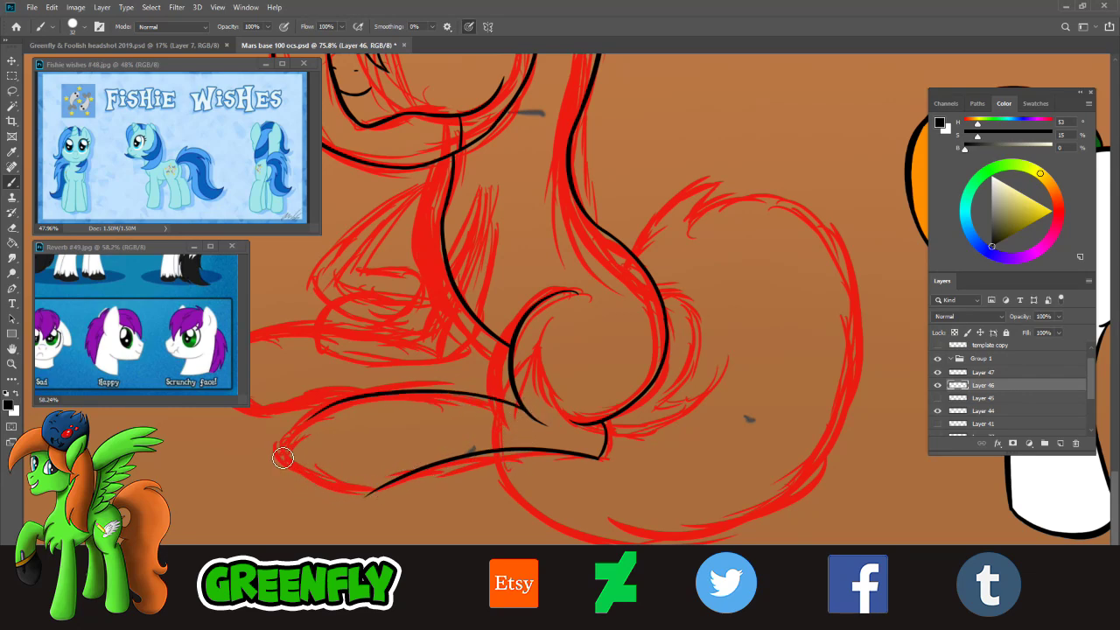
pyautogui.click(938, 385)
pyautogui.click(938, 385)
pyautogui.press('z')
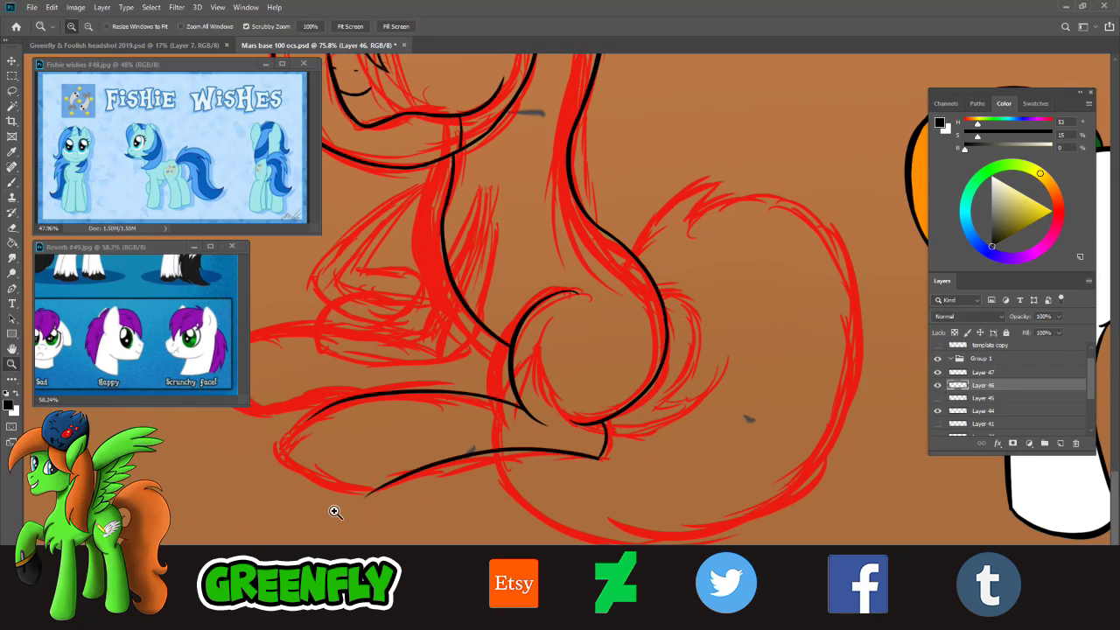
# - Redraw the hind leg's upper outline from the hoof past the thigh curve and erase the end overshooting the thigh
pyautogui.moveTo(334, 512); pyautogui.dragTo(358, 510)
pyautogui.moveTo(340, 421); pyautogui.dragTo(354, 426)
pyautogui.moveTo(412, 461); pyautogui.dragTo(377, 459)
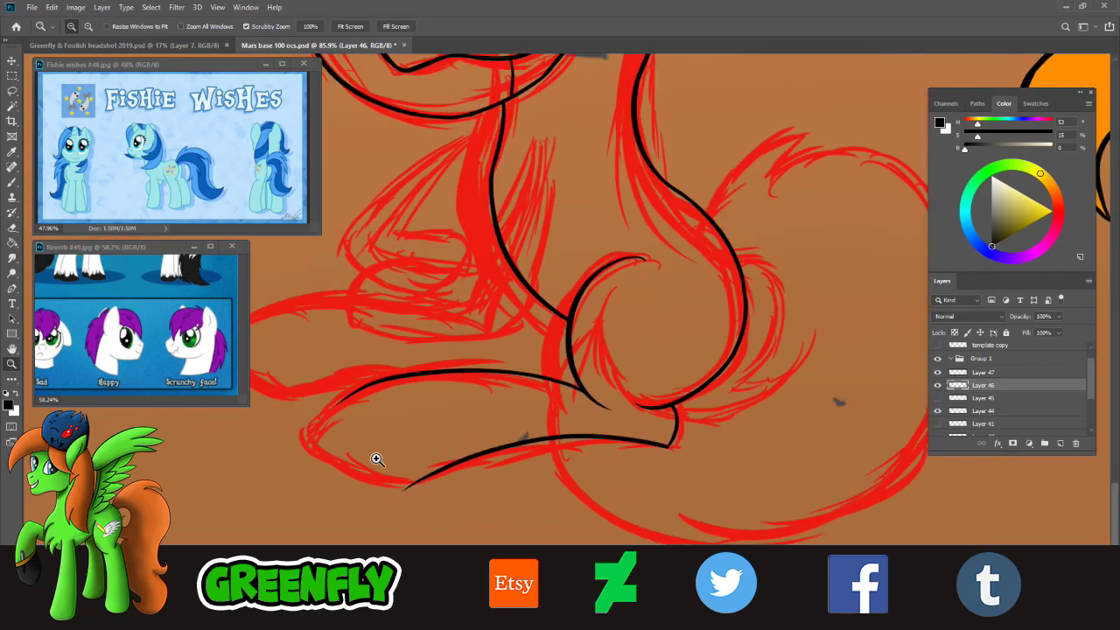
pyautogui.scroll(4, 412, 409)
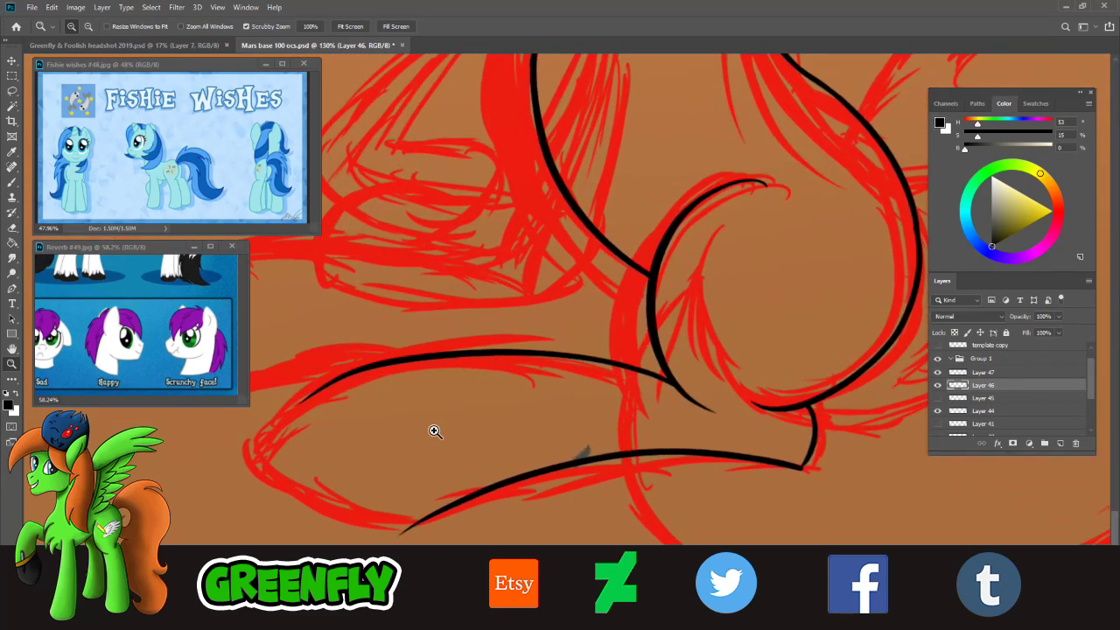
pyautogui.hotkey('ctrl', ',')
pyautogui.click(12, 182)
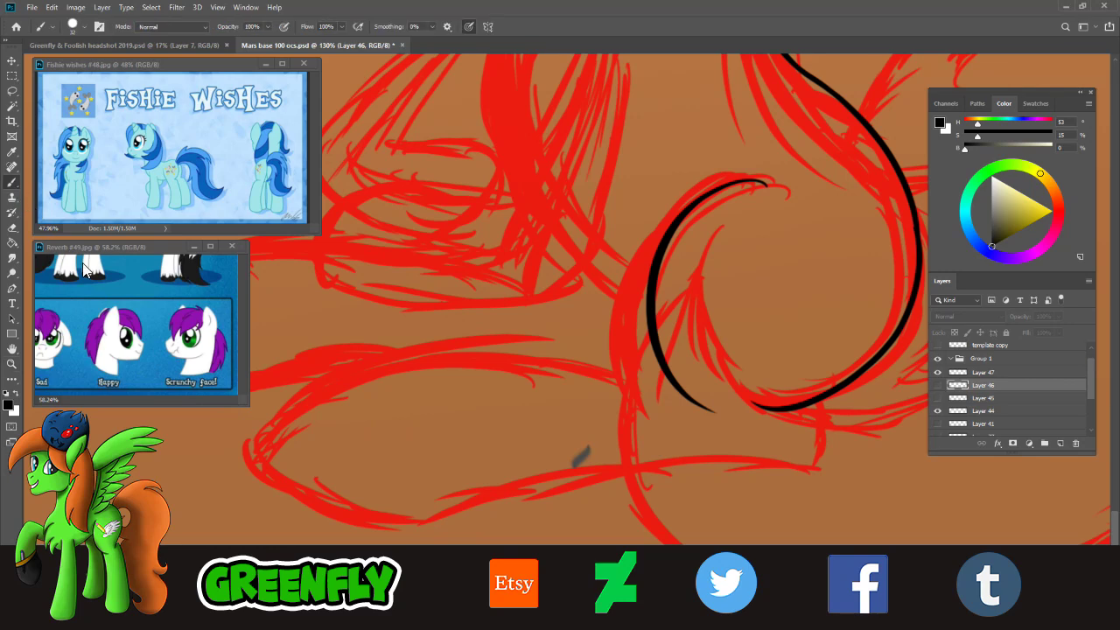
pyautogui.hotkey('ctrl', ',')
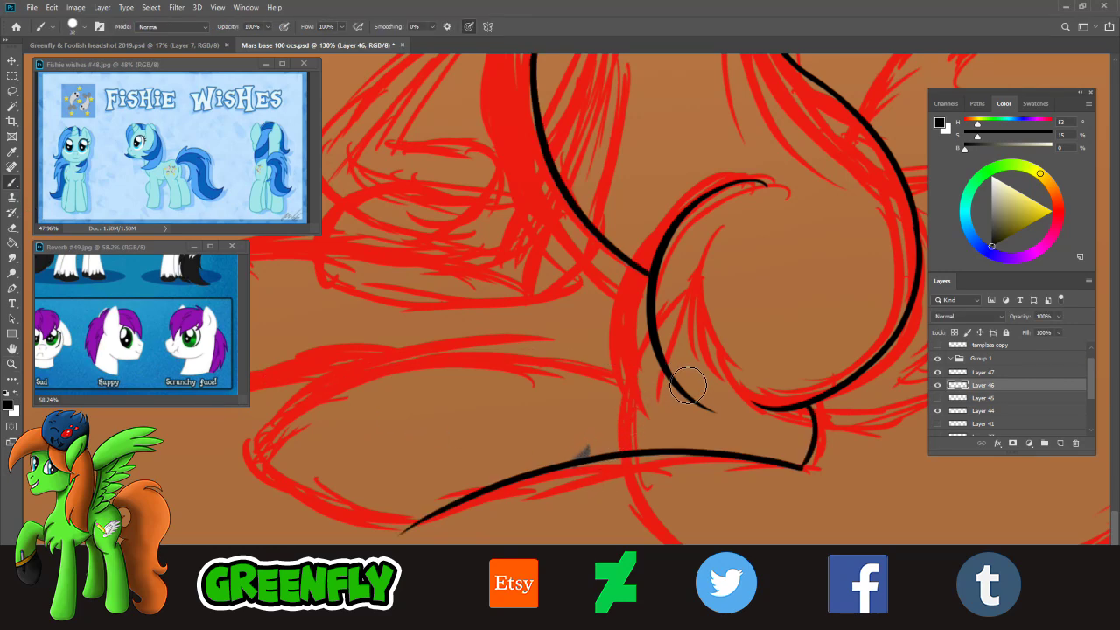
pyautogui.click(940, 386)
pyautogui.click(940, 386)
pyautogui.moveTo(293, 402); pyautogui.dragTo(707, 385)
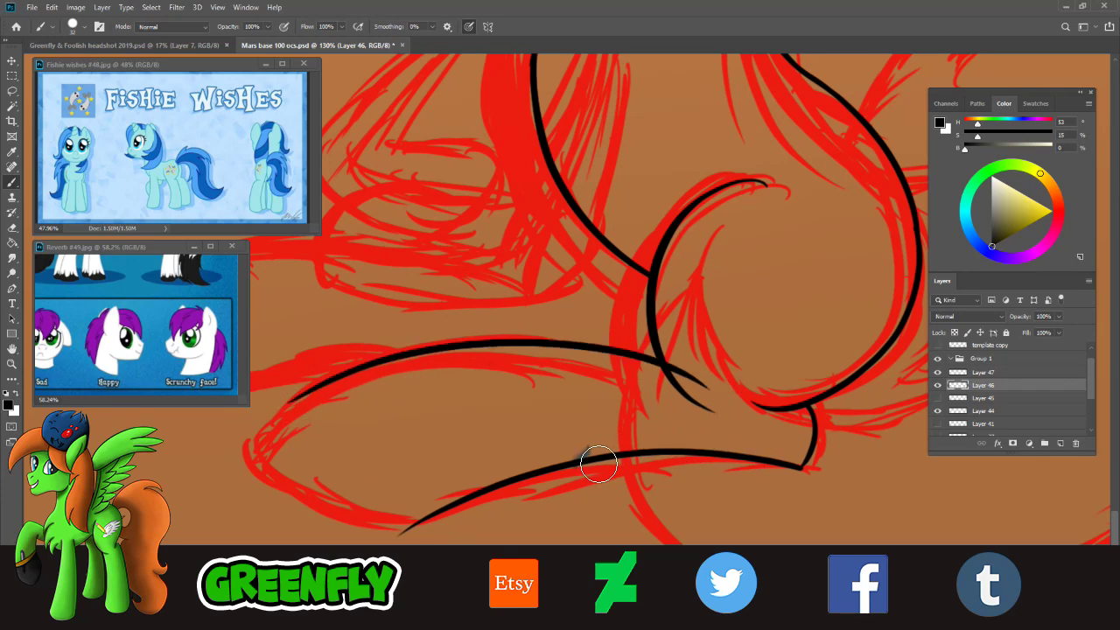
pyautogui.press('e')
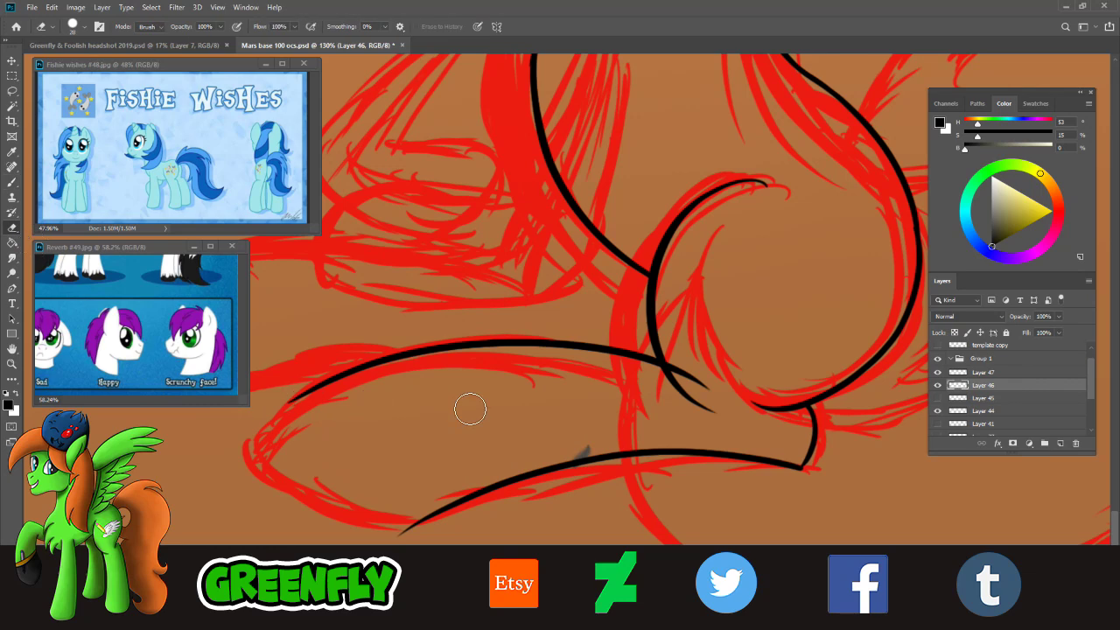
pyautogui.moveTo(711, 382)
pyautogui.mouseDown()
pyautogui.moveTo(682, 375)
pyautogui.moveTo(695, 385)
pyautogui.mouseUp()
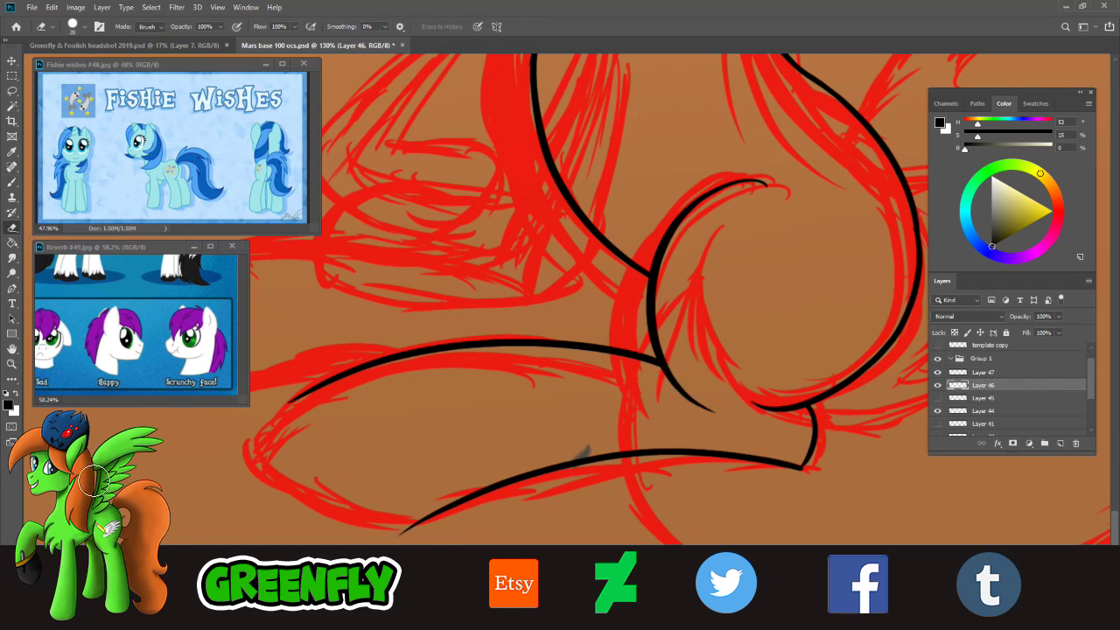
# - Erase the tapered hoof-side end of the line along the hind leg's underside
pyautogui.press('z')
pyautogui.click(321, 548)
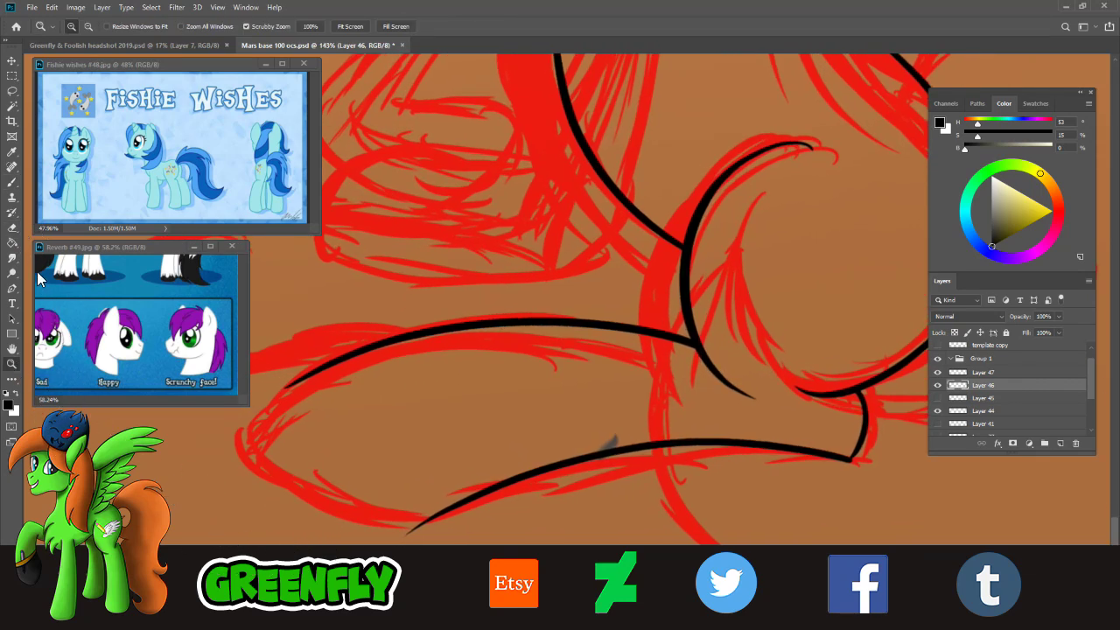
pyautogui.press('e')
pyautogui.moveTo(483, 499)
pyautogui.mouseDown()
pyautogui.moveTo(505, 501)
pyautogui.moveTo(413, 527)
pyautogui.mouseUp()
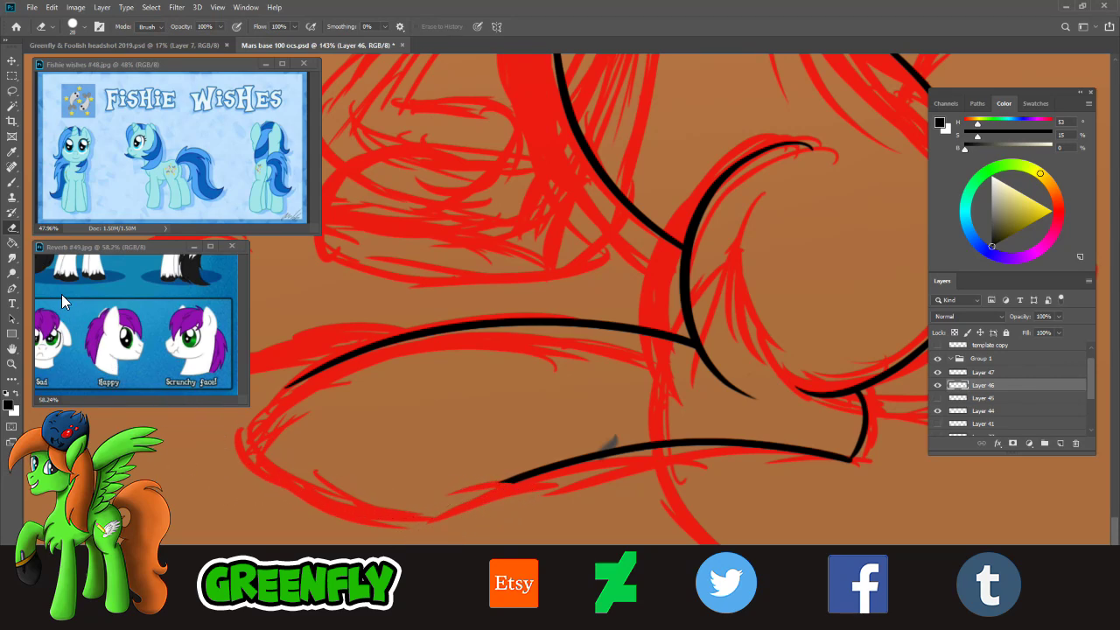
# - Ink the curved hoof sole joining the hind leg's upper outline to the shortened underside line
pyautogui.click(14, 184)
pyautogui.moveTo(301, 387); pyautogui.dragTo(517, 483)
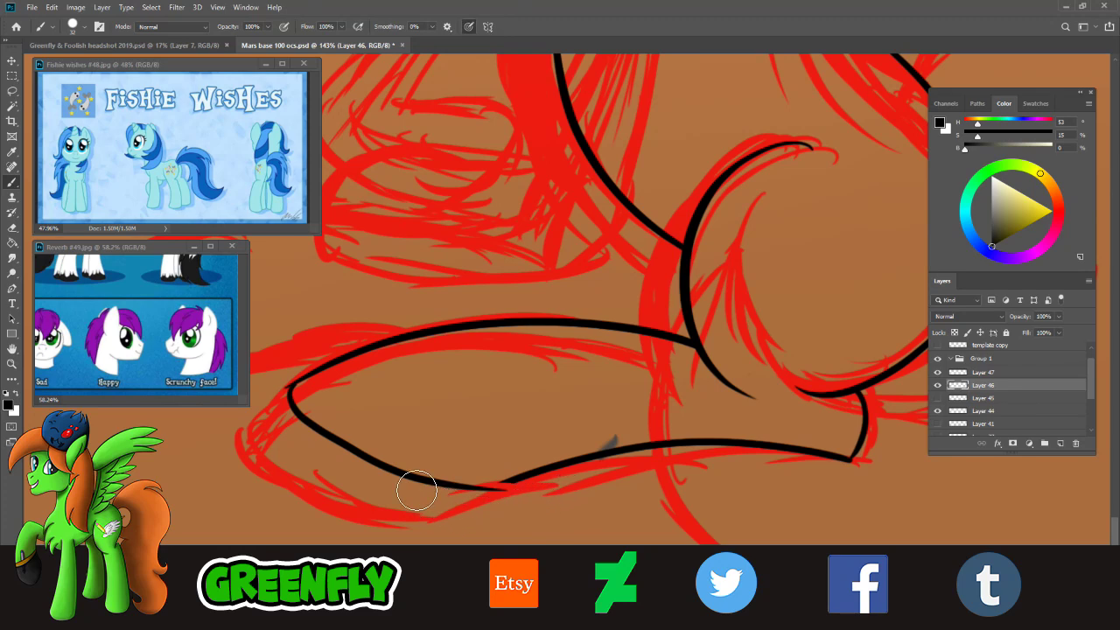
pyautogui.hotkey('ctrl', 'z')
pyautogui.moveTo(291, 385)
pyautogui.mouseDown()
pyautogui.moveTo(305, 430)
pyautogui.moveTo(516, 483)
pyautogui.mouseUp()
pyautogui.hotkey('ctrl', 'z')
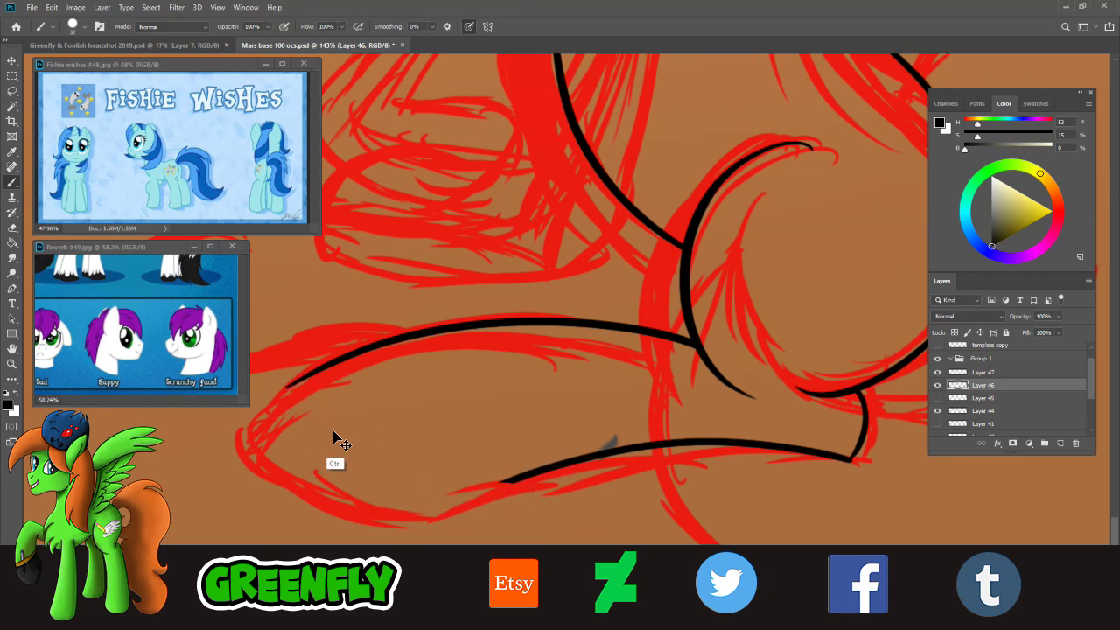
pyautogui.moveTo(292, 386); pyautogui.dragTo(513, 488)
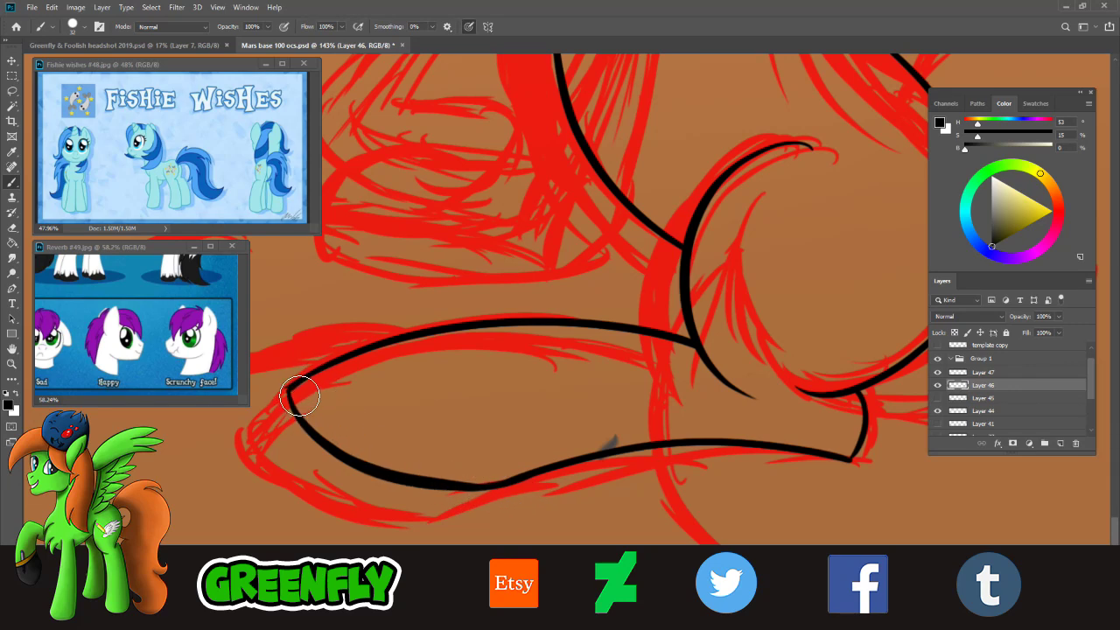
# - Thicken and round off the corner where the hind leg's upper outline meets the hoof curve
pyautogui.press('z')
pyautogui.moveTo(301, 425); pyautogui.dragTo(340, 435)
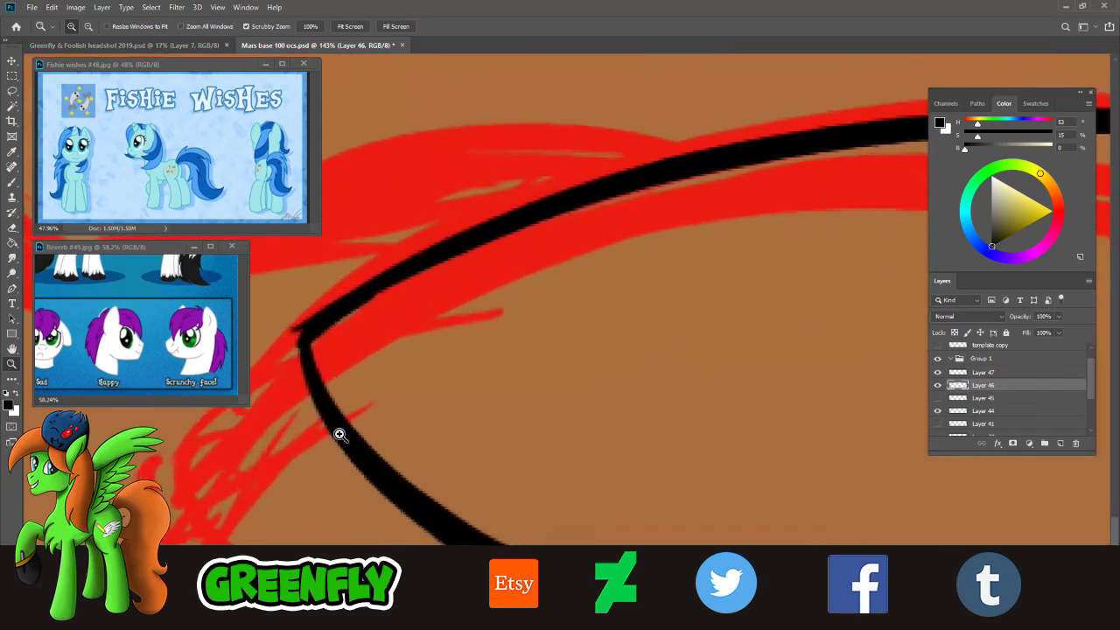
pyautogui.click(12, 184)
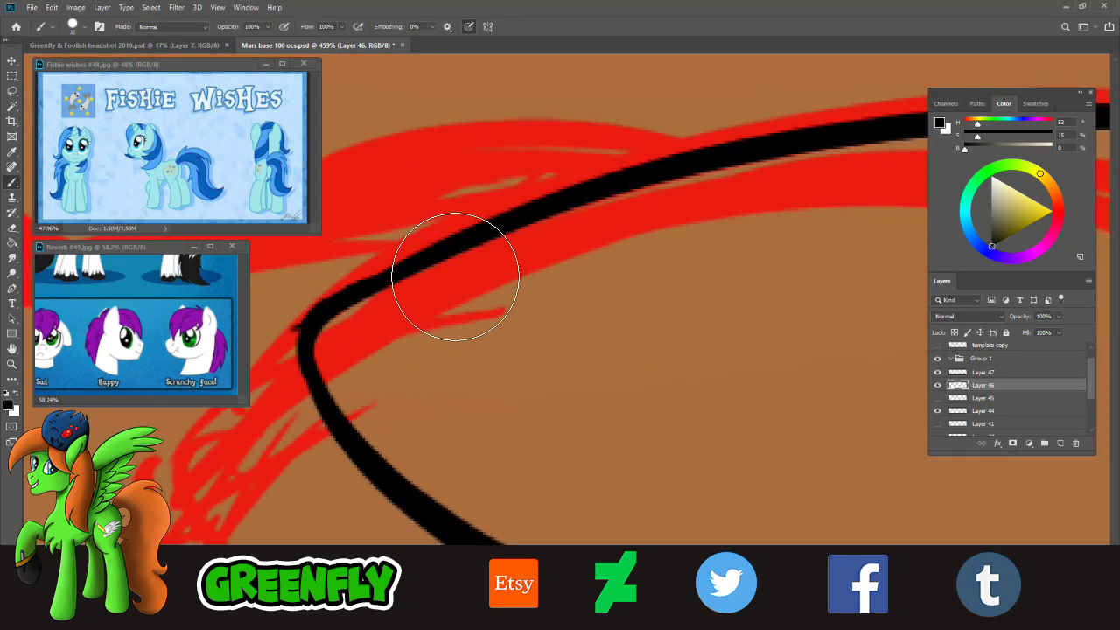
pyautogui.press('z')
pyautogui.moveTo(341, 377); pyautogui.dragTo(399, 423)
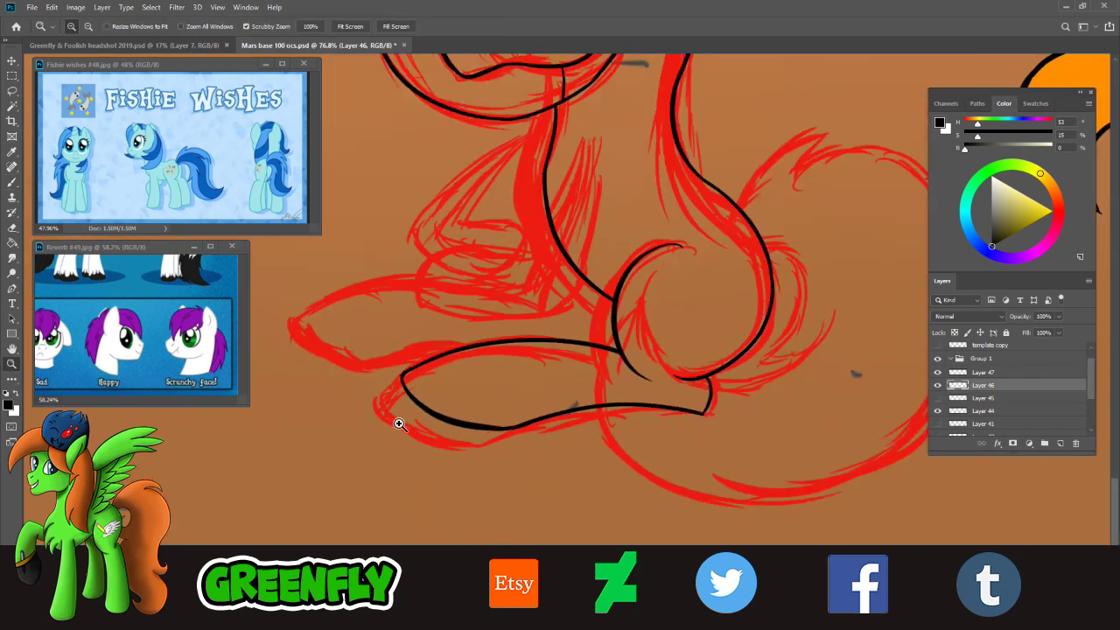
# - Toggle Layer 46's visibility off and on, and make Layer 47 the active layer for brush inking around the far hind leg
pyautogui.moveTo(611, 456)
pyautogui.mouseDown()
pyautogui.moveTo(603, 450)
pyautogui.moveTo(607, 464)
pyautogui.mouseUp()
pyautogui.moveTo(618, 374); pyautogui.dragTo(640, 390)
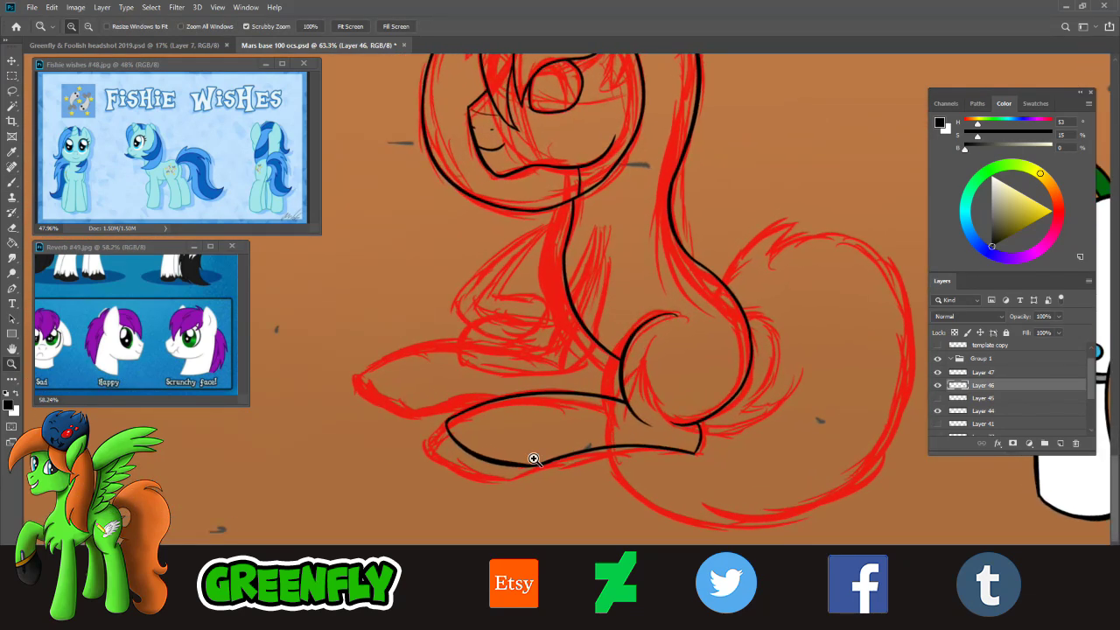
pyautogui.moveTo(504, 455); pyautogui.dragTo(576, 420)
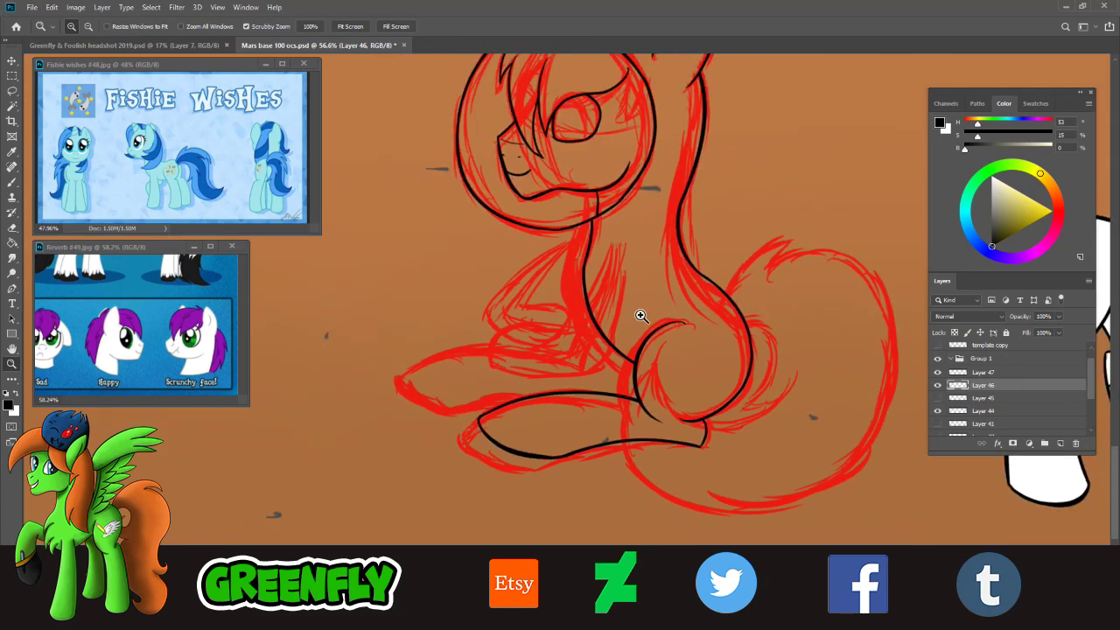
pyautogui.scroll(1, 617, 350)
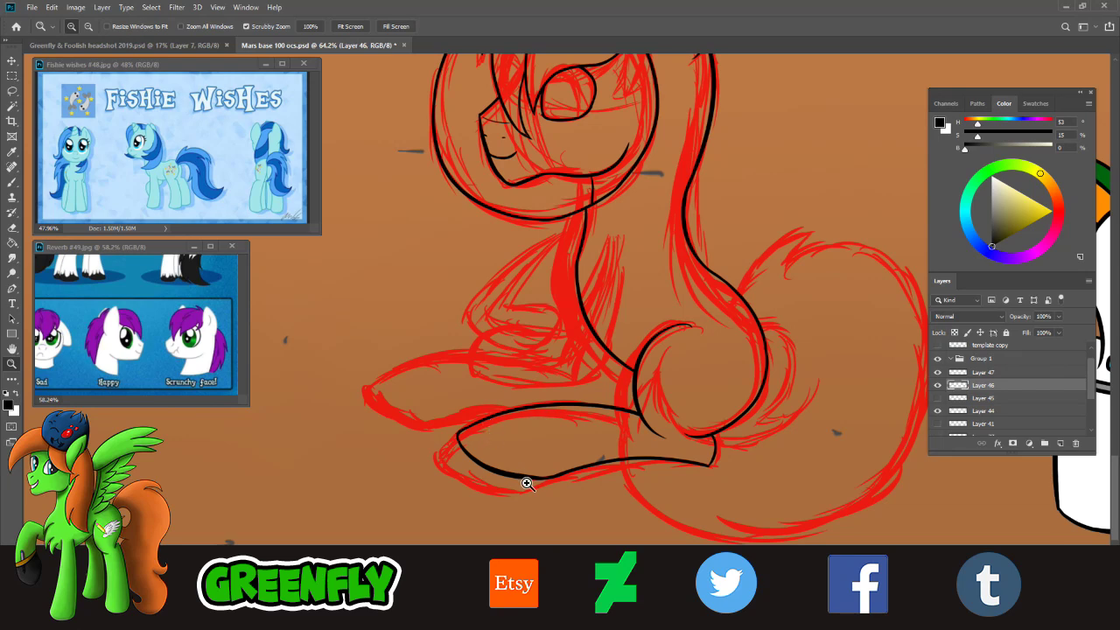
pyautogui.click(939, 386)
pyautogui.click(938, 386)
pyautogui.click(962, 373)
pyautogui.moveTo(497, 409); pyautogui.dragTo(493, 508)
pyautogui.click(11, 182)
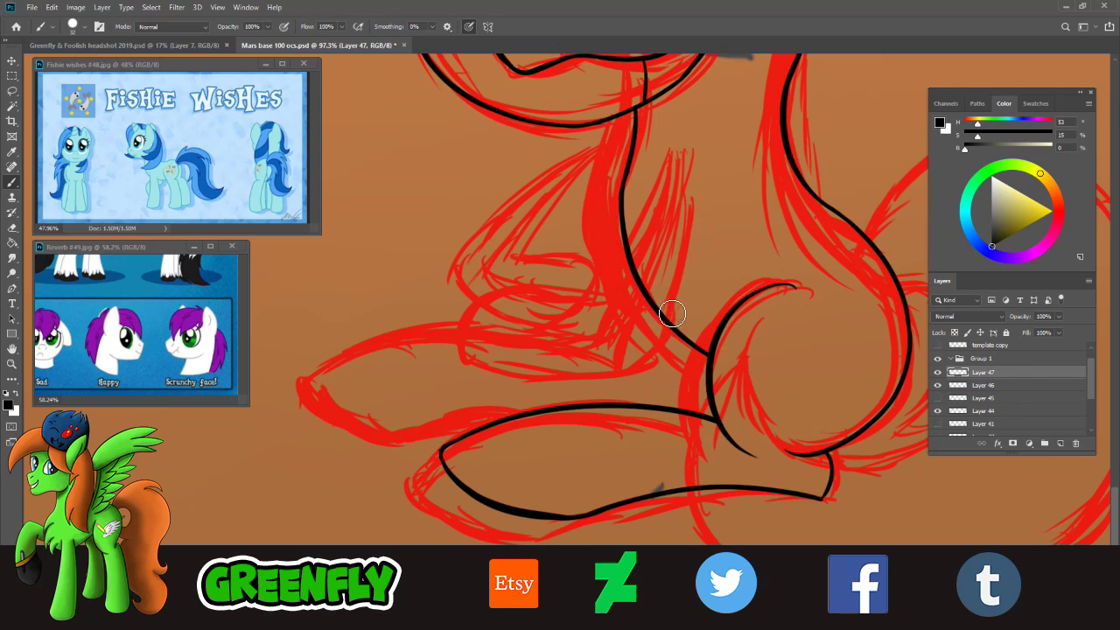
# - Ink a short curved line descending from the lower belly line to start the far hind leg, redrawing it until it fits
pyautogui.moveTo(672, 310); pyautogui.dragTo(654, 367)
pyautogui.hotkey('ctrl', 'z')
pyautogui.moveTo(672, 313); pyautogui.dragTo(658, 382)
pyautogui.hotkey('ctrl', 'z')
pyautogui.moveTo(681, 311); pyautogui.dragTo(658, 392)
pyautogui.hotkey('ctrl', 'z')
pyautogui.moveTo(681, 313); pyautogui.dragTo(663, 394)
pyautogui.hotkey('ctrl', 'z')
pyautogui.moveTo(679, 323)
pyautogui.mouseDown()
pyautogui.moveTo(667, 348)
pyautogui.moveTo(662, 379)
pyautogui.mouseUp()
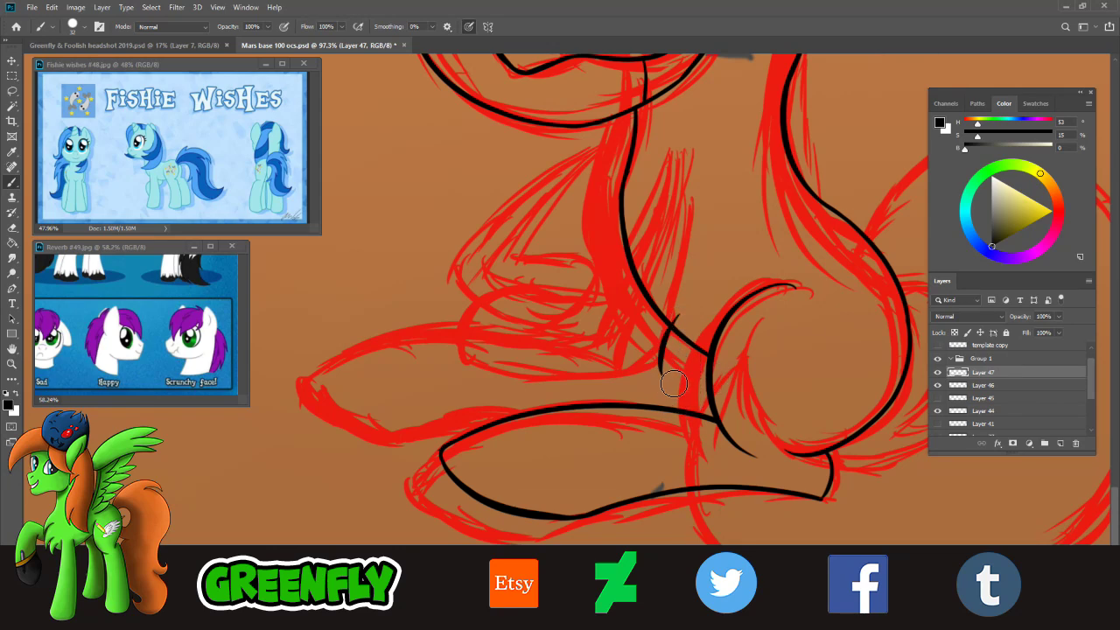
pyautogui.hotkey('ctrl', 'z')
pyautogui.moveTo(674, 310); pyautogui.dragTo(649, 382)
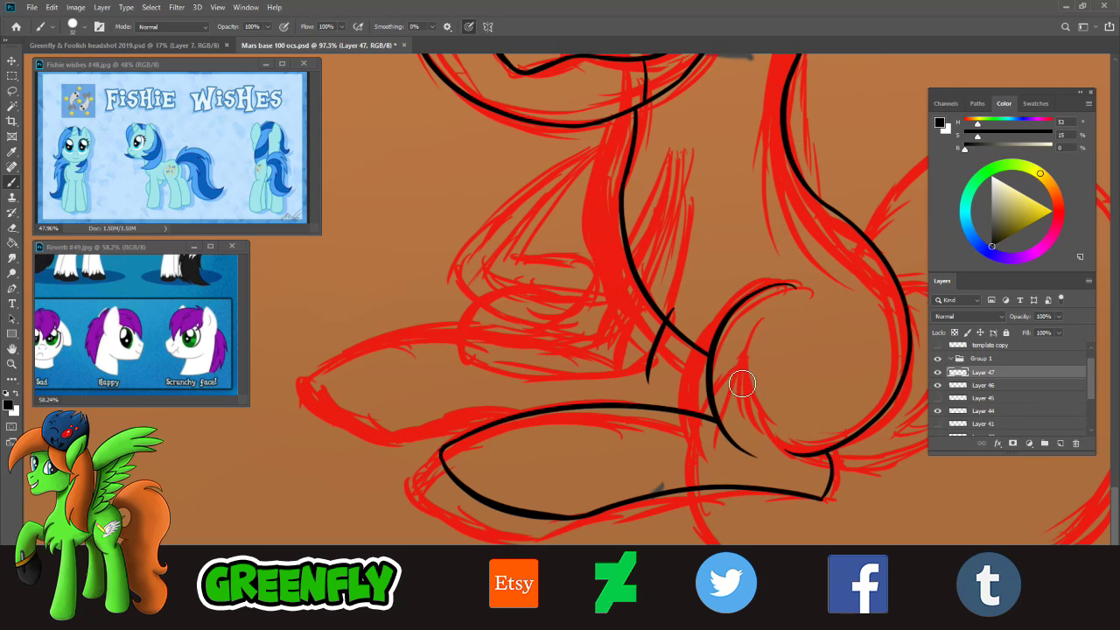
pyautogui.hotkey('ctrl', 'z')
pyautogui.moveTo(674, 317)
pyautogui.mouseDown()
pyautogui.moveTo(664, 384)
pyautogui.moveTo(574, 349)
pyautogui.moveTo(440, 354)
pyautogui.mouseUp()
pyautogui.hotkey('ctrl', 'z')
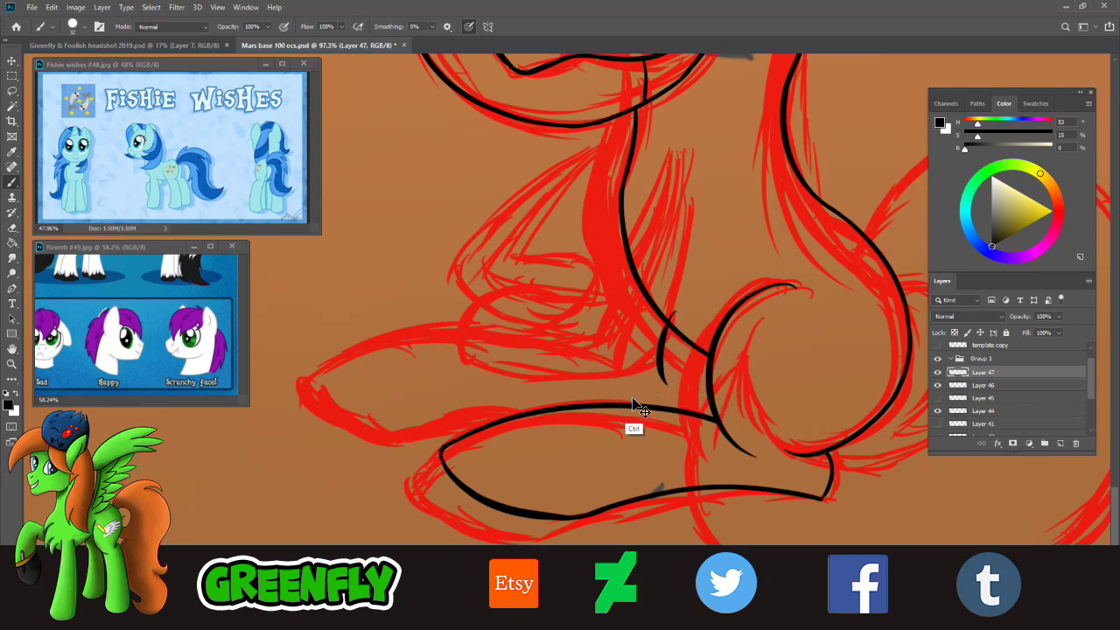
# - Ink the far hind leg's arched upper outline from the short belly-side line out to the hoof
pyautogui.moveTo(666, 379)
pyautogui.mouseDown()
pyautogui.moveTo(574, 347)
pyautogui.moveTo(457, 339)
pyautogui.mouseUp()
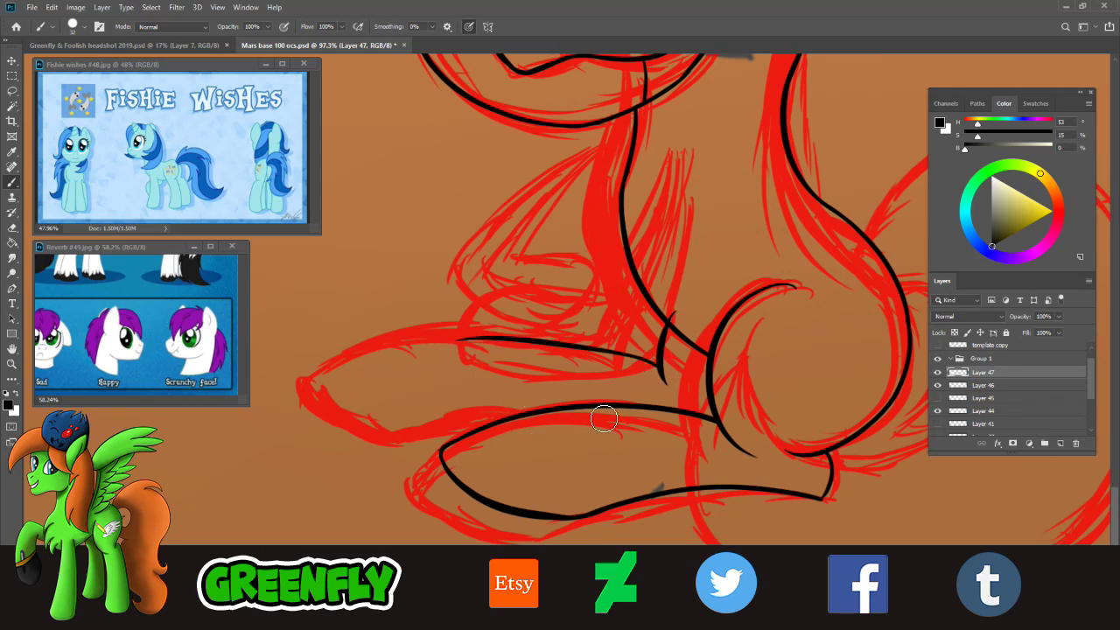
pyautogui.hotkey('ctrl', 'z')
pyautogui.moveTo(667, 377)
pyautogui.mouseDown()
pyautogui.moveTo(427, 372)
pyautogui.moveTo(475, 422)
pyautogui.moveTo(537, 442)
pyautogui.moveTo(509, 434)
pyautogui.mouseUp()
pyautogui.hotkey('ctrl', 'z')
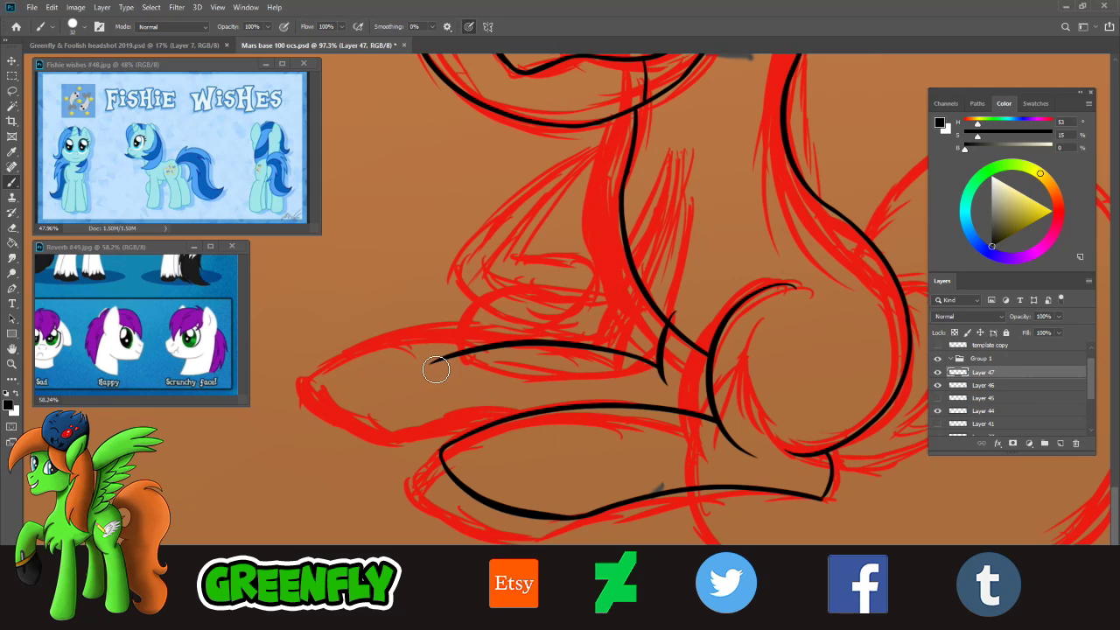
pyautogui.moveTo(432, 367); pyautogui.dragTo(496, 425)
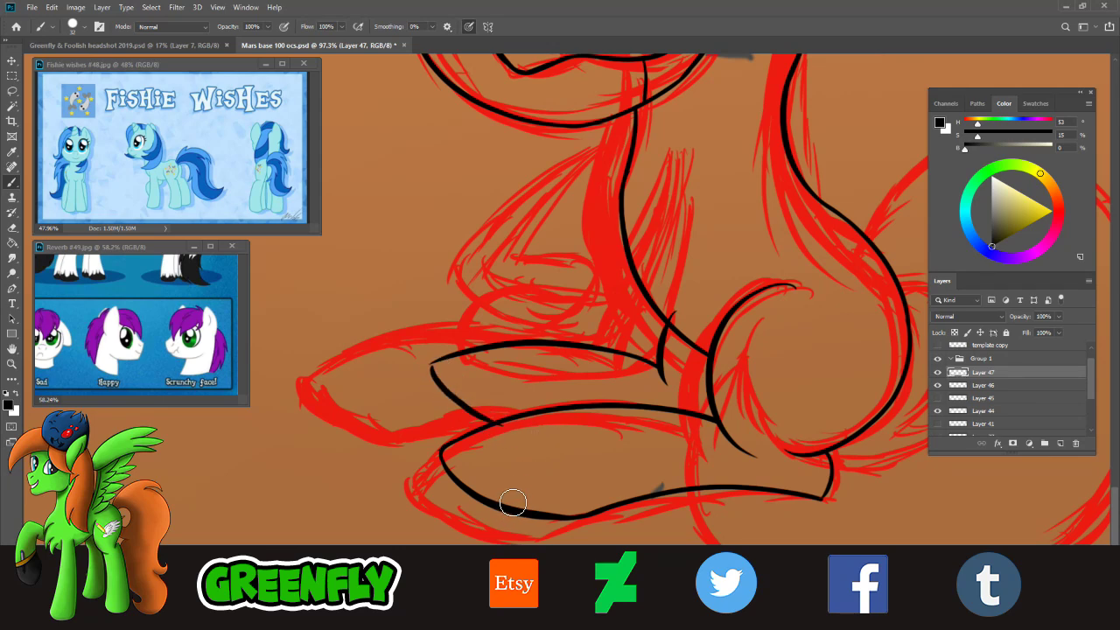
pyautogui.hotkey('ctrl', 'z')
pyautogui.hotkey('ctrl', 'z')
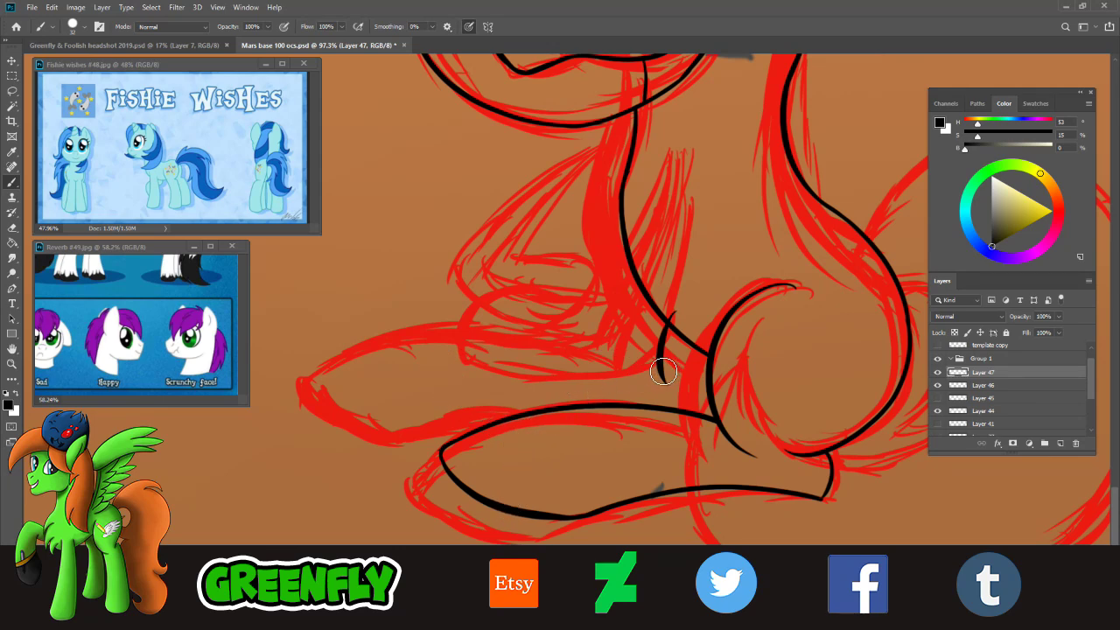
pyautogui.moveTo(664, 372); pyautogui.dragTo(429, 337)
pyautogui.hotkey('ctrl', 'z')
pyautogui.moveTo(663, 372)
pyautogui.mouseDown()
pyautogui.moveTo(417, 366)
pyautogui.moveTo(528, 420)
pyautogui.mouseUp()
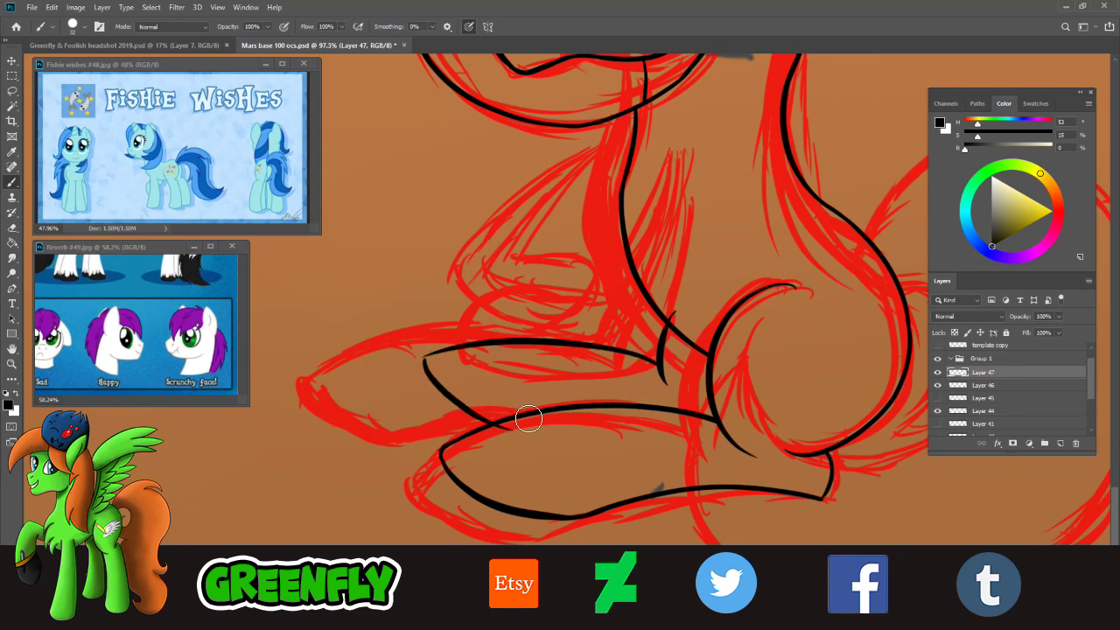
pyautogui.hotkey('ctrl', 'z')
# - Erase the short line's overshoot past the belly line and extend the hoof end of the far leg's upper outline
pyautogui.press('z')
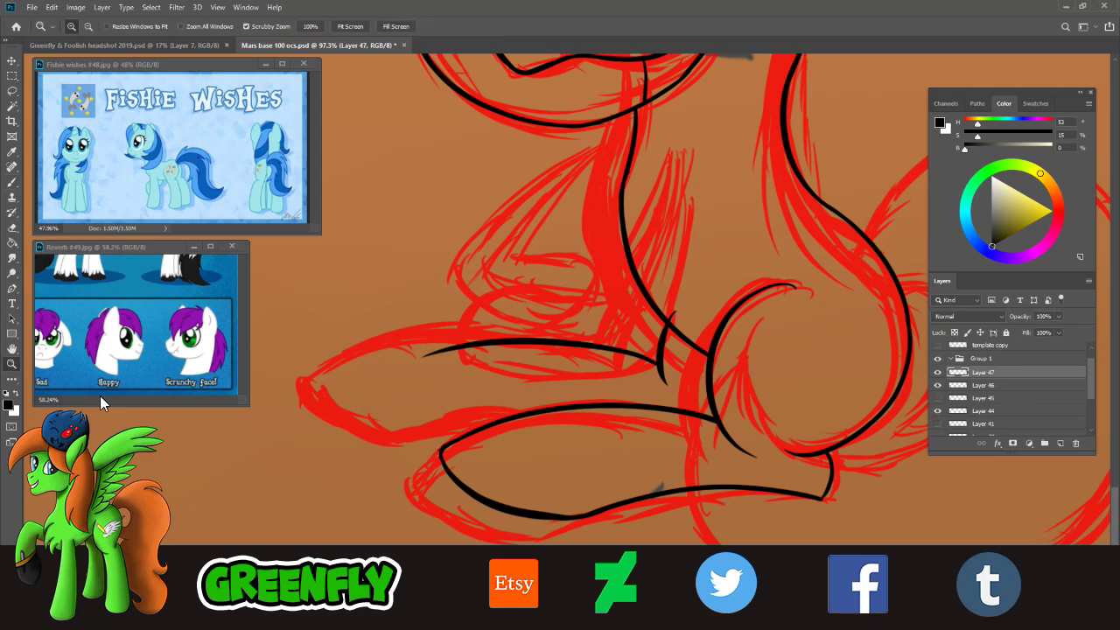
pyautogui.moveTo(487, 383); pyautogui.dragTo(522, 395)
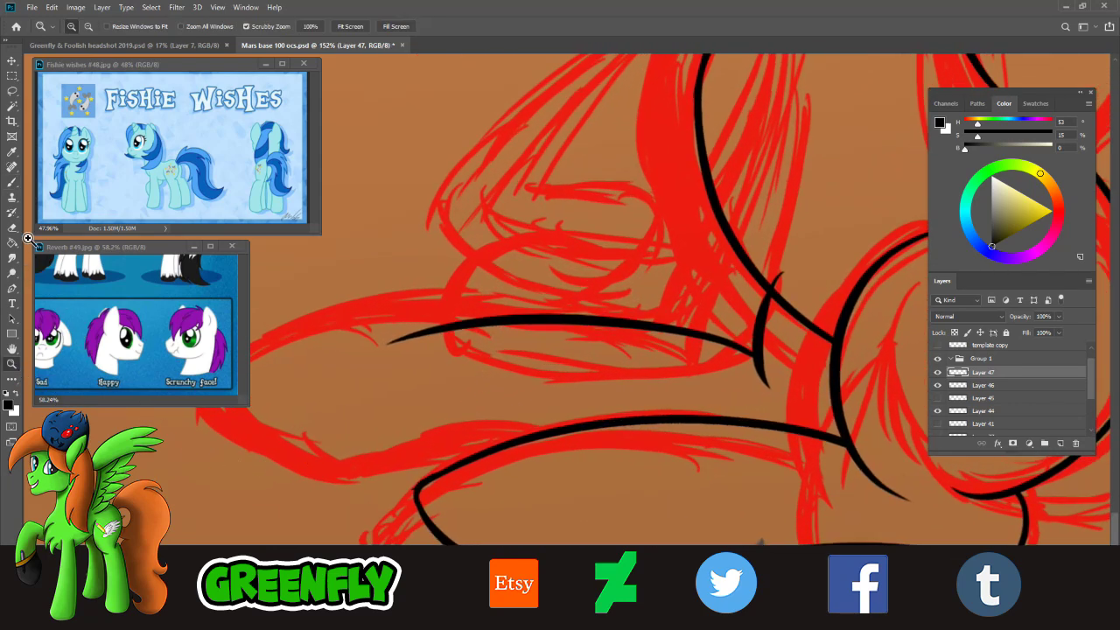
pyautogui.press('e')
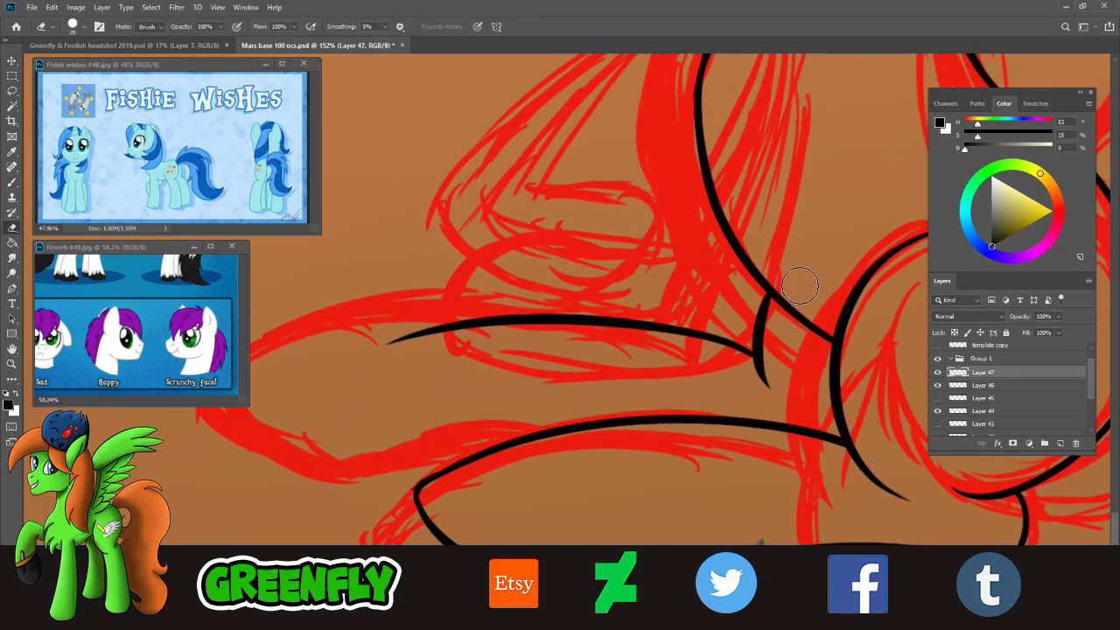
pyautogui.click(16, 187)
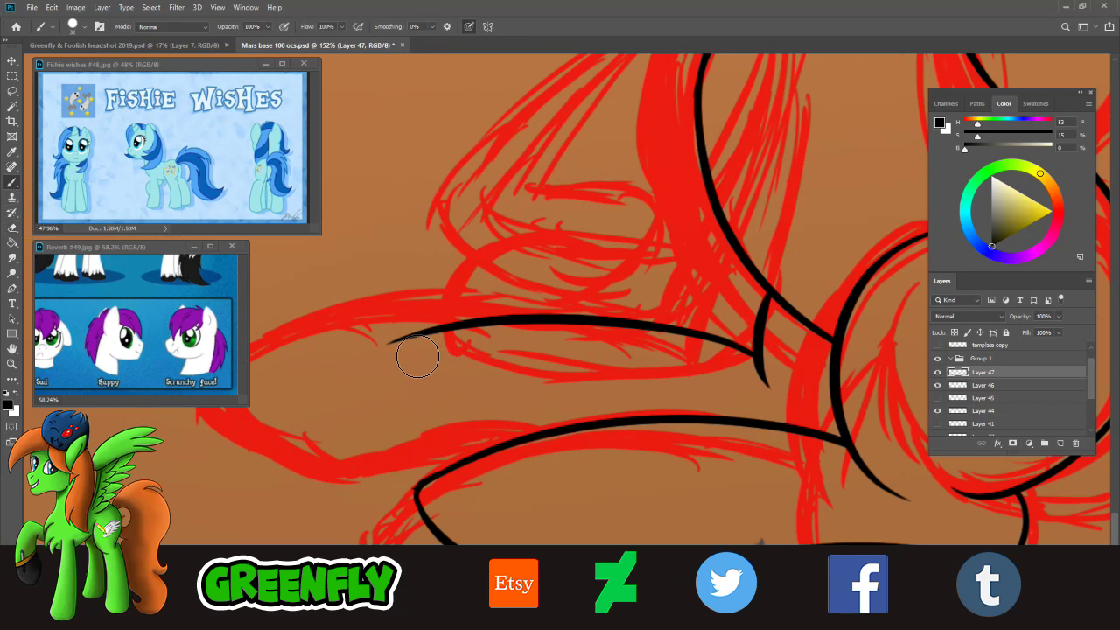
pyautogui.moveTo(378, 349); pyautogui.dragTo(488, 326)
# - Try to ink the far hoof's curved sole and blend its end into the near hind leg's upper outline
pyautogui.moveTo(378, 349); pyautogui.dragTo(514, 415)
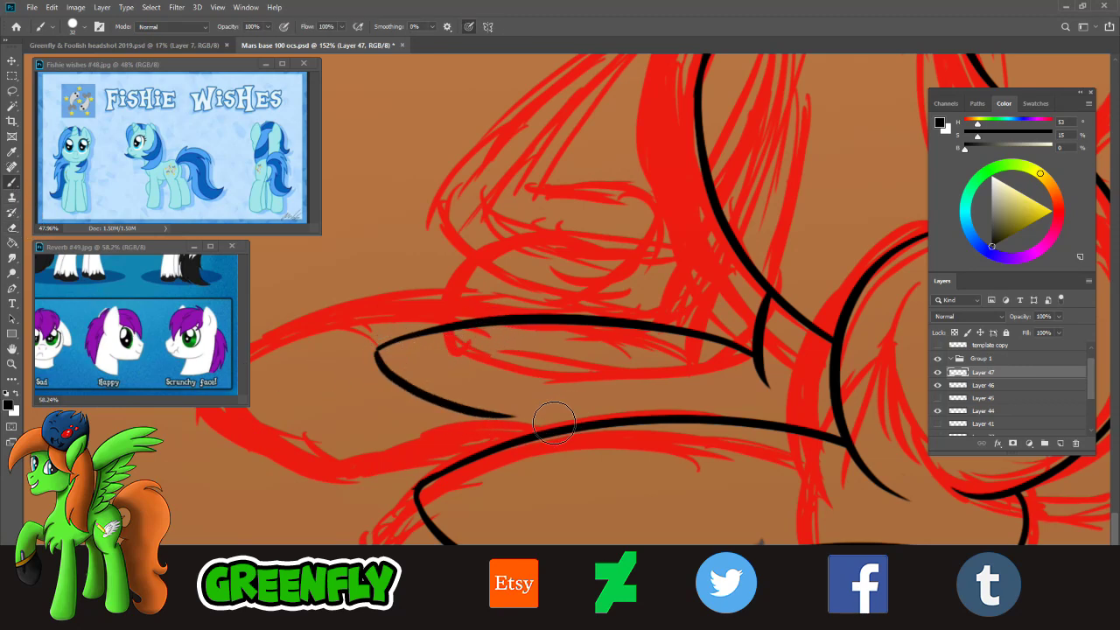
pyautogui.hotkey('ctrl', 'z')
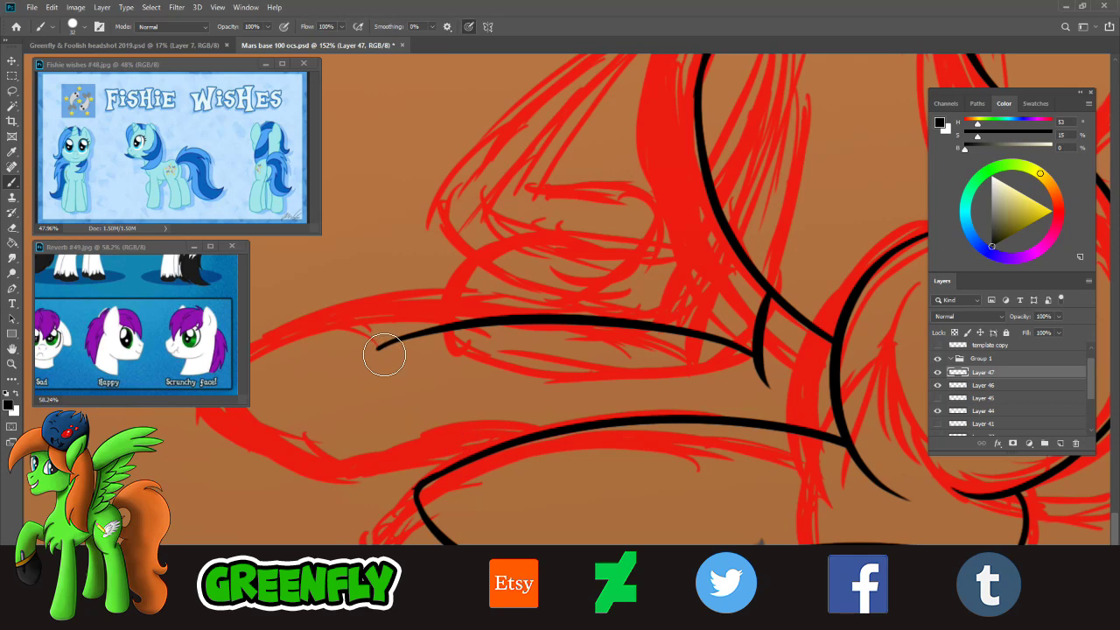
pyautogui.moveTo(378, 350); pyautogui.dragTo(510, 426)
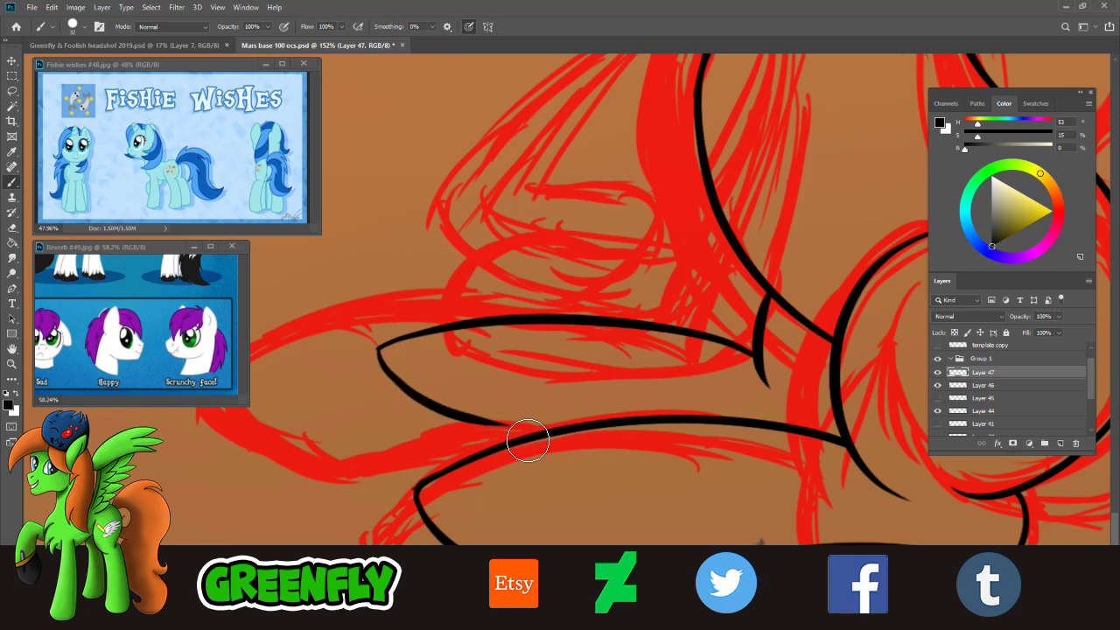
pyautogui.hotkey('ctrl', 'z')
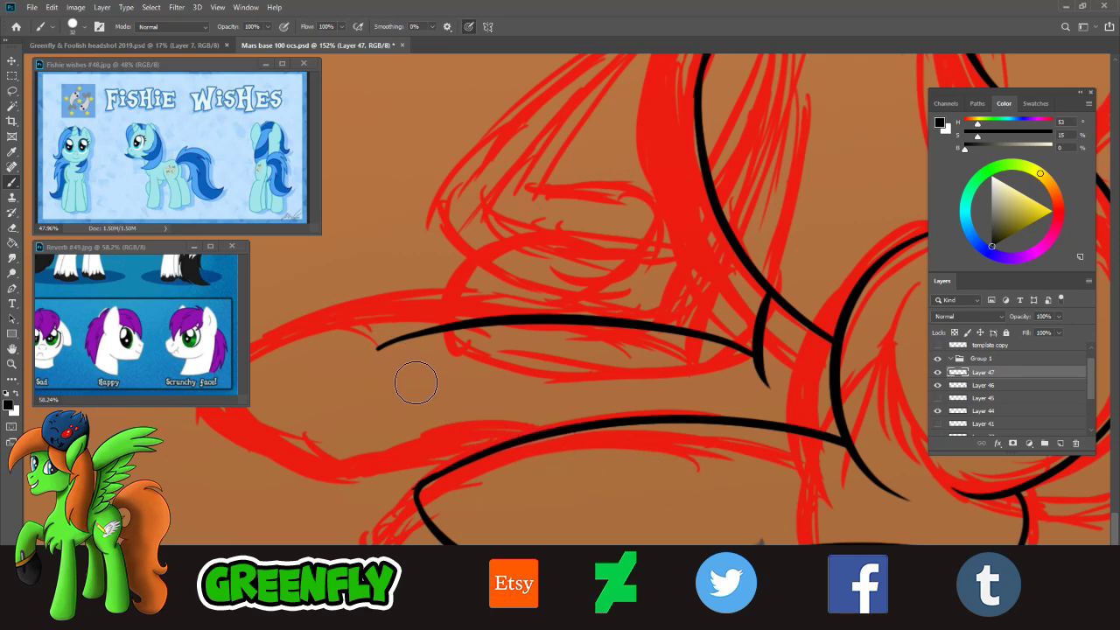
pyautogui.moveTo(379, 350); pyautogui.dragTo(519, 430)
pyautogui.hotkey('ctrl', 'z')
pyautogui.moveTo(380, 350); pyautogui.dragTo(518, 429)
pyautogui.hotkey('ctrl', 'z')
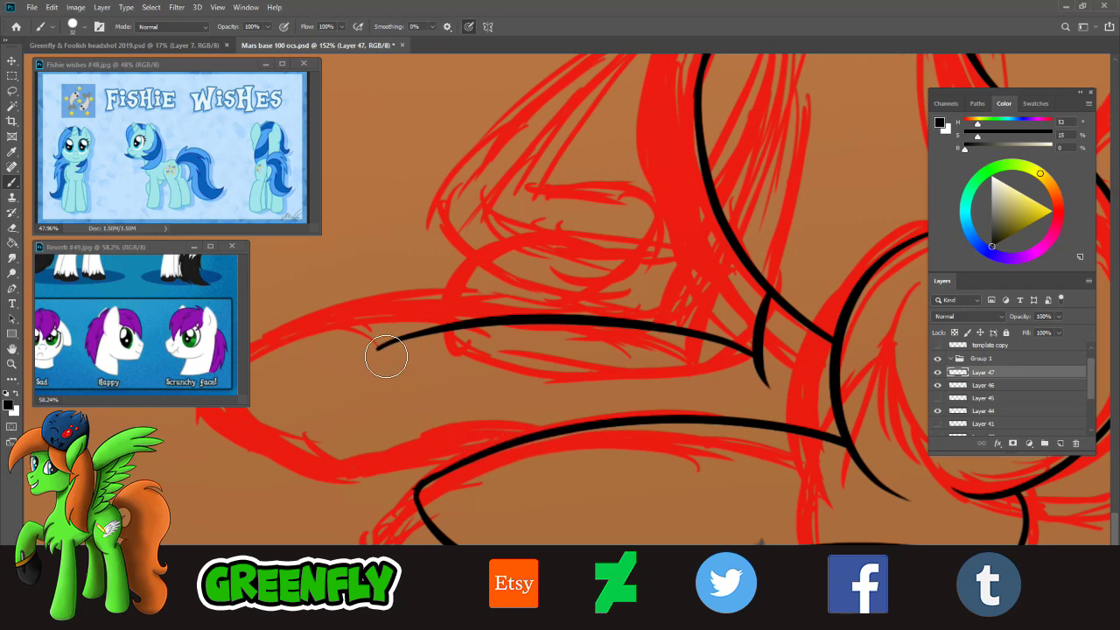
pyautogui.moveTo(380, 350); pyautogui.dragTo(512, 434)
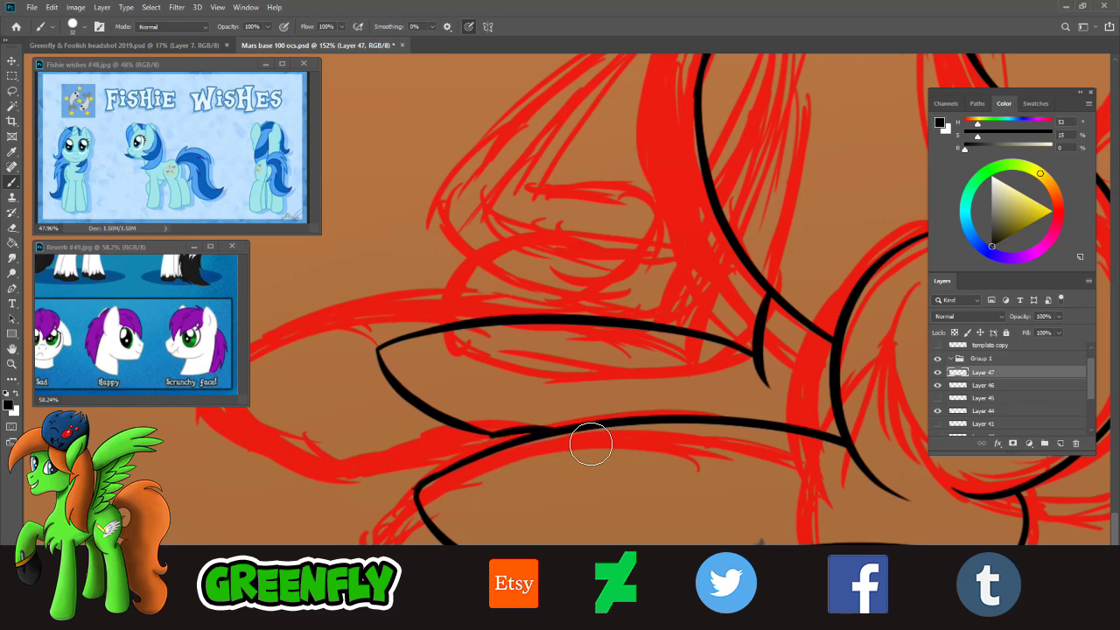
pyautogui.moveTo(492, 432); pyautogui.dragTo(574, 420)
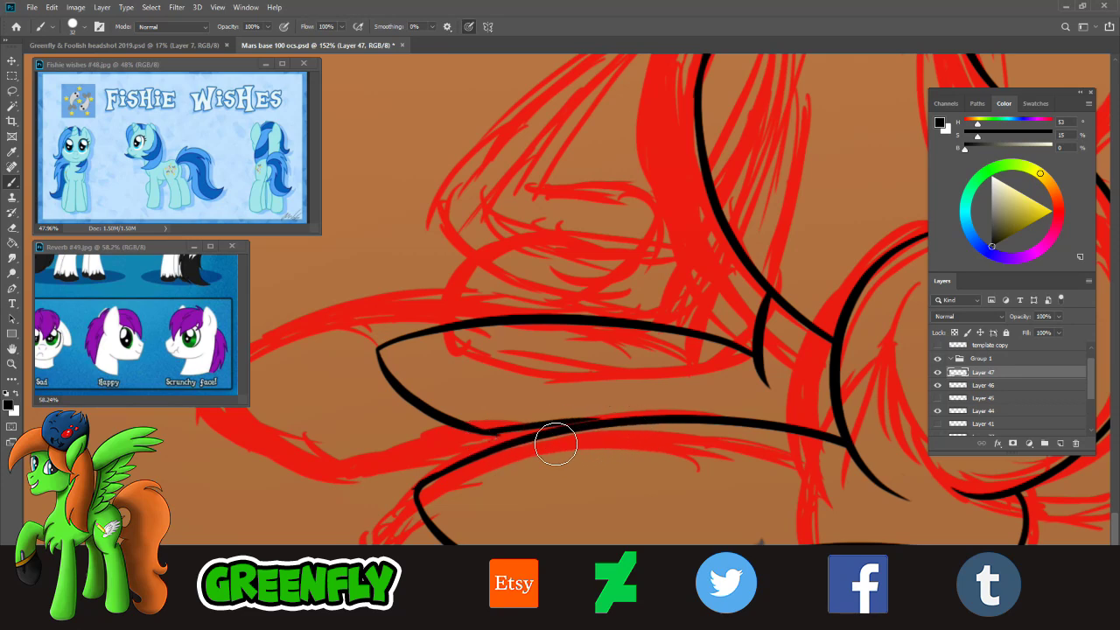
pyautogui.hotkey('ctrl', 'z')
pyautogui.moveTo(492, 435); pyautogui.dragTo(585, 423)
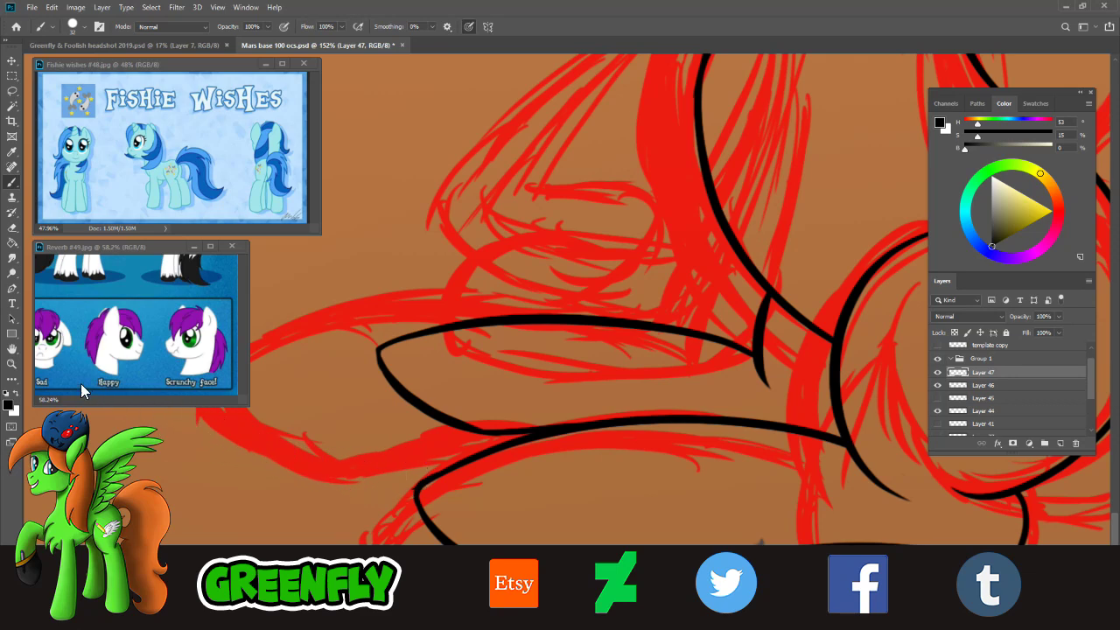
# - Check the far leg against the whole figure and undo the hoof sole curve
pyautogui.press('z')
pyautogui.scroll(-5, 628, 450)
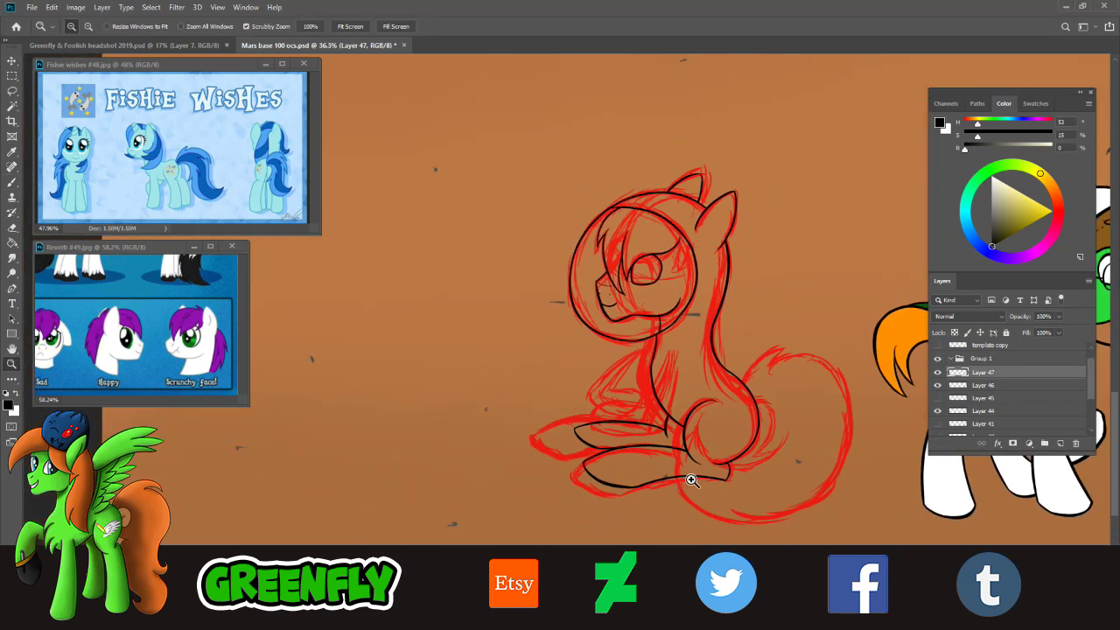
pyautogui.scroll(5, 668, 468)
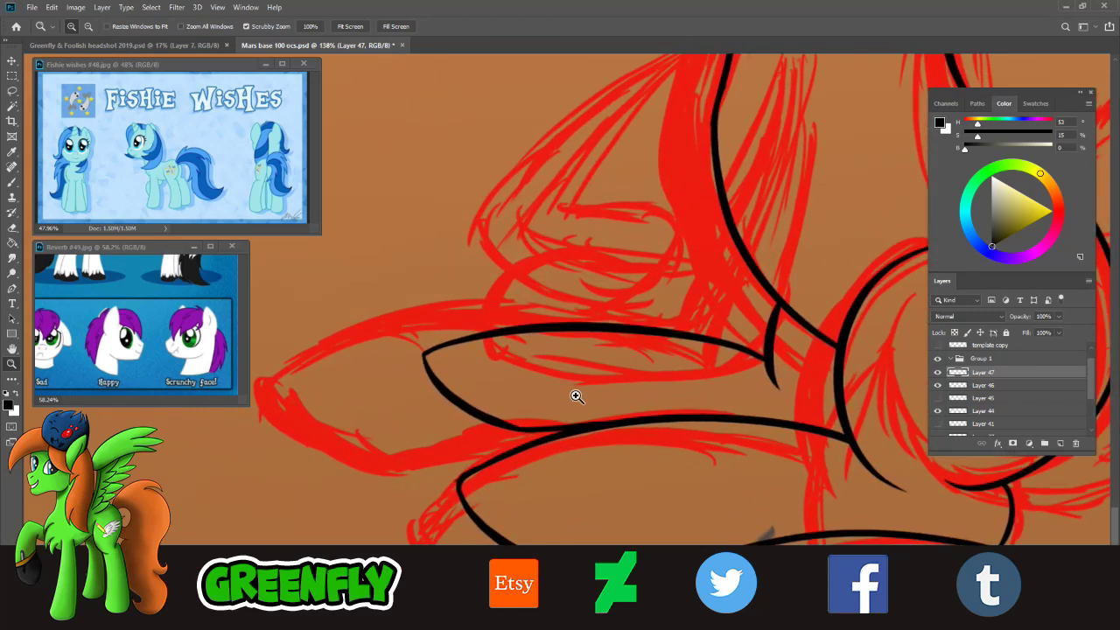
pyautogui.hotkey('ctrl', 'z')
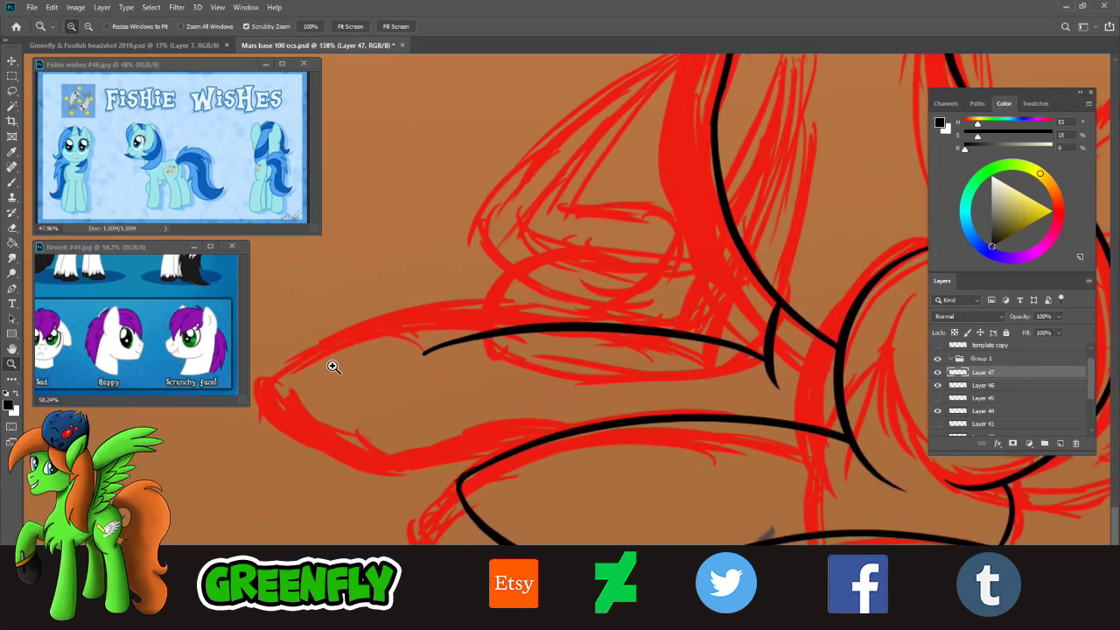
# - Redraw the far hoof's curved sole from the tip of its upper outline down to the near hind leg's outline
pyautogui.press('b')
pyautogui.moveTo(423, 353)
pyautogui.mouseDown()
pyautogui.moveTo(457, 400)
pyautogui.moveTo(569, 445)
pyautogui.mouseUp()
pyautogui.hotkey('ctrl', 'z')
pyautogui.moveTo(423, 354); pyautogui.dragTo(568, 442)
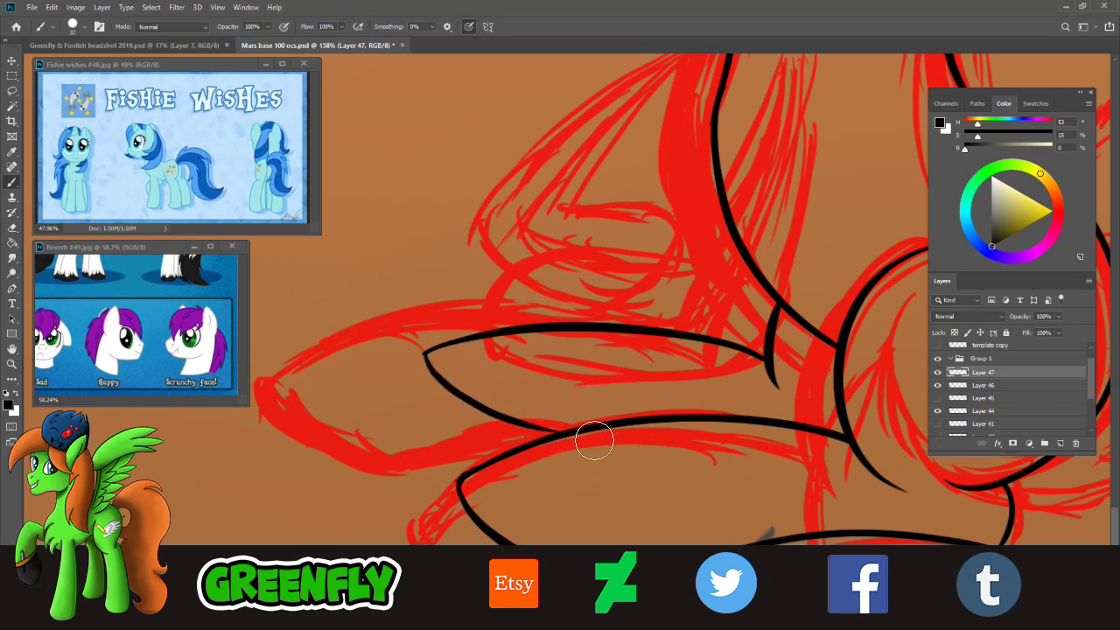
pyautogui.hotkey('ctrl', 'z')
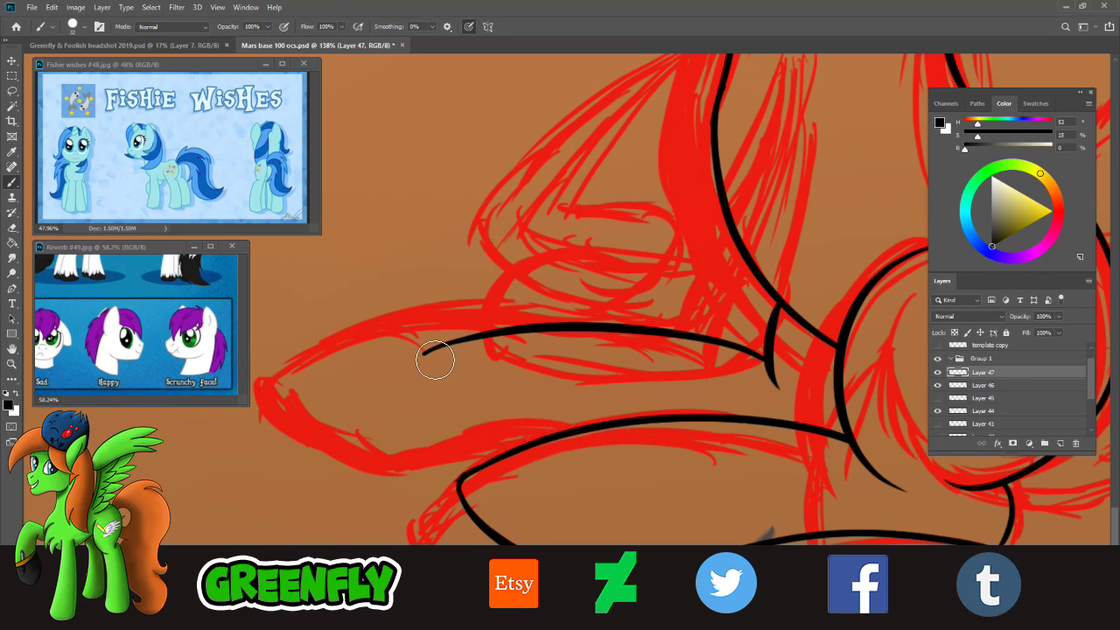
pyautogui.moveTo(424, 355)
pyautogui.mouseDown()
pyautogui.moveTo(512, 430)
pyautogui.moveTo(559, 427)
pyautogui.mouseUp()
pyautogui.hotkey('ctrl', 'z')
pyautogui.moveTo(424, 355)
pyautogui.mouseDown()
pyautogui.moveTo(514, 416)
pyautogui.moveTo(571, 424)
pyautogui.mouseUp()
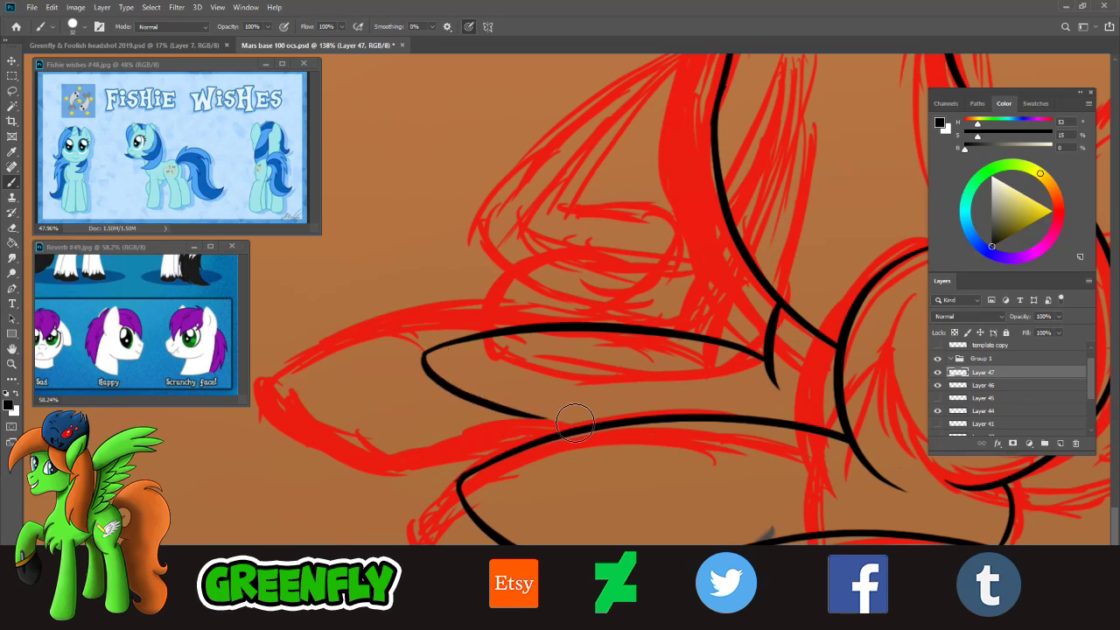
pyautogui.hotkey('ctrl', 'z')
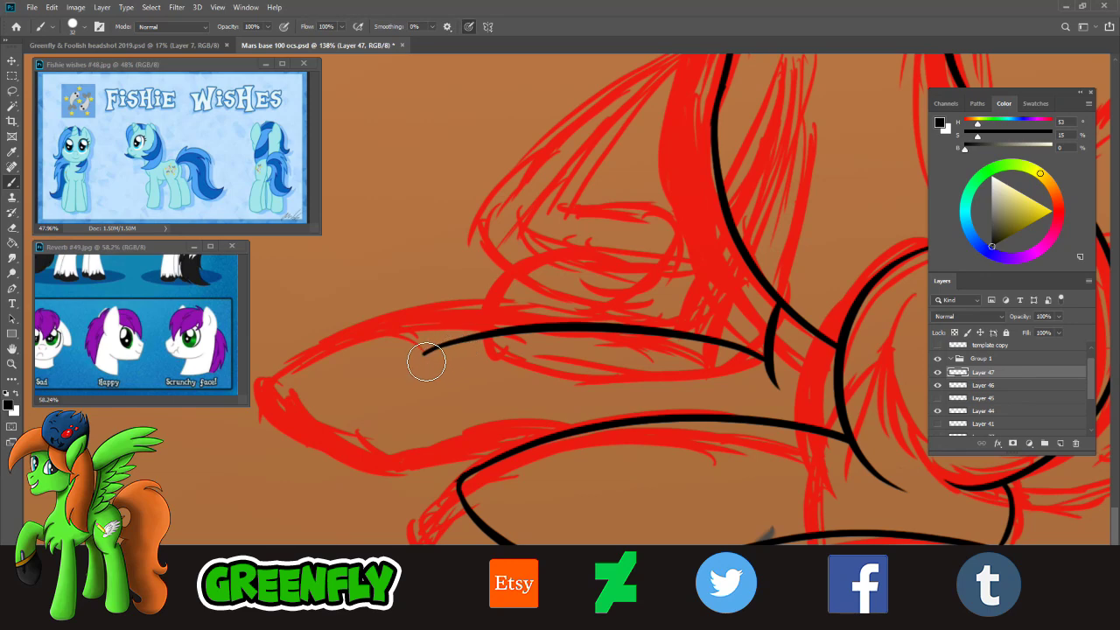
pyautogui.moveTo(421, 357)
pyautogui.mouseDown()
pyautogui.moveTo(469, 340)
pyautogui.moveTo(569, 431)
pyautogui.mouseUp()
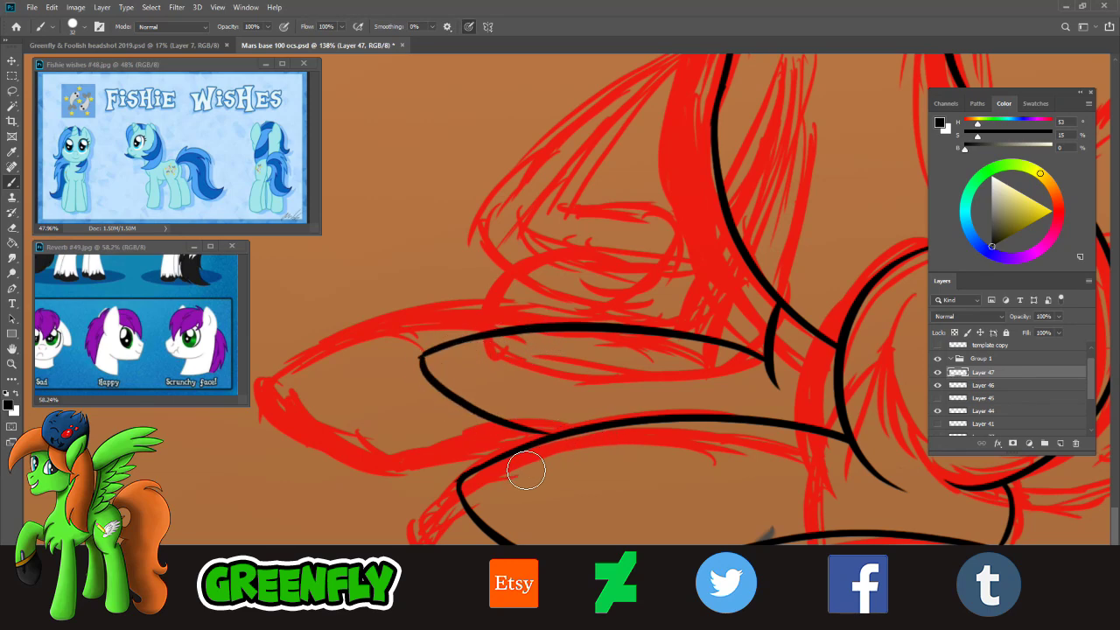
pyautogui.hotkey('ctrl', 'z')
pyautogui.moveTo(424, 360); pyautogui.dragTo(556, 433)
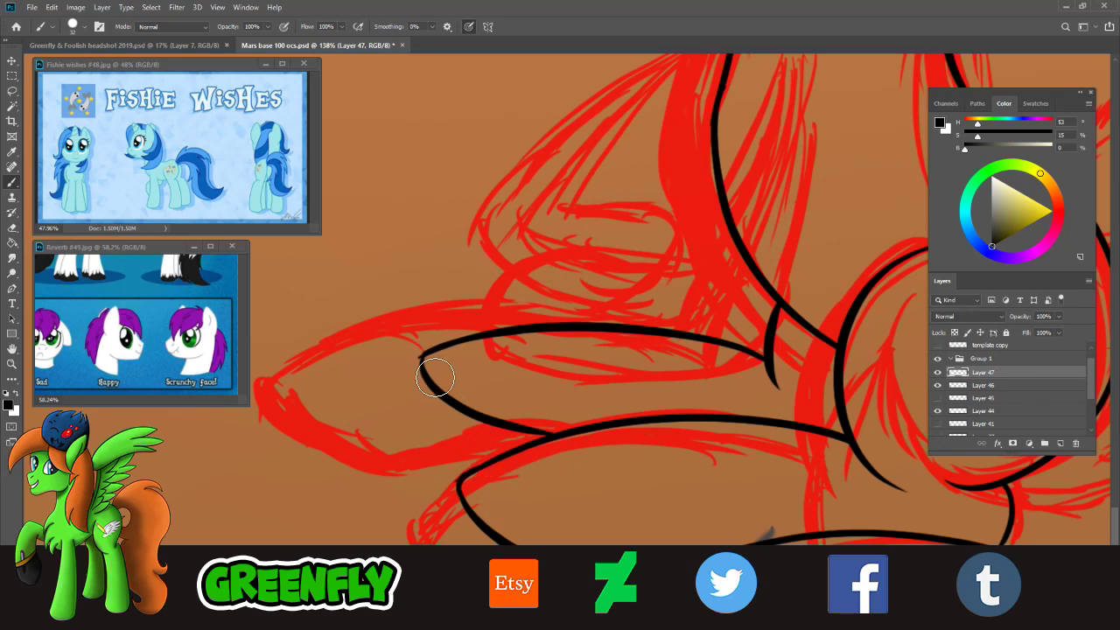
pyautogui.press('z')
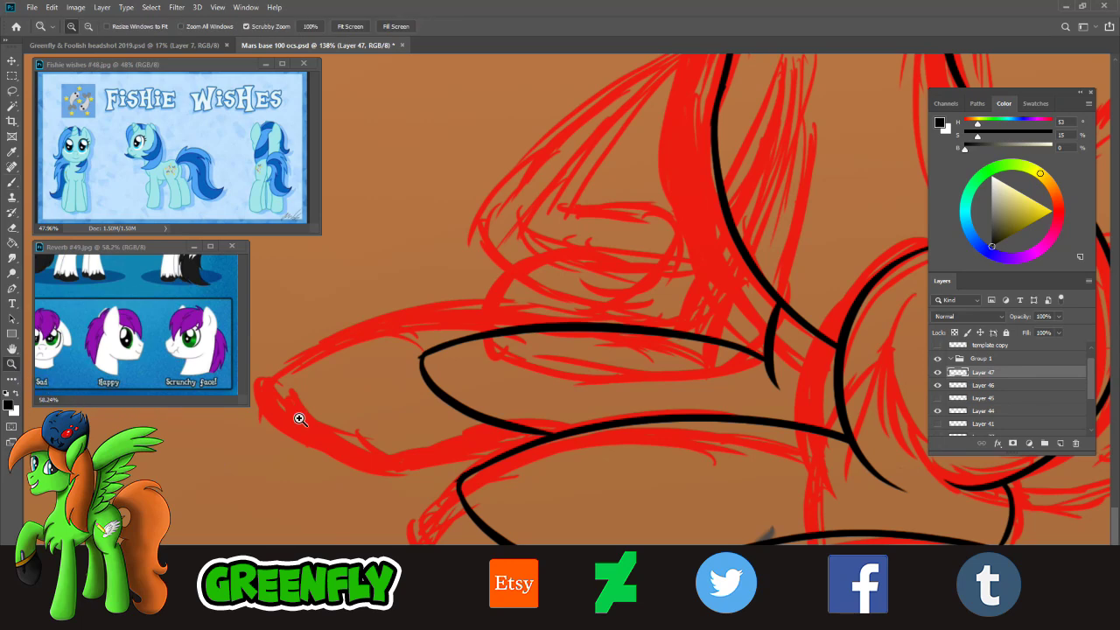
pyautogui.moveTo(593, 464); pyautogui.dragTo(534, 468)
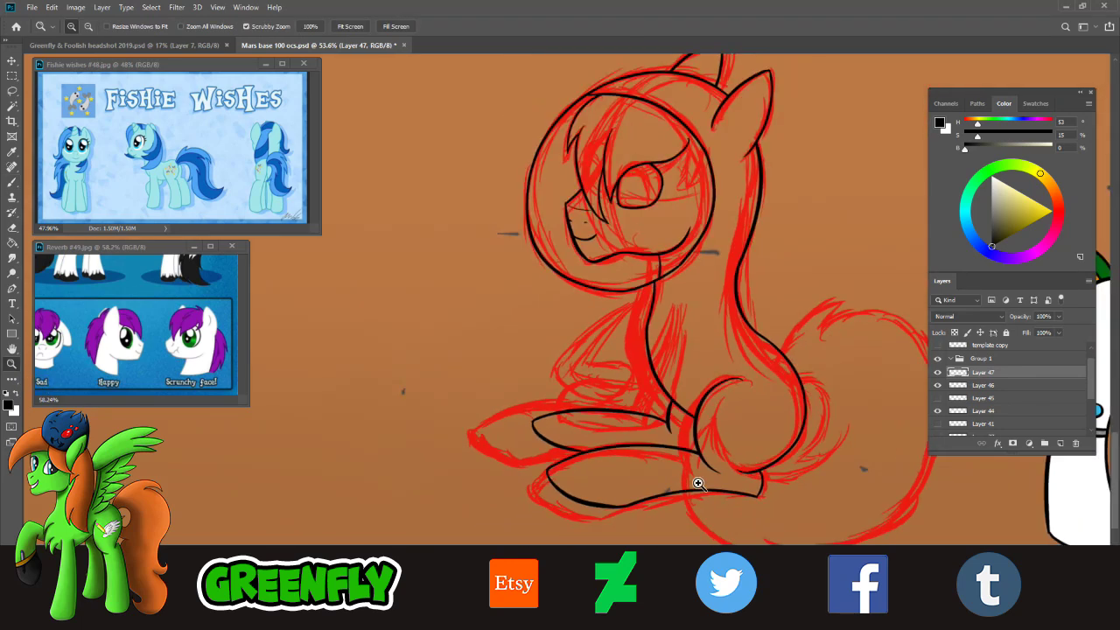
# - Merge Layer 47 down into Layer 46, check the merged ink's visibility, and add a new layer above it
pyautogui.moveTo(708, 486); pyautogui.dragTo(690, 485)
pyautogui.scroll(3, 718, 448)
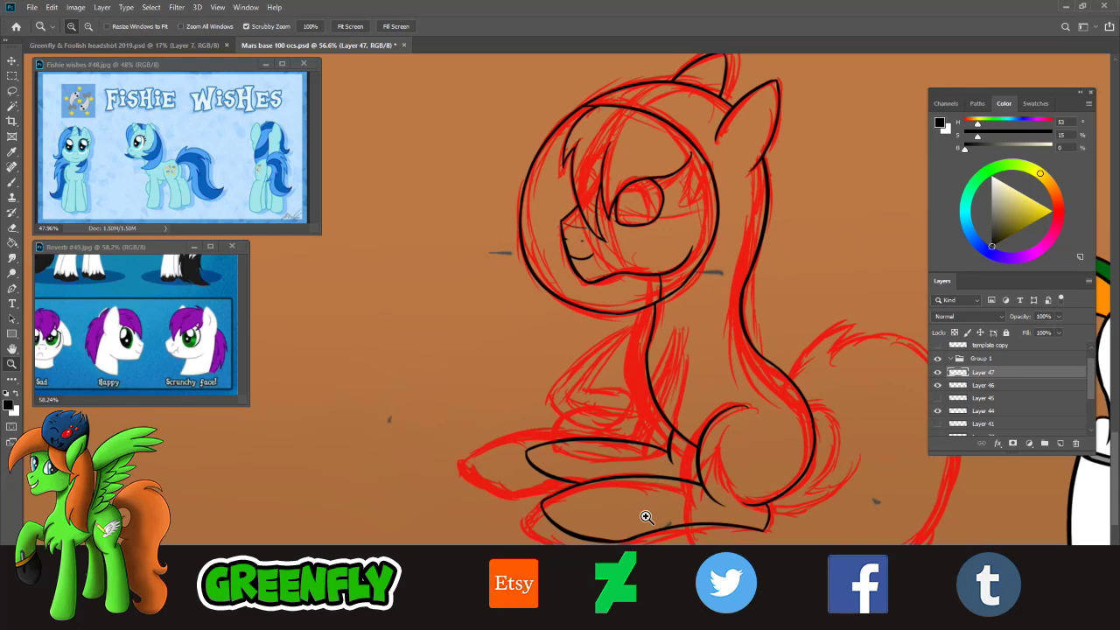
pyautogui.scroll(-1, 651, 522)
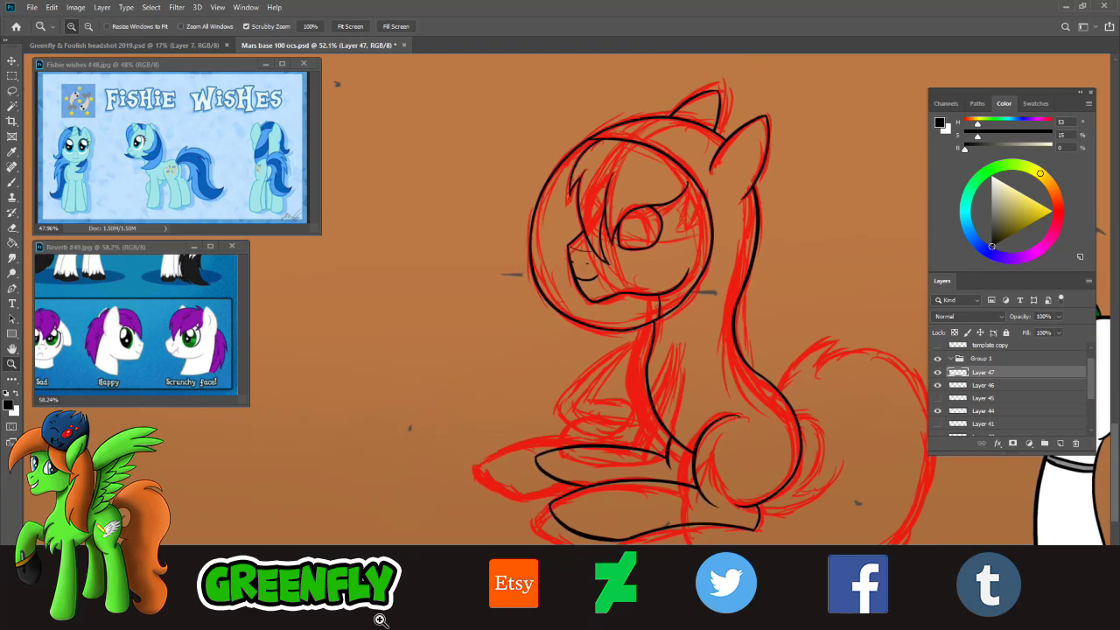
pyautogui.moveTo(379, 625)
pyautogui.mouseDown()
pyautogui.moveTo(412, 626)
pyautogui.moveTo(390, 625)
pyautogui.mouseUp()
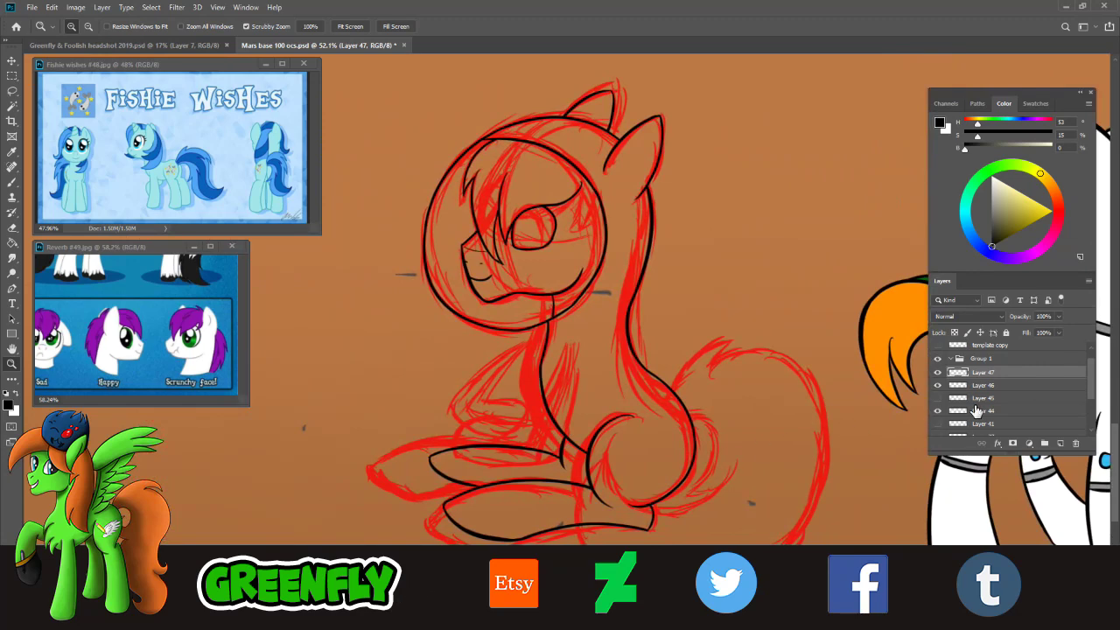
pyautogui.click(937, 359)
pyautogui.rightClick(1002, 375)
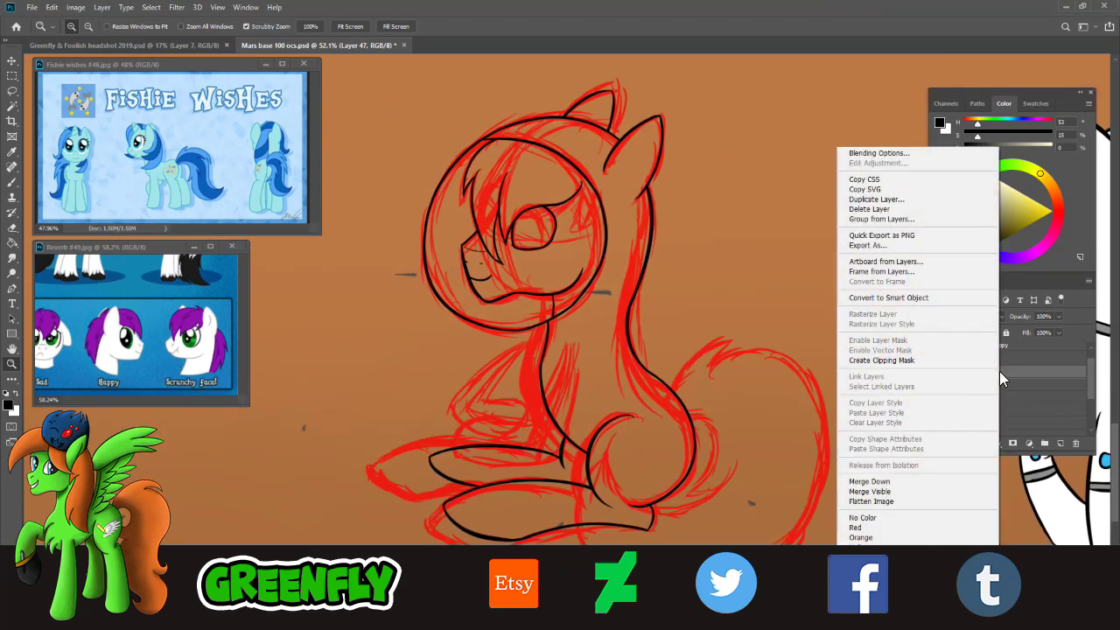
pyautogui.click(884, 481)
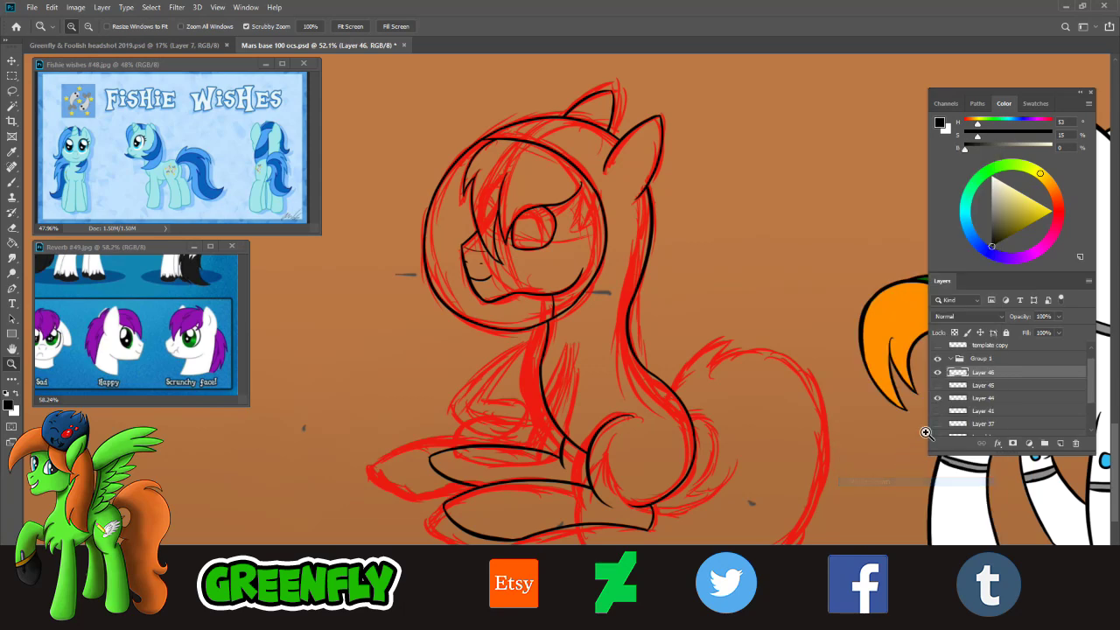
pyautogui.click(938, 372)
pyautogui.click(938, 372)
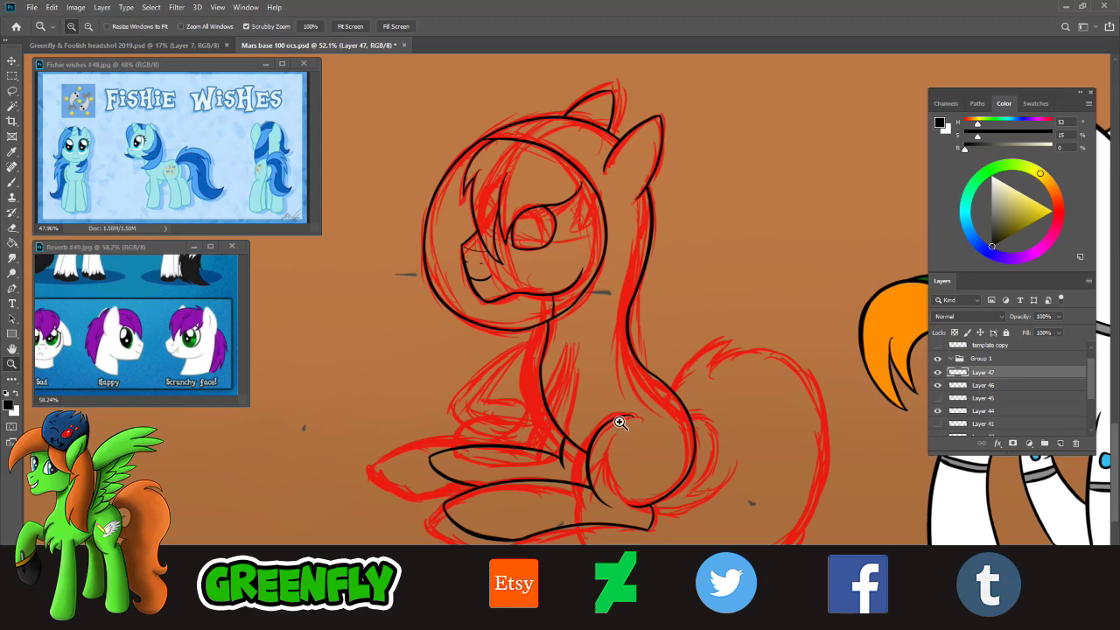
# - Ink the tail's upper outline from the pony's rump to a pointed tuft, with a short inner line running back from the tip
pyautogui.moveTo(722, 478); pyautogui.dragTo(1110, 503)
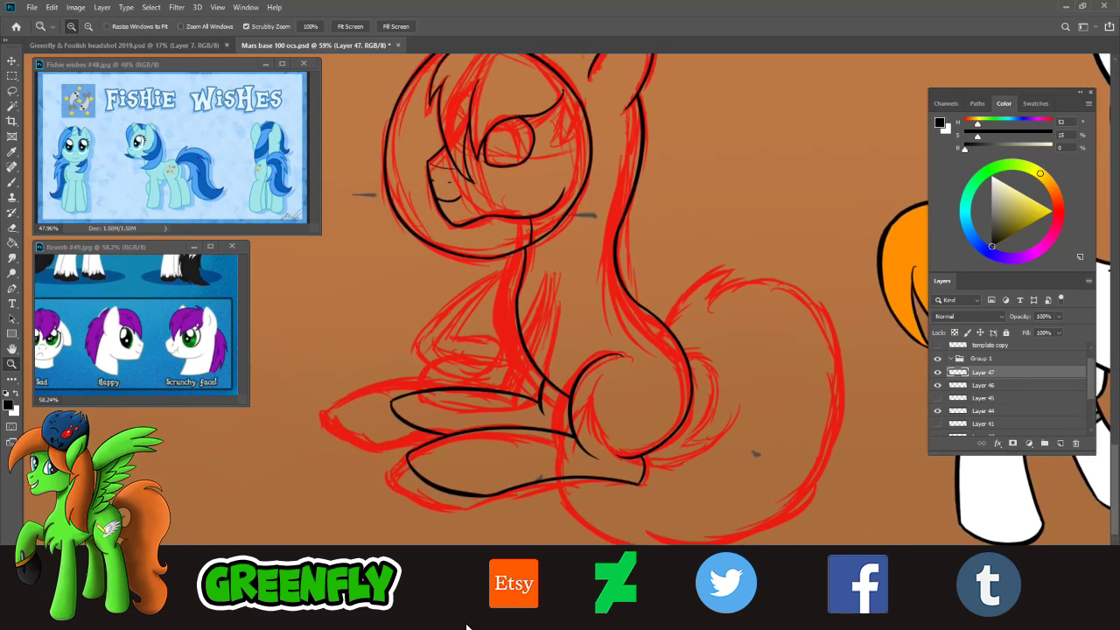
pyautogui.moveTo(375, 622); pyautogui.dragTo(390, 623)
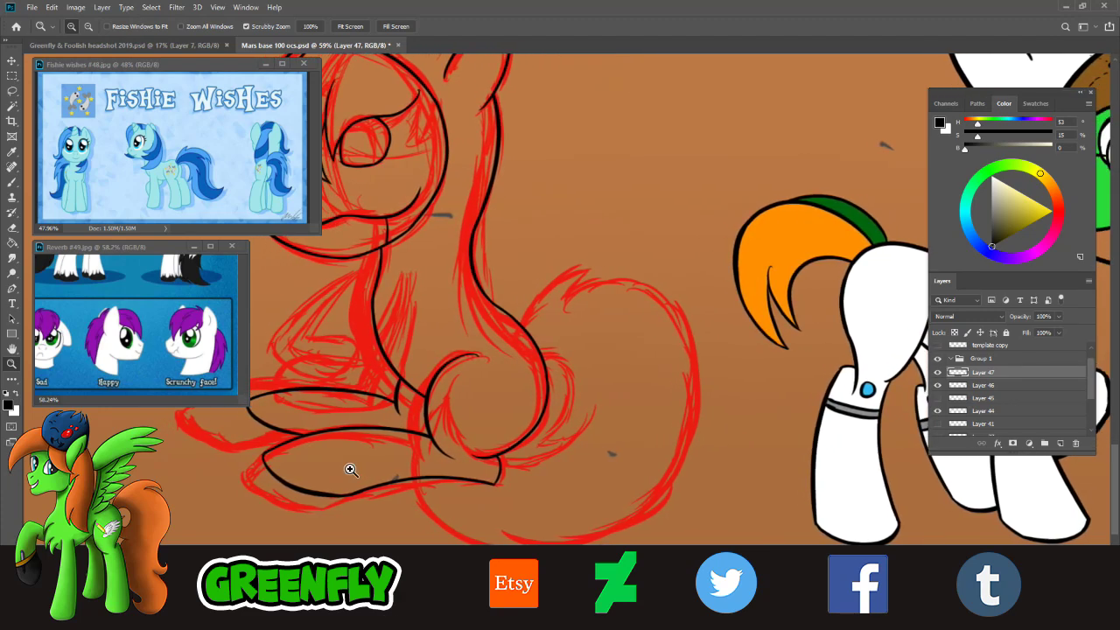
pyautogui.click(12, 183)
pyautogui.moveTo(517, 337)
pyautogui.mouseDown()
pyautogui.moveTo(592, 266)
pyautogui.moveTo(565, 324)
pyautogui.mouseUp()
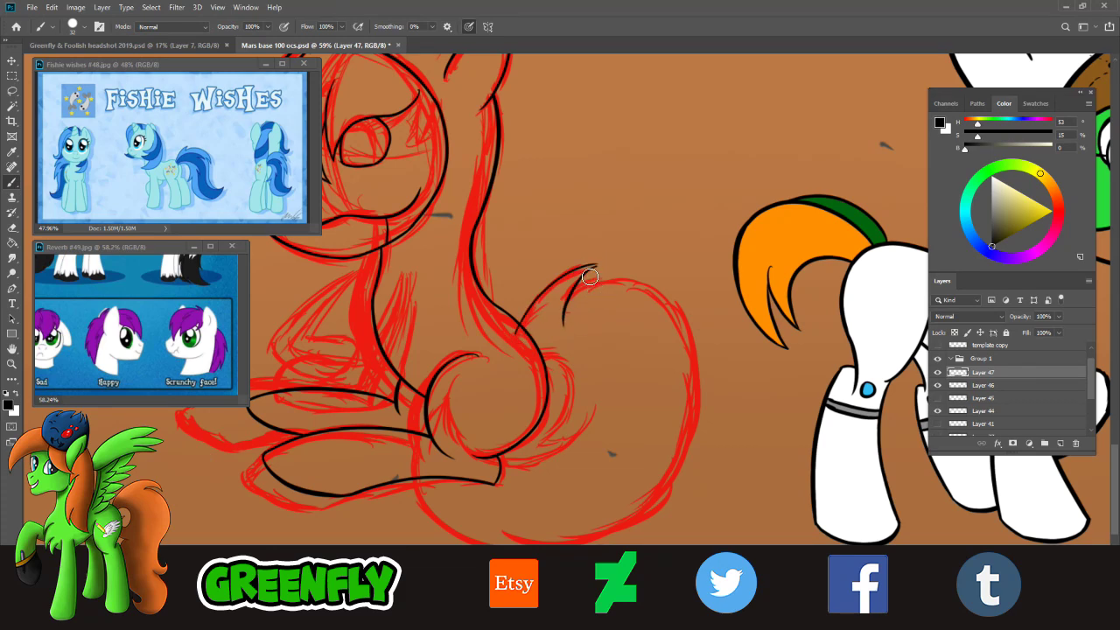
pyautogui.hotkey('ctrl', 'z')
pyautogui.moveTo(596, 266); pyautogui.dragTo(564, 315)
pyautogui.hotkey('ctrl', 'z')
pyautogui.moveTo(597, 264)
pyautogui.mouseDown()
pyautogui.moveTo(567, 308)
pyautogui.moveTo(663, 285)
pyautogui.moveTo(679, 293)
pyautogui.mouseUp()
pyautogui.hotkey('ctrl', 'z')
# - Examine the tail of the side-view pony up close in the Reverb #49.jpg reference
pyautogui.click(230, 385)
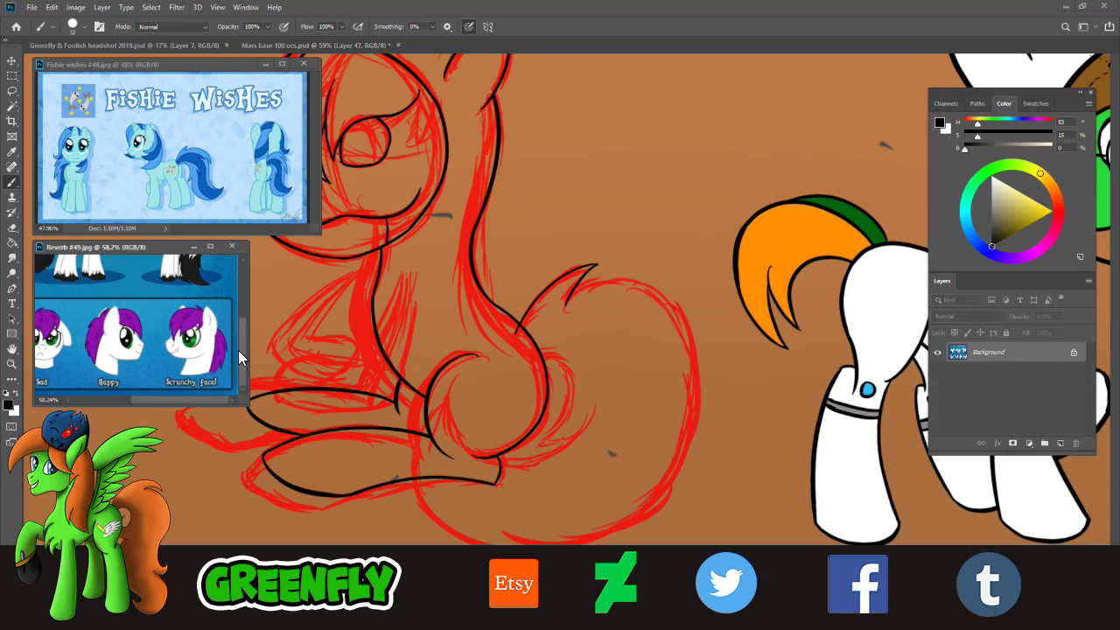
pyautogui.moveTo(238, 350); pyautogui.dragTo(239, 310)
pyautogui.moveTo(194, 400); pyautogui.dragTo(127, 394)
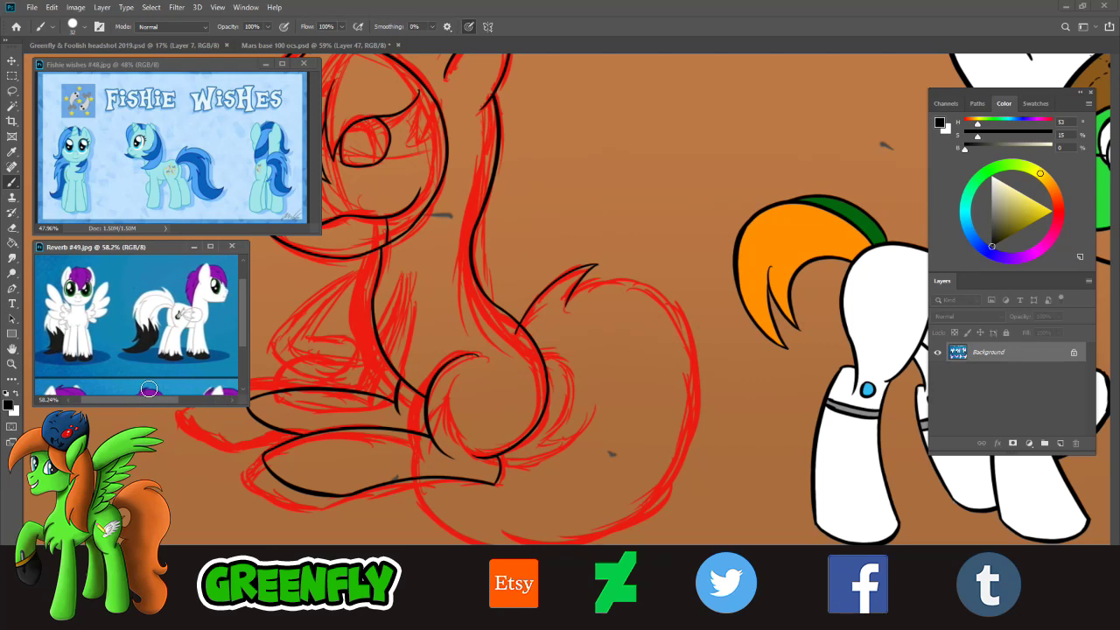
pyautogui.click(12, 365)
pyautogui.moveTo(149, 322); pyautogui.dragTo(238, 311)
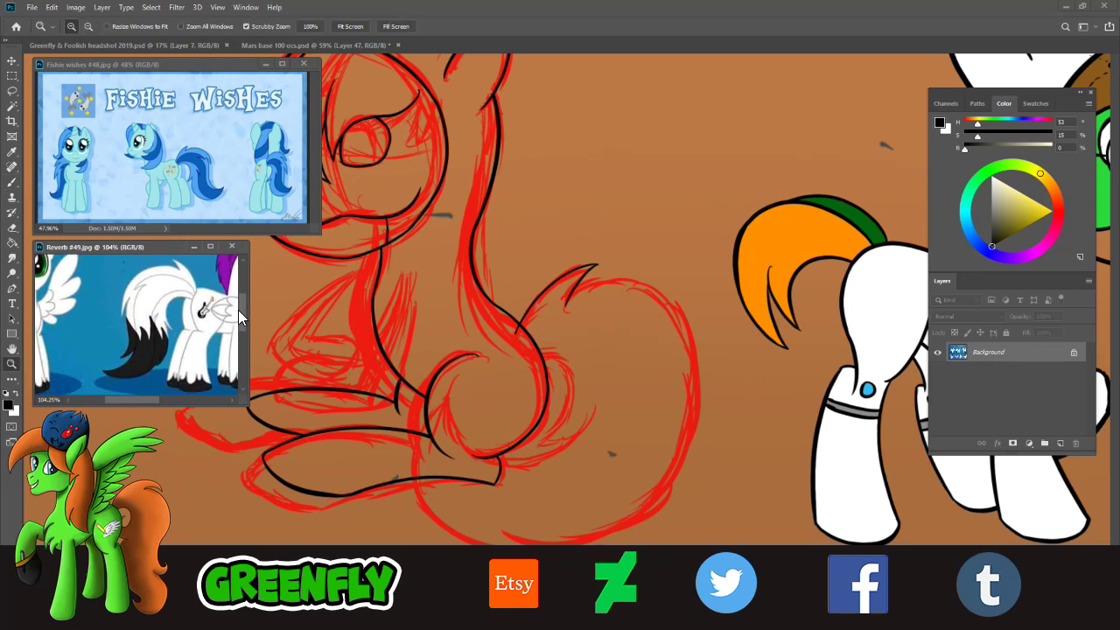
# - Back in the Mars base document, ink the tail's large outer curve from the upper tuft around its far side, redrawing it until smooth
pyautogui.click(660, 408)
pyautogui.click(12, 182)
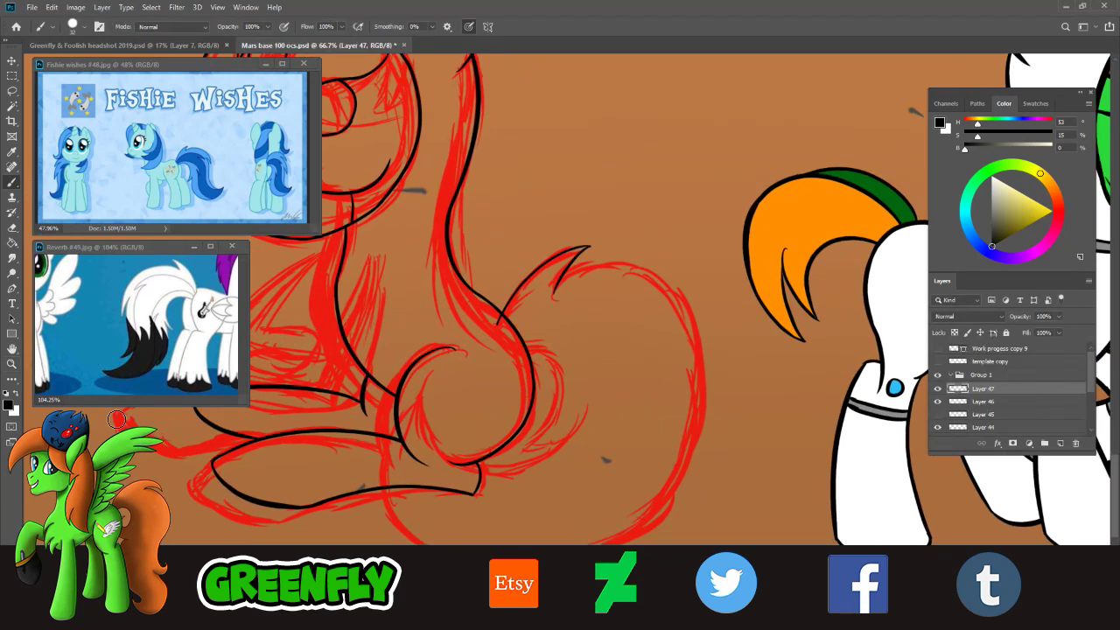
pyautogui.moveTo(561, 281)
pyautogui.mouseDown()
pyautogui.moveTo(710, 338)
pyautogui.moveTo(674, 471)
pyautogui.mouseUp()
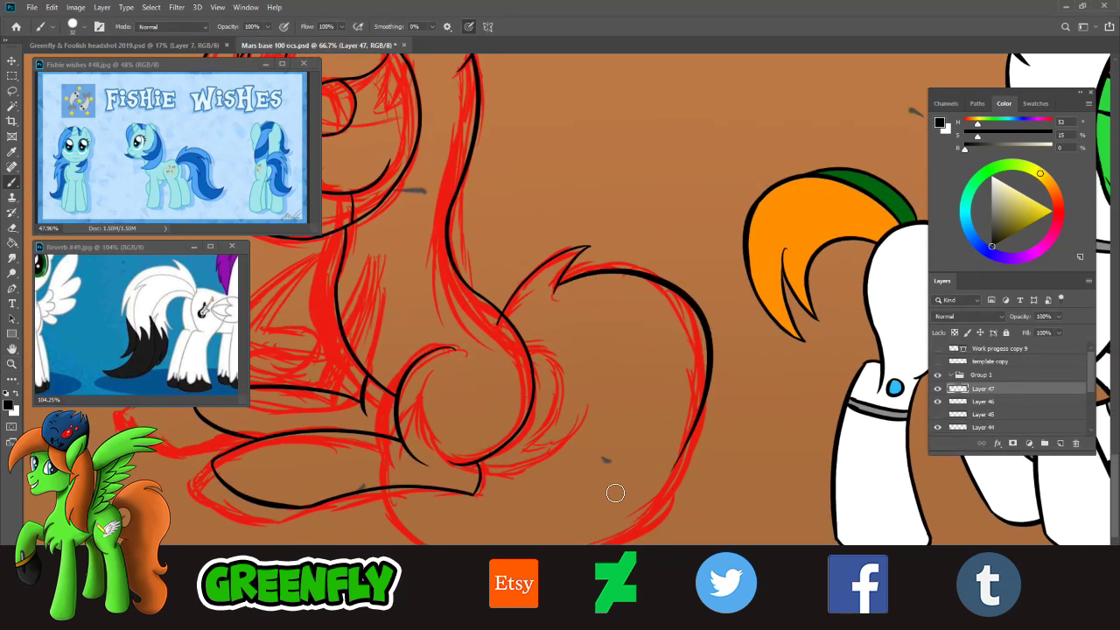
pyautogui.hotkey('ctrl', 'z')
pyautogui.moveTo(557, 282)
pyautogui.mouseDown()
pyautogui.moveTo(695, 324)
pyautogui.moveTo(624, 512)
pyautogui.mouseUp()
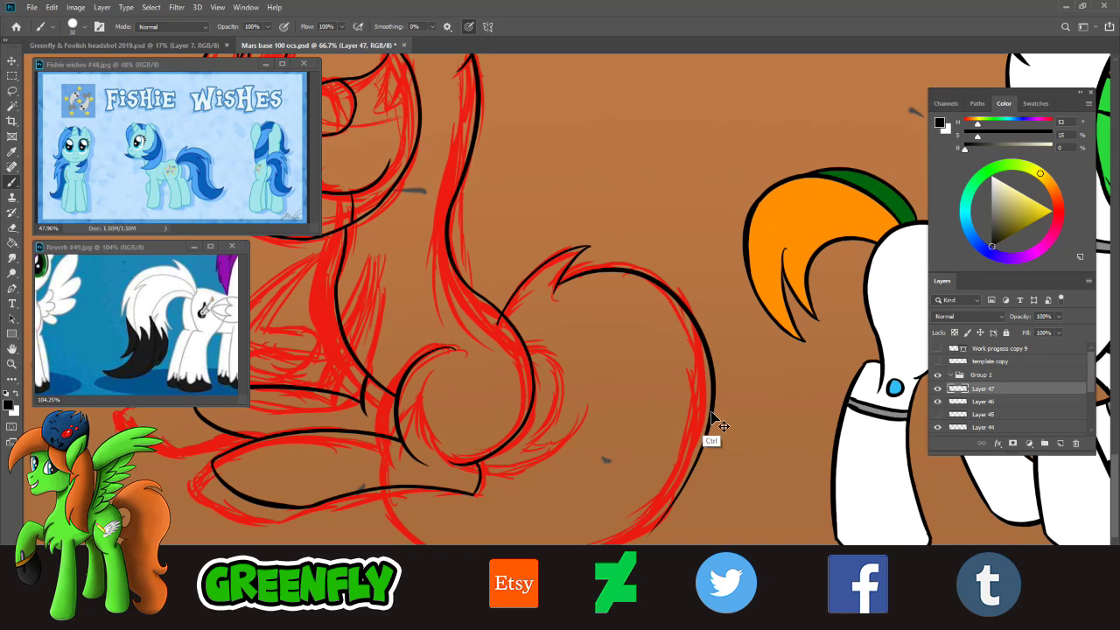
pyautogui.hotkey('ctrl', 'z')
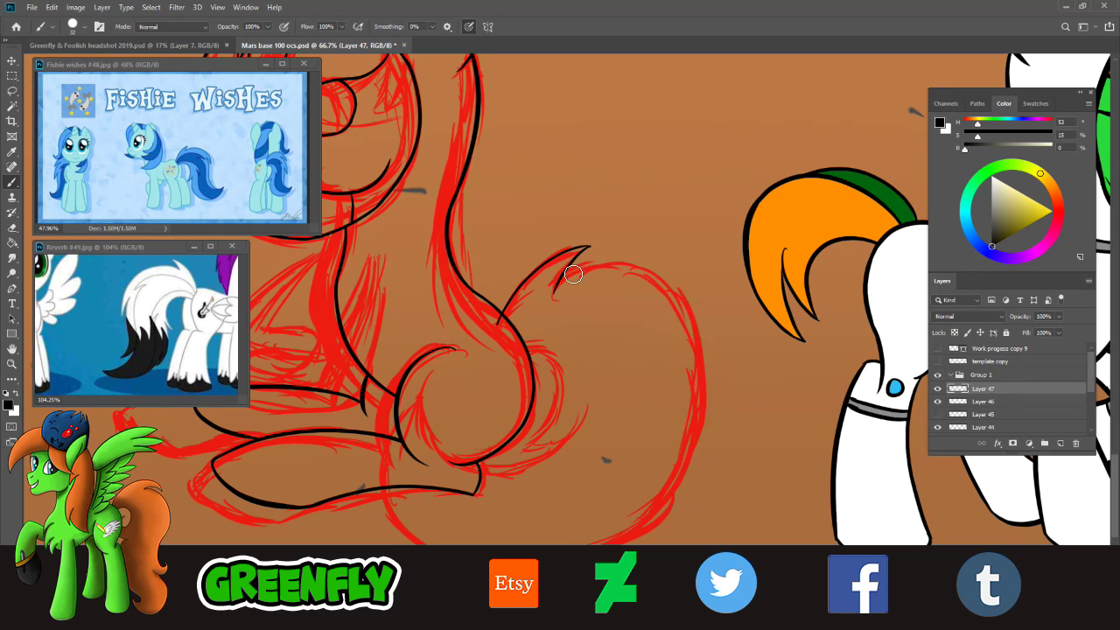
pyautogui.moveTo(557, 282); pyautogui.dragTo(733, 412)
pyautogui.hotkey('ctrl', 'z')
pyautogui.moveTo(556, 282)
pyautogui.mouseDown()
pyautogui.moveTo(625, 270)
pyautogui.moveTo(700, 450)
pyautogui.mouseUp()
pyautogui.hotkey('ctrl', 'z')
pyautogui.moveTo(570, 277)
pyautogui.mouseDown()
pyautogui.moveTo(639, 286)
pyautogui.moveTo(664, 505)
pyautogui.mouseUp()
pyautogui.hotkey('ctrl', 'z')
pyautogui.moveTo(561, 280)
pyautogui.mouseDown()
pyautogui.moveTo(704, 343)
pyautogui.moveTo(683, 490)
pyautogui.mouseUp()
pyautogui.hotkey('ctrl', 'z')
pyautogui.moveTo(559, 278)
pyautogui.mouseDown()
pyautogui.moveTo(636, 274)
pyautogui.moveTo(705, 477)
pyautogui.mouseUp()
pyautogui.hotkey('ctrl', 'z')
pyautogui.moveTo(560, 278); pyautogui.dragTo(682, 503)
pyautogui.hotkey('ctrl', 'z')
pyautogui.moveTo(590, 272); pyautogui.dragTo(684, 471)
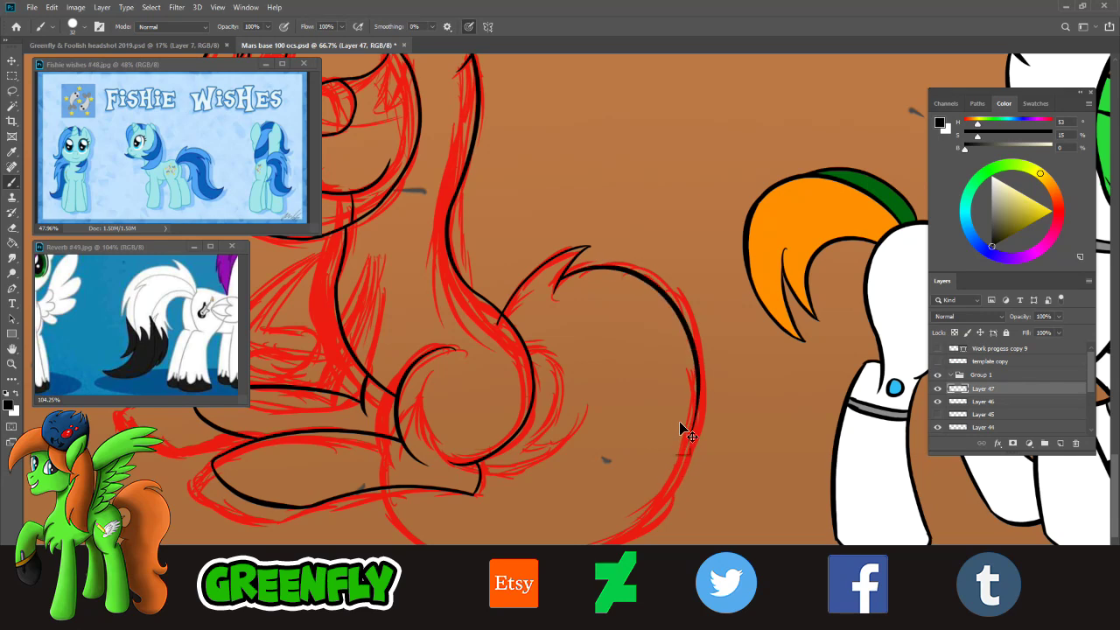
pyautogui.hotkey('ctrl', 'z')
pyautogui.moveTo(565, 279); pyautogui.dragTo(693, 459)
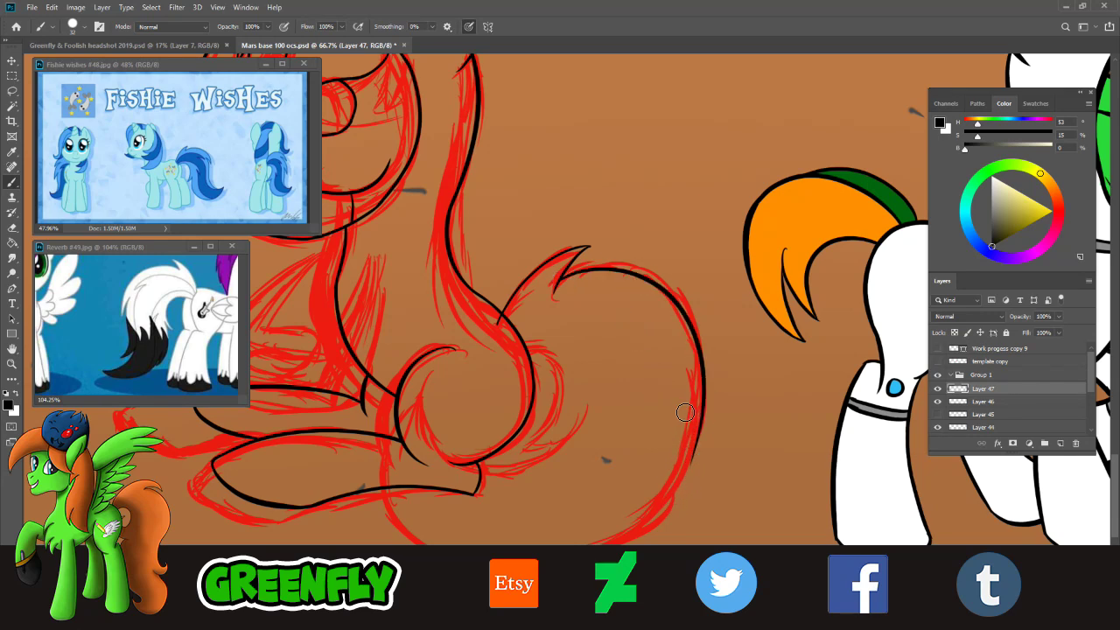
# - Ink a short inner stroke meeting the lower end of the tail's outer curve to form a pointed strand
pyautogui.moveTo(685, 412); pyautogui.dragTo(683, 463)
pyautogui.hotkey('ctrl', 'z')
pyautogui.moveTo(685, 411); pyautogui.dragTo(694, 459)
pyautogui.hotkey('ctrl', 'z')
pyautogui.moveTo(687, 409); pyautogui.dragTo(689, 470)
pyautogui.hotkey('ctrl', 'z')
pyautogui.moveTo(685, 413); pyautogui.dragTo(691, 436)
# - Ink the tail's inner curve behind the haunch with a pointed notch, and continue its underside beneath the haunch to the hind leg
pyautogui.moveTo(519, 354)
pyautogui.mouseDown()
pyautogui.moveTo(531, 437)
pyautogui.moveTo(584, 420)
pyautogui.moveTo(535, 451)
pyautogui.mouseUp()
pyautogui.hotkey('ctrl', 'z')
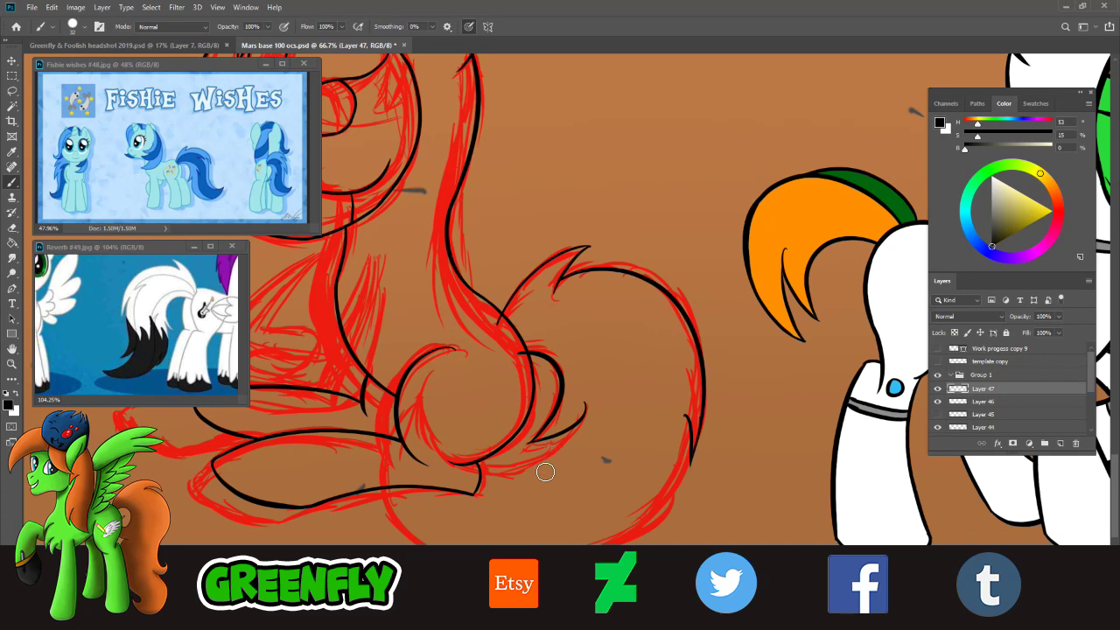
pyautogui.moveTo(571, 431); pyautogui.dragTo(435, 460)
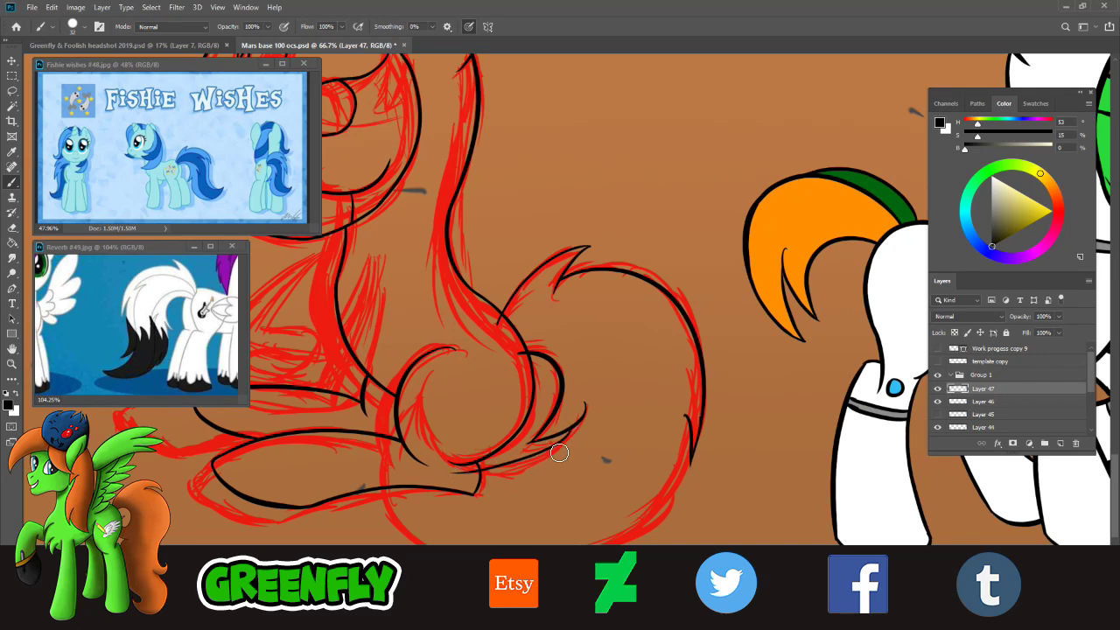
pyautogui.hotkey('ctrl', 'z')
pyautogui.moveTo(572, 430); pyautogui.dragTo(457, 464)
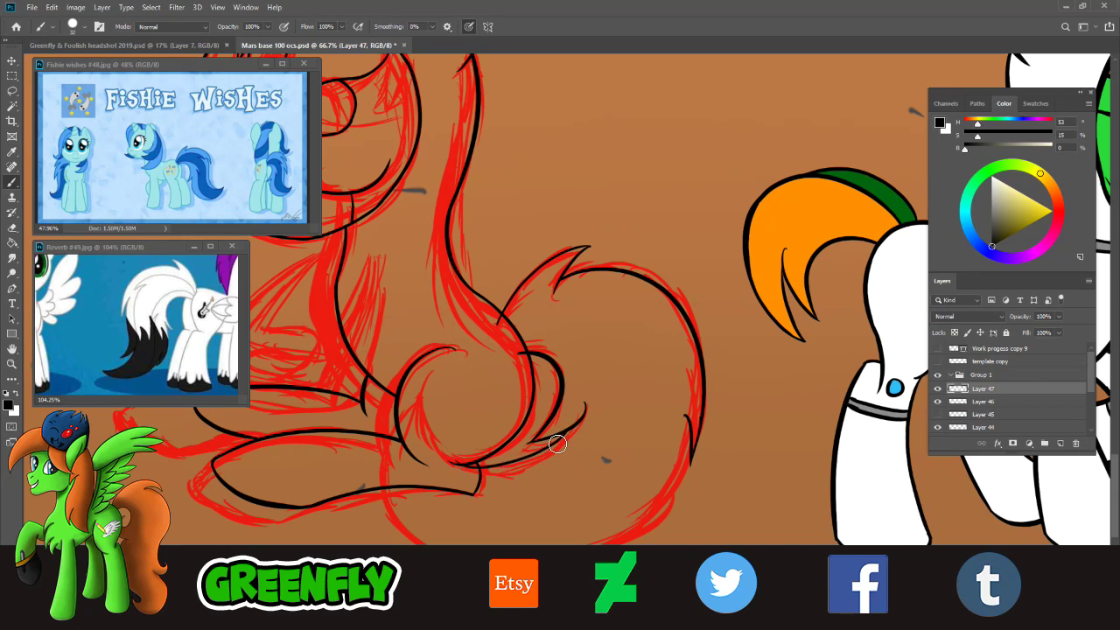
pyautogui.hotkey('ctrl', 'z')
pyautogui.moveTo(583, 408)
pyautogui.mouseDown()
pyautogui.moveTo(465, 454)
pyautogui.moveTo(479, 489)
pyautogui.mouseUp()
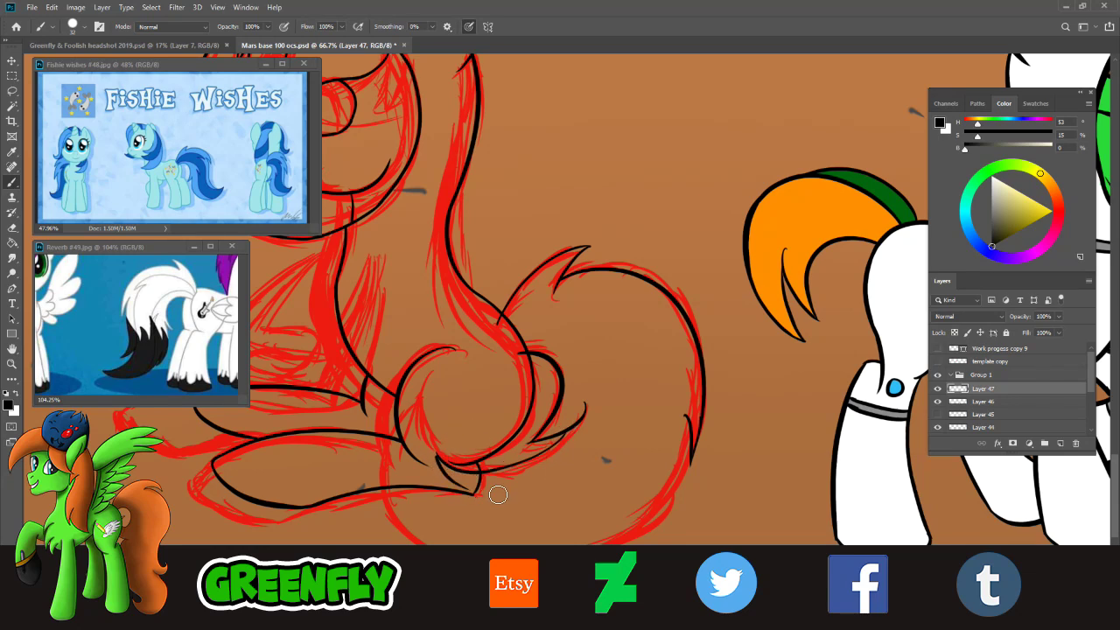
# - Redraw the short pointed strand running from the tail's underside down over the end of the near hind leg
pyautogui.hotkey('ctrl', 'z')
pyautogui.moveTo(435, 455); pyautogui.dragTo(482, 489)
pyautogui.hotkey('ctrl', 'z')
pyautogui.moveTo(437, 457); pyautogui.dragTo(473, 490)
pyautogui.hotkey('ctrl', 'z')
# - Ink the curved strand lines rising from the short tip over the hind leg to the haunch's front edge
pyautogui.moveTo(439, 457)
pyautogui.mouseDown()
pyautogui.moveTo(454, 484)
pyautogui.moveTo(418, 404)
pyautogui.mouseUp()
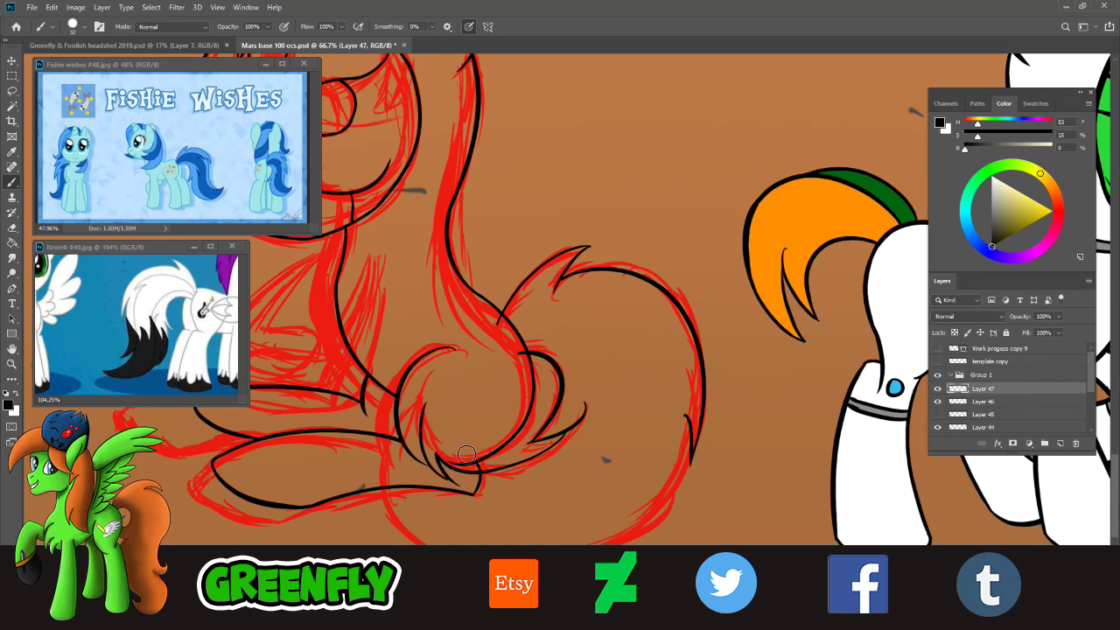
pyautogui.hotkey('ctrl', 'z')
pyautogui.moveTo(453, 484); pyautogui.dragTo(418, 405)
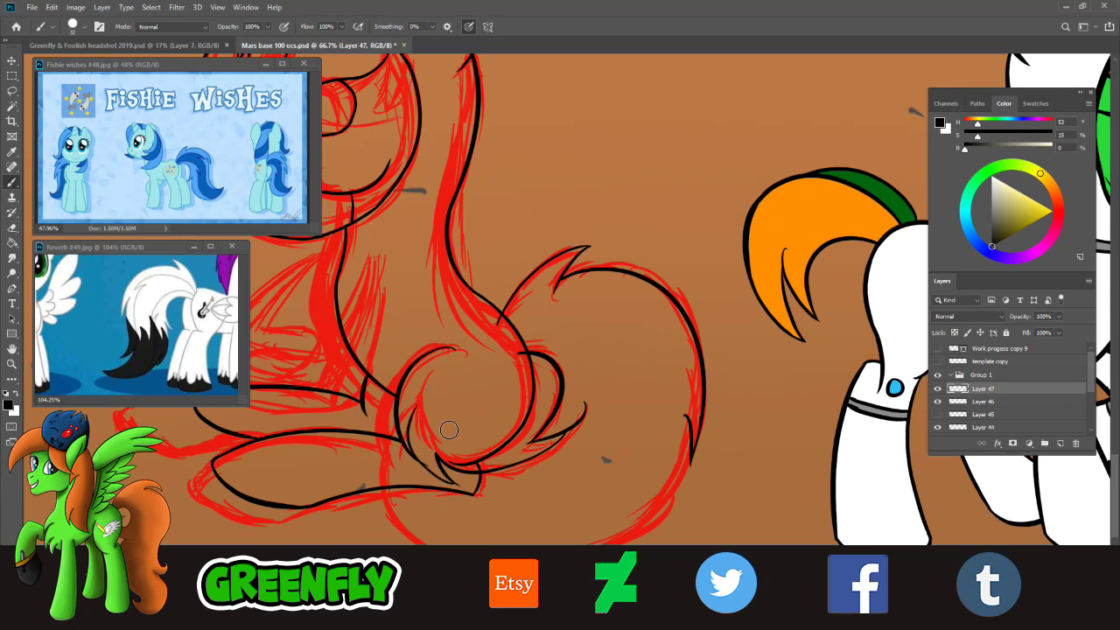
pyautogui.hotkey('ctrl', 'z')
pyautogui.moveTo(469, 488)
pyautogui.mouseDown()
pyautogui.moveTo(426, 473)
pyautogui.moveTo(451, 388)
pyautogui.moveTo(493, 440)
pyautogui.moveTo(489, 457)
pyautogui.moveTo(431, 432)
pyautogui.moveTo(416, 405)
pyautogui.moveTo(437, 543)
pyautogui.mouseUp()
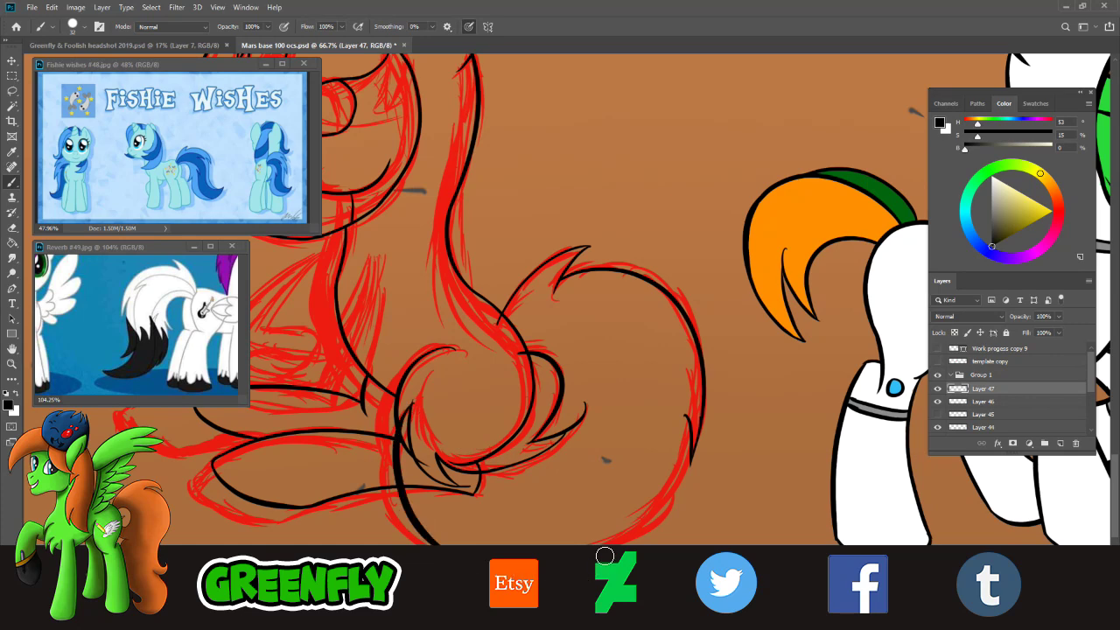
pyautogui.hotkey('ctrl', 'z')
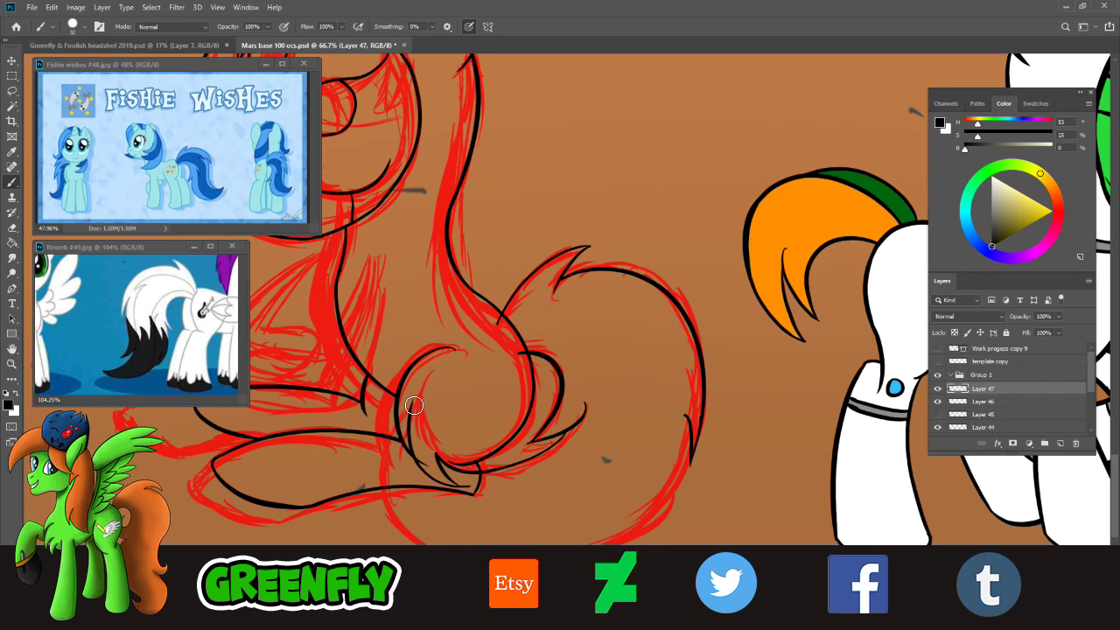
pyautogui.moveTo(414, 406); pyautogui.dragTo(442, 480)
pyautogui.hotkey('ctrl', 'z')
pyautogui.moveTo(415, 408); pyautogui.dragTo(443, 482)
# - Try several curves for the tail's lower outline, sweeping from the haunch's front strand down past the near hind leg
pyautogui.moveTo(394, 444); pyautogui.dragTo(639, 559)
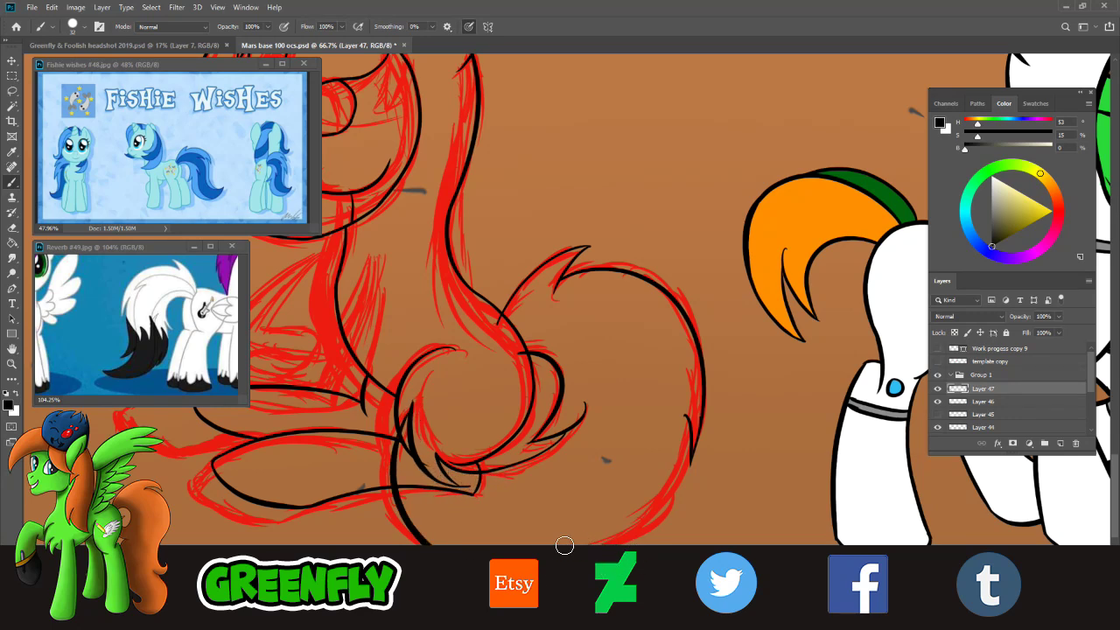
pyautogui.hotkey('ctrl', 'z')
pyautogui.moveTo(398, 427); pyautogui.dragTo(411, 542)
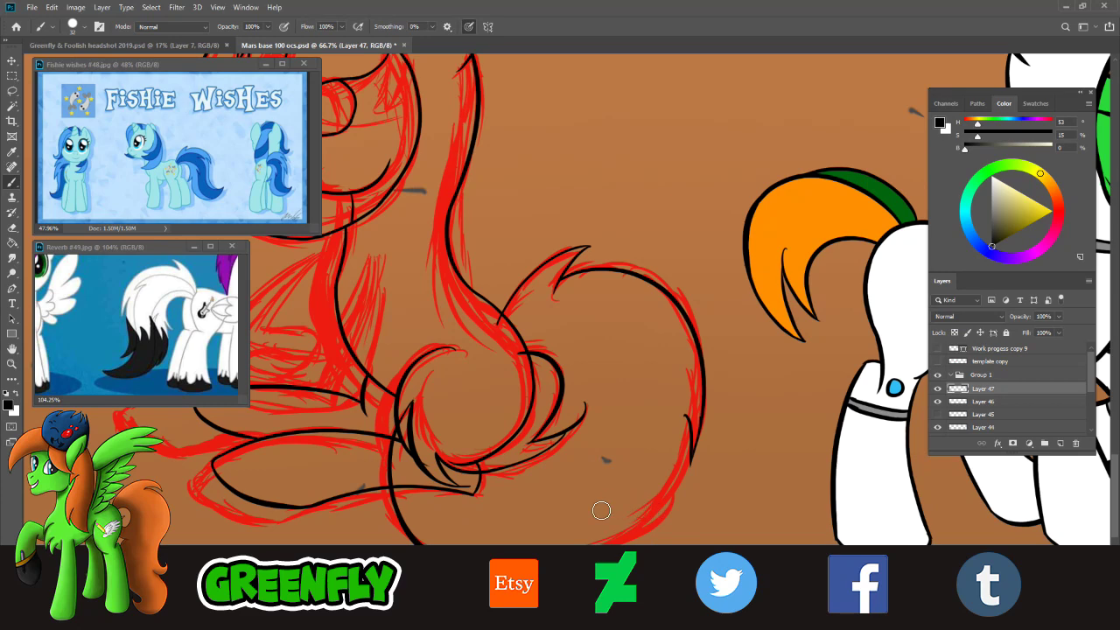
pyautogui.hotkey('ctrl', 'z')
pyautogui.moveTo(394, 496); pyautogui.dragTo(427, 546)
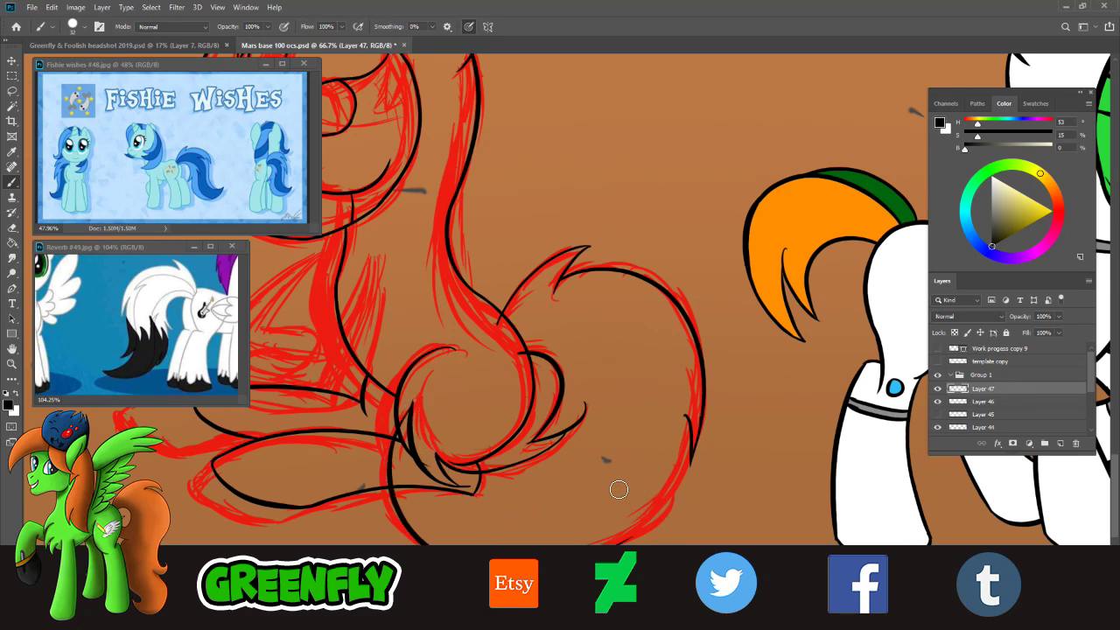
pyautogui.hotkey('ctrl', 'z')
pyautogui.moveTo(407, 412)
pyautogui.mouseDown()
pyautogui.moveTo(391, 486)
pyautogui.moveTo(426, 545)
pyautogui.mouseUp()
pyautogui.hotkey('ctrl', 'z')
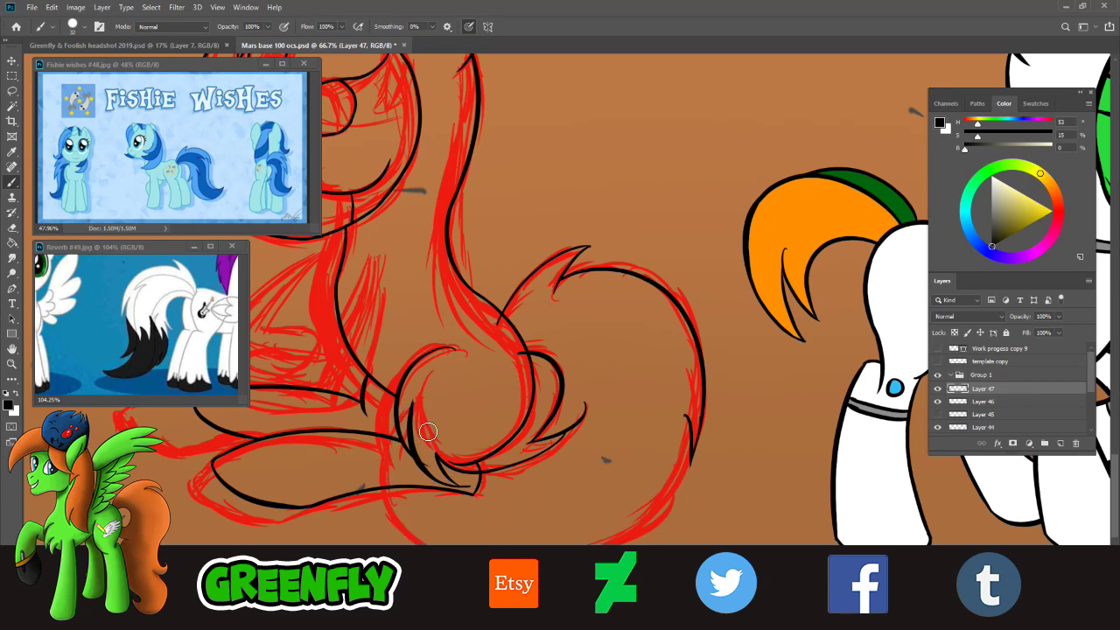
pyautogui.hotkey('ctrl', 'shift', 'z')
pyautogui.hotkey('ctrl', 'z')
pyautogui.hotkey('ctrl', 'shift', 'z')
pyautogui.hotkey('ctrl', 'z')
# - Redraw the tail's lower outline from the haunch strand past the hind leg and around the bottom, comparing versions and restoring the last one
pyautogui.moveTo(414, 404)
pyautogui.mouseDown()
pyautogui.moveTo(387, 462)
pyautogui.moveTo(408, 544)
pyautogui.mouseUp()
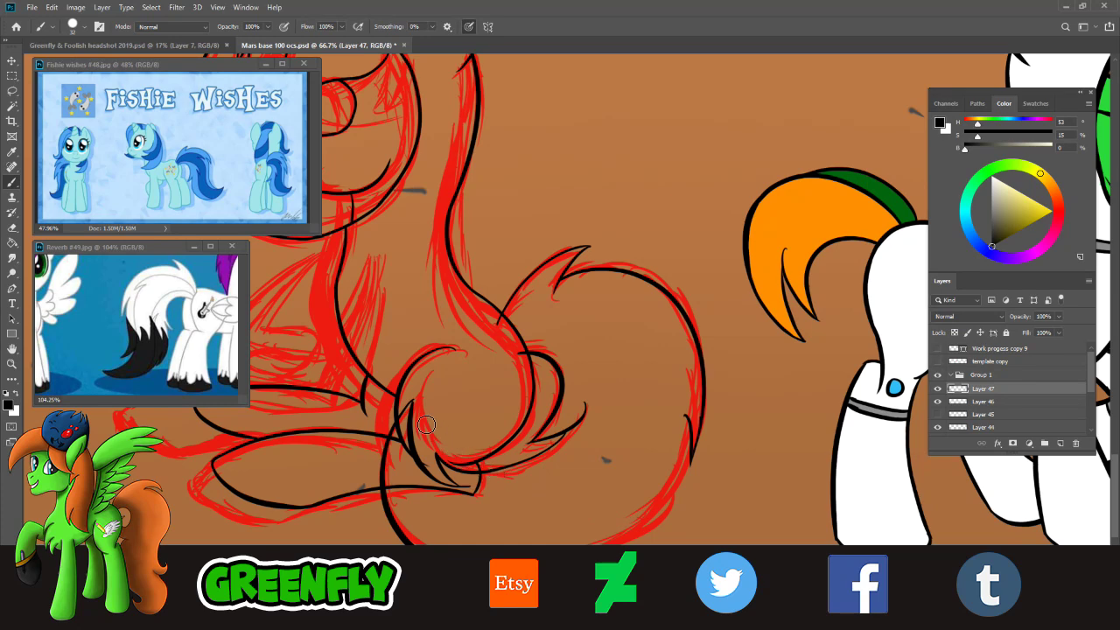
pyautogui.hotkey('ctrl', 'z')
pyautogui.hotkey('ctrl', 'shift', 'z')
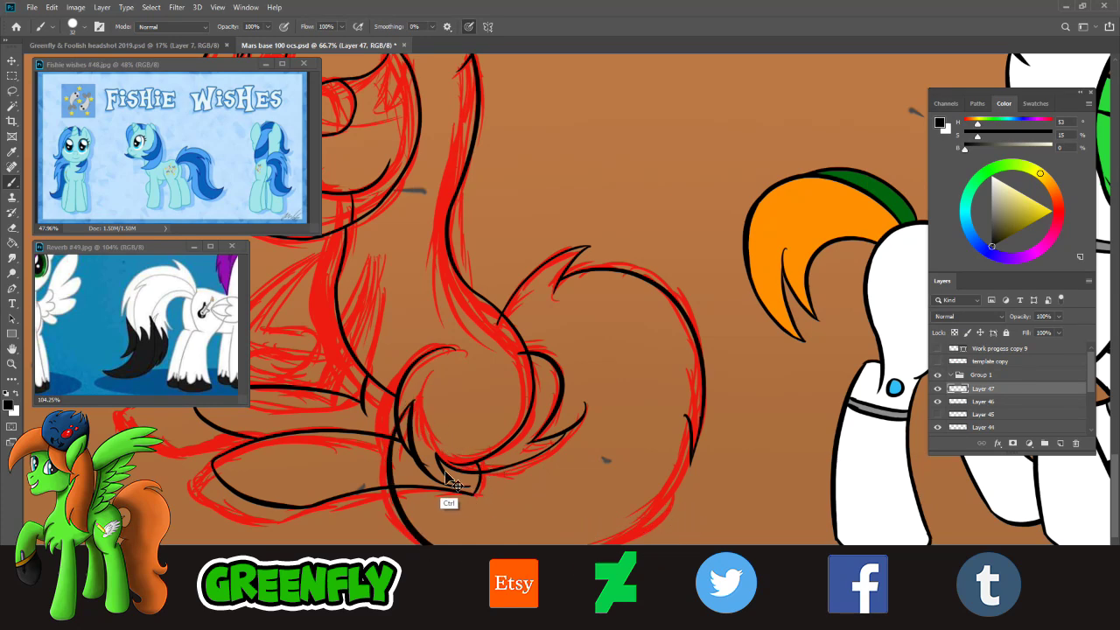
pyautogui.hotkey('ctrl', 'z')
pyautogui.hotkey('ctrl', 'z')
pyautogui.hotkey('ctrl', 'shift', 'z')
pyautogui.hotkey('ctrl', 'shift', 'z')
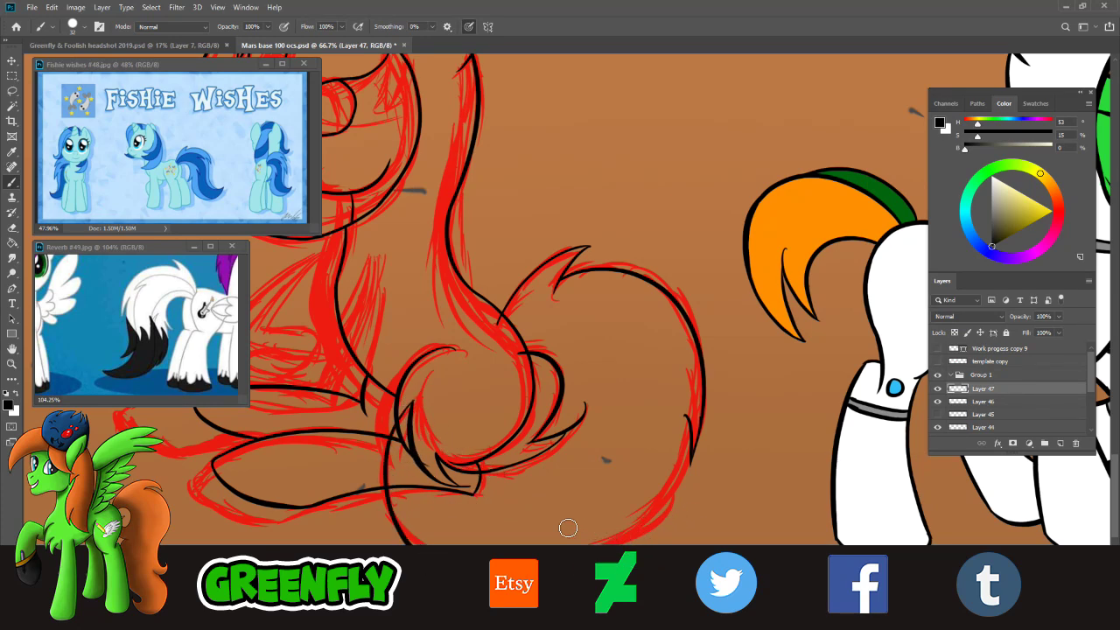
pyautogui.hotkey('ctrl', 'z')
pyautogui.moveTo(398, 435); pyautogui.dragTo(616, 567)
pyautogui.hotkey('ctrl', 'z')
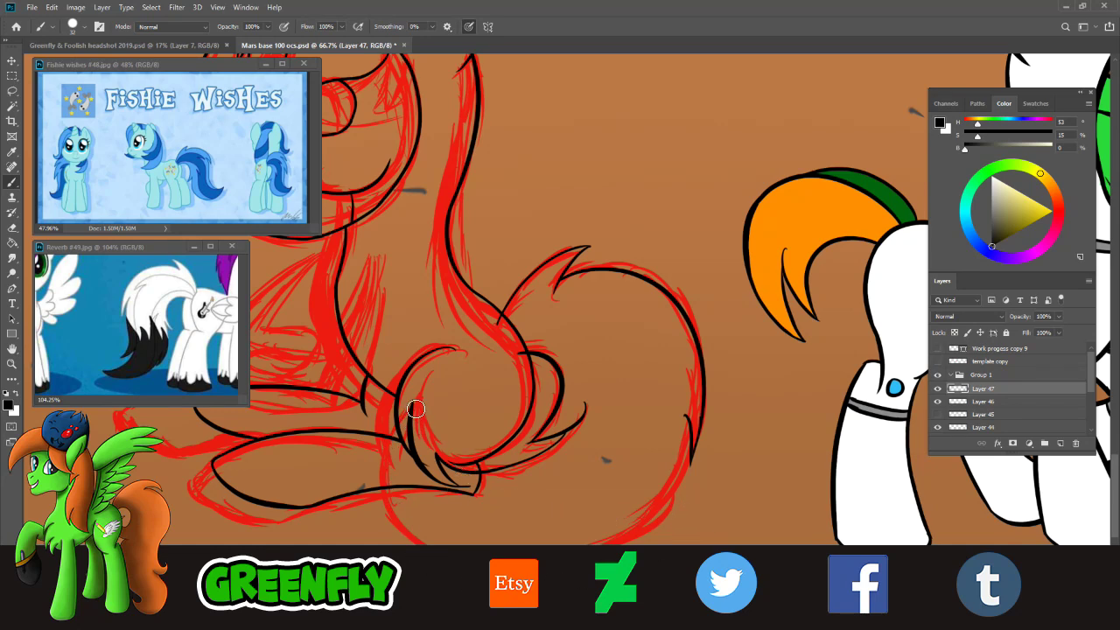
pyautogui.moveTo(413, 405)
pyautogui.mouseDown()
pyautogui.moveTo(400, 488)
pyautogui.moveTo(643, 545)
pyautogui.mouseUp()
pyautogui.hotkey('ctrl', 'z')
pyautogui.hotkey('ctrl', 'shift', 'z')
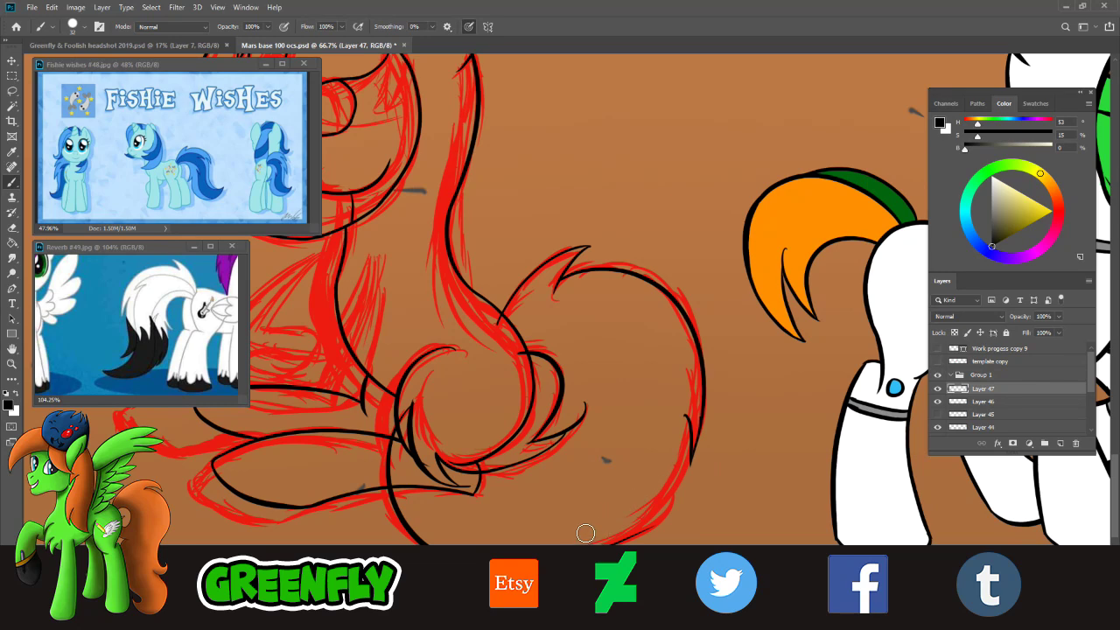
# - Redraw the tail's rear lower outline, curving from the short pointed strand on its outer edge down to the bottom of the curl
pyautogui.hotkey('ctrl', 'z')
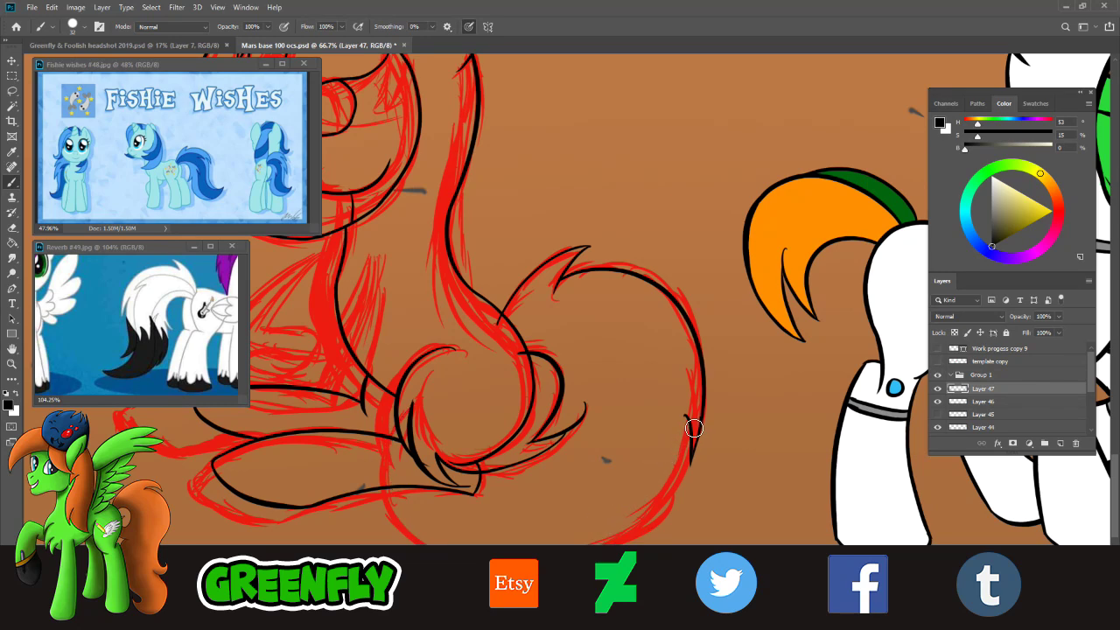
pyautogui.moveTo(693, 444); pyautogui.dragTo(500, 565)
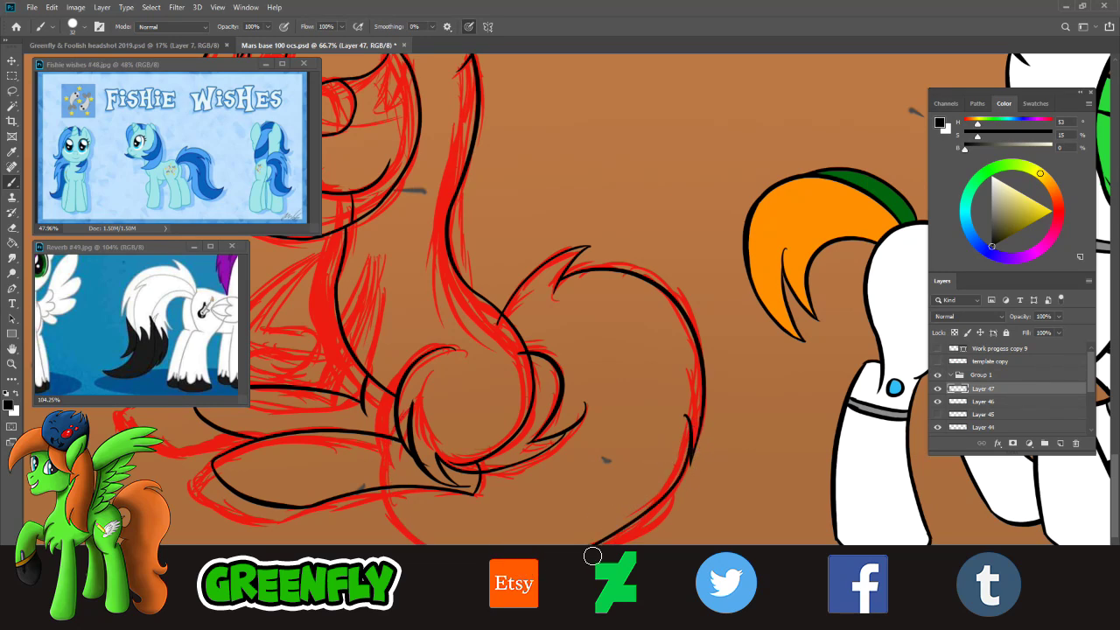
pyautogui.hotkey('ctrl', 'z')
pyautogui.moveTo(689, 426); pyautogui.dragTo(507, 552)
pyautogui.hotkey('ctrl', 'z')
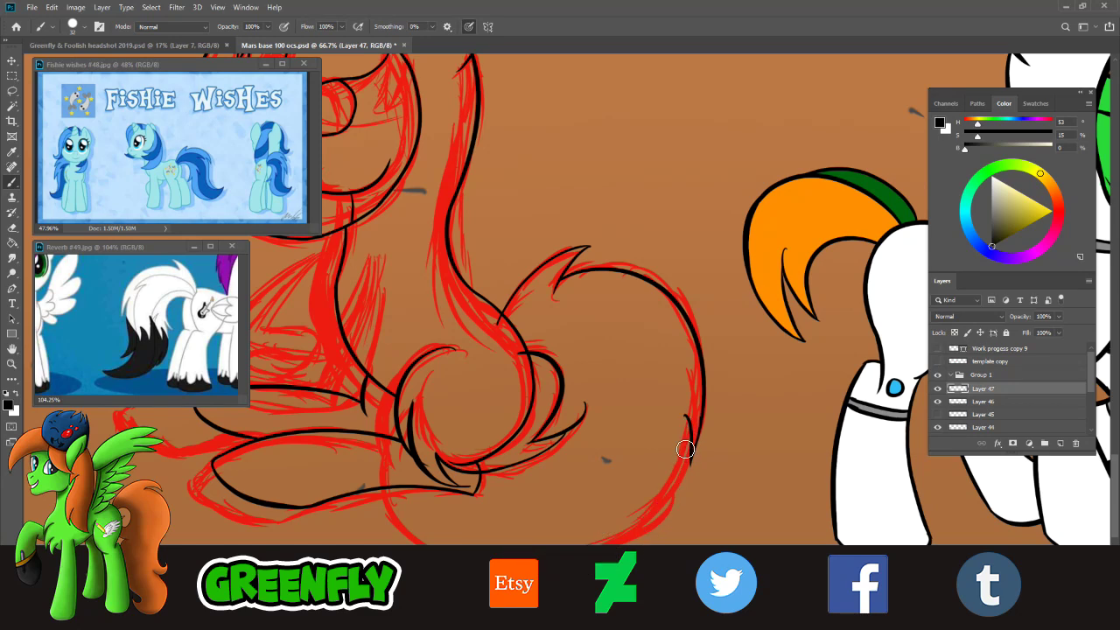
pyautogui.moveTo(689, 429); pyautogui.dragTo(477, 563)
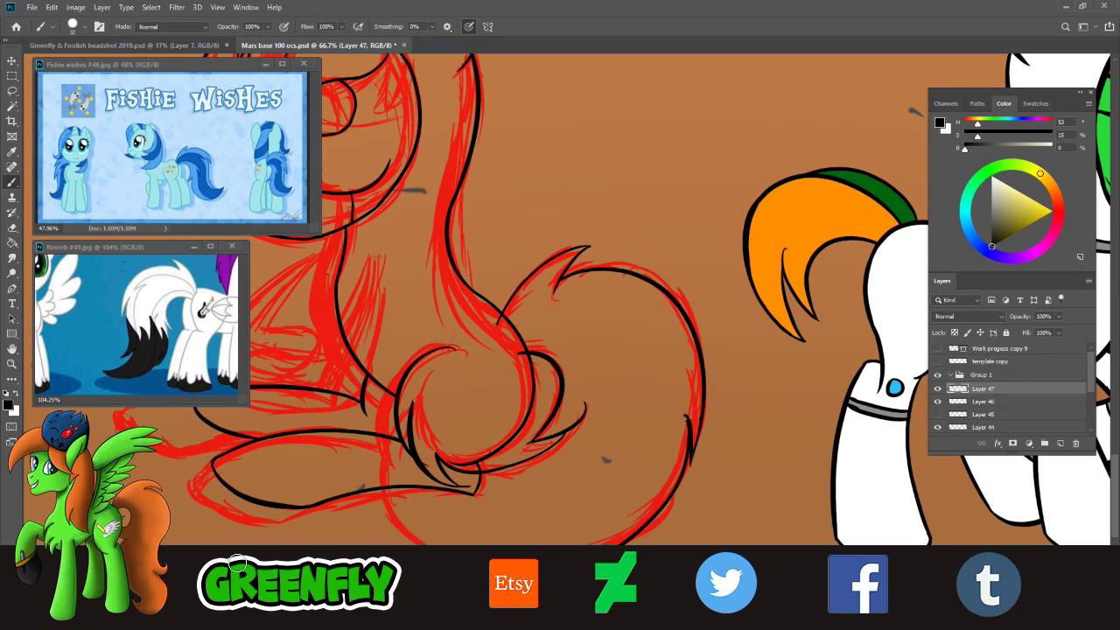
# - Redraw the tail's front lower outline from the strand at the haunch's front down past the near hind leg to the bottom of the curl
pyautogui.press('z')
pyautogui.click(471, 577)
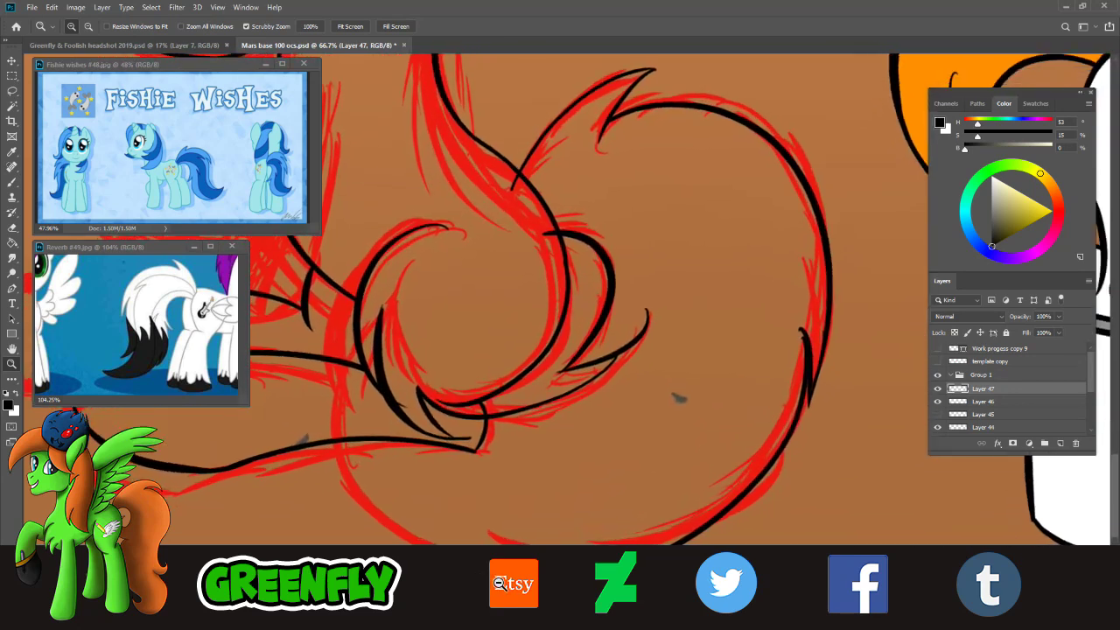
pyautogui.press('b')
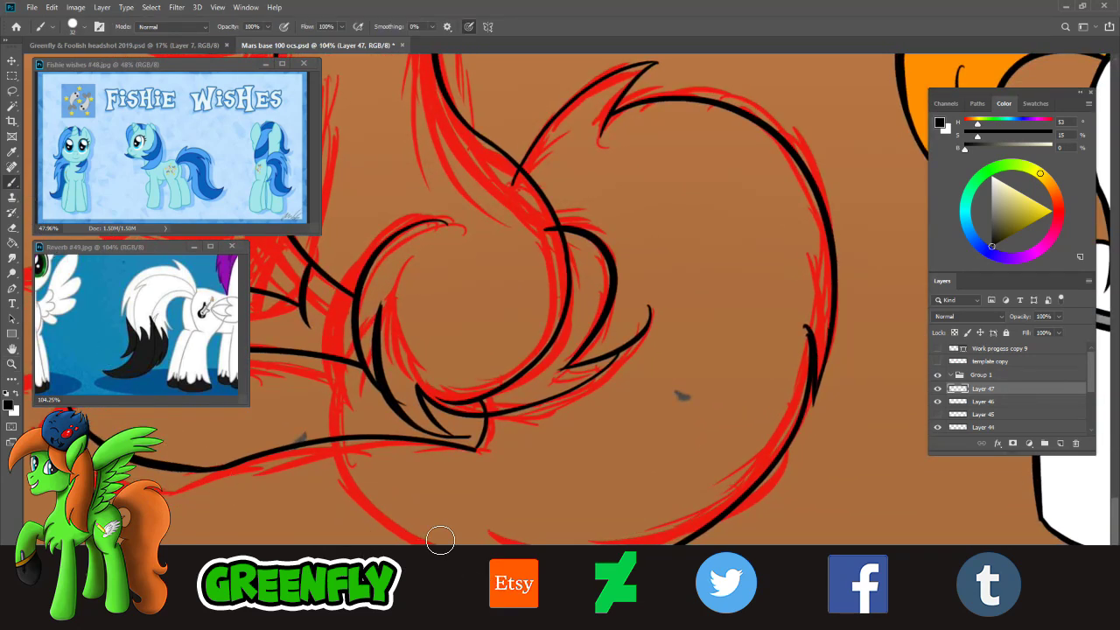
pyautogui.moveTo(383, 303)
pyautogui.mouseDown()
pyautogui.moveTo(368, 492)
pyautogui.moveTo(657, 575)
pyautogui.mouseUp()
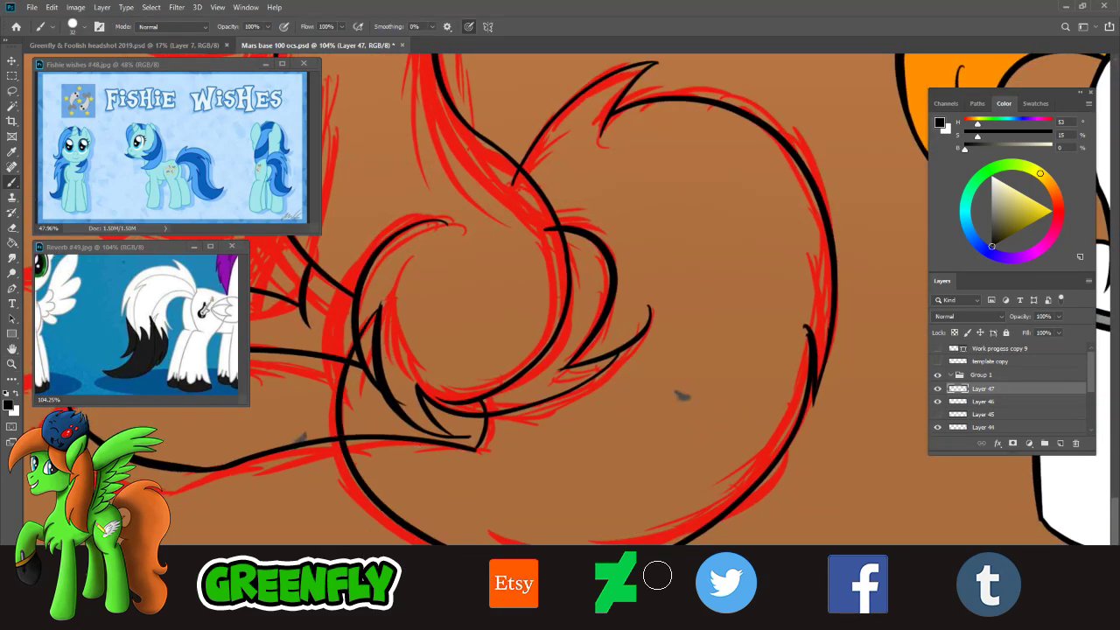
pyautogui.hotkey('ctrl', 'z')
pyautogui.moveTo(383, 317); pyautogui.dragTo(455, 558)
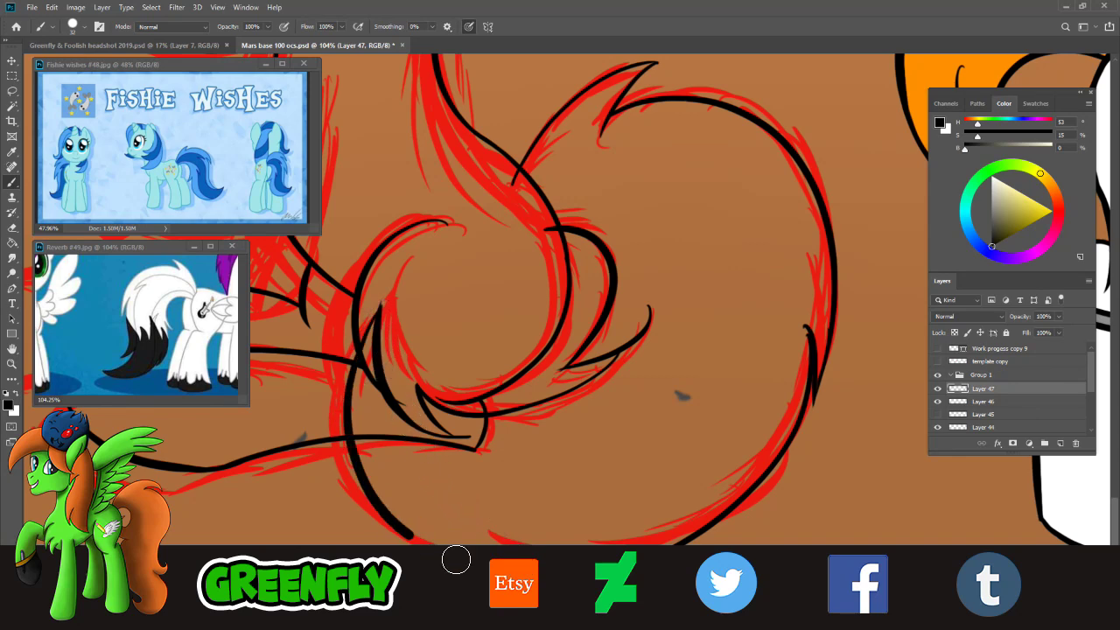
pyautogui.hotkey('ctrl', 'z')
pyautogui.moveTo(383, 304); pyautogui.dragTo(455, 560)
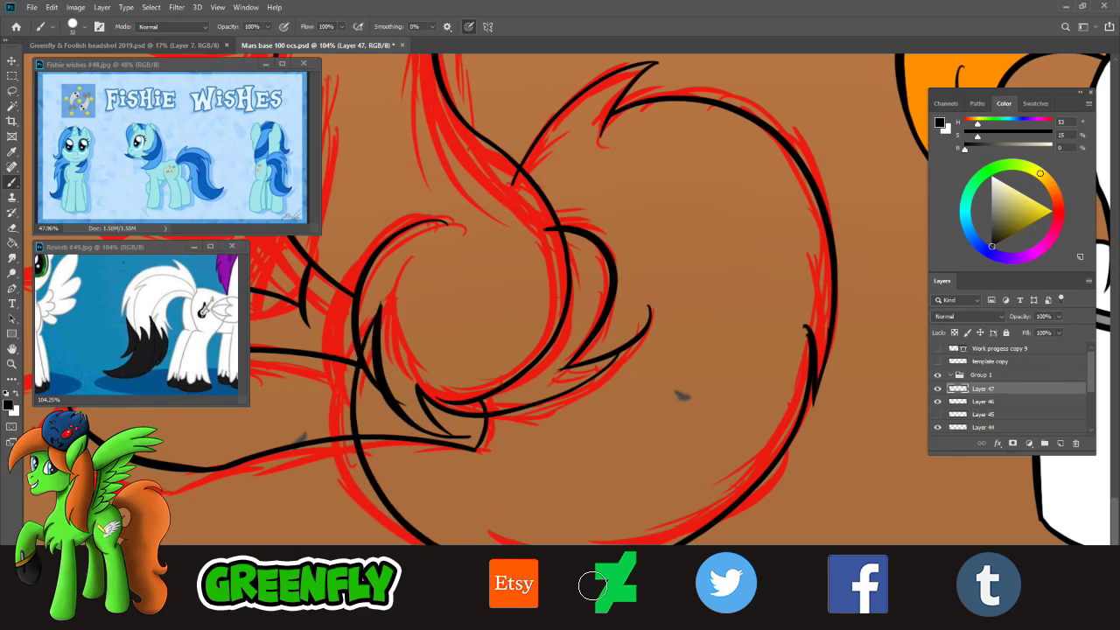
pyautogui.hotkey('ctrl', 'z')
pyautogui.moveTo(383, 305)
pyautogui.mouseDown()
pyautogui.moveTo(393, 499)
pyautogui.moveTo(451, 550)
pyautogui.mouseUp()
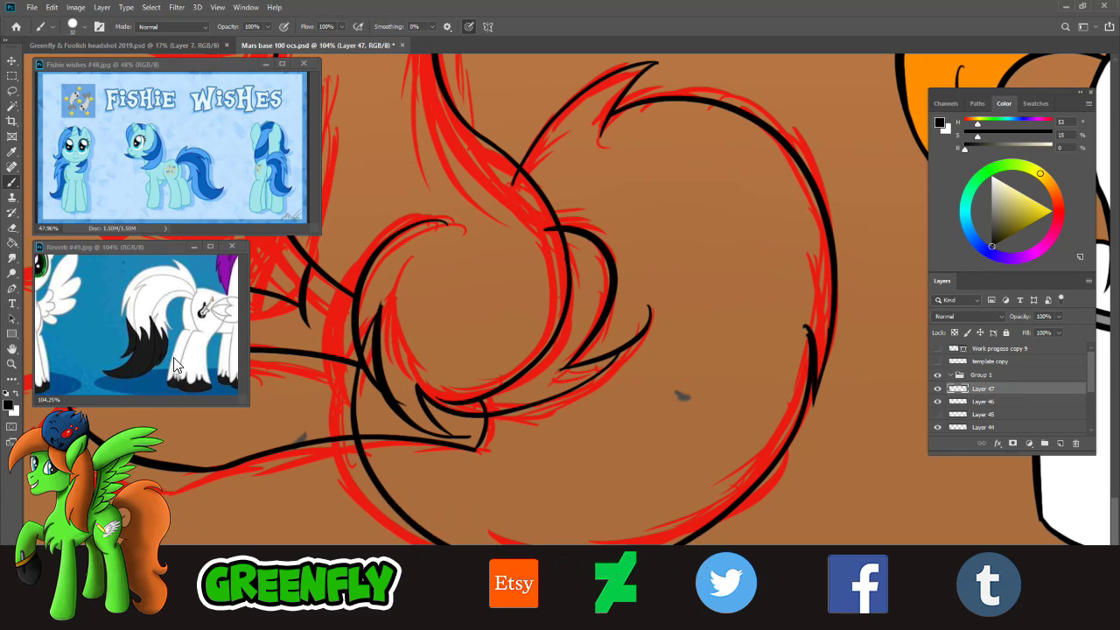
# - Erase the thick strand lines at the haunch's front edge and re-ink them as a cleaner pointed strand curving down to the hind leg
pyautogui.press('e')
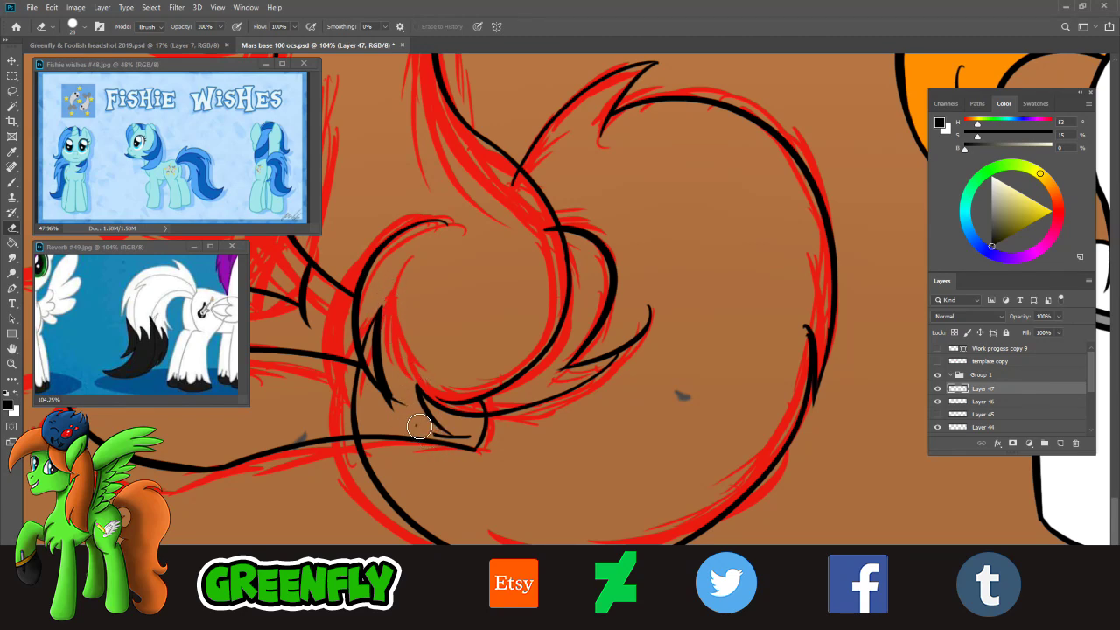
pyautogui.moveTo(386, 396); pyautogui.dragTo(378, 341)
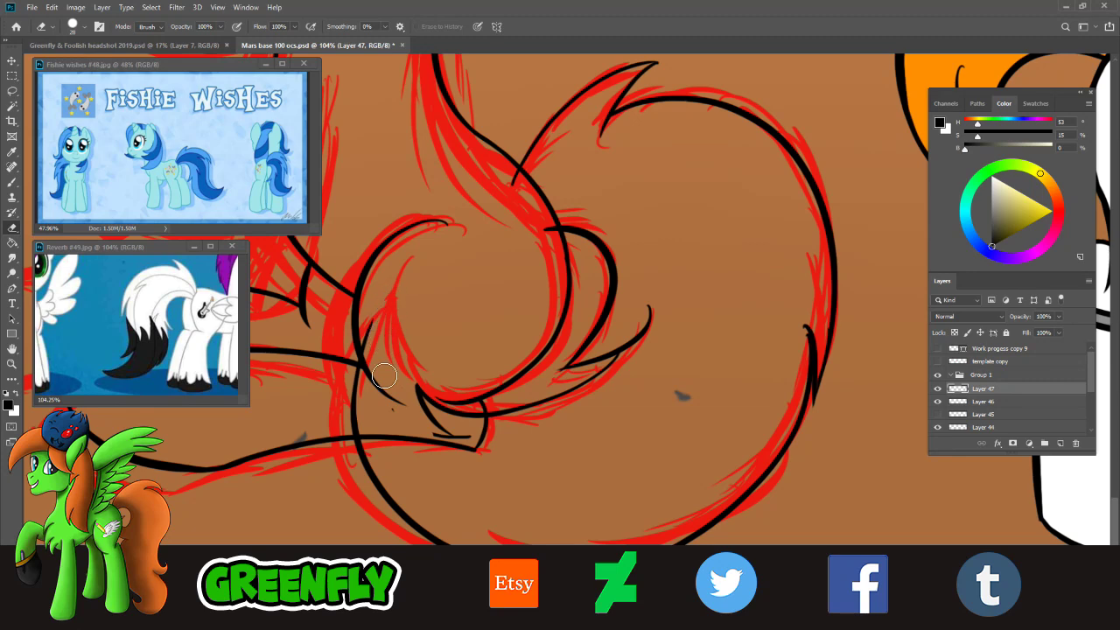
pyautogui.click(11, 183)
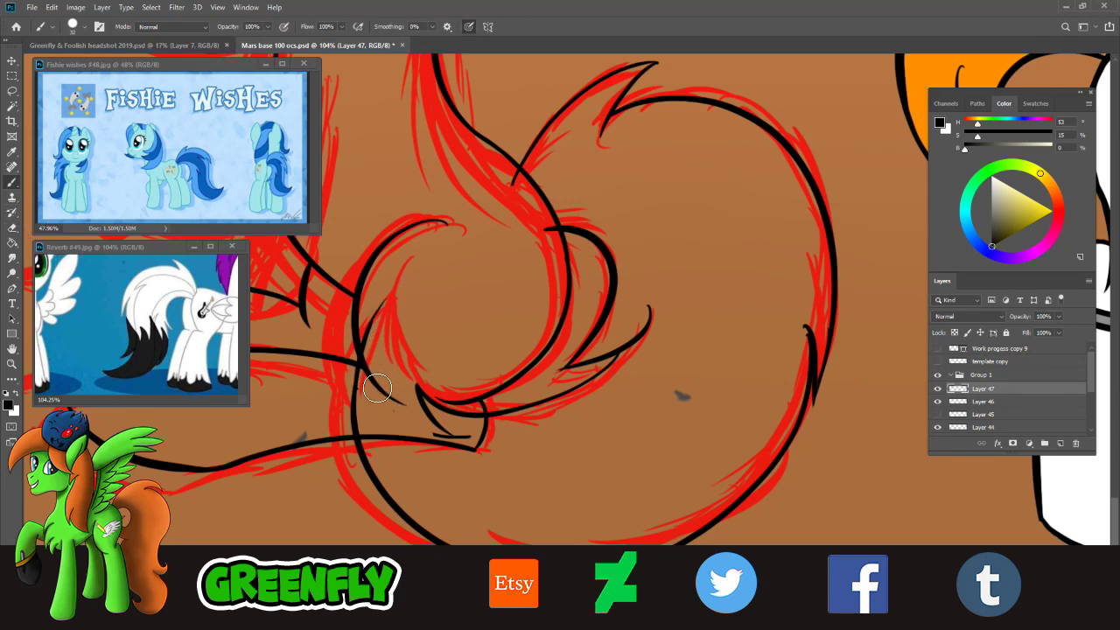
pyautogui.hotkey('ctrl', 'z')
pyautogui.moveTo(358, 395); pyautogui.dragTo(384, 307)
pyautogui.hotkey('ctrl', 'z')
pyautogui.moveTo(358, 382); pyautogui.dragTo(383, 317)
pyautogui.hotkey('ctrl', 'z')
pyautogui.moveTo(358, 389)
pyautogui.mouseDown()
pyautogui.moveTo(381, 317)
pyautogui.moveTo(431, 422)
pyautogui.mouseUp()
pyautogui.hotkey('ctrl', 'z')
pyautogui.moveTo(383, 314); pyautogui.dragTo(460, 433)
pyautogui.hotkey('ctrl', 'z')
pyautogui.moveTo(381, 331); pyautogui.dragTo(462, 437)
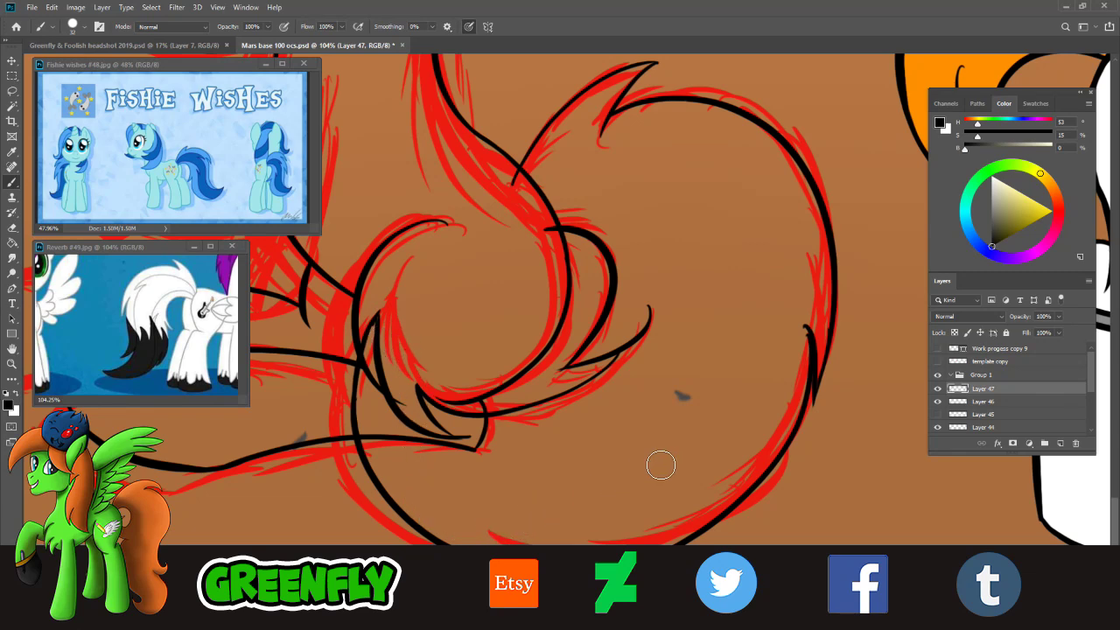
# - Erase the tail line ends overlapping the back on Layer 47 and the near hind leg lines inside the tail on Layer 46
pyautogui.click(13, 228)
pyautogui.moveTo(540, 245)
pyautogui.mouseDown()
pyautogui.moveTo(558, 232)
pyautogui.moveTo(521, 179)
pyautogui.mouseUp()
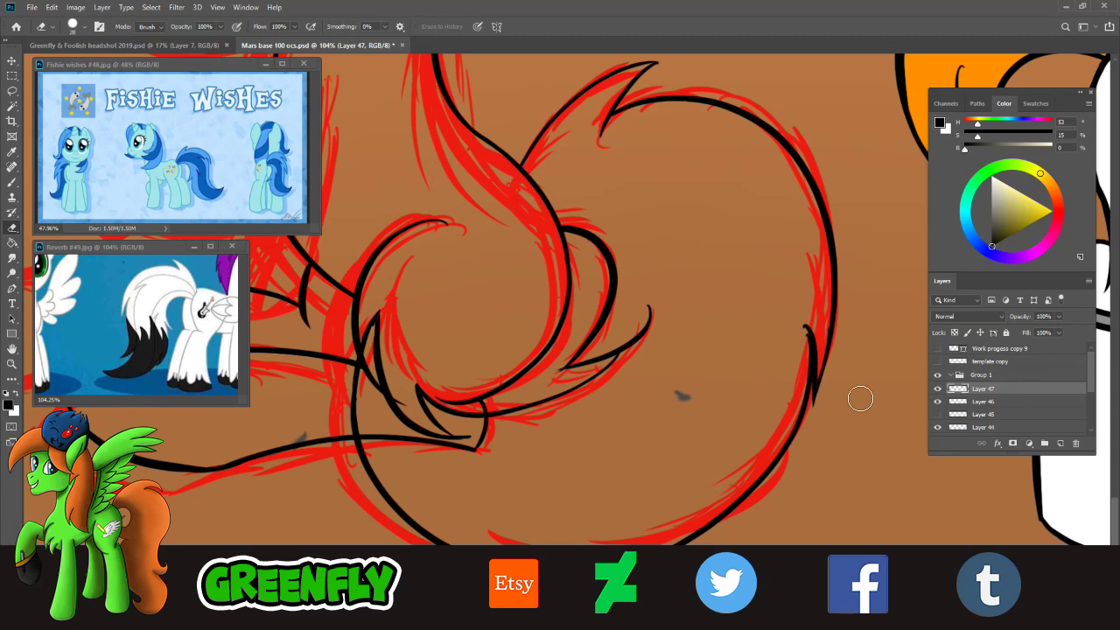
pyautogui.click(983, 402)
pyautogui.moveTo(449, 452)
pyautogui.mouseDown()
pyautogui.moveTo(484, 446)
pyautogui.moveTo(375, 447)
pyautogui.moveTo(373, 396)
pyautogui.moveTo(386, 403)
pyautogui.moveTo(370, 376)
pyautogui.mouseUp()
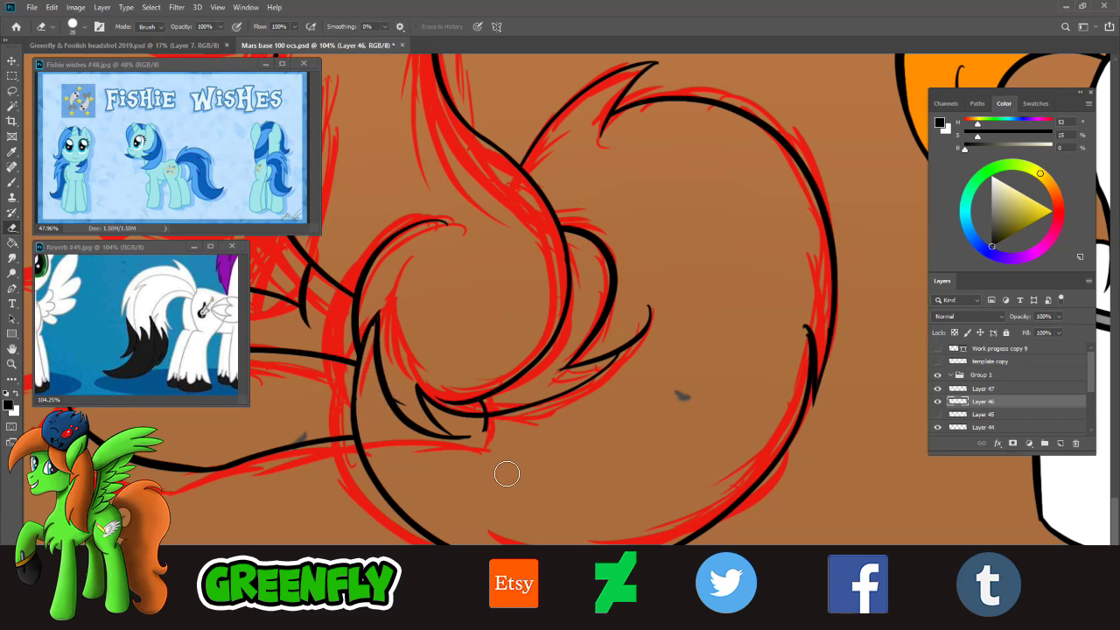
pyautogui.moveTo(499, 438); pyautogui.dragTo(494, 426)
# - Erase the overlapping strokes where the two outline curves meet at the bottom of the tail on Layer 47
pyautogui.click(12, 364)
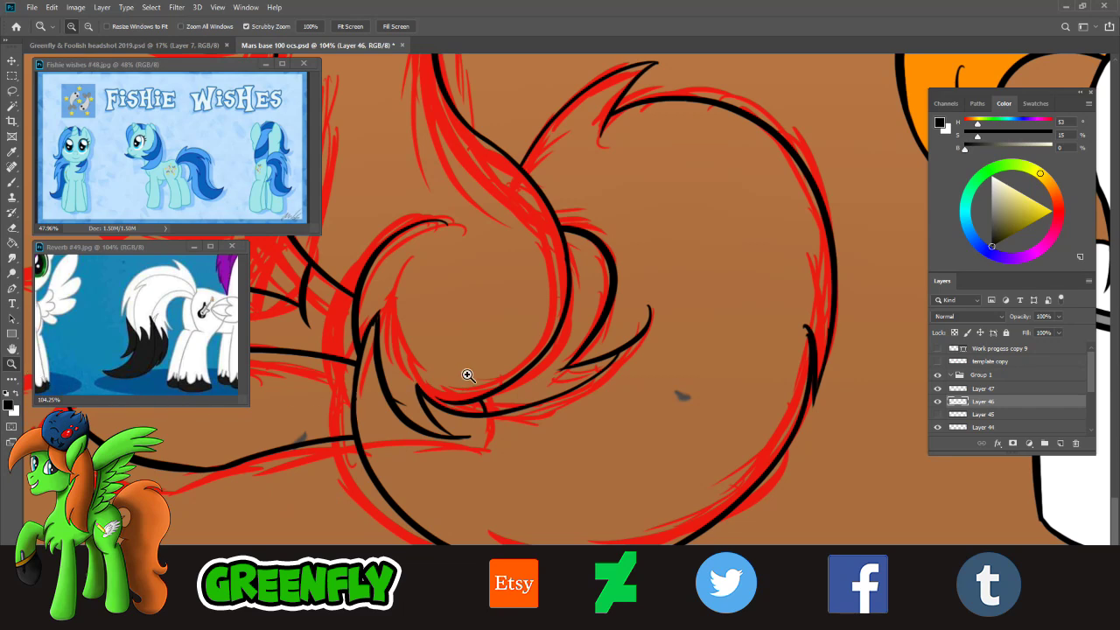
pyautogui.moveTo(611, 438)
pyautogui.mouseDown()
pyautogui.moveTo(595, 447)
pyautogui.moveTo(635, 444)
pyautogui.moveTo(623, 446)
pyautogui.mouseUp()
pyautogui.moveTo(620, 356); pyautogui.dragTo(655, 379)
pyautogui.scroll(3, 639, 448)
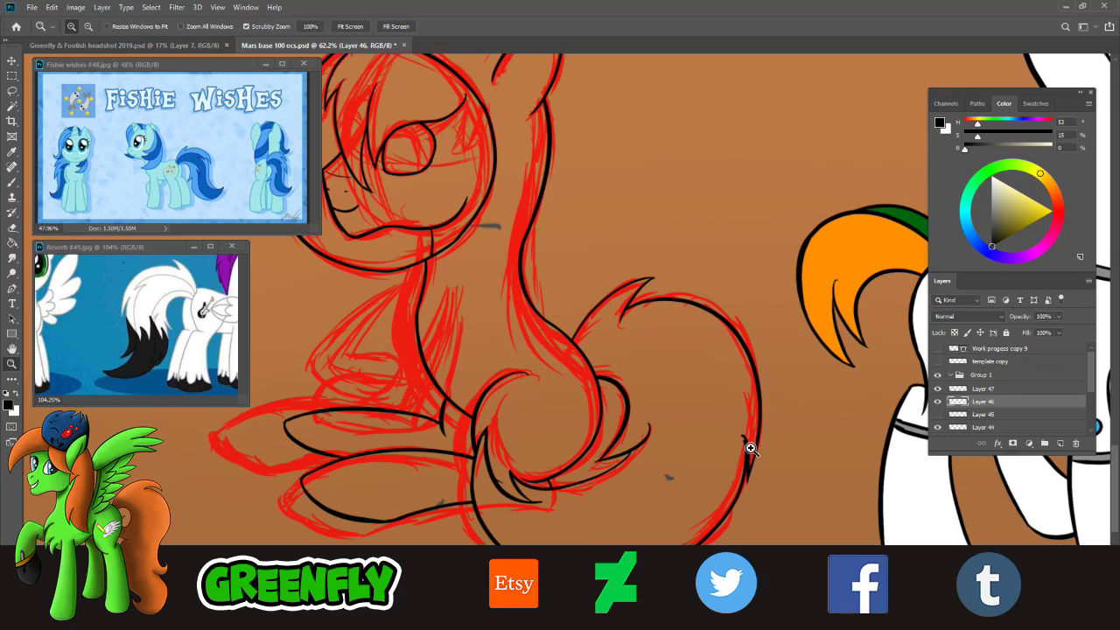
pyautogui.moveTo(607, 578); pyautogui.dragTo(665, 573)
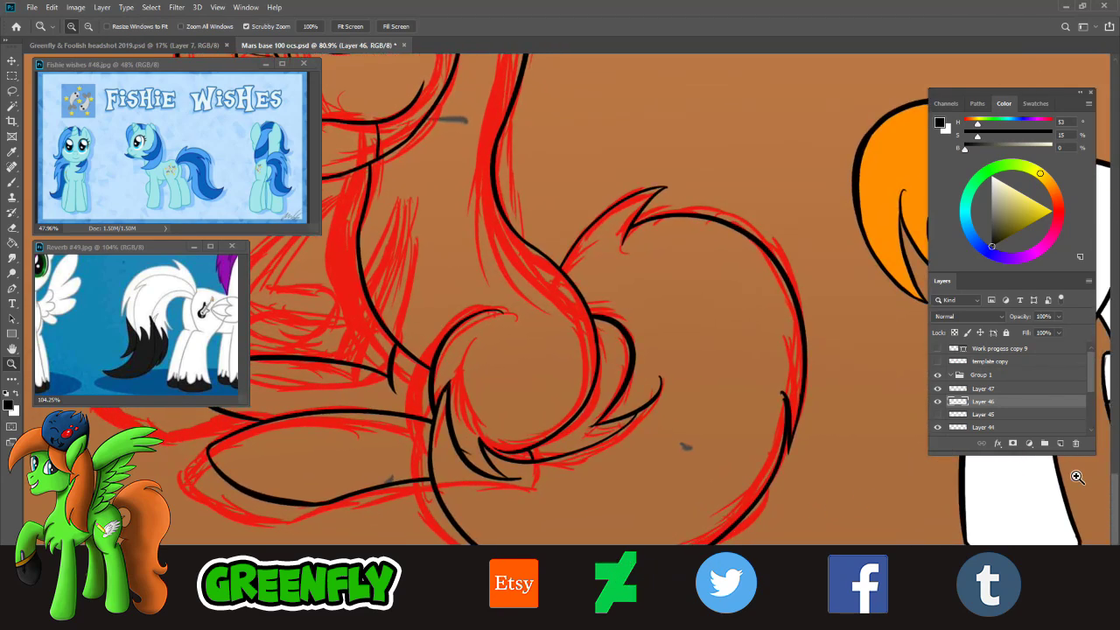
pyautogui.moveTo(604, 598); pyautogui.dragTo(1113, 549)
pyautogui.moveTo(668, 373); pyautogui.dragTo(679, 375)
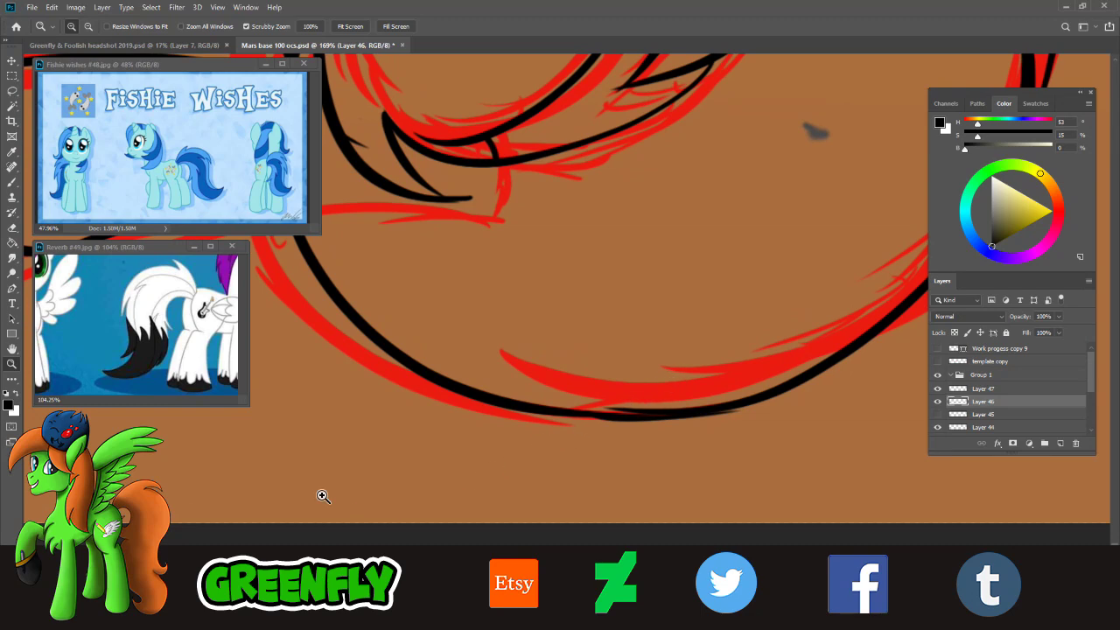
pyautogui.click(12, 228)
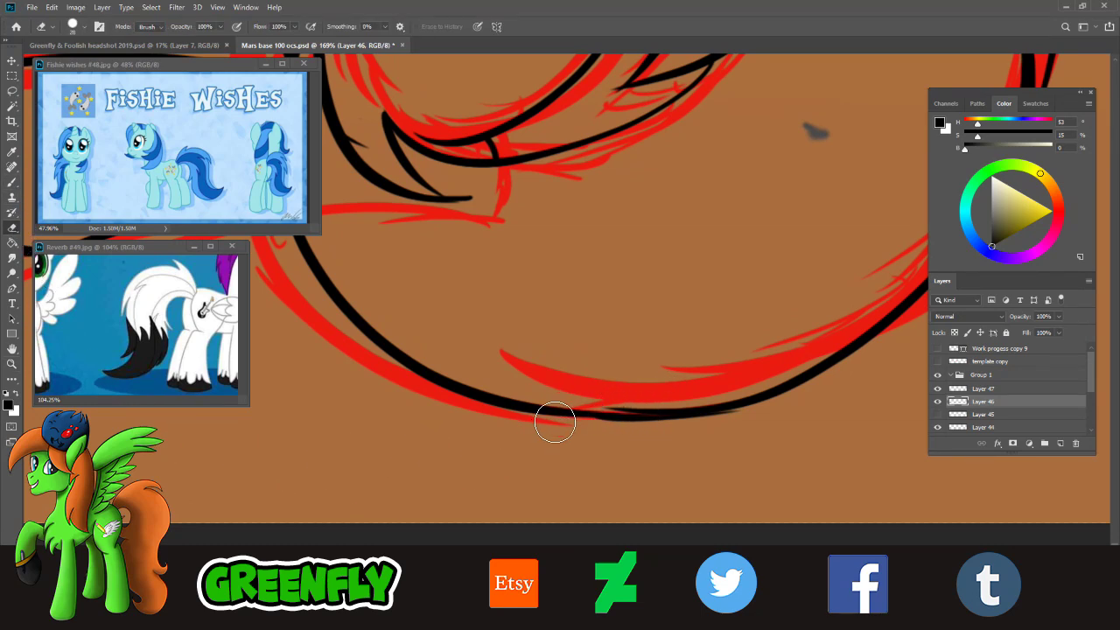
pyautogui.click(985, 388)
pyautogui.moveTo(536, 408)
pyautogui.mouseDown()
pyautogui.moveTo(567, 421)
pyautogui.moveTo(650, 393)
pyautogui.moveTo(651, 435)
pyautogui.moveTo(715, 414)
pyautogui.moveTo(747, 422)
pyautogui.mouseUp()
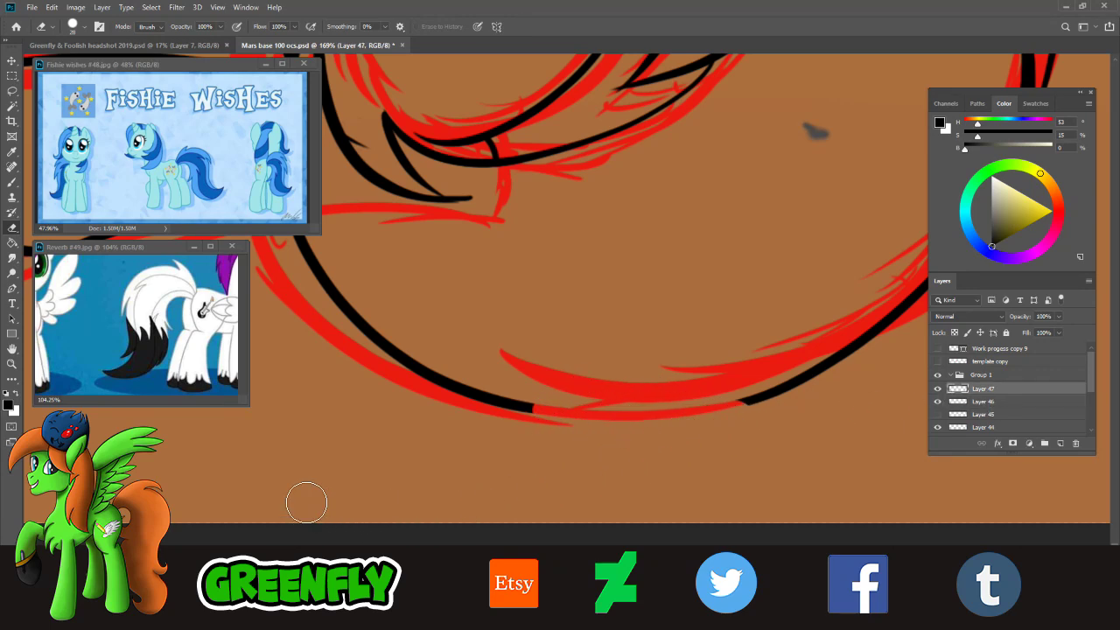
# - Ink a pointed hair tip at the bottom of the tail, joining the rear outline to the front outline with a short inner strand line
pyautogui.press('b')
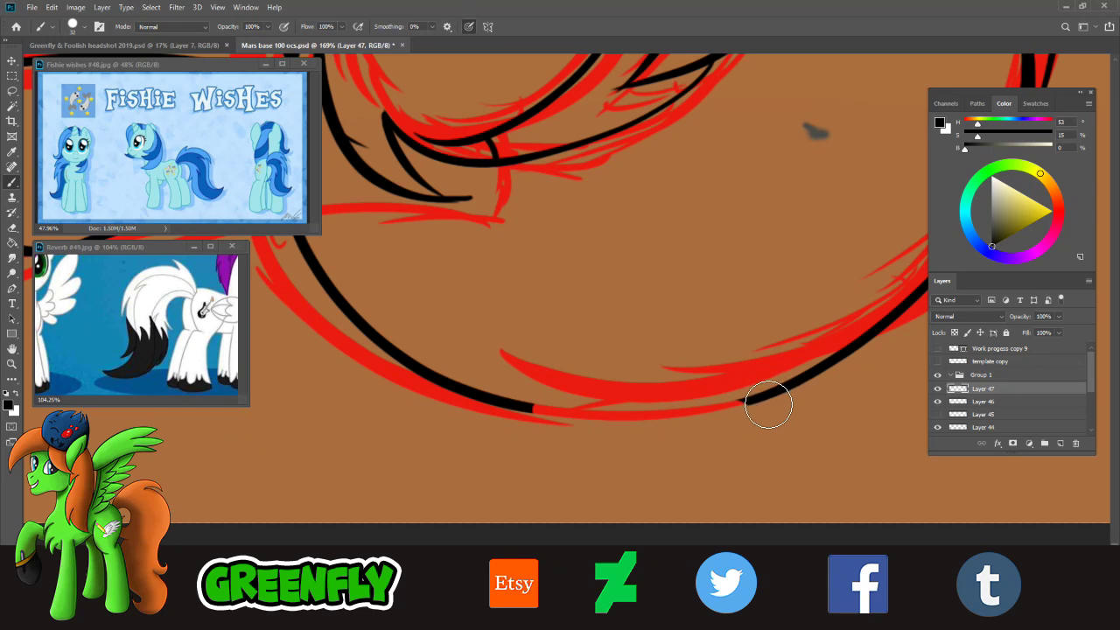
pyautogui.moveTo(767, 401); pyautogui.dragTo(625, 425)
pyautogui.hotkey('ctrl', 'z')
pyautogui.moveTo(773, 401); pyautogui.dragTo(516, 446)
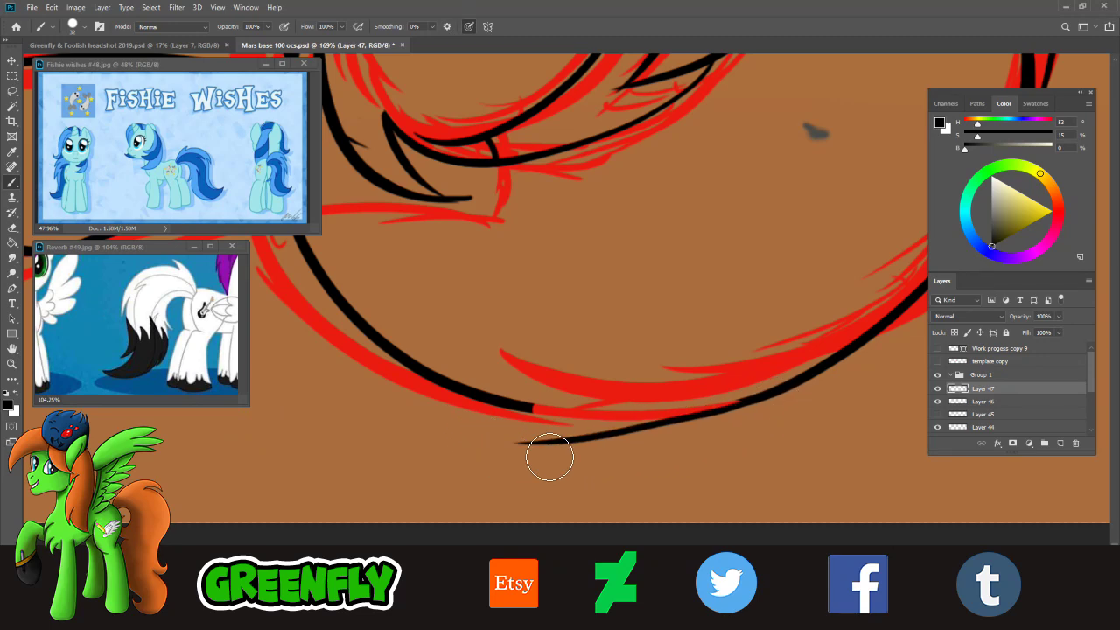
pyautogui.hotkey('ctrl', 'z')
pyautogui.moveTo(741, 404); pyautogui.dragTo(506, 445)
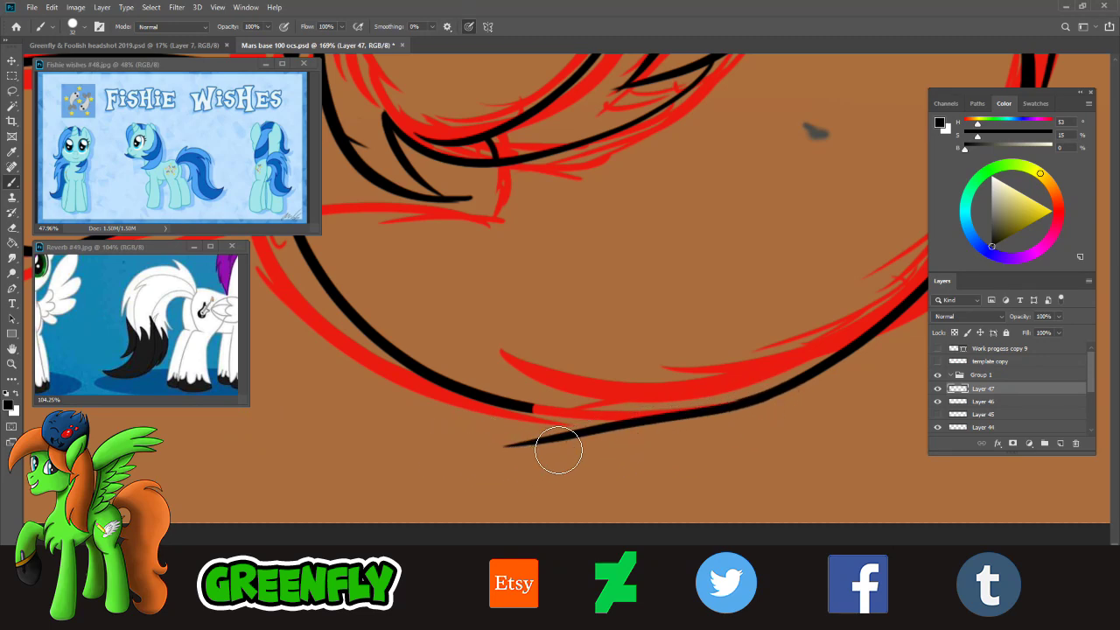
pyautogui.moveTo(627, 368); pyautogui.dragTo(464, 440)
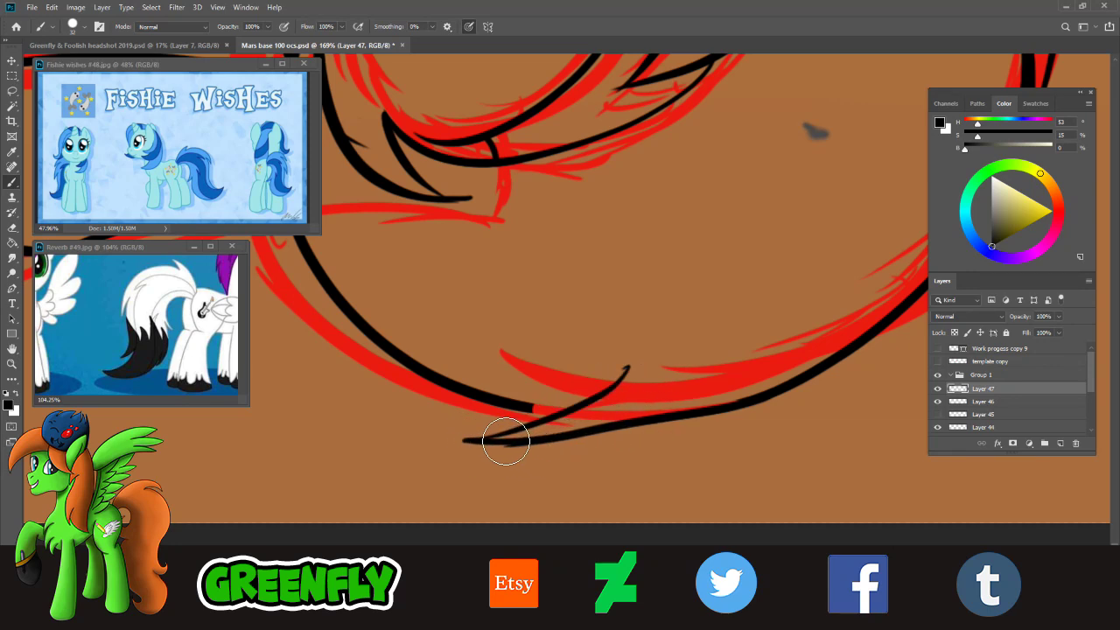
pyautogui.moveTo(534, 412); pyautogui.dragTo(616, 406)
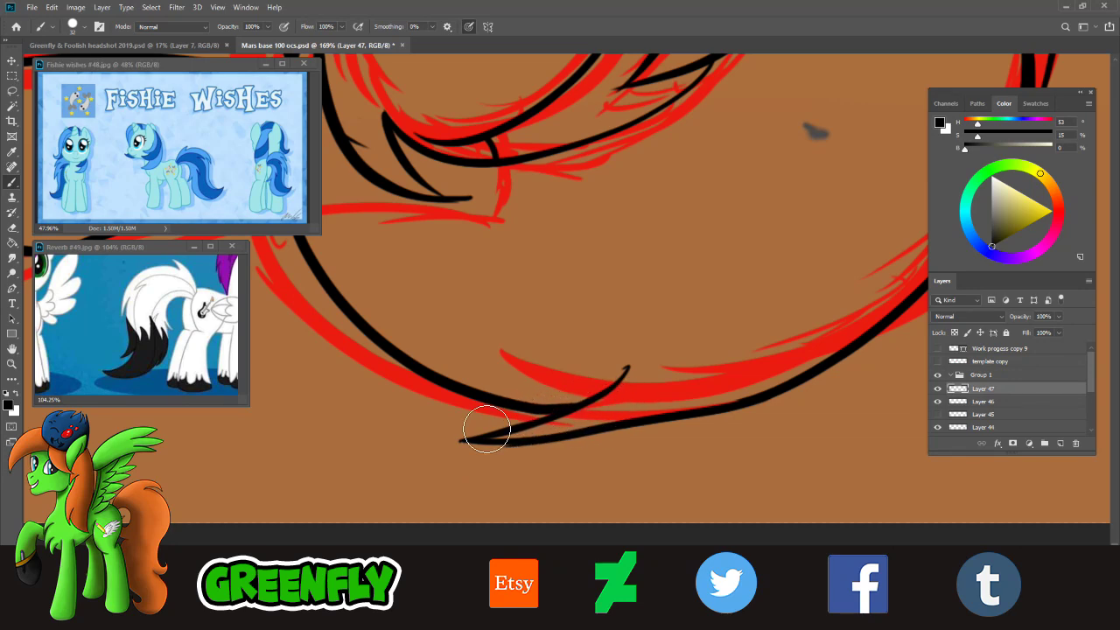
# - Merge the tail line art on Layer 47 down into Layer 46 and add a new layer above it
pyautogui.press('z')
pyautogui.moveTo(562, 463); pyautogui.dragTo(471, 467)
pyautogui.moveTo(545, 490); pyautogui.dragTo(528, 487)
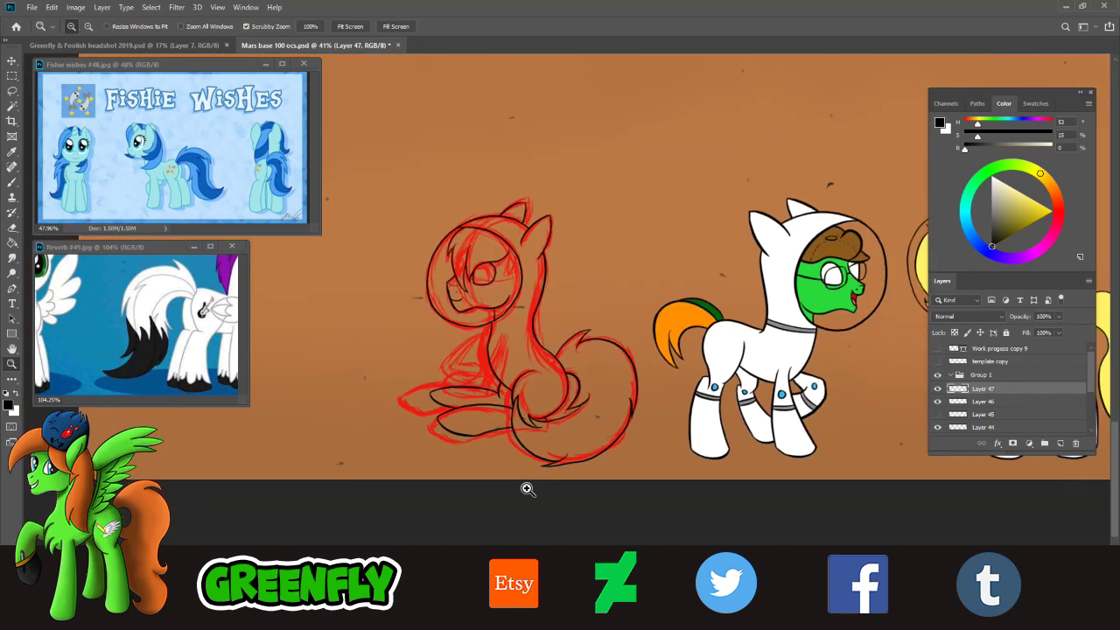
pyautogui.moveTo(506, 414)
pyautogui.mouseDown()
pyautogui.moveTo(535, 425)
pyautogui.moveTo(515, 449)
pyautogui.mouseUp()
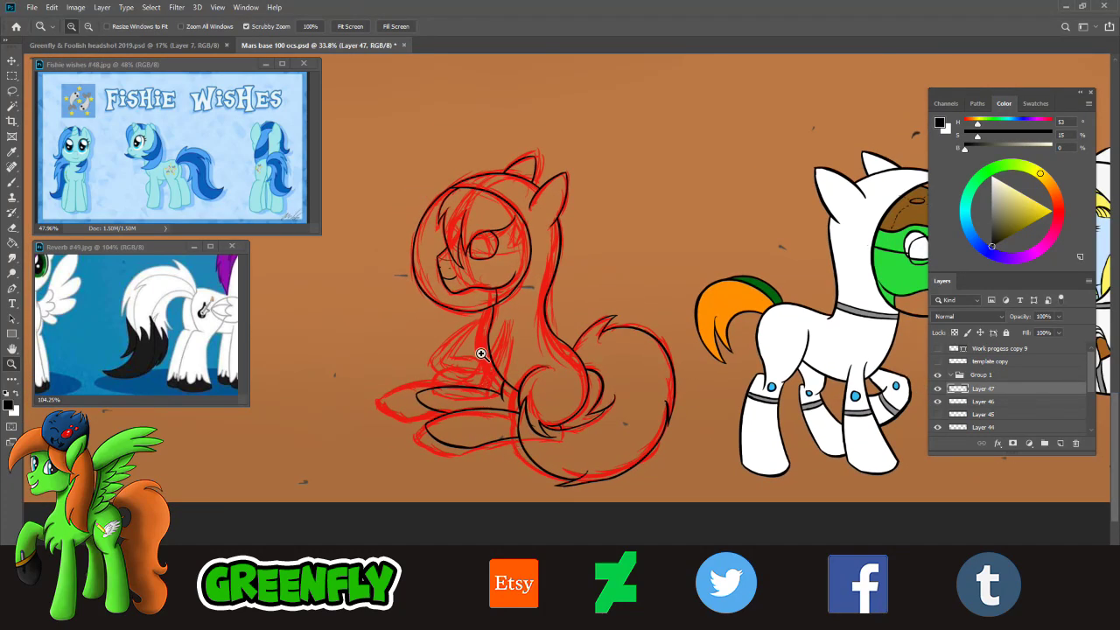
pyautogui.moveTo(483, 355); pyautogui.dragTo(490, 405)
pyautogui.moveTo(448, 452)
pyautogui.mouseDown()
pyautogui.moveTo(446, 492)
pyautogui.moveTo(490, 460)
pyautogui.moveTo(520, 338)
pyautogui.moveTo(477, 483)
pyautogui.mouseUp()
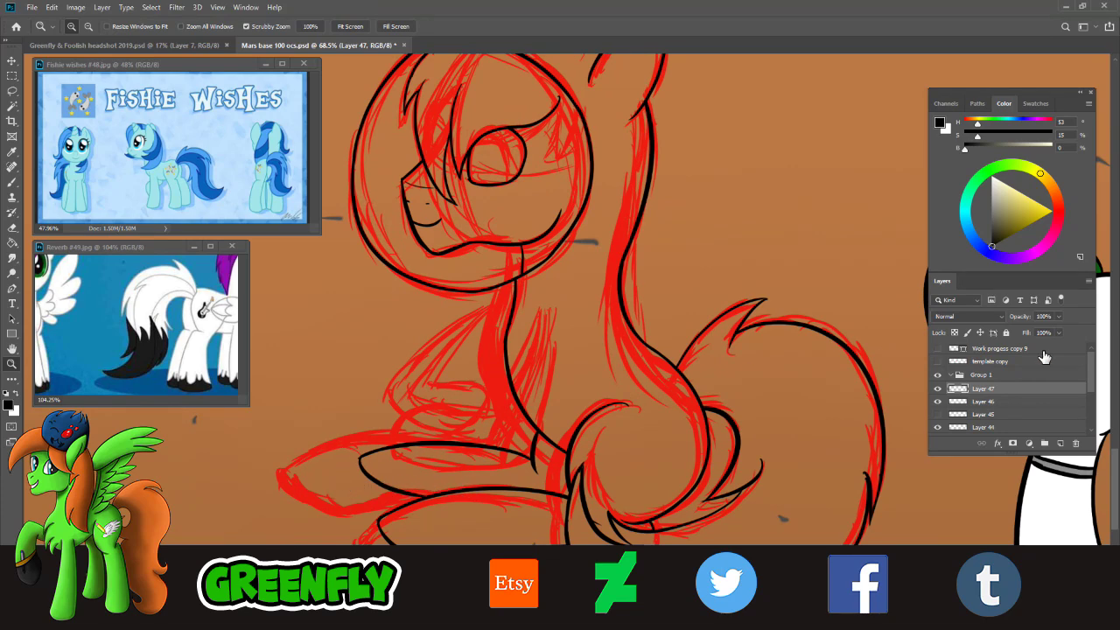
pyautogui.rightClick(1006, 395)
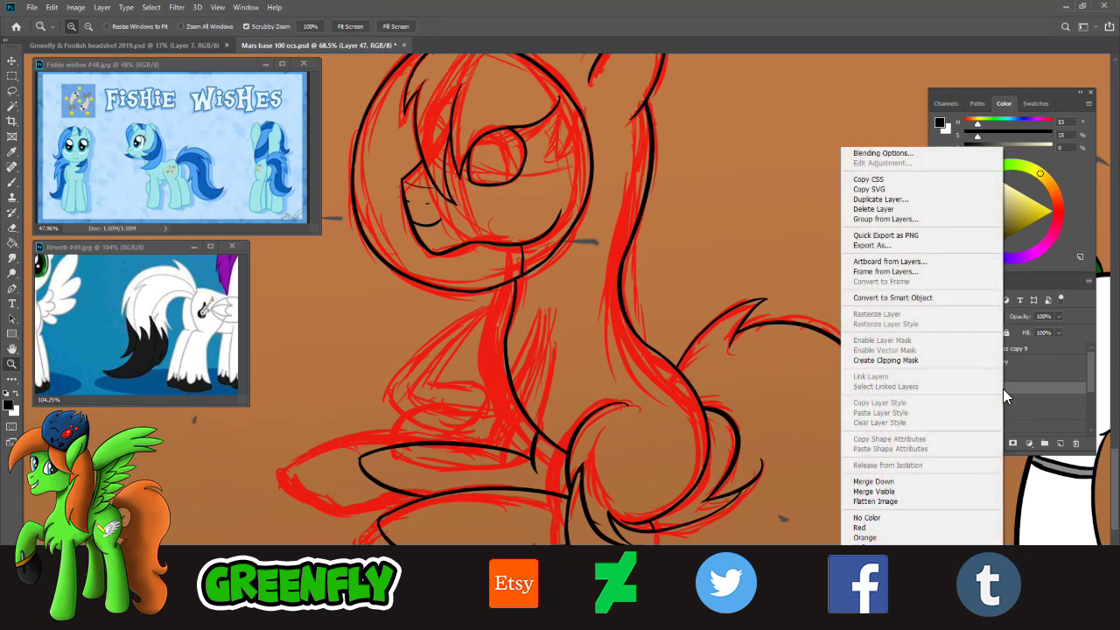
pyautogui.click(894, 484)
pyautogui.click(939, 389)
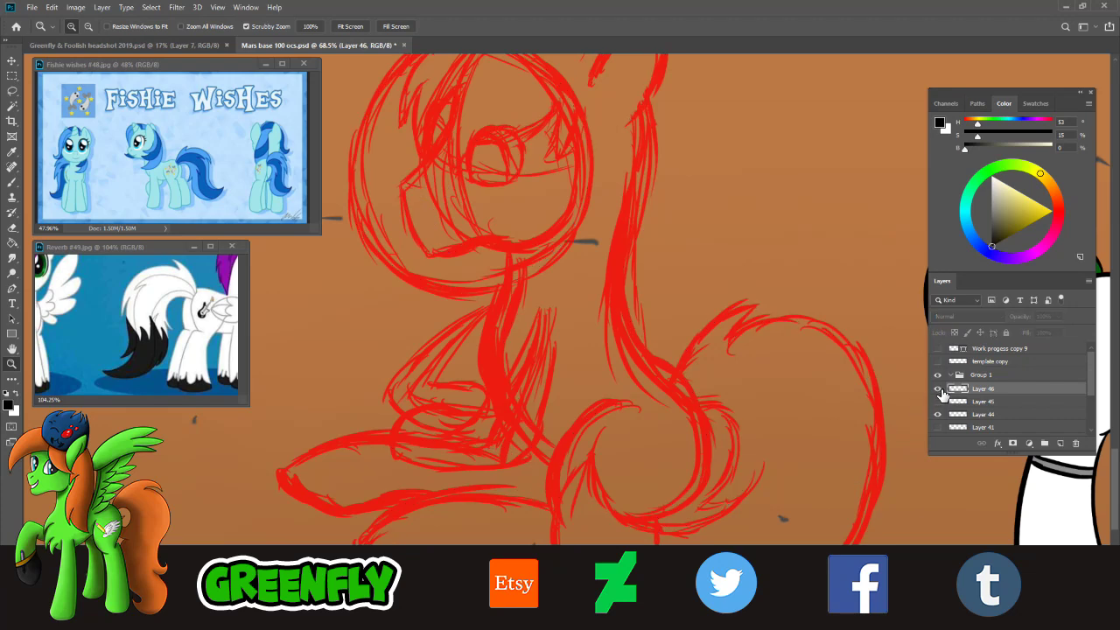
pyautogui.click(939, 389)
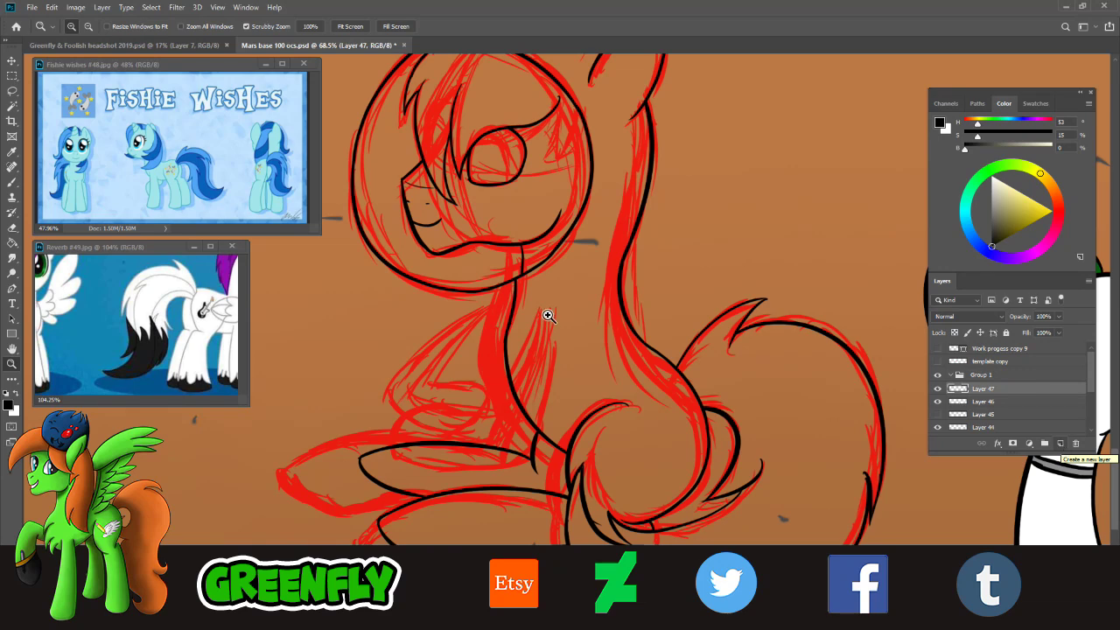
pyautogui.scroll(-3, 712, 411)
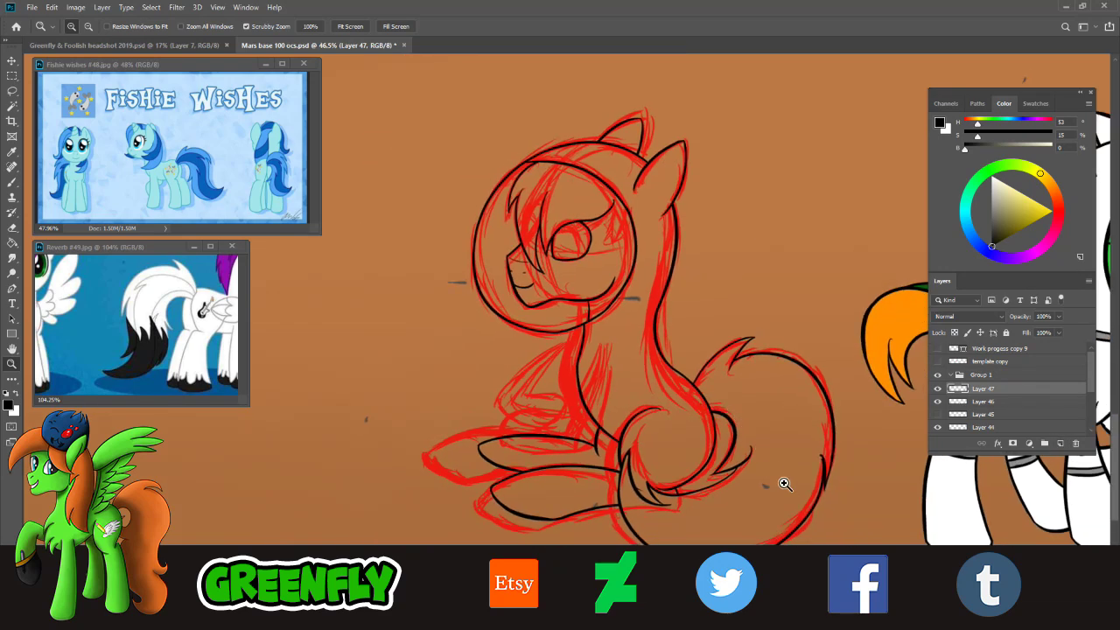
pyautogui.scroll(2, 782, 491)
pyautogui.scroll(2, 601, 343)
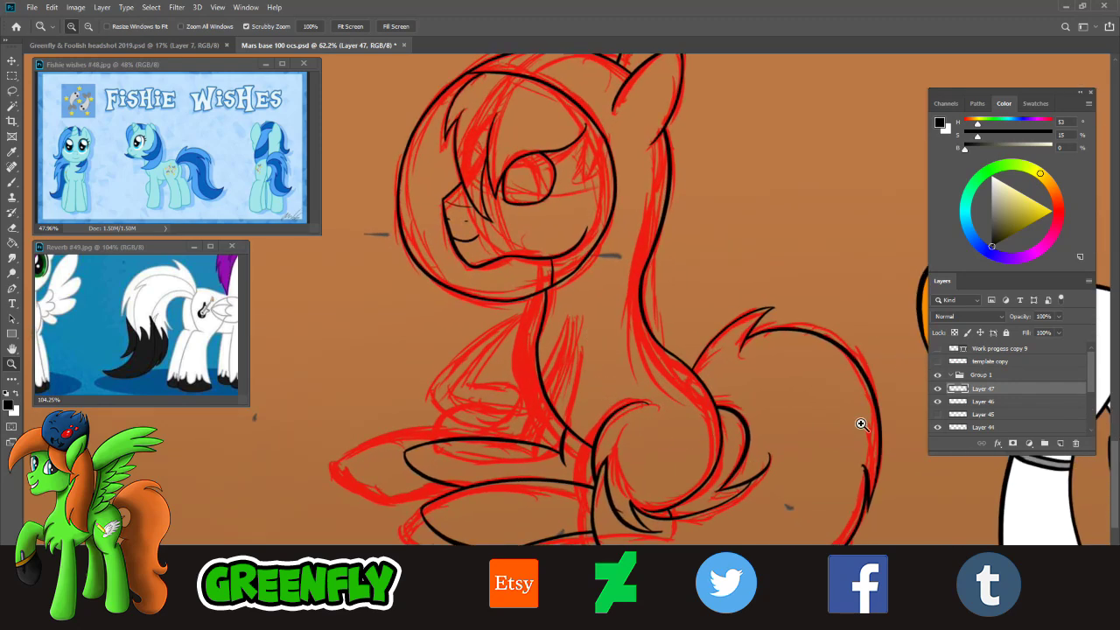
# - Examine the seated pony's line art with and without the red sketch, and against the yellow sketch of the smaller pony
pyautogui.click(939, 402)
pyautogui.click(941, 401)
pyautogui.click(941, 400)
pyautogui.moveTo(515, 447); pyautogui.dragTo(537, 455)
pyautogui.moveTo(562, 349); pyautogui.dragTo(527, 402)
pyautogui.scroll(-2, 1090, 394)
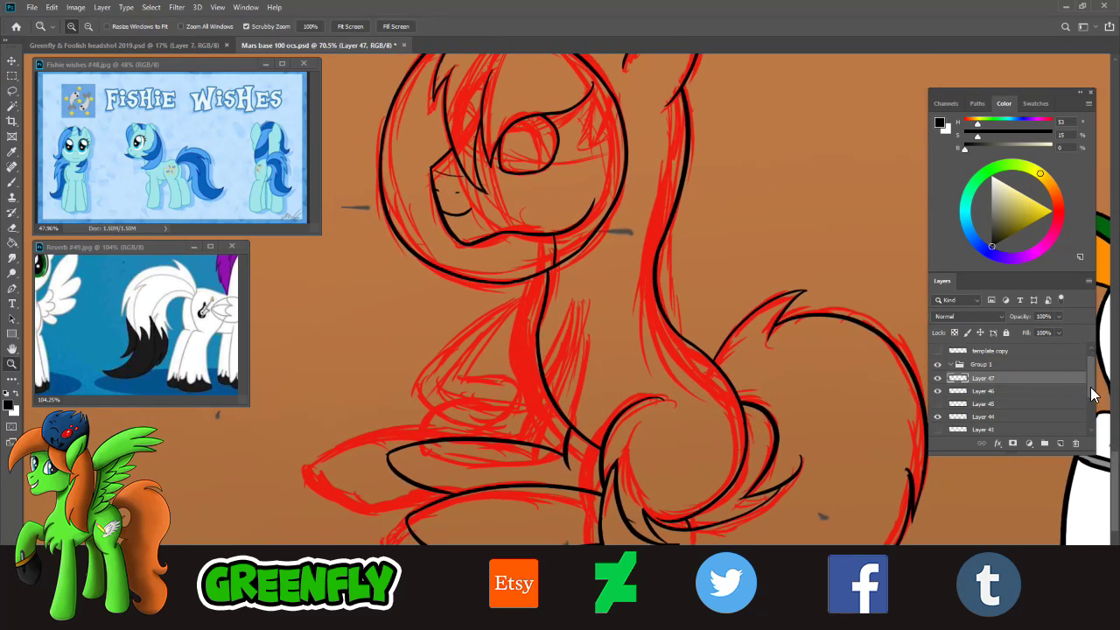
pyautogui.click(938, 405)
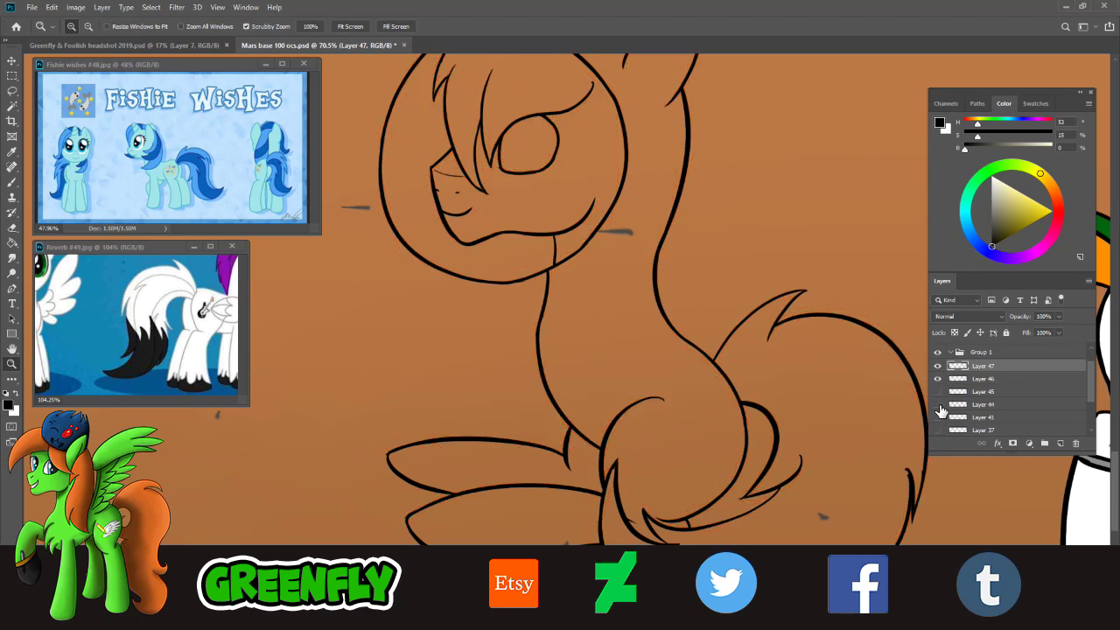
pyautogui.click(939, 404)
pyautogui.click(939, 391)
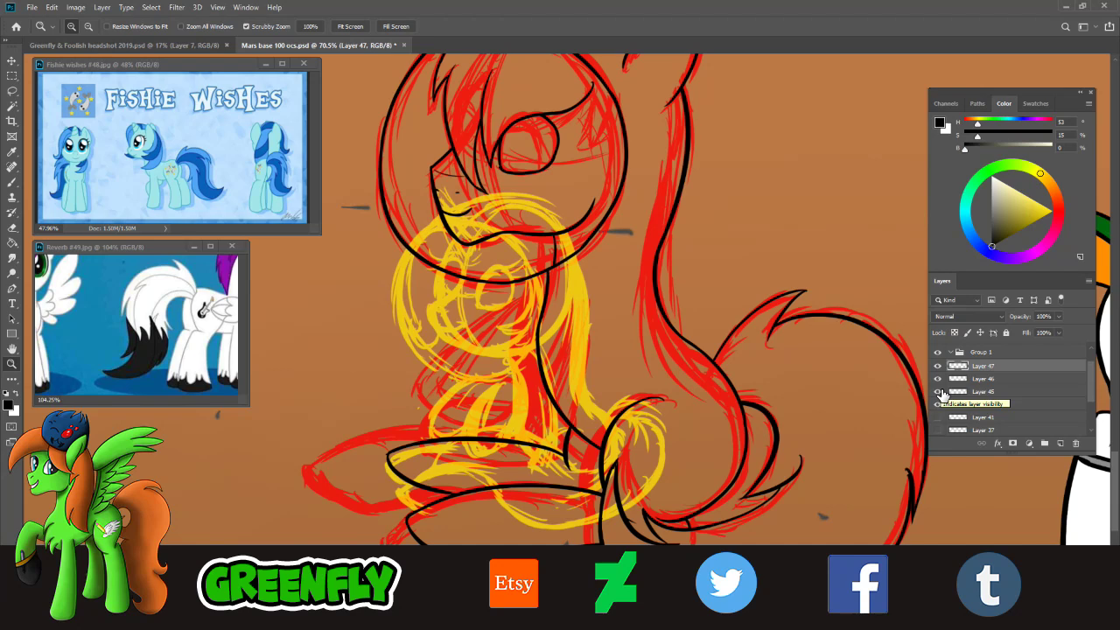
pyautogui.click(939, 391)
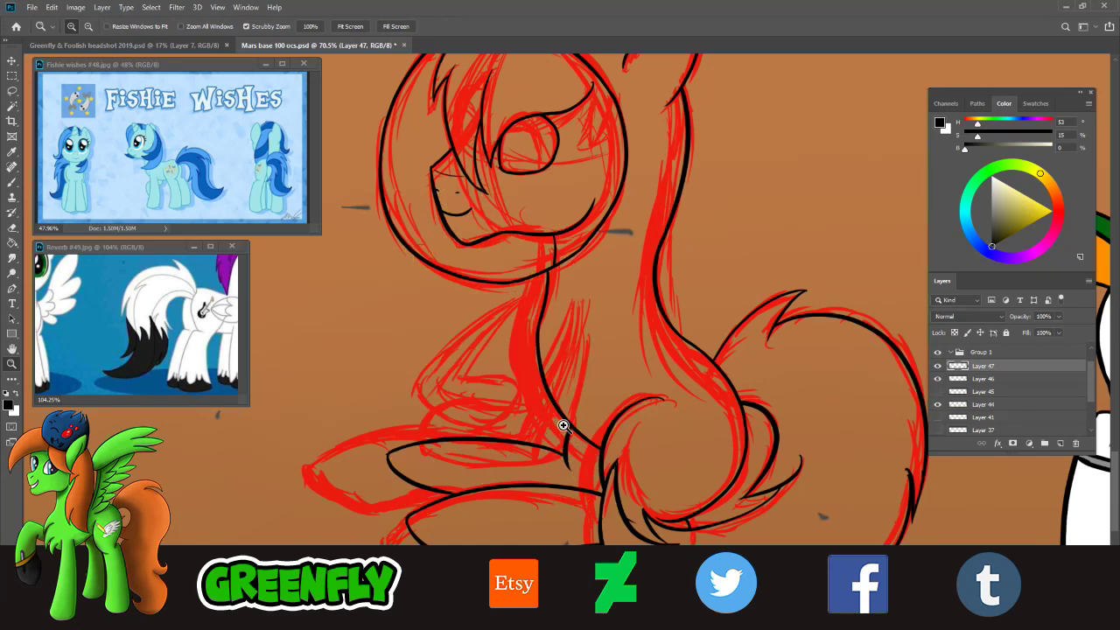
pyautogui.moveTo(565, 409); pyautogui.dragTo(579, 417)
pyautogui.scroll(4, 651, 412)
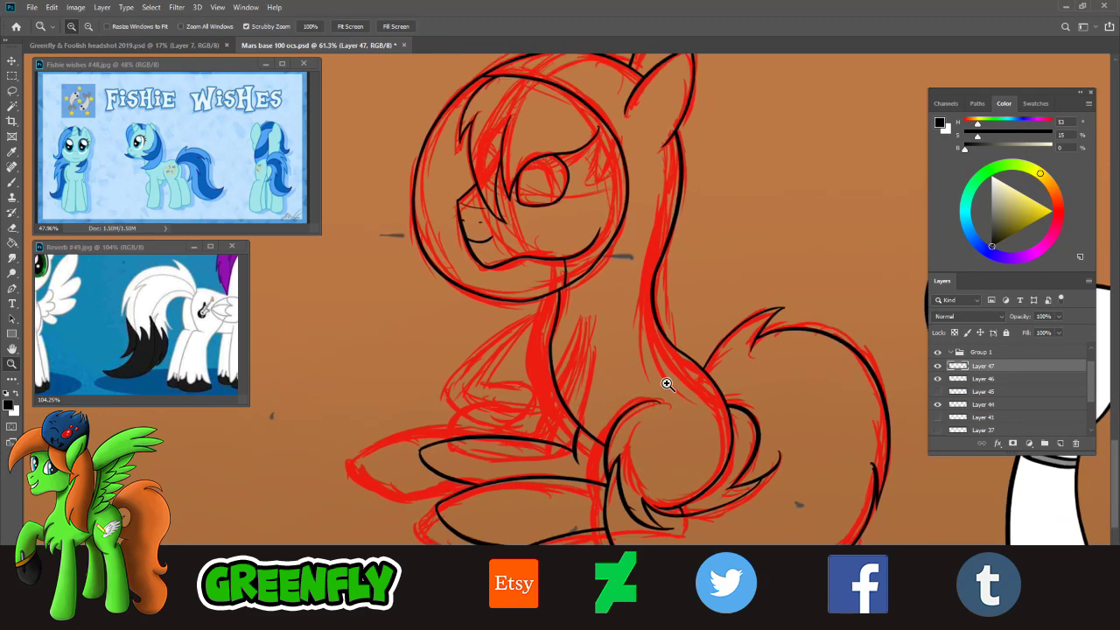
pyautogui.scroll(-4, 628, 378)
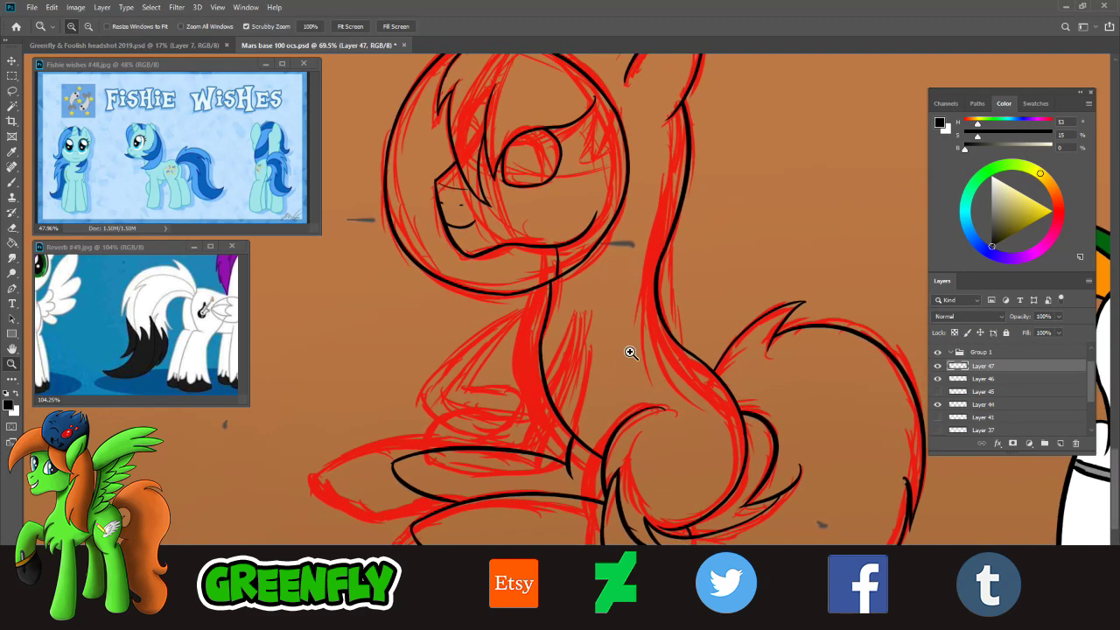
pyautogui.scroll(2, 645, 310)
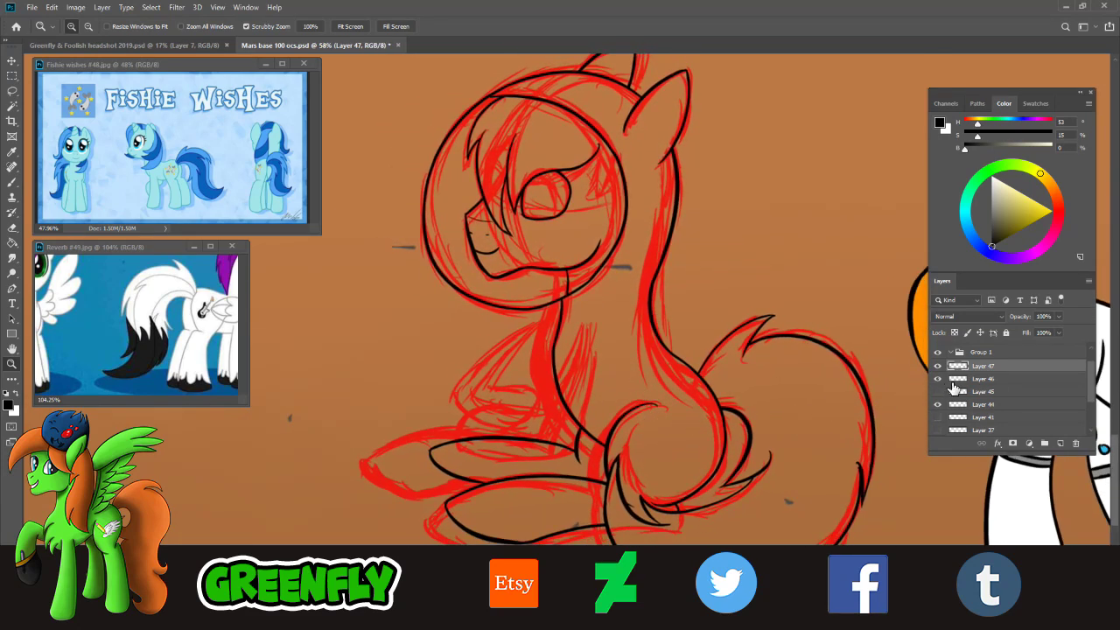
pyautogui.click(937, 379)
pyautogui.click(938, 380)
# - Show the smaller pony's yellow sketch on Layer 45 and hide the red sketch on Layer 44 and the line art on Layer 46
pyautogui.click(939, 407)
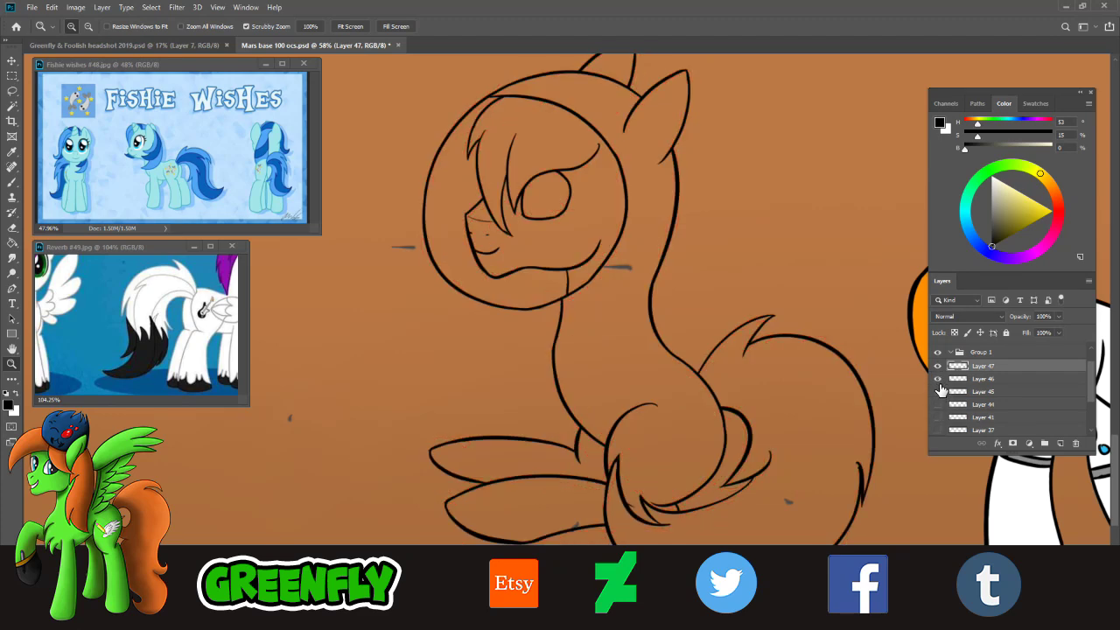
pyautogui.click(939, 393)
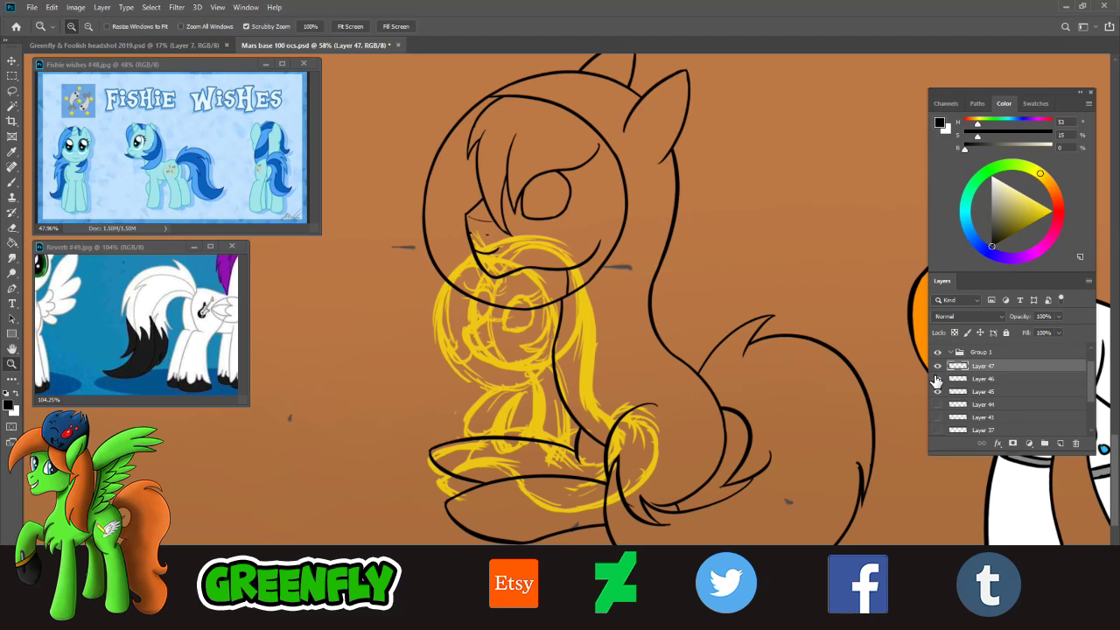
pyautogui.click(938, 380)
pyautogui.click(938, 380)
pyautogui.moveTo(510, 325); pyautogui.dragTo(564, 340)
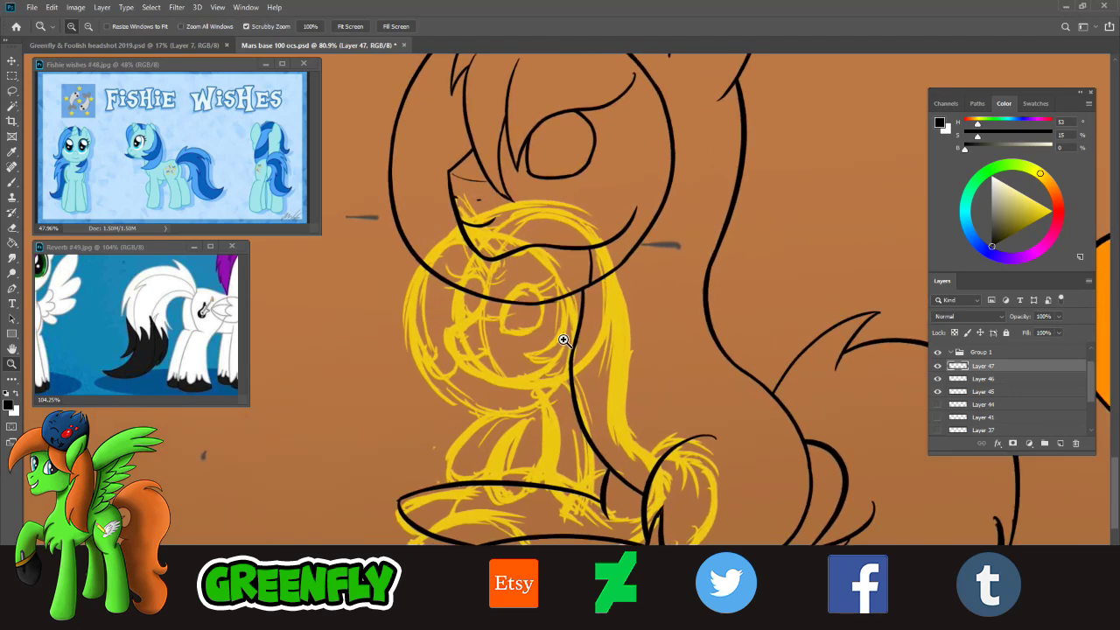
pyautogui.moveTo(604, 374); pyautogui.dragTo(593, 371)
pyautogui.moveTo(557, 318); pyautogui.dragTo(582, 342)
pyautogui.scroll(3, 584, 354)
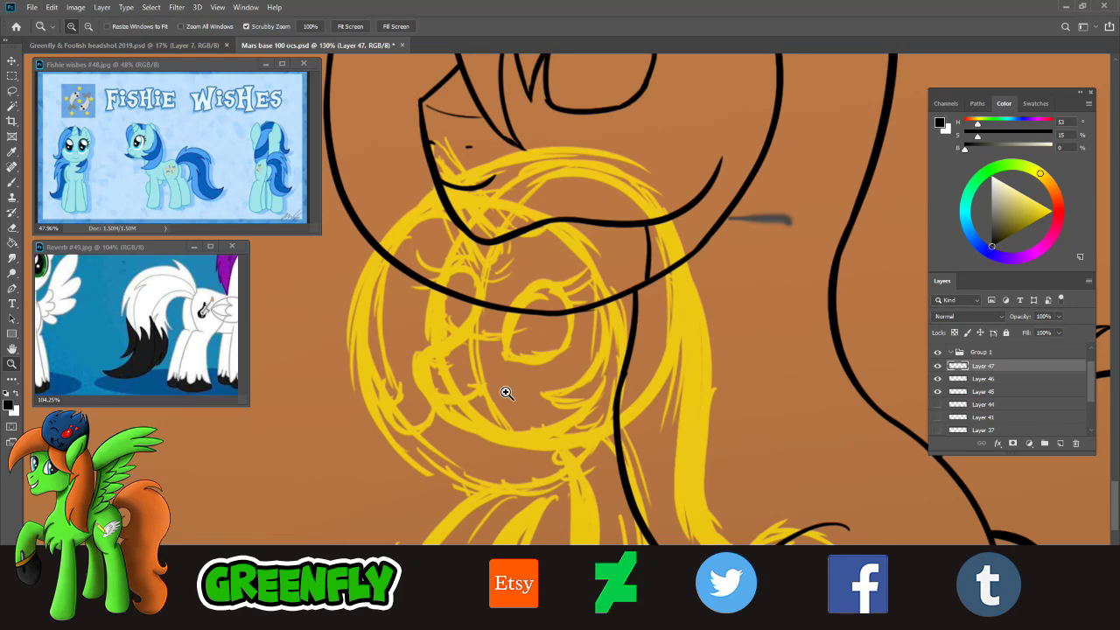
pyautogui.click(14, 183)
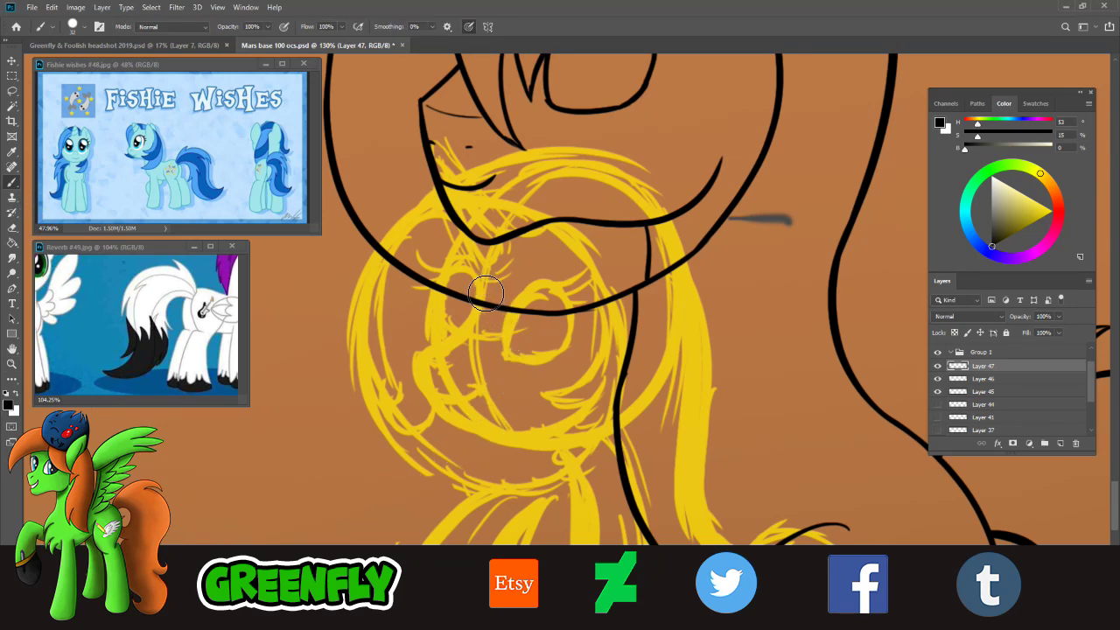
pyautogui.moveTo(479, 286); pyautogui.dragTo(416, 349)
pyautogui.hotkey('ctrl', 'z')
pyautogui.click(938, 379)
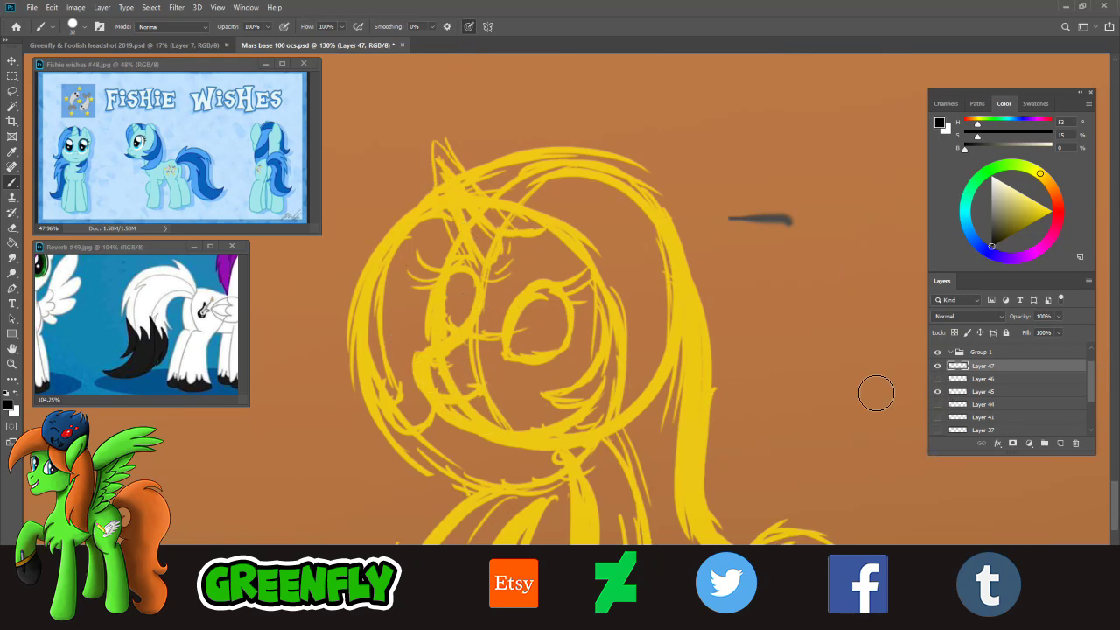
# - Try inking the smaller pony's muzzle bridge on Layer 47 as a black curve from the far eye to the nose tip
pyautogui.click(12, 364)
pyautogui.moveTo(506, 345); pyautogui.dragTo(518, 350)
pyautogui.click(12, 182)
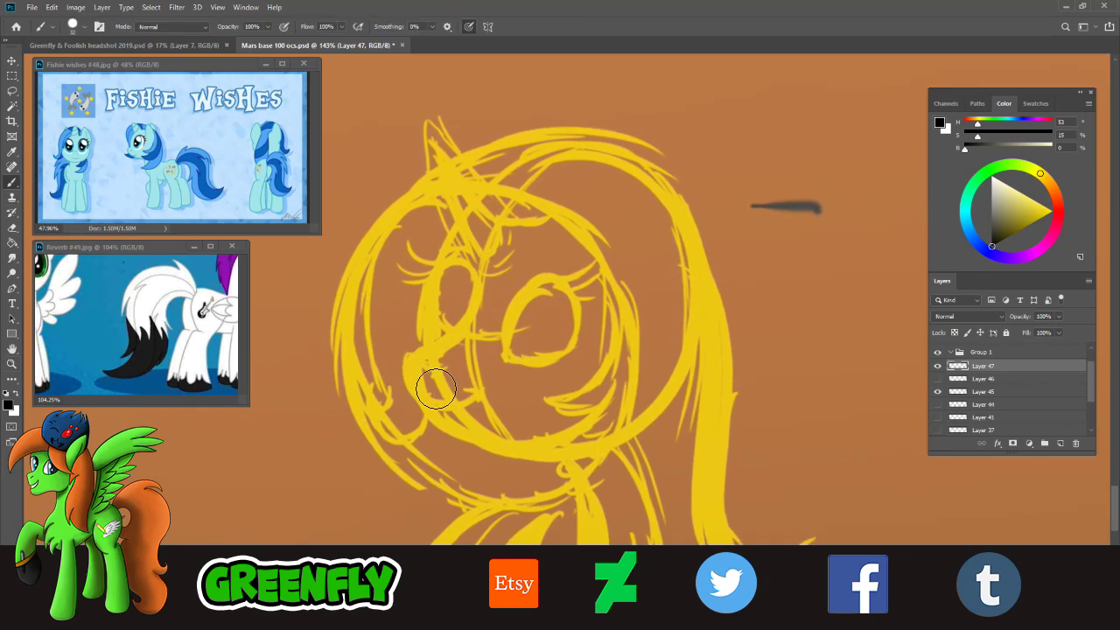
pyautogui.moveTo(490, 297); pyautogui.dragTo(398, 368)
pyautogui.hotkey('ctrl', 'z')
pyautogui.moveTo(477, 282); pyautogui.dragTo(399, 355)
pyautogui.hotkey('ctrl', 'z')
pyautogui.moveTo(477, 280); pyautogui.dragTo(399, 355)
pyautogui.hotkey('ctrl', 'z')
pyautogui.moveTo(479, 281)
pyautogui.mouseDown()
pyautogui.moveTo(473, 322)
pyautogui.moveTo(413, 353)
pyautogui.mouseUp()
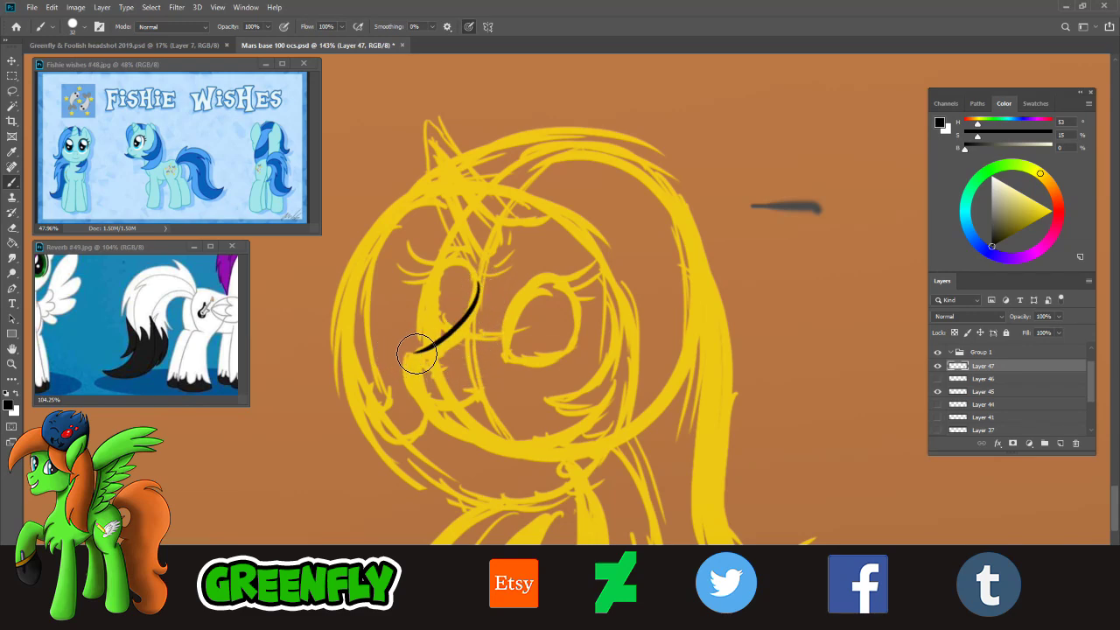
pyautogui.hotkey('ctrl', 'z')
pyautogui.moveTo(485, 280); pyautogui.dragTo(407, 354)
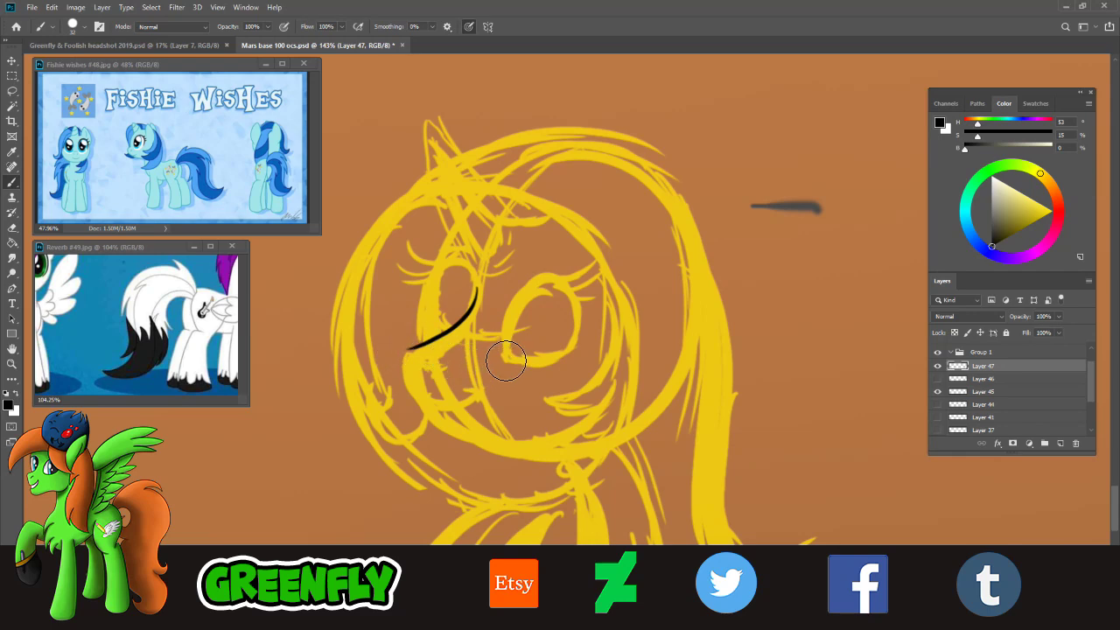
pyautogui.hotkey('ctrl', 'z')
pyautogui.moveTo(479, 282); pyautogui.dragTo(403, 350)
pyautogui.hotkey('ctrl', 'z')
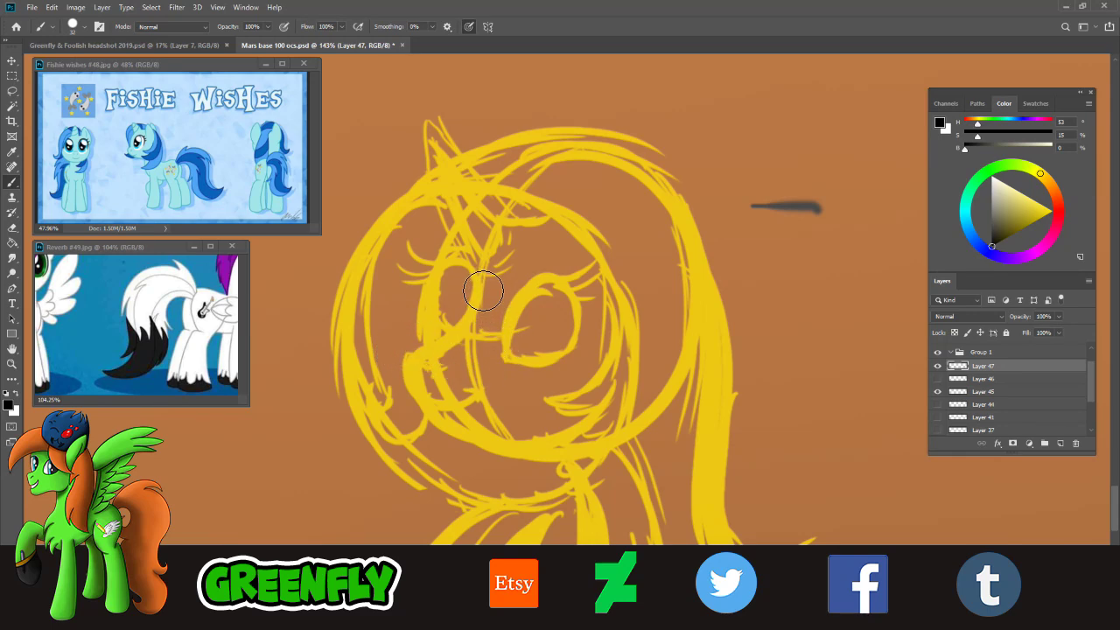
pyautogui.moveTo(478, 284)
pyautogui.mouseDown()
pyautogui.moveTo(448, 341)
pyautogui.moveTo(406, 349)
pyautogui.mouseUp()
pyautogui.hotkey('ctrl', 'z')
pyautogui.moveTo(479, 285)
pyautogui.mouseDown()
pyautogui.moveTo(459, 337)
pyautogui.moveTo(406, 353)
pyautogui.mouseUp()
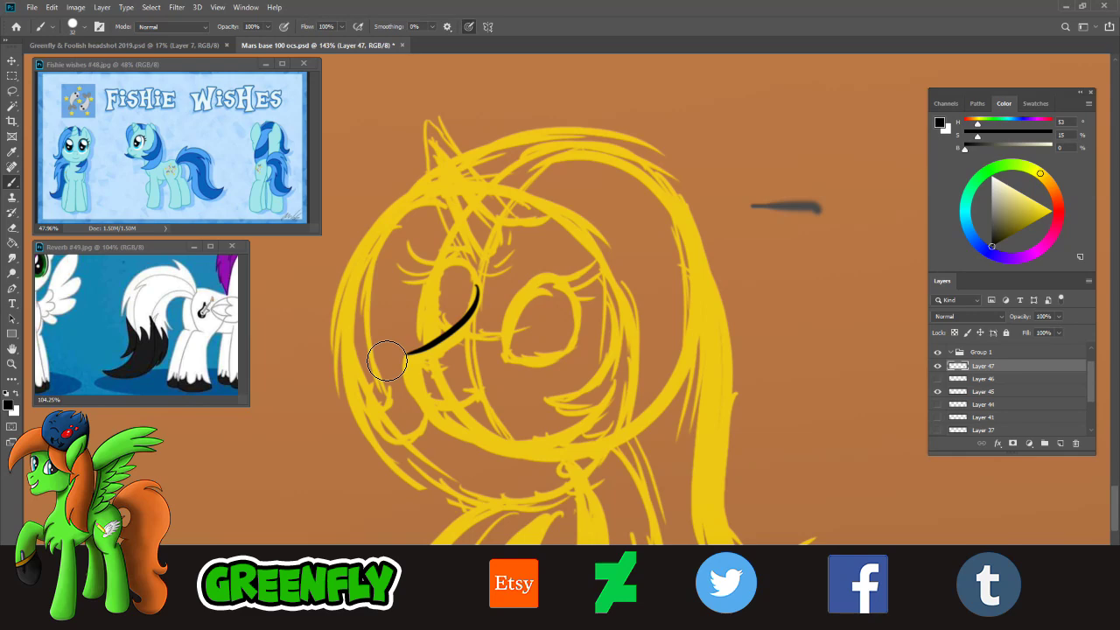
# - Replace the muzzle bridge stroke with a smooth tapered curve running from the far eye's inner edge down to the nose tip
pyautogui.click(11, 366)
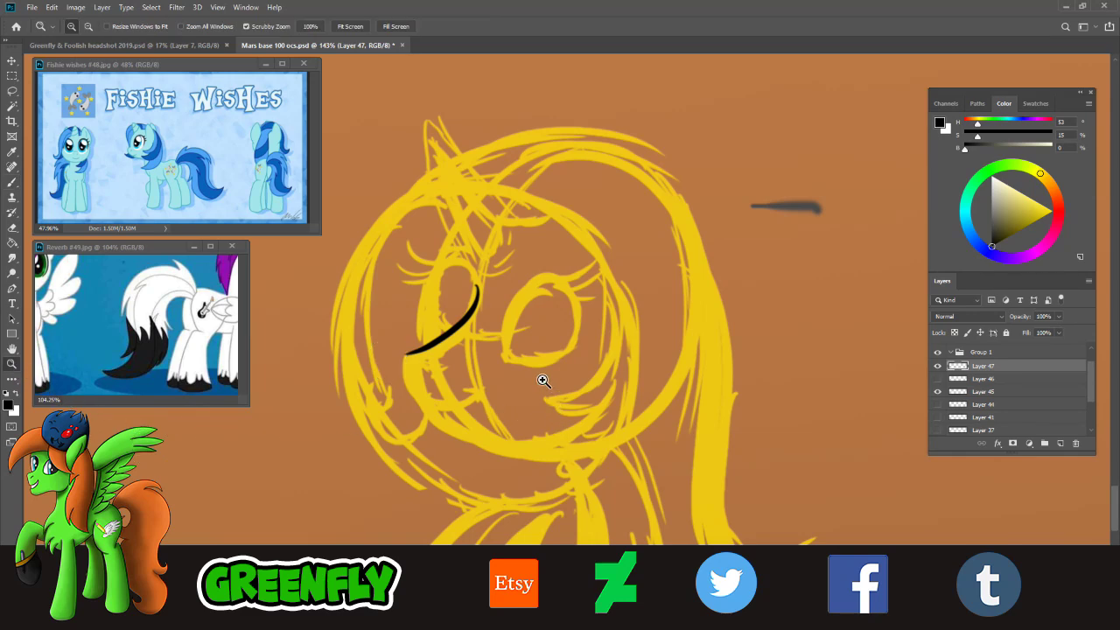
pyautogui.moveTo(542, 380); pyautogui.dragTo(560, 383)
pyautogui.hotkey('ctrl', 'z')
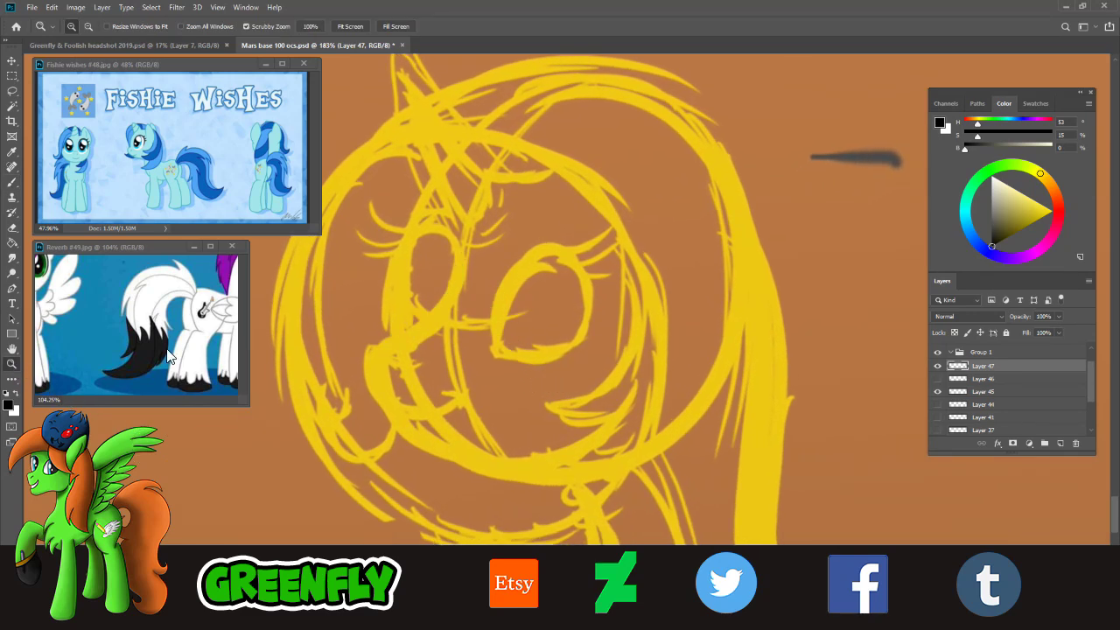
pyautogui.click(13, 185)
pyautogui.moveTo(457, 259); pyautogui.dragTo(378, 346)
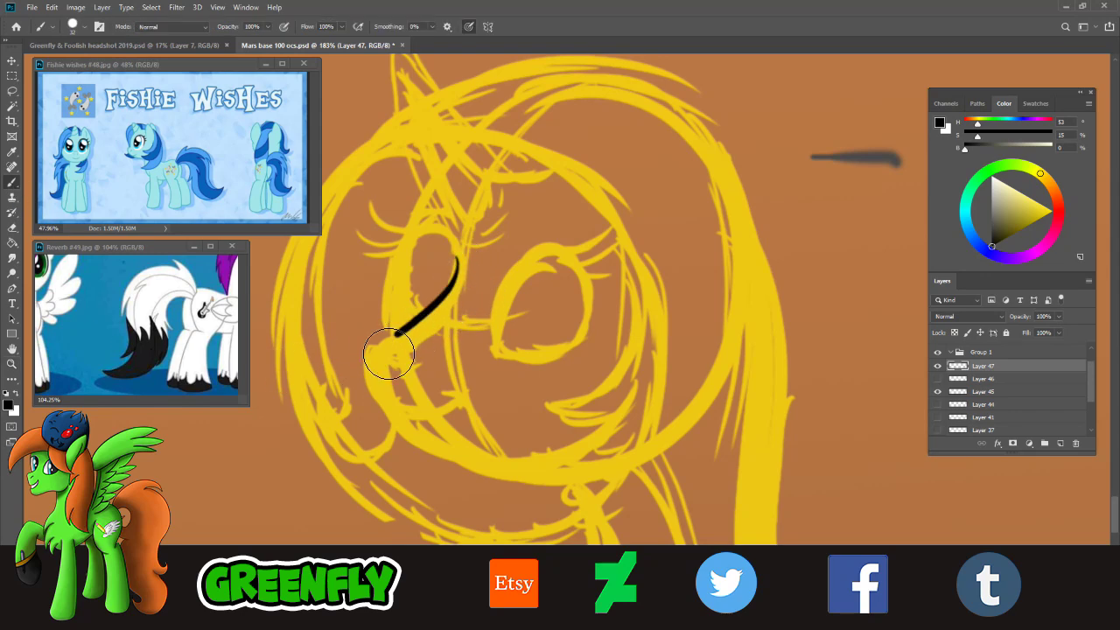
pyautogui.hotkey('ctrl', 'z')
pyautogui.moveTo(456, 256); pyautogui.dragTo(372, 344)
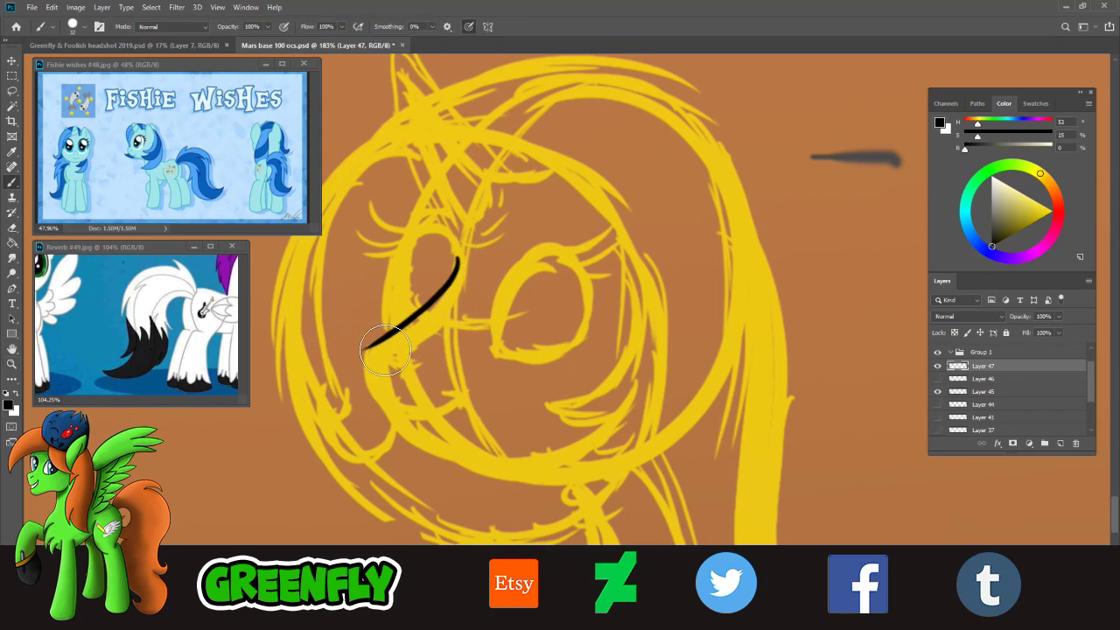
pyautogui.hotkey('ctrl', 'z')
pyautogui.moveTo(459, 253)
pyautogui.mouseDown()
pyautogui.moveTo(455, 302)
pyautogui.moveTo(369, 346)
pyautogui.mouseUp()
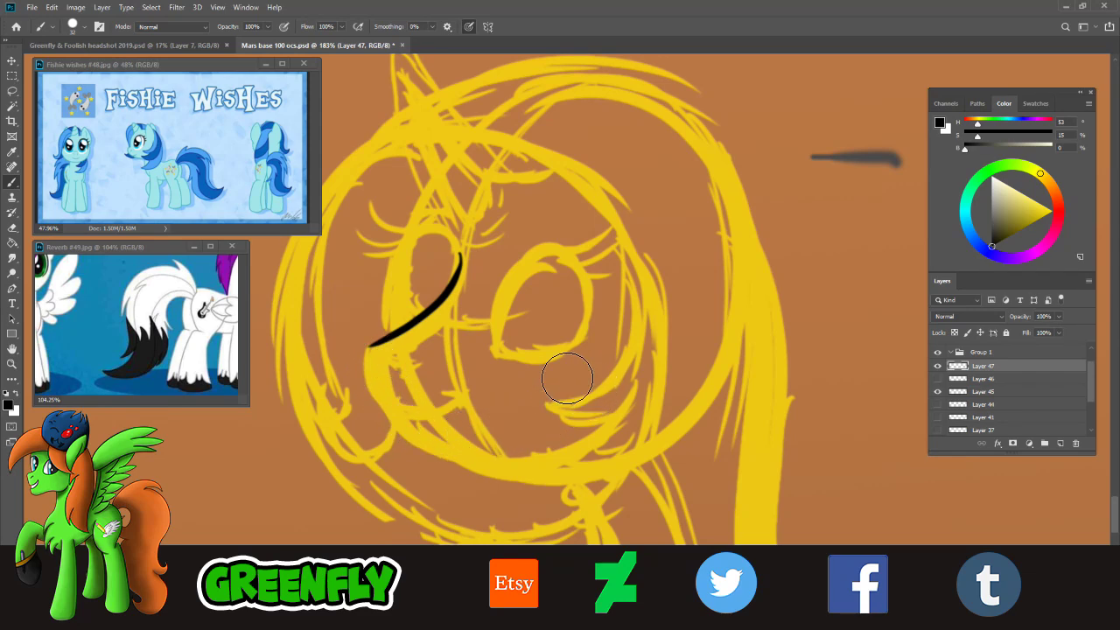
# - Ink the rounded nose tip and the jaw line sweeping from it under the chin and up towards the cheek
pyautogui.moveTo(370, 346); pyautogui.dragTo(560, 460)
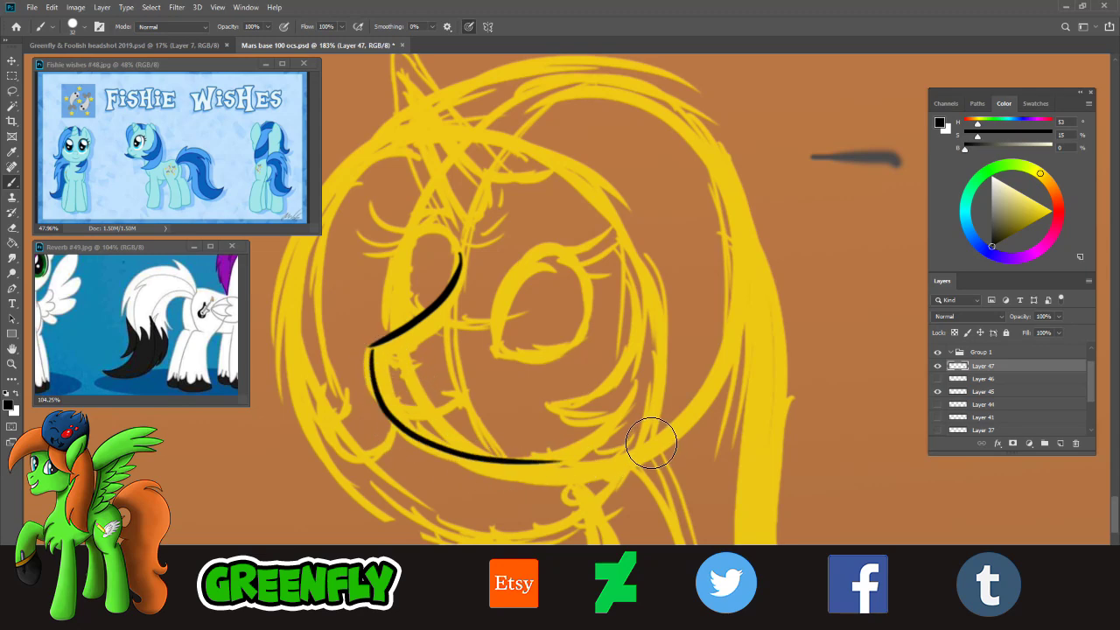
pyautogui.hotkey('ctrl', 'z')
pyautogui.moveTo(371, 348)
pyautogui.mouseDown()
pyautogui.moveTo(529, 464)
pyautogui.moveTo(573, 465)
pyautogui.mouseUp()
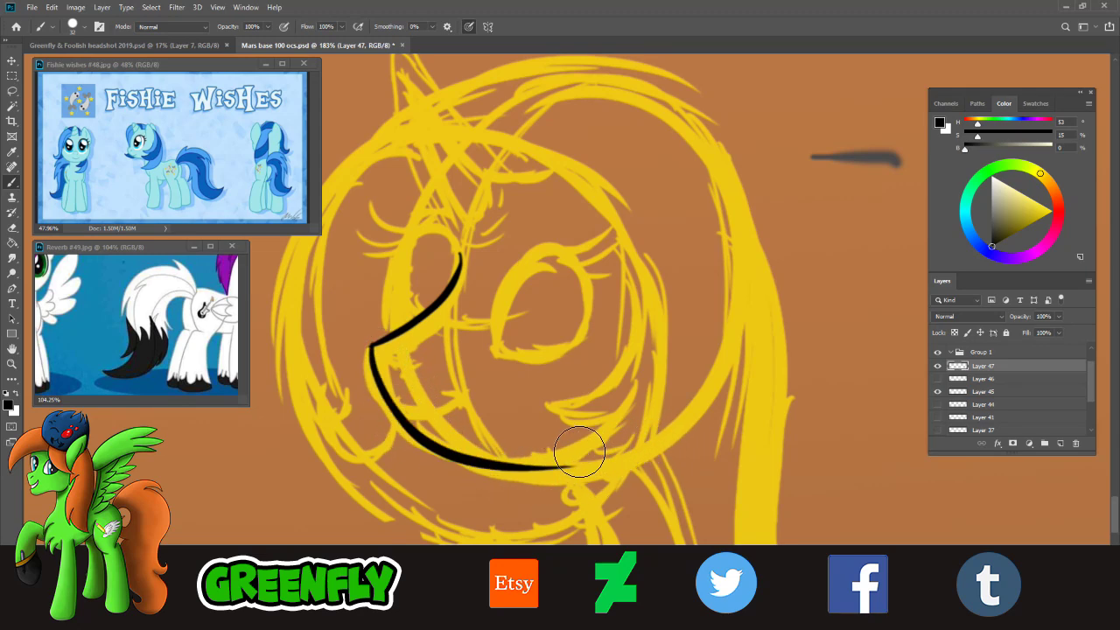
pyautogui.hotkey('ctrl', 'z')
pyautogui.moveTo(371, 348); pyautogui.dragTo(578, 461)
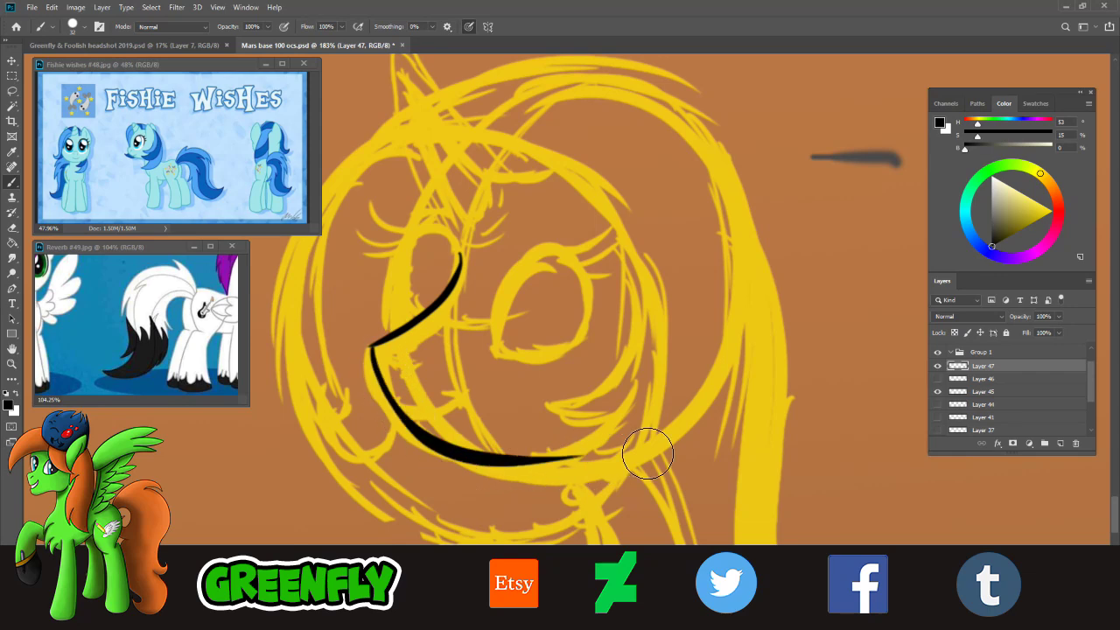
pyautogui.hotkey('ctrl', 'z')
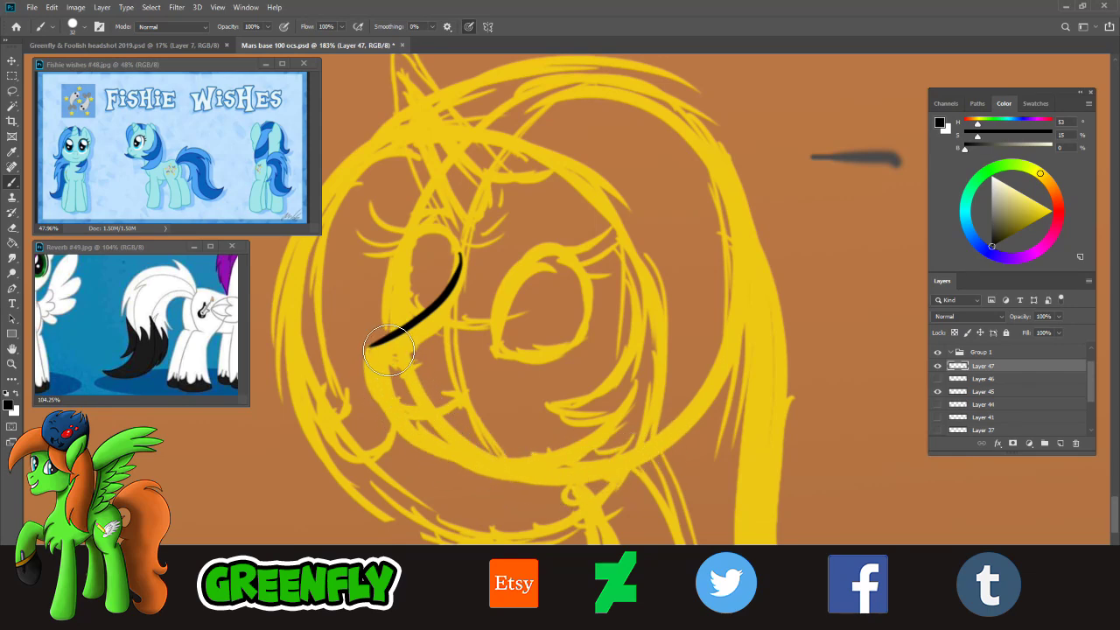
pyautogui.moveTo(372, 348)
pyautogui.mouseDown()
pyautogui.moveTo(398, 394)
pyautogui.moveTo(375, 369)
pyautogui.moveTo(535, 470)
pyautogui.moveTo(627, 480)
pyautogui.mouseUp()
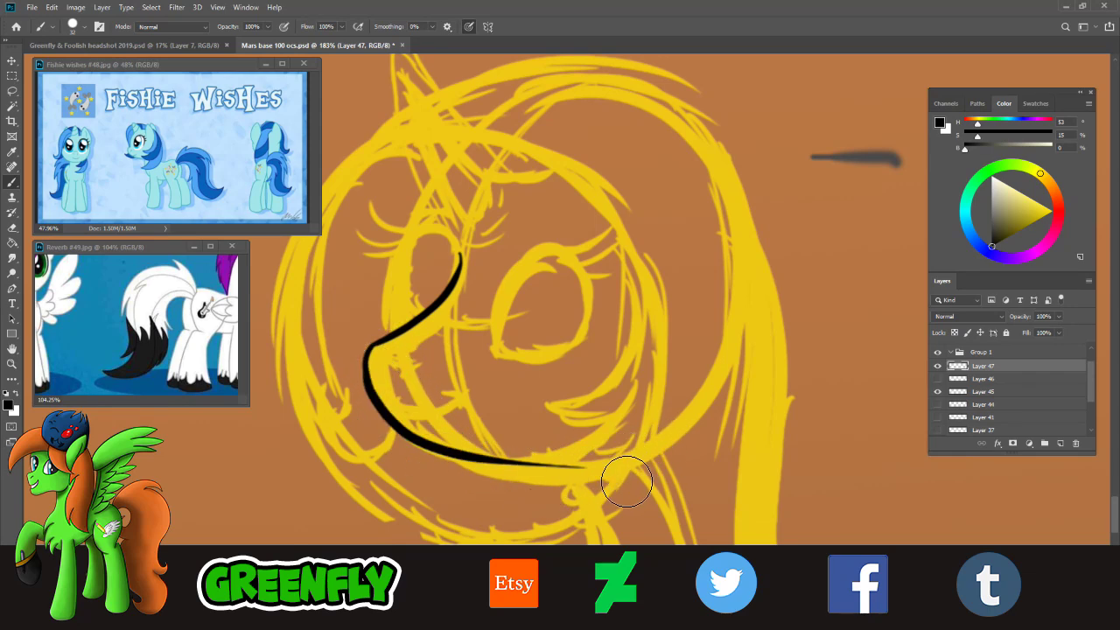
pyautogui.hotkey('ctrl', 'z')
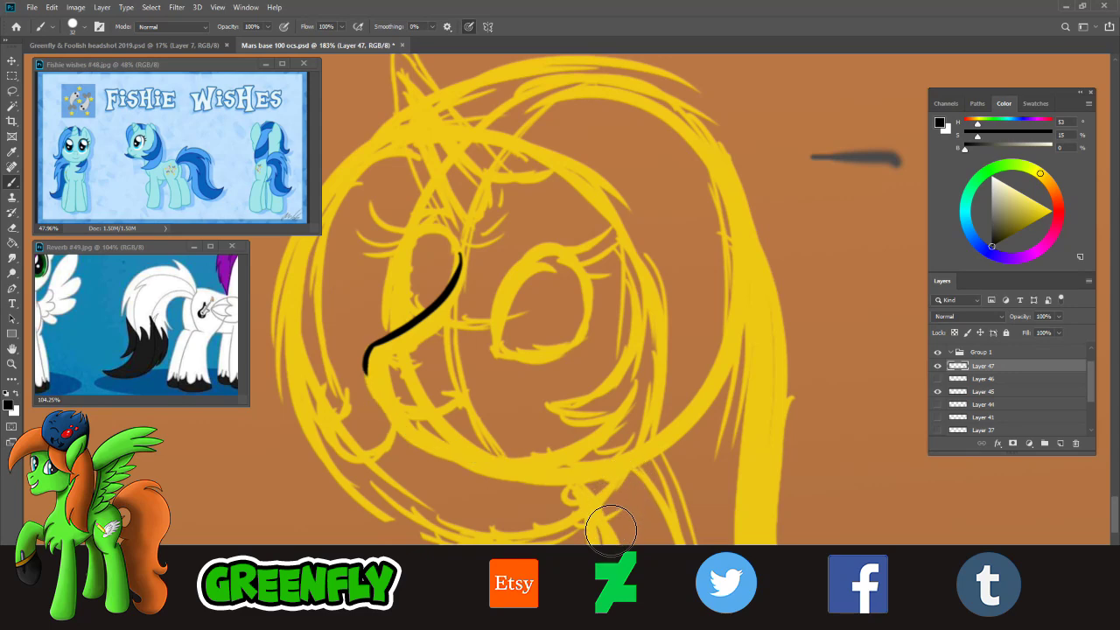
pyautogui.moveTo(367, 366)
pyautogui.mouseDown()
pyautogui.moveTo(535, 470)
pyautogui.moveTo(576, 450)
pyautogui.mouseUp()
pyautogui.hotkey('ctrl', 'z')
pyautogui.moveTo(367, 366); pyautogui.dragTo(593, 438)
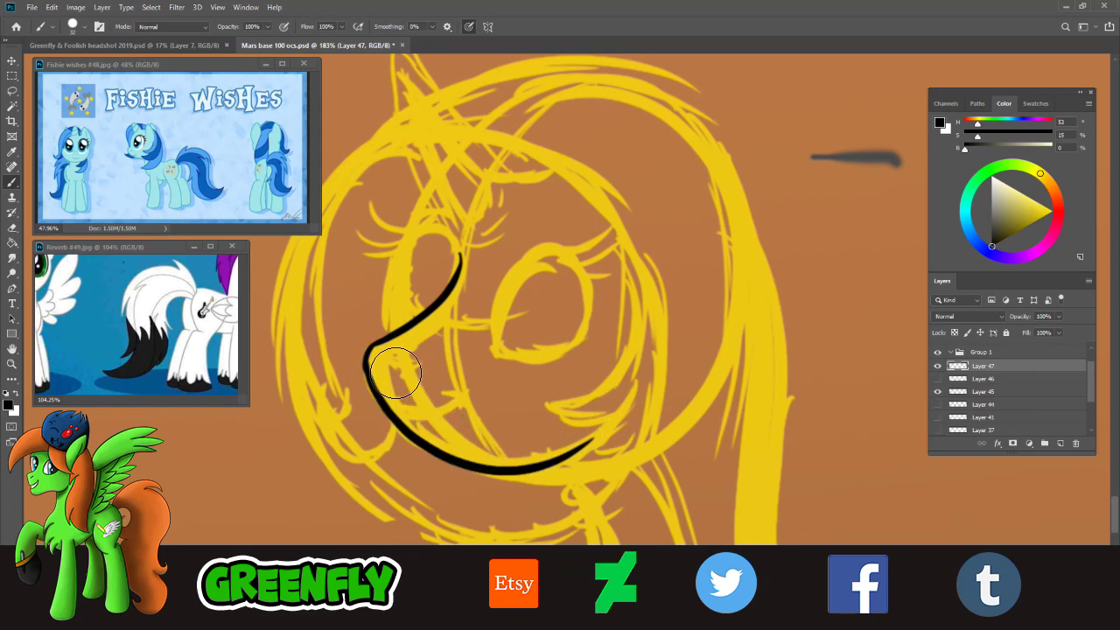
# - Ink a short nose line inside the muzzle tip and a small smiling mouth line rising from the chin outline
pyautogui.moveTo(367, 352); pyautogui.dragTo(419, 359)
pyautogui.hotkey('ctrl', 'z')
pyautogui.hotkey('ctrl', 'z')
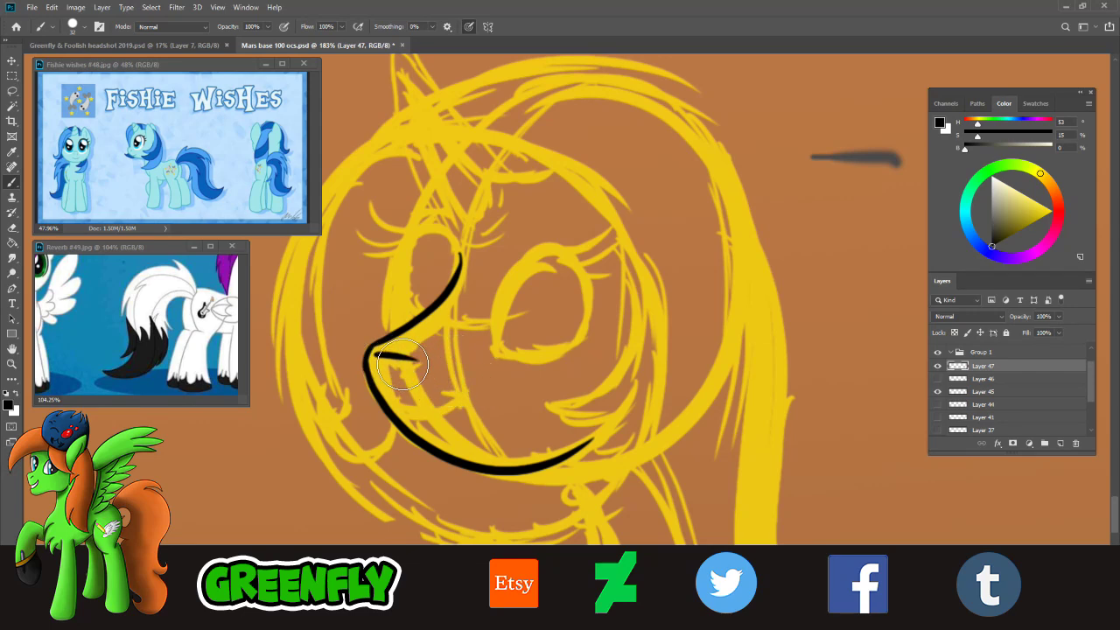
pyautogui.hotkey('ctrl', 'z')
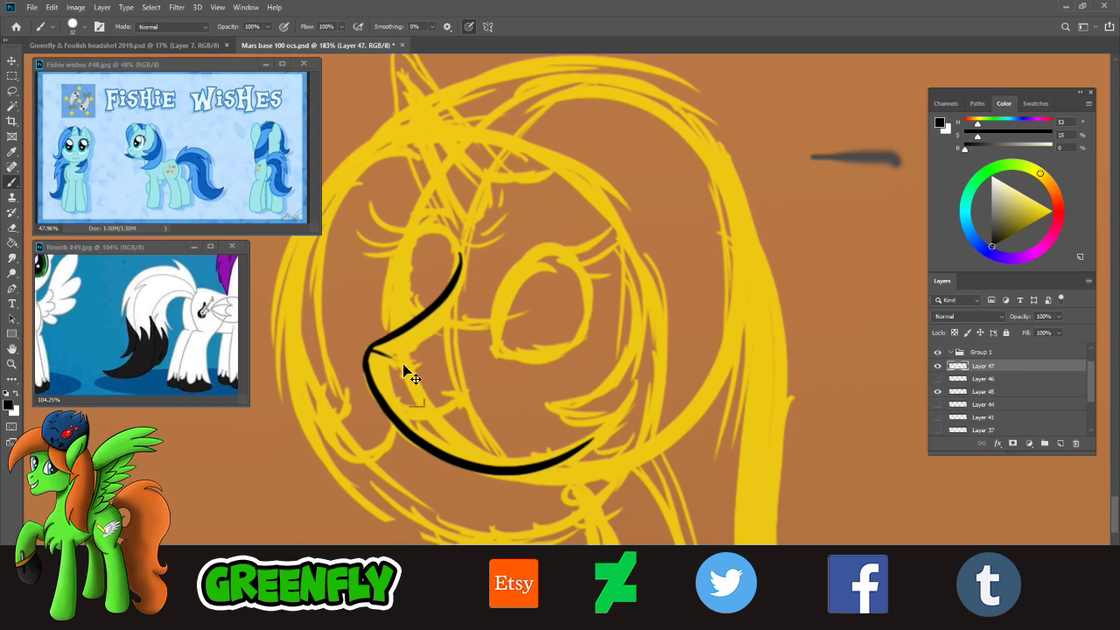
pyautogui.moveTo(373, 351); pyautogui.dragTo(418, 358)
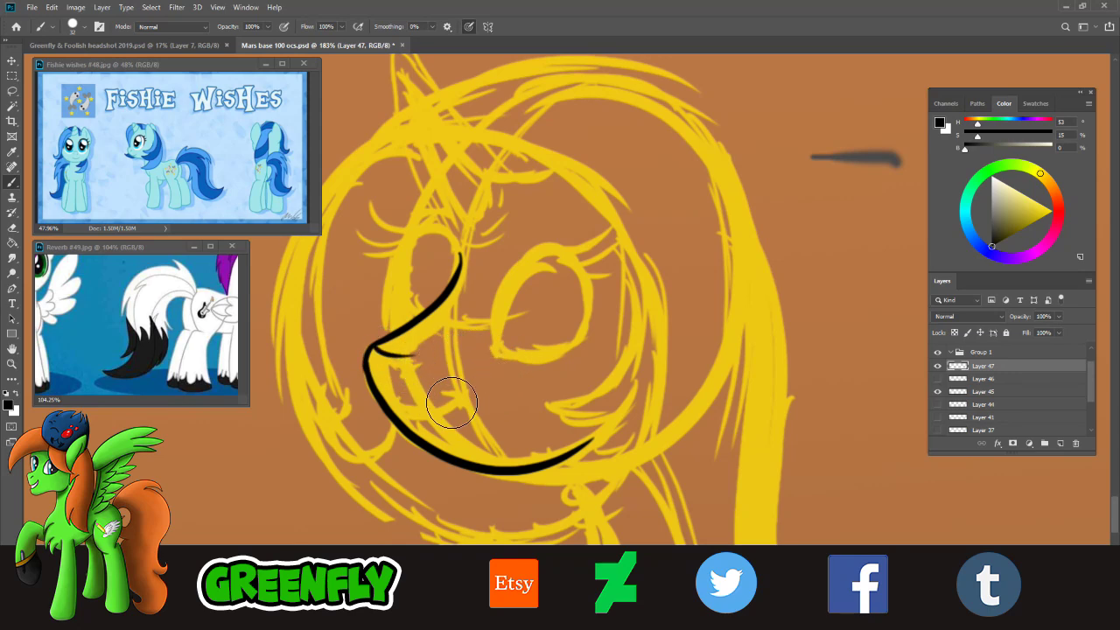
pyautogui.moveTo(399, 422)
pyautogui.mouseDown()
pyautogui.moveTo(451, 406)
pyautogui.moveTo(441, 406)
pyautogui.mouseUp()
pyautogui.hotkey('ctrl', 'z')
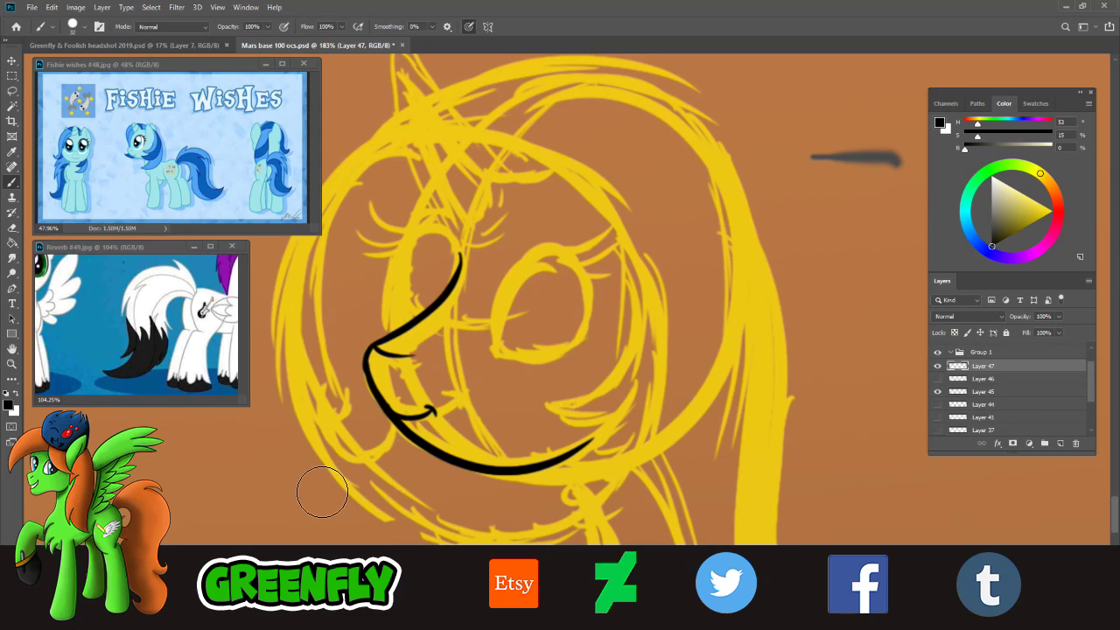
pyautogui.click(21, 365)
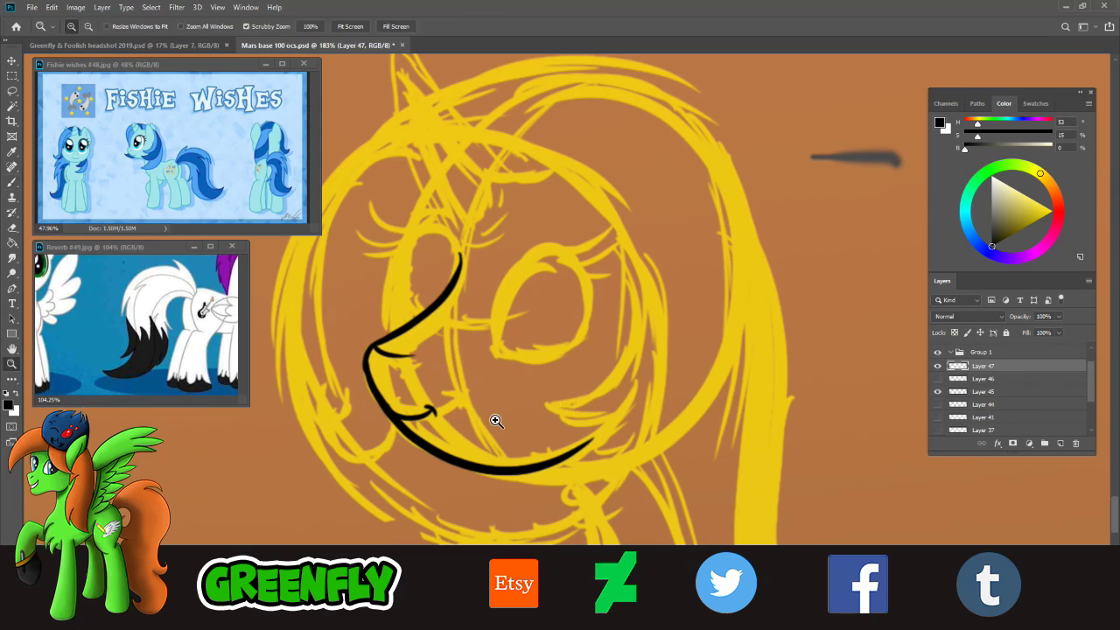
# - Replace the short nose line inside the smaller pony's muzzle tip with a thin tapered curve that starts just inside the outline
pyautogui.moveTo(495, 420); pyautogui.dragTo(525, 400)
pyautogui.moveTo(406, 393)
pyautogui.mouseDown()
pyautogui.moveTo(472, 395)
pyautogui.moveTo(381, 367)
pyautogui.moveTo(411, 350)
pyautogui.moveTo(477, 374)
pyautogui.mouseUp()
pyautogui.click(12, 228)
pyautogui.click(19, 184)
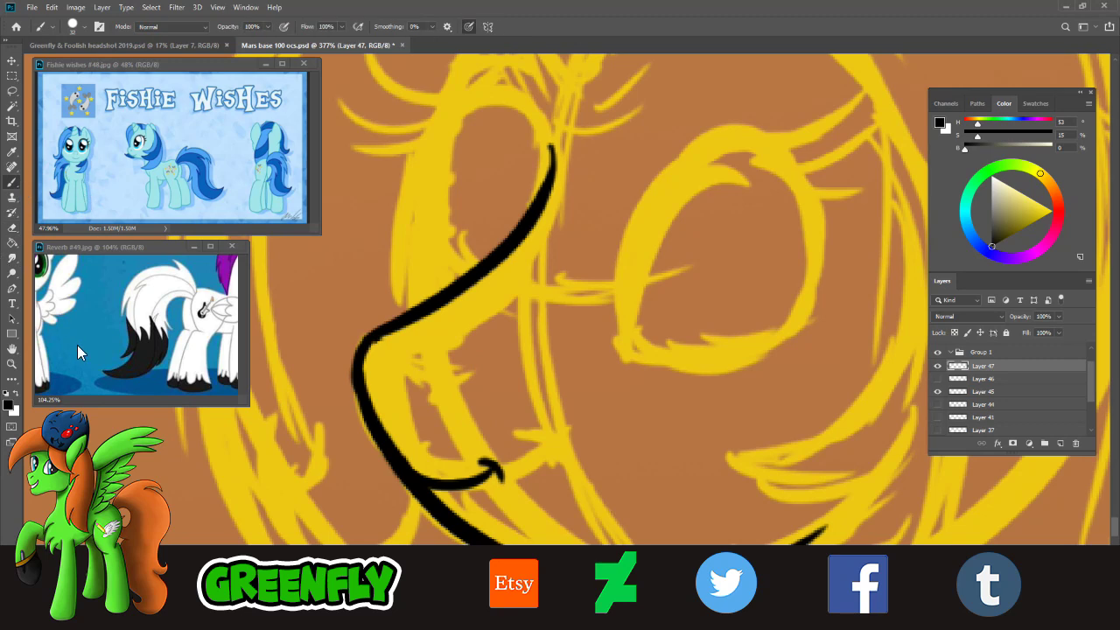
pyautogui.moveTo(364, 355); pyautogui.dragTo(425, 373)
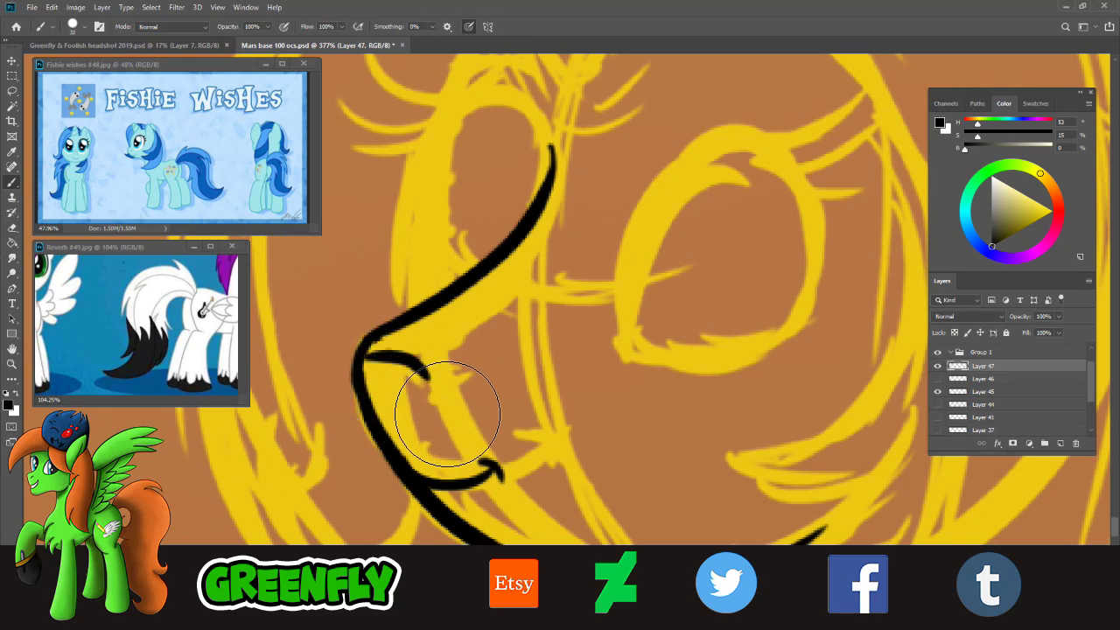
pyautogui.hotkey('ctrl', 'z')
pyautogui.moveTo(366, 354); pyautogui.dragTo(421, 357)
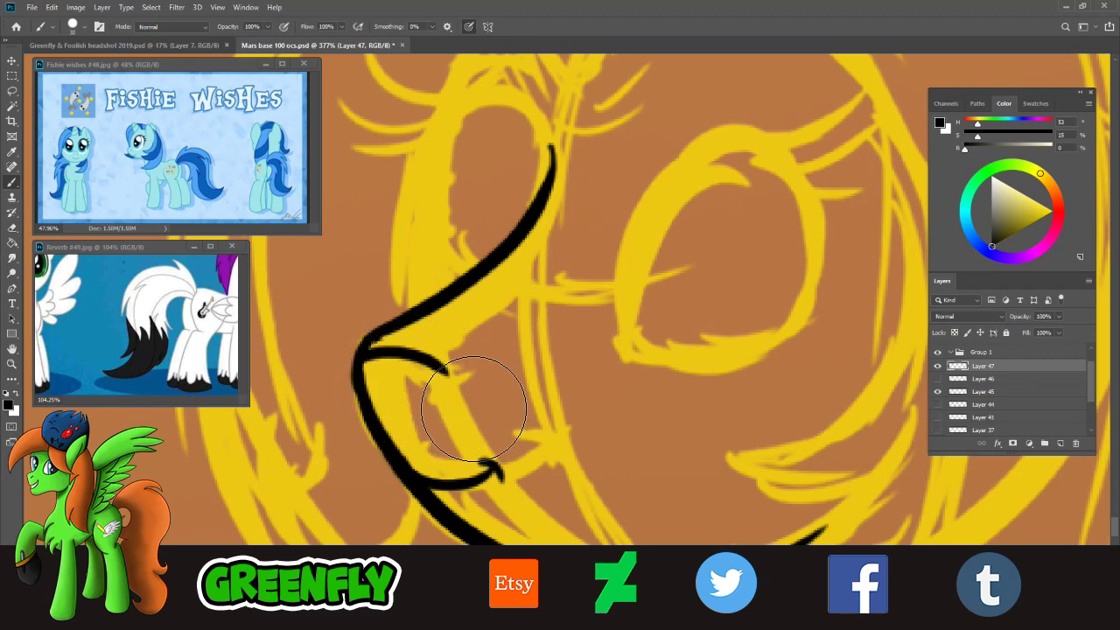
pyautogui.hotkey('ctrl', 'z')
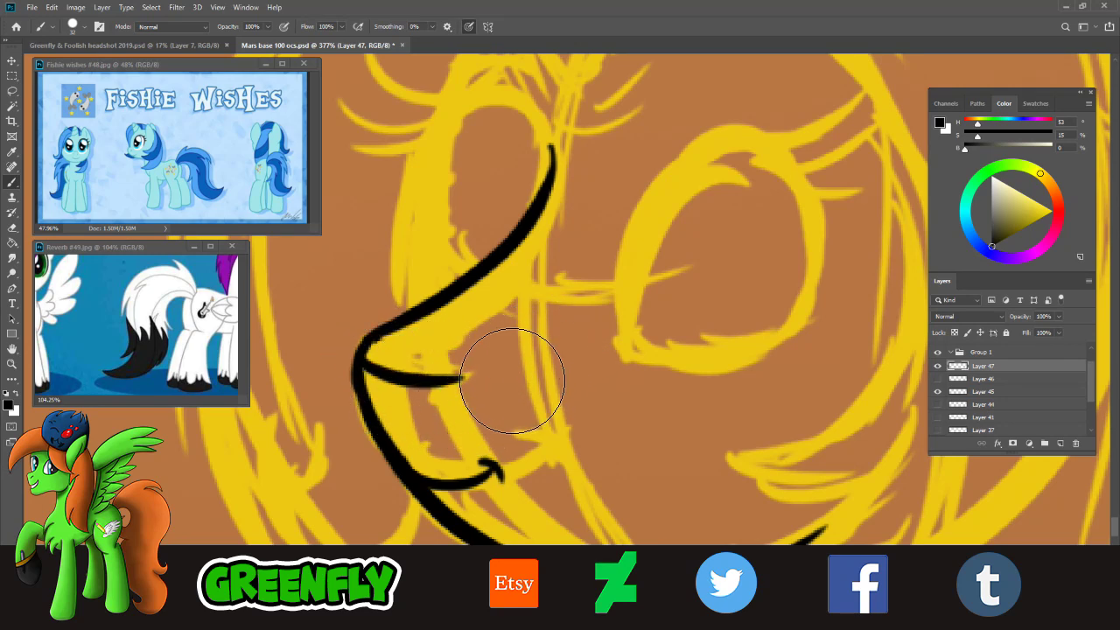
pyautogui.moveTo(369, 350); pyautogui.dragTo(456, 371)
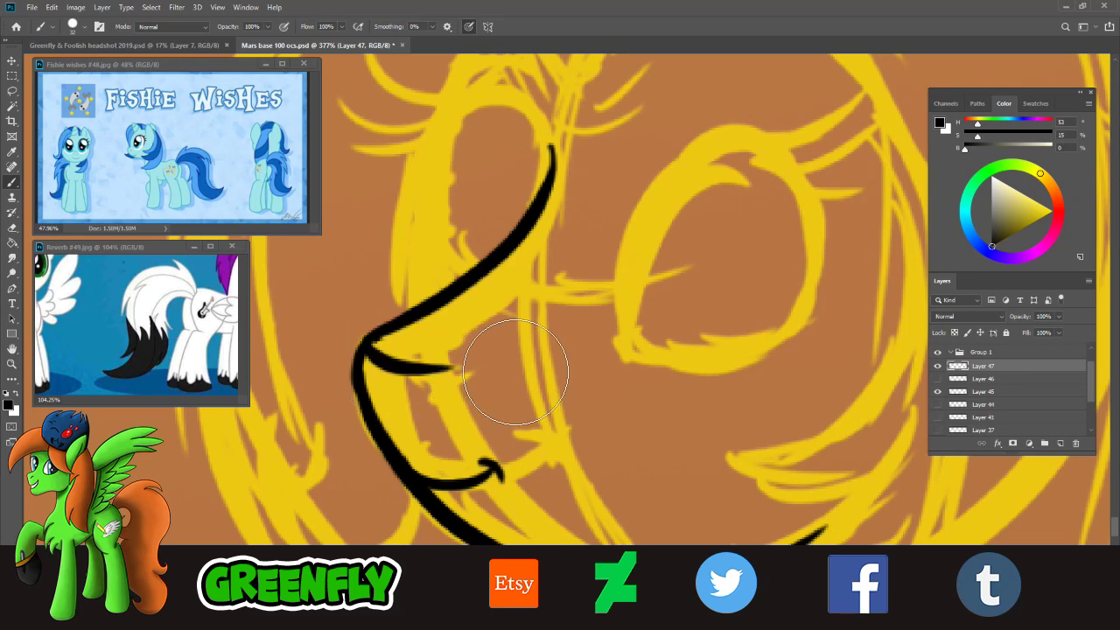
pyautogui.hotkey('ctrl', 'z')
pyautogui.moveTo(377, 355); pyautogui.dragTo(470, 370)
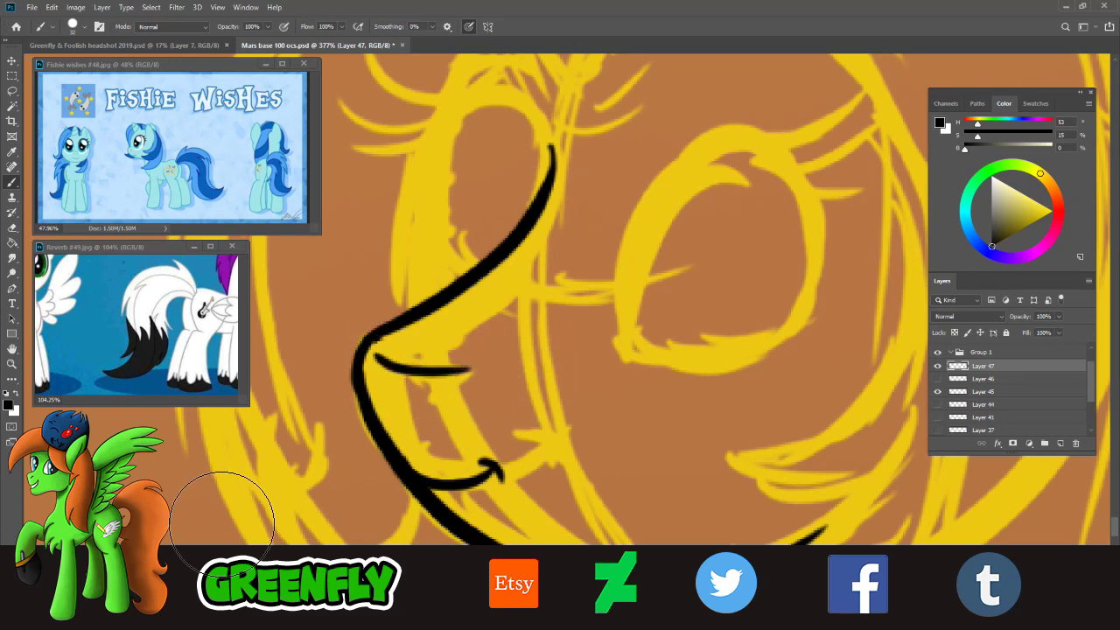
pyautogui.click(13, 364)
pyautogui.moveTo(559, 408); pyautogui.dragTo(491, 398)
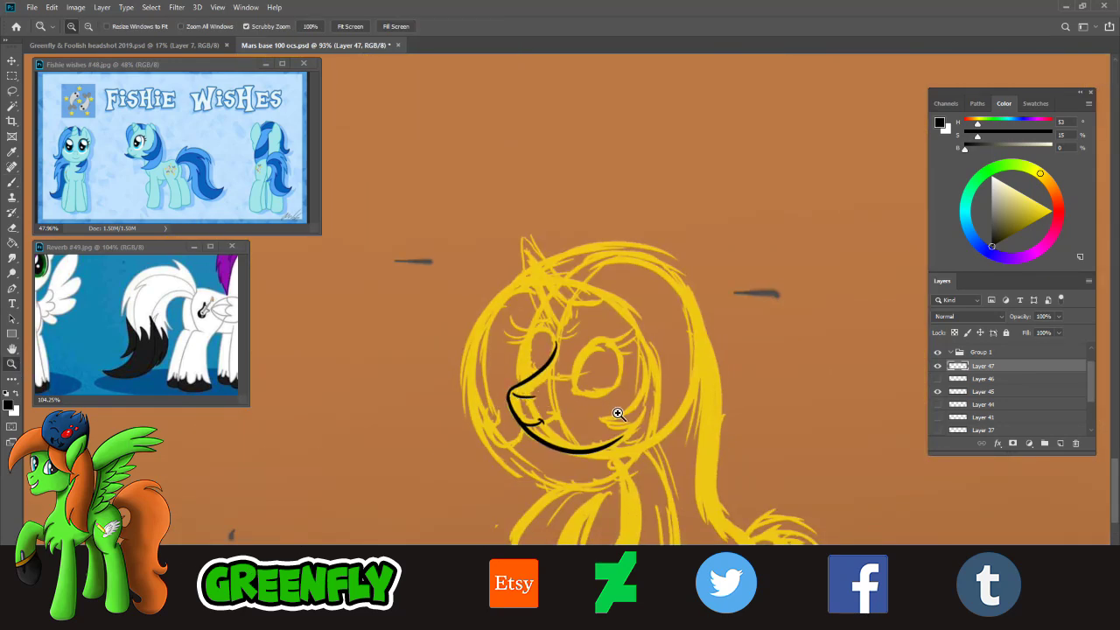
pyautogui.moveTo(616, 412); pyautogui.dragTo(646, 420)
pyautogui.moveTo(597, 380); pyautogui.dragTo(624, 392)
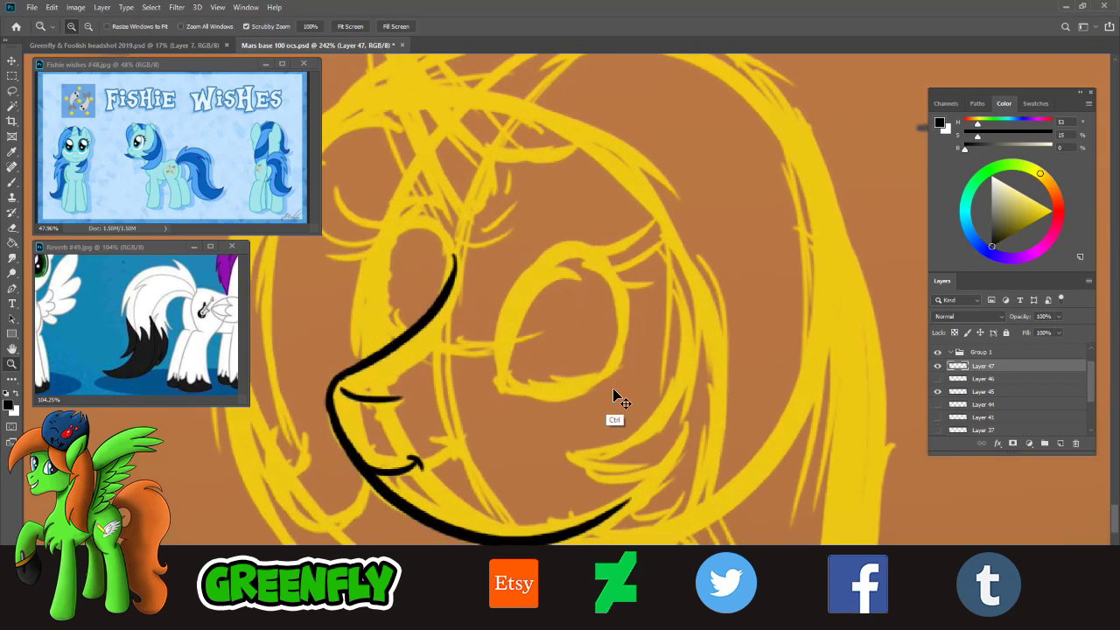
# - Undo the stray stroke on the muzzle and ink a short black nostril mark above the mouth
pyautogui.hotkey('ctrl', 'z')
pyautogui.moveTo(627, 400); pyautogui.dragTo(441, 445)
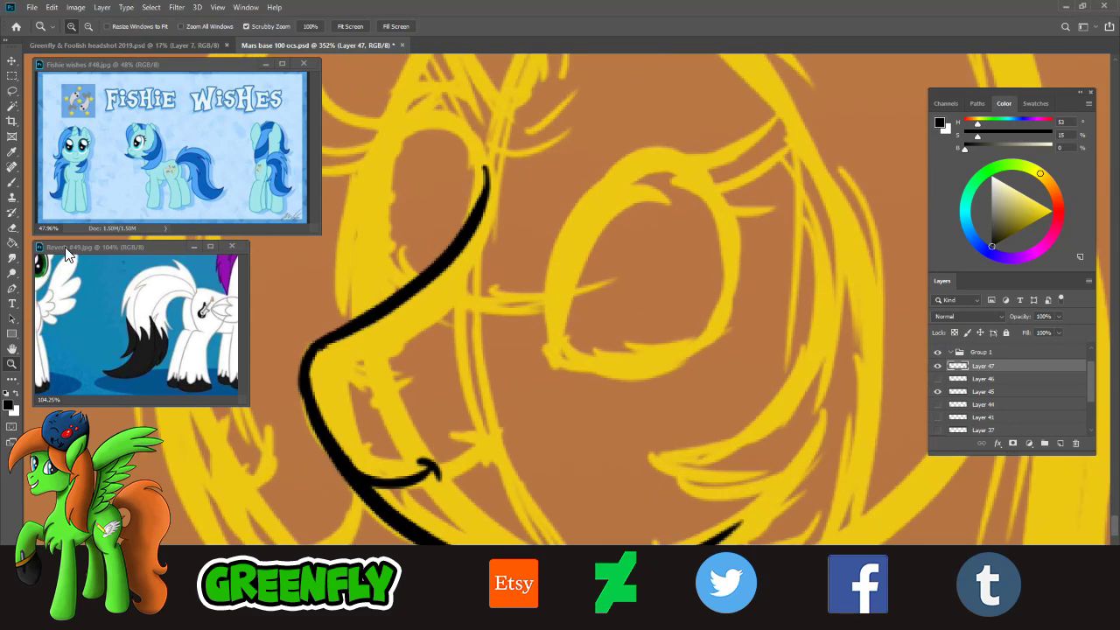
pyautogui.click(11, 182)
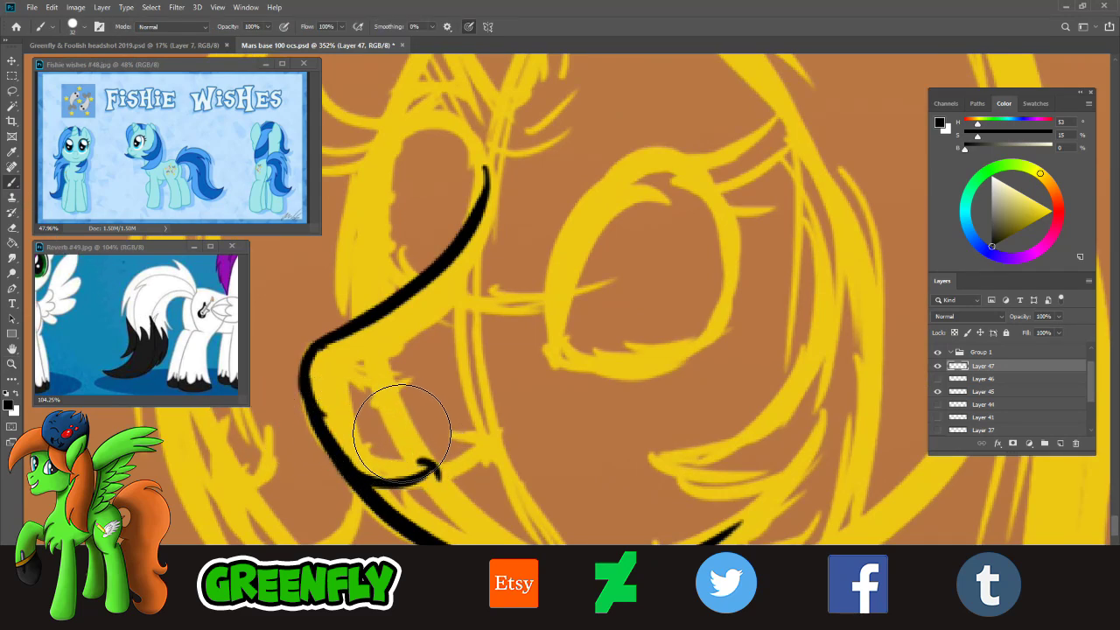
pyautogui.moveTo(378, 420); pyautogui.dragTo(393, 410)
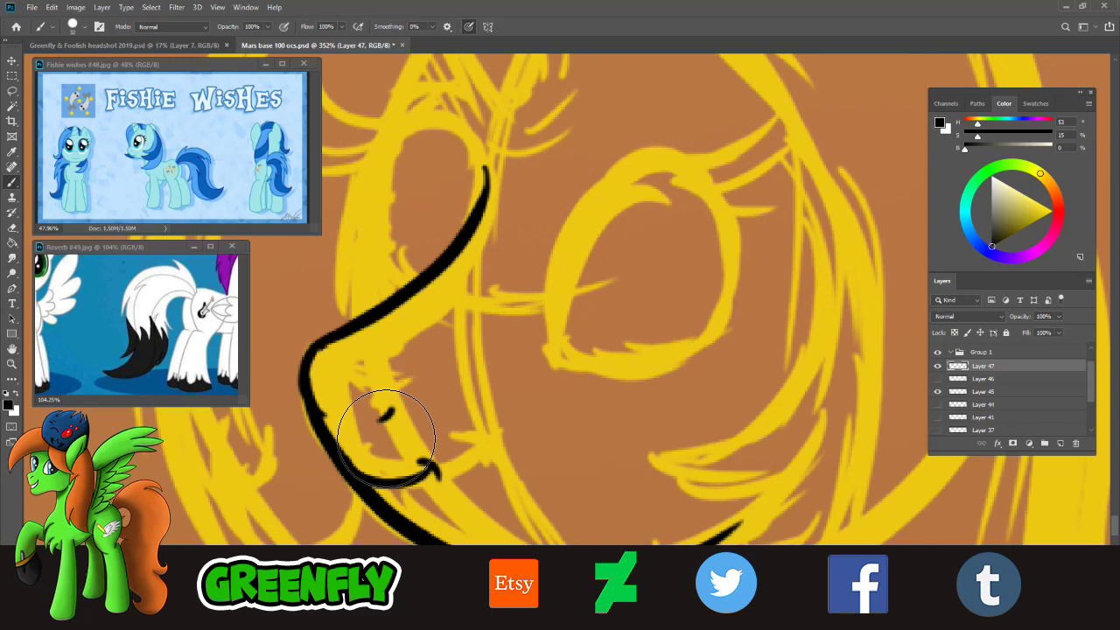
pyautogui.click(16, 363)
pyautogui.moveTo(525, 430); pyautogui.dragTo(451, 431)
pyautogui.moveTo(590, 384); pyautogui.dragTo(591, 353)
pyautogui.click(14, 184)
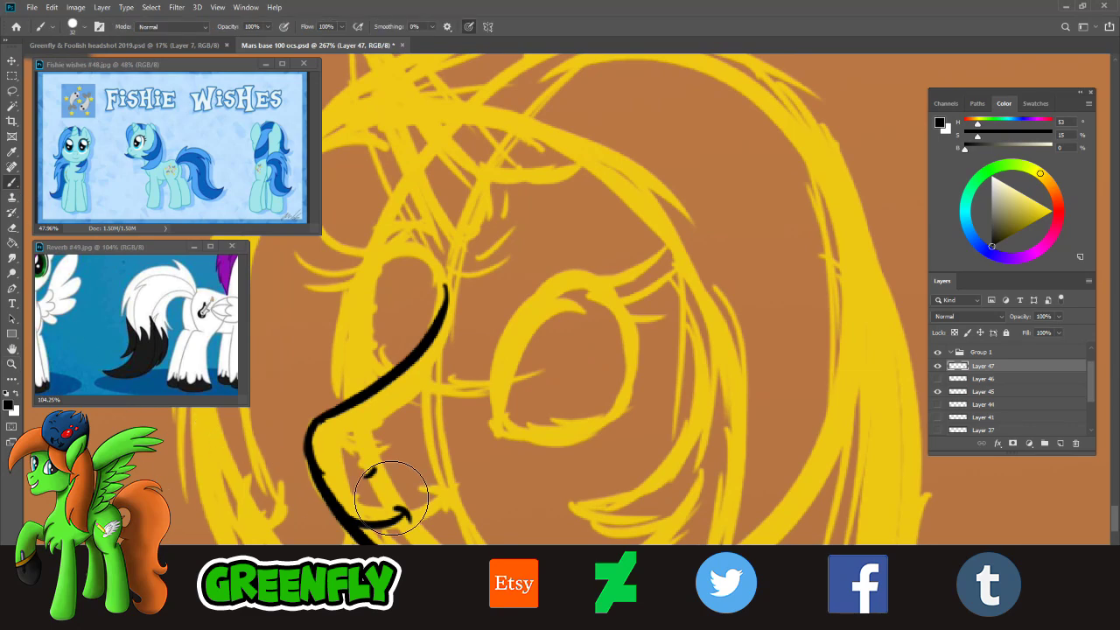
pyautogui.moveTo(486, 421)
pyautogui.mouseDown()
pyautogui.moveTo(584, 444)
pyautogui.moveTo(635, 414)
pyautogui.mouseUp()
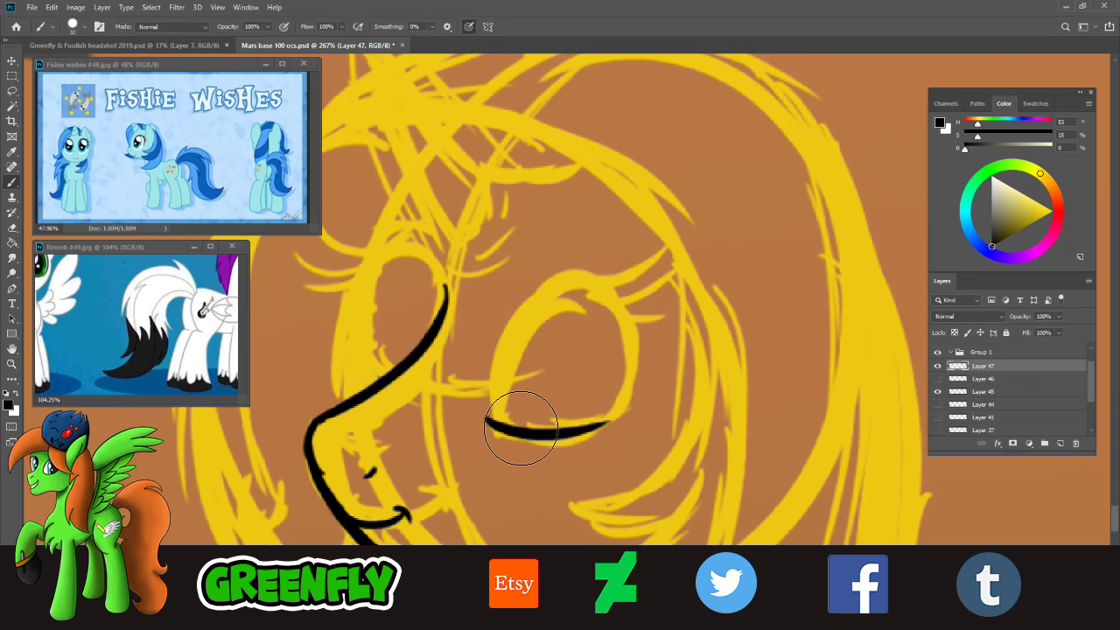
pyautogui.moveTo(492, 422); pyautogui.dragTo(598, 294)
pyautogui.hotkey('ctrl', 'z')
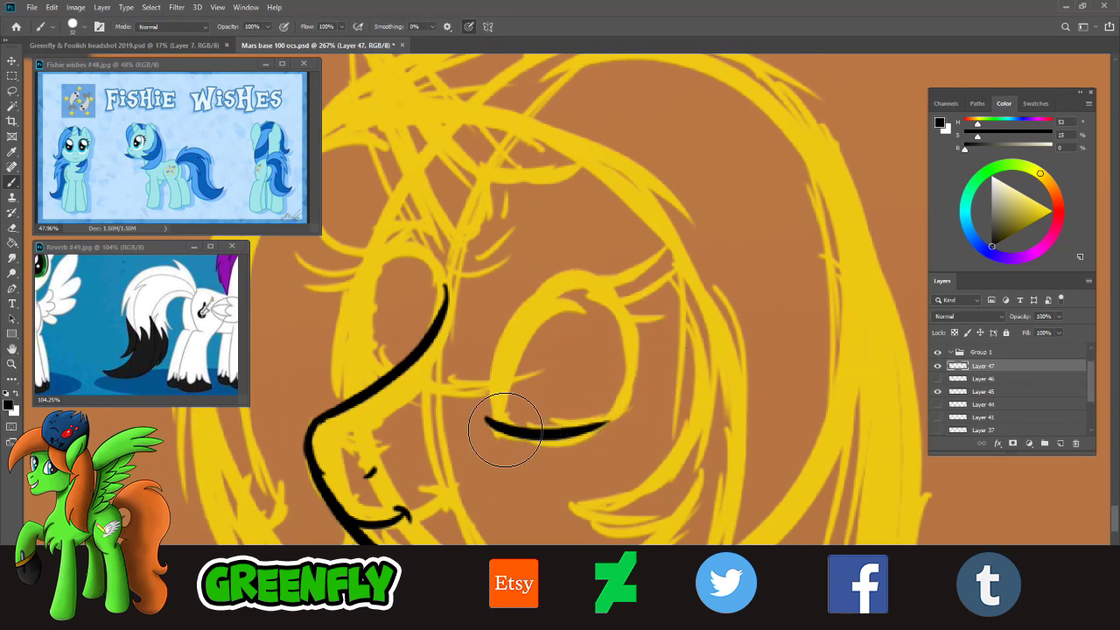
pyautogui.moveTo(495, 426)
pyautogui.mouseDown()
pyautogui.moveTo(581, 295)
pyautogui.moveTo(624, 308)
pyautogui.mouseUp()
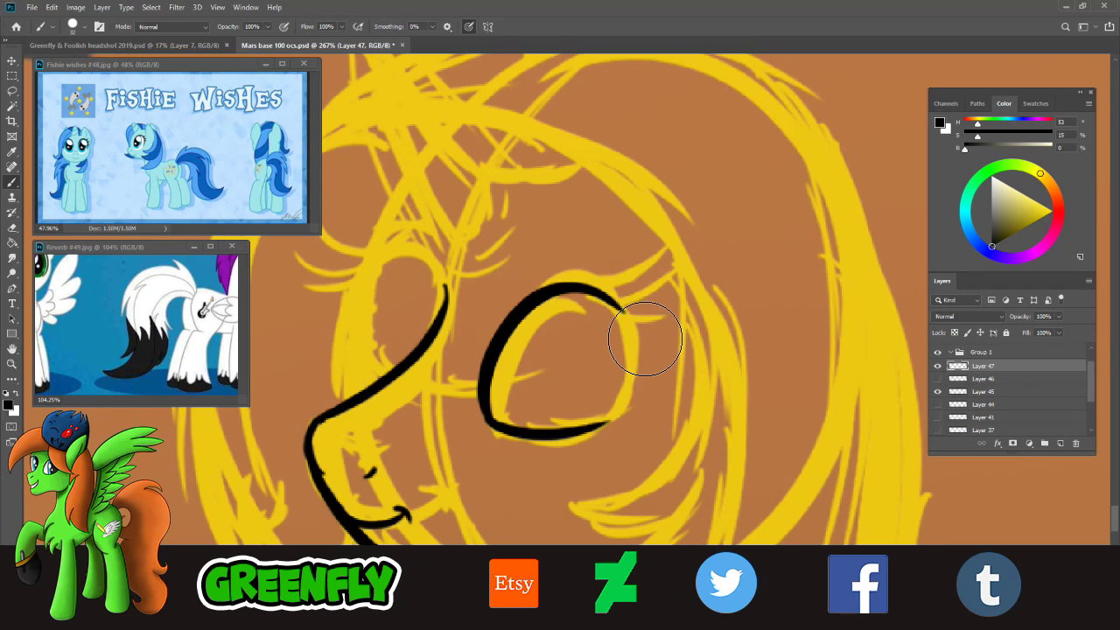
pyautogui.hotkey('ctrl', 'z')
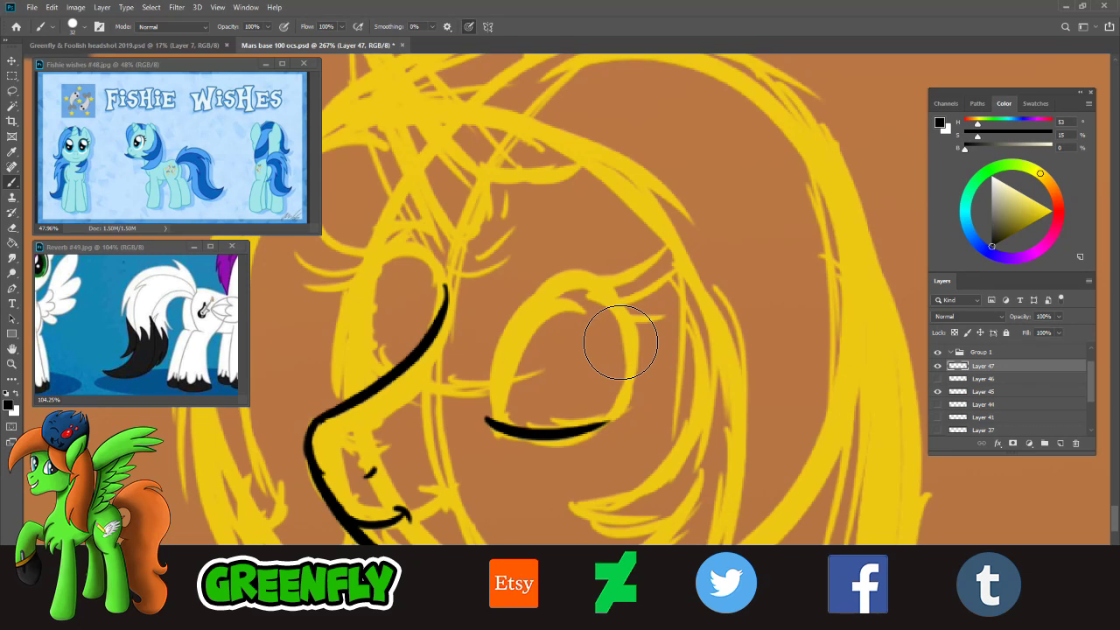
pyautogui.hotkey('ctrl', 'z')
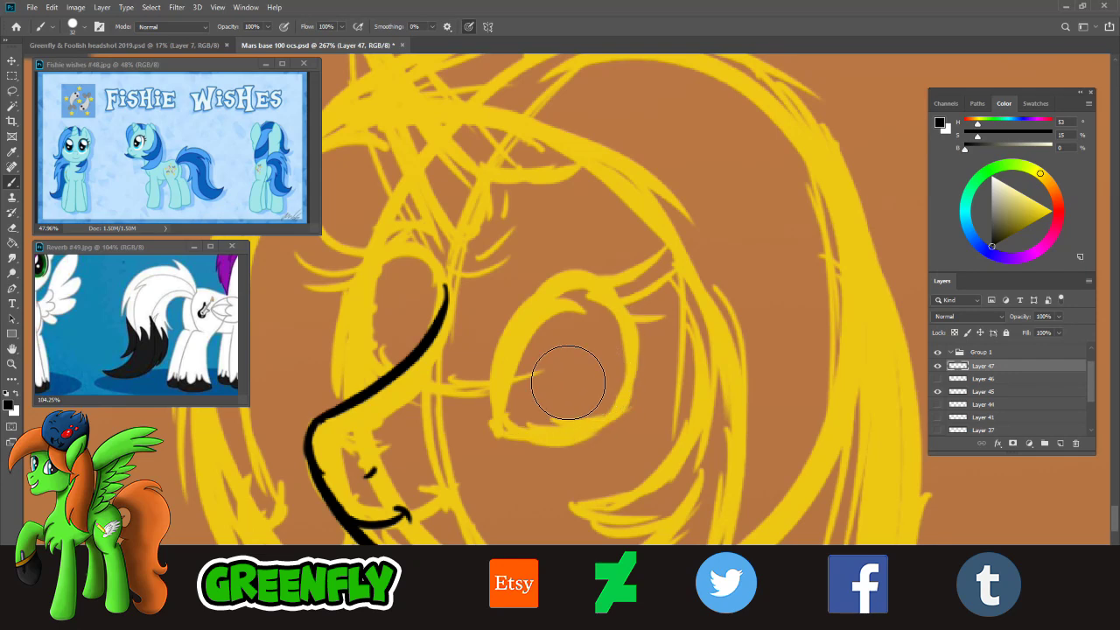
# - Ink the near eye with an upward-arched lower lid and a tall rounded outline joining both its ends
pyautogui.moveTo(493, 424); pyautogui.dragTo(592, 435)
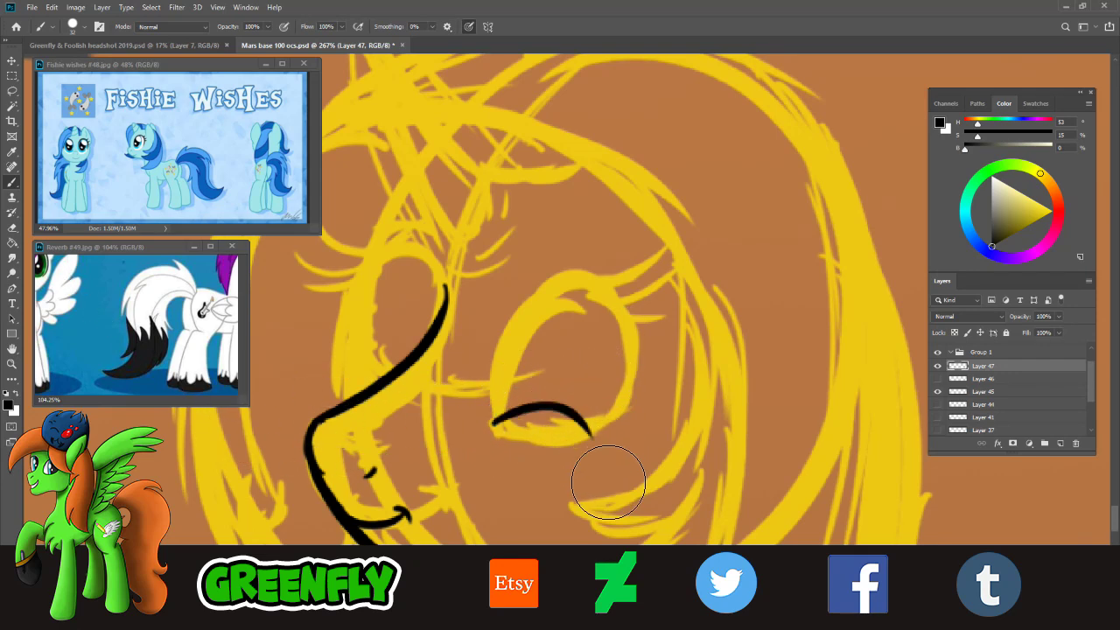
pyautogui.moveTo(502, 418); pyautogui.dragTo(598, 306)
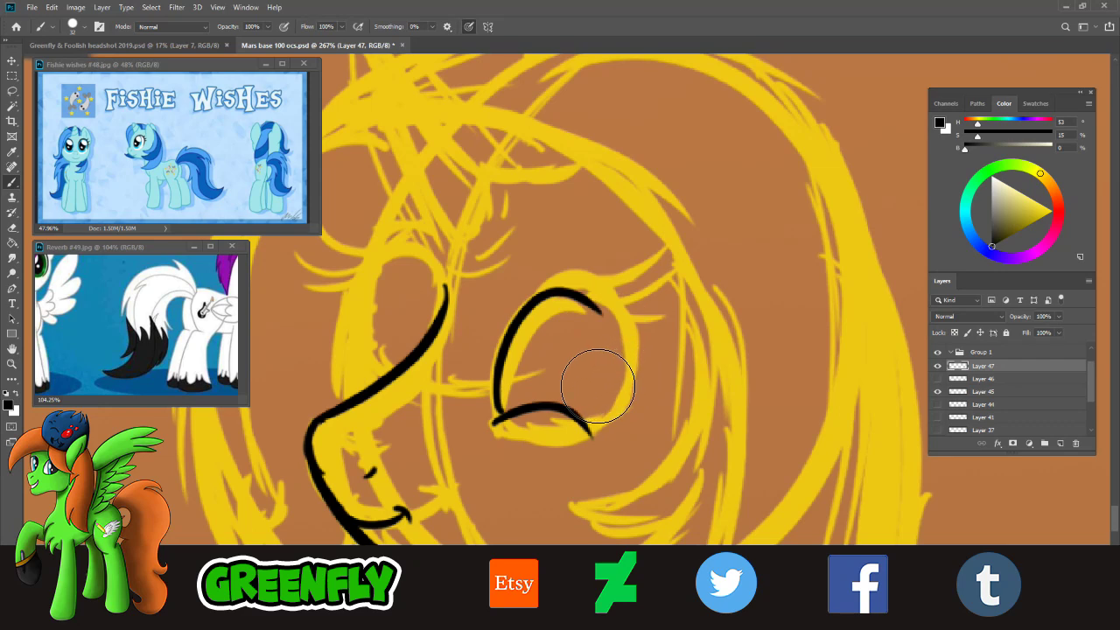
pyautogui.hotkey('ctrl', 'z')
pyautogui.moveTo(499, 418); pyautogui.dragTo(620, 345)
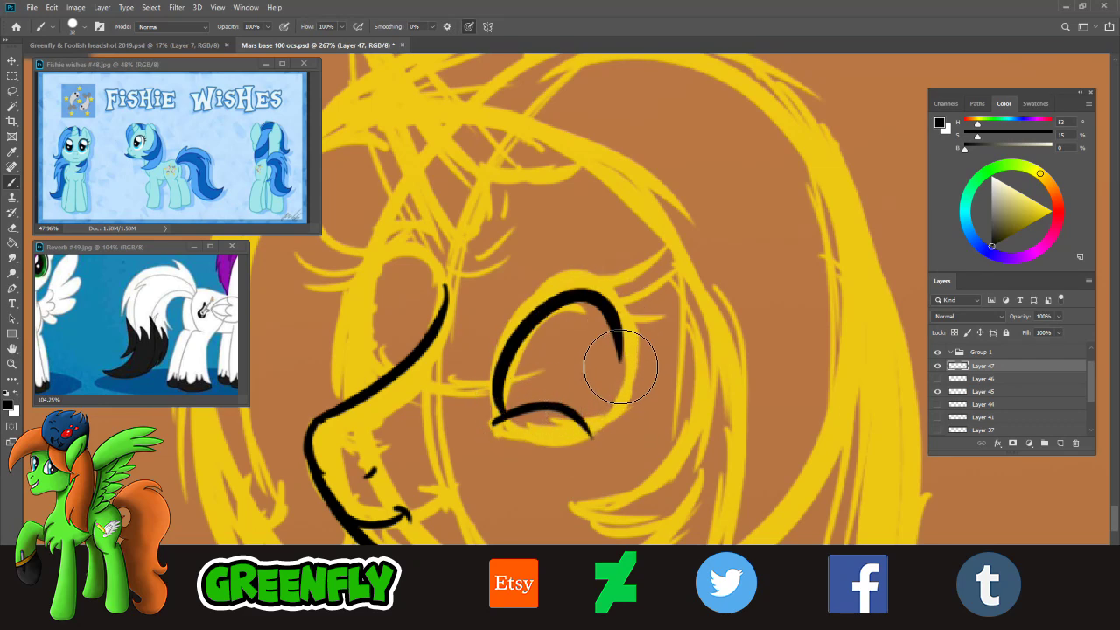
pyautogui.hotkey('ctrl', 'z')
pyautogui.moveTo(517, 420); pyautogui.dragTo(623, 392)
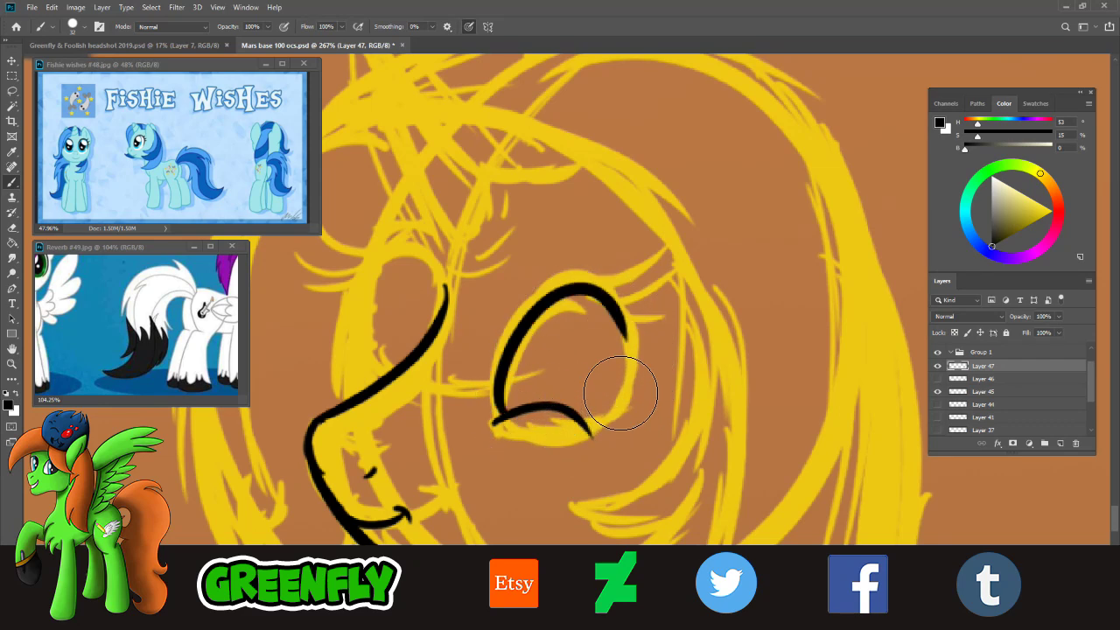
pyautogui.hotkey('ctrl', 'z')
pyautogui.moveTo(518, 424); pyautogui.dragTo(620, 426)
pyautogui.hotkey('ctrl', 'z')
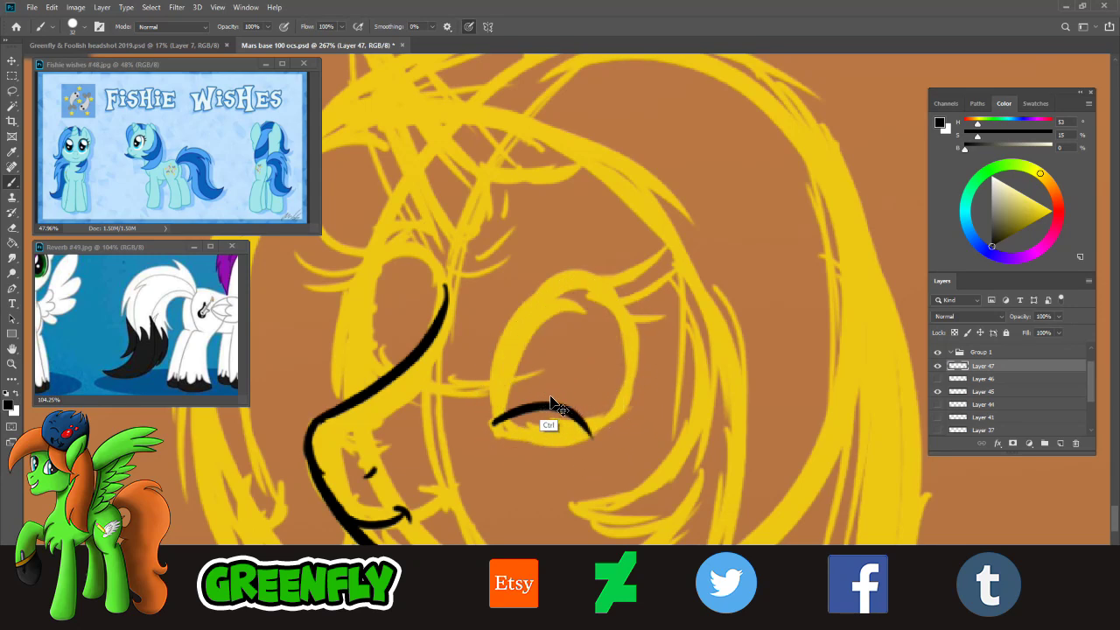
pyautogui.moveTo(502, 408)
pyautogui.mouseDown()
pyautogui.moveTo(610, 311)
pyautogui.moveTo(592, 425)
pyautogui.mouseUp()
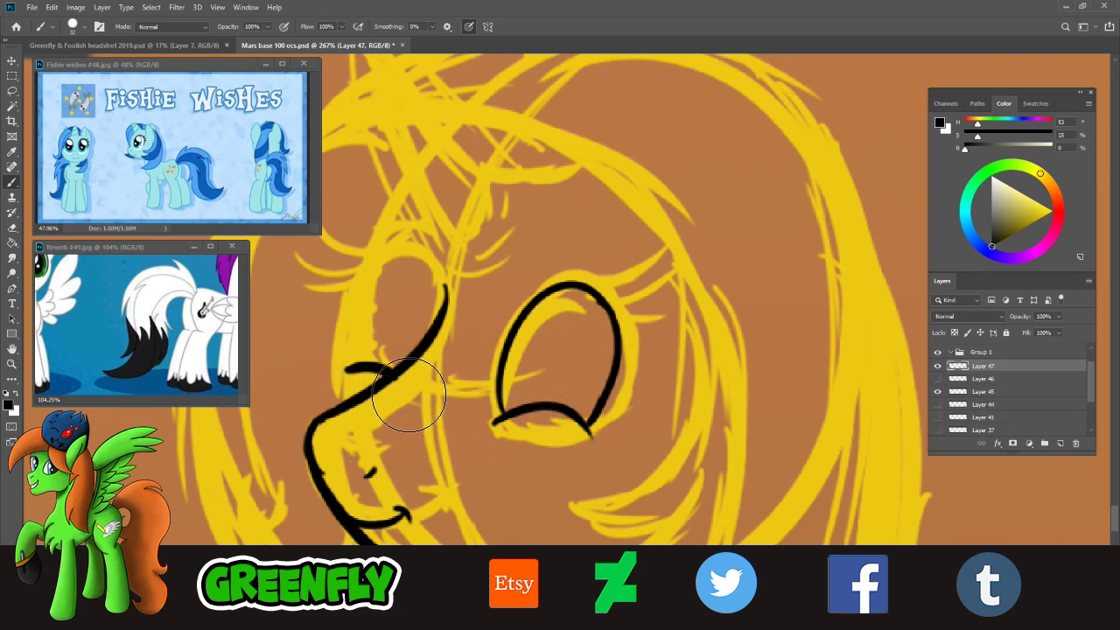
# - Ink the far eye's outer edge down to the muzzle line and add a small lower-lid arc at its base
pyautogui.moveTo(344, 336); pyautogui.dragTo(408, 173)
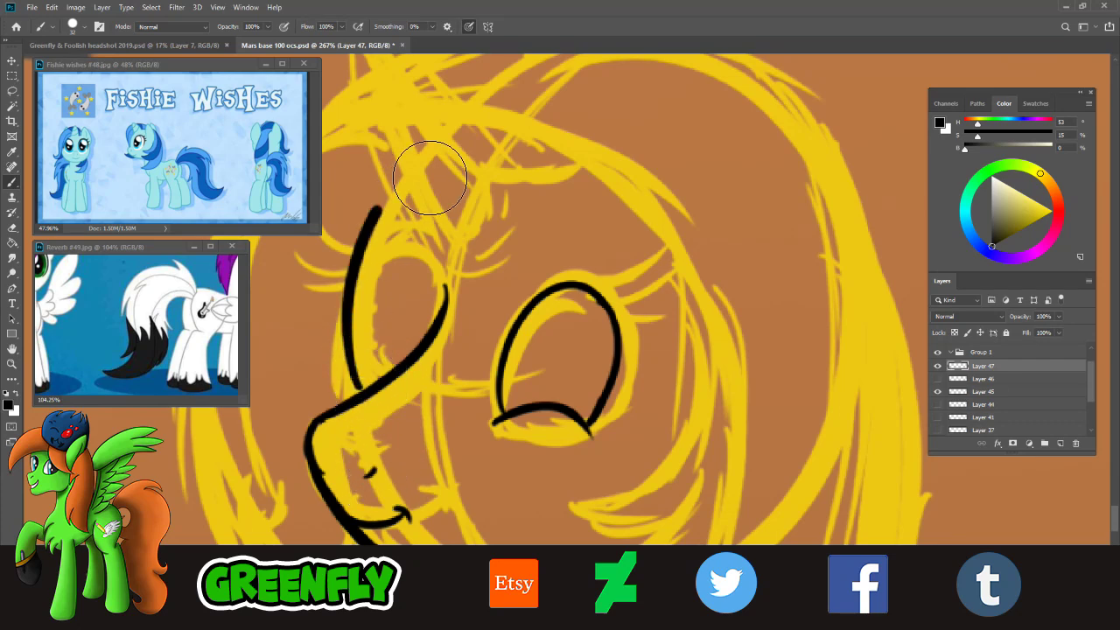
pyautogui.hotkey('ctrl', 'z')
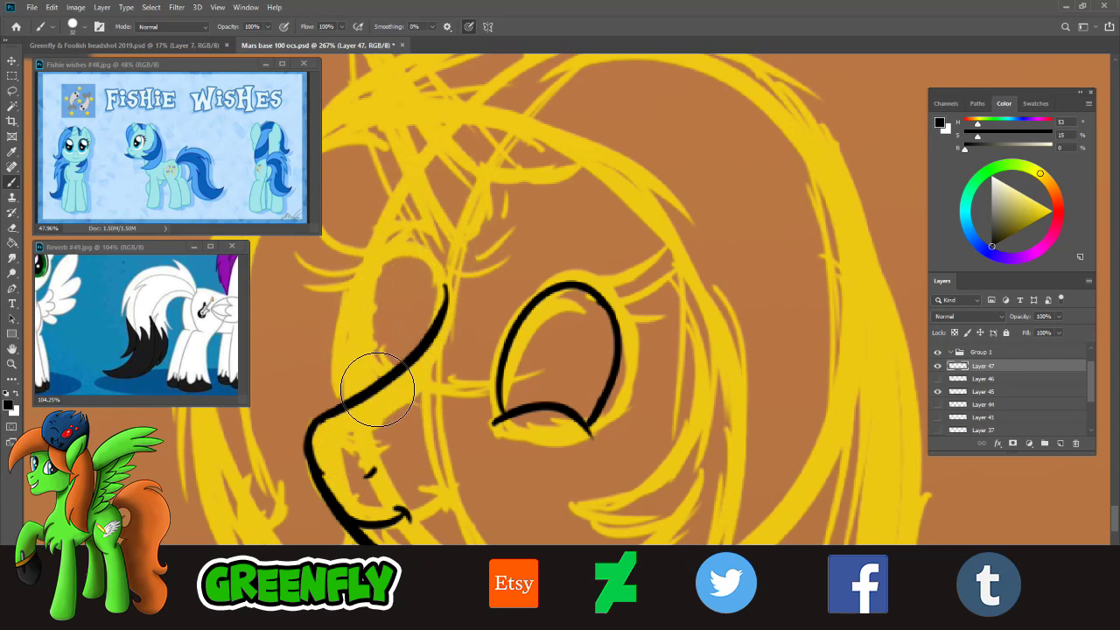
pyautogui.moveTo(359, 383); pyautogui.dragTo(400, 212)
pyautogui.hotkey('ctrl', 'z')
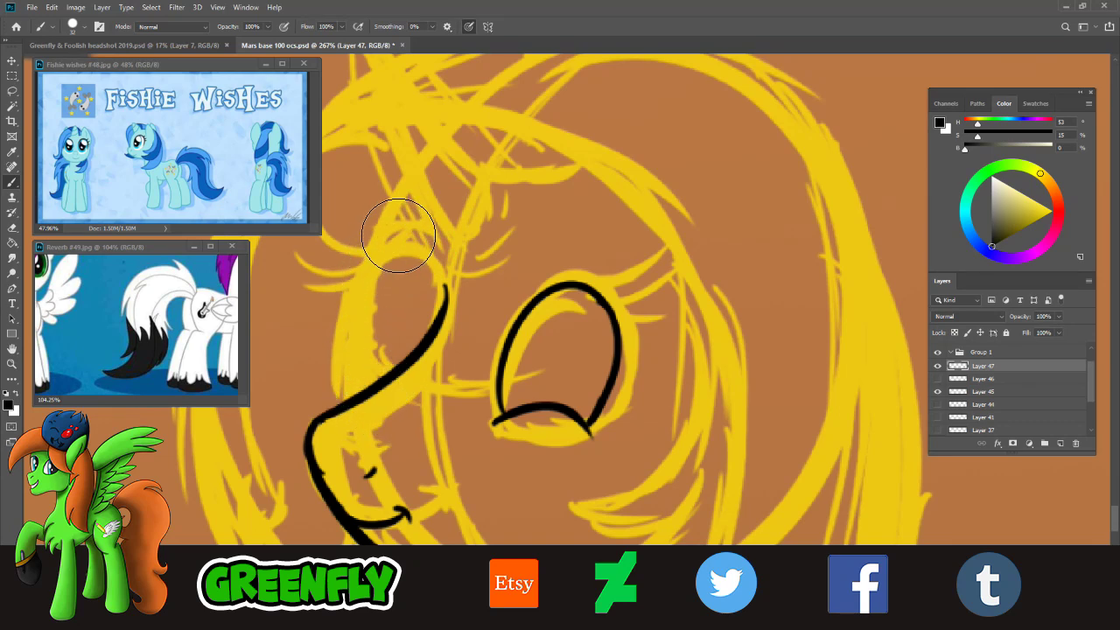
pyautogui.moveTo(386, 228); pyautogui.dragTo(346, 391)
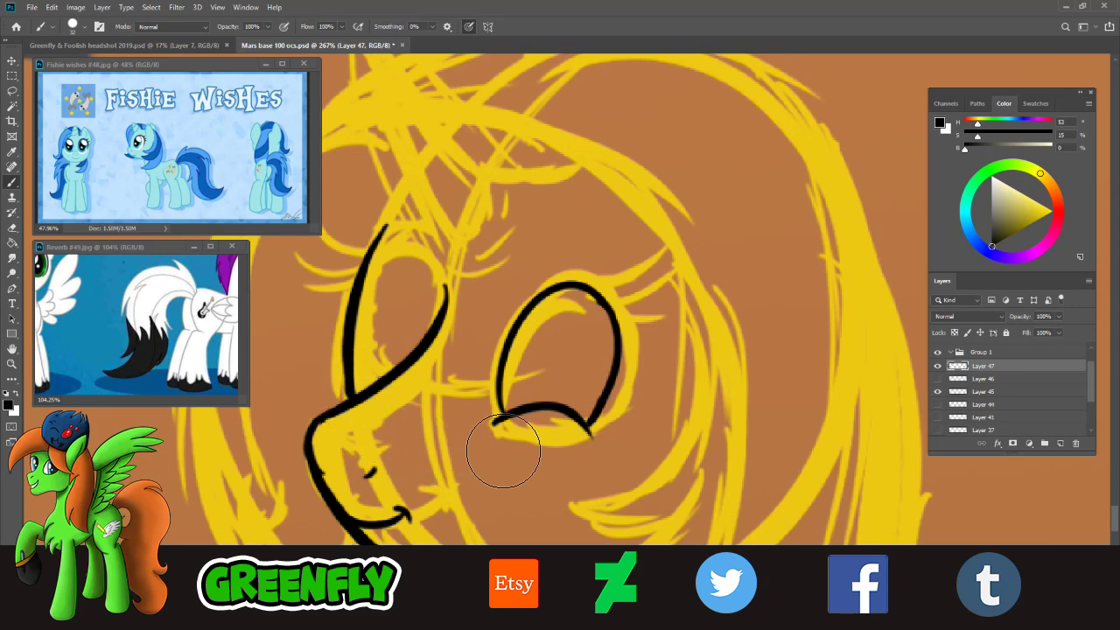
pyautogui.moveTo(355, 368); pyautogui.dragTo(381, 379)
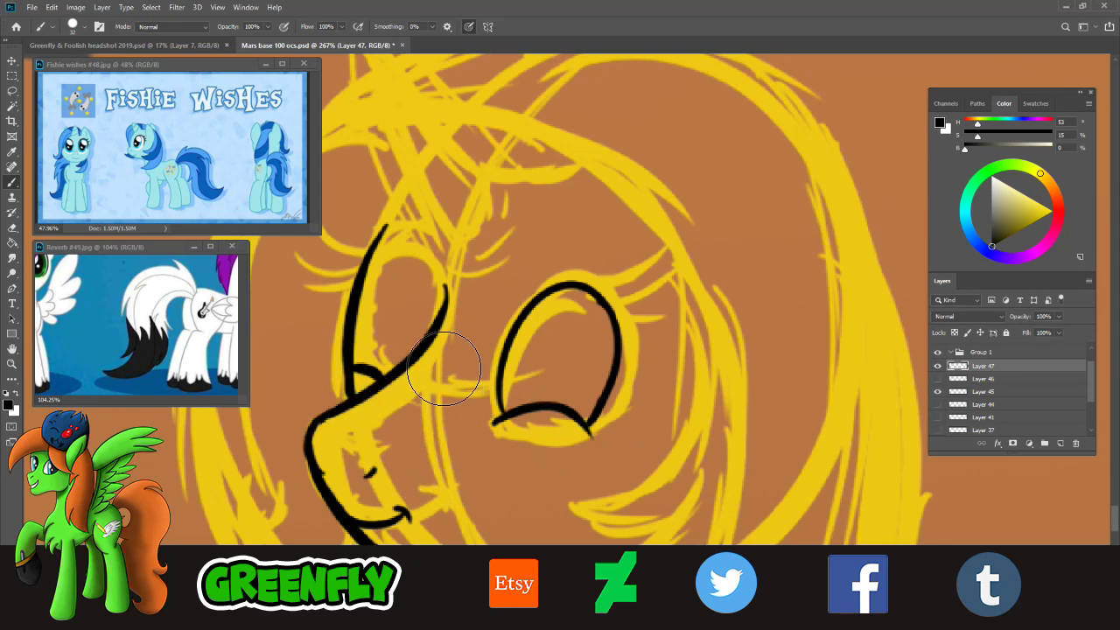
# - Ink the far eye's rounded upper lid, connecting the outer edge to the line of the muzzle bridge
pyautogui.moveTo(365, 296)
pyautogui.mouseDown()
pyautogui.moveTo(448, 281)
pyautogui.moveTo(368, 268)
pyautogui.mouseUp()
pyautogui.hotkey('ctrl', 'z')
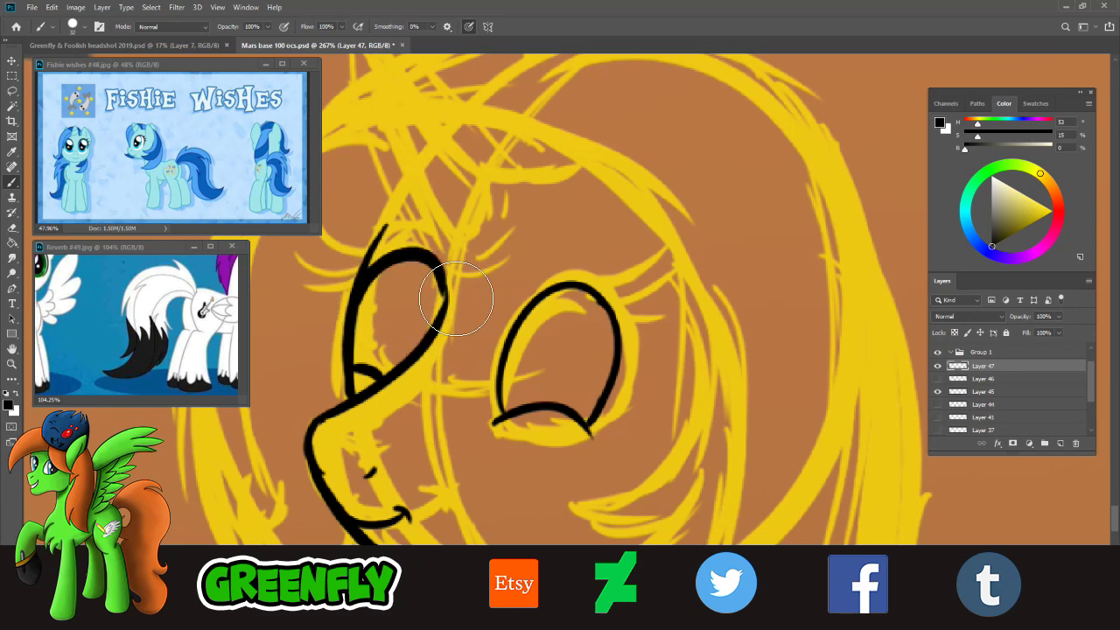
pyautogui.hotkey('ctrl', 'z')
pyautogui.moveTo(362, 286)
pyautogui.mouseDown()
pyautogui.moveTo(411, 278)
pyautogui.moveTo(444, 332)
pyautogui.mouseUp()
pyautogui.hotkey('ctrl', 'z')
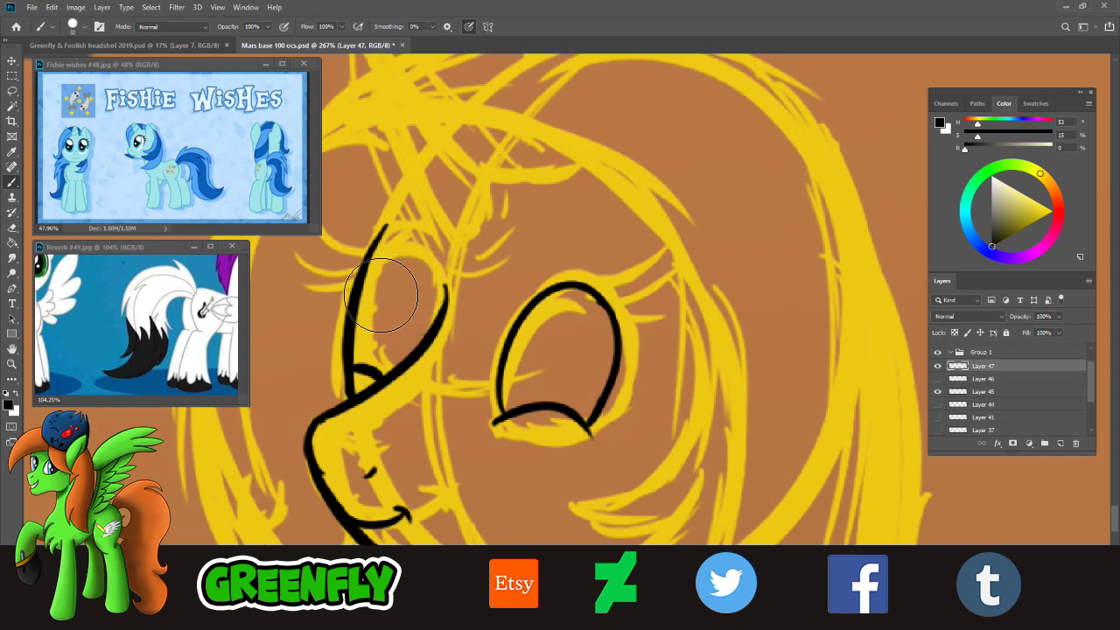
pyautogui.moveTo(362, 287); pyautogui.dragTo(445, 334)
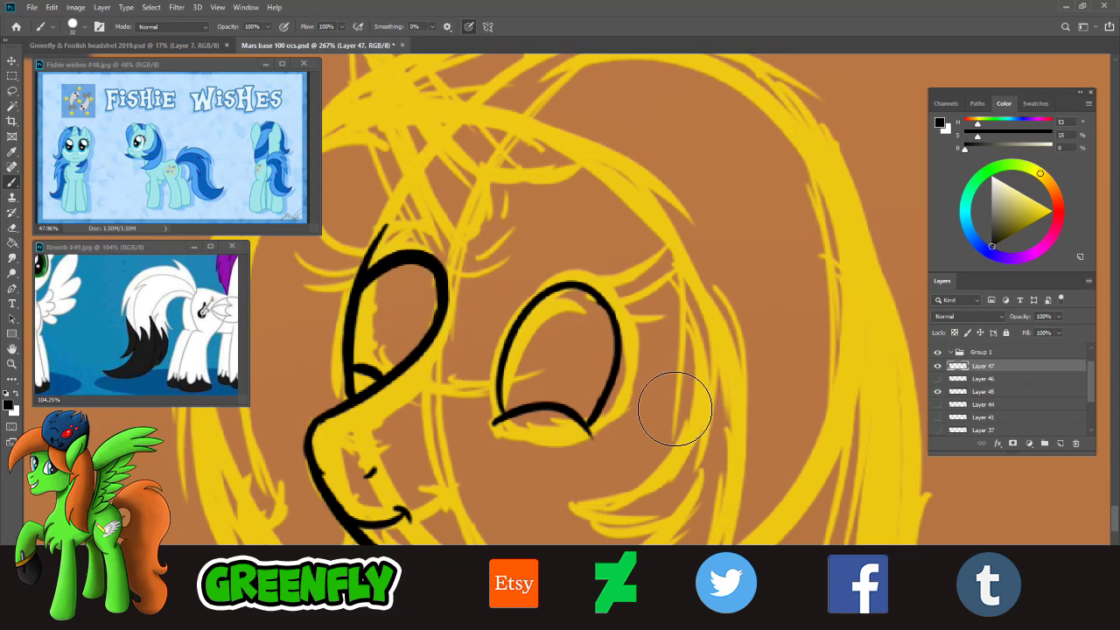
# - Thicken the upper lid of the near eye along its top and outer curve
pyautogui.moveTo(556, 289); pyautogui.dragTo(502, 405)
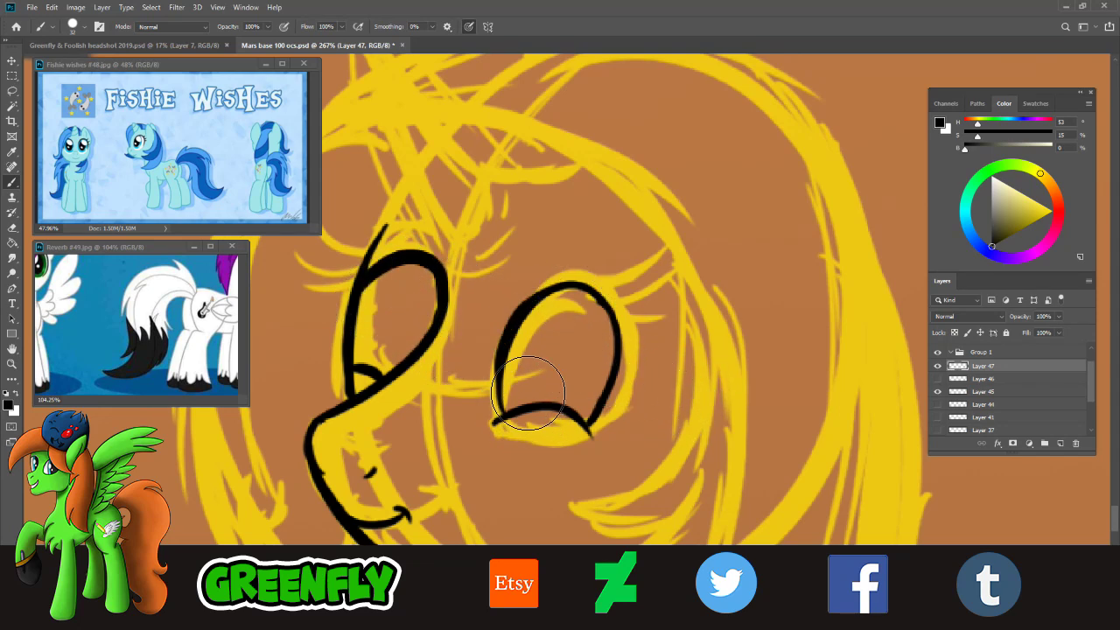
pyautogui.hotkey('ctrl', 'z')
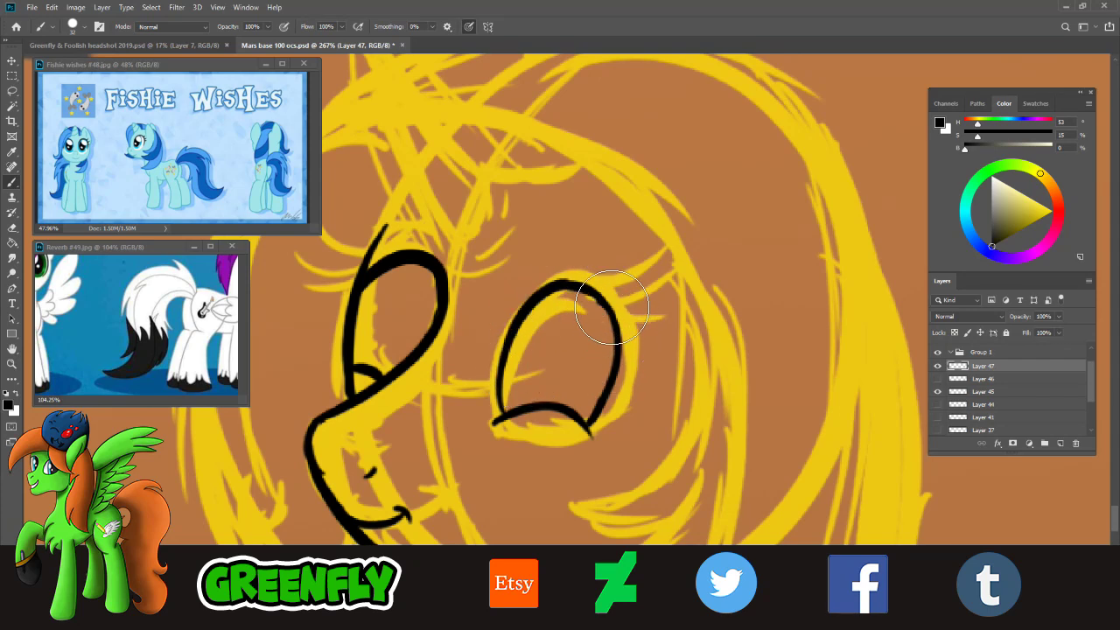
pyautogui.moveTo(577, 291); pyautogui.dragTo(618, 359)
pyautogui.hotkey('ctrl', 'z')
pyautogui.moveTo(578, 293); pyautogui.dragTo(620, 366)
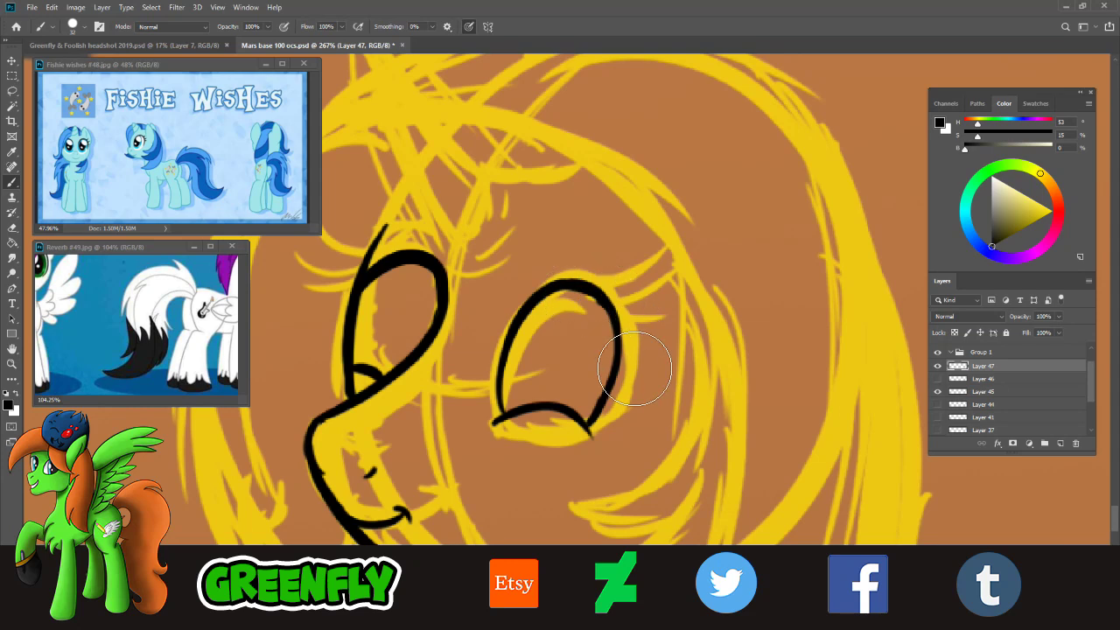
# - Ink tapered eyelashes at the outer upper corners of the near and far eyes
pyautogui.moveTo(600, 299); pyautogui.dragTo(656, 267)
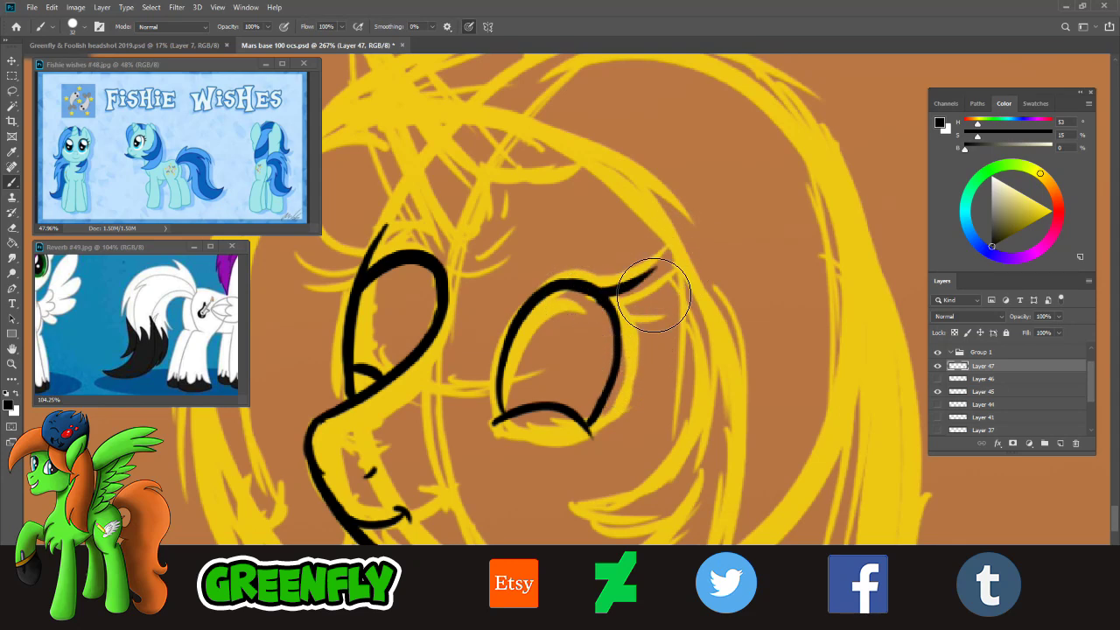
pyautogui.moveTo(613, 299)
pyautogui.mouseDown()
pyautogui.moveTo(689, 284)
pyautogui.moveTo(624, 322)
pyautogui.moveTo(663, 320)
pyautogui.mouseUp()
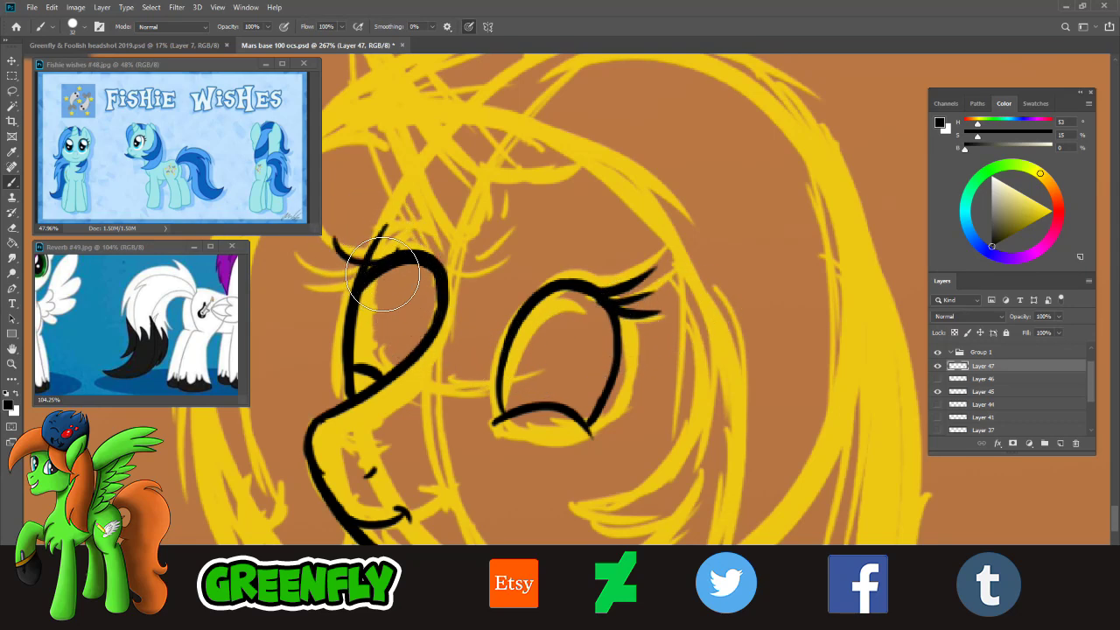
pyautogui.moveTo(365, 264); pyautogui.dragTo(334, 236)
pyautogui.moveTo(361, 274)
pyautogui.mouseDown()
pyautogui.moveTo(322, 261)
pyautogui.moveTo(308, 285)
pyautogui.mouseUp()
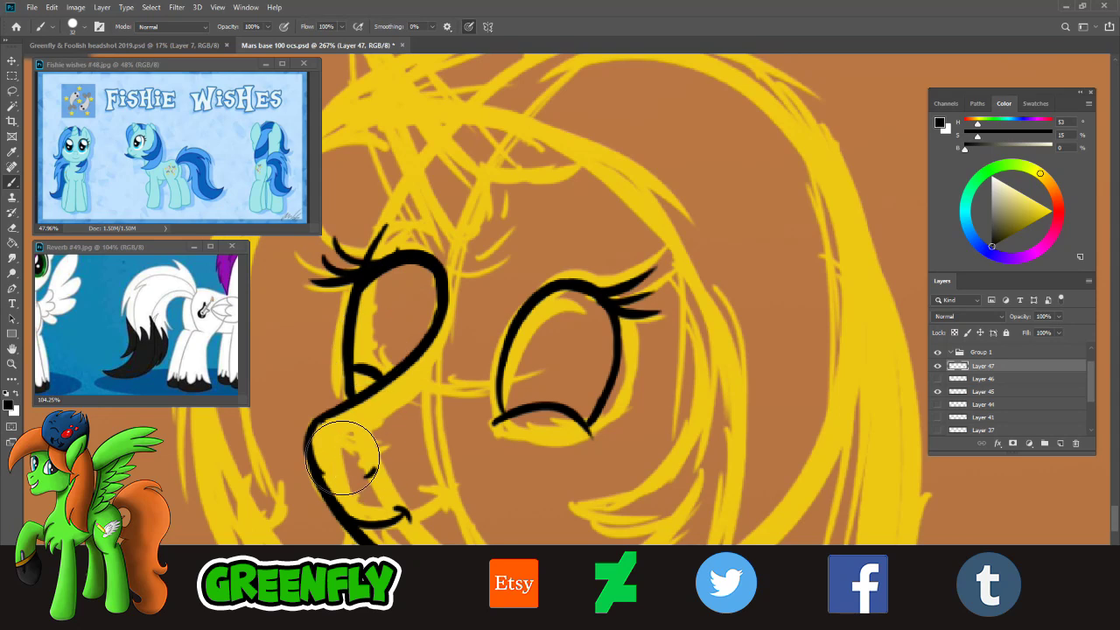
# - Erase excess ink along the inner side of the far eye's outline
pyautogui.click(11, 364)
pyautogui.moveTo(511, 378); pyautogui.dragTo(479, 375)
pyautogui.moveTo(594, 396)
pyautogui.mouseDown()
pyautogui.moveTo(551, 383)
pyautogui.moveTo(622, 400)
pyautogui.moveTo(578, 396)
pyautogui.mouseUp()
pyautogui.moveTo(434, 348); pyautogui.dragTo(473, 350)
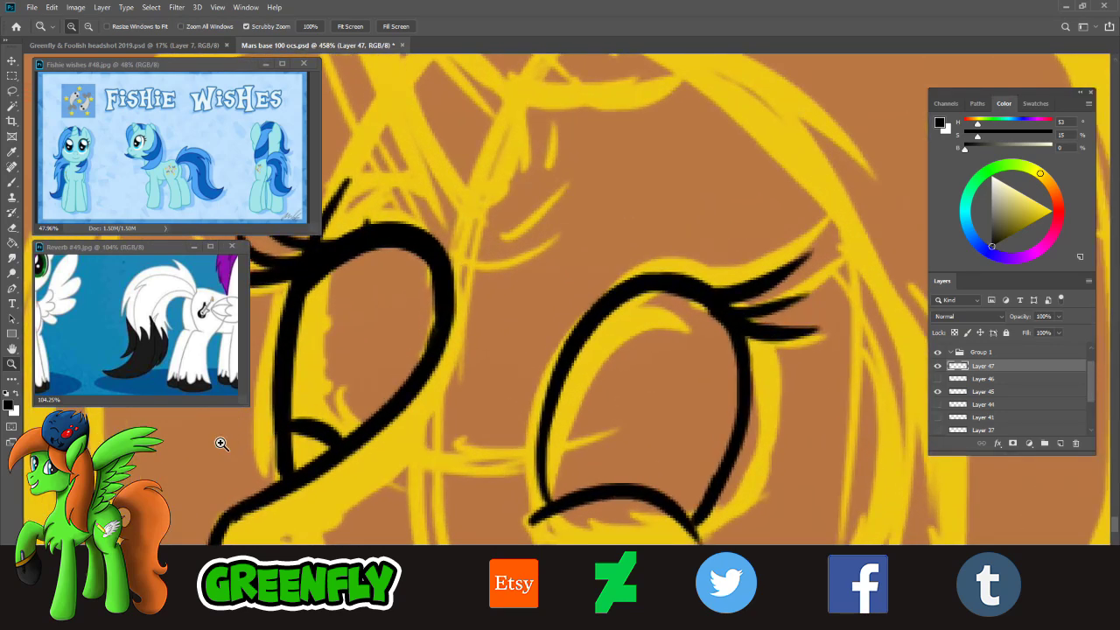
pyautogui.press('e')
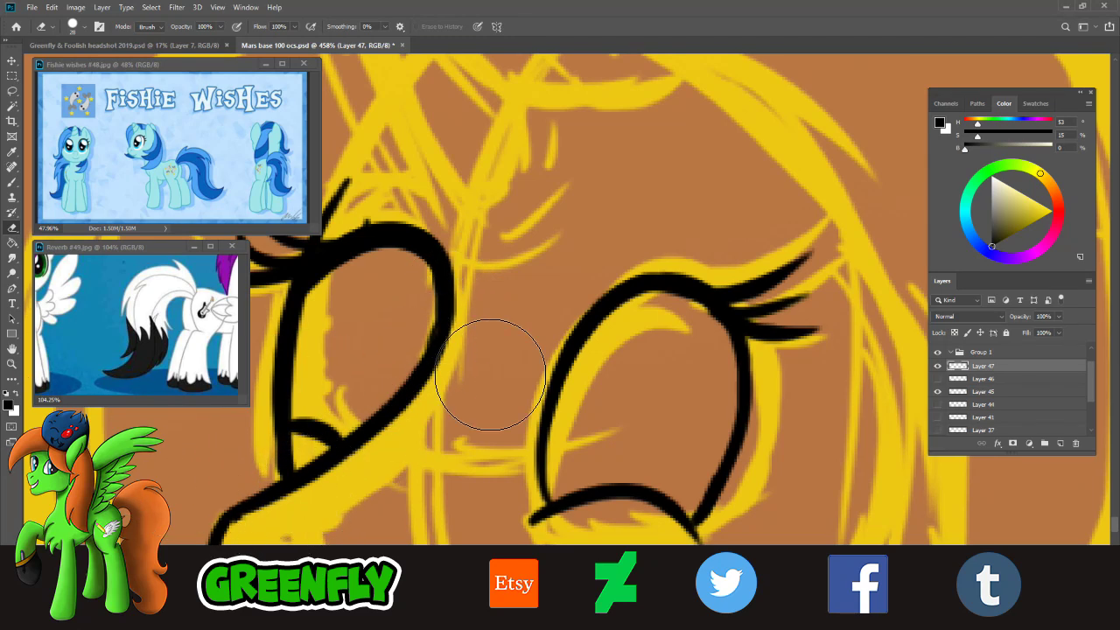
pyautogui.moveTo(491, 375)
pyautogui.mouseDown()
pyautogui.moveTo(471, 388)
pyautogui.moveTo(445, 359)
pyautogui.moveTo(416, 368)
pyautogui.mouseUp()
pyautogui.press('z')
pyautogui.moveTo(583, 345); pyautogui.dragTo(567, 366)
pyautogui.moveTo(468, 451); pyautogui.dragTo(497, 452)
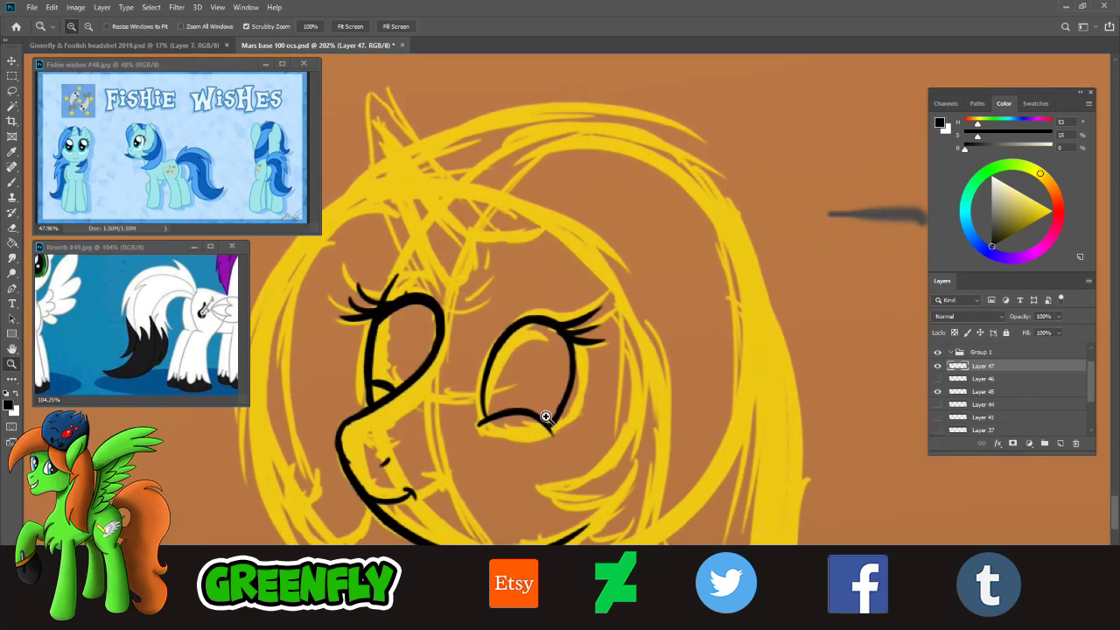
pyautogui.moveTo(546, 417); pyautogui.dragTo(595, 453)
pyautogui.moveTo(520, 365); pyautogui.dragTo(520, 301)
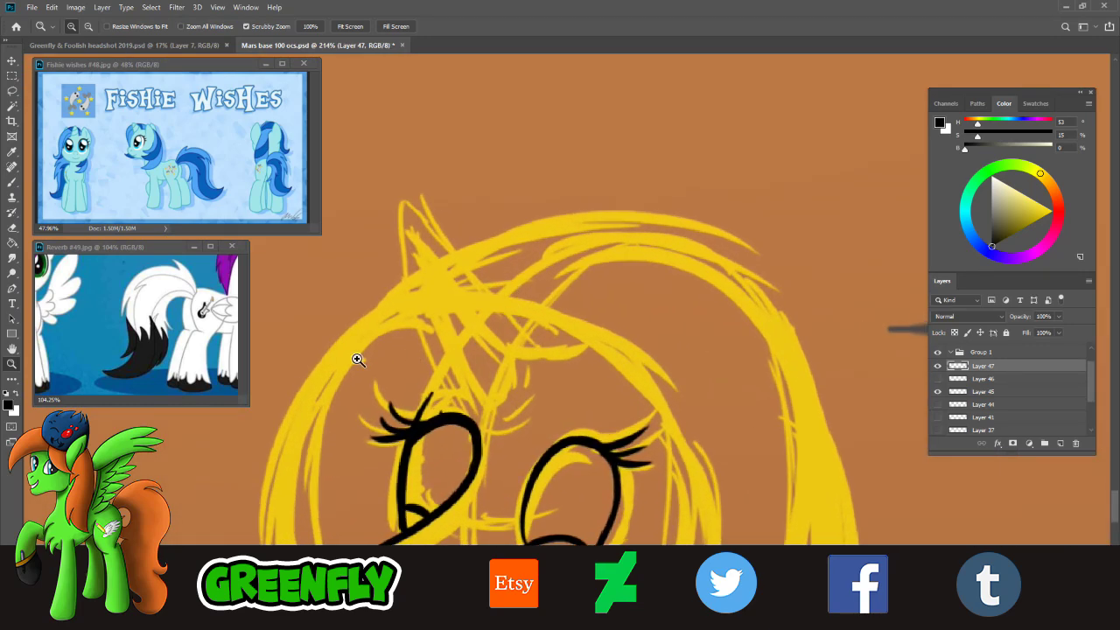
pyautogui.click(11, 182)
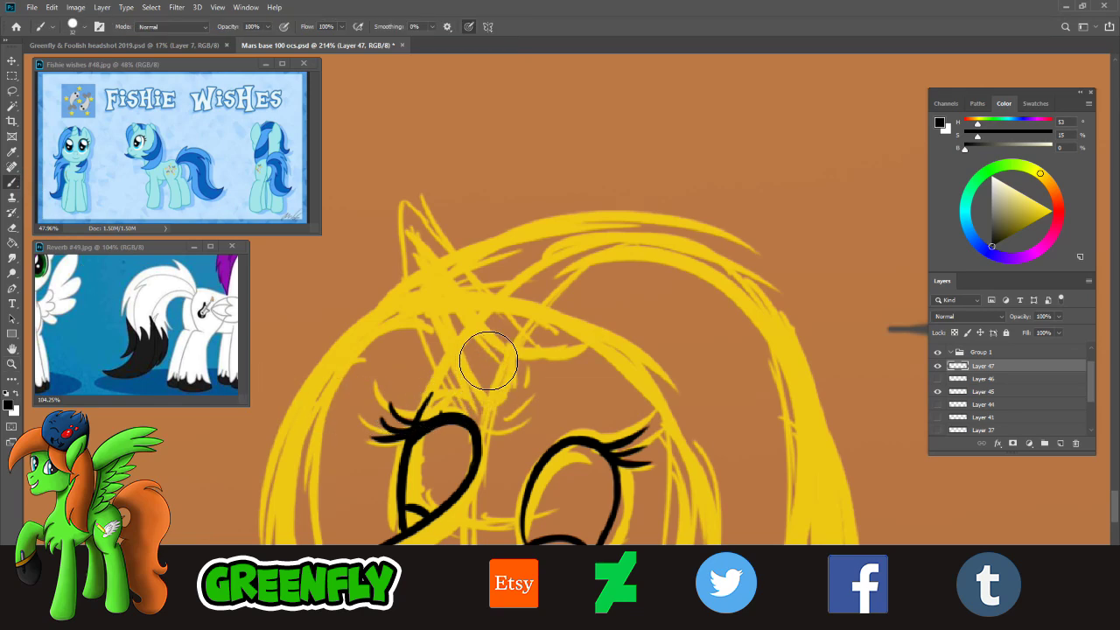
pyautogui.moveTo(418, 238); pyautogui.dragTo(486, 405)
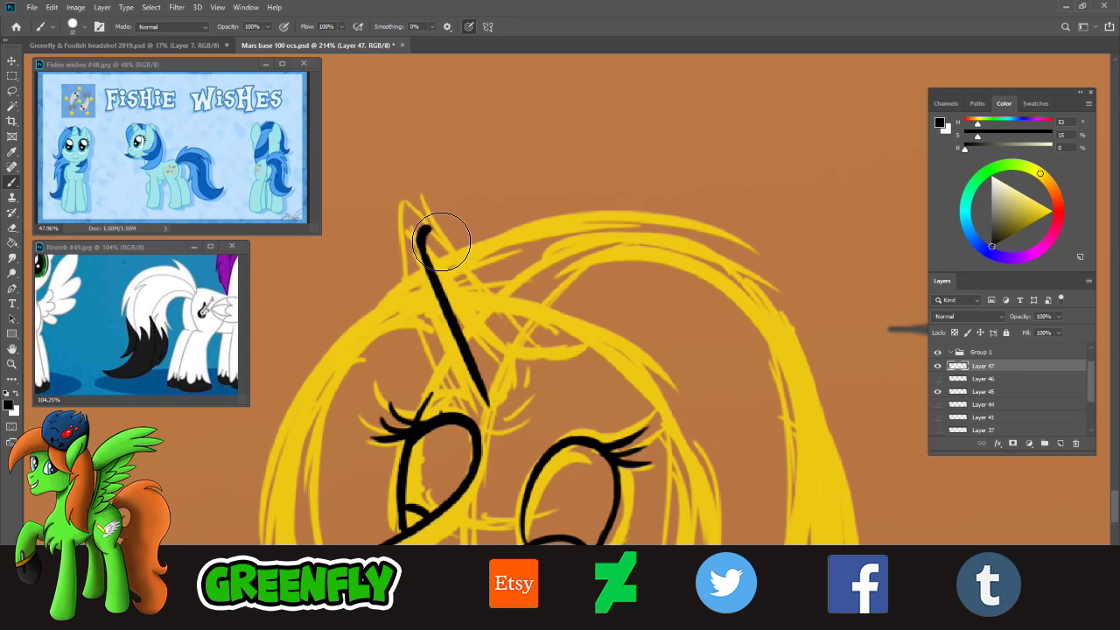
pyautogui.moveTo(420, 239)
pyautogui.mouseDown()
pyautogui.moveTo(430, 229)
pyautogui.moveTo(517, 316)
pyautogui.mouseUp()
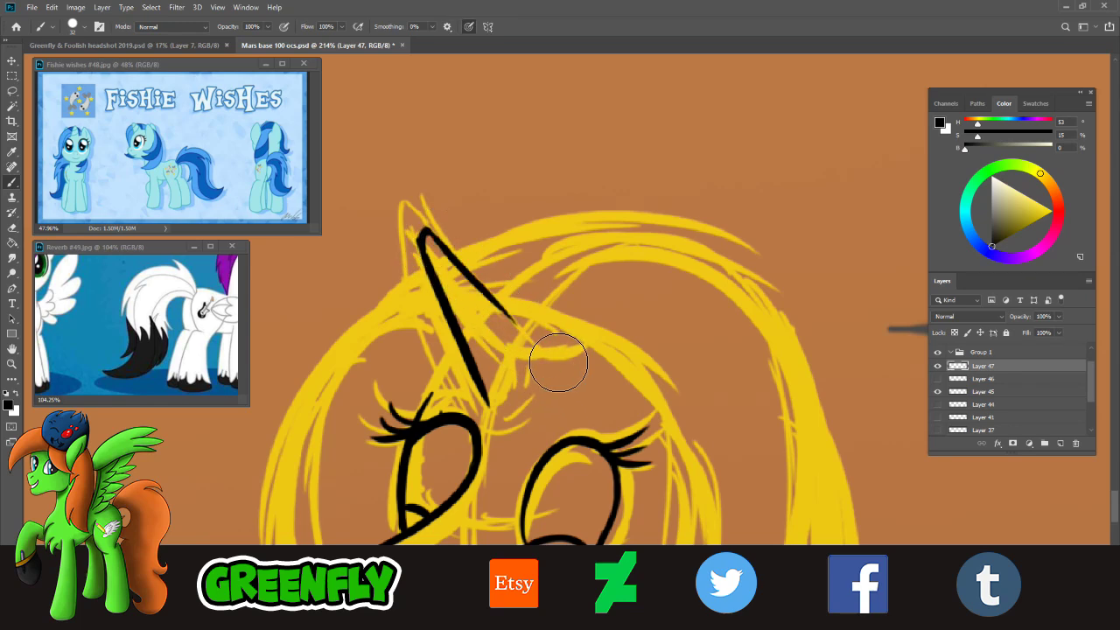
pyautogui.hotkey('ctrl', 'z')
pyautogui.hotkey('ctrl', 'z')
pyautogui.hotkey('ctrl', 'z')
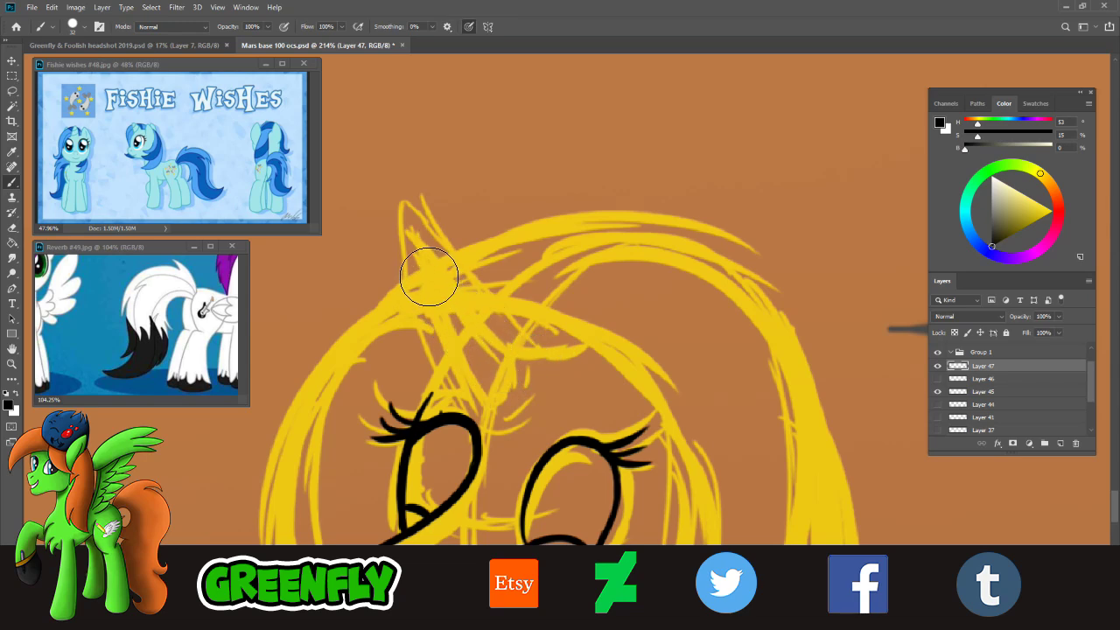
# - Ink the horn's two long converging sides over the sketch, starting lower than the sketched tip and leaving the top open
pyautogui.moveTo(417, 264); pyautogui.dragTo(493, 406)
pyautogui.hotkey('ctrl', 'z')
pyautogui.moveTo(423, 270); pyautogui.dragTo(481, 409)
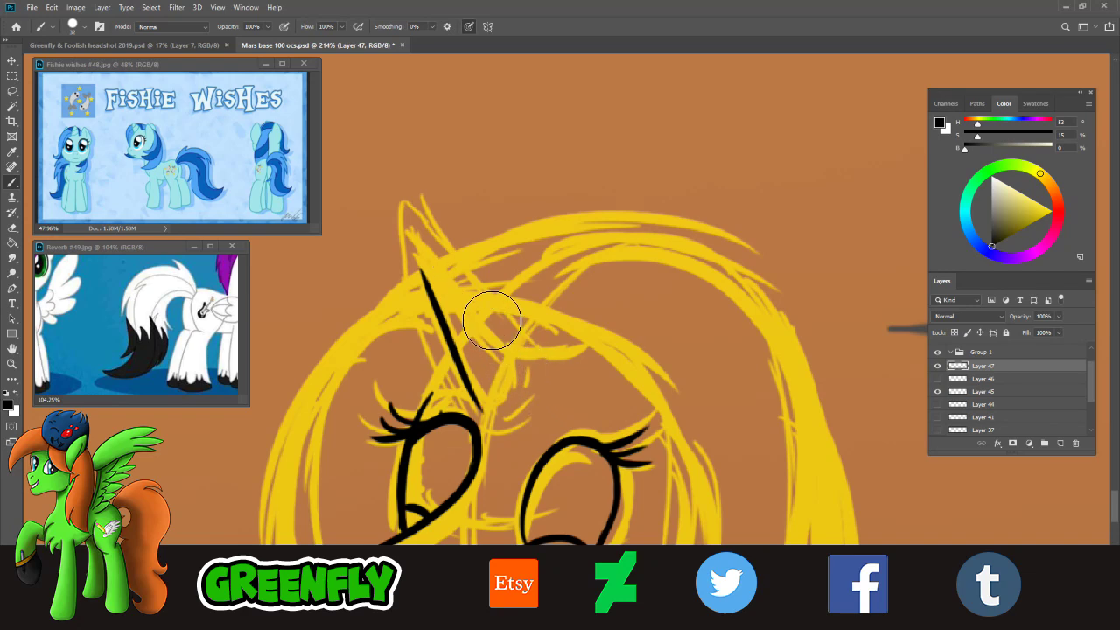
pyautogui.moveTo(430, 262); pyautogui.dragTo(516, 352)
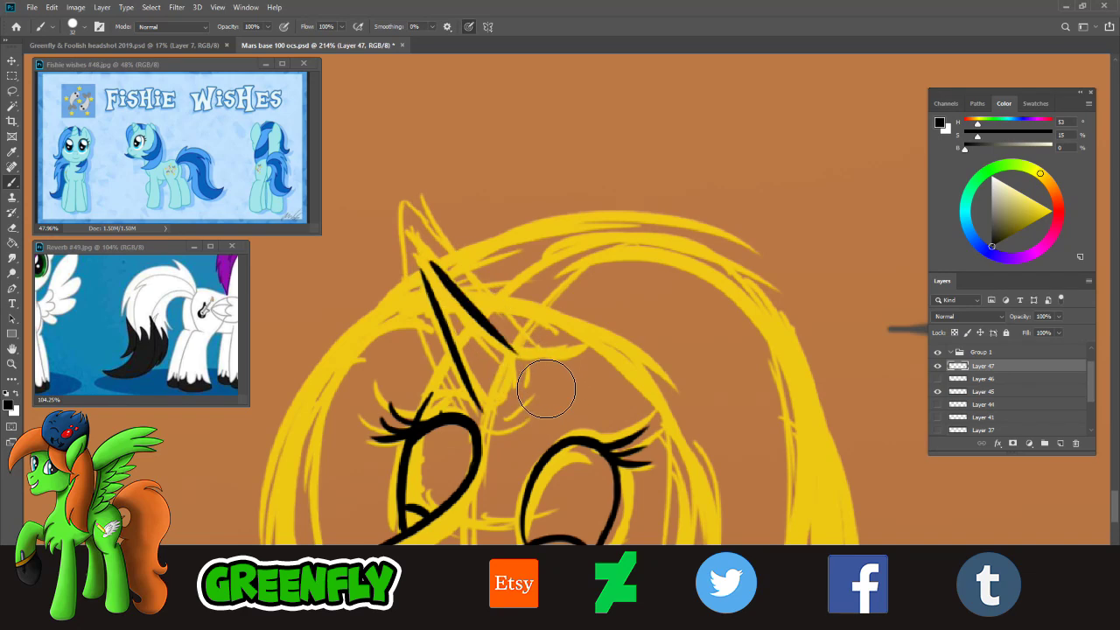
pyautogui.click(19, 363)
pyautogui.moveTo(469, 260); pyautogui.dragTo(367, 278)
pyautogui.click(12, 181)
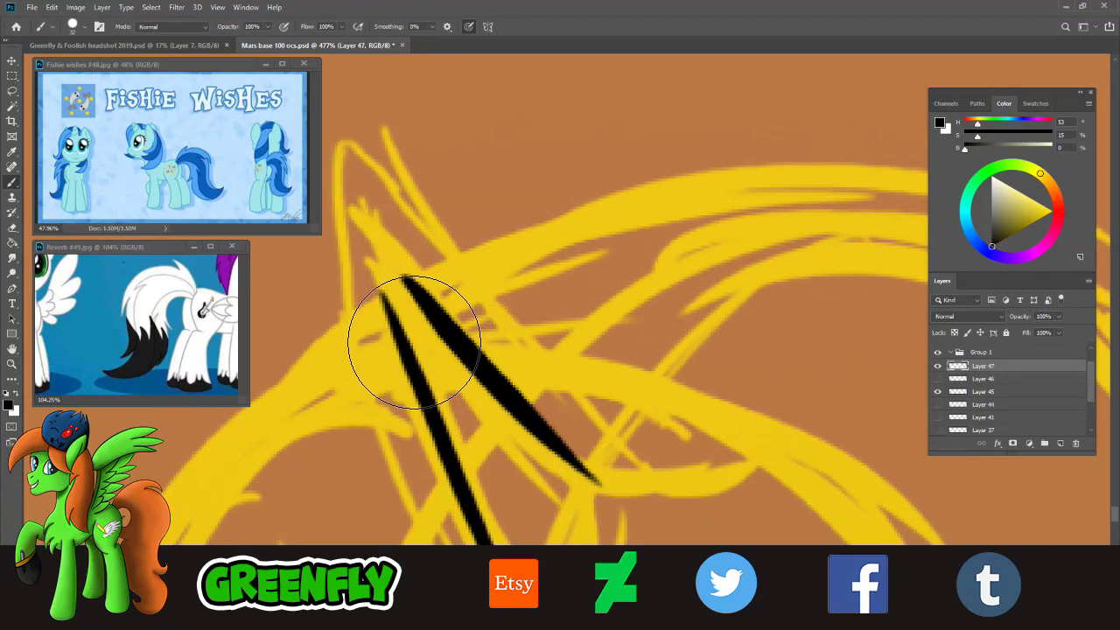
pyautogui.moveTo(394, 358); pyautogui.dragTo(455, 320)
pyautogui.hotkey('ctrl', 'z')
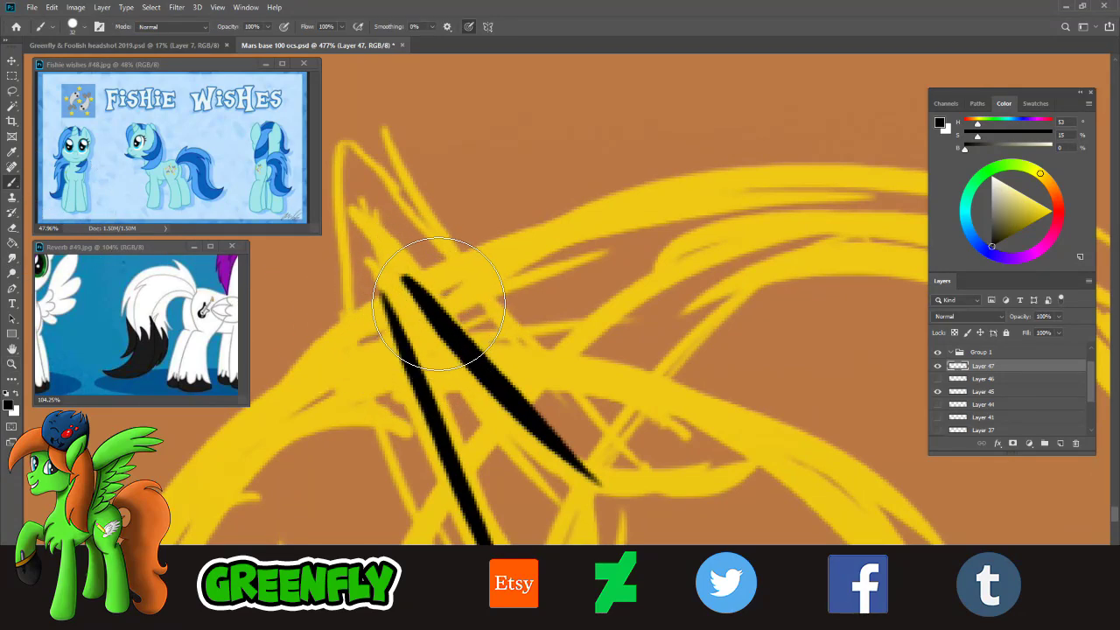
pyautogui.moveTo(411, 282)
pyautogui.mouseDown()
pyautogui.moveTo(387, 299)
pyautogui.moveTo(413, 343)
pyautogui.mouseUp()
pyautogui.hotkey('ctrl', 'z')
pyautogui.moveTo(415, 286)
pyautogui.mouseDown()
pyautogui.moveTo(398, 269)
pyautogui.moveTo(412, 345)
pyautogui.mouseUp()
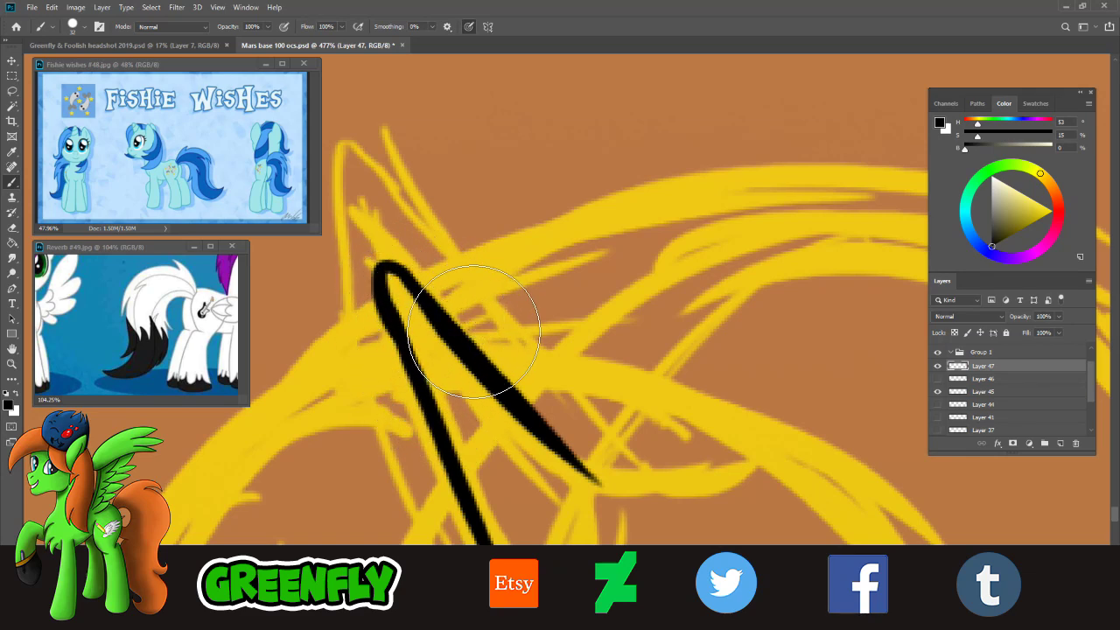
pyautogui.moveTo(413, 290)
pyautogui.mouseDown()
pyautogui.moveTo(407, 349)
pyautogui.moveTo(449, 443)
pyautogui.mouseUp()
pyautogui.hotkey('ctrl', 'z')
pyautogui.hotkey('ctrl', 'z')
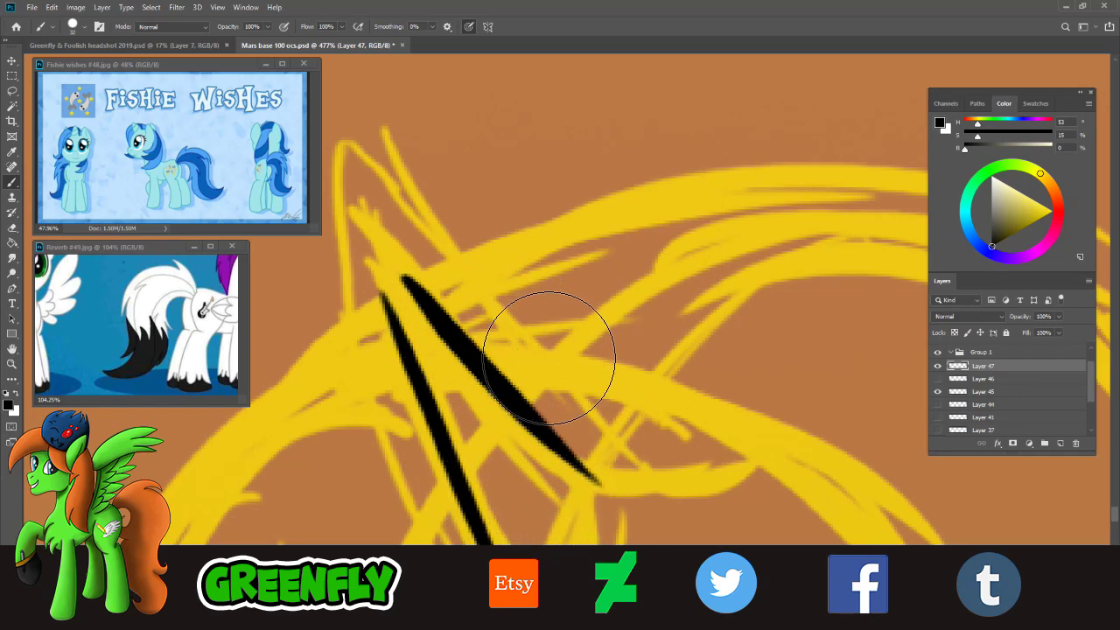
# - Extend both sides of the horn upward so they meet in a narrow, closed tip
pyautogui.moveTo(367, 231); pyautogui.dragTo(517, 410)
pyautogui.moveTo(367, 235); pyautogui.dragTo(424, 396)
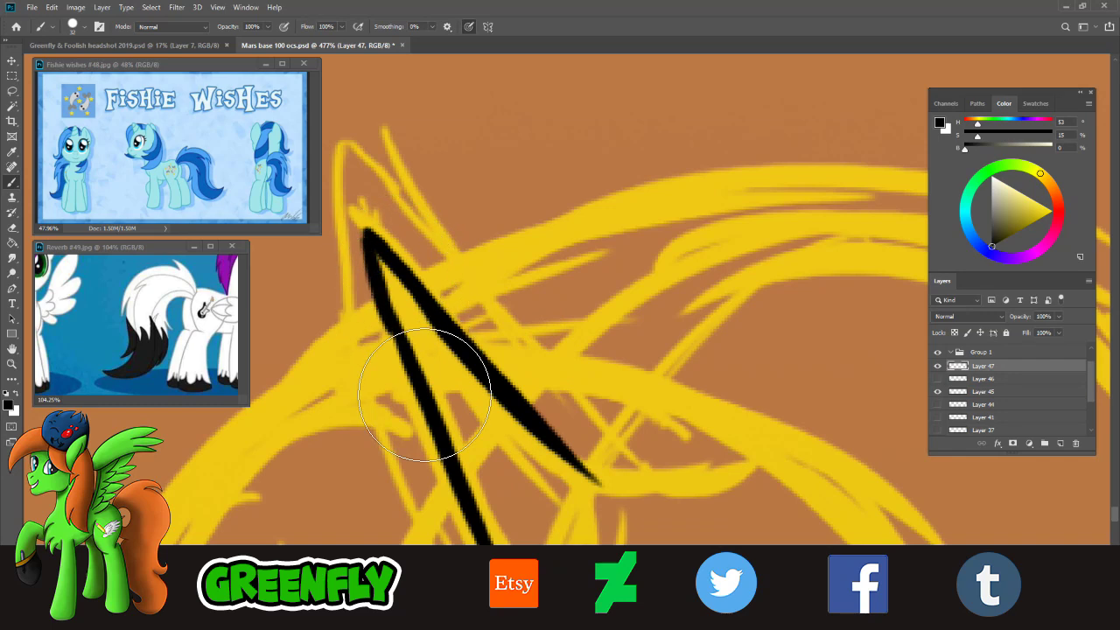
pyautogui.hotkey('ctrl', 'z')
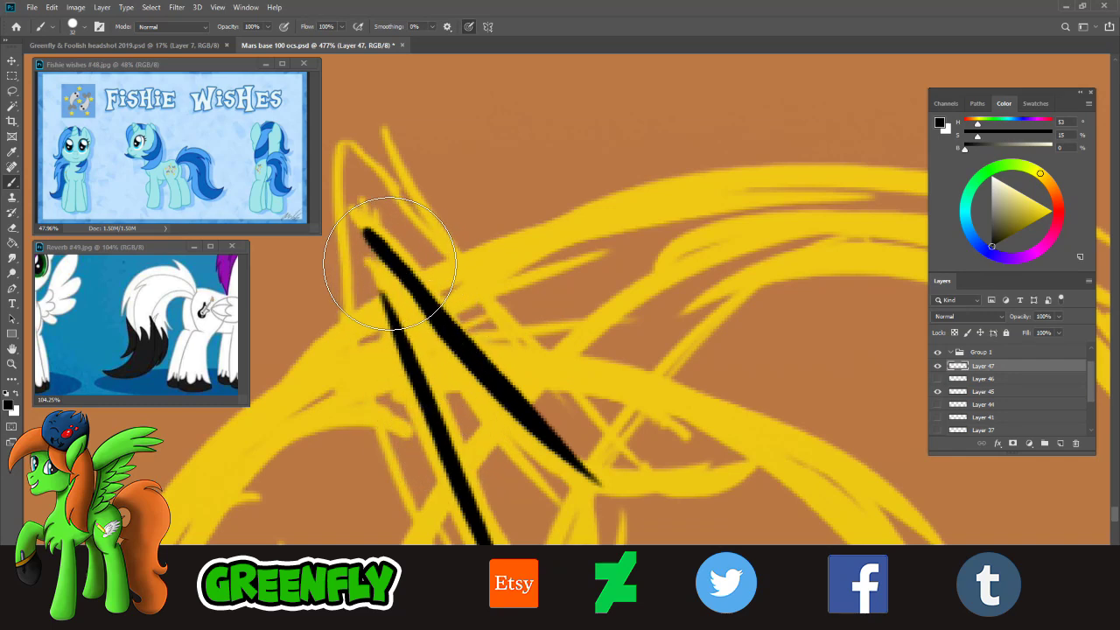
pyautogui.moveTo(363, 229); pyautogui.dragTo(447, 420)
pyautogui.click(11, 228)
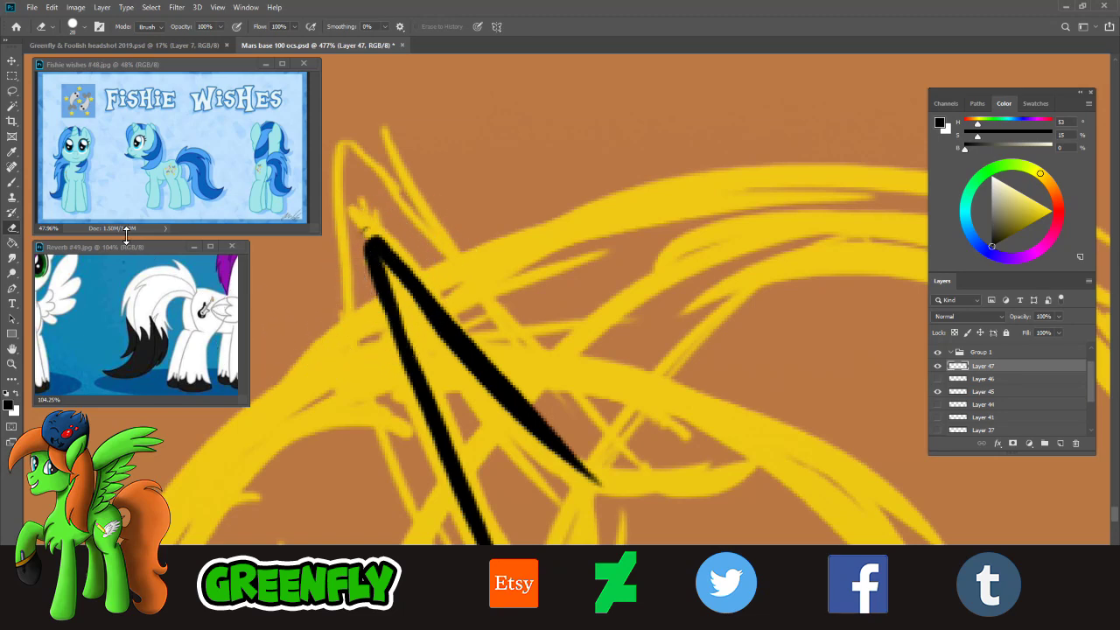
# - Ink three thin curved ridges across the horn with a 12 px Hard Round Pressure Size brush
pyautogui.click(15, 186)
pyautogui.click(74, 26)
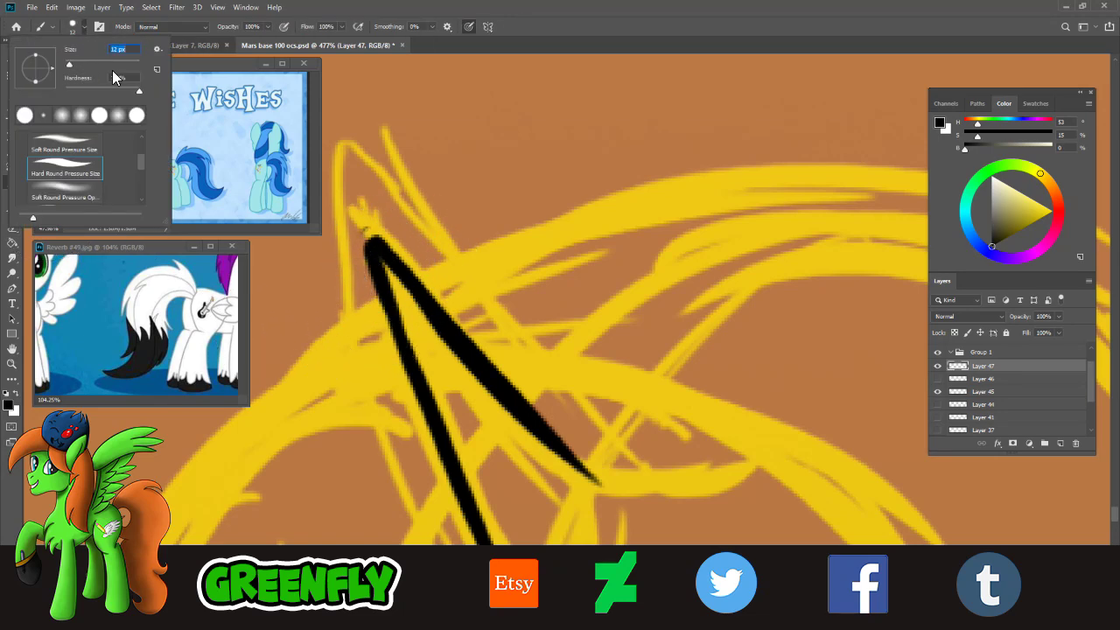
pyautogui.press('Return')
pyautogui.moveTo(413, 291); pyautogui.dragTo(407, 348)
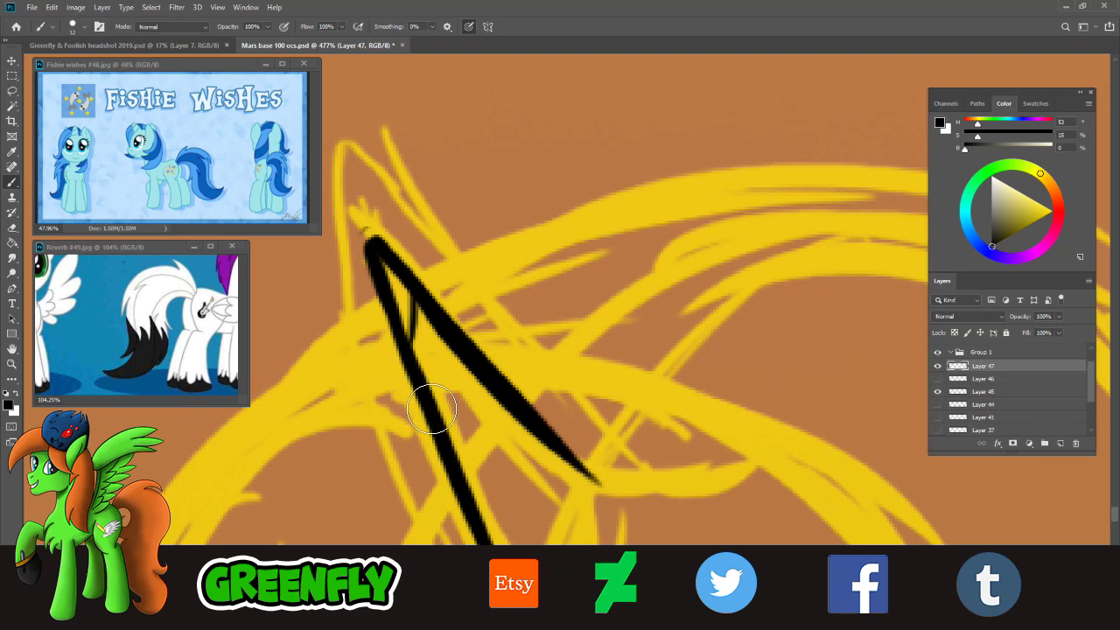
pyautogui.moveTo(478, 379); pyautogui.dragTo(459, 466)
pyautogui.hotkey('ctrl', 'z')
pyautogui.moveTo(478, 374); pyautogui.dragTo(463, 476)
pyautogui.moveTo(537, 419); pyautogui.dragTo(509, 582)
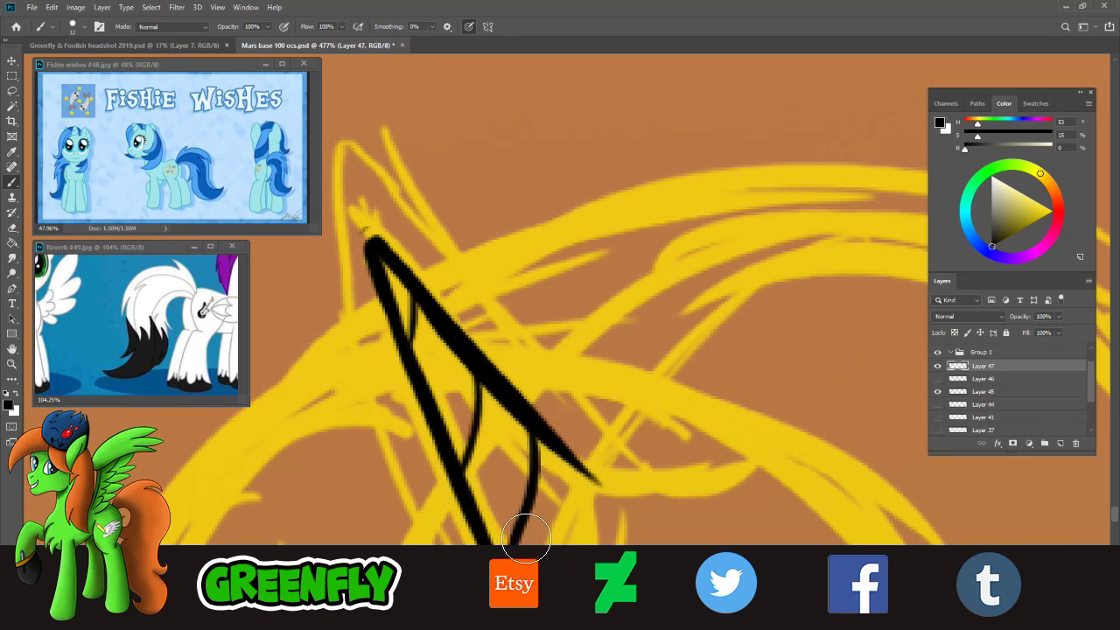
# - Trim the overshooting lower end of the horn's front line and ink a curved base stroke from it toward the back side
pyautogui.scroll(-3, 1112, 523)
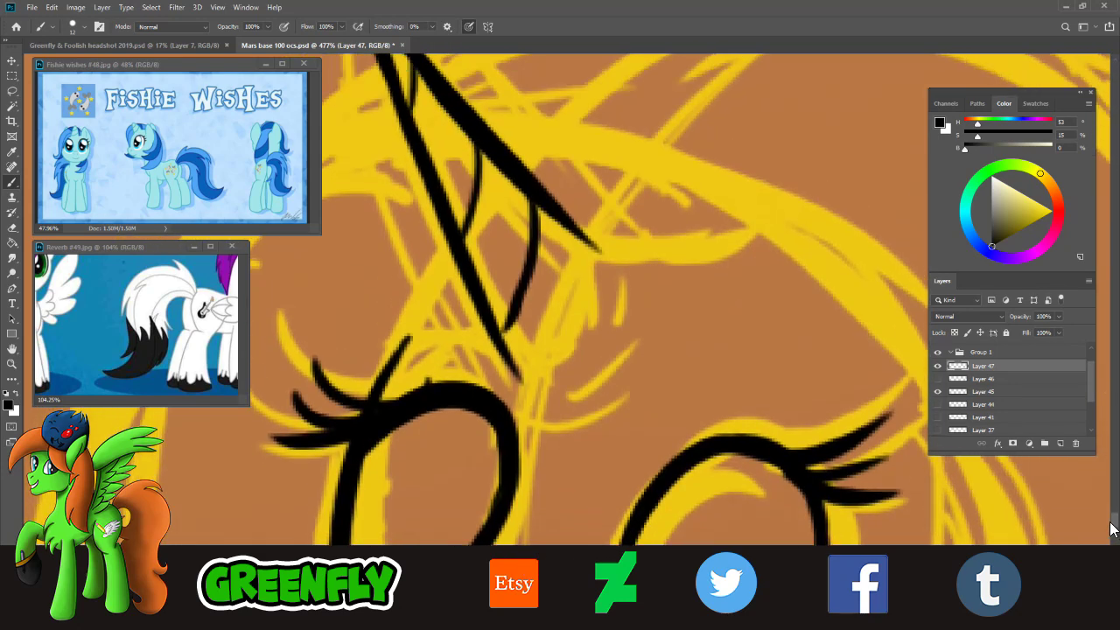
pyautogui.press('e')
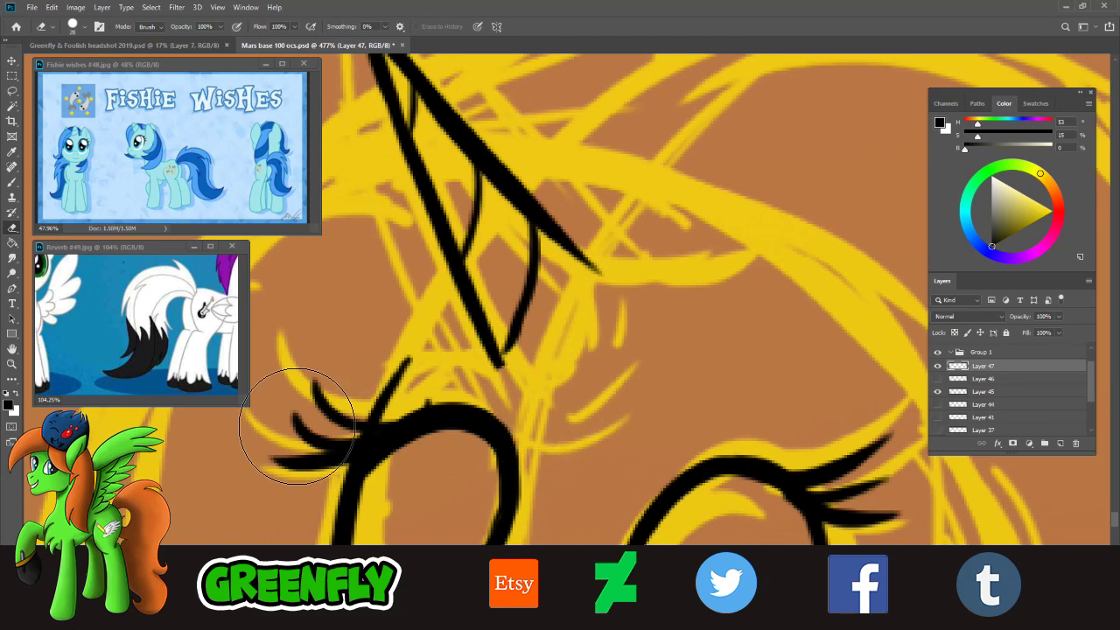
pyautogui.press('b')
pyautogui.moveTo(504, 366); pyautogui.dragTo(574, 348)
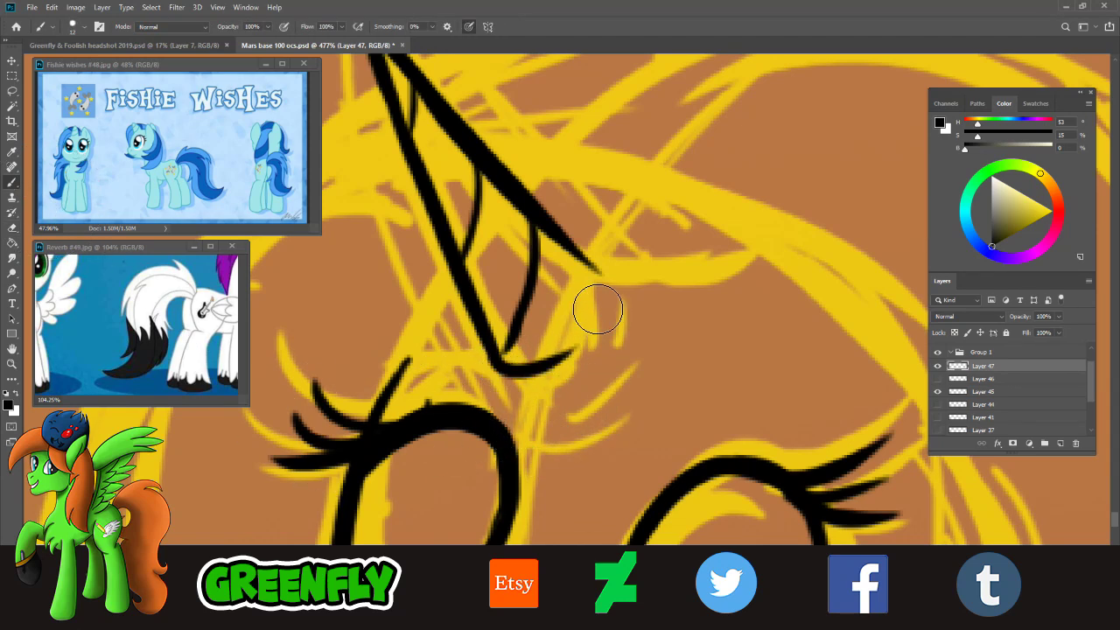
pyautogui.hotkey('ctrl', 'z')
pyautogui.moveTo(503, 357)
pyautogui.mouseDown()
pyautogui.moveTo(552, 368)
pyautogui.moveTo(582, 337)
pyautogui.mouseUp()
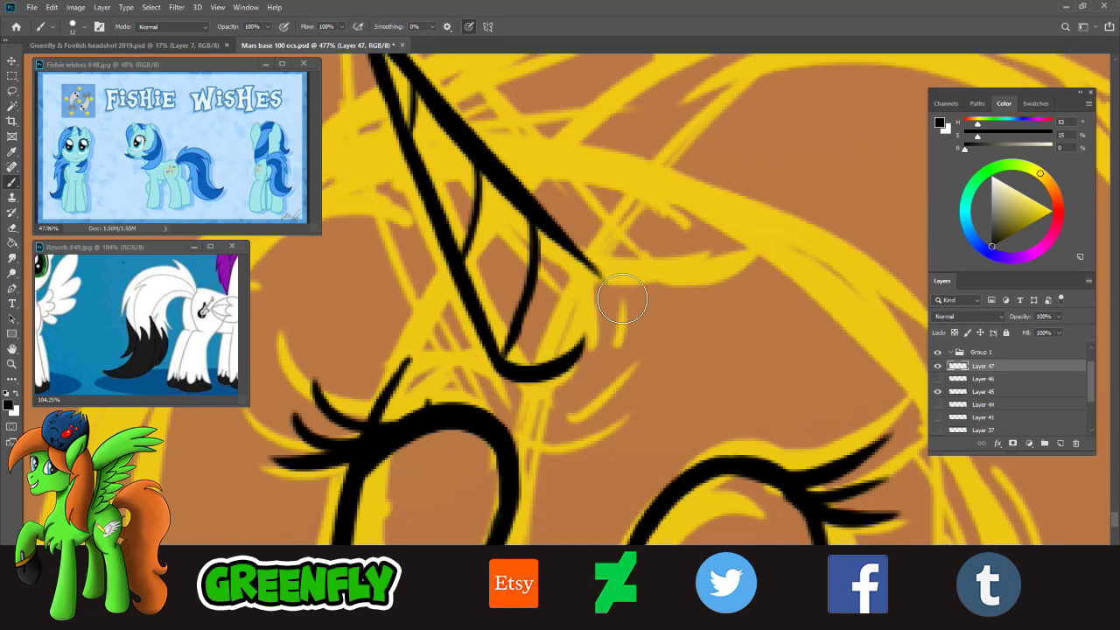
# - Check the inked head at a smaller scale and add a new layer above Layer 47 for the mane
pyautogui.click(12, 363)
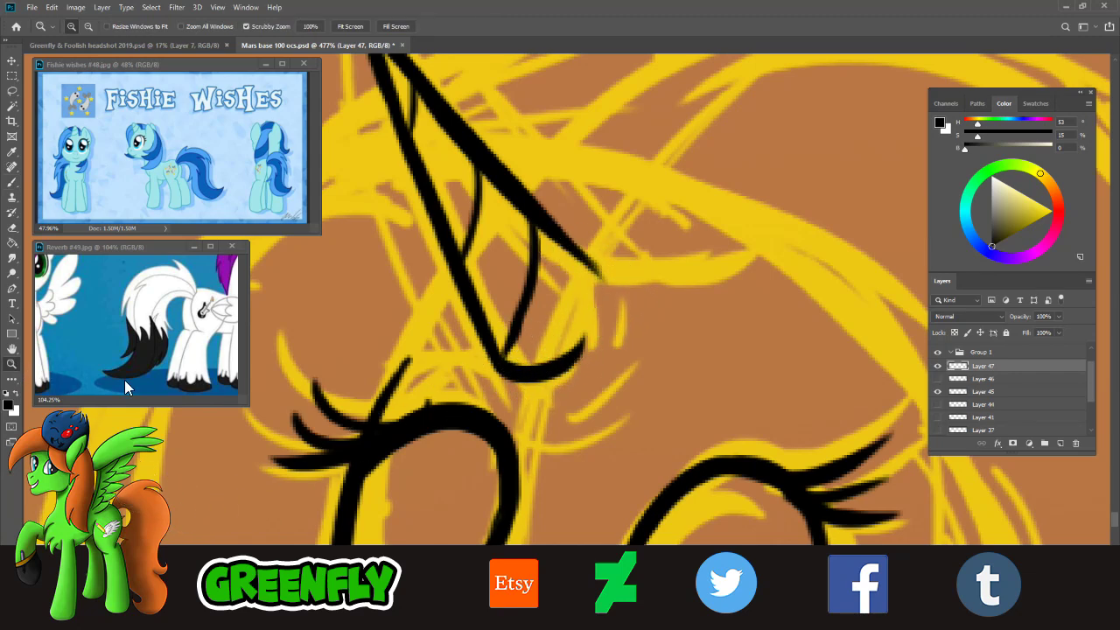
pyautogui.moveTo(531, 359); pyautogui.dragTo(492, 359)
pyautogui.moveTo(638, 372); pyautogui.dragTo(611, 362)
pyautogui.moveTo(682, 376); pyautogui.dragTo(702, 380)
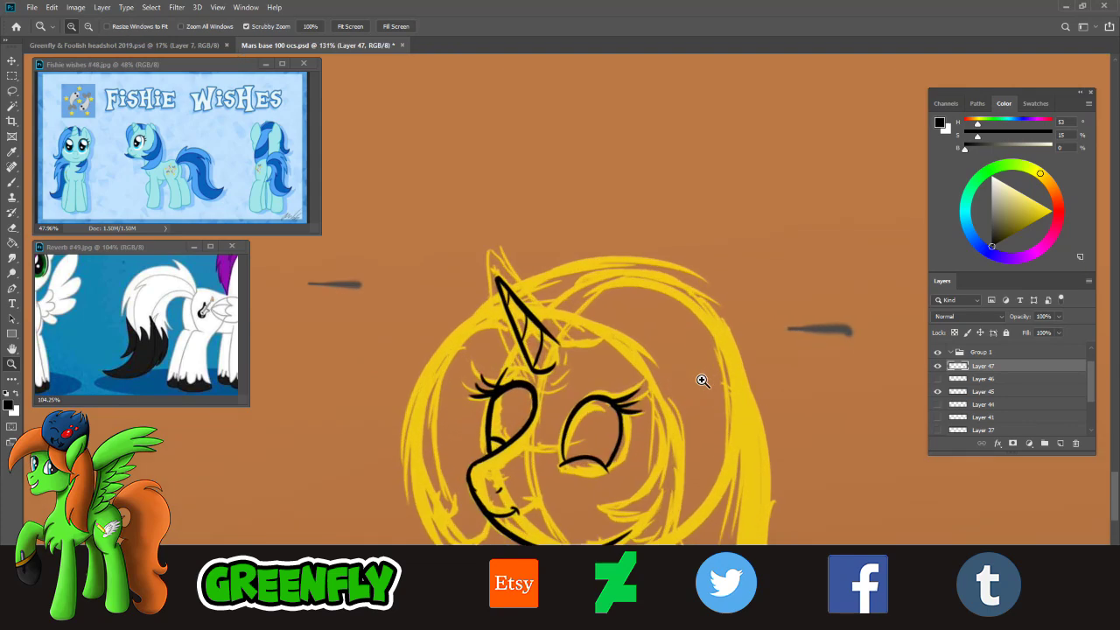
pyautogui.moveTo(585, 338); pyautogui.dragTo(601, 378)
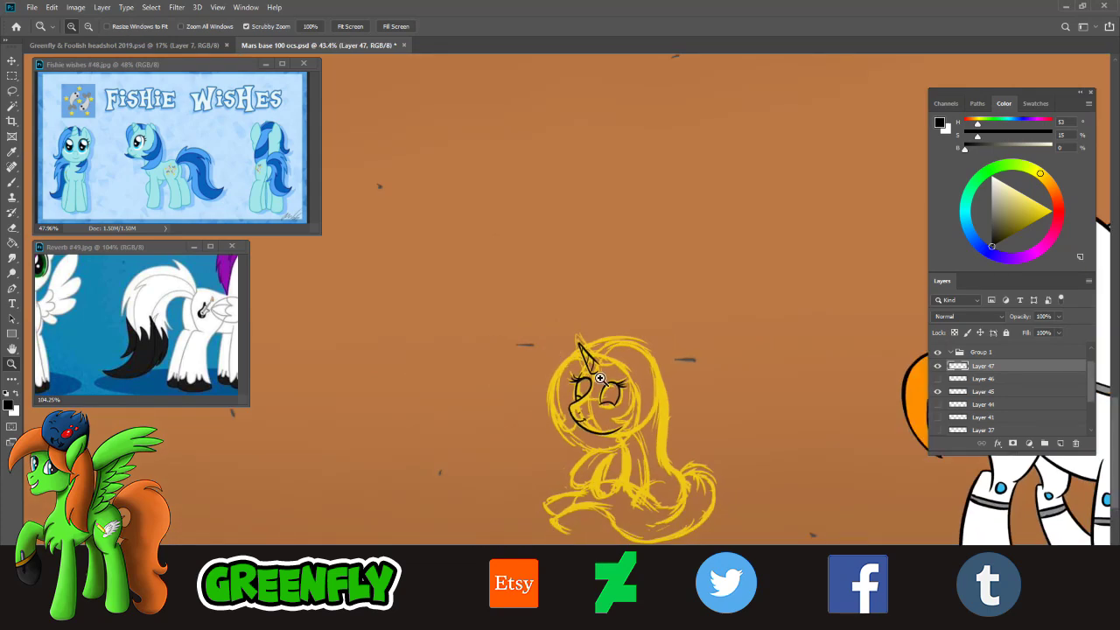
pyautogui.moveTo(645, 415); pyautogui.dragTo(774, 425)
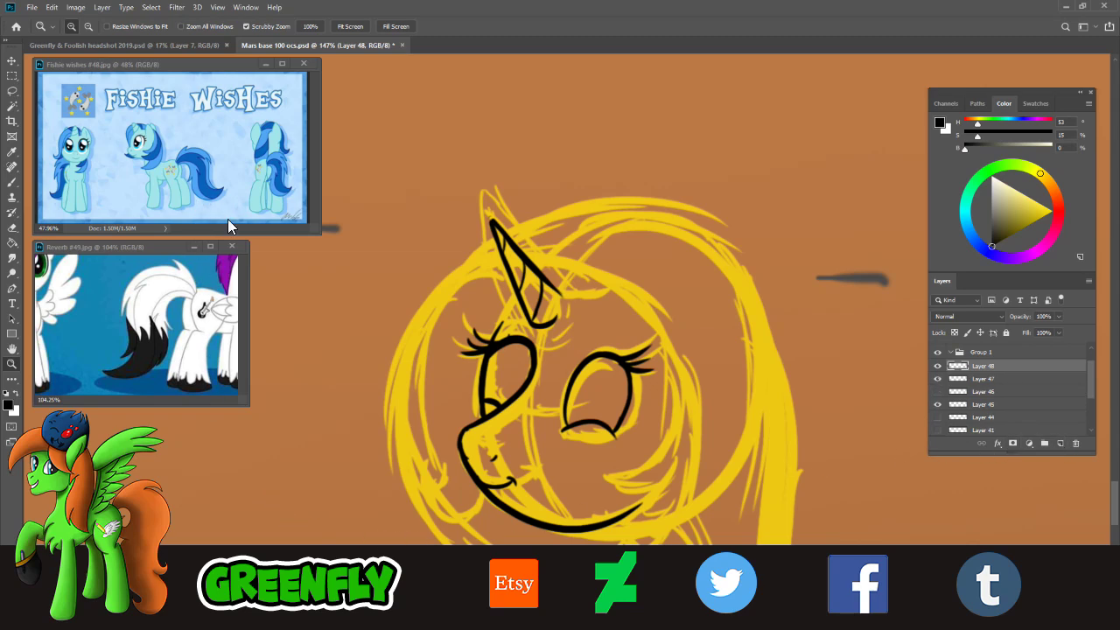
# - Ink the mane around the far side of the face, curling beside the cheek and sweeping to the muzzle, plus a strand from horn base to far eyelid
pyautogui.moveTo(528, 398); pyautogui.dragTo(560, 424)
pyautogui.moveTo(525, 463); pyautogui.dragTo(505, 465)
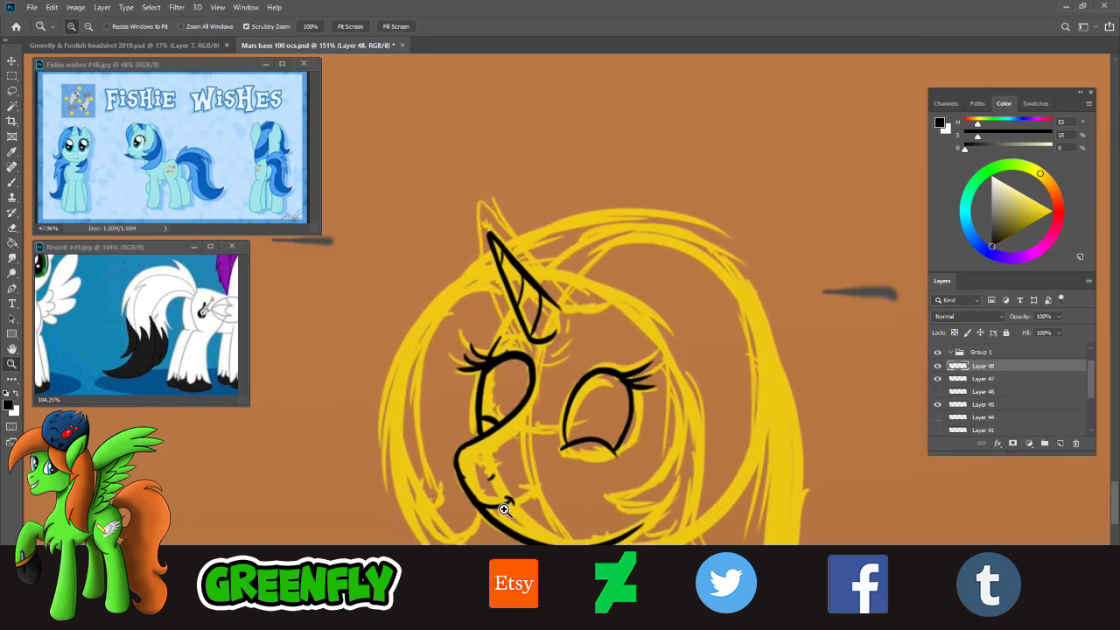
pyautogui.moveTo(505, 508); pyautogui.dragTo(518, 482)
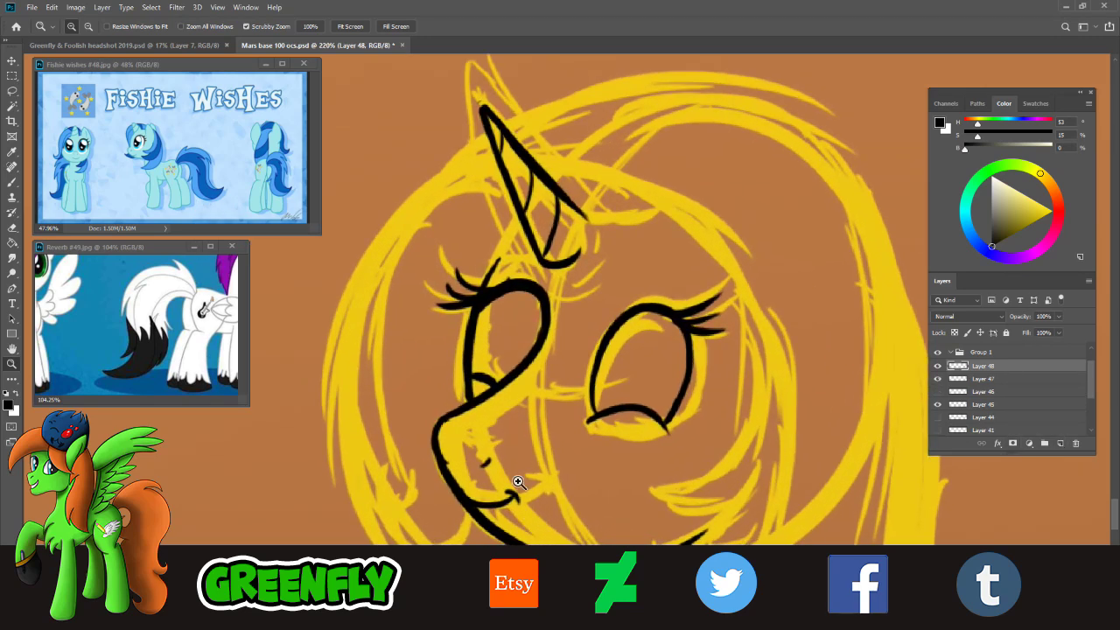
pyautogui.click(21, 186)
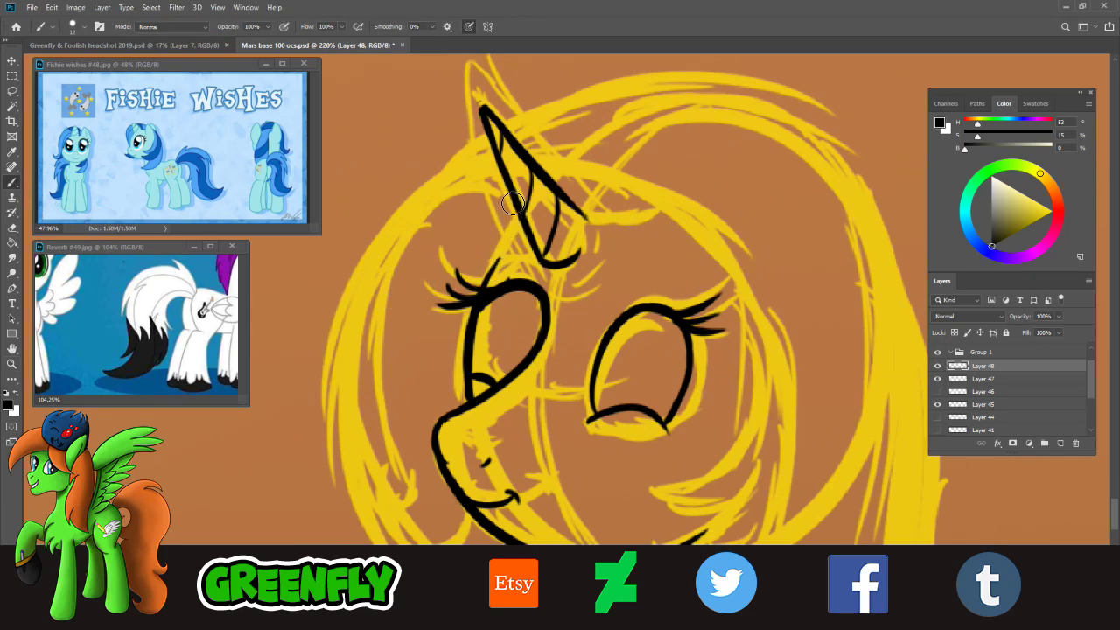
pyautogui.moveTo(515, 177); pyautogui.dragTo(396, 319)
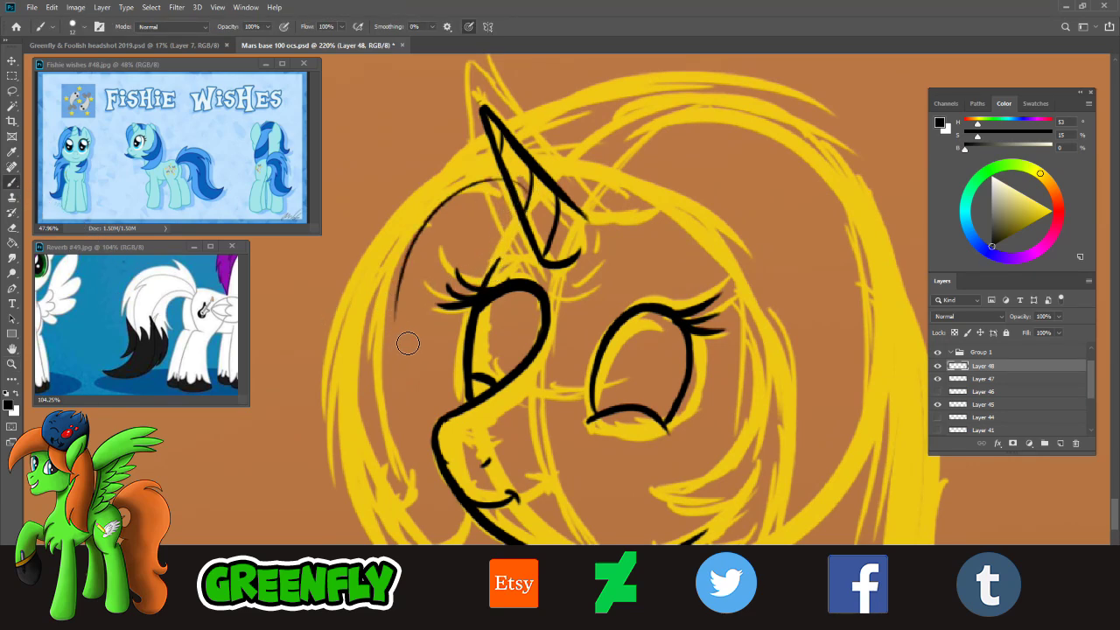
pyautogui.hotkey('ctrl', 'z')
pyautogui.moveTo(521, 180); pyautogui.dragTo(403, 357)
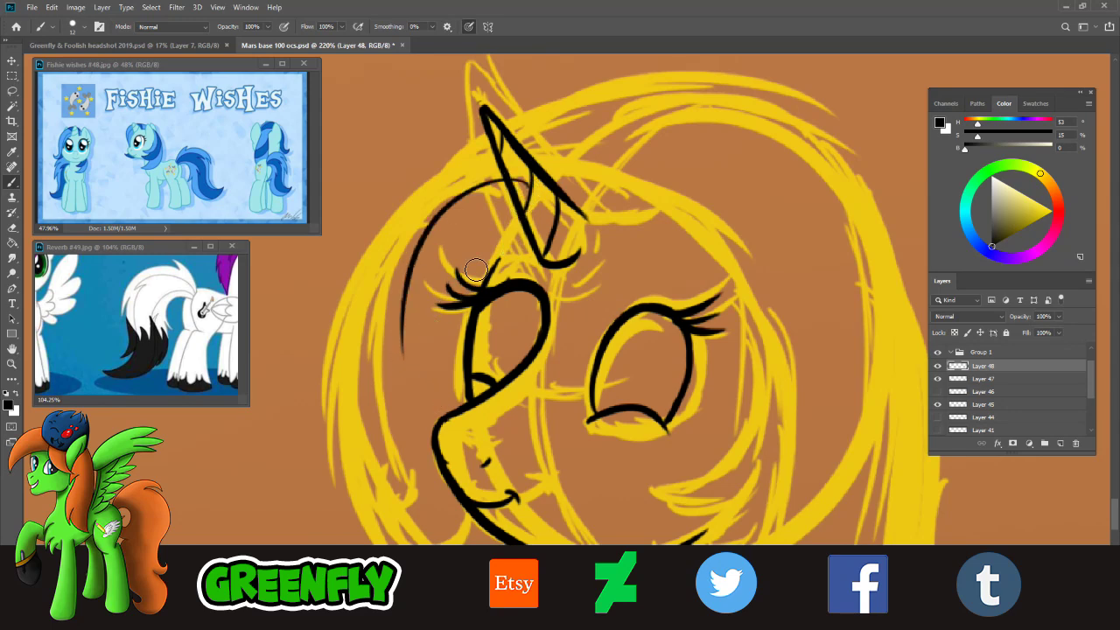
pyautogui.hotkey('ctrl', 'z')
pyautogui.moveTo(530, 191)
pyautogui.mouseDown()
pyautogui.moveTo(412, 320)
pyautogui.moveTo(361, 403)
pyautogui.mouseUp()
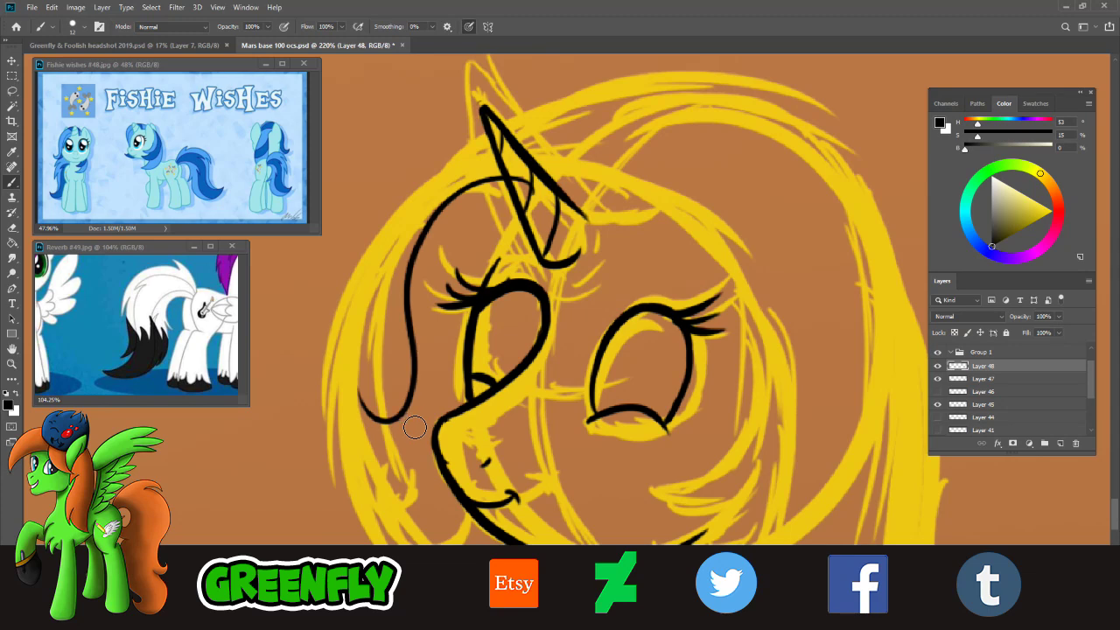
pyautogui.moveTo(363, 401); pyautogui.dragTo(442, 480)
pyautogui.click(483, 457)
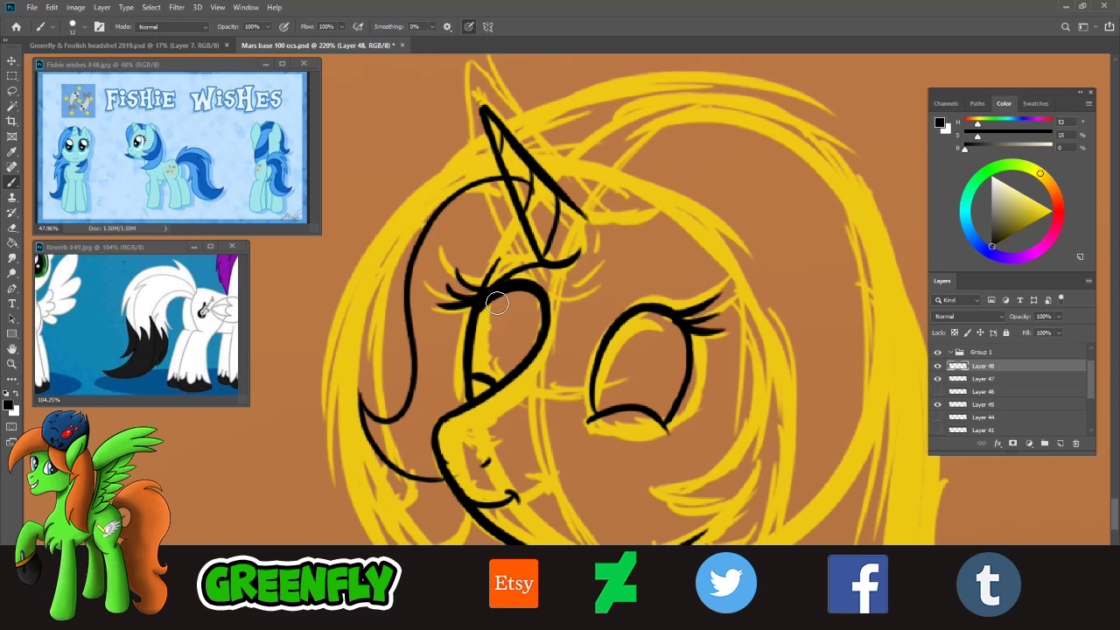
# - Erase the inked eyelashes of the far eye on Layer 47
pyautogui.hotkey('alt', '[')
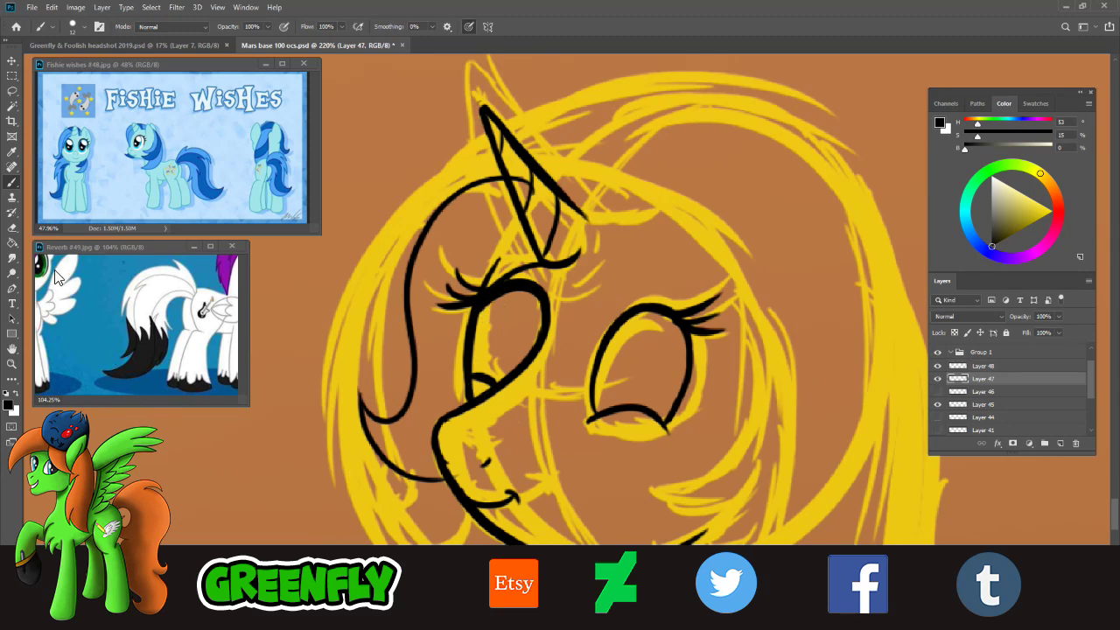
pyautogui.press('e')
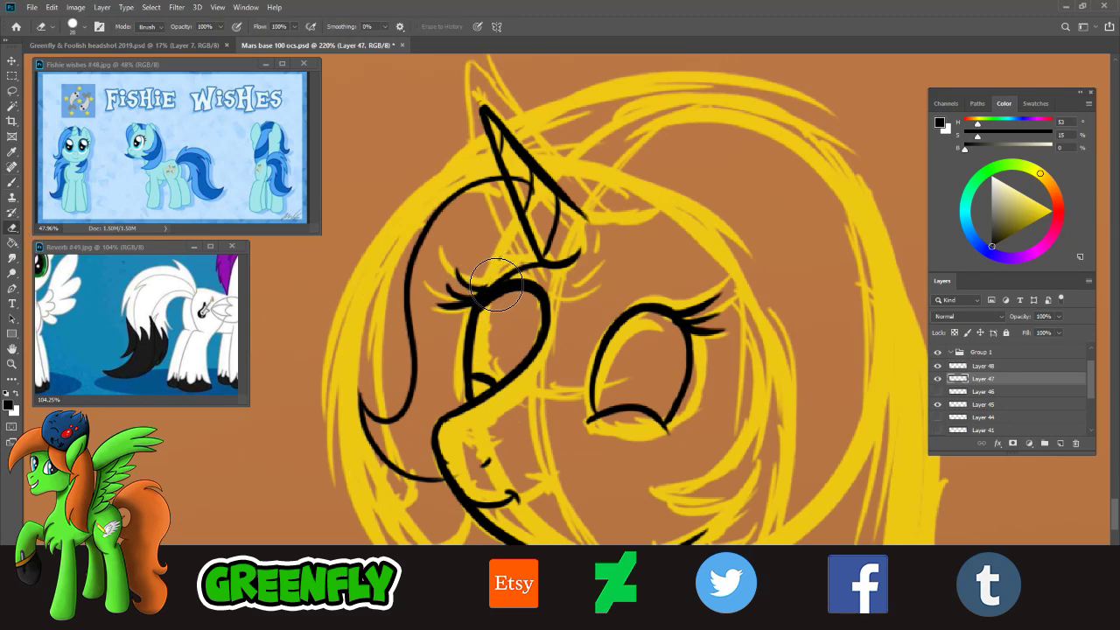
pyautogui.moveTo(497, 282)
pyautogui.mouseDown()
pyautogui.moveTo(482, 306)
pyautogui.moveTo(471, 282)
pyautogui.moveTo(480, 258)
pyautogui.moveTo(518, 255)
pyautogui.mouseUp()
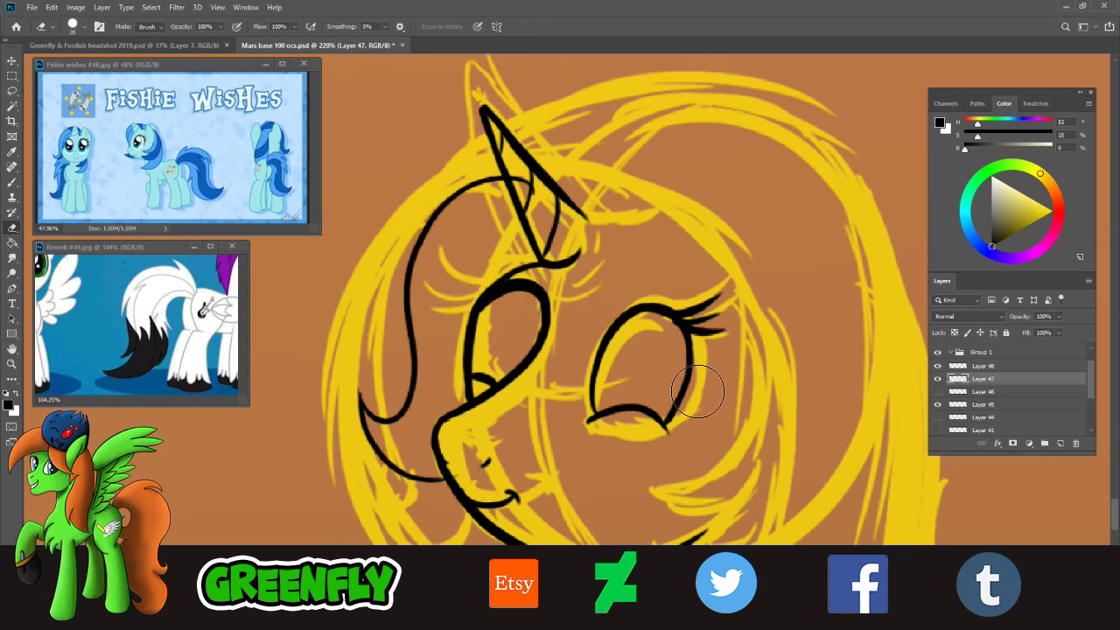
# - On Layer 48, erase the mane line crossing the horn and ink a shallow curve from the horn's base across the forehead above the near eye
pyautogui.click(976, 366)
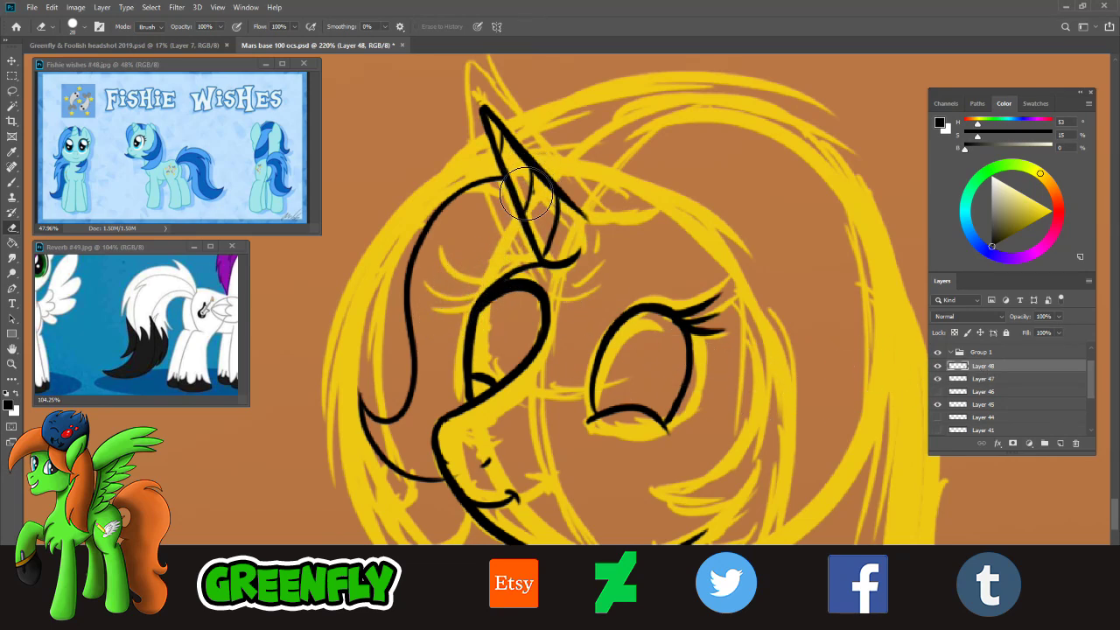
pyautogui.click(17, 183)
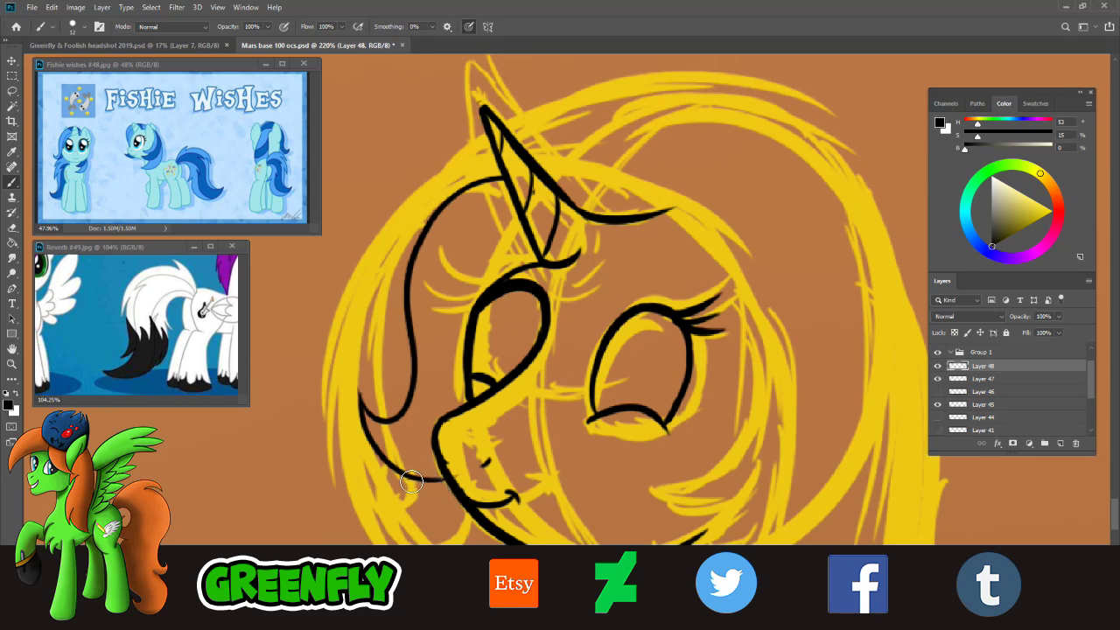
pyautogui.click(11, 228)
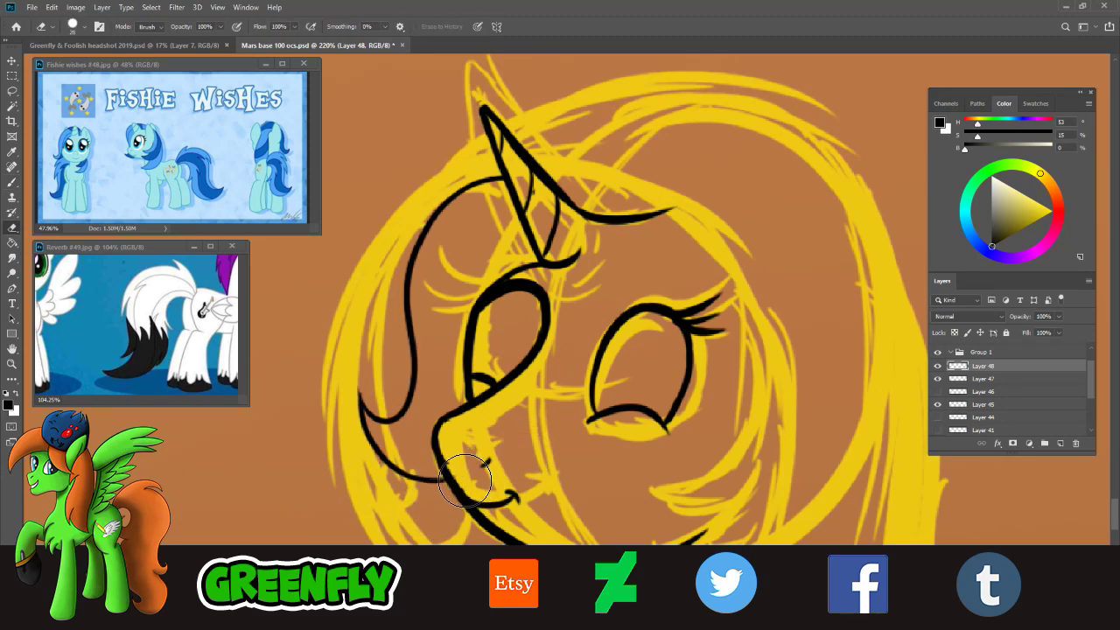
# - Try to ink a curved mane strand beside the near eye, sweeping down and inward onto the cheek
pyautogui.click(12, 364)
pyautogui.moveTo(560, 400); pyautogui.dragTo(537, 425)
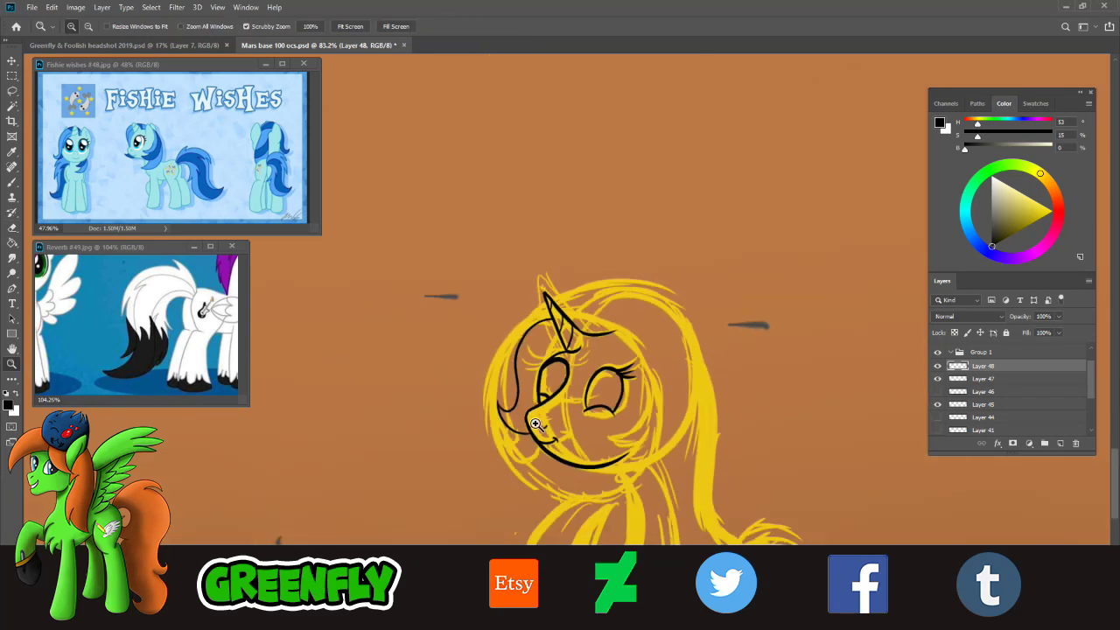
pyautogui.moveTo(640, 487); pyautogui.dragTo(672, 473)
pyautogui.moveTo(643, 285); pyautogui.dragTo(651, 284)
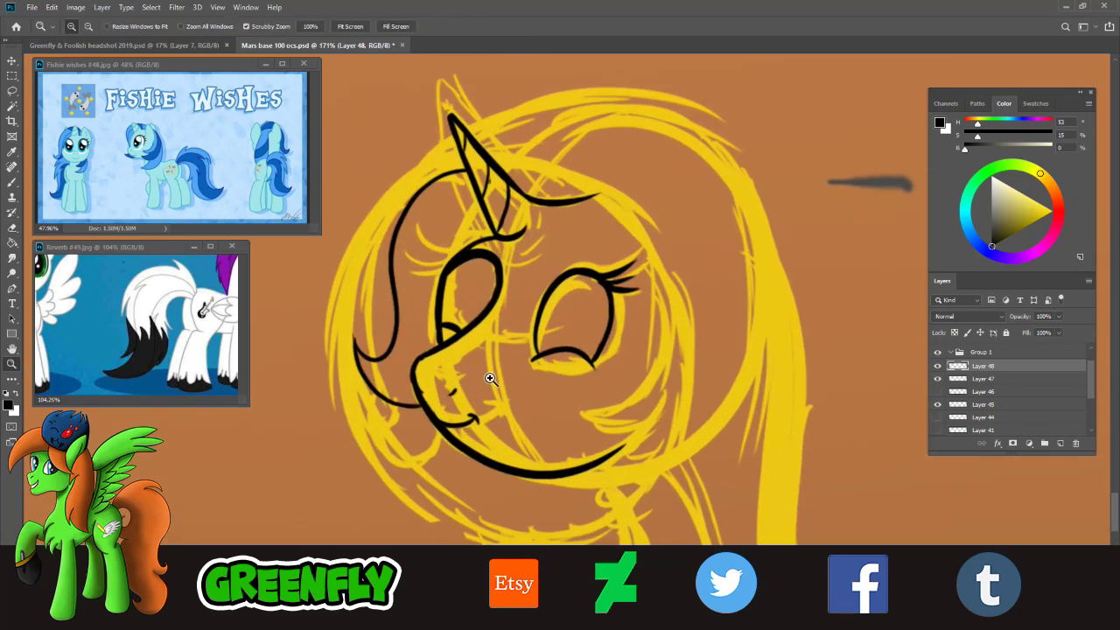
pyautogui.click(11, 182)
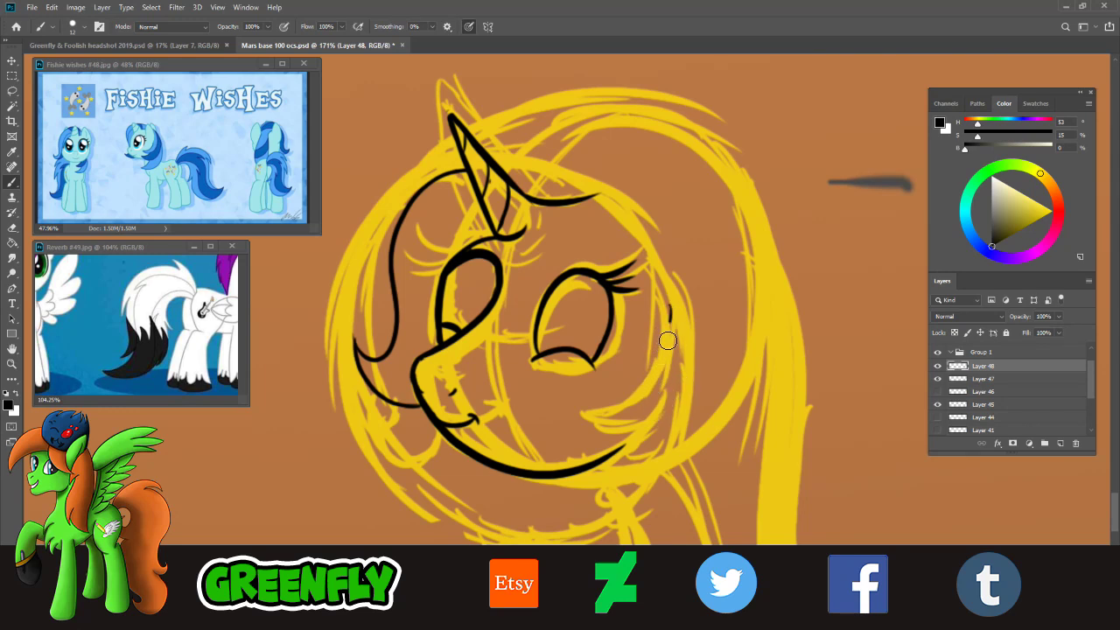
pyautogui.moveTo(669, 306); pyautogui.dragTo(583, 410)
pyautogui.hotkey('ctrl', 'z')
pyautogui.moveTo(670, 312); pyautogui.dragTo(580, 404)
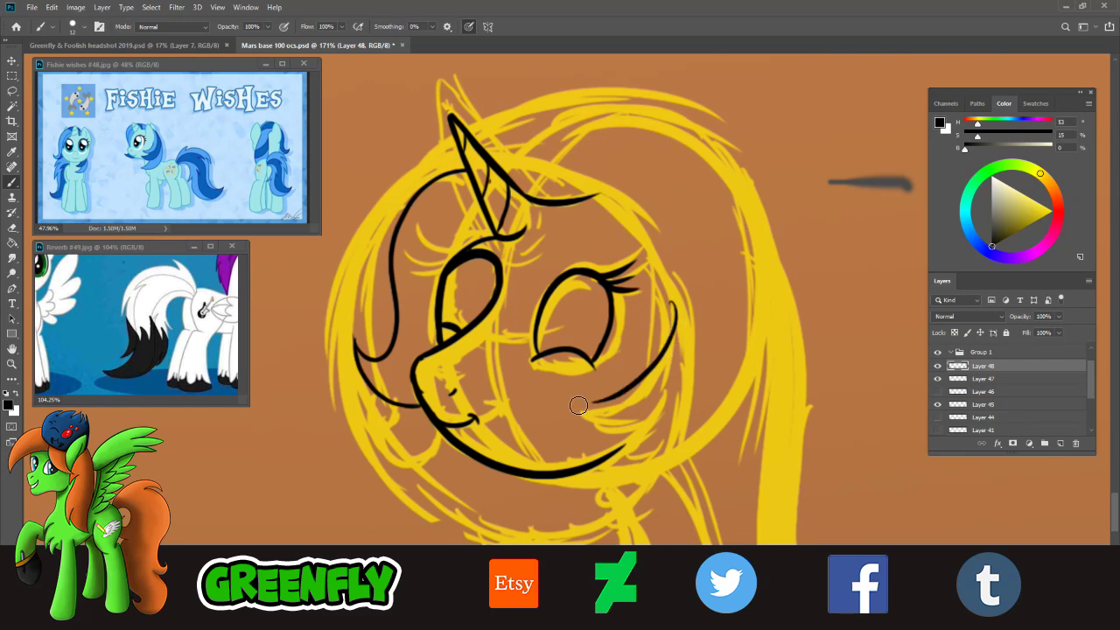
pyautogui.hotkey('ctrl', 'z')
pyautogui.moveTo(674, 309); pyautogui.dragTo(617, 402)
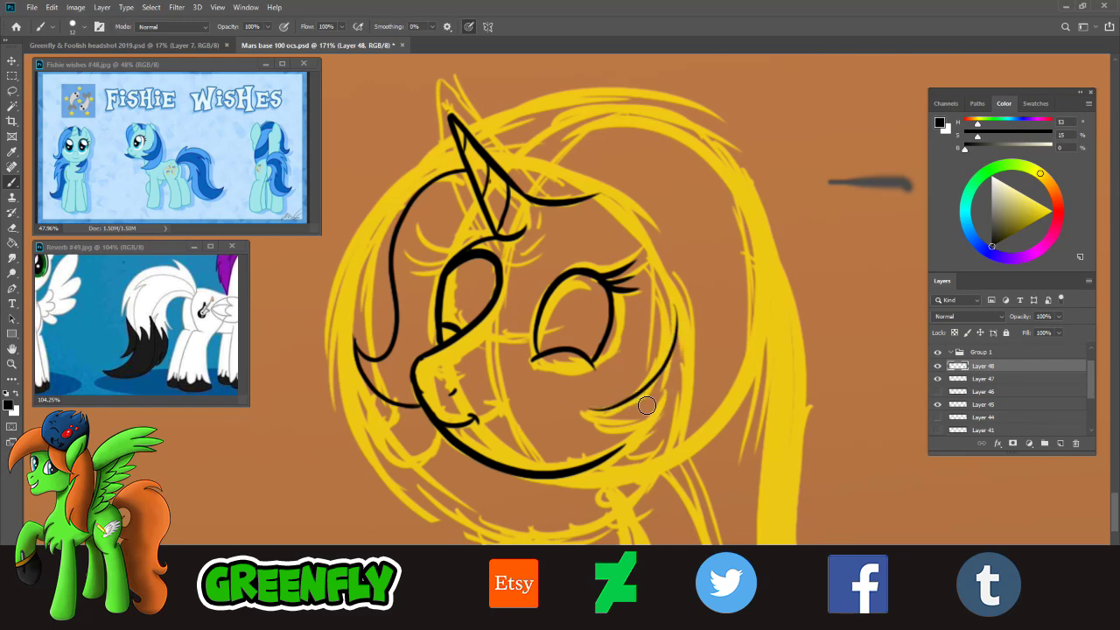
pyautogui.hotkey('ctrl', 'z')
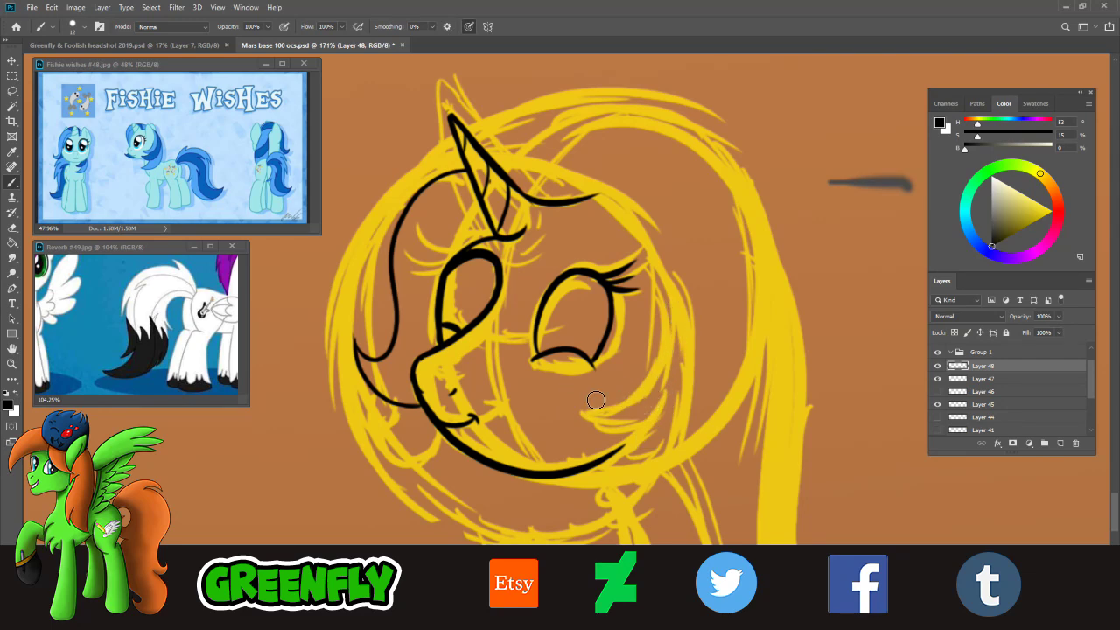
# - Try combining Layer 48 with the other layers, first with Merge Visible and after undoing that with Merge Down
pyautogui.click(19, 225)
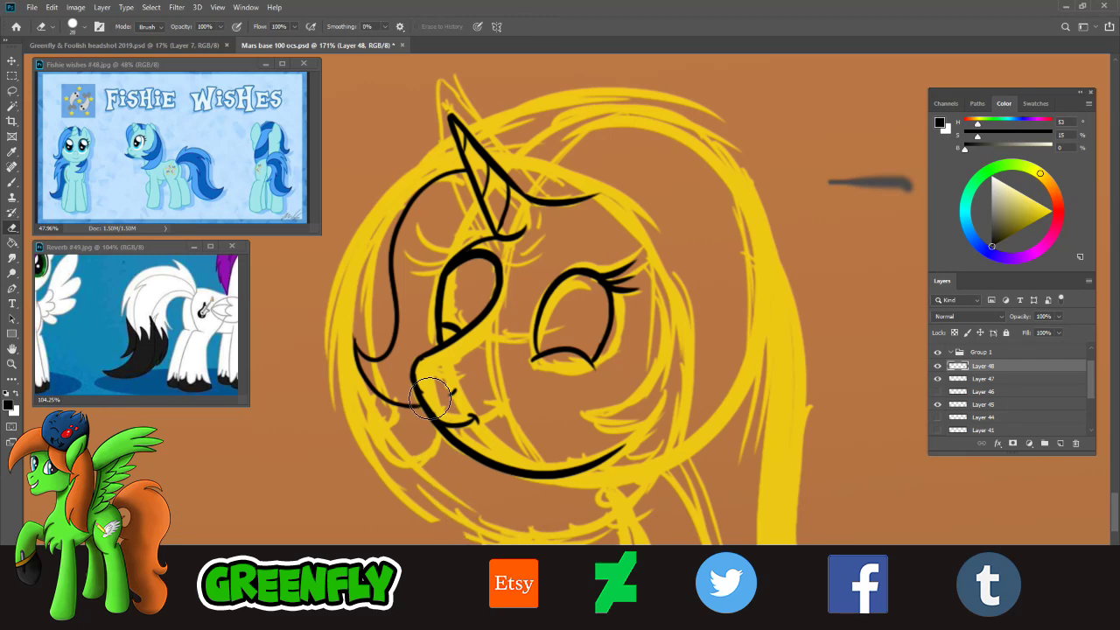
pyautogui.rightClick(992, 372)
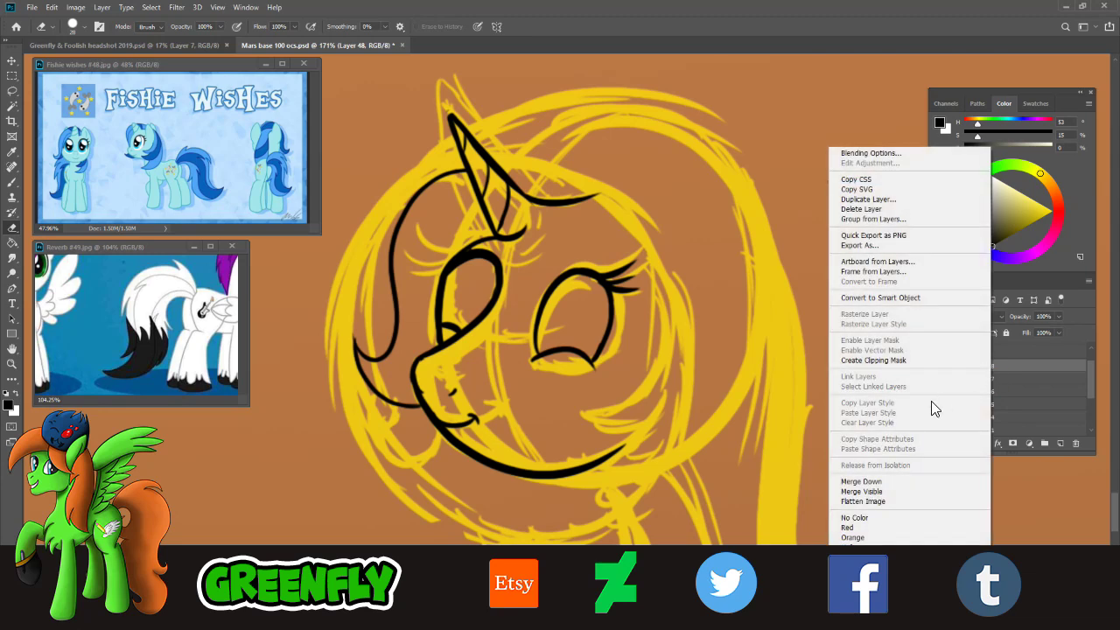
pyautogui.click(879, 491)
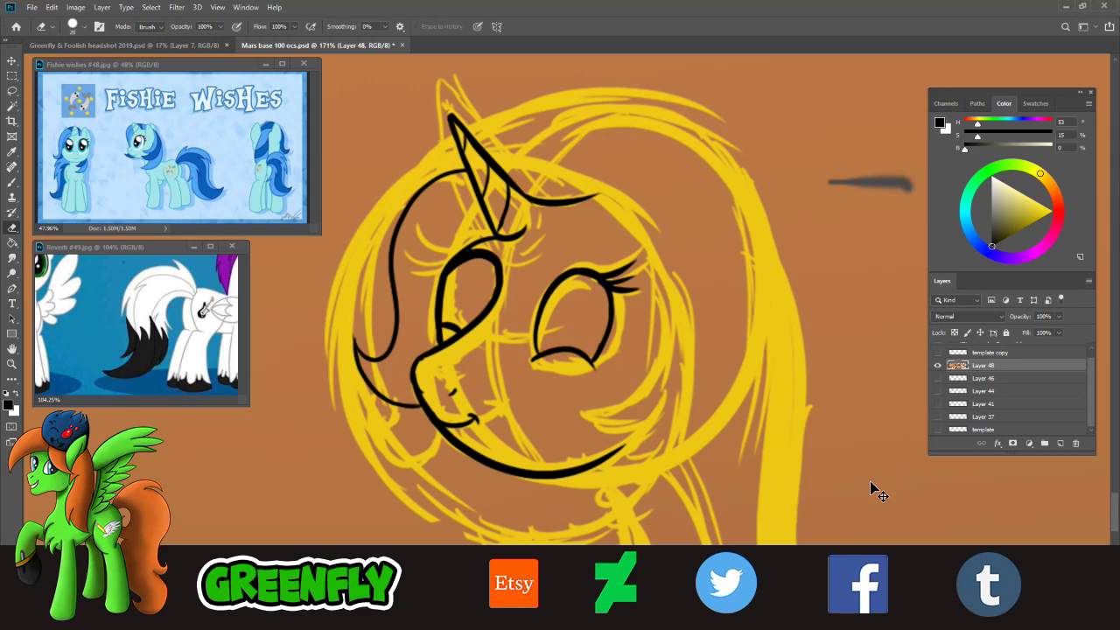
pyautogui.hotkey('ctrl', 'z')
pyautogui.rightClick(991, 385)
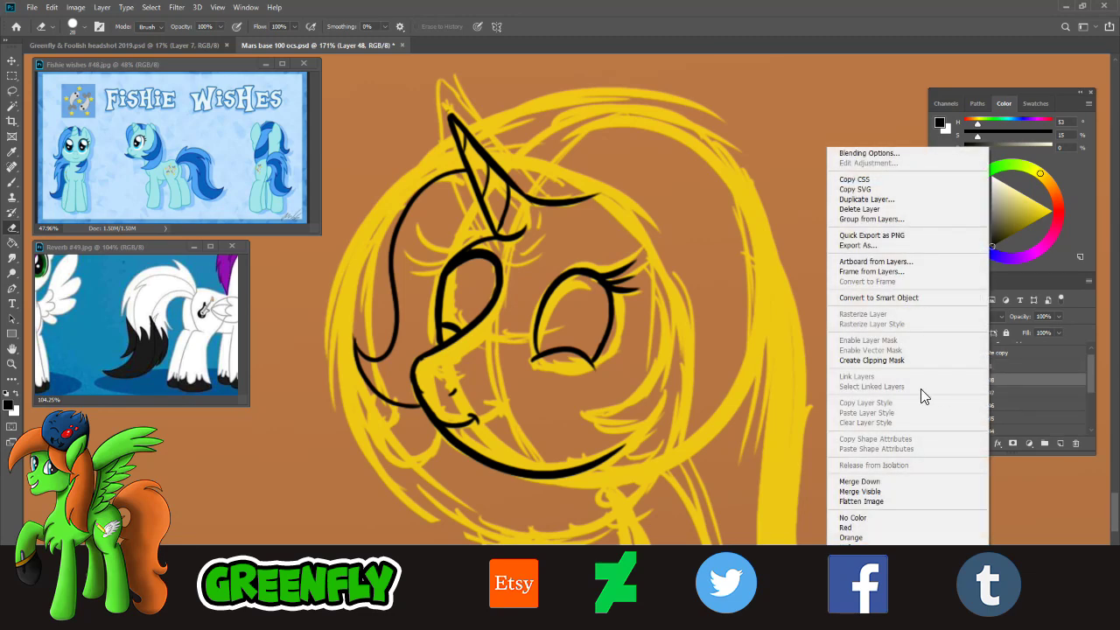
pyautogui.click(854, 482)
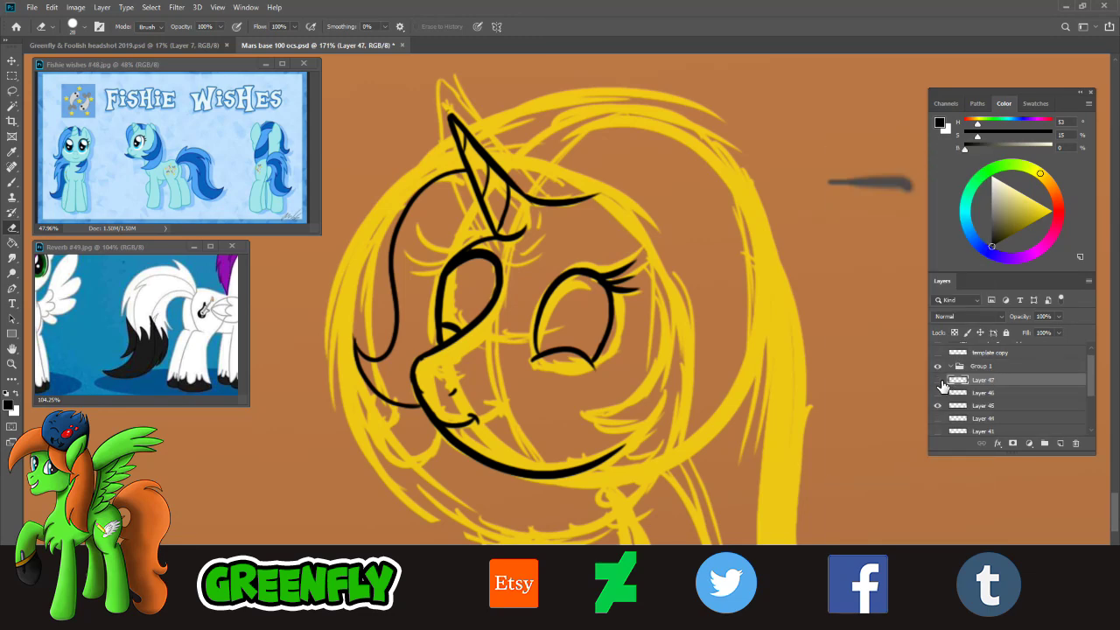
pyautogui.click(943, 385)
pyautogui.click(943, 386)
# - Try to ink the large rounded outline around the head in one stroke, from the horn down the far side and beneath the chin
pyautogui.click(12, 182)
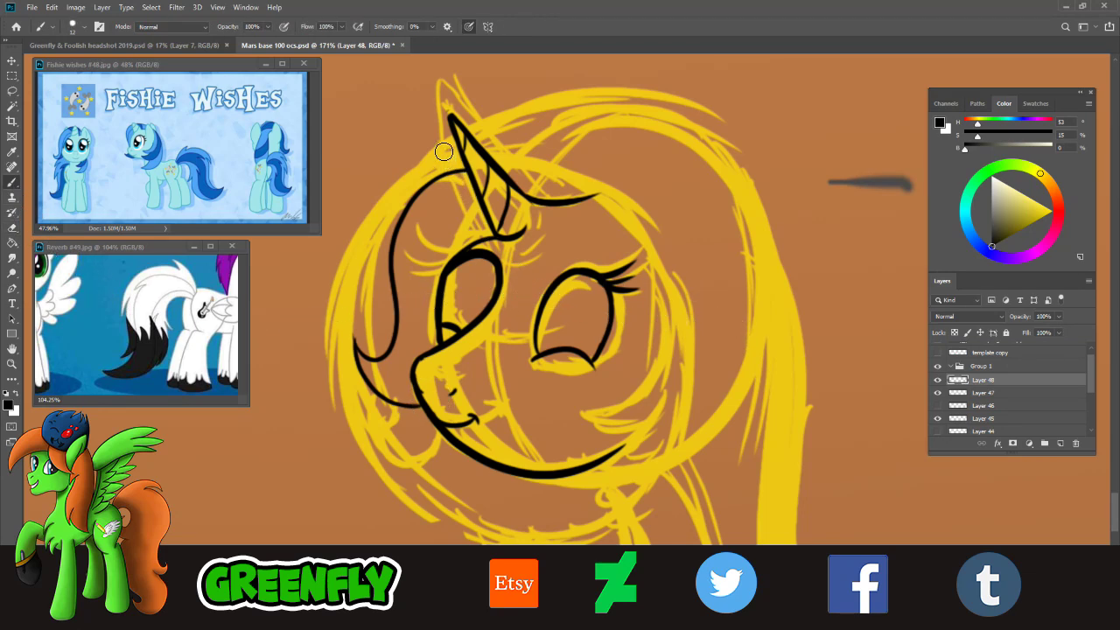
pyautogui.moveTo(444, 151)
pyautogui.mouseDown()
pyautogui.moveTo(412, 170)
pyautogui.moveTo(582, 501)
pyautogui.mouseUp()
pyautogui.hotkey('ctrl', 'z')
pyautogui.moveTo(447, 154)
pyautogui.mouseDown()
pyautogui.moveTo(367, 442)
pyautogui.moveTo(612, 515)
pyautogui.mouseUp()
pyautogui.hotkey('ctrl', 'z')
pyautogui.moveTo(504, 125)
pyautogui.mouseDown()
pyautogui.moveTo(358, 269)
pyautogui.moveTo(632, 518)
pyautogui.mouseUp()
pyautogui.hotkey('ctrl', 'z')
pyautogui.moveTo(511, 128)
pyautogui.mouseDown()
pyautogui.moveTo(355, 281)
pyautogui.moveTo(620, 523)
pyautogui.mouseUp()
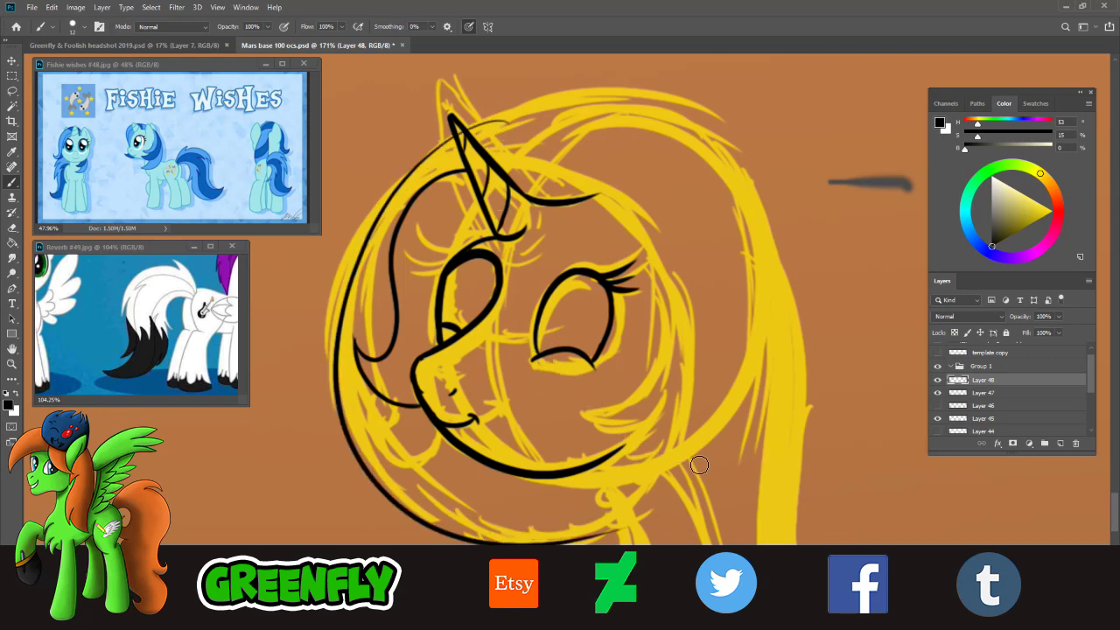
pyautogui.hotkey('ctrl', 'z')
pyautogui.moveTo(501, 130)
pyautogui.mouseDown()
pyautogui.moveTo(436, 151)
pyautogui.moveTo(629, 524)
pyautogui.mouseUp()
pyautogui.hotkey('ctrl', 'z')
pyautogui.moveTo(513, 126)
pyautogui.mouseDown()
pyautogui.moveTo(452, 153)
pyautogui.moveTo(637, 518)
pyautogui.mouseUp()
pyautogui.hotkey('ctrl', 'z')
pyautogui.moveTo(515, 128)
pyautogui.mouseDown()
pyautogui.moveTo(408, 180)
pyautogui.moveTo(626, 522)
pyautogui.mouseUp()
pyautogui.hotkey('ctrl', 'z')
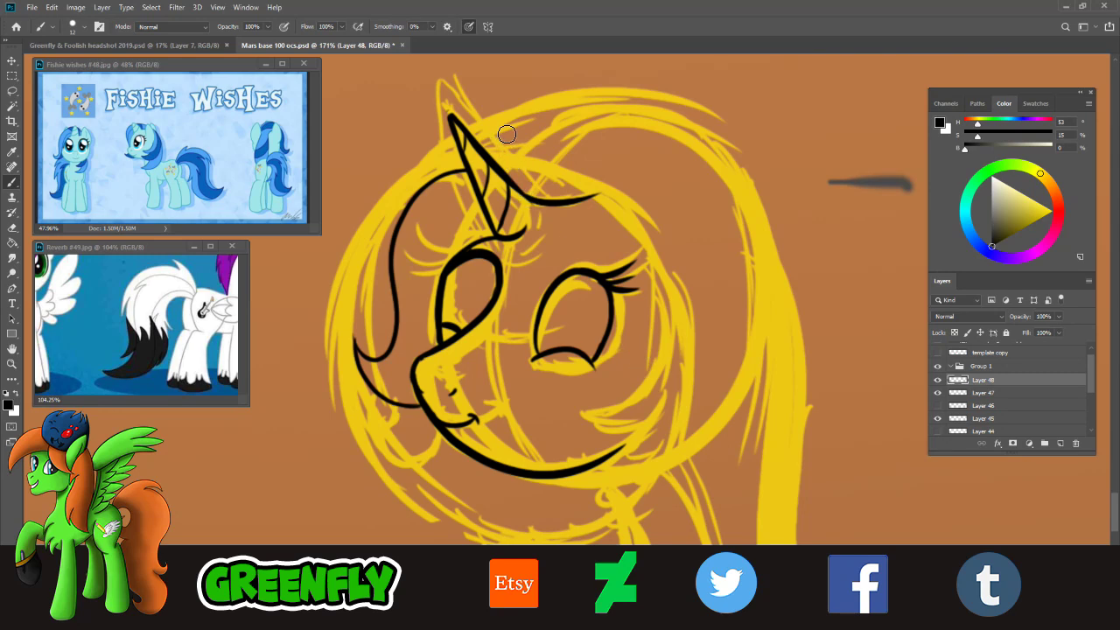
pyautogui.moveTo(508, 133)
pyautogui.mouseDown()
pyautogui.moveTo(599, 532)
pyautogui.moveTo(626, 523)
pyautogui.mouseUp()
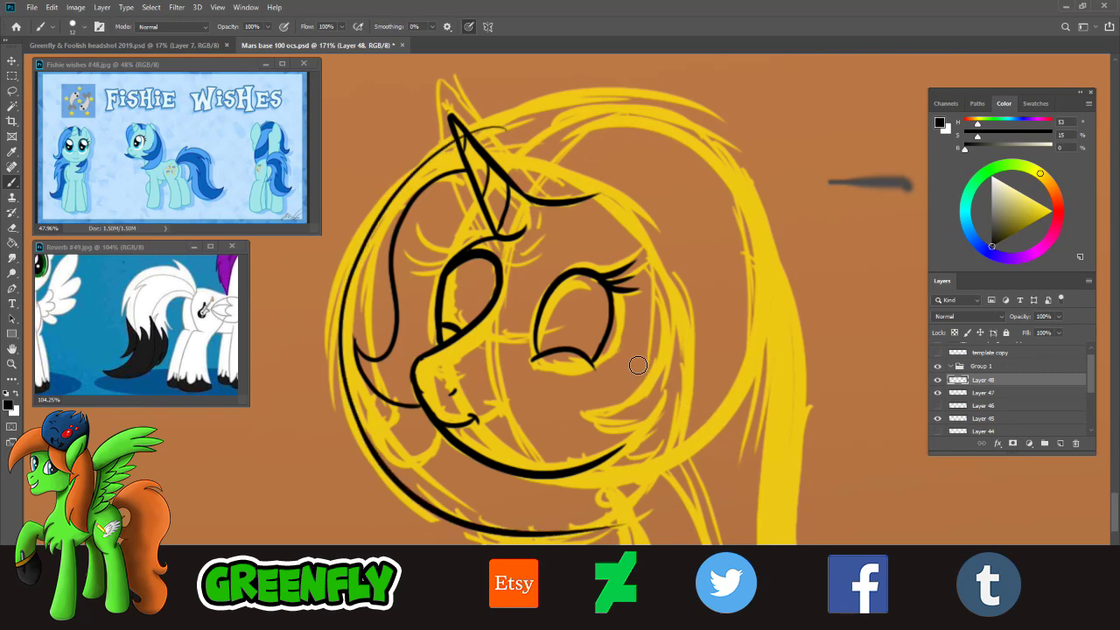
pyautogui.hotkey('ctrl', 'z')
pyautogui.moveTo(432, 171); pyautogui.dragTo(652, 453)
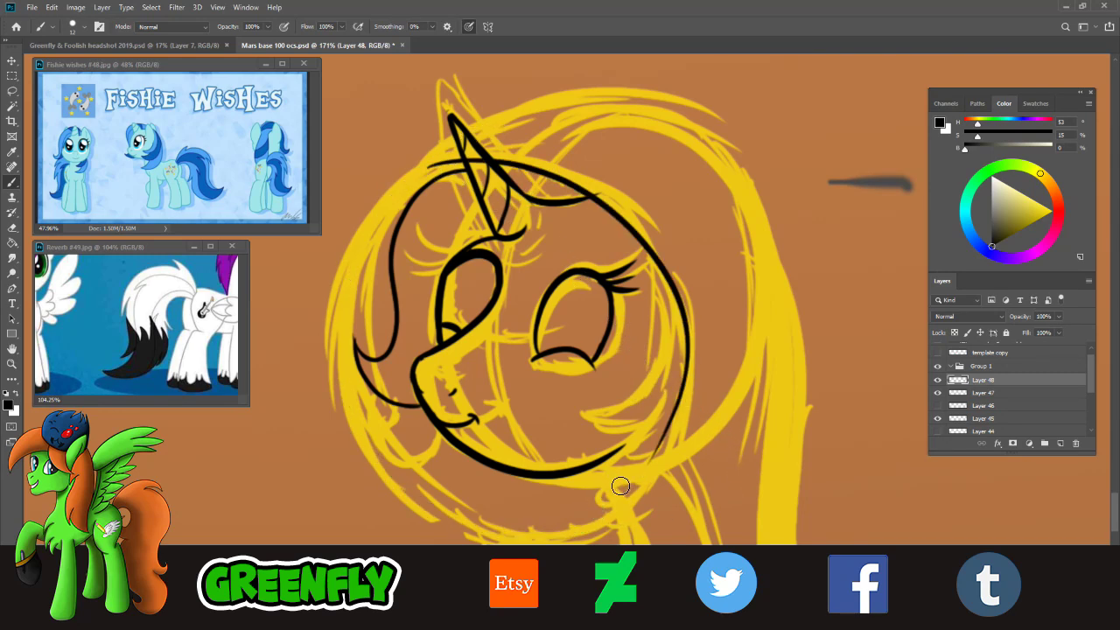
pyautogui.hotkey('ctrl', 'z')
pyautogui.moveTo(469, 143)
pyautogui.mouseDown()
pyautogui.moveTo(471, 513)
pyautogui.moveTo(652, 514)
pyautogui.mouseUp()
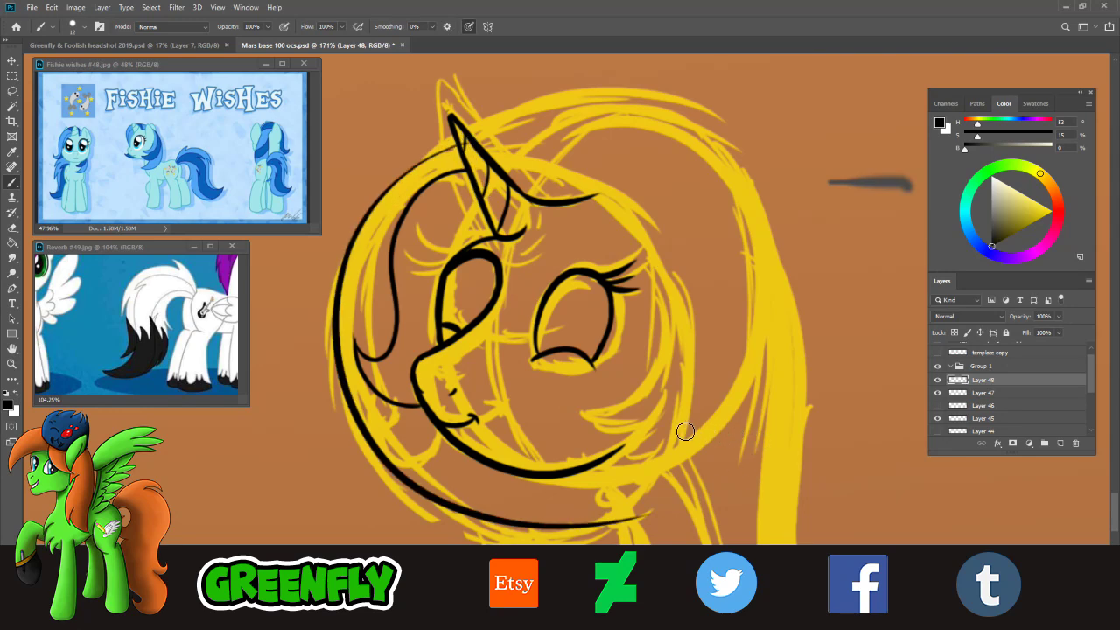
pyautogui.hotkey('ctrl', 'z')
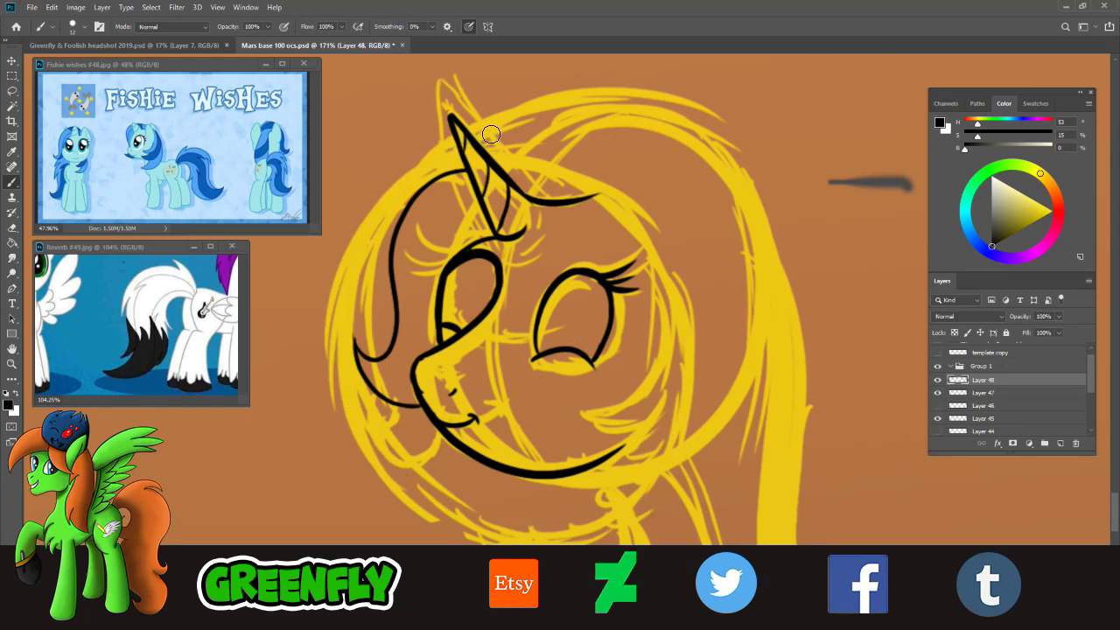
pyautogui.moveTo(477, 127)
pyautogui.mouseDown()
pyautogui.moveTo(350, 377)
pyautogui.moveTo(647, 514)
pyautogui.mouseUp()
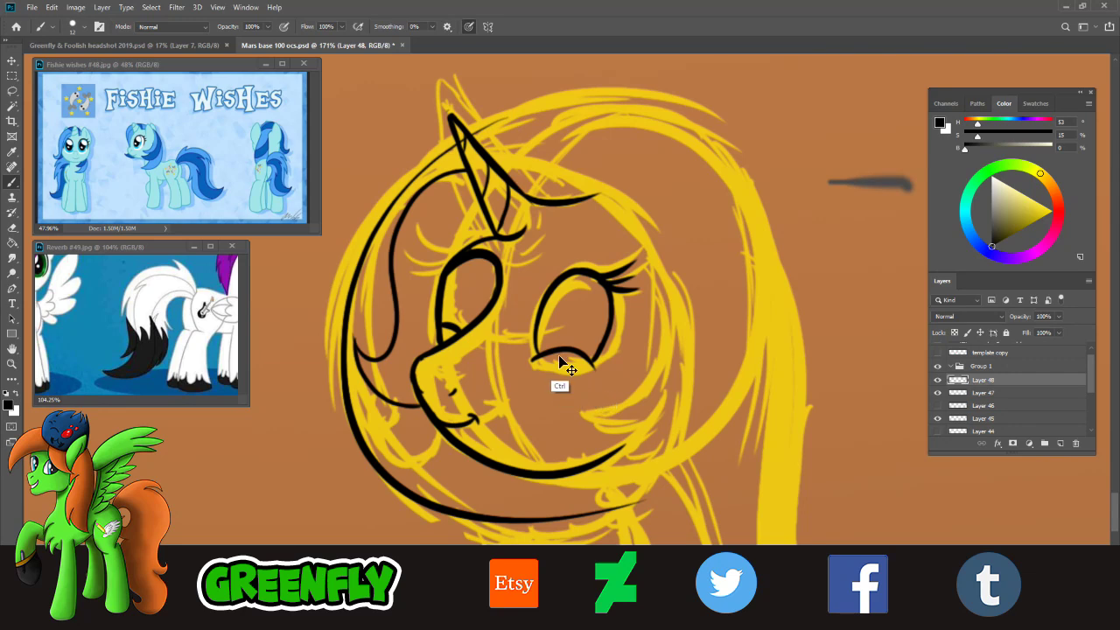
pyautogui.hotkey('ctrl', 'z')
pyautogui.moveTo(490, 130); pyautogui.dragTo(420, 448)
pyautogui.hotkey('ctrl', 'z')
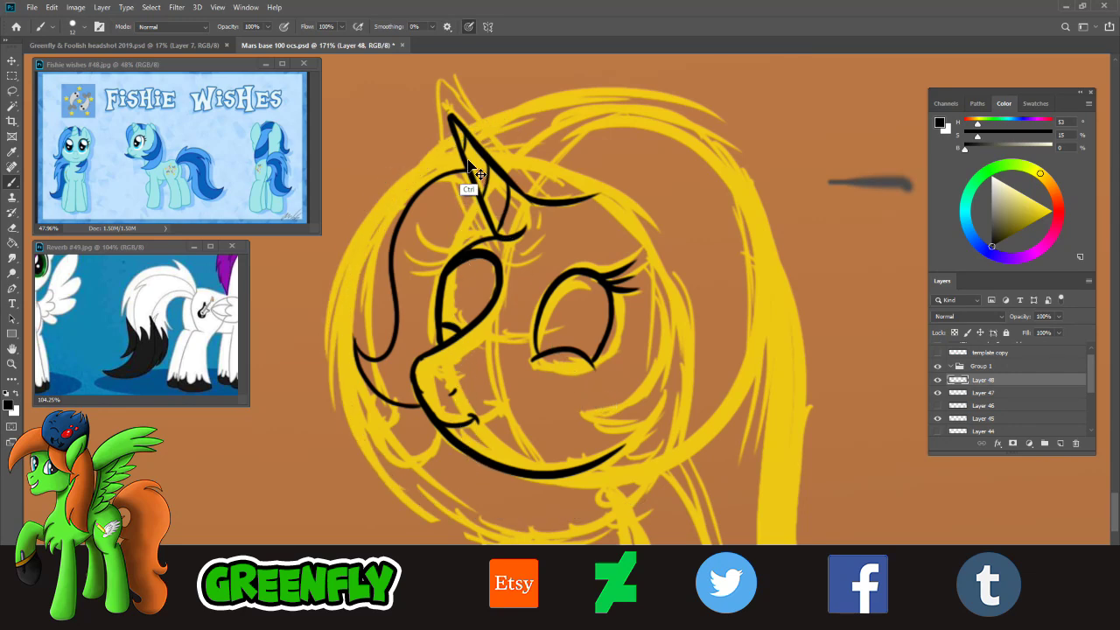
# - Ink the large rounded outline from the horn down the far side, continuing it with a second stroke beneath the chin to the near side
pyautogui.moveTo(472, 132); pyautogui.dragTo(449, 459)
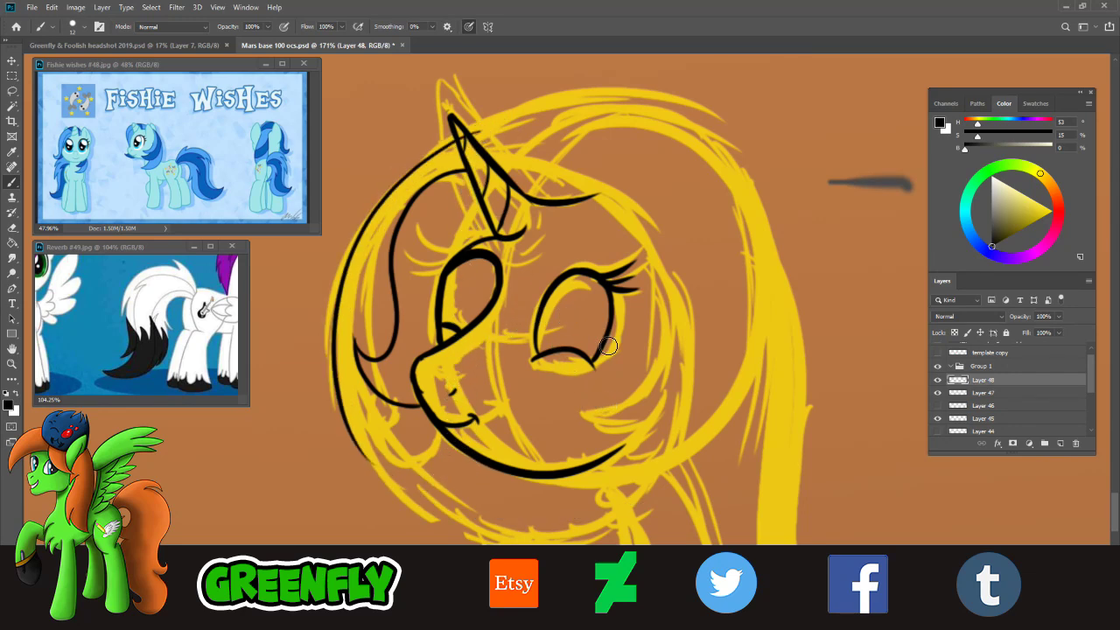
pyautogui.moveTo(354, 437); pyautogui.dragTo(611, 543)
pyautogui.hotkey('ctrl', 'z')
pyautogui.moveTo(358, 435)
pyautogui.mouseDown()
pyautogui.moveTo(531, 537)
pyautogui.moveTo(650, 522)
pyautogui.mouseUp()
pyautogui.hotkey('ctrl', 'z')
pyautogui.moveTo(356, 437); pyautogui.dragTo(648, 525)
pyautogui.hotkey('ctrl', 'z')
pyautogui.moveTo(352, 432)
pyautogui.mouseDown()
pyautogui.moveTo(372, 472)
pyautogui.moveTo(656, 486)
pyautogui.mouseUp()
pyautogui.hotkey('ctrl', 'z')
pyautogui.moveTo(362, 452); pyautogui.dragTo(632, 479)
pyautogui.hotkey('ctrl', 'z')
pyautogui.moveTo(356, 440)
pyautogui.mouseDown()
pyautogui.moveTo(550, 539)
pyautogui.moveTo(726, 409)
pyautogui.mouseUp()
pyautogui.hotkey('ctrl', 'z')
pyautogui.moveTo(355, 435)
pyautogui.mouseDown()
pyautogui.moveTo(404, 501)
pyautogui.moveTo(704, 438)
pyautogui.mouseUp()
pyautogui.hotkey('ctrl', 'z')
pyautogui.moveTo(354, 438)
pyautogui.mouseDown()
pyautogui.moveTo(405, 501)
pyautogui.moveTo(723, 398)
pyautogui.mouseUp()
pyautogui.hotkey('ctrl', 'z')
pyautogui.moveTo(347, 421)
pyautogui.mouseDown()
pyautogui.moveTo(552, 528)
pyautogui.moveTo(700, 392)
pyautogui.mouseUp()
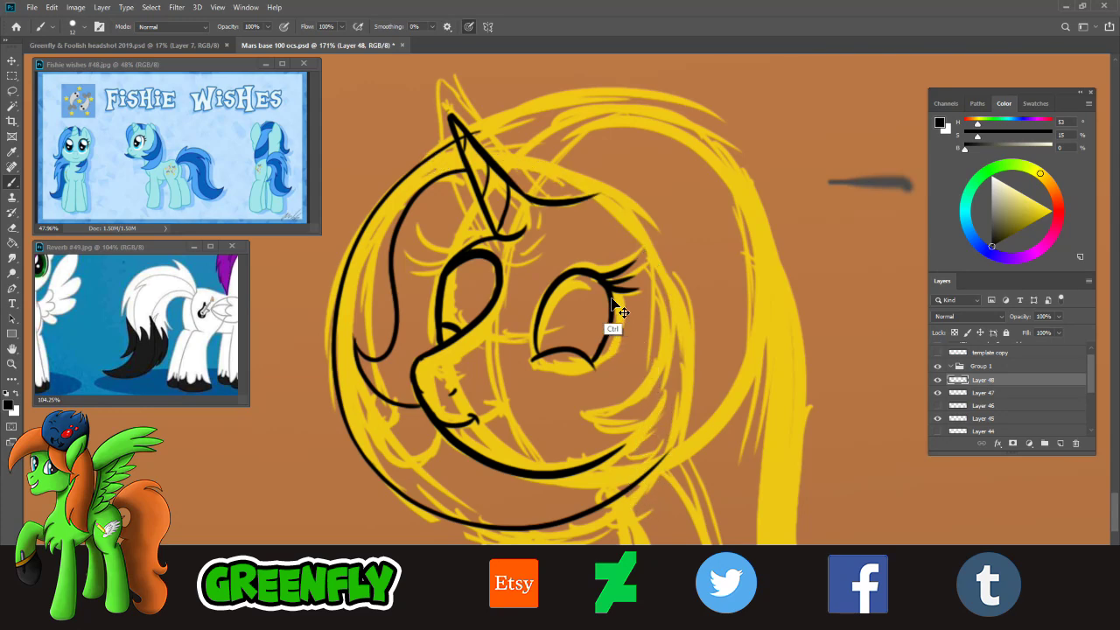
# - Ink the outline from behind the horn around the near side of the head, joining it to the curve beneath the chin
pyautogui.moveTo(441, 158)
pyautogui.mouseDown()
pyautogui.moveTo(668, 288)
pyautogui.moveTo(670, 477)
pyautogui.mouseUp()
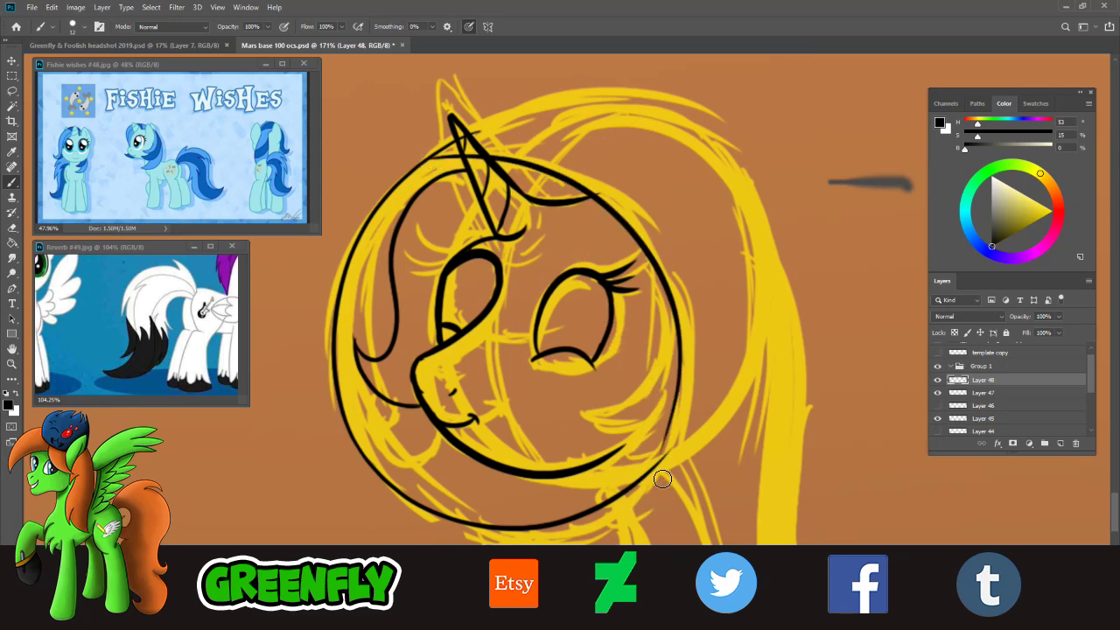
pyautogui.hotkey('ctrl', 'z')
pyautogui.moveTo(443, 160)
pyautogui.mouseDown()
pyautogui.moveTo(632, 256)
pyautogui.moveTo(615, 514)
pyautogui.mouseUp()
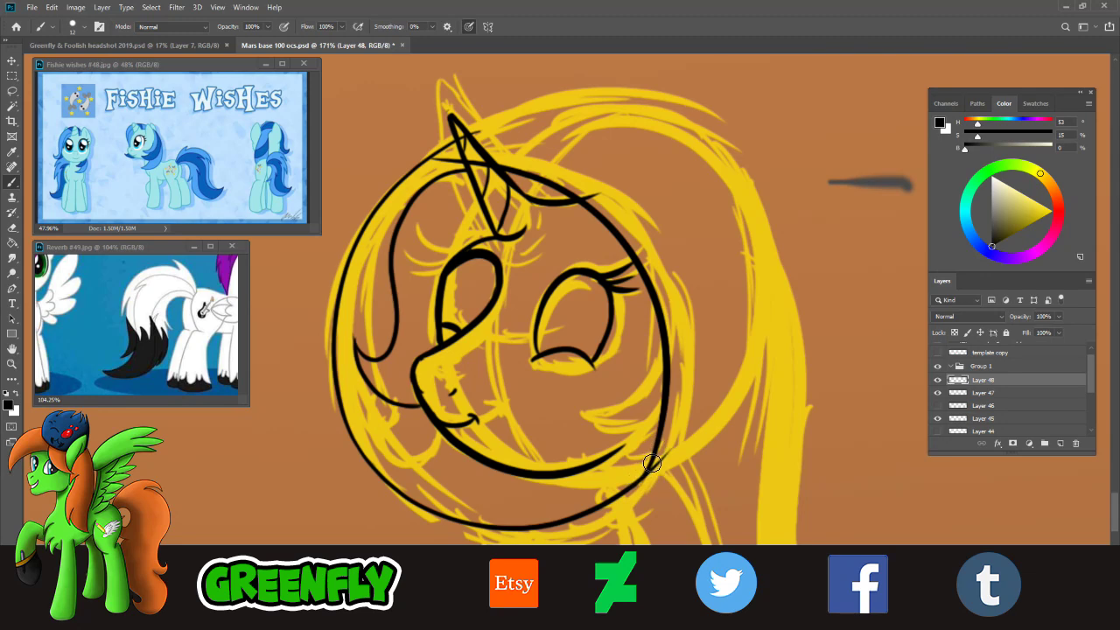
pyautogui.moveTo(666, 439); pyautogui.dragTo(637, 489)
# - Erase the outline where it crosses the horn and touch up the line just behind the horn
pyautogui.click(13, 228)
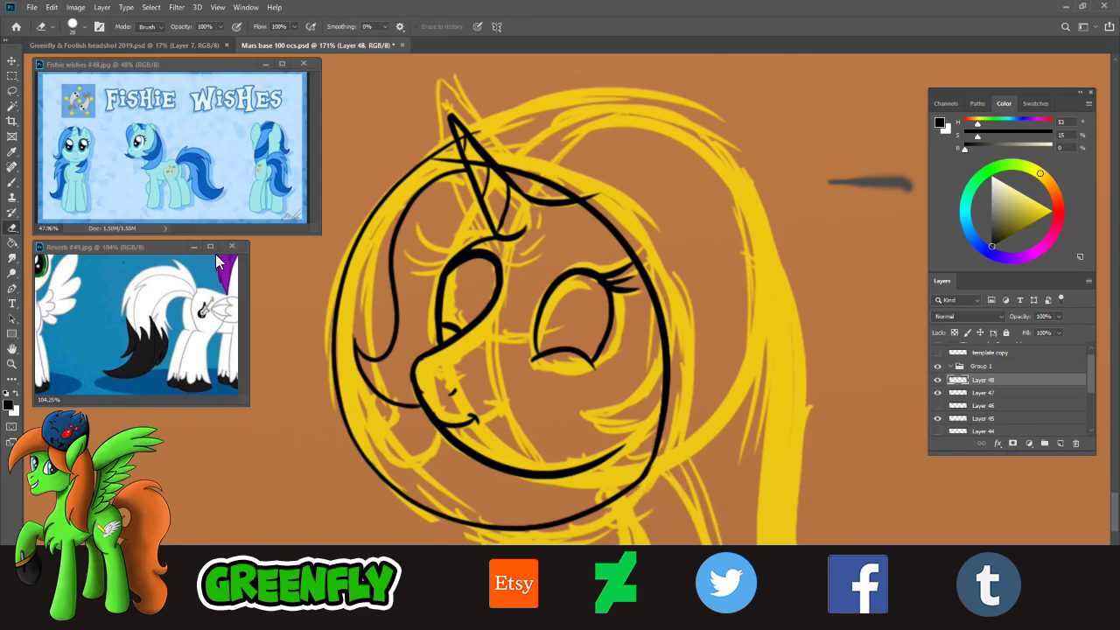
pyautogui.moveTo(477, 164)
pyautogui.mouseDown()
pyautogui.moveTo(490, 167)
pyautogui.moveTo(467, 140)
pyautogui.mouseUp()
pyautogui.click(11, 182)
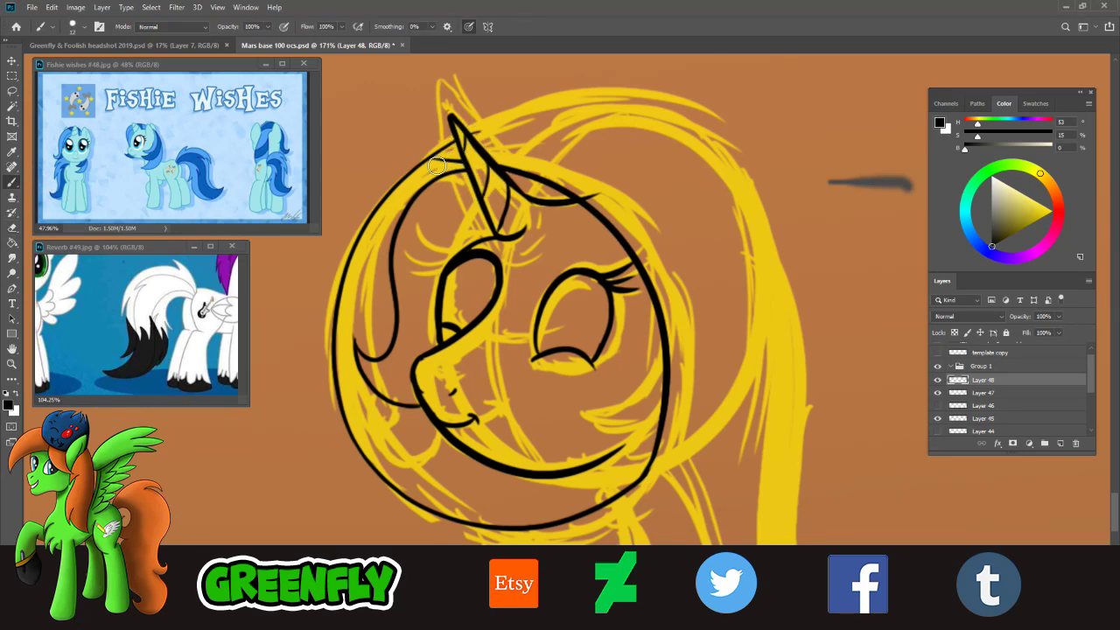
pyautogui.moveTo(414, 167); pyautogui.dragTo(468, 133)
# - Ink a short curved line linking the jaw to the outline beneath it and check the whole pony at a smaller scale
pyautogui.moveTo(585, 477); pyautogui.dragTo(584, 513)
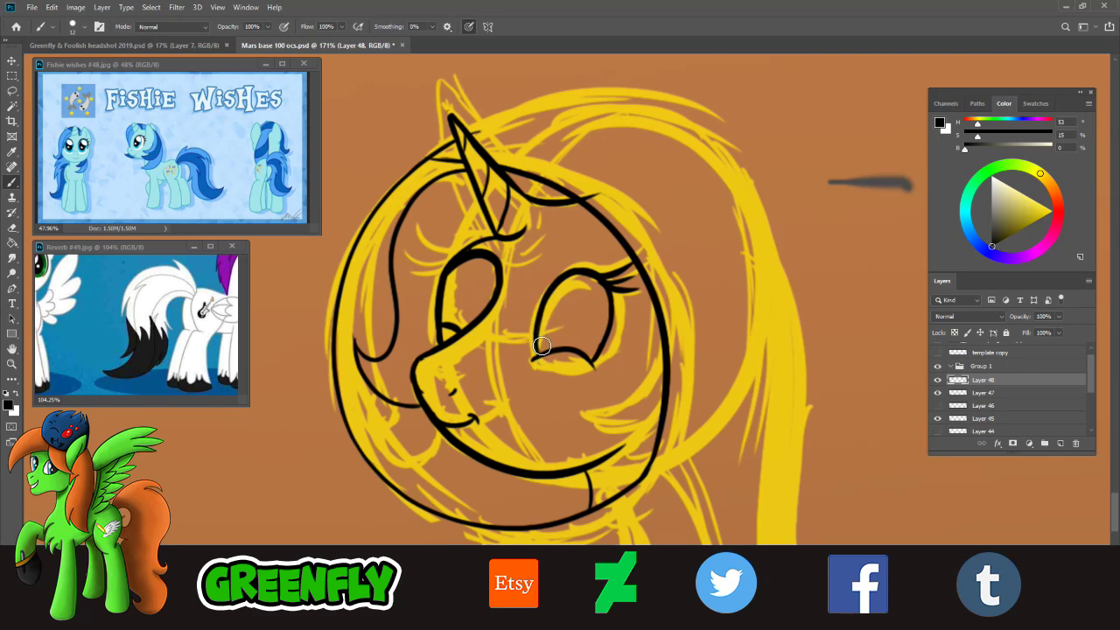
pyautogui.click(11, 363)
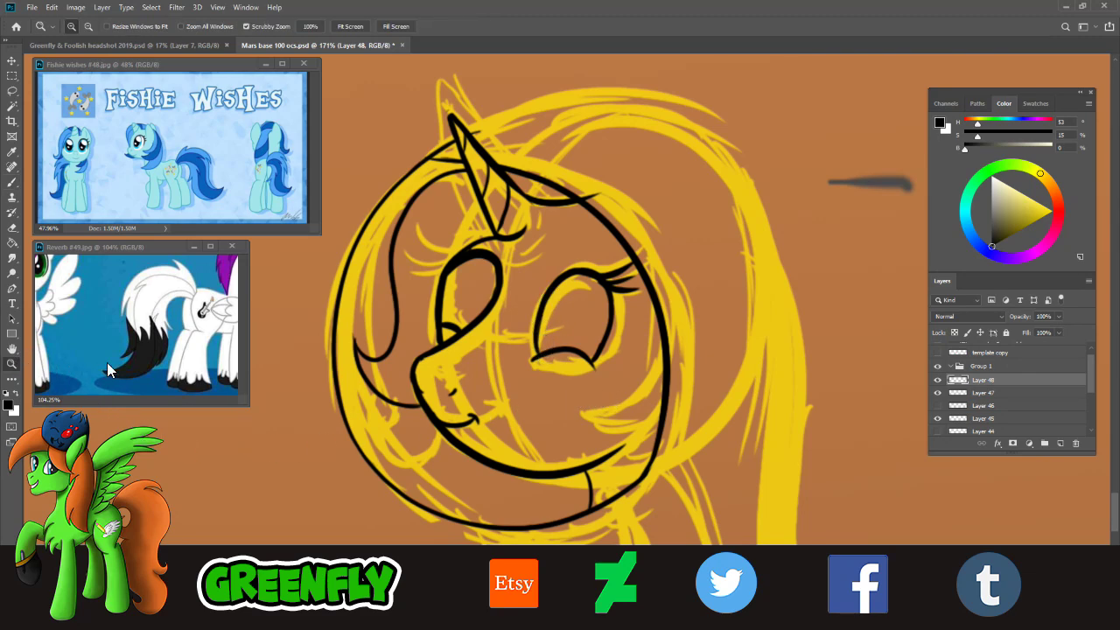
pyautogui.moveTo(599, 337); pyautogui.dragTo(500, 336)
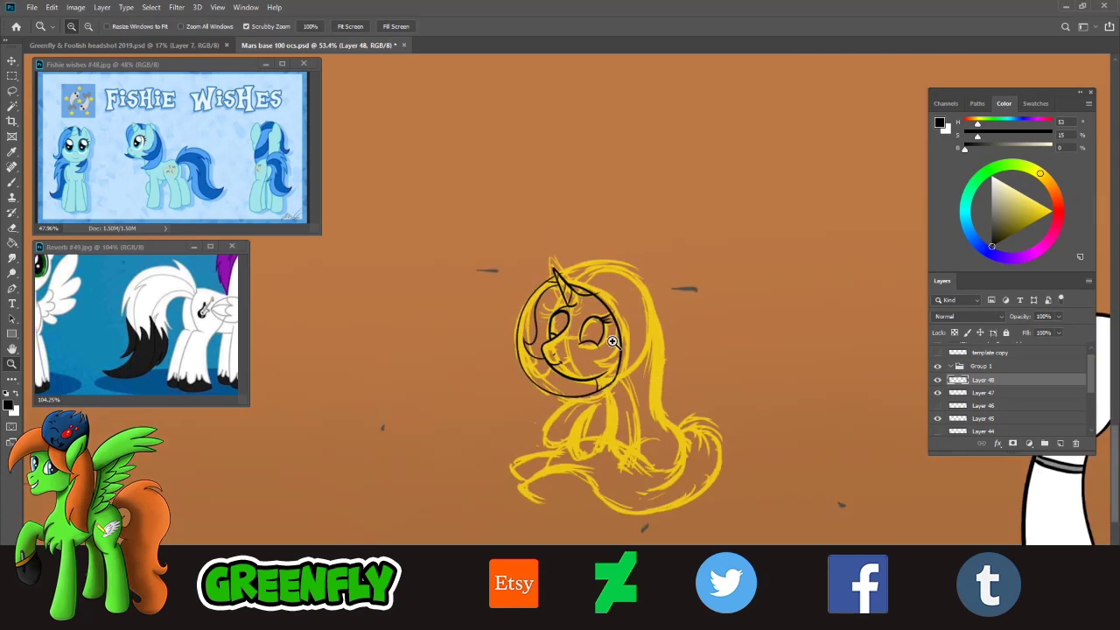
# - Reduce the eraser to 20 px and thin the thick upper outline of the far eye on Layer 47
pyautogui.scroll(8, 613, 341)
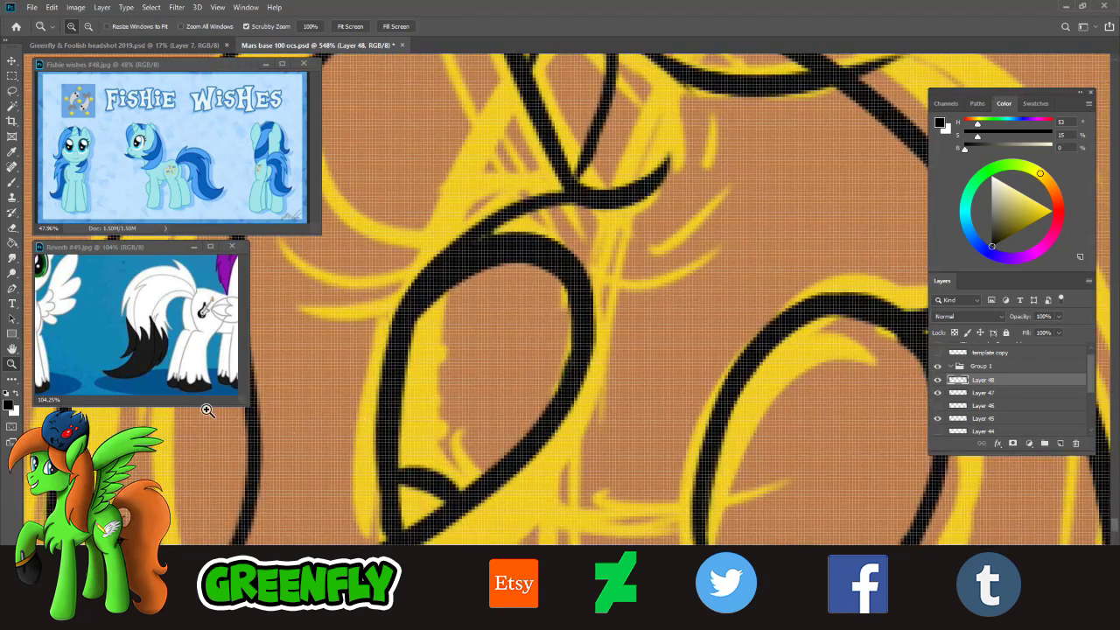
pyautogui.click(12, 229)
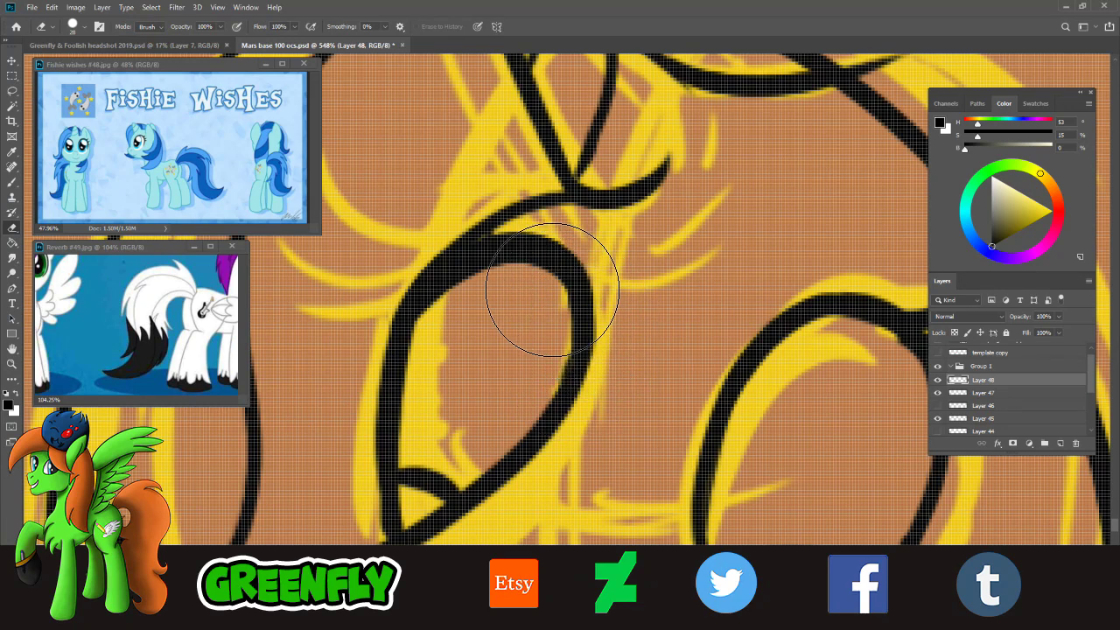
pyautogui.click(75, 30)
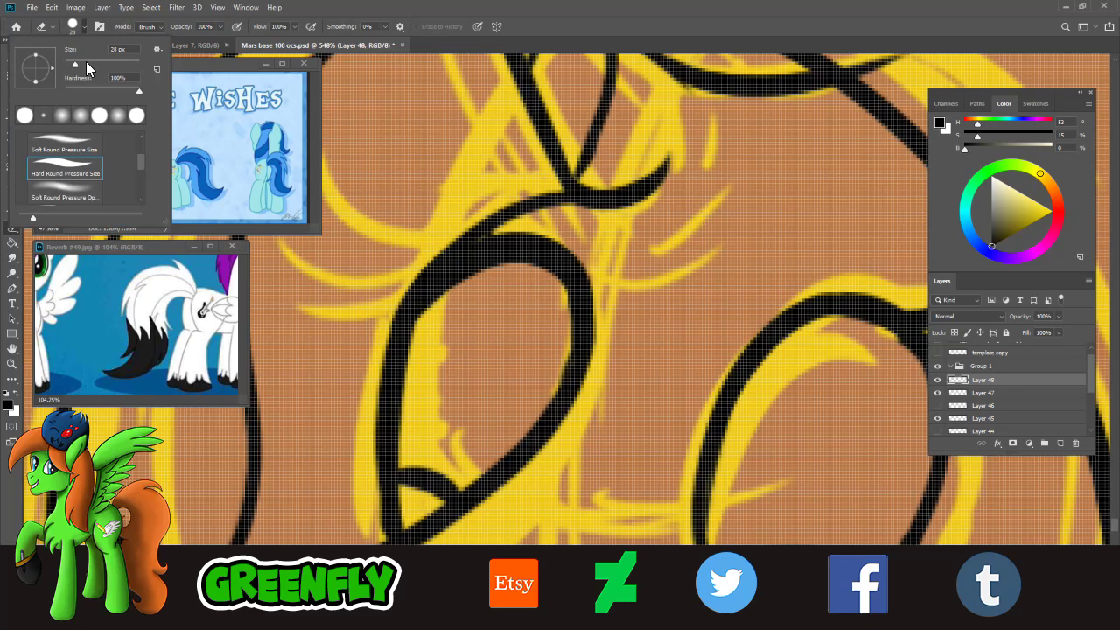
pyautogui.click(450, 330)
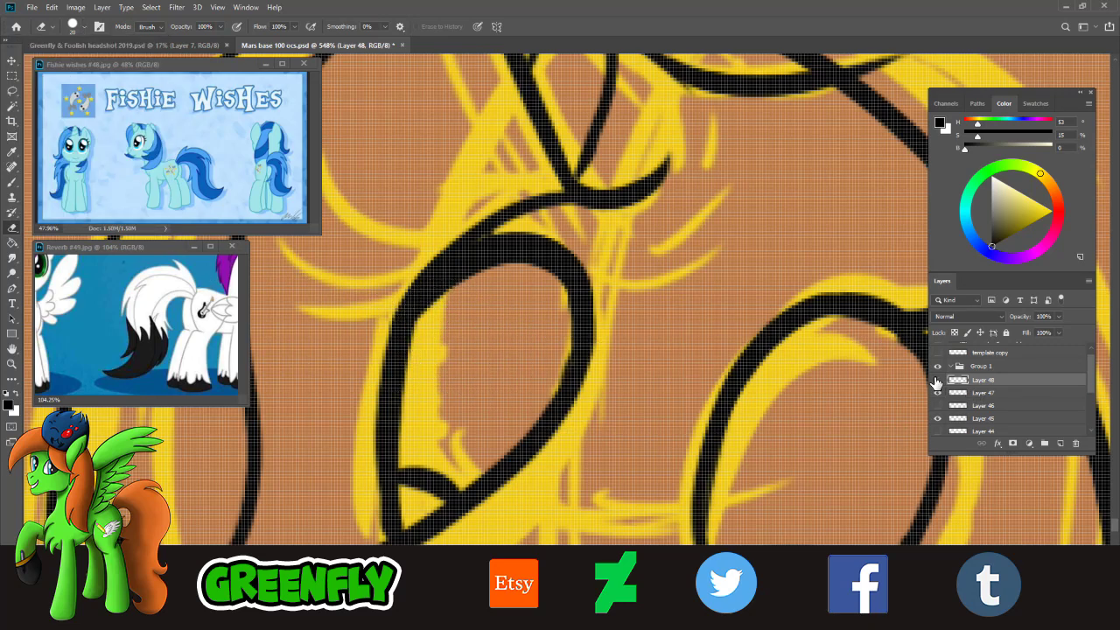
pyautogui.click(958, 394)
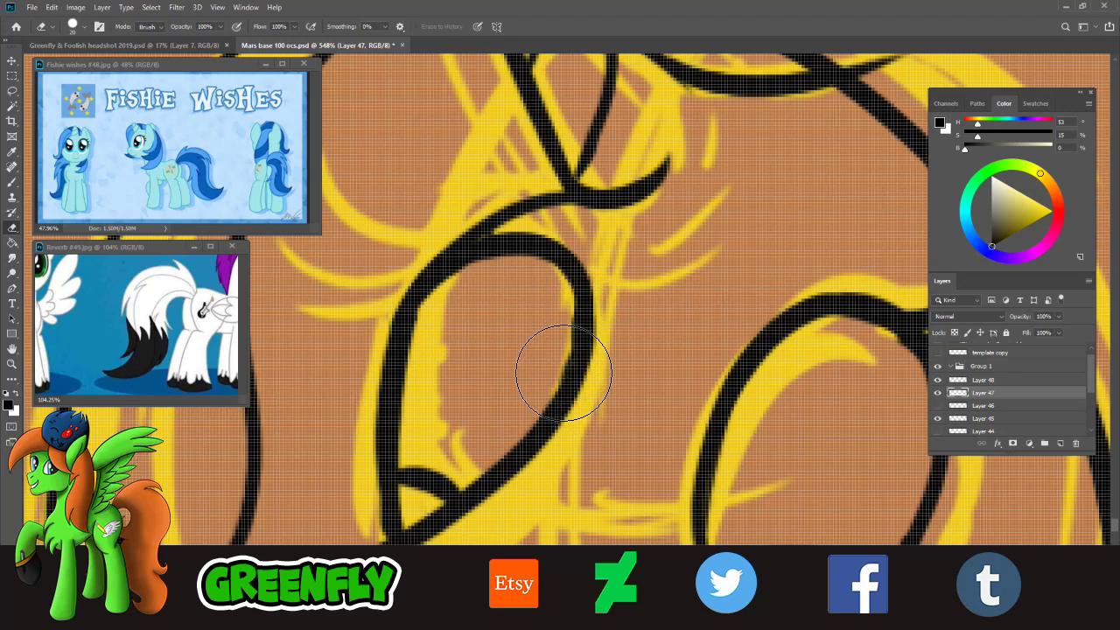
pyautogui.click(18, 364)
pyautogui.moveTo(526, 374); pyautogui.dragTo(471, 405)
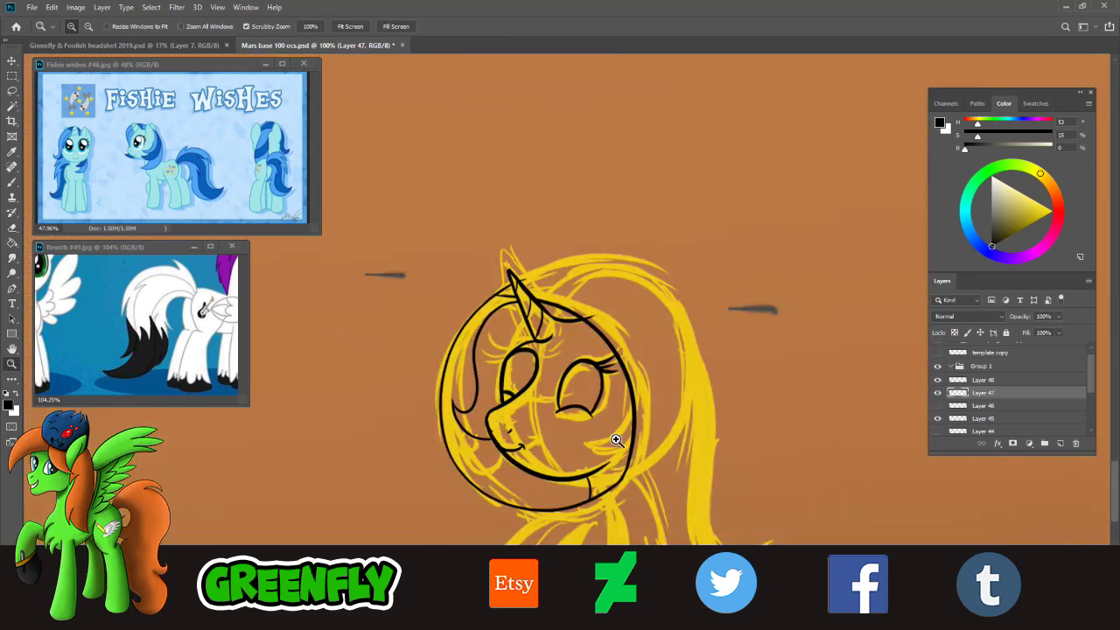
# - Inspect the near eye's line art up close and check which lines belong to Layer 47 by hiding and reshowing it
pyautogui.moveTo(557, 378); pyautogui.dragTo(618, 419)
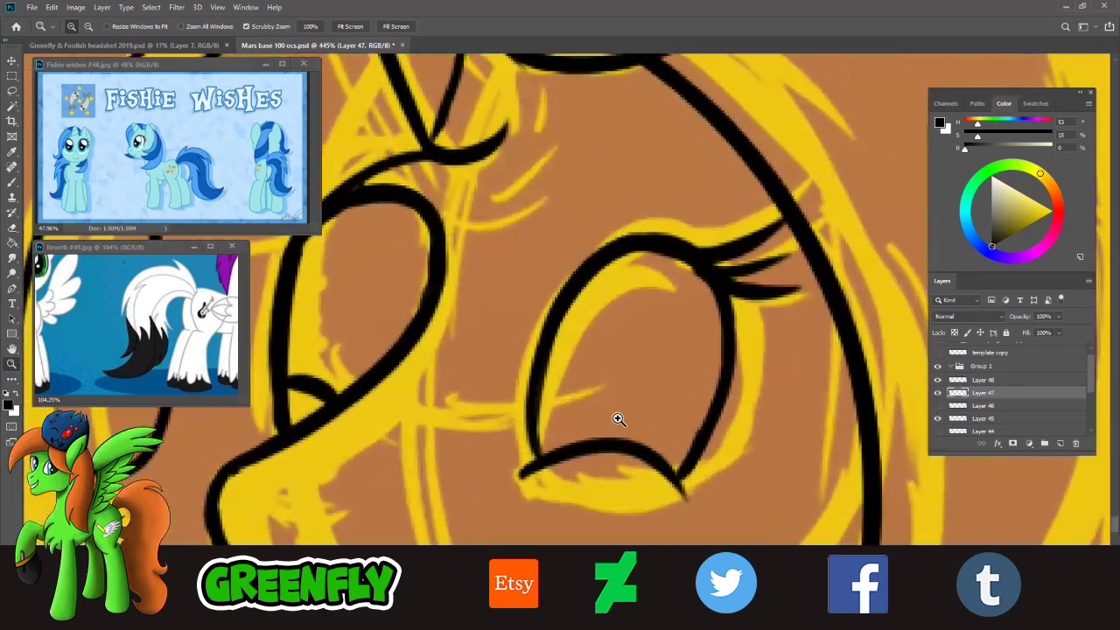
pyautogui.click(13, 228)
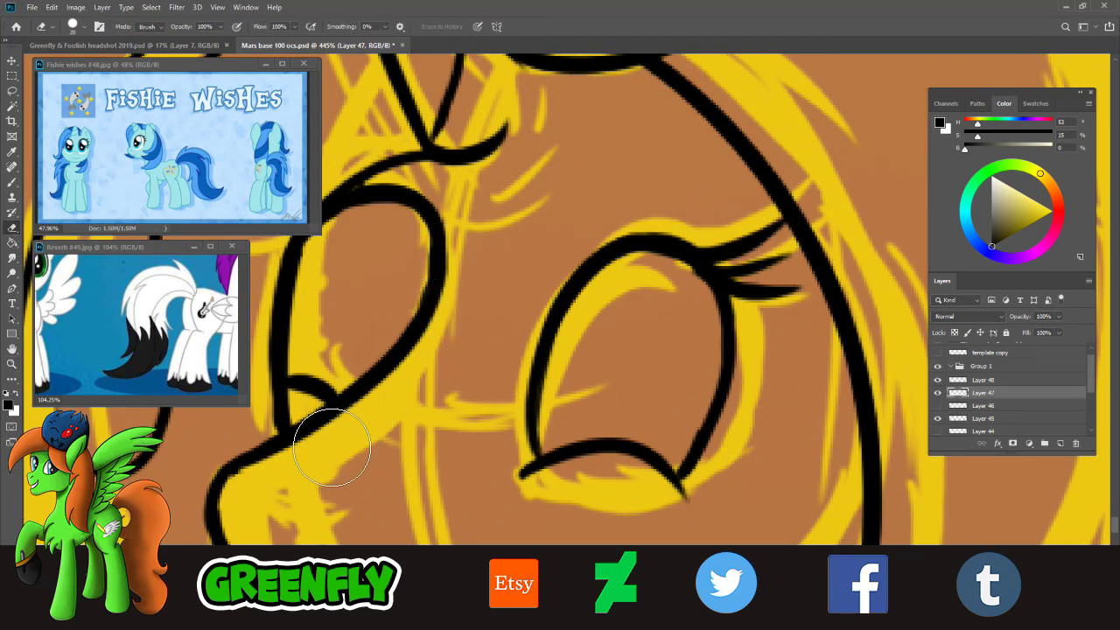
pyautogui.press('z')
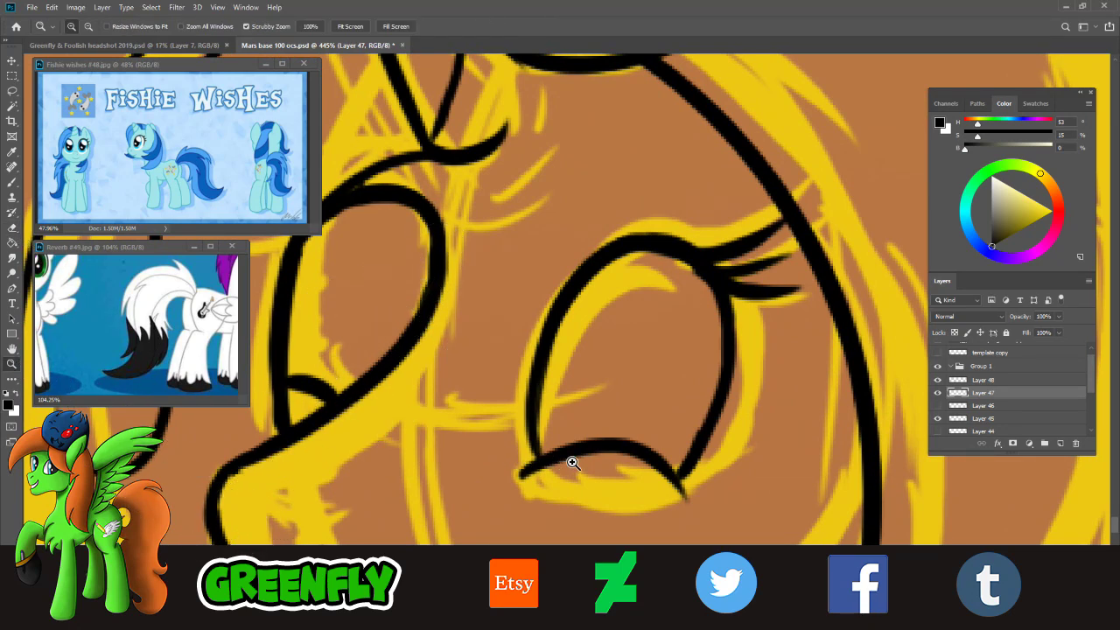
pyautogui.moveTo(592, 458); pyautogui.dragTo(668, 486)
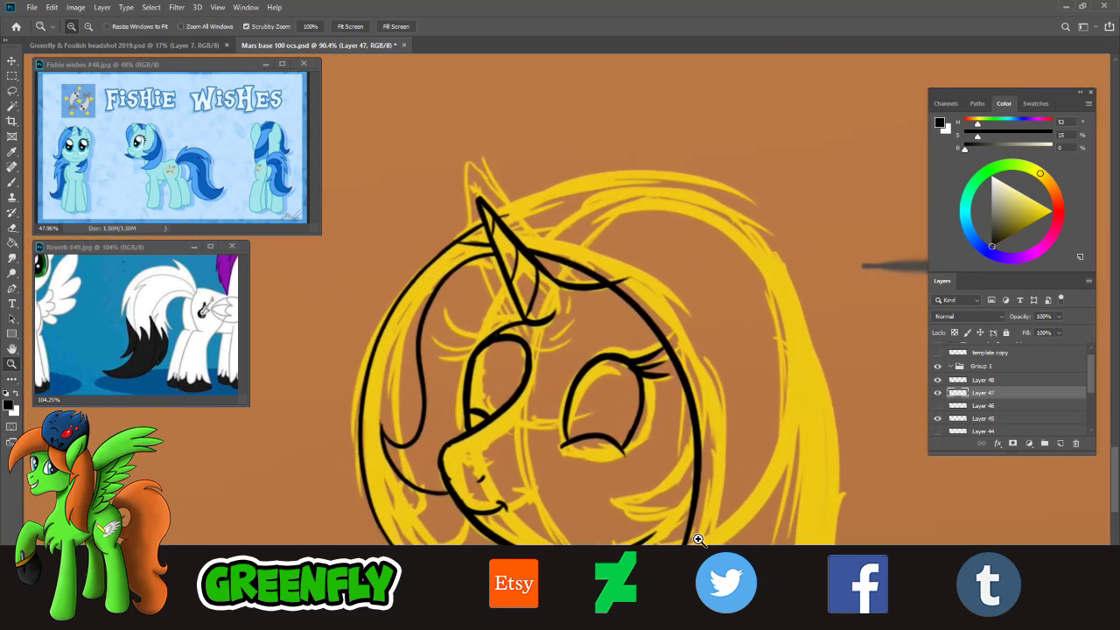
pyautogui.click(939, 393)
pyautogui.click(938, 393)
pyautogui.click(16, 226)
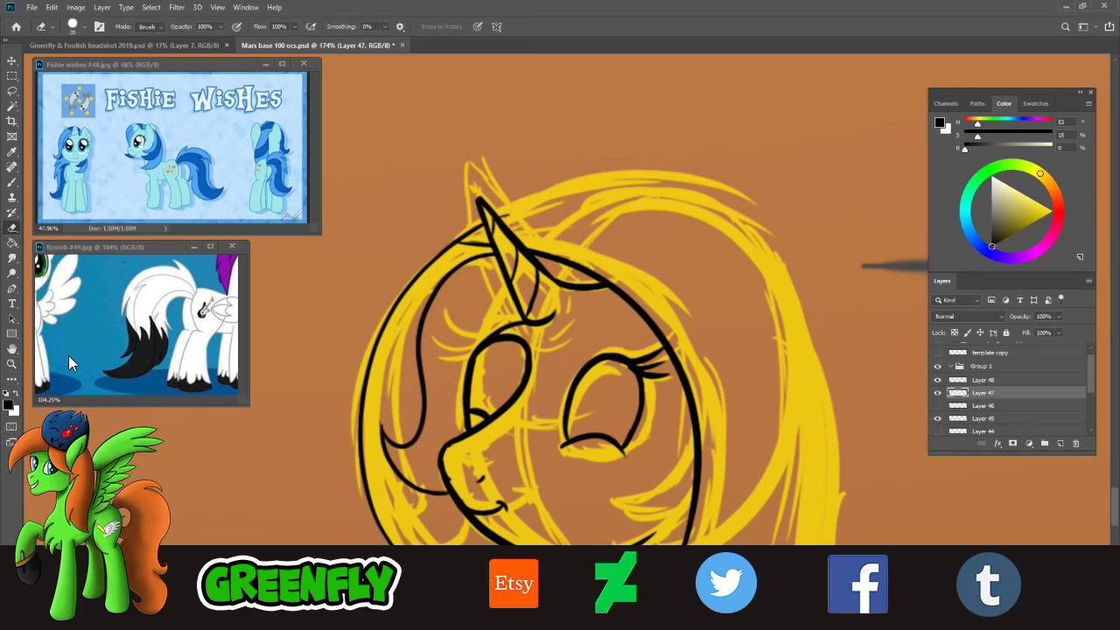
# - Erase the stray bit of outline sticking out behind the horn tip on Layer 48
pyautogui.click(15, 366)
pyautogui.moveTo(521, 215); pyautogui.dragTo(408, 380)
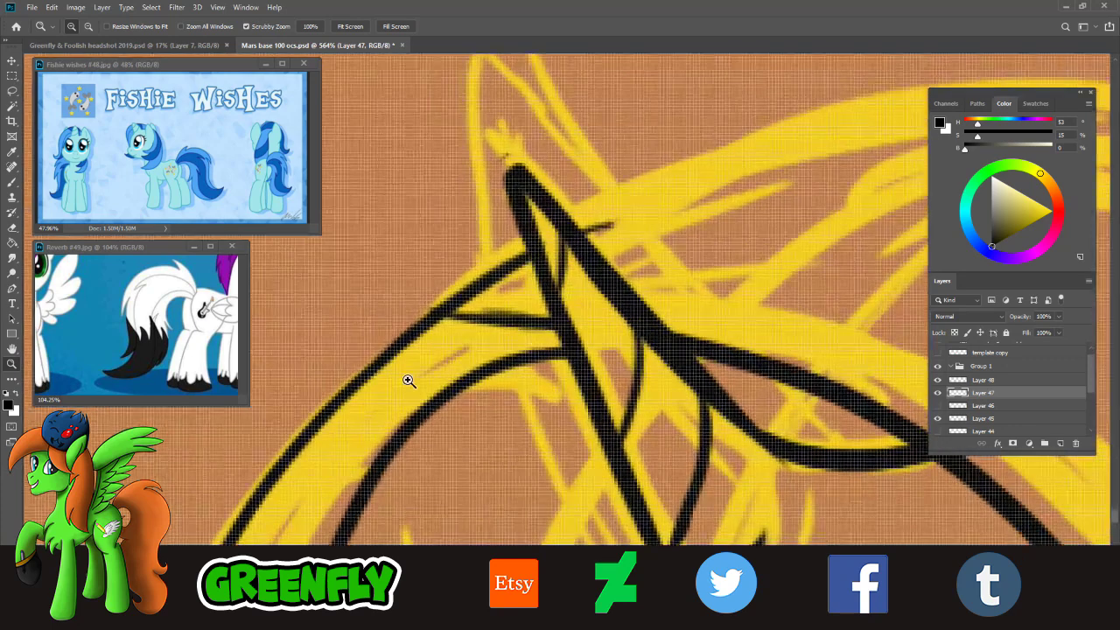
pyautogui.click(13, 182)
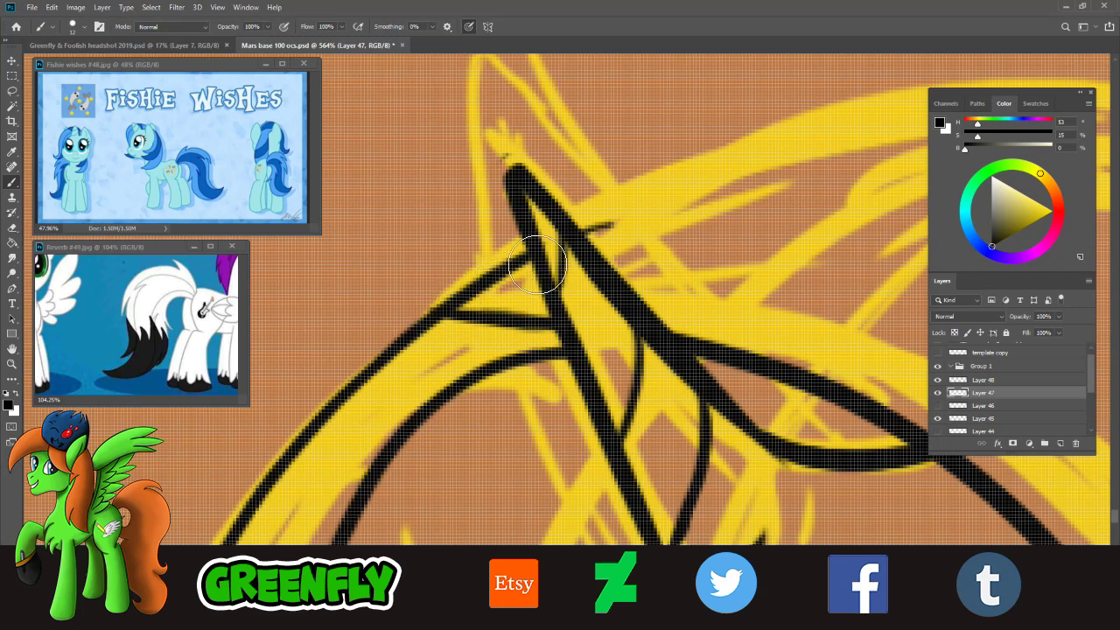
pyautogui.click(14, 229)
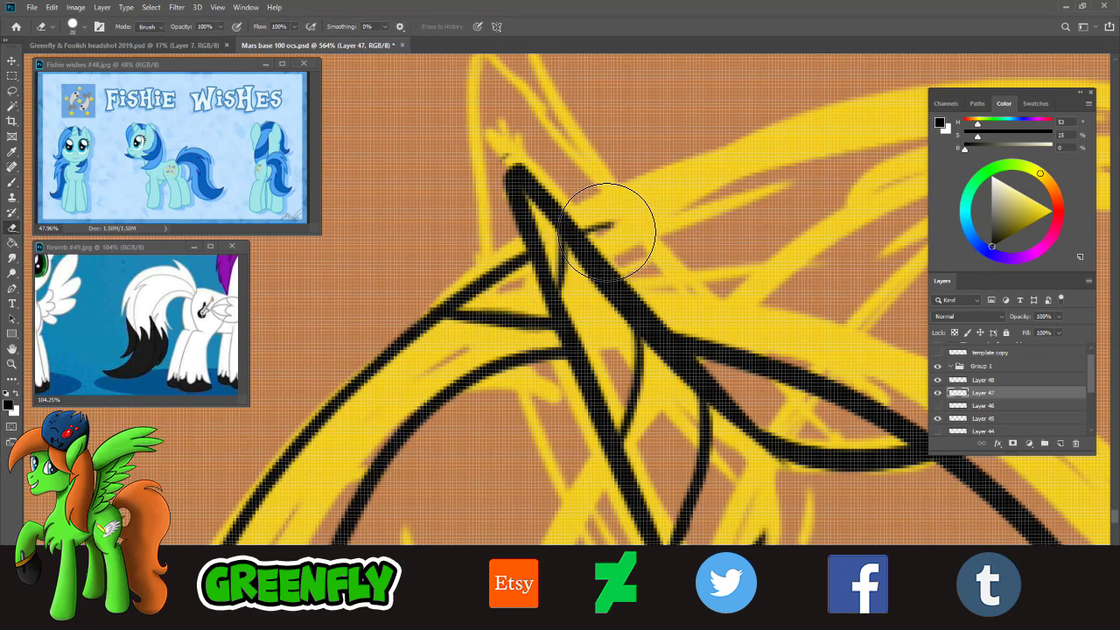
pyautogui.click(984, 380)
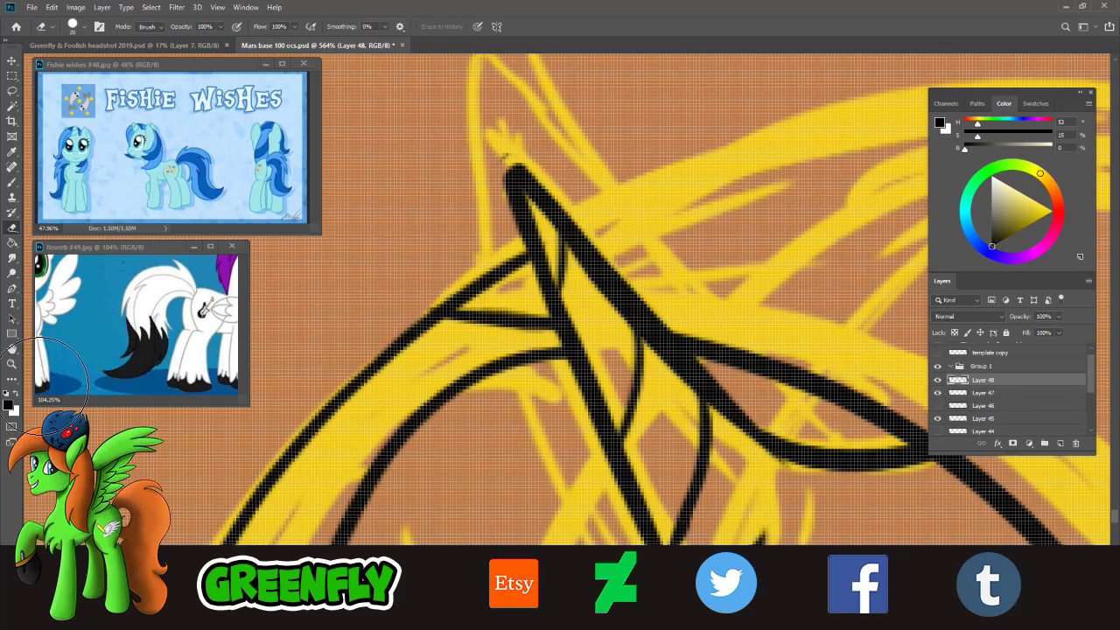
# - Ink the large outer mane curve on Layer 48 from the horn over the back of the head, redoing the stroke until smooth
pyautogui.click(12, 363)
pyautogui.moveTo(568, 323); pyautogui.dragTo(408, 307)
pyautogui.moveTo(617, 368); pyautogui.dragTo(650, 393)
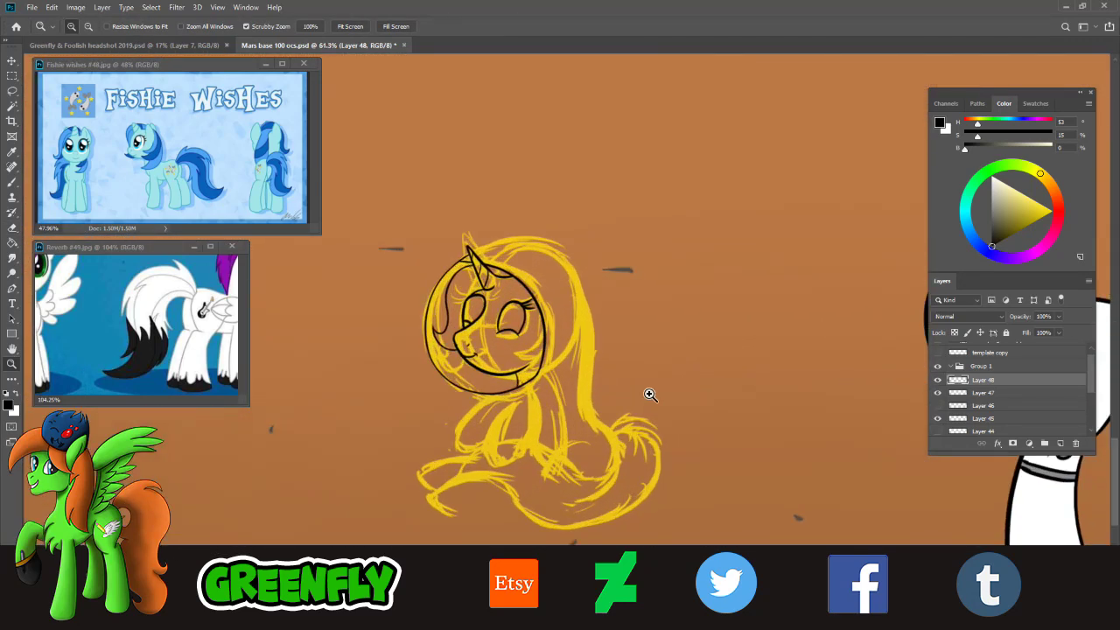
pyautogui.moveTo(552, 297); pyautogui.dragTo(585, 304)
pyautogui.scroll(2, 560, 302)
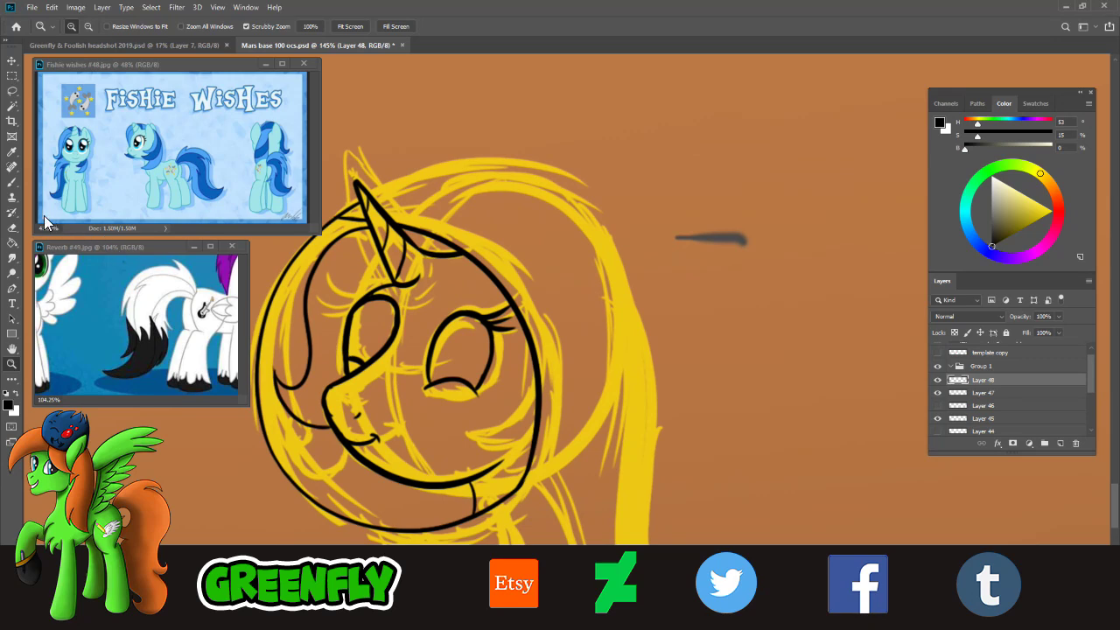
pyautogui.press('b')
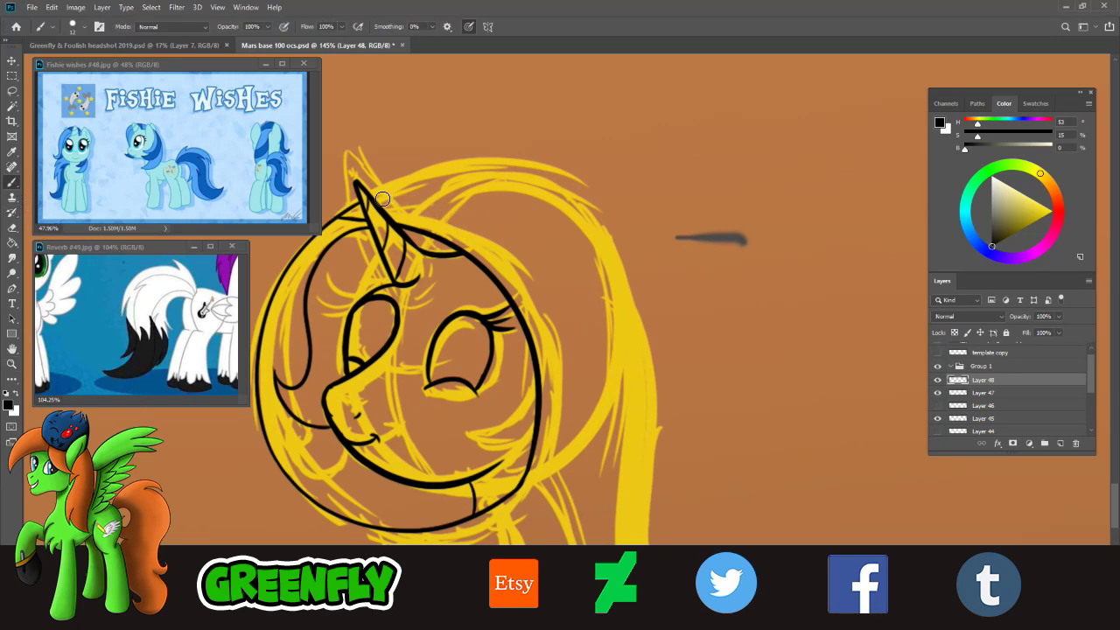
pyautogui.moveTo(365, 186)
pyautogui.mouseDown()
pyautogui.moveTo(439, 180)
pyautogui.moveTo(596, 337)
pyautogui.mouseUp()
pyautogui.hotkey('ctrl', 'z')
pyautogui.moveTo(372, 202); pyautogui.dragTo(586, 462)
pyautogui.hotkey('ctrl', 'z')
pyautogui.moveTo(366, 201); pyautogui.dragTo(647, 468)
pyautogui.hotkey('ctrl', 'z')
pyautogui.moveTo(372, 198); pyautogui.dragTo(598, 477)
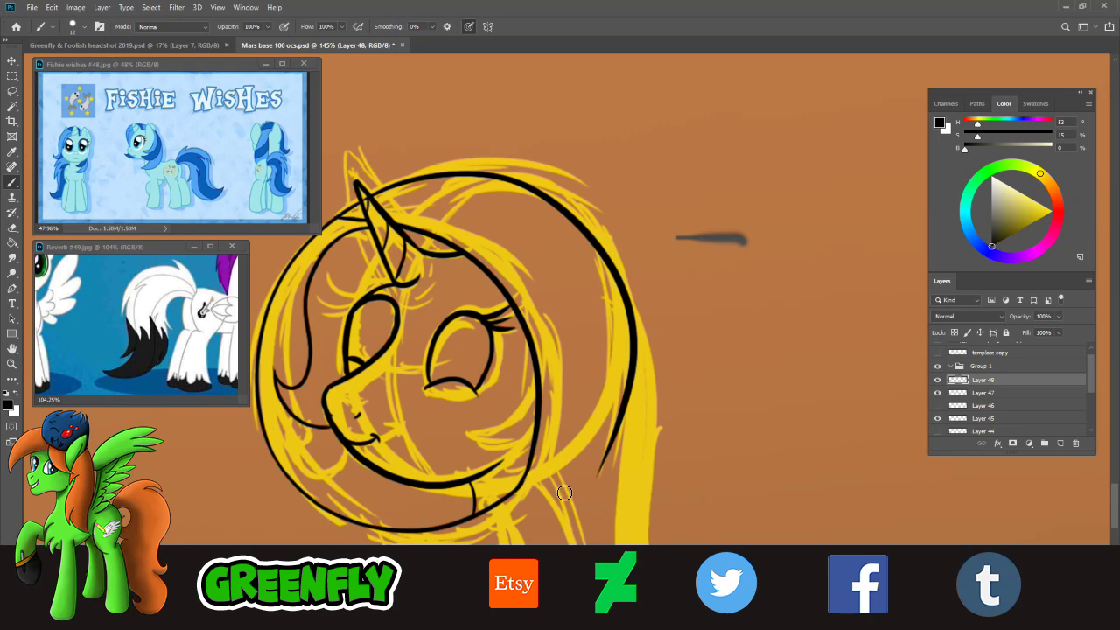
# - Show Layer 46 briefly to compare its line art with the pony's lower body, and hide it again
pyautogui.scroll(-5, 1111, 505)
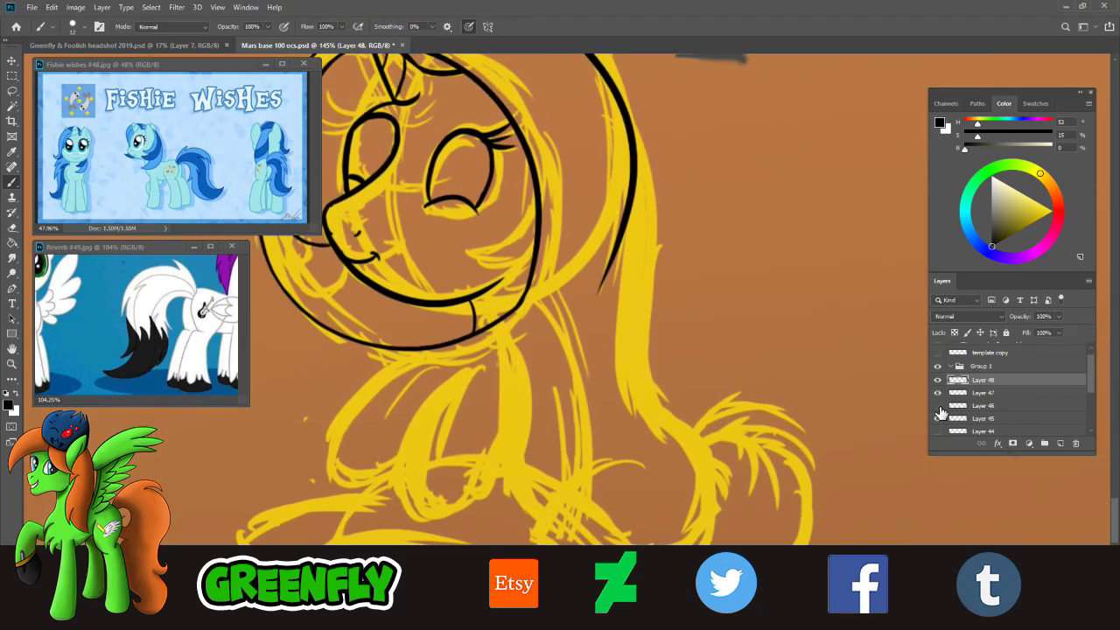
pyautogui.click(938, 406)
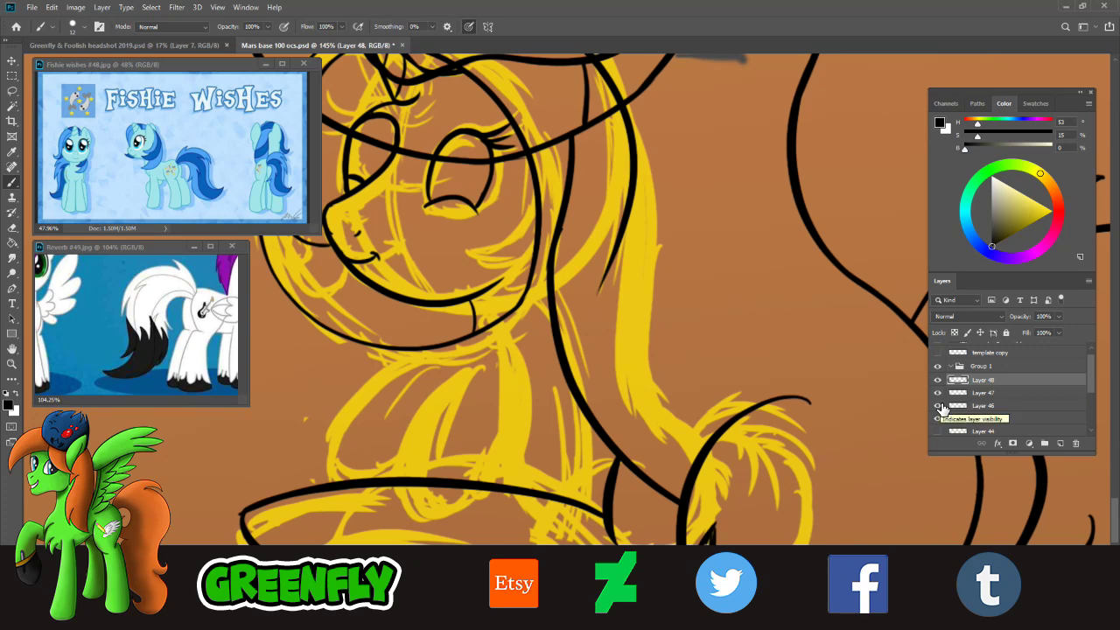
pyautogui.click(938, 406)
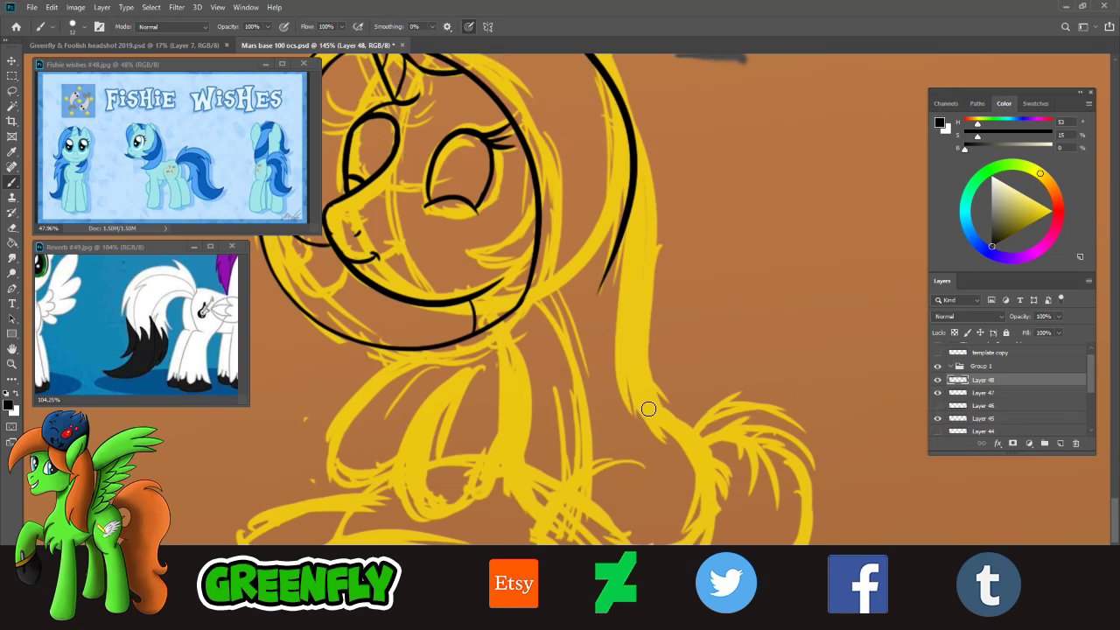
# - Try to continue the outer mane outline from its tapered end down the back to the tail base
pyautogui.moveTo(1113, 523)
pyautogui.mouseDown()
pyautogui.moveTo(1114, 499)
pyautogui.moveTo(1112, 516)
pyautogui.mouseUp()
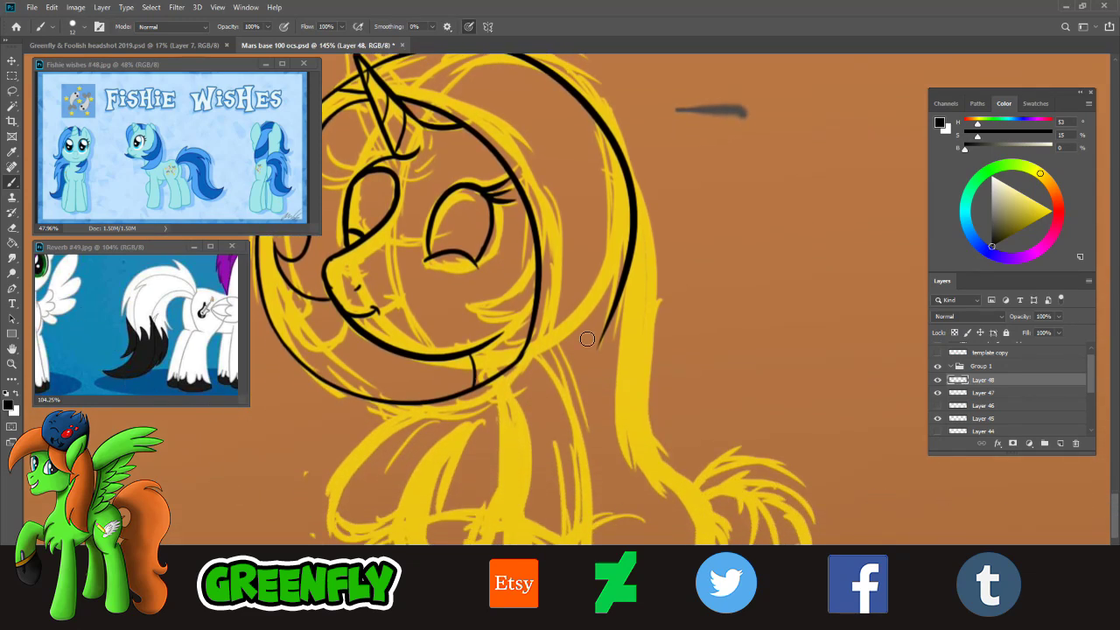
pyautogui.moveTo(618, 303); pyautogui.dragTo(619, 479)
pyautogui.hotkey('ctrl', 'z')
pyautogui.moveTo(620, 297); pyautogui.dragTo(667, 490)
pyautogui.hotkey('ctrl', 'z')
pyautogui.moveTo(617, 308); pyautogui.dragTo(691, 512)
pyautogui.hotkey('ctrl', 'z')
pyautogui.moveTo(617, 314)
pyautogui.mouseDown()
pyautogui.moveTo(658, 488)
pyautogui.moveTo(691, 512)
pyautogui.mouseUp()
pyautogui.hotkey('ctrl', 'z')
pyautogui.moveTo(618, 317); pyautogui.dragTo(692, 501)
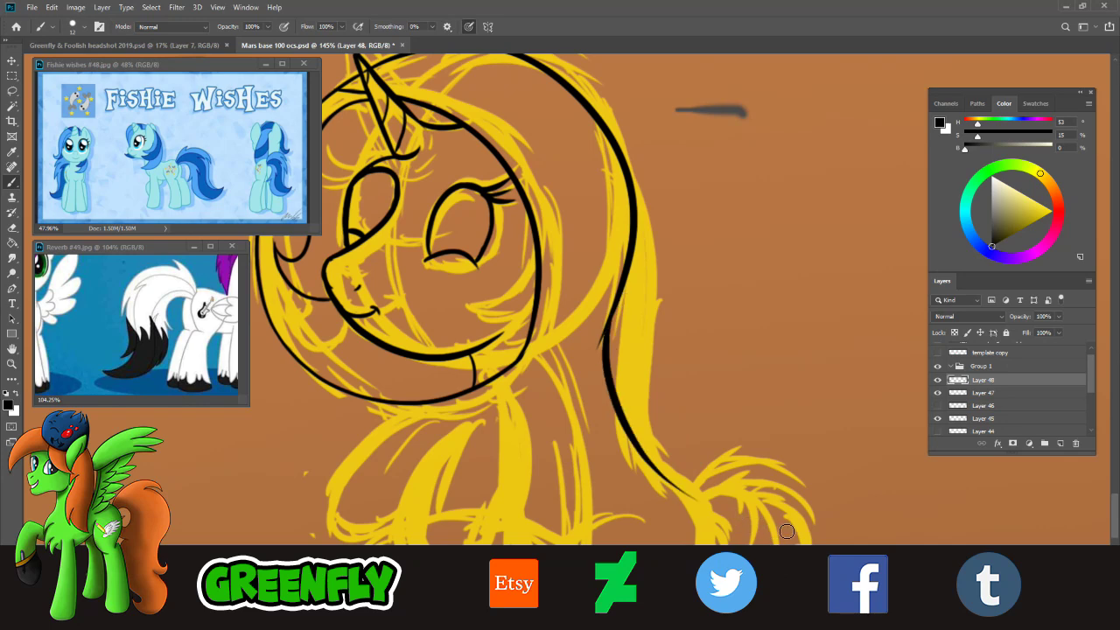
pyautogui.hotkey('ctrl', 'z')
pyautogui.moveTo(613, 306); pyautogui.dragTo(729, 523)
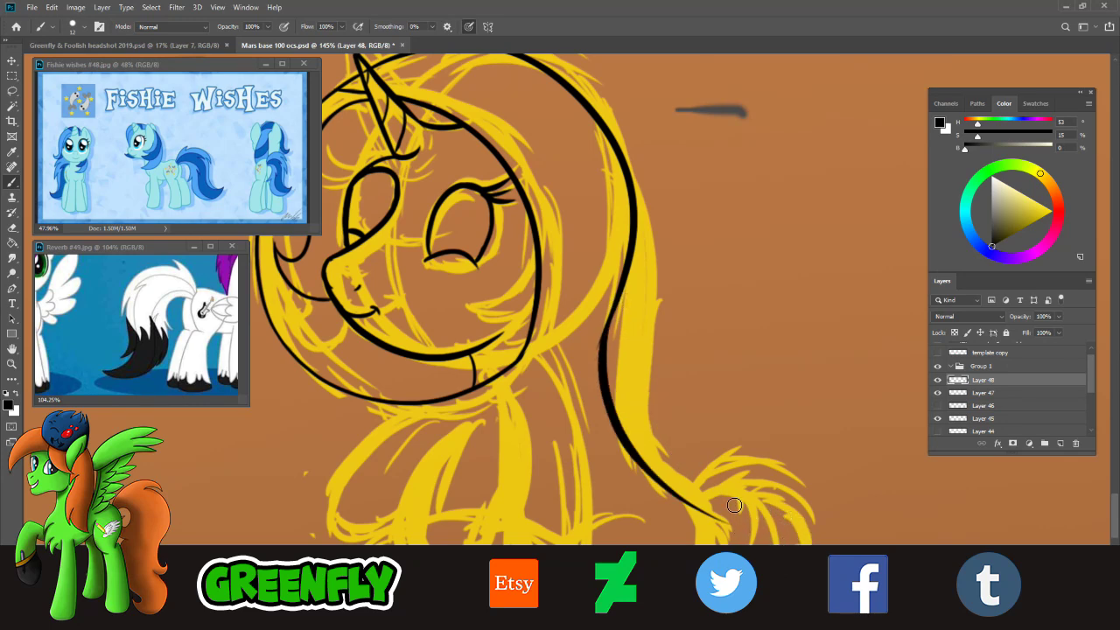
pyautogui.hotkey('ctrl', 'z')
pyautogui.moveTo(613, 306); pyautogui.dragTo(700, 538)
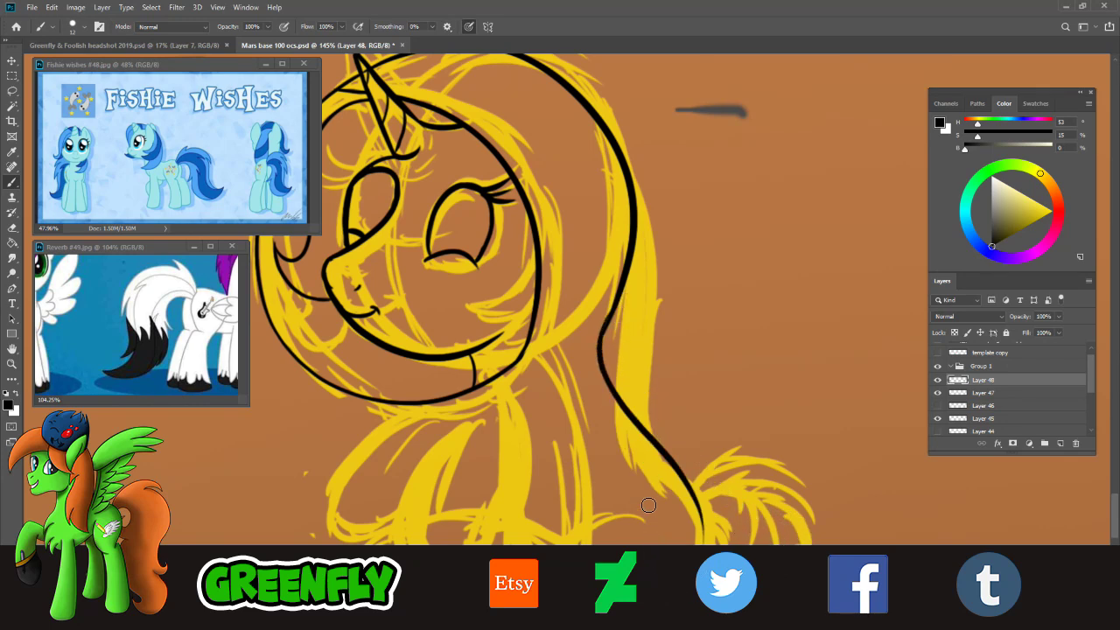
pyautogui.hotkey('ctrl', 'z')
# - Erase the tapered end of the outer mane outline and ink its continuation down to just above the tail base
pyautogui.press('e')
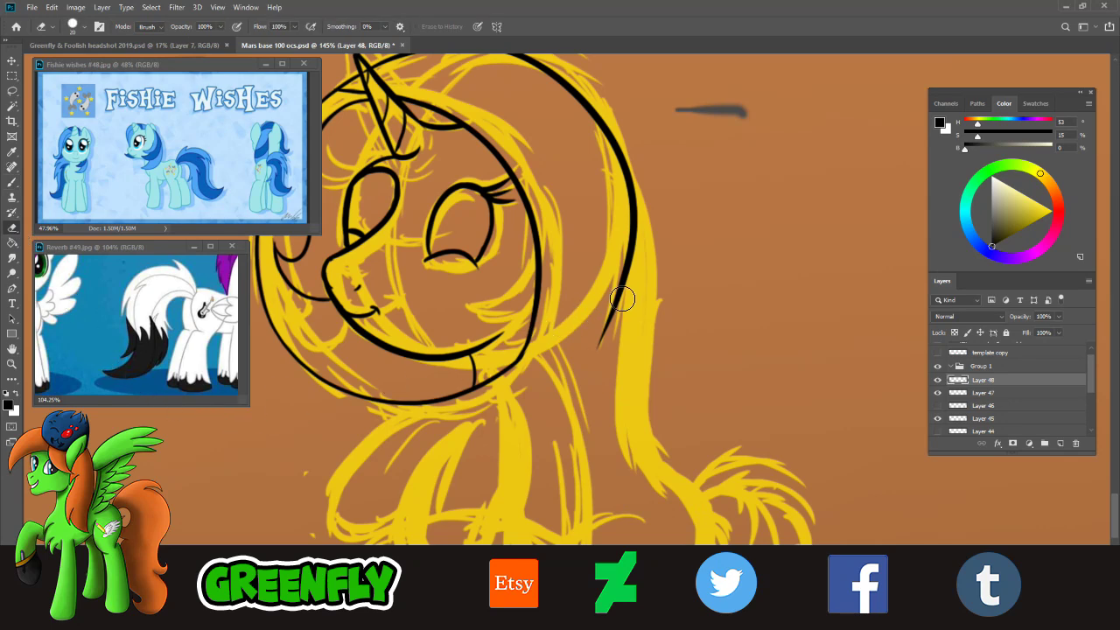
pyautogui.moveTo(623, 297)
pyautogui.mouseDown()
pyautogui.moveTo(603, 342)
pyautogui.moveTo(596, 307)
pyautogui.moveTo(633, 303)
pyautogui.mouseUp()
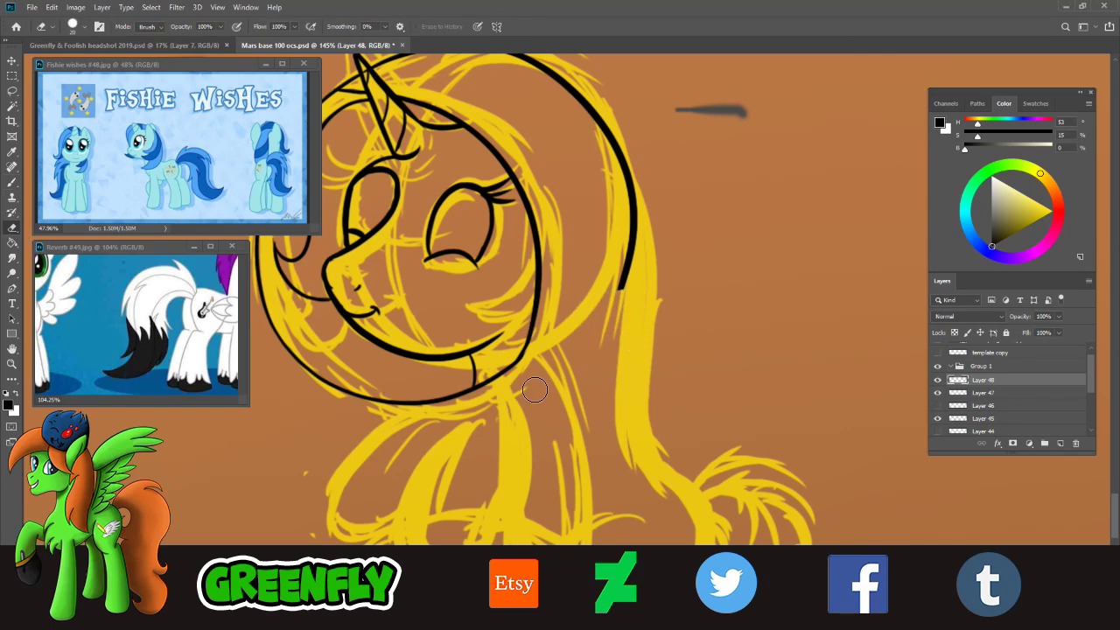
pyautogui.click(13, 182)
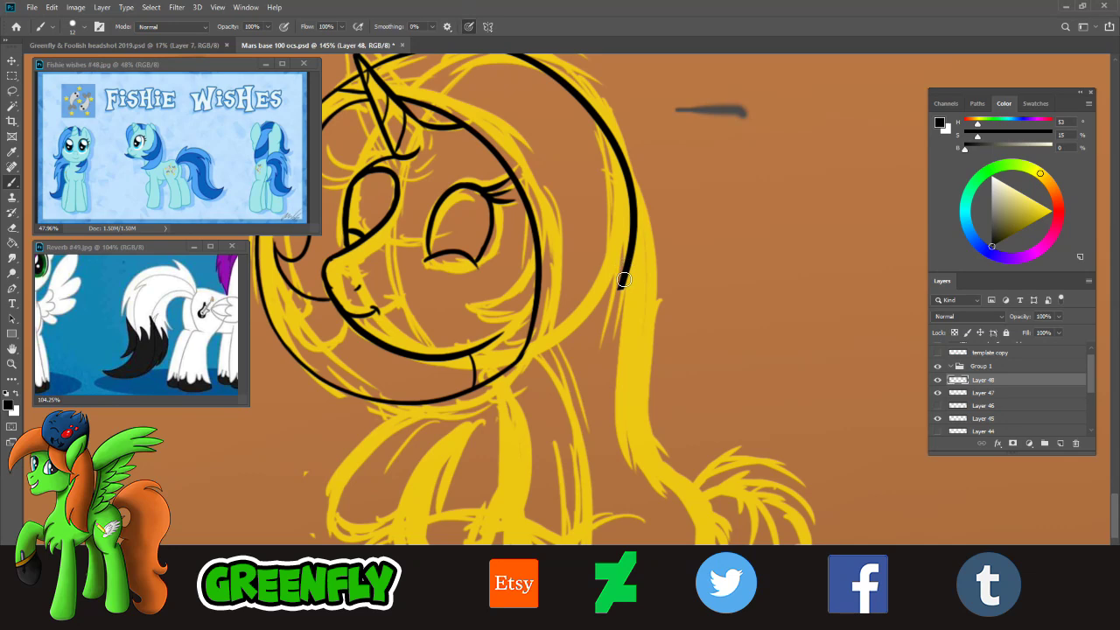
pyautogui.moveTo(624, 279); pyautogui.dragTo(674, 480)
pyautogui.hotkey('ctrl', 'z')
pyautogui.moveTo(620, 294); pyautogui.dragTo(692, 525)
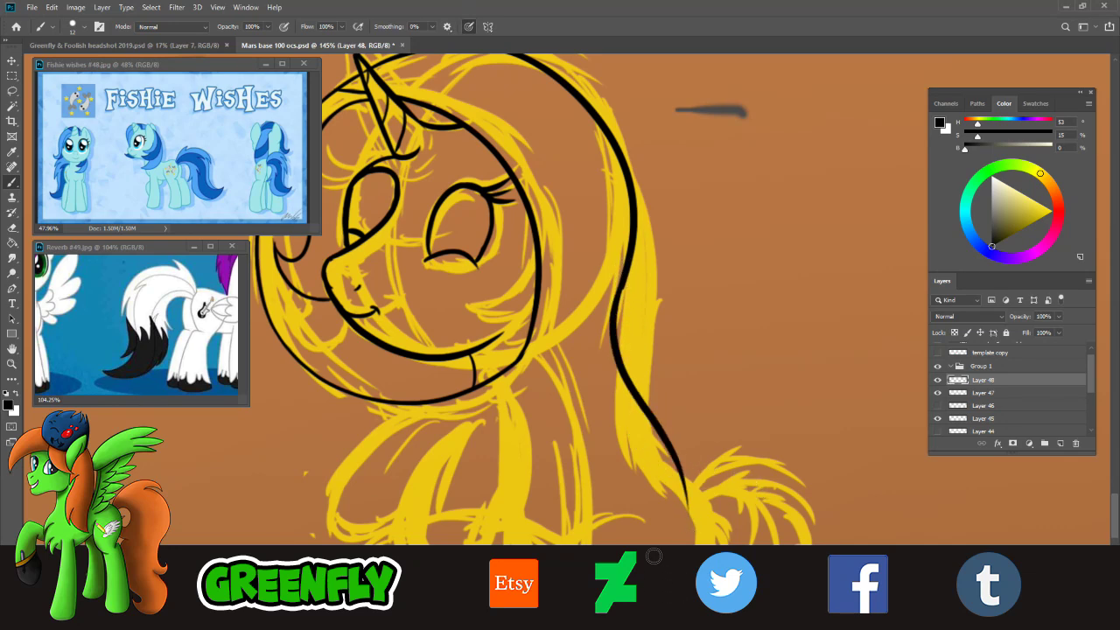
pyautogui.hotkey('ctrl', 'z')
pyautogui.moveTo(623, 280)
pyautogui.mouseDown()
pyautogui.moveTo(611, 341)
pyautogui.moveTo(700, 536)
pyautogui.mouseUp()
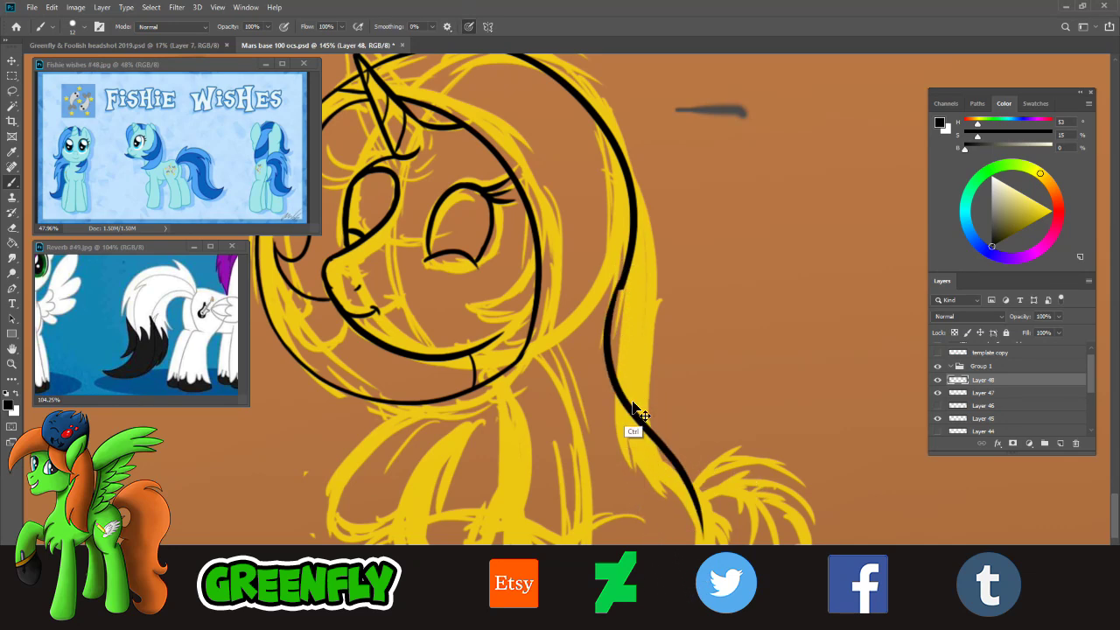
pyautogui.hotkey('ctrl', 'z')
pyautogui.moveTo(623, 282); pyautogui.dragTo(700, 530)
pyautogui.hotkey('ctrl', 'z')
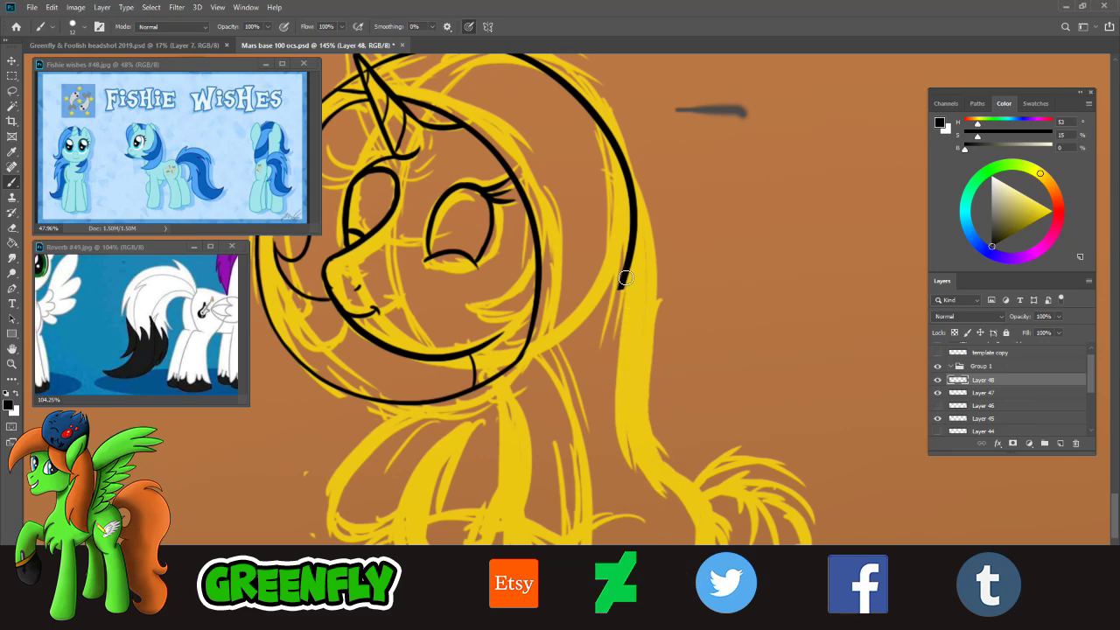
pyautogui.moveTo(623, 280); pyautogui.dragTo(696, 486)
pyautogui.hotkey('ctrl', 'z')
pyautogui.moveTo(623, 279)
pyautogui.mouseDown()
pyautogui.moveTo(642, 451)
pyautogui.moveTo(697, 488)
pyautogui.mouseUp()
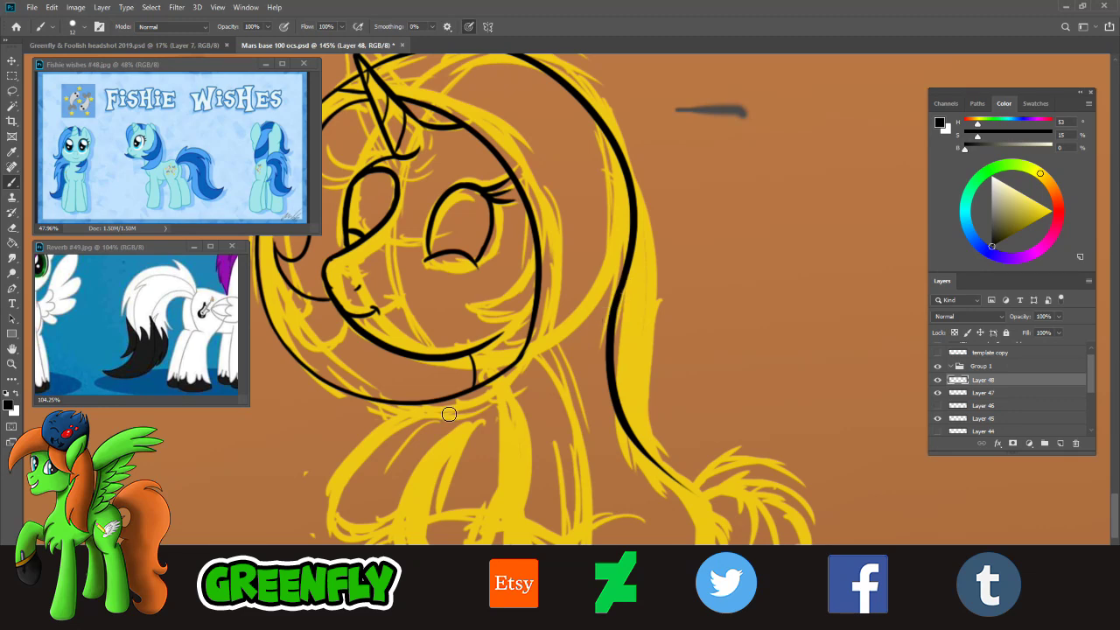
# - Extend the outline from the end of the mane line in a curve around the tail base and down beneath it
pyautogui.click(12, 364)
pyautogui.moveTo(606, 423); pyautogui.dragTo(559, 408)
pyautogui.moveTo(627, 503); pyautogui.dragTo(655, 500)
pyautogui.moveTo(612, 397); pyautogui.dragTo(645, 412)
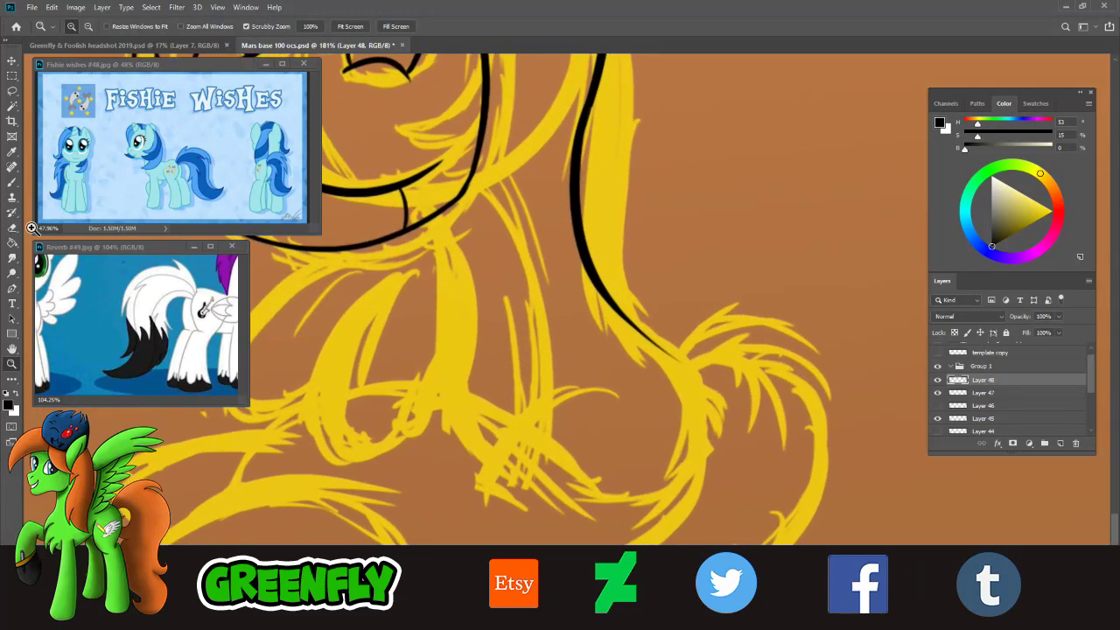
pyautogui.click(13, 183)
pyautogui.moveTo(618, 317); pyautogui.dragTo(658, 514)
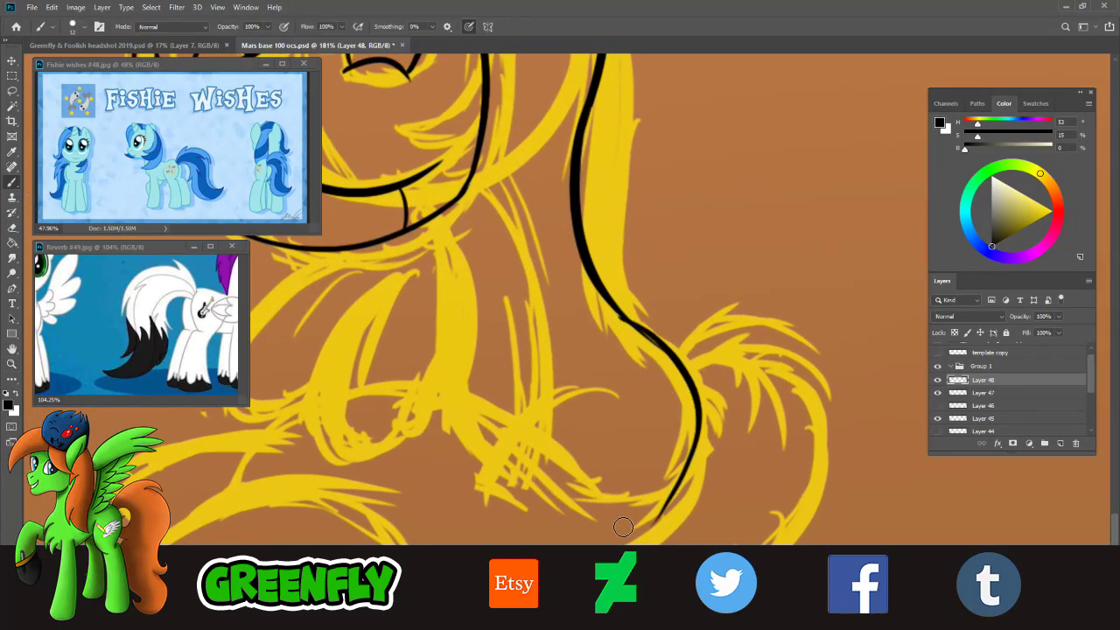
# - Undo the last curve around the tail base and try to re-ink it from the outer mane outline's tapered end
pyautogui.hotkey('ctrl', 'z')
pyautogui.moveTo(621, 313); pyautogui.dragTo(672, 488)
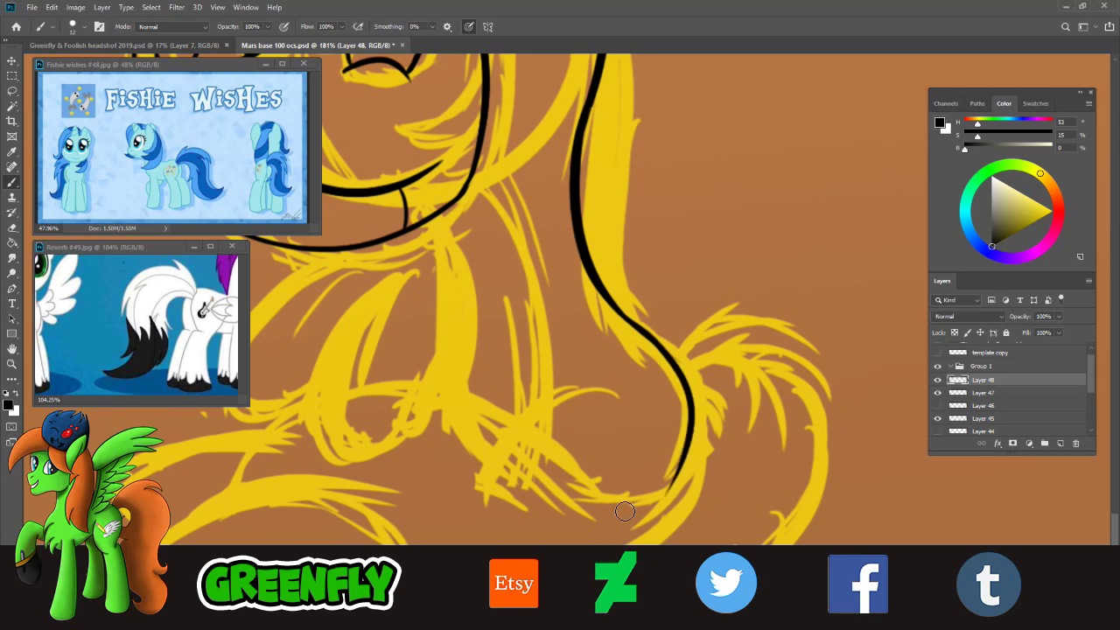
pyautogui.hotkey('ctrl', 'z')
pyautogui.moveTo(624, 315); pyautogui.dragTo(649, 508)
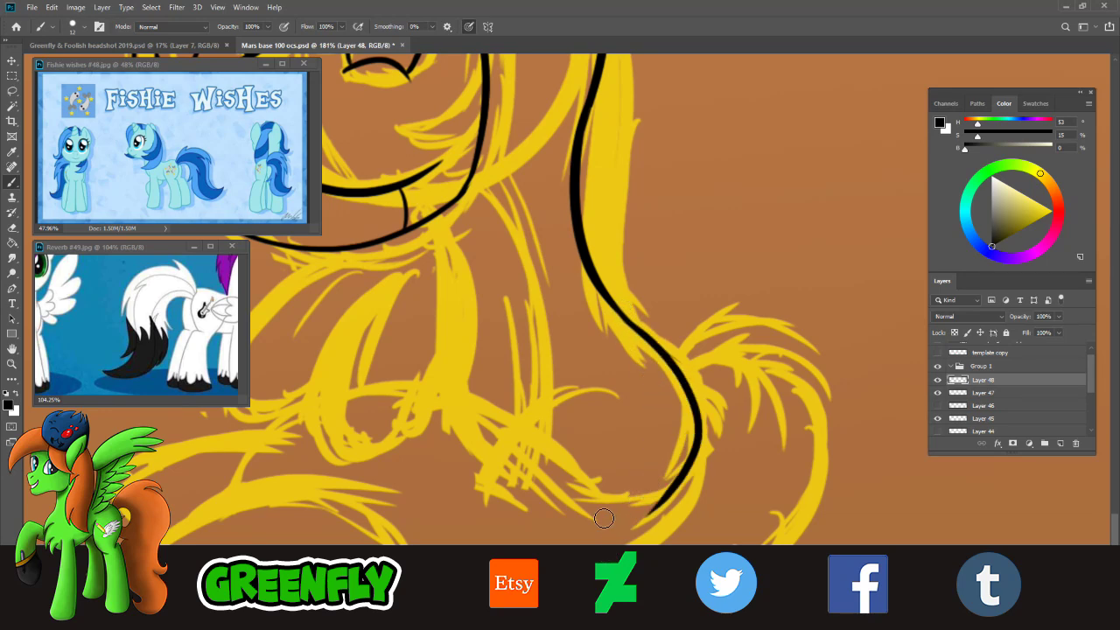
pyautogui.hotkey('ctrl', 'z')
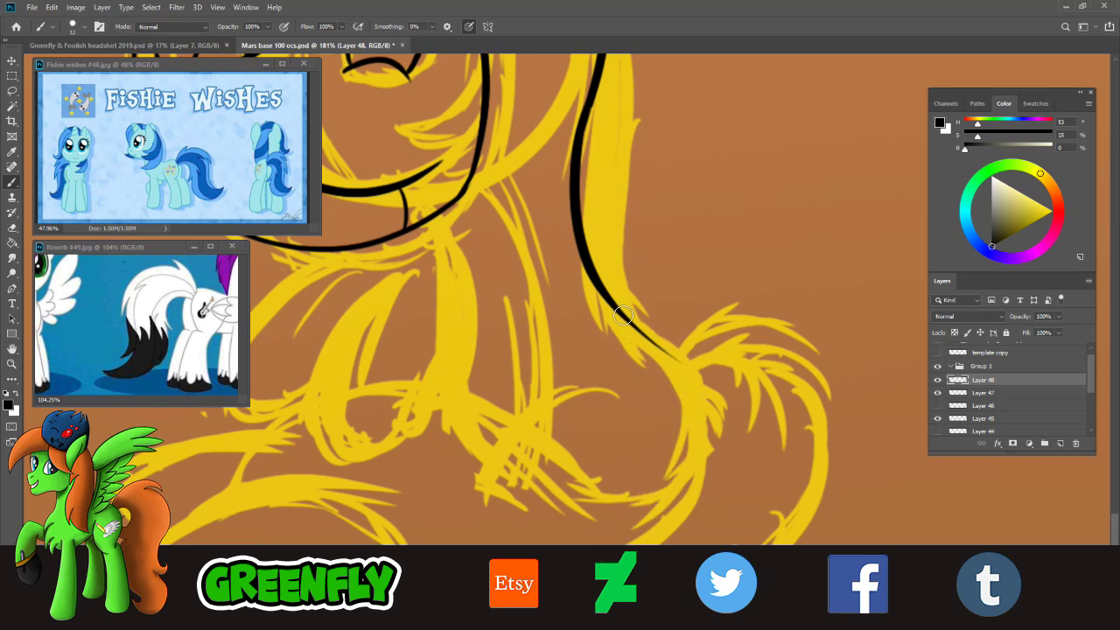
# - Erase the tapered end of the outer mane outline and ink its continuation in a curve around the tail base and down beneath it
pyautogui.click(17, 227)
pyautogui.moveTo(635, 326)
pyautogui.mouseDown()
pyautogui.moveTo(701, 337)
pyautogui.moveTo(674, 378)
pyautogui.moveTo(650, 383)
pyautogui.moveTo(621, 323)
pyautogui.mouseUp()
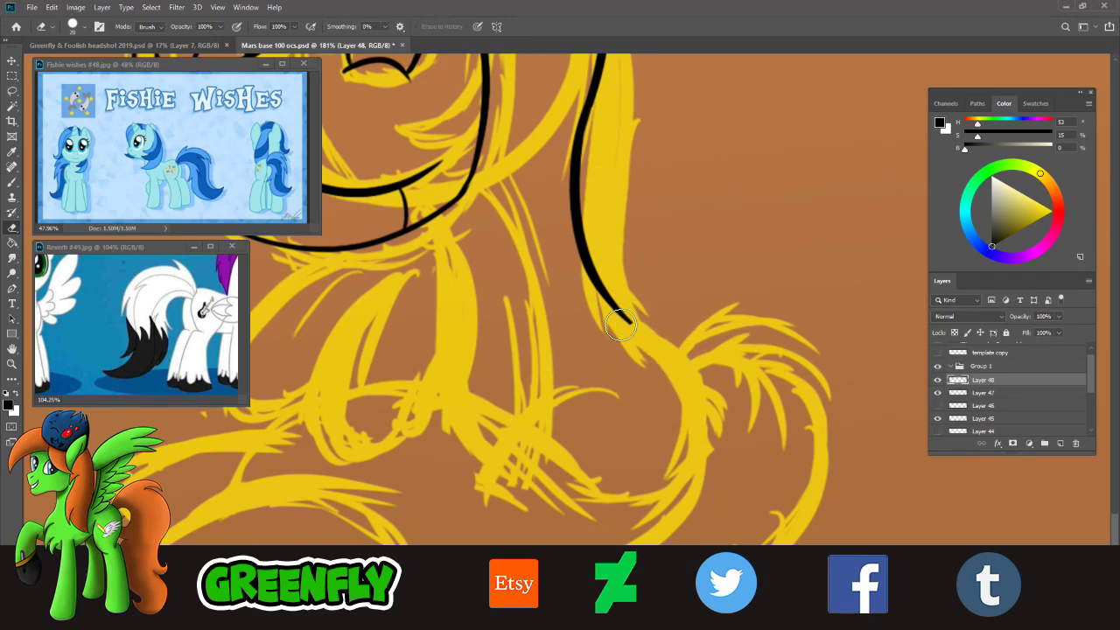
pyautogui.click(17, 184)
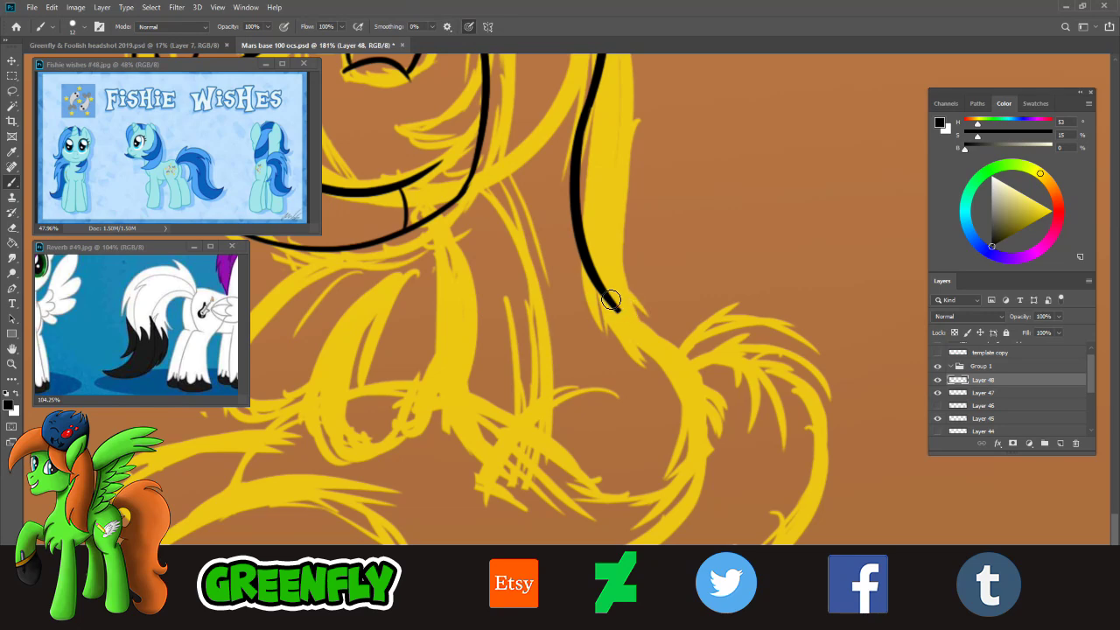
pyautogui.moveTo(615, 305); pyautogui.dragTo(648, 516)
pyautogui.hotkey('ctrl', 'z')
pyautogui.moveTo(613, 313)
pyautogui.mouseDown()
pyautogui.moveTo(667, 347)
pyautogui.moveTo(617, 485)
pyautogui.mouseUp()
pyautogui.hotkey('ctrl', 'z')
pyautogui.moveTo(623, 311); pyautogui.dragTo(641, 530)
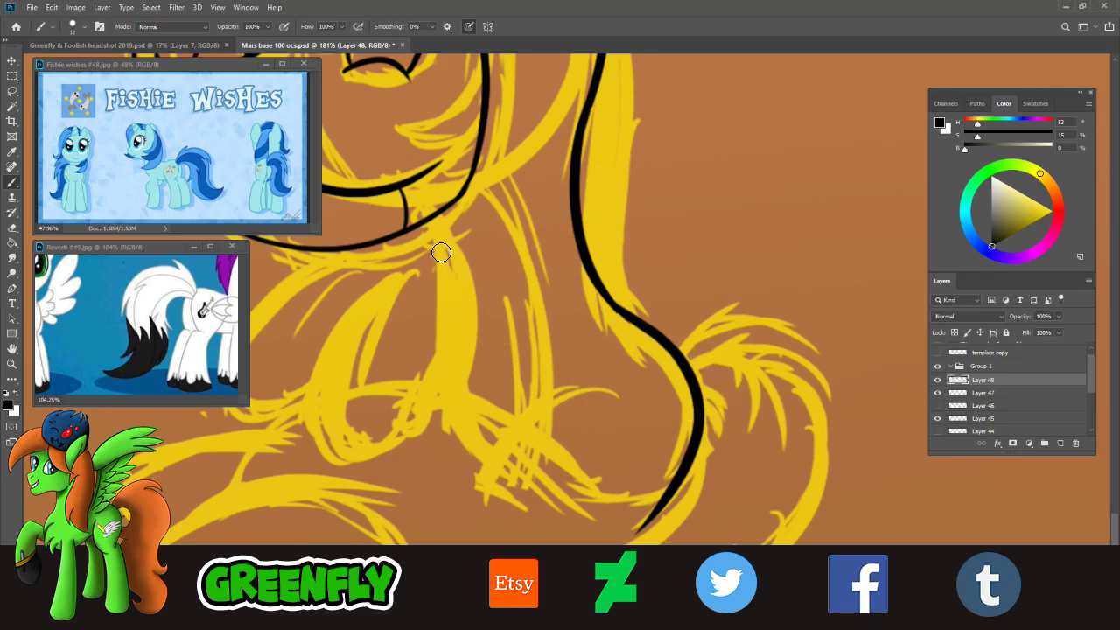
# - Erase the short neck line between the pony's jaw and the lower edge of the round head outline
pyautogui.press('z')
pyautogui.moveTo(502, 388); pyautogui.dragTo(445, 406)
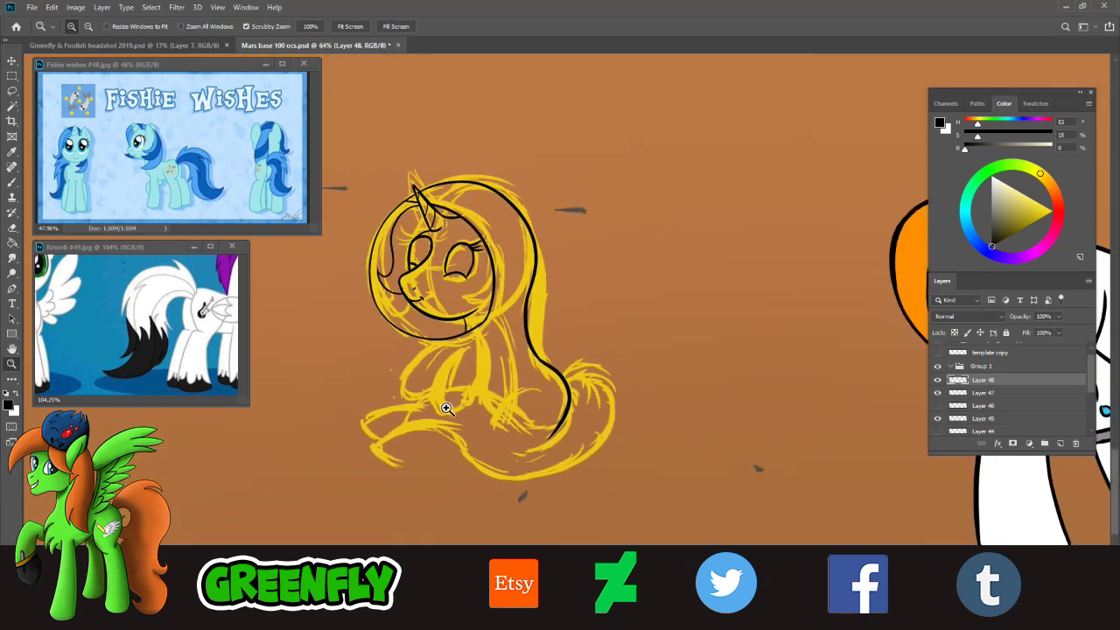
pyautogui.moveTo(516, 378); pyautogui.dragTo(532, 374)
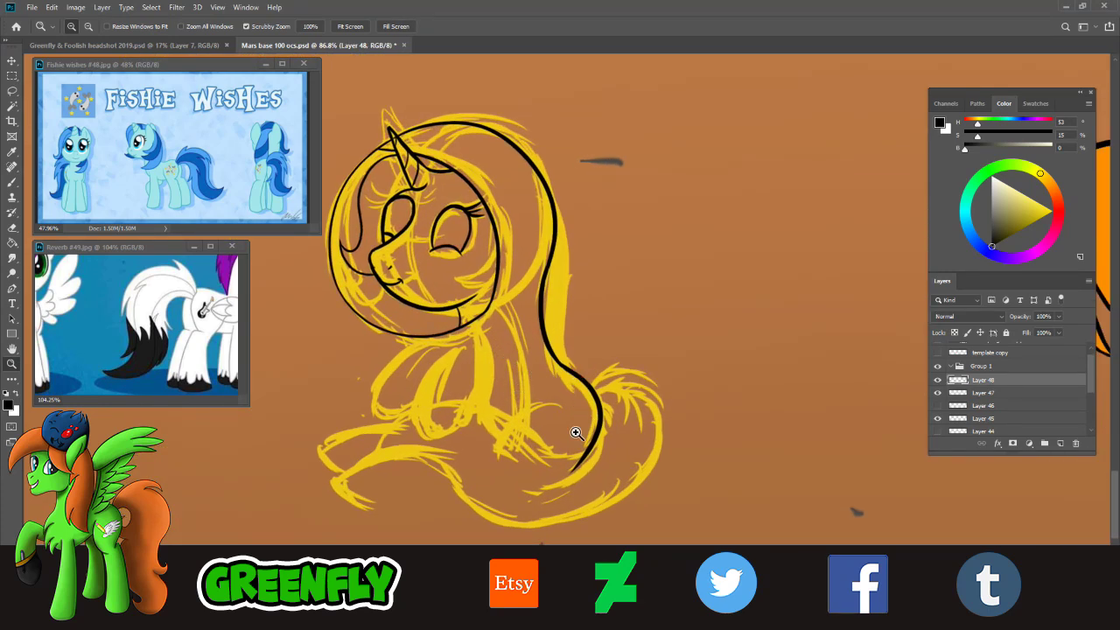
pyautogui.moveTo(575, 430); pyautogui.dragTo(580, 435)
pyautogui.moveTo(490, 357); pyautogui.dragTo(517, 371)
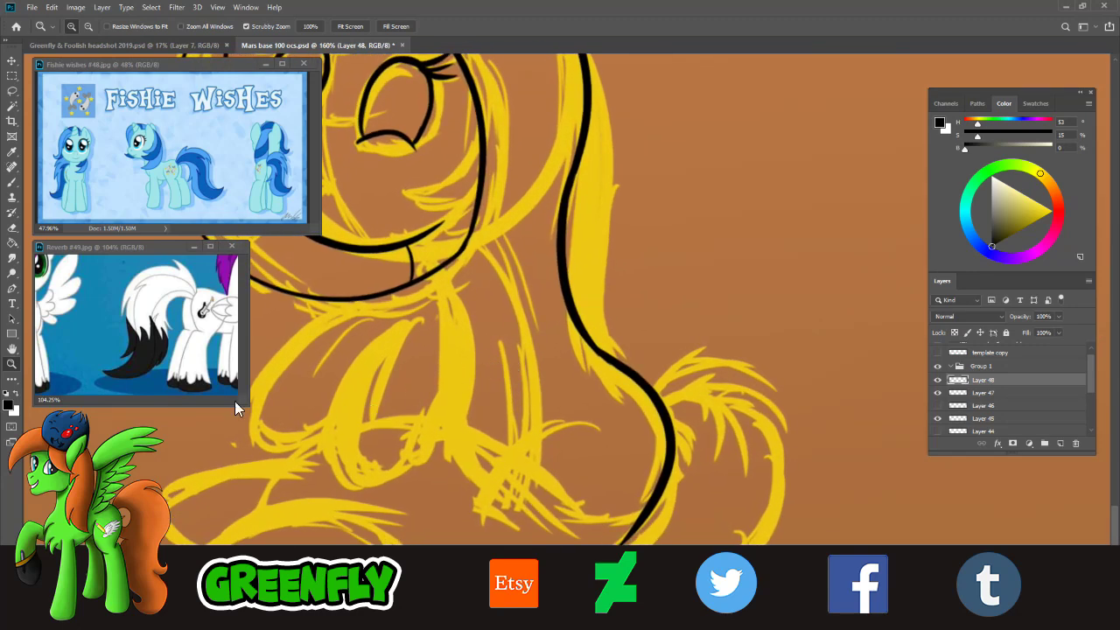
pyautogui.click(14, 229)
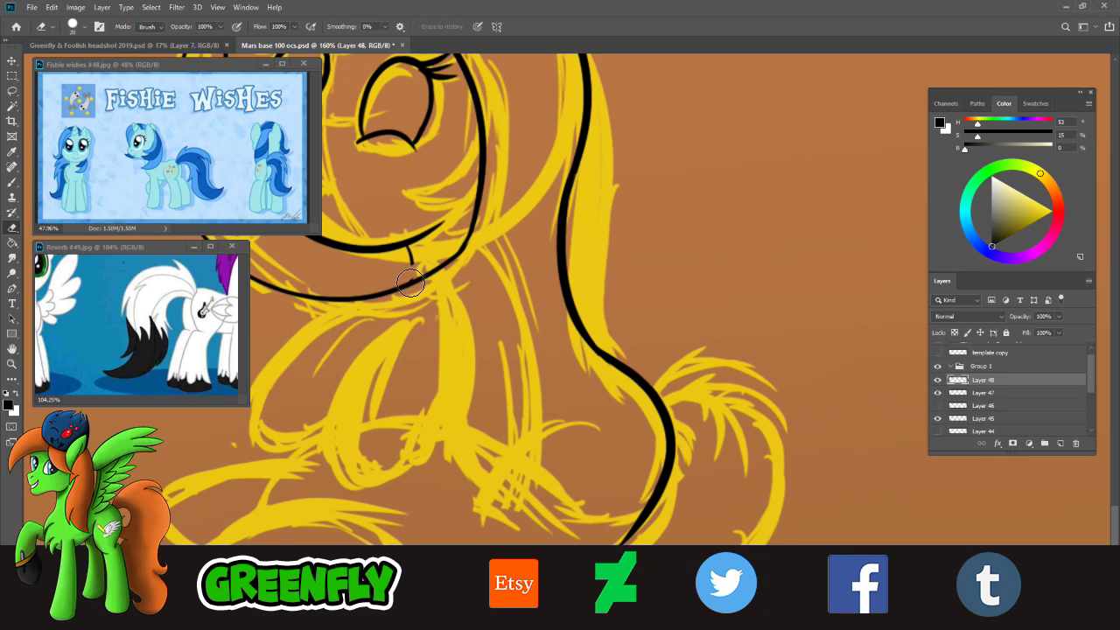
pyautogui.moveTo(416, 262); pyautogui.dragTo(418, 253)
# - Try to ink a short chest line curving down from the round head outline toward the front leg
pyautogui.click(11, 181)
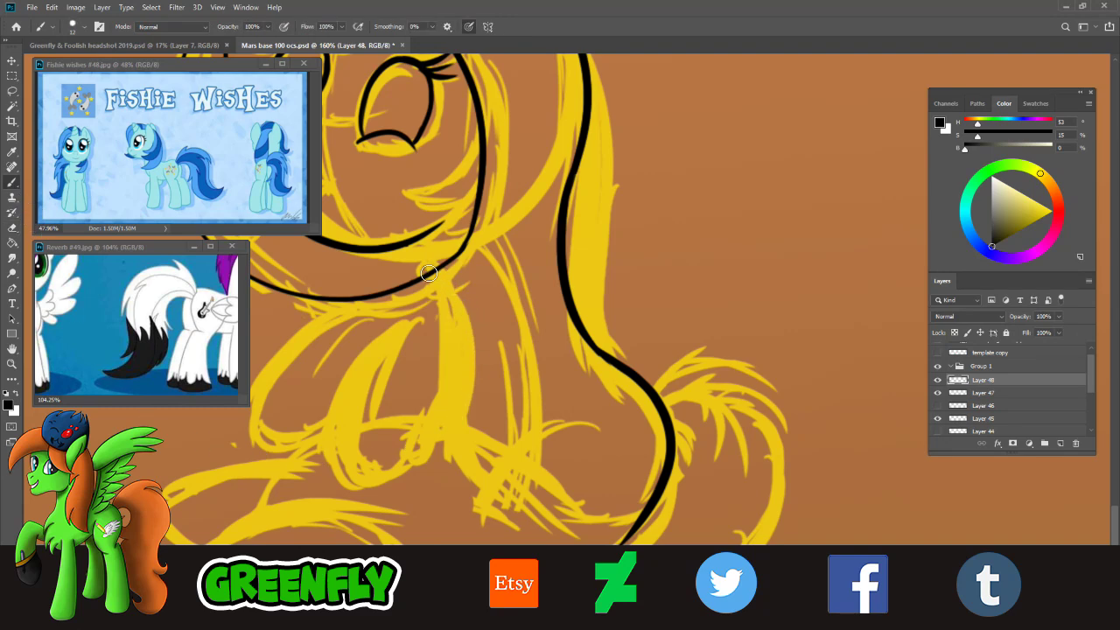
pyautogui.moveTo(429, 273); pyautogui.dragTo(435, 404)
pyautogui.hotkey('ctrl', 'z')
pyautogui.moveTo(427, 277); pyautogui.dragTo(435, 404)
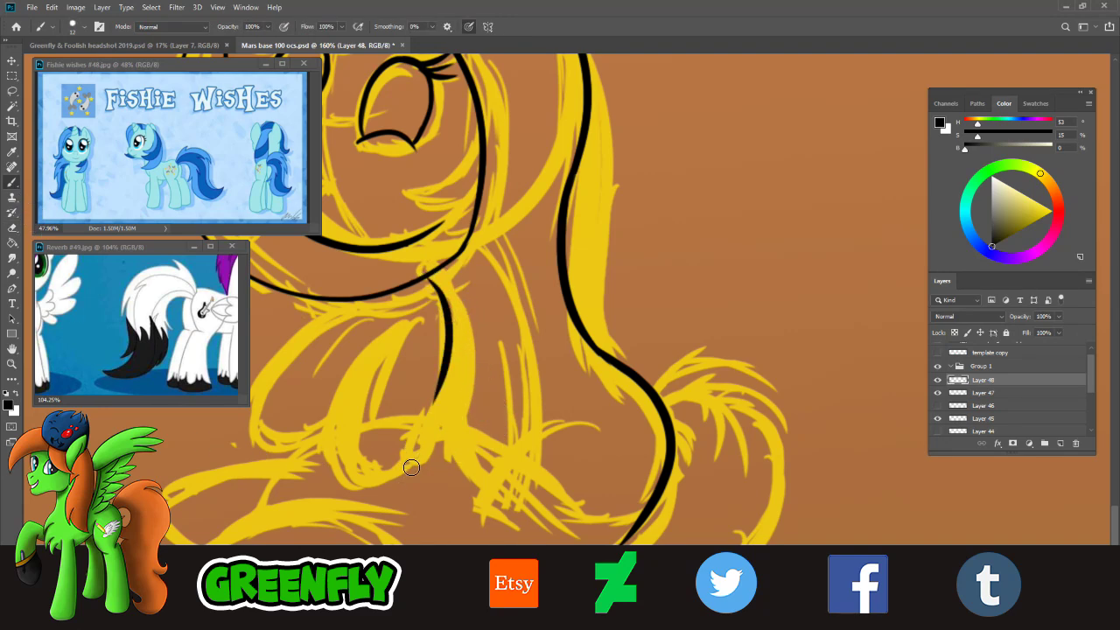
pyautogui.hotkey('ctrl', 'z')
pyautogui.moveTo(427, 277); pyautogui.dragTo(438, 394)
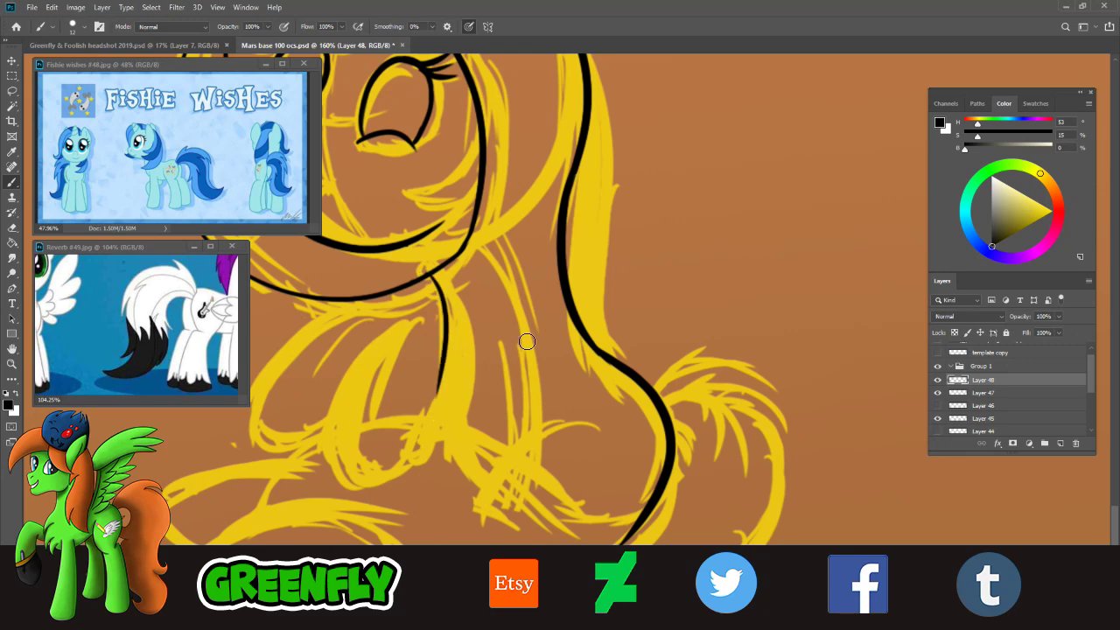
pyautogui.hotkey('ctrl', 'z')
# - Try several versions of the chest line, both long ones reaching the sketched hatching and short ones beneath the head
pyautogui.moveTo(428, 273)
pyautogui.mouseDown()
pyautogui.moveTo(430, 336)
pyautogui.moveTo(506, 480)
pyautogui.mouseUp()
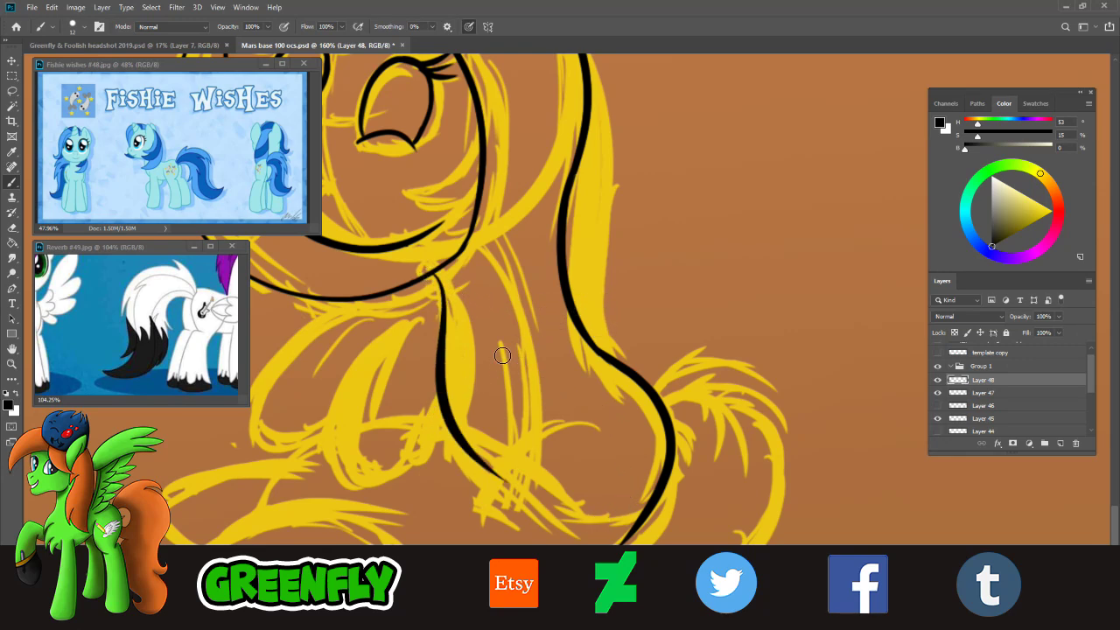
pyautogui.hotkey('ctrl', 'z')
pyautogui.moveTo(438, 273); pyautogui.dragTo(504, 459)
pyautogui.hotkey('ctrl', 'z')
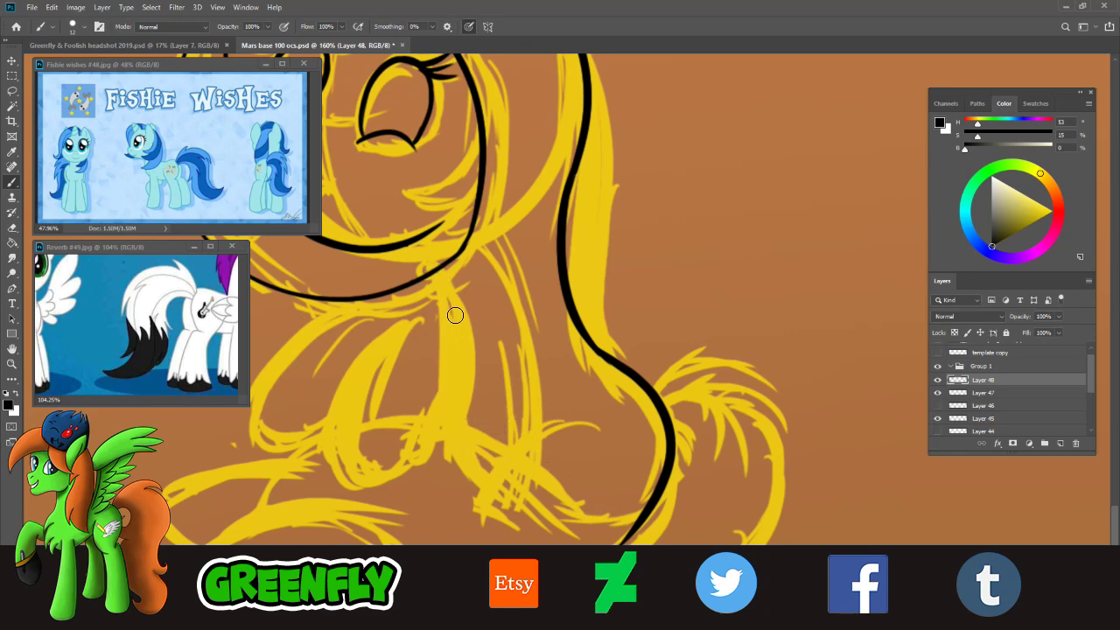
pyautogui.moveTo(428, 273)
pyautogui.mouseDown()
pyautogui.moveTo(437, 344)
pyautogui.moveTo(506, 490)
pyautogui.mouseUp()
pyautogui.hotkey('ctrl', 'z')
pyautogui.moveTo(428, 273)
pyautogui.mouseDown()
pyautogui.moveTo(434, 390)
pyautogui.moveTo(504, 485)
pyautogui.mouseUp()
pyautogui.hotkey('ctrl', 'z')
pyautogui.moveTo(428, 277); pyautogui.dragTo(439, 361)
pyautogui.hotkey('ctrl', 'z')
pyautogui.moveTo(424, 276); pyautogui.dragTo(431, 359)
pyautogui.hotkey('ctrl', 'z')
pyautogui.moveTo(423, 275); pyautogui.dragTo(431, 356)
pyautogui.hotkey('ctrl', 'z')
# - Ink the long chest line from the round head outline down to the sketched hatching, and join it to the jaw with a short neck line
pyautogui.moveTo(422, 280)
pyautogui.mouseDown()
pyautogui.moveTo(431, 355)
pyautogui.moveTo(525, 487)
pyautogui.mouseUp()
pyautogui.hotkey('ctrl', 'z')
pyautogui.hotkey('ctrl', 'shift', 'z')
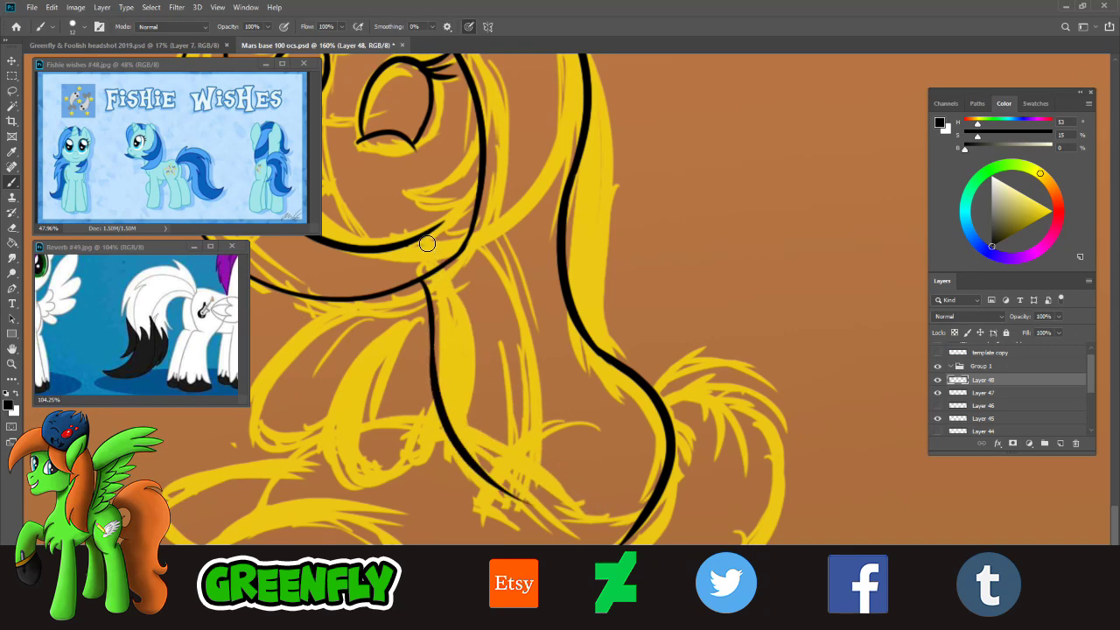
pyautogui.moveTo(419, 244); pyautogui.dragTo(428, 277)
# - Show Layer 46 with the larger pony's line art and make it the active layer
pyautogui.press('z')
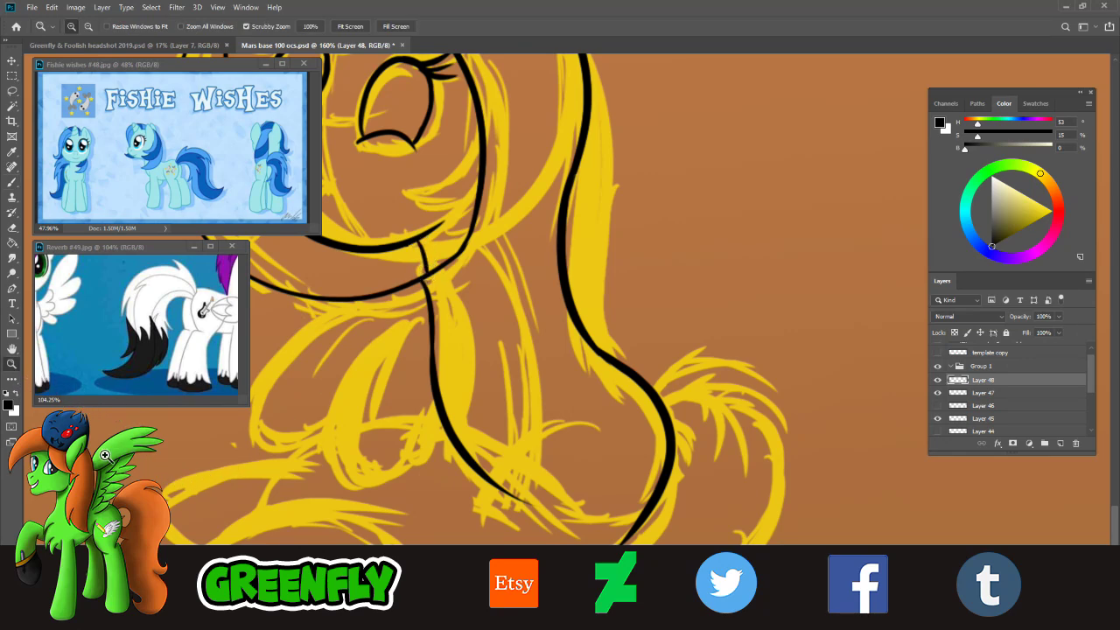
pyautogui.moveTo(553, 410); pyautogui.dragTo(516, 405)
pyautogui.moveTo(565, 466); pyautogui.dragTo(577, 469)
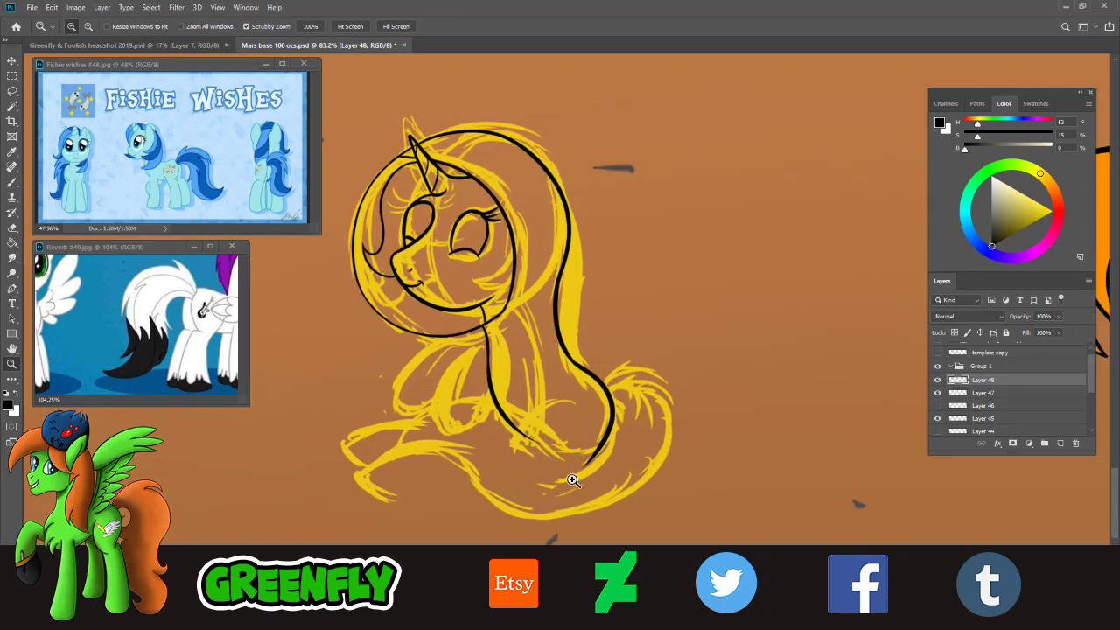
pyautogui.moveTo(500, 520)
pyautogui.mouseDown()
pyautogui.moveTo(515, 528)
pyautogui.moveTo(515, 518)
pyautogui.mouseUp()
pyautogui.moveTo(506, 336)
pyautogui.mouseDown()
pyautogui.moveTo(552, 358)
pyautogui.moveTo(534, 400)
pyautogui.moveTo(578, 401)
pyautogui.moveTo(562, 393)
pyautogui.mouseUp()
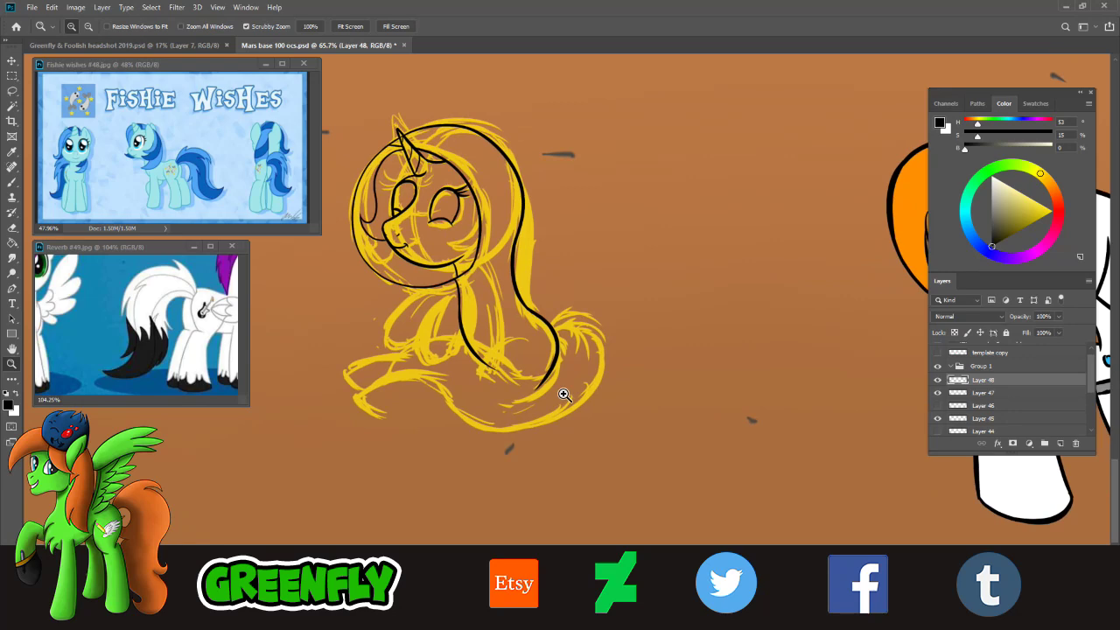
pyautogui.click(938, 406)
pyautogui.moveTo(557, 457); pyautogui.dragTo(537, 428)
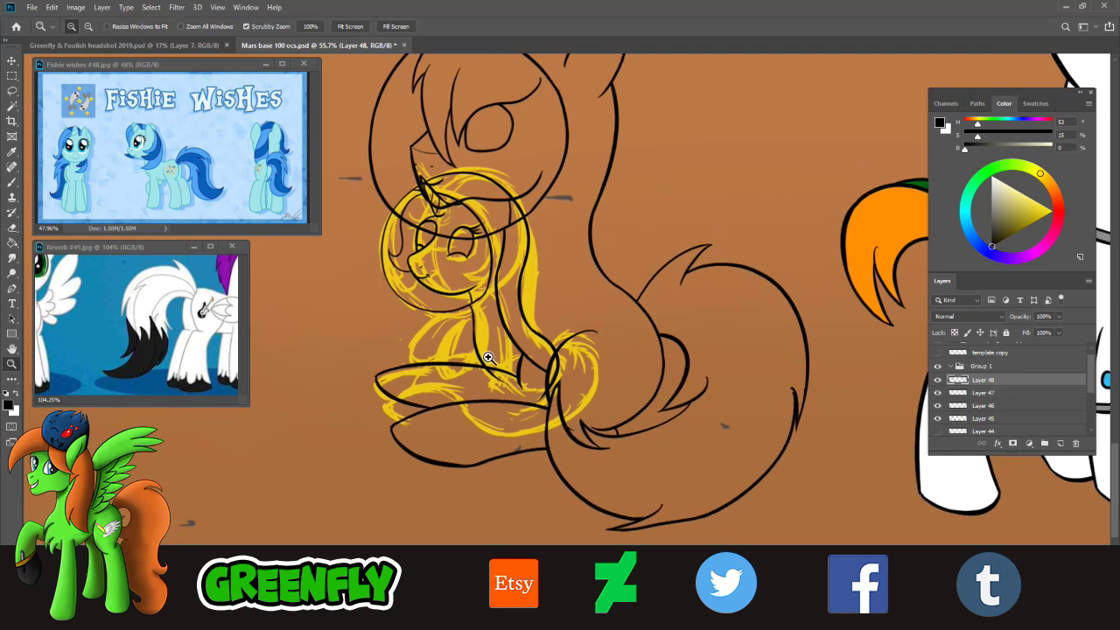
pyautogui.moveTo(488, 357); pyautogui.dragTo(536, 355)
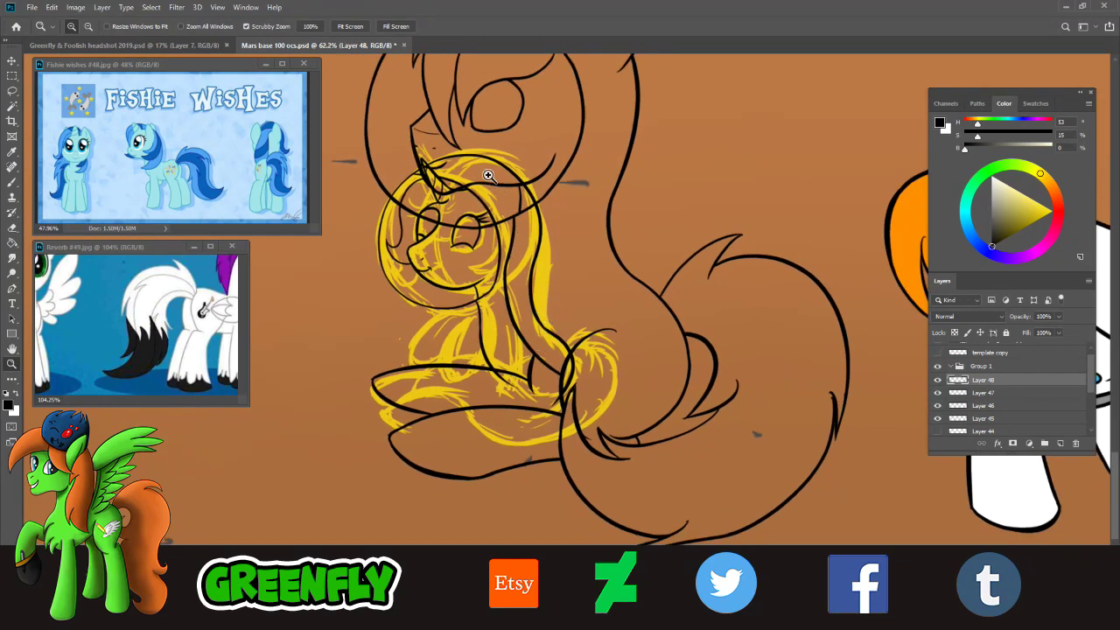
pyautogui.moveTo(488, 175); pyautogui.dragTo(506, 178)
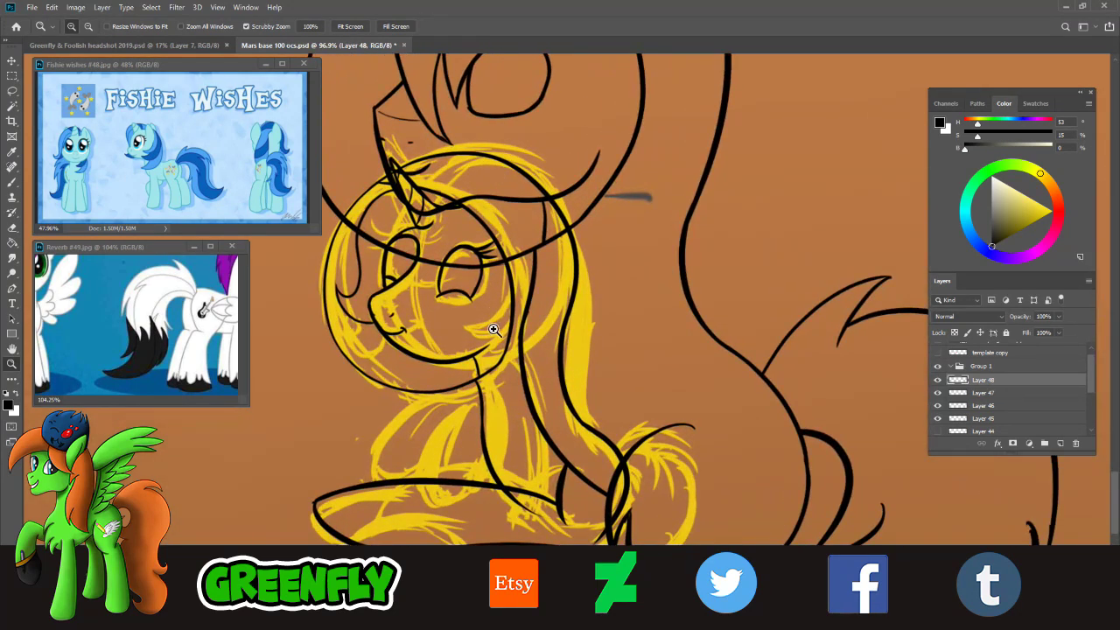
pyautogui.click(989, 393)
pyautogui.click(987, 407)
pyautogui.click(938, 406)
pyautogui.click(938, 406)
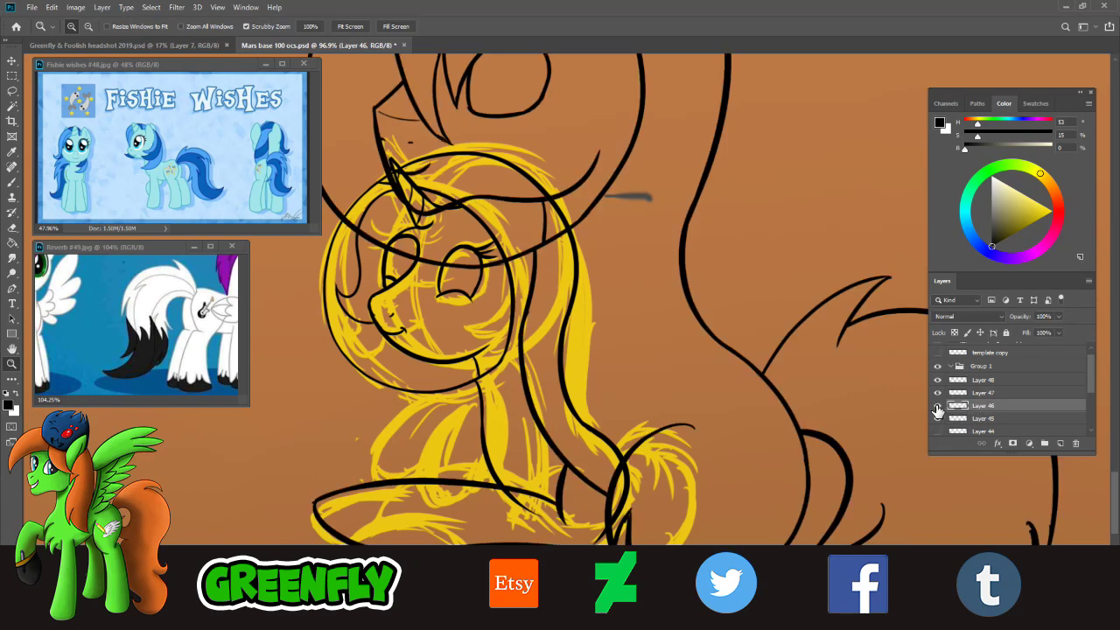
# - Erase the larger pony's lines on Layer 46 where they cross the small pony's head, neck and body
pyautogui.click(13, 228)
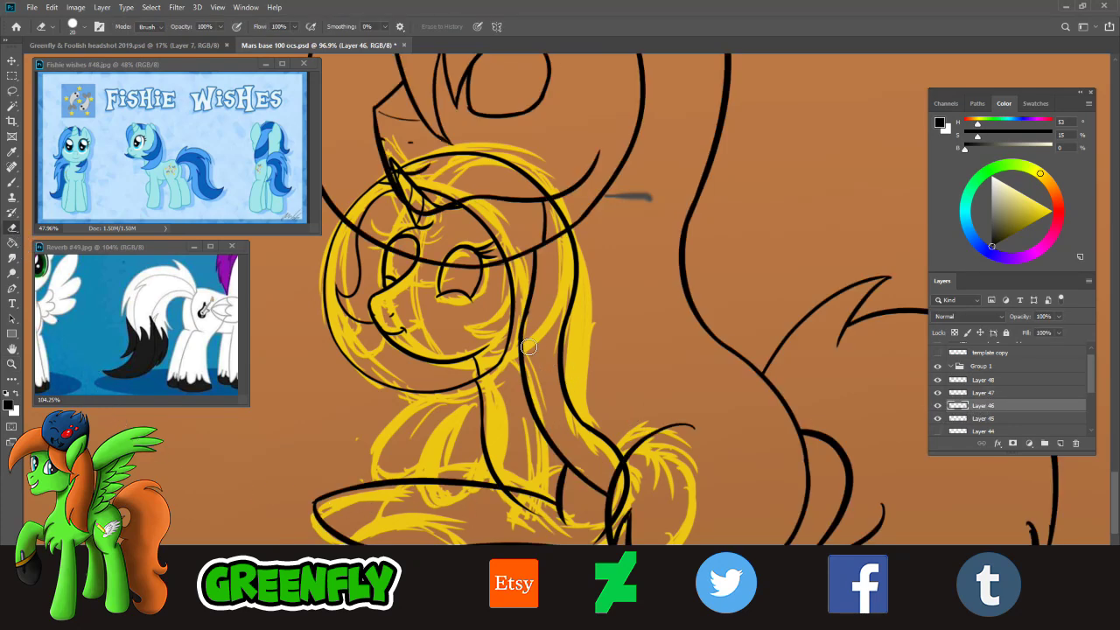
pyautogui.moveTo(525, 294)
pyautogui.mouseDown()
pyautogui.moveTo(543, 446)
pyautogui.moveTo(616, 506)
pyautogui.moveTo(607, 523)
pyautogui.moveTo(618, 466)
pyautogui.moveTo(618, 481)
pyautogui.moveTo(576, 483)
pyautogui.moveTo(560, 508)
pyautogui.moveTo(556, 467)
pyautogui.moveTo(530, 496)
pyautogui.moveTo(513, 486)
pyautogui.mouseUp()
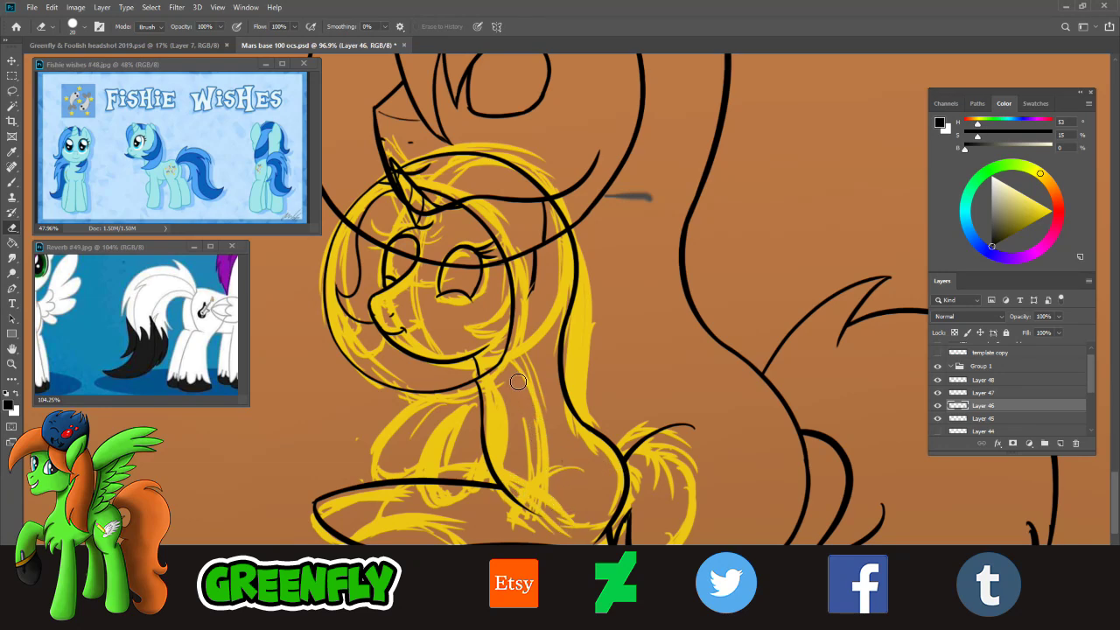
pyautogui.moveTo(501, 321)
pyautogui.mouseDown()
pyautogui.moveTo(552, 238)
pyautogui.moveTo(549, 215)
pyautogui.moveTo(419, 191)
pyautogui.mouseUp()
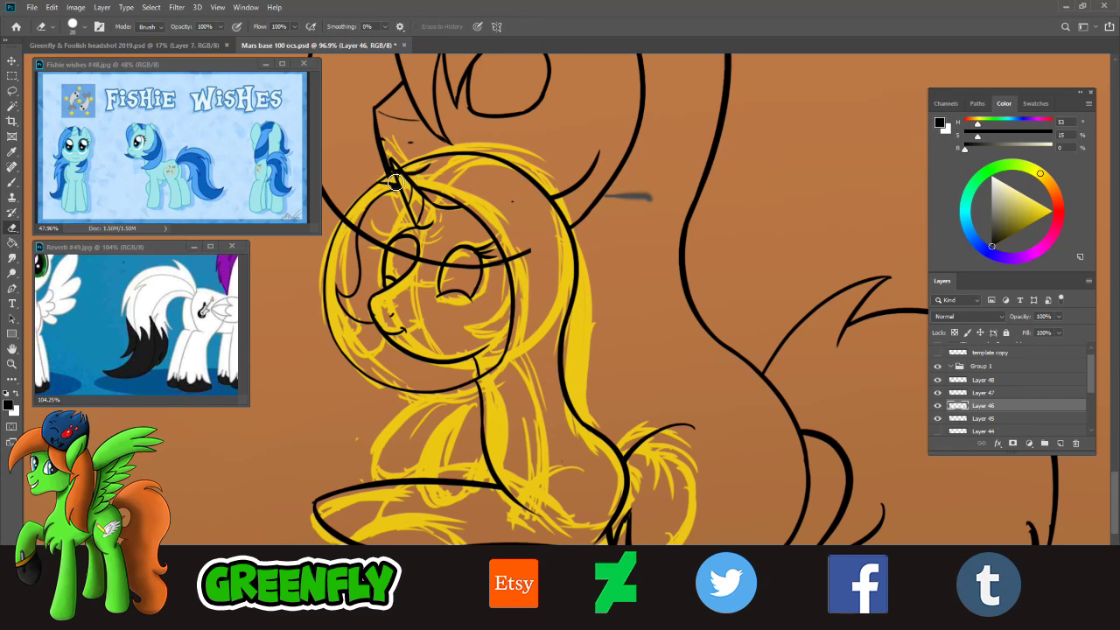
pyautogui.moveTo(410, 177); pyautogui.dragTo(431, 172)
pyautogui.moveTo(487, 275); pyautogui.dragTo(492, 249)
pyautogui.moveTo(442, 280)
pyautogui.mouseDown()
pyautogui.moveTo(427, 237)
pyautogui.moveTo(368, 231)
pyautogui.mouseUp()
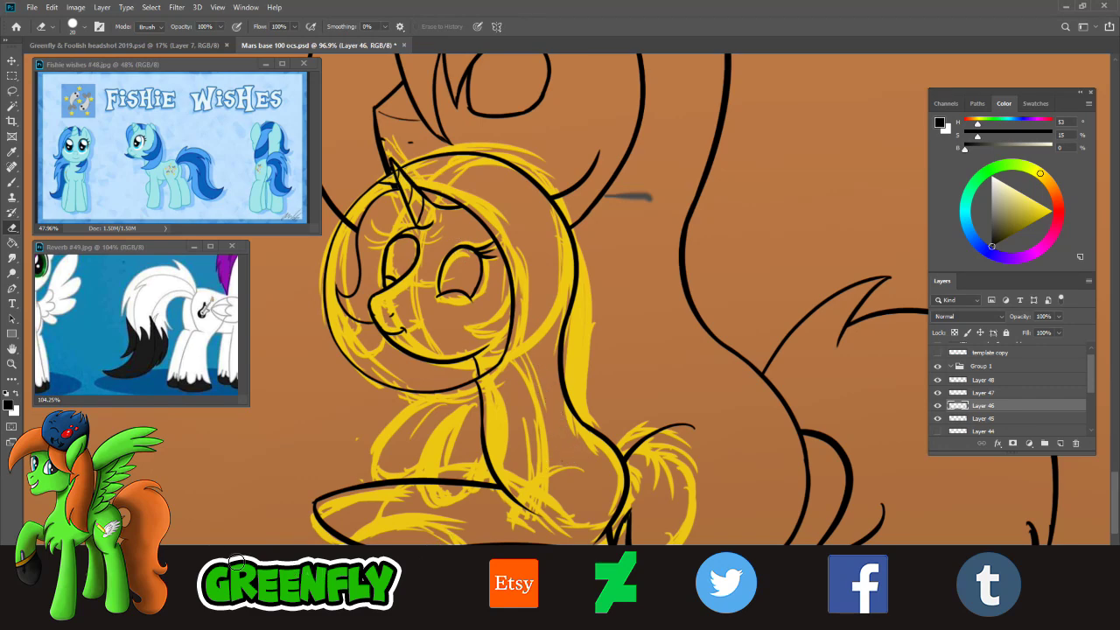
# - Examine how the two ponies' line art overlaps by toggling the visibility of Layer 47 and Layer 46
pyautogui.click(12, 364)
pyautogui.moveTo(557, 405); pyautogui.dragTo(514, 391)
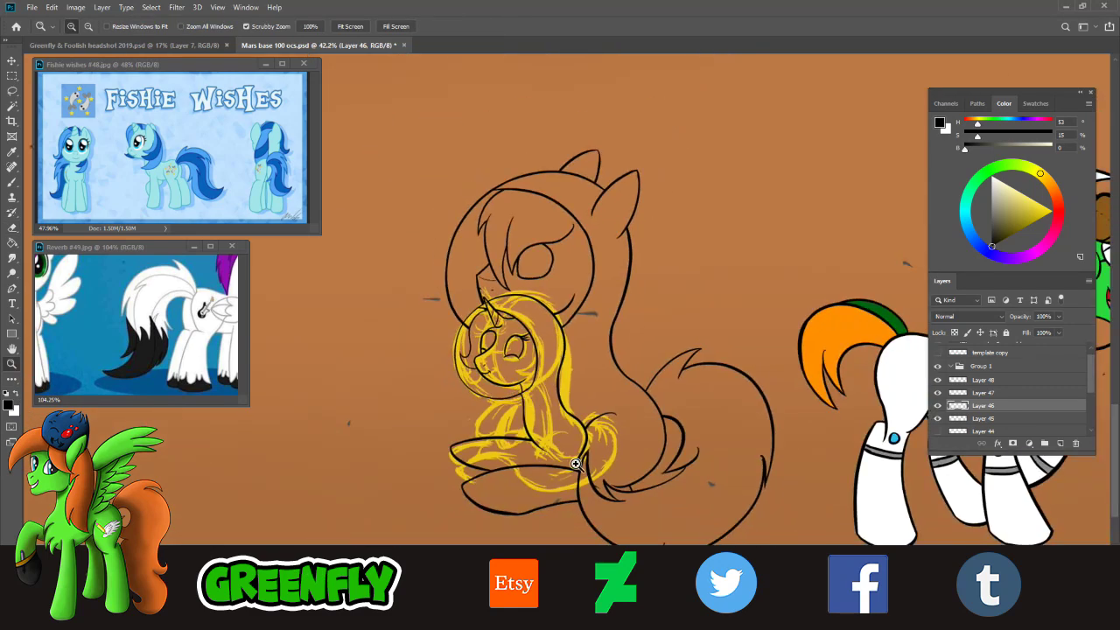
pyautogui.moveTo(582, 473); pyautogui.dragTo(601, 492)
pyautogui.moveTo(550, 450); pyautogui.dragTo(561, 462)
pyautogui.moveTo(527, 408); pyautogui.dragTo(516, 470)
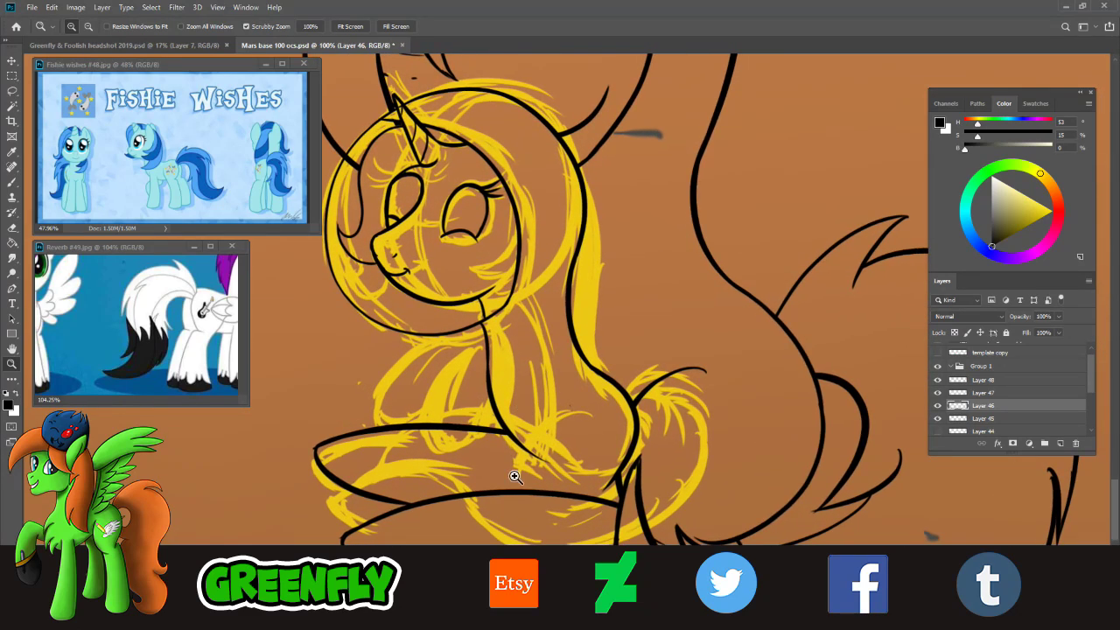
pyautogui.click(987, 394)
pyautogui.click(938, 393)
pyautogui.click(938, 393)
pyautogui.click(939, 406)
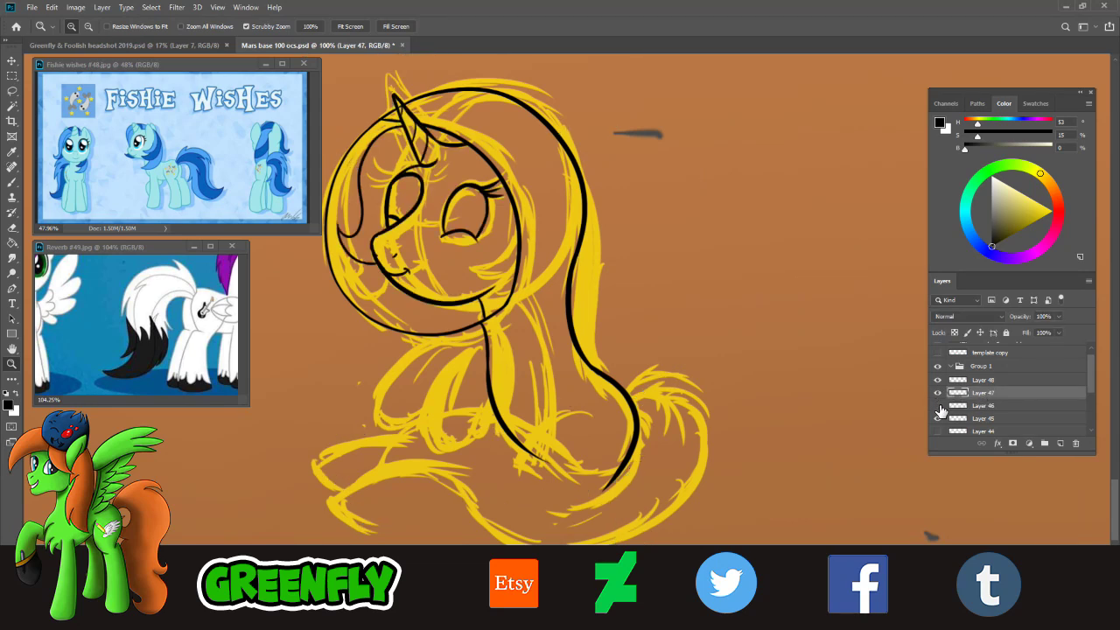
pyautogui.click(939, 406)
# - Merge Layer 48 down into Layer 47 and check the merged line art by toggling its visibility
pyautogui.click(993, 382)
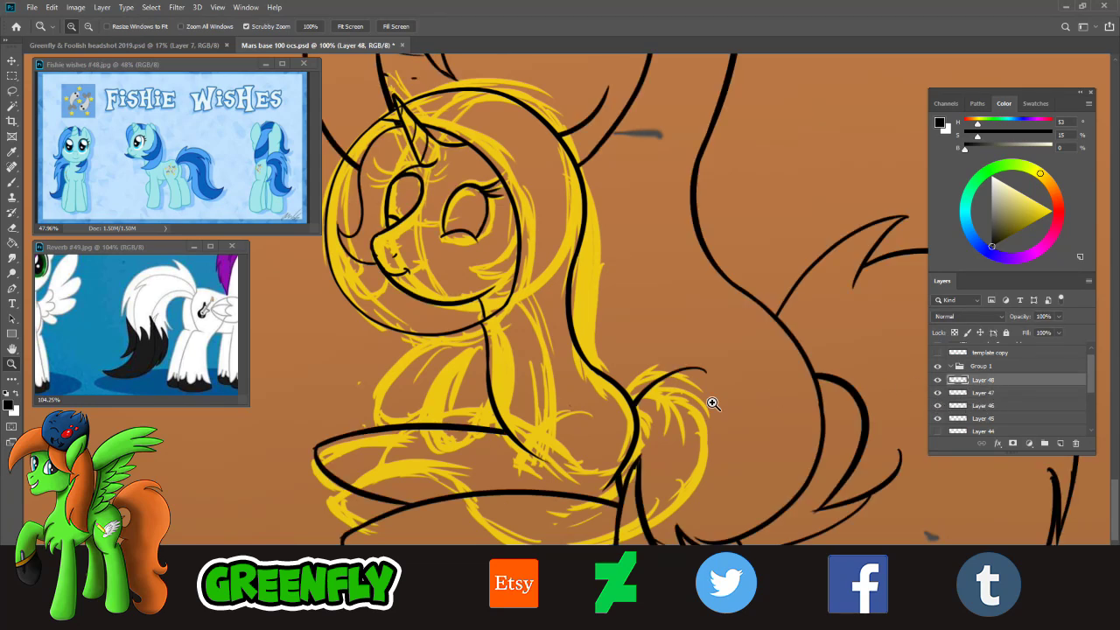
pyautogui.rightClick(1003, 382)
pyautogui.click(894, 482)
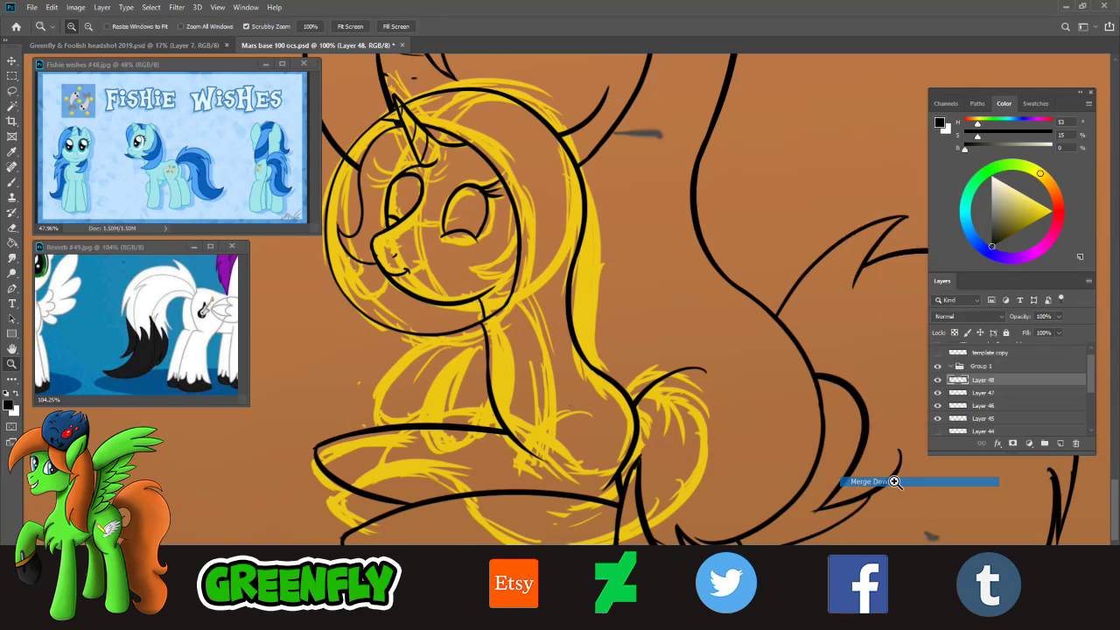
pyautogui.click(940, 385)
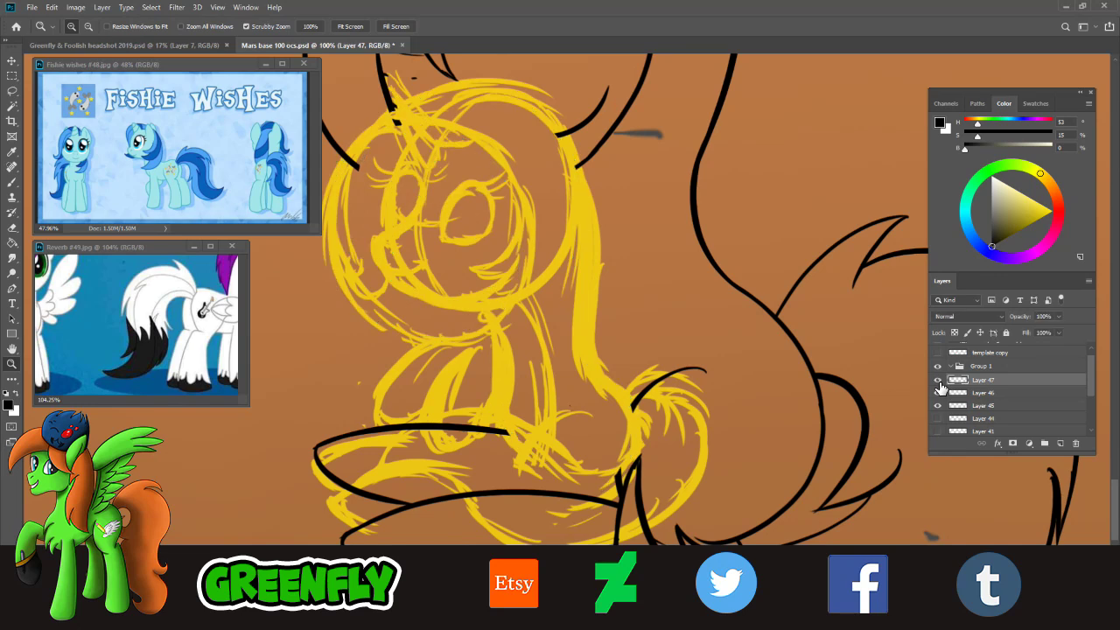
pyautogui.click(939, 380)
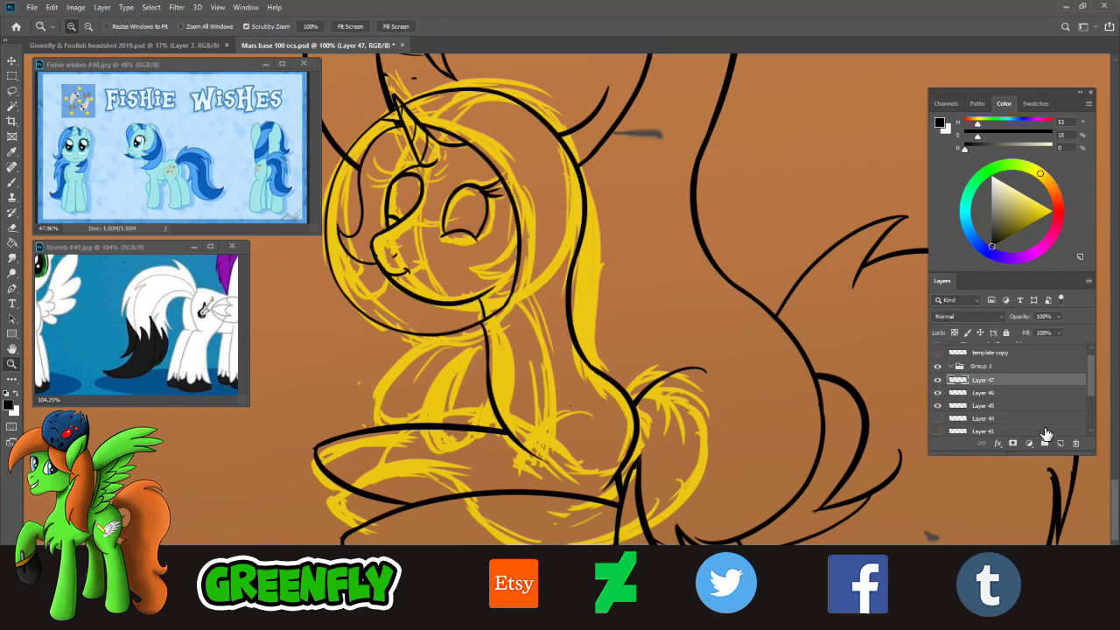
# - Hide the yellow sketch on Layer 45 and show the red sketch on Layer 44
pyautogui.click(937, 407)
pyautogui.click(939, 419)
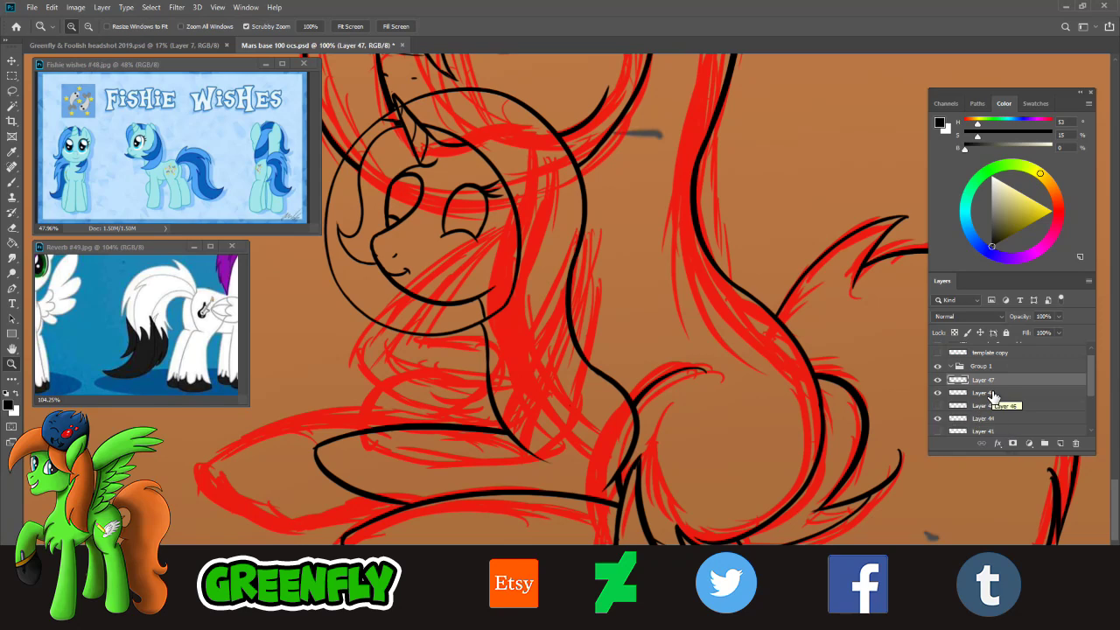
# - Toggle the visibility of Layer 46, add a new layer above it, and ready the Brush for inking the small pony's folded foreleg
pyautogui.click(992, 394)
pyautogui.click(938, 393)
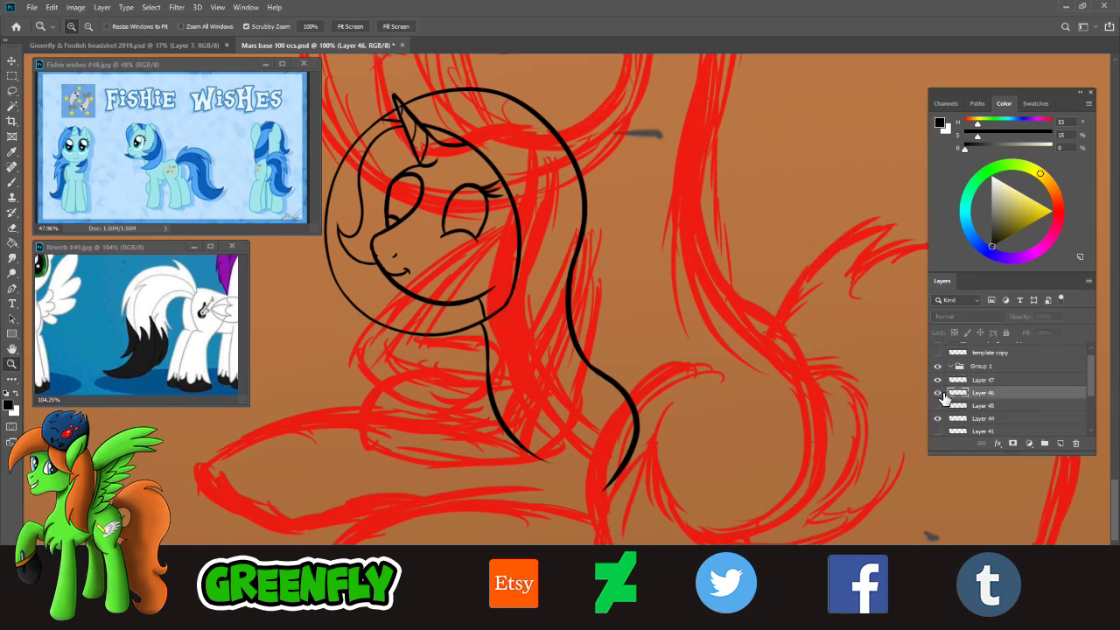
pyautogui.click(938, 393)
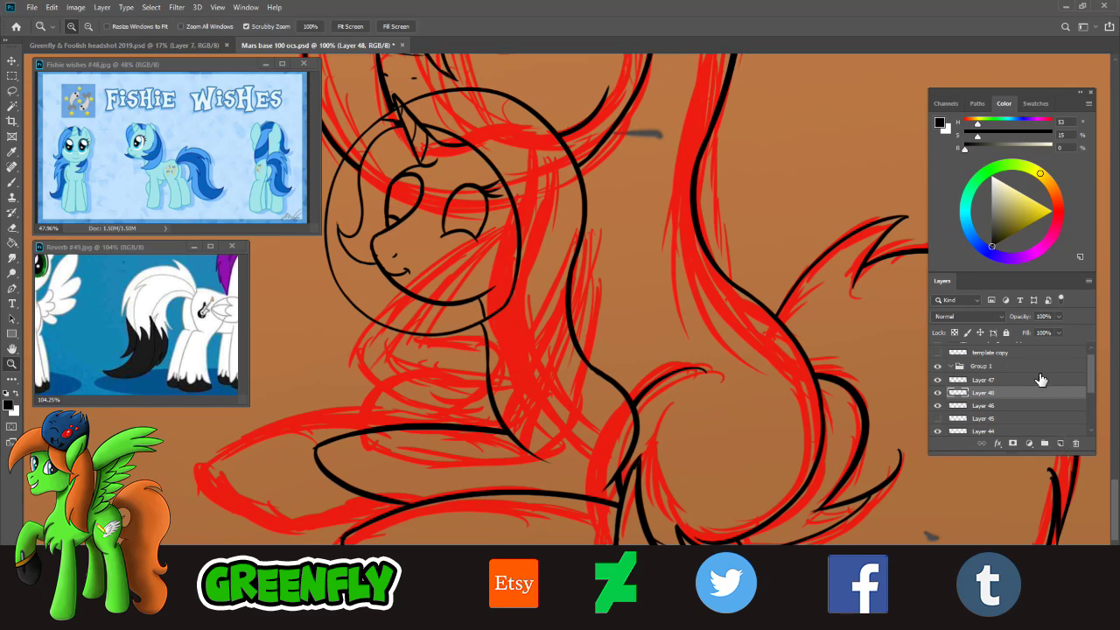
pyautogui.moveTo(455, 430); pyautogui.dragTo(459, 444)
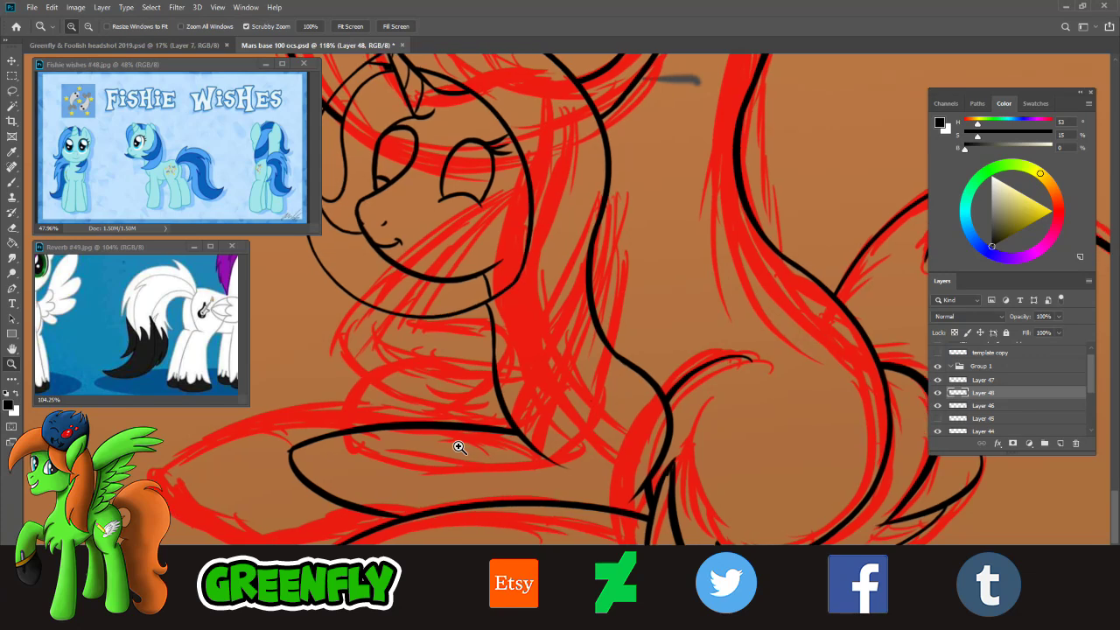
pyautogui.click(12, 183)
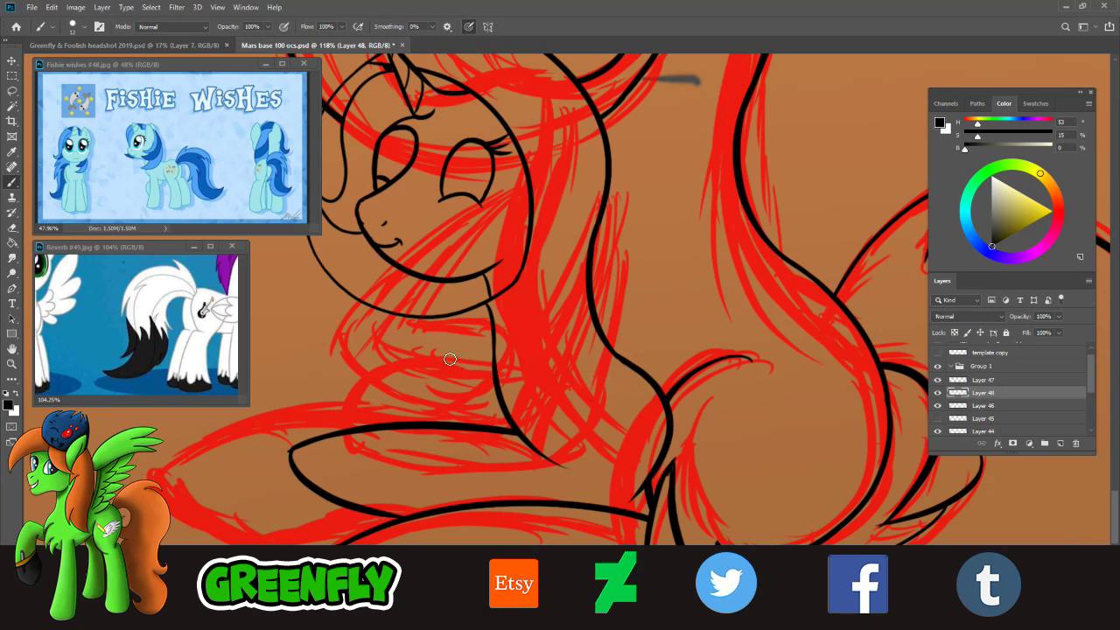
# - Try to ink the rounded knee of the small pony's folded foreleg in one curved stroke over the red sketch
pyautogui.moveTo(455, 355); pyautogui.dragTo(415, 458)
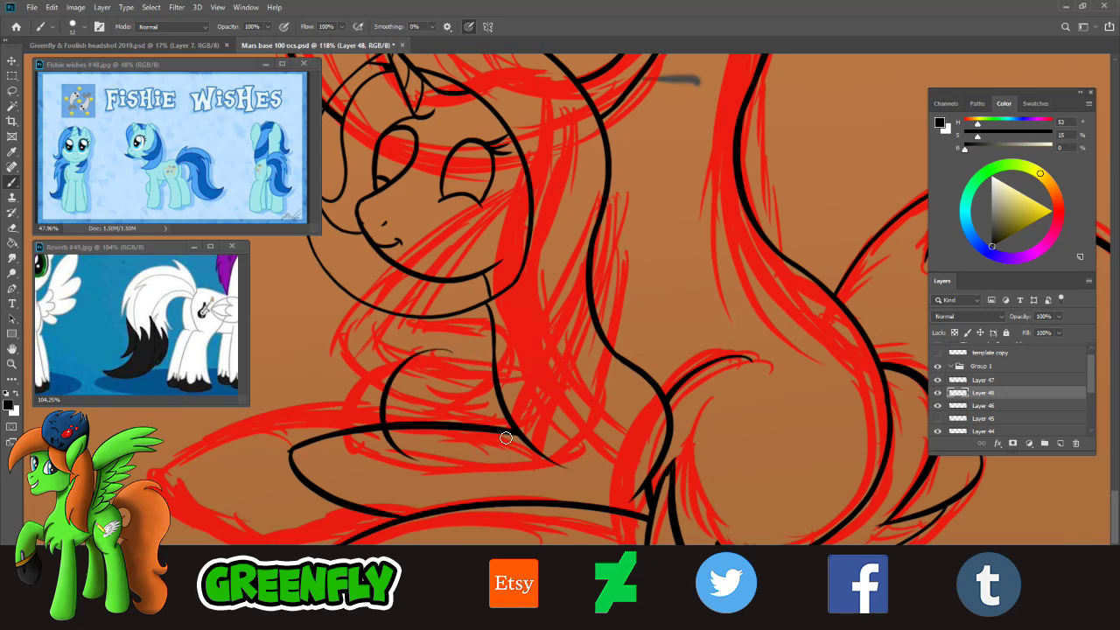
pyautogui.hotkey('ctrl', 'z')
pyautogui.moveTo(442, 356); pyautogui.dragTo(402, 456)
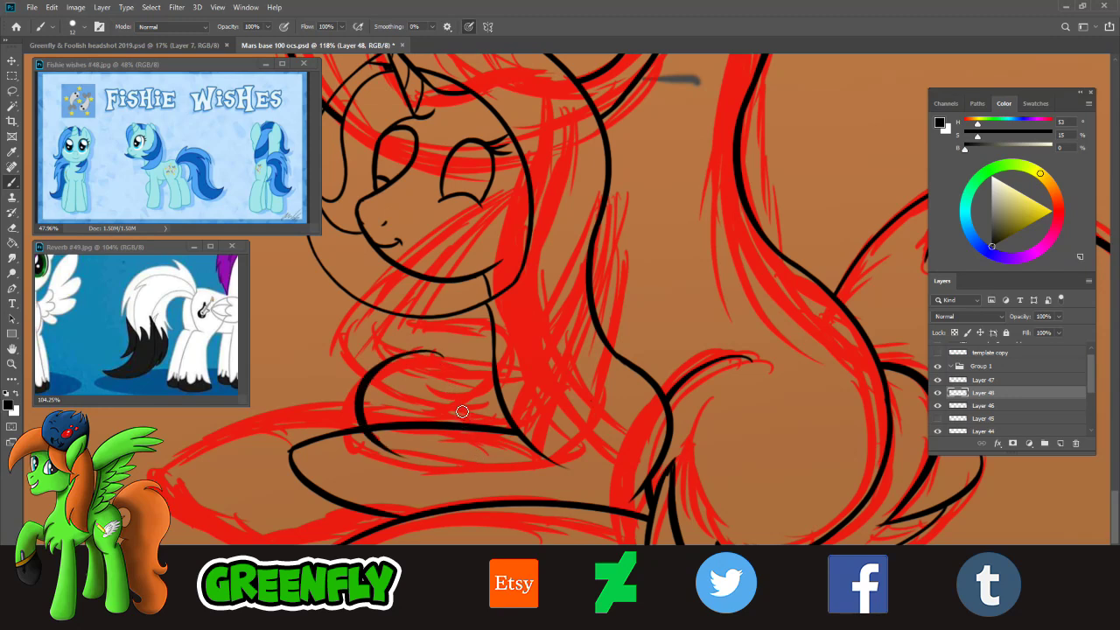
pyautogui.hotkey('ctrl', 'z')
pyautogui.moveTo(438, 352)
pyautogui.mouseDown()
pyautogui.moveTo(372, 393)
pyautogui.moveTo(385, 473)
pyautogui.mouseUp()
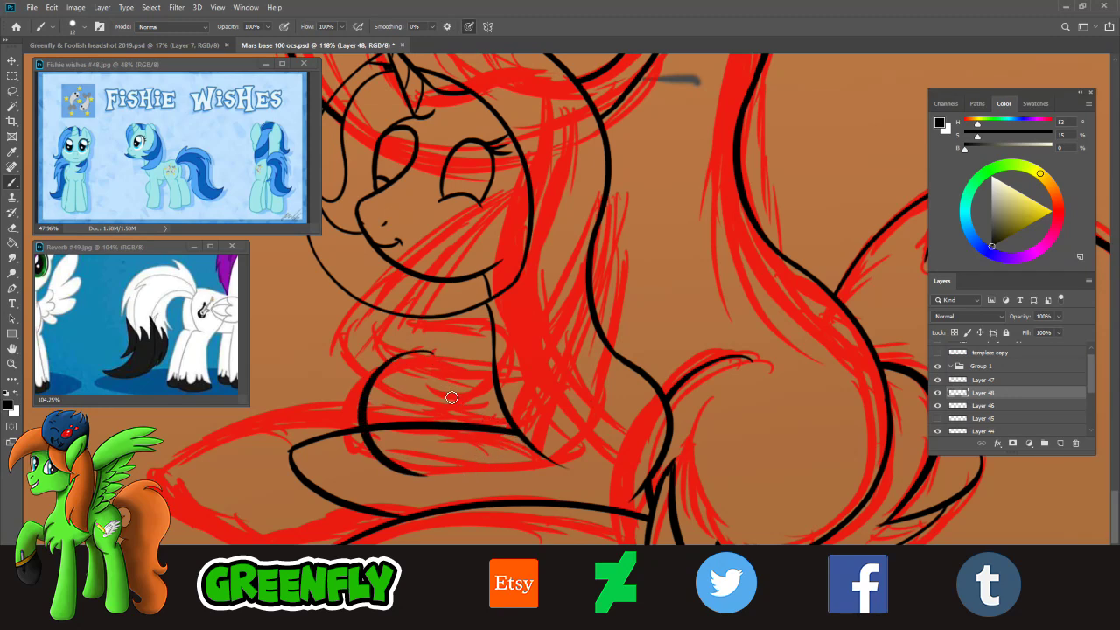
pyautogui.hotkey('ctrl', 'z')
pyautogui.moveTo(438, 352)
pyautogui.mouseDown()
pyautogui.moveTo(362, 431)
pyautogui.moveTo(579, 466)
pyautogui.moveTo(533, 469)
pyautogui.mouseUp()
pyautogui.hotkey('ctrl', 'z')
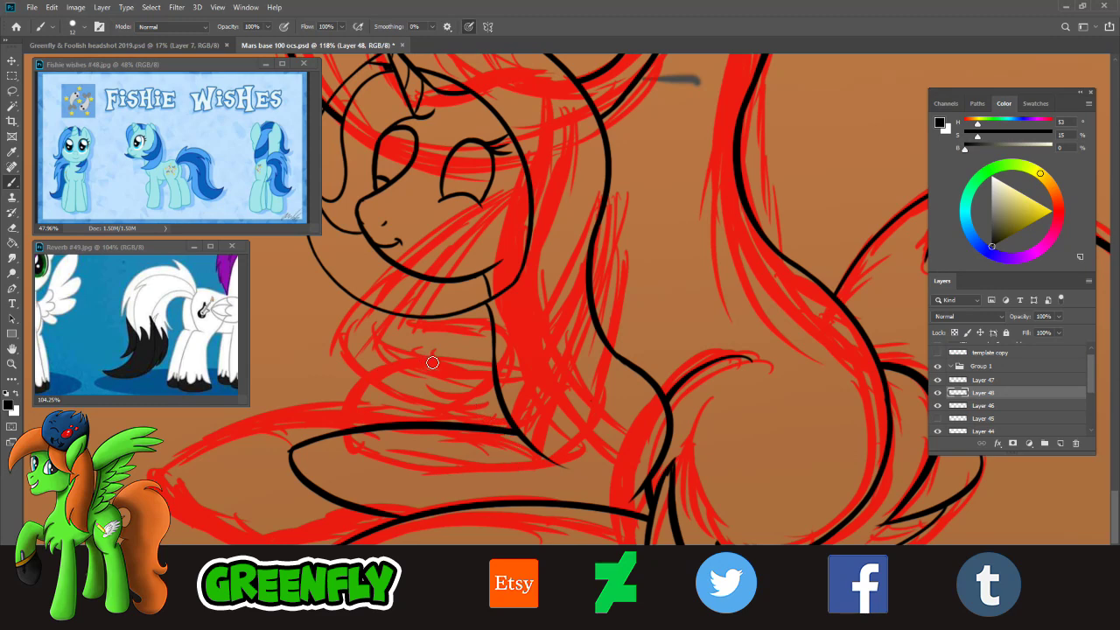
pyautogui.moveTo(433, 362); pyautogui.dragTo(567, 459)
pyautogui.hotkey('ctrl', 'z')
# - Ink the two slanted lines of the small pony's upper foreleg, running from behind its neck down across the chest
pyautogui.moveTo(623, 276); pyautogui.dragTo(586, 406)
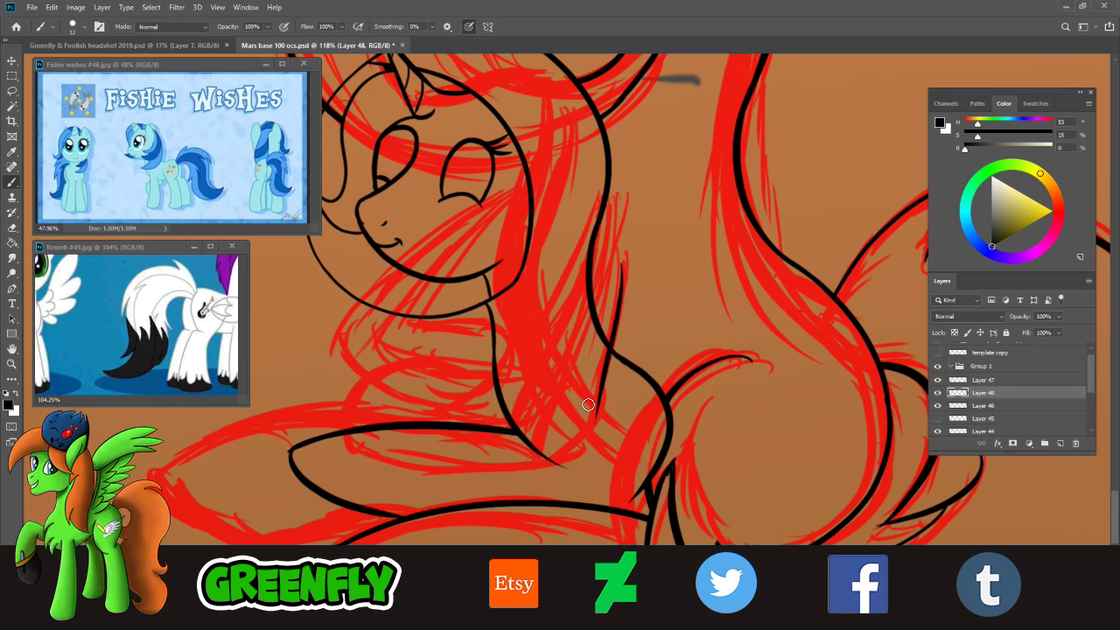
pyautogui.hotkey('ctrl', 'z')
pyautogui.moveTo(639, 262); pyautogui.dragTo(554, 410)
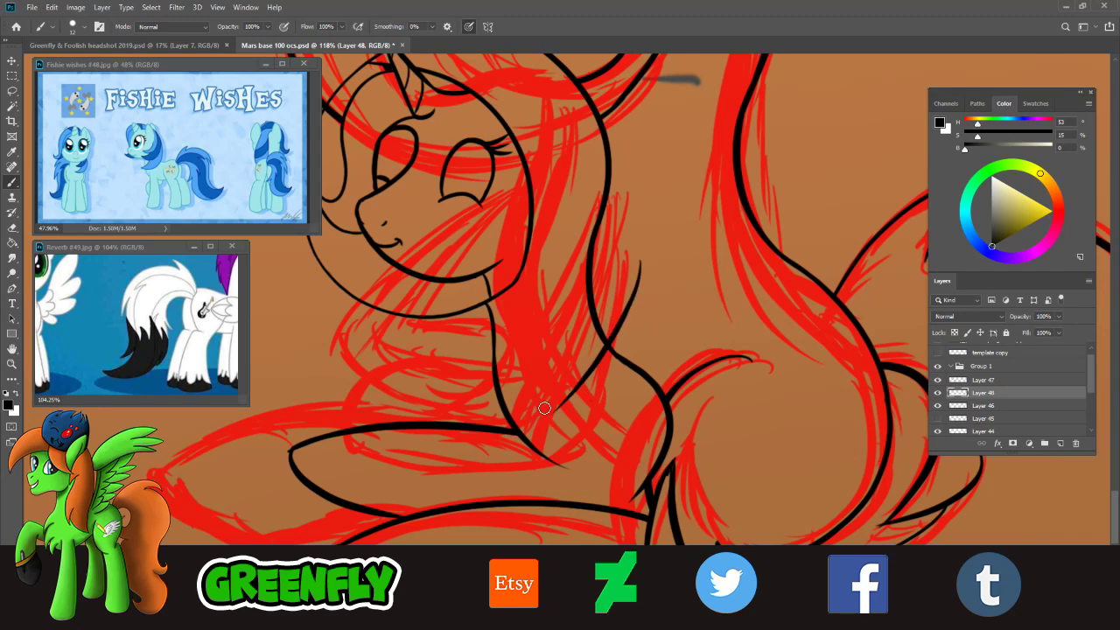
pyautogui.hotkey('ctrl', 'z')
pyautogui.moveTo(628, 308); pyautogui.dragTo(559, 437)
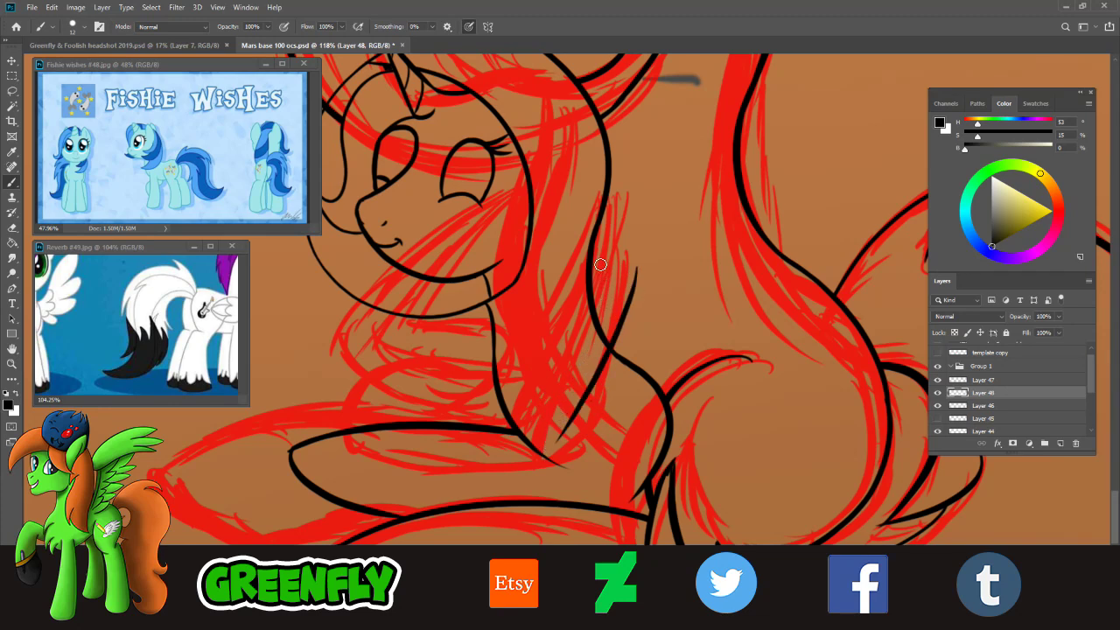
pyautogui.moveTo(611, 247); pyautogui.dragTo(507, 363)
pyautogui.hotkey('ctrl', 'z')
pyautogui.moveTo(607, 251); pyautogui.dragTo(520, 382)
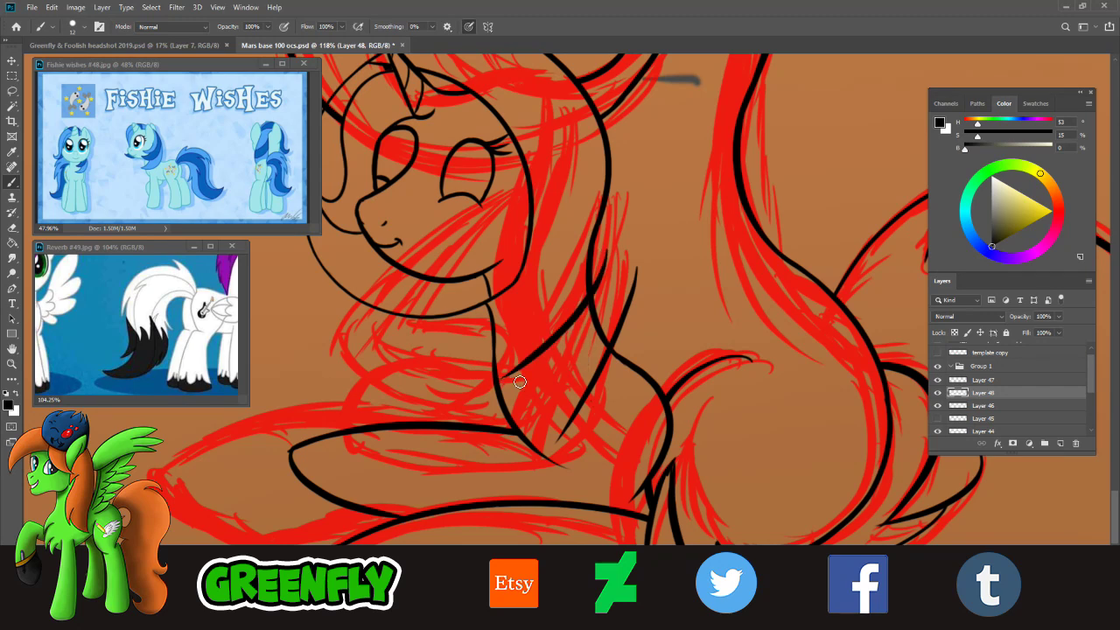
# - Try to ink the upper edge of the folded foreleg, from the inner slanted line across the chest toward the knee
pyautogui.click(13, 364)
pyautogui.click(432, 440)
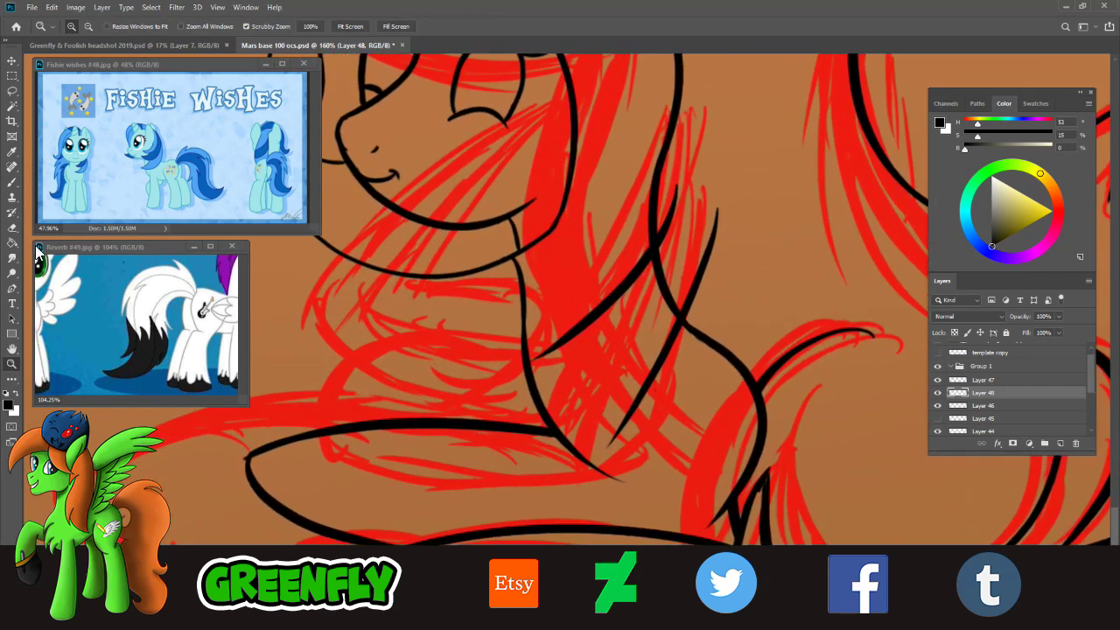
pyautogui.press('b')
pyautogui.moveTo(527, 343); pyautogui.dragTo(364, 338)
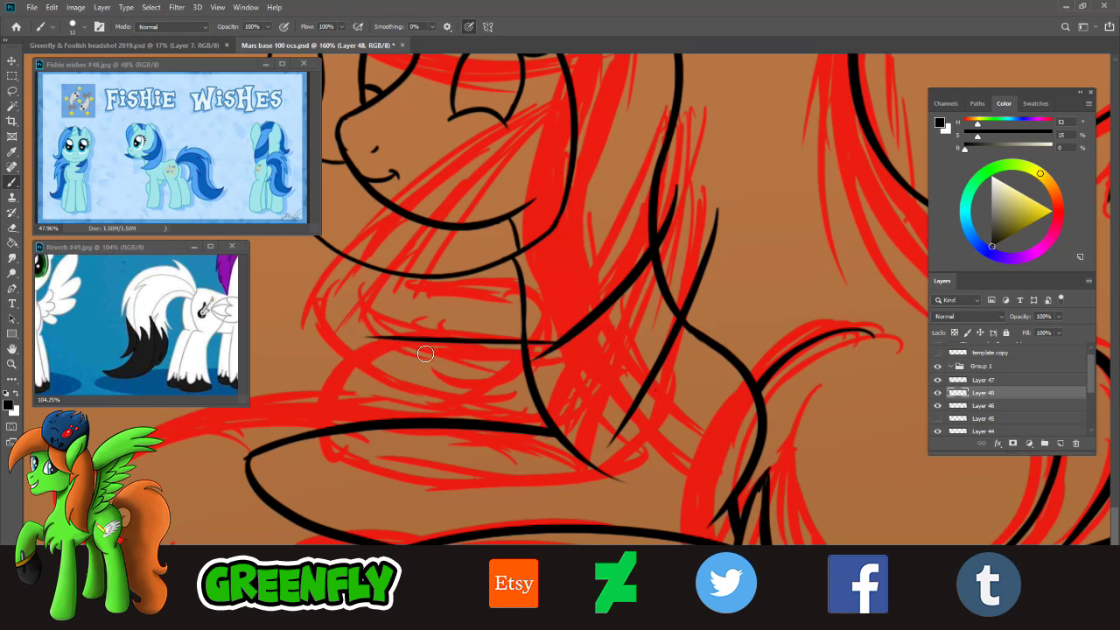
pyautogui.hotkey('ctrl', 'z')
pyautogui.moveTo(551, 342); pyautogui.dragTo(385, 340)
pyautogui.hotkey('ctrl', 'z')
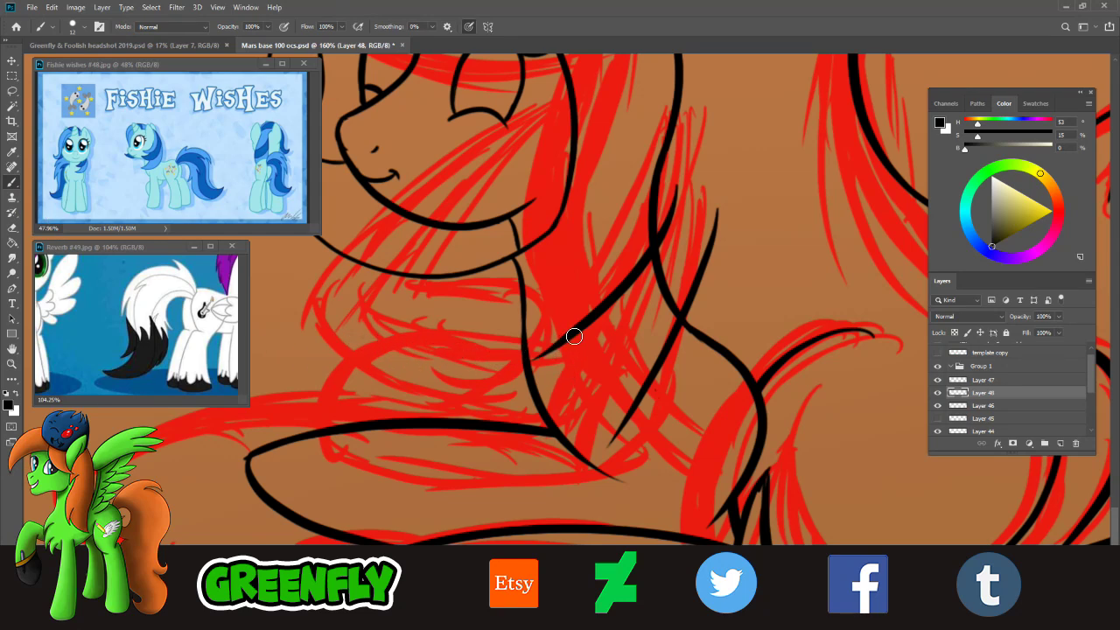
pyautogui.moveTo(564, 336); pyautogui.dragTo(385, 338)
pyautogui.hotkey('ctrl', 'z')
pyautogui.moveTo(563, 336); pyautogui.dragTo(433, 341)
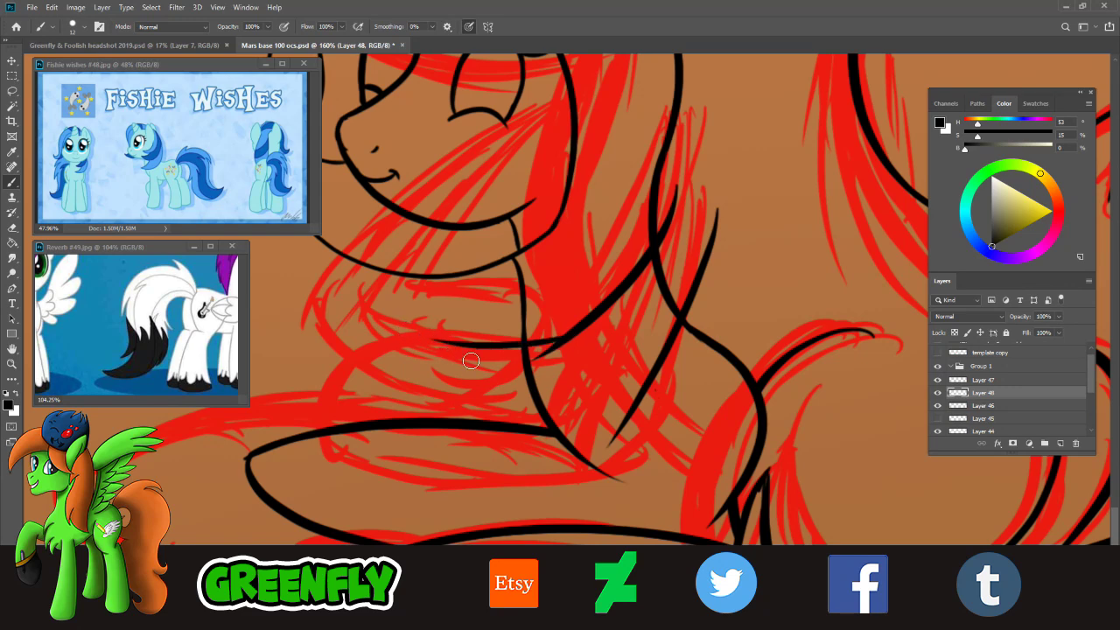
pyautogui.hotkey('ctrl', 'z')
pyautogui.moveTo(564, 337); pyautogui.dragTo(410, 343)
pyautogui.hotkey('ctrl', 'z')
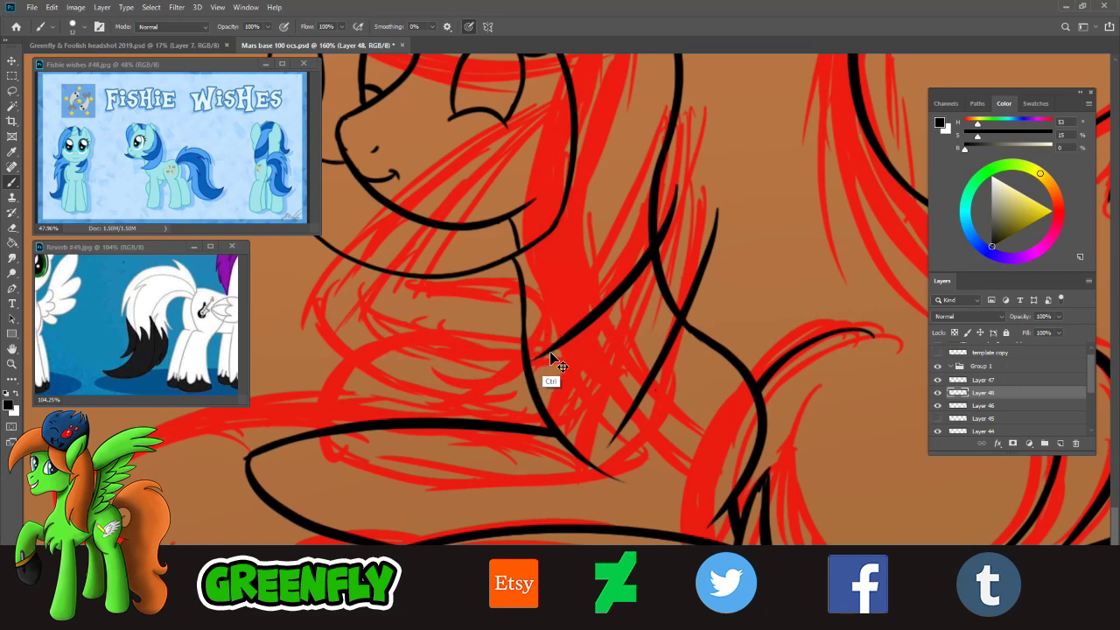
# - Ink the folded foreleg's upper edge, rounded knee and underside, and join the underside to the outer slanted line
pyautogui.moveTo(564, 337)
pyautogui.mouseDown()
pyautogui.moveTo(407, 335)
pyautogui.moveTo(390, 487)
pyautogui.mouseUp()
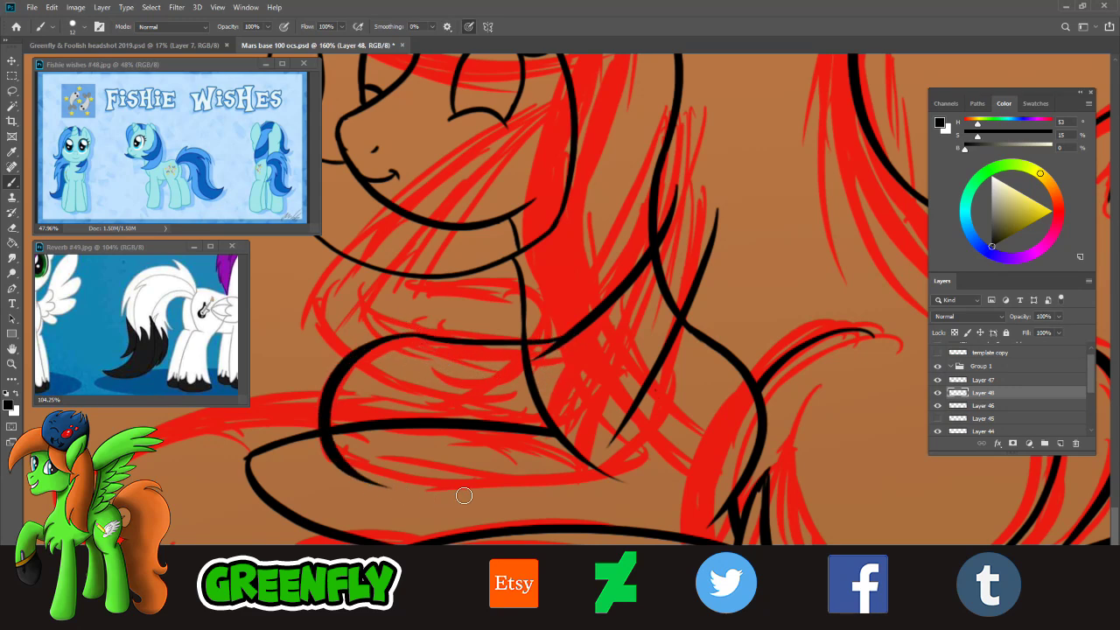
pyautogui.hotkey('ctrl', 'z')
pyautogui.moveTo(432, 338); pyautogui.dragTo(389, 483)
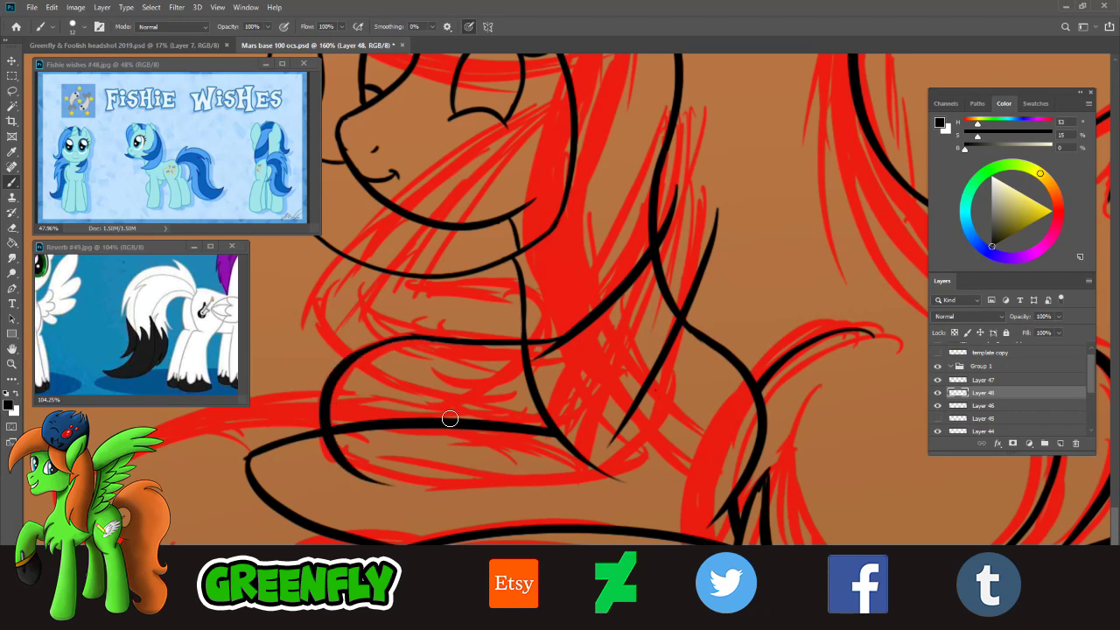
pyautogui.hotkey('ctrl', 'z')
pyautogui.moveTo(405, 340)
pyautogui.mouseDown()
pyautogui.moveTo(446, 488)
pyautogui.moveTo(487, 472)
pyautogui.moveTo(397, 488)
pyautogui.moveTo(354, 464)
pyautogui.moveTo(582, 462)
pyautogui.mouseUp()
pyautogui.hotkey('ctrl', 'z')
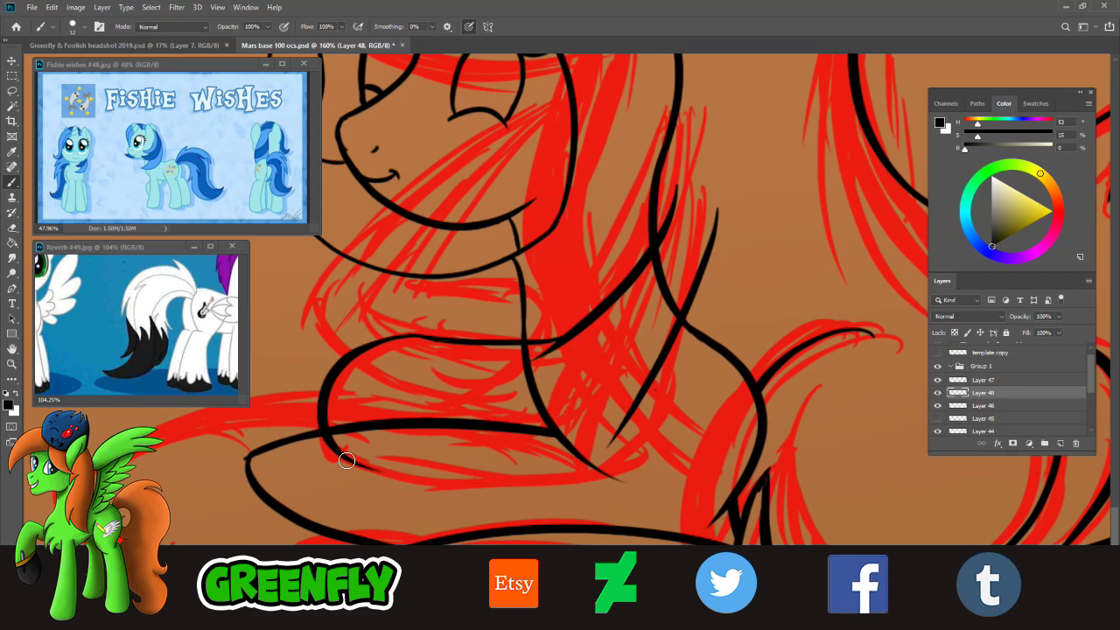
pyautogui.moveTo(347, 461); pyautogui.dragTo(617, 477)
pyautogui.moveTo(627, 423); pyautogui.dragTo(594, 455)
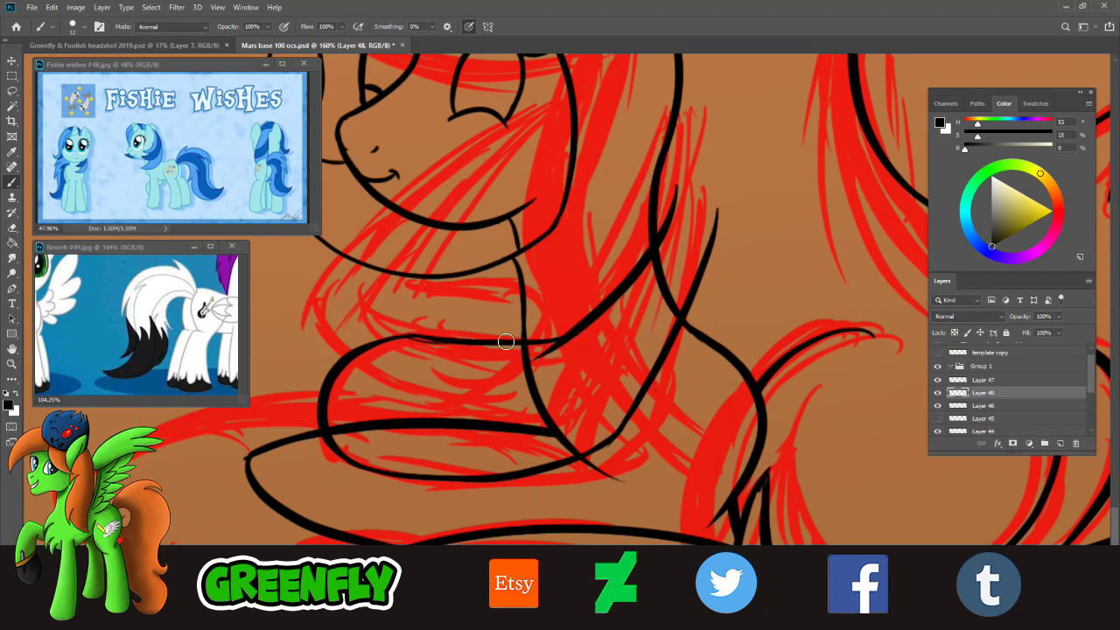
pyautogui.moveTo(415, 336); pyautogui.dragTo(455, 342)
# - Examine the inked foreleg's placement and proportions against both ponies at several zoom levels
pyautogui.click(12, 364)
pyautogui.moveTo(540, 433); pyautogui.dragTo(555, 465)
pyautogui.keyDown('alt'); pyautogui.click(608, 463); pyautogui.keyUp('alt')
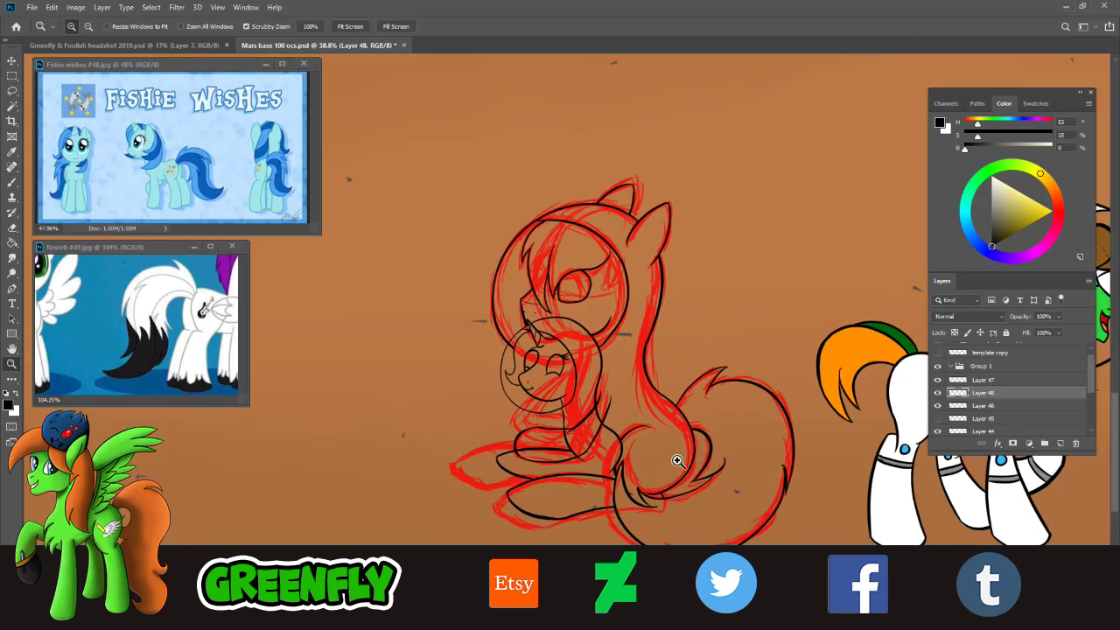
pyautogui.click(654, 444)
pyautogui.moveTo(545, 430); pyautogui.dragTo(569, 443)
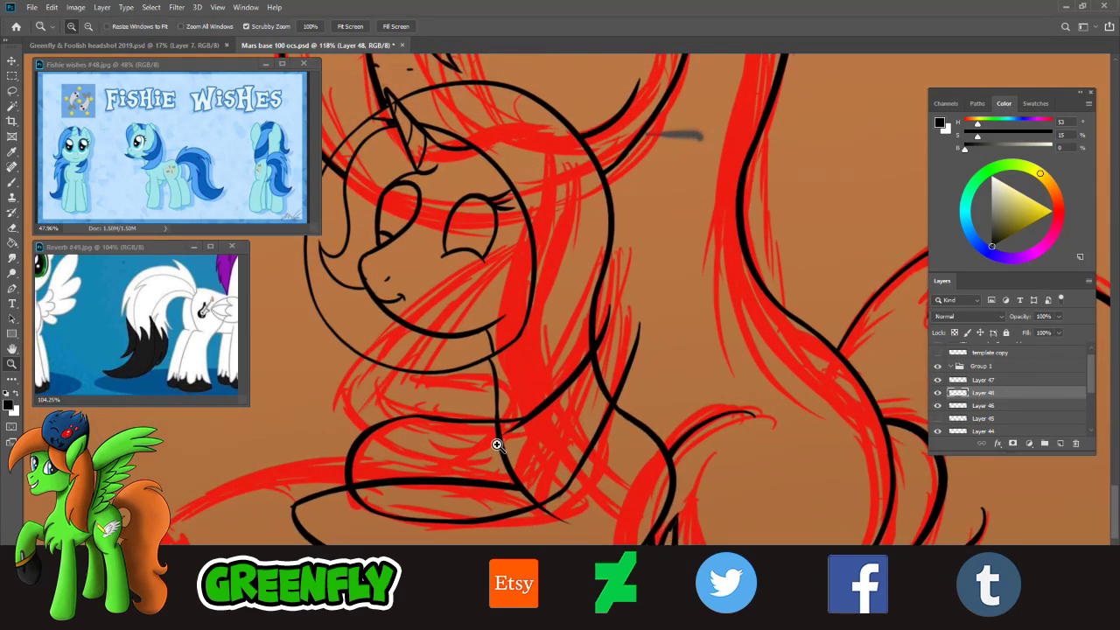
pyautogui.moveTo(496, 444); pyautogui.dragTo(513, 450)
pyautogui.keyDown('alt'); pyautogui.click(513, 451); pyautogui.keyUp('alt')
pyautogui.keyDown('alt'); pyautogui.click(581, 442); pyautogui.keyUp('alt')
pyautogui.keyDown('alt'); pyautogui.click(604, 419); pyautogui.keyUp('alt')
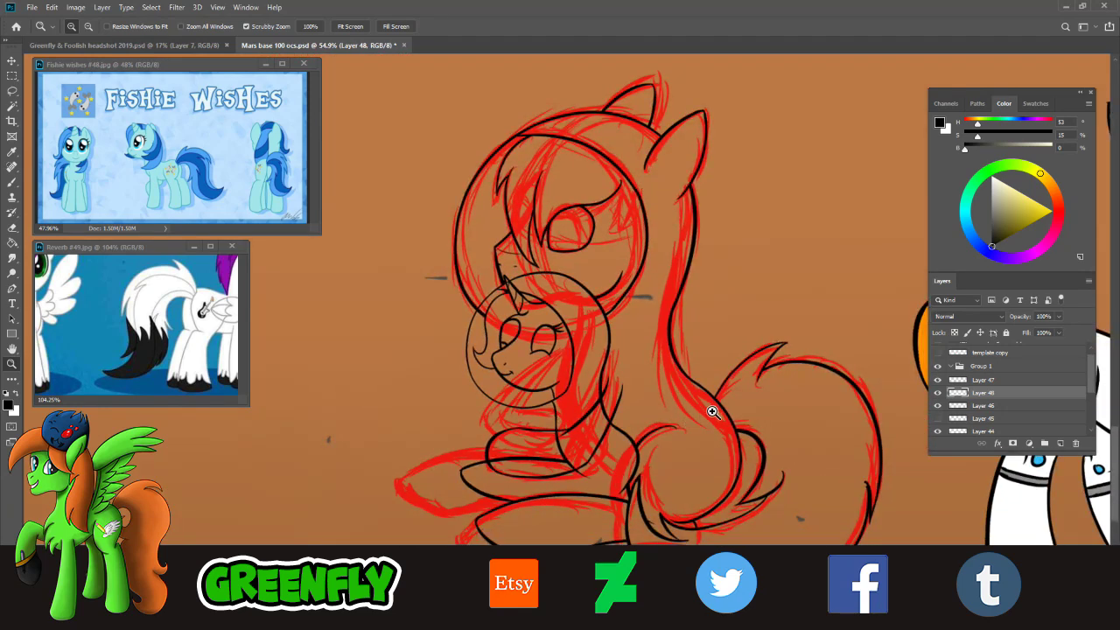
# - Erase the foreleg's inner slanted line and move the remaining foreleg line art slightly up toward the small pony's head with Free Transform
pyautogui.moveTo(646, 423); pyautogui.dragTo(658, 430)
pyautogui.click(14, 229)
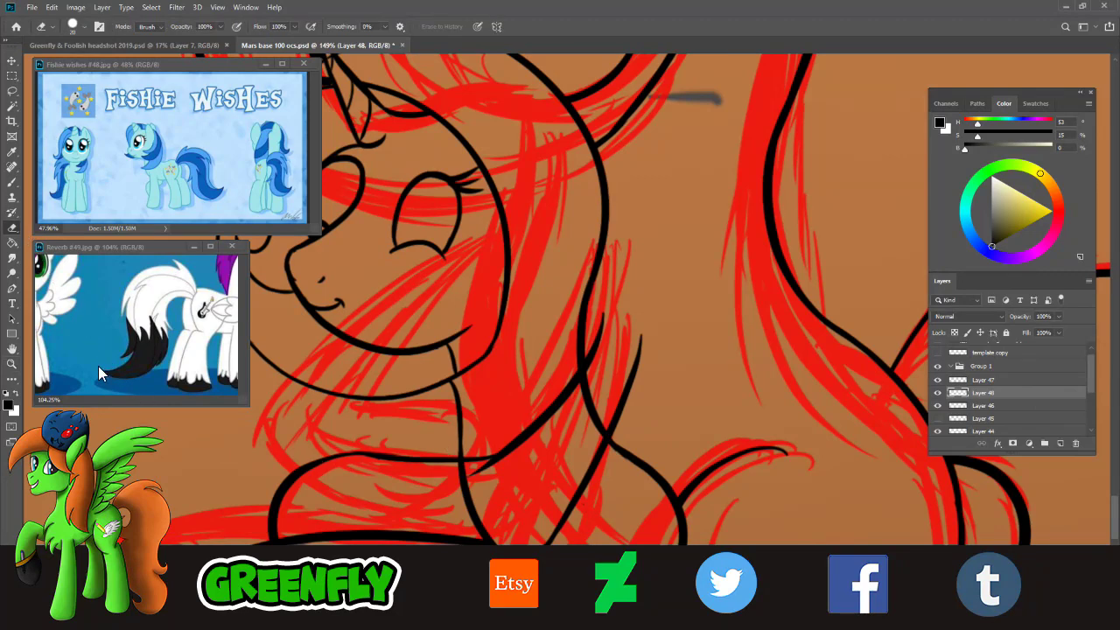
pyautogui.moveTo(525, 441)
pyautogui.mouseDown()
pyautogui.moveTo(476, 484)
pyautogui.moveTo(525, 450)
pyautogui.moveTo(602, 346)
pyautogui.mouseUp()
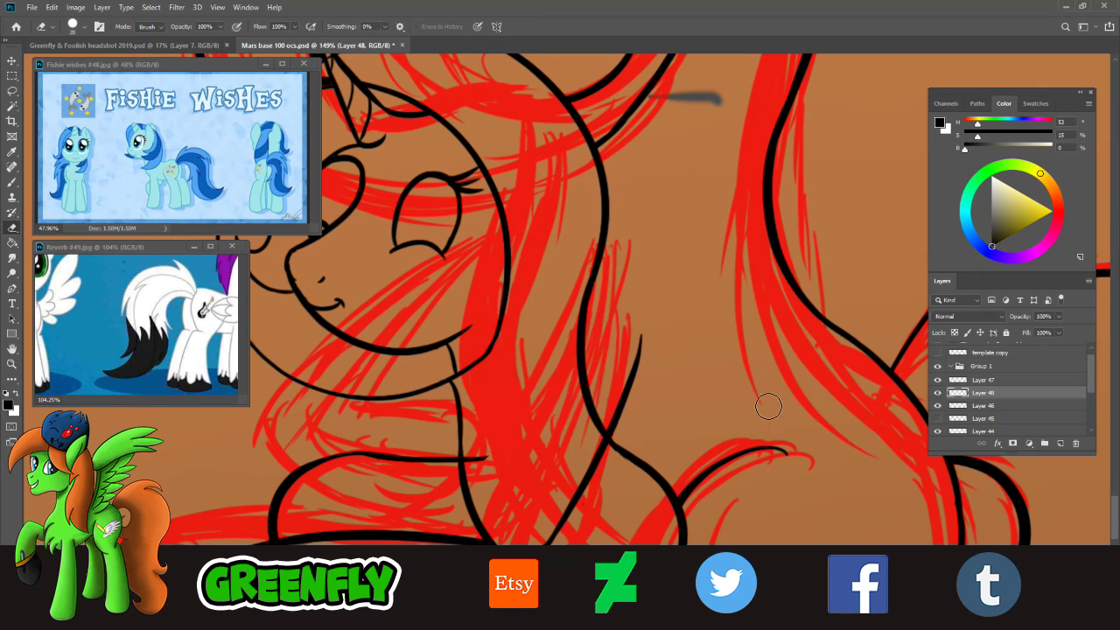
pyautogui.click(51, 7)
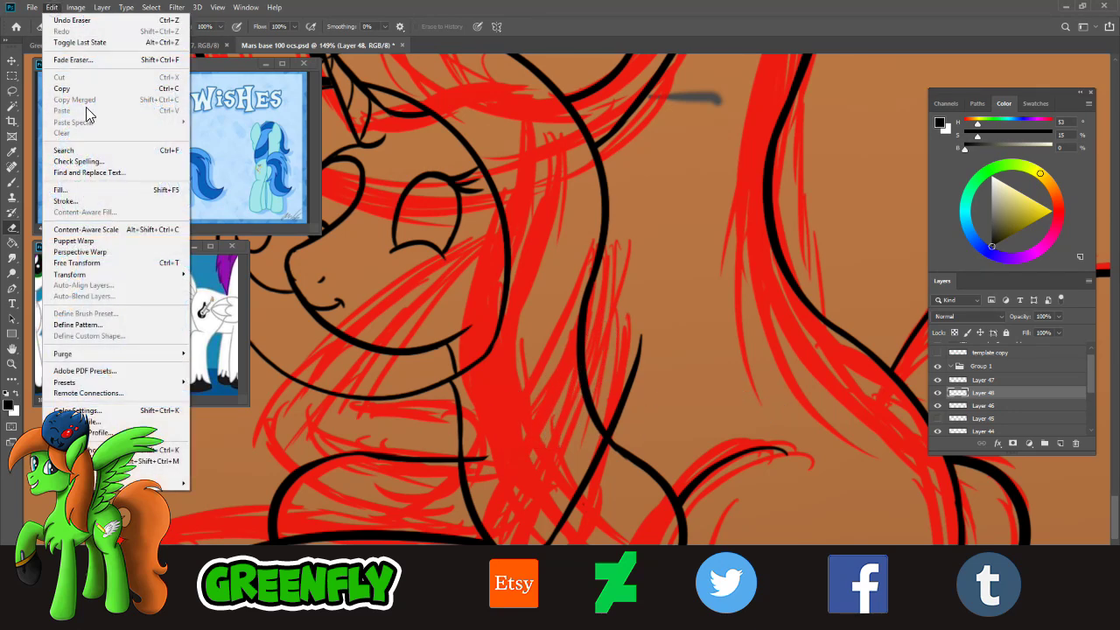
pyautogui.click(77, 262)
pyautogui.moveTo(616, 425); pyautogui.dragTo(643, 369)
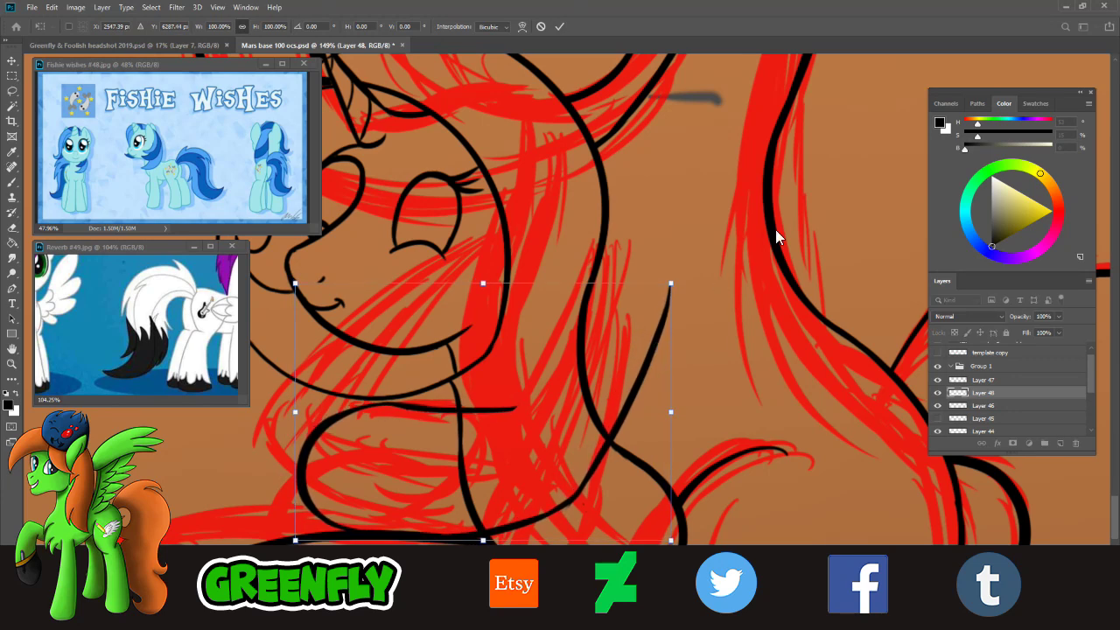
pyautogui.click(558, 27)
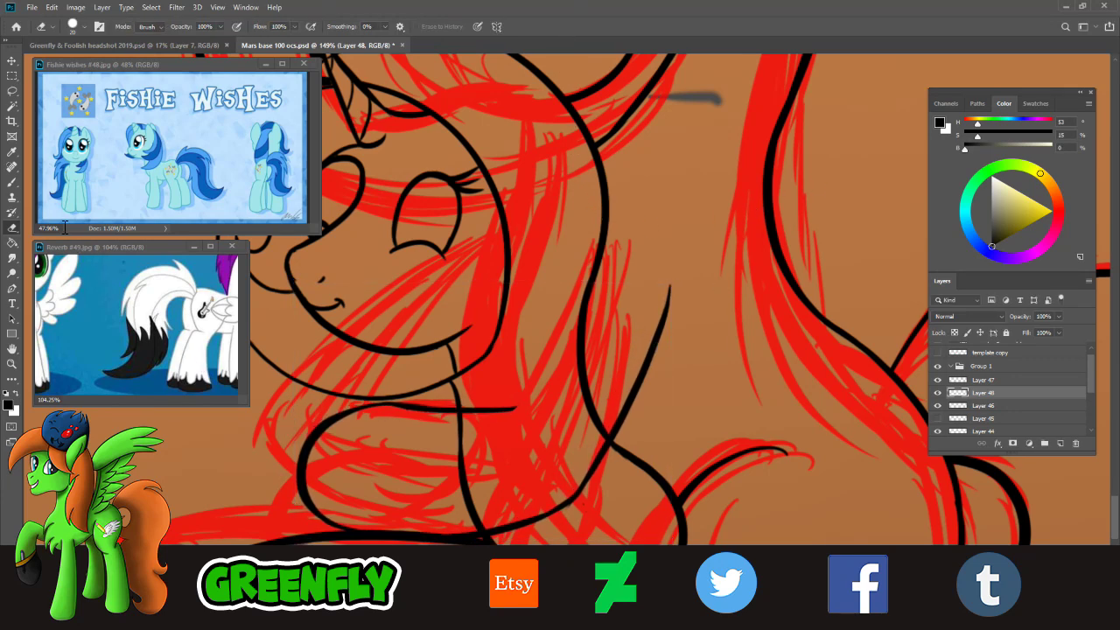
# - Redraw the foreleg's inner slanted line from the back of the neck down to the end of the upper edge
pyautogui.click(13, 182)
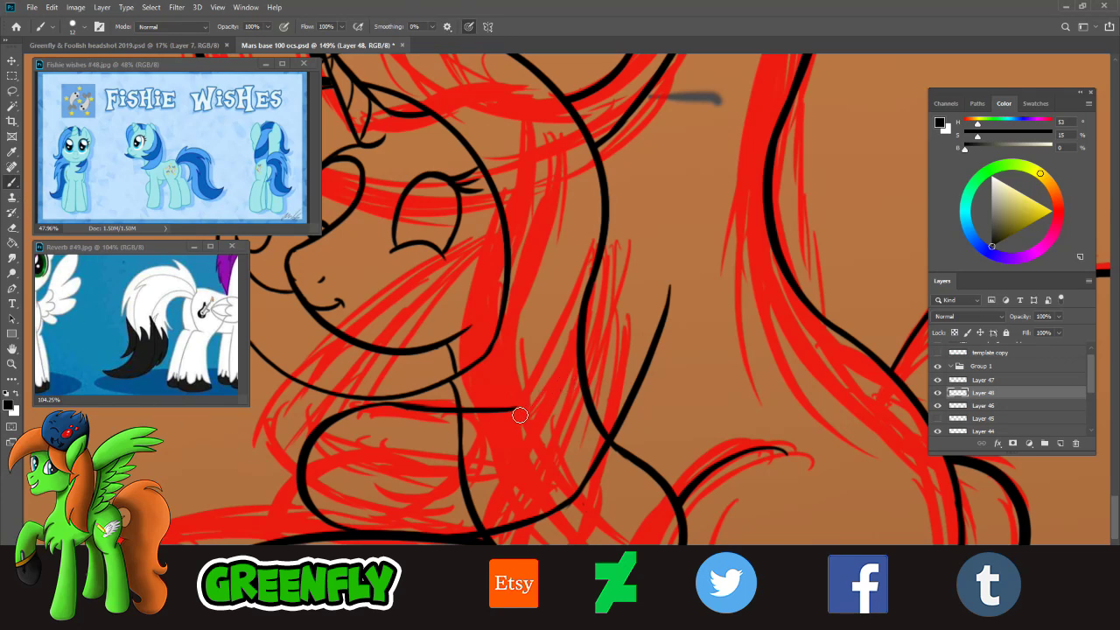
pyautogui.moveTo(611, 287); pyautogui.dragTo(514, 405)
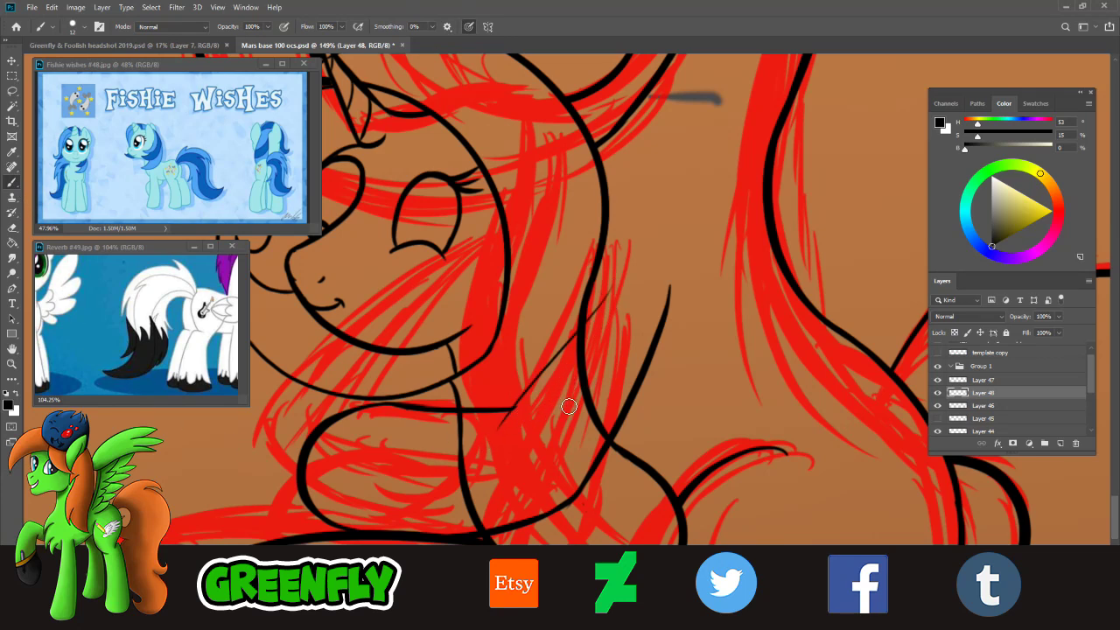
pyautogui.hotkey('ctrl', 'z')
pyautogui.moveTo(603, 288)
pyautogui.mouseDown()
pyautogui.moveTo(594, 320)
pyautogui.moveTo(501, 421)
pyautogui.mouseUp()
pyautogui.hotkey('ctrl', 'z')
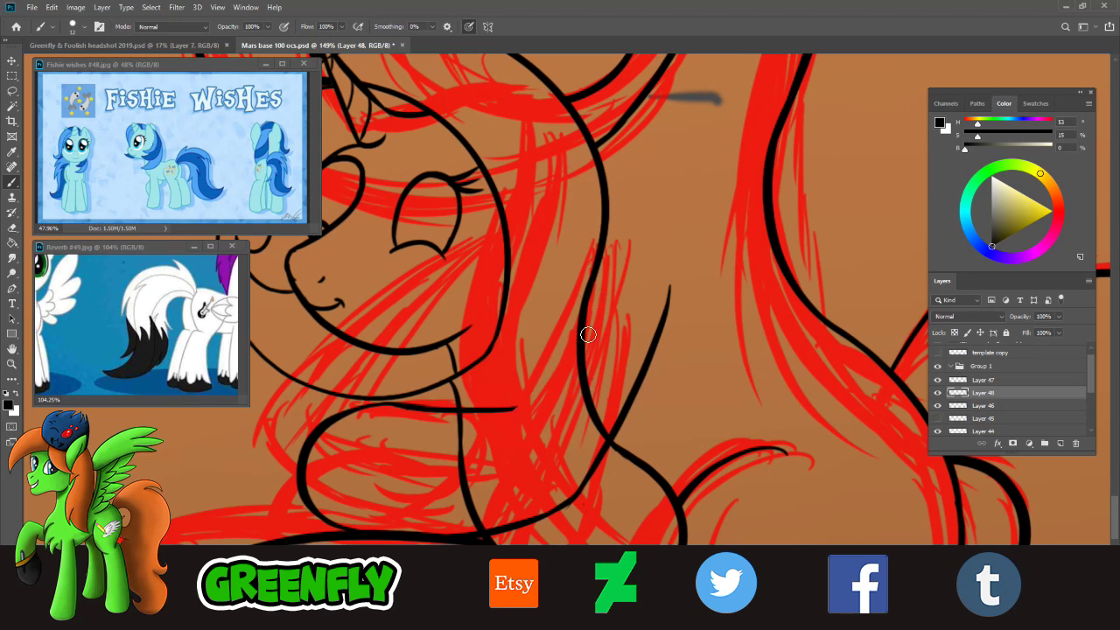
pyautogui.moveTo(603, 294); pyautogui.dragTo(504, 420)
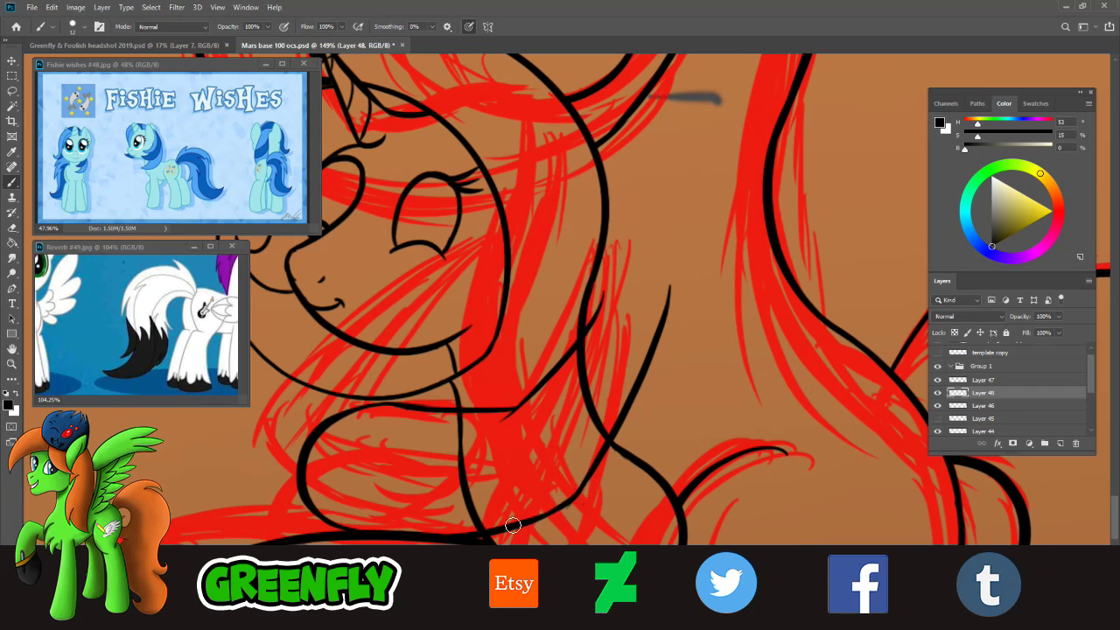
pyautogui.click(11, 364)
pyautogui.moveTo(580, 449); pyautogui.dragTo(499, 443)
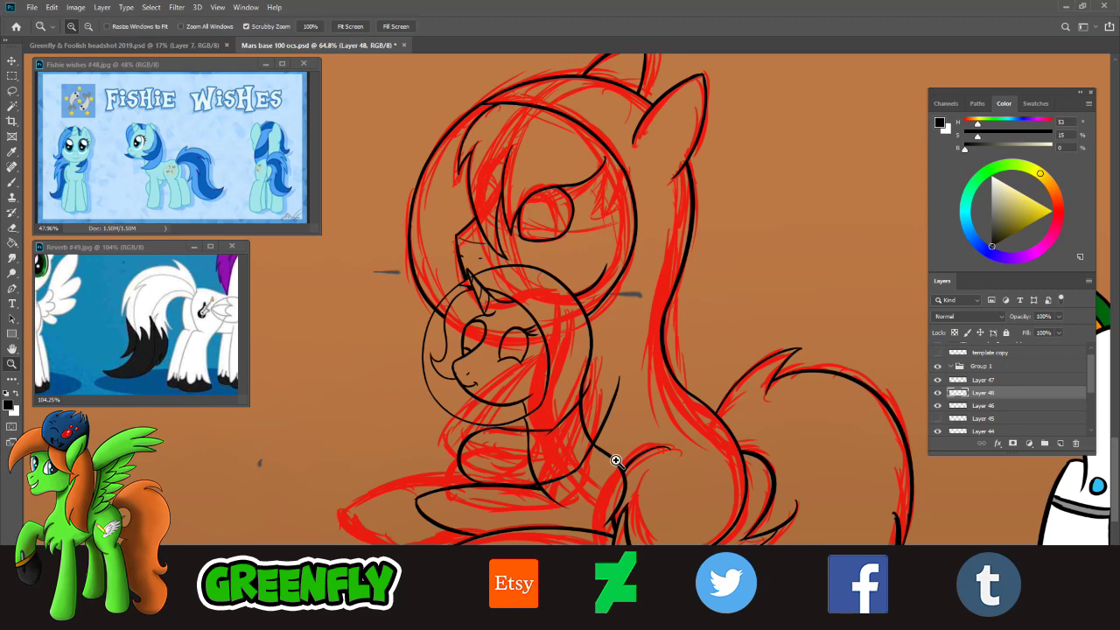
pyautogui.scroll(5, 596, 451)
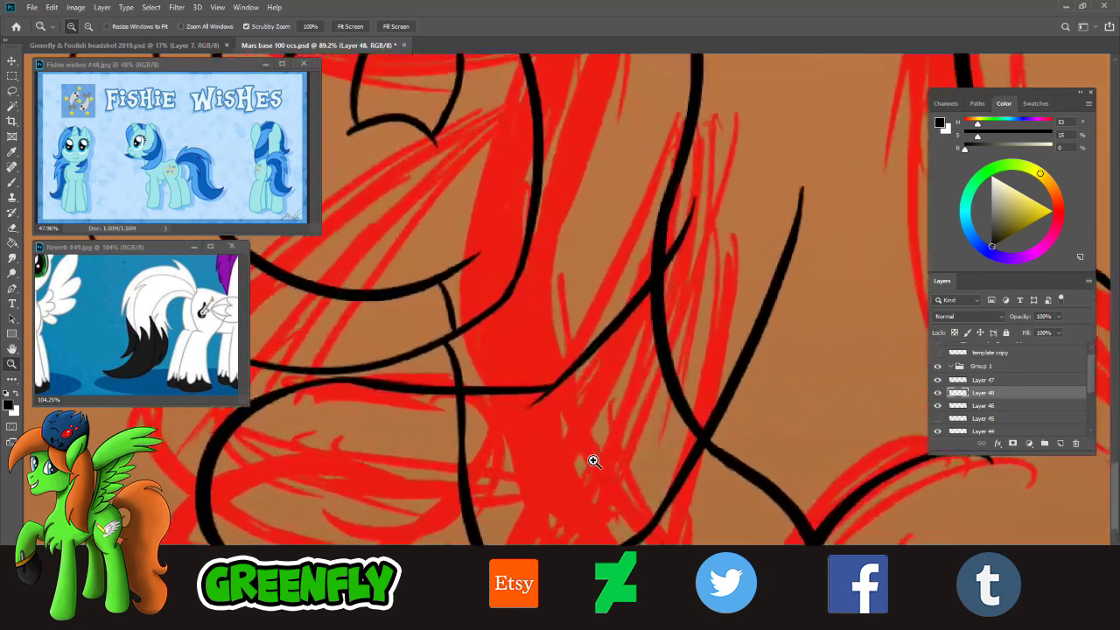
# - Erase the slanted line's overshoot below the foreleg's upper edge and extend the upper edge slightly past their shared corner
pyautogui.click(12, 227)
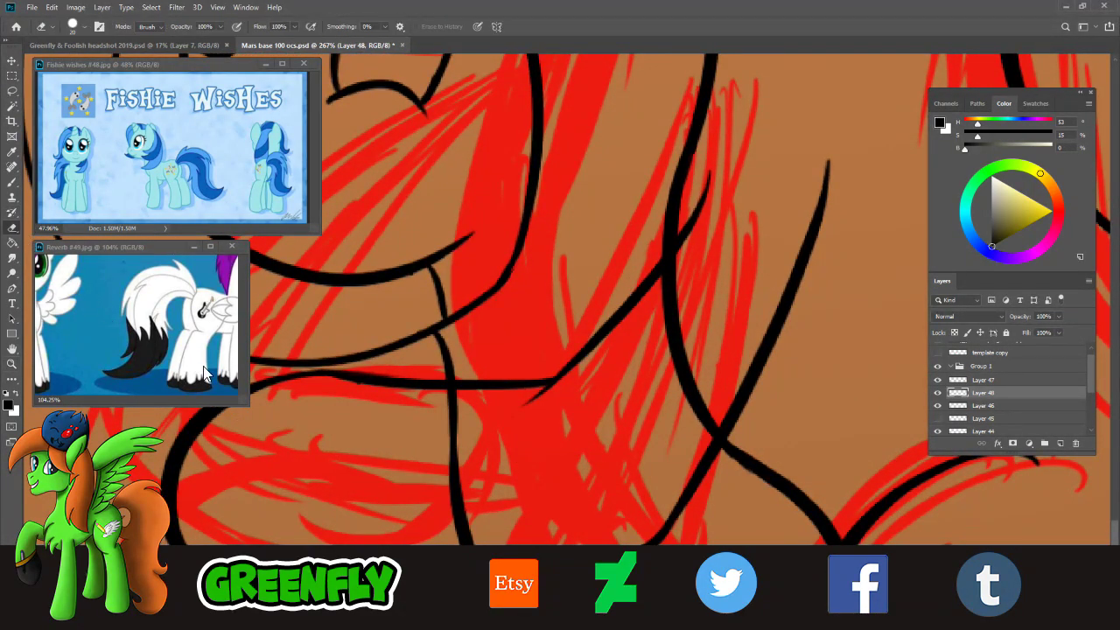
pyautogui.moveTo(540, 406)
pyautogui.mouseDown()
pyautogui.moveTo(555, 393)
pyautogui.moveTo(528, 406)
pyautogui.mouseUp()
pyautogui.press('b')
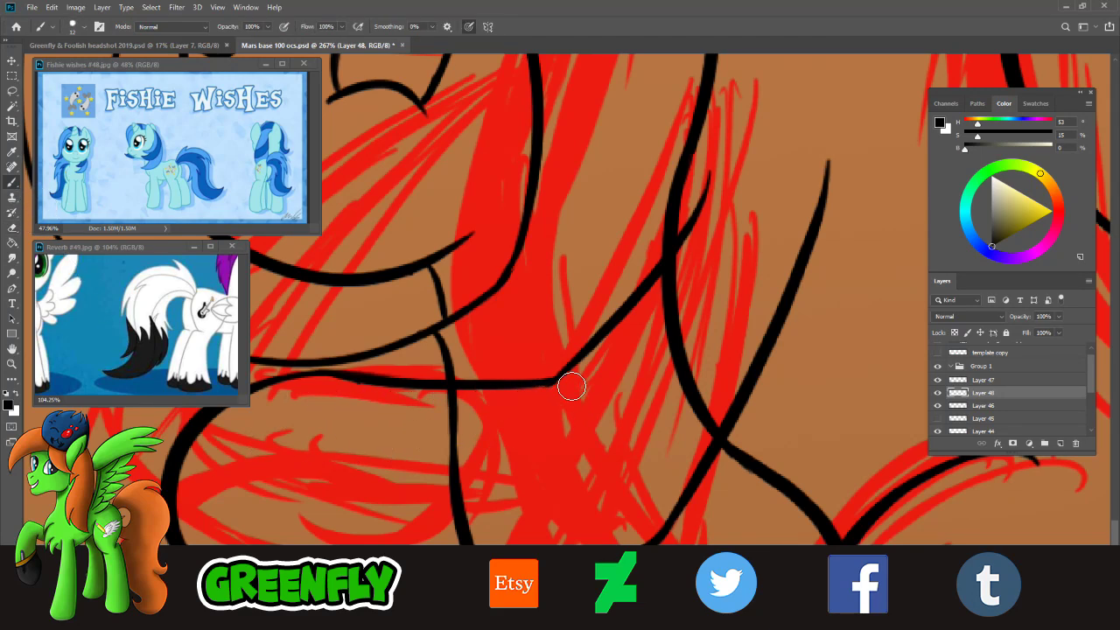
pyautogui.moveTo(551, 387); pyautogui.dragTo(576, 380)
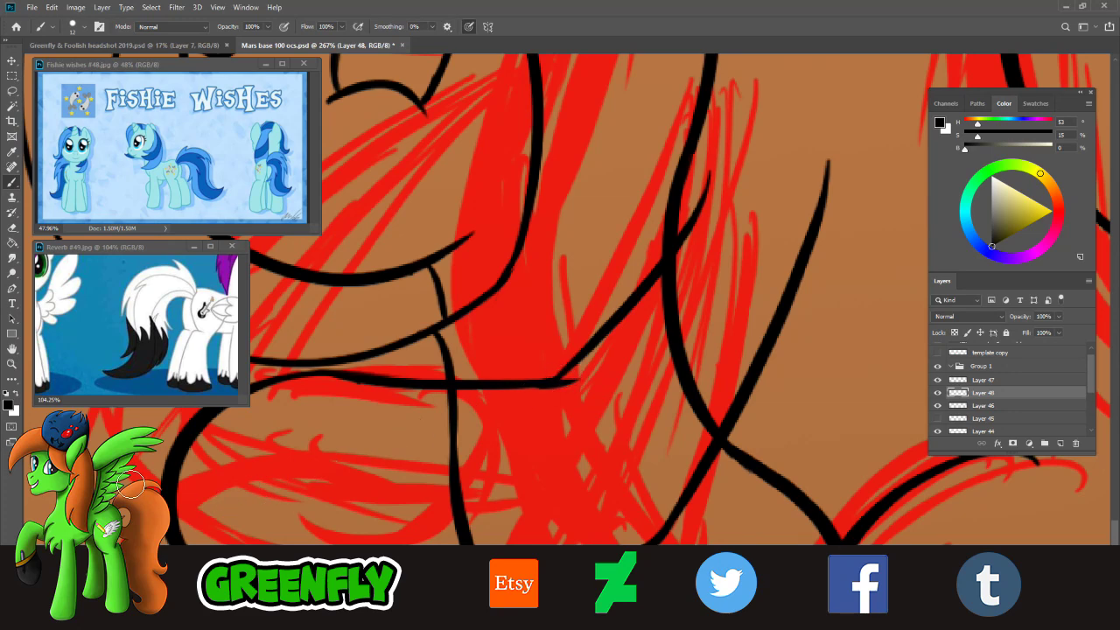
# - Try to ink a short curve from outside the folded foreleg's rounded knee down to its underside
pyautogui.click(12, 363)
pyautogui.moveTo(488, 411); pyautogui.dragTo(525, 425)
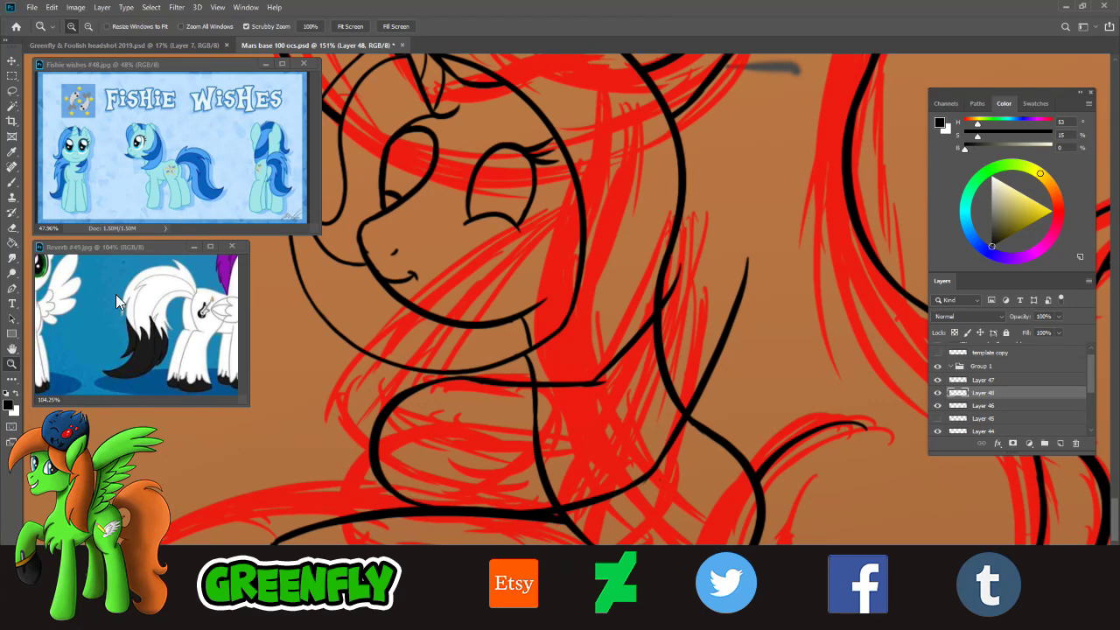
pyautogui.press('b')
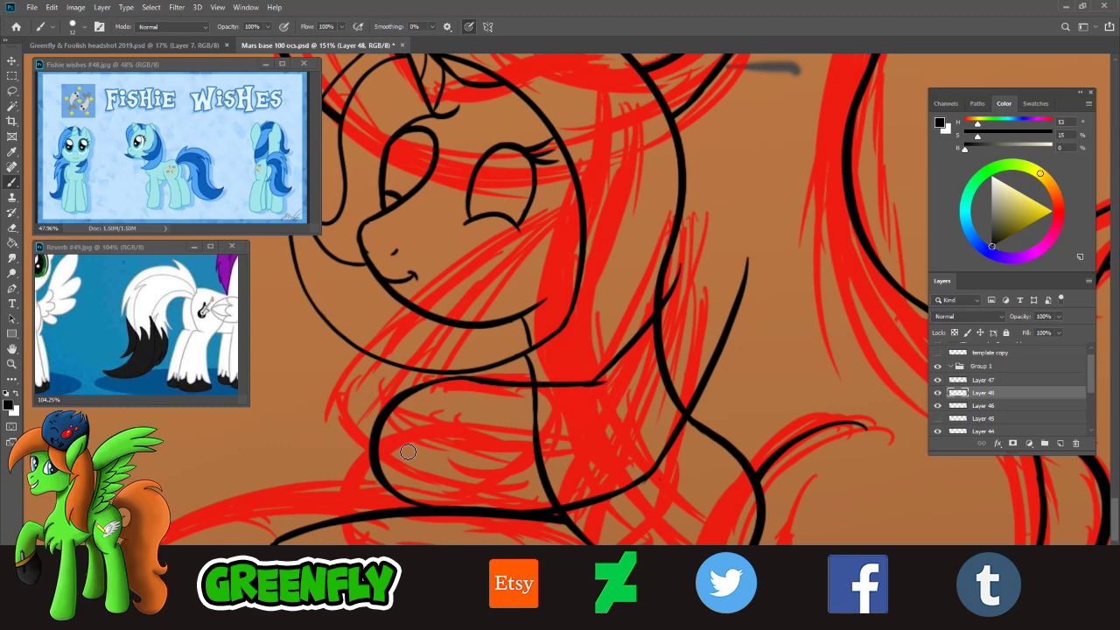
pyautogui.click(14, 366)
pyautogui.moveTo(453, 417); pyautogui.dragTo(367, 417)
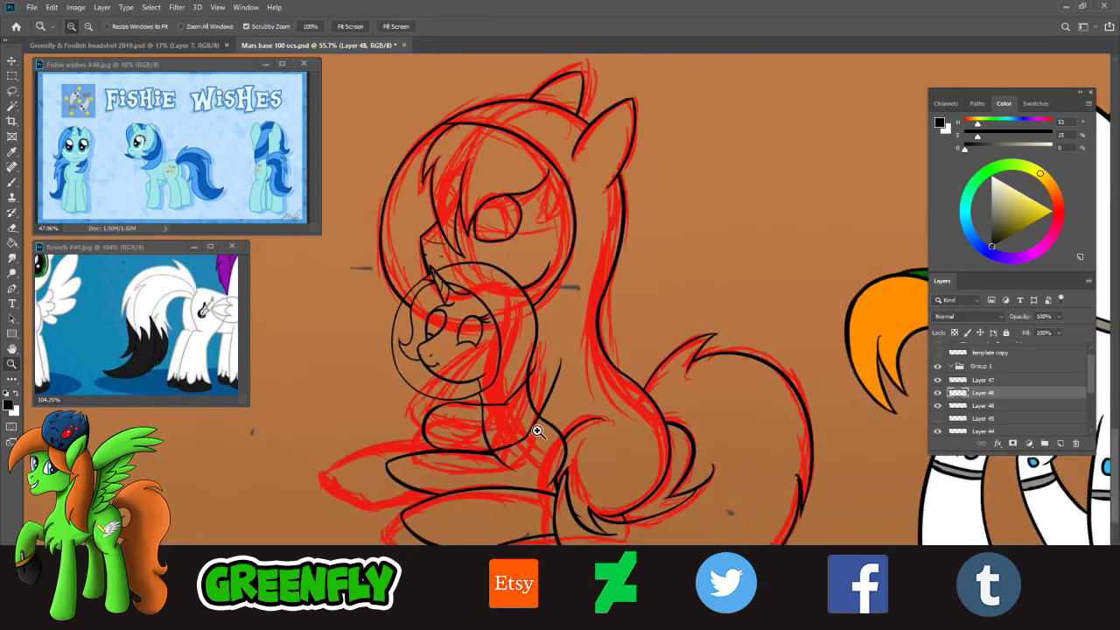
pyautogui.moveTo(524, 494); pyautogui.dragTo(535, 511)
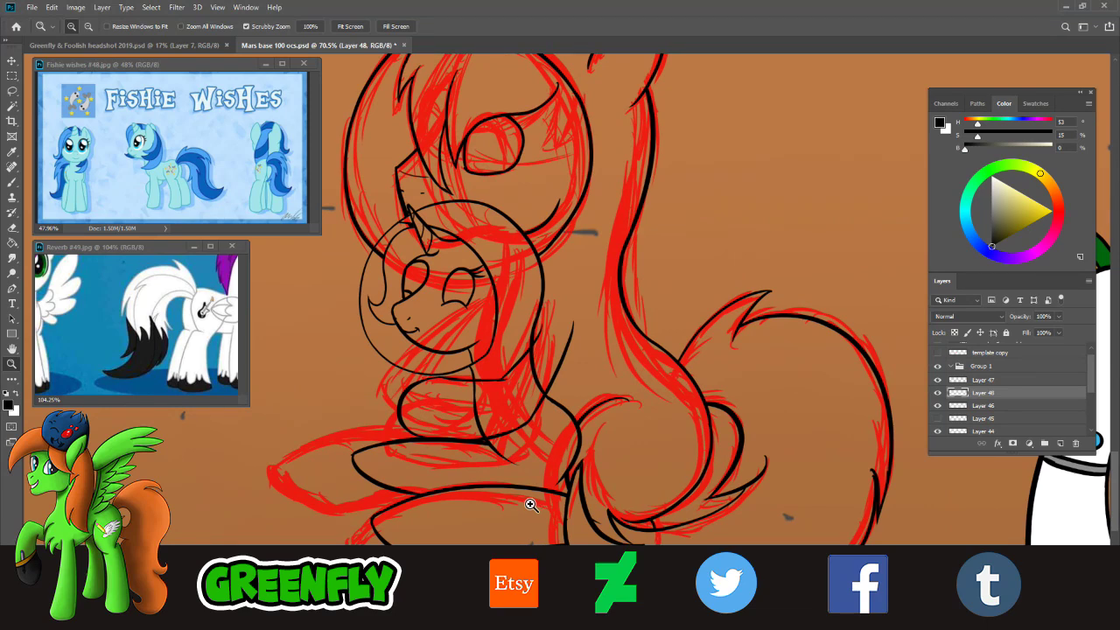
pyautogui.scroll(3, 411, 415)
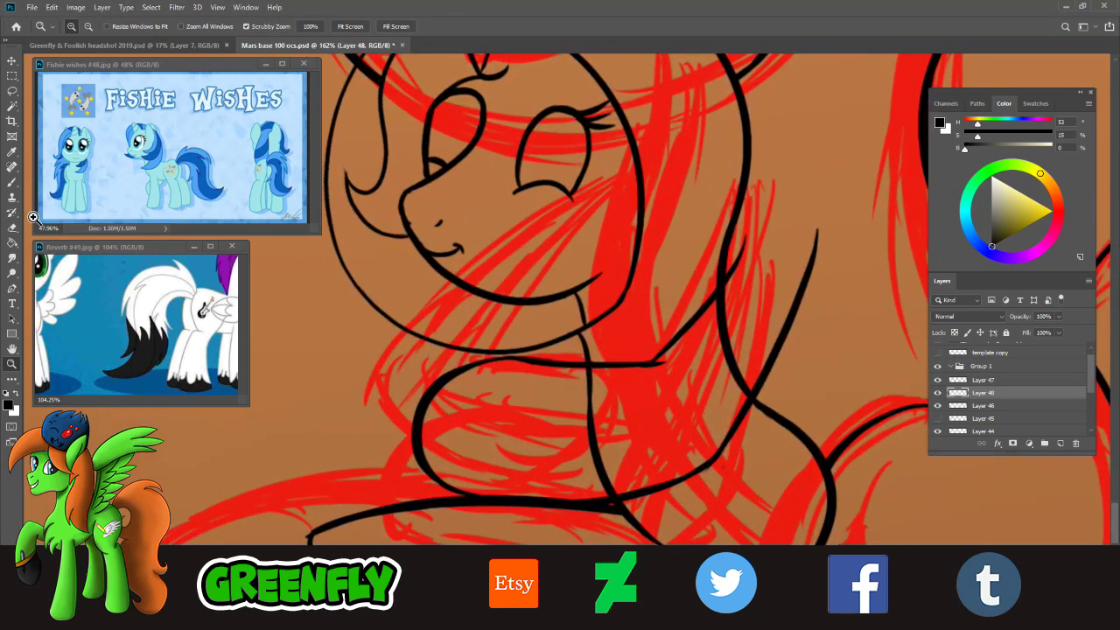
pyautogui.press('b')
pyautogui.moveTo(376, 429); pyautogui.dragTo(459, 497)
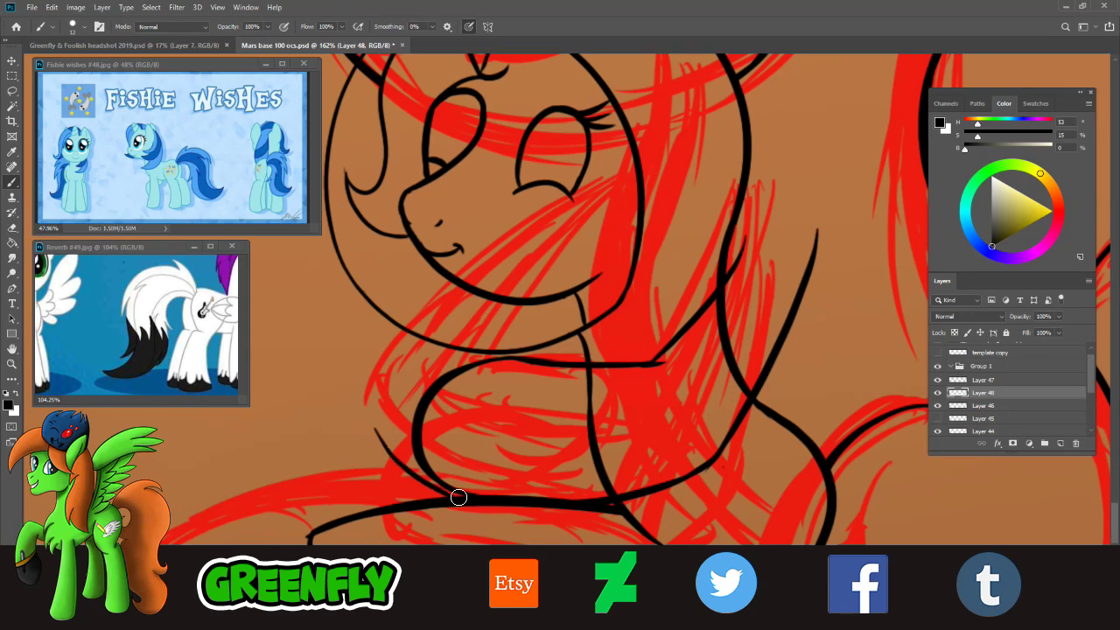
pyautogui.hotkey('ctrl', 'z')
pyautogui.moveTo(379, 454)
pyautogui.mouseDown()
pyautogui.moveTo(450, 495)
pyautogui.moveTo(489, 496)
pyautogui.mouseUp()
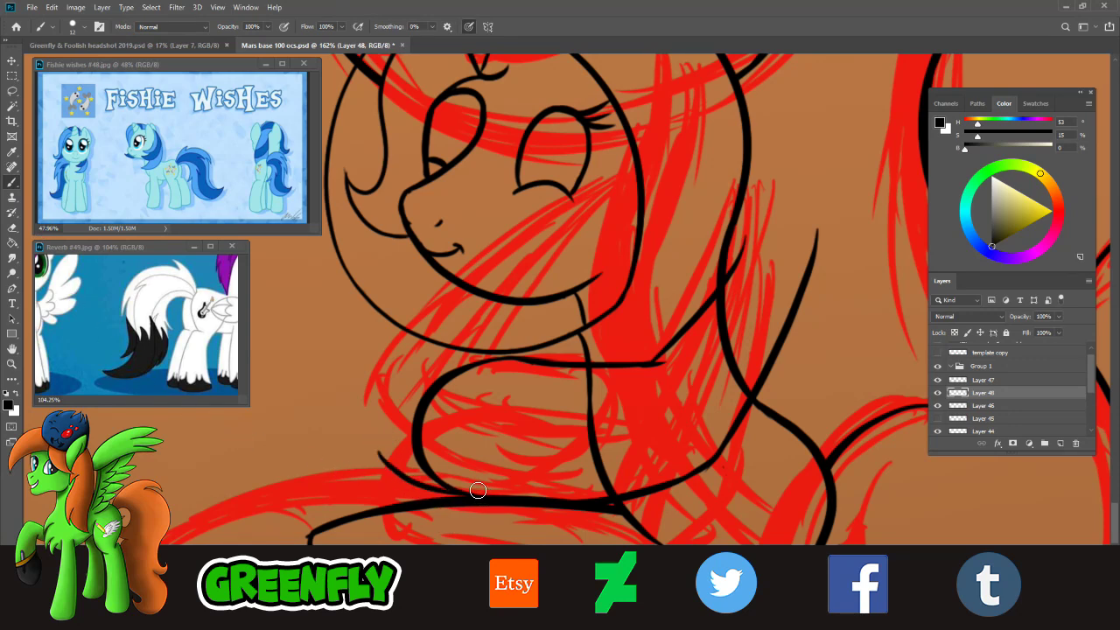
# - Try to ink the second foreleg's outer curve around the rounded knee, from the underside up to the head circle
pyautogui.moveTo(384, 450); pyautogui.dragTo(434, 327)
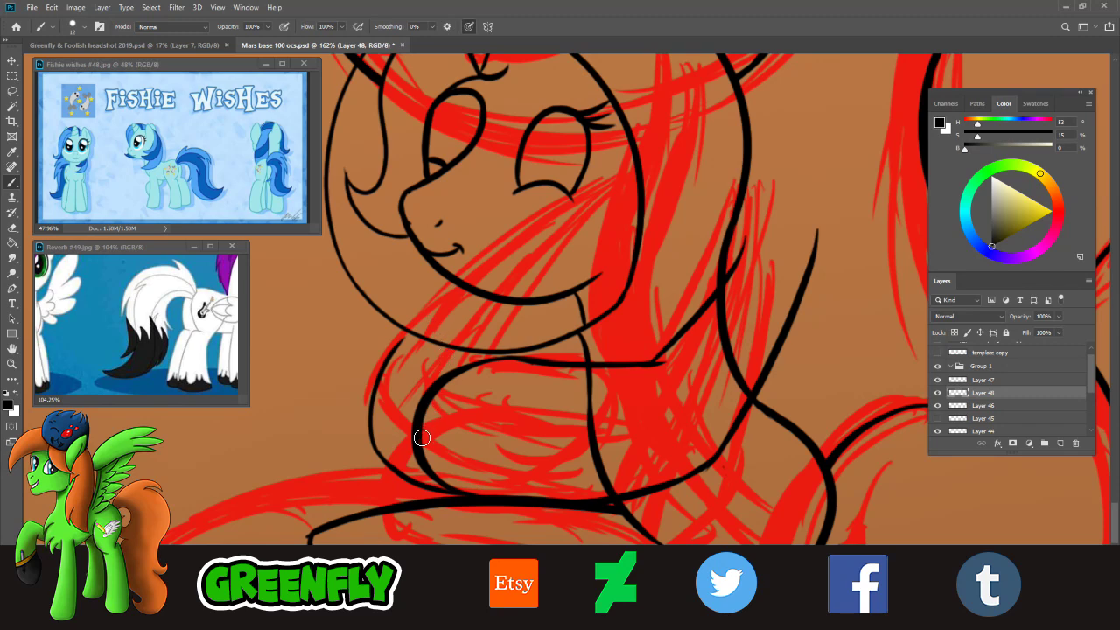
pyautogui.hotkey('ctrl', 'z')
pyautogui.moveTo(389, 458)
pyautogui.mouseDown()
pyautogui.moveTo(390, 363)
pyautogui.moveTo(427, 329)
pyautogui.mouseUp()
pyautogui.hotkey('ctrl', 'z')
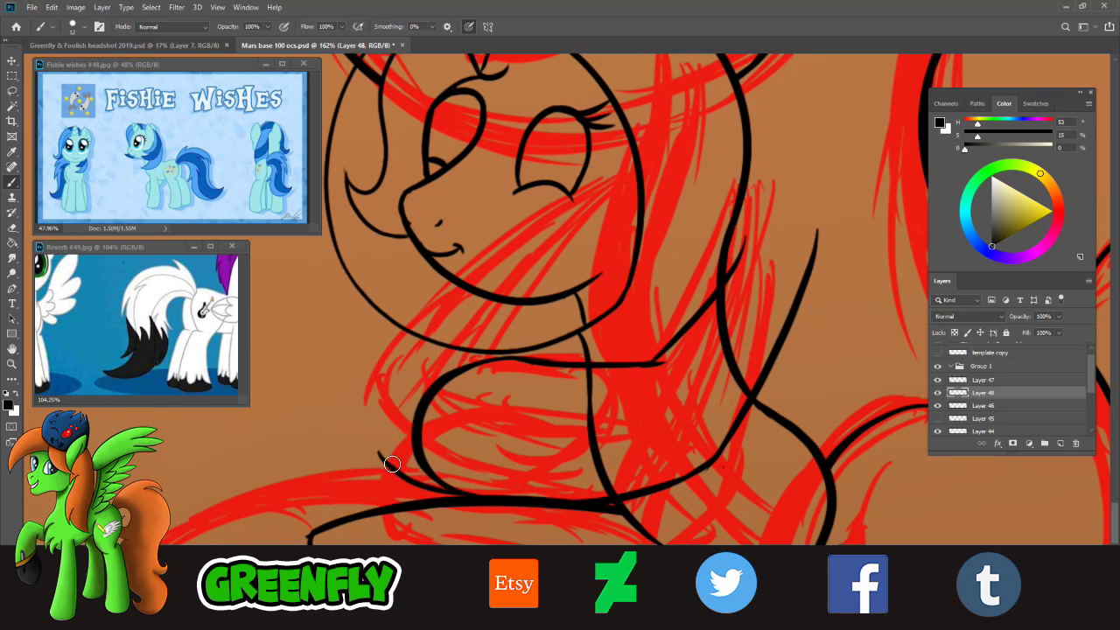
pyautogui.moveTo(392, 464); pyautogui.dragTo(523, 269)
pyautogui.hotkey('ctrl', 'z')
pyautogui.moveTo(390, 464)
pyautogui.mouseDown()
pyautogui.moveTo(386, 368)
pyautogui.moveTo(430, 480)
pyautogui.moveTo(423, 333)
pyautogui.mouseUp()
pyautogui.hotkey('ctrl', 'z')
pyautogui.hotkey('ctrl', 'z')
pyautogui.hotkey('ctrl', 'z')
pyautogui.moveTo(394, 469); pyautogui.dragTo(423, 331)
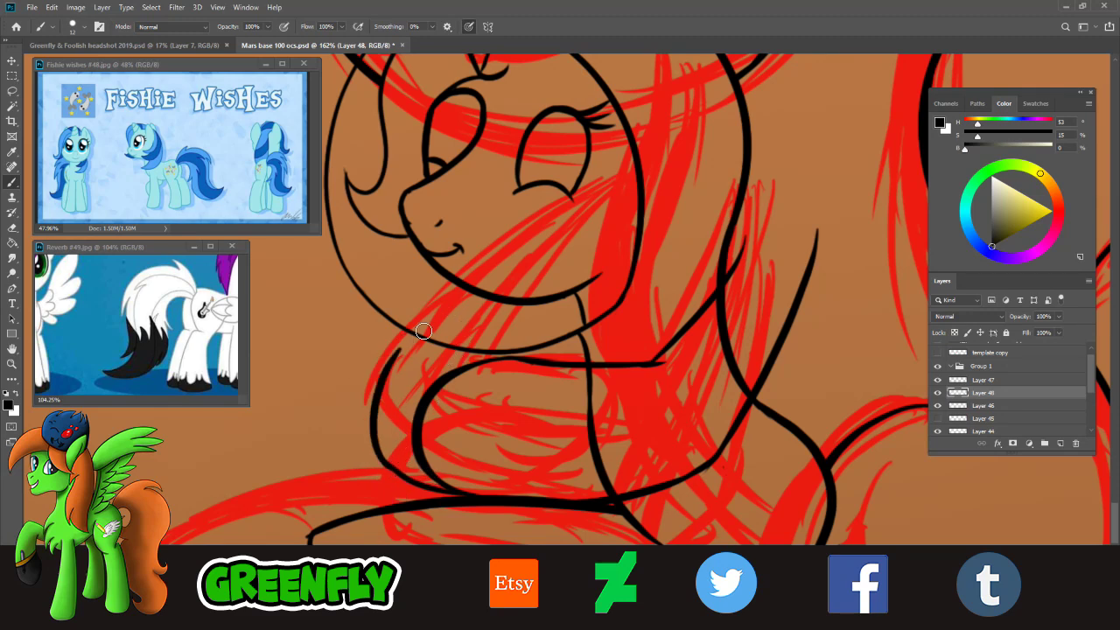
pyautogui.hotkey('ctrl', 'z')
pyautogui.moveTo(396, 471); pyautogui.dragTo(418, 319)
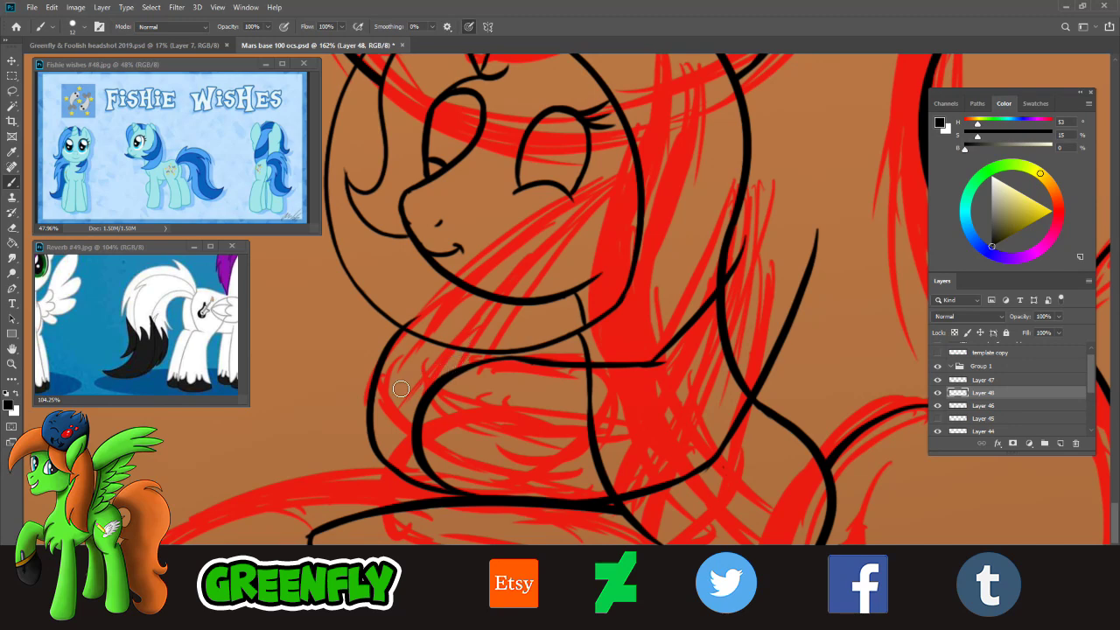
# - Try to ink the second foreleg's upper edge toward the chin and a short line joining the folded foreleg's upper edge
pyautogui.moveTo(380, 385); pyautogui.dragTo(528, 271)
pyautogui.hotkey('ctrl', 'z')
pyautogui.moveTo(386, 357); pyautogui.dragTo(533, 271)
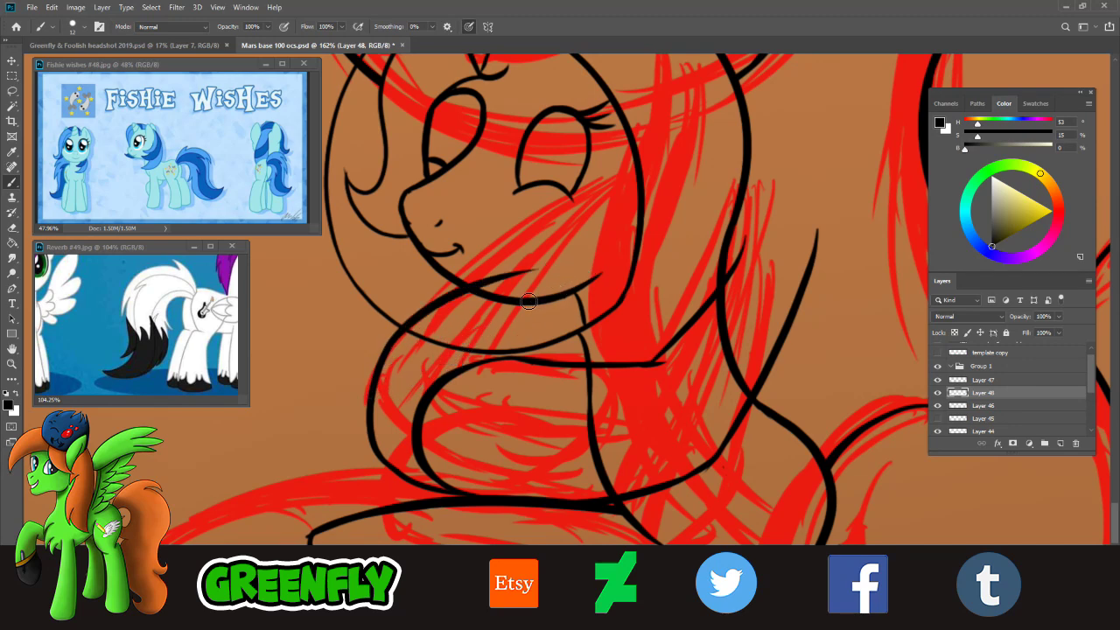
pyautogui.hotkey('ctrl', 'z')
pyautogui.moveTo(398, 337); pyautogui.dragTo(598, 282)
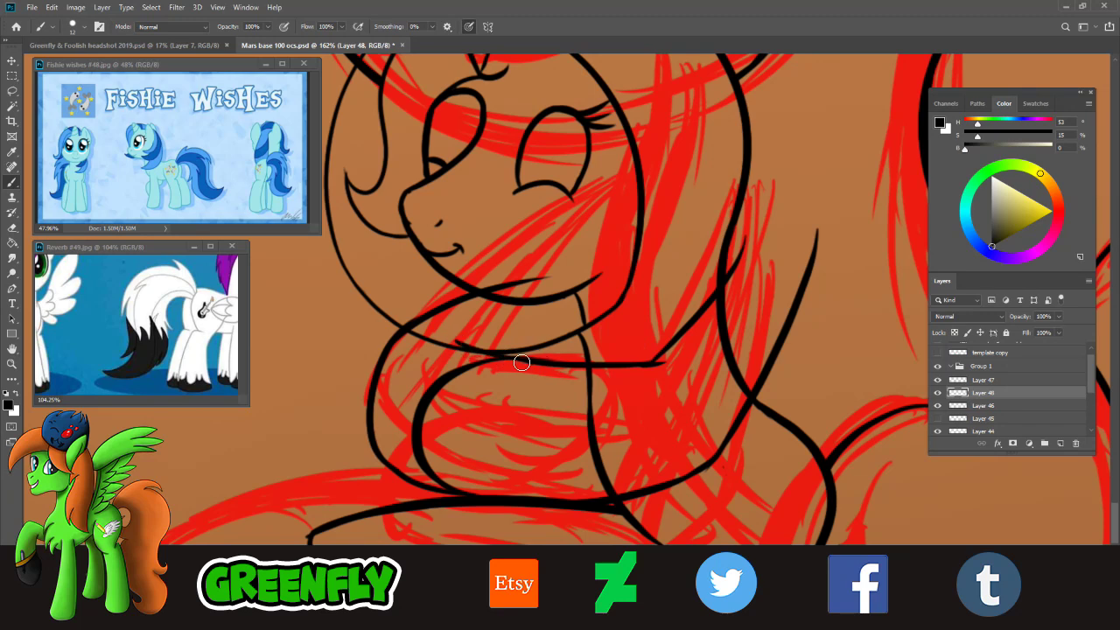
pyautogui.moveTo(431, 349); pyautogui.dragTo(551, 354)
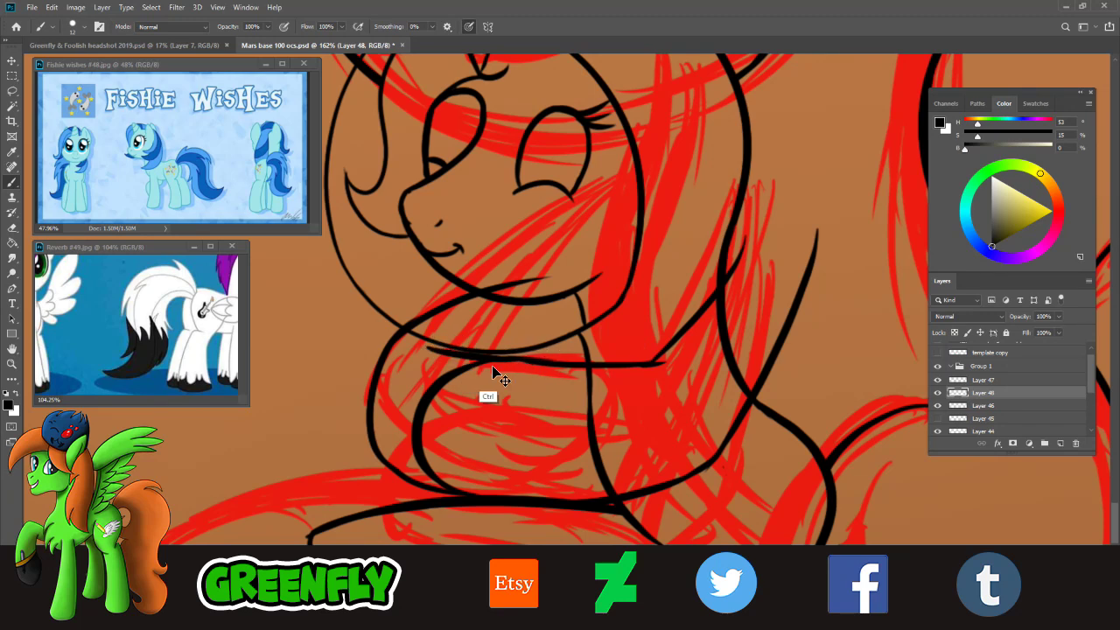
pyautogui.hotkey('ctrl', 'z')
pyautogui.moveTo(431, 347); pyautogui.dragTo(534, 355)
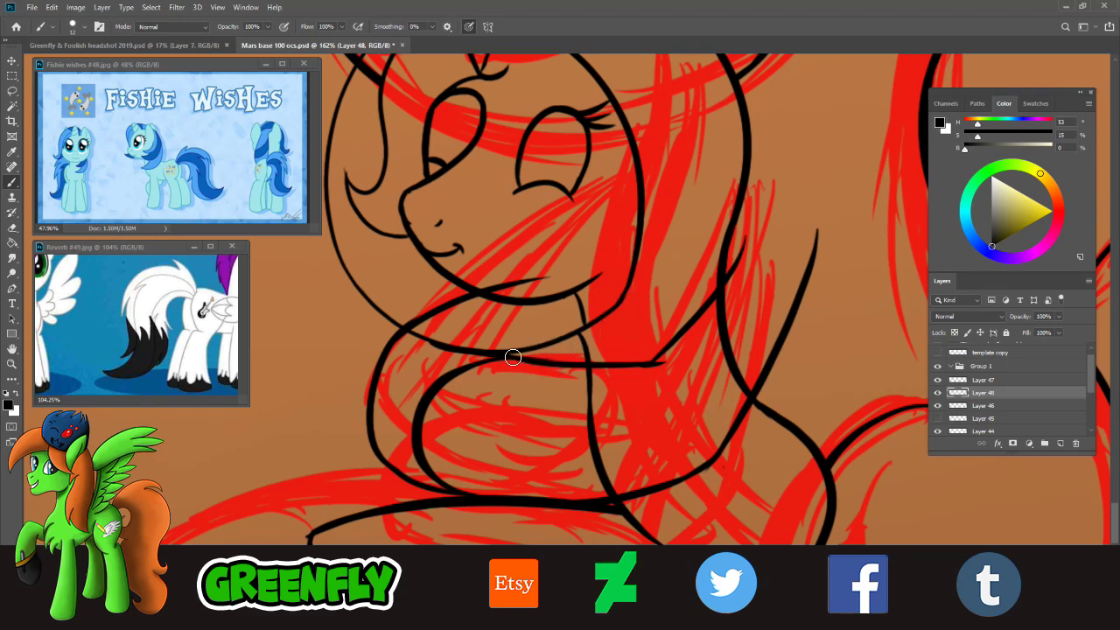
pyautogui.moveTo(593, 311); pyautogui.dragTo(525, 359)
# - Undo the second foreleg's strokes around the folded foreleg after checking them against both whole ponies
pyautogui.click(12, 363)
pyautogui.moveTo(588, 420); pyautogui.dragTo(525, 424)
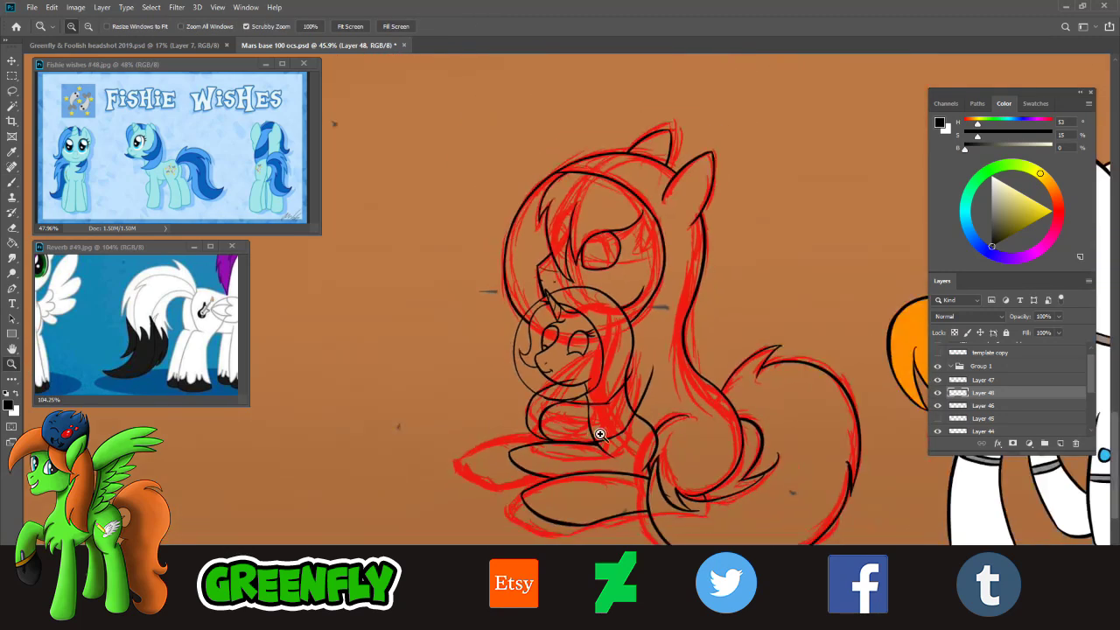
pyautogui.scroll(3, 600, 434)
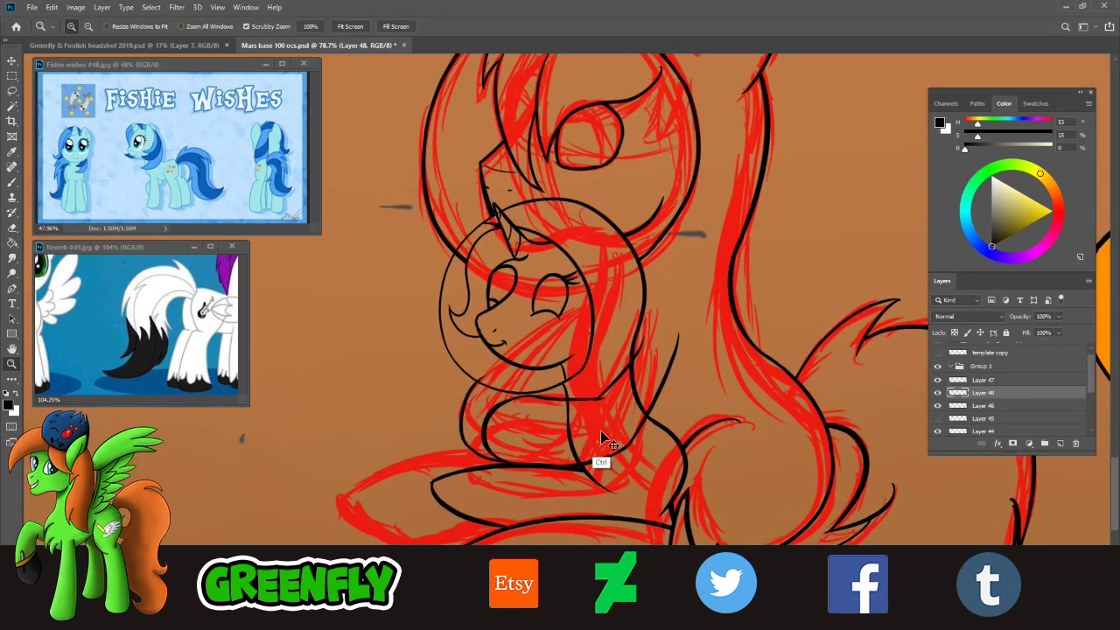
pyautogui.hotkey('ctrl', 'z')
# - Ink a short slanted line from under the small pony's chin down to the folded foreleg's upper edge
pyautogui.moveTo(591, 488); pyautogui.dragTo(639, 455)
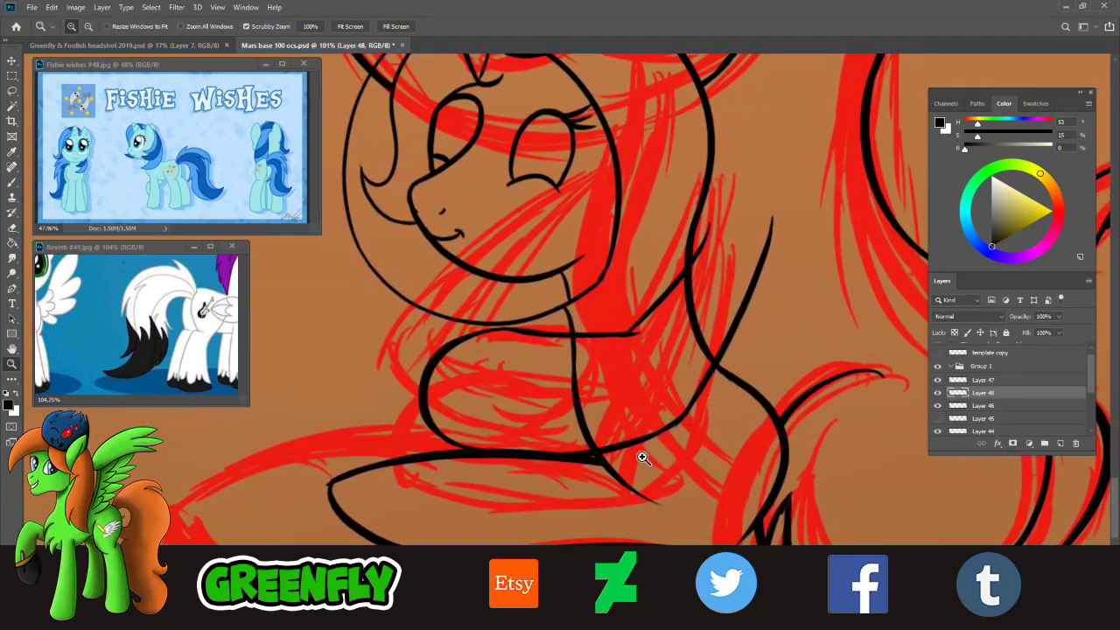
pyautogui.press('b')
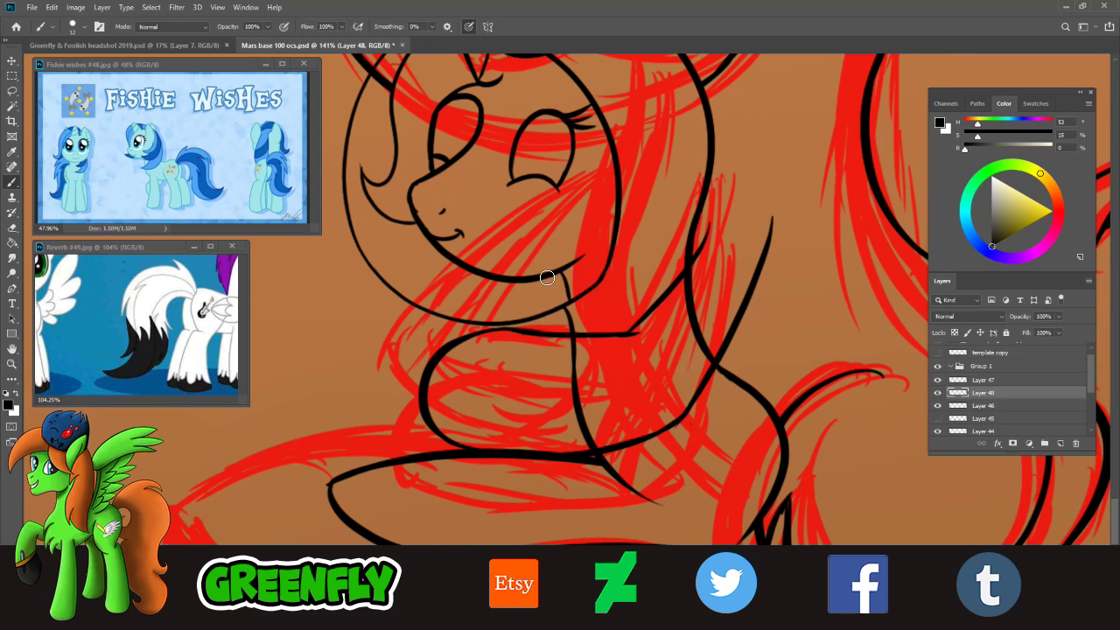
pyautogui.moveTo(563, 262); pyautogui.dragTo(514, 323)
pyautogui.moveTo(560, 269); pyautogui.dragTo(515, 326)
# - Ink the outer curve of the lower leg from behind the folded foreleg's knee down and around its underside
pyautogui.moveTo(432, 430); pyautogui.dragTo(427, 502)
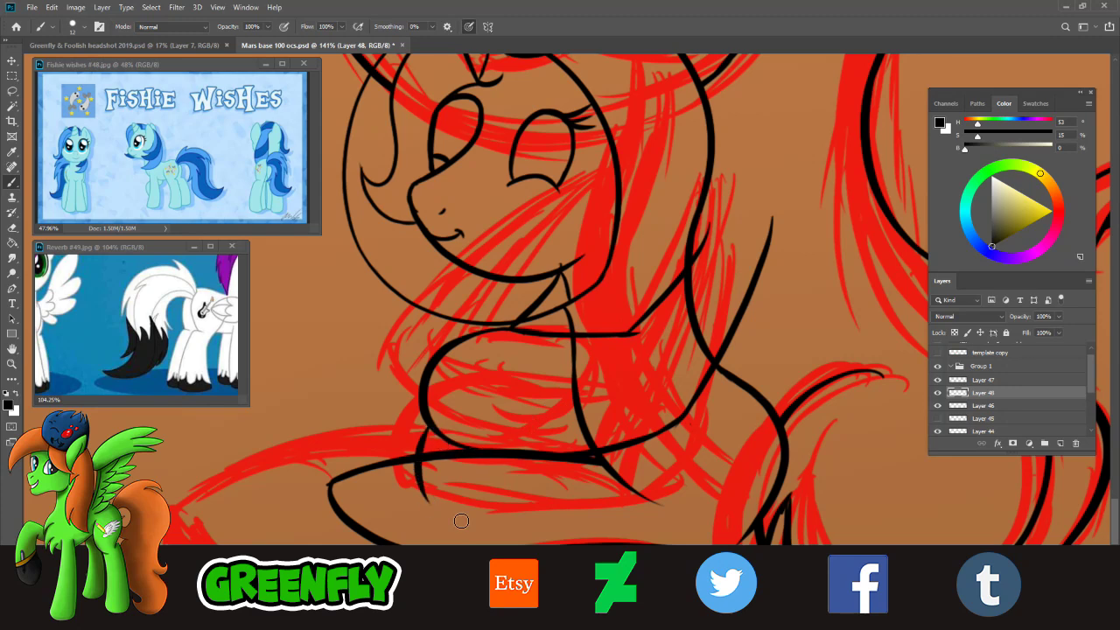
pyautogui.hotkey('ctrl', 'z')
pyautogui.moveTo(433, 428); pyautogui.dragTo(402, 457)
pyautogui.hotkey('ctrl', 'z')
pyautogui.moveTo(423, 398); pyautogui.dragTo(434, 495)
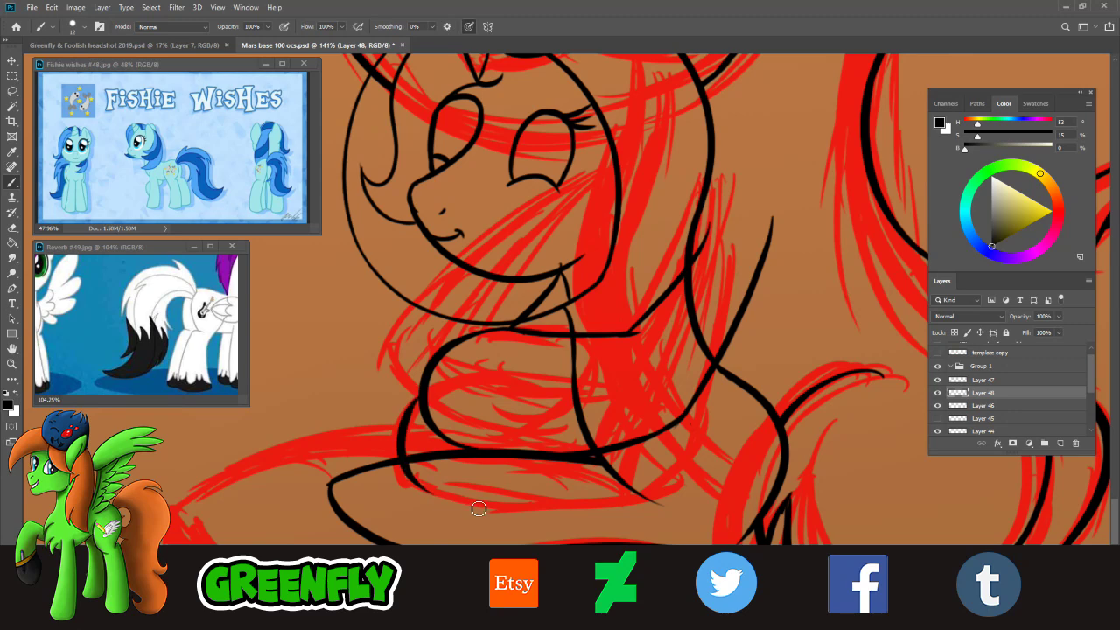
pyautogui.hotkey('ctrl', 'z')
pyautogui.moveTo(414, 418)
pyautogui.mouseDown()
pyautogui.moveTo(426, 470)
pyautogui.moveTo(403, 449)
pyautogui.moveTo(540, 517)
pyautogui.moveTo(562, 503)
pyautogui.mouseUp()
pyautogui.hotkey('ctrl', 'z')
pyautogui.moveTo(407, 438); pyautogui.dragTo(564, 539)
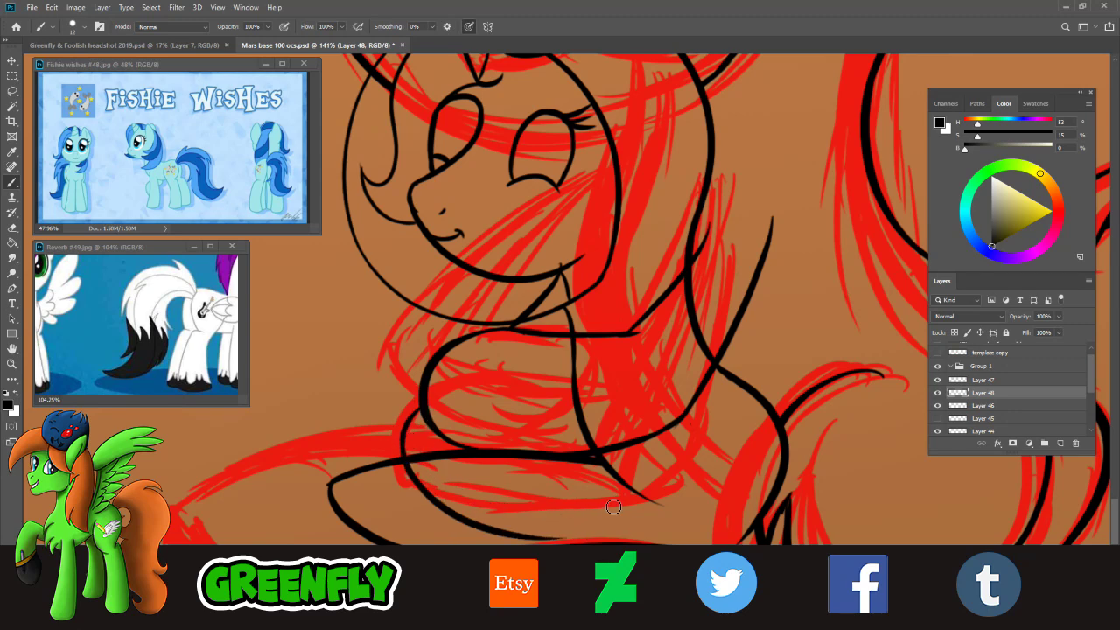
# - Close the lower leg's shape with a rounded curve from the folded foreleg's underside to the end of the lower curve
pyautogui.moveTo(582, 455); pyautogui.dragTo(575, 542)
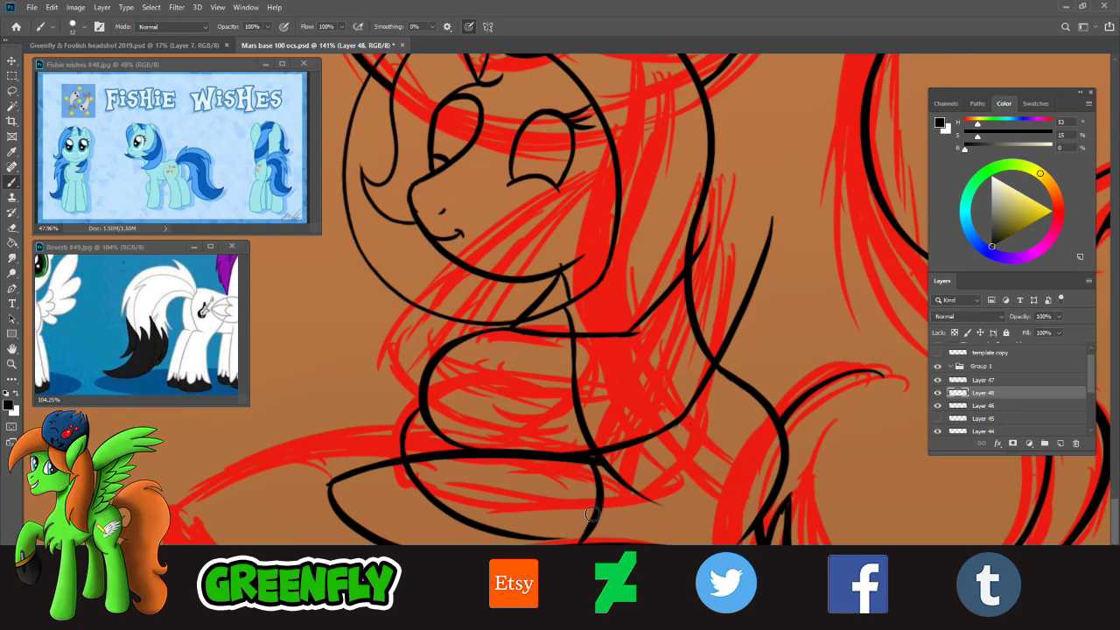
pyautogui.hotkey('ctrl', 'z')
pyautogui.moveTo(606, 456)
pyautogui.mouseDown()
pyautogui.moveTo(568, 526)
pyautogui.moveTo(594, 528)
pyautogui.moveTo(551, 540)
pyautogui.mouseUp()
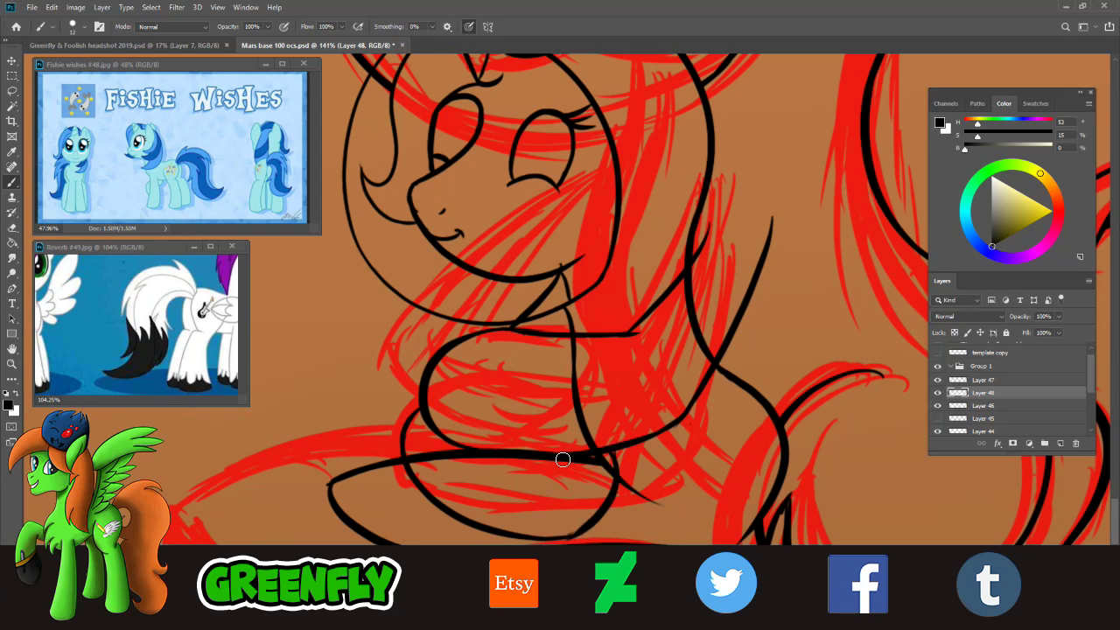
# - Erase the small pony's vertical chest line on Layer 47 where it runs through the folded foreleg
pyautogui.click(14, 366)
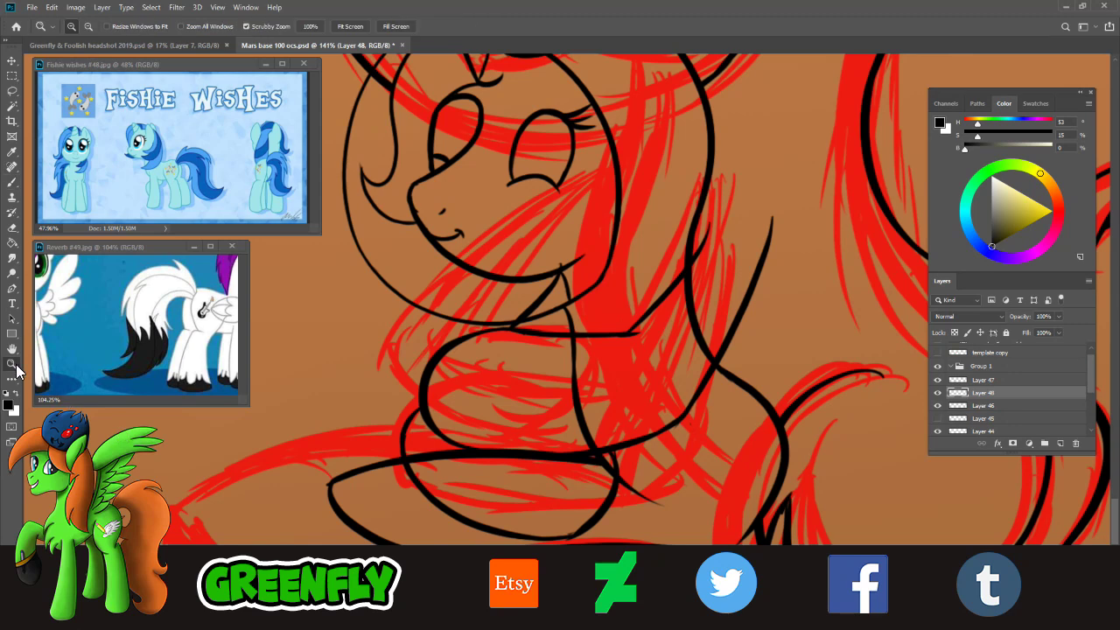
pyautogui.moveTo(550, 440); pyautogui.dragTo(473, 442)
pyautogui.moveTo(635, 493)
pyautogui.mouseDown()
pyautogui.moveTo(618, 488)
pyautogui.moveTo(649, 460)
pyautogui.mouseUp()
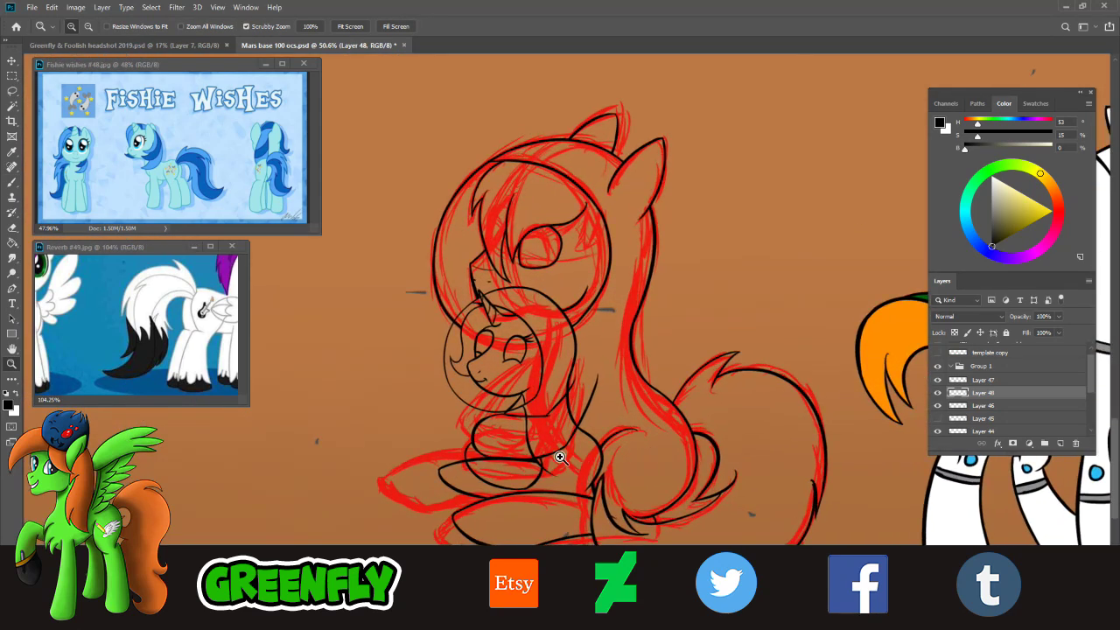
pyautogui.scroll(3, 618, 461)
pyautogui.scroll(3, 499, 502)
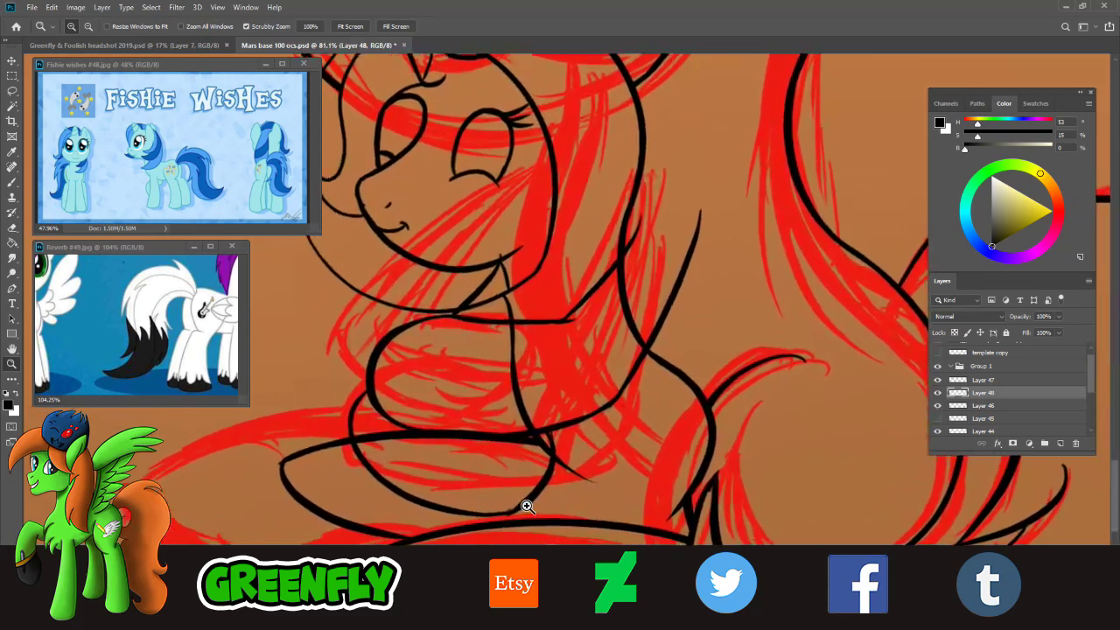
pyautogui.scroll(1, 425, 493)
pyautogui.scroll(1, 415, 533)
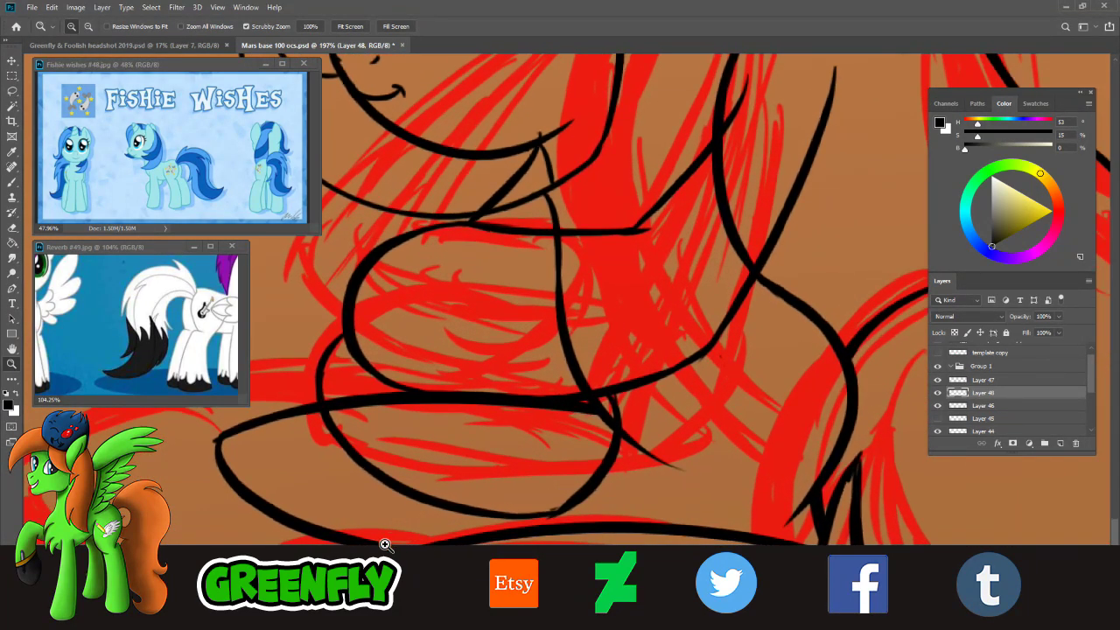
pyautogui.click(12, 182)
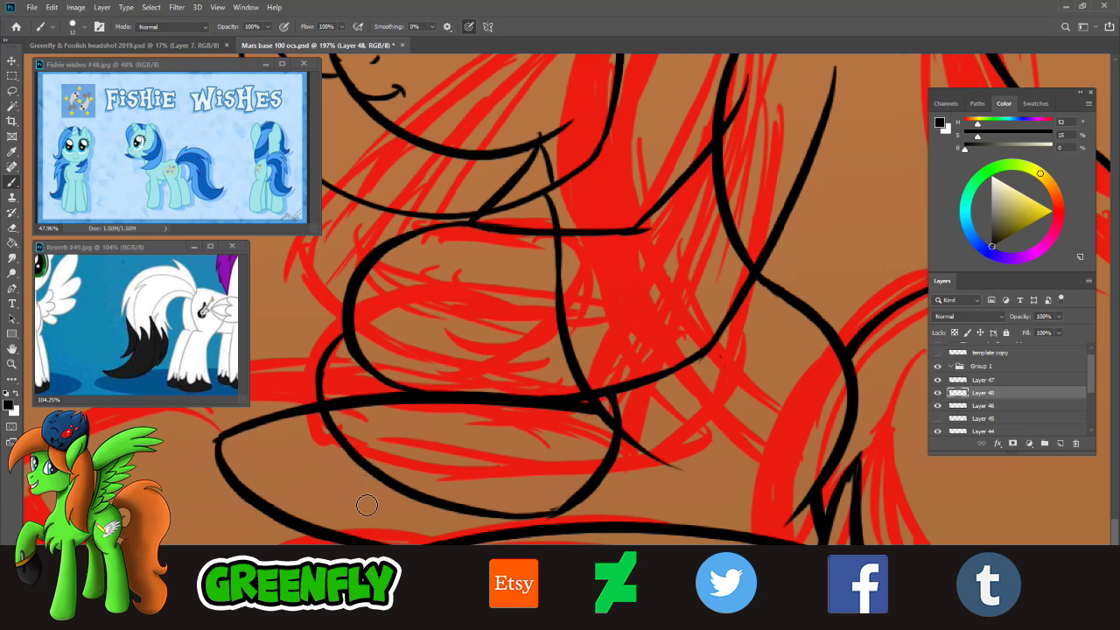
pyautogui.click(13, 228)
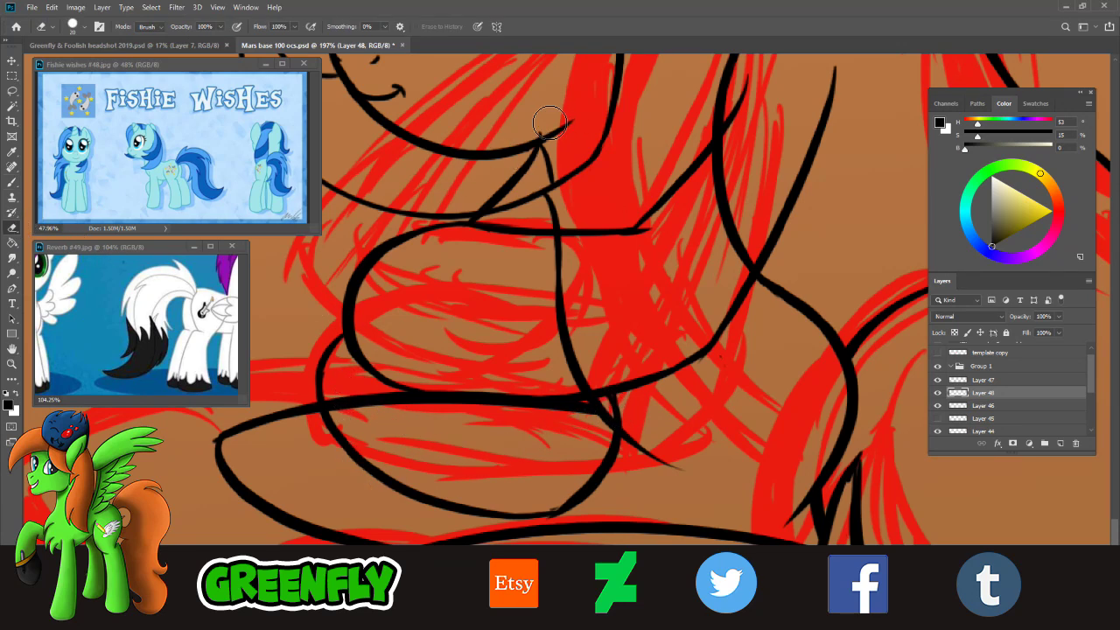
pyautogui.click(984, 382)
pyautogui.click(938, 380)
pyautogui.click(938, 381)
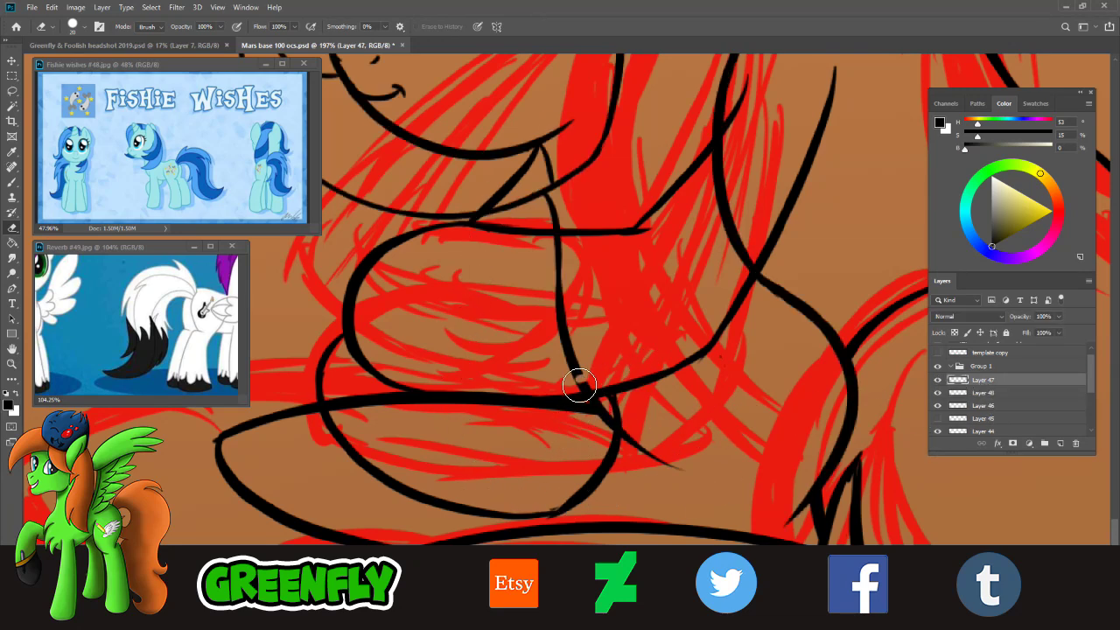
pyautogui.moveTo(585, 429)
pyautogui.mouseDown()
pyautogui.moveTo(591, 429)
pyautogui.moveTo(581, 370)
pyautogui.moveTo(557, 365)
pyautogui.moveTo(597, 308)
pyautogui.moveTo(587, 290)
pyautogui.moveTo(541, 280)
pyautogui.moveTo(555, 250)
pyautogui.mouseUp()
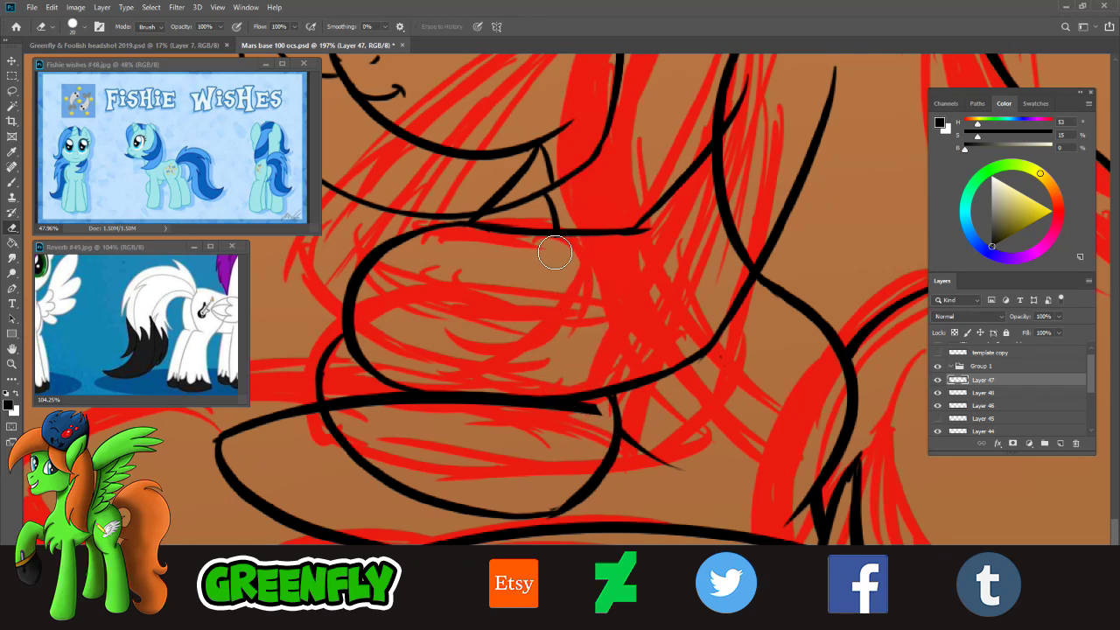
# - Erase the body line crossing the folded foreleg's upper part on Layer 47 and the far leg's hidden top line on Layer 46
pyautogui.moveTo(752, 246)
pyautogui.mouseDown()
pyautogui.moveTo(751, 262)
pyautogui.moveTo(723, 238)
pyautogui.moveTo(734, 153)
pyautogui.moveTo(744, 181)
pyautogui.mouseUp()
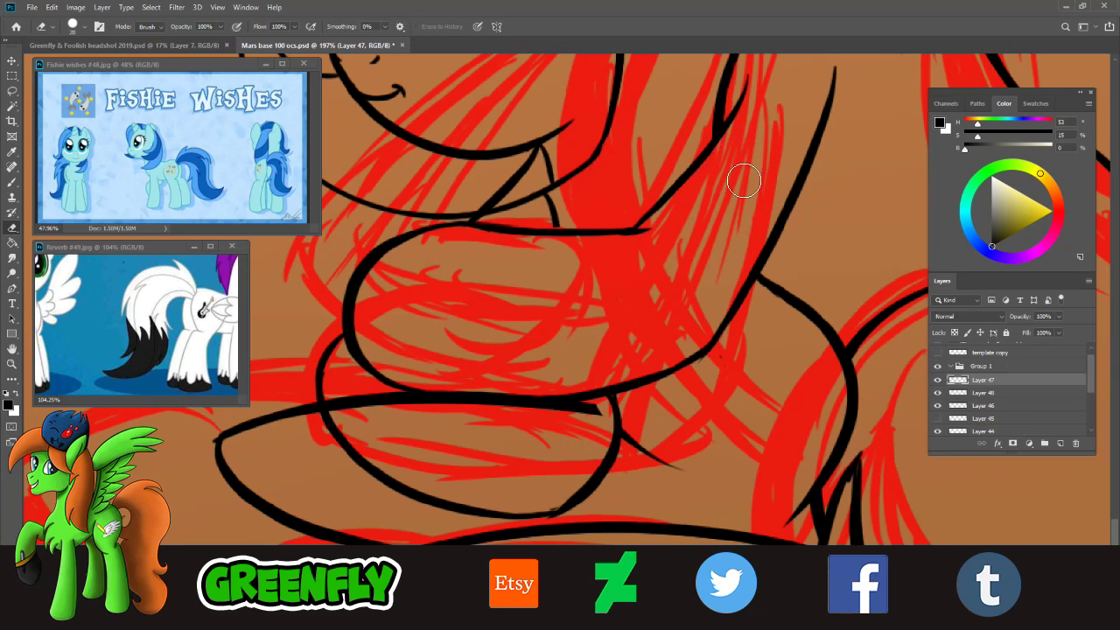
pyautogui.click(984, 407)
pyautogui.click(937, 406)
pyautogui.click(937, 406)
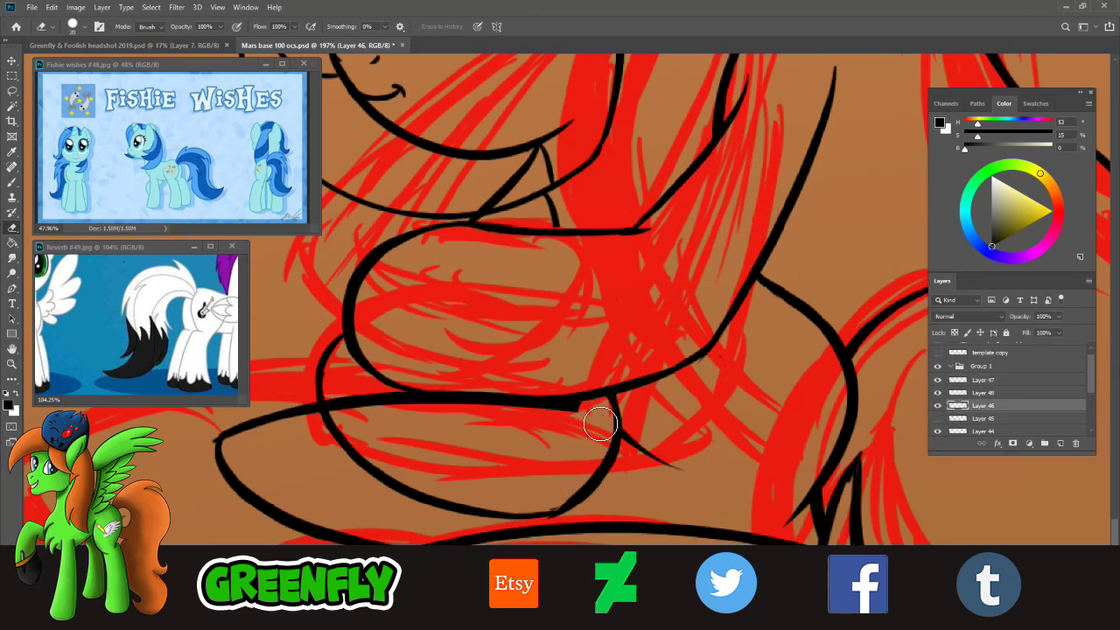
pyautogui.moveTo(601, 425)
pyautogui.mouseDown()
pyautogui.moveTo(576, 403)
pyautogui.moveTo(553, 440)
pyautogui.moveTo(550, 385)
pyautogui.moveTo(466, 429)
pyautogui.moveTo(468, 377)
pyautogui.moveTo(389, 413)
pyautogui.moveTo(378, 385)
pyautogui.moveTo(333, 400)
pyautogui.mouseUp()
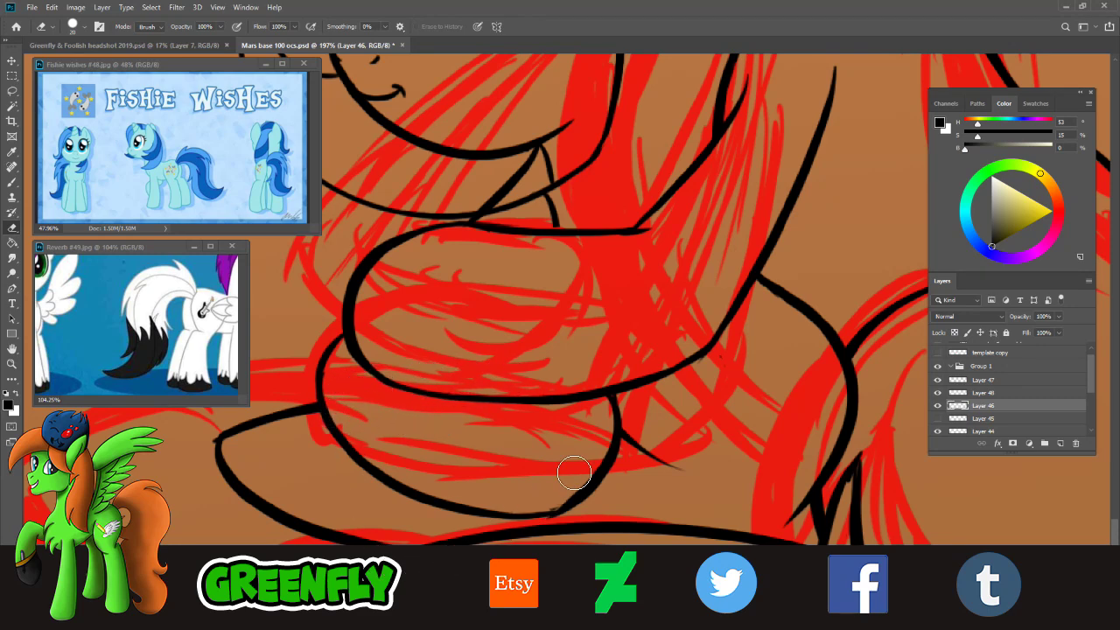
# - Review the seated pair's full line art against the red sketch, including the folded legs' proportions
pyautogui.click(12, 364)
pyautogui.moveTo(586, 444); pyautogui.dragTo(501, 454)
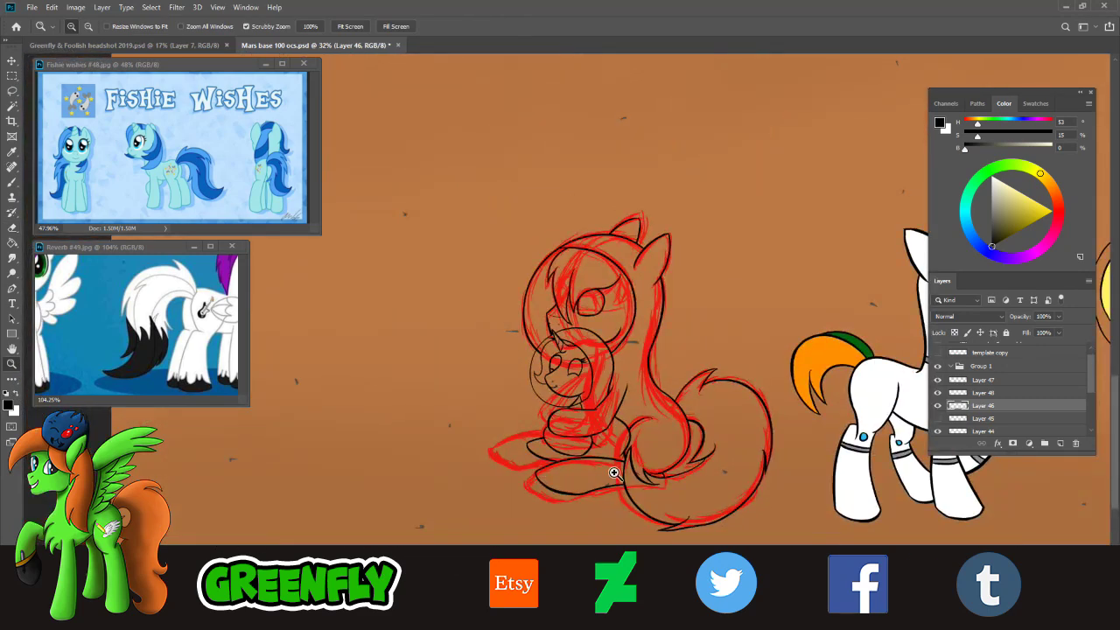
pyautogui.moveTo(649, 412); pyautogui.dragTo(640, 453)
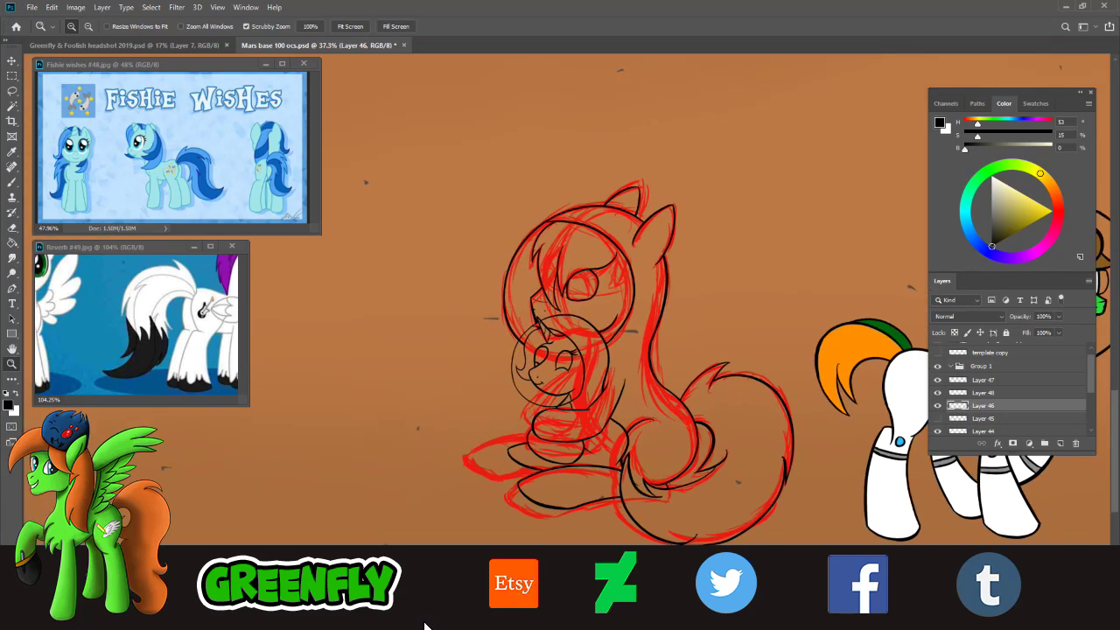
pyautogui.moveTo(426, 625)
pyautogui.mouseDown()
pyautogui.moveTo(455, 626)
pyautogui.moveTo(445, 626)
pyautogui.mouseUp()
pyautogui.hscroll(-3, 445, 627)
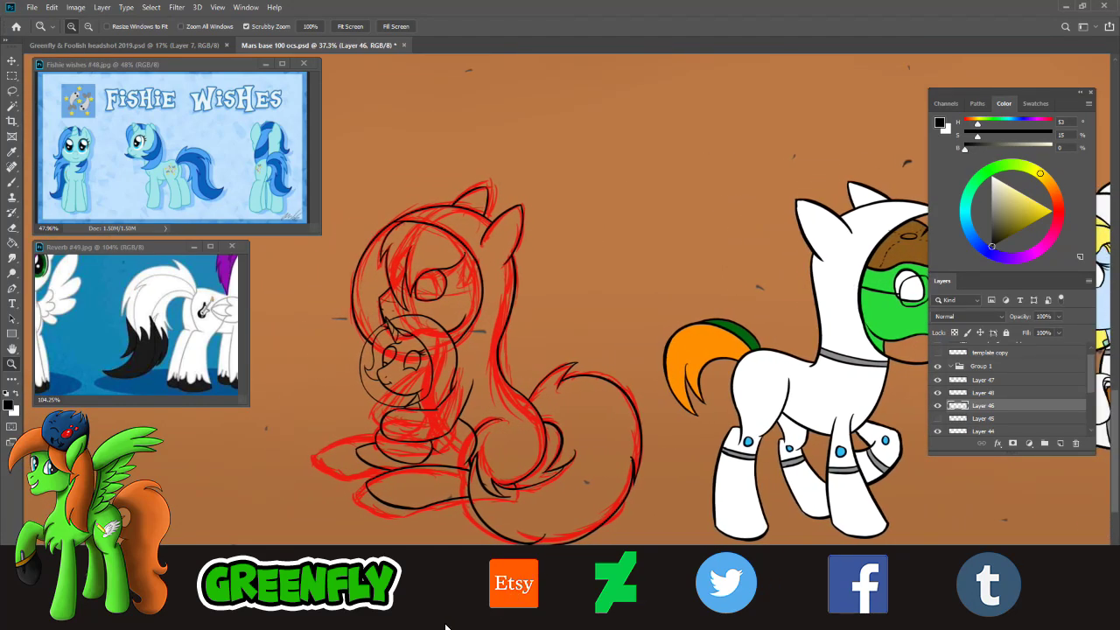
pyautogui.hscroll(2, 443, 627)
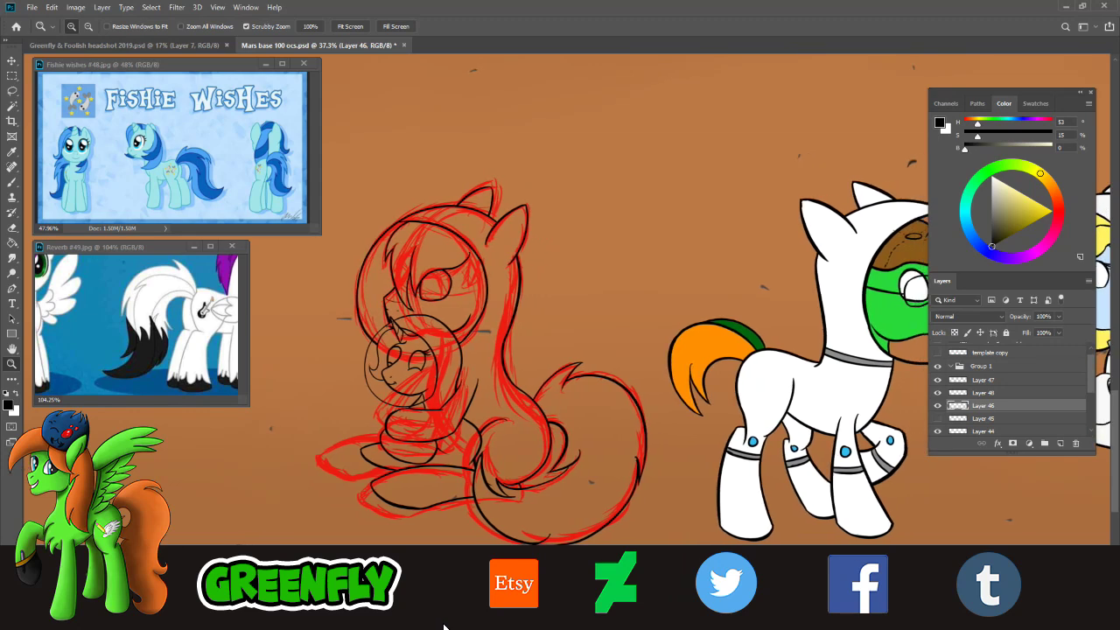
pyautogui.moveTo(445, 625); pyautogui.dragTo(443, 625)
pyautogui.hscroll(-1, 444, 627)
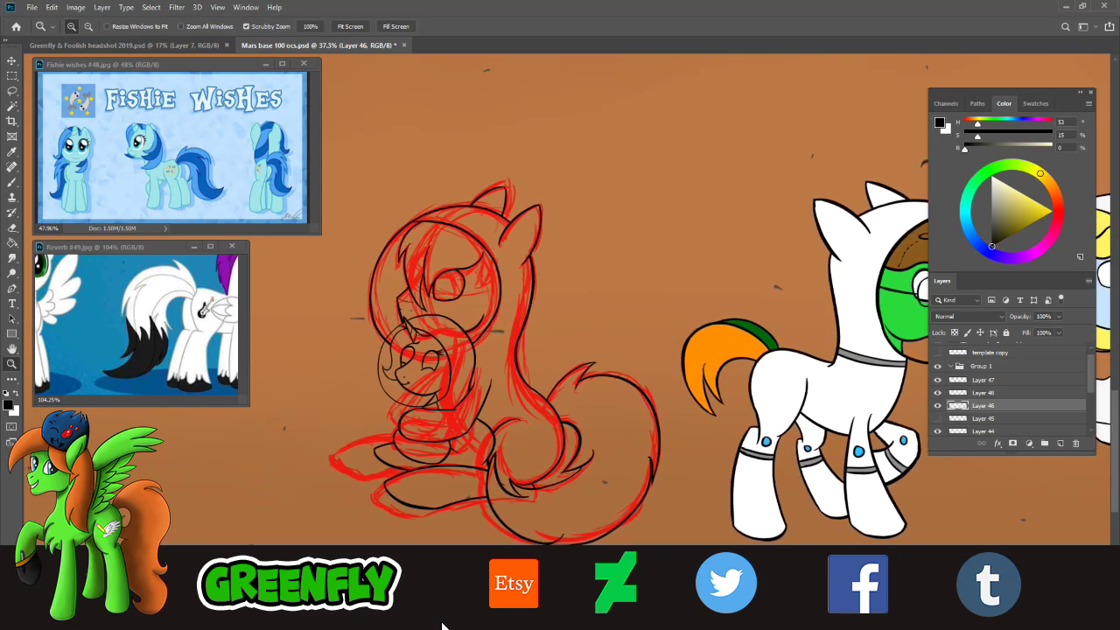
pyautogui.moveTo(464, 519)
pyautogui.mouseDown()
pyautogui.moveTo(483, 515)
pyautogui.moveTo(417, 541)
pyautogui.mouseUp()
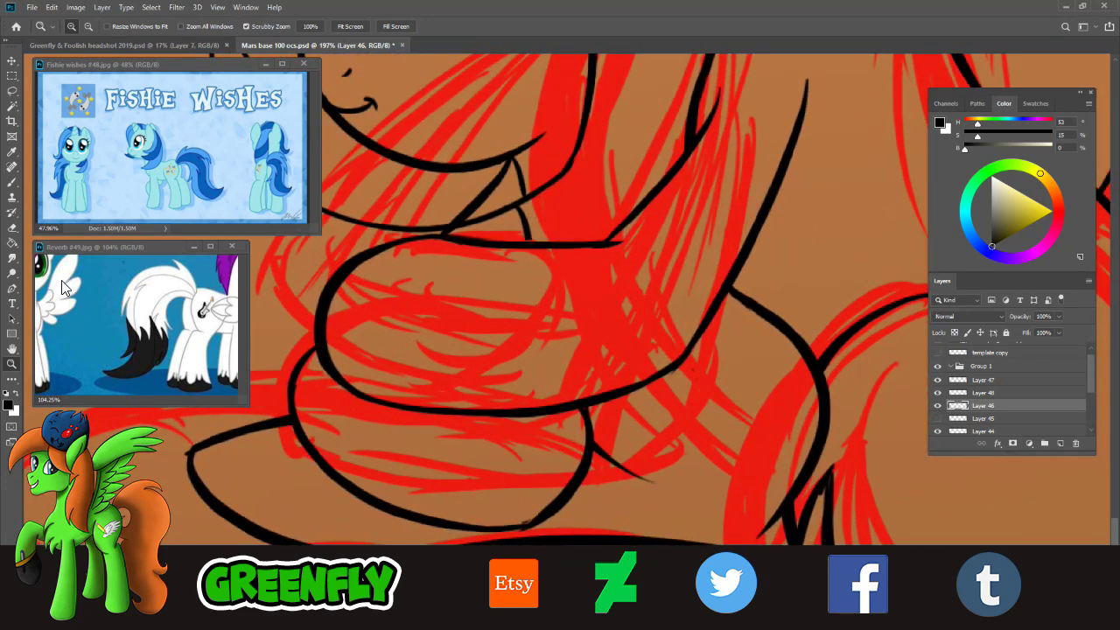
# - Erase the lower curve of the small leg beneath the folded foreleg on Layer 48, from its back edge to its rounded end
pyautogui.click(12, 227)
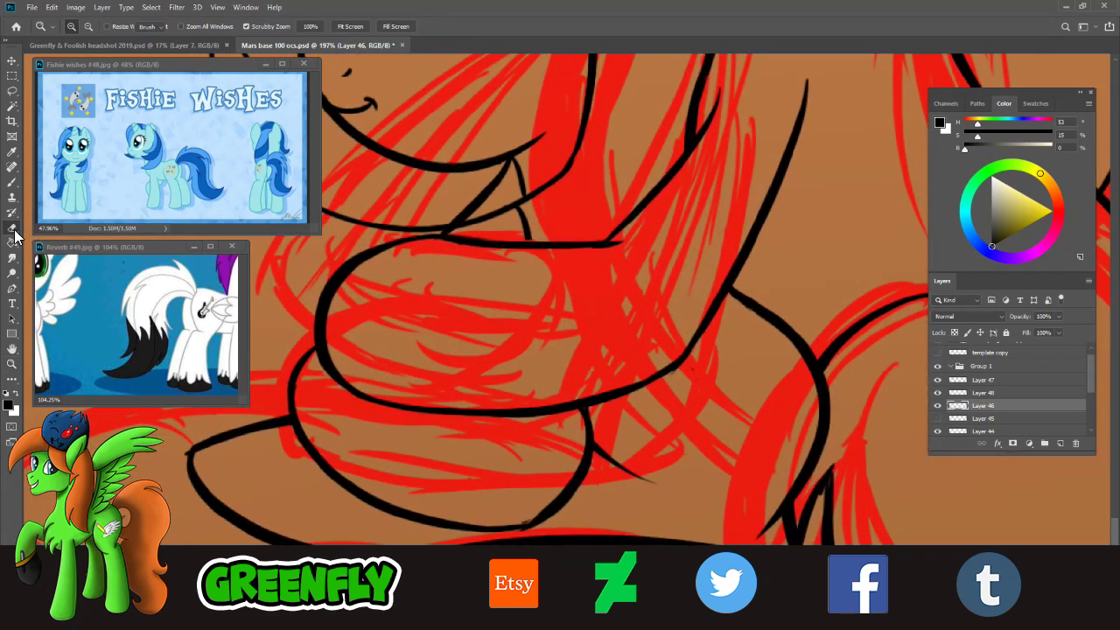
pyautogui.click(986, 394)
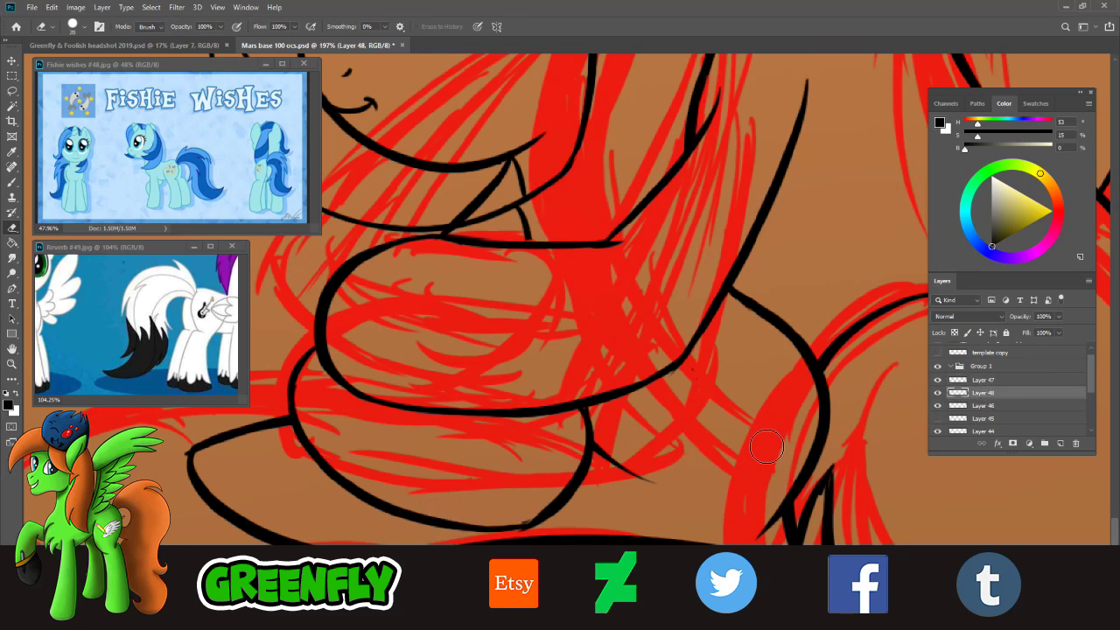
pyautogui.moveTo(438, 523)
pyautogui.mouseDown()
pyautogui.moveTo(485, 519)
pyautogui.moveTo(464, 534)
pyautogui.moveTo(533, 530)
pyautogui.moveTo(523, 526)
pyautogui.moveTo(593, 493)
pyautogui.moveTo(446, 521)
pyautogui.moveTo(390, 519)
pyautogui.moveTo(317, 464)
pyautogui.mouseUp()
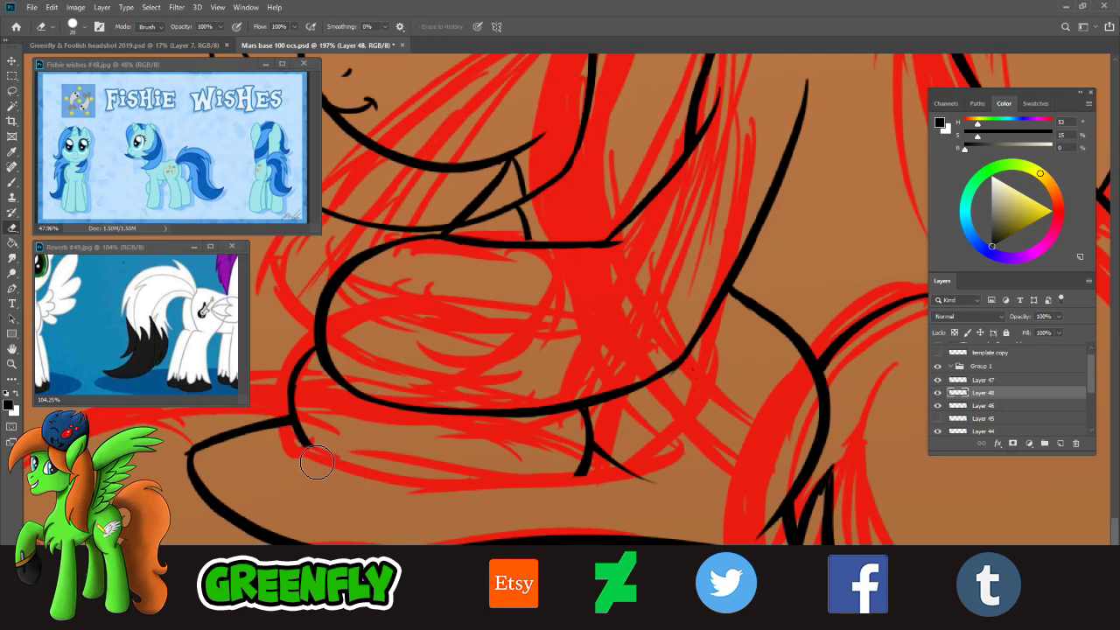
# - Ink a shallower underside curve for the small leg, starting where its back edge meets the far leg's top line
pyautogui.press('b')
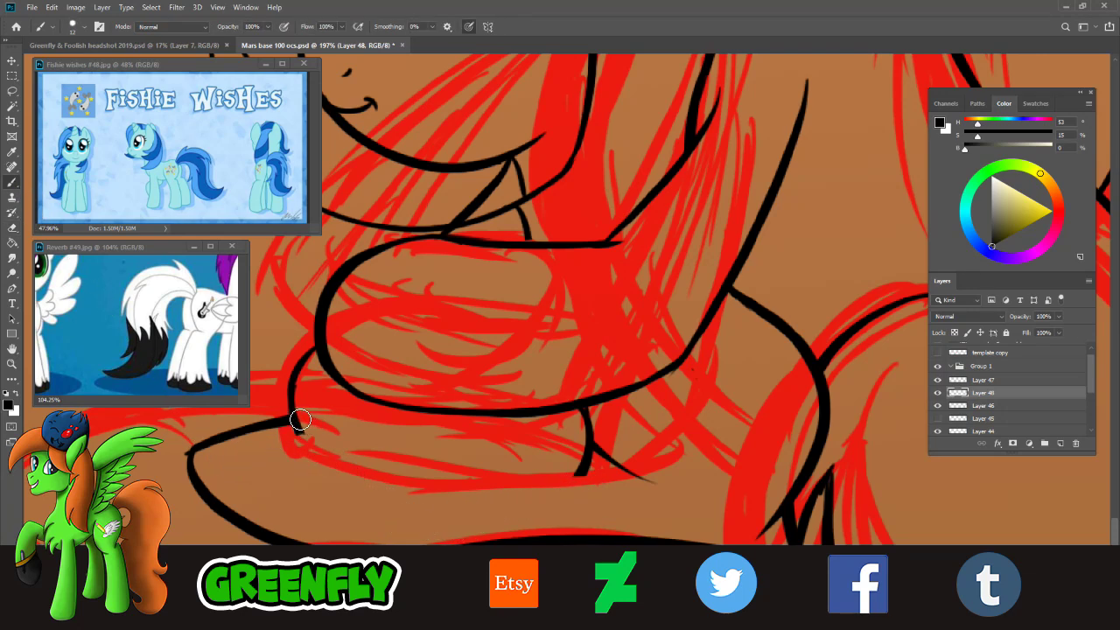
pyautogui.moveTo(298, 419); pyautogui.dragTo(555, 480)
pyautogui.hotkey('ctrl', 'z')
pyautogui.moveTo(296, 414)
pyautogui.mouseDown()
pyautogui.moveTo(386, 481)
pyautogui.moveTo(543, 482)
pyautogui.mouseUp()
pyautogui.hotkey('ctrl', 'z')
pyautogui.moveTo(295, 423); pyautogui.dragTo(464, 504)
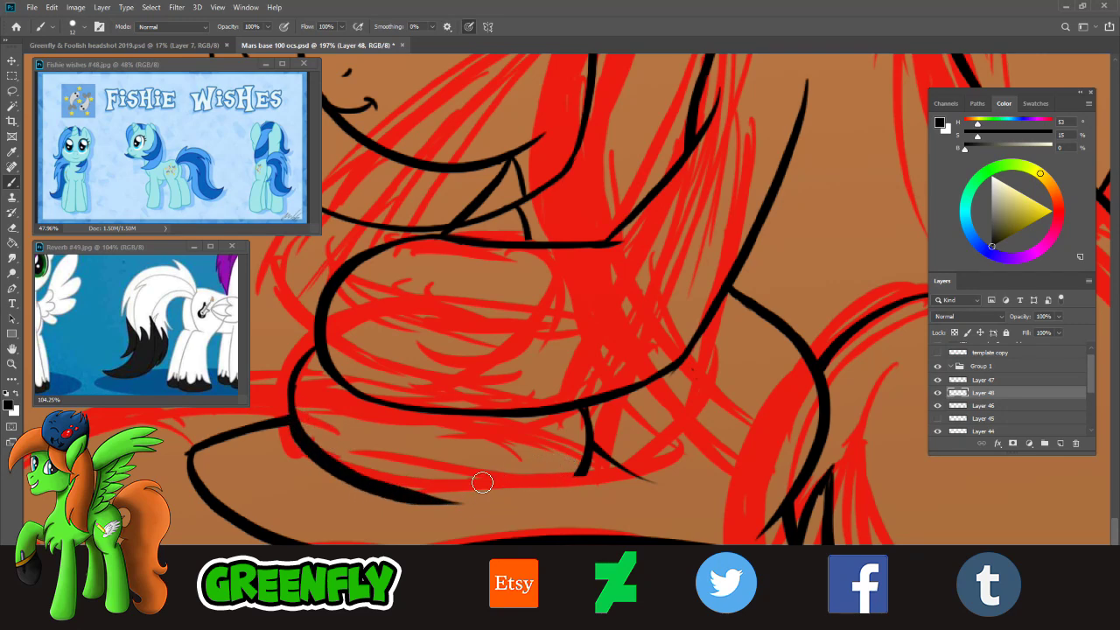
pyautogui.hotkey('ctrl', 'z')
pyautogui.moveTo(294, 419)
pyautogui.mouseDown()
pyautogui.moveTo(452, 485)
pyautogui.moveTo(477, 470)
pyautogui.mouseUp()
# - Close the small leg with a rounded end nearer its back edge and erase the leftover piece of the old end
pyautogui.moveTo(482, 418); pyautogui.dragTo(485, 456)
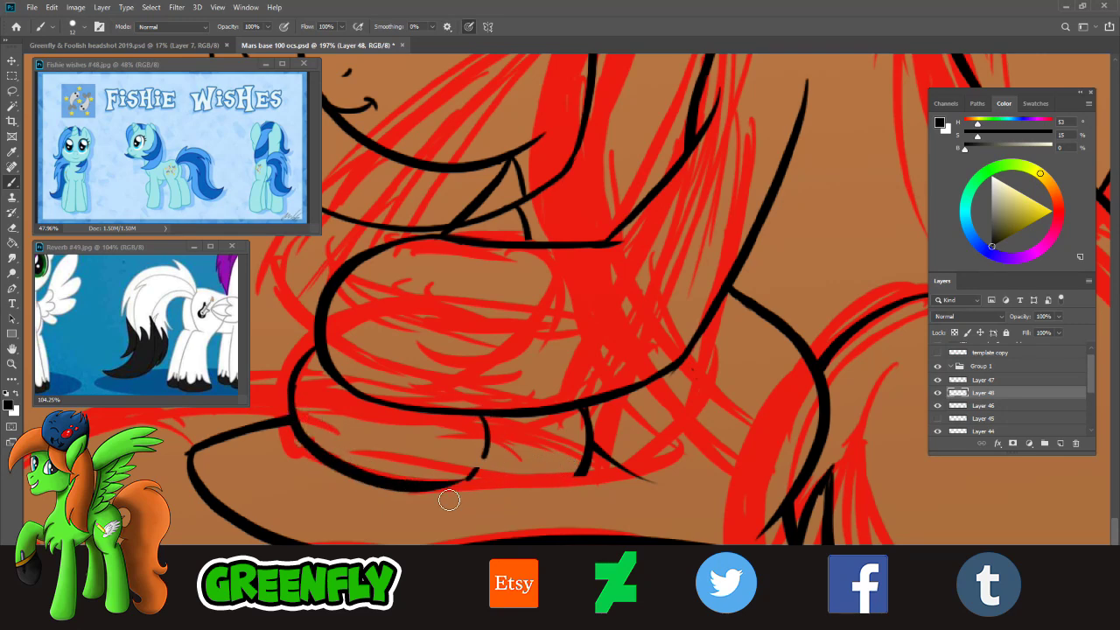
pyautogui.moveTo(449, 499); pyautogui.dragTo(443, 501)
pyautogui.hotkey('ctrl', 'z')
pyautogui.moveTo(529, 416); pyautogui.dragTo(445, 471)
pyautogui.hotkey('ctrl', 'z')
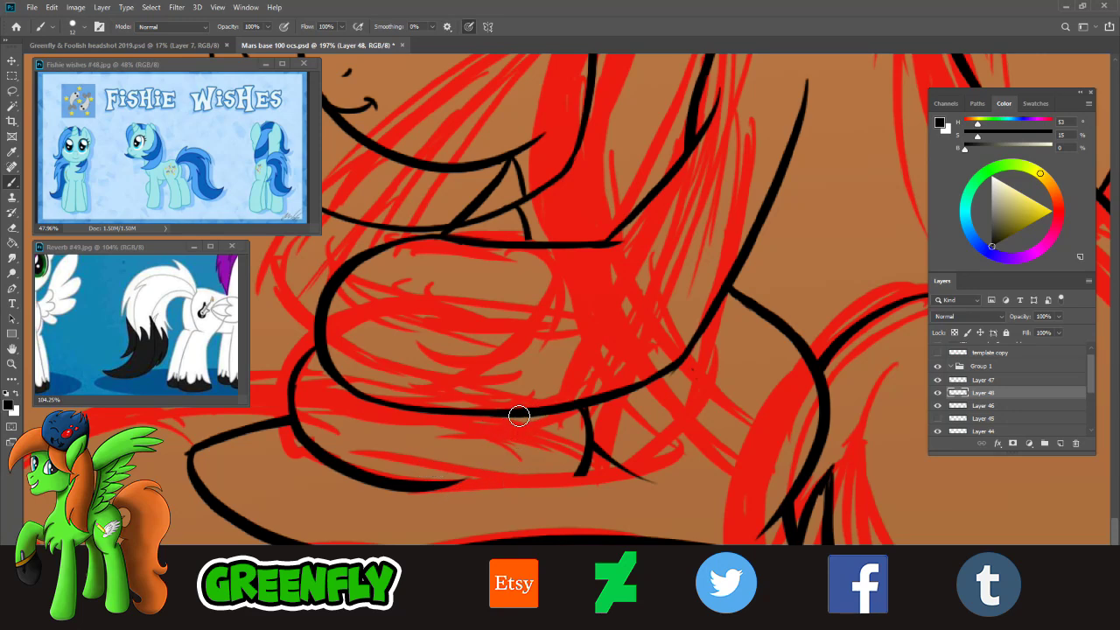
pyautogui.moveTo(519, 416)
pyautogui.mouseDown()
pyautogui.moveTo(440, 475)
pyautogui.moveTo(484, 479)
pyautogui.moveTo(424, 491)
pyautogui.moveTo(498, 464)
pyautogui.mouseUp()
pyautogui.moveTo(447, 491); pyautogui.dragTo(498, 472)
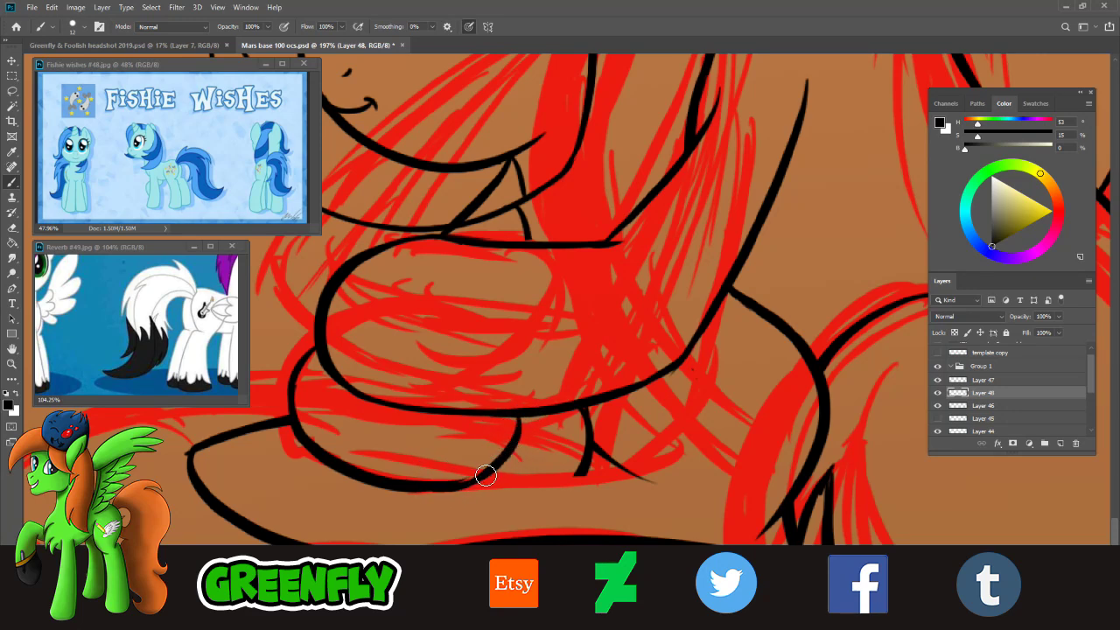
pyautogui.click(12, 229)
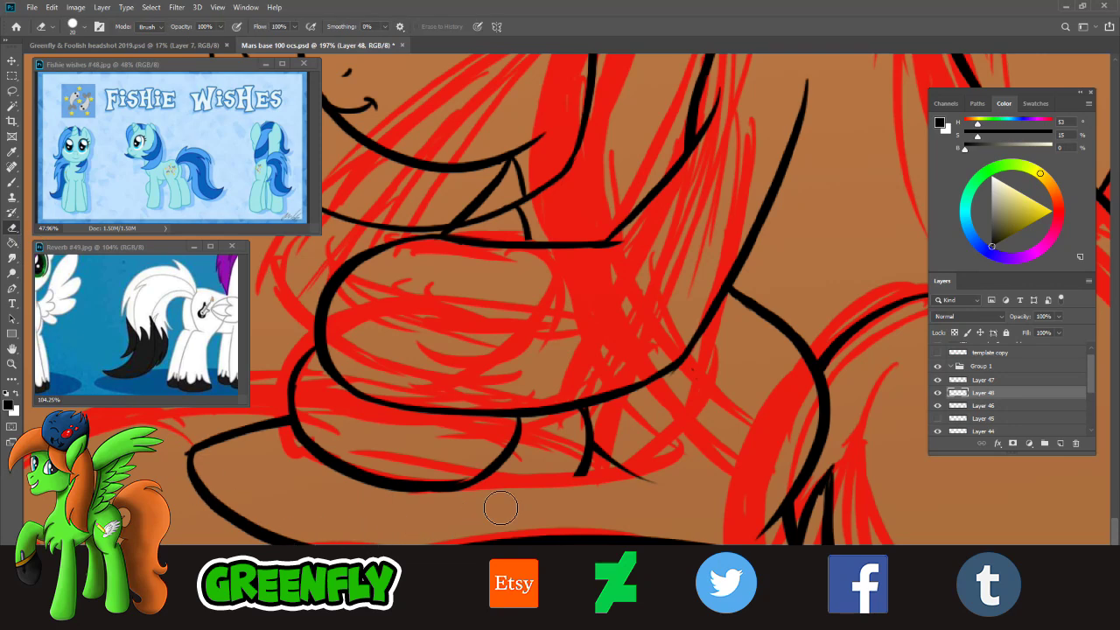
pyautogui.moveTo(586, 473); pyautogui.dragTo(590, 423)
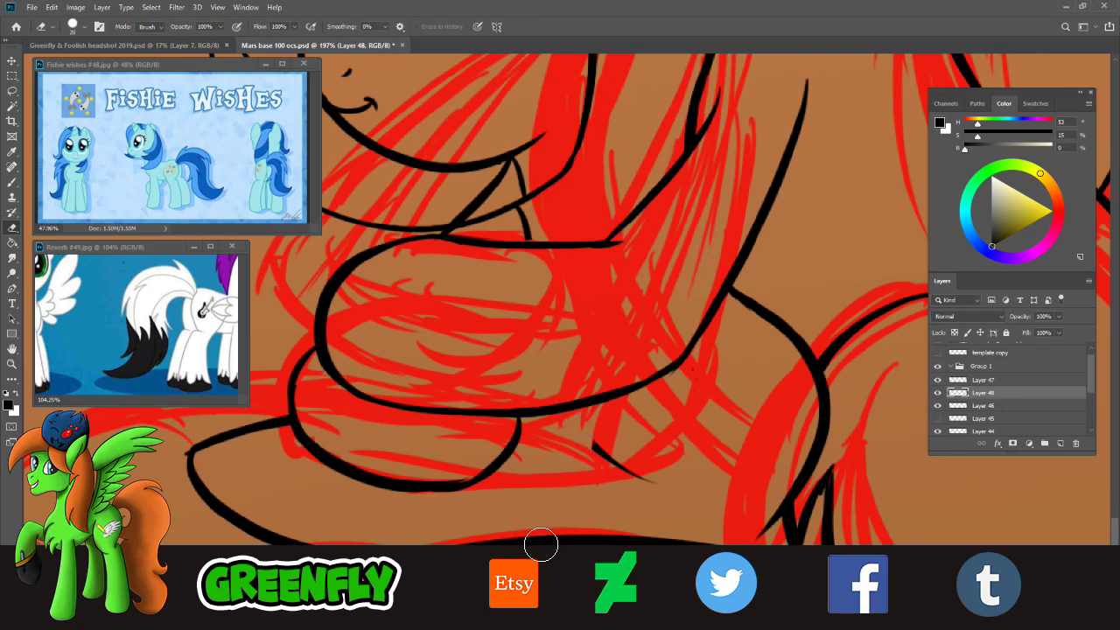
# - Extend the short slanted line on Layer 47 up to the folded foreleg's underside
pyautogui.click(11, 182)
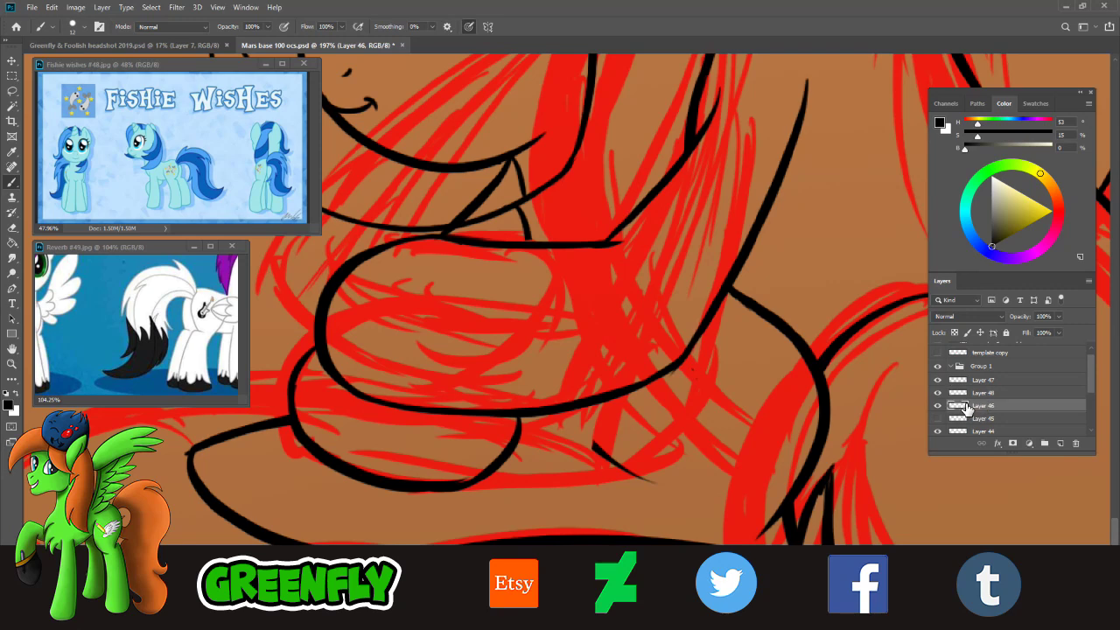
pyautogui.click(984, 380)
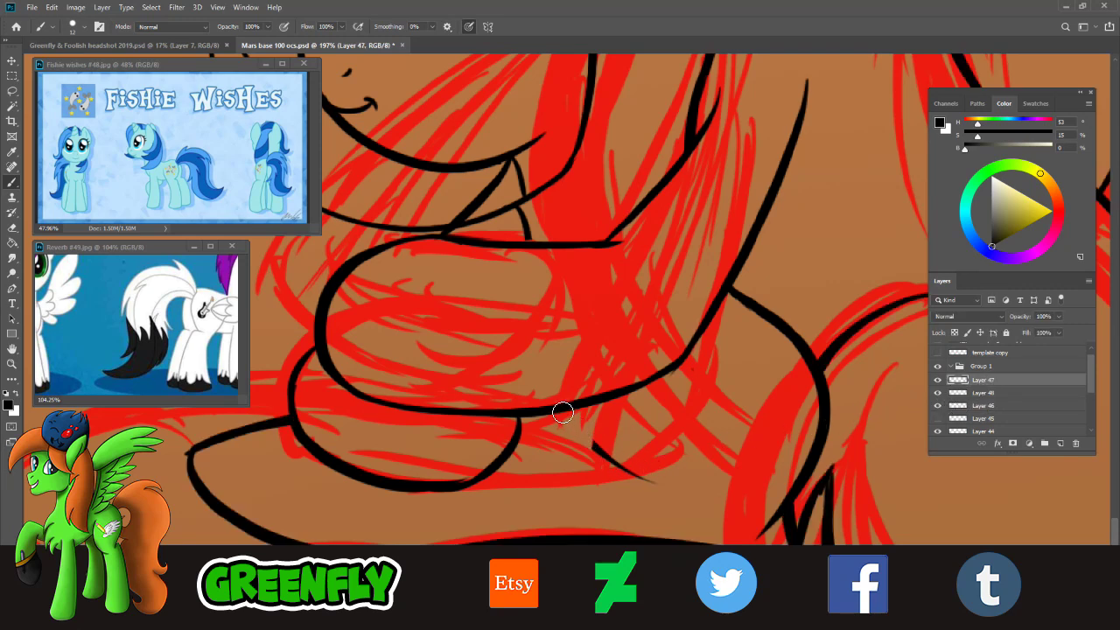
pyautogui.moveTo(563, 411); pyautogui.dragTo(629, 472)
pyautogui.moveTo(565, 408); pyautogui.dragTo(640, 468)
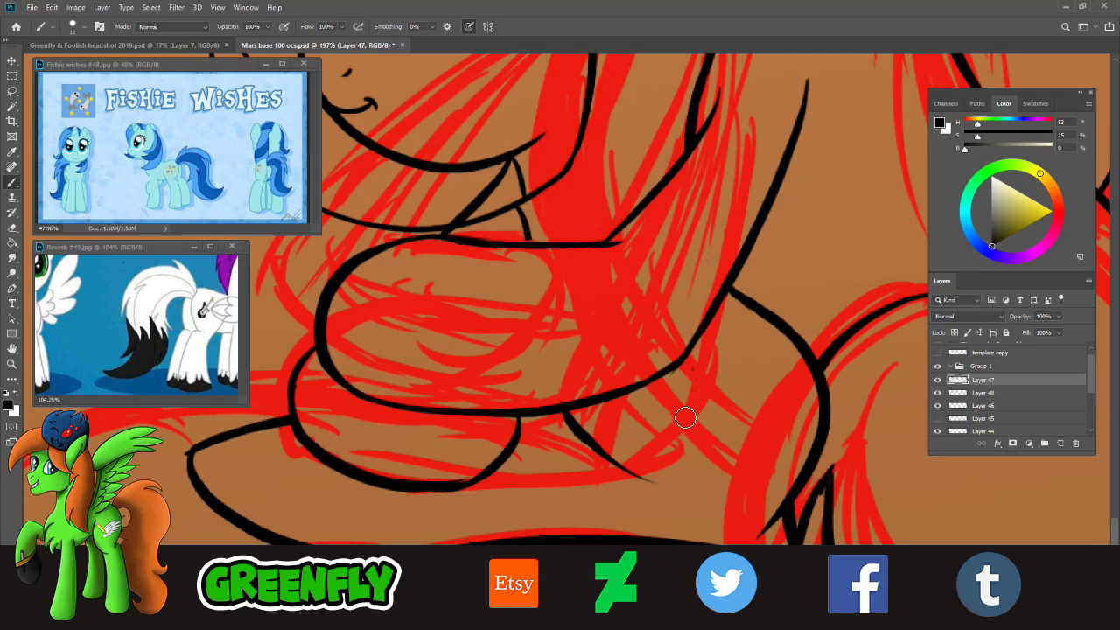
pyautogui.moveTo(680, 400); pyautogui.dragTo(605, 512)
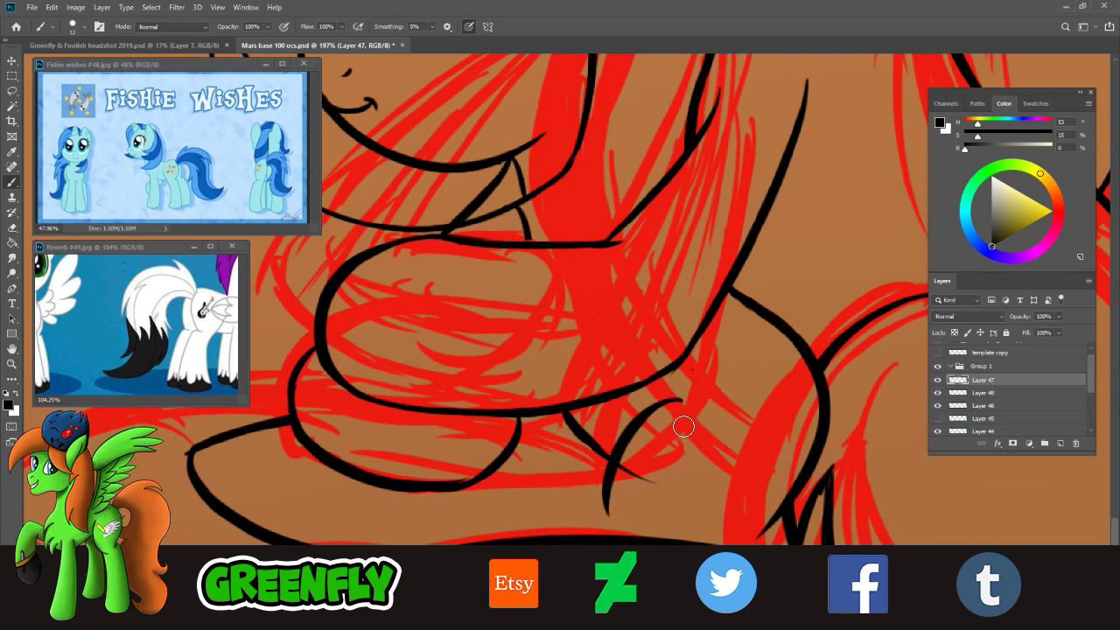
pyautogui.hotkey('ctrl', 'z')
pyautogui.hotkey('ctrl', 'z')
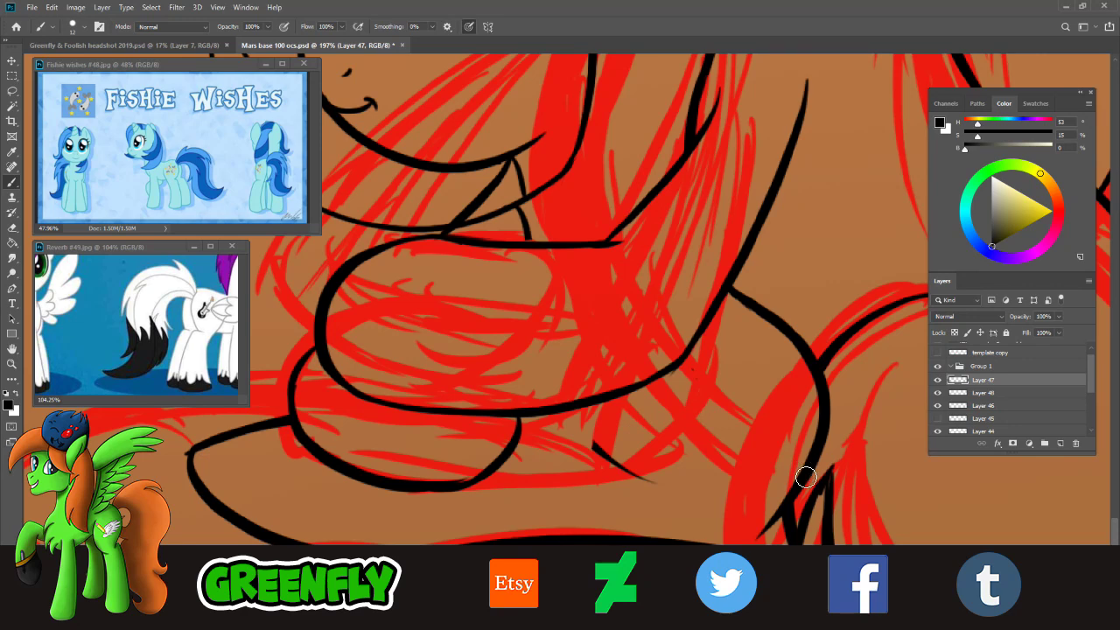
pyautogui.click(55, 7)
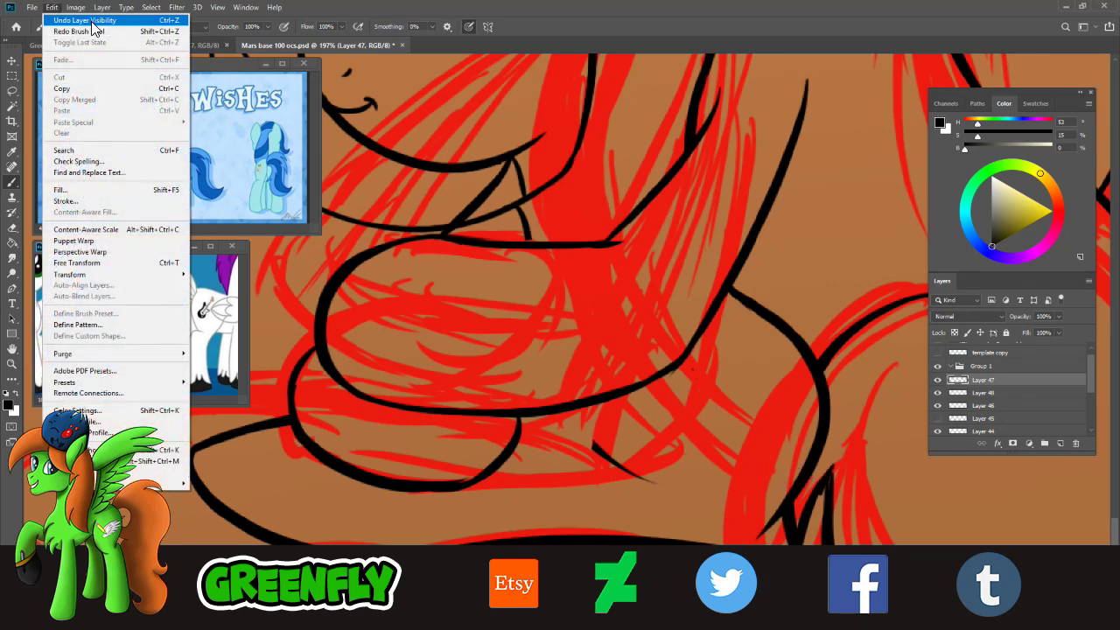
pyautogui.click(107, 32)
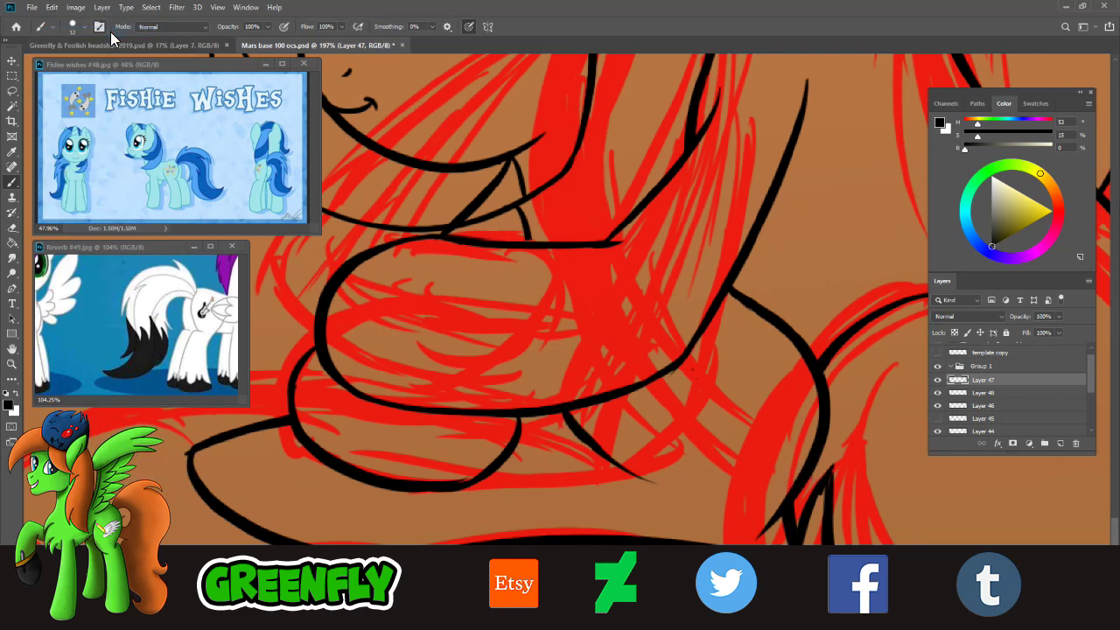
# - Ink a bowed line crossing the short slanted line and running down to the near leg's upper edge
pyautogui.moveTo(697, 433); pyautogui.dragTo(616, 530)
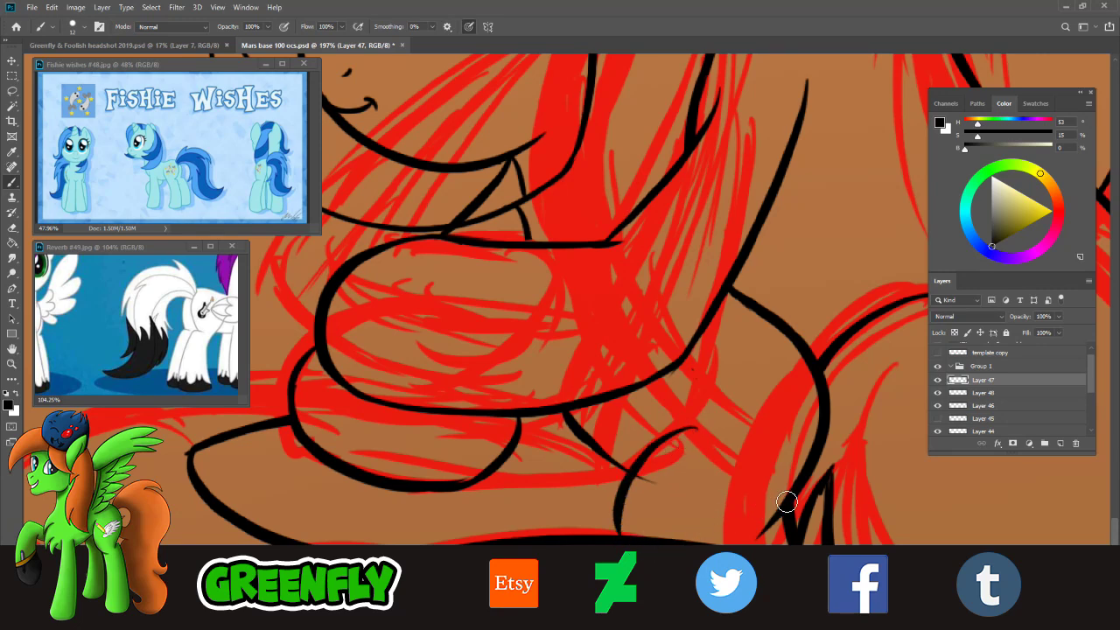
pyautogui.hotkey('ctrl', 'z')
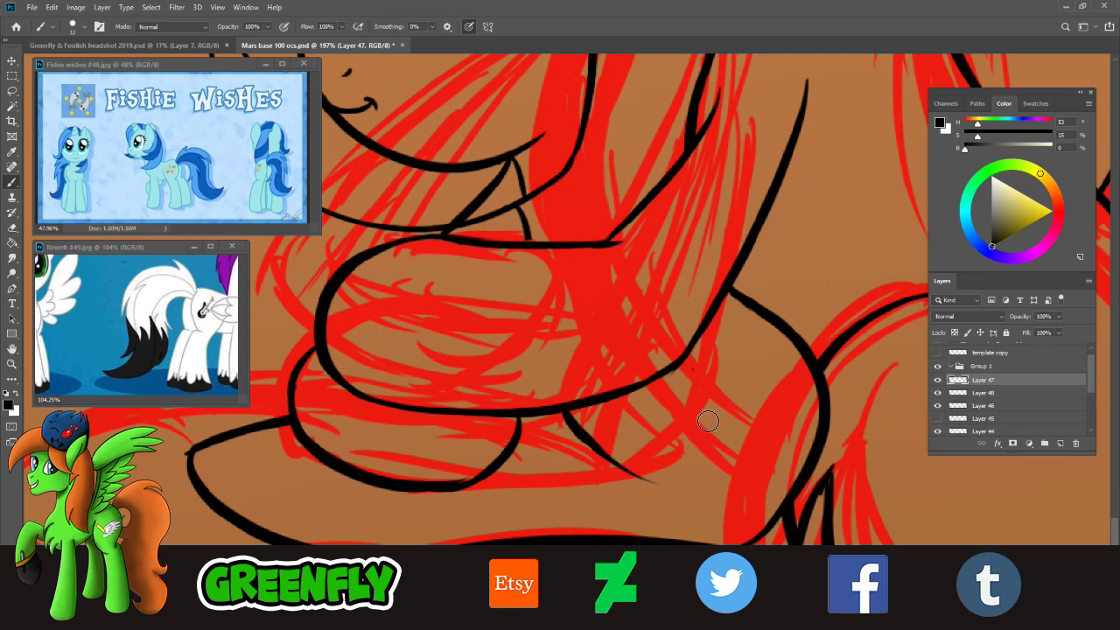
pyautogui.hotkey('ctrl', 'shift', 'z')
pyautogui.hotkey('ctrl', 'z')
pyautogui.moveTo(683, 415); pyautogui.dragTo(620, 522)
pyautogui.hotkey('ctrl', 'z')
pyautogui.moveTo(682, 415); pyautogui.dragTo(608, 527)
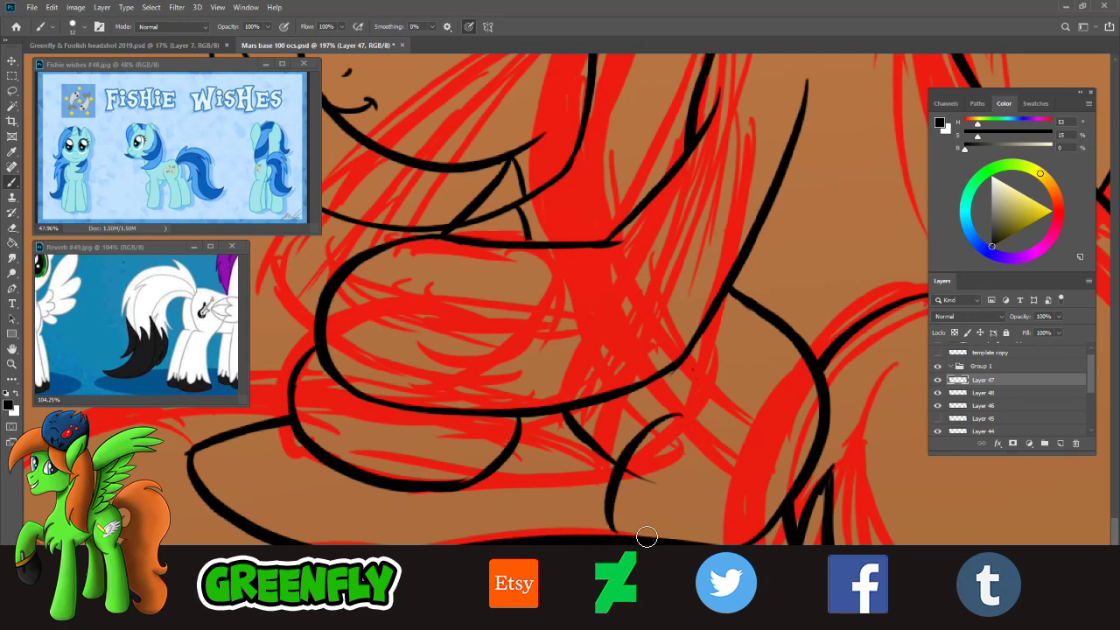
pyautogui.hotkey('ctrl', 'z')
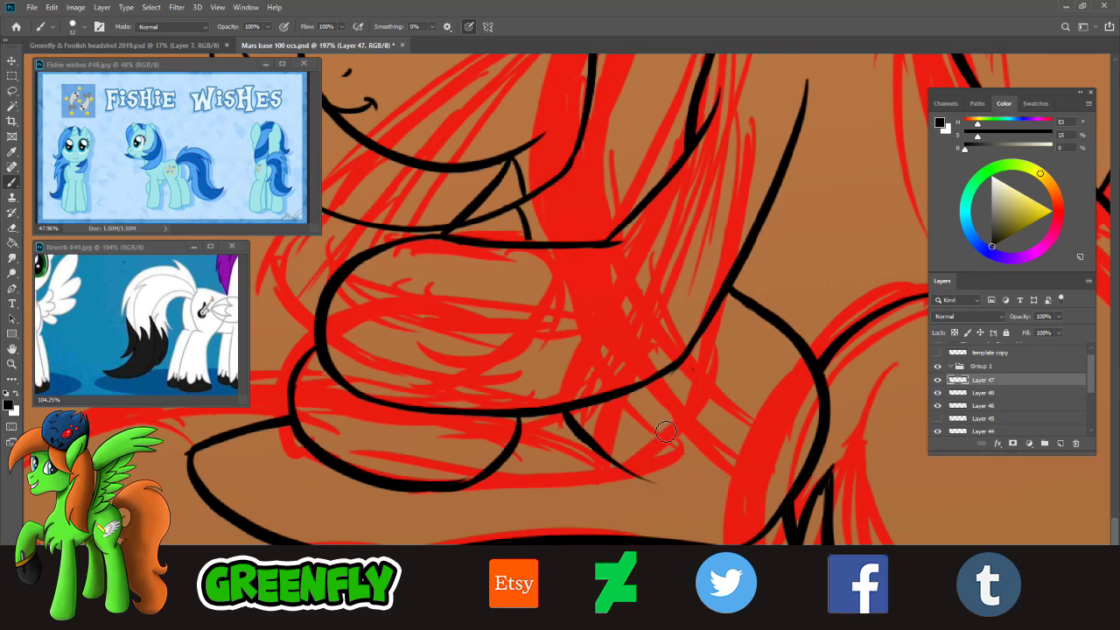
pyautogui.moveTo(663, 427); pyautogui.dragTo(618, 530)
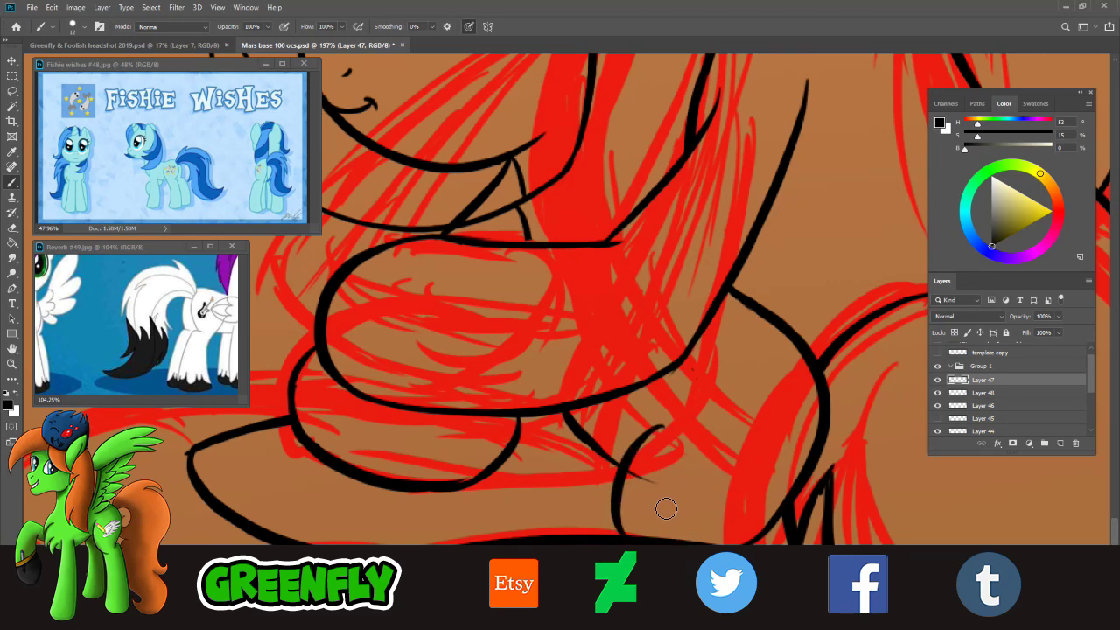
# - Ink a curve joining the bowed line to the small leg's rounded end, plus a short line from that leg's underside to the near leg
pyautogui.moveTo(623, 482); pyautogui.dragTo(503, 461)
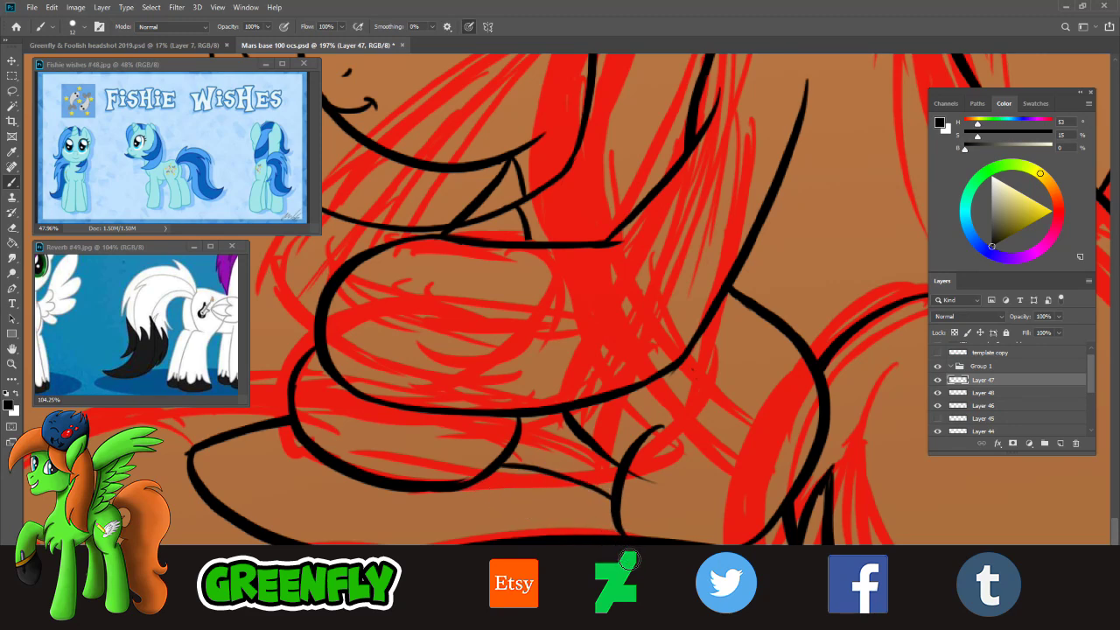
pyautogui.moveTo(366, 485); pyautogui.dragTo(392, 541)
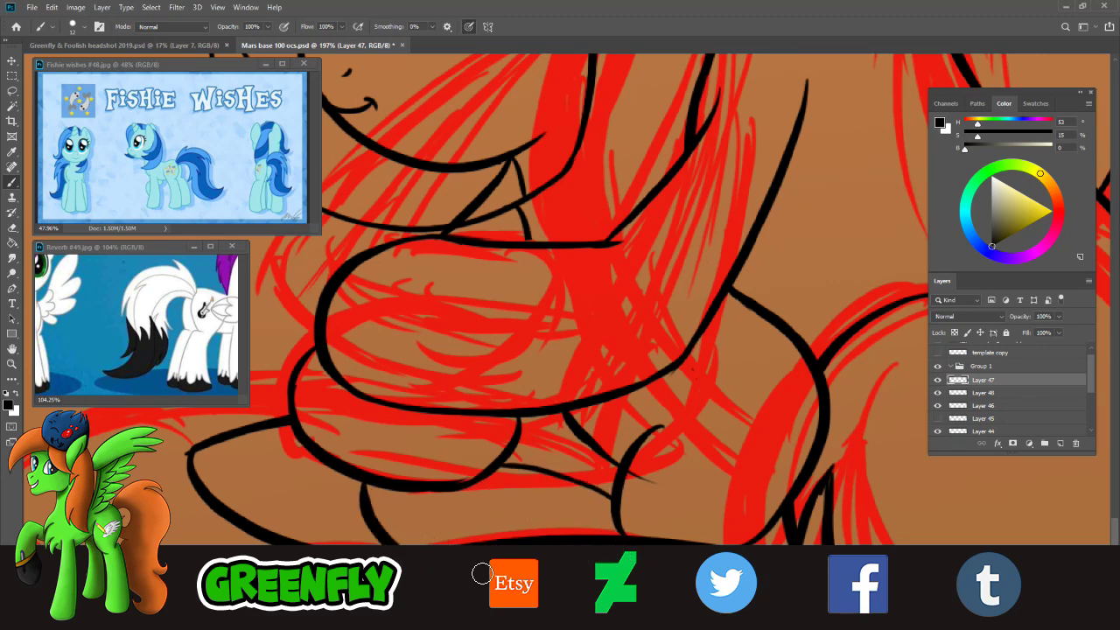
pyautogui.hotkey('ctrl', 'z')
pyautogui.moveTo(386, 484); pyautogui.dragTo(404, 542)
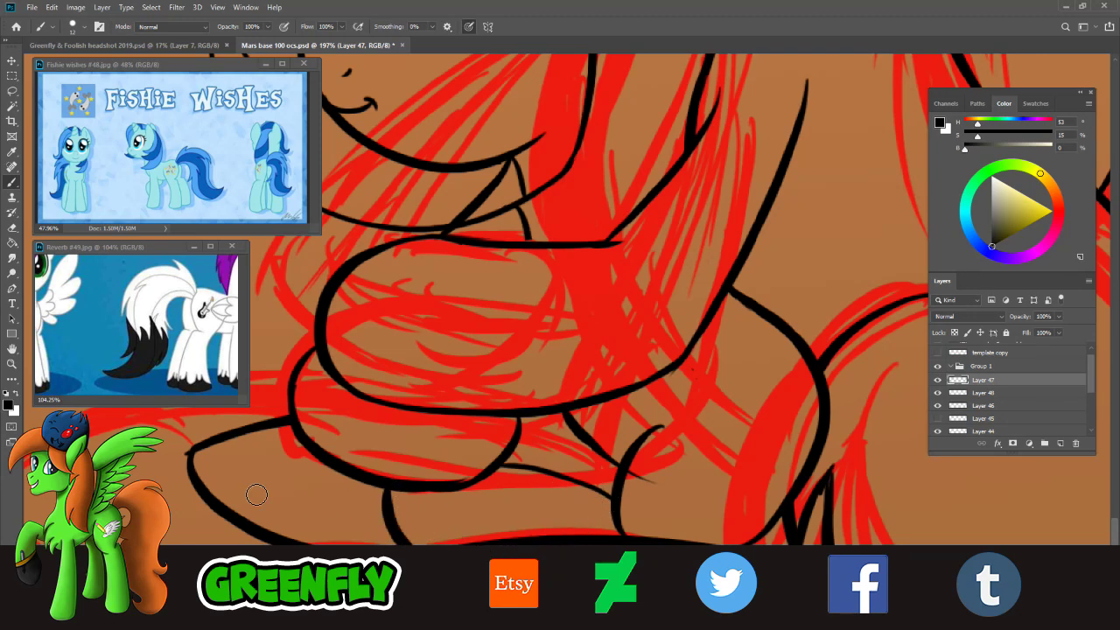
# - Erase the line end past the small leg's bowed line and ink a short curve from the slanted line down to the curve below it
pyautogui.press('e')
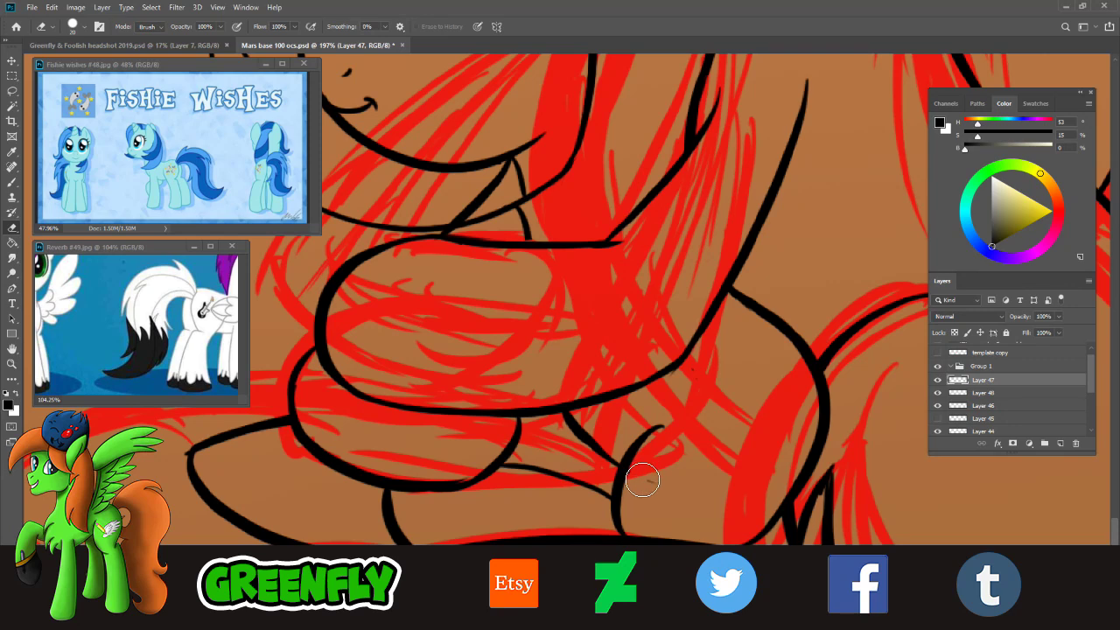
pyautogui.moveTo(645, 480); pyautogui.dragTo(674, 481)
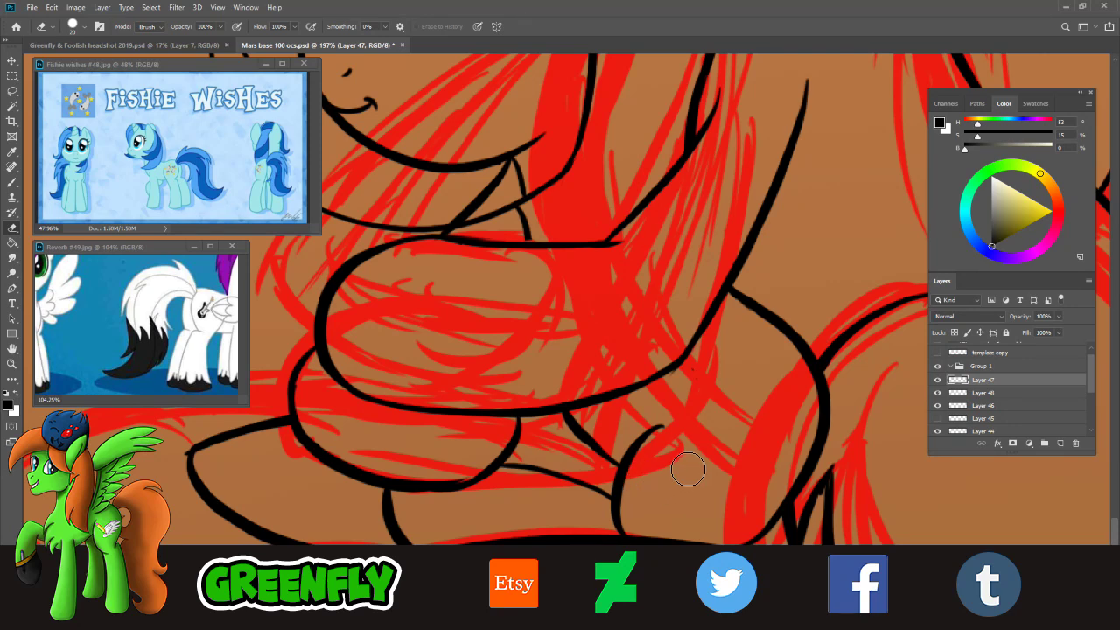
pyautogui.click(13, 182)
pyautogui.moveTo(574, 435); pyautogui.dragTo(561, 471)
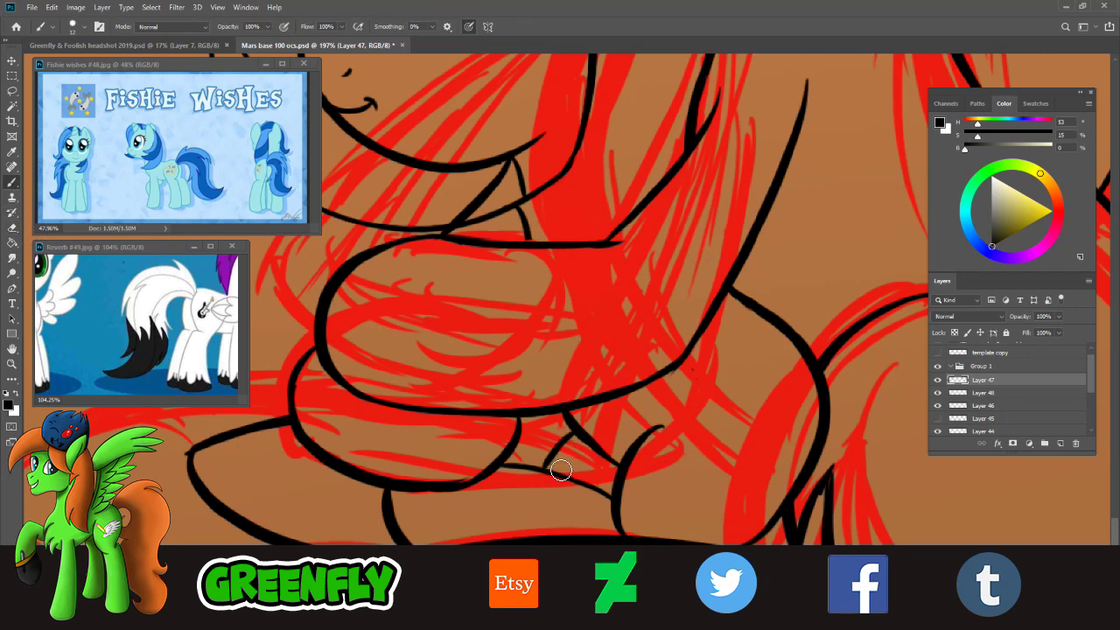
pyautogui.hotkey('ctrl', 'z')
pyautogui.moveTo(574, 432); pyautogui.dragTo(570, 480)
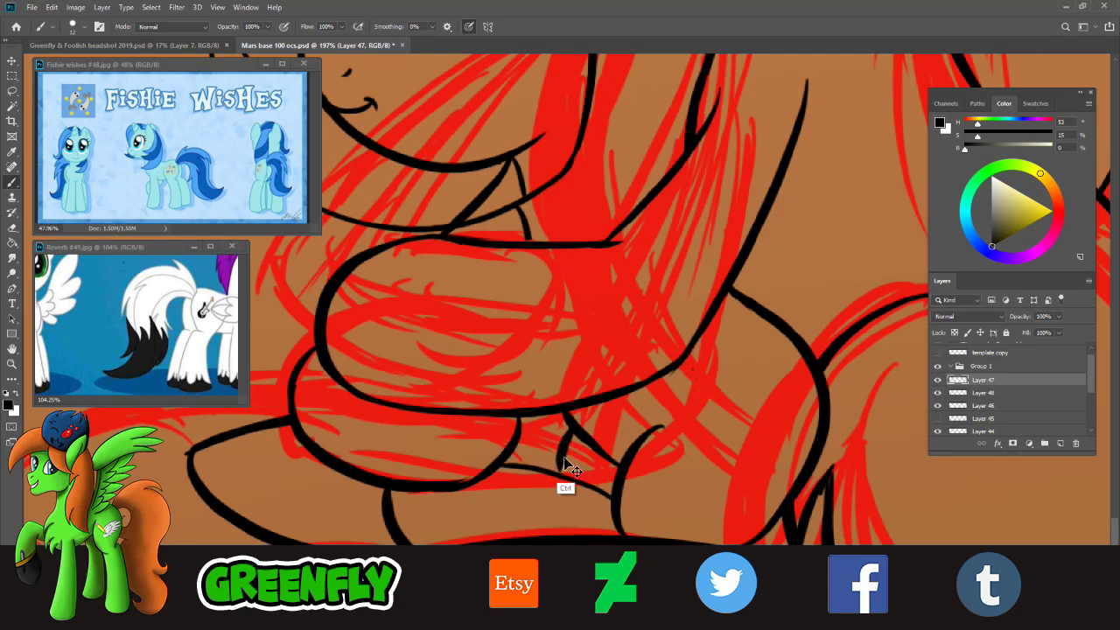
pyautogui.hotkey('ctrl', 'z')
pyautogui.moveTo(575, 432); pyautogui.dragTo(559, 471)
pyautogui.hotkey('ctrl', 'z')
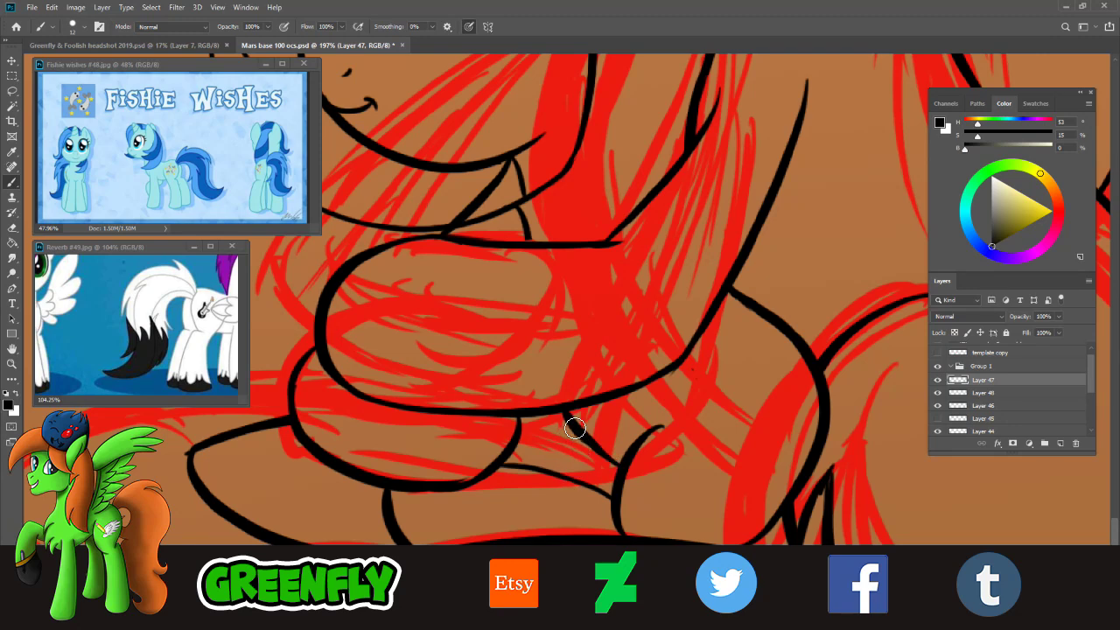
pyautogui.moveTo(575, 428); pyautogui.dragTo(568, 461)
pyautogui.hotkey('ctrl', 'z')
pyautogui.moveTo(576, 434); pyautogui.dragTo(557, 470)
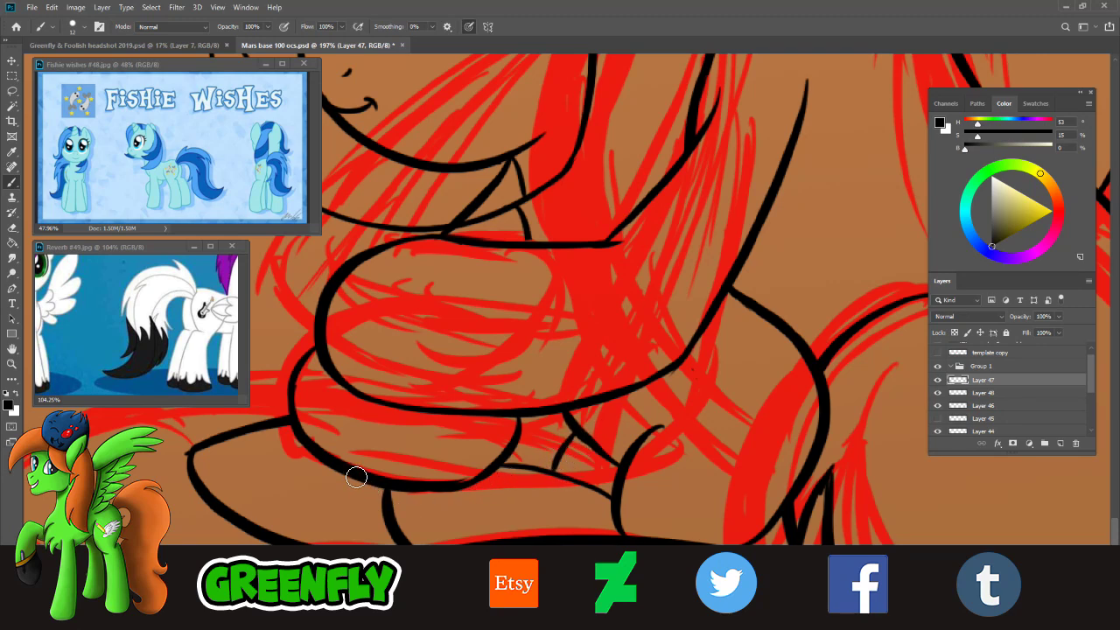
# - Ink a second short line beside the one under the small leg and a short curve from its rounded end to the new curve
pyautogui.moveTo(356, 477)
pyautogui.mouseDown()
pyautogui.moveTo(377, 533)
pyautogui.moveTo(396, 540)
pyautogui.mouseUp()
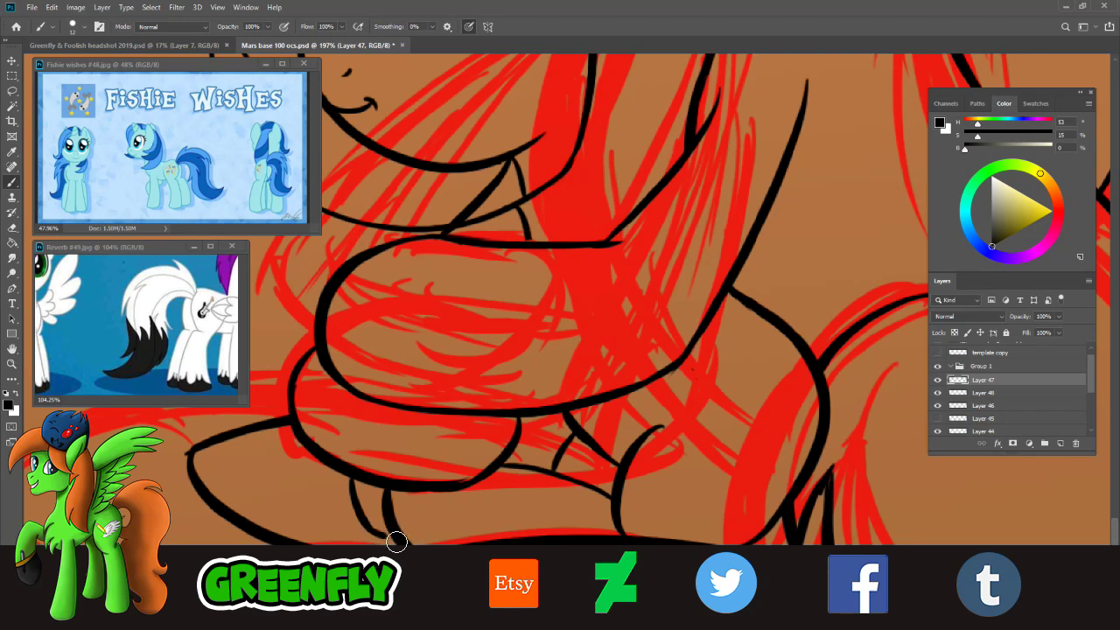
pyautogui.moveTo(512, 448); pyautogui.dragTo(577, 472)
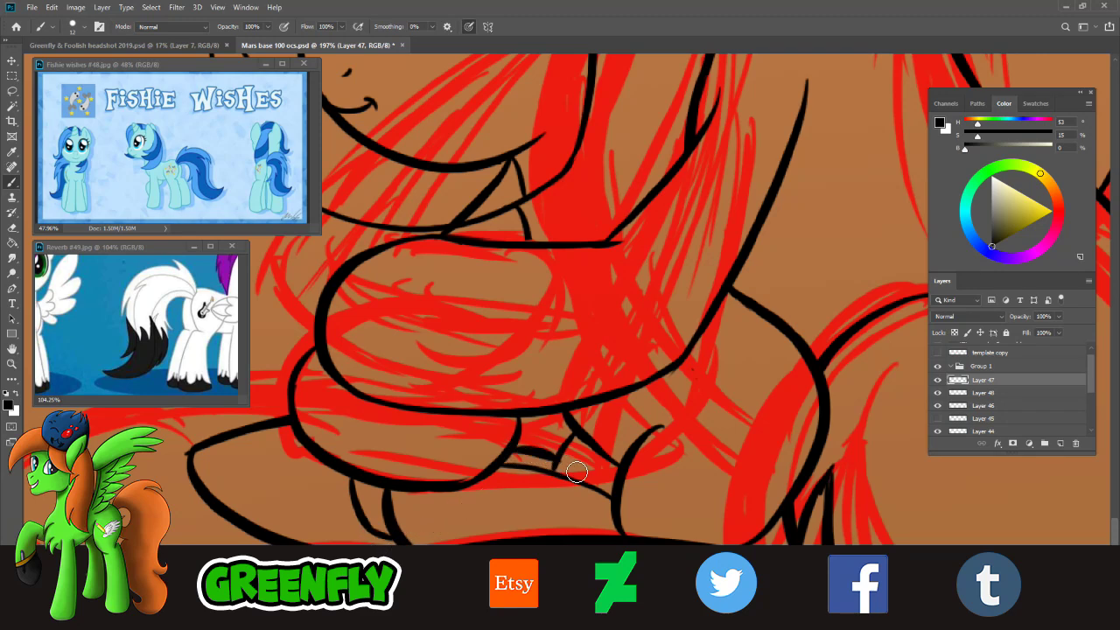
pyautogui.hotkey('ctrl', 'z')
pyautogui.moveTo(512, 451); pyautogui.dragTo(561, 465)
# - Extend the short curve beside the small leg's rounded end so it meets the neighbouring short curve
pyautogui.click(12, 364)
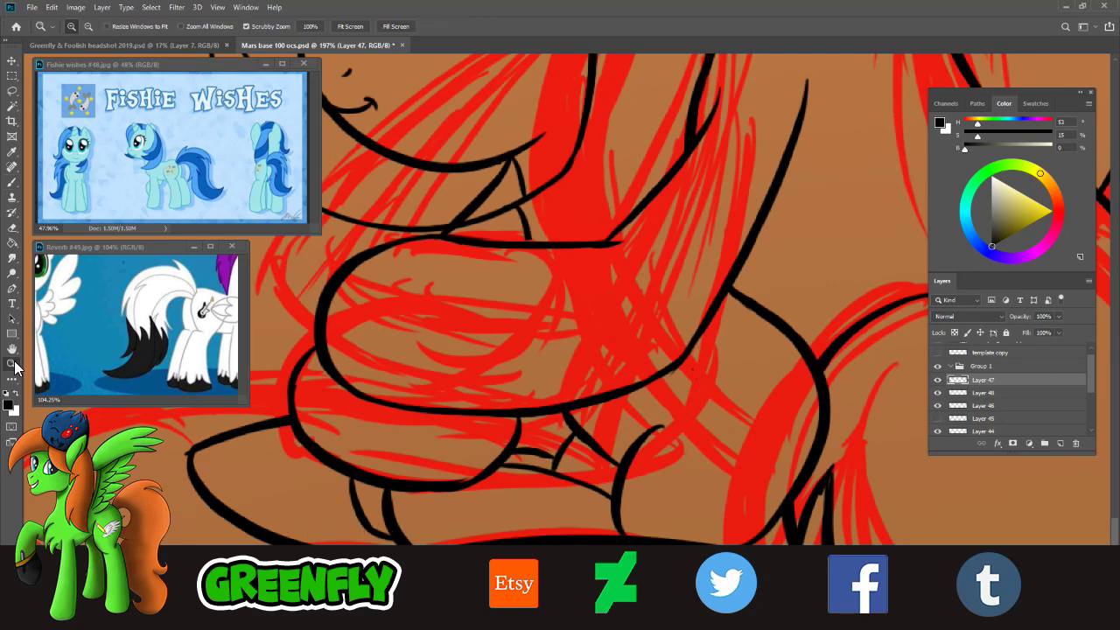
pyautogui.moveTo(545, 483); pyautogui.dragTo(464, 495)
pyautogui.moveTo(598, 493); pyautogui.dragTo(625, 499)
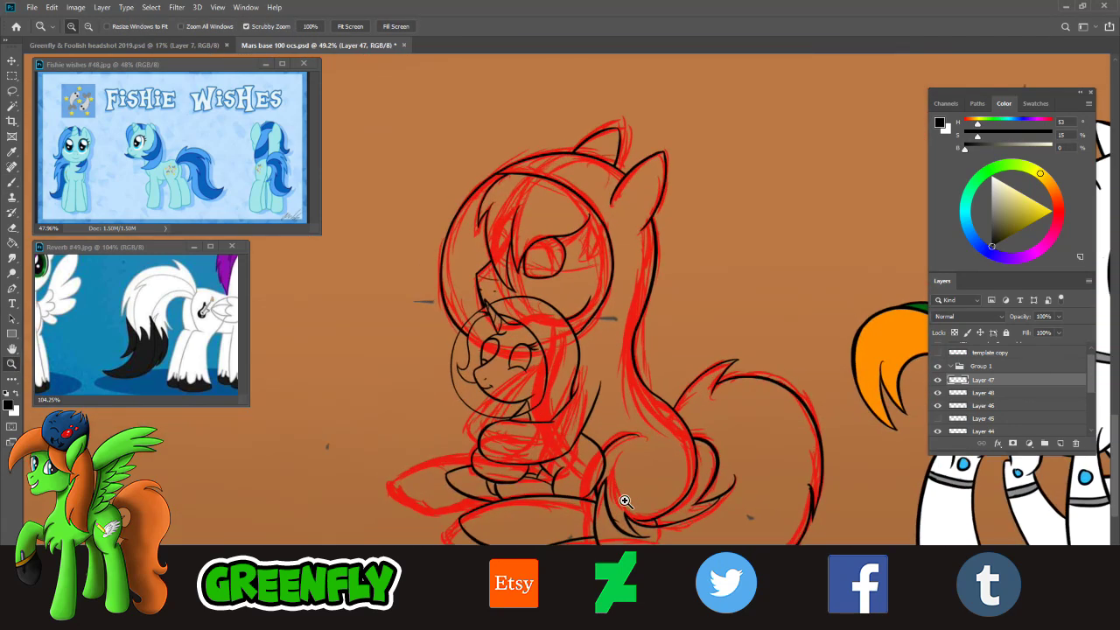
pyautogui.scroll(3, 578, 497)
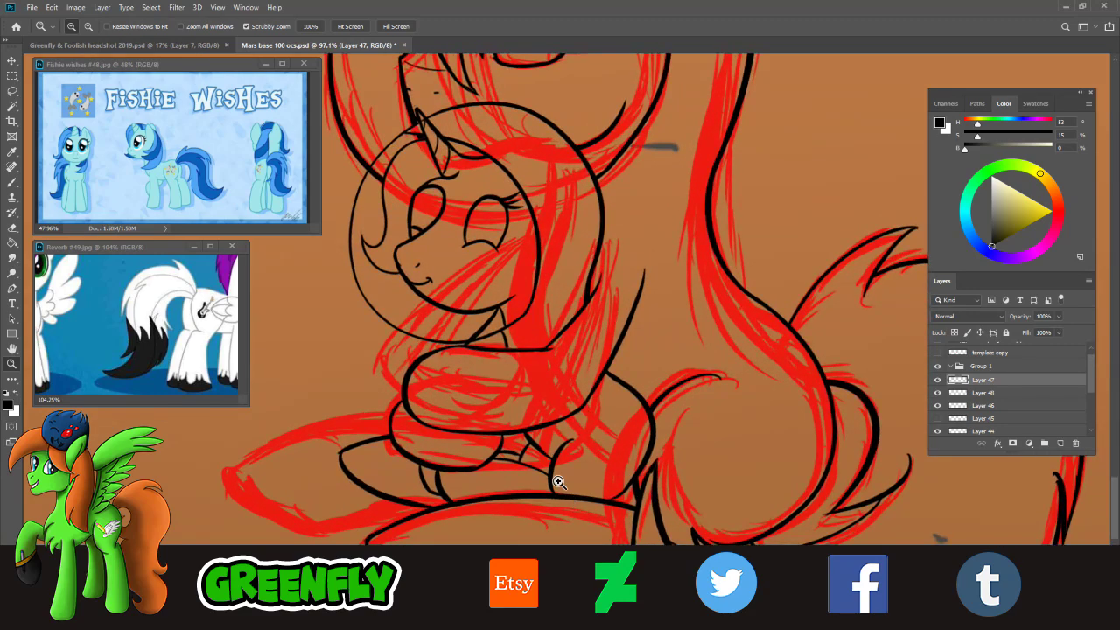
pyautogui.moveTo(558, 481); pyautogui.dragTo(517, 521)
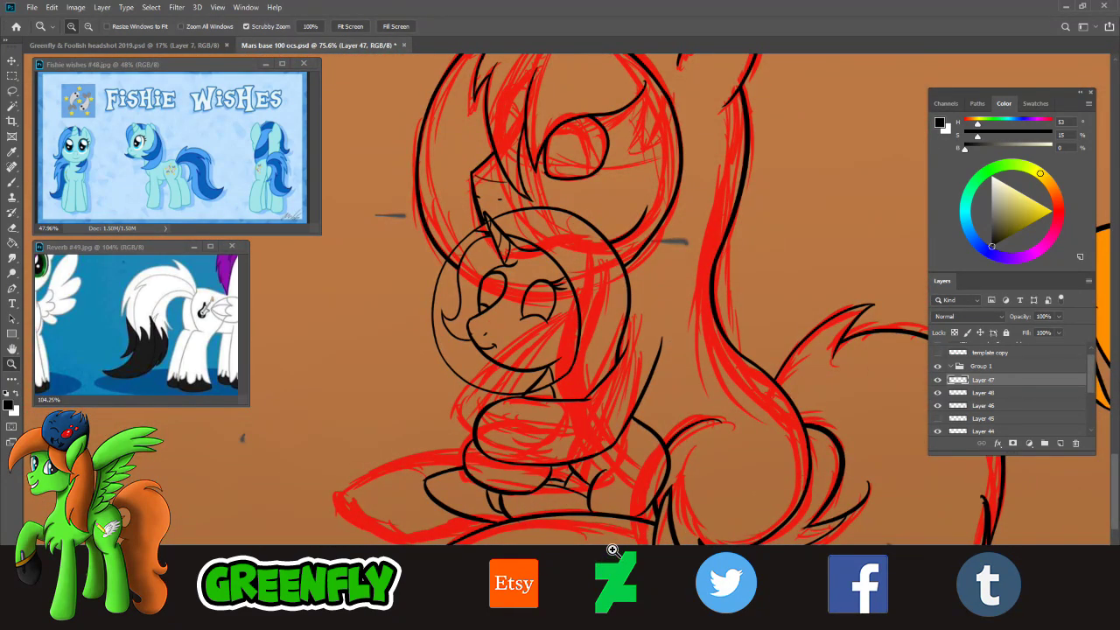
pyautogui.scroll(4, 613, 543)
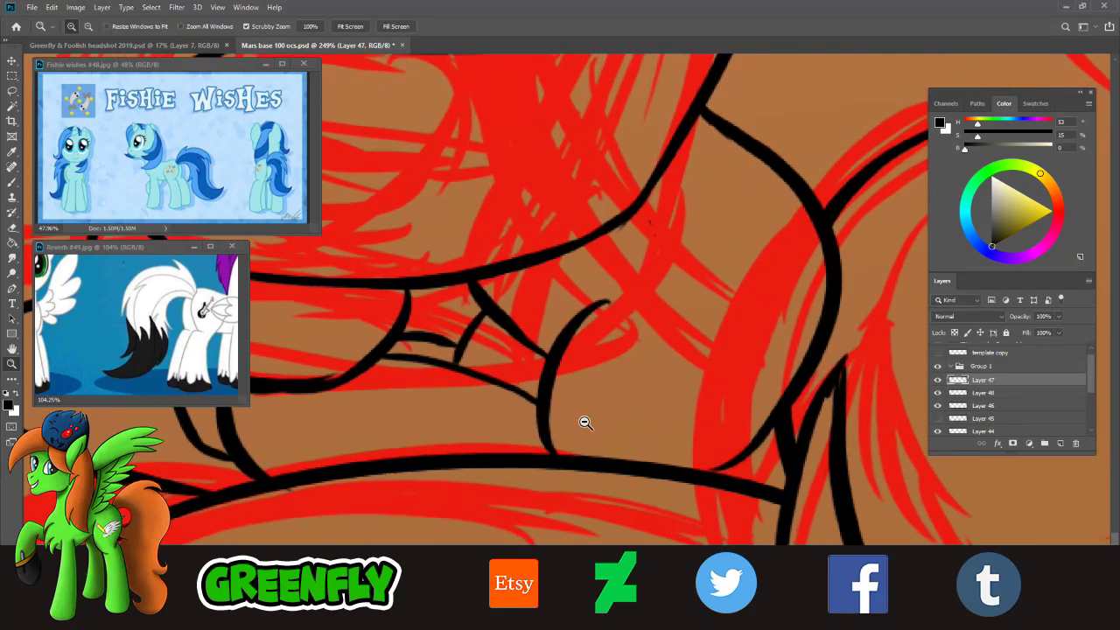
pyautogui.scroll(-4, 595, 437)
pyautogui.scroll(2, 612, 445)
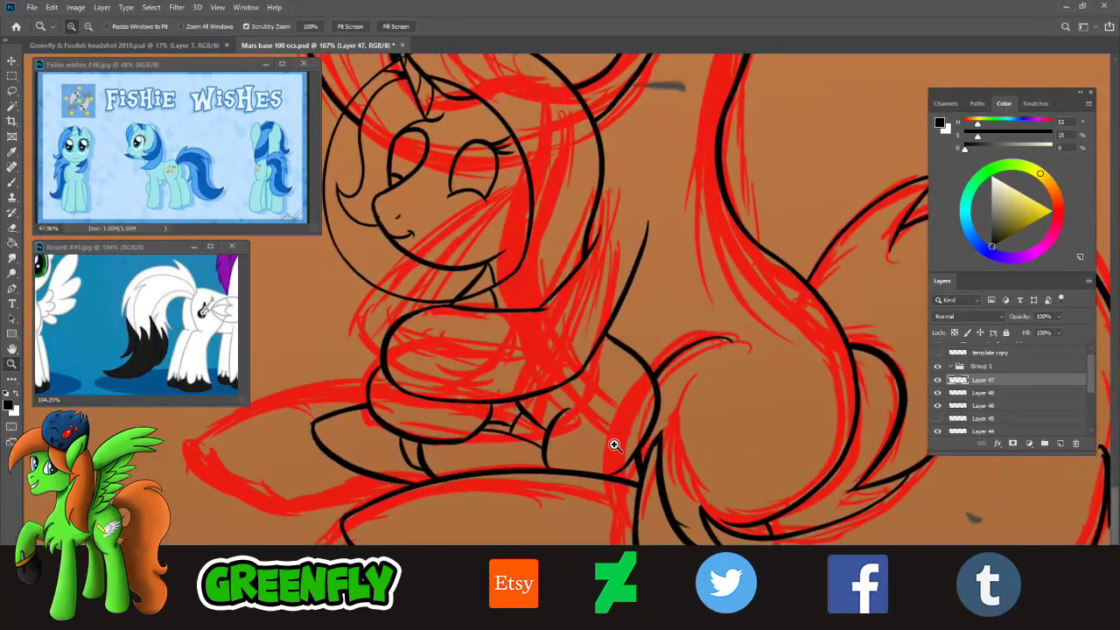
pyautogui.scroll(4, 615, 445)
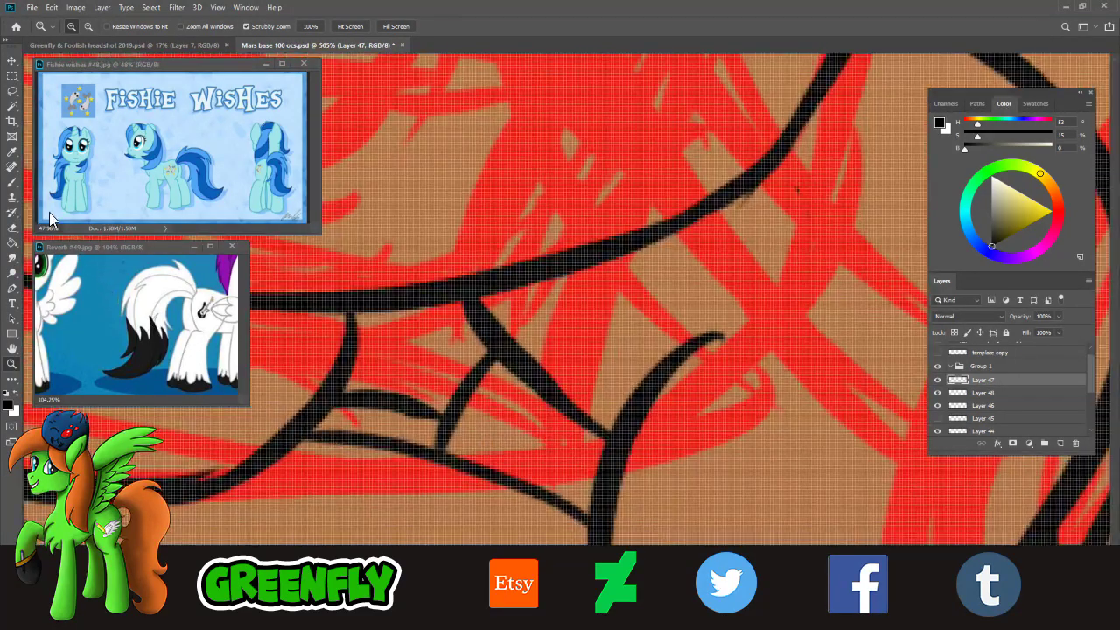
pyautogui.click(13, 182)
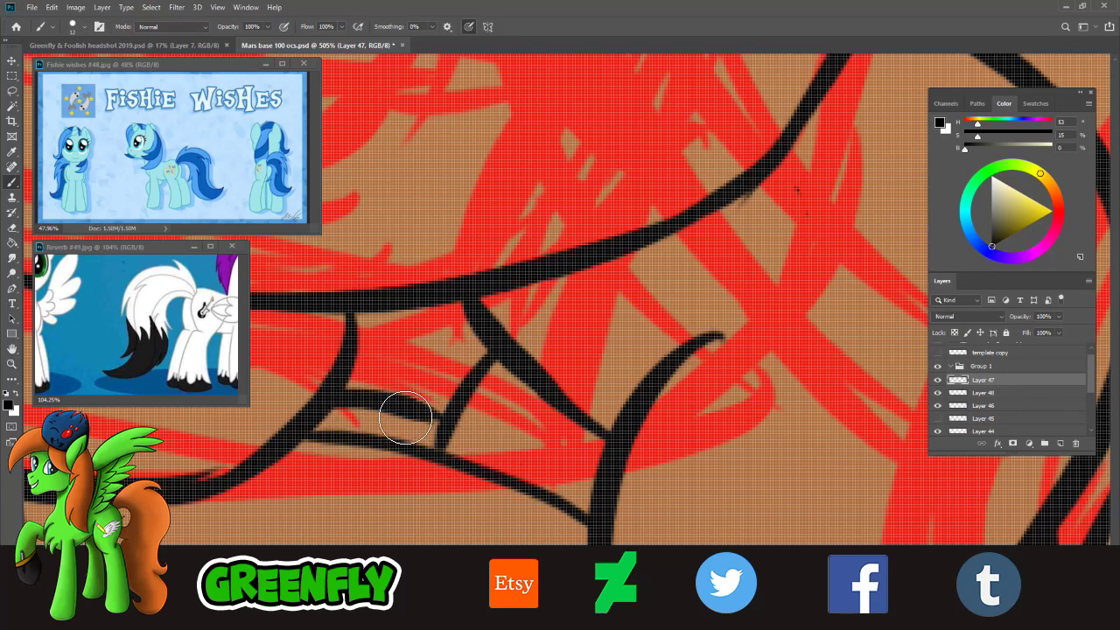
pyautogui.moveTo(405, 418); pyautogui.dragTo(442, 427)
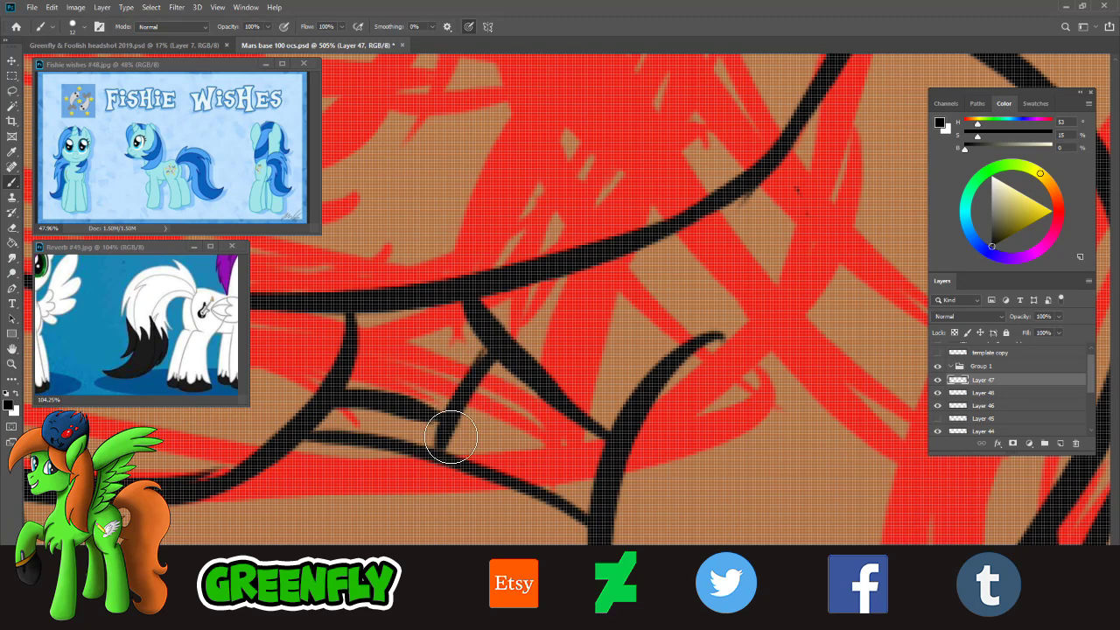
# - Show the yellow sketch on Layer 45 around the small pony's chest and ready the Brush for inking on Layer 47
pyautogui.click(12, 365)
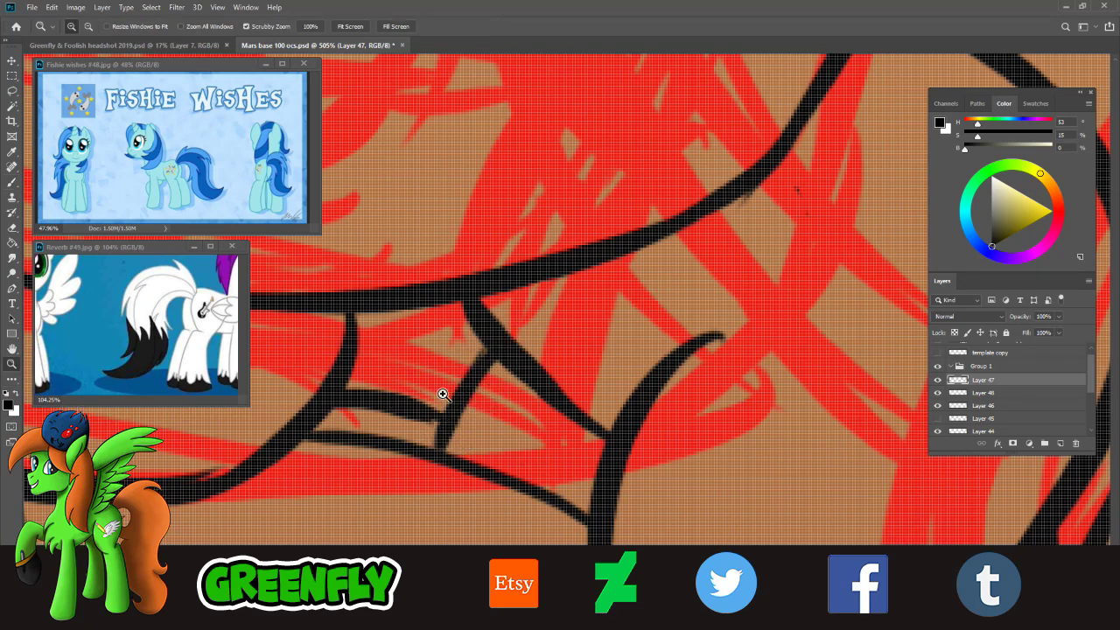
pyautogui.hotkey('ctrl', '0')
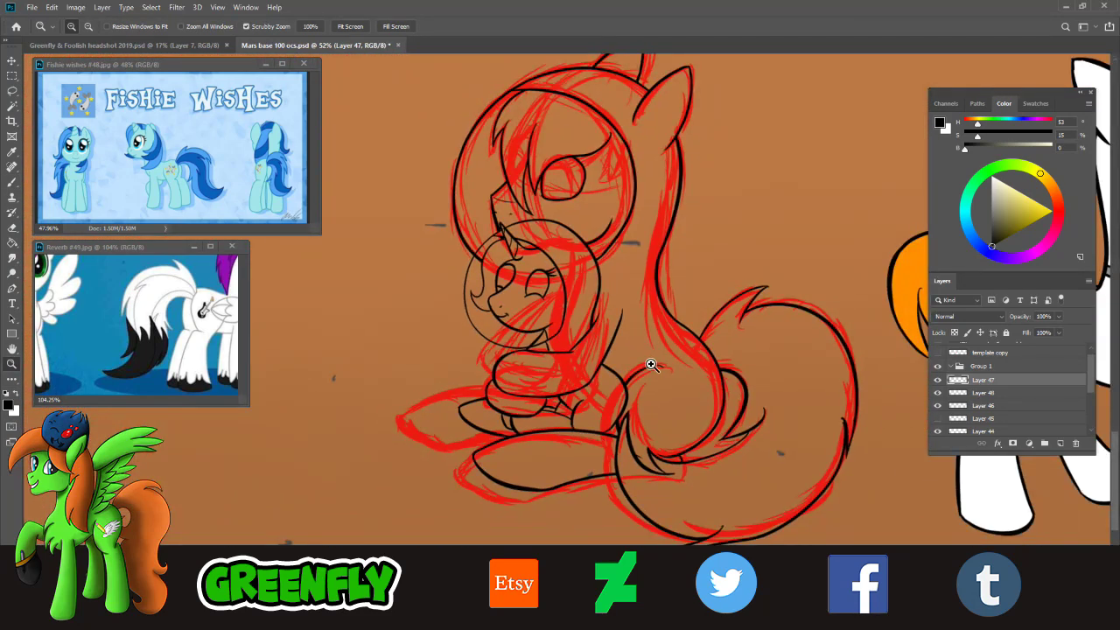
pyautogui.moveTo(651, 366)
pyautogui.mouseDown()
pyautogui.moveTo(626, 359)
pyautogui.moveTo(643, 361)
pyautogui.moveTo(651, 341)
pyautogui.moveTo(651, 366)
pyautogui.mouseUp()
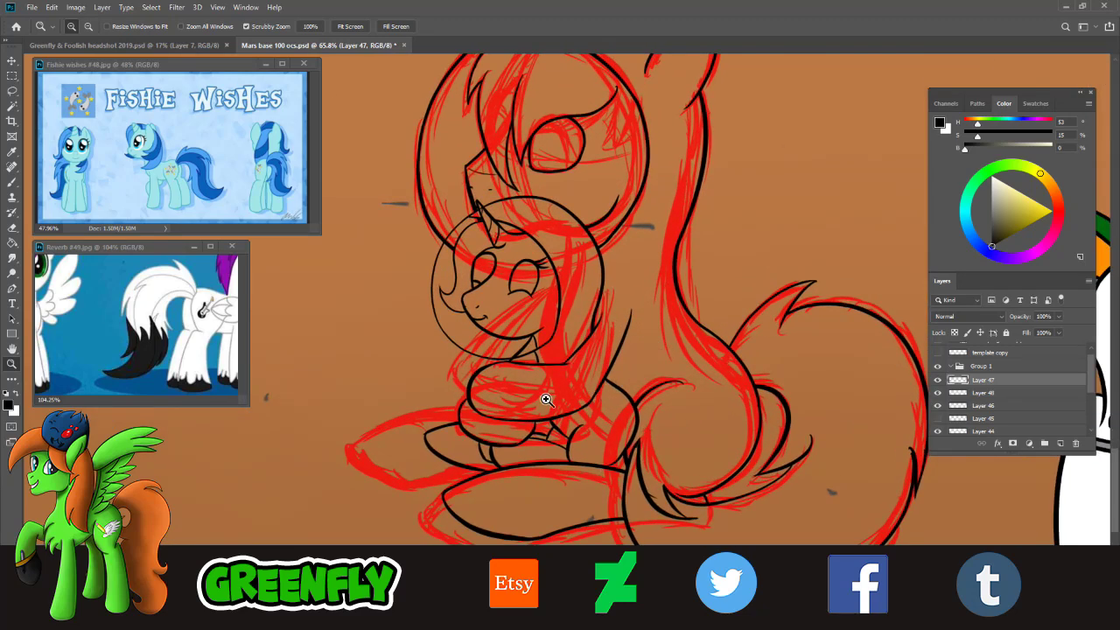
pyautogui.moveTo(548, 399)
pyautogui.mouseDown()
pyautogui.moveTo(542, 408)
pyautogui.moveTo(576, 398)
pyautogui.moveTo(513, 408)
pyautogui.moveTo(587, 450)
pyautogui.mouseUp()
pyautogui.click(938, 420)
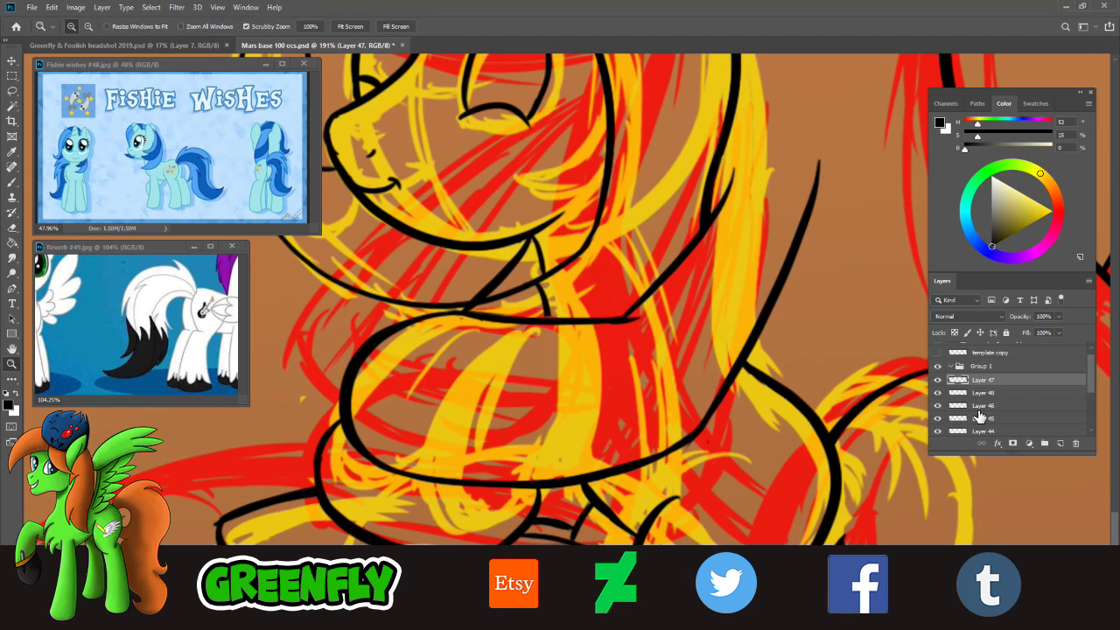
pyautogui.click(12, 183)
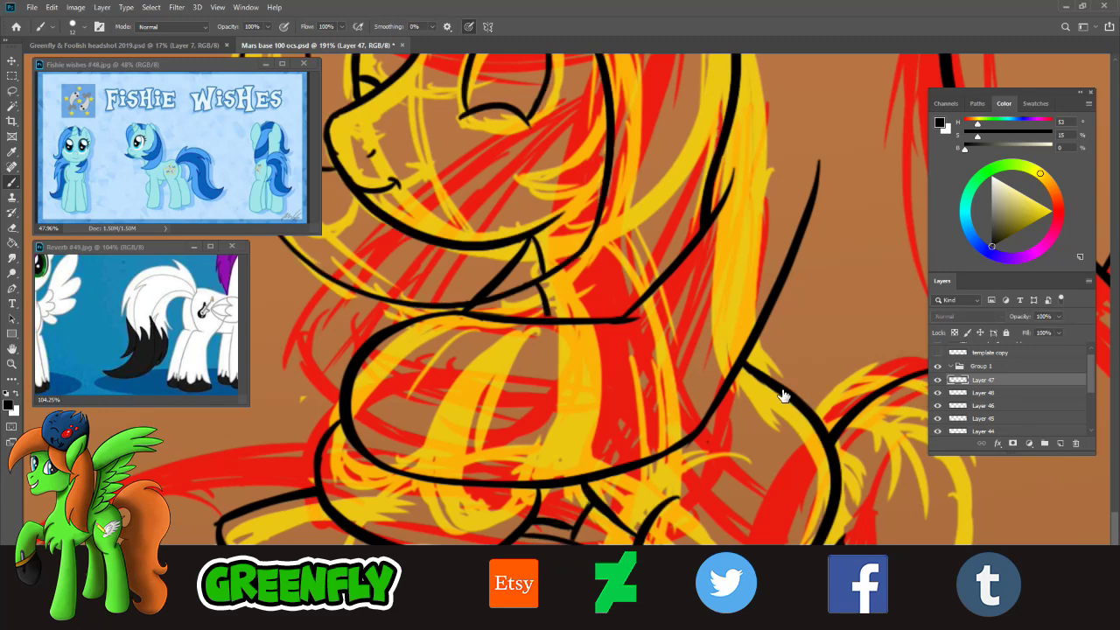
pyautogui.moveTo(538, 324); pyautogui.dragTo(480, 350)
pyautogui.moveTo(454, 392); pyautogui.dragTo(464, 475)
pyautogui.hotkey('ctrl', 'z')
pyautogui.moveTo(523, 316)
pyautogui.mouseDown()
pyautogui.moveTo(571, 321)
pyautogui.moveTo(422, 508)
pyautogui.mouseUp()
pyautogui.hotkey('ctrl', 'z')
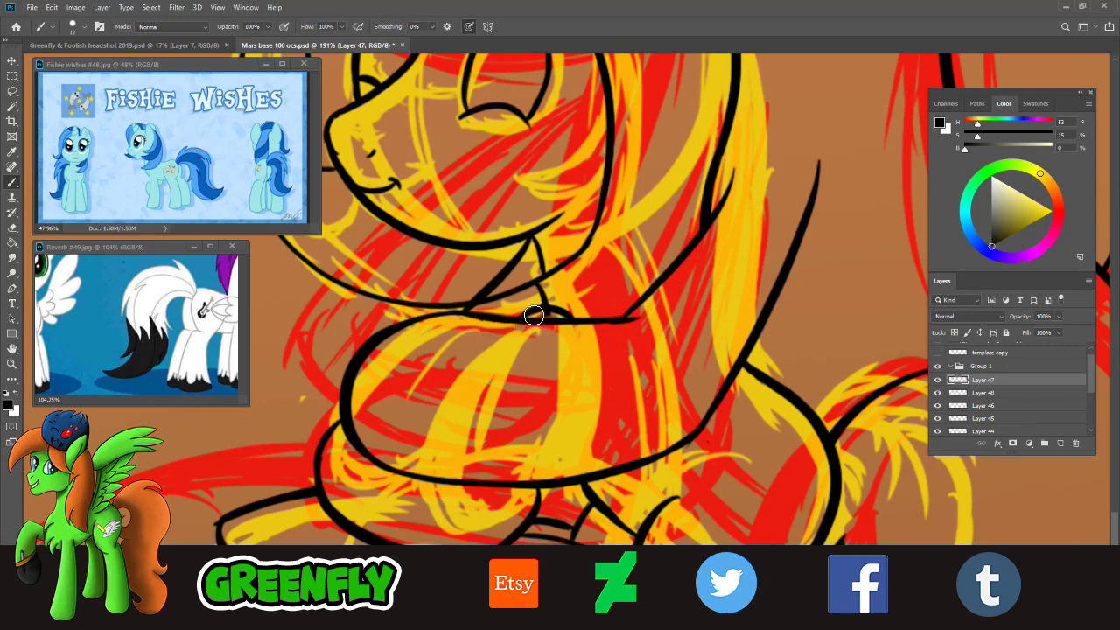
pyautogui.moveTo(534, 315); pyautogui.dragTo(460, 477)
pyautogui.hotkey('ctrl', 'z')
pyautogui.moveTo(535, 313); pyautogui.dragTo(460, 482)
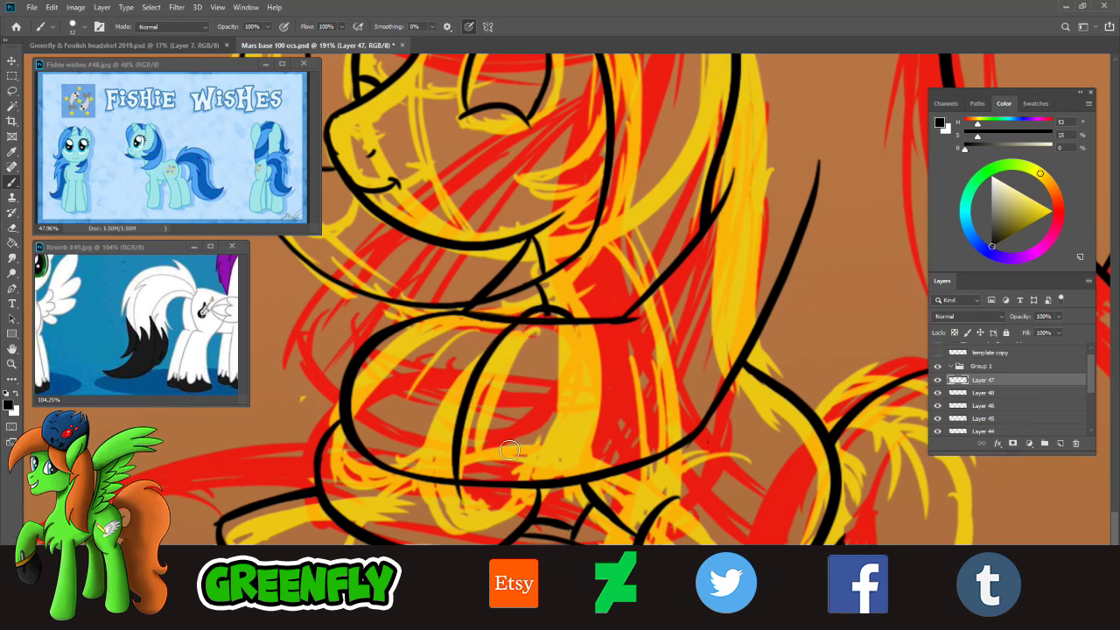
pyautogui.hotkey('ctrl', 'z')
pyautogui.moveTo(538, 313); pyautogui.dragTo(456, 481)
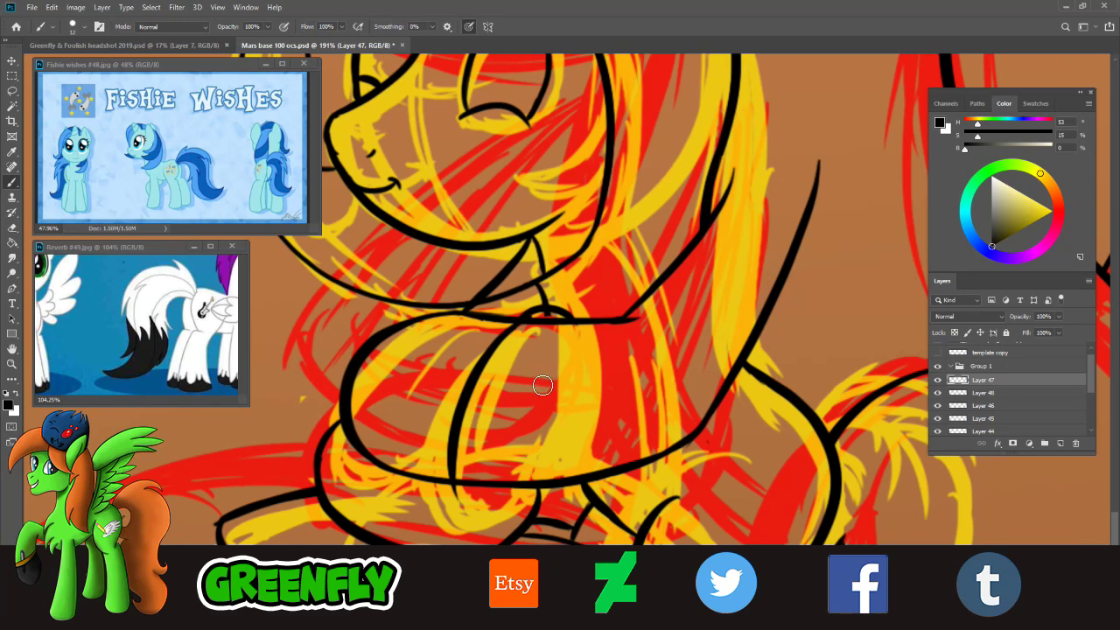
pyautogui.hotkey('ctrl', 'z')
pyautogui.hotkey('ctrl', 'z')
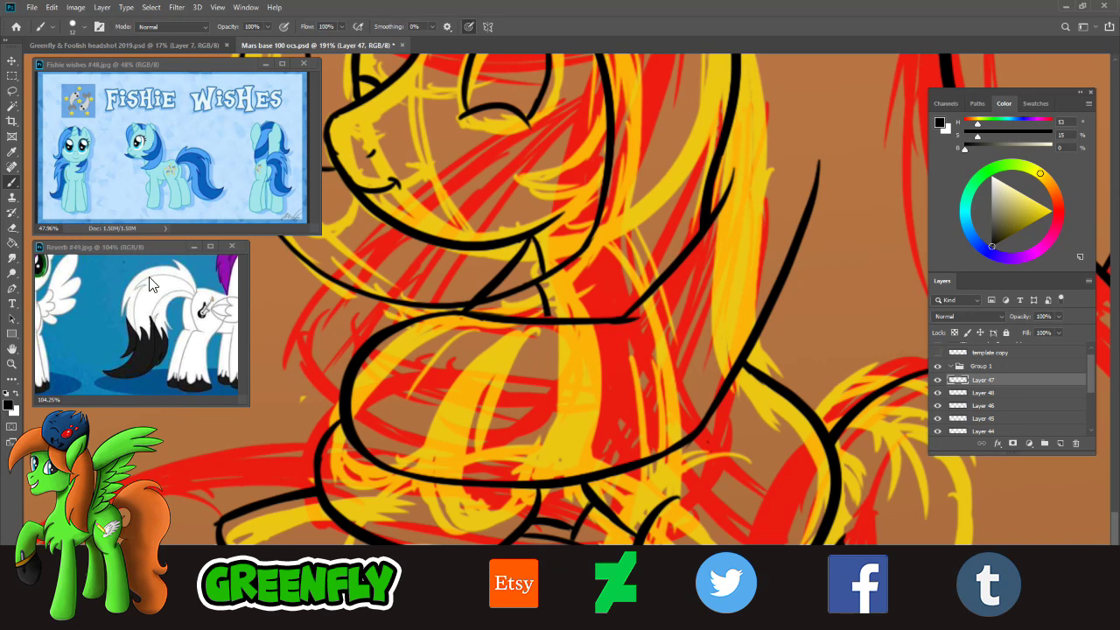
# - Ink the outer edge and lower inner edge of a narrow upright shape across the folded foreleg, following the yellow sketch
pyautogui.moveTo(547, 317)
pyautogui.mouseDown()
pyautogui.moveTo(504, 327)
pyautogui.moveTo(480, 487)
pyautogui.moveTo(455, 454)
pyautogui.moveTo(568, 457)
pyautogui.moveTo(529, 462)
pyautogui.mouseUp()
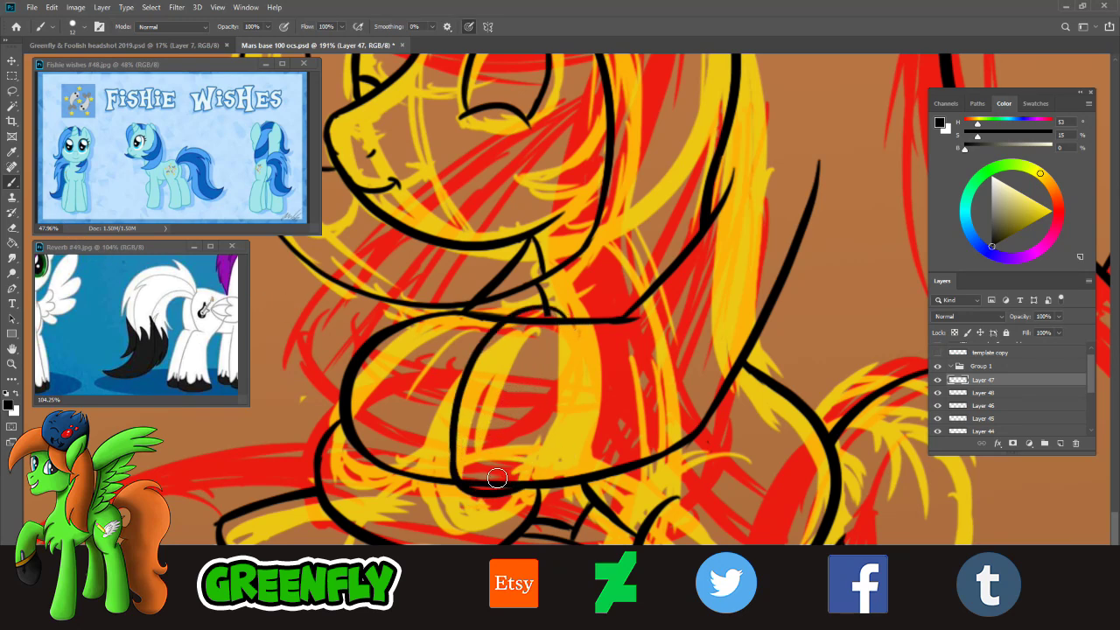
pyautogui.moveTo(457, 478); pyautogui.dragTo(555, 405)
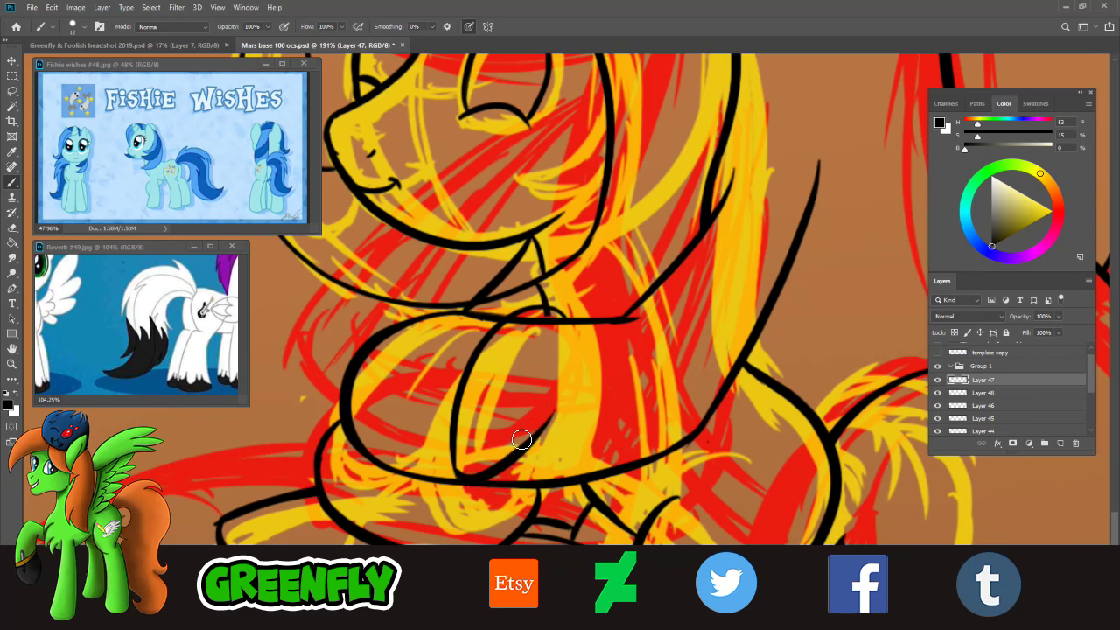
pyautogui.hotkey('ctrl', 'z')
pyautogui.moveTo(459, 475); pyautogui.dragTo(542, 411)
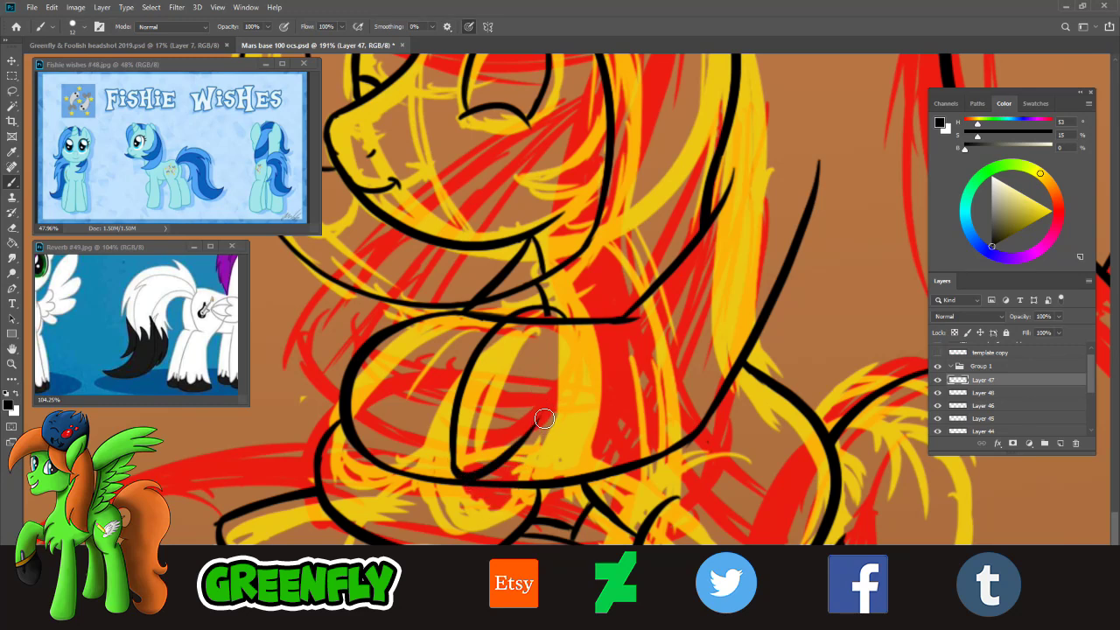
# - Ink the upper inner edge of the narrow upright shape, closing it between the foreleg's upper line and the lower stroke
pyautogui.moveTo(544, 327); pyautogui.dragTo(549, 411)
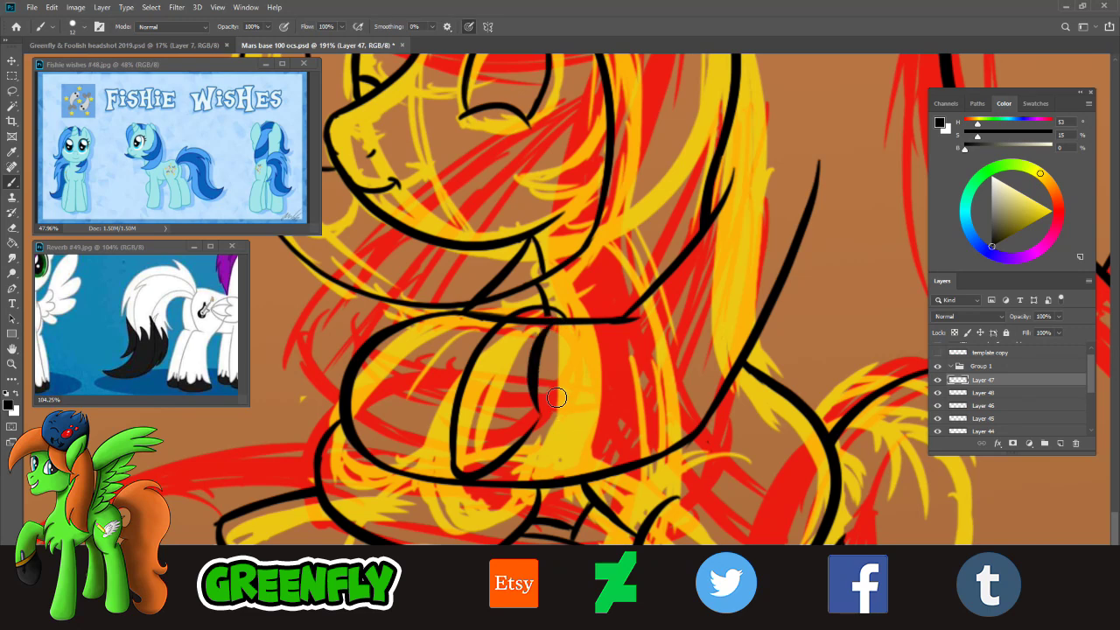
pyautogui.hotkey('ctrl', 'z')
pyautogui.moveTo(543, 328); pyautogui.dragTo(534, 395)
pyautogui.hotkey('ctrl', 'z')
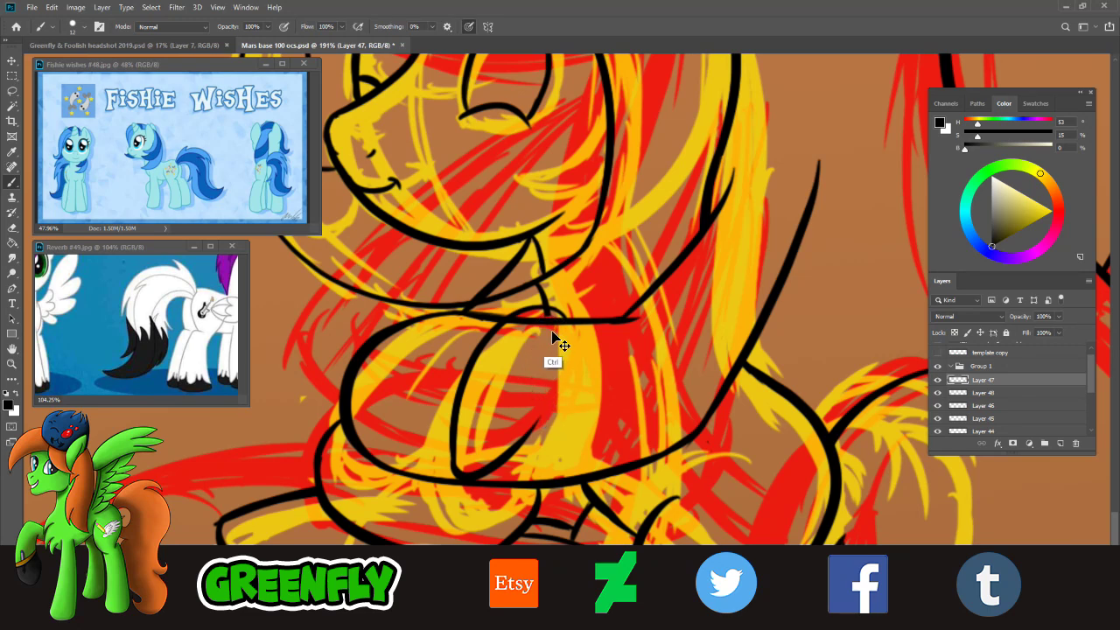
pyautogui.moveTo(550, 326); pyautogui.dragTo(547, 393)
pyautogui.hotkey('ctrl', 'z')
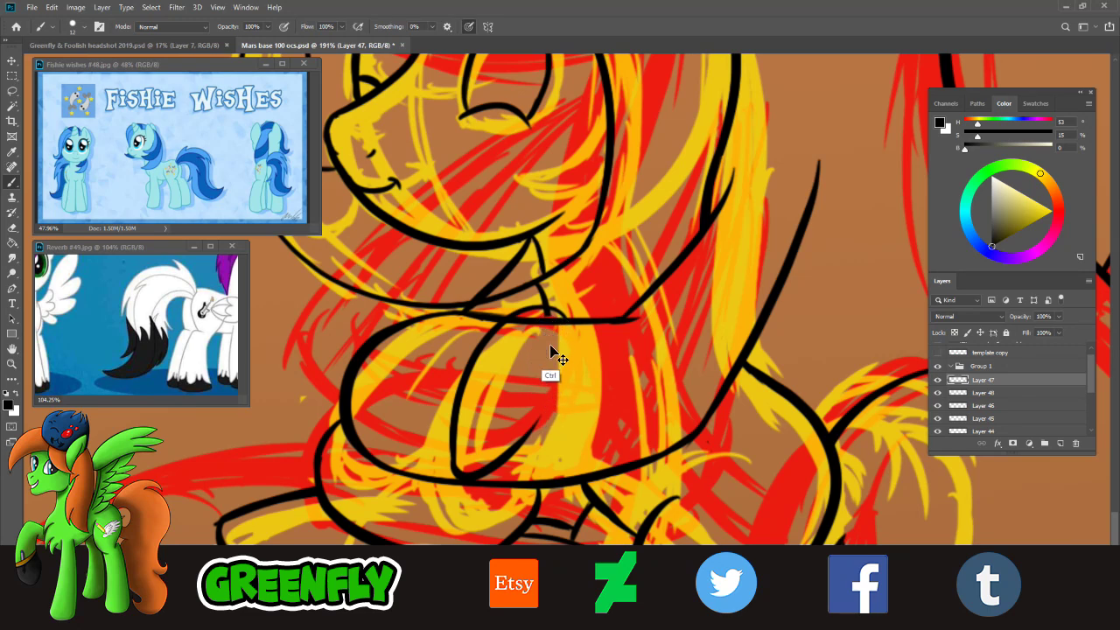
pyautogui.moveTo(555, 327); pyautogui.dragTo(547, 399)
pyautogui.hotkey('ctrl', 'z')
pyautogui.moveTo(550, 328)
pyautogui.mouseDown()
pyautogui.moveTo(555, 401)
pyautogui.moveTo(539, 376)
pyautogui.moveTo(525, 434)
pyautogui.mouseUp()
pyautogui.moveTo(541, 381); pyautogui.dragTo(536, 421)
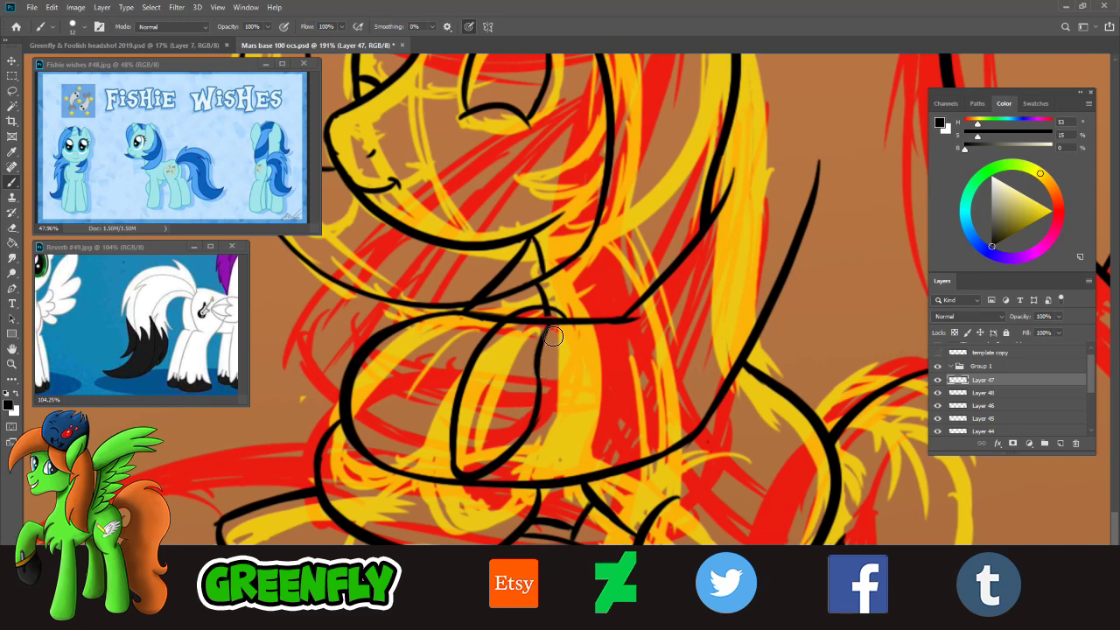
# - Erase the excess line at the top of the narrow upright shape above the folded foreleg and return to the Brush
pyautogui.press('e')
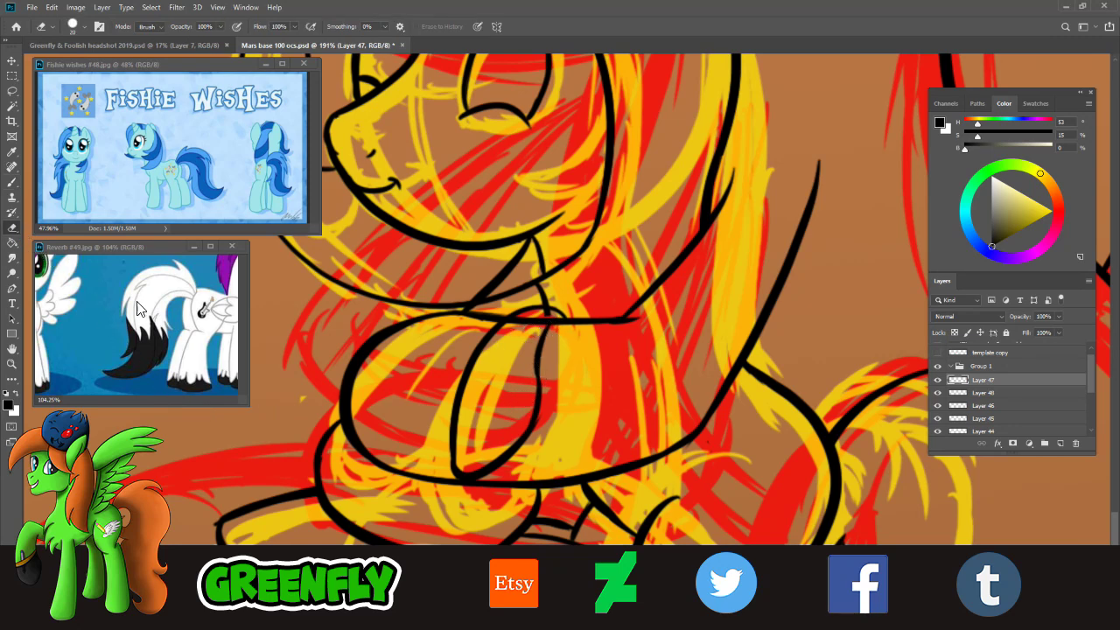
pyautogui.moveTo(572, 317); pyautogui.dragTo(543, 310)
pyautogui.click(15, 183)
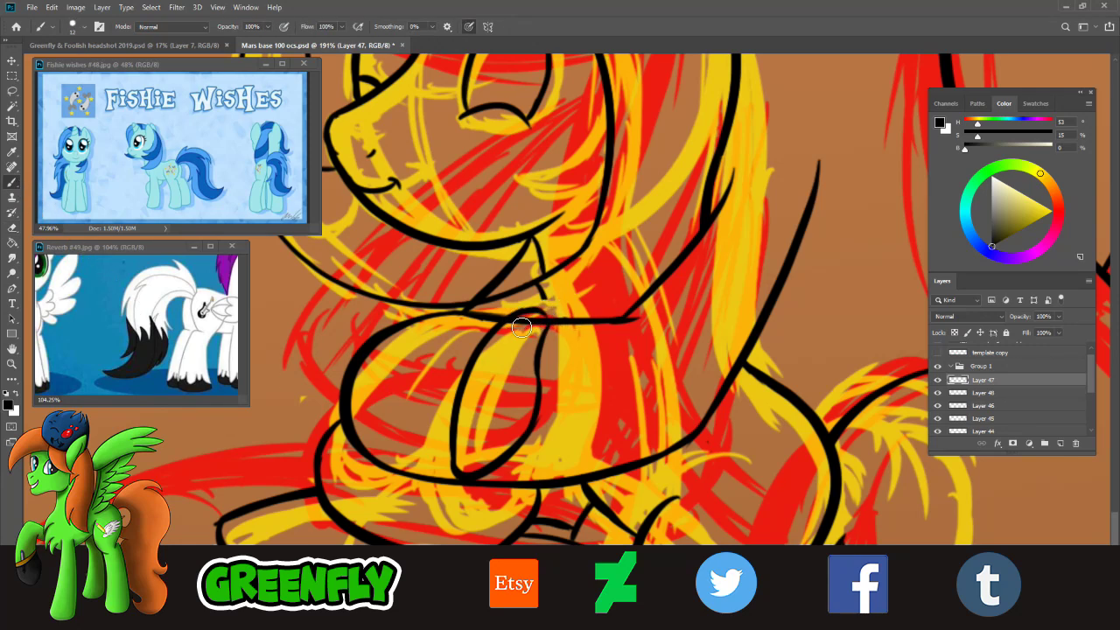
# - Erase the folded foreleg's upper line on Layer 48 where it crosses the narrow upright shape, and return to the Brush on Layer 47
pyautogui.moveTo(507, 324)
pyautogui.mouseDown()
pyautogui.moveTo(570, 333)
pyautogui.moveTo(564, 316)
pyautogui.mouseUp()
pyautogui.hotkey('ctrl', 'z')
pyautogui.click(13, 229)
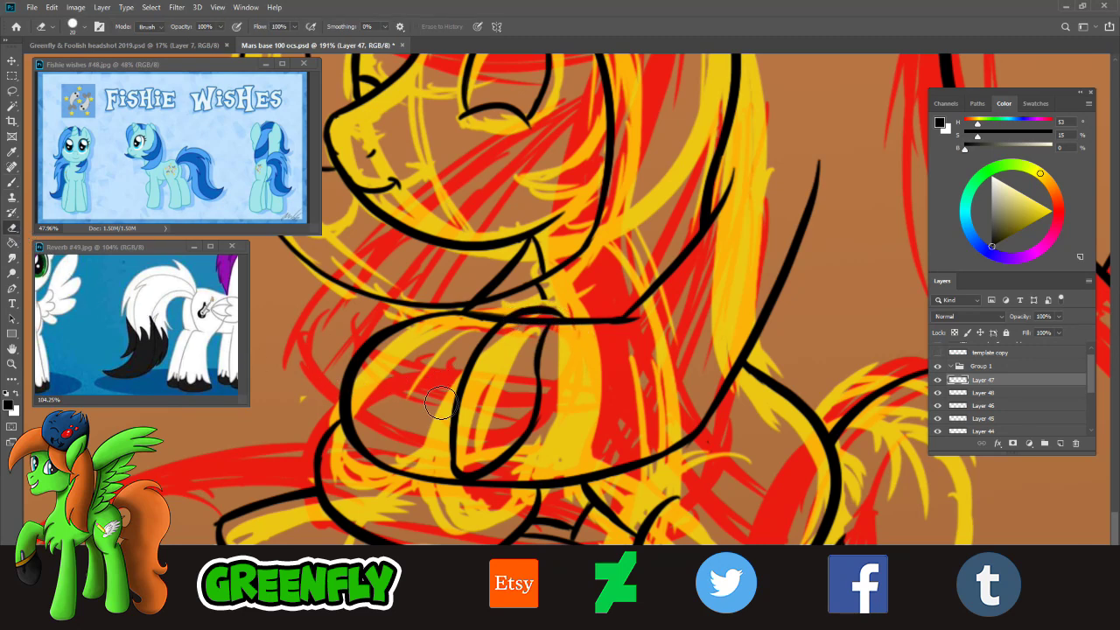
pyautogui.click(978, 395)
pyautogui.click(937, 393)
pyautogui.click(938, 393)
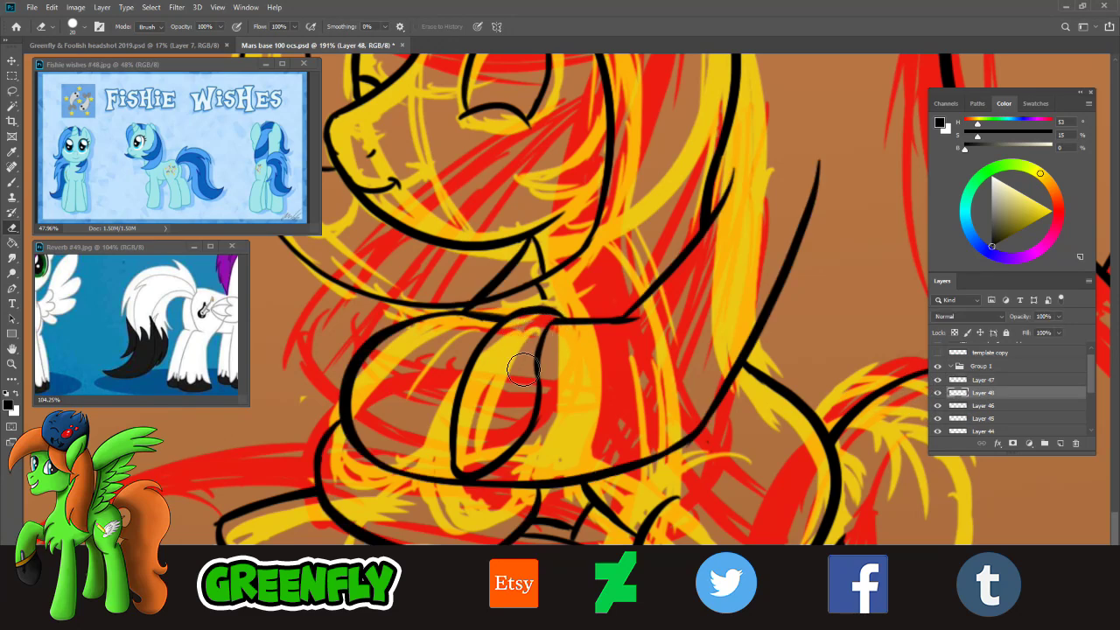
pyautogui.click(984, 380)
pyautogui.click(12, 182)
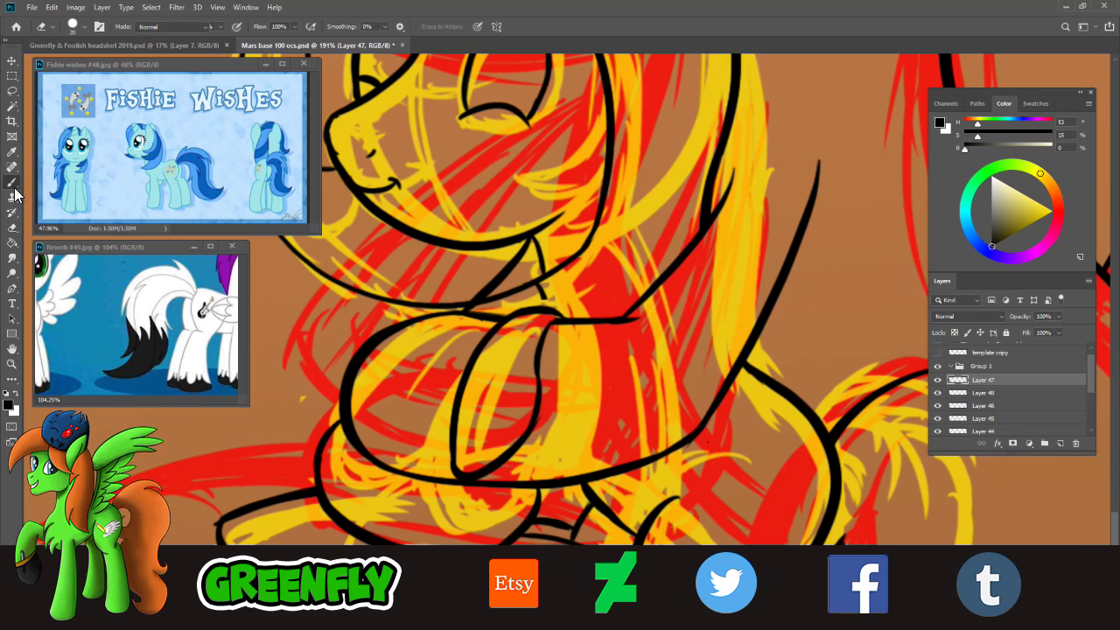
pyautogui.moveTo(441, 319); pyautogui.dragTo(356, 435)
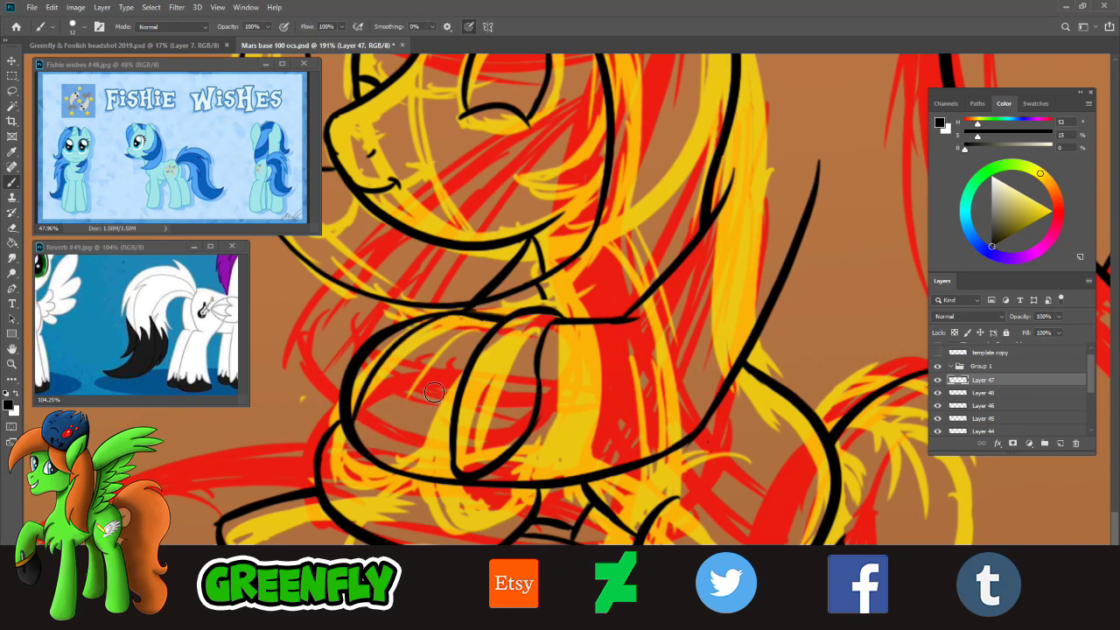
pyautogui.moveTo(443, 319)
pyautogui.mouseDown()
pyautogui.moveTo(378, 399)
pyautogui.moveTo(371, 468)
pyautogui.mouseUp()
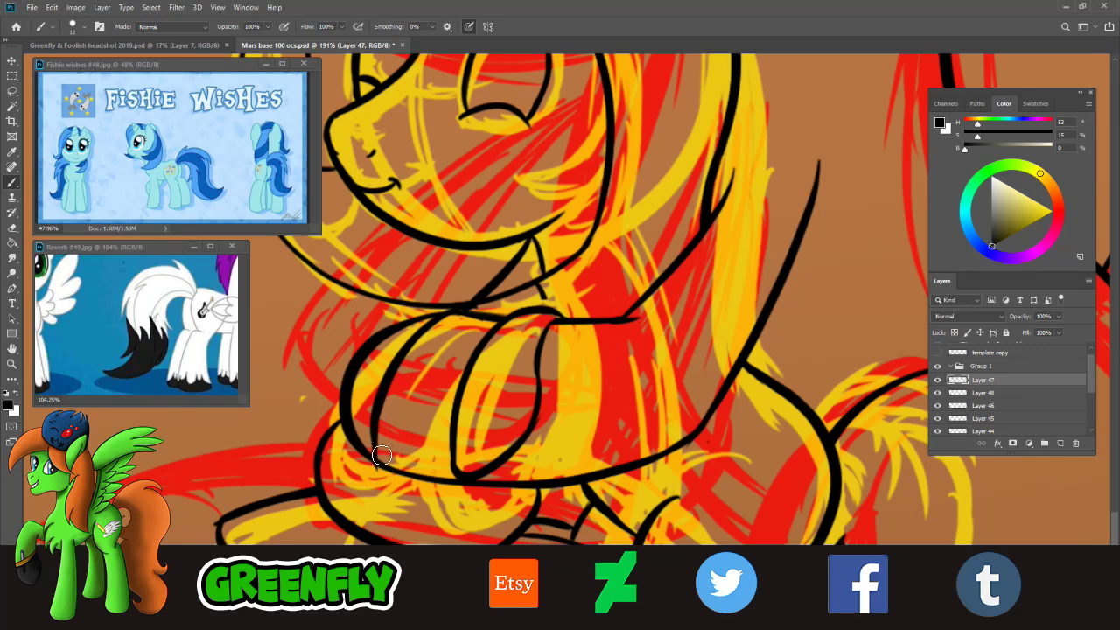
pyautogui.moveTo(378, 426); pyautogui.dragTo(376, 468)
pyautogui.hotkey('ctrl', 'z')
pyautogui.hotkey('ctrl', 'z')
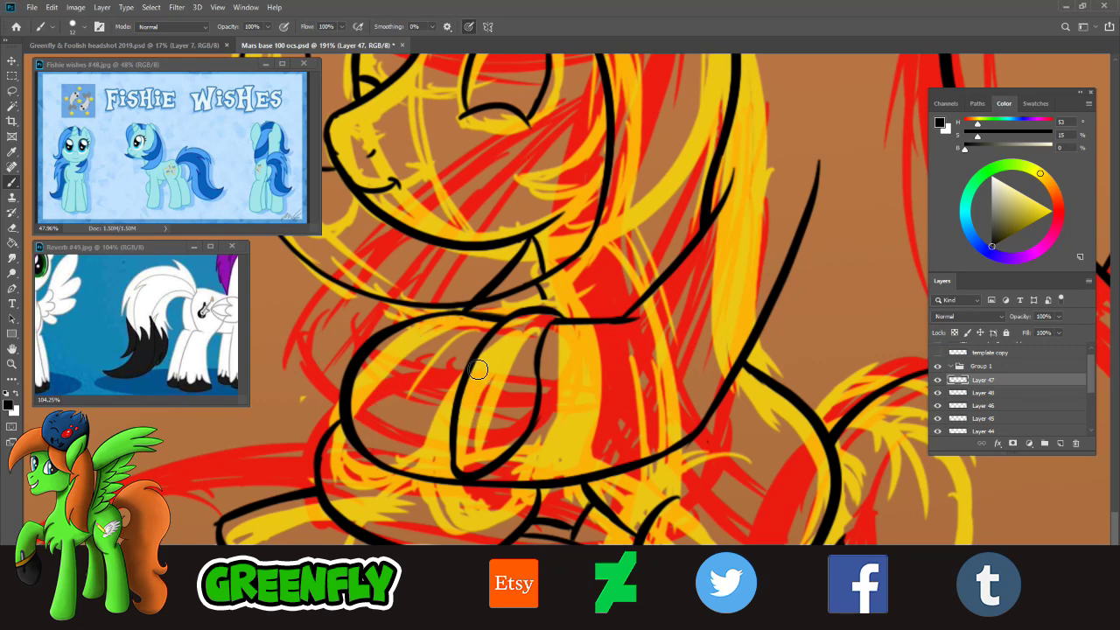
# - Ink the long outer curve and the lower edge of the rounded shape beside the narrow upright one, following the yellow sketch
pyautogui.moveTo(515, 315); pyautogui.dragTo(367, 380)
pyautogui.hotkey('ctrl', 'z')
pyautogui.moveTo(514, 315)
pyautogui.mouseDown()
pyautogui.moveTo(414, 326)
pyautogui.moveTo(339, 429)
pyautogui.mouseUp()
pyautogui.hotkey('ctrl', 'z')
pyautogui.moveTo(504, 319)
pyautogui.mouseDown()
pyautogui.moveTo(343, 446)
pyautogui.moveTo(410, 471)
pyautogui.mouseUp()
pyautogui.hotkey('ctrl', 'z')
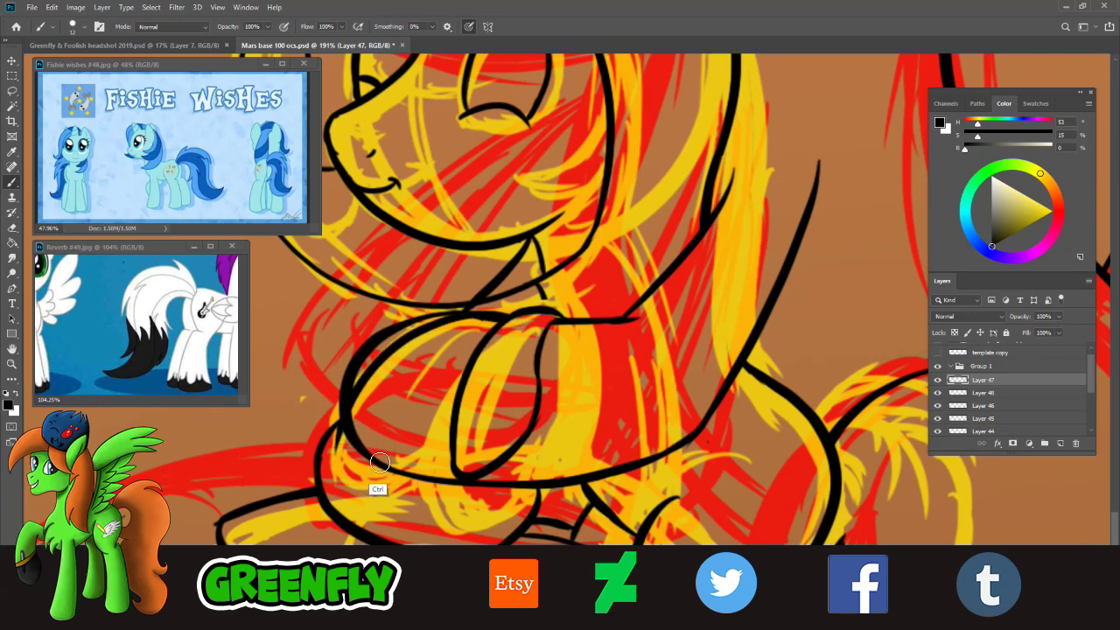
pyautogui.moveTo(340, 436); pyautogui.dragTo(440, 445)
pyautogui.hotkey('ctrl', 'z')
pyautogui.moveTo(339, 436)
pyautogui.mouseDown()
pyautogui.moveTo(352, 449)
pyautogui.moveTo(435, 442)
pyautogui.moveTo(457, 410)
pyautogui.mouseUp()
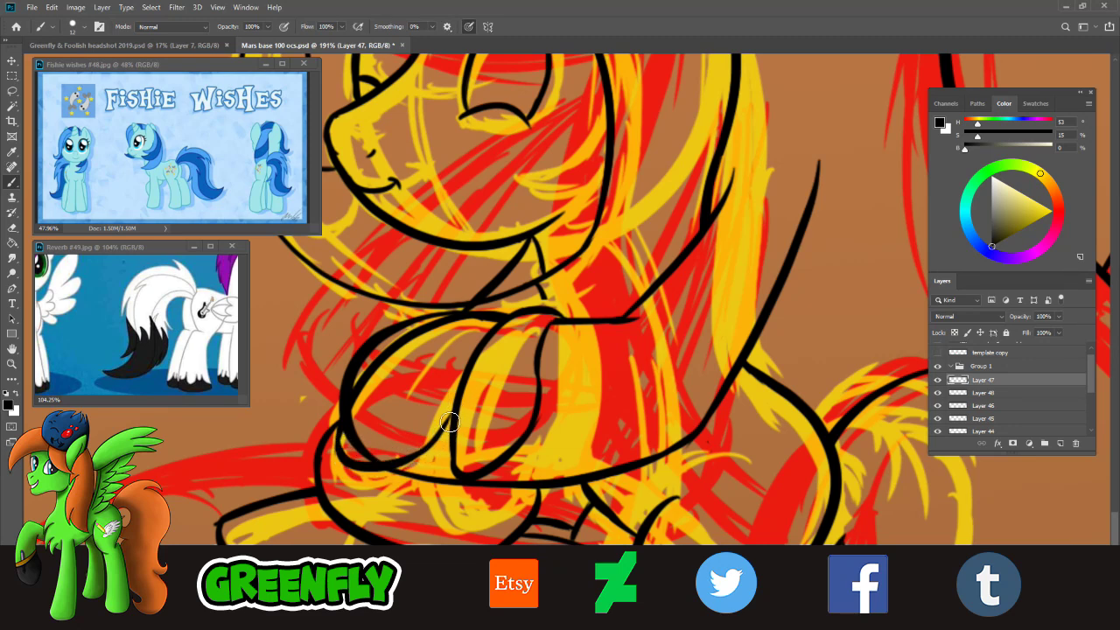
# - Erase the foreleg line on Layer 48 where it runs through the lower end of the new rounded shape
pyautogui.hotkey('alt', '[')
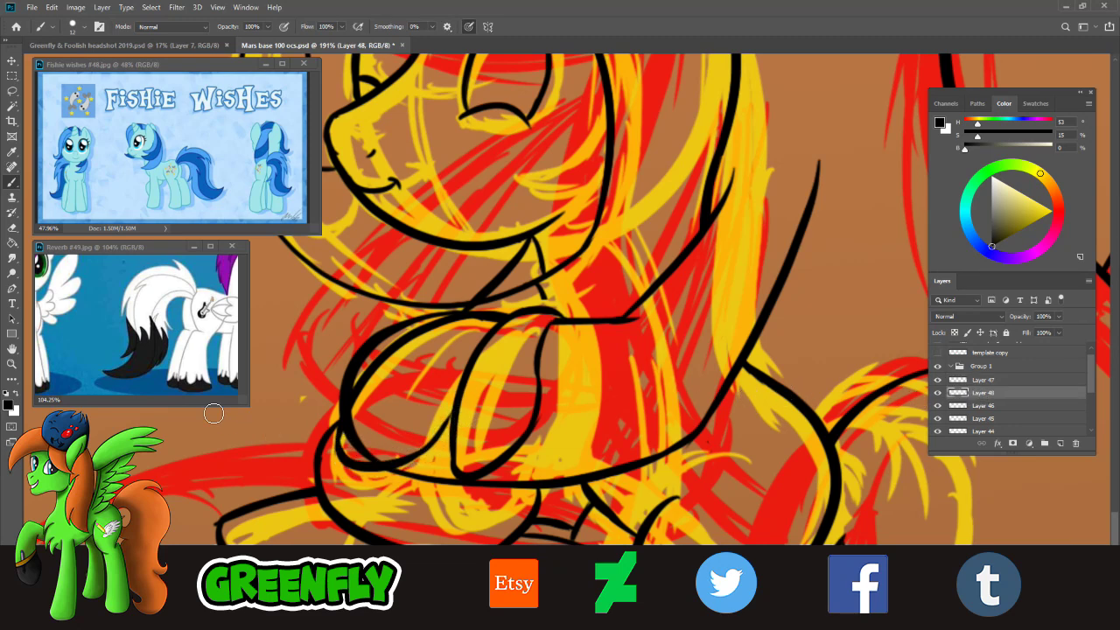
pyautogui.click(12, 228)
pyautogui.moveTo(389, 464)
pyautogui.mouseDown()
pyautogui.moveTo(398, 455)
pyautogui.moveTo(368, 464)
pyautogui.moveTo(360, 431)
pyautogui.moveTo(375, 408)
pyautogui.mouseUp()
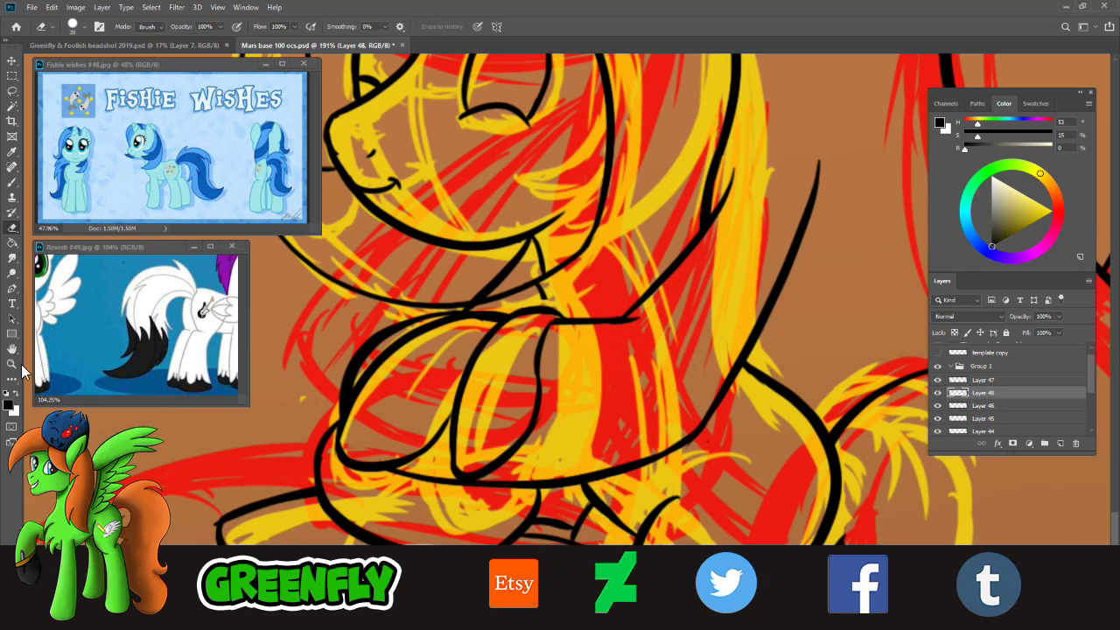
# - Extend the short chest line below the small pony's chin down to the folded foreleg with the Brush on Layer 48
pyautogui.press('z')
pyautogui.moveTo(555, 434); pyautogui.dragTo(519, 433)
pyautogui.moveTo(617, 438); pyautogui.dragTo(659, 425)
pyautogui.moveTo(519, 413); pyautogui.dragTo(551, 454)
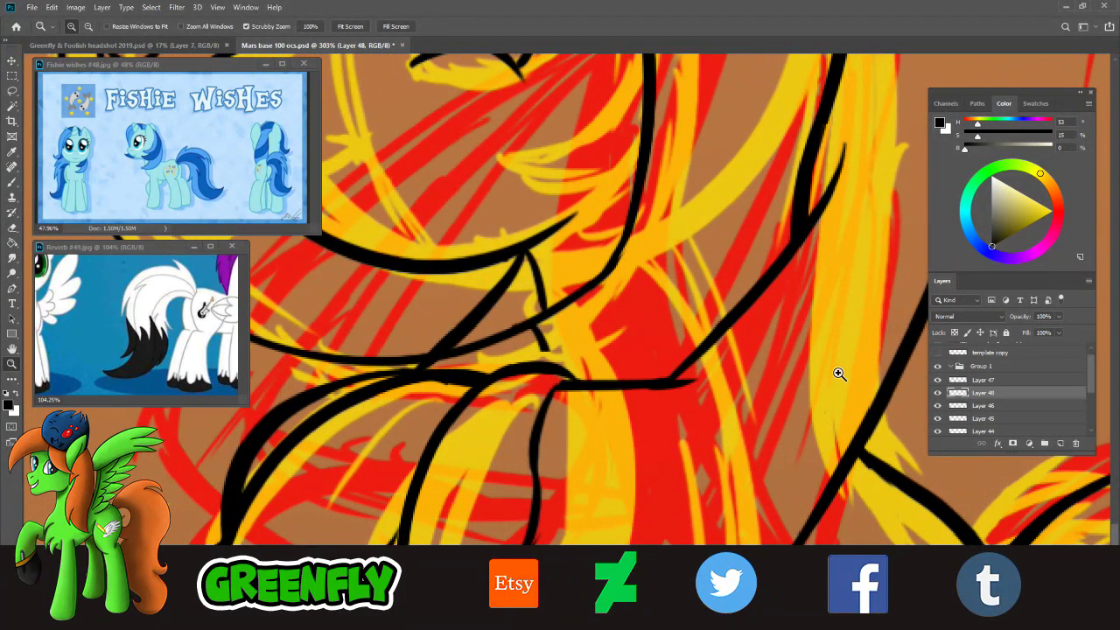
pyautogui.click(438, 405)
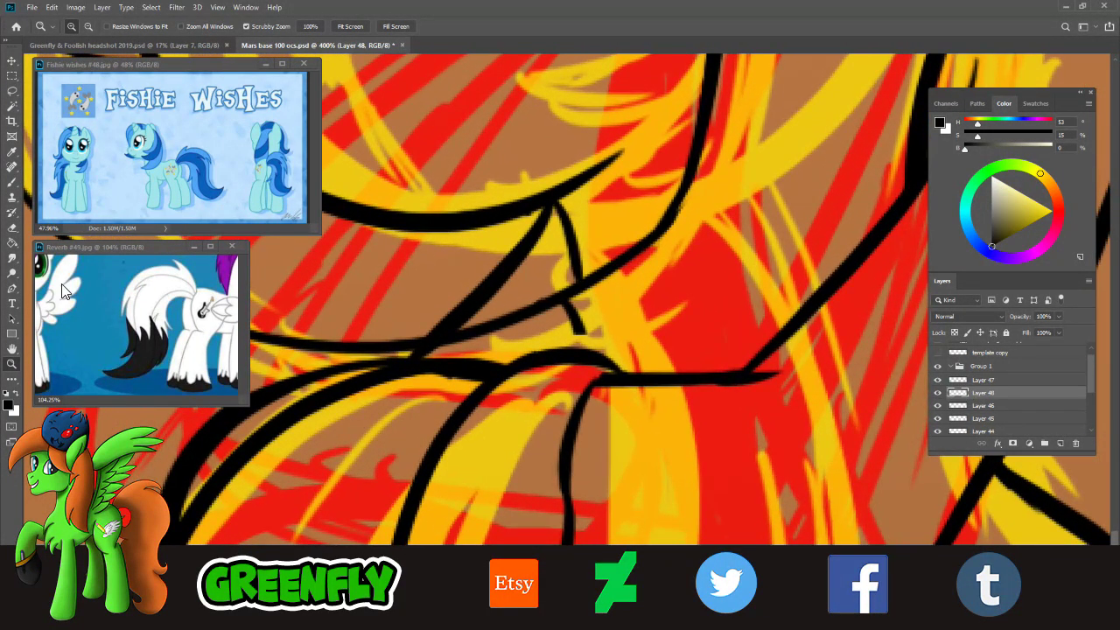
pyautogui.press('e')
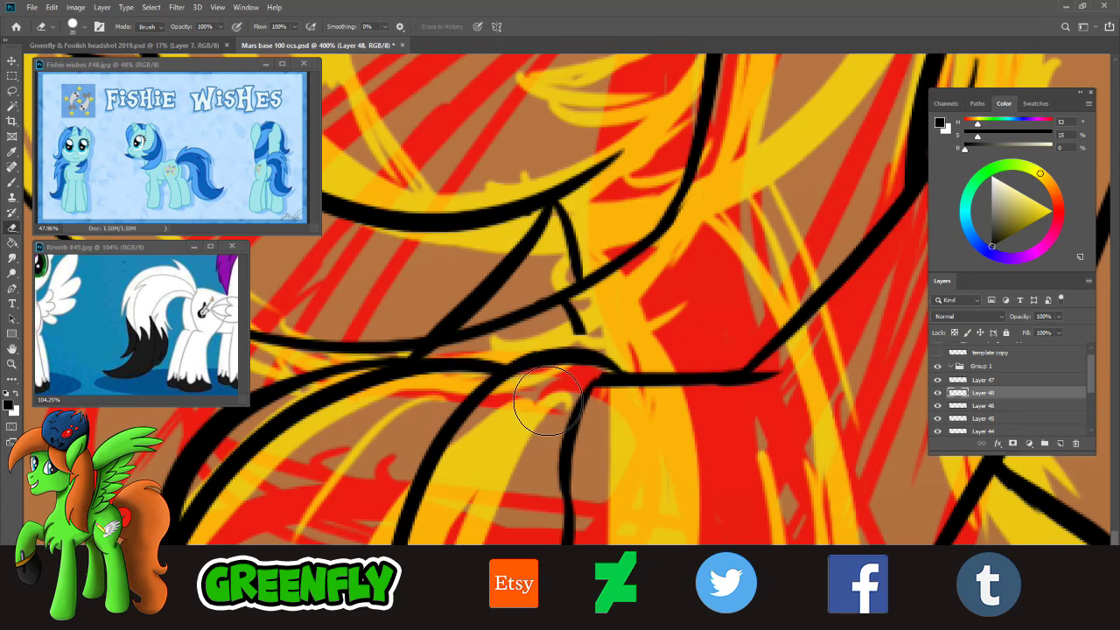
pyautogui.click(12, 364)
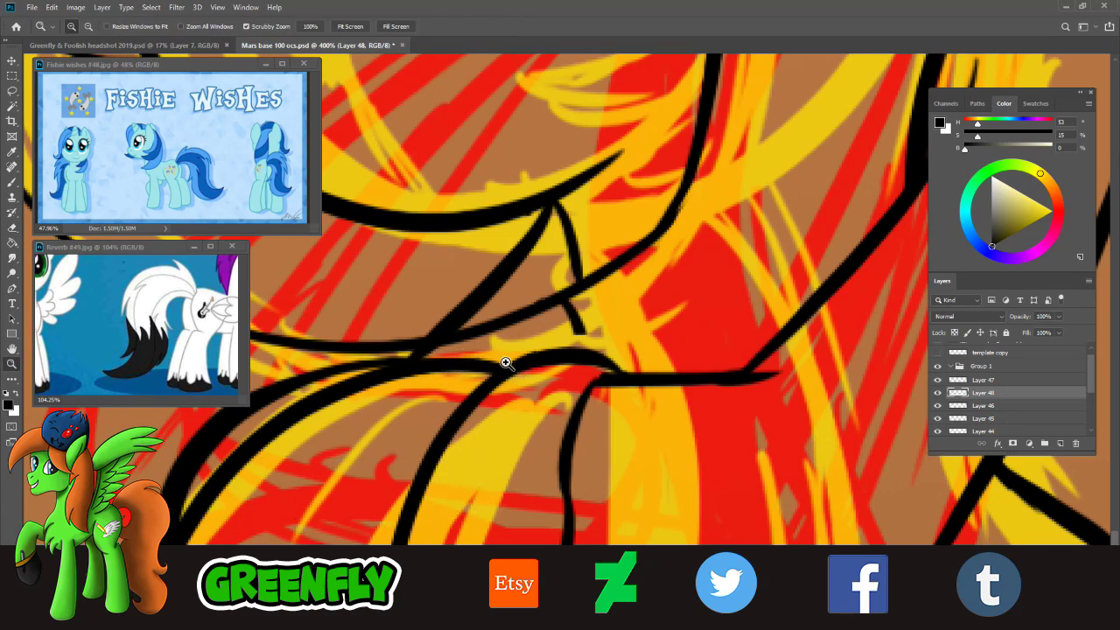
pyautogui.moveTo(512, 372); pyautogui.dragTo(411, 371)
pyautogui.moveTo(536, 405); pyautogui.dragTo(504, 406)
pyautogui.moveTo(618, 359); pyautogui.dragTo(632, 359)
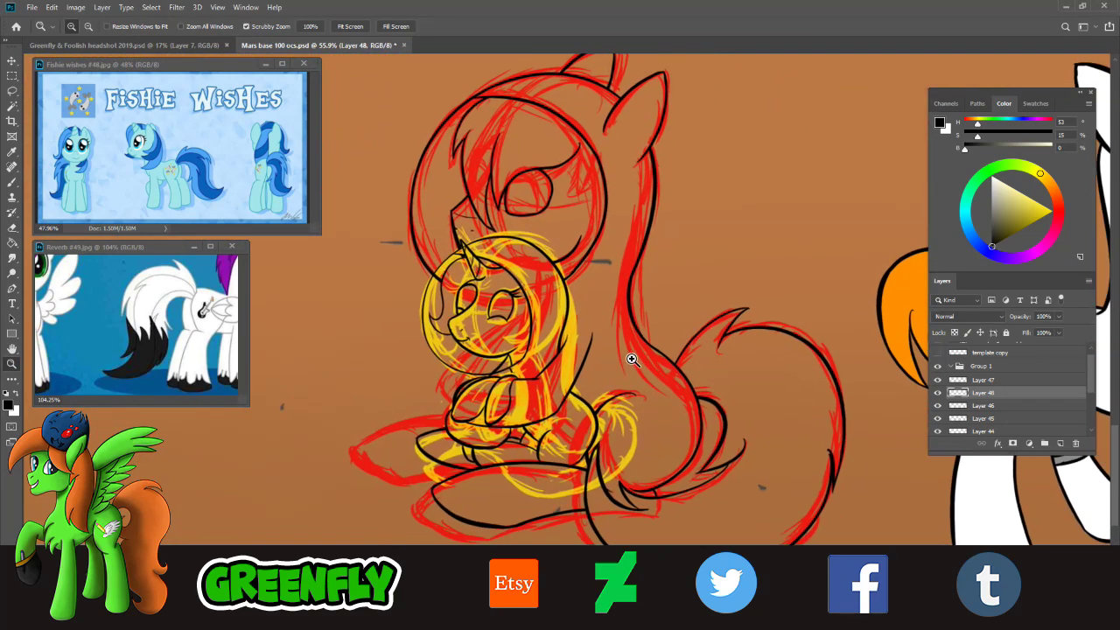
pyautogui.scroll(8, 601, 398)
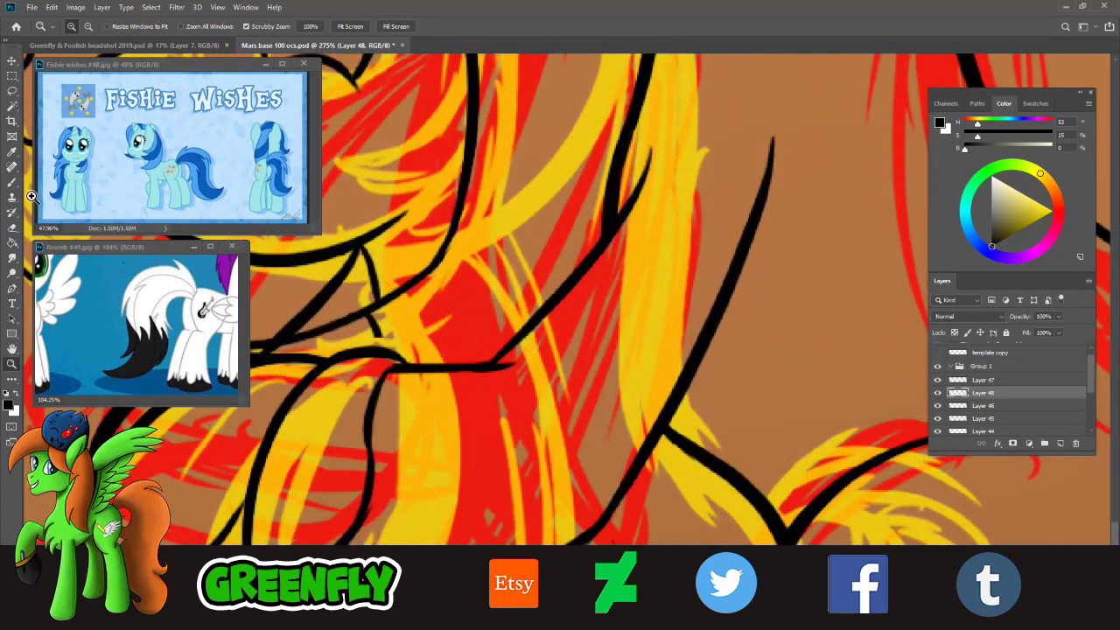
pyautogui.press('b')
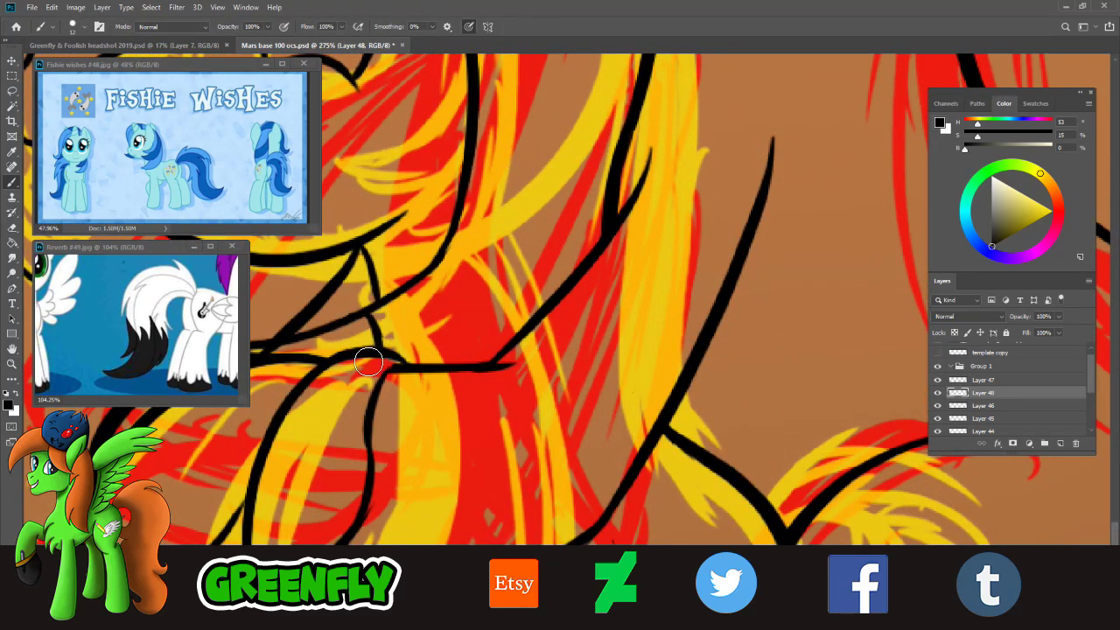
# - Check what Layer 47 contains by toggling its visibility, and merge it down into Layer 48
pyautogui.click(13, 363)
pyautogui.scroll(-8, 604, 438)
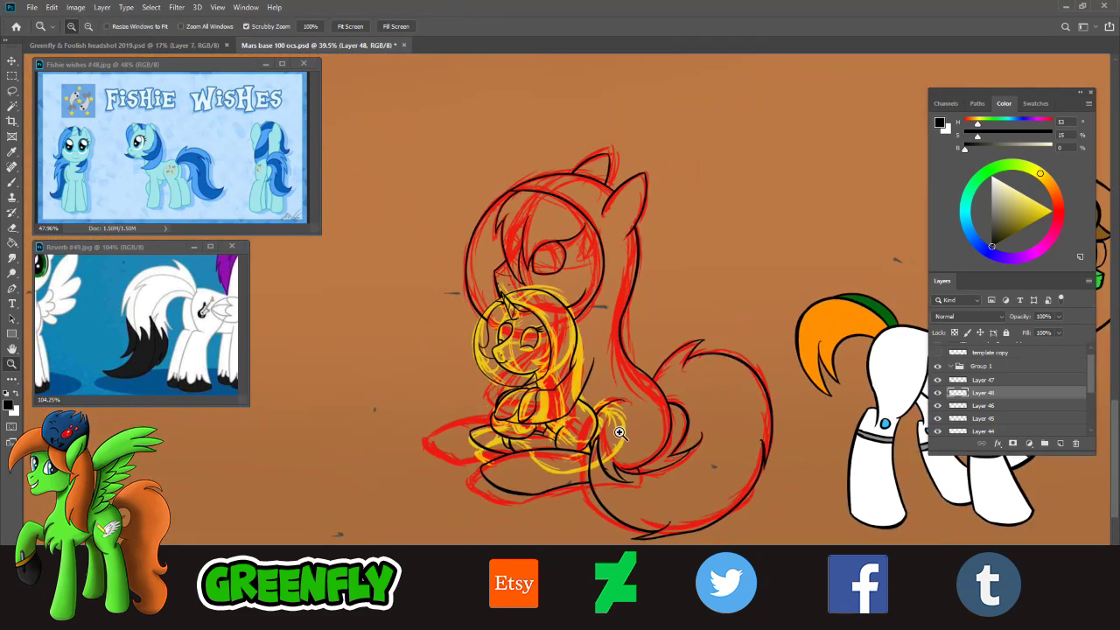
pyautogui.scroll(5, 619, 432)
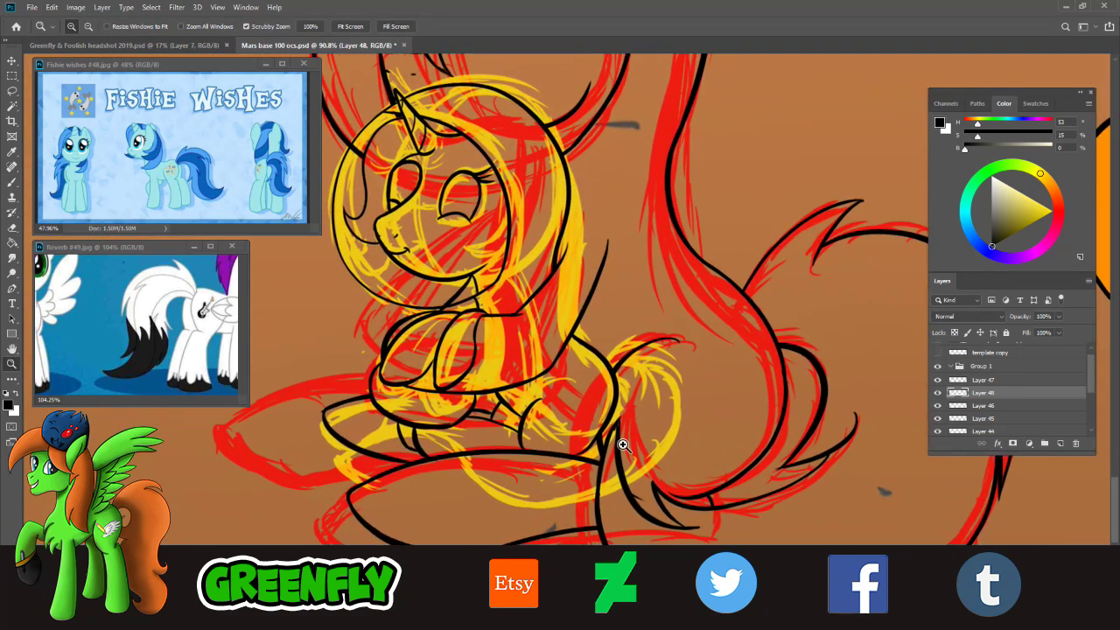
pyautogui.scroll(-2, 623, 446)
pyautogui.scroll(3, 657, 426)
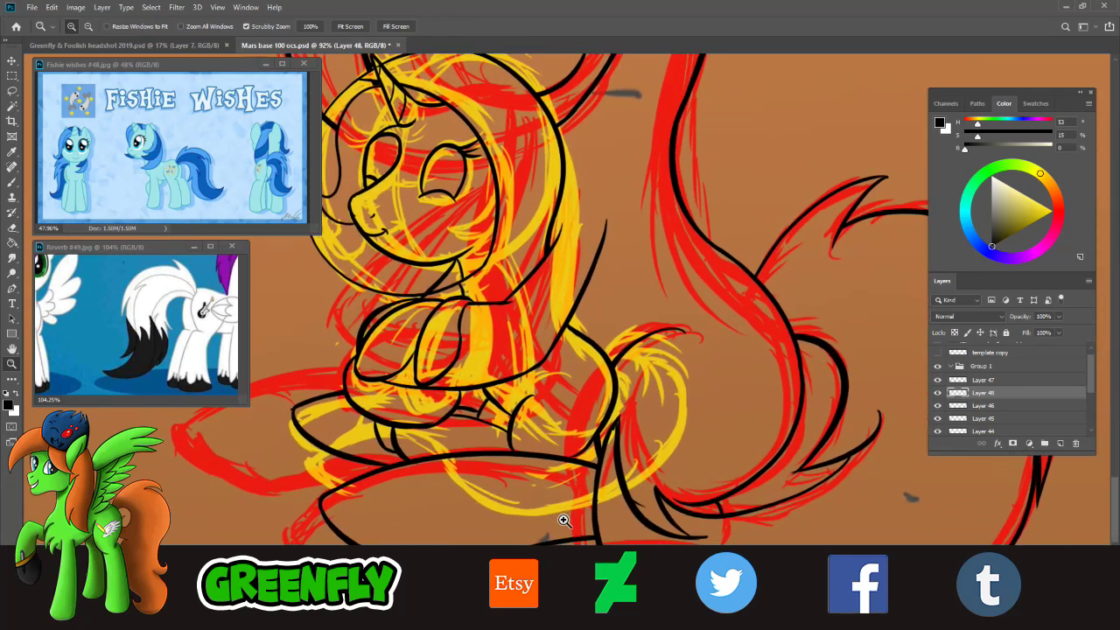
pyautogui.scroll(1, 563, 521)
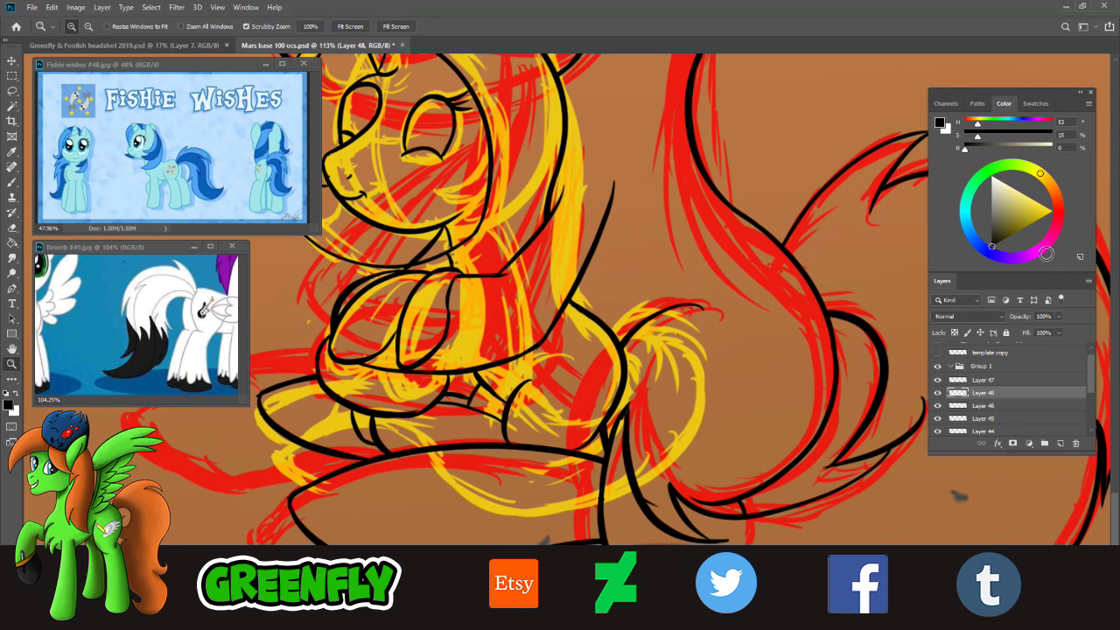
pyautogui.click(937, 380)
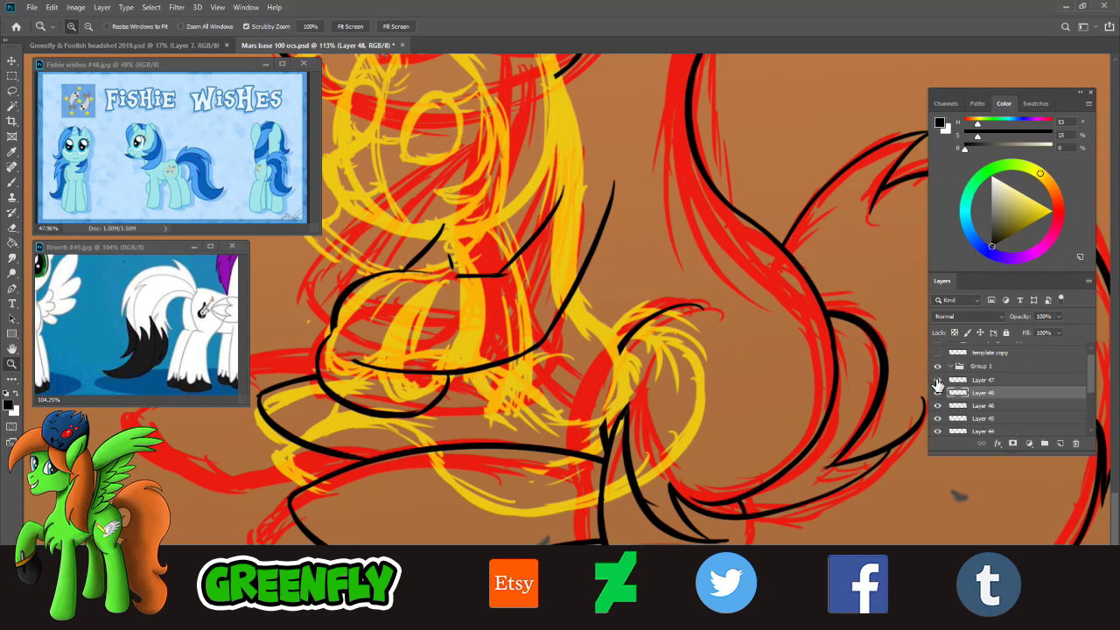
pyautogui.click(937, 380)
pyautogui.rightClick(988, 380)
pyautogui.click(857, 482)
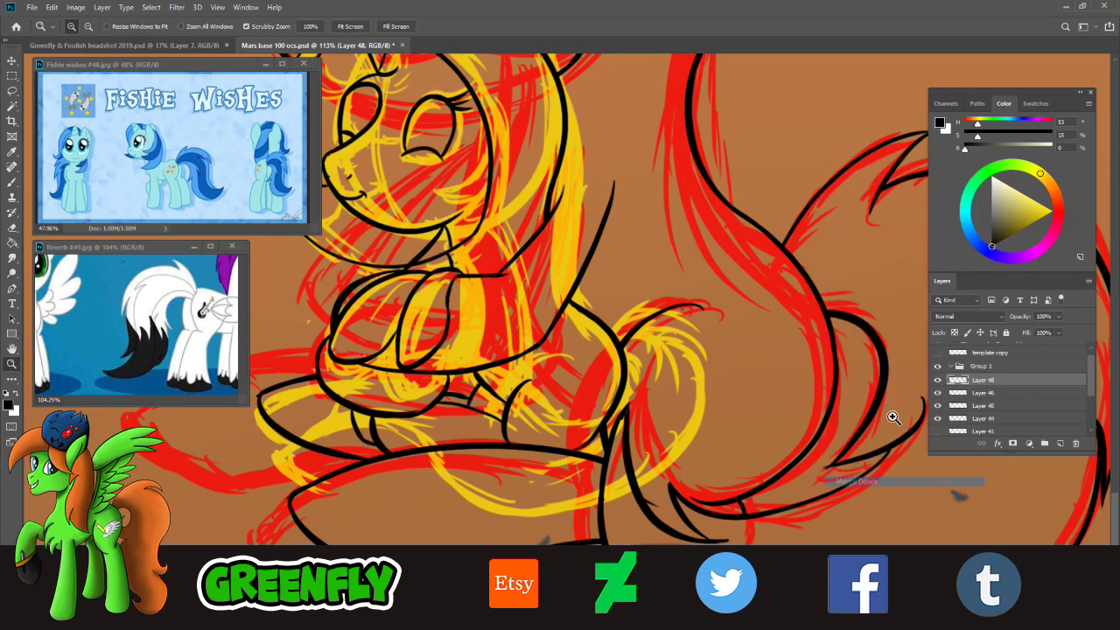
# - Check Layer 48's line art by toggling its visibility, and merge it down into Layer 46
pyautogui.click(939, 380)
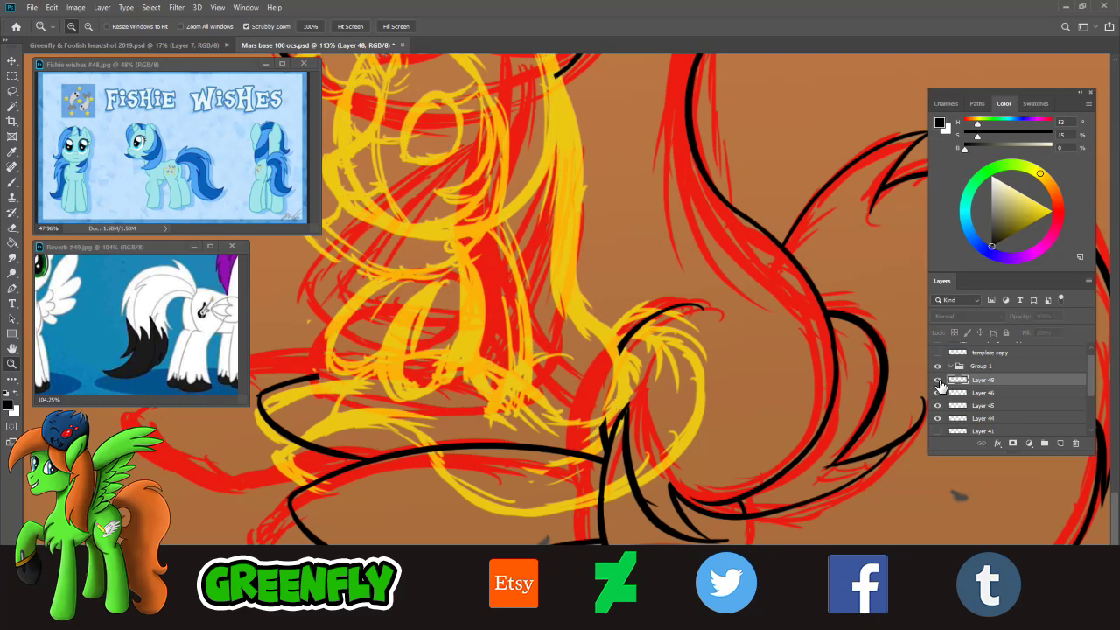
pyautogui.click(938, 380)
pyautogui.rightClick(987, 388)
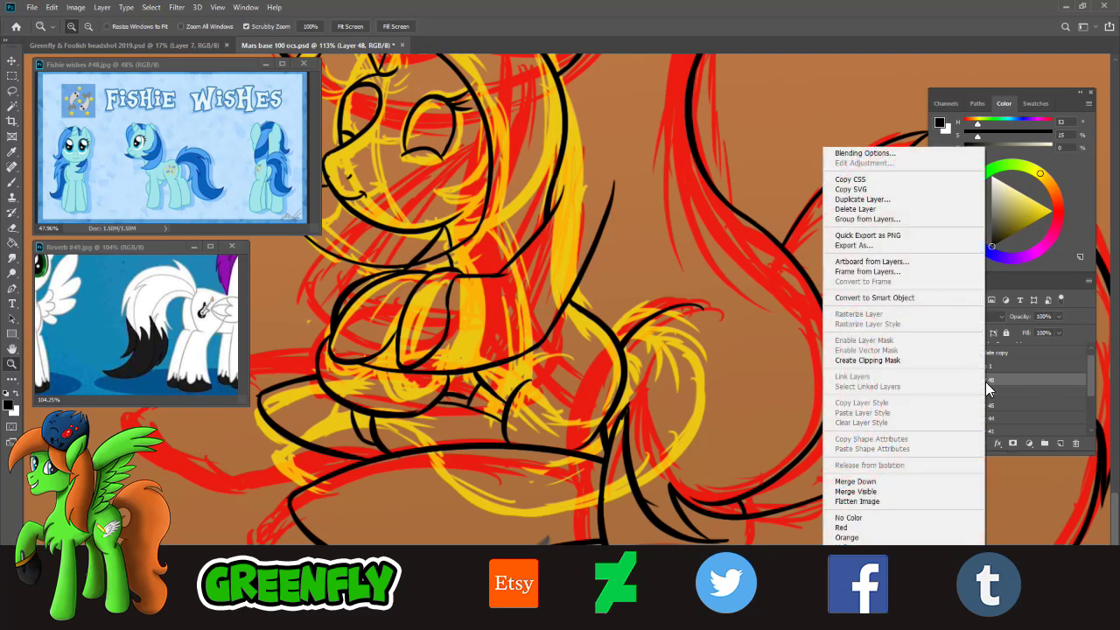
pyautogui.click(866, 482)
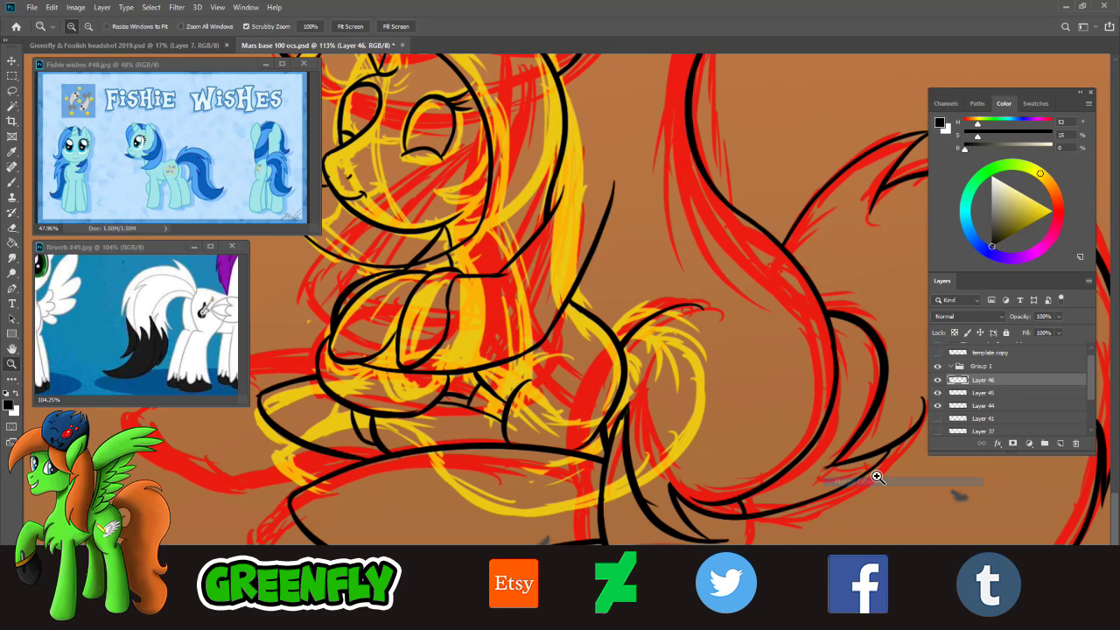
# - Hide the red sketch on Layer 44, add a new Layer 47 above the line art and ready the Brush
pyautogui.click(939, 406)
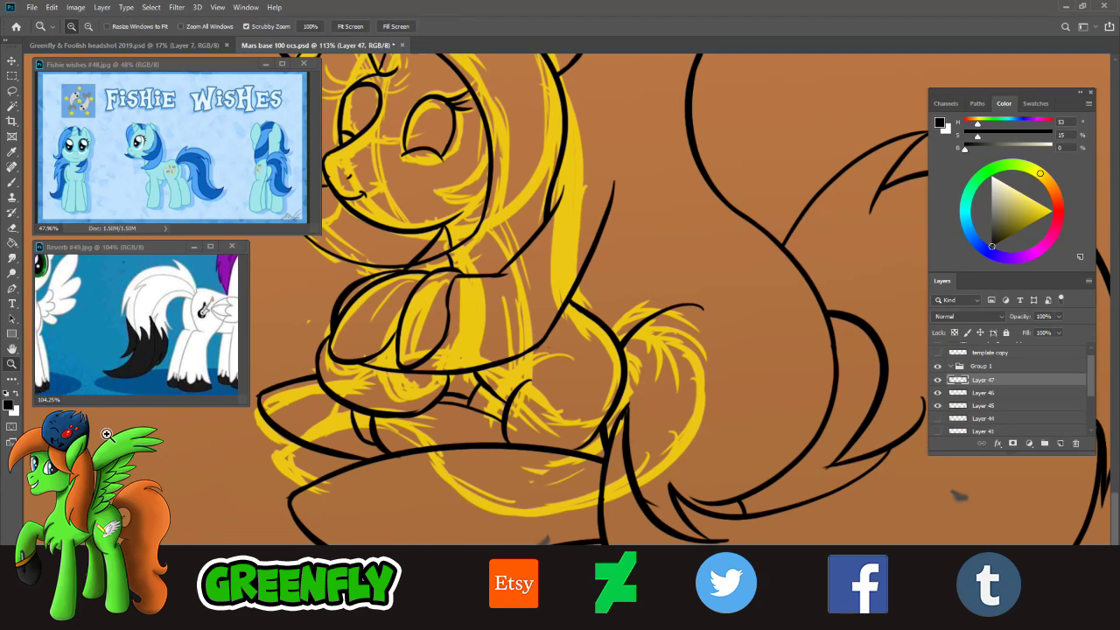
pyautogui.moveTo(552, 509); pyautogui.dragTo(581, 522)
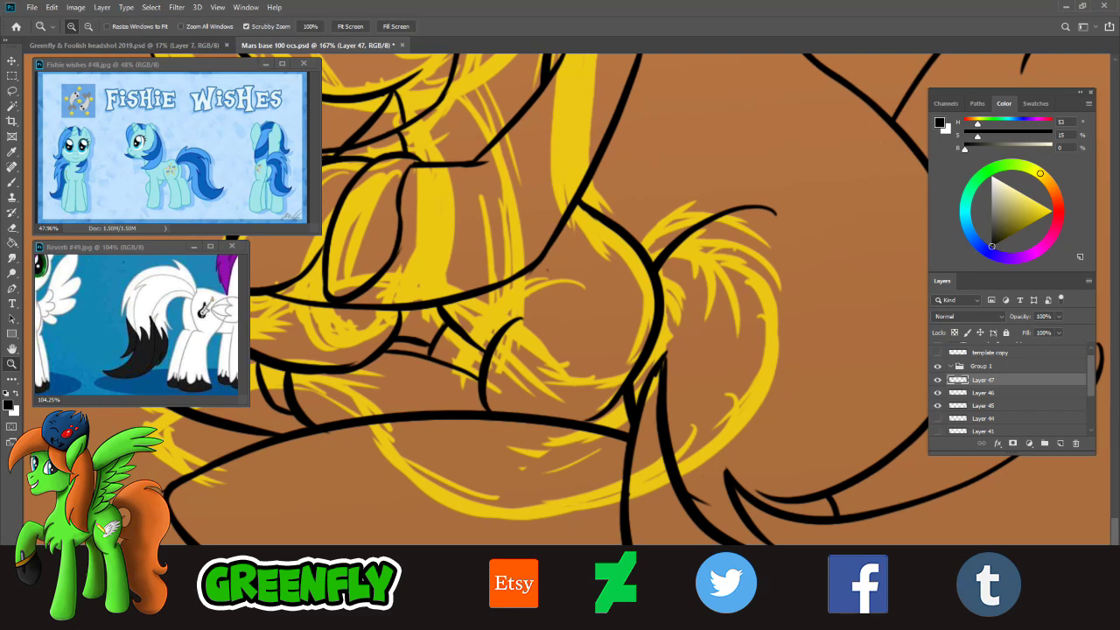
pyautogui.click(12, 182)
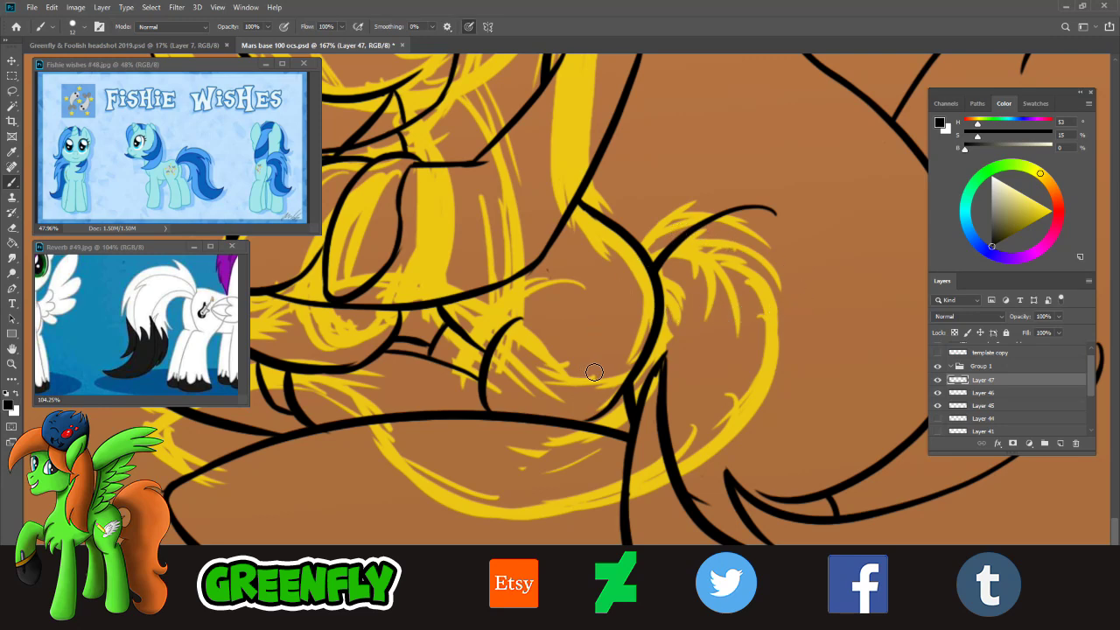
pyautogui.click(939, 380)
pyautogui.click(939, 380)
# - Ink the small pointed hair tuft at the top of the small pony's tail base, following the yellow sketch
pyautogui.moveTo(641, 241); pyautogui.dragTo(713, 188)
pyautogui.hotkey('ctrl', 'z')
pyautogui.moveTo(638, 242)
pyautogui.mouseDown()
pyautogui.moveTo(731, 204)
pyautogui.moveTo(725, 214)
pyautogui.moveTo(714, 194)
pyautogui.moveTo(676, 226)
pyautogui.mouseUp()
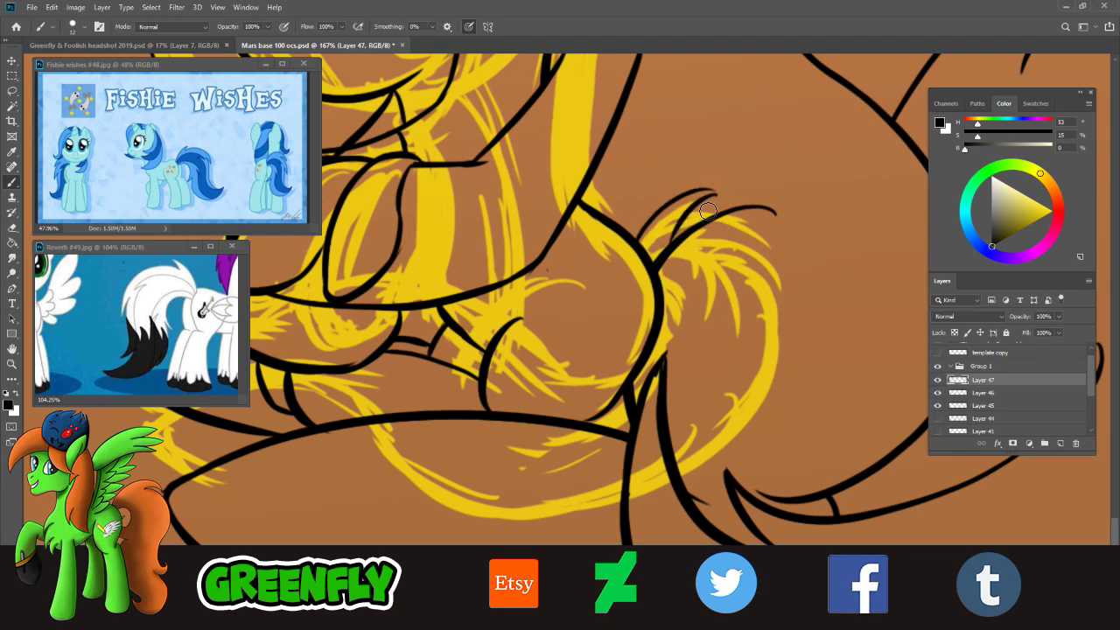
pyautogui.hotkey('ctrl', 'z')
pyautogui.moveTo(718, 188); pyautogui.dragTo(692, 250)
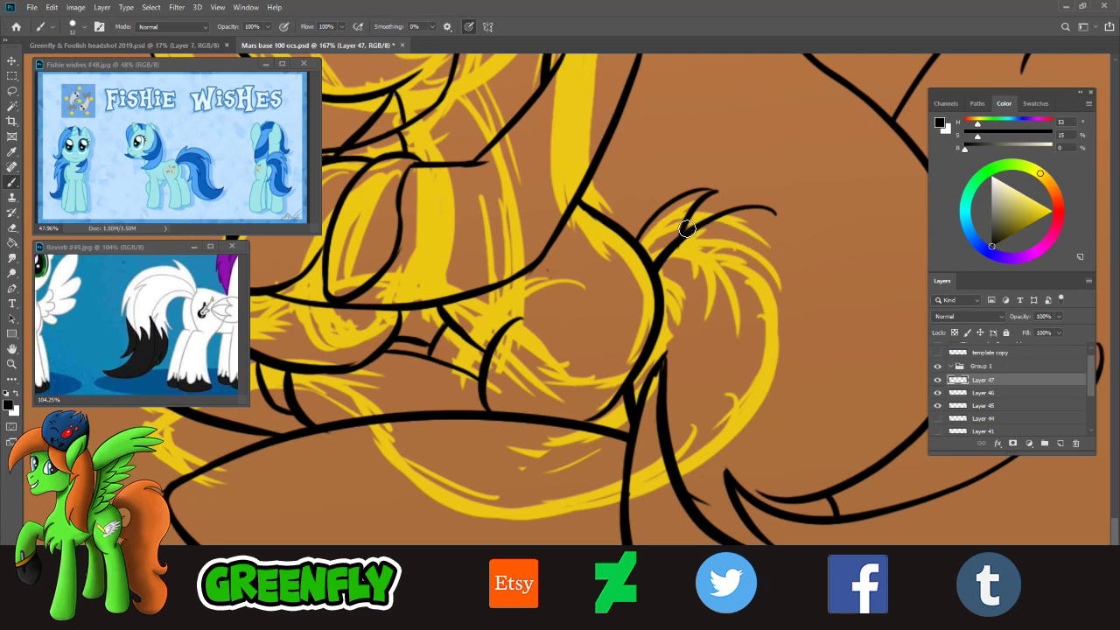
# - Ink the tail's outer curve from the top tuft down its far side, closing it to a pointed tip with a short inner stroke
pyautogui.moveTo(687, 229); pyautogui.dragTo(771, 371)
pyautogui.hotkey('ctrl', 'z')
pyautogui.moveTo(688, 228); pyautogui.dragTo(776, 399)
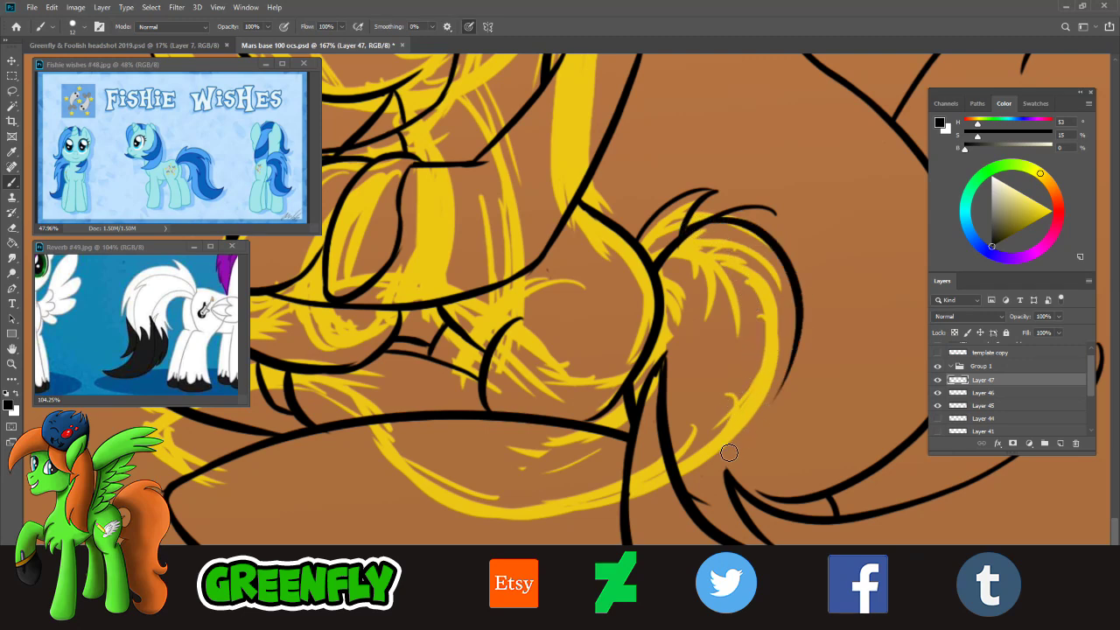
pyautogui.moveTo(776, 333); pyautogui.dragTo(772, 399)
pyautogui.hotkey('ctrl', 'z')
pyautogui.moveTo(778, 335); pyautogui.dragTo(765, 403)
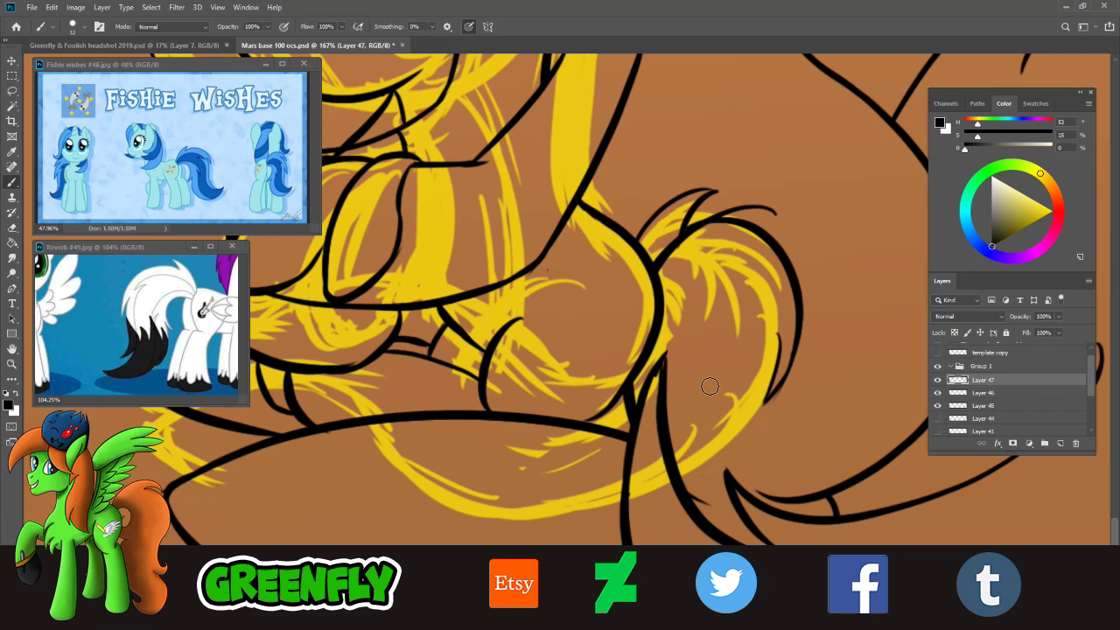
# - Ink a strand from the tail base along the haunch's rear edge, curling under to a pointed tip across the haunch
pyautogui.moveTo(659, 276); pyautogui.dragTo(672, 326)
pyautogui.hotkey('ctrl', 'z')
pyautogui.moveTo(661, 284); pyautogui.dragTo(602, 367)
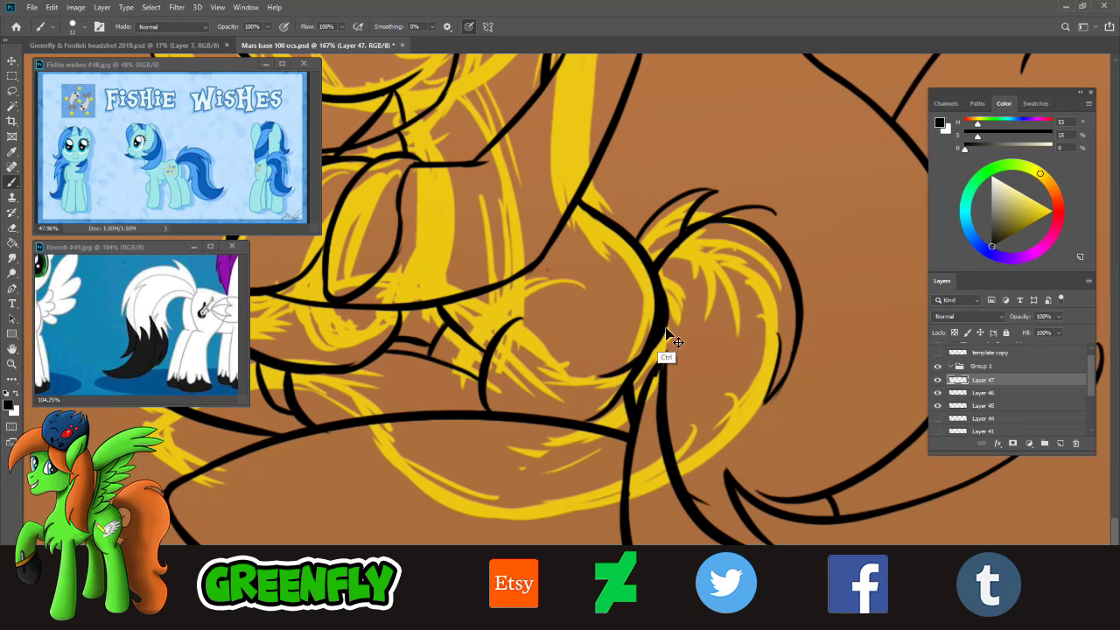
pyautogui.hotkey('ctrl', 'z')
pyautogui.moveTo(660, 278)
pyautogui.mouseDown()
pyautogui.moveTo(659, 347)
pyautogui.moveTo(591, 322)
pyautogui.moveTo(603, 363)
pyautogui.moveTo(577, 360)
pyautogui.moveTo(597, 409)
pyautogui.mouseUp()
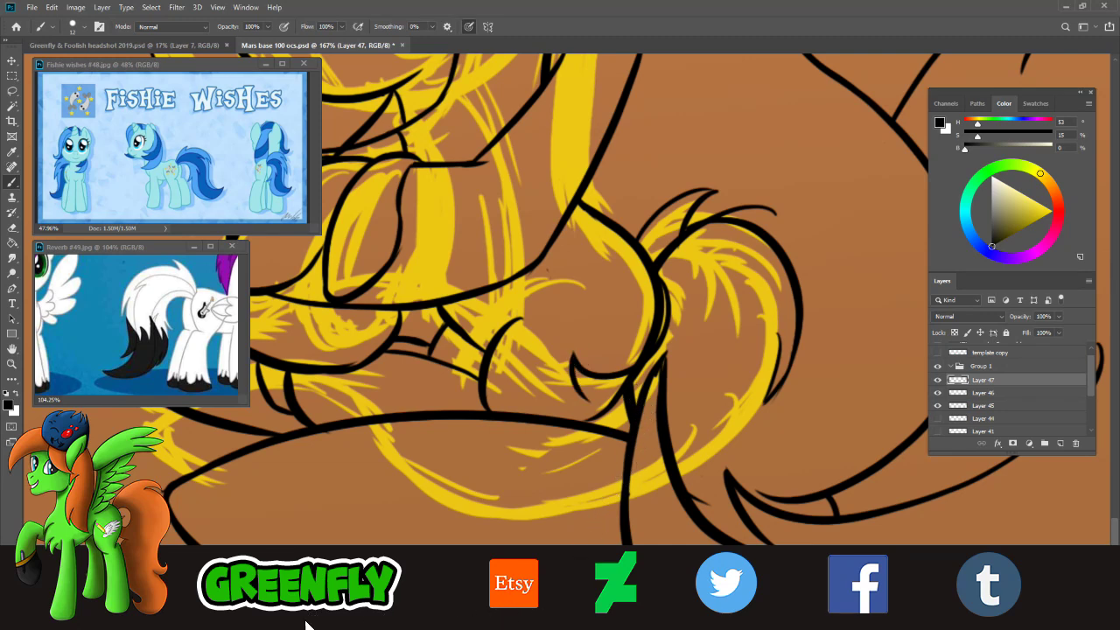
pyautogui.moveTo(305, 623)
pyautogui.mouseDown()
pyautogui.moveTo(320, 625)
pyautogui.moveTo(309, 627)
pyautogui.mouseUp()
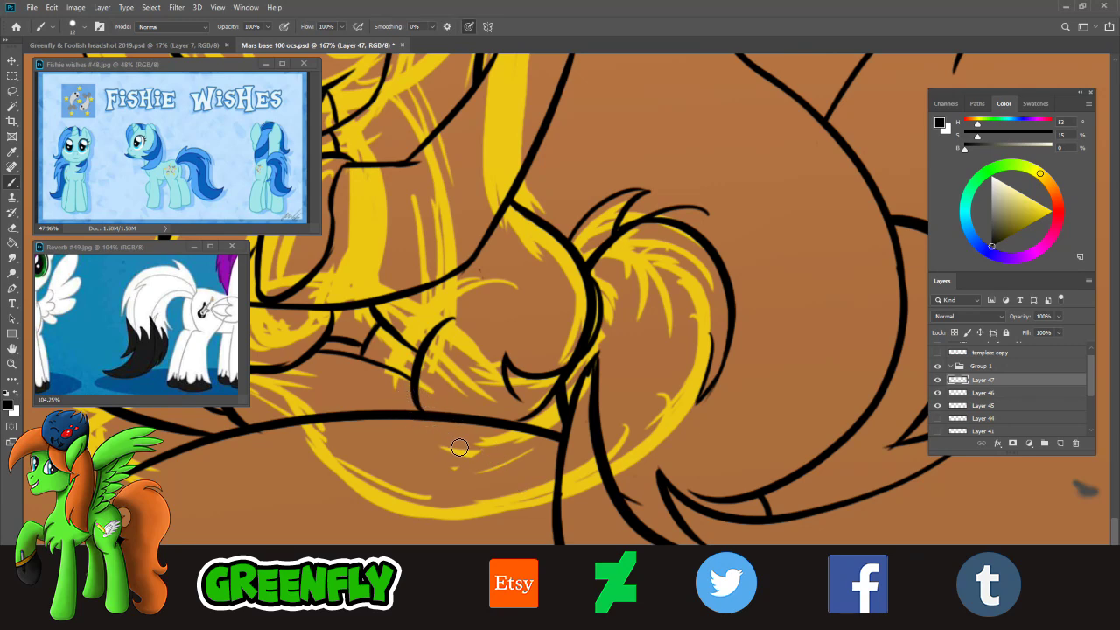
pyautogui.moveTo(711, 344)
pyautogui.mouseDown()
pyautogui.moveTo(618, 470)
pyautogui.moveTo(456, 480)
pyautogui.mouseUp()
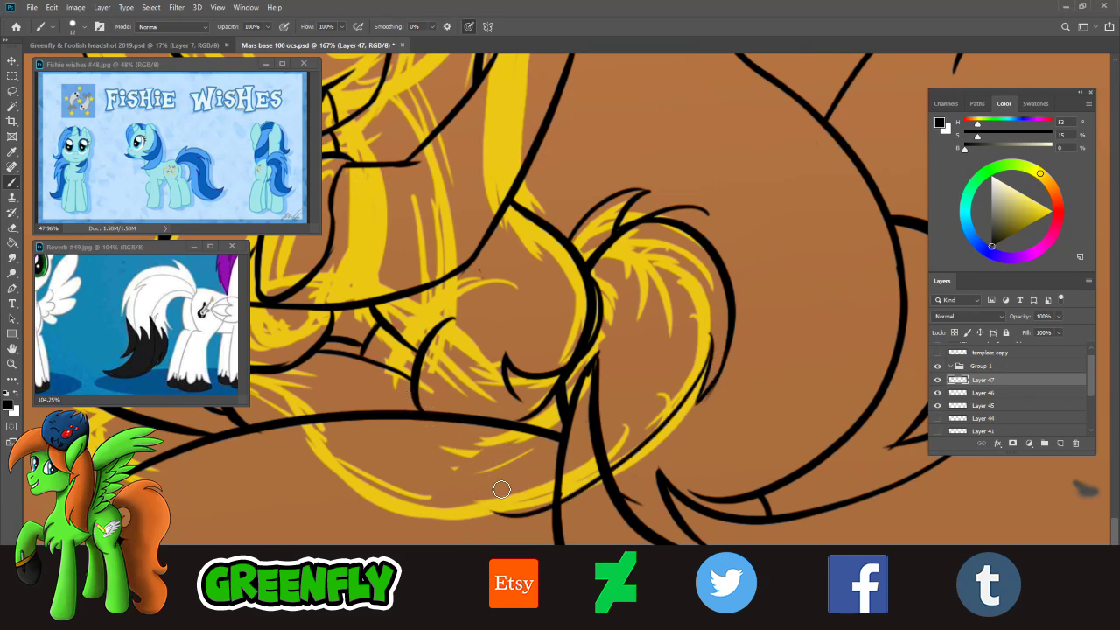
pyautogui.hotkey('ctrl', 'z')
pyautogui.moveTo(712, 348)
pyautogui.mouseDown()
pyautogui.moveTo(605, 472)
pyautogui.moveTo(584, 477)
pyautogui.mouseUp()
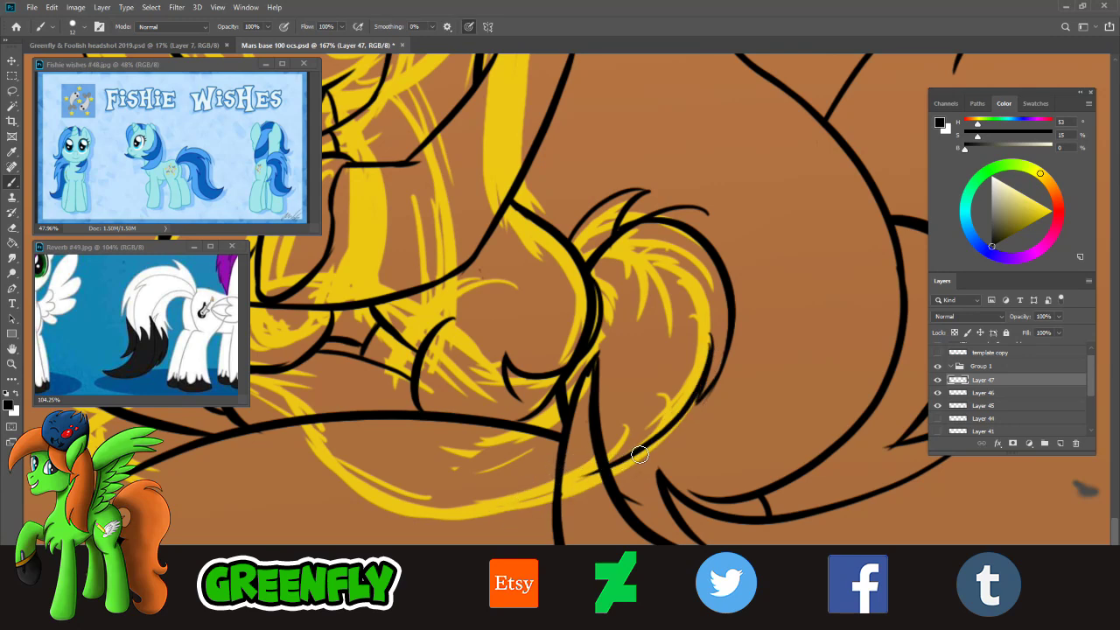
pyautogui.hotkey('ctrl', 'z')
pyautogui.moveTo(710, 360); pyautogui.dragTo(375, 448)
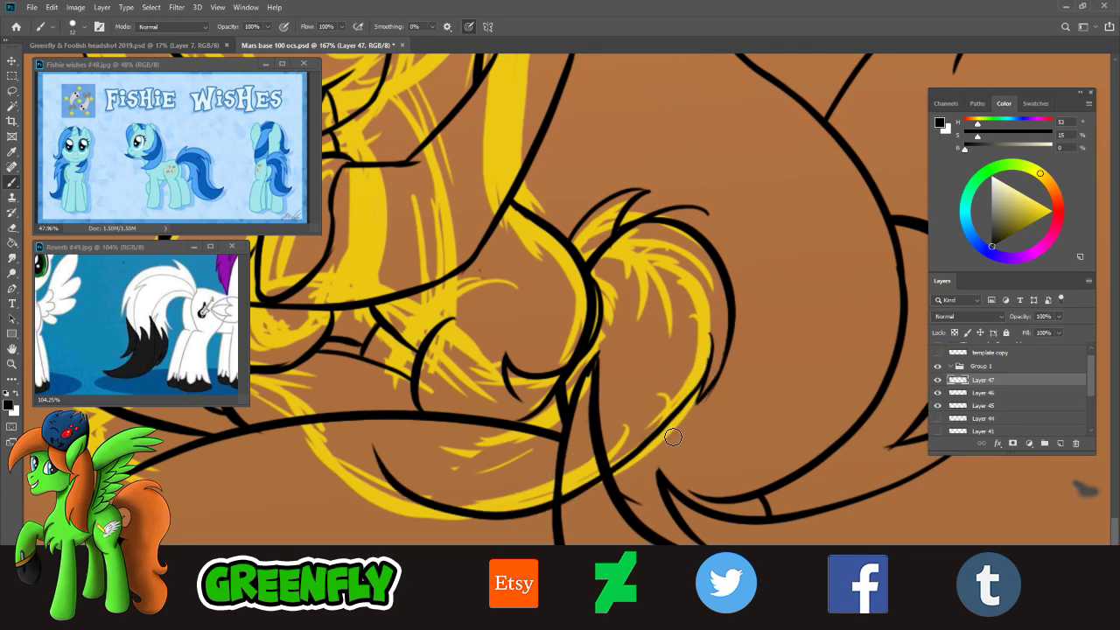
pyautogui.hotkey('ctrl', 'z')
pyautogui.moveTo(713, 358)
pyautogui.mouseDown()
pyautogui.moveTo(658, 428)
pyautogui.moveTo(373, 501)
pyautogui.mouseUp()
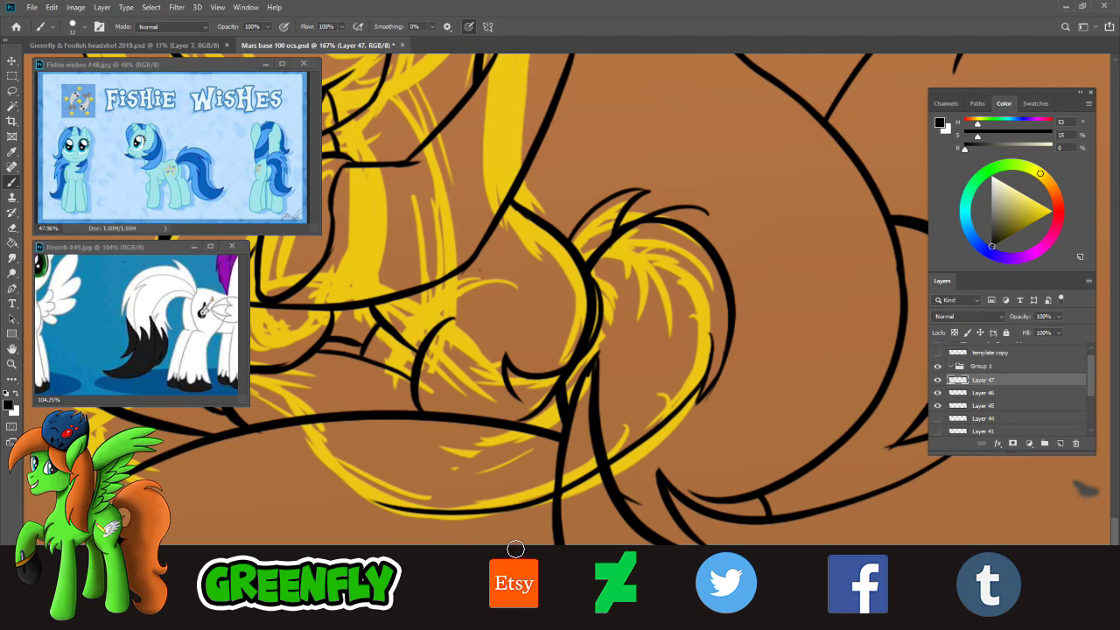
pyautogui.hotkey('ctrl', 'shift', 'z')
pyautogui.hotkey('ctrl', 'shift', 'z')
pyautogui.moveTo(704, 380); pyautogui.dragTo(400, 511)
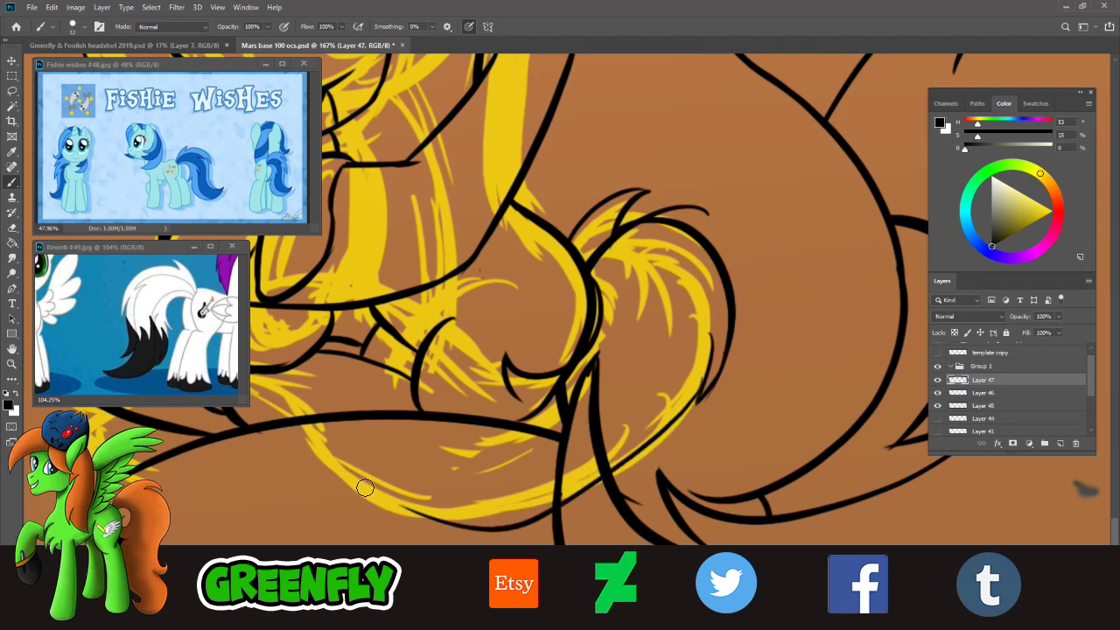
pyautogui.hotkey('ctrl', 'z')
# - Ink the tail's long underside curve from the far-side pointed tip, sweeping down beneath the haunch along the yellow sketch
pyautogui.moveTo(704, 393)
pyautogui.mouseDown()
pyautogui.moveTo(609, 475)
pyautogui.moveTo(361, 470)
pyautogui.moveTo(438, 531)
pyautogui.moveTo(519, 530)
pyautogui.moveTo(435, 533)
pyautogui.moveTo(387, 503)
pyautogui.moveTo(449, 512)
pyautogui.moveTo(667, 428)
pyautogui.mouseUp()
pyautogui.hotkey('ctrl', 'z')
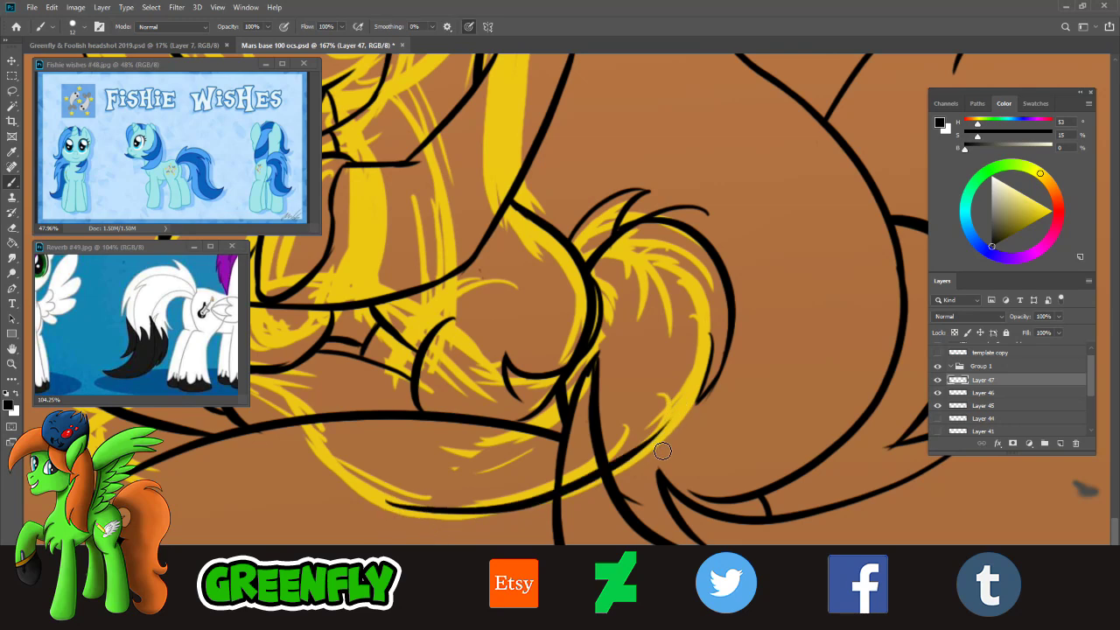
pyautogui.moveTo(702, 392); pyautogui.dragTo(626, 462)
pyautogui.hotkey('ctrl', 'z')
pyautogui.moveTo(705, 382); pyautogui.dragTo(621, 466)
# - Ink the near end of the tail's underside, from the long body line above down into the existing lower curve
pyautogui.click(13, 364)
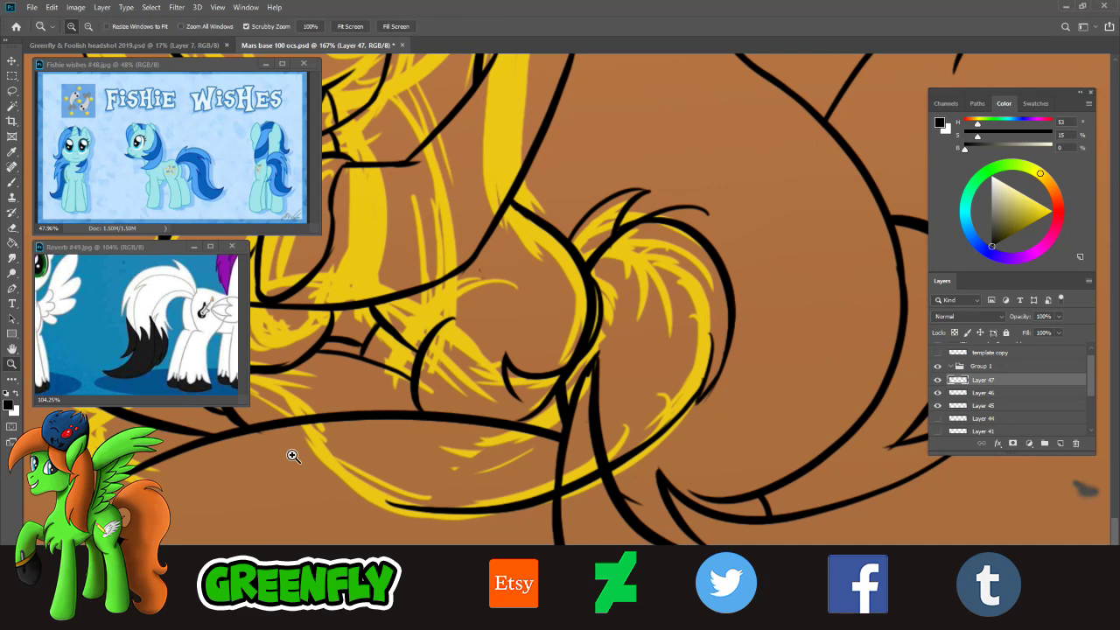
pyautogui.moveTo(532, 477); pyautogui.dragTo(557, 496)
pyautogui.moveTo(426, 453); pyautogui.dragTo(474, 467)
pyautogui.click(12, 183)
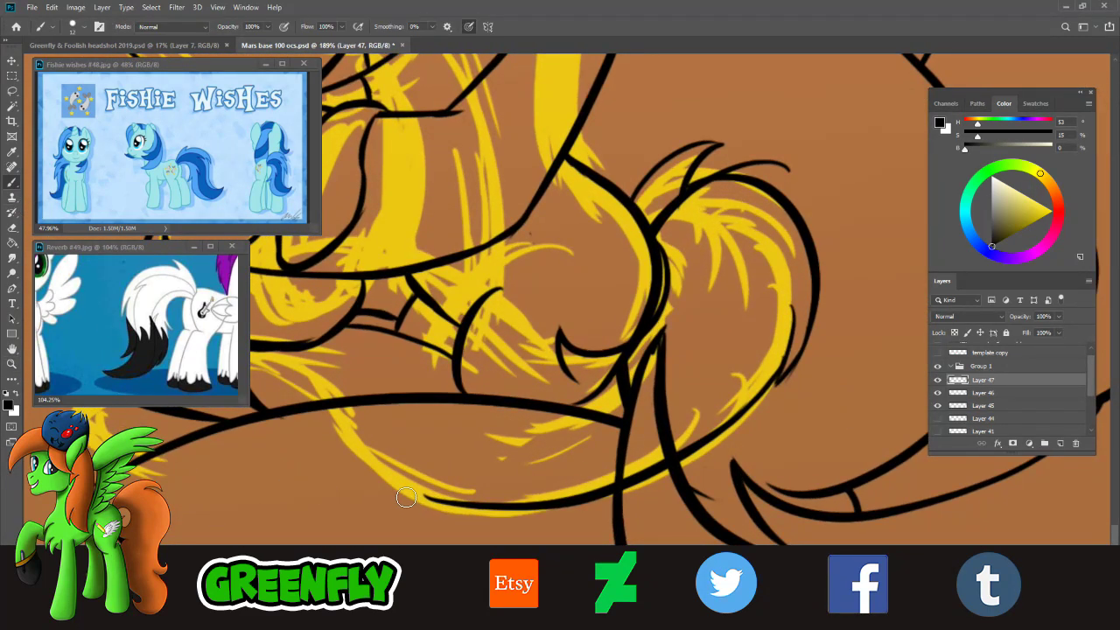
pyautogui.moveTo(333, 392)
pyautogui.mouseDown()
pyautogui.moveTo(485, 513)
pyautogui.moveTo(521, 504)
pyautogui.mouseUp()
pyautogui.hotkey('ctrl', 'z')
pyautogui.moveTo(334, 404)
pyautogui.mouseDown()
pyautogui.moveTo(362, 453)
pyautogui.moveTo(530, 512)
pyautogui.mouseUp()
pyautogui.hotkey('ctrl', 'z')
pyautogui.moveTo(325, 393)
pyautogui.mouseDown()
pyautogui.moveTo(377, 469)
pyautogui.moveTo(518, 509)
pyautogui.mouseUp()
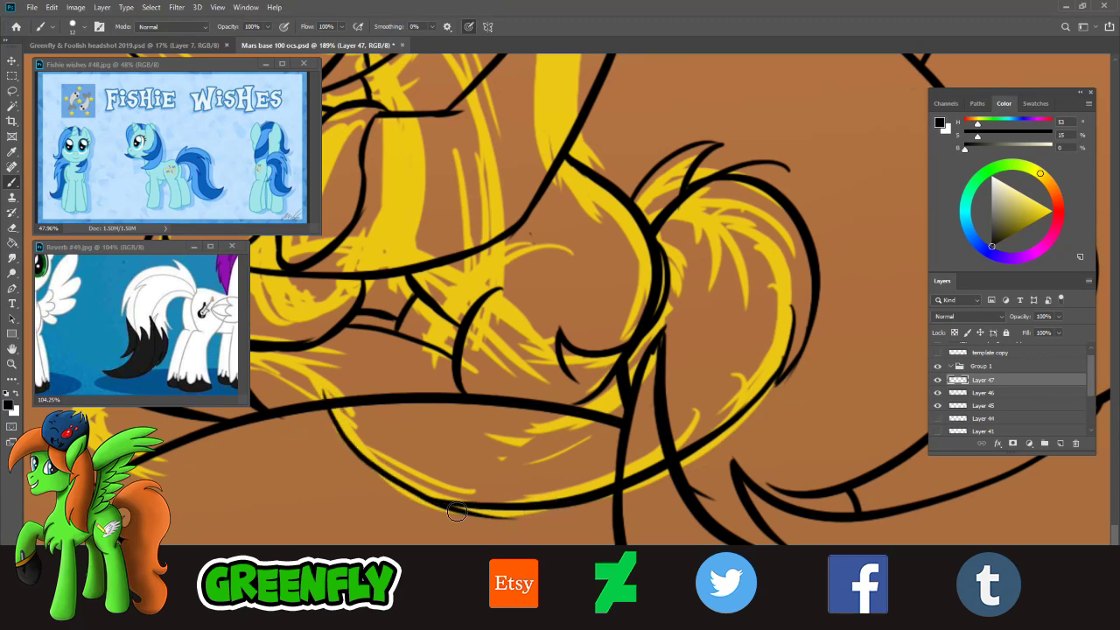
pyautogui.hotkey('ctrl', 'z')
pyautogui.moveTo(329, 398)
pyautogui.mouseDown()
pyautogui.moveTo(424, 495)
pyautogui.moveTo(530, 502)
pyautogui.mouseUp()
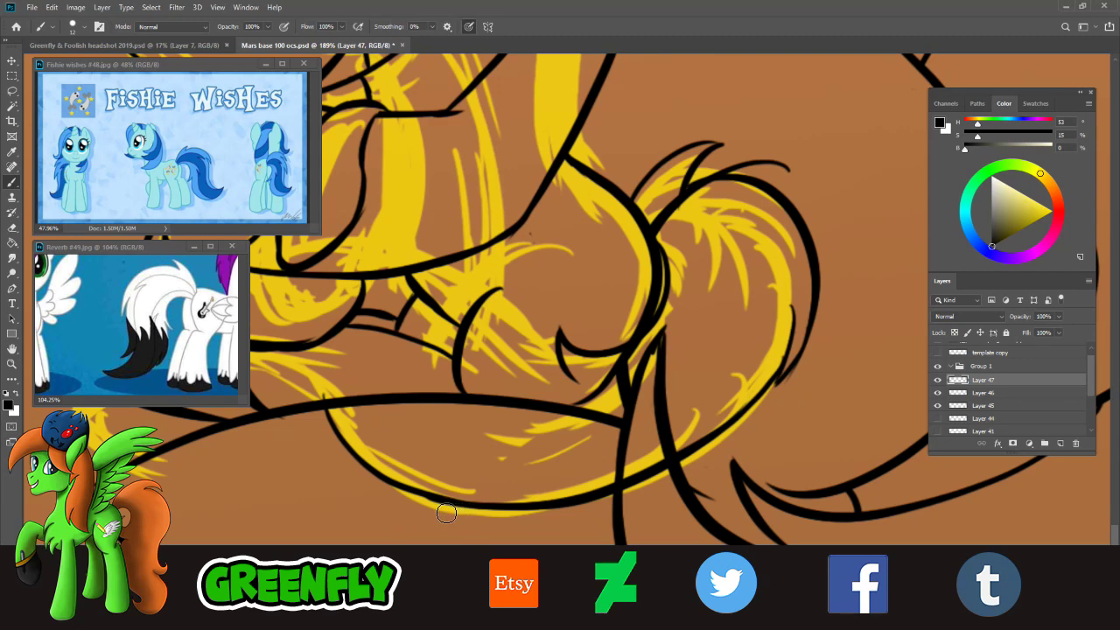
pyautogui.moveTo(334, 409)
pyautogui.mouseDown()
pyautogui.moveTo(327, 349)
pyautogui.moveTo(344, 299)
pyautogui.mouseUp()
pyautogui.hotkey('ctrl', 'z')
pyautogui.moveTo(342, 431); pyautogui.dragTo(353, 328)
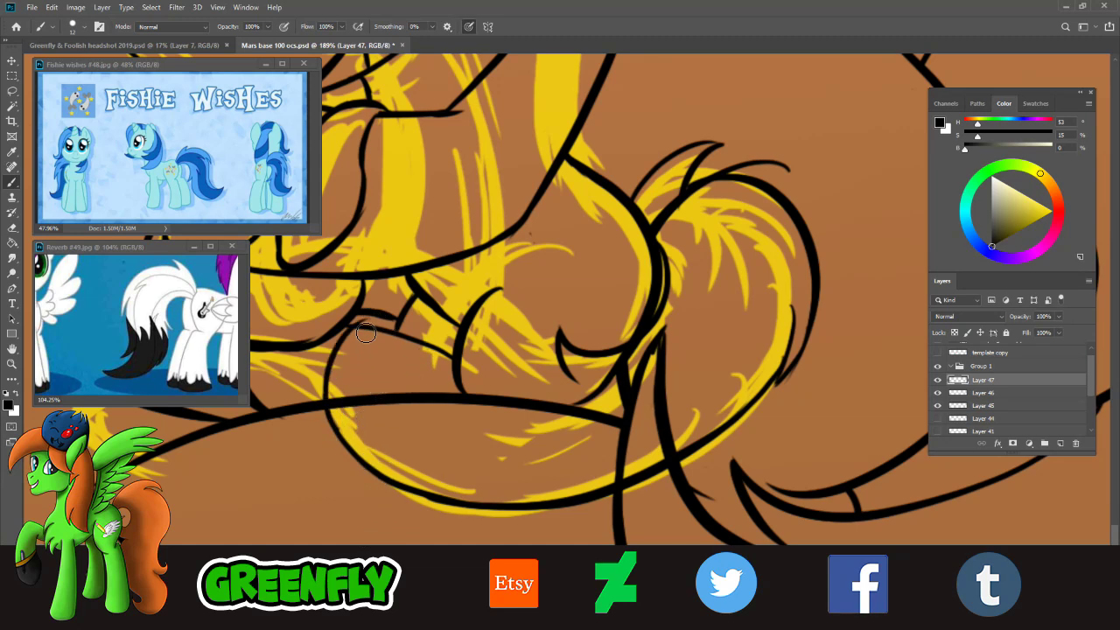
pyautogui.moveTo(368, 331)
pyautogui.mouseDown()
pyautogui.moveTo(425, 421)
pyautogui.moveTo(548, 411)
pyautogui.mouseUp()
pyautogui.hotkey('ctrl', 'z')
pyautogui.moveTo(360, 320)
pyautogui.mouseDown()
pyautogui.moveTo(355, 350)
pyautogui.moveTo(516, 411)
pyautogui.mouseUp()
pyautogui.hotkey('ctrl', 'z')
pyautogui.moveTo(363, 320)
pyautogui.mouseDown()
pyautogui.moveTo(458, 395)
pyautogui.moveTo(542, 390)
pyautogui.mouseUp()
pyautogui.hotkey('ctrl', 'z')
pyautogui.moveTo(363, 321)
pyautogui.mouseDown()
pyautogui.moveTo(370, 385)
pyautogui.moveTo(560, 387)
pyautogui.mouseUp()
pyautogui.hotkey('ctrl', 'z')
pyautogui.moveTo(362, 322); pyautogui.dragTo(506, 418)
pyautogui.hotkey('ctrl', 'z')
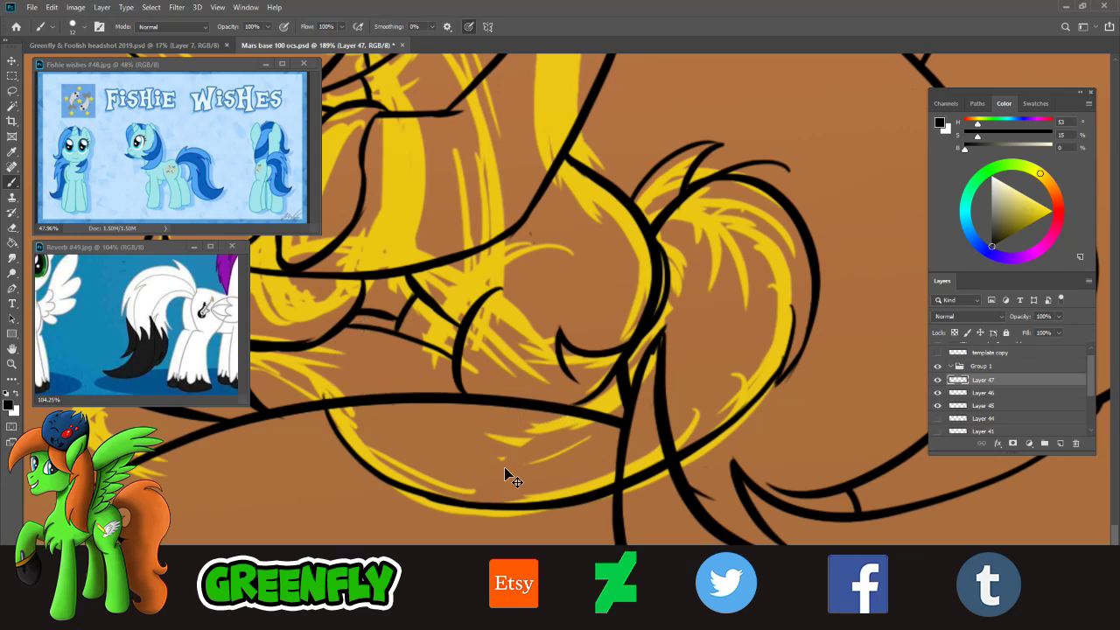
# - Redraw the small pony's lower tail curve in black over the yellow sketch, sweeping up across the large pony's leg
pyautogui.hotkey('ctrl', 'z')
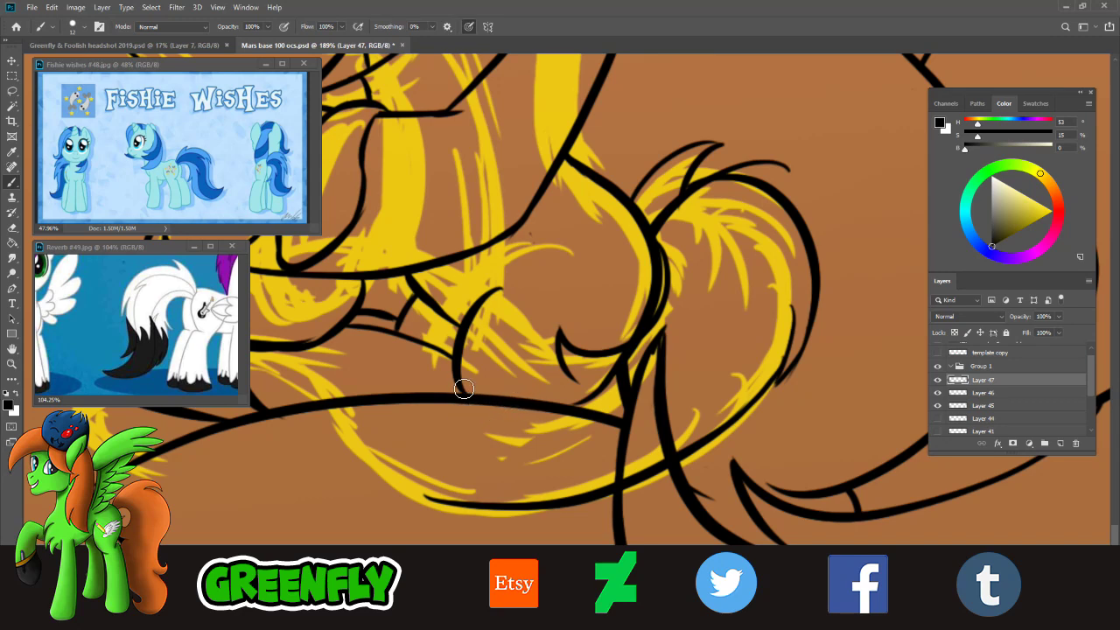
pyautogui.moveTo(428, 348)
pyautogui.mouseDown()
pyautogui.moveTo(425, 493)
pyautogui.moveTo(518, 490)
pyautogui.mouseUp()
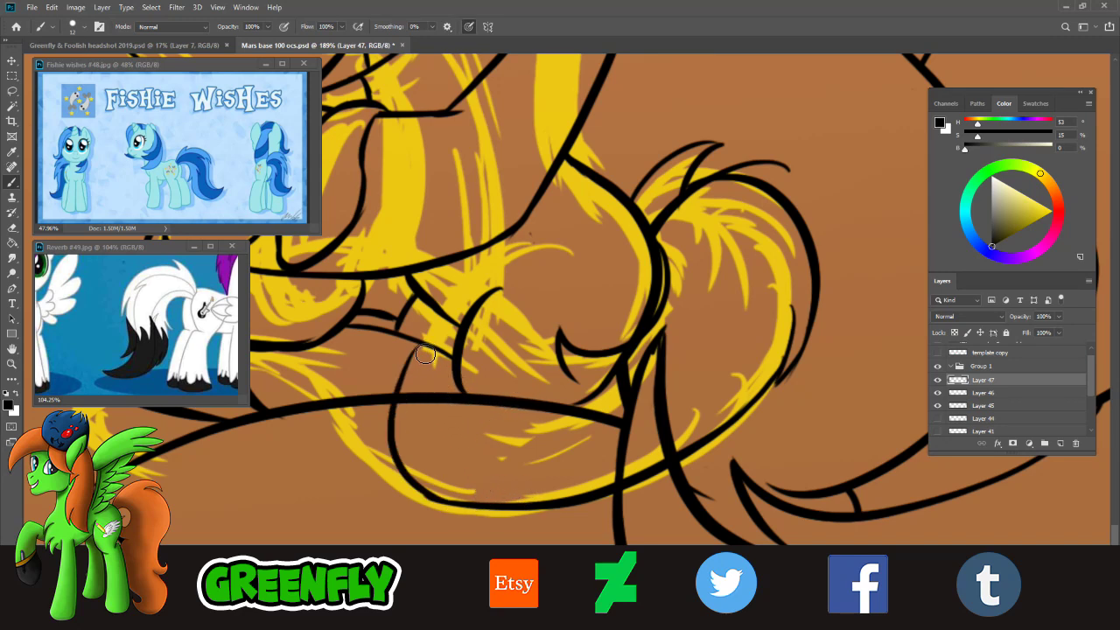
pyautogui.moveTo(426, 354)
pyautogui.mouseDown()
pyautogui.moveTo(589, 376)
pyautogui.moveTo(437, 378)
pyautogui.mouseUp()
pyautogui.hotkey('ctrl', 'z')
pyautogui.hotkey('ctrl', 'z')
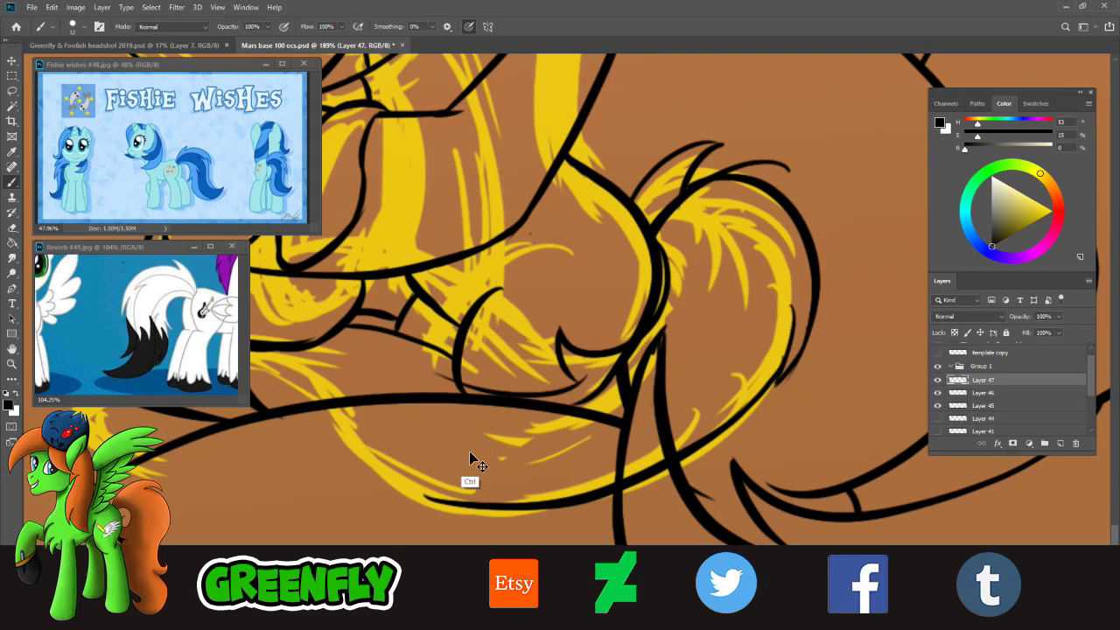
pyautogui.hotkey('ctrl', 'z')
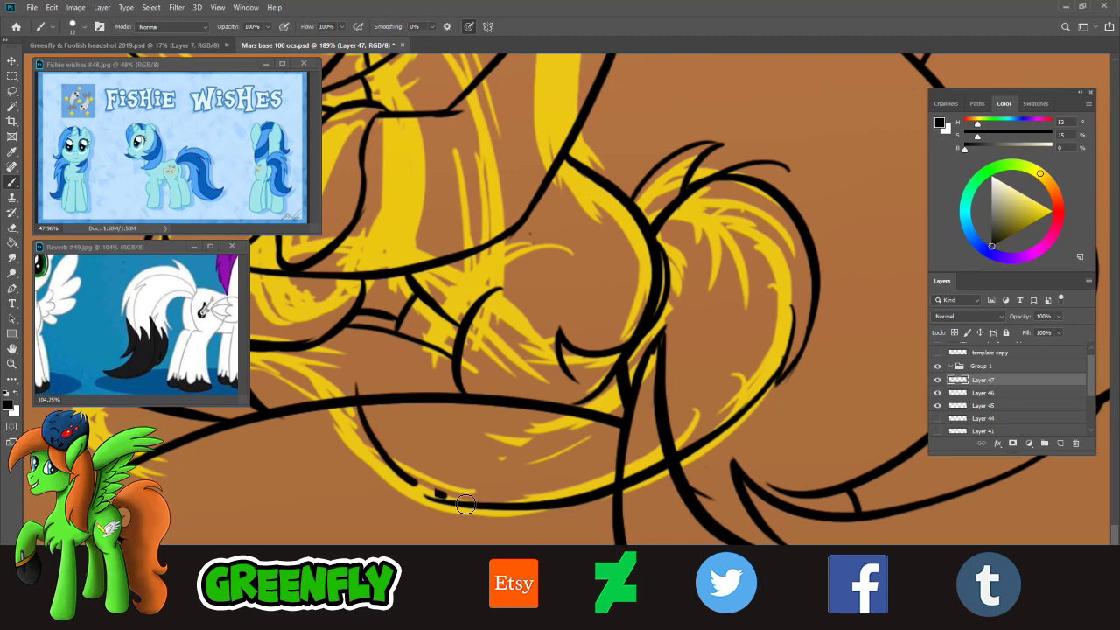
pyautogui.moveTo(371, 395)
pyautogui.mouseDown()
pyautogui.moveTo(422, 497)
pyautogui.moveTo(531, 503)
pyautogui.mouseUp()
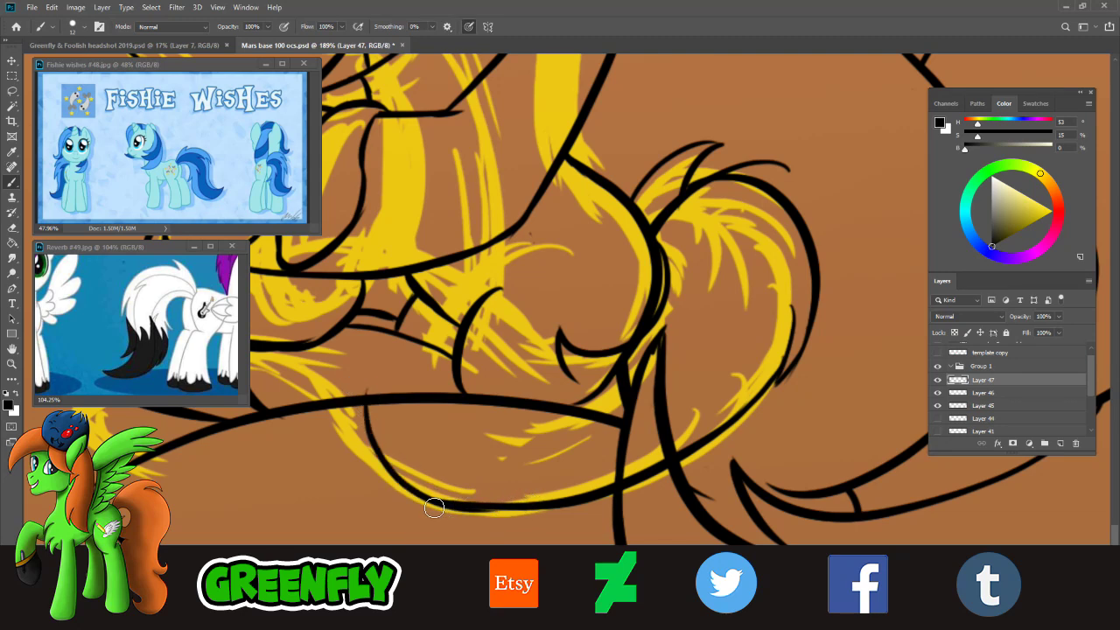
pyautogui.hotkey('ctrl', 'z')
pyautogui.moveTo(378, 401)
pyautogui.mouseDown()
pyautogui.moveTo(425, 497)
pyautogui.moveTo(503, 513)
pyautogui.mouseUp()
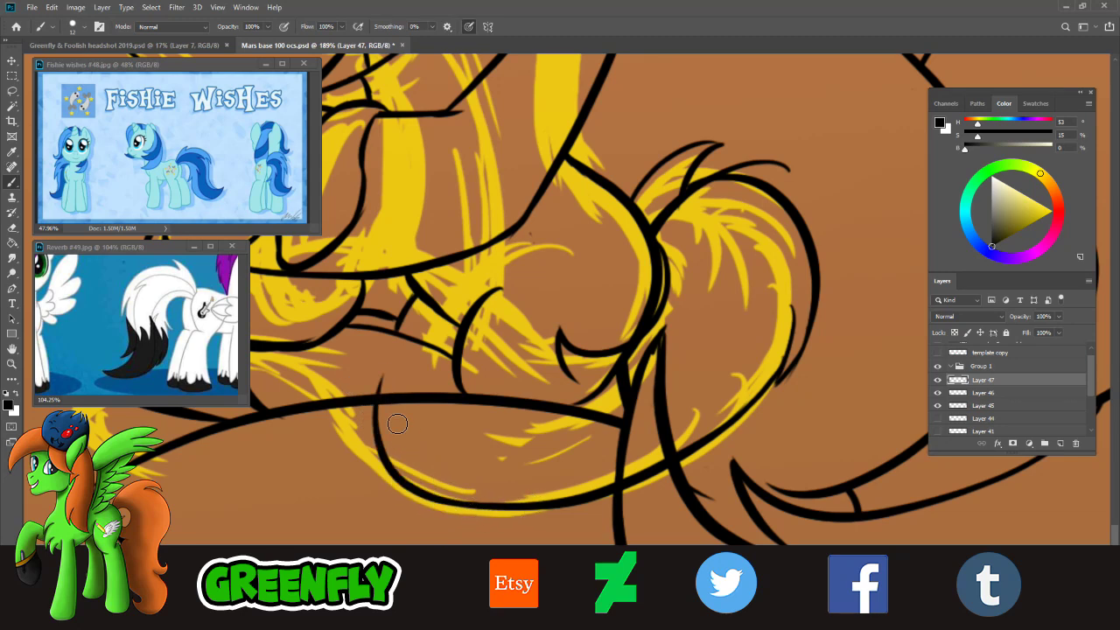
# - Ink the arcs and pointed tip of the small pony's linework just above the large pony's leg line
pyautogui.moveTo(374, 420); pyautogui.dragTo(419, 334)
pyautogui.hotkey('ctrl', 'z')
pyautogui.moveTo(376, 415)
pyautogui.mouseDown()
pyautogui.moveTo(453, 326)
pyautogui.moveTo(450, 382)
pyautogui.moveTo(449, 324)
pyautogui.moveTo(422, 364)
pyautogui.moveTo(532, 396)
pyautogui.moveTo(450, 415)
pyautogui.moveTo(440, 404)
pyautogui.moveTo(560, 383)
pyautogui.mouseUp()
pyautogui.hotkey('ctrl', 'z')
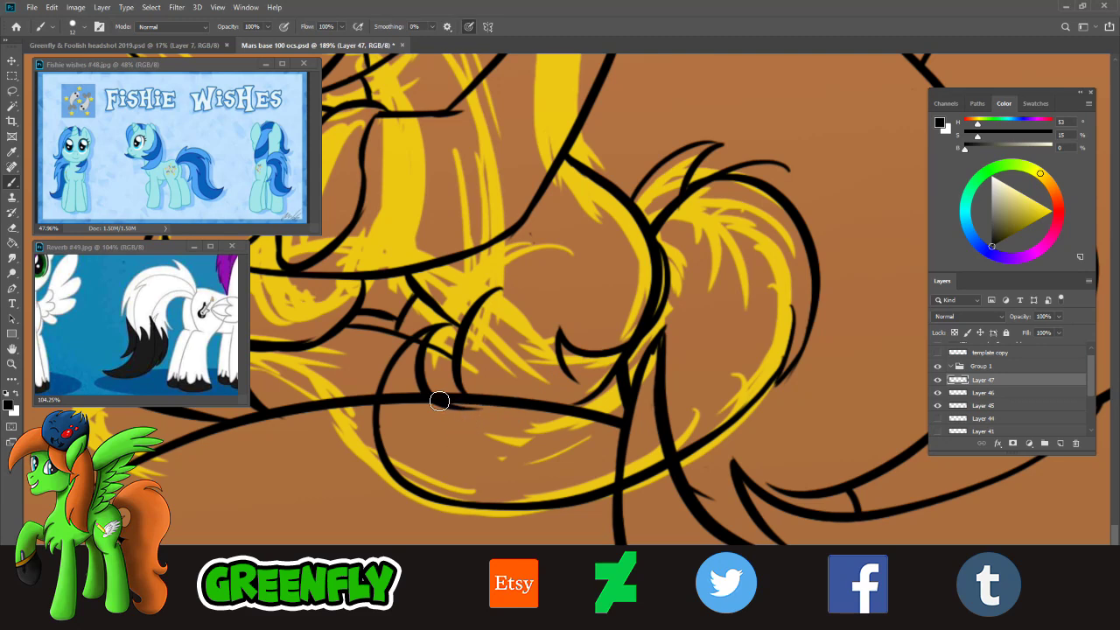
pyautogui.moveTo(441, 401)
pyautogui.mouseDown()
pyautogui.moveTo(581, 382)
pyautogui.moveTo(576, 403)
pyautogui.moveTo(550, 387)
pyautogui.moveTo(585, 379)
pyautogui.mouseUp()
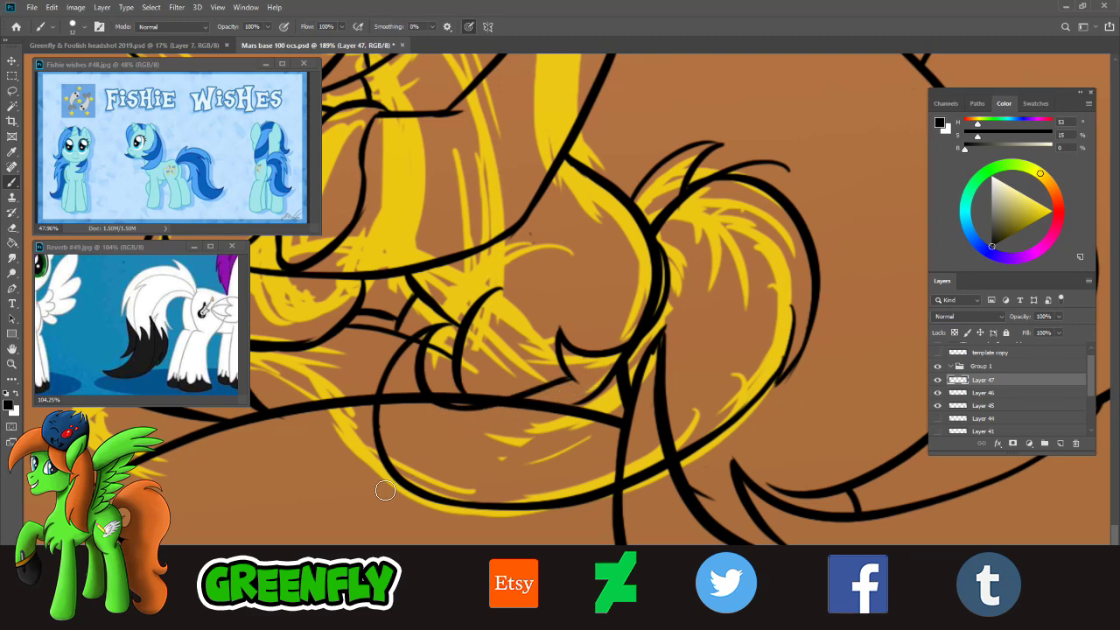
# - Erase the small pony's black tail outline below the leg line and around the outer loop, plus the doubled line beside its rump
pyautogui.click(12, 364)
pyautogui.moveTo(600, 476); pyautogui.dragTo(646, 480)
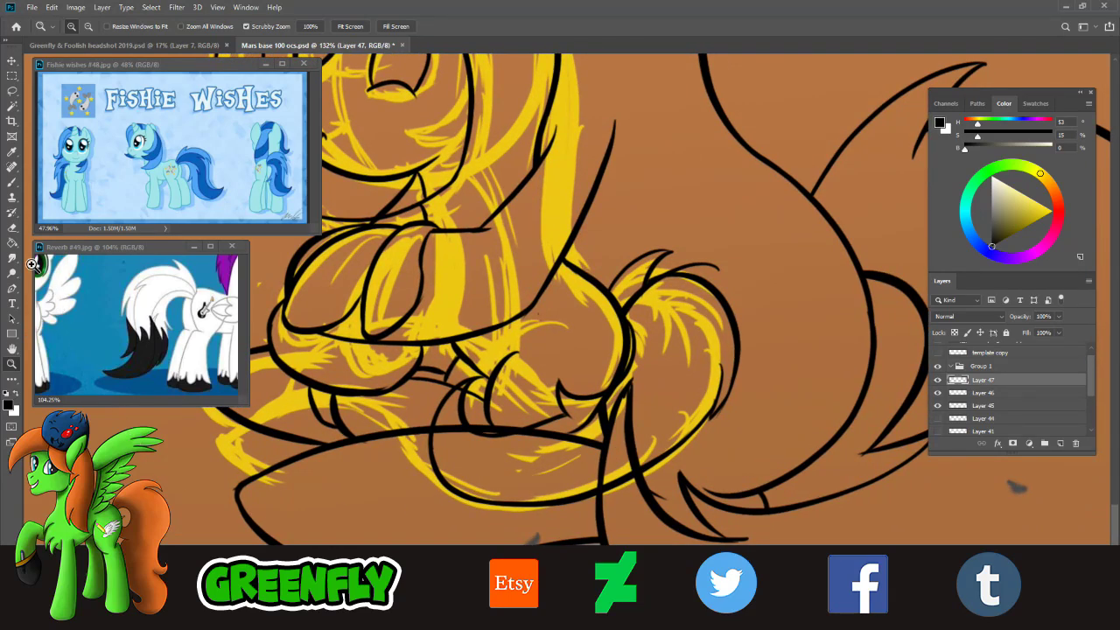
pyautogui.click(12, 228)
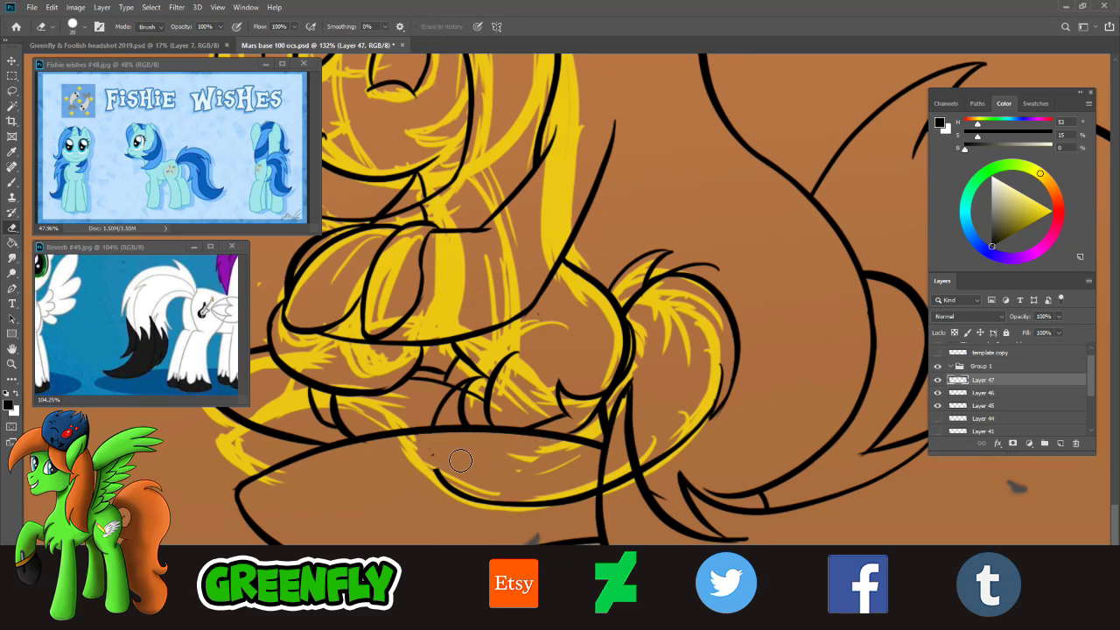
pyautogui.moveTo(427, 469)
pyautogui.mouseDown()
pyautogui.moveTo(439, 490)
pyautogui.moveTo(512, 501)
pyautogui.moveTo(516, 519)
pyautogui.moveTo(613, 496)
pyautogui.mouseUp()
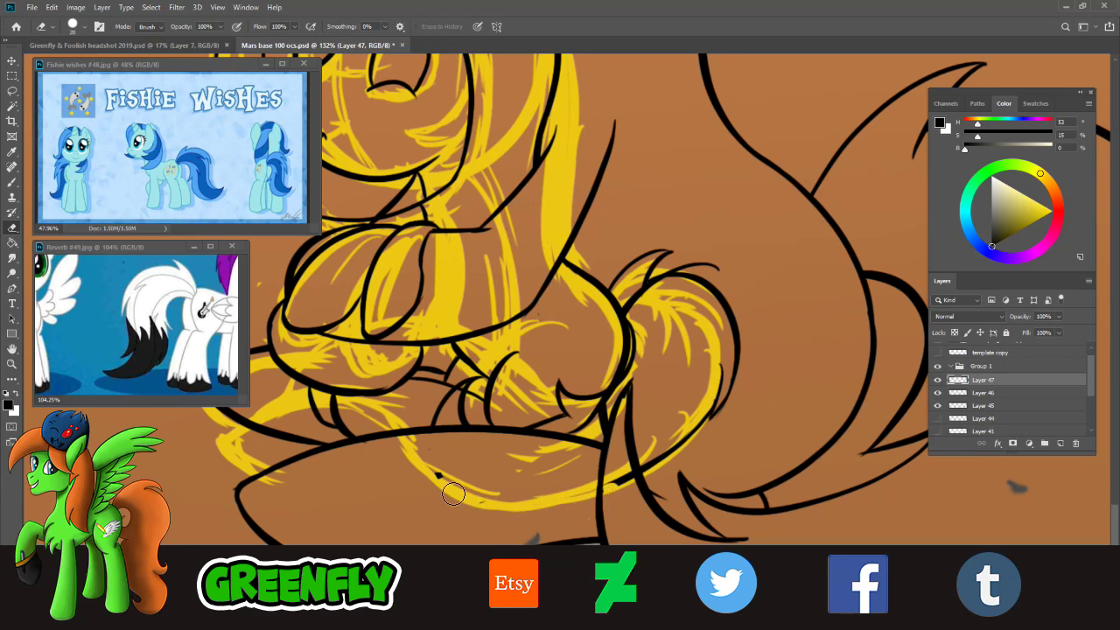
pyautogui.moveTo(454, 495)
pyautogui.mouseDown()
pyautogui.moveTo(440, 482)
pyautogui.moveTo(494, 513)
pyautogui.moveTo(539, 513)
pyautogui.mouseUp()
pyautogui.moveTo(421, 485)
pyautogui.mouseDown()
pyautogui.moveTo(516, 504)
pyautogui.moveTo(604, 491)
pyautogui.moveTo(688, 453)
pyautogui.moveTo(724, 397)
pyautogui.moveTo(712, 408)
pyautogui.moveTo(726, 287)
pyautogui.moveTo(683, 281)
pyautogui.mouseUp()
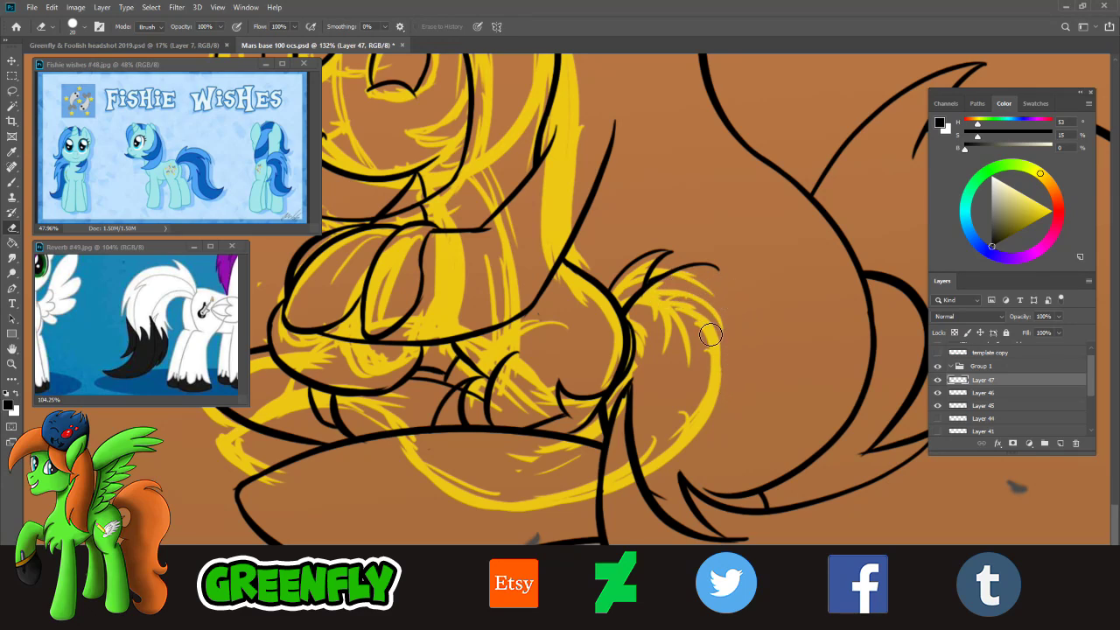
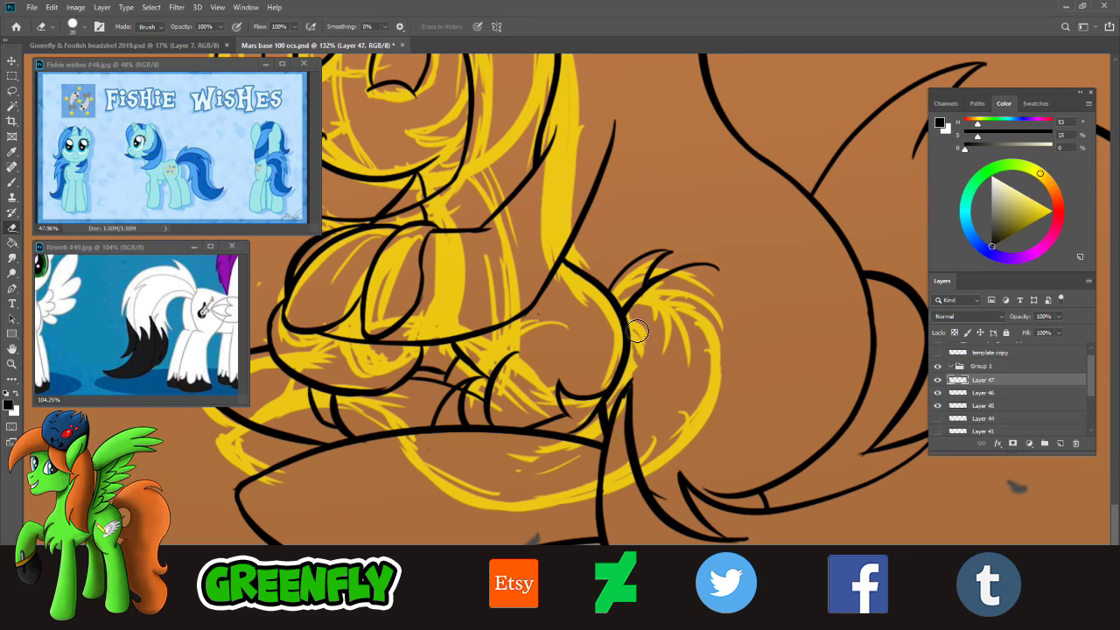
# - Ink a curve from the tail tuft down the rump on Layer 47, and erase the overlapping rump line on Layer 46
pyautogui.press('b')
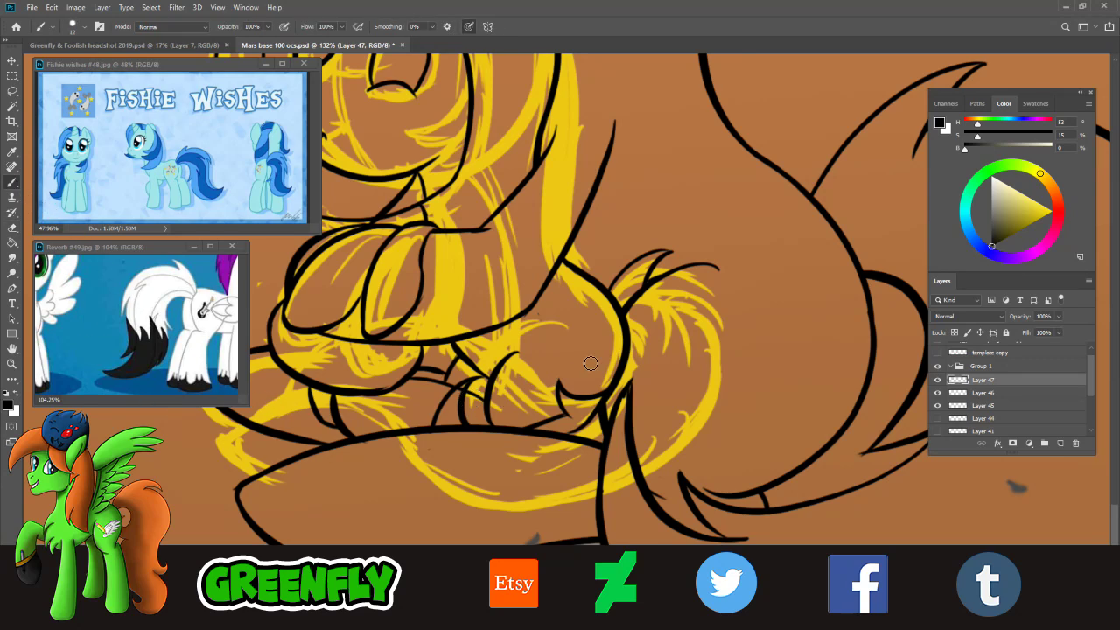
pyautogui.moveTo(629, 313); pyautogui.dragTo(615, 407)
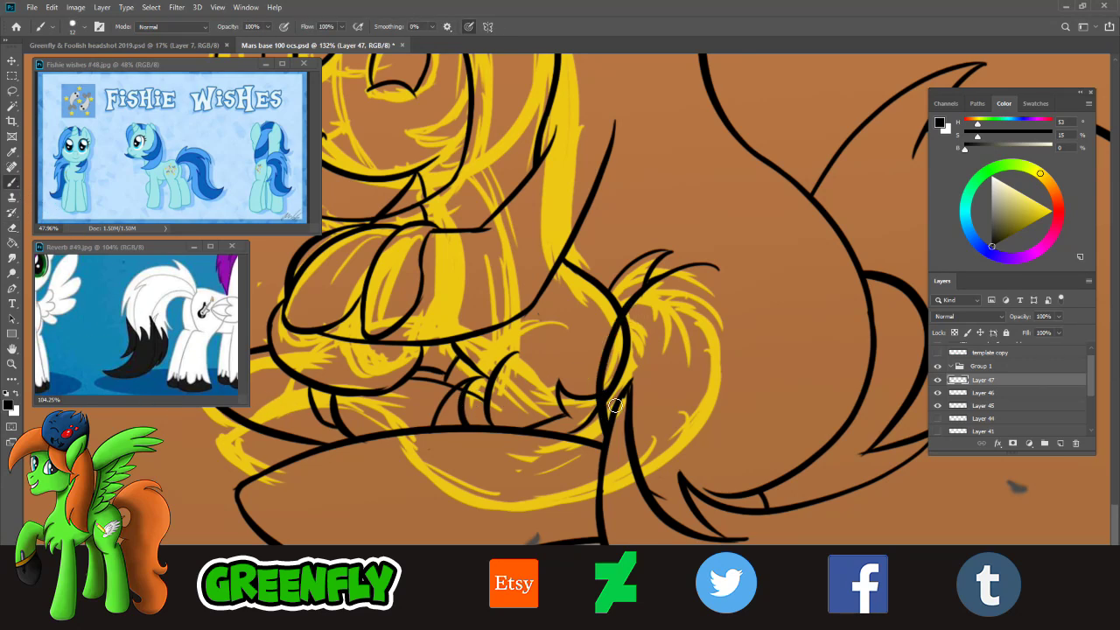
pyautogui.click(1002, 395)
pyautogui.press('e')
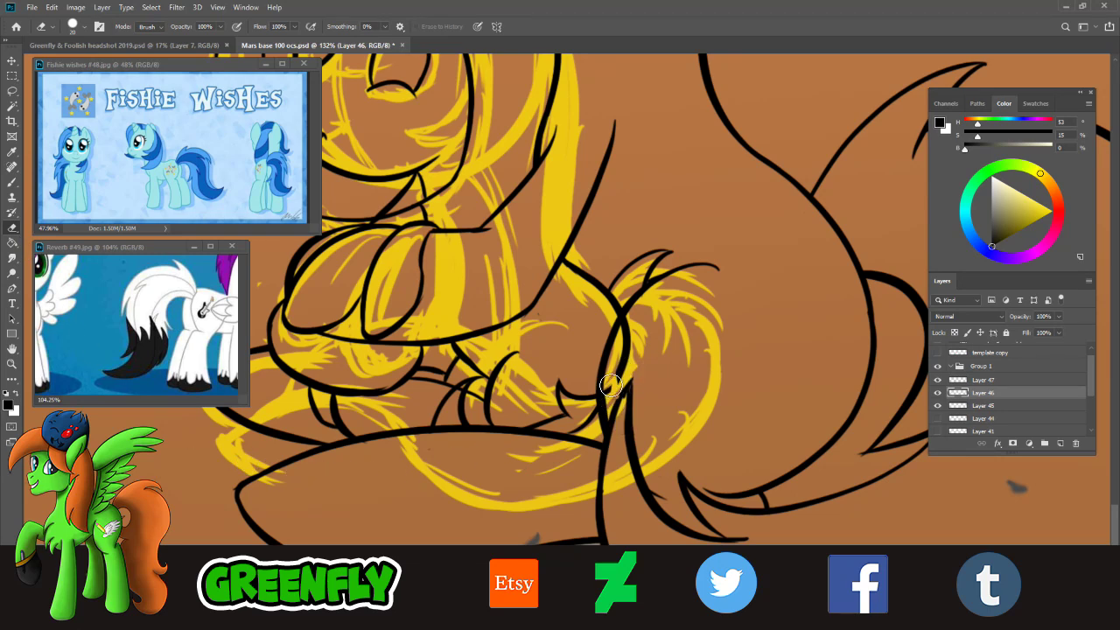
pyautogui.moveTo(611, 386); pyautogui.dragTo(628, 330)
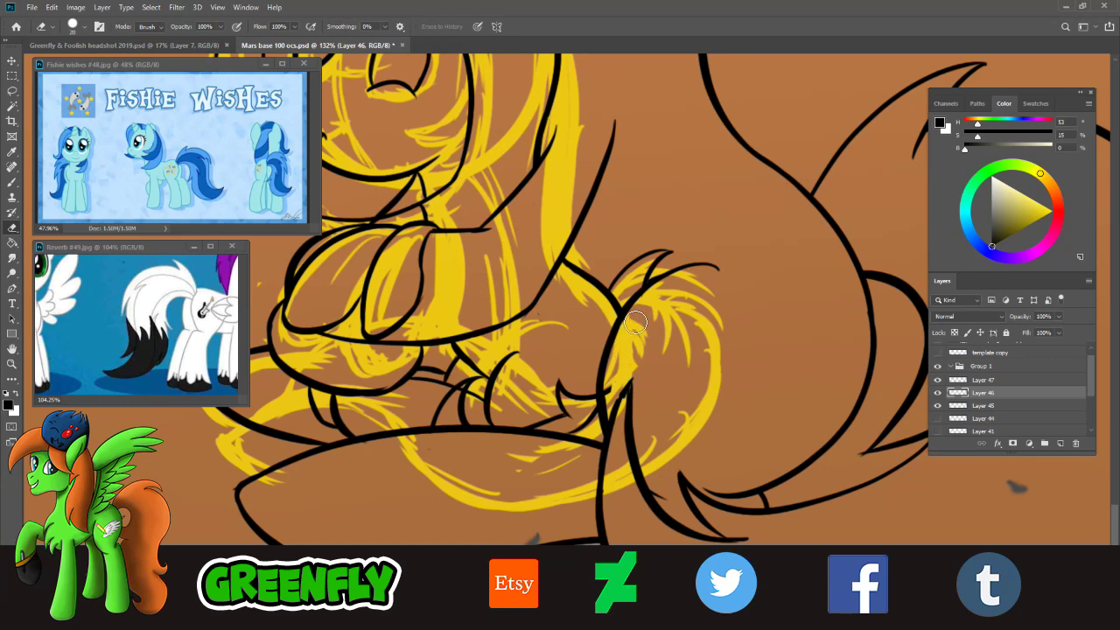
pyautogui.click(980, 380)
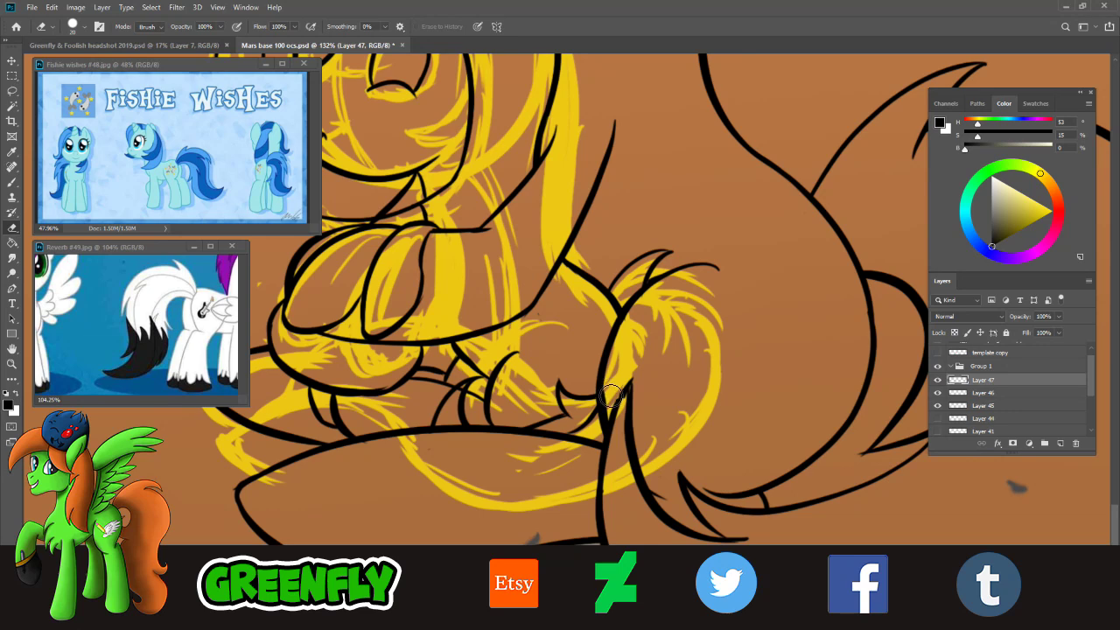
# - Hide the yellow sketch on Layer 45 so only the black line art shows
pyautogui.click(13, 366)
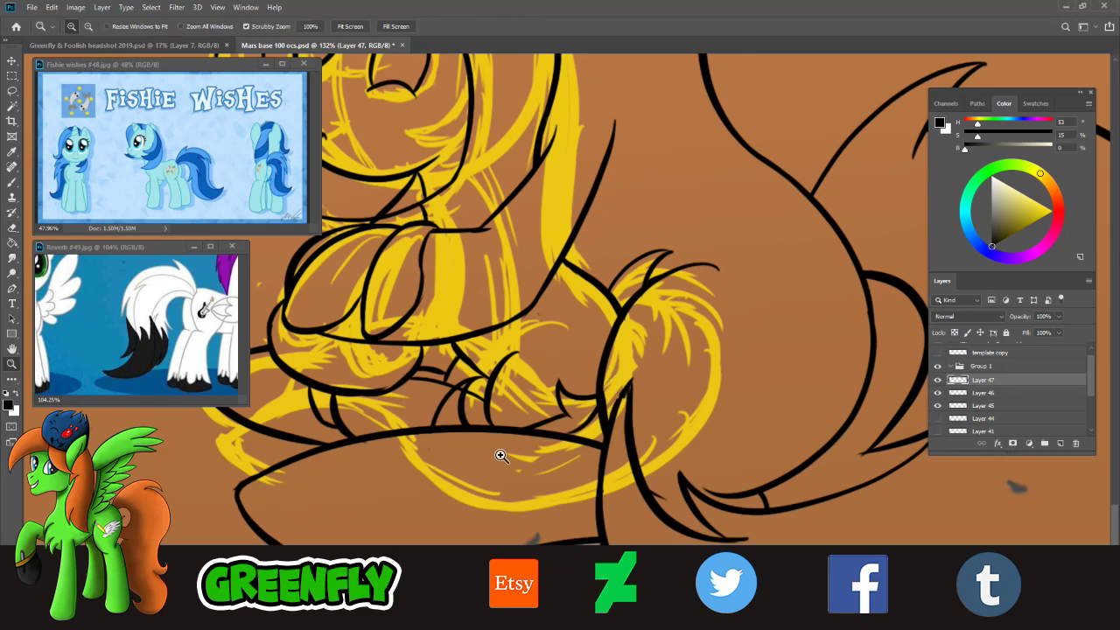
pyautogui.scroll(-4, 604, 439)
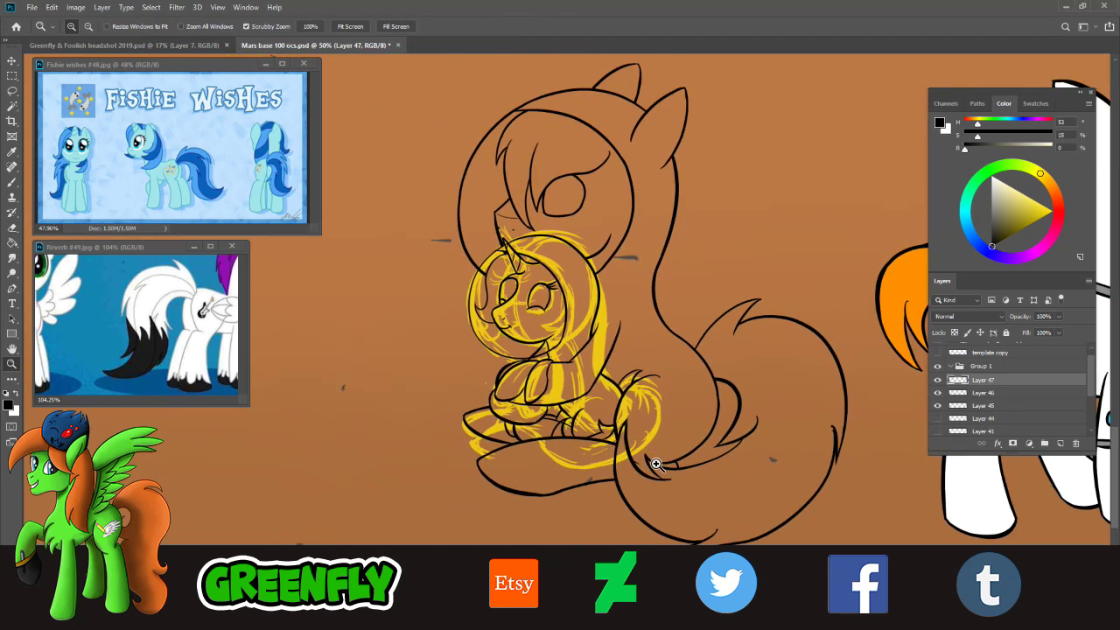
pyautogui.scroll(-1, 674, 461)
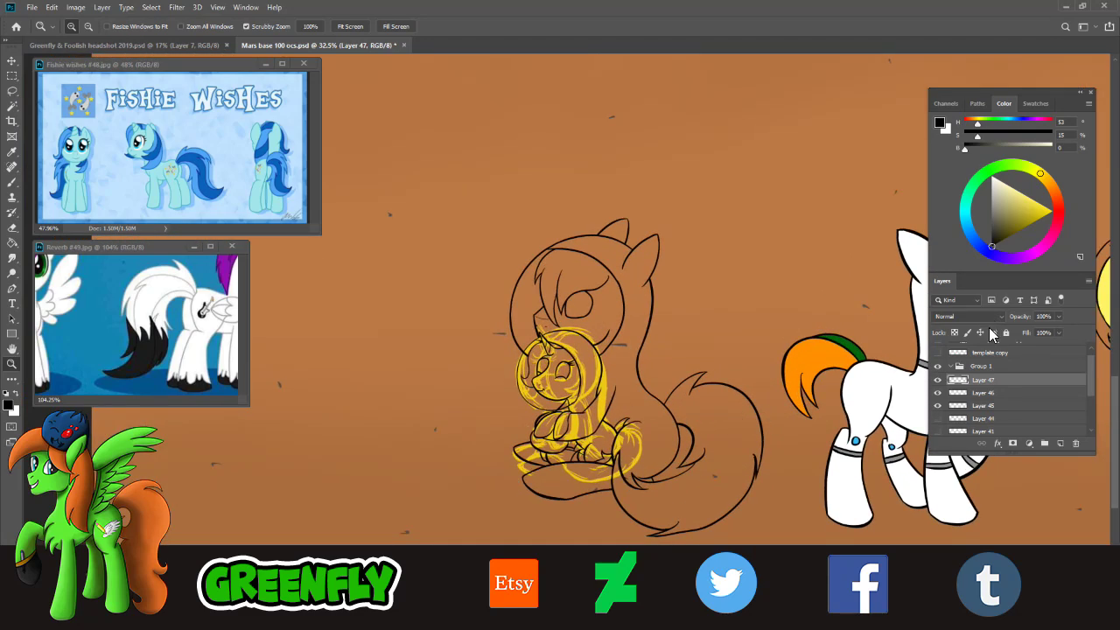
pyautogui.click(941, 406)
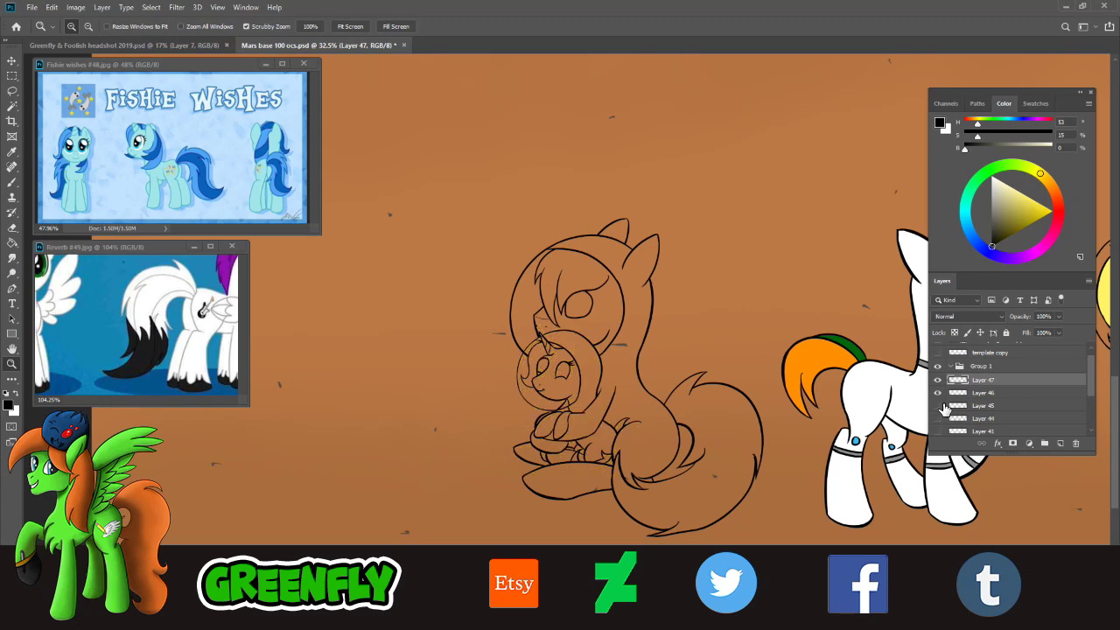
# - Examine the black line art of both ponies, up close around the hooves and as a whole
pyautogui.rightClick(990, 386)
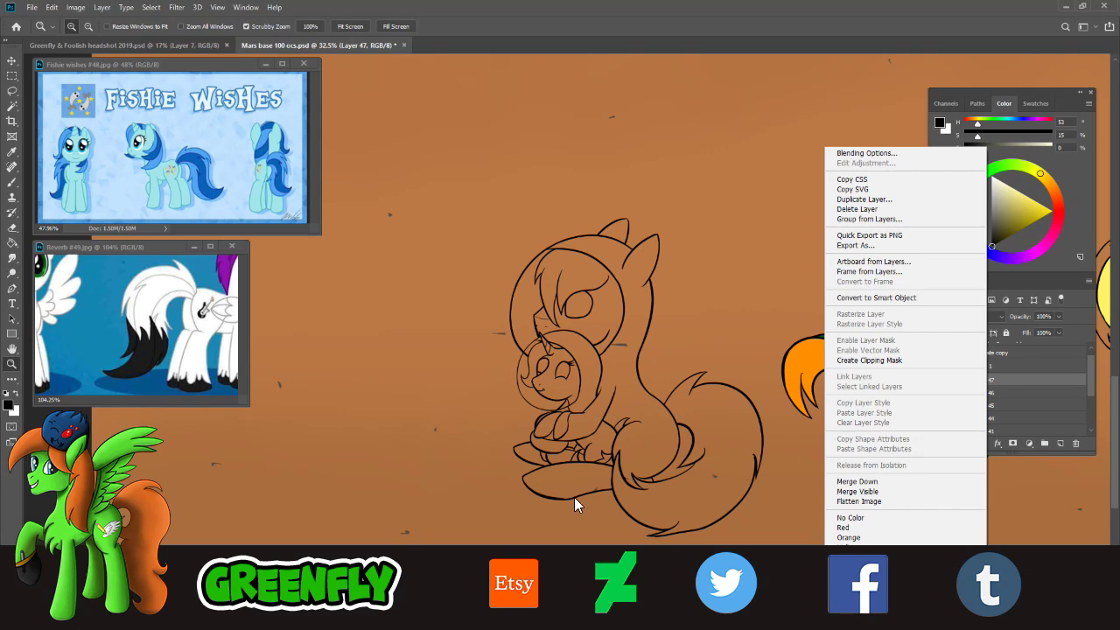
pyautogui.moveTo(594, 463); pyautogui.dragTo(863, 442)
pyautogui.click(984, 394)
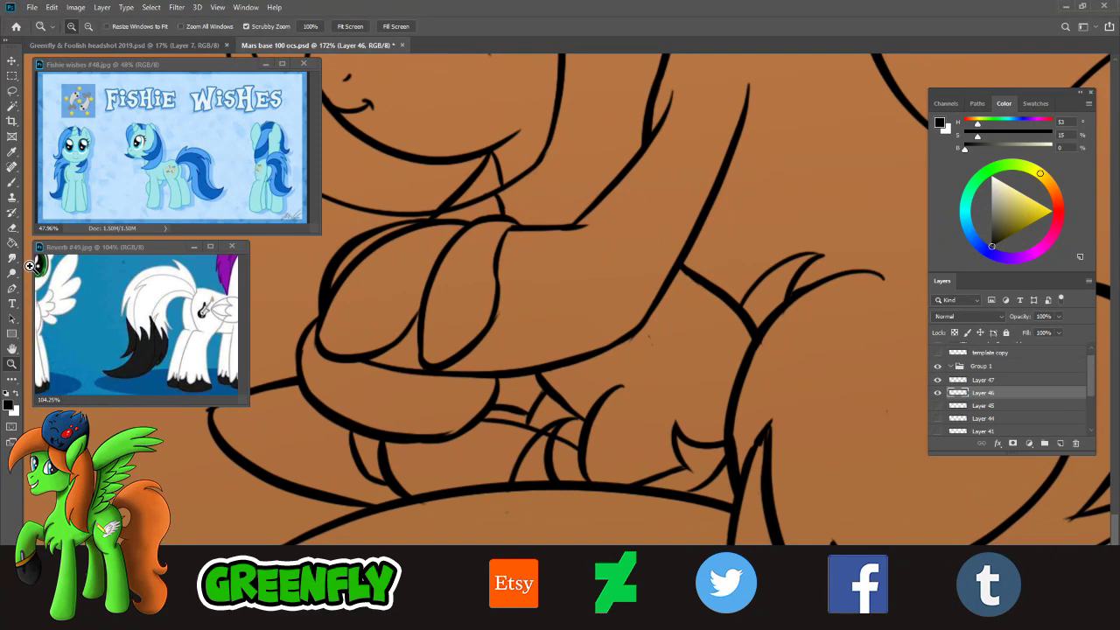
pyautogui.click(12, 227)
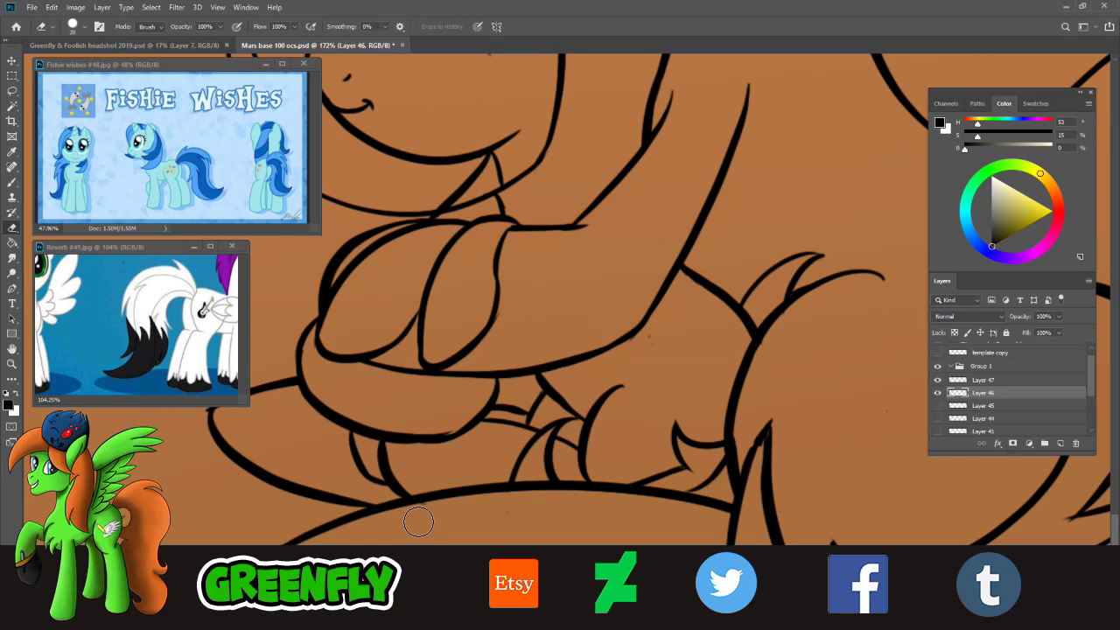
pyautogui.click(12, 364)
pyautogui.scroll(-10, 438, 384)
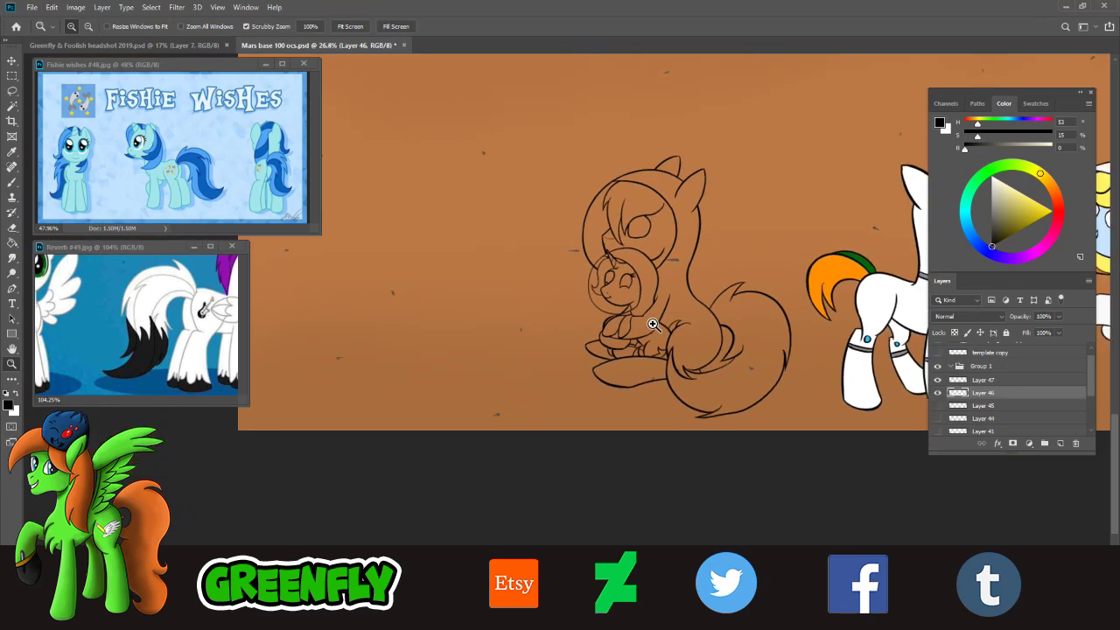
pyautogui.scroll(3, 708, 306)
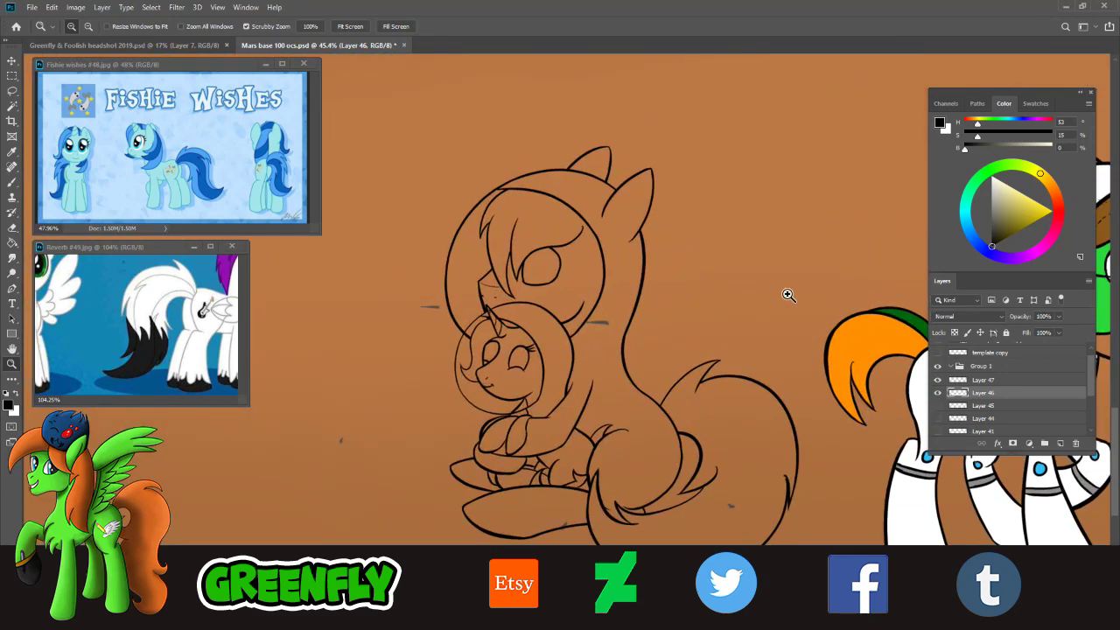
pyautogui.scroll(1, 762, 310)
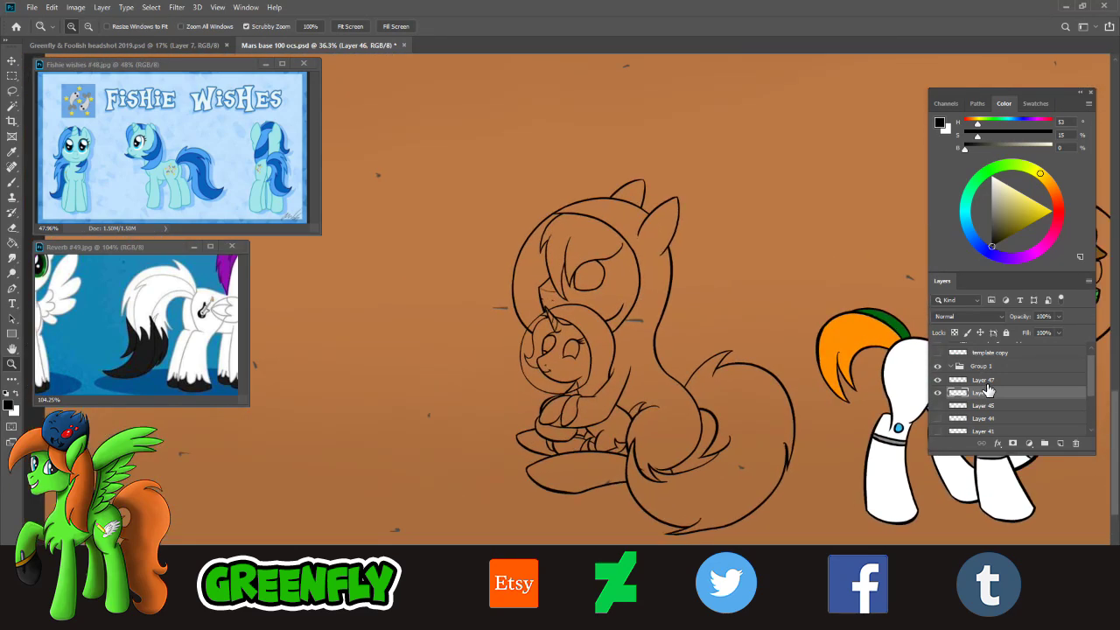
# - Merge Layer 47 down into Layer 46 and save the document
pyautogui.rightClick(987, 381)
pyautogui.click(853, 481)
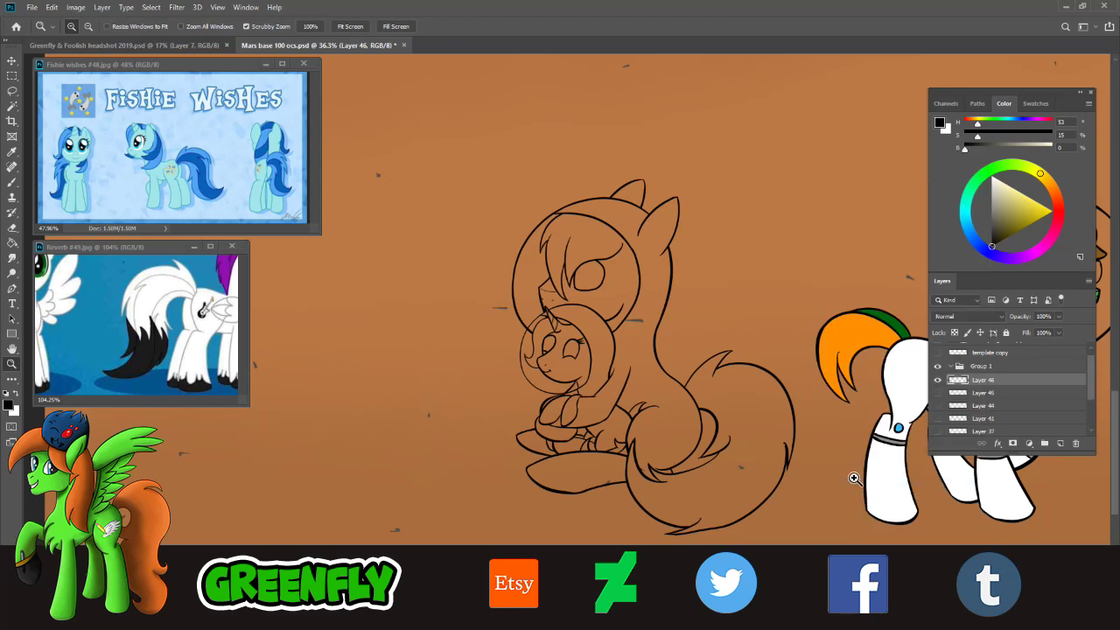
pyautogui.scroll(-3, 770, 384)
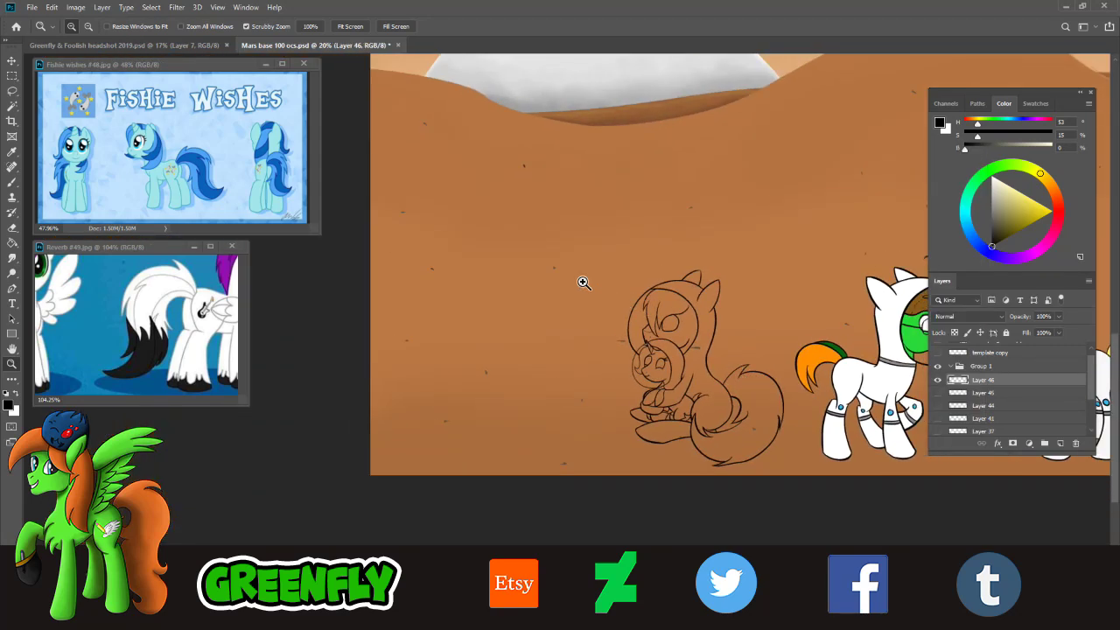
pyautogui.click(50, 7)
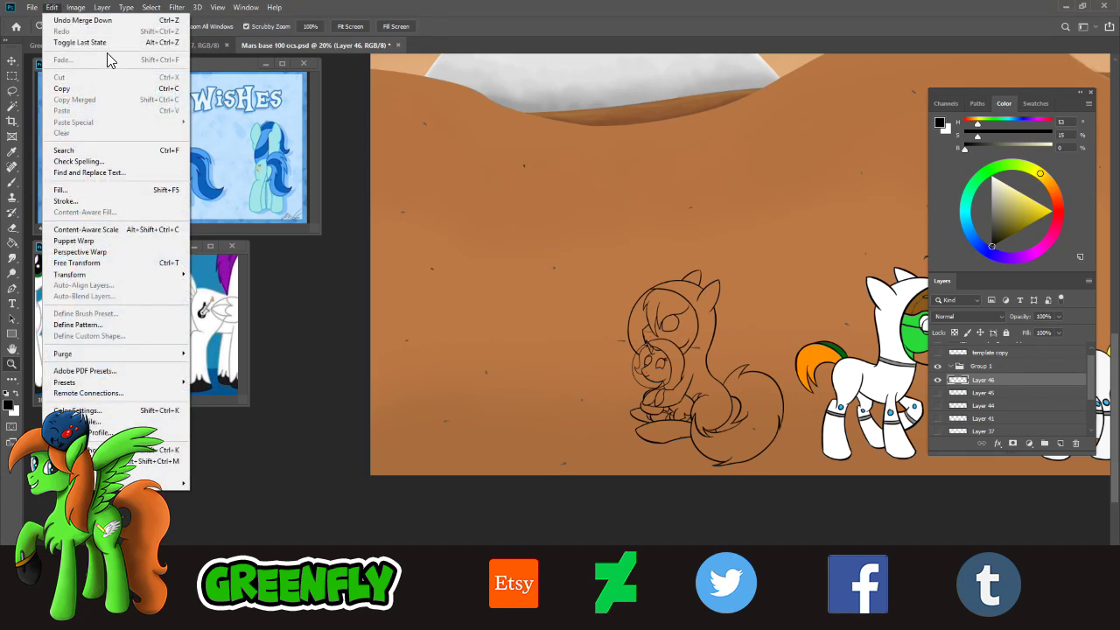
pyautogui.moveTo(31, 7)
pyautogui.click(41, 134)
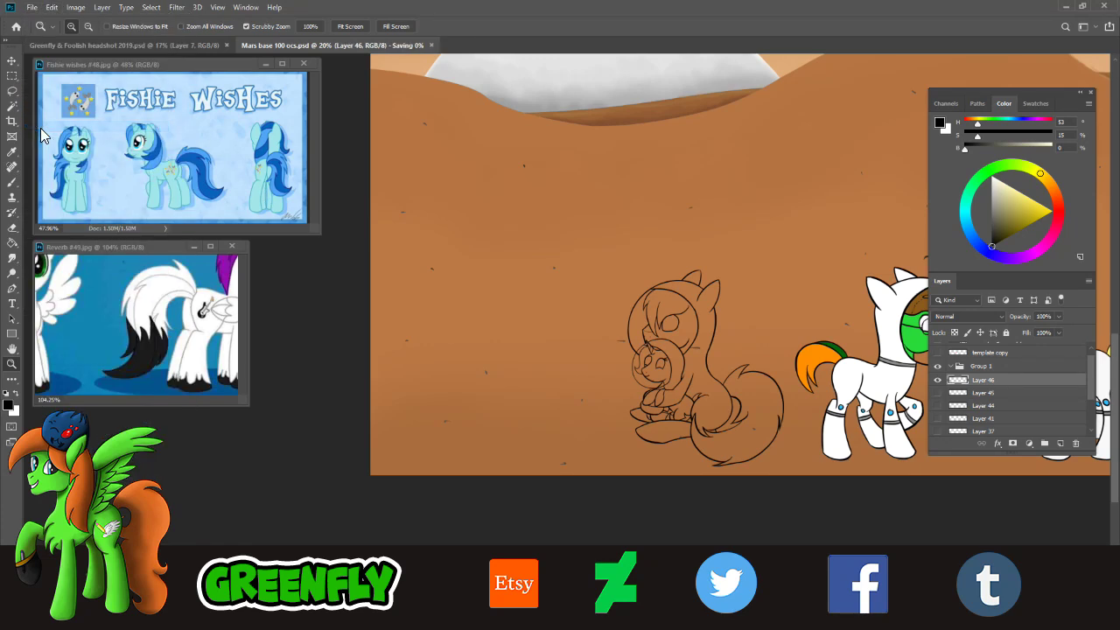
# - Reposition the line art of the pony pair slightly lower on the sand with Free Transform
pyautogui.click(52, 7)
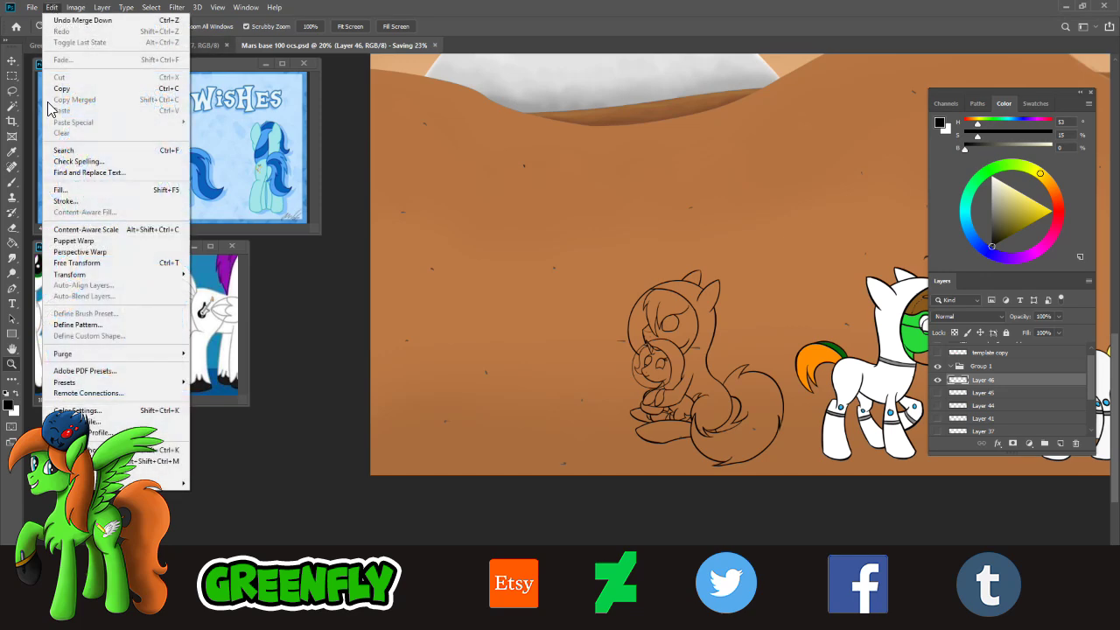
pyautogui.click(53, 264)
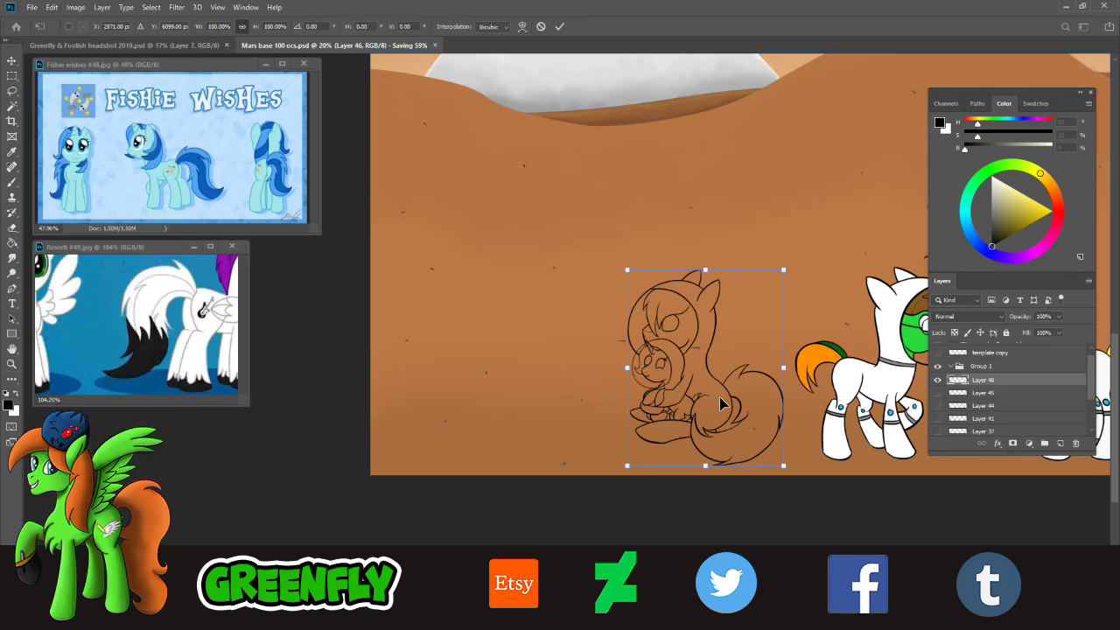
pyautogui.moveTo(721, 397); pyautogui.dragTo(724, 400)
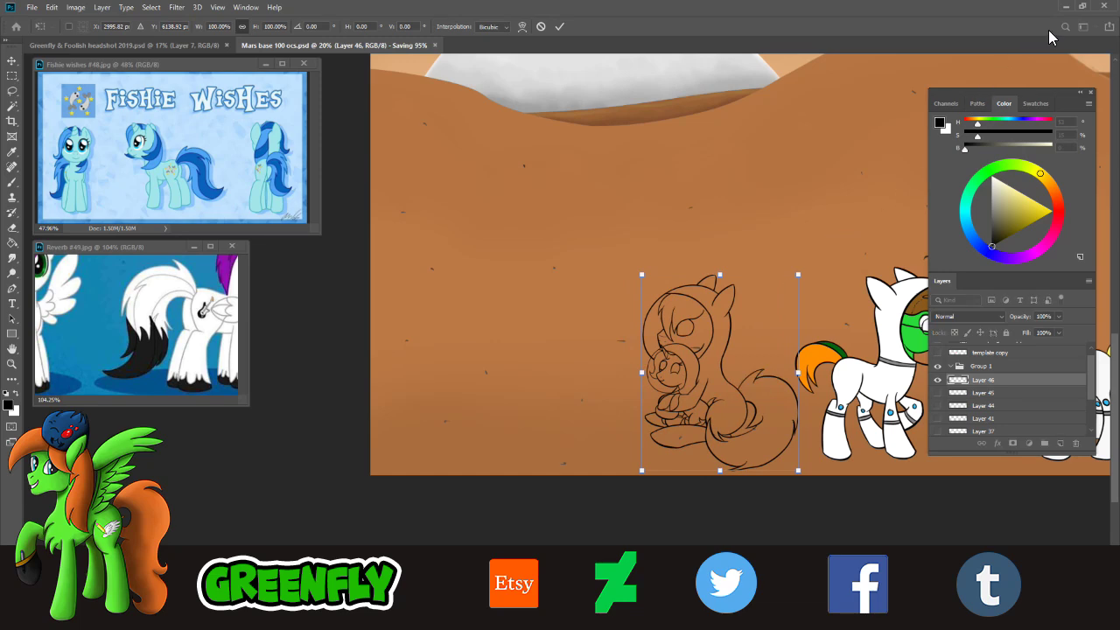
pyautogui.press('z')
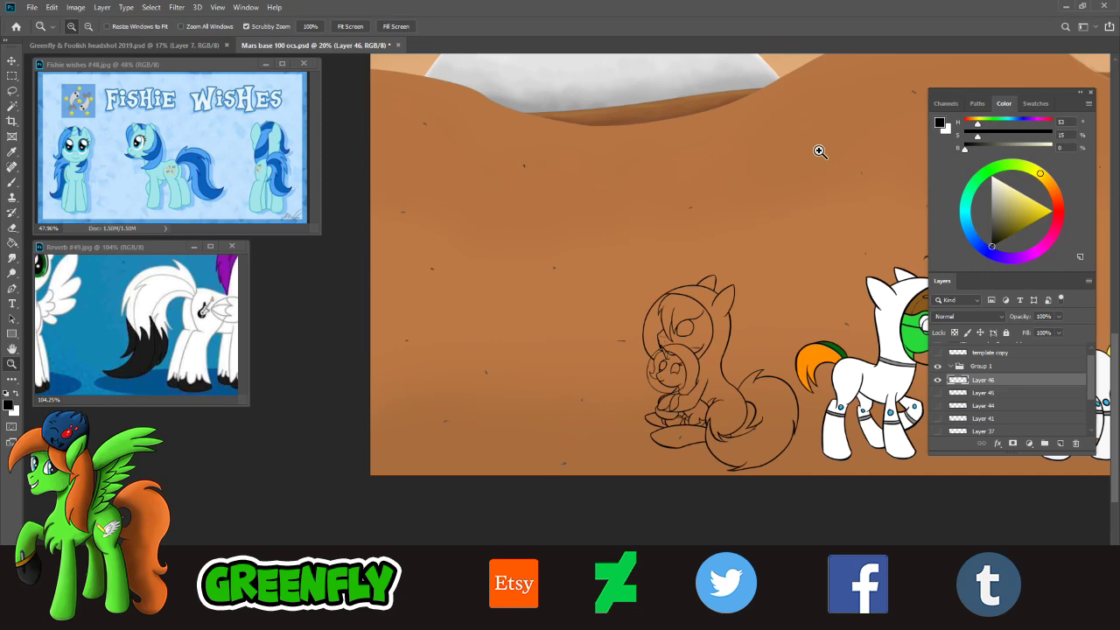
pyautogui.click(51, 7)
pyautogui.click(77, 262)
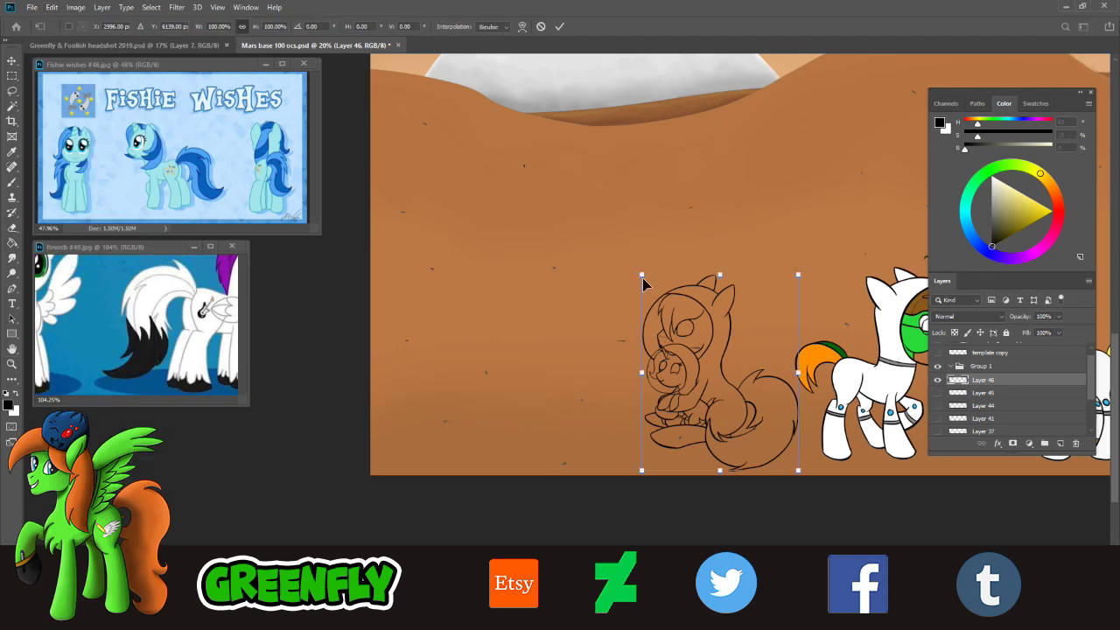
pyautogui.moveTo(713, 412); pyautogui.dragTo(698, 412)
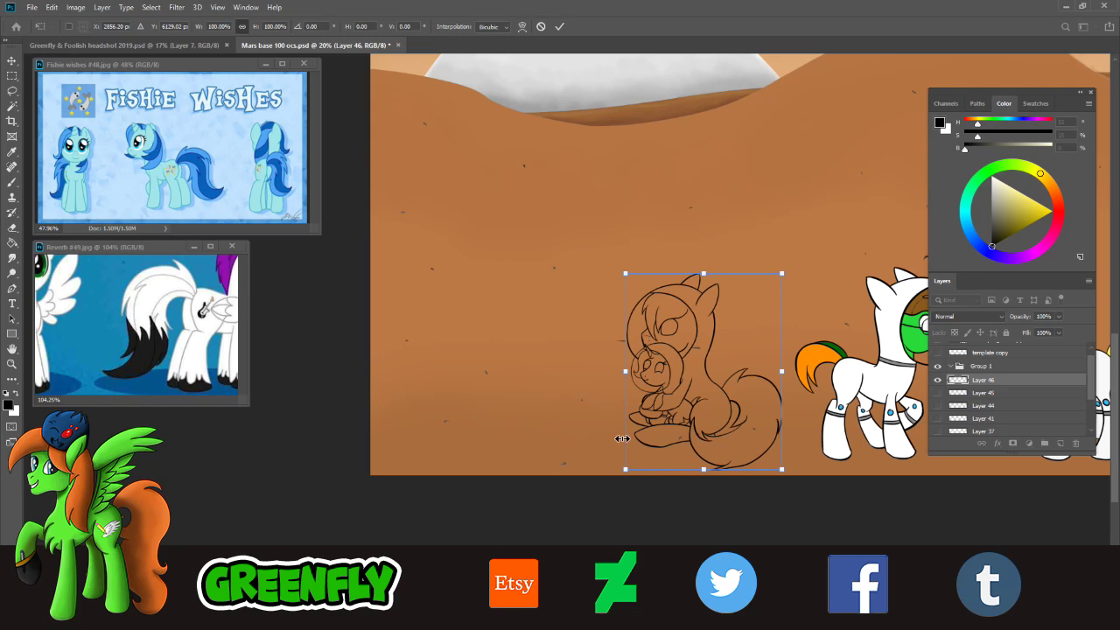
pyautogui.click(559, 26)
pyautogui.press('z')
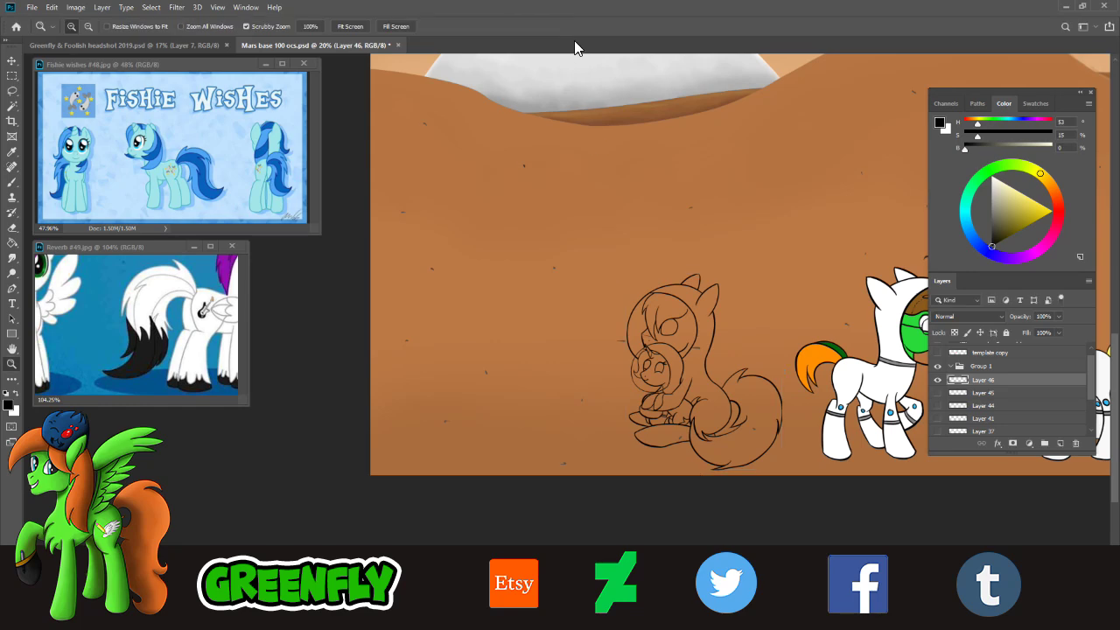
# - Add a new layer above Layer 46 and ink the upper edge of the small pony's near ear, rising from its hood
pyautogui.click(700, 366)
pyautogui.click(681, 341)
pyautogui.click(658, 318)
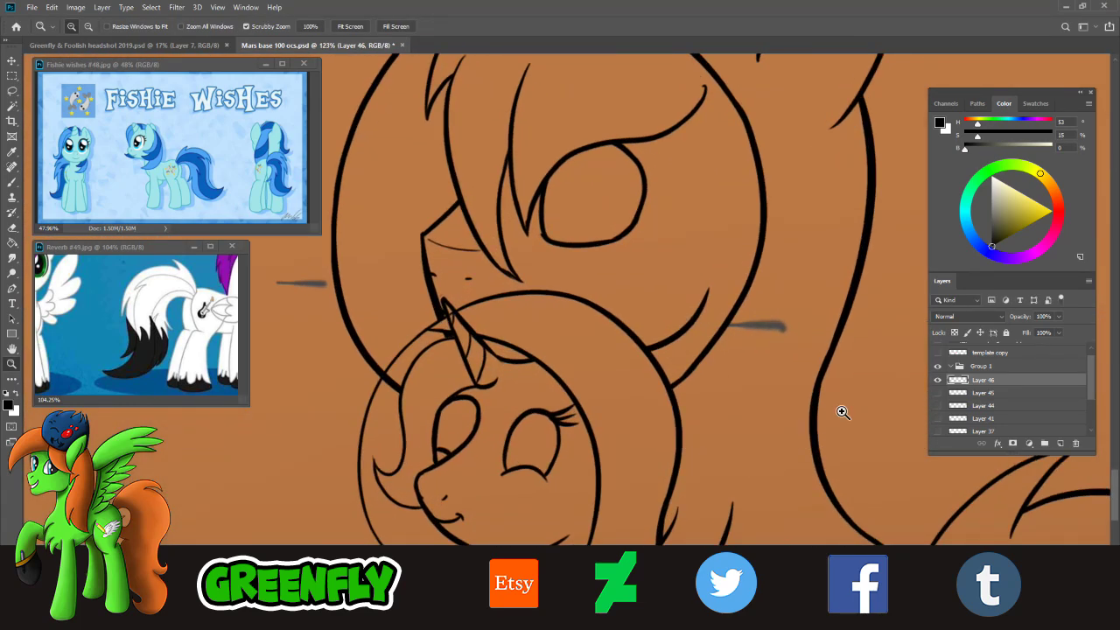
pyautogui.click(938, 381)
pyautogui.click(939, 381)
pyautogui.click(1060, 443)
pyautogui.press('b')
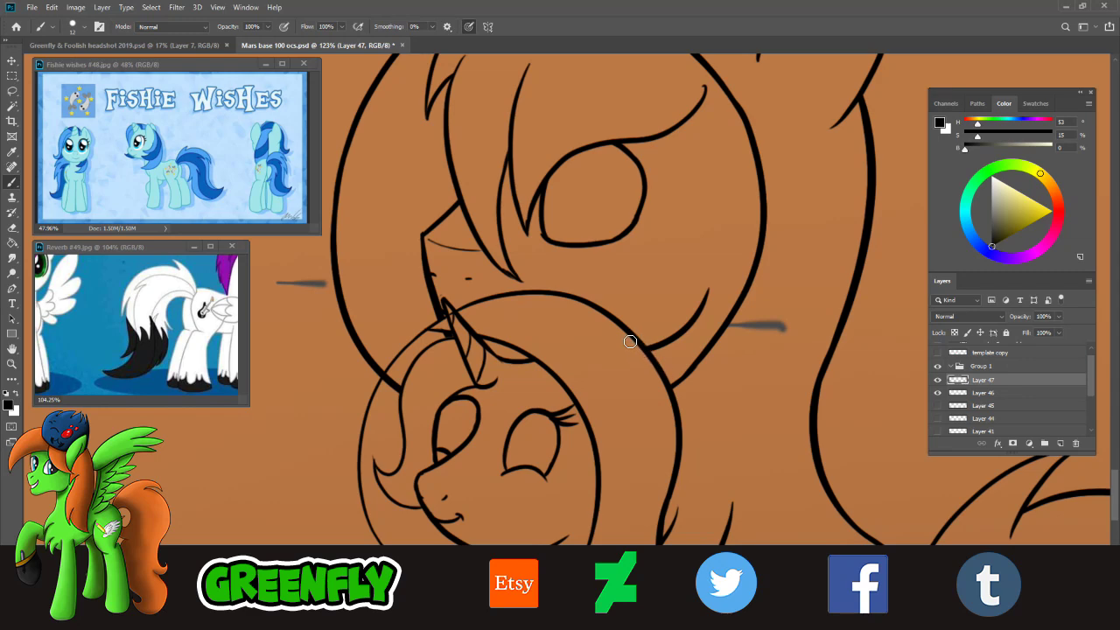
pyautogui.moveTo(610, 360); pyautogui.dragTo(731, 290)
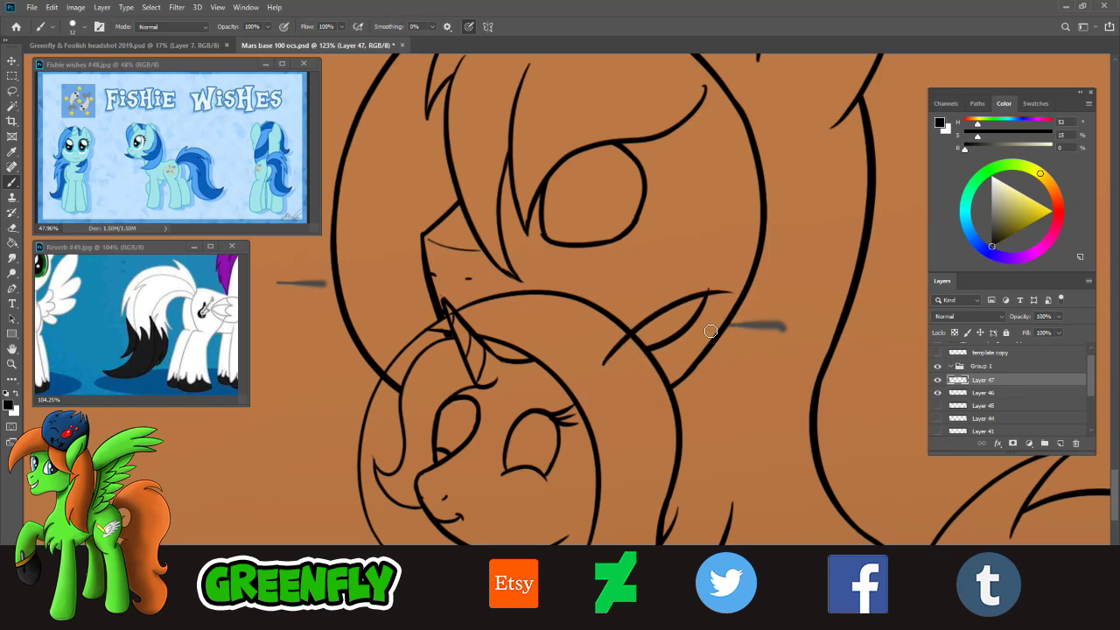
pyautogui.hotkey('ctrl', 'z')
pyautogui.moveTo(607, 365); pyautogui.dragTo(726, 274)
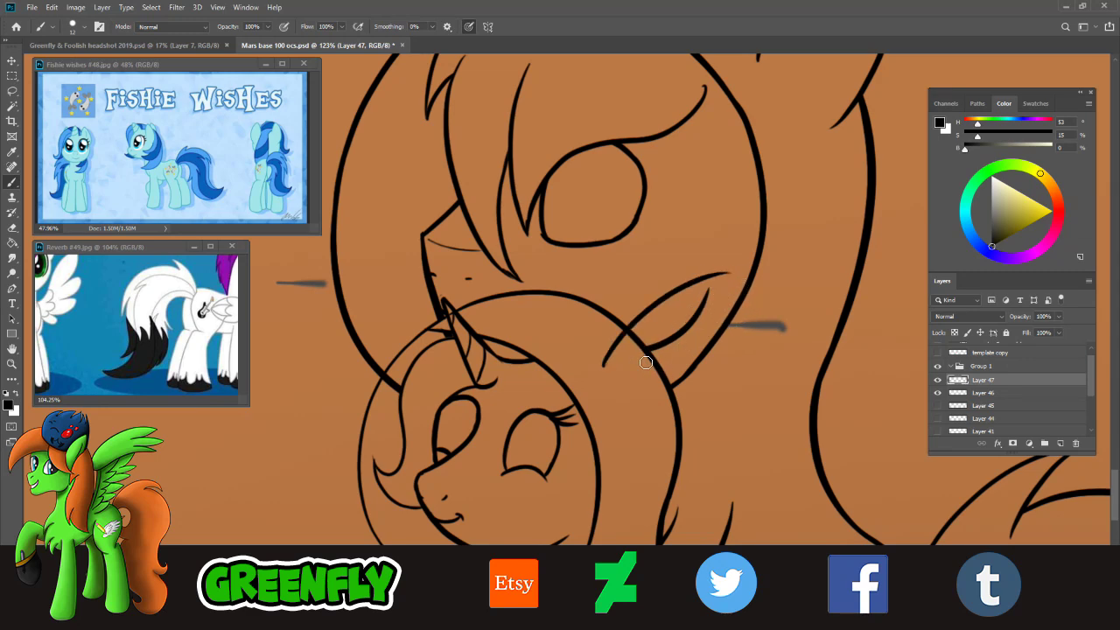
pyautogui.hotkey('ctrl', 'z')
pyautogui.moveTo(604, 367); pyautogui.dragTo(717, 296)
pyautogui.hotkey('ctrl', 'z')
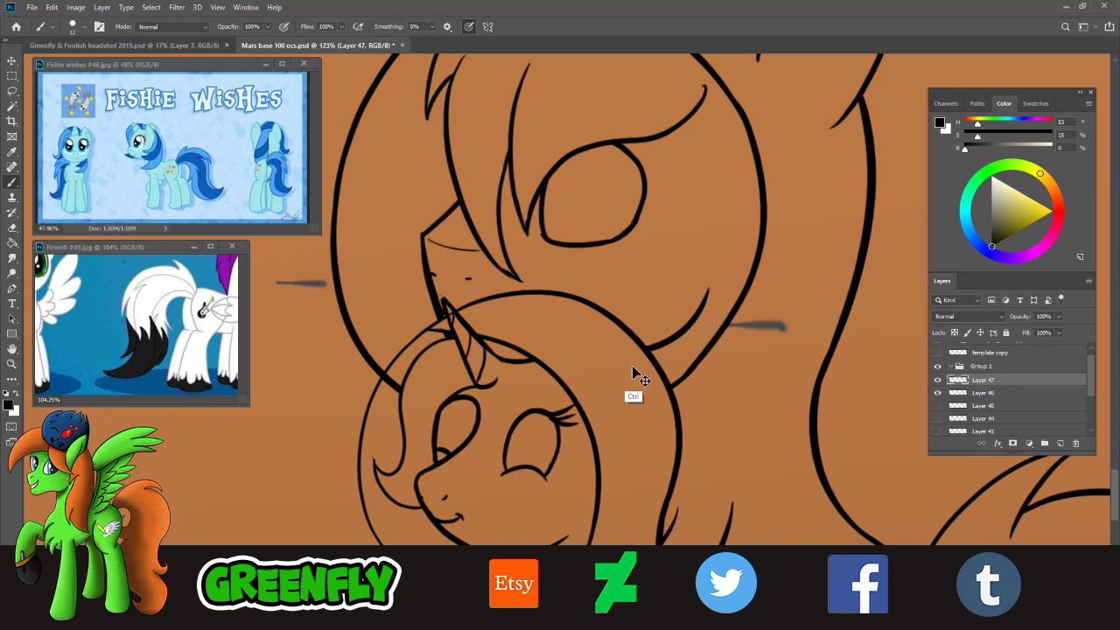
pyautogui.moveTo(609, 371)
pyautogui.mouseDown()
pyautogui.moveTo(710, 284)
pyautogui.moveTo(678, 408)
pyautogui.mouseUp()
pyautogui.hotkey('ctrl', 'z')
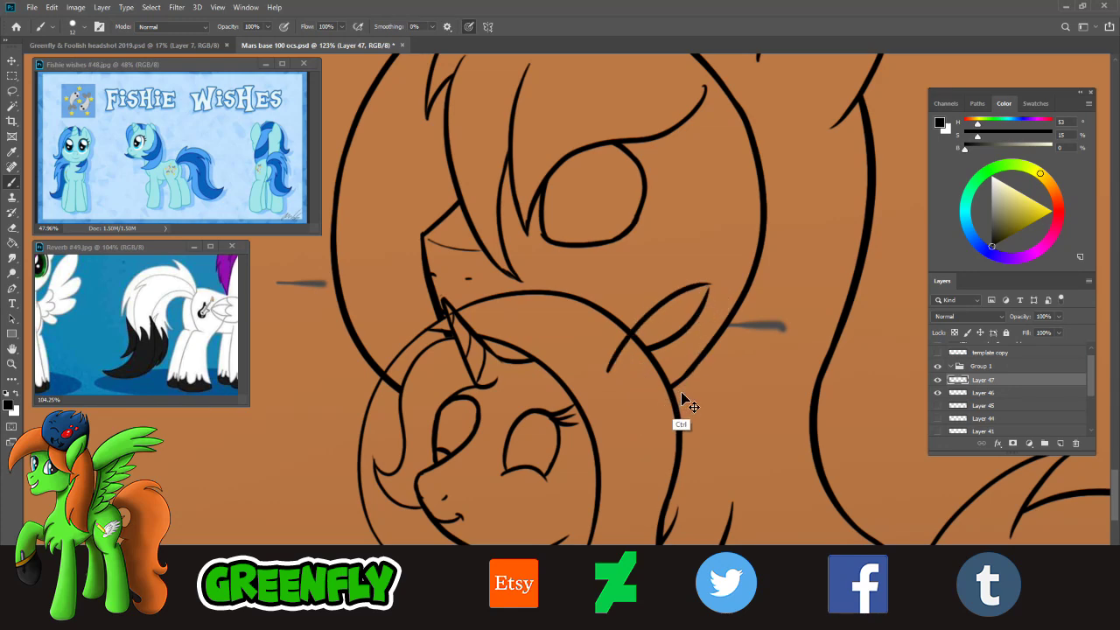
# - Ink the back edge of the small pony's near ear from its tip down to the hood
pyautogui.moveTo(709, 285); pyautogui.dragTo(671, 396)
pyautogui.hotkey('ctrl', 'z')
pyautogui.moveTo(711, 287); pyautogui.dragTo(674, 404)
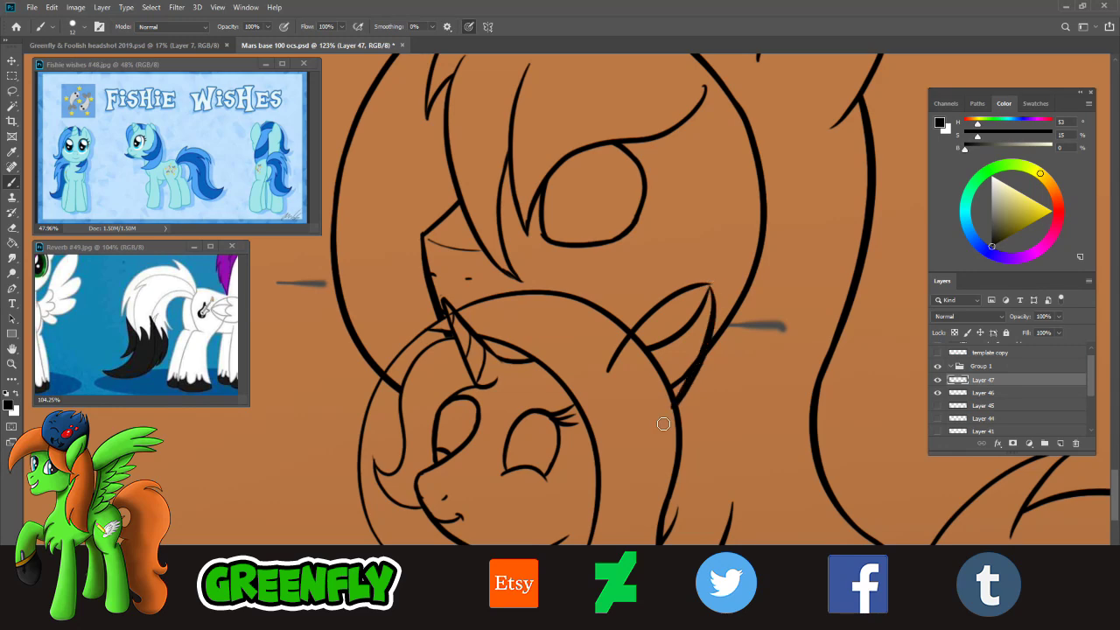
pyautogui.hotkey('ctrl', 'z')
pyautogui.moveTo(709, 285)
pyautogui.mouseDown()
pyautogui.moveTo(688, 385)
pyautogui.moveTo(664, 404)
pyautogui.mouseUp()
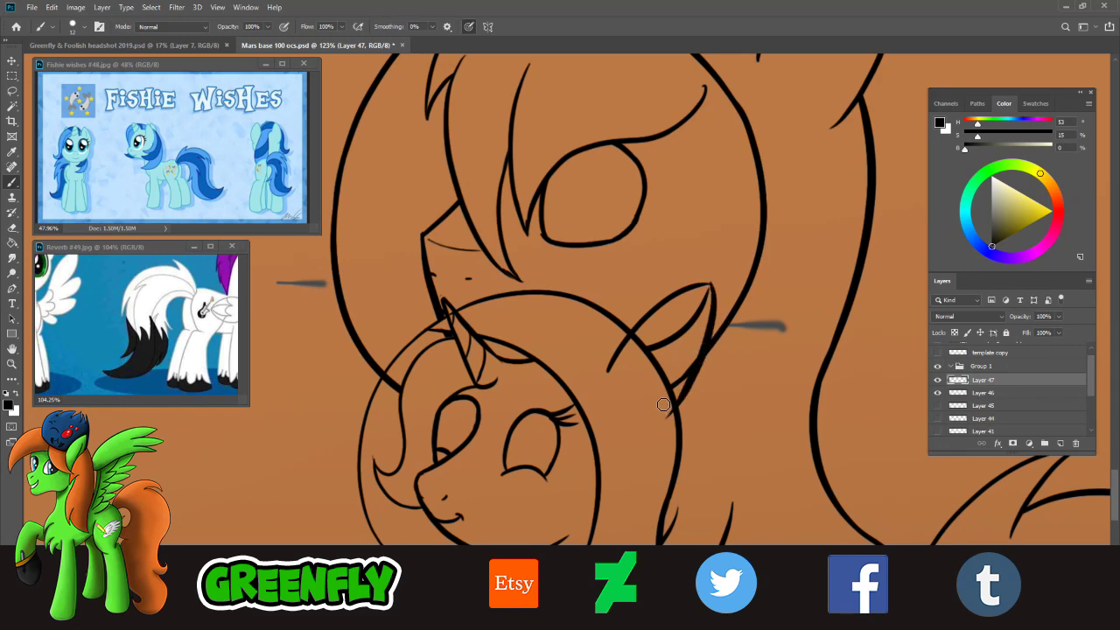
# - Ink the small pony's far ear on top of the hood and erase the line ends that run inside the hood
pyautogui.moveTo(578, 320); pyautogui.dragTo(652, 271)
pyautogui.hotkey('ctrl', 'z')
pyautogui.moveTo(542, 320); pyautogui.dragTo(618, 267)
pyautogui.hotkey('ctrl', 'z')
pyautogui.moveTo(540, 315)
pyautogui.mouseDown()
pyautogui.moveTo(604, 268)
pyautogui.moveTo(640, 264)
pyautogui.mouseUp()
pyautogui.hotkey('ctrl', 'z')
pyautogui.moveTo(545, 323)
pyautogui.mouseDown()
pyautogui.moveTo(634, 282)
pyautogui.moveTo(625, 277)
pyautogui.moveTo(604, 347)
pyautogui.mouseUp()
pyautogui.hotkey('ctrl', 'z')
pyautogui.moveTo(623, 268); pyautogui.dragTo(602, 349)
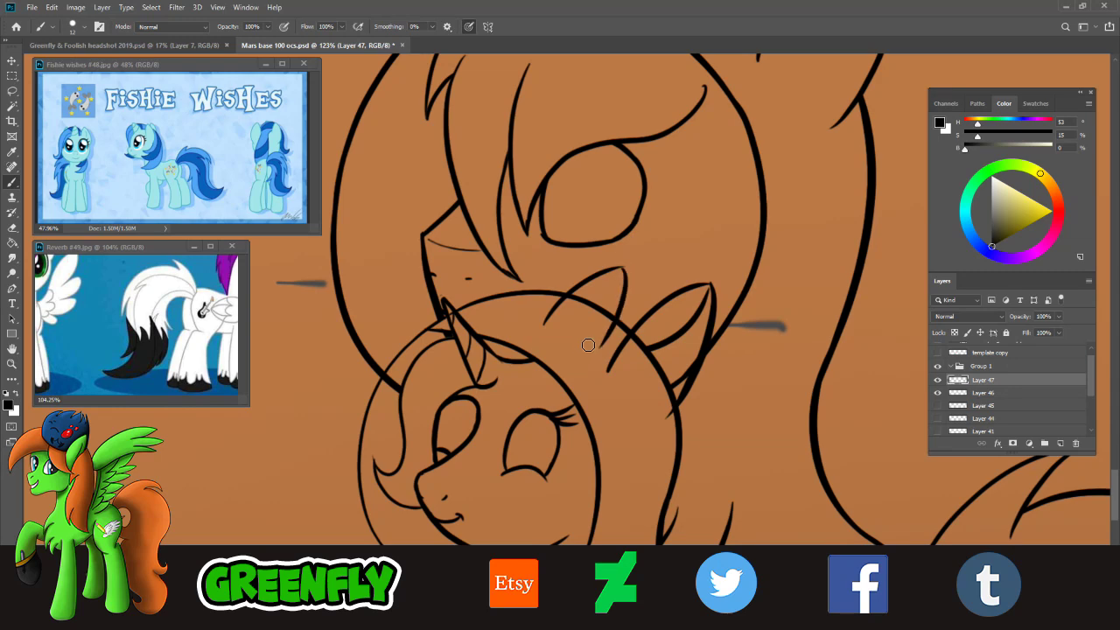
pyautogui.click(14, 229)
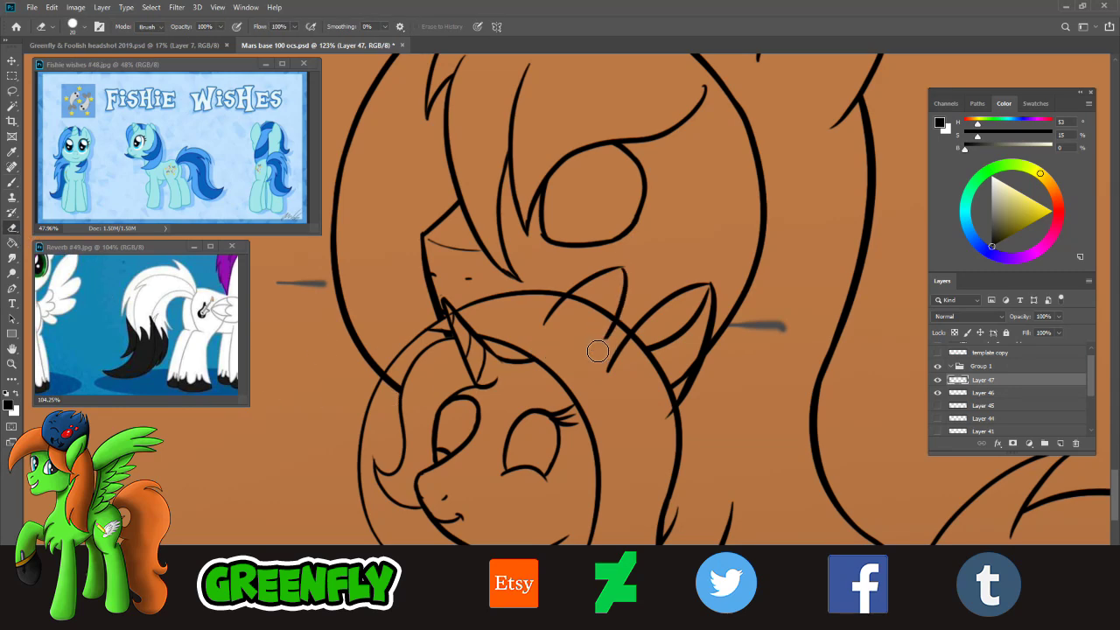
pyautogui.moveTo(558, 307); pyautogui.dragTo(546, 320)
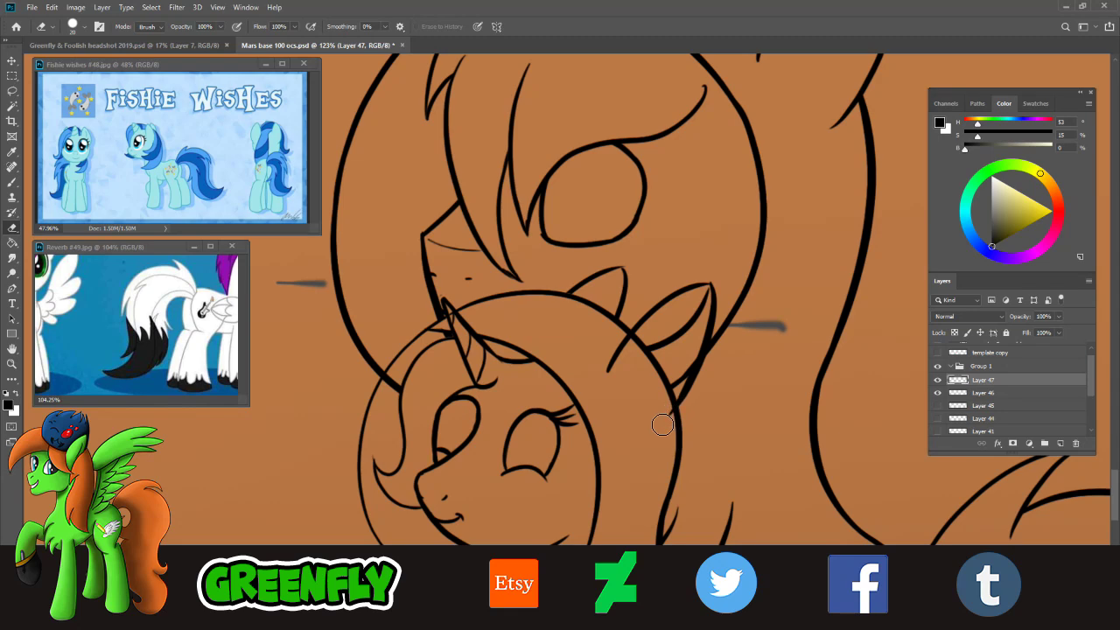
# - Erase the Layer 46 hood, helmet and cheek lines that cross the small pony's near ear
pyautogui.click(13, 184)
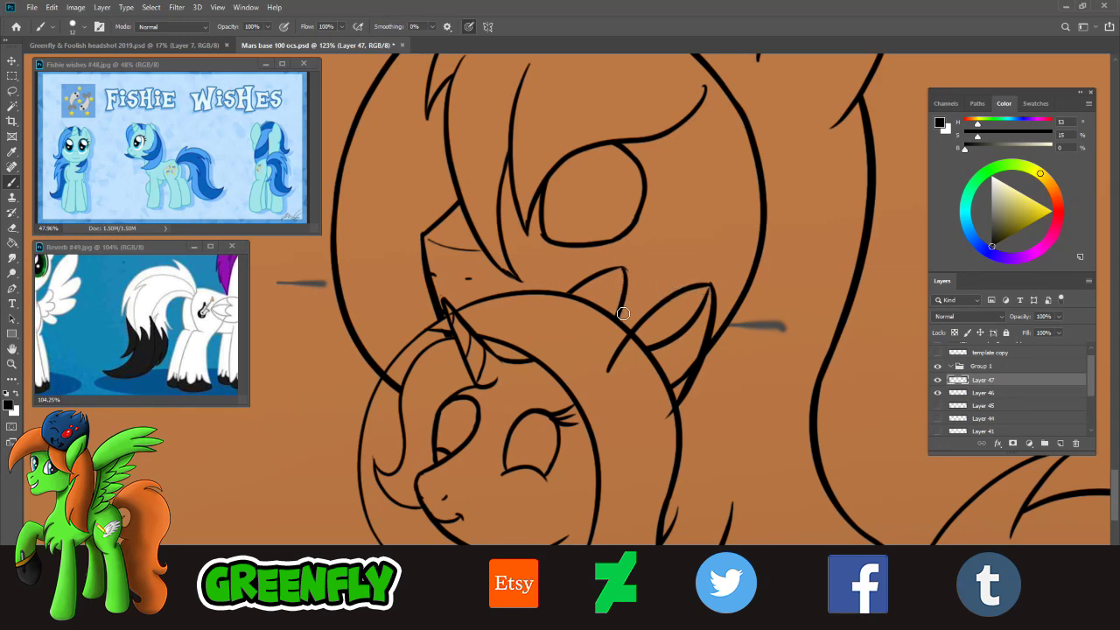
pyautogui.click(987, 393)
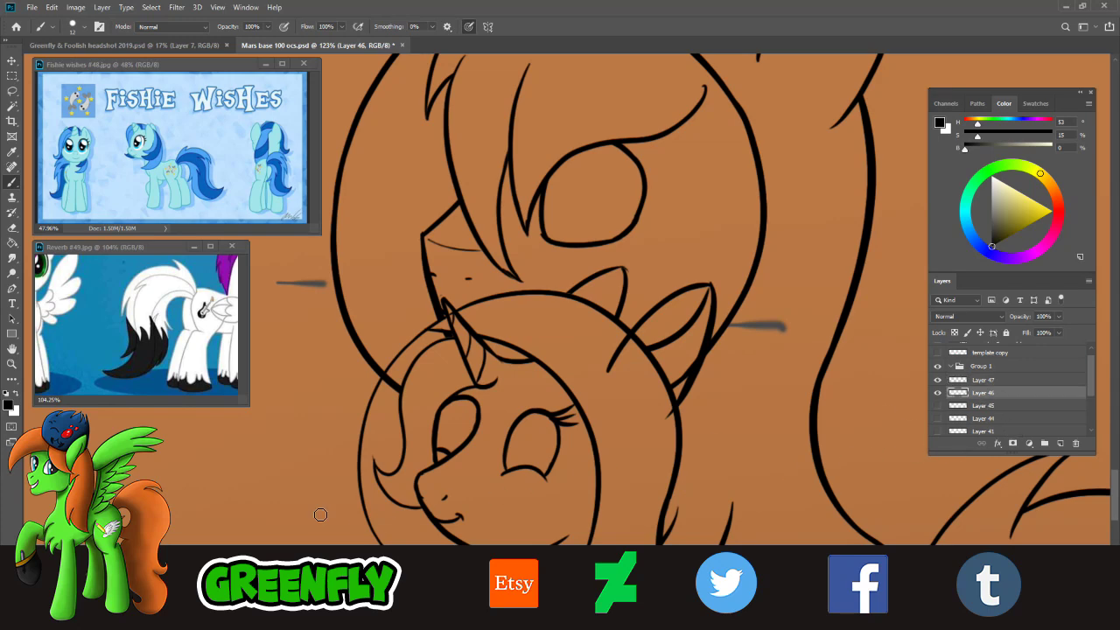
pyautogui.click(12, 228)
pyautogui.moveTo(676, 376)
pyautogui.mouseDown()
pyautogui.moveTo(682, 398)
pyautogui.moveTo(700, 352)
pyautogui.moveTo(670, 343)
pyautogui.moveTo(650, 372)
pyautogui.moveTo(645, 342)
pyautogui.moveTo(655, 327)
pyautogui.moveTo(705, 324)
pyautogui.moveTo(716, 308)
pyautogui.mouseUp()
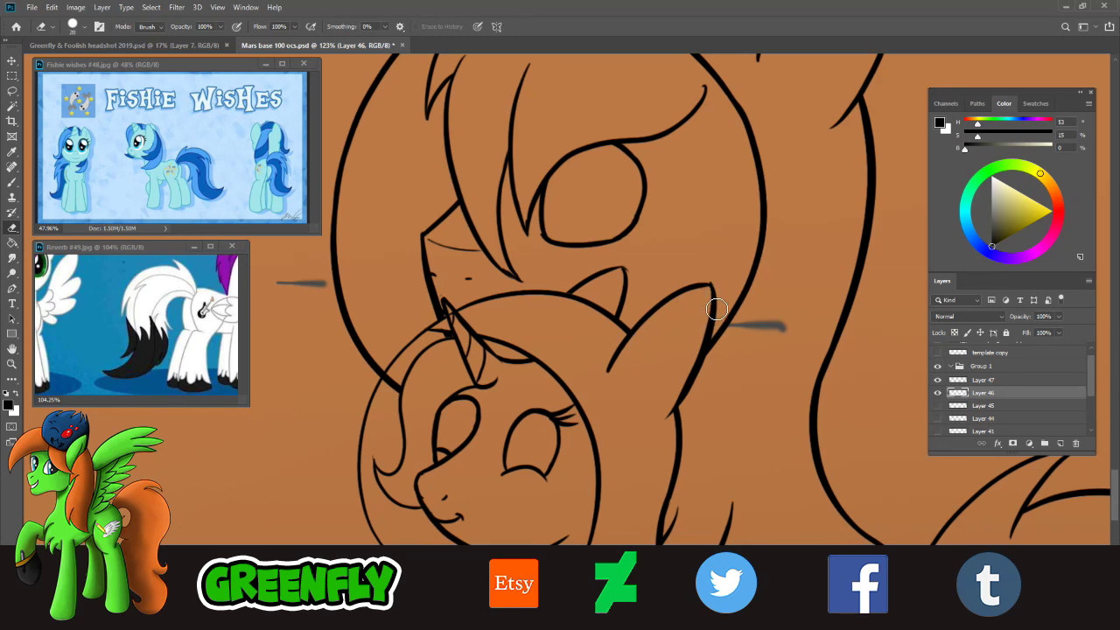
# - Examine the small pony's new ears in the whole line art, comparing it with Layer 47 hidden and shown
pyautogui.click(12, 363)
pyautogui.keyDown('alt'); pyautogui.click(611, 409); pyautogui.keyUp('alt')
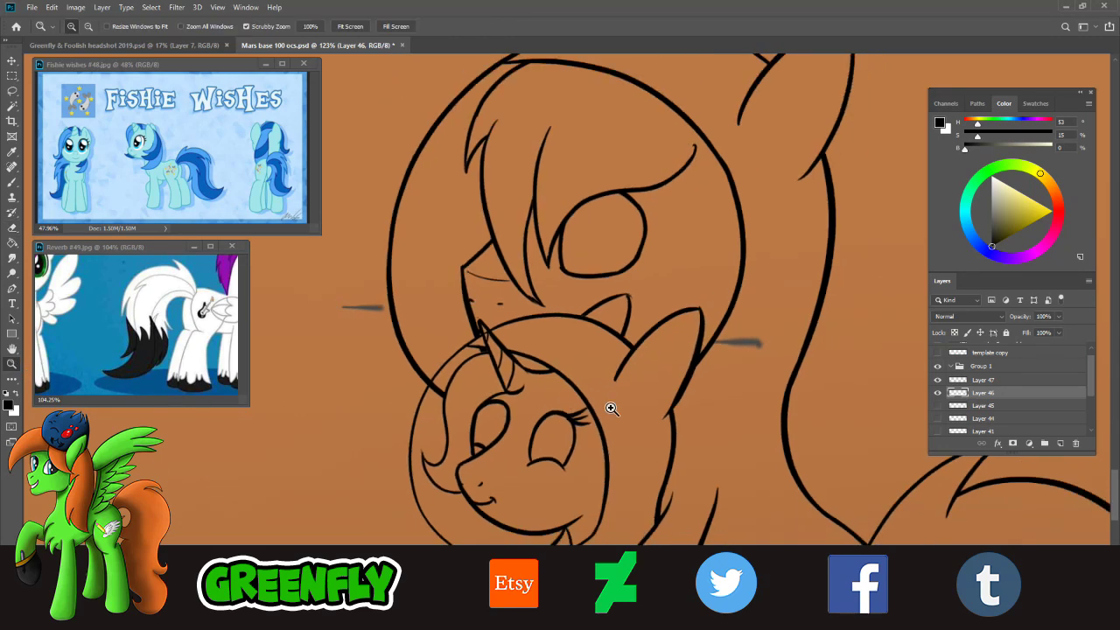
pyautogui.moveTo(611, 409); pyautogui.dragTo(691, 454)
pyautogui.moveTo(703, 498); pyautogui.dragTo(692, 533)
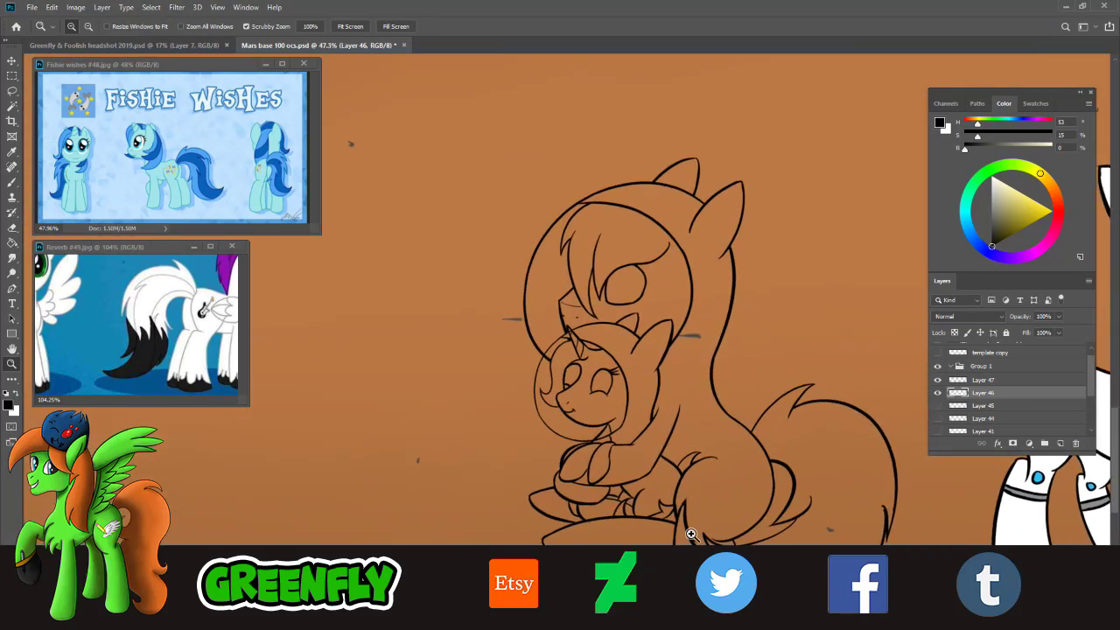
pyautogui.click(691, 534)
pyautogui.moveTo(377, 625)
pyautogui.mouseDown()
pyautogui.moveTo(438, 625)
pyautogui.moveTo(398, 624)
pyautogui.mouseUp()
pyautogui.hscroll(-1, 399, 627)
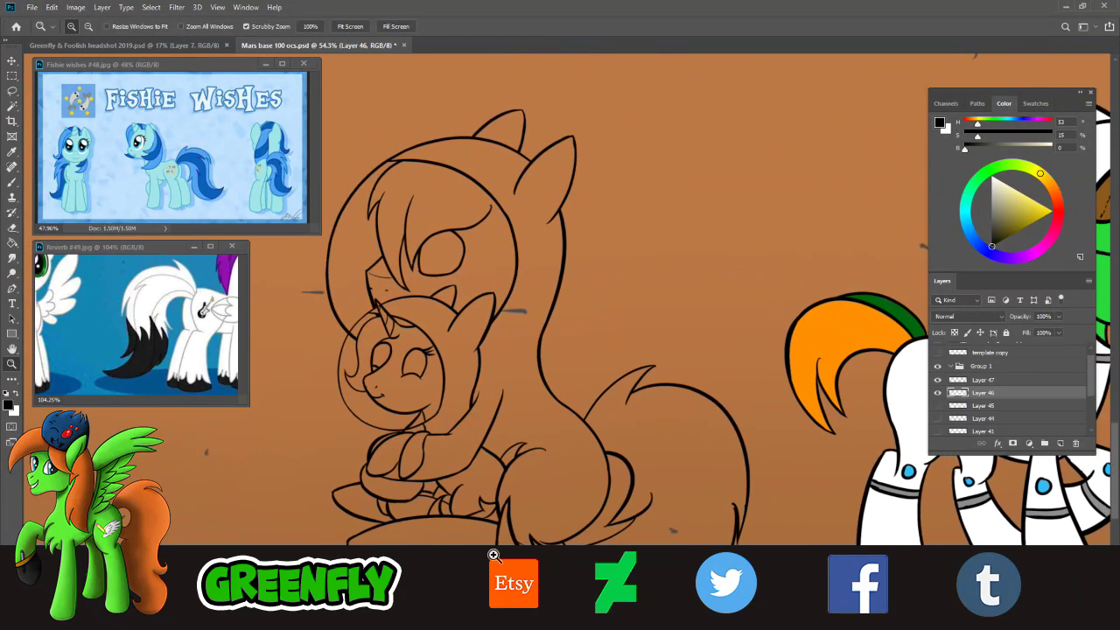
pyautogui.click(980, 381)
pyautogui.click(939, 382)
pyautogui.click(940, 382)
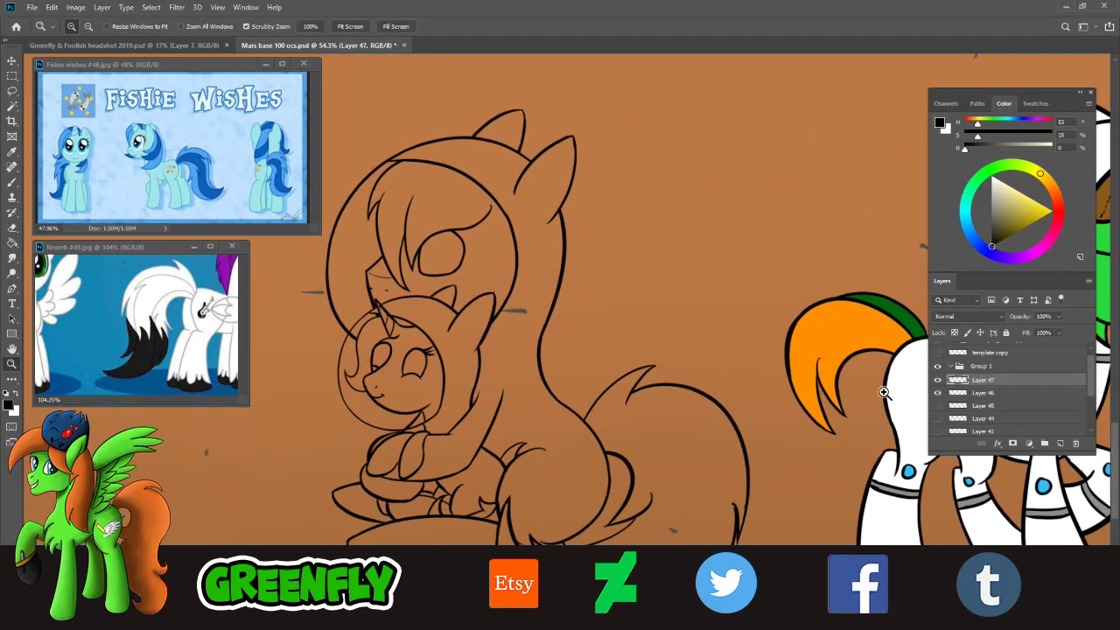
# - Ink two parallel collar lines across the large pony's neck on Layer 47 and trim their overshooting ends
pyautogui.moveTo(511, 371); pyautogui.dragTo(547, 386)
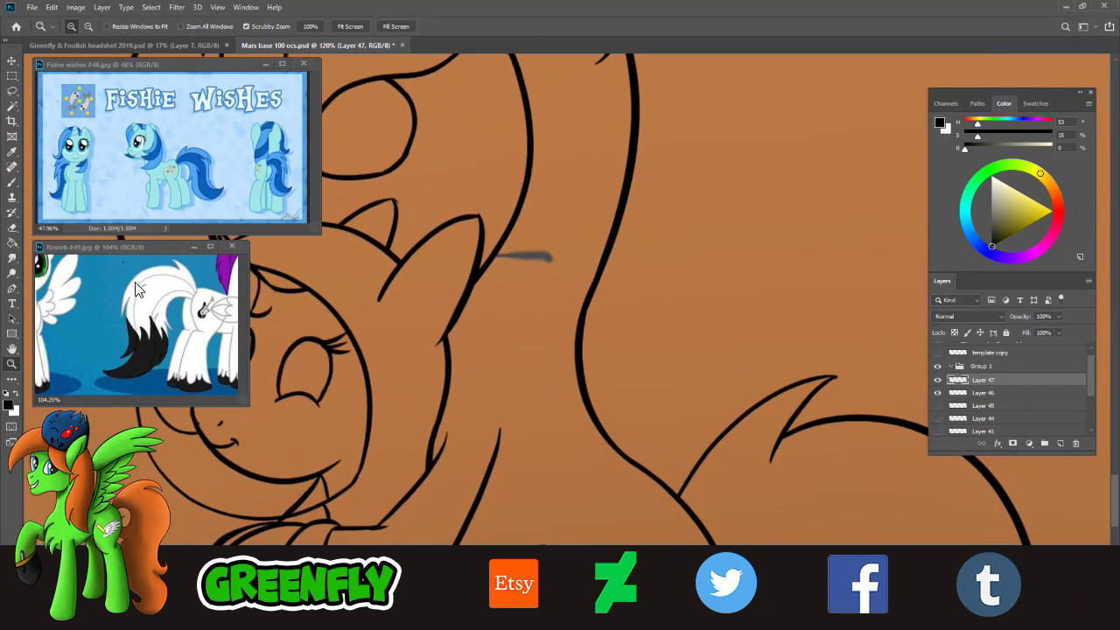
pyautogui.click(14, 183)
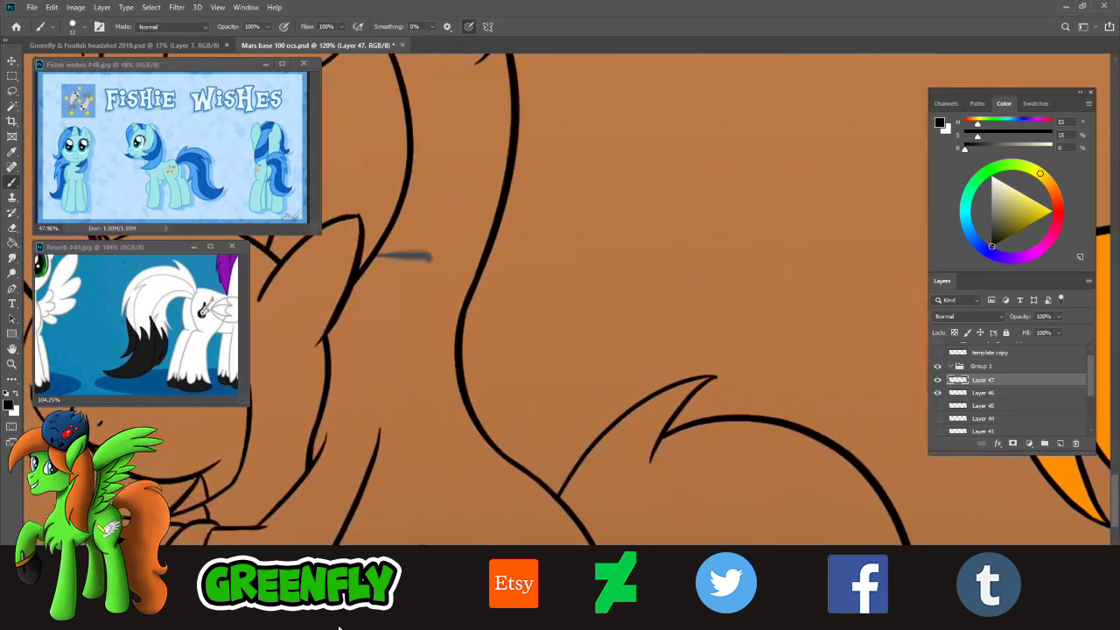
pyautogui.moveTo(339, 628); pyautogui.dragTo(315, 628)
pyautogui.moveTo(564, 350); pyautogui.dragTo(692, 326)
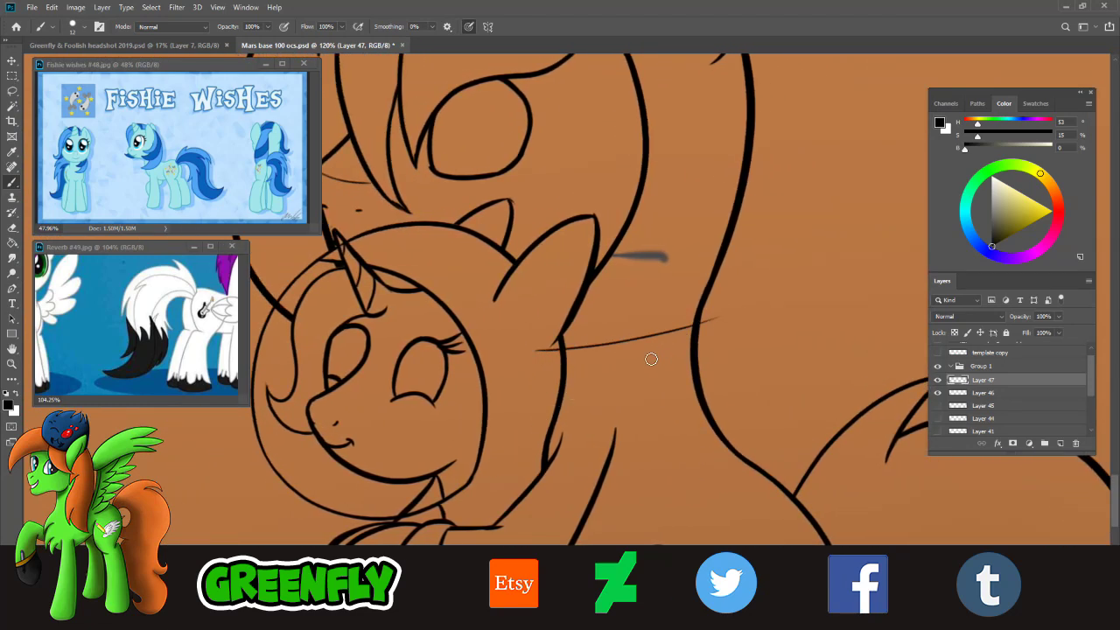
pyautogui.hotkey('ctrl', 'z')
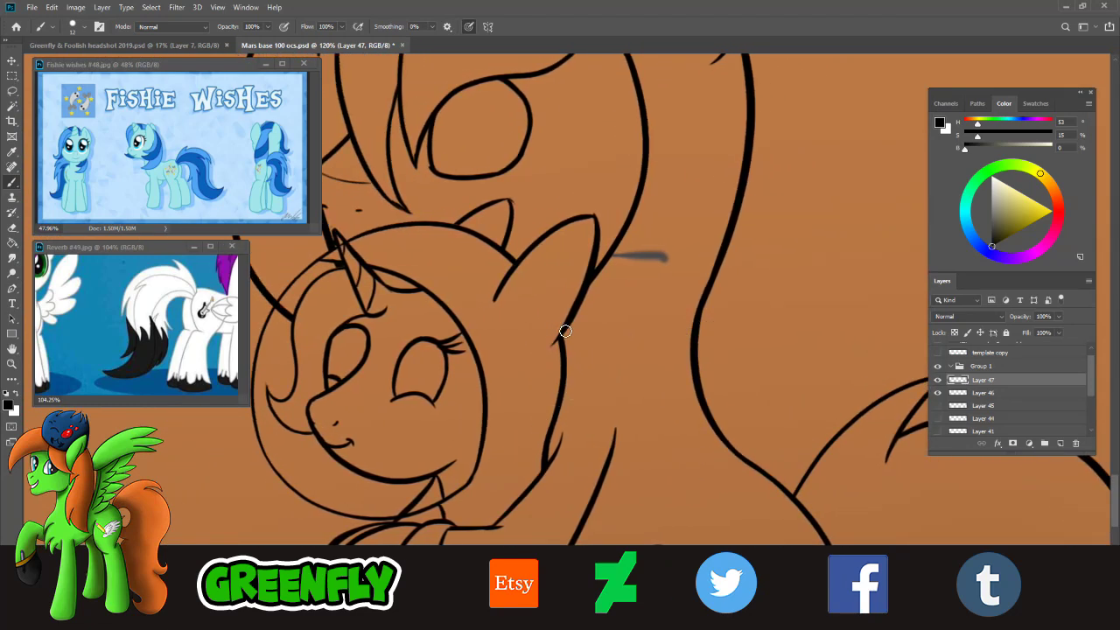
pyautogui.moveTo(565, 331); pyautogui.dragTo(690, 316)
pyautogui.hotkey('ctrl', 'z')
pyautogui.moveTo(561, 336); pyautogui.dragTo(705, 317)
pyautogui.moveTo(563, 348)
pyautogui.mouseDown()
pyautogui.moveTo(714, 329)
pyautogui.moveTo(710, 318)
pyautogui.mouseUp()
pyautogui.click(14, 229)
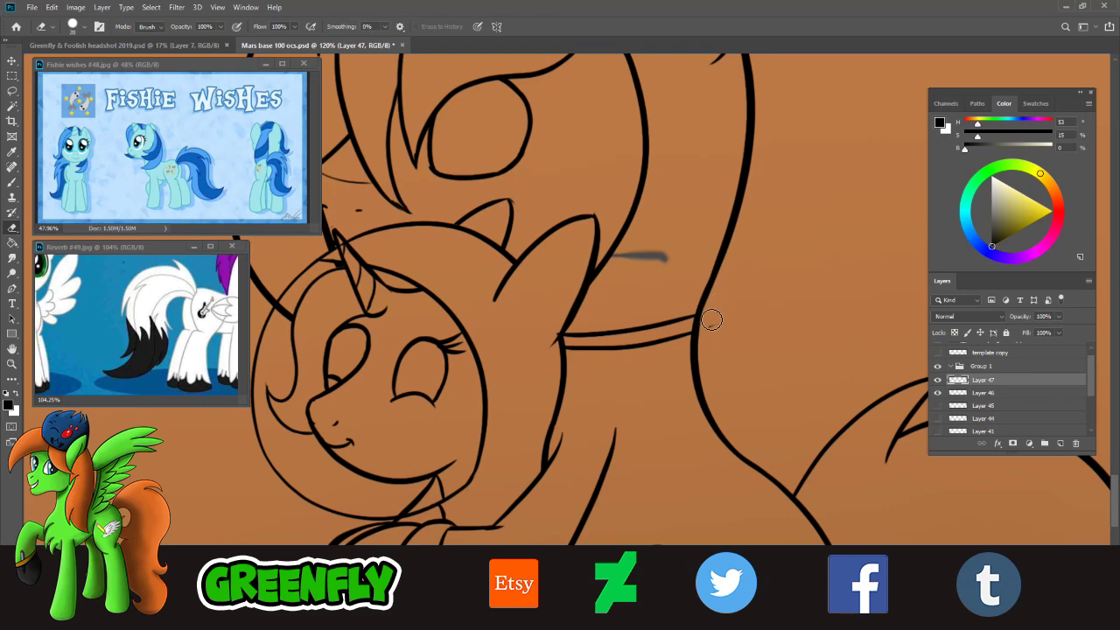
# - Ink a curved collar line below the small pony's hood and erase its overshooting end
pyautogui.click(14, 184)
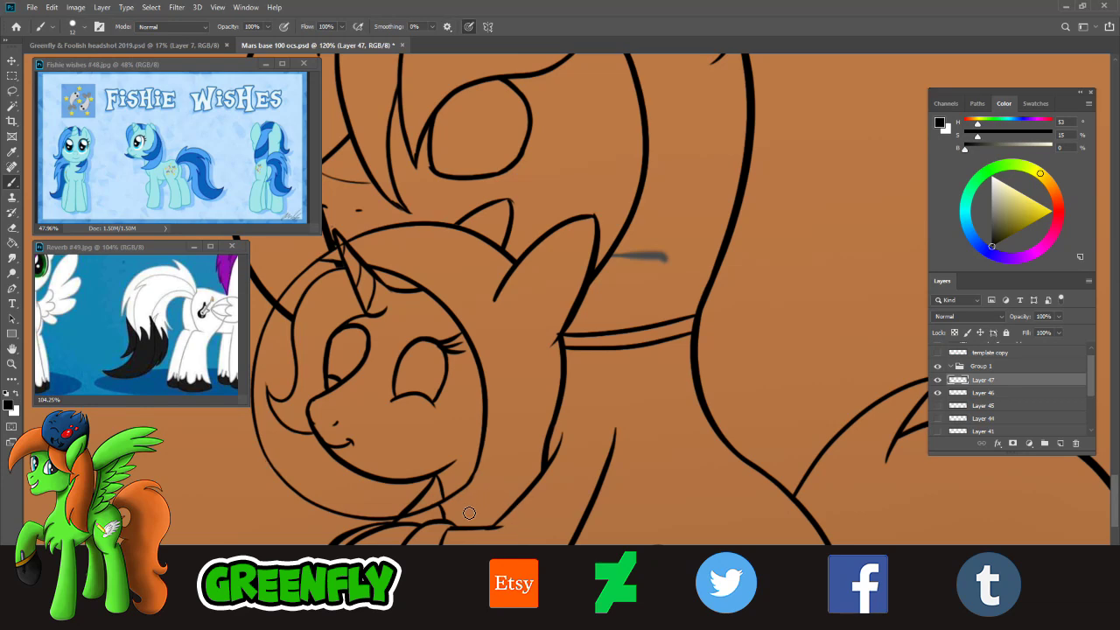
pyautogui.moveTo(448, 516); pyautogui.dragTo(530, 496)
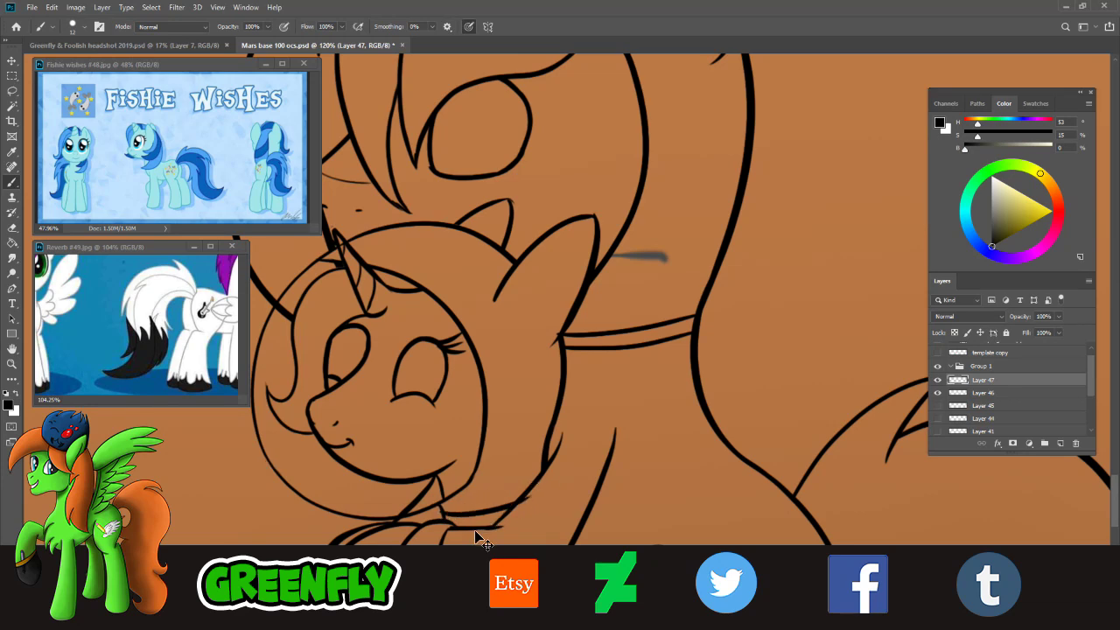
pyautogui.hotkey('ctrl', 'z')
pyautogui.moveTo(447, 515); pyautogui.dragTo(538, 489)
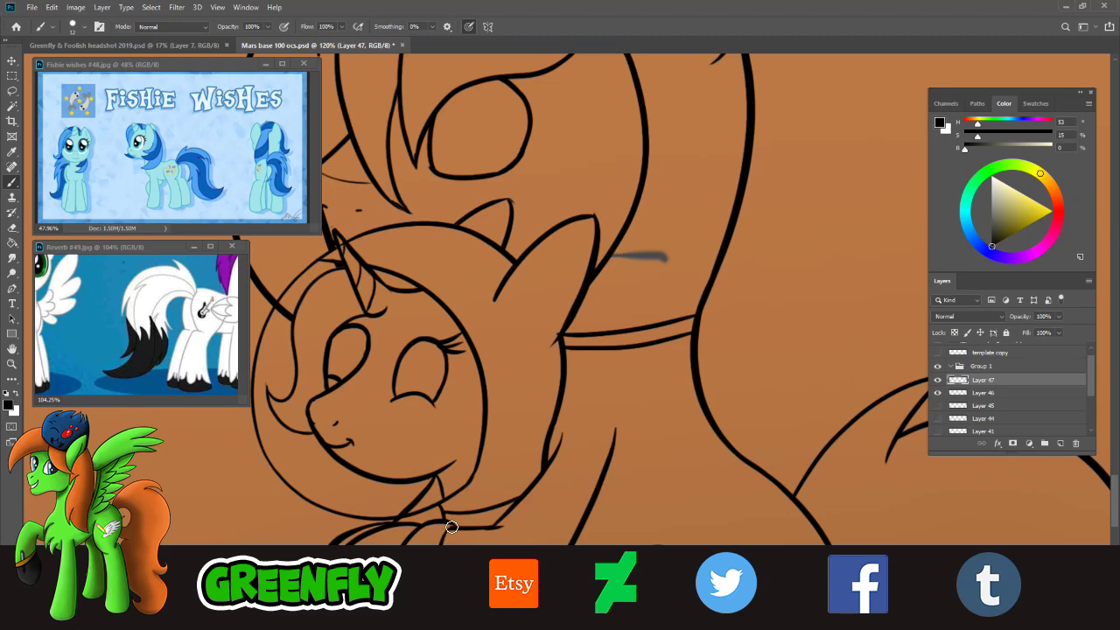
pyautogui.click(12, 227)
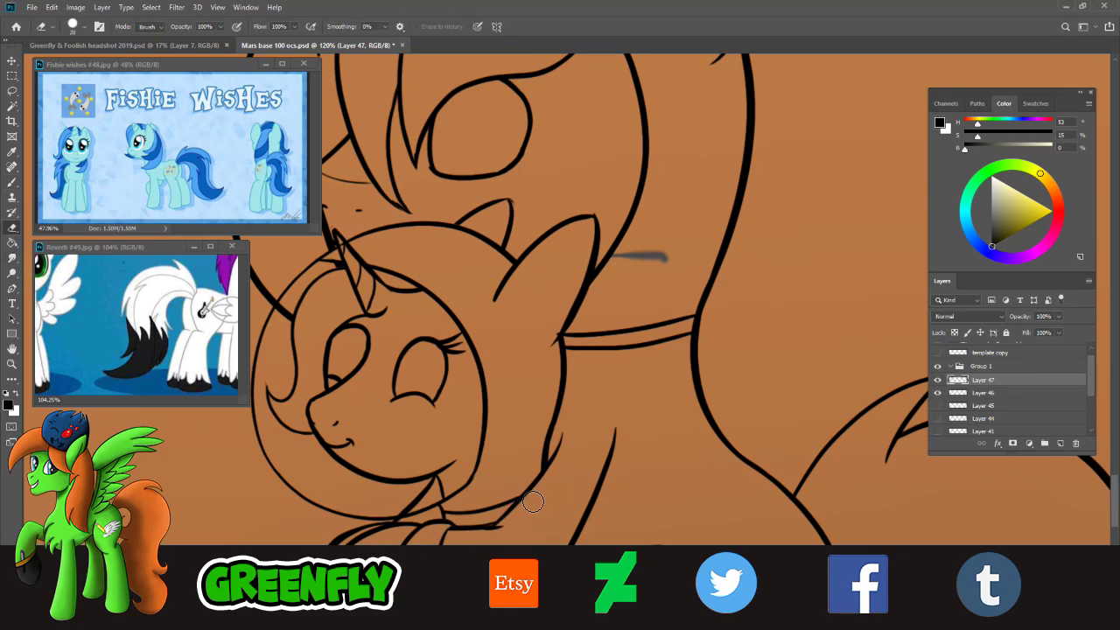
pyautogui.click(12, 364)
pyautogui.moveTo(473, 388); pyautogui.dragTo(393, 372)
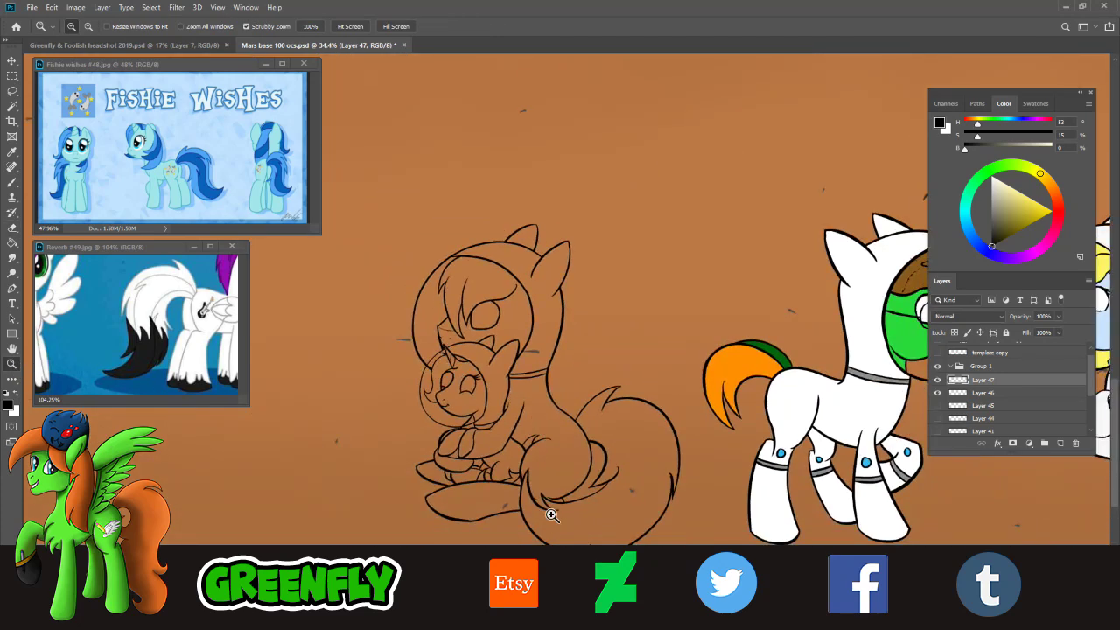
# - Ink two curved parallel cuff lines across the large pony's bent foreleg, below the small pony's collar, redoing any misplaced strokes
pyautogui.moveTo(524, 520); pyautogui.dragTo(550, 528)
pyautogui.moveTo(415, 625)
pyautogui.mouseDown()
pyautogui.moveTo(438, 625)
pyautogui.moveTo(414, 625)
pyautogui.mouseUp()
pyautogui.hscroll(3, 416, 626)
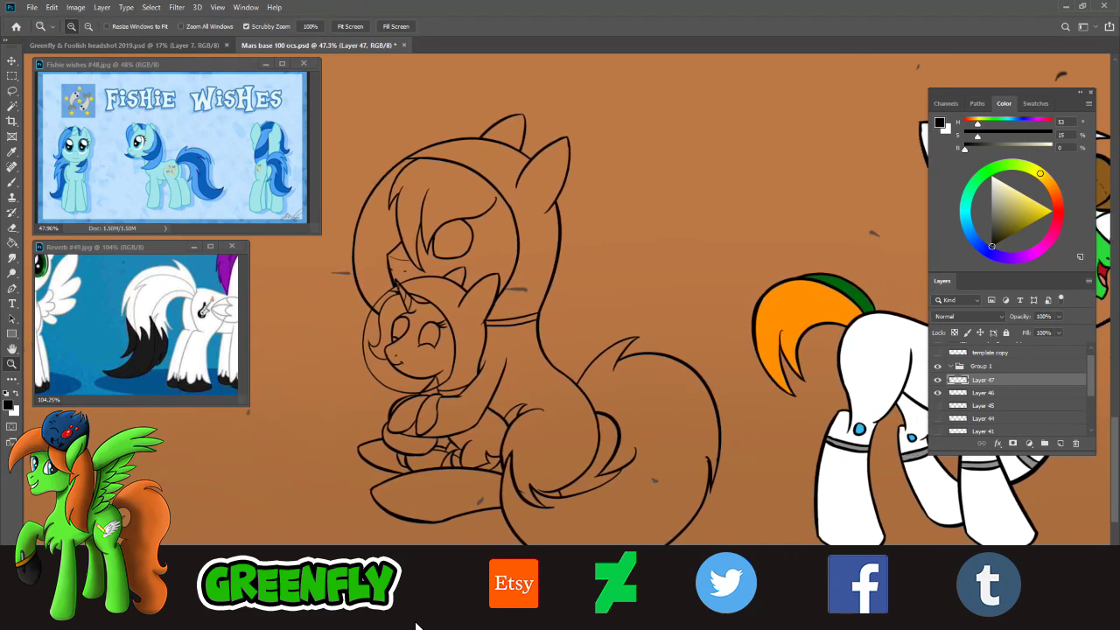
pyautogui.hscroll(-5, 412, 627)
pyautogui.hscroll(2, 411, 627)
pyautogui.moveTo(460, 439)
pyautogui.mouseDown()
pyautogui.moveTo(507, 415)
pyautogui.moveTo(411, 443)
pyautogui.mouseUp()
pyautogui.moveTo(505, 447); pyautogui.dragTo(536, 450)
pyautogui.scroll(10, 535, 449)
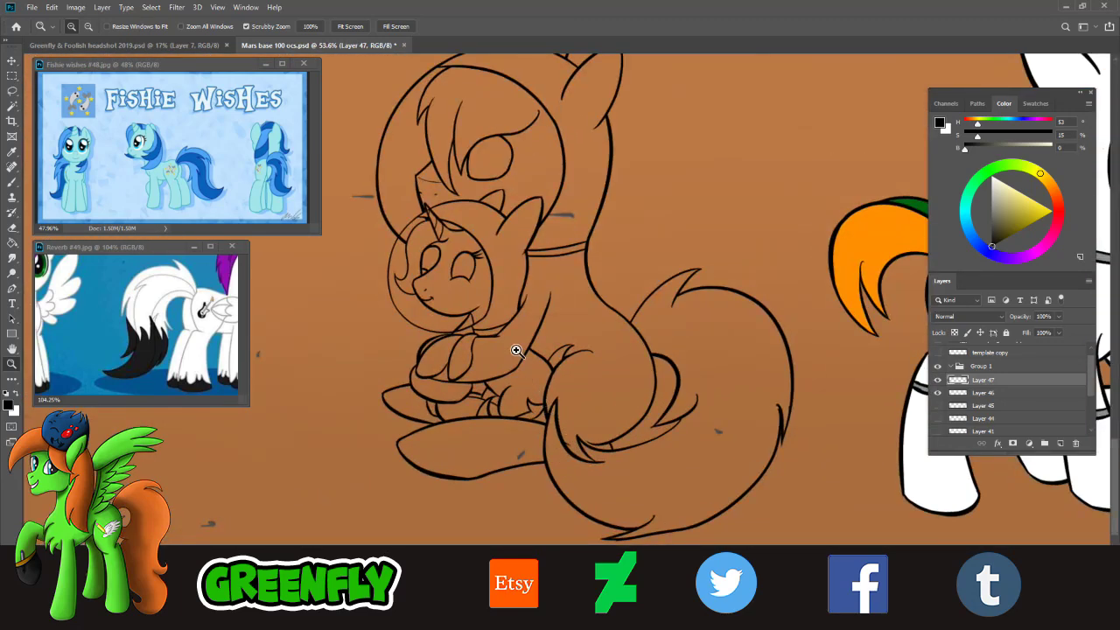
pyautogui.click(12, 182)
pyautogui.moveTo(462, 333); pyautogui.dragTo(495, 456)
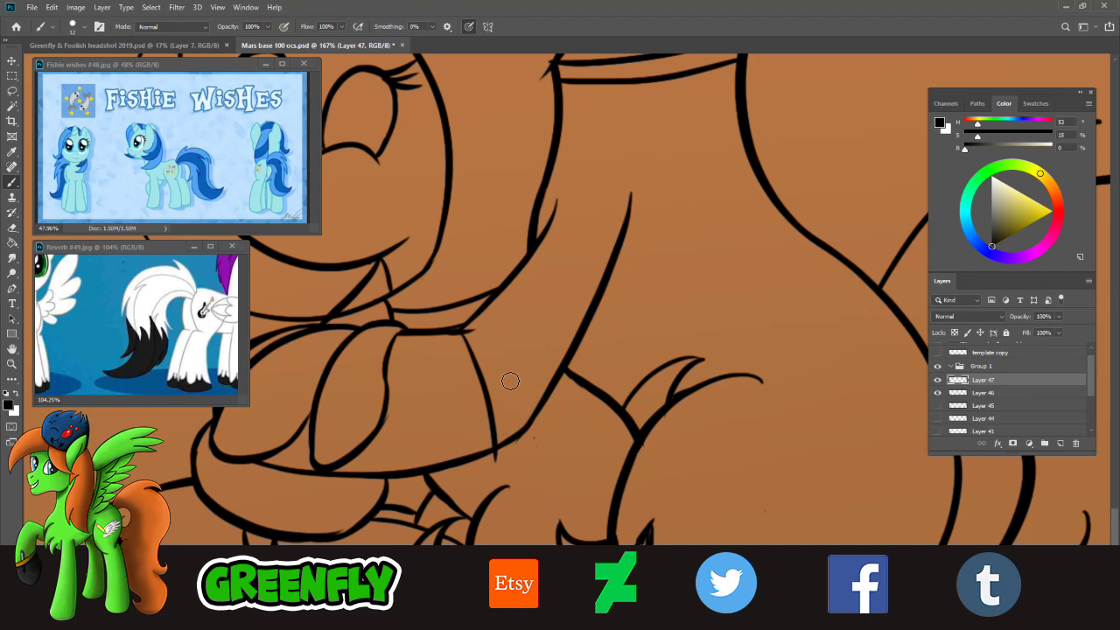
pyautogui.hotkey('ctrl', 'z')
pyautogui.moveTo(488, 348)
pyautogui.mouseDown()
pyautogui.moveTo(503, 381)
pyautogui.moveTo(506, 448)
pyautogui.mouseUp()
pyautogui.moveTo(466, 328)
pyautogui.mouseDown()
pyautogui.moveTo(512, 352)
pyautogui.moveTo(528, 413)
pyautogui.mouseUp()
pyautogui.hotkey('ctrl', 'z')
pyautogui.moveTo(471, 325)
pyautogui.mouseDown()
pyautogui.moveTo(498, 339)
pyautogui.moveTo(526, 448)
pyautogui.mouseUp()
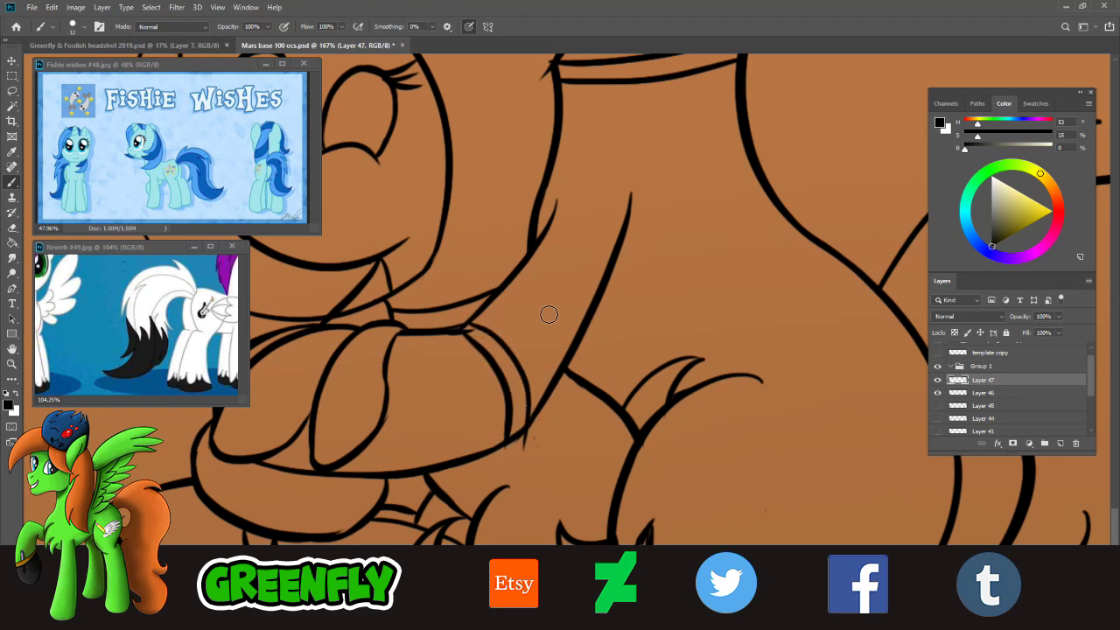
# - Ink a small circle on the large pony's upper foreleg and erase the overshooting ends of the cuff lines
pyautogui.moveTo(551, 289)
pyautogui.mouseDown()
pyautogui.moveTo(538, 328)
pyautogui.moveTo(556, 315)
pyautogui.moveTo(536, 301)
pyautogui.mouseUp()
pyautogui.press('e')
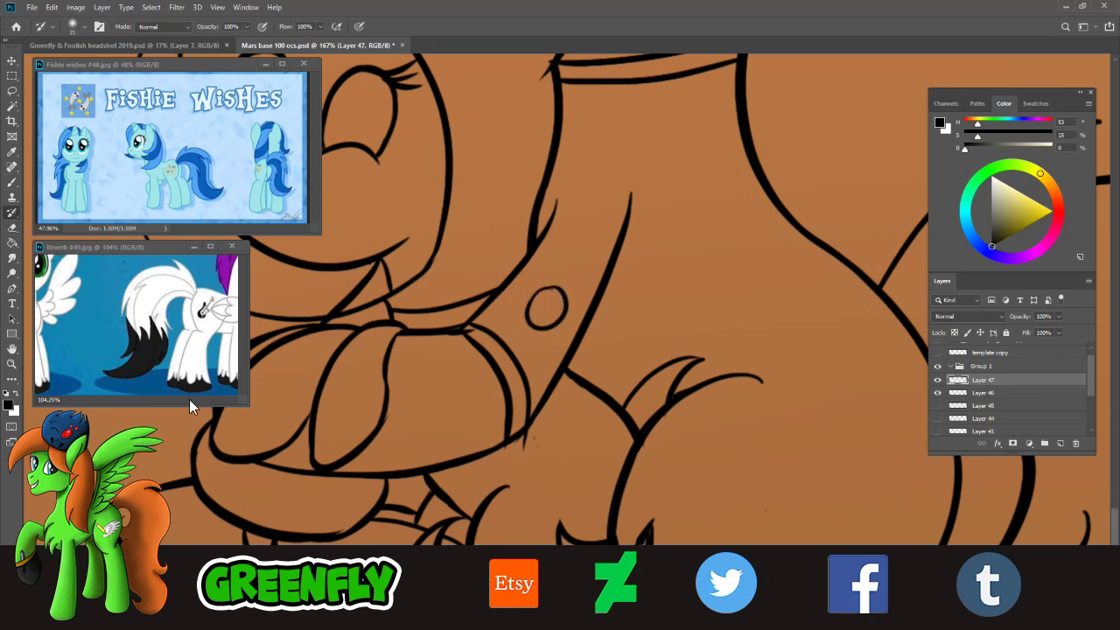
pyautogui.click(11, 230)
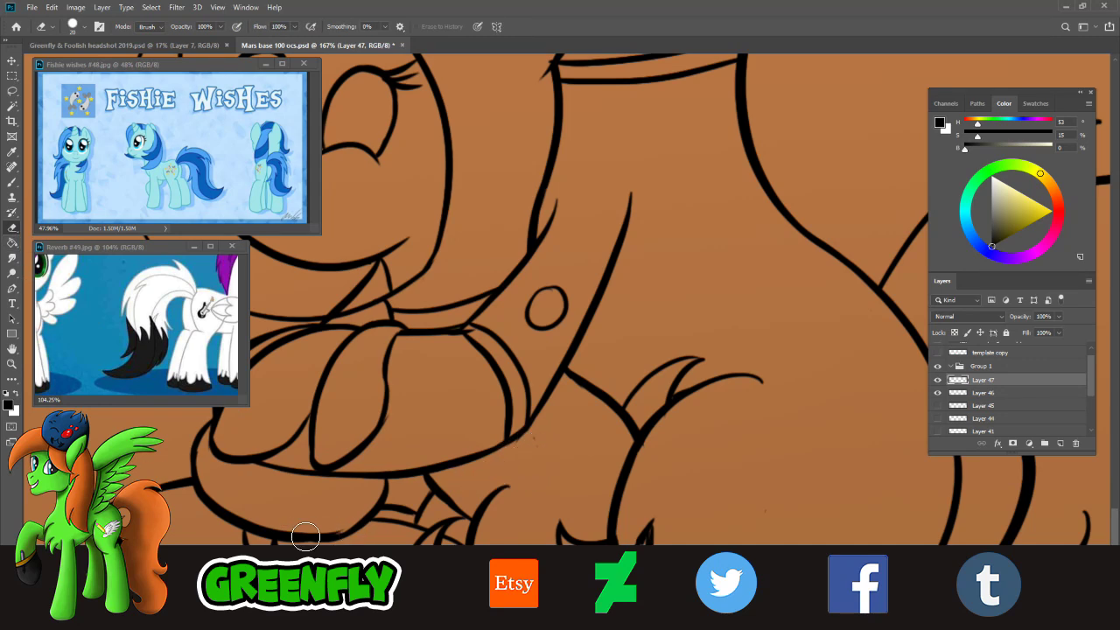
# - Ink double cuff lines across the large pony's outstretched leg and the small leg beneath its foreleg, trimming the overshooting ends
pyautogui.click(13, 364)
pyautogui.moveTo(420, 373); pyautogui.dragTo(333, 378)
pyautogui.scroll(5, 462, 457)
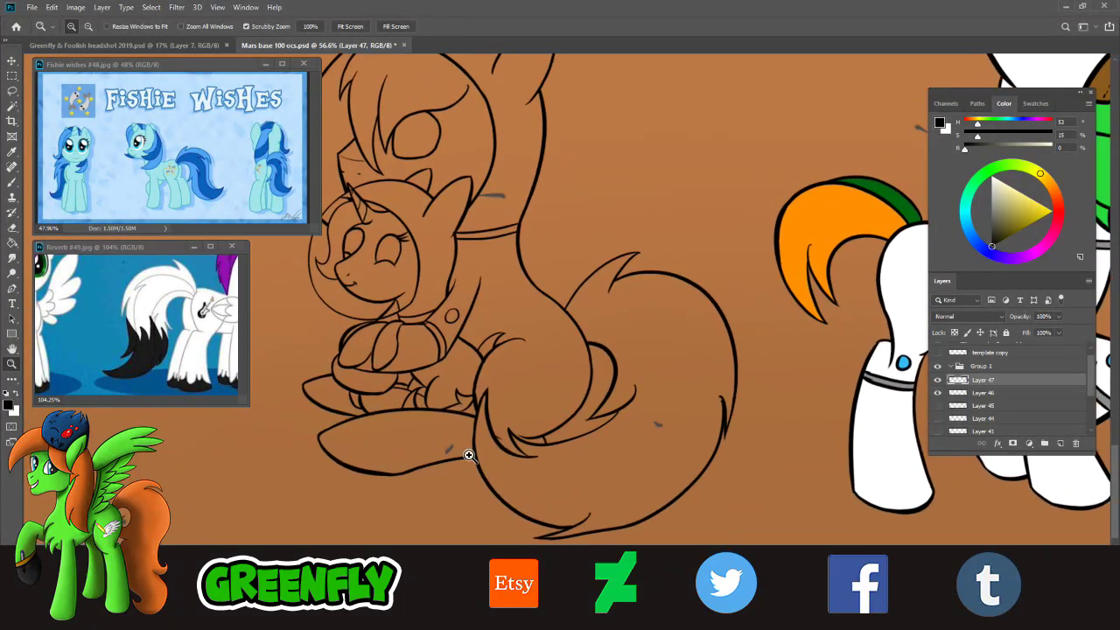
pyautogui.click(13, 181)
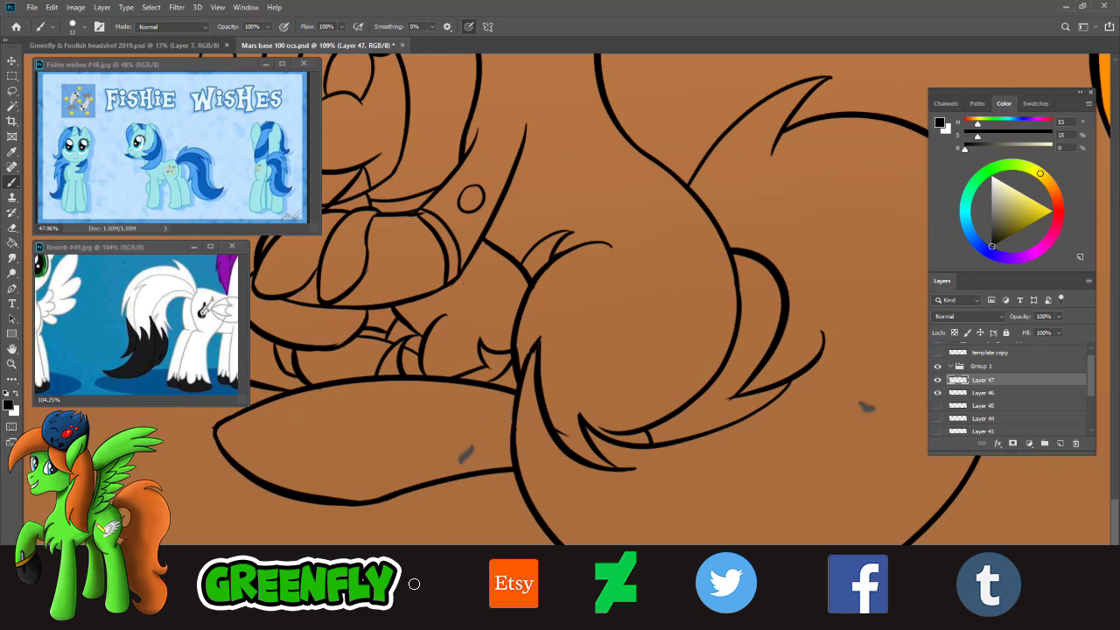
pyautogui.moveTo(341, 625)
pyautogui.mouseDown()
pyautogui.moveTo(442, 625)
pyautogui.moveTo(342, 625)
pyautogui.mouseUp()
pyautogui.moveTo(485, 393); pyautogui.dragTo(474, 486)
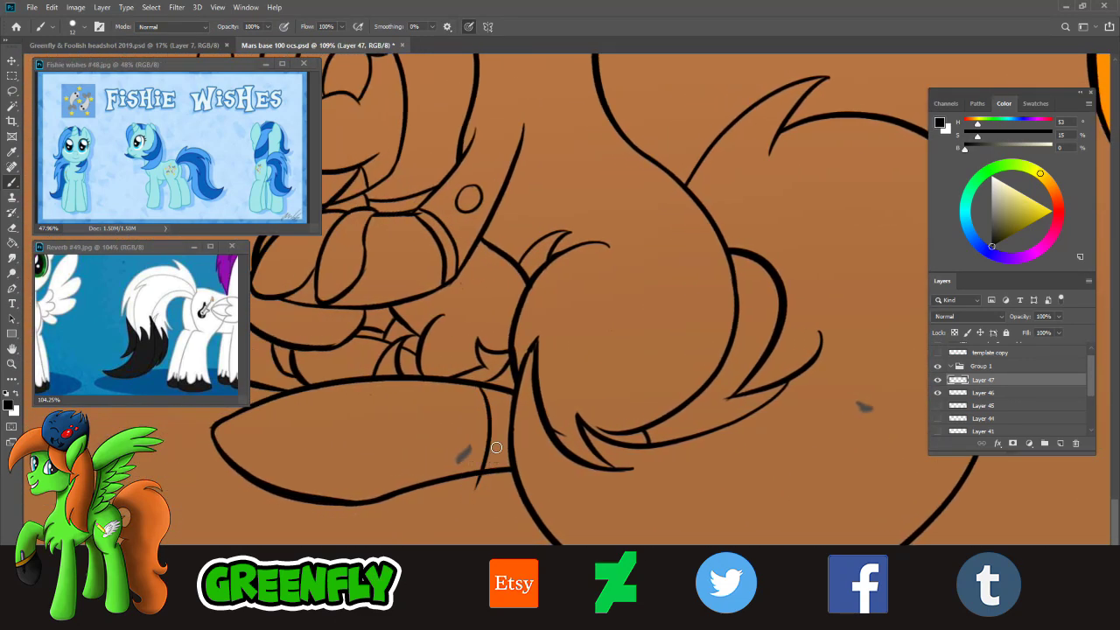
pyautogui.moveTo(468, 386); pyautogui.dragTo(459, 479)
pyautogui.moveTo(520, 420); pyautogui.dragTo(529, 416)
pyautogui.hotkey('ctrl', 'z')
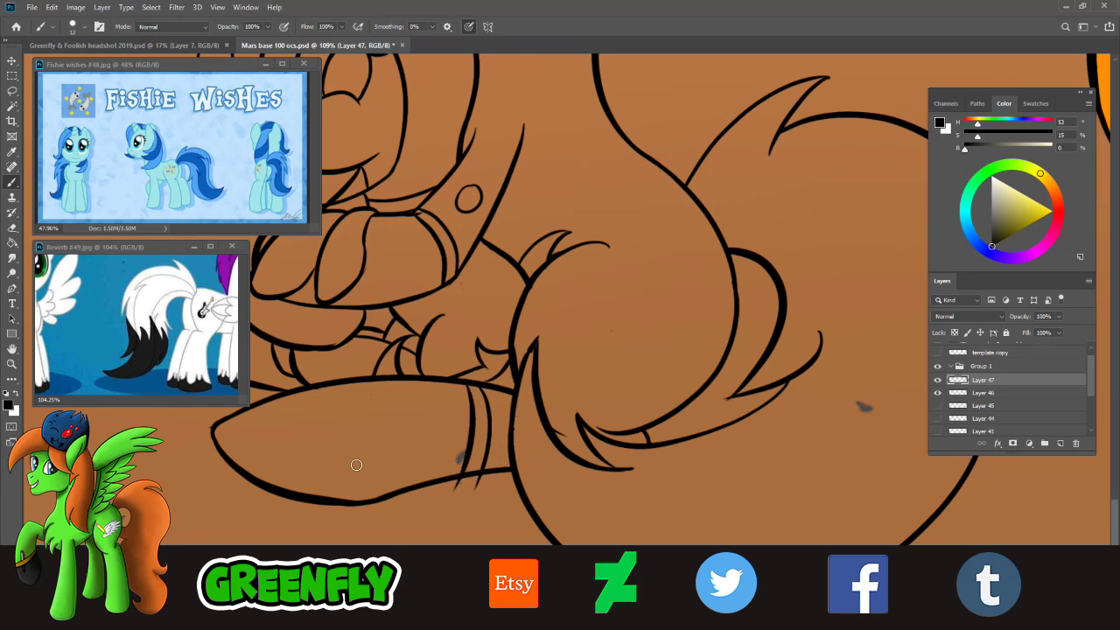
pyautogui.press('e')
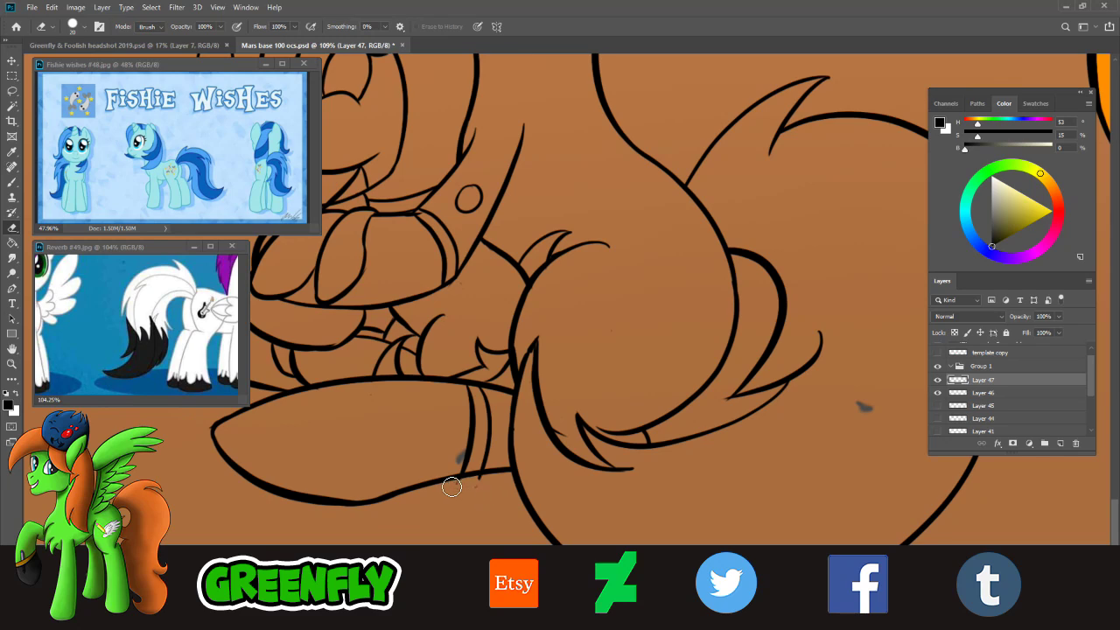
pyautogui.press('b')
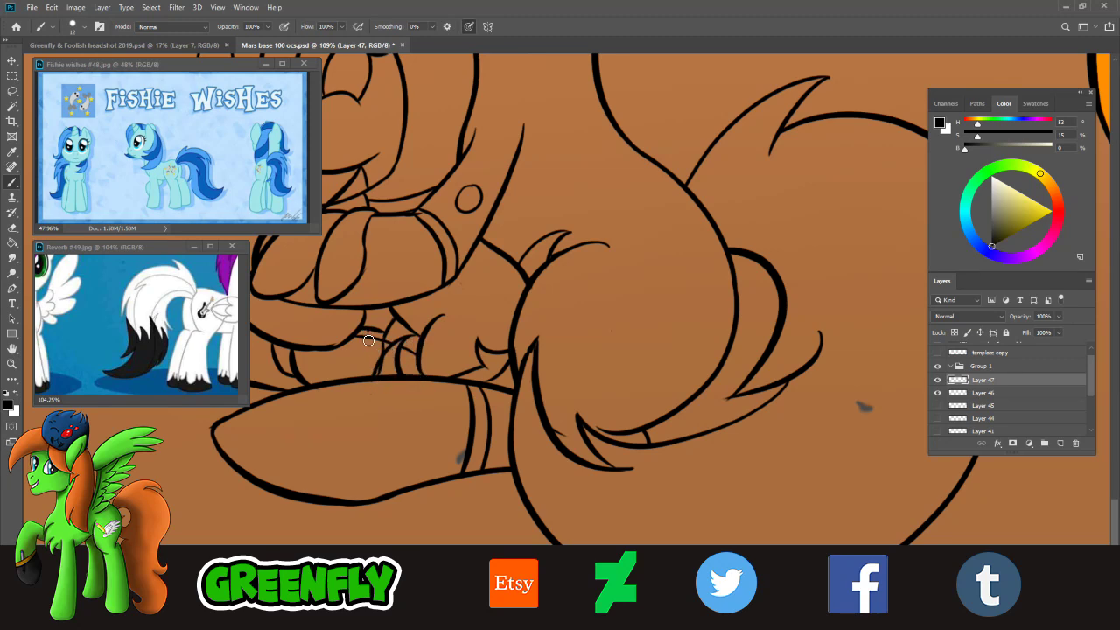
pyautogui.press('e')
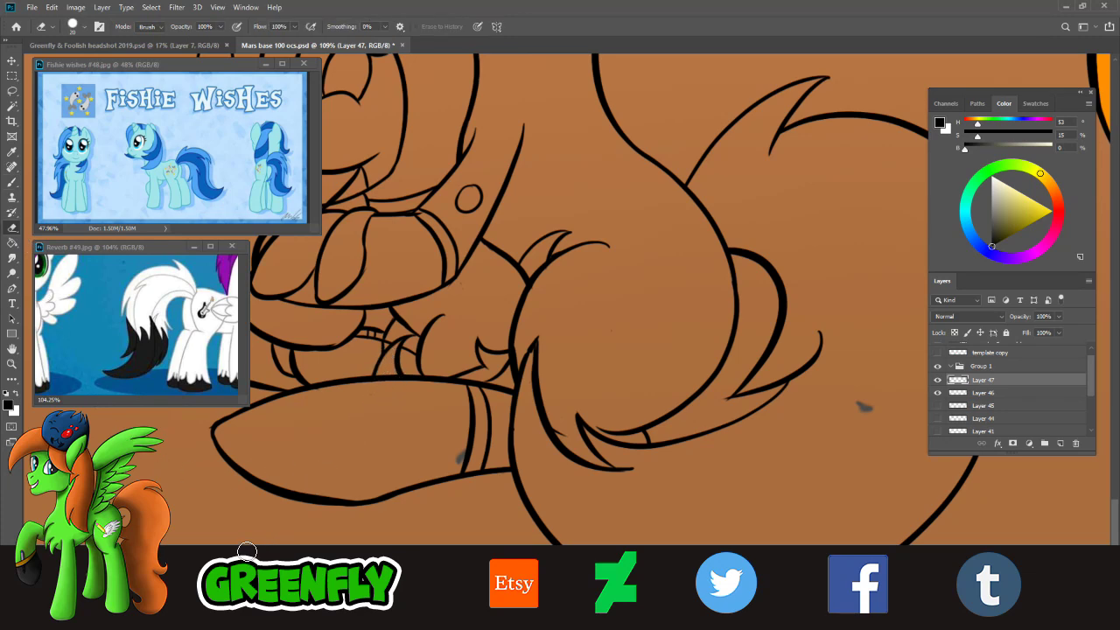
# - Merge Layer 47 down into Layer 46 and check the combined line art by toggling its visibility
pyautogui.click(12, 364)
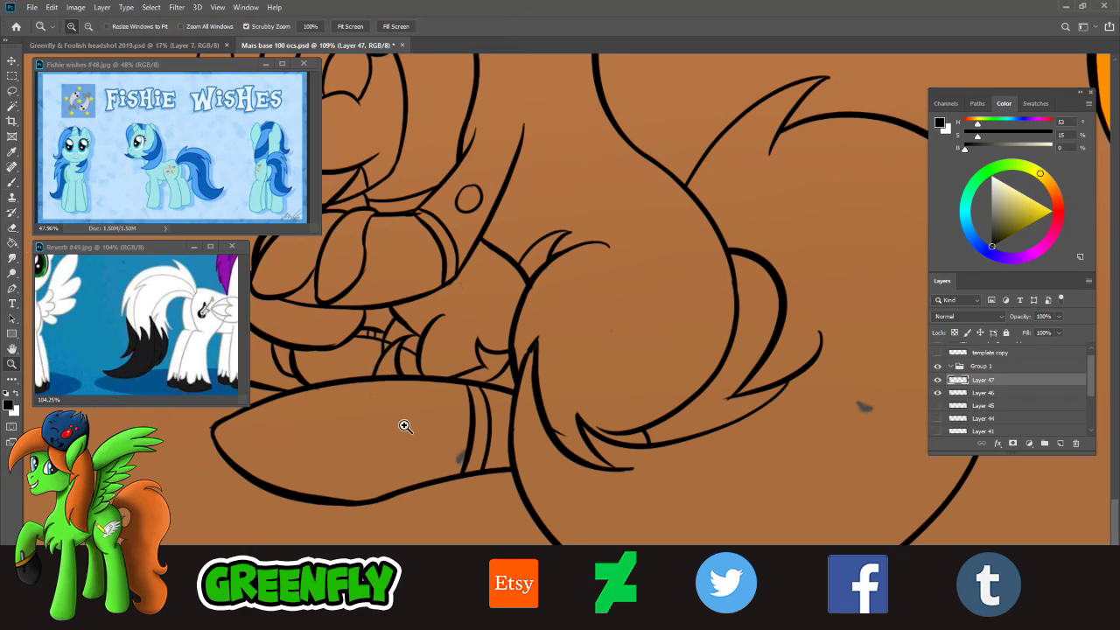
pyautogui.moveTo(447, 451); pyautogui.dragTo(405, 461)
pyautogui.moveTo(480, 500); pyautogui.dragTo(581, 499)
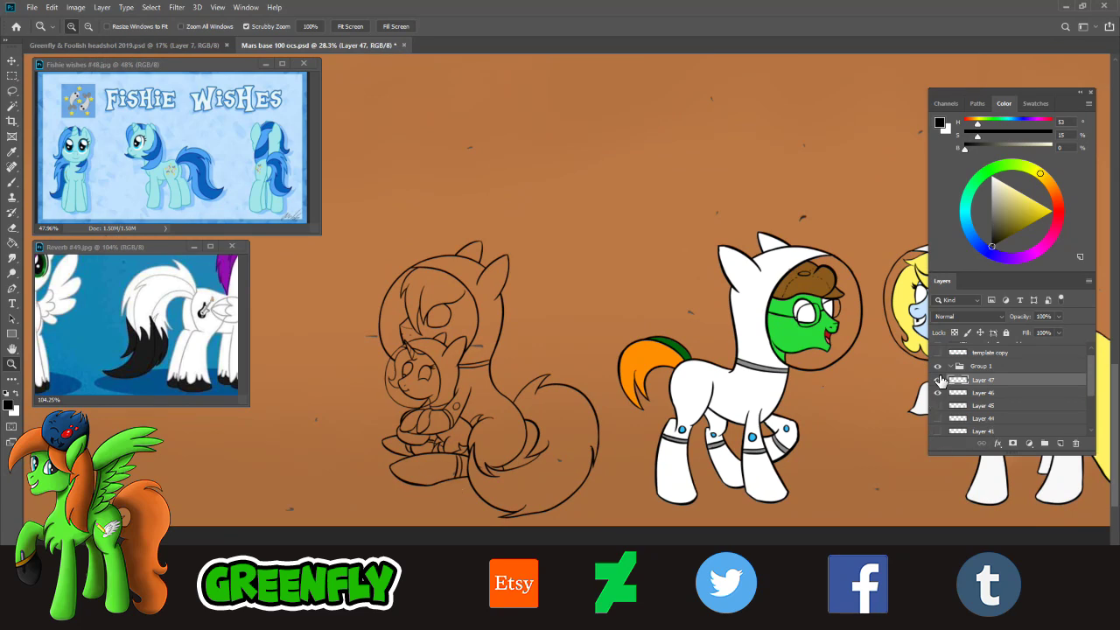
pyautogui.rightClick(998, 383)
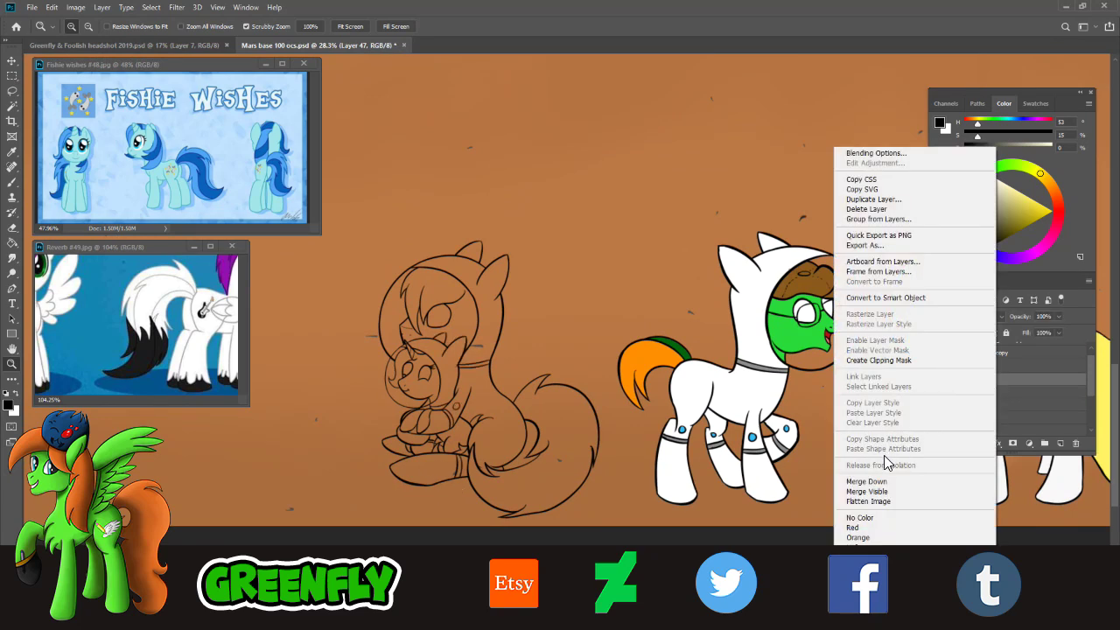
pyautogui.click(882, 483)
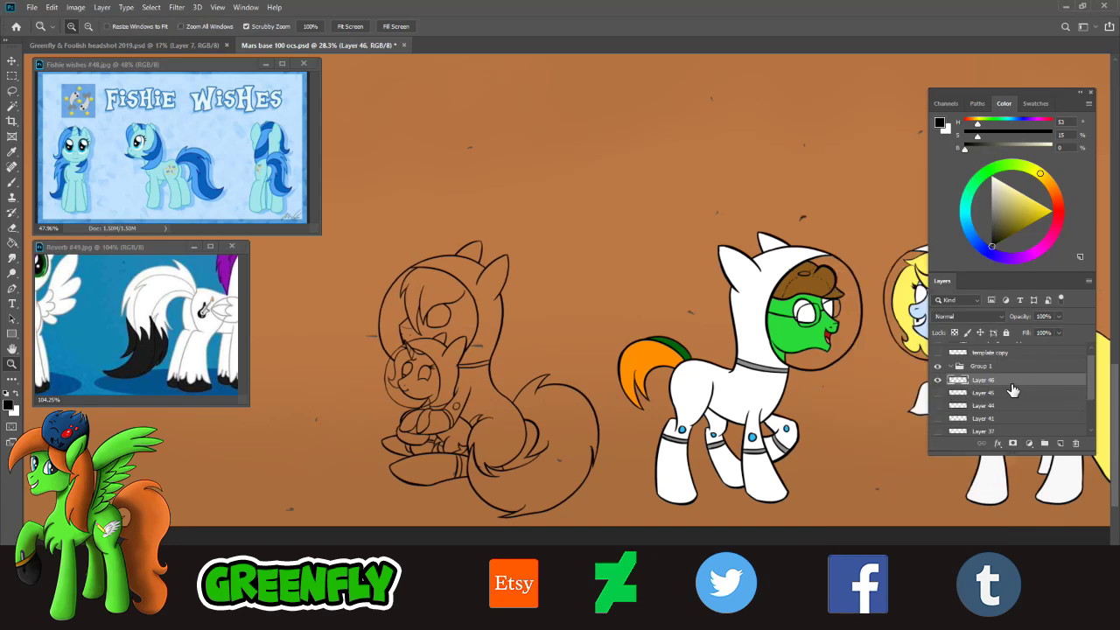
pyautogui.click(938, 379)
pyautogui.click(938, 380)
# - Move Layer 46 into the 100 ocs group, placing it between Layer 42 and the line layer
pyautogui.moveTo(1090, 392); pyautogui.dragTo(1097, 405)
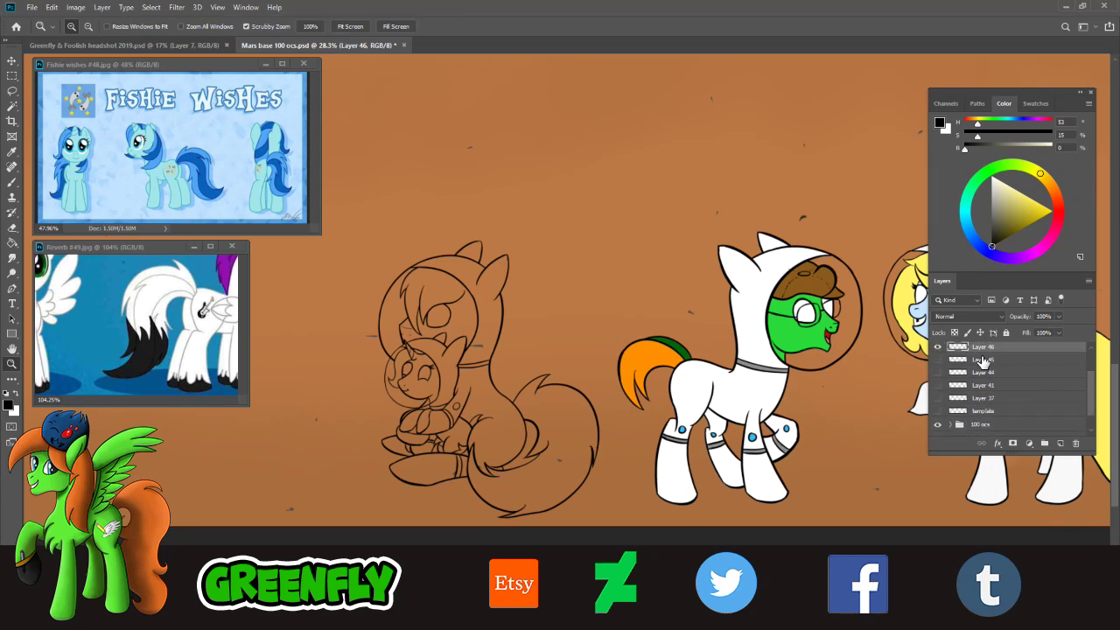
pyautogui.moveTo(984, 351); pyautogui.dragTo(1094, 424)
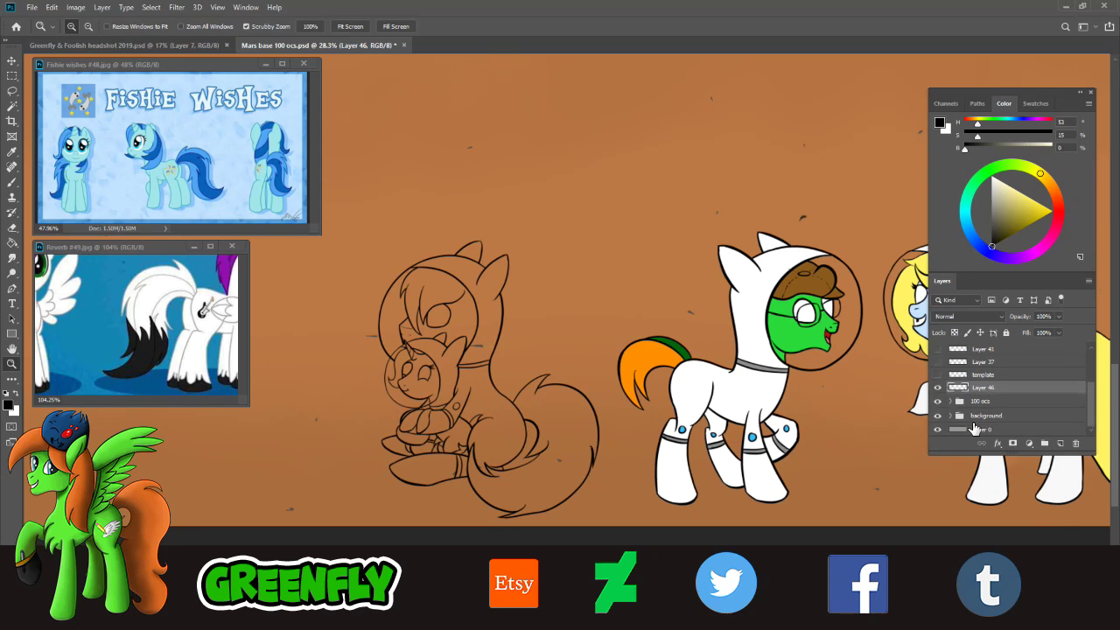
pyautogui.click(953, 402)
pyautogui.moveTo(1090, 390); pyautogui.dragTo(1094, 399)
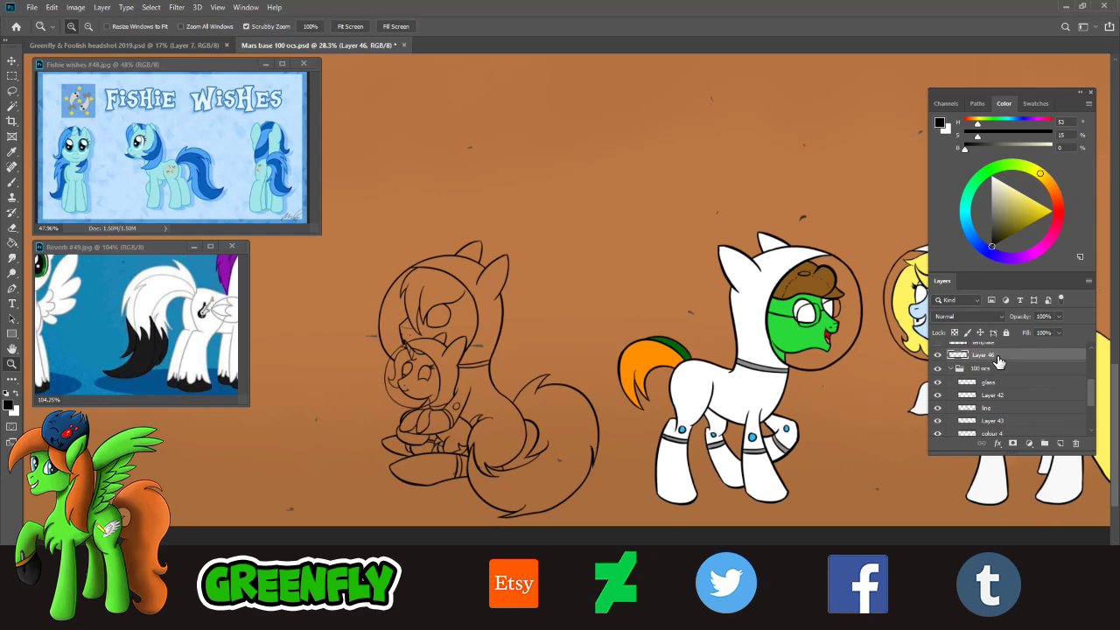
pyautogui.moveTo(999, 362); pyautogui.dragTo(1011, 403)
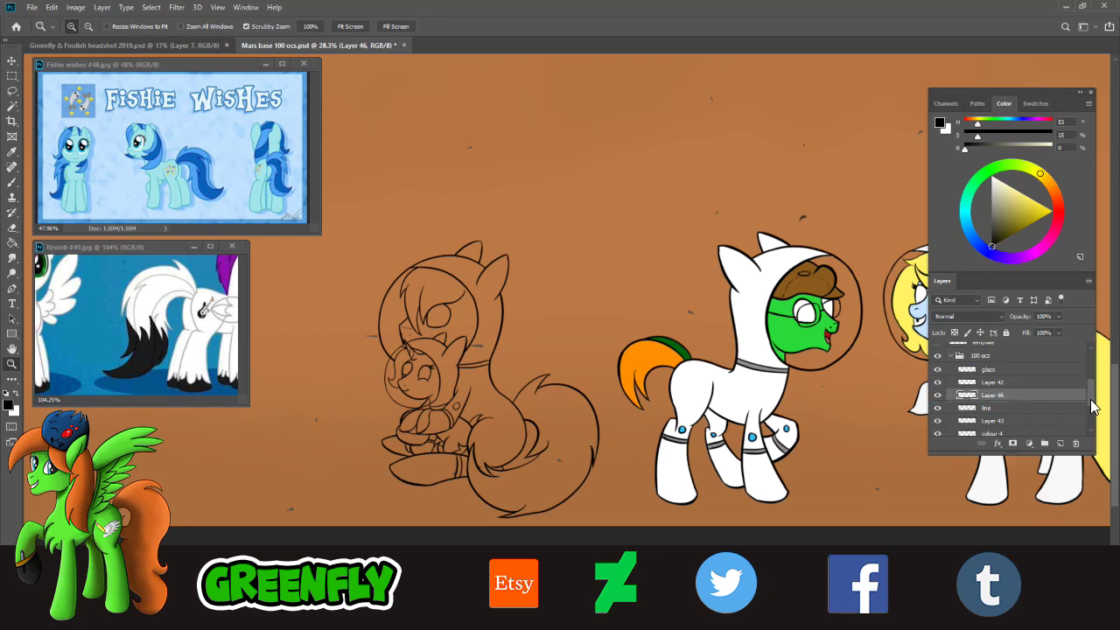
# - Check the contents of Layer 43 and colour 4 by toggling their visibility, and merge Layer 43 down into colour 4
pyautogui.moveTo(1091, 407); pyautogui.dragTo(1098, 416)
pyautogui.click(1009, 392)
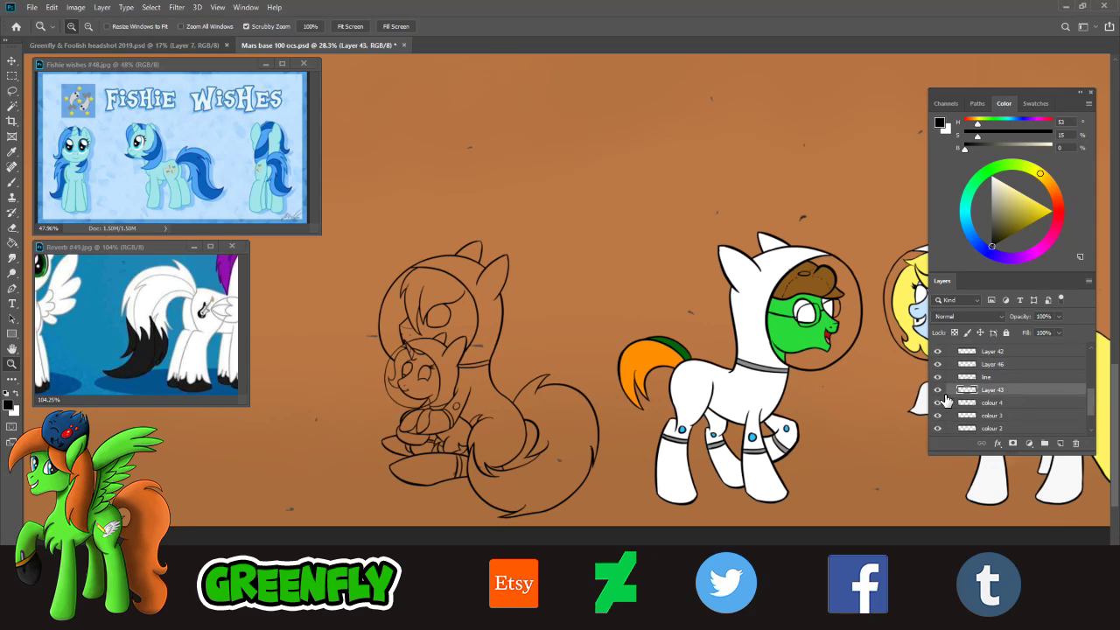
pyautogui.click(938, 391)
pyautogui.click(938, 390)
pyautogui.click(995, 405)
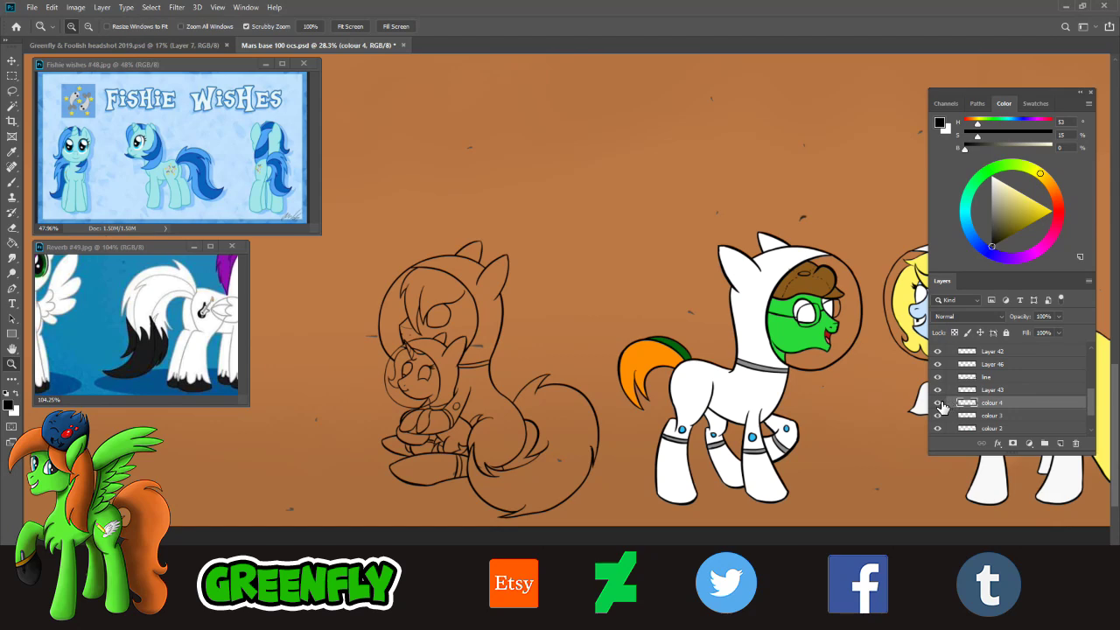
pyautogui.click(940, 402)
pyautogui.click(939, 403)
pyautogui.click(987, 394)
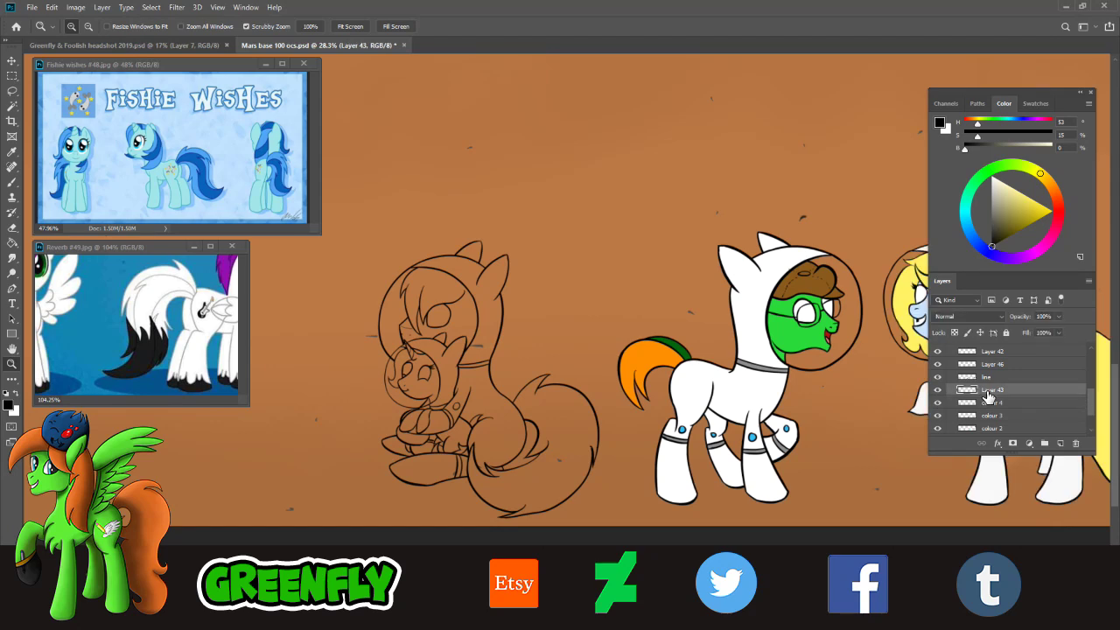
pyautogui.rightClick(987, 396)
pyautogui.click(856, 481)
# - Paint white with a large round brush behind the whole pony pair on a new layer above colour 4
pyautogui.moveTo(1008, 219); pyautogui.dragTo(963, 143)
pyautogui.click(12, 182)
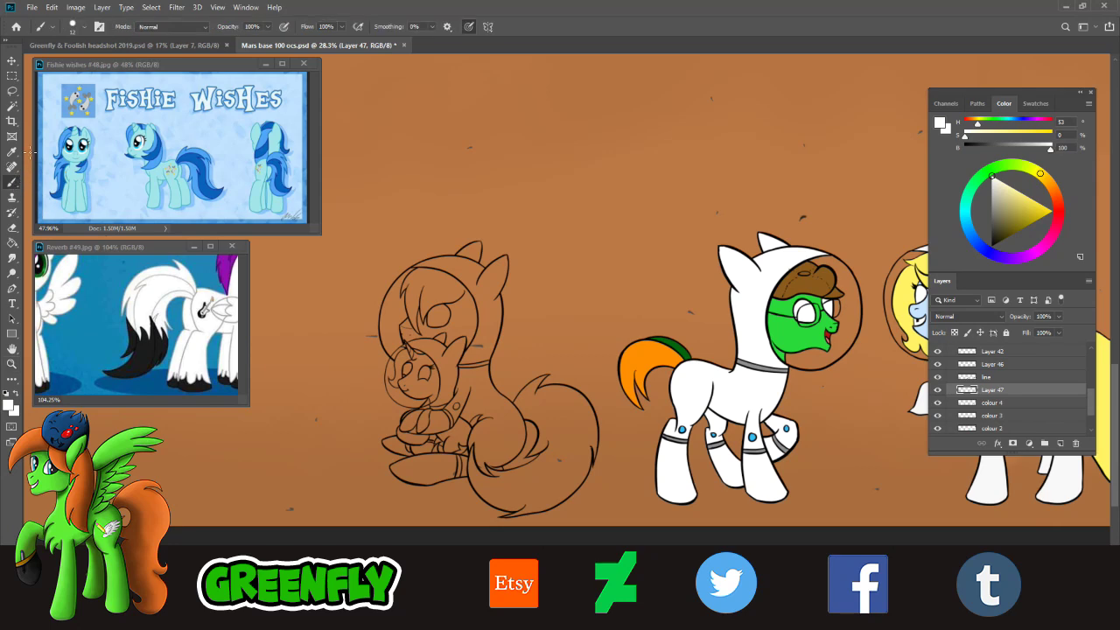
pyautogui.click(79, 26)
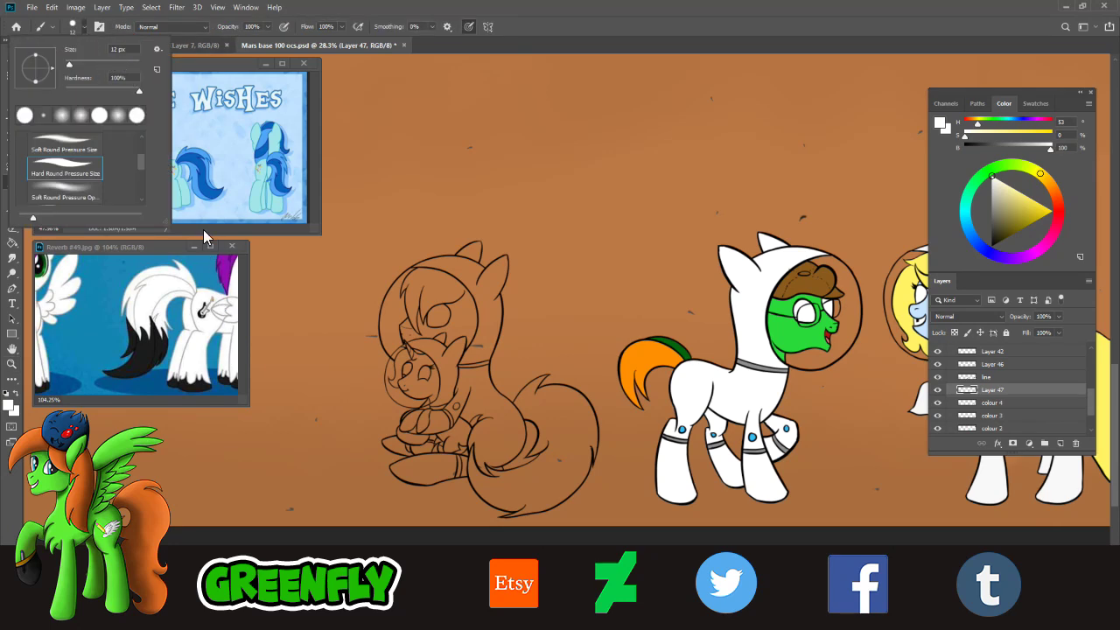
pyautogui.moveTo(504, 314)
pyautogui.mouseDown()
pyautogui.moveTo(421, 366)
pyautogui.moveTo(526, 274)
pyautogui.moveTo(402, 362)
pyautogui.moveTo(472, 275)
pyautogui.moveTo(382, 359)
pyautogui.moveTo(434, 313)
pyautogui.moveTo(388, 307)
pyautogui.moveTo(489, 240)
pyautogui.moveTo(452, 289)
pyautogui.moveTo(517, 275)
pyautogui.moveTo(477, 314)
pyautogui.moveTo(480, 336)
pyautogui.moveTo(495, 336)
pyautogui.moveTo(460, 380)
pyautogui.moveTo(495, 351)
pyautogui.moveTo(406, 376)
pyautogui.moveTo(431, 387)
pyautogui.moveTo(393, 426)
pyautogui.moveTo(432, 406)
pyautogui.moveTo(386, 453)
pyautogui.moveTo(437, 440)
pyautogui.moveTo(418, 468)
pyautogui.moveTo(435, 476)
pyautogui.moveTo(468, 460)
pyautogui.moveTo(451, 486)
pyautogui.moveTo(499, 468)
pyautogui.moveTo(472, 505)
pyautogui.moveTo(534, 478)
pyautogui.moveTo(501, 516)
pyautogui.moveTo(566, 502)
pyautogui.moveTo(591, 476)
pyautogui.moveTo(537, 487)
pyautogui.moveTo(562, 453)
pyautogui.moveTo(546, 443)
pyautogui.moveTo(504, 454)
pyautogui.moveTo(515, 422)
pyautogui.moveTo(447, 433)
pyautogui.moveTo(492, 372)
pyautogui.moveTo(476, 362)
pyautogui.moveTo(467, 390)
pyautogui.moveTo(509, 380)
pyautogui.moveTo(485, 417)
pyautogui.moveTo(557, 391)
pyautogui.moveTo(538, 416)
pyautogui.moveTo(592, 398)
pyautogui.moveTo(552, 432)
pyautogui.moveTo(600, 420)
pyautogui.moveTo(571, 446)
pyautogui.moveTo(609, 449)
pyautogui.moveTo(568, 482)
pyautogui.moveTo(582, 480)
pyautogui.moveTo(473, 497)
pyautogui.mouseUp()
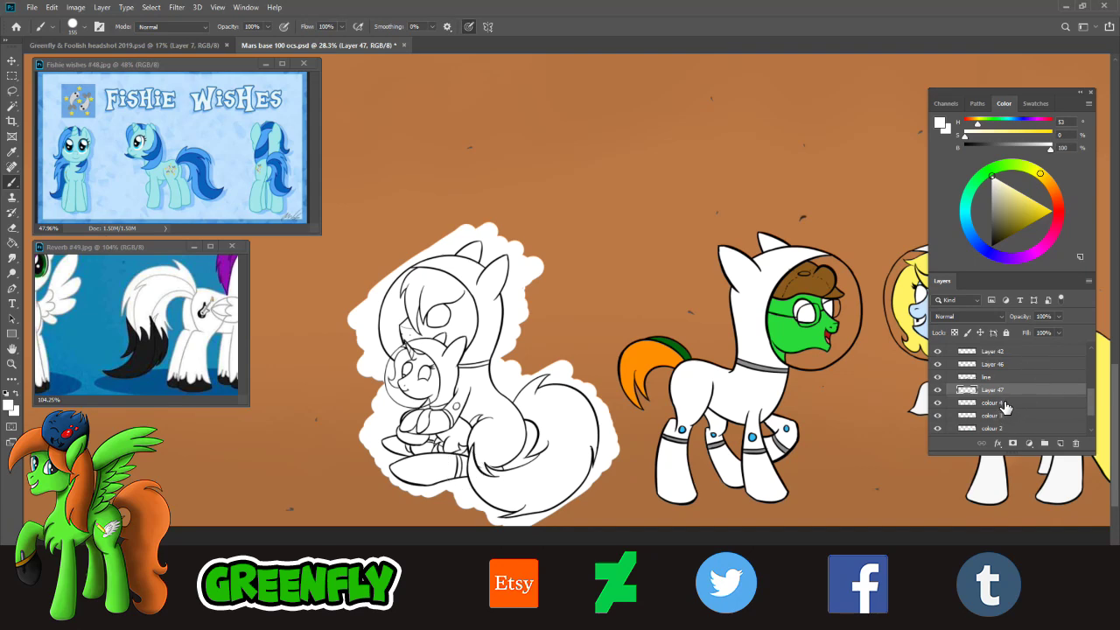
# - Select the empty area outside the pony pair's outline on Layer 46 with the Magic Wand
pyautogui.press('w')
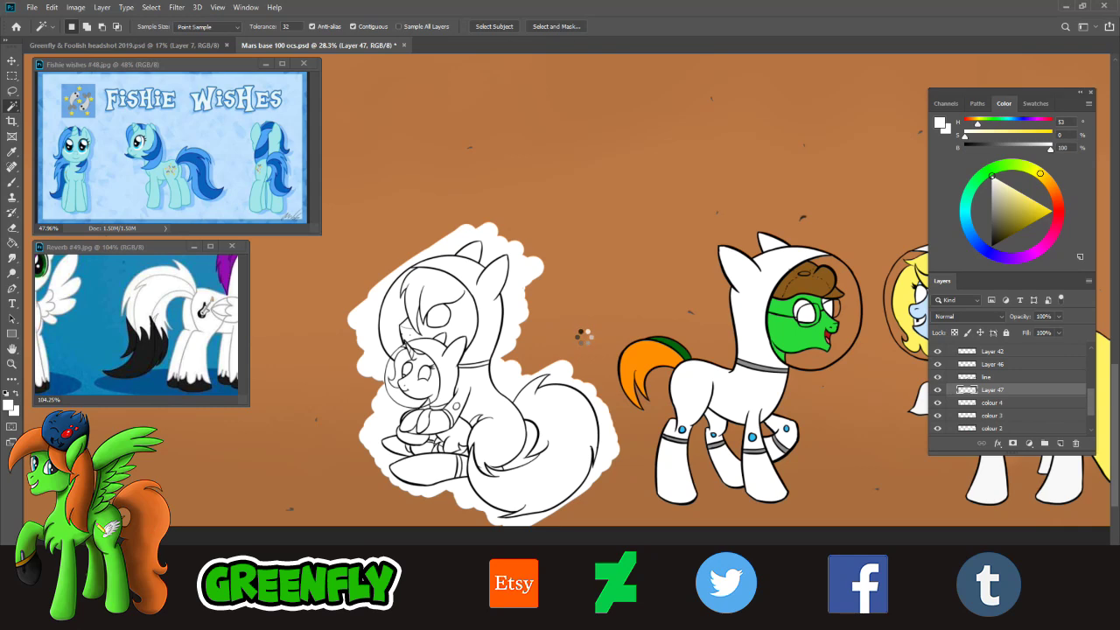
pyautogui.click(584, 336)
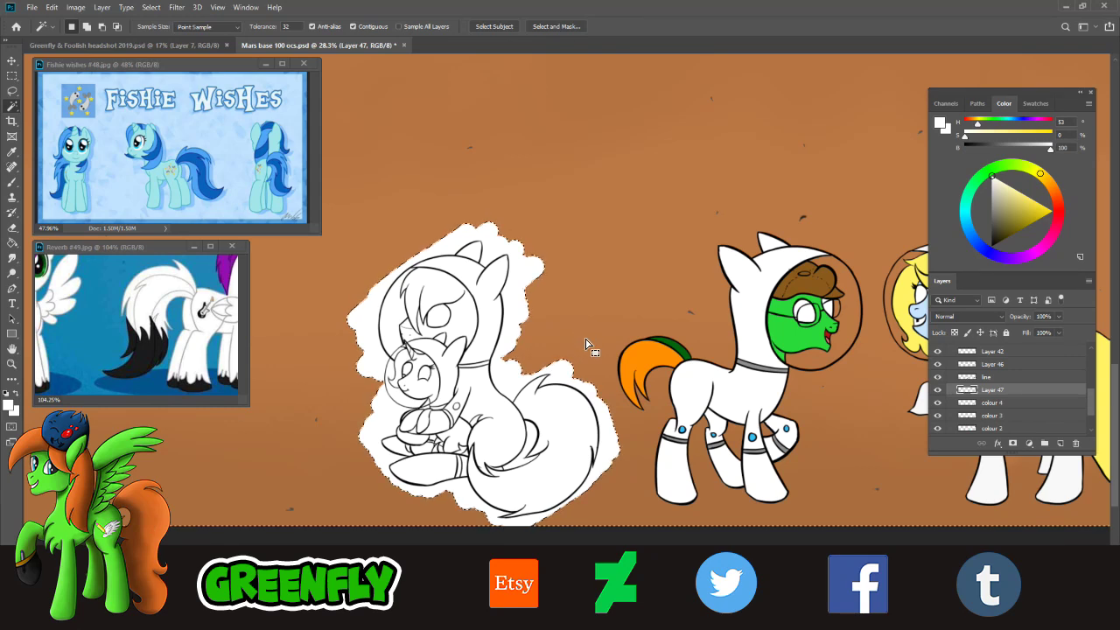
pyautogui.click(994, 365)
pyautogui.click(938, 365)
pyautogui.click(938, 364)
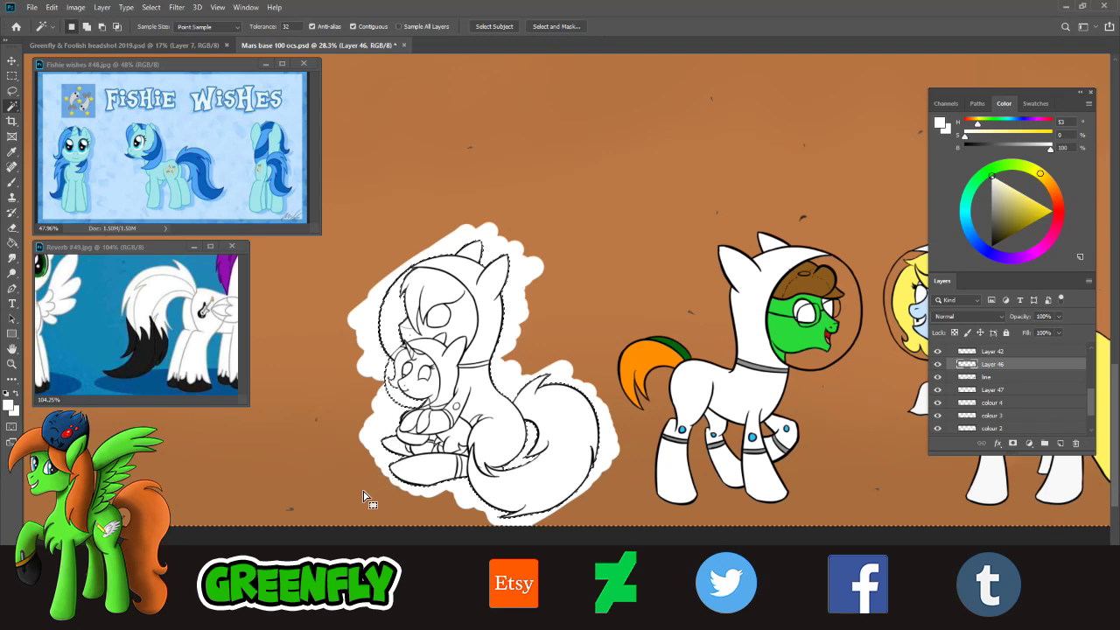
# - Increase the eraser's brush size for removing the excess white around the pony pair
pyautogui.click(12, 229)
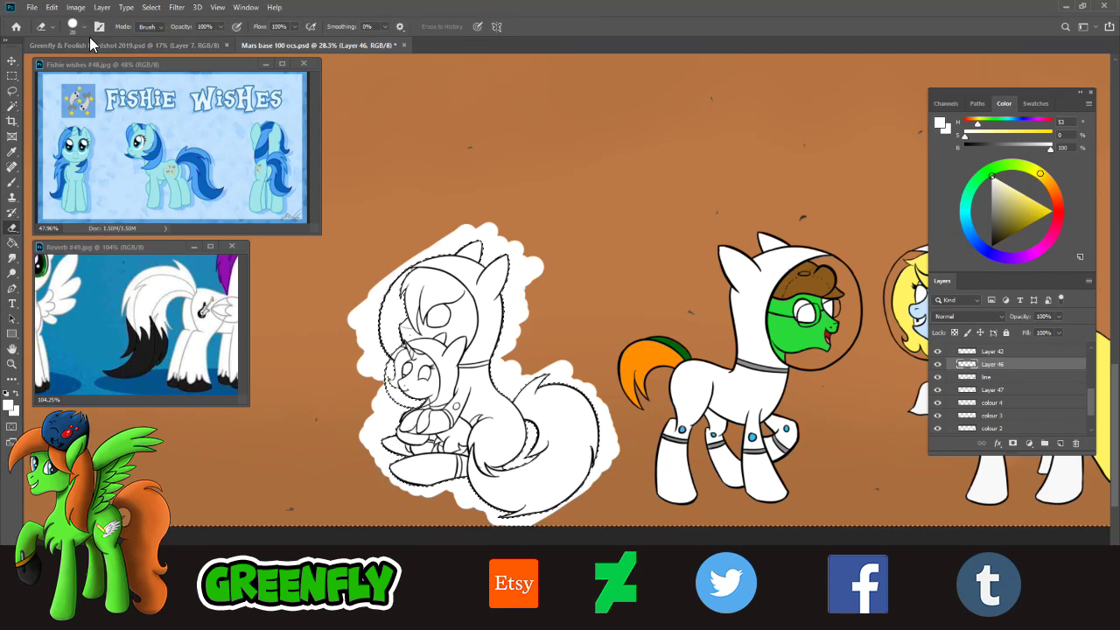
pyautogui.click(85, 27)
pyautogui.press('Return')
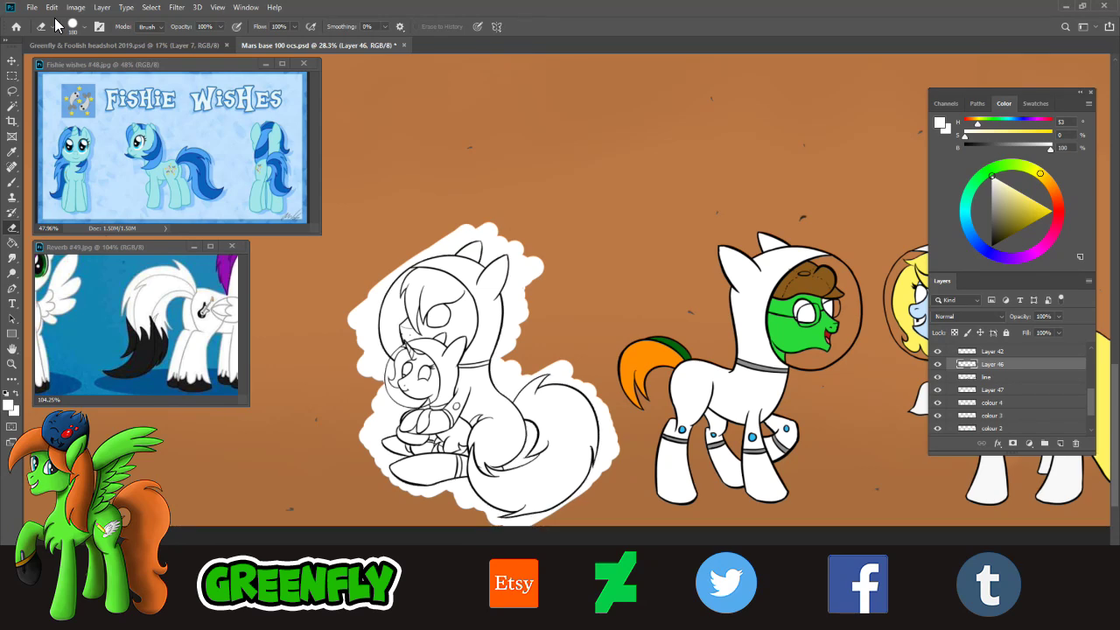
# - Select the area outside the pony pair's outline on Layer 46 with the Magic Wand, adding the enclosed gaps beside the tail and body
pyautogui.click(12, 105)
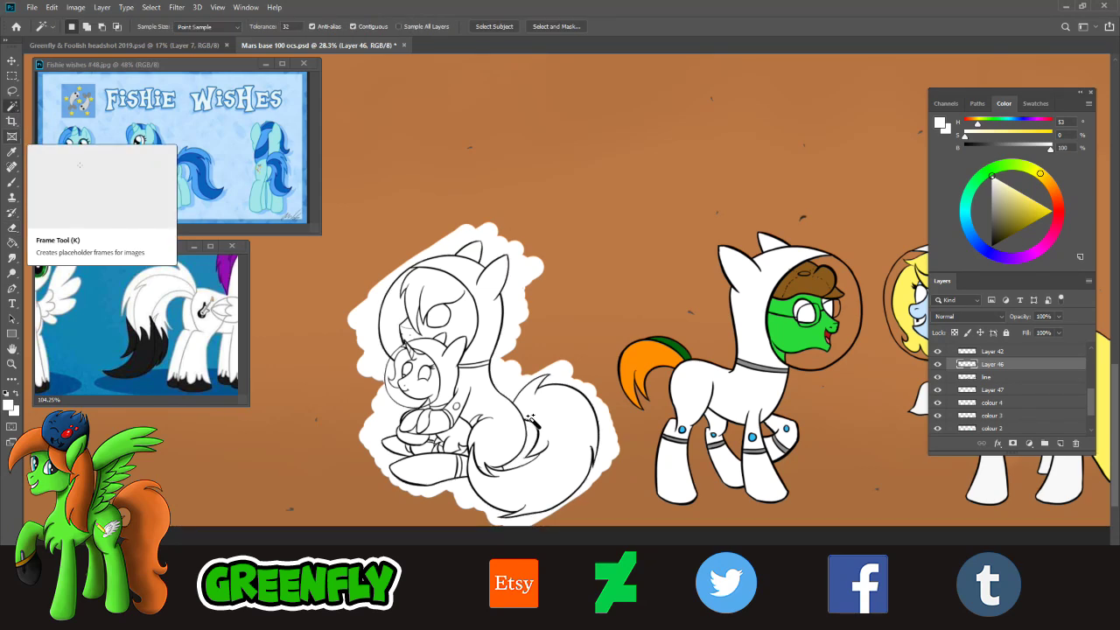
pyautogui.click(938, 363)
pyautogui.click(938, 363)
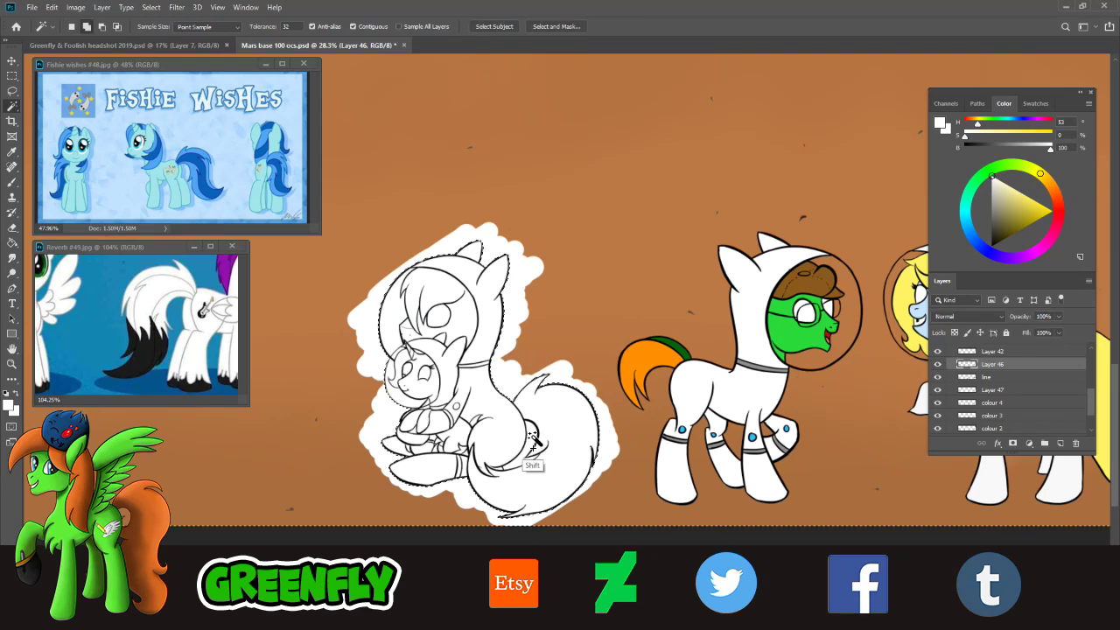
pyautogui.keyDown('shift'); pyautogui.click(453, 429); pyautogui.keyUp('shift')
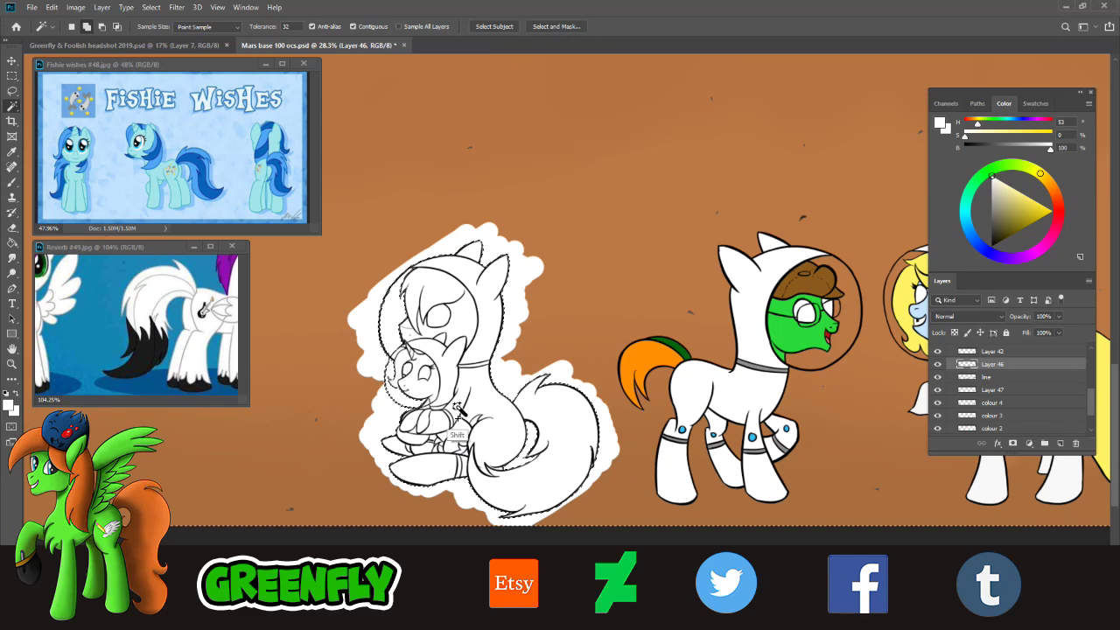
# - Erase the excess white around the pony pair on Layer 47 within the selected outside area
pyautogui.click(989, 390)
pyautogui.click(938, 389)
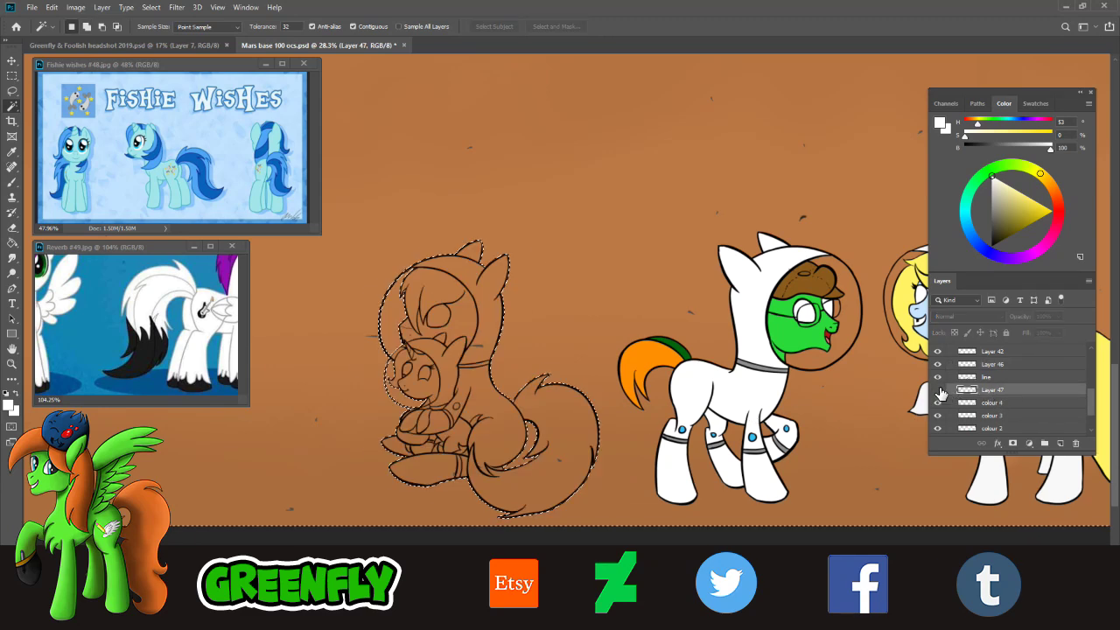
pyautogui.click(939, 389)
pyautogui.press('e')
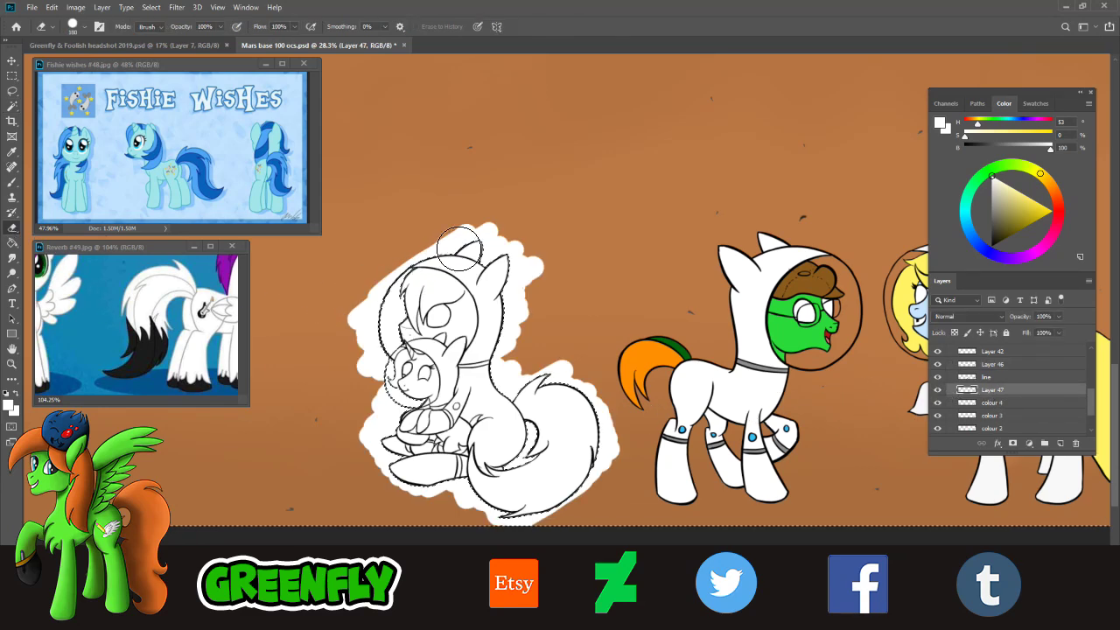
pyautogui.moveTo(517, 196)
pyautogui.mouseDown()
pyautogui.moveTo(488, 240)
pyautogui.moveTo(421, 255)
pyautogui.moveTo(357, 341)
pyautogui.moveTo(361, 356)
pyautogui.moveTo(413, 326)
pyautogui.moveTo(420, 335)
pyautogui.moveTo(379, 380)
pyautogui.moveTo(364, 418)
pyautogui.moveTo(439, 387)
pyautogui.moveTo(383, 488)
pyautogui.moveTo(480, 451)
pyautogui.moveTo(443, 513)
pyautogui.moveTo(516, 492)
pyautogui.moveTo(495, 531)
pyautogui.moveTo(564, 510)
pyautogui.moveTo(546, 528)
pyautogui.moveTo(634, 449)
pyautogui.moveTo(556, 459)
pyautogui.moveTo(552, 449)
pyautogui.moveTo(505, 467)
pyautogui.moveTo(558, 383)
pyautogui.moveTo(487, 401)
pyautogui.moveTo(555, 303)
pyautogui.moveTo(491, 305)
pyautogui.moveTo(481, 291)
pyautogui.moveTo(509, 216)
pyautogui.moveTo(527, 241)
pyautogui.moveTo(516, 352)
pyautogui.moveTo(541, 394)
pyautogui.moveTo(608, 380)
pyautogui.moveTo(543, 452)
pyautogui.moveTo(534, 495)
pyautogui.moveTo(498, 507)
pyautogui.moveTo(456, 465)
pyautogui.moveTo(460, 400)
pyautogui.moveTo(424, 356)
pyautogui.moveTo(427, 329)
pyautogui.moveTo(450, 317)
pyautogui.moveTo(377, 352)
pyautogui.moveTo(404, 357)
pyautogui.mouseUp()
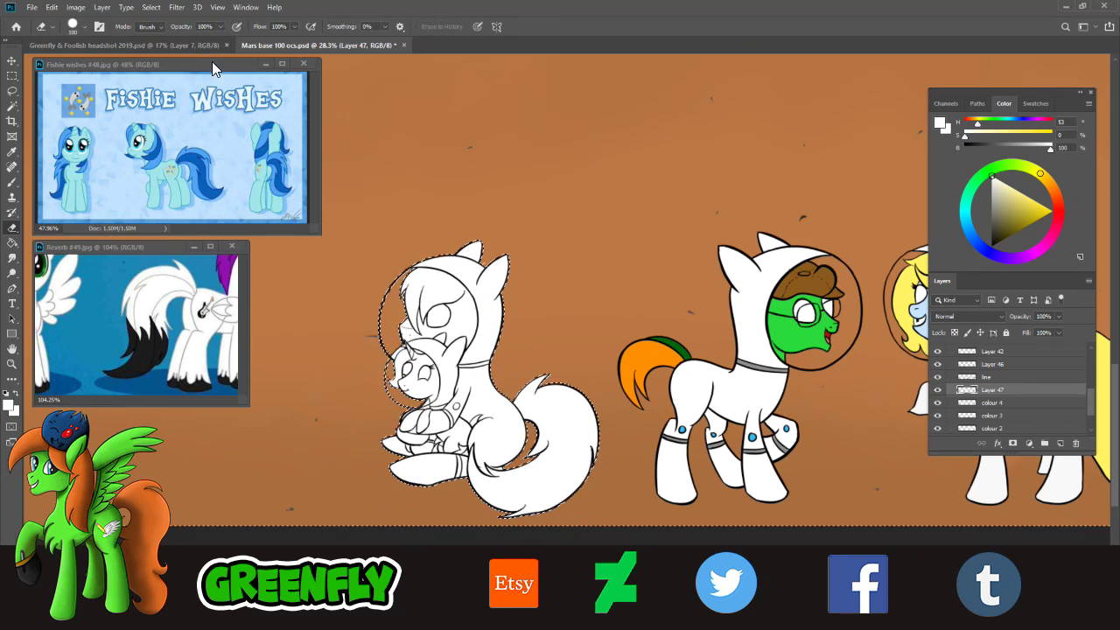
# - Clear the outside selection and select the white pony pair silhouette on Layer 47 with the Magic Wand
pyautogui.click(152, 8)
pyautogui.click(163, 32)
pyautogui.press('w')
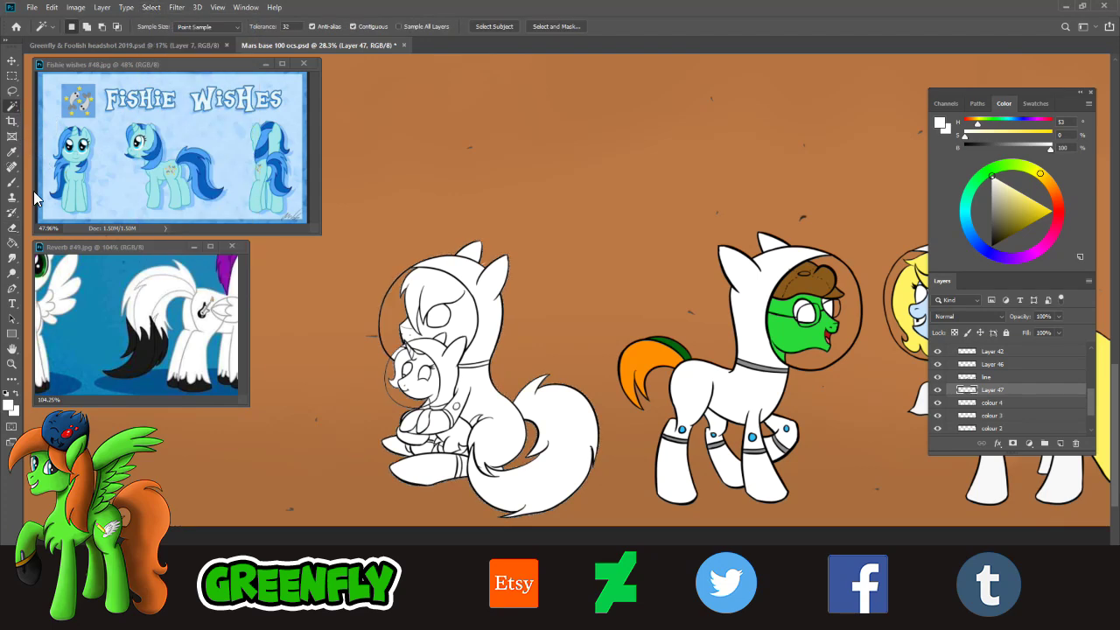
pyautogui.click(491, 406)
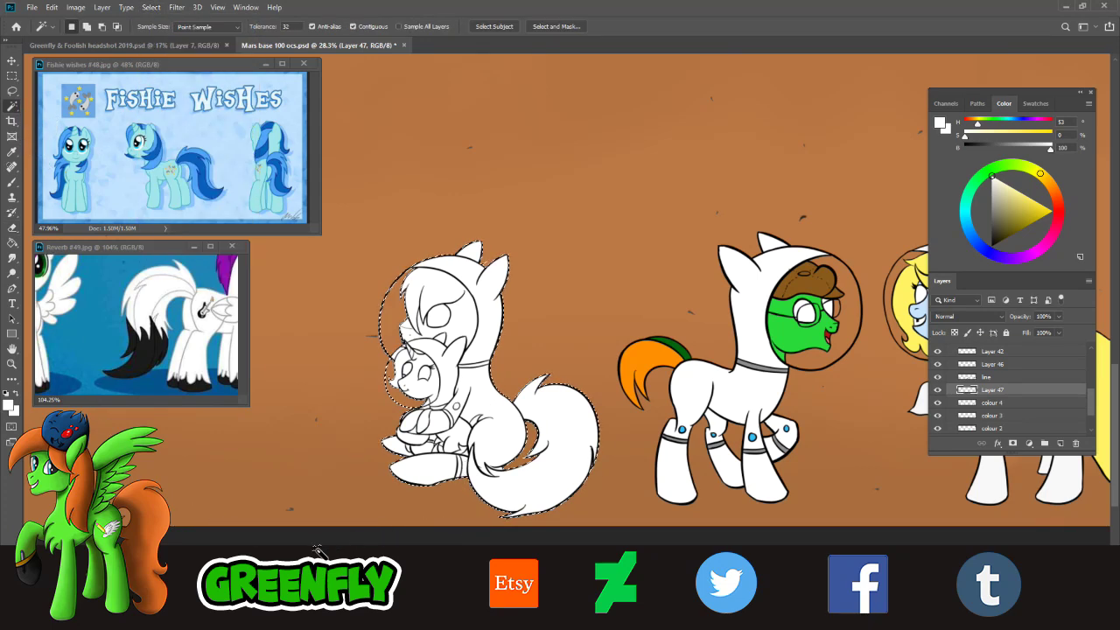
# - Sample the purple mane colour from the Reverb reference and paint a patch of it on the larger pony's mane on Layer 47
pyautogui.press('z')
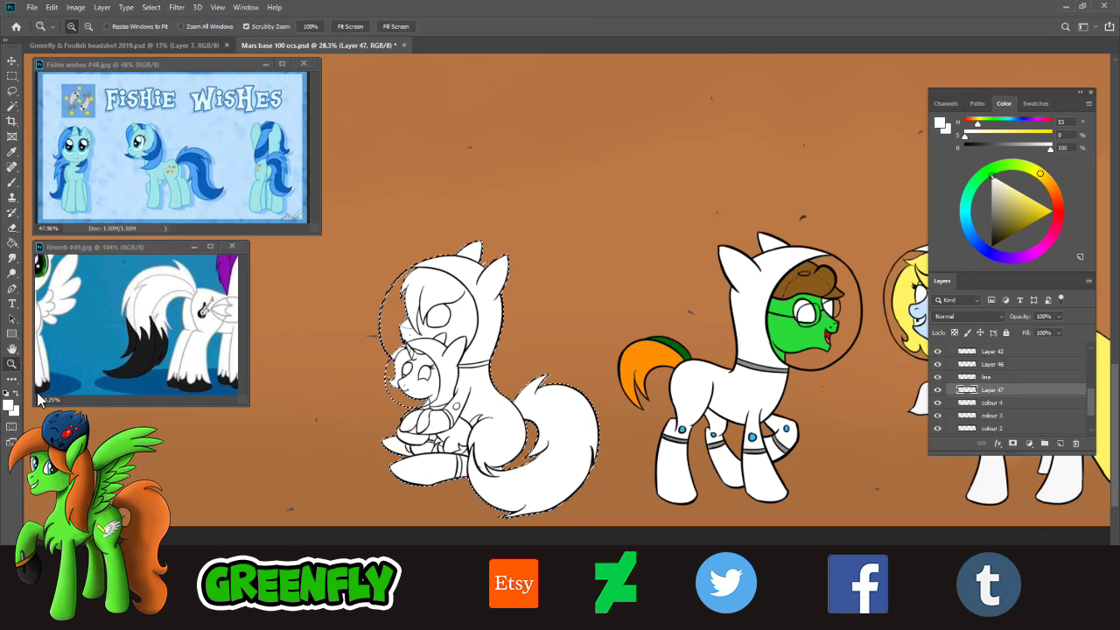
pyautogui.click(469, 341)
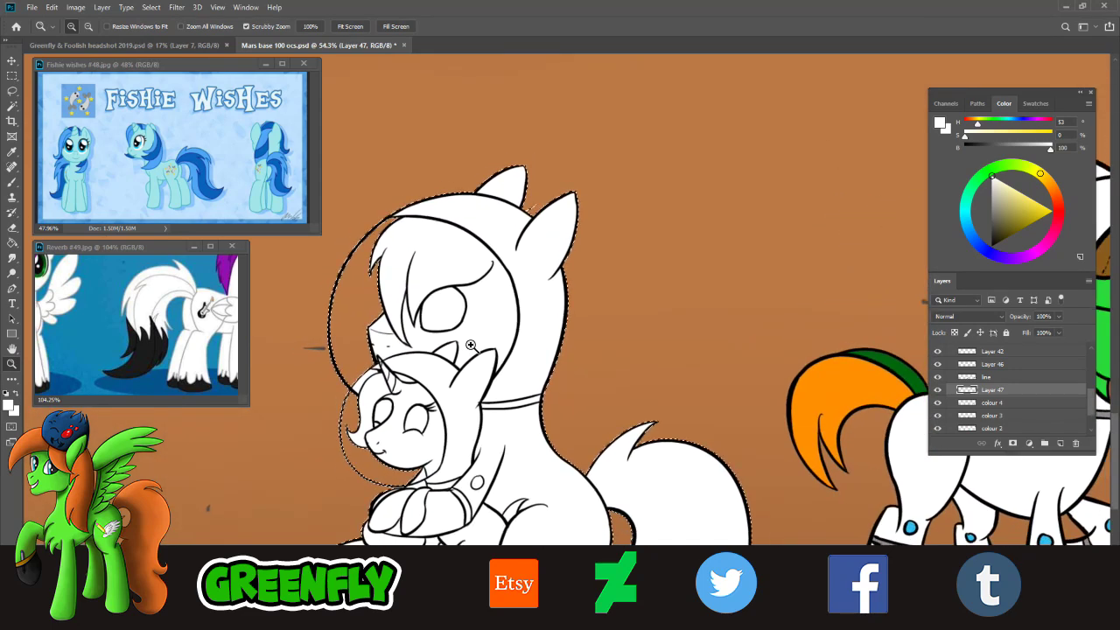
pyautogui.keyDown('alt'); pyautogui.click(179, 352); pyautogui.keyUp('alt')
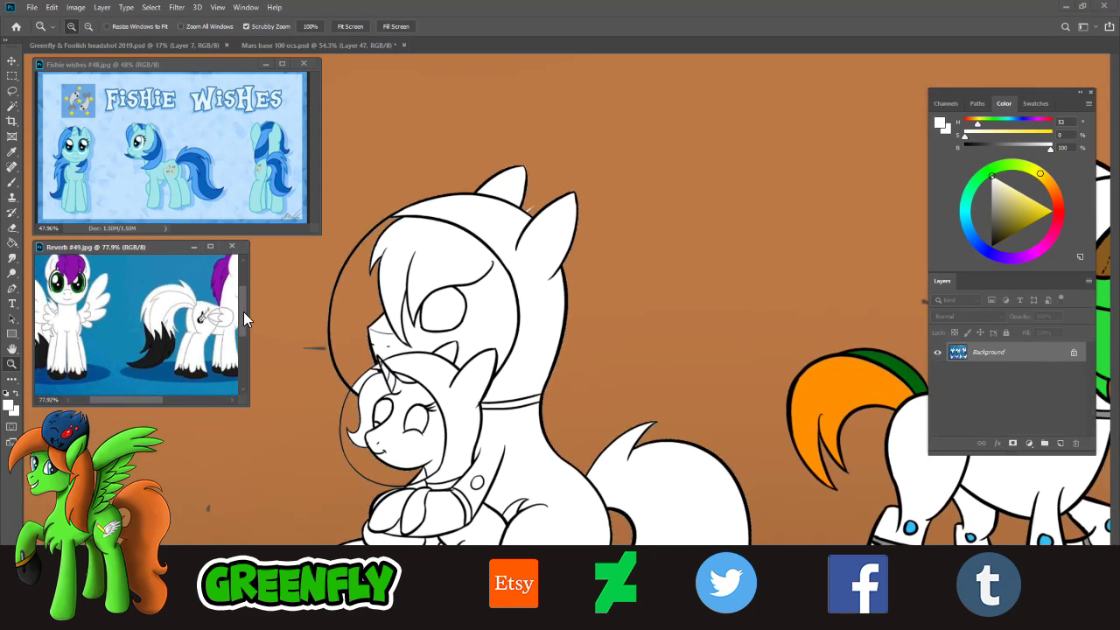
pyautogui.moveTo(243, 313); pyautogui.dragTo(241, 307)
pyautogui.moveTo(170, 400); pyautogui.dragTo(217, 401)
pyautogui.moveTo(240, 318); pyautogui.dragTo(195, 375)
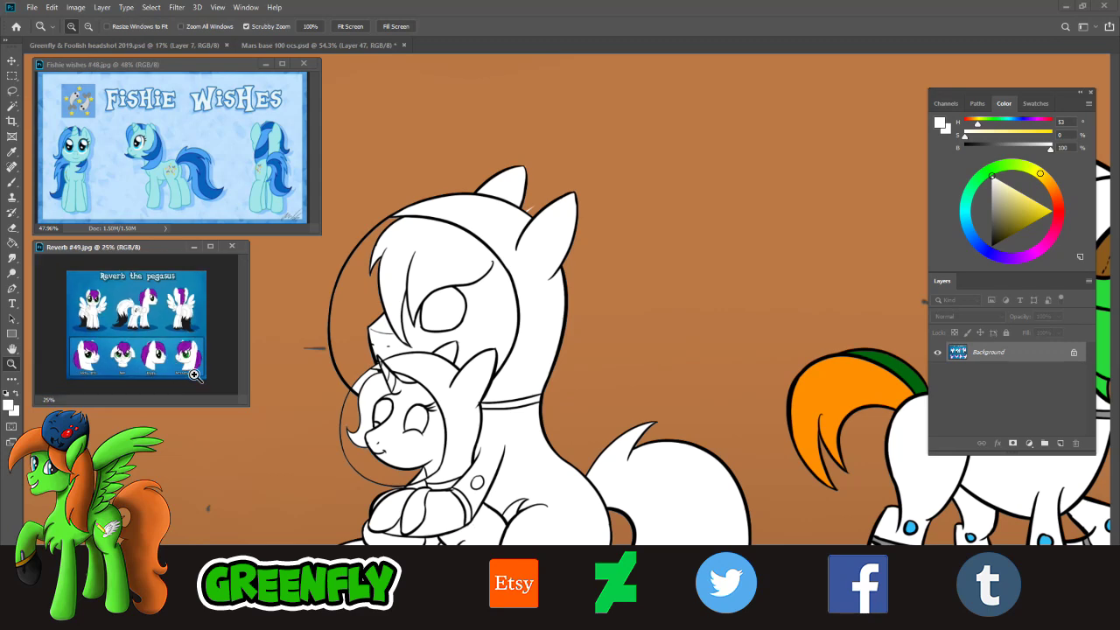
pyautogui.moveTo(153, 325); pyautogui.dragTo(226, 362)
pyautogui.moveTo(240, 308); pyautogui.dragTo(241, 343)
pyautogui.moveTo(165, 400); pyautogui.dragTo(182, 401)
pyautogui.moveTo(192, 350); pyautogui.dragTo(217, 354)
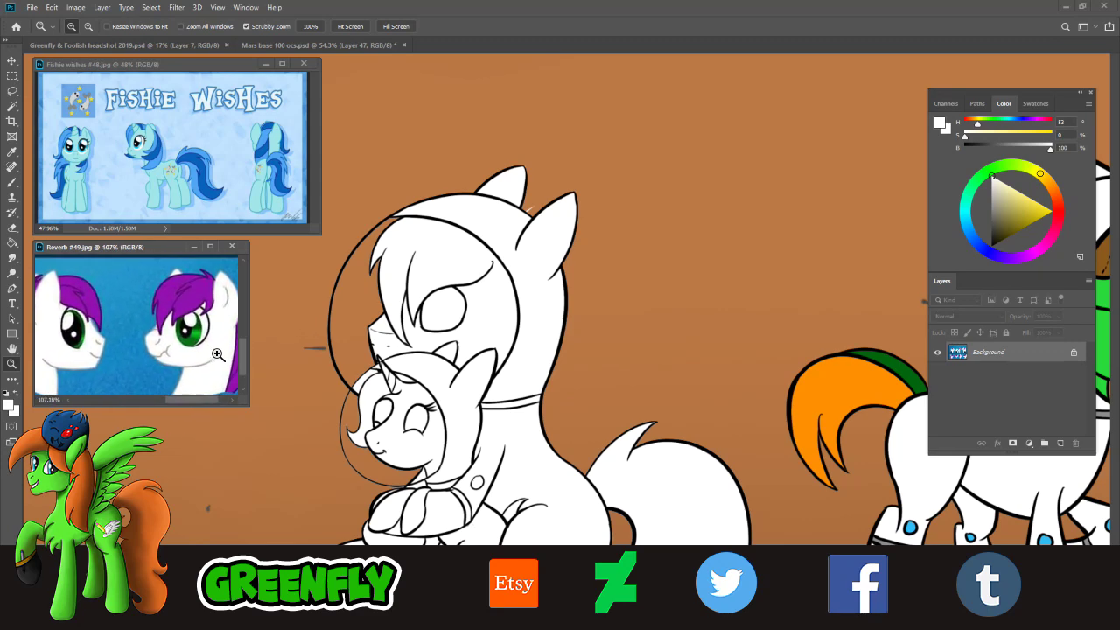
pyautogui.click(11, 152)
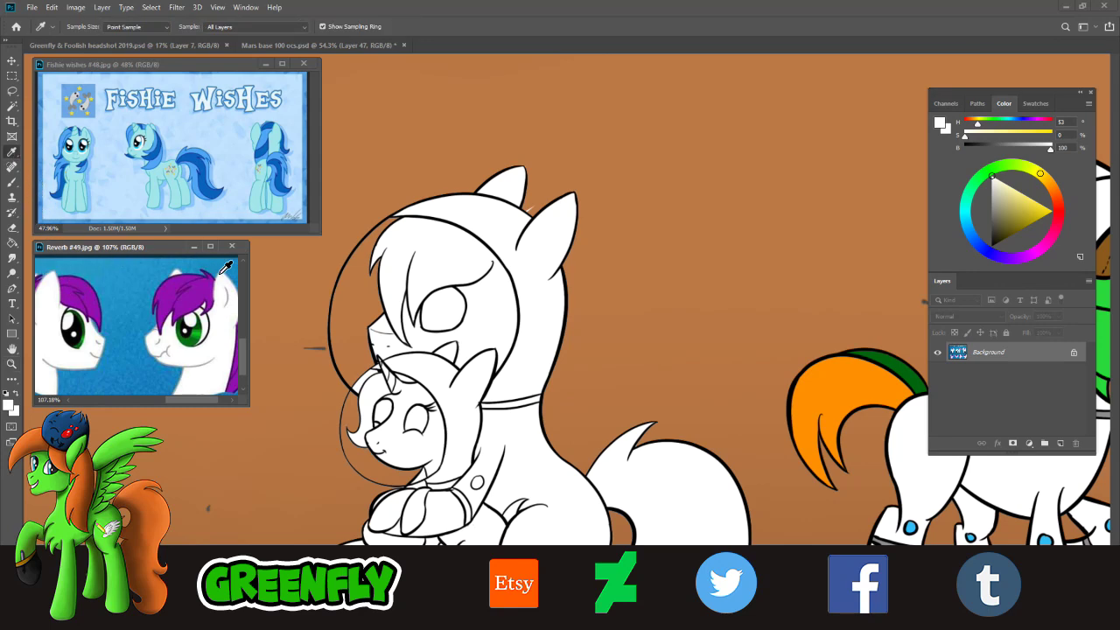
pyautogui.click(196, 298)
pyautogui.click(11, 181)
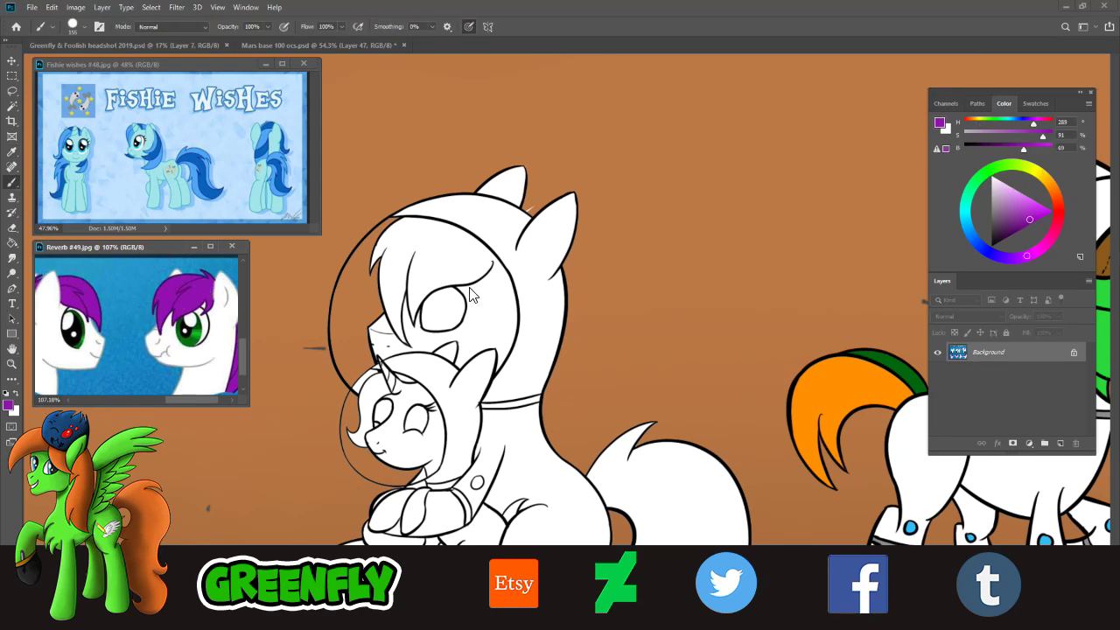
pyautogui.moveTo(430, 266)
pyautogui.mouseDown()
pyautogui.moveTo(443, 253)
pyautogui.moveTo(441, 273)
pyautogui.moveTo(459, 268)
pyautogui.moveTo(429, 272)
pyautogui.moveTo(419, 254)
pyautogui.moveTo(461, 260)
pyautogui.moveTo(428, 258)
pyautogui.moveTo(461, 272)
pyautogui.mouseUp()
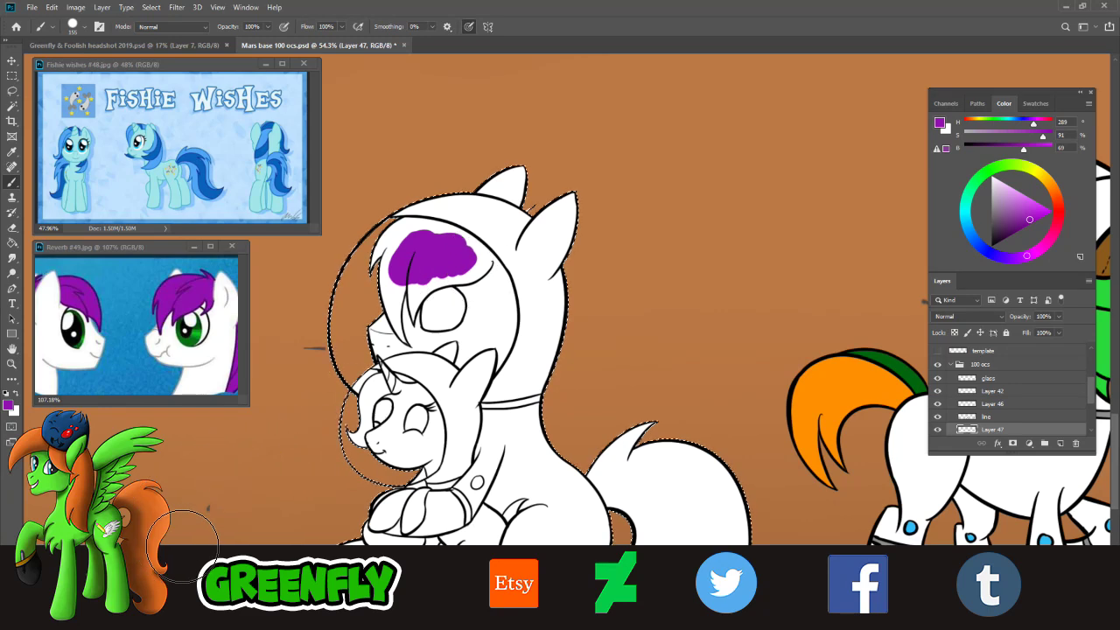
# - Sample the light teal coat colour from the Fishie Wishes reference and paint it on the small pony's face with the brush reduced to size 34
pyautogui.press('i')
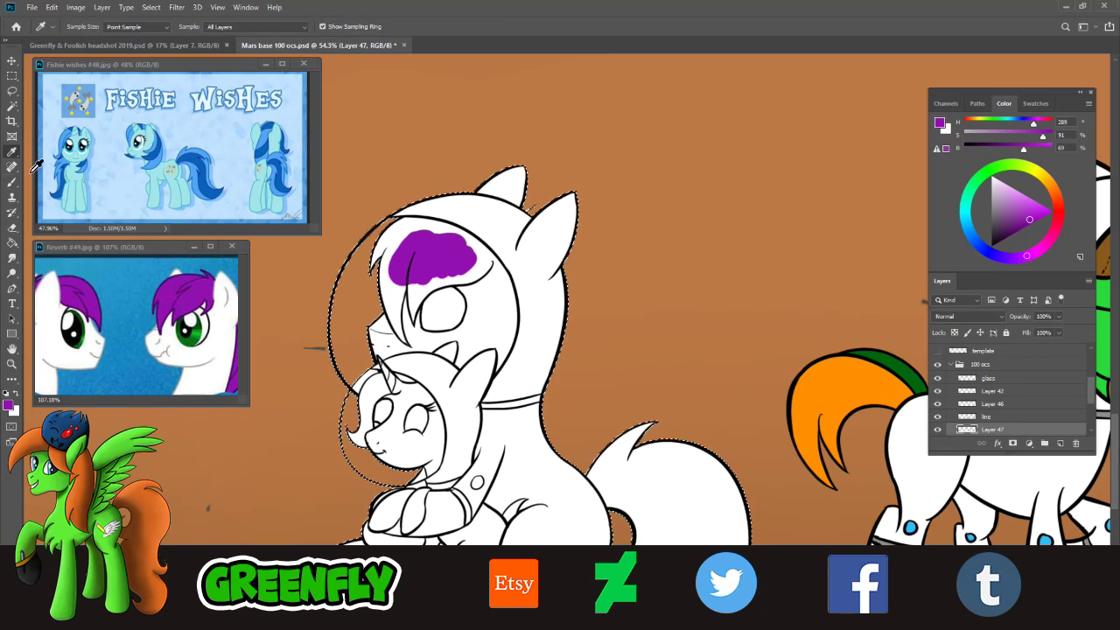
pyautogui.click(190, 182)
pyautogui.press('b')
pyautogui.click(80, 28)
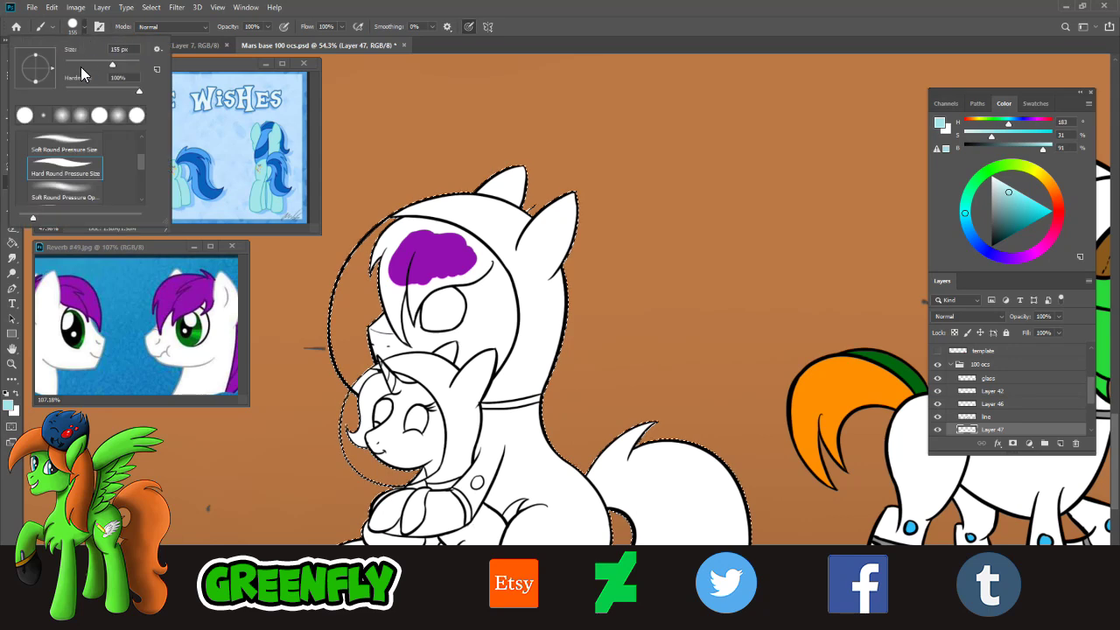
pyautogui.moveTo(428, 440); pyautogui.dragTo(424, 446)
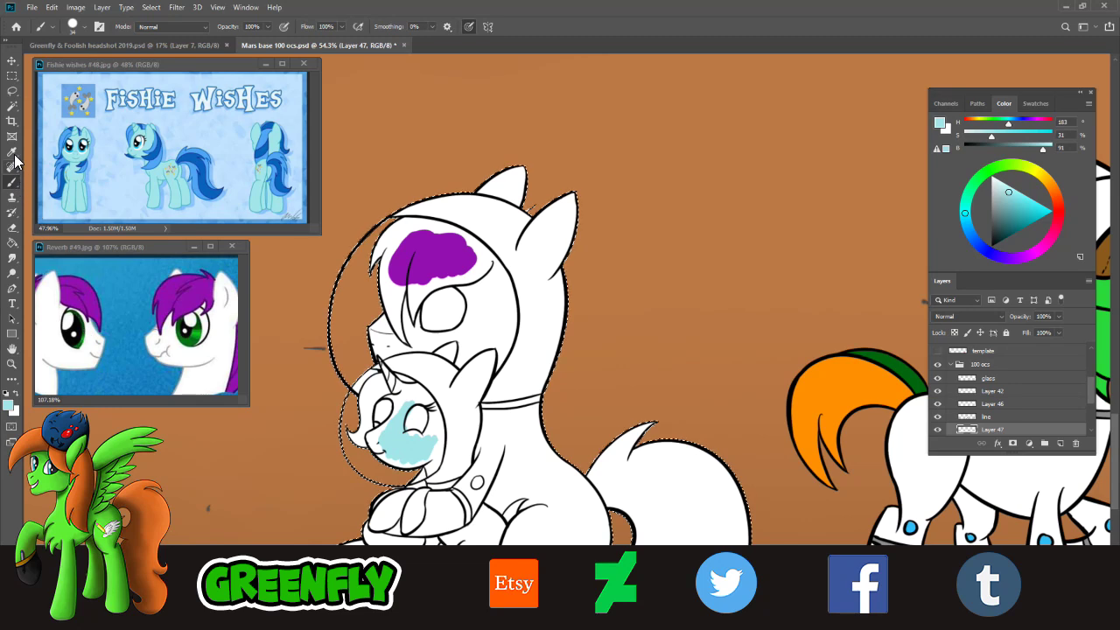
# - Sample the lighter blue tail colour from the Fishie Wishes reference and paint a patch of it on the small pony's mane
pyautogui.press('i')
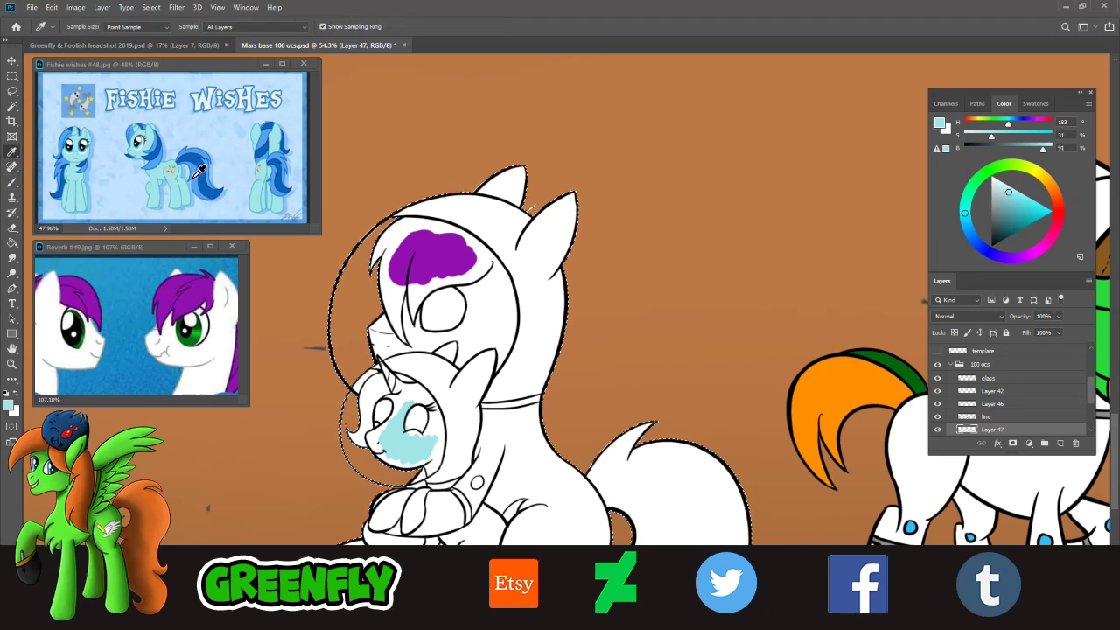
pyautogui.click(155, 210)
pyautogui.click(12, 181)
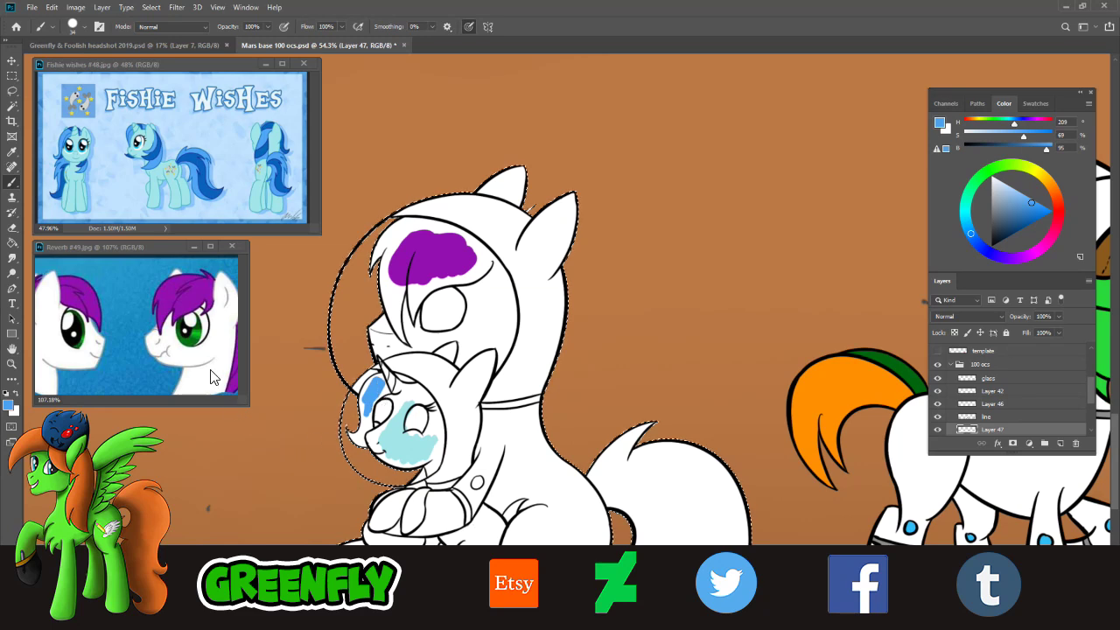
# - Sample the black tail-tip colour from the Reverb reference and lighten it to 15% brightness
pyautogui.click(243, 328)
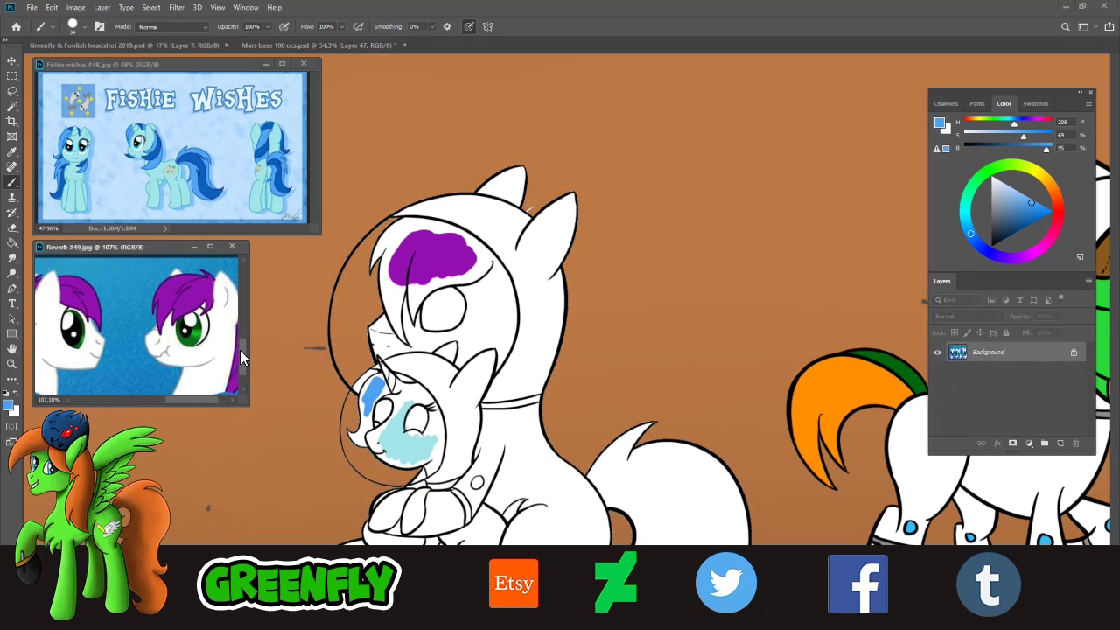
pyautogui.scroll(-2, 240, 350)
pyautogui.press('z')
pyautogui.moveTo(175, 351); pyautogui.dragTo(128, 369)
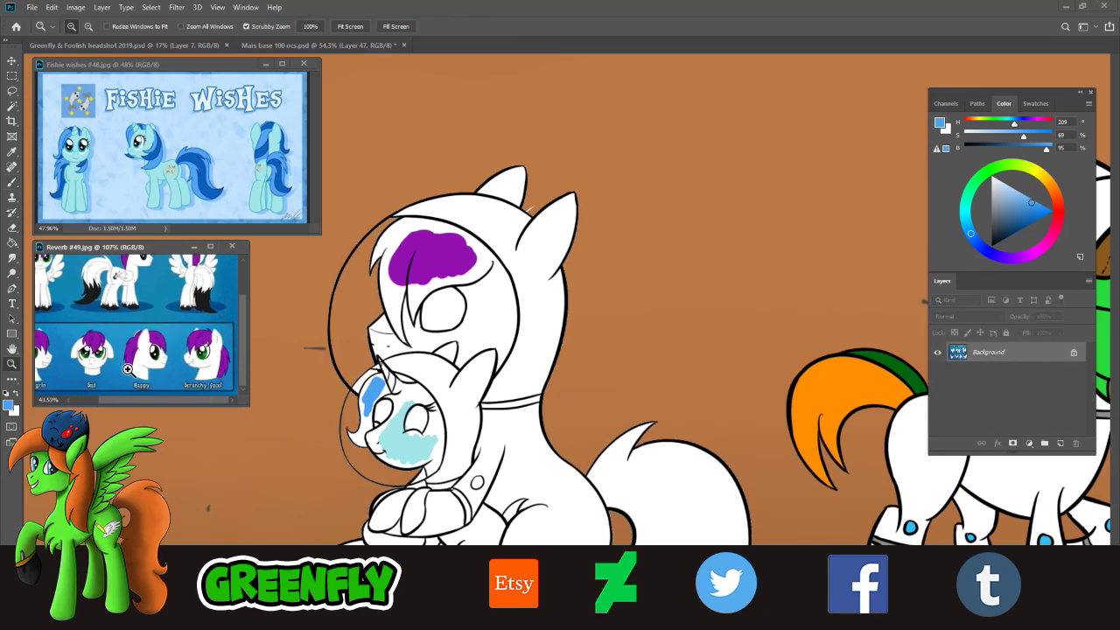
pyautogui.moveTo(156, 283); pyautogui.dragTo(179, 357)
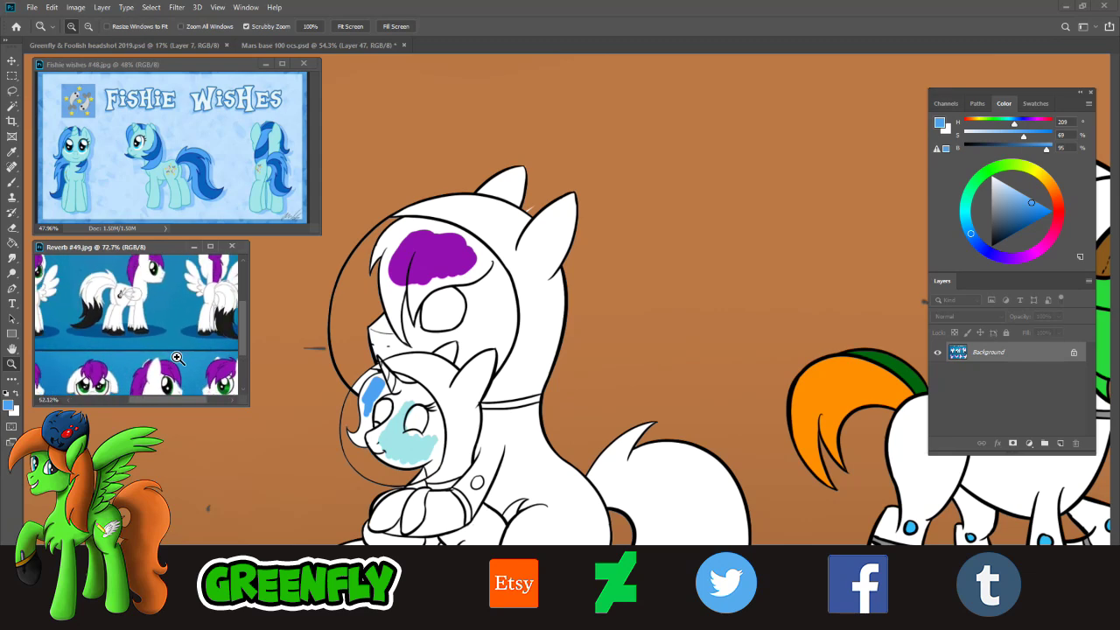
pyautogui.moveTo(80, 333); pyautogui.dragTo(110, 339)
pyautogui.click(111, 339)
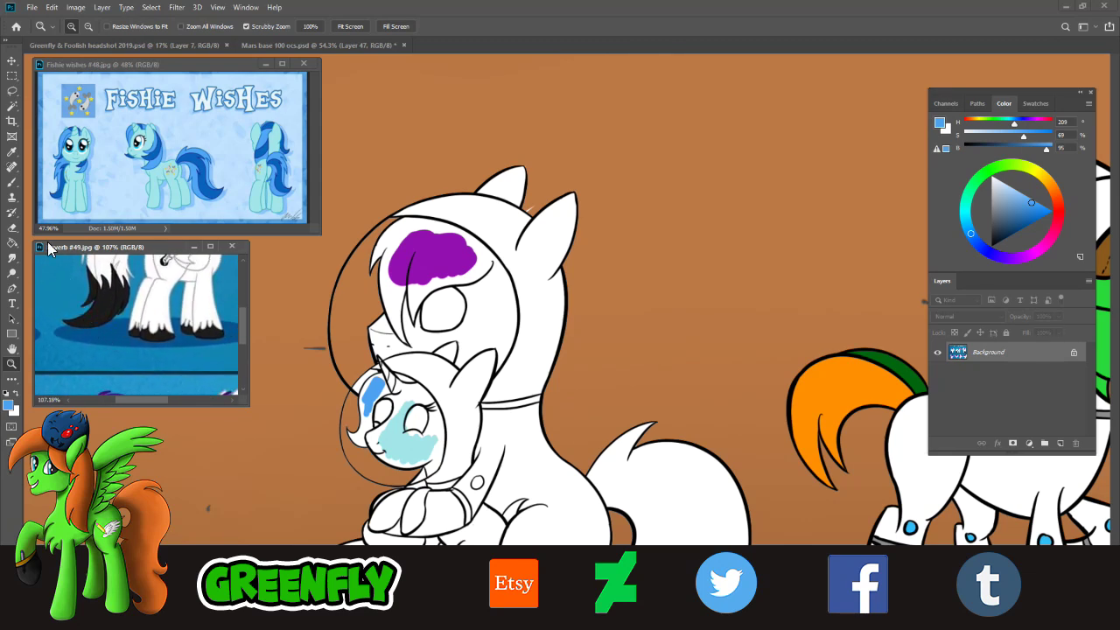
pyautogui.press('i')
pyautogui.click(105, 303)
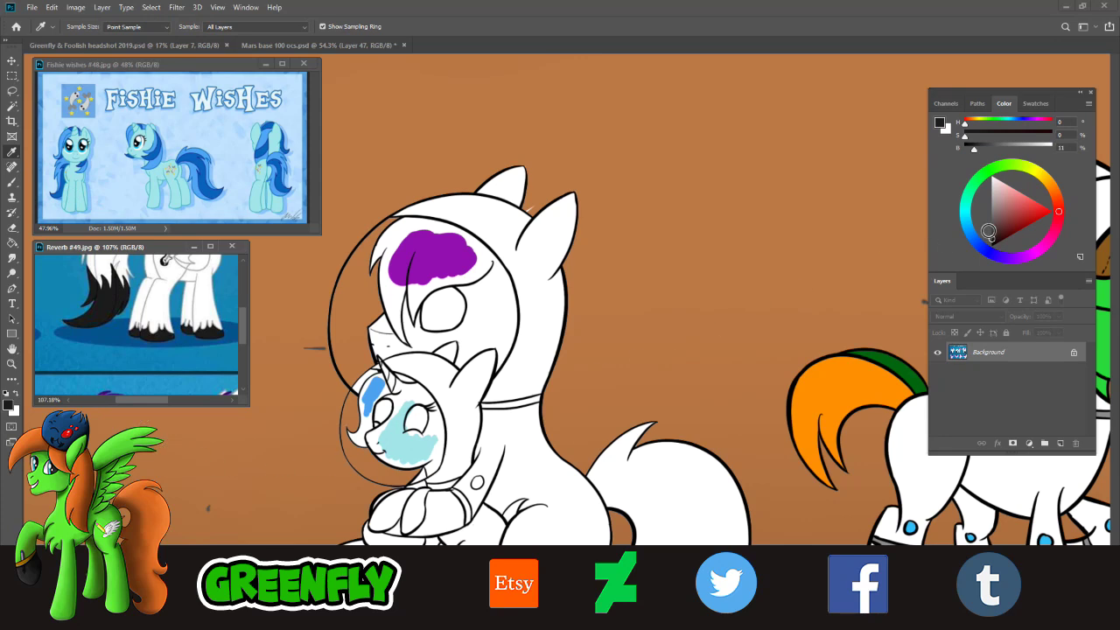
pyautogui.moveTo(1004, 237); pyautogui.dragTo(993, 239)
# - Paint the lower end of the larger pony's tail near-black on Layer 47, with pointed streaks reaching up into the white
pyautogui.press('z')
pyautogui.click(480, 387)
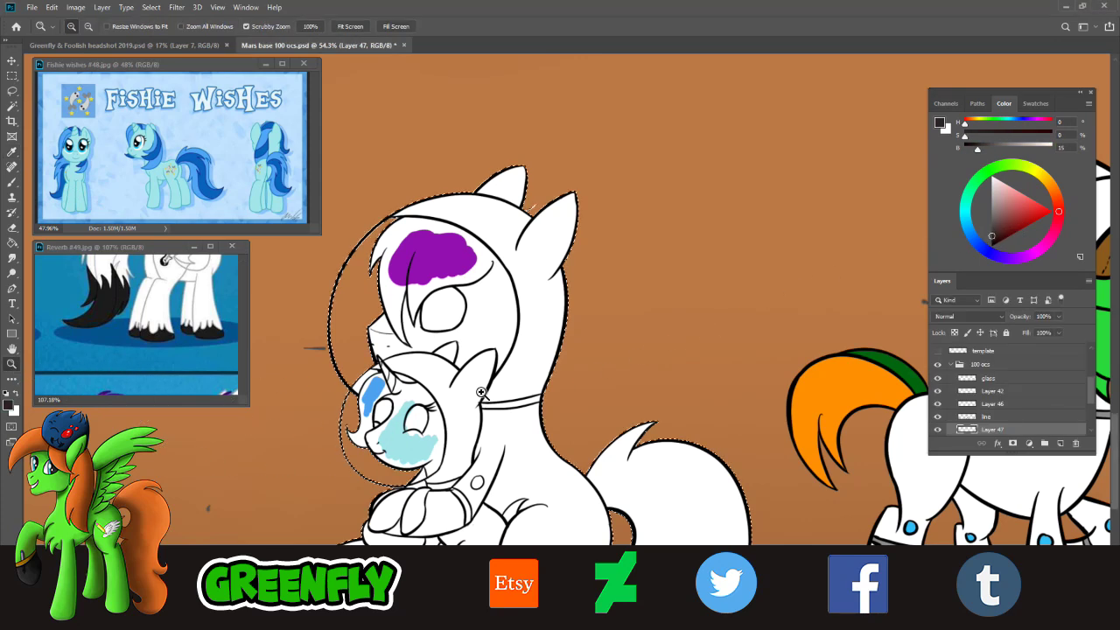
pyautogui.moveTo(534, 413); pyautogui.dragTo(459, 413)
pyautogui.scroll(3, 560, 509)
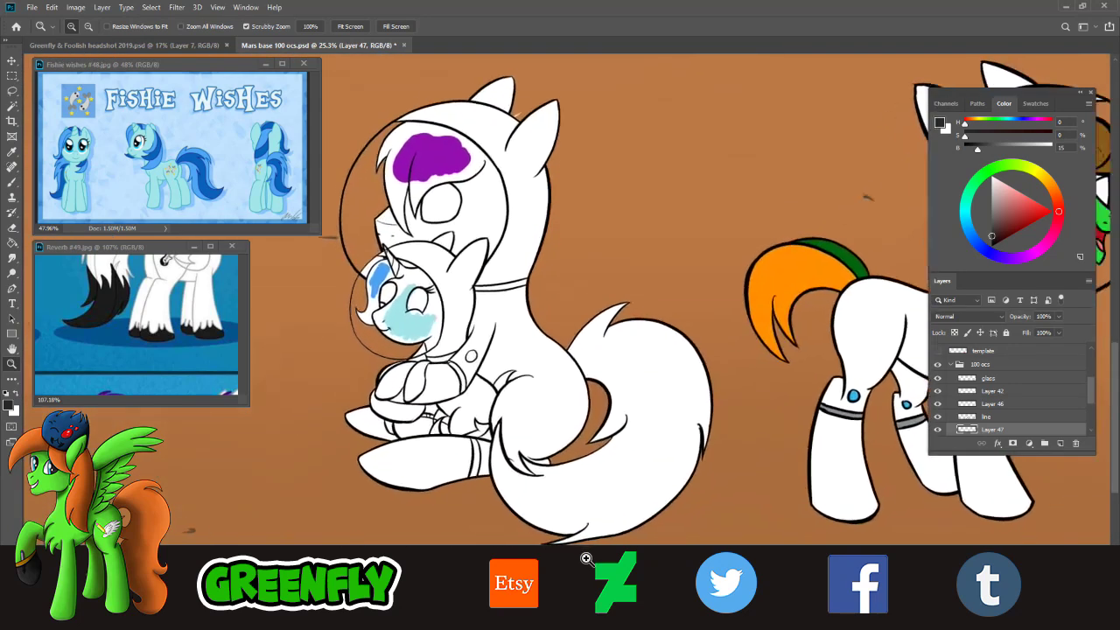
pyautogui.press('b')
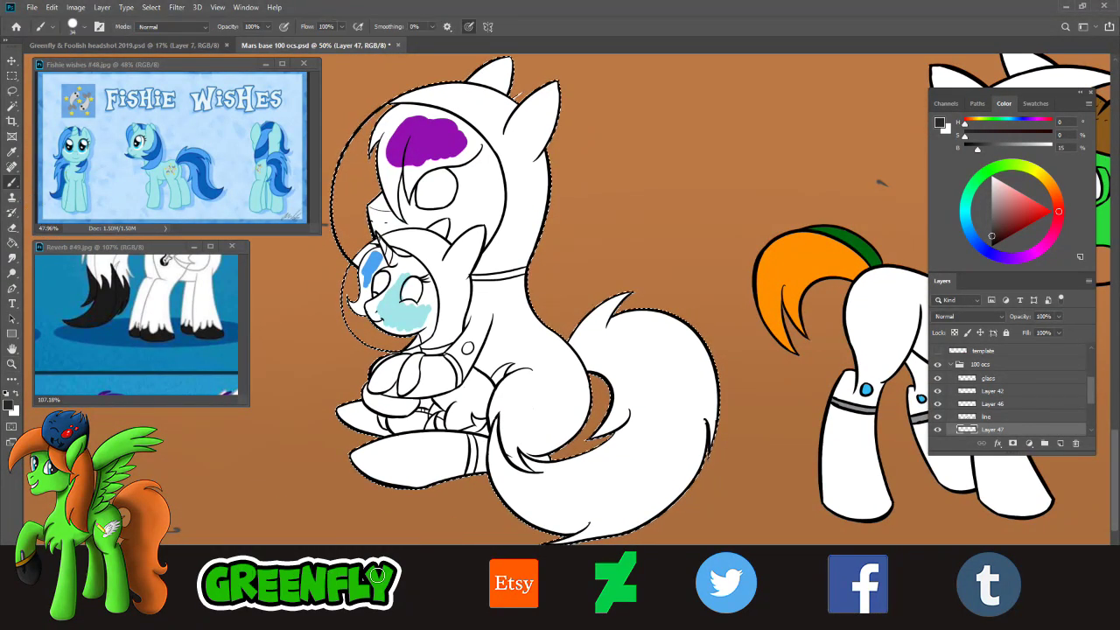
pyautogui.moveTo(584, 492)
pyautogui.mouseDown()
pyautogui.moveTo(593, 482)
pyautogui.moveTo(573, 512)
pyautogui.moveTo(610, 517)
pyautogui.moveTo(582, 549)
pyautogui.mouseUp()
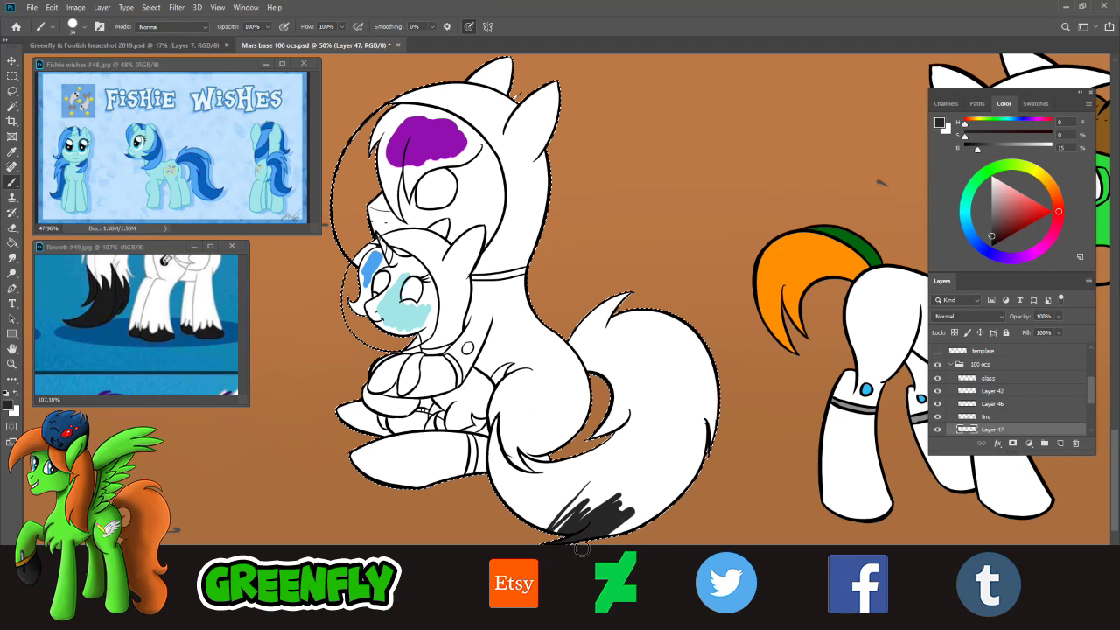
pyautogui.moveTo(610, 494)
pyautogui.mouseDown()
pyautogui.moveTo(543, 541)
pyautogui.moveTo(585, 488)
pyautogui.moveTo(535, 526)
pyautogui.mouseUp()
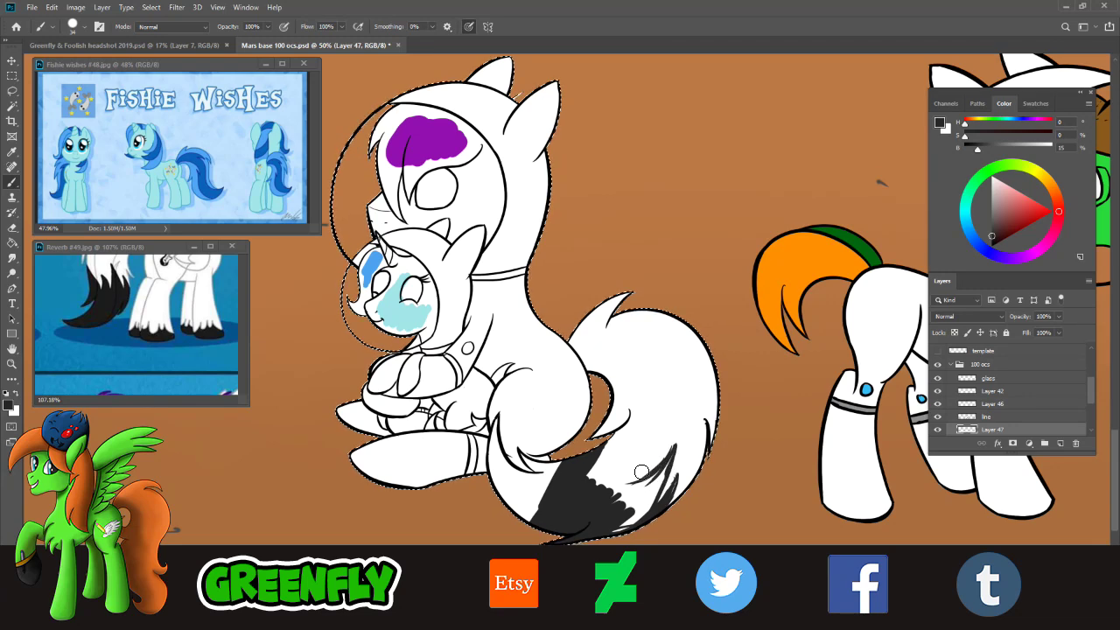
# - Paint another pointed near-black streak on the larger pony's tail and fill the tail's base around the hip near-black
pyautogui.click(11, 363)
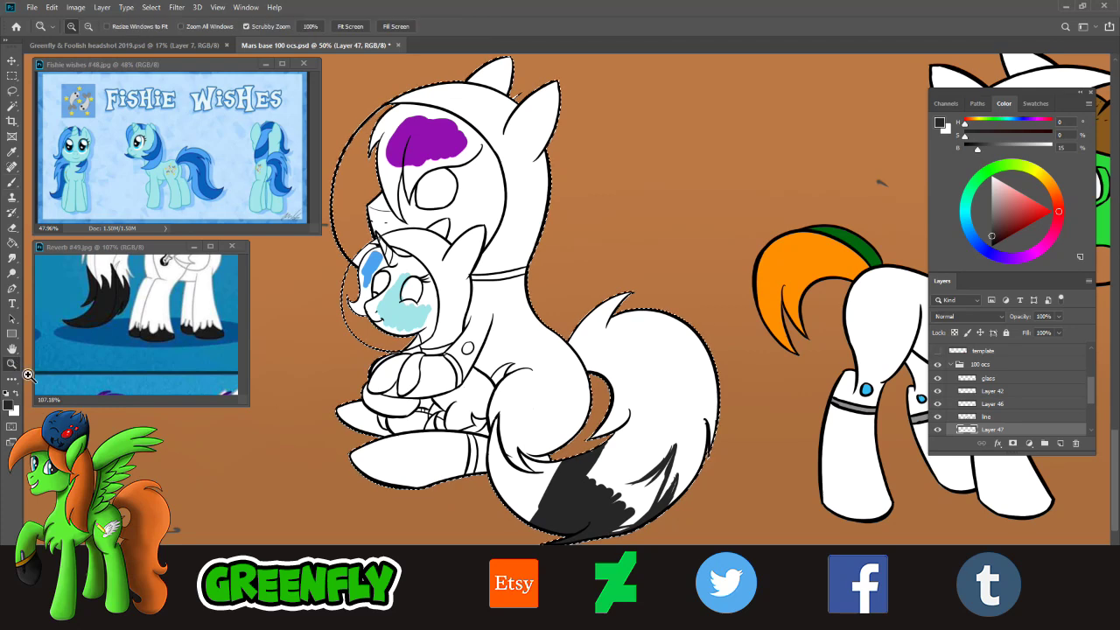
pyautogui.moveTo(632, 464); pyautogui.dragTo(687, 464)
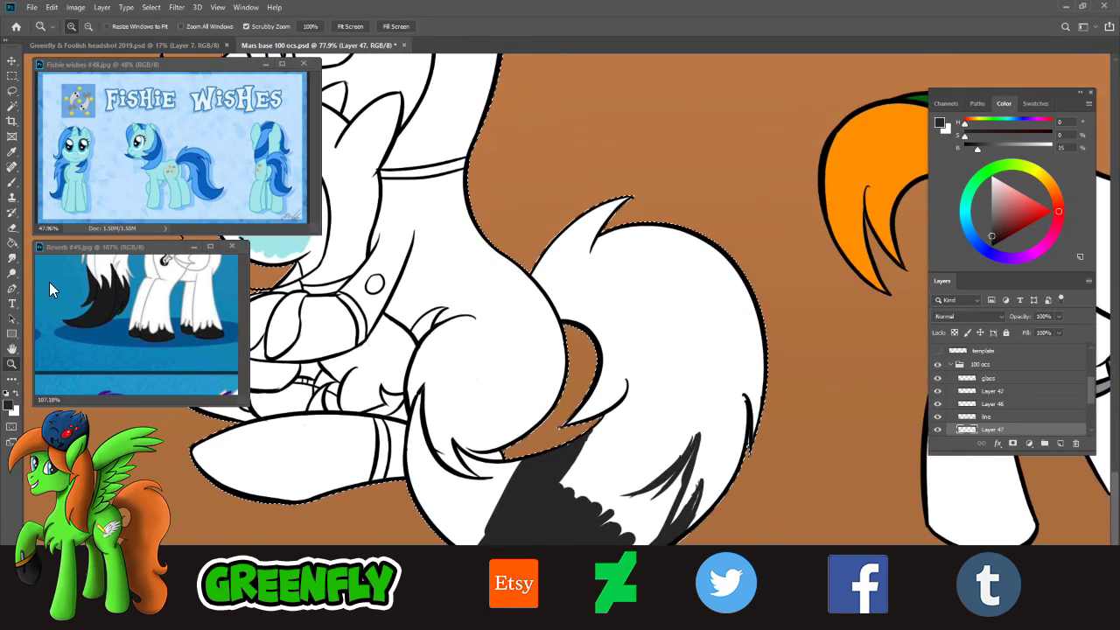
pyautogui.click(12, 181)
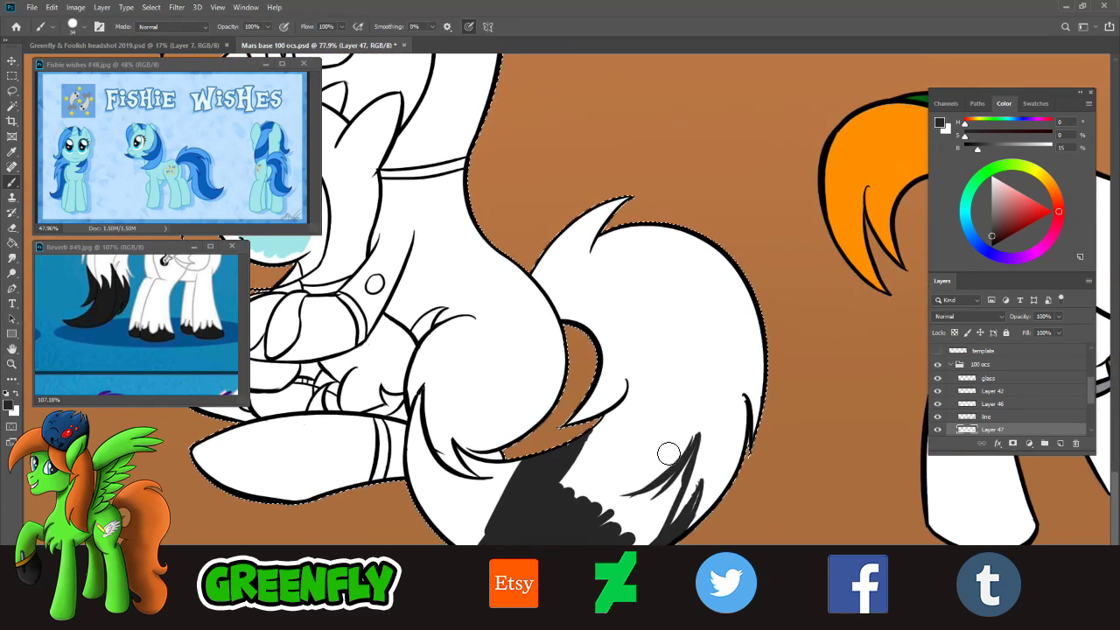
pyautogui.moveTo(632, 440)
pyautogui.mouseDown()
pyautogui.moveTo(570, 468)
pyautogui.moveTo(613, 454)
pyautogui.moveTo(588, 462)
pyautogui.moveTo(599, 427)
pyautogui.moveTo(560, 484)
pyautogui.moveTo(595, 436)
pyautogui.moveTo(578, 472)
pyautogui.moveTo(595, 442)
pyautogui.moveTo(576, 455)
pyautogui.moveTo(595, 469)
pyautogui.moveTo(580, 464)
pyautogui.moveTo(660, 424)
pyautogui.moveTo(586, 465)
pyautogui.moveTo(652, 427)
pyautogui.moveTo(631, 443)
pyautogui.moveTo(650, 431)
pyautogui.moveTo(606, 516)
pyautogui.mouseUp()
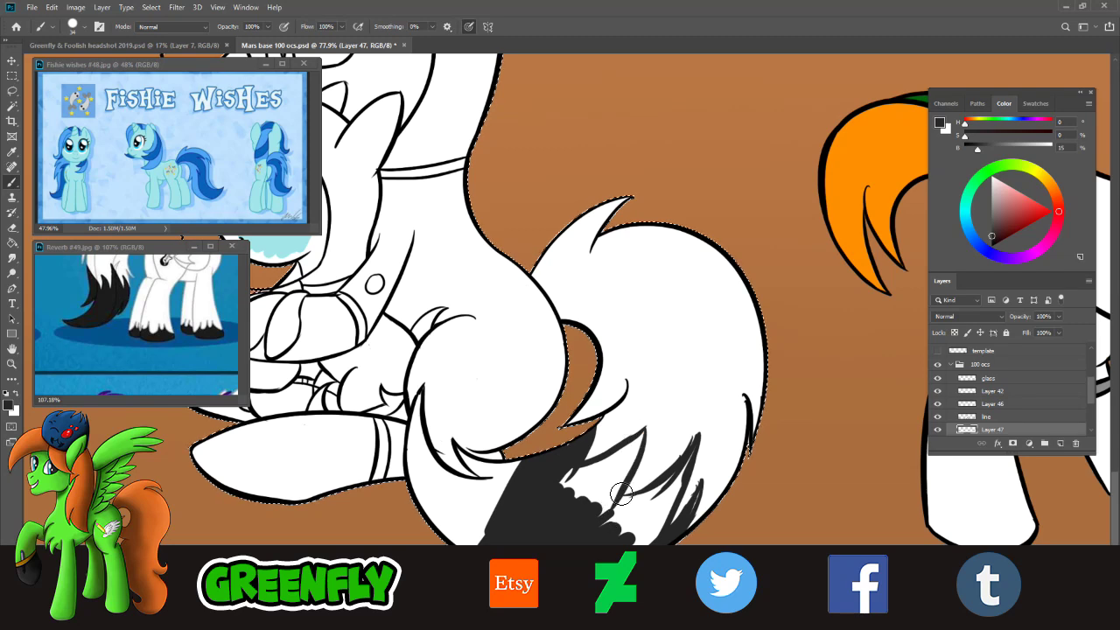
pyautogui.hotkey('ctrl', 'z')
pyautogui.moveTo(647, 432)
pyautogui.mouseDown()
pyautogui.moveTo(592, 511)
pyautogui.moveTo(676, 476)
pyautogui.moveTo(695, 444)
pyautogui.moveTo(653, 488)
pyautogui.moveTo(702, 434)
pyautogui.moveTo(651, 501)
pyautogui.moveTo(448, 539)
pyautogui.moveTo(422, 488)
pyautogui.moveTo(421, 498)
pyautogui.moveTo(411, 449)
pyautogui.moveTo(426, 392)
pyautogui.moveTo(427, 495)
pyautogui.moveTo(460, 533)
pyautogui.moveTo(430, 471)
pyautogui.moveTo(455, 478)
pyautogui.moveTo(430, 463)
pyautogui.moveTo(495, 487)
pyautogui.moveTo(465, 521)
pyautogui.moveTo(444, 483)
pyautogui.moveTo(503, 495)
pyautogui.moveTo(517, 470)
pyautogui.moveTo(469, 464)
pyautogui.moveTo(513, 470)
pyautogui.mouseUp()
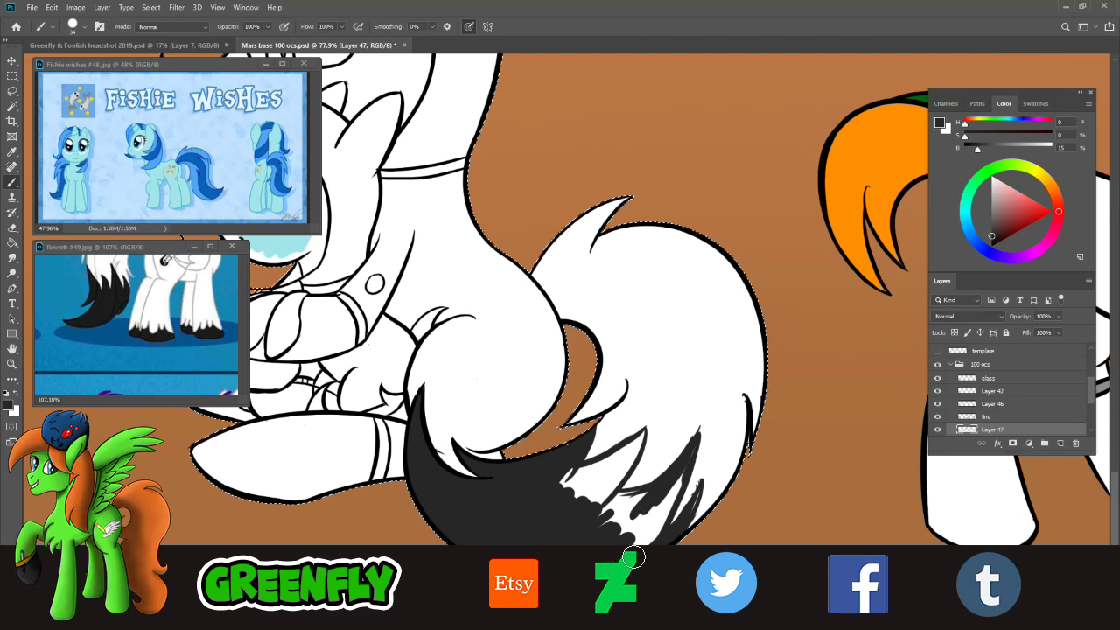
# - Fill the white gaps between the pointed streaks on the larger pony's tail with near-black
pyautogui.moveTo(635, 557)
pyautogui.mouseDown()
pyautogui.moveTo(664, 544)
pyautogui.moveTo(616, 551)
pyautogui.moveTo(618, 539)
pyautogui.moveTo(667, 519)
pyautogui.mouseUp()
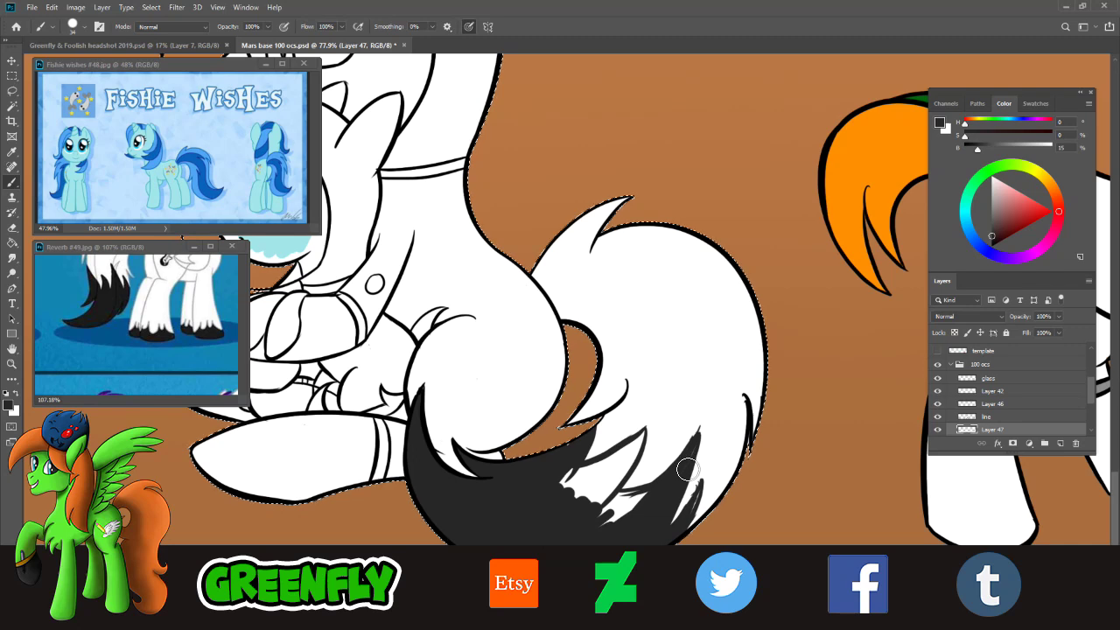
pyautogui.moveTo(701, 445)
pyautogui.mouseDown()
pyautogui.moveTo(705, 436)
pyautogui.moveTo(699, 456)
pyautogui.moveTo(698, 440)
pyautogui.mouseUp()
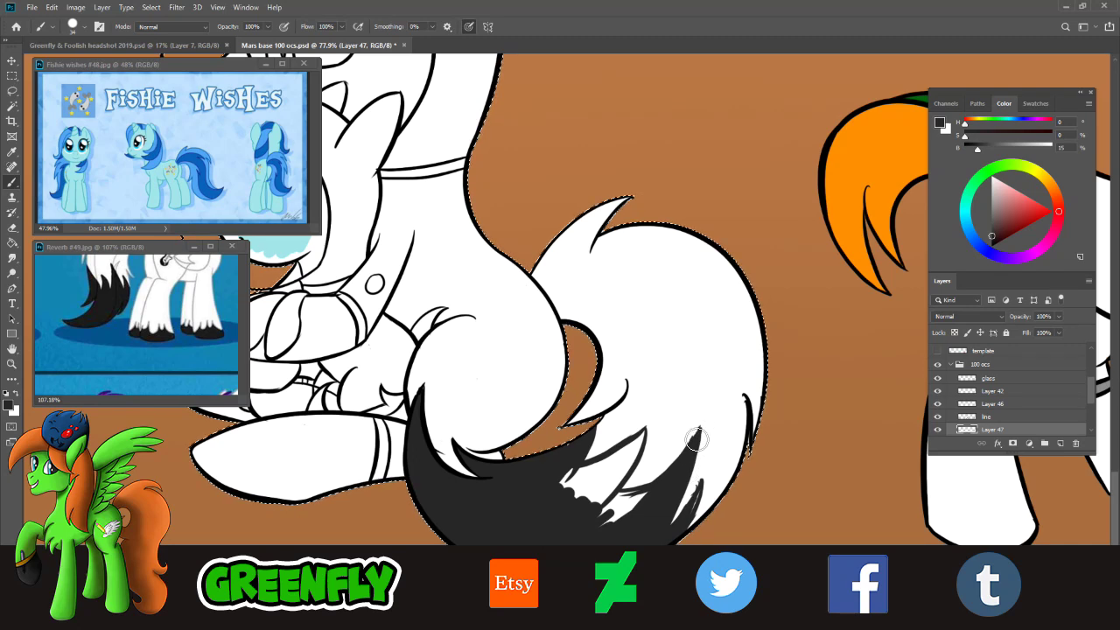
pyautogui.moveTo(633, 511)
pyautogui.mouseDown()
pyautogui.moveTo(586, 506)
pyautogui.moveTo(604, 482)
pyautogui.moveTo(564, 483)
pyautogui.moveTo(600, 479)
pyautogui.moveTo(610, 461)
pyautogui.moveTo(604, 513)
pyautogui.moveTo(623, 506)
pyautogui.moveTo(607, 515)
pyautogui.moveTo(647, 434)
pyautogui.moveTo(611, 462)
pyautogui.moveTo(627, 463)
pyautogui.moveTo(613, 494)
pyautogui.moveTo(694, 514)
pyautogui.moveTo(703, 494)
pyautogui.moveTo(687, 537)
pyautogui.moveTo(704, 488)
pyautogui.mouseUp()
pyautogui.moveTo(681, 555); pyautogui.dragTo(698, 508)
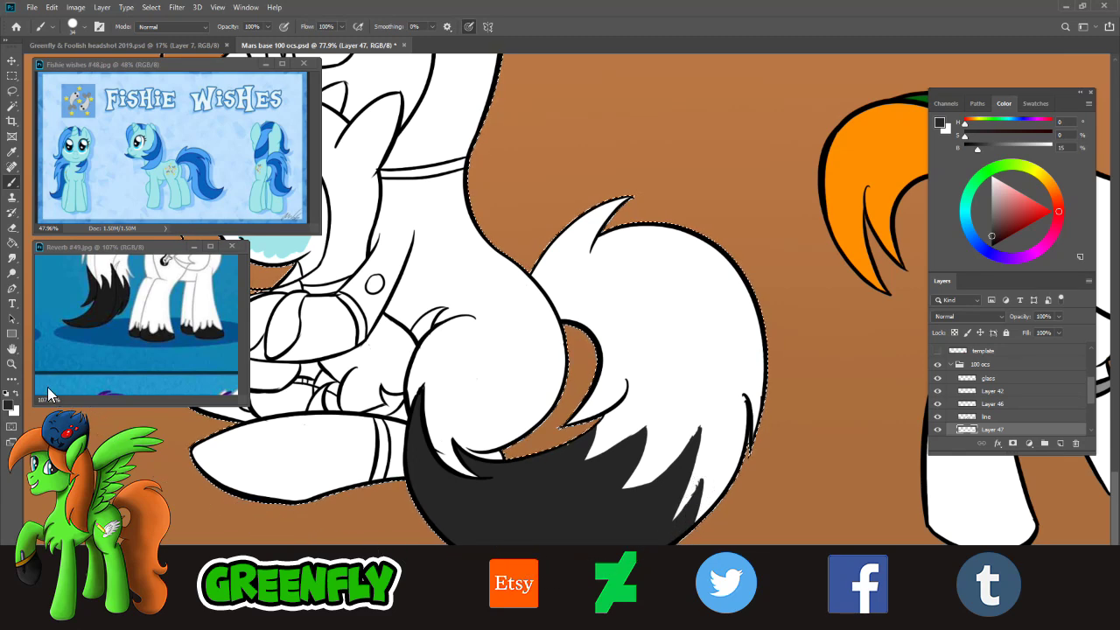
# - Sample the grey from the neighbouring pony's suit collar and paint the larger pony's collar and the small pony's neck and cuff bands
pyautogui.press('z')
pyautogui.scroll(-3, 623, 499)
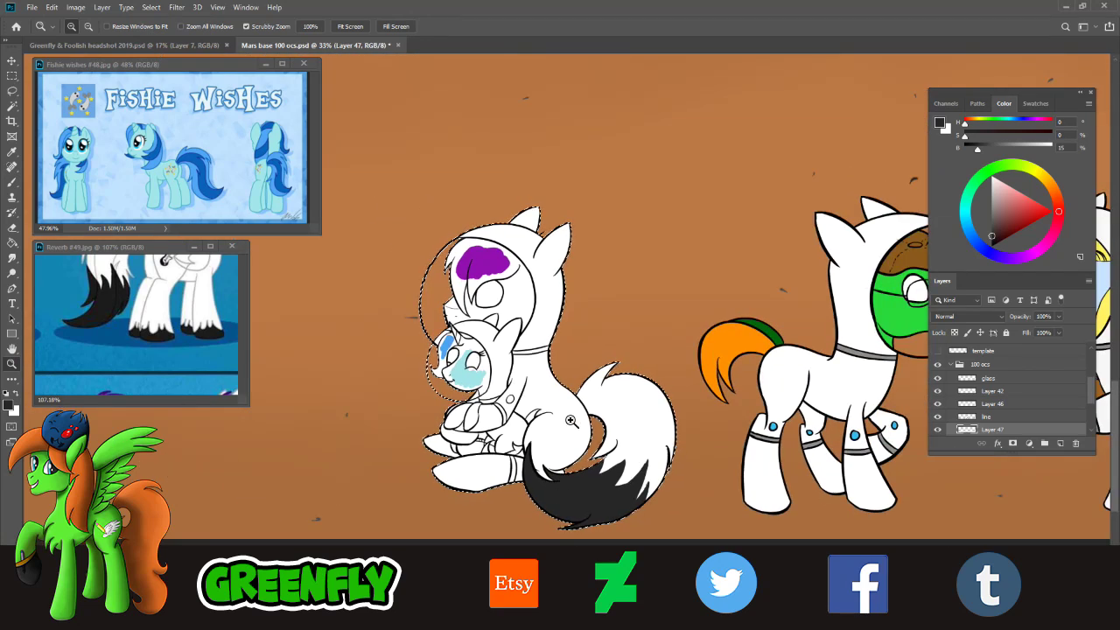
pyautogui.scroll(3, 569, 421)
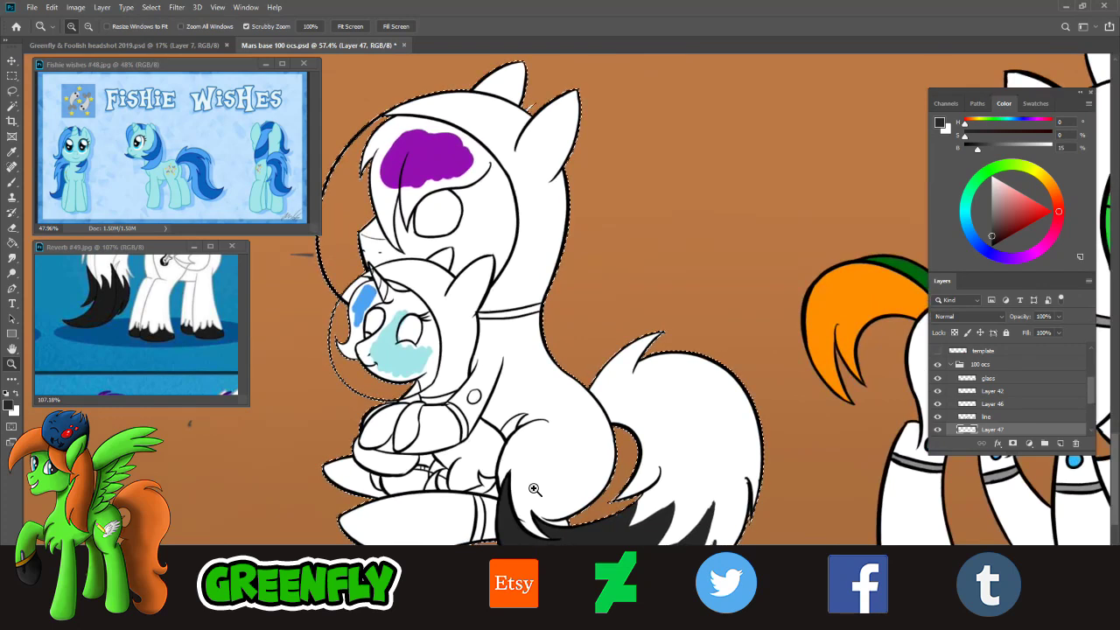
pyautogui.moveTo(535, 489); pyautogui.dragTo(448, 490)
pyautogui.moveTo(734, 473); pyautogui.dragTo(797, 475)
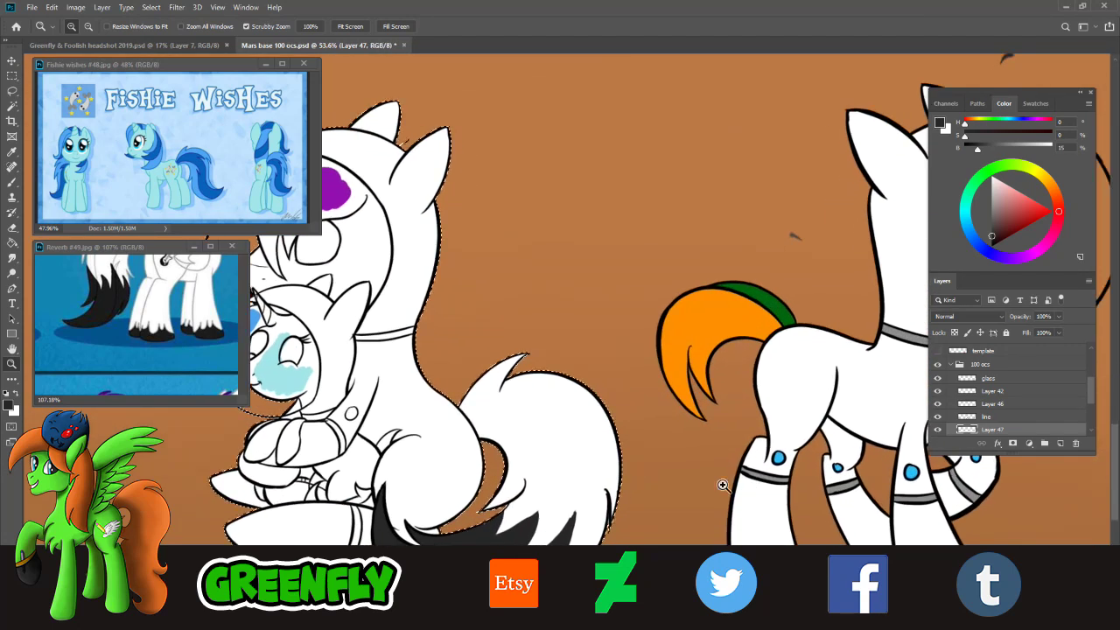
pyautogui.click(12, 152)
pyautogui.click(882, 330)
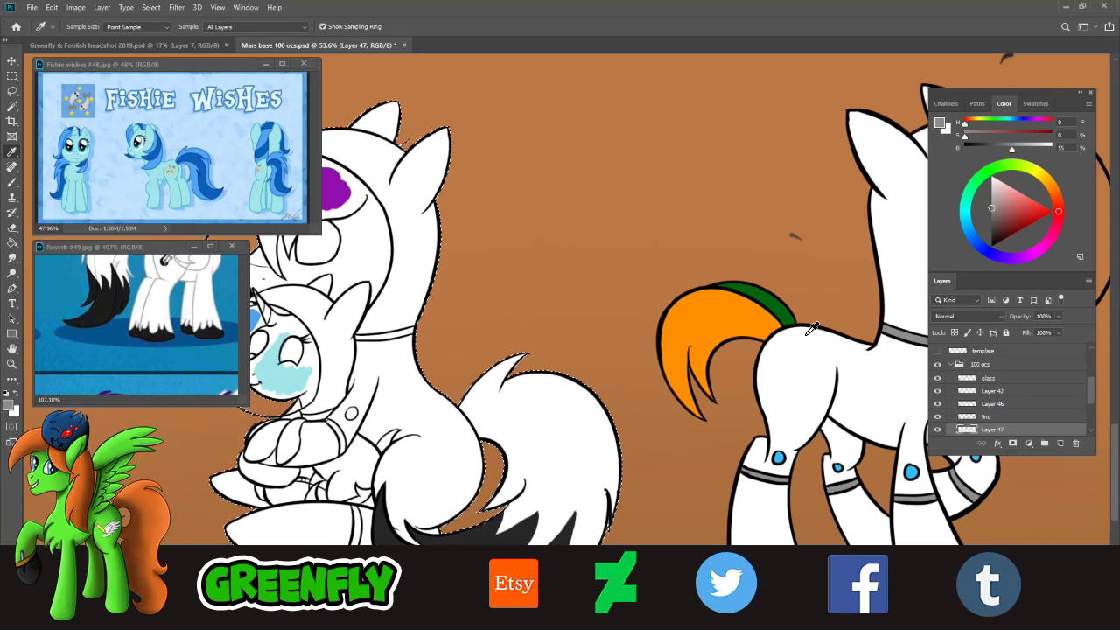
pyautogui.click(12, 182)
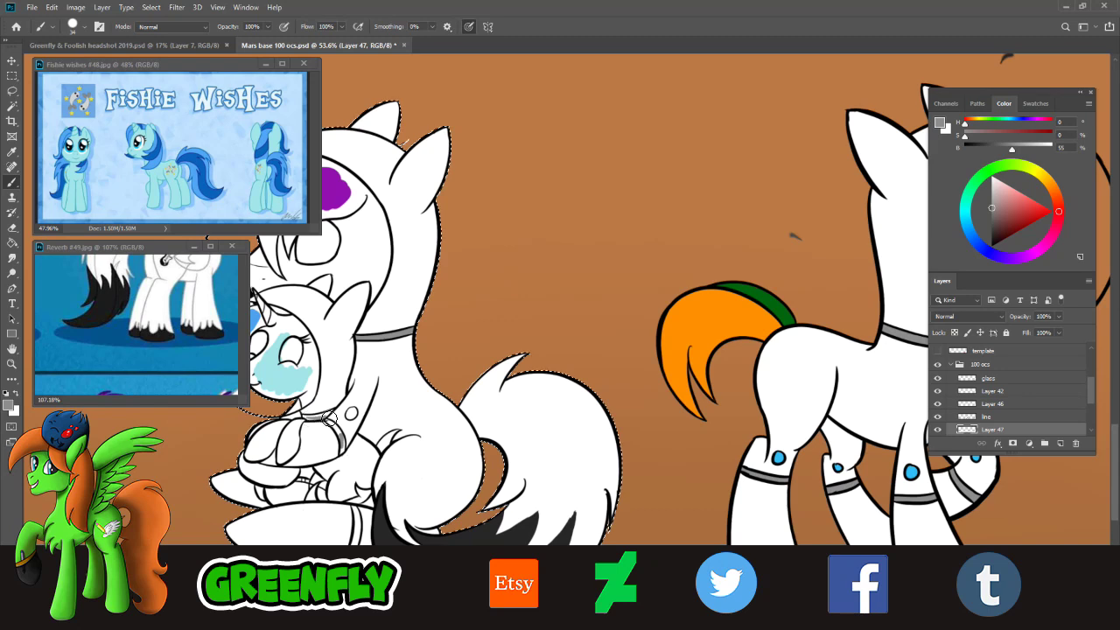
# - Sample the blue from the neighbouring pony's leg button and fill the round button on the small pony's suit with it
pyautogui.press('i')
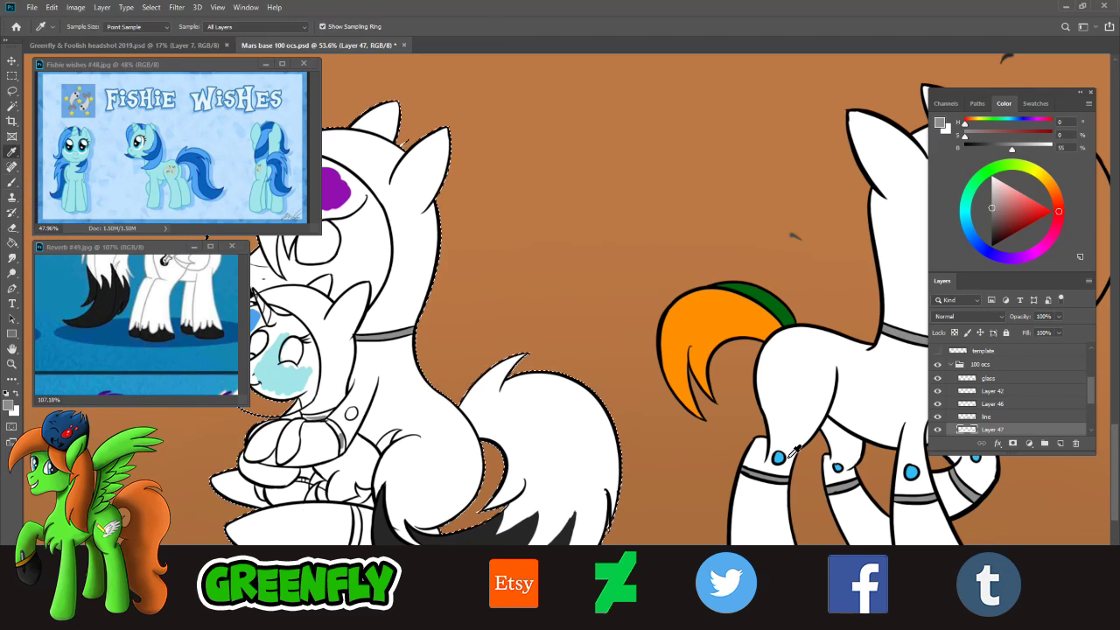
pyautogui.click(779, 457)
pyautogui.click(12, 182)
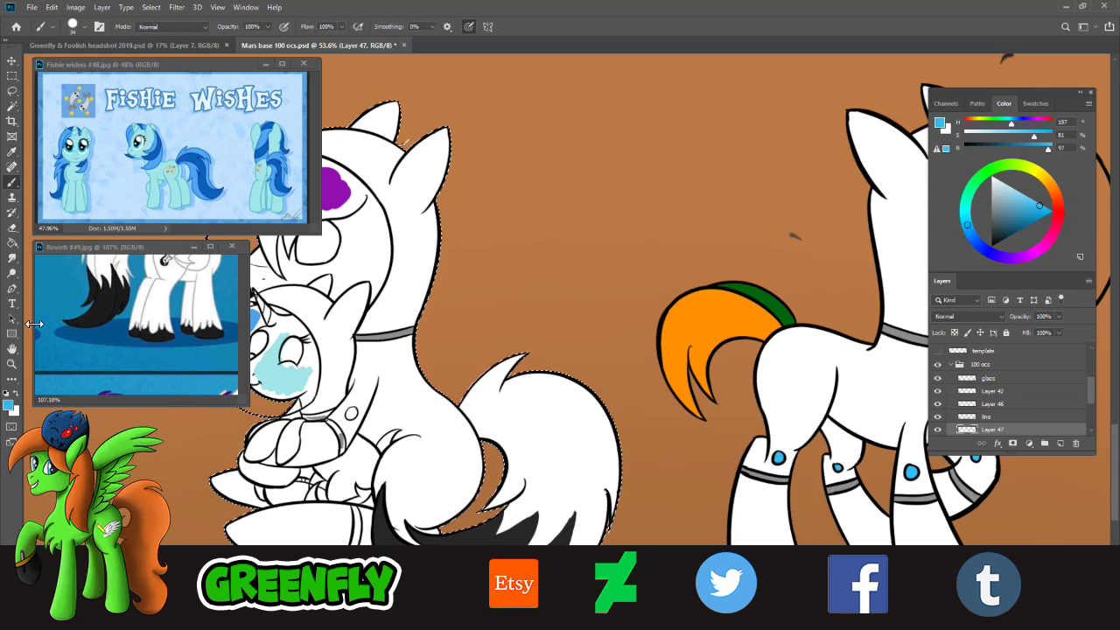
pyautogui.click(12, 365)
pyautogui.moveTo(281, 491); pyautogui.dragTo(322, 495)
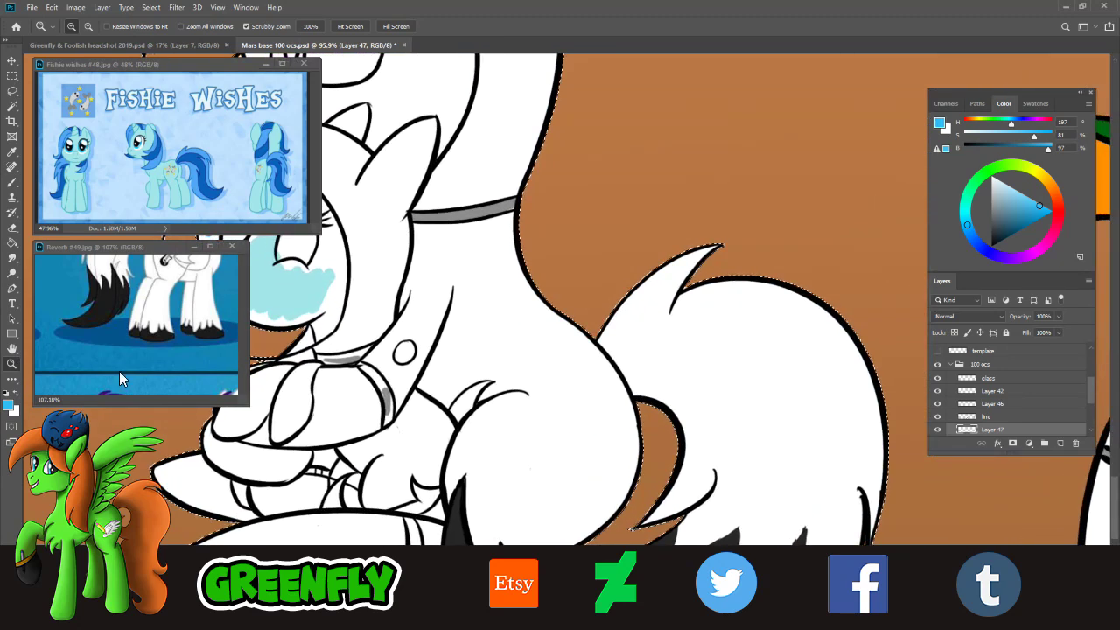
pyautogui.click(12, 182)
pyautogui.click(405, 353)
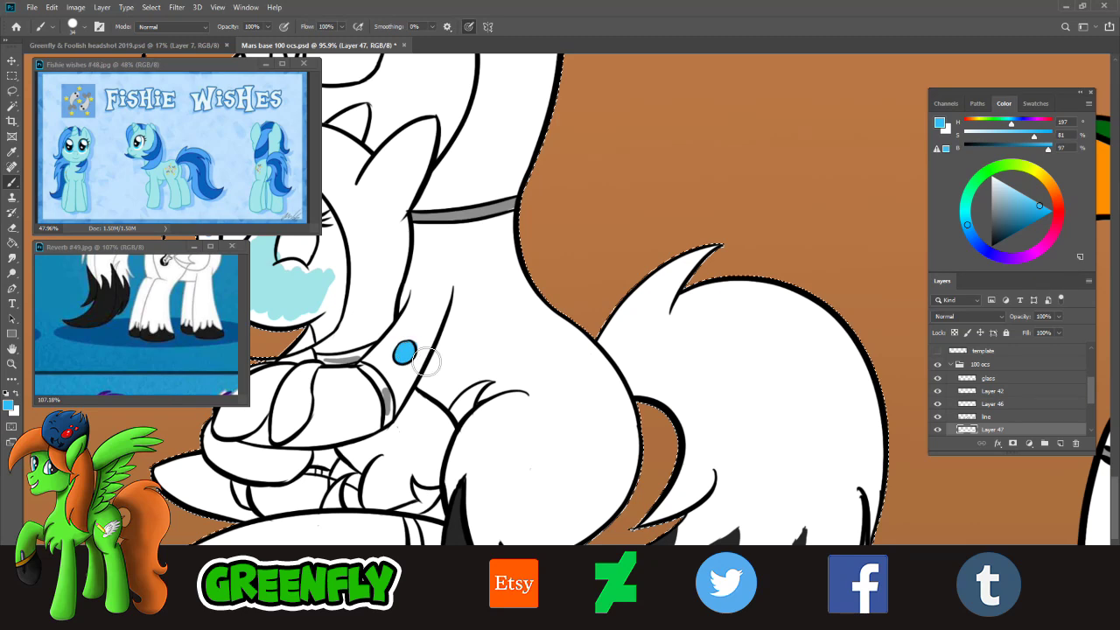
# - Sample the purple from the patch on the larger pony's mane as the brush colour
pyautogui.press('z')
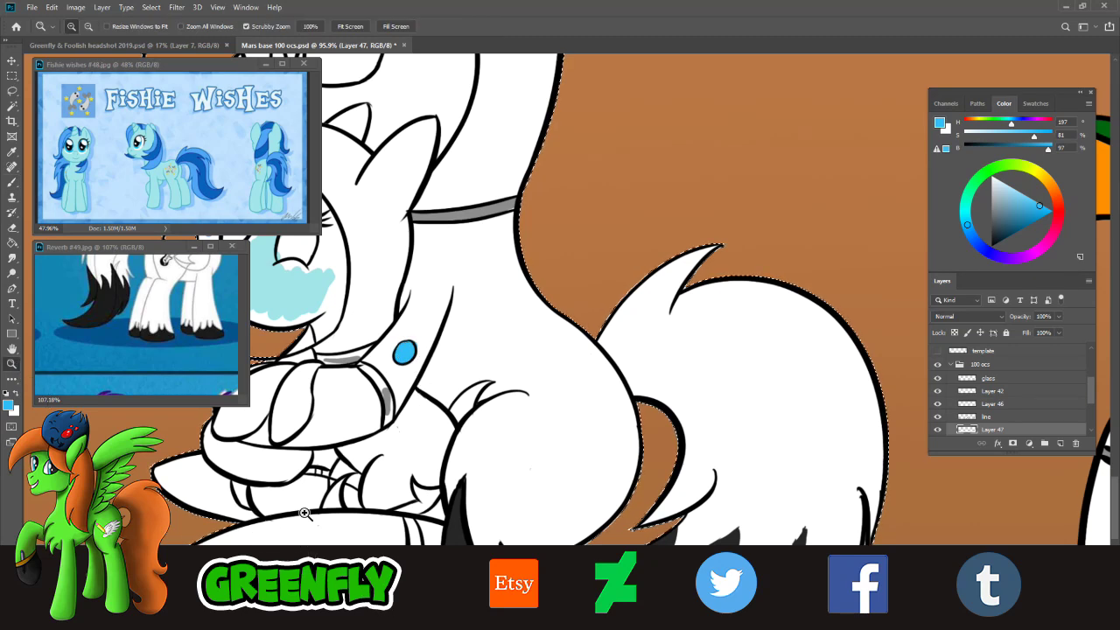
pyautogui.moveTo(520, 427); pyautogui.dragTo(455, 431)
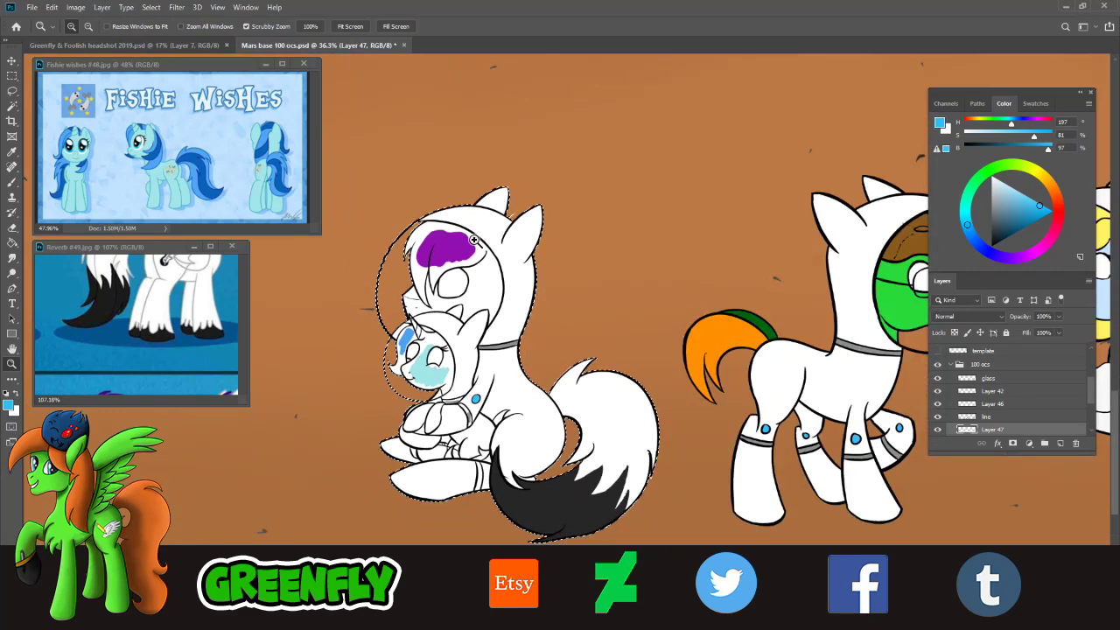
pyautogui.moveTo(474, 240); pyautogui.dragTo(578, 263)
pyautogui.moveTo(490, 223); pyautogui.dragTo(505, 270)
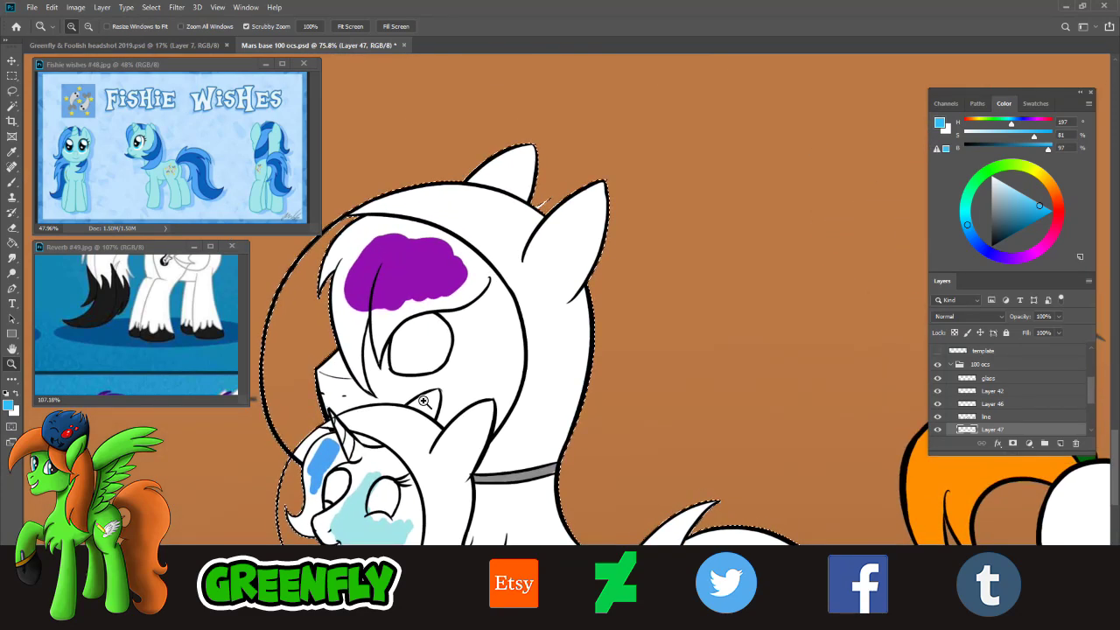
pyautogui.moveTo(424, 401); pyautogui.dragTo(438, 354)
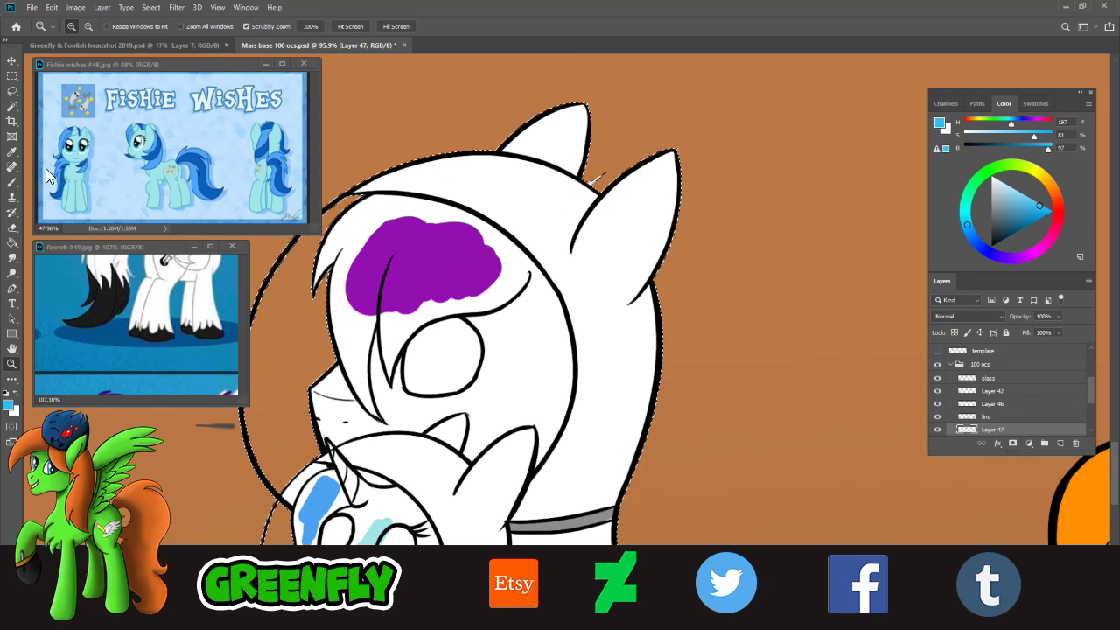
pyautogui.press('i')
pyautogui.click(421, 258)
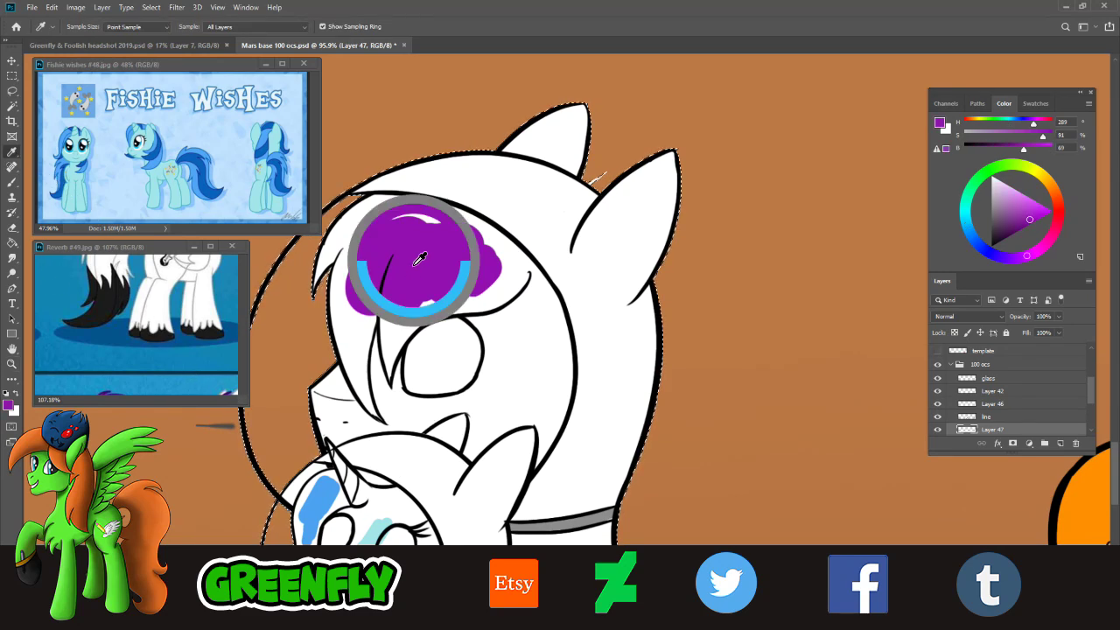
pyautogui.press('b')
# - Reduce the brush size and fill the larger pony's whole mane with purple up to the outlines
pyautogui.click(82, 28)
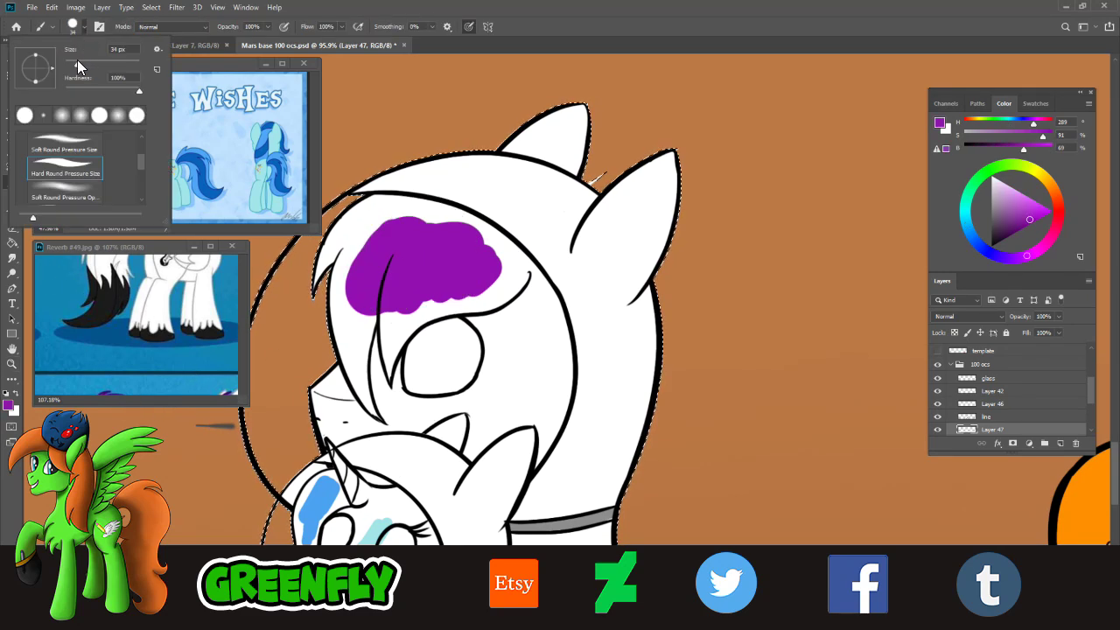
pyautogui.click(370, 295)
pyautogui.moveTo(370, 295); pyautogui.dragTo(370, 338)
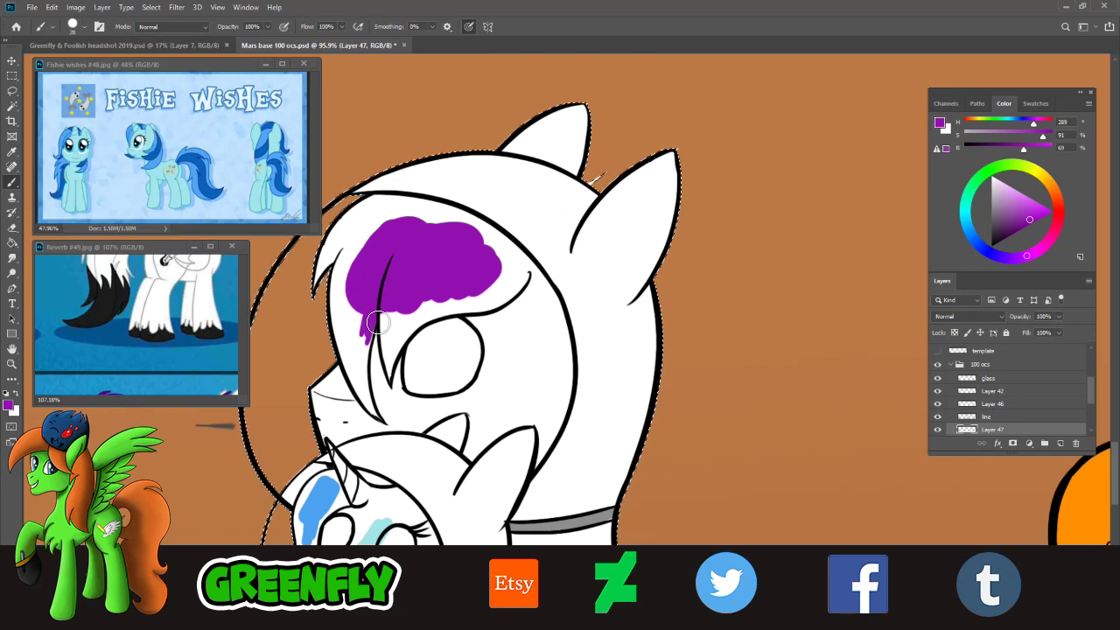
pyautogui.moveTo(372, 337)
pyautogui.mouseDown()
pyautogui.moveTo(383, 421)
pyautogui.moveTo(358, 375)
pyautogui.moveTo(359, 389)
pyautogui.moveTo(349, 381)
pyautogui.moveTo(359, 386)
pyautogui.moveTo(366, 306)
pyautogui.moveTo(352, 301)
pyautogui.moveTo(341, 343)
pyautogui.moveTo(338, 319)
pyautogui.moveTo(343, 257)
pyautogui.moveTo(364, 266)
pyautogui.moveTo(325, 295)
pyautogui.moveTo(323, 270)
pyautogui.moveTo(354, 219)
pyautogui.moveTo(356, 259)
pyautogui.moveTo(399, 211)
pyautogui.moveTo(348, 217)
pyautogui.moveTo(383, 212)
pyautogui.moveTo(368, 208)
pyautogui.moveTo(388, 205)
pyautogui.moveTo(376, 202)
pyautogui.moveTo(413, 216)
pyautogui.moveTo(399, 221)
pyautogui.moveTo(433, 223)
pyautogui.moveTo(417, 208)
pyautogui.moveTo(434, 210)
pyautogui.moveTo(524, 281)
pyautogui.mouseUp()
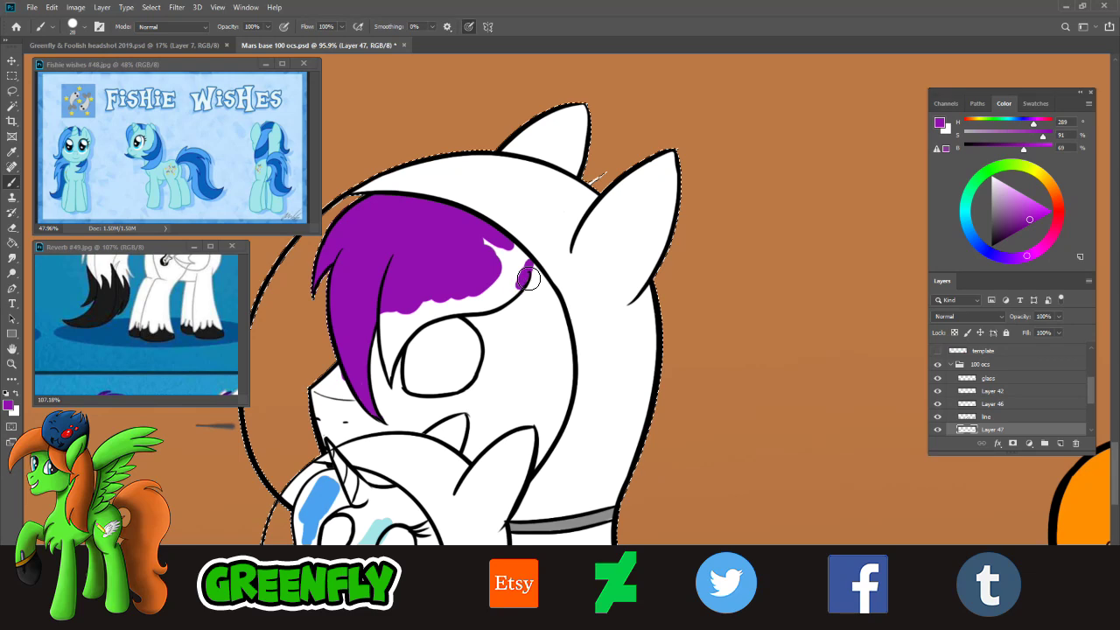
pyautogui.moveTo(526, 273)
pyautogui.mouseDown()
pyautogui.moveTo(524, 292)
pyautogui.moveTo(501, 311)
pyautogui.moveTo(430, 316)
pyautogui.moveTo(393, 384)
pyautogui.moveTo(393, 318)
pyautogui.moveTo(408, 308)
pyautogui.moveTo(402, 338)
pyautogui.moveTo(431, 306)
pyautogui.moveTo(457, 291)
pyautogui.moveTo(461, 302)
pyautogui.moveTo(469, 250)
pyautogui.moveTo(480, 291)
pyautogui.moveTo(489, 287)
pyautogui.moveTo(483, 306)
pyautogui.moveTo(519, 276)
pyautogui.moveTo(519, 255)
pyautogui.moveTo(527, 263)
pyautogui.moveTo(488, 262)
pyautogui.mouseUp()
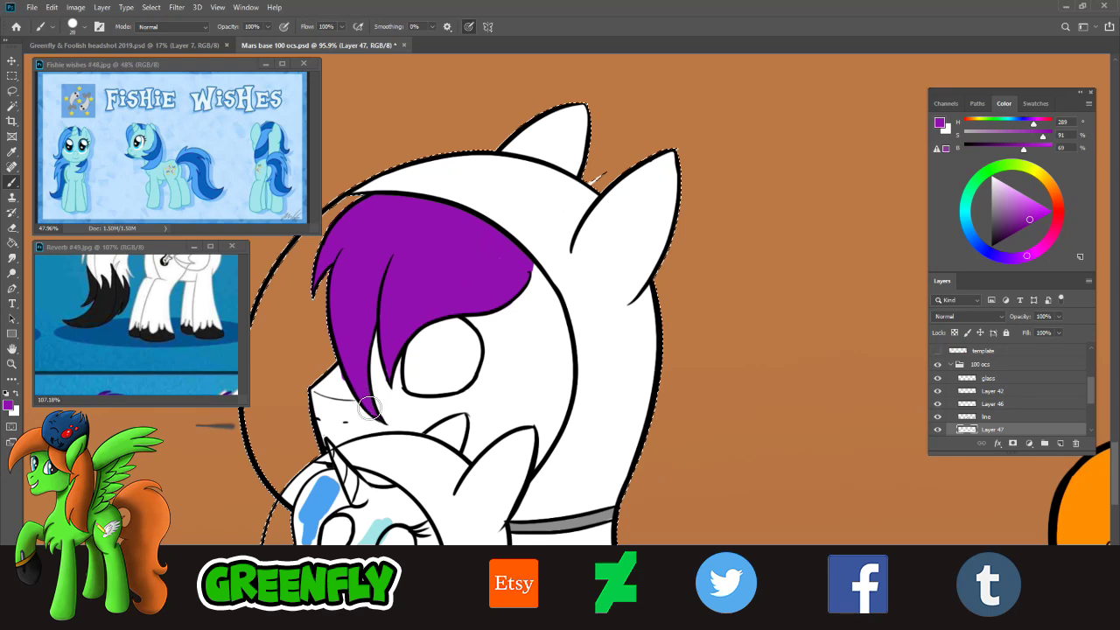
pyautogui.press('i')
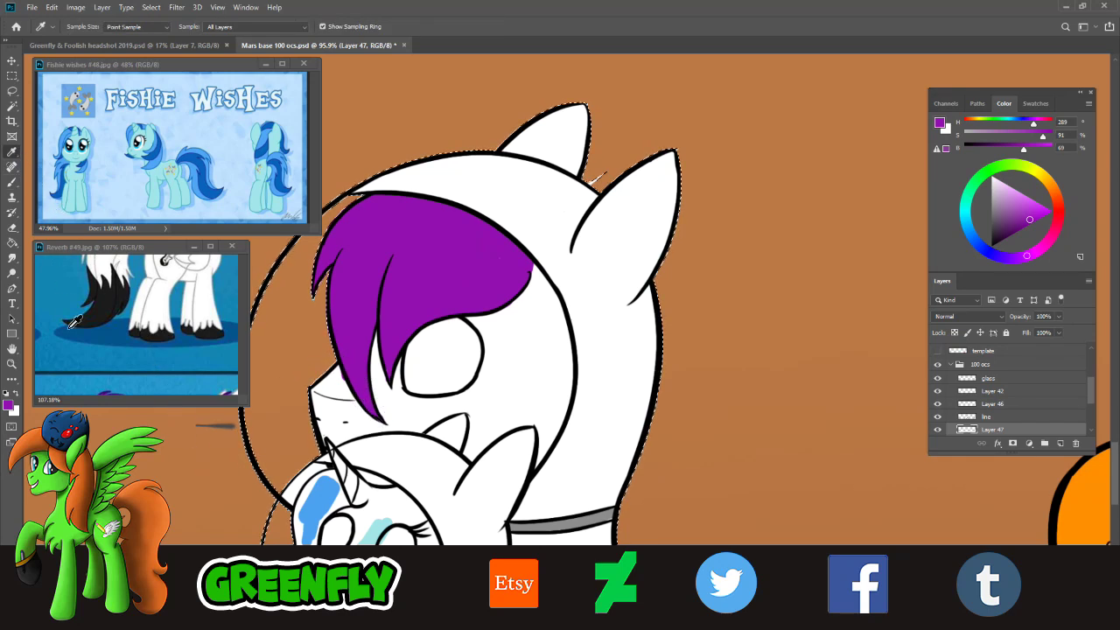
pyautogui.click(522, 344)
pyautogui.click(16, 182)
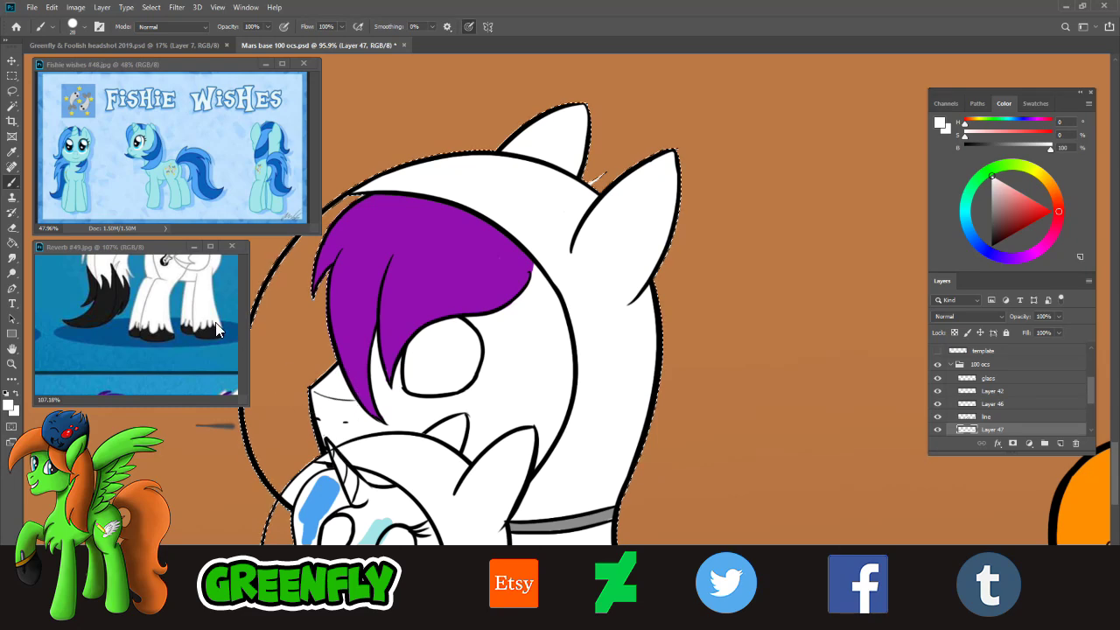
pyautogui.click(13, 153)
pyautogui.click(358, 300)
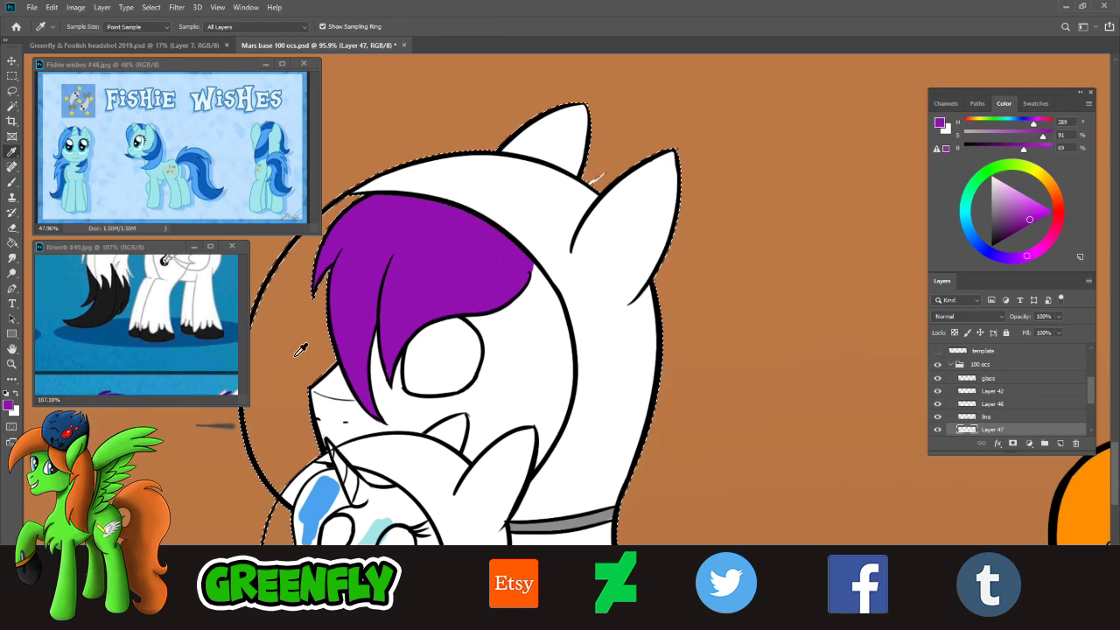
pyautogui.click(14, 168)
pyautogui.click(13, 182)
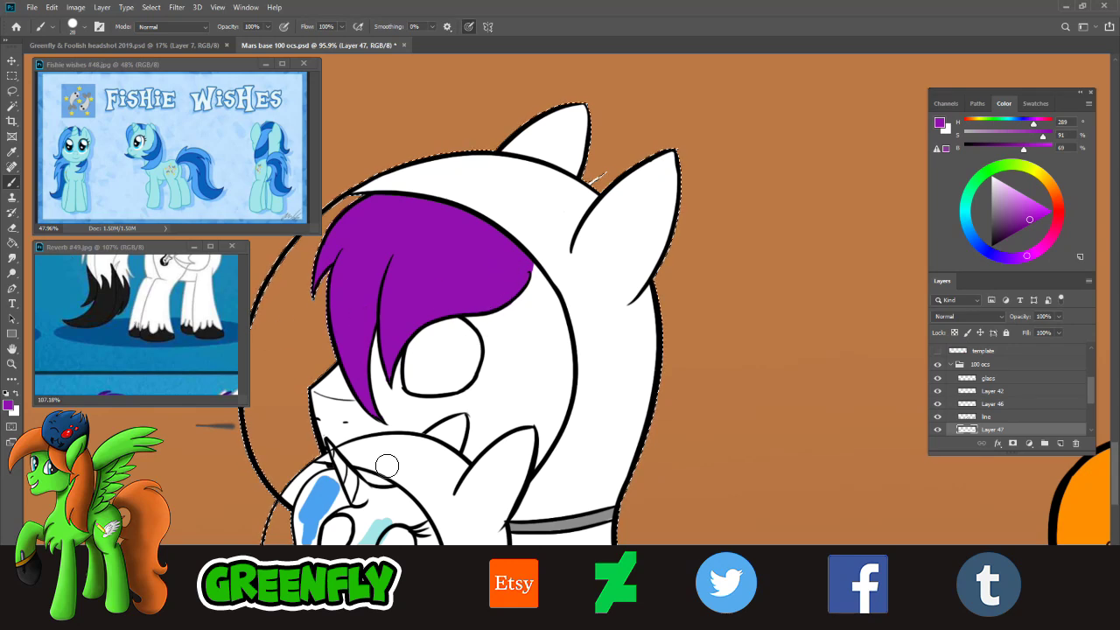
# - Deselect the selection around the two ponies
pyautogui.click(14, 363)
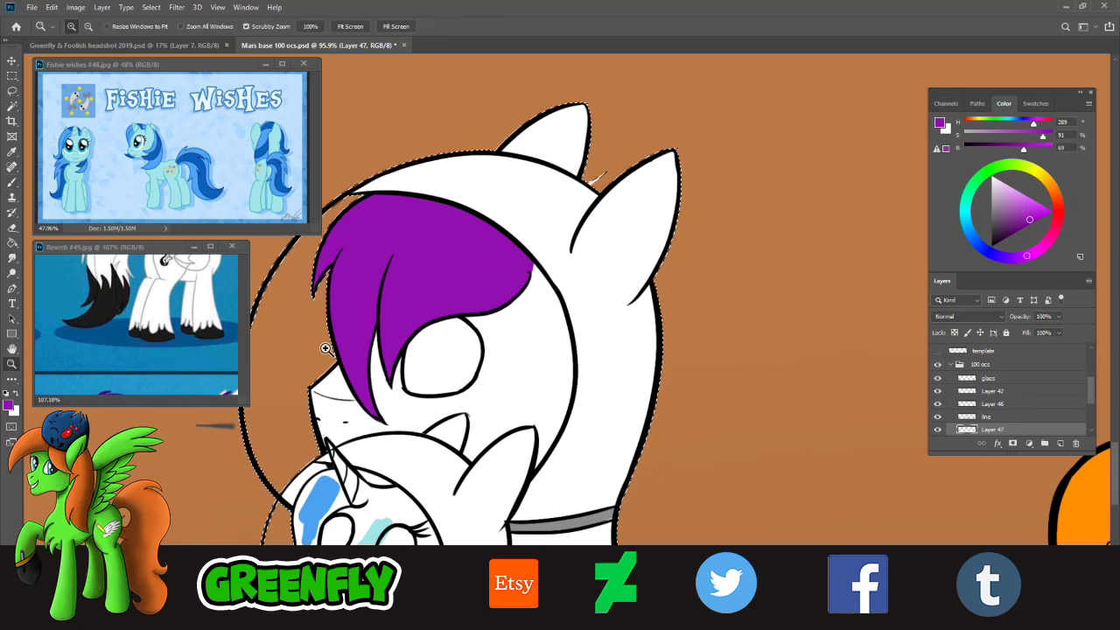
pyautogui.moveTo(517, 338); pyautogui.dragTo(447, 340)
pyautogui.moveTo(531, 424); pyautogui.dragTo(562, 429)
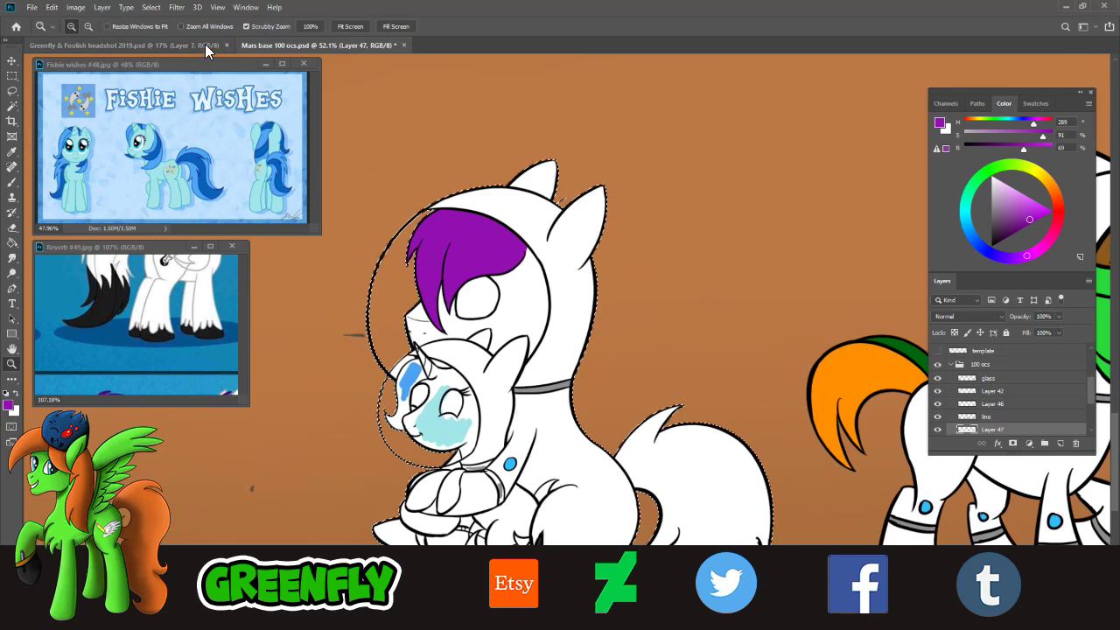
pyautogui.click(150, 7)
pyautogui.click(162, 27)
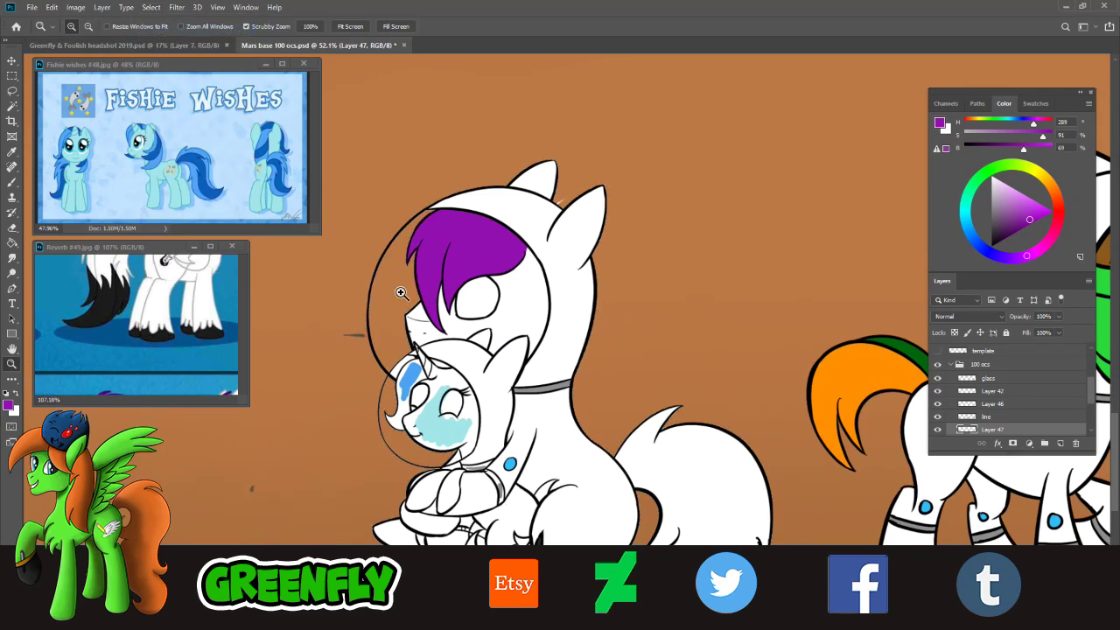
# - Reduce the eraser size and erase the stray white between the small pony's mane and its helmet outline
pyautogui.moveTo(525, 266); pyautogui.dragTo(556, 282)
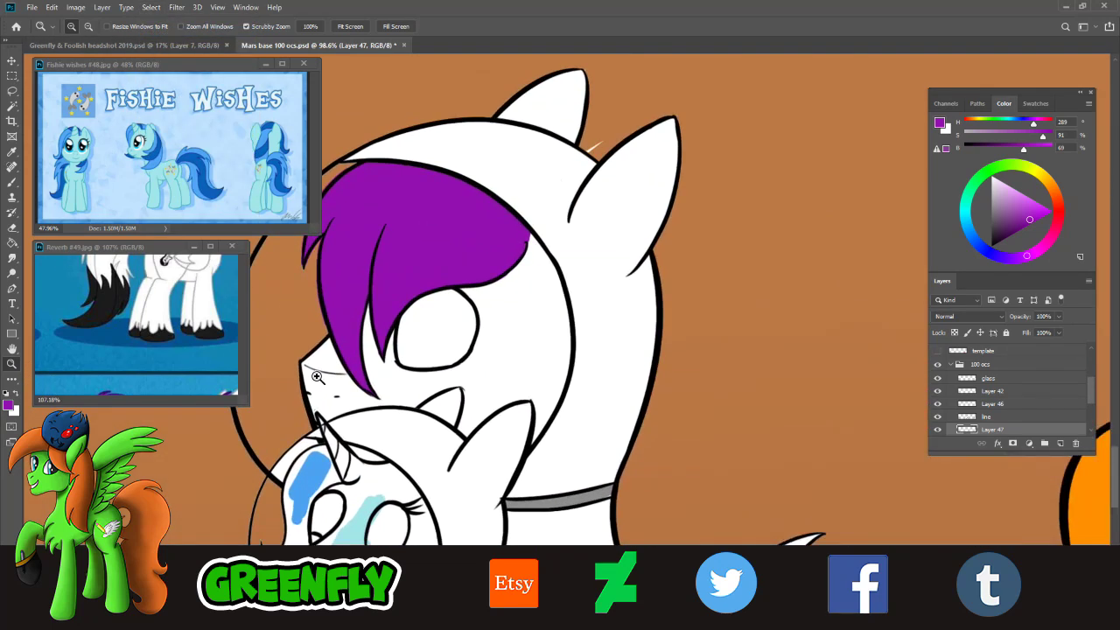
pyautogui.click(14, 230)
pyautogui.click(80, 26)
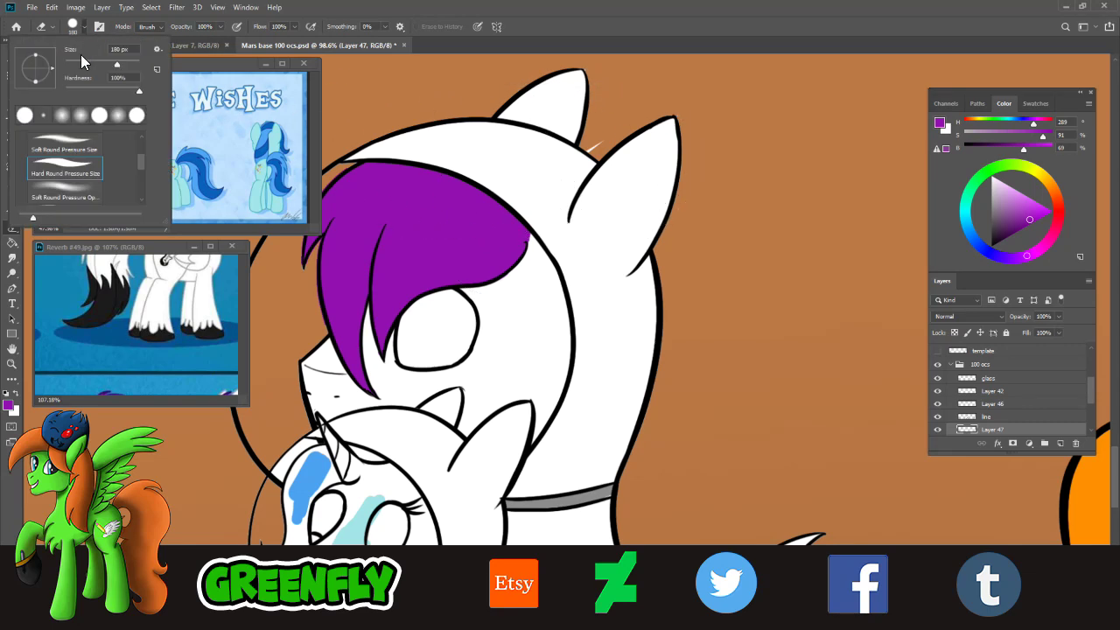
pyautogui.click(616, 135)
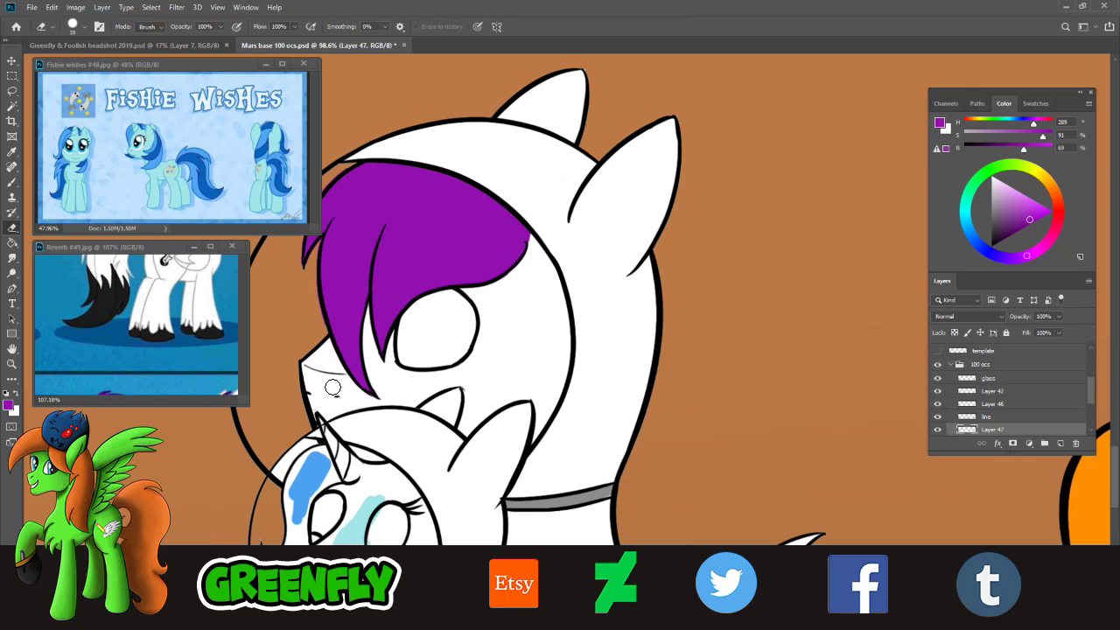
pyautogui.click(13, 365)
pyautogui.moveTo(438, 329); pyautogui.dragTo(419, 494)
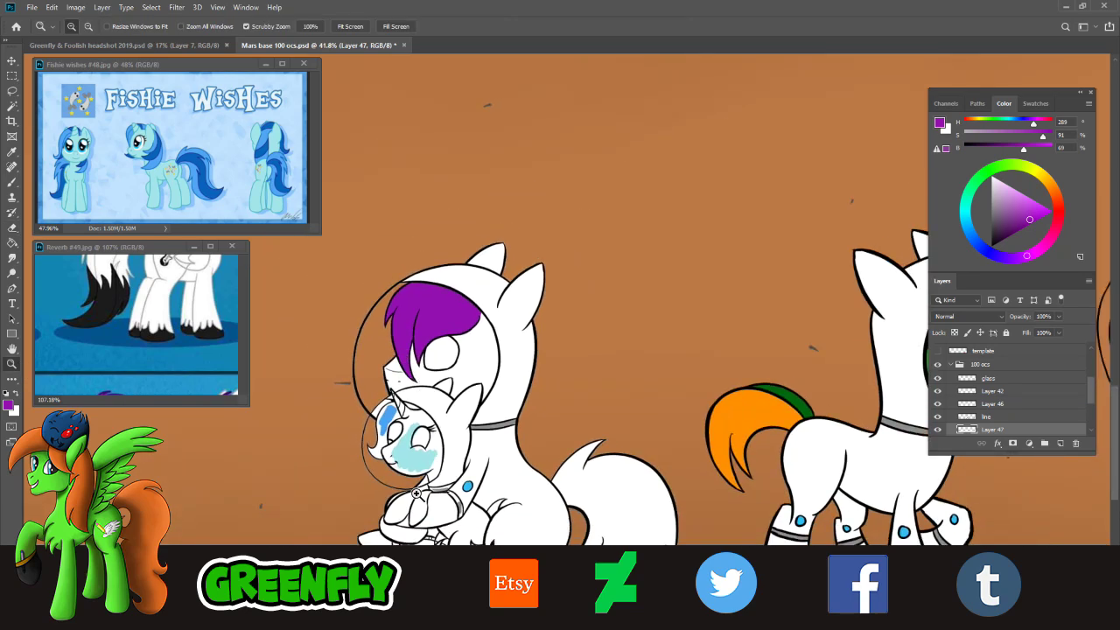
pyautogui.moveTo(420, 385); pyautogui.dragTo(307, 426)
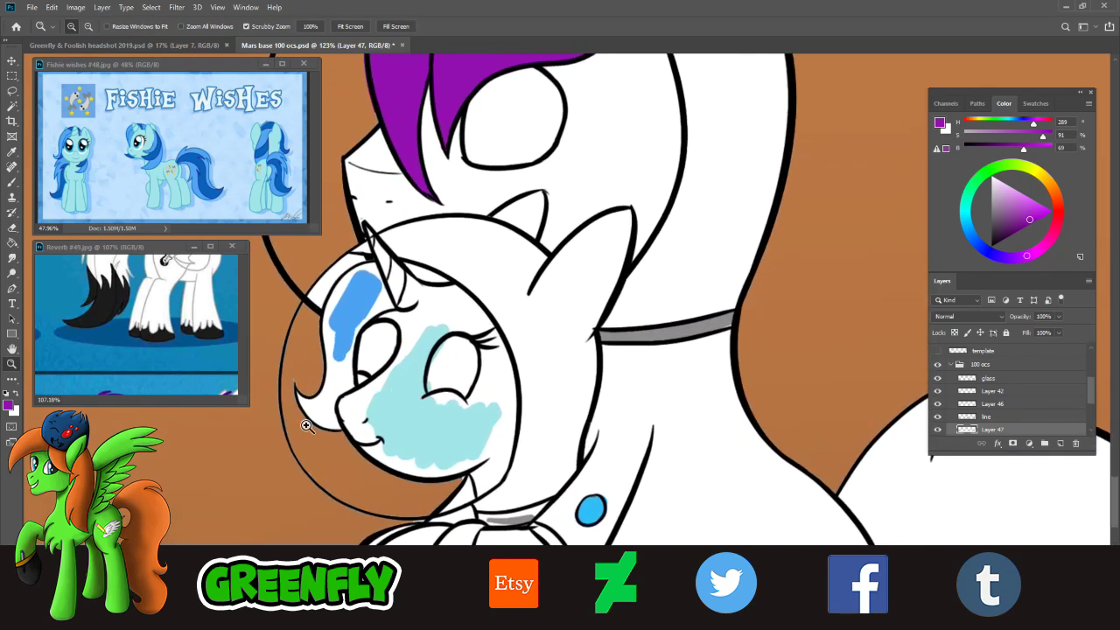
pyautogui.click(12, 228)
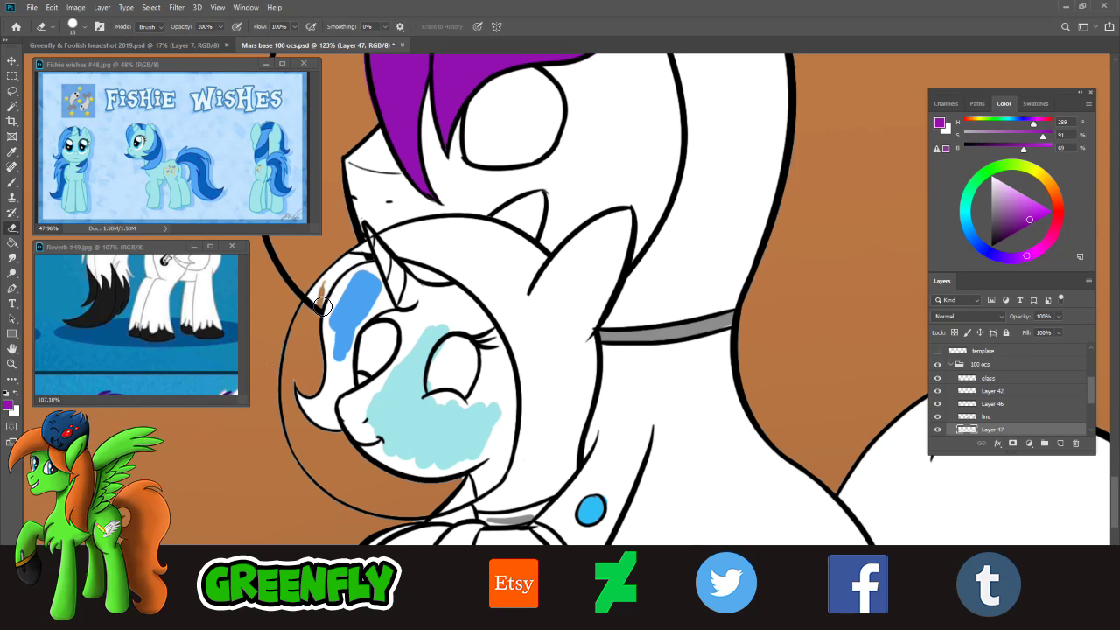
pyautogui.moveTo(319, 292); pyautogui.dragTo(299, 320)
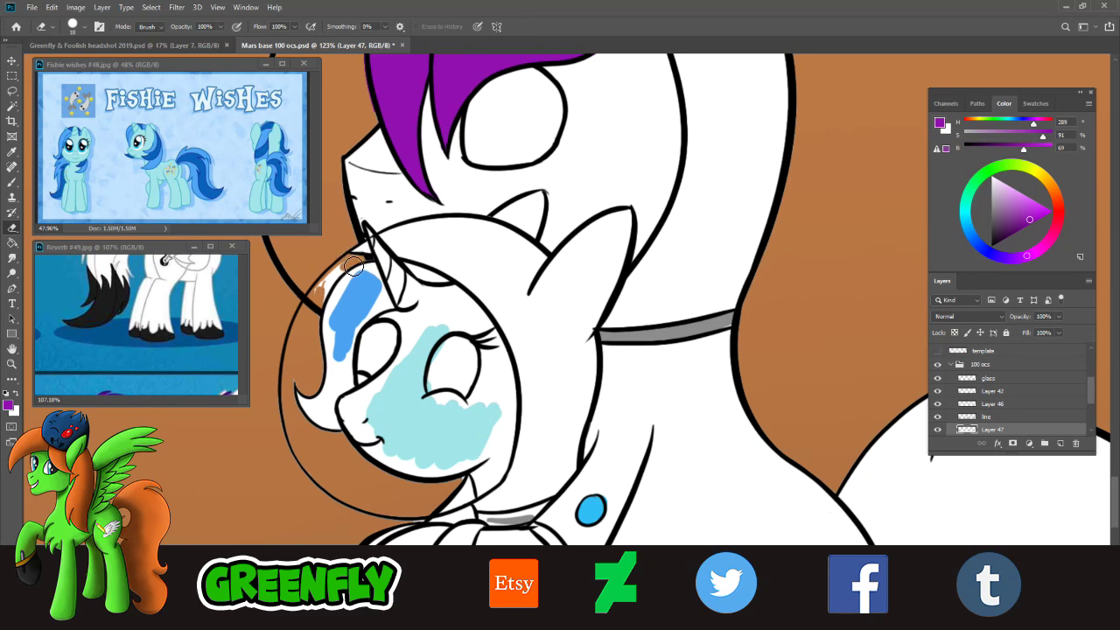
pyautogui.moveTo(327, 295); pyautogui.dragTo(324, 285)
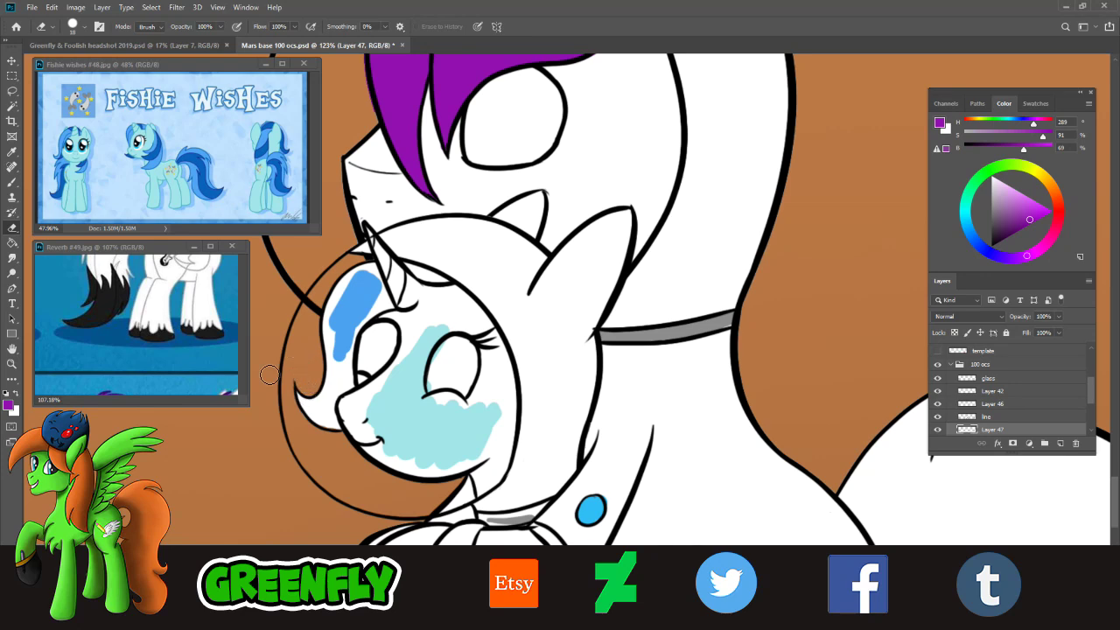
# - Sample the blue from the patch on the small pony's mane and fill the whole mane with it up to the outlines
pyautogui.click(12, 153)
pyautogui.click(365, 295)
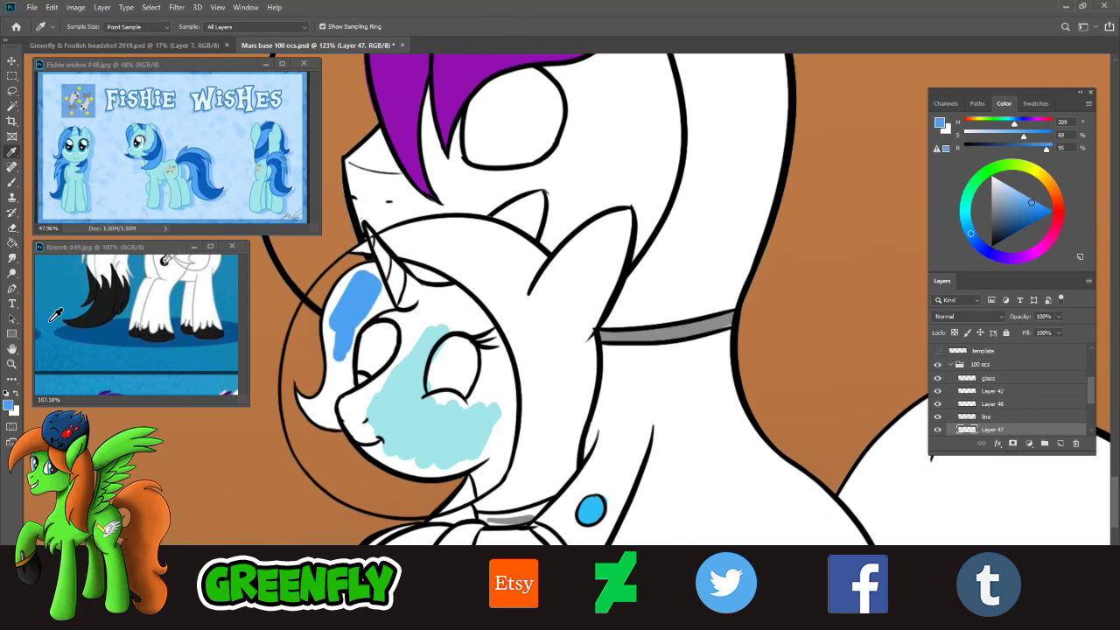
pyautogui.click(11, 182)
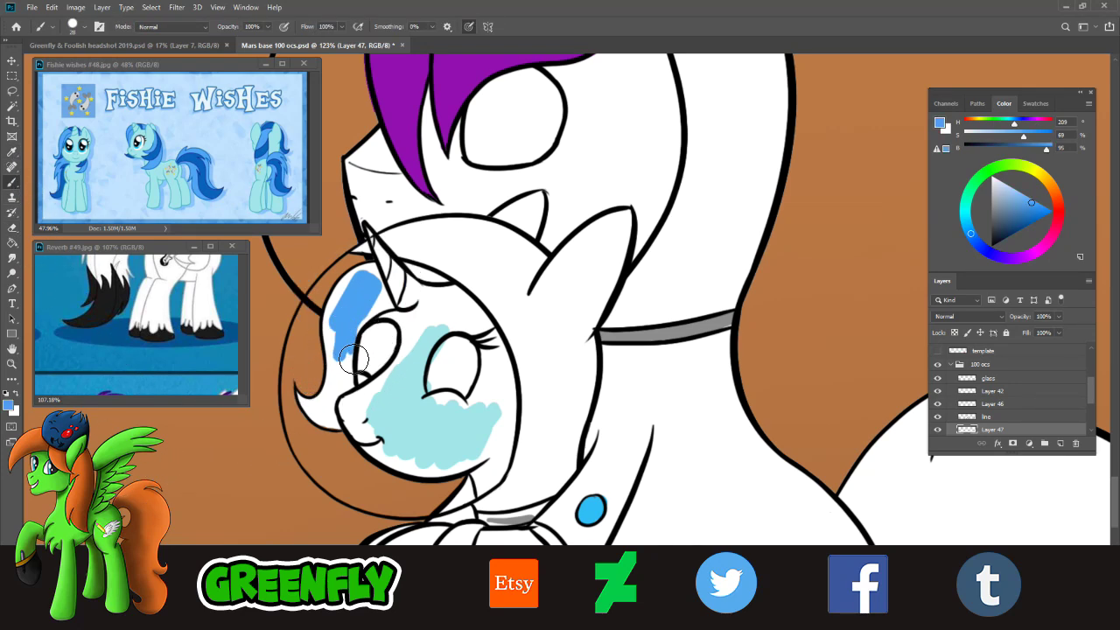
pyautogui.moveTo(355, 369)
pyautogui.mouseDown()
pyautogui.moveTo(336, 411)
pyautogui.moveTo(343, 432)
pyautogui.moveTo(323, 425)
pyautogui.moveTo(325, 406)
pyautogui.moveTo(333, 428)
pyautogui.moveTo(303, 398)
pyautogui.moveTo(317, 414)
pyautogui.moveTo(324, 400)
pyautogui.moveTo(329, 417)
pyautogui.moveTo(347, 370)
pyautogui.moveTo(344, 357)
pyautogui.moveTo(334, 385)
pyautogui.moveTo(333, 317)
pyautogui.moveTo(349, 288)
pyautogui.moveTo(375, 273)
pyautogui.moveTo(394, 310)
pyautogui.moveTo(350, 349)
pyautogui.mouseUp()
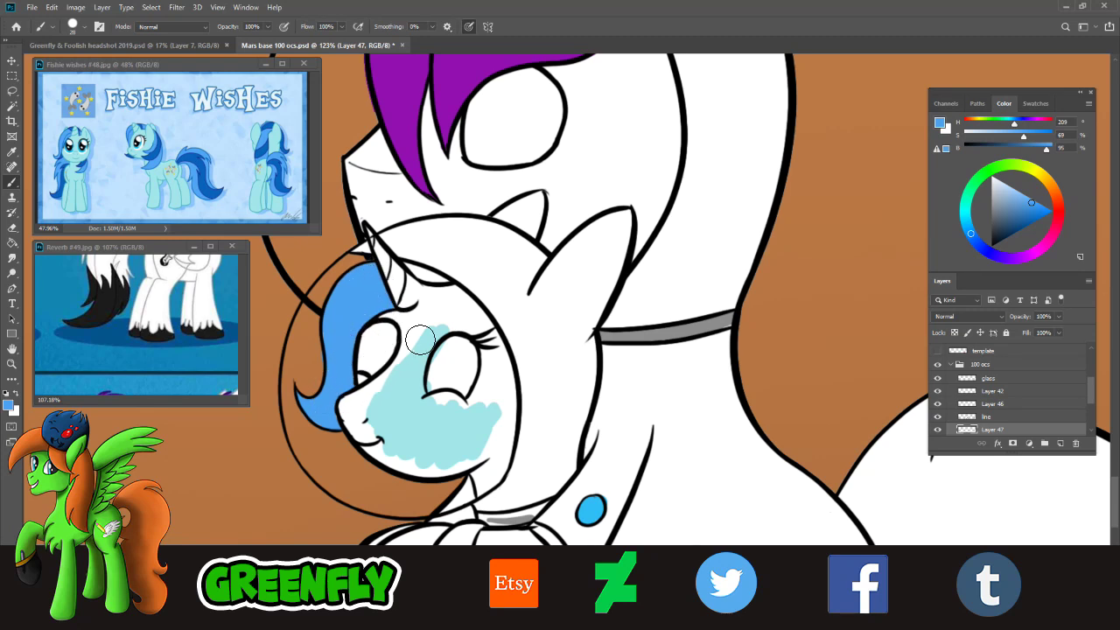
pyautogui.moveTo(432, 283)
pyautogui.mouseDown()
pyautogui.moveTo(418, 274)
pyautogui.moveTo(445, 282)
pyautogui.moveTo(433, 278)
pyautogui.mouseUp()
pyautogui.press('e')
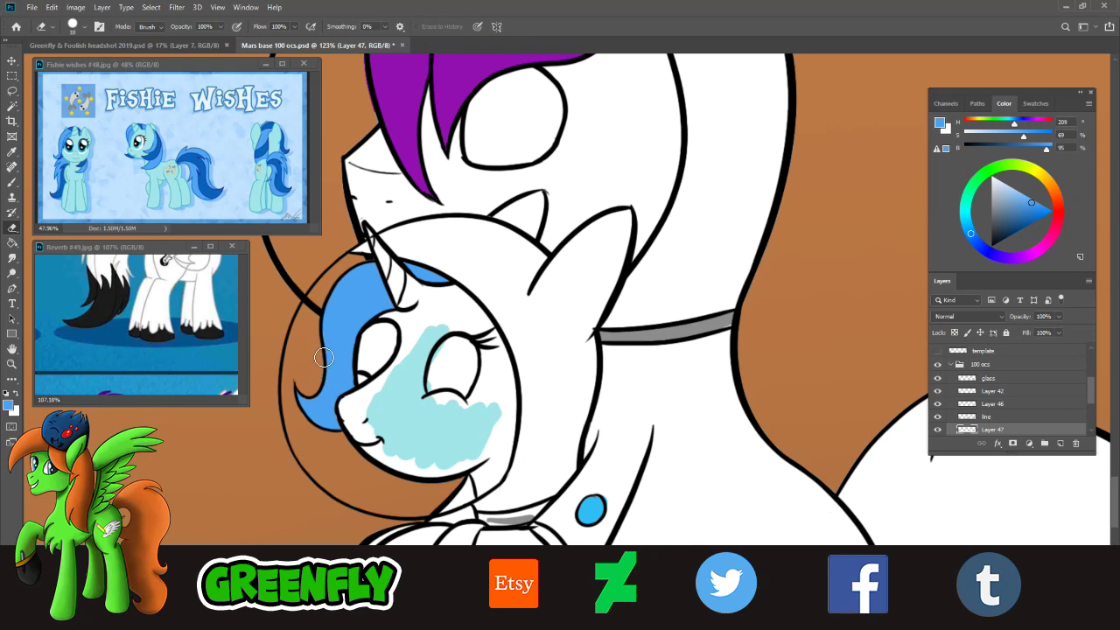
# - Sample the pale teal from the small pony's cheek and fill its whole face and horn with that colour
pyautogui.click(19, 183)
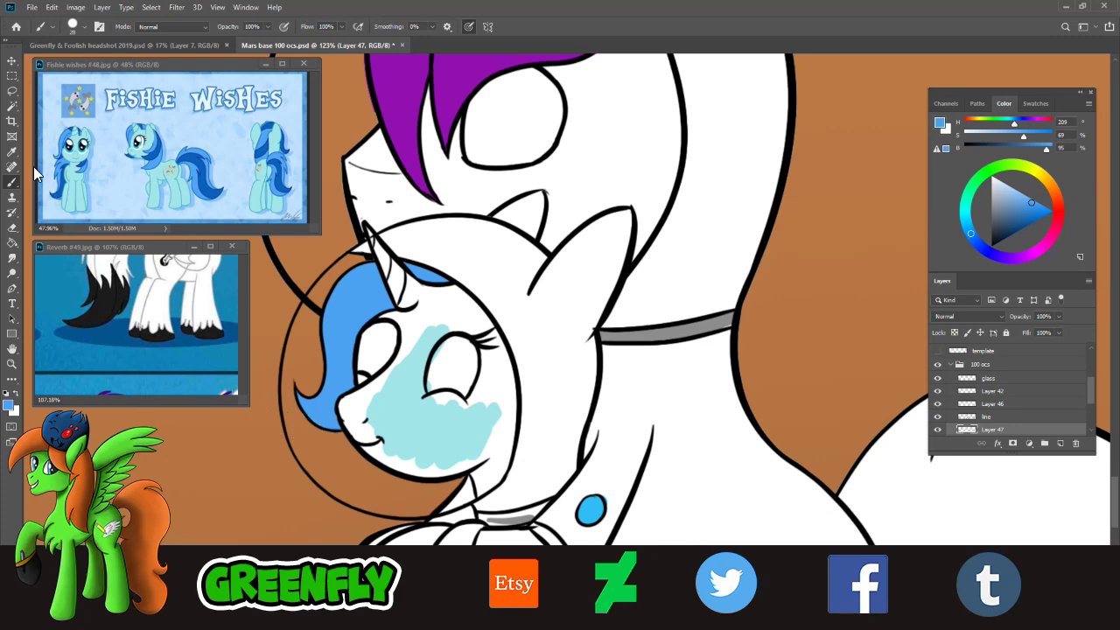
pyautogui.press('i')
pyautogui.click(406, 408)
pyautogui.press('b')
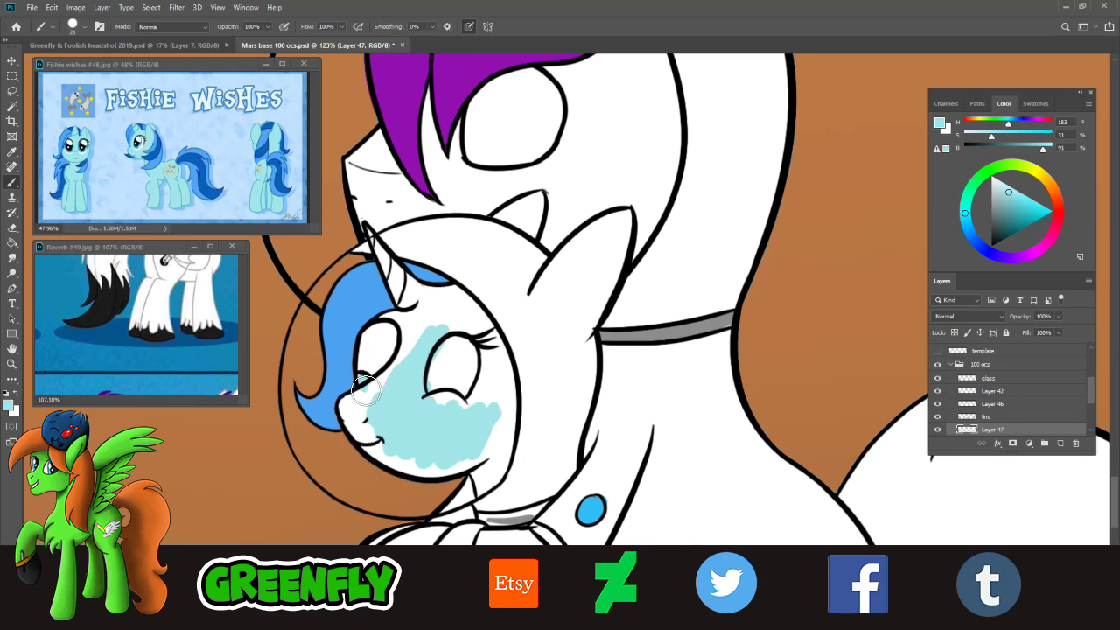
pyautogui.moveTo(378, 395)
pyautogui.mouseDown()
pyautogui.moveTo(410, 352)
pyautogui.moveTo(378, 394)
pyautogui.moveTo(366, 379)
pyautogui.moveTo(364, 402)
pyautogui.moveTo(350, 409)
pyautogui.moveTo(382, 462)
pyautogui.moveTo(429, 476)
pyautogui.moveTo(422, 468)
pyautogui.moveTo(480, 467)
pyautogui.moveTo(483, 497)
pyautogui.moveTo(501, 479)
pyautogui.moveTo(513, 416)
pyautogui.moveTo(496, 338)
pyautogui.moveTo(450, 295)
pyautogui.moveTo(414, 346)
pyautogui.moveTo(388, 321)
pyautogui.moveTo(417, 318)
pyautogui.moveTo(418, 306)
pyautogui.moveTo(402, 300)
pyautogui.moveTo(376, 229)
pyautogui.moveTo(405, 289)
pyautogui.moveTo(390, 263)
pyautogui.moveTo(496, 362)
pyautogui.moveTo(483, 387)
pyautogui.moveTo(490, 472)
pyautogui.moveTo(490, 442)
pyautogui.moveTo(441, 403)
pyautogui.mouseUp()
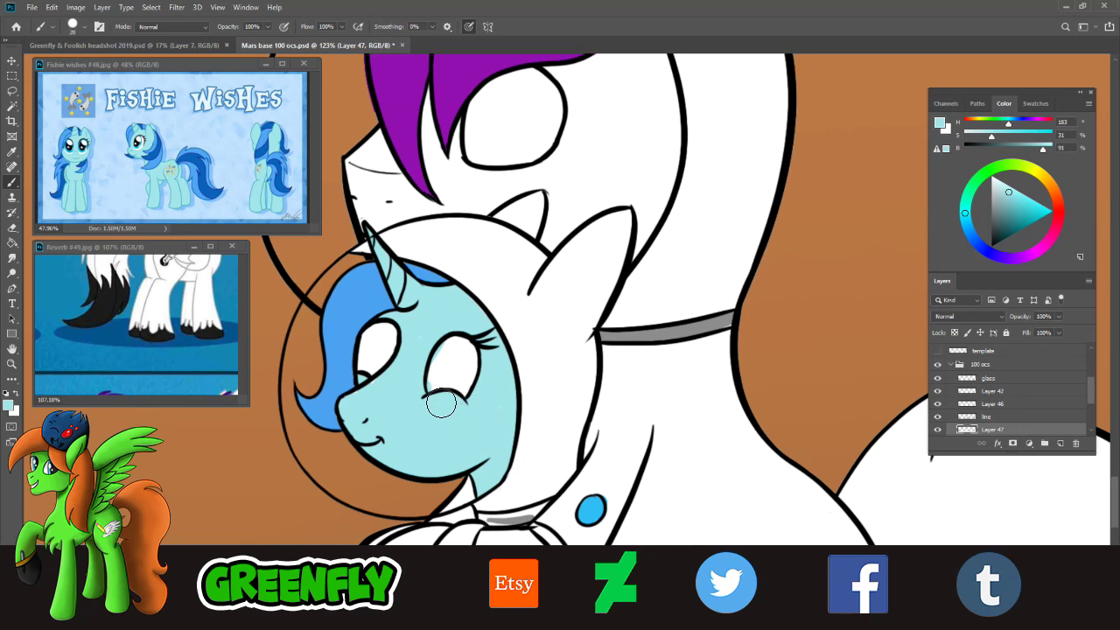
pyautogui.moveTo(376, 386); pyautogui.dragTo(348, 425)
# - Clean up the small pony's eye with sampled white and resample the mane's blue as the brush colour
pyautogui.press('i')
pyautogui.click(461, 361)
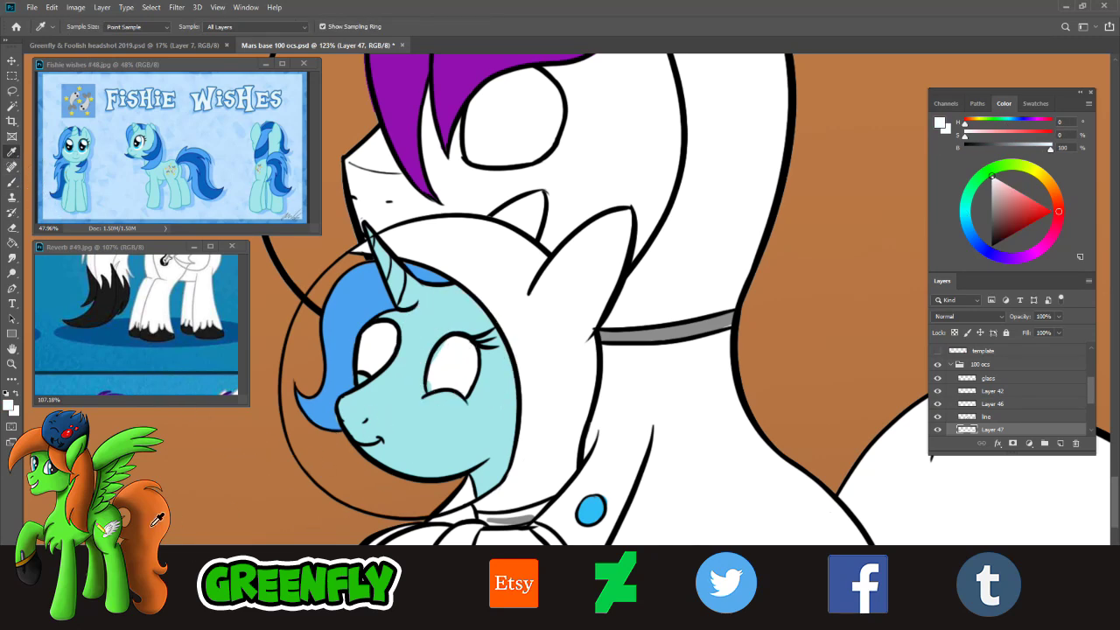
pyautogui.click(12, 183)
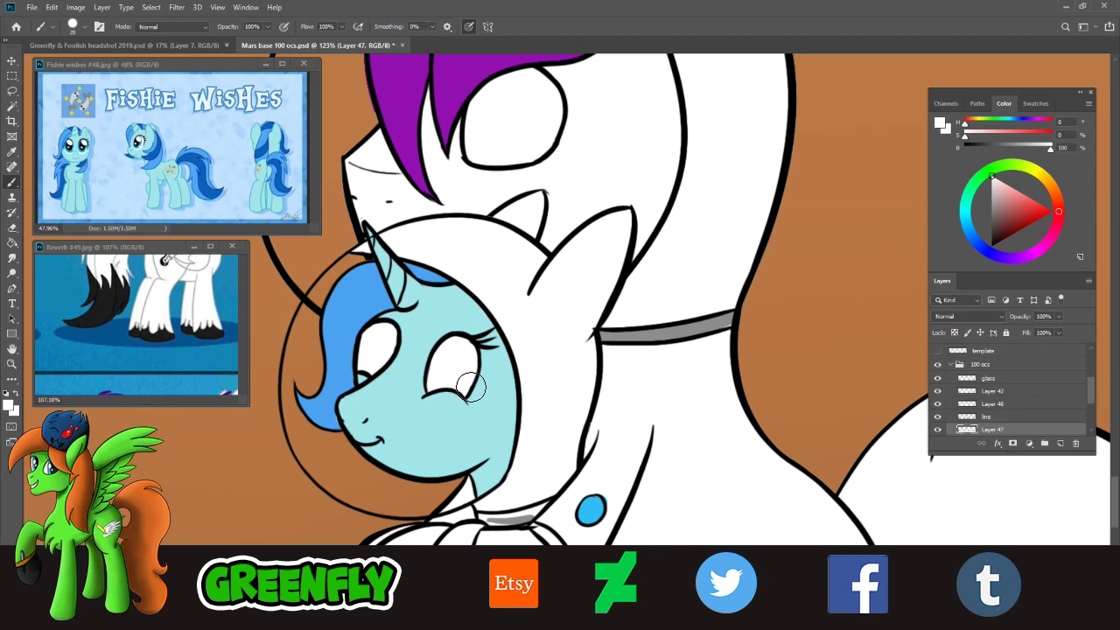
pyautogui.click(12, 152)
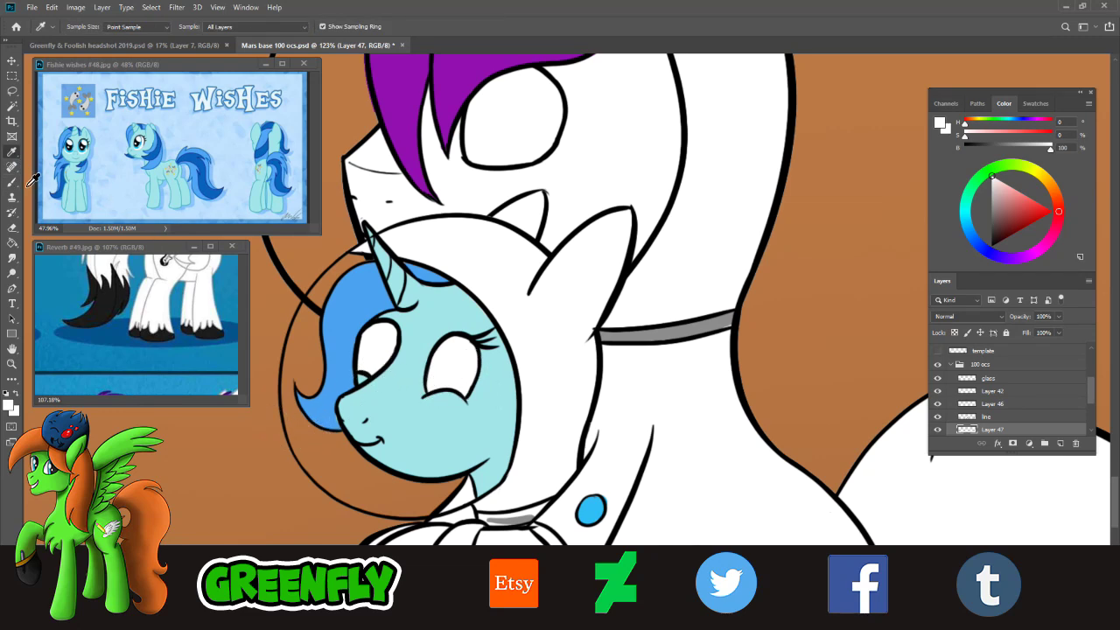
pyautogui.click(364, 292)
pyautogui.click(13, 183)
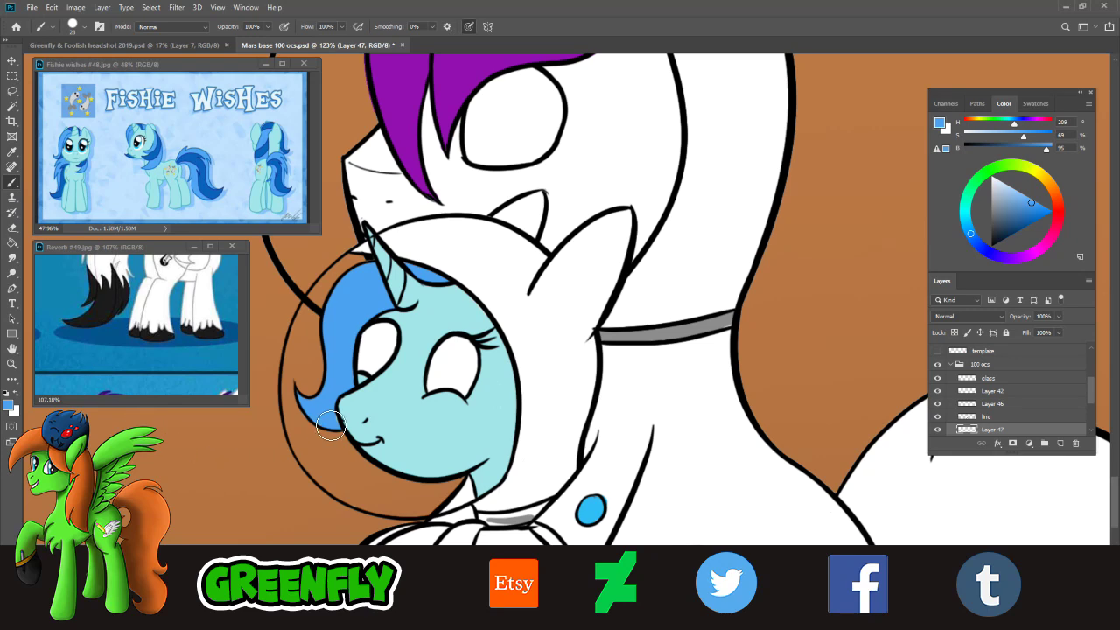
# - Sample the mane's blue and fill the small pony's visible tail sections around the larger pony's hind leg with it
pyautogui.click(12, 363)
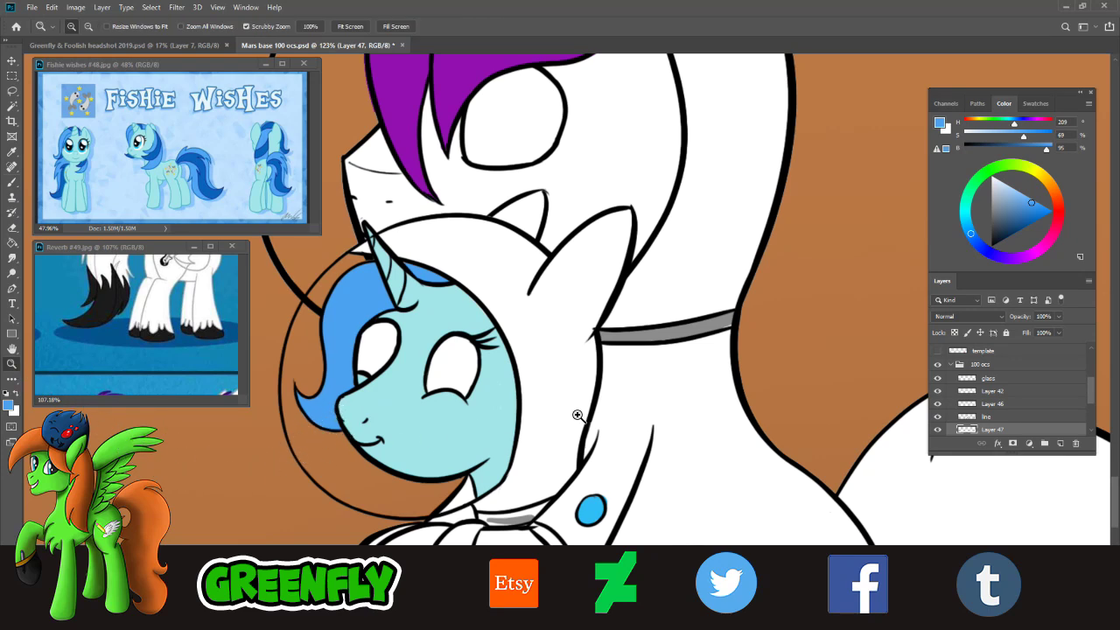
pyautogui.moveTo(578, 414); pyautogui.dragTo(549, 390)
pyautogui.moveTo(617, 415); pyautogui.dragTo(602, 391)
pyautogui.moveTo(632, 501); pyautogui.dragTo(666, 515)
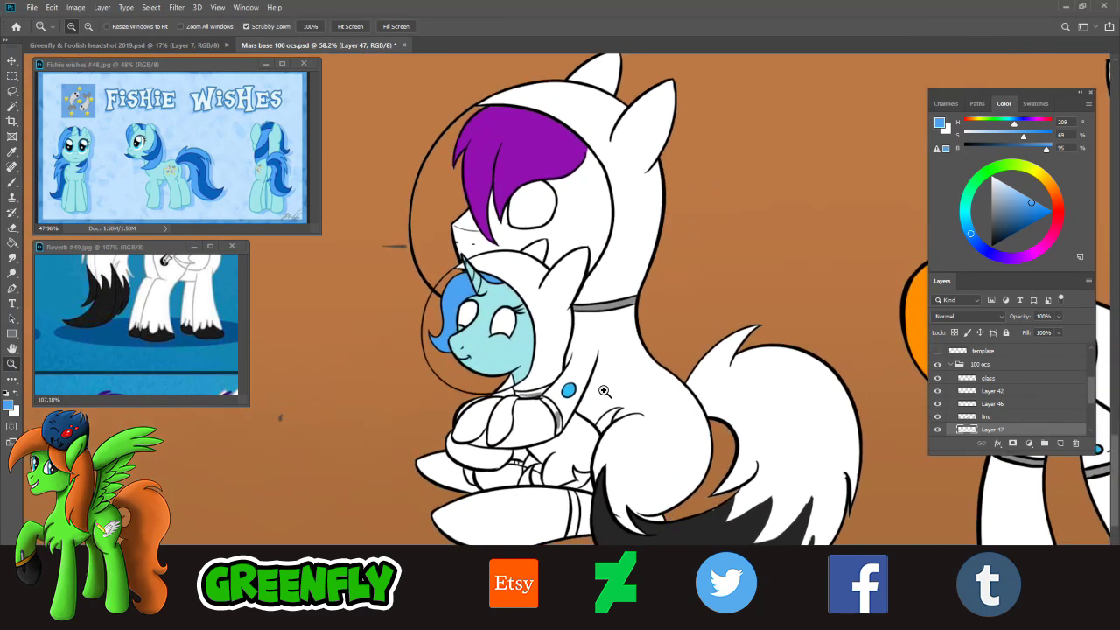
pyautogui.scroll(3, 583, 465)
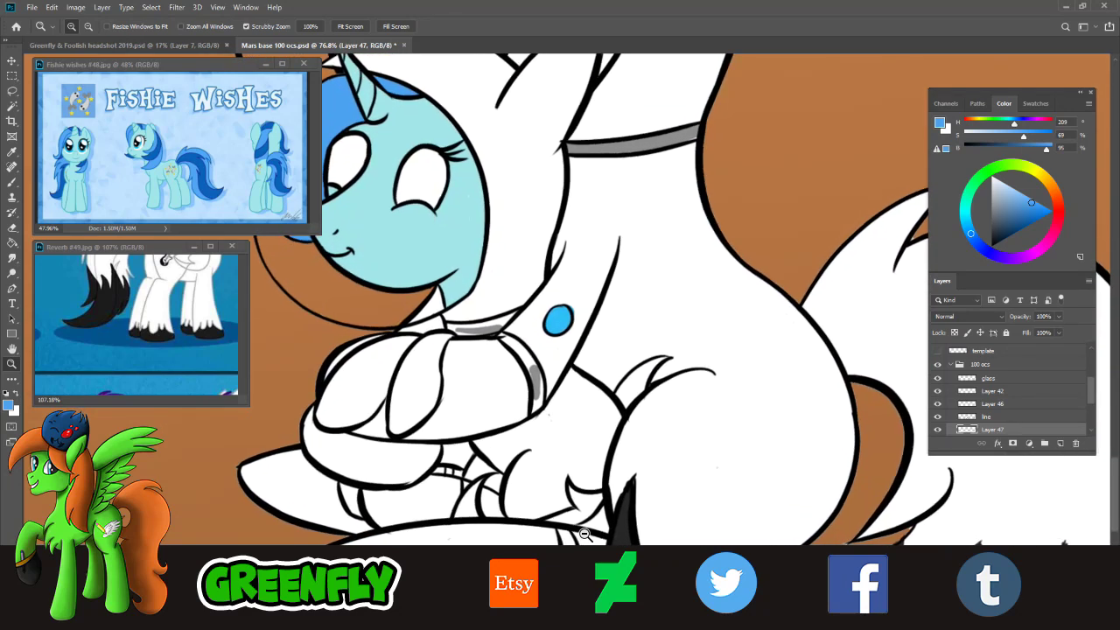
pyautogui.scroll(2, 585, 534)
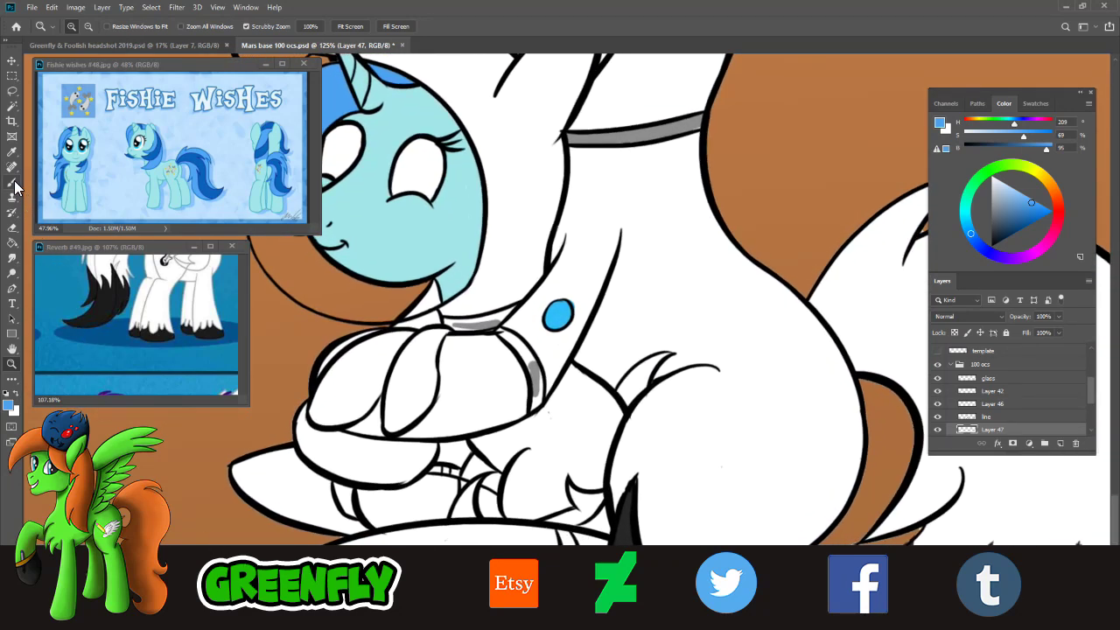
pyautogui.click(12, 152)
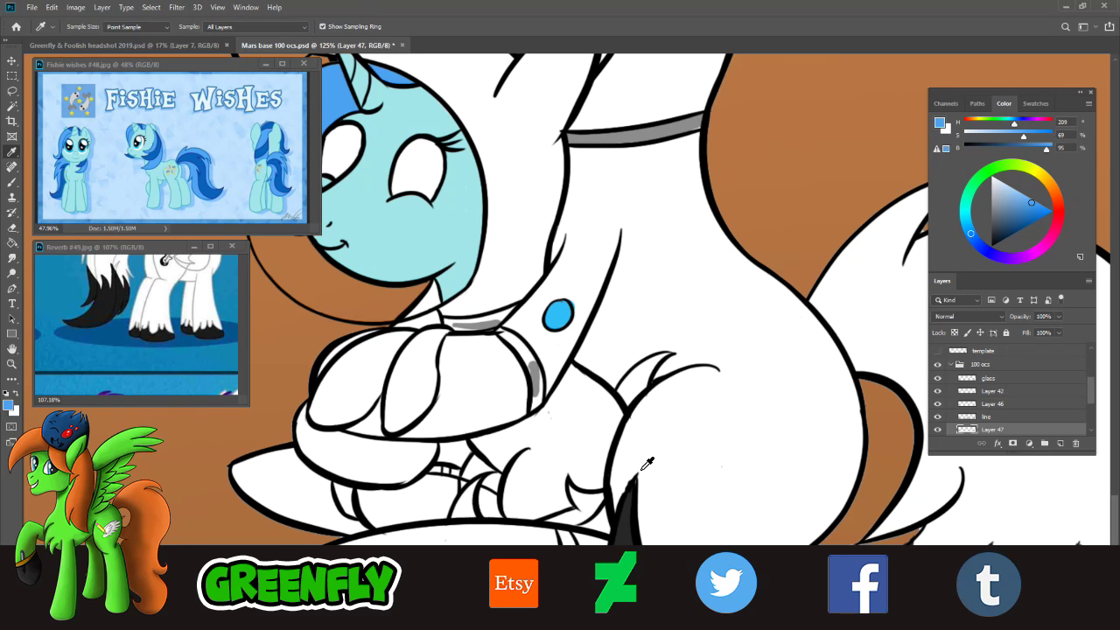
pyautogui.click(347, 105)
pyautogui.click(12, 182)
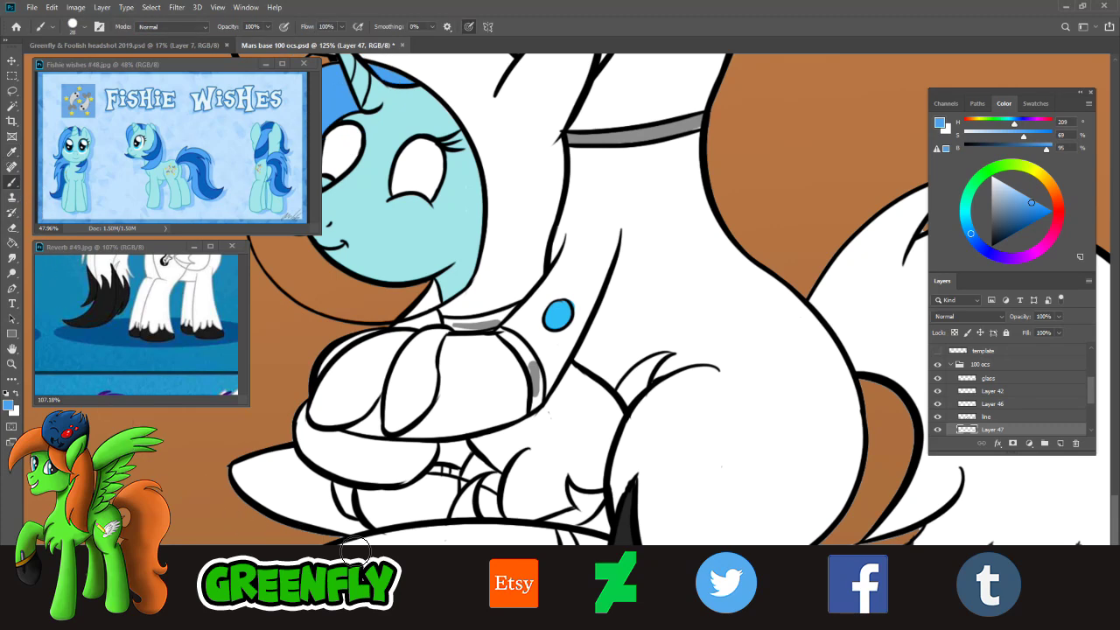
pyautogui.moveTo(632, 376)
pyautogui.mouseDown()
pyautogui.moveTo(637, 400)
pyautogui.moveTo(666, 361)
pyautogui.moveTo(628, 400)
pyautogui.moveTo(641, 390)
pyautogui.mouseUp()
pyautogui.moveTo(581, 517); pyautogui.dragTo(586, 523)
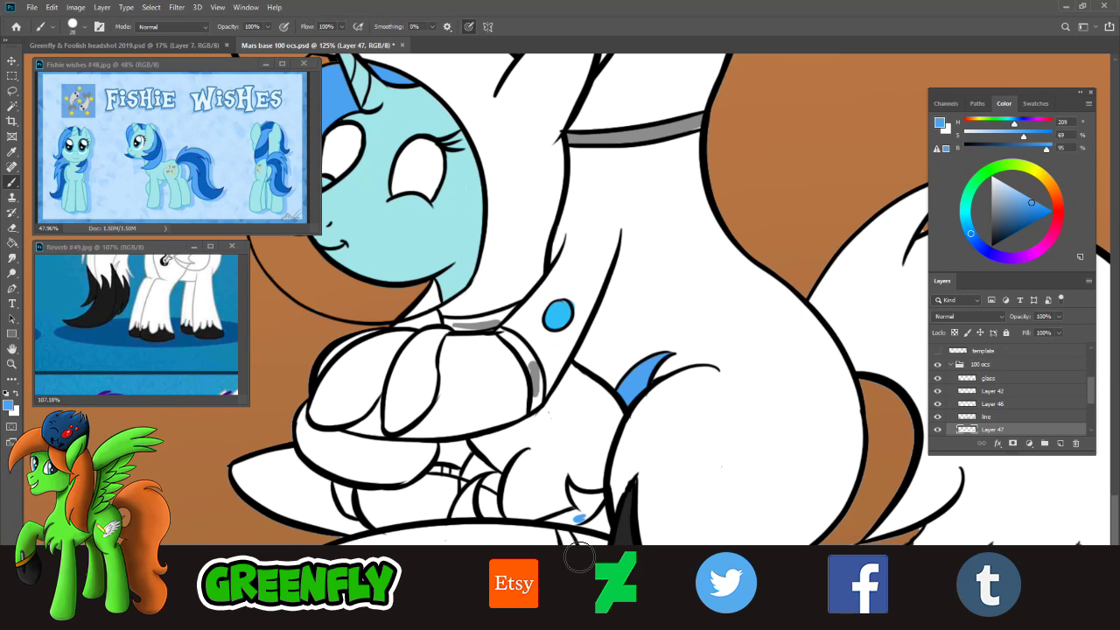
pyautogui.moveTo(577, 521)
pyautogui.mouseDown()
pyautogui.moveTo(611, 527)
pyautogui.moveTo(557, 525)
pyautogui.moveTo(581, 518)
pyautogui.moveTo(576, 493)
pyautogui.moveTo(600, 499)
pyautogui.moveTo(597, 517)
pyautogui.moveTo(608, 522)
pyautogui.moveTo(591, 502)
pyautogui.moveTo(598, 520)
pyautogui.mouseUp()
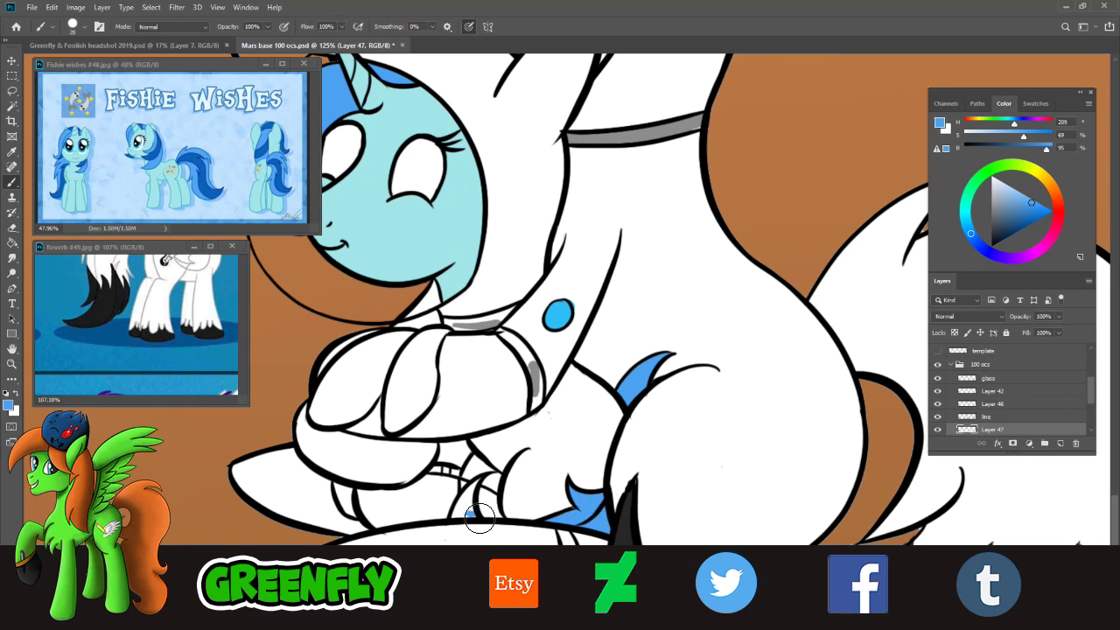
pyautogui.moveTo(480, 518)
pyautogui.mouseDown()
pyautogui.moveTo(460, 515)
pyautogui.moveTo(475, 524)
pyautogui.moveTo(465, 506)
pyautogui.moveTo(480, 487)
pyautogui.mouseUp()
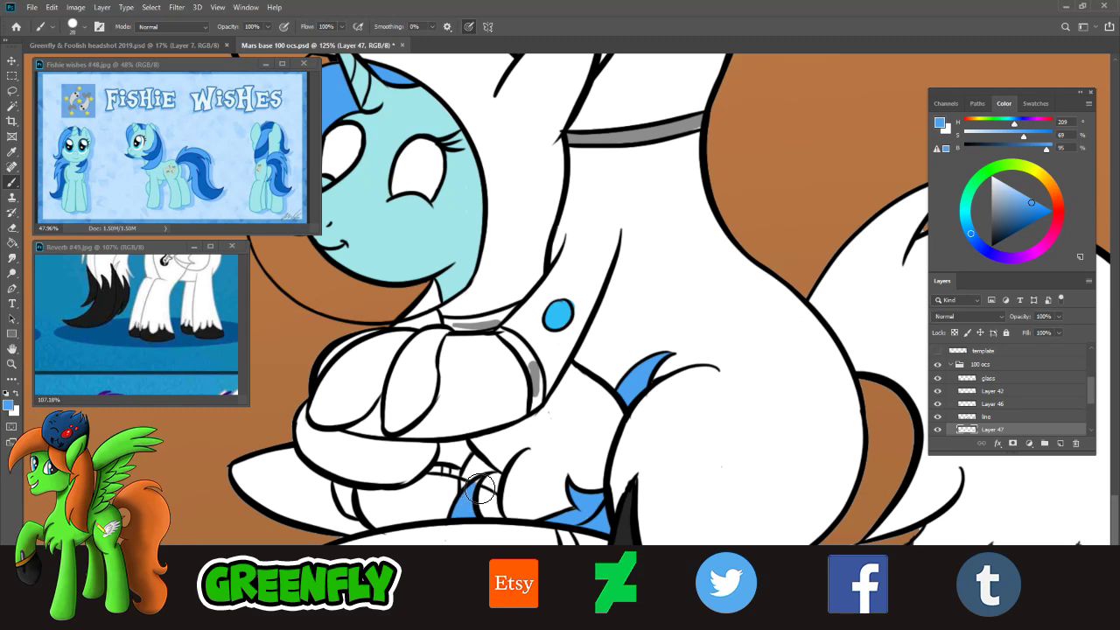
# - Sample the grey from the small pony's sleeve band and fill its collar, sleeve band and small leg band
pyautogui.click(11, 152)
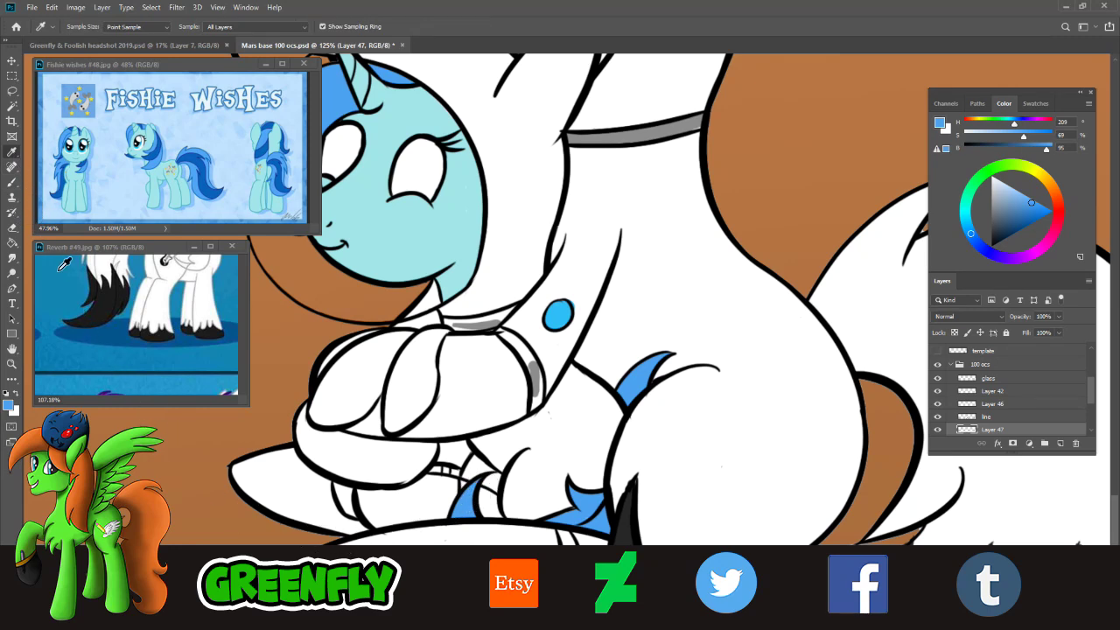
pyautogui.click(531, 374)
pyautogui.press('b')
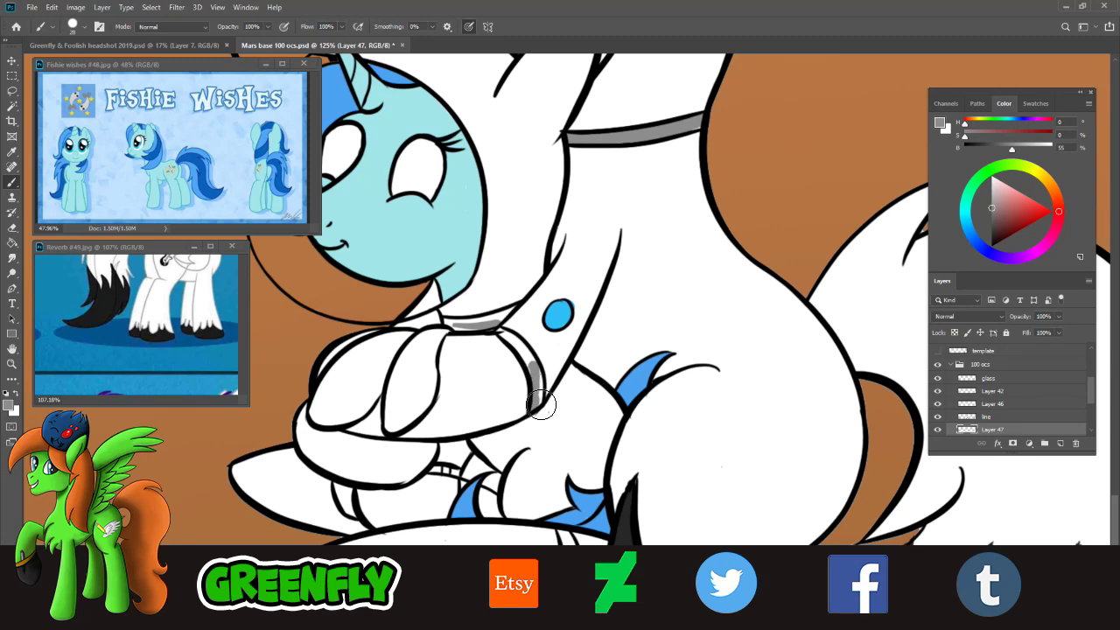
pyautogui.moveTo(540, 404); pyautogui.dragTo(505, 333)
pyautogui.moveTo(464, 334)
pyautogui.mouseDown()
pyautogui.moveTo(486, 326)
pyautogui.moveTo(446, 320)
pyautogui.moveTo(507, 315)
pyautogui.mouseUp()
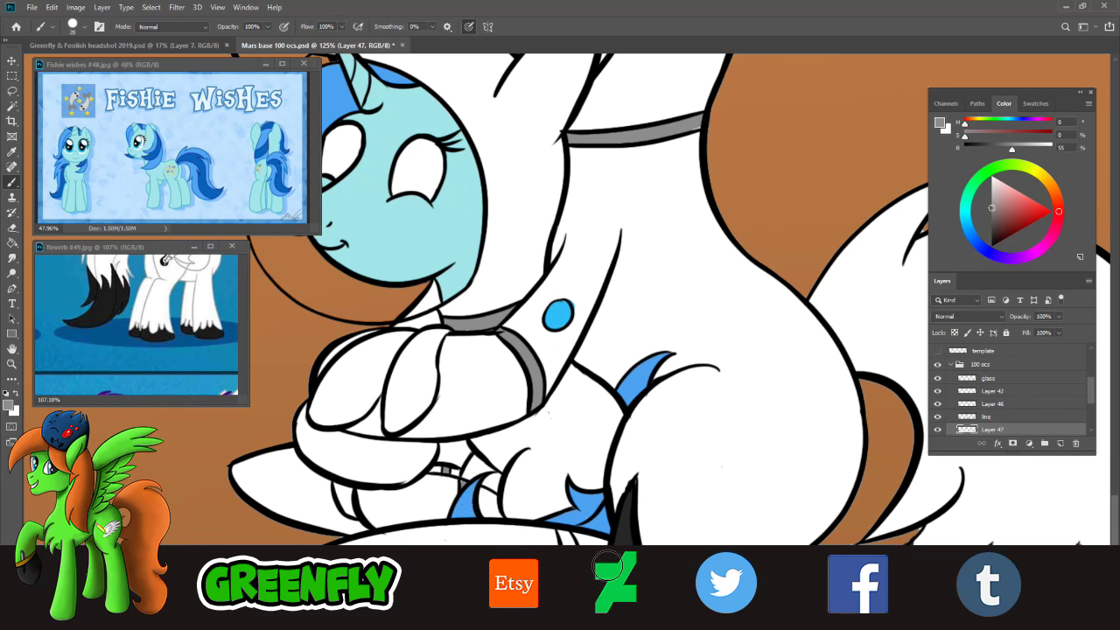
# - Fill the suit band on the larger pony's outstretched leg with the same grey
pyautogui.scroll(-5, 1108, 514)
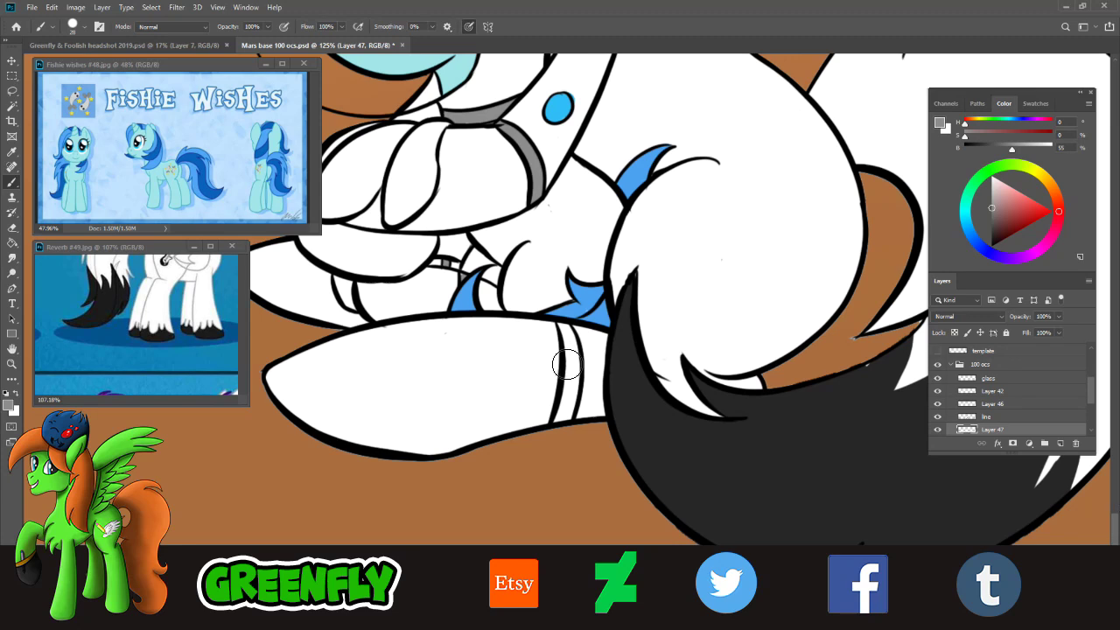
pyautogui.moveTo(570, 378)
pyautogui.mouseDown()
pyautogui.moveTo(562, 426)
pyautogui.moveTo(577, 400)
pyautogui.moveTo(566, 414)
pyautogui.moveTo(578, 377)
pyautogui.moveTo(568, 332)
pyautogui.mouseUp()
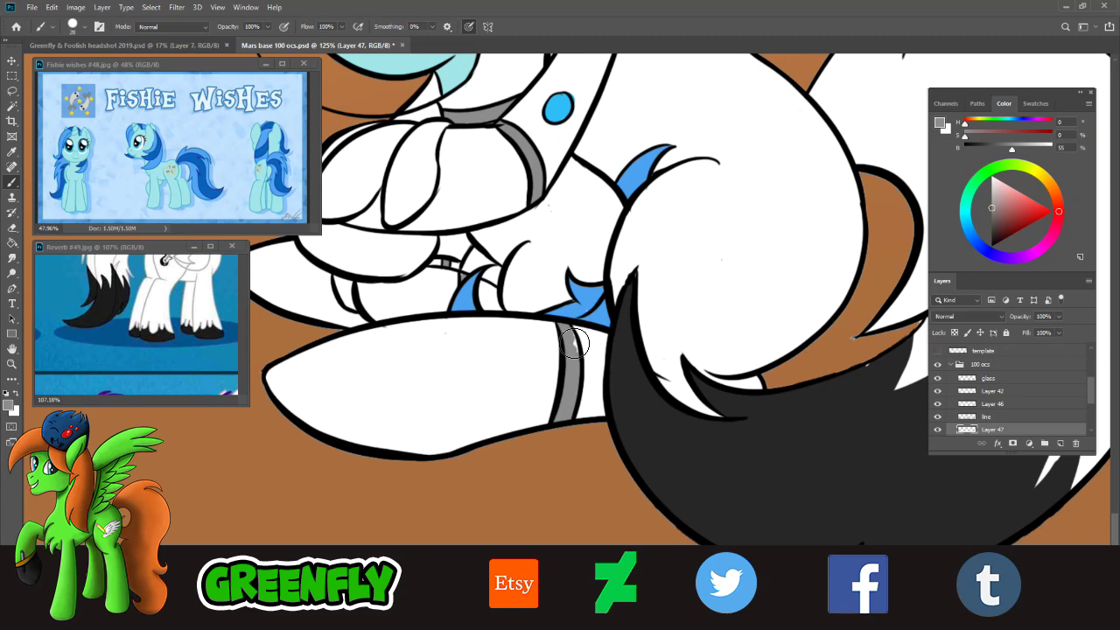
pyautogui.moveTo(468, 284); pyautogui.dragTo(467, 282)
# - Sample the blue from the small pony's tail and fill the remaining gap where it meets the larger pony's hind leg
pyautogui.press('i')
pyautogui.click(586, 292)
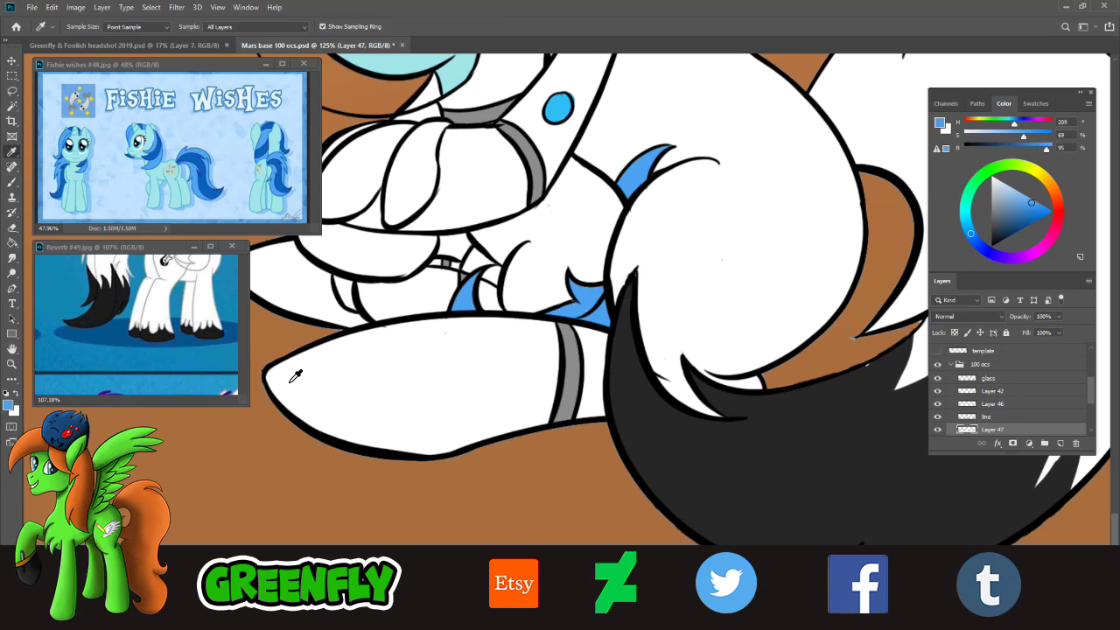
pyautogui.click(12, 182)
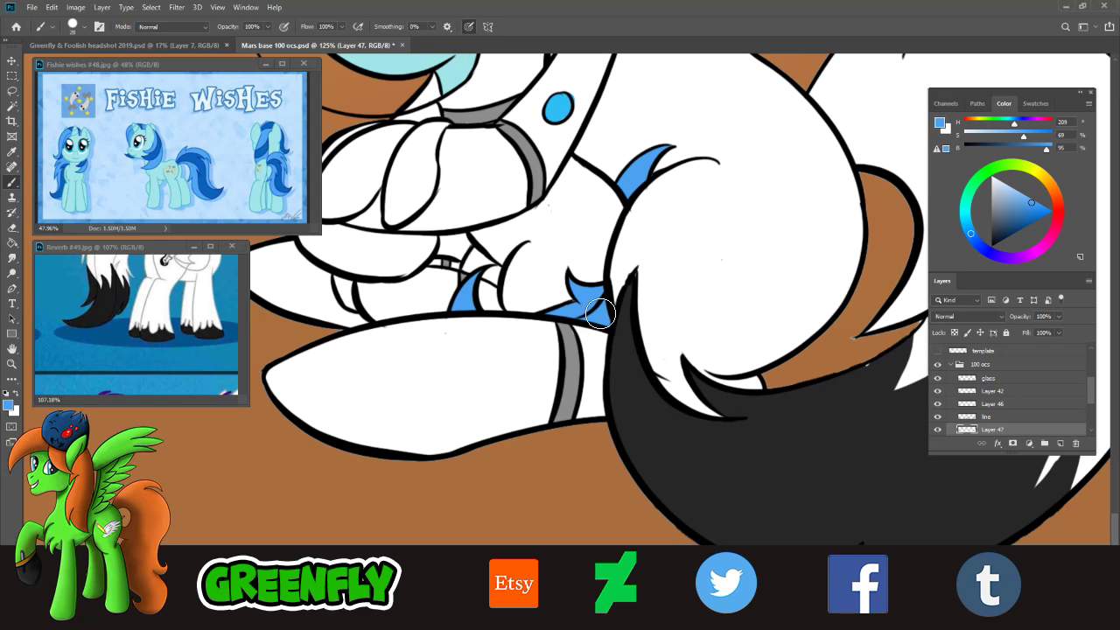
pyautogui.moveTo(592, 314); pyautogui.dragTo(602, 317)
# - Erase stray base colour along the edges of the gap between the larger pony's hindquarters and tail
pyautogui.click(21, 366)
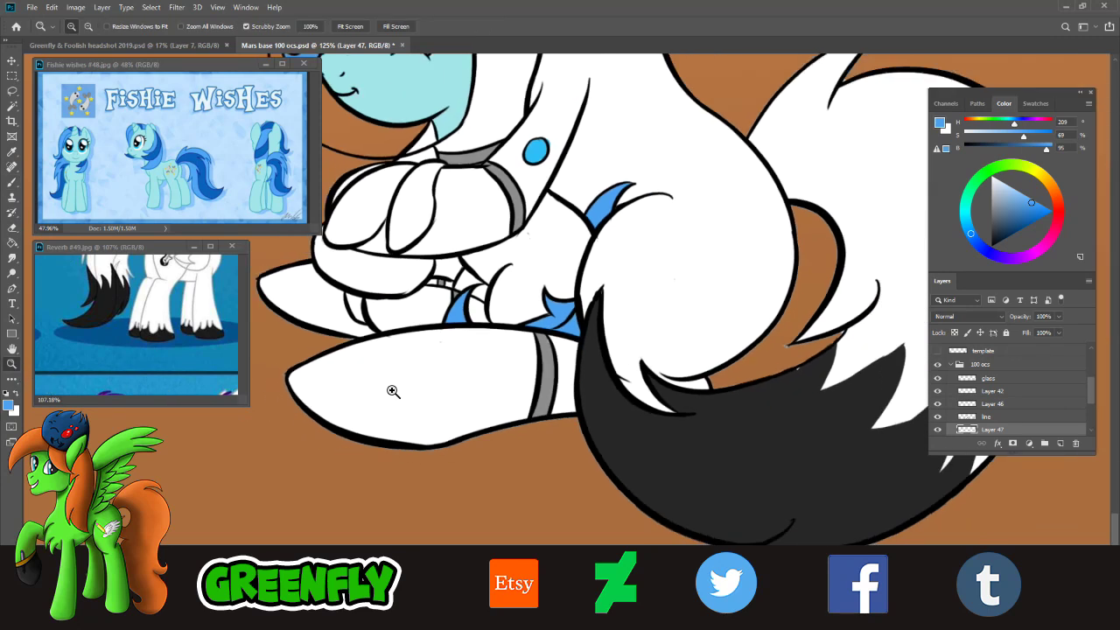
pyautogui.scroll(-2, 394, 389)
pyautogui.scroll(-1, 486, 410)
pyautogui.scroll(1, 579, 388)
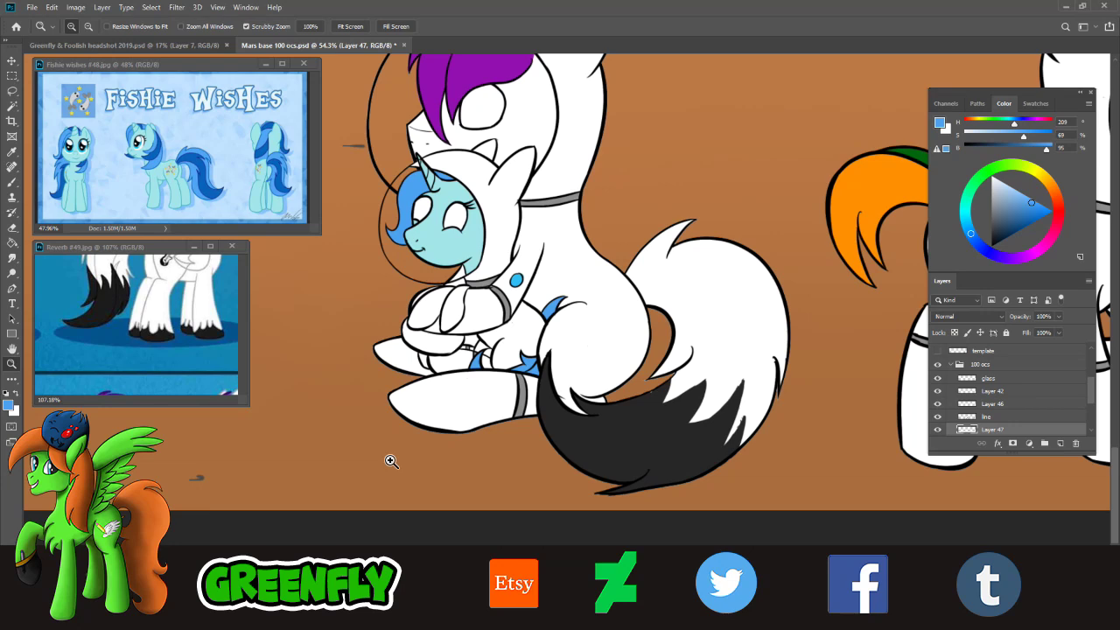
pyautogui.moveTo(578, 397); pyautogui.dragTo(625, 428)
pyautogui.moveTo(539, 433); pyautogui.dragTo(490, 425)
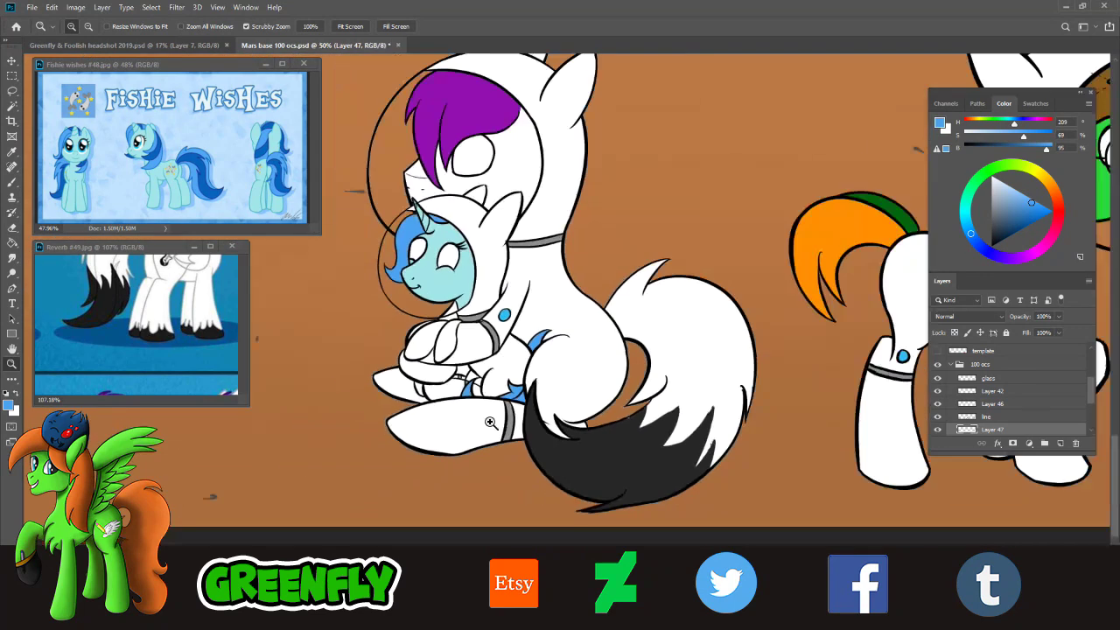
pyautogui.moveTo(669, 490); pyautogui.dragTo(695, 501)
pyautogui.scroll(2, 665, 490)
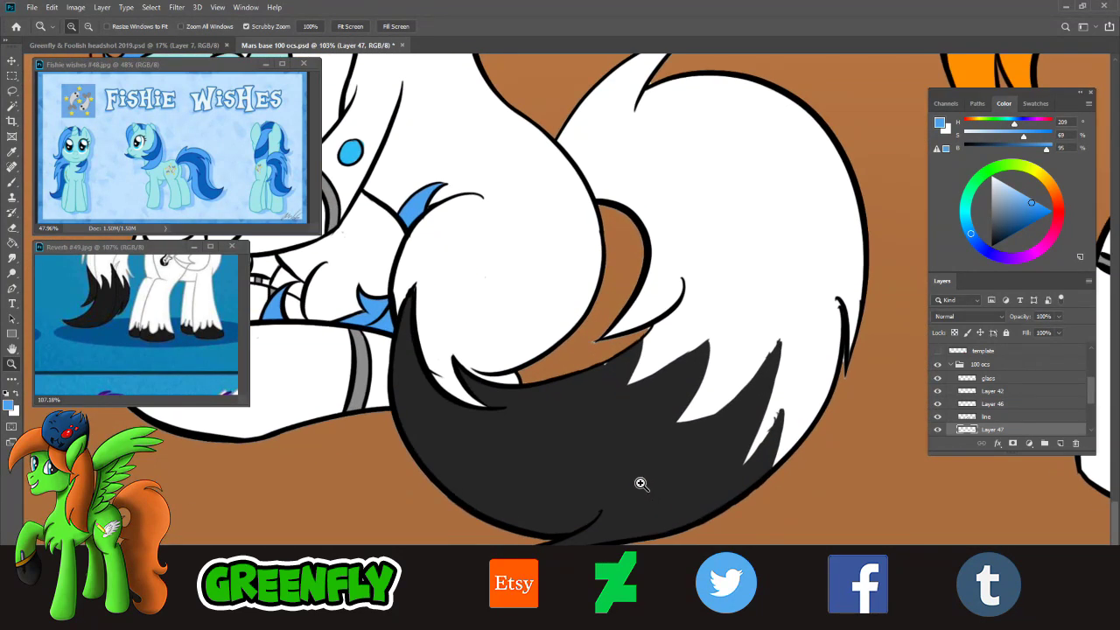
pyautogui.scroll(2, 590, 446)
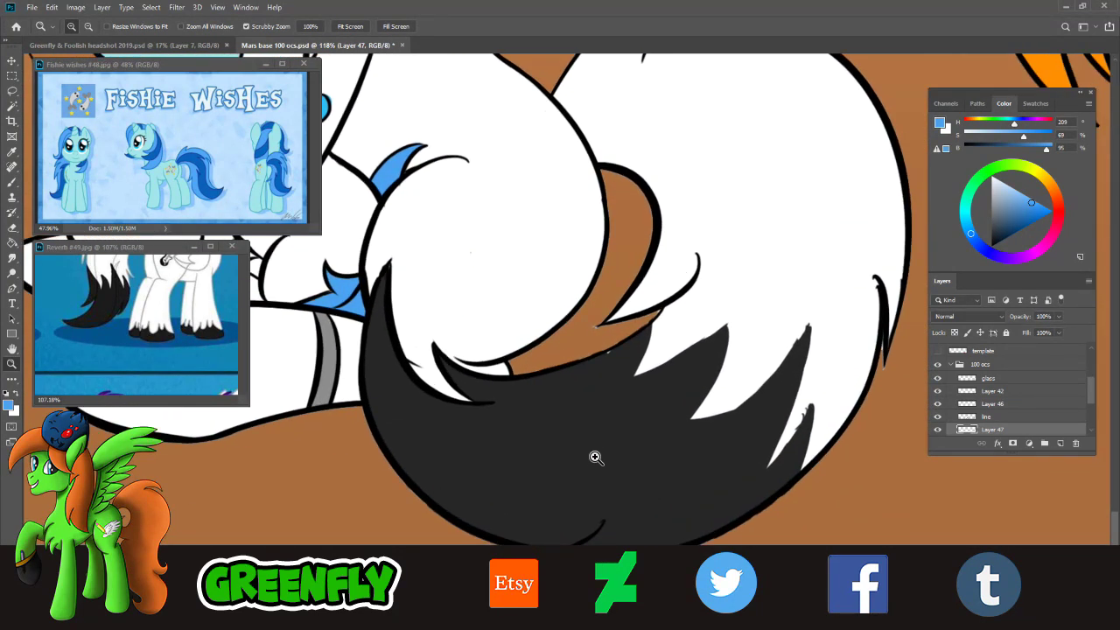
pyautogui.click(11, 227)
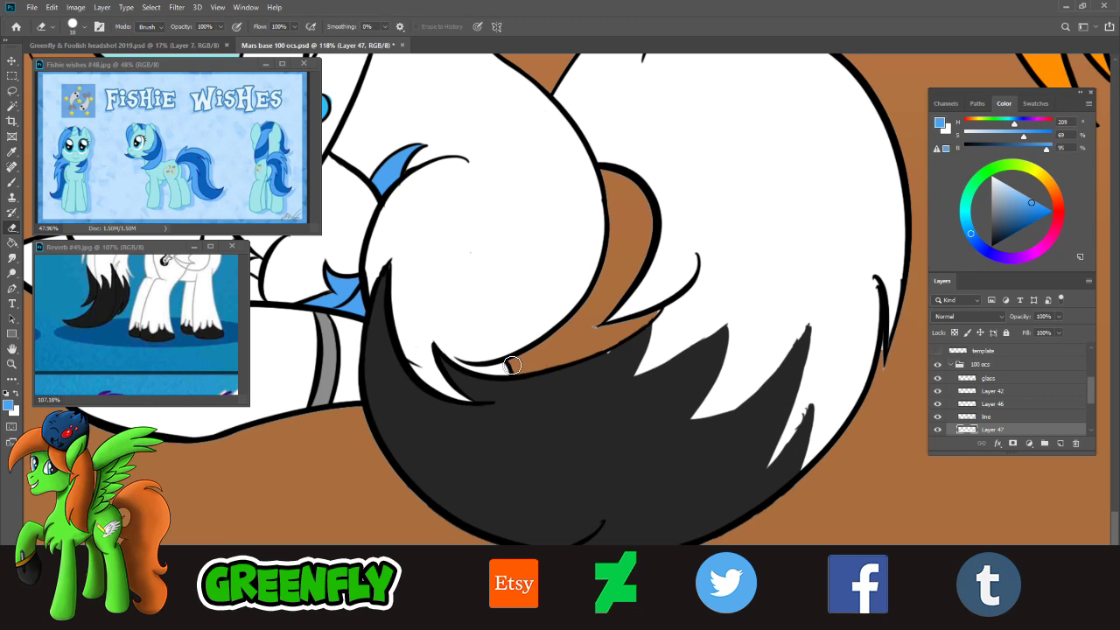
pyautogui.click(587, 299)
pyautogui.moveTo(645, 195)
pyautogui.mouseDown()
pyautogui.moveTo(655, 235)
pyautogui.moveTo(640, 278)
pyautogui.moveTo(595, 332)
pyautogui.mouseUp()
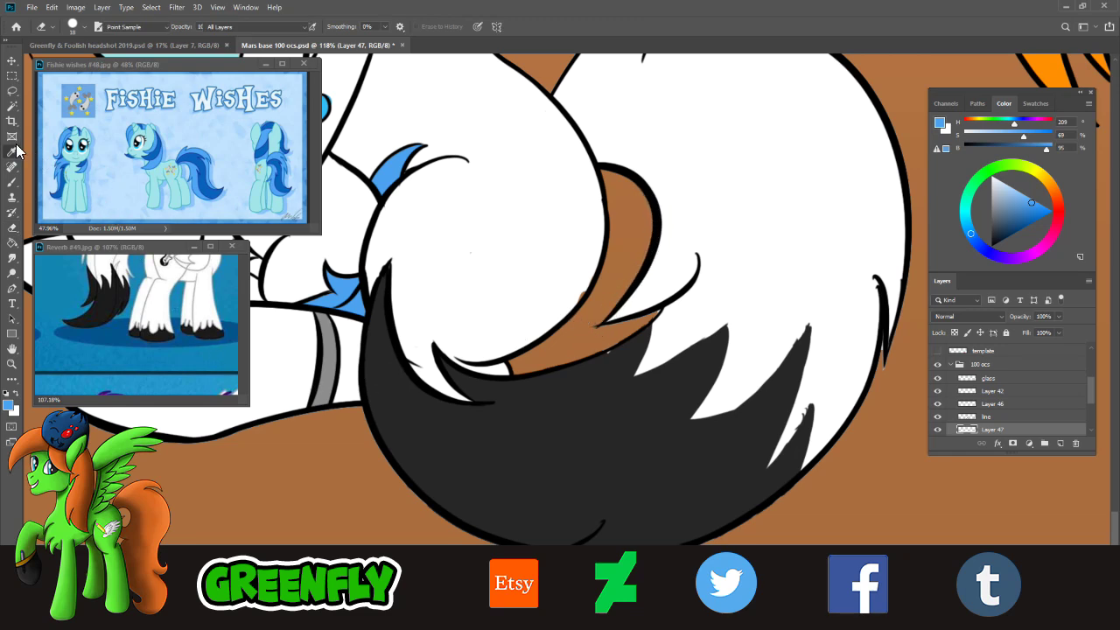
pyautogui.press('x')
pyautogui.press('b')
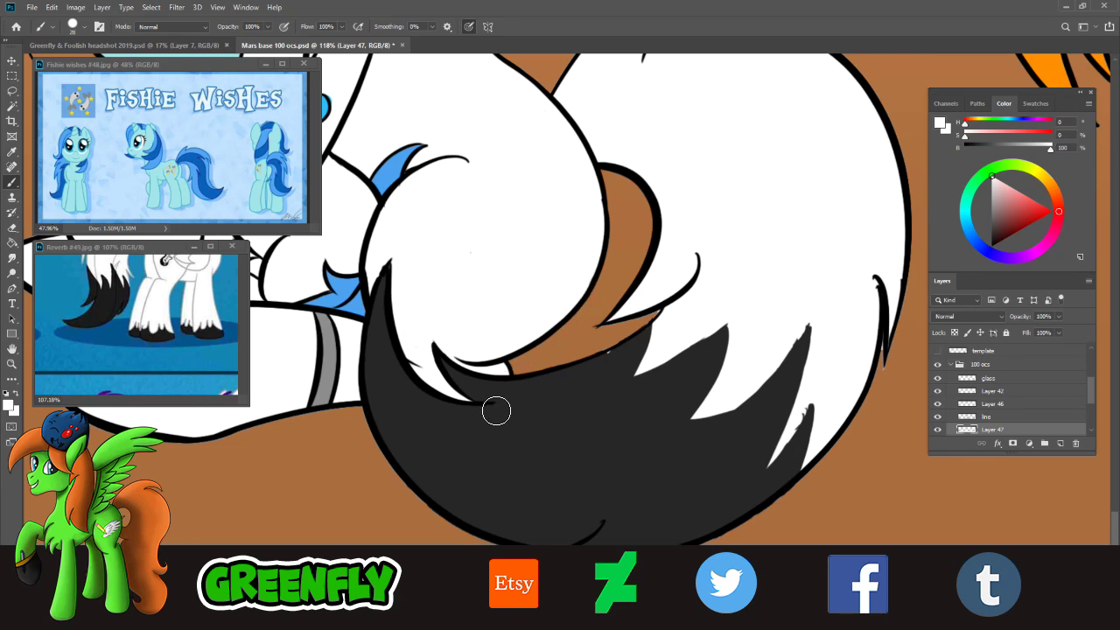
pyautogui.click(11, 364)
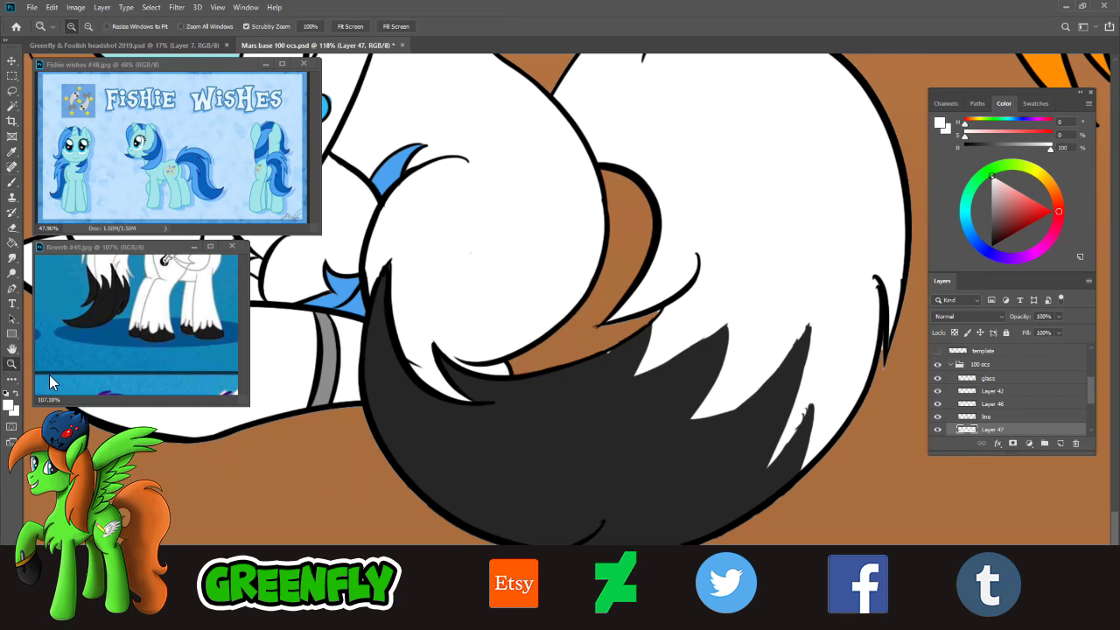
pyautogui.moveTo(654, 437)
pyautogui.mouseDown()
pyautogui.moveTo(626, 430)
pyautogui.moveTo(630, 482)
pyautogui.mouseUp()
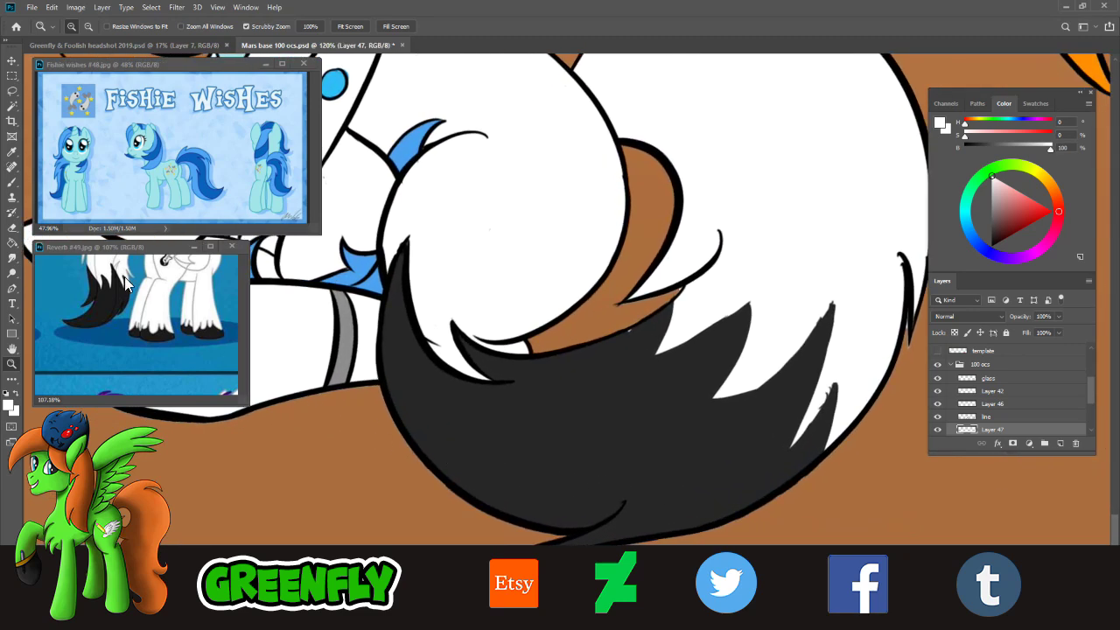
pyautogui.click(12, 182)
pyautogui.moveTo(627, 336); pyautogui.dragTo(640, 330)
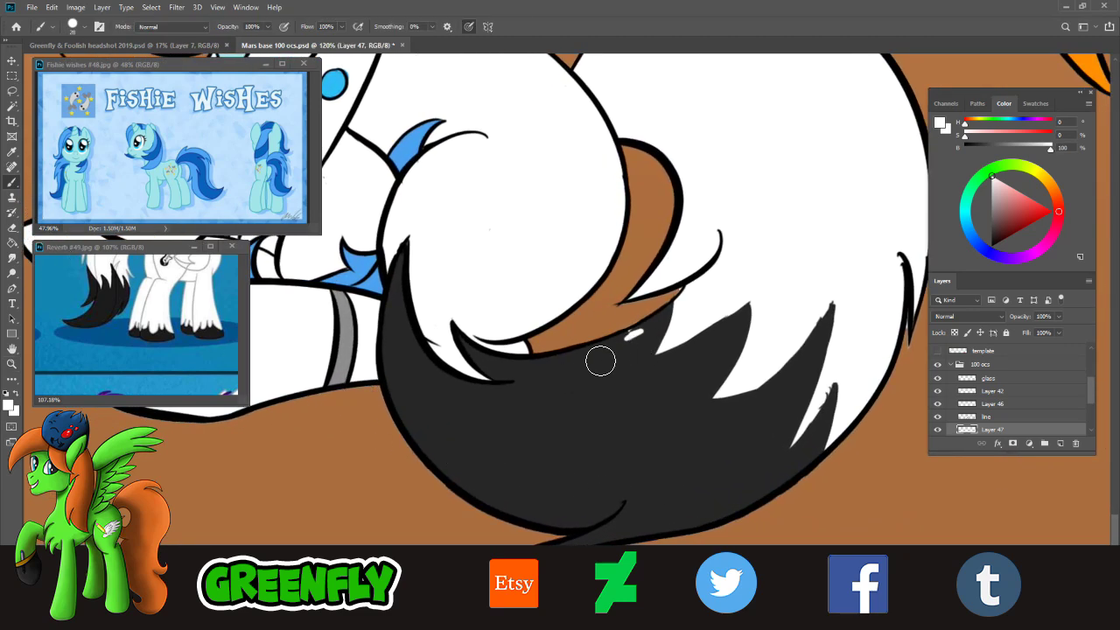
# - Sample the dark grey from the larger pony's tail and paint over the white spot at the tail's inner edge
pyautogui.click(11, 153)
pyautogui.click(410, 398)
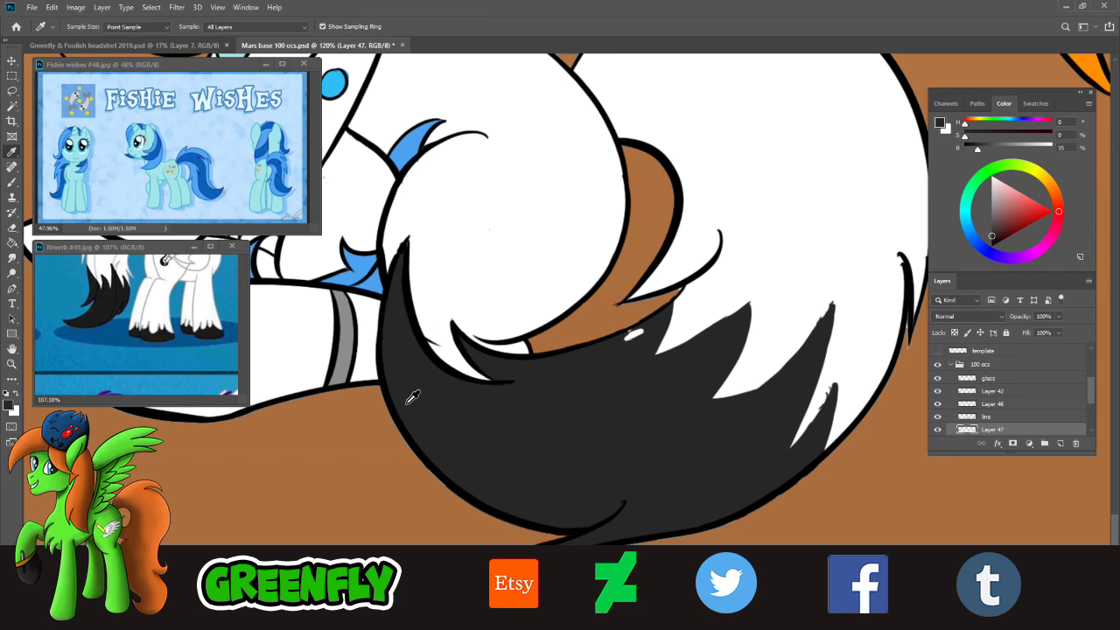
pyautogui.click(12, 183)
pyautogui.moveTo(628, 350)
pyautogui.mouseDown()
pyautogui.moveTo(656, 325)
pyautogui.moveTo(639, 336)
pyautogui.mouseUp()
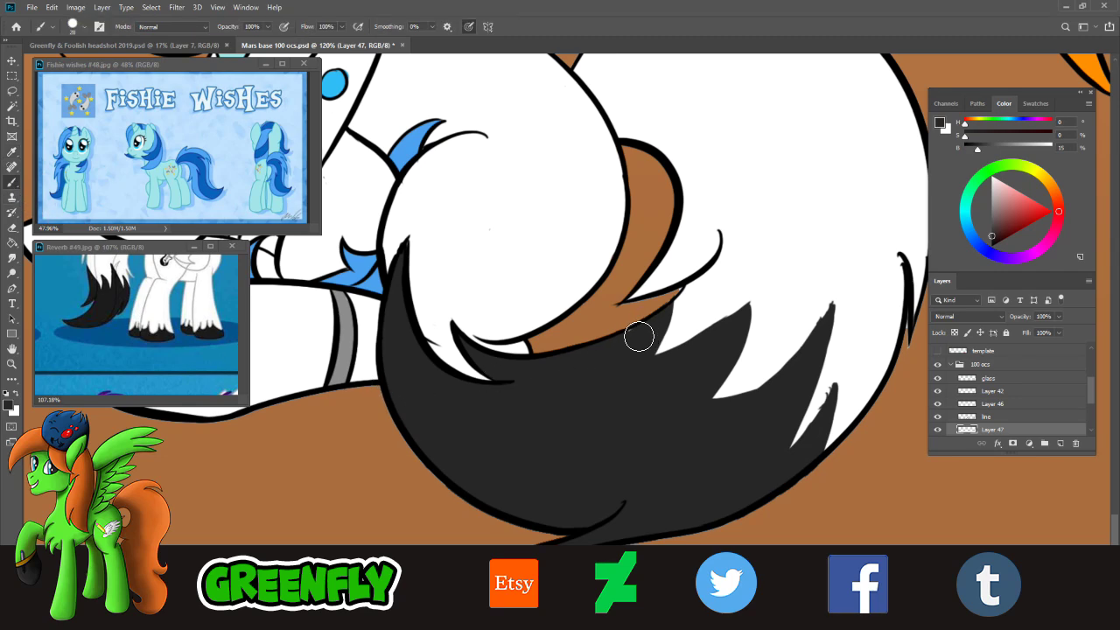
# - Identify the line art on Layer 46 by toggling its visibility and erase stray marks on it around the small pony's tail
pyautogui.press('z')
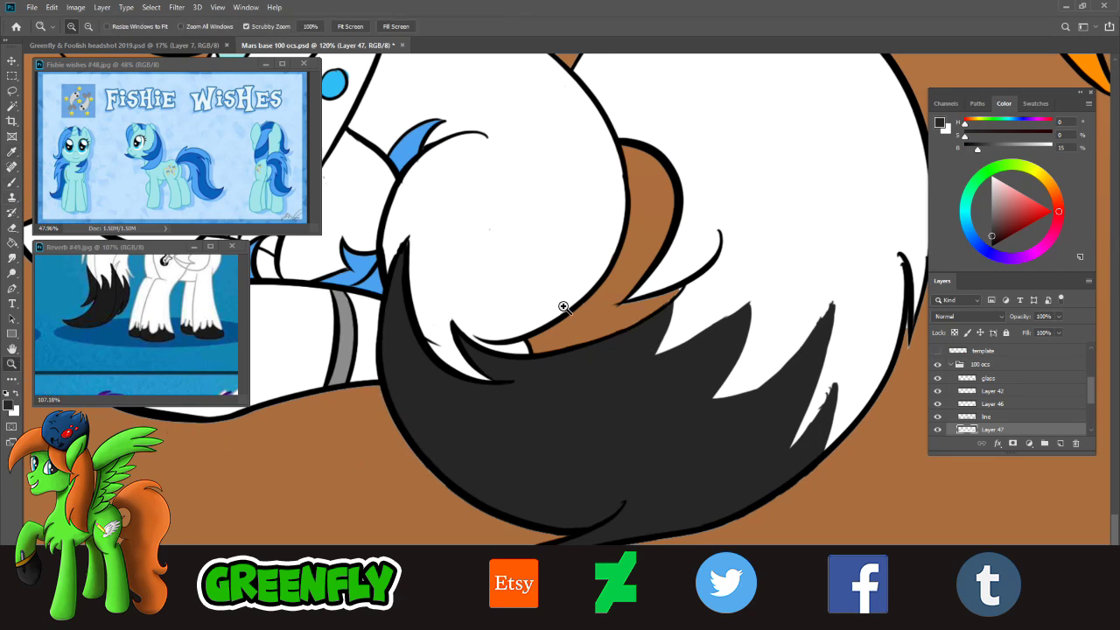
pyautogui.moveTo(692, 384); pyautogui.dragTo(590, 381)
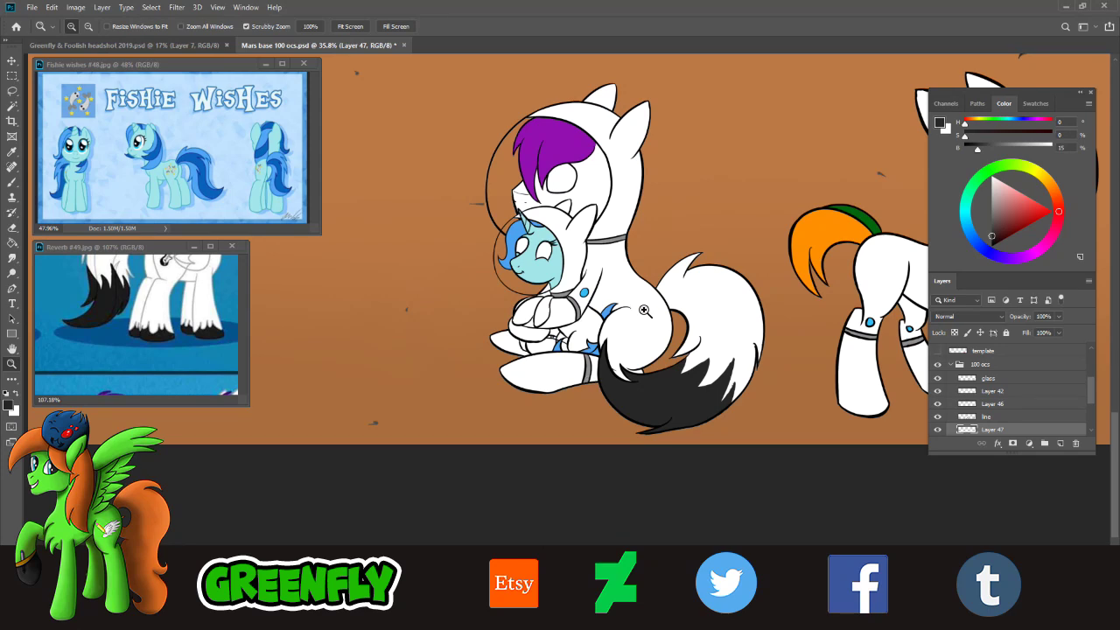
pyautogui.moveTo(612, 371); pyautogui.dragTo(617, 417)
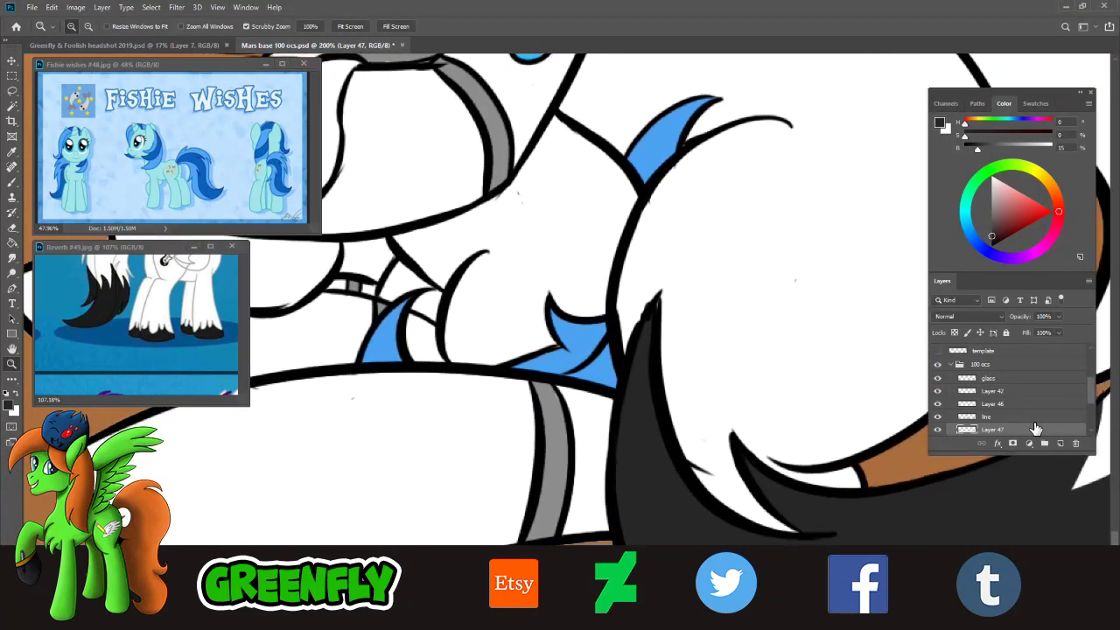
pyautogui.click(999, 403)
pyautogui.click(939, 405)
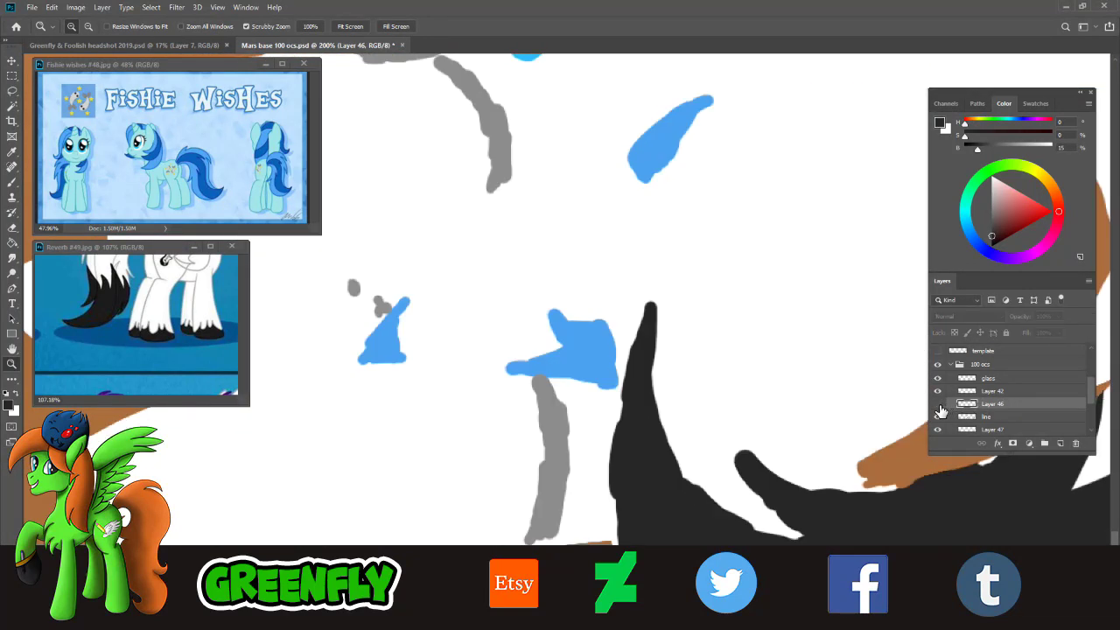
pyautogui.click(938, 404)
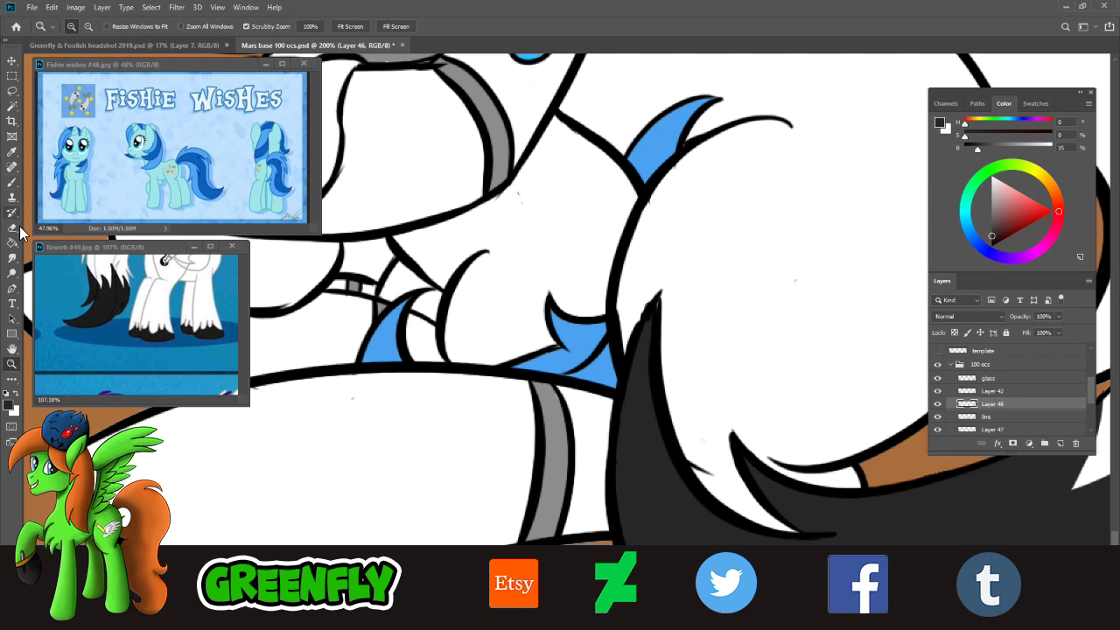
pyautogui.click(11, 227)
pyautogui.moveTo(596, 354)
pyautogui.mouseDown()
pyautogui.moveTo(600, 340)
pyautogui.moveTo(608, 355)
pyautogui.moveTo(609, 338)
pyautogui.moveTo(603, 361)
pyautogui.moveTo(569, 374)
pyautogui.moveTo(595, 376)
pyautogui.moveTo(579, 365)
pyautogui.moveTo(472, 427)
pyautogui.mouseUp()
# - Draw two pointed mane strands in black on Layer 46 over the small pony's cheek, at the hood's inner edge
pyautogui.click(12, 364)
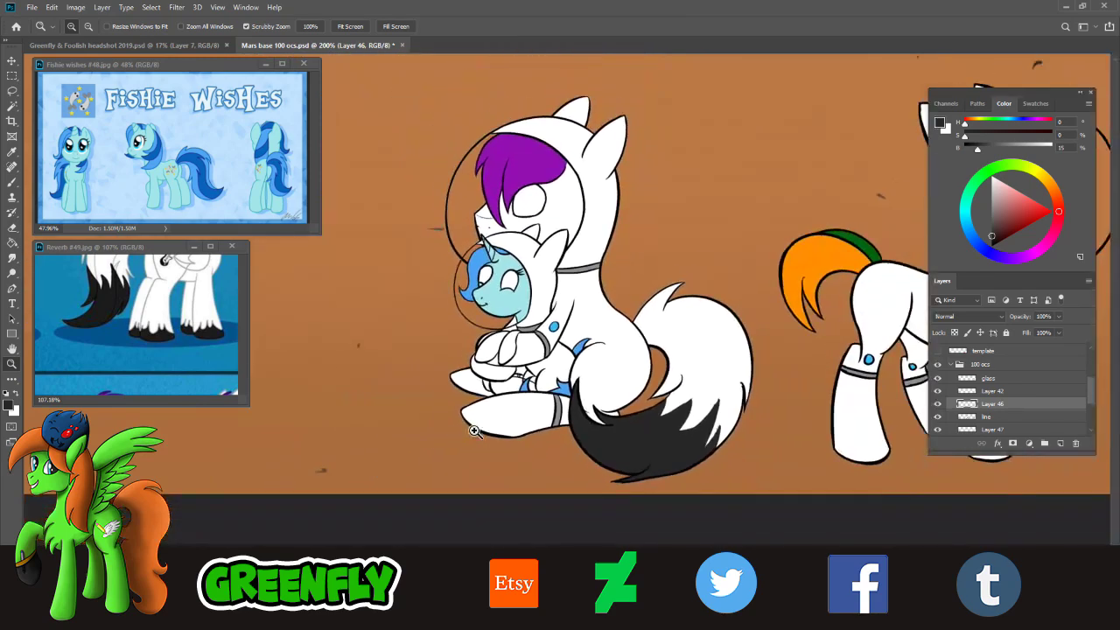
pyautogui.moveTo(516, 285); pyautogui.dragTo(762, 307)
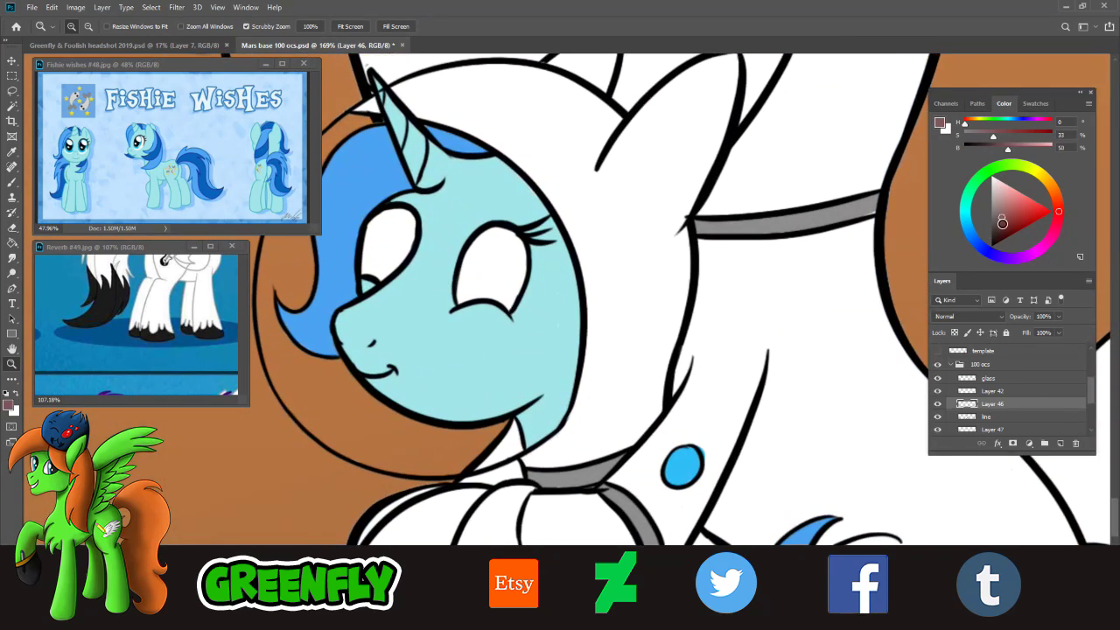
pyautogui.moveTo(445, 399)
pyautogui.mouseDown()
pyautogui.moveTo(455, 410)
pyautogui.moveTo(437, 414)
pyautogui.mouseUp()
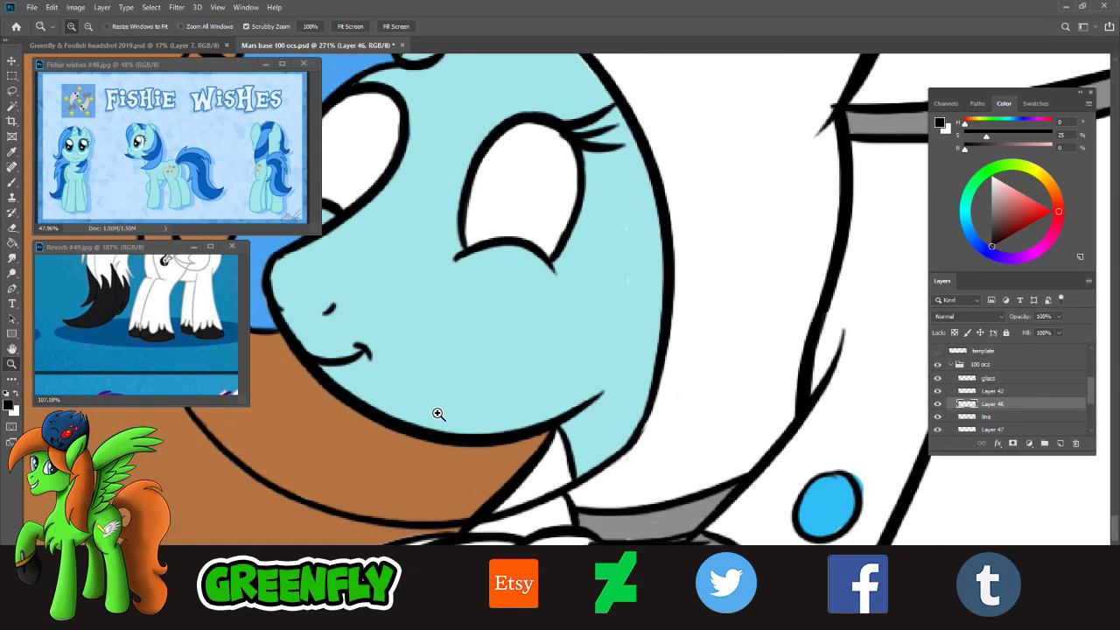
pyautogui.press('b')
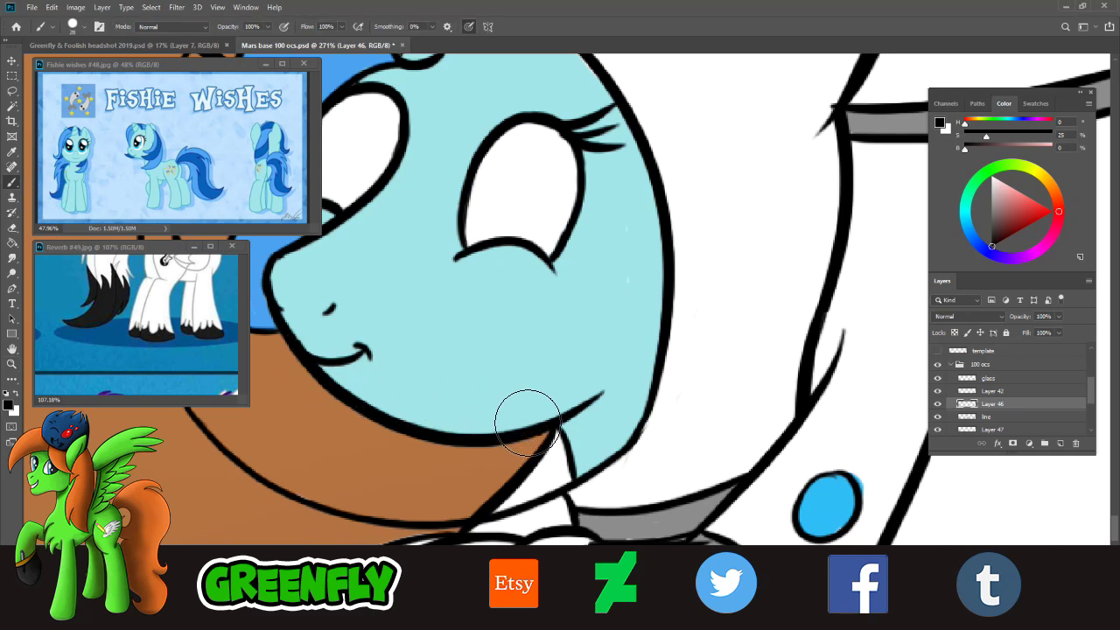
pyautogui.moveTo(666, 283); pyautogui.dragTo(541, 322)
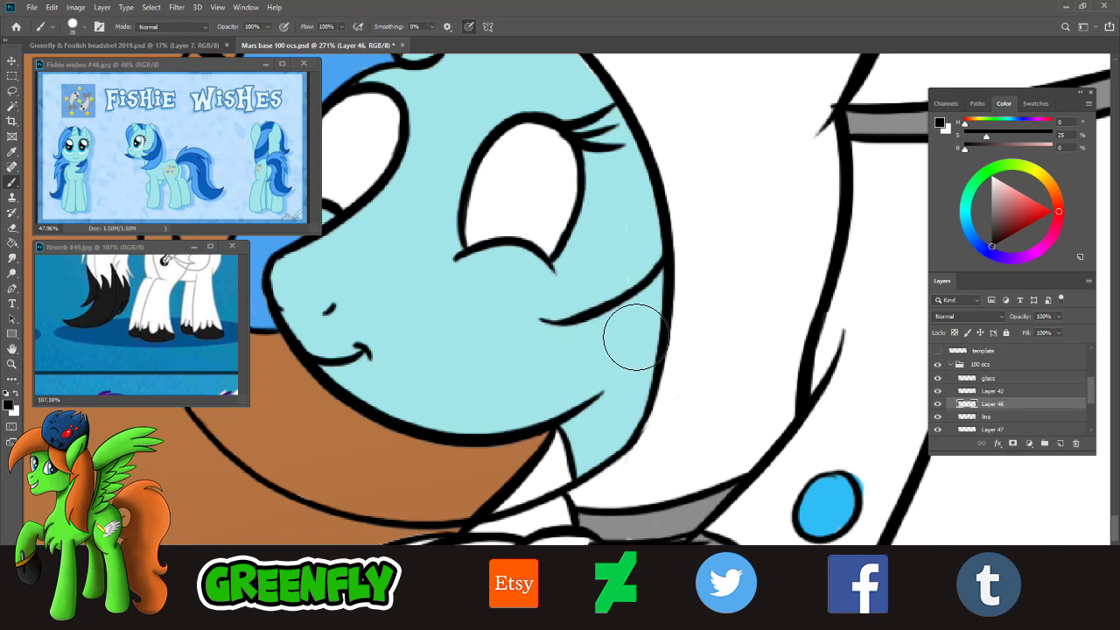
pyautogui.hotkey('ctrl', 'z')
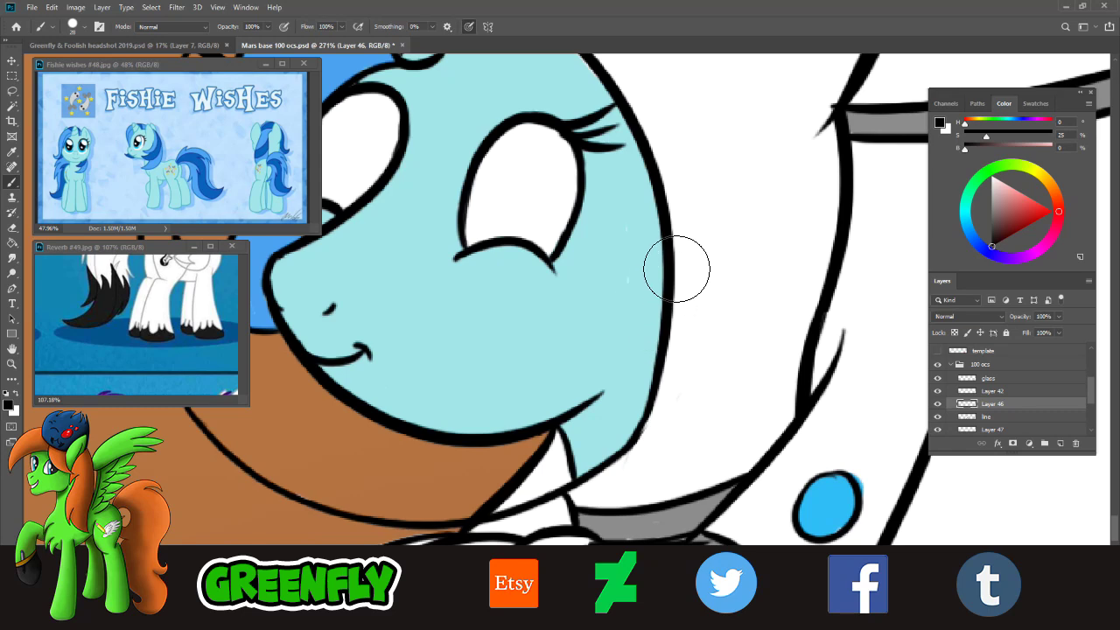
pyautogui.moveTo(667, 263)
pyautogui.mouseDown()
pyautogui.moveTo(580, 312)
pyautogui.moveTo(618, 318)
pyautogui.moveTo(607, 326)
pyautogui.moveTo(589, 318)
pyautogui.moveTo(687, 308)
pyautogui.moveTo(640, 373)
pyautogui.moveTo(659, 336)
pyautogui.moveTo(585, 329)
pyautogui.mouseUp()
pyautogui.hotkey('ctrl', 'z')
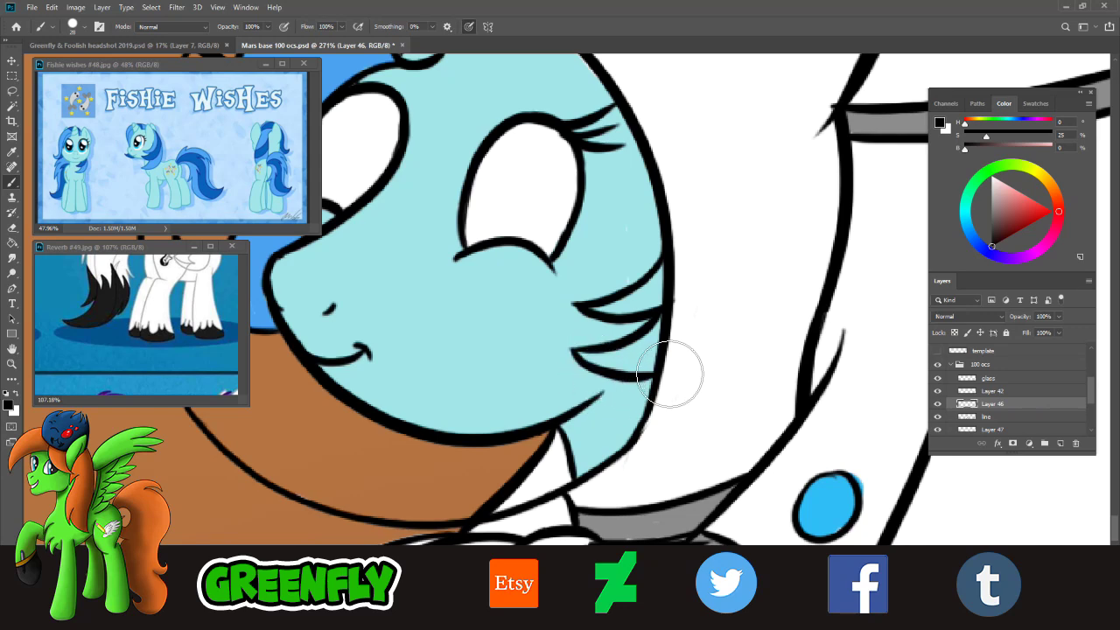
# - Draw the small pony's lower mane lock down along the neck and erase the line overshoot at its tip
pyautogui.moveTo(659, 378); pyautogui.dragTo(630, 450)
pyautogui.moveTo(649, 380)
pyautogui.mouseDown()
pyautogui.moveTo(626, 434)
pyautogui.moveTo(564, 462)
pyautogui.moveTo(592, 481)
pyautogui.mouseUp()
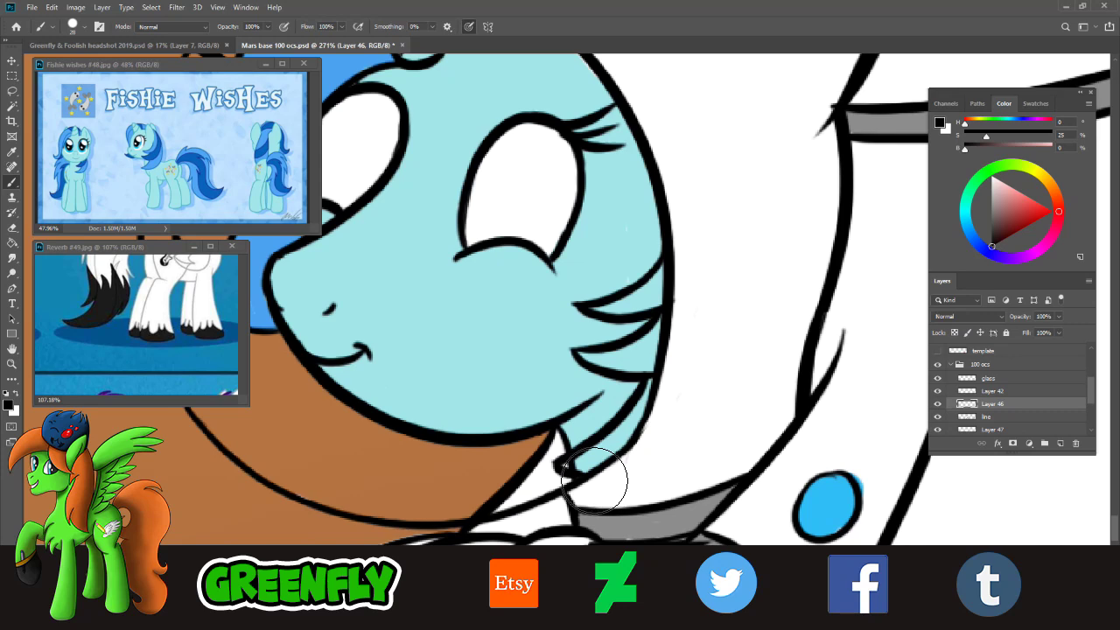
pyautogui.click(13, 227)
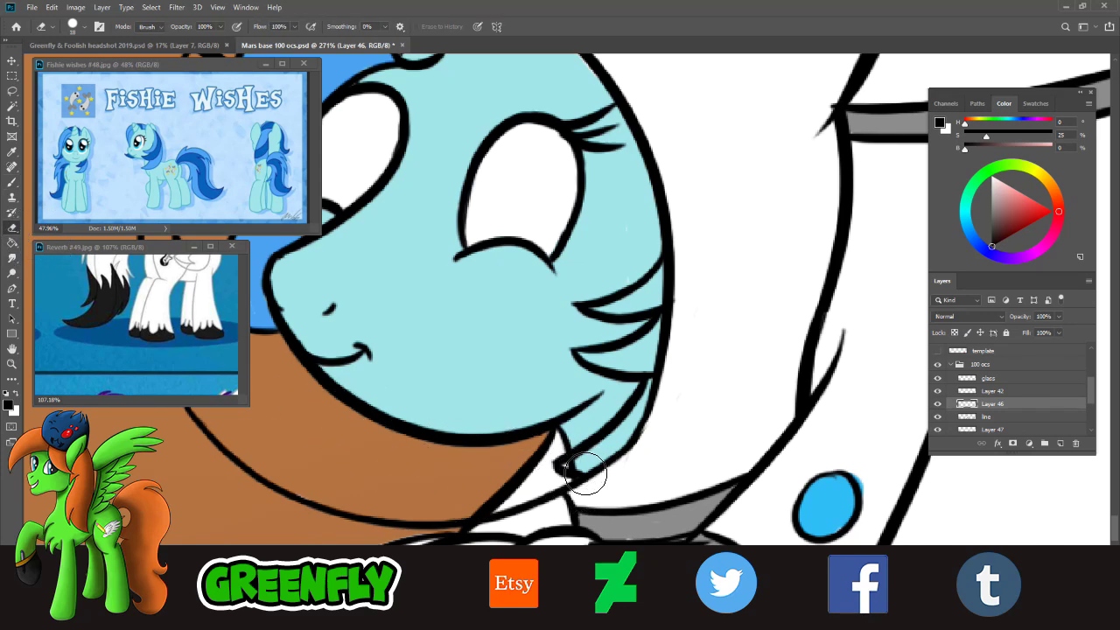
pyautogui.moveTo(588, 474); pyautogui.dragTo(593, 476)
# - Select Layer 47 and toggle its visibility to check that it holds the ponies' flat colours
pyautogui.click(993, 431)
pyautogui.moveTo(1090, 400); pyautogui.dragTo(1090, 407)
pyautogui.click(938, 399)
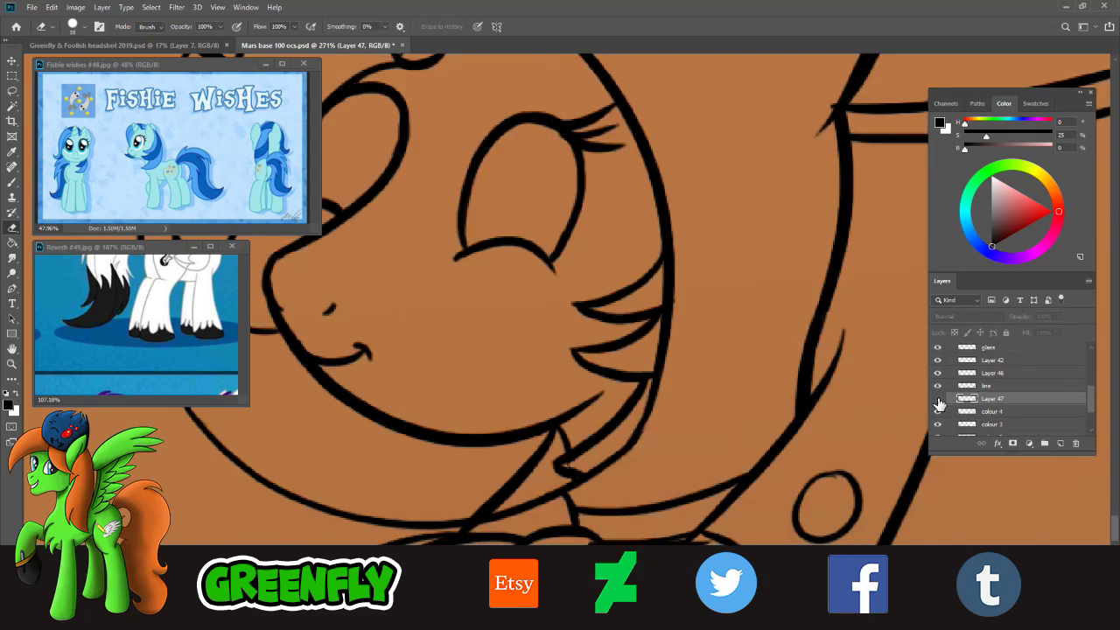
pyautogui.click(938, 399)
# - Sample the light blue from the Fishie Wishes reference and paint the small pony's lower mane lock and upper cheek strand on Layer 47
pyautogui.click(13, 153)
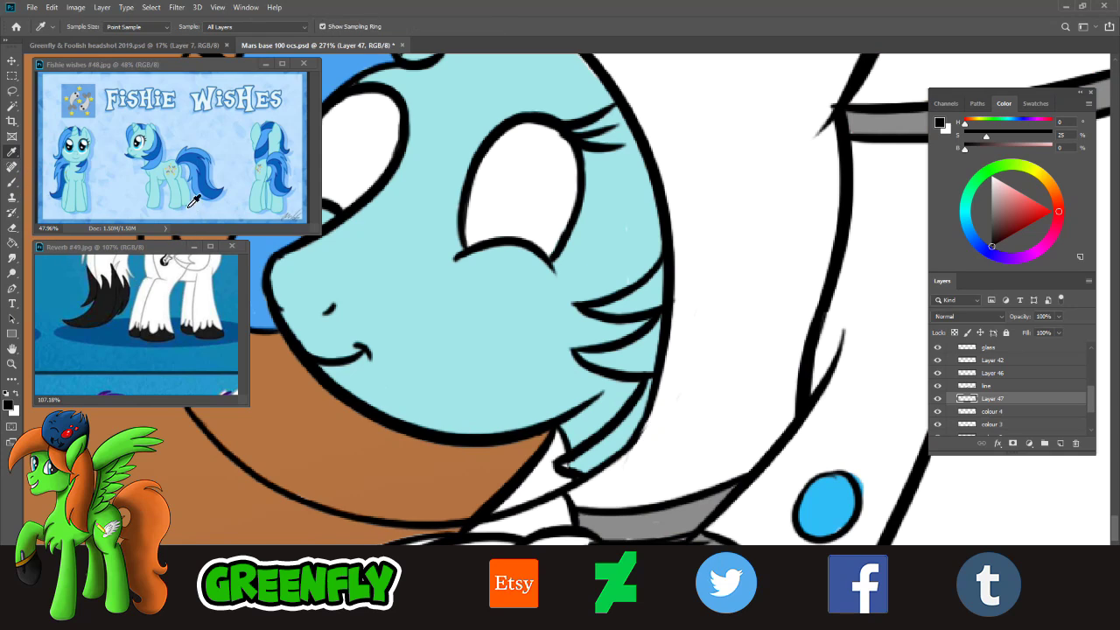
pyautogui.click(155, 166)
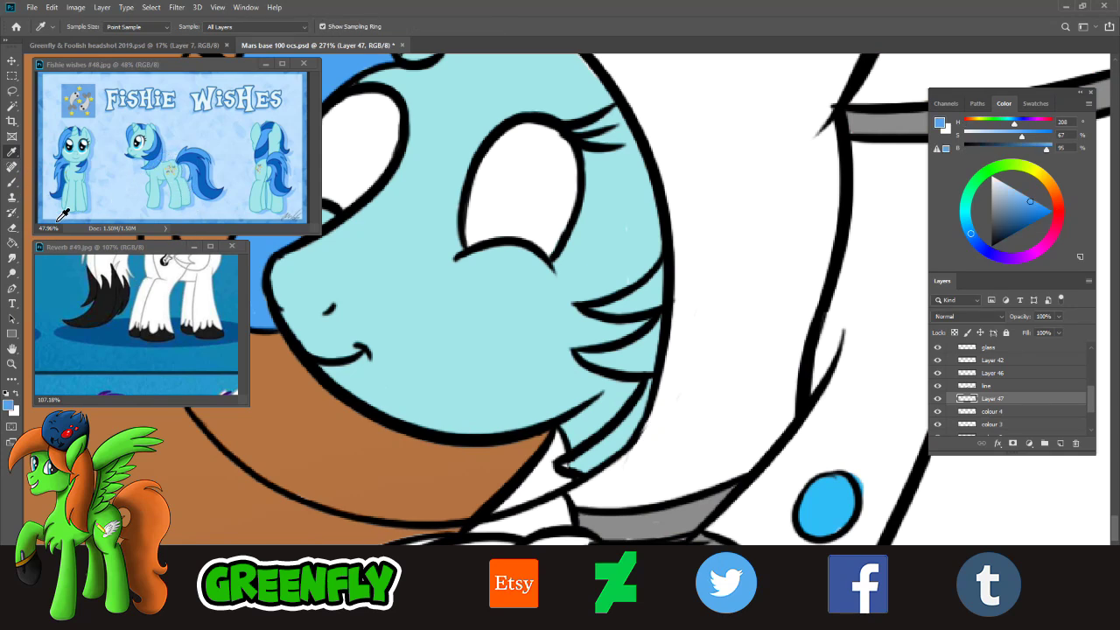
pyautogui.press('b')
pyautogui.moveTo(620, 453)
pyautogui.mouseDown()
pyautogui.moveTo(581, 474)
pyautogui.moveTo(608, 473)
pyautogui.moveTo(618, 459)
pyautogui.moveTo(601, 467)
pyautogui.moveTo(654, 381)
pyautogui.mouseUp()
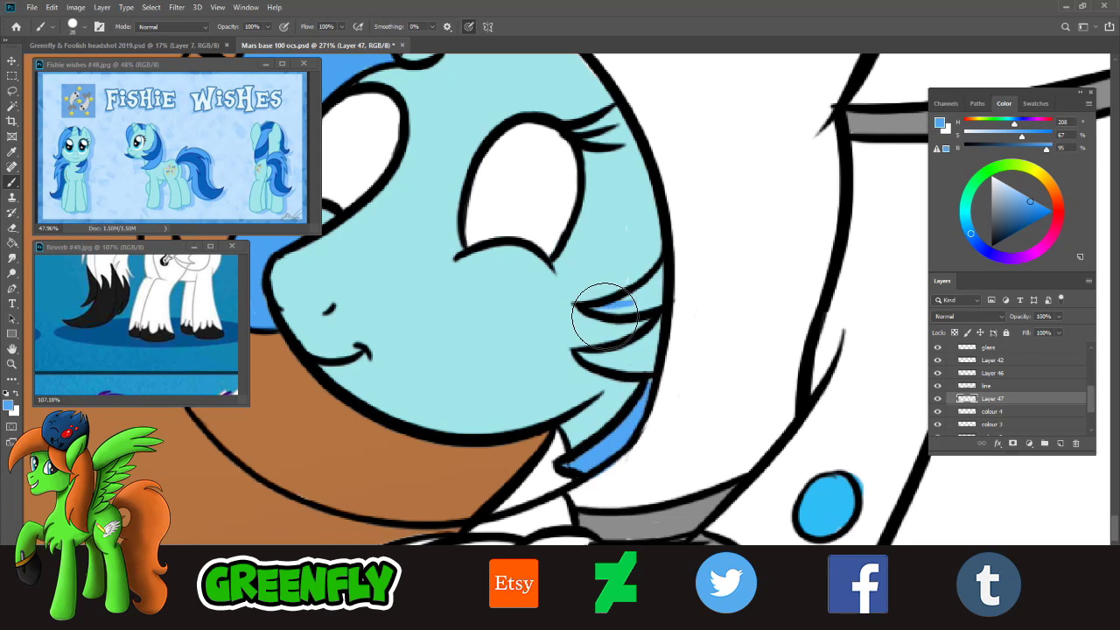
pyautogui.moveTo(608, 315)
pyautogui.mouseDown()
pyautogui.moveTo(668, 312)
pyautogui.moveTo(672, 281)
pyautogui.moveTo(656, 302)
pyautogui.mouseUp()
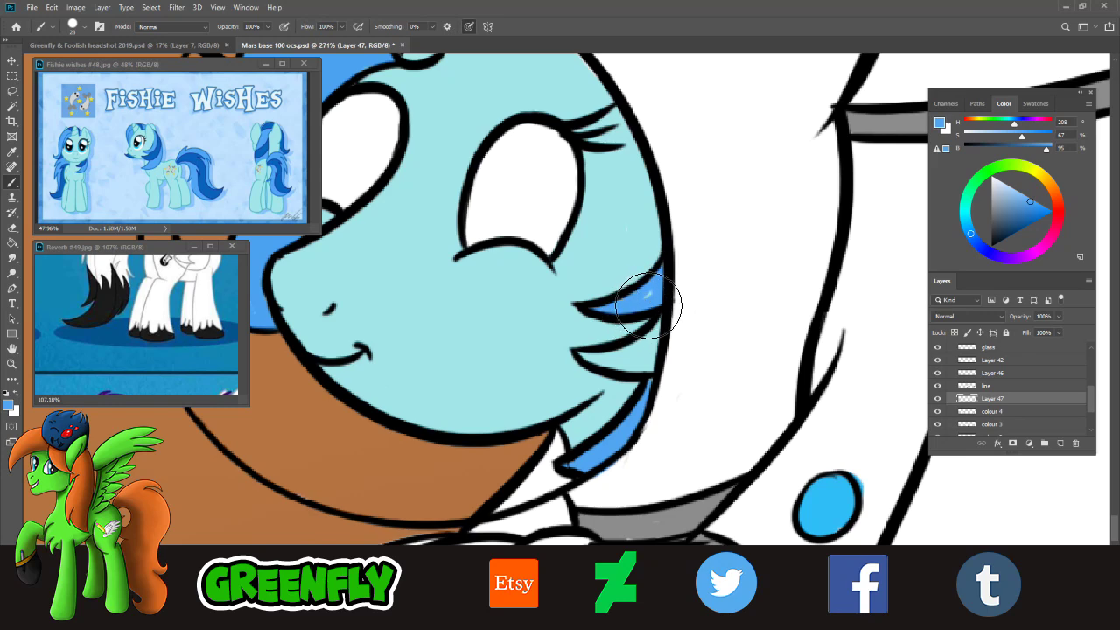
# - Sample the darker blue from the reference mane and fill the small pony's middle mane strand with the brush
pyautogui.click(12, 151)
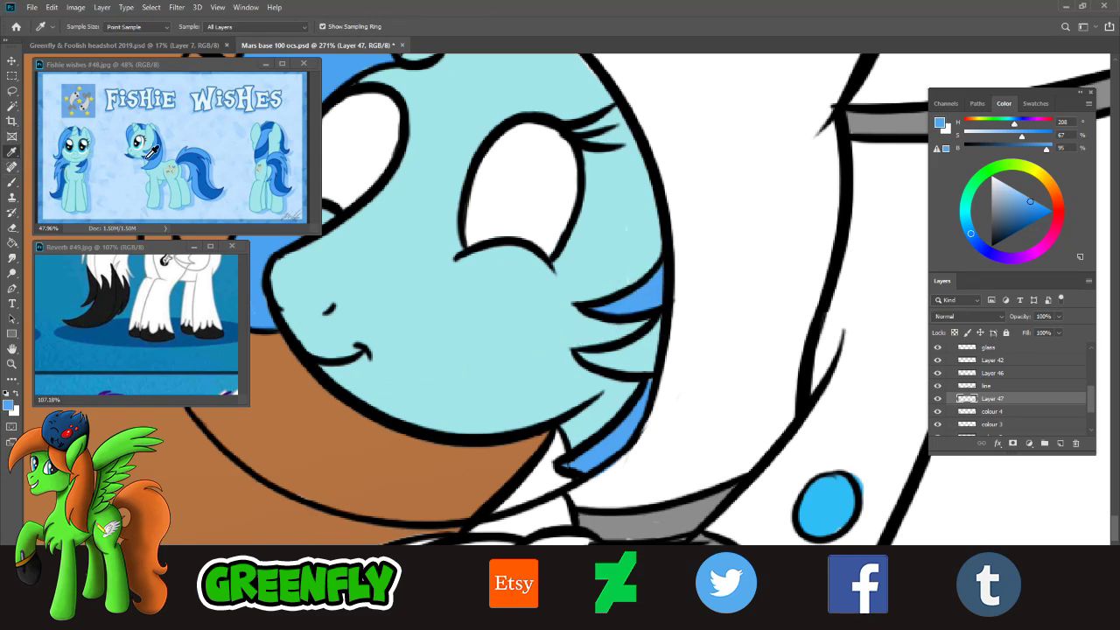
pyautogui.click(160, 151)
pyautogui.click(12, 182)
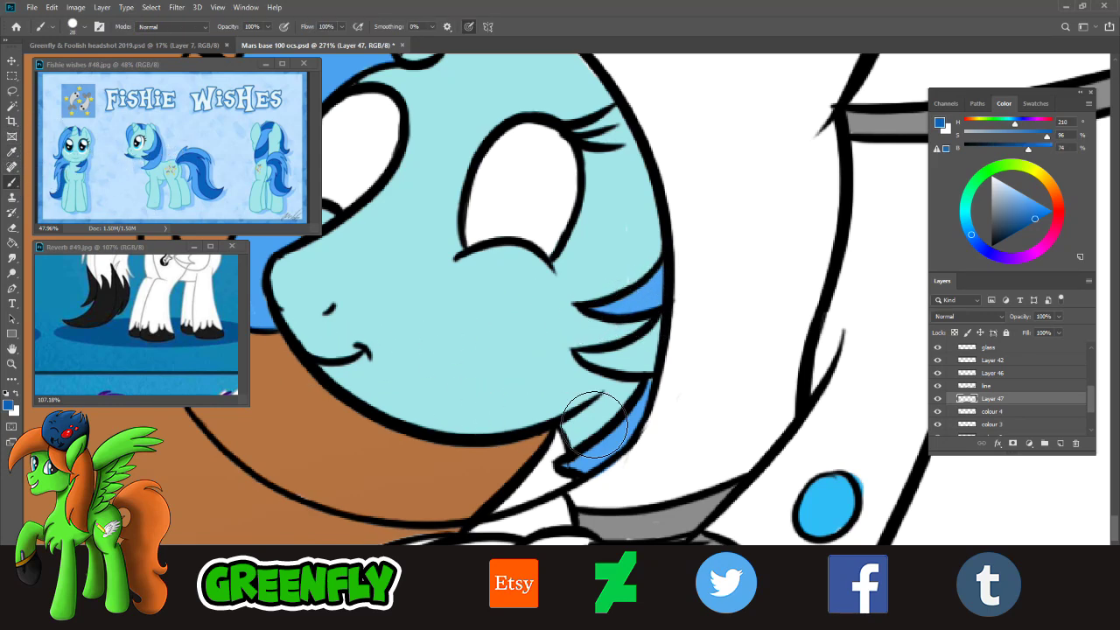
pyautogui.moveTo(644, 361)
pyautogui.mouseDown()
pyautogui.moveTo(595, 368)
pyautogui.moveTo(658, 380)
pyautogui.moveTo(645, 358)
pyautogui.moveTo(670, 333)
pyautogui.moveTo(665, 360)
pyautogui.mouseUp()
# - Sample the white of the small pony's hood as the brush colour
pyautogui.click(12, 151)
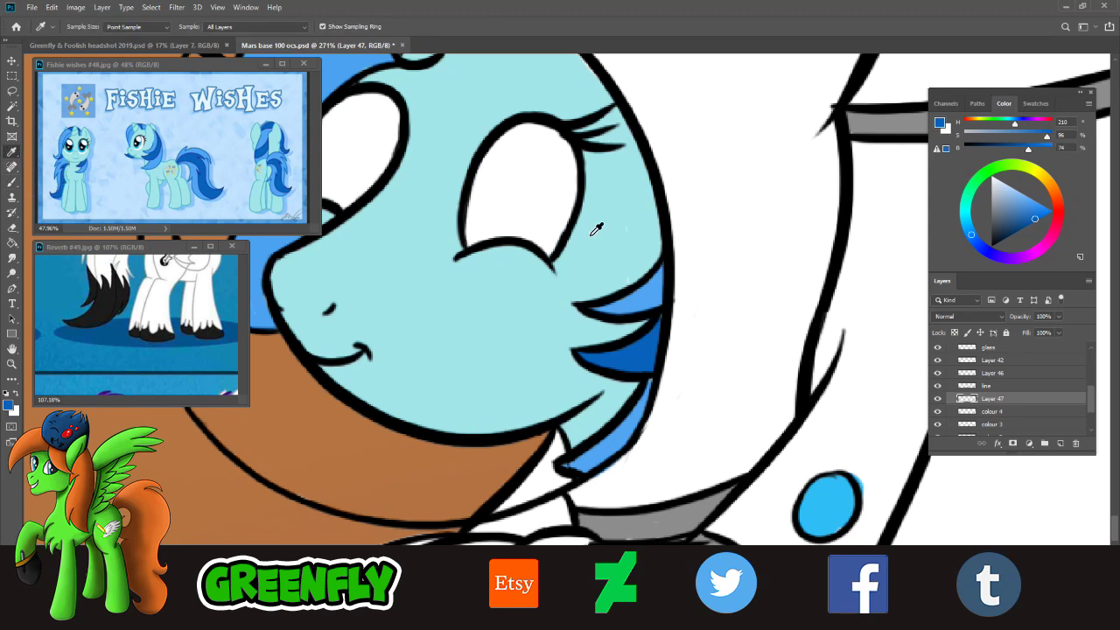
pyautogui.click(710, 236)
pyautogui.click(13, 181)
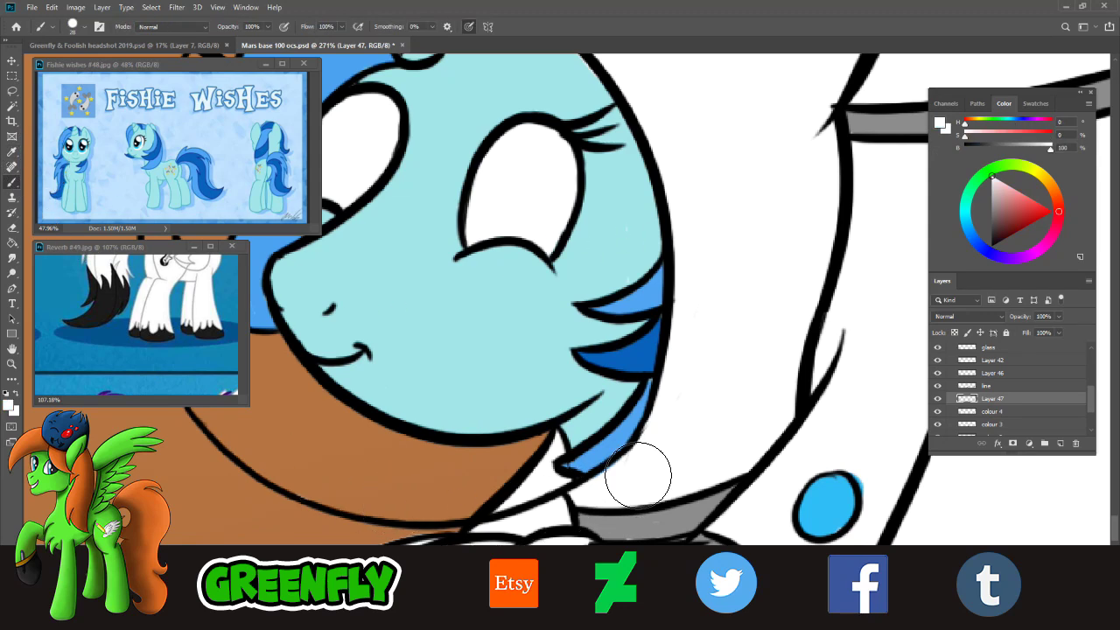
# - Inspect the coloured pony pair as a whole and against the rest of the Mars scene
pyautogui.press('z')
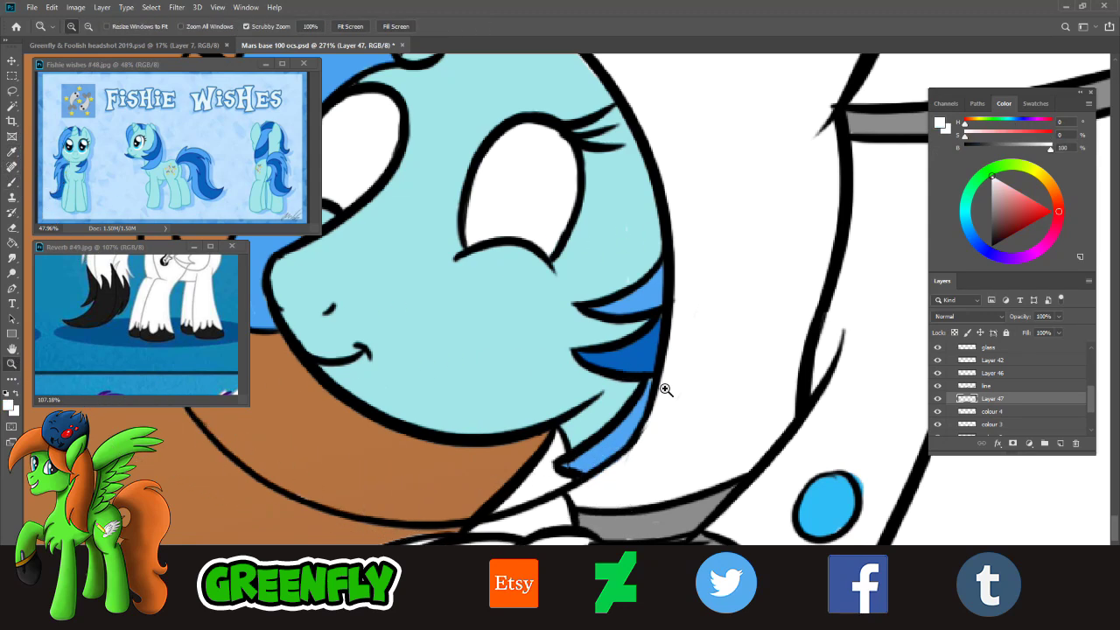
pyautogui.moveTo(665, 389); pyautogui.dragTo(618, 382)
pyautogui.moveTo(705, 405); pyautogui.dragTo(687, 429)
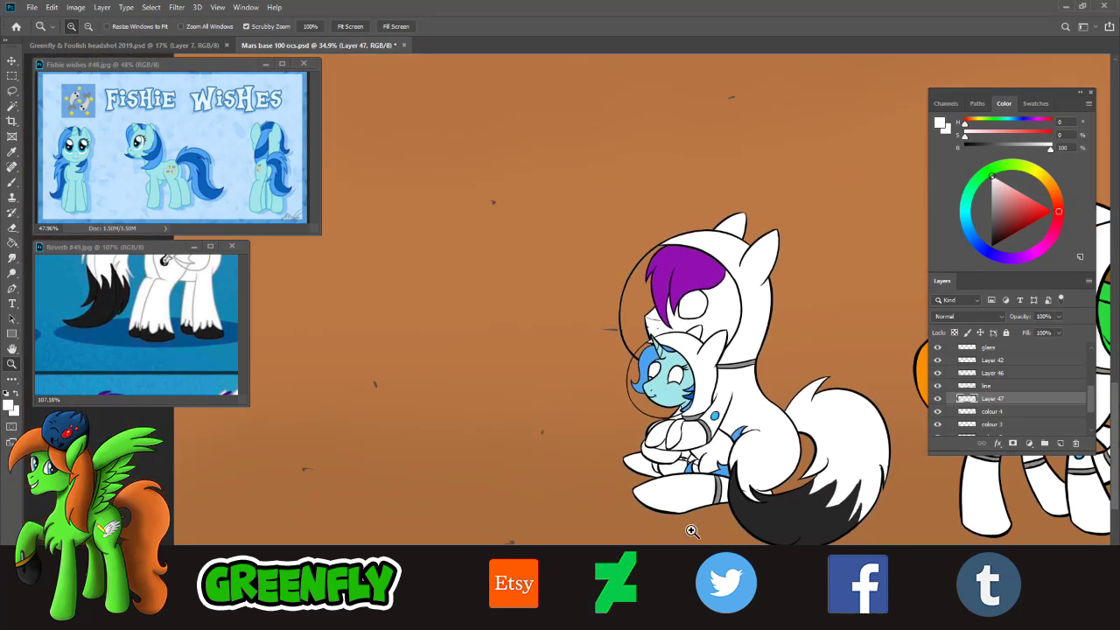
pyautogui.scroll(2, 785, 455)
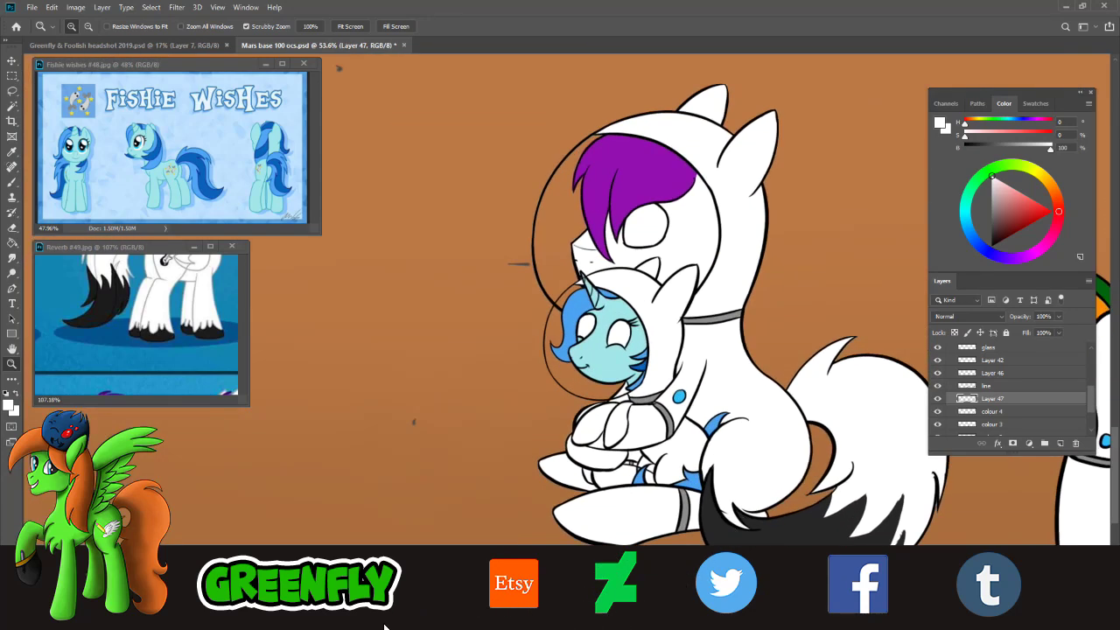
pyautogui.moveTo(384, 625)
pyautogui.mouseDown()
pyautogui.moveTo(420, 625)
pyautogui.moveTo(400, 625)
pyautogui.mouseUp()
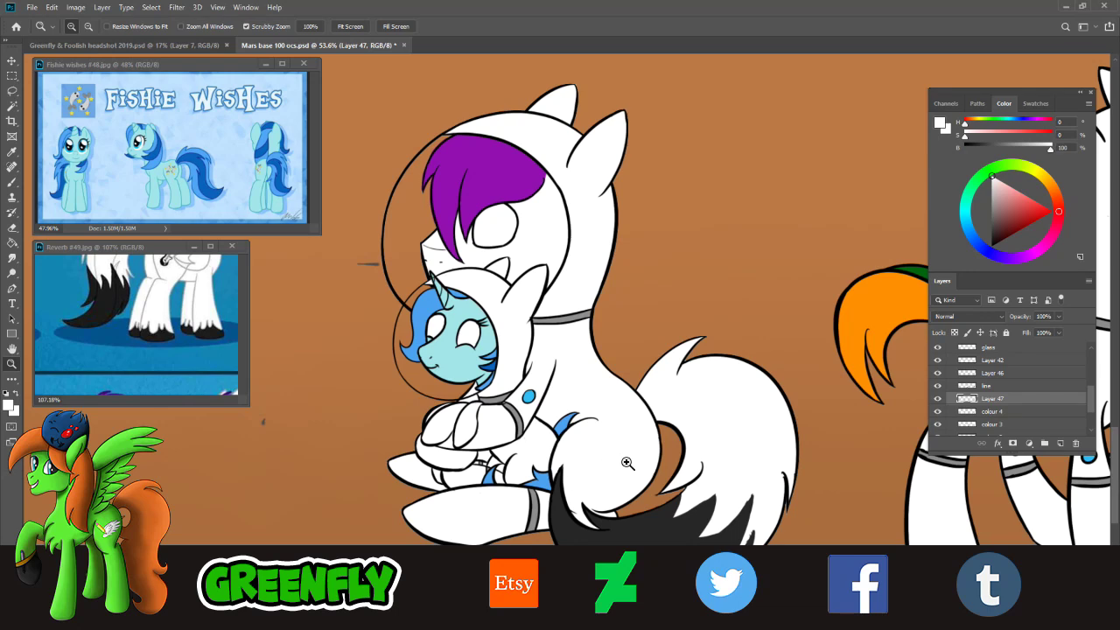
pyautogui.scroll(-4, 674, 474)
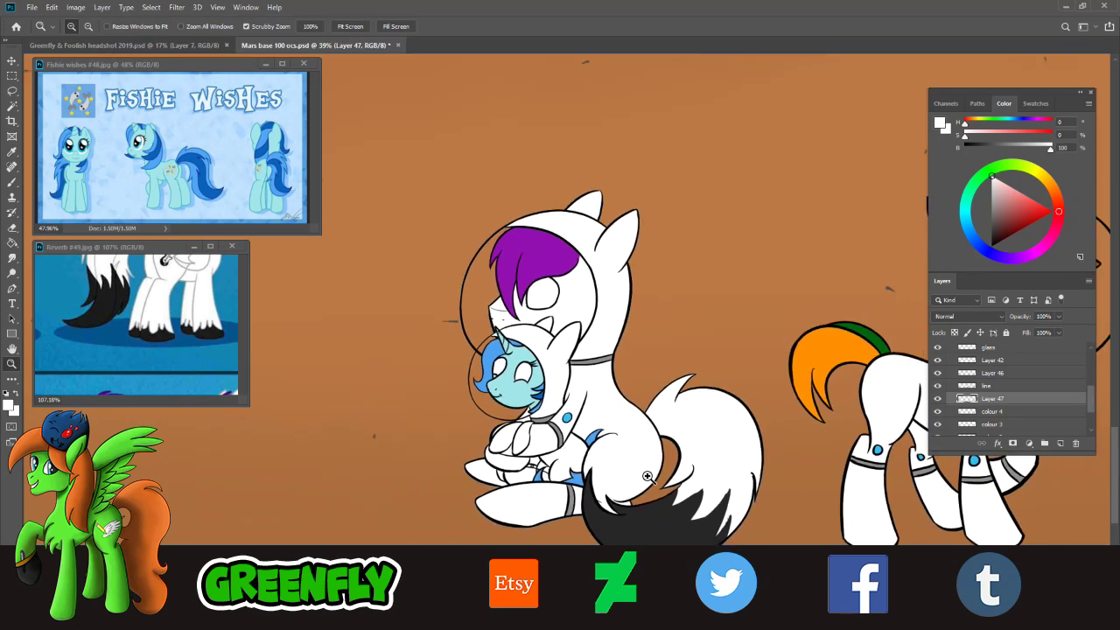
pyautogui.scroll(-3, 710, 522)
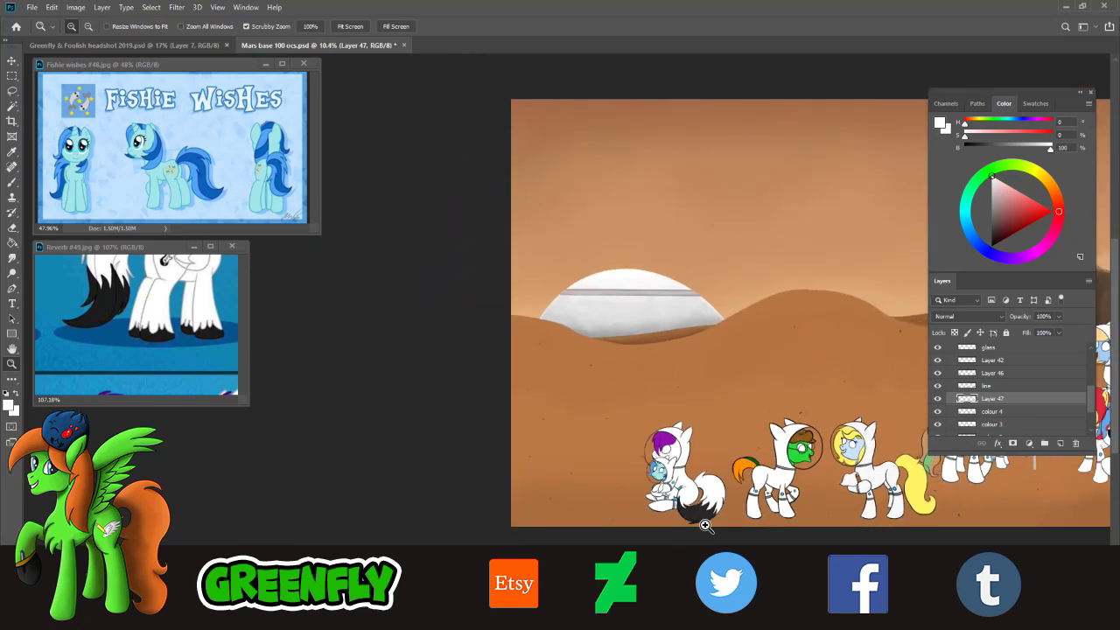
pyautogui.scroll(3, 550, 435)
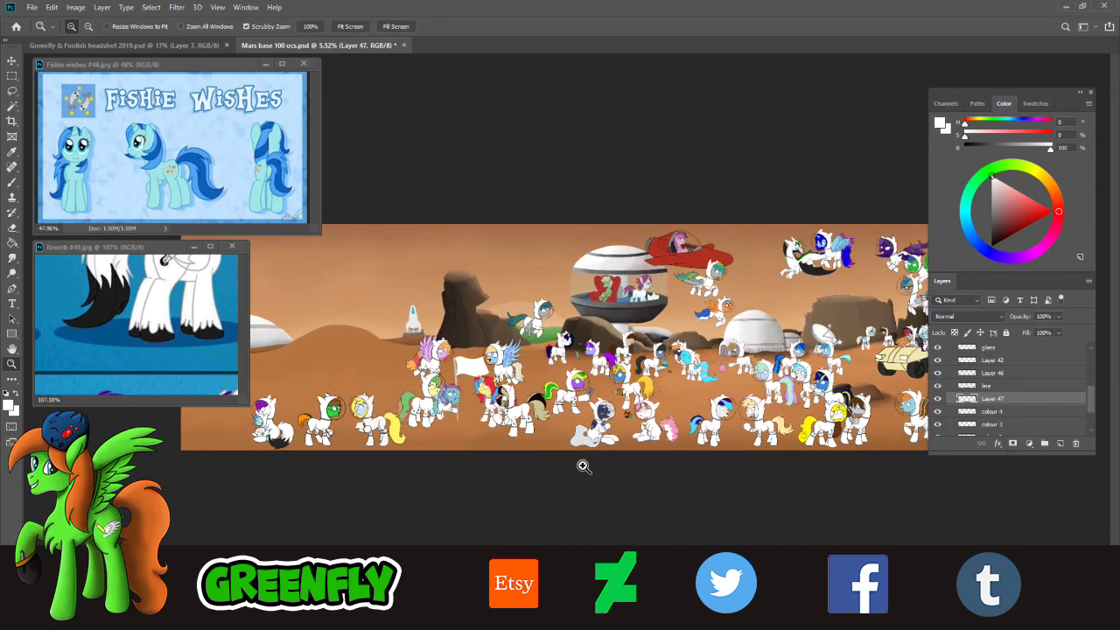
pyautogui.scroll(4, 599, 627)
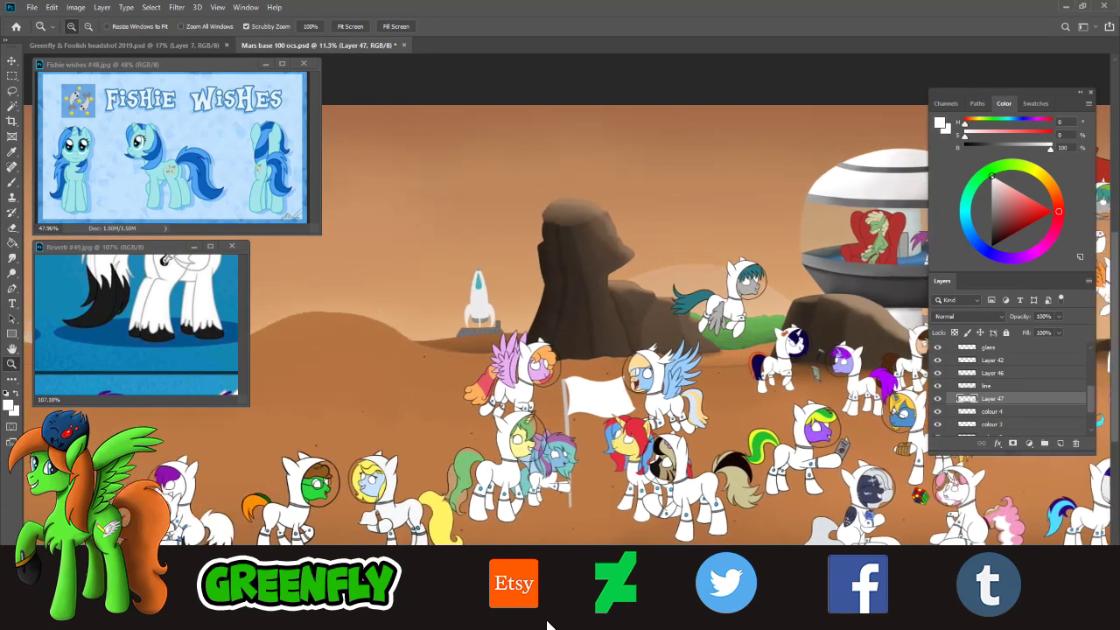
pyautogui.scroll(4, 526, 592)
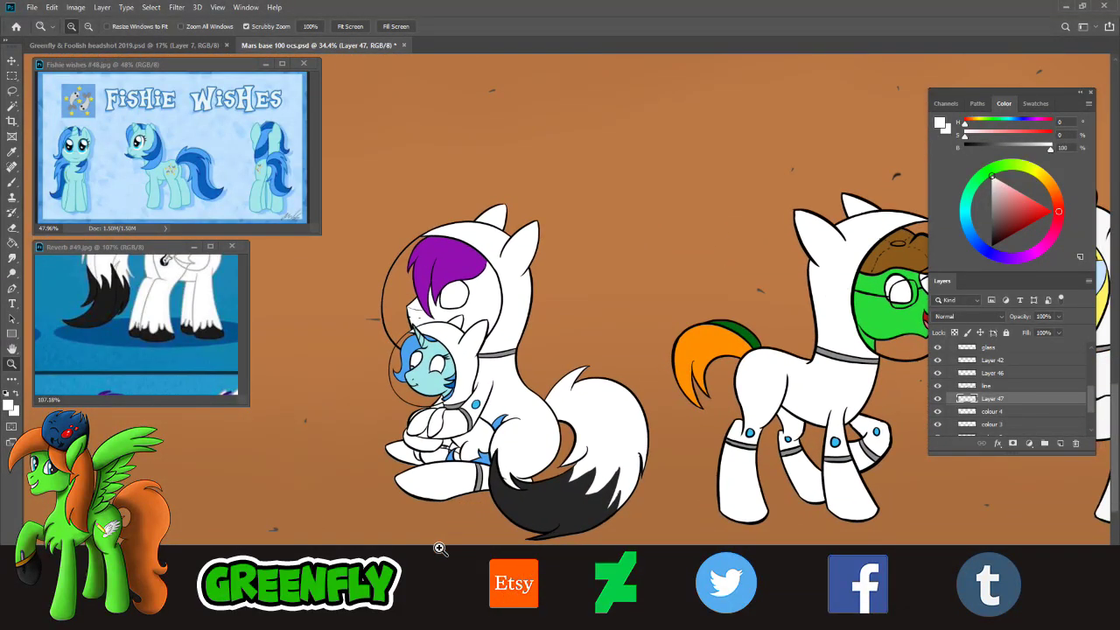
# - Fit the whole Reverb and Fishie Wishes reference sheets in their windows and compare them with the pony pair's heads
pyautogui.click(178, 332)
pyautogui.scroll(-5, 175, 346)
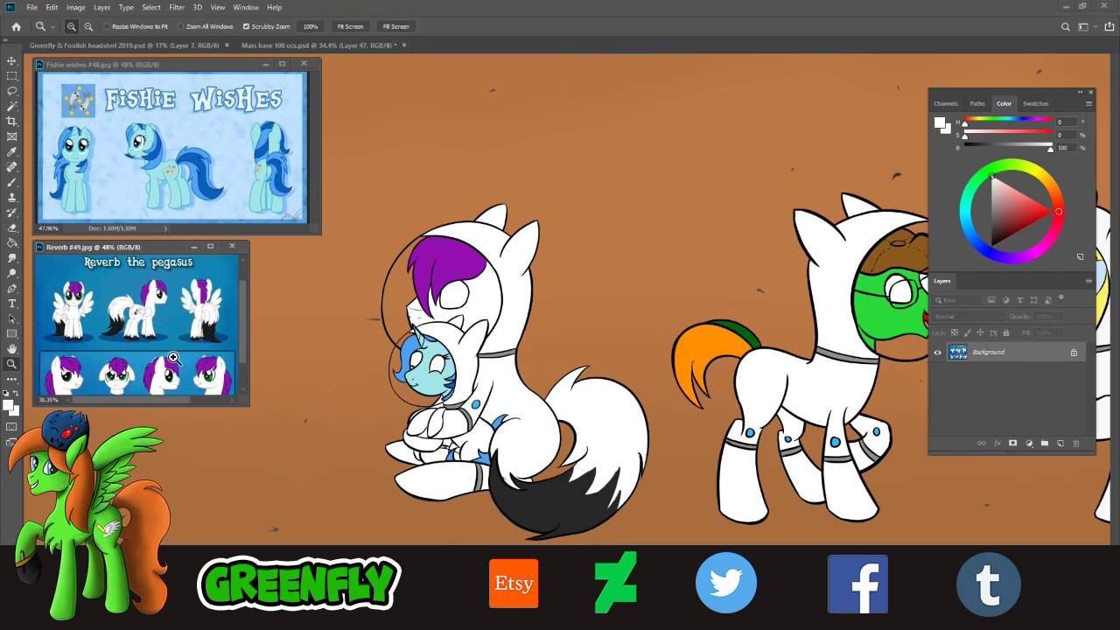
pyautogui.scroll(-2, 144, 354)
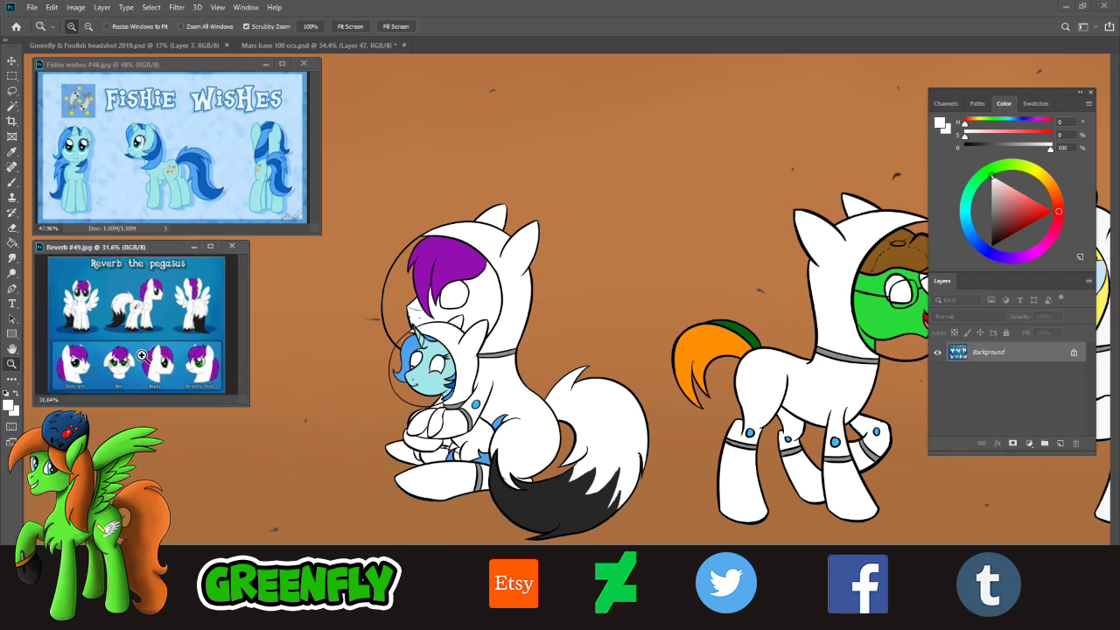
pyautogui.click(214, 181)
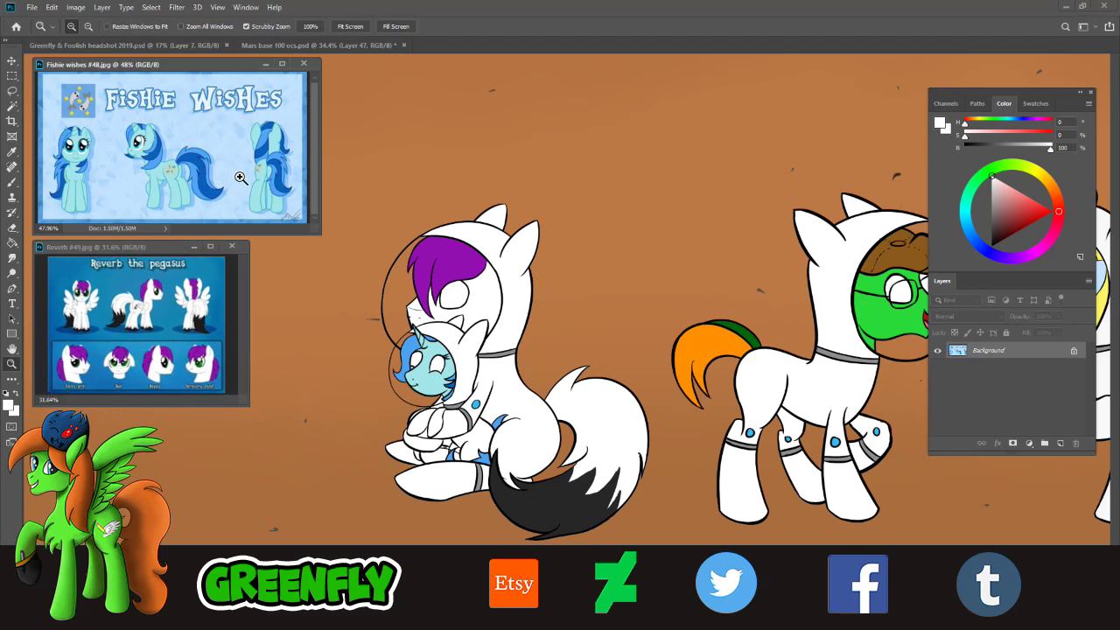
pyautogui.scroll(-2, 218, 183)
pyautogui.scroll(1, 218, 183)
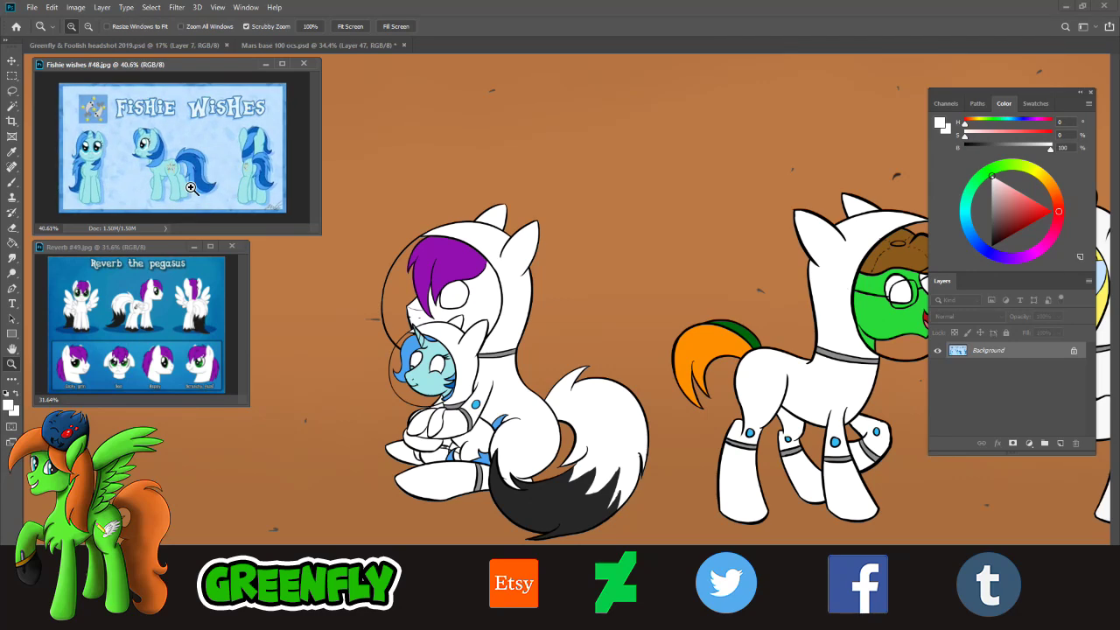
pyautogui.click(411, 341)
pyautogui.click(427, 318)
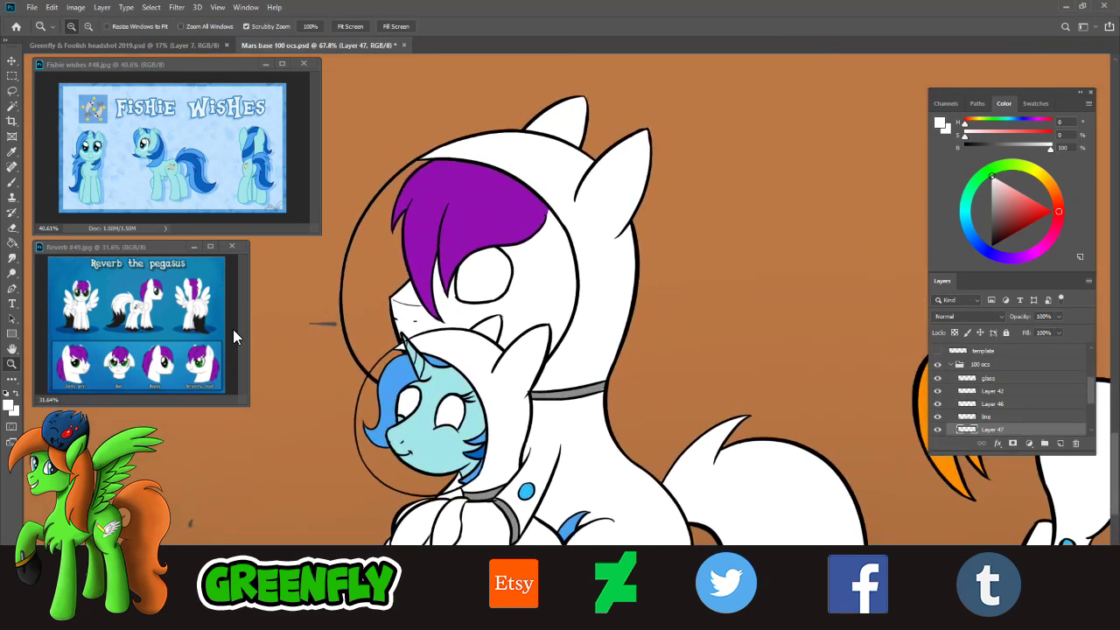
pyautogui.press('e')
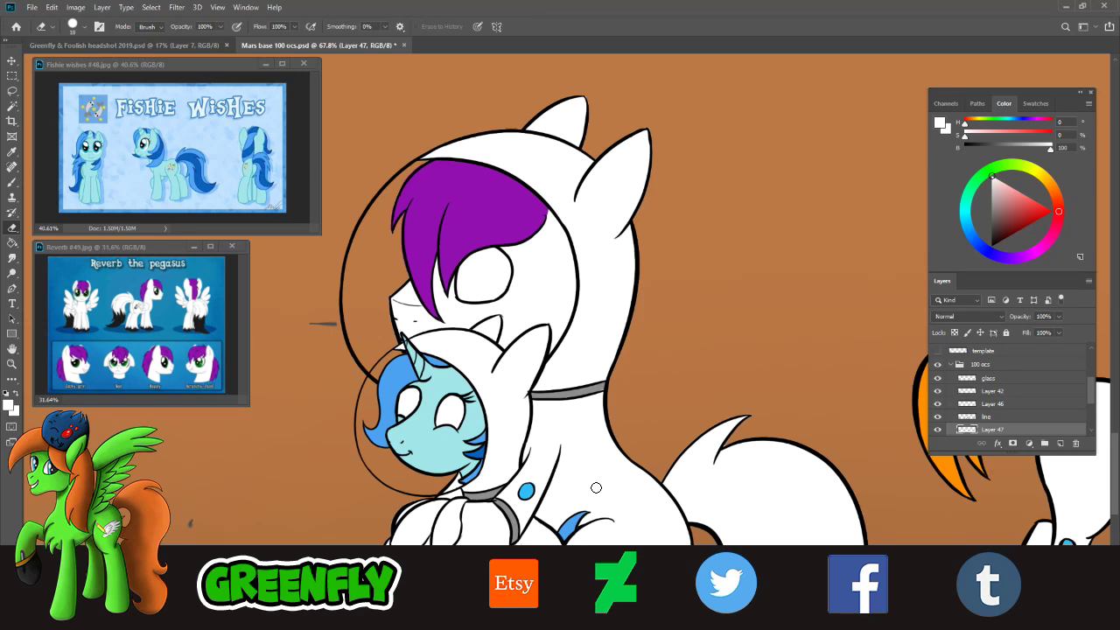
pyautogui.click(12, 364)
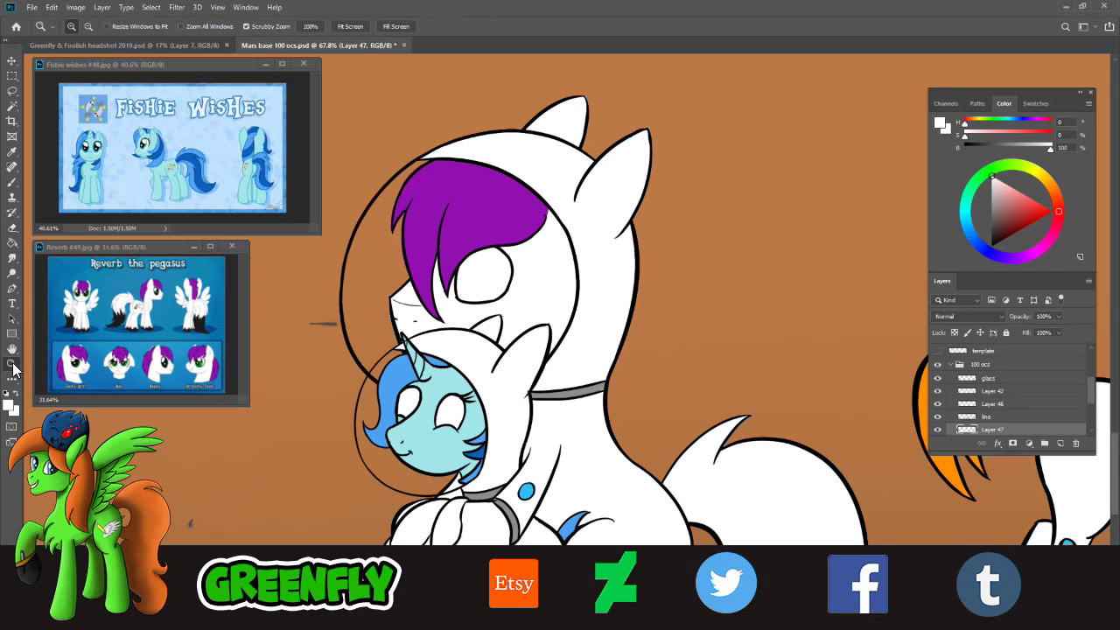
pyautogui.moveTo(719, 336)
pyautogui.mouseDown()
pyautogui.moveTo(684, 331)
pyautogui.moveTo(726, 348)
pyautogui.moveTo(710, 349)
pyautogui.mouseUp()
pyautogui.moveTo(769, 384); pyautogui.dragTo(595, 461)
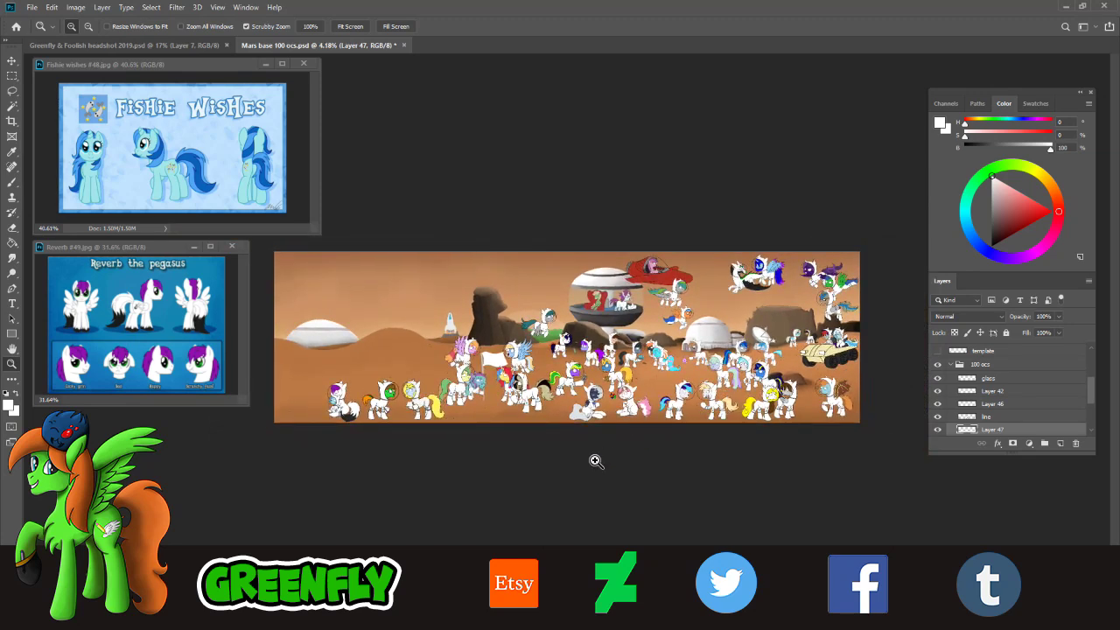
pyautogui.moveTo(385, 399); pyautogui.dragTo(399, 481)
pyautogui.moveTo(1115, 374); pyautogui.dragTo(1114, 416)
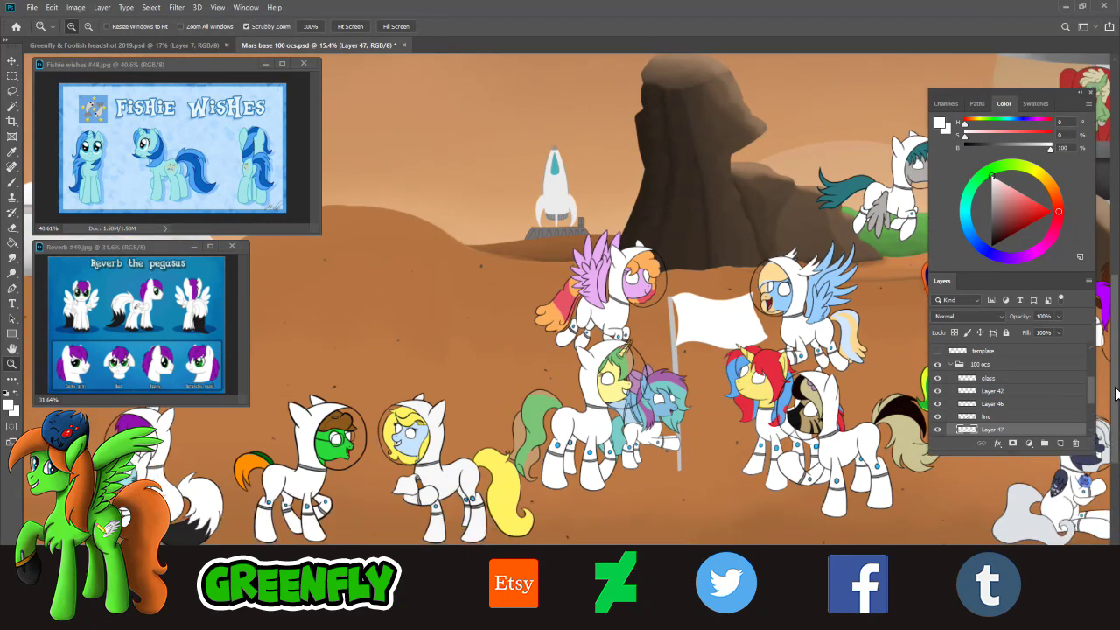
pyautogui.hscroll(-5, 494, 620)
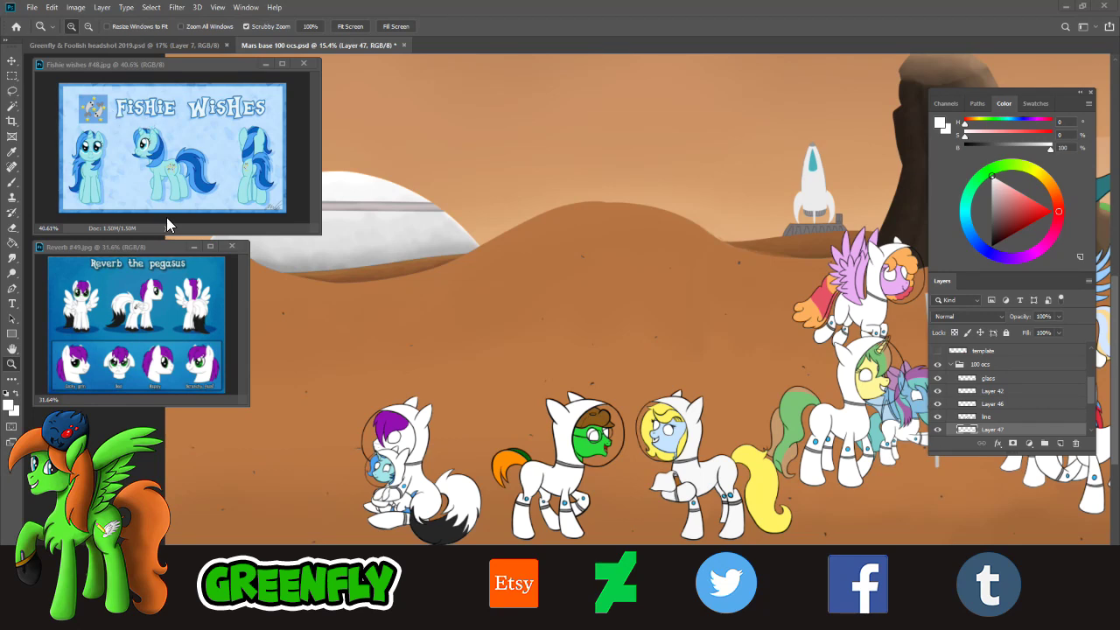
# - Close the Reverb and Fishie Wishes reference images and save the Mars base 100 ocs.psd document
pyautogui.click(232, 248)
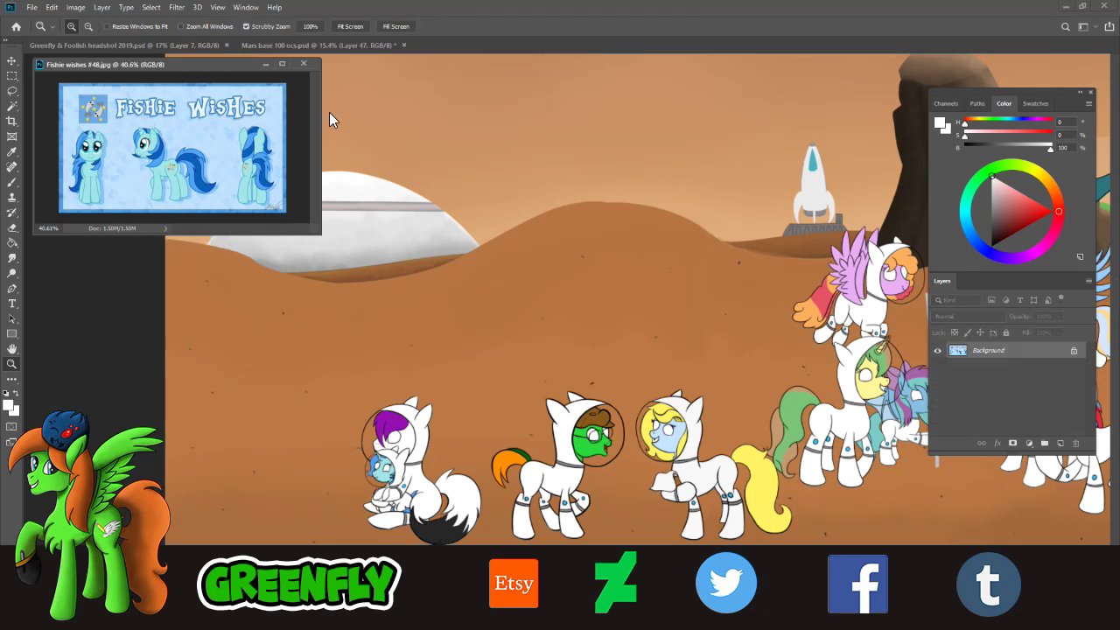
pyautogui.click(304, 64)
pyautogui.click(33, 7)
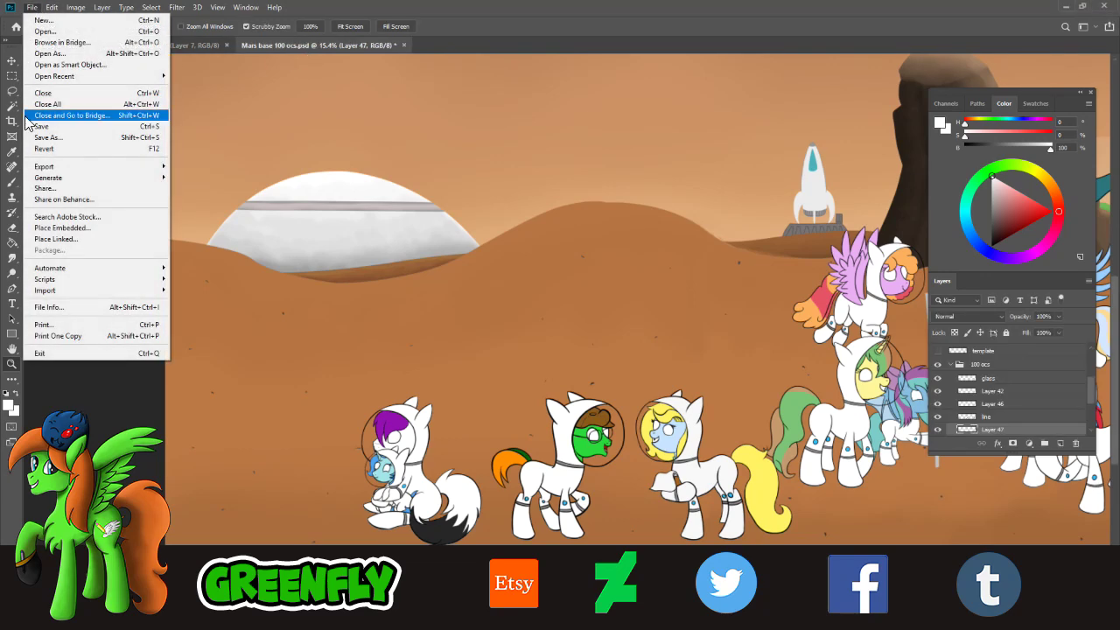
pyautogui.click(37, 127)
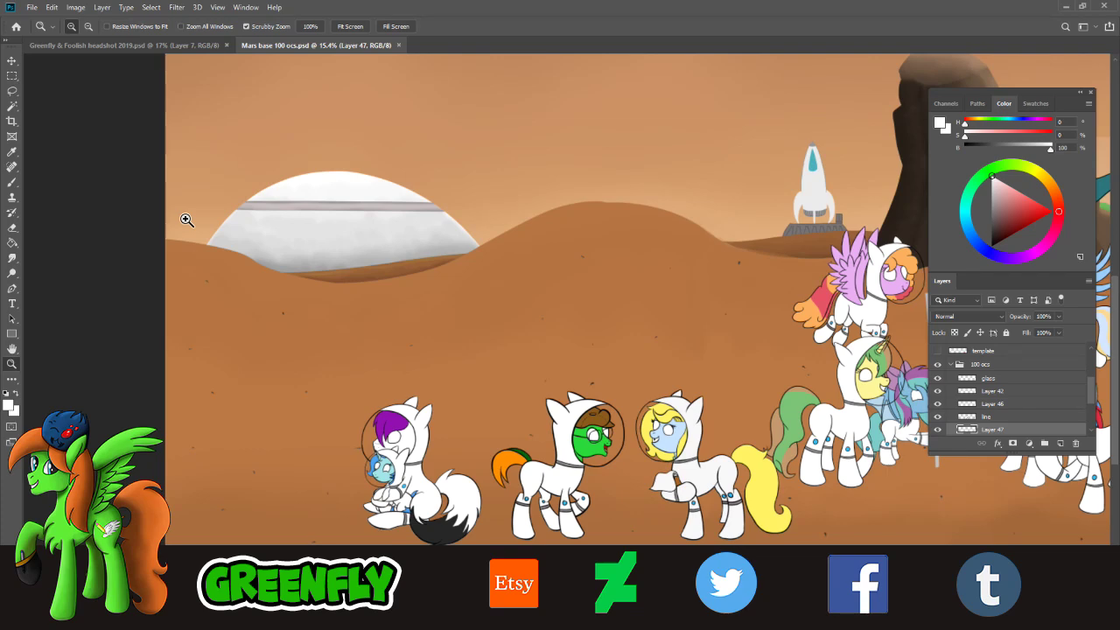
pyautogui.moveTo(548, 353)
pyautogui.mouseDown()
pyautogui.moveTo(514, 351)
pyautogui.moveTo(571, 354)
pyautogui.moveTo(560, 357)
pyautogui.mouseUp()
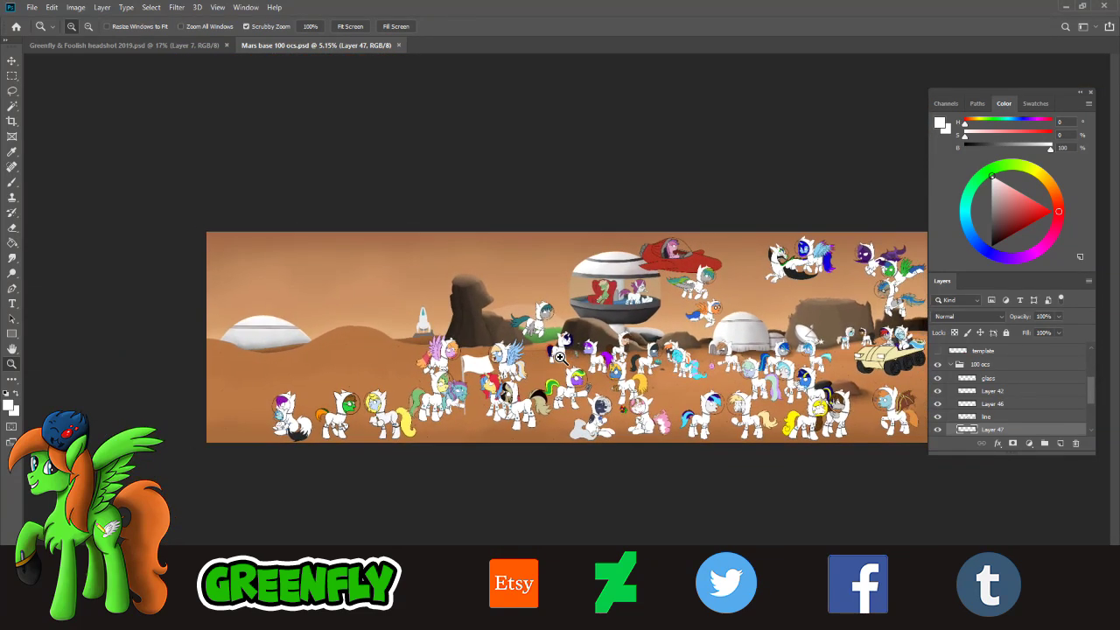
pyautogui.moveTo(415, 319); pyautogui.dragTo(438, 325)
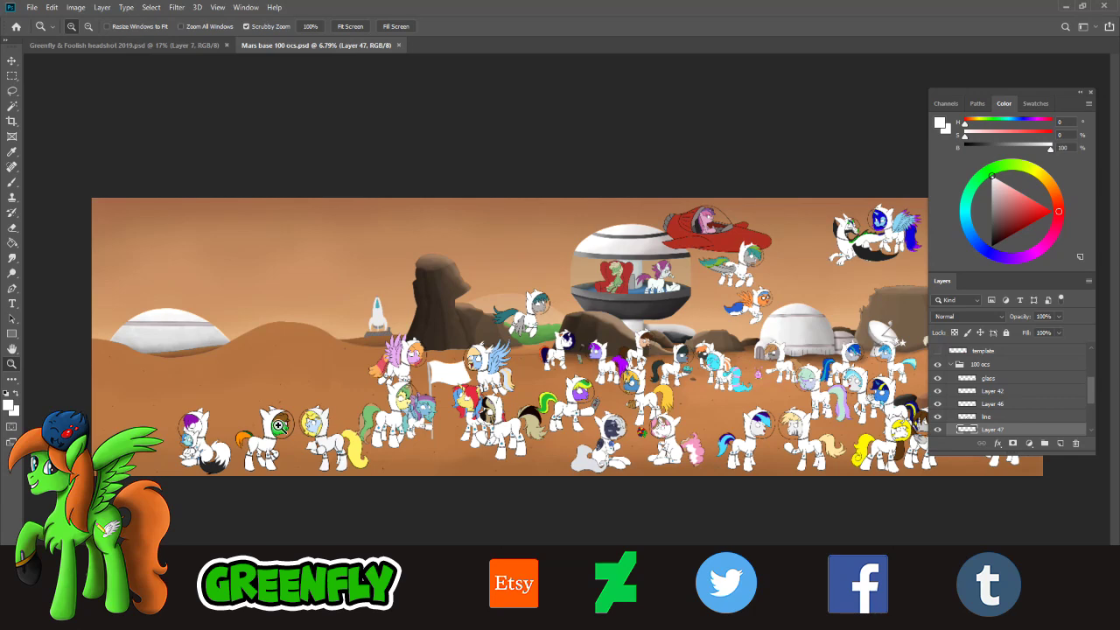
pyautogui.moveTo(278, 425)
pyautogui.mouseDown()
pyautogui.moveTo(292, 430)
pyautogui.moveTo(268, 434)
pyautogui.mouseUp()
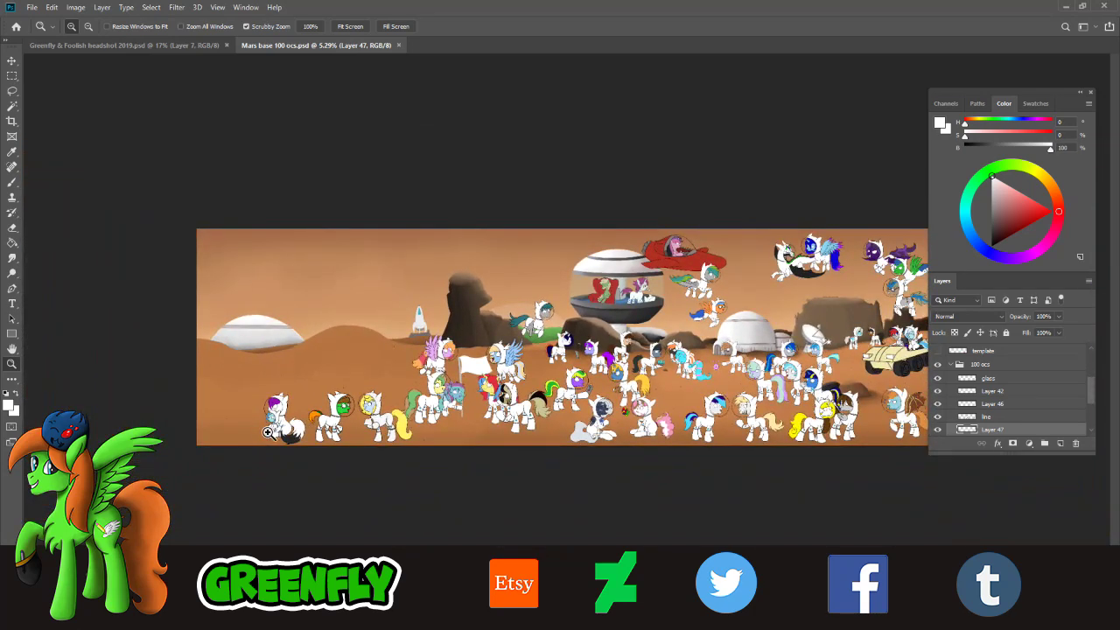
pyautogui.keyDown('alt'); pyautogui.click(573, 391); pyautogui.keyUp('alt')
pyautogui.moveTo(574, 392); pyautogui.dragTo(578, 391)
pyautogui.keyDown('alt'); pyautogui.click(577, 391); pyautogui.keyUp('alt')
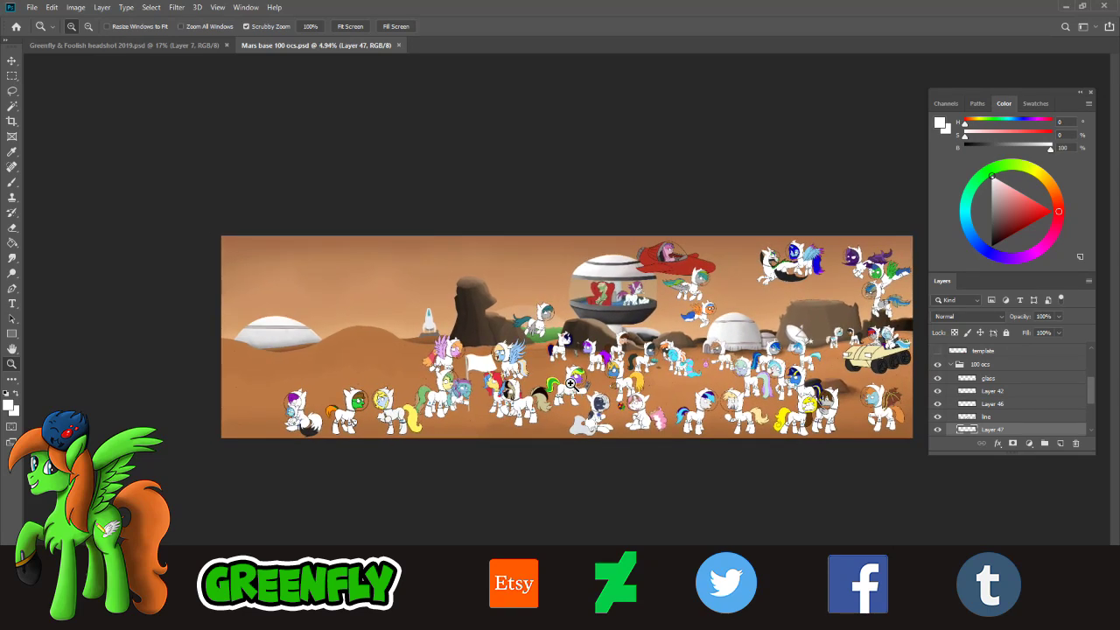
# - Close the Mars base 100 ocs.psd document and return to the Greenfly & Foolish headshot 2019.psd document
pyautogui.moveTo(571, 383); pyautogui.dragTo(608, 369)
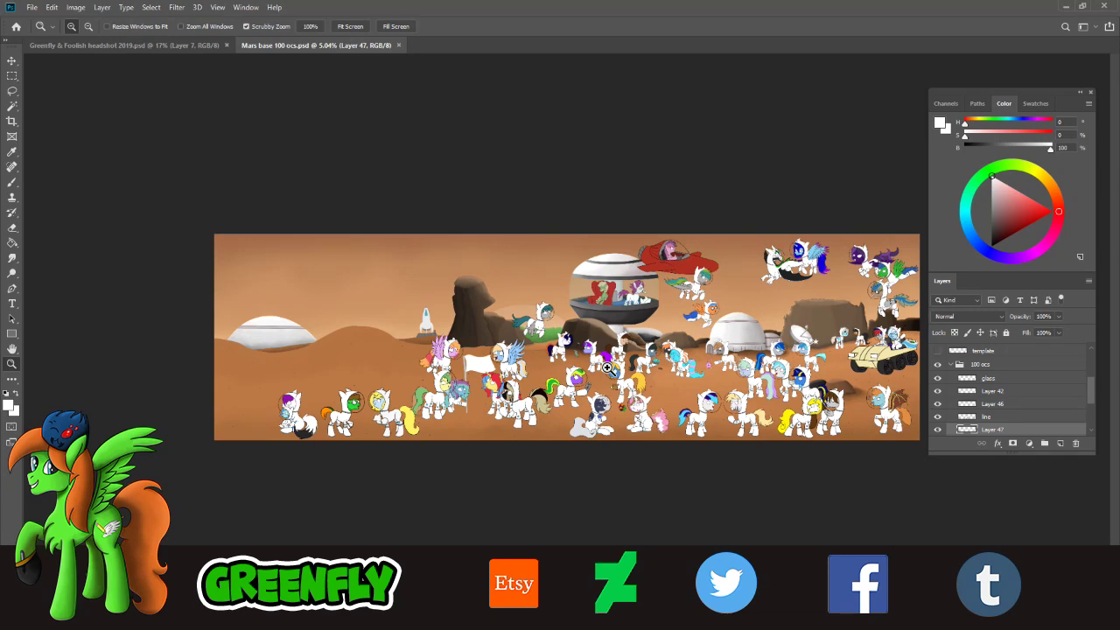
pyautogui.click(175, 45)
pyautogui.click(301, 46)
pyautogui.click(33, 9)
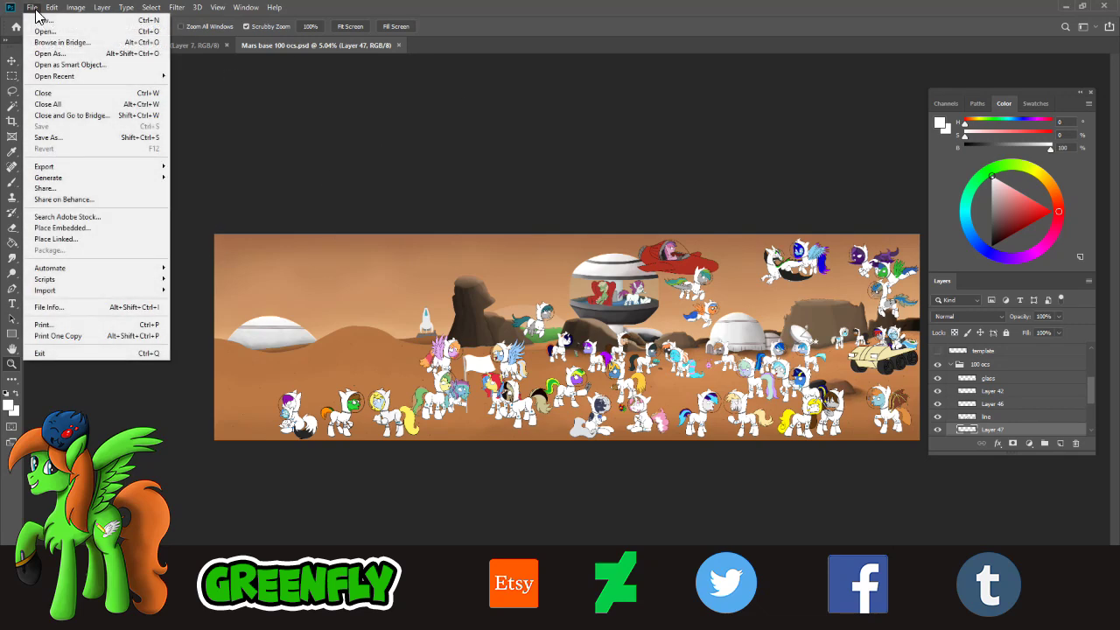
pyautogui.click(399, 46)
pyautogui.click(399, 46)
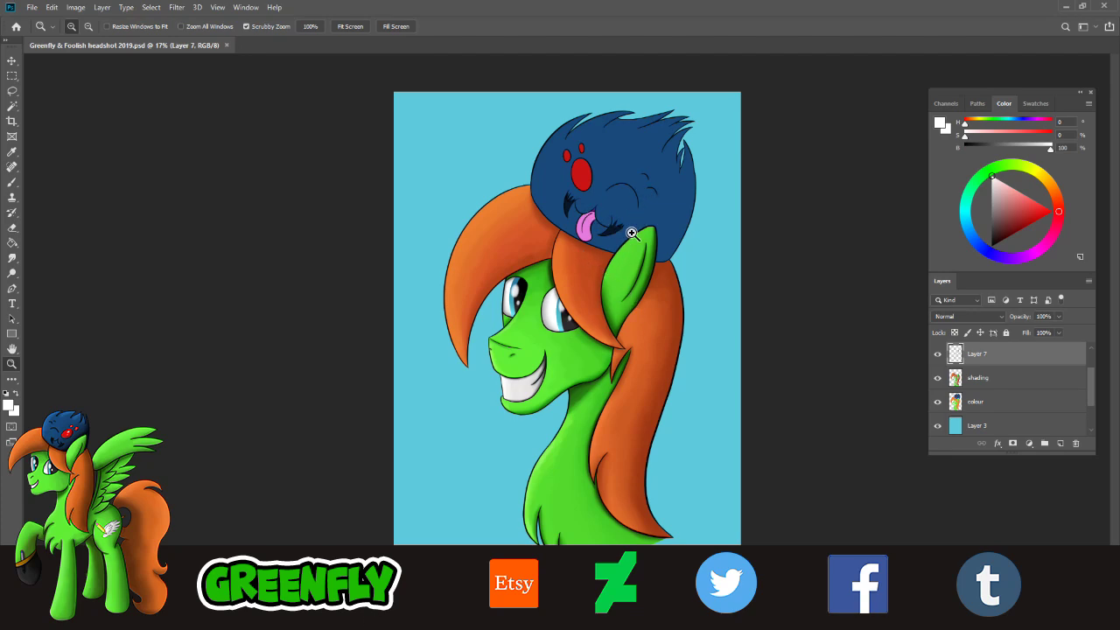
# - Examine the shaded pony head and the flat blue creature on top of it, up close and as a whole
pyautogui.moveTo(658, 182); pyautogui.dragTo(672, 214)
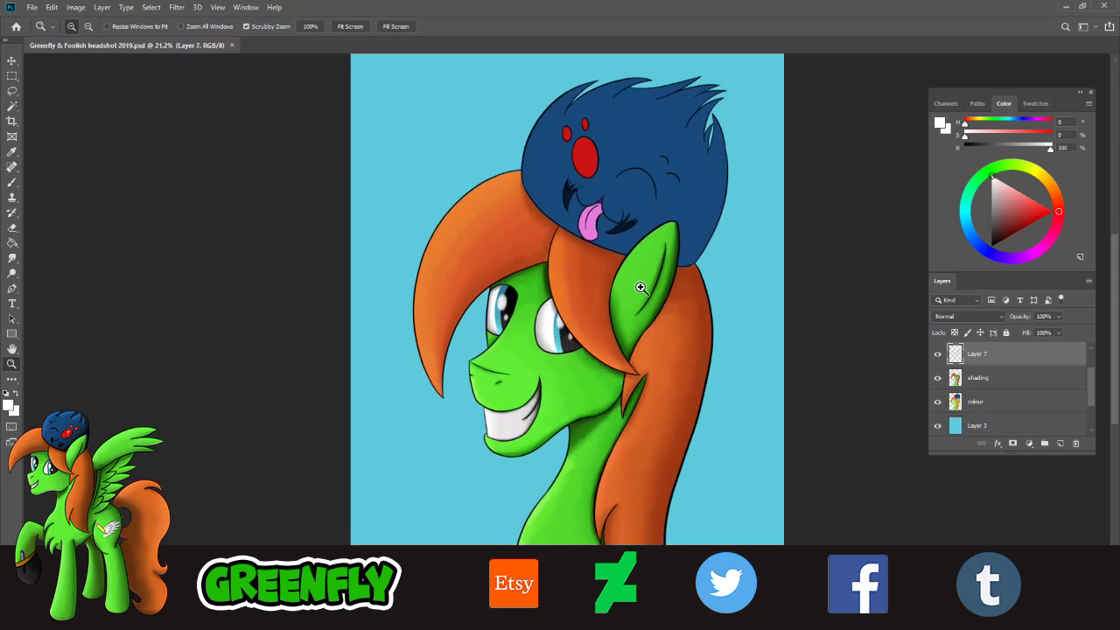
pyautogui.moveTo(642, 289); pyautogui.dragTo(620, 346)
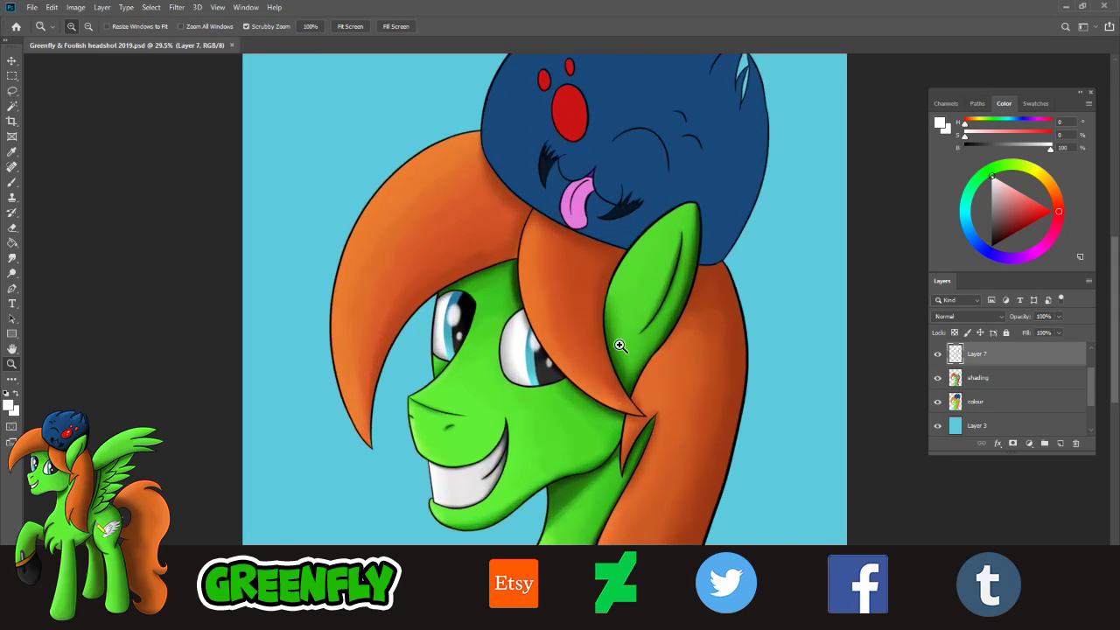
pyautogui.moveTo(678, 287); pyautogui.dragTo(641, 310)
pyautogui.moveTo(695, 110); pyautogui.dragTo(722, 130)
pyautogui.moveTo(1115, 378); pyautogui.dragTo(1115, 357)
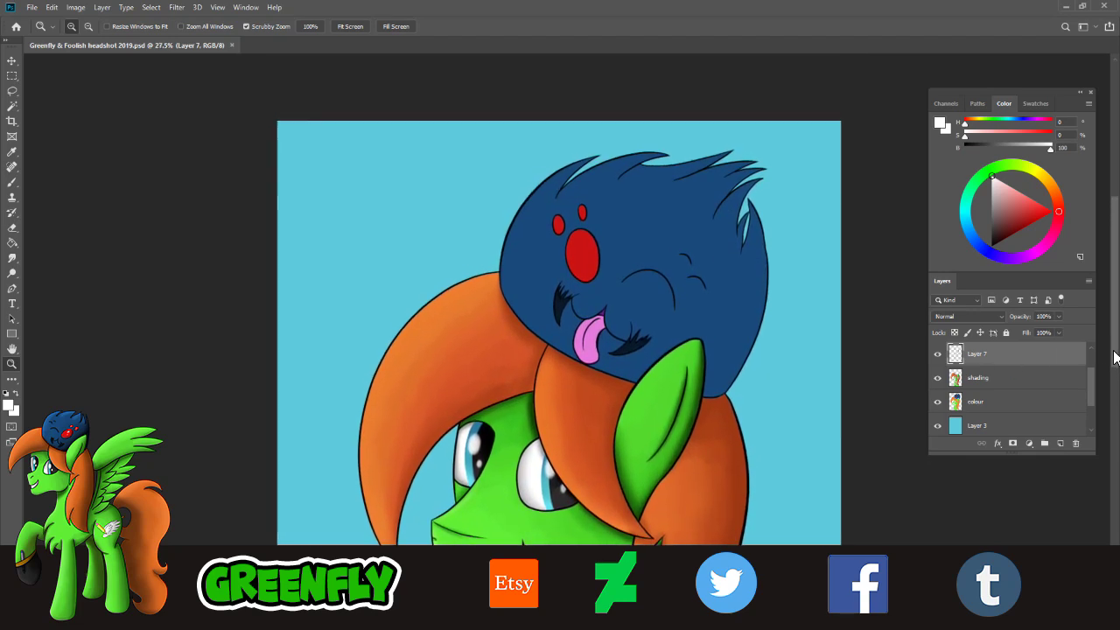
pyautogui.moveTo(733, 200); pyautogui.dragTo(744, 198)
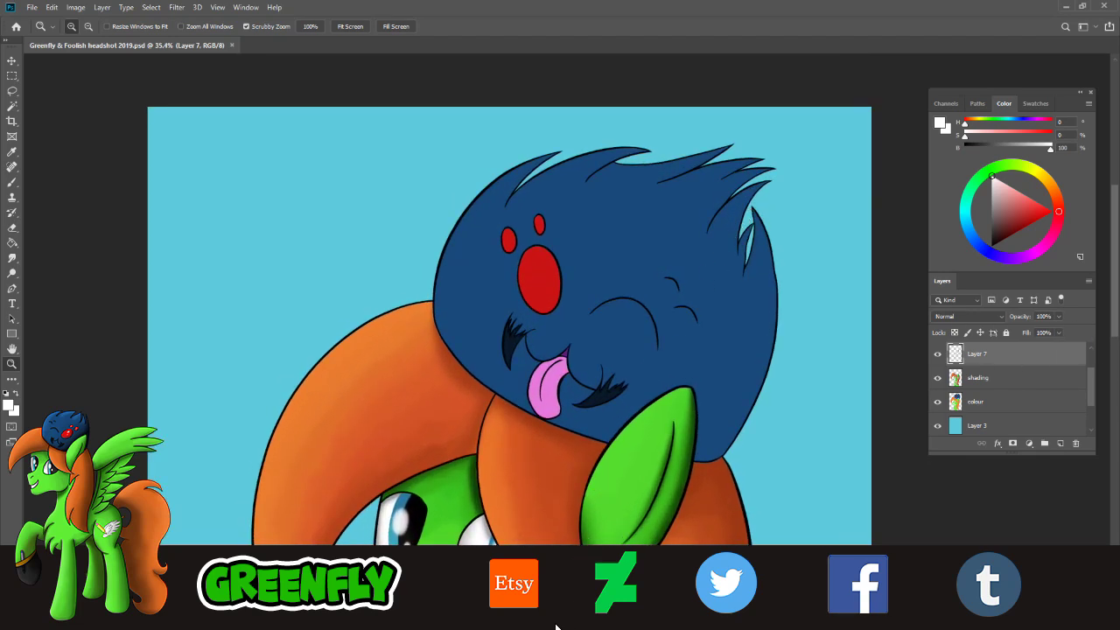
pyautogui.moveTo(556, 627); pyautogui.dragTo(584, 627)
pyautogui.moveTo(625, 539); pyautogui.dragTo(551, 508)
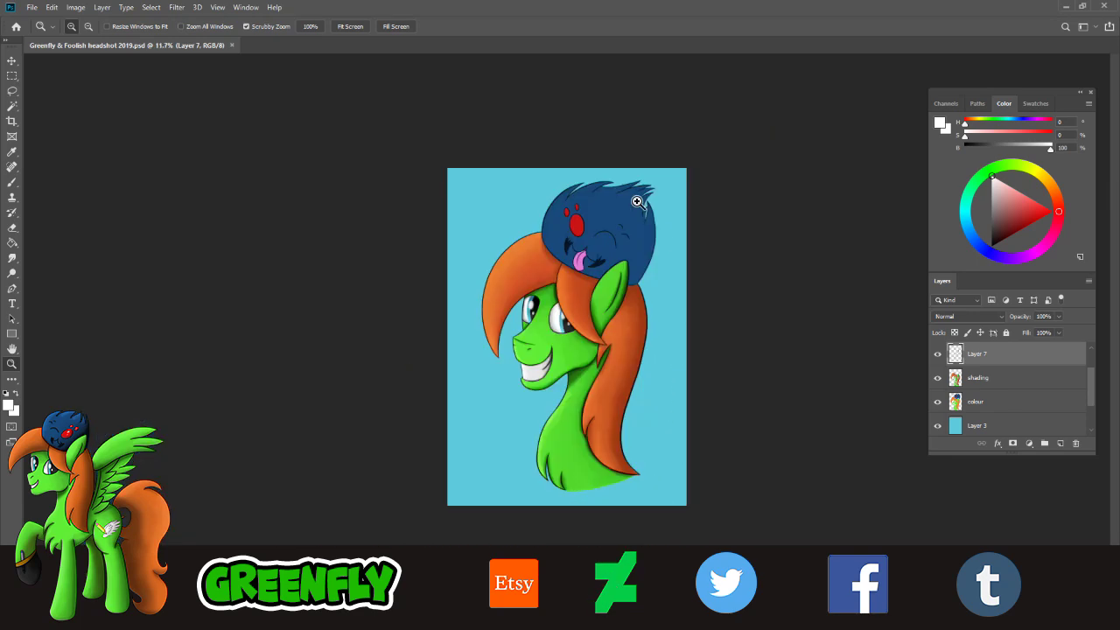
# - Select the blue creature's body area on the colour layer with the Magic Wand
pyautogui.moveTo(637, 202); pyautogui.dragTo(713, 242)
pyautogui.moveTo(561, 625); pyautogui.dragTo(599, 620)
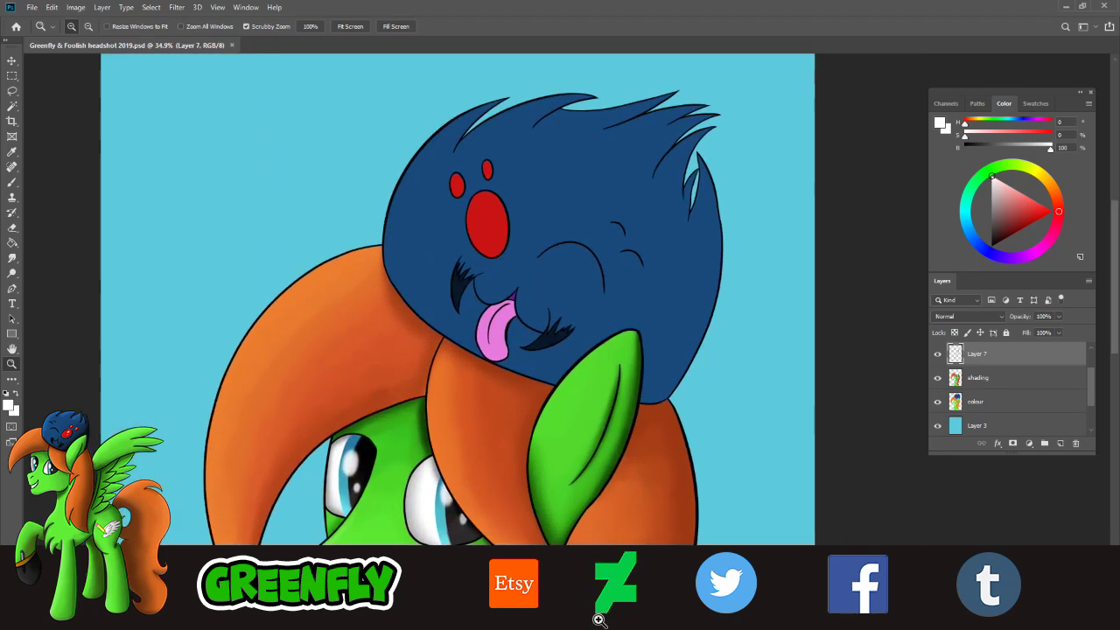
pyautogui.moveTo(638, 132); pyautogui.dragTo(654, 132)
pyautogui.moveTo(1116, 301); pyautogui.dragTo(1116, 289)
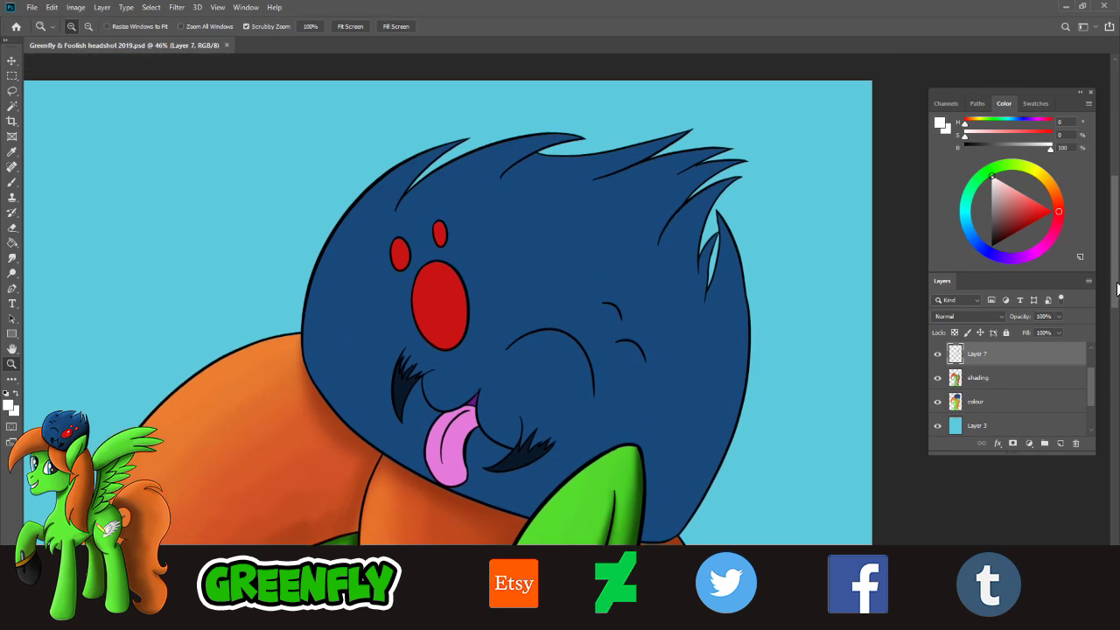
pyautogui.scroll(-1, 1116, 289)
pyautogui.click(989, 402)
pyautogui.click(14, 107)
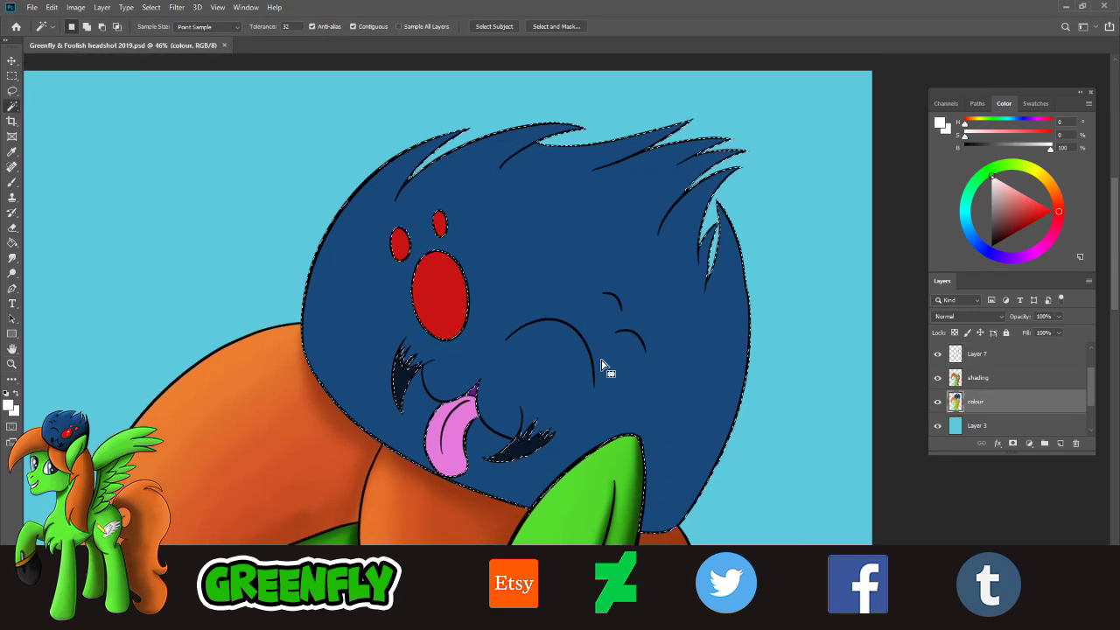
# - Sample the creature's base blue, activate the shading layer and darken the colour to hue 214 and brightness 41%
pyautogui.click(12, 151)
pyautogui.click(649, 258)
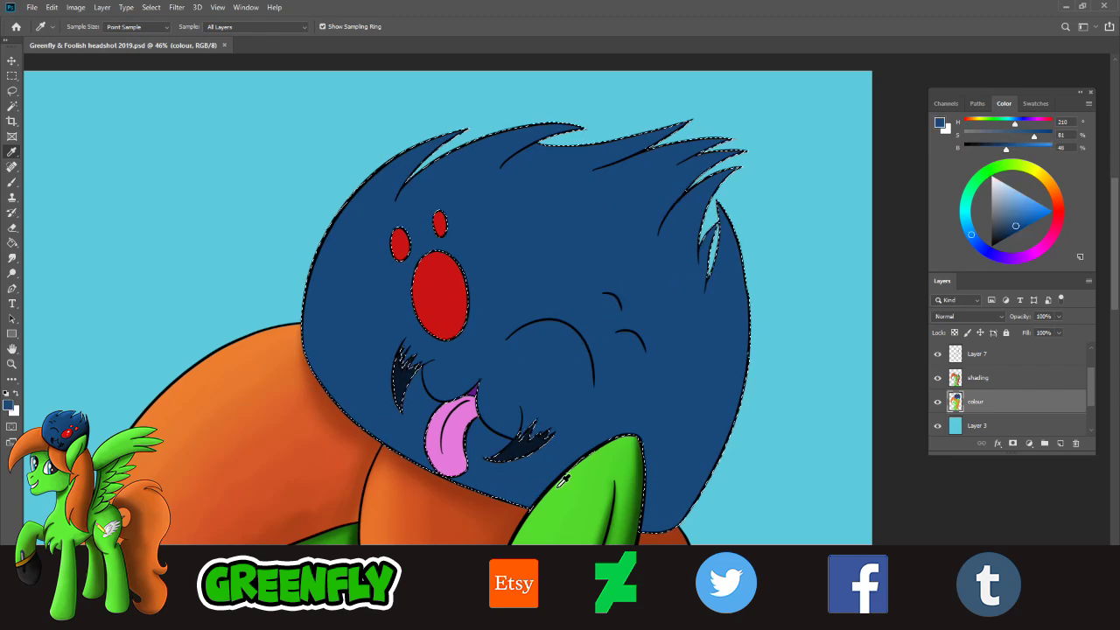
pyautogui.click(980, 377)
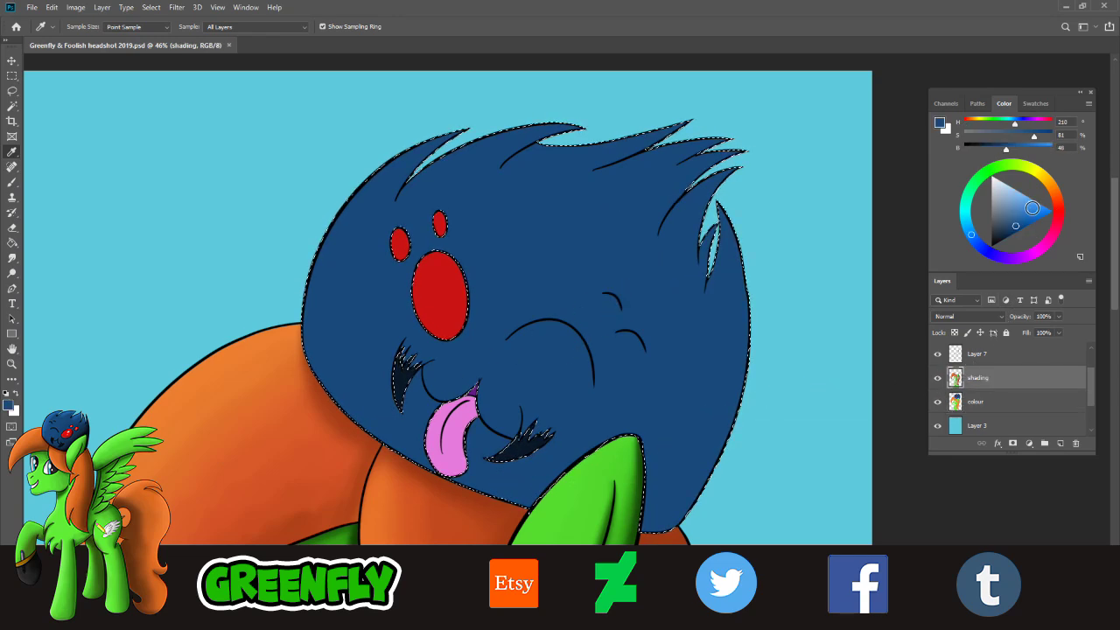
pyautogui.click(1014, 229)
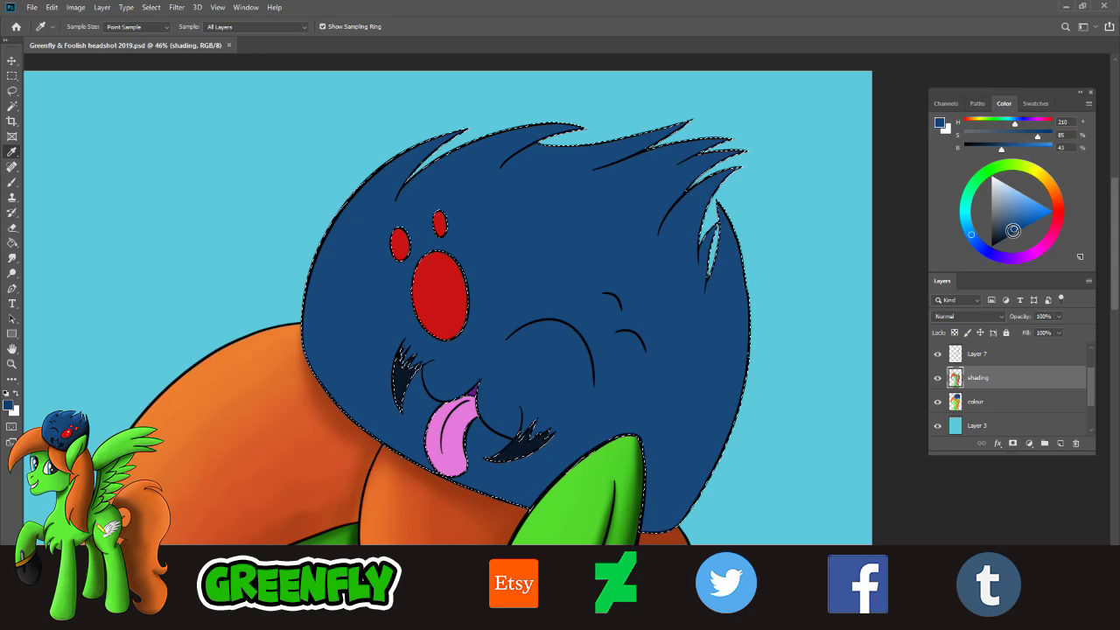
pyautogui.click(974, 237)
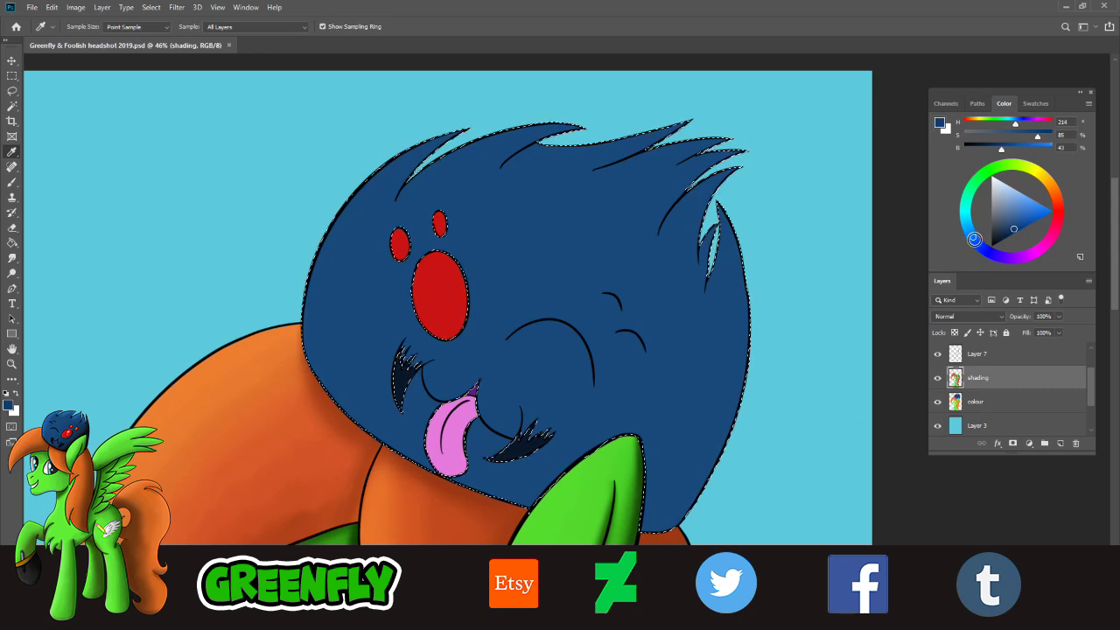
# - Paint dark blue shading over the creature's right half and underside with a 322 px soft round pressure opacity brush
pyautogui.click(12, 182)
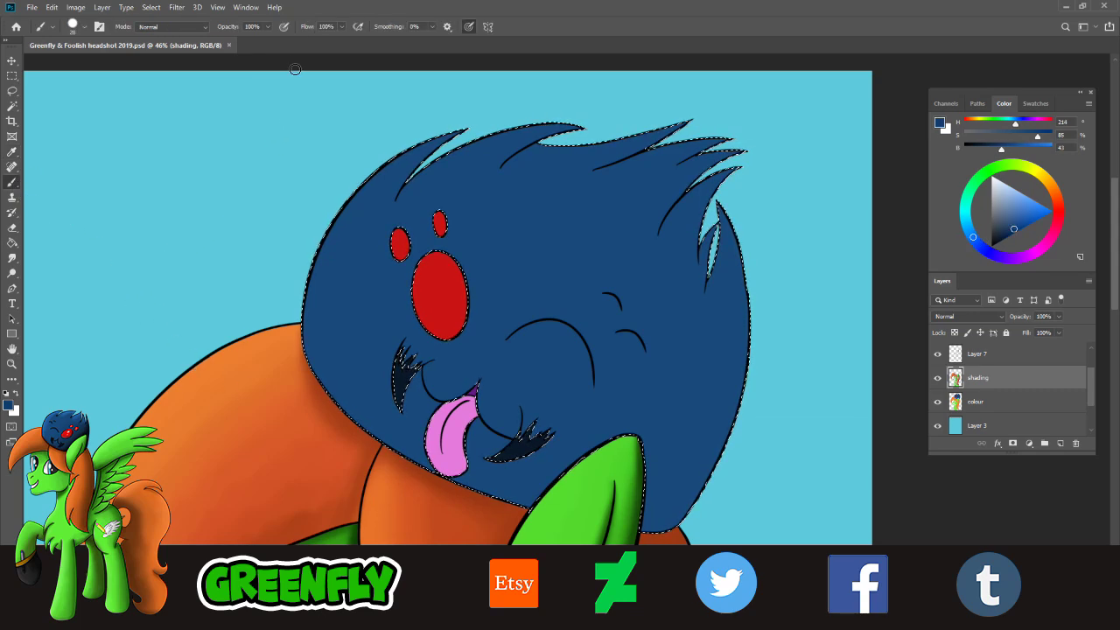
pyautogui.click(81, 27)
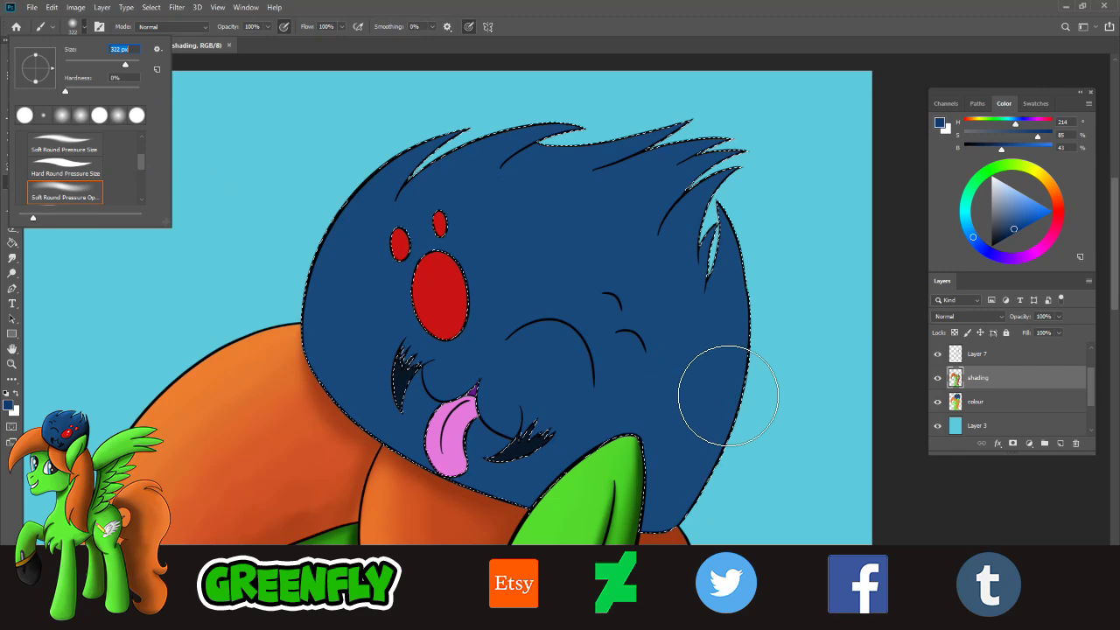
pyautogui.moveTo(702, 399)
pyautogui.mouseDown()
pyautogui.moveTo(761, 379)
pyautogui.moveTo(763, 393)
pyautogui.moveTo(701, 435)
pyautogui.moveTo(695, 459)
pyautogui.moveTo(737, 464)
pyautogui.moveTo(656, 548)
pyautogui.moveTo(685, 507)
pyautogui.moveTo(655, 438)
pyautogui.moveTo(761, 333)
pyautogui.moveTo(684, 425)
pyautogui.moveTo(550, 492)
pyautogui.moveTo(612, 428)
pyautogui.moveTo(599, 400)
pyautogui.moveTo(650, 378)
pyautogui.moveTo(744, 304)
pyautogui.moveTo(712, 291)
pyautogui.moveTo(730, 260)
pyautogui.moveTo(711, 210)
pyautogui.moveTo(739, 169)
pyautogui.moveTo(670, 205)
pyautogui.moveTo(674, 259)
pyautogui.moveTo(639, 254)
pyautogui.moveTo(674, 266)
pyautogui.moveTo(688, 308)
pyautogui.moveTo(676, 298)
pyautogui.moveTo(663, 341)
pyautogui.moveTo(571, 349)
pyautogui.moveTo(539, 397)
pyautogui.moveTo(507, 417)
pyautogui.moveTo(523, 412)
pyautogui.moveTo(530, 451)
pyautogui.moveTo(410, 450)
pyautogui.moveTo(582, 338)
pyautogui.moveTo(635, 238)
pyautogui.moveTo(714, 200)
pyautogui.moveTo(817, 192)
pyautogui.moveTo(733, 368)
pyautogui.moveTo(691, 520)
pyautogui.moveTo(742, 513)
pyautogui.moveTo(680, 517)
pyautogui.moveTo(690, 422)
pyautogui.moveTo(662, 452)
pyautogui.moveTo(524, 493)
pyautogui.moveTo(579, 406)
pyautogui.moveTo(697, 326)
pyautogui.moveTo(670, 250)
pyautogui.moveTo(760, 205)
pyautogui.moveTo(697, 250)
pyautogui.moveTo(744, 391)
pyautogui.moveTo(694, 453)
pyautogui.moveTo(667, 517)
pyautogui.moveTo(608, 544)
pyautogui.moveTo(583, 532)
pyautogui.mouseUp()
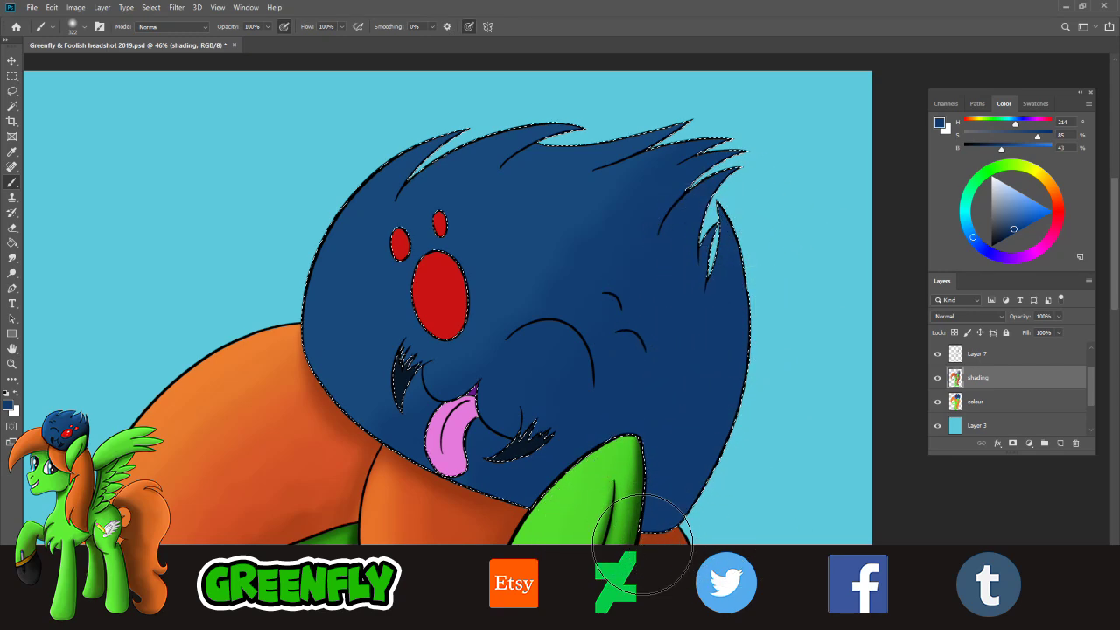
pyautogui.moveTo(679, 461)
pyautogui.mouseDown()
pyautogui.moveTo(646, 398)
pyautogui.moveTo(739, 282)
pyautogui.moveTo(749, 407)
pyautogui.moveTo(711, 531)
pyautogui.moveTo(501, 483)
pyautogui.mouseUp()
# - Sample the base blue, adjust it to hue 212, saturation 81% and brightness 44%, and blend the shadow's edge across the creature's body
pyautogui.press('i')
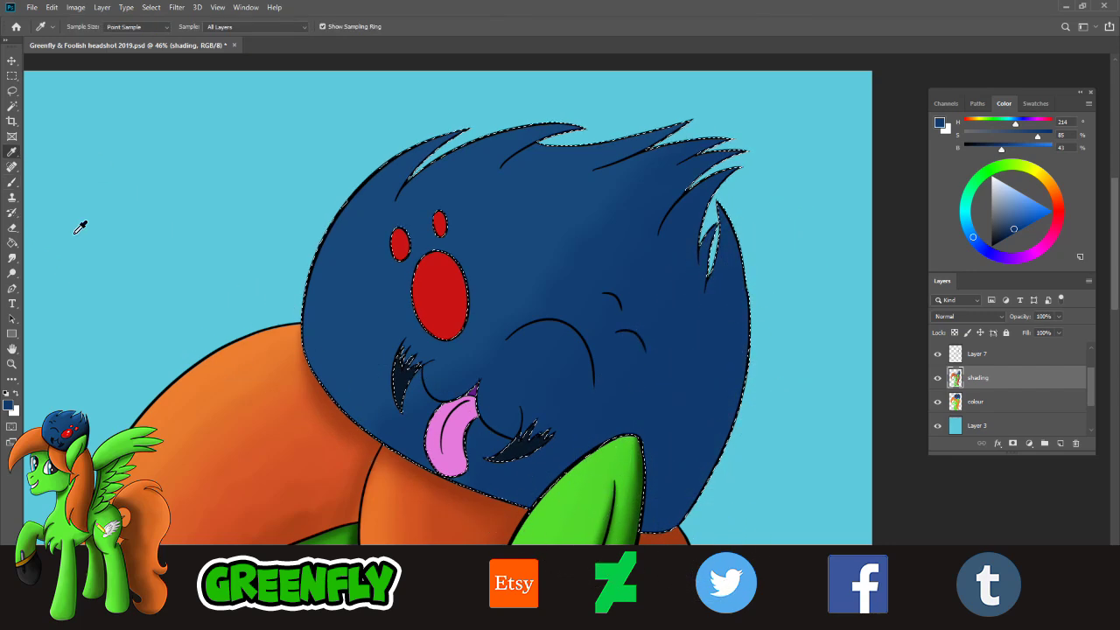
pyautogui.click(514, 215)
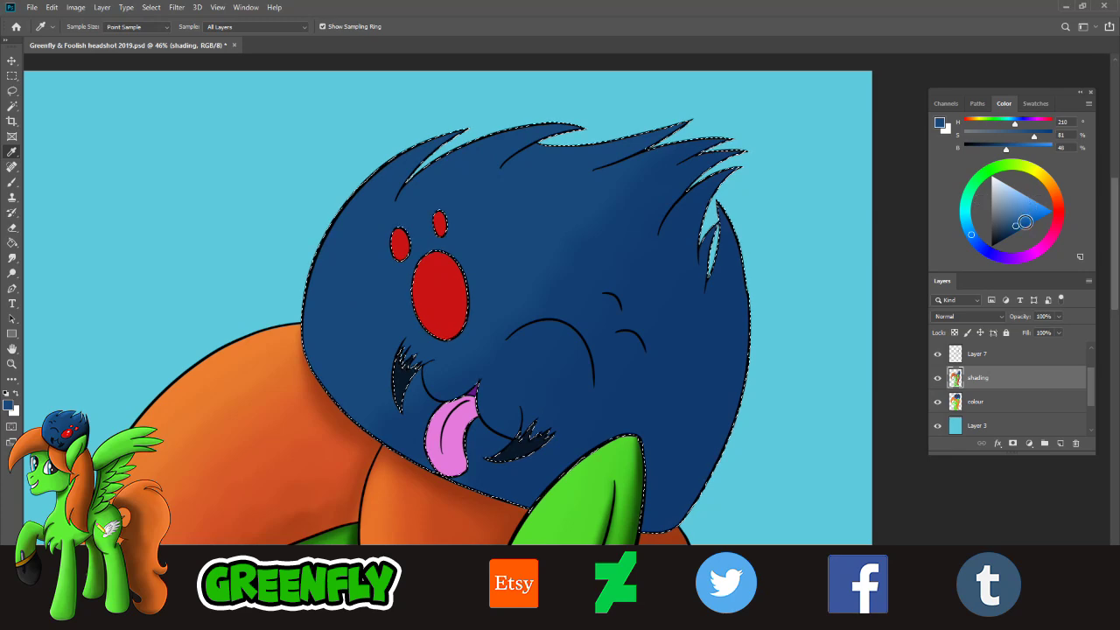
pyautogui.click(1013, 227)
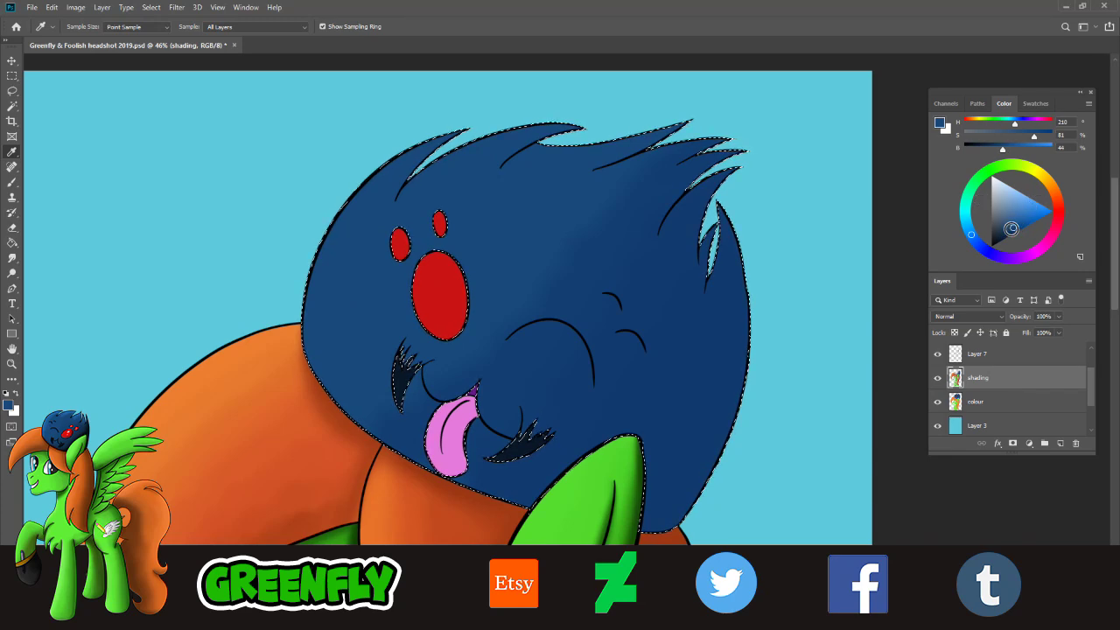
pyautogui.click(972, 236)
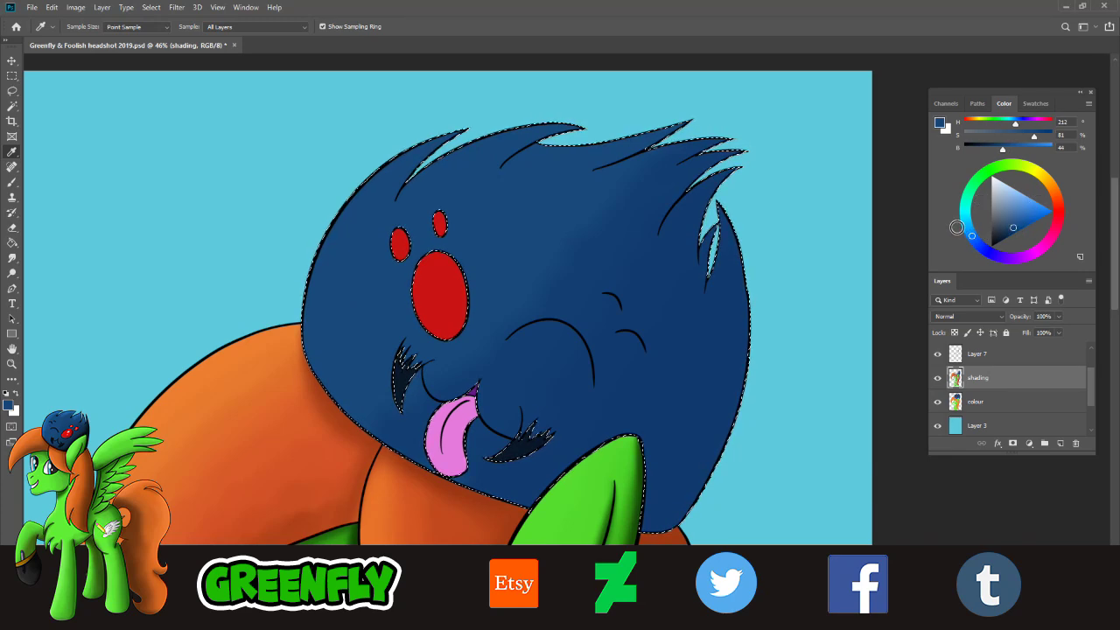
pyautogui.click(12, 182)
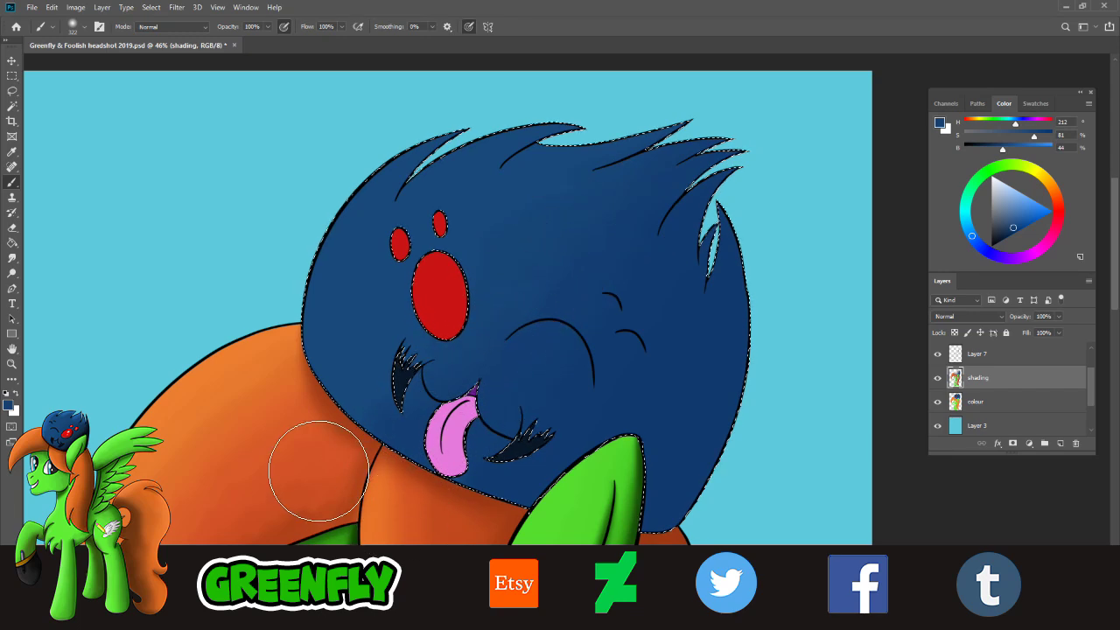
# - Sample the base blue, lighten it to hue 205, saturation 83% and brightness 53%, and brush highlights over the creature's left side
pyautogui.click(13, 151)
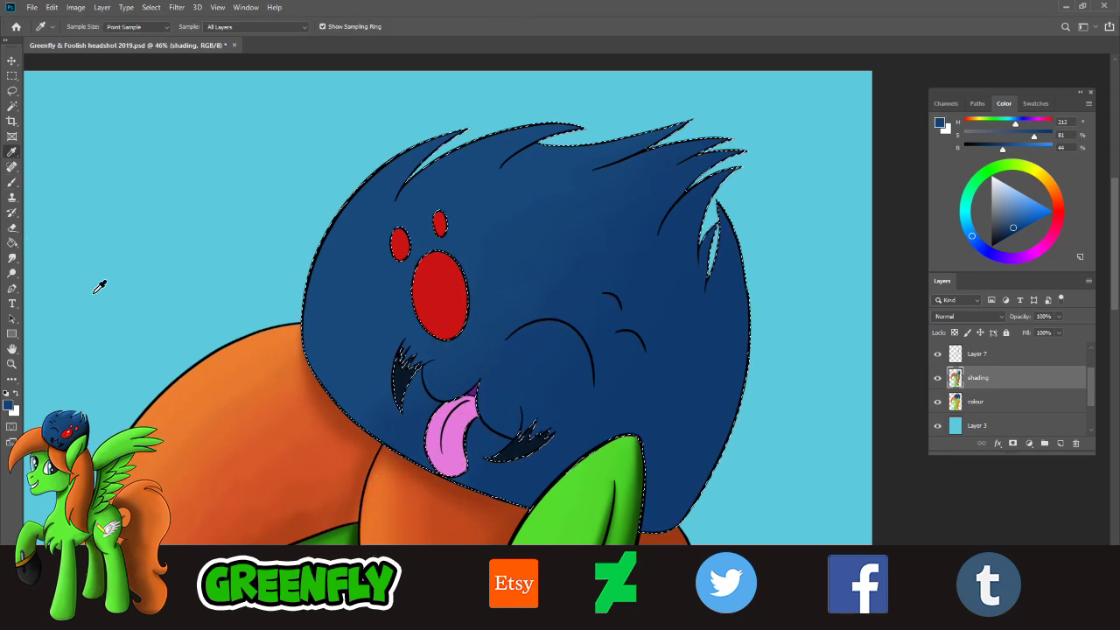
pyautogui.click(689, 274)
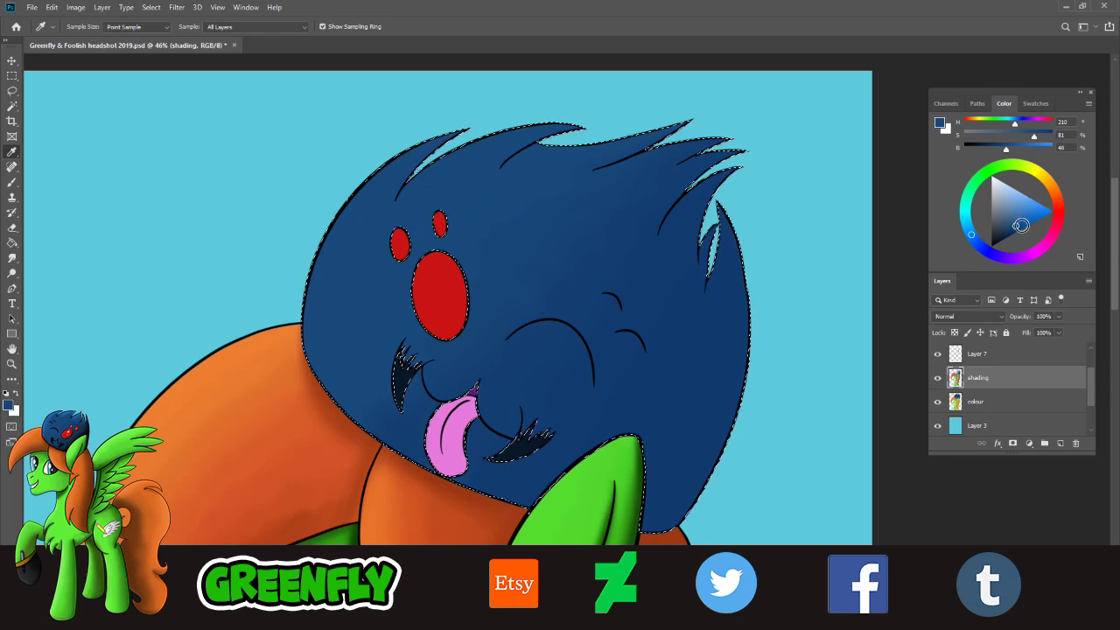
pyautogui.click(1017, 224)
pyautogui.moveTo(977, 235); pyautogui.dragTo(970, 231)
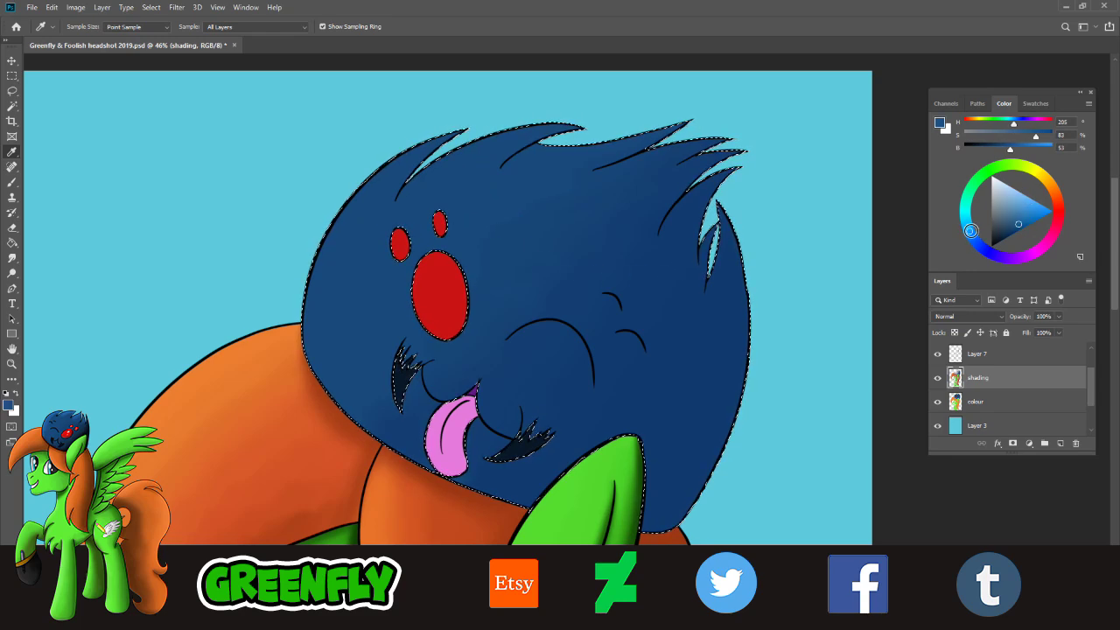
pyautogui.press('b')
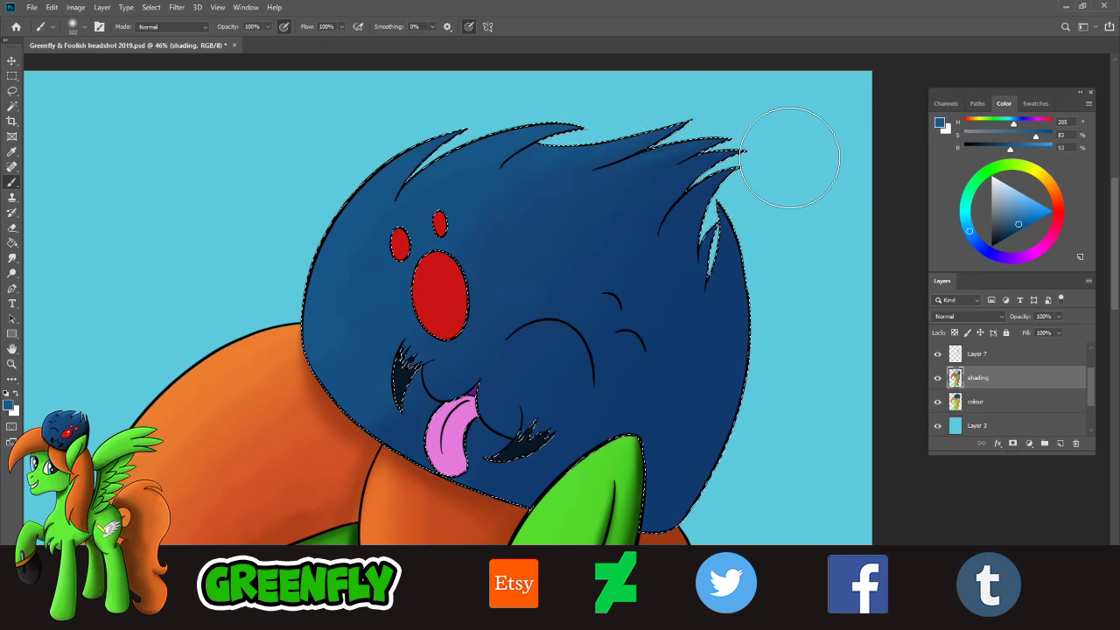
# - Reduce the soft brush to about 95 px and add finer highlights to the creature's fur with a lighter blue at hue 205 and saturation 80%
pyautogui.click(86, 29)
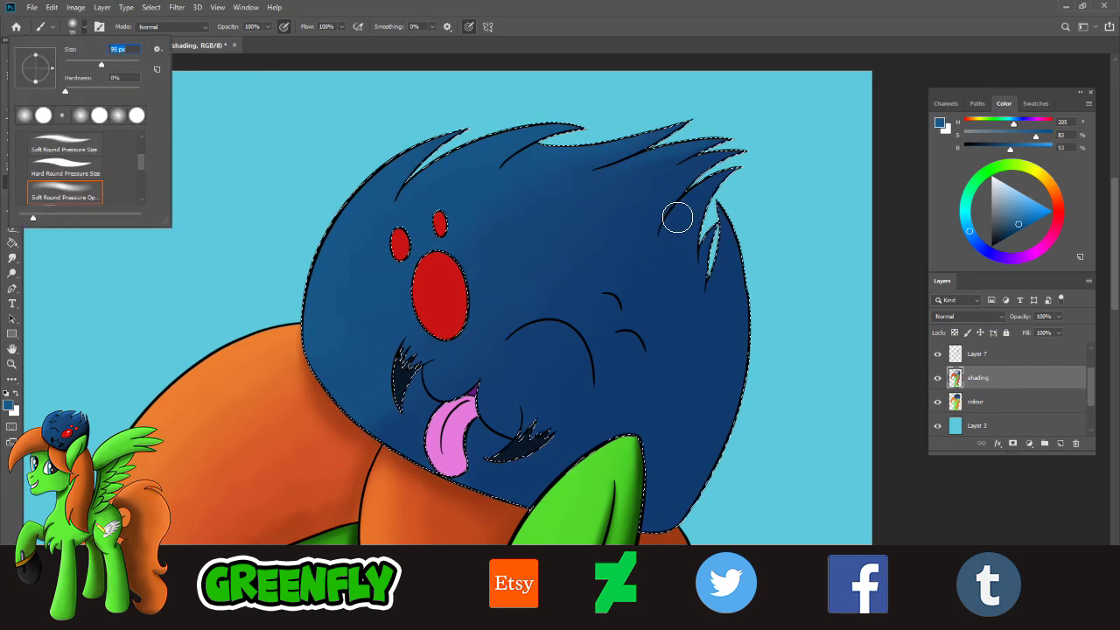
pyautogui.moveTo(668, 230); pyautogui.dragTo(688, 211)
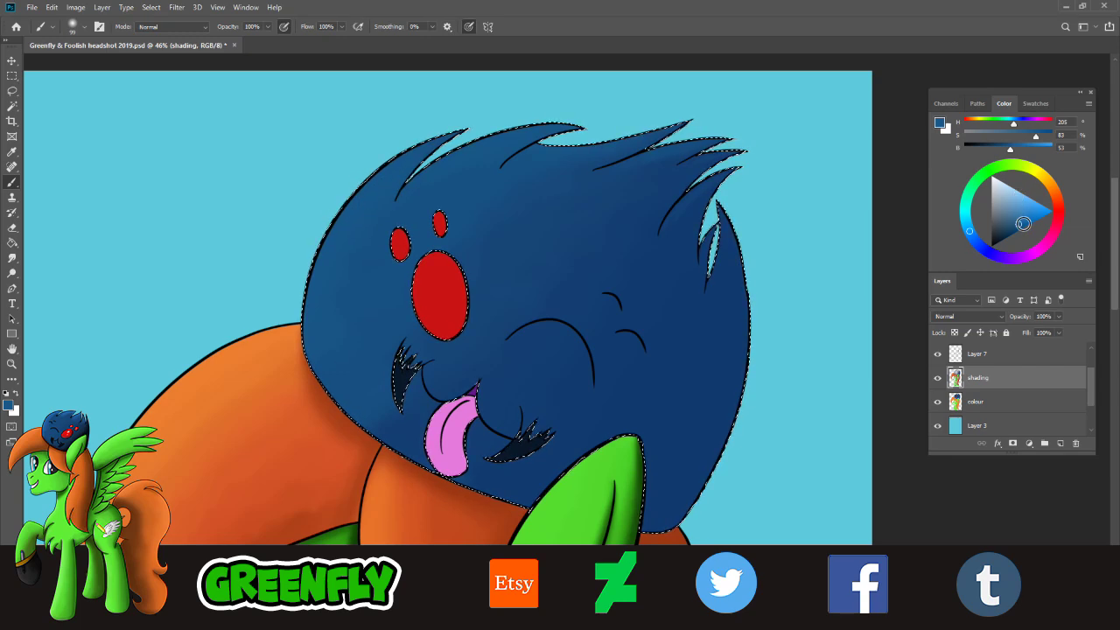
pyautogui.click(1021, 223)
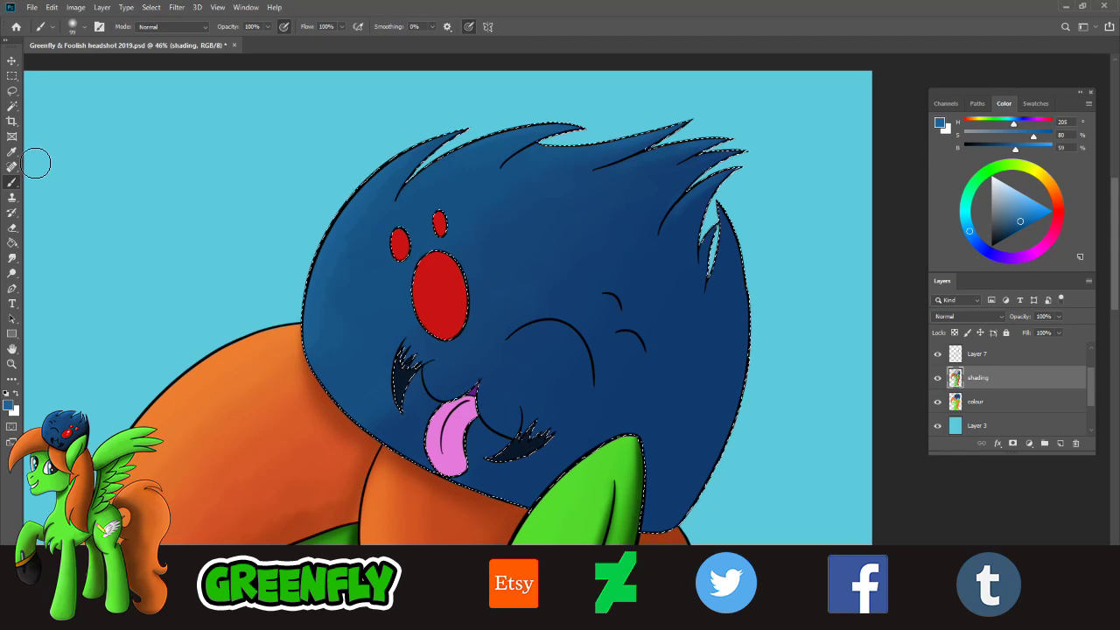
# - Sample the creature's blue, darken it to hue 216, saturation 83% and brightness 42%, and paint fine shadows along its right side and fur tufts
pyautogui.press('i')
pyautogui.click(480, 193)
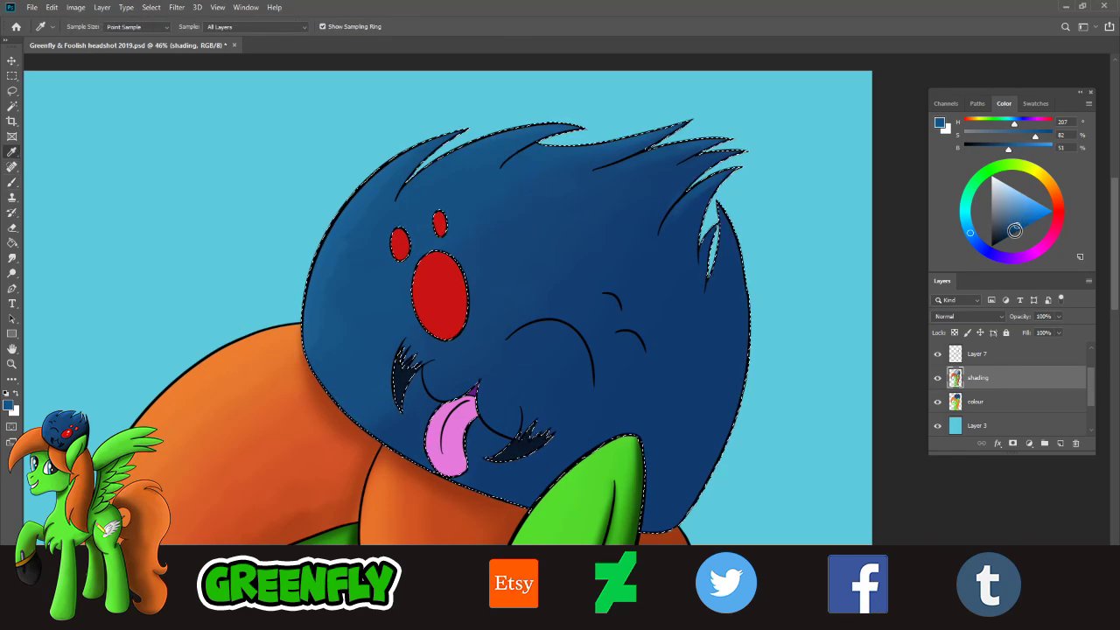
pyautogui.click(1013, 228)
pyautogui.click(974, 237)
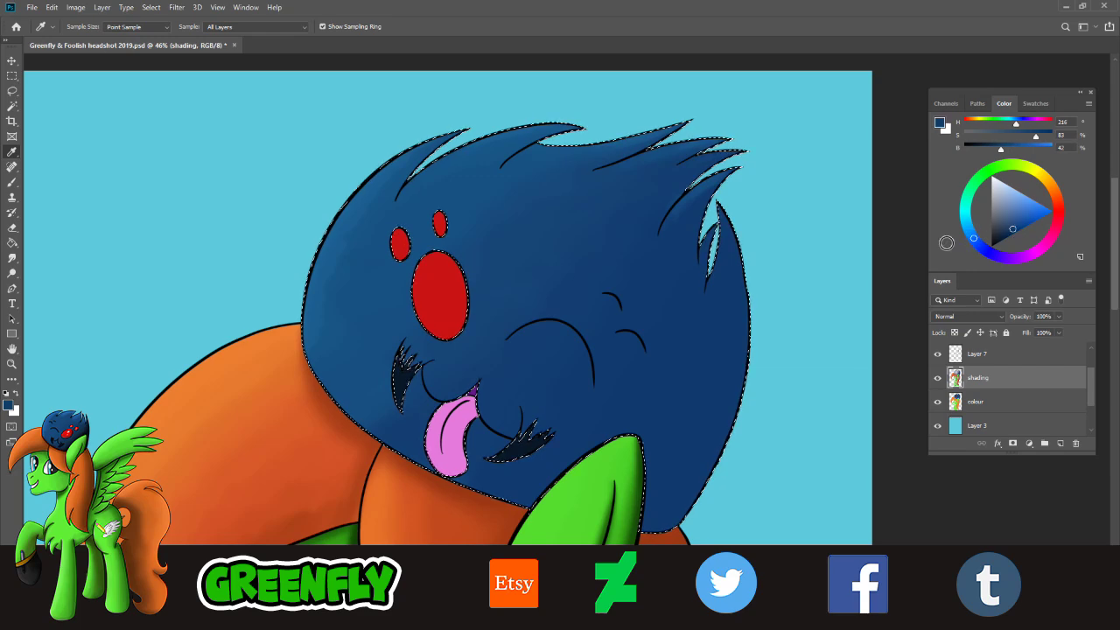
pyautogui.click(12, 182)
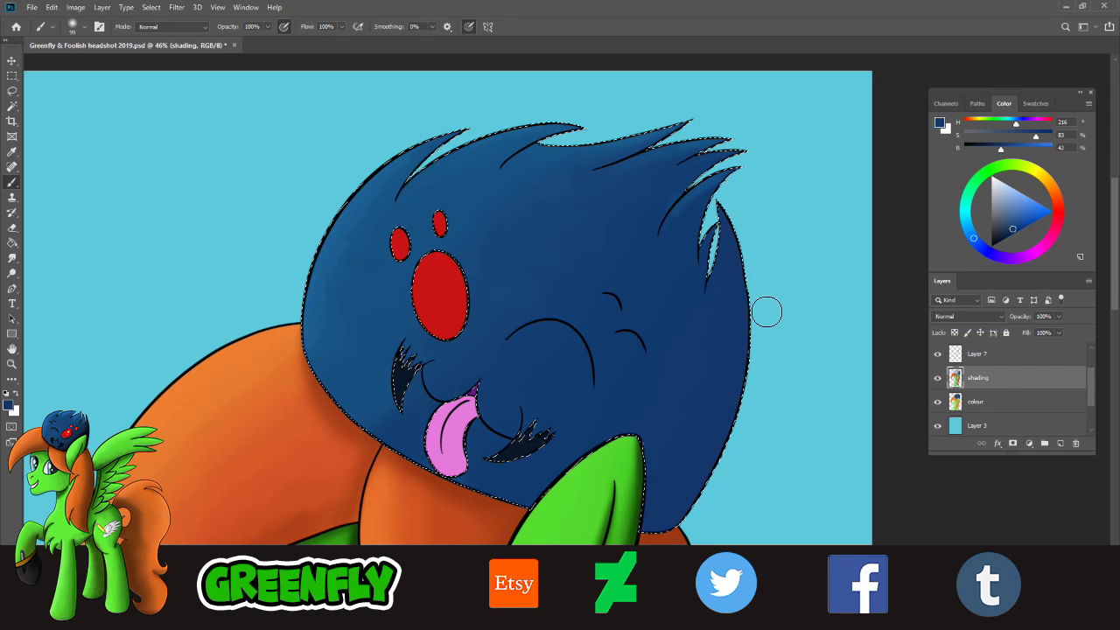
# - Darken the blue to hue 219, saturation 86% and brightness 37%, enlarge the soft brush to 199 px and deepen the shadow along the creature's right edge
pyautogui.click(1012, 231)
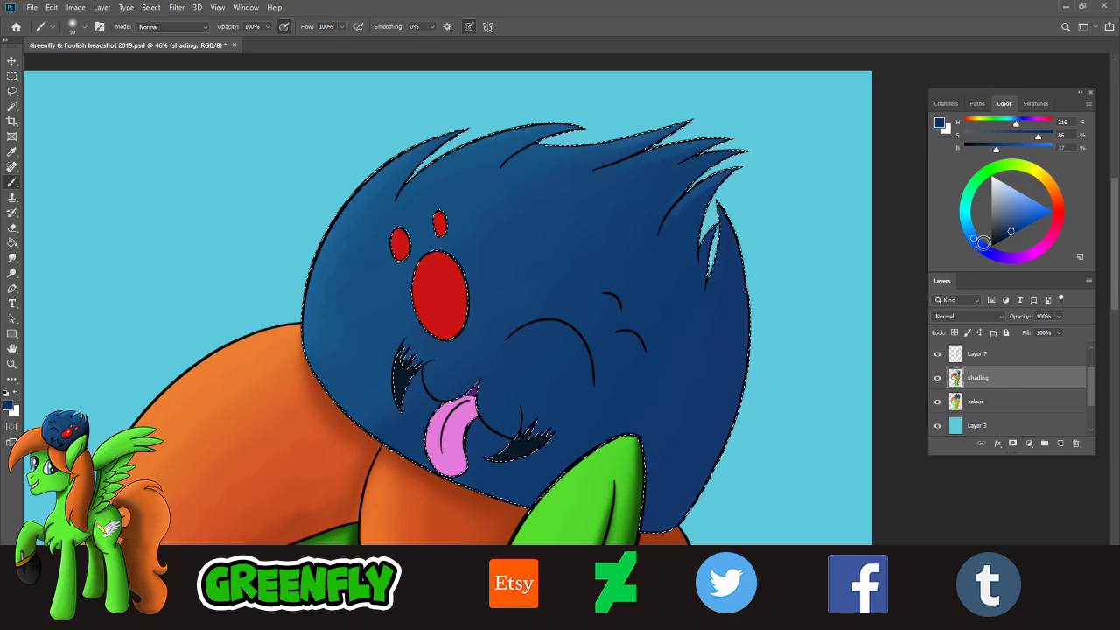
pyautogui.click(975, 241)
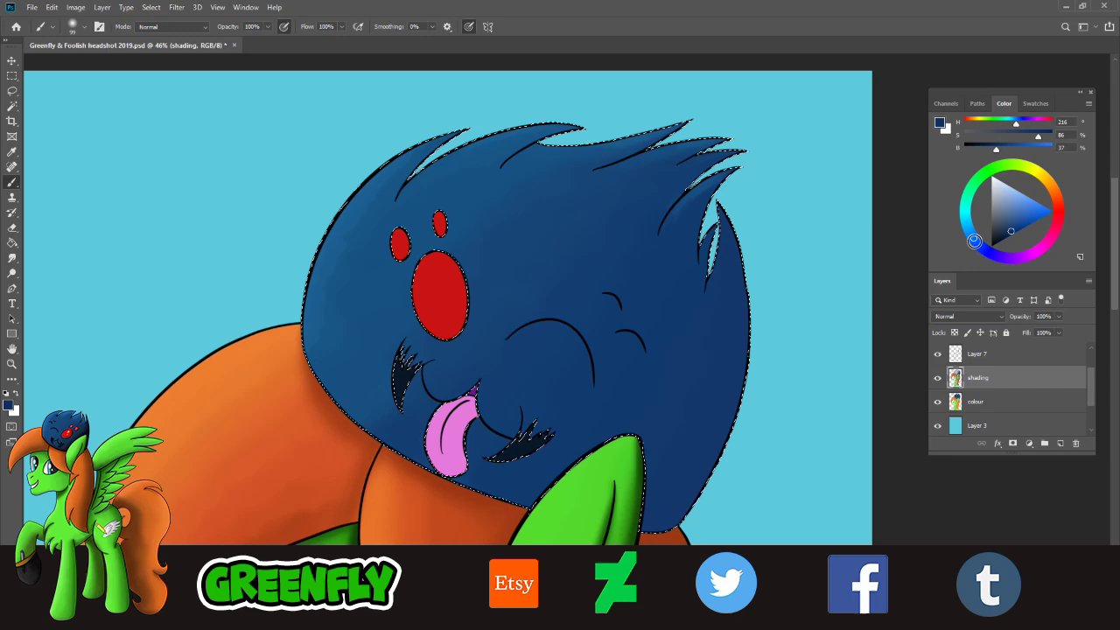
pyautogui.click(84, 27)
pyautogui.click(121, 64)
pyautogui.moveTo(715, 544); pyautogui.dragTo(670, 541)
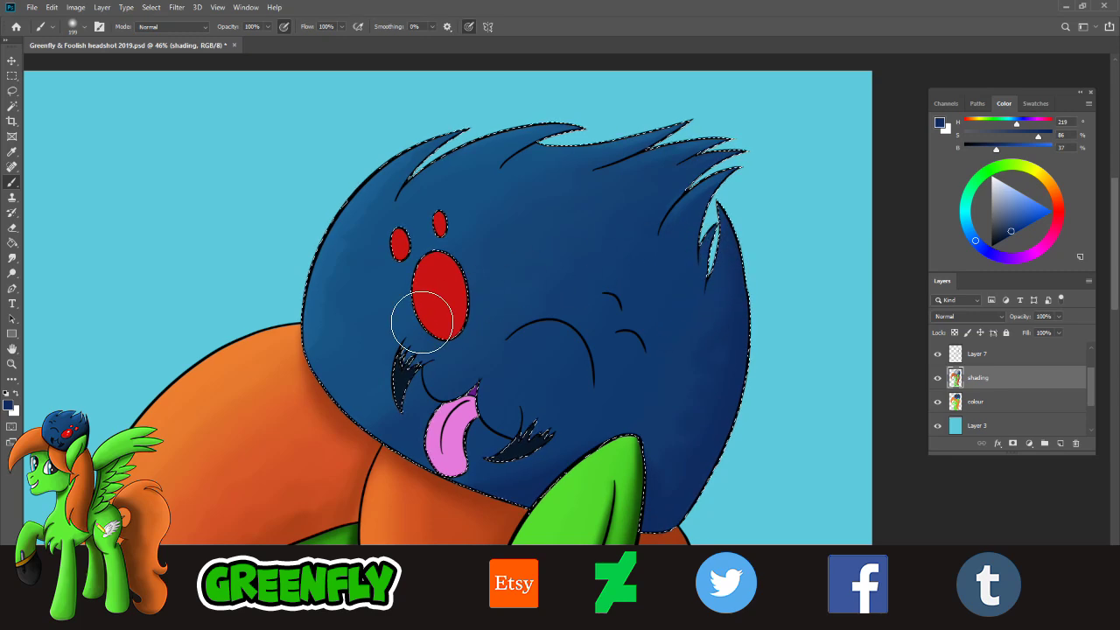
# - Reduce the soft brush to about 100 px and paint shadows around the fur gaps on the creature's right side
pyautogui.click(77, 26)
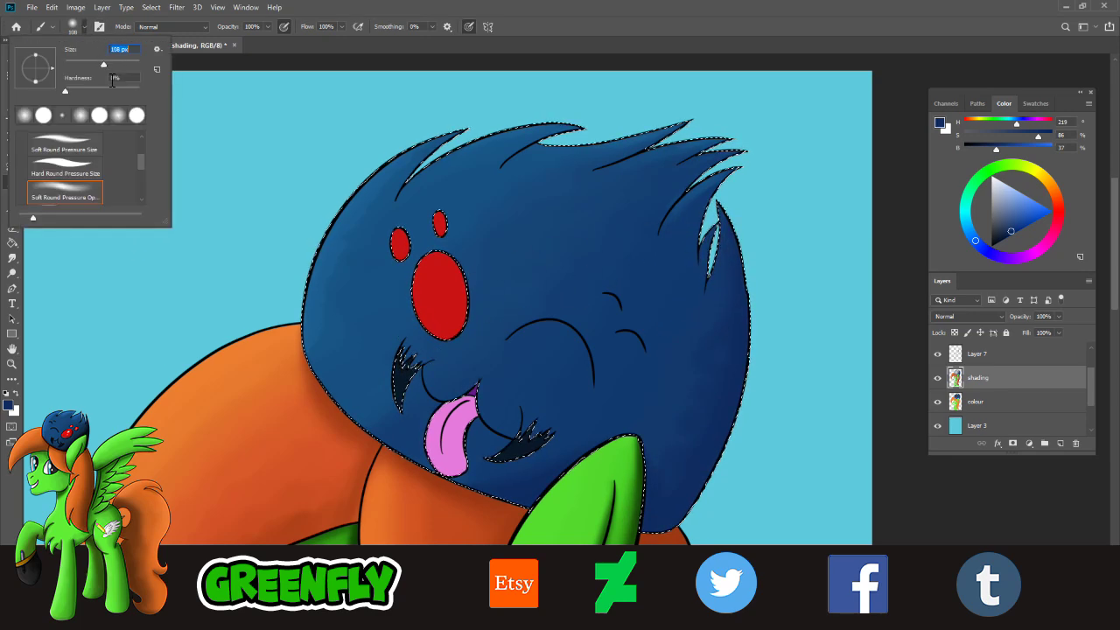
pyautogui.click(12, 364)
pyautogui.moveTo(764, 199); pyautogui.dragTo(814, 199)
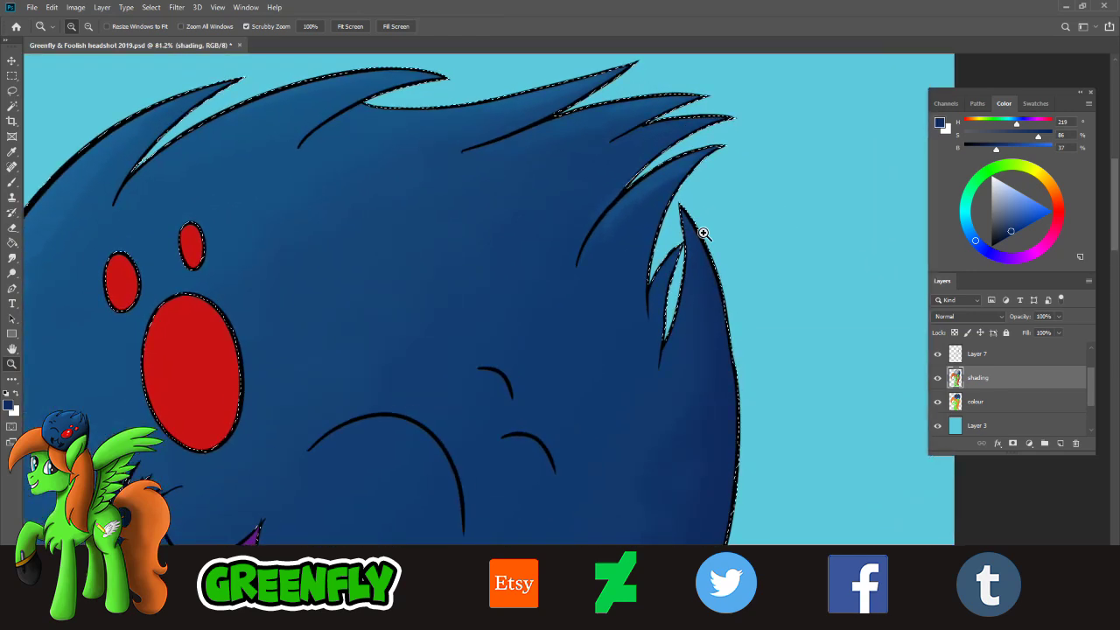
pyautogui.press('b')
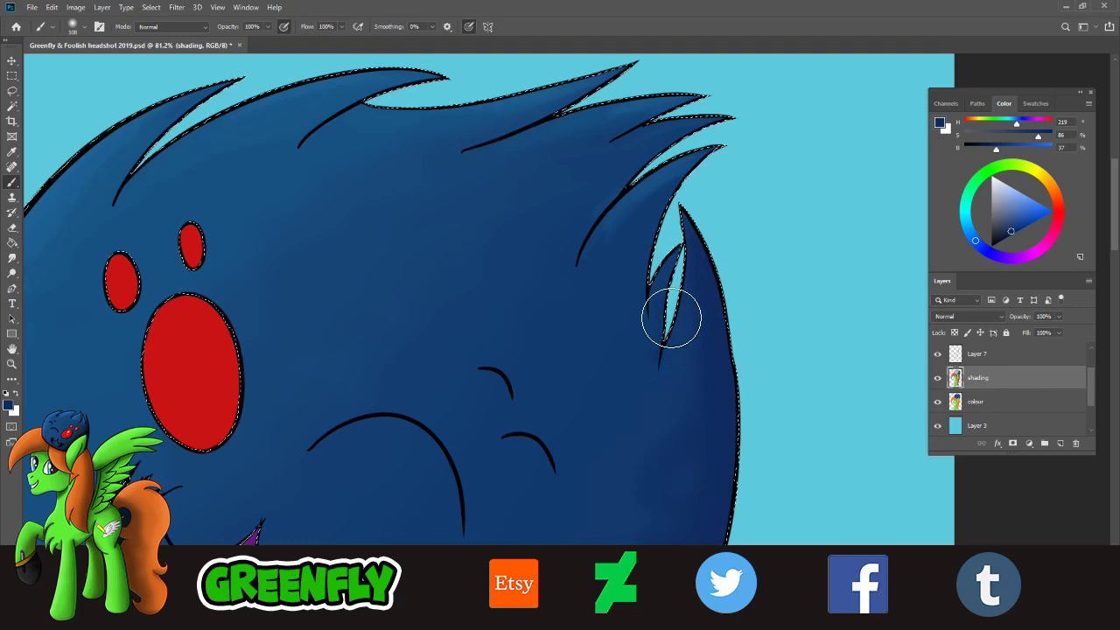
pyautogui.moveTo(673, 318)
pyautogui.mouseDown()
pyautogui.moveTo(657, 281)
pyautogui.moveTo(653, 308)
pyautogui.mouseUp()
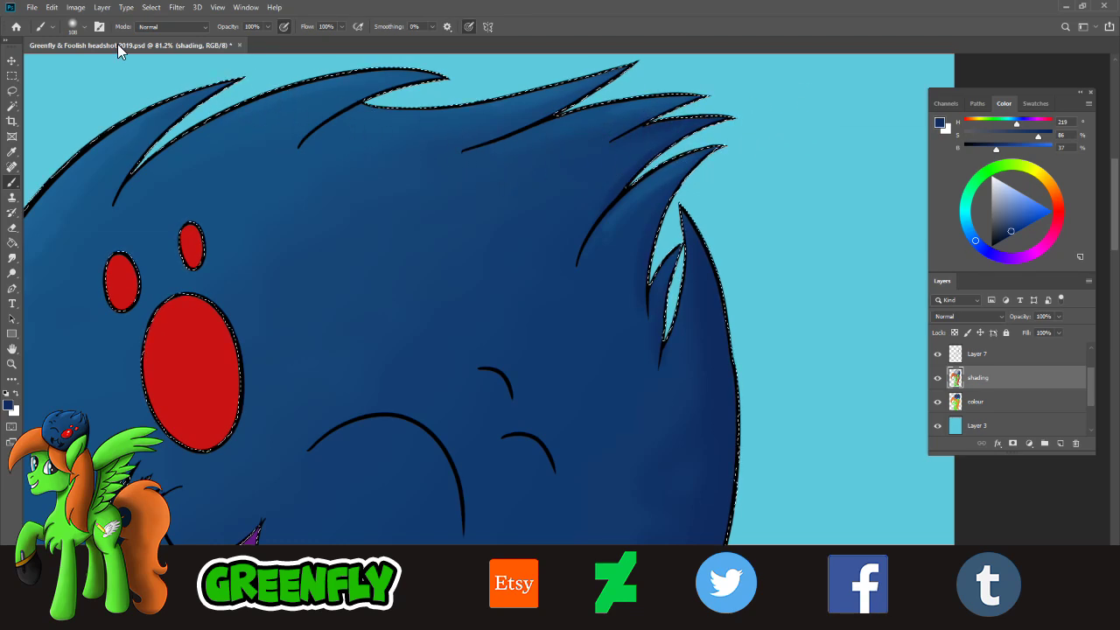
# - Reduce the soft brush to 66 px and paint fine shadows beneath the fur tufts along the top of the creature's head
pyautogui.click(74, 26)
pyautogui.moveTo(510, 150)
pyautogui.mouseDown()
pyautogui.moveTo(569, 119)
pyautogui.moveTo(481, 160)
pyautogui.moveTo(589, 118)
pyautogui.mouseUp()
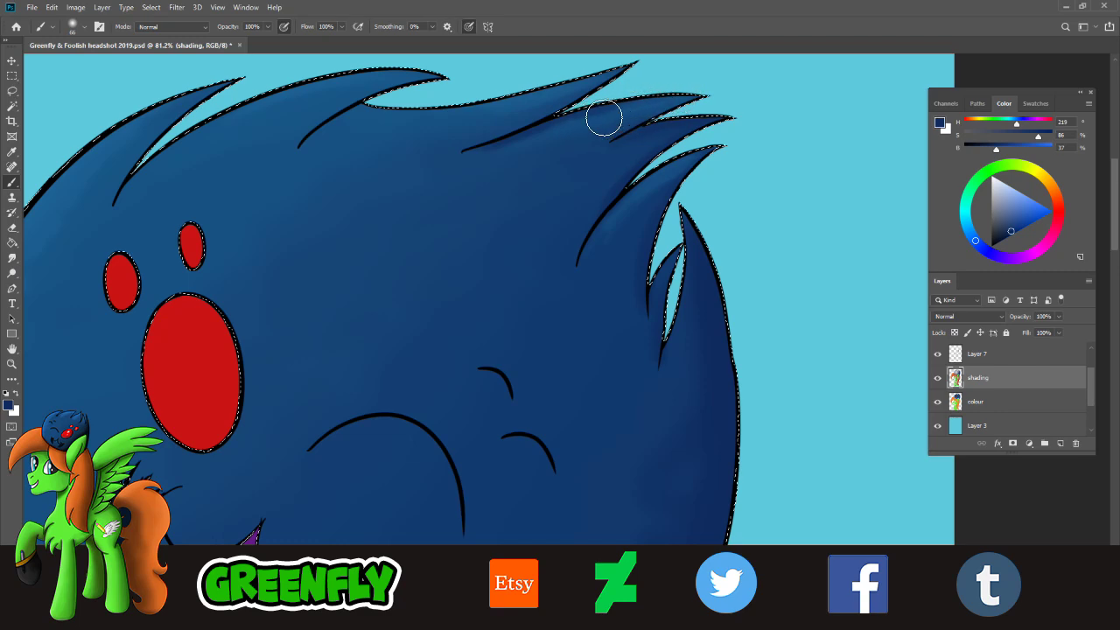
pyautogui.moveTo(604, 118)
pyautogui.mouseDown()
pyautogui.moveTo(464, 158)
pyautogui.moveTo(579, 120)
pyautogui.mouseUp()
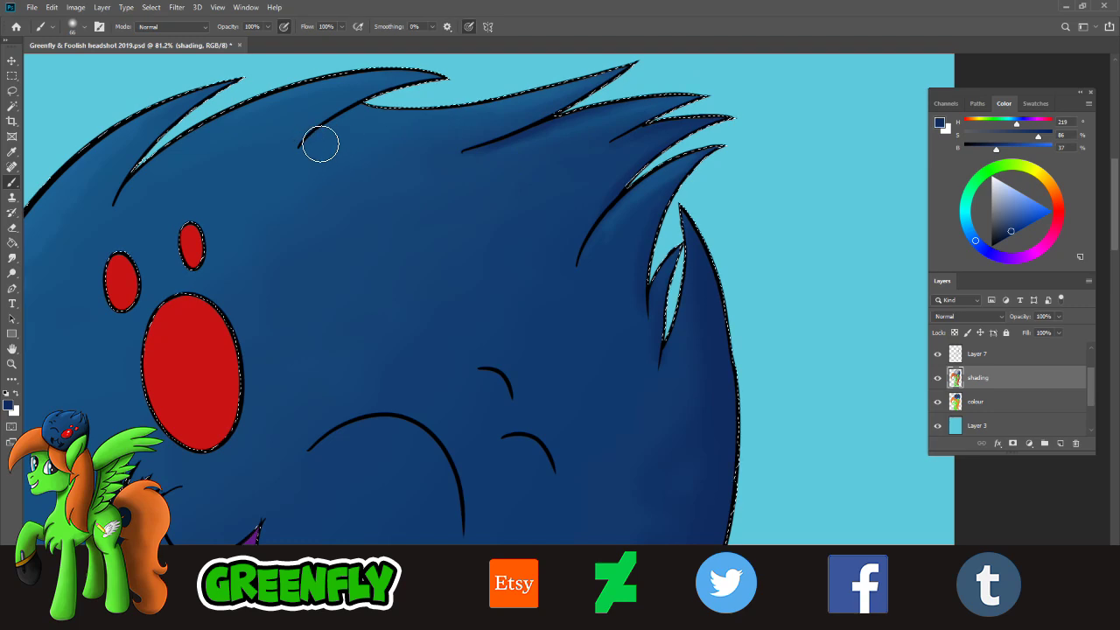
pyautogui.moveTo(321, 144)
pyautogui.mouseDown()
pyautogui.moveTo(373, 111)
pyautogui.moveTo(364, 126)
pyautogui.moveTo(488, 98)
pyautogui.moveTo(305, 146)
pyautogui.moveTo(412, 110)
pyautogui.moveTo(455, 112)
pyautogui.moveTo(372, 118)
pyautogui.moveTo(316, 139)
pyautogui.moveTo(347, 122)
pyautogui.moveTo(466, 104)
pyautogui.moveTo(355, 125)
pyautogui.moveTo(433, 115)
pyautogui.moveTo(350, 115)
pyautogui.moveTo(427, 109)
pyautogui.moveTo(348, 120)
pyautogui.moveTo(319, 137)
pyautogui.moveTo(366, 117)
pyautogui.moveTo(318, 136)
pyautogui.moveTo(445, 99)
pyautogui.mouseUp()
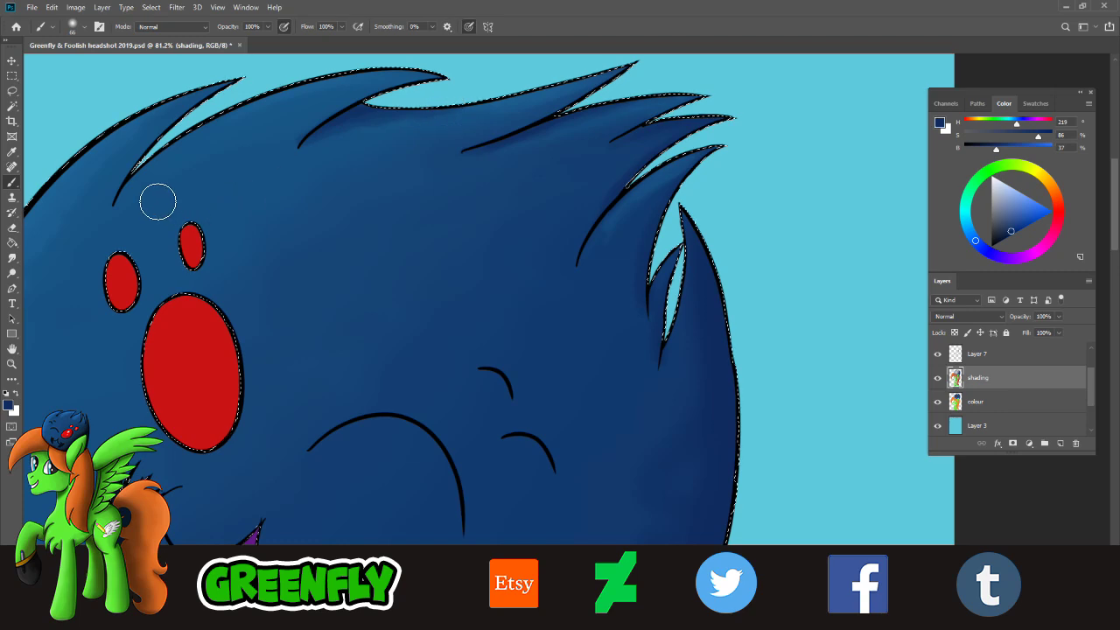
pyautogui.moveTo(157, 202)
pyautogui.mouseDown()
pyautogui.moveTo(121, 209)
pyautogui.moveTo(178, 140)
pyautogui.mouseUp()
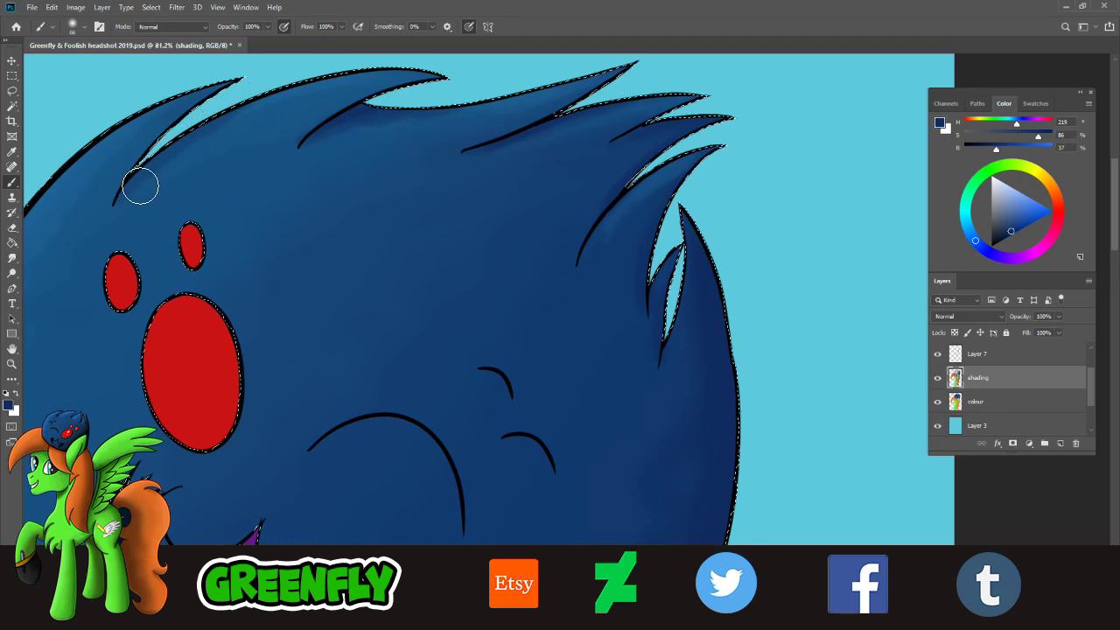
pyautogui.moveTo(259, 110); pyautogui.dragTo(122, 202)
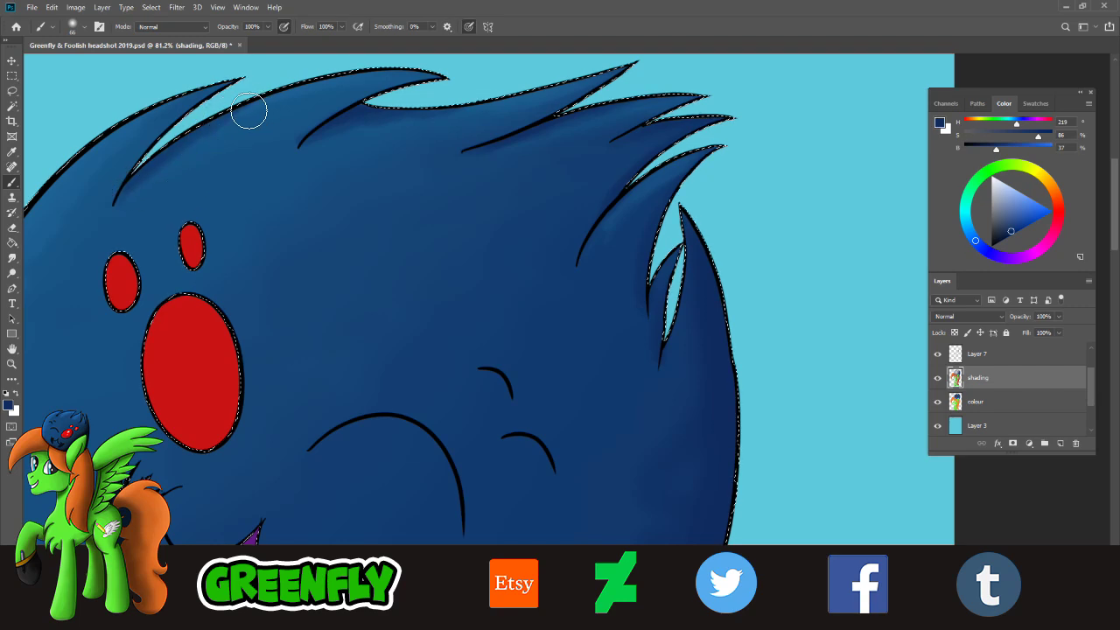
pyautogui.moveTo(187, 147)
pyautogui.mouseDown()
pyautogui.moveTo(120, 199)
pyautogui.moveTo(204, 124)
pyautogui.moveTo(136, 172)
pyautogui.mouseUp()
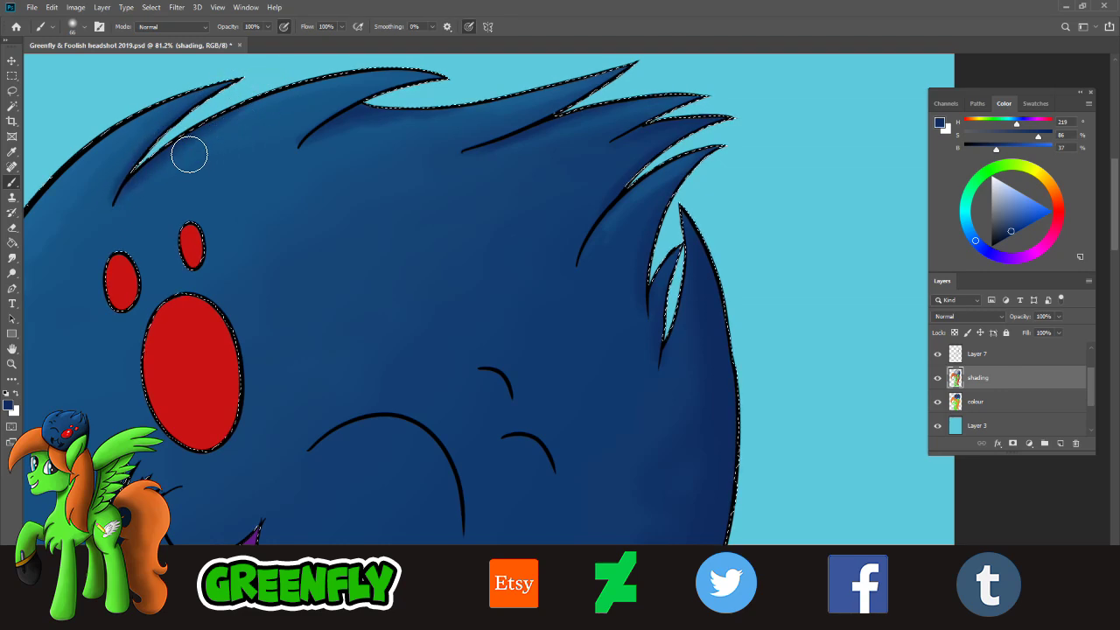
# - Darken the blue to hue 223, saturation 86% and brightness 30%, and brush shadows along the creature's closed eye and the two small marks beside it
pyautogui.click(1009, 234)
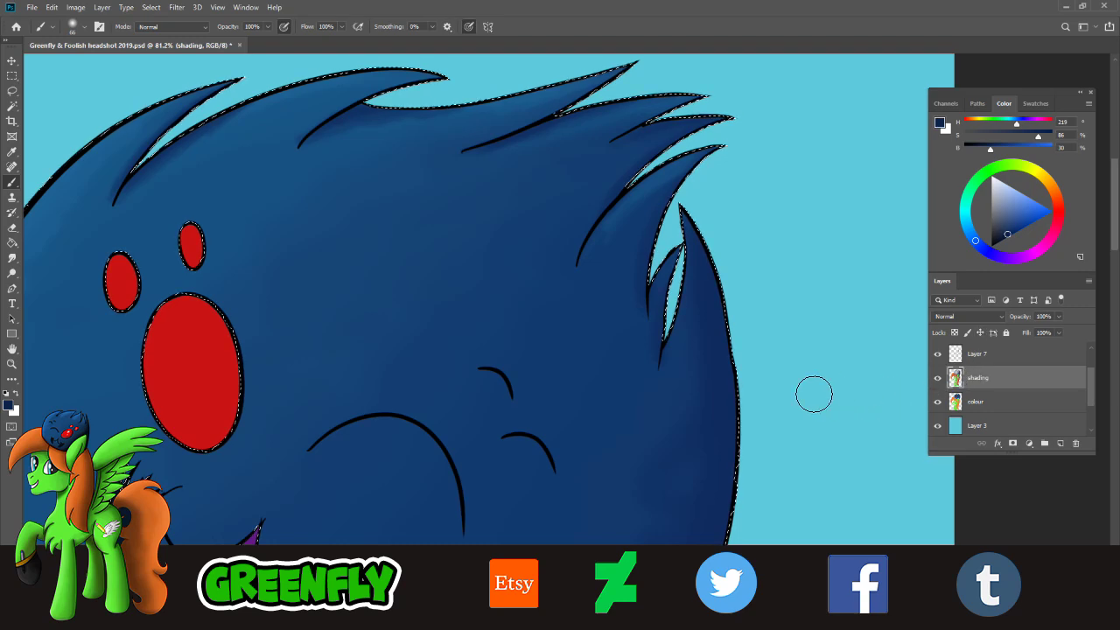
pyautogui.click(979, 242)
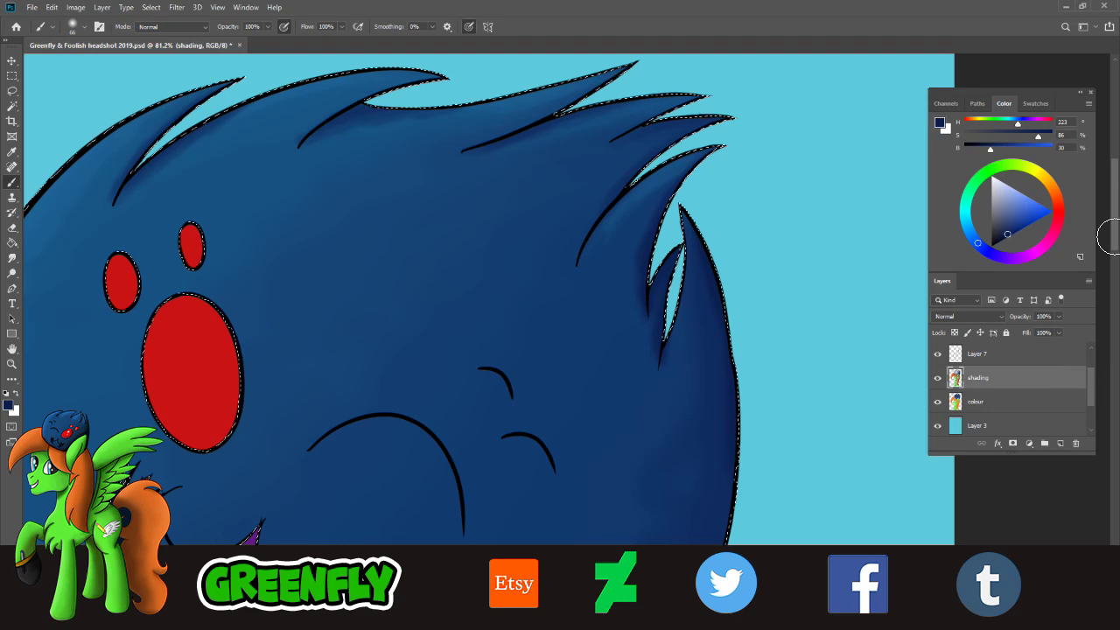
pyautogui.scroll(-3, 771, 307)
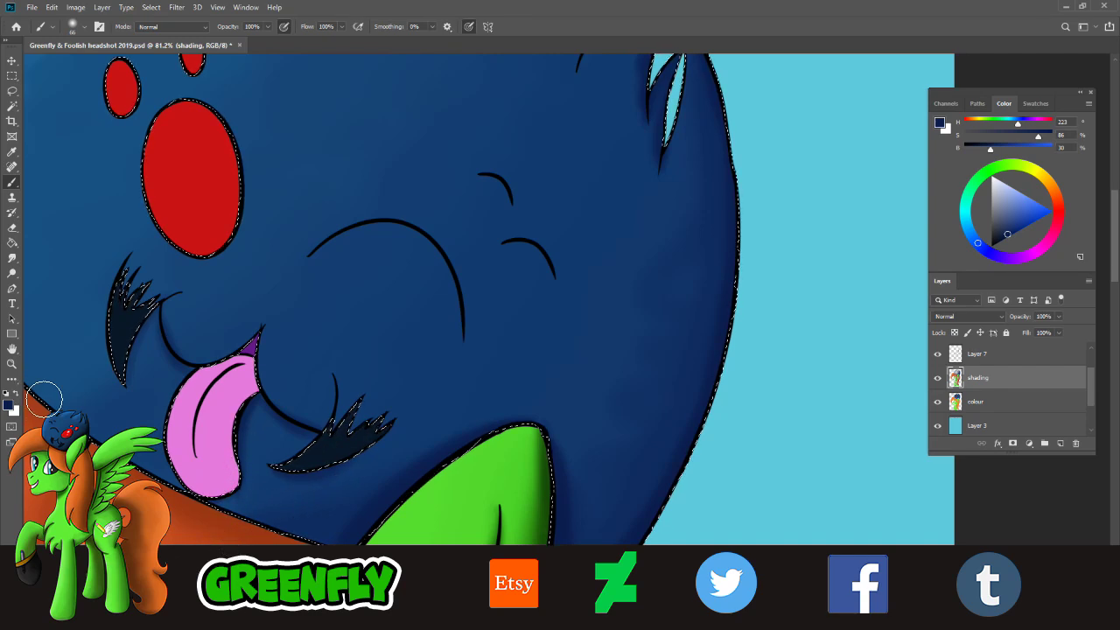
pyautogui.moveTo(319, 255)
pyautogui.mouseDown()
pyautogui.moveTo(393, 223)
pyautogui.moveTo(430, 254)
pyautogui.mouseUp()
pyautogui.moveTo(373, 233); pyautogui.dragTo(455, 283)
pyautogui.moveTo(411, 237); pyautogui.dragTo(467, 322)
pyautogui.moveTo(440, 248); pyautogui.dragTo(467, 338)
pyautogui.moveTo(459, 292); pyautogui.dragTo(466, 338)
pyautogui.moveTo(514, 247)
pyautogui.mouseDown()
pyautogui.moveTo(548, 252)
pyautogui.moveTo(518, 248)
pyautogui.moveTo(557, 280)
pyautogui.mouseUp()
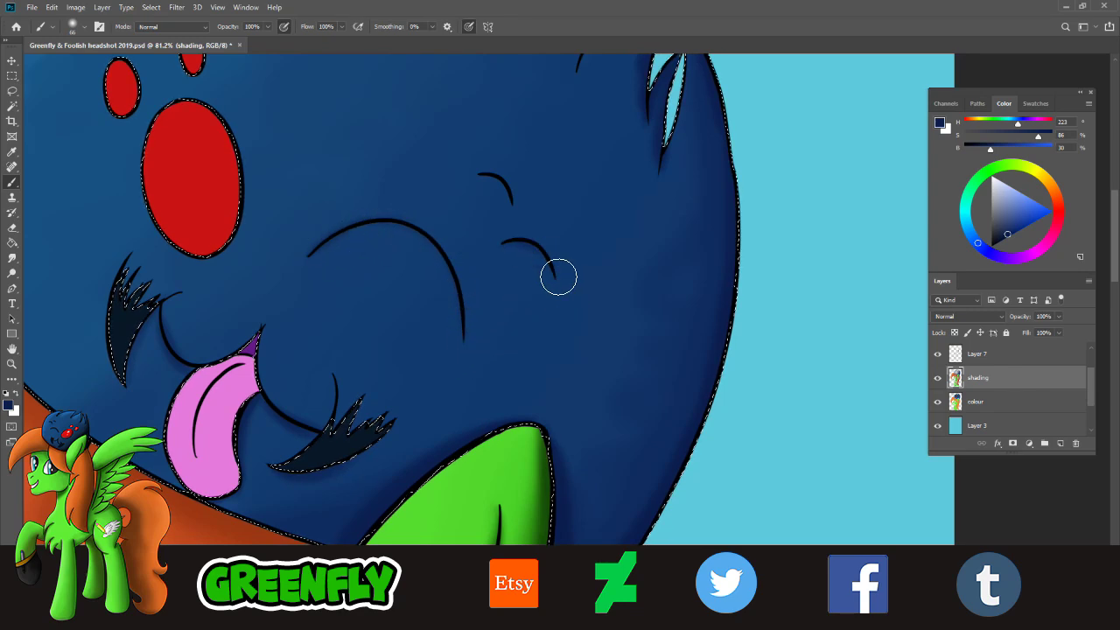
pyautogui.moveTo(488, 172); pyautogui.dragTo(512, 203)
# - Deepen the shadows between the upper-right fur tufts of the creature with the same dark blue
pyautogui.click(12, 364)
pyautogui.moveTo(507, 365); pyautogui.dragTo(470, 369)
pyautogui.moveTo(578, 366); pyautogui.dragTo(586, 166)
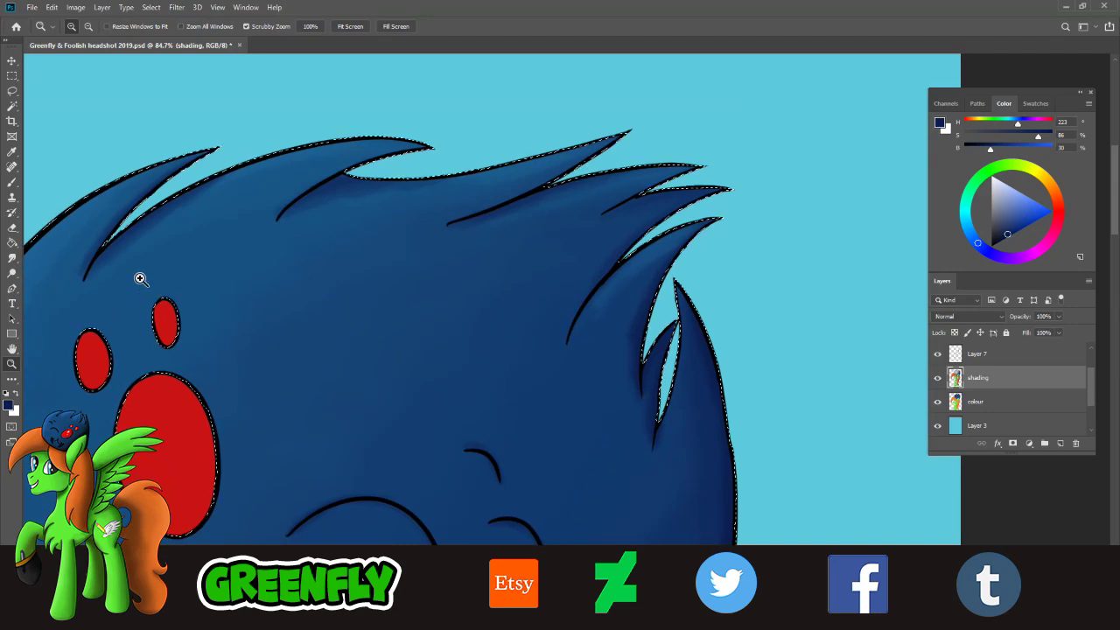
pyautogui.click(12, 182)
pyautogui.moveTo(451, 228)
pyautogui.mouseDown()
pyautogui.moveTo(500, 220)
pyautogui.moveTo(667, 117)
pyautogui.mouseUp()
pyautogui.moveTo(547, 210); pyautogui.dragTo(733, 161)
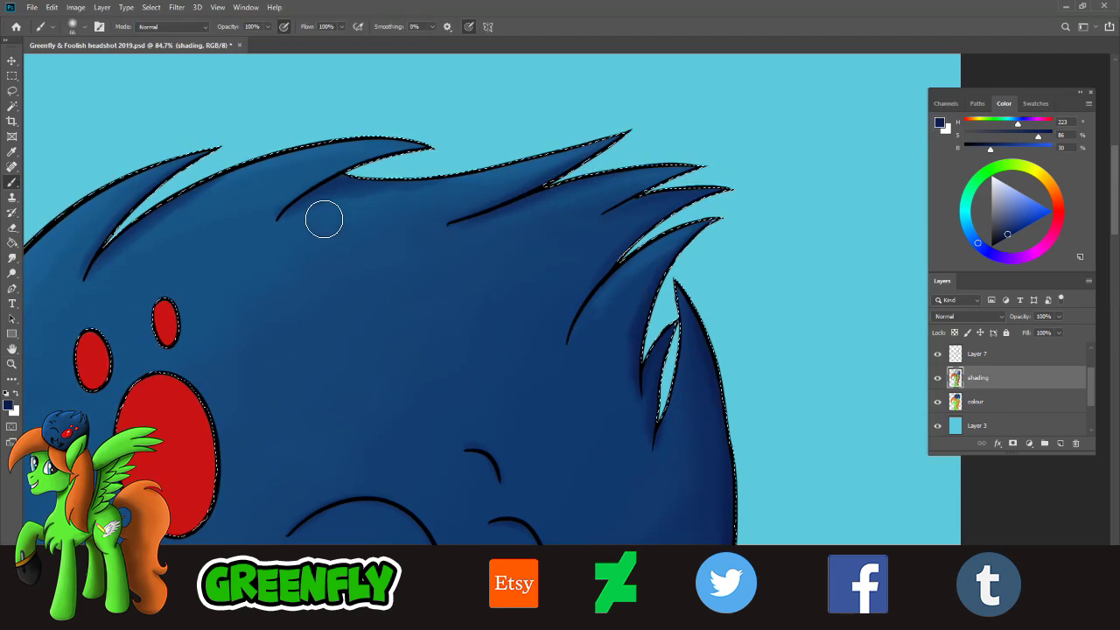
# - Sample the creature's left-side blue, lighten it to hue 202, saturation 82% and brightness 63%, and brush highlights along the left edge at 259 px
pyautogui.click(12, 378)
pyautogui.press('z')
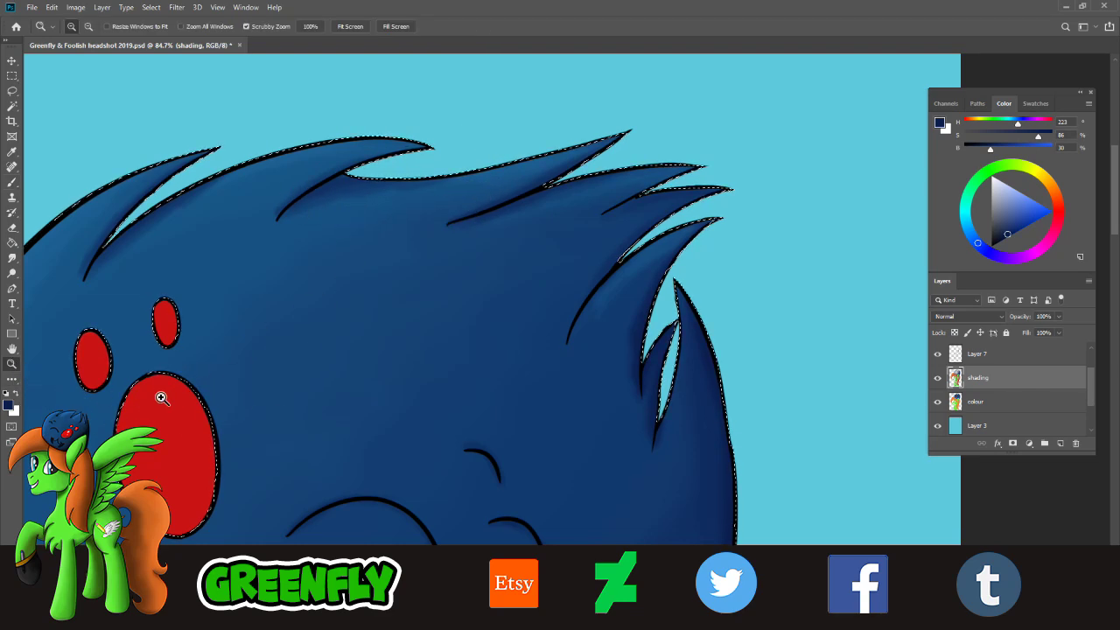
pyautogui.moveTo(523, 300); pyautogui.dragTo(473, 268)
pyautogui.moveTo(464, 469); pyautogui.dragTo(531, 393)
pyautogui.moveTo(506, 352); pyautogui.dragTo(485, 353)
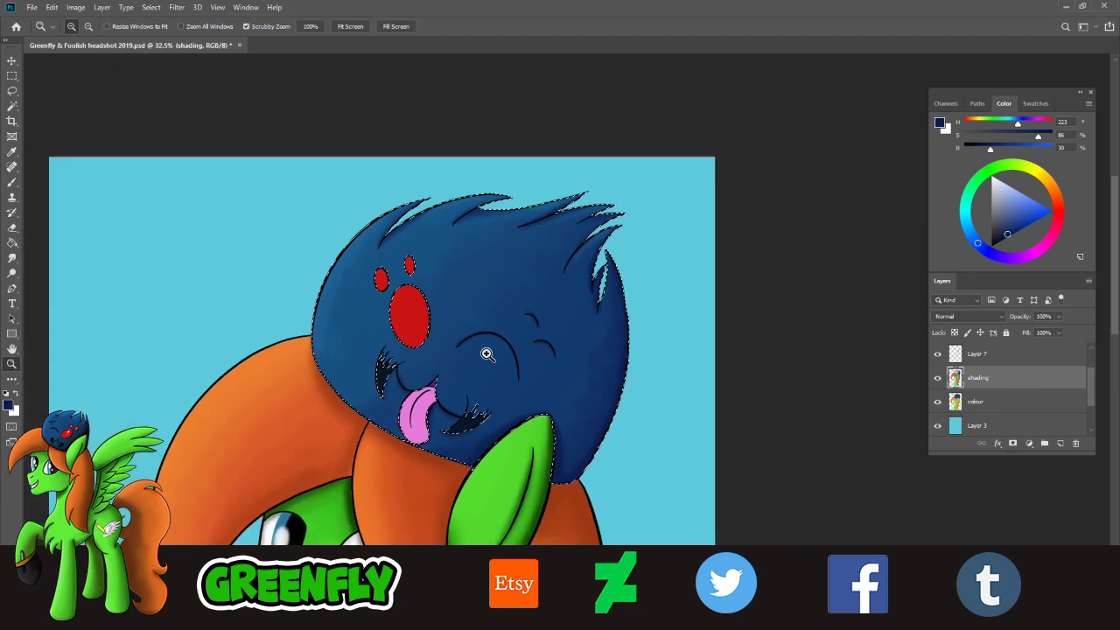
pyautogui.moveTo(496, 278); pyautogui.dragTo(512, 274)
pyautogui.moveTo(403, 284); pyautogui.dragTo(429, 282)
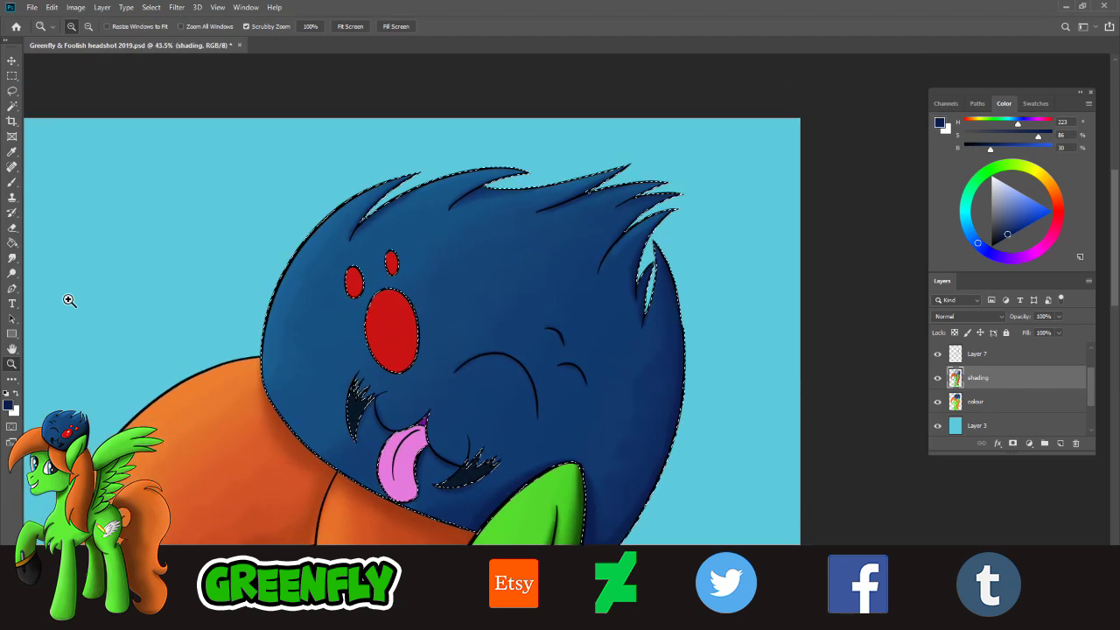
pyautogui.click(12, 151)
pyautogui.click(297, 280)
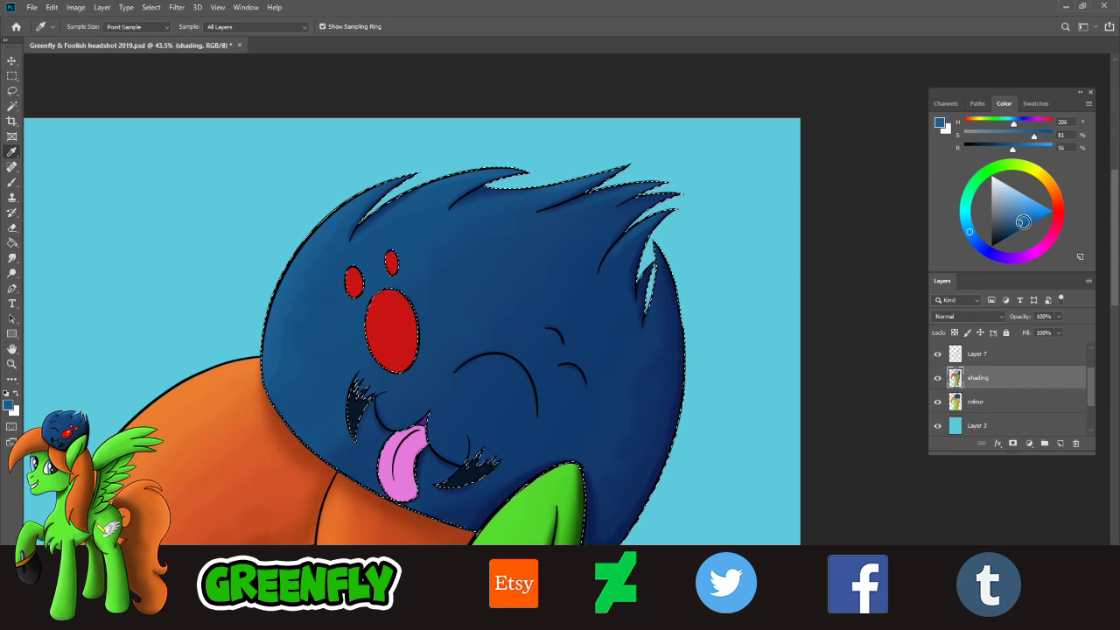
pyautogui.click(1022, 219)
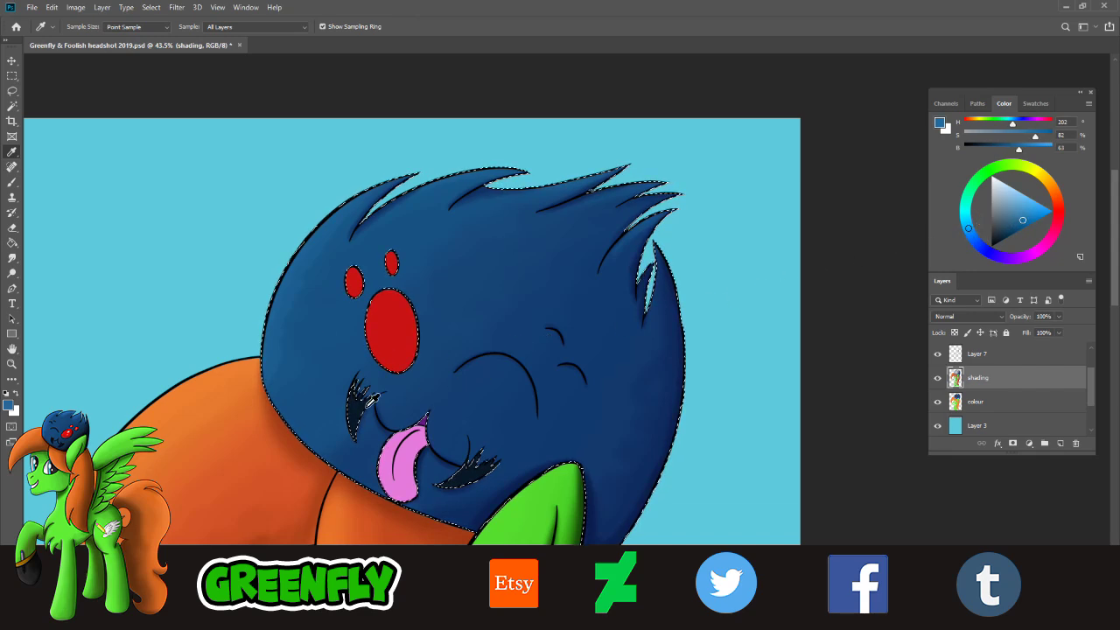
pyautogui.press('b')
pyautogui.click(77, 27)
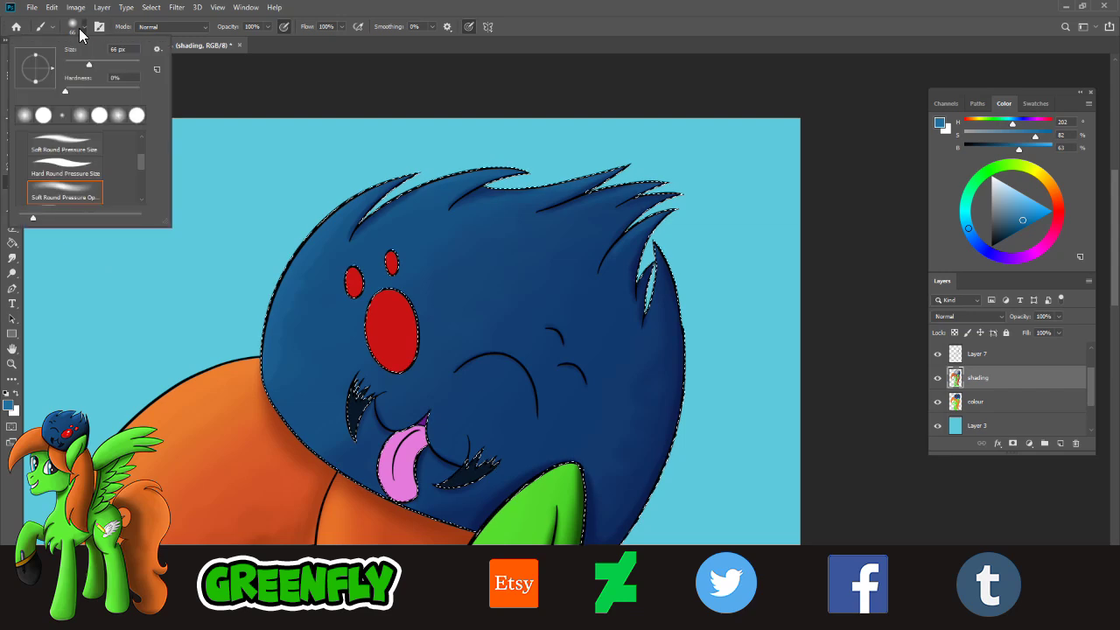
pyautogui.click(122, 62)
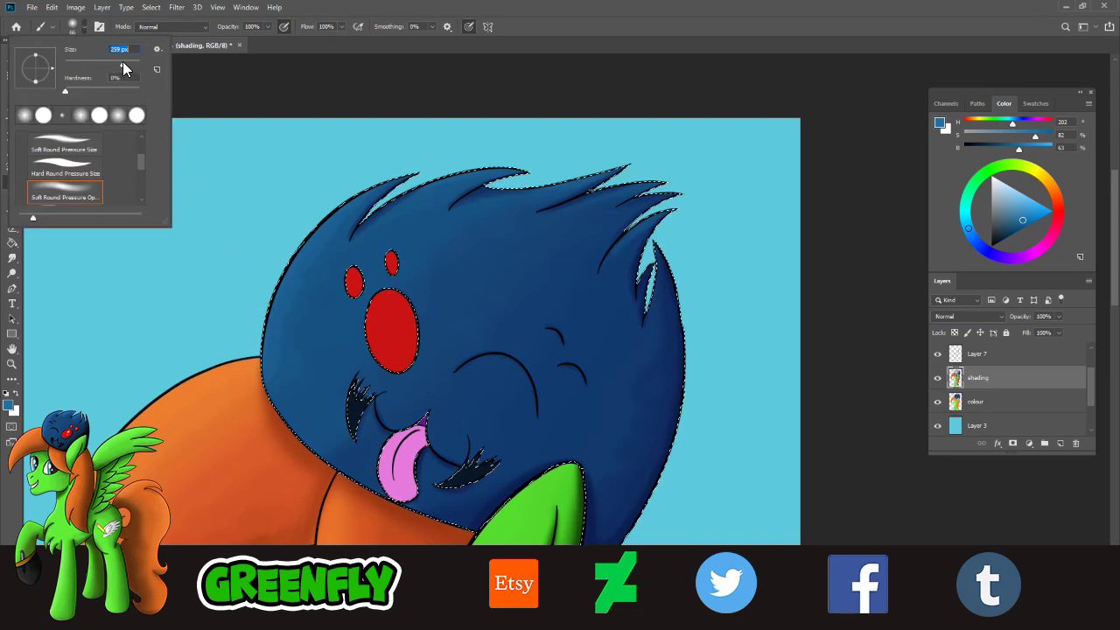
pyautogui.moveTo(258, 405); pyautogui.dragTo(281, 421)
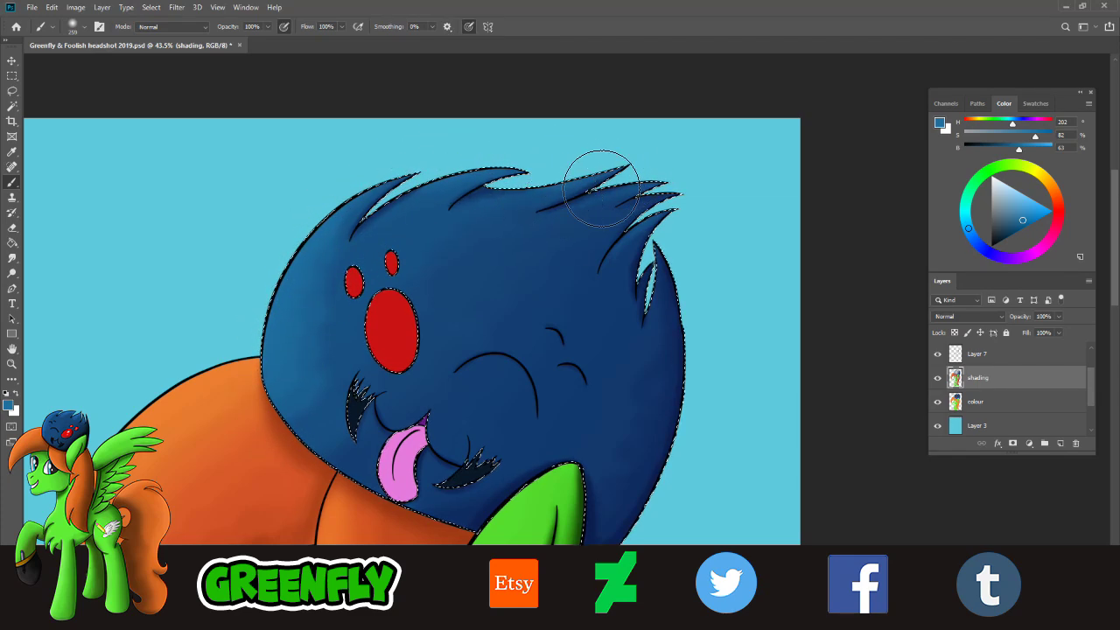
# - Sample the blue left of the red spots, adjust it to hue 207, saturation 85% and brightness 56%, and blend the highlight's edge
pyautogui.click(13, 152)
pyautogui.click(340, 324)
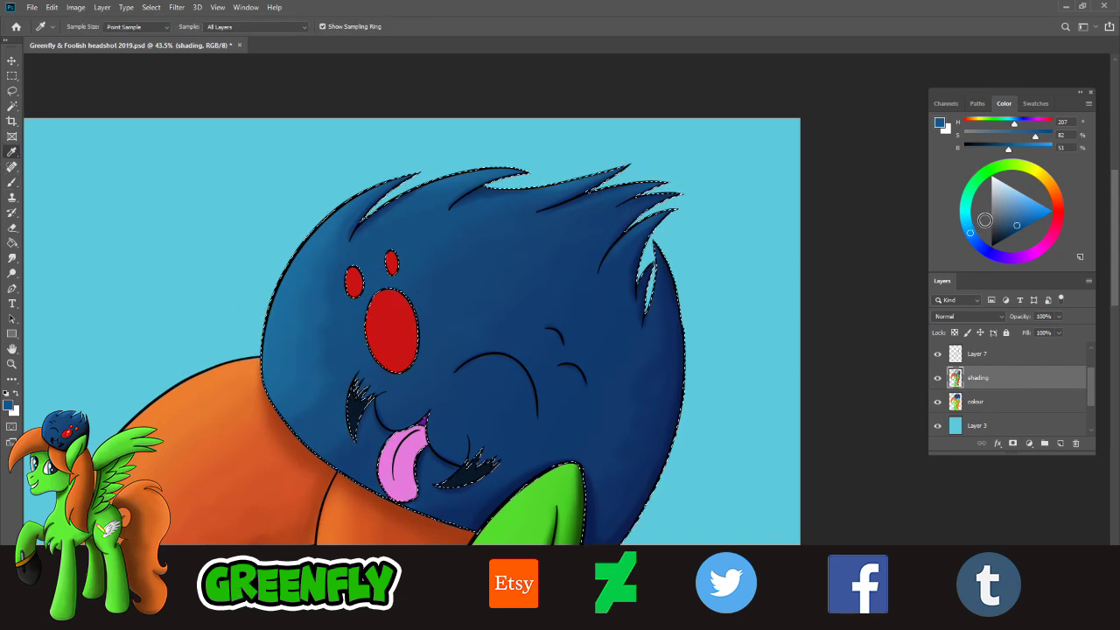
pyautogui.click(1021, 223)
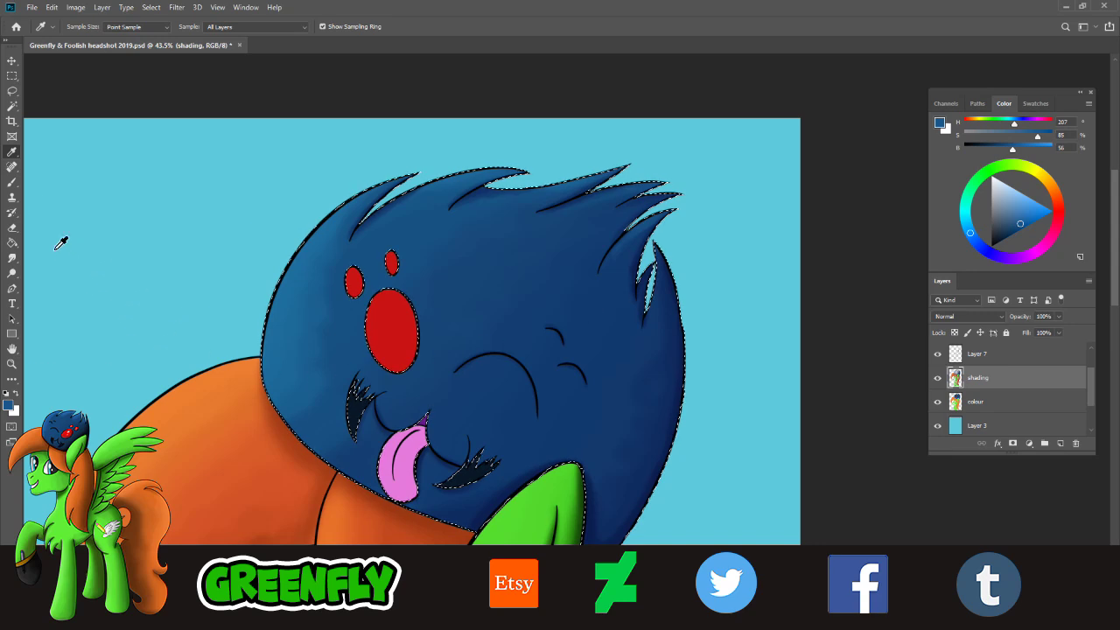
pyautogui.press('b')
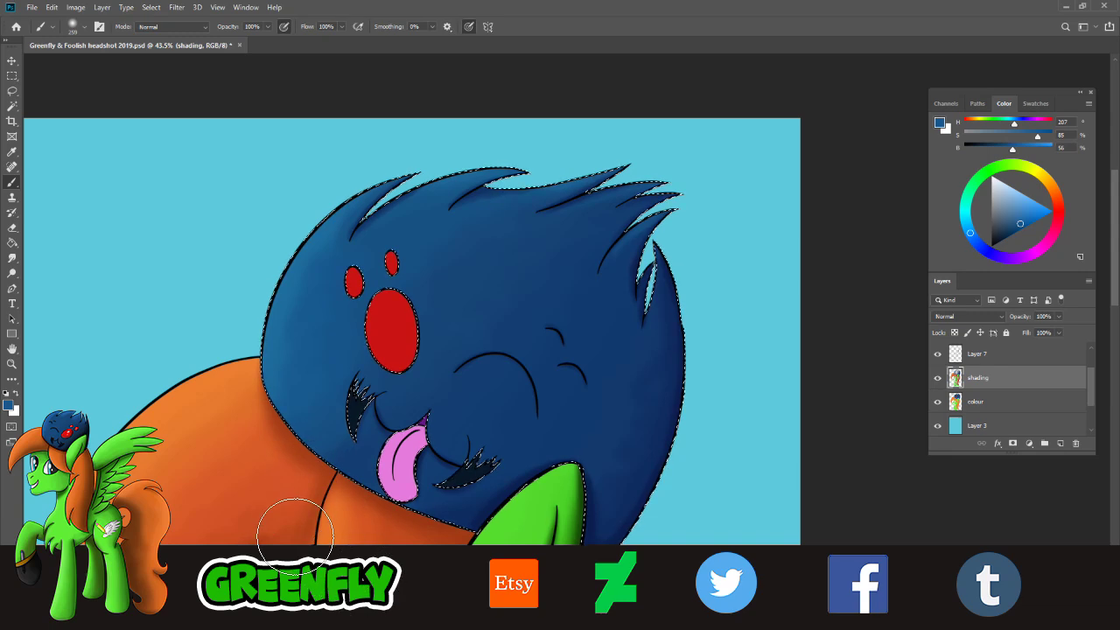
# - Sample the dark blue near the creature's lower-right edge and adjust it to hue 228, saturation 91% and brightness 29% for painting on Layer 7
pyautogui.press('i')
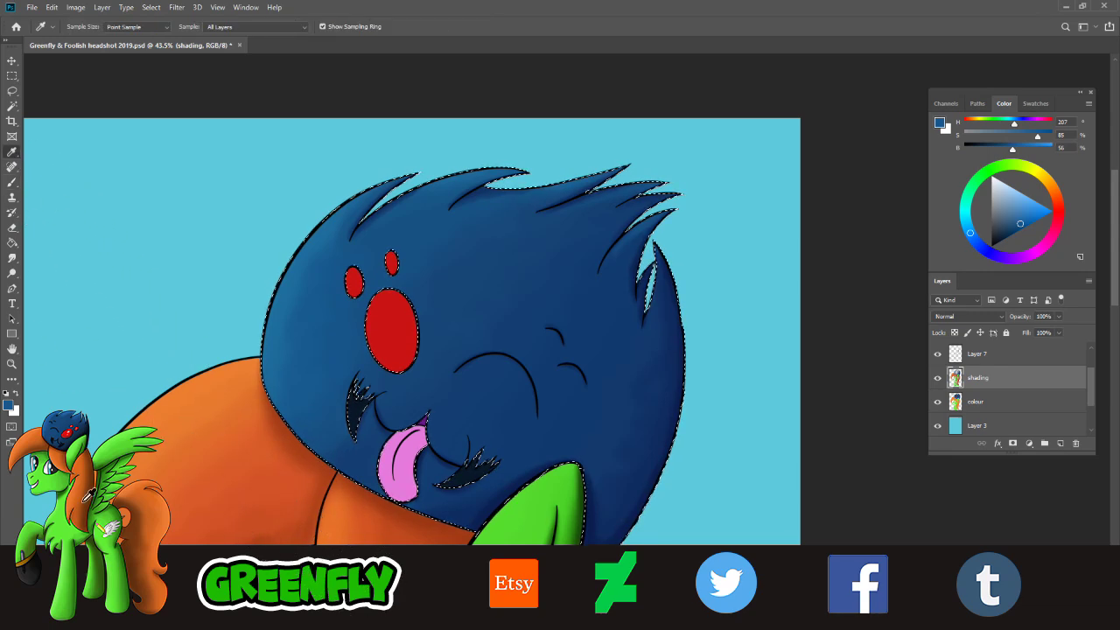
pyautogui.click(643, 506)
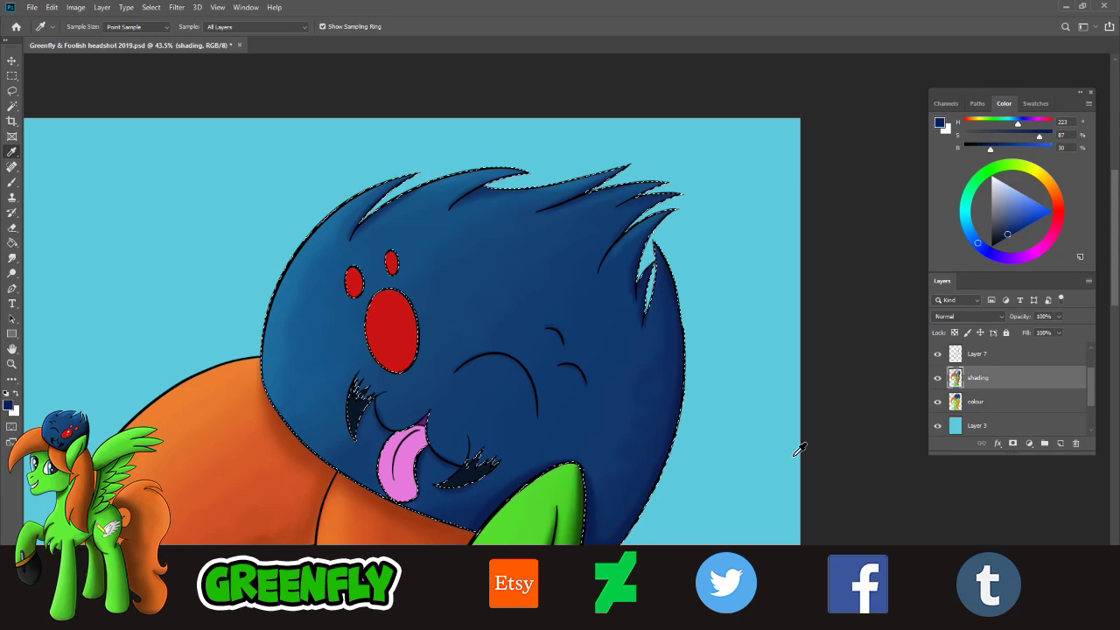
pyautogui.click(996, 356)
pyautogui.click(1008, 236)
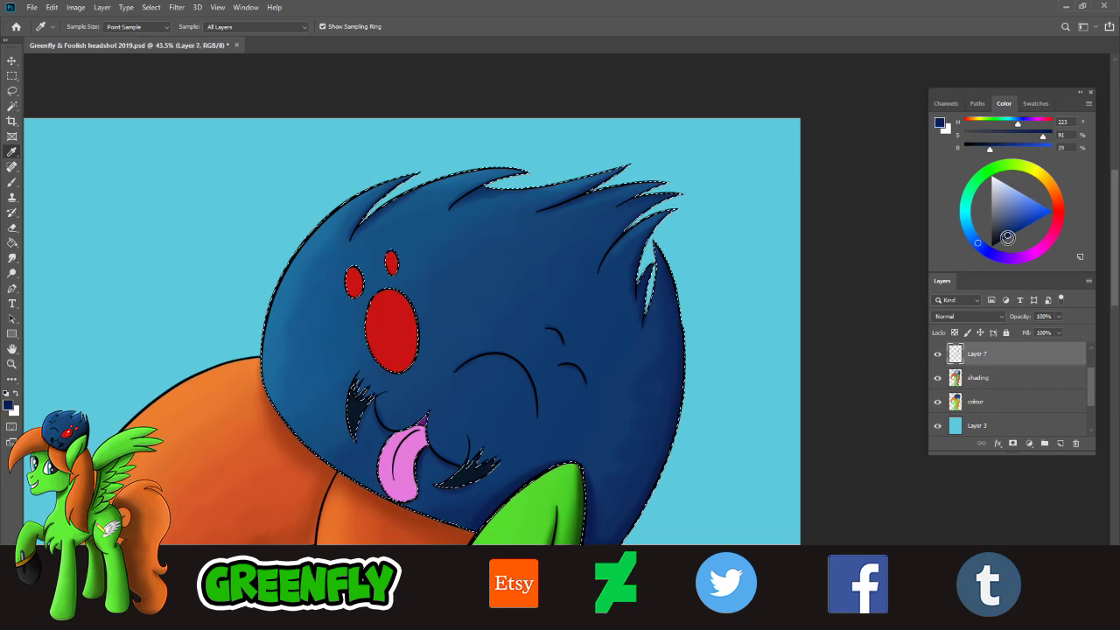
pyautogui.click(980, 246)
pyautogui.press('b')
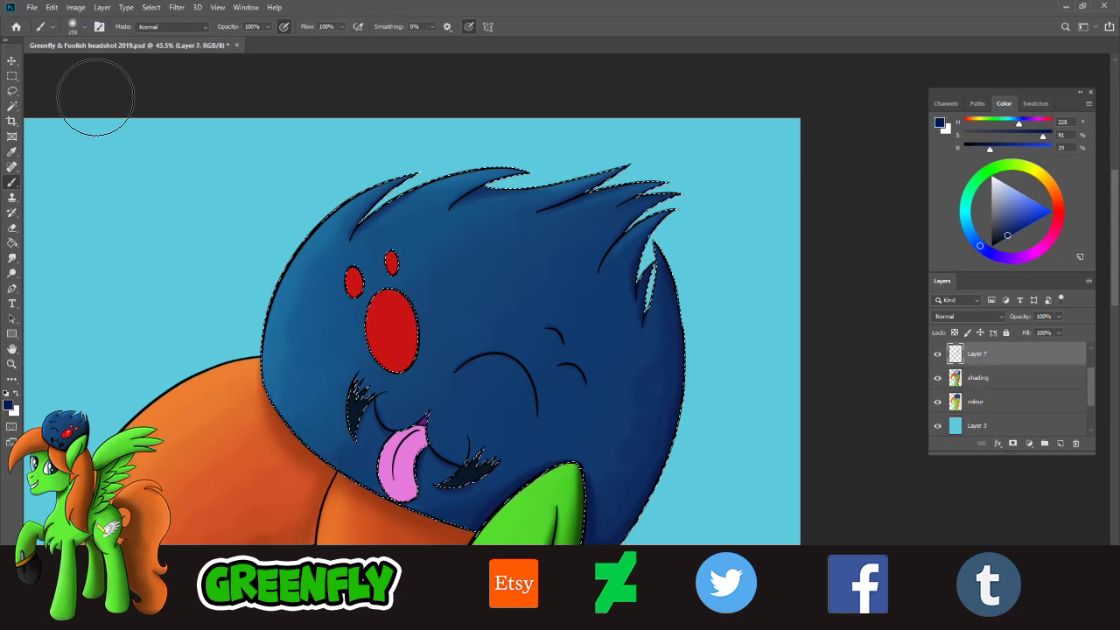
# - Enlarge the soft round brush and lower its opacity to 65%
pyautogui.click(73, 26)
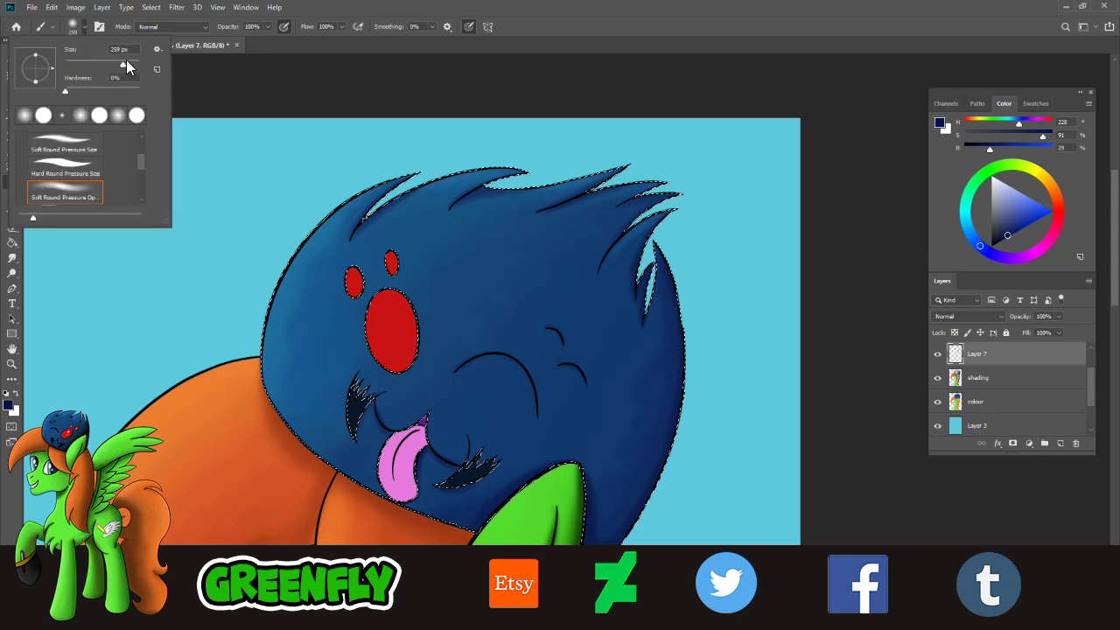
pyautogui.moveTo(692, 566)
pyautogui.mouseDown()
pyautogui.moveTo(653, 530)
pyautogui.moveTo(655, 488)
pyautogui.moveTo(738, 426)
pyautogui.mouseUp()
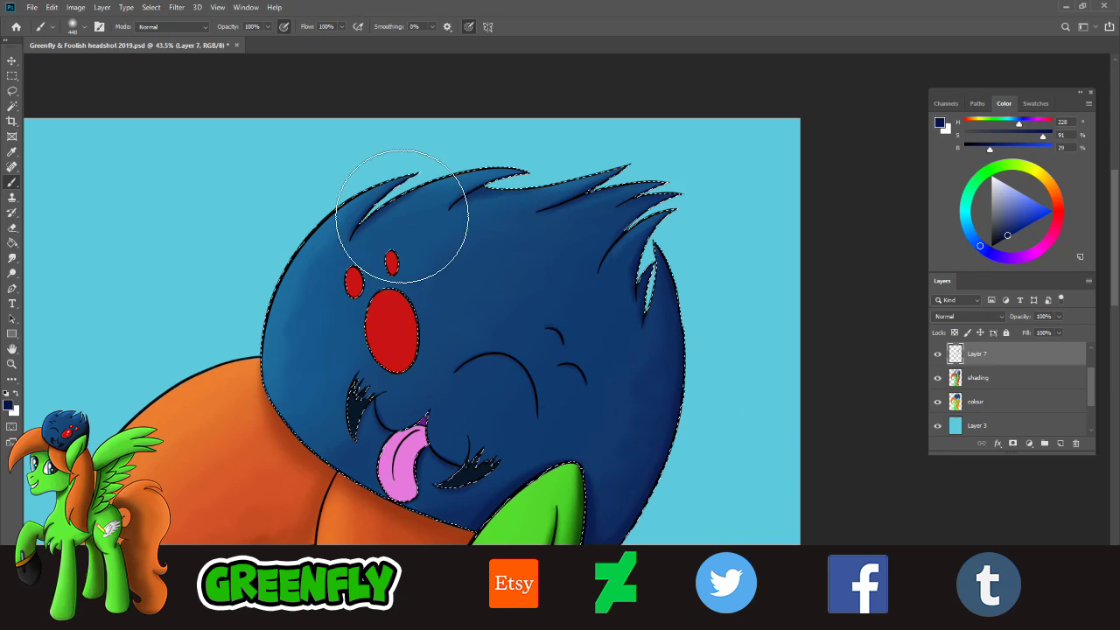
pyautogui.moveTo(266, 27); pyautogui.dragTo(250, 40)
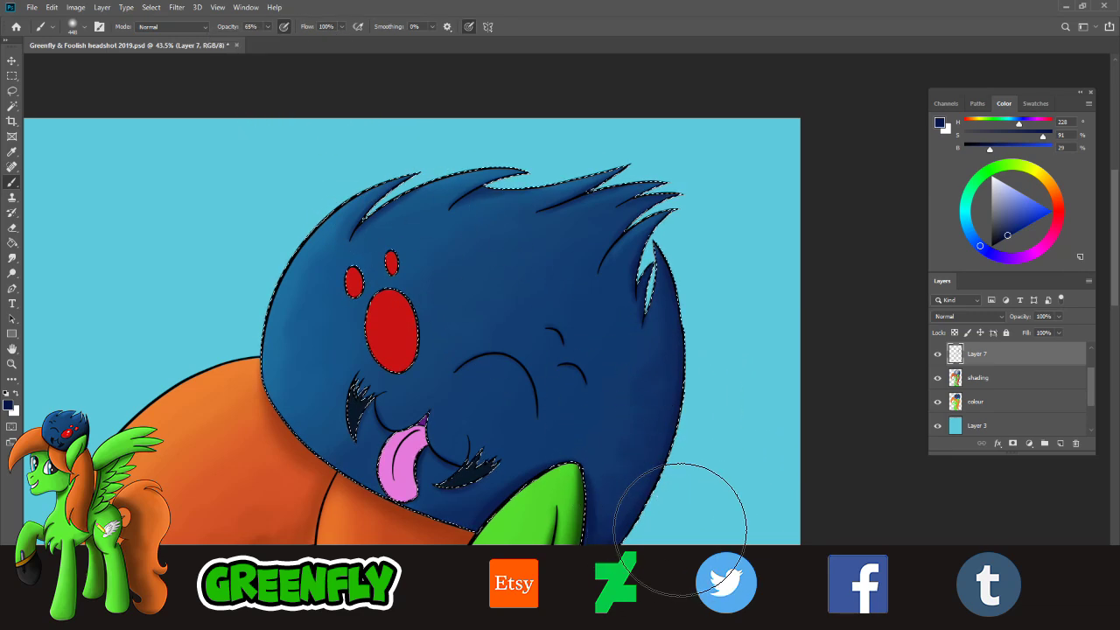
# - Try darkening the creature's right edge with broad dark-blue strokes, then undo them
pyautogui.moveTo(627, 508)
pyautogui.mouseDown()
pyautogui.moveTo(686, 459)
pyautogui.moveTo(708, 421)
pyautogui.moveTo(663, 419)
pyautogui.moveTo(726, 341)
pyautogui.moveTo(721, 315)
pyautogui.moveTo(678, 380)
pyautogui.moveTo(682, 414)
pyautogui.moveTo(580, 470)
pyautogui.moveTo(440, 601)
pyautogui.moveTo(527, 554)
pyautogui.moveTo(700, 420)
pyautogui.mouseUp()
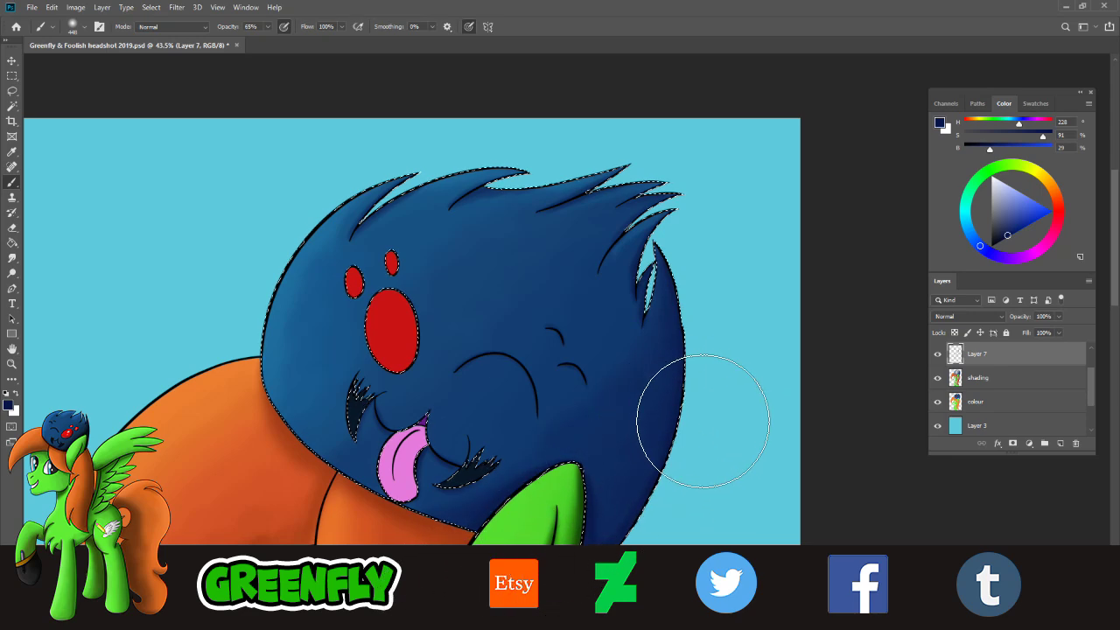
pyautogui.hotkey('ctrl', 'z')
pyautogui.moveTo(708, 318)
pyautogui.mouseDown()
pyautogui.moveTo(616, 548)
pyautogui.moveTo(708, 347)
pyautogui.moveTo(535, 629)
pyautogui.mouseUp()
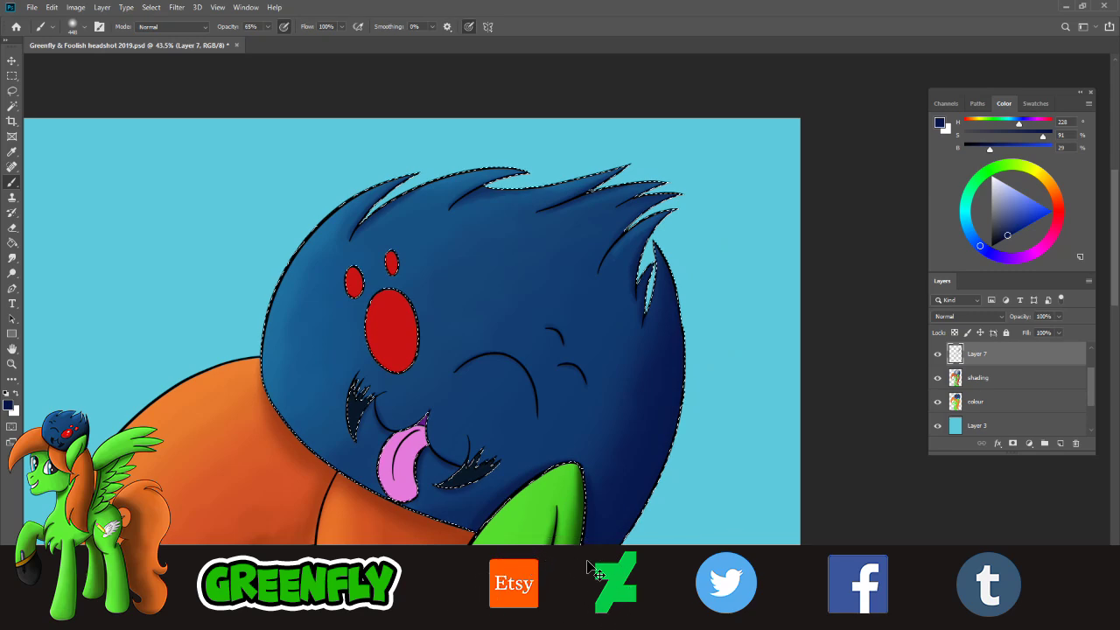
pyautogui.hotkey('ctrl', 'z')
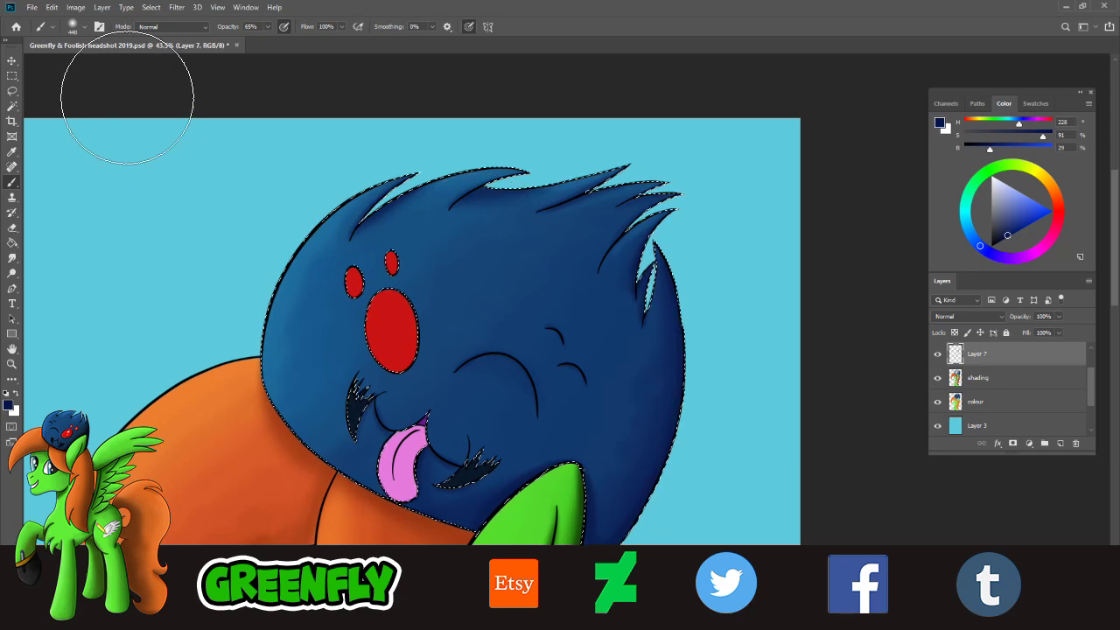
# - Shade beneath the creature's top fur tufts with a smaller brush, and lighten the blue to hue 228, saturation 78% and brightness 41%
pyautogui.click(82, 28)
pyautogui.click(86, 64)
pyautogui.press('z')
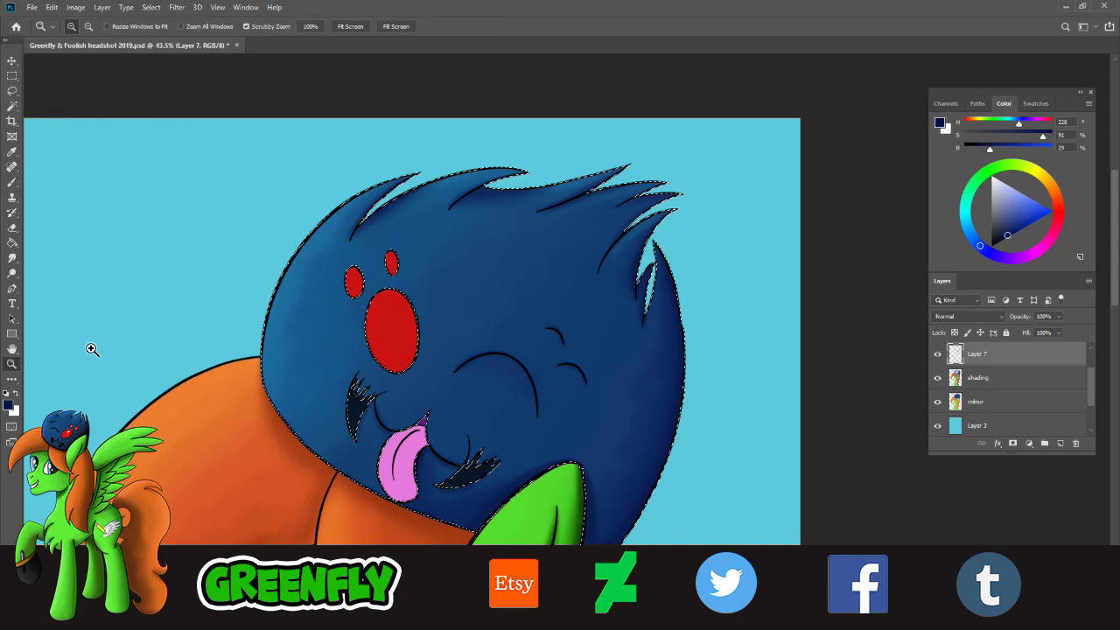
pyautogui.click(487, 184)
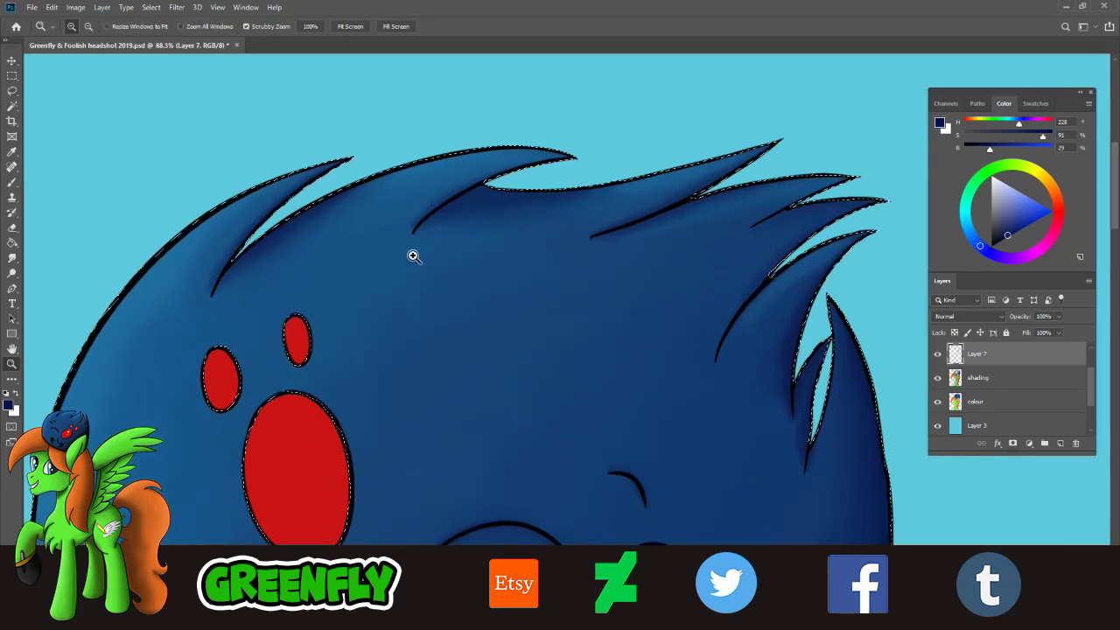
pyautogui.click(63, 205)
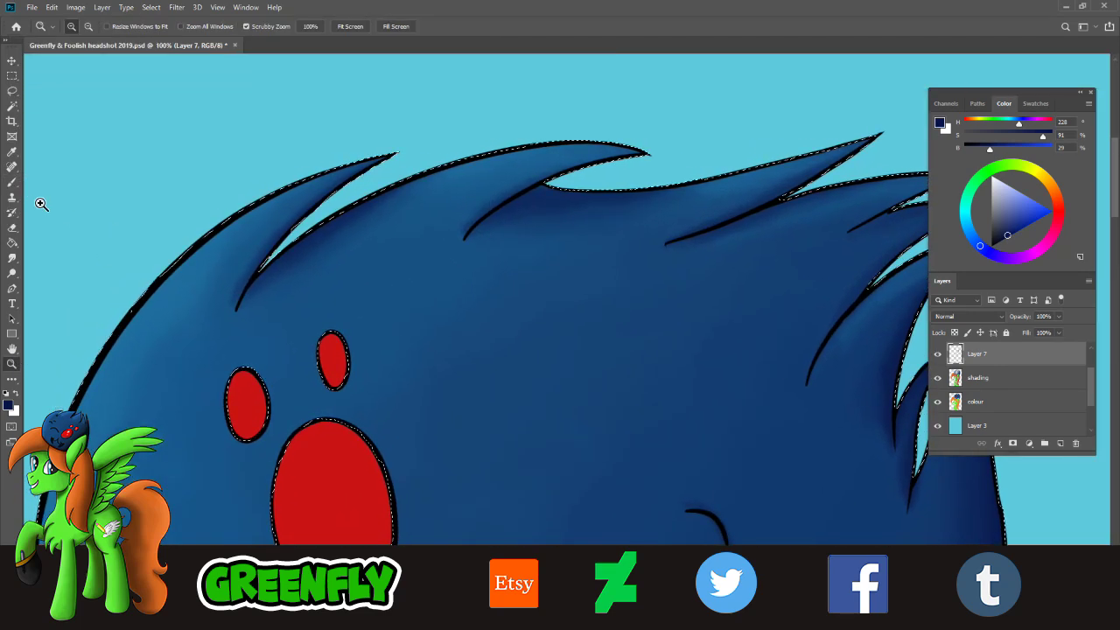
pyautogui.click(12, 182)
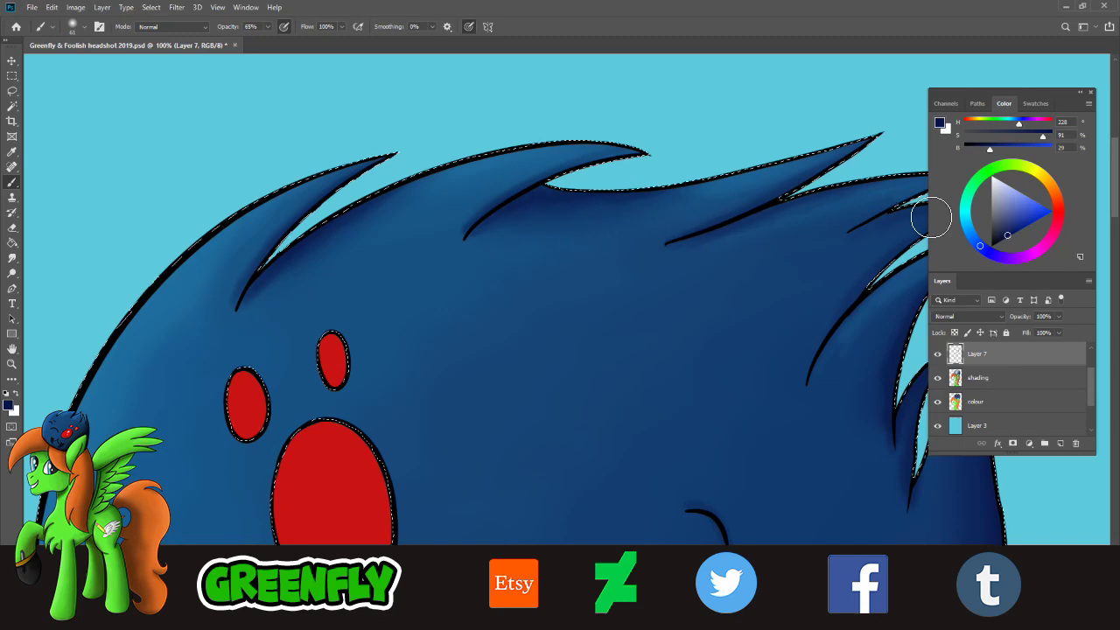
pyautogui.click(1012, 227)
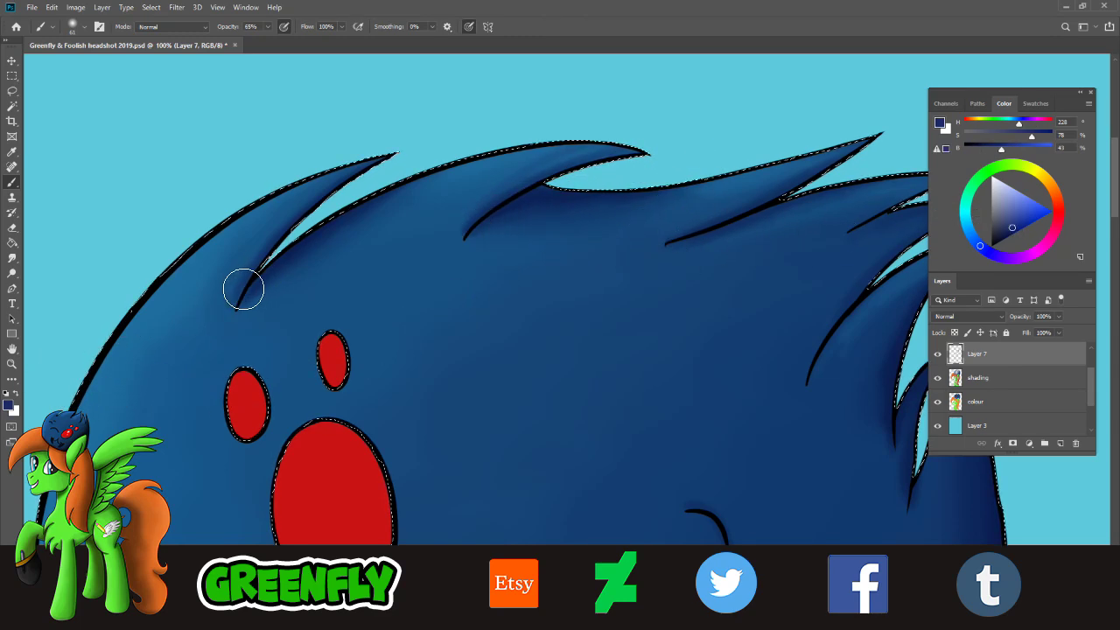
# - Sample the creature's upper-left blue, brighten it to hue 197, saturation 77% and brightness 84%, and brush highlights along the left edge
pyautogui.click(12, 363)
pyautogui.keyDown('alt'); pyautogui.click(356, 283); pyautogui.keyUp('alt')
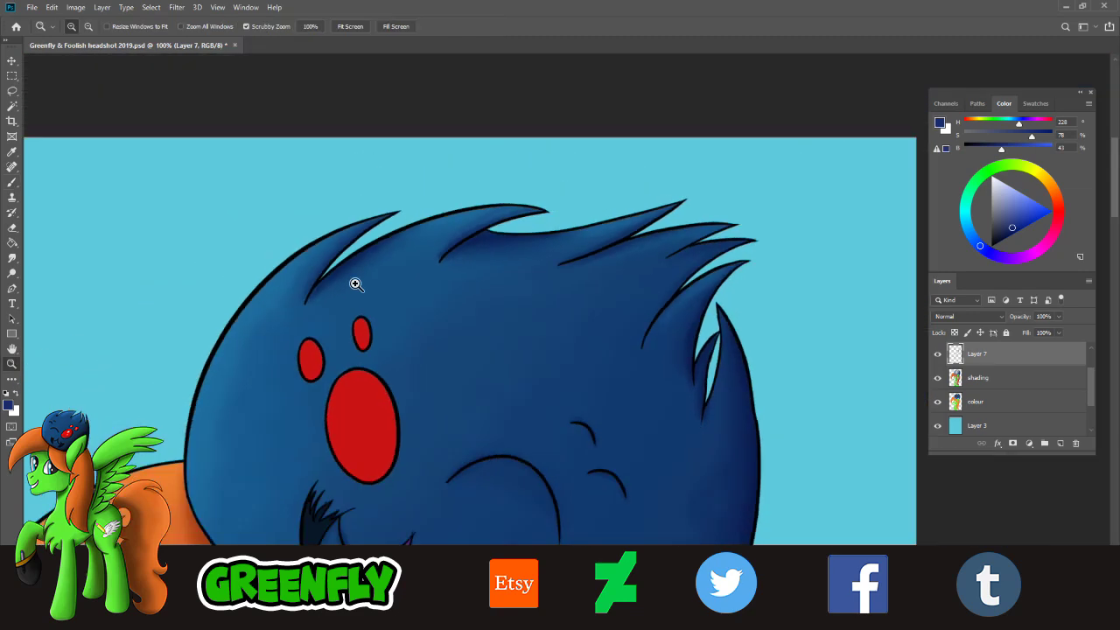
pyautogui.moveTo(355, 283); pyautogui.dragTo(297, 289)
pyautogui.moveTo(716, 127); pyautogui.dragTo(800, 170)
pyautogui.moveTo(768, 128); pyautogui.dragTo(822, 155)
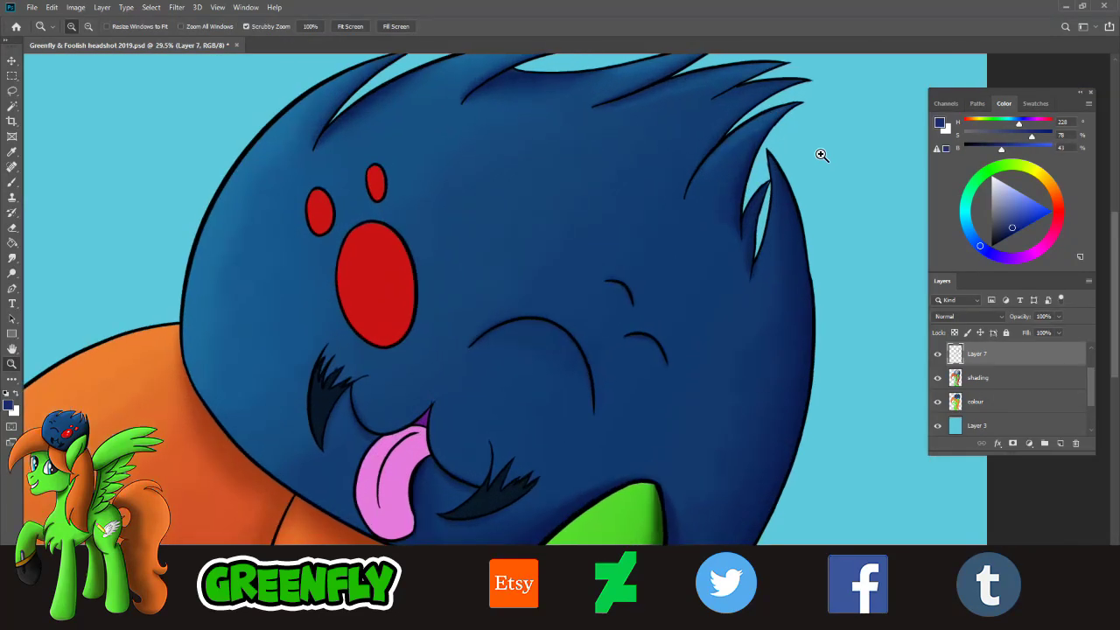
pyautogui.moveTo(512, 451); pyautogui.dragTo(500, 450)
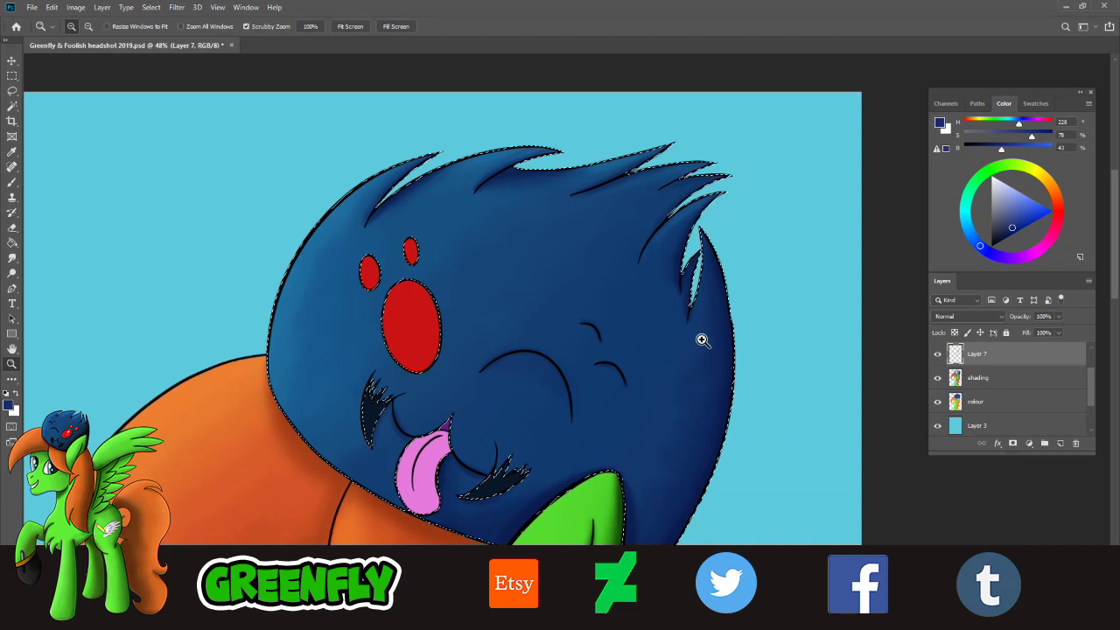
pyautogui.moveTo(678, 200); pyautogui.dragTo(691, 200)
pyautogui.click(12, 151)
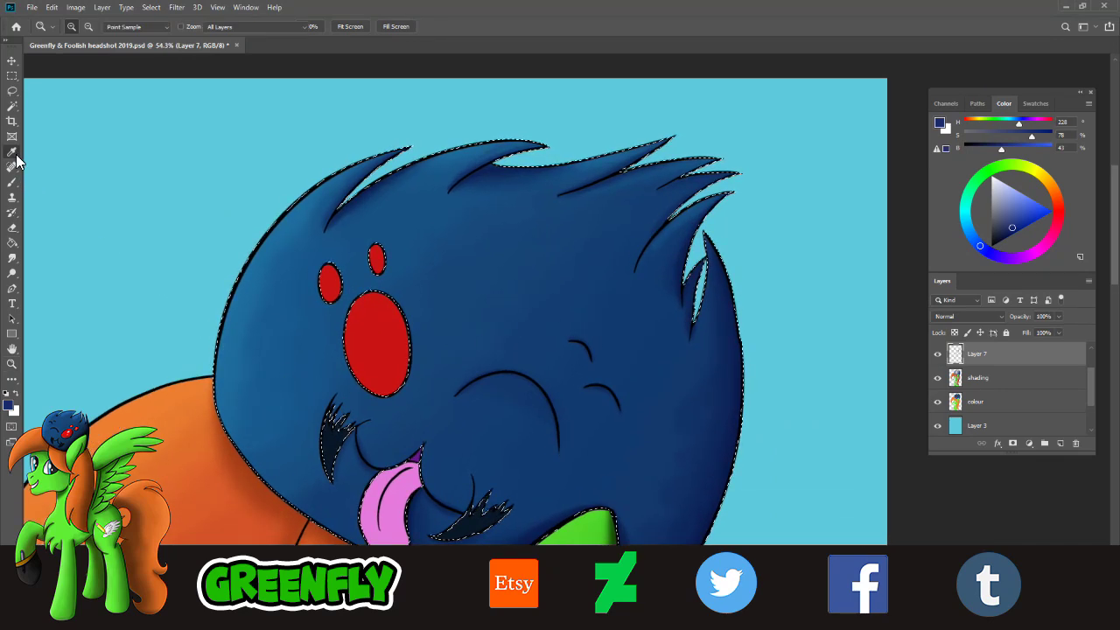
pyautogui.click(270, 238)
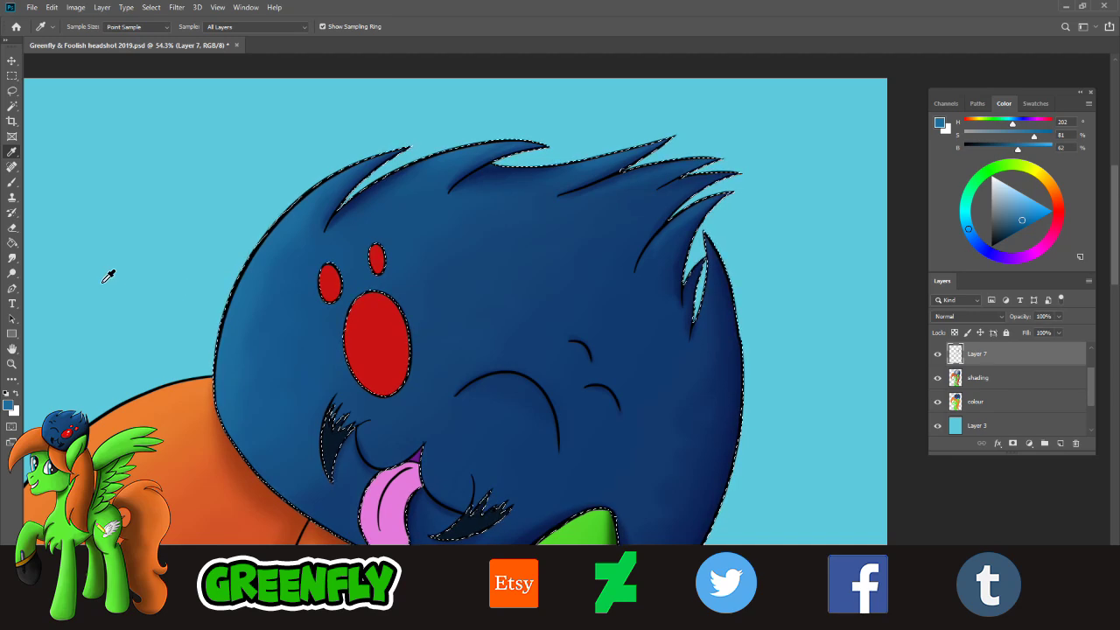
pyautogui.click(12, 181)
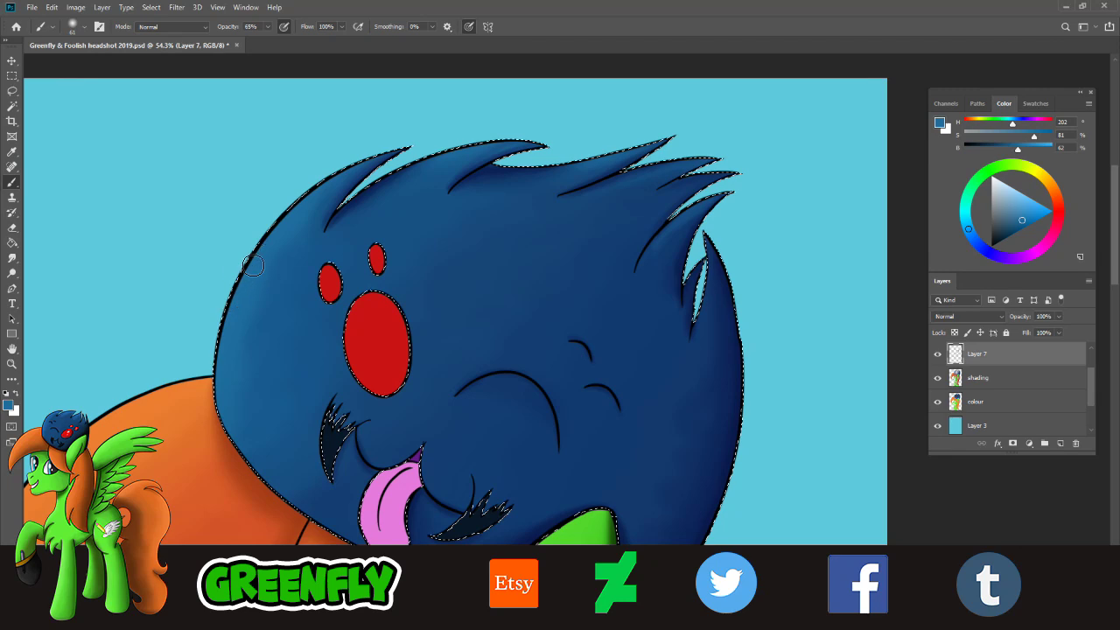
pyautogui.click(1025, 216)
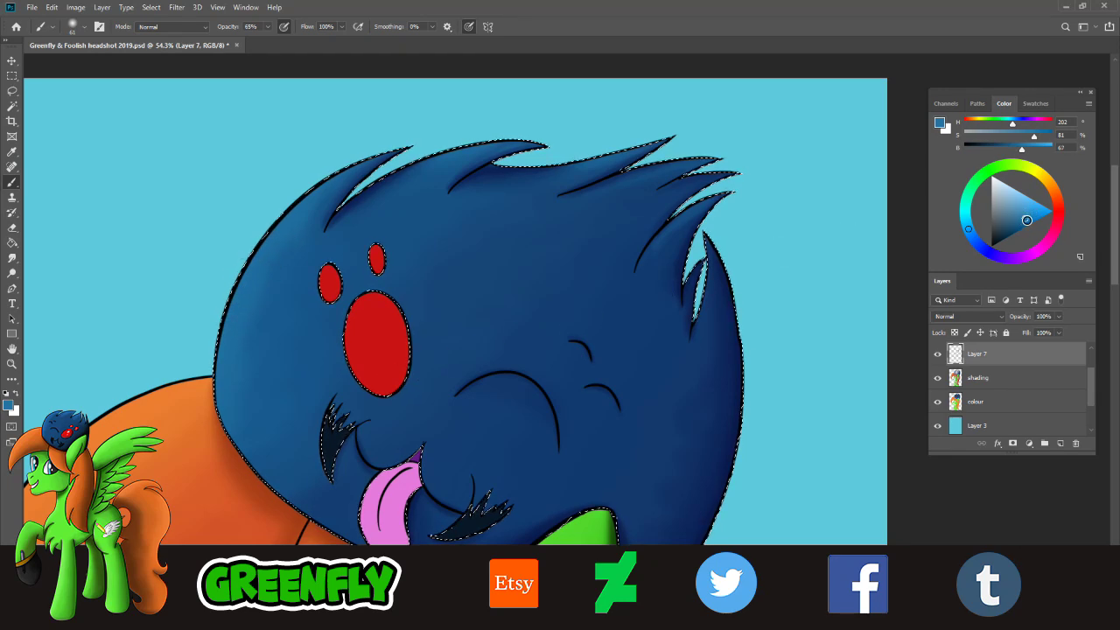
pyautogui.moveTo(967, 239); pyautogui.dragTo(967, 227)
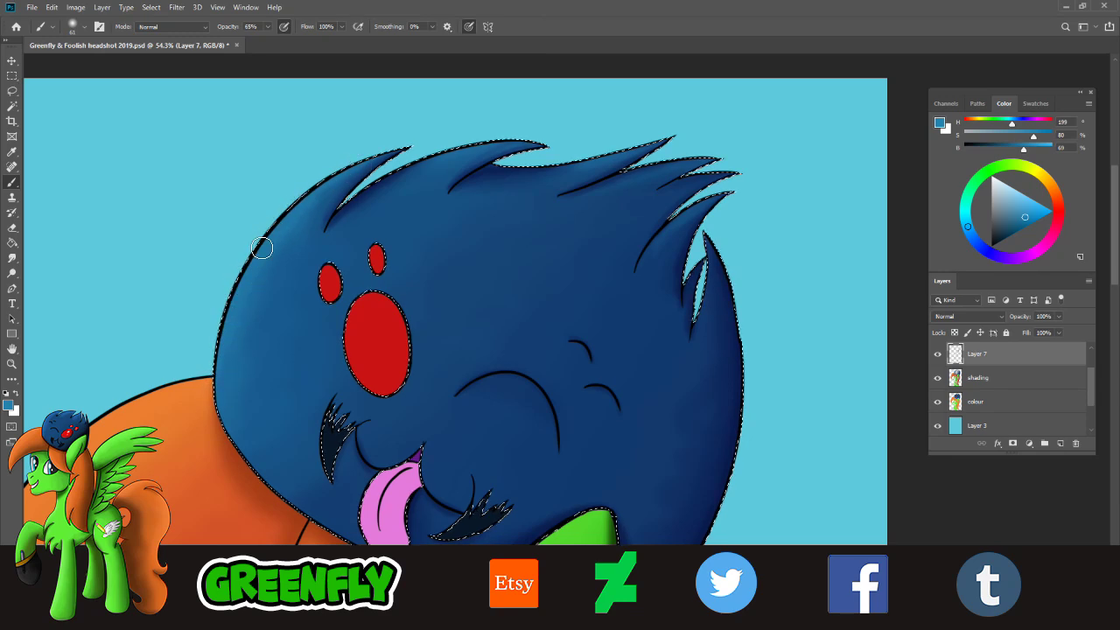
pyautogui.click(1029, 217)
pyautogui.click(966, 225)
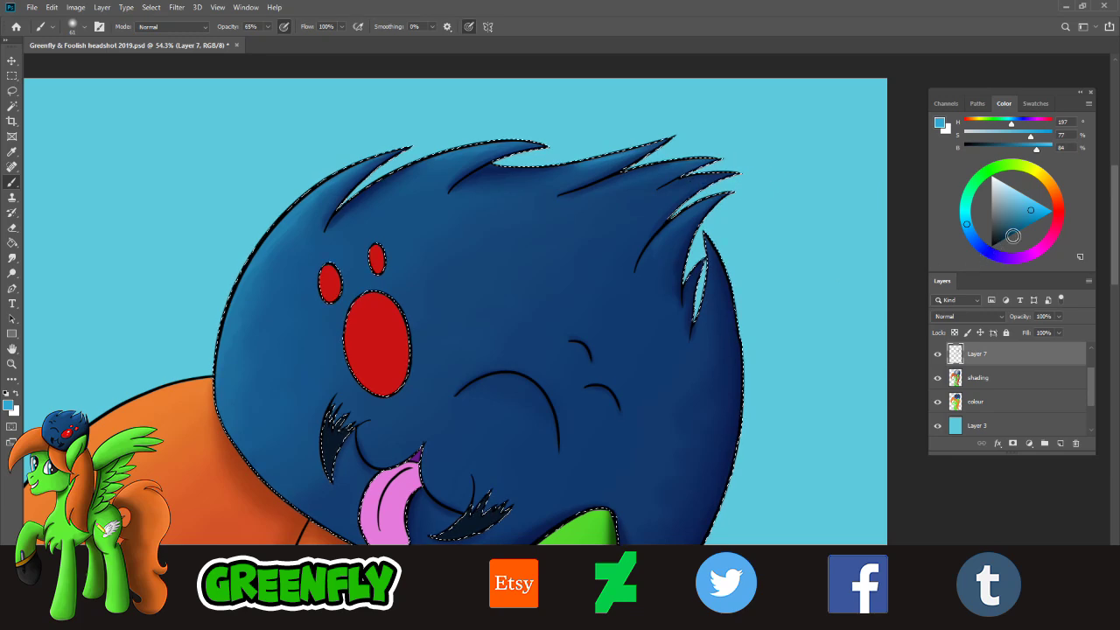
# - Change the blue to hue 222, saturation 97% and brightness 41% and touch up the creature's upper-right fur tufts
pyautogui.moveTo(1040, 211); pyautogui.dragTo(974, 238)
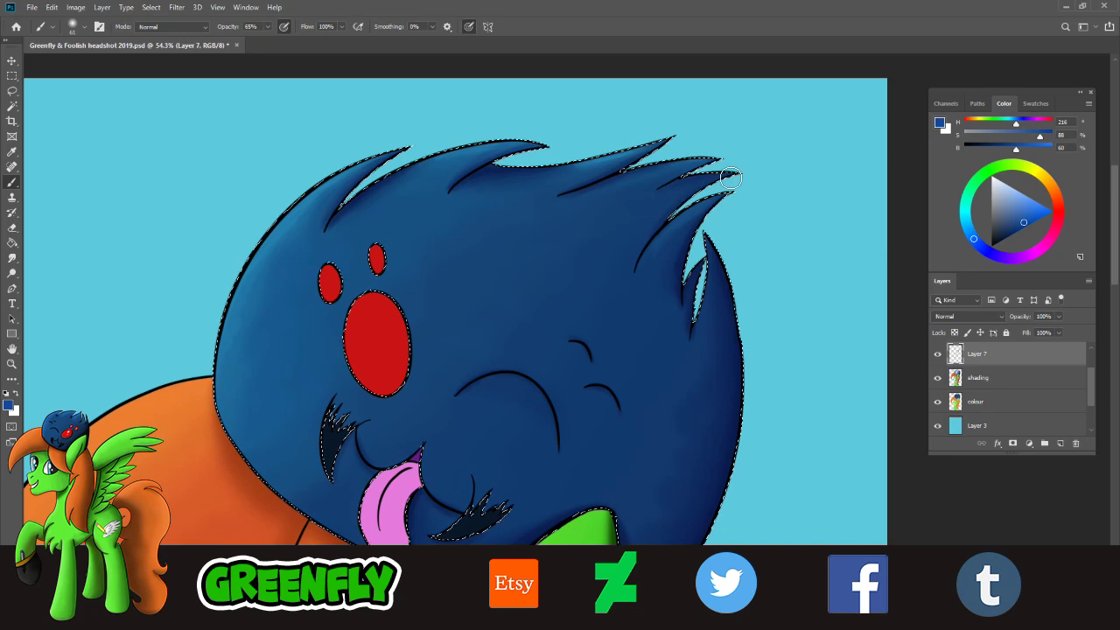
pyautogui.moveTo(1024, 222); pyautogui.dragTo(977, 242)
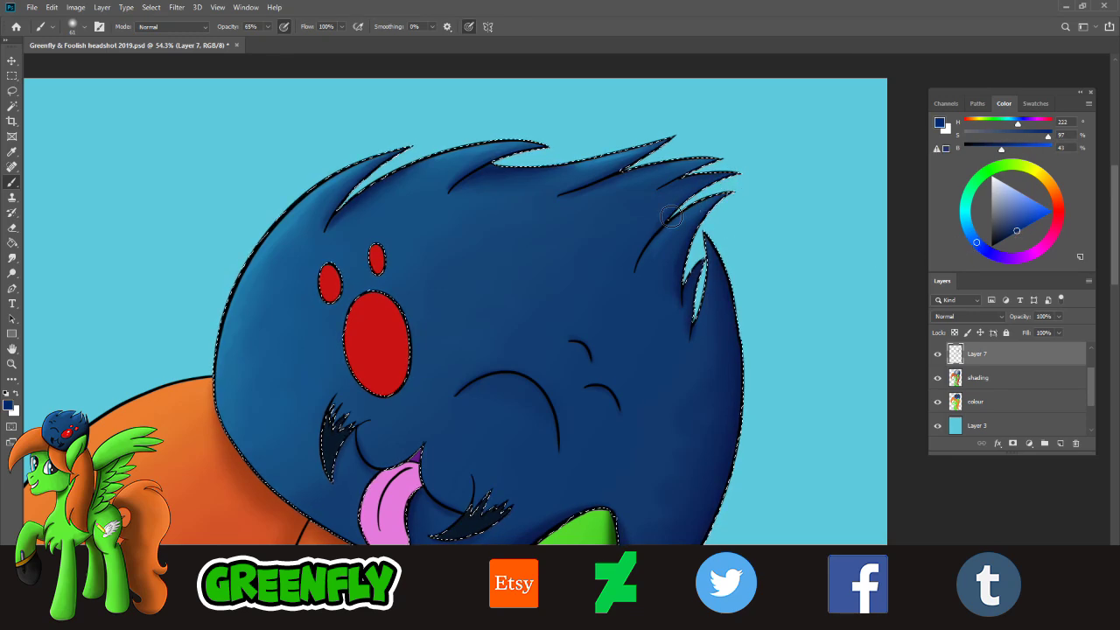
# - Sample the dark blue at the creature's right edge and shade around the right fur tufts with a 111 px soft brush
pyautogui.click(12, 151)
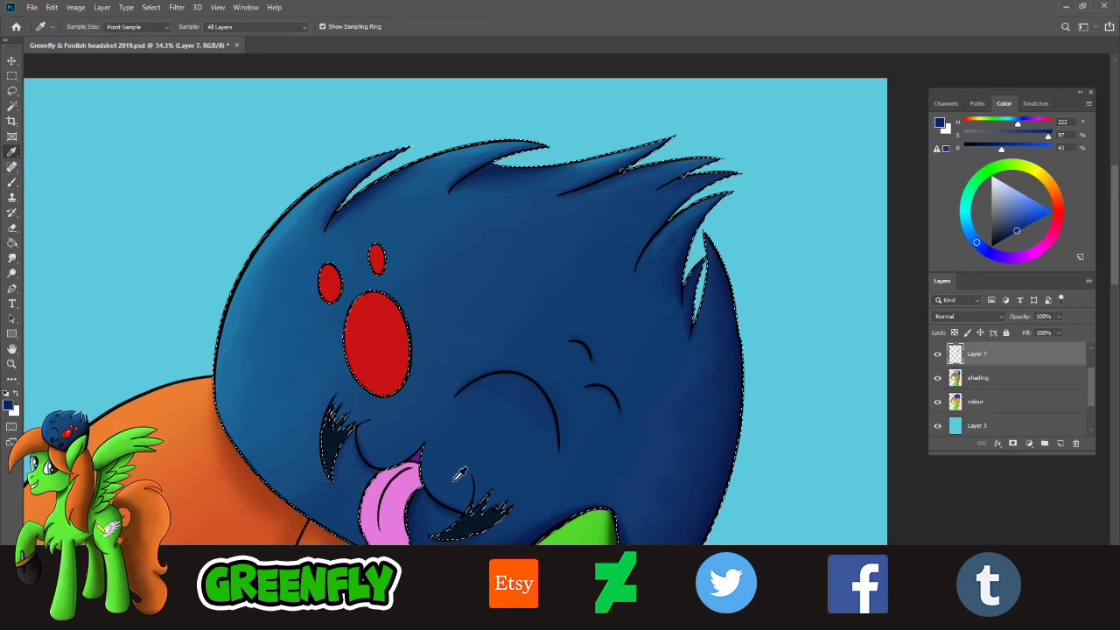
pyautogui.click(732, 439)
pyautogui.click(12, 182)
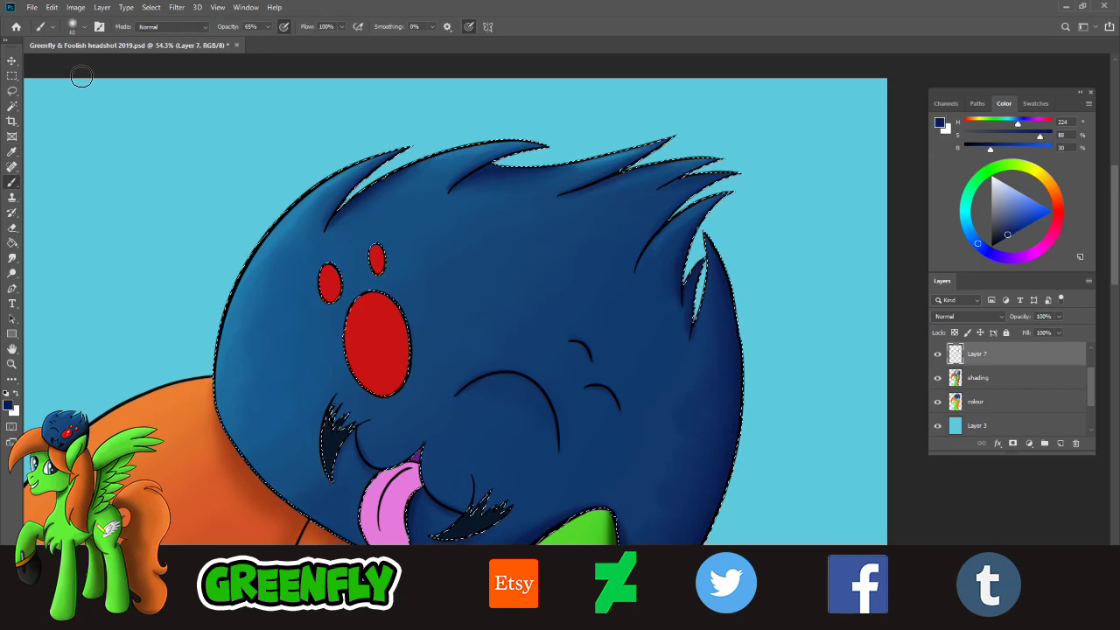
pyautogui.click(83, 27)
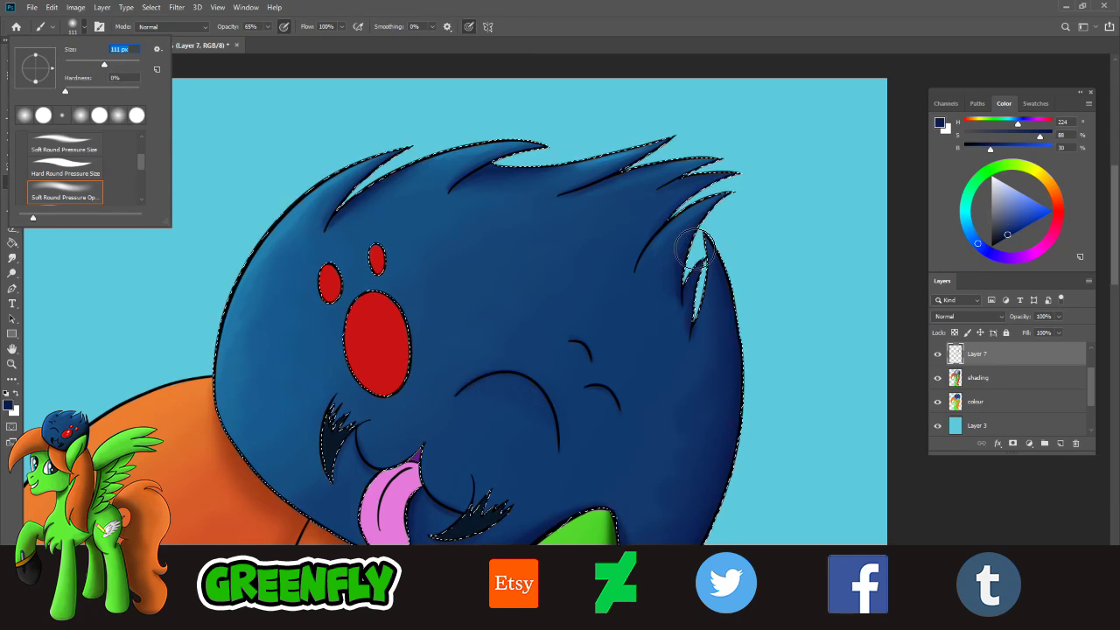
pyautogui.click(685, 301)
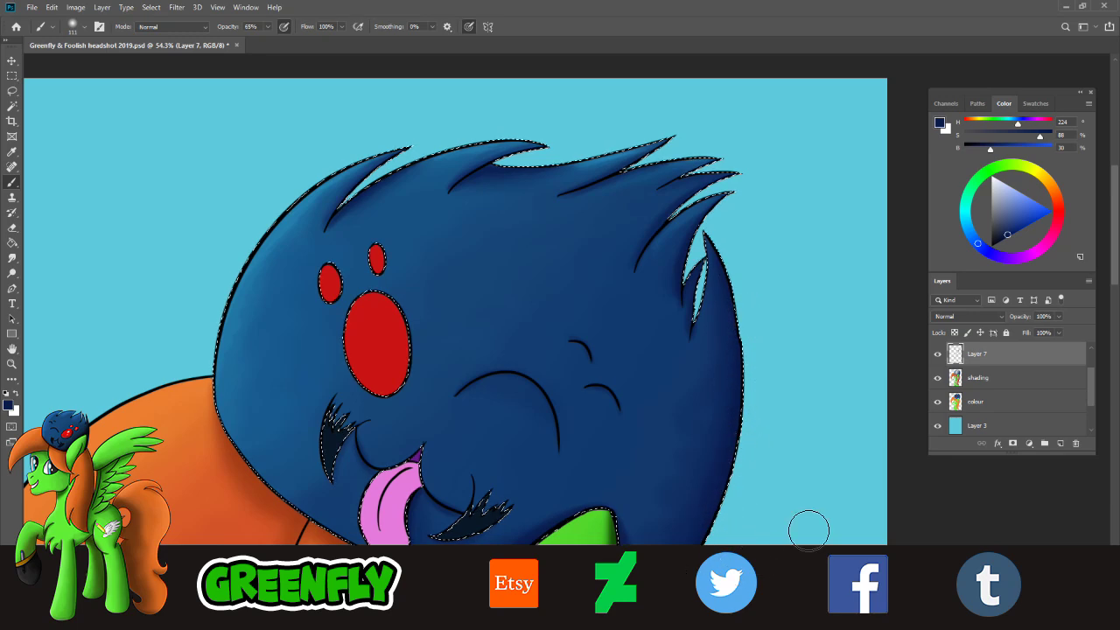
# - Darken the blue to hue 222, saturation 100% and brightness 24%, and deepen the shadows along the creature's right side
pyautogui.moveTo(1111, 271); pyautogui.dragTo(1114, 280)
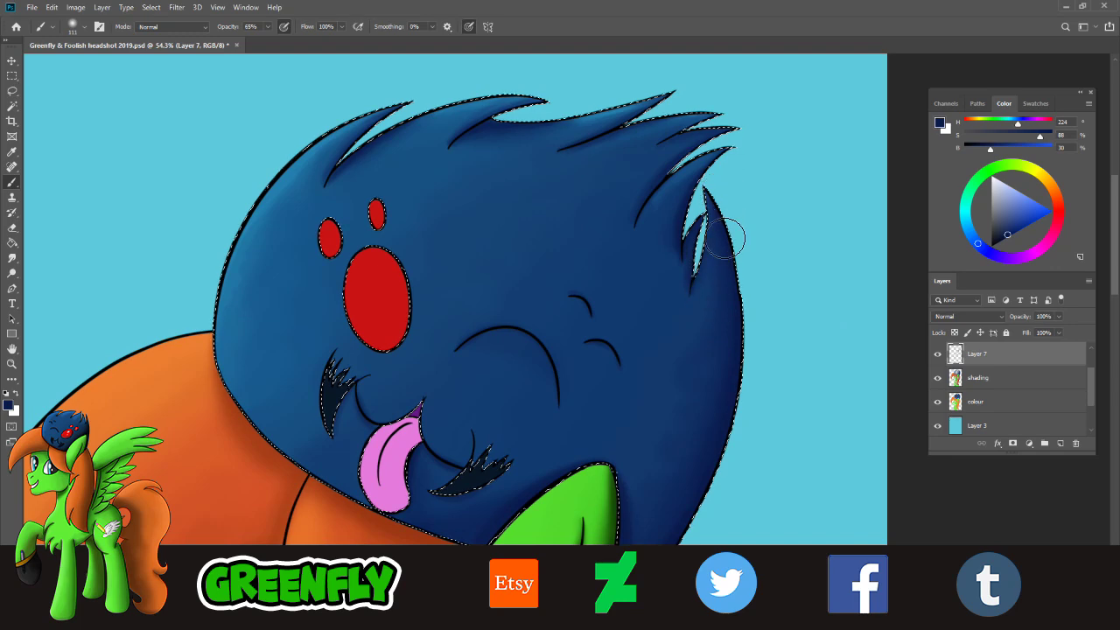
pyautogui.click(993, 246)
pyautogui.moveTo(1004, 246)
pyautogui.mouseDown()
pyautogui.moveTo(987, 249)
pyautogui.moveTo(1006, 237)
pyautogui.mouseUp()
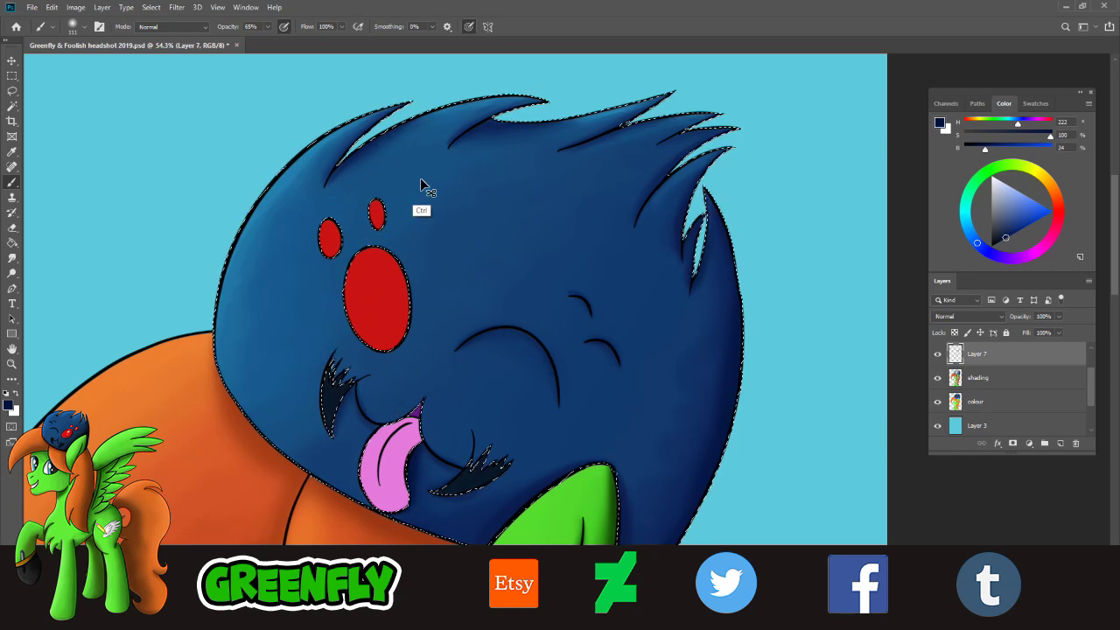
# - Enlarge the soft brush to 177 px and shade the blue character's upper fur with dark blue
pyautogui.click(84, 26)
pyautogui.click(117, 63)
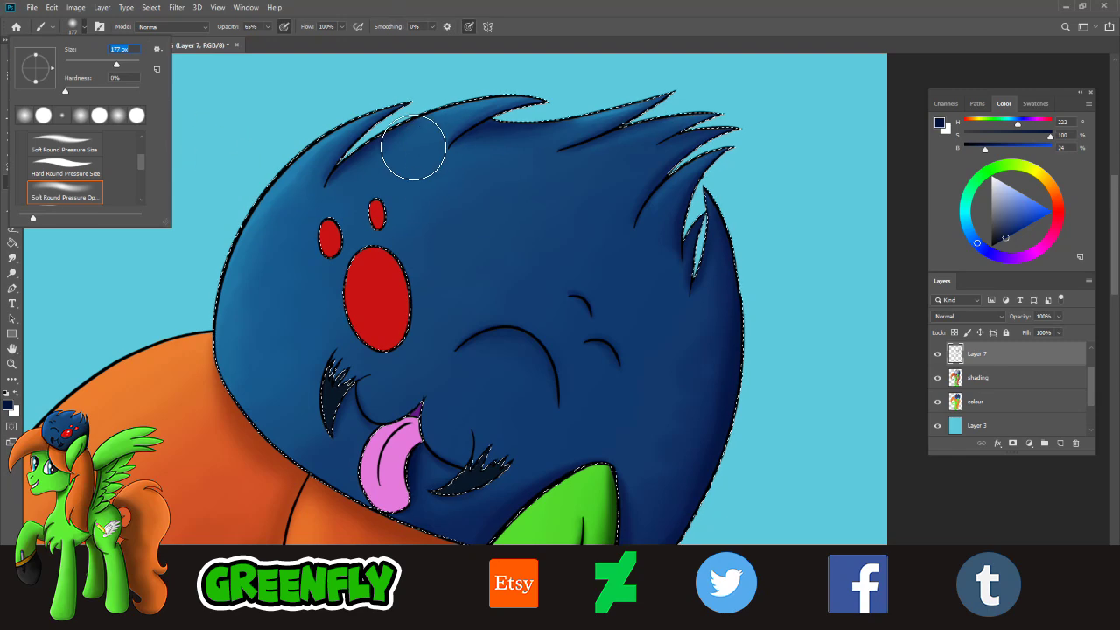
pyautogui.click(434, 128)
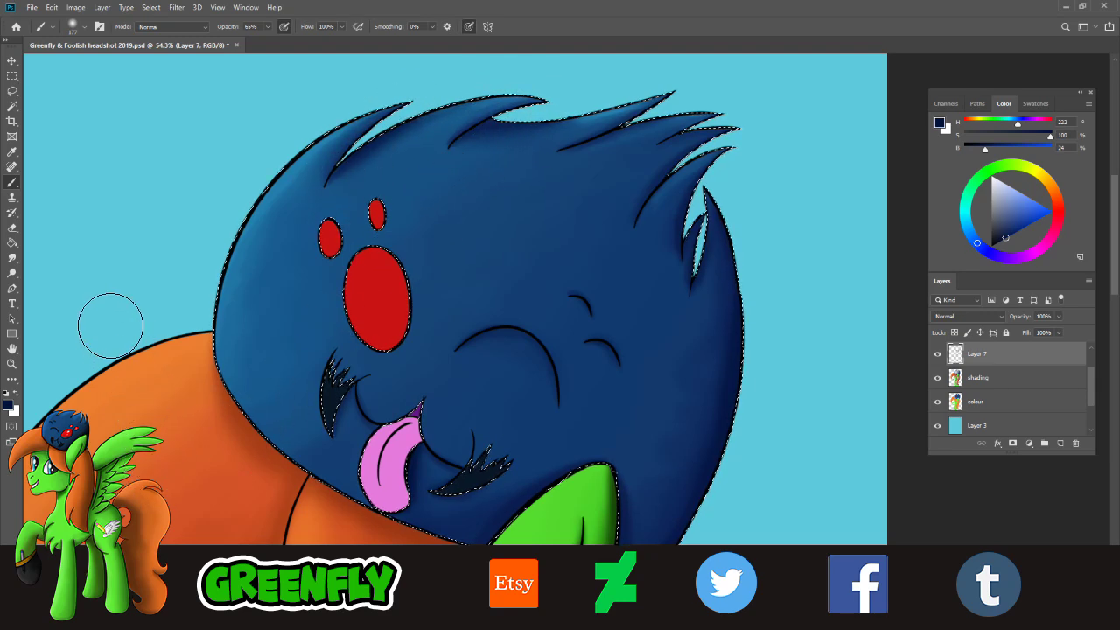
# - Sample the blue character's lighter fur, adjust it to H 196, S 79, B 71, and brush a highlight along the fur's outer left side
pyautogui.click(12, 151)
pyautogui.click(260, 275)
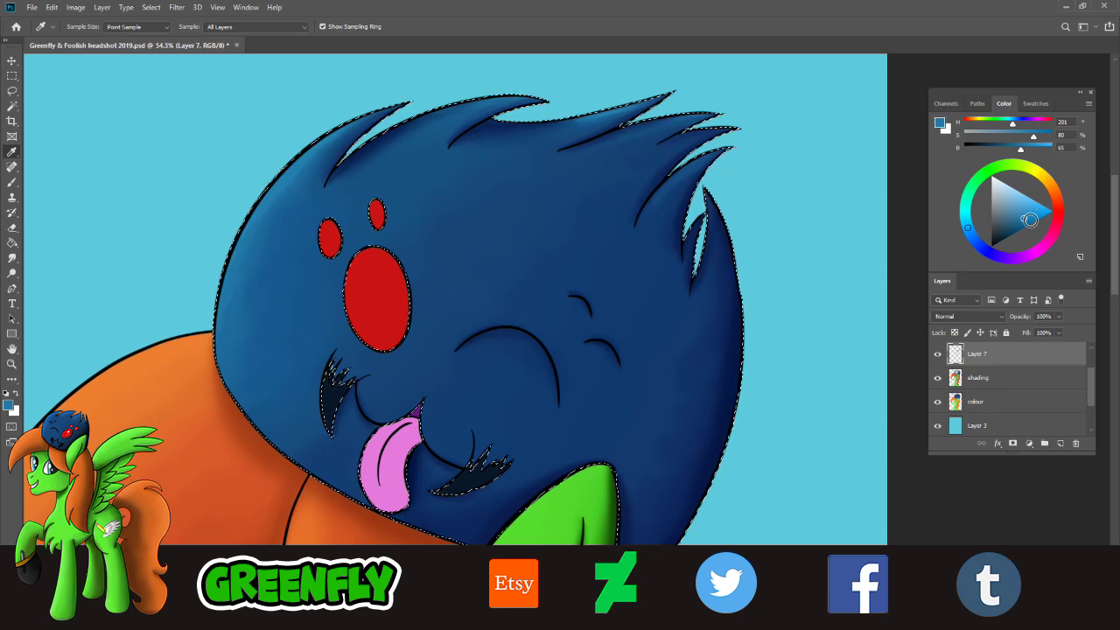
pyautogui.click(1026, 215)
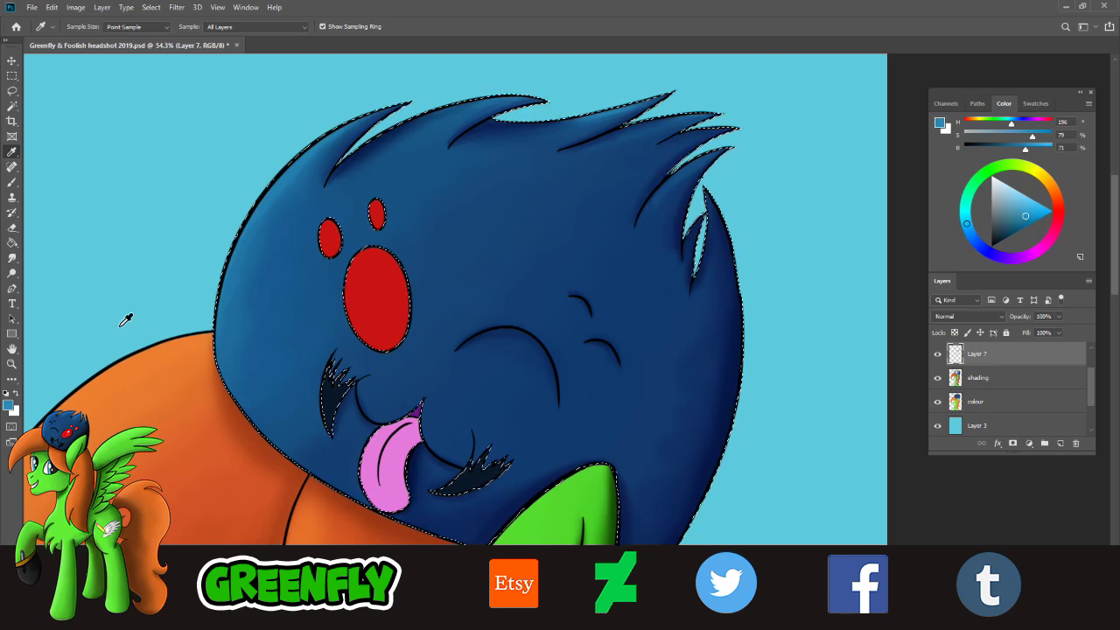
pyautogui.click(12, 181)
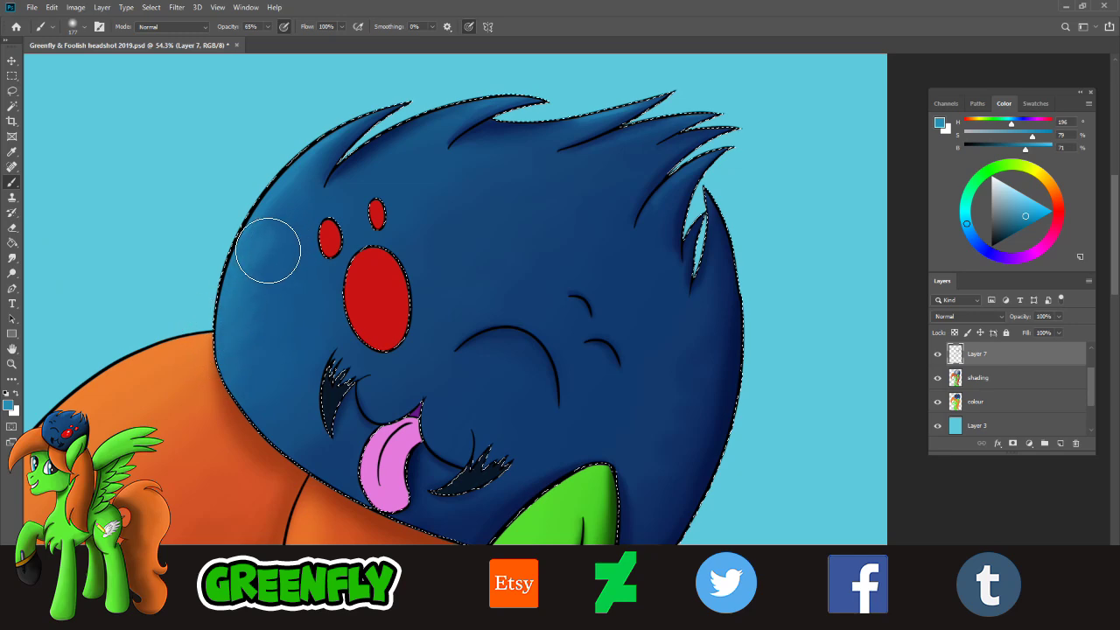
pyautogui.click(11, 364)
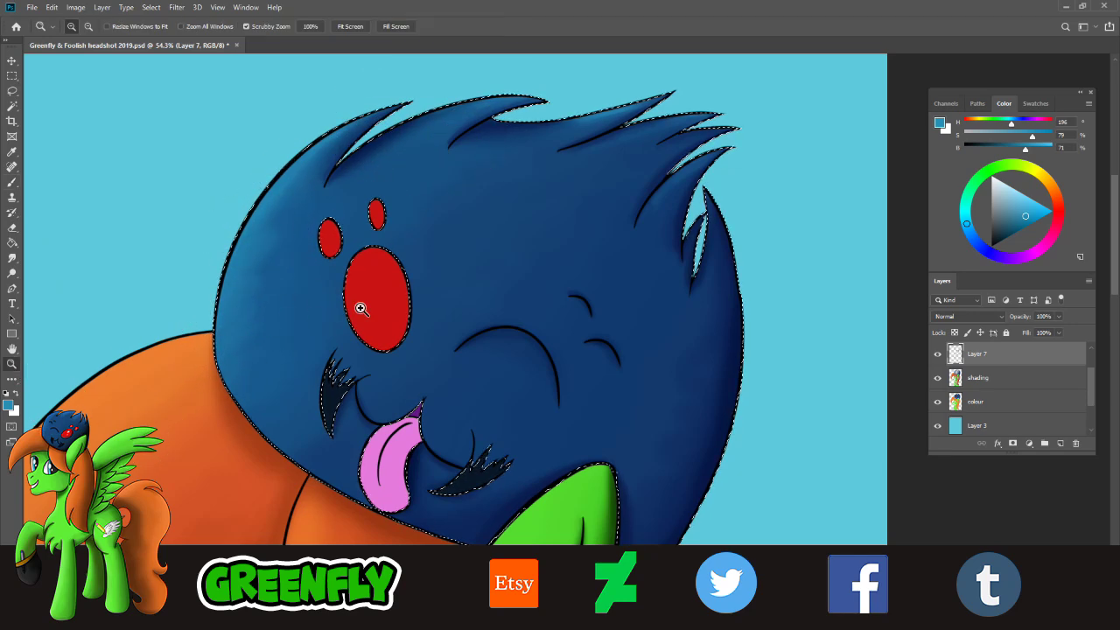
pyautogui.moveTo(431, 308); pyautogui.dragTo(315, 311)
pyautogui.moveTo(537, 345); pyautogui.dragTo(473, 347)
pyautogui.moveTo(574, 205); pyautogui.dragTo(836, 140)
pyautogui.moveTo(745, 150); pyautogui.dragTo(792, 154)
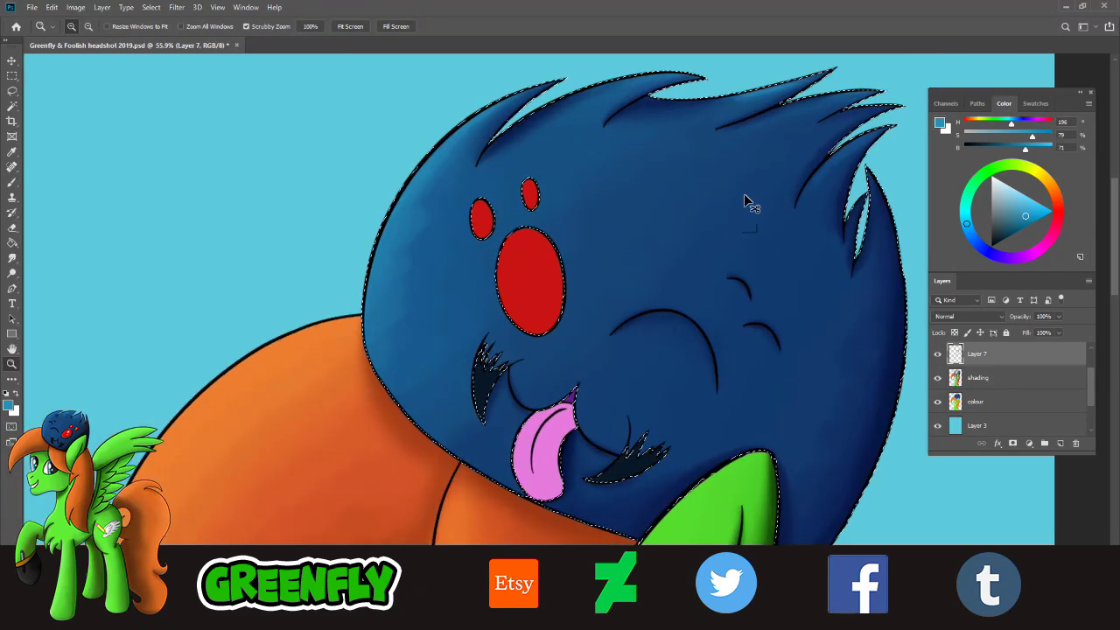
pyautogui.click(12, 182)
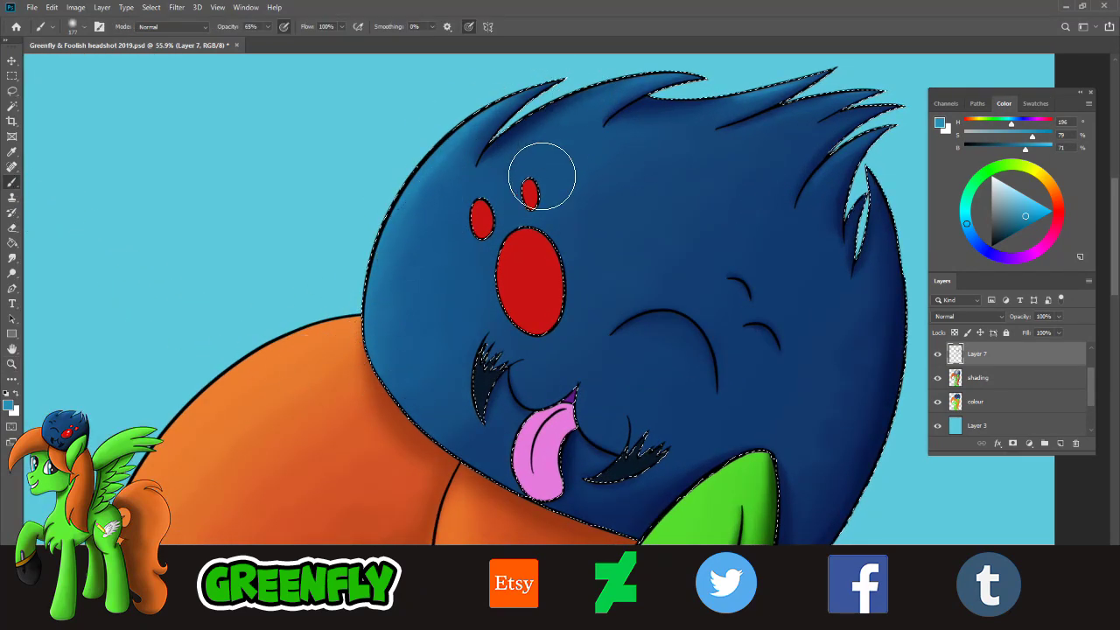
# - Deselect the blue character's fur and view the whole portrait
pyautogui.click(12, 364)
pyautogui.moveTo(593, 344); pyautogui.dragTo(586, 340)
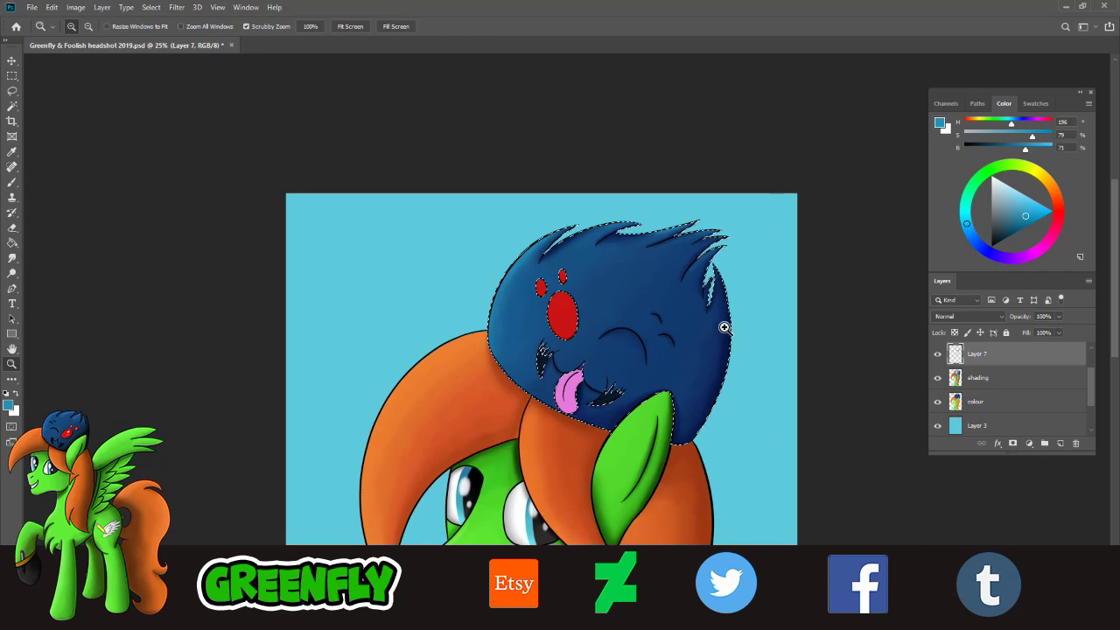
pyautogui.moveTo(727, 328); pyautogui.dragTo(761, 328)
pyautogui.click(151, 7)
pyautogui.click(179, 30)
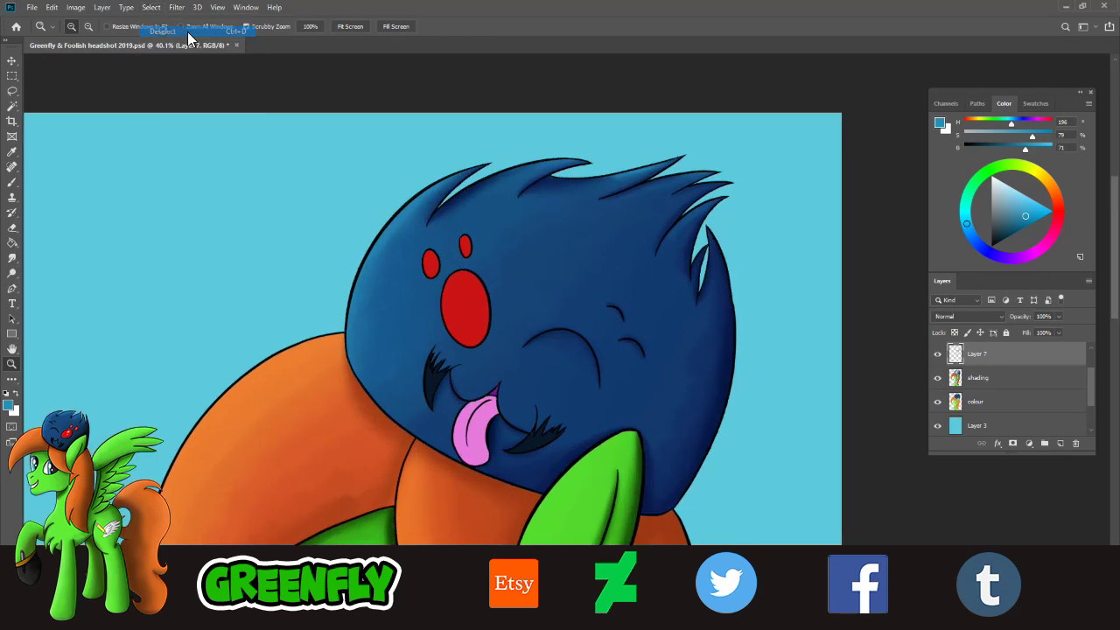
pyautogui.scroll(-2, 657, 364)
pyautogui.scroll(-1, 670, 375)
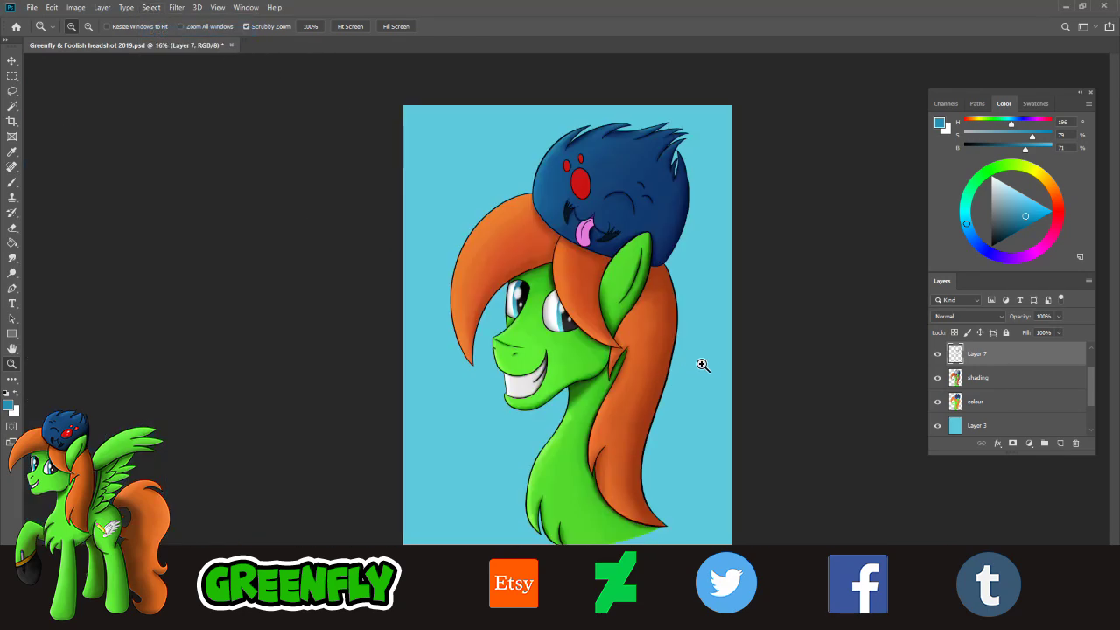
# - Select the pink tongue area on the colour layer with the Magic Wand
pyautogui.scroll(1, 713, 165)
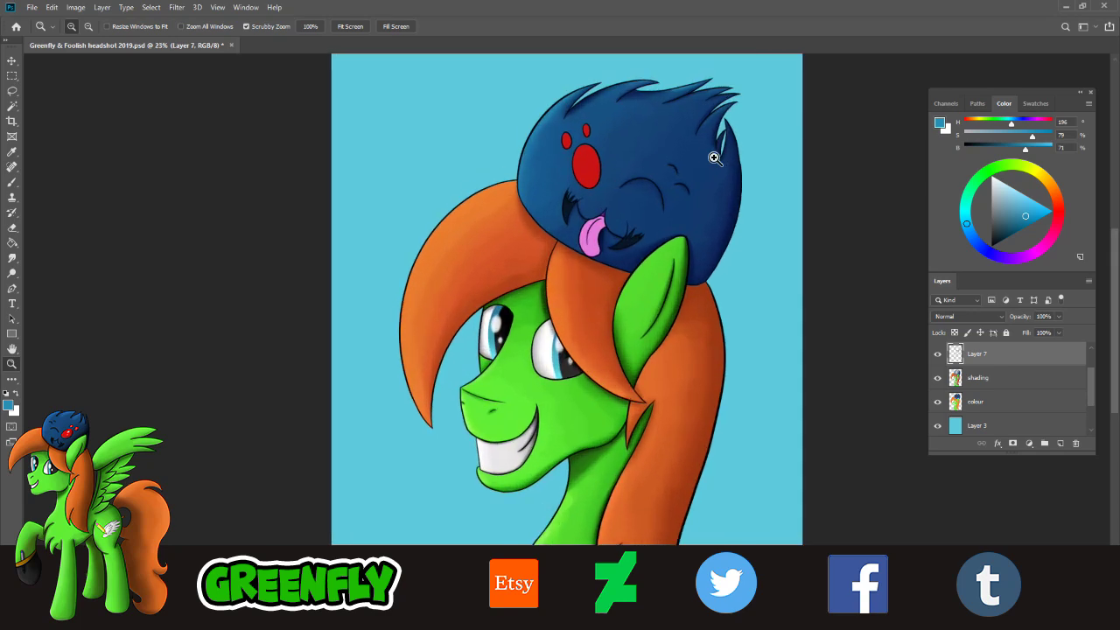
pyautogui.scroll(1, 758, 151)
pyautogui.scroll(1, 523, 388)
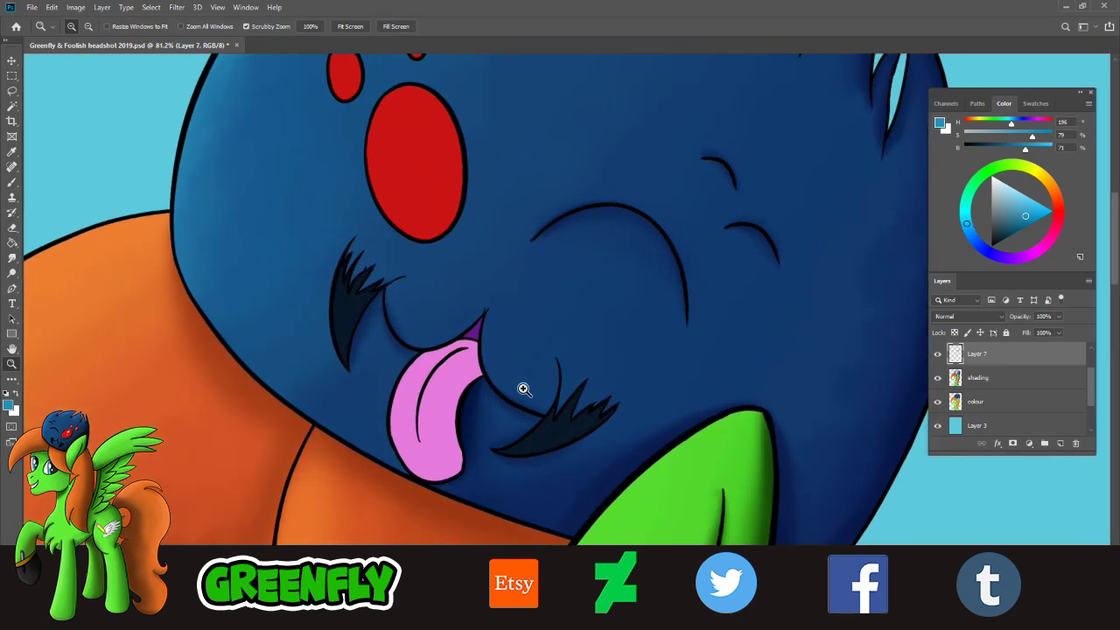
pyautogui.scroll(1, 453, 456)
pyautogui.scroll(1, 450, 493)
pyautogui.click(1015, 402)
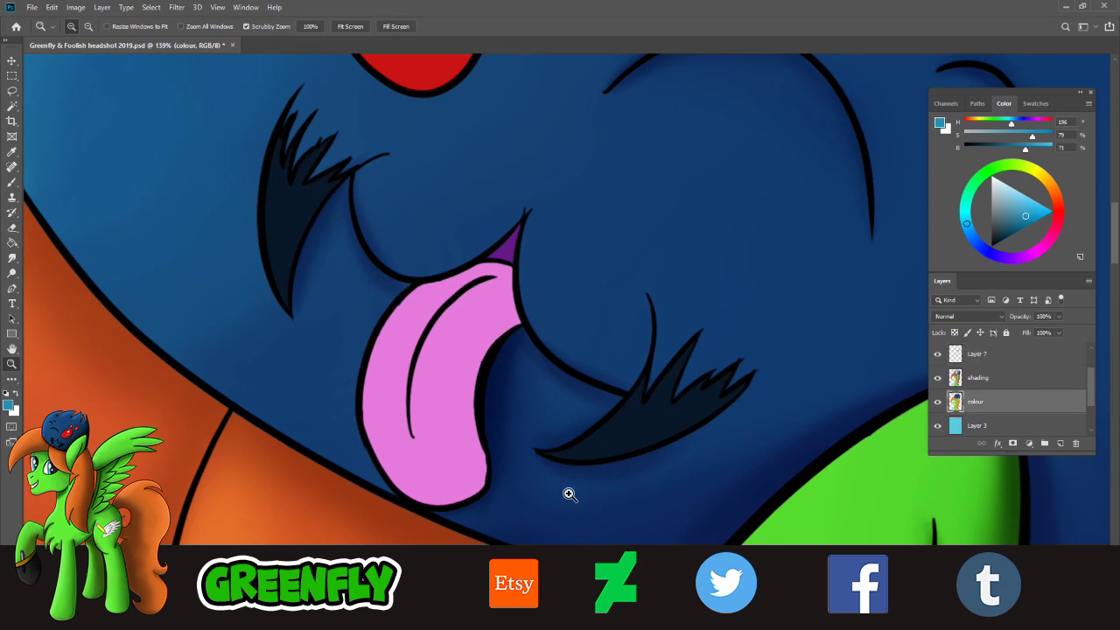
pyautogui.click(14, 108)
pyautogui.click(450, 367)
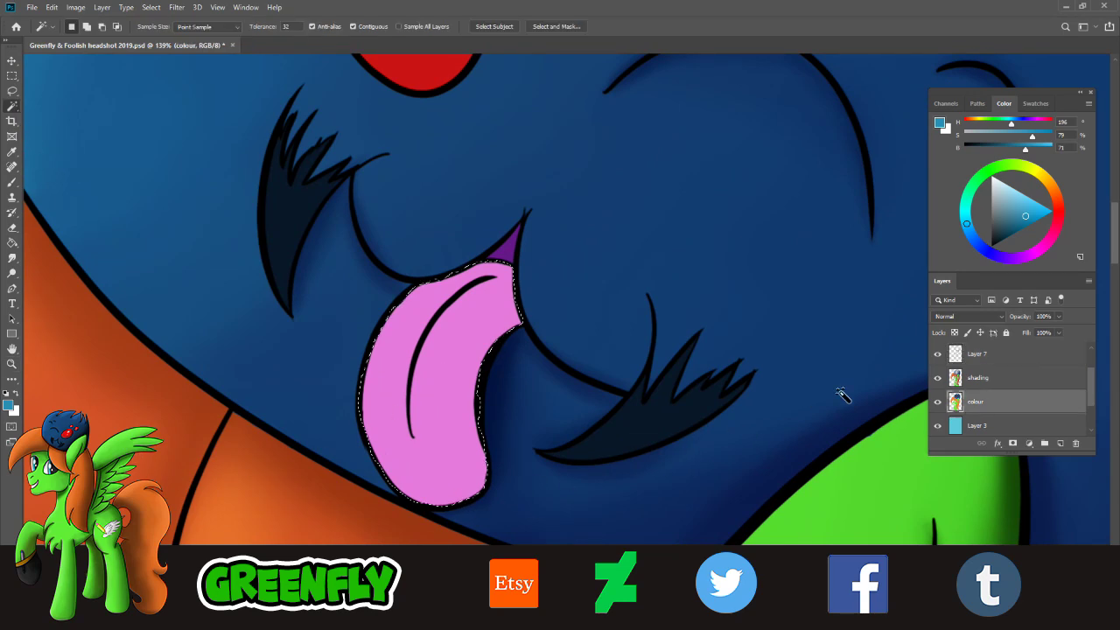
# - On the shading layer, dab darker pink (H 305, S 55, B 81) on the tongue's tip with a 59 px brush at 100% opacity
pyautogui.click(1007, 377)
pyautogui.press('i')
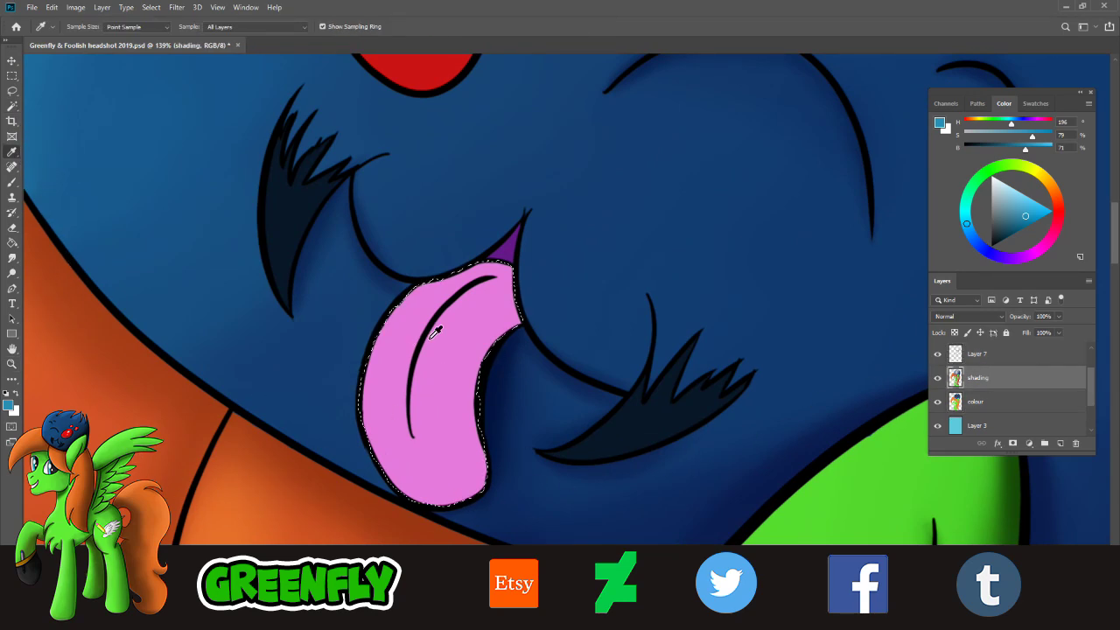
pyautogui.click(438, 325)
pyautogui.click(1018, 205)
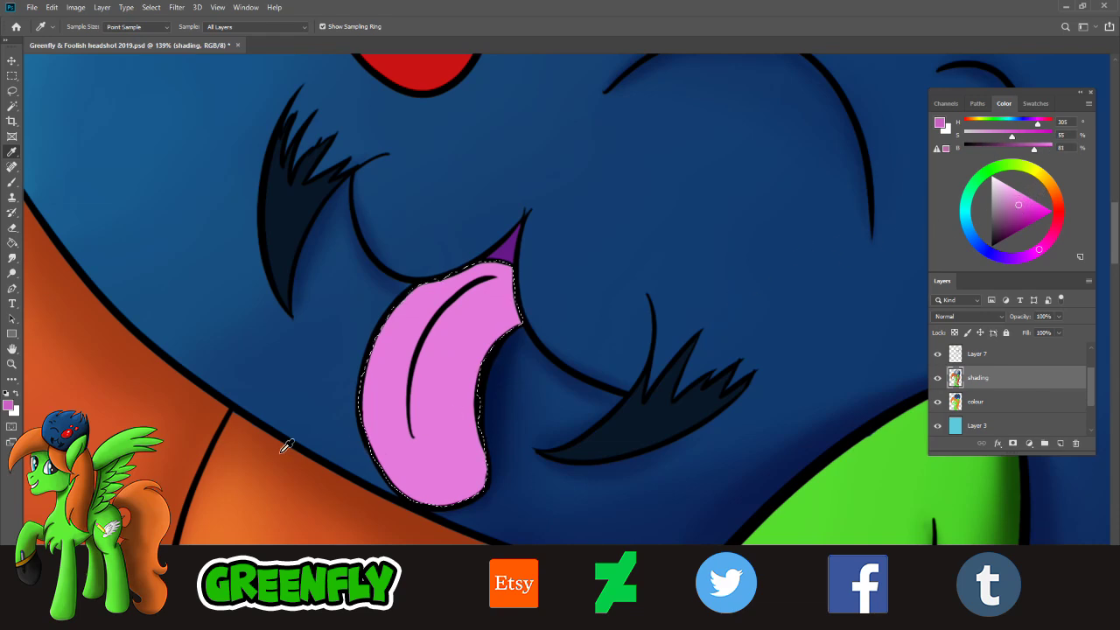
pyautogui.click(12, 182)
pyautogui.click(85, 27)
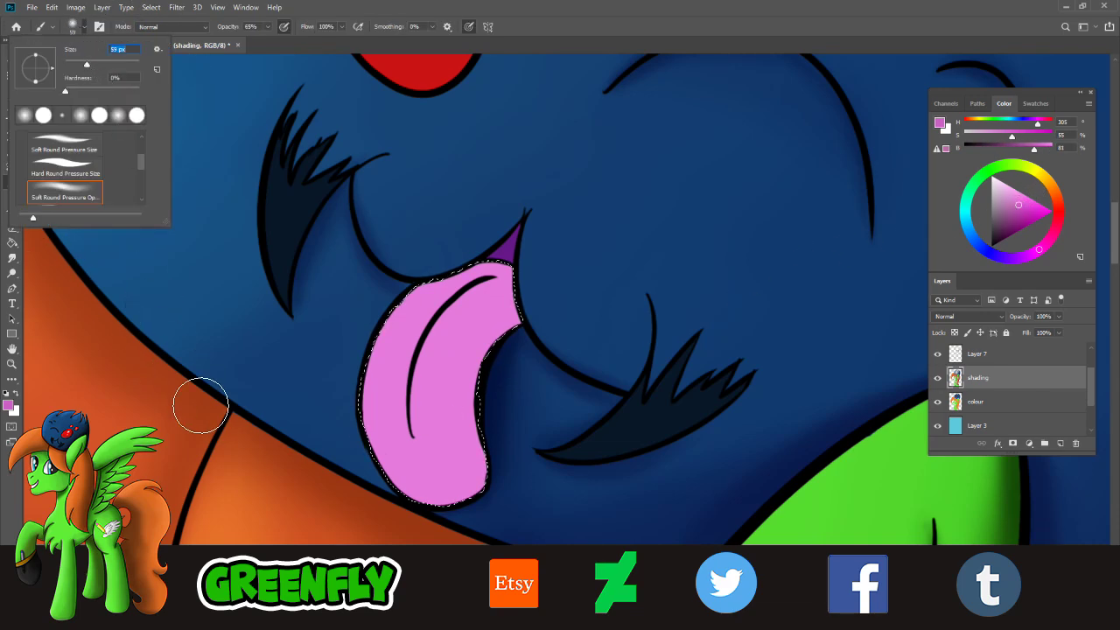
pyautogui.click(268, 27)
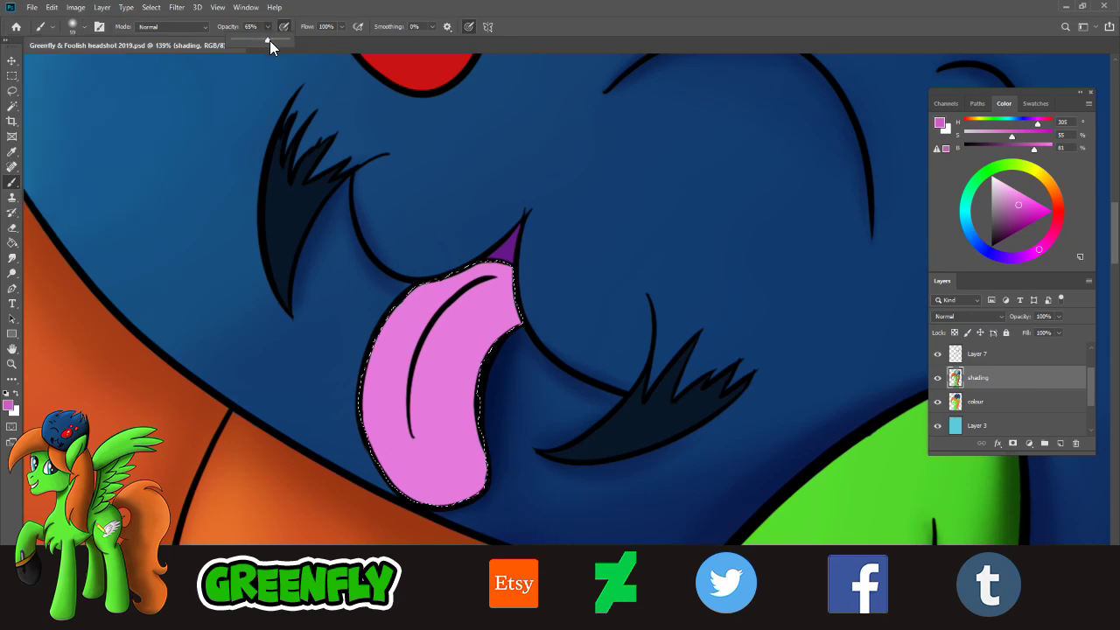
pyautogui.moveTo(269, 40); pyautogui.dragTo(289, 40)
pyautogui.moveTo(524, 477); pyautogui.dragTo(477, 472)
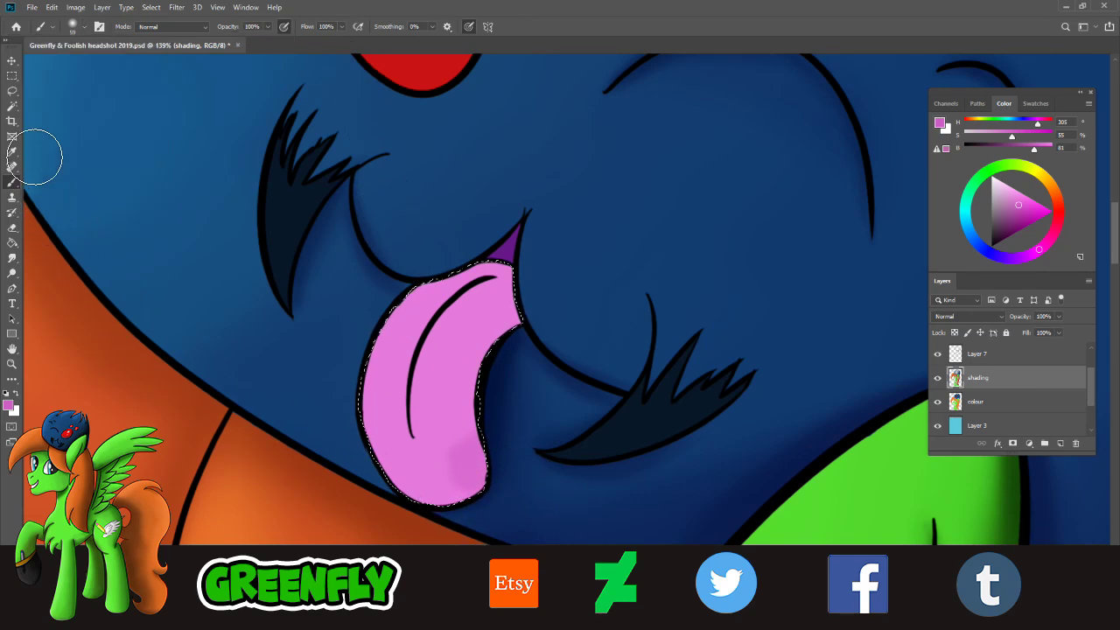
# - Resample the tongue's pink, adjust it to H 301, S 51, B 83, and paint a first shadow over the tongue's right half
pyautogui.click(12, 140)
pyautogui.click(14, 153)
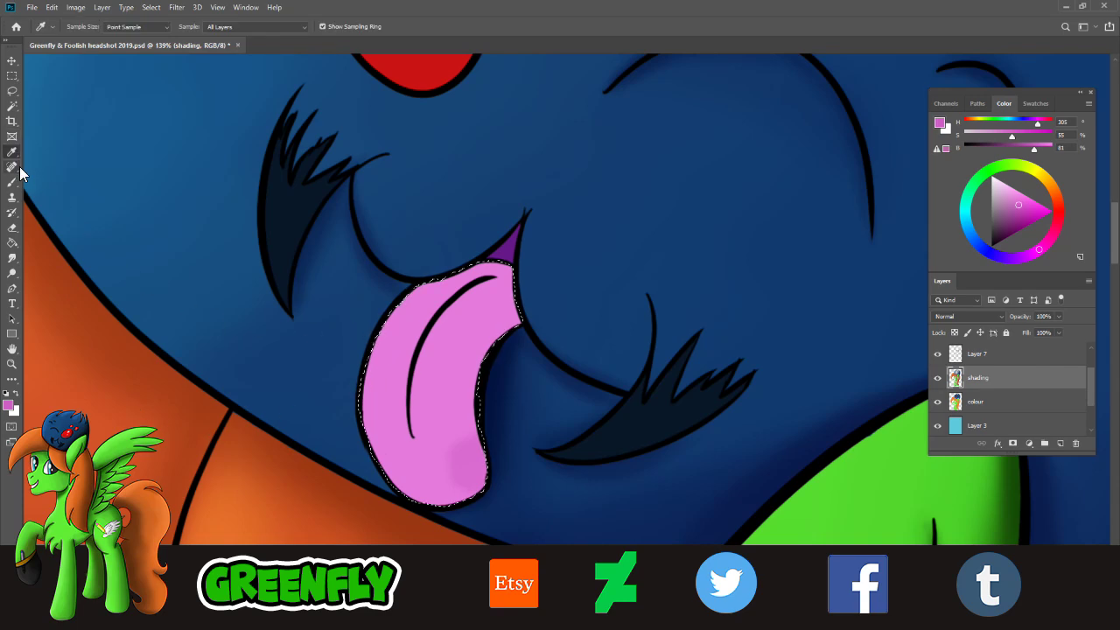
pyautogui.click(460, 343)
pyautogui.click(1018, 203)
pyautogui.click(1038, 254)
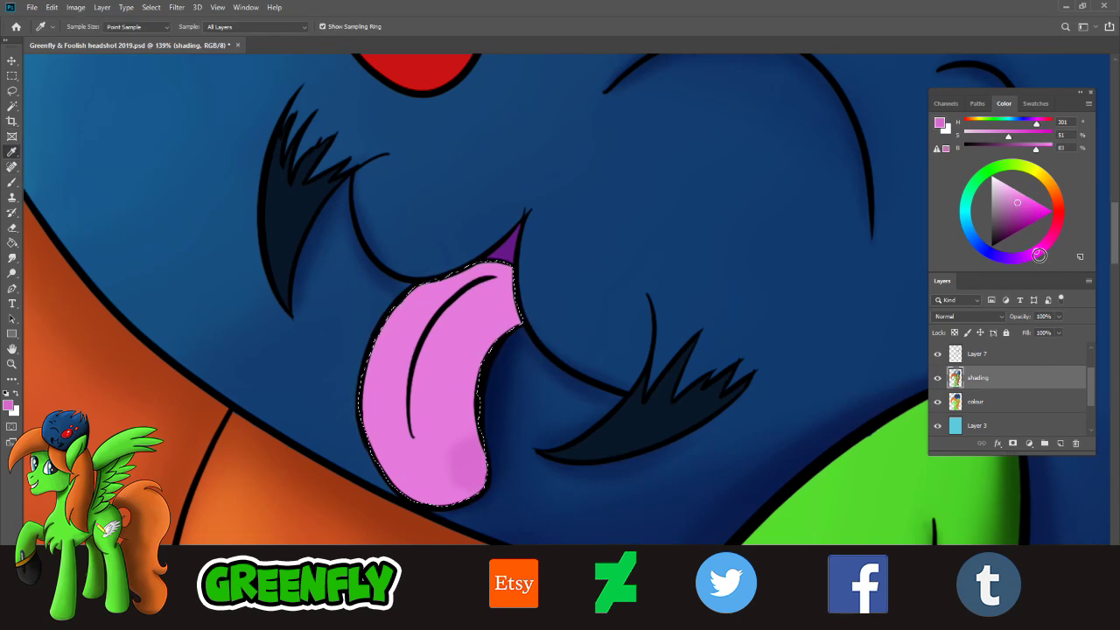
pyautogui.click(12, 182)
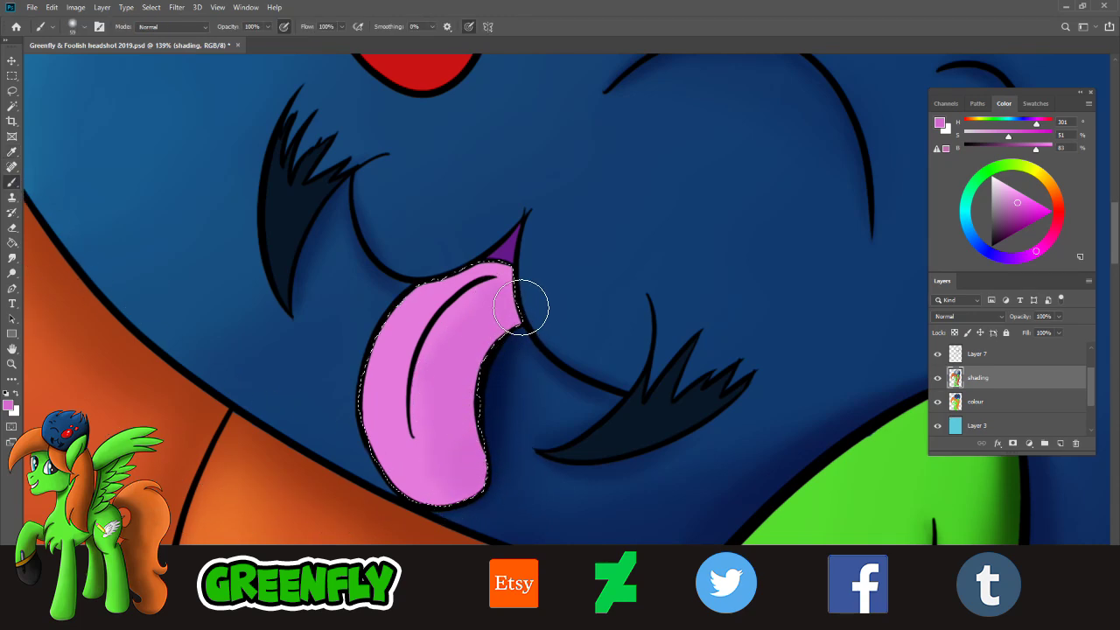
pyautogui.moveTo(454, 362)
pyautogui.mouseDown()
pyautogui.moveTo(407, 381)
pyautogui.moveTo(420, 416)
pyautogui.moveTo(488, 446)
pyautogui.moveTo(477, 465)
pyautogui.mouseUp()
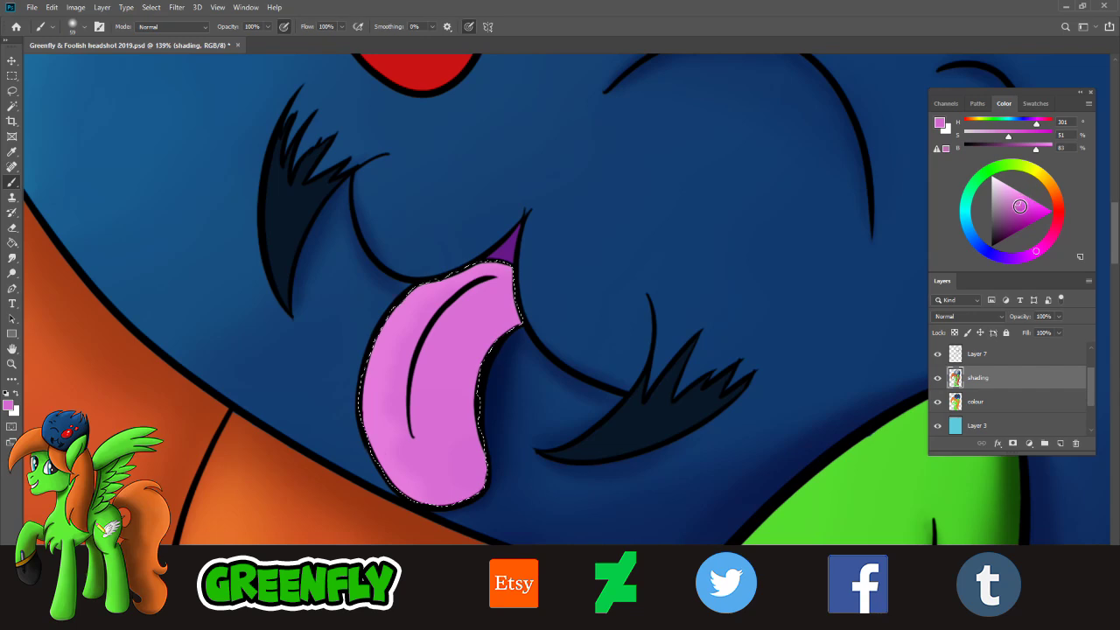
# - Darken the pink to H 297, S 53, B 76 and paint a second shadow layer down the tongue's right side
pyautogui.click(1018, 206)
pyautogui.click(1030, 255)
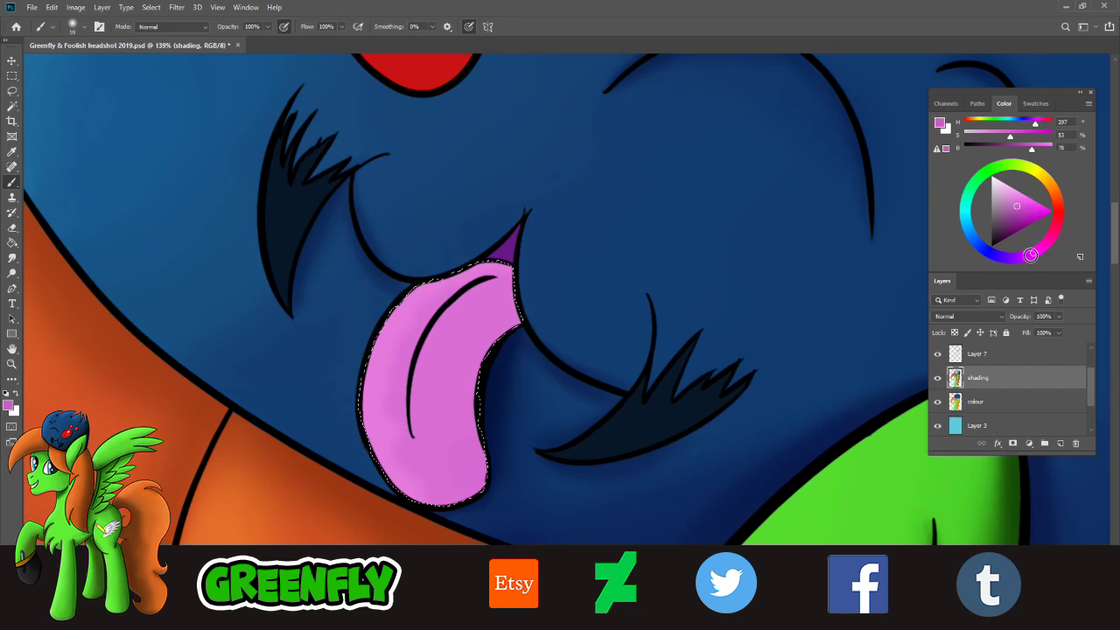
pyautogui.moveTo(457, 480)
pyautogui.mouseDown()
pyautogui.moveTo(496, 443)
pyautogui.moveTo(453, 391)
pyautogui.moveTo(516, 345)
pyautogui.mouseUp()
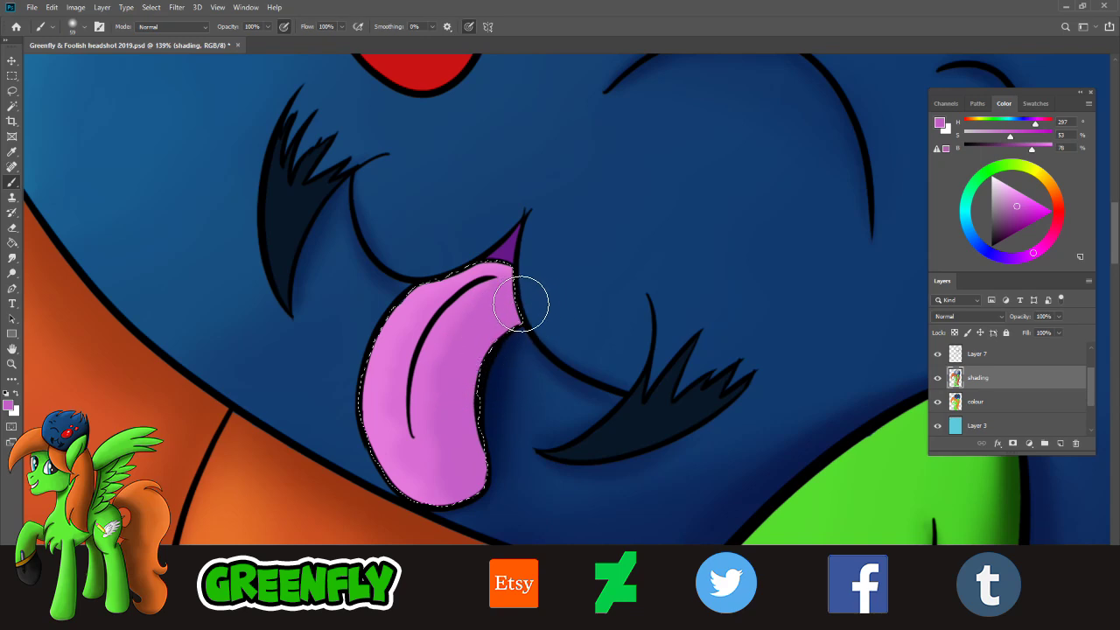
pyautogui.moveTo(526, 300)
pyautogui.mouseDown()
pyautogui.moveTo(476, 325)
pyautogui.moveTo(443, 357)
pyautogui.moveTo(465, 418)
pyautogui.moveTo(437, 465)
pyautogui.moveTo(468, 500)
pyautogui.mouseUp()
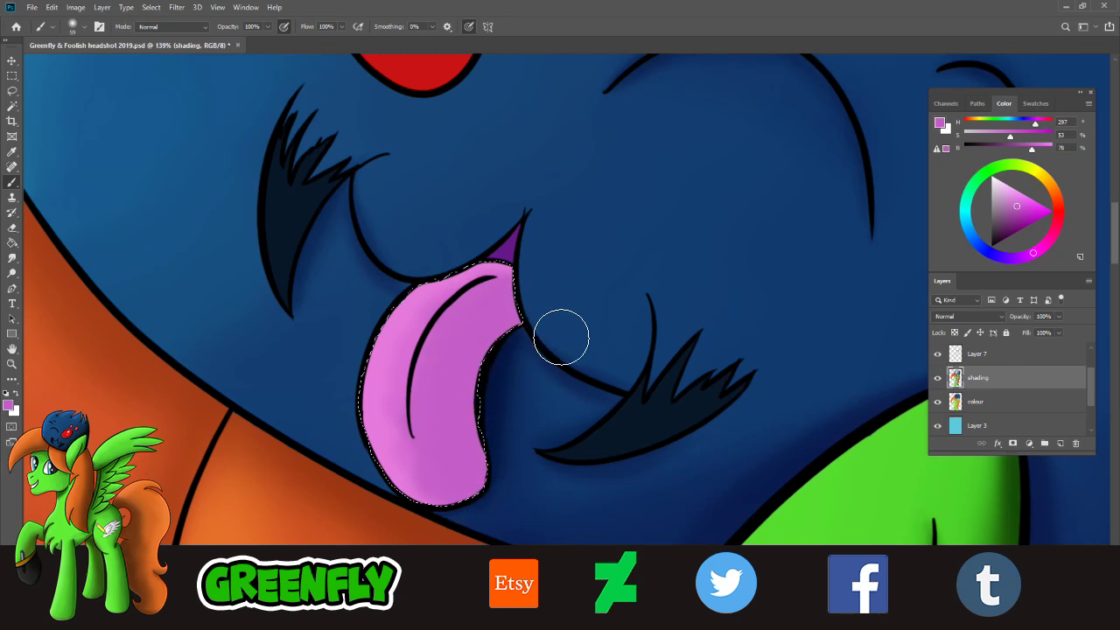
# - Darken the brush colour to H 295, S 56, B 72 and shade the tongue's right edge and its top under the mouth
pyautogui.click(1016, 210)
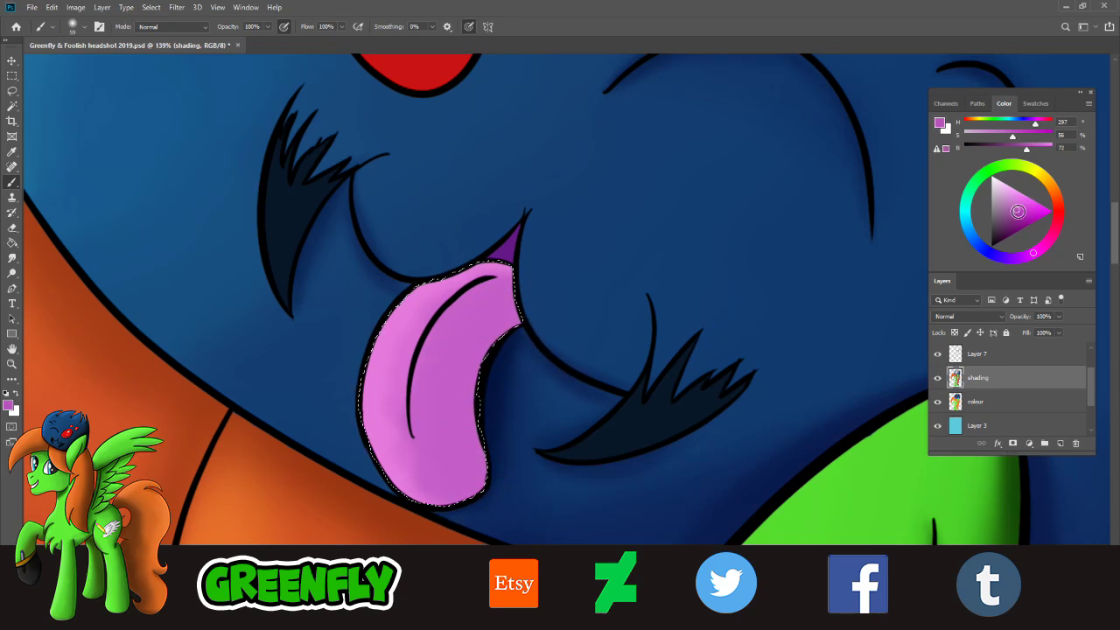
pyautogui.moveTo(1039, 248); pyautogui.dragTo(1032, 254)
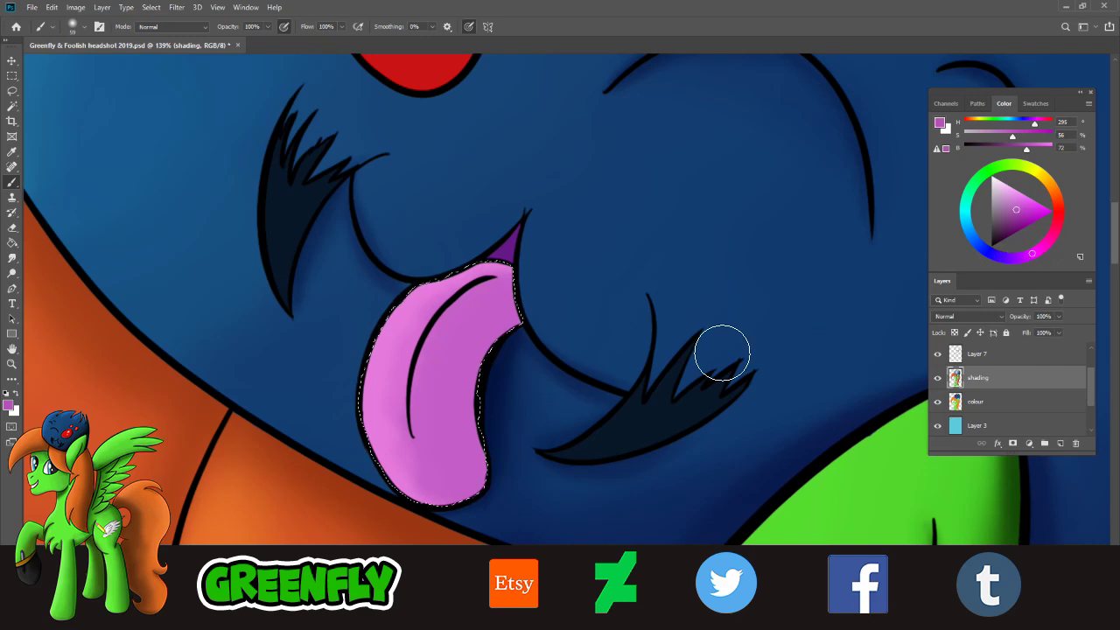
pyautogui.moveTo(496, 487); pyautogui.dragTo(476, 497)
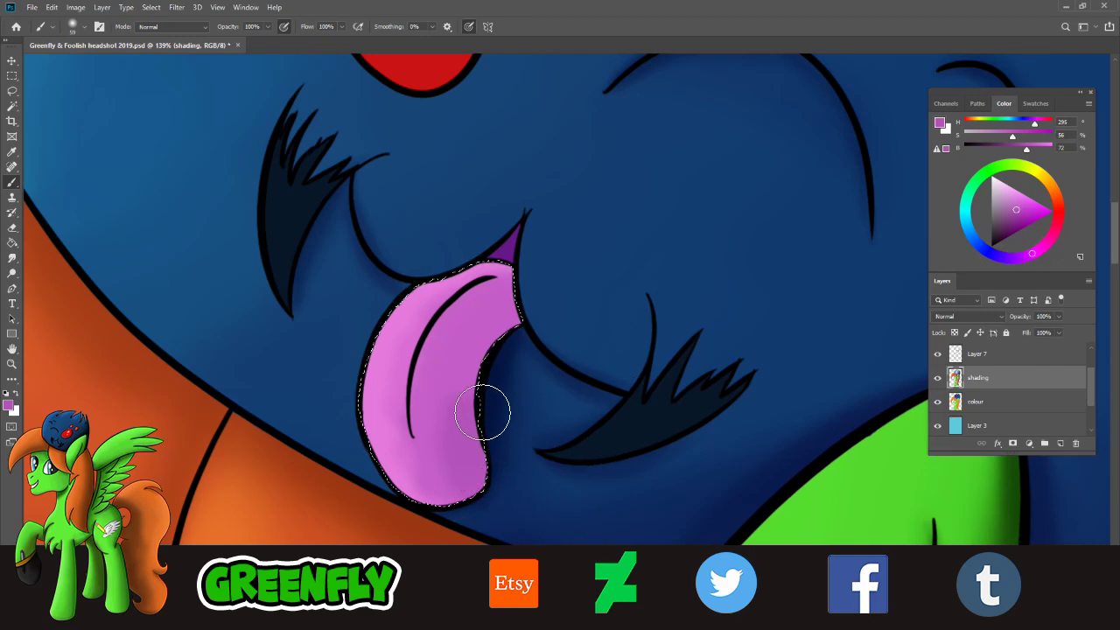
pyautogui.moveTo(483, 412)
pyautogui.mouseDown()
pyautogui.moveTo(454, 393)
pyautogui.moveTo(513, 337)
pyautogui.mouseUp()
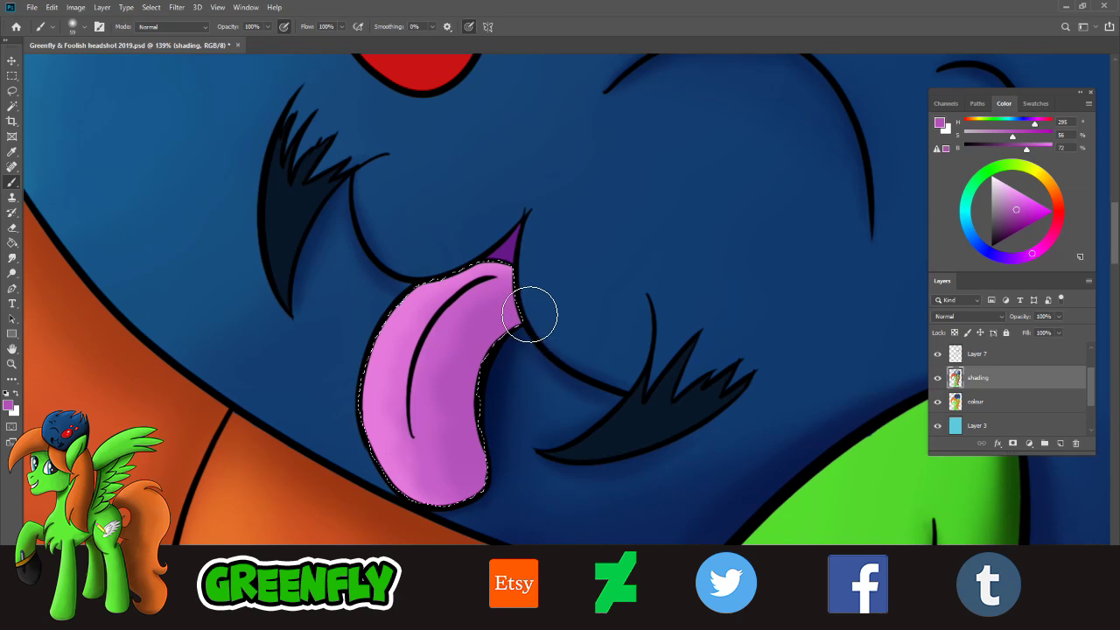
pyautogui.moveTo(533, 312)
pyautogui.mouseDown()
pyautogui.moveTo(508, 278)
pyautogui.moveTo(440, 272)
pyautogui.mouseUp()
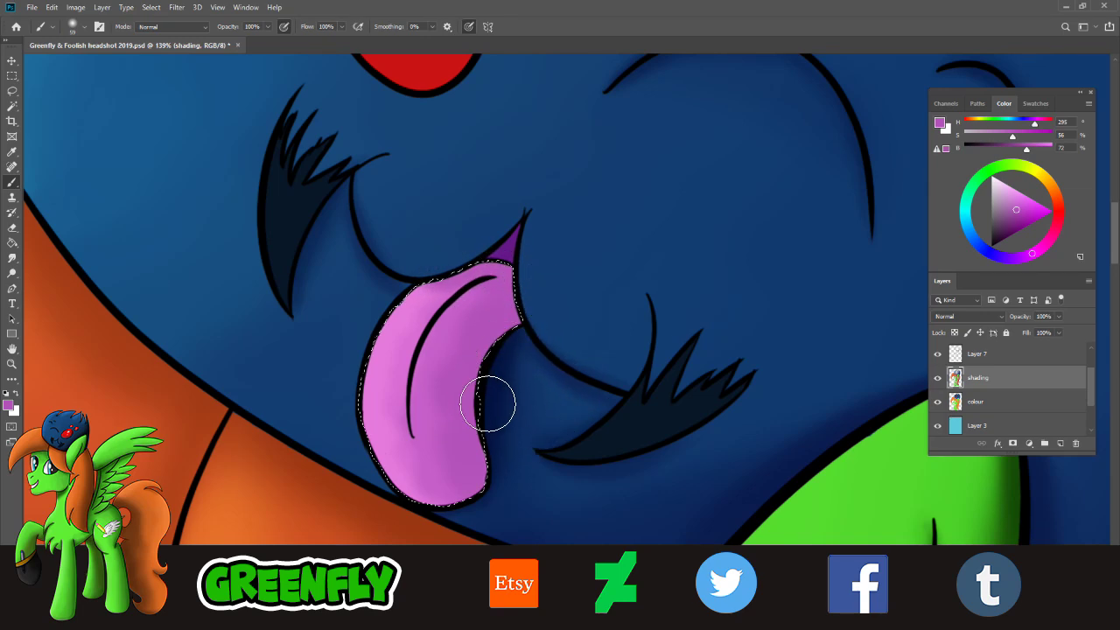
# - Darken the brush colour to H 293, S 60, B 67 and deepen the shadow along the tongue's right edge
pyautogui.click(1017, 214)
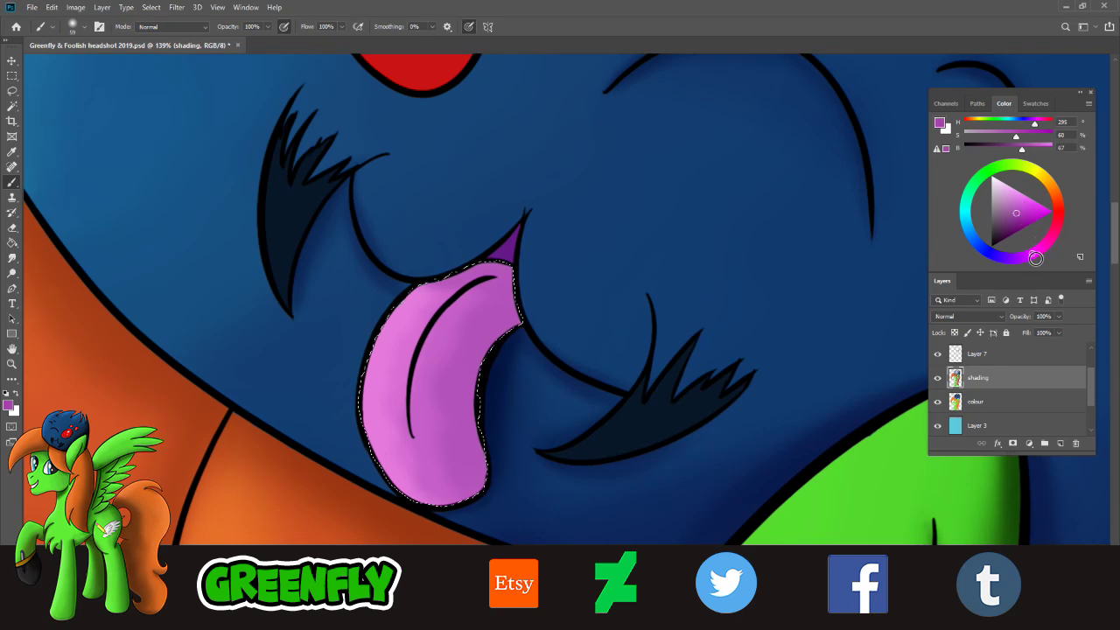
pyautogui.click(1031, 255)
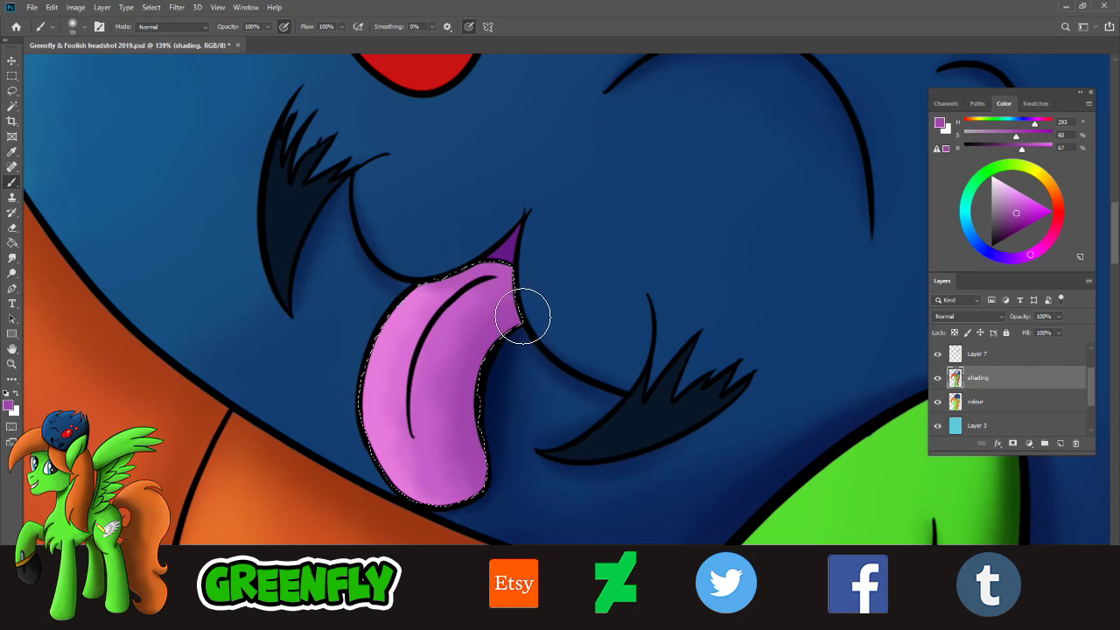
pyautogui.moveTo(560, 290)
pyautogui.mouseDown()
pyautogui.moveTo(481, 274)
pyautogui.moveTo(556, 316)
pyautogui.moveTo(536, 277)
pyautogui.moveTo(519, 349)
pyautogui.moveTo(536, 356)
pyautogui.moveTo(526, 345)
pyautogui.moveTo(504, 358)
pyautogui.moveTo(512, 414)
pyautogui.moveTo(530, 337)
pyautogui.moveTo(506, 498)
pyautogui.moveTo(509, 379)
pyautogui.moveTo(488, 461)
pyautogui.moveTo(451, 519)
pyautogui.moveTo(497, 488)
pyautogui.moveTo(454, 492)
pyautogui.moveTo(512, 520)
pyautogui.mouseUp()
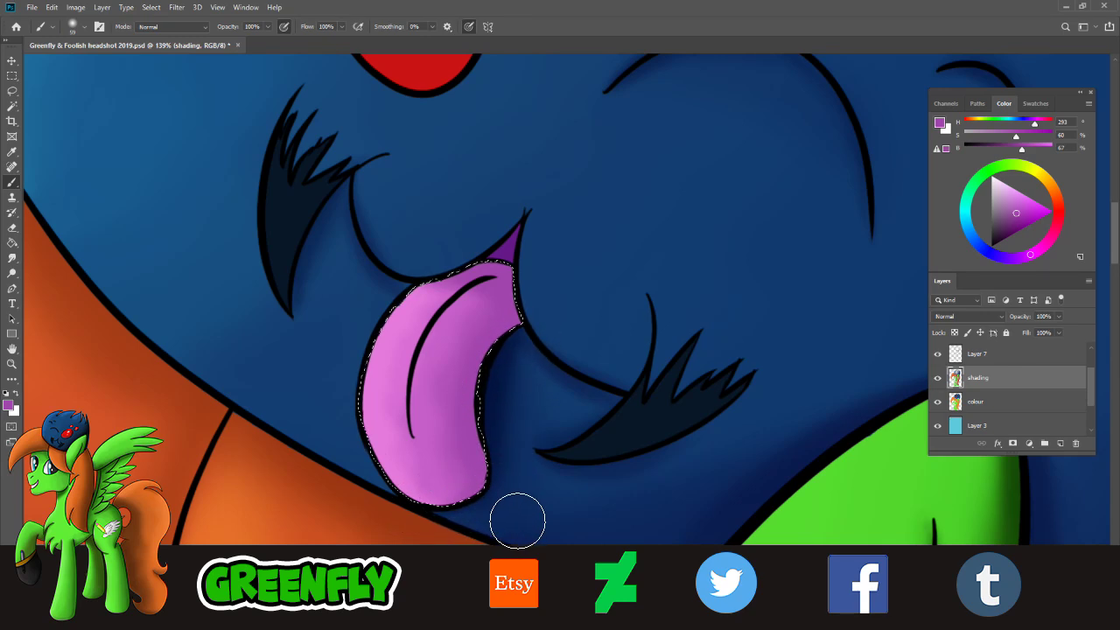
# - Sample the tongue's mid pink, shift it to H 309, S 51, B 85, and blend it over the middle of the tongue
pyautogui.click(12, 151)
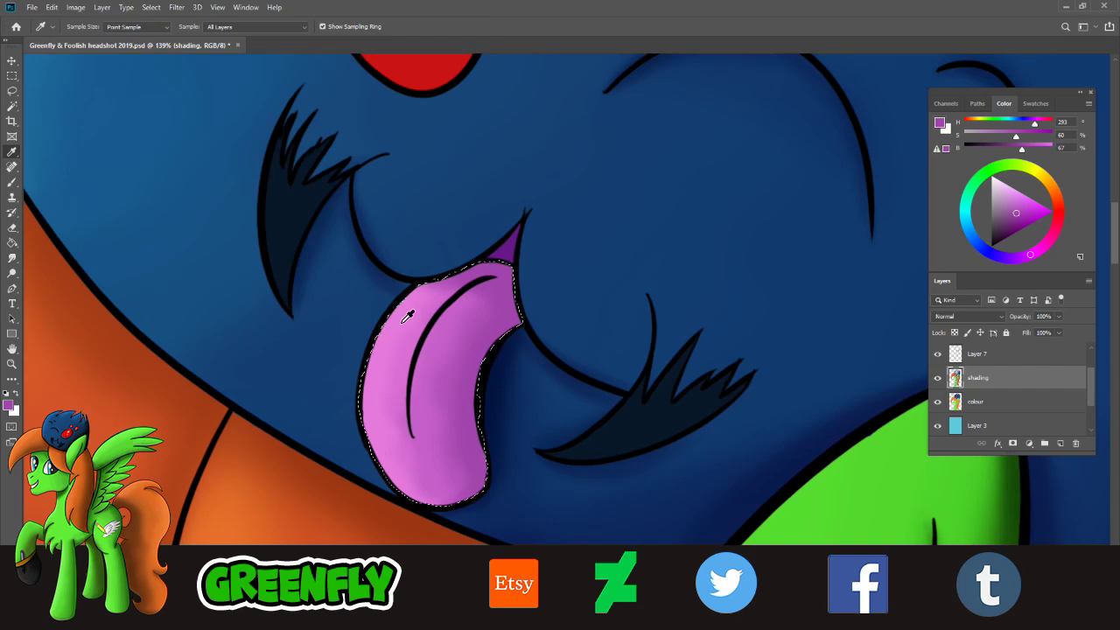
pyautogui.click(429, 368)
pyautogui.click(1018, 202)
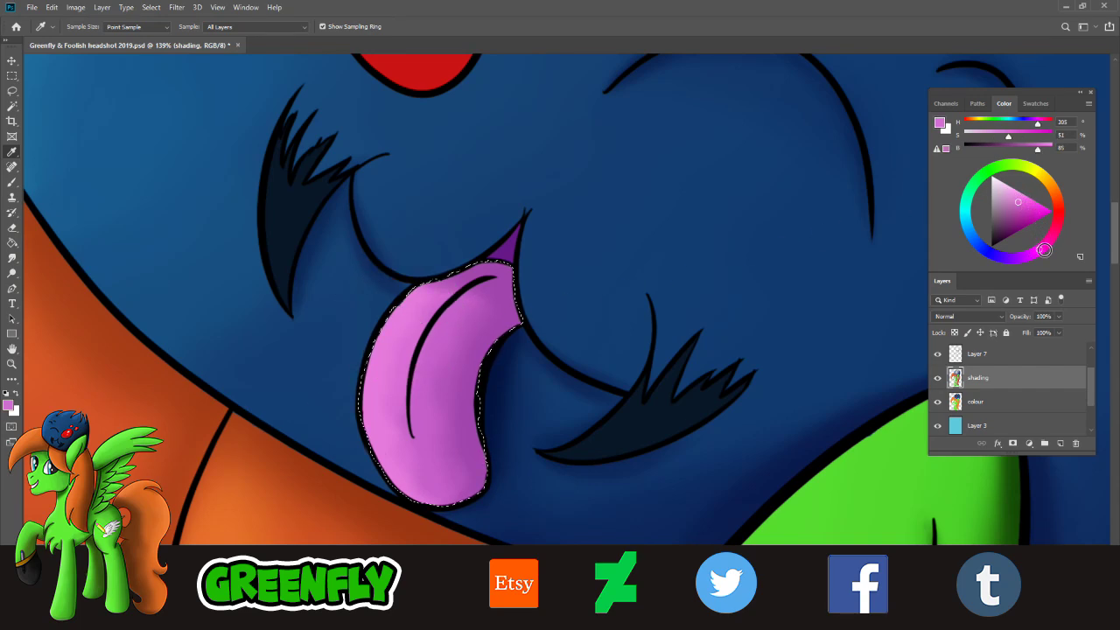
pyautogui.click(1043, 253)
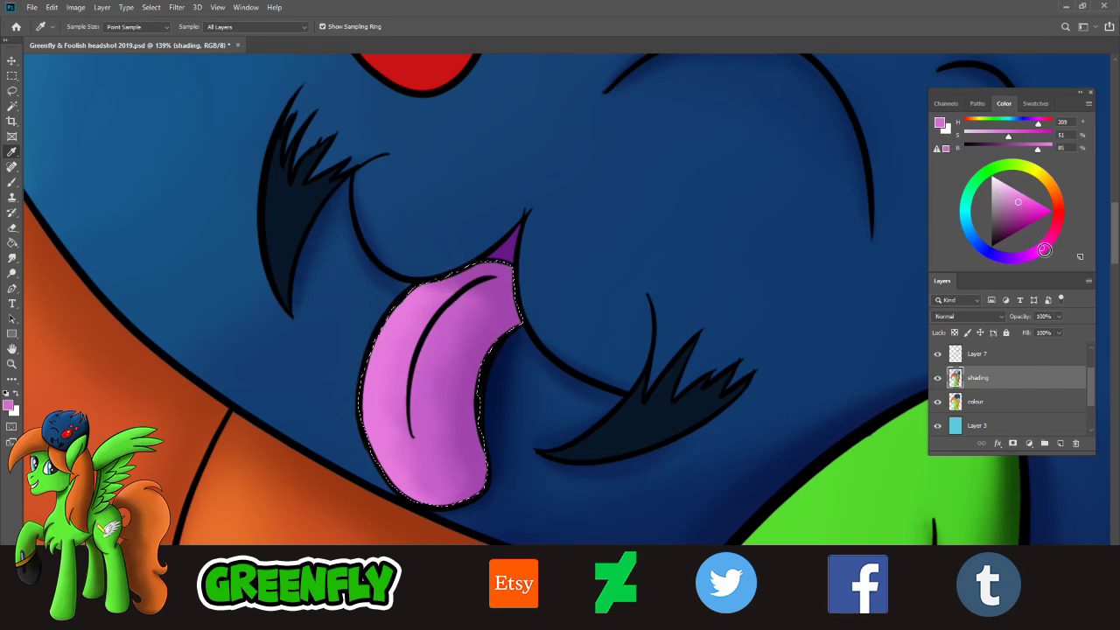
pyautogui.click(12, 181)
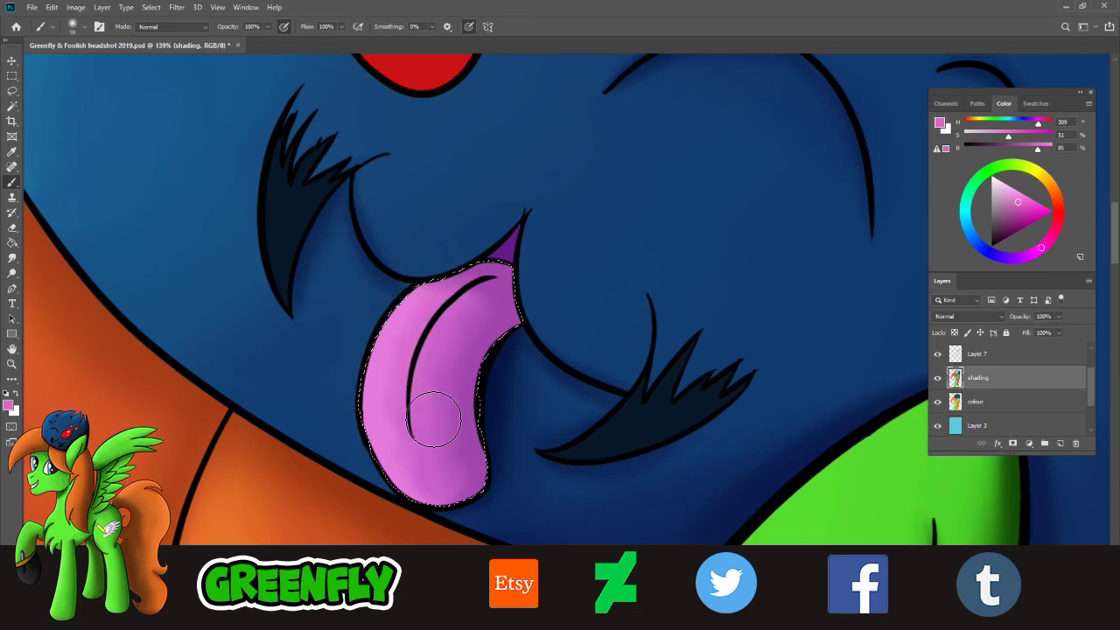
# - Sample the tongue's light left side, adjust the pink to H 308, S 46, B 92, and brighten the left side and lower tip
pyautogui.click(12, 152)
pyautogui.click(388, 348)
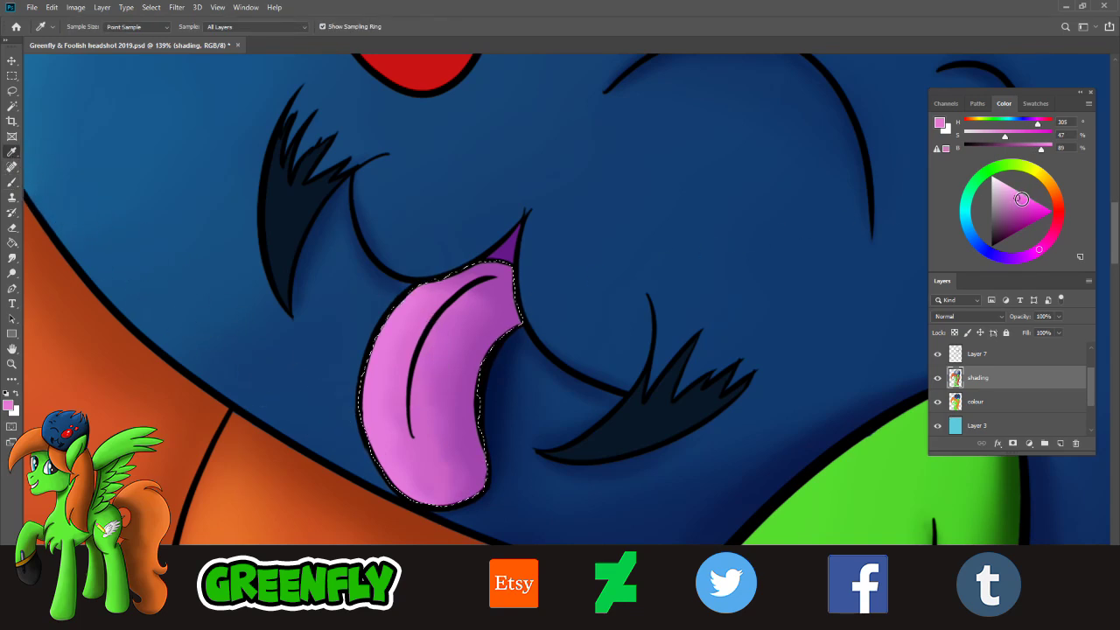
pyautogui.click(1018, 196)
pyautogui.click(1041, 249)
pyautogui.click(12, 181)
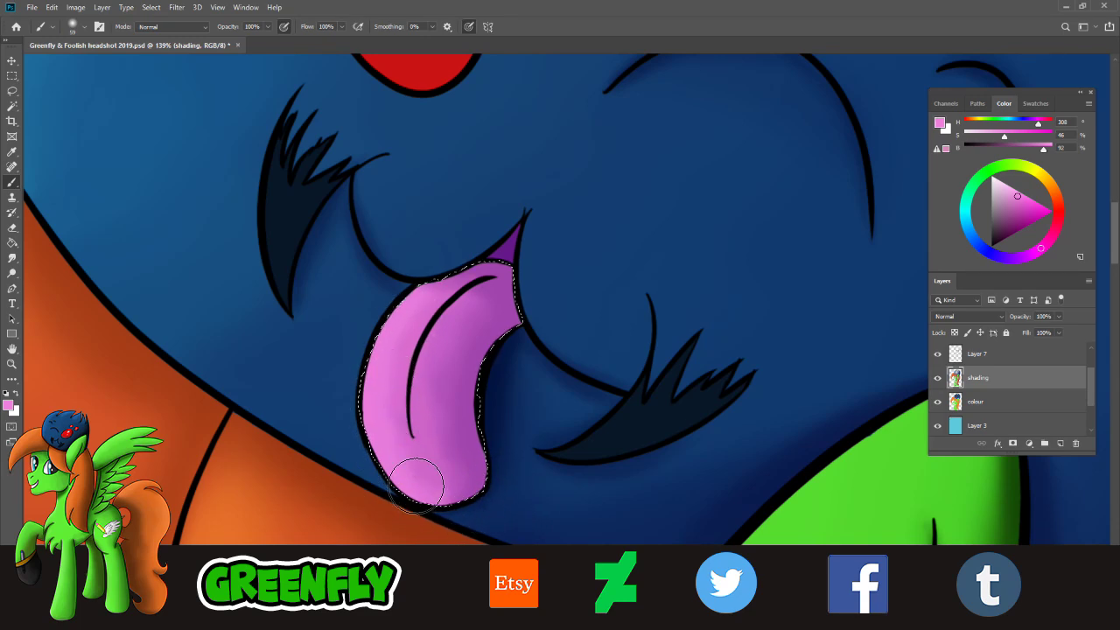
# - Resample the tongue's pink, darken it to H 296, S 58, B 75, and brush shadow over the right half of the tongue
pyautogui.click(11, 151)
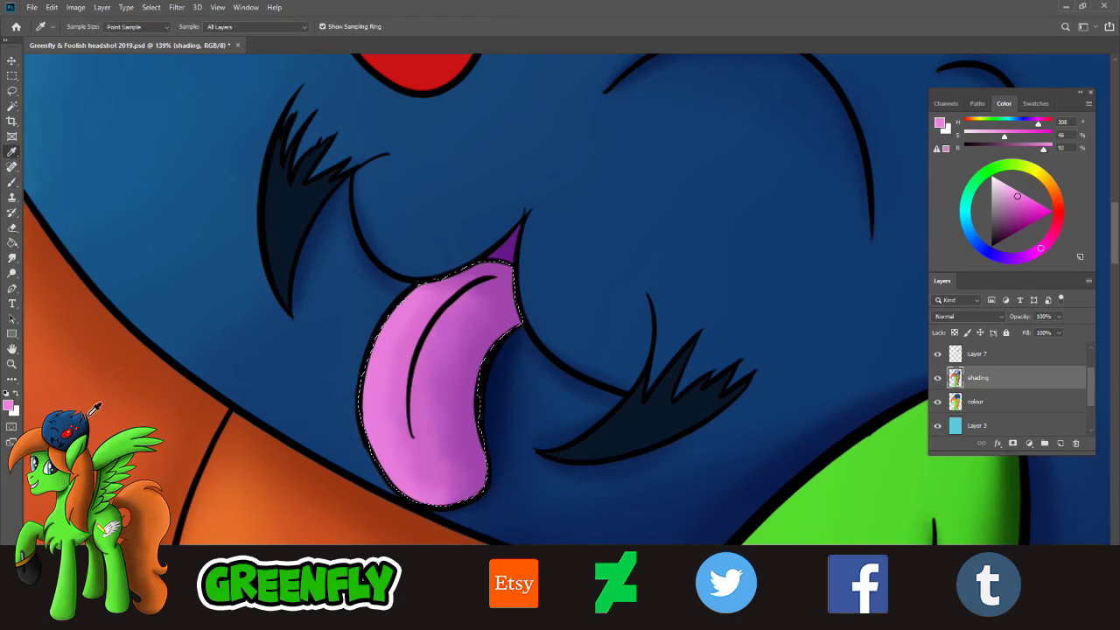
pyautogui.click(429, 325)
pyautogui.click(1020, 208)
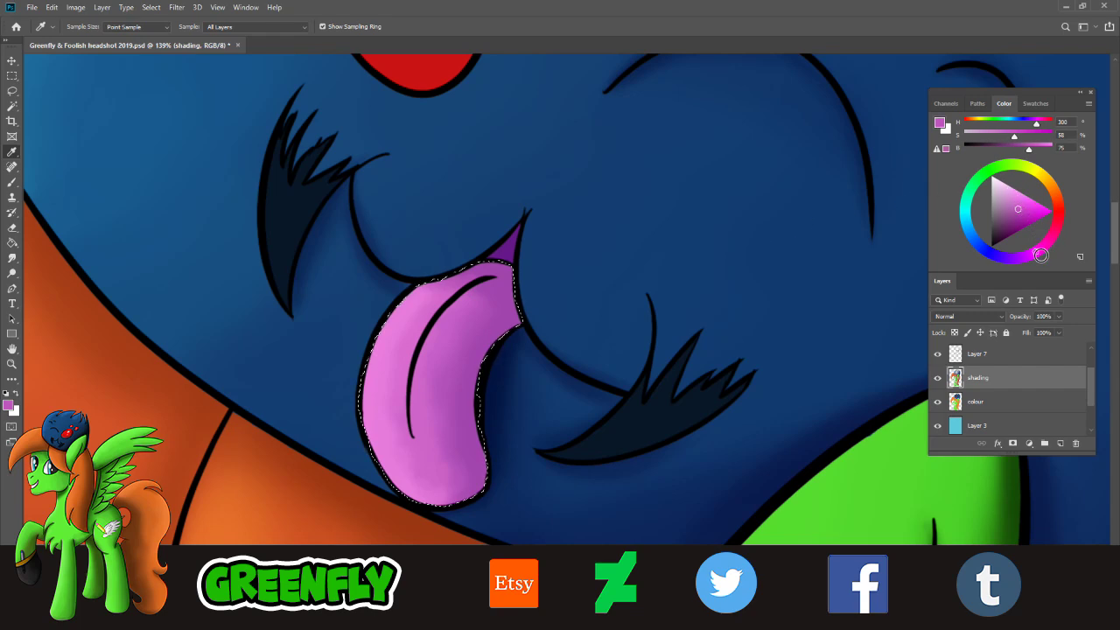
pyautogui.click(1036, 254)
pyautogui.click(1034, 258)
pyautogui.click(1033, 255)
pyautogui.click(14, 182)
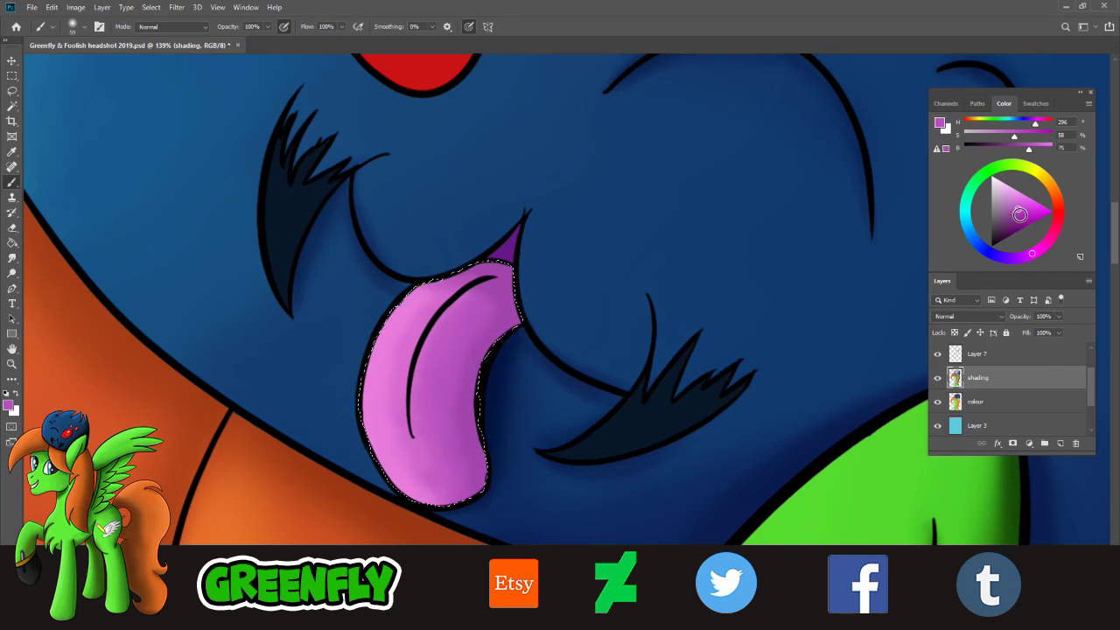
# - Darken the brush colour to H 291, S 68, B 69 and shade the tongue's right edge, using a smaller brush near the mouth
pyautogui.click(1021, 215)
pyautogui.click(1029, 255)
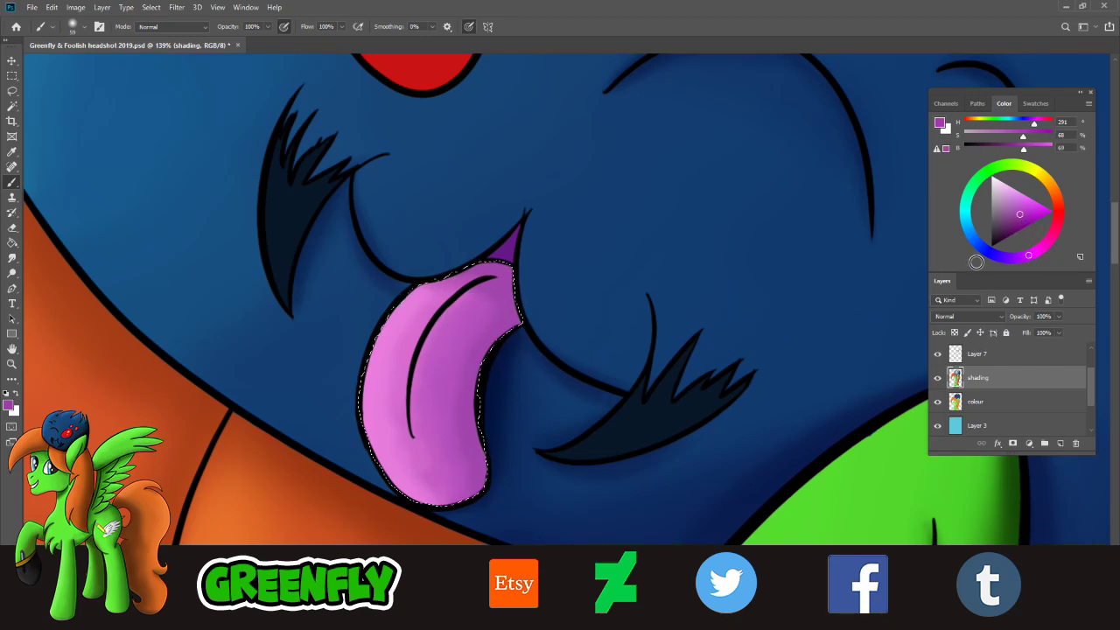
pyautogui.moveTo(543, 325)
pyautogui.mouseDown()
pyautogui.moveTo(516, 350)
pyautogui.moveTo(507, 451)
pyautogui.moveTo(484, 509)
pyautogui.mouseUp()
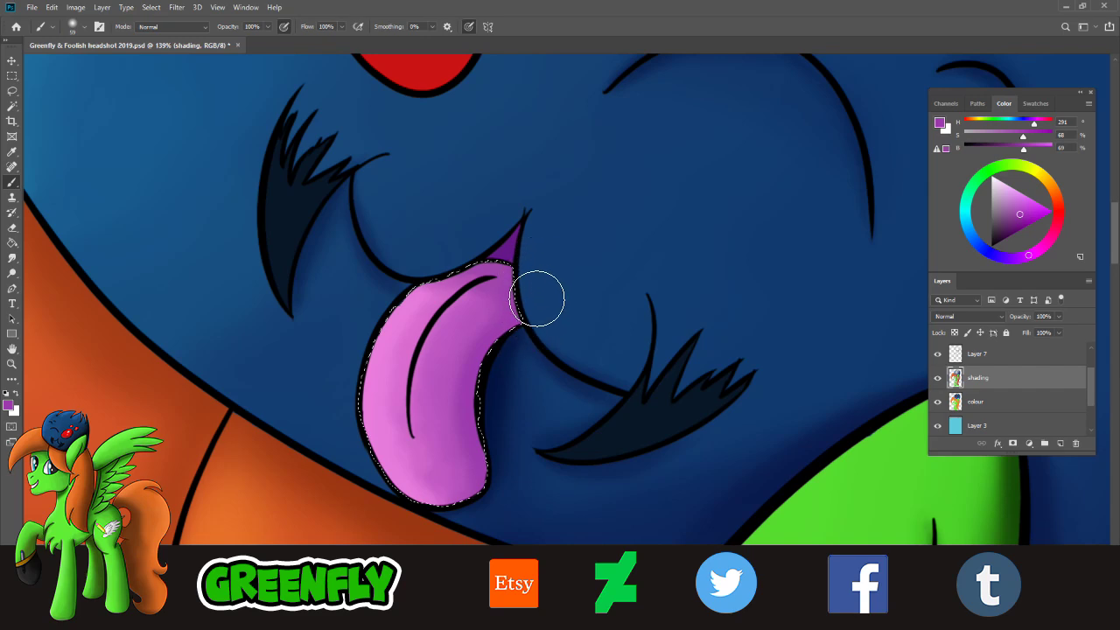
pyautogui.click(84, 26)
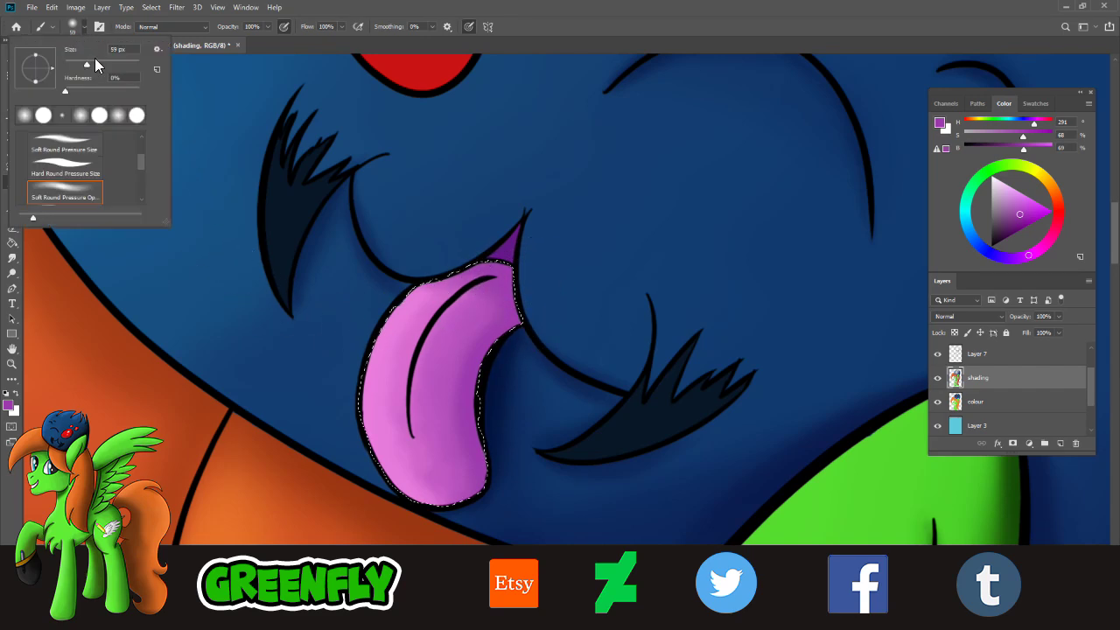
pyautogui.moveTo(503, 301); pyautogui.dragTo(483, 277)
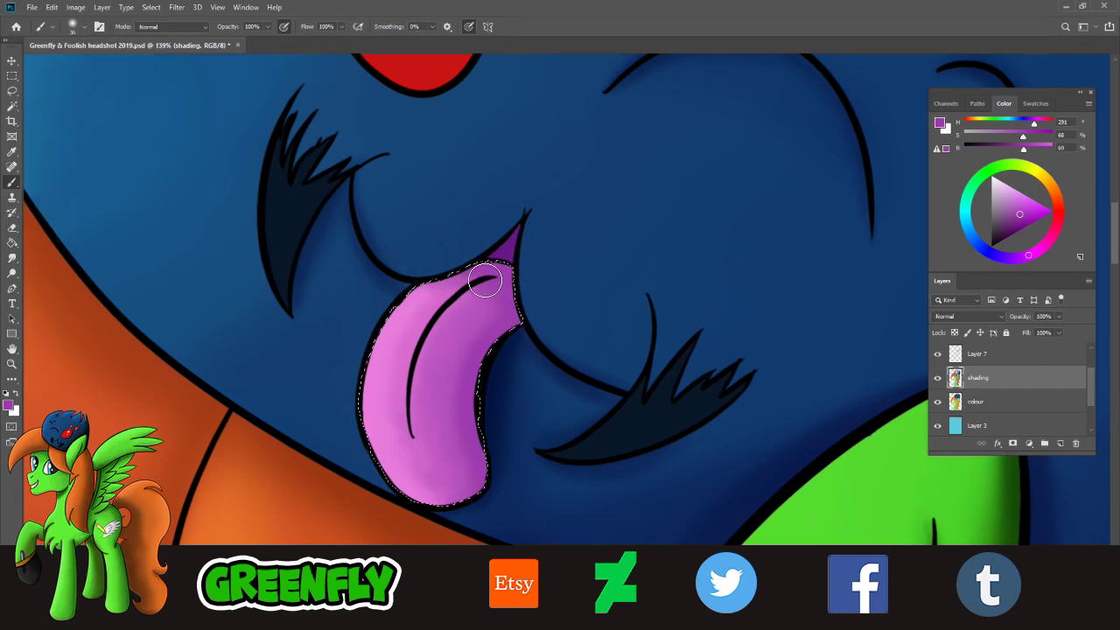
# - Darken the purple to H 289, S 84, B 50 and deepen the shadow under the mouth and along the tongue's right edge
pyautogui.click(1017, 223)
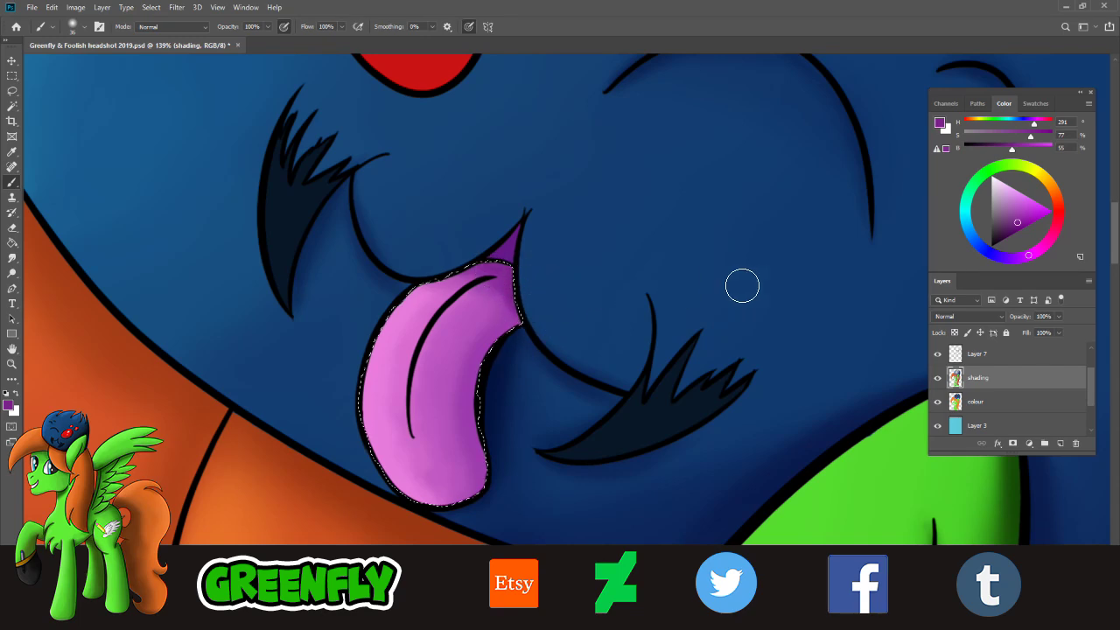
pyautogui.click(1016, 225)
pyautogui.click(1031, 259)
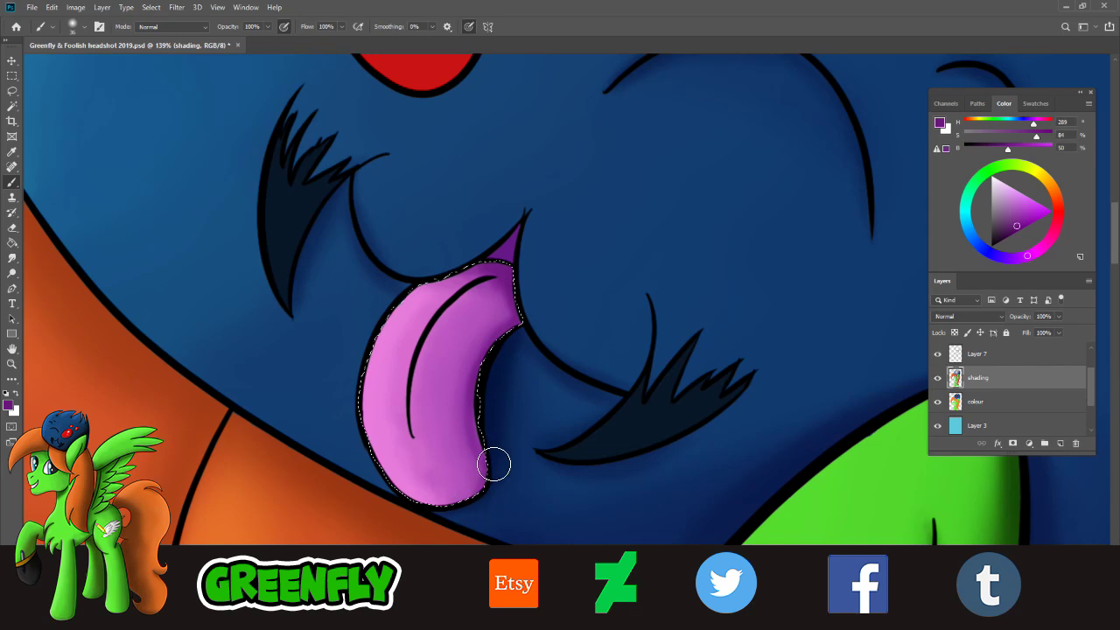
# - Enlarge the soft brush to 171 px and softly darken the tongue's right edge from the mouth corner downward
pyautogui.click(80, 29)
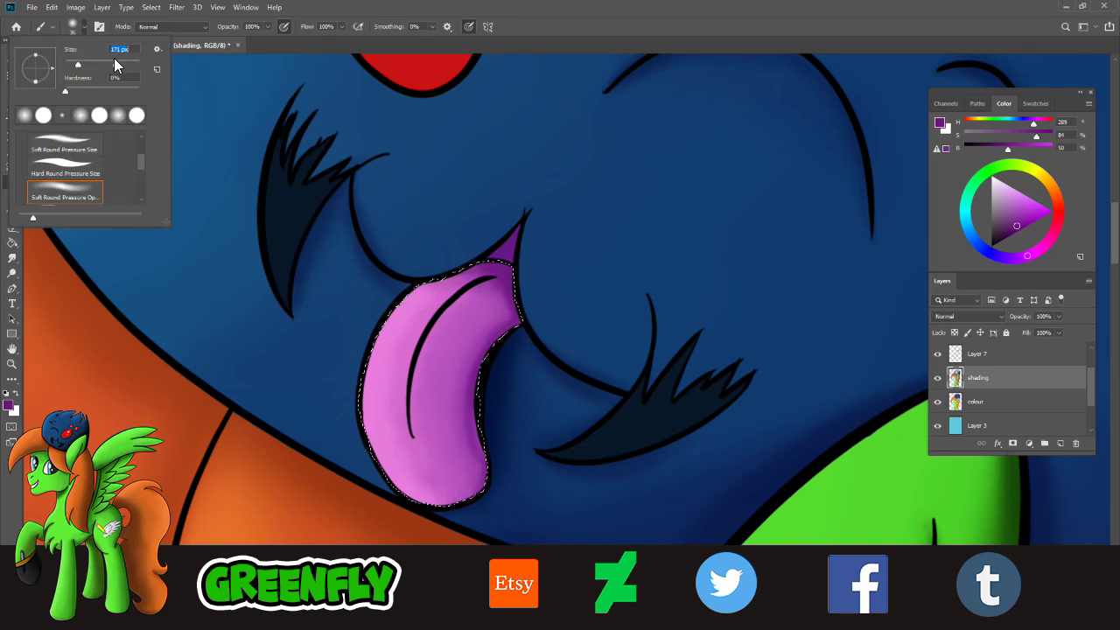
pyautogui.click(114, 62)
pyautogui.moveTo(540, 355); pyautogui.dragTo(549, 555)
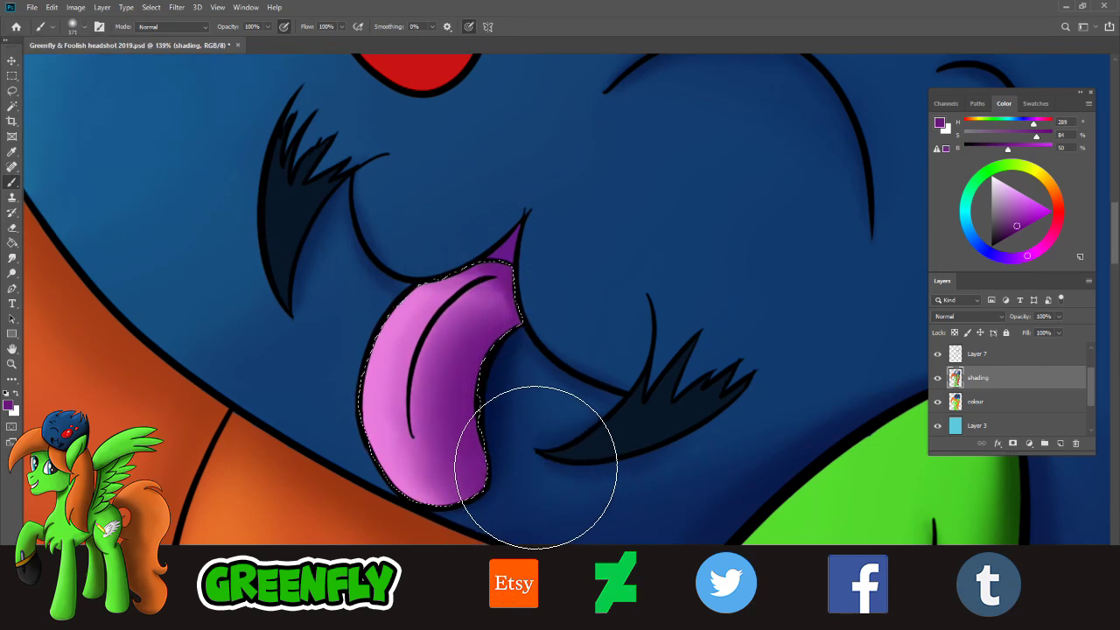
pyautogui.moveTo(557, 389)
pyautogui.mouseDown()
pyautogui.moveTo(512, 459)
pyautogui.moveTo(550, 517)
pyautogui.moveTo(543, 352)
pyautogui.moveTo(537, 552)
pyautogui.moveTo(517, 453)
pyautogui.moveTo(420, 536)
pyautogui.moveTo(478, 530)
pyautogui.moveTo(541, 431)
pyautogui.mouseUp()
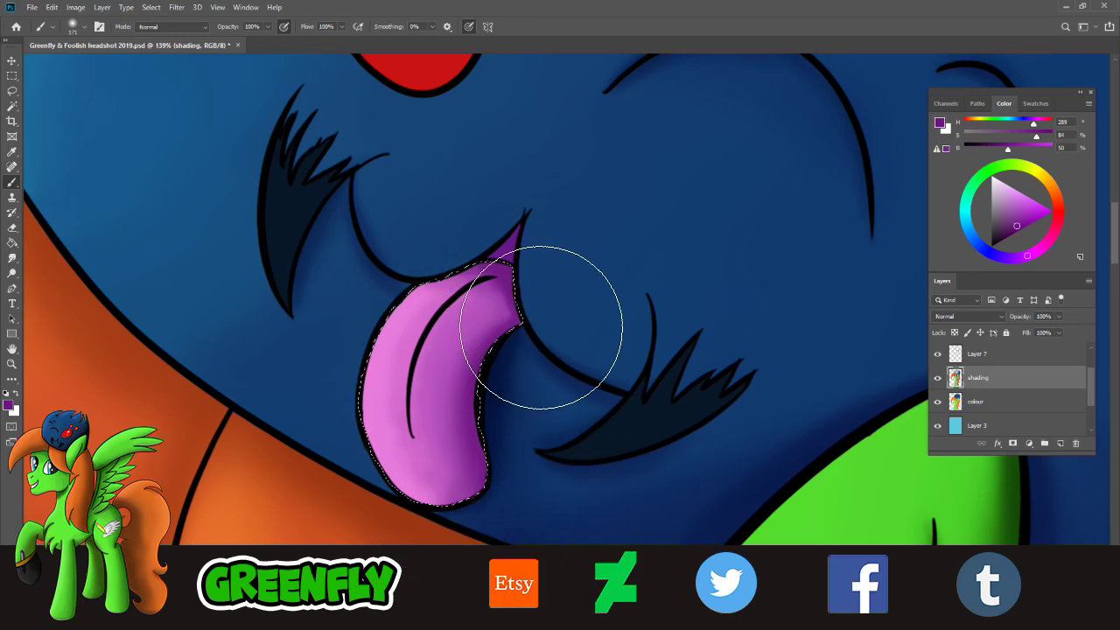
pyautogui.moveTo(550, 329)
pyautogui.mouseDown()
pyautogui.moveTo(513, 292)
pyautogui.moveTo(497, 296)
pyautogui.moveTo(518, 321)
pyautogui.moveTo(574, 338)
pyautogui.moveTo(534, 317)
pyautogui.moveTo(581, 319)
pyautogui.moveTo(530, 298)
pyautogui.moveTo(493, 409)
pyautogui.moveTo(520, 387)
pyautogui.mouseUp()
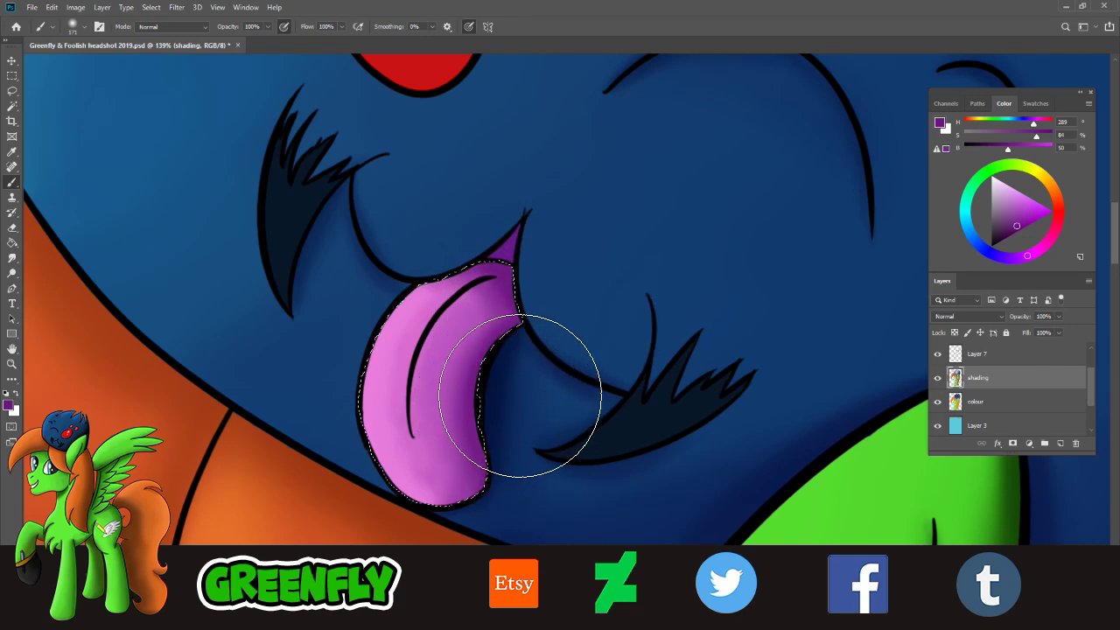
# - Sample the tongue's light pink, brighten it to H 316, S 43, B 96, and paint a highlight along the tongue's left side
pyautogui.click(11, 152)
pyautogui.click(404, 348)
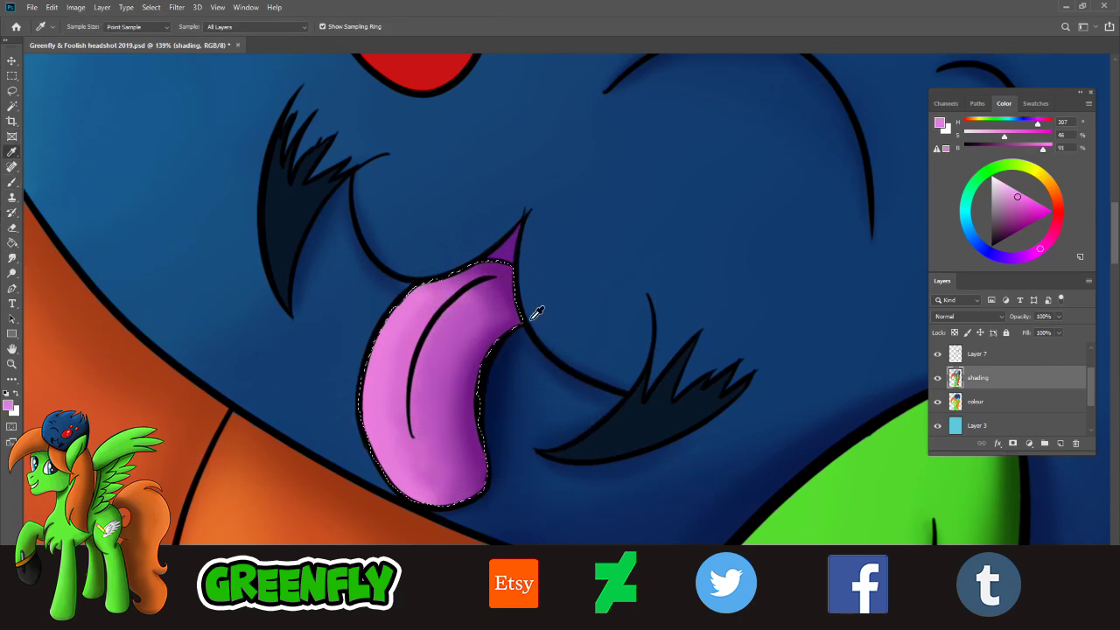
pyautogui.moveTo(1016, 204); pyautogui.dragTo(1018, 192)
pyautogui.moveTo(1047, 233); pyautogui.dragTo(1048, 245)
pyautogui.click(12, 182)
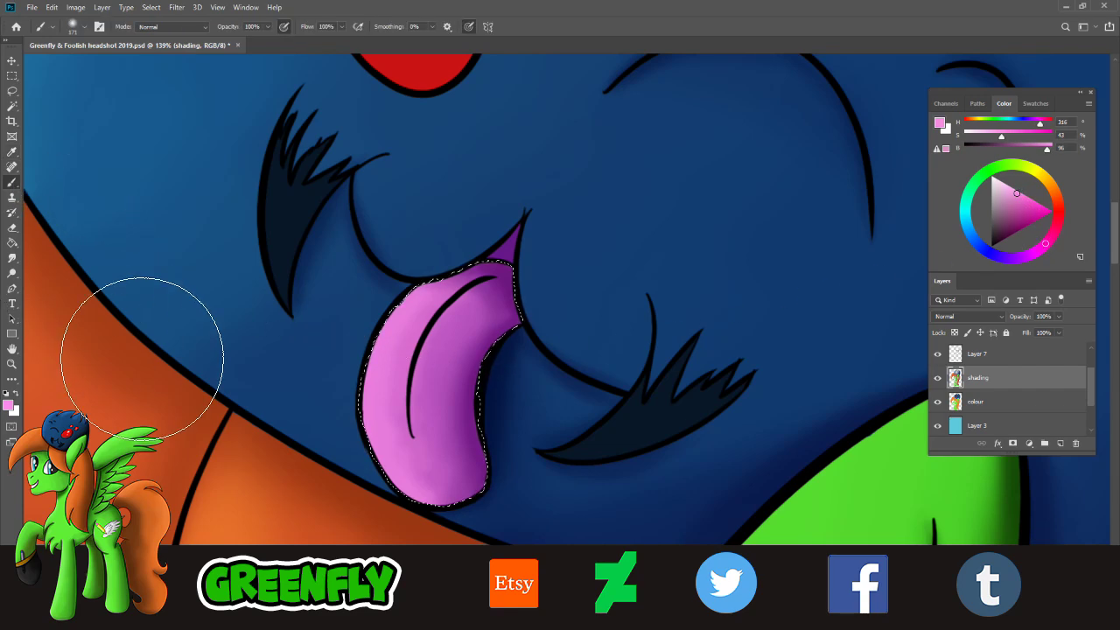
pyautogui.moveTo(384, 425); pyautogui.dragTo(408, 371)
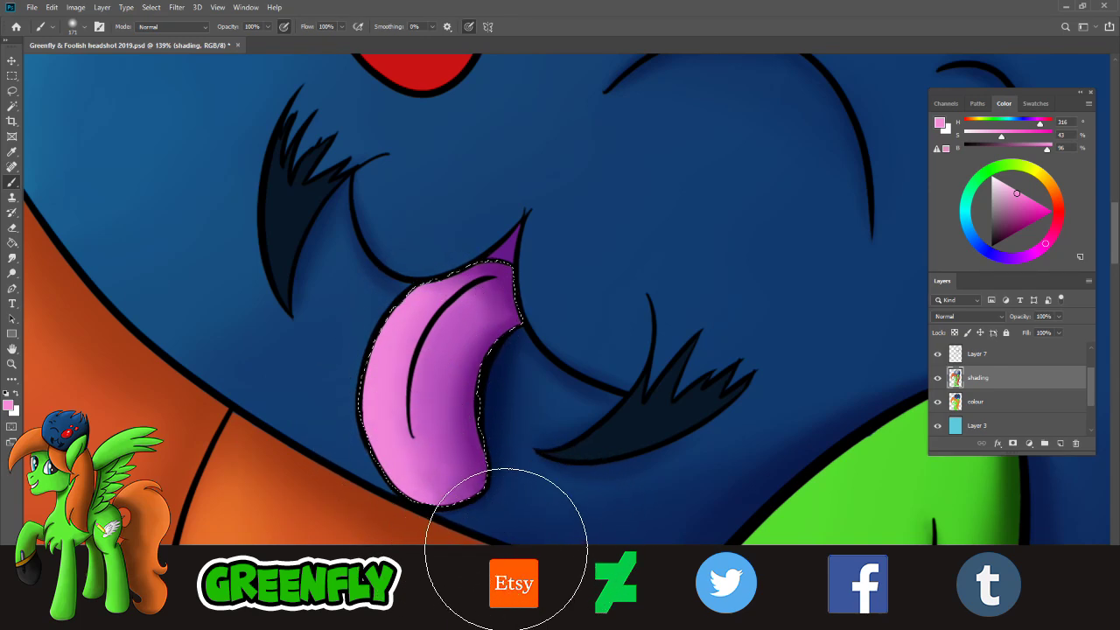
# - Set a dark magenta of H 316, S 100, B 37 and a 59 px brush, and shade along the tongue's centre line
pyautogui.click(1015, 233)
pyautogui.click(81, 27)
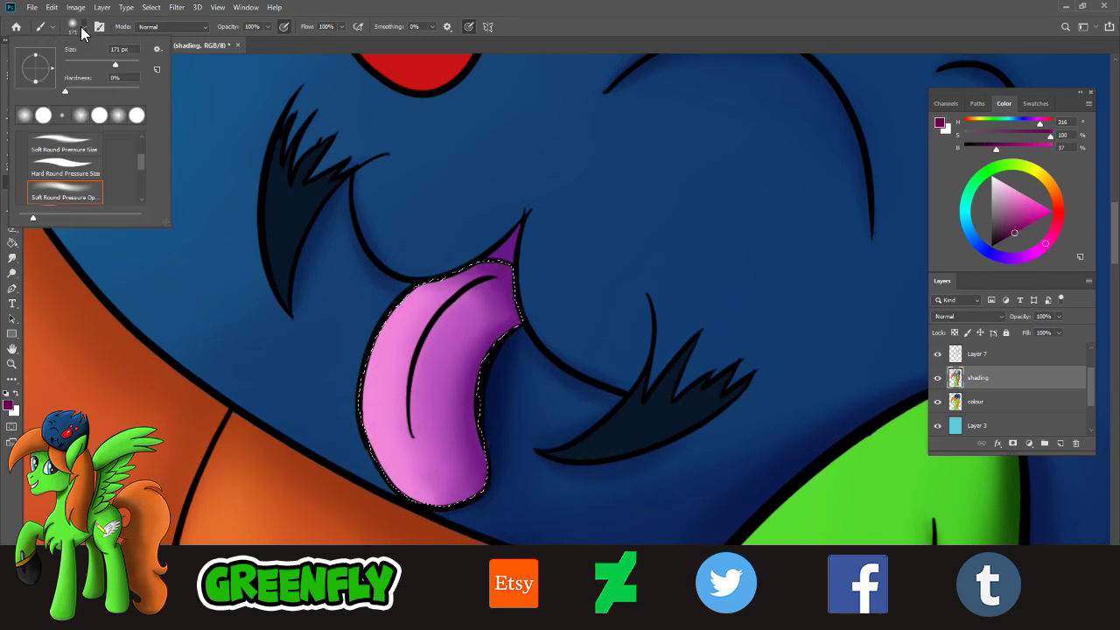
pyautogui.click(87, 63)
pyautogui.click(421, 381)
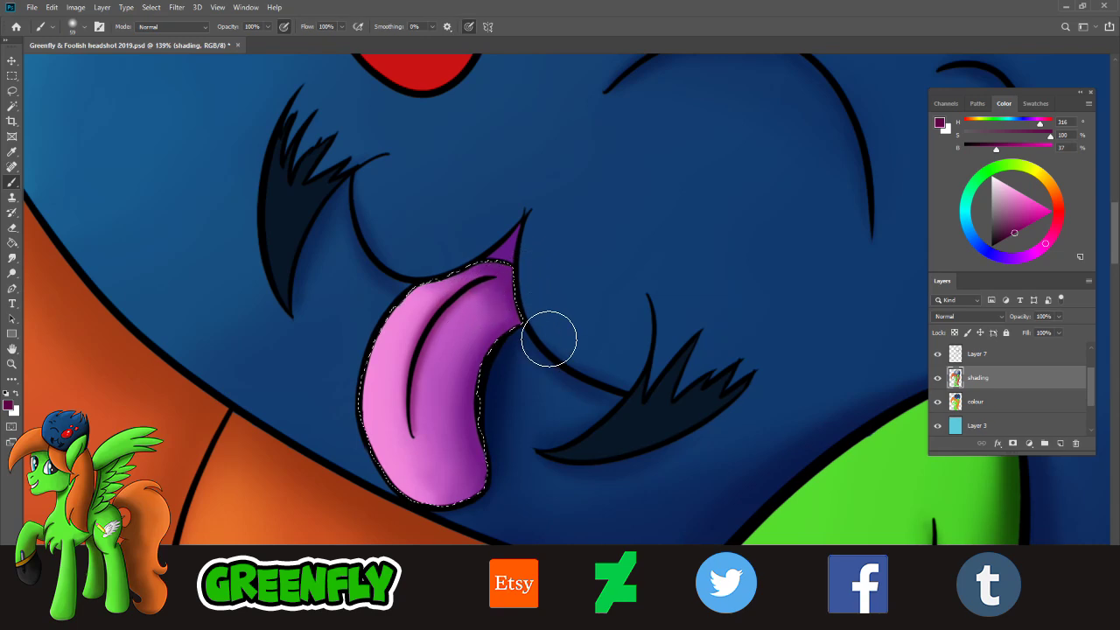
# - Review the shaded tongue against the whole drawing and clear the tongue selection
pyautogui.click(12, 364)
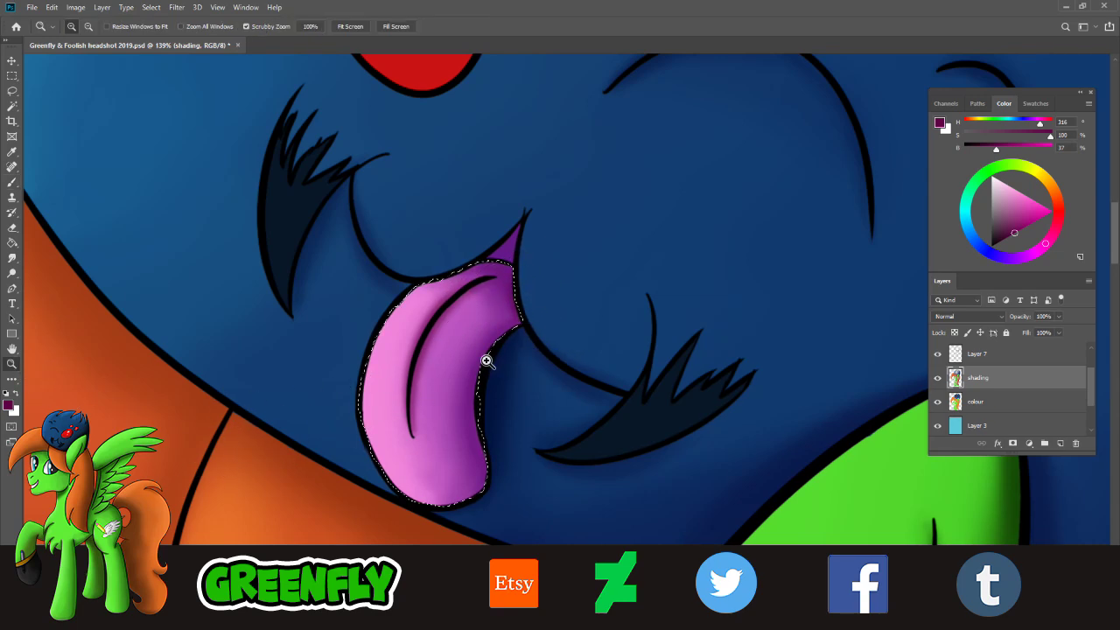
pyautogui.scroll(-10, 487, 361)
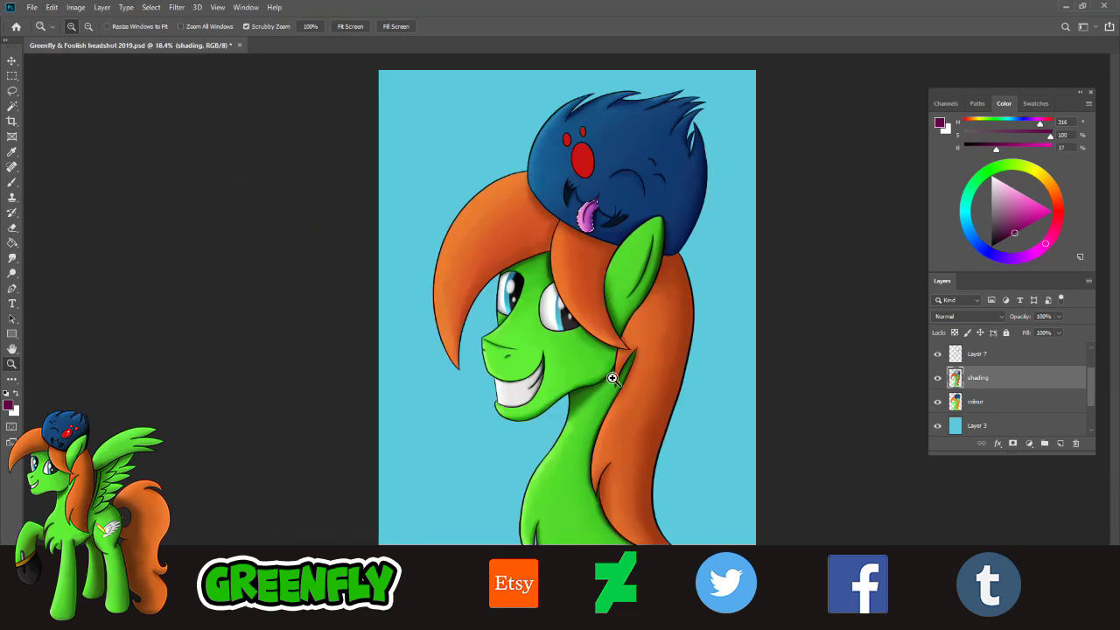
pyautogui.scroll(4, 742, 167)
pyautogui.scroll(2, 787, 181)
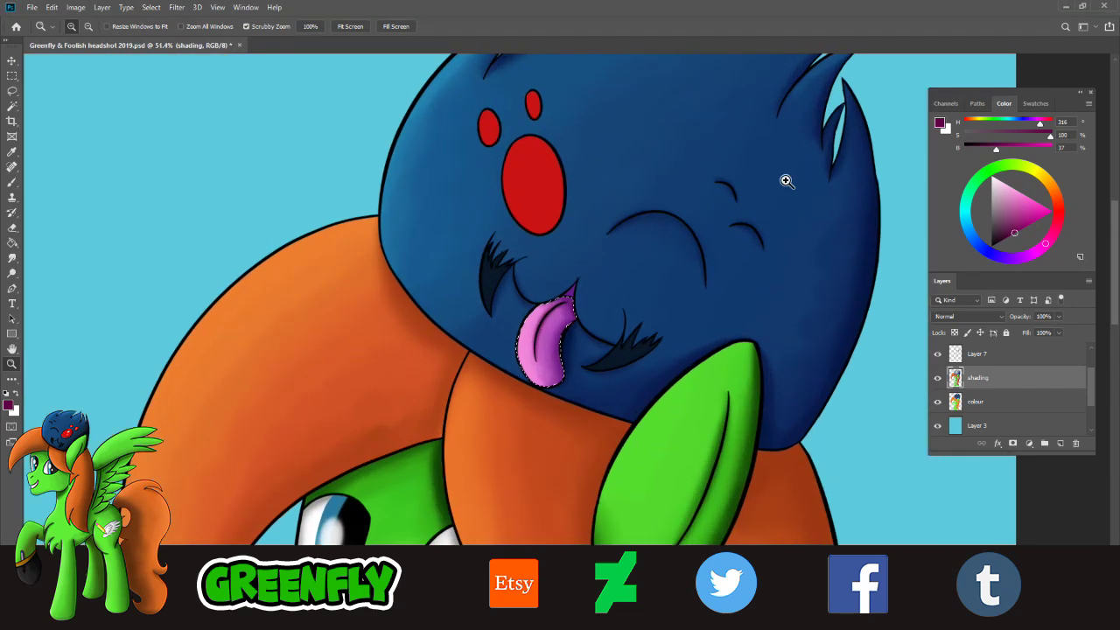
pyautogui.scroll(1, 760, 251)
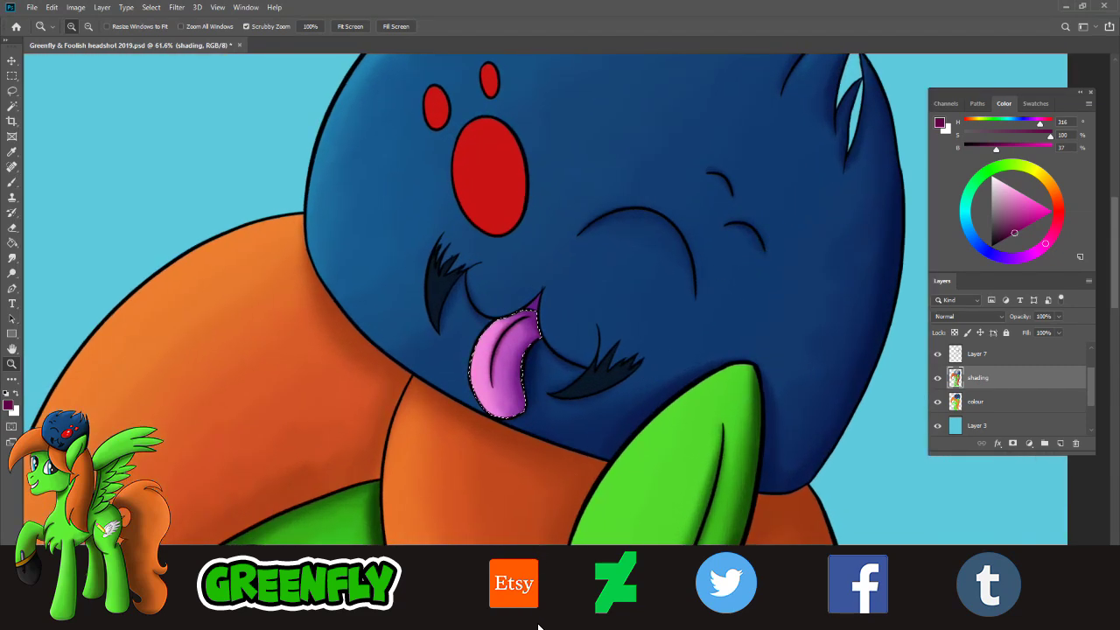
pyautogui.scroll(2, 625, 260)
pyautogui.click(150, 7)
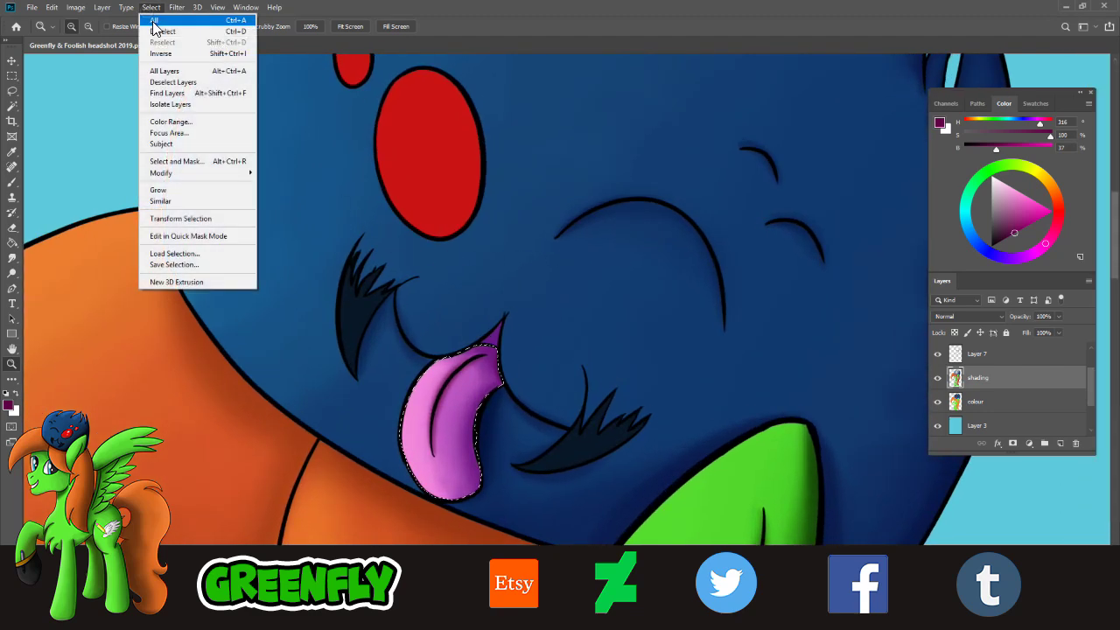
pyautogui.click(158, 31)
# - Select the black tuft left of the mouth on the colour layer with the Magic Wand, and make the shading layer active
pyautogui.click(977, 401)
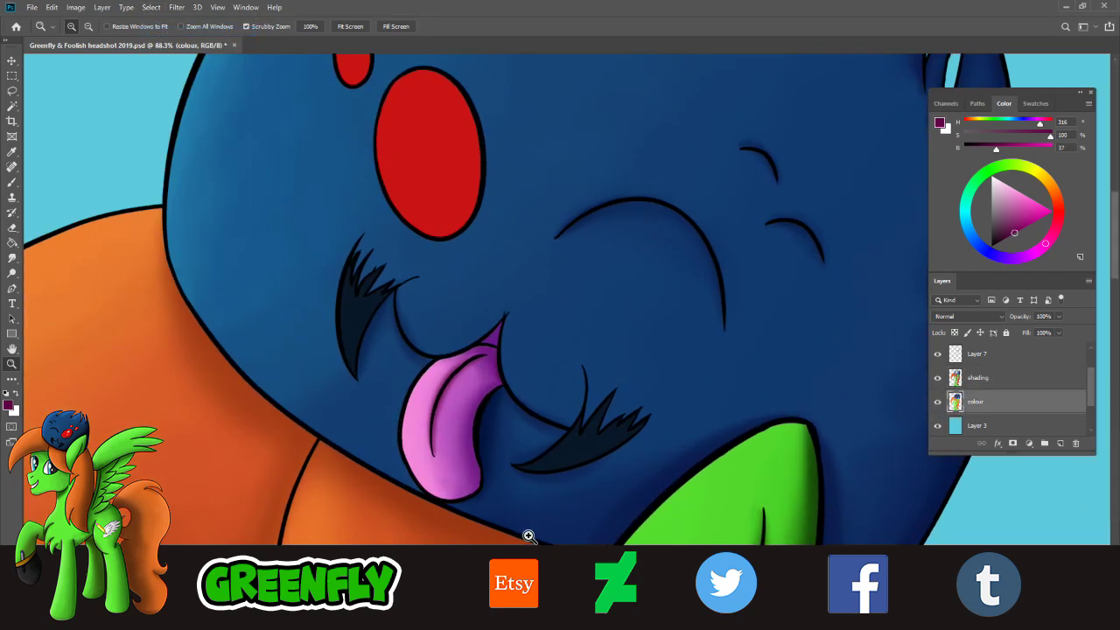
pyautogui.click(13, 106)
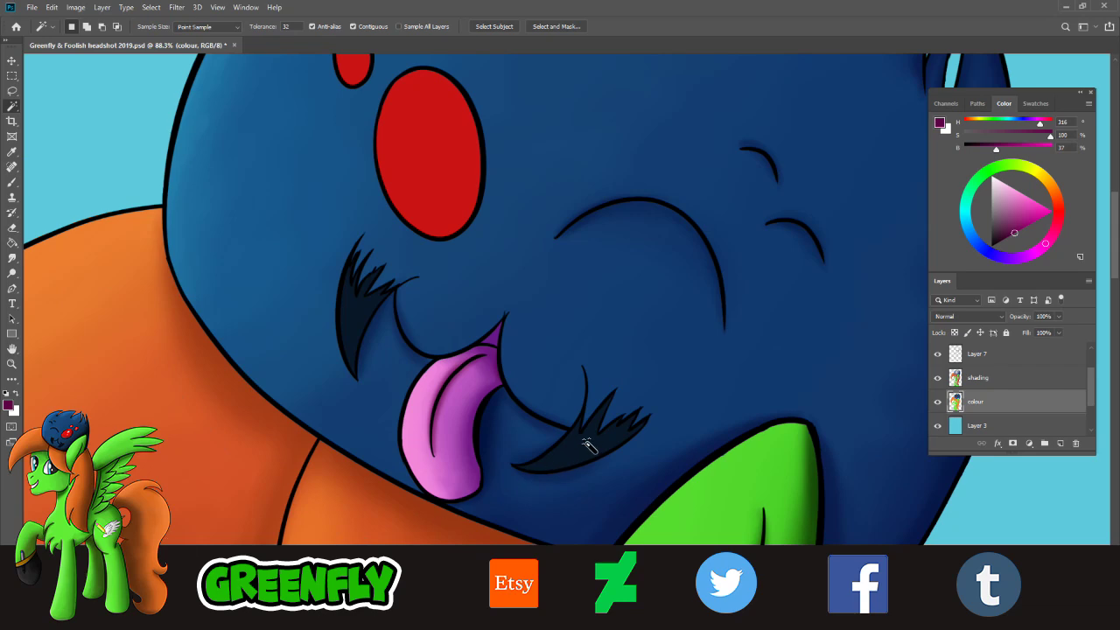
pyautogui.click(560, 464)
pyautogui.click(362, 302)
pyautogui.press('shift')
pyautogui.click(989, 385)
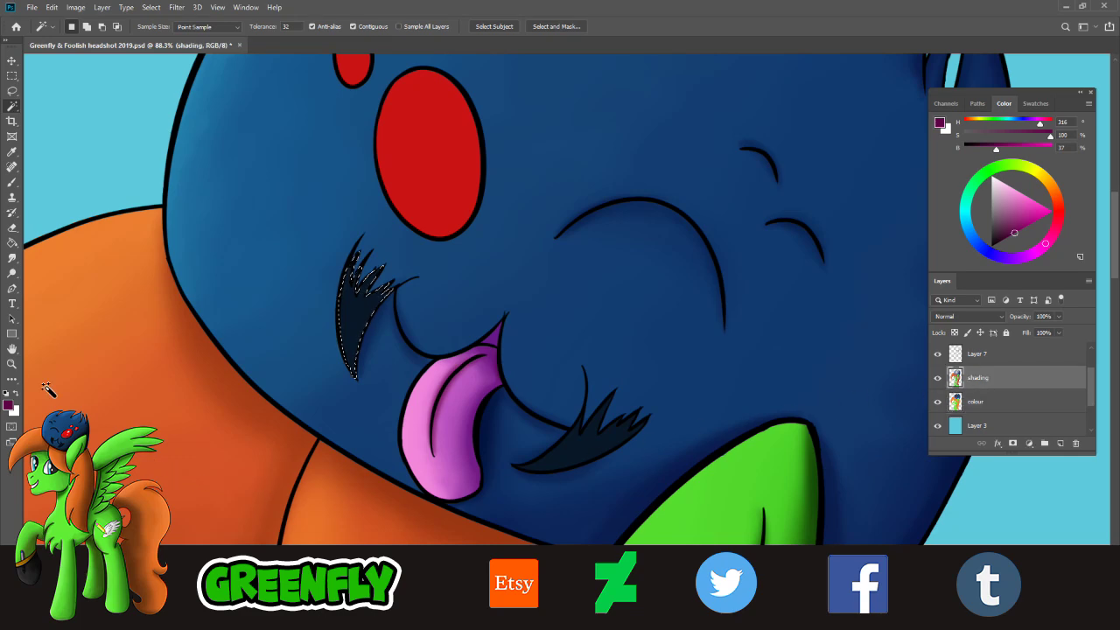
# - Return to the colour layer and add the black tuft right of the mouth to the Magic Wand selection
pyautogui.press('z')
pyautogui.scroll(-3, 573, 435)
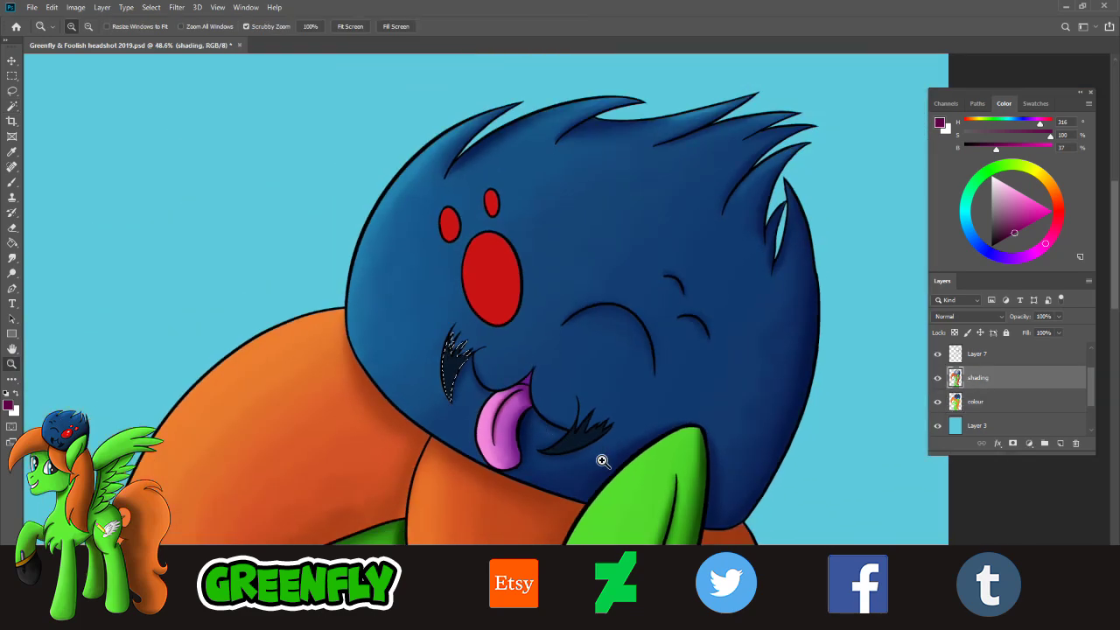
pyautogui.click(979, 405)
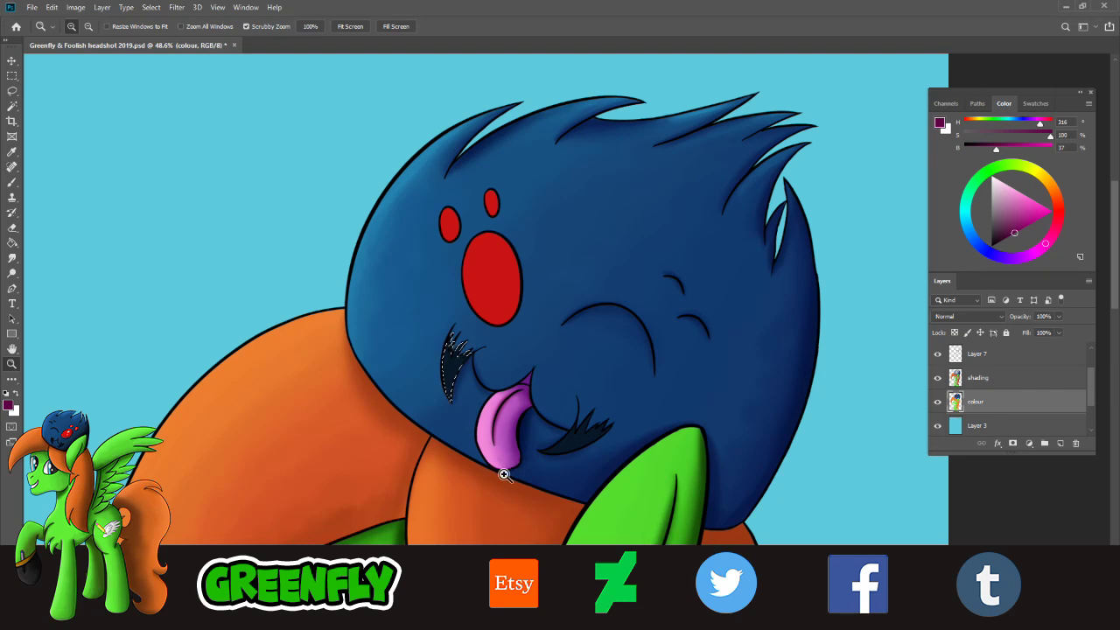
pyautogui.click(12, 107)
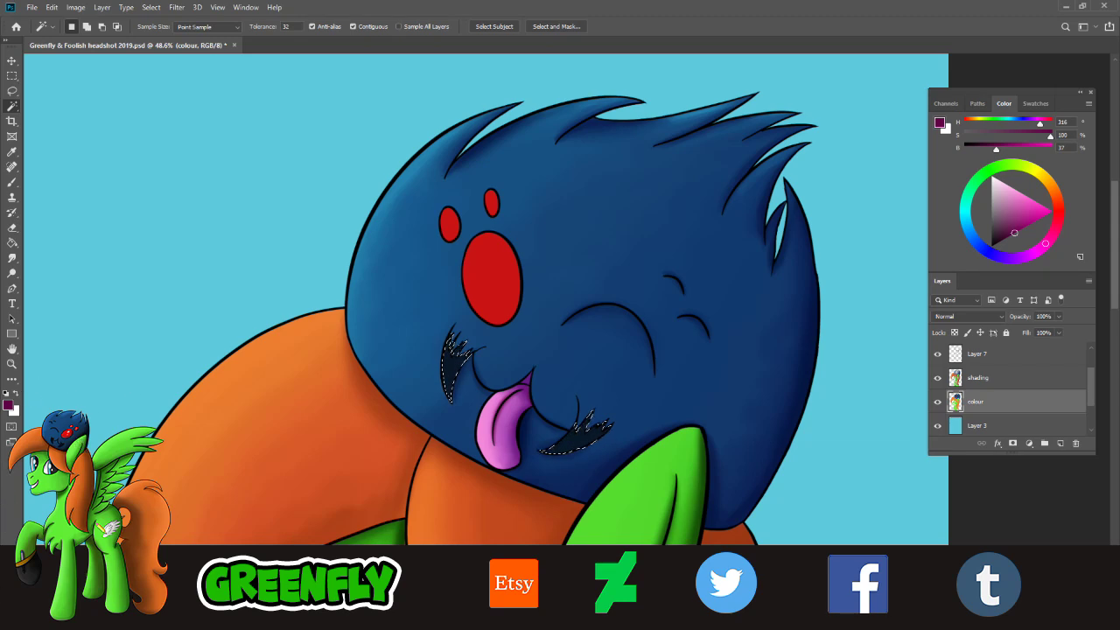
# - Reselect both black mouth tufts on the colour layer with the Magic Wand and make the shading layer active
pyautogui.hotkey('ctrl', 'd')
pyautogui.click(480, 275)
pyautogui.click(571, 448)
pyautogui.keyDown('shift'); pyautogui.click(448, 390); pyautogui.keyUp('shift')
pyautogui.click(12, 361)
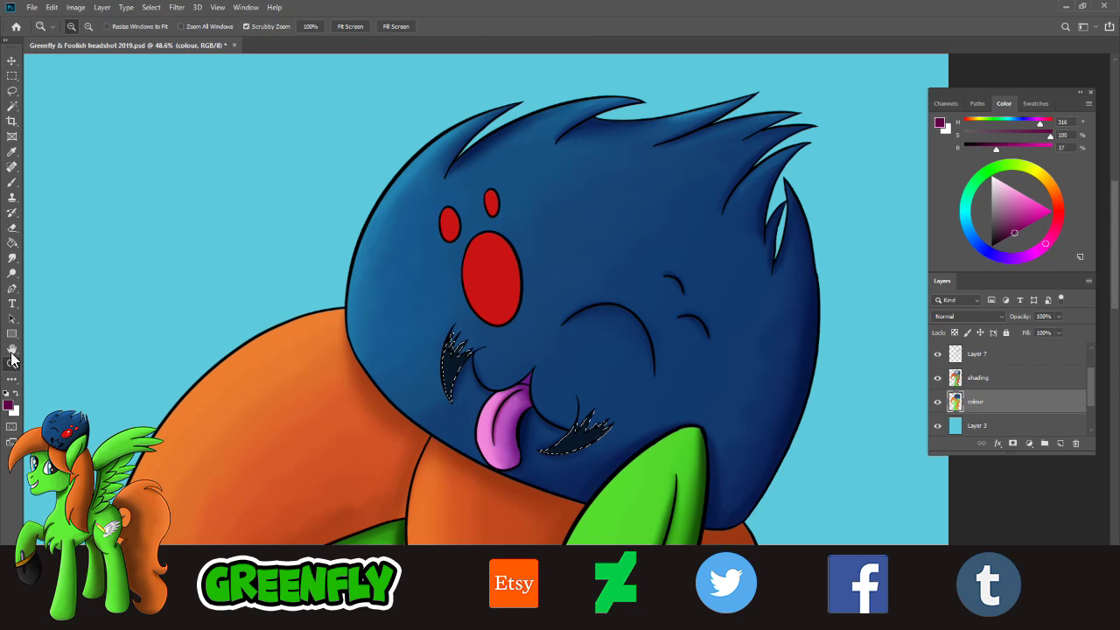
pyautogui.moveTo(548, 443); pyautogui.dragTo(607, 458)
pyautogui.click(632, 216)
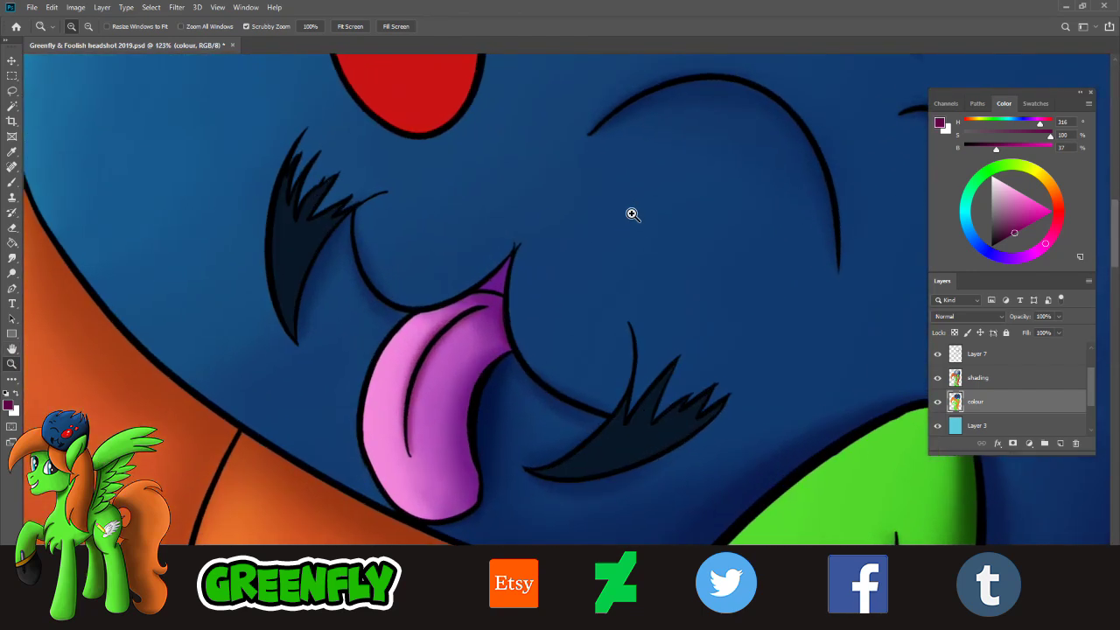
pyautogui.moveTo(633, 215); pyautogui.dragTo(633, 190)
pyautogui.click(976, 379)
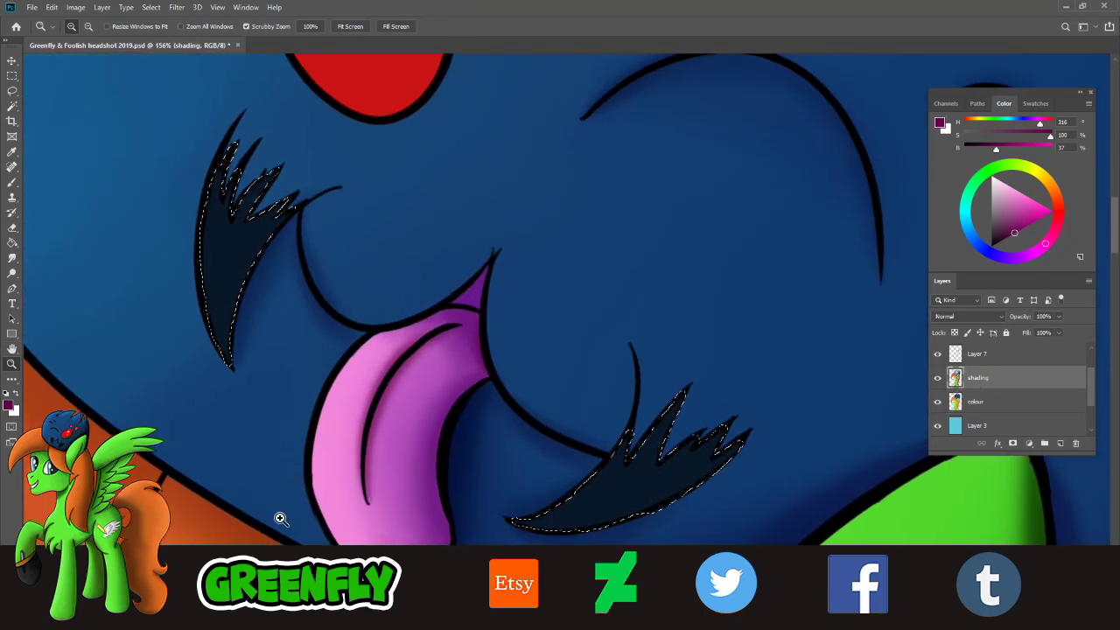
# - Sample the tuft colour, darken it to H 217, S 81, B 12, and shade both tufts with a 40 px brush
pyautogui.click(13, 151)
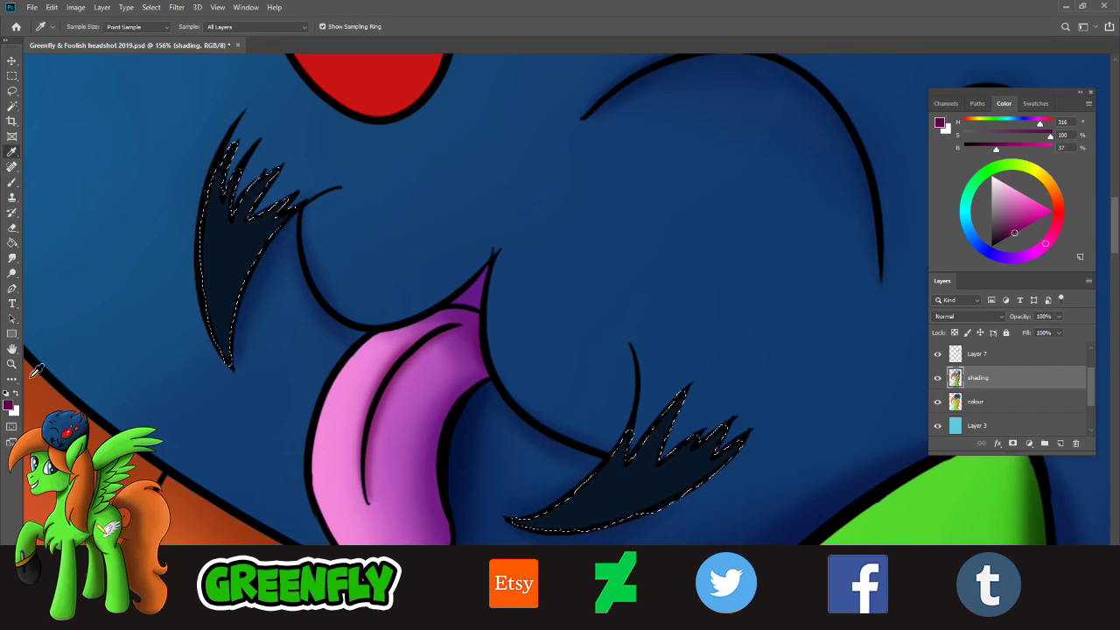
pyautogui.click(646, 481)
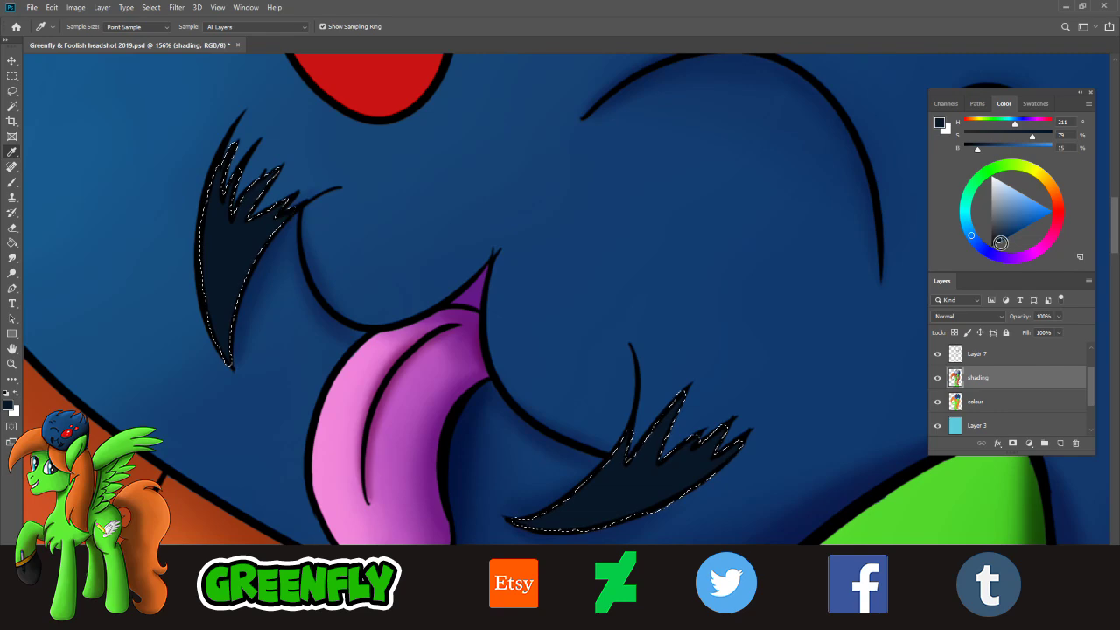
pyautogui.moveTo(1001, 240); pyautogui.dragTo(997, 242)
pyautogui.click(977, 241)
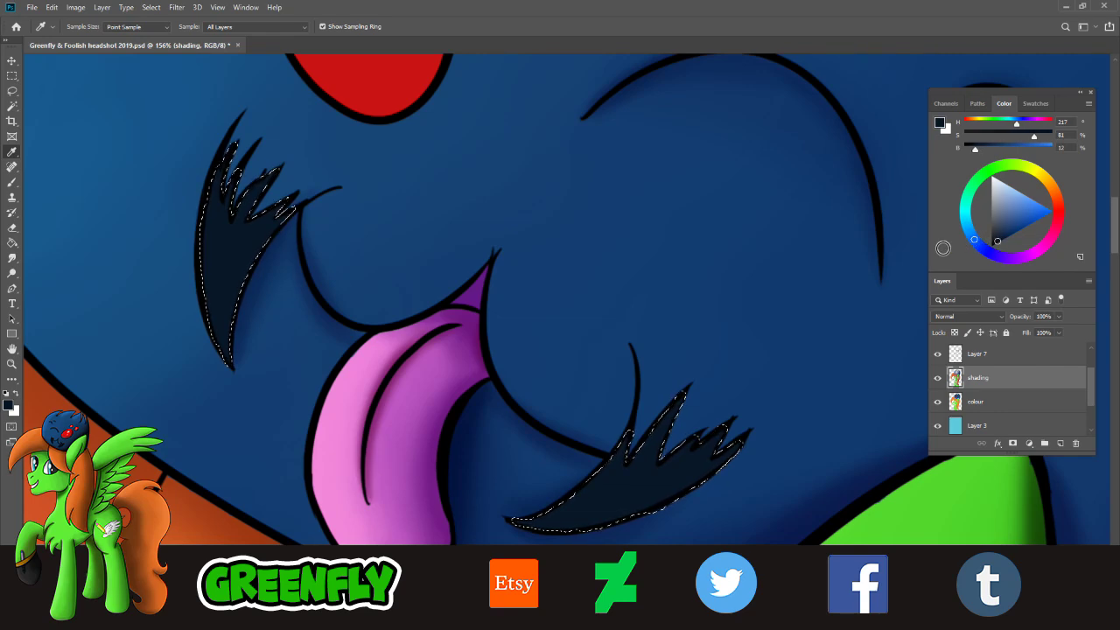
pyautogui.click(12, 181)
pyautogui.click(80, 30)
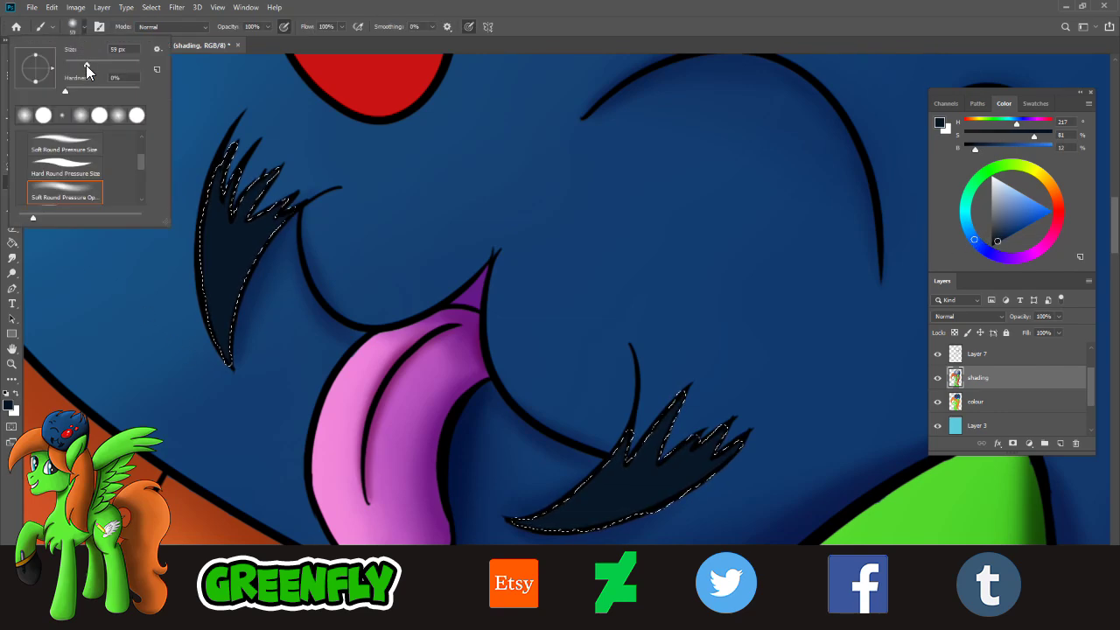
pyautogui.moveTo(87, 64); pyautogui.dragTo(80, 64)
pyautogui.press('Return')
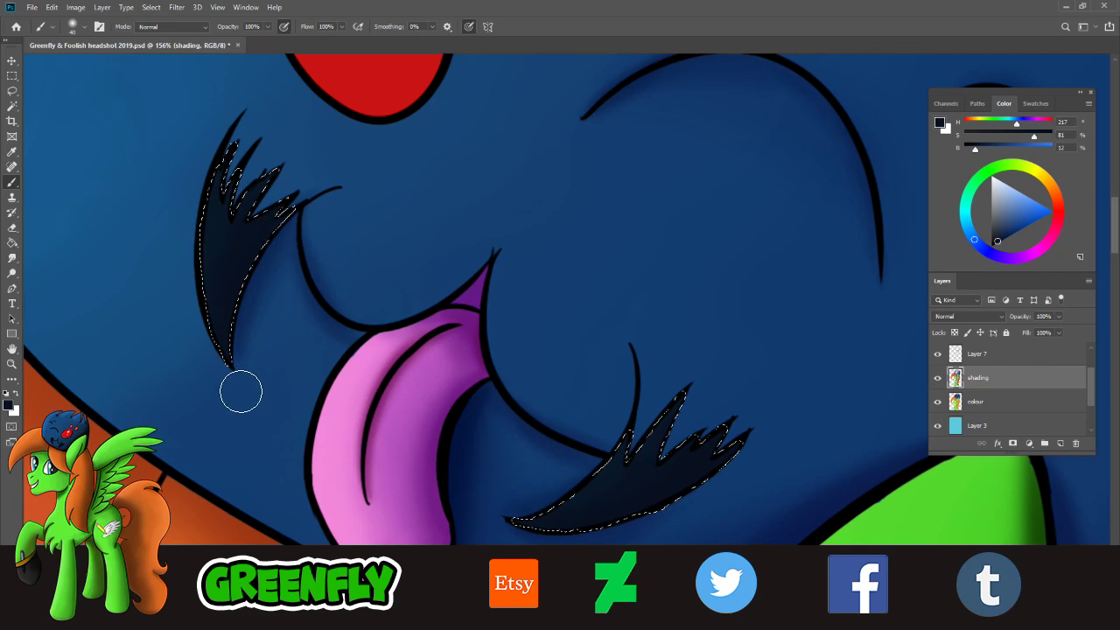
# - Set a lighter navy of H 207, S 78, B 20 and brush soft highlights onto the black mouth tufts
pyautogui.click(13, 151)
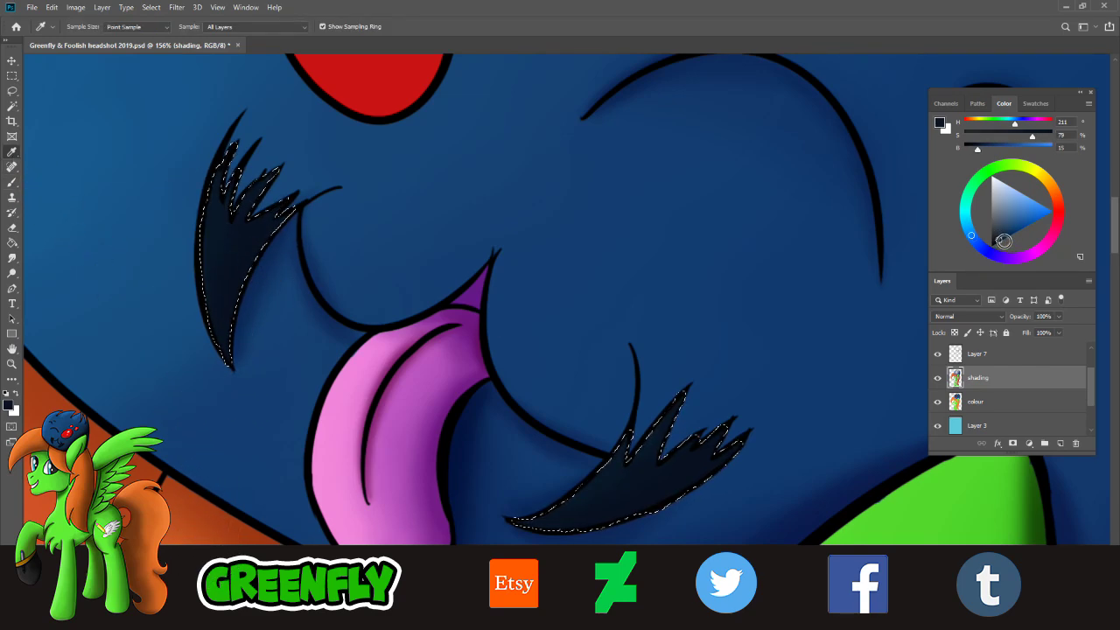
pyautogui.click(1002, 238)
pyautogui.click(971, 233)
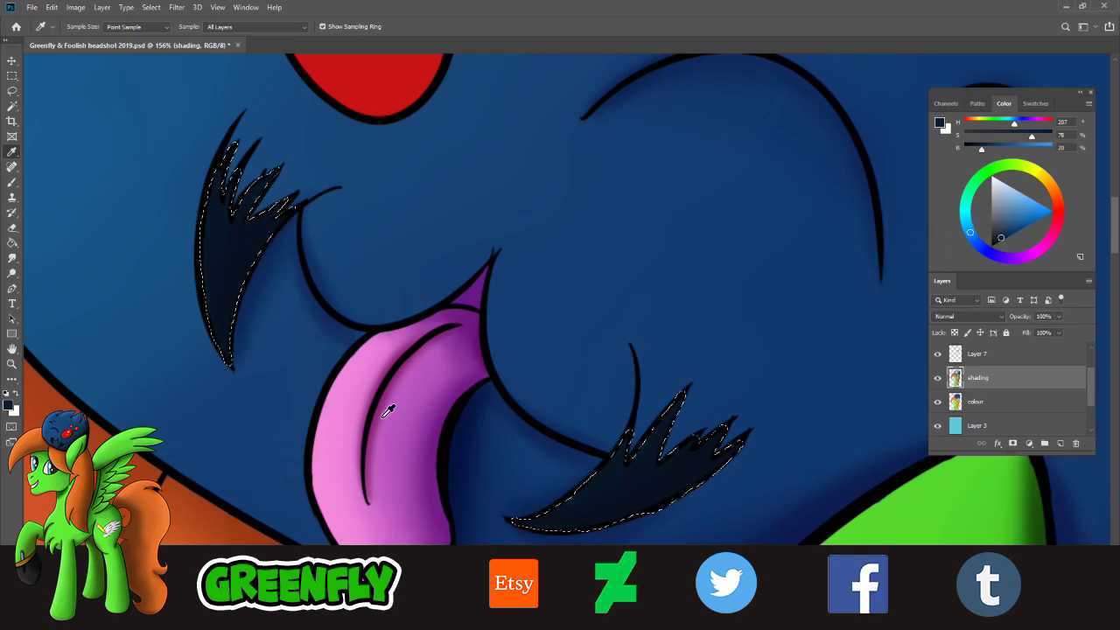
pyautogui.press('b')
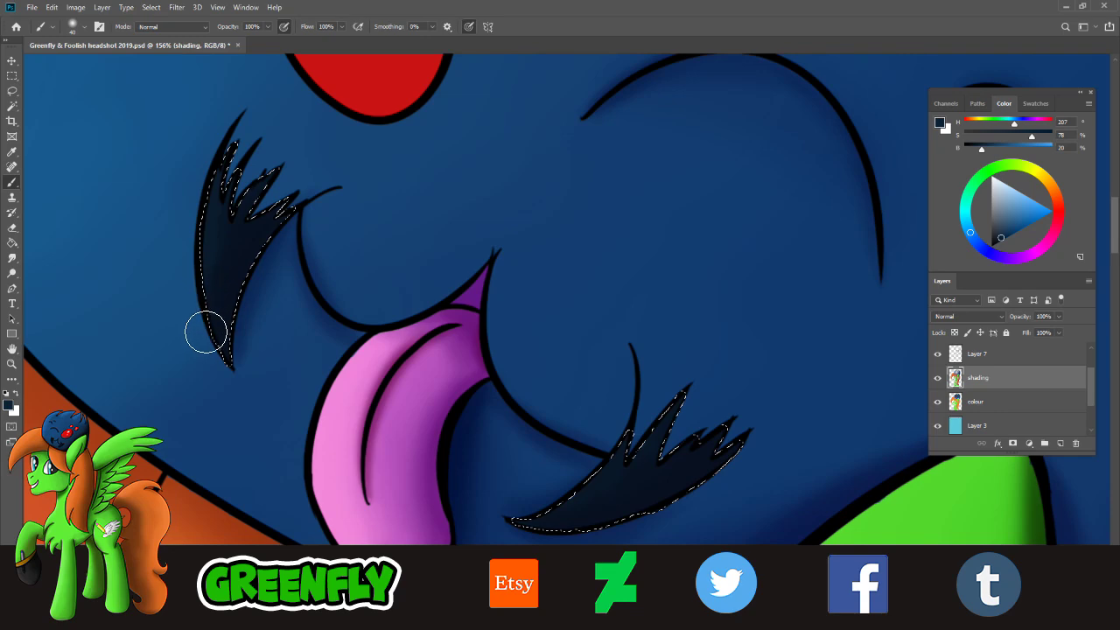
pyautogui.moveTo(206, 332)
pyautogui.mouseDown()
pyautogui.moveTo(237, 234)
pyautogui.moveTo(222, 186)
pyautogui.moveTo(218, 238)
pyautogui.moveTo(222, 182)
pyautogui.moveTo(226, 342)
pyautogui.moveTo(215, 261)
pyautogui.moveTo(241, 379)
pyautogui.moveTo(218, 324)
pyautogui.mouseUp()
# - Sample the left tuft's colour, darken it to H 221, S 83, B 10, and deepen the shadows on the tufts
pyautogui.click(12, 151)
pyautogui.click(232, 235)
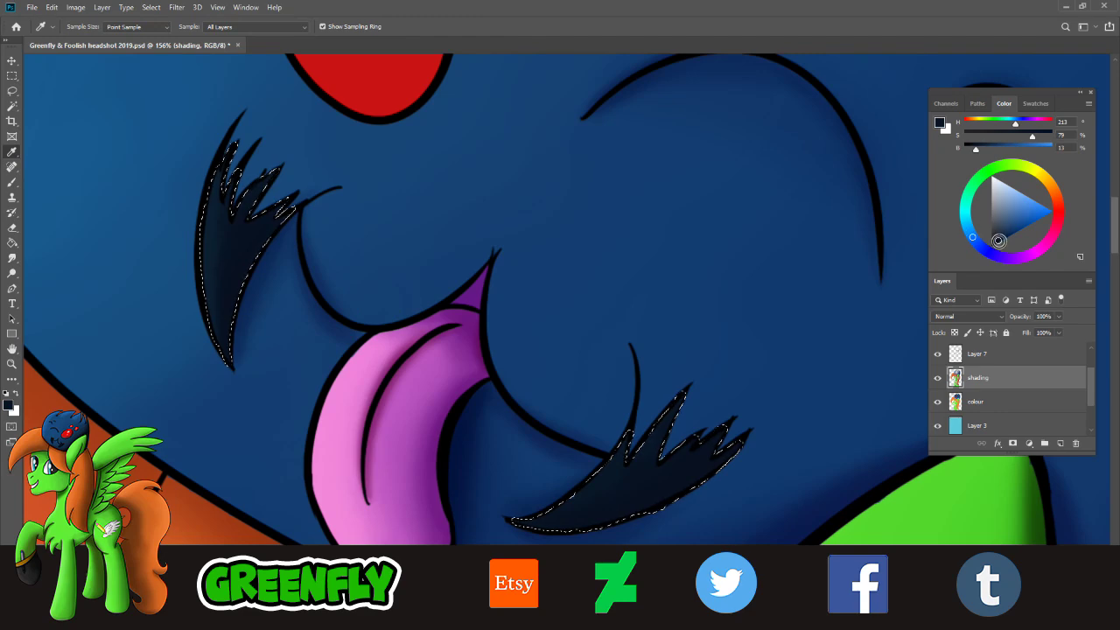
pyautogui.moveTo(998, 241); pyautogui.dragTo(976, 242)
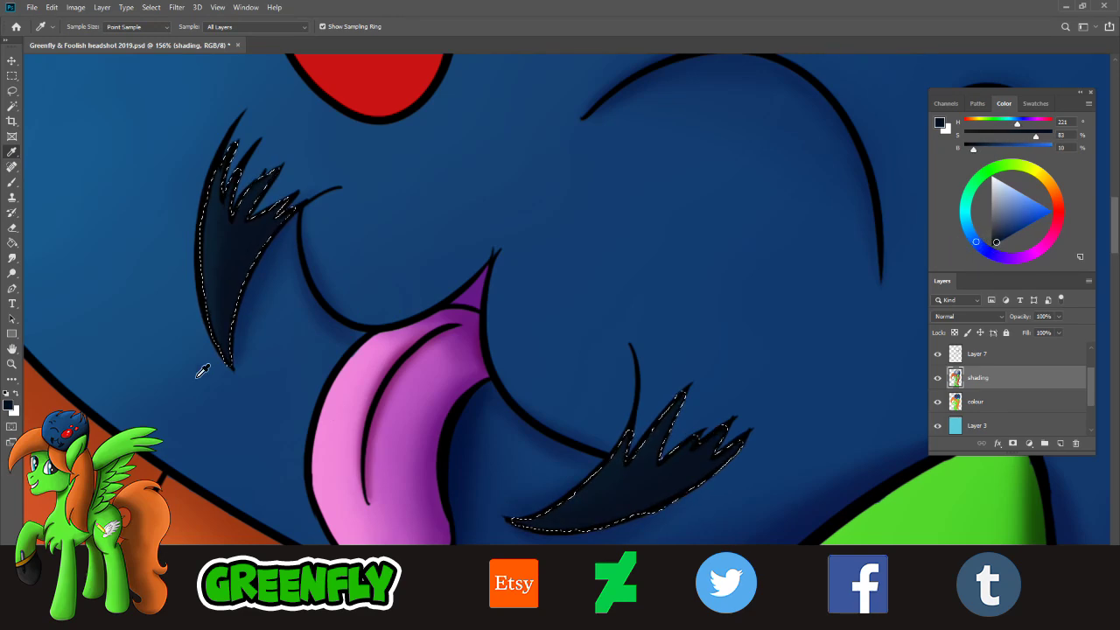
pyautogui.click(12, 181)
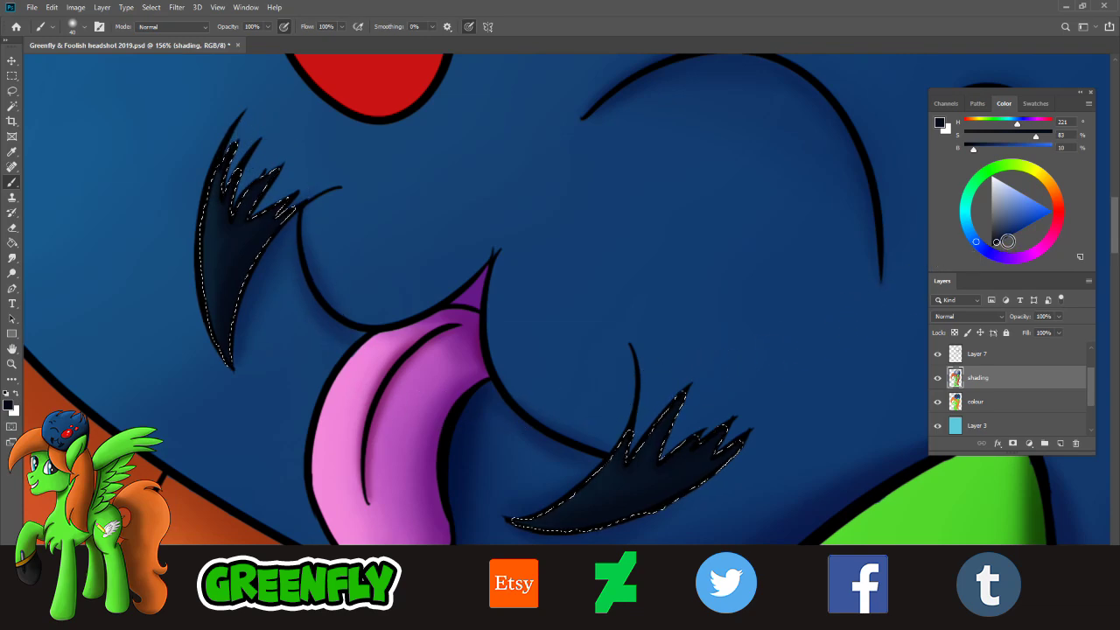
# - Set the colour to H 230, S 83, B 10 and a 28 px brush, and darken the edges of both tufts
pyautogui.click(982, 248)
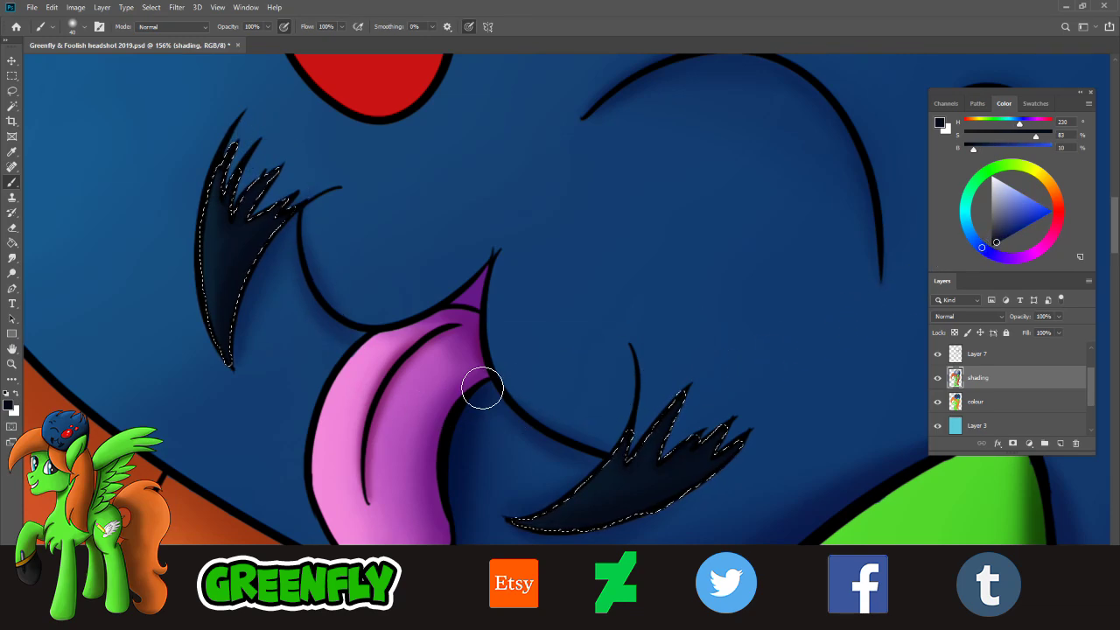
pyautogui.click(84, 27)
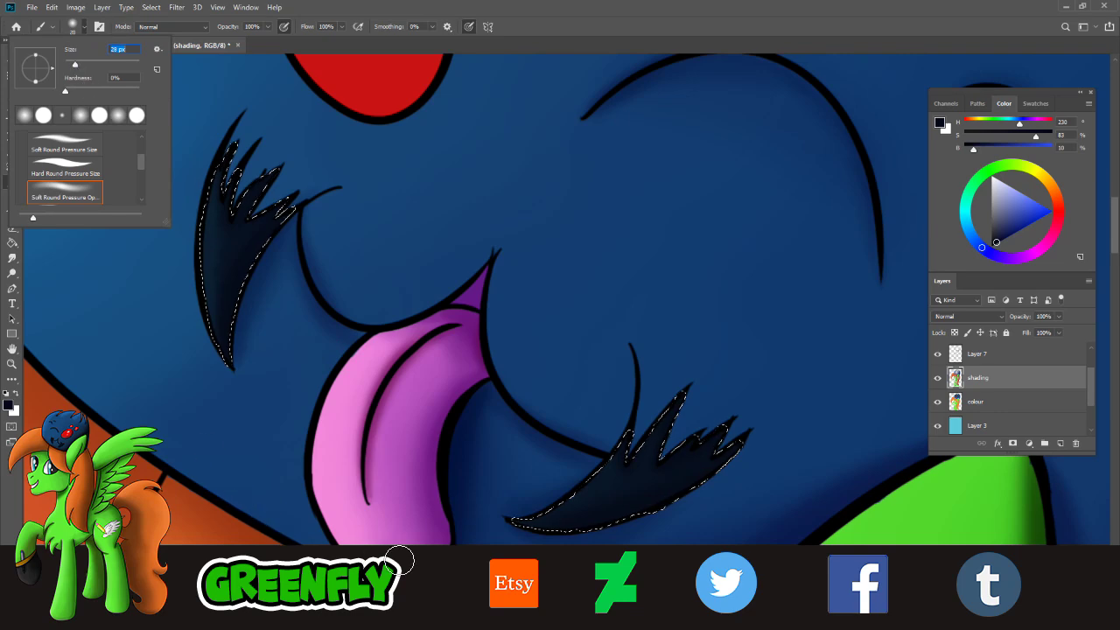
pyautogui.moveTo(702, 482); pyautogui.dragTo(731, 451)
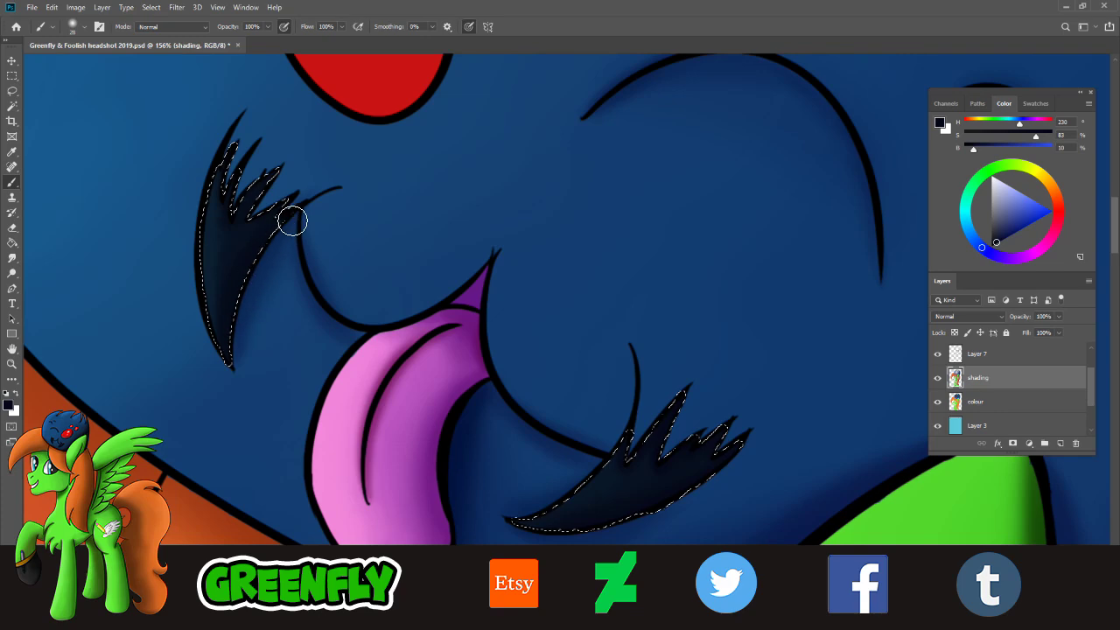
# - Set a lighter blue of H 205, S 67, B 25 and brush fine highlights onto both tufts
pyautogui.press('i')
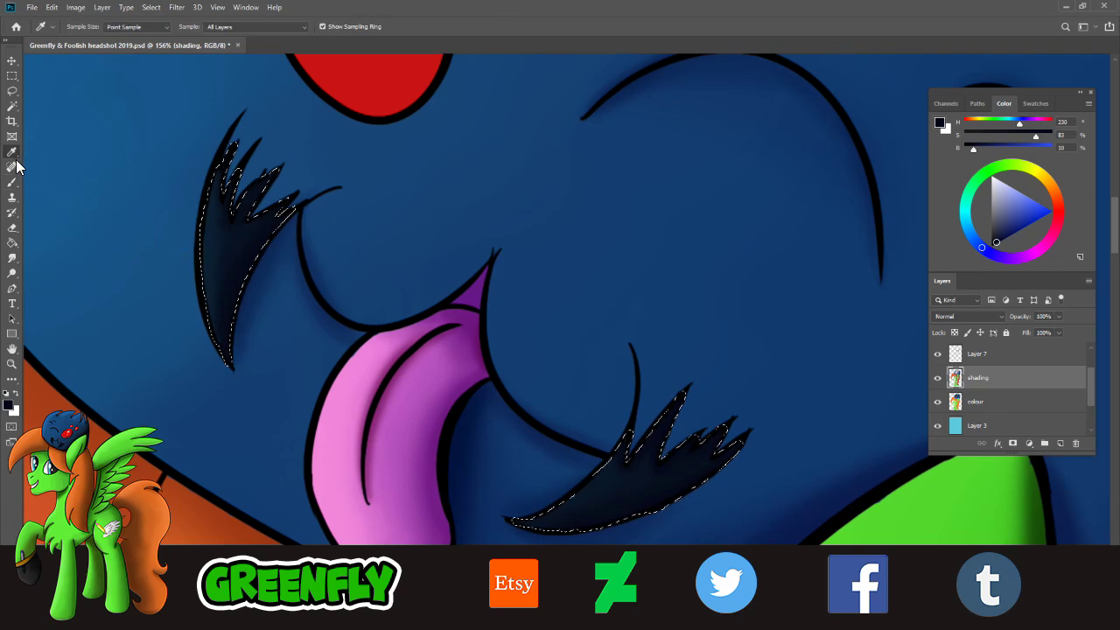
pyautogui.click(220, 265)
pyautogui.click(1003, 234)
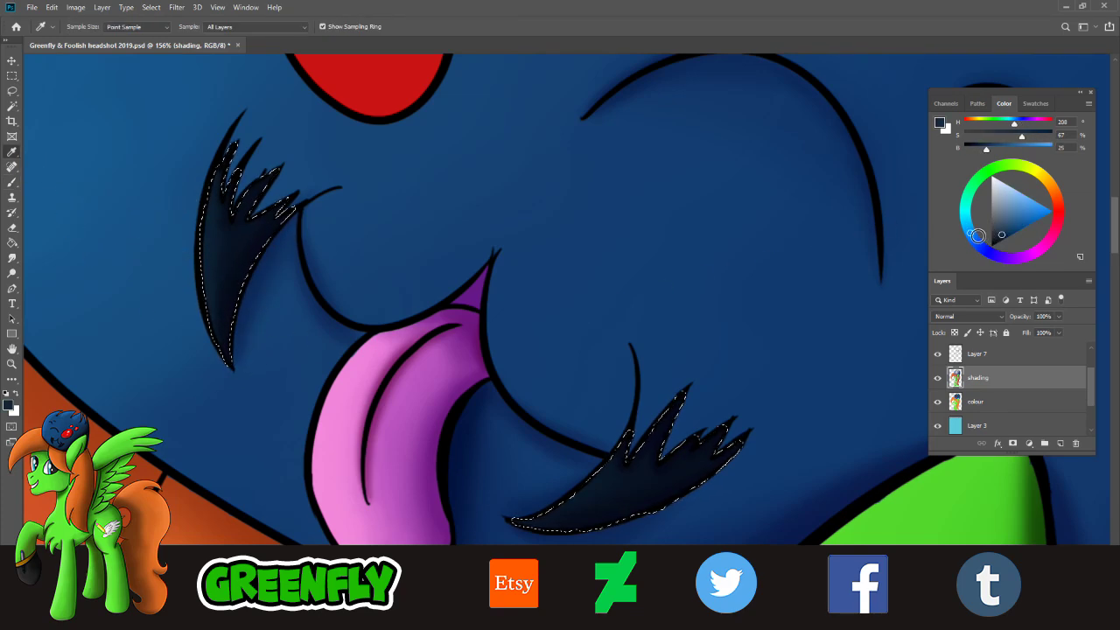
pyautogui.click(971, 231)
pyautogui.click(12, 181)
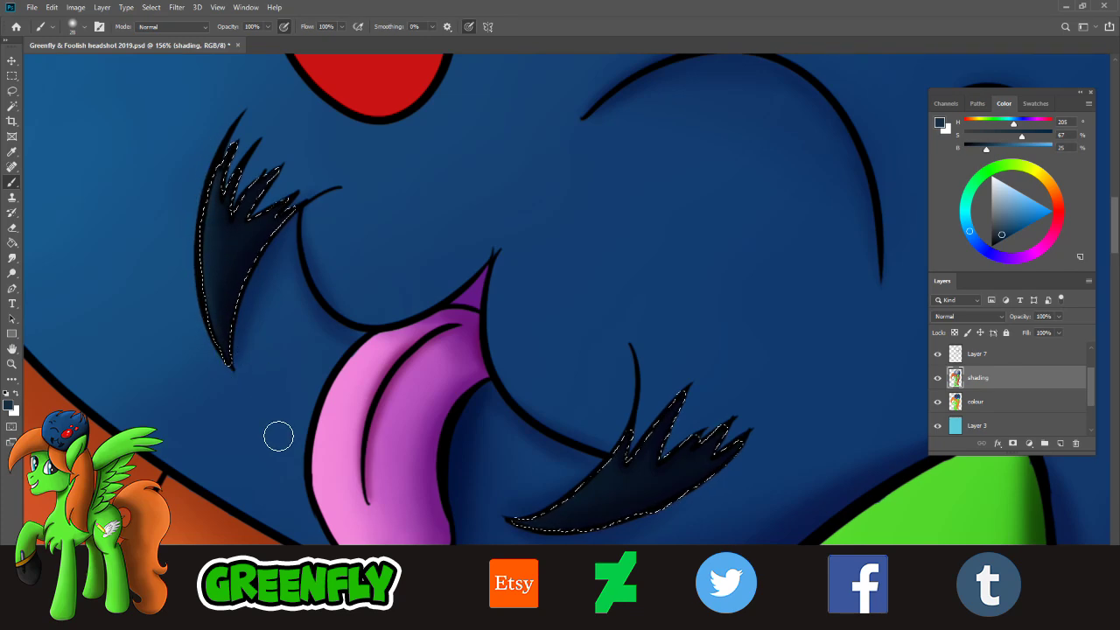
# - Review the shaded mouth tufts up close and against the rest of the head
pyautogui.click(12, 365)
pyautogui.moveTo(597, 401); pyautogui.dragTo(517, 401)
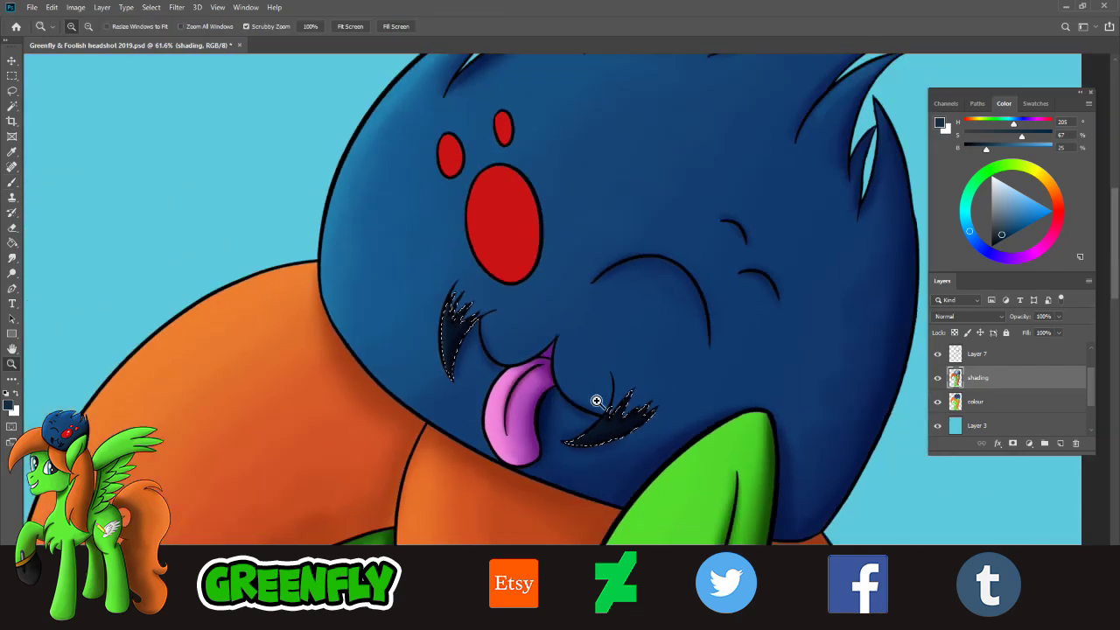
pyautogui.scroll(3, 713, 425)
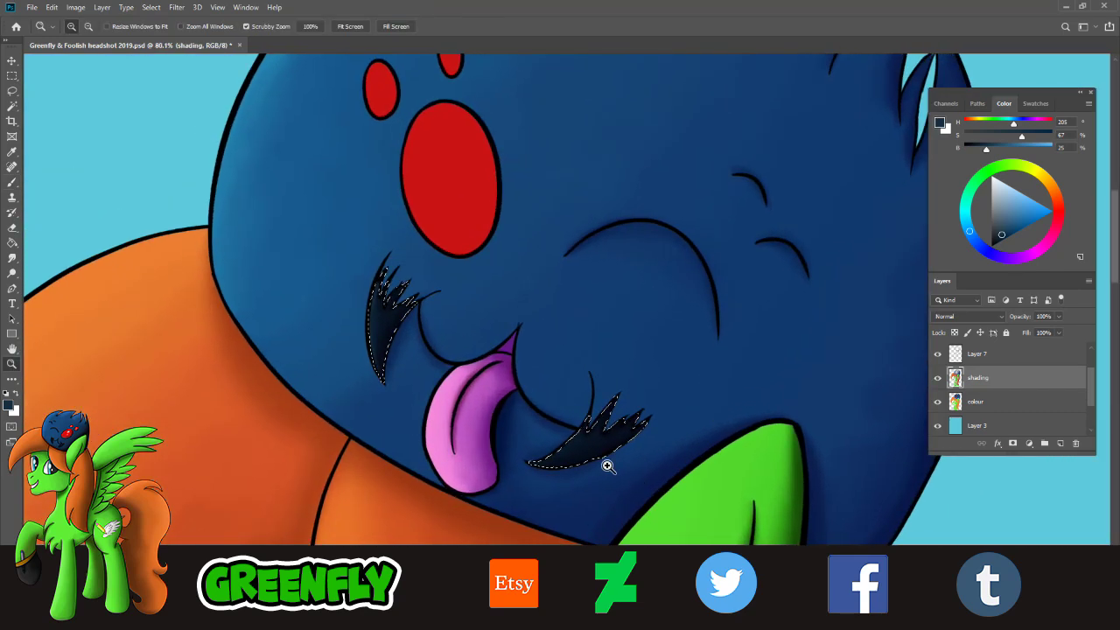
pyautogui.scroll(1, 608, 466)
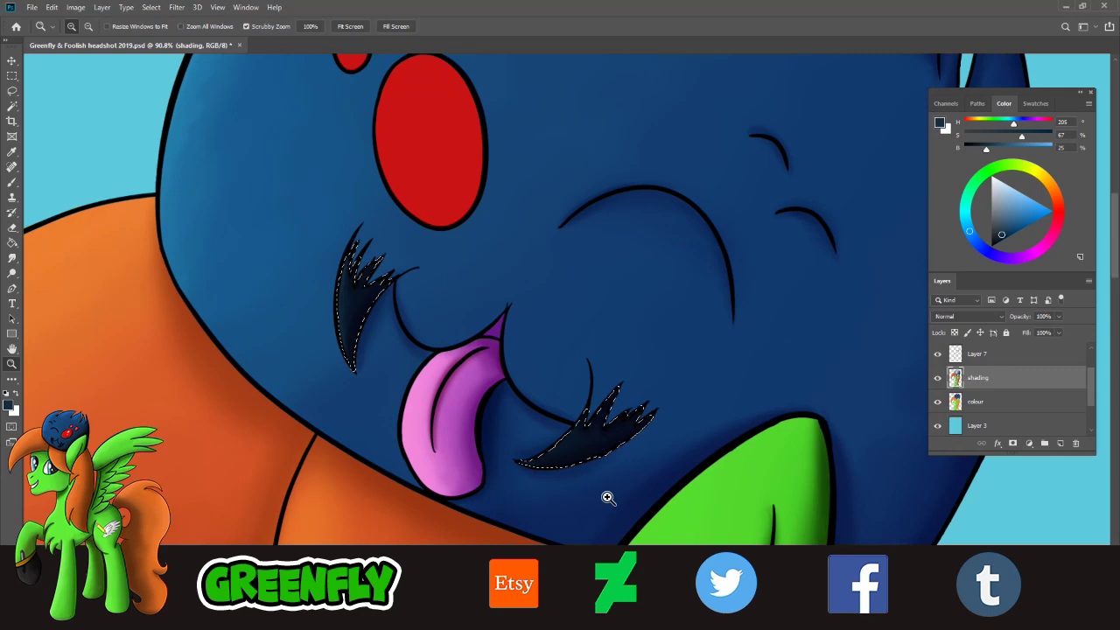
pyautogui.hotkey('ctrl', 'd')
pyautogui.scroll(5, 548, 325)
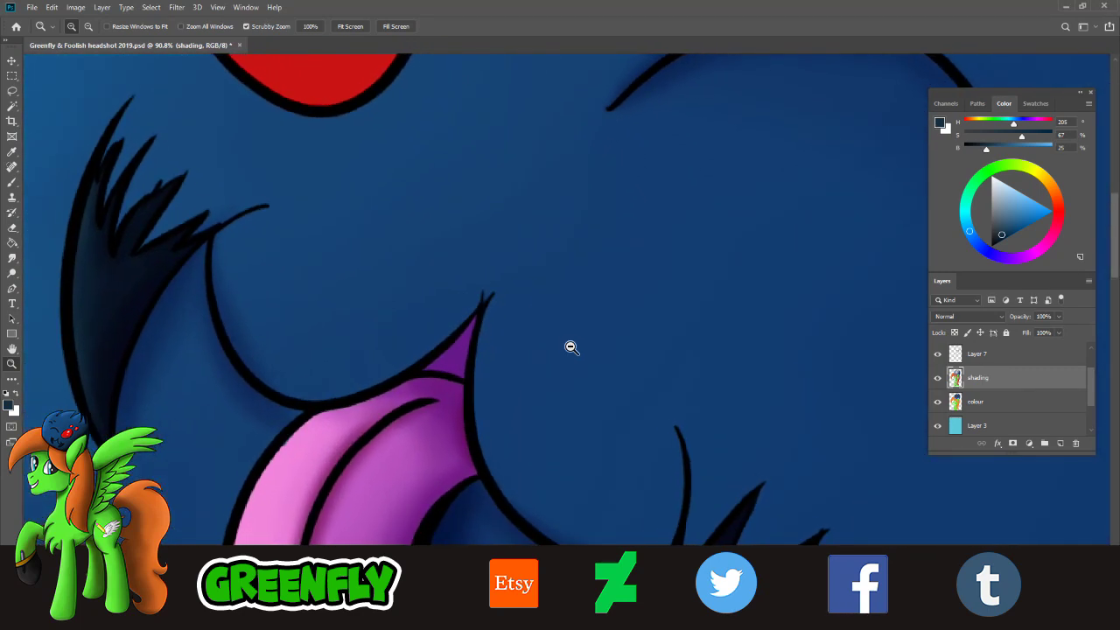
pyautogui.scroll(-6, 571, 347)
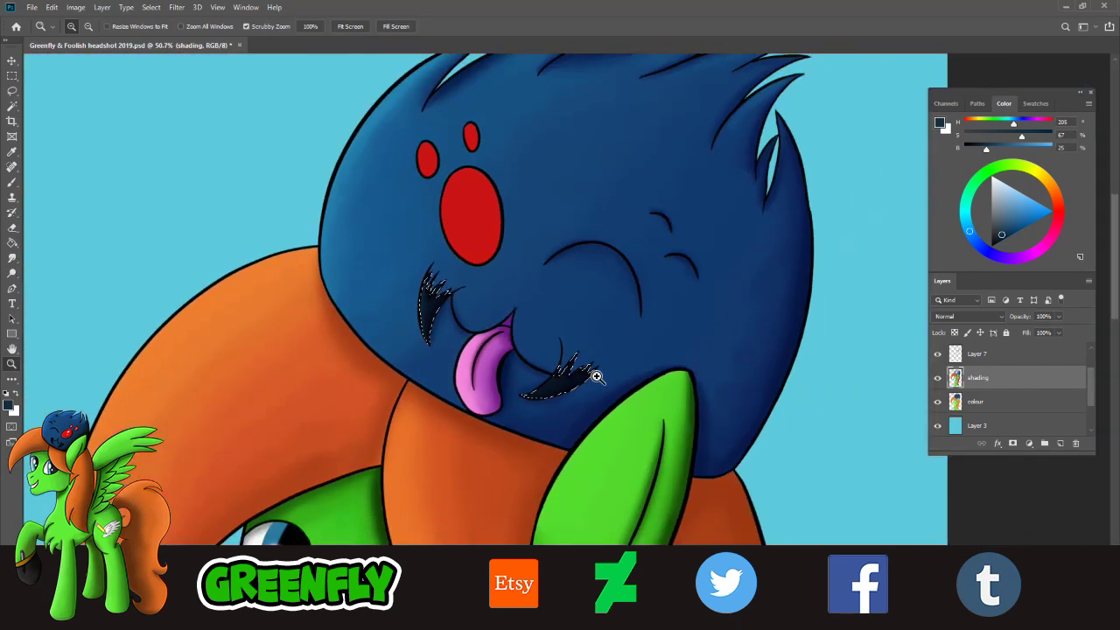
pyautogui.moveTo(597, 377); pyautogui.dragTo(631, 424)
# - Select the large red eye and the two small red eyes above it on the colour layer with the Magic Wand
pyautogui.click(963, 406)
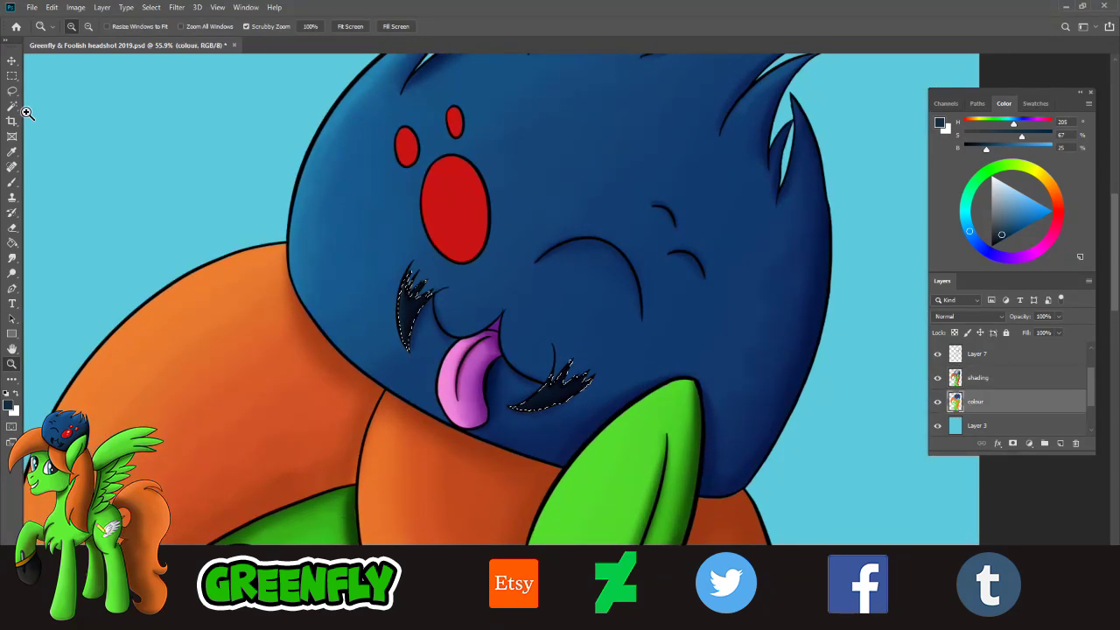
pyautogui.press('w')
pyautogui.click(462, 211)
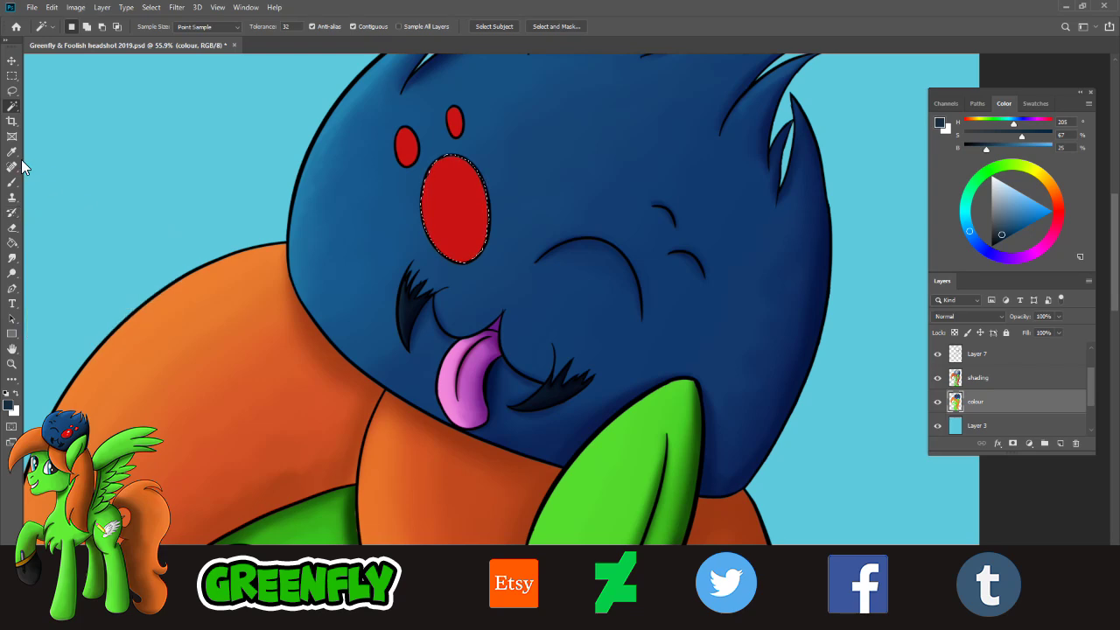
pyautogui.keyDown('shift'); pyautogui.click(454, 123); pyautogui.keyUp('shift')
pyautogui.keyDown('shift'); pyautogui.click(408, 150); pyautogui.keyUp('shift')
pyautogui.click(13, 364)
pyautogui.moveTo(492, 312); pyautogui.dragTo(478, 292)
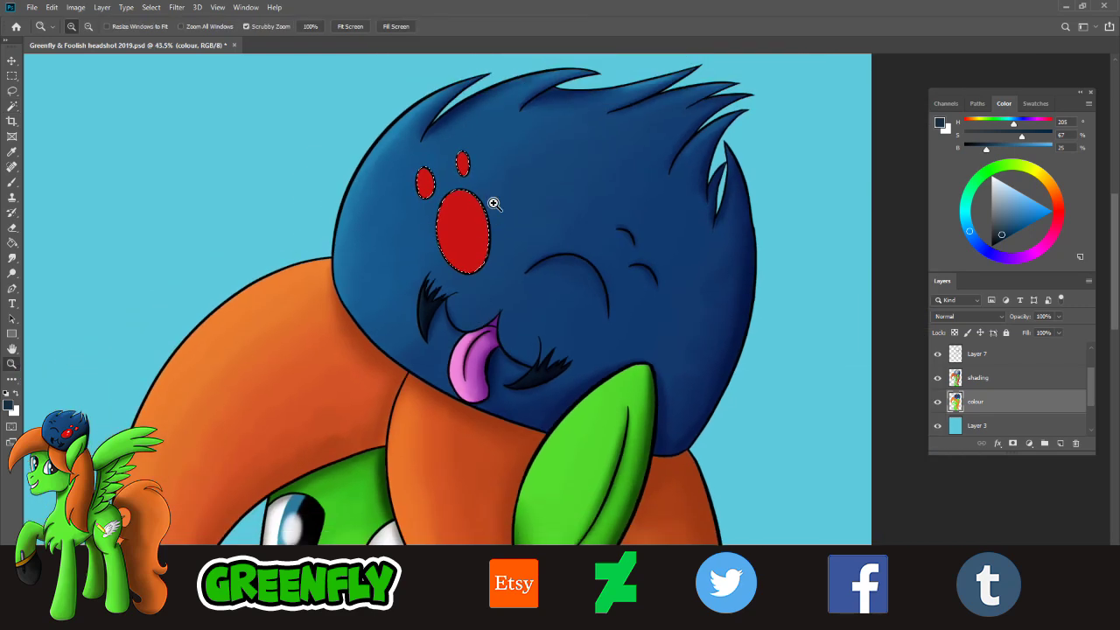
pyautogui.moveTo(481, 156); pyautogui.dragTo(506, 207)
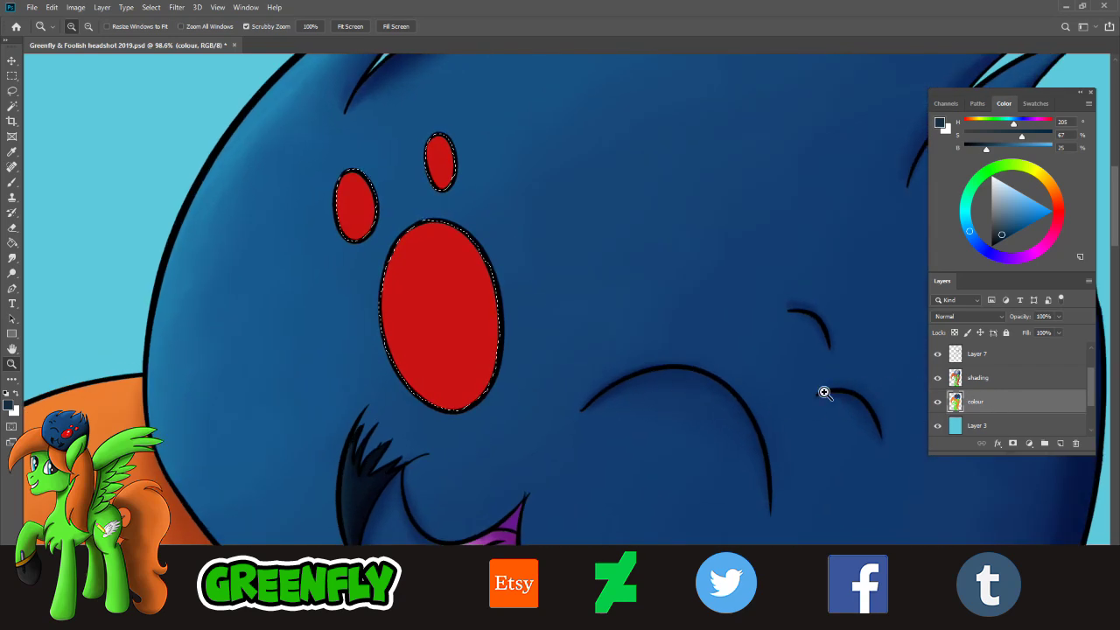
# - Sample the large eye's red, make the shading layer active and set the soft brush size to 100 px
pyautogui.click(12, 151)
pyautogui.click(444, 290)
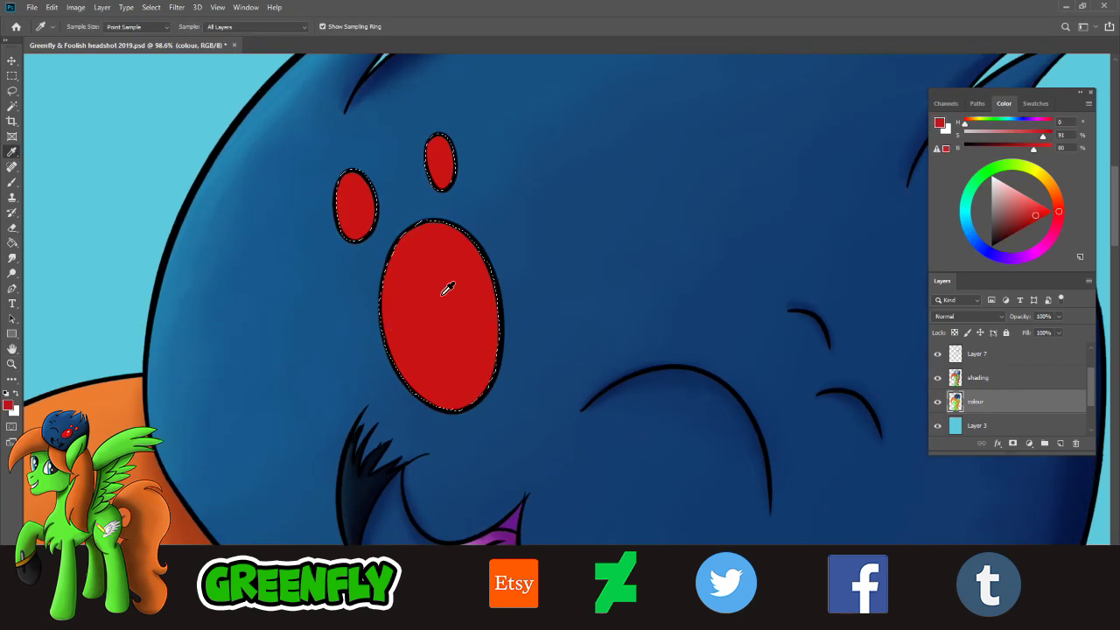
pyautogui.click(963, 379)
pyautogui.press('b')
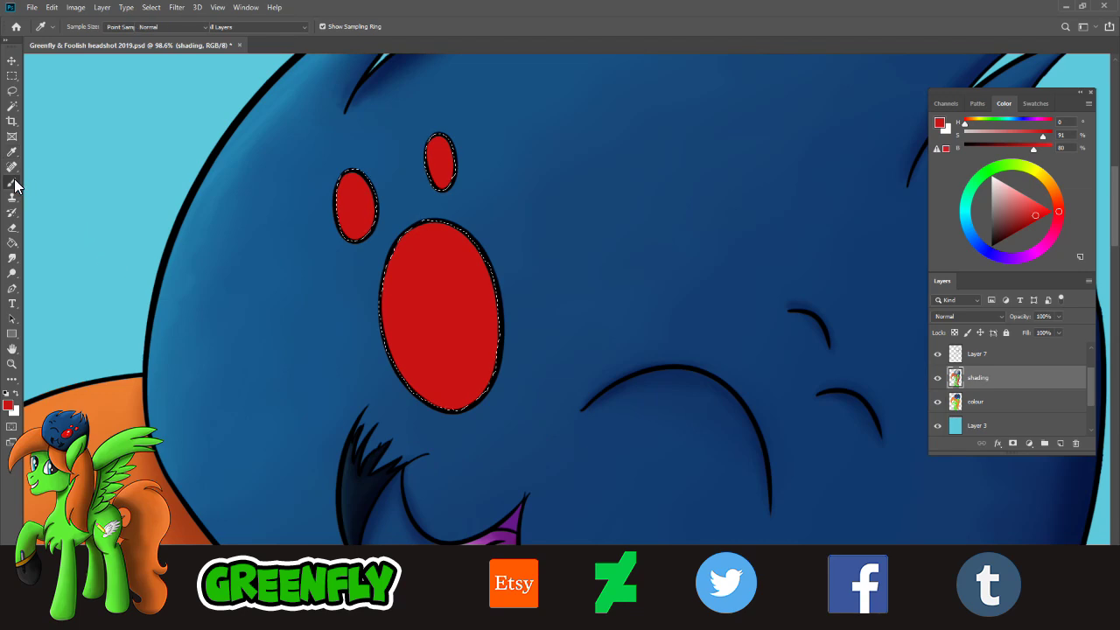
pyautogui.click(75, 27)
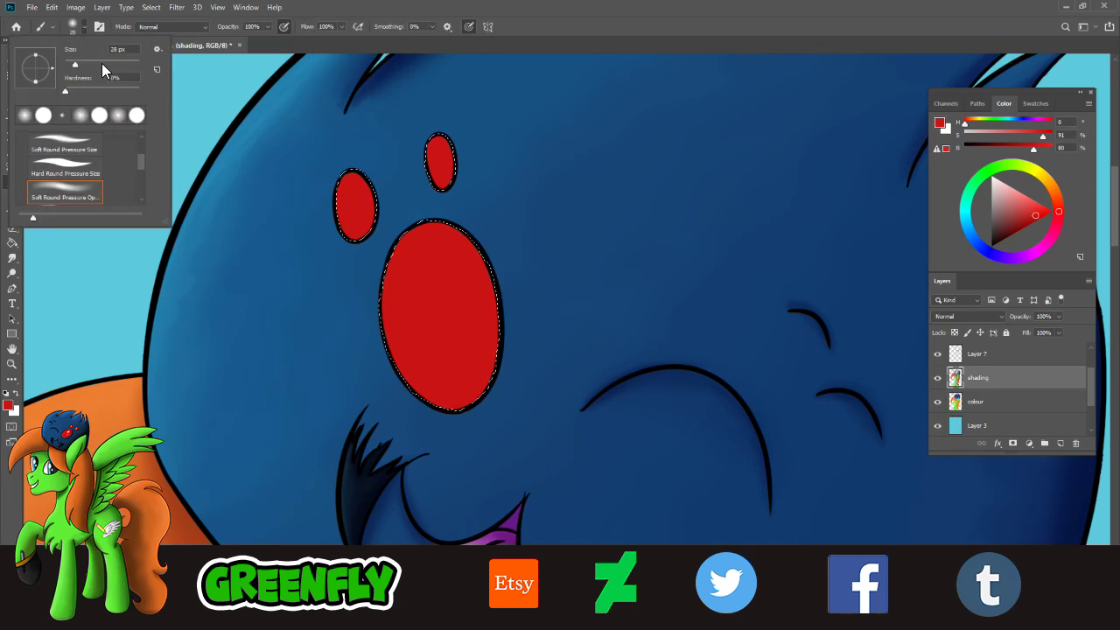
pyautogui.click(470, 409)
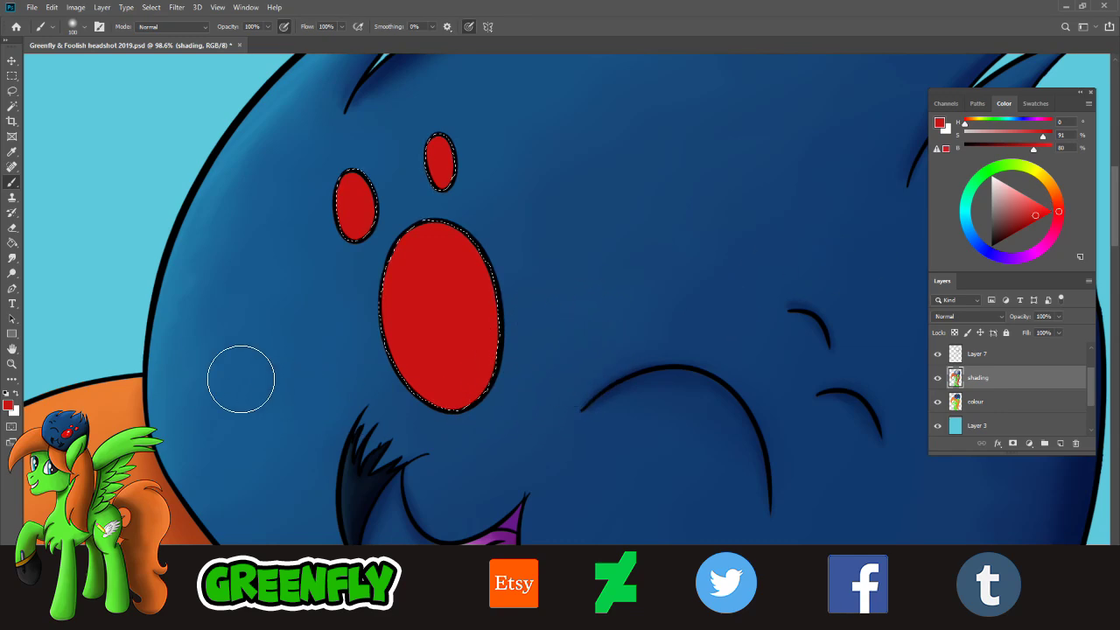
# - Set the colour to H 354, S 90, B 72 and brush a soft shadow along the right side of the large eye
pyautogui.click(12, 151)
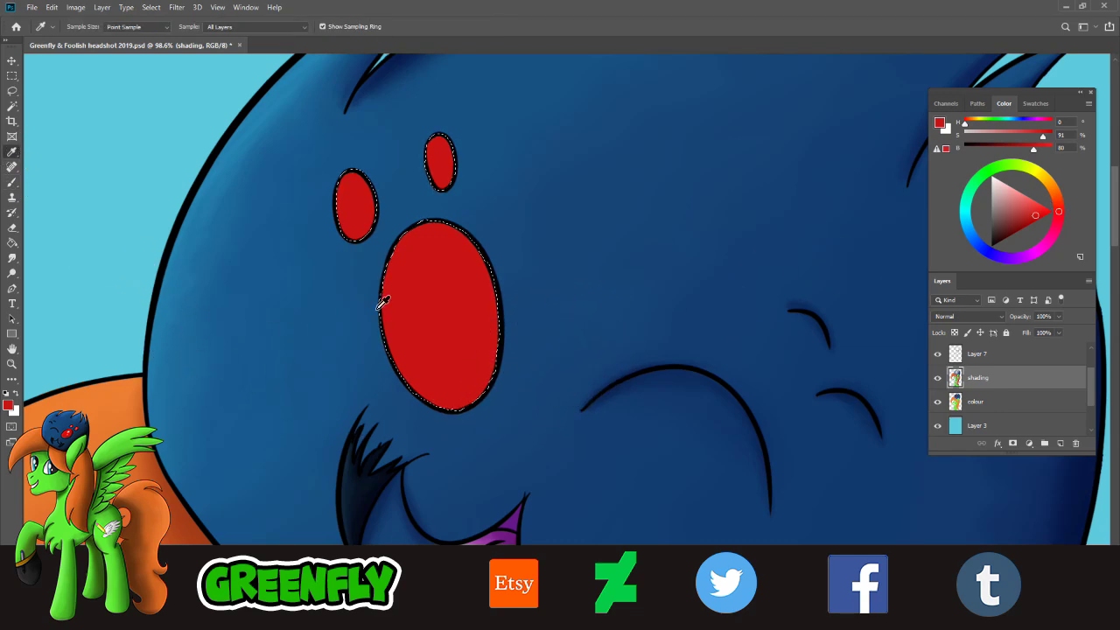
pyautogui.click(1031, 218)
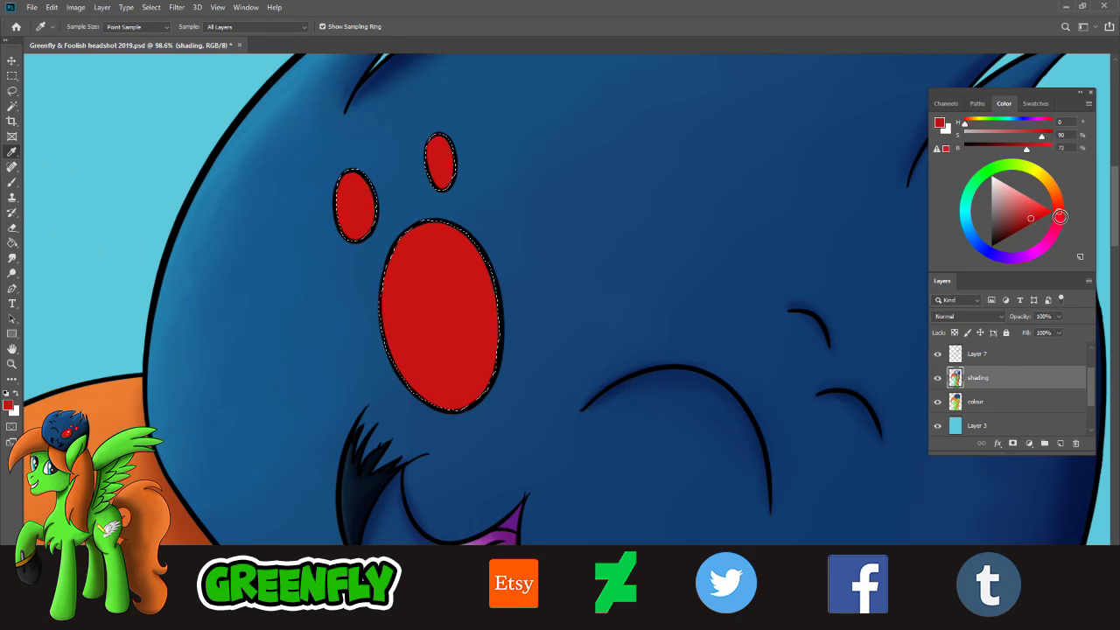
pyautogui.click(1060, 216)
pyautogui.click(13, 182)
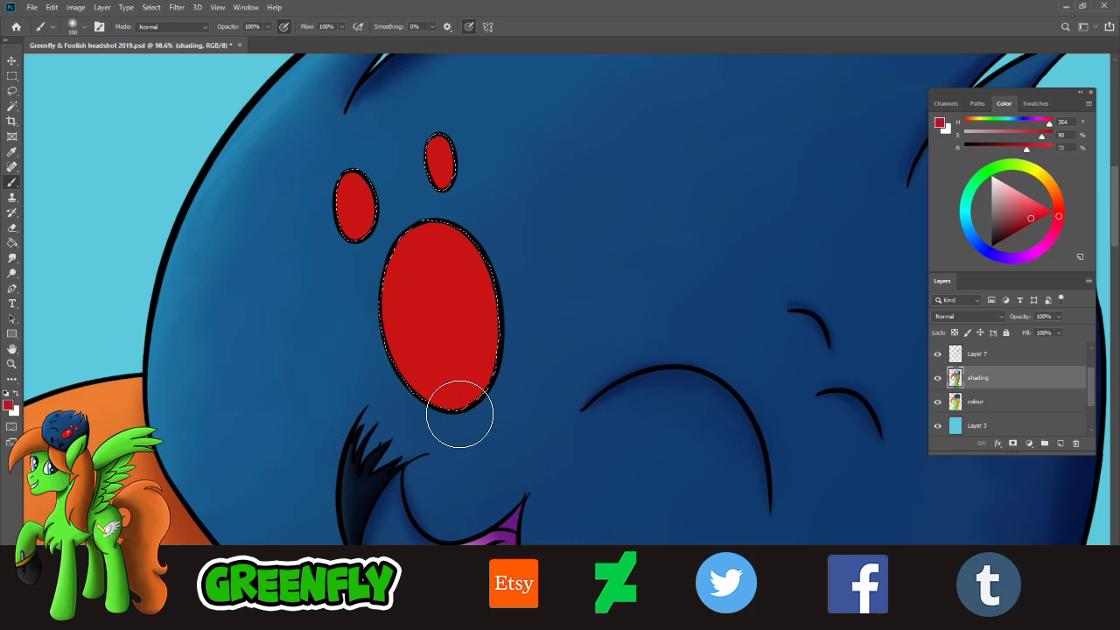
pyautogui.moveTo(459, 414)
pyautogui.mouseDown()
pyautogui.moveTo(510, 367)
pyautogui.moveTo(493, 351)
pyautogui.moveTo(509, 323)
pyautogui.moveTo(487, 308)
pyautogui.moveTo(500, 267)
pyautogui.mouseUp()
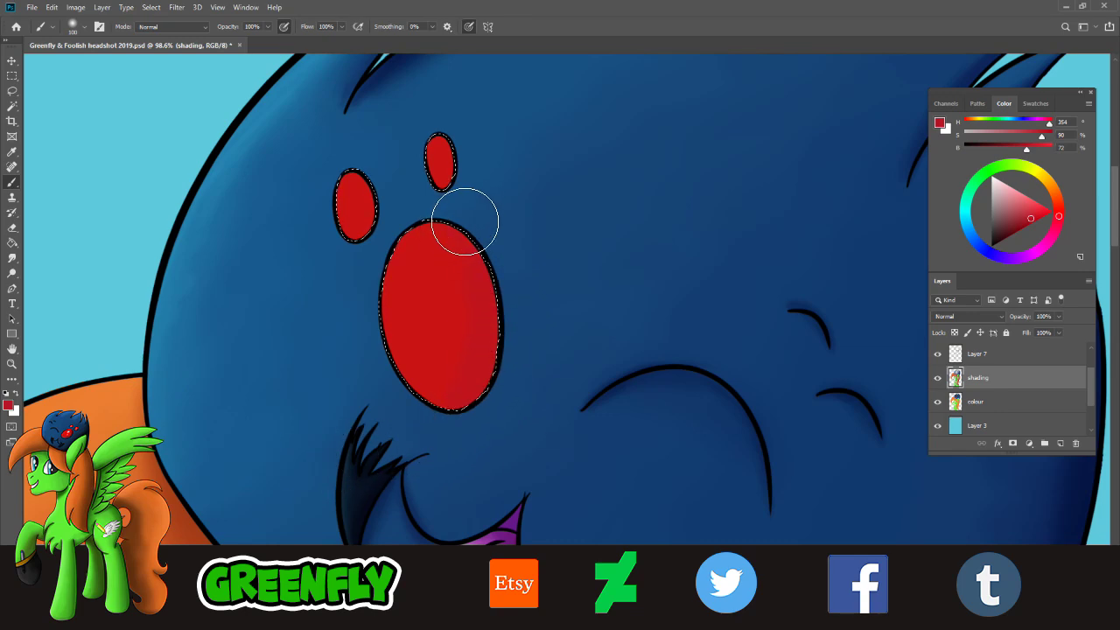
pyautogui.moveTo(465, 221)
pyautogui.mouseDown()
pyautogui.moveTo(525, 282)
pyautogui.moveTo(480, 404)
pyautogui.mouseUp()
# - Deepen the shadows on the right edges of all three eyes with H 5, S 93, B 64, reducing the brush to 64 px for the small ones
pyautogui.click(1028, 222)
pyautogui.click(1058, 220)
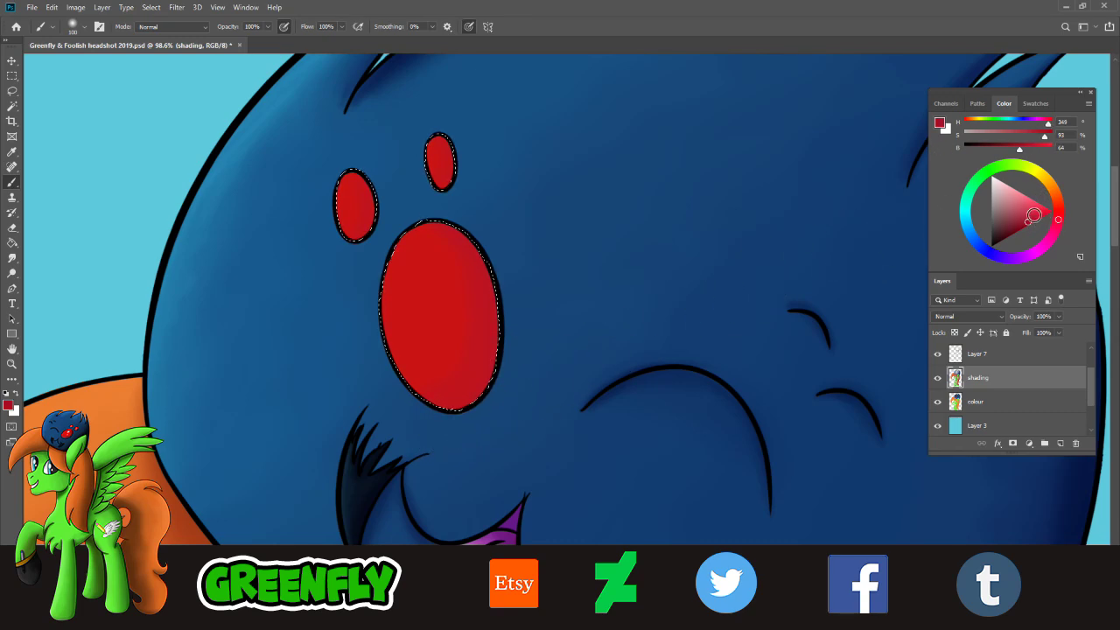
pyautogui.moveTo(1060, 220); pyautogui.dragTo(1059, 207)
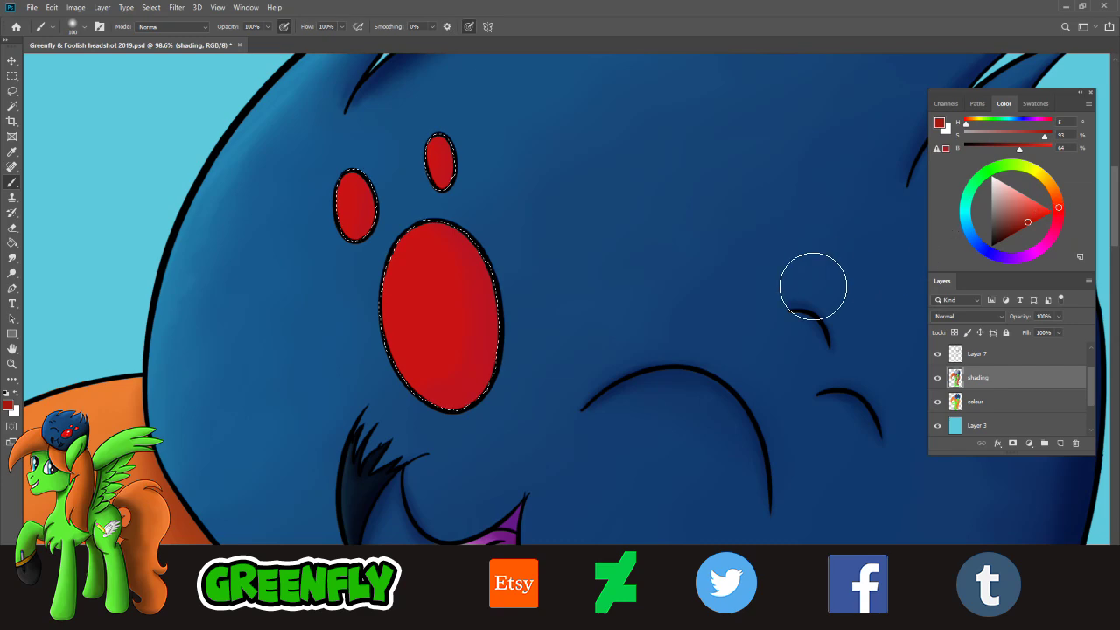
pyautogui.moveTo(499, 268)
pyautogui.mouseDown()
pyautogui.moveTo(466, 232)
pyautogui.moveTo(486, 413)
pyautogui.moveTo(510, 282)
pyautogui.moveTo(496, 271)
pyautogui.moveTo(472, 386)
pyautogui.moveTo(516, 338)
pyautogui.moveTo(449, 409)
pyautogui.moveTo(512, 379)
pyautogui.moveTo(479, 229)
pyautogui.moveTo(489, 410)
pyautogui.moveTo(503, 362)
pyautogui.moveTo(461, 144)
pyautogui.mouseUp()
pyautogui.click(82, 26)
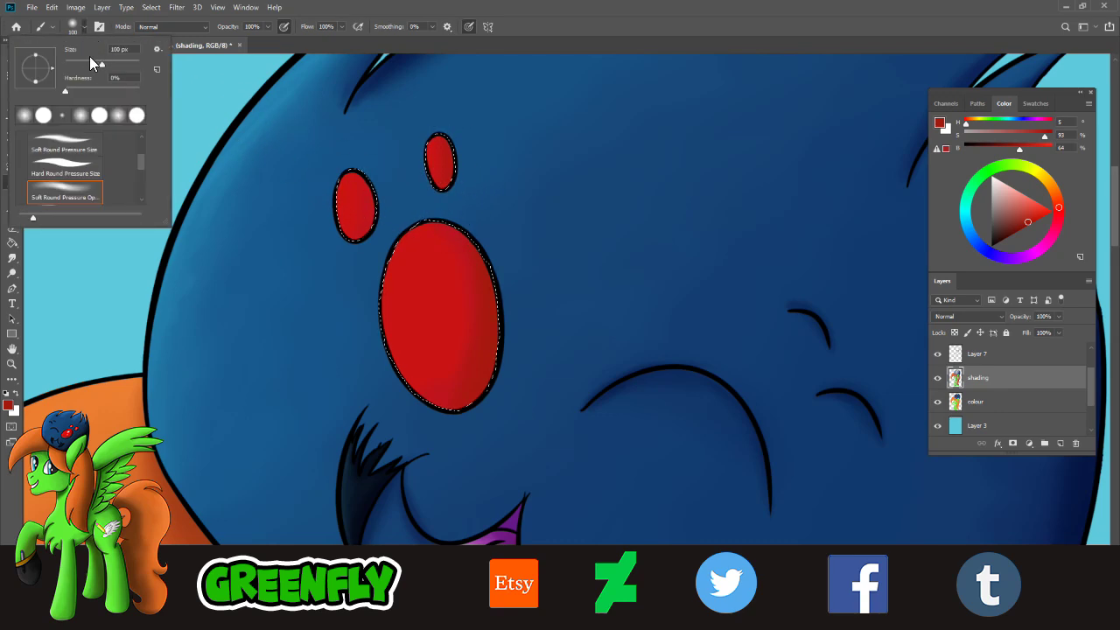
pyautogui.moveTo(93, 63); pyautogui.dragTo(88, 64)
pyautogui.moveTo(466, 151); pyautogui.dragTo(459, 177)
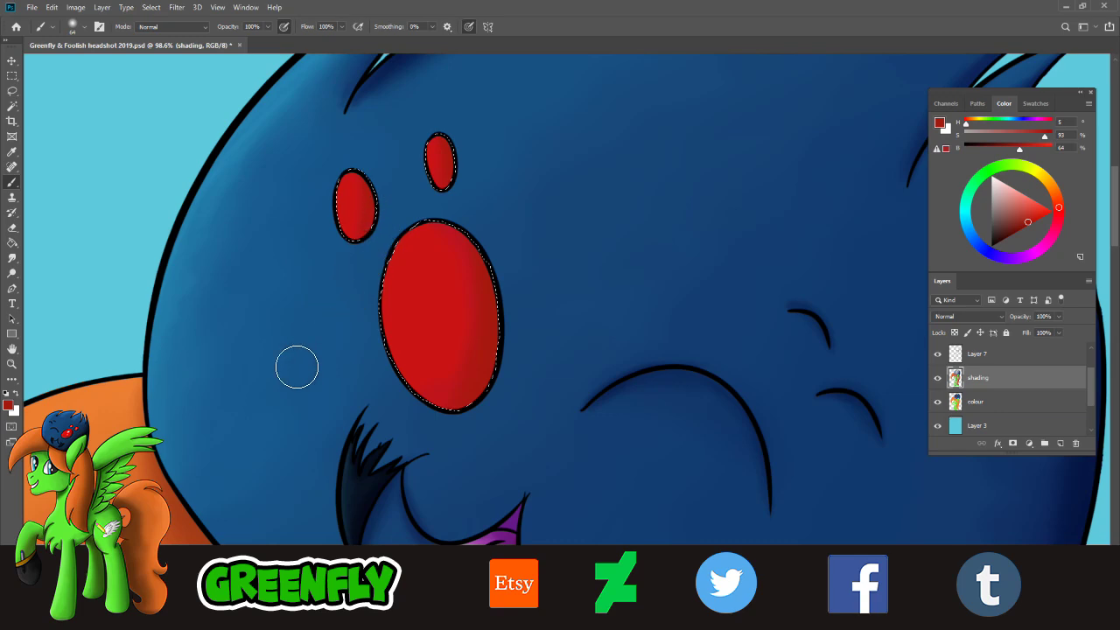
# - Resample the eye's red, adjust it to H 4, S 86, B 87, and lighten the left sides of all three eyes, undoing an extra broad stroke
pyautogui.click(13, 152)
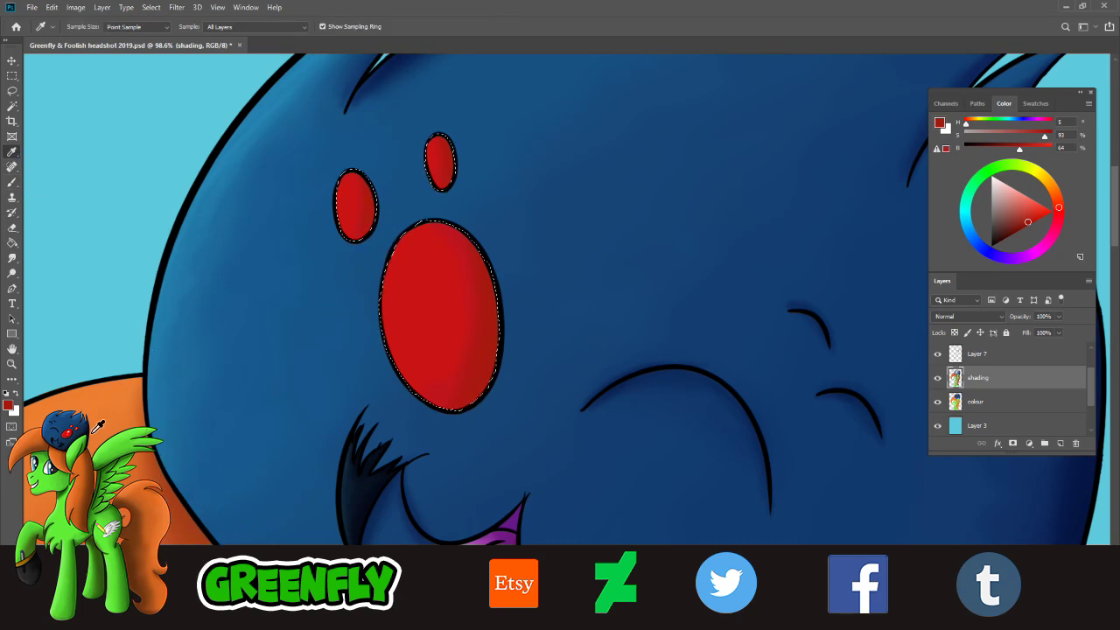
pyautogui.click(400, 280)
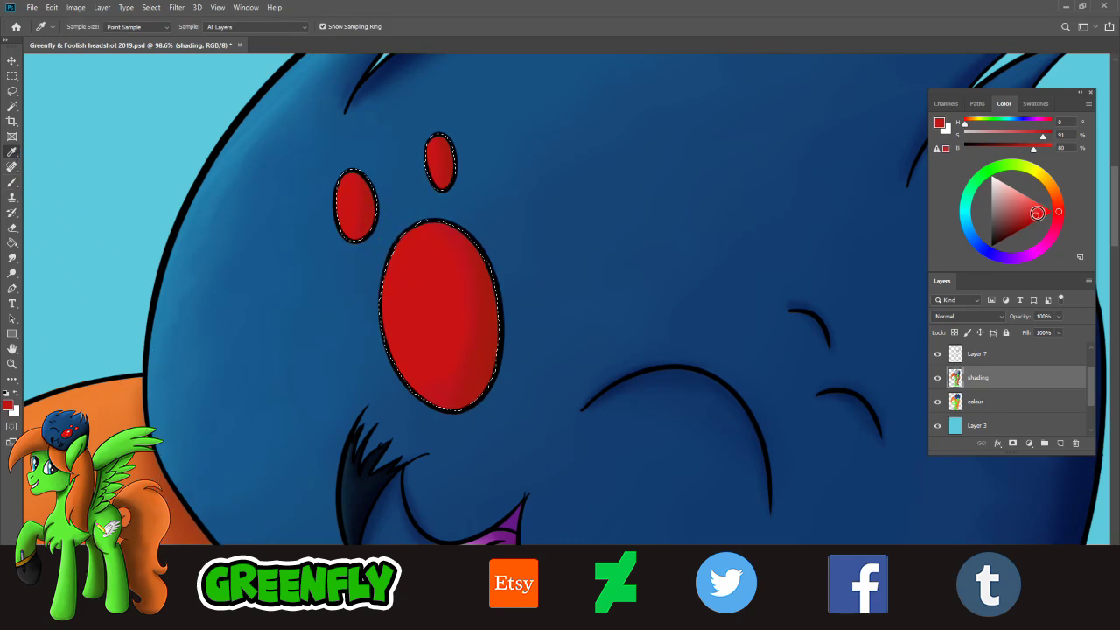
pyautogui.click(1038, 212)
pyautogui.click(1063, 209)
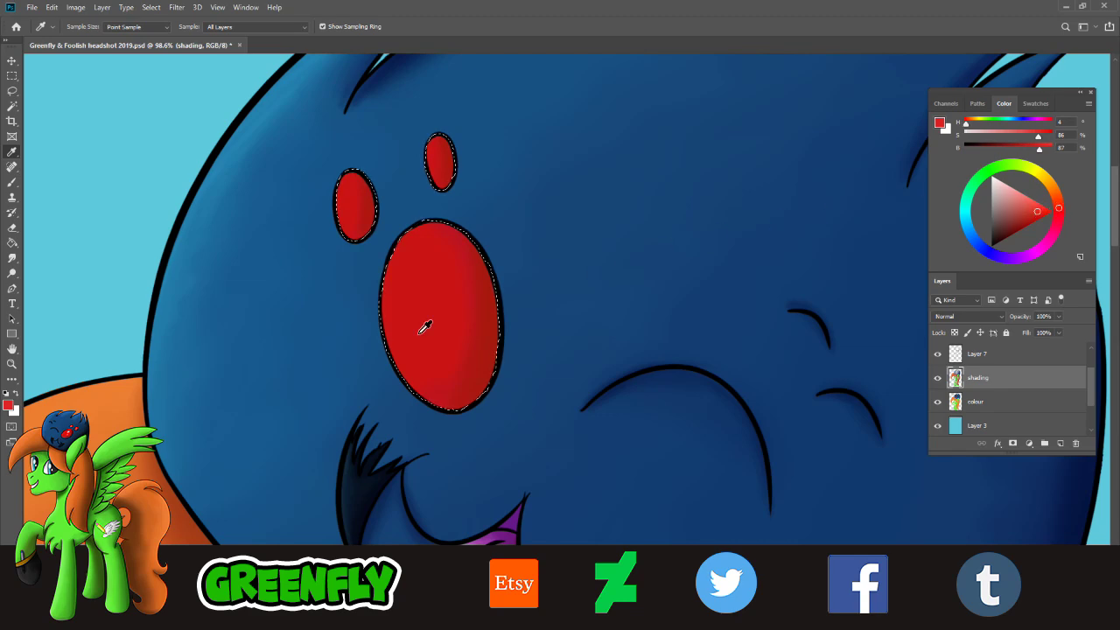
pyautogui.press('b')
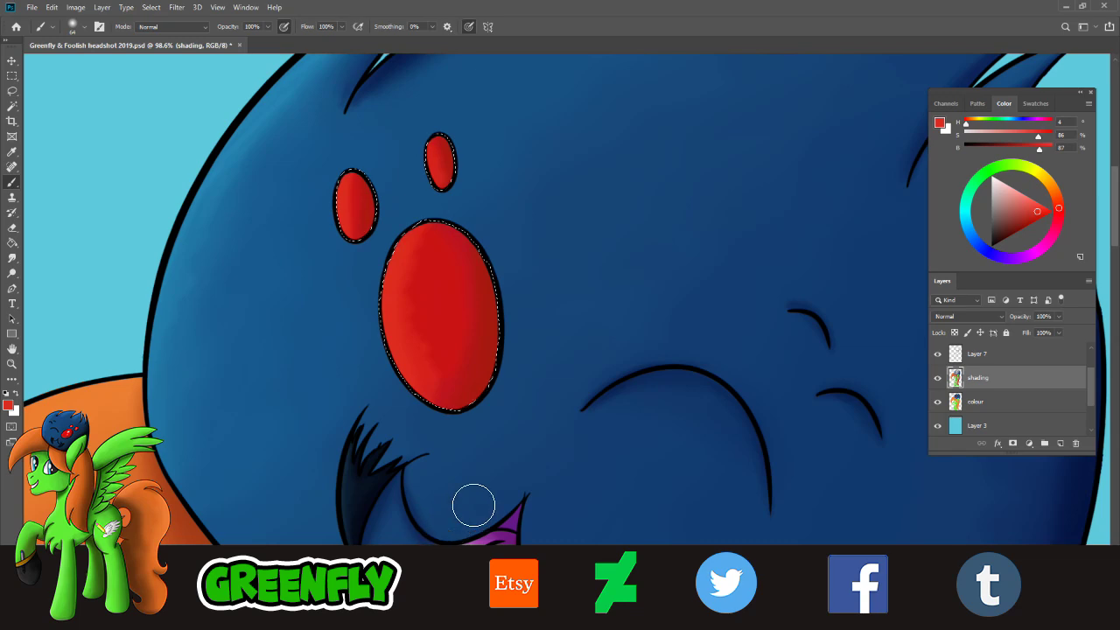
pyautogui.moveTo(1042, 214); pyautogui.dragTo(1038, 212)
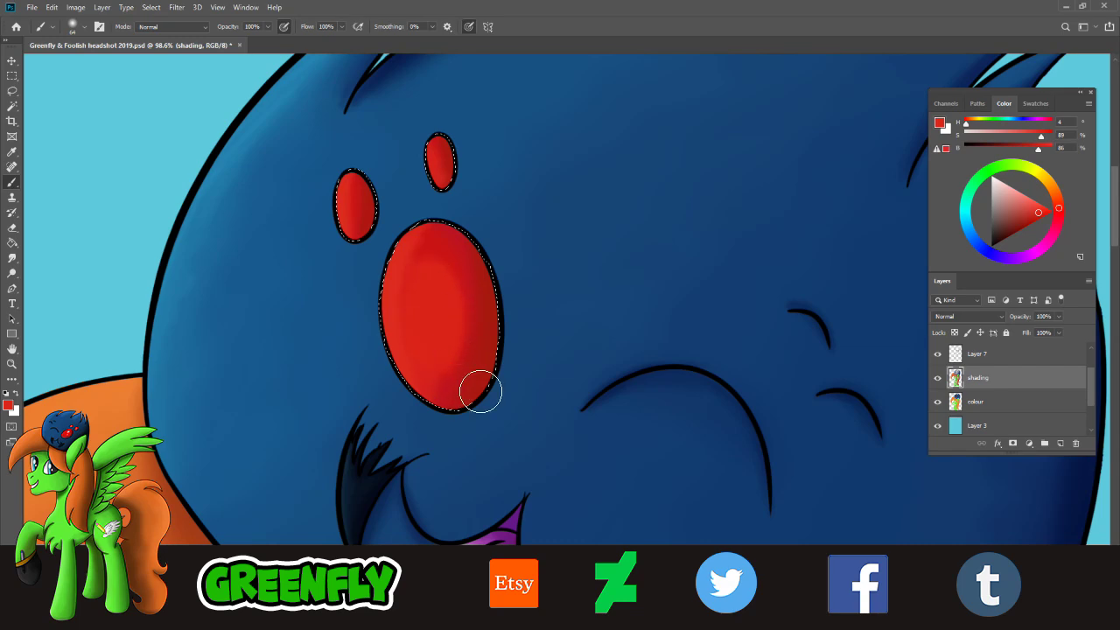
pyautogui.hotkey('ctrl', 'z')
# - Paint a bright glow inside the eyes with H 4, S 89, B 91, and lighten their left rims with a coral of S 65, B 100
pyautogui.click(1043, 212)
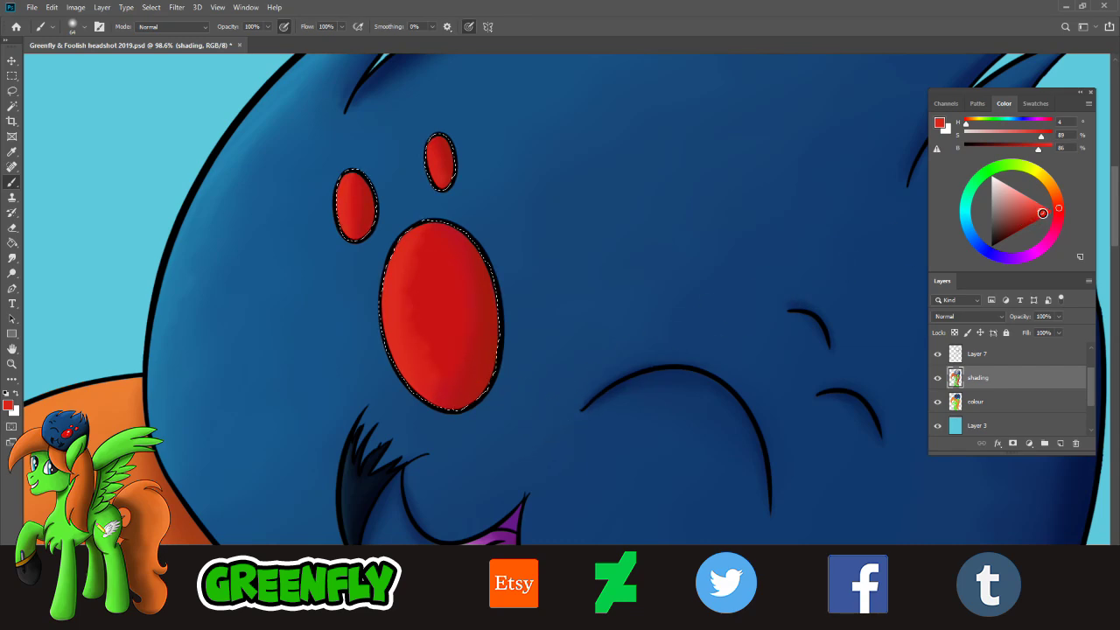
pyautogui.moveTo(1042, 213); pyautogui.dragTo(1041, 210)
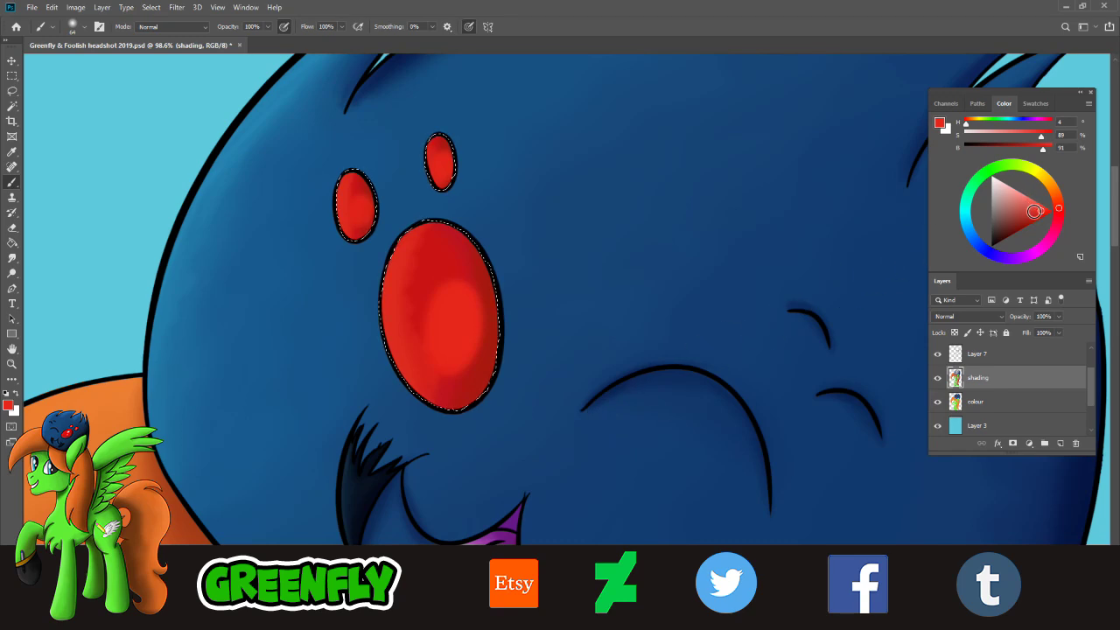
pyautogui.click(1031, 199)
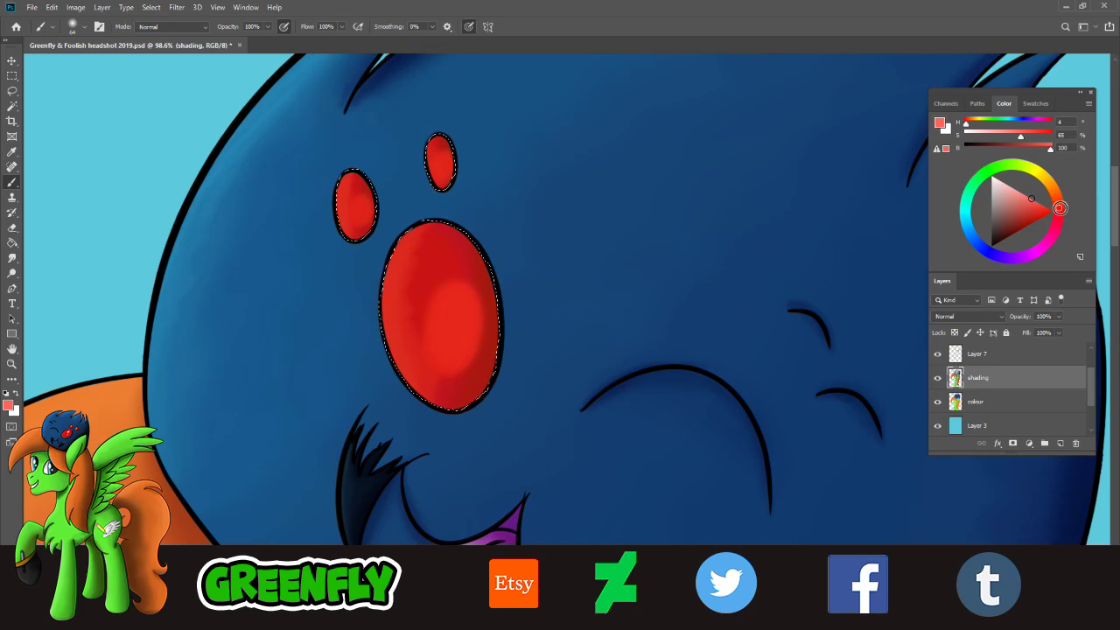
pyautogui.click(1058, 205)
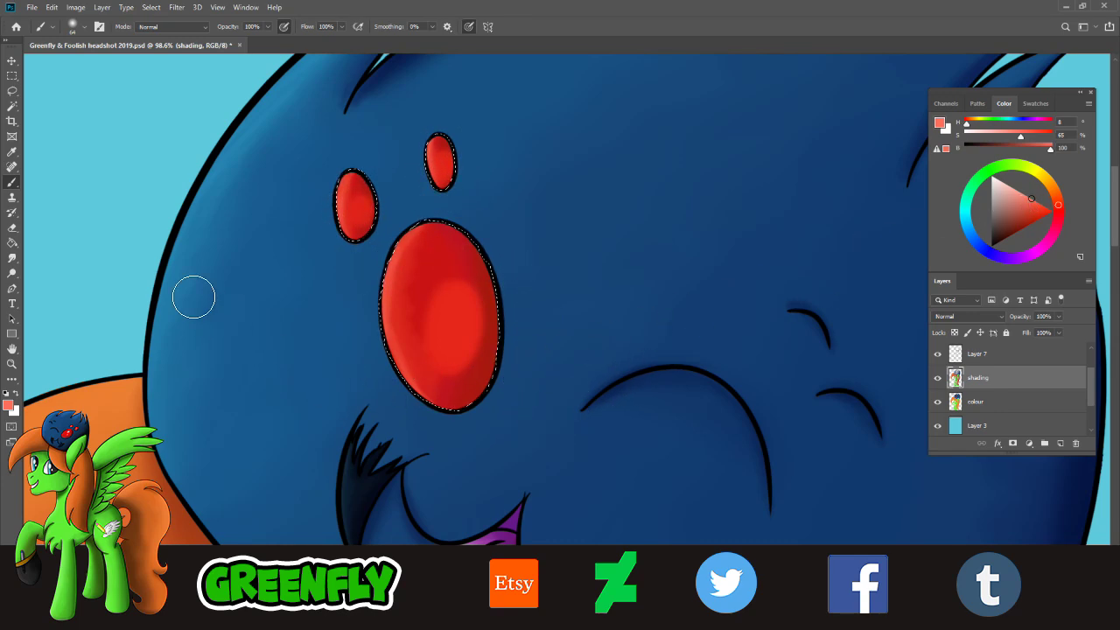
# - Sample the eye's shadow red and darken the eye edges on Layer 7 with H 358, S 92, B 60, then S 98, B 46
pyautogui.click(12, 151)
pyautogui.click(490, 268)
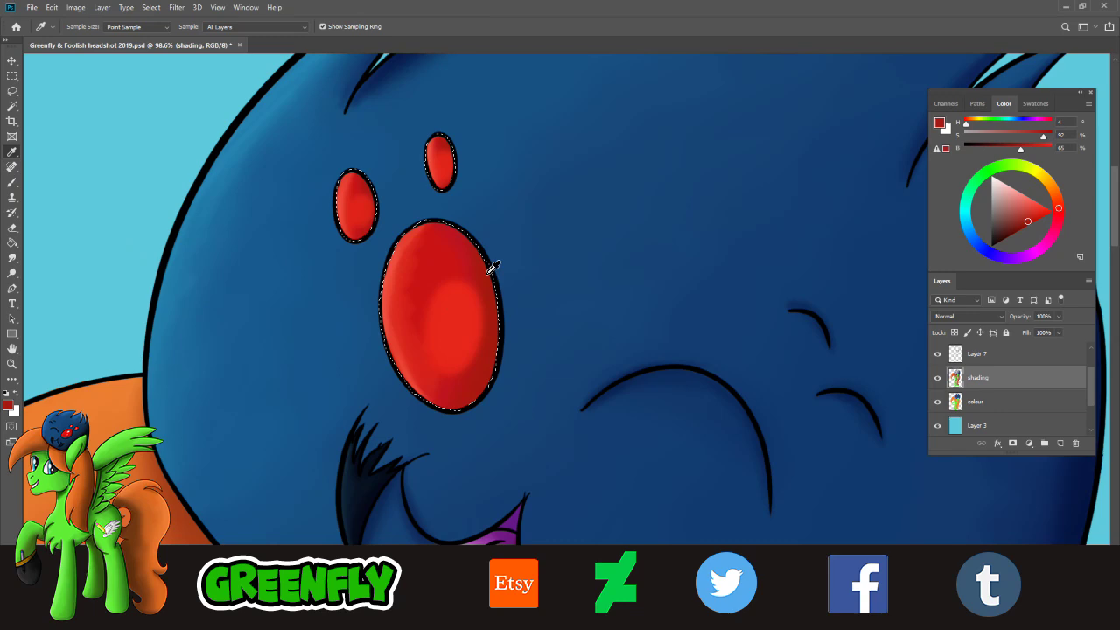
pyautogui.click(1026, 223)
pyautogui.click(1063, 214)
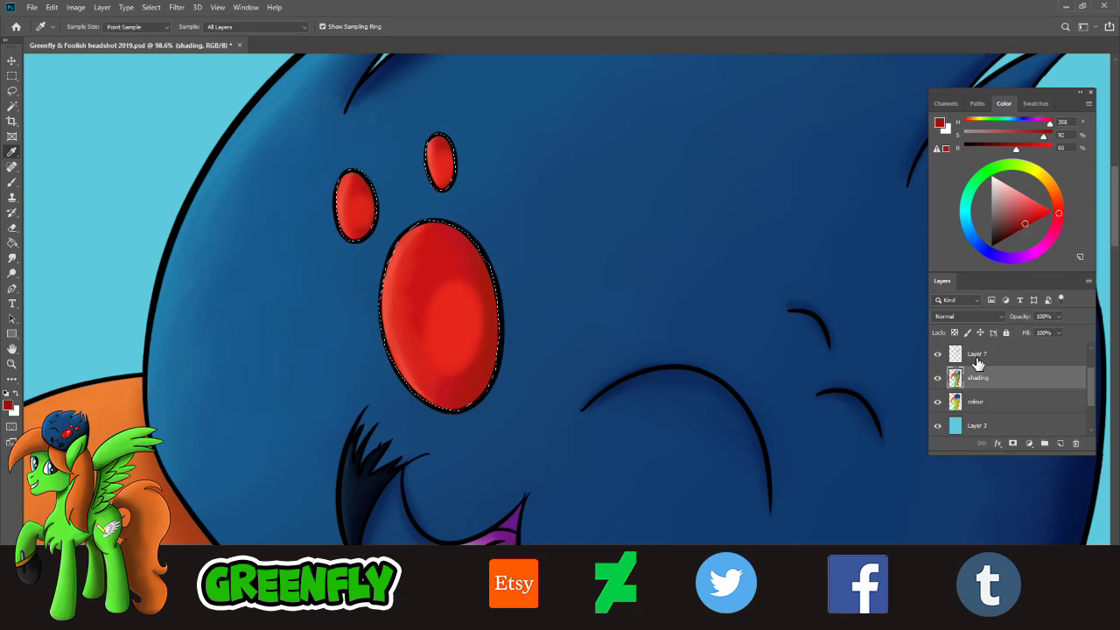
pyautogui.click(977, 358)
pyautogui.click(12, 181)
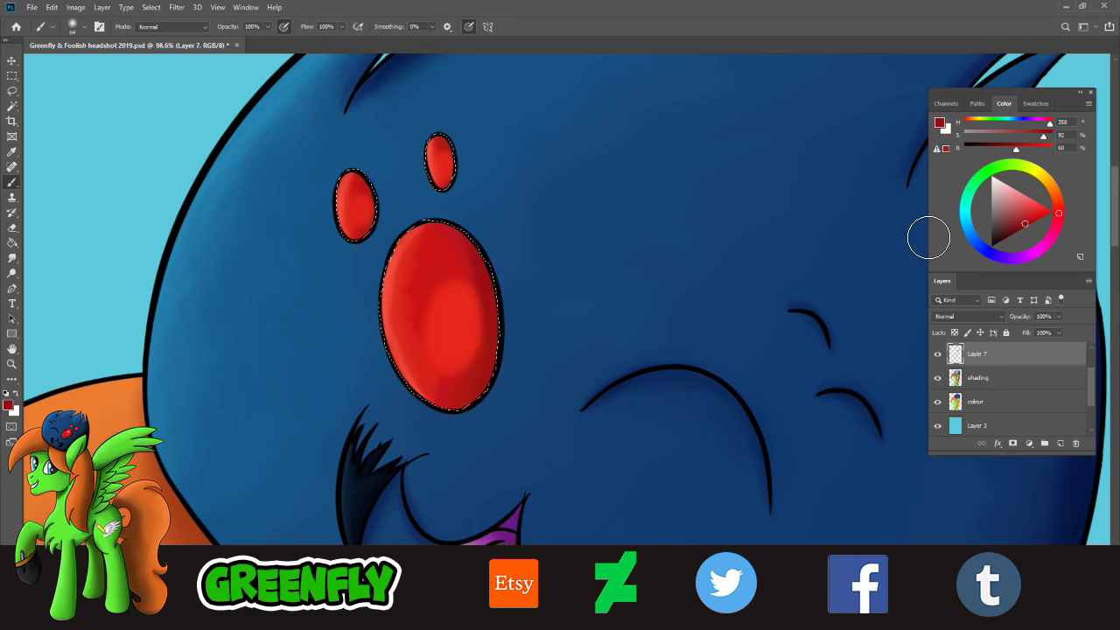
pyautogui.click(1020, 229)
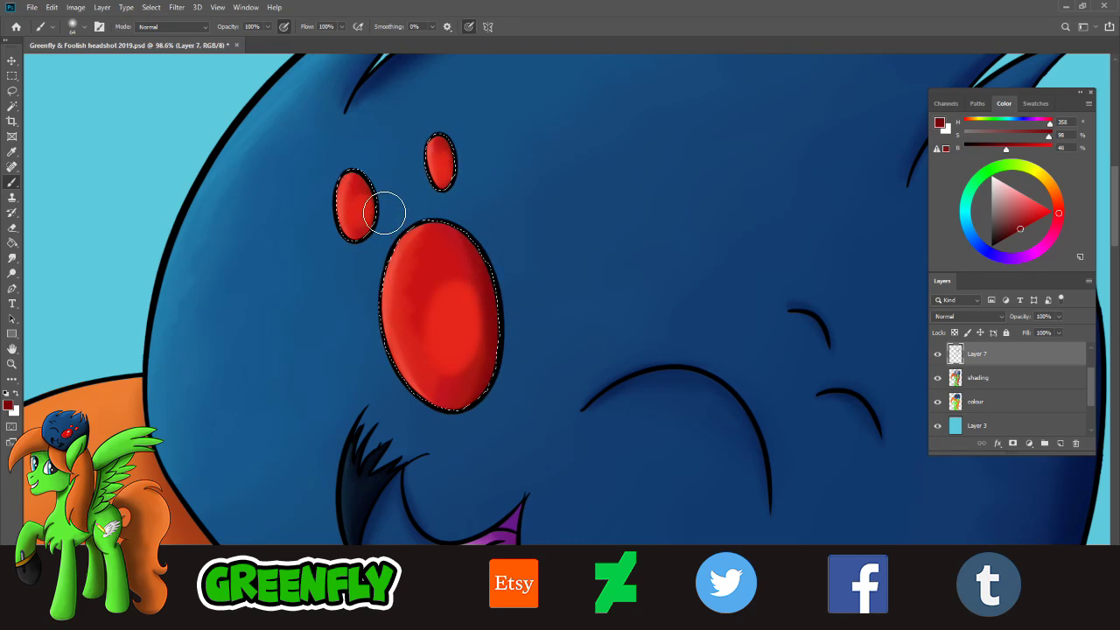
# - Set the colour to H 358, S 26, B 90 and paint a large upper and a small lower glossy highlight on the large eye
pyautogui.click(1023, 220)
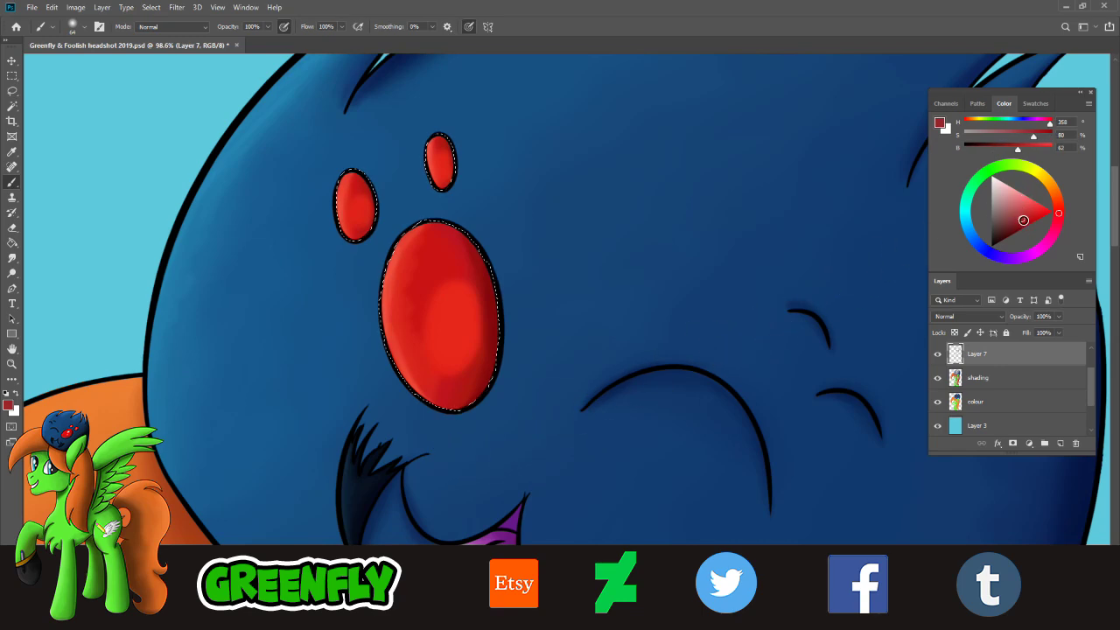
pyautogui.moveTo(1023, 220)
pyautogui.mouseDown()
pyautogui.moveTo(1027, 199)
pyautogui.moveTo(1006, 190)
pyautogui.mouseUp()
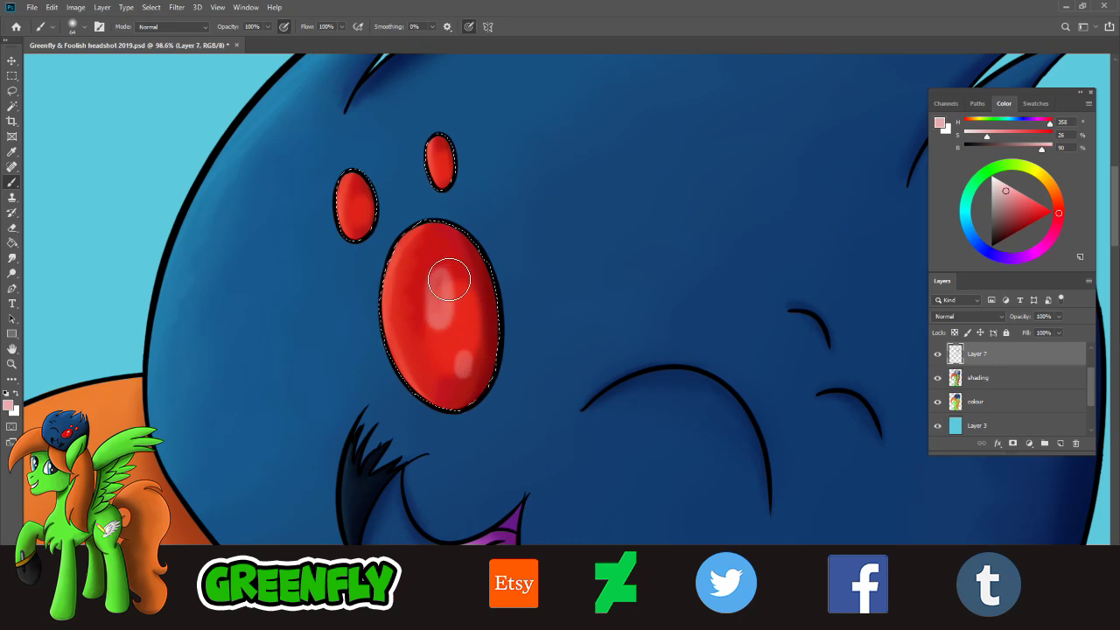
pyautogui.moveTo(442, 326)
pyautogui.mouseDown()
pyautogui.moveTo(443, 278)
pyautogui.moveTo(456, 297)
pyautogui.moveTo(453, 313)
pyautogui.moveTo(451, 277)
pyautogui.moveTo(444, 320)
pyautogui.moveTo(444, 274)
pyautogui.moveTo(470, 371)
pyautogui.mouseUp()
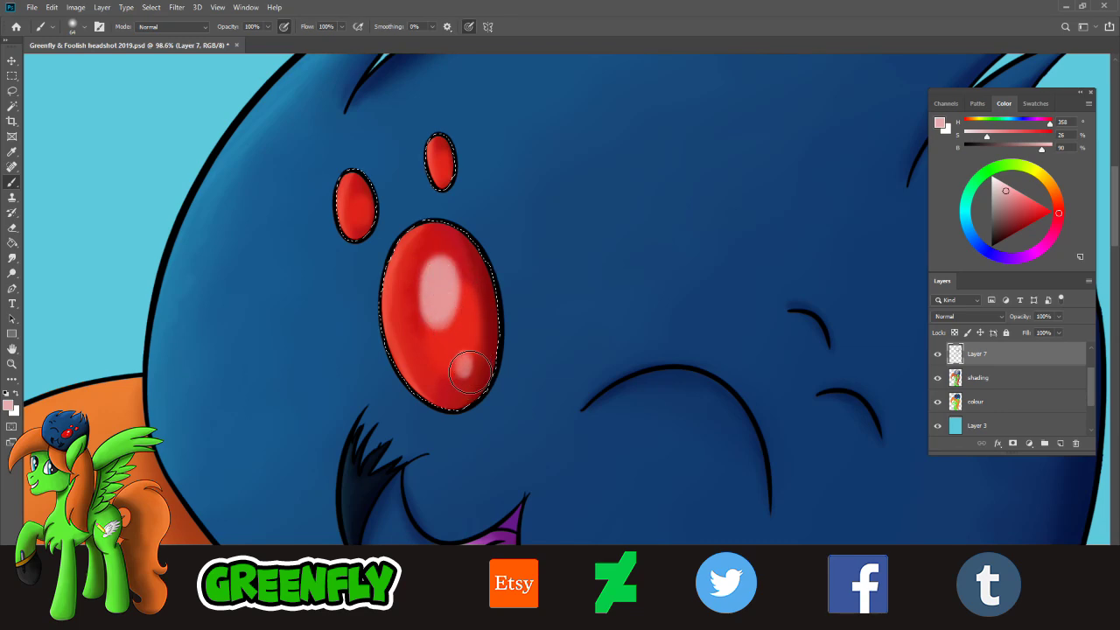
# - Paint matching pale pink upper and lower highlights on the two small red eyes on Layer 7
pyautogui.click(450, 176)
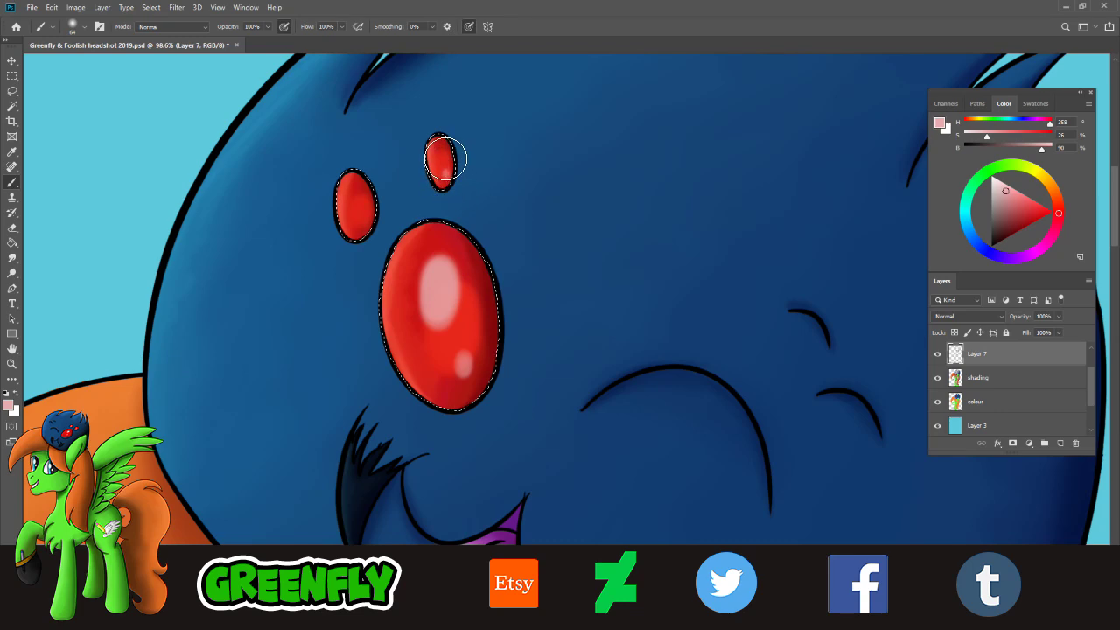
pyautogui.click(445, 157)
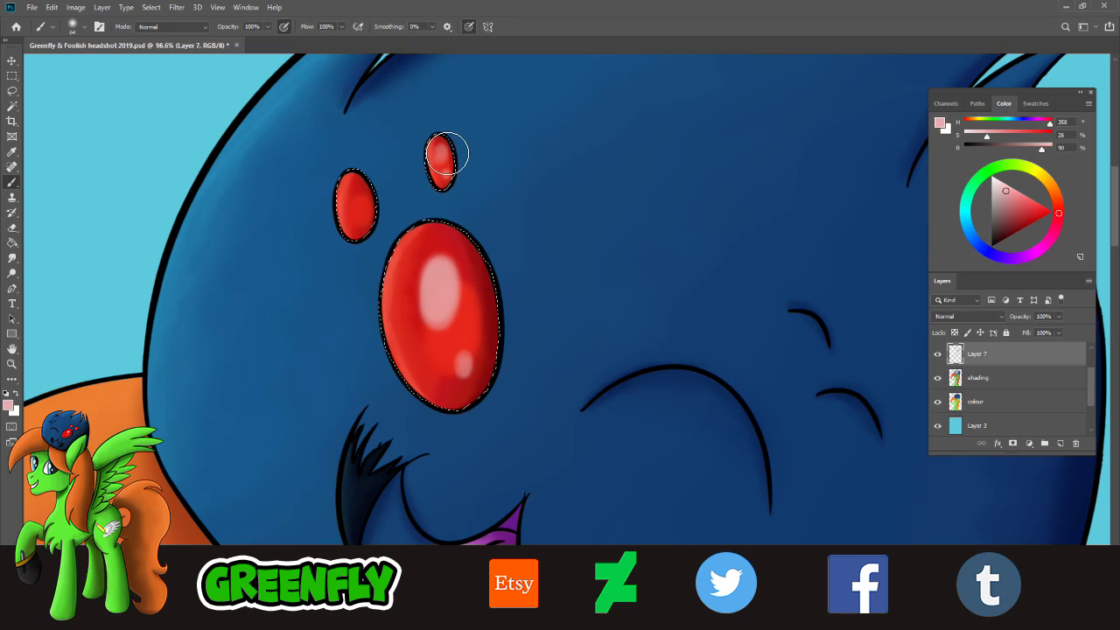
pyautogui.click(367, 227)
pyautogui.click(371, 226)
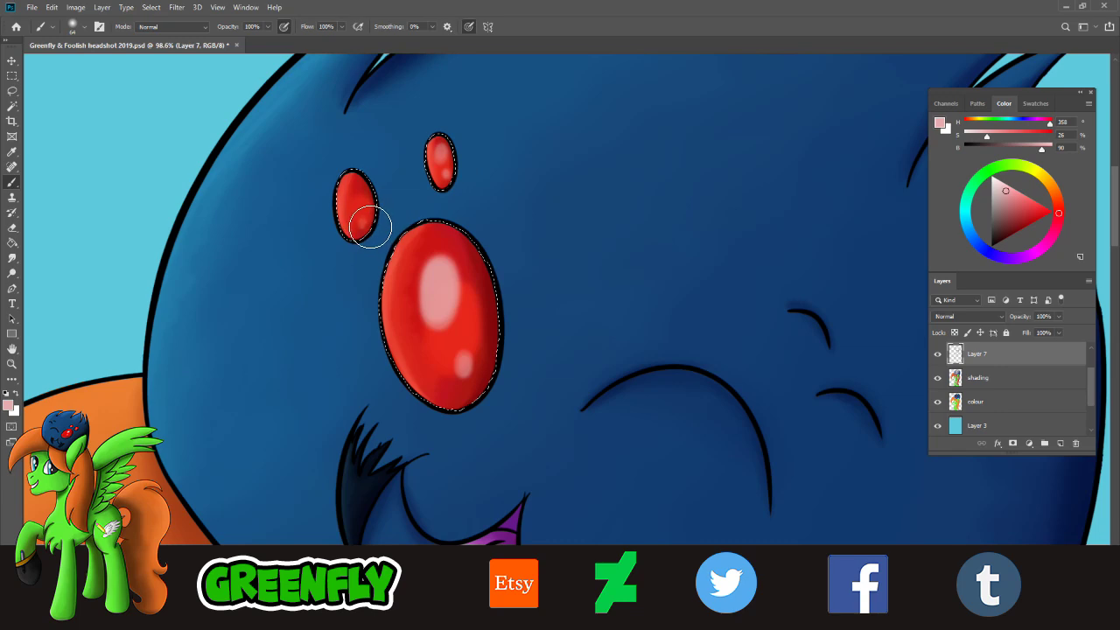
pyautogui.click(362, 197)
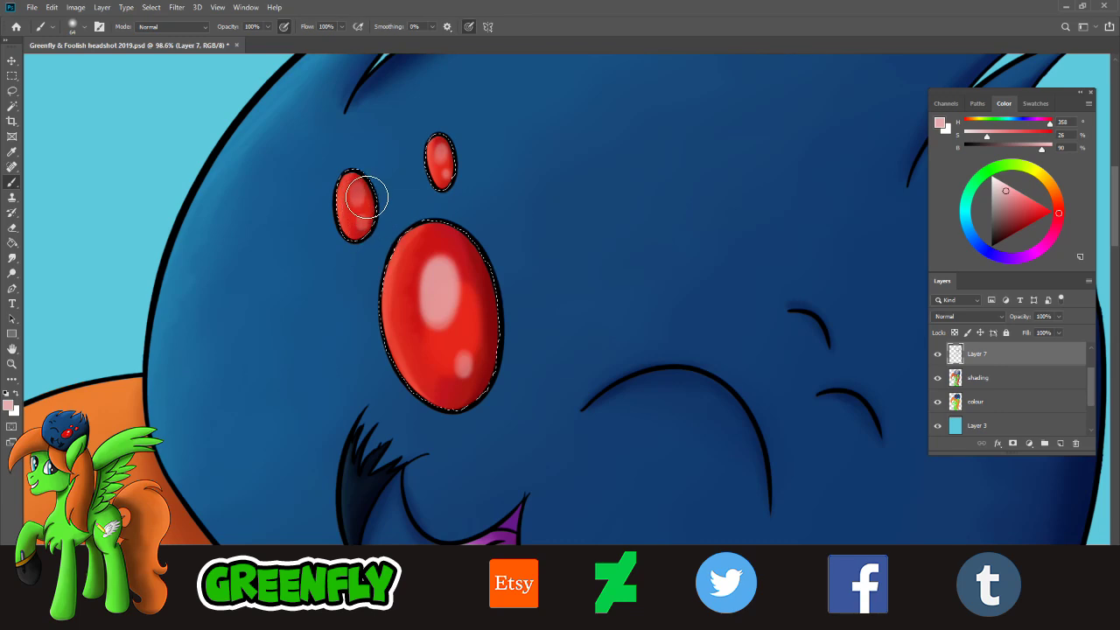
pyautogui.click(360, 192)
pyautogui.moveTo(366, 223); pyautogui.dragTo(370, 228)
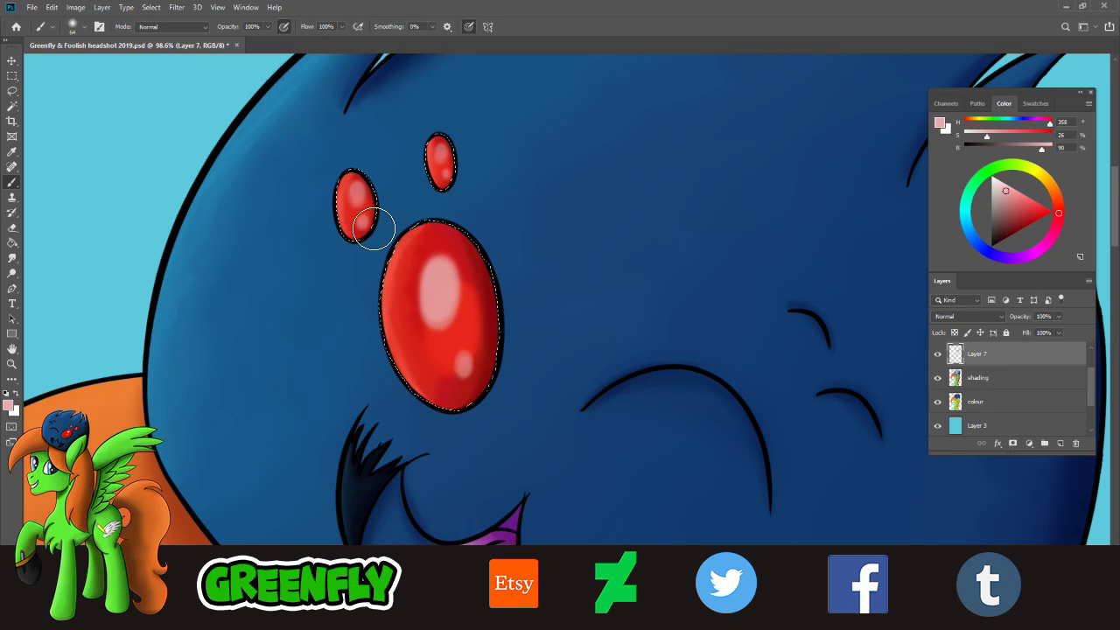
pyautogui.moveTo(486, 258)
pyautogui.mouseDown()
pyautogui.moveTo(463, 306)
pyautogui.moveTo(446, 288)
pyautogui.moveTo(474, 289)
pyautogui.mouseUp()
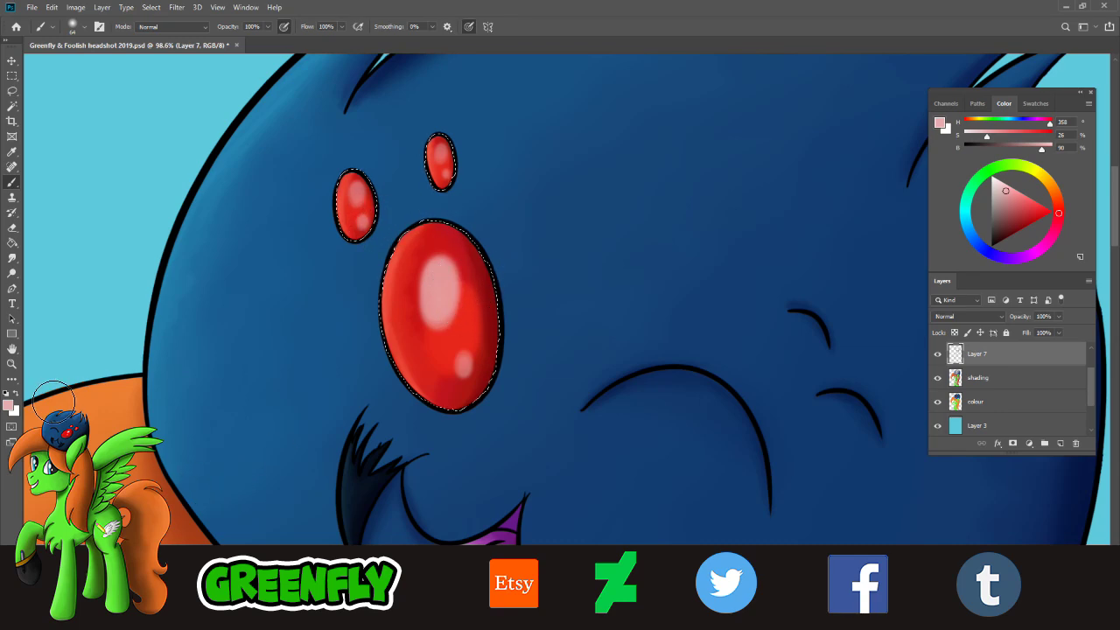
# - Review the shaded red eyes against the whole head
pyautogui.click(13, 364)
pyautogui.moveTo(569, 353); pyautogui.dragTo(495, 346)
pyautogui.keyDown('alt'); pyautogui.click(651, 369); pyautogui.keyUp('alt')
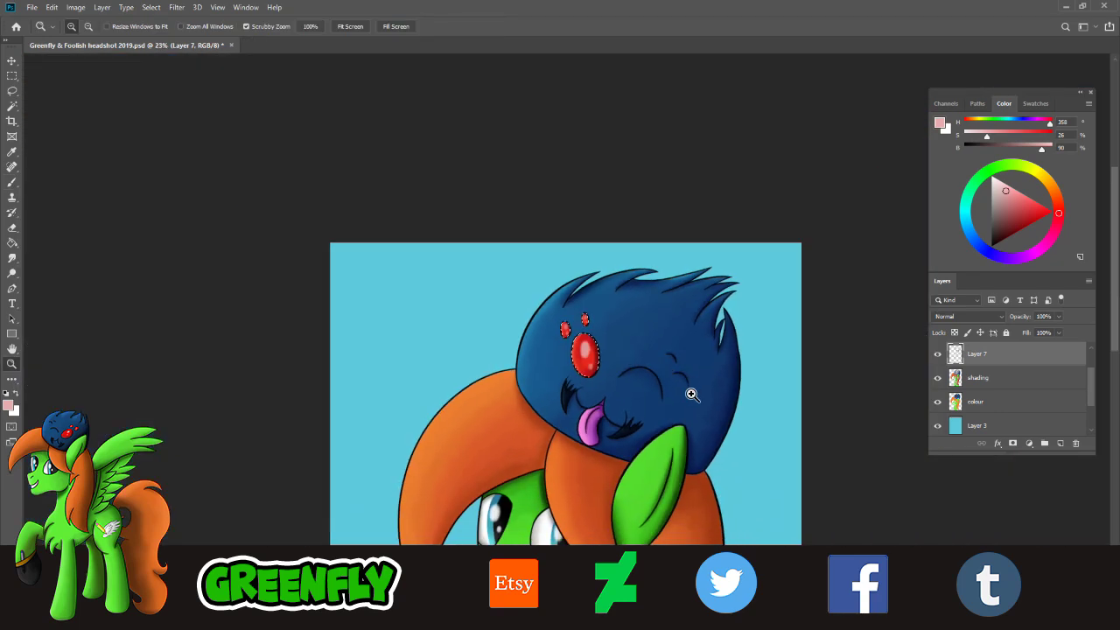
# - Check the whole headshot drawing and save the file
pyautogui.keyDown('alt'); pyautogui.click(691, 393); pyautogui.keyUp('alt')
pyautogui.keyDown('alt'); pyautogui.click(671, 380); pyautogui.keyUp('alt')
pyautogui.moveTo(667, 381); pyautogui.dragTo(660, 376)
pyautogui.moveTo(698, 213); pyautogui.dragTo(710, 228)
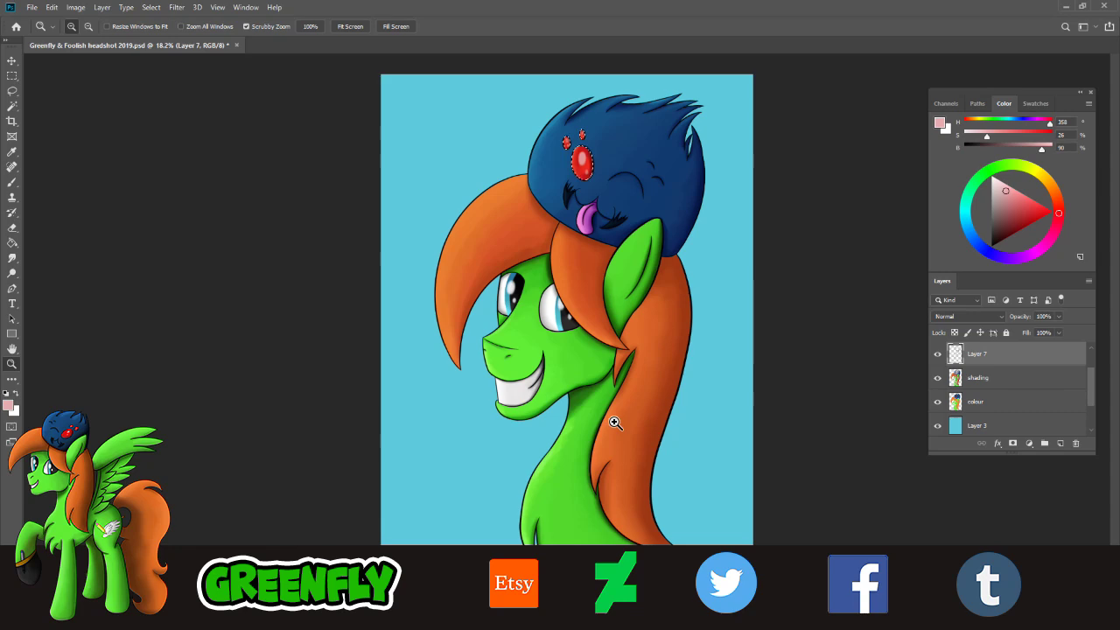
pyautogui.moveTo(677, 141); pyautogui.dragTo(701, 142)
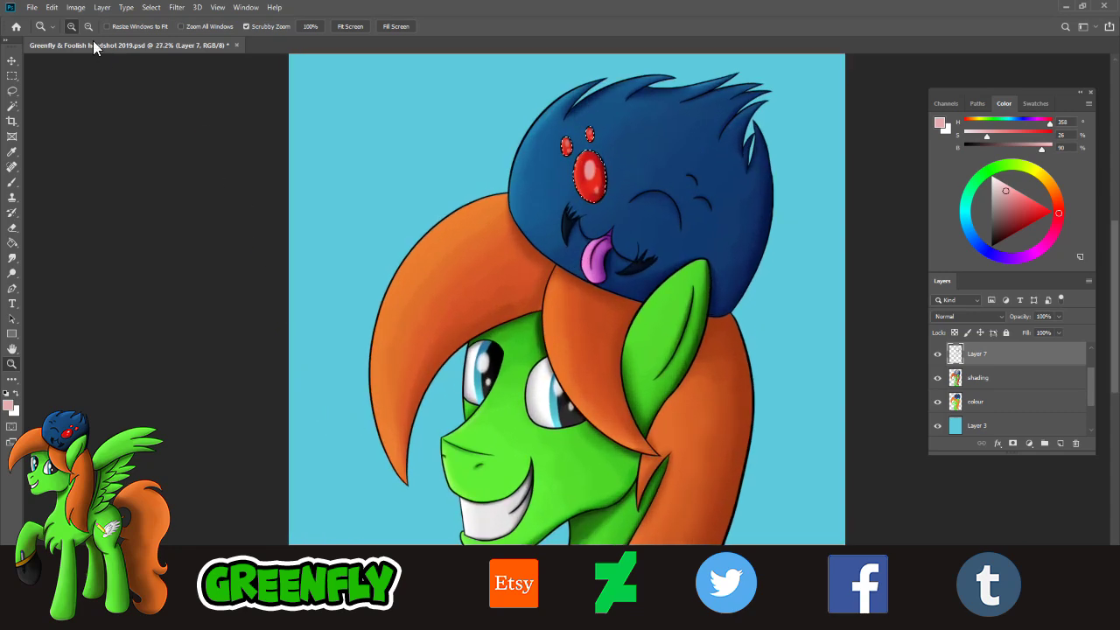
pyautogui.click(32, 8)
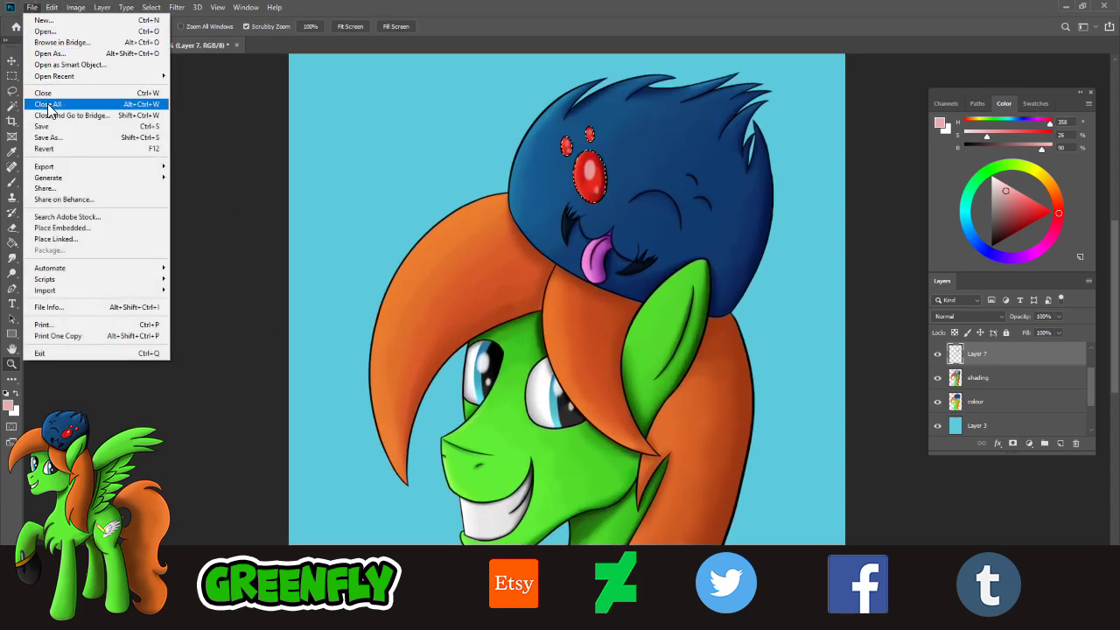
pyautogui.click(48, 126)
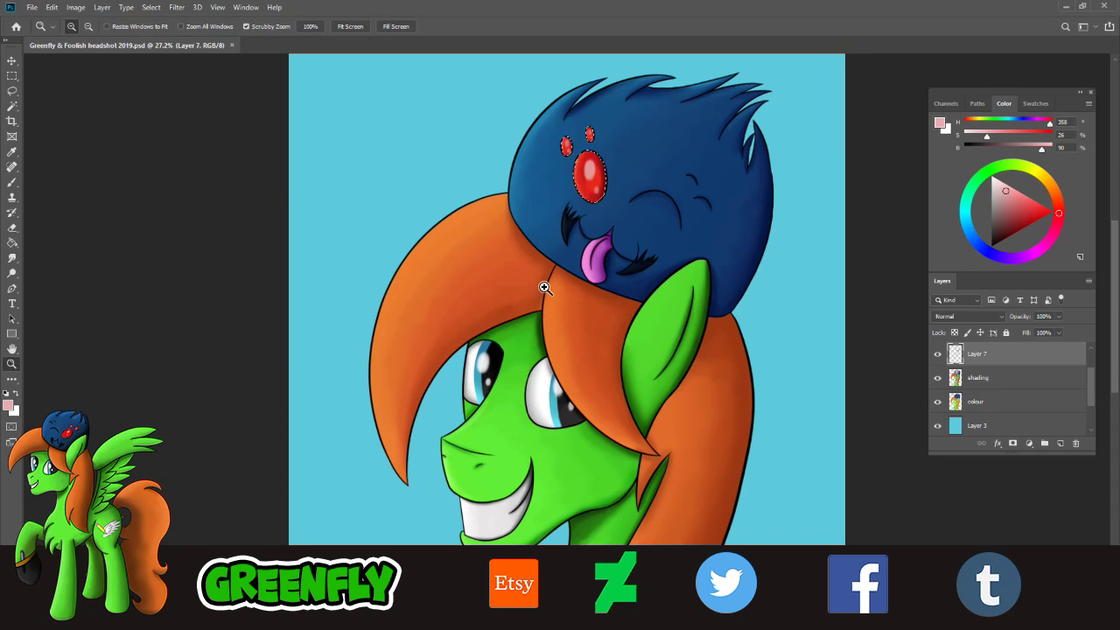
# - Check the headshot's overall shading and open the recent file Mars base 100 ocs.psd
pyautogui.moveTo(632, 338); pyautogui.dragTo(617, 336)
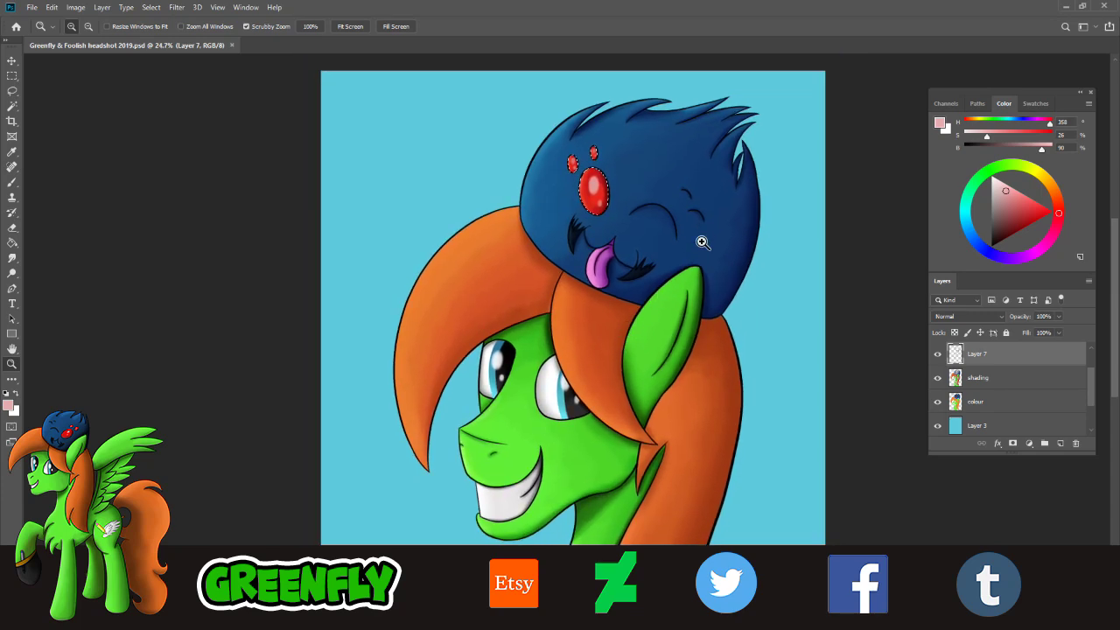
pyautogui.moveTo(699, 217); pyautogui.dragTo(710, 229)
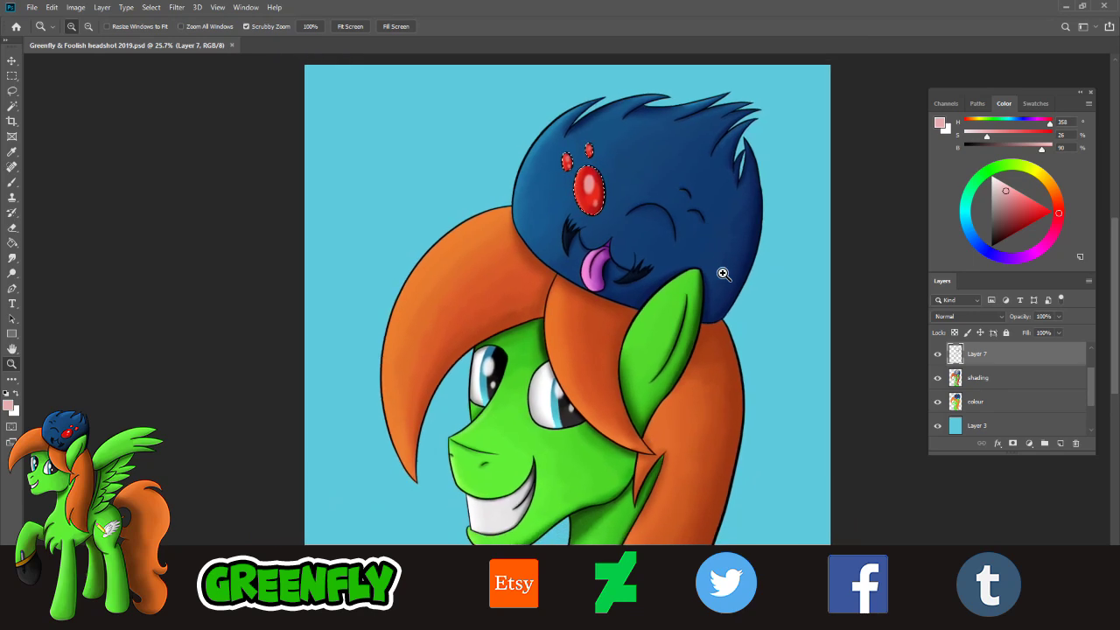
pyautogui.moveTo(722, 274); pyautogui.dragTo(707, 281)
pyautogui.moveTo(690, 229); pyautogui.dragTo(692, 201)
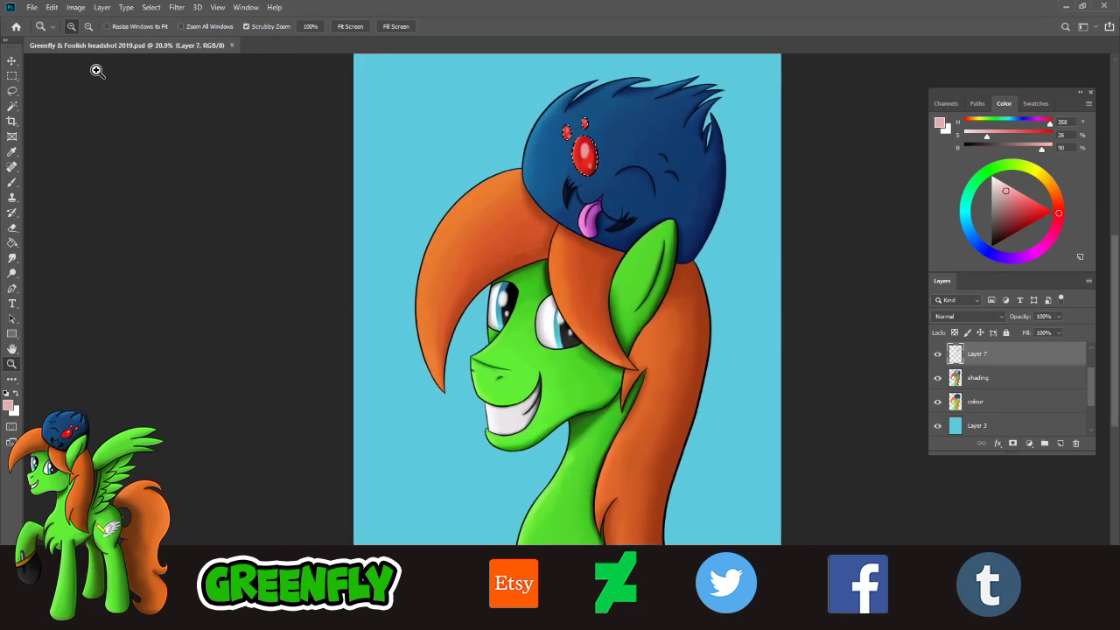
pyautogui.click(31, 8)
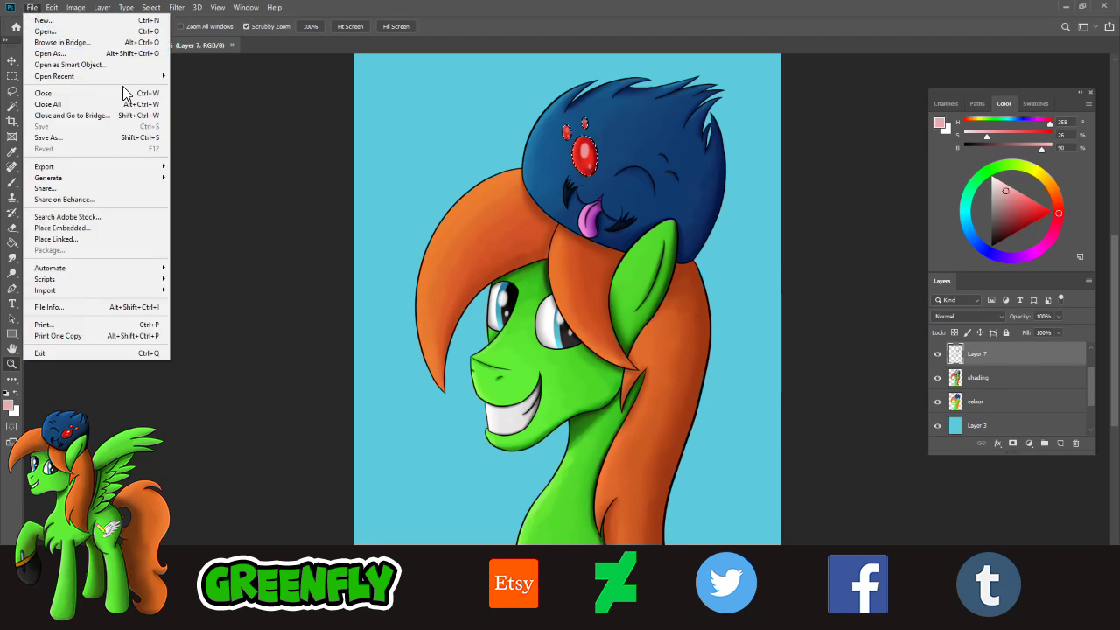
pyautogui.moveTo(105, 76)
pyautogui.click(292, 86)
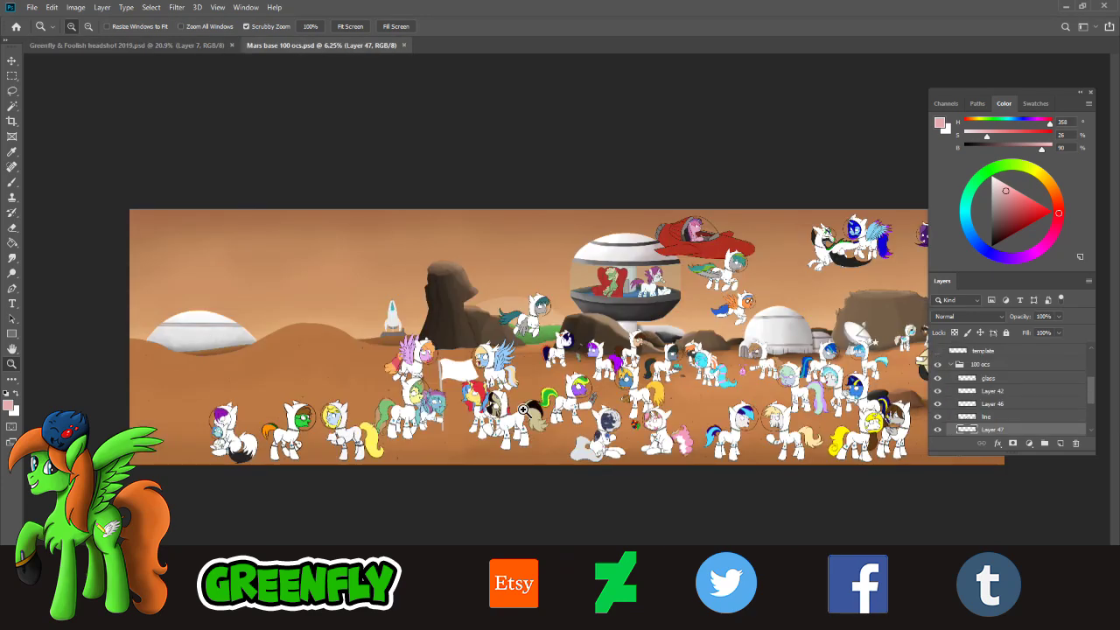
# - Examine the characters across the Mars base scene and close that file
pyautogui.keyDown('alt'); pyautogui.click(710, 336); pyautogui.keyUp('alt')
pyautogui.keyDown('alt'); pyautogui.click(710, 336); pyautogui.keyUp('alt')
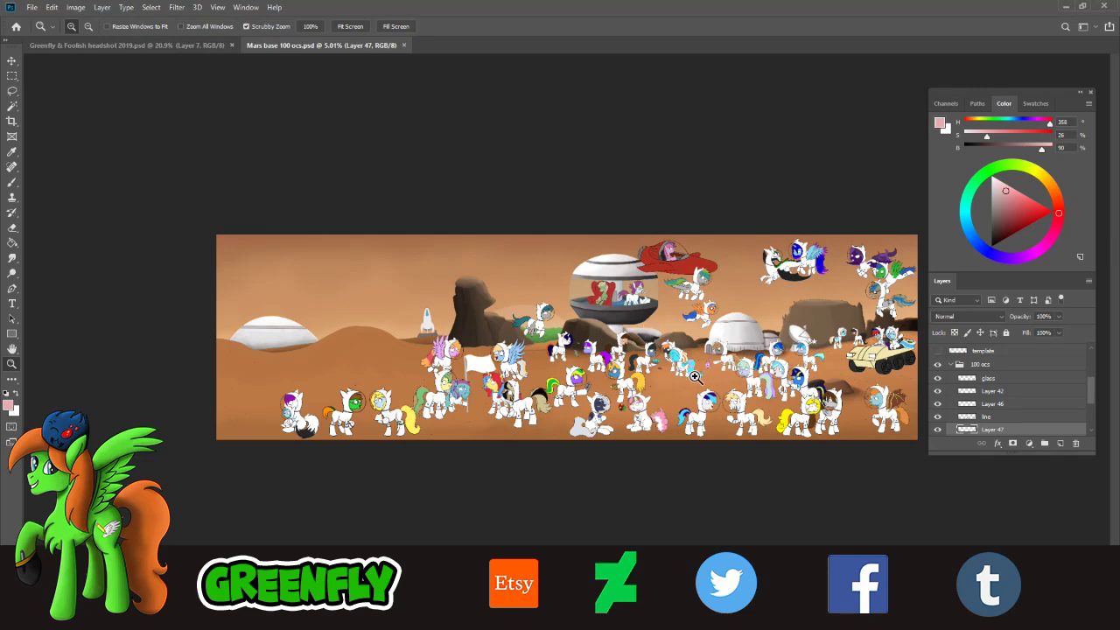
pyautogui.click(730, 361)
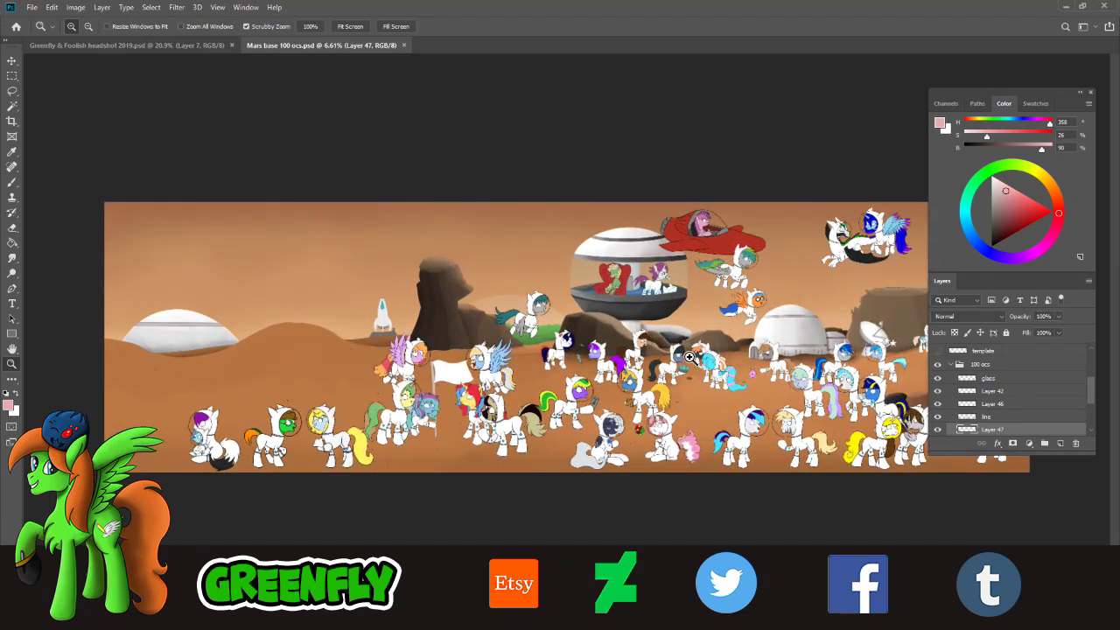
pyautogui.click(432, 428)
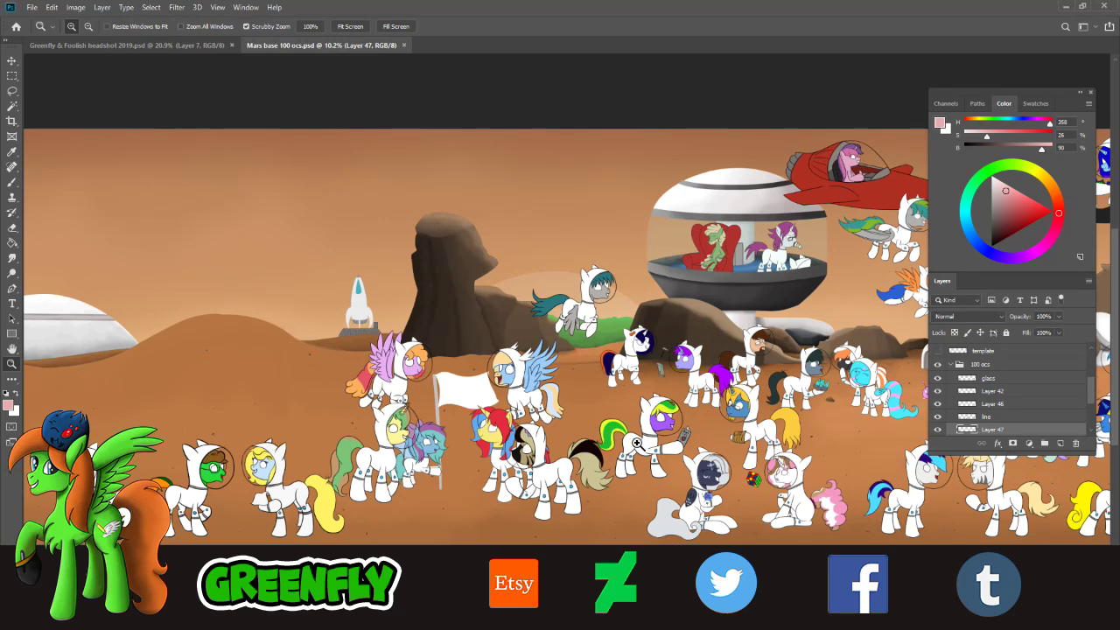
pyautogui.click(404, 44)
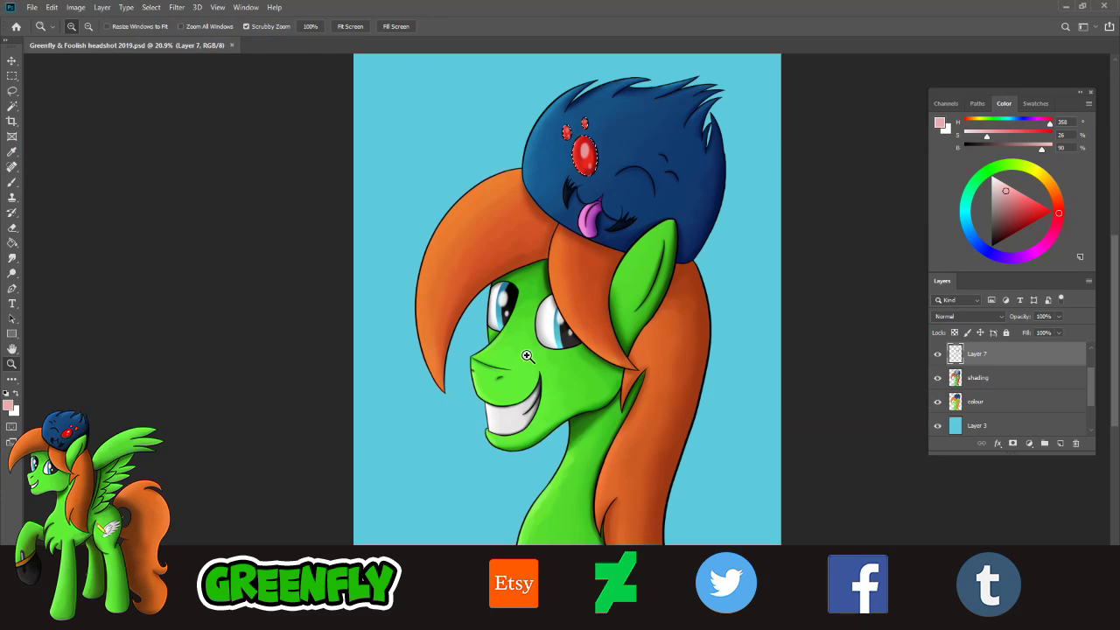
# - Examine the blue character's face shading up close and against the full headshot
pyautogui.keyDown('alt'); pyautogui.click(660, 333); pyautogui.keyUp('alt')
pyautogui.click(687, 133)
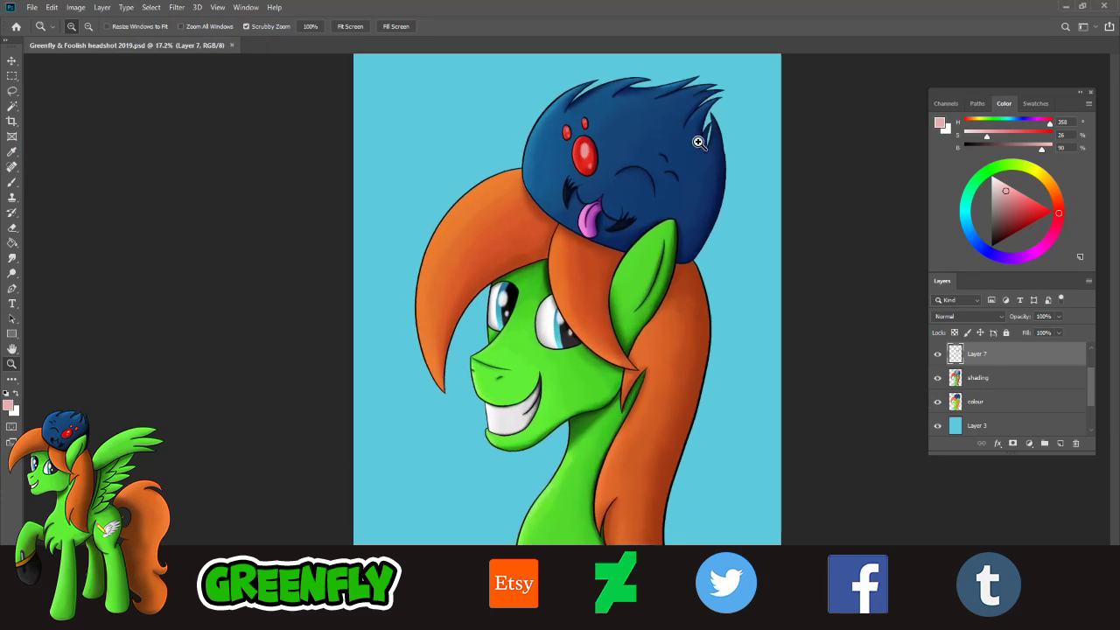
pyautogui.click(668, 136)
pyautogui.click(604, 140)
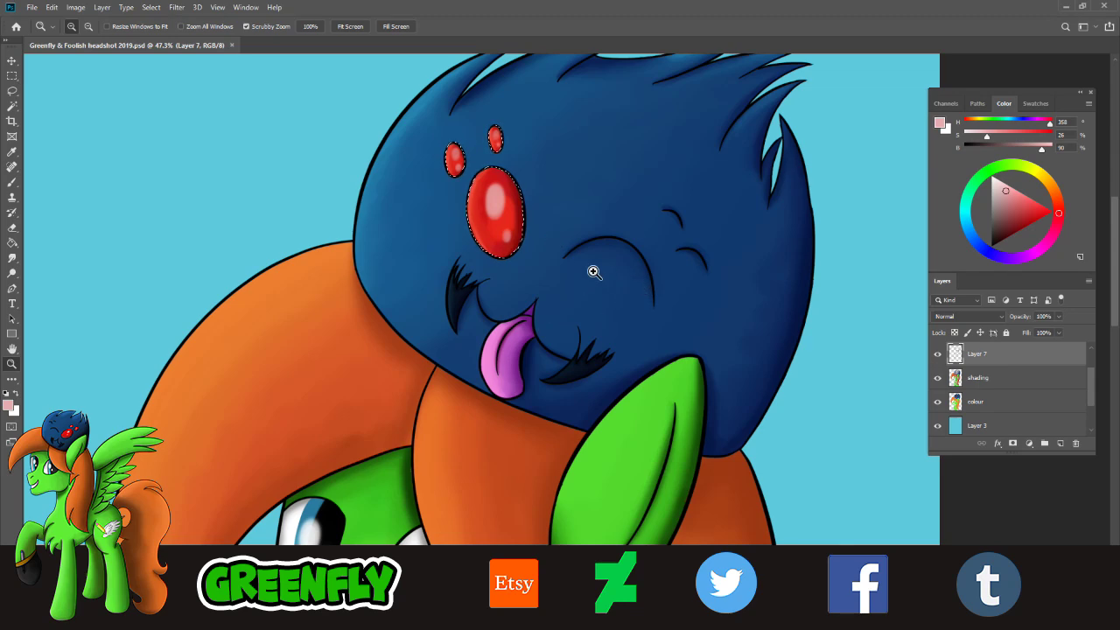
pyautogui.moveTo(639, 303); pyautogui.dragTo(616, 300)
pyautogui.moveTo(671, 339); pyautogui.dragTo(692, 302)
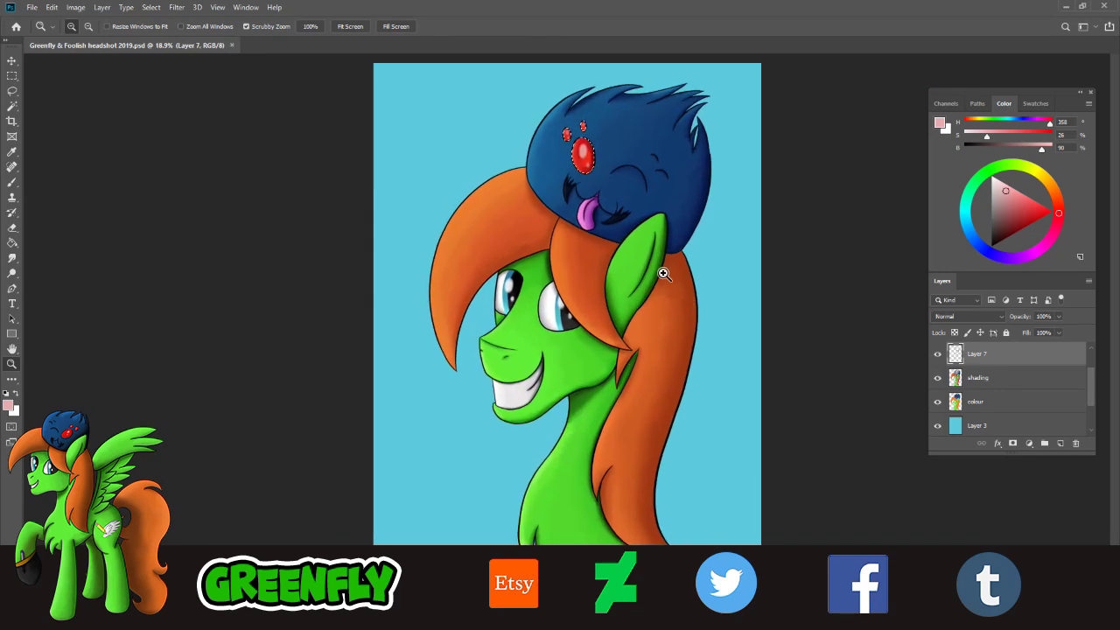
pyautogui.hotkey('ctrl', '-')
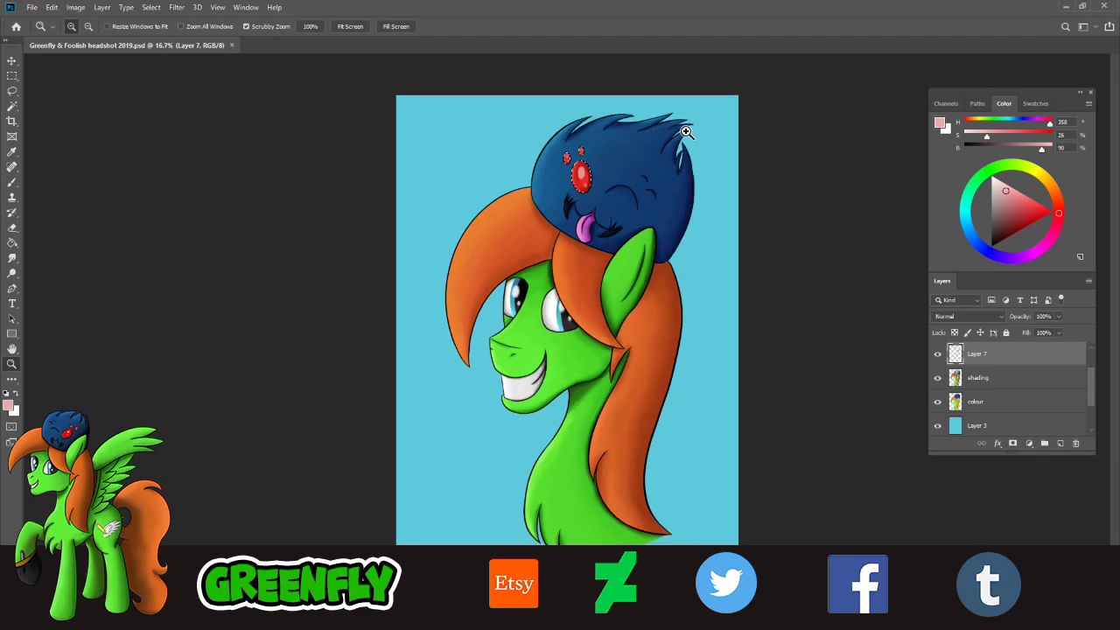
# - Sample the large eye's shadow red, darken it to H 358, S 100, B 24, and shade the eye's right edge with a 37 px soft brush
pyautogui.moveTo(686, 131); pyautogui.dragTo(750, 195)
pyautogui.moveTo(698, 252); pyautogui.dragTo(576, 227)
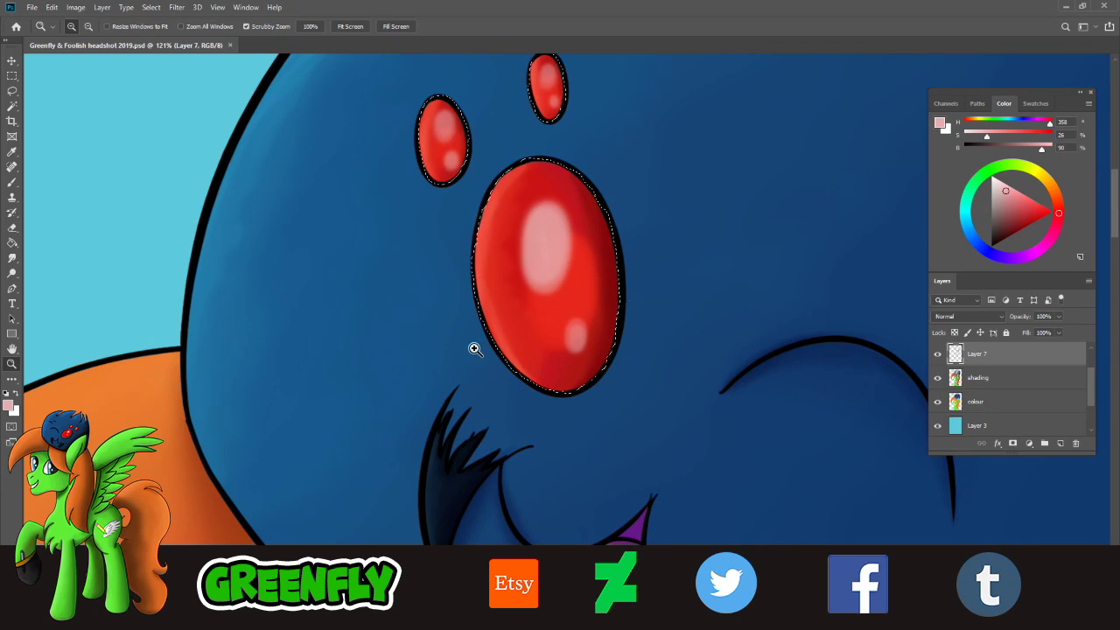
pyautogui.click(11, 152)
pyautogui.click(602, 289)
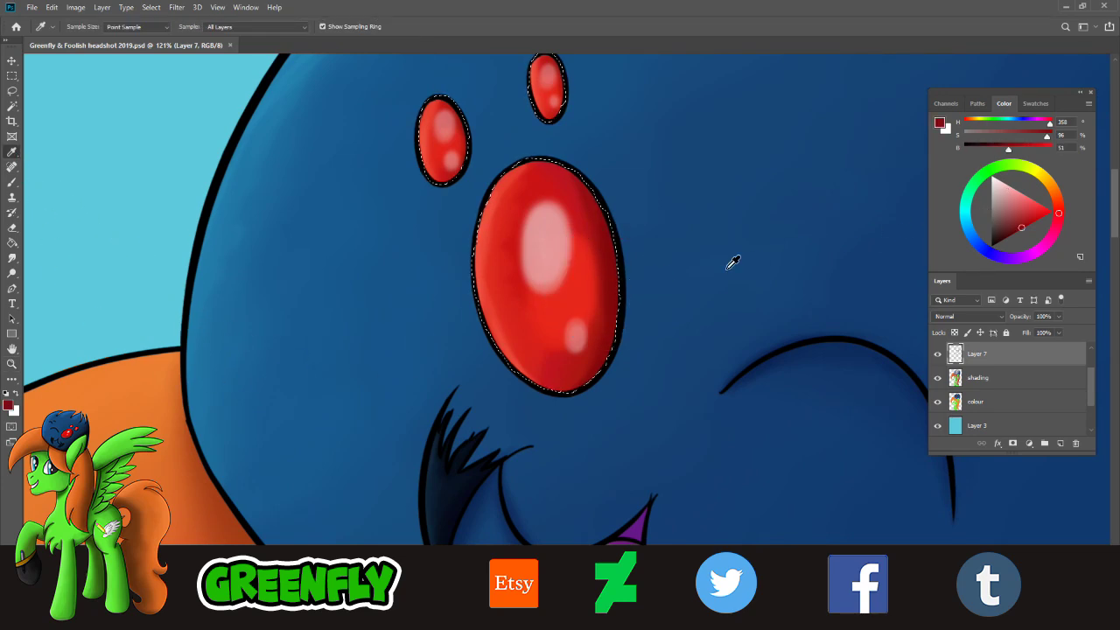
pyautogui.moveTo(1022, 226); pyautogui.dragTo(1006, 237)
pyautogui.press('b')
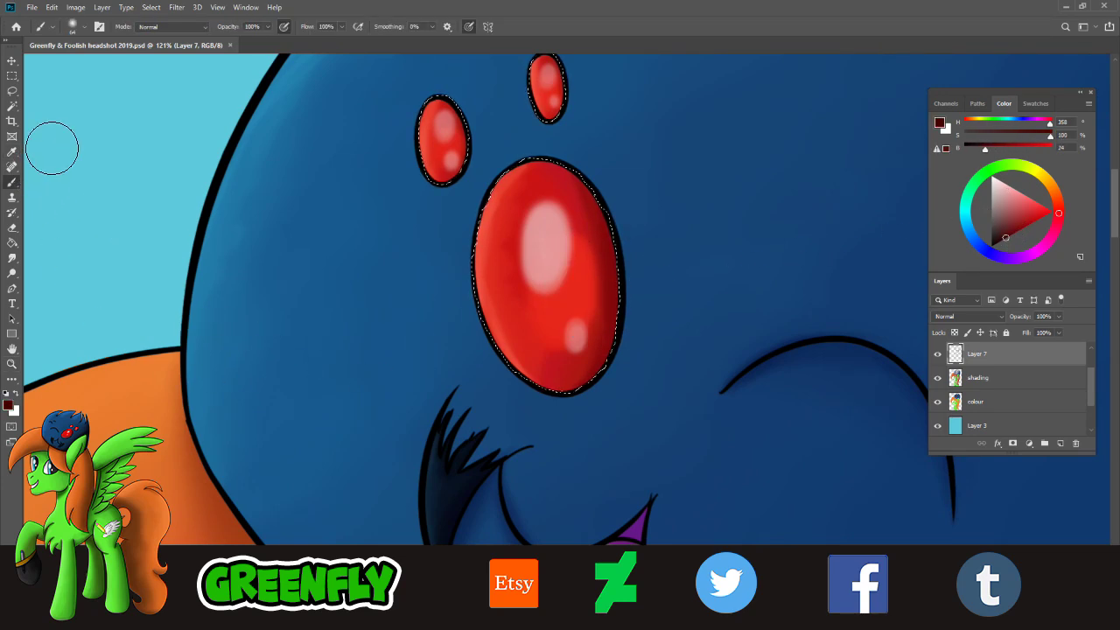
pyautogui.click(77, 27)
pyautogui.click(79, 63)
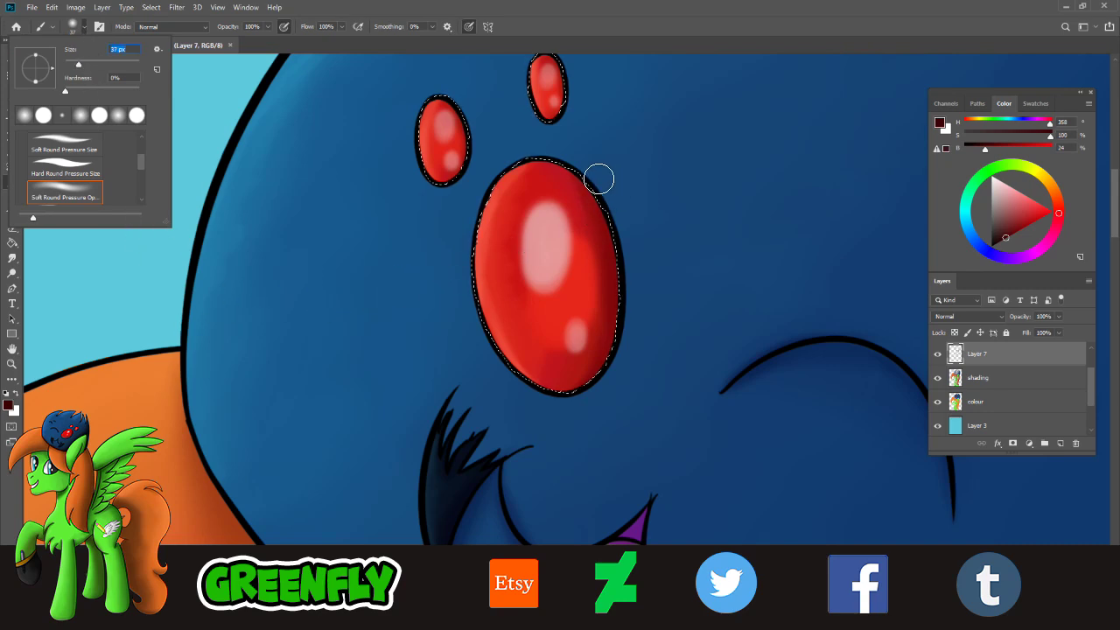
pyautogui.moveTo(598, 178); pyautogui.dragTo(614, 234)
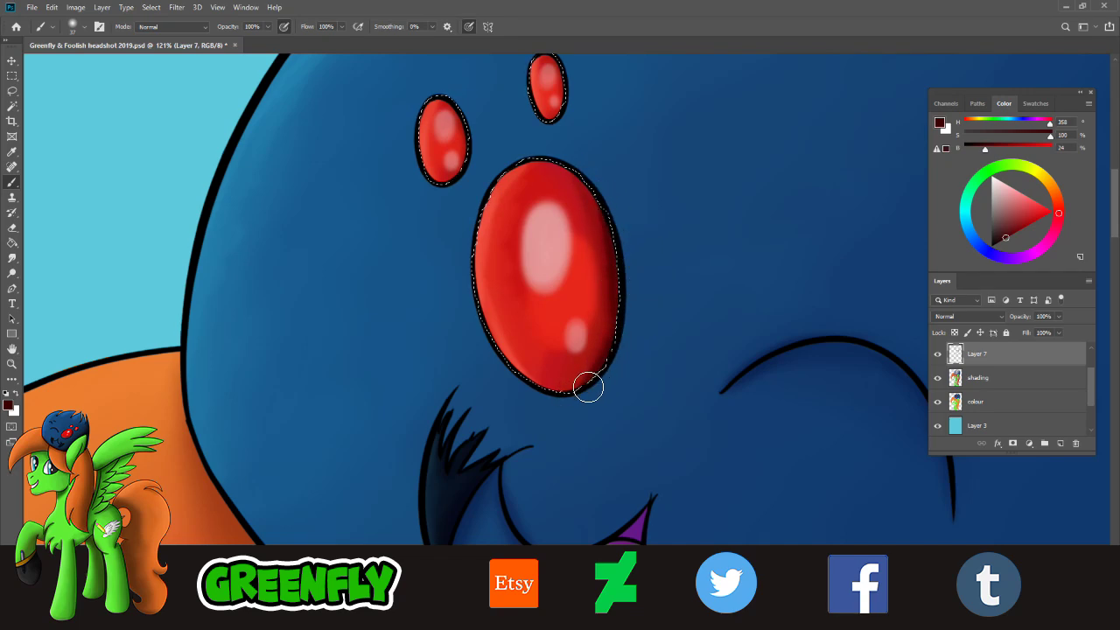
# - Set the colour to H 358, S 91, B 30 and darken the right edges of the two small red eyes with a 26 px brush
pyautogui.click(1013, 229)
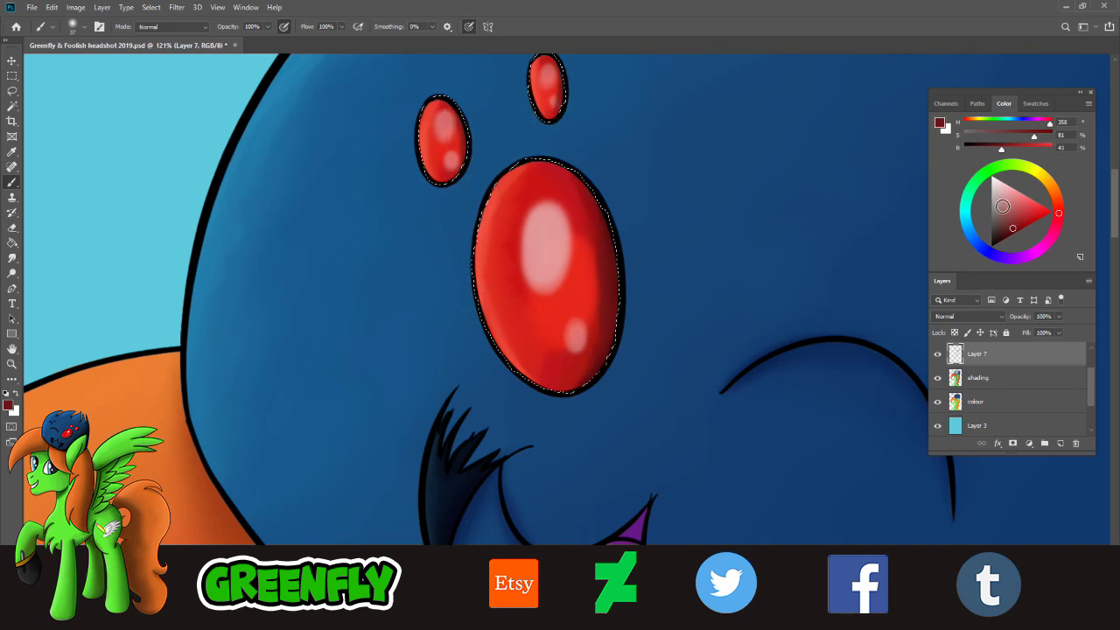
pyautogui.moveTo(1016, 224); pyautogui.dragTo(1030, 203)
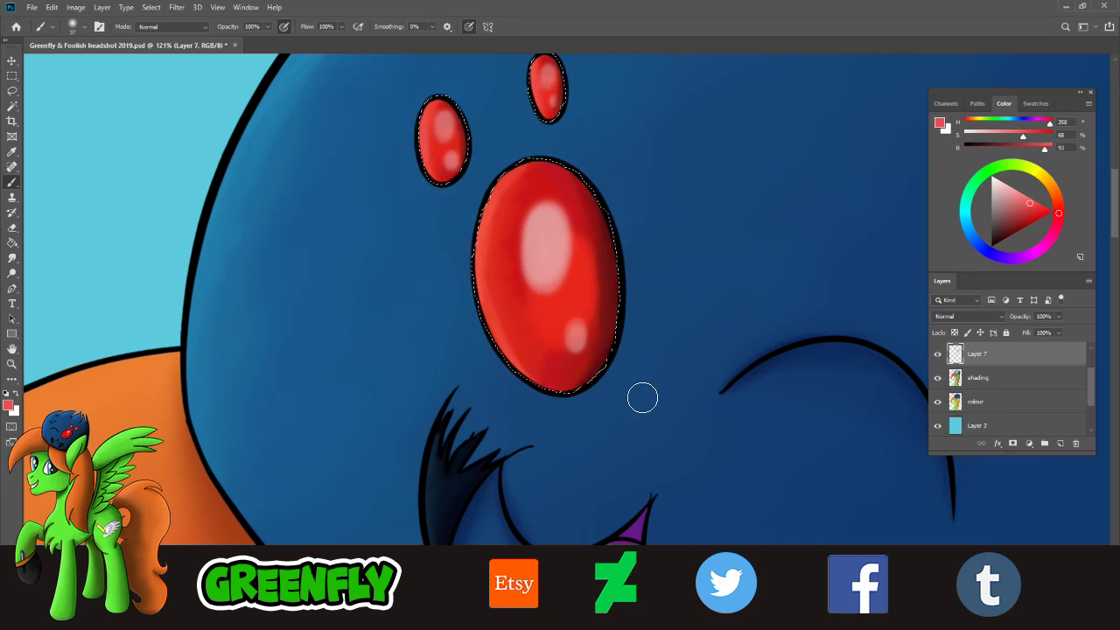
pyautogui.moveTo(1039, 215); pyautogui.dragTo(1008, 235)
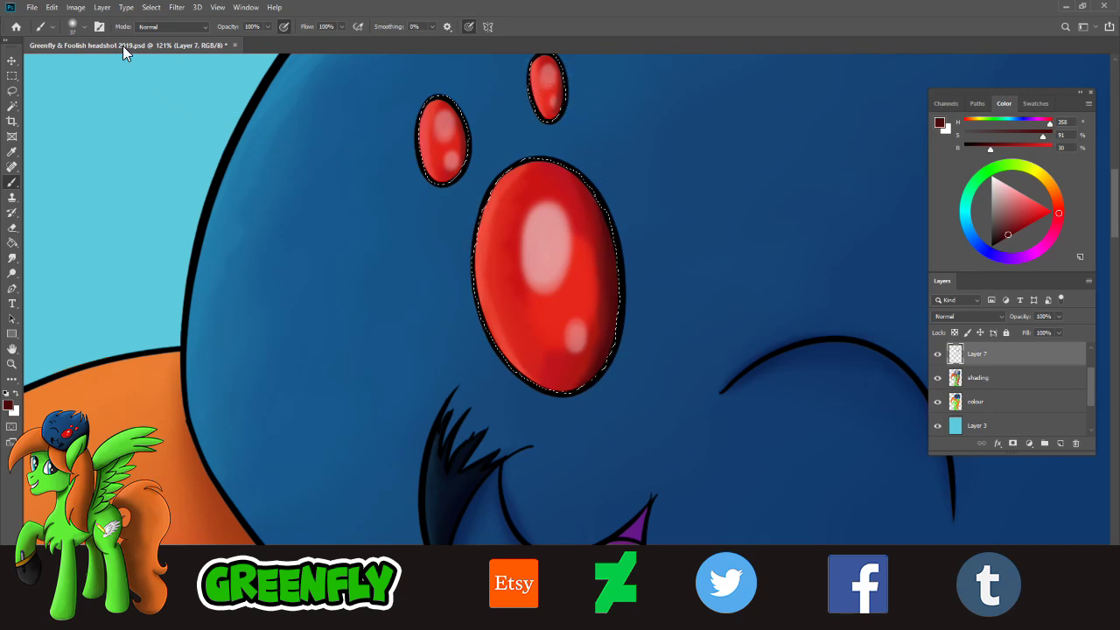
pyautogui.click(84, 27)
pyautogui.click(13, 364)
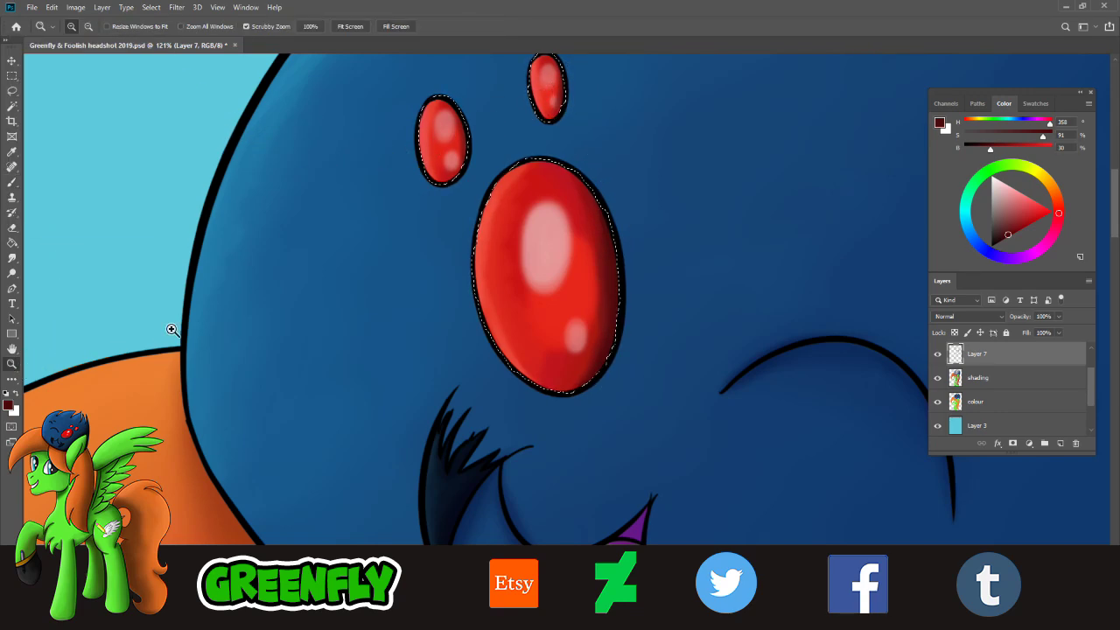
pyautogui.moveTo(546, 75)
pyautogui.mouseDown()
pyautogui.moveTo(583, 113)
pyautogui.moveTo(569, 133)
pyautogui.mouseUp()
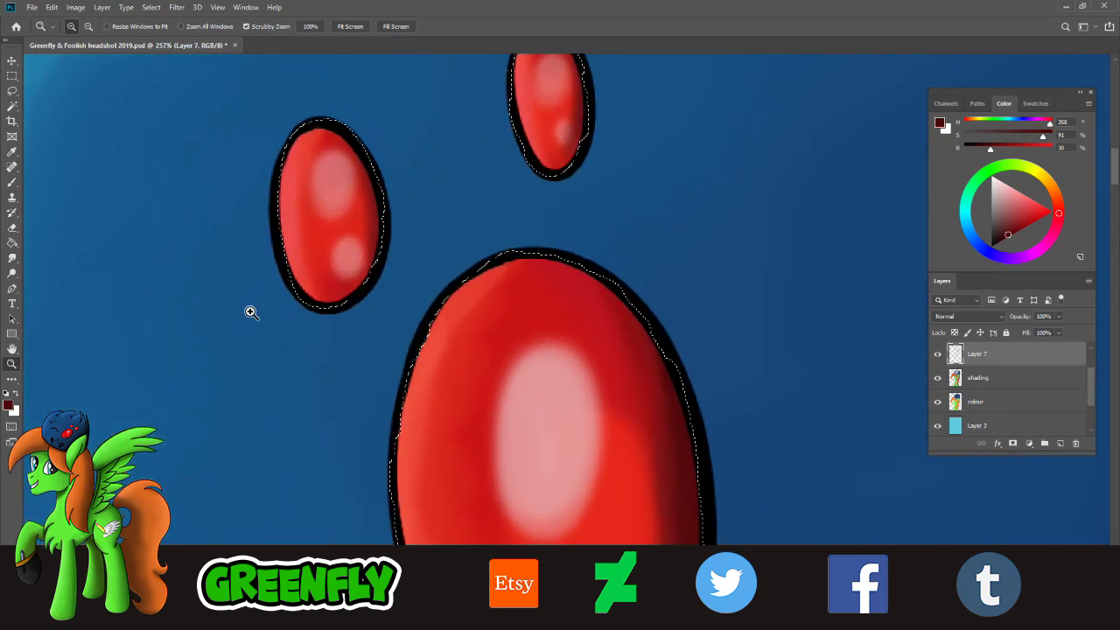
pyautogui.click(12, 181)
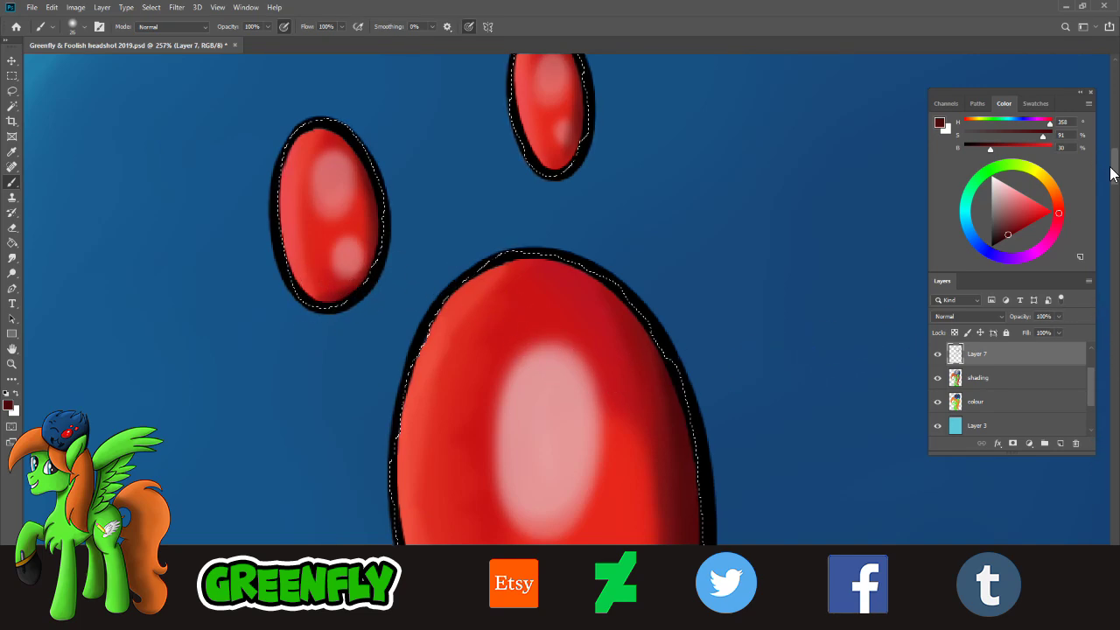
pyautogui.moveTo(1113, 170); pyautogui.dragTo(1112, 155)
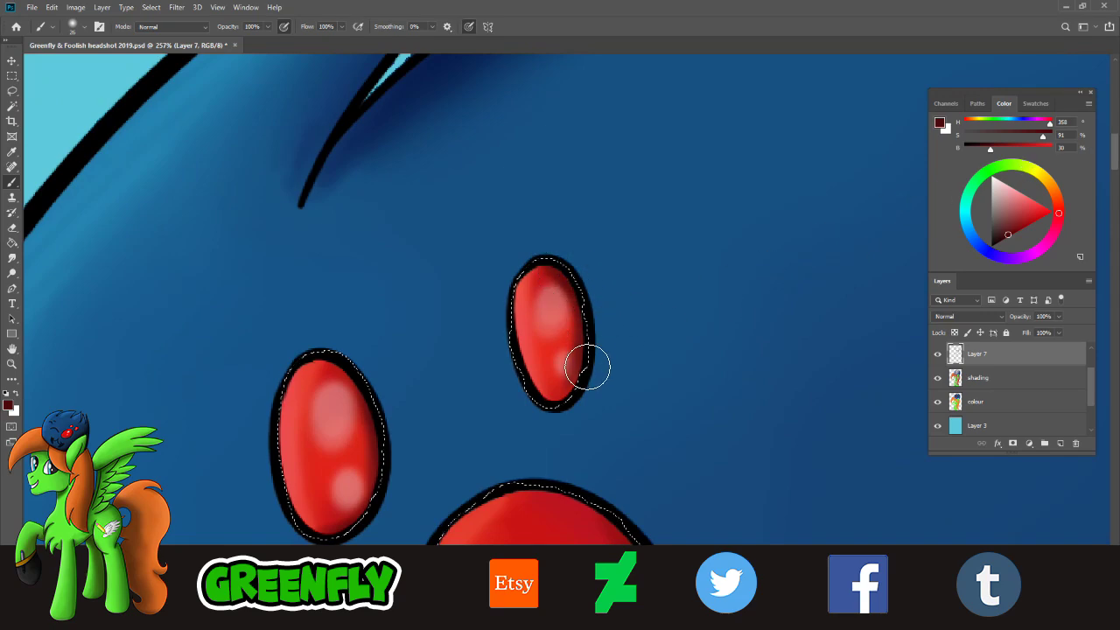
# - Review the darkened edges of the three red eyes from full-head view to close-up
pyautogui.click(13, 364)
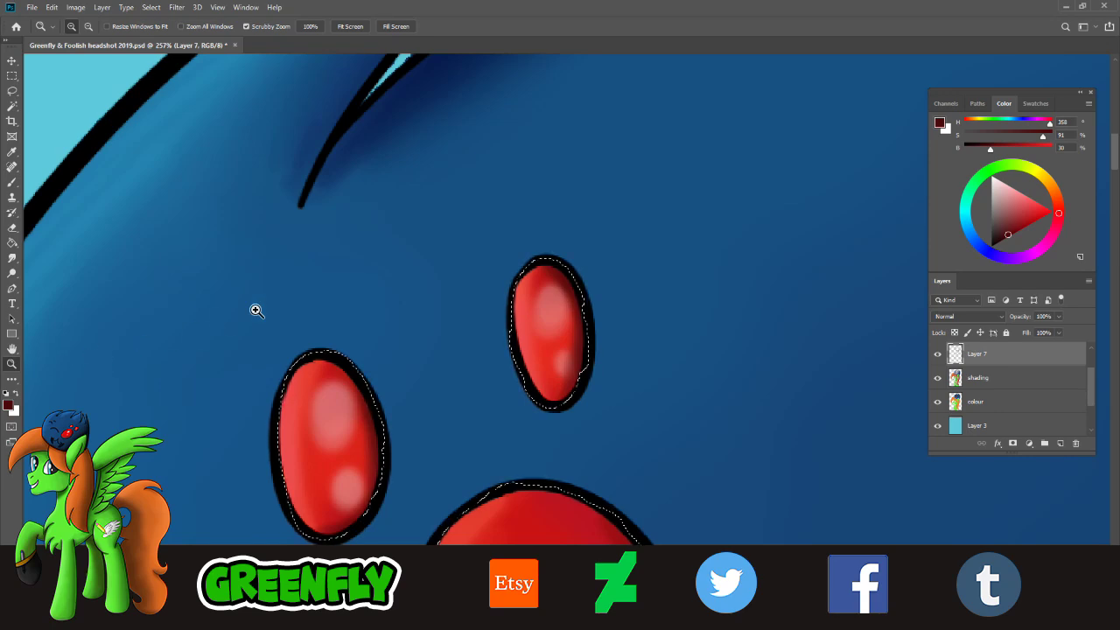
pyautogui.moveTo(507, 369); pyautogui.dragTo(490, 391)
pyautogui.moveTo(578, 399); pyautogui.dragTo(548, 385)
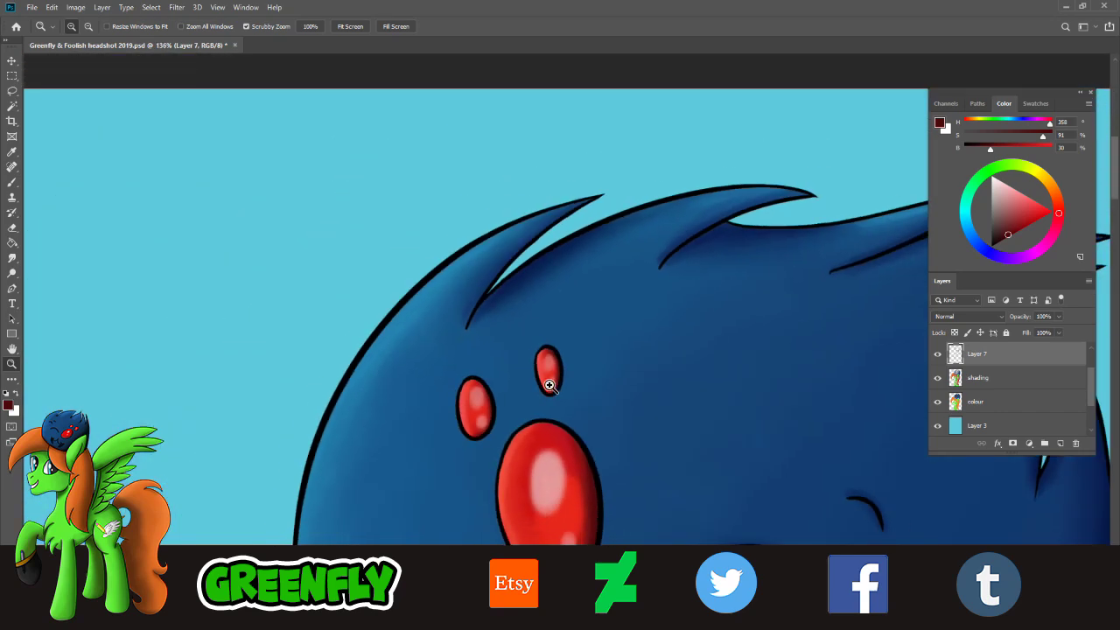
pyautogui.moveTo(613, 398); pyautogui.dragTo(569, 389)
pyautogui.scroll(-4, 656, 389)
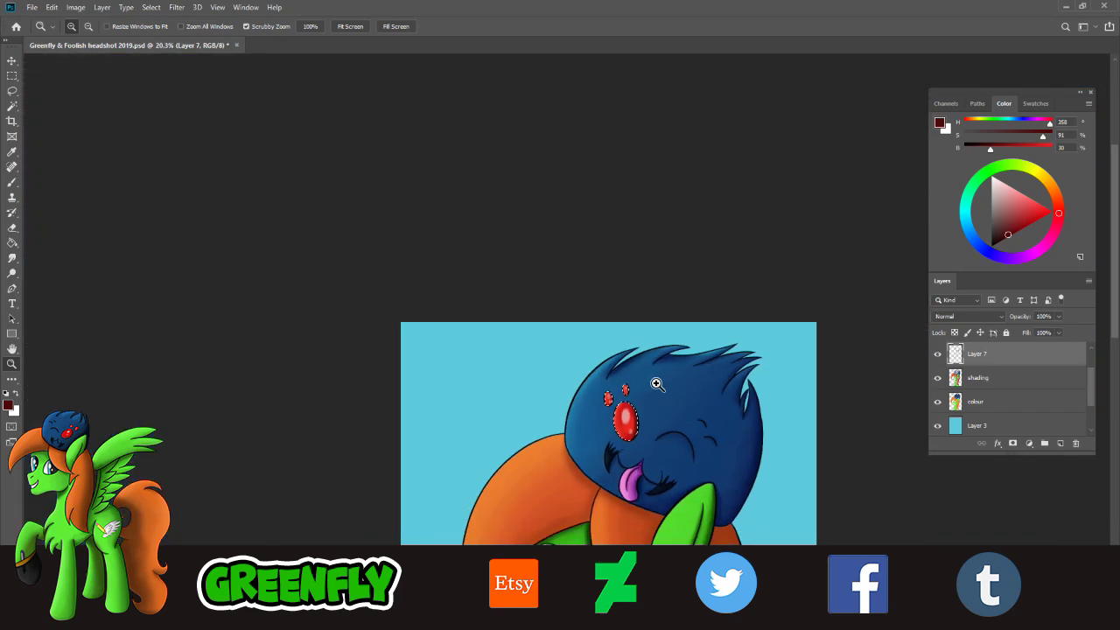
pyautogui.scroll(5, 674, 302)
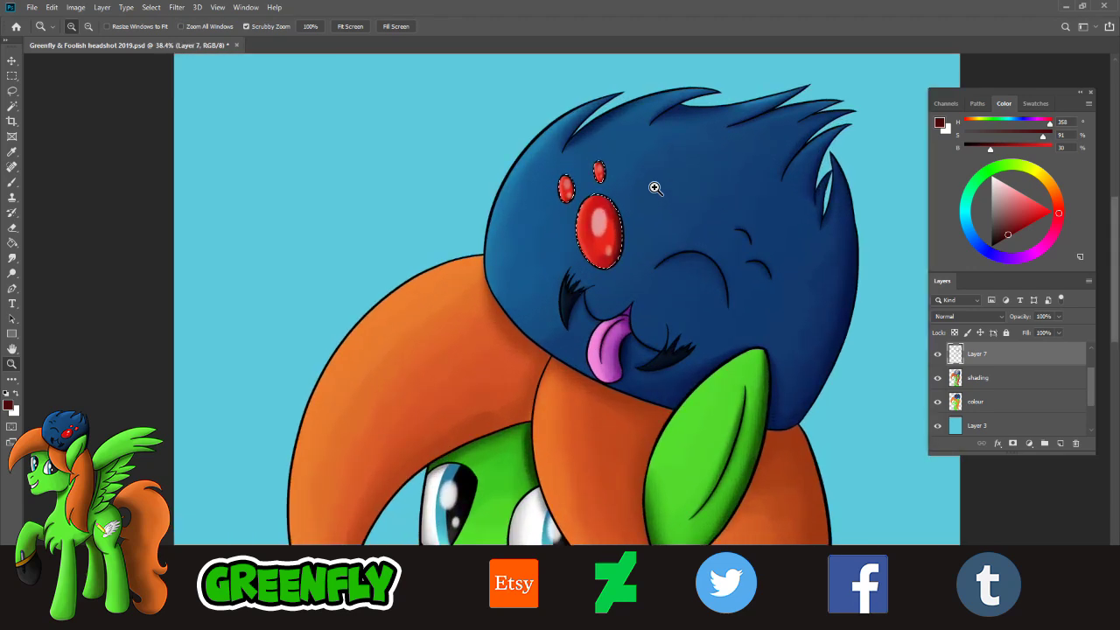
pyautogui.scroll(3, 706, 244)
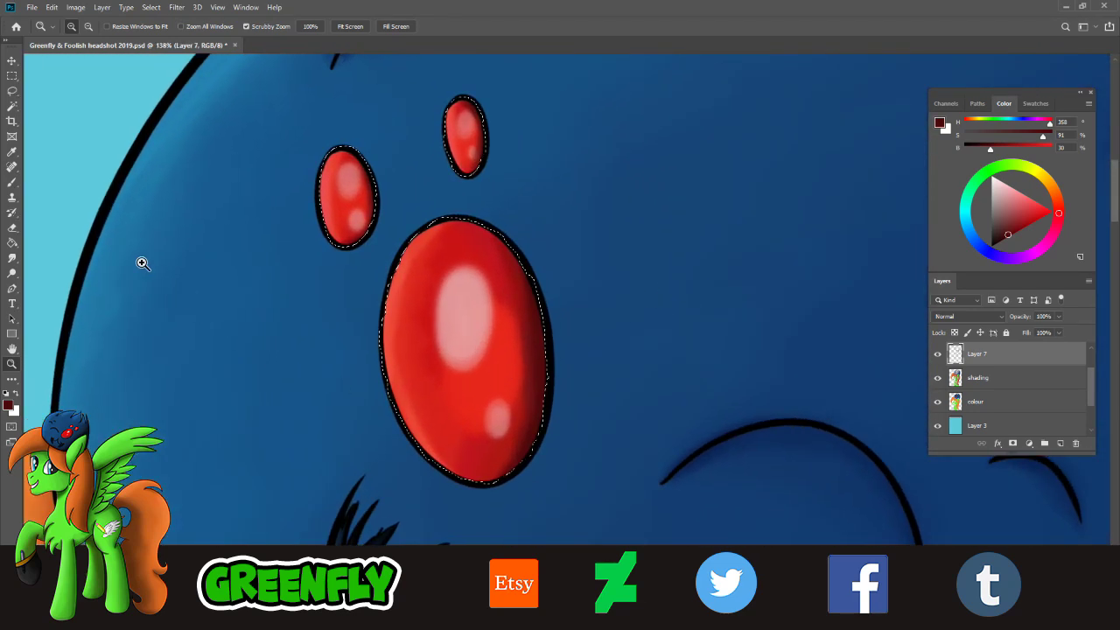
# - Sample the large eye's bright red, lighten it to H 3, S 62, B 100, and touch up the highlights along the red eyes' edges
pyautogui.click(13, 152)
pyautogui.click(491, 383)
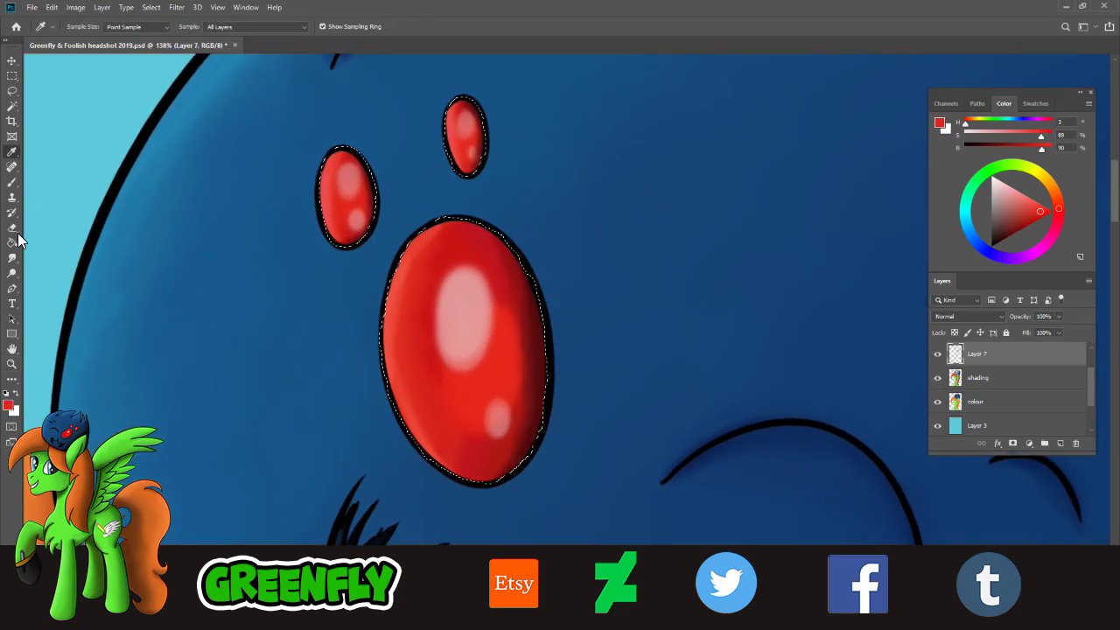
pyautogui.click(12, 182)
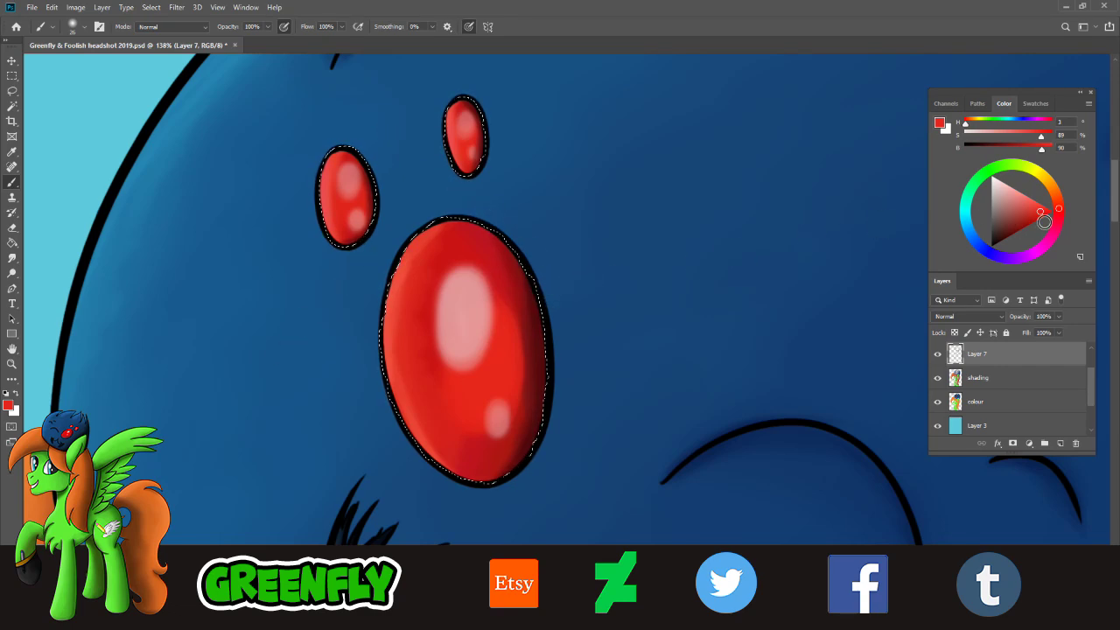
pyautogui.moveTo(1038, 210)
pyautogui.mouseDown()
pyautogui.moveTo(1024, 225)
pyautogui.moveTo(1041, 208)
pyautogui.moveTo(1029, 196)
pyautogui.mouseUp()
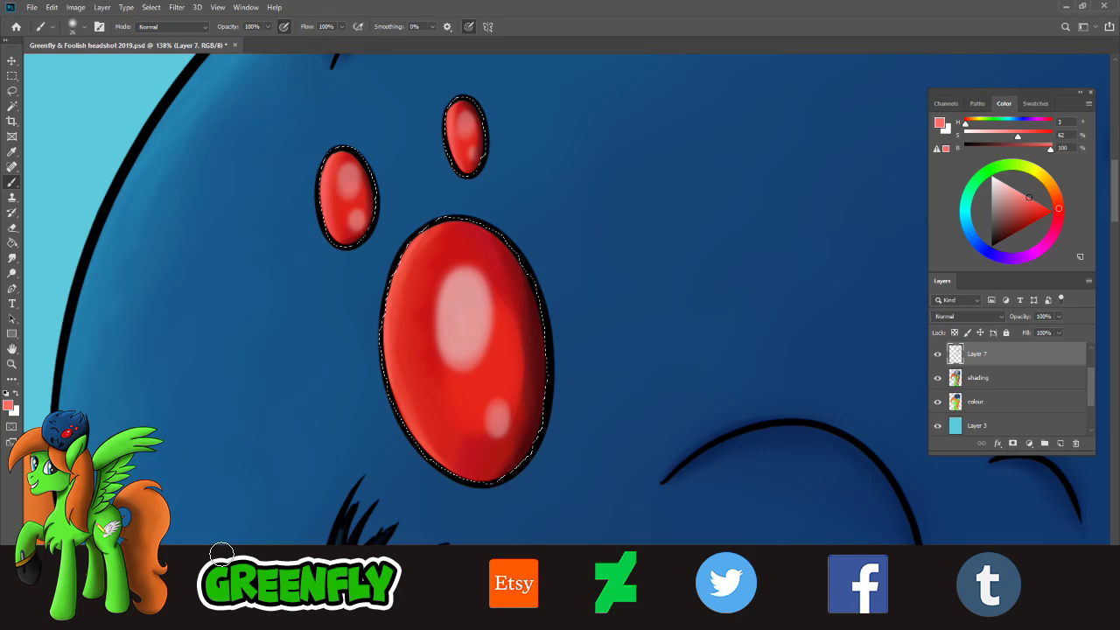
# - Examine the red eyes' lightened edges against the blue character's head and the full headshot
pyautogui.click(12, 363)
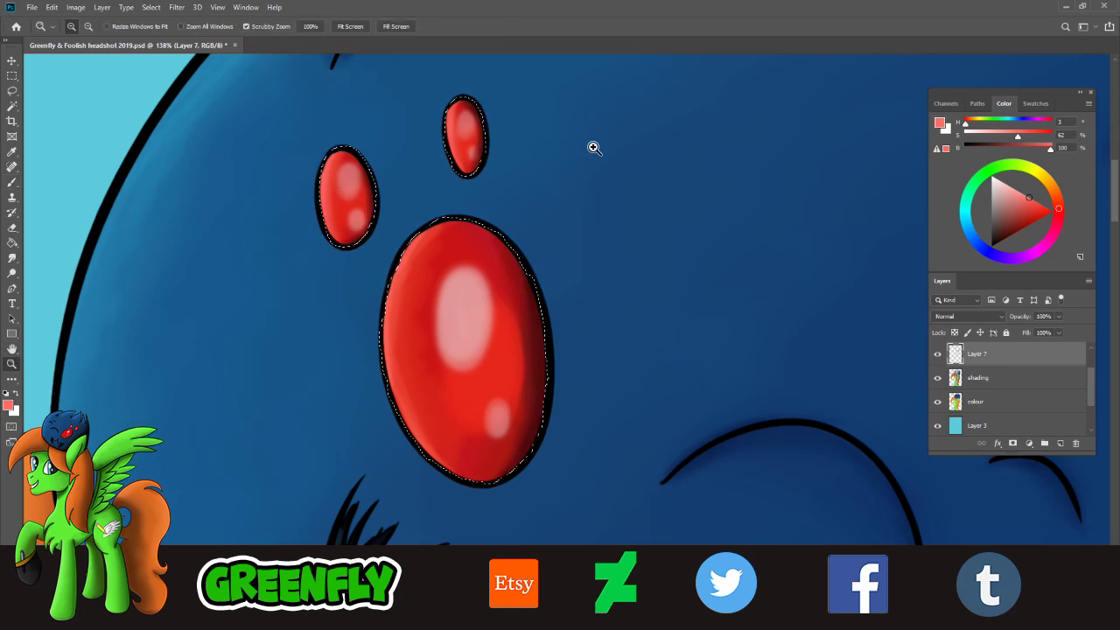
pyautogui.moveTo(599, 203)
pyautogui.mouseDown()
pyautogui.moveTo(538, 203)
pyautogui.moveTo(599, 218)
pyautogui.mouseUp()
pyautogui.scroll(-4, 635, 222)
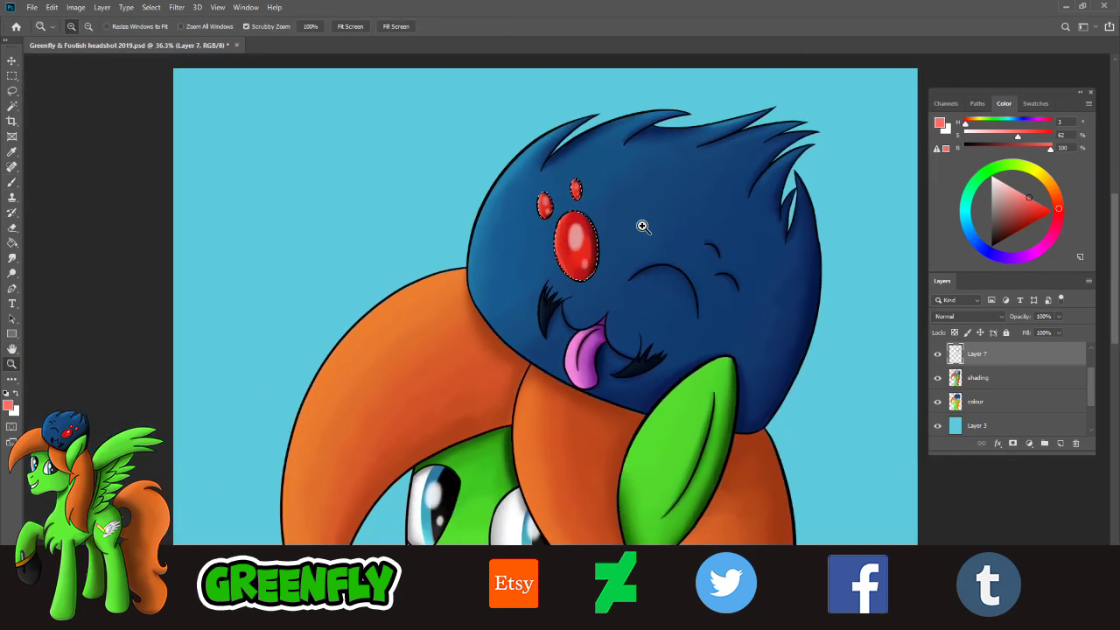
pyautogui.scroll(1, 642, 213)
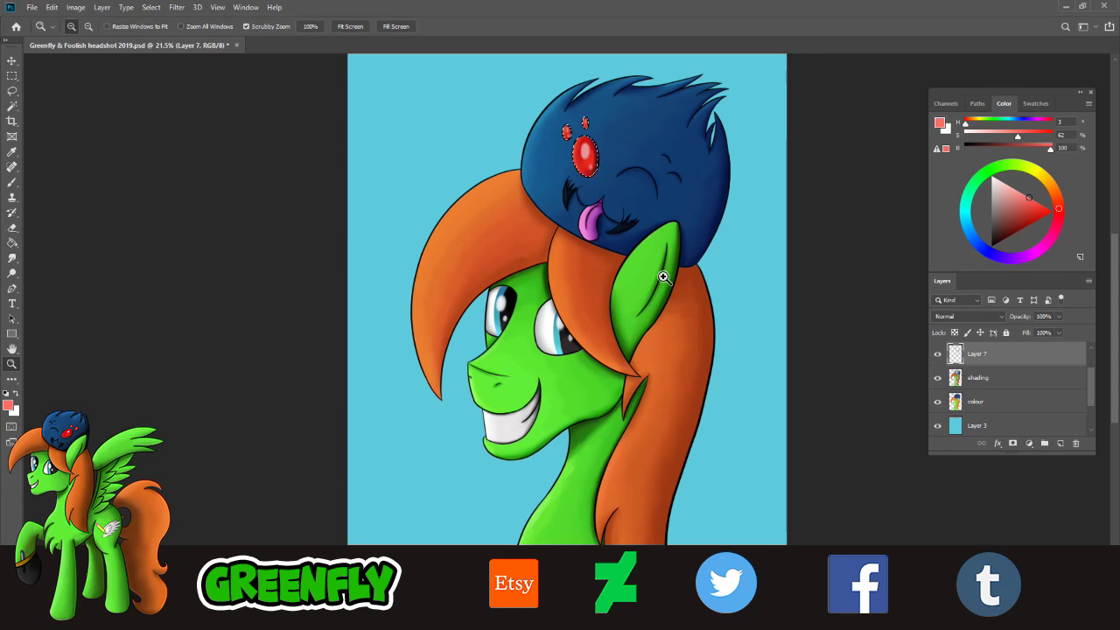
pyautogui.scroll(1, 663, 277)
pyautogui.scroll(1, 671, 121)
pyautogui.scroll(3, 746, 146)
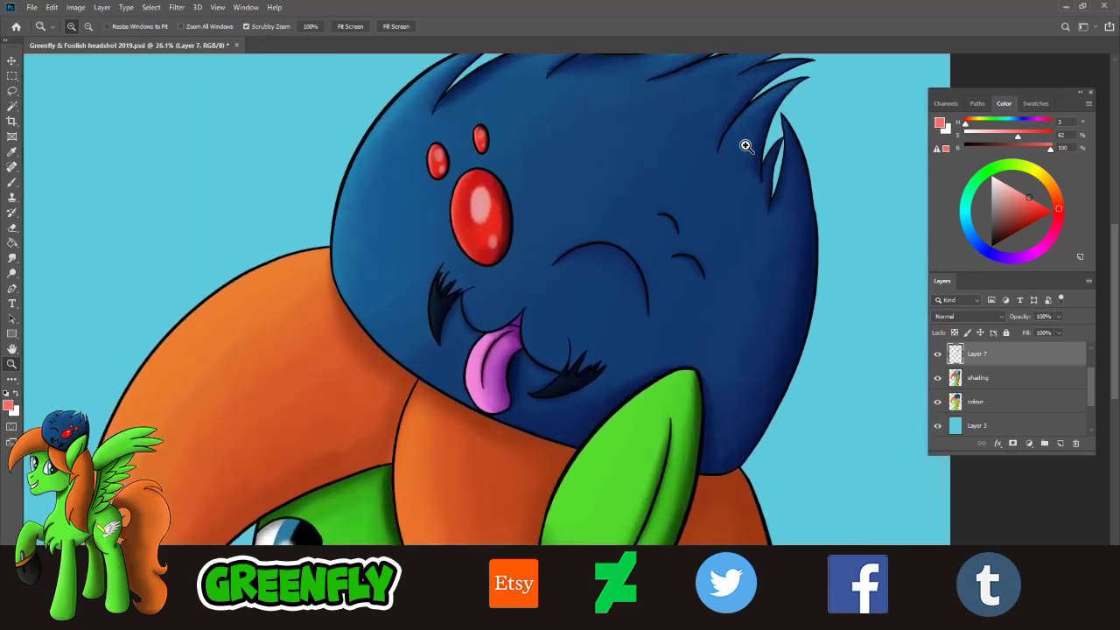
pyautogui.scroll(-1, 523, 183)
pyautogui.scroll(1, 537, 190)
pyautogui.scroll(-3, 533, 213)
pyautogui.scroll(2, 590, 291)
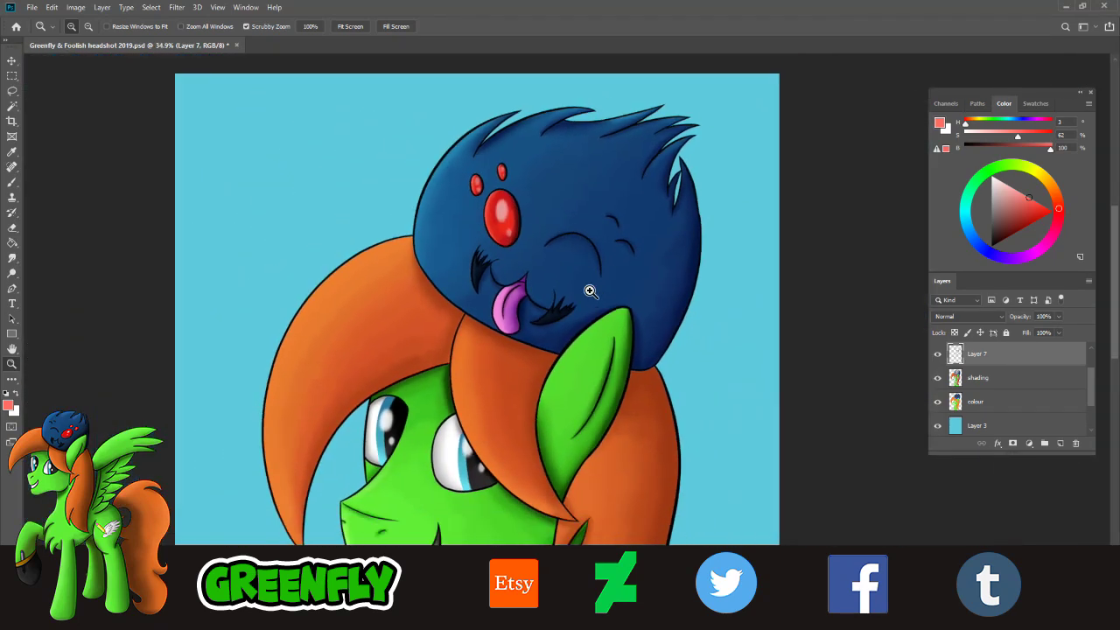
pyautogui.scroll(-3, 617, 322)
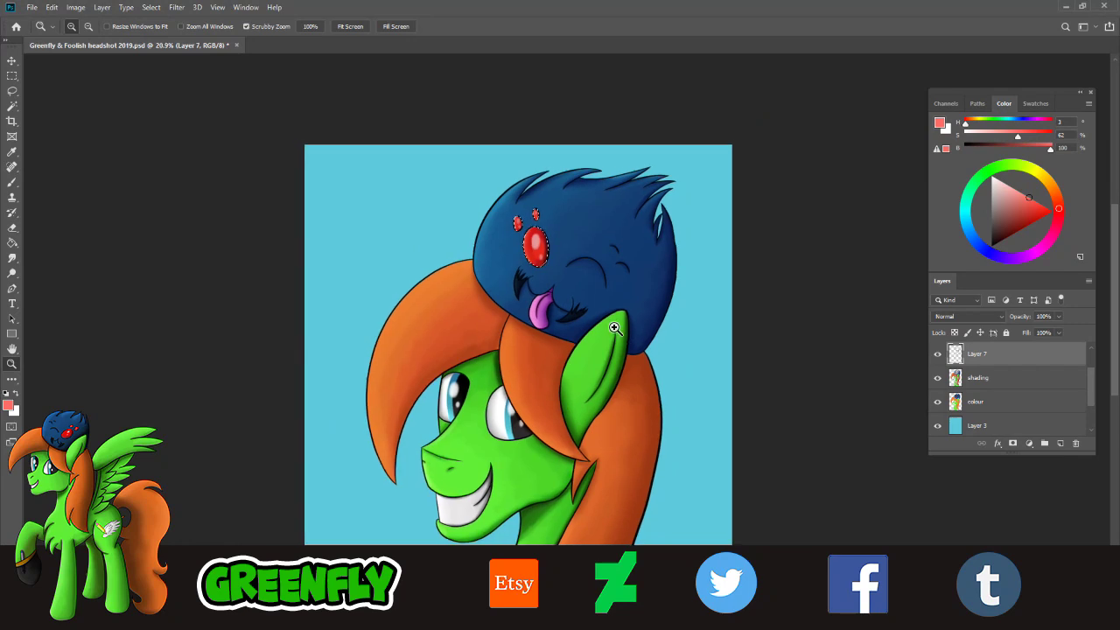
pyautogui.scroll(-1, 611, 319)
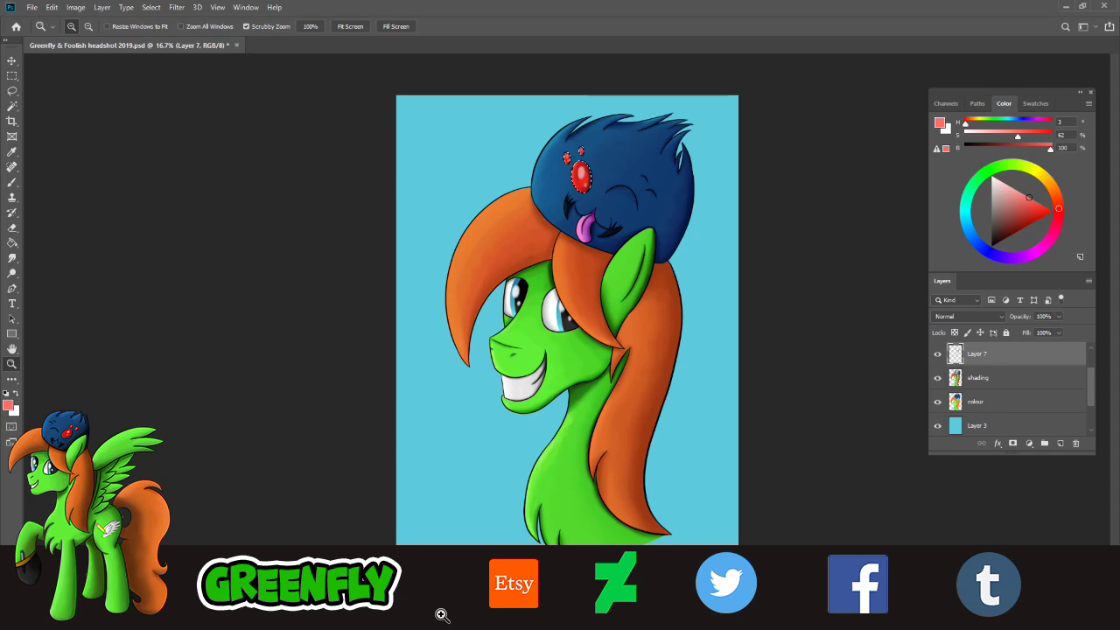
pyautogui.moveTo(636, 309); pyautogui.dragTo(639, 340)
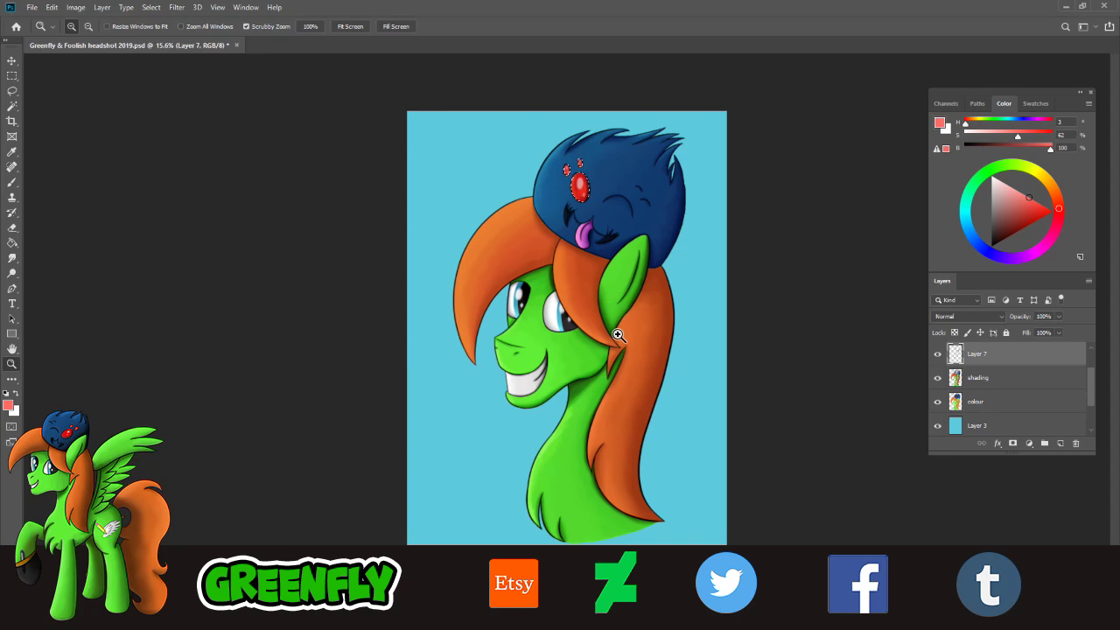
pyautogui.scroll(1, 651, 402)
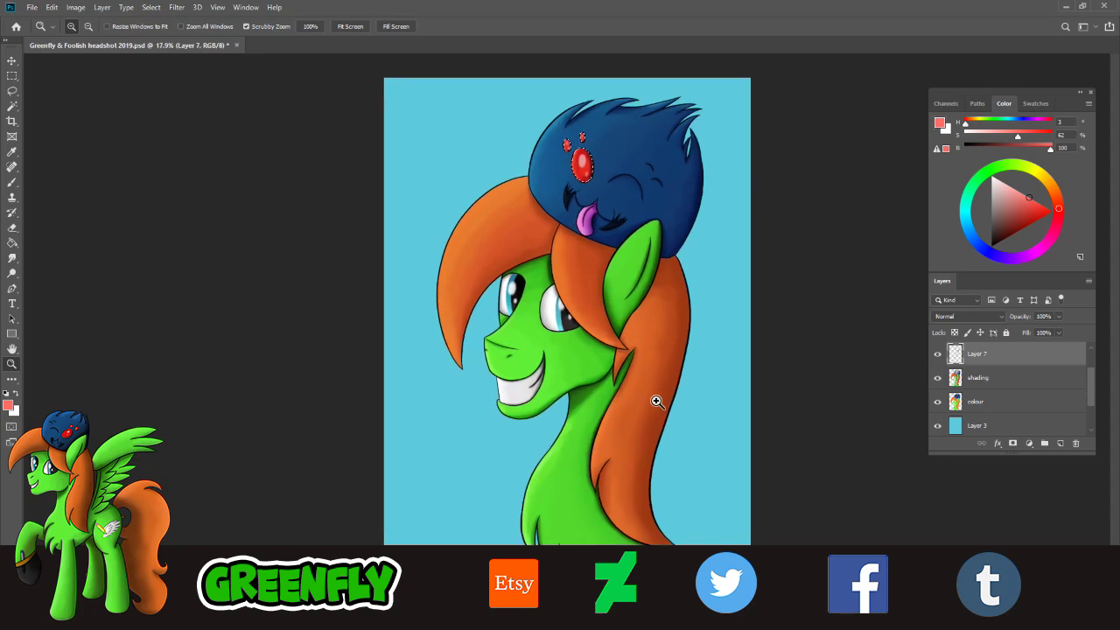
# - Deselect the red eyes and save the document
pyautogui.click(152, 7)
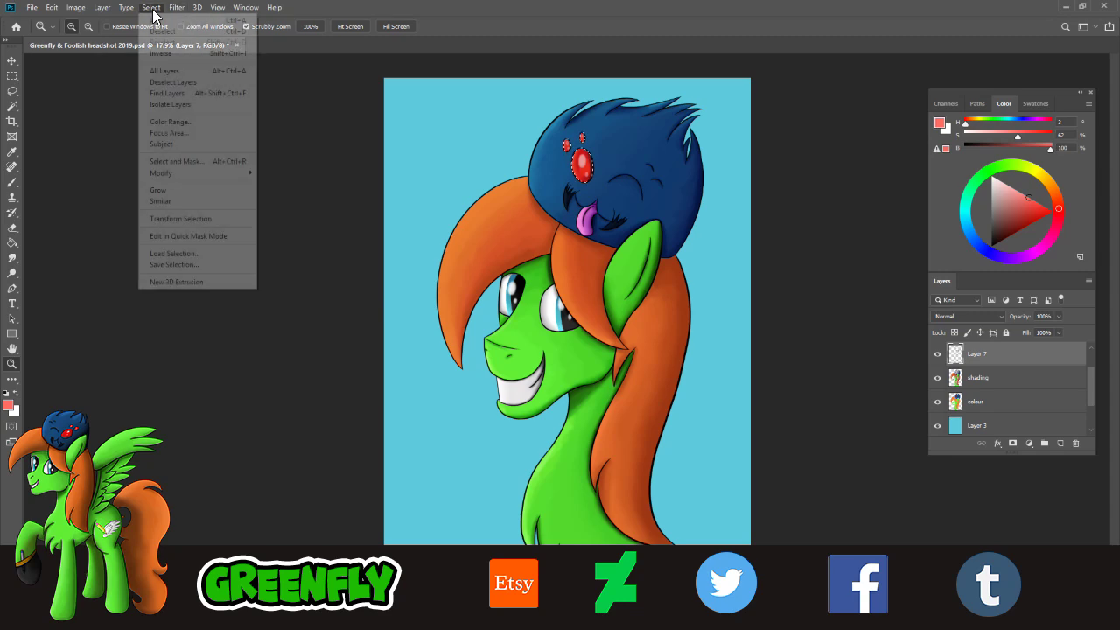
pyautogui.click(163, 32)
pyautogui.scroll(-2, 626, 389)
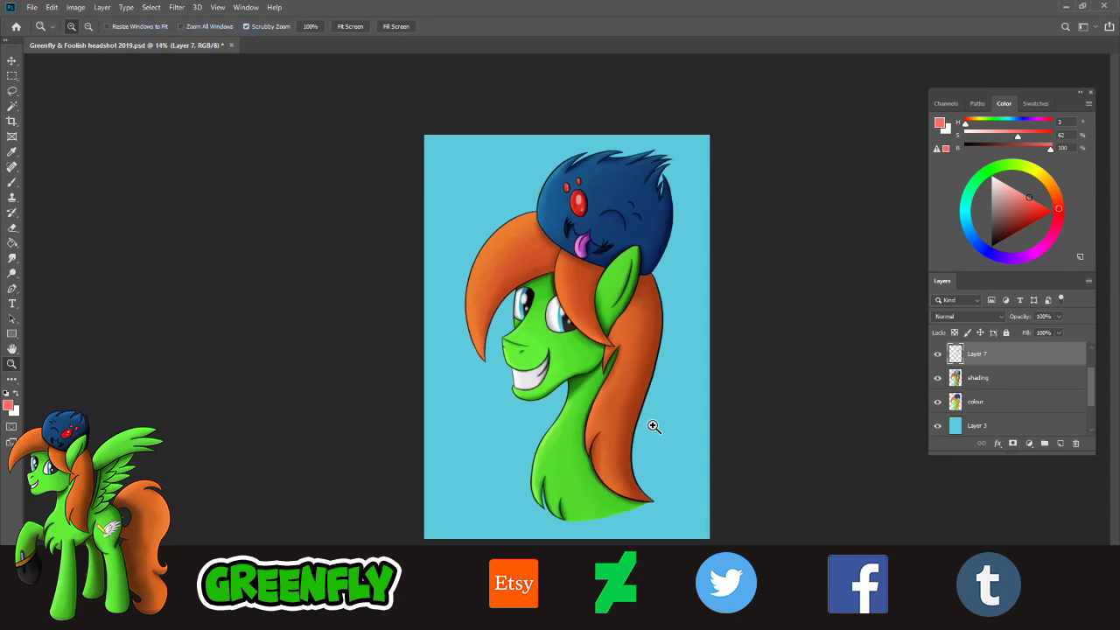
pyautogui.scroll(1, 653, 426)
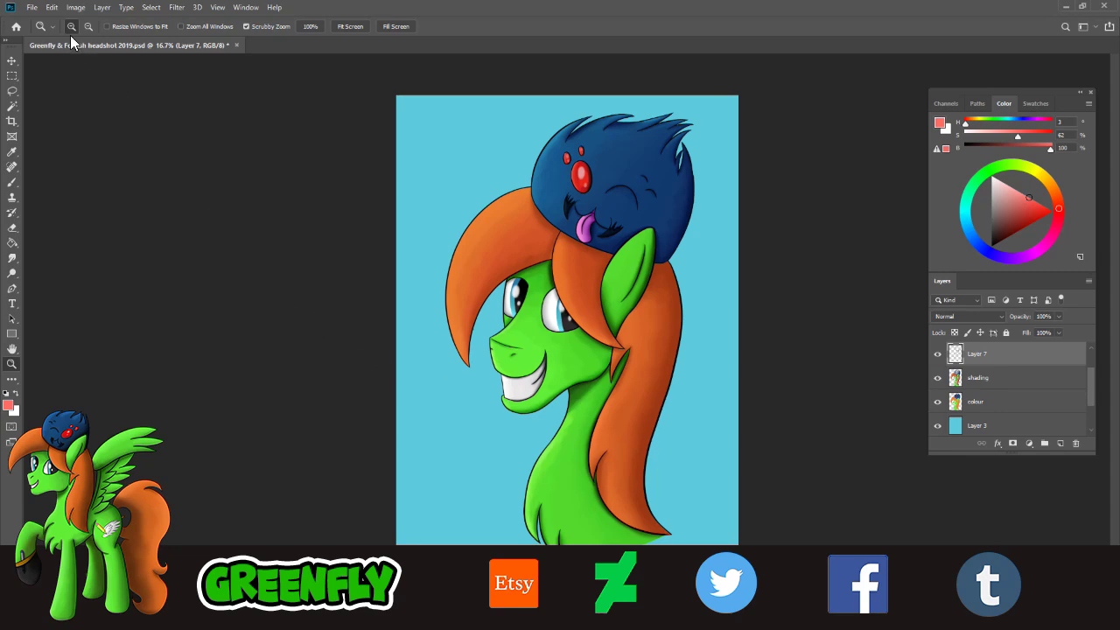
pyautogui.click(31, 7)
pyautogui.click(52, 127)
# - Add a new layer directly above the blue background on Layer 3
pyautogui.moveTo(1088, 384); pyautogui.dragTo(1090, 395)
pyautogui.click(1011, 398)
pyautogui.click(1060, 444)
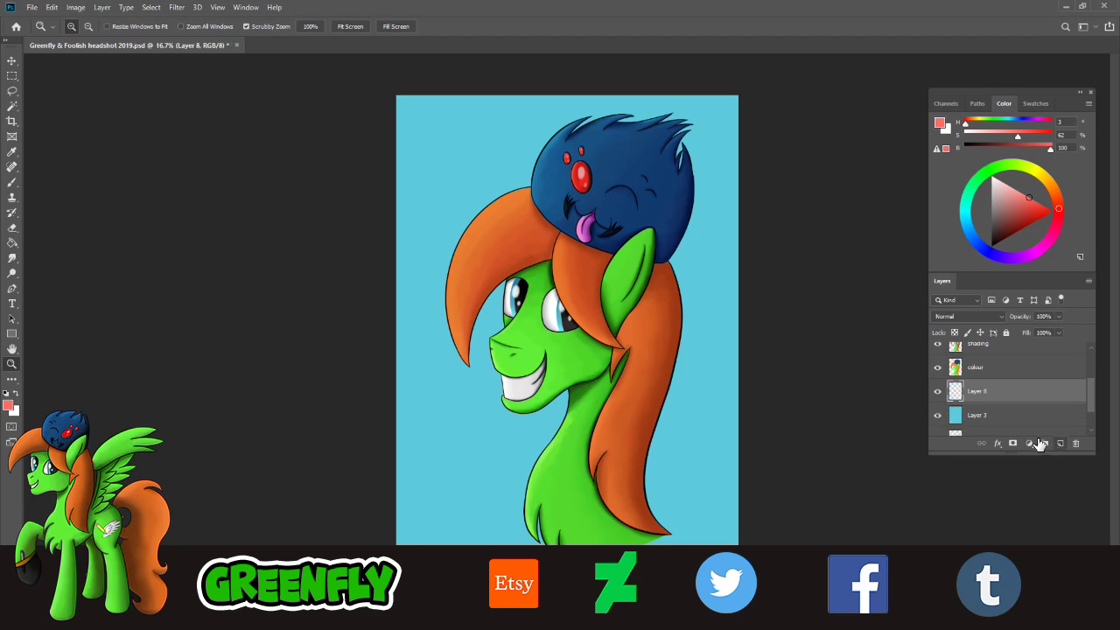
# - Sample the background blue, make Layer 3 active, and darken the colour to a teal with H 189, S 75
pyautogui.click(12, 151)
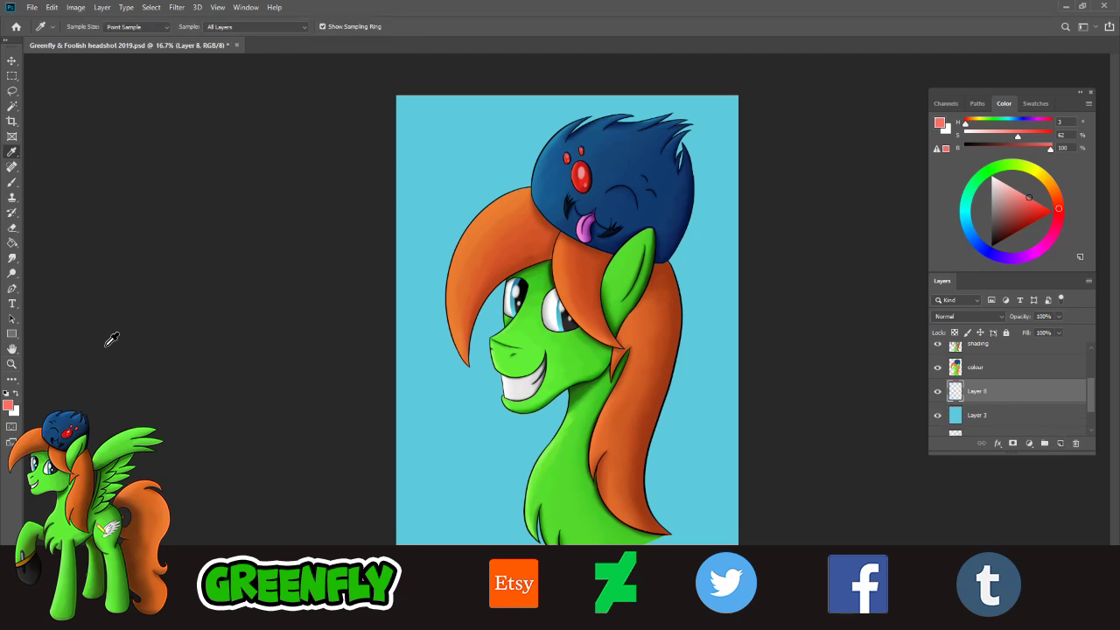
pyautogui.click(449, 168)
pyautogui.click(991, 415)
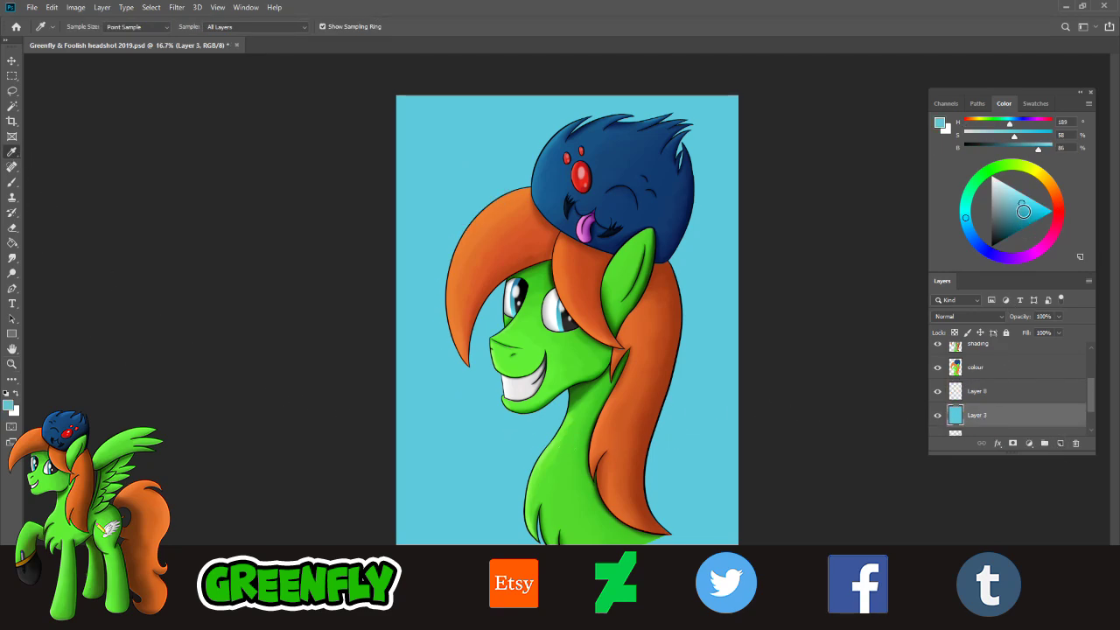
pyautogui.moveTo(1021, 216); pyautogui.dragTo(1017, 221)
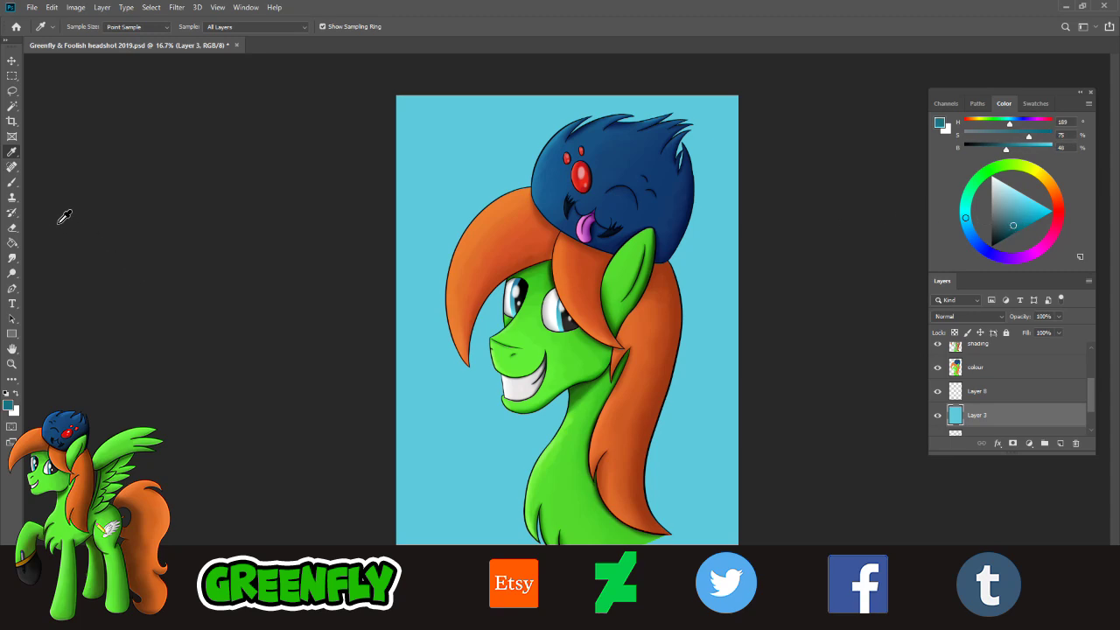
# - Try dark teal strokes across the top of the background with a soft brush, enlarging it to about 1460 px
pyautogui.click(12, 183)
pyautogui.click(80, 26)
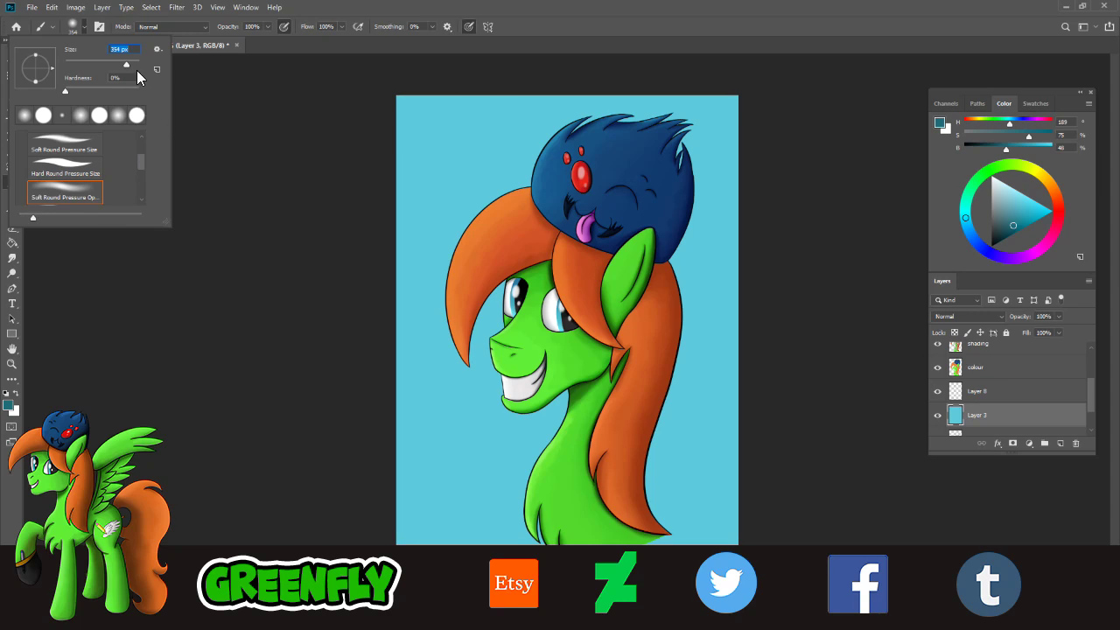
pyautogui.click(527, 124)
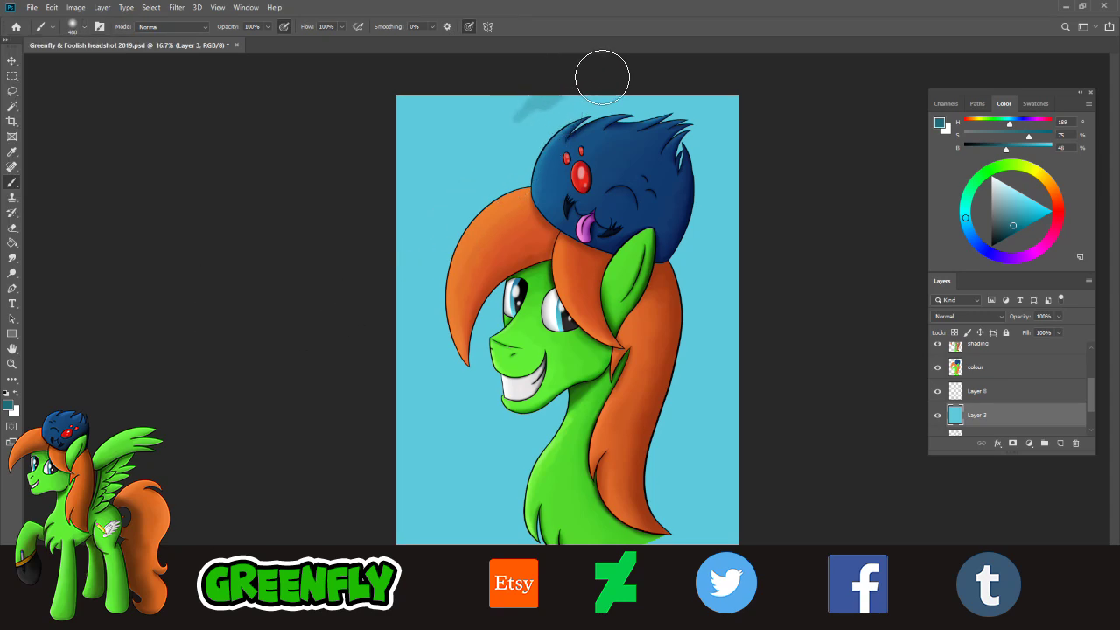
pyautogui.rightClick(99, 72)
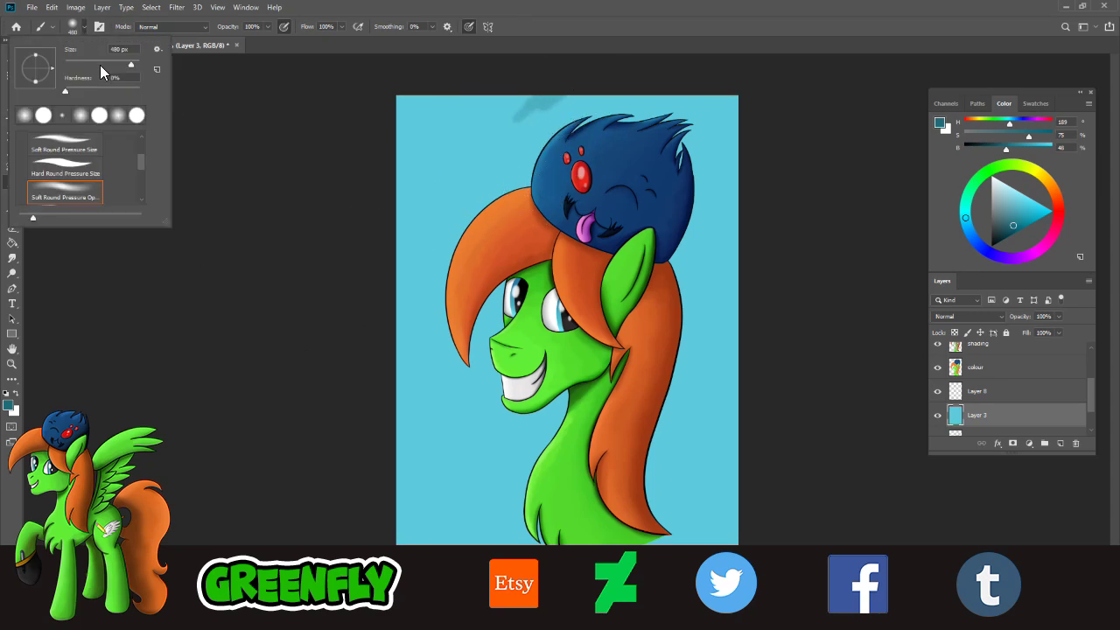
pyautogui.moveTo(136, 64); pyautogui.dragTo(136, 64)
pyautogui.moveTo(500, 125)
pyautogui.mouseDown()
pyautogui.moveTo(562, 104)
pyautogui.moveTo(537, 142)
pyautogui.moveTo(693, 98)
pyautogui.moveTo(688, 133)
pyautogui.moveTo(720, 137)
pyautogui.moveTo(736, 162)
pyautogui.mouseUp()
pyautogui.hotkey('ctrl', 'z')
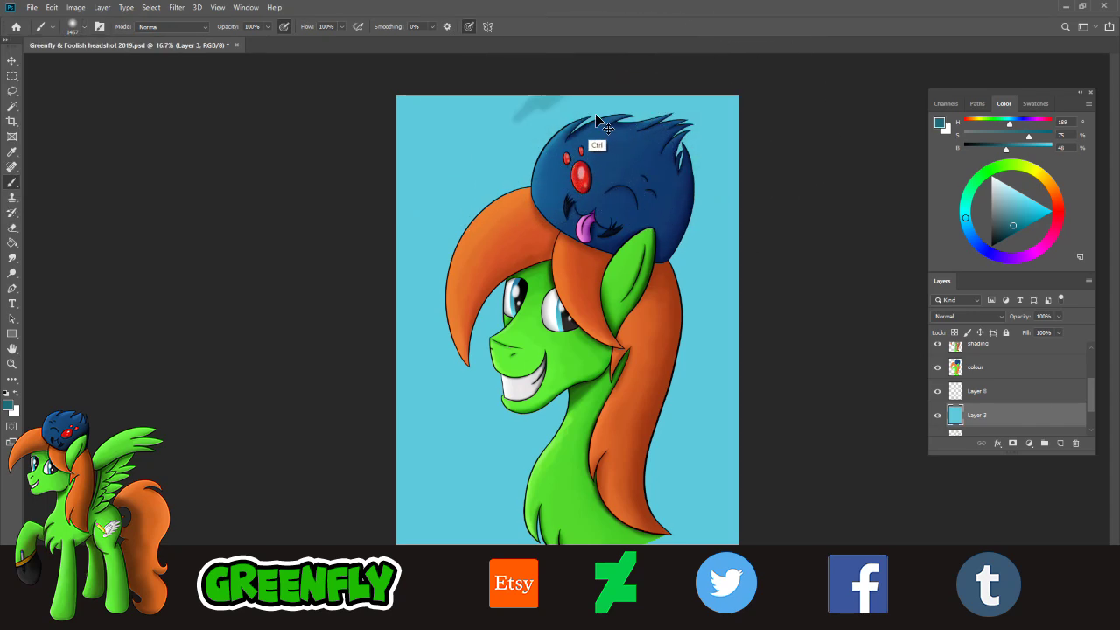
# - Undo the trial strokes and shade softly around all edges of the background with the dark teal
pyautogui.moveTo(438, 112)
pyautogui.mouseDown()
pyautogui.moveTo(488, 128)
pyautogui.moveTo(482, 105)
pyautogui.moveTo(420, 213)
pyautogui.moveTo(400, 309)
pyautogui.moveTo(405, 394)
pyautogui.moveTo(437, 463)
pyautogui.moveTo(455, 584)
pyautogui.moveTo(779, 595)
pyautogui.mouseUp()
pyautogui.hotkey('ctrl', 'z')
pyautogui.hotkey('ctrl', 'z')
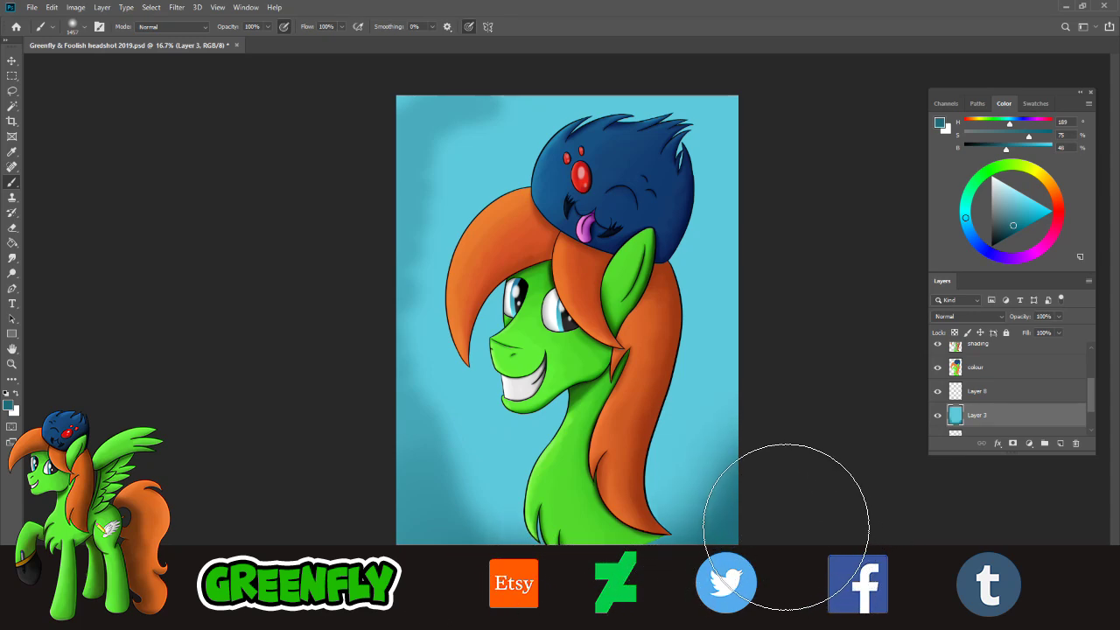
pyautogui.hotkey('ctrl', 'z')
pyautogui.moveTo(452, 622)
pyautogui.mouseDown()
pyautogui.moveTo(653, 629)
pyautogui.moveTo(730, 618)
pyautogui.moveTo(809, 577)
pyautogui.moveTo(779, 487)
pyautogui.moveTo(809, 388)
pyautogui.moveTo(793, 343)
pyautogui.moveTo(799, 162)
pyautogui.moveTo(757, 109)
pyautogui.moveTo(519, 94)
pyautogui.moveTo(415, 120)
pyautogui.moveTo(441, 149)
pyautogui.moveTo(380, 317)
pyautogui.moveTo(399, 534)
pyautogui.moveTo(457, 620)
pyautogui.moveTo(580, 627)
pyautogui.mouseUp()
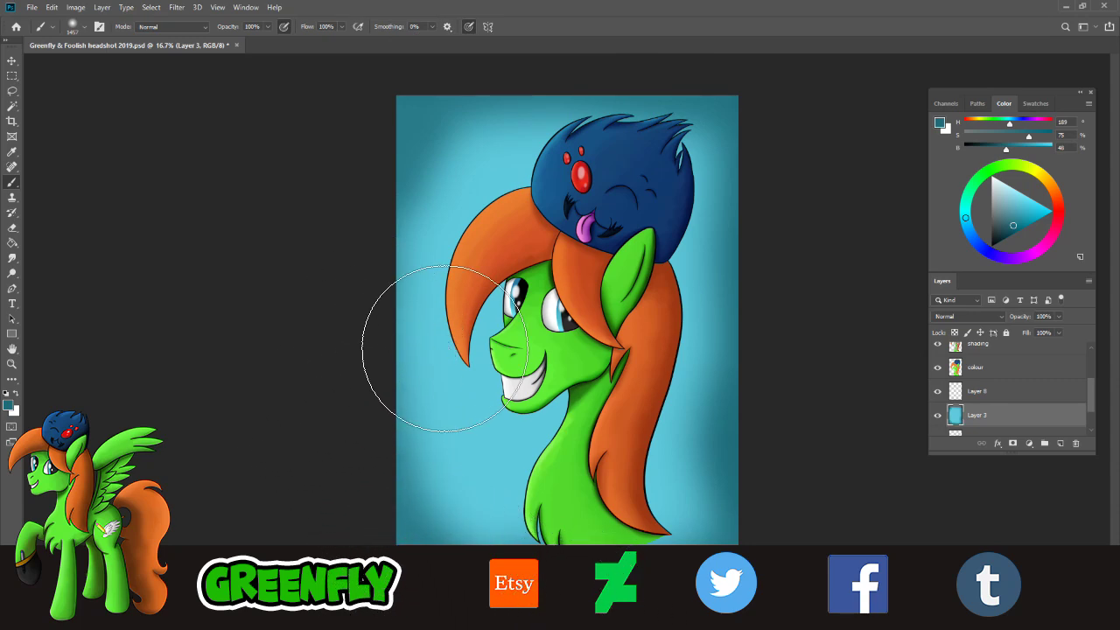
# - Set the colour to H 189, S 82, B 40 and try a 495 px brush down the background's left edge
pyautogui.click(1012, 230)
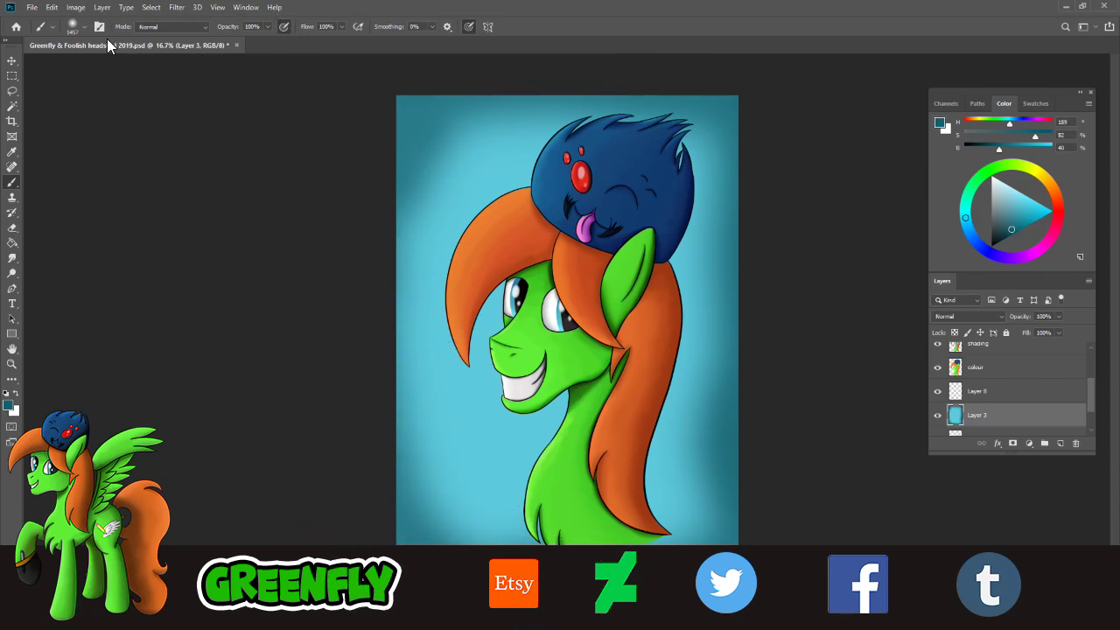
pyautogui.click(84, 26)
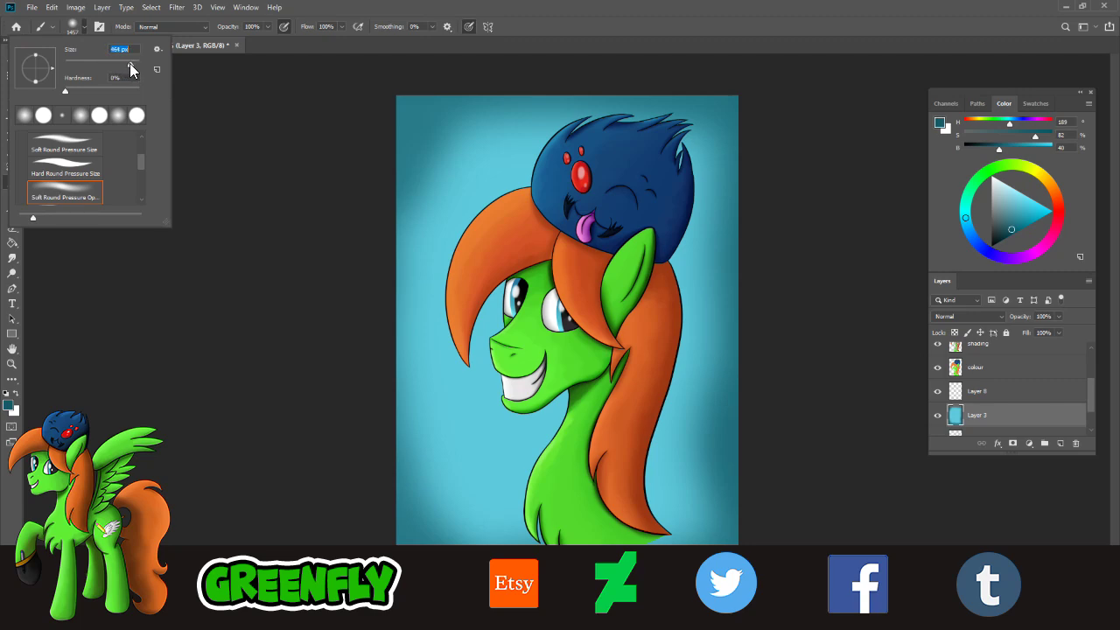
pyautogui.moveTo(130, 63); pyautogui.dragTo(132, 64)
pyautogui.press('Return')
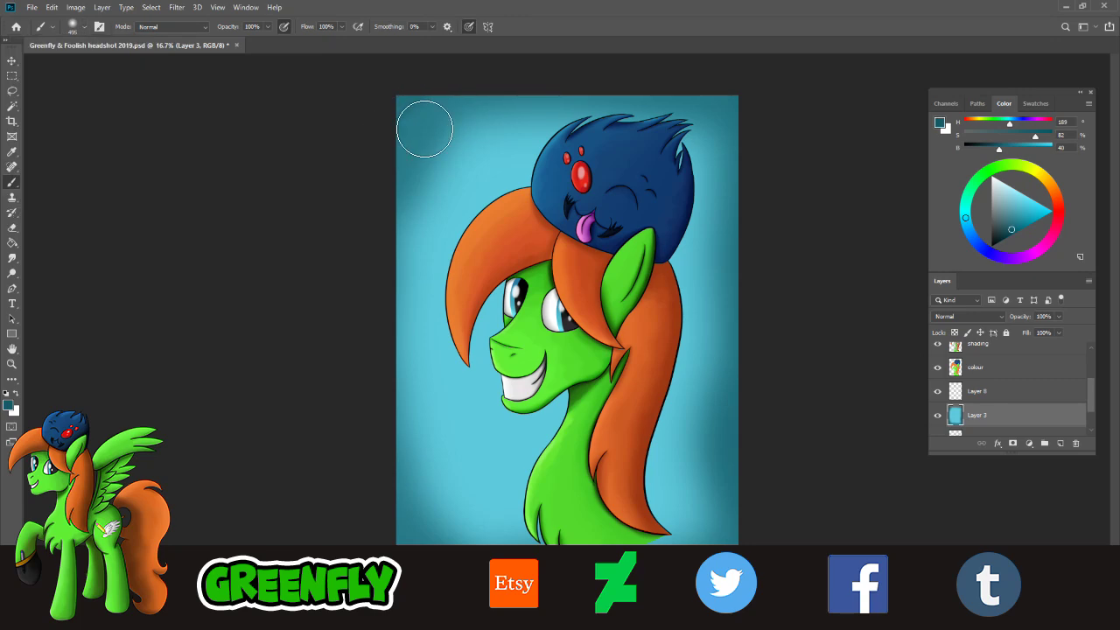
pyautogui.moveTo(425, 129)
pyautogui.mouseDown()
pyautogui.moveTo(377, 321)
pyautogui.moveTo(435, 433)
pyautogui.mouseUp()
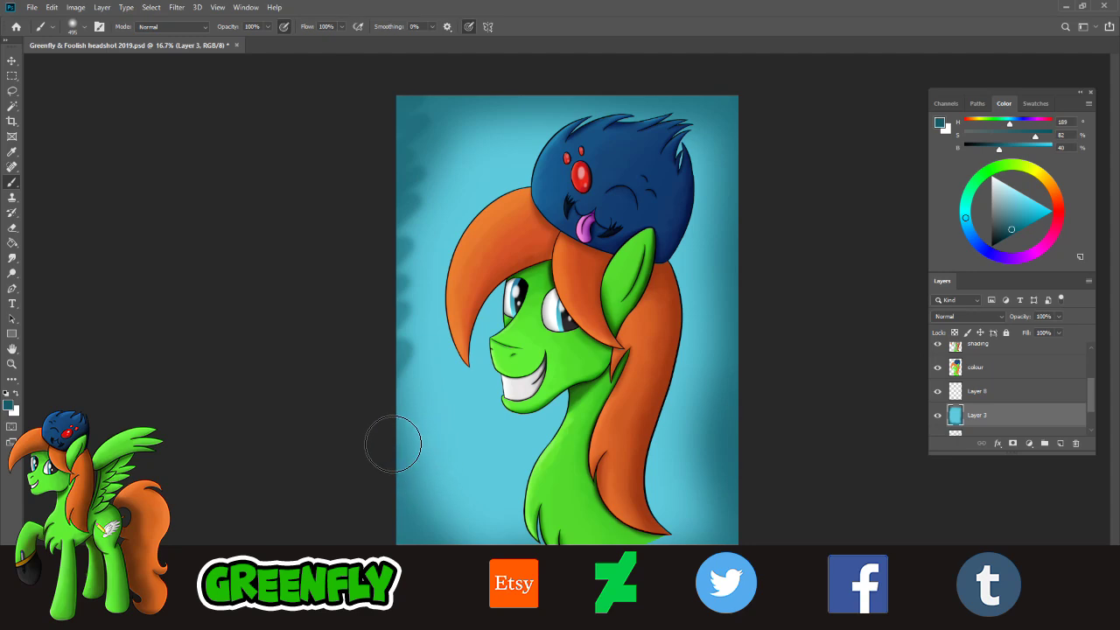
pyautogui.hotkey('ctrl', 'z')
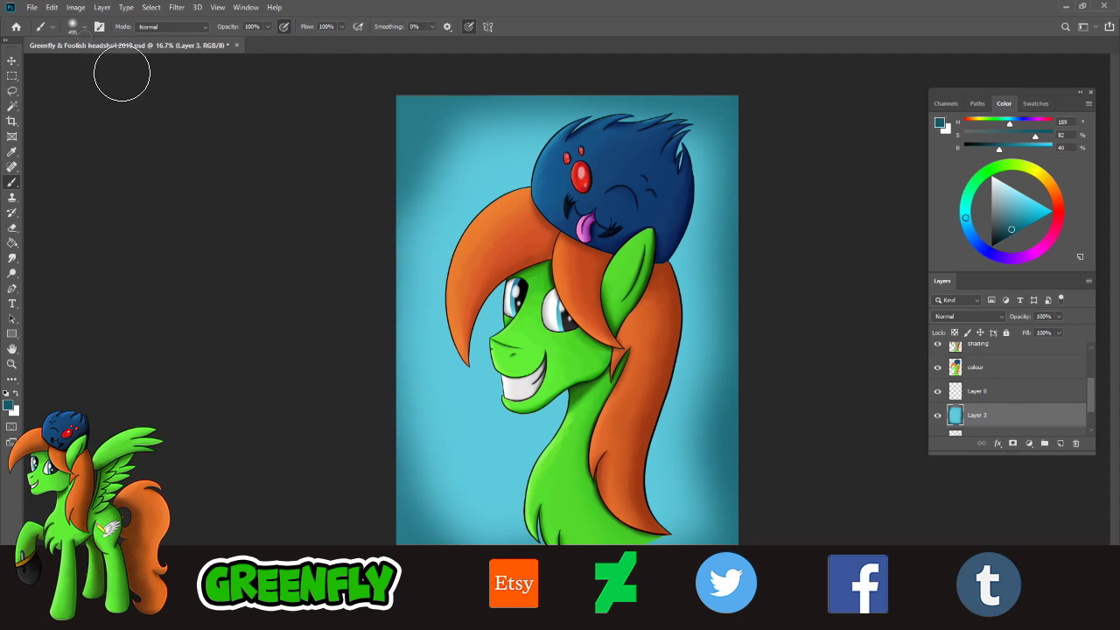
# - Enlarge the soft brush to 800 px and darken the background's left, bottom and right edges
pyautogui.click(81, 28)
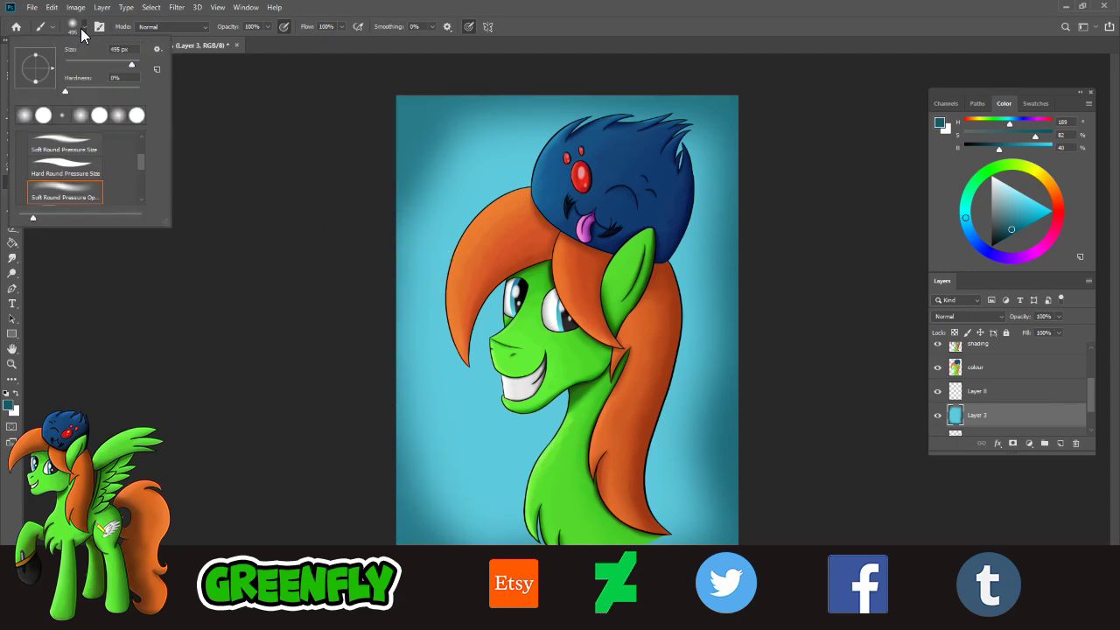
pyautogui.click(132, 64)
pyautogui.press('Return')
pyautogui.moveTo(393, 173)
pyautogui.mouseDown()
pyautogui.moveTo(390, 281)
pyautogui.moveTo(412, 292)
pyautogui.moveTo(402, 311)
pyautogui.moveTo(431, 221)
pyautogui.moveTo(419, 223)
pyautogui.moveTo(397, 330)
pyautogui.moveTo(421, 365)
pyautogui.moveTo(403, 484)
pyautogui.moveTo(437, 585)
pyautogui.mouseUp()
pyautogui.moveTo(656, 595)
pyautogui.mouseDown()
pyautogui.moveTo(756, 566)
pyautogui.moveTo(765, 418)
pyautogui.moveTo(757, 78)
pyautogui.moveTo(759, 523)
pyautogui.mouseUp()
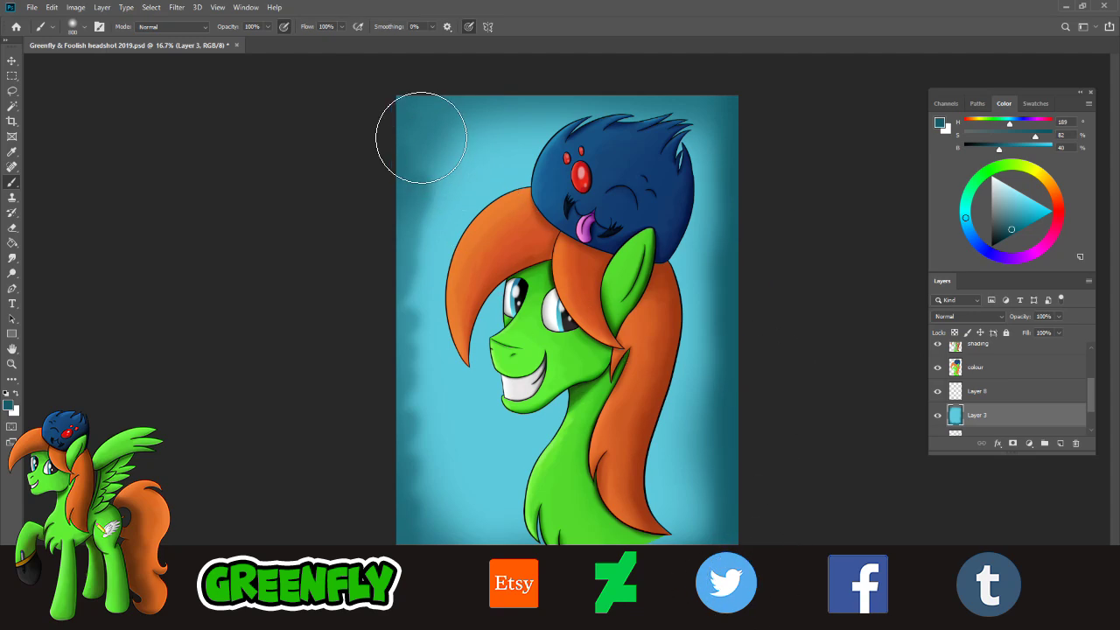
pyautogui.moveTo(420, 137)
pyautogui.mouseDown()
pyautogui.moveTo(388, 343)
pyautogui.moveTo(414, 565)
pyautogui.mouseUp()
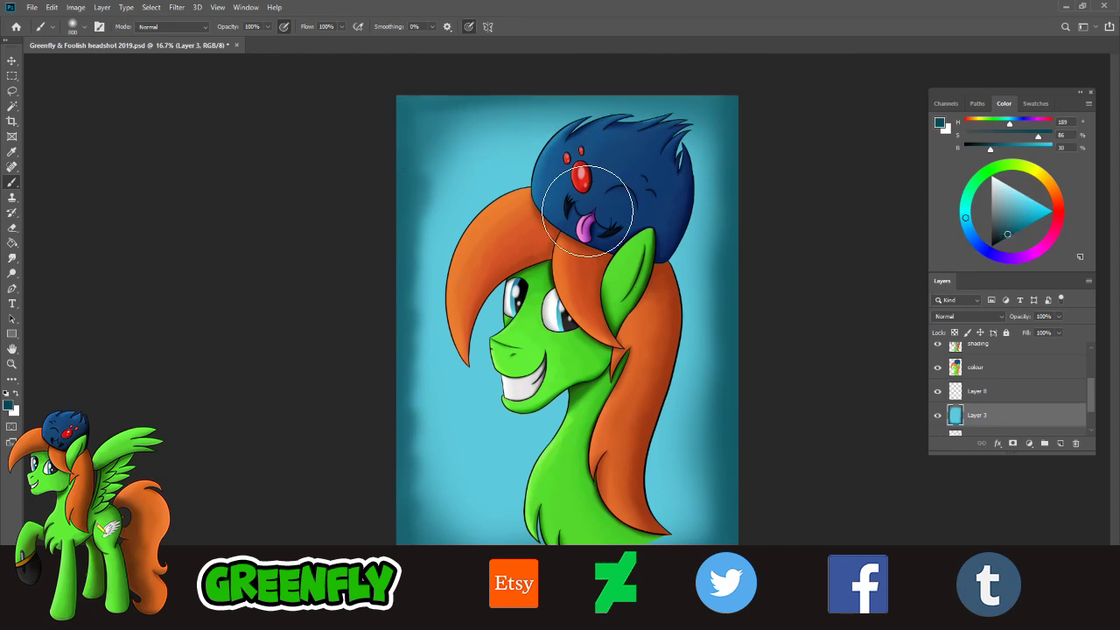
# - Deepen the background's top and left edges with the darker teal H 189, S 86, B 30
pyautogui.moveTo(413, 114)
pyautogui.mouseDown()
pyautogui.moveTo(801, 121)
pyautogui.moveTo(415, 118)
pyautogui.moveTo(642, 97)
pyautogui.moveTo(617, 121)
pyautogui.moveTo(411, 124)
pyautogui.moveTo(823, 123)
pyautogui.mouseUp()
pyautogui.moveTo(418, 90); pyautogui.dragTo(400, 487)
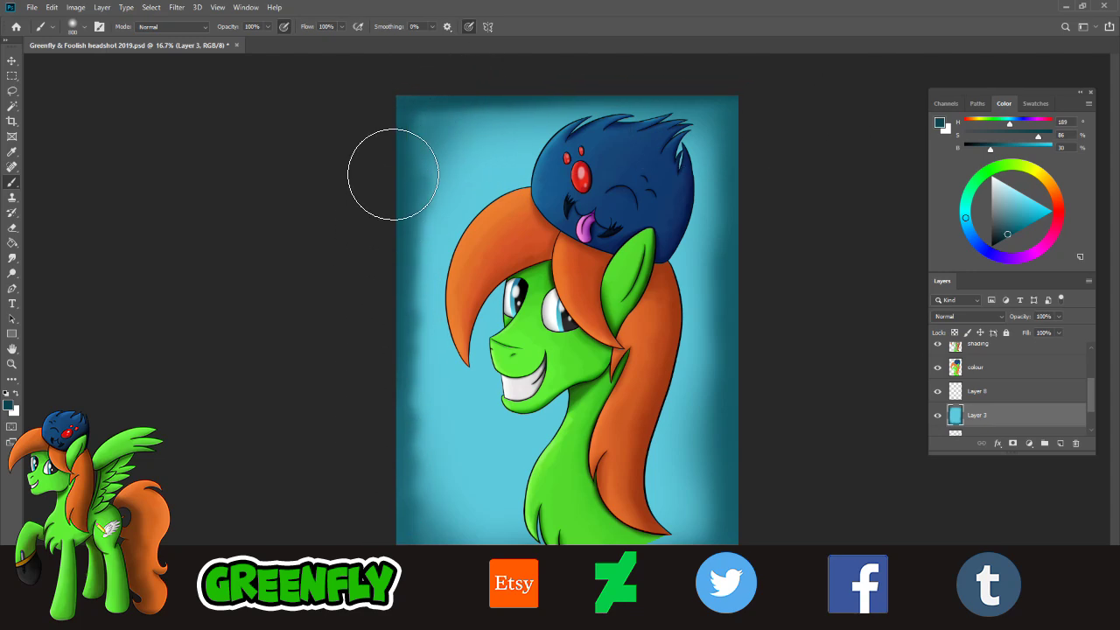
pyautogui.moveTo(393, 174)
pyautogui.mouseDown()
pyautogui.moveTo(412, 241)
pyautogui.moveTo(400, 495)
pyautogui.moveTo(411, 374)
pyautogui.moveTo(418, 629)
pyautogui.mouseUp()
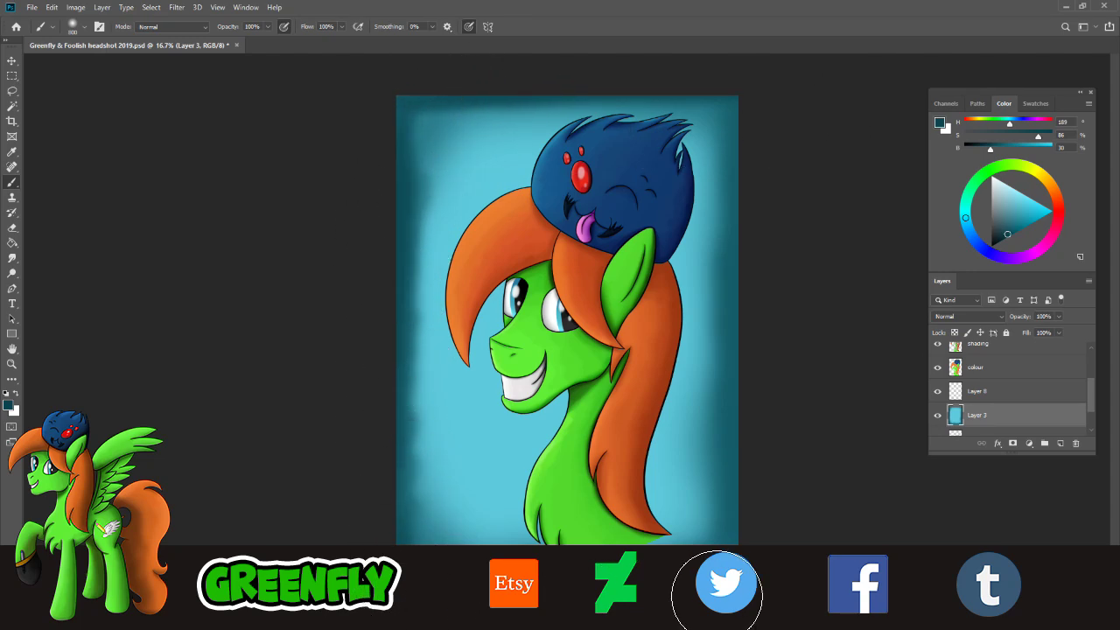
# - Darken the background's right edge and upper-left corner with soft strokes of the dark teal H 189, S 86, B 30
pyautogui.moveTo(745, 92); pyautogui.dragTo(766, 431)
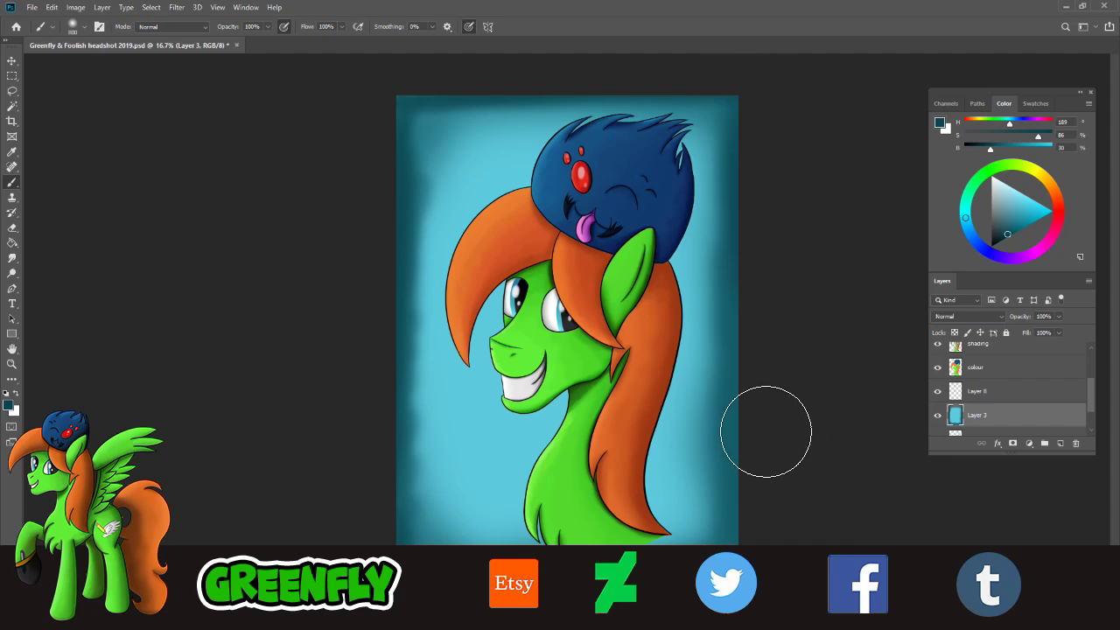
pyautogui.moveTo(759, 151)
pyautogui.mouseDown()
pyautogui.moveTo(770, 296)
pyautogui.moveTo(757, 415)
pyautogui.mouseUp()
pyautogui.moveTo(765, 305)
pyautogui.mouseDown()
pyautogui.moveTo(762, 412)
pyautogui.moveTo(783, 545)
pyautogui.mouseUp()
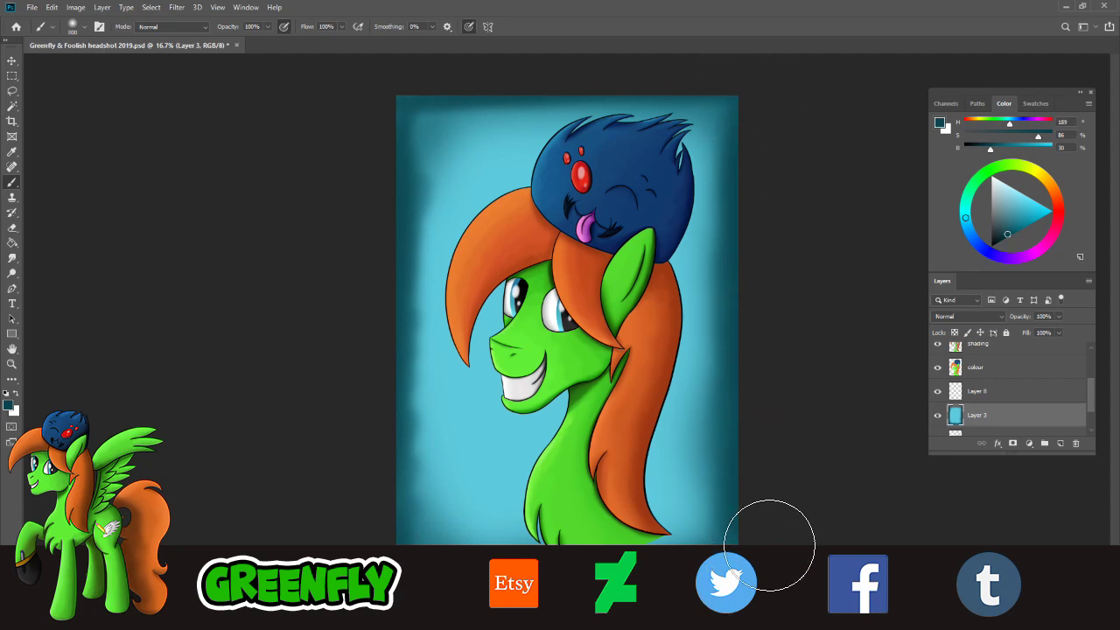
pyautogui.moveTo(440, 106)
pyautogui.mouseDown()
pyautogui.moveTo(424, 114)
pyautogui.moveTo(725, 122)
pyautogui.moveTo(760, 99)
pyautogui.moveTo(374, 130)
pyautogui.mouseUp()
# - Sample the background blue, adjust it to H 189, S 71, B 74 and softly shade the background in front of the pony
pyautogui.click(13, 151)
pyautogui.click(502, 179)
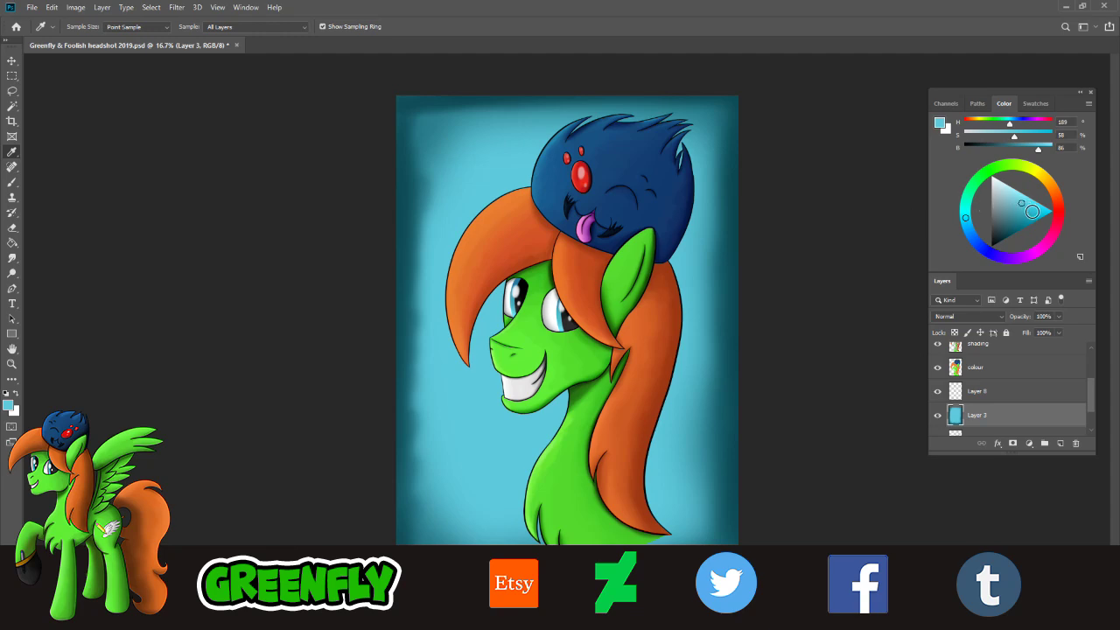
pyautogui.click(13, 183)
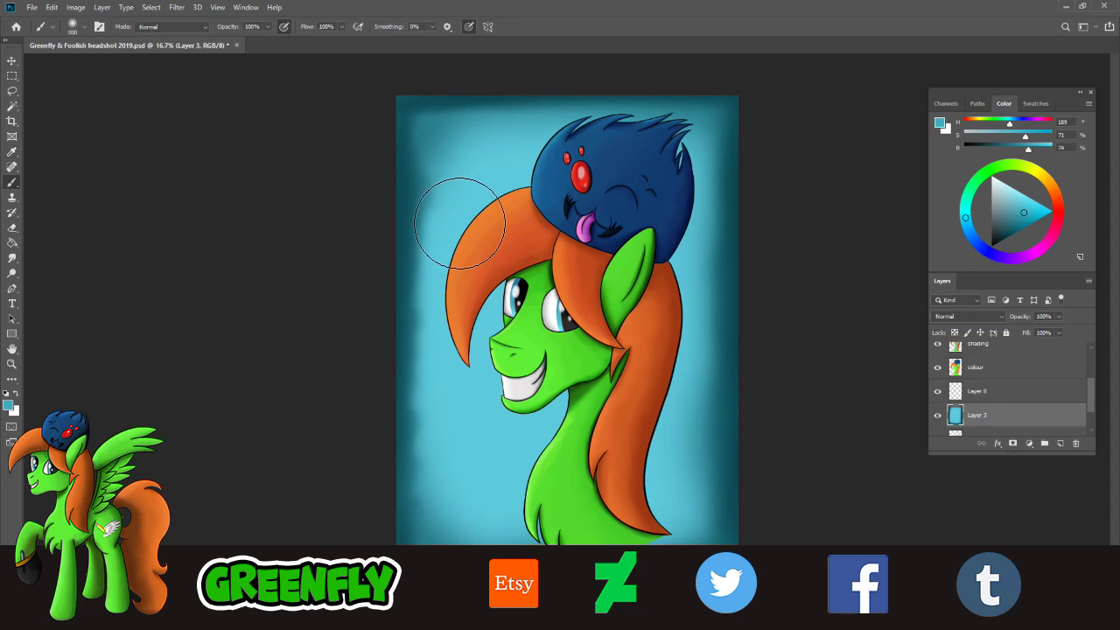
pyautogui.moveTo(474, 139)
pyautogui.mouseDown()
pyautogui.moveTo(449, 191)
pyautogui.moveTo(465, 216)
pyautogui.moveTo(435, 265)
pyautogui.moveTo(449, 328)
pyautogui.moveTo(436, 391)
pyautogui.moveTo(457, 422)
pyautogui.moveTo(454, 534)
pyautogui.moveTo(475, 562)
pyautogui.moveTo(513, 550)
pyautogui.mouseUp()
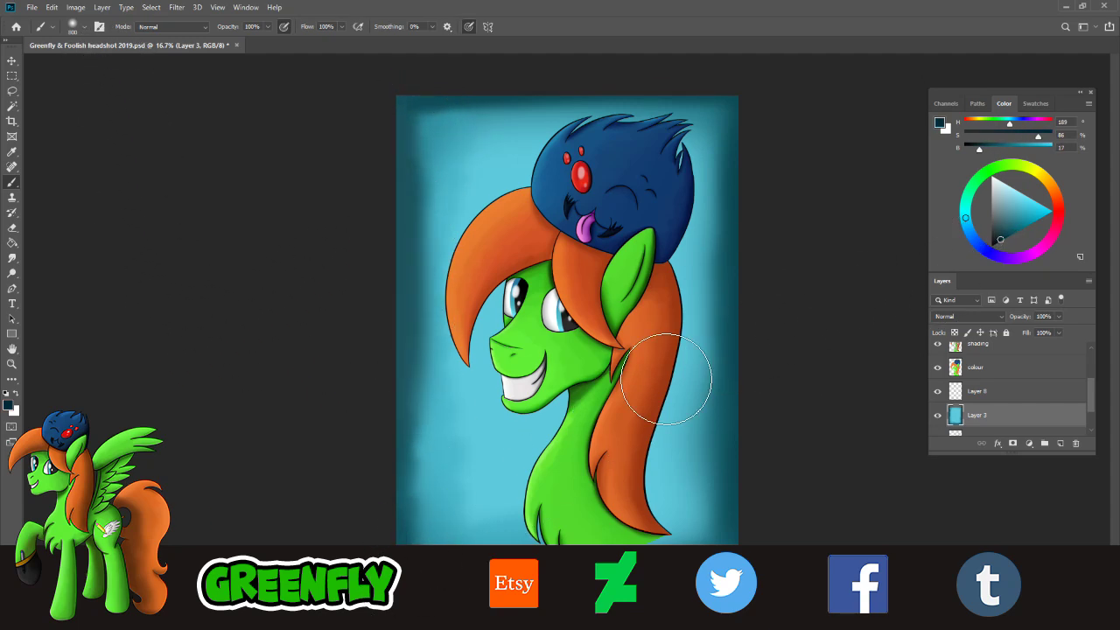
# - Deepen the vignette along all four background edges with near-black teal H 189, S 86, B 17, undoing and redoing unsatisfactory strokes
pyautogui.hotkey('ctrl', 'z')
pyautogui.moveTo(395, 194); pyautogui.dragTo(393, 382)
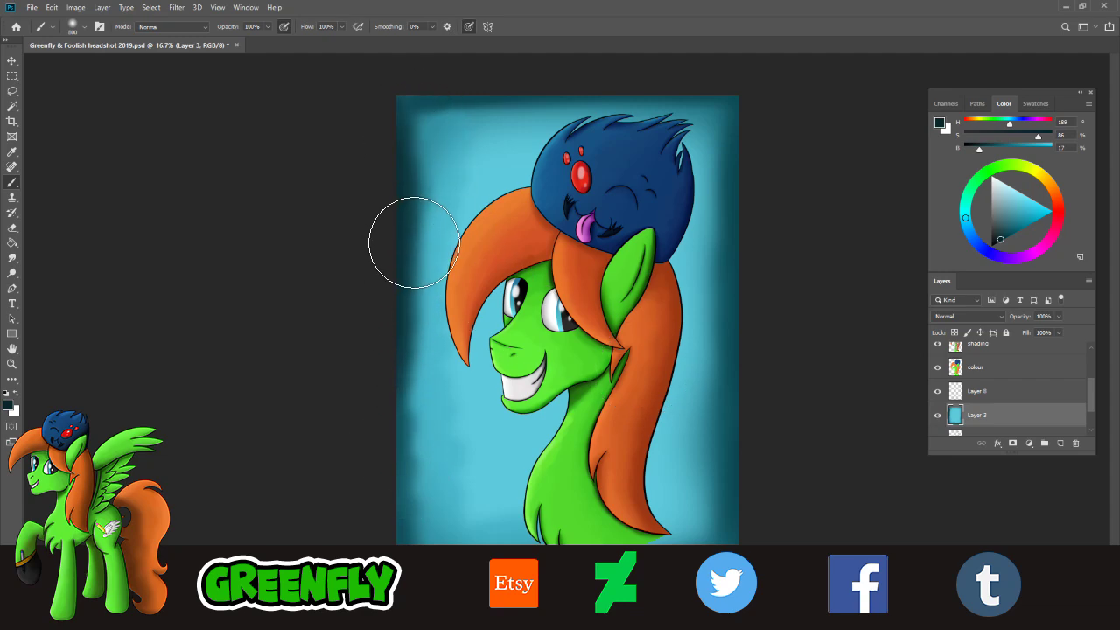
pyautogui.hotkey('ctrl', 'z')
pyautogui.moveTo(406, 131); pyautogui.dragTo(408, 625)
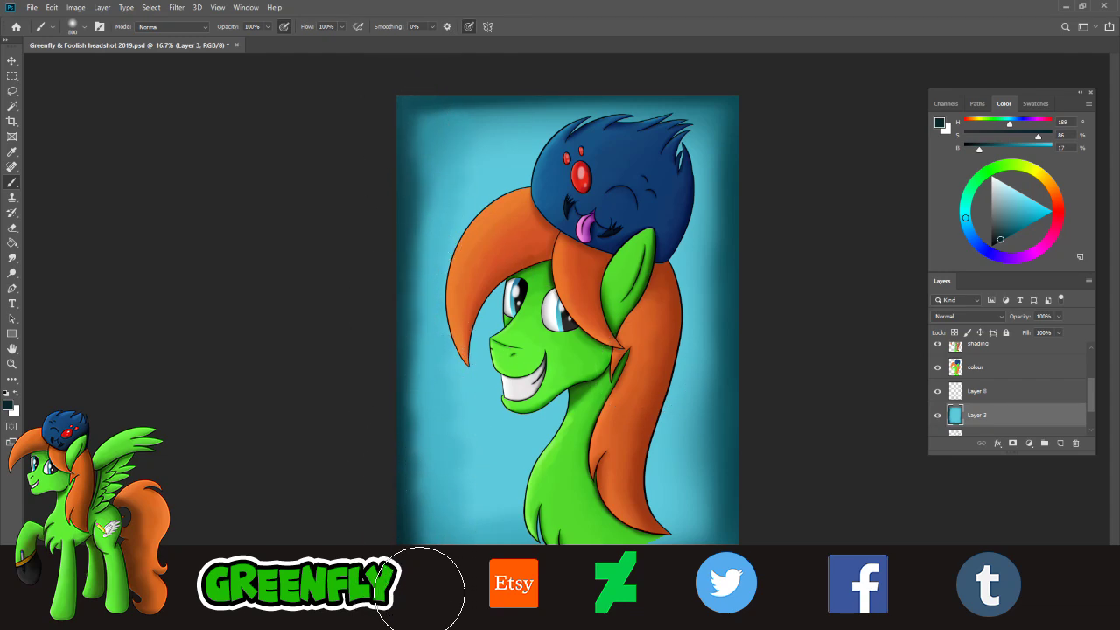
pyautogui.moveTo(631, 605); pyautogui.dragTo(845, 588)
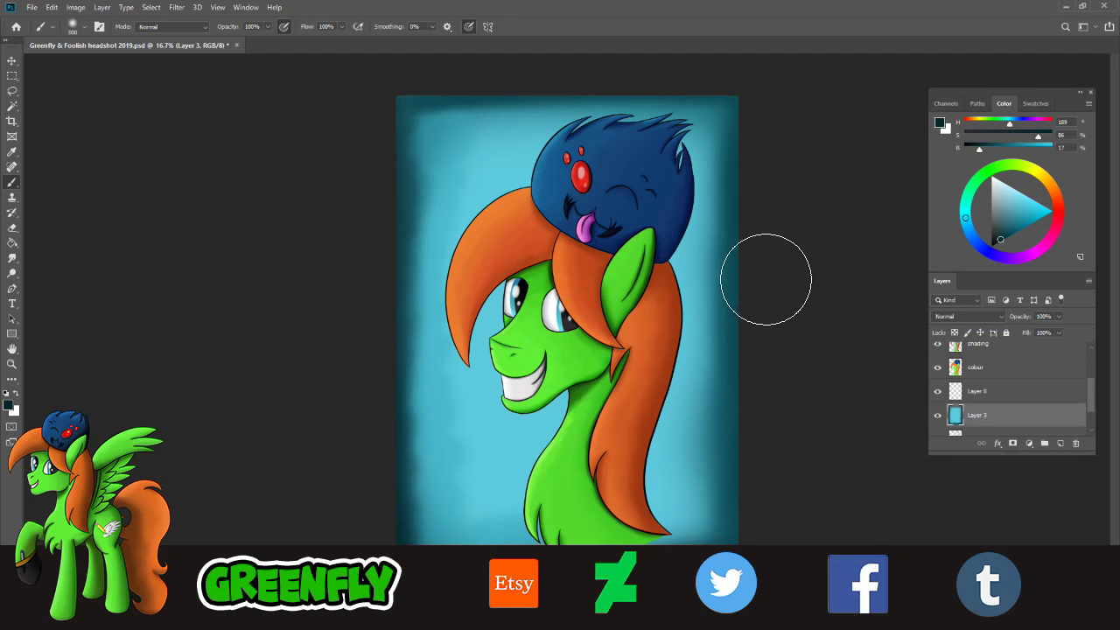
pyautogui.moveTo(752, 176); pyautogui.dragTo(746, 516)
pyautogui.hotkey('ctrl', 'z')
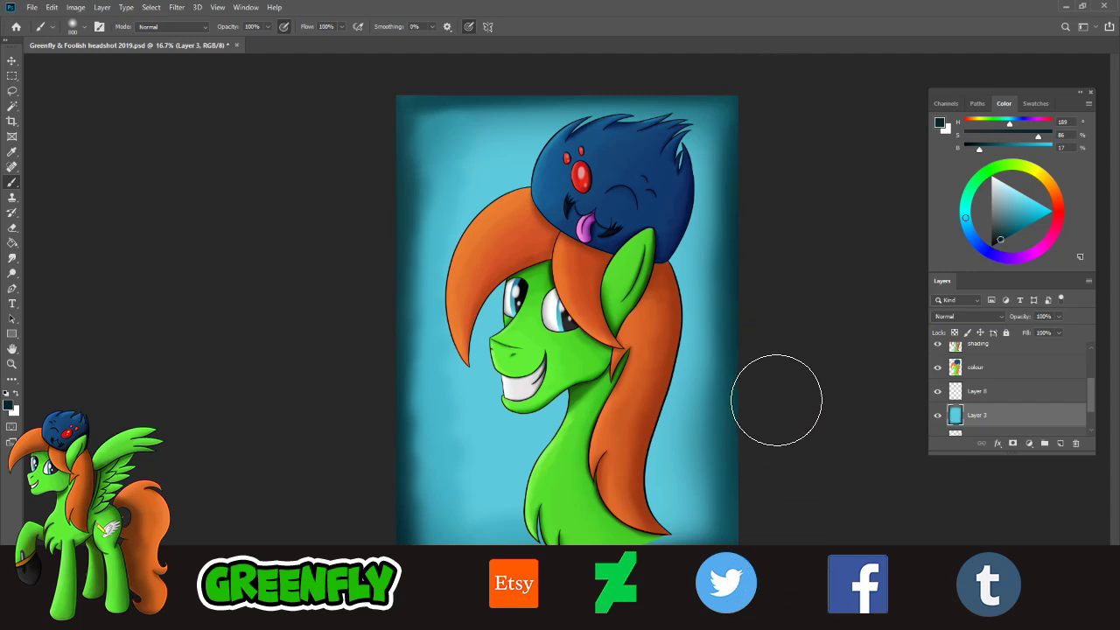
pyautogui.moveTo(477, 103); pyautogui.dragTo(700, 103)
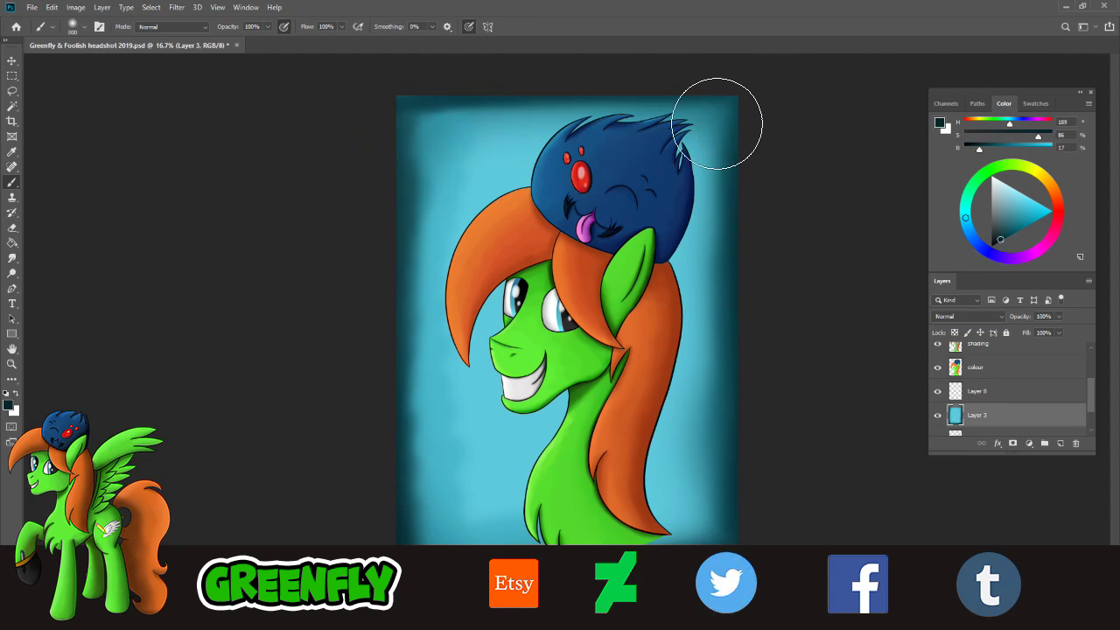
# - Choose pale cyan H 189, S 29, B 100, lightened to S 14, and paint a soft background glow around both characters' outline
pyautogui.click(13, 152)
pyautogui.click(504, 185)
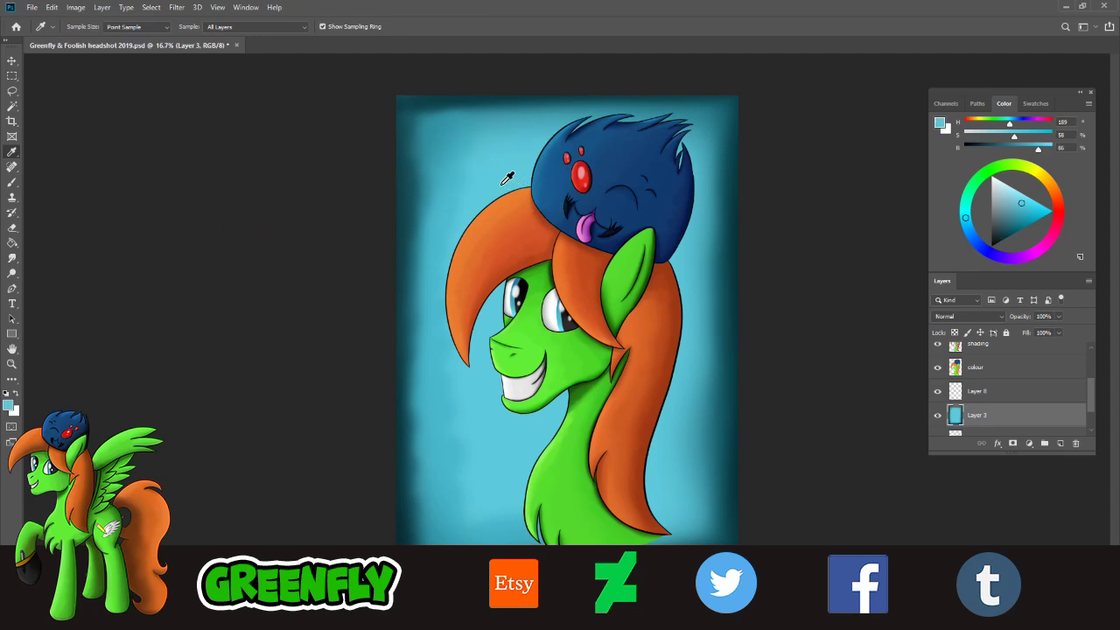
pyautogui.click(12, 182)
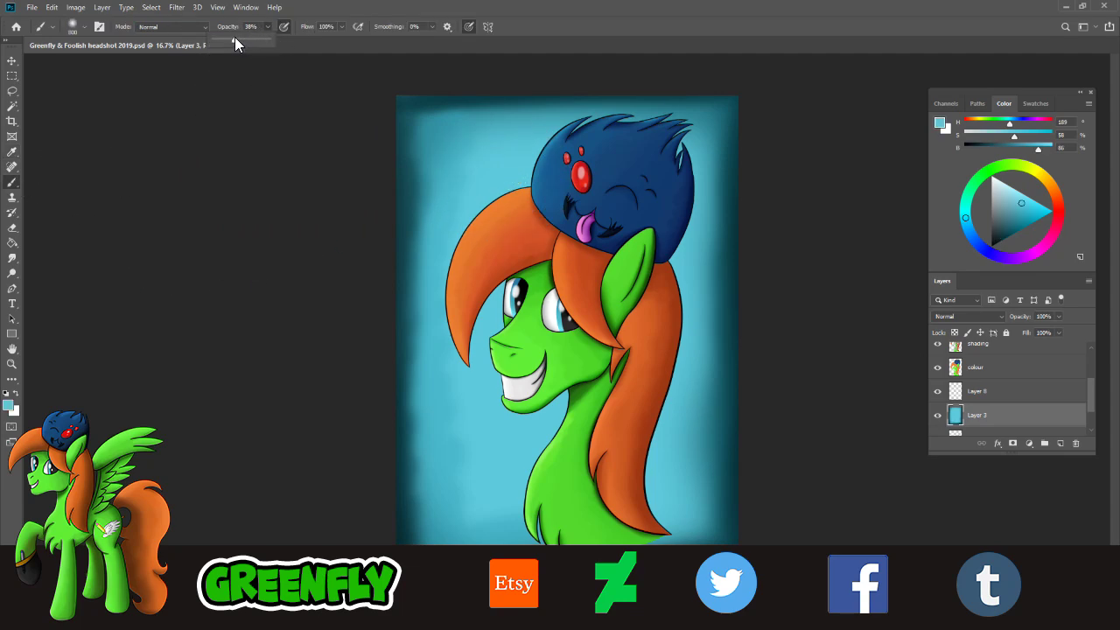
pyautogui.moveTo(235, 37); pyautogui.dragTo(236, 37)
pyautogui.click(1014, 210)
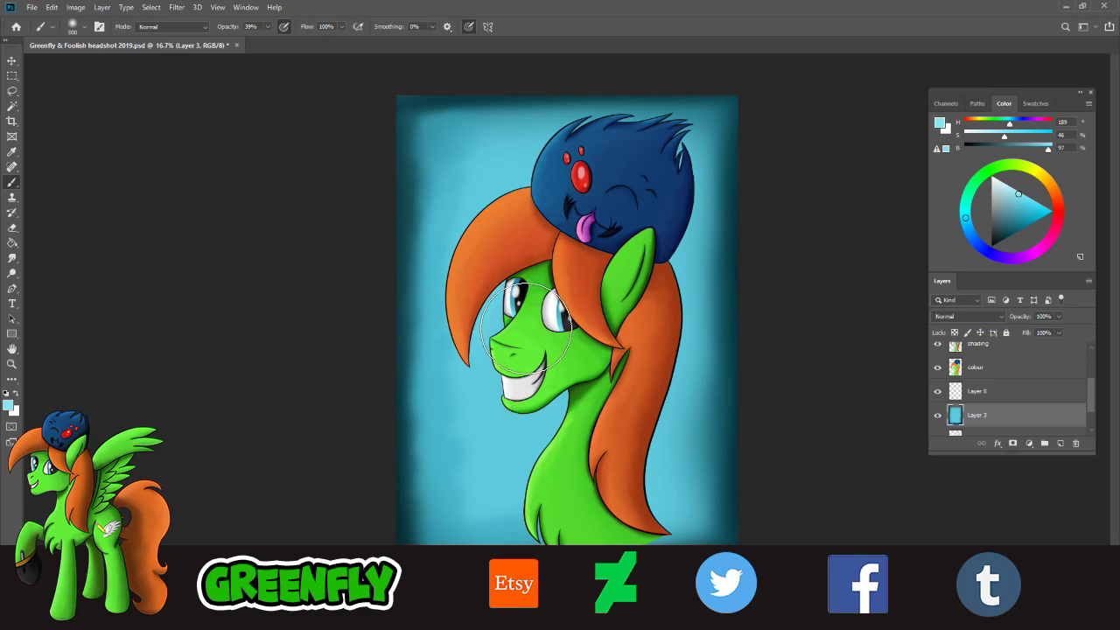
pyautogui.click(1009, 186)
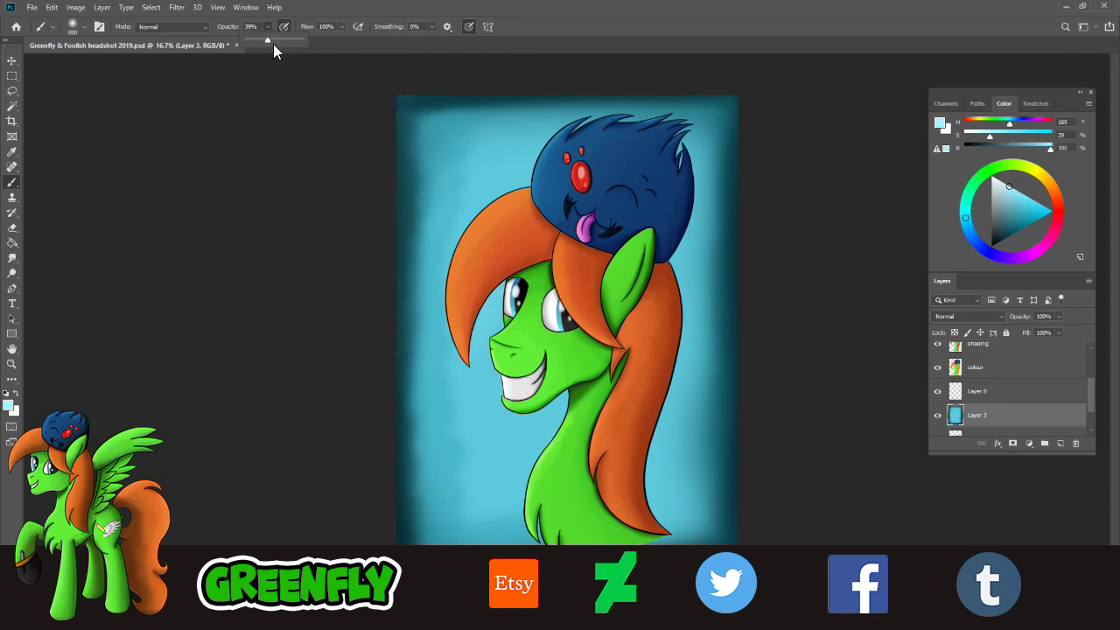
pyautogui.moveTo(485, 376)
pyautogui.mouseDown()
pyautogui.moveTo(546, 294)
pyautogui.moveTo(484, 360)
pyautogui.moveTo(477, 253)
pyautogui.moveTo(470, 317)
pyautogui.moveTo(520, 219)
pyautogui.moveTo(531, 234)
pyautogui.moveTo(587, 216)
pyautogui.moveTo(554, 215)
pyautogui.moveTo(561, 164)
pyautogui.moveTo(595, 140)
pyautogui.moveTo(589, 153)
pyautogui.moveTo(631, 135)
pyautogui.moveTo(679, 140)
pyautogui.mouseUp()
pyautogui.moveTo(696, 148)
pyautogui.mouseDown()
pyautogui.moveTo(684, 179)
pyautogui.moveTo(707, 195)
pyautogui.moveTo(708, 218)
pyautogui.moveTo(685, 279)
pyautogui.moveTo(694, 353)
pyautogui.moveTo(669, 536)
pyautogui.mouseUp()
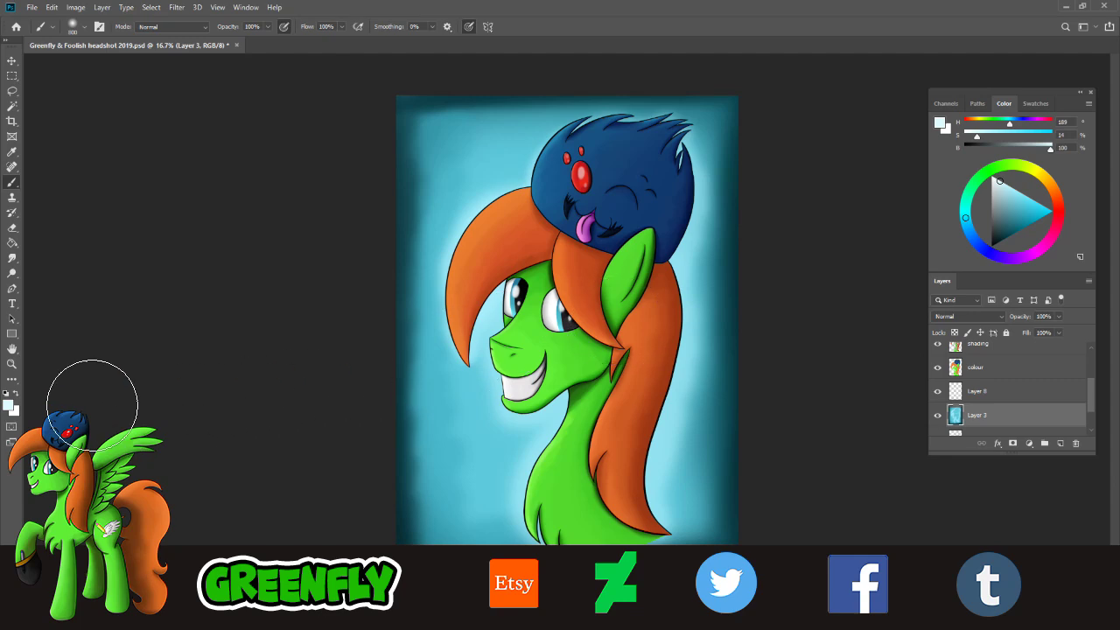
# - Reduce the soft brush to 432 px and brighten the glow between the pony's fringe and muzzle
pyautogui.click(11, 364)
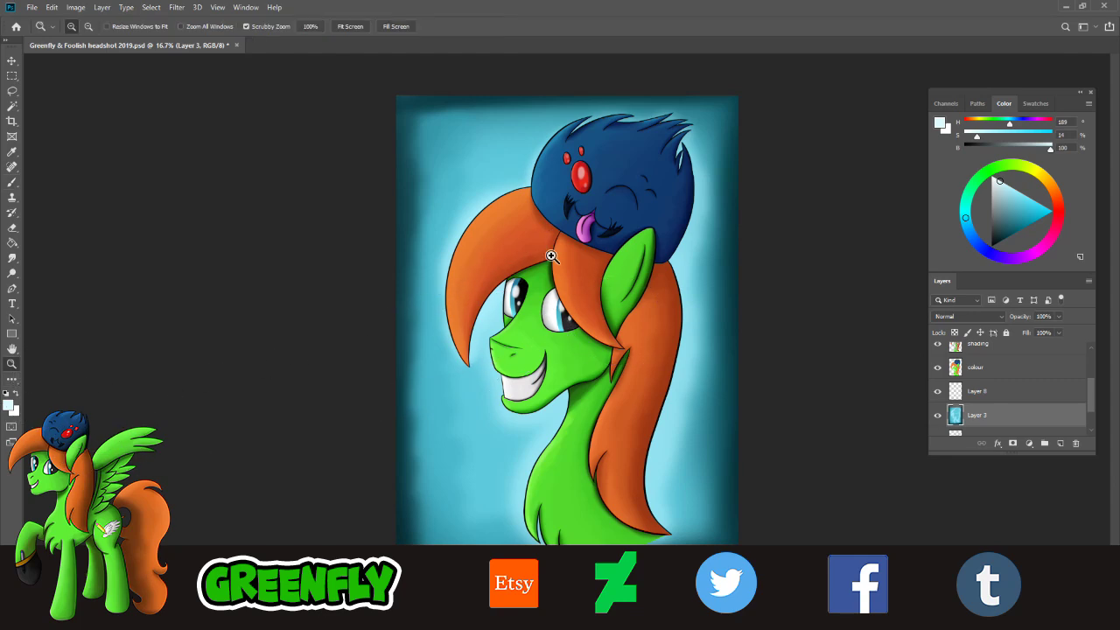
pyautogui.moveTo(560, 253); pyautogui.dragTo(601, 256)
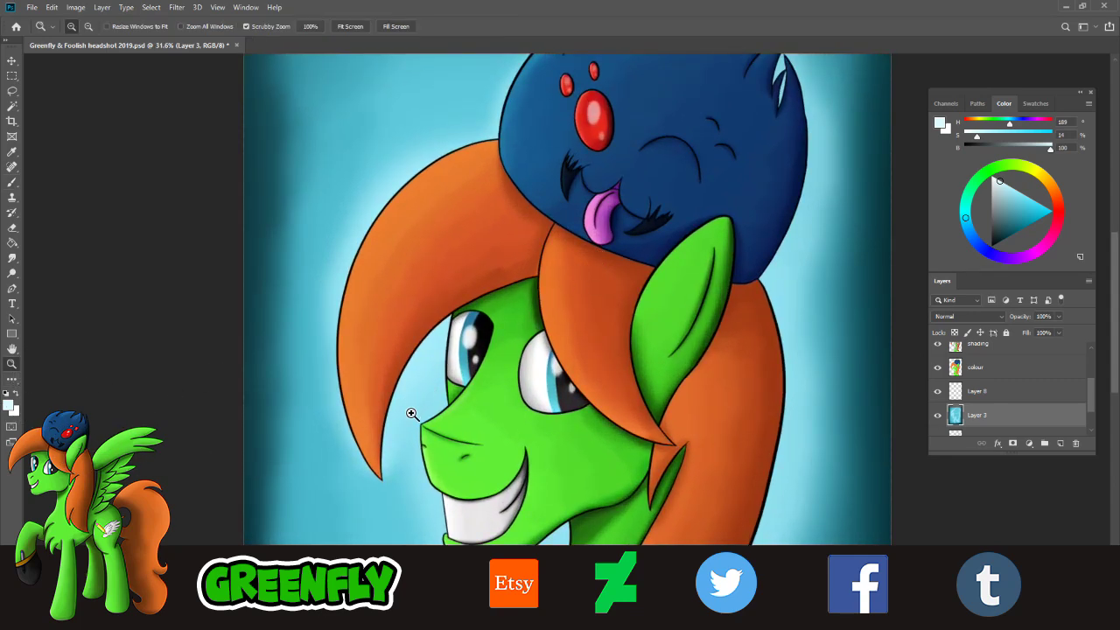
pyautogui.click(12, 182)
pyautogui.click(83, 26)
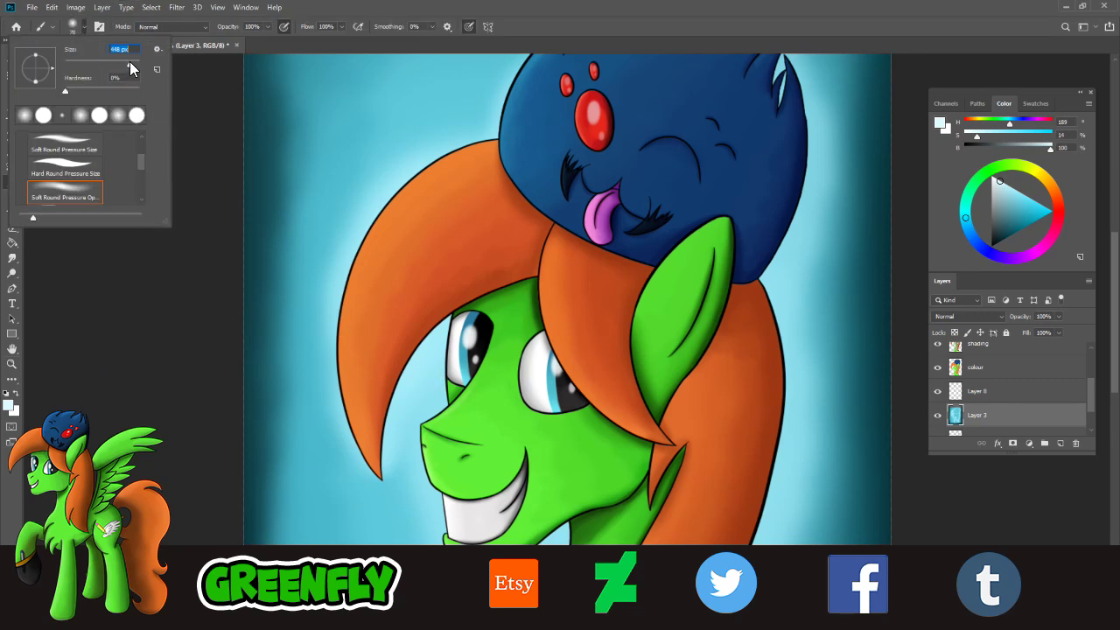
pyautogui.moveTo(130, 63); pyautogui.dragTo(128, 63)
pyautogui.moveTo(401, 455)
pyautogui.mouseDown()
pyautogui.moveTo(404, 417)
pyautogui.moveTo(460, 368)
pyautogui.mouseUp()
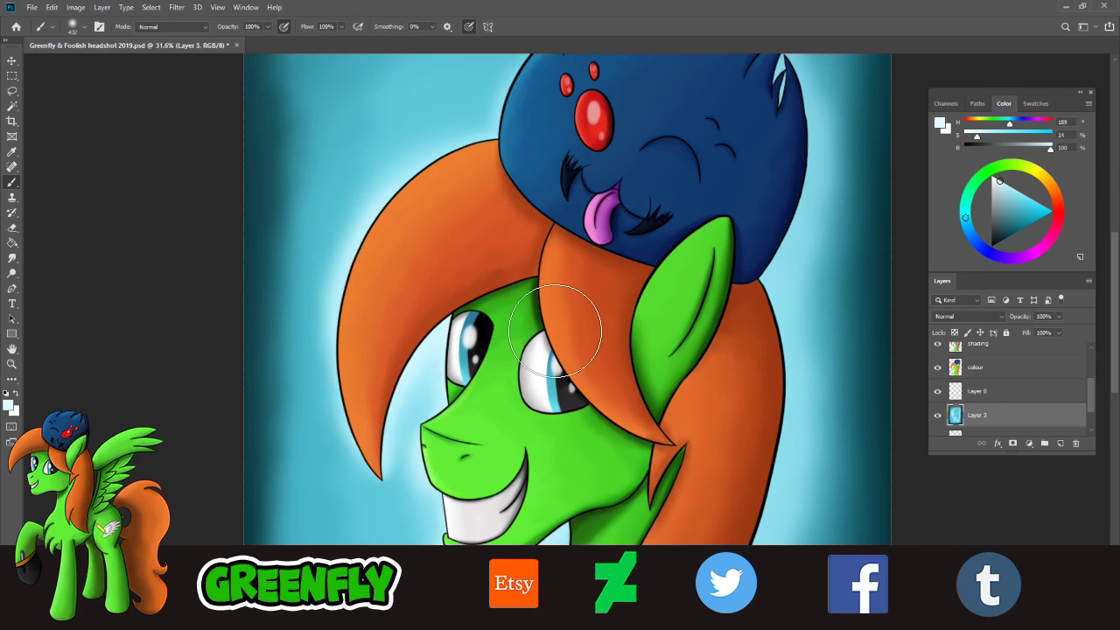
# - Brighten the pale glow along the outlines of the blue fluffy creature, the pony's mane, chest, neck and chin
pyautogui.scroll(3, 1119, 310)
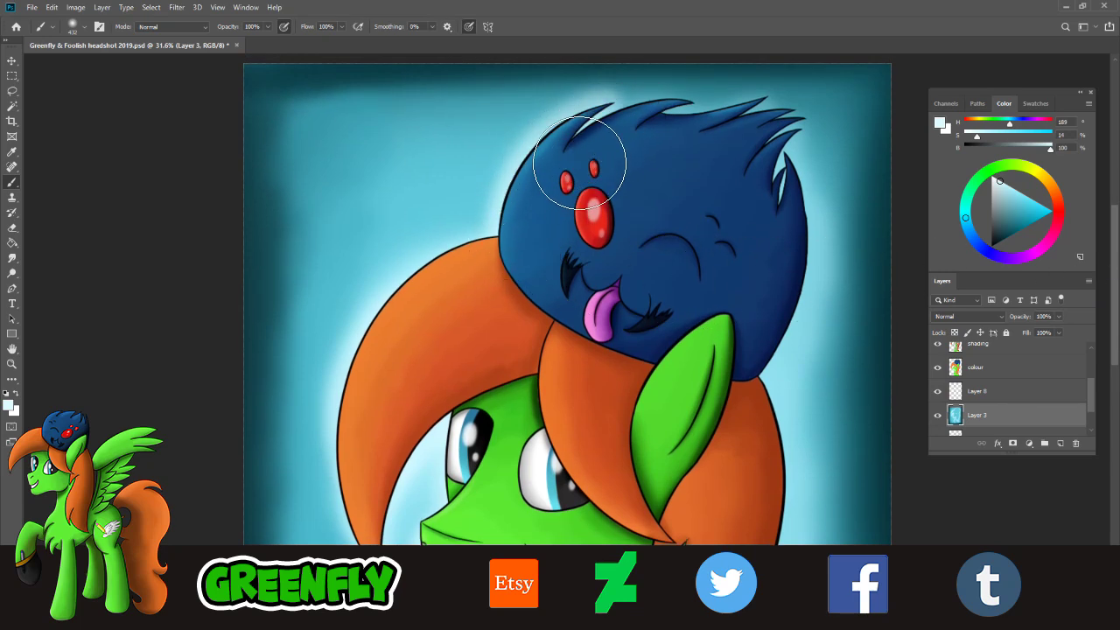
pyautogui.moveTo(685, 130)
pyautogui.mouseDown()
pyautogui.moveTo(769, 116)
pyautogui.moveTo(745, 136)
pyautogui.moveTo(805, 129)
pyautogui.moveTo(777, 145)
pyautogui.moveTo(807, 133)
pyautogui.moveTo(770, 179)
pyautogui.moveTo(813, 147)
pyautogui.moveTo(787, 177)
pyautogui.moveTo(786, 201)
pyautogui.moveTo(799, 186)
pyautogui.moveTo(791, 236)
pyautogui.moveTo(802, 173)
pyautogui.moveTo(820, 305)
pyautogui.moveTo(769, 422)
pyautogui.moveTo(821, 410)
pyautogui.mouseUp()
pyautogui.moveTo(1114, 252); pyautogui.dragTo(1113, 330)
pyautogui.moveTo(780, 144)
pyautogui.mouseDown()
pyautogui.moveTo(804, 245)
pyautogui.moveTo(800, 287)
pyautogui.moveTo(783, 348)
pyautogui.moveTo(788, 170)
pyautogui.moveTo(758, 413)
pyautogui.moveTo(794, 238)
pyautogui.moveTo(793, 186)
pyautogui.moveTo(758, 419)
pyautogui.moveTo(789, 317)
pyautogui.moveTo(718, 526)
pyautogui.moveTo(756, 413)
pyautogui.moveTo(729, 576)
pyautogui.mouseUp()
pyautogui.moveTo(1114, 388); pyautogui.dragTo(1113, 423)
pyautogui.moveTo(770, 433)
pyautogui.mouseDown()
pyautogui.moveTo(723, 429)
pyautogui.moveTo(762, 518)
pyautogui.moveTo(750, 526)
pyautogui.moveTo(718, 508)
pyautogui.moveTo(702, 535)
pyautogui.moveTo(577, 565)
pyautogui.moveTo(551, 547)
pyautogui.moveTo(533, 484)
pyautogui.moveTo(508, 512)
pyautogui.moveTo(486, 447)
pyautogui.moveTo(510, 377)
pyautogui.moveTo(567, 332)
pyautogui.mouseUp()
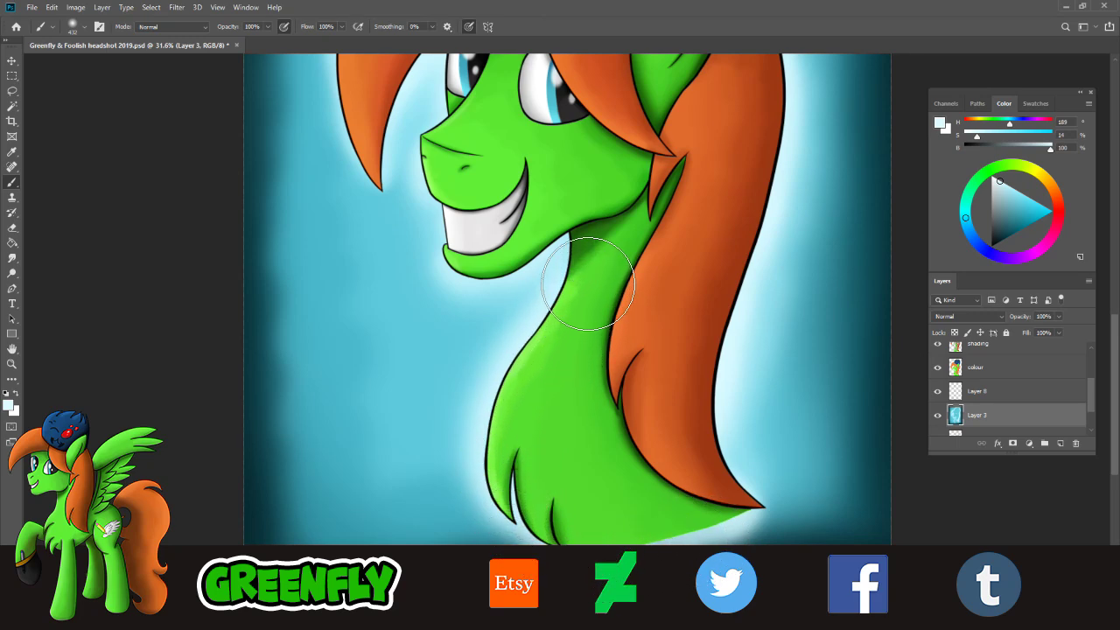
# - Set the soft brush to 495 px and try blue H 201, S 68, B 75 in the background's lower-left area
pyautogui.click(12, 363)
pyautogui.moveTo(591, 408); pyautogui.dragTo(525, 408)
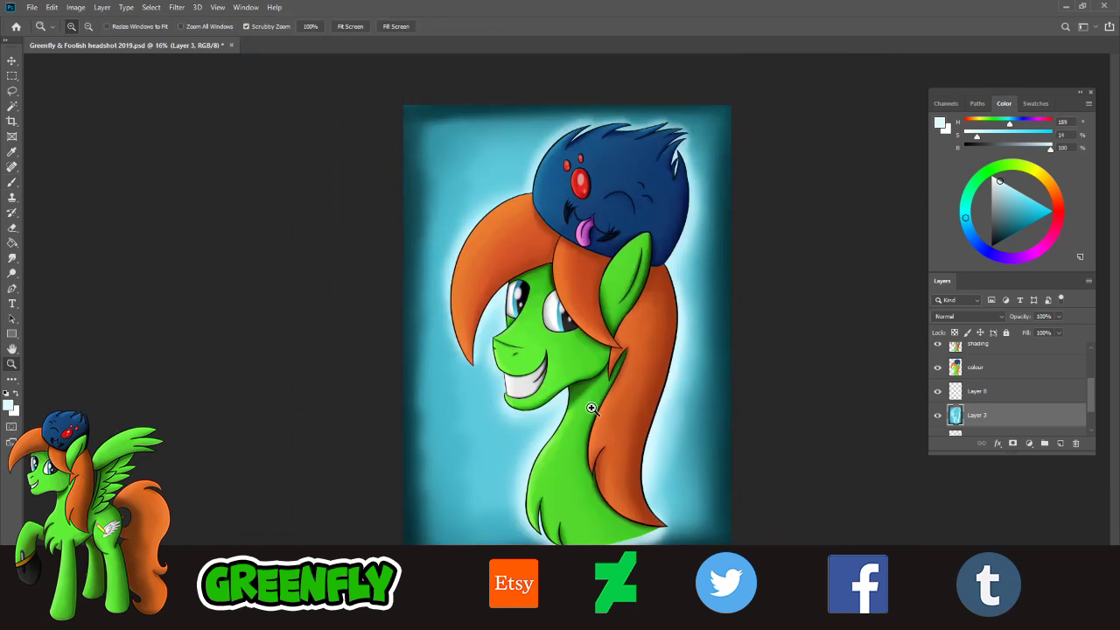
pyautogui.scroll(-1, 663, 421)
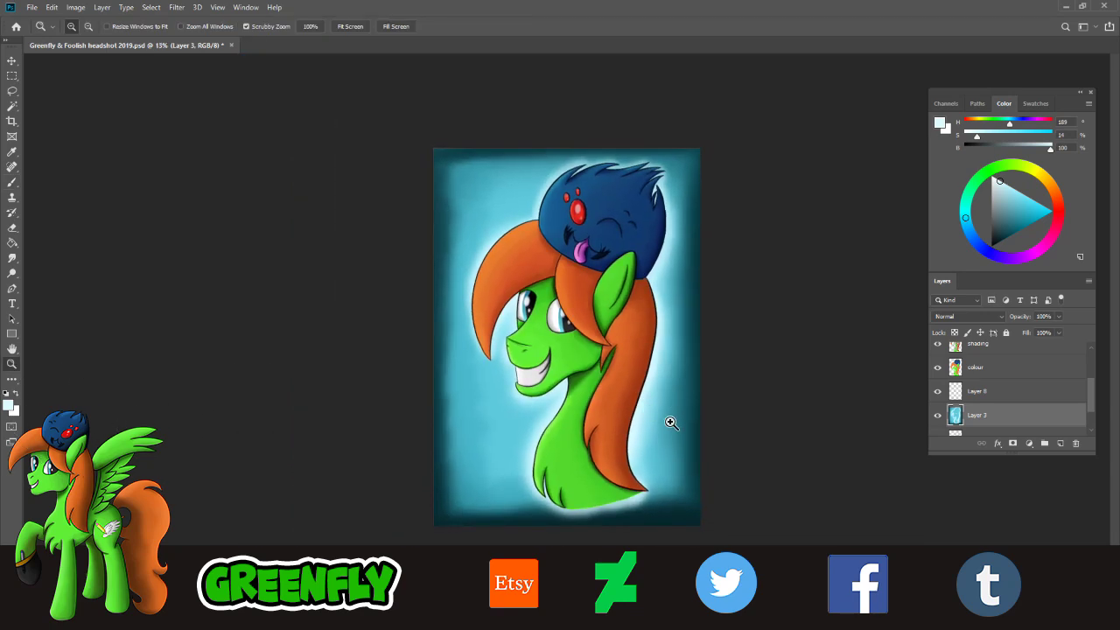
pyautogui.scroll(1, 646, 461)
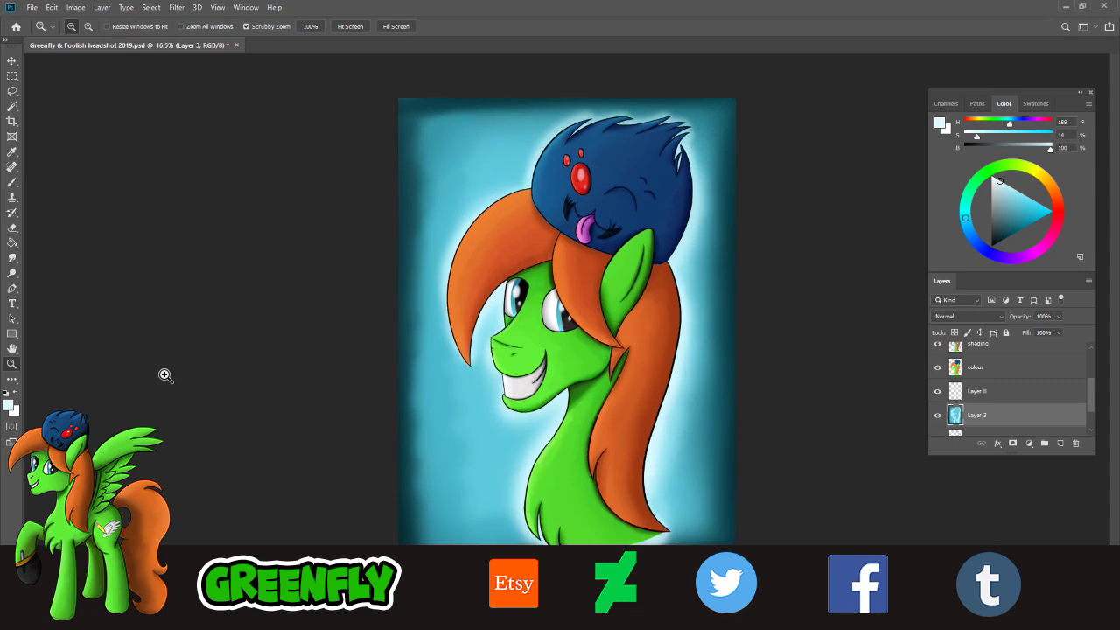
pyautogui.click(13, 152)
pyautogui.click(440, 443)
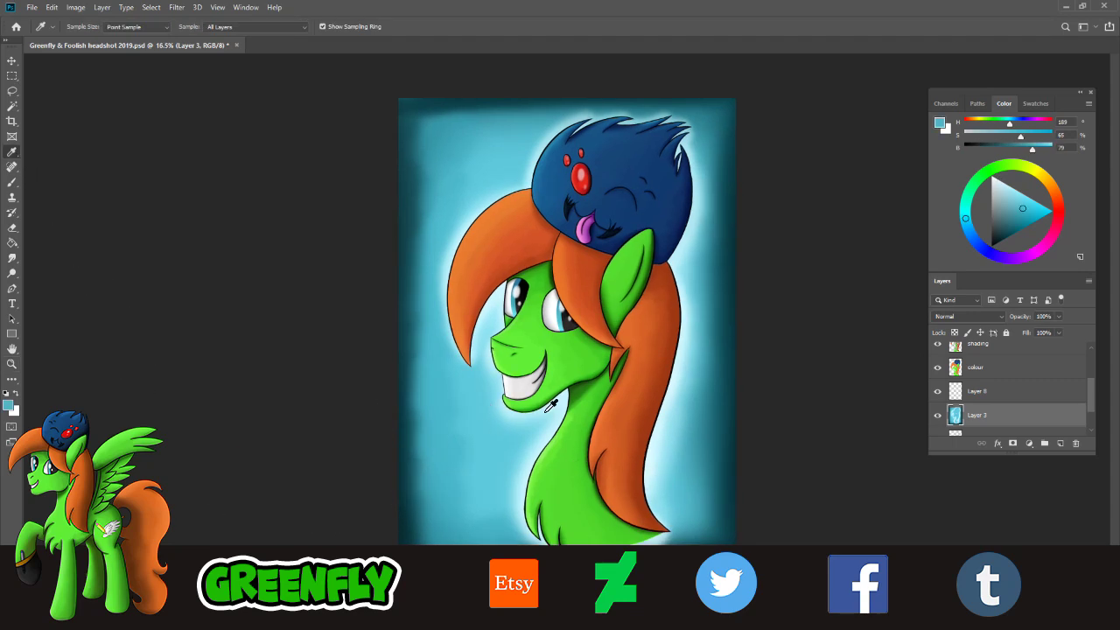
pyautogui.moveTo(972, 226); pyautogui.dragTo(970, 230)
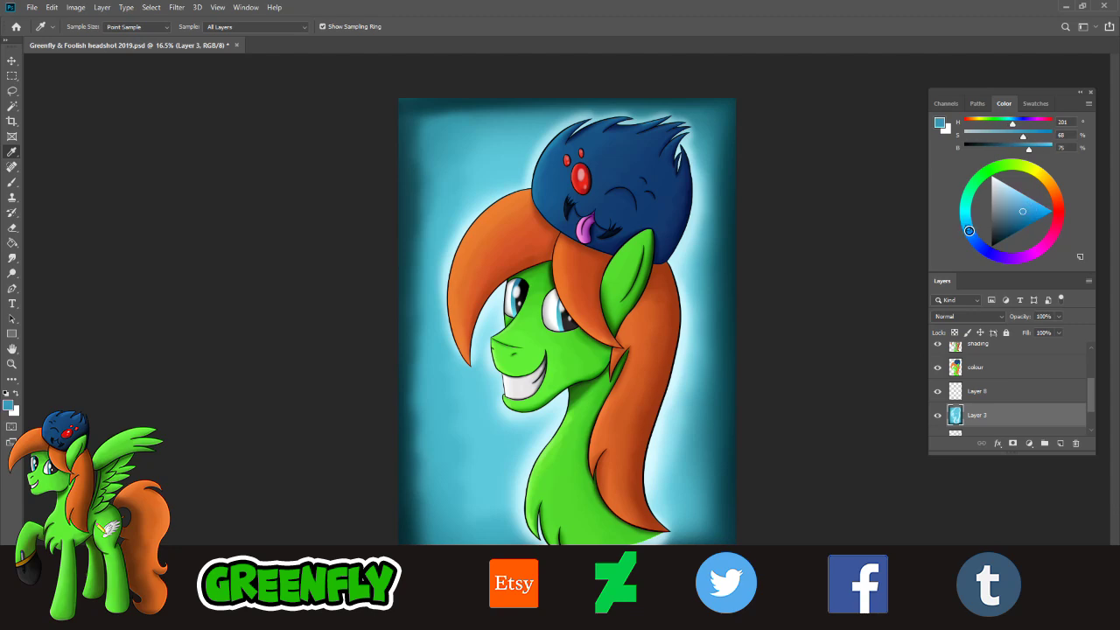
pyautogui.click(14, 184)
pyautogui.click(80, 28)
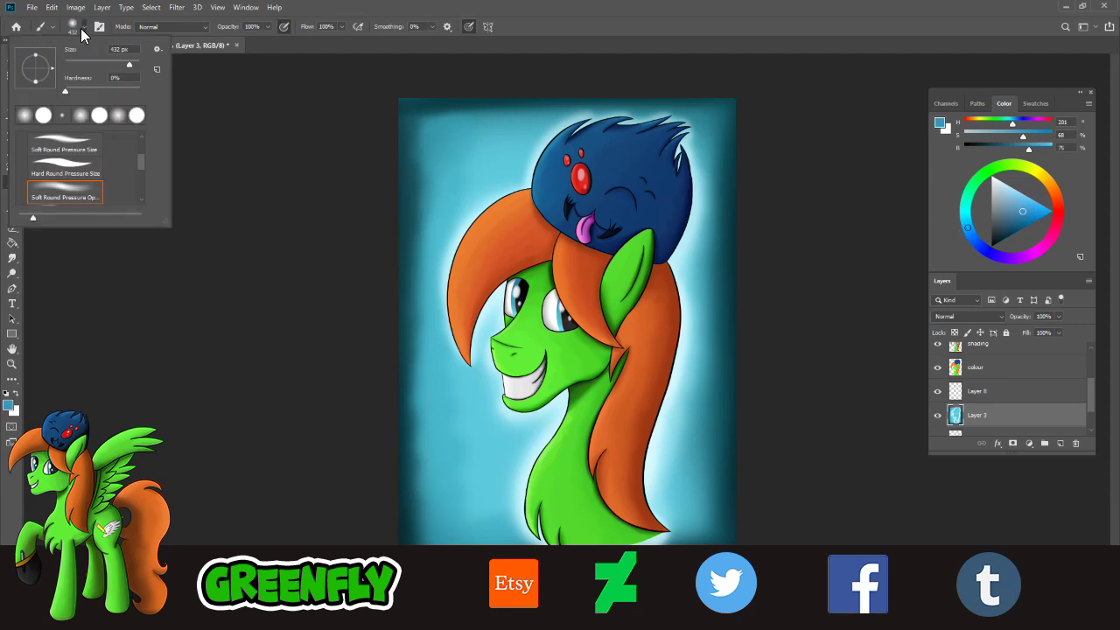
pyautogui.click(457, 541)
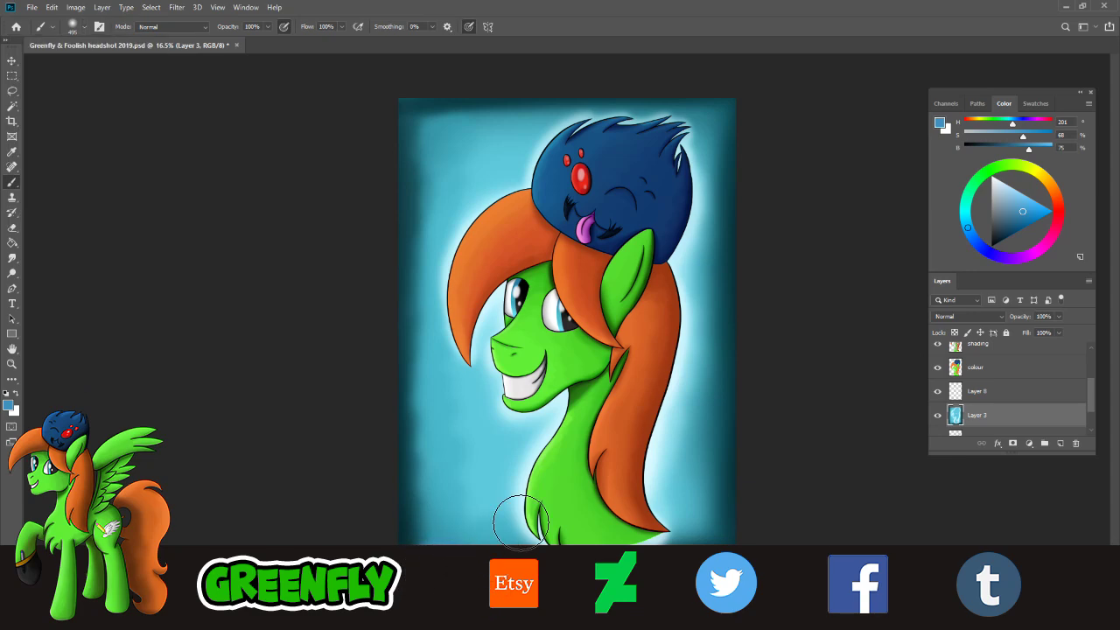
# - Sample teal H 189, S 78, B 63 from the lower-left background and paint it over the dark vignette on all edges
pyautogui.press('i')
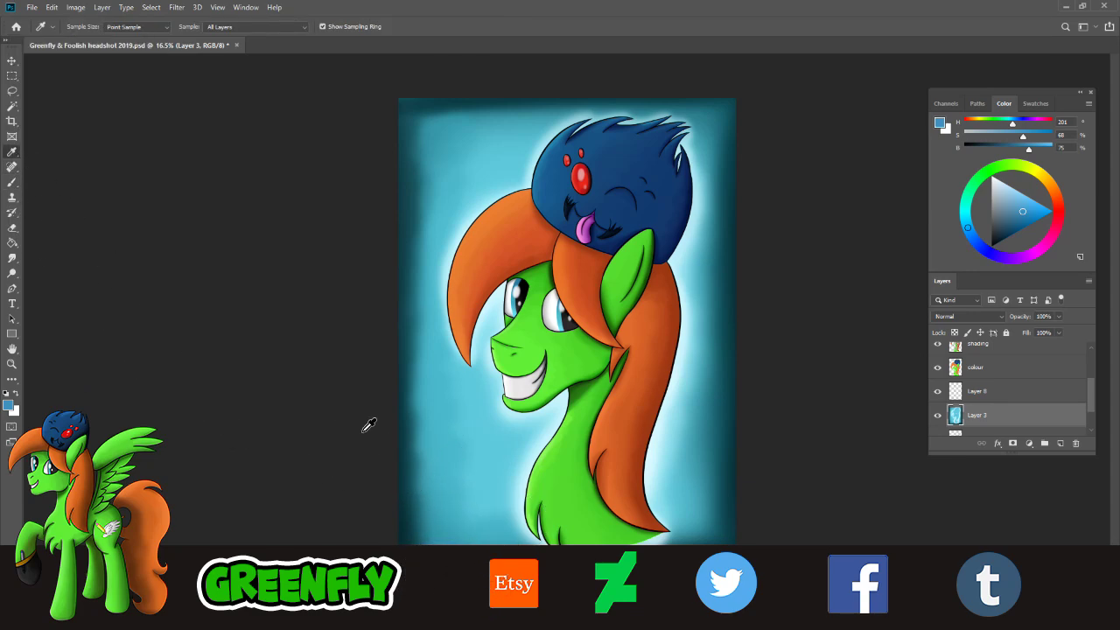
pyautogui.click(452, 508)
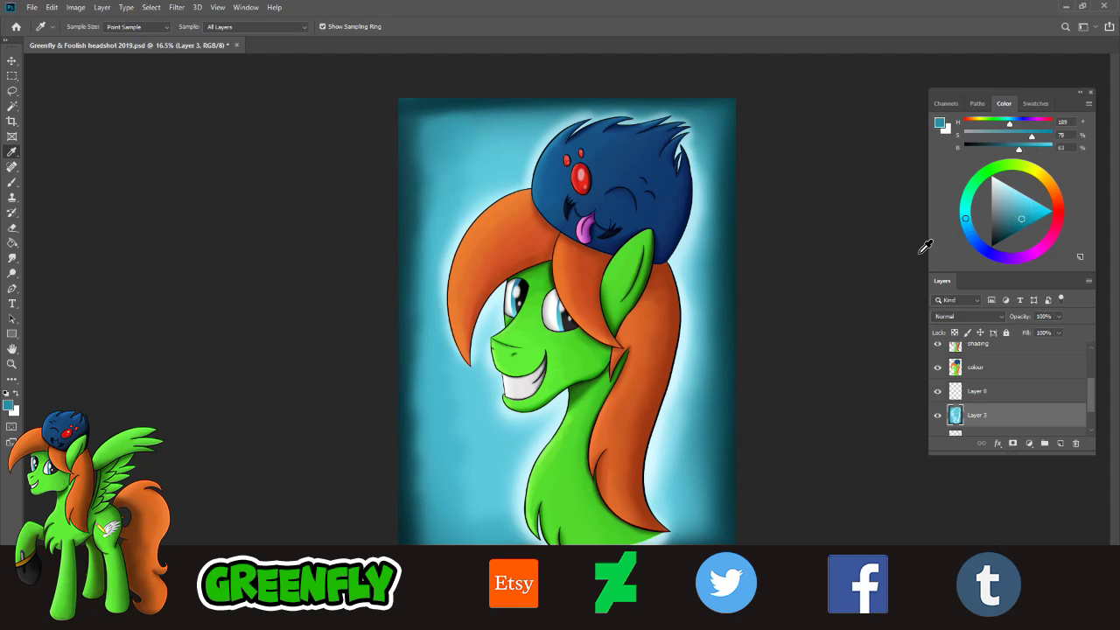
pyautogui.click(12, 182)
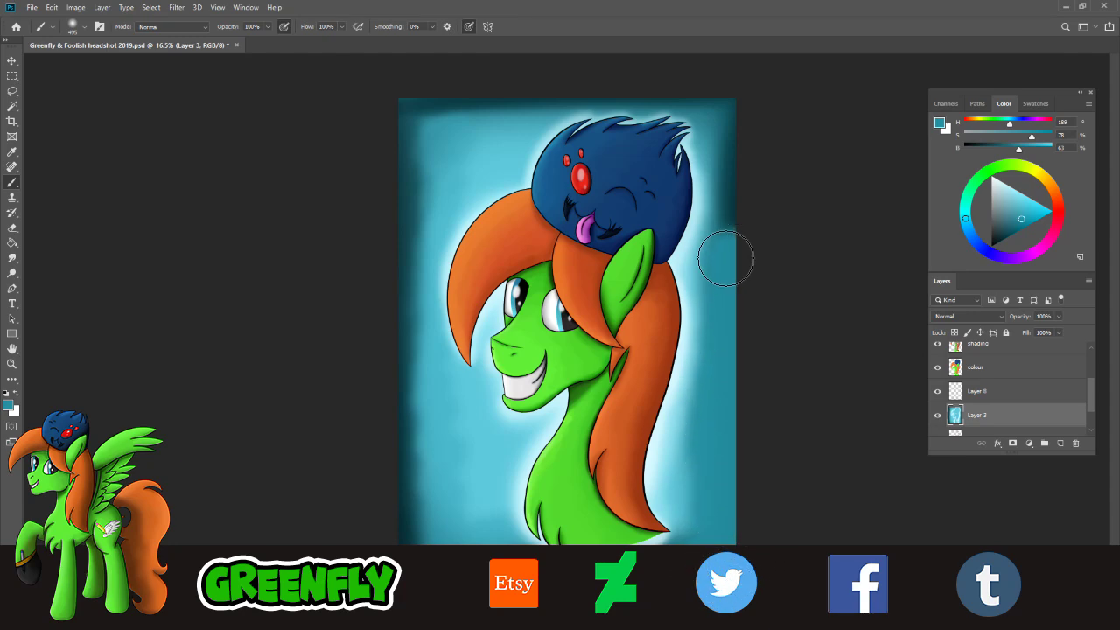
pyautogui.moveTo(725, 258)
pyautogui.mouseDown()
pyautogui.moveTo(747, 120)
pyautogui.moveTo(668, 98)
pyautogui.moveTo(568, 114)
pyautogui.moveTo(536, 102)
pyautogui.moveTo(434, 132)
pyautogui.moveTo(443, 105)
pyautogui.moveTo(407, 174)
pyautogui.moveTo(400, 210)
pyautogui.moveTo(431, 211)
pyautogui.moveTo(394, 298)
pyautogui.moveTo(413, 308)
pyautogui.moveTo(431, 298)
pyautogui.moveTo(403, 344)
pyautogui.moveTo(404, 377)
pyautogui.moveTo(435, 372)
pyautogui.moveTo(418, 456)
pyautogui.moveTo(463, 462)
pyautogui.moveTo(462, 479)
pyautogui.moveTo(449, 466)
pyautogui.moveTo(458, 435)
pyautogui.moveTo(459, 482)
pyautogui.moveTo(479, 511)
pyautogui.moveTo(435, 540)
pyautogui.moveTo(419, 478)
pyautogui.mouseUp()
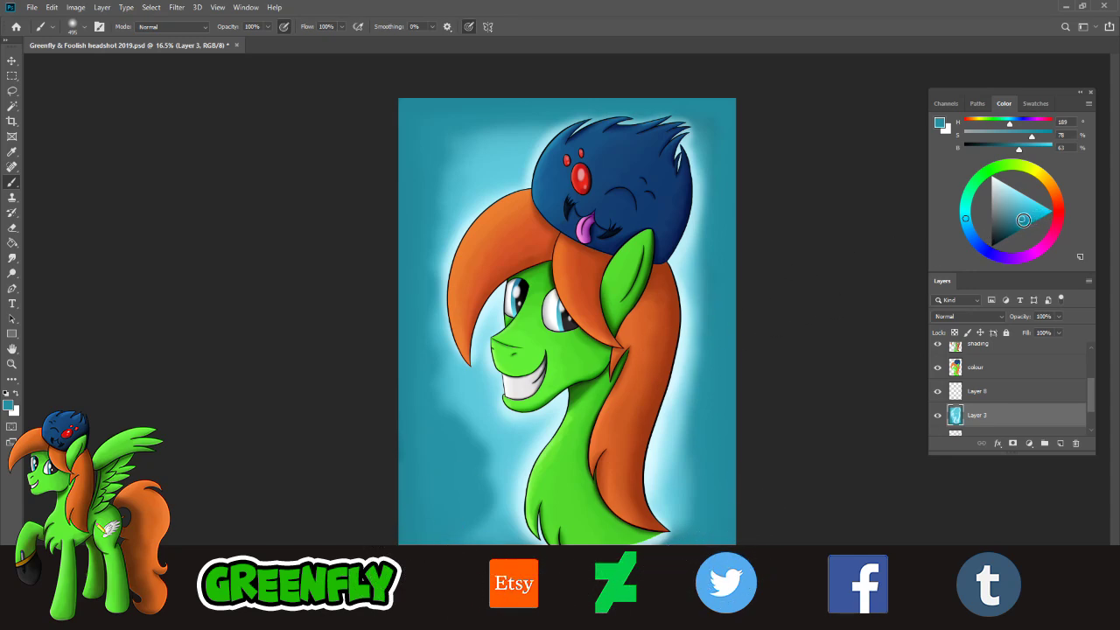
# - Set the colour to H 198, S 80, B 56 and shade the lower left and right sides of the background
pyautogui.moveTo(970, 223); pyautogui.dragTo(967, 226)
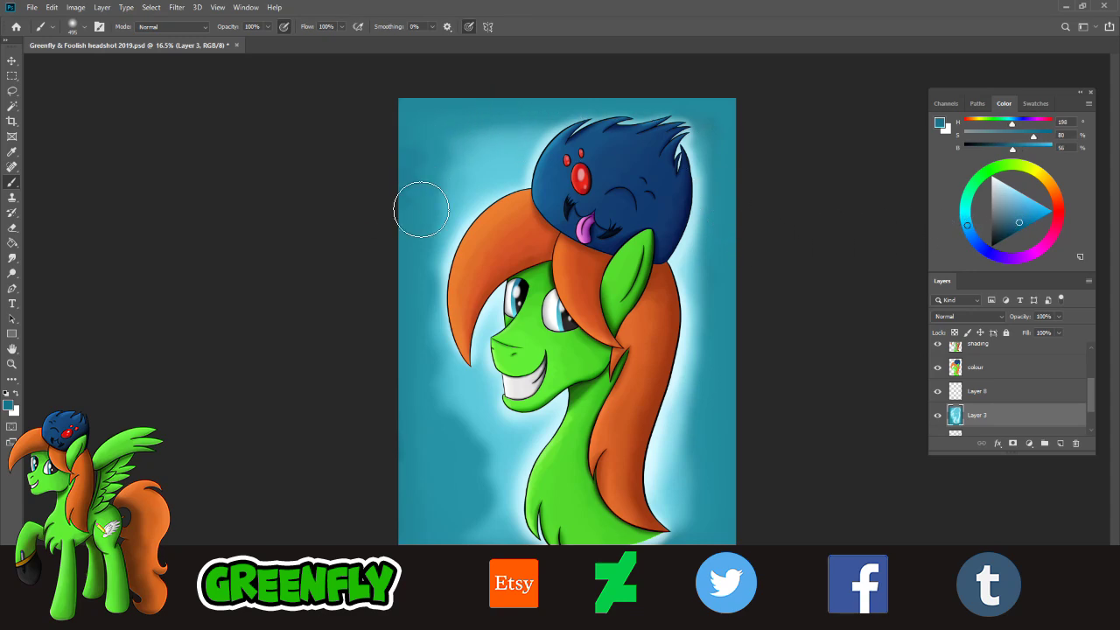
pyautogui.moveTo(415, 315)
pyautogui.mouseDown()
pyautogui.moveTo(398, 342)
pyautogui.moveTo(428, 367)
pyautogui.moveTo(438, 399)
pyautogui.moveTo(437, 416)
pyautogui.moveTo(412, 424)
pyautogui.moveTo(440, 439)
pyautogui.moveTo(431, 470)
pyautogui.moveTo(452, 453)
pyautogui.moveTo(435, 512)
pyautogui.moveTo(453, 505)
pyautogui.moveTo(422, 467)
pyautogui.moveTo(416, 398)
pyautogui.mouseUp()
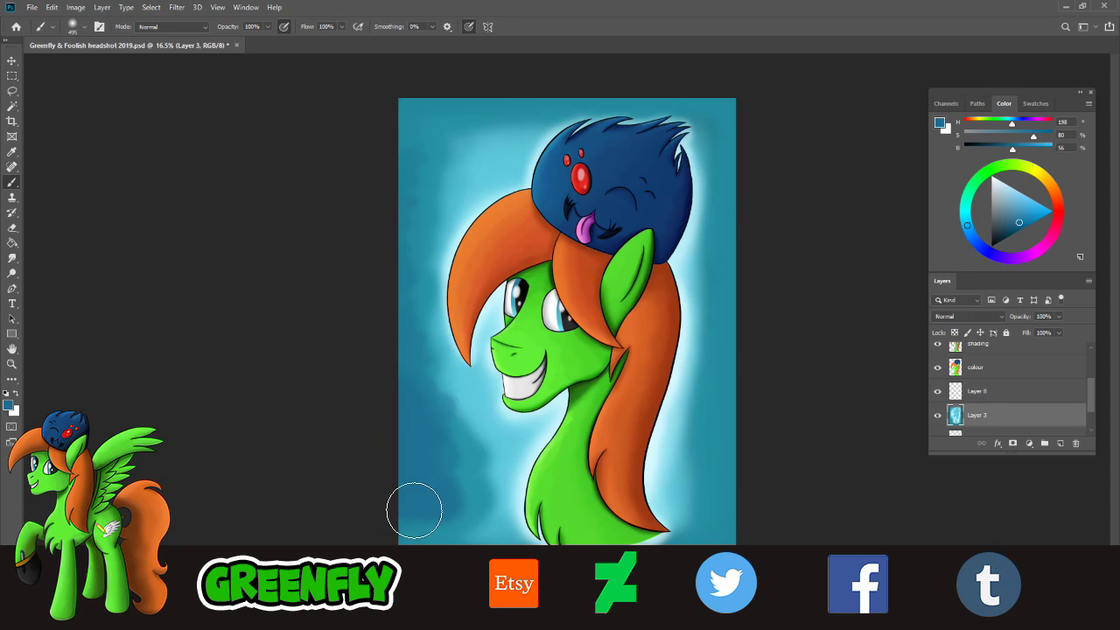
pyautogui.moveTo(414, 510)
pyautogui.mouseDown()
pyautogui.moveTo(445, 520)
pyautogui.moveTo(428, 554)
pyautogui.mouseUp()
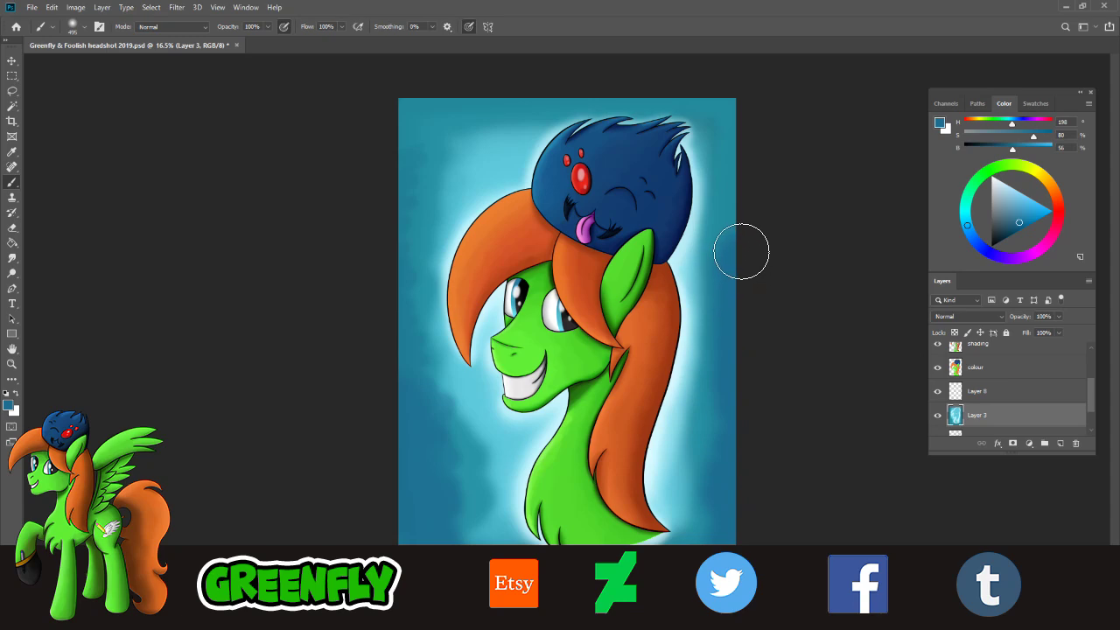
# - Extend the blue shading along the background's top edge, then set H 203, S 90, B 46 and darken all outer edges
pyautogui.moveTo(690, 103)
pyautogui.mouseDown()
pyautogui.moveTo(589, 95)
pyautogui.moveTo(477, 111)
pyautogui.moveTo(444, 122)
pyautogui.moveTo(399, 169)
pyautogui.mouseUp()
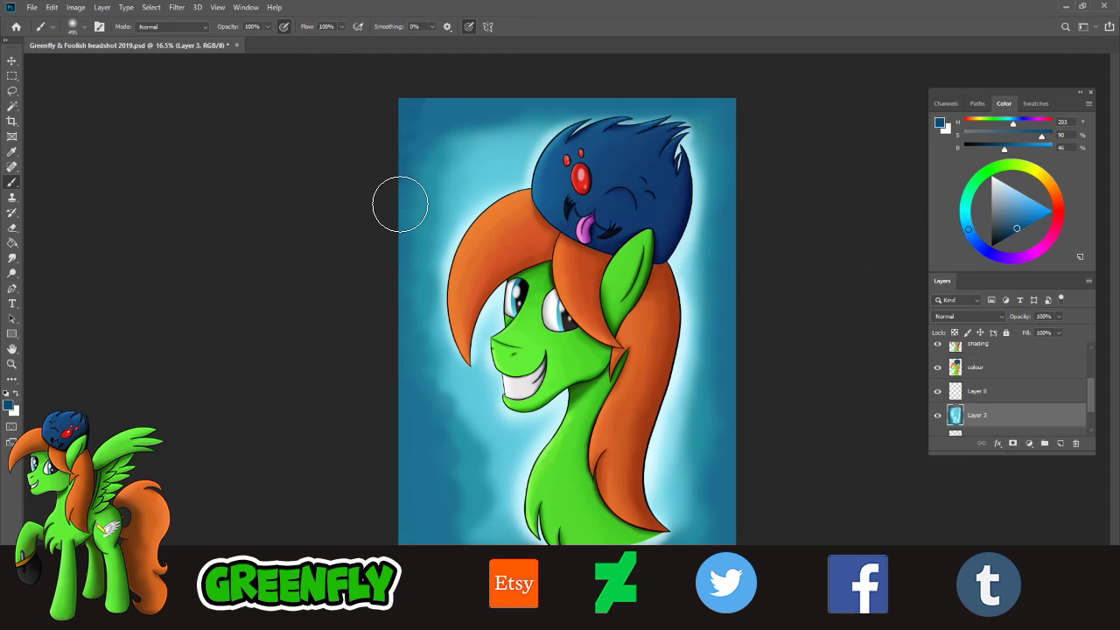
pyautogui.moveTo(410, 258)
pyautogui.mouseDown()
pyautogui.moveTo(404, 480)
pyautogui.moveTo(423, 422)
pyautogui.moveTo(417, 534)
pyautogui.mouseUp()
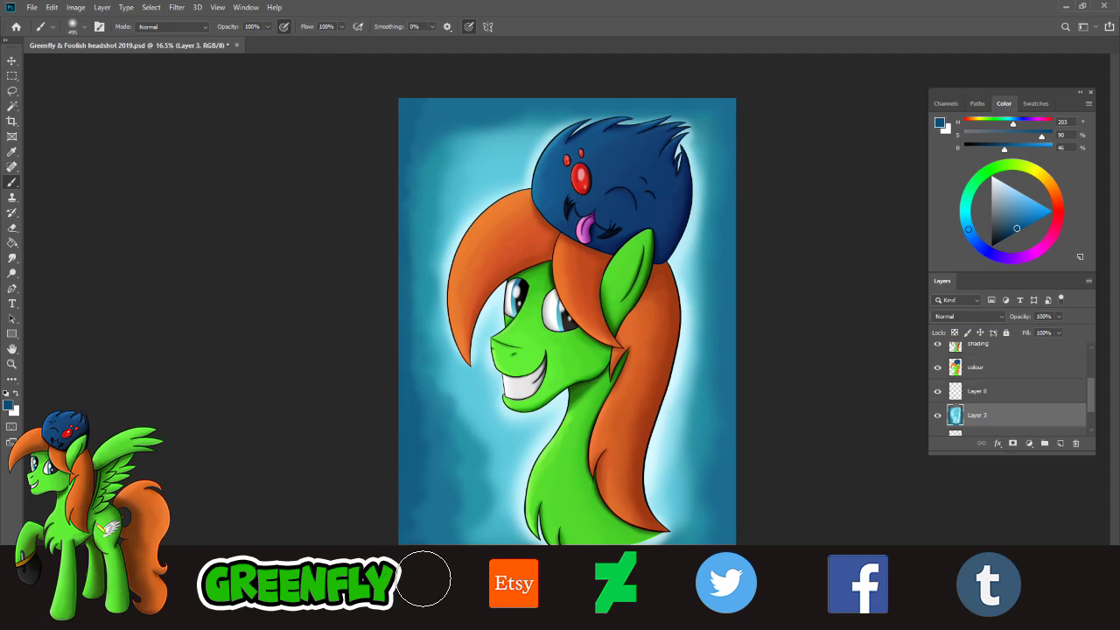
pyautogui.moveTo(758, 570)
pyautogui.mouseDown()
pyautogui.moveTo(766, 518)
pyautogui.moveTo(748, 475)
pyautogui.moveTo(760, 405)
pyautogui.moveTo(745, 111)
pyautogui.moveTo(729, 101)
pyautogui.moveTo(537, 109)
pyautogui.moveTo(470, 99)
pyautogui.moveTo(418, 121)
pyautogui.mouseUp()
pyautogui.moveTo(382, 339); pyautogui.dragTo(391, 484)
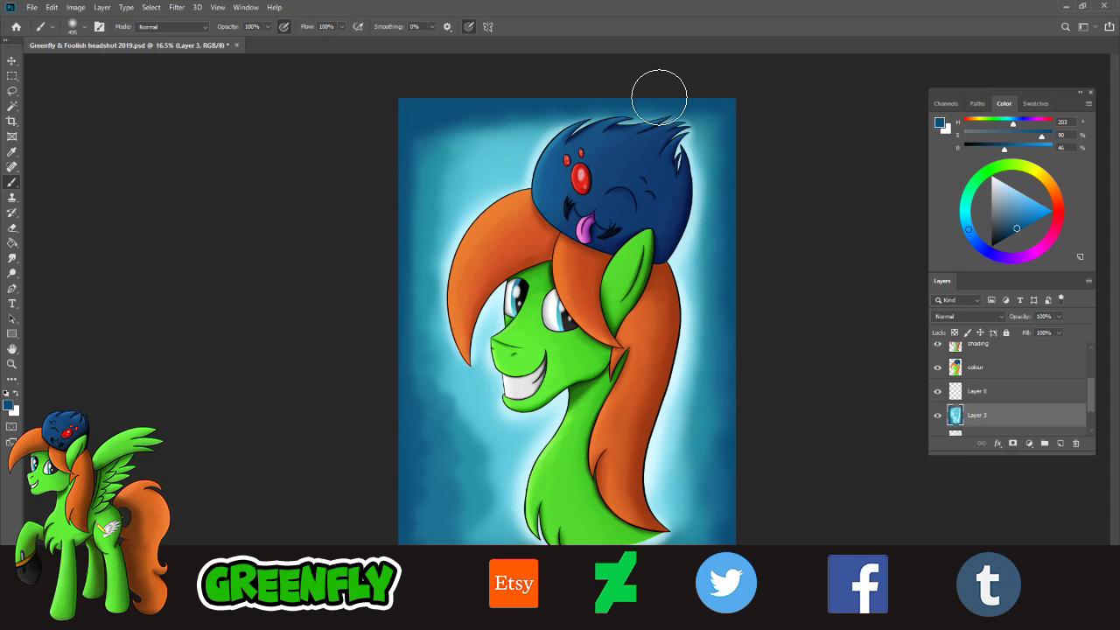
# - Save the headshot drawing with its finished background shading
pyautogui.click(12, 364)
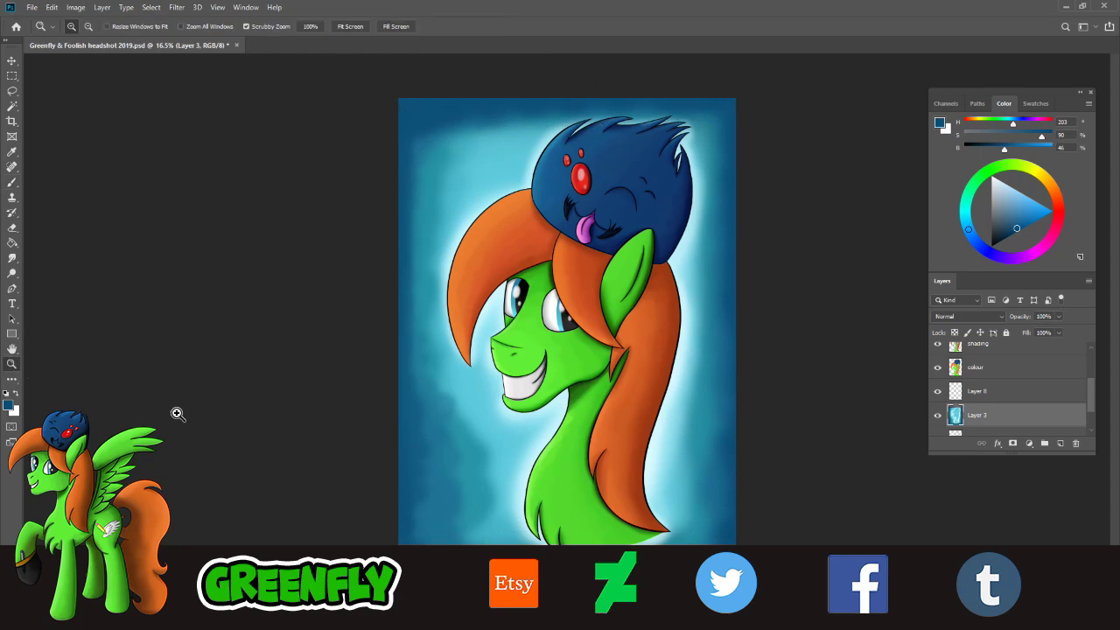
pyautogui.moveTo(665, 411); pyautogui.dragTo(716, 417)
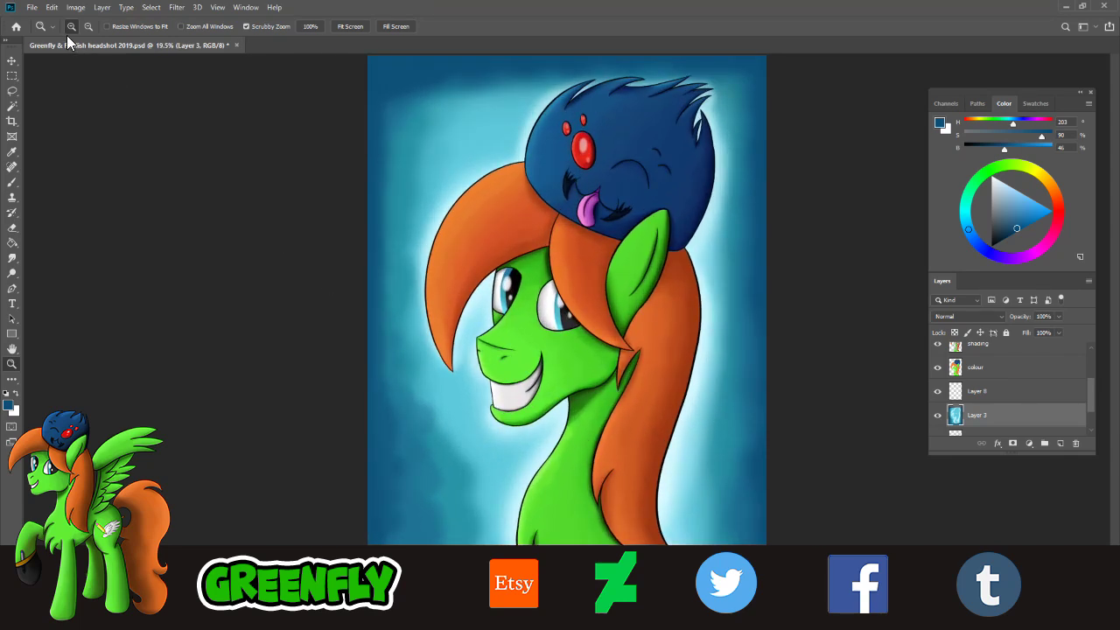
pyautogui.click(31, 7)
pyautogui.click(52, 129)
# - Select the orange mane areas on the colour layer with the Magic Wand and add a new layer above Layer 7
pyautogui.click(974, 373)
pyautogui.click(14, 106)
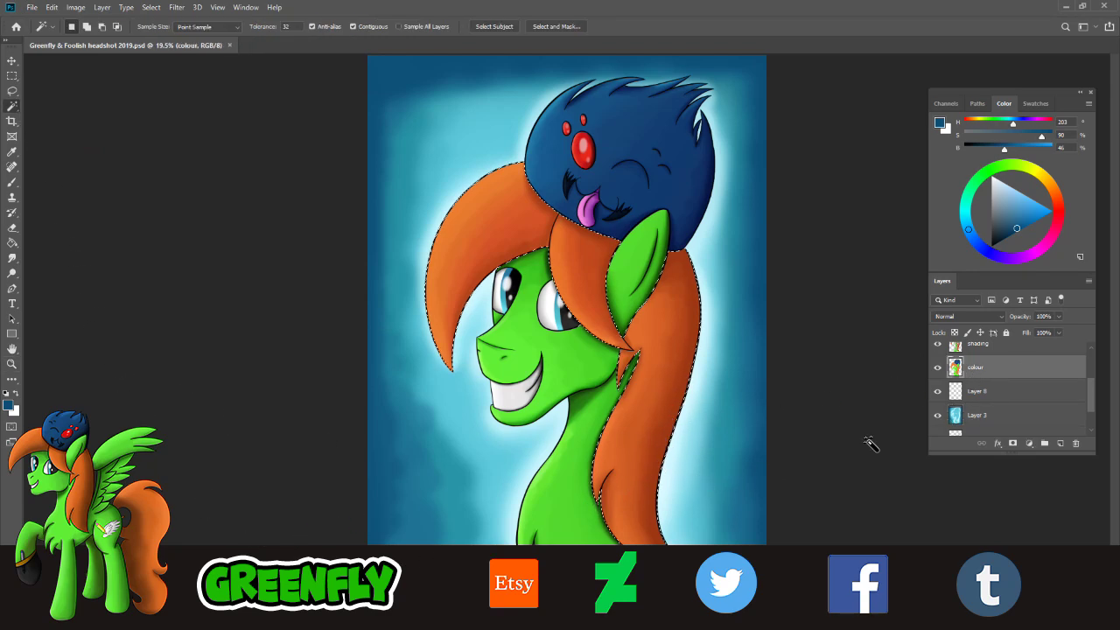
pyautogui.moveTo(1090, 403); pyautogui.dragTo(1091, 387)
pyautogui.click(1023, 367)
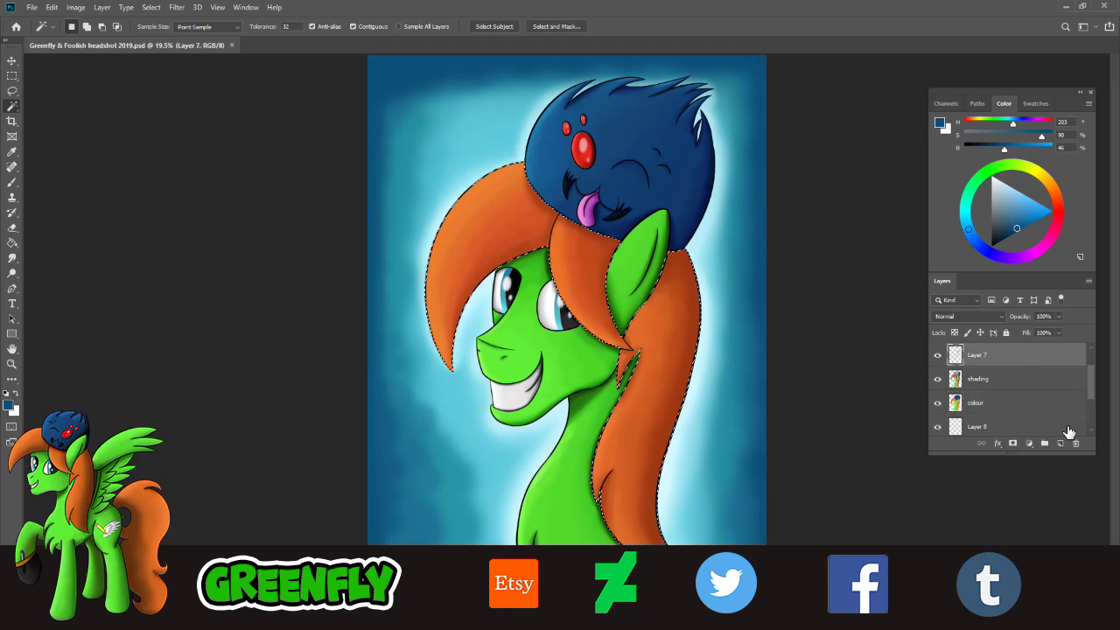
pyautogui.click(1061, 444)
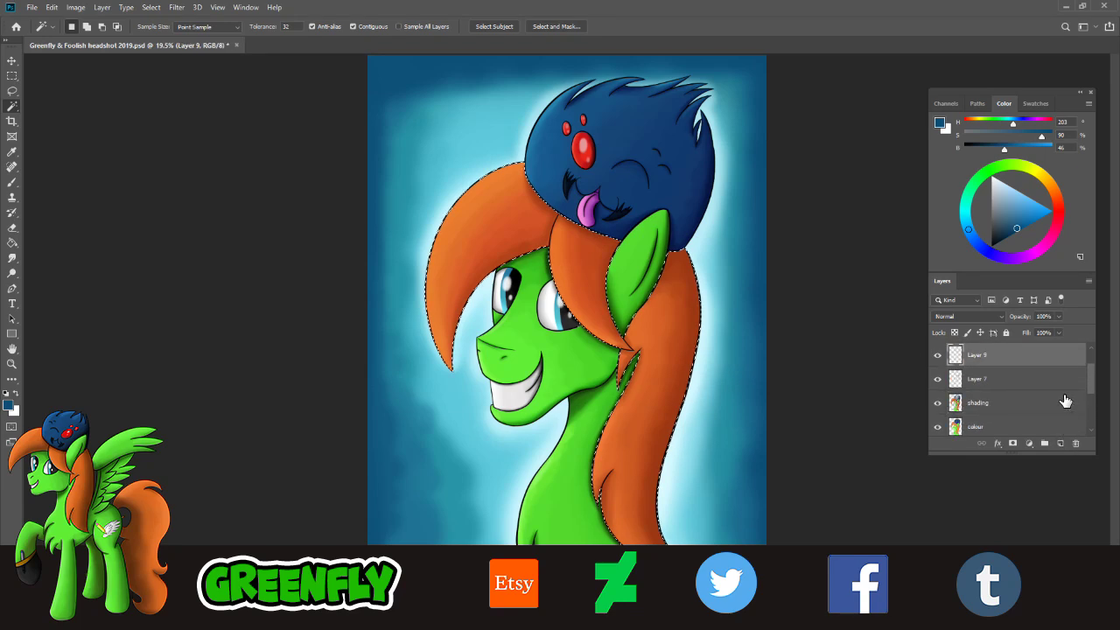
# - Sample dark orange from the mane, set it to H 16, S 93, B 46 and shade the mane with a much larger soft brush
pyautogui.click(14, 154)
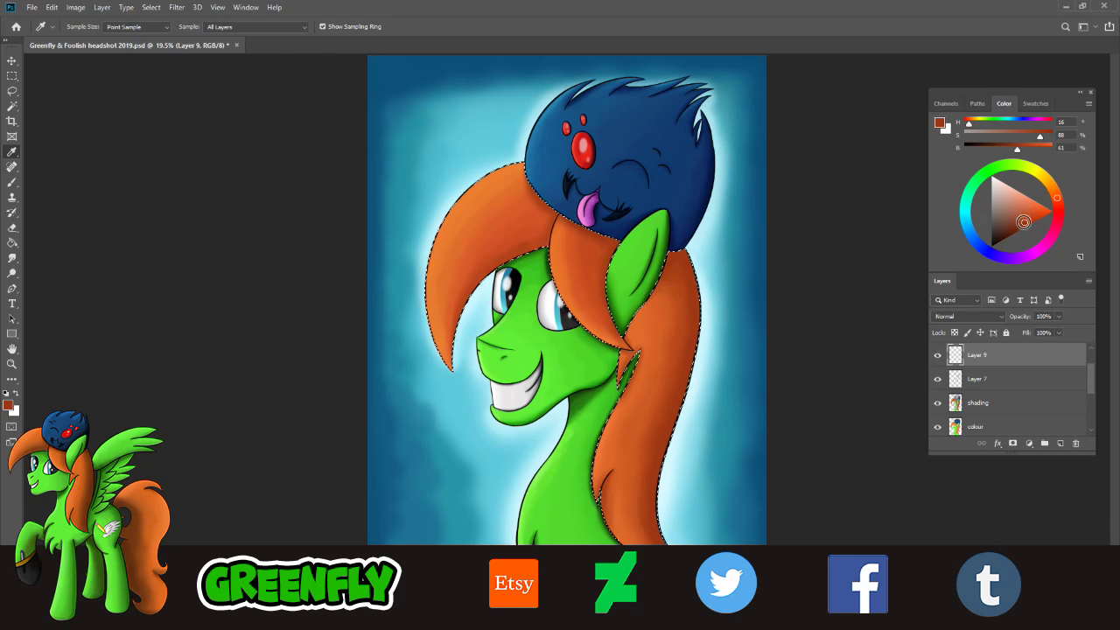
pyautogui.press('b')
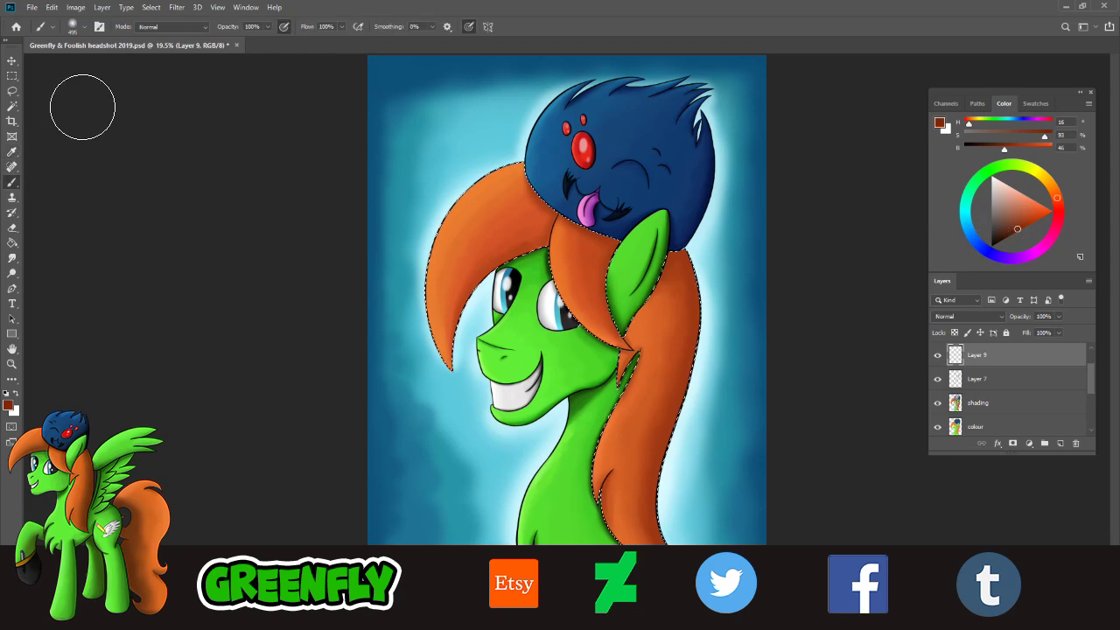
pyautogui.rightClick(102, 53)
pyautogui.moveTo(132, 64); pyautogui.dragTo(167, 100)
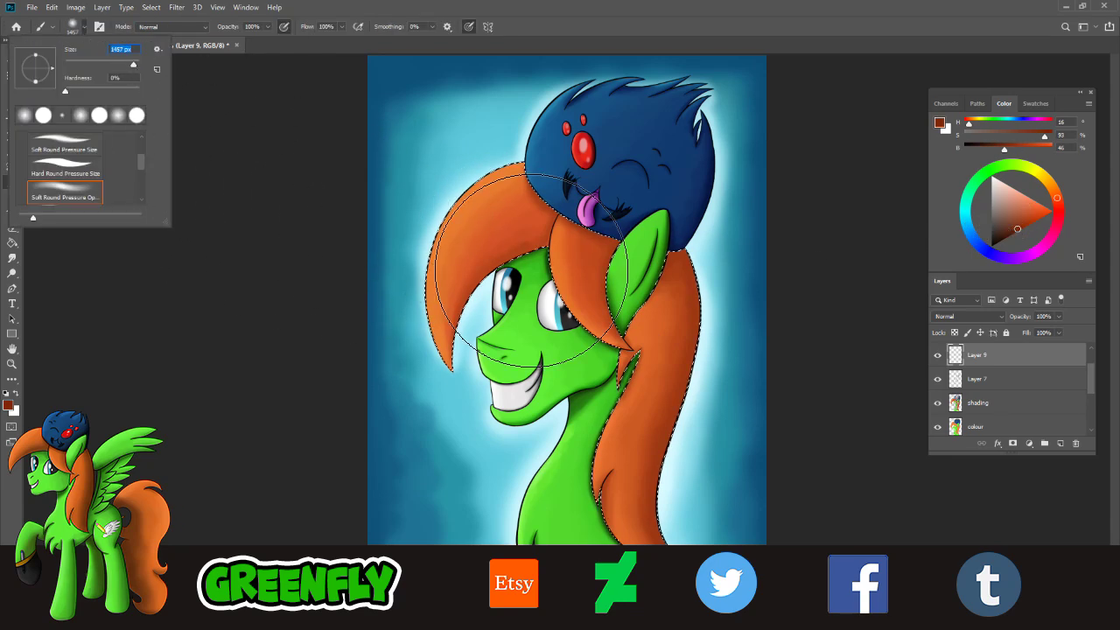
pyautogui.press('Return')
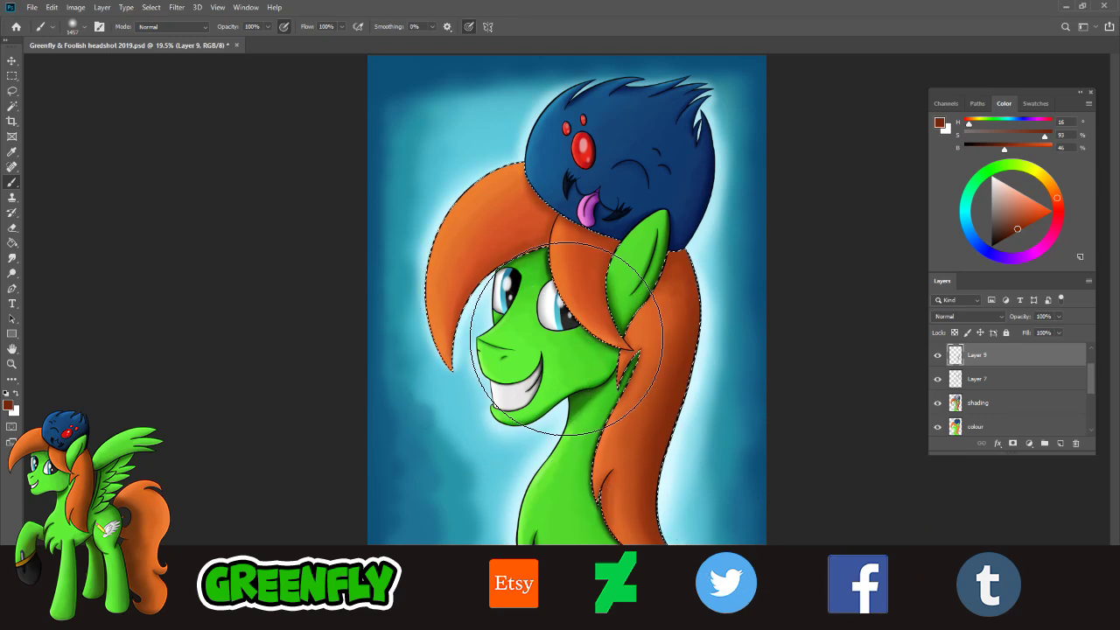
# - Reduce the soft brush size and deepen the brown shading along the edges of the mane's long back section
pyautogui.click(85, 28)
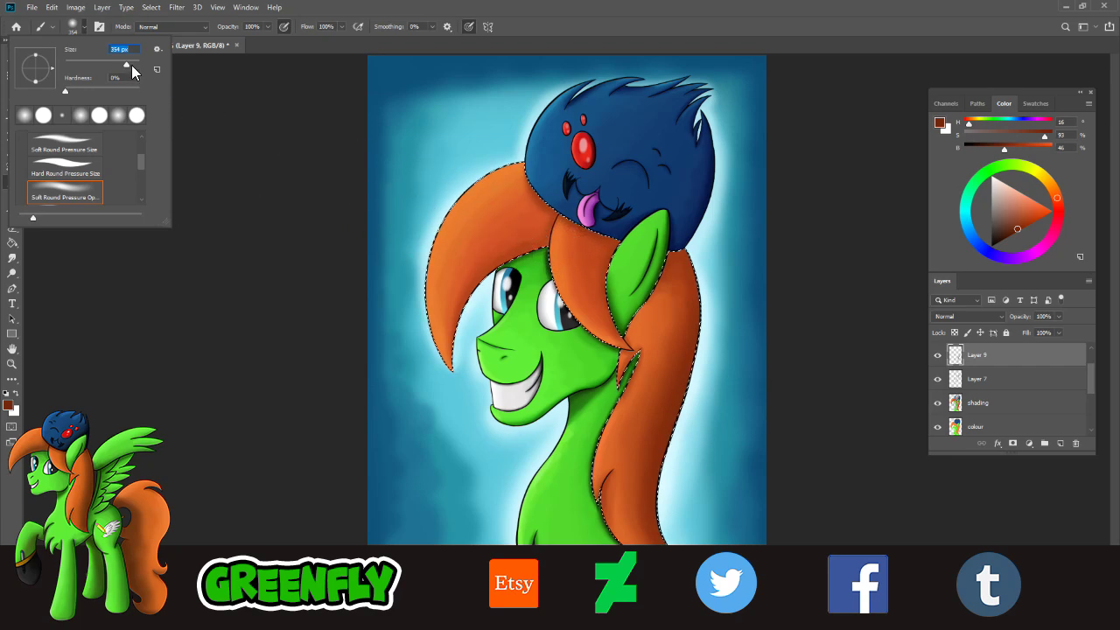
pyautogui.press('Return')
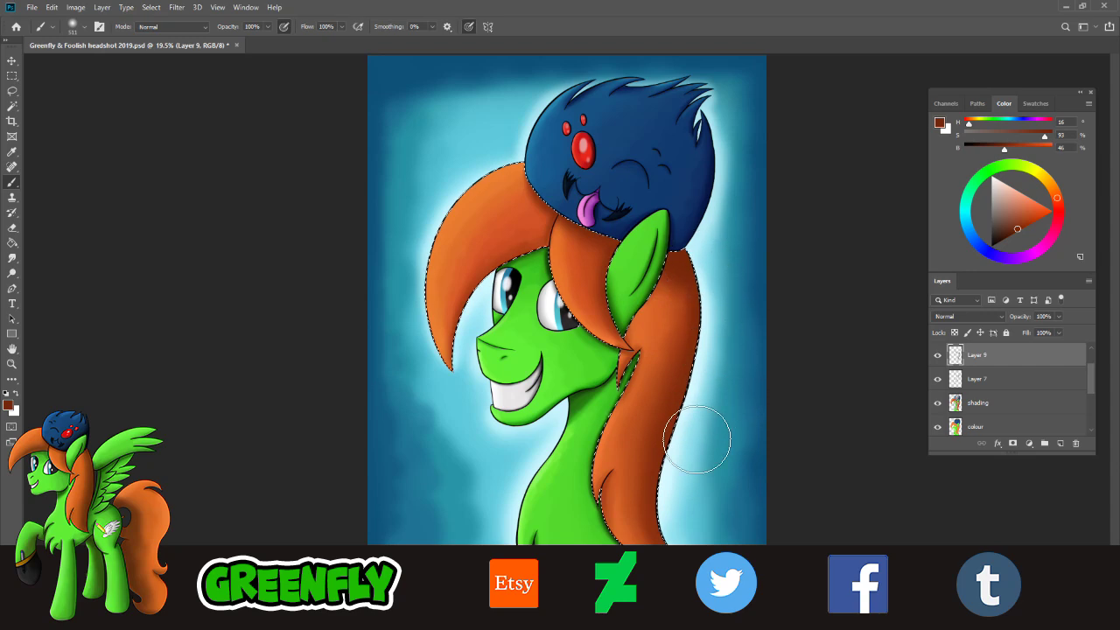
pyautogui.moveTo(682, 443); pyautogui.dragTo(726, 553)
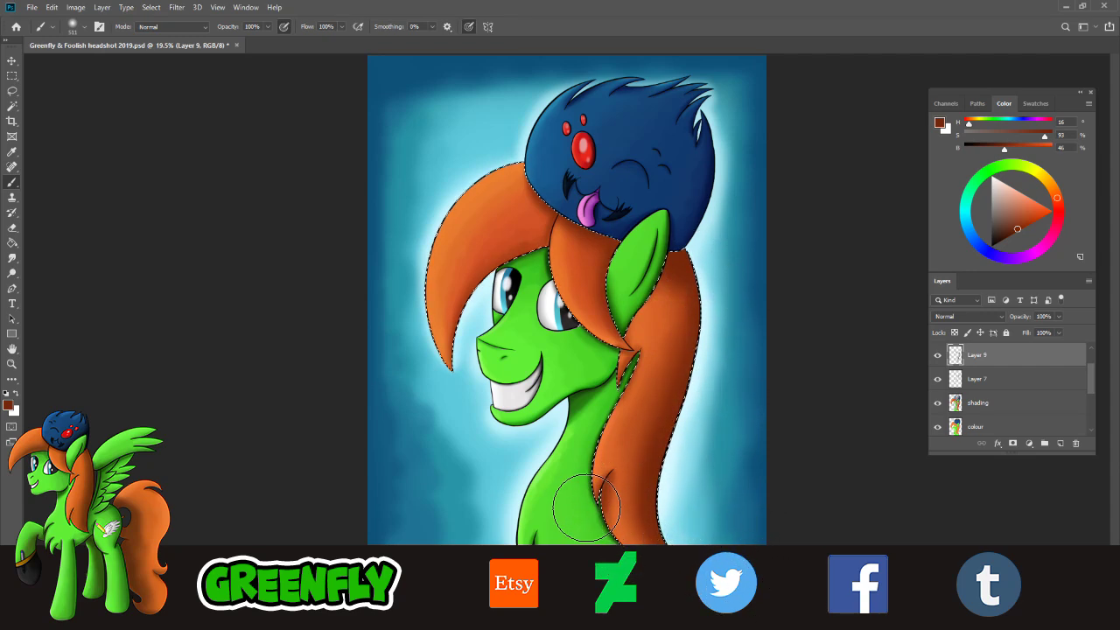
# - Select the pony's green face, neck and ear on the colour layer with the Magic Wand
pyautogui.click(979, 425)
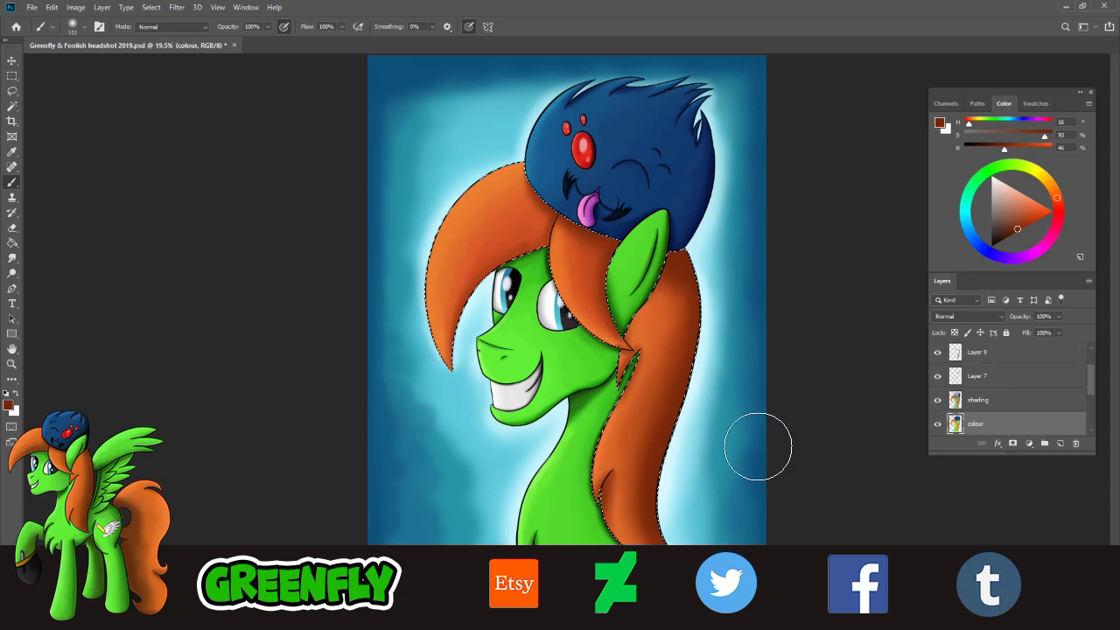
pyautogui.click(12, 106)
pyautogui.click(584, 374)
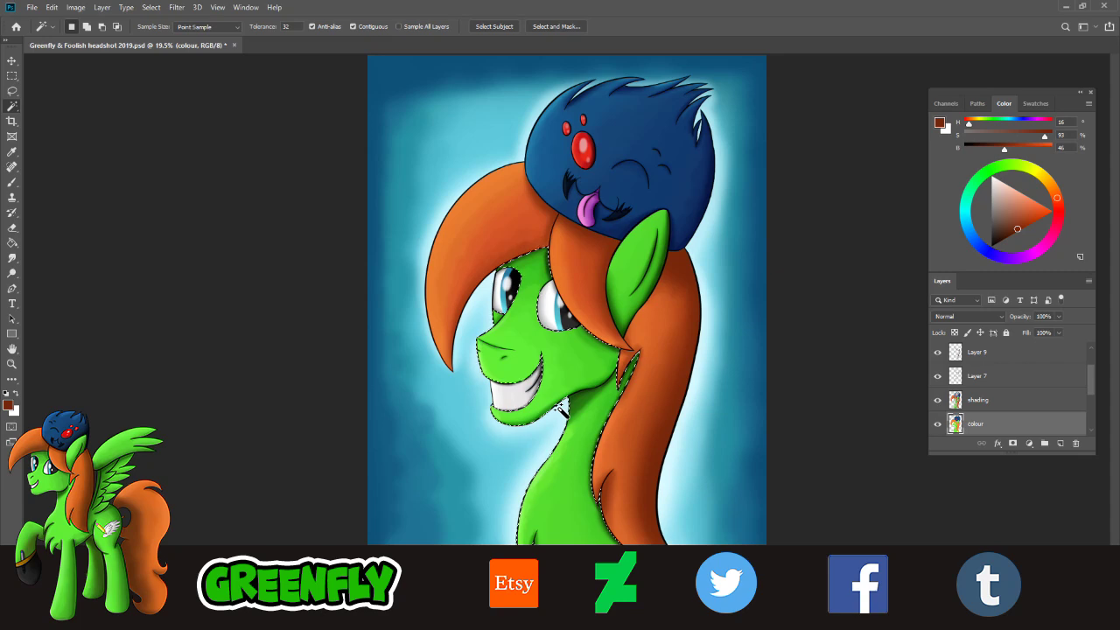
pyautogui.keyDown('shift'); pyautogui.click(646, 296); pyautogui.keyUp('shift')
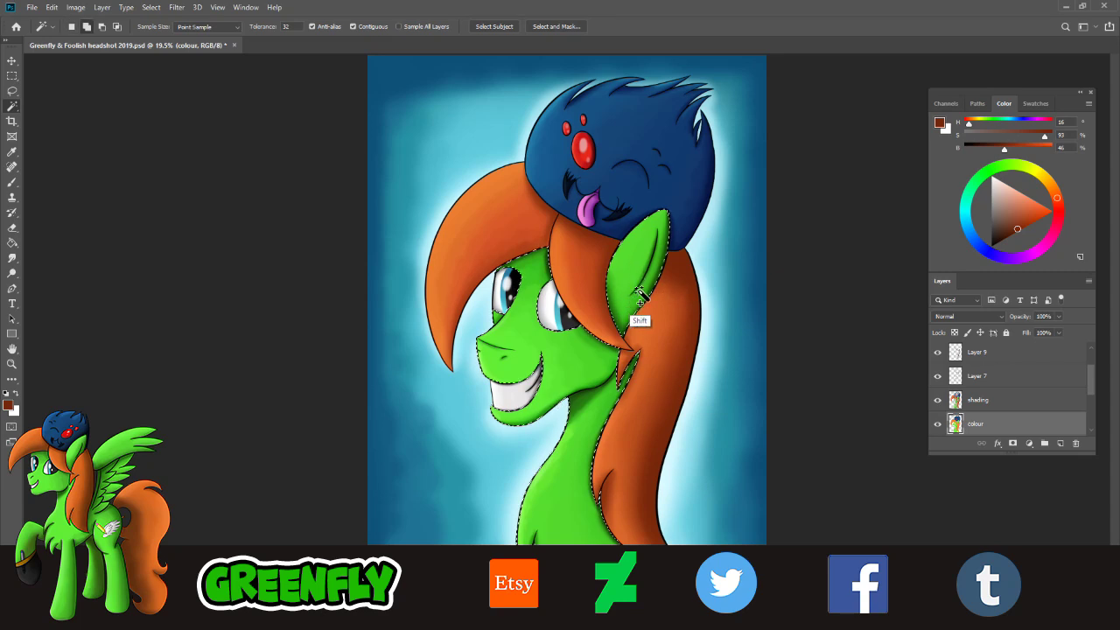
# - On Layer 9, sample dark green, set it to H 113, S 88, B 26 and shade the green skin beneath the mane and in the ear
pyautogui.click(989, 353)
pyautogui.click(15, 154)
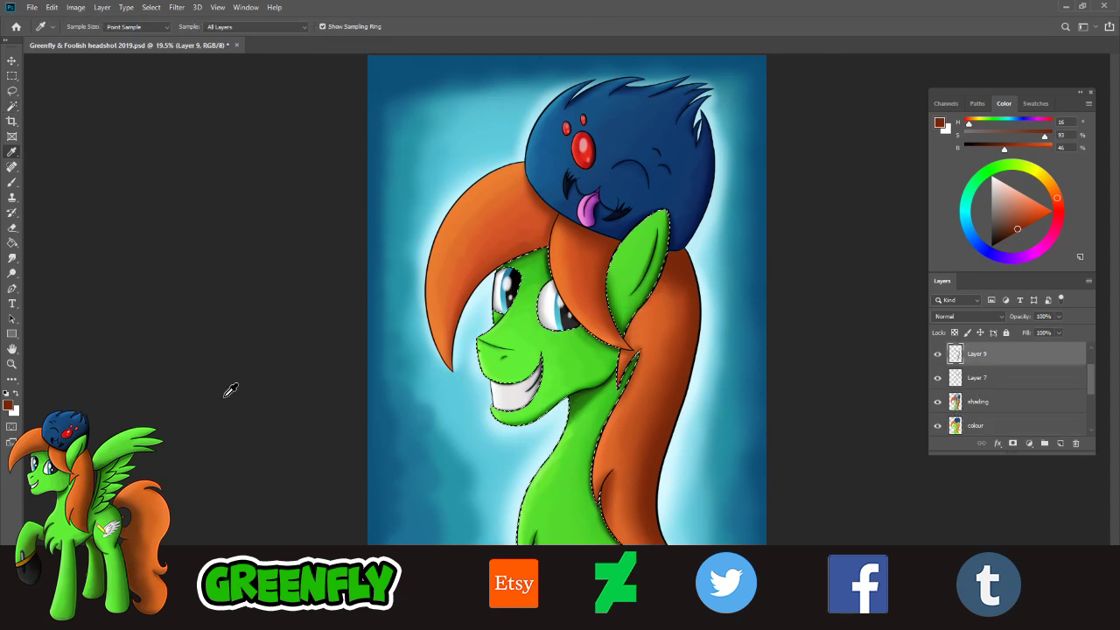
pyautogui.click(669, 256)
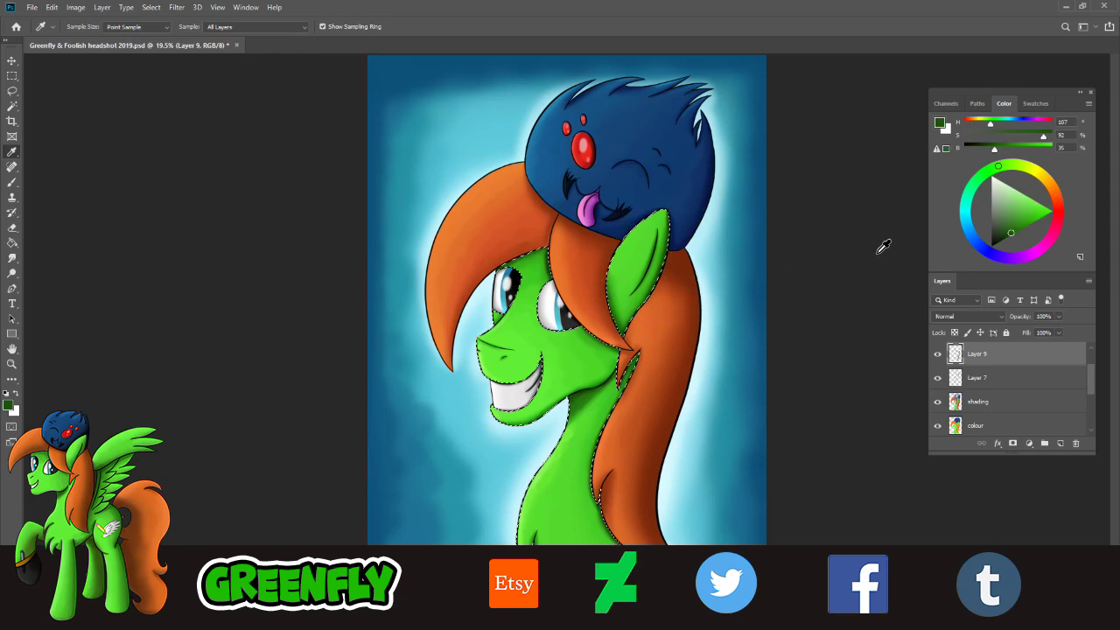
pyautogui.click(1007, 236)
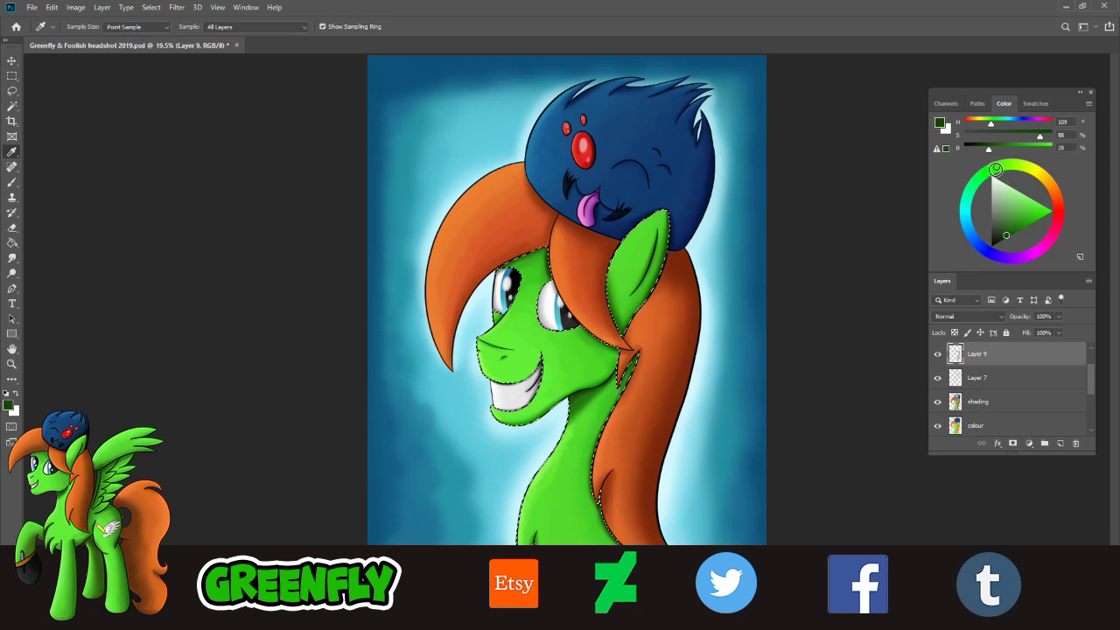
pyautogui.click(993, 167)
pyautogui.press('b')
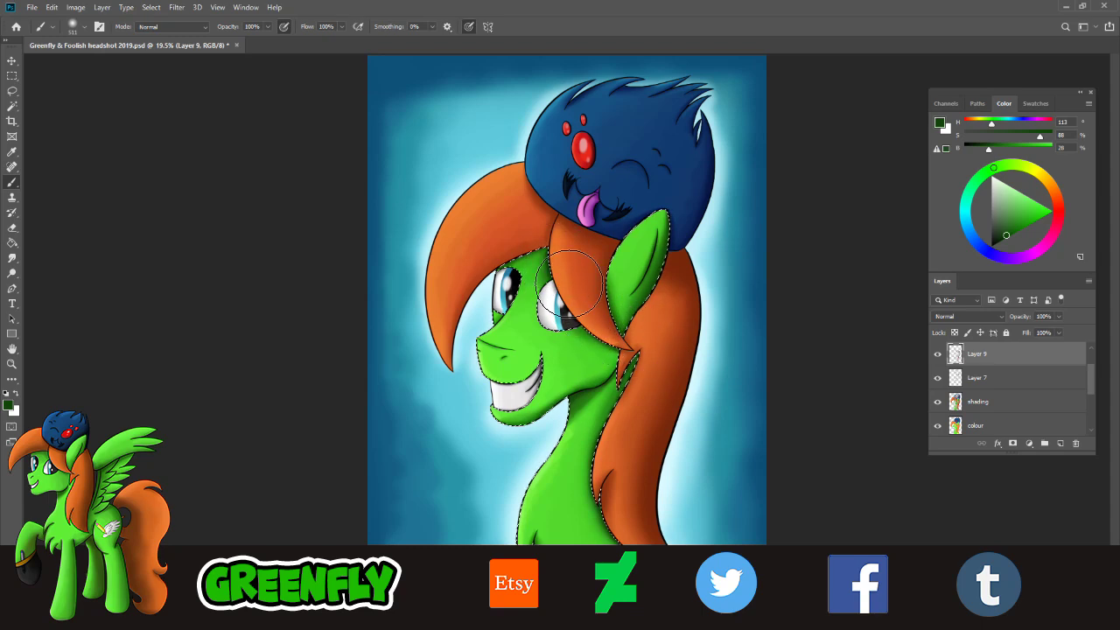
pyautogui.moveTo(569, 284)
pyautogui.mouseDown()
pyautogui.moveTo(670, 362)
pyautogui.moveTo(612, 322)
pyautogui.mouseUp()
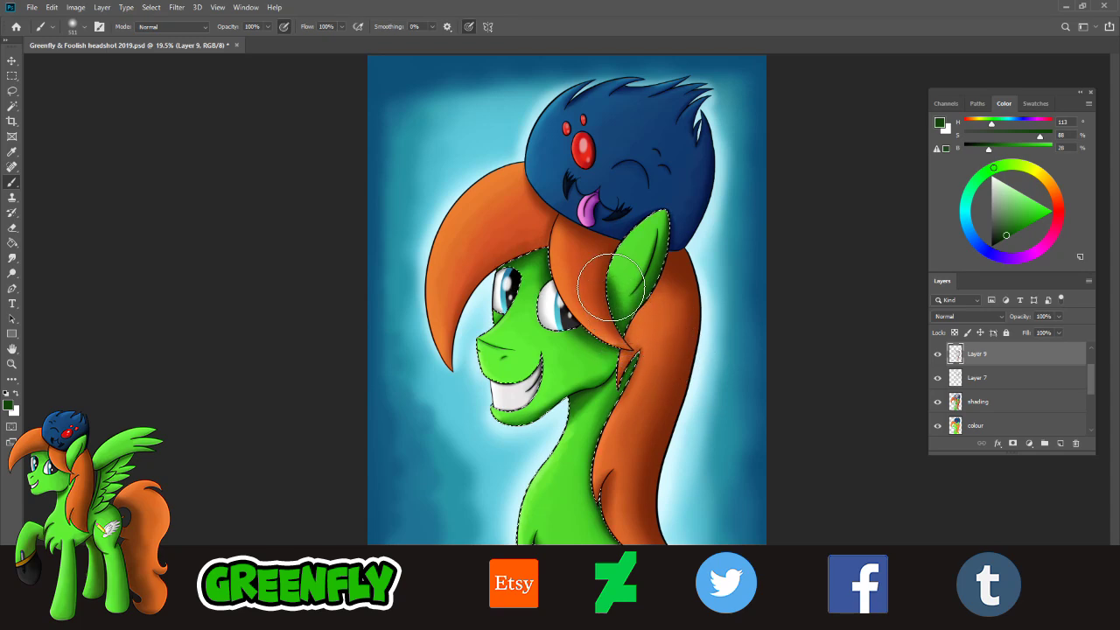
# - Sample the ear's light green and highlight the face, ear and neck with H 96, S 70, B 94, then H 96, S 61, B 100
pyautogui.click(12, 151)
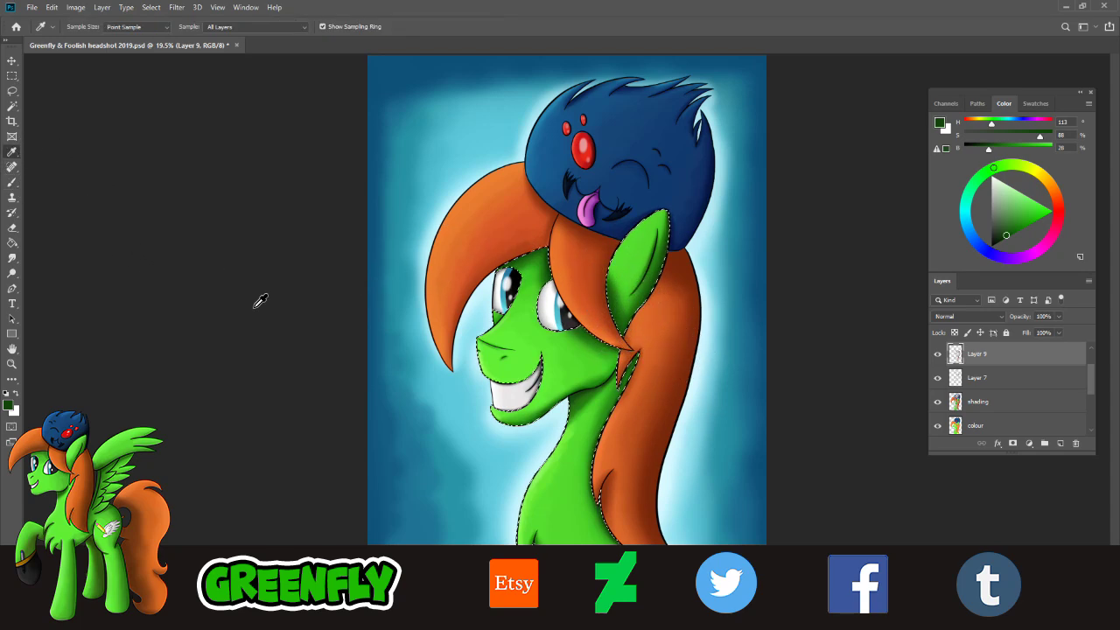
pyautogui.click(645, 247)
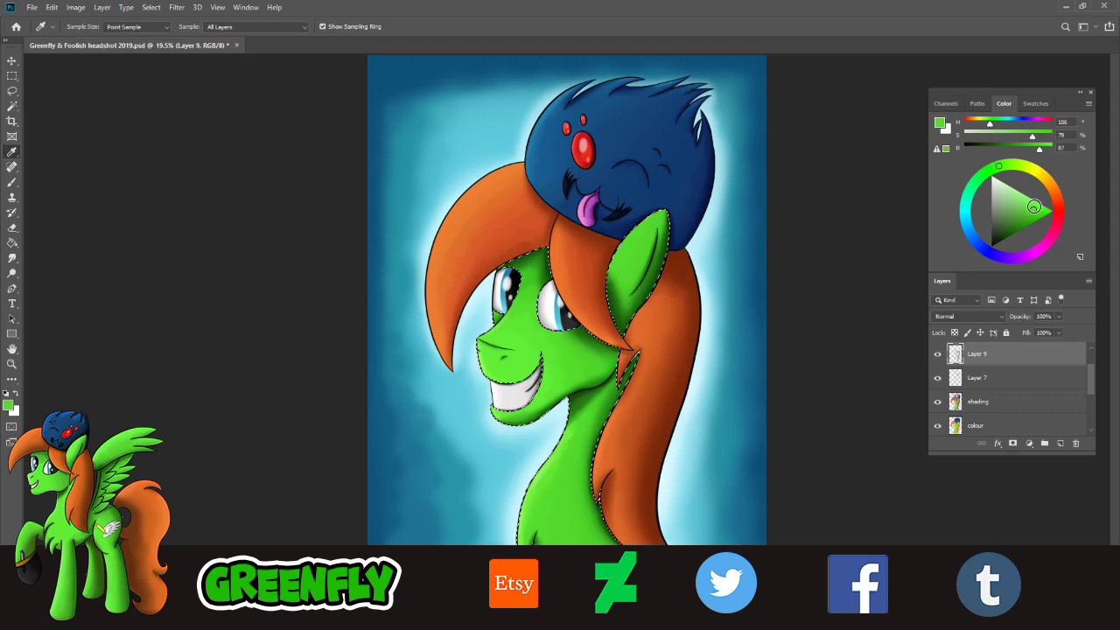
pyautogui.click(1033, 203)
pyautogui.click(1009, 177)
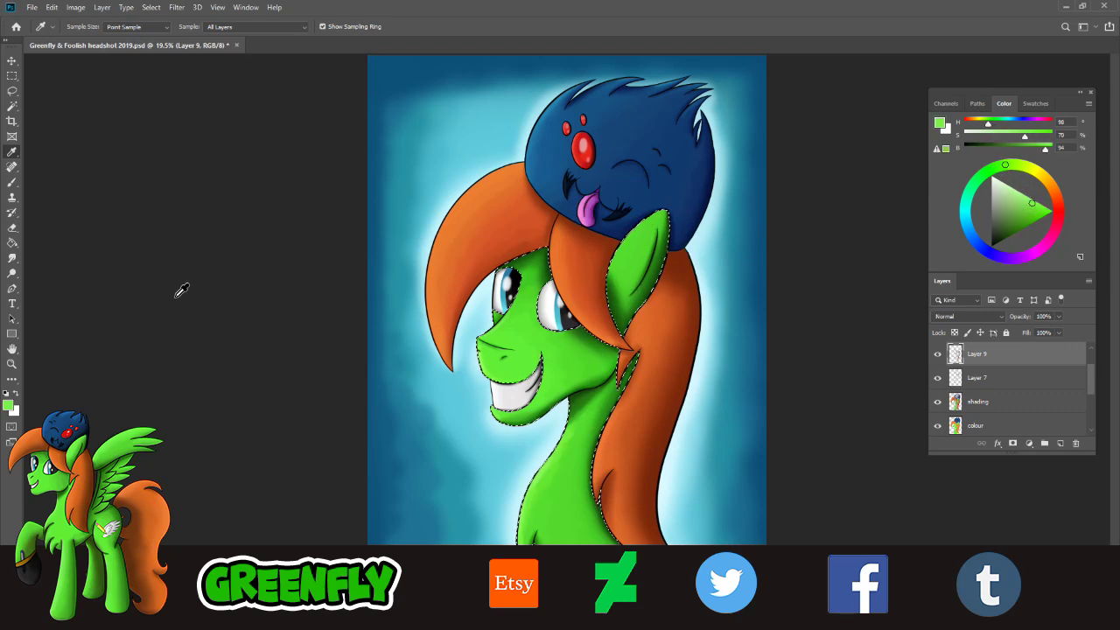
pyautogui.click(12, 182)
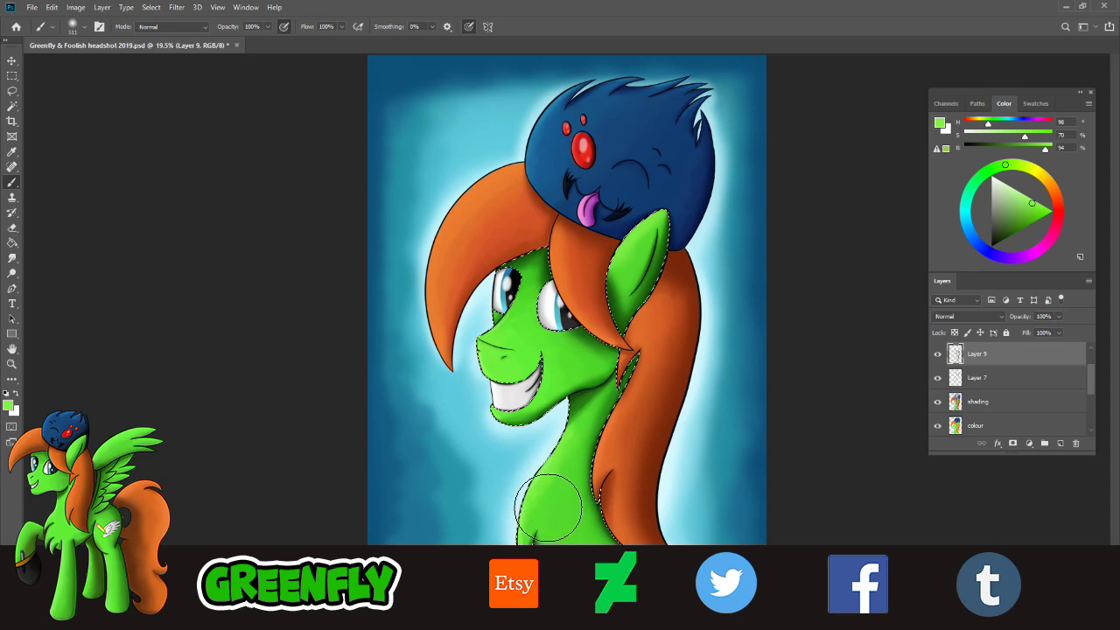
pyautogui.click(1029, 198)
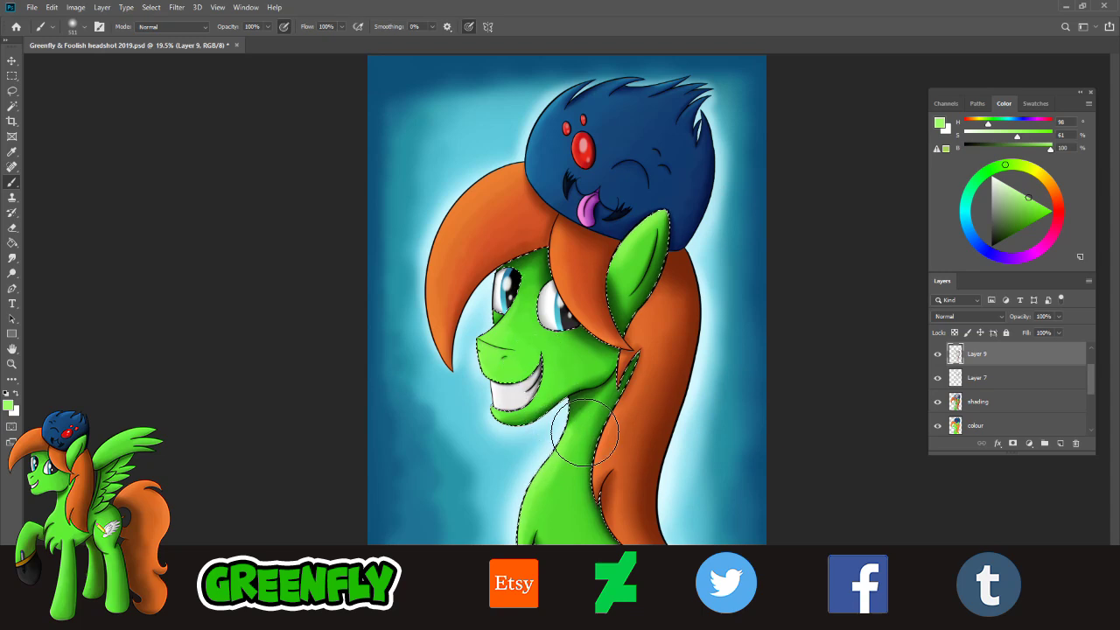
# - Select the pony's teeth on the colour layer with the Magic Wand
pyautogui.click(12, 364)
pyautogui.keyDown('alt'); pyautogui.click(577, 338); pyautogui.keyUp('alt')
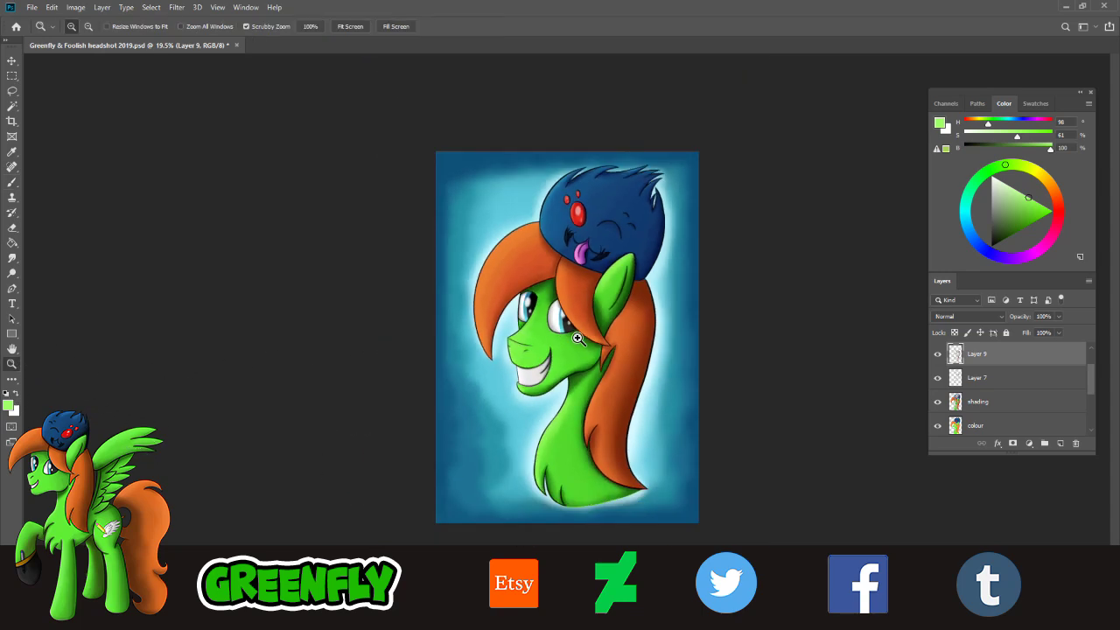
pyautogui.click(657, 411)
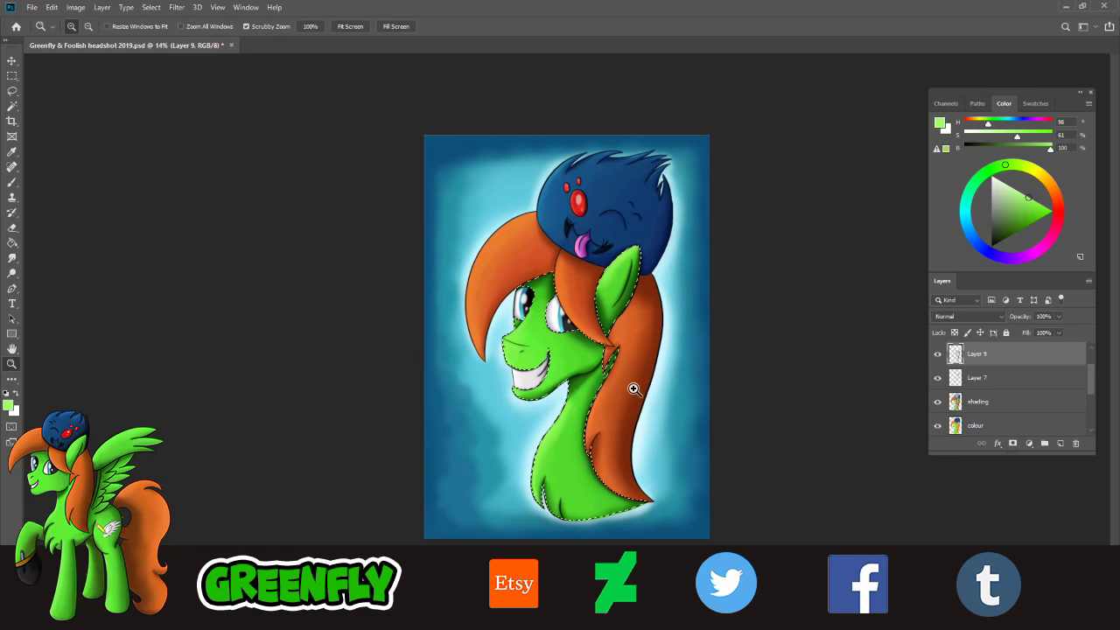
pyautogui.click(648, 393)
pyautogui.click(580, 331)
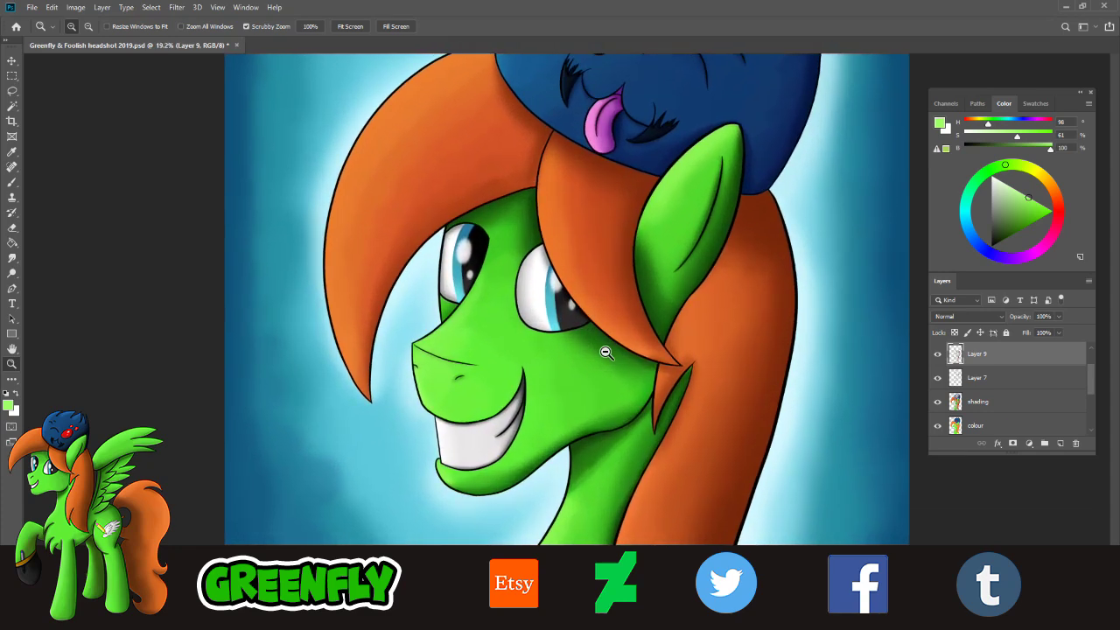
pyautogui.click(980, 425)
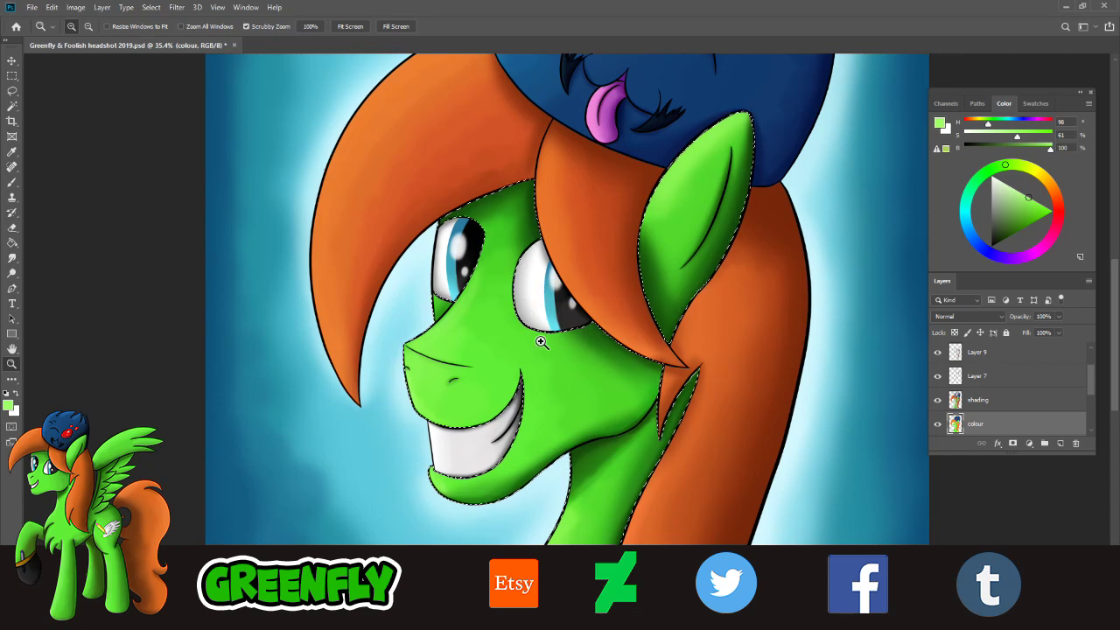
pyautogui.click(479, 454)
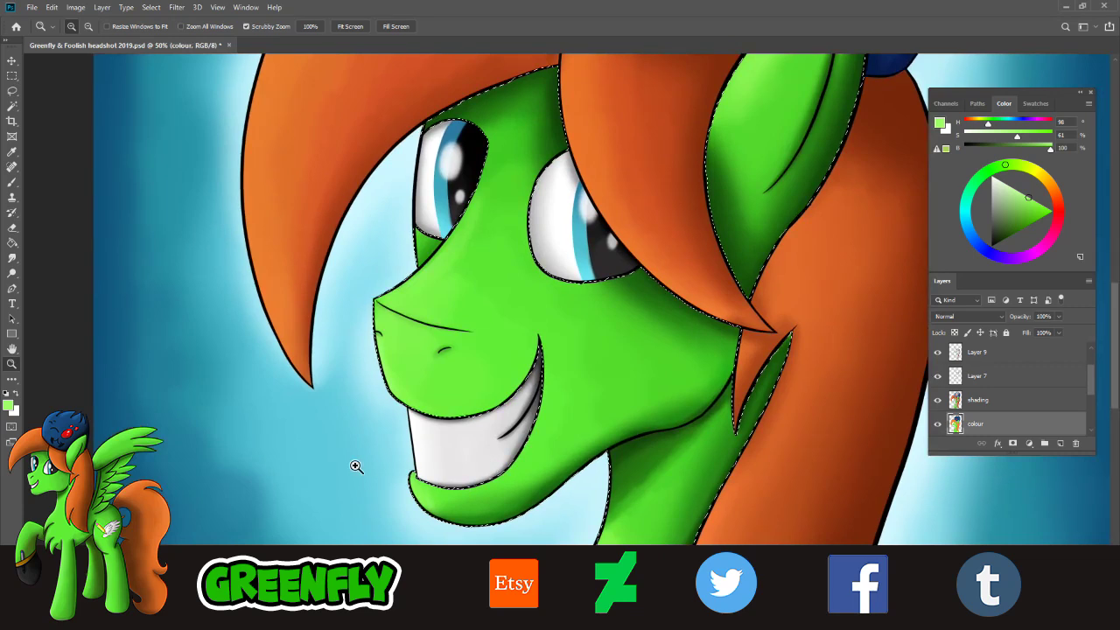
pyautogui.press('w')
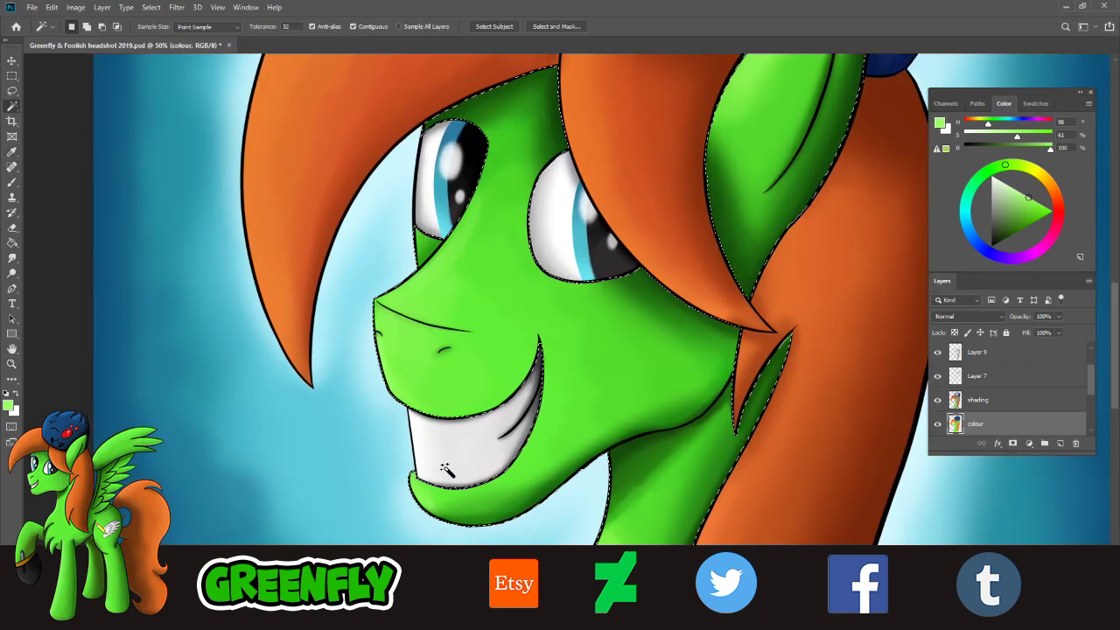
pyautogui.click(472, 442)
pyautogui.scroll(2, 1090, 387)
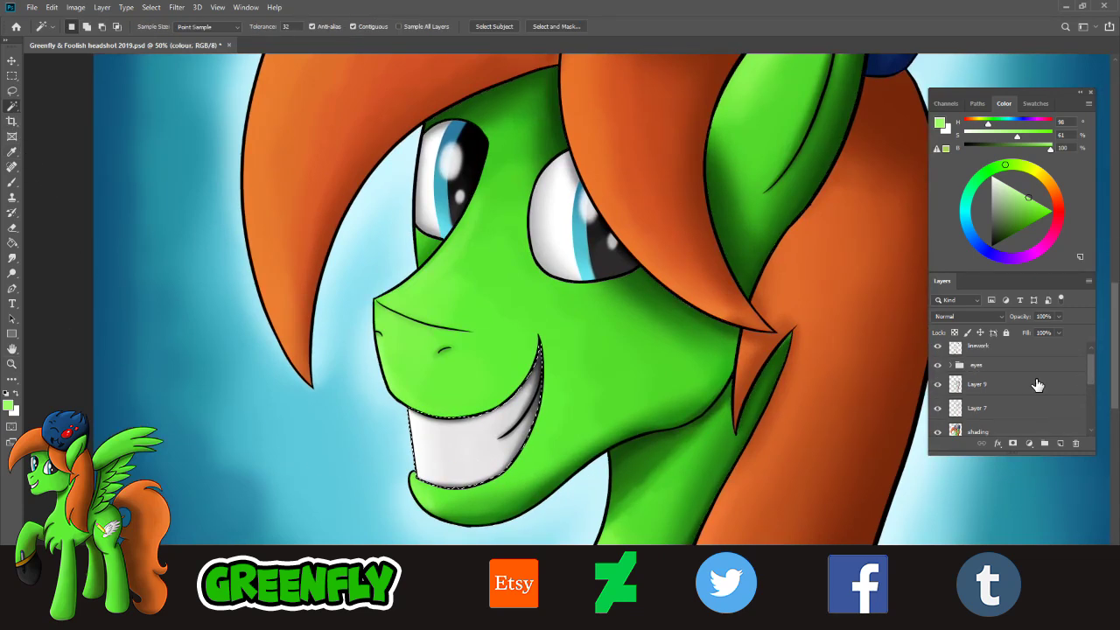
# - On Layer 9, sample the grey of the teeth's edge and shade the teeth near the mouth corner with a 193 px soft brush
pyautogui.click(1011, 385)
pyautogui.press('i')
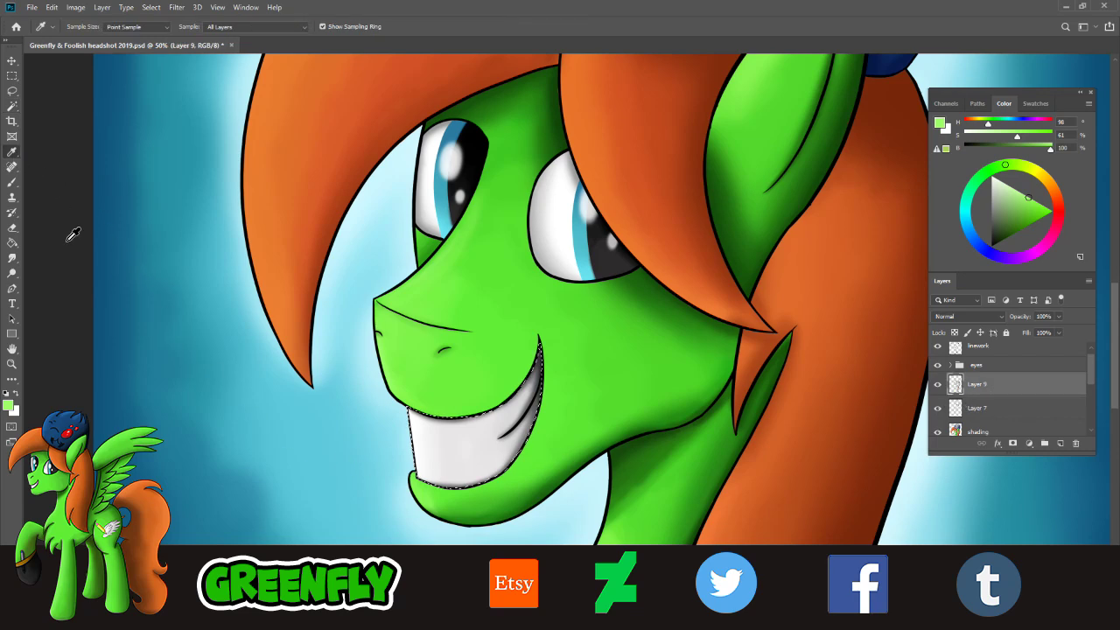
pyautogui.click(531, 426)
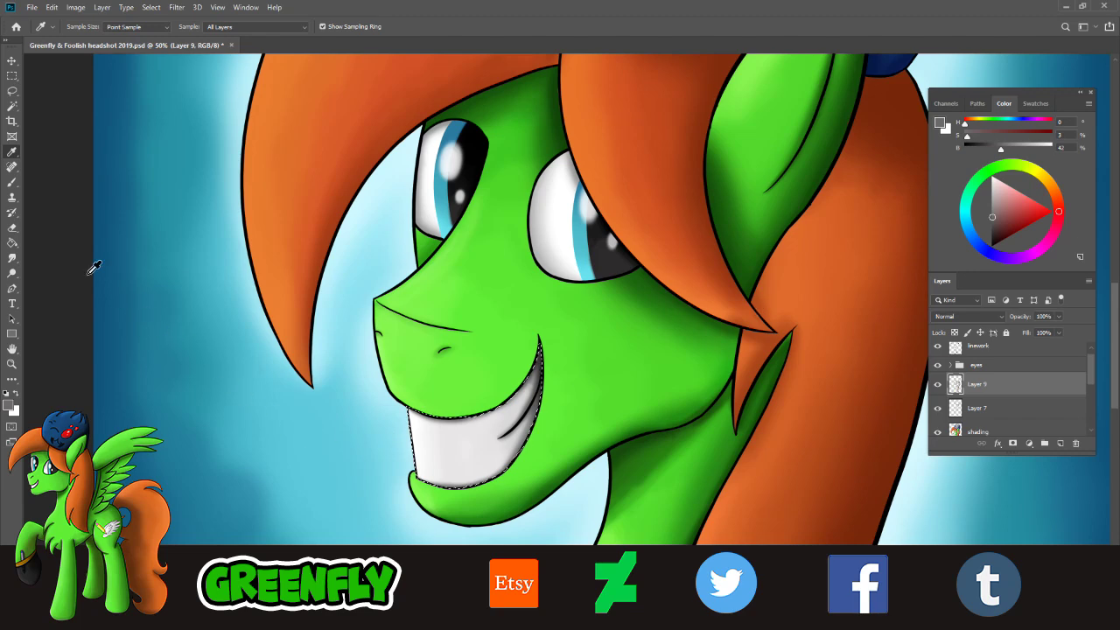
pyautogui.click(13, 182)
pyautogui.click(80, 30)
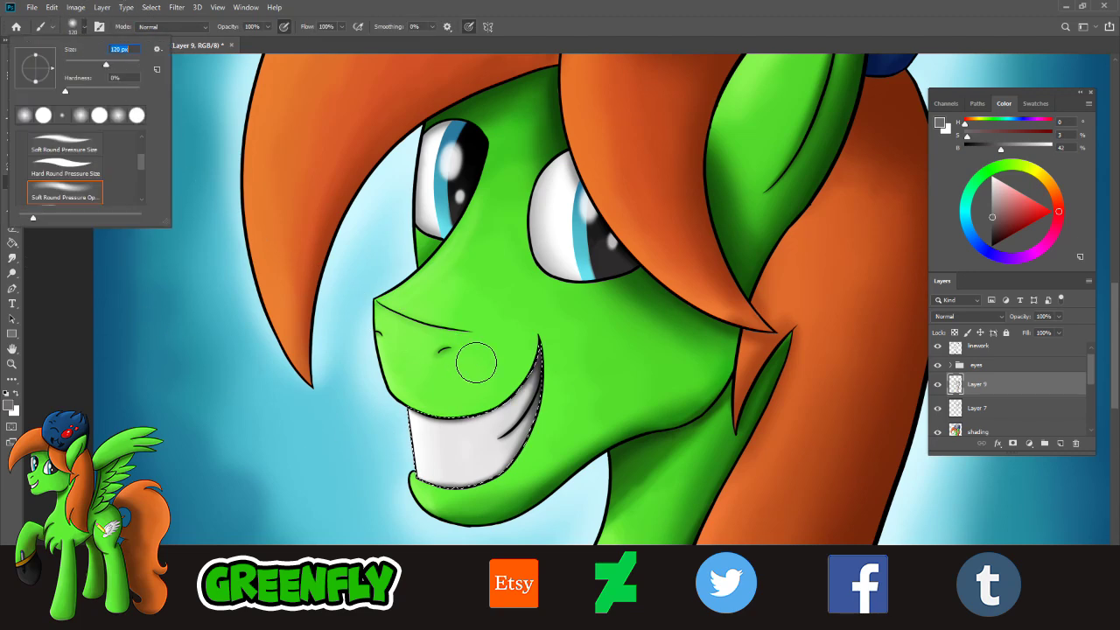
pyautogui.moveTo(548, 401); pyautogui.dragTo(434, 509)
pyautogui.hotkey('ctrl', 'z')
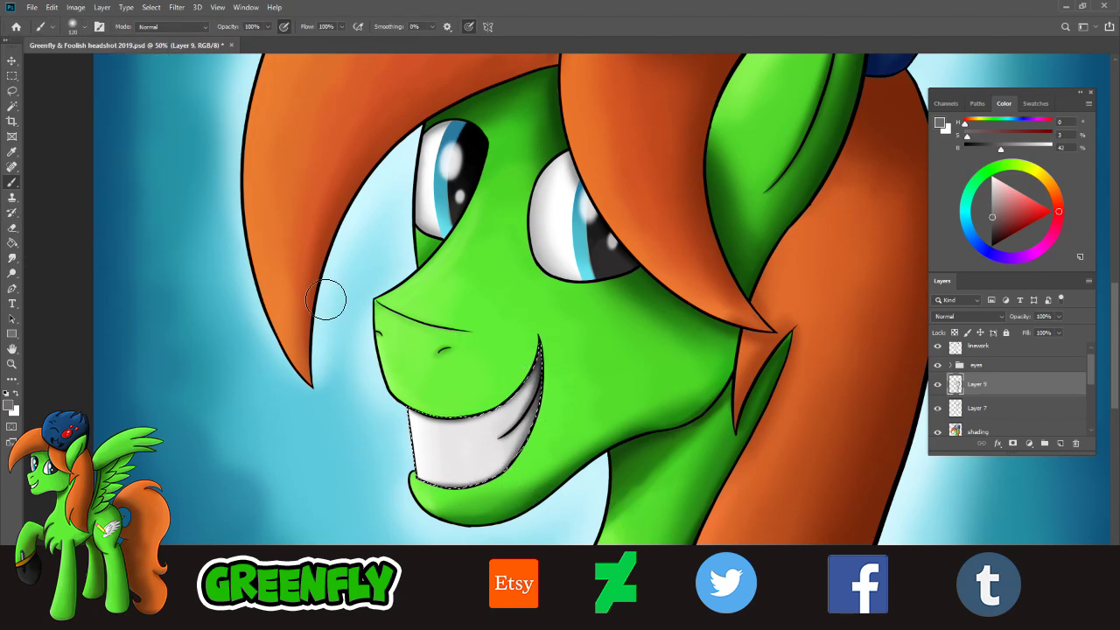
pyautogui.click(86, 31)
pyautogui.moveTo(108, 64); pyautogui.dragTo(119, 64)
pyautogui.click(536, 350)
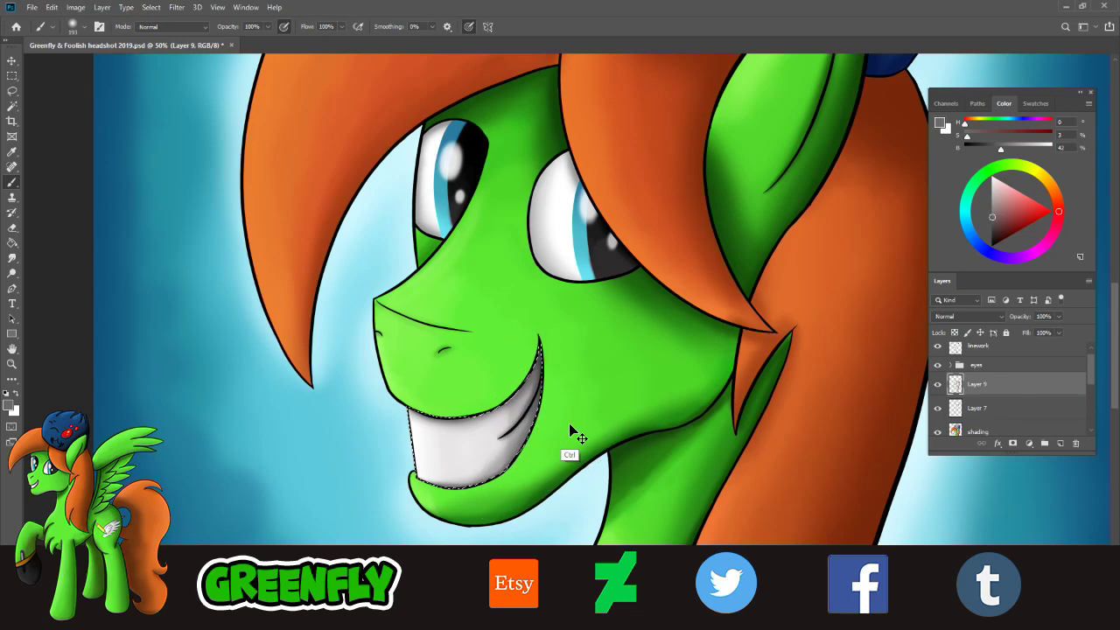
# - Set the brush opacity to 80% and the colour to H 0, S 0, B 18, and deepen the shadow in the mouth corner
pyautogui.click(268, 27)
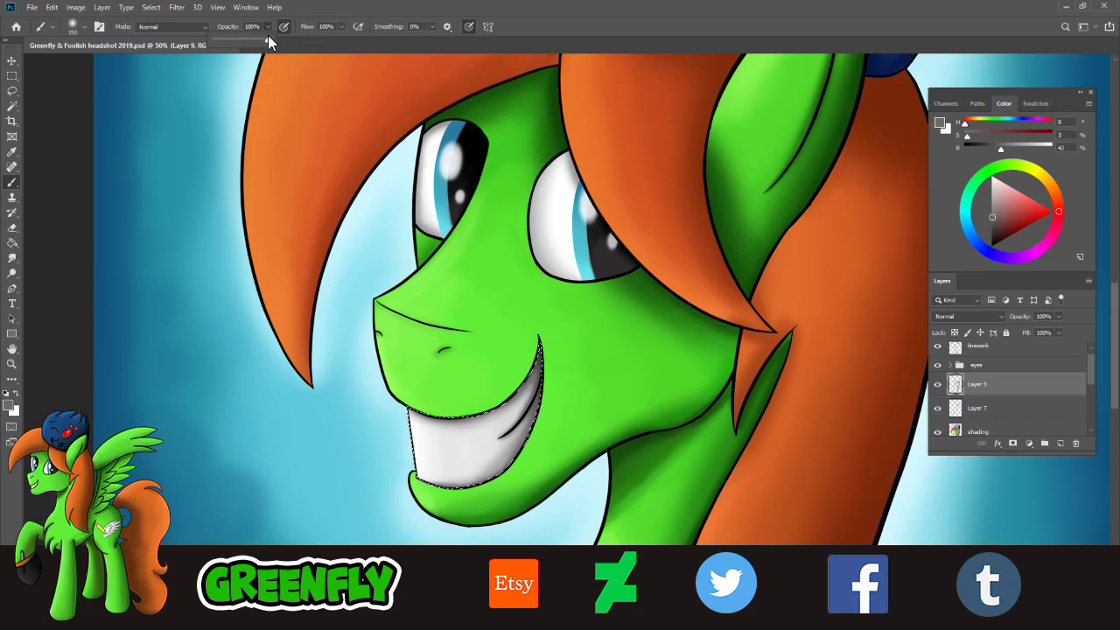
pyautogui.moveTo(270, 40); pyautogui.dragTo(257, 40)
pyautogui.moveTo(992, 216); pyautogui.dragTo(982, 234)
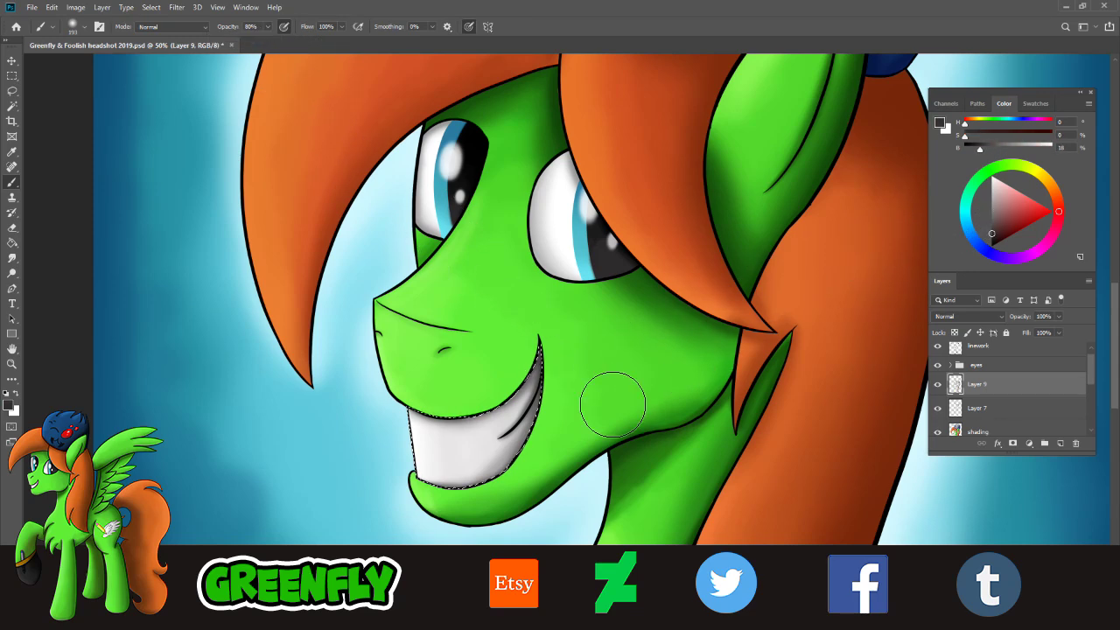
pyautogui.moveTo(557, 362); pyautogui.dragTo(551, 357)
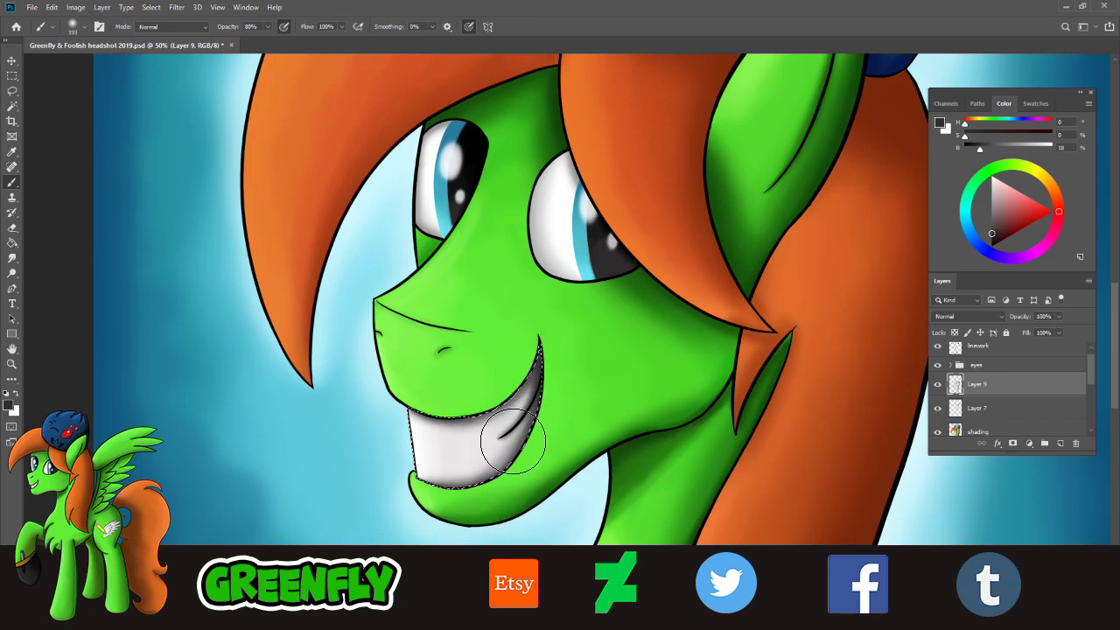
# - Check the teeth shading against the whole drawing and clear the teeth selection
pyautogui.click(11, 364)
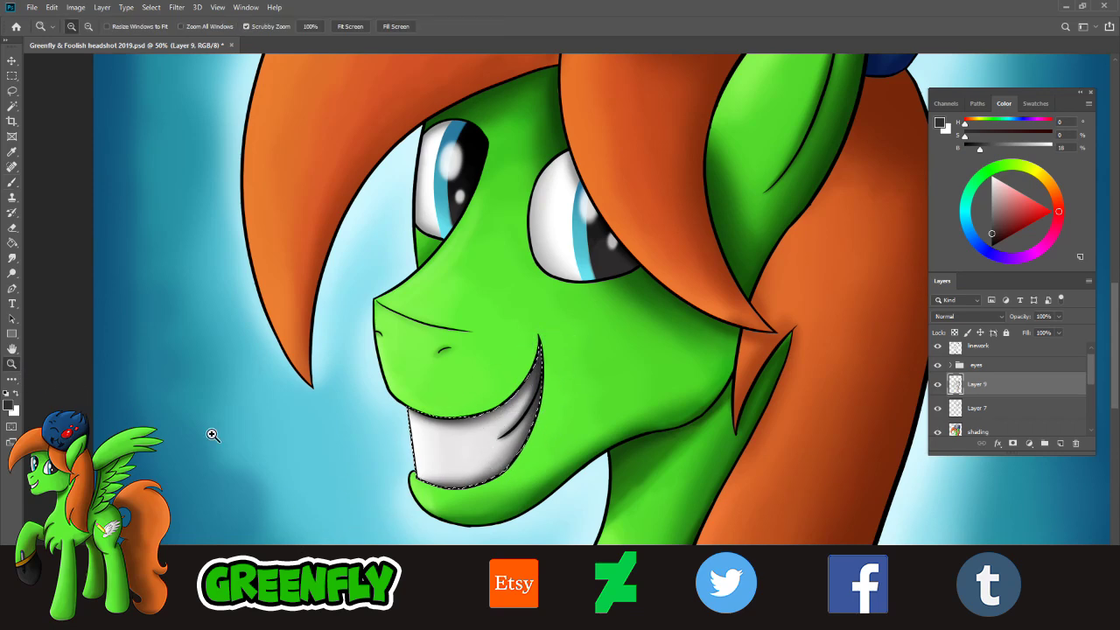
pyautogui.moveTo(573, 438)
pyautogui.mouseDown()
pyautogui.moveTo(513, 438)
pyautogui.moveTo(585, 438)
pyautogui.moveTo(569, 437)
pyautogui.mouseUp()
pyautogui.moveTo(637, 442); pyautogui.dragTo(639, 428)
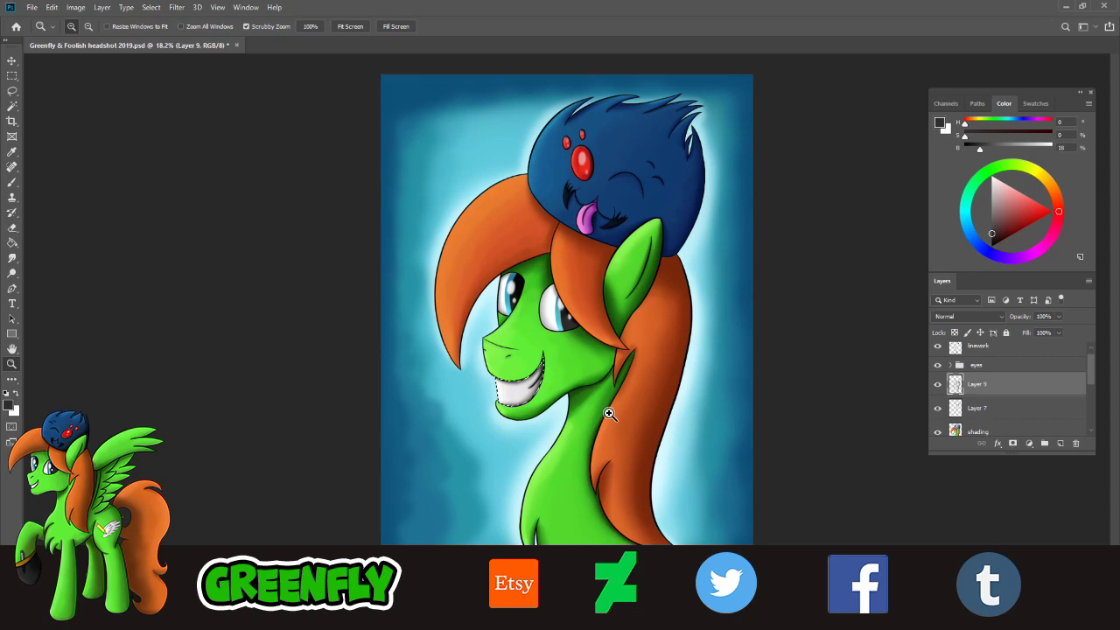
pyautogui.scroll(1, 565, 381)
pyautogui.scroll(4, 567, 348)
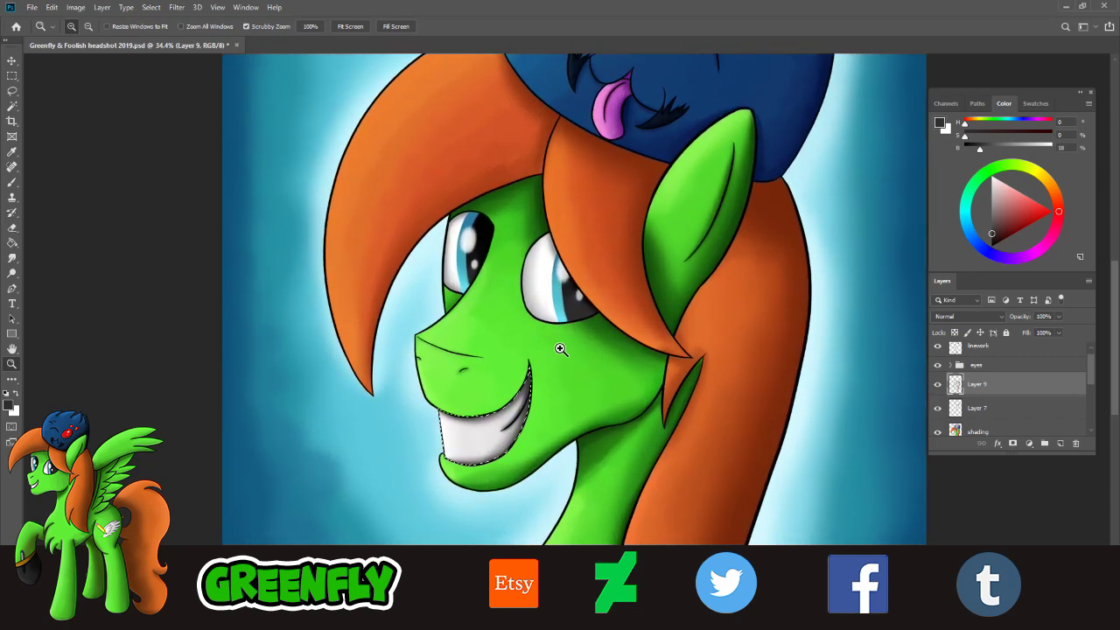
pyautogui.click(151, 7)
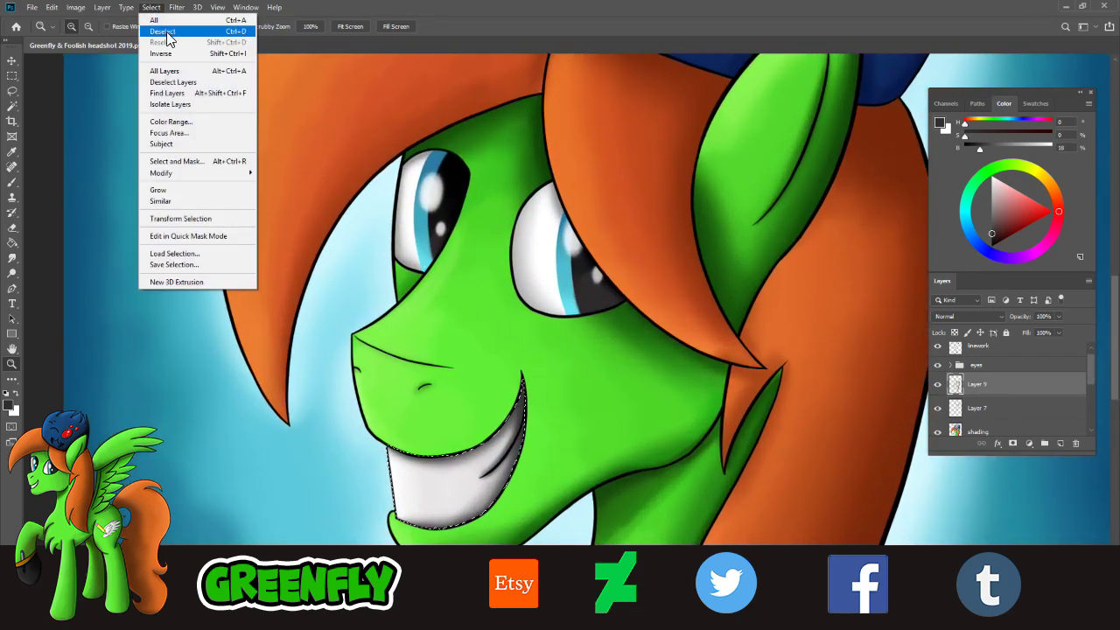
pyautogui.click(163, 26)
# - Sample the skin's dark green, set it to H 110, S 100, B 16 and shade the nostril and inner ear line with a 59 px brush
pyautogui.click(14, 154)
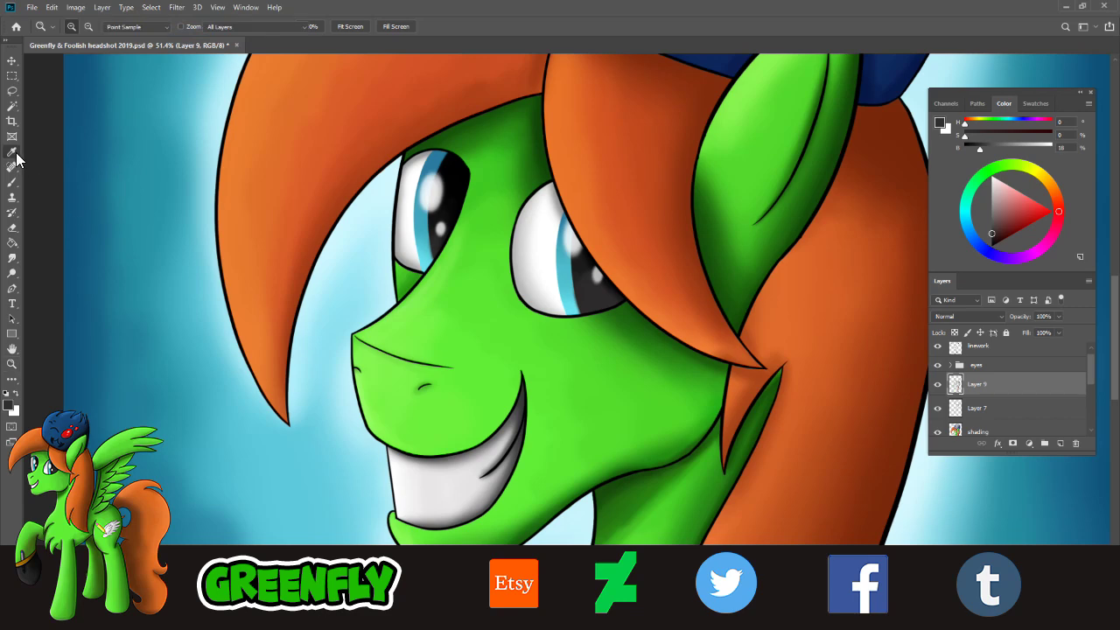
pyautogui.click(737, 305)
pyautogui.click(1012, 238)
pyautogui.moveTo(1010, 237); pyautogui.dragTo(1000, 240)
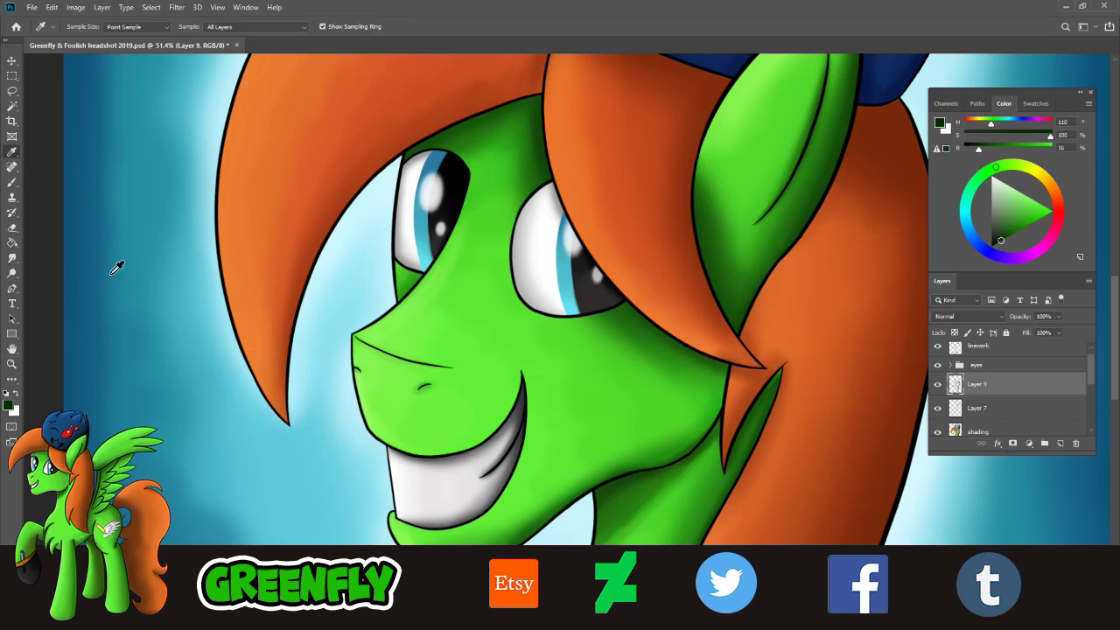
pyautogui.click(12, 182)
pyautogui.click(78, 31)
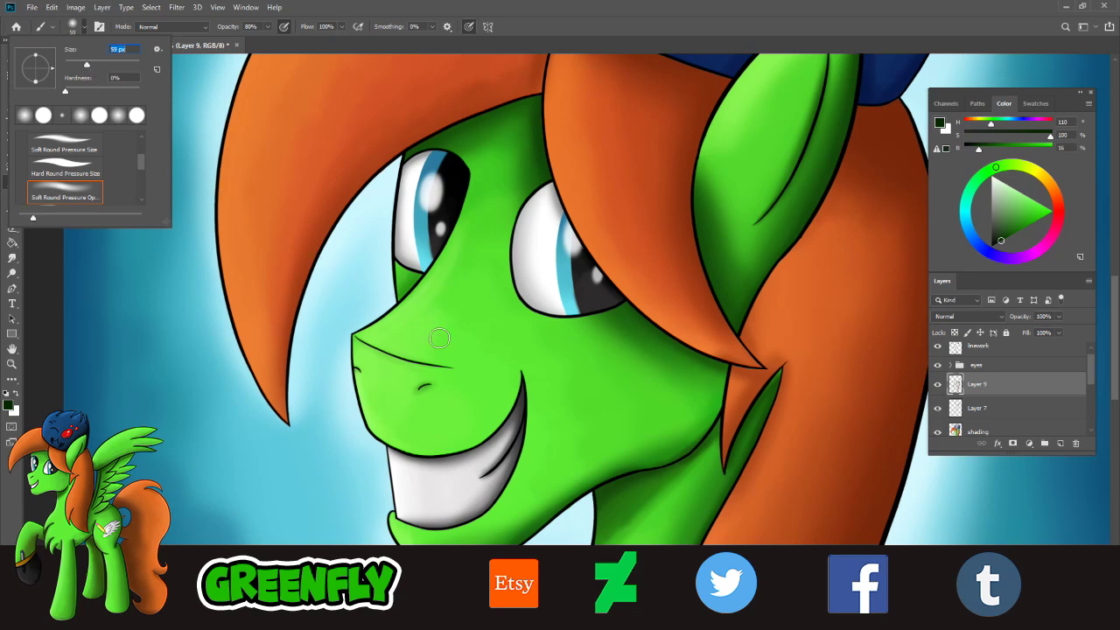
pyautogui.moveTo(423, 393)
pyautogui.mouseDown()
pyautogui.moveTo(435, 388)
pyautogui.moveTo(423, 393)
pyautogui.mouseUp()
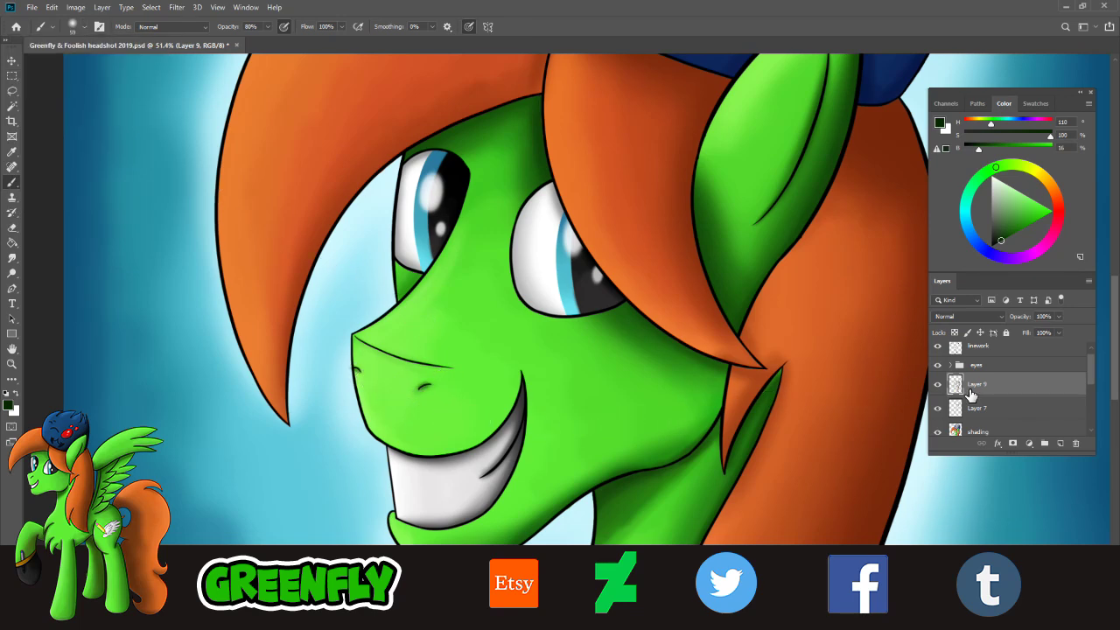
pyautogui.scroll(5, 1113, 382)
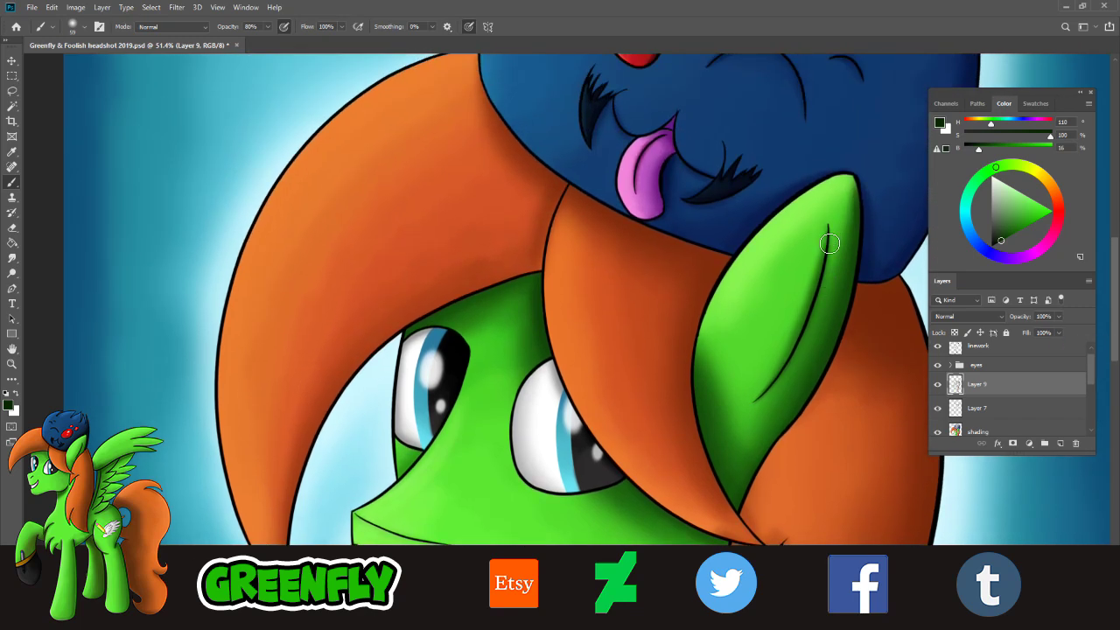
pyautogui.moveTo(829, 243)
pyautogui.mouseDown()
pyautogui.moveTo(772, 397)
pyautogui.moveTo(824, 234)
pyautogui.moveTo(771, 386)
pyautogui.mouseUp()
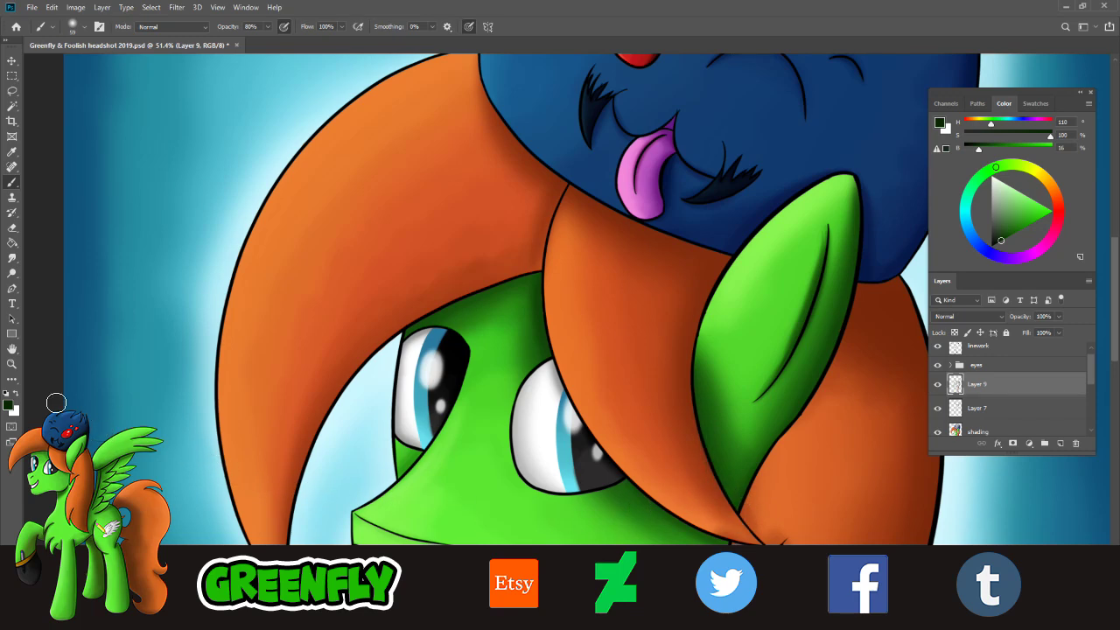
# - Shade the small patch of green skin beneath the pony's far eye with the same dark green
pyautogui.click(12, 364)
pyautogui.moveTo(403, 522); pyautogui.dragTo(453, 532)
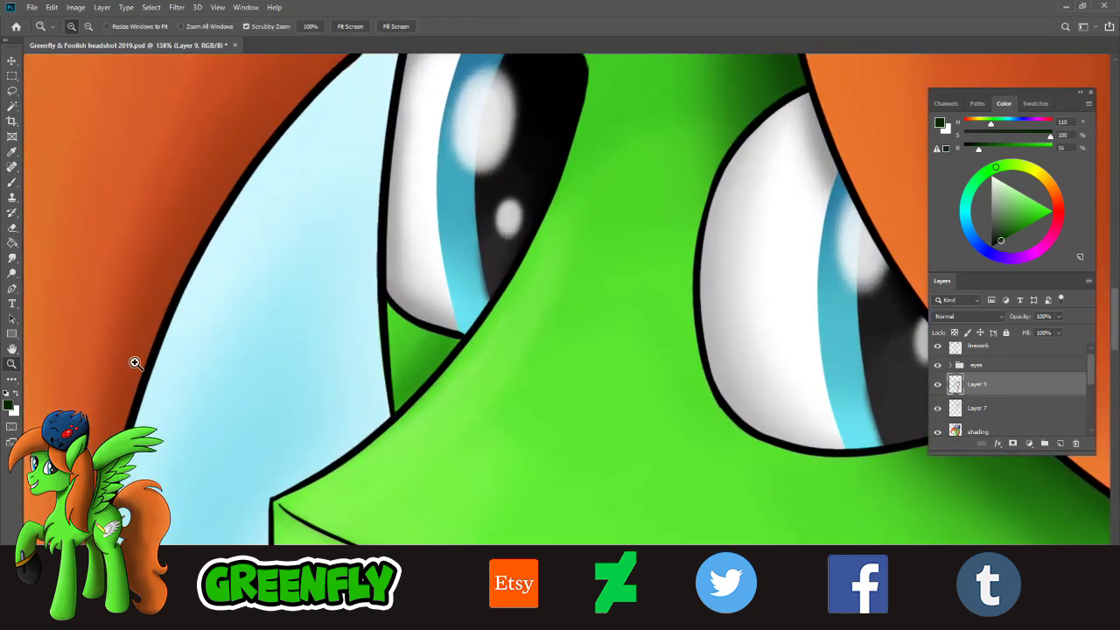
pyautogui.click(12, 182)
pyautogui.moveTo(427, 402)
pyautogui.mouseDown()
pyautogui.moveTo(457, 350)
pyautogui.moveTo(399, 424)
pyautogui.moveTo(459, 353)
pyautogui.moveTo(366, 417)
pyautogui.mouseUp()
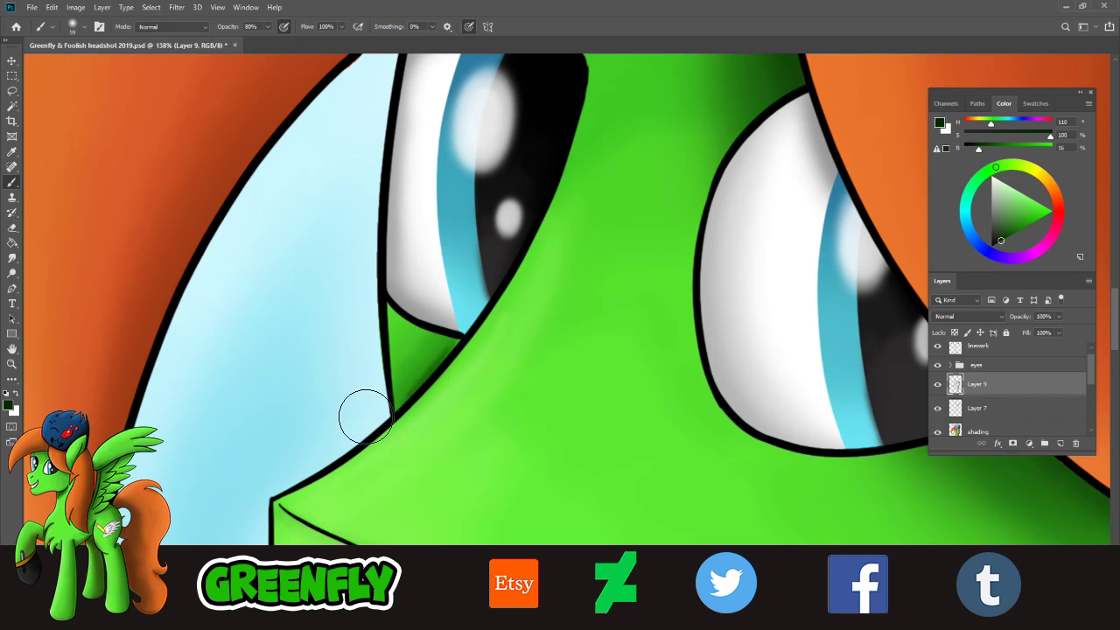
# - Examine the whole drawing to judge the balance of the shading and highlights
pyautogui.click(12, 364)
pyautogui.moveTo(484, 426); pyautogui.dragTo(430, 428)
pyautogui.moveTo(523, 426); pyautogui.dragTo(500, 423)
pyautogui.moveTo(578, 429)
pyautogui.mouseDown()
pyautogui.moveTo(561, 421)
pyautogui.moveTo(573, 420)
pyautogui.mouseUp()
pyautogui.moveTo(662, 403); pyautogui.dragTo(650, 400)
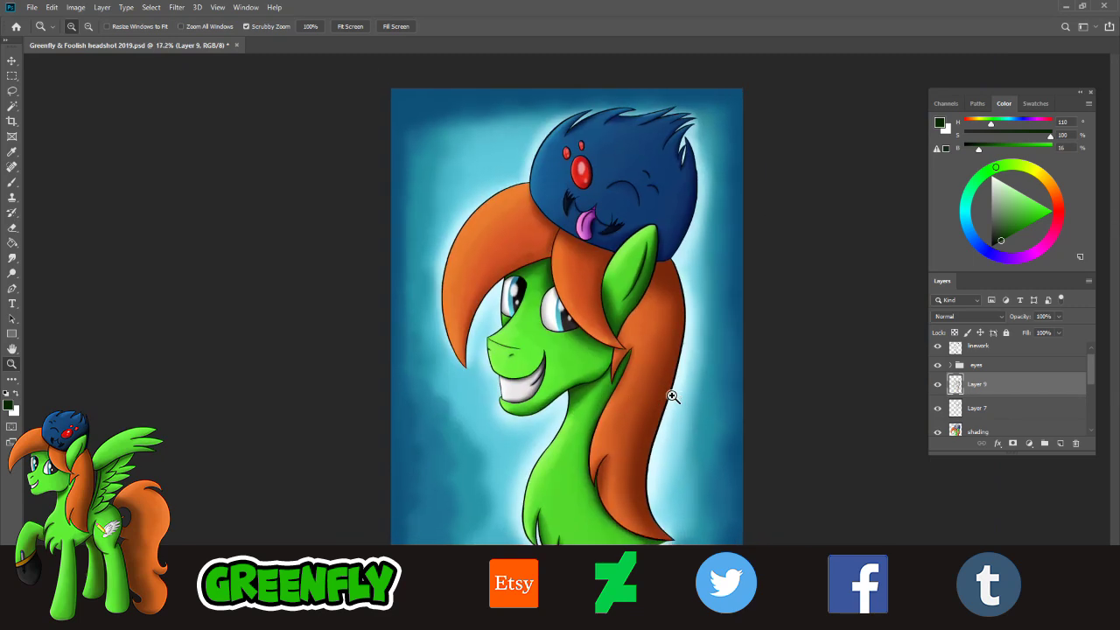
pyautogui.scroll(-2, 700, 388)
pyautogui.scroll(1, 684, 371)
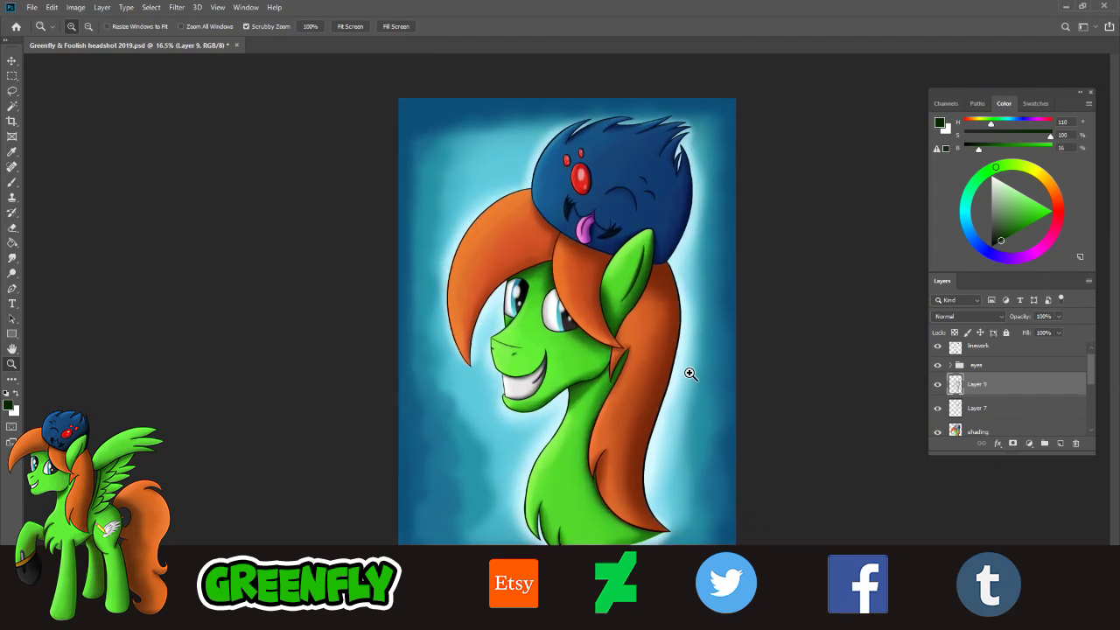
pyautogui.scroll(2, 704, 333)
pyautogui.scroll(-1, 712, 323)
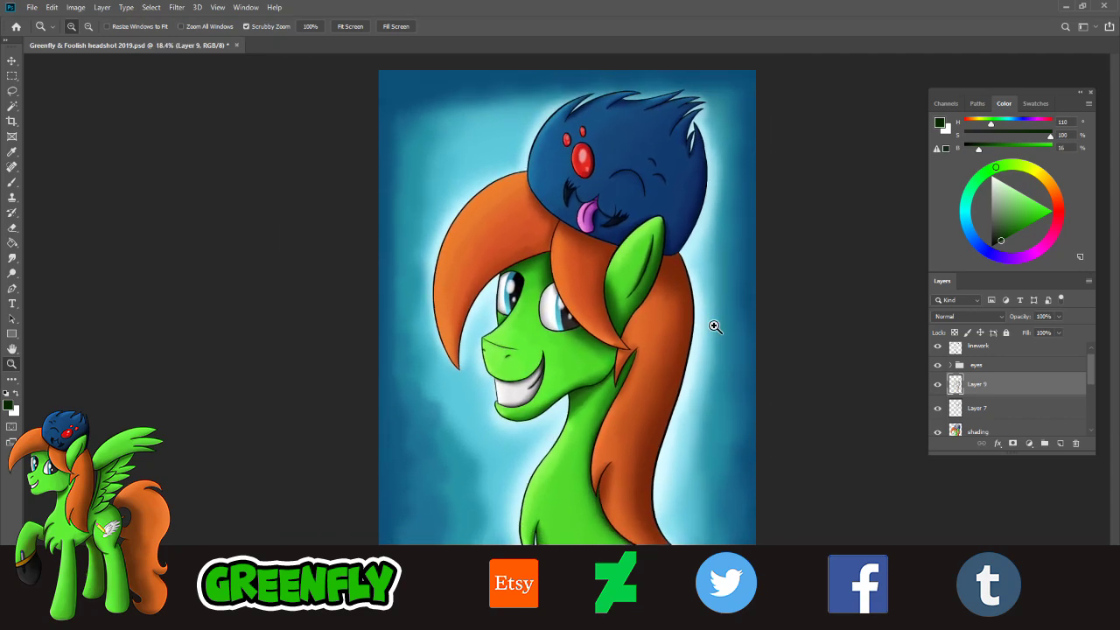
pyautogui.scroll(1, 712, 333)
pyautogui.scroll(-1, 703, 337)
pyautogui.scroll(-1, 709, 337)
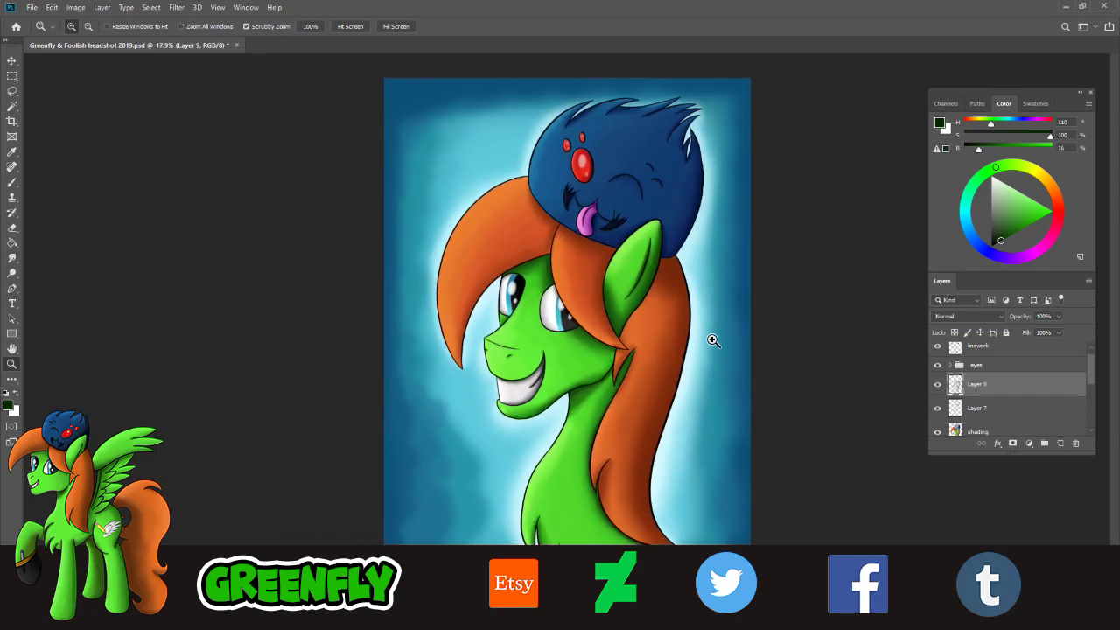
pyautogui.scroll(1, 713, 338)
pyautogui.scroll(-1, 700, 345)
pyautogui.scroll(-1, 698, 351)
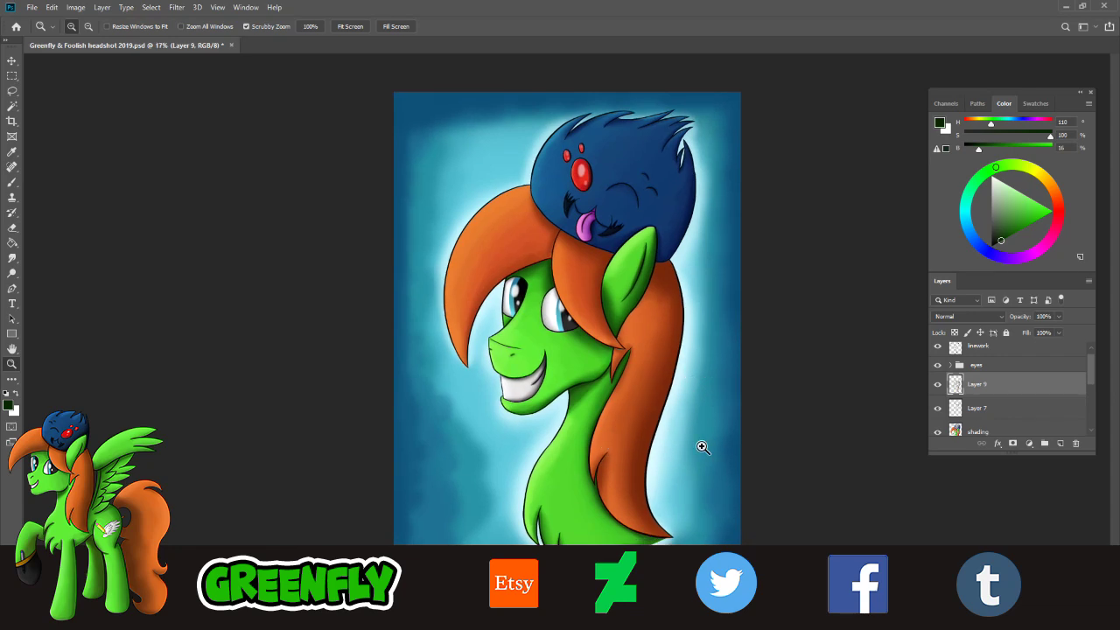
# - Save the headshot drawing
pyautogui.click(35, 9)
pyautogui.click(49, 122)
# - Select the blue body of the creature on the pony's head on the colour layer with the Magic Wand
pyautogui.scroll(5, 703, 143)
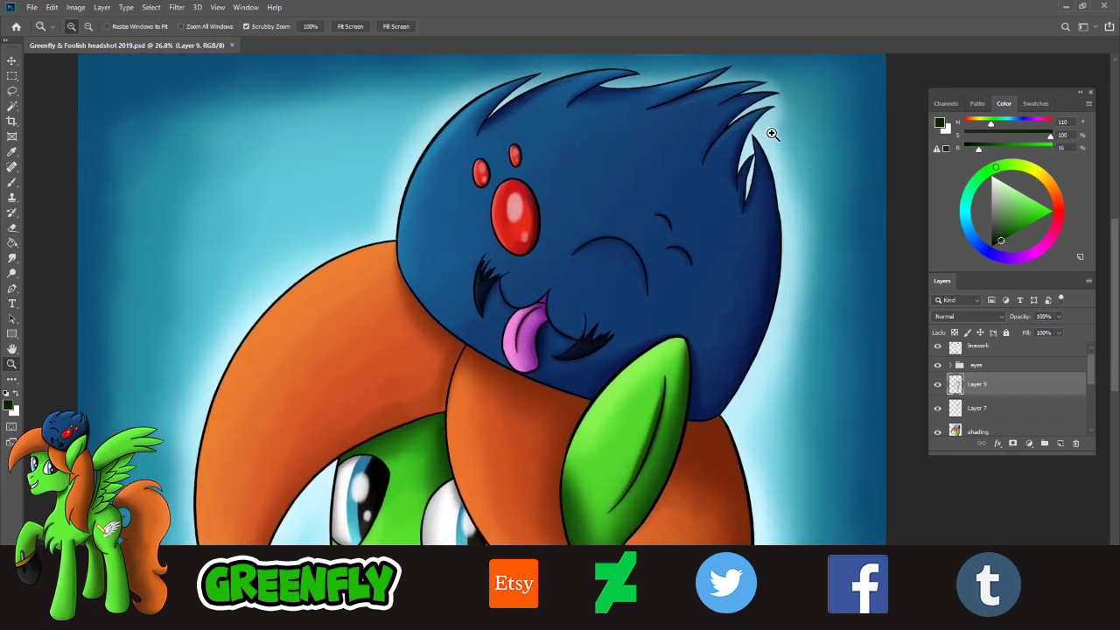
pyautogui.scroll(2, 772, 134)
pyautogui.scroll(-4, 700, 406)
pyautogui.scroll(2, 700, 350)
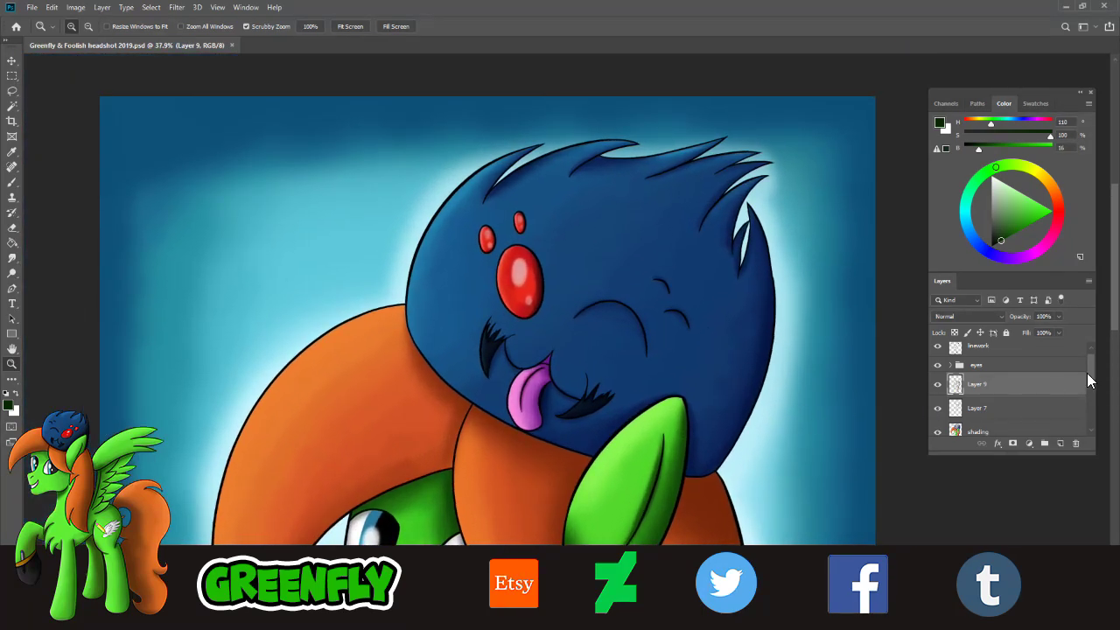
pyautogui.scroll(-3, 1087, 373)
pyautogui.click(989, 375)
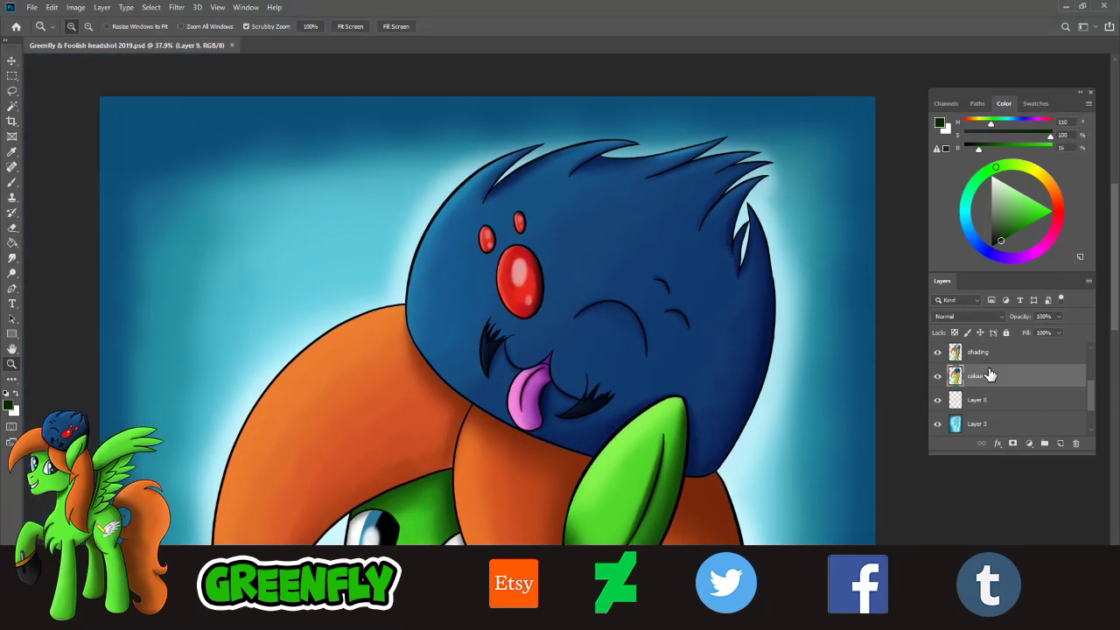
pyautogui.click(14, 106)
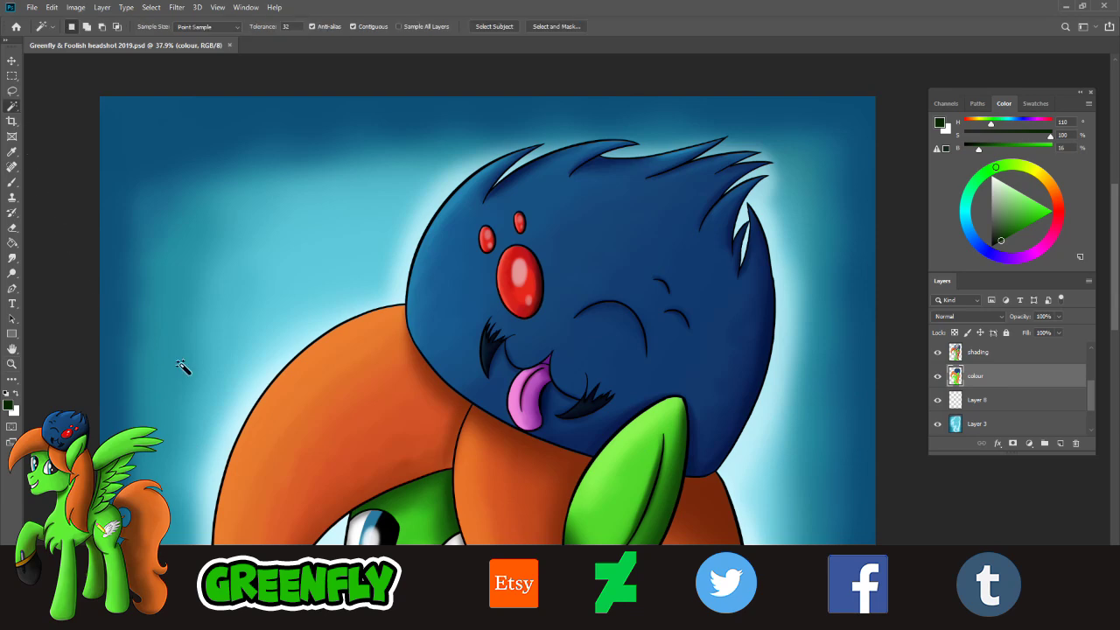
pyautogui.click(714, 292)
# - Make Layer 9 active and sample the creature's darkest blue edge, shifting the painting colour to H 232, S 92, B 18
pyautogui.scroll(3, 1090, 381)
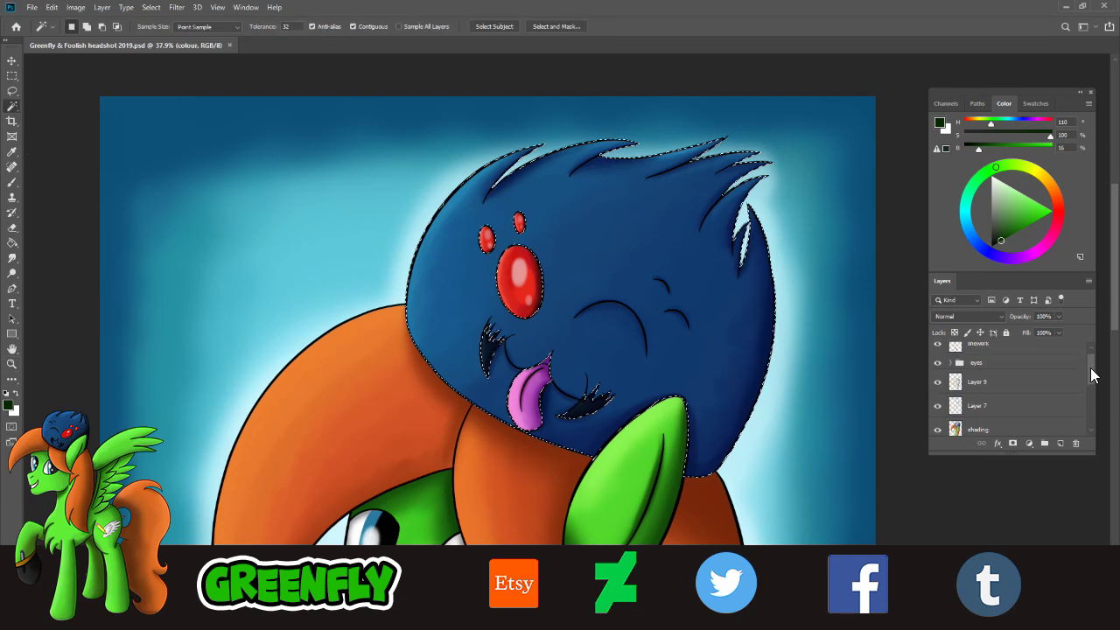
pyautogui.click(1003, 401)
pyautogui.click(13, 153)
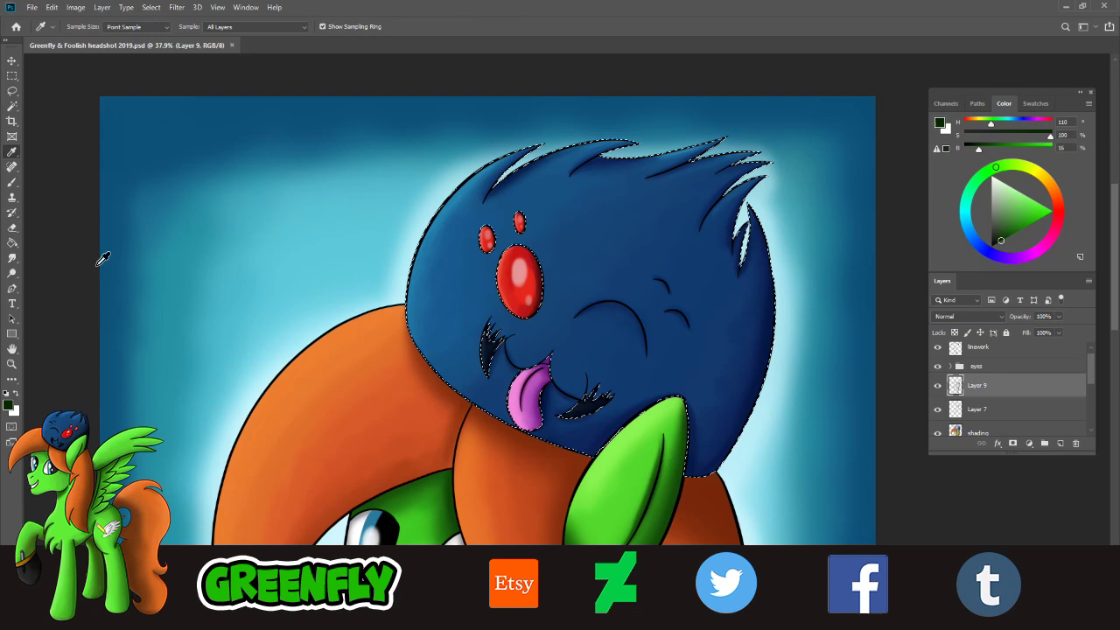
pyautogui.click(759, 389)
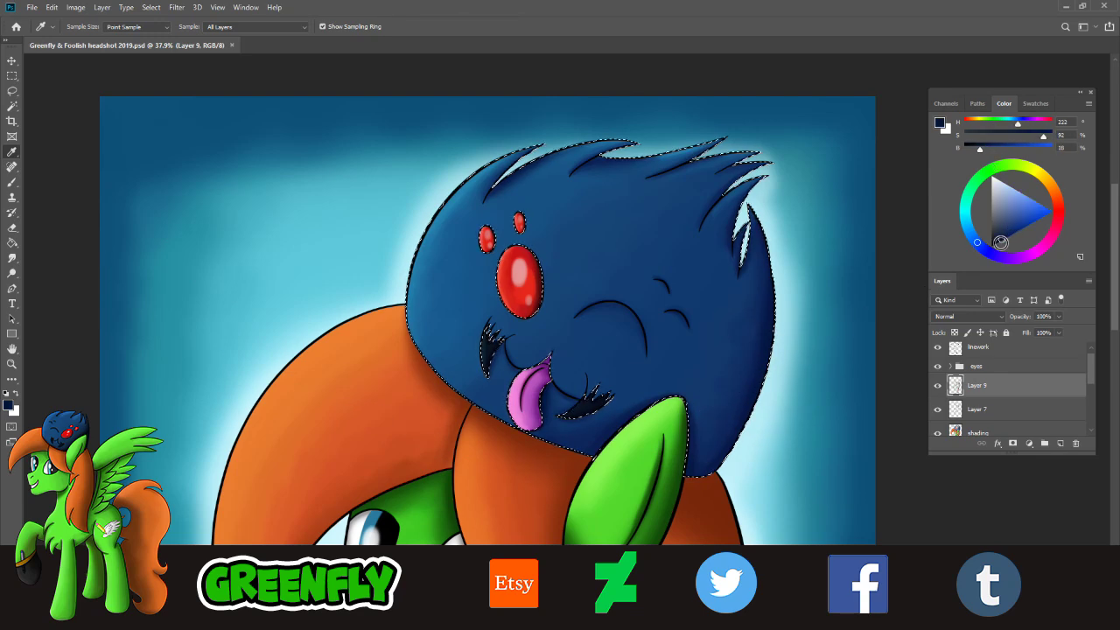
pyautogui.click(973, 252)
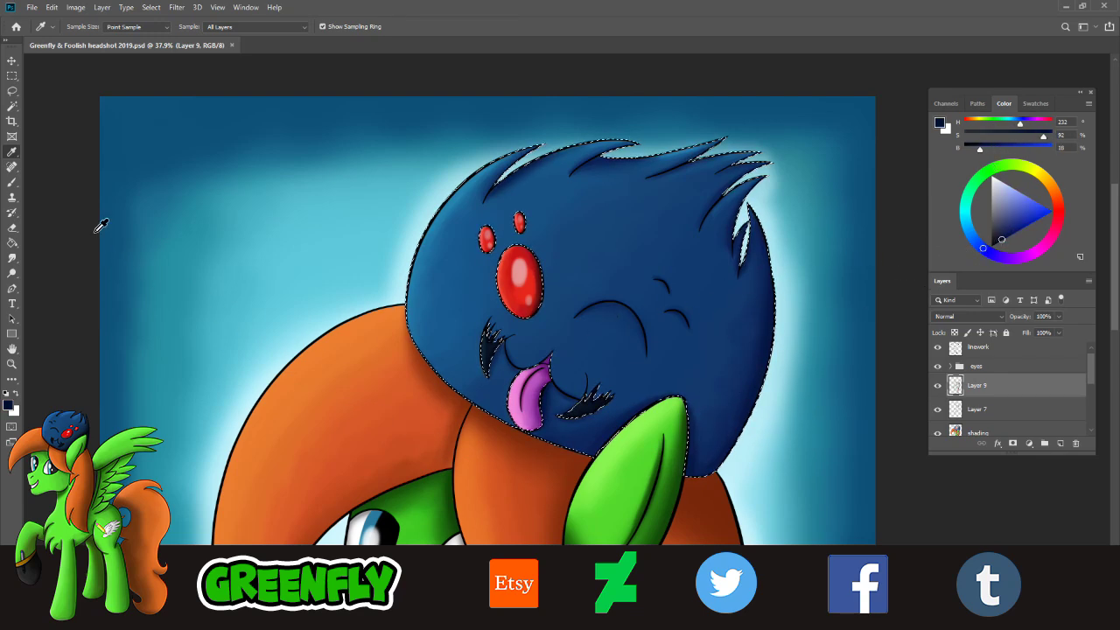
# - Deepen the shadow on the creature's body behind the pony's ear using a 448 px soft brush with the dark navy
pyautogui.click(12, 182)
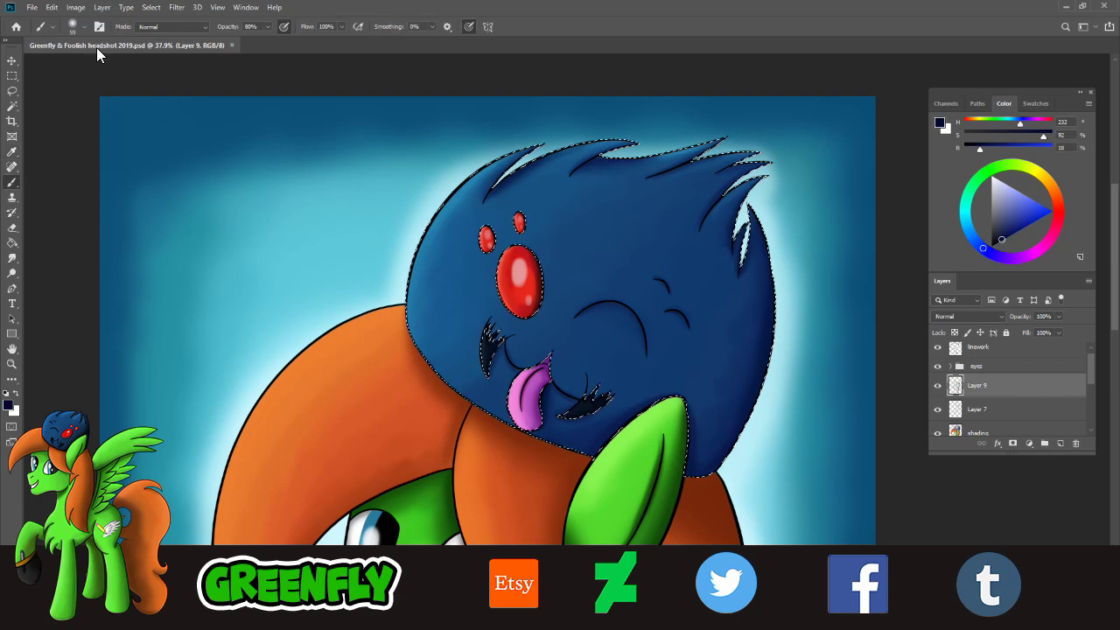
pyautogui.click(84, 26)
pyautogui.click(130, 64)
pyautogui.click(709, 483)
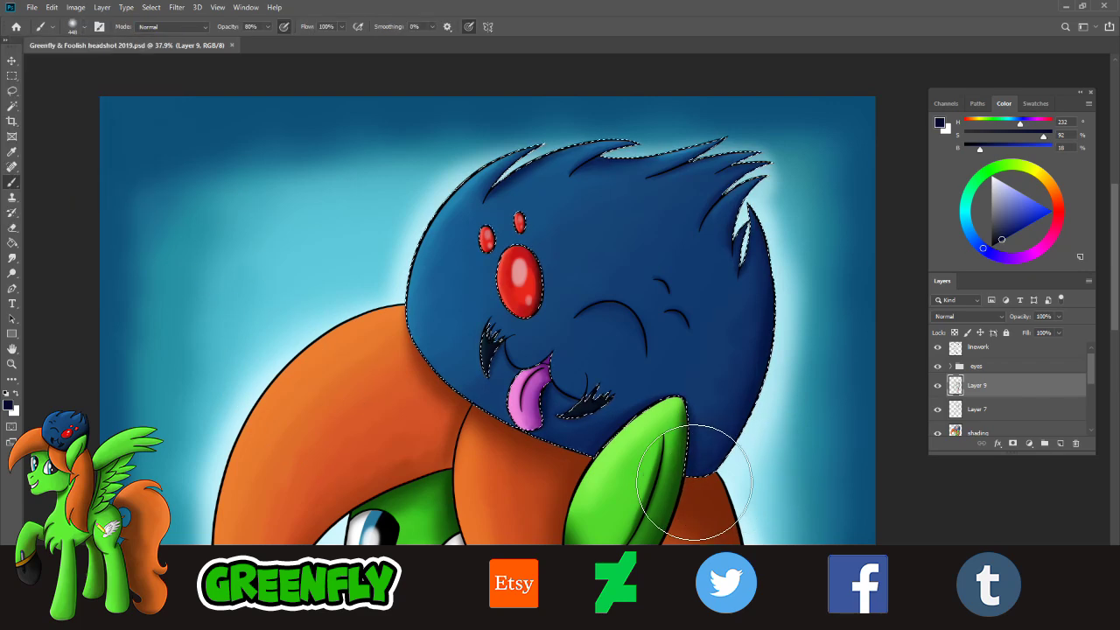
pyautogui.moveTo(693, 482)
pyautogui.mouseDown()
pyautogui.moveTo(785, 418)
pyautogui.moveTo(768, 406)
pyautogui.moveTo(762, 361)
pyautogui.moveTo(794, 319)
pyautogui.moveTo(809, 246)
pyautogui.moveTo(794, 244)
pyautogui.moveTo(814, 293)
pyautogui.moveTo(783, 247)
pyautogui.moveTo(678, 516)
pyautogui.moveTo(799, 270)
pyautogui.moveTo(811, 274)
pyautogui.moveTo(794, 253)
pyautogui.moveTo(682, 522)
pyautogui.moveTo(799, 334)
pyautogui.moveTo(720, 498)
pyautogui.moveTo(661, 533)
pyautogui.moveTo(702, 457)
pyautogui.mouseUp()
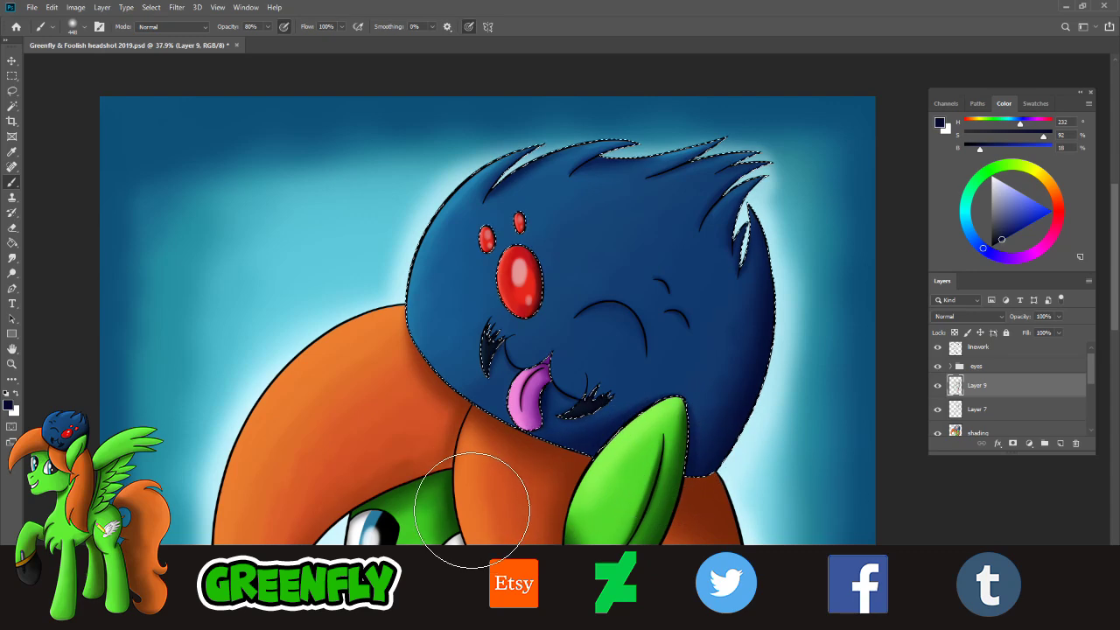
# - Shade around the creature's hair tufts and closed eye with a 117 px brush, lightening the navy to 34% brightness
pyautogui.click(84, 26)
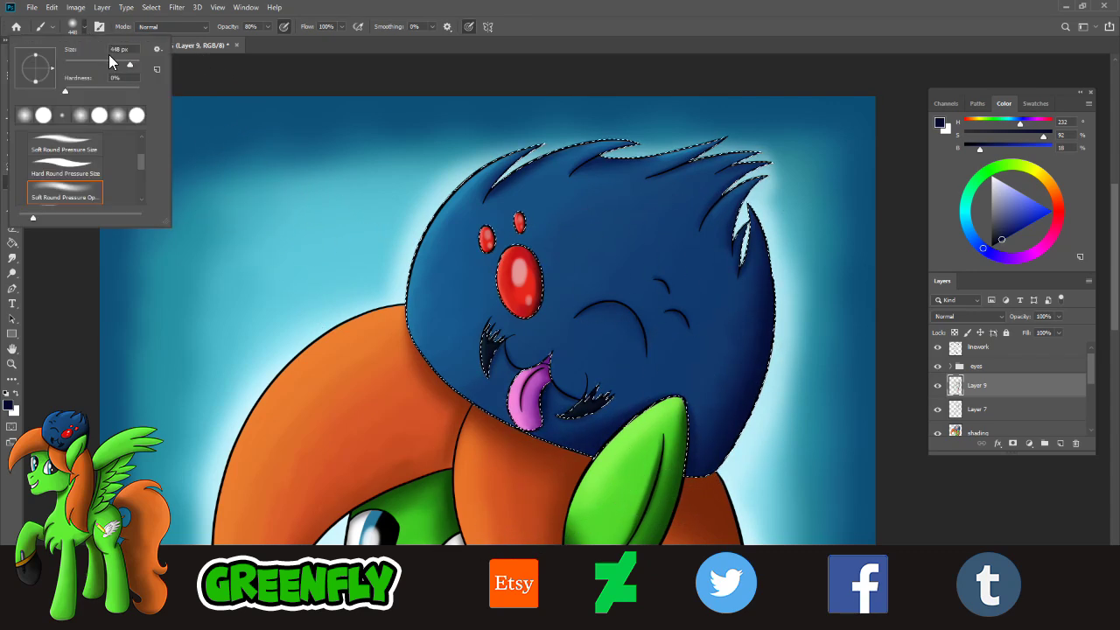
pyautogui.click(791, 304)
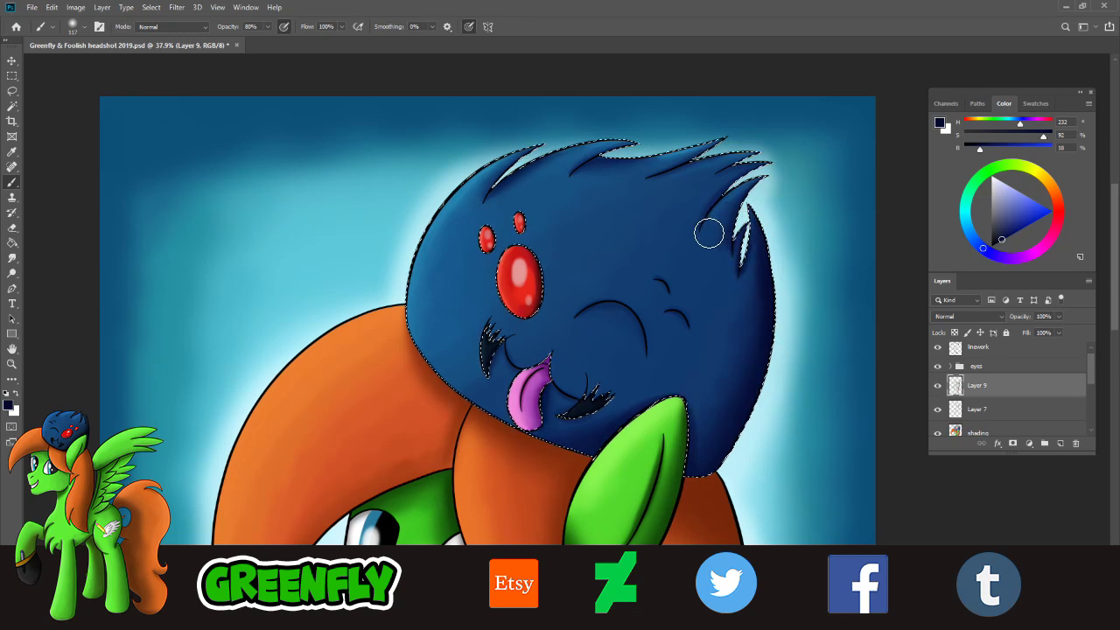
pyautogui.moveTo(1002, 231); pyautogui.dragTo(996, 233)
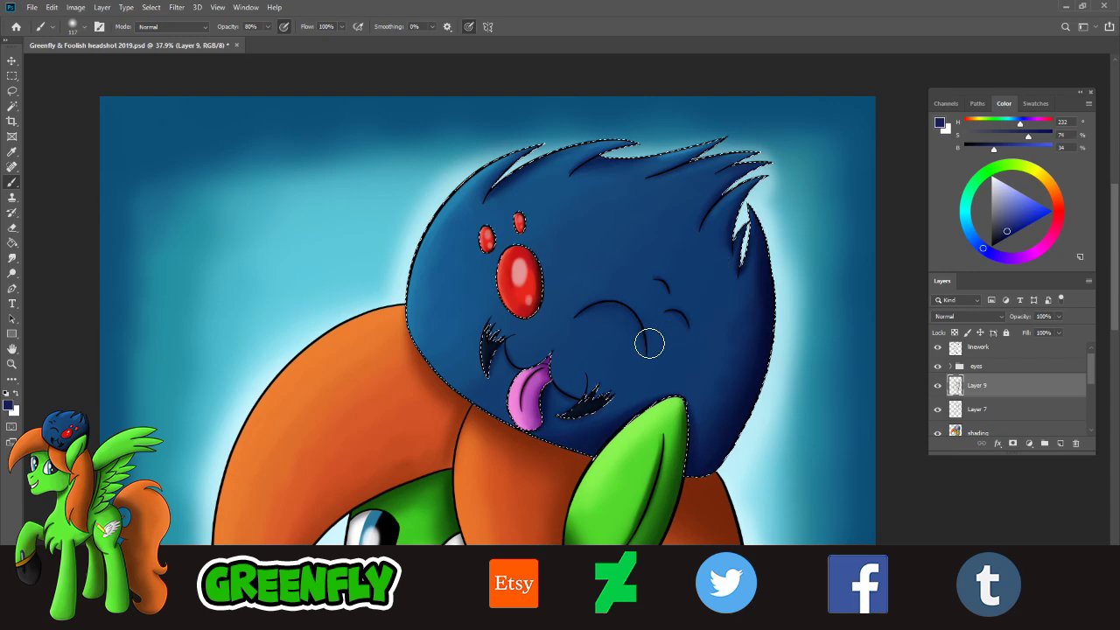
# - Sample the lighter blue beside the creature's small red eyes and brighten the painting colour to H 195, S 76, B 76
pyautogui.click(12, 151)
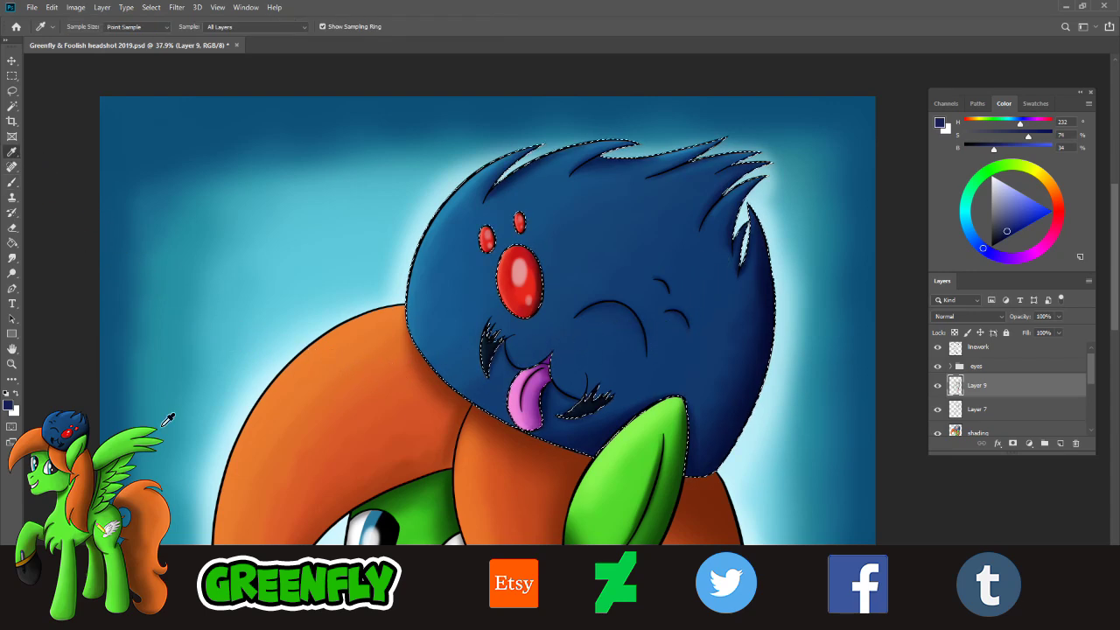
pyautogui.click(12, 364)
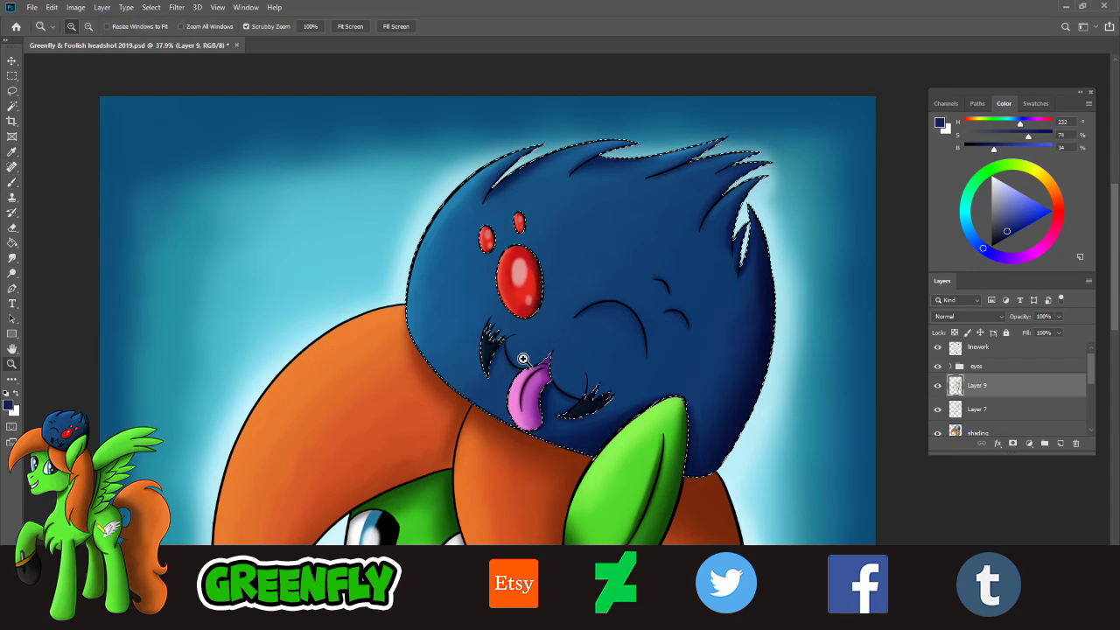
pyautogui.moveTo(522, 358); pyautogui.dragTo(473, 358)
pyautogui.moveTo(490, 442); pyautogui.dragTo(513, 455)
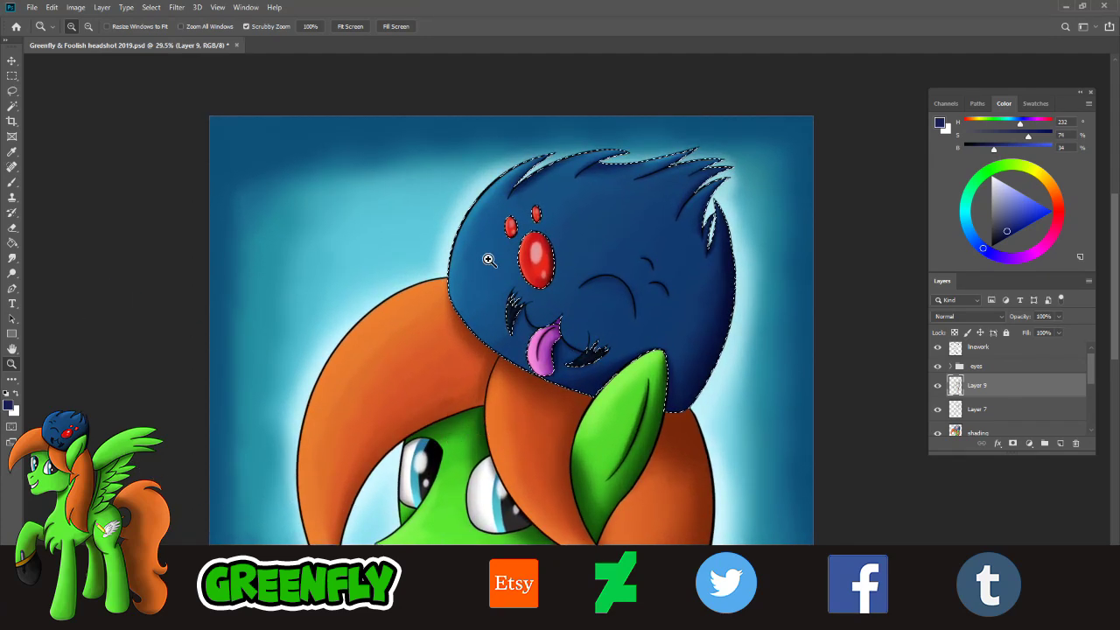
pyautogui.click(12, 151)
pyautogui.click(500, 229)
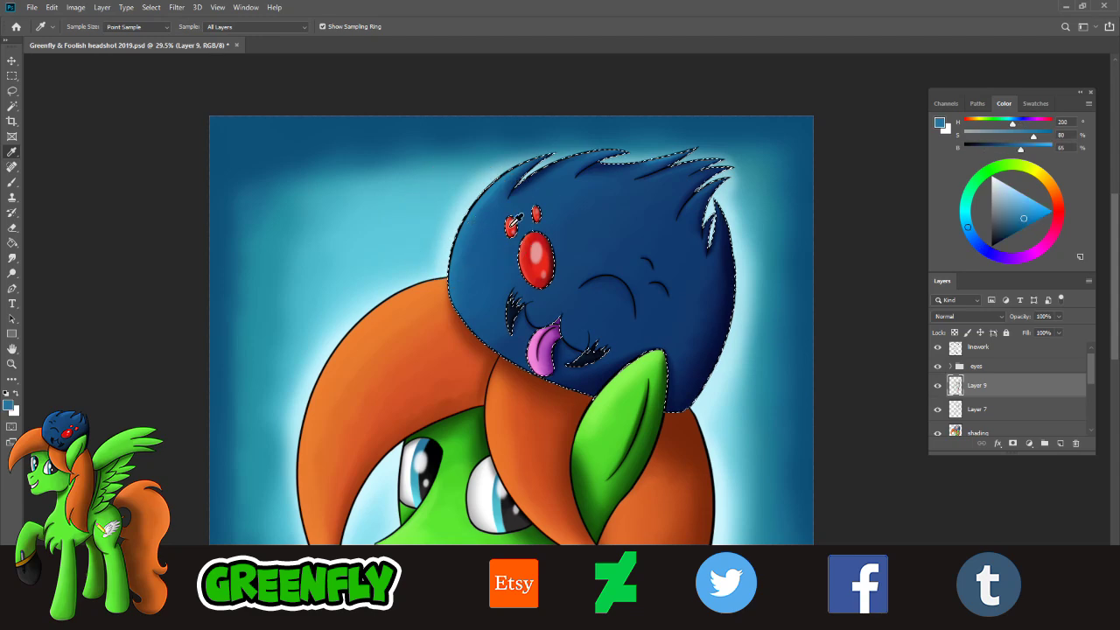
pyautogui.click(1027, 213)
pyautogui.click(967, 224)
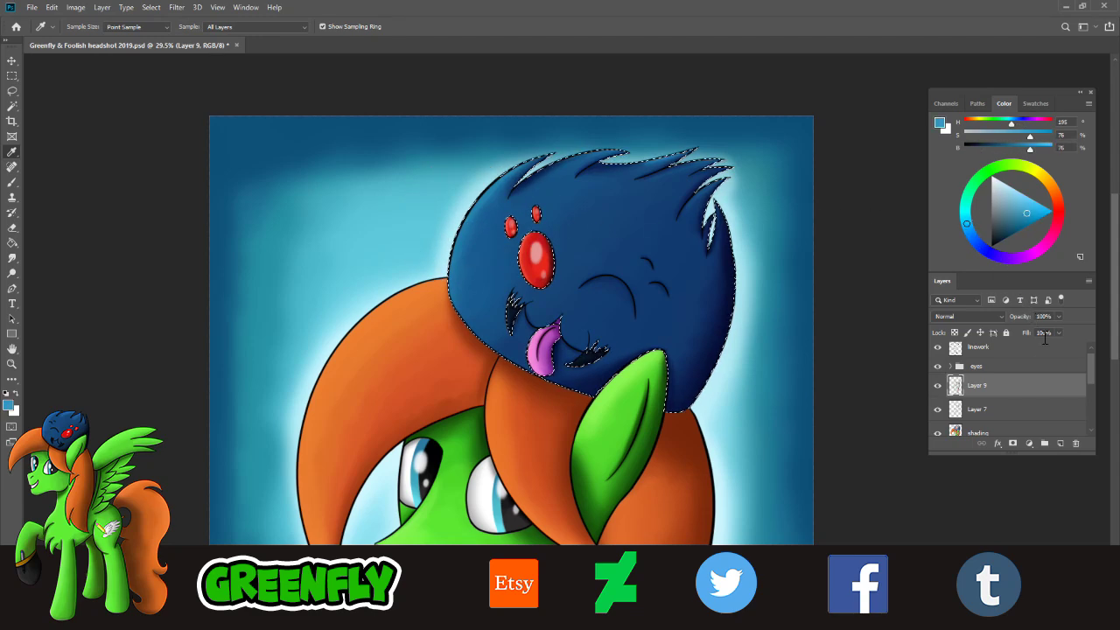
# - Brush a light blue highlight along the creature's cheek with an enlarged soft brush, lowering the brush opacity to 46%
pyautogui.click(12, 183)
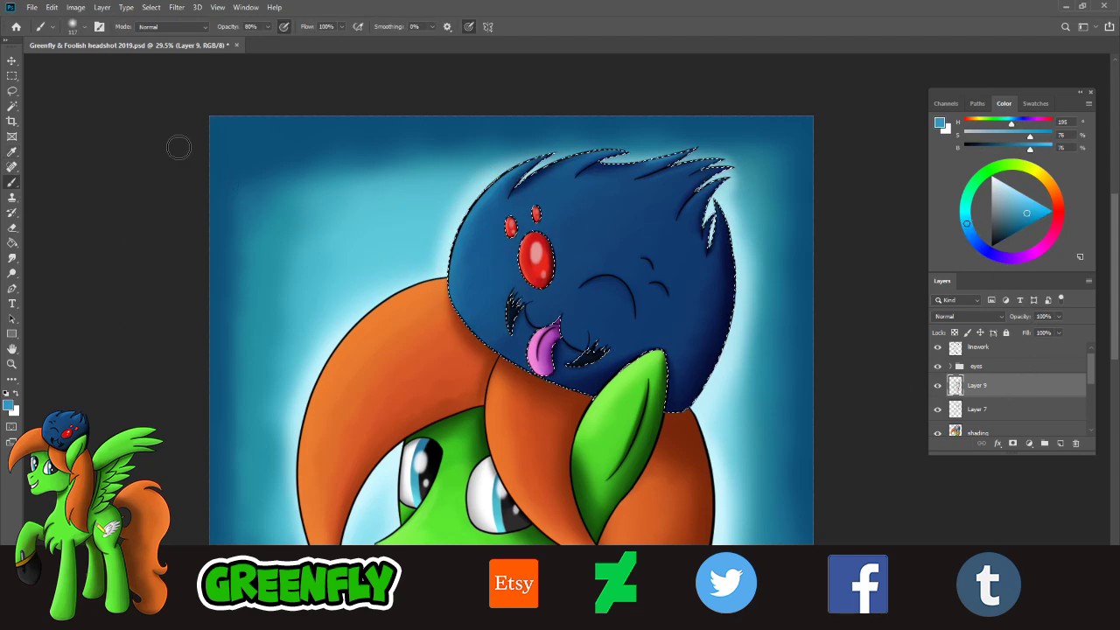
pyautogui.click(73, 27)
pyautogui.moveTo(440, 322); pyautogui.dragTo(477, 302)
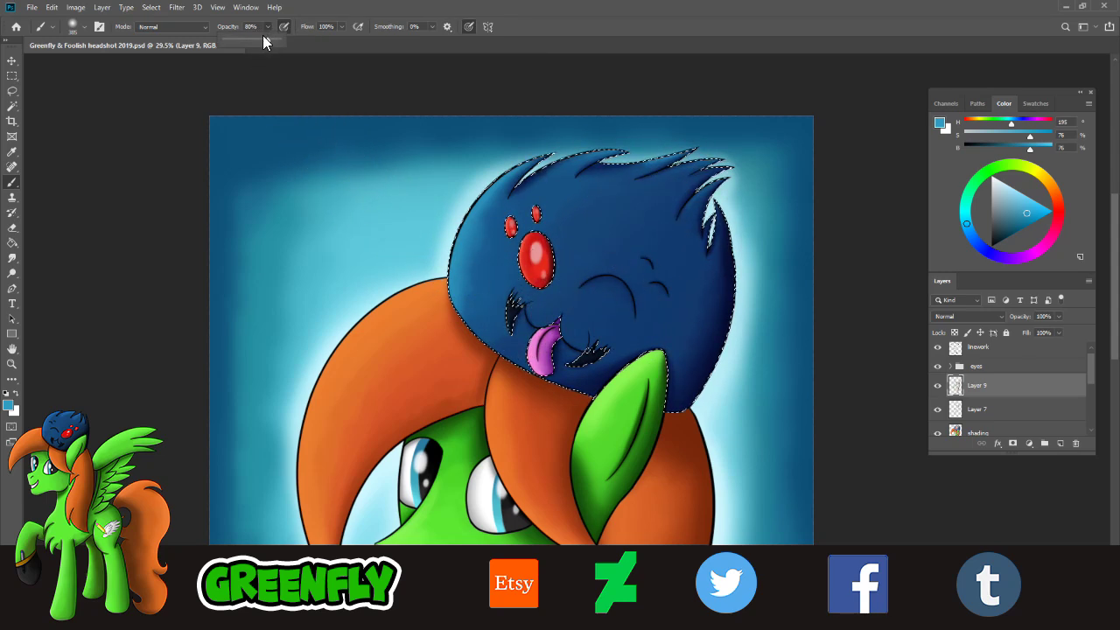
pyautogui.click(250, 41)
pyautogui.moveTo(430, 341); pyautogui.dragTo(498, 330)
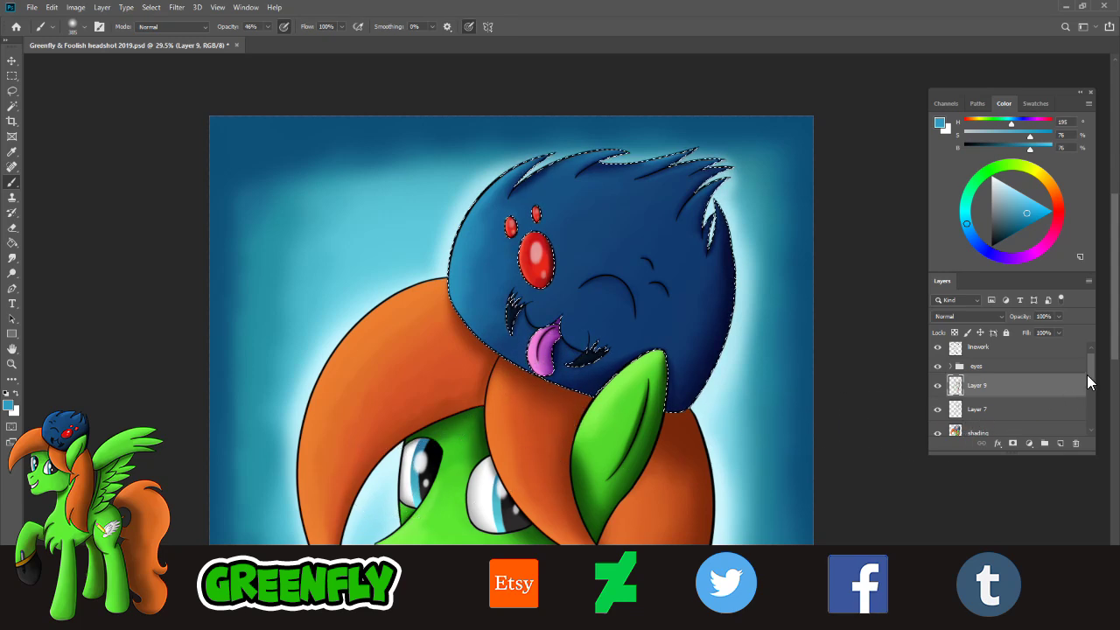
# - Select the pony's orange mane on the colour layer with the Magic Wand and make Layer 9 active again
pyautogui.scroll(-3, 1089, 385)
pyautogui.click(977, 391)
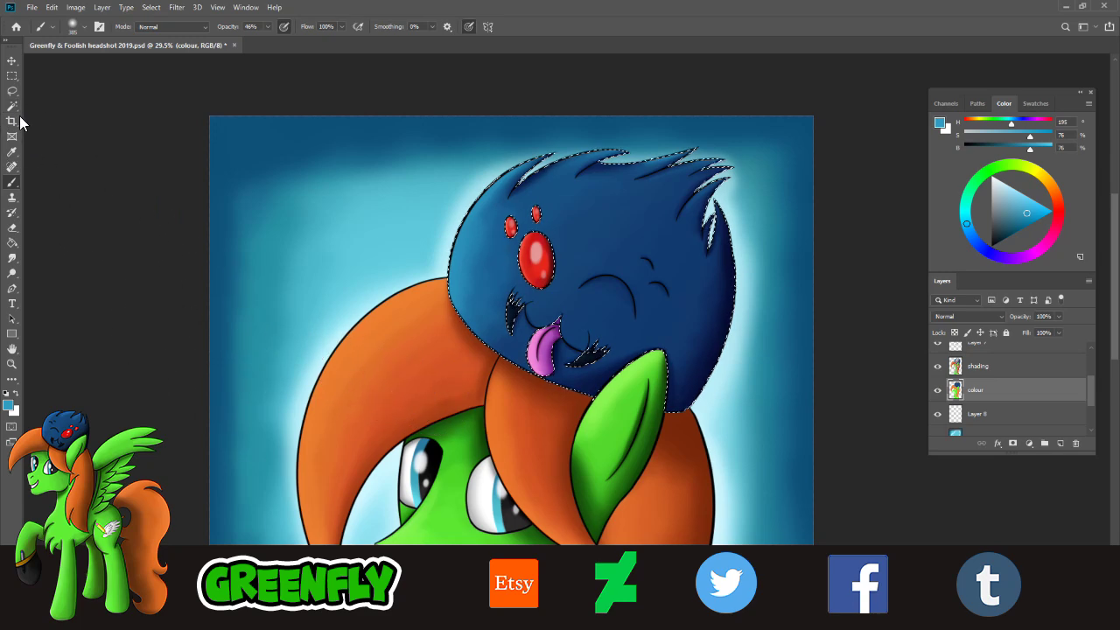
pyautogui.press('w')
pyautogui.click(385, 380)
pyautogui.scroll(2, 1091, 388)
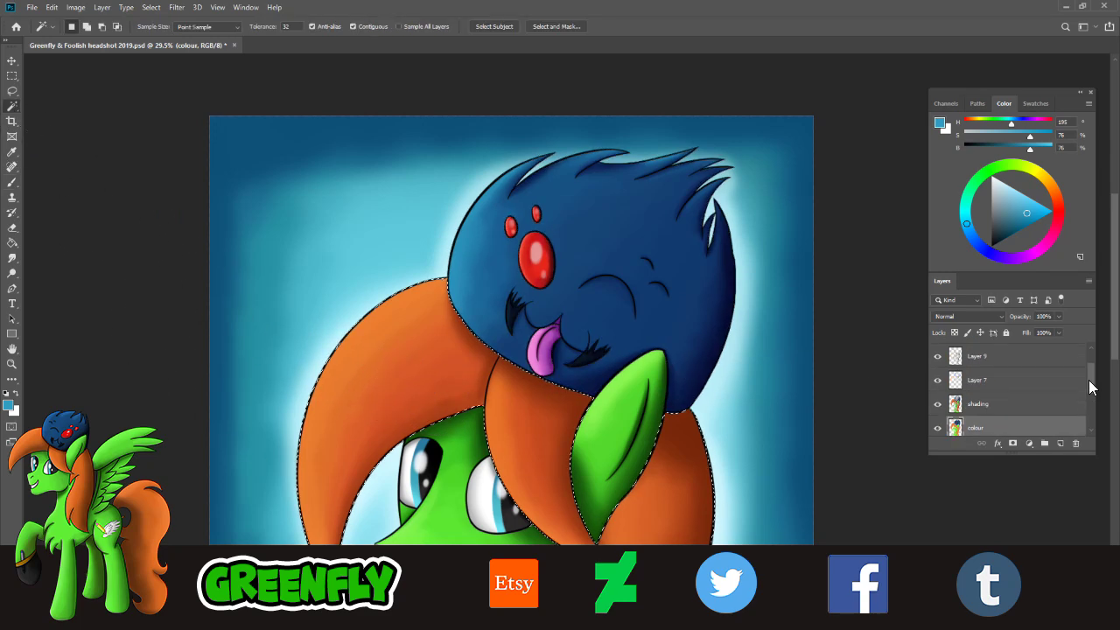
pyautogui.scroll(1, 1089, 382)
pyautogui.click(1083, 375)
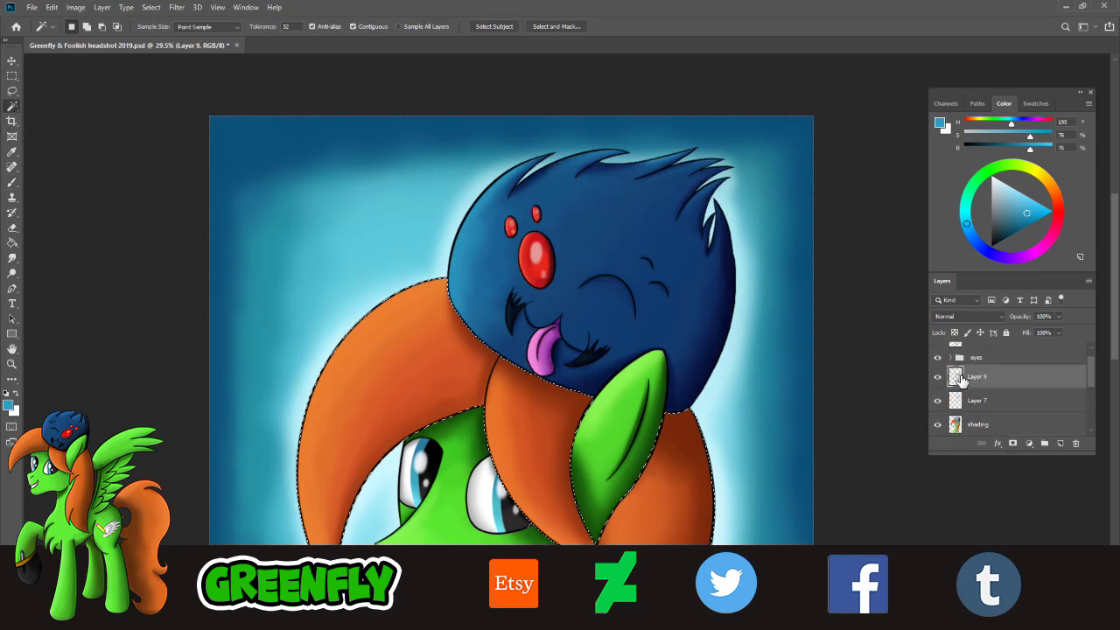
# - Highlight the outer edge of the mane's front fringe with light orange H 29, S 54, B 100, then paler H 35, S 29, B 100
pyautogui.click(11, 152)
pyautogui.click(442, 347)
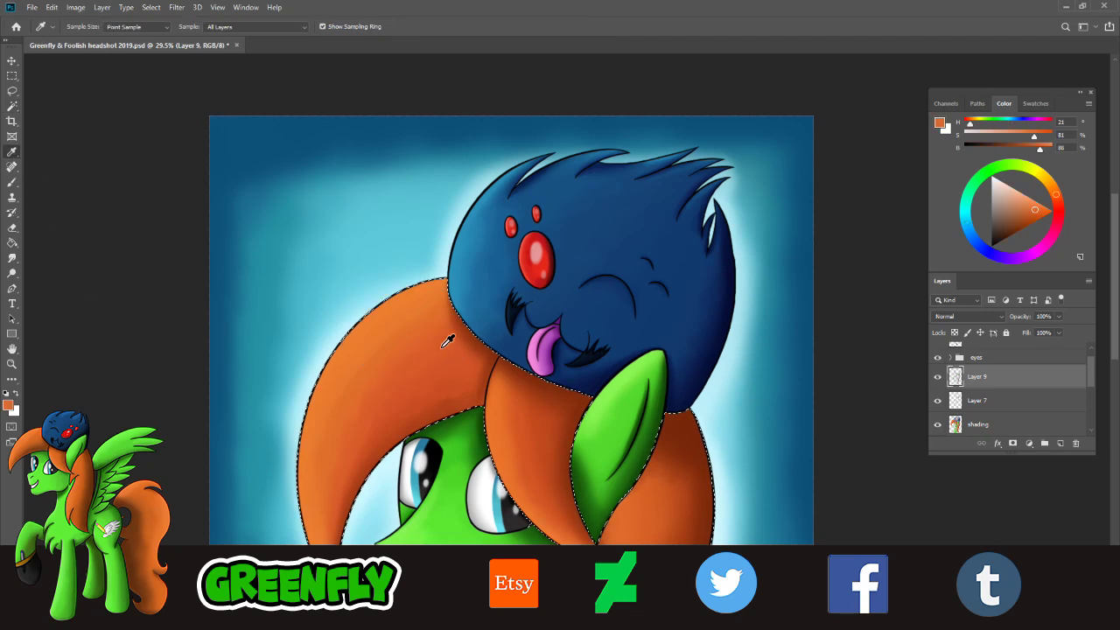
pyautogui.moveTo(1036, 211); pyautogui.dragTo(1025, 195)
pyautogui.click(1054, 189)
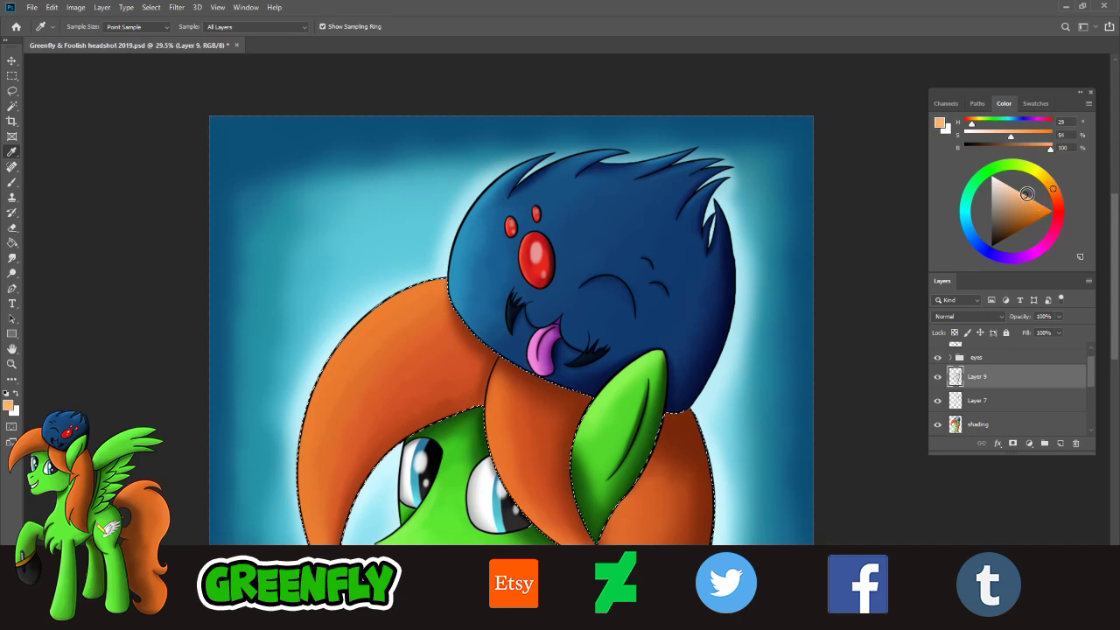
pyautogui.click(12, 181)
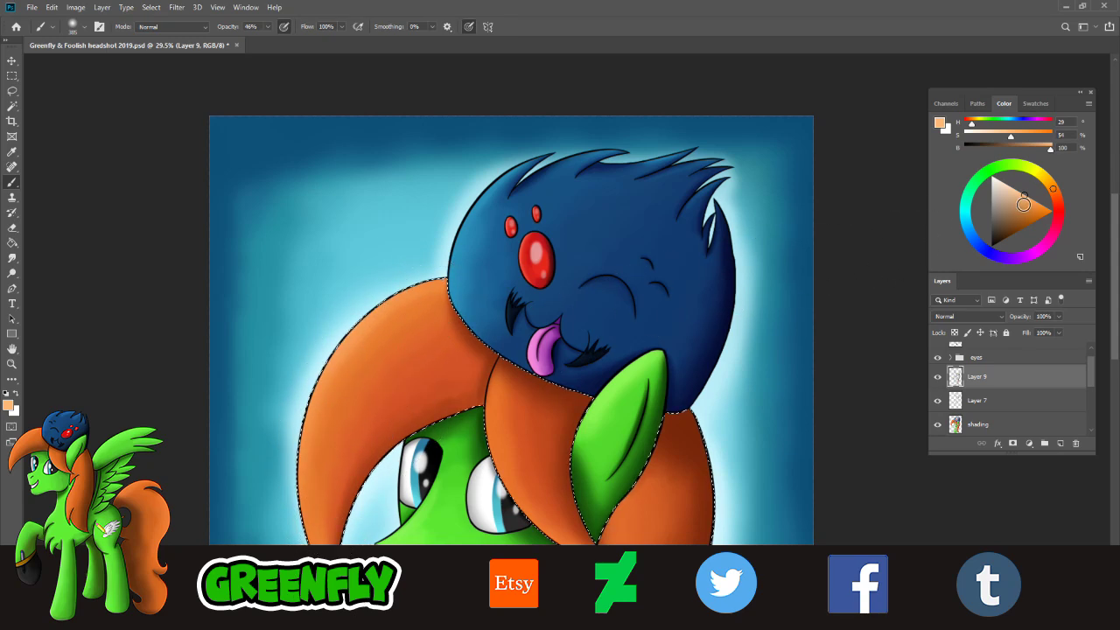
pyautogui.moveTo(1024, 204)
pyautogui.mouseDown()
pyautogui.moveTo(1009, 185)
pyautogui.moveTo(1050, 184)
pyautogui.mouseUp()
pyautogui.click(1055, 187)
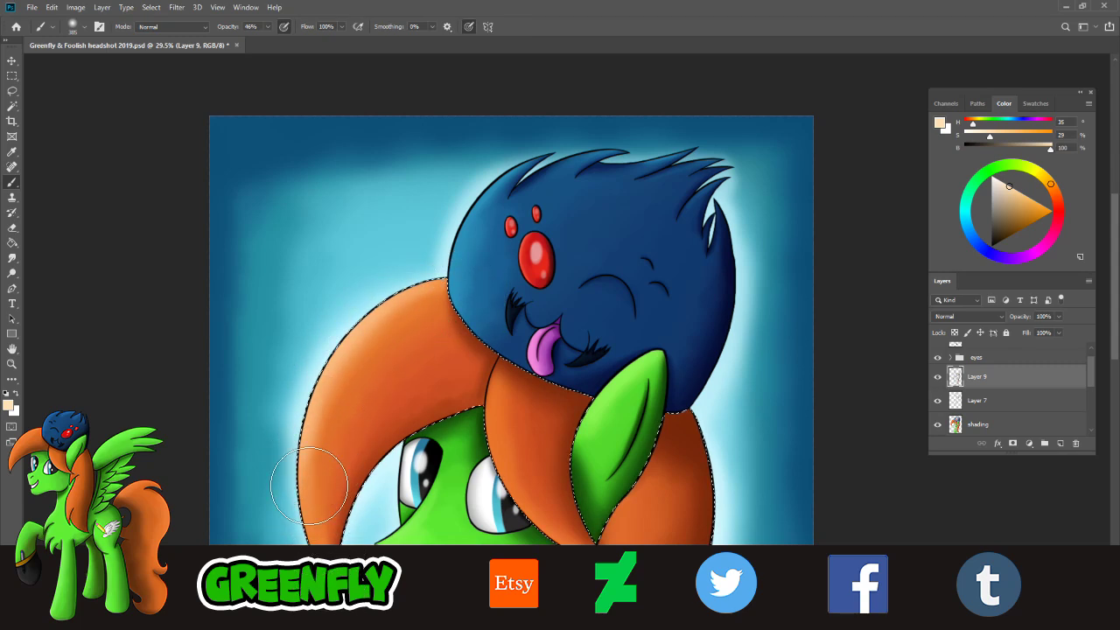
# - Highlight the mane behind the ear and the lock over the eye with progressively deeper oranges, undoing the last stroke
pyautogui.click(12, 364)
pyautogui.moveTo(558, 371); pyautogui.dragTo(475, 359)
pyautogui.moveTo(688, 289); pyautogui.dragTo(792, 296)
pyautogui.click(12, 181)
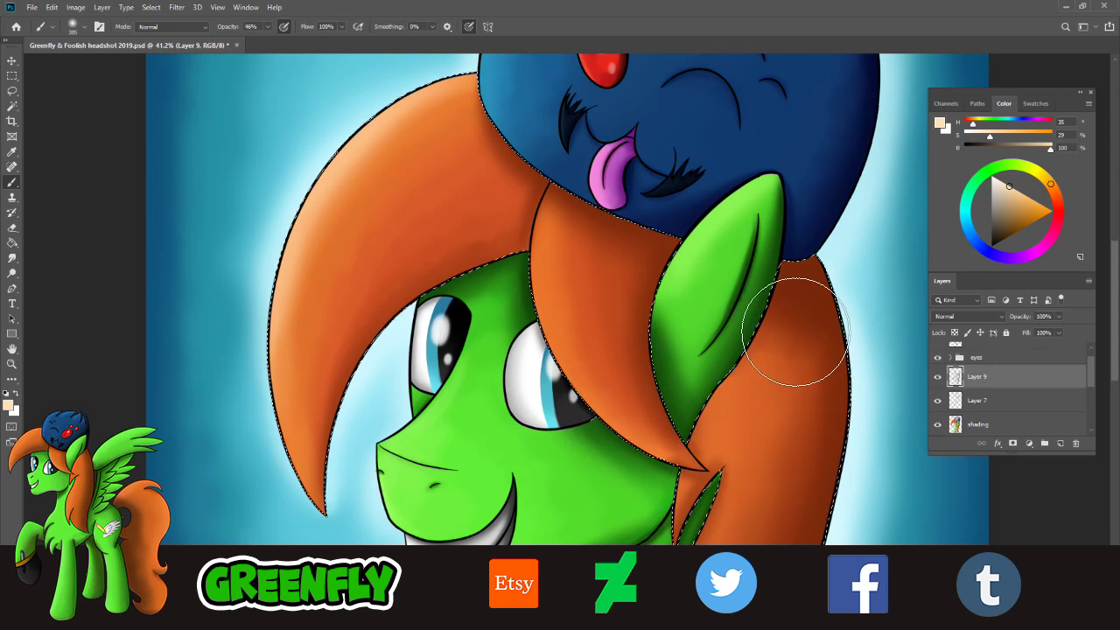
pyautogui.click(1019, 192)
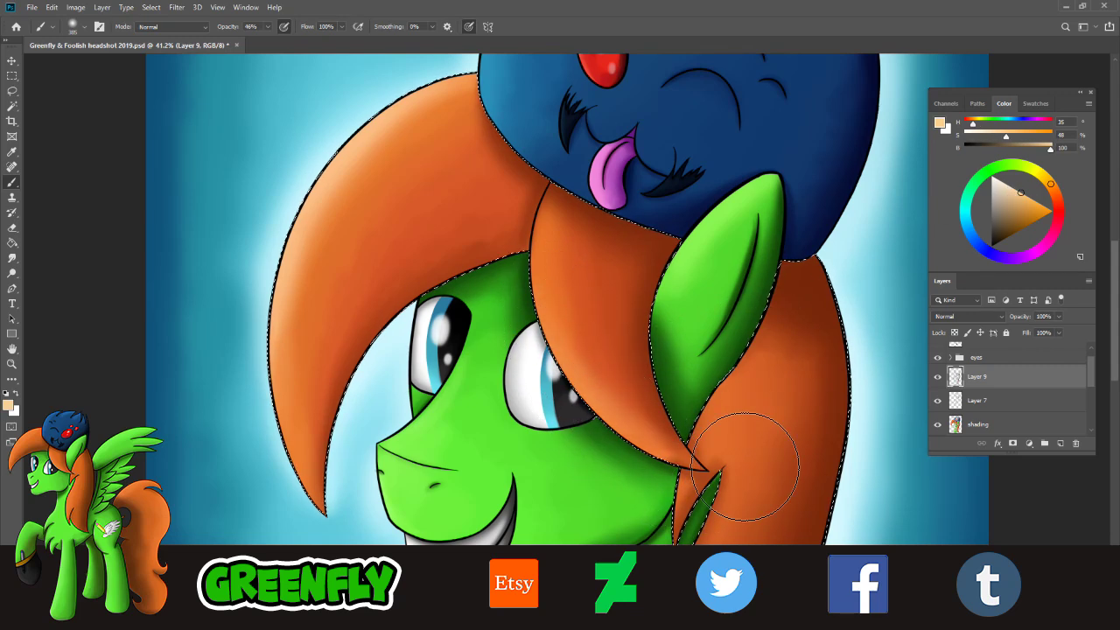
pyautogui.click(1054, 192)
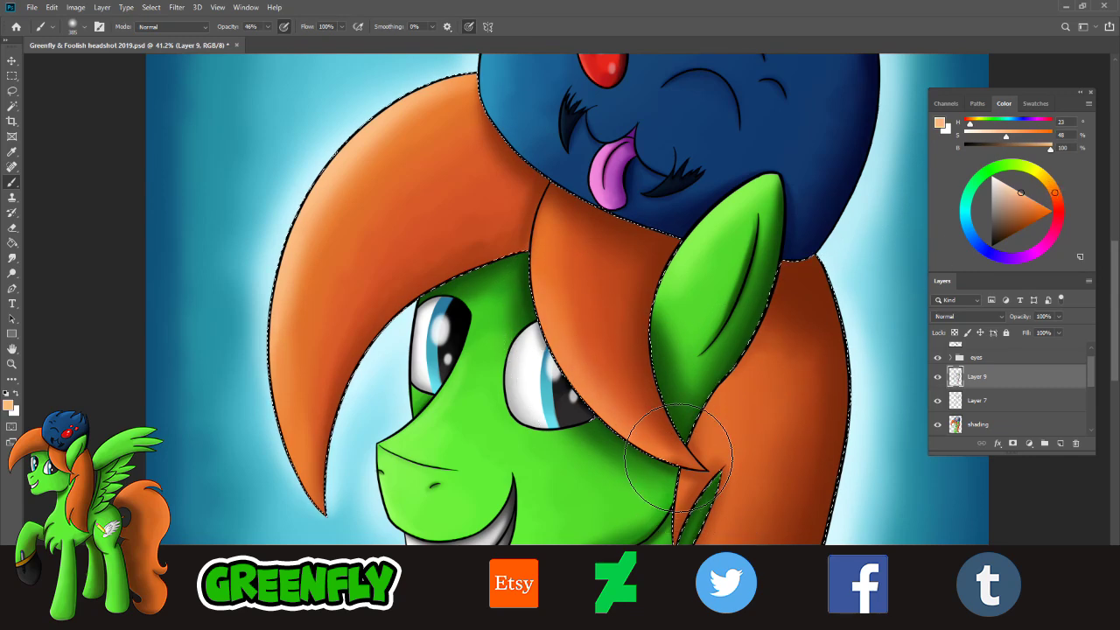
pyautogui.click(1042, 204)
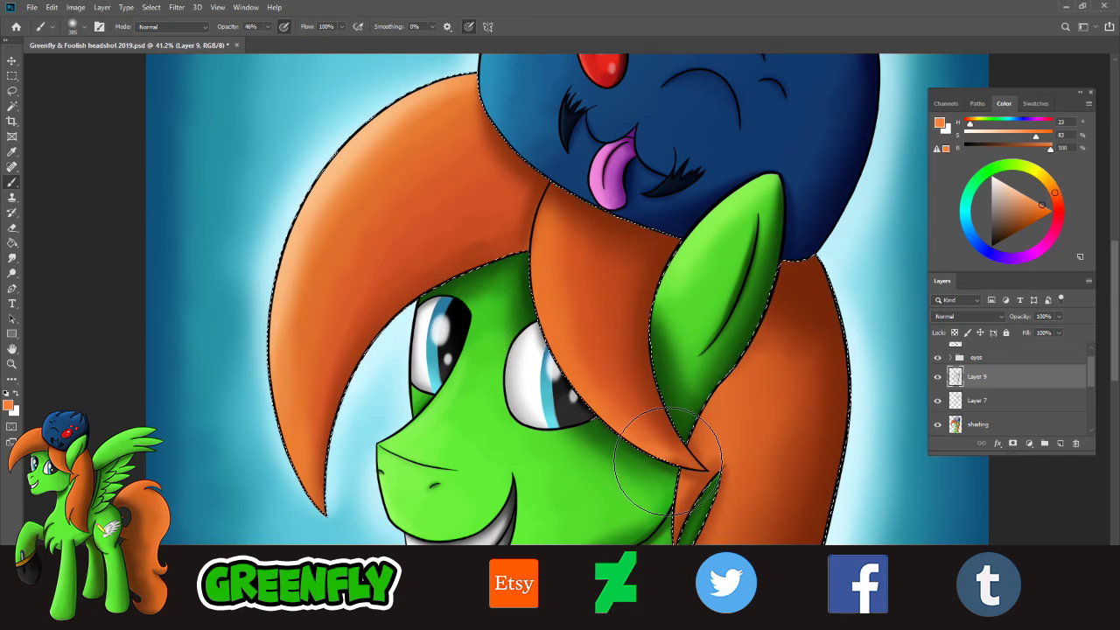
pyautogui.hotkey('ctrl', 'z')
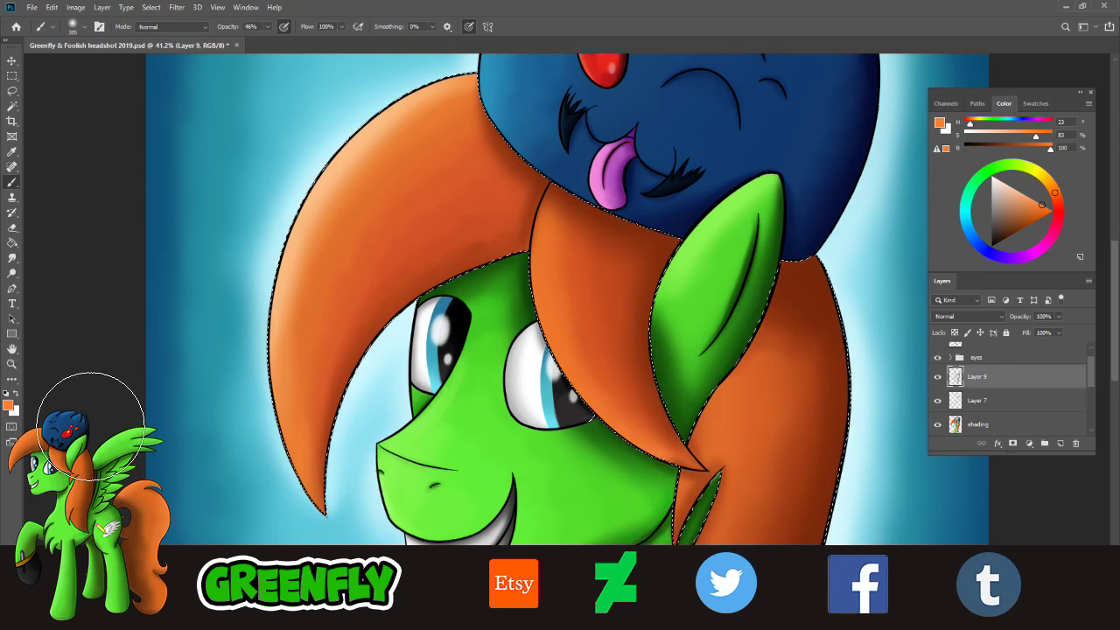
# - Clear the mane selection and save the headshot drawing
pyautogui.click(11, 364)
pyautogui.moveTo(604, 355); pyautogui.dragTo(502, 354)
pyautogui.moveTo(662, 360)
pyautogui.mouseDown()
pyautogui.moveTo(674, 295)
pyautogui.moveTo(707, 350)
pyautogui.moveTo(660, 348)
pyautogui.moveTo(651, 367)
pyautogui.moveTo(671, 347)
pyautogui.moveTo(698, 349)
pyautogui.moveTo(695, 368)
pyautogui.moveTo(680, 370)
pyautogui.mouseUp()
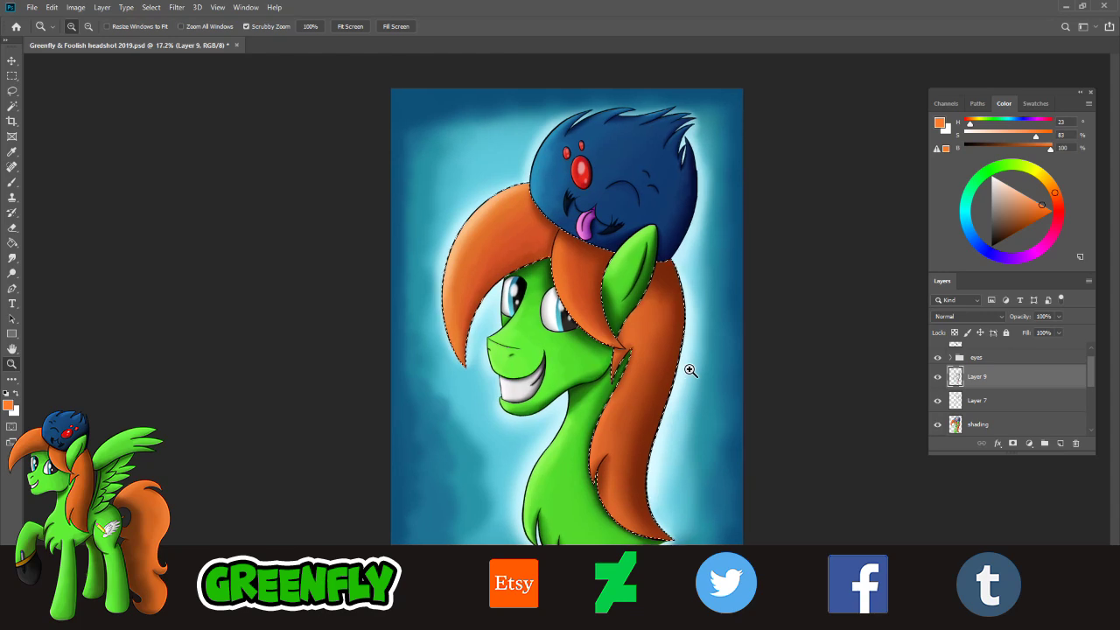
pyautogui.click(152, 7)
pyautogui.click(160, 27)
pyautogui.click(33, 8)
pyautogui.click(61, 126)
# - Try to open the recent file Woman warrior.psd
pyautogui.click(35, 9)
pyautogui.moveTo(67, 82)
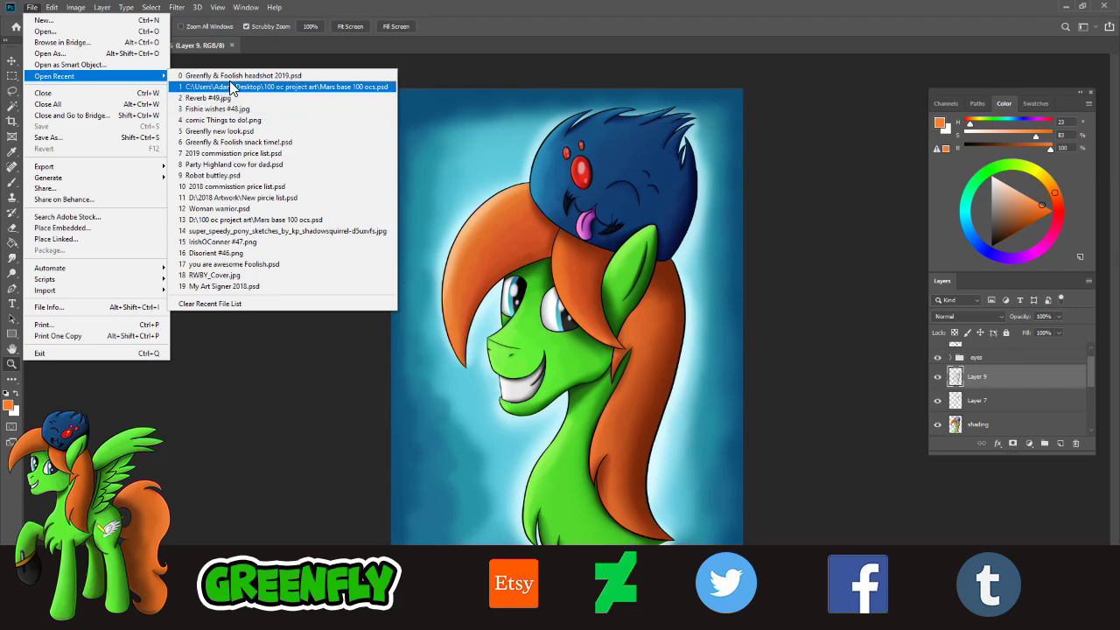
pyautogui.click(233, 210)
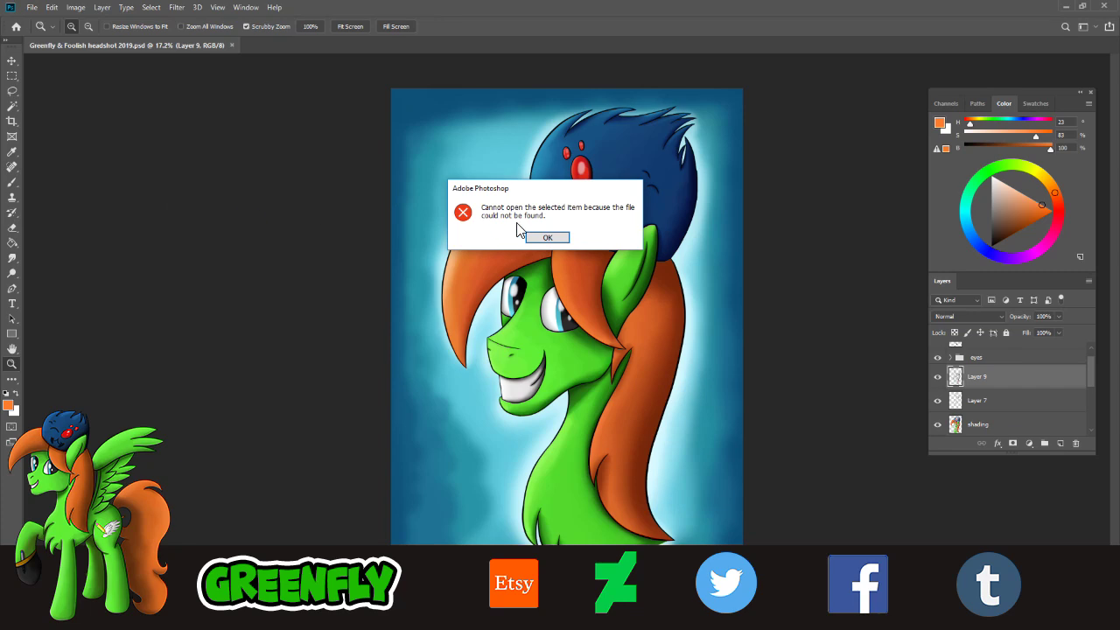
pyautogui.click(548, 239)
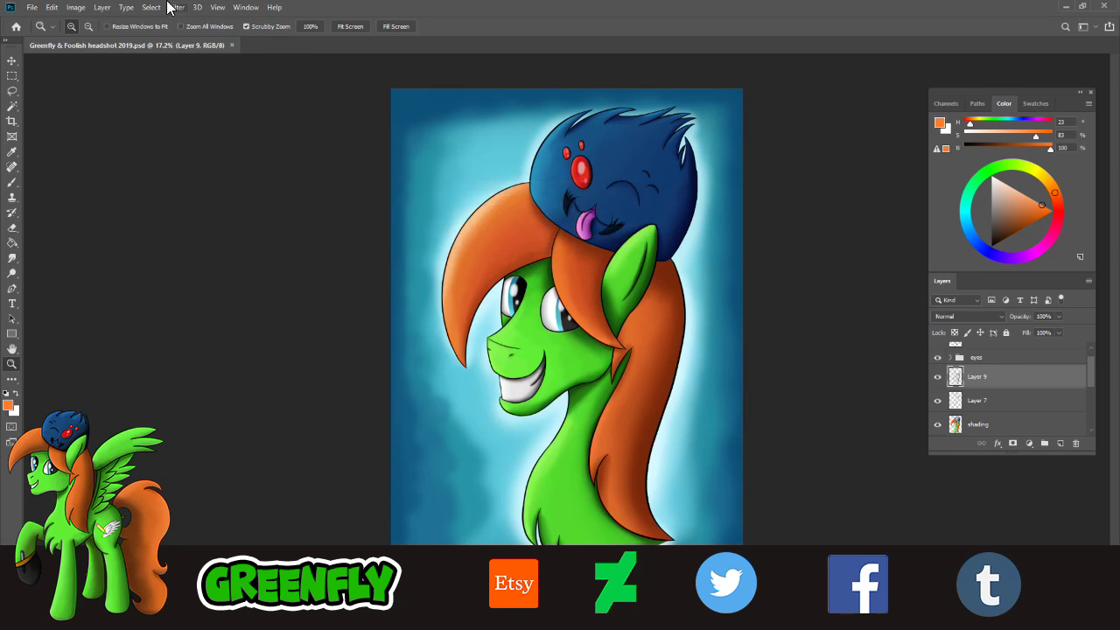
# - Open the Photoshop file Woman warrior from the Artwork 2019 folder on the Desktop
pyautogui.click(32, 8)
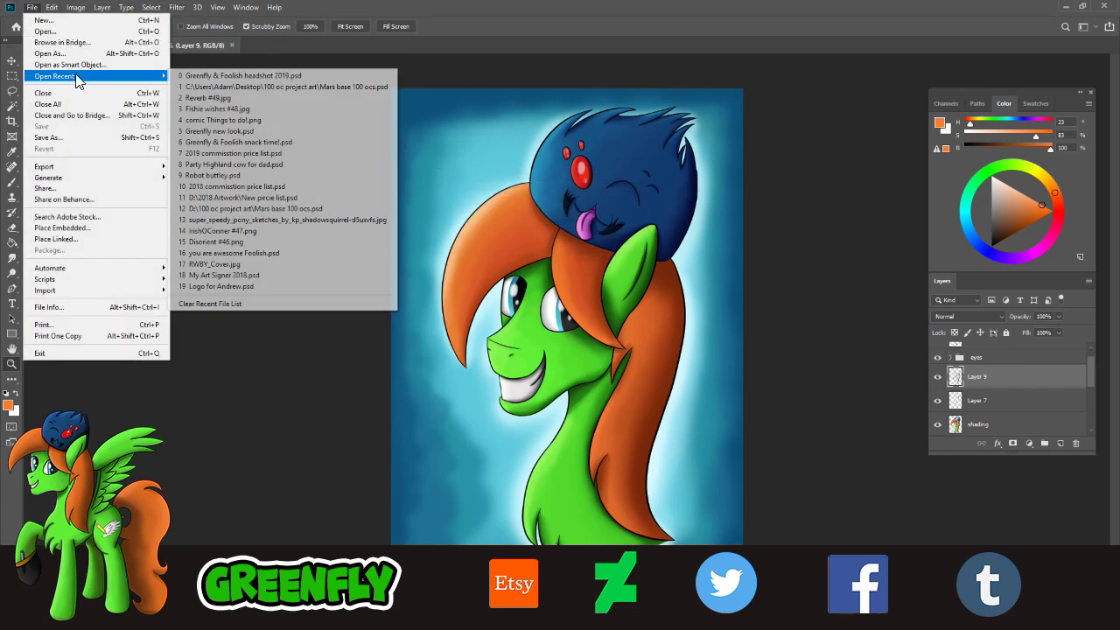
pyautogui.click(53, 31)
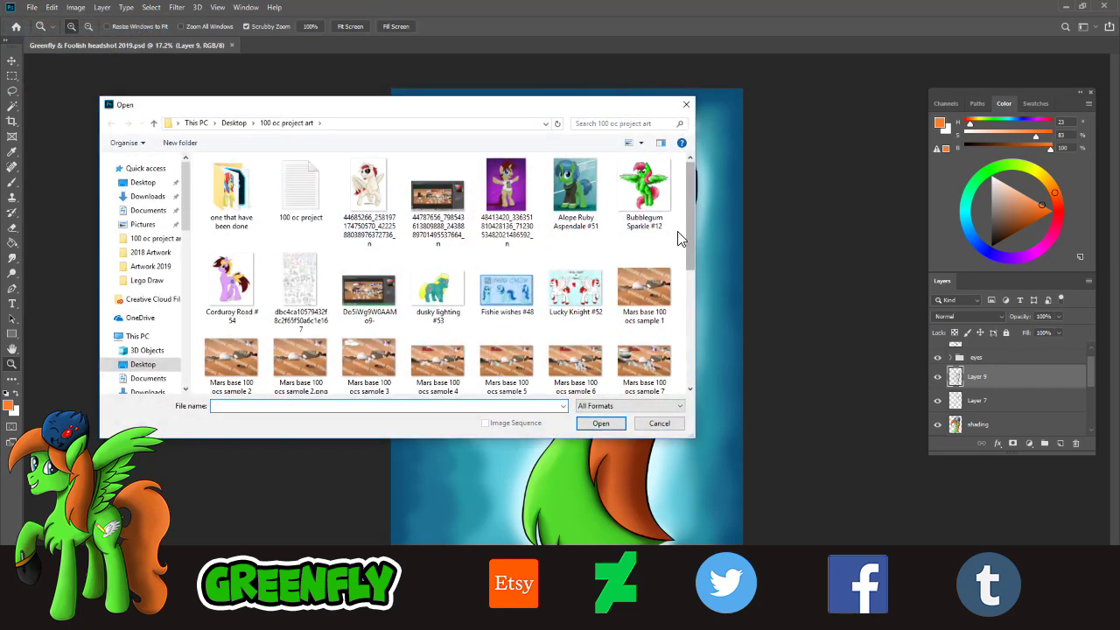
pyautogui.click(143, 364)
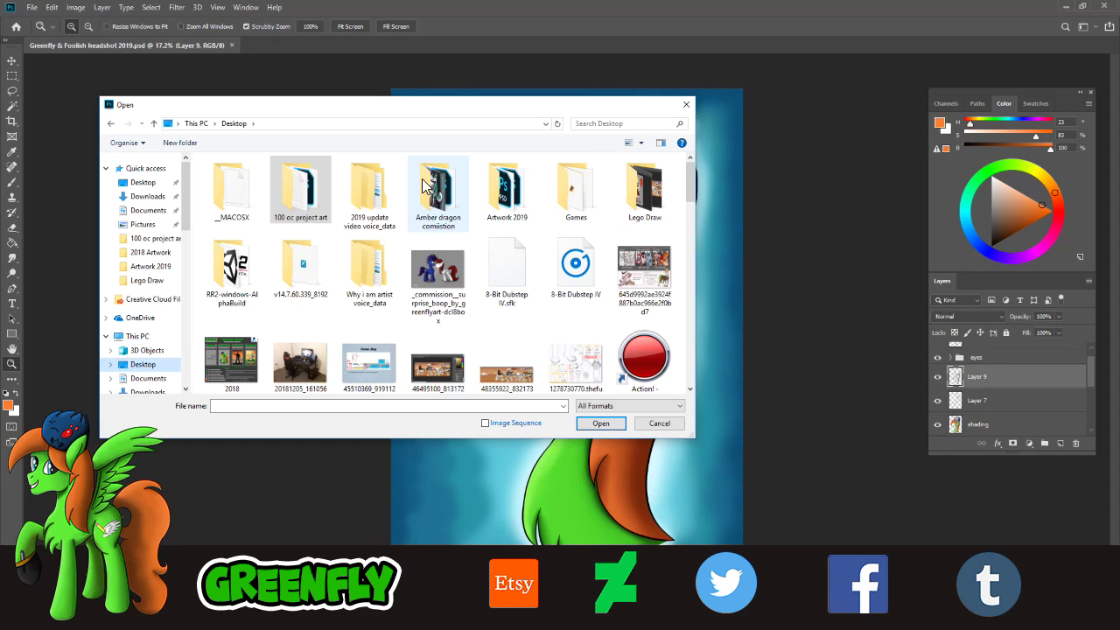
pyautogui.doubleClick(505, 189)
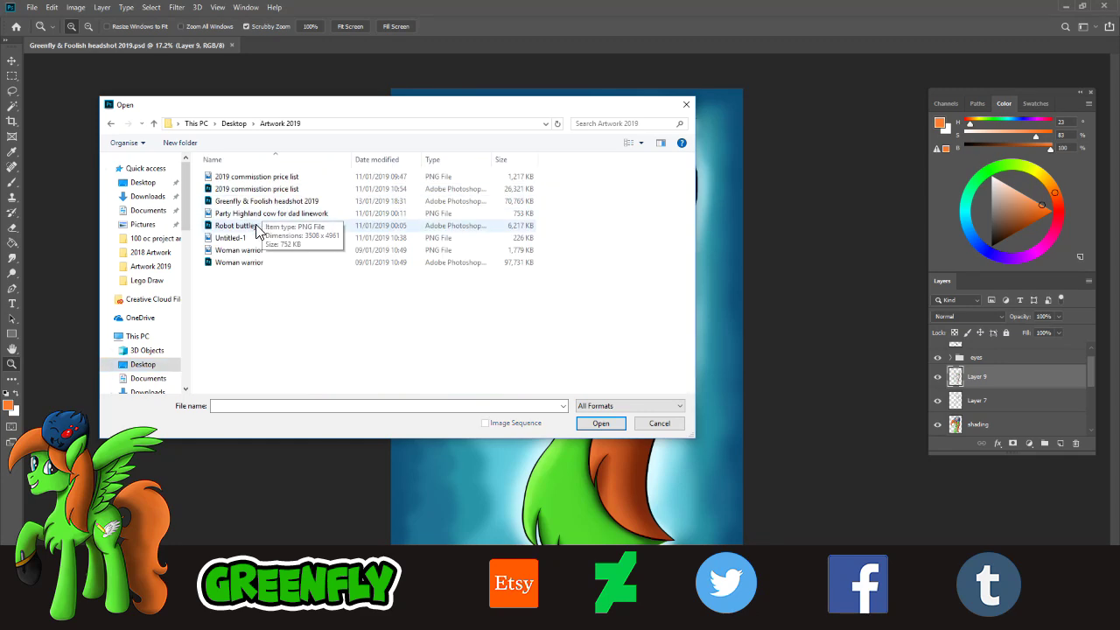
pyautogui.click(239, 265)
pyautogui.click(600, 423)
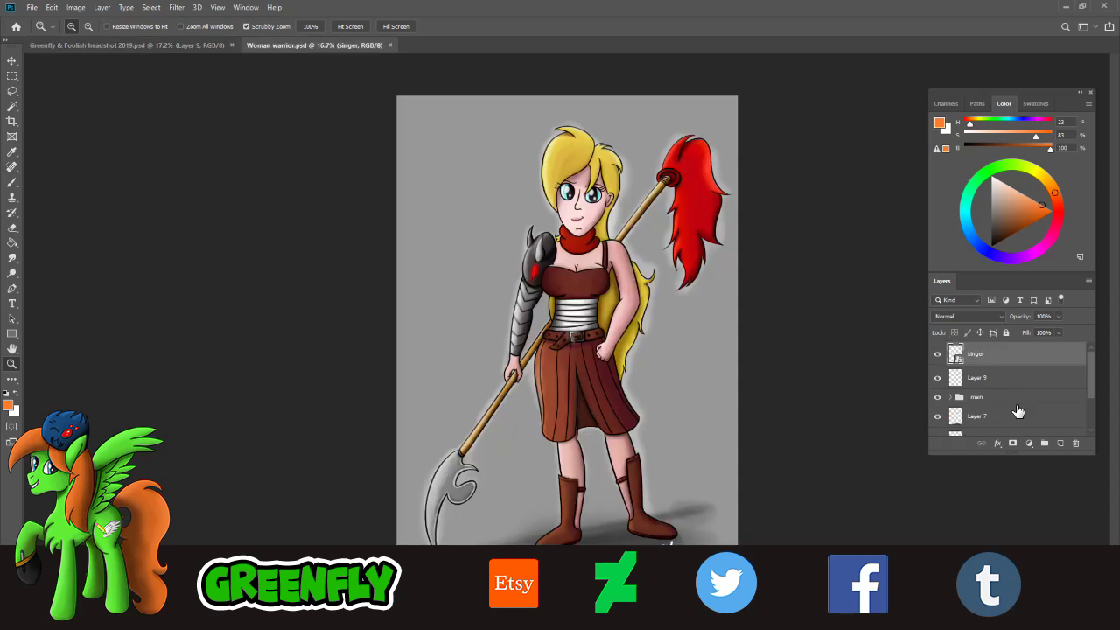
# - Copy the signature layer "singer" from the Woman warrior drawing and return to the Greenfly & Foolish headshot
pyautogui.click(54, 10)
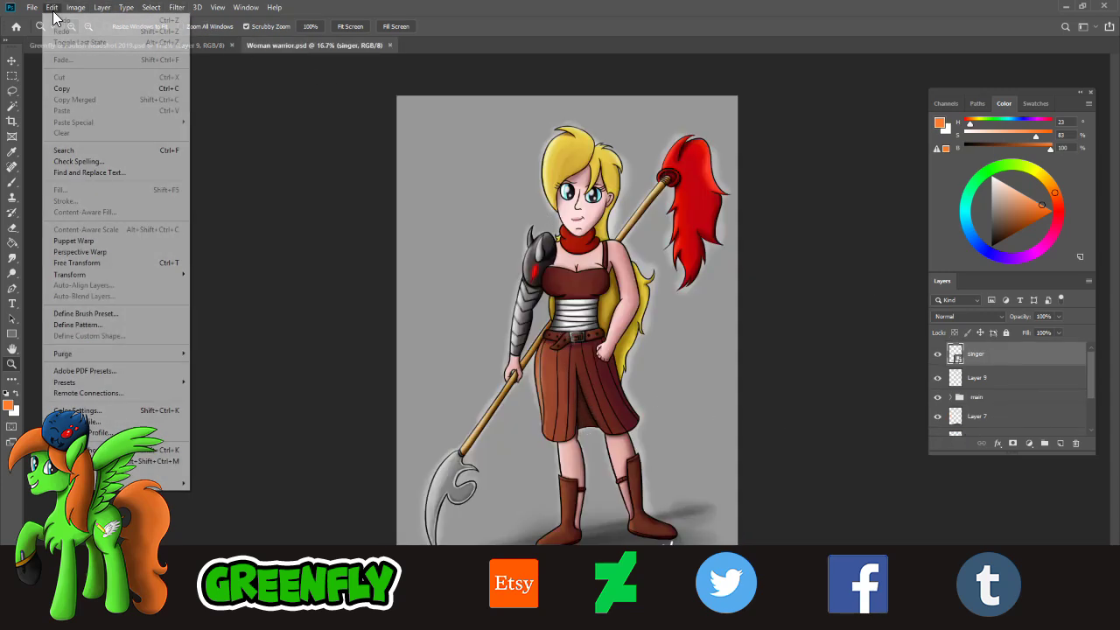
pyautogui.click(56, 91)
pyautogui.click(133, 46)
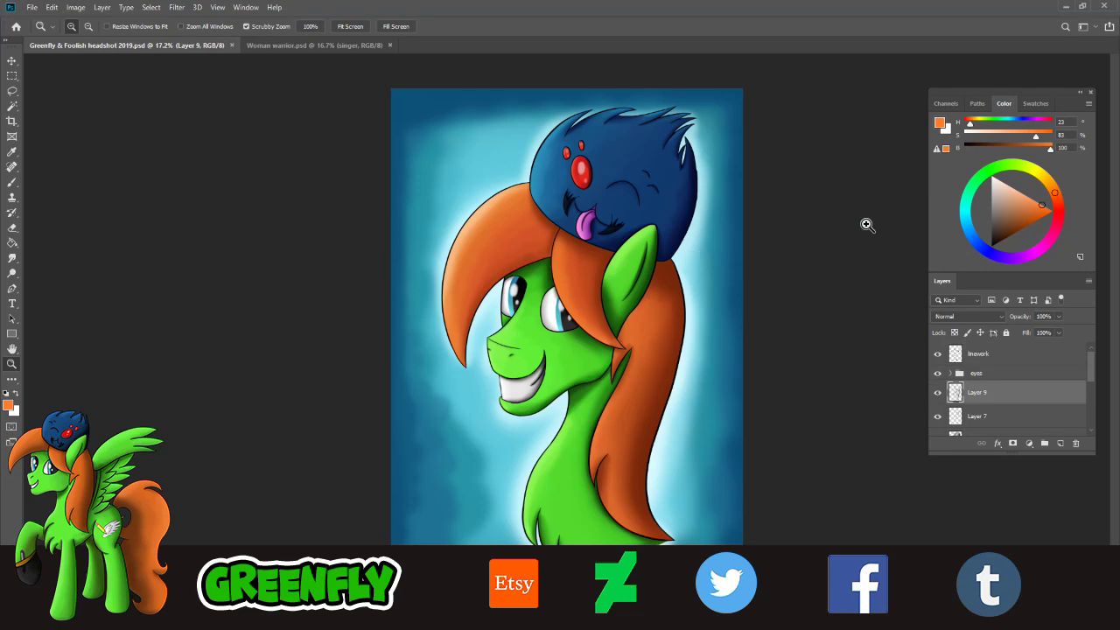
# - Add a new layer above the linework layer and paste the copied signature into the headshot drawing
pyautogui.moveTo(530, 524); pyautogui.dragTo(560, 545)
pyautogui.moveTo(748, 401); pyautogui.dragTo(712, 387)
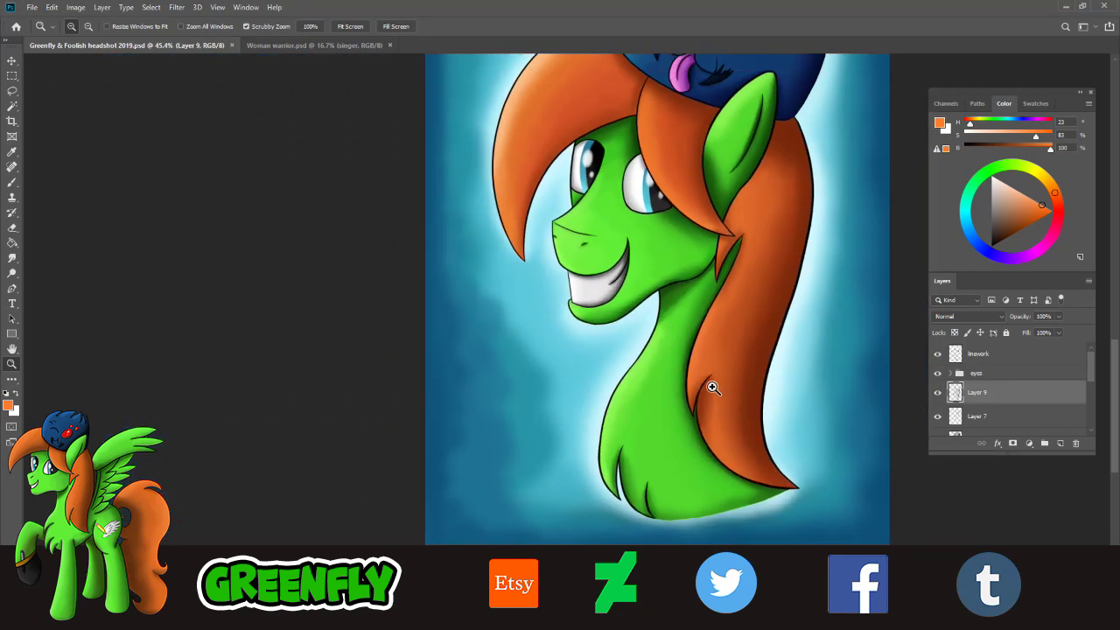
pyautogui.moveTo(529, 527); pyautogui.dragTo(555, 540)
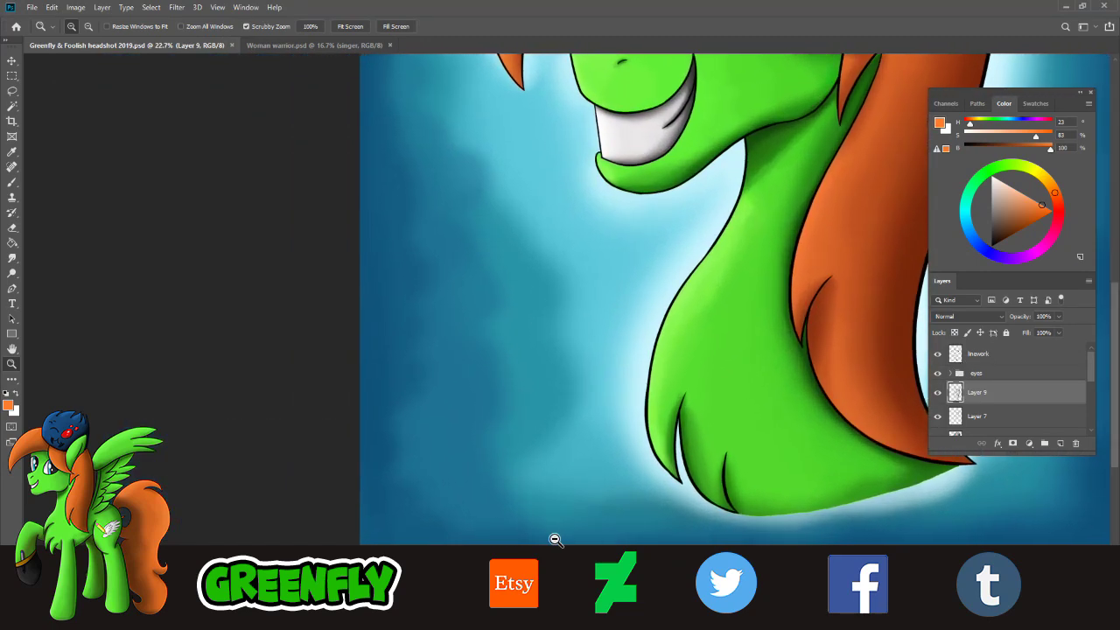
pyautogui.click(1037, 358)
pyautogui.click(1066, 447)
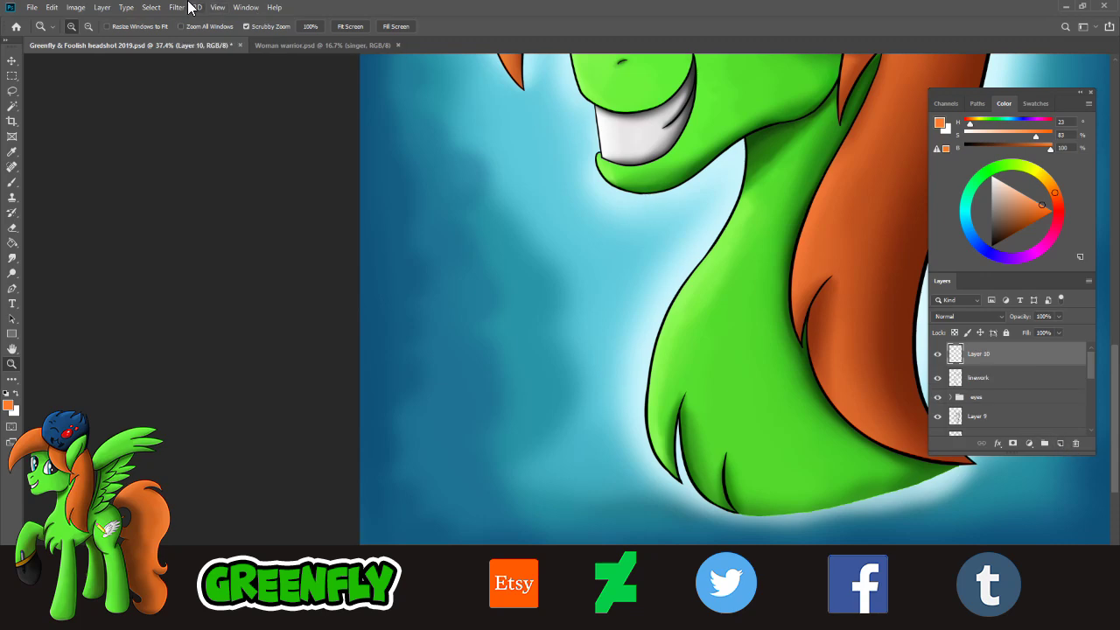
pyautogui.click(51, 7)
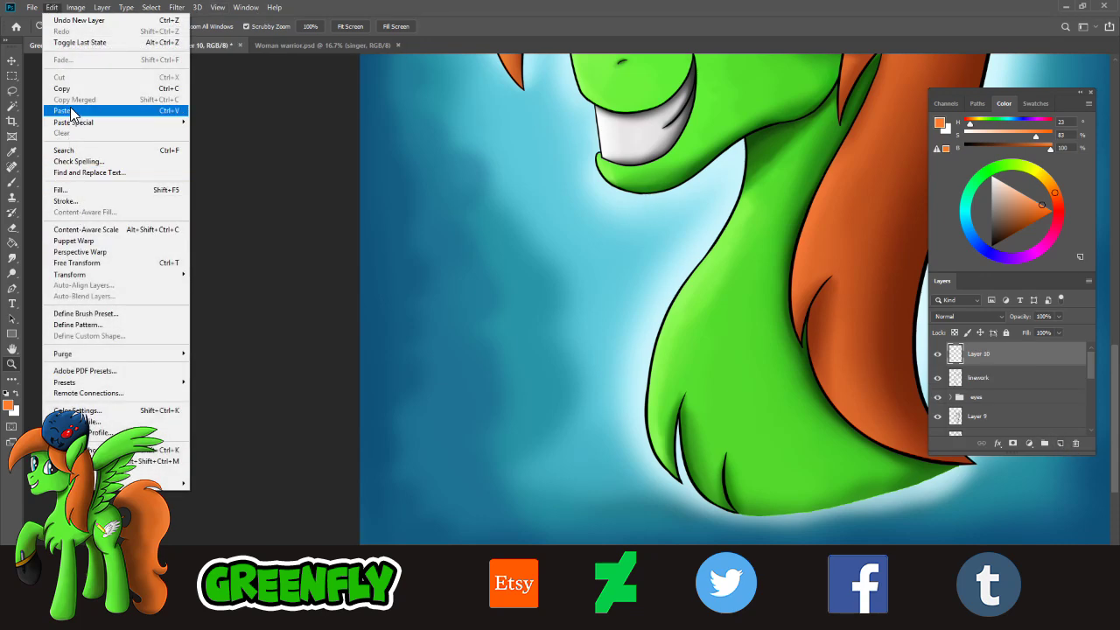
pyautogui.click(76, 111)
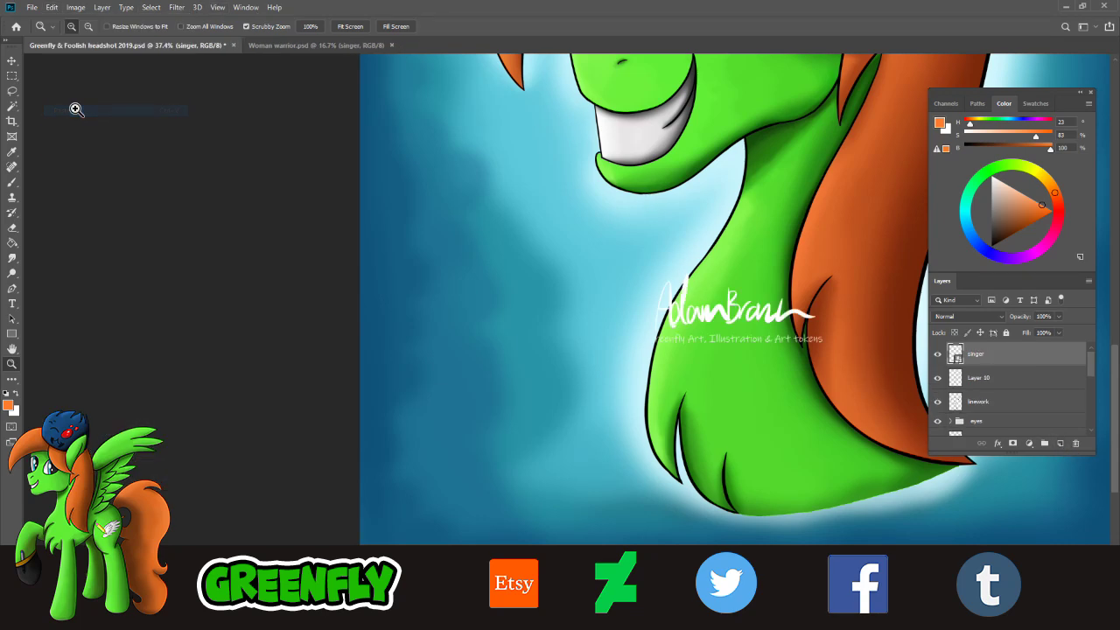
# - Move the pasted signature with Free Transform to the lower-left corner of the drawing's background
pyautogui.click(52, 8)
pyautogui.click(73, 266)
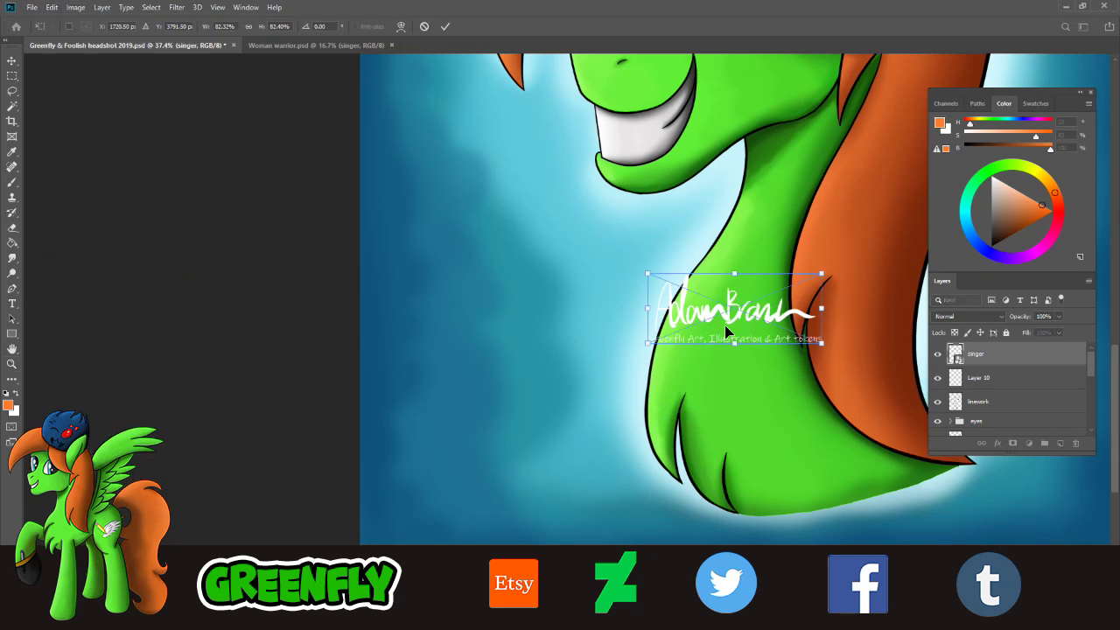
pyautogui.moveTo(759, 322); pyautogui.dragTo(490, 525)
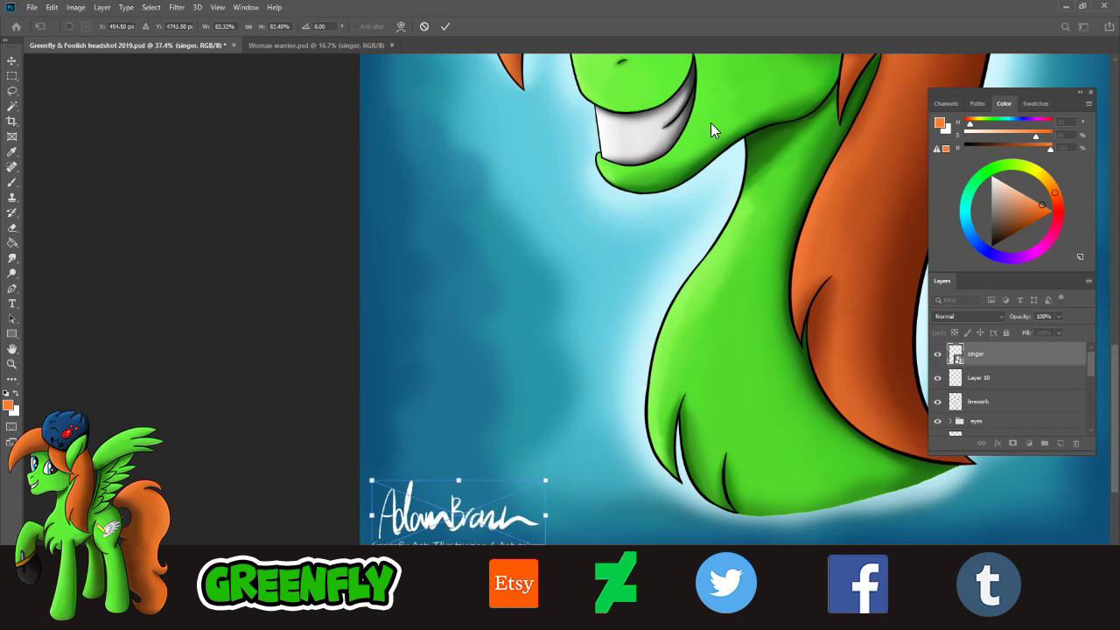
pyautogui.click(446, 26)
# - Save the signed headshot drawing
pyautogui.moveTo(575, 307); pyautogui.dragTo(499, 303)
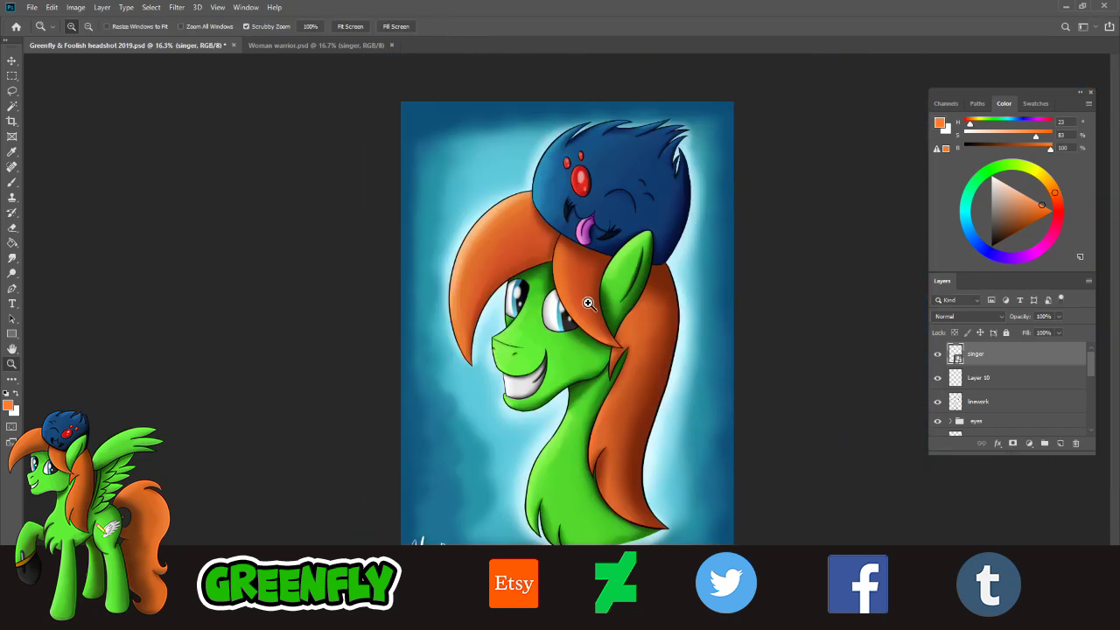
pyautogui.click(32, 9)
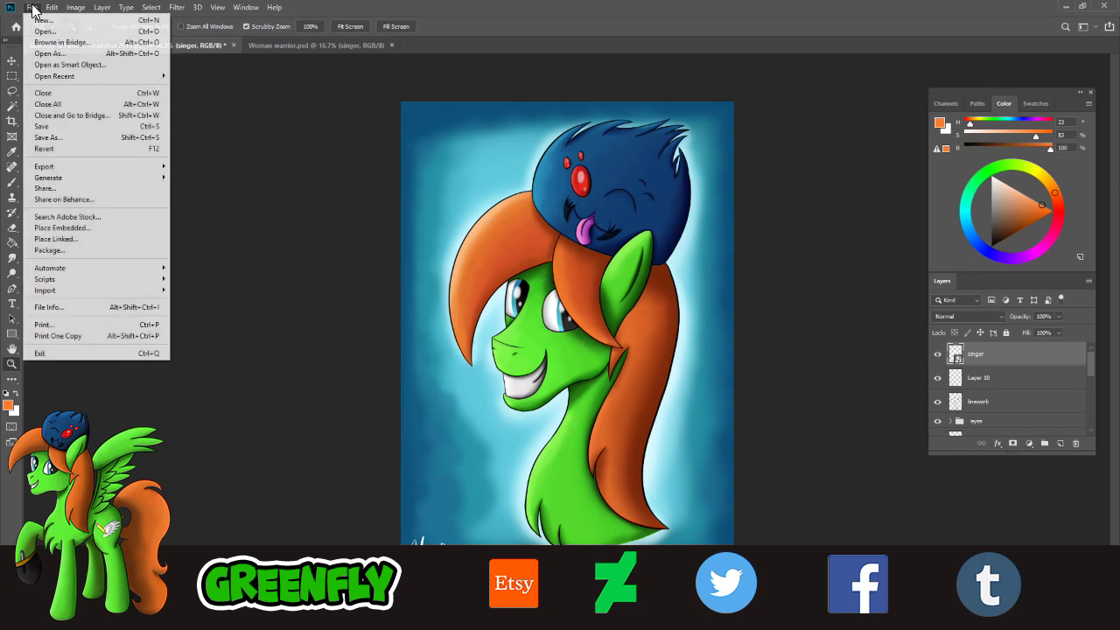
pyautogui.click(40, 126)
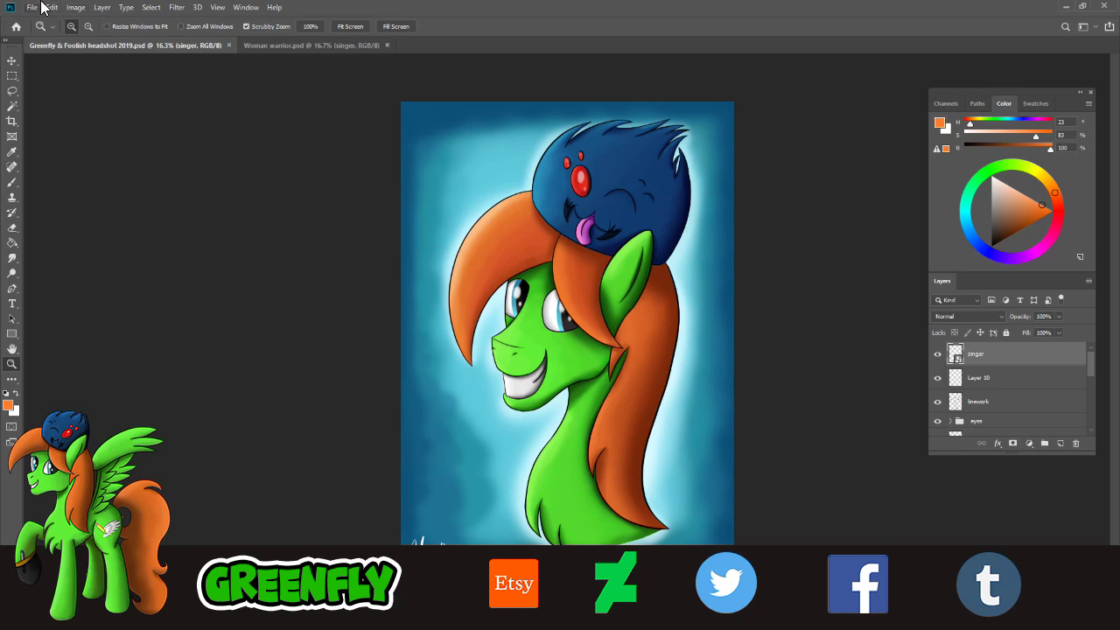
pyautogui.click(37, 7)
pyautogui.moveTo(79, 171)
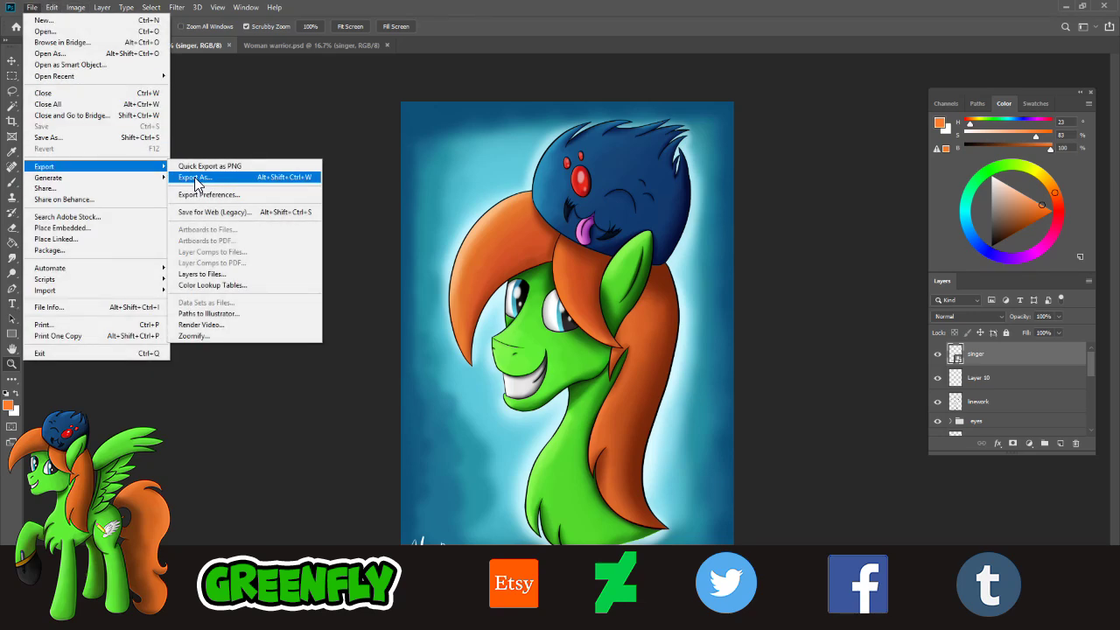
pyautogui.click(275, 123)
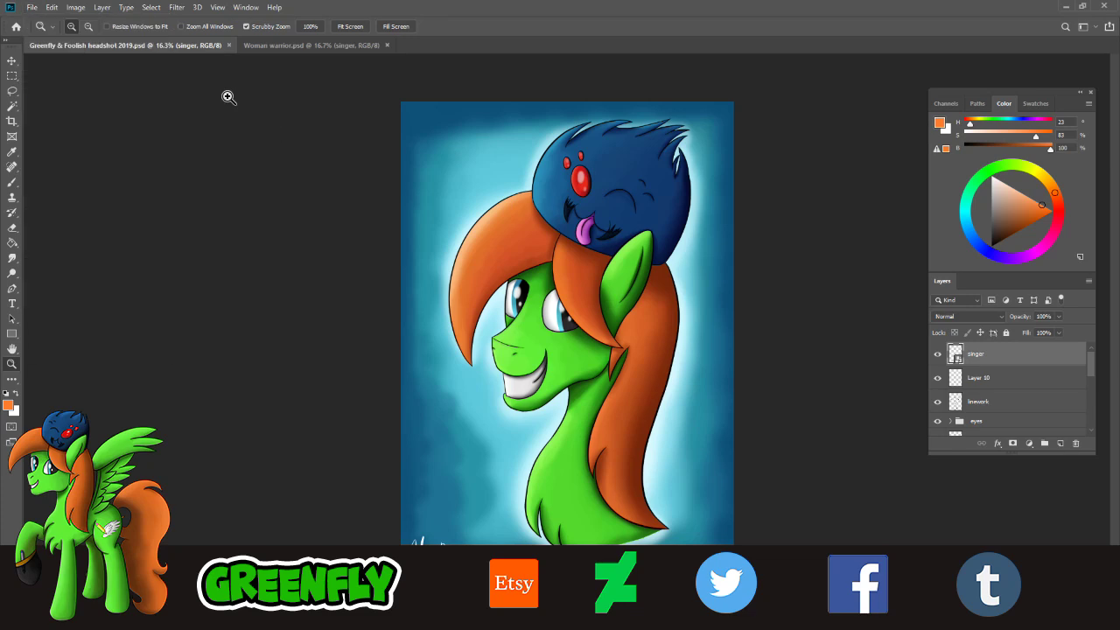
pyautogui.click(33, 7)
pyautogui.click(298, 114)
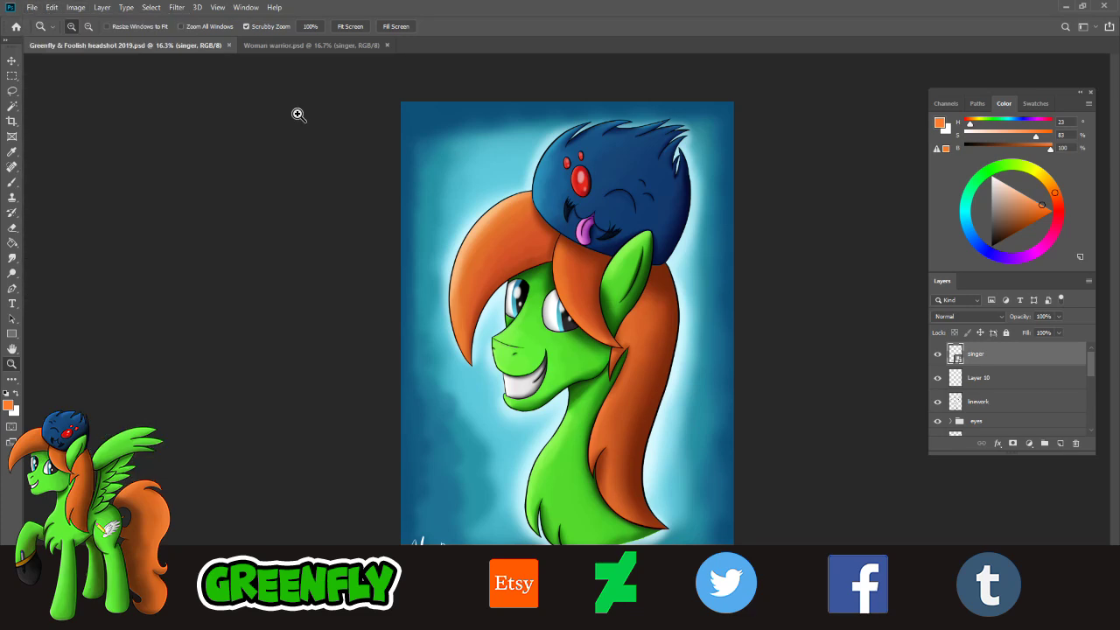